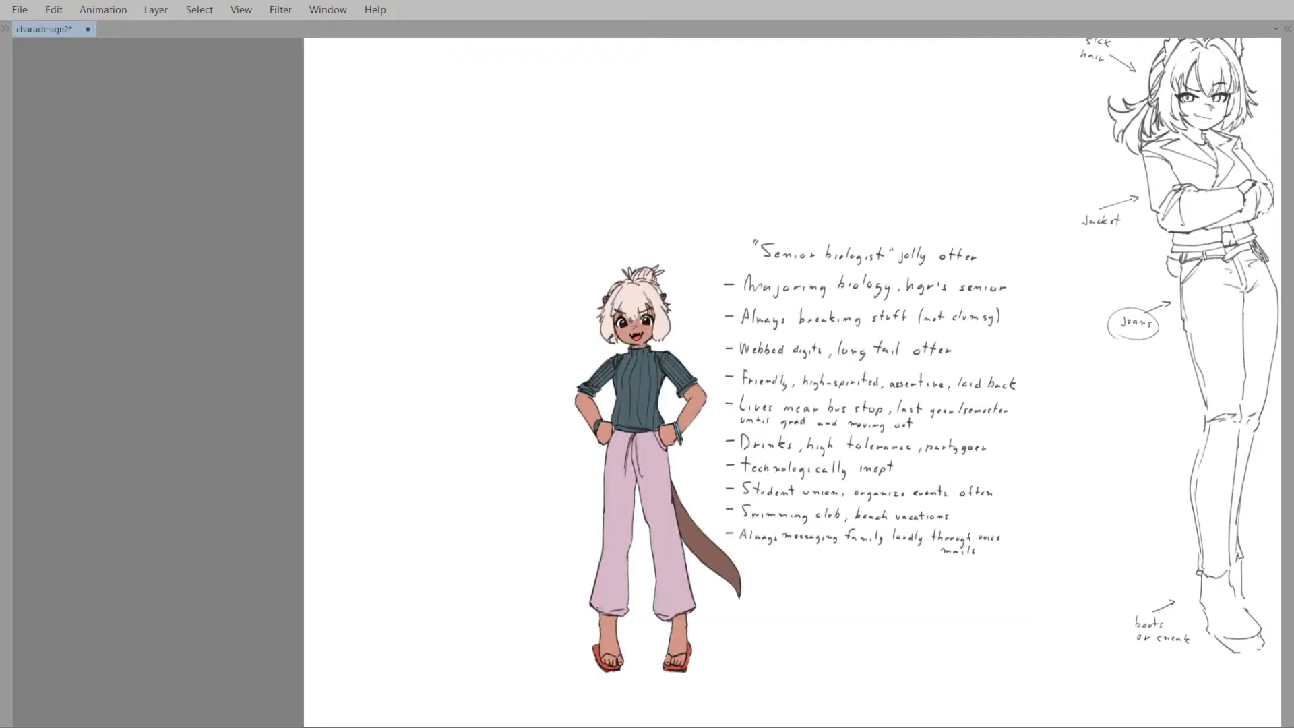
# - Look over the character sheet, from the rabbit singer and rabbit sketches back to the otter's face
pyautogui.moveTo(728, 275)
pyautogui.mouseDown()
pyautogui.moveTo(663, 299)
pyautogui.moveTo(604, 345)
pyautogui.moveTo(623, 366)
pyautogui.mouseUp()
pyautogui.scroll(-3, 663, 299)
pyautogui.moveTo(695, 344); pyautogui.dragTo(539, 336)
pyautogui.moveTo(701, 319); pyautogui.dragTo(600, 314)
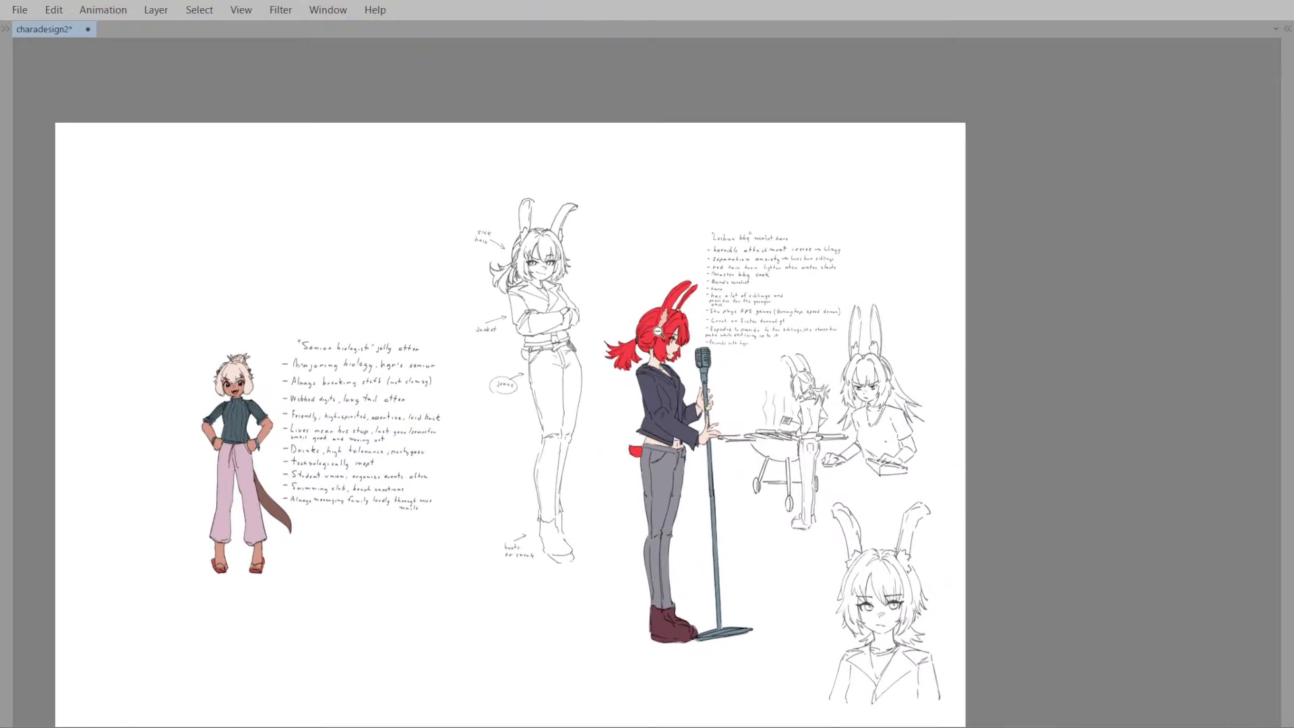
pyautogui.scroll(6, 649, 327)
pyautogui.scroll(-3, 650, 327)
pyautogui.scroll(-3, 574, 359)
pyautogui.moveTo(574, 359); pyautogui.dragTo(687, 357)
pyautogui.moveTo(512, 357)
pyautogui.mouseDown()
pyautogui.moveTo(674, 364)
pyautogui.moveTo(694, 342)
pyautogui.mouseUp()
pyautogui.scroll(4, 671, 366)
pyautogui.scroll(2, 671, 366)
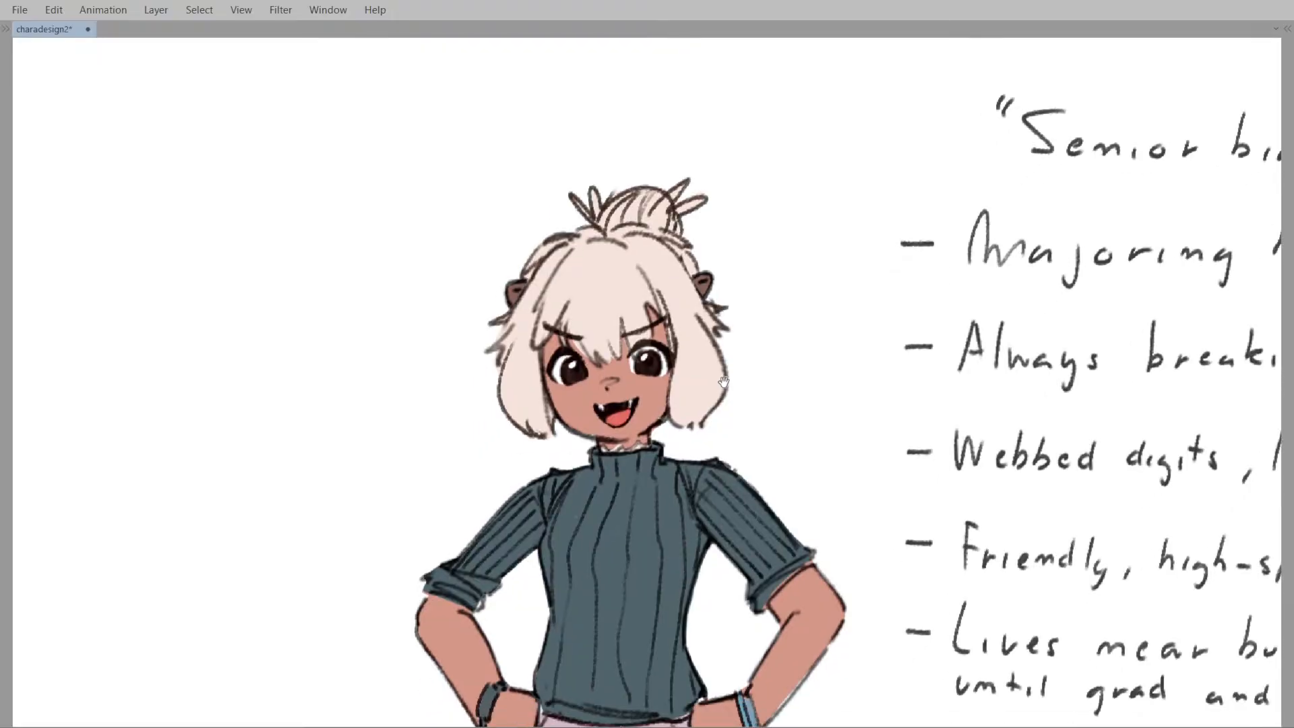
# - Examine the otter character's face, sweater, trousers and the written notes about her personality
pyautogui.scroll(-5, 693, 341)
pyautogui.scroll(5, 670, 444)
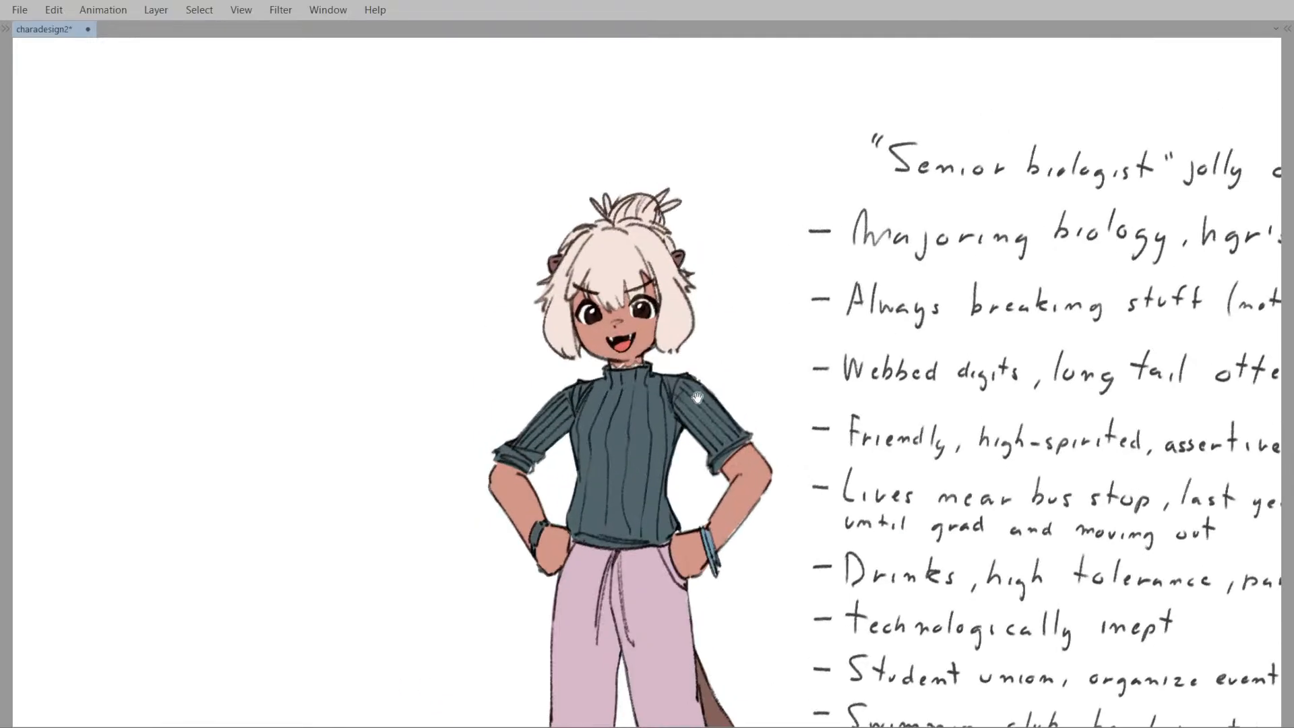
pyautogui.scroll(-2, 670, 444)
pyautogui.moveTo(637, 547); pyautogui.dragTo(629, 442)
pyautogui.scroll(2, 638, 492)
pyautogui.moveTo(638, 499); pyautogui.dragTo(638, 442)
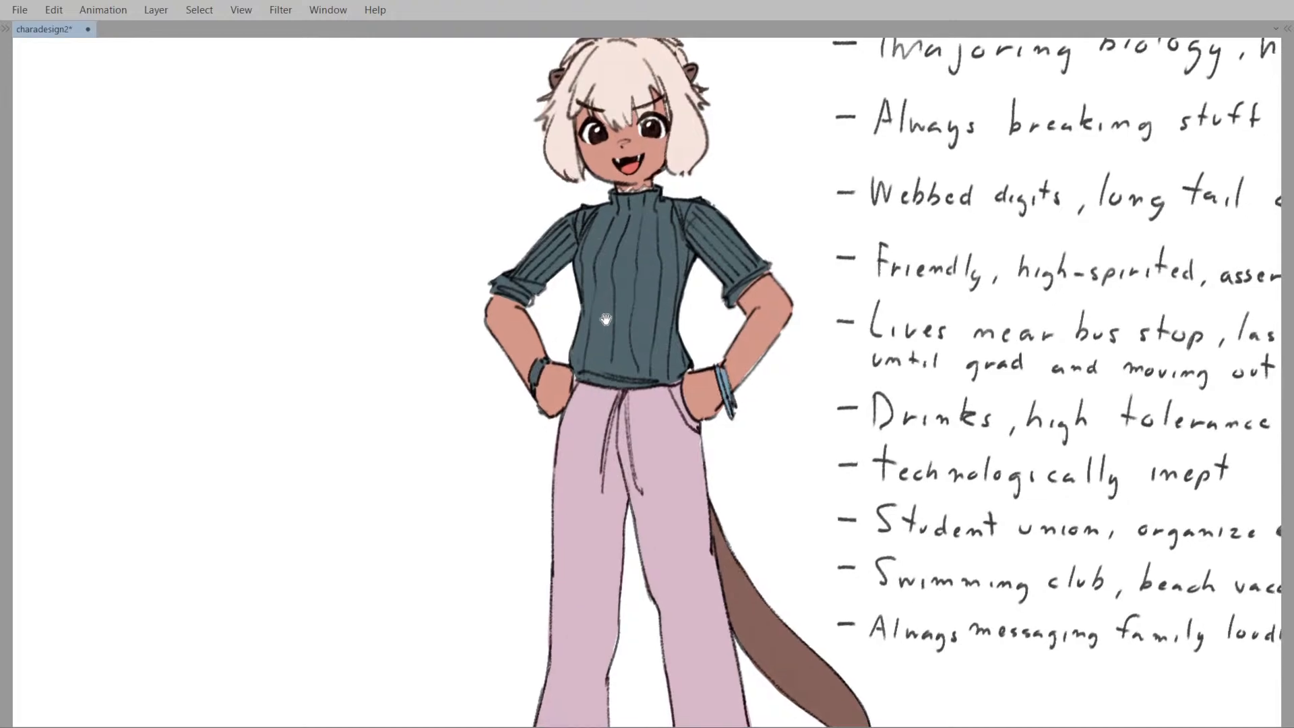
pyautogui.moveTo(603, 317); pyautogui.dragTo(601, 441)
pyautogui.moveTo(642, 202); pyautogui.dragTo(621, 278)
pyautogui.scroll(-3, 621, 278)
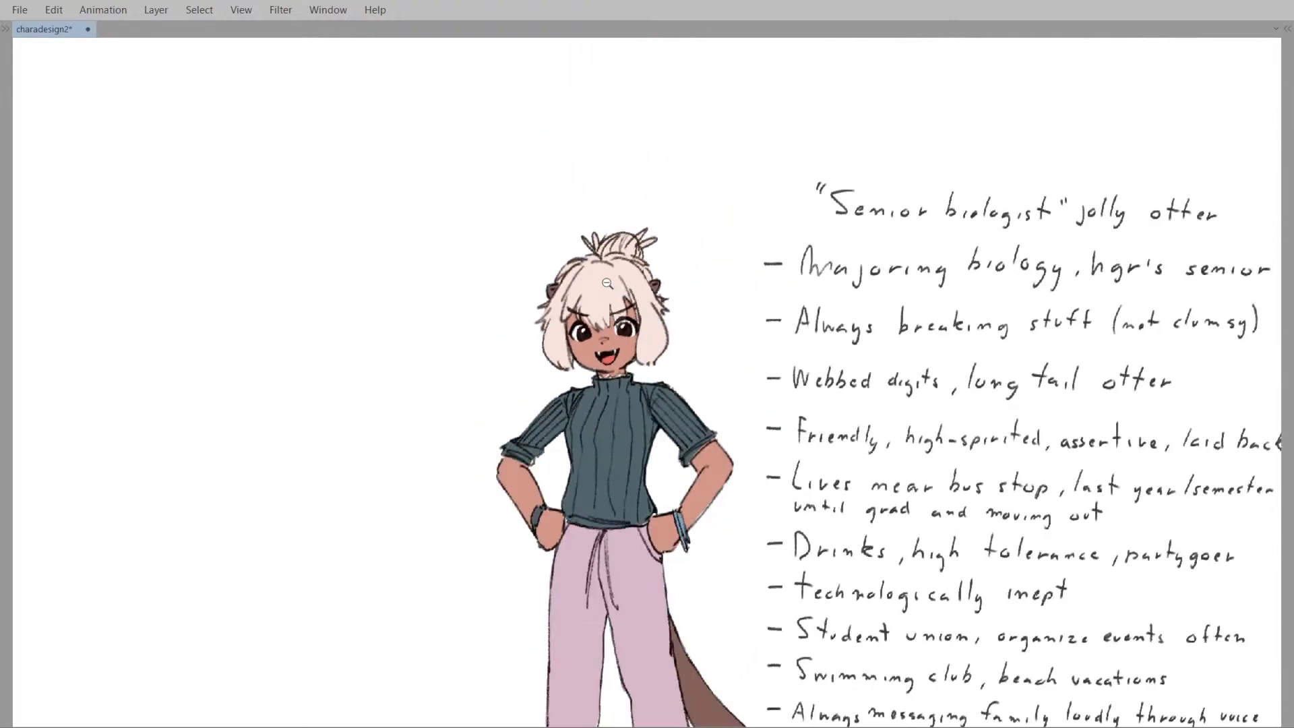
pyautogui.scroll(-3, 534, 382)
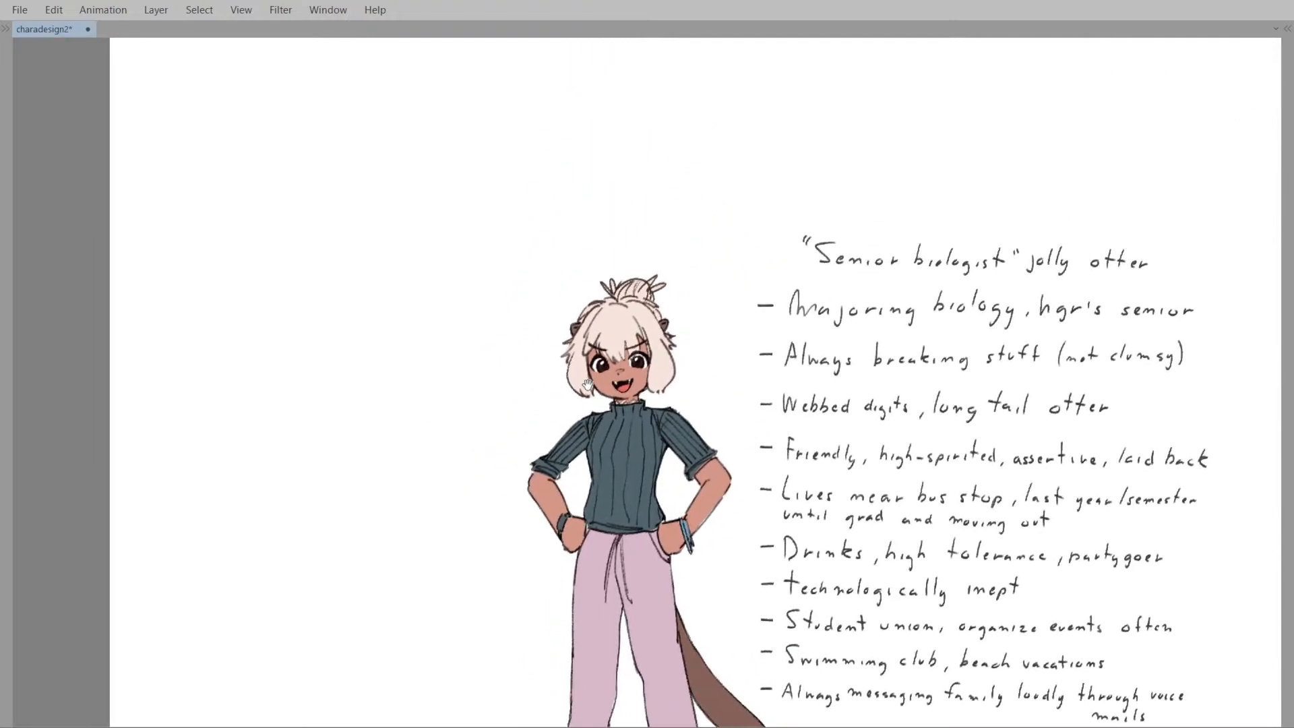
pyautogui.moveTo(553, 416); pyautogui.dragTo(584, 400)
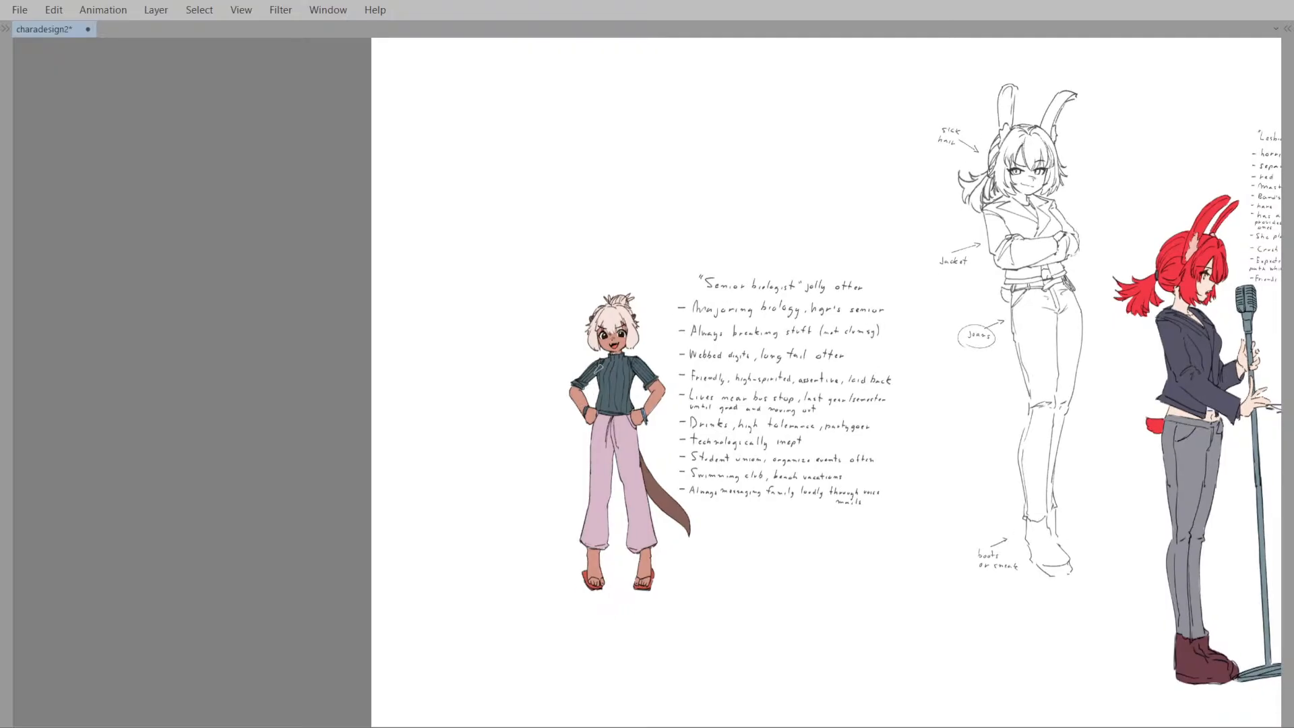
pyautogui.hotkey('alt', 'Tab')
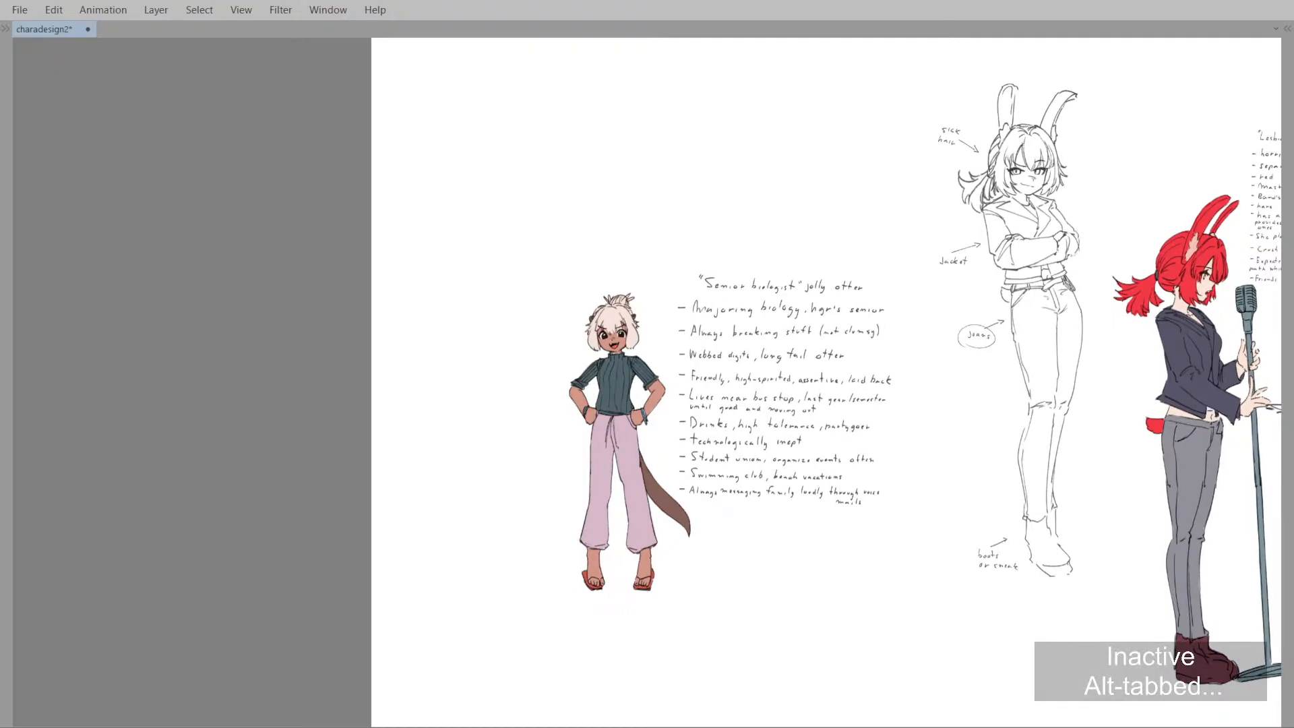
pyautogui.hotkey('alt', 'Tab')
# - Sketch a round head outline in the blank area beside the full-body otter character
pyautogui.moveTo(571, 302)
pyautogui.mouseDown()
pyautogui.moveTo(575, 396)
pyautogui.moveTo(565, 367)
pyautogui.moveTo(618, 340)
pyautogui.moveTo(612, 258)
pyautogui.moveTo(599, 252)
pyautogui.mouseUp()
pyautogui.scroll(3, 553, 374)
pyautogui.moveTo(723, 370); pyautogui.dragTo(740, 339)
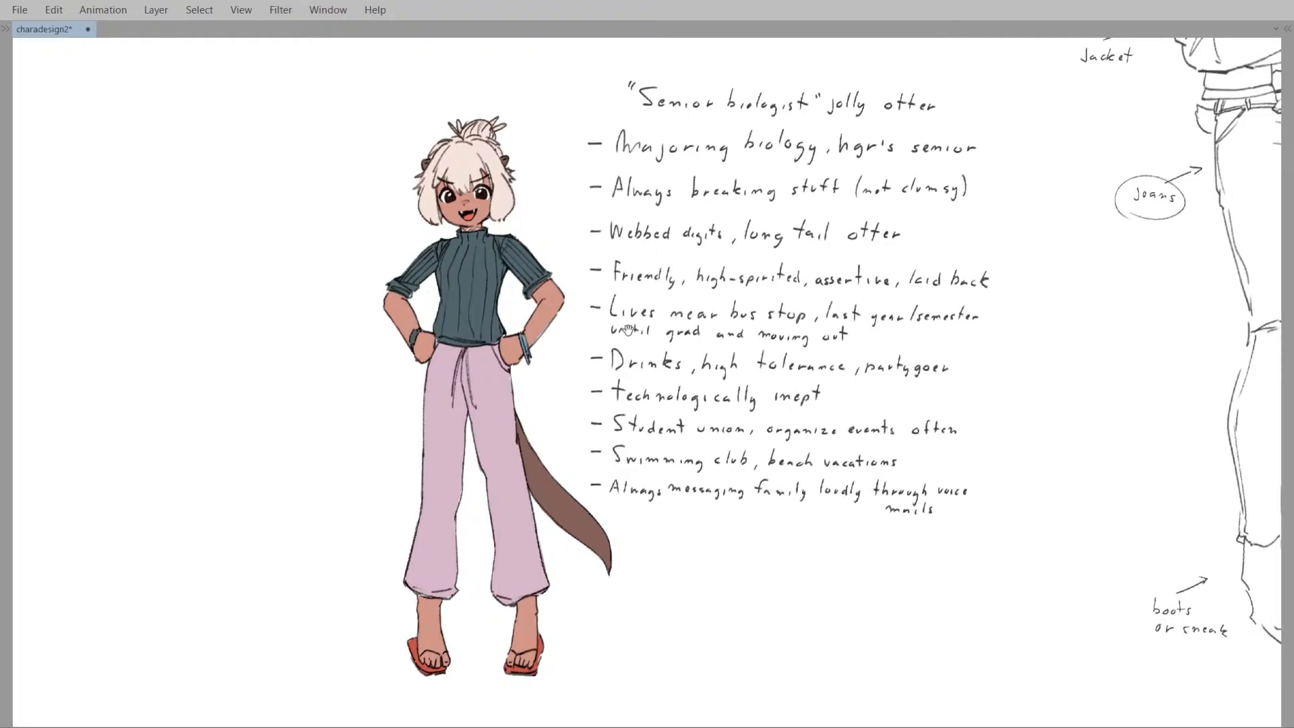
pyautogui.moveTo(611, 339); pyautogui.dragTo(698, 358)
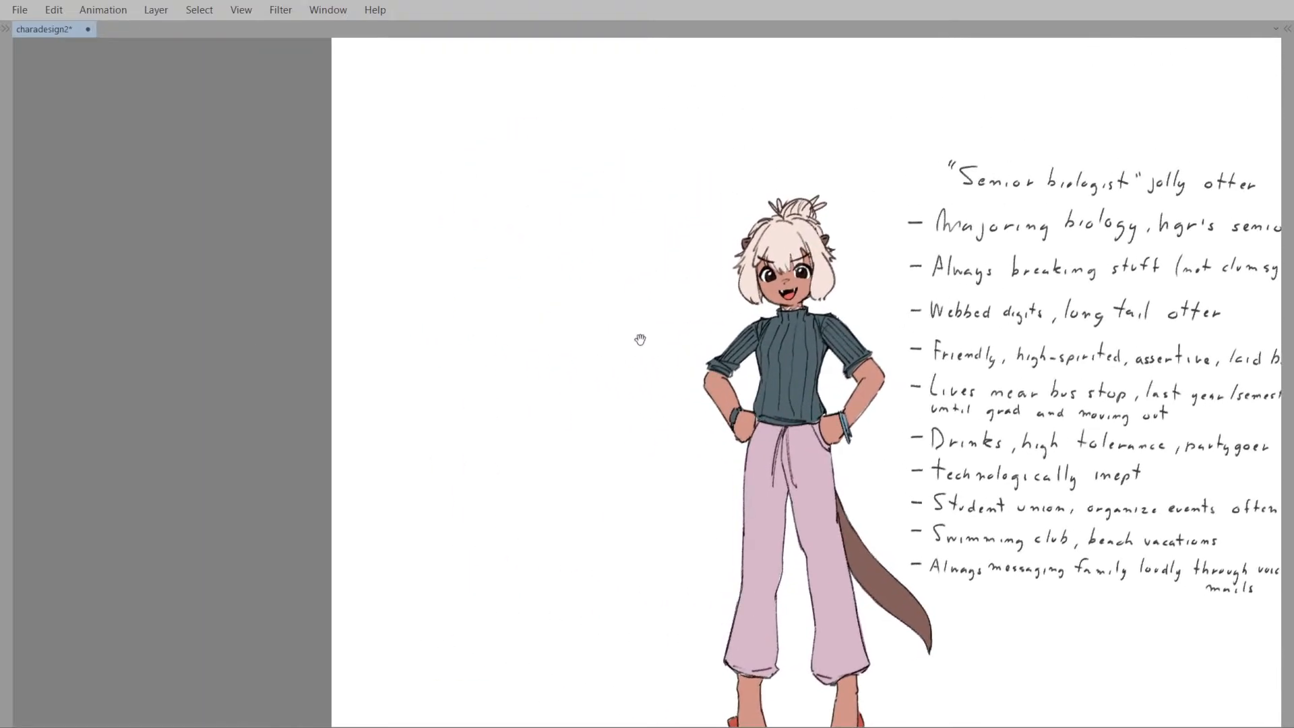
pyautogui.moveTo(587, 336); pyautogui.dragTo(622, 360)
pyautogui.scroll(2, 560, 356)
pyautogui.hotkey('alt', 'Tab')
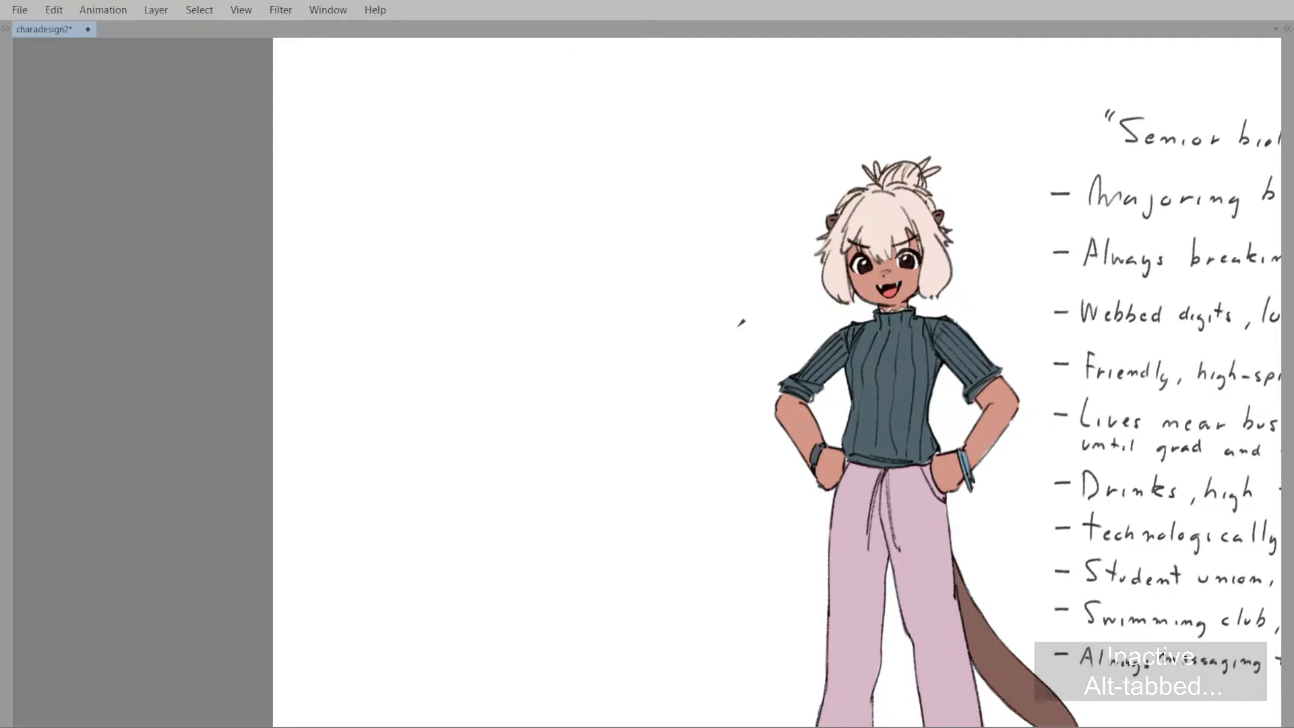
pyautogui.moveTo(673, 368)
pyautogui.mouseDown()
pyautogui.moveTo(573, 375)
pyautogui.moveTo(514, 306)
pyautogui.moveTo(540, 382)
pyautogui.mouseUp()
pyautogui.hotkey('ctrl', 'z')
pyautogui.moveTo(612, 252); pyautogui.dragTo(635, 259)
pyautogui.moveTo(505, 339); pyautogui.dragTo(568, 365)
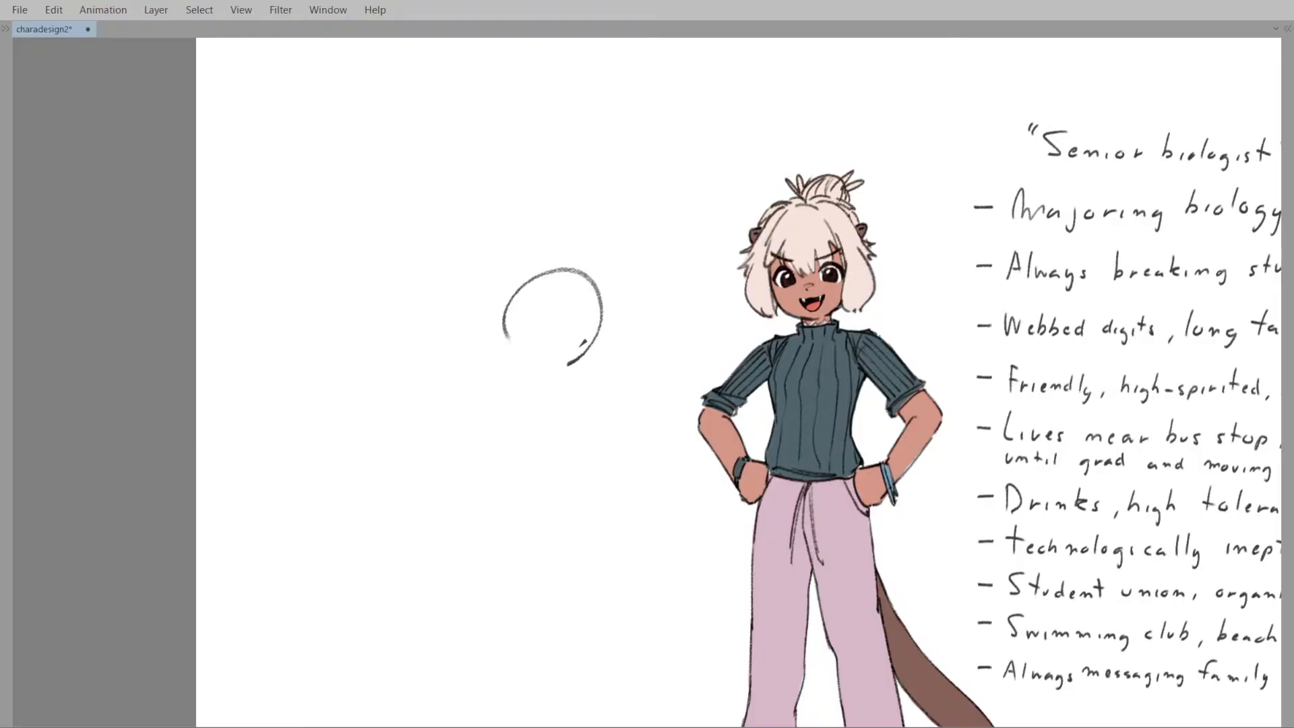
pyautogui.scroll(-1, 546, 338)
pyautogui.moveTo(563, 304); pyautogui.dragTo(596, 313)
pyautogui.hotkey('ctrl', 'z')
pyautogui.moveTo(482, 342)
pyautogui.mouseDown()
pyautogui.moveTo(579, 310)
pyautogui.moveTo(536, 373)
pyautogui.mouseUp()
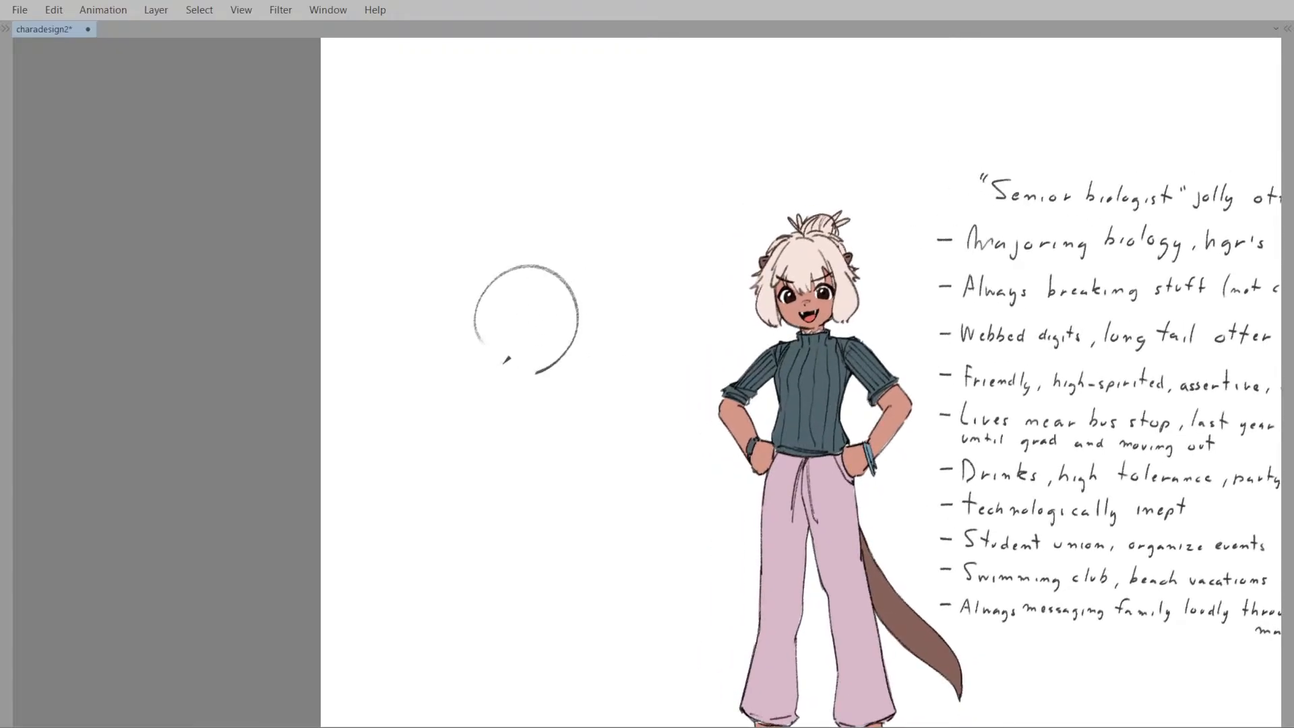
# - Sketch two tightly squinted eyes and a wide-open mouth inside the head circle, turned slightly to one side
pyautogui.moveTo(496, 313); pyautogui.dragTo(523, 328)
pyautogui.moveTo(572, 319)
pyautogui.mouseDown()
pyautogui.moveTo(552, 329)
pyautogui.moveTo(573, 320)
pyautogui.mouseUp()
pyautogui.hotkey('ctrl', 'z')
pyautogui.hotkey('ctrl', 'z')
pyautogui.hotkey('ctrl', 'z')
pyautogui.hotkey('ctrl', 'z')
pyautogui.hotkey('ctrl', 'z')
pyautogui.moveTo(518, 326)
pyautogui.mouseDown()
pyautogui.moveTo(518, 376)
pyautogui.moveTo(536, 373)
pyautogui.moveTo(533, 331)
pyautogui.moveTo(543, 354)
pyautogui.moveTo(530, 379)
pyautogui.mouseUp()
pyautogui.hotkey('ctrl', 'z')
pyautogui.hotkey('ctrl', 'z')
pyautogui.hotkey('ctrl', 'z')
pyautogui.hotkey('ctrl', 'z')
pyautogui.hotkey('ctrl', 'z')
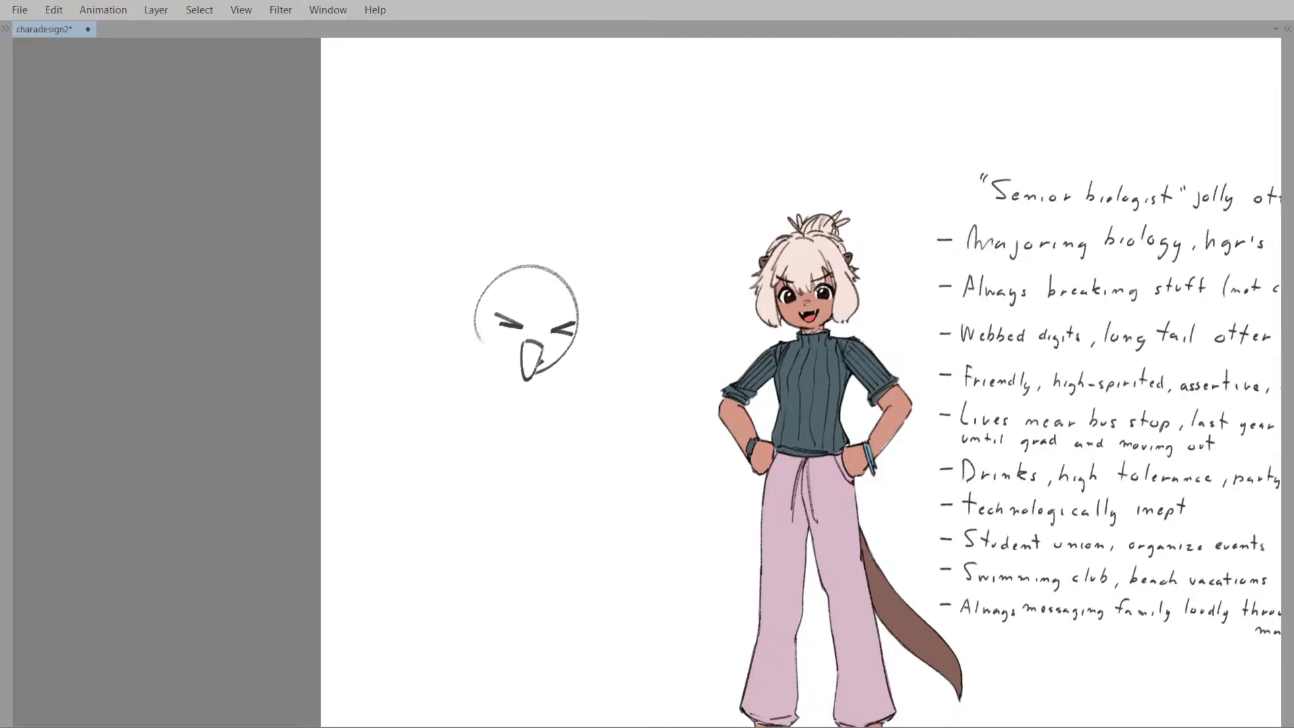
# - Try adding steeply slanted eyebrows above the squinted eyes, checking the sketch in a mirrored view
pyautogui.press('h')
pyautogui.moveTo(598, 315)
pyautogui.mouseDown()
pyautogui.moveTo(577, 321)
pyautogui.moveTo(556, 374)
pyautogui.mouseUp()
pyautogui.press('h')
pyautogui.scroll(2, 583, 347)
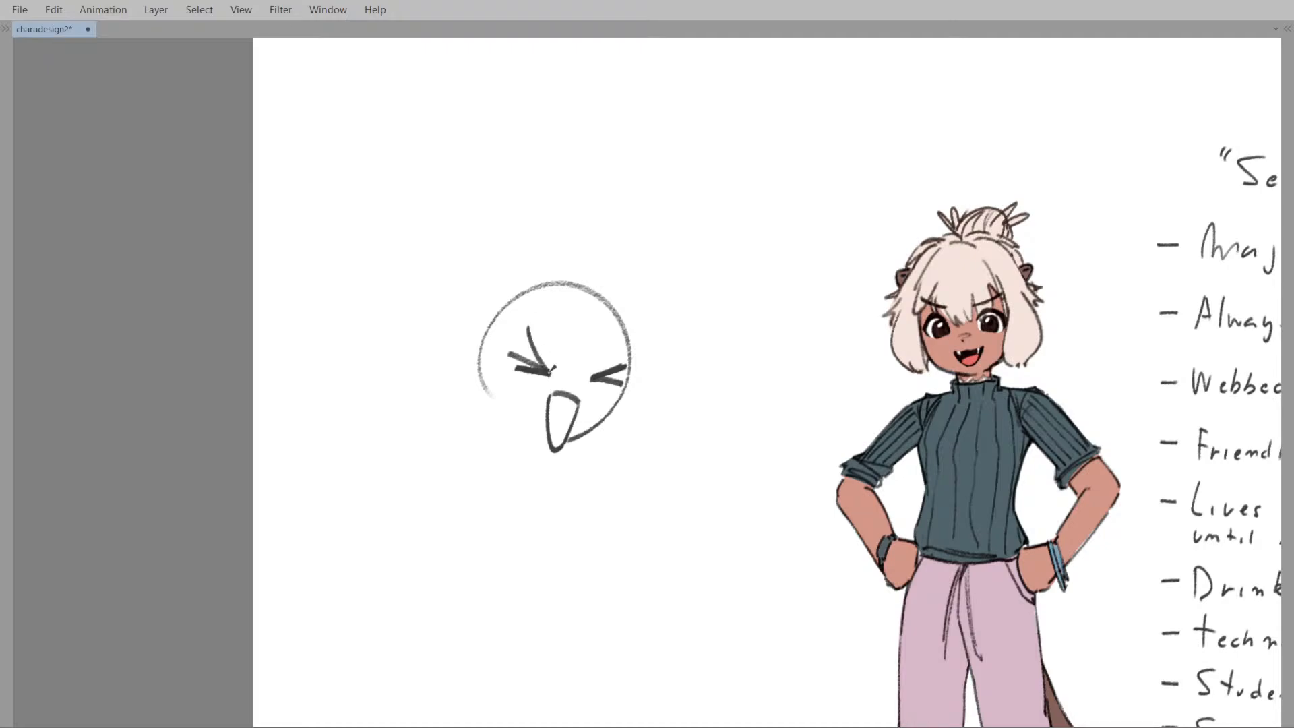
pyautogui.hotkey('ctrl', 'z')
pyautogui.moveTo(533, 315)
pyautogui.mouseDown()
pyautogui.moveTo(563, 353)
pyautogui.moveTo(631, 323)
pyautogui.mouseUp()
pyautogui.hotkey('ctrl', 'z')
pyautogui.moveTo(597, 364); pyautogui.dragTo(630, 322)
pyautogui.scroll(-3, 566, 351)
pyautogui.scroll(4, 566, 351)
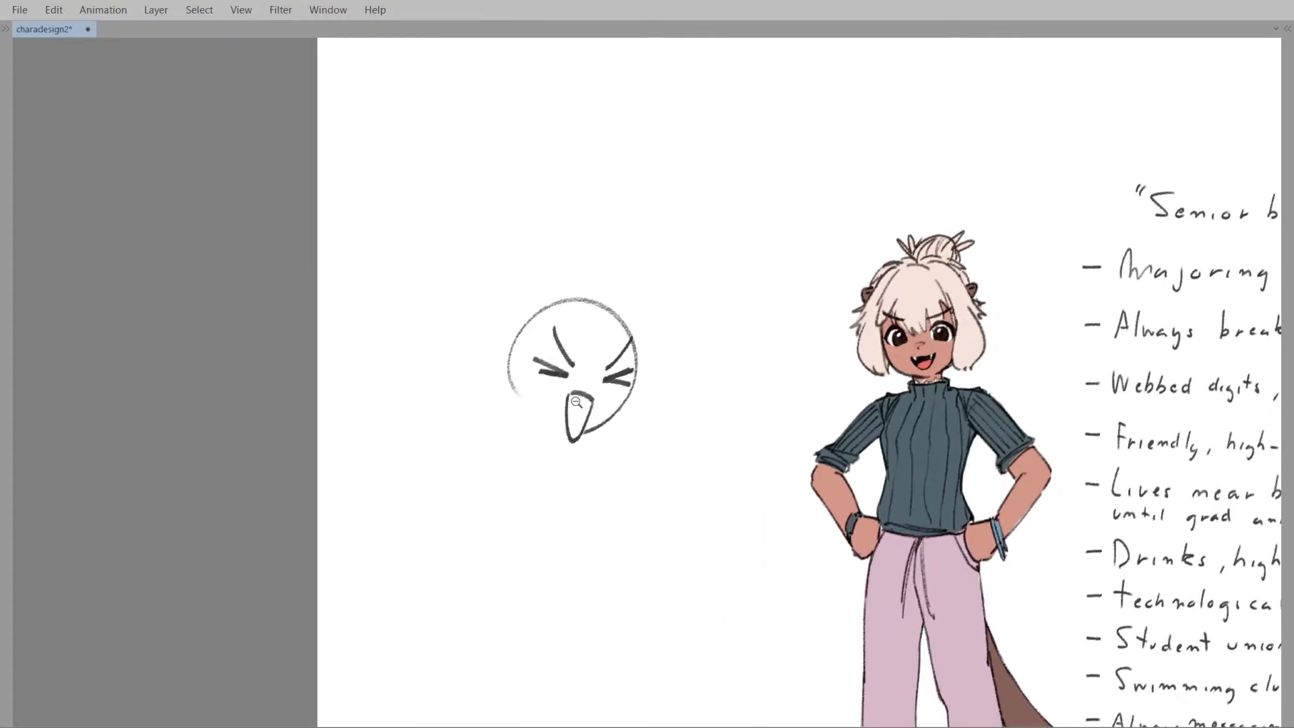
# - Try erasing the head circle with a larger eraser so only the eyes, eyebrows and mouth remain
pyautogui.moveTo(507, 400)
pyautogui.mouseDown()
pyautogui.moveTo(502, 371)
pyautogui.moveTo(509, 419)
pyautogui.moveTo(525, 395)
pyautogui.mouseUp()
pyautogui.hotkey('ctrl', 'z')
pyautogui.press(']')
pyautogui.press(']')
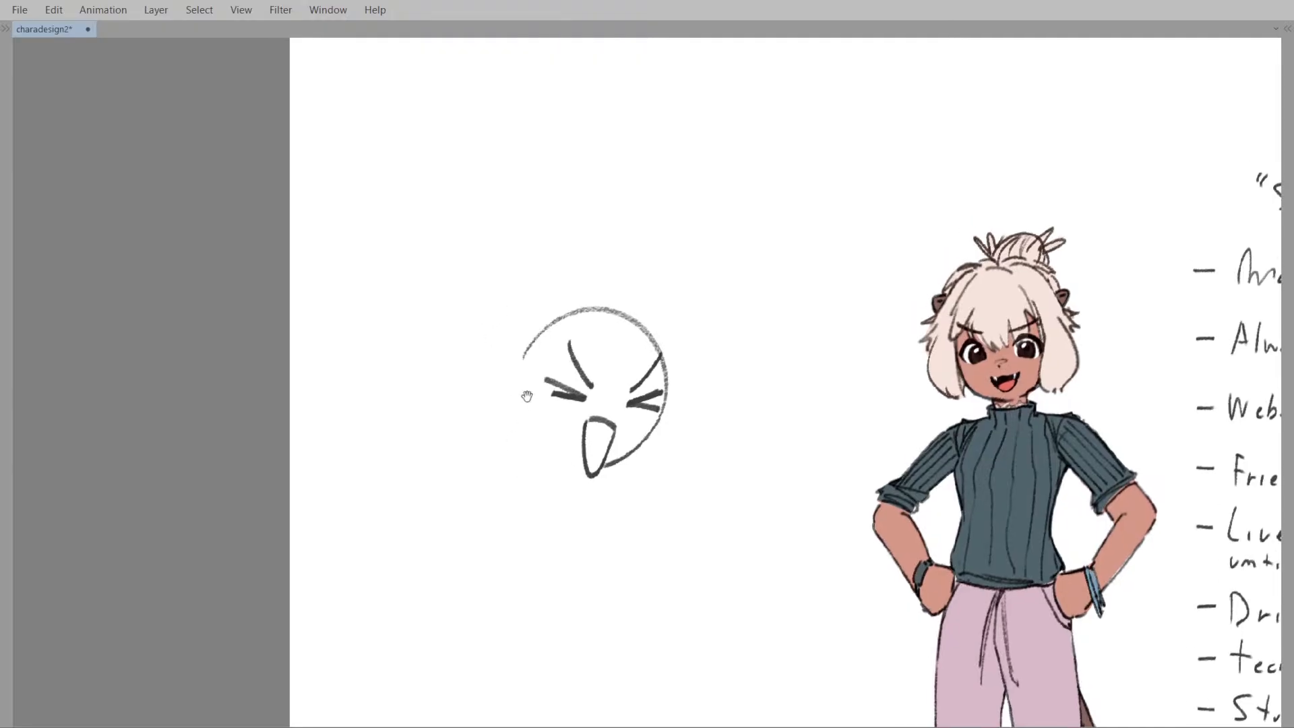
pyautogui.moveTo(623, 475)
pyautogui.mouseDown()
pyautogui.moveTo(603, 439)
pyautogui.moveTo(640, 407)
pyautogui.mouseUp()
pyautogui.moveTo(647, 342); pyautogui.dragTo(644, 405)
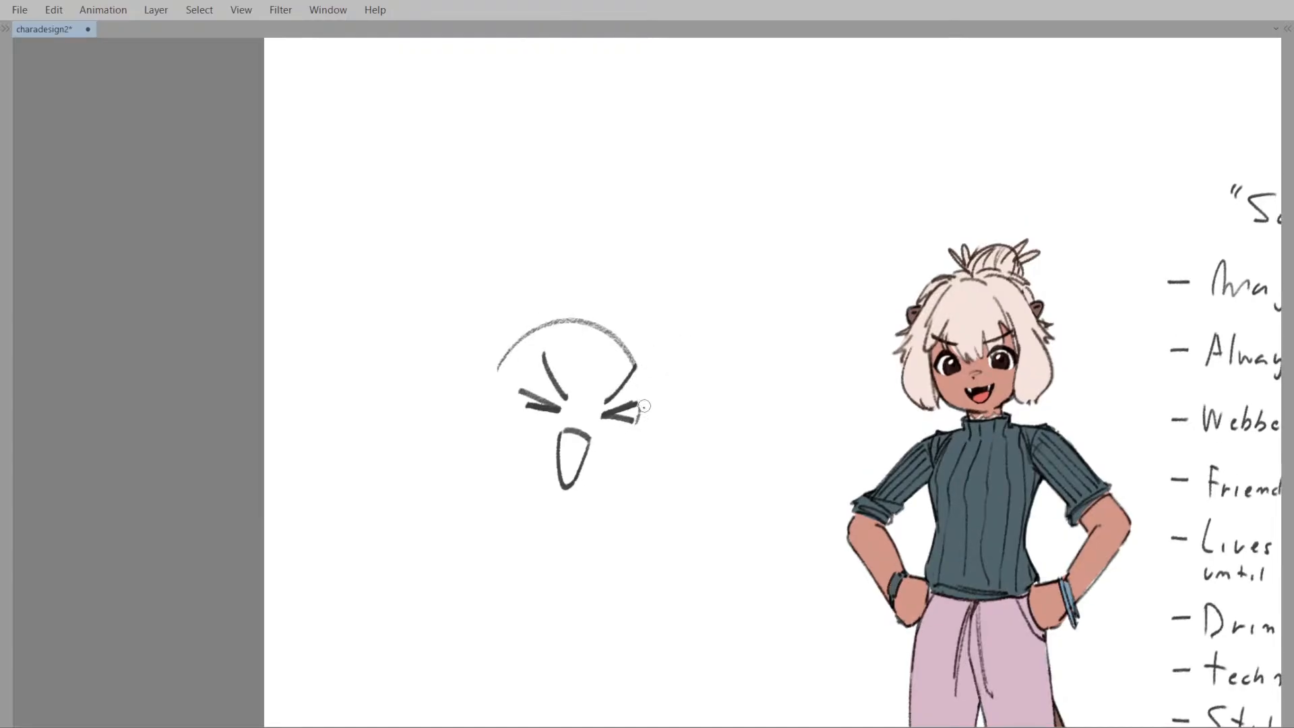
pyautogui.moveTo(640, 362)
pyautogui.mouseDown()
pyautogui.moveTo(643, 406)
pyautogui.moveTo(610, 370)
pyautogui.moveTo(505, 378)
pyautogui.moveTo(511, 407)
pyautogui.mouseUp()
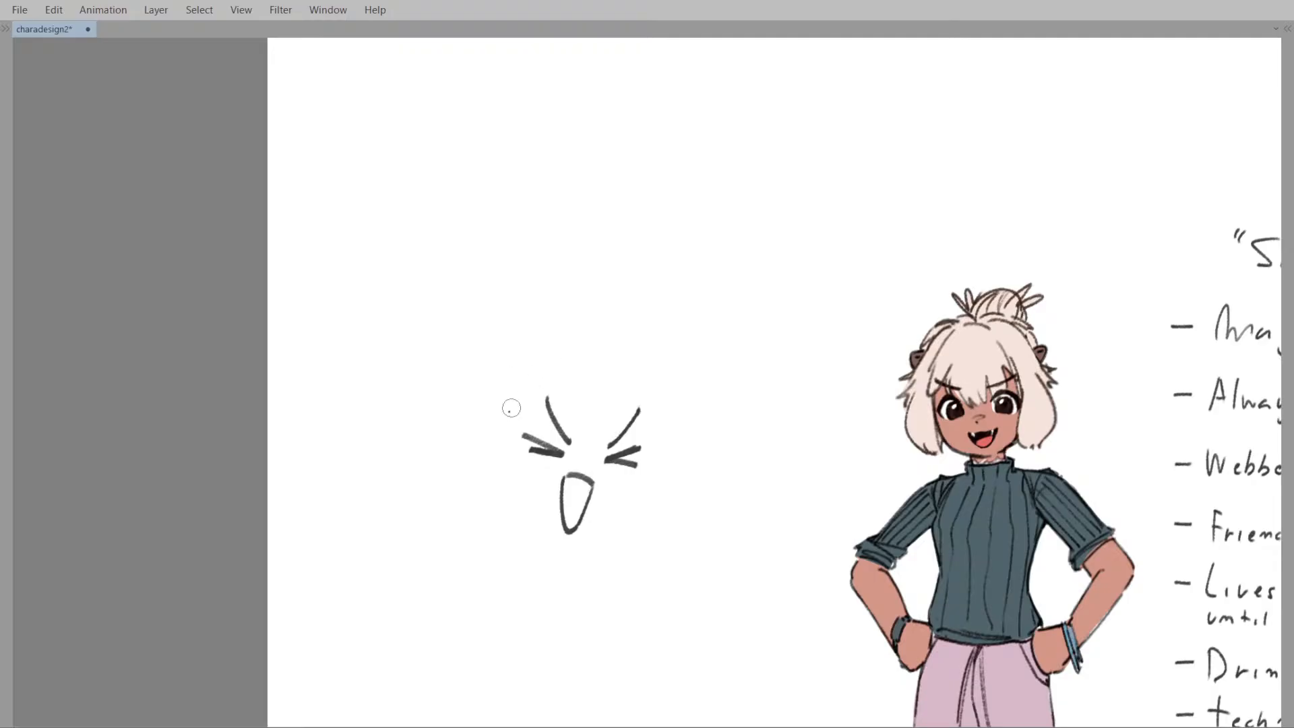
pyautogui.scroll(-3, 532, 351)
pyautogui.press('m')
pyautogui.press('m')
pyautogui.scroll(3, 613, 385)
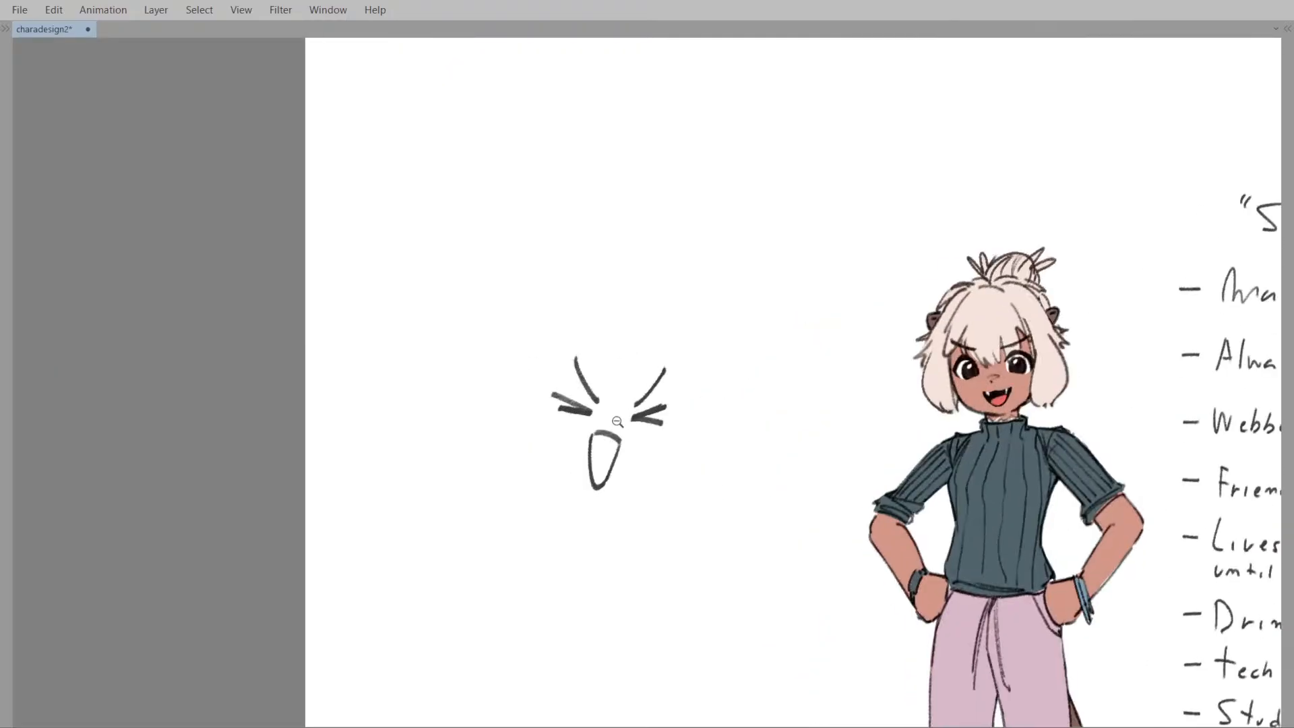
pyautogui.scroll(-3, 613, 385)
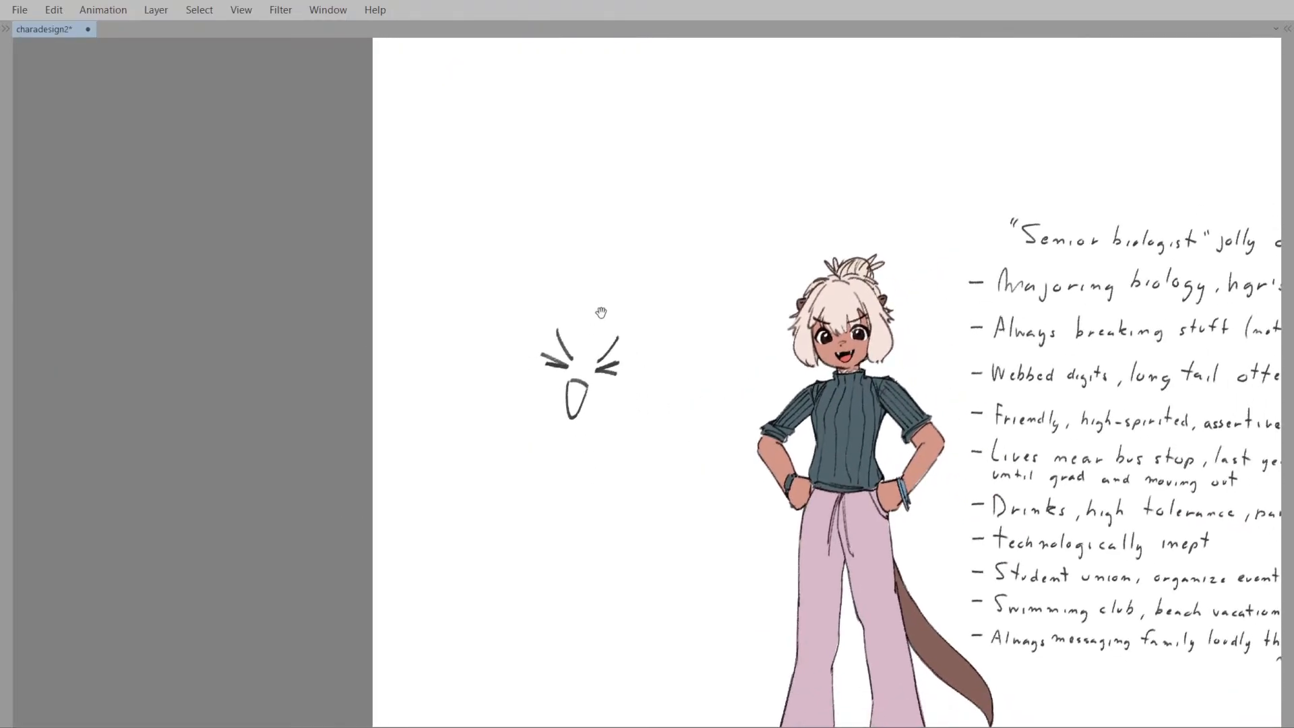
pyautogui.moveTo(631, 368)
pyautogui.mouseDown()
pyautogui.moveTo(618, 398)
pyautogui.moveTo(618, 364)
pyautogui.moveTo(621, 375)
pyautogui.mouseUp()
pyautogui.moveTo(513, 345)
pyautogui.mouseDown()
pyautogui.moveTo(604, 343)
pyautogui.moveTo(607, 371)
pyautogui.moveTo(567, 418)
pyautogui.moveTo(512, 387)
pyautogui.mouseUp()
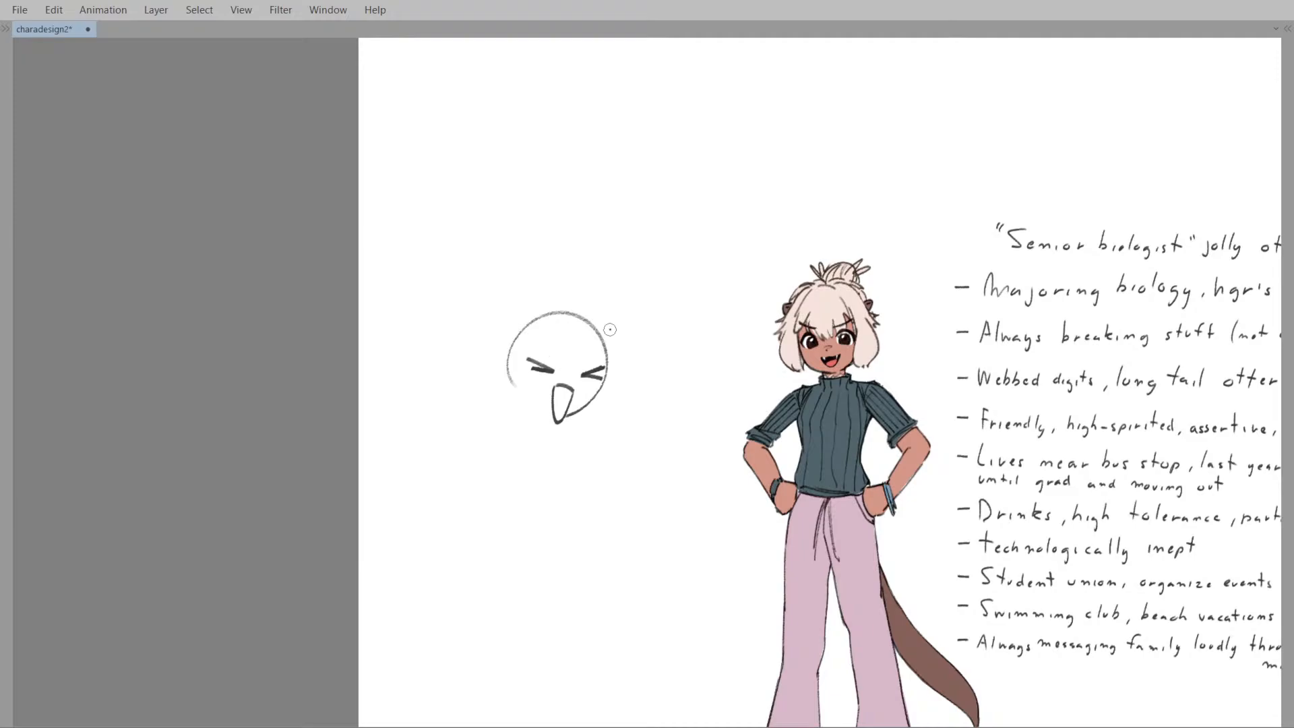
# - Redraw the slanted eyebrows over the squinted eyes and undo the rough first jaw stroke
pyautogui.moveTo(604, 341); pyautogui.dragTo(583, 367)
pyautogui.scroll(1, 536, 416)
pyautogui.moveTo(517, 406); pyautogui.dragTo(564, 455)
pyautogui.hotkey('ctrl', 'z')
pyautogui.hotkey('ctrl', 'z')
pyautogui.hotkey('ctrl', 'z')
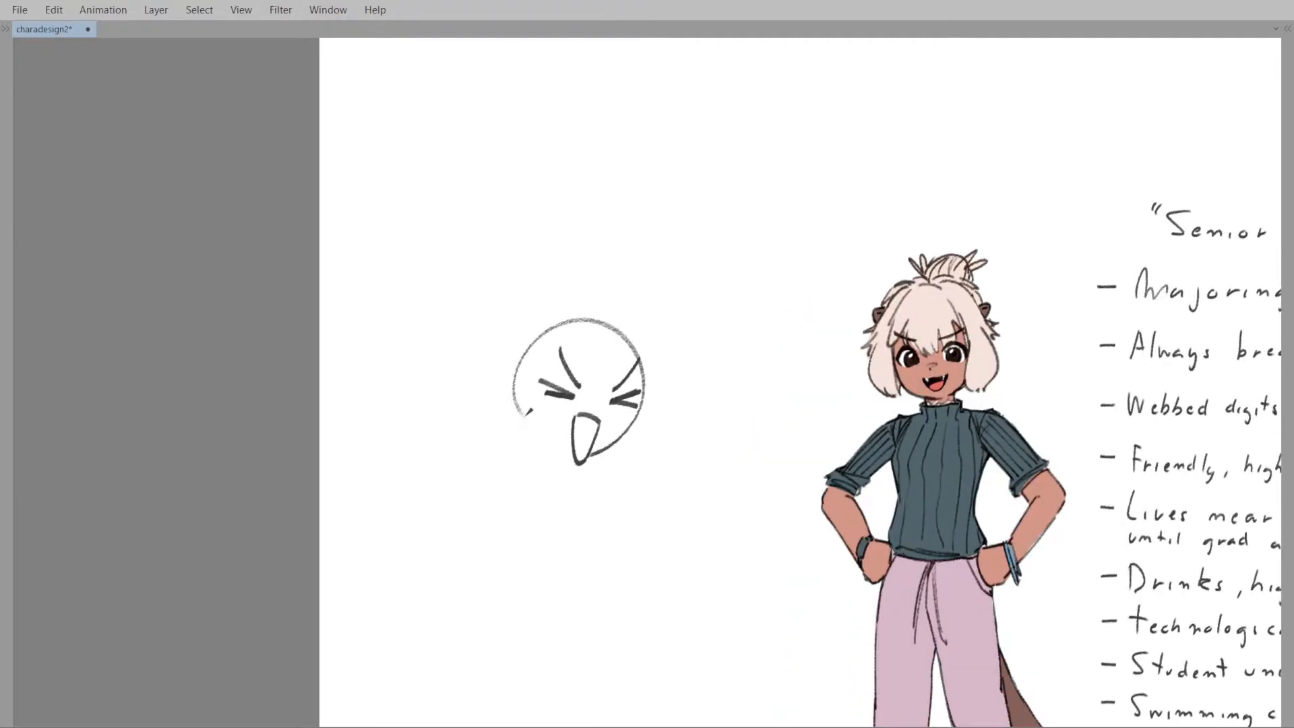
# - Draw the cheek line running down from the head circle into a jagged chin edge beside the mouth
pyautogui.moveTo(525, 415); pyautogui.dragTo(553, 445)
pyautogui.moveTo(549, 438)
pyautogui.mouseDown()
pyautogui.moveTo(538, 477)
pyautogui.moveTo(527, 453)
pyautogui.moveTo(560, 474)
pyautogui.mouseUp()
pyautogui.hotkey('ctrl', 'z')
pyautogui.hotkey('ctrl', 'z')
pyautogui.hotkey('ctrl', 'z')
pyautogui.hotkey('ctrl', 'z')
pyautogui.moveTo(564, 465)
pyautogui.mouseDown()
pyautogui.moveTo(579, 449)
pyautogui.moveTo(541, 476)
pyautogui.moveTo(542, 435)
pyautogui.mouseUp()
pyautogui.hotkey('ctrl', 'z')
pyautogui.hotkey('ctrl', 'z')
pyautogui.hotkey('ctrl', 'z')
pyautogui.hotkey('ctrl', 'z')
pyautogui.hotkey('ctrl', 'z')
pyautogui.hotkey('ctrl', 'z')
pyautogui.hotkey('ctrl', 'z')
# - Refine the open mouth with a curved tongue line, checking the face mirrored and undoing stray strokes
pyautogui.moveTo(542, 435)
pyautogui.mouseDown()
pyautogui.moveTo(545, 467)
pyautogui.moveTo(577, 476)
pyautogui.moveTo(597, 434)
pyautogui.moveTo(628, 426)
pyautogui.moveTo(668, 383)
pyautogui.moveTo(679, 402)
pyautogui.mouseUp()
pyautogui.hotkey('ctrl', 'z')
pyautogui.press('h')
pyautogui.scroll(-3, 615, 375)
pyautogui.press('h')
pyautogui.scroll(4, 633, 368)
pyautogui.scroll(-3, 629, 378)
pyautogui.hotkey('ctrl', 'z')
pyautogui.hotkey('ctrl', 'z')
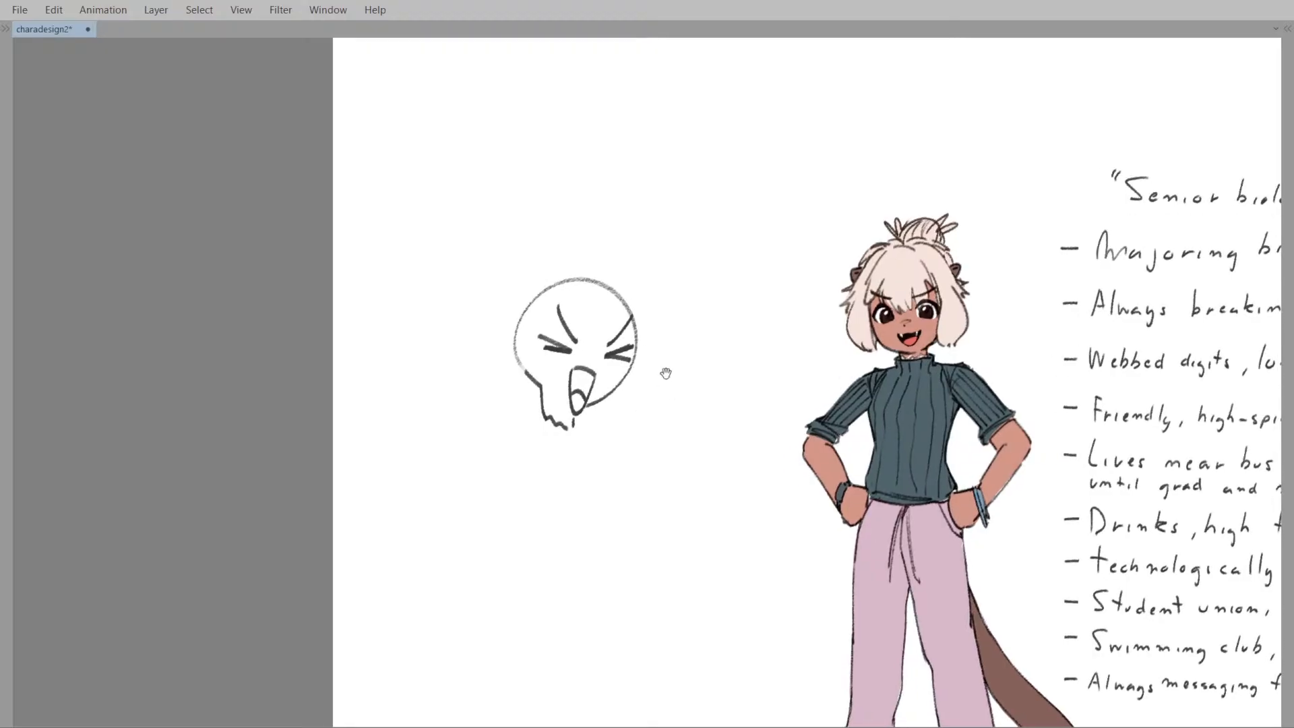
pyautogui.scroll(-2, 657, 351)
pyautogui.moveTo(656, 341); pyautogui.dragTo(572, 281)
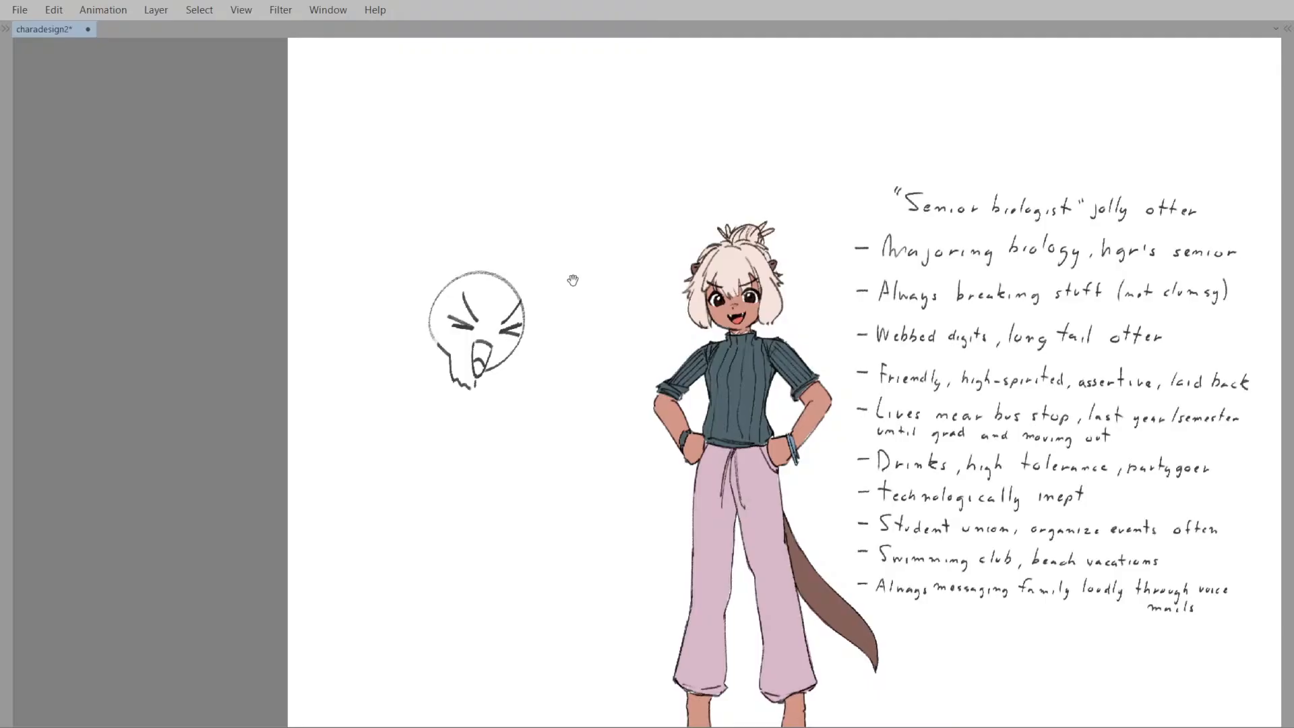
pyautogui.moveTo(578, 301); pyautogui.dragTo(644, 316)
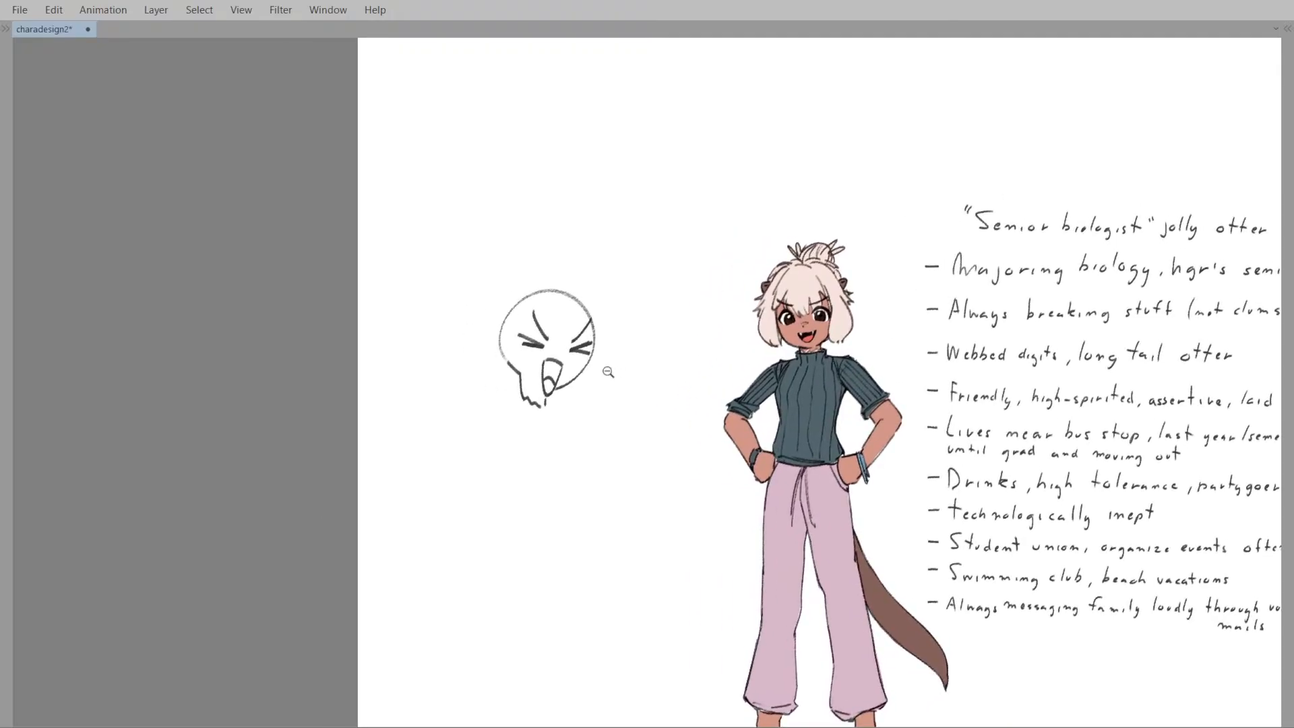
pyautogui.scroll(2, 608, 370)
pyautogui.moveTo(614, 373); pyautogui.dragTo(646, 359)
pyautogui.moveTo(558, 388)
pyautogui.mouseDown()
pyautogui.moveTo(635, 367)
pyautogui.moveTo(569, 357)
pyautogui.mouseUp()
pyautogui.hotkey('ctrl', 'z')
pyautogui.hotkey('alt', 'Tab')
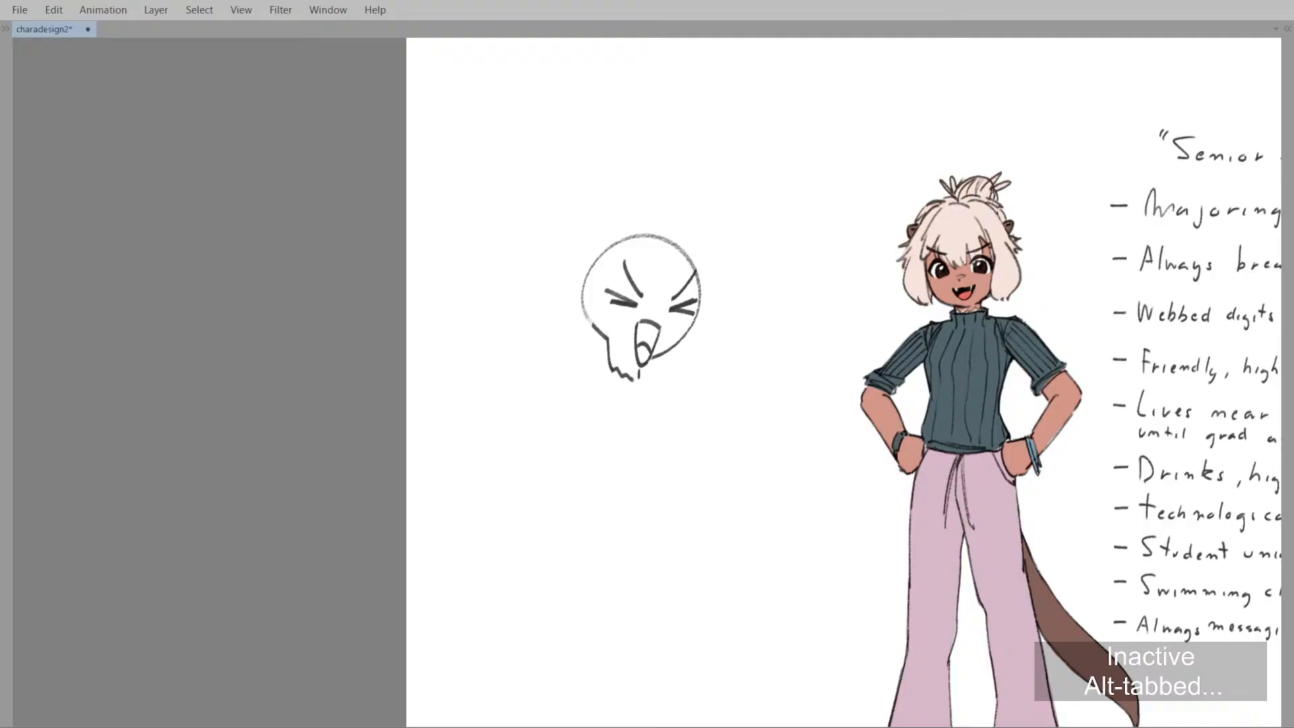
# - Draw a small shaded nose between the squinted eyes and the open mouth
pyautogui.moveTo(642, 381)
pyautogui.mouseDown()
pyautogui.moveTo(592, 388)
pyautogui.moveTo(575, 421)
pyautogui.mouseUp()
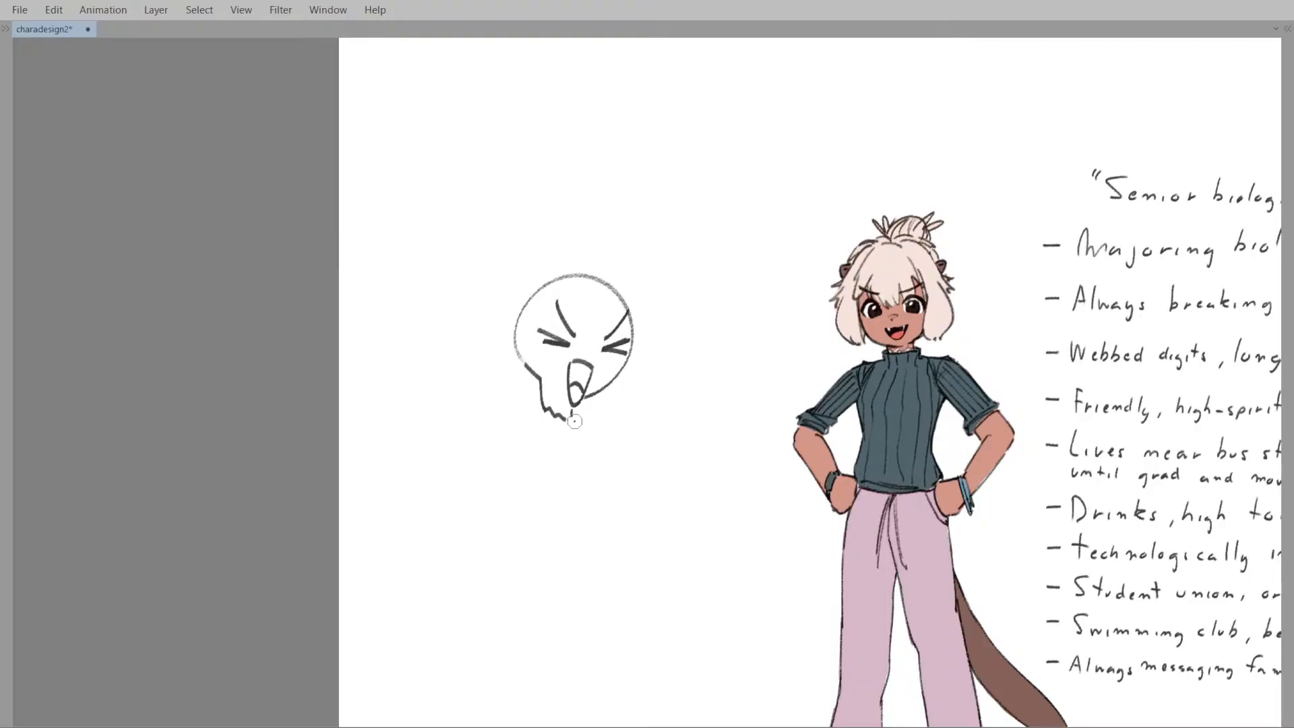
pyautogui.scroll(-5, 566, 375)
pyautogui.scroll(4, 566, 375)
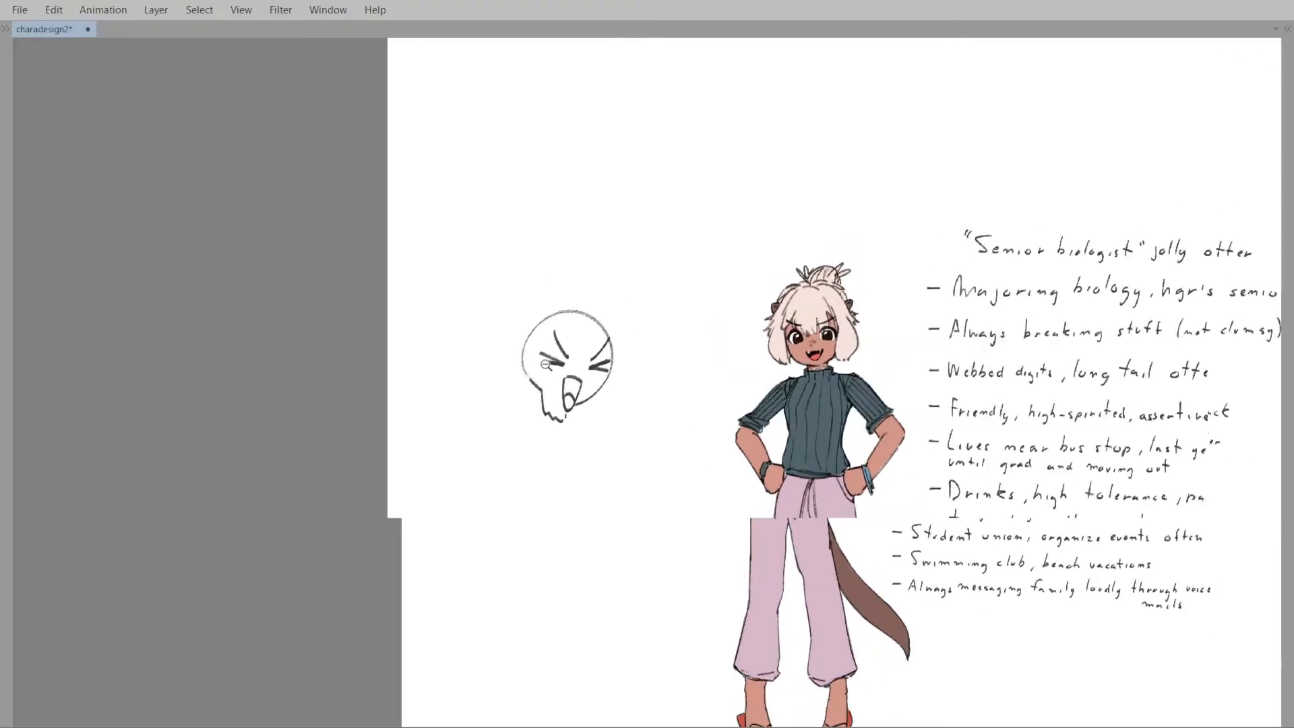
pyautogui.moveTo(544, 330)
pyautogui.mouseDown()
pyautogui.moveTo(526, 357)
pyautogui.moveTo(555, 372)
pyautogui.mouseUp()
pyautogui.scroll(2, 554, 372)
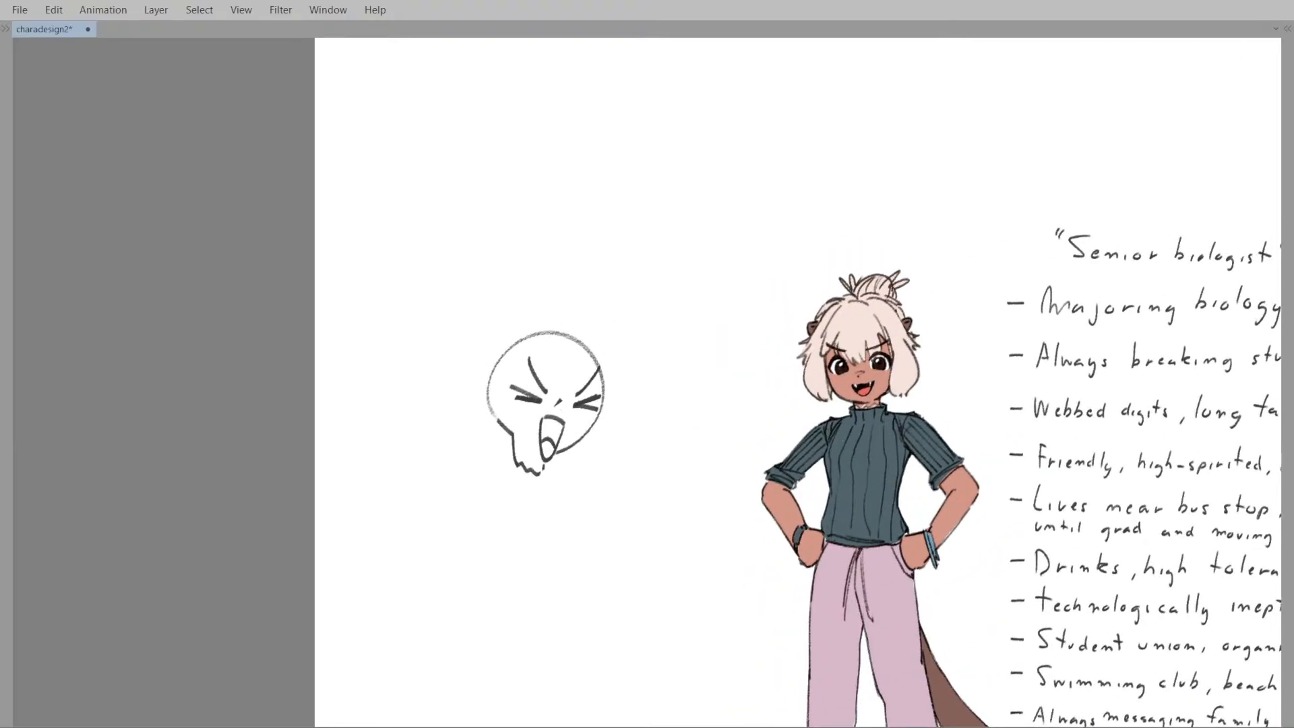
pyautogui.scroll(2, 554, 397)
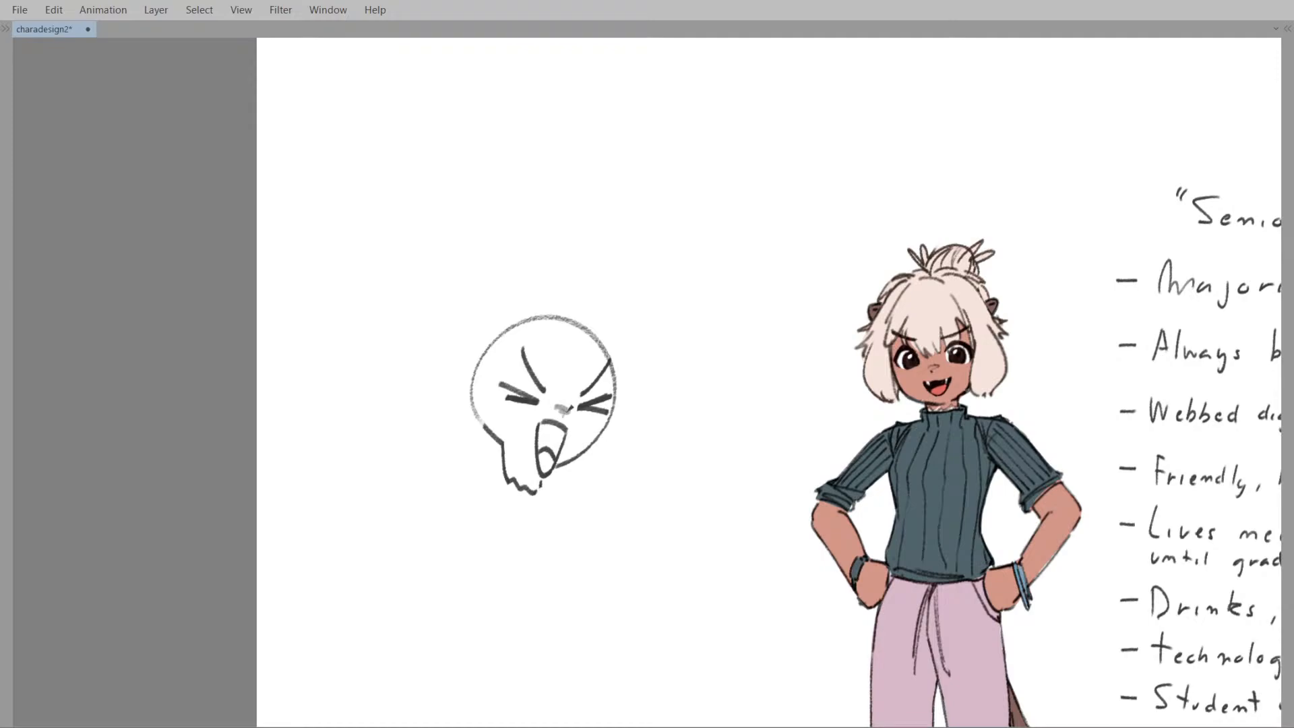
pyautogui.scroll(-1, 558, 381)
pyautogui.scroll(2, 542, 375)
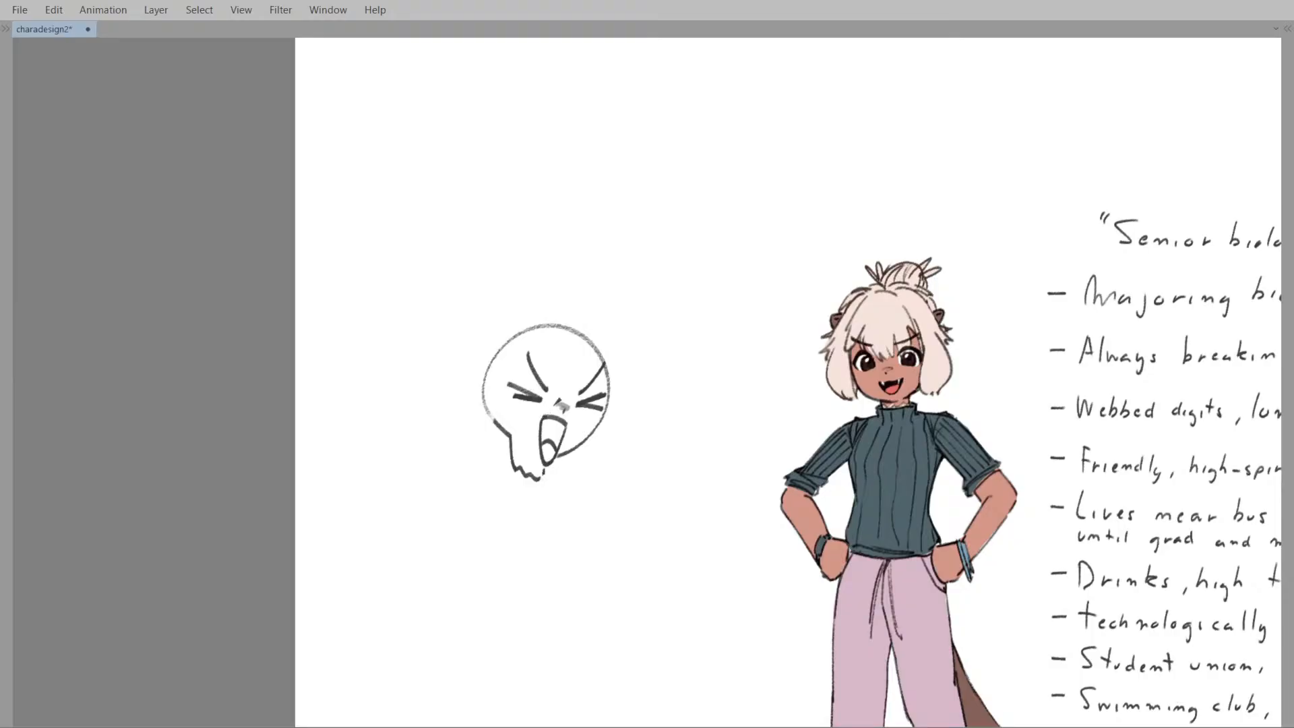
pyautogui.scroll(-3, 563, 407)
pyautogui.scroll(3, 563, 406)
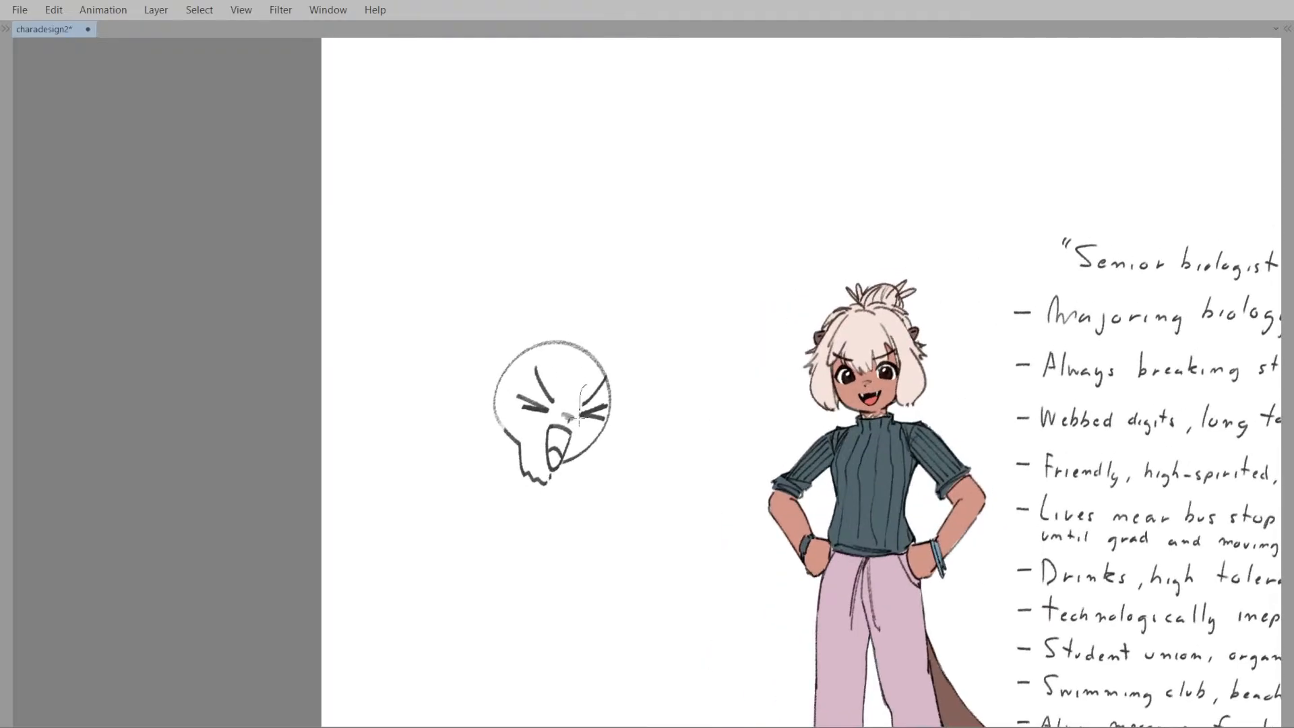
# - Try lassoing the facial features inside the head circle and deleting them, and undo the deletion
pyautogui.moveTo(579, 419); pyautogui.dragTo(612, 361)
pyautogui.hotkey('ctrl', 'd')
pyautogui.press('Delete')
pyautogui.hotkey('ctrl', 'z')
pyautogui.moveTo(577, 418)
pyautogui.mouseDown()
pyautogui.moveTo(614, 406)
pyautogui.moveTo(605, 376)
pyautogui.moveTo(526, 357)
pyautogui.moveTo(511, 442)
pyautogui.moveTo(553, 473)
pyautogui.moveTo(574, 423)
pyautogui.mouseUp()
pyautogui.press('Delete')
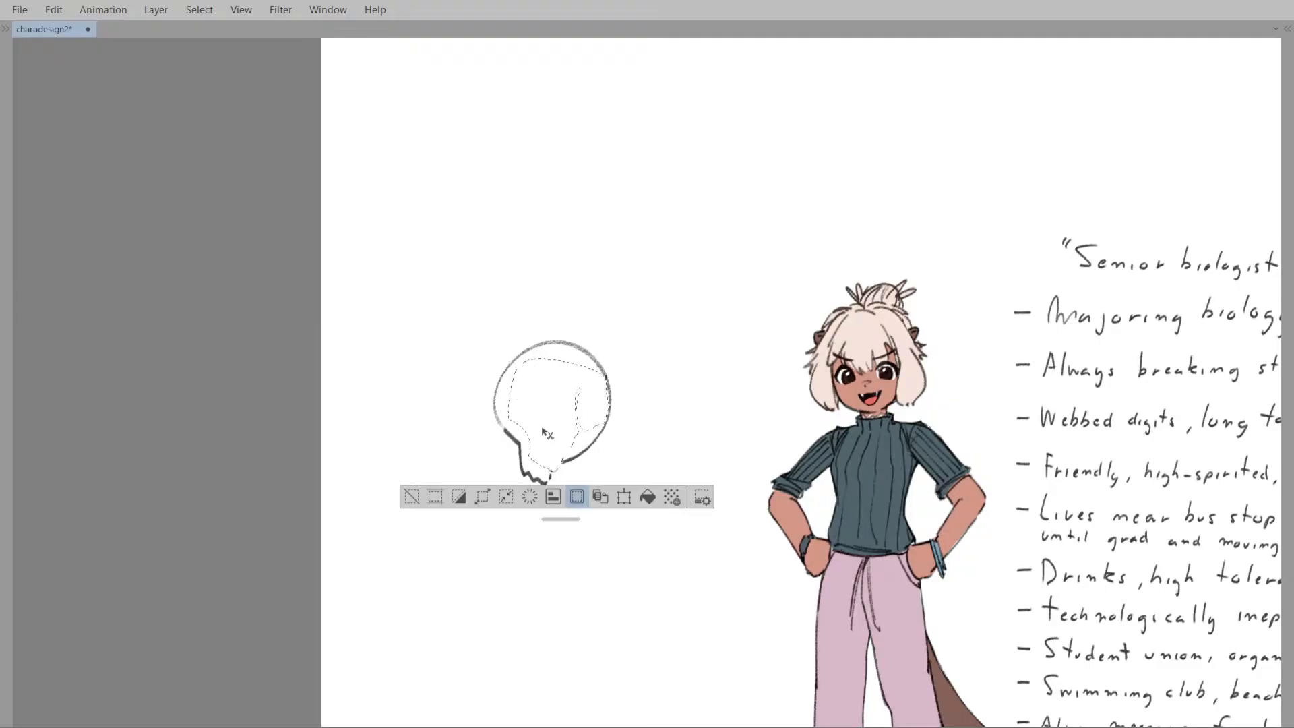
pyautogui.hotkey('ctrl', 'z')
pyautogui.hotkey('ctrl', 'z')
pyautogui.hotkey('ctrl', 'z')
pyautogui.hotkey('ctrl', 'y')
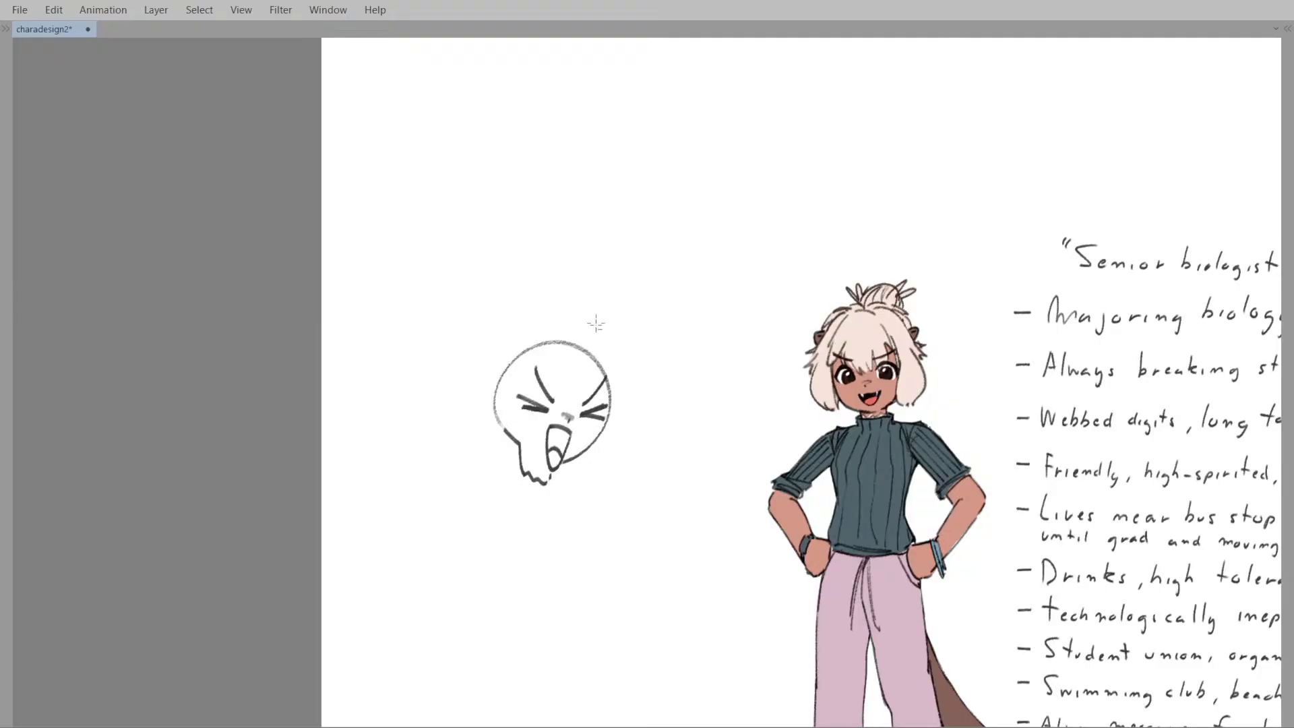
pyautogui.hotkey('ctrl', 'z')
pyautogui.hotkey('ctrl', 'z')
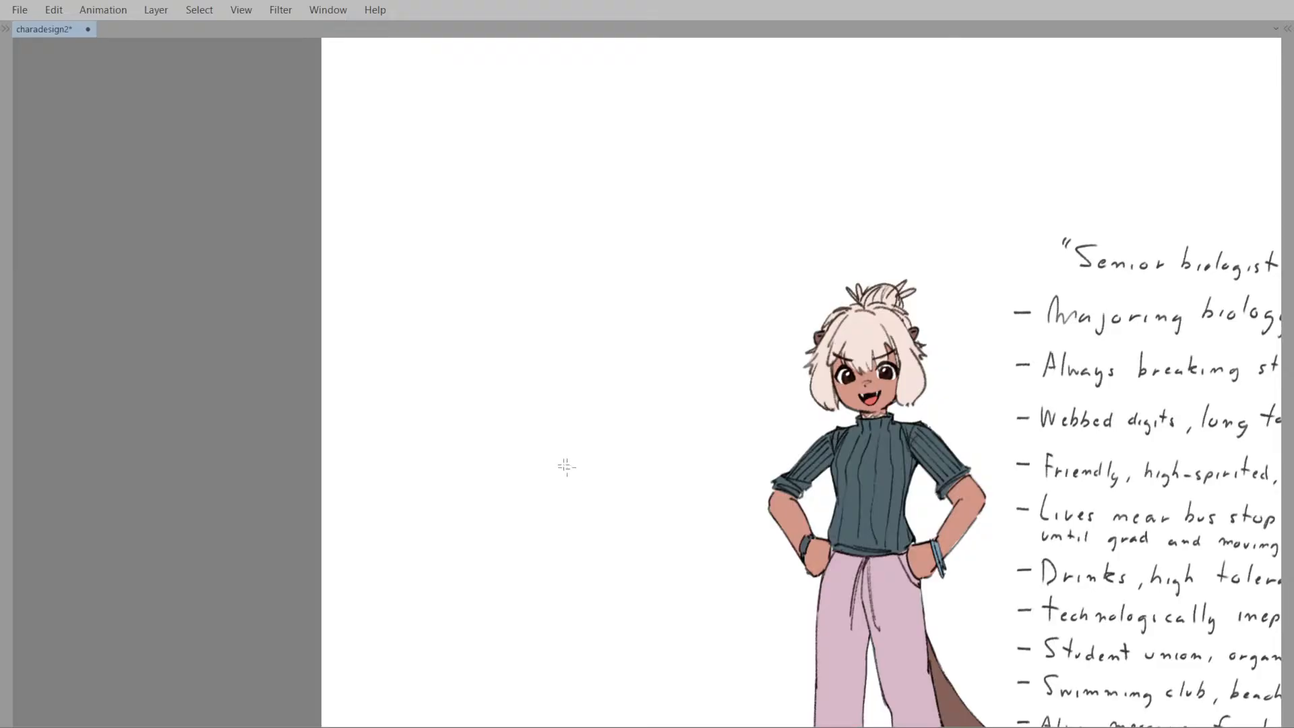
pyautogui.hotkey('ctrl', 'y')
pyautogui.hotkey('ctrl', 'y')
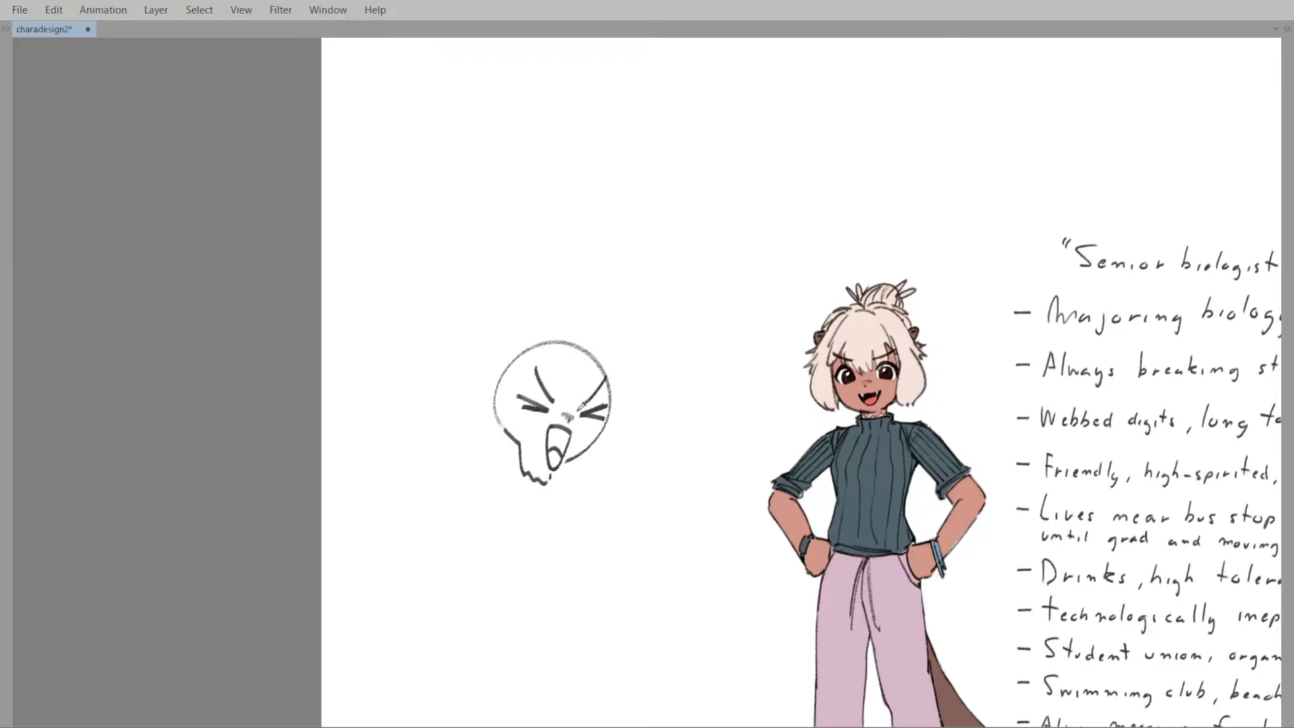
# - Adjust the position and tilt of the facial features inside the head circle with Transform, comparing them in the mirrored view
pyautogui.press('e')
pyautogui.hotkey('ctrl', 't')
pyautogui.moveTo(652, 356); pyautogui.dragTo(653, 362)
pyautogui.press('Return')
pyautogui.press('h')
pyautogui.press('h')
pyautogui.hotkey('ctrl', 't')
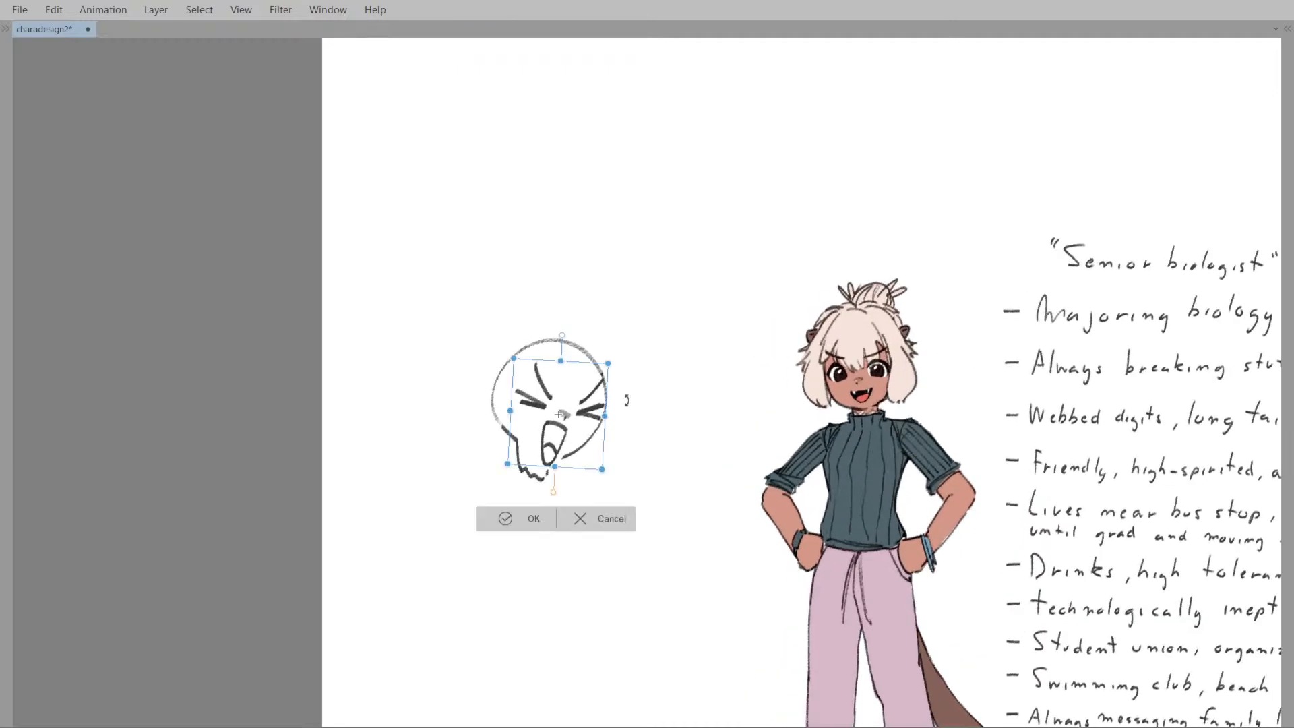
pyautogui.press('Return')
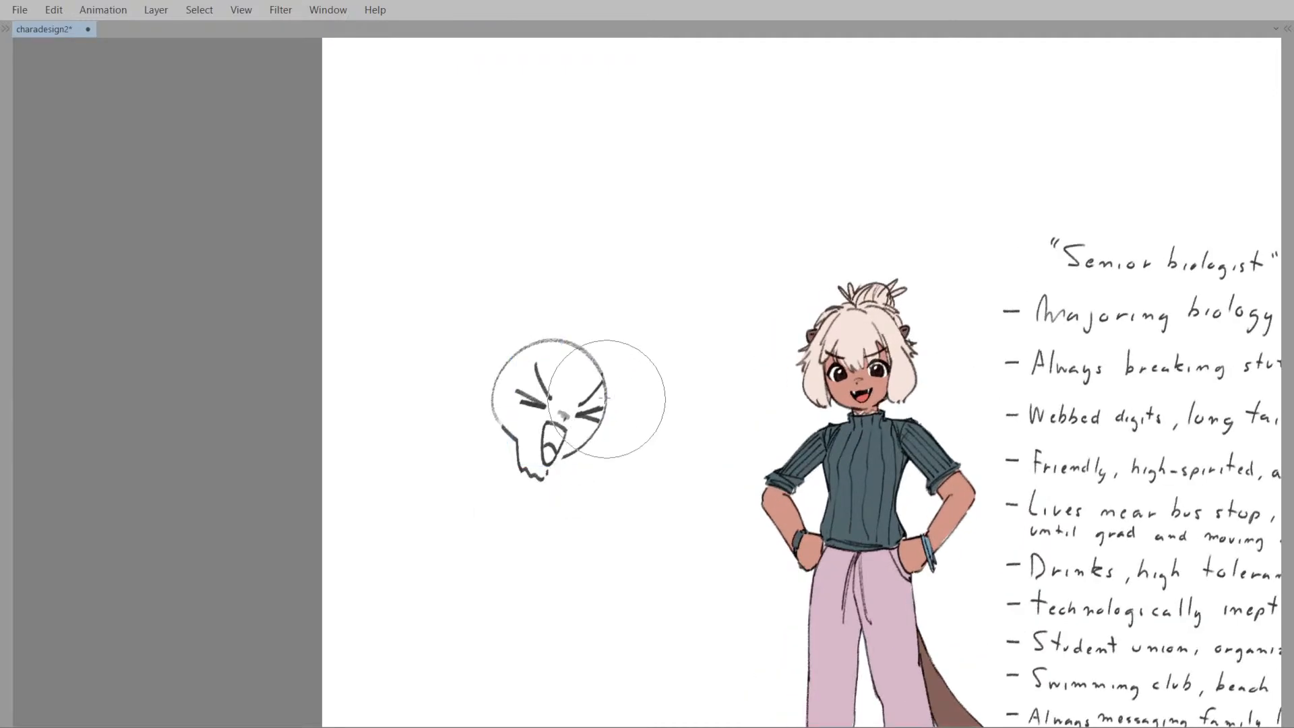
# - Examine the placement of the shouting face's features inside the head circle, both up close and from farther away
pyautogui.press('e')
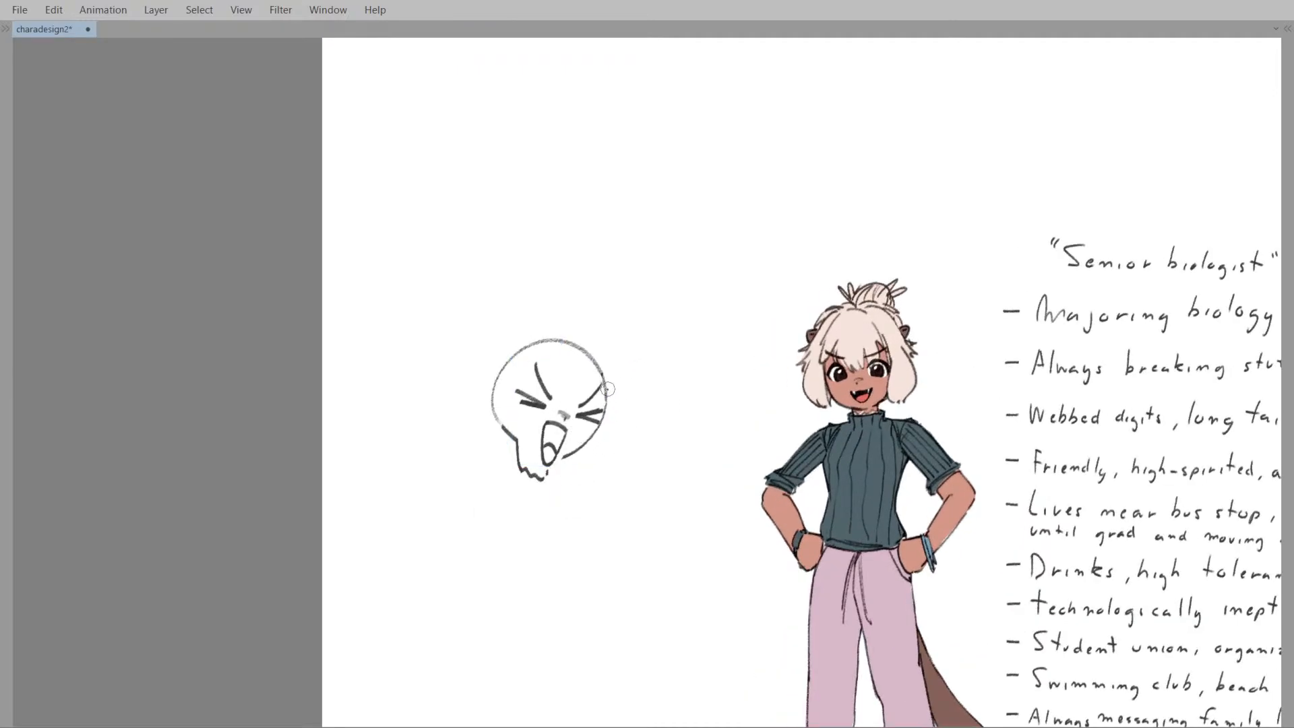
pyautogui.scroll(-2, 608, 409)
pyautogui.scroll(2, 580, 386)
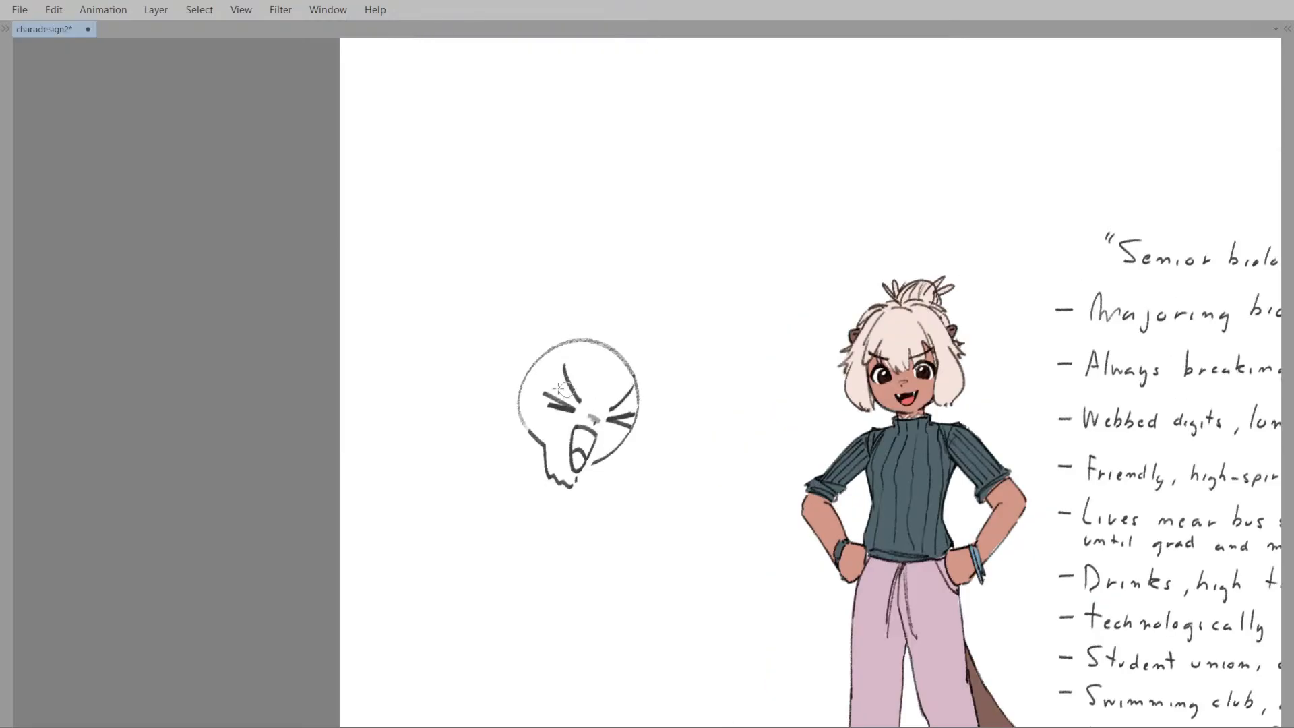
pyautogui.scroll(-2, 551, 375)
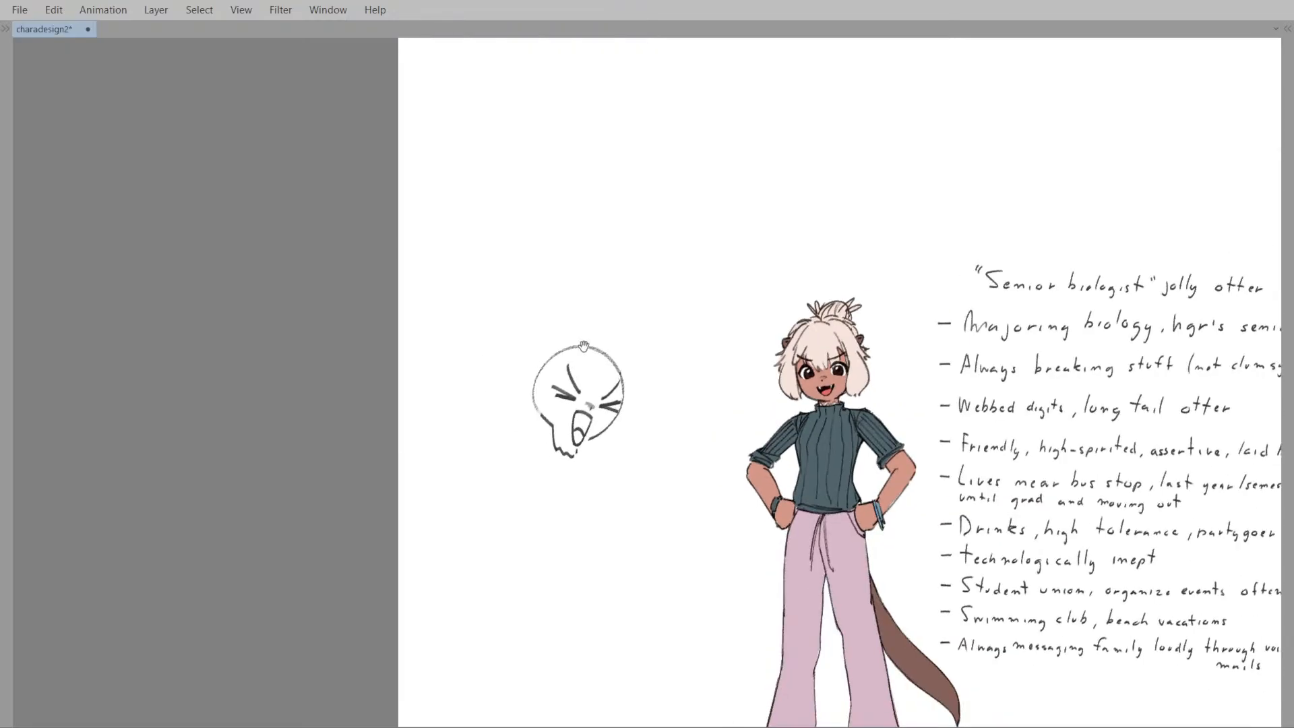
pyautogui.scroll(2, 569, 403)
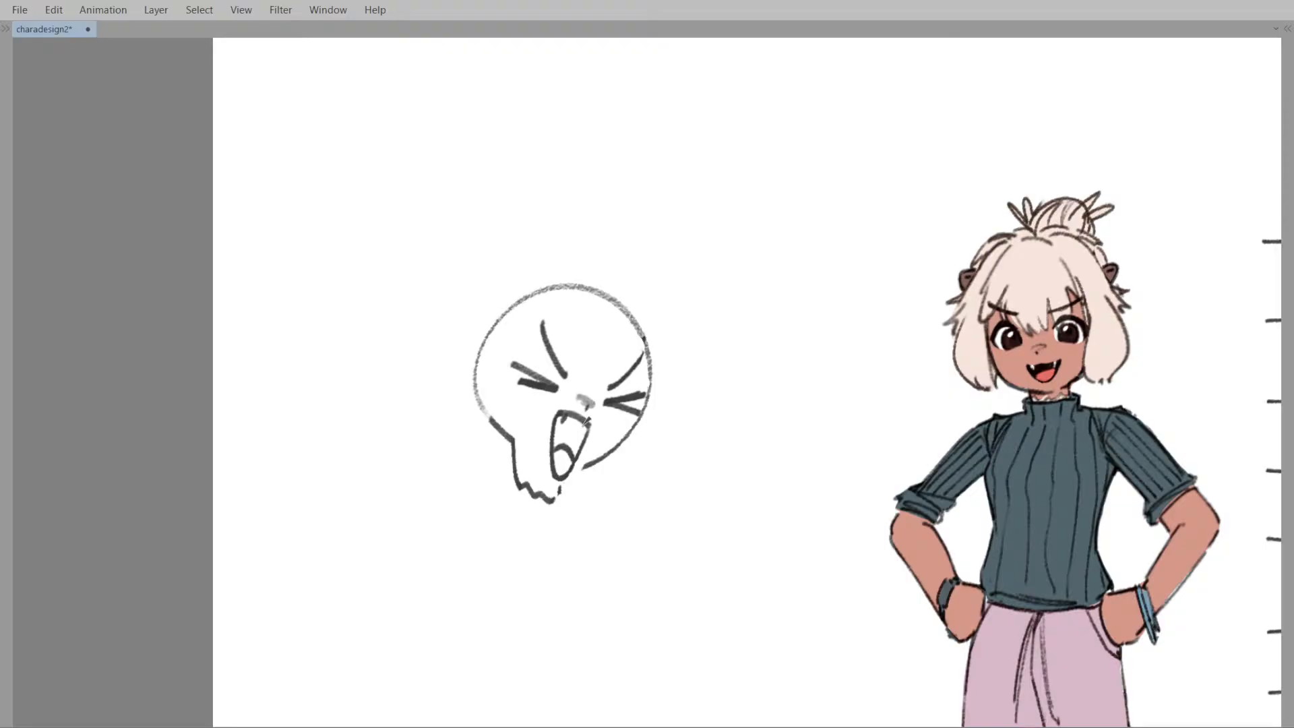
pyautogui.press('m')
pyautogui.press('m')
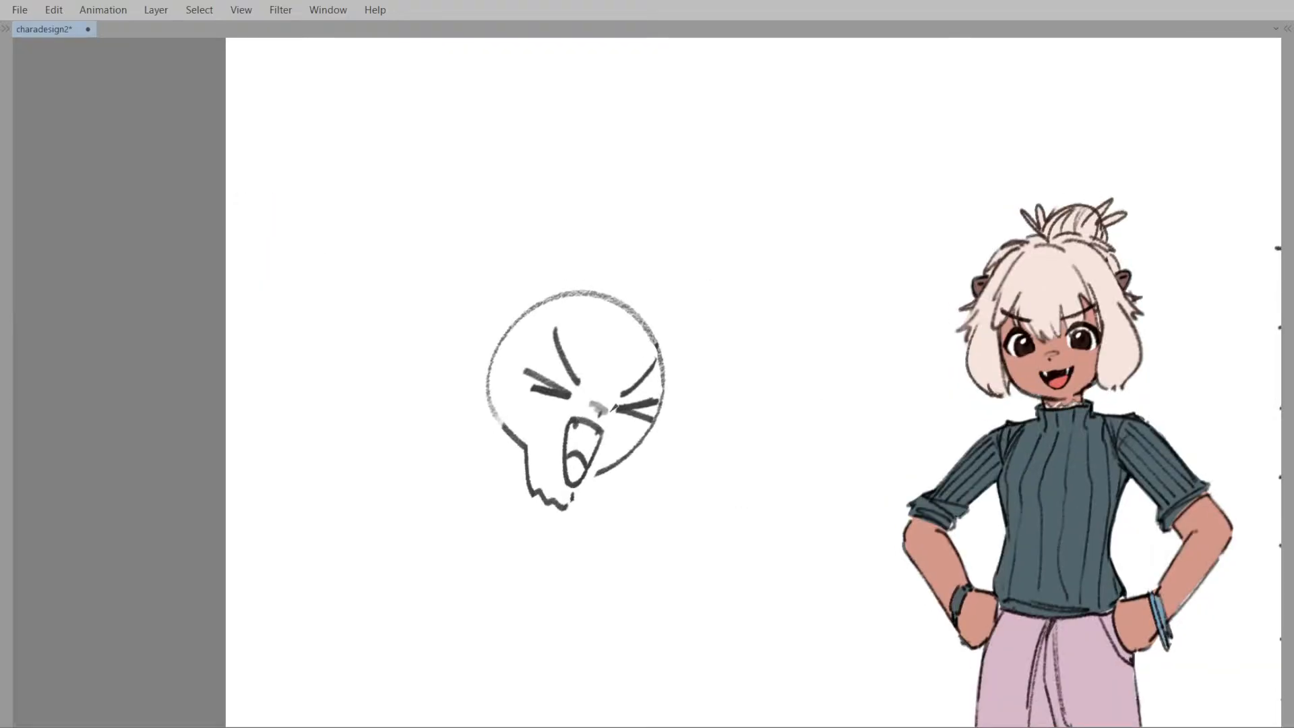
pyautogui.scroll(-2, 608, 372)
pyautogui.scroll(1, 608, 372)
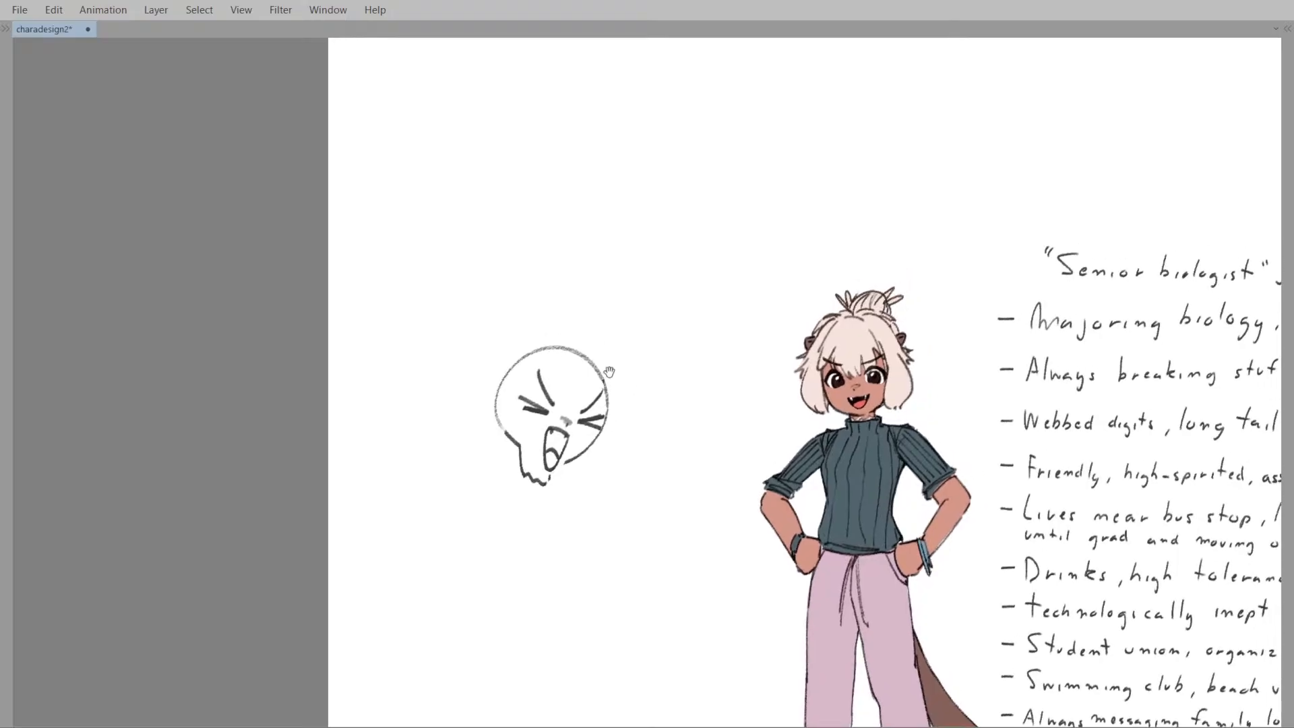
# - Draw the shoulder line beside the jaw and rough in the outer contour of the raised arm, undoing stray strokes
pyautogui.moveTo(610, 372); pyautogui.dragTo(613, 370)
pyautogui.hotkey('ctrl', 'z')
pyautogui.hotkey('ctrl', 'y')
pyautogui.moveTo(600, 431)
pyautogui.mouseDown()
pyautogui.moveTo(572, 438)
pyautogui.moveTo(574, 457)
pyautogui.moveTo(592, 456)
pyautogui.mouseUp()
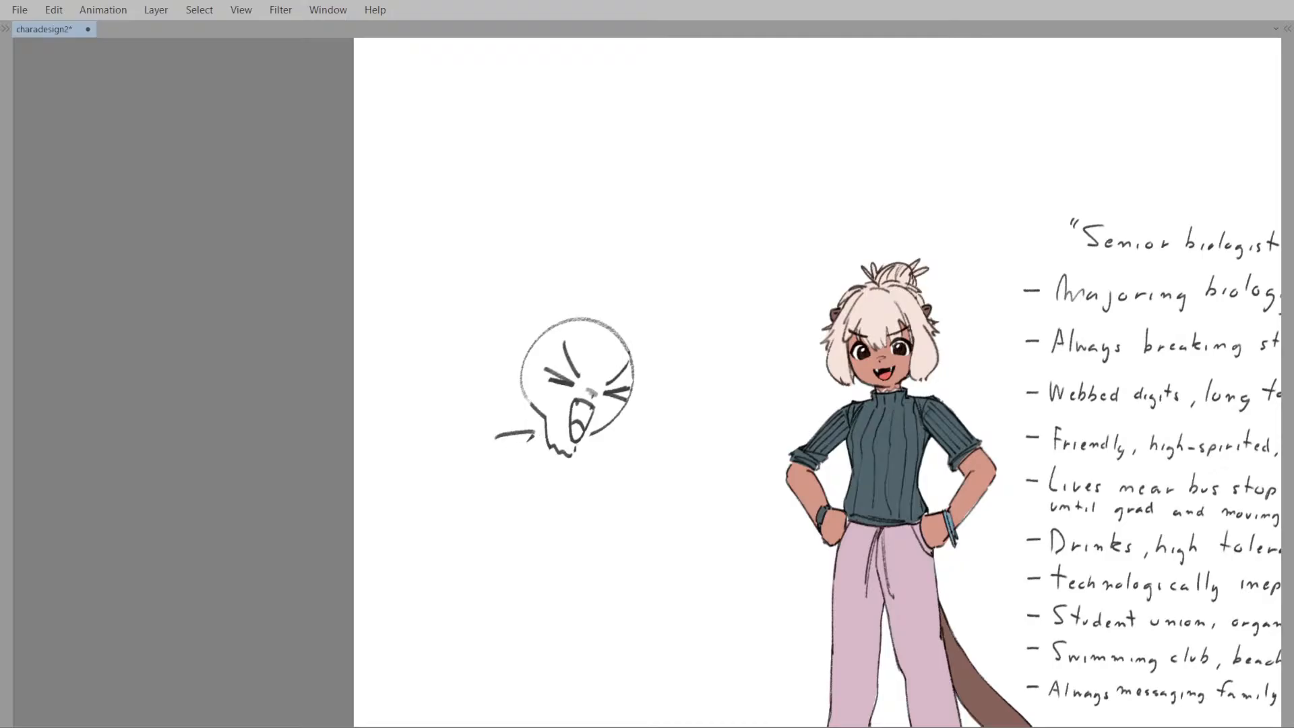
pyautogui.moveTo(527, 418)
pyautogui.mouseDown()
pyautogui.moveTo(503, 422)
pyautogui.moveTo(562, 413)
pyautogui.moveTo(504, 432)
pyautogui.moveTo(509, 330)
pyautogui.mouseUp()
pyautogui.hotkey('ctrl', 'z')
pyautogui.hotkey('ctrl', 'z')
pyautogui.hotkey('ctrl', 'z')
pyautogui.moveTo(498, 439)
pyautogui.mouseDown()
pyautogui.moveTo(504, 299)
pyautogui.moveTo(499, 362)
pyautogui.moveTo(516, 301)
pyautogui.moveTo(544, 309)
pyautogui.moveTo(547, 376)
pyautogui.mouseUp()
pyautogui.hotkey('ctrl', 'z')
pyautogui.hotkey('ctrl', 'z')
pyautogui.hotkey('ctrl', 'z')
pyautogui.hotkey('ctrl', 'z')
# - Draw the raised arm's inner contour and close the arm shape at the elbow, undoing strokes that do not fit
pyautogui.moveTo(550, 327)
pyautogui.mouseDown()
pyautogui.moveTo(543, 434)
pyautogui.moveTo(508, 452)
pyautogui.moveTo(522, 478)
pyautogui.moveTo(580, 449)
pyautogui.moveTo(550, 470)
pyautogui.mouseUp()
pyautogui.hotkey('ctrl', 'z')
pyautogui.press('e')
pyautogui.press('p')
pyautogui.hotkey('ctrl', 'z')
pyautogui.hotkey('ctrl', 'z')
pyautogui.hotkey('ctrl', 'z')
pyautogui.hotkey('ctrl', 'z')
pyautogui.hotkey('ctrl', 'z')
pyautogui.hotkey('ctrl', 'z')
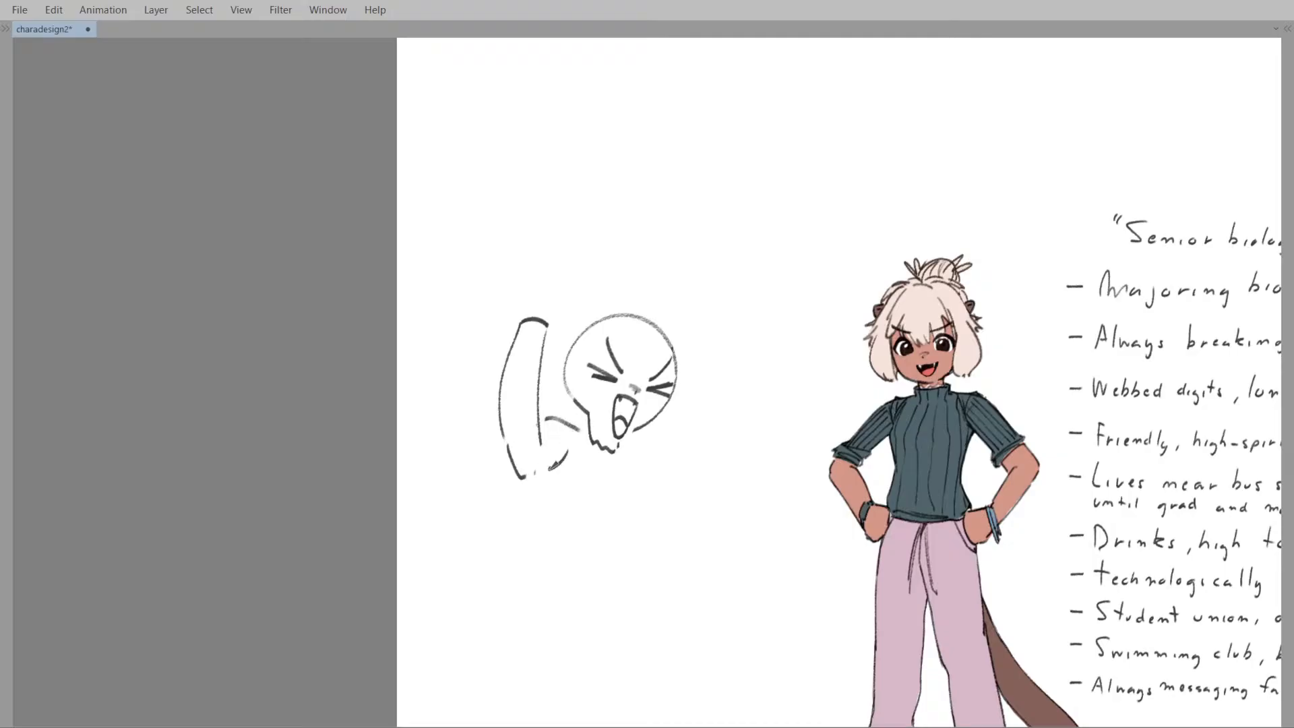
# - Draw the bent wrist and the angular back of the hand at the end of the raised arm
pyautogui.moveTo(556, 297); pyautogui.dragTo(543, 318)
pyautogui.moveTo(521, 325); pyautogui.dragTo(529, 319)
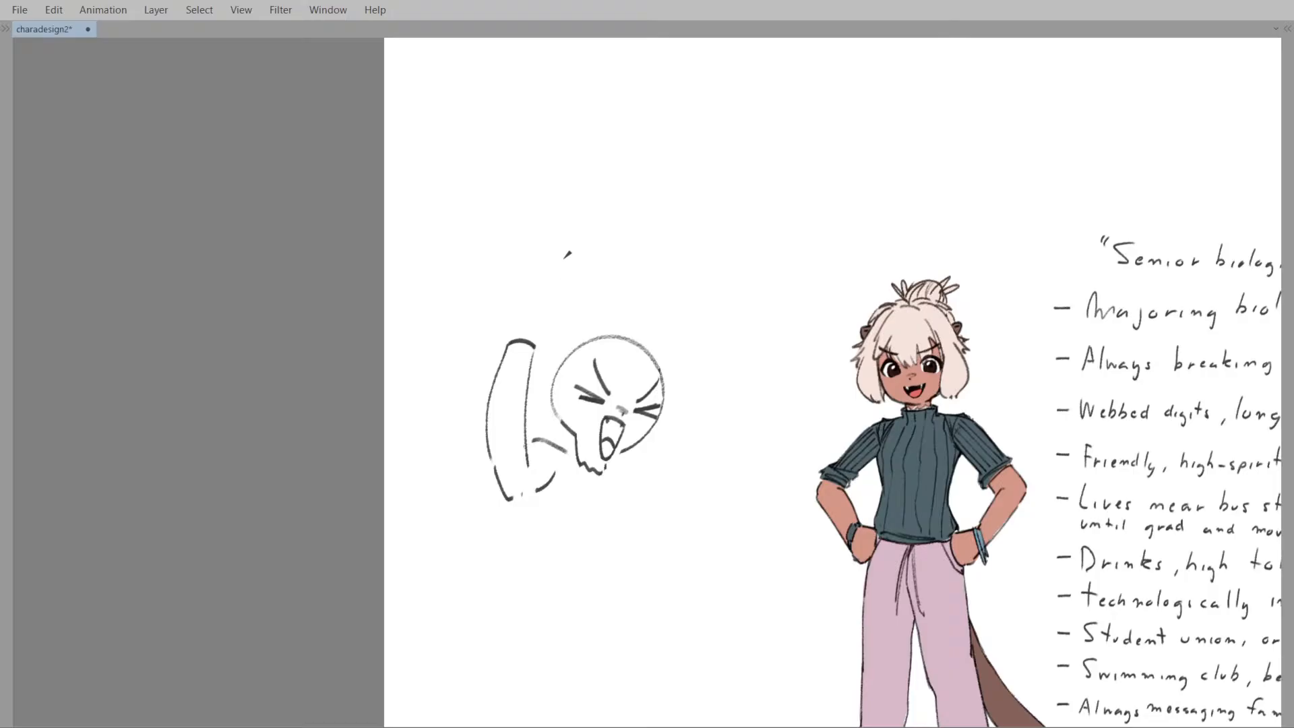
pyautogui.moveTo(563, 365)
pyautogui.mouseDown()
pyautogui.moveTo(583, 389)
pyautogui.moveTo(538, 358)
pyautogui.moveTo(586, 309)
pyautogui.moveTo(608, 359)
pyautogui.mouseUp()
pyautogui.press('e')
pyautogui.press('e')
pyautogui.hotkey('ctrl', 'z')
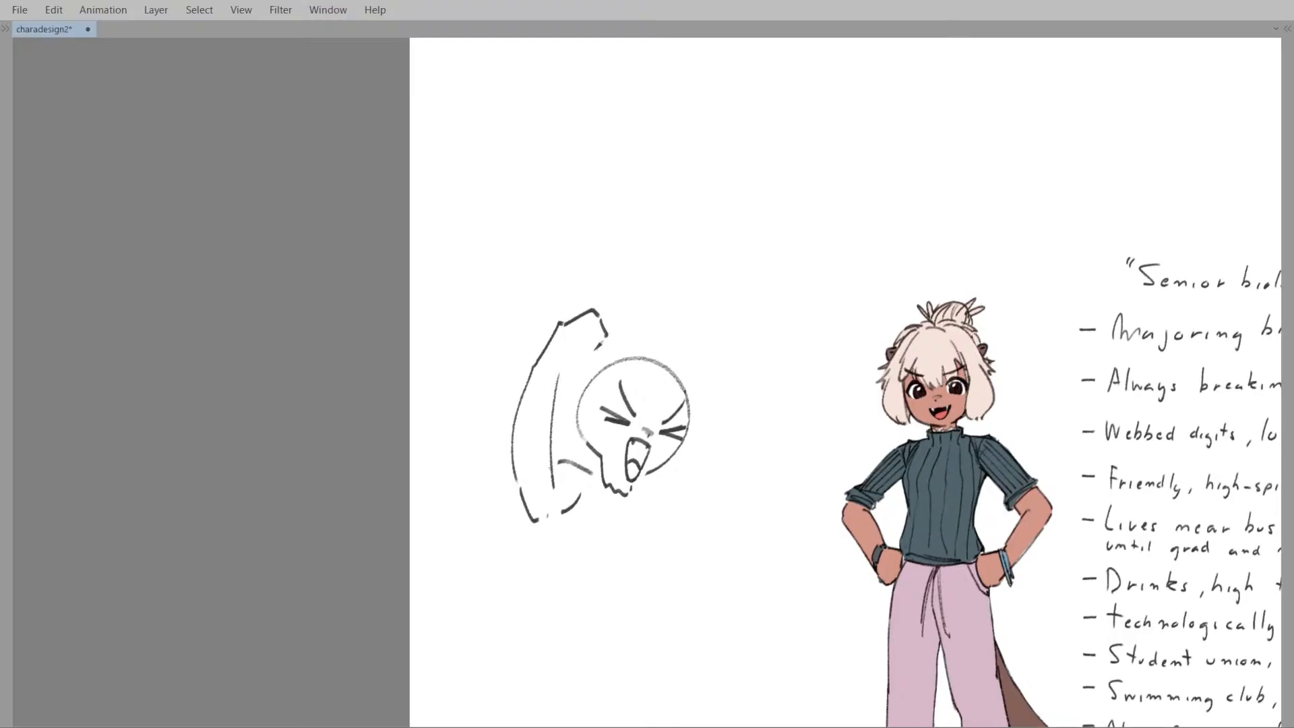
pyautogui.hotkey('ctrl', 'z')
pyautogui.moveTo(593, 309); pyautogui.dragTo(610, 326)
pyautogui.hotkey('ctrl', 'z')
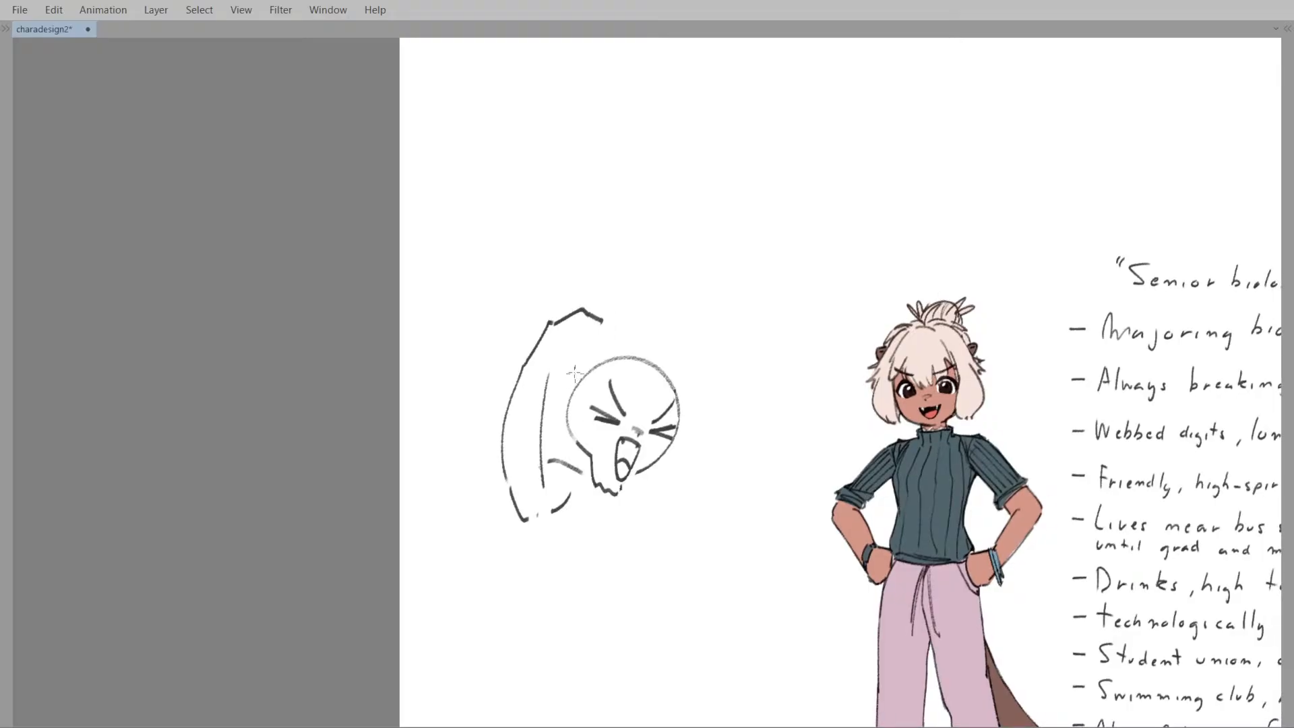
# - Sketch the first finger lines hanging from the raised hand, checking them in the mirrored view
pyautogui.moveTo(574, 373)
pyautogui.mouseDown()
pyautogui.moveTo(554, 422)
pyautogui.moveTo(578, 458)
pyautogui.moveTo(559, 542)
pyautogui.moveTo(473, 462)
pyautogui.moveTo(618, 274)
pyautogui.moveTo(600, 337)
pyautogui.mouseUp()
pyautogui.click(613, 360)
pyautogui.hotkey('ctrl', 'z')
pyautogui.moveTo(573, 343)
pyautogui.mouseDown()
pyautogui.moveTo(584, 327)
pyautogui.moveTo(584, 343)
pyautogui.moveTo(593, 336)
pyautogui.mouseUp()
pyautogui.hotkey('ctrl', 'z')
pyautogui.hotkey('ctrl', 'z')
pyautogui.press('m')
pyautogui.press('m')
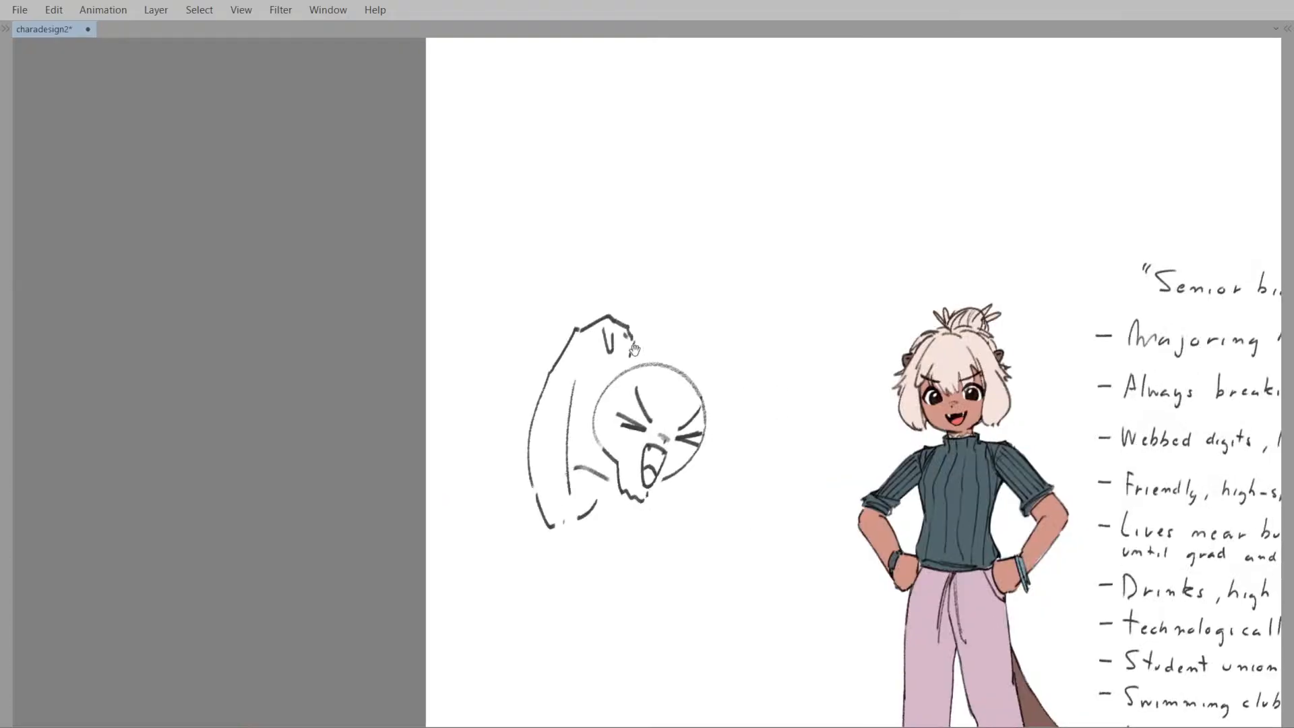
# - Add the remaining fingers and close the hand outline above the head, checking the sketch mirrored
pyautogui.hotkey('ctrl', 'z')
pyautogui.moveTo(623, 325); pyautogui.dragTo(624, 358)
pyautogui.hotkey('ctrl', 'z')
pyautogui.hotkey('ctrl', 'z')
pyautogui.press('m')
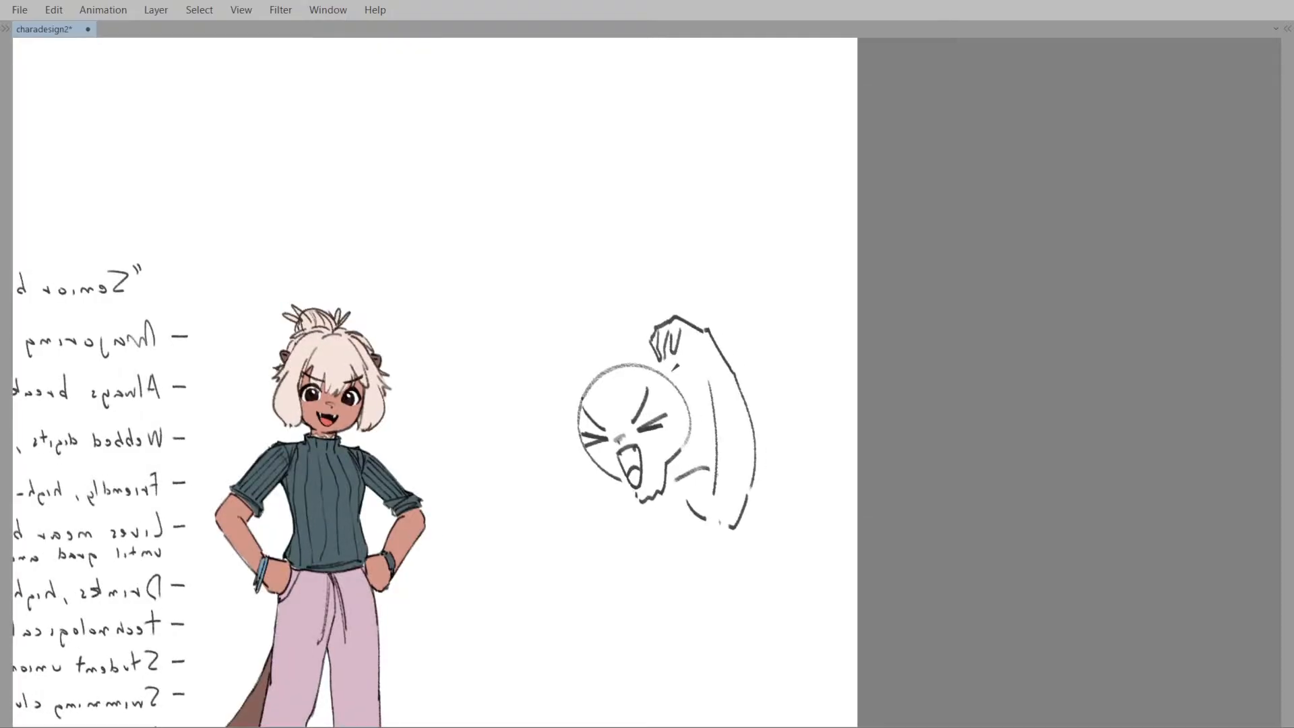
pyautogui.press('m')
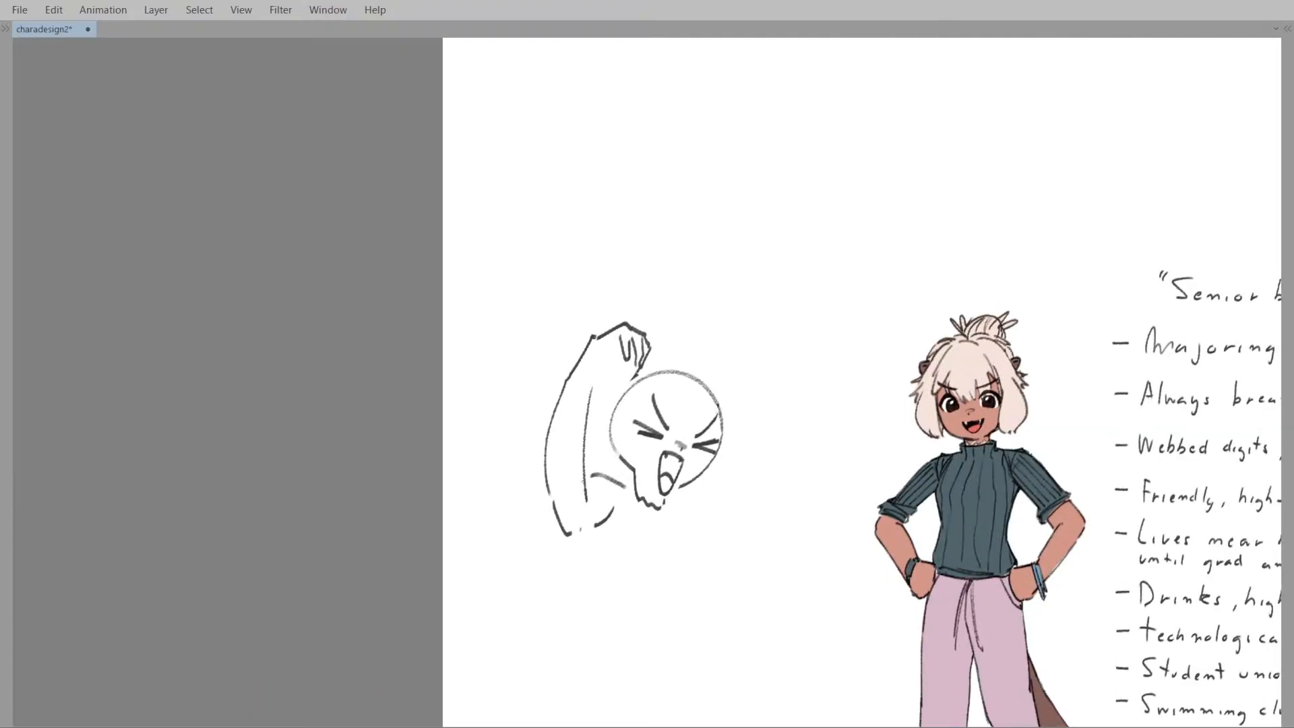
# - Draw a tapered cup held beneath the fingers, redoing its sides and base until the shape fits the grip
pyautogui.moveTo(599, 385); pyautogui.dragTo(619, 399)
pyautogui.hotkey('ctrl', 'z')
pyautogui.moveTo(612, 351); pyautogui.dragTo(611, 400)
pyautogui.hotkey('ctrl', 'z')
pyautogui.hotkey('ctrl', 'z')
pyautogui.hotkey('ctrl', 'z')
pyautogui.hotkey('ctrl', 'z')
pyautogui.hotkey('ctrl', 'z')
pyautogui.moveTo(623, 381); pyautogui.dragTo(614, 401)
pyautogui.hotkey('ctrl', 'z')
pyautogui.moveTo(612, 355); pyautogui.dragTo(616, 406)
pyautogui.moveTo(618, 406)
pyautogui.mouseDown()
pyautogui.moveTo(638, 392)
pyautogui.moveTo(617, 379)
pyautogui.moveTo(644, 390)
pyautogui.moveTo(620, 404)
pyautogui.moveTo(636, 402)
pyautogui.mouseUp()
pyautogui.hotkey('ctrl', 'z')
pyautogui.hotkey('ctrl', 'z')
pyautogui.hotkey('ctrl', 'z')
pyautogui.hotkey('ctrl', 'z')
pyautogui.hotkey('ctrl', 'z')
pyautogui.hotkey('ctrl', 'z')
pyautogui.hotkey('ctrl', 'z')
pyautogui.moveTo(648, 356); pyautogui.dragTo(644, 406)
# - Draw a slanted straw rising from the cup past the fingers and add a short thumb mark beside the hand
pyautogui.moveTo(646, 341); pyautogui.dragTo(666, 298)
pyautogui.hotkey('ctrl', 'z')
pyautogui.hotkey('ctrl', 'z')
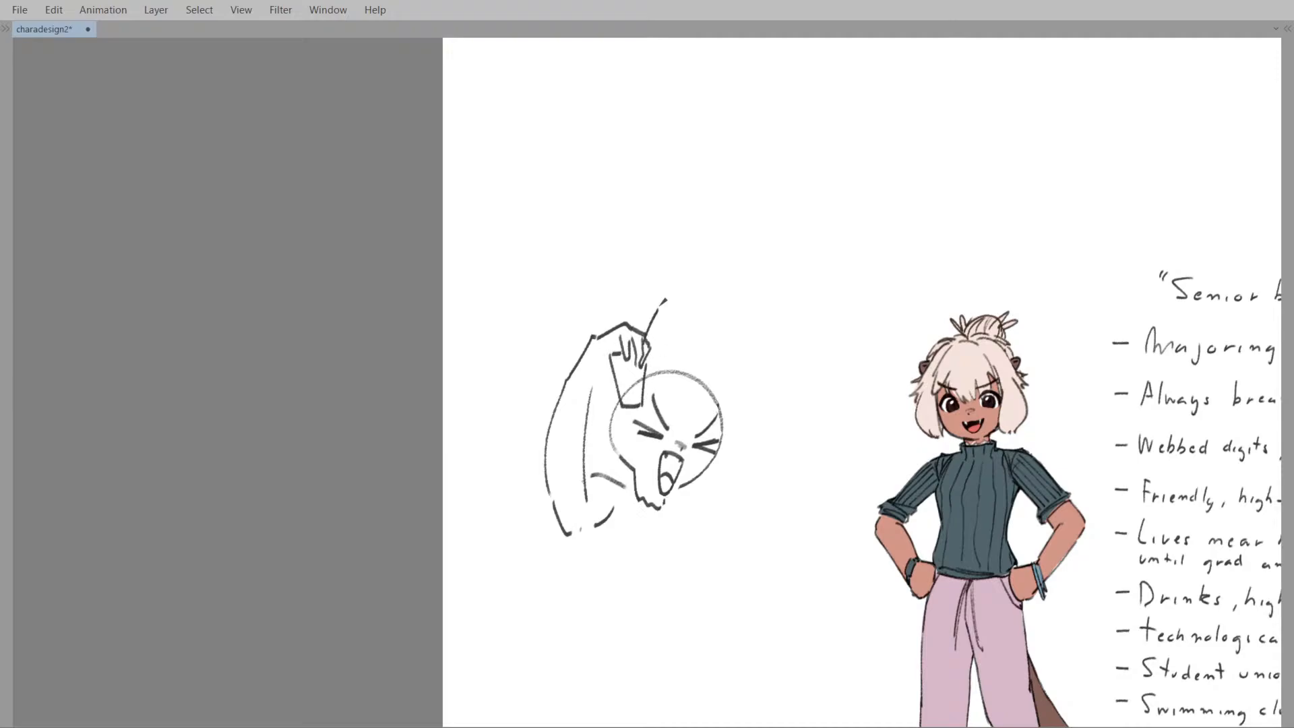
pyautogui.press('h')
pyautogui.press('h')
pyautogui.hotkey('ctrl', 'z')
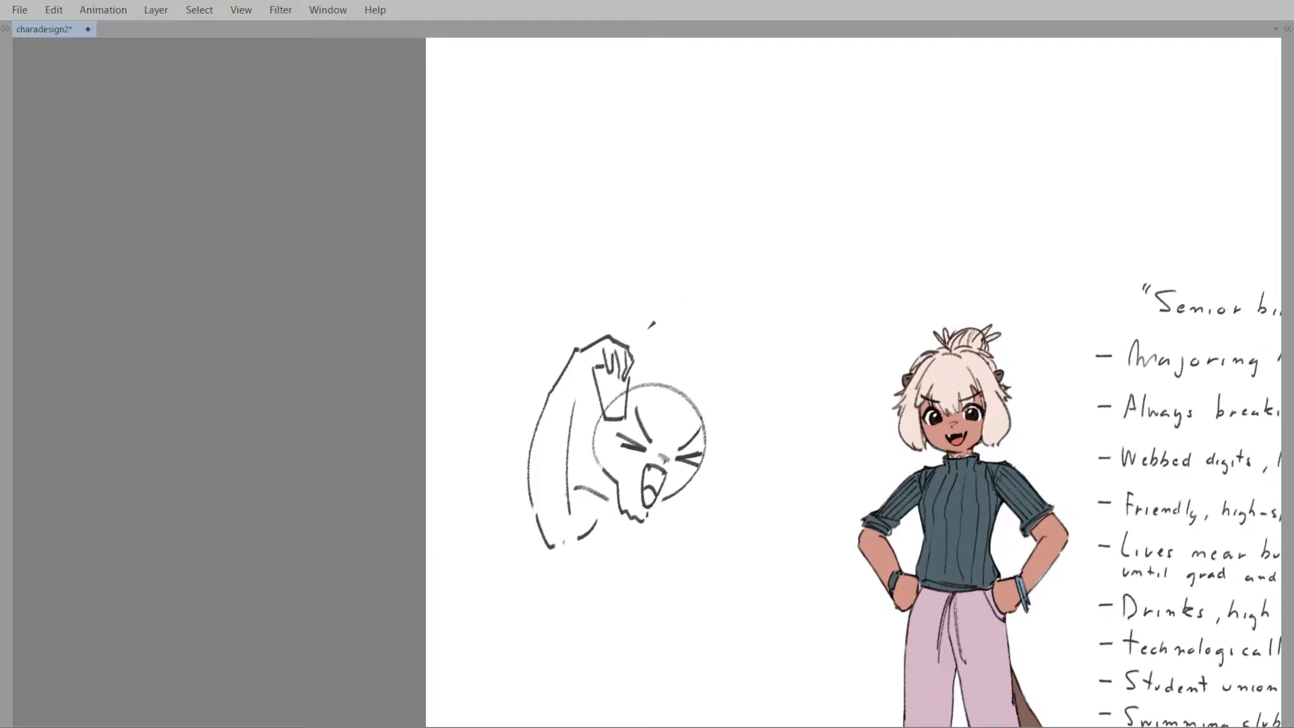
pyautogui.moveTo(631, 357); pyautogui.dragTo(644, 318)
pyautogui.press('h')
pyautogui.press('h')
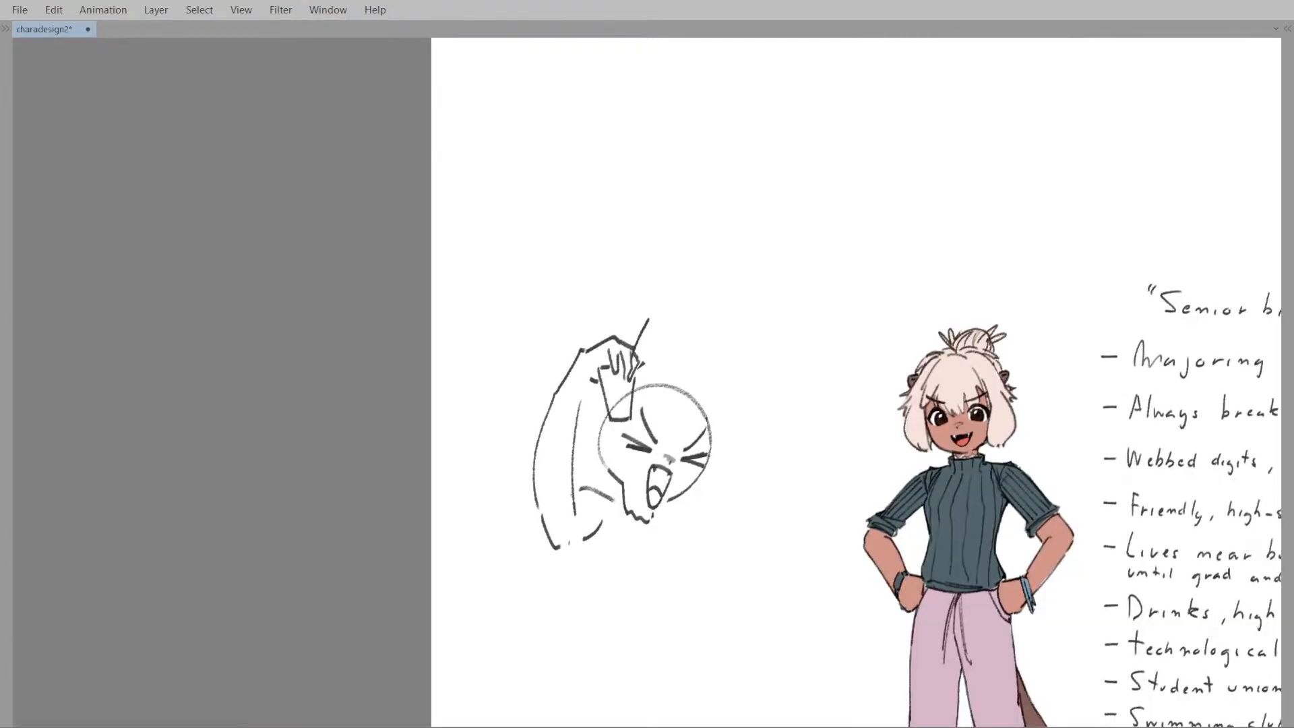
pyautogui.moveTo(572, 393); pyautogui.dragTo(589, 382)
pyautogui.moveTo(609, 352); pyautogui.dragTo(617, 348)
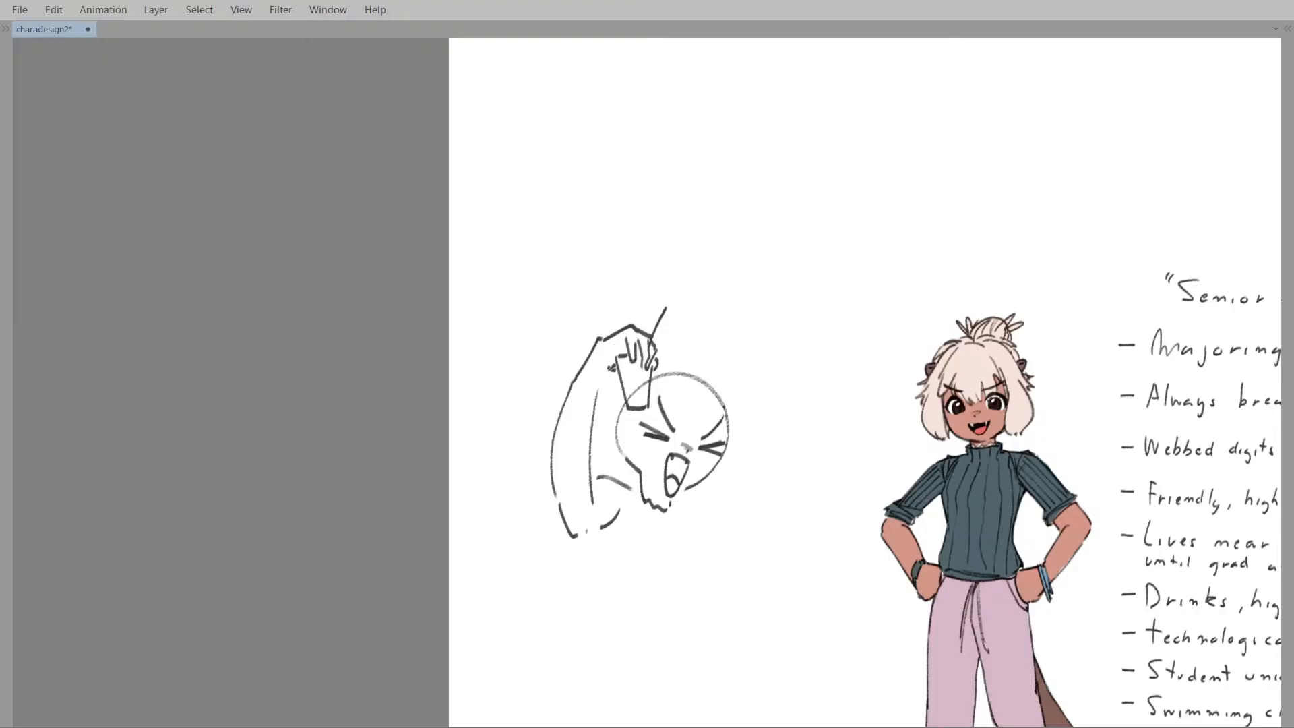
# - Shorten the raised arm by moving its elbow lines up, and erase the overlapping inner shoulder line
pyautogui.scroll(-2, 646, 336)
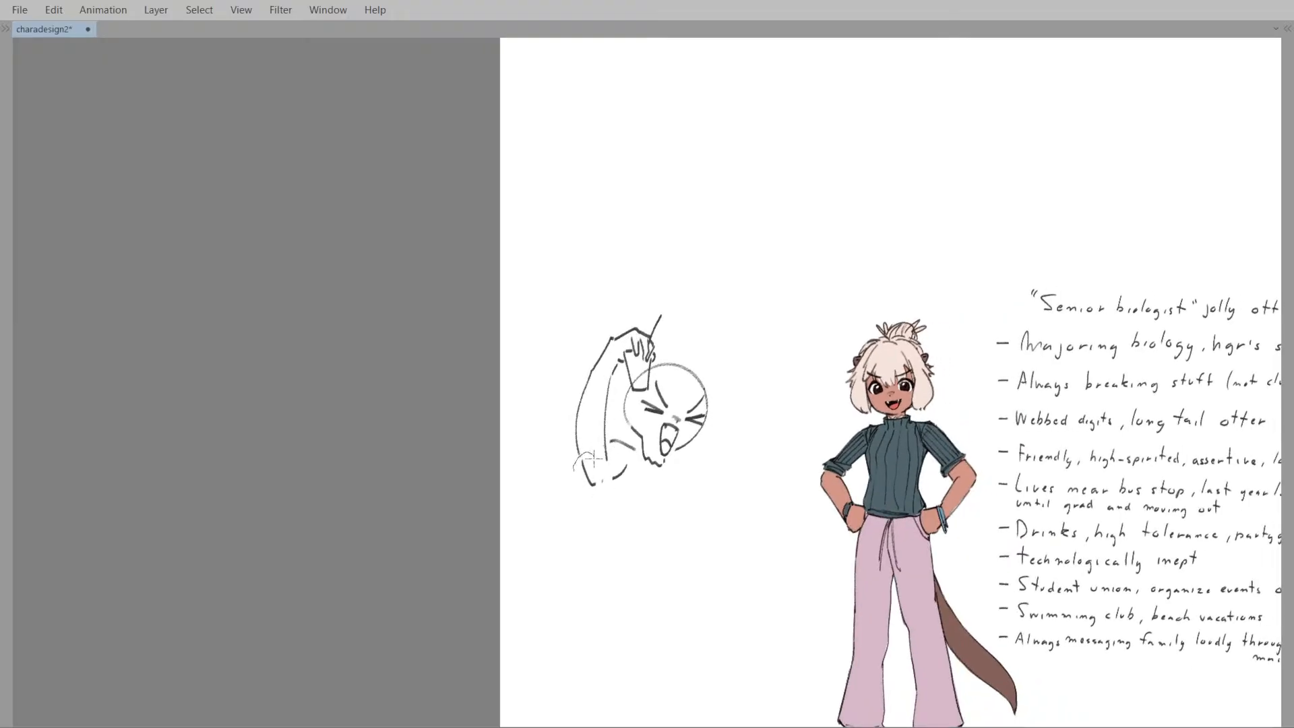
pyautogui.moveTo(634, 429)
pyautogui.mouseDown()
pyautogui.moveTo(610, 507)
pyautogui.moveTo(612, 469)
pyautogui.mouseUp()
pyautogui.hotkey('ctrl', 'z')
pyautogui.hotkey('ctrl', 'd')
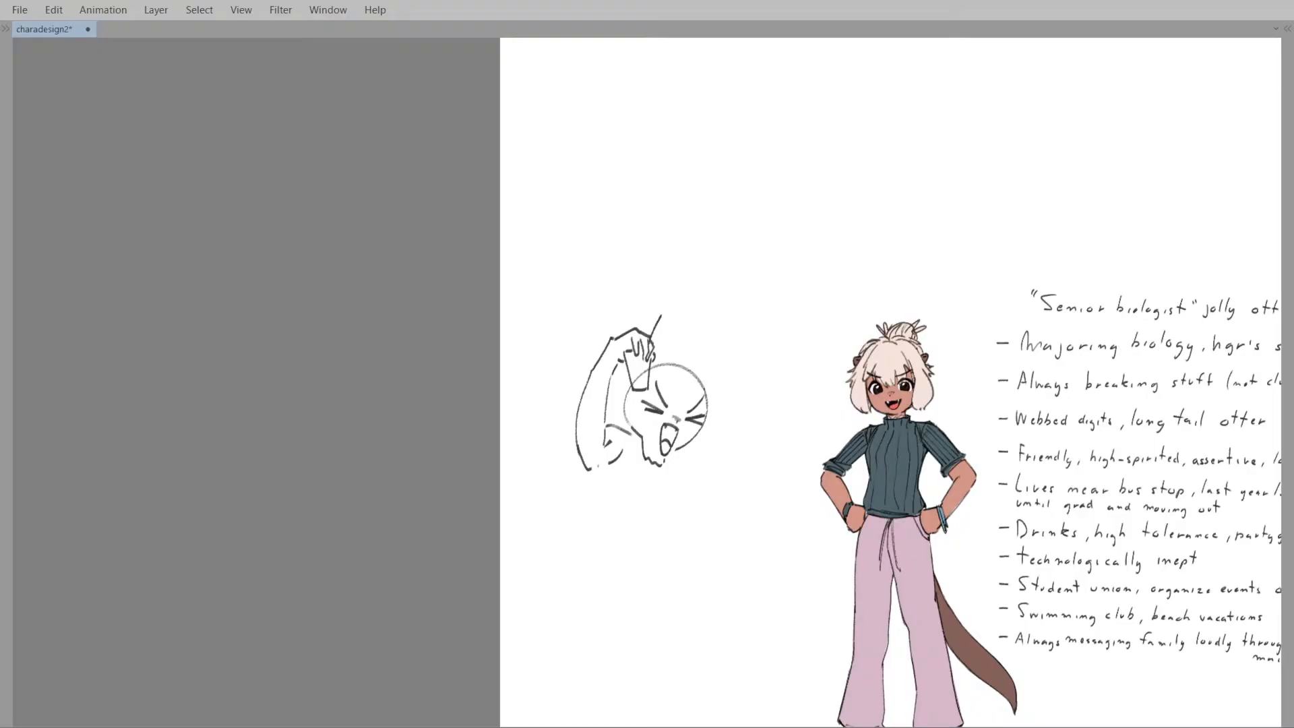
pyautogui.moveTo(619, 432); pyautogui.dragTo(615, 431)
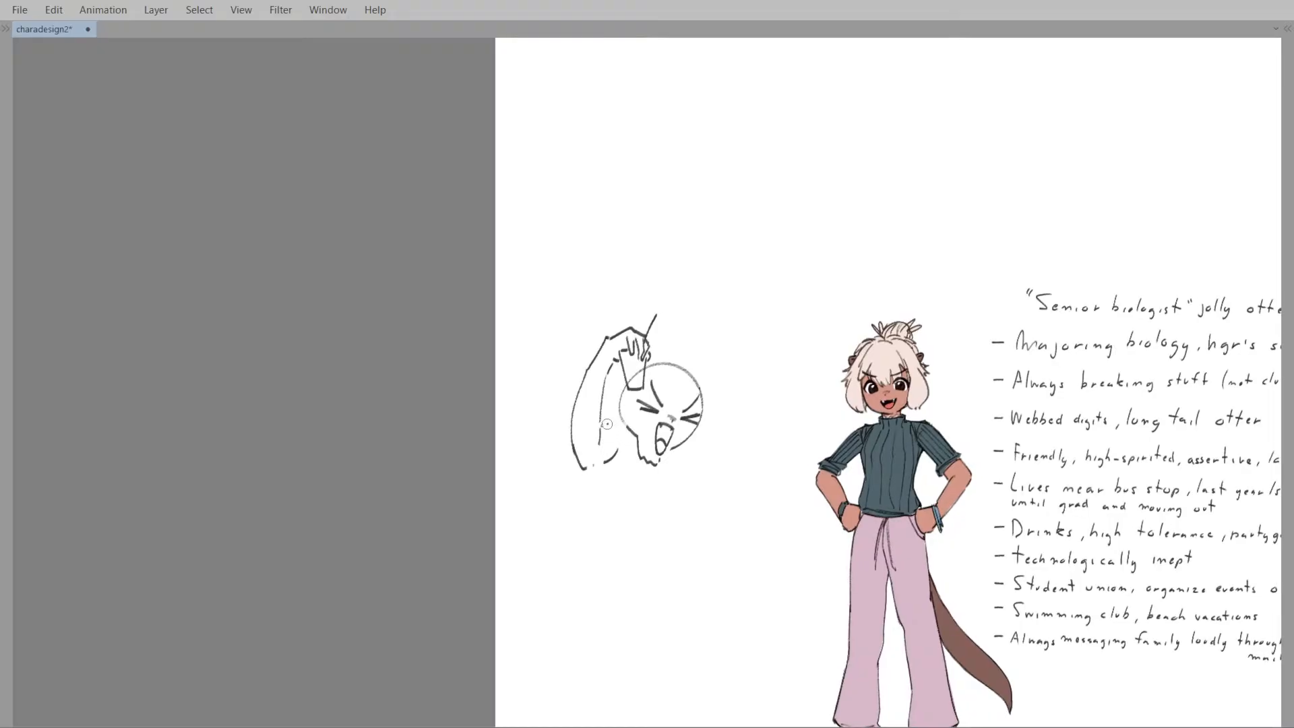
pyautogui.moveTo(598, 435); pyautogui.dragTo(595, 459)
# - Move and tilt the raised arm with its hand and cup away from the head with Transform
pyautogui.hotkey('ctrl', 't')
pyautogui.moveTo(653, 423)
pyautogui.mouseDown()
pyautogui.moveTo(648, 407)
pyautogui.moveTo(626, 421)
pyautogui.moveTo(666, 407)
pyautogui.moveTo(641, 447)
pyautogui.moveTo(612, 443)
pyautogui.mouseUp()
pyautogui.click(579, 545)
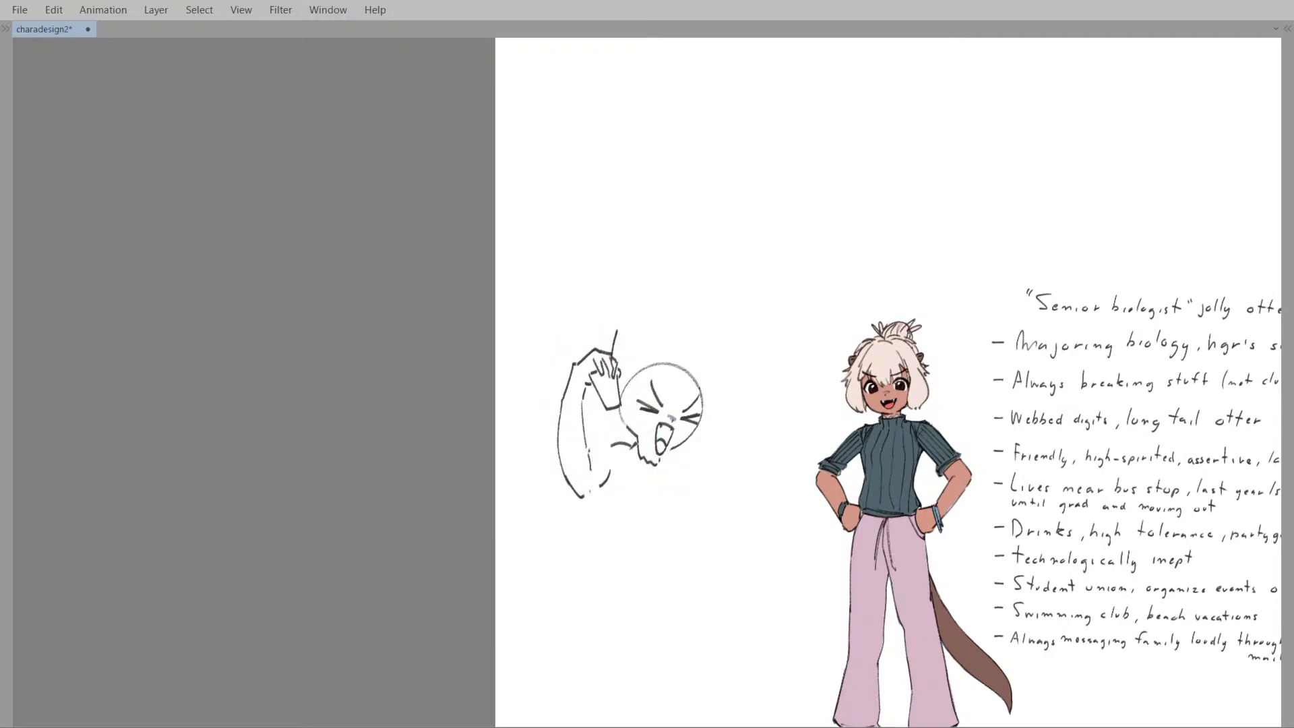
# - Redraw the near shoulder as a curve joining the raised arm to the neck below the jaw
pyautogui.scroll(3, 638, 458)
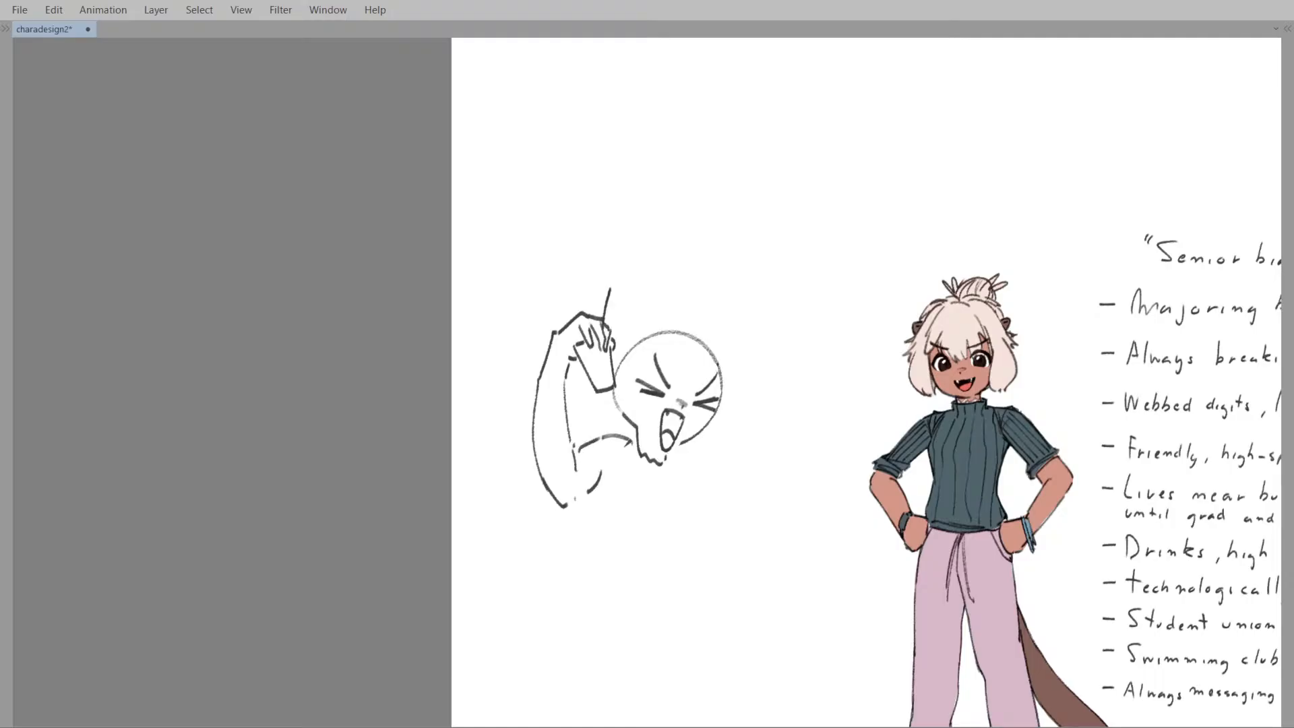
pyautogui.moveTo(637, 448)
pyautogui.mouseDown()
pyautogui.moveTo(572, 437)
pyautogui.moveTo(604, 416)
pyautogui.mouseUp()
pyautogui.hotkey('ctrl', 'z')
pyautogui.moveTo(572, 403)
pyautogui.mouseDown()
pyautogui.moveTo(584, 443)
pyautogui.moveTo(584, 410)
pyautogui.mouseUp()
pyautogui.hotkey('ctrl', 'z')
pyautogui.hotkey('ctrl', 'z')
pyautogui.hotkey('ctrl', 'z')
pyautogui.hotkey('ctrl', 'z')
pyautogui.moveTo(587, 414)
pyautogui.mouseDown()
pyautogui.moveTo(598, 417)
pyautogui.moveTo(571, 401)
pyautogui.moveTo(599, 415)
pyautogui.moveTo(558, 413)
pyautogui.mouseUp()
pyautogui.hotkey('ctrl', 'z')
pyautogui.hotkey('ctrl', 'z')
pyautogui.hotkey('ctrl', 'z')
pyautogui.moveTo(580, 401)
pyautogui.mouseDown()
pyautogui.moveTo(557, 399)
pyautogui.moveTo(570, 398)
pyautogui.mouseUp()
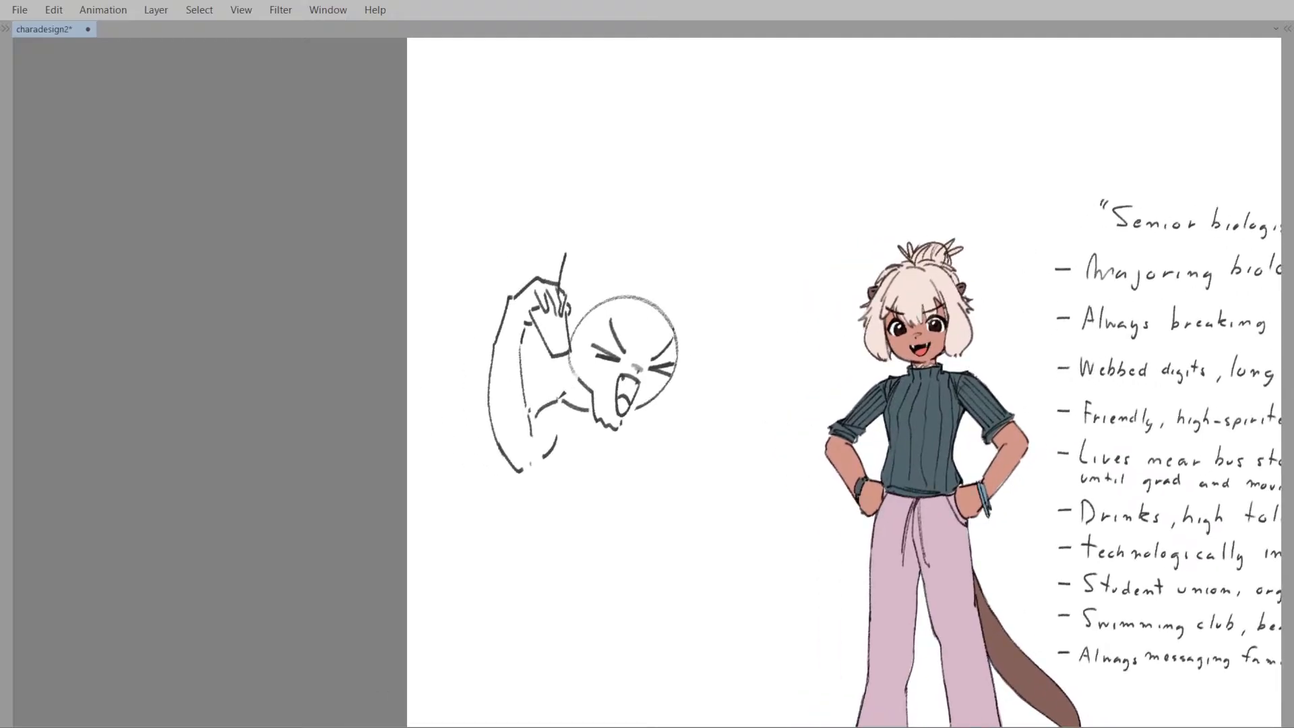
pyautogui.moveTo(564, 399); pyautogui.dragTo(556, 394)
# - Draw the far shoulder line below the chin, trying an upper-arm line down from it and undoing that line
pyautogui.moveTo(621, 424); pyautogui.dragTo(652, 429)
pyautogui.hotkey('ctrl', 'z')
pyautogui.hotkey('ctrl', 'z')
pyautogui.hotkey('ctrl', 'z')
pyautogui.moveTo(657, 441)
pyautogui.mouseDown()
pyautogui.moveTo(663, 476)
pyautogui.moveTo(652, 464)
pyautogui.moveTo(649, 453)
pyautogui.moveTo(674, 491)
pyautogui.mouseUp()
pyautogui.hotkey('ctrl', 'z')
pyautogui.hotkey('ctrl', 'z')
pyautogui.hotkey('ctrl', 'z')
pyautogui.moveTo(645, 413); pyautogui.dragTo(675, 489)
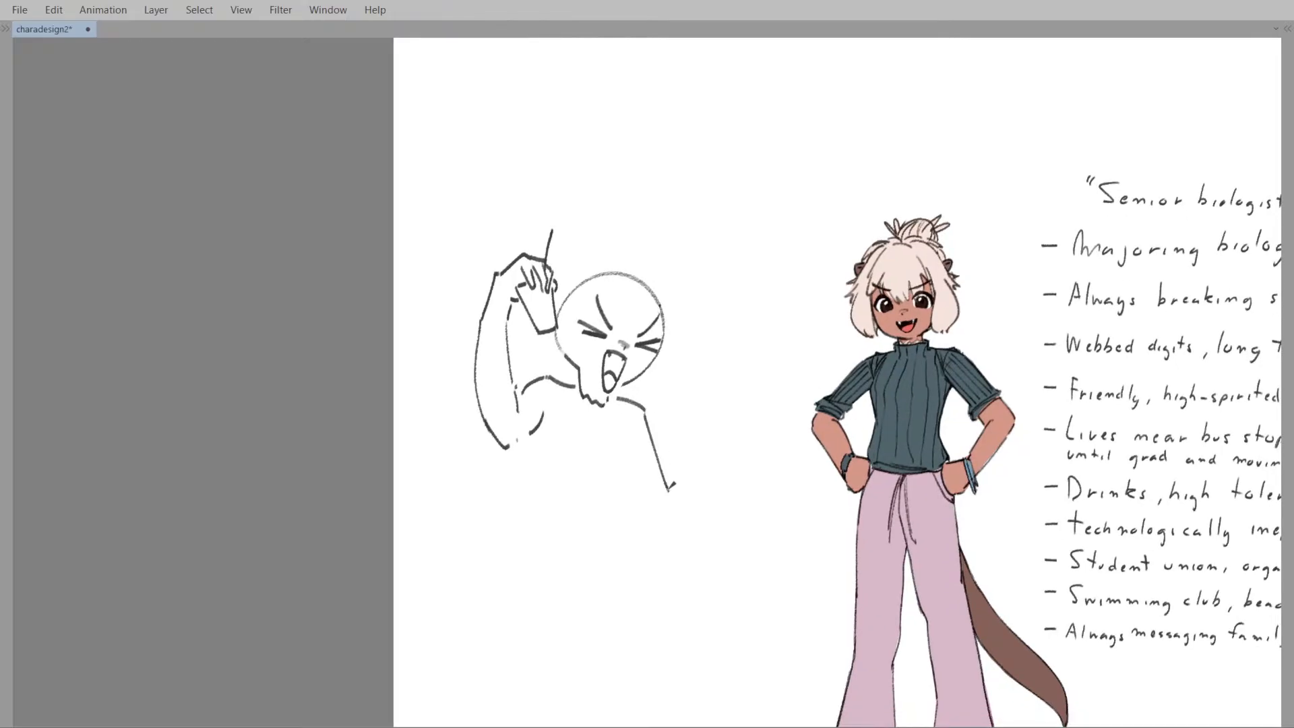
pyautogui.hotkey('ctrl', 'z')
pyautogui.moveTo(649, 429); pyautogui.dragTo(672, 497)
pyautogui.hotkey('ctrl', 'z')
# - Reshape the raised arm's contour and elbow by pushing the lines with an enlarged brush, checking the mirrored view
pyautogui.scroll(-1, 647, 382)
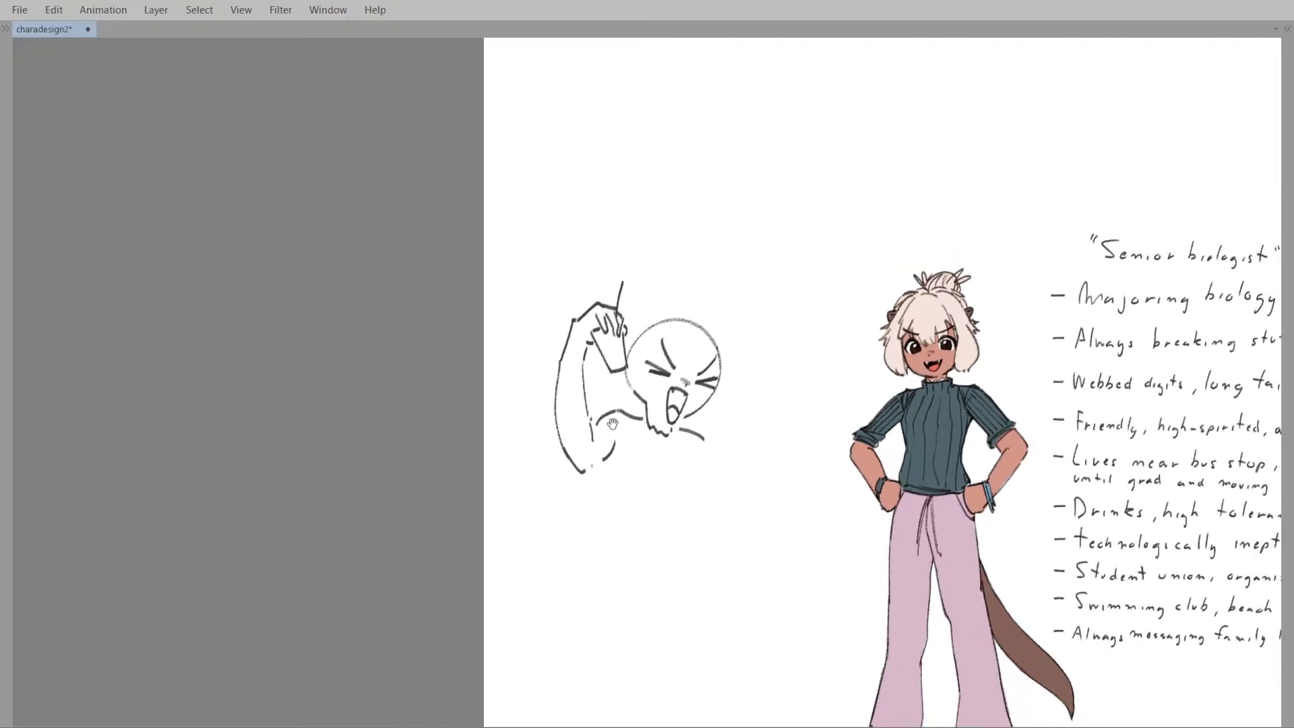
pyautogui.press('e')
pyautogui.press(']')
pyautogui.press(']')
pyautogui.press(']')
pyautogui.moveTo(561, 467); pyautogui.dragTo(534, 497)
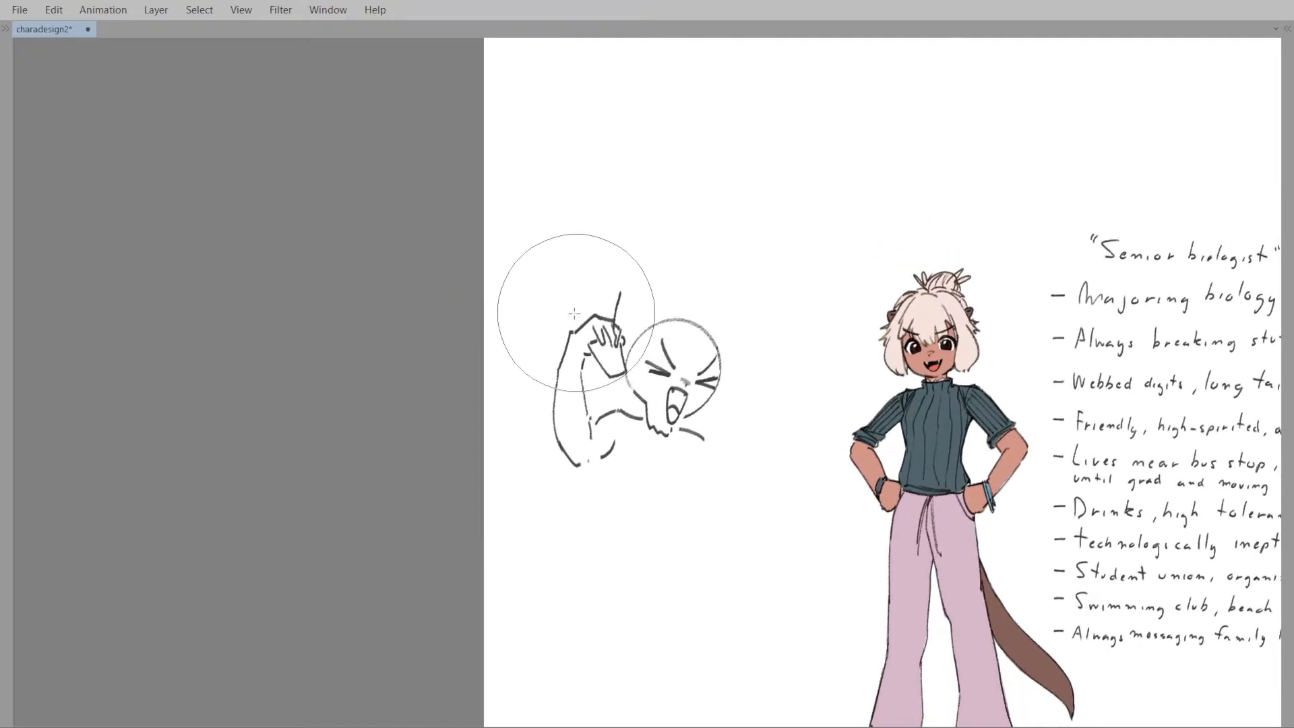
pyautogui.press('h')
pyautogui.press('h')
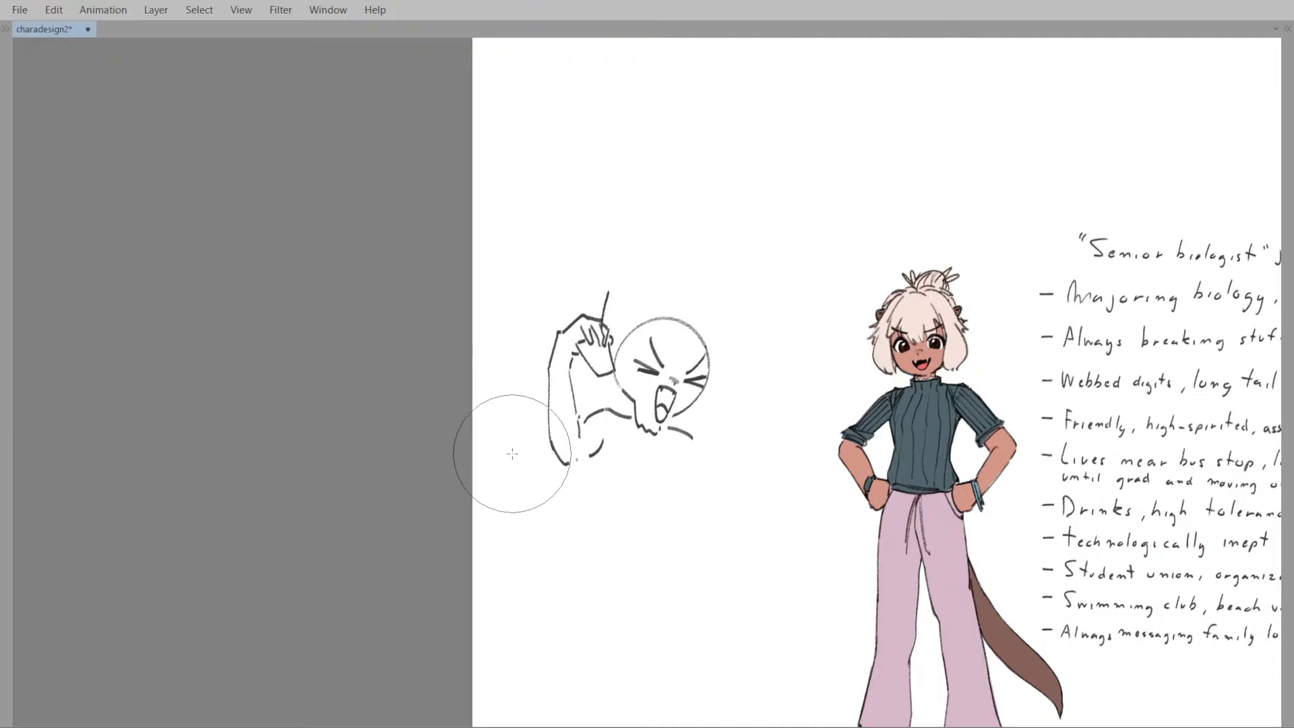
pyautogui.press('h')
pyautogui.press('h')
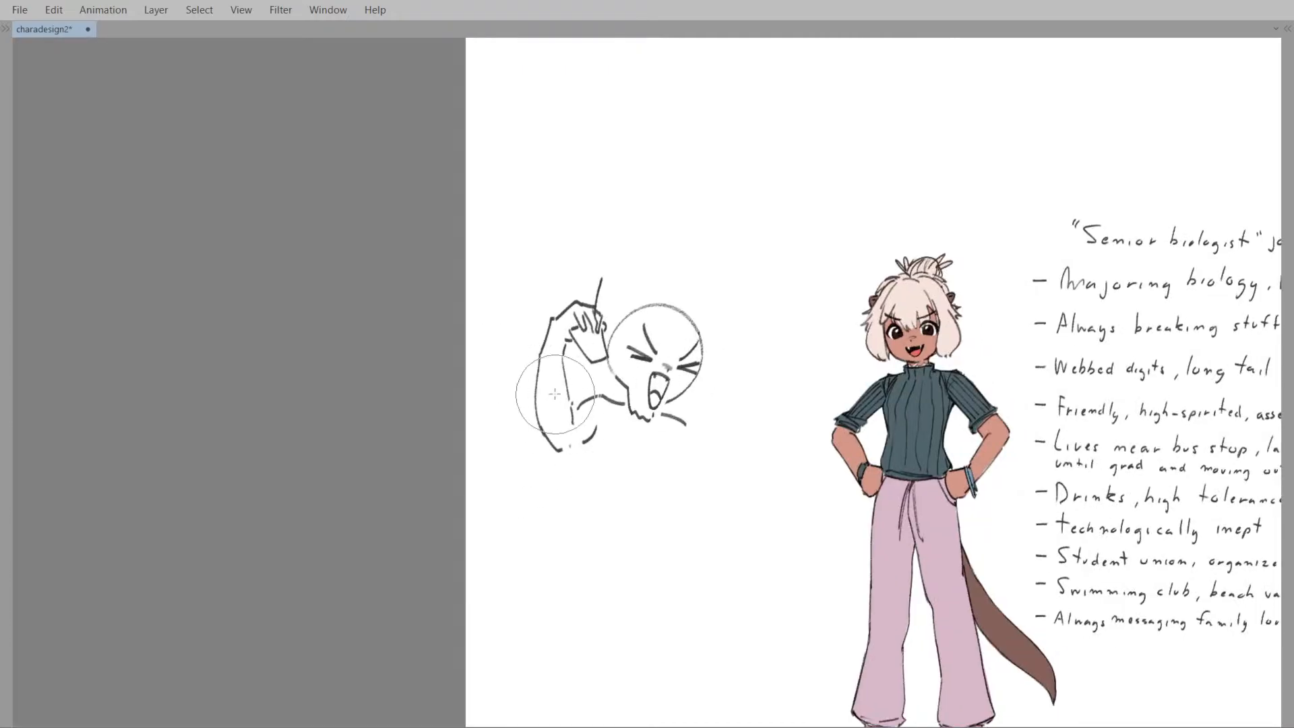
pyautogui.keyDown('ctrl'); pyautogui.scroll(2, 587, 438); pyautogui.keyUp('ctrl')
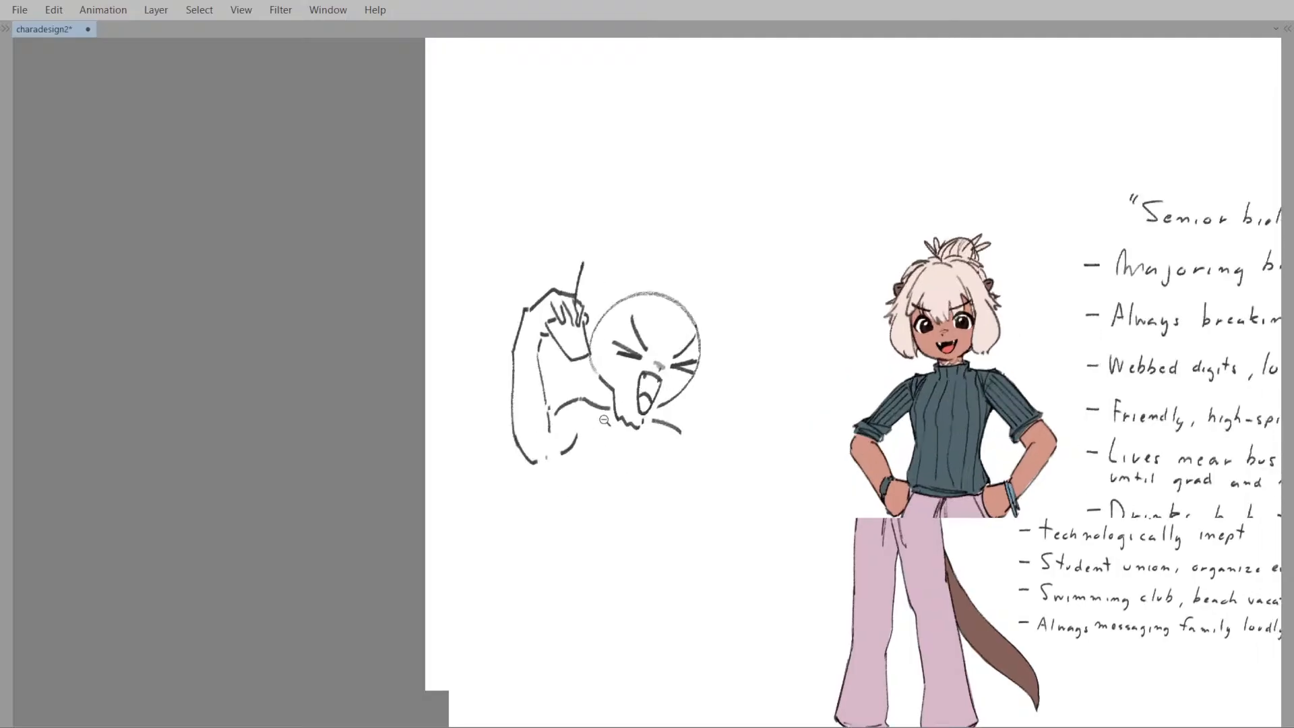
pyautogui.moveTo(579, 430); pyautogui.dragTo(605, 502)
pyautogui.hotkey('ctrl', 'z')
pyautogui.hotkey('ctrl', 'z')
pyautogui.press('h')
pyautogui.press('h')
pyautogui.hotkey('ctrl', 'z')
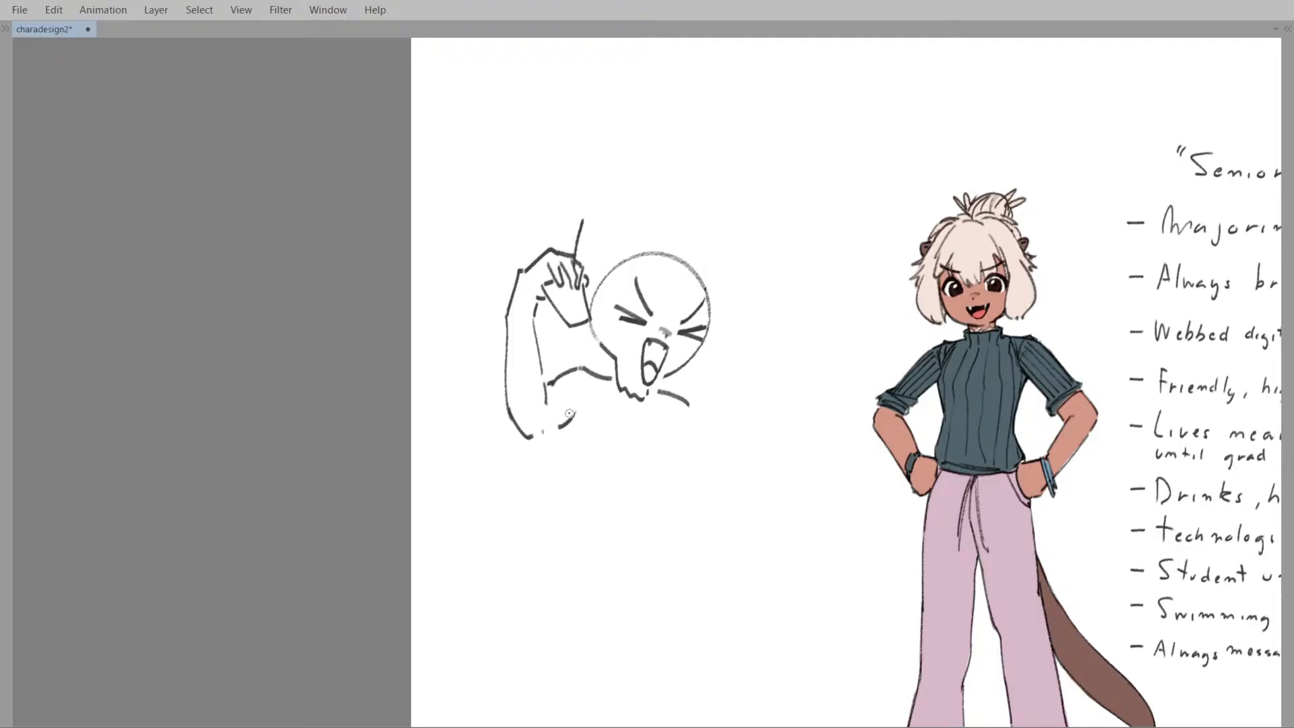
# - Draw the near side of the torso as a curve from the raised arm's armpit down to the waist
pyautogui.moveTo(584, 414)
pyautogui.mouseDown()
pyautogui.moveTo(596, 485)
pyautogui.moveTo(578, 474)
pyautogui.moveTo(591, 483)
pyautogui.mouseUp()
pyautogui.hotkey('ctrl', 'z')
pyautogui.hotkey('ctrl', 'z')
pyautogui.hotkey('ctrl', 'z')
pyautogui.scroll(-2, 604, 394)
pyautogui.hotkey('ctrl', 'z')
pyautogui.moveTo(585, 414); pyautogui.dragTo(598, 475)
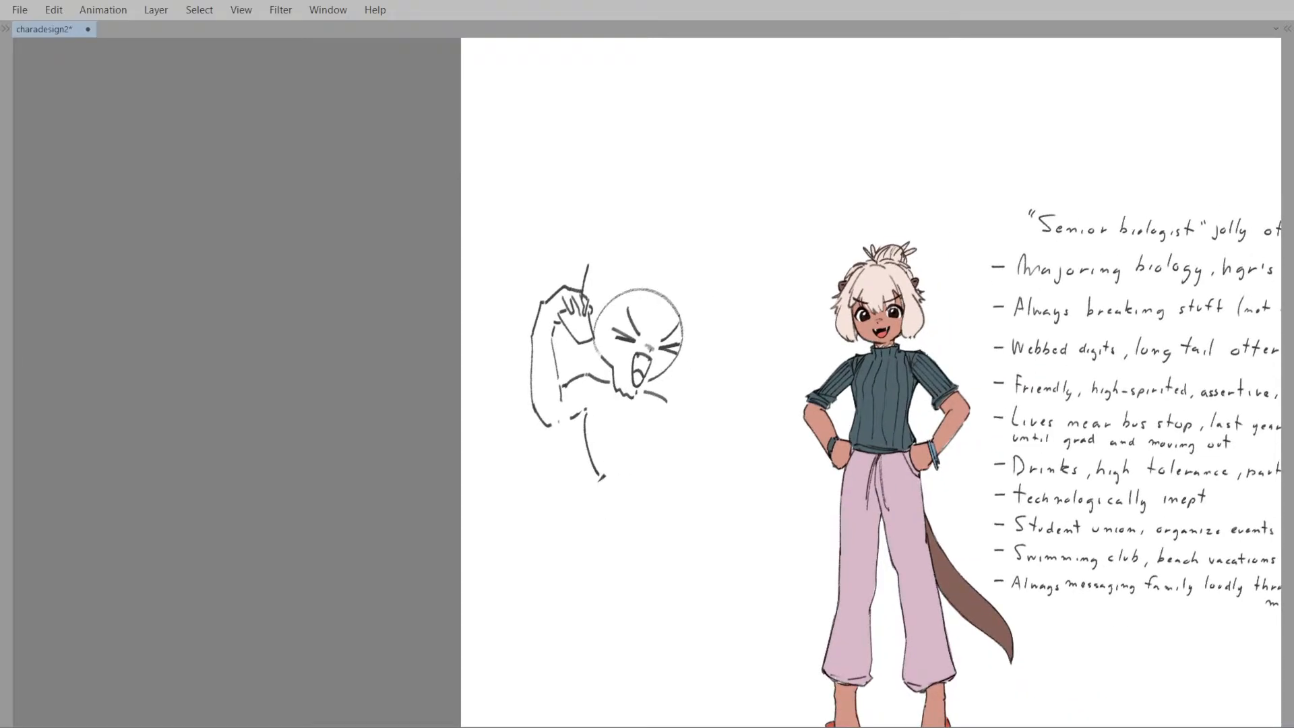
pyautogui.scroll(-2, 616, 458)
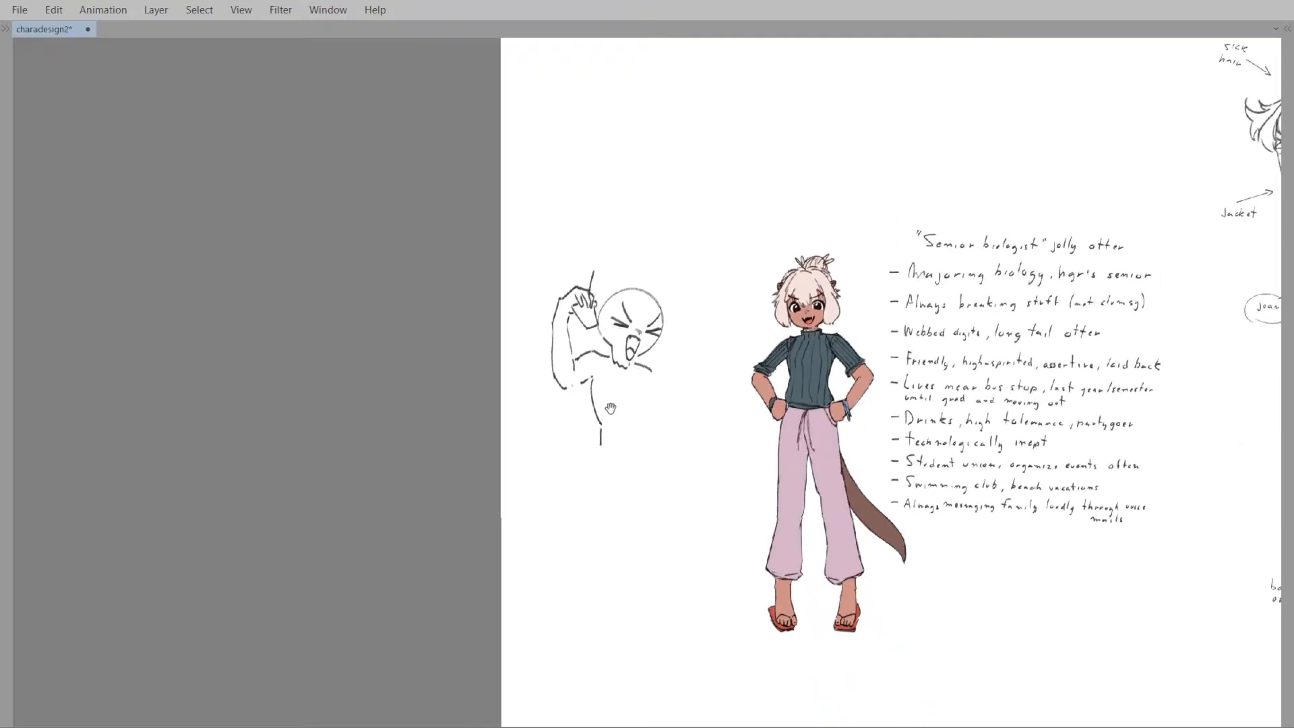
pyautogui.scroll(3, 600, 438)
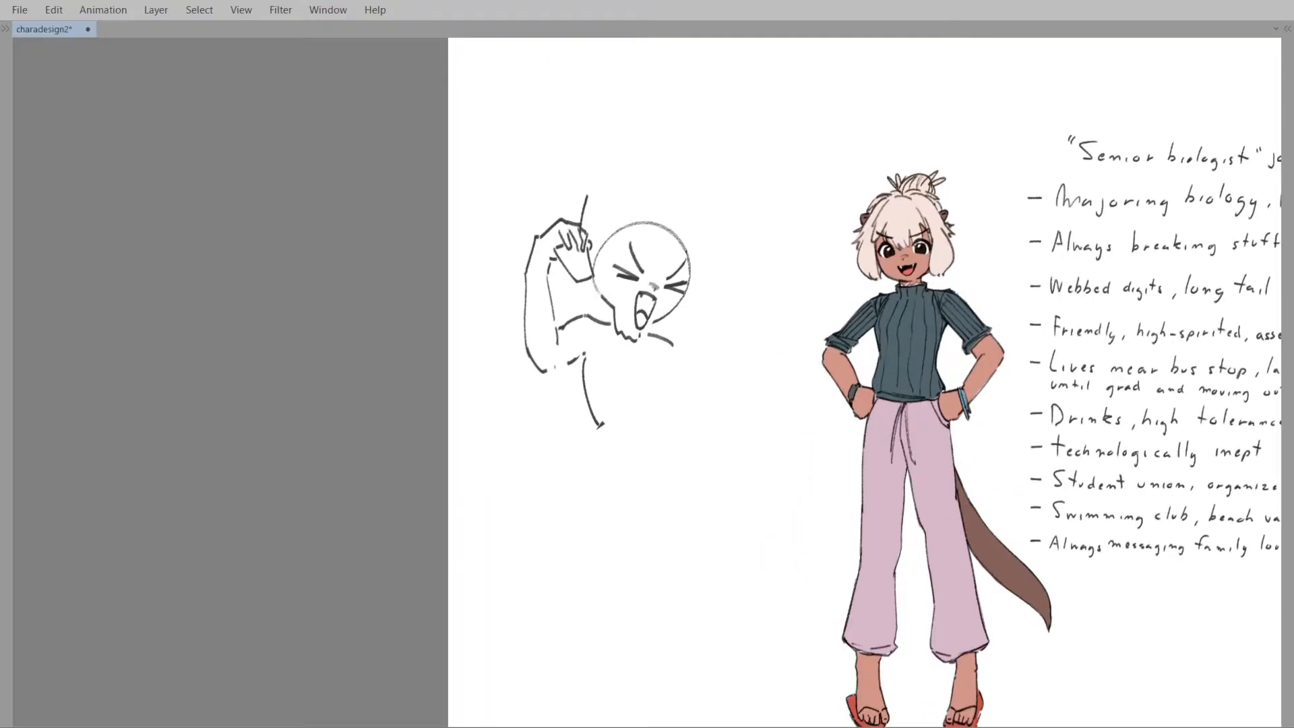
# - Extend the near side of the torso with a line from the waist down to the hip, checking the mirrored view
pyautogui.moveTo(597, 426); pyautogui.dragTo(599, 475)
pyautogui.hotkey('ctrl', 'z')
pyautogui.hotkey('ctrl', 'z')
pyautogui.moveTo(598, 431); pyautogui.dragTo(606, 477)
pyautogui.press('m')
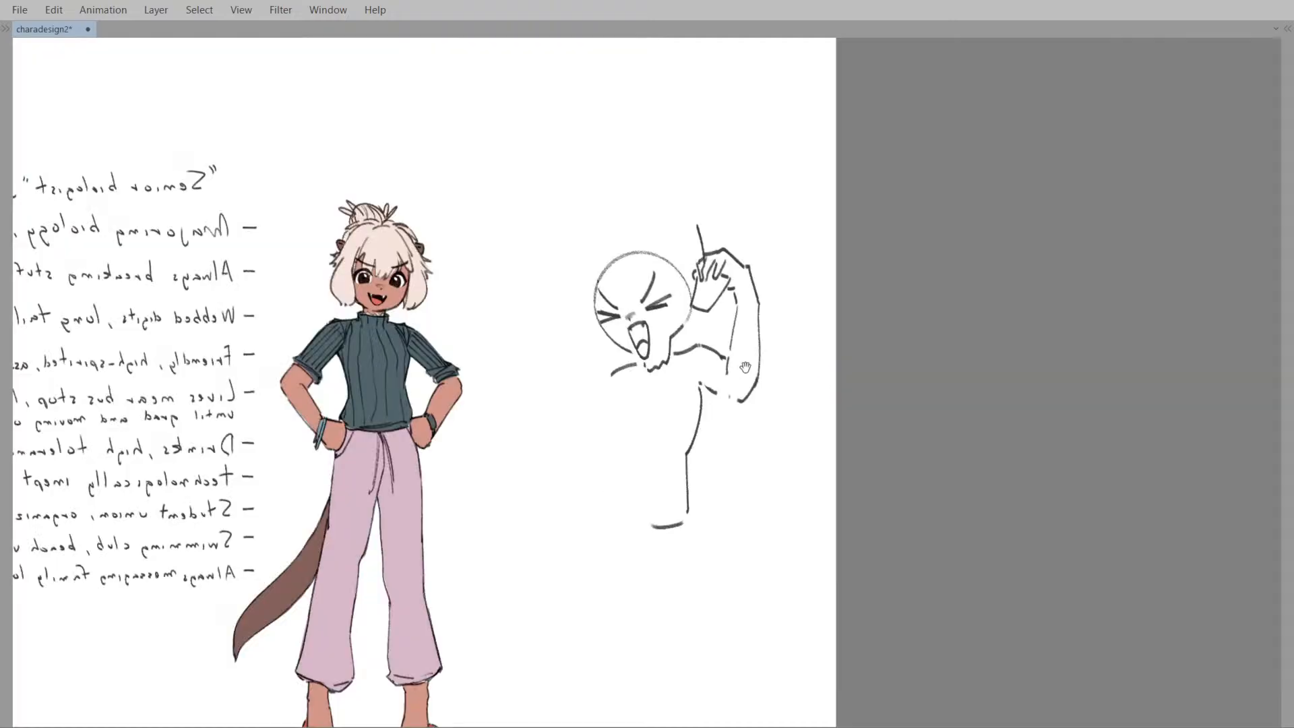
pyautogui.press('m')
# - Draw the far side of the torso as a chest curve below the shoulder and a line from the waist to the hip
pyautogui.moveTo(678, 398); pyautogui.dragTo(676, 460)
pyautogui.hotkey('ctrl', 'z')
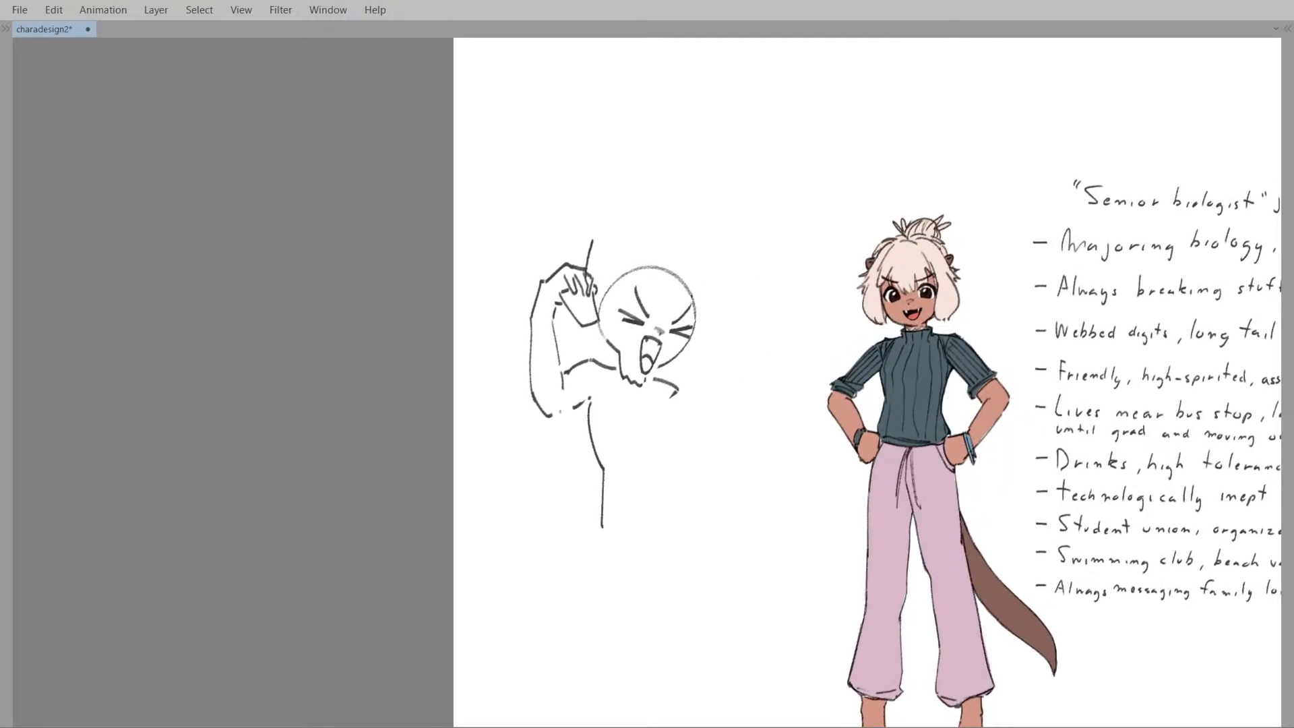
pyautogui.moveTo(667, 403)
pyautogui.mouseDown()
pyautogui.moveTo(676, 466)
pyautogui.moveTo(627, 413)
pyautogui.moveTo(644, 416)
pyautogui.moveTo(649, 449)
pyautogui.mouseUp()
pyautogui.hotkey('ctrl', 'z')
pyautogui.hotkey('ctrl', 'z')
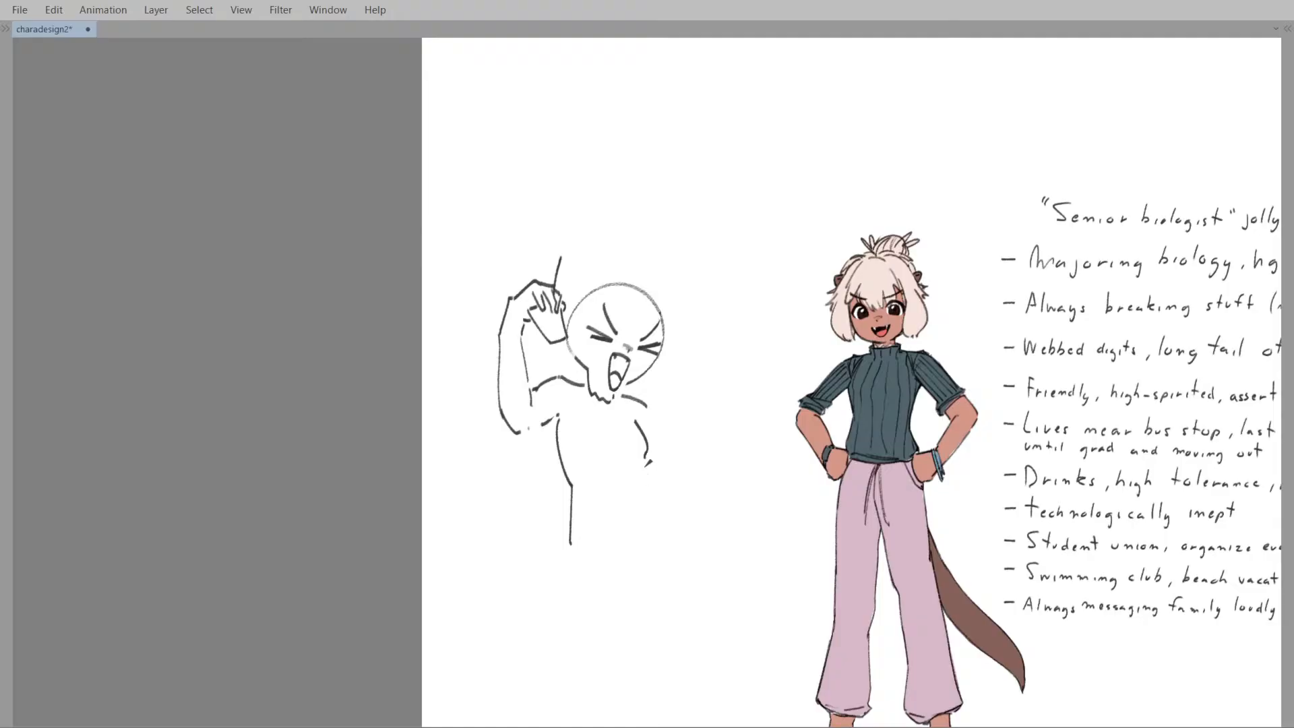
pyautogui.press('m')
pyautogui.press('m')
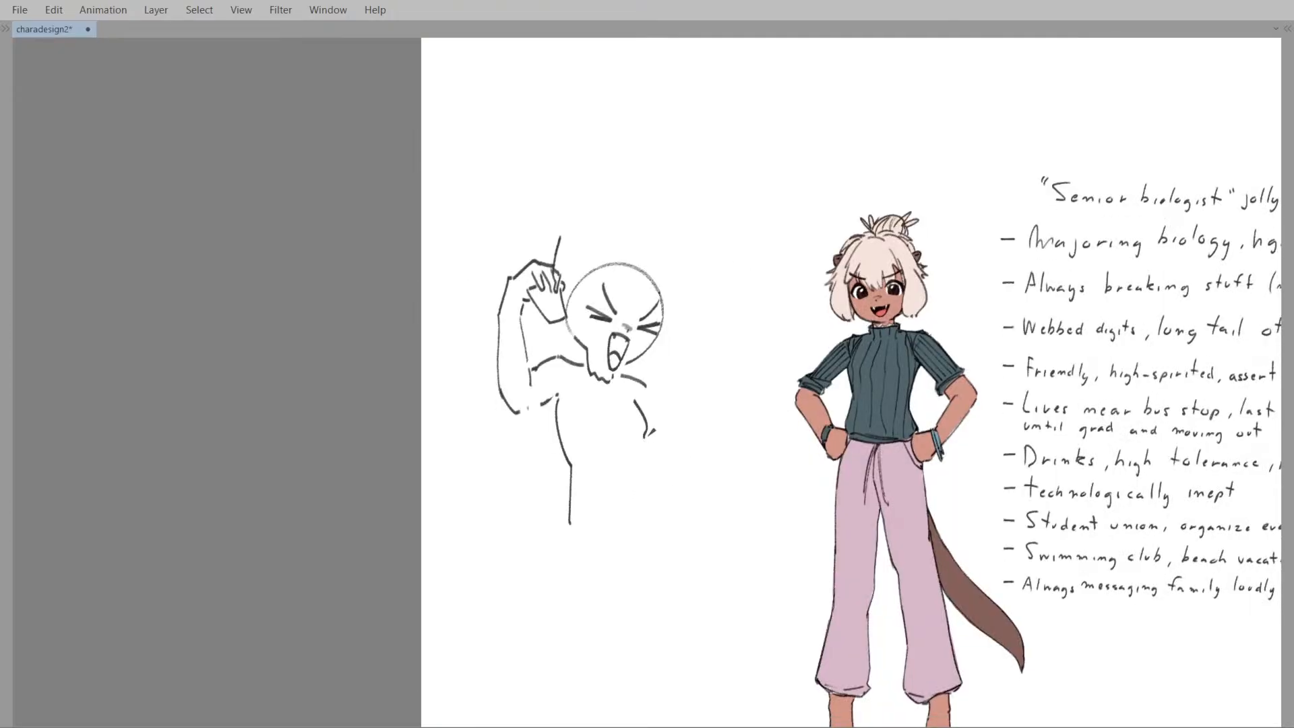
pyautogui.moveTo(642, 431); pyautogui.dragTo(668, 509)
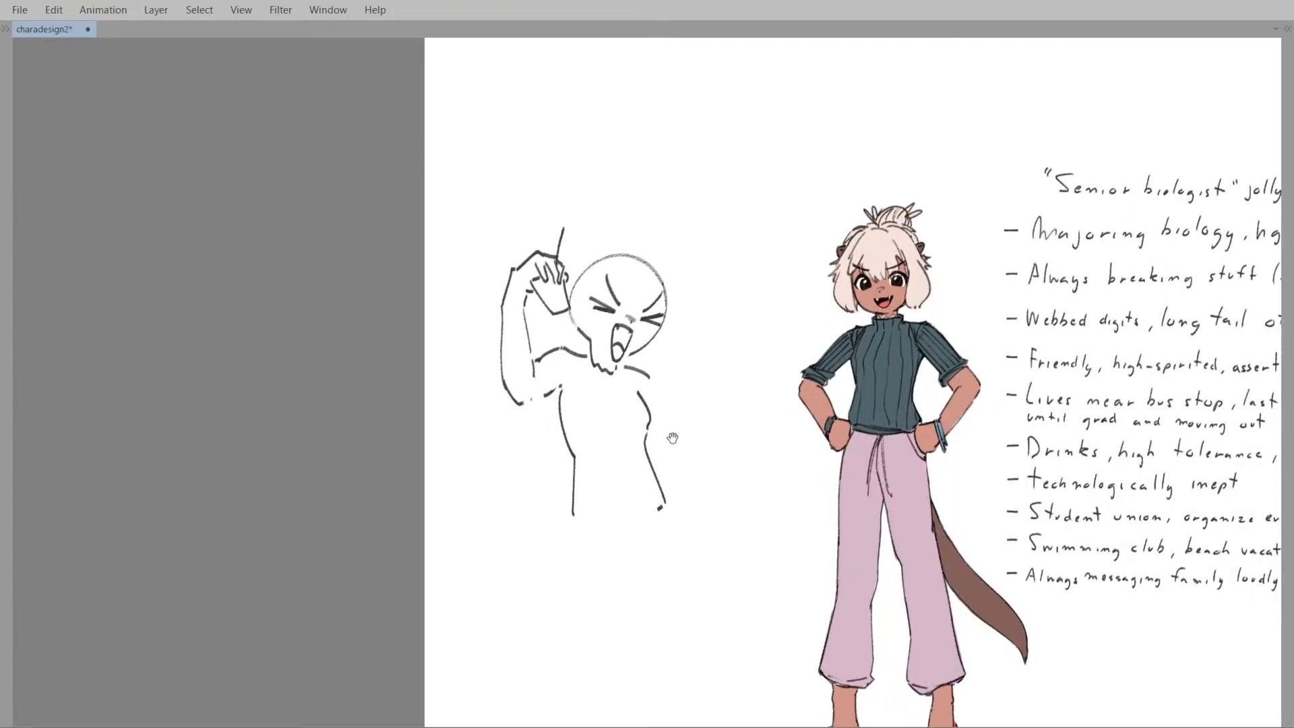
pyautogui.scroll(-2, 670, 438)
pyautogui.scroll(3, 669, 439)
# - Draw the far upper arm as a straight line sloping diagonally down and outward from the shoulder
pyautogui.moveTo(645, 386); pyautogui.dragTo(680, 445)
pyautogui.hotkey('ctrl', 'z')
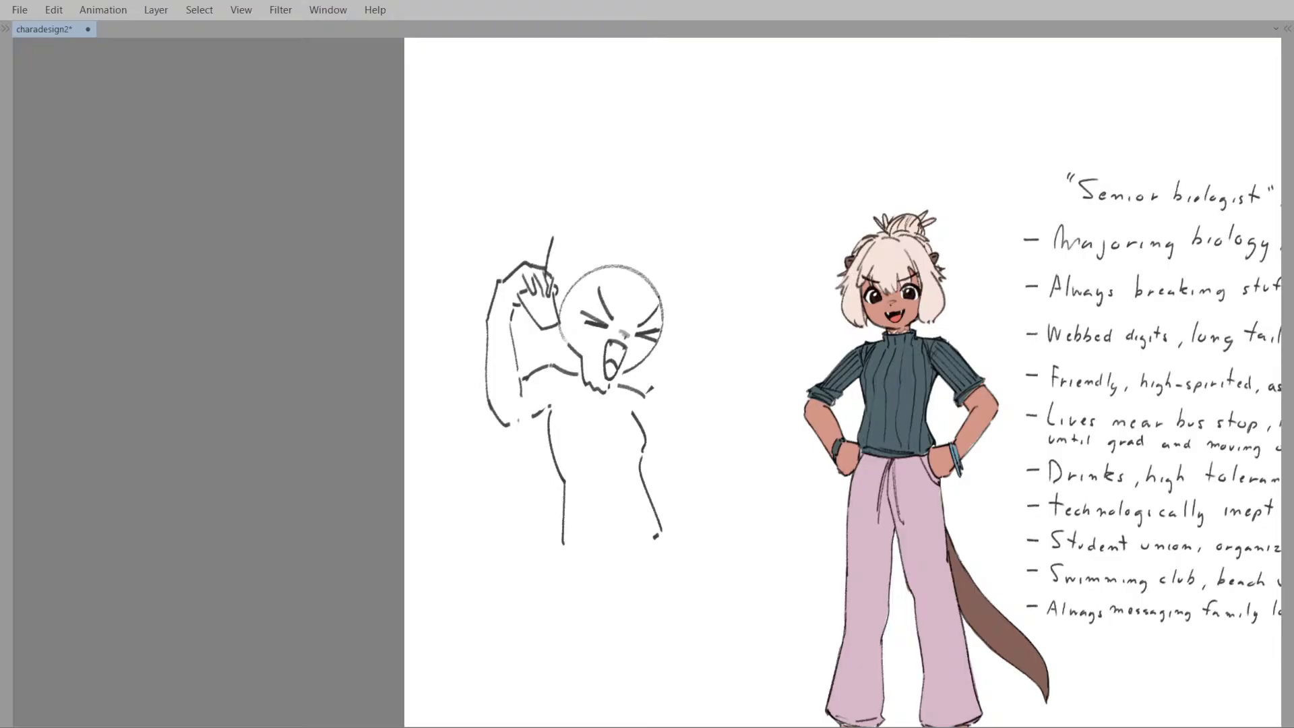
pyautogui.moveTo(643, 405); pyautogui.dragTo(711, 472)
pyautogui.scroll(-1, 709, 439)
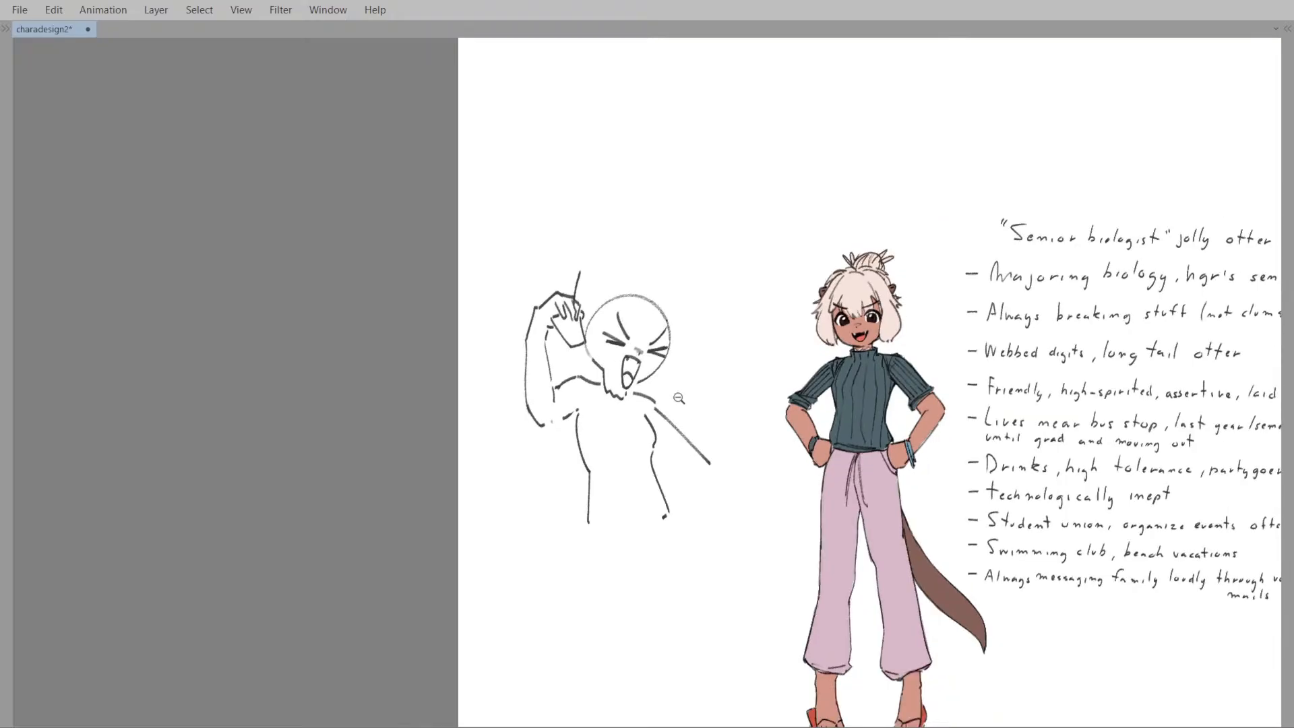
# - Scribble small doodle marks on the cup held in the raised hand and check the mirrored view
pyautogui.scroll(3, 684, 378)
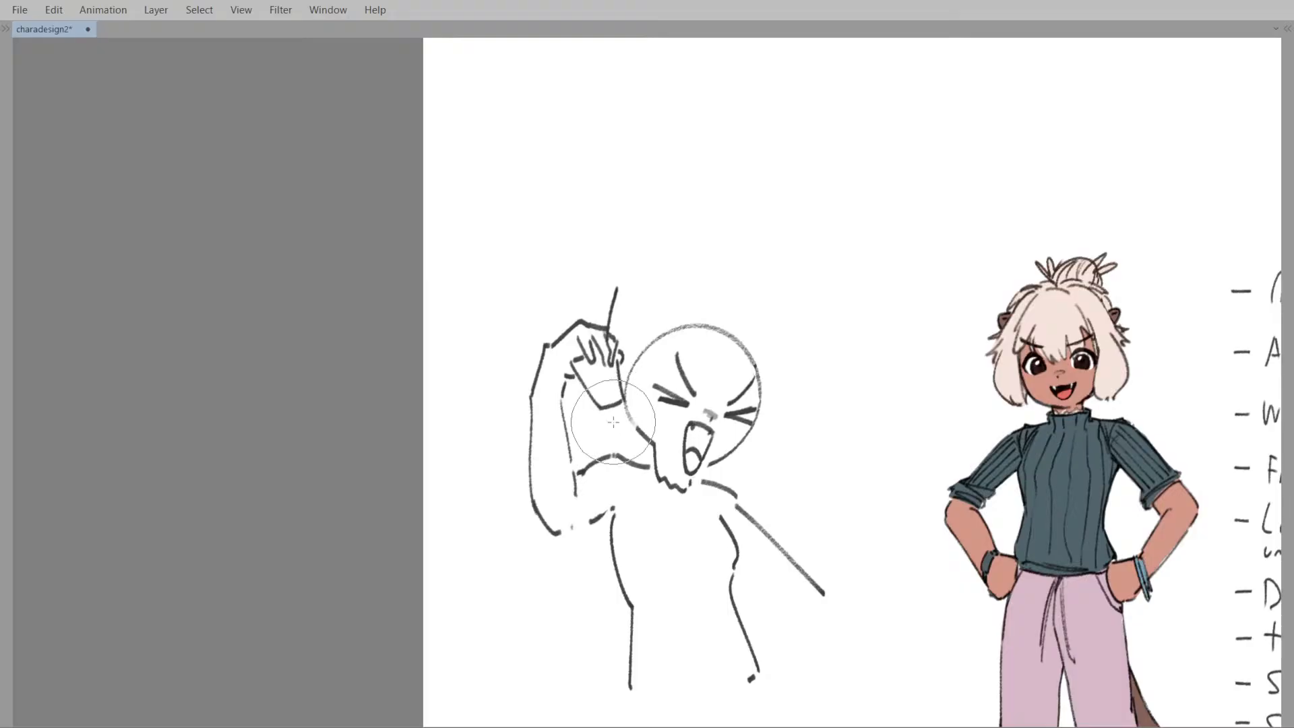
pyautogui.moveTo(613, 422); pyautogui.dragTo(597, 389)
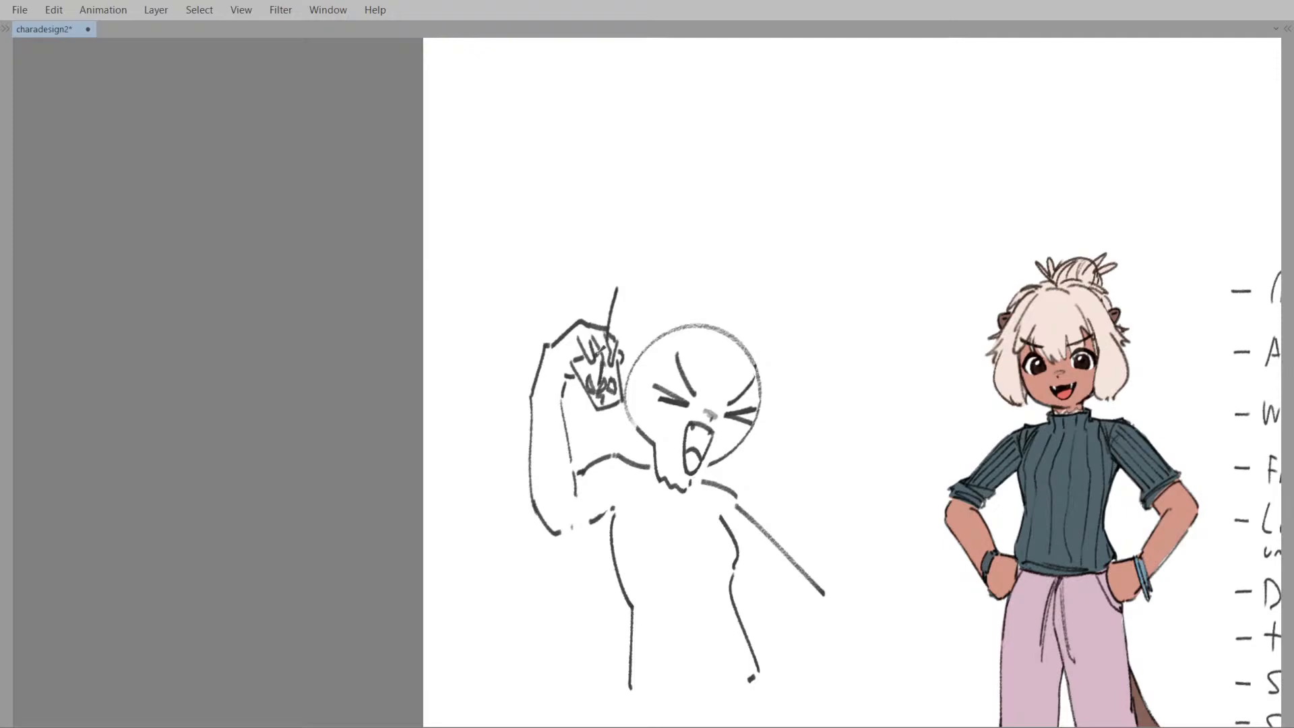
pyautogui.scroll(-4, 622, 350)
pyautogui.press('h')
pyautogui.press('h')
# - Draw a second line parallel to the far upper arm to mark its underside
pyautogui.press('Delete')
pyautogui.moveTo(690, 353)
pyautogui.mouseDown()
pyautogui.moveTo(674, 351)
pyautogui.moveTo(678, 333)
pyautogui.mouseUp()
pyautogui.hotkey('ctrl', 'z')
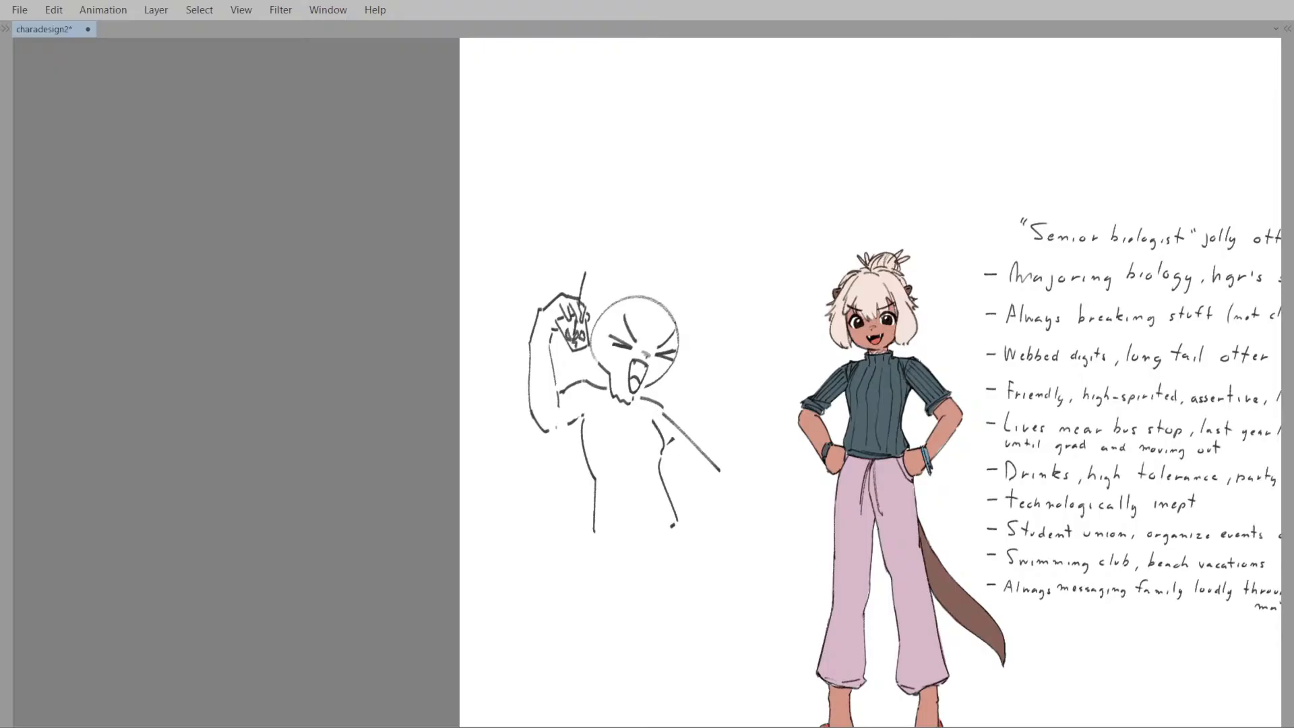
pyautogui.moveTo(723, 454)
pyautogui.mouseDown()
pyautogui.moveTo(695, 430)
pyautogui.moveTo(708, 418)
pyautogui.mouseUp()
pyautogui.scroll(1, 705, 400)
pyautogui.hotkey('ctrl', 'z')
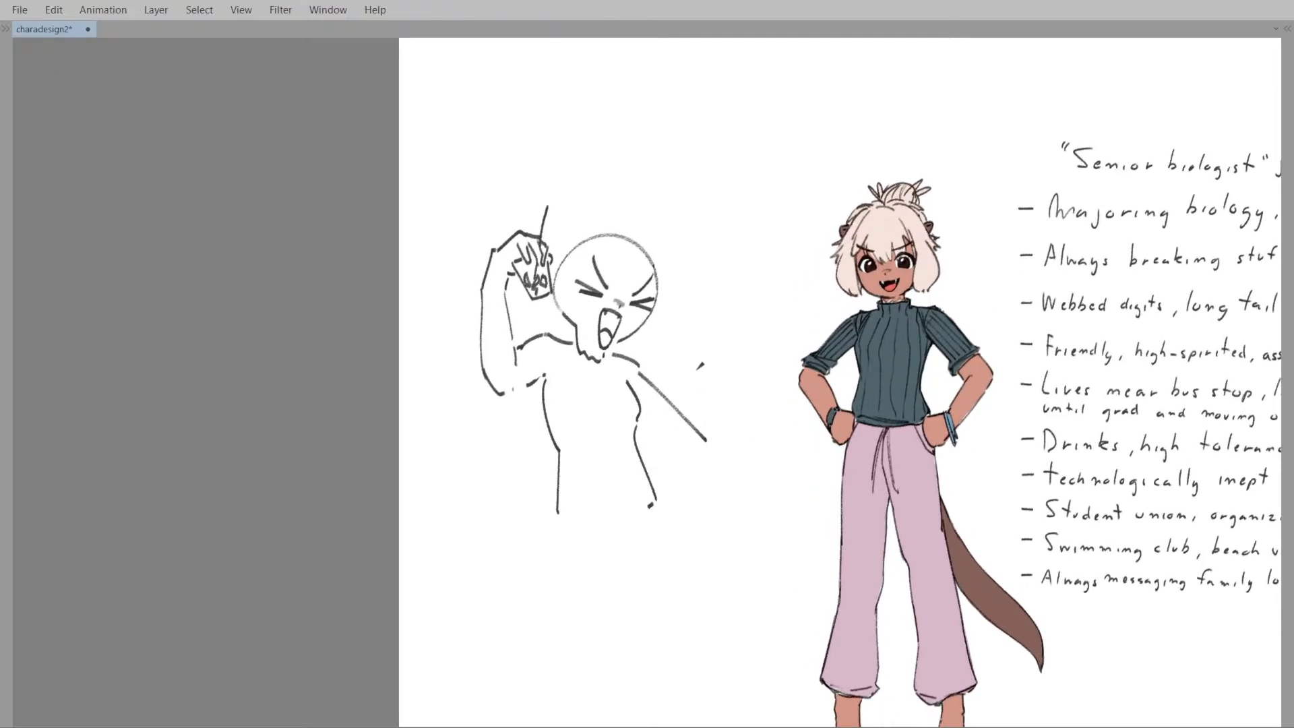
pyautogui.hotkey('ctrl', 'y')
pyautogui.moveTo(702, 366)
pyautogui.mouseDown()
pyautogui.moveTo(682, 367)
pyautogui.moveTo(658, 336)
pyautogui.moveTo(678, 391)
pyautogui.mouseUp()
pyautogui.moveTo(525, 300); pyautogui.dragTo(674, 455)
pyautogui.hotkey('ctrl', 'z')
# - Tilt the whole shouting figure slightly clockwise and shift it a little away from the full-body design with Transform
pyautogui.hotkey('ctrl', 't')
pyautogui.moveTo(813, 340); pyautogui.dragTo(790, 412)
pyautogui.moveTo(687, 386); pyautogui.dragTo(659, 383)
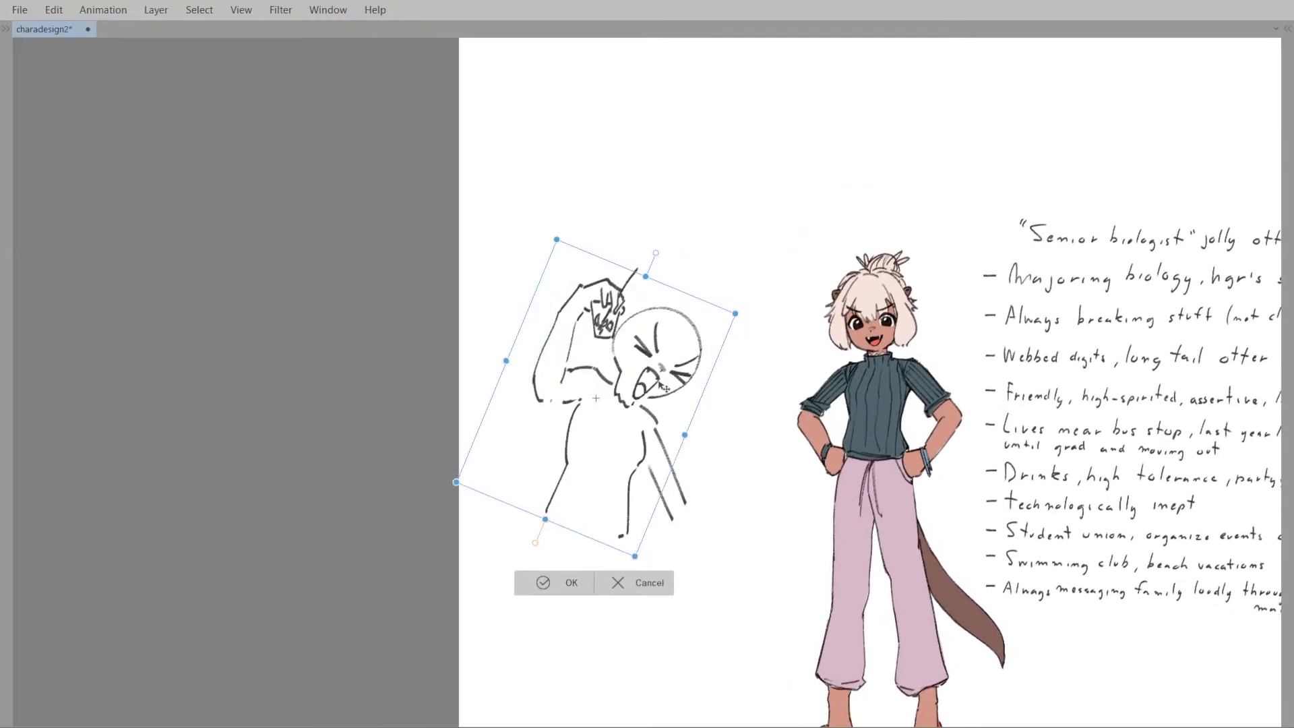
pyautogui.moveTo(756, 378); pyautogui.dragTo(751, 352)
pyautogui.click(579, 582)
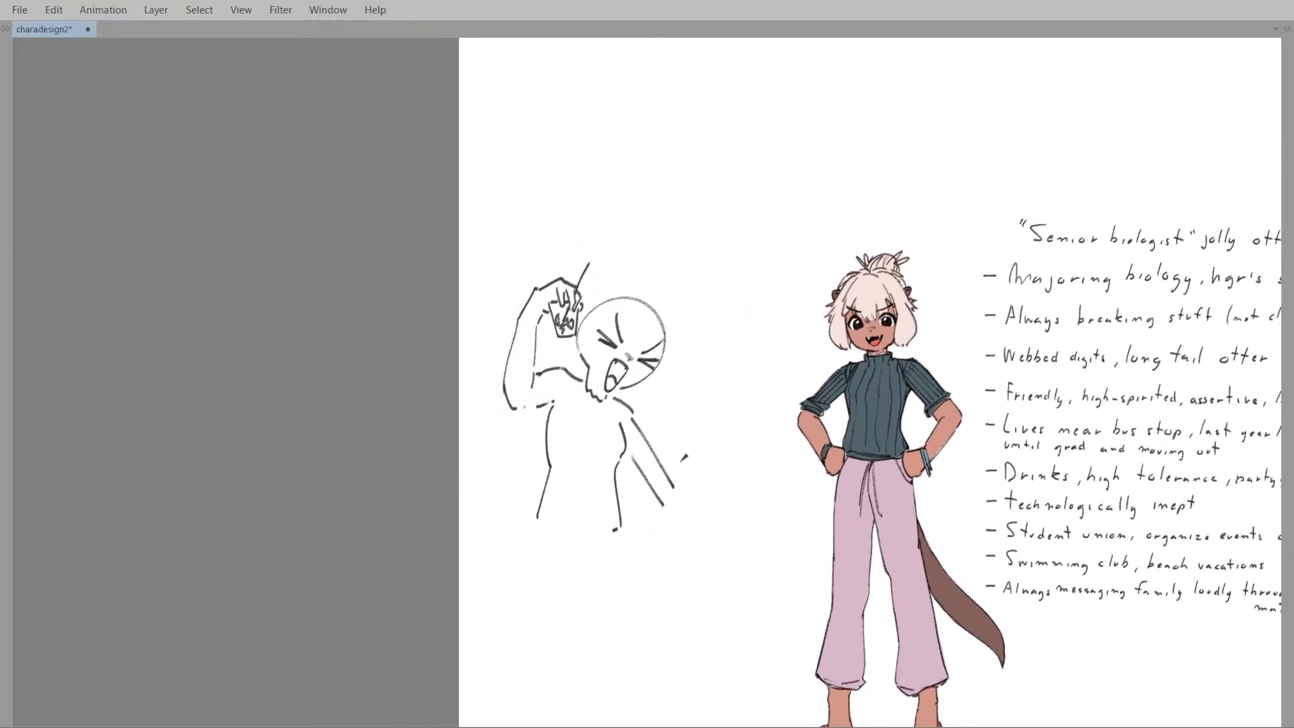
# - Select and delete the two far upper-arm lines, and clear the selection
pyautogui.moveTo(649, 483); pyautogui.dragTo(675, 470)
pyautogui.moveTo(670, 463); pyautogui.dragTo(672, 475)
pyautogui.moveTo(634, 445)
pyautogui.mouseDown()
pyautogui.moveTo(636, 500)
pyautogui.moveTo(728, 435)
pyautogui.moveTo(625, 452)
pyautogui.moveTo(646, 476)
pyautogui.moveTo(643, 442)
pyautogui.moveTo(636, 475)
pyautogui.mouseUp()
pyautogui.press('Delete')
pyautogui.hotkey('ctrl', 'd')
pyautogui.hotkey('ctrl', 'd')
pyautogui.hotkey('ctrl', 'd')
pyautogui.moveTo(632, 410); pyautogui.dragTo(689, 463)
pyautogui.hotkey('ctrl', 'z')
pyautogui.hotkey('ctrl', 'z')
pyautogui.hotkey('ctrl', 'z')
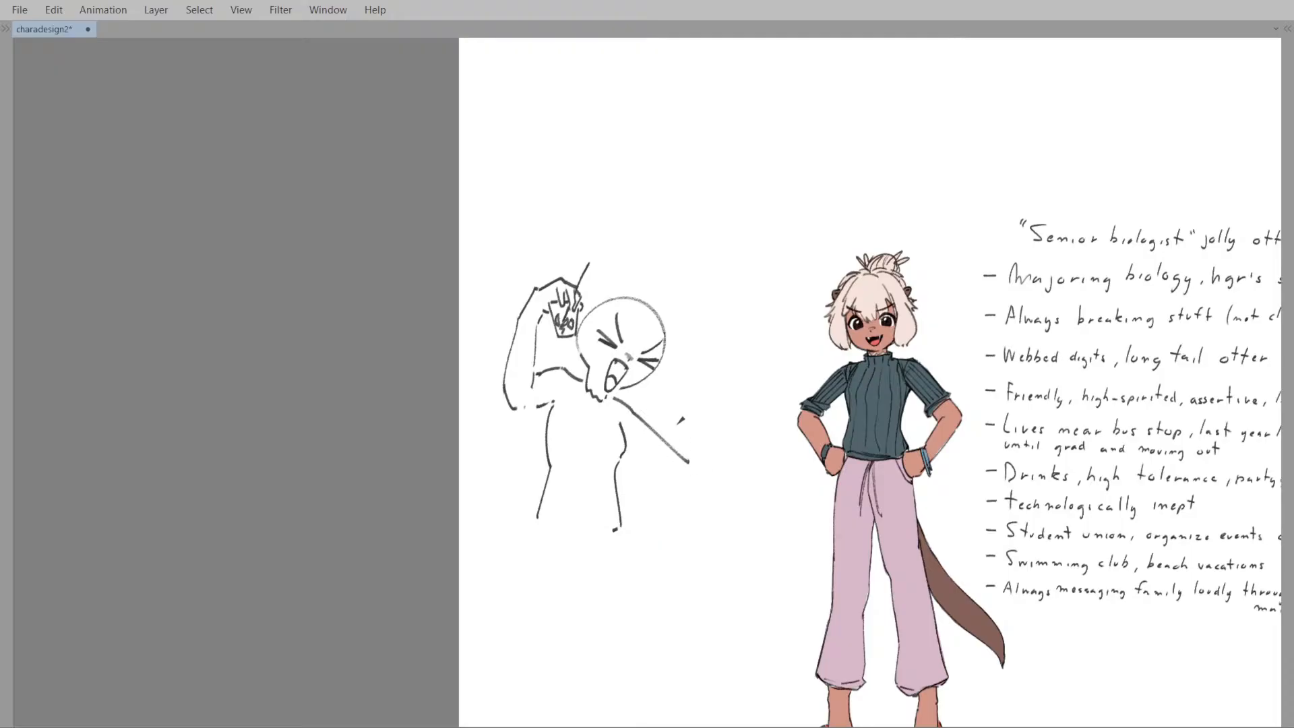
pyautogui.hotkey('ctrl', 'z')
# - Draw the far arm's upper contour as a short upper arm bent at the elbow with the forearm reaching outward
pyautogui.moveTo(634, 412)
pyautogui.mouseDown()
pyautogui.moveTo(682, 447)
pyautogui.moveTo(747, 443)
pyautogui.mouseUp()
pyautogui.hotkey('ctrl', 'z')
pyautogui.hotkey('ctrl', 'z')
pyautogui.hotkey('ctrl', 'z')
pyautogui.hotkey('ctrl', 'z')
pyautogui.hotkey('ctrl', 'z')
pyautogui.hotkey('ctrl', 'z')
pyautogui.hotkey('ctrl', 'z')
pyautogui.moveTo(634, 413)
pyautogui.mouseDown()
pyautogui.moveTo(672, 446)
pyautogui.moveTo(735, 435)
pyautogui.mouseUp()
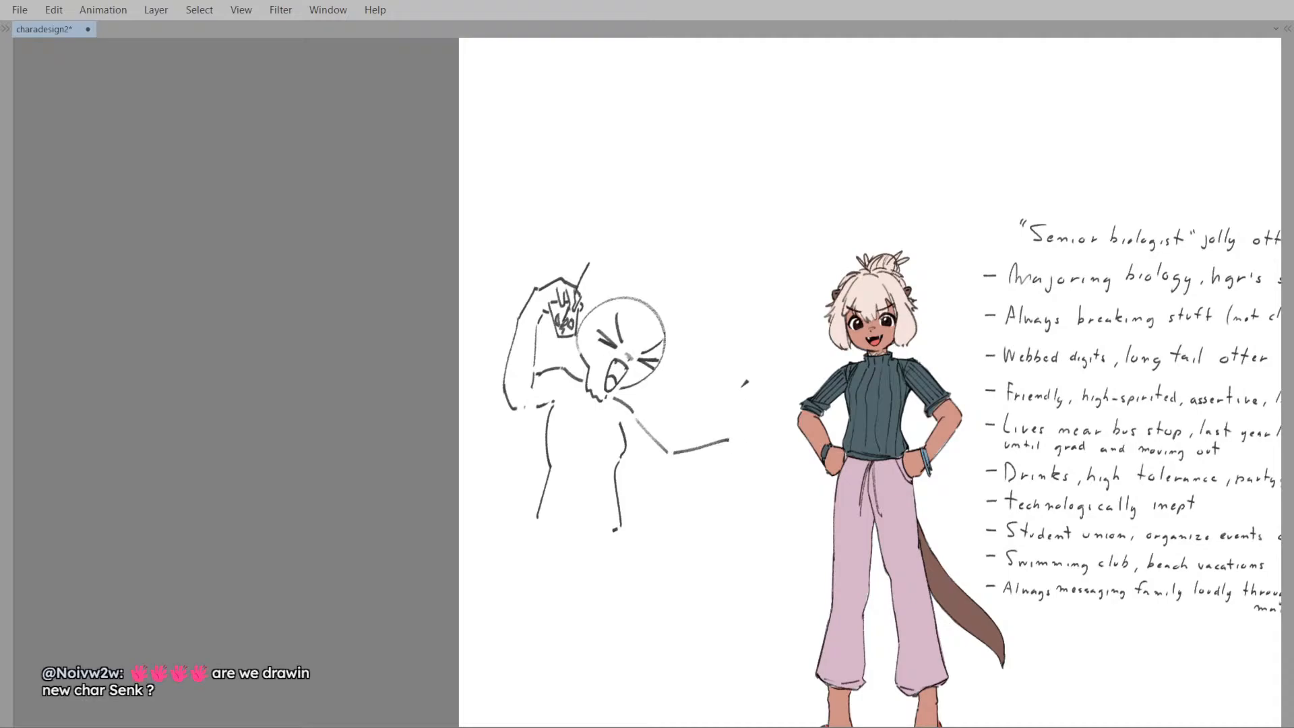
pyautogui.moveTo(734, 388); pyautogui.dragTo(670, 370)
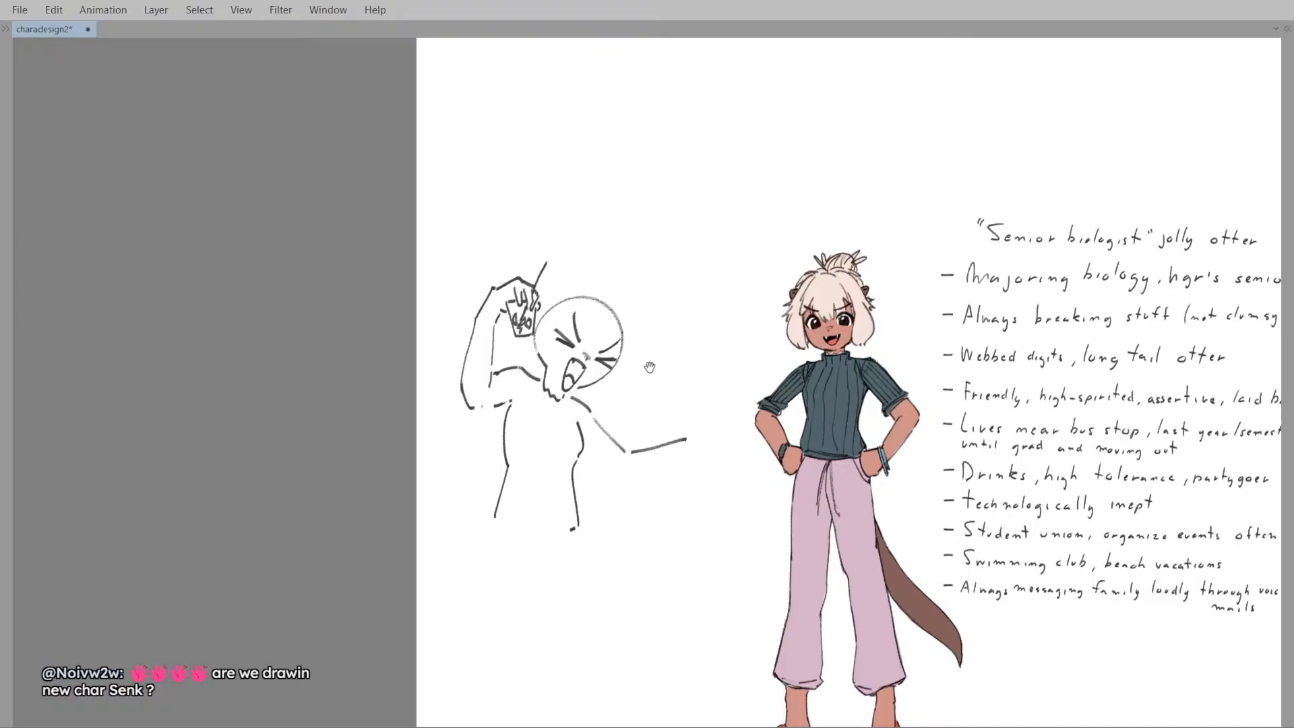
pyautogui.scroll(2, 694, 411)
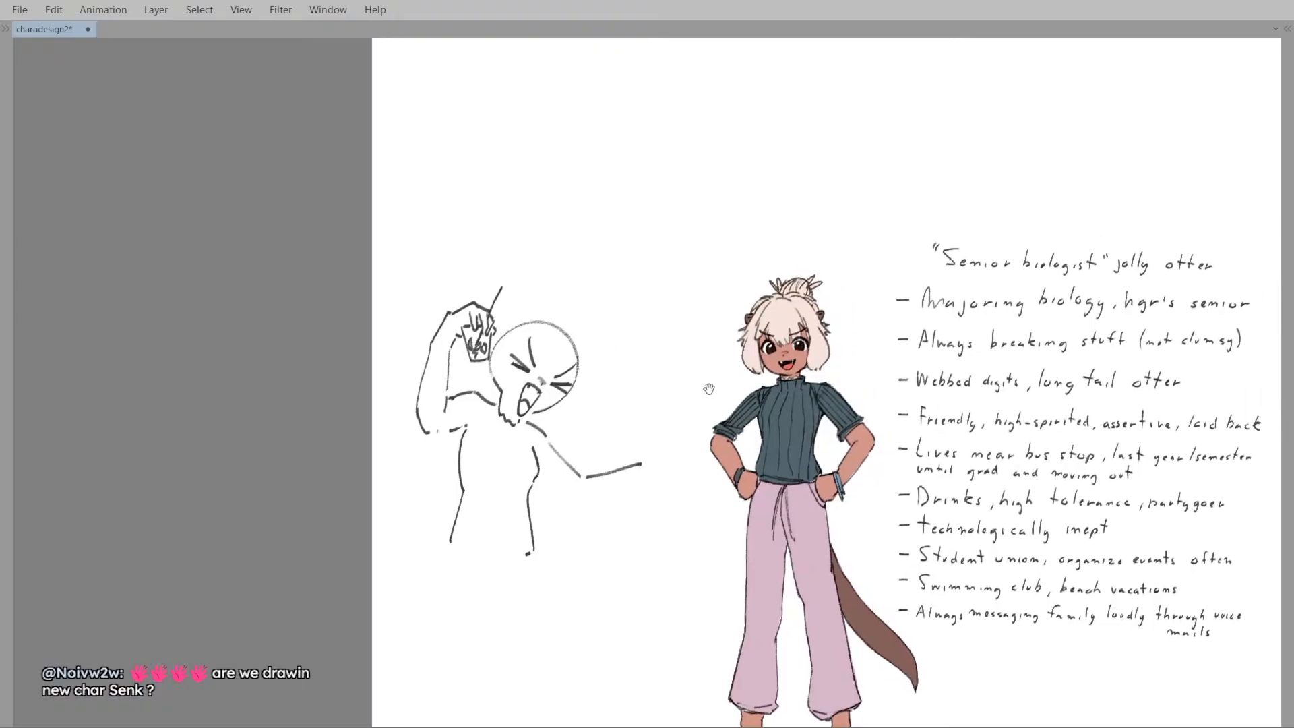
# - Sketch the far hand raised open with spread fingers at the end of the forearm, checking the mirrored view
pyautogui.moveTo(720, 418); pyautogui.dragTo(723, 410)
pyautogui.moveTo(695, 364); pyautogui.dragTo(613, 294)
pyautogui.moveTo(787, 312); pyautogui.dragTo(671, 284)
pyautogui.moveTo(445, 430)
pyautogui.mouseDown()
pyautogui.moveTo(662, 378)
pyautogui.moveTo(704, 383)
pyautogui.mouseUp()
pyautogui.moveTo(631, 399)
pyautogui.mouseDown()
pyautogui.moveTo(665, 425)
pyautogui.moveTo(684, 415)
pyautogui.moveTo(698, 355)
pyautogui.mouseUp()
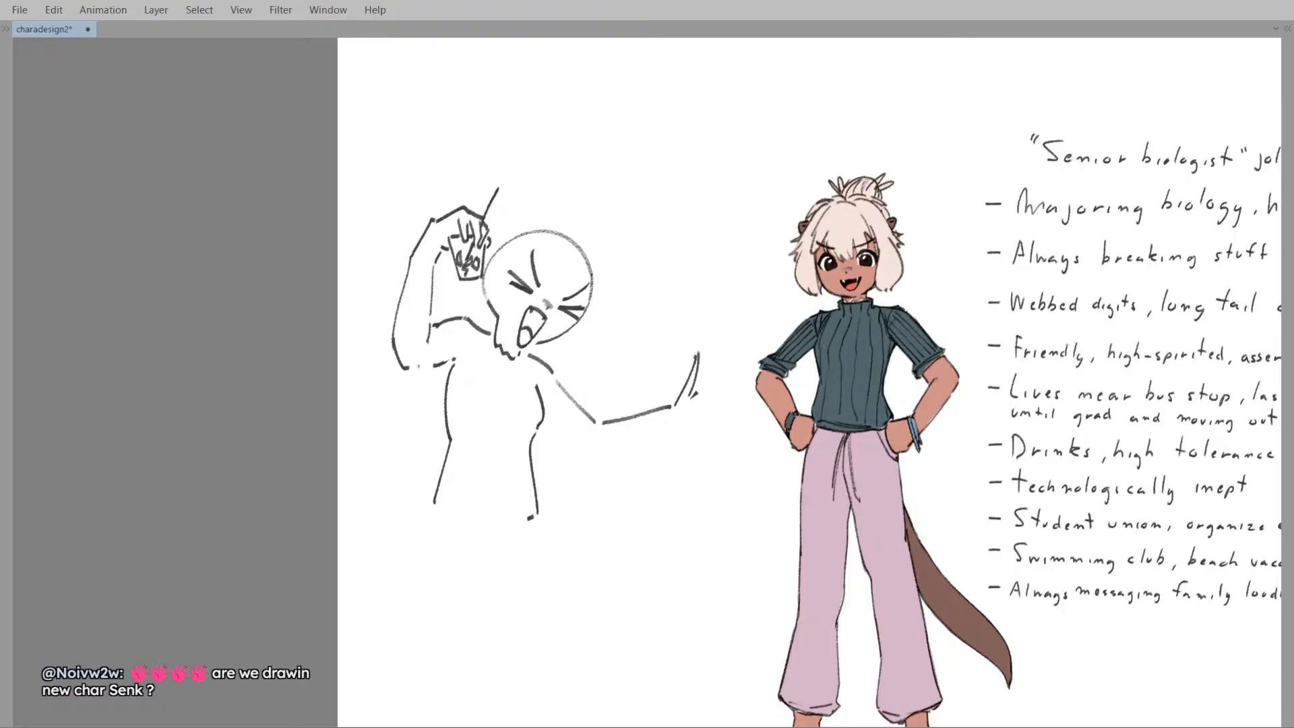
pyautogui.hotkey('ctrl', 'z')
pyautogui.moveTo(698, 355); pyautogui.dragTo(695, 389)
pyautogui.press('h')
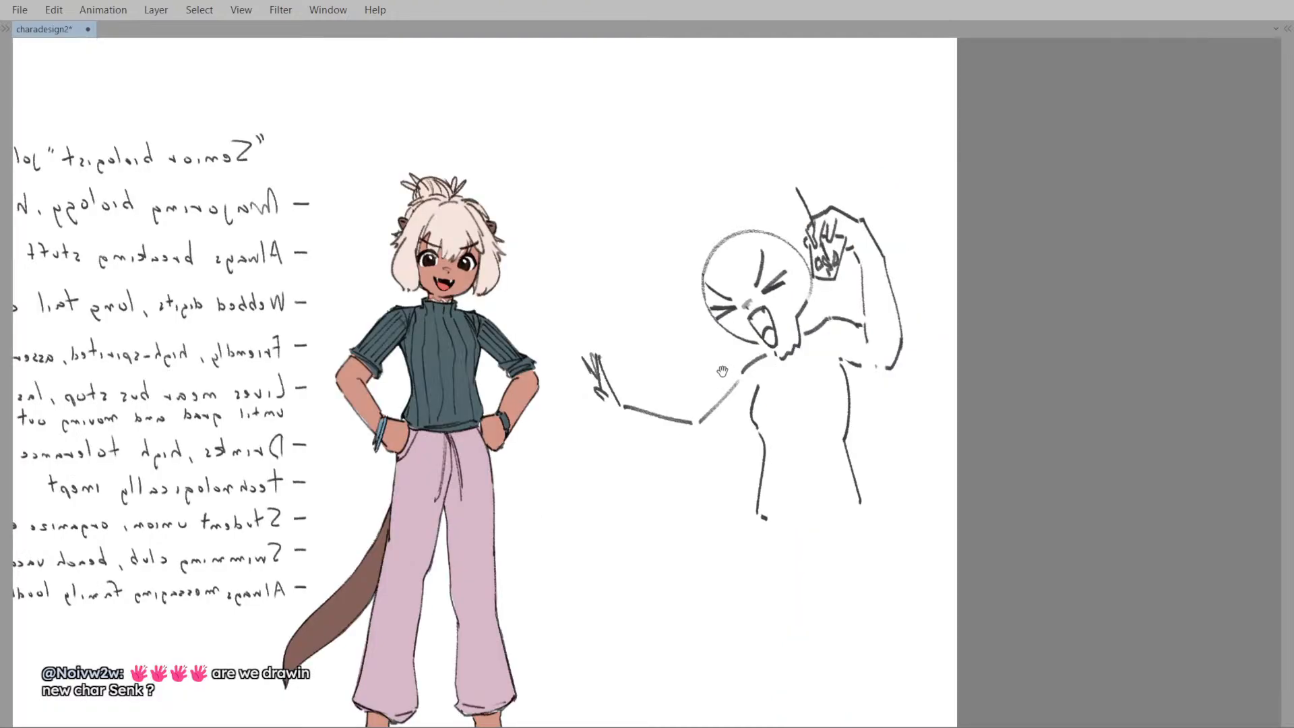
pyautogui.press('h')
# - Draw the heel of the open hand and the underside of the outstretched forearm back to the elbow
pyautogui.moveTo(706, 397); pyautogui.dragTo(646, 446)
pyautogui.hotkey('ctrl', 'z')
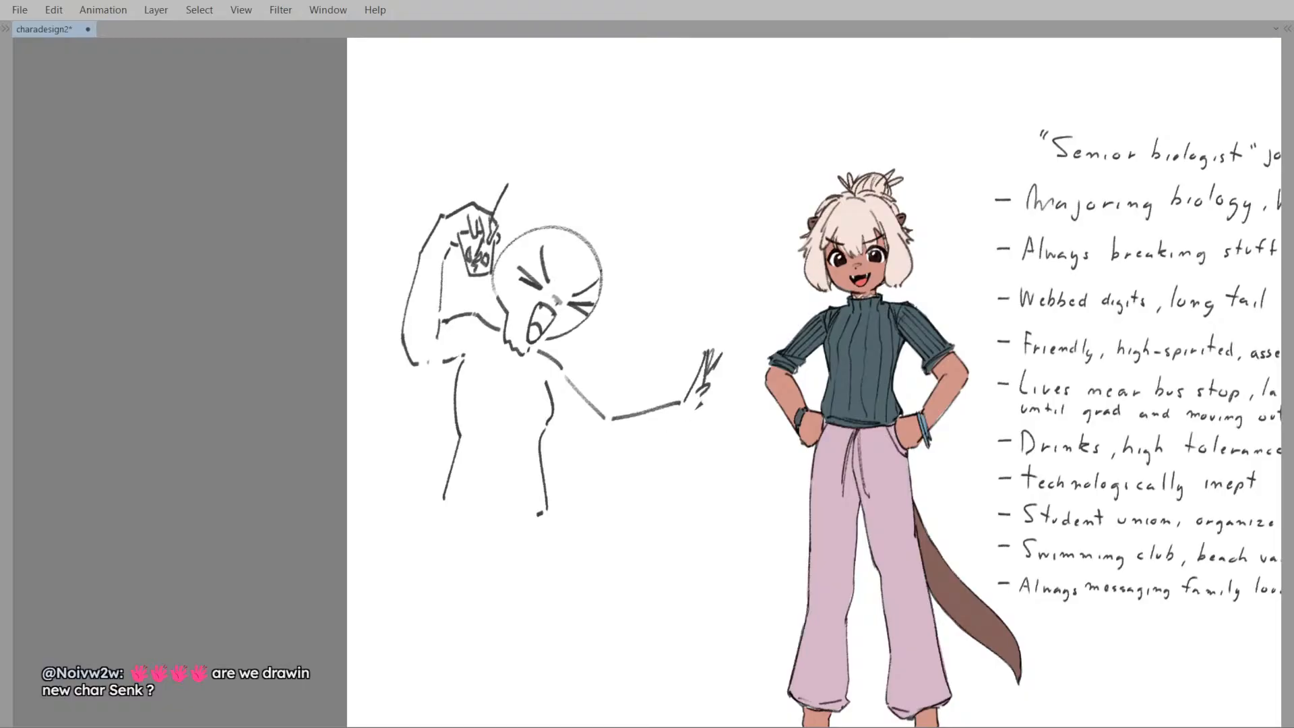
pyautogui.moveTo(701, 402); pyautogui.dragTo(688, 421)
pyautogui.moveTo(682, 423)
pyautogui.mouseDown()
pyautogui.moveTo(616, 447)
pyautogui.moveTo(706, 411)
pyautogui.moveTo(634, 442)
pyautogui.moveTo(637, 427)
pyautogui.moveTo(594, 416)
pyautogui.mouseUp()
pyautogui.hotkey('ctrl', 'z')
pyautogui.hotkey('ctrl', 'z')
pyautogui.hotkey('ctrl', 'z')
pyautogui.hotkey('ctrl', 'z')
pyautogui.hotkey('ctrl', 'z')
# - Draw the underside of the far upper arm from the armpit to the elbow
pyautogui.moveTo(585, 383); pyautogui.dragTo(588, 396)
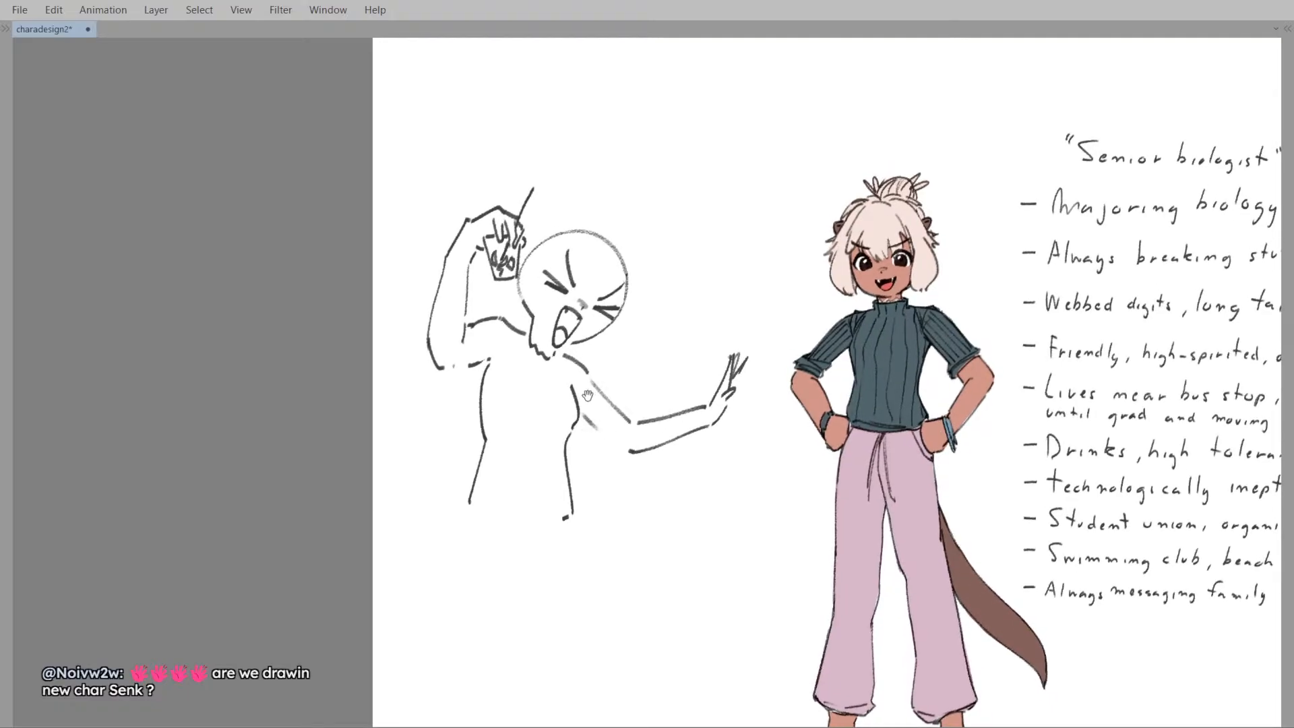
pyautogui.hotkey('ctrl', 'z')
pyautogui.moveTo(609, 474); pyautogui.dragTo(614, 473)
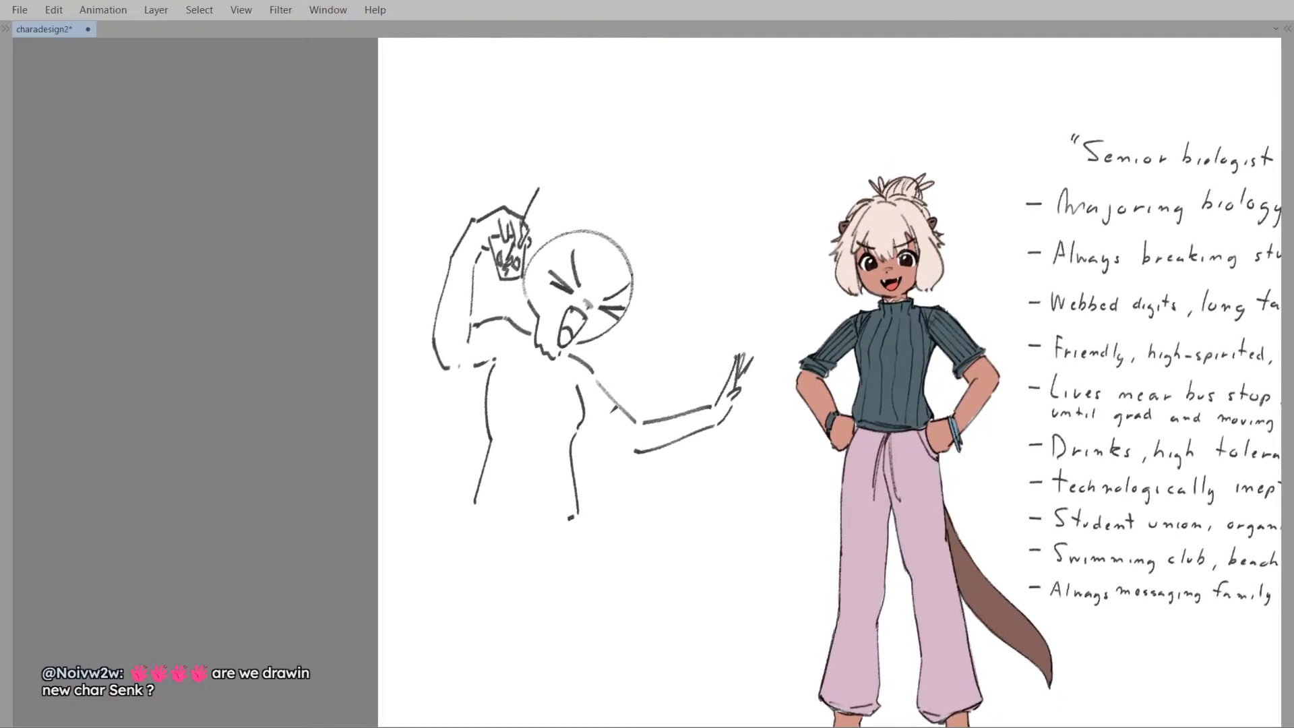
pyautogui.moveTo(613, 405); pyautogui.dragTo(610, 412)
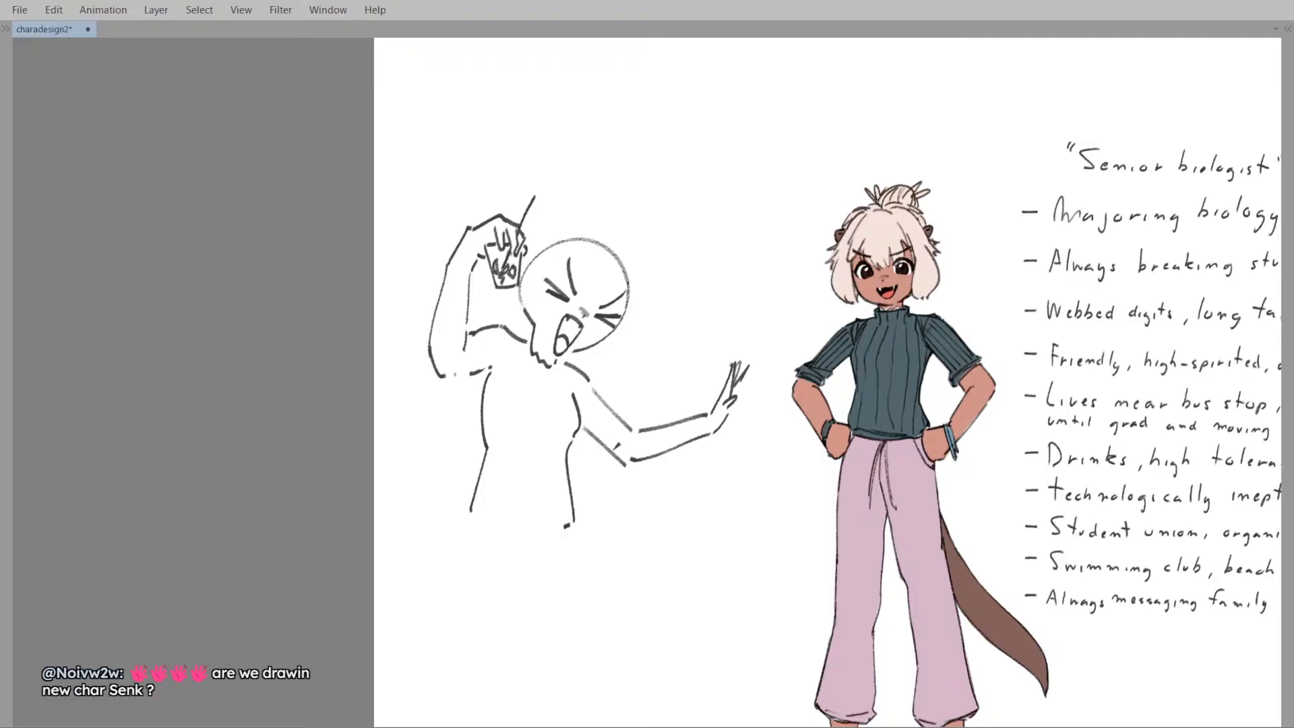
pyautogui.moveTo(609, 412); pyautogui.dragTo(613, 423)
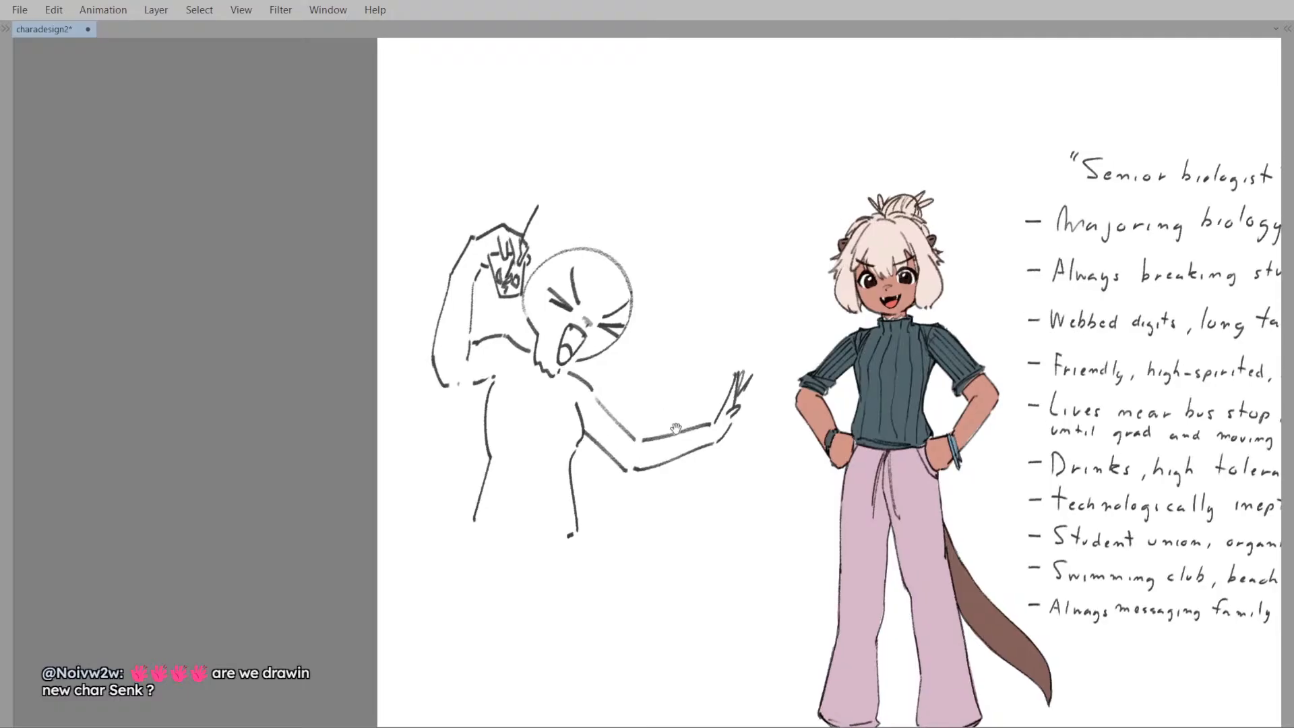
pyautogui.scroll(-1, 613, 422)
pyautogui.scroll(1, 659, 391)
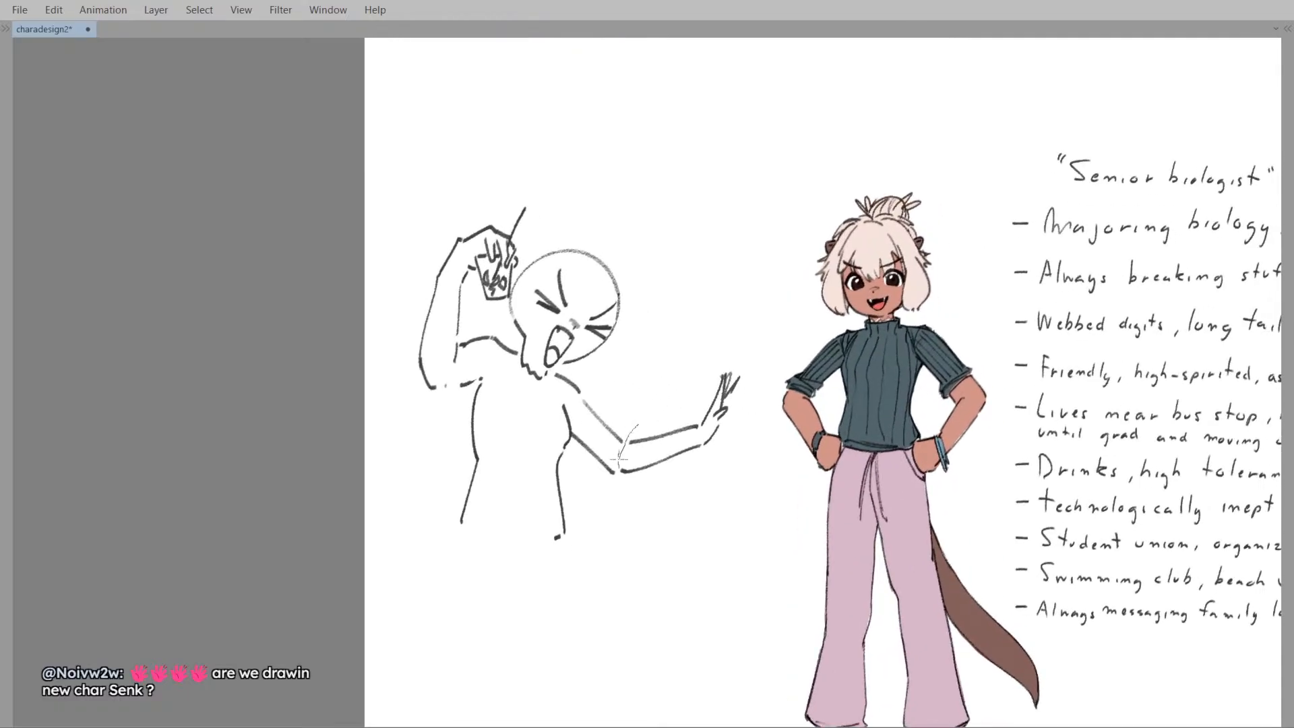
# - Duplicate the outstretched forearm and hand with a lasso selection and rotate the copy downward about the elbow
pyautogui.moveTo(678, 504)
pyautogui.mouseDown()
pyautogui.moveTo(694, 336)
pyautogui.moveTo(644, 408)
pyautogui.mouseUp()
pyautogui.moveTo(704, 424); pyautogui.dragTo(699, 426)
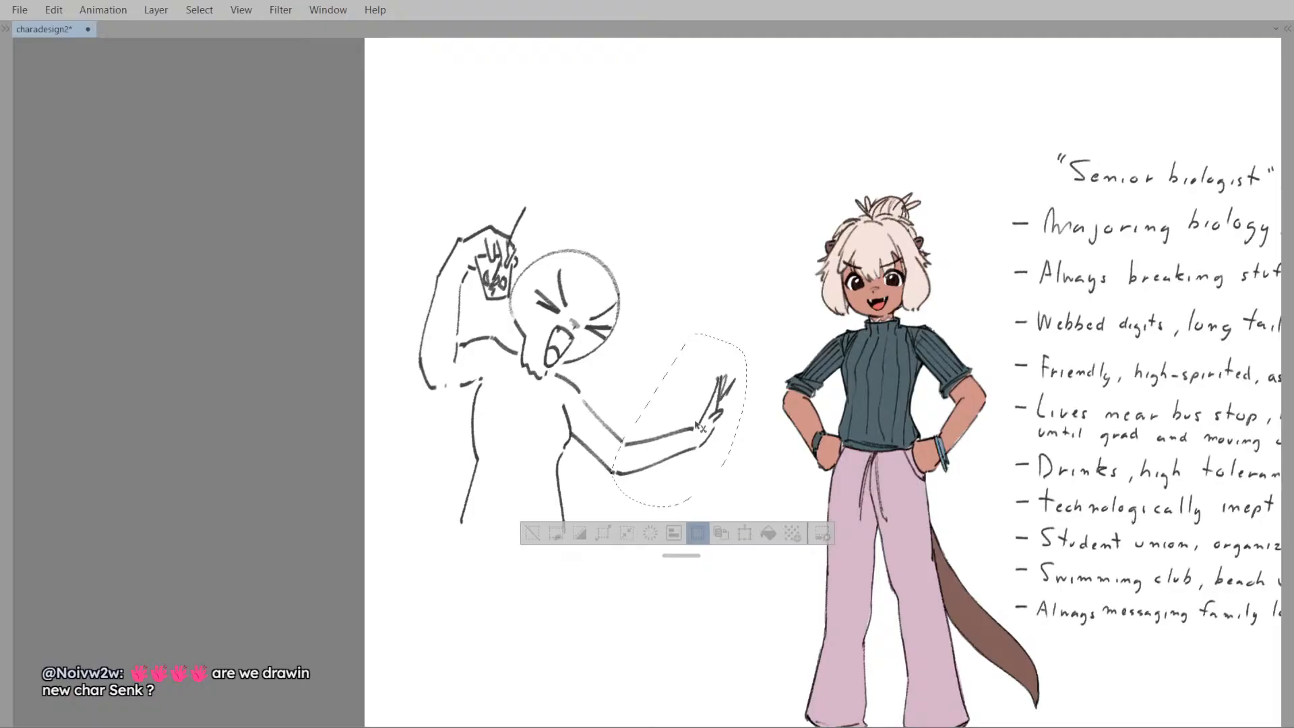
pyautogui.hotkey('ctrl', 'd')
pyautogui.hotkey('ctrl', 'z')
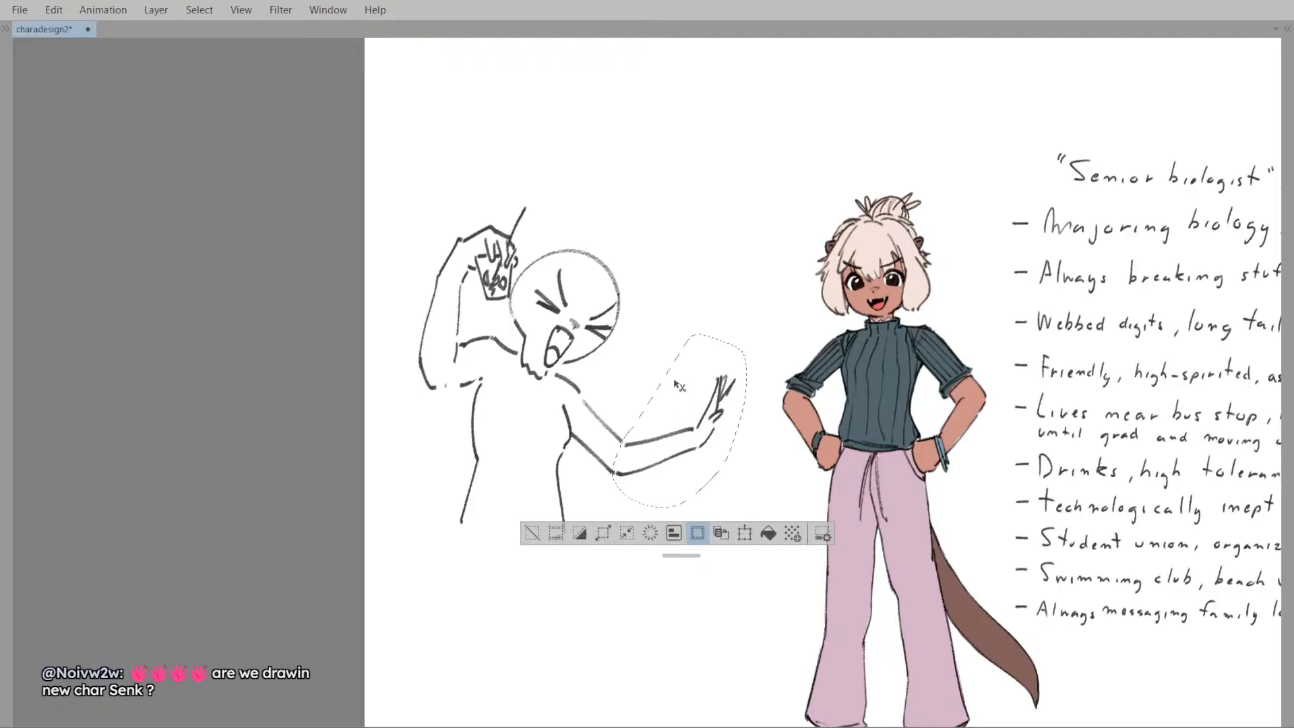
pyautogui.hotkey('ctrl', 'd')
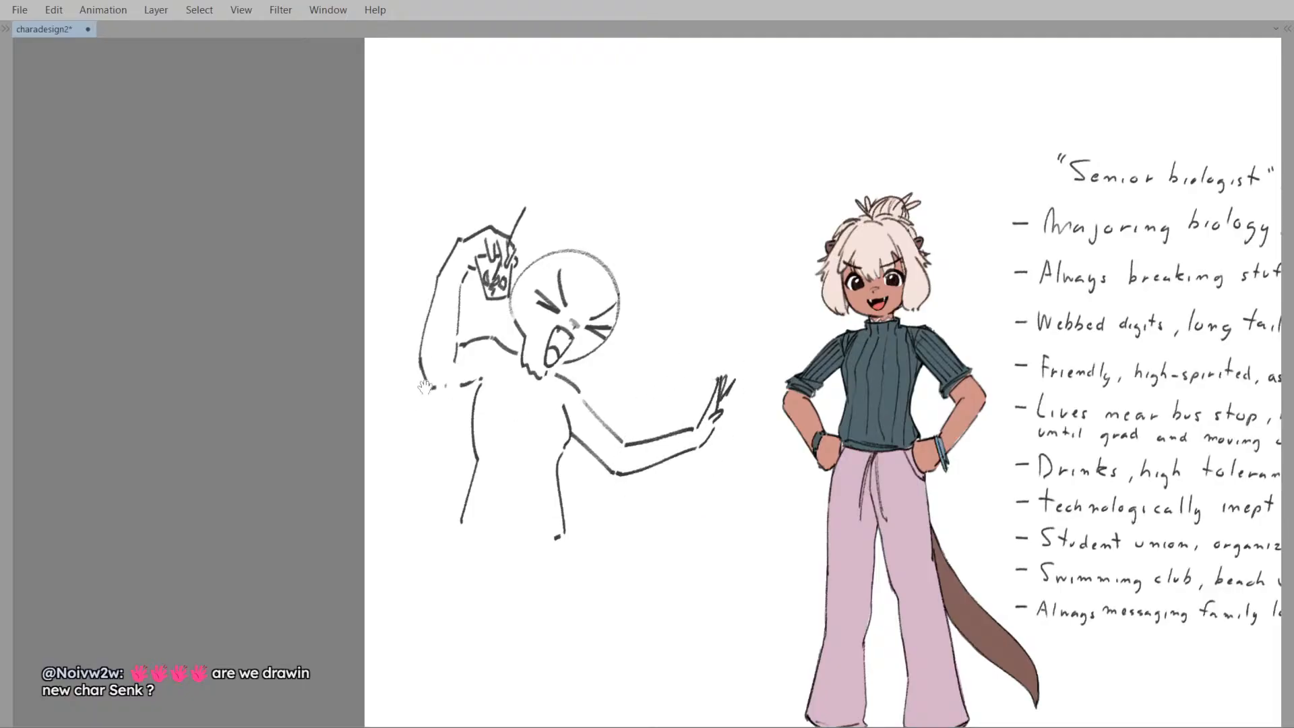
pyautogui.hotkey('ctrl', 'z')
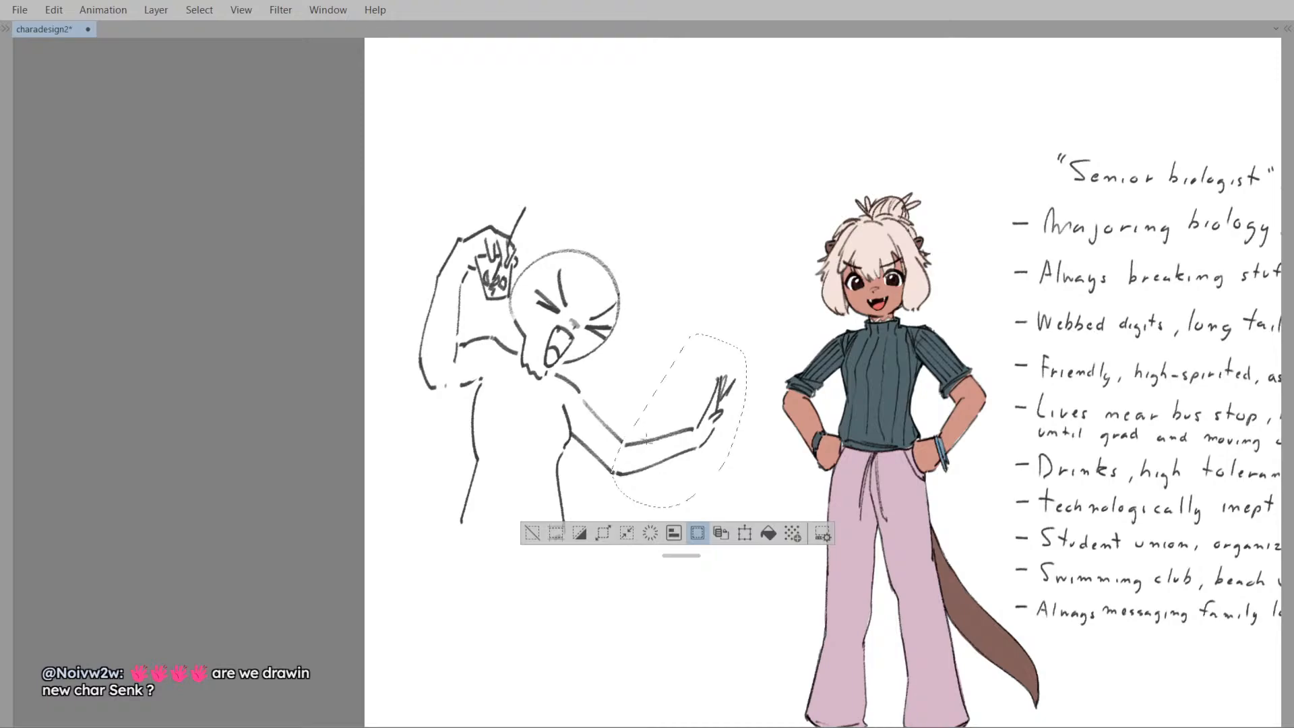
pyautogui.hotkey('ctrl', 'c')
pyautogui.hotkey('ctrl', 'v')
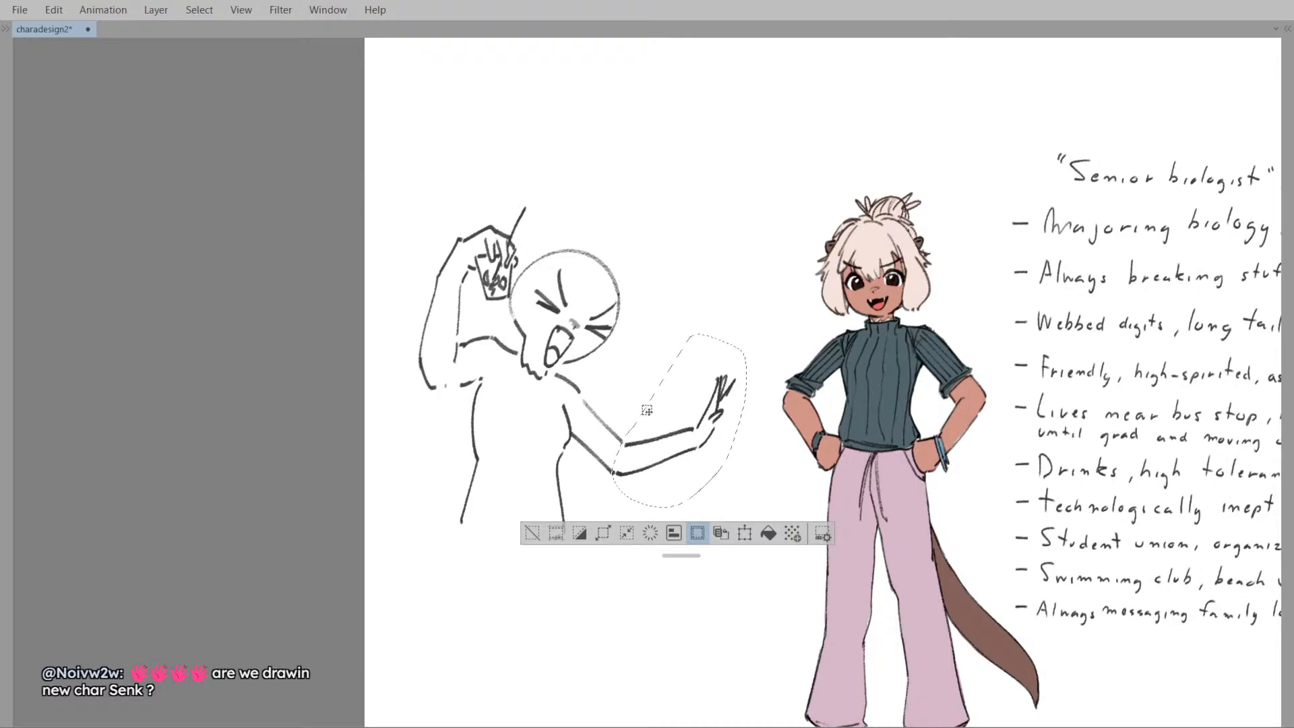
pyautogui.hotkey('ctrl', 'd')
pyautogui.hotkey('ctrl', 't')
pyautogui.moveTo(716, 335)
pyautogui.mouseDown()
pyautogui.moveTo(753, 408)
pyautogui.moveTo(724, 512)
pyautogui.moveTo(730, 500)
pyautogui.mouseUp()
# - Sketch curved waving-motion strokes between the two forearm positions, checking the mirrored view
pyautogui.press('h')
pyautogui.press('h')
pyautogui.scroll(-2, 723, 441)
pyautogui.moveTo(723, 453); pyautogui.dragTo(754, 418)
pyautogui.moveTo(722, 455)
pyautogui.mouseDown()
pyautogui.moveTo(670, 450)
pyautogui.moveTo(708, 491)
pyautogui.mouseUp()
pyautogui.click(674, 552)
pyautogui.press('m')
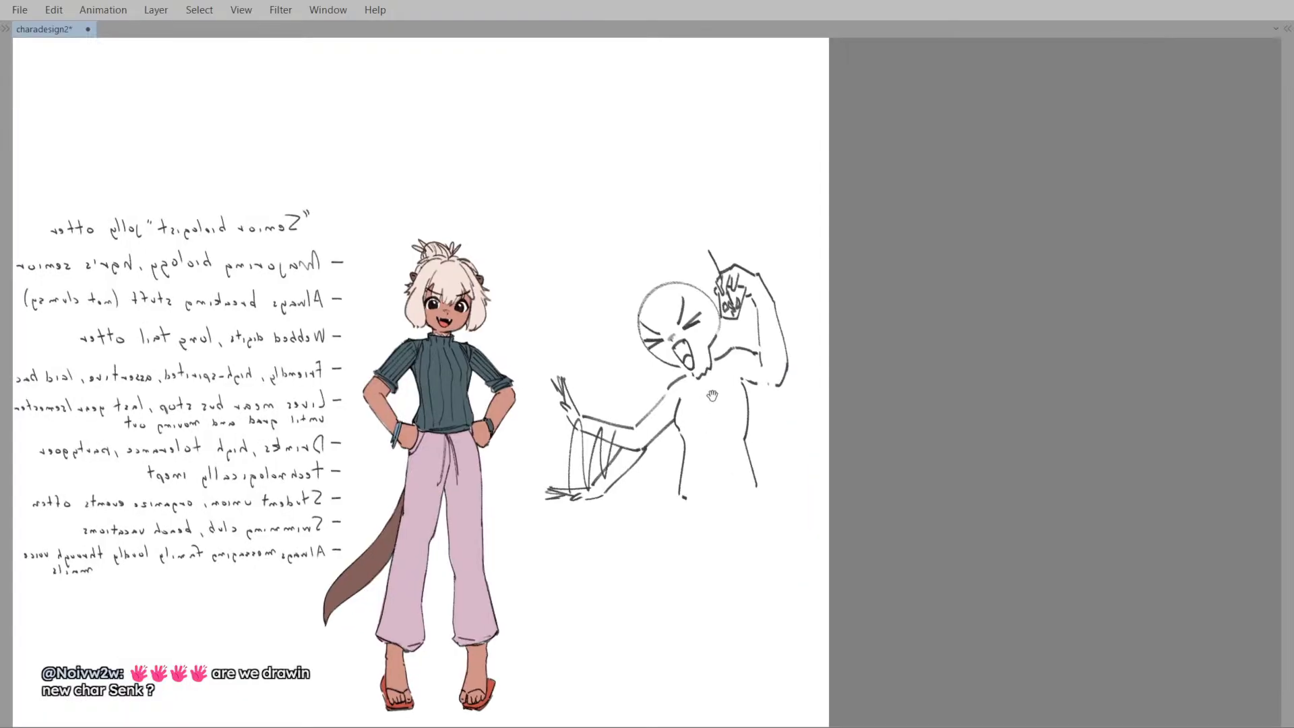
pyautogui.press('m')
pyautogui.moveTo(735, 429); pyautogui.dragTo(742, 461)
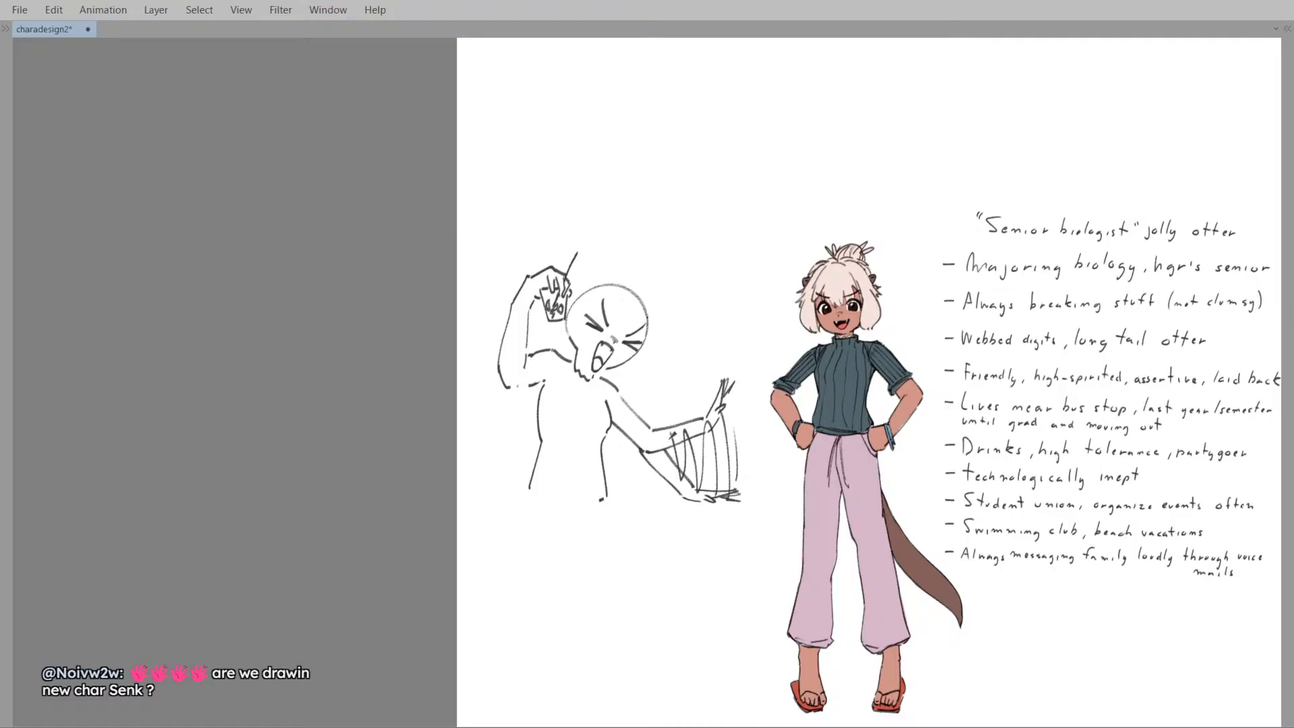
pyautogui.press('-')
pyautogui.press('m')
pyautogui.press('m')
pyautogui.press('+')
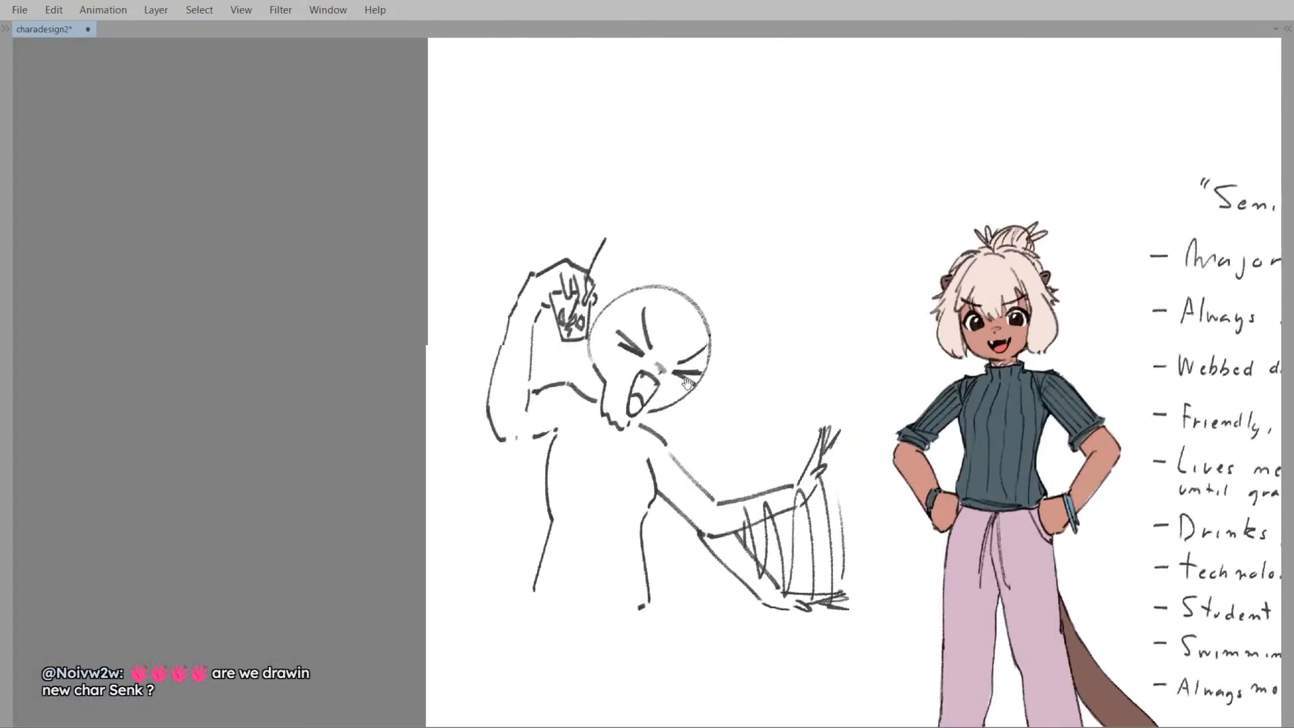
# - Hide and reshow the face and outstretched-arm lines to check how the sketch's layers are divided
pyautogui.moveTo(688, 384)
pyautogui.mouseDown()
pyautogui.moveTo(709, 391)
pyautogui.moveTo(645, 441)
pyautogui.mouseUp()
pyautogui.hotkey('ctrl', 'z')
pyautogui.press(']')
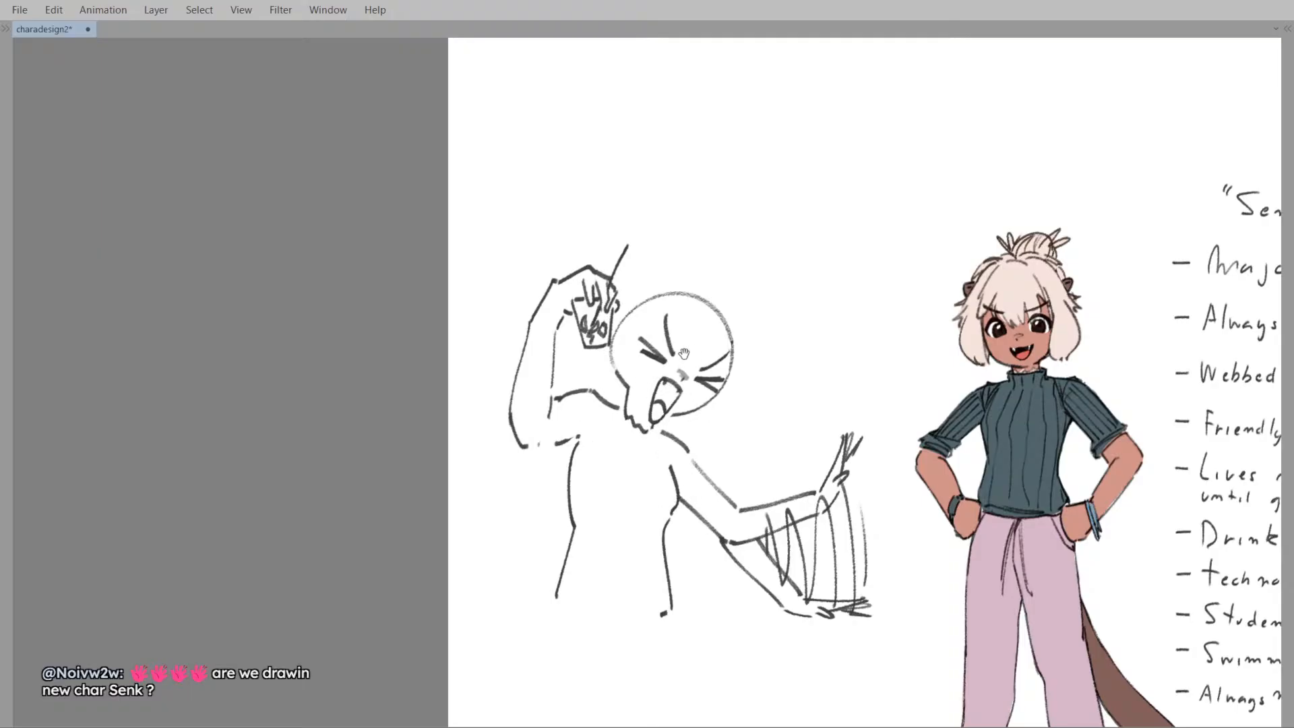
pyautogui.moveTo(685, 354); pyautogui.dragTo(623, 375)
pyautogui.moveTo(623, 375)
pyautogui.mouseDown()
pyautogui.moveTo(561, 377)
pyautogui.moveTo(600, 374)
pyautogui.mouseUp()
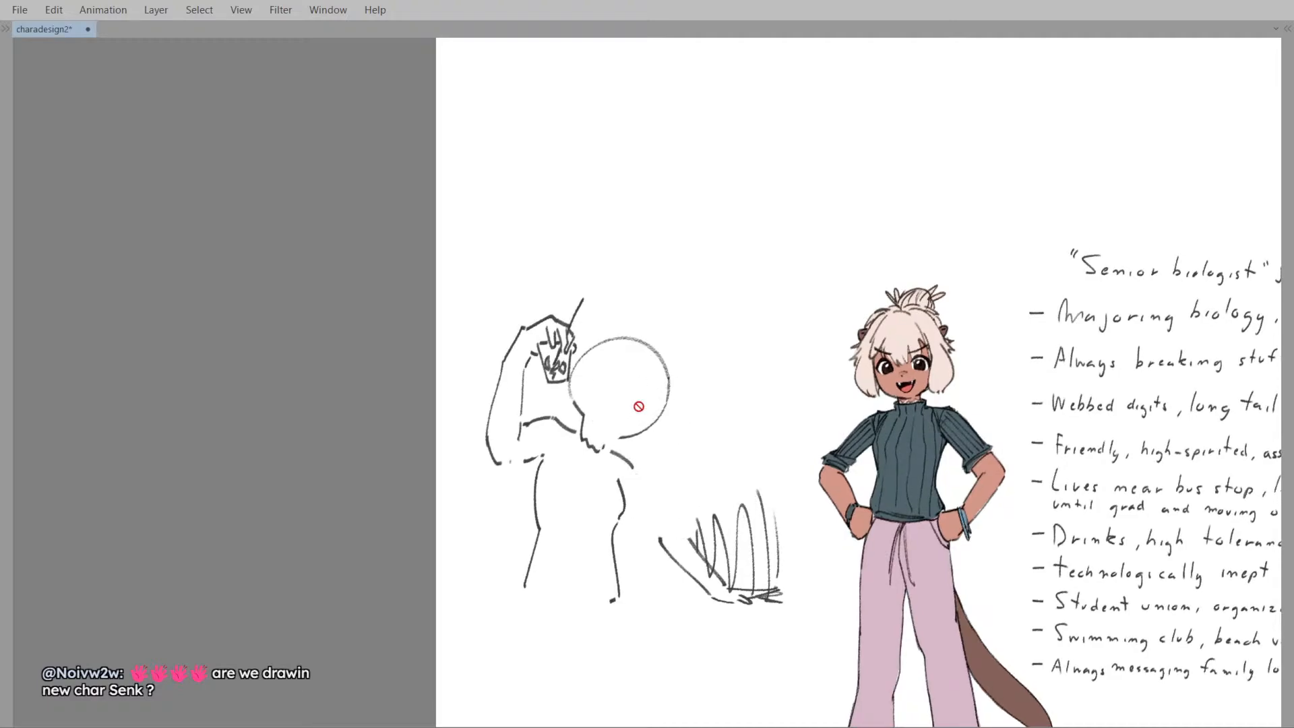
pyautogui.moveTo(635, 459); pyautogui.dragTo(632, 465)
pyautogui.click(649, 492)
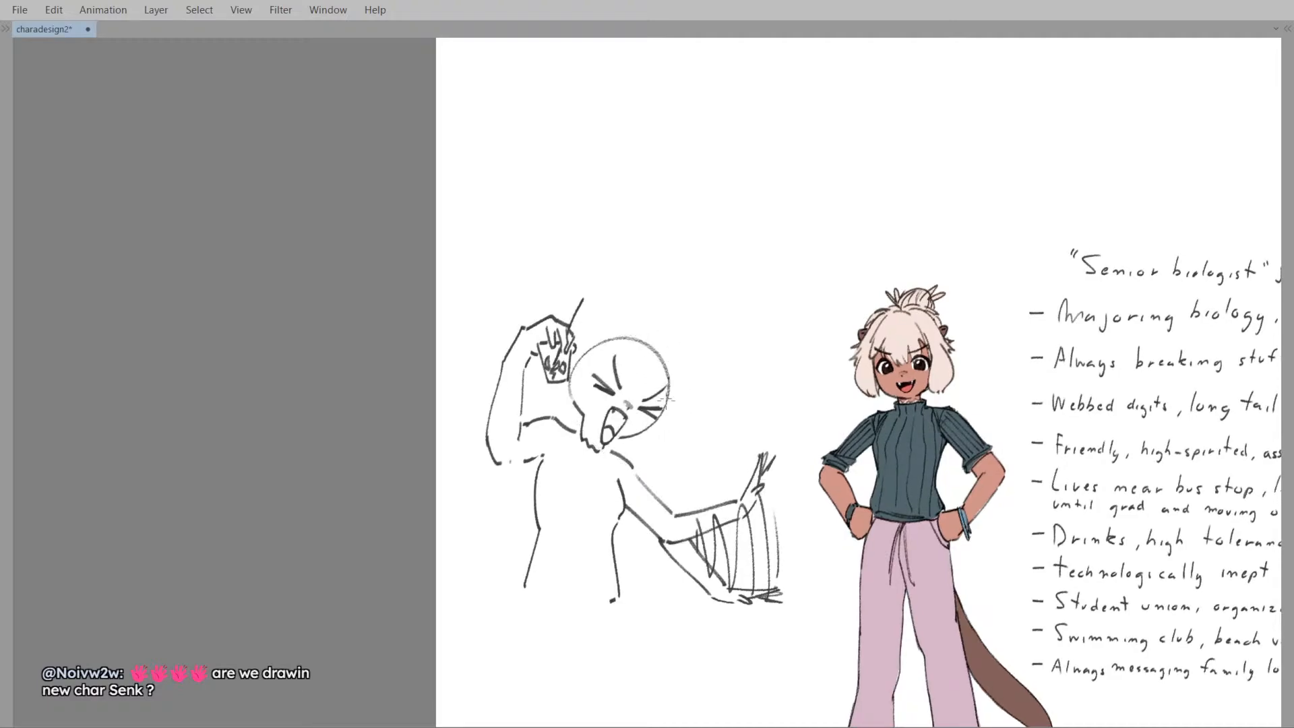
pyautogui.moveTo(648, 413); pyautogui.dragTo(645, 415)
pyautogui.press('j')
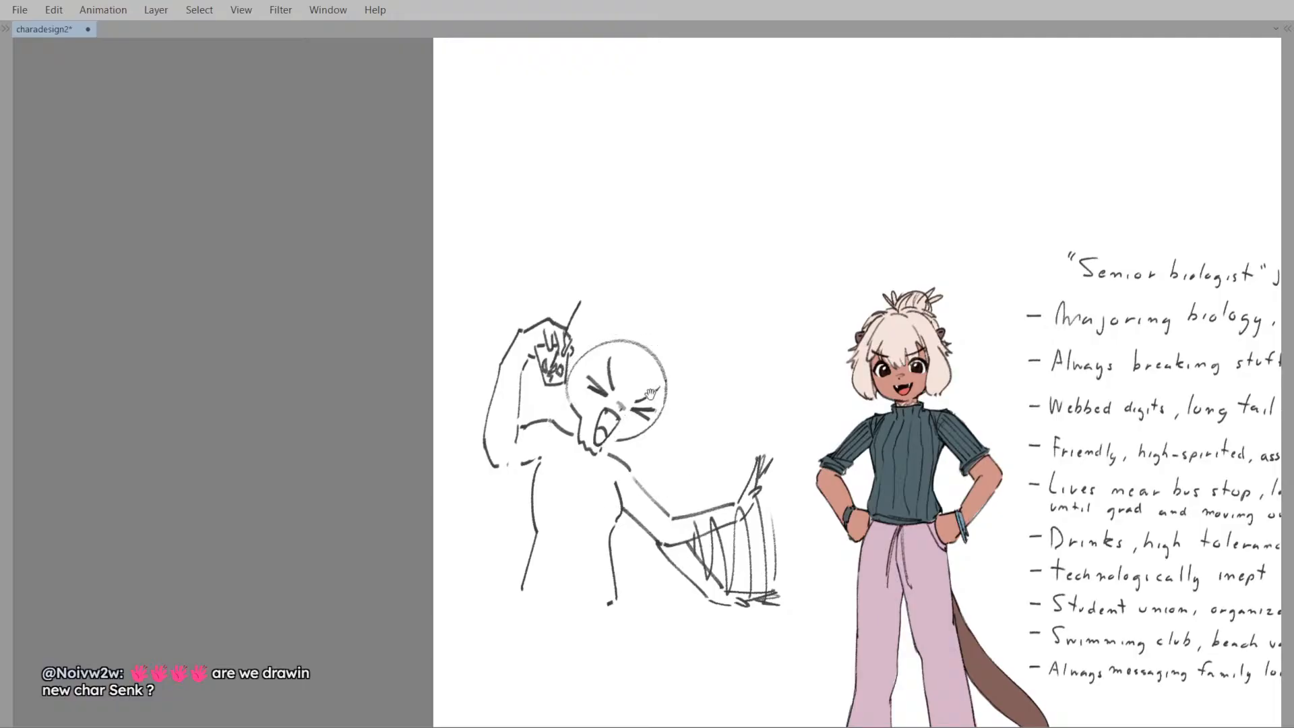
# - Examine the shouting pose's overall balance in mirrored and unmirrored views at different magnifications
pyautogui.press('h')
pyautogui.scroll(-7, 648, 393)
pyautogui.press('h')
pyautogui.scroll(6, 639, 390)
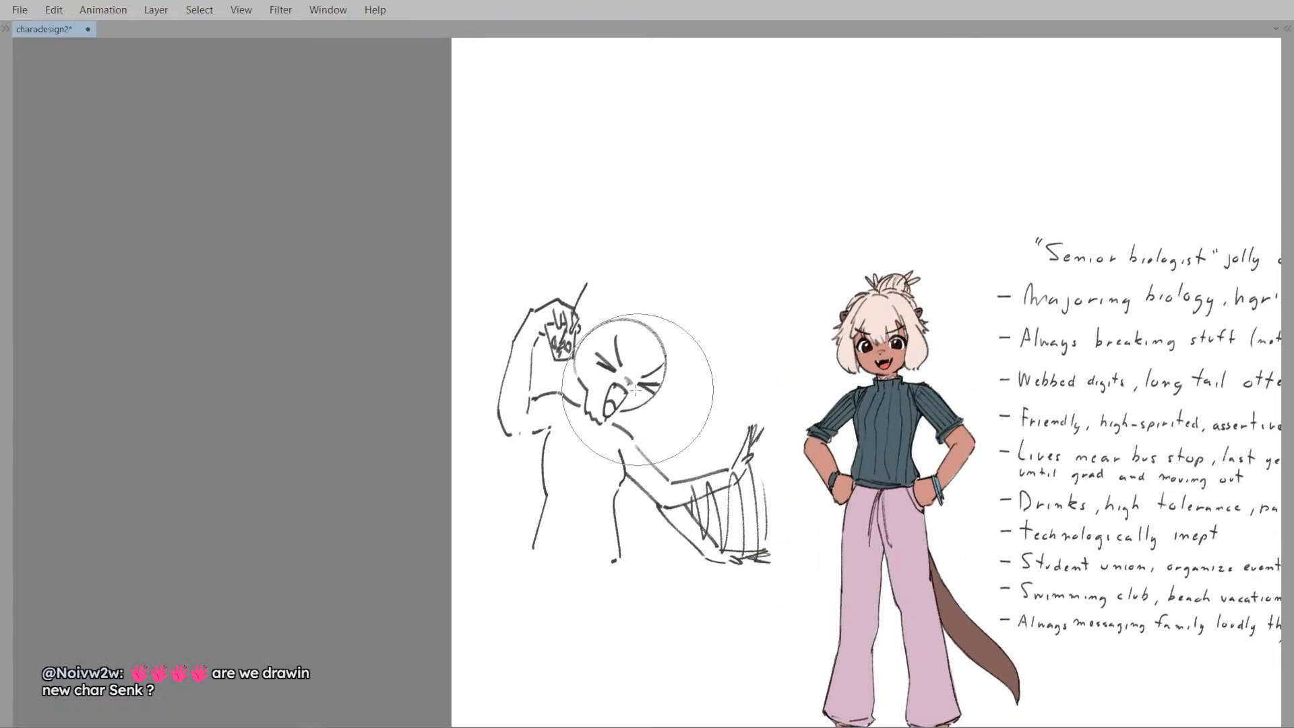
pyautogui.scroll(3, 664, 360)
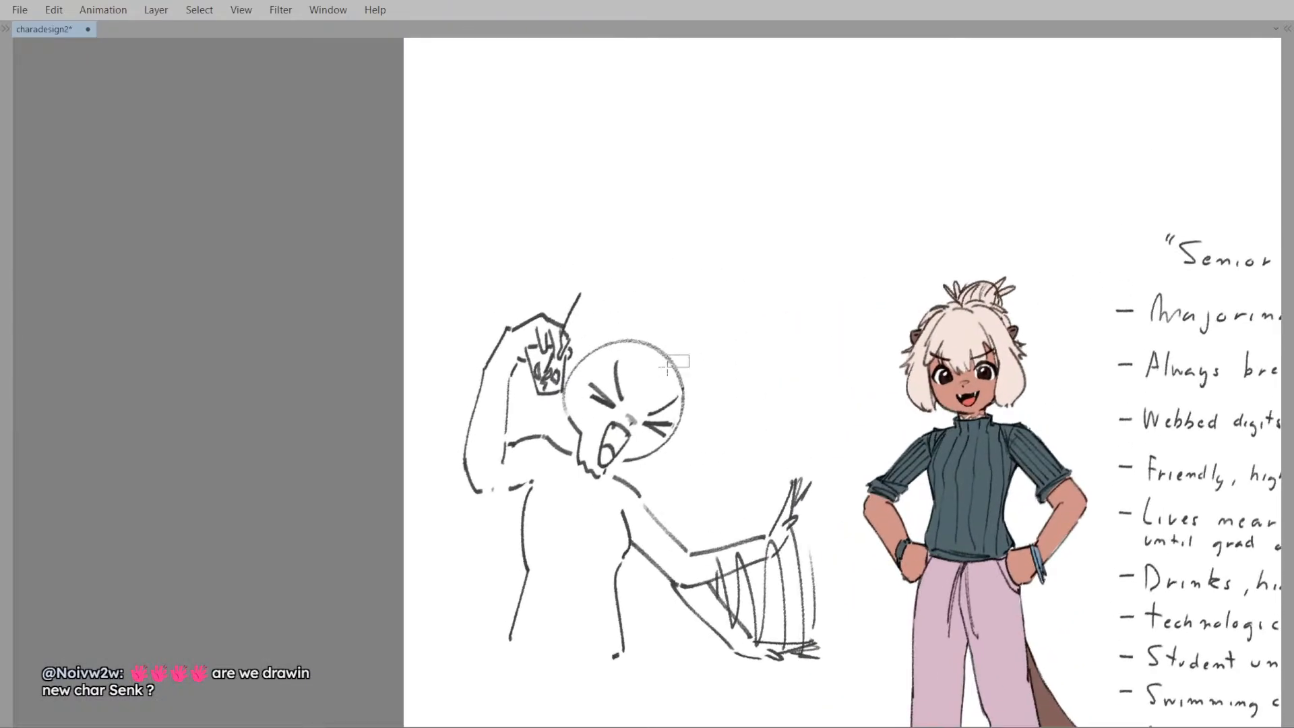
pyautogui.moveTo(627, 397); pyautogui.dragTo(629, 435)
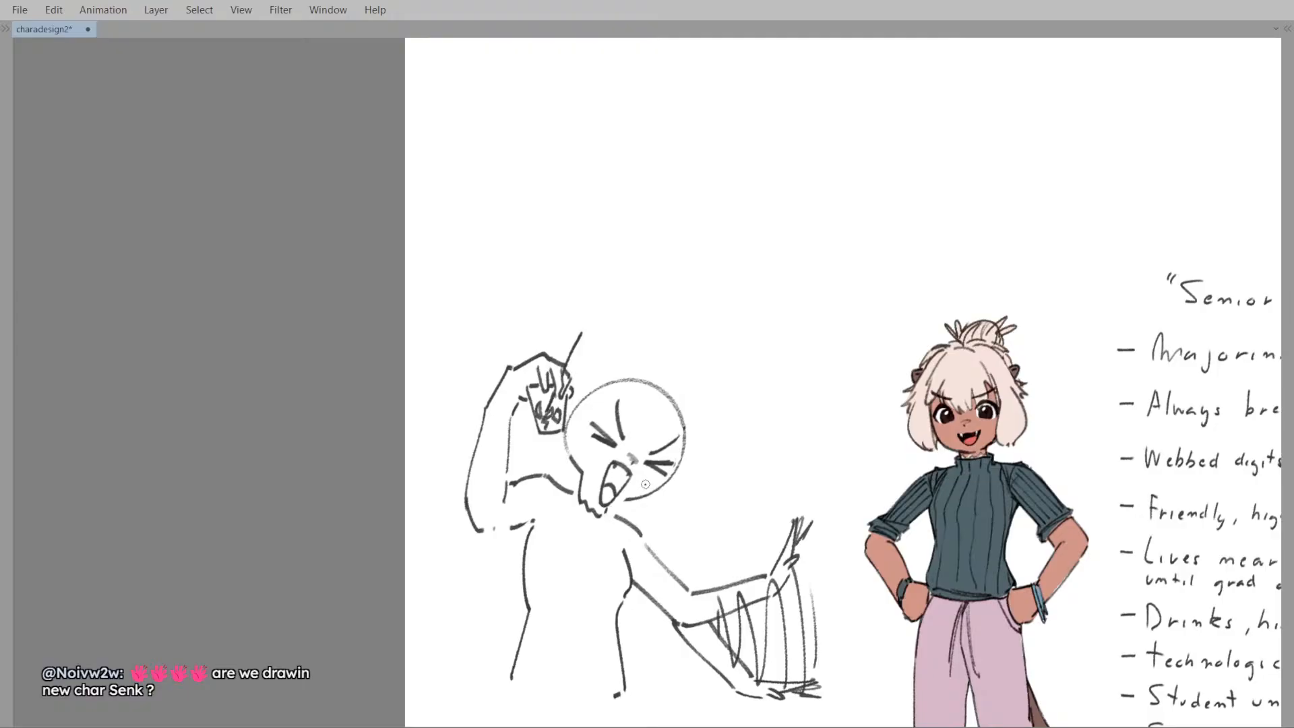
pyautogui.moveTo(628, 496); pyautogui.dragTo(639, 489)
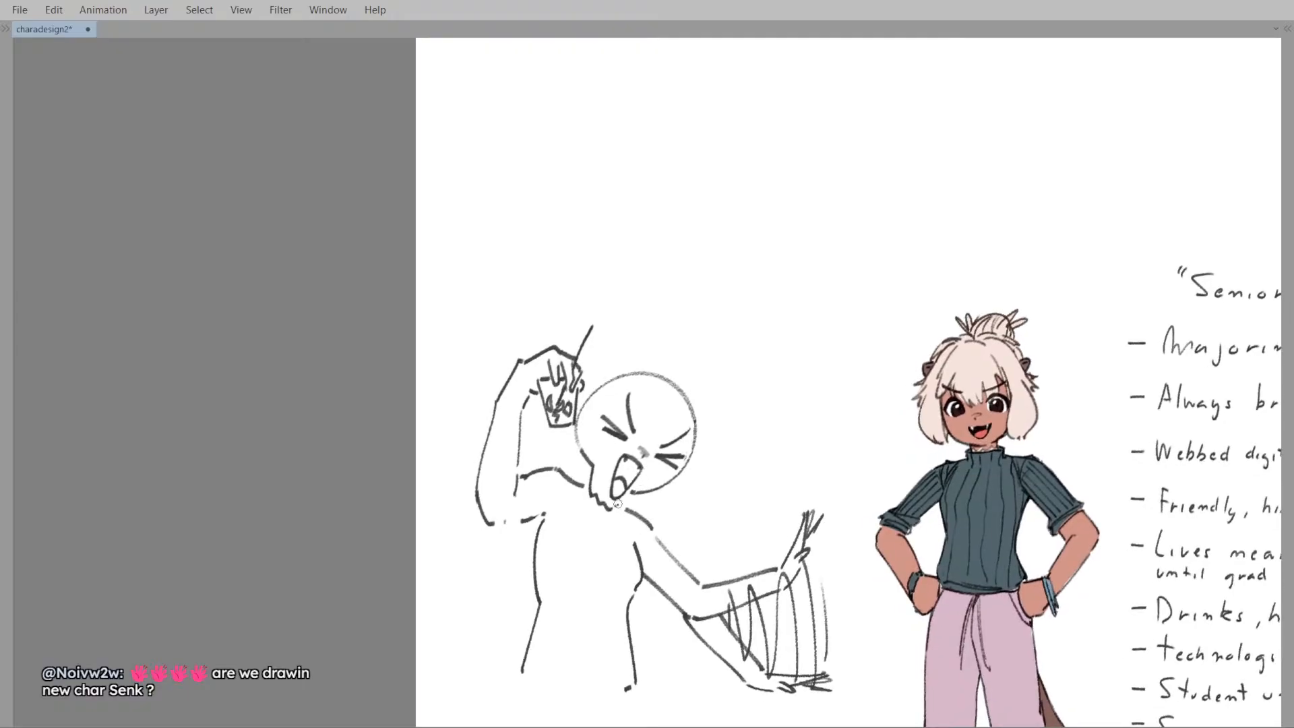
pyautogui.scroll(-2, 630, 420)
pyautogui.press('m')
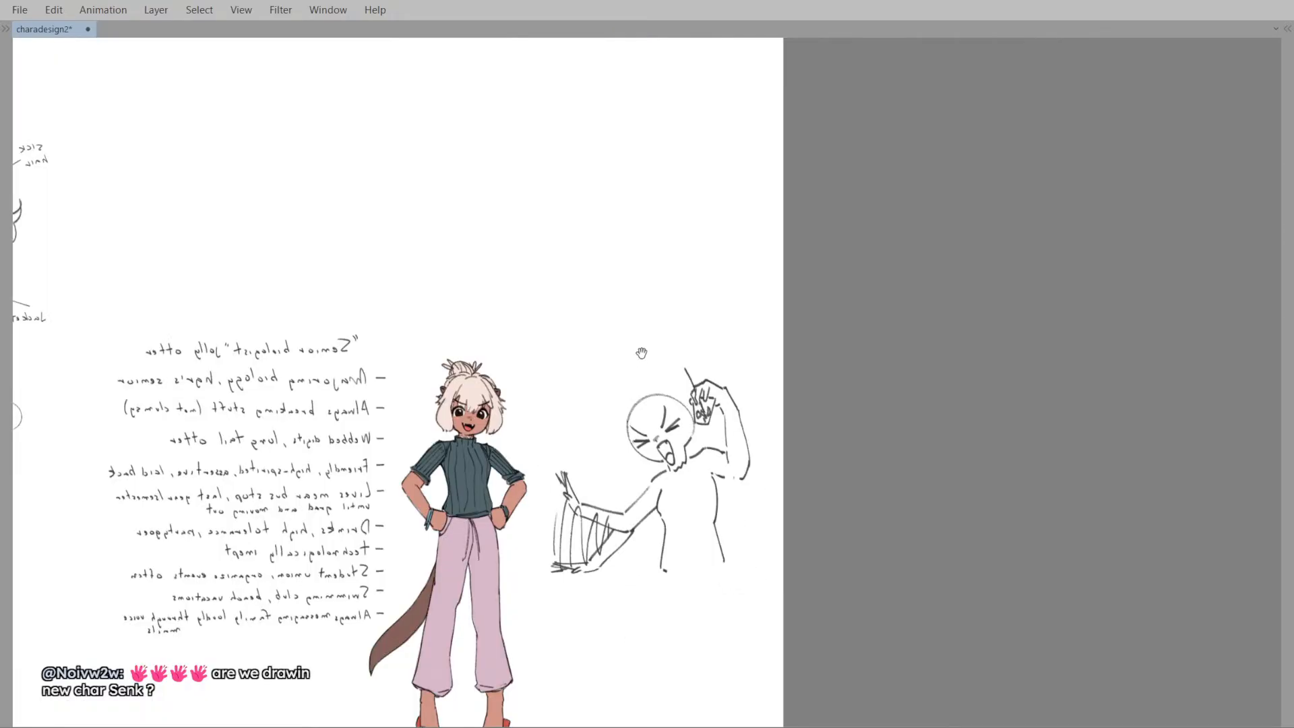
pyautogui.press('m')
pyautogui.scroll(2, 628, 455)
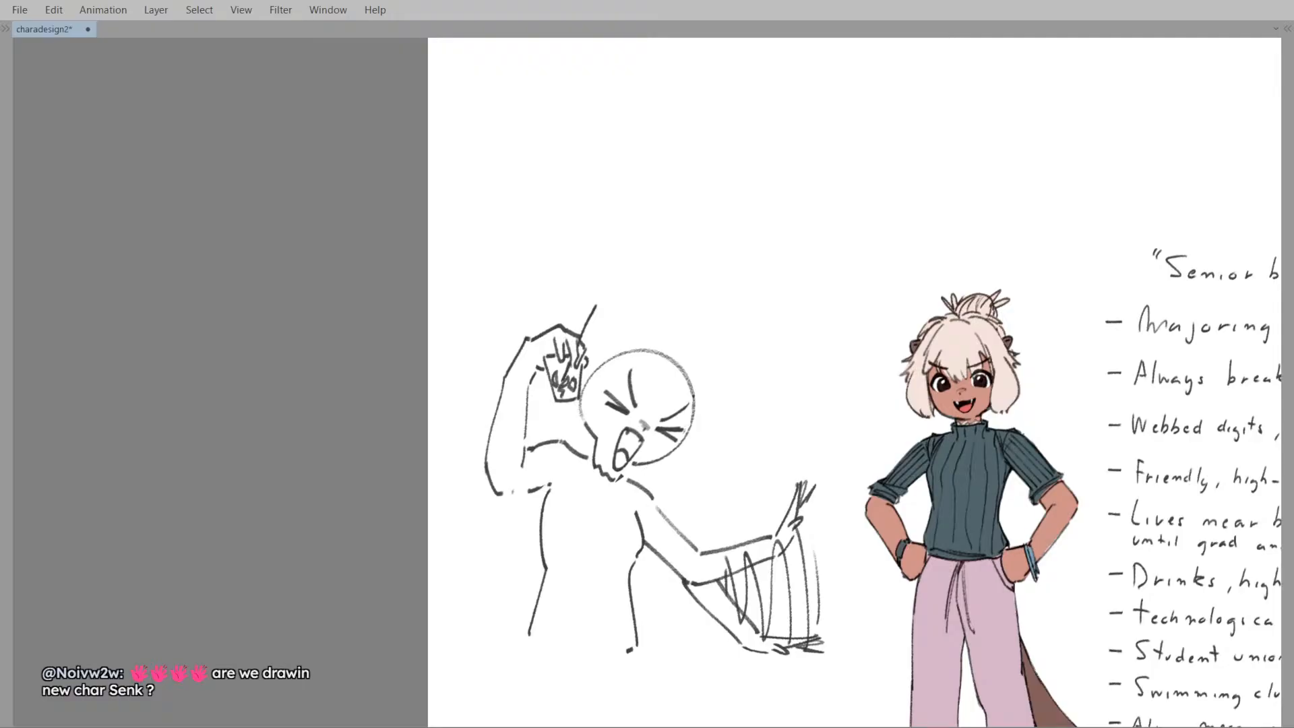
# - Draw a first bangs strand sweeping down the forehead above the far eye
pyautogui.moveTo(640, 431)
pyautogui.mouseDown()
pyautogui.moveTo(539, 454)
pyautogui.moveTo(574, 456)
pyautogui.moveTo(623, 489)
pyautogui.moveTo(650, 443)
pyautogui.moveTo(640, 451)
pyautogui.moveTo(586, 423)
pyautogui.moveTo(615, 424)
pyautogui.mouseUp()
pyautogui.hotkey('ctrl', 'z')
pyautogui.hotkey('ctrl', 'z')
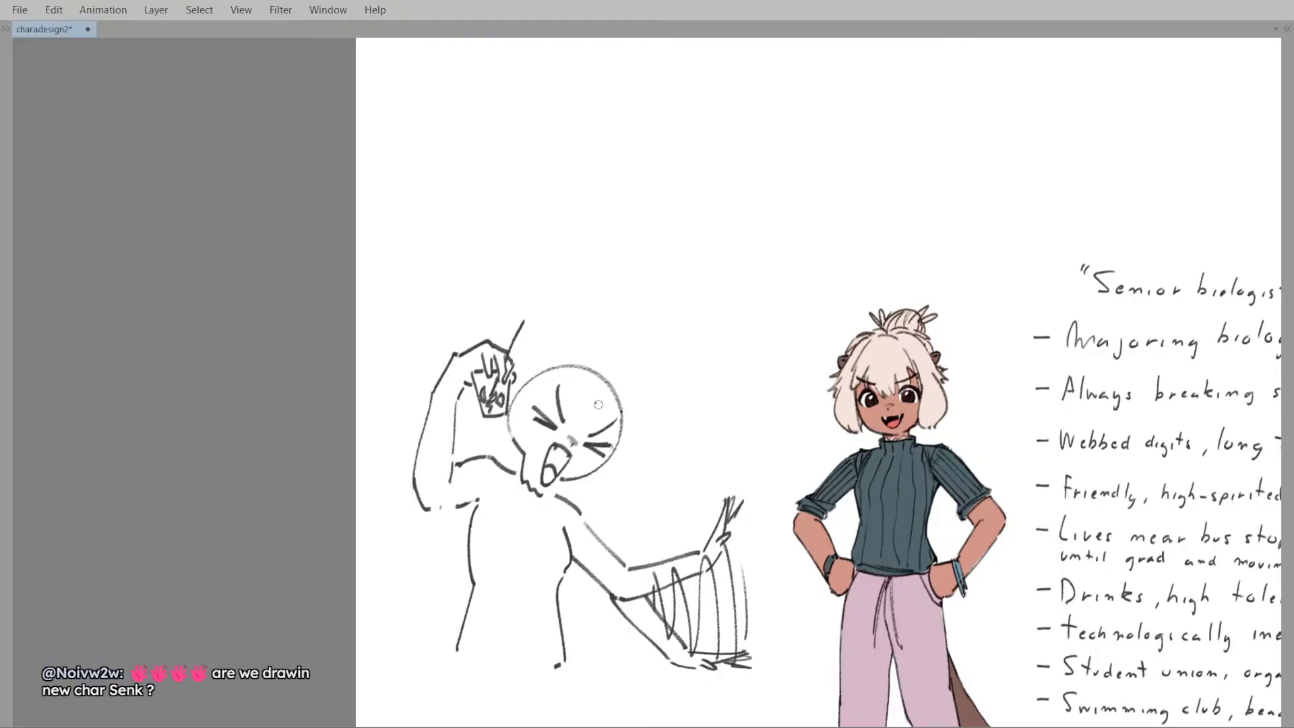
pyautogui.moveTo(571, 378)
pyautogui.mouseDown()
pyautogui.moveTo(557, 388)
pyautogui.moveTo(556, 435)
pyautogui.mouseUp()
pyautogui.hotkey('ctrl', 'z')
pyautogui.hotkey('ctrl', 'z')
pyautogui.moveTo(555, 381); pyautogui.dragTo(570, 445)
pyautogui.hotkey('ctrl', 'z')
pyautogui.hotkey('ctrl', 'z')
pyautogui.hotkey('ctrl', 'z')
pyautogui.hotkey('ctrl', 'z')
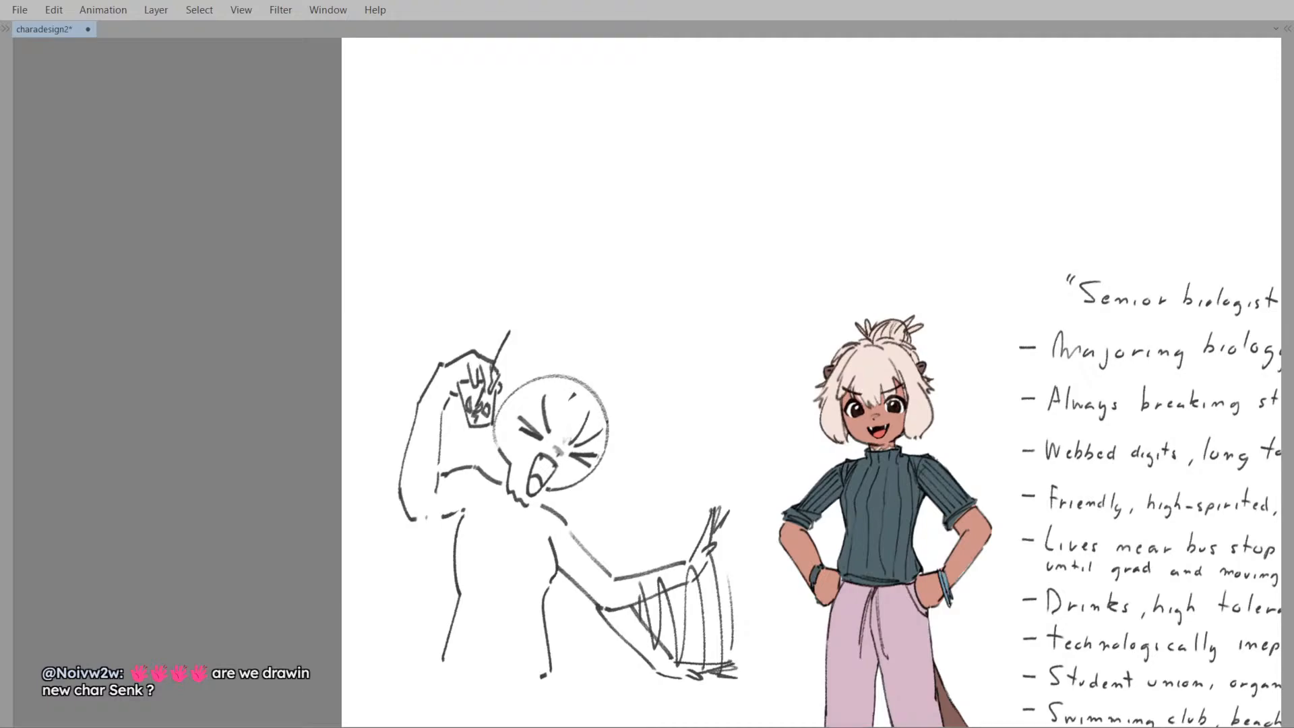
# - Draw pointed bangs across the forehead and extend the hair contour toward the near temple
pyautogui.moveTo(566, 392); pyautogui.dragTo(557, 441)
pyautogui.hotkey('ctrl', 'z')
pyautogui.moveTo(562, 390); pyautogui.dragTo(556, 434)
pyautogui.hotkey('ctrl', 'z')
pyautogui.moveTo(558, 426); pyautogui.dragTo(572, 435)
pyautogui.moveTo(566, 380); pyautogui.dragTo(533, 415)
pyautogui.hotkey('ctrl', 'z')
pyautogui.moveTo(559, 381)
pyautogui.mouseDown()
pyautogui.moveTo(532, 416)
pyautogui.moveTo(551, 424)
pyautogui.moveTo(516, 396)
pyautogui.moveTo(556, 375)
pyautogui.moveTo(517, 394)
pyautogui.mouseUp()
pyautogui.hotkey('ctrl', 'z')
pyautogui.hotkey('ctrl', 'z')
pyautogui.hotkey('ctrl', 'z')
pyautogui.moveTo(517, 395)
pyautogui.mouseDown()
pyautogui.moveTo(587, 410)
pyautogui.moveTo(598, 454)
pyautogui.mouseUp()
pyautogui.hotkey('ctrl', 'z')
pyautogui.moveTo(597, 412); pyautogui.dragTo(598, 461)
pyautogui.hotkey('ctrl', 'z')
pyautogui.hotkey('ctrl', 'z')
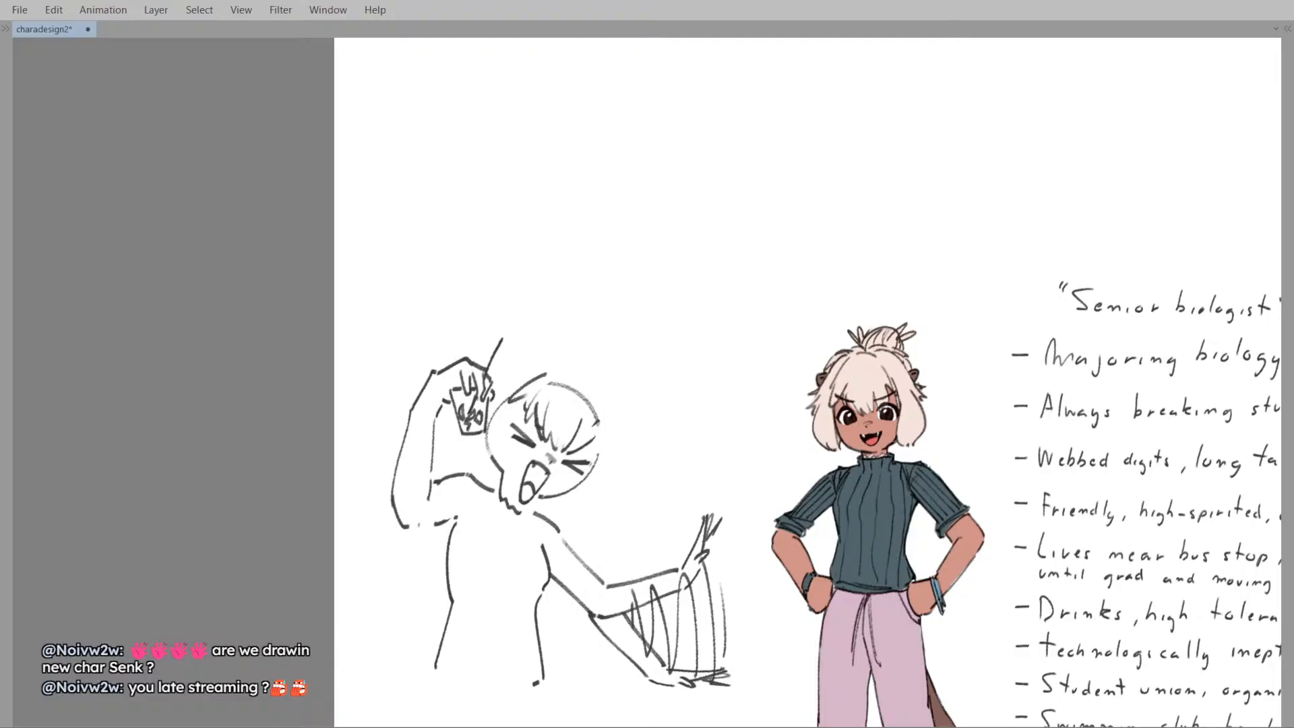
# - Add short hair strokes at the far temple and erase the construction circle beside the far cheek
pyautogui.moveTo(600, 393)
pyautogui.mouseDown()
pyautogui.moveTo(576, 388)
pyautogui.moveTo(592, 397)
pyautogui.moveTo(586, 371)
pyautogui.moveTo(618, 419)
pyautogui.moveTo(601, 400)
pyautogui.mouseUp()
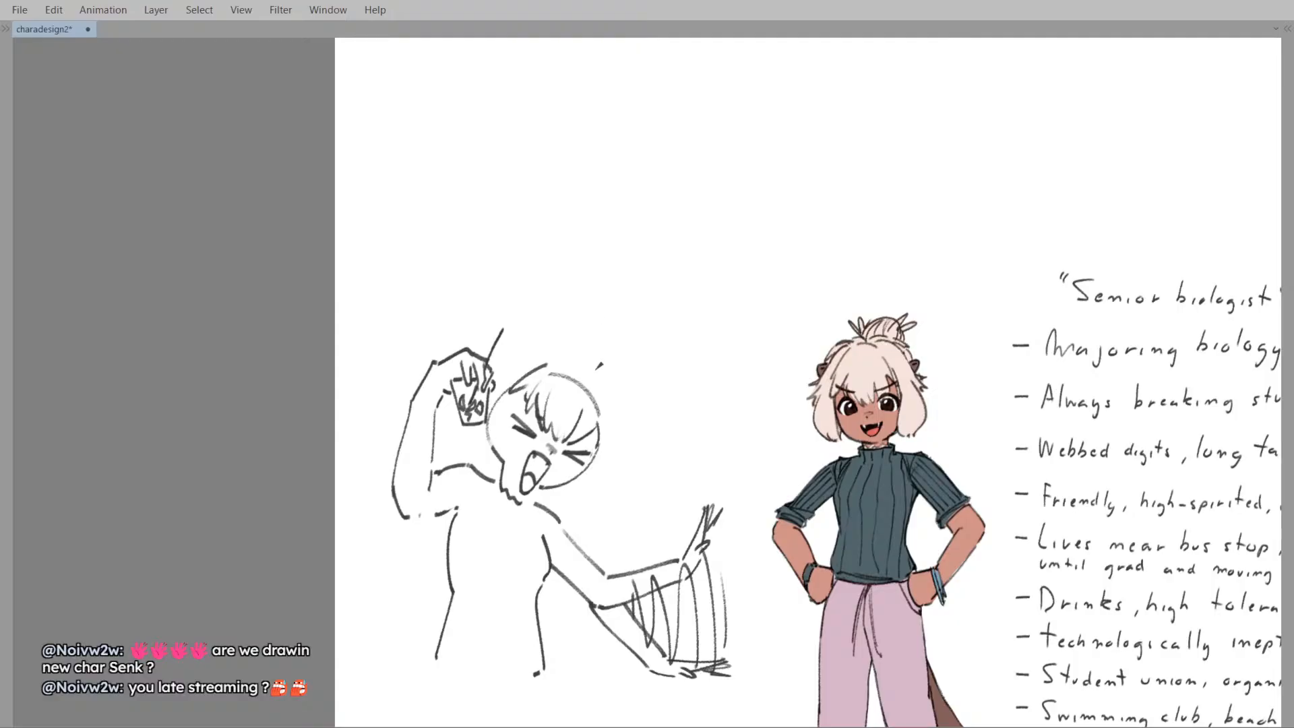
pyautogui.moveTo(568, 404)
pyautogui.mouseDown()
pyautogui.moveTo(631, 411)
pyautogui.moveTo(603, 442)
pyautogui.moveTo(617, 441)
pyautogui.mouseUp()
pyautogui.scroll(2, 631, 418)
pyautogui.hotkey('ctrl', 'z')
pyautogui.hotkey('ctrl', 'z')
pyautogui.hotkey('ctrl', 'y')
pyautogui.hotkey('ctrl', 'z')
pyautogui.hotkey('ctrl', 'z')
pyautogui.moveTo(639, 422); pyautogui.dragTo(638, 456)
pyautogui.hotkey('ctrl', 'z')
pyautogui.moveTo(640, 439); pyautogui.dragTo(640, 459)
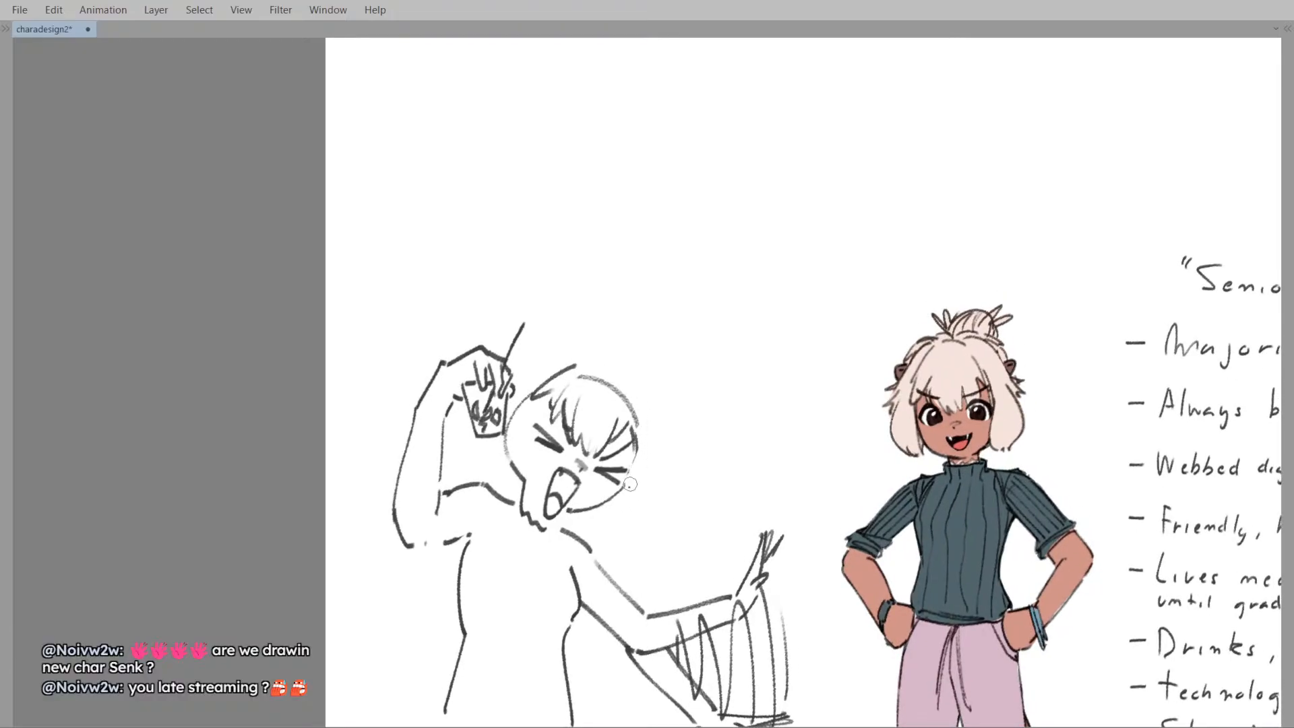
pyautogui.moveTo(624, 495); pyautogui.dragTo(642, 455)
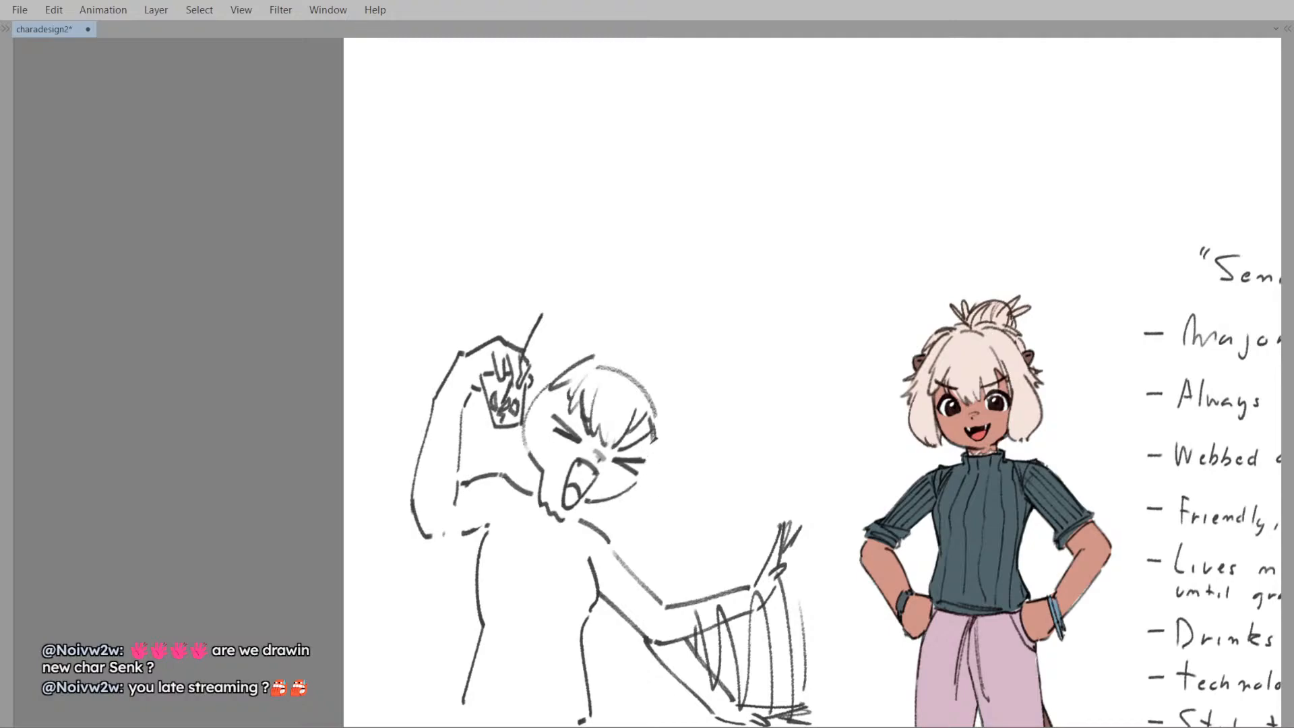
# - Draw the long rounded side lock of hair hanging beside the far cheek
pyautogui.moveTo(654, 436); pyautogui.dragTo(639, 486)
pyautogui.hotkey('ctrl', 'z')
pyautogui.moveTo(654, 433)
pyautogui.mouseDown()
pyautogui.moveTo(637, 503)
pyautogui.moveTo(637, 474)
pyautogui.moveTo(649, 512)
pyautogui.mouseUp()
pyautogui.hotkey('ctrl', 'z')
pyautogui.moveTo(668, 429); pyautogui.dragTo(676, 469)
pyautogui.hotkey('ctrl', 'z')
pyautogui.moveTo(668, 418)
pyautogui.mouseDown()
pyautogui.moveTo(679, 469)
pyautogui.moveTo(665, 516)
pyautogui.mouseUp()
pyautogui.hotkey('ctrl', 'z')
pyautogui.moveTo(668, 435)
pyautogui.mouseDown()
pyautogui.moveTo(662, 515)
pyautogui.moveTo(726, 524)
pyautogui.mouseUp()
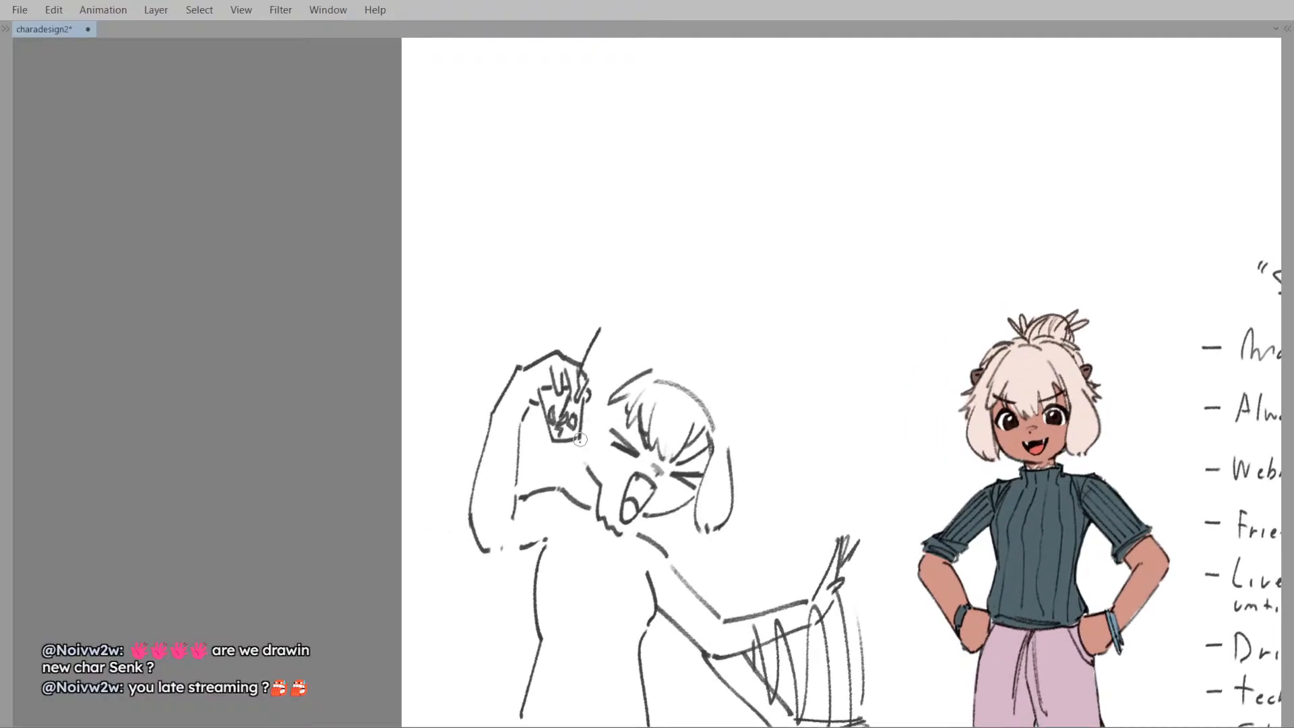
# - Draw the near side lock of hair falling between the face and the raised cup
pyautogui.moveTo(610, 401); pyautogui.dragTo(578, 476)
pyautogui.hotkey('ctrl', 'z')
pyautogui.hotkey('ctrl', 'z')
pyautogui.hotkey('ctrl', 'z')
pyautogui.hotkey('ctrl', 'z')
pyautogui.hotkey('ctrl', 'z')
pyautogui.hotkey('ctrl', 'z')
pyautogui.moveTo(578, 411); pyautogui.dragTo(562, 469)
pyautogui.hotkey('ctrl', 'z')
pyautogui.moveTo(565, 442)
pyautogui.mouseDown()
pyautogui.moveTo(564, 463)
pyautogui.moveTo(588, 473)
pyautogui.moveTo(571, 467)
pyautogui.moveTo(584, 483)
pyautogui.moveTo(570, 453)
pyautogui.moveTo(579, 483)
pyautogui.moveTo(598, 483)
pyautogui.mouseUp()
pyautogui.hotkey('ctrl', 'z')
pyautogui.hotkey('ctrl', 'z')
pyautogui.hotkey('ctrl', 'z')
pyautogui.moveTo(579, 453); pyautogui.dragTo(589, 496)
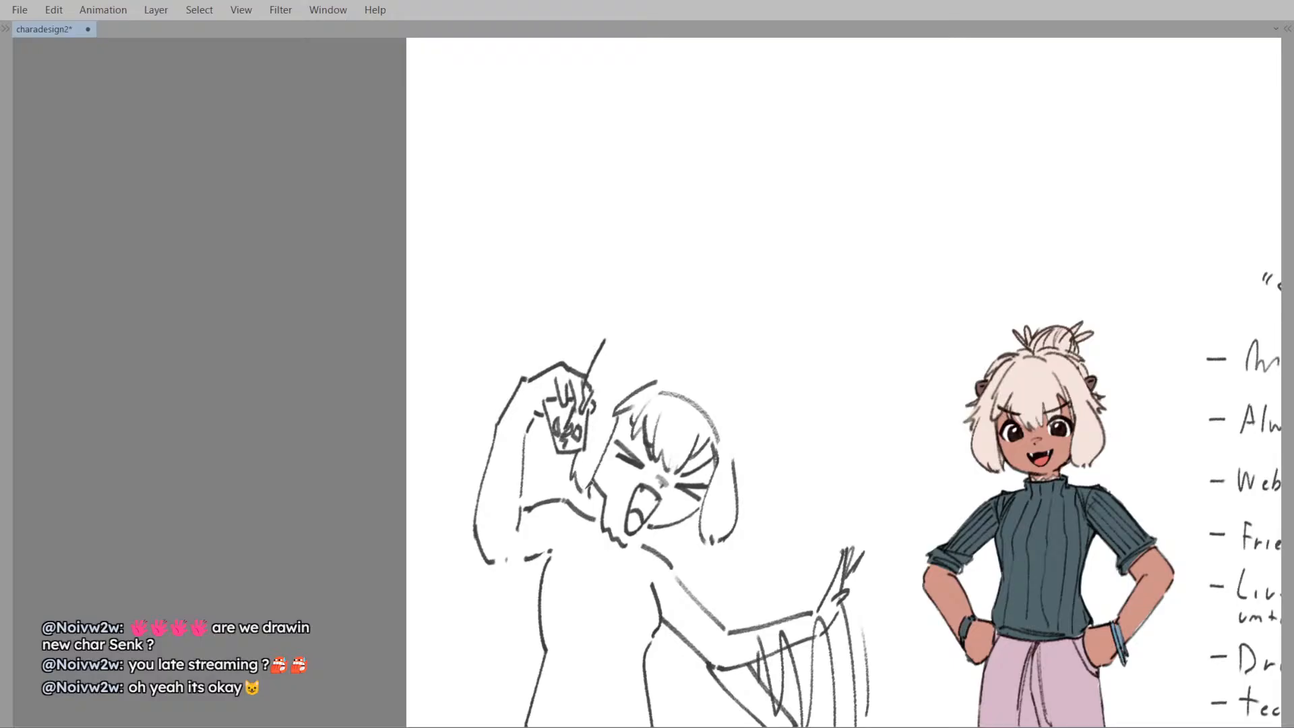
pyautogui.hotkey('ctrl', 'z')
pyautogui.hotkey('ctrl', 'z')
pyautogui.moveTo(581, 440)
pyautogui.mouseDown()
pyautogui.moveTo(565, 475)
pyautogui.moveTo(581, 494)
pyautogui.moveTo(596, 472)
pyautogui.mouseUp()
pyautogui.hotkey('ctrl', 'z')
pyautogui.hotkey('ctrl', 'z')
# - Add a short pointed tuft of hair at the near temple beside the bangs
pyautogui.scroll(1, 594, 459)
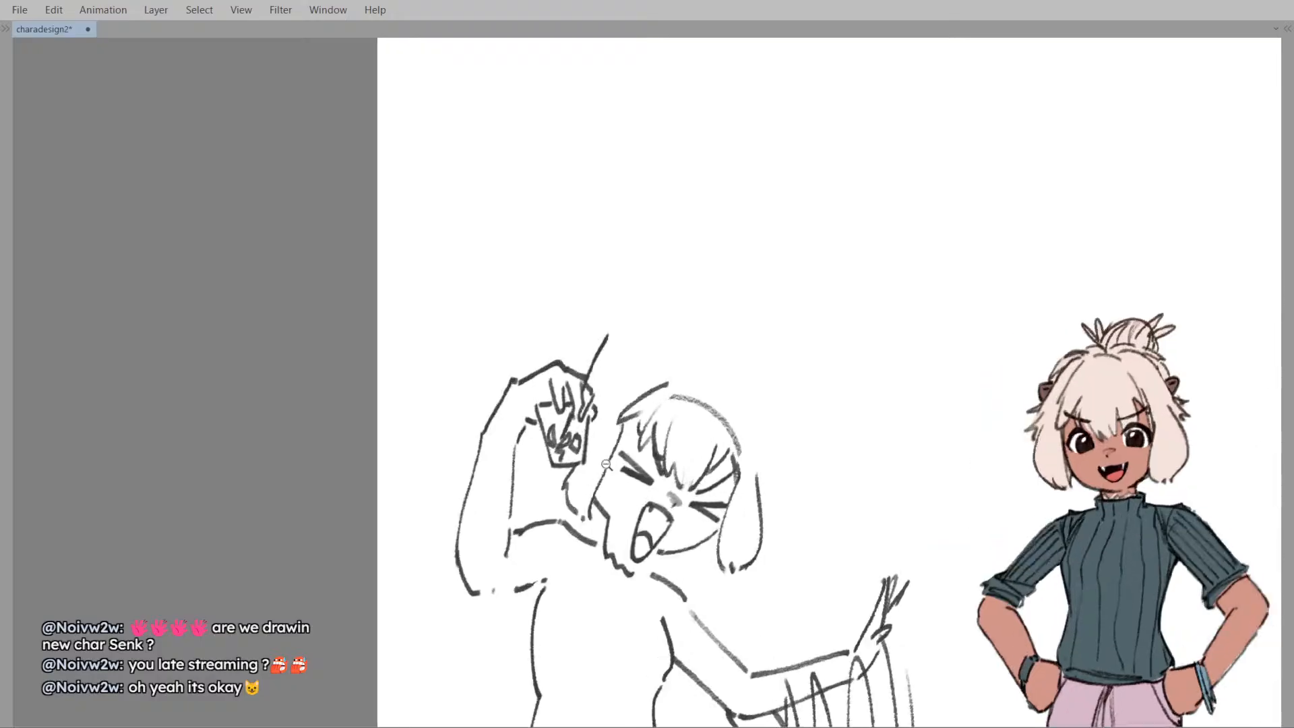
pyautogui.moveTo(600, 369)
pyautogui.mouseDown()
pyautogui.moveTo(586, 374)
pyautogui.moveTo(604, 402)
pyautogui.moveTo(609, 391)
pyautogui.mouseUp()
pyautogui.moveTo(747, 475); pyautogui.dragTo(702, 465)
pyautogui.moveTo(684, 550); pyautogui.dragTo(684, 533)
pyautogui.scroll(-3, 707, 431)
pyautogui.scroll(4, 701, 452)
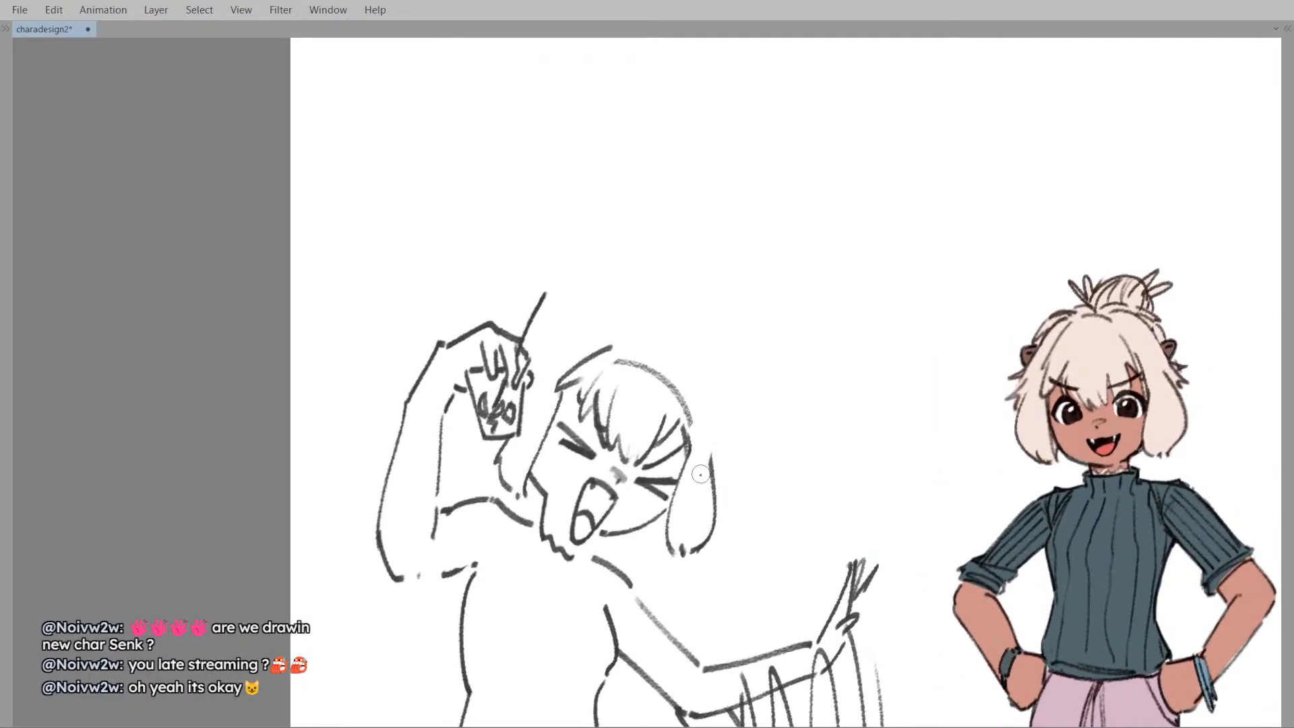
pyautogui.scroll(-2, 714, 466)
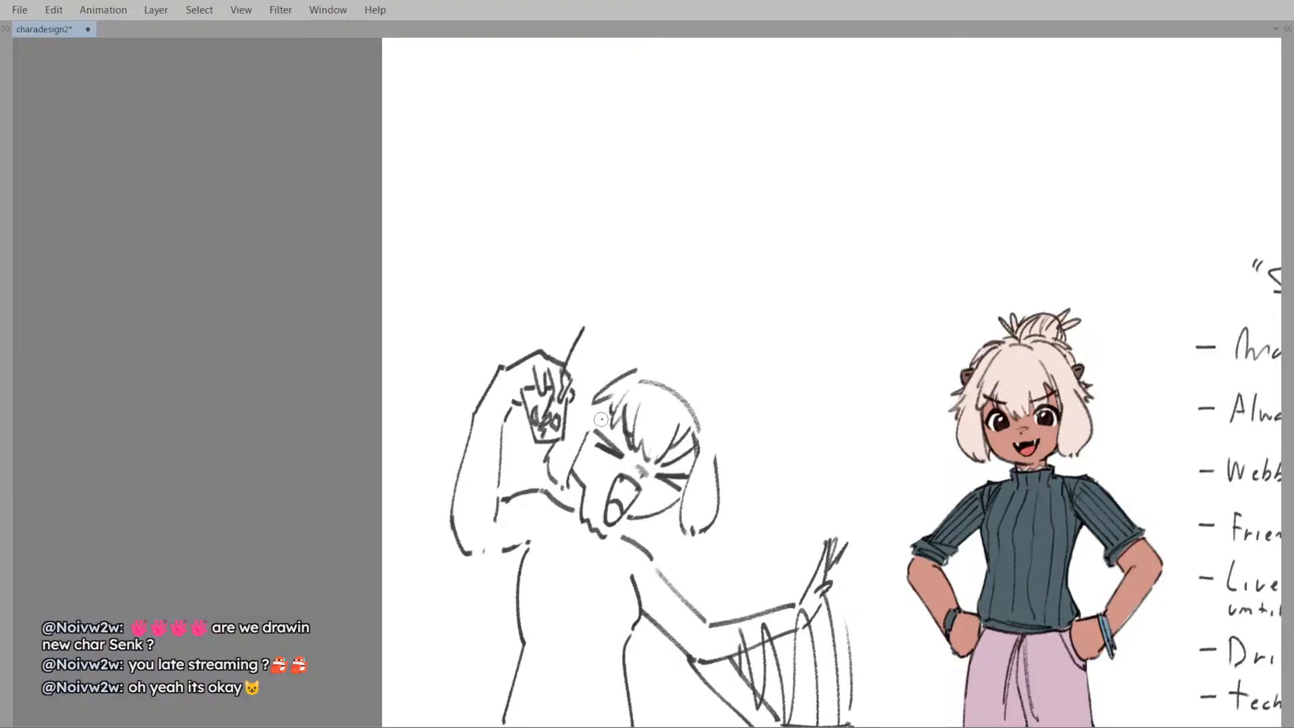
pyautogui.scroll(2, 604, 395)
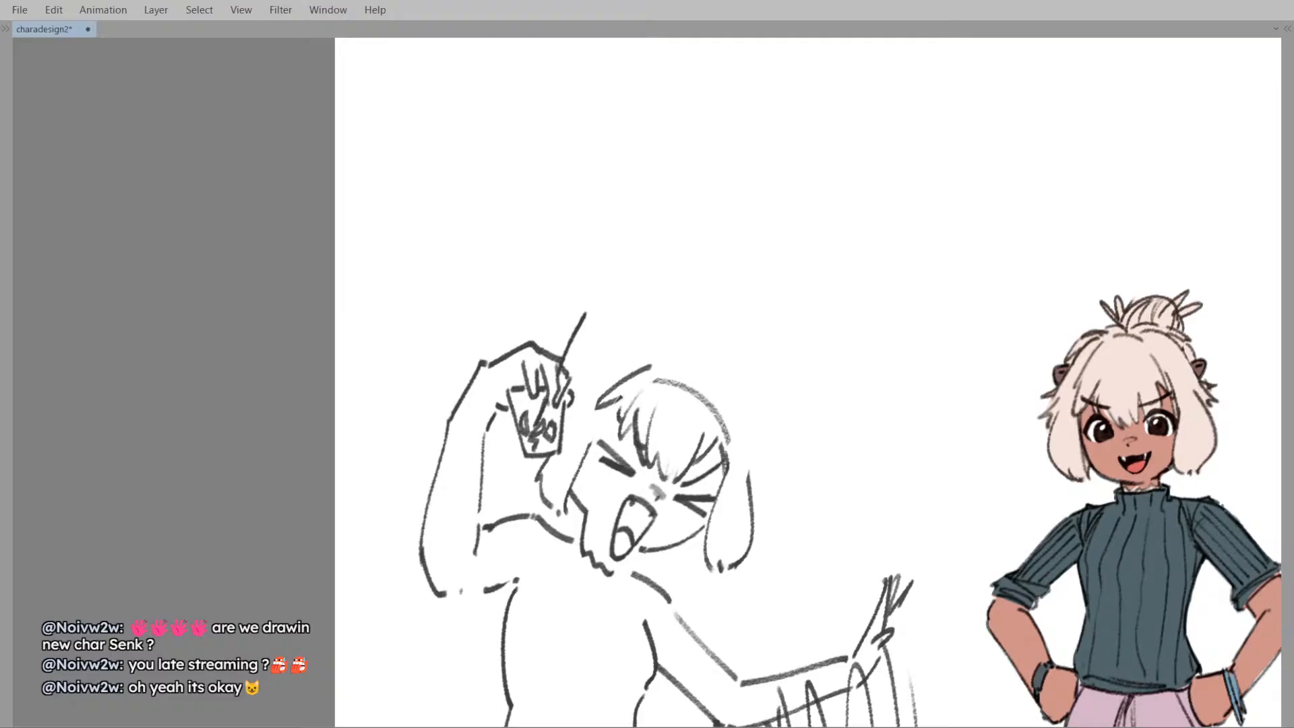
pyautogui.moveTo(632, 399); pyautogui.dragTo(623, 410)
pyautogui.moveTo(627, 402); pyautogui.dragTo(616, 415)
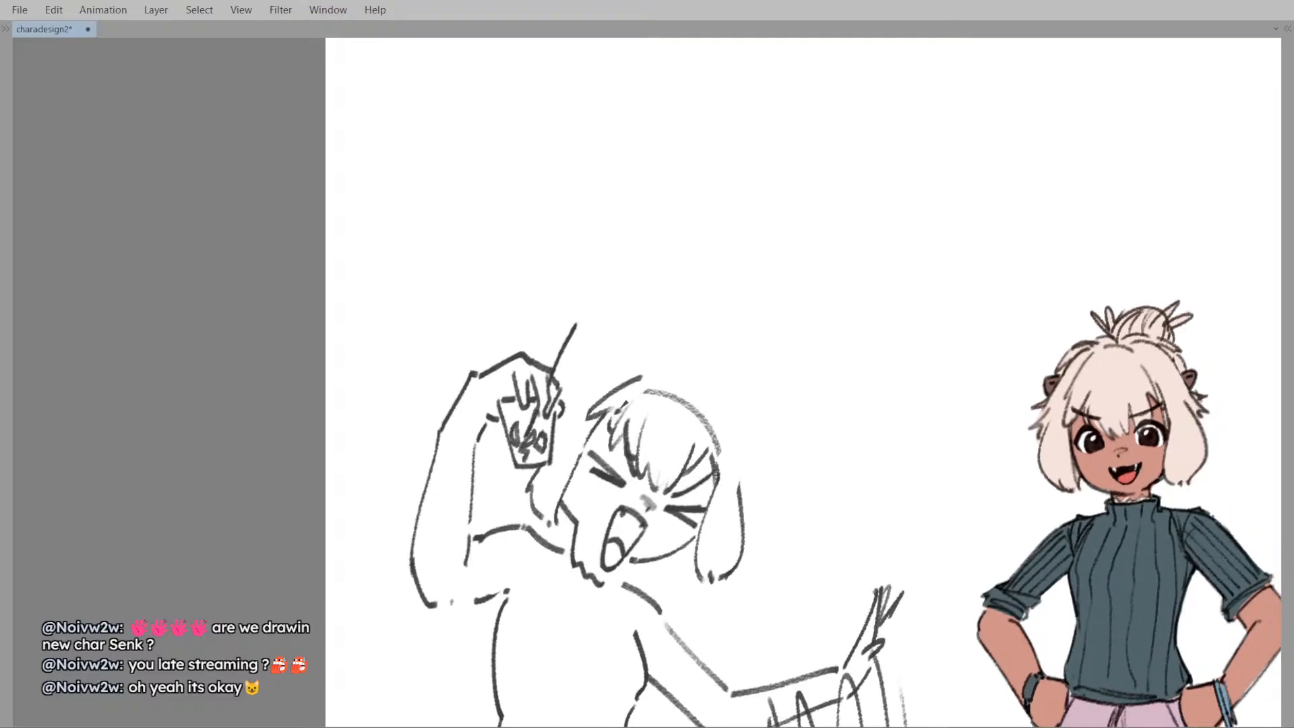
pyautogui.scroll(-1, 686, 381)
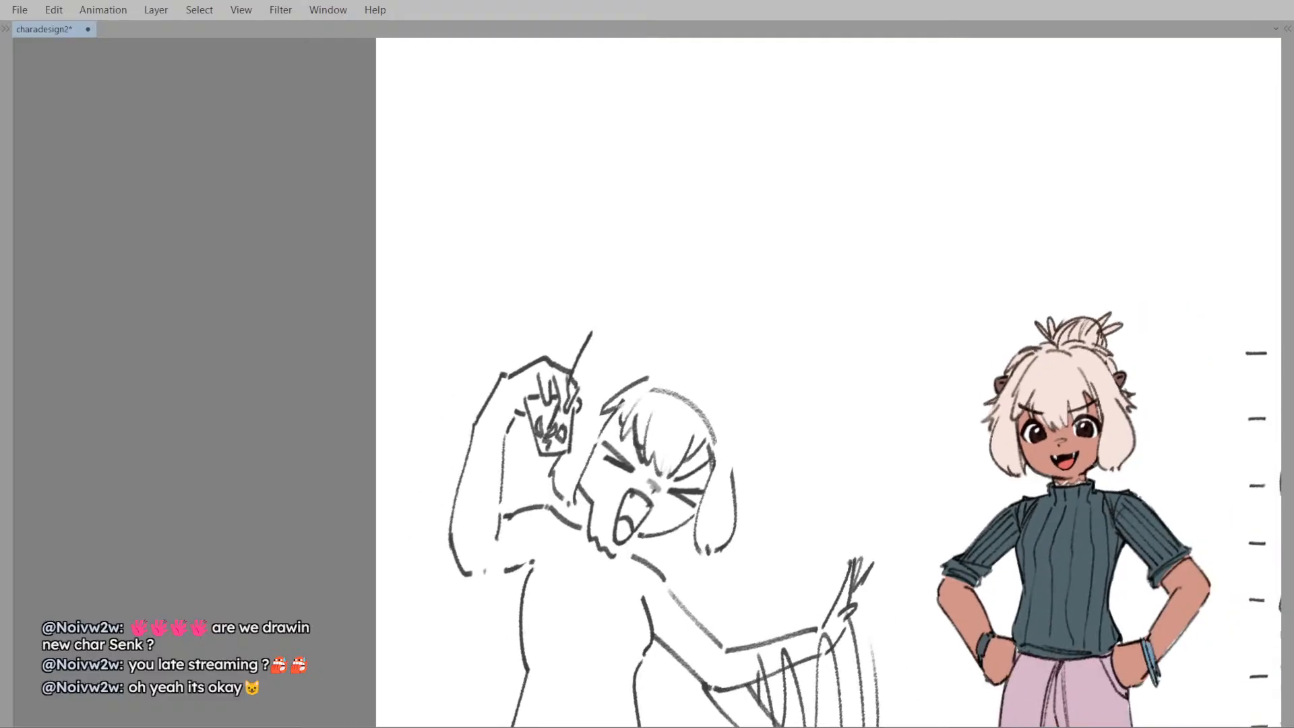
# - Erase the construction circle across the top and far side of the head
pyautogui.moveTo(622, 458); pyautogui.dragTo(609, 455)
pyautogui.scroll(1, 647, 405)
pyautogui.moveTo(680, 393)
pyautogui.mouseDown()
pyautogui.moveTo(625, 425)
pyautogui.moveTo(670, 461)
pyautogui.mouseUp()
pyautogui.scroll(-1, 644, 418)
pyautogui.scroll(-2, 678, 441)
pyautogui.scroll(2, 673, 451)
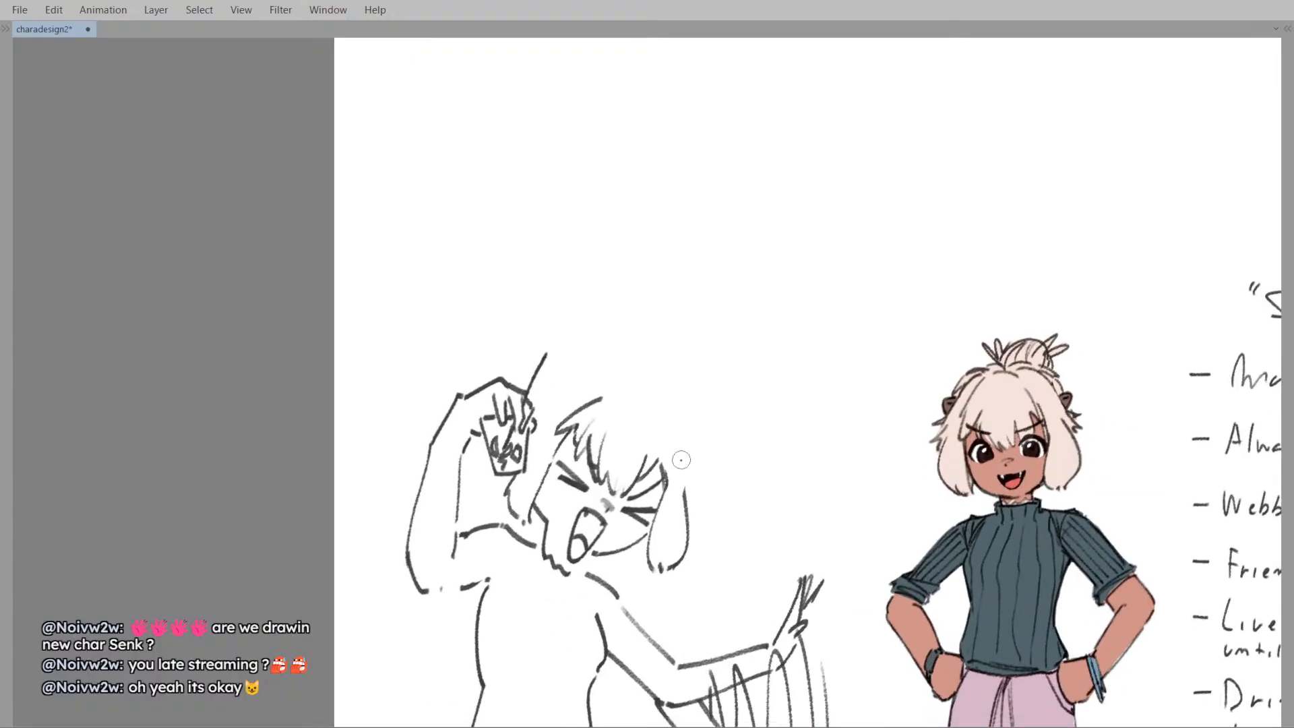
# - Push the long lock of hair beside the far cheek slightly inward toward the face
pyautogui.press('Delete')
pyautogui.hotkey('ctrl', 'z')
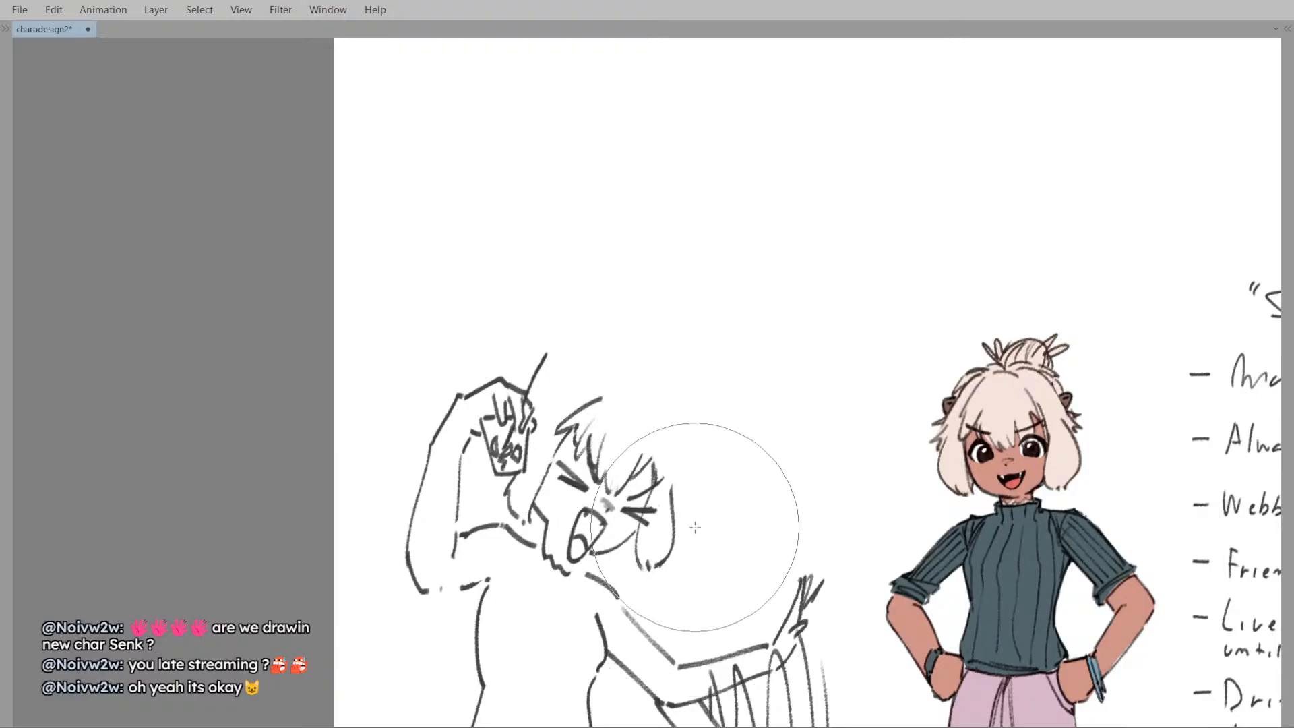
pyautogui.press(']')
pyautogui.moveTo(687, 542)
pyautogui.mouseDown()
pyautogui.moveTo(694, 532)
pyautogui.moveTo(693, 544)
pyautogui.mouseUp()
pyautogui.scroll(-2, 693, 543)
pyautogui.scroll(1, 701, 539)
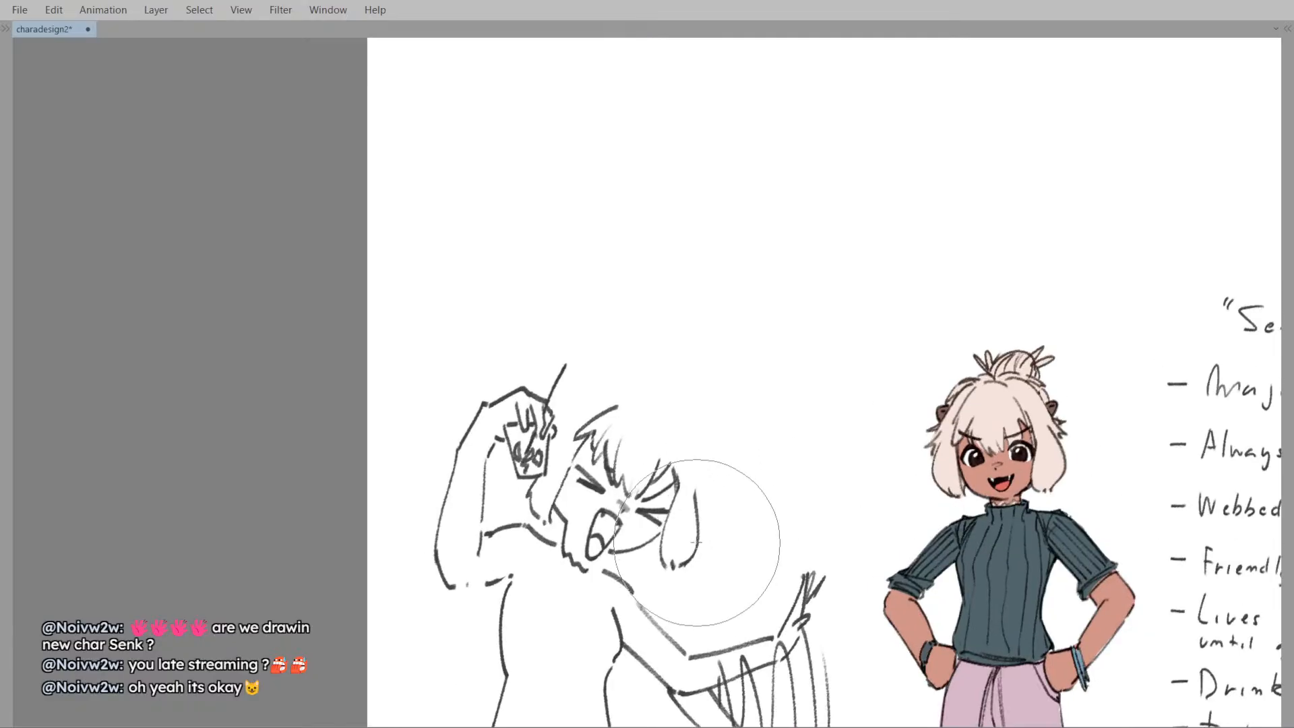
pyautogui.scroll(2, 705, 539)
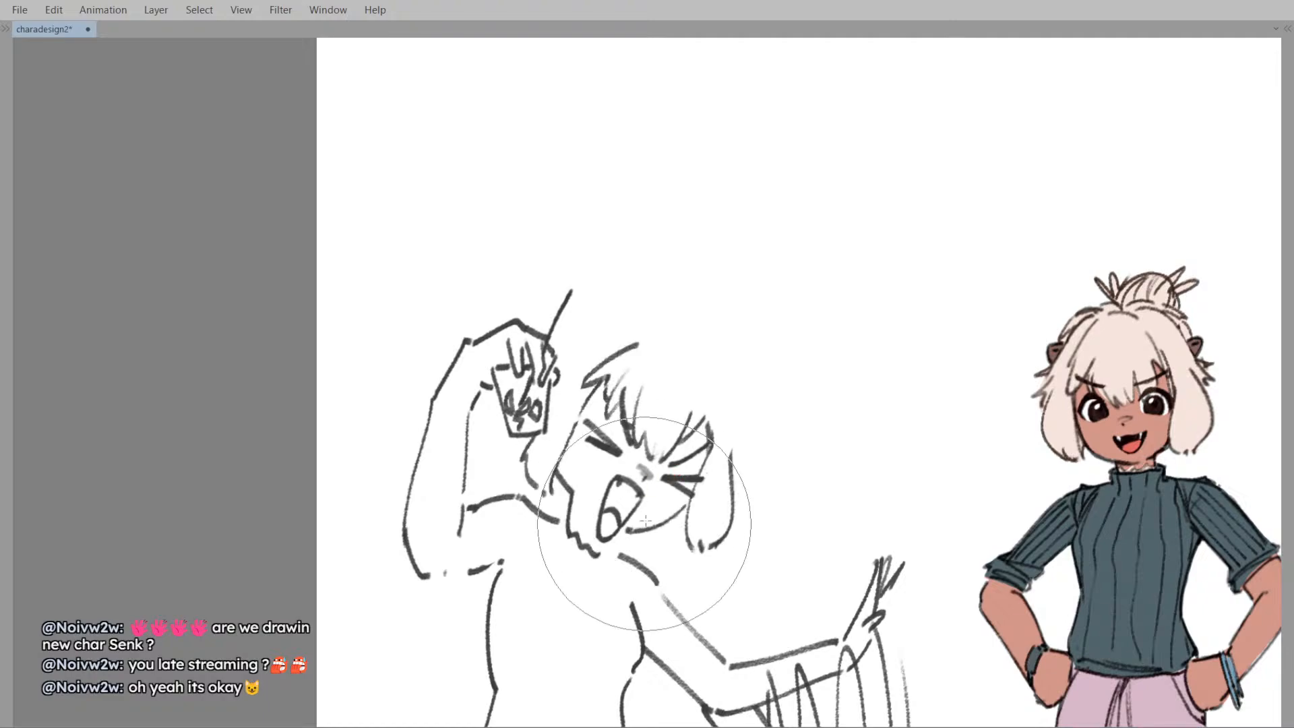
# - Erase the cheek line below the far eye and check the shouting face in a mirrored view
pyautogui.press('[')
pyautogui.press('[')
pyautogui.press('[')
pyautogui.press('[')
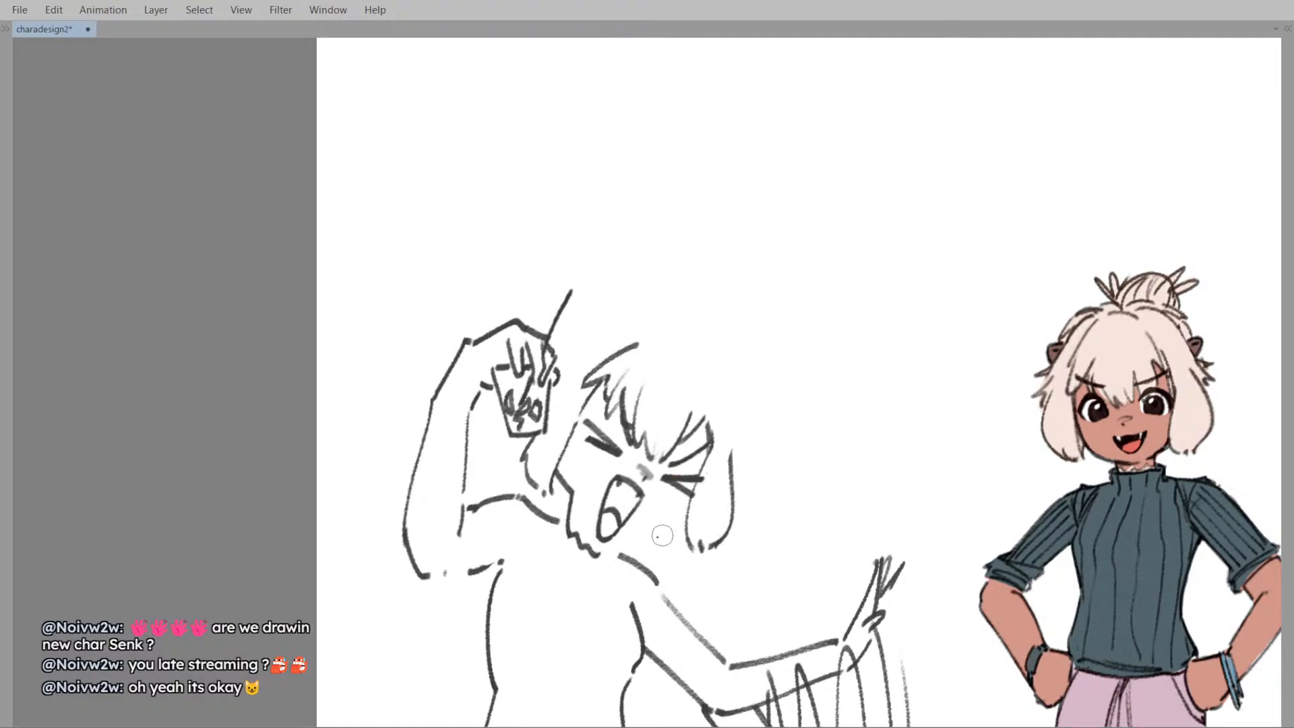
pyautogui.press('m')
pyautogui.moveTo(674, 508); pyautogui.dragTo(621, 495)
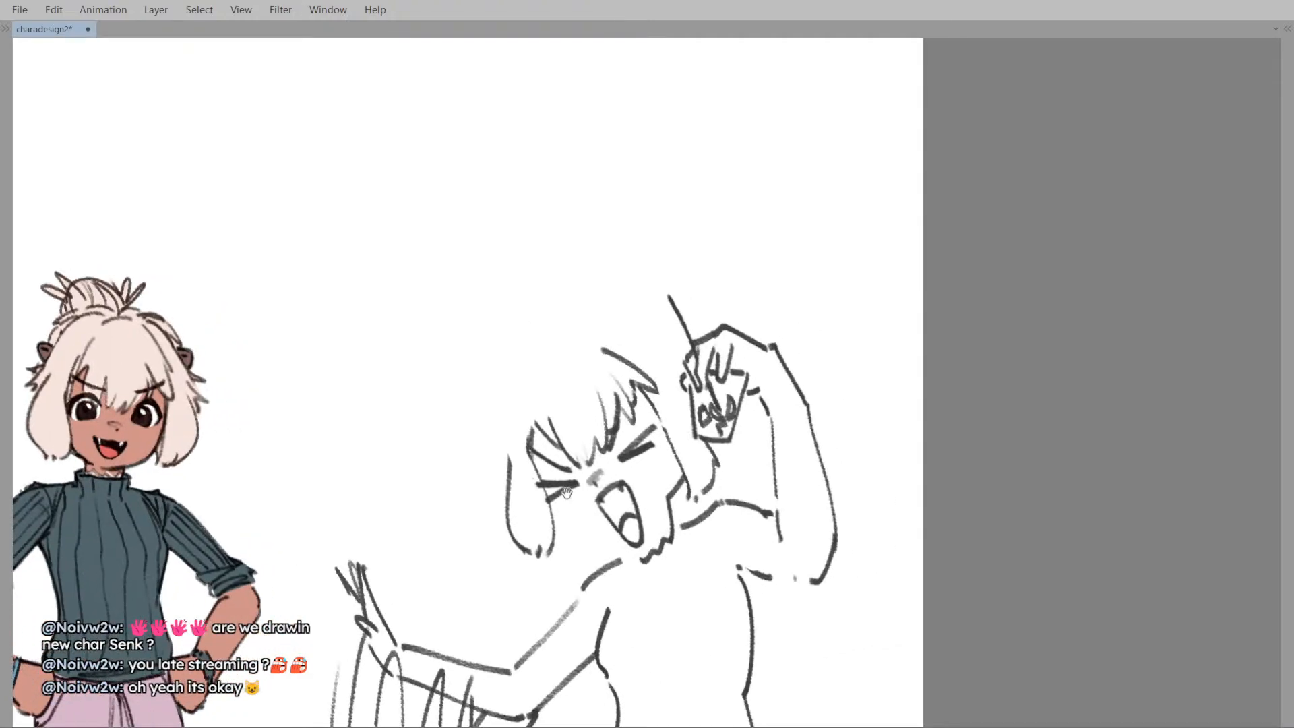
pyautogui.press('m')
pyautogui.press('m')
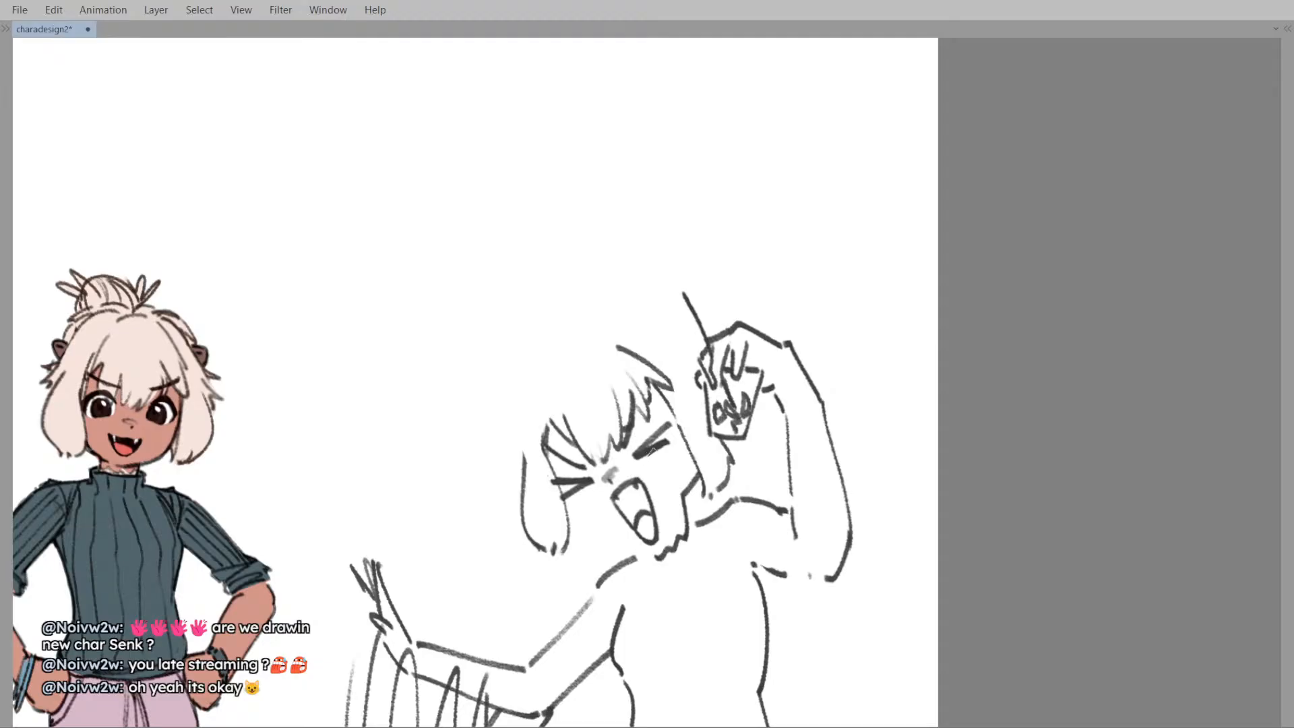
pyautogui.press('m')
# - Nudge the outer end of the far closed eye inward, away from the far side lock
pyautogui.press(']')
pyautogui.press(']')
pyautogui.press(']')
pyautogui.press(']')
pyautogui.press(']')
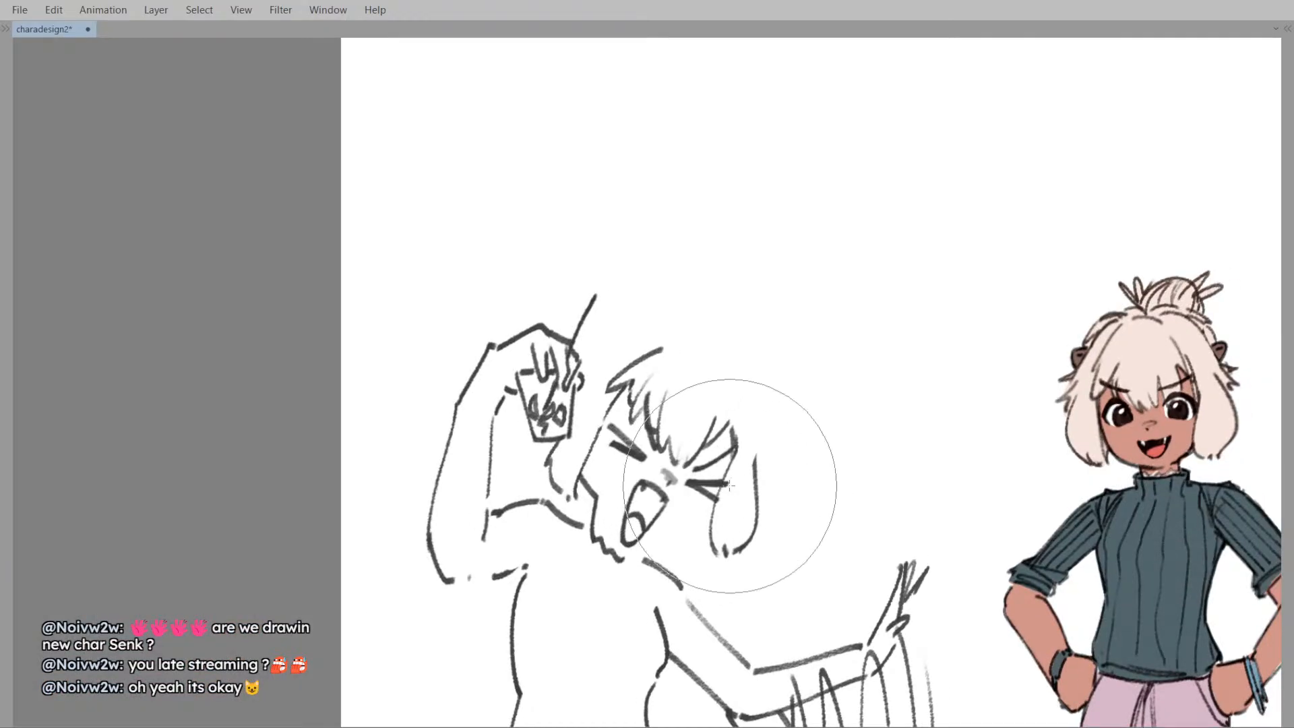
pyautogui.press('[')
pyautogui.press('[')
pyautogui.press('[')
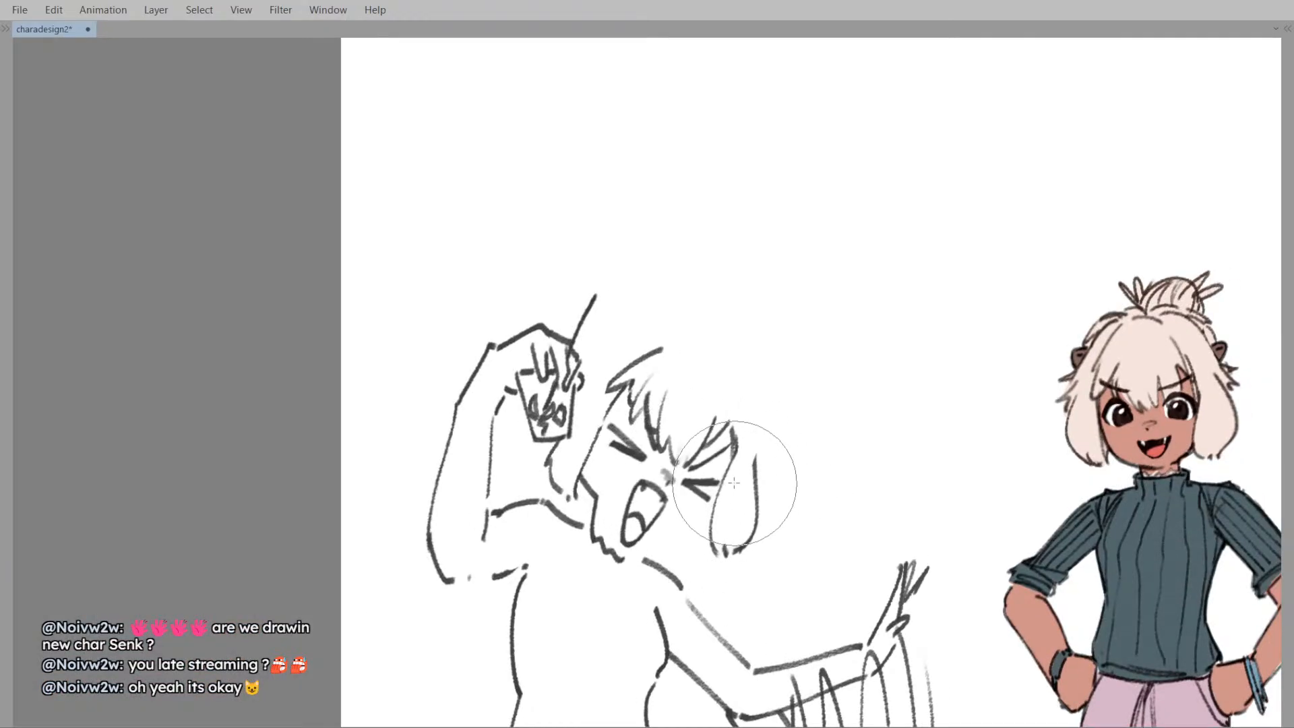
pyautogui.scroll(-4, 732, 474)
pyautogui.scroll(3, 721, 465)
pyautogui.moveTo(674, 451); pyautogui.dragTo(656, 442)
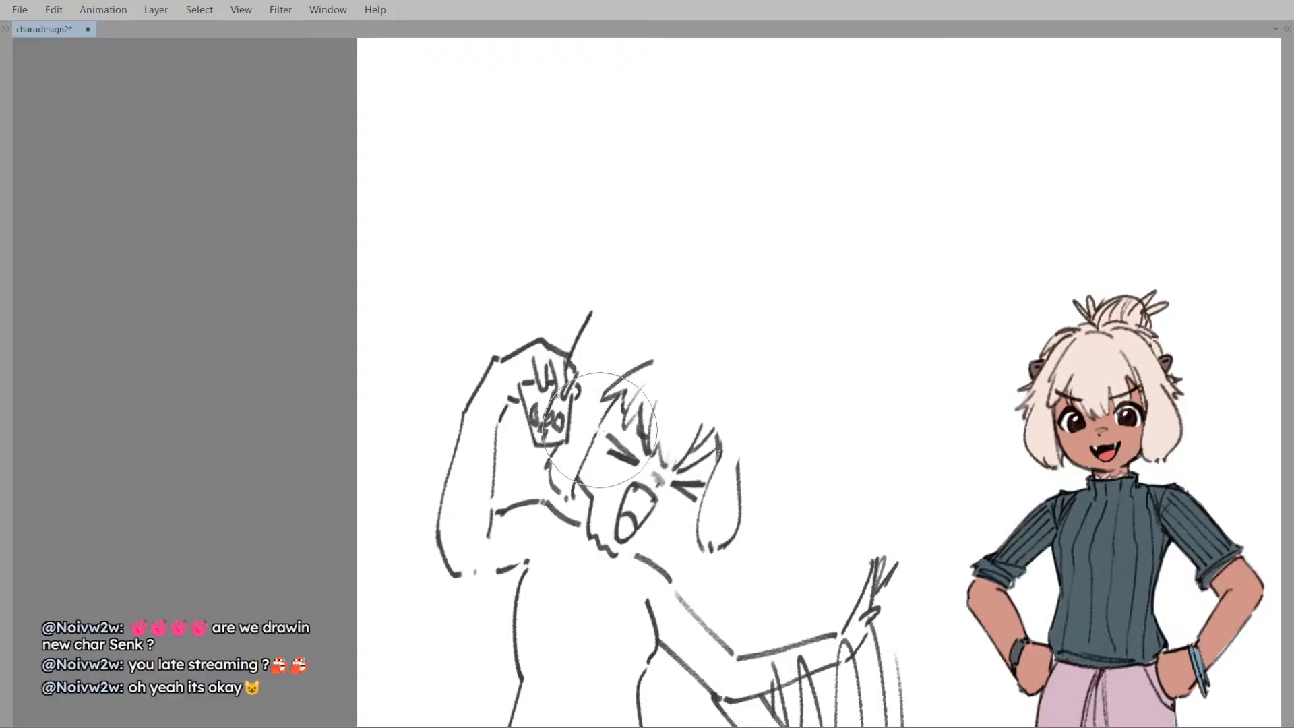
pyautogui.scroll(2, 620, 436)
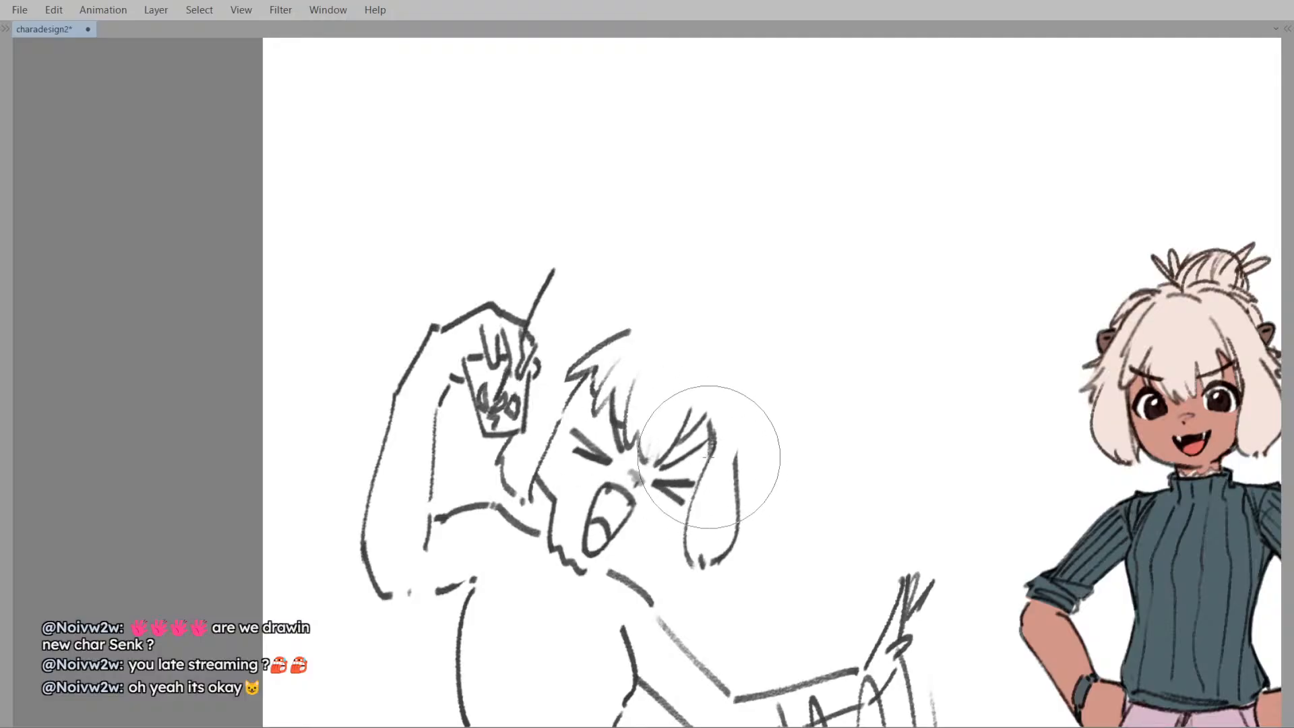
pyautogui.scroll(-1, 704, 453)
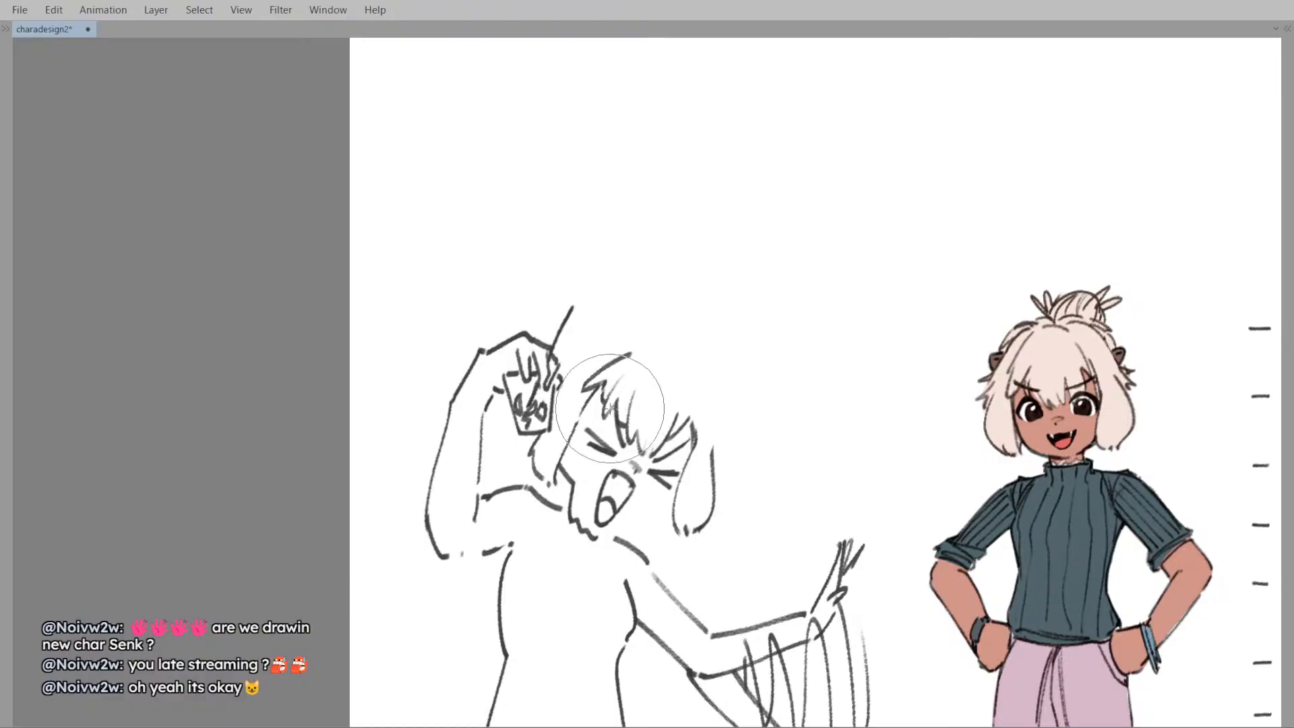
pyautogui.scroll(-3, 603, 413)
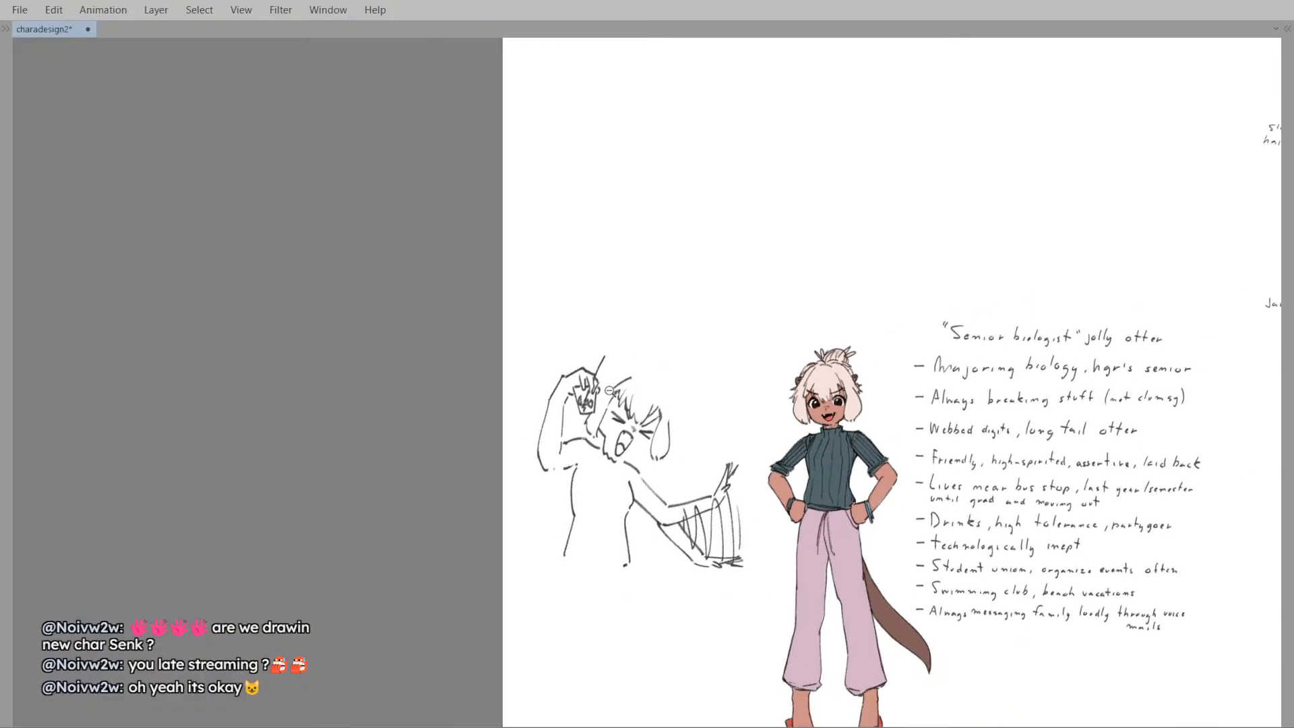
# - Redraw the far cheek line curving from the far eye down toward the open mouth, checking it mirrored
pyautogui.scroll(2, 688, 502)
pyautogui.press('m')
pyautogui.press('m')
pyautogui.press('m')
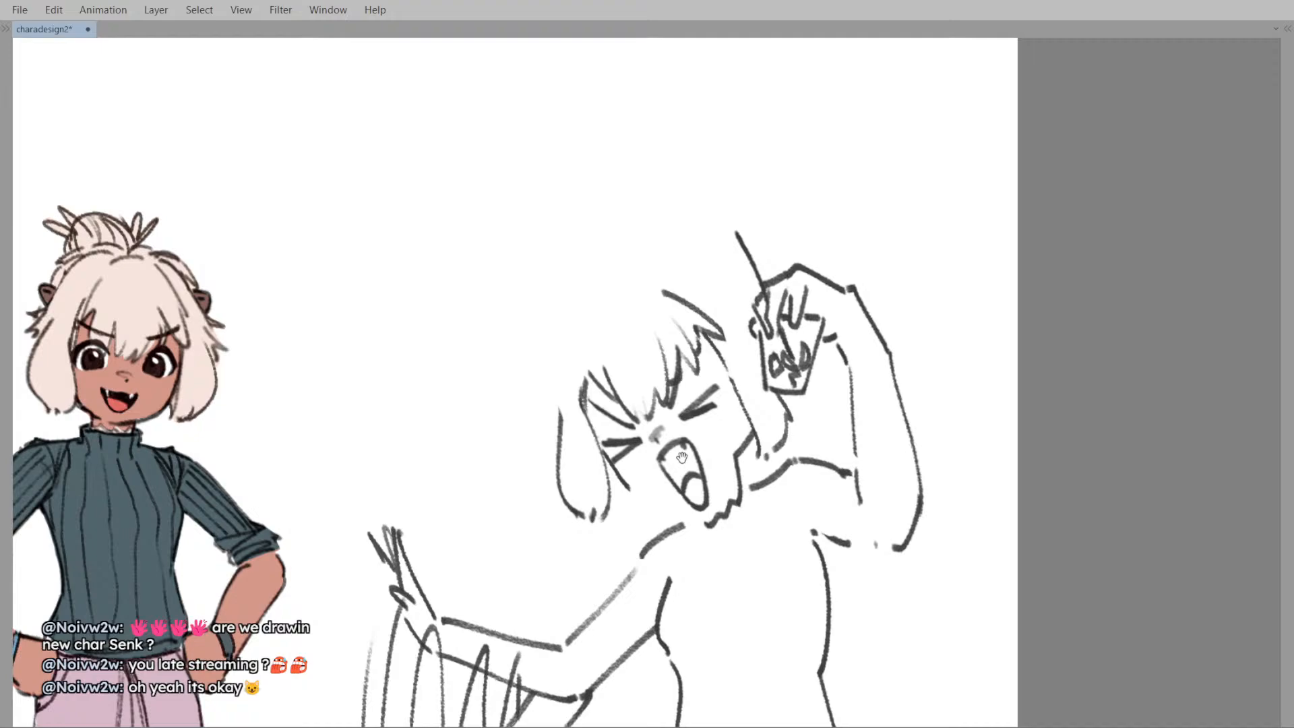
pyautogui.moveTo(683, 459)
pyautogui.mouseDown()
pyautogui.moveTo(572, 448)
pyautogui.moveTo(624, 449)
pyautogui.mouseUp()
pyautogui.hotkey('ctrl', 'z')
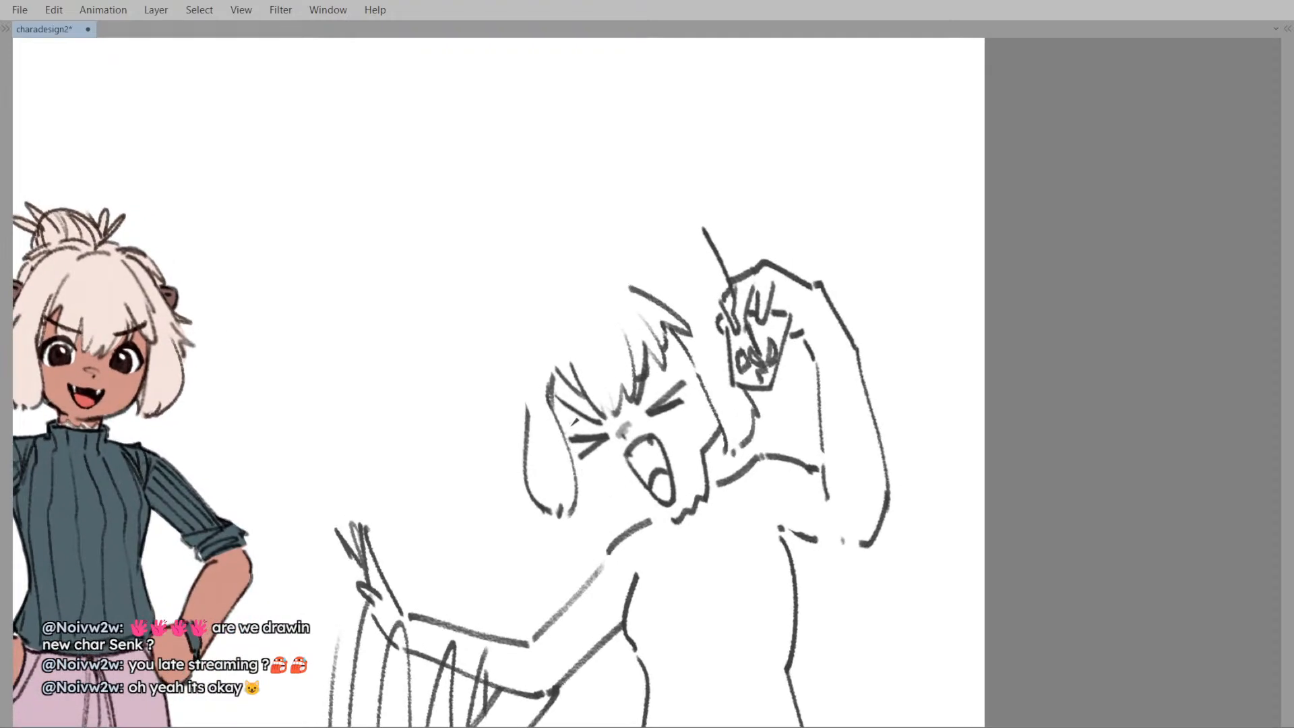
pyautogui.press('m')
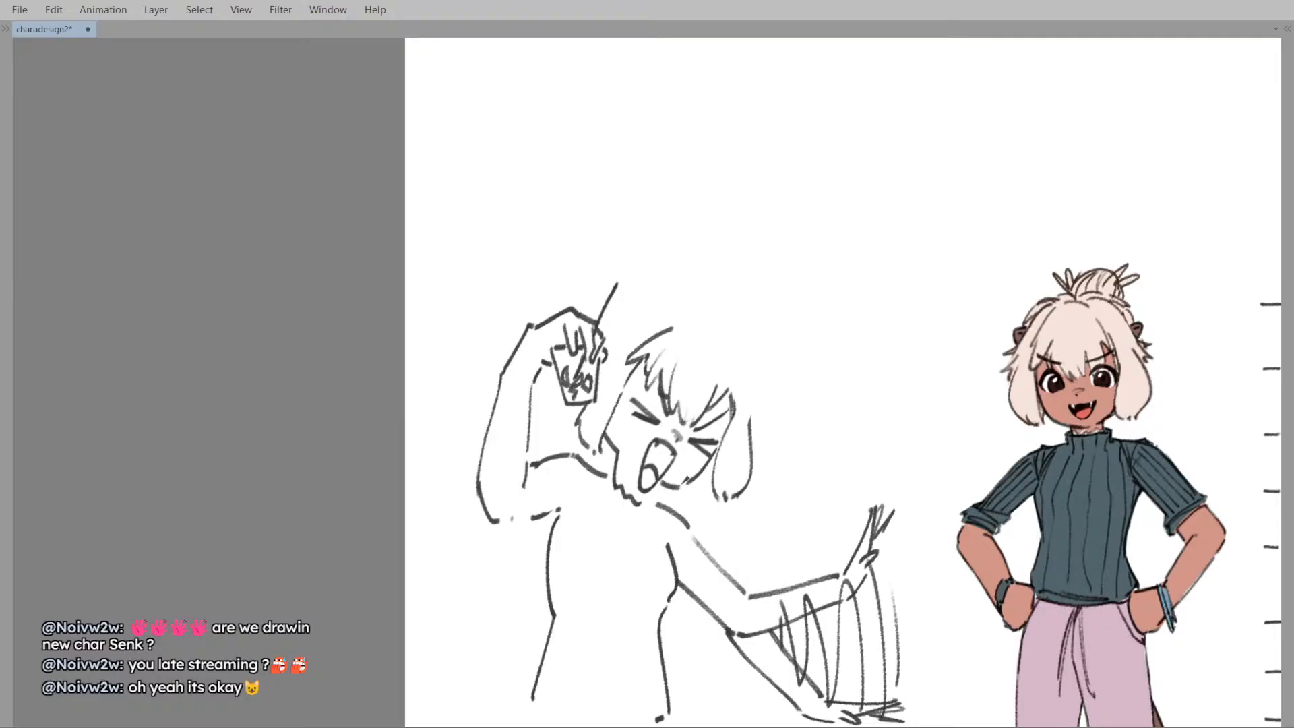
pyautogui.hotkey('ctrl', 'z')
pyautogui.scroll(-3, 691, 447)
pyautogui.scroll(3, 675, 444)
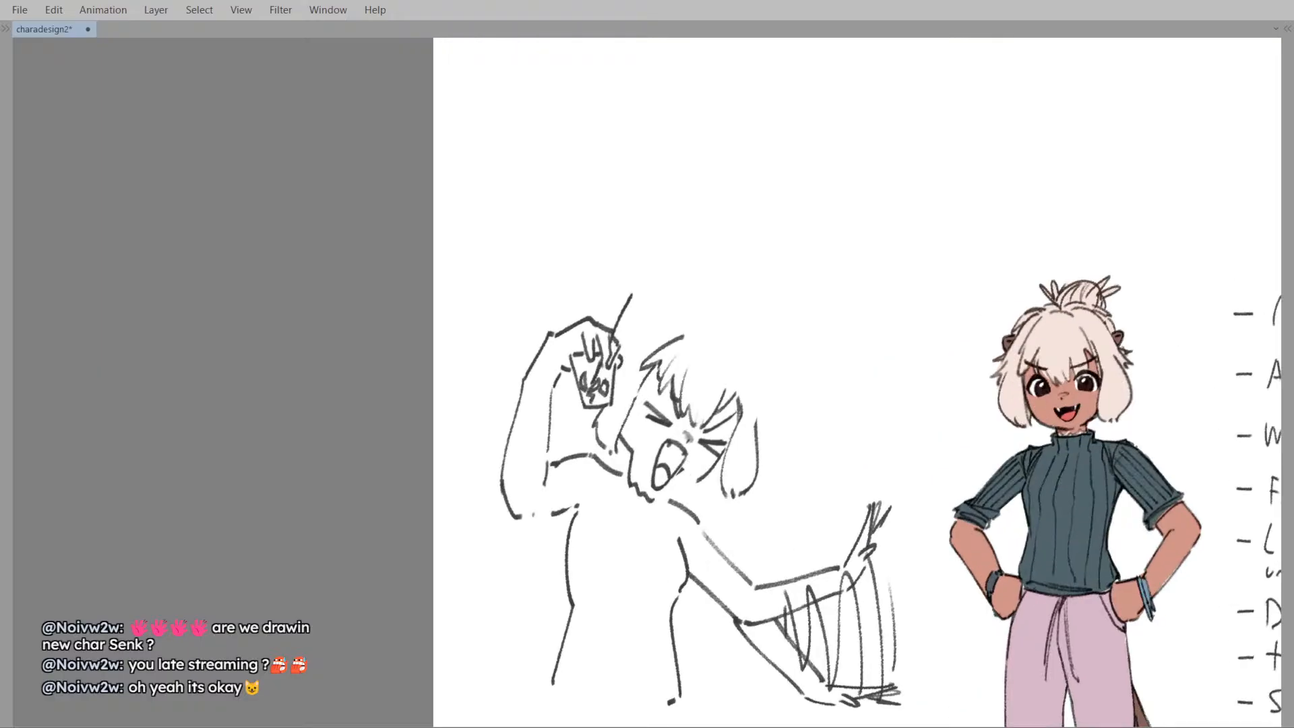
pyautogui.scroll(-3, 686, 448)
pyautogui.scroll(3, 686, 448)
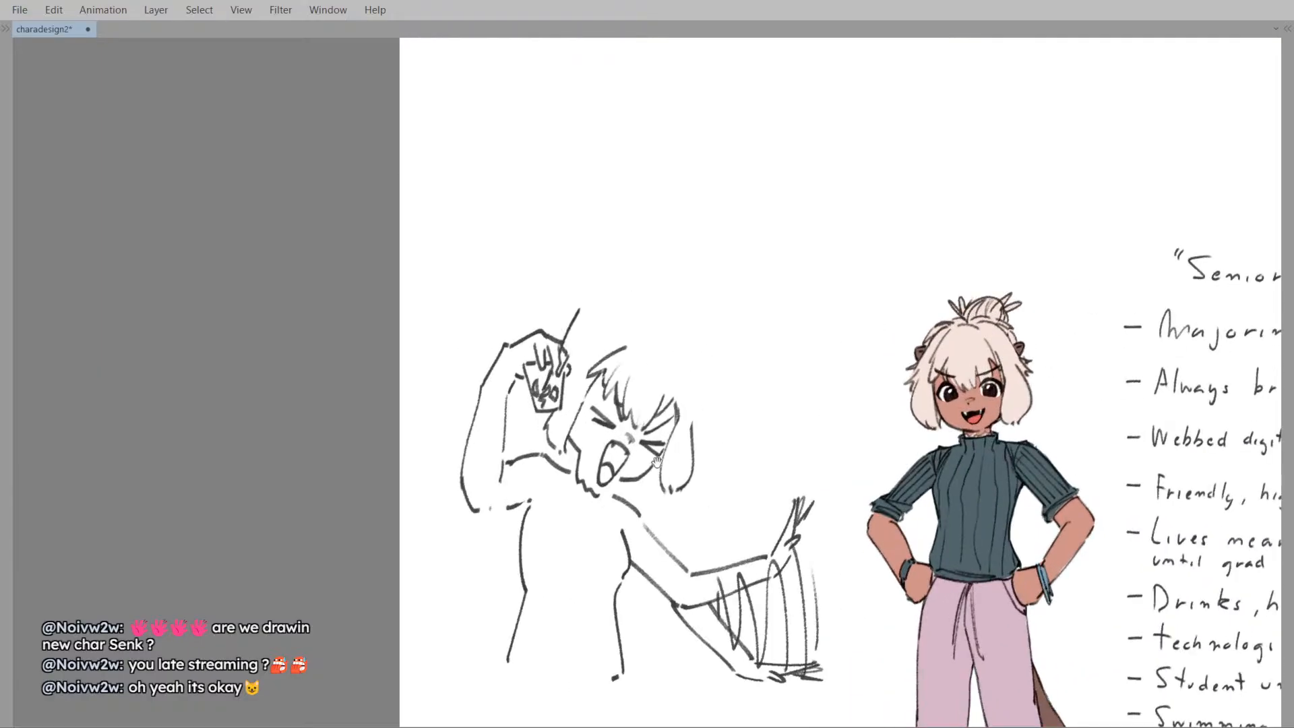
pyautogui.scroll(1, 674, 465)
pyautogui.scroll(1, 697, 433)
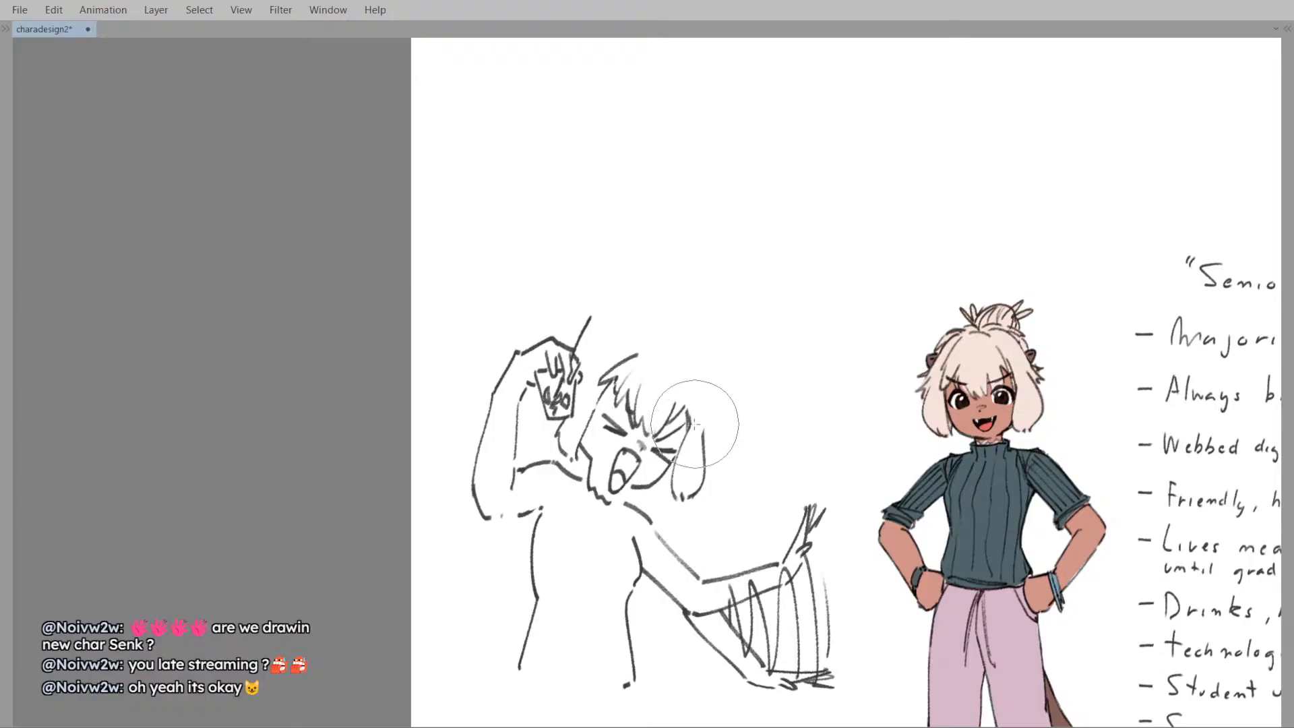
# - Add a short pointed tuft of hair just outside the far side lock
pyautogui.press('e')
pyautogui.moveTo(691, 429)
pyautogui.mouseDown()
pyautogui.moveTo(692, 399)
pyautogui.moveTo(679, 446)
pyautogui.mouseUp()
pyautogui.hotkey('ctrl', 'z')
pyautogui.moveTo(692, 394); pyautogui.dragTo(707, 446)
pyautogui.hotkey('ctrl', 'z')
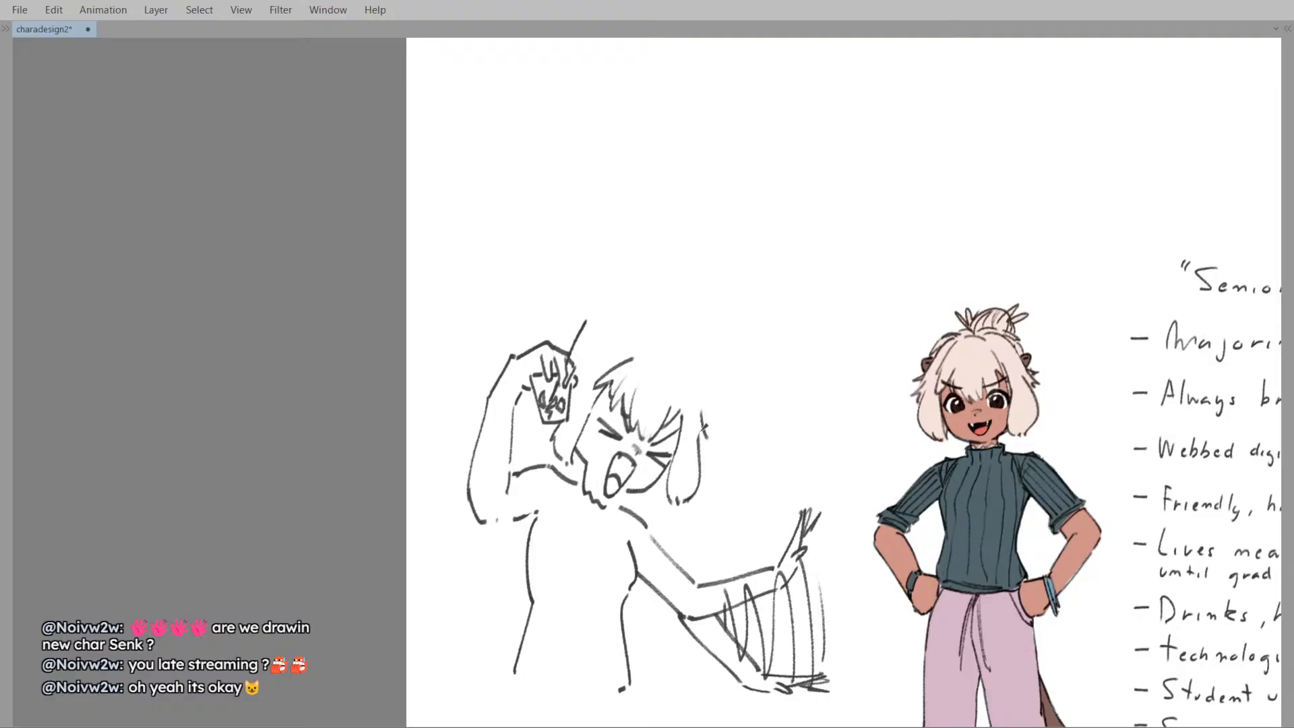
# - Draw the crown of the hair across the top of the head, joining the bangs to the far side lock
pyautogui.moveTo(646, 378)
pyautogui.mouseDown()
pyautogui.moveTo(666, 388)
pyautogui.moveTo(582, 382)
pyautogui.moveTo(570, 401)
pyautogui.moveTo(619, 367)
pyautogui.moveTo(650, 394)
pyautogui.moveTo(668, 380)
pyautogui.moveTo(646, 374)
pyautogui.moveTo(666, 426)
pyautogui.mouseUp()
pyautogui.hotkey('ctrl', 'z')
pyautogui.hotkey('ctrl', 'z')
pyautogui.hotkey('ctrl', 'z')
pyautogui.hotkey('ctrl', 'z')
pyautogui.hotkey('ctrl', 'z')
pyautogui.moveTo(640, 380); pyautogui.dragTo(641, 410)
pyautogui.hotkey('ctrl', 'z')
pyautogui.moveTo(610, 366)
pyautogui.mouseDown()
pyautogui.moveTo(589, 382)
pyautogui.moveTo(620, 342)
pyautogui.moveTo(663, 393)
pyautogui.mouseUp()
pyautogui.moveTo(664, 448); pyautogui.dragTo(658, 478)
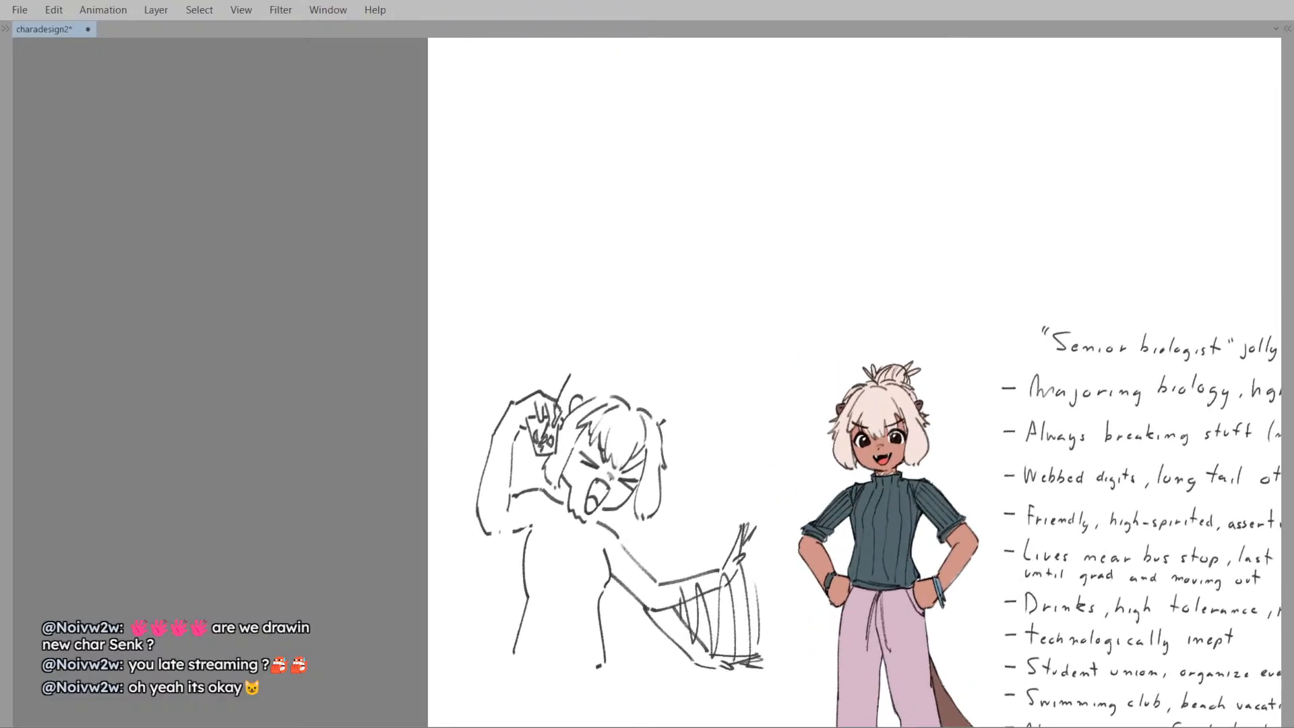
# - Add the small rounded far ear and the arc of the hair bun on top of the head
pyautogui.moveTo(667, 419); pyautogui.dragTo(653, 411)
pyautogui.moveTo(604, 397)
pyautogui.mouseDown()
pyautogui.moveTo(626, 397)
pyautogui.moveTo(607, 378)
pyautogui.moveTo(633, 403)
pyautogui.moveTo(590, 396)
pyautogui.mouseUp()
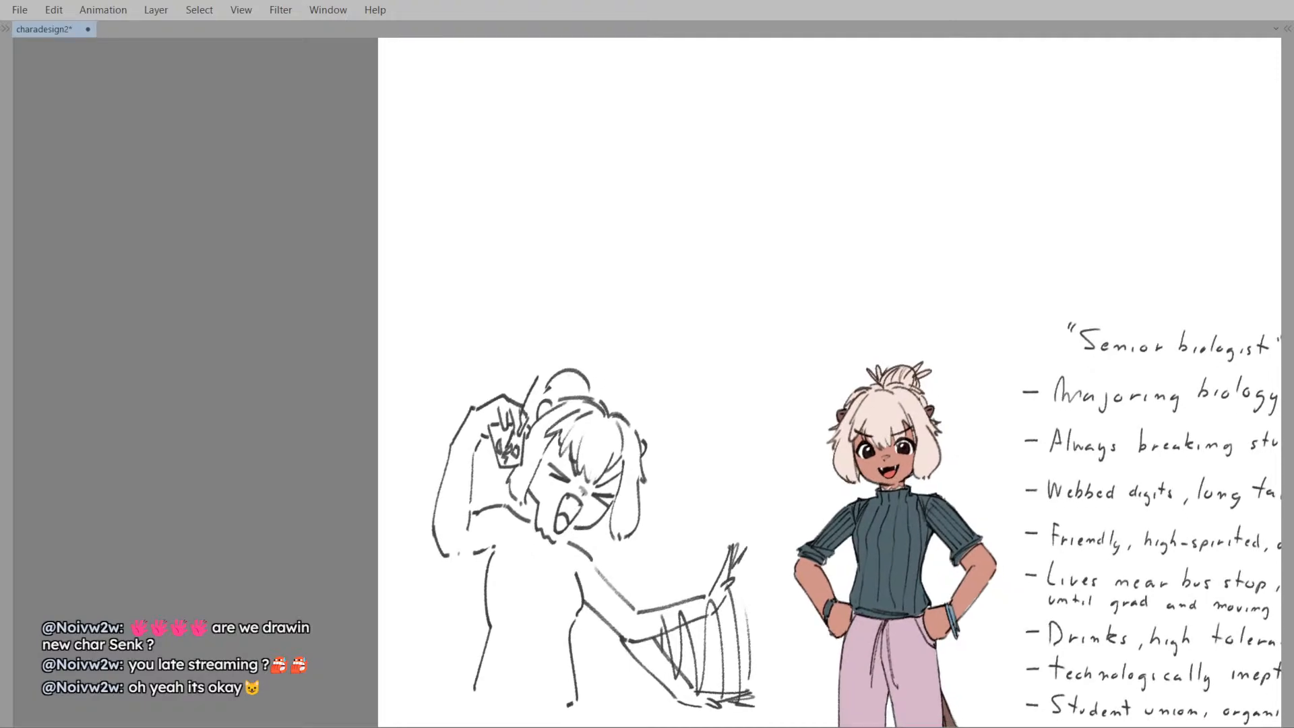
pyautogui.press('m')
pyautogui.press('-')
pyautogui.press('m')
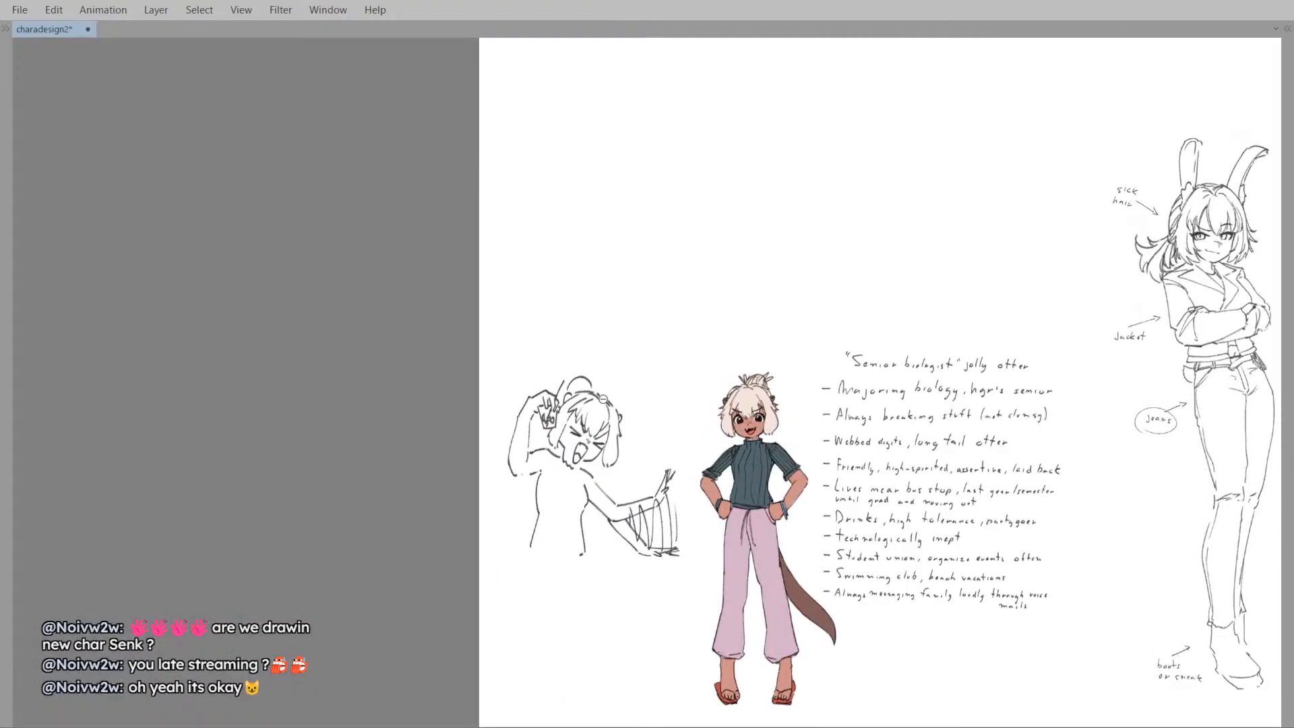
pyautogui.press('+')
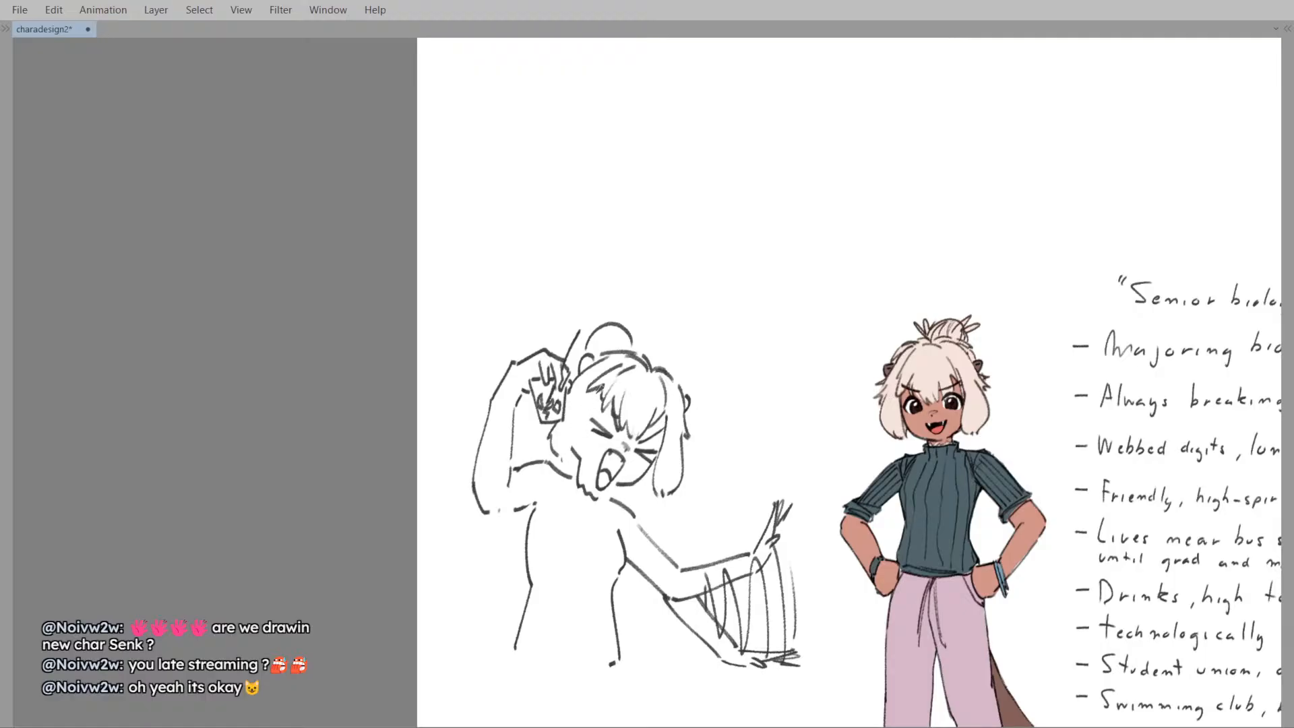
# - Redraw the near side lock as a rounded shape beside the near cheek, using a mirrored view
pyautogui.moveTo(585, 420); pyautogui.dragTo(572, 461)
pyautogui.hotkey('ctrl', 'z')
pyautogui.moveTo(584, 420); pyautogui.dragTo(565, 458)
pyautogui.hotkey('ctrl', 'z')
pyautogui.press('h')
pyautogui.moveTo(741, 427); pyautogui.dragTo(705, 430)
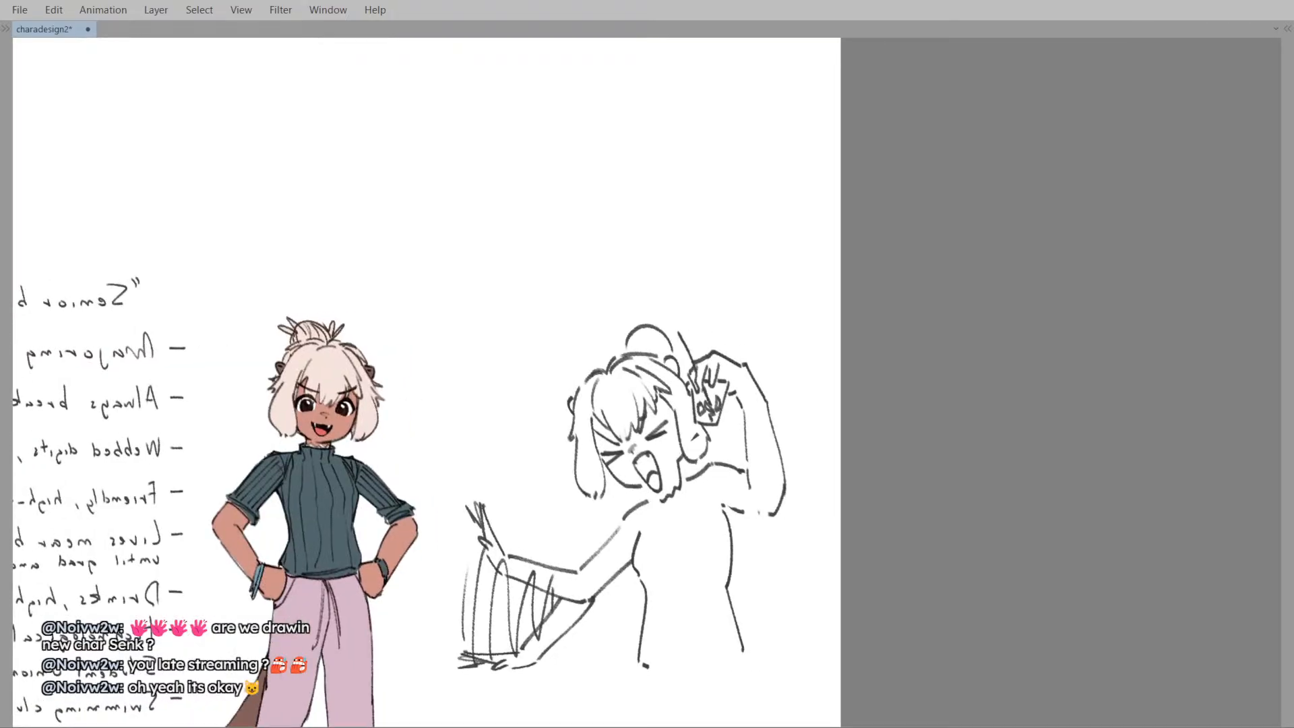
pyautogui.moveTo(677, 422); pyautogui.dragTo(697, 463)
pyautogui.hotkey('ctrl', 'z')
pyautogui.moveTo(672, 408)
pyautogui.mouseDown()
pyautogui.moveTo(697, 462)
pyautogui.moveTo(772, 447)
pyautogui.moveTo(706, 447)
pyautogui.mouseUp()
pyautogui.press('m')
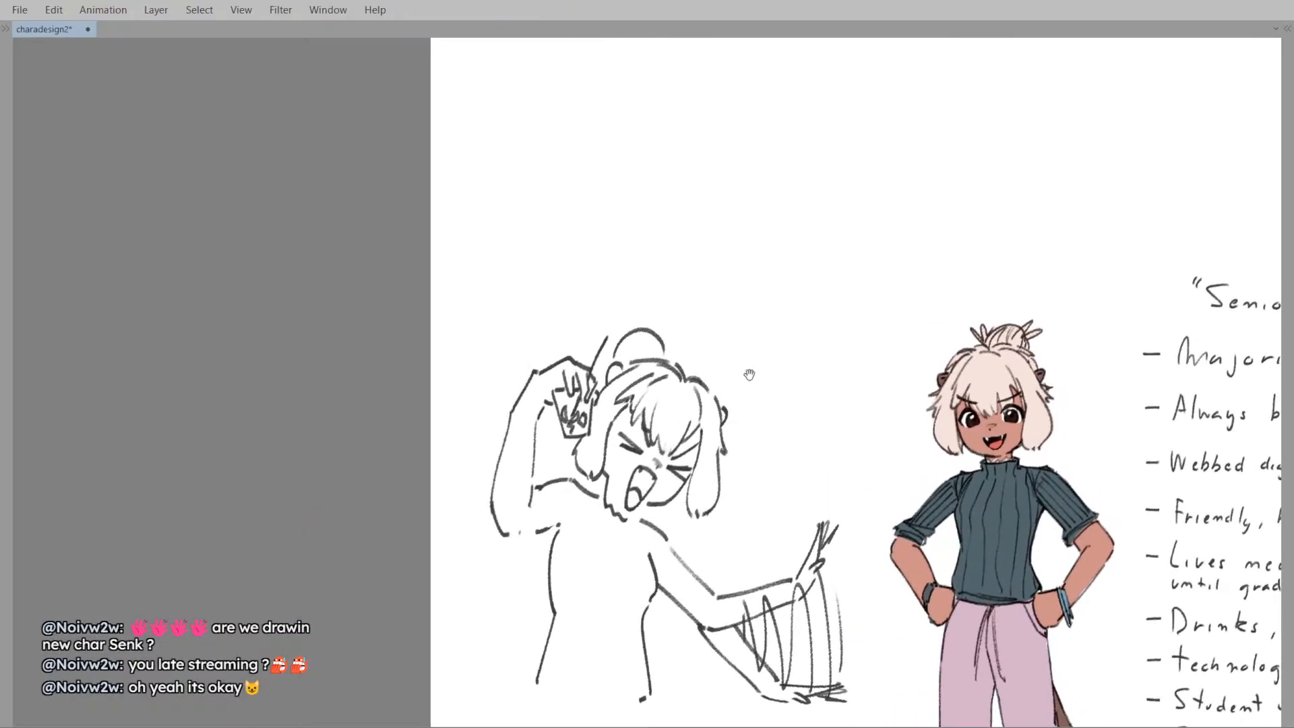
# - Draw spiky hair ends on both sides of the bun and curved strand lines inside it
pyautogui.moveTo(621, 464); pyautogui.dragTo(638, 452)
pyautogui.scroll(1, 639, 442)
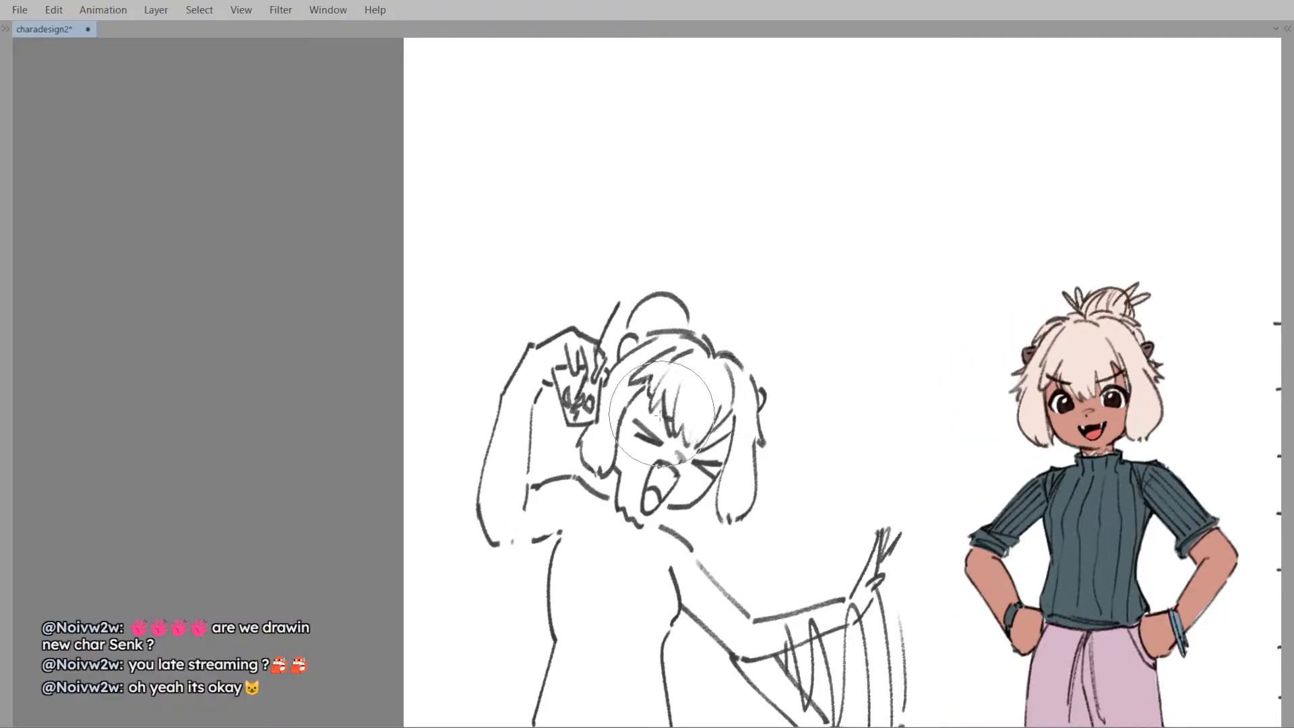
pyautogui.scroll(-3, 657, 385)
pyautogui.scroll(2, 651, 373)
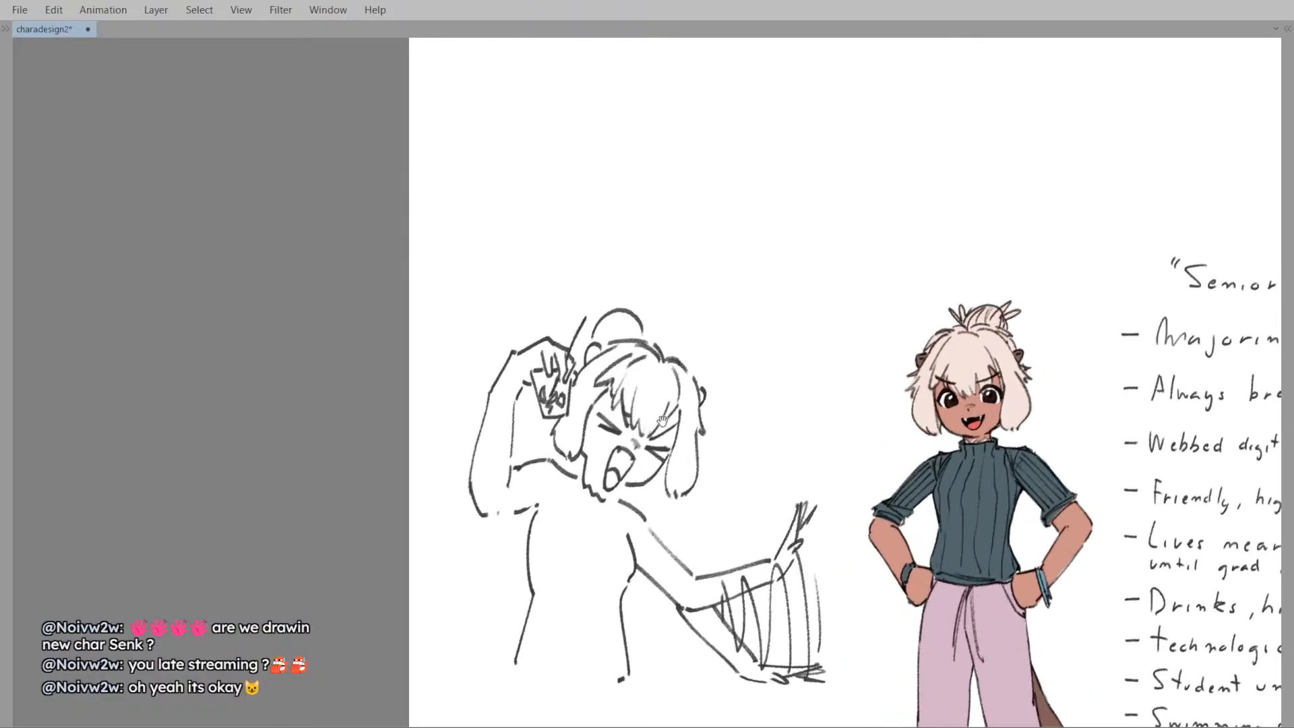
pyautogui.moveTo(653, 375); pyautogui.dragTo(682, 407)
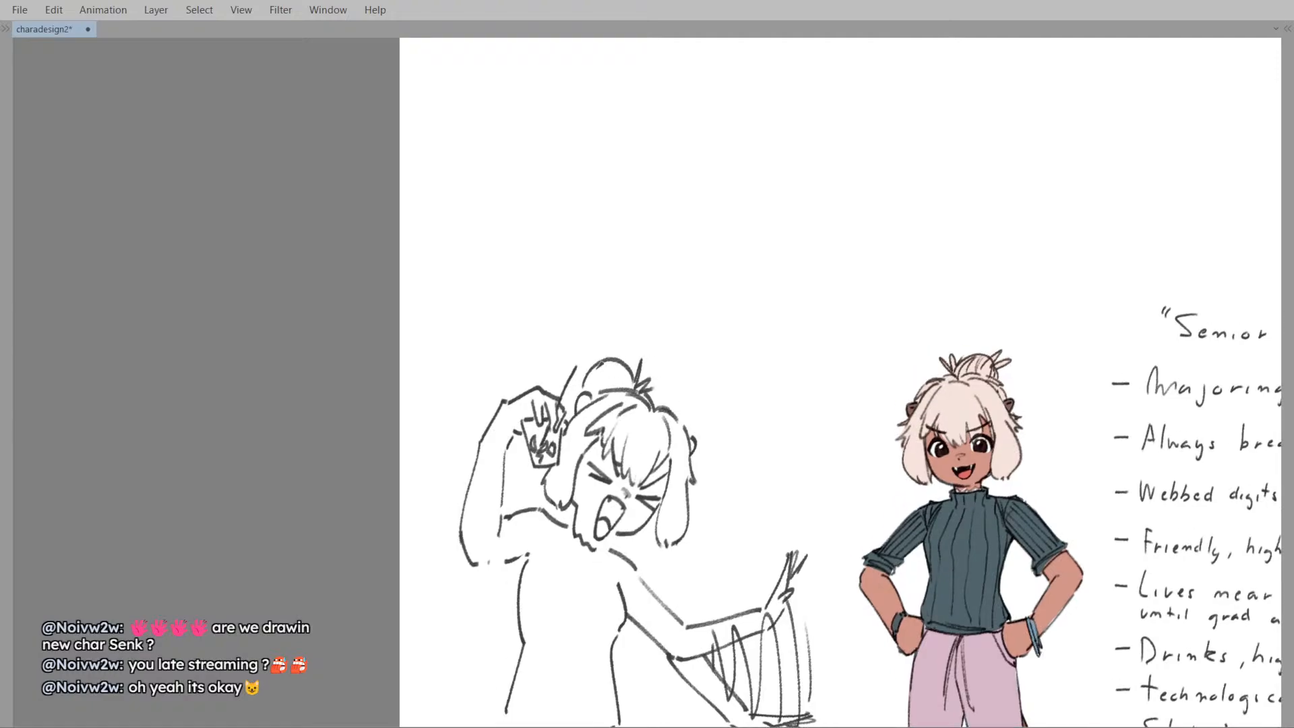
pyautogui.moveTo(587, 378)
pyautogui.mouseDown()
pyautogui.moveTo(601, 397)
pyautogui.moveTo(614, 366)
pyautogui.moveTo(630, 368)
pyautogui.mouseUp()
pyautogui.press('Delete')
pyautogui.hotkey('ctrl', 'z')
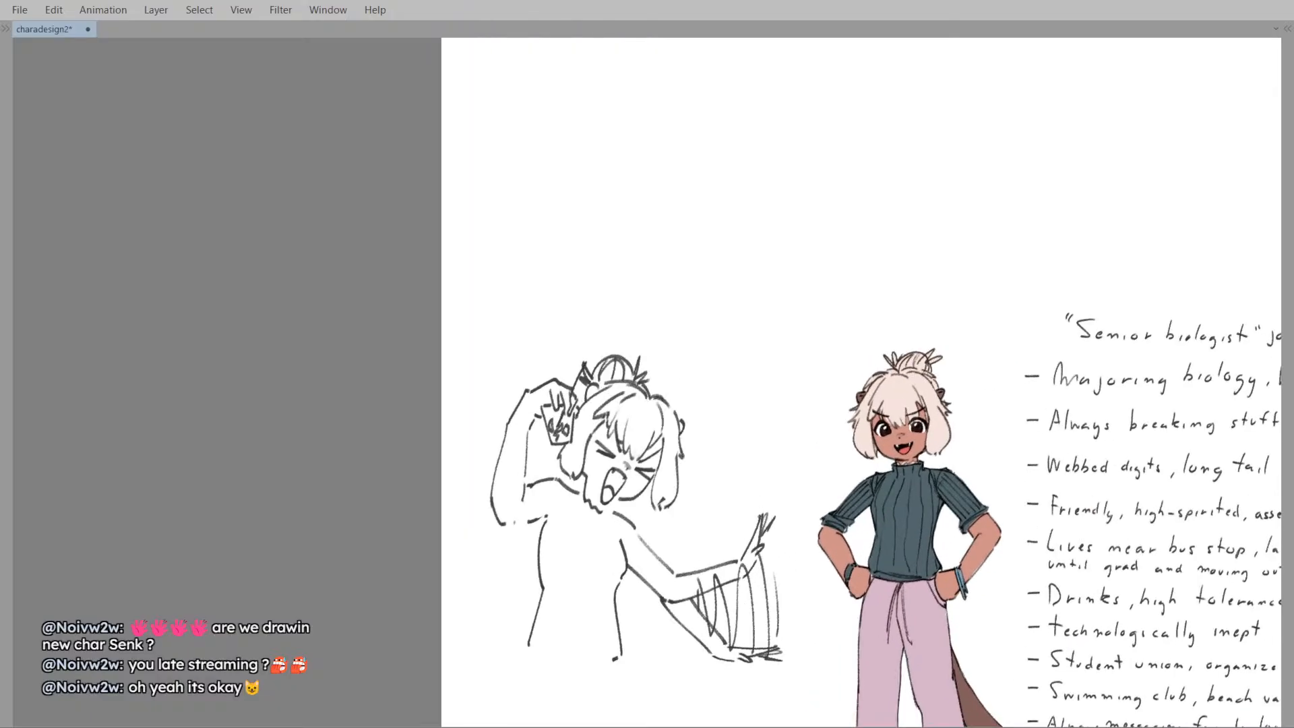
pyautogui.moveTo(653, 477)
pyautogui.mouseDown()
pyautogui.moveTo(668, 469)
pyautogui.moveTo(646, 454)
pyautogui.moveTo(621, 385)
pyautogui.mouseUp()
pyautogui.keyDown('ctrl'); pyautogui.keyDown('shift'); pyautogui.click(604, 444); pyautogui.keyUp('shift'); pyautogui.keyUp('ctrl')
pyautogui.press('Delete')
pyautogui.hotkey('ctrl', 'z')
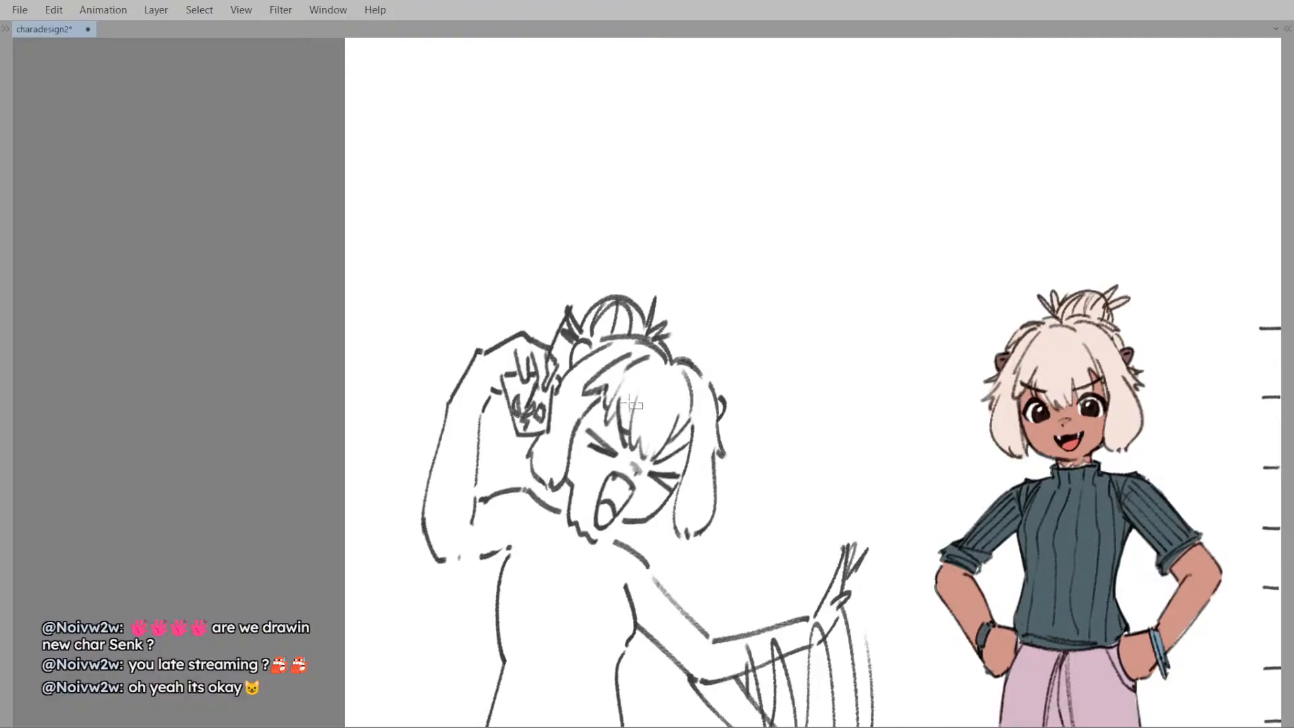
pyautogui.press('Delete')
pyautogui.hotkey('ctrl', 'z')
pyautogui.moveTo(626, 409); pyautogui.dragTo(669, 346)
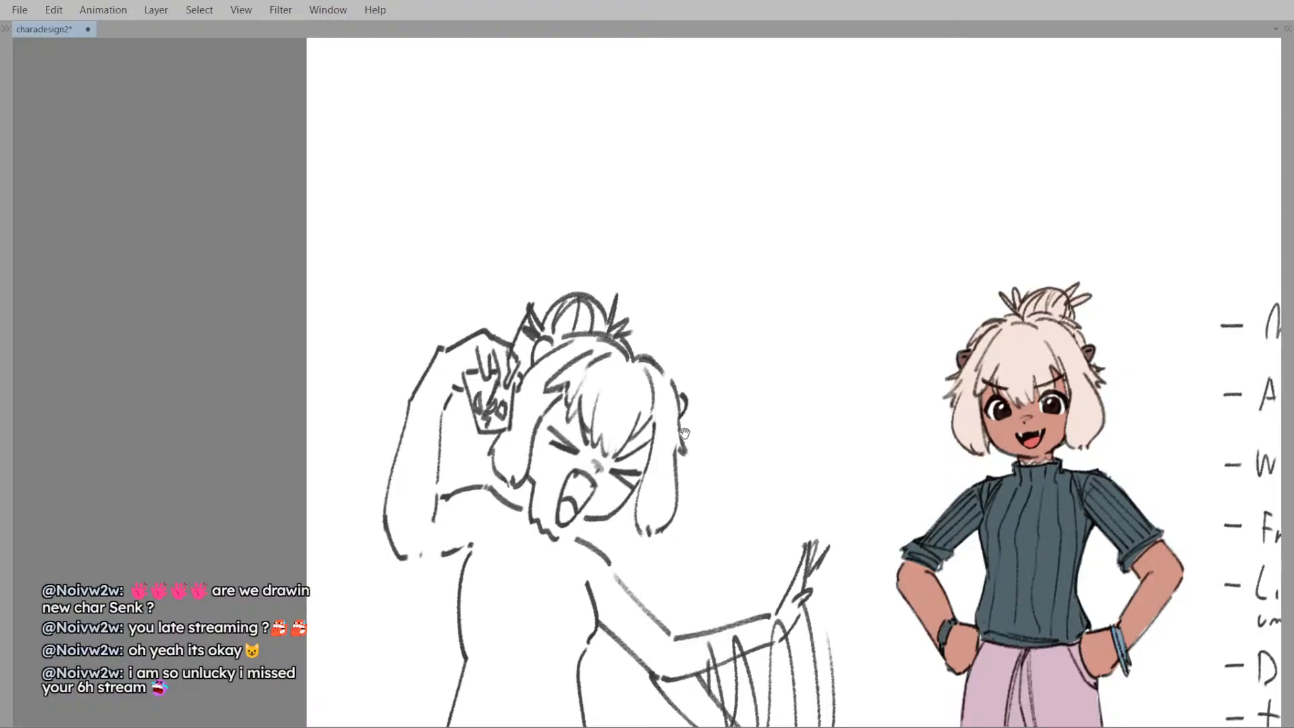
pyautogui.moveTo(684, 433); pyautogui.dragTo(679, 331)
pyautogui.moveTo(649, 375); pyautogui.dragTo(722, 358)
pyautogui.scroll(-1, 722, 358)
# - Open the gbideaspaint canvas and examine the painted bird and rabbit characters up close
pyautogui.hotkey('alt', 'Tab')
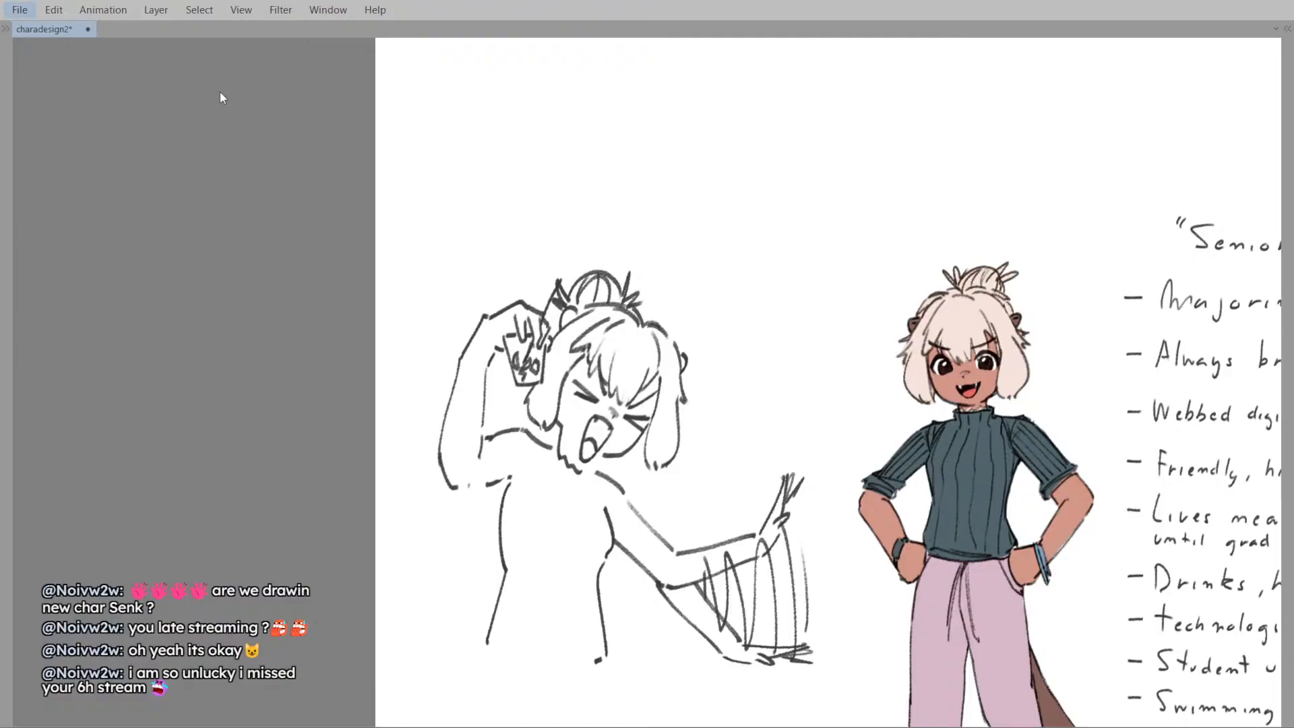
pyautogui.hotkey('alt', 'Tab')
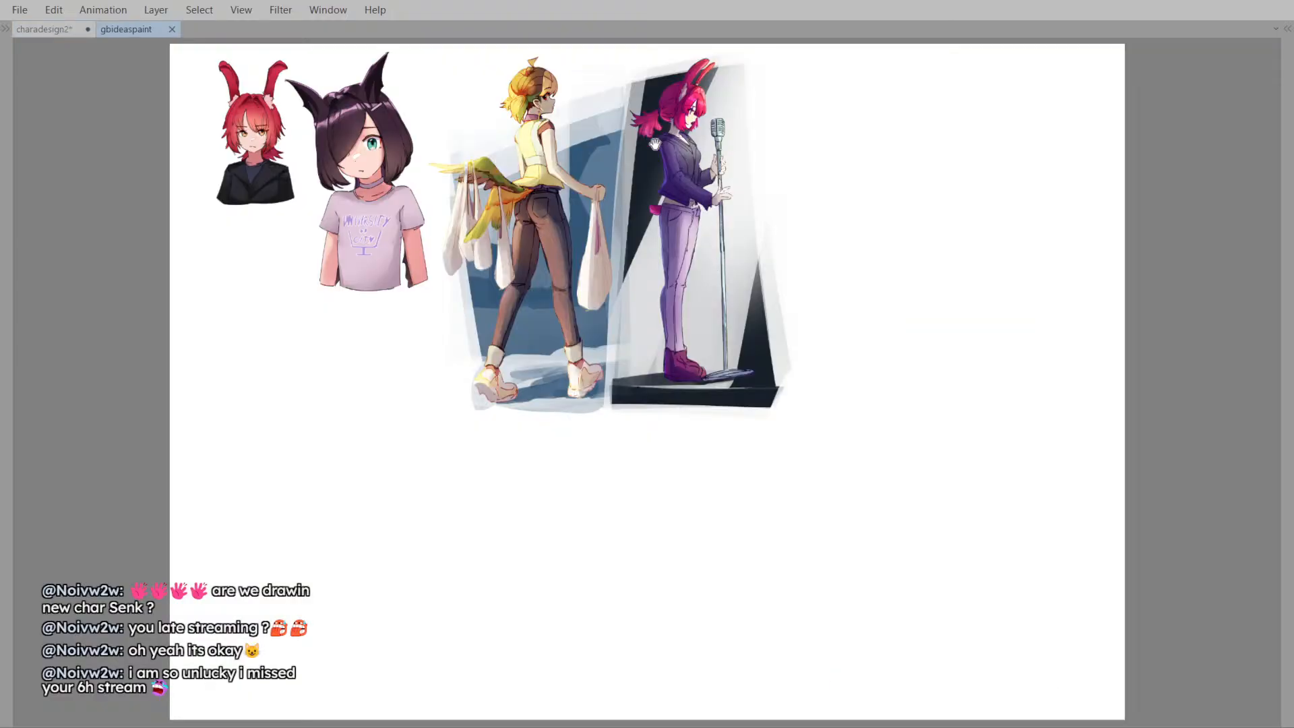
pyautogui.scroll(4, 655, 144)
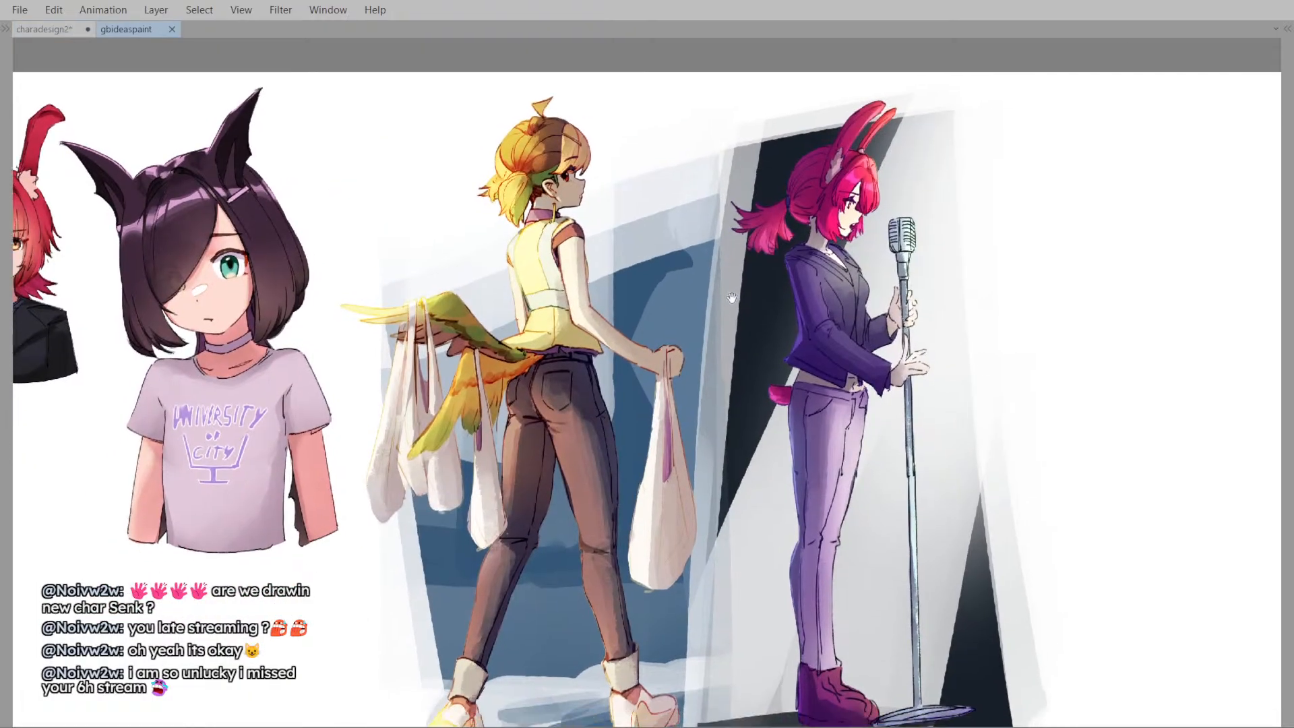
pyautogui.scroll(-2, 732, 297)
pyautogui.scroll(4, 612, 325)
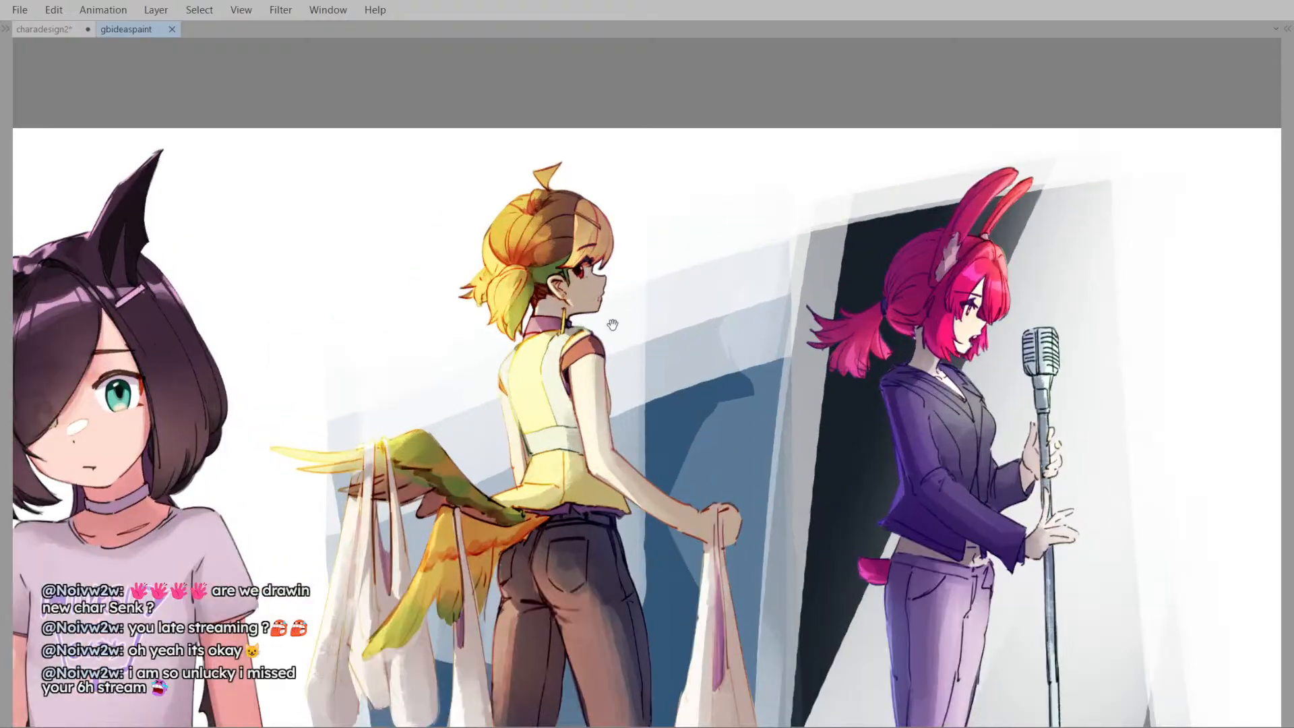
# - Look over the painted bird and rabbit characters once more, and close the gbideaspaint canvas
pyautogui.scroll(-2, 612, 325)
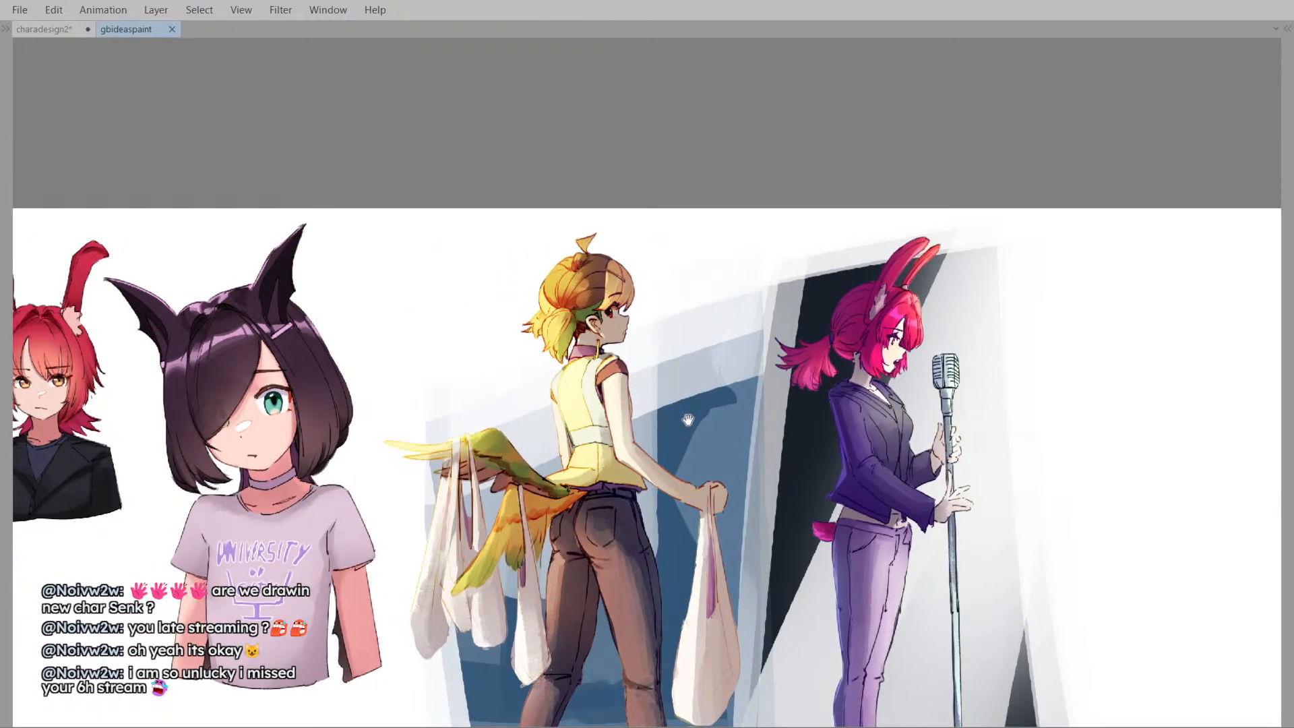
pyautogui.scroll(3, 688, 420)
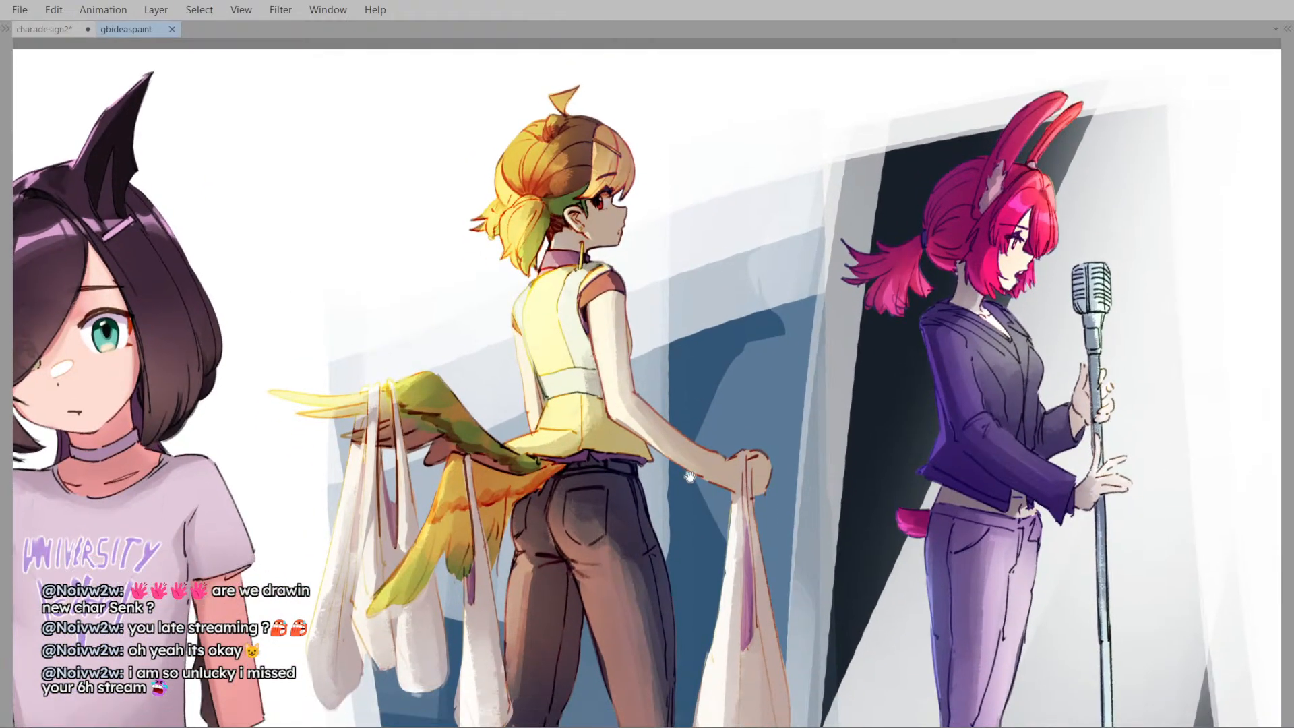
pyautogui.scroll(-2, 690, 475)
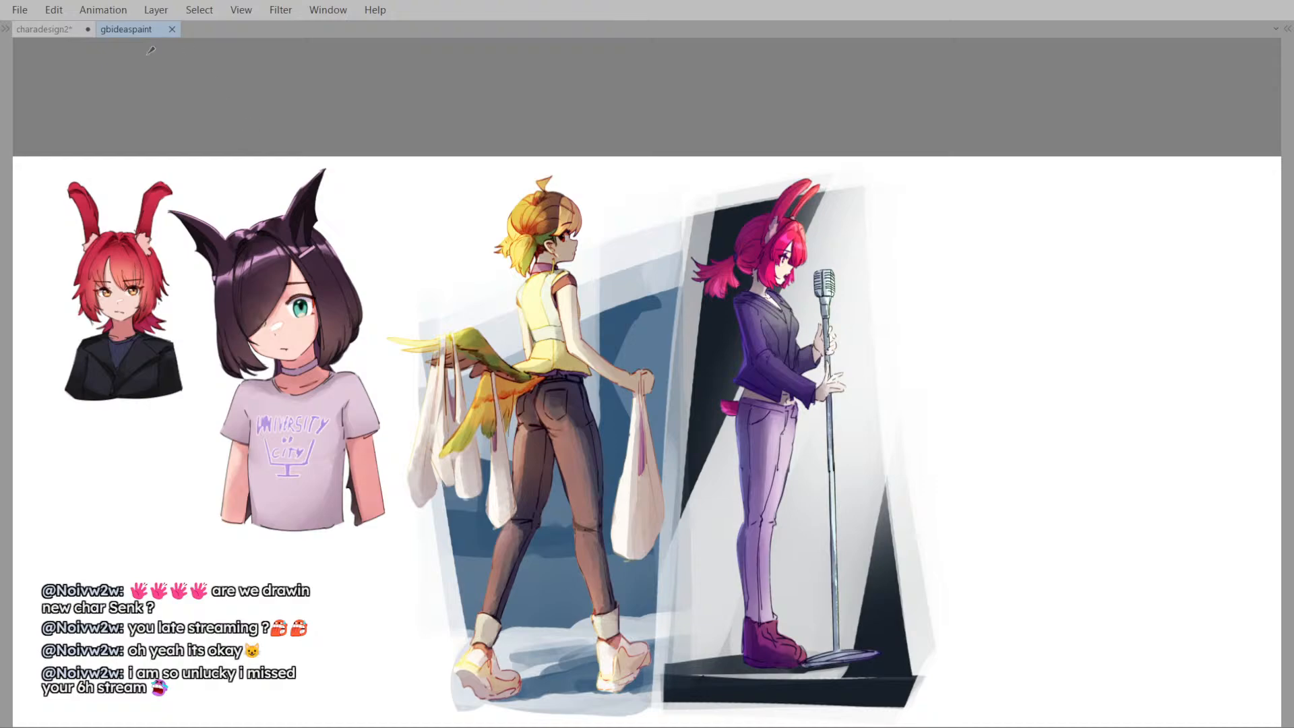
pyautogui.click(171, 29)
pyautogui.scroll(2, 534, 349)
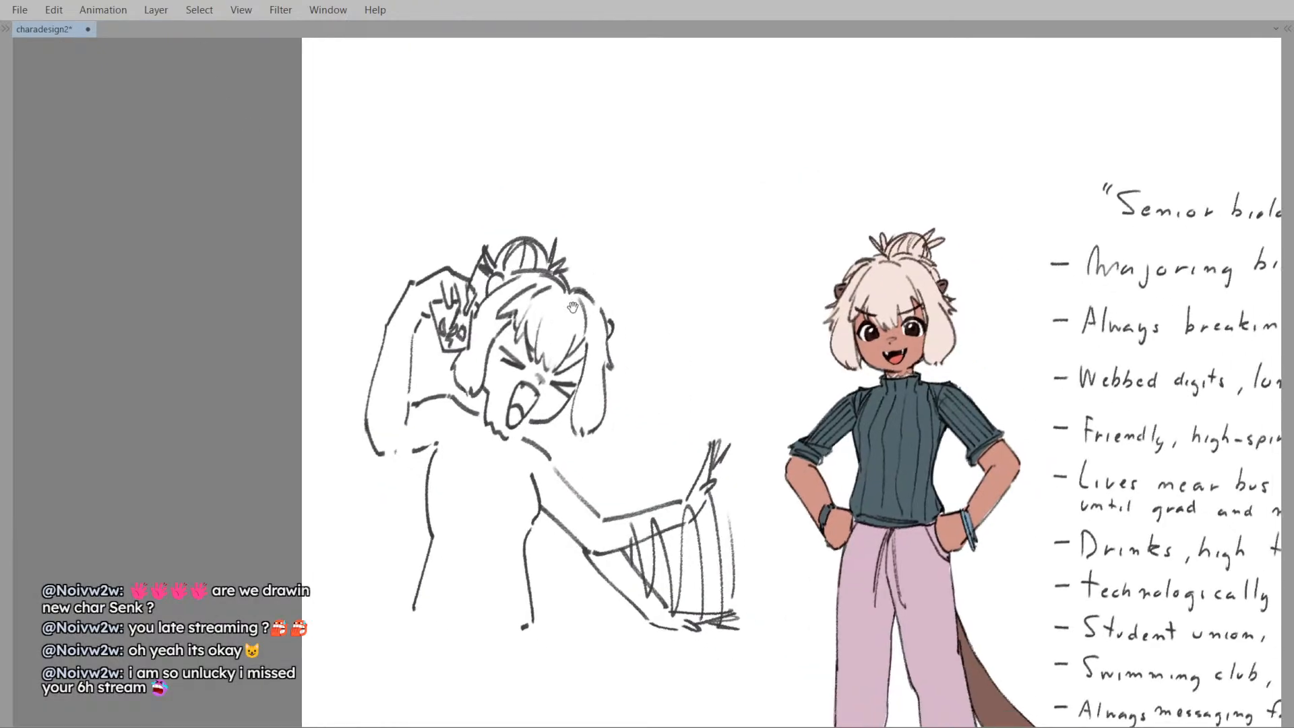
pyautogui.moveTo(473, 393); pyautogui.dragTo(494, 393)
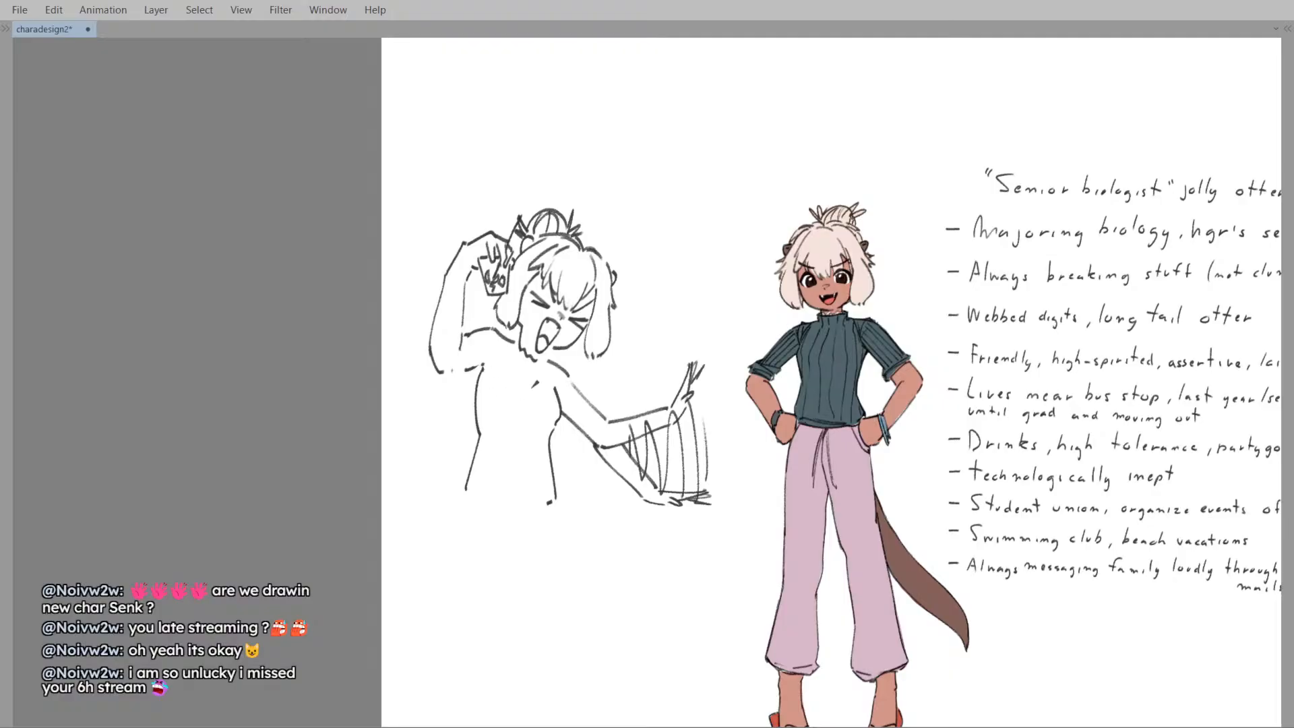
pyautogui.moveTo(494, 393); pyautogui.dragTo(503, 405)
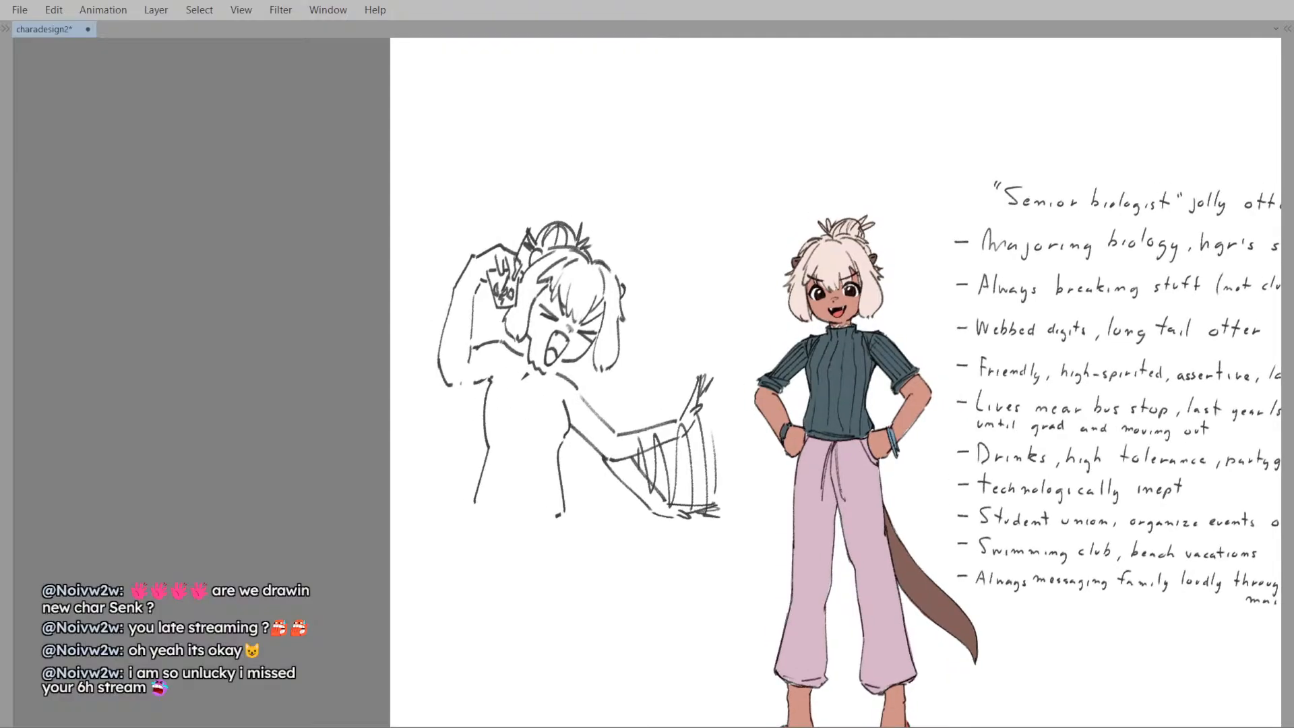
pyautogui.scroll(3, 578, 310)
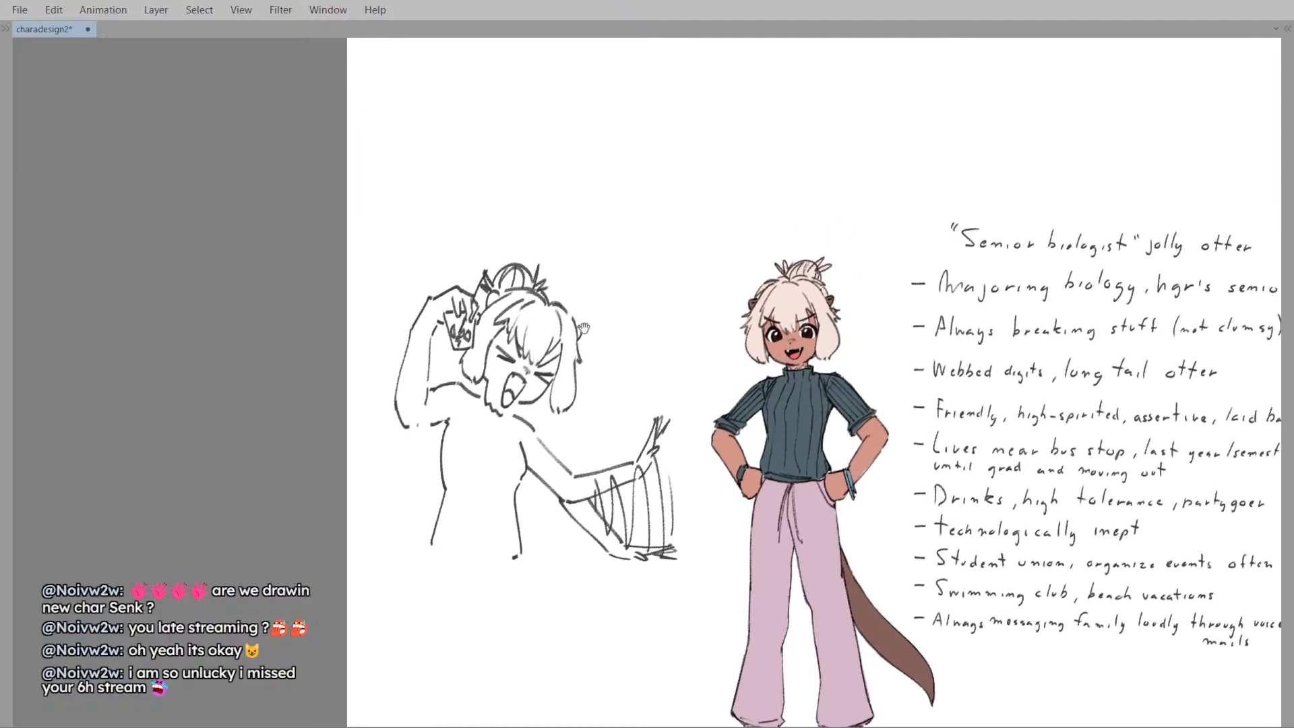
pyautogui.moveTo(573, 302); pyautogui.dragTo(575, 315)
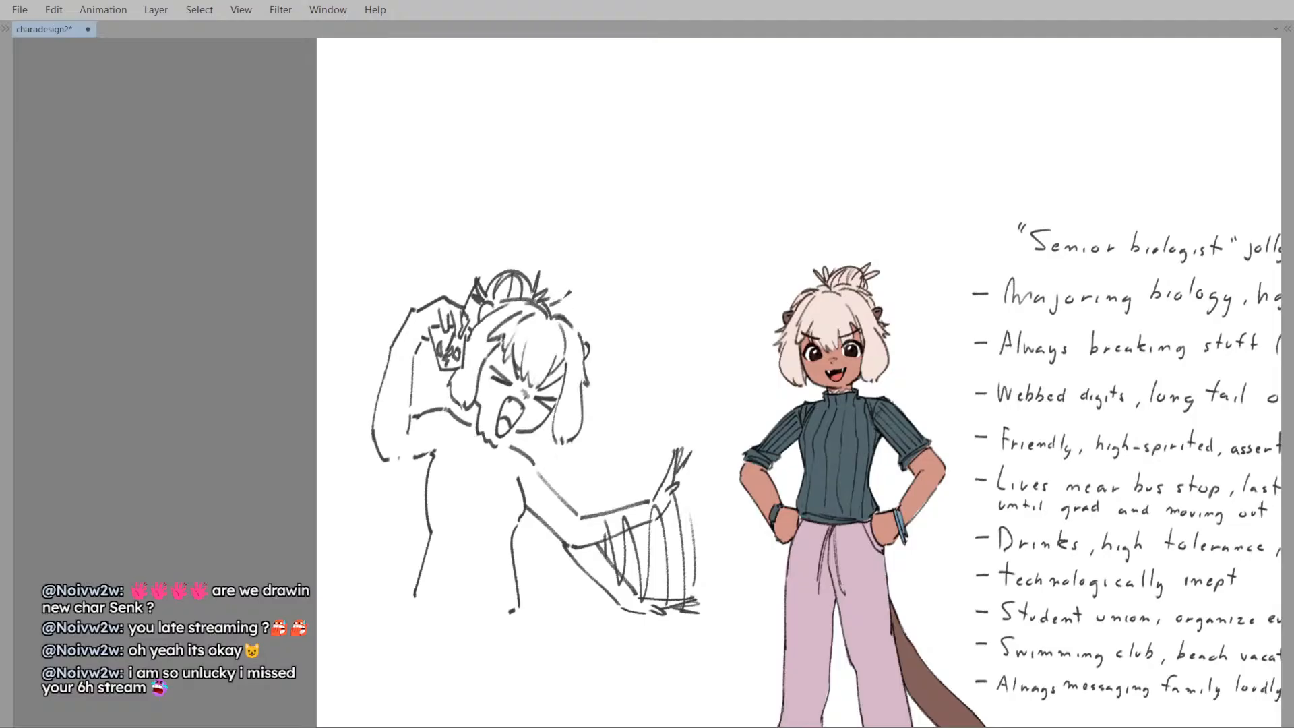
pyautogui.scroll(-4, 541, 322)
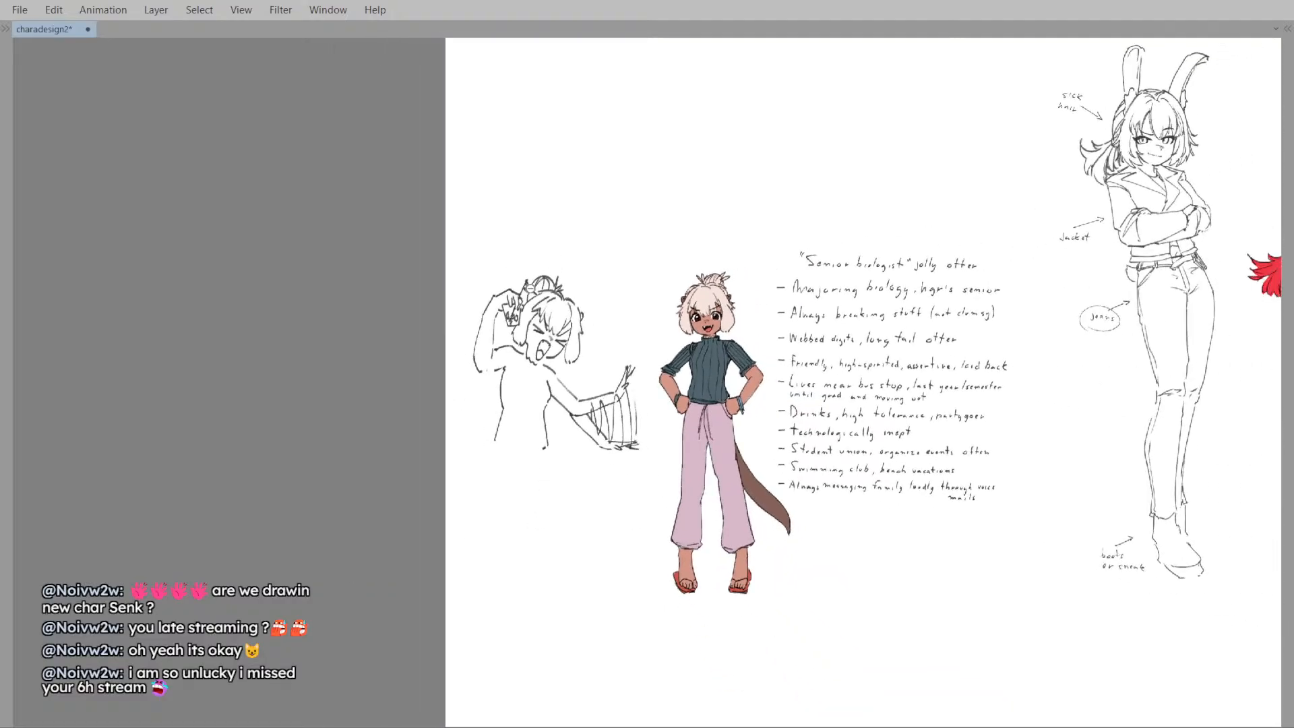
# - Draw the sweater's wavy hem across the waist and a rolled sleeve cuff at the raised arm's elbow
pyautogui.scroll(3, 569, 355)
pyautogui.scroll(3, 568, 356)
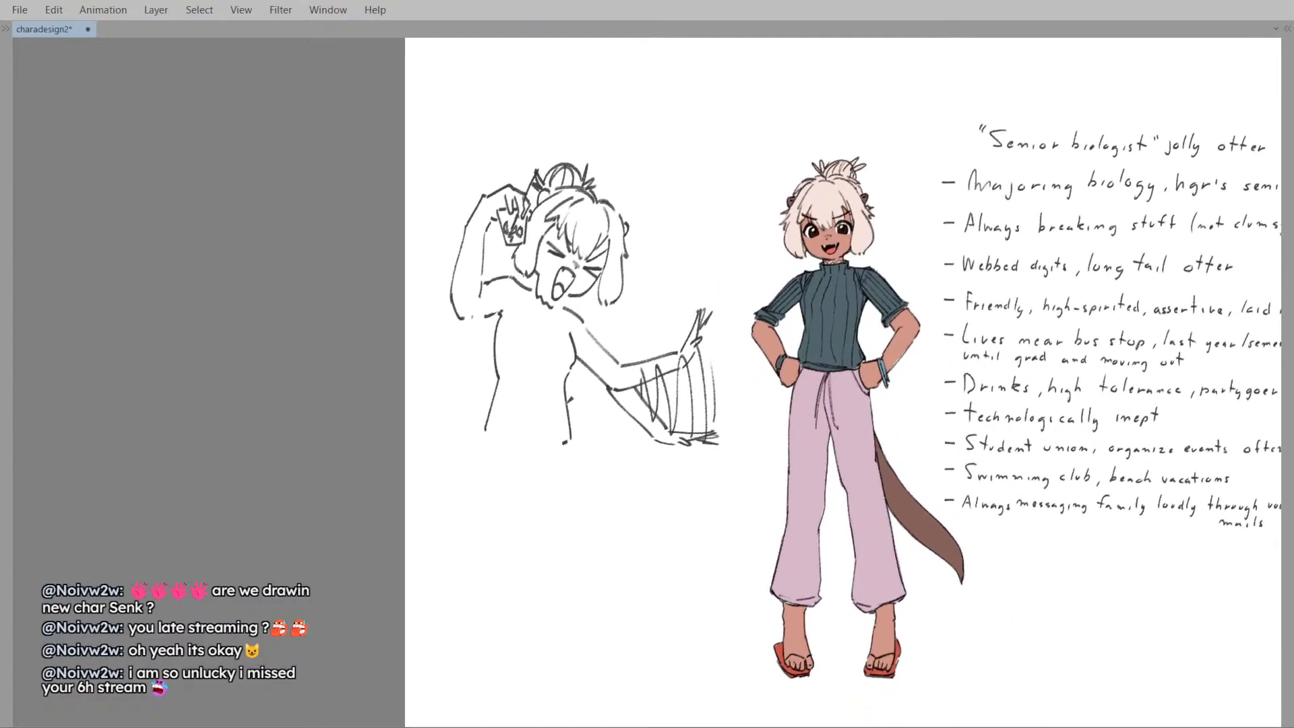
pyautogui.moveTo(487, 436)
pyautogui.mouseDown()
pyautogui.moveTo(547, 450)
pyautogui.moveTo(574, 439)
pyautogui.mouseUp()
pyautogui.hotkey('ctrl', 'z')
pyautogui.moveTo(549, 357)
pyautogui.mouseDown()
pyautogui.moveTo(555, 398)
pyautogui.moveTo(525, 421)
pyautogui.mouseUp()
pyautogui.hotkey('ctrl', 'z')
pyautogui.moveTo(525, 343); pyautogui.dragTo(511, 391)
pyautogui.hotkey('ctrl', 'z')
pyautogui.hotkey('ctrl', 'z')
pyautogui.hotkey('ctrl', 'z')
pyautogui.moveTo(534, 346)
pyautogui.mouseDown()
pyautogui.moveTo(532, 371)
pyautogui.moveTo(543, 357)
pyautogui.mouseUp()
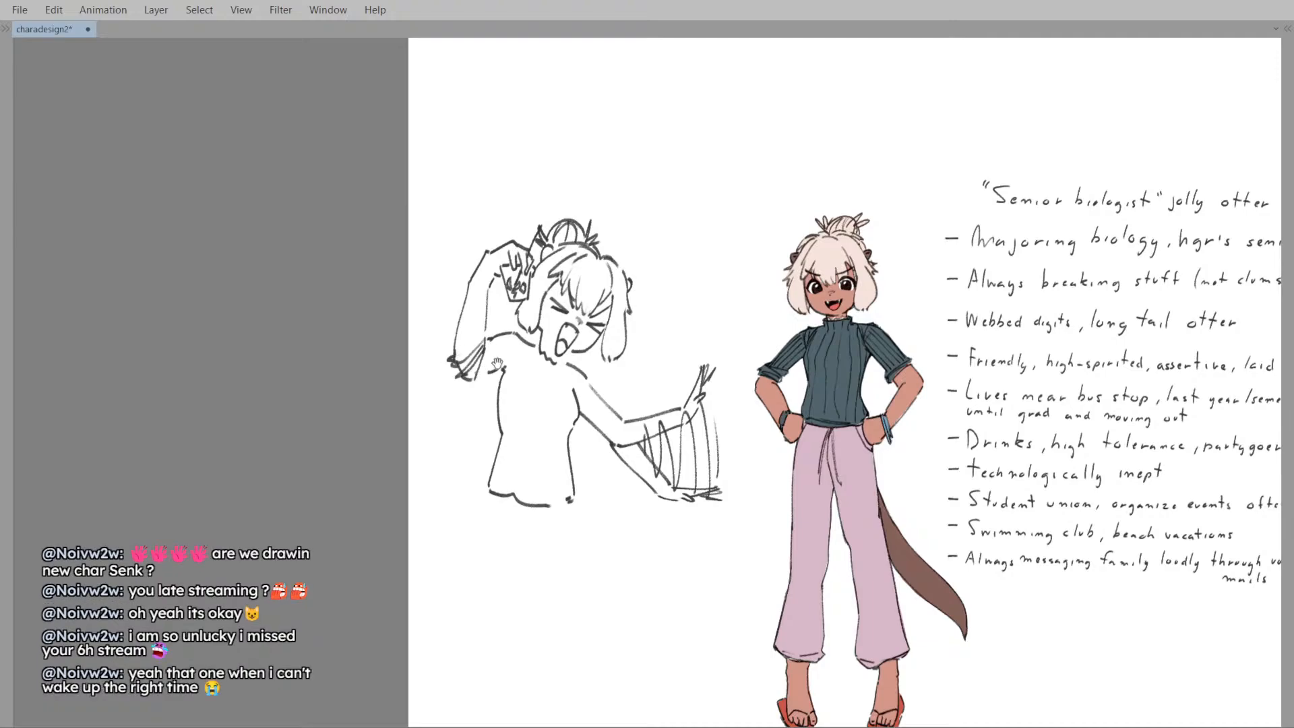
# - Finish the raised arm's sleeve with an armhole curve and rib lines, and mark the armhole of the waving arm
pyautogui.moveTo(497, 364)
pyautogui.mouseDown()
pyautogui.moveTo(574, 349)
pyautogui.moveTo(529, 358)
pyautogui.moveTo(579, 313)
pyautogui.mouseUp()
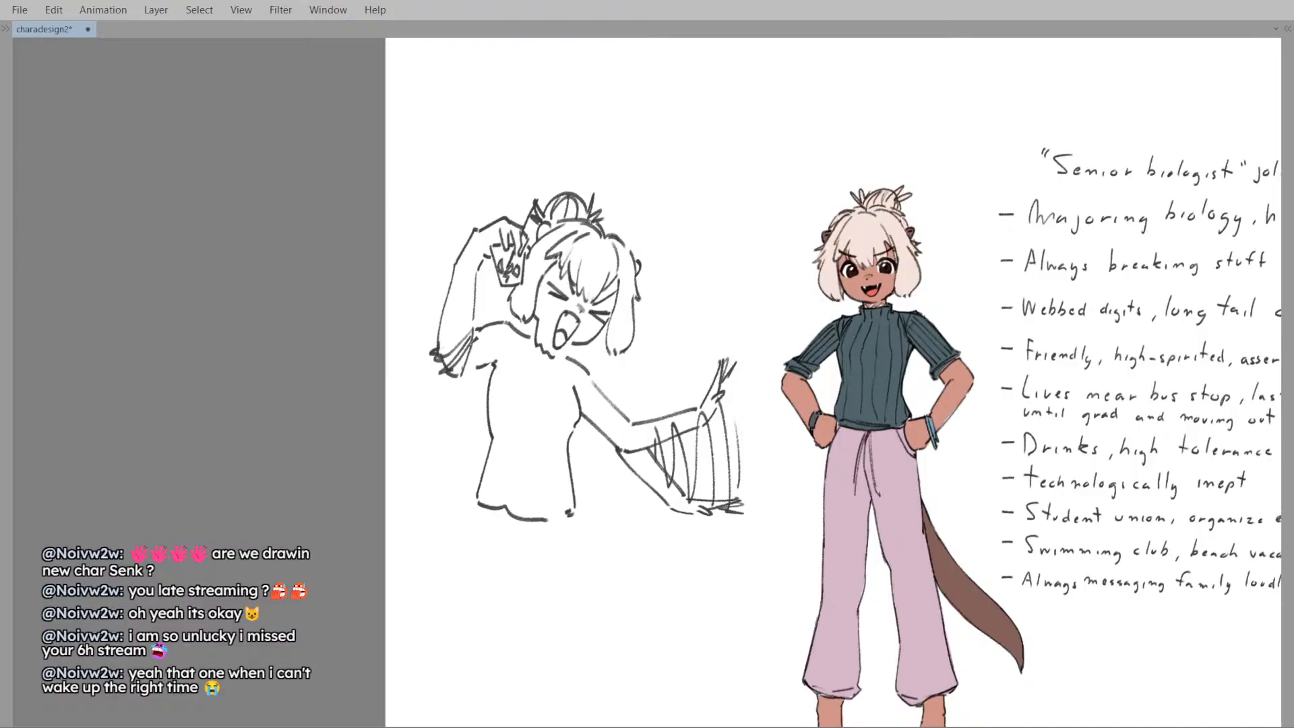
pyautogui.moveTo(480, 354)
pyautogui.mouseDown()
pyautogui.moveTo(498, 361)
pyautogui.moveTo(514, 345)
pyautogui.mouseUp()
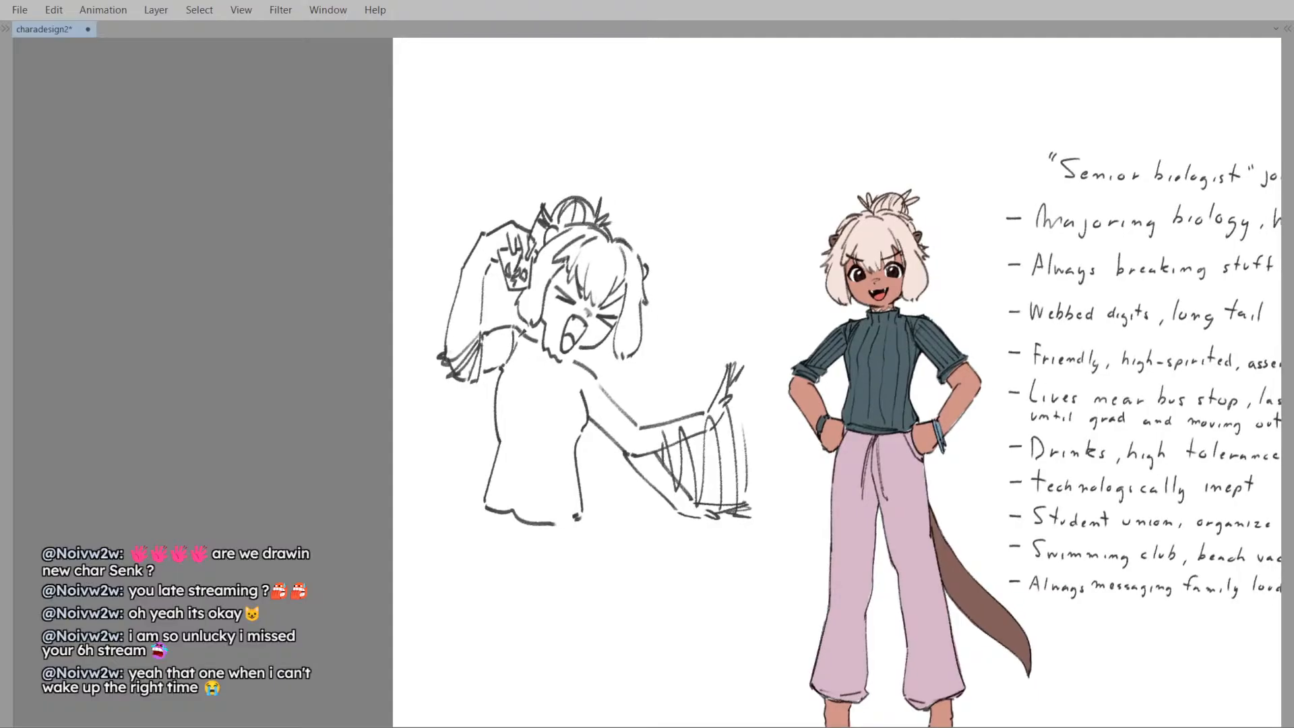
pyautogui.moveTo(502, 340); pyautogui.dragTo(473, 344)
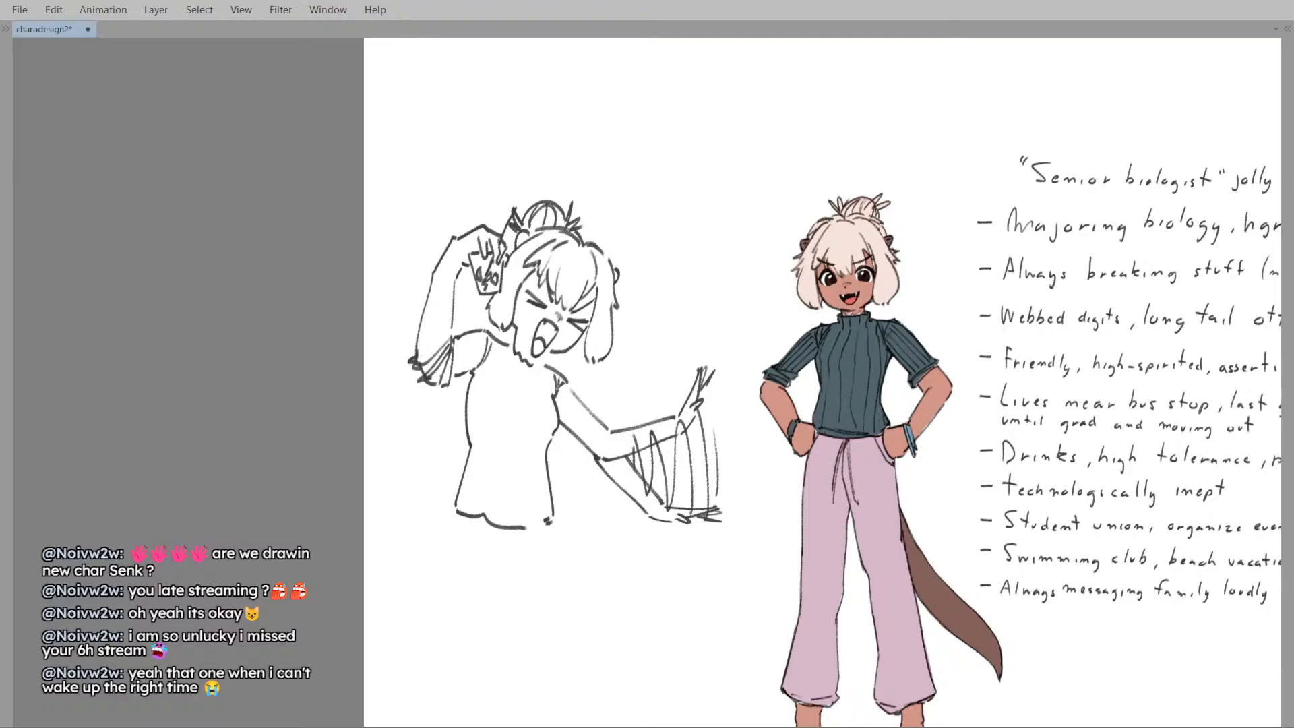
pyautogui.moveTo(561, 390); pyautogui.dragTo(589, 387)
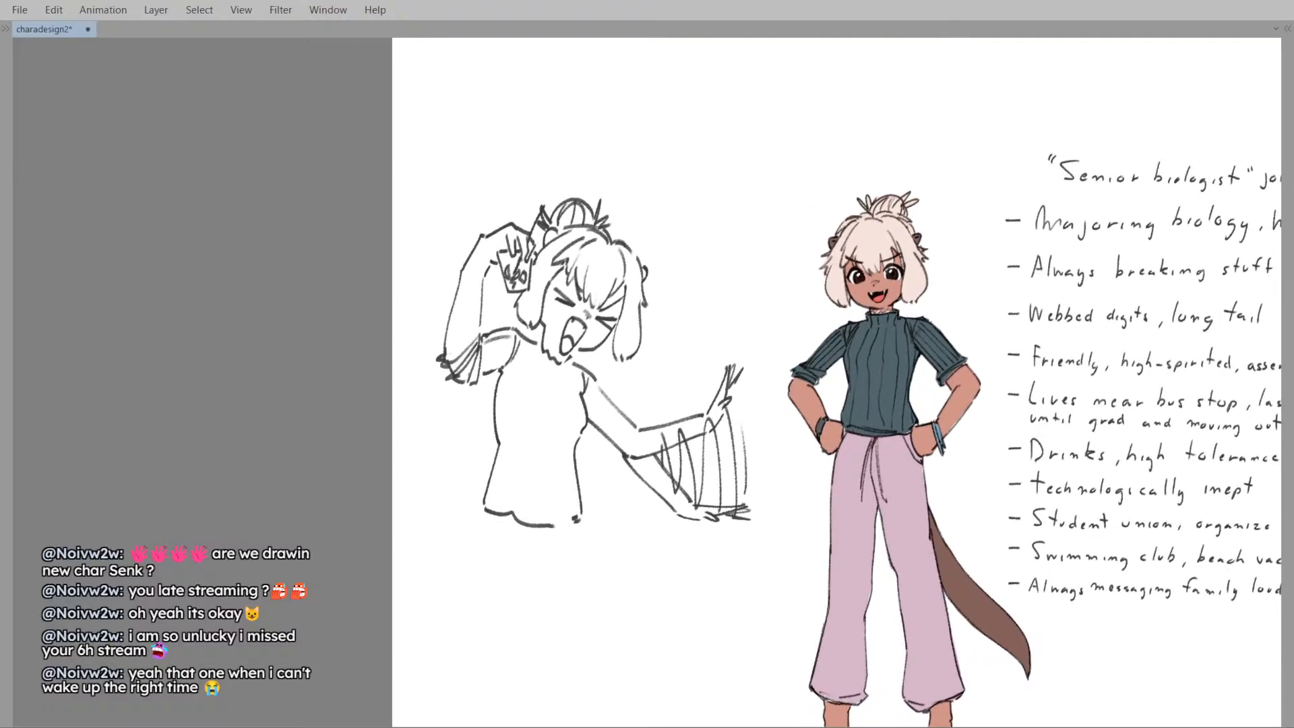
pyautogui.moveTo(595, 412); pyautogui.dragTo(590, 405)
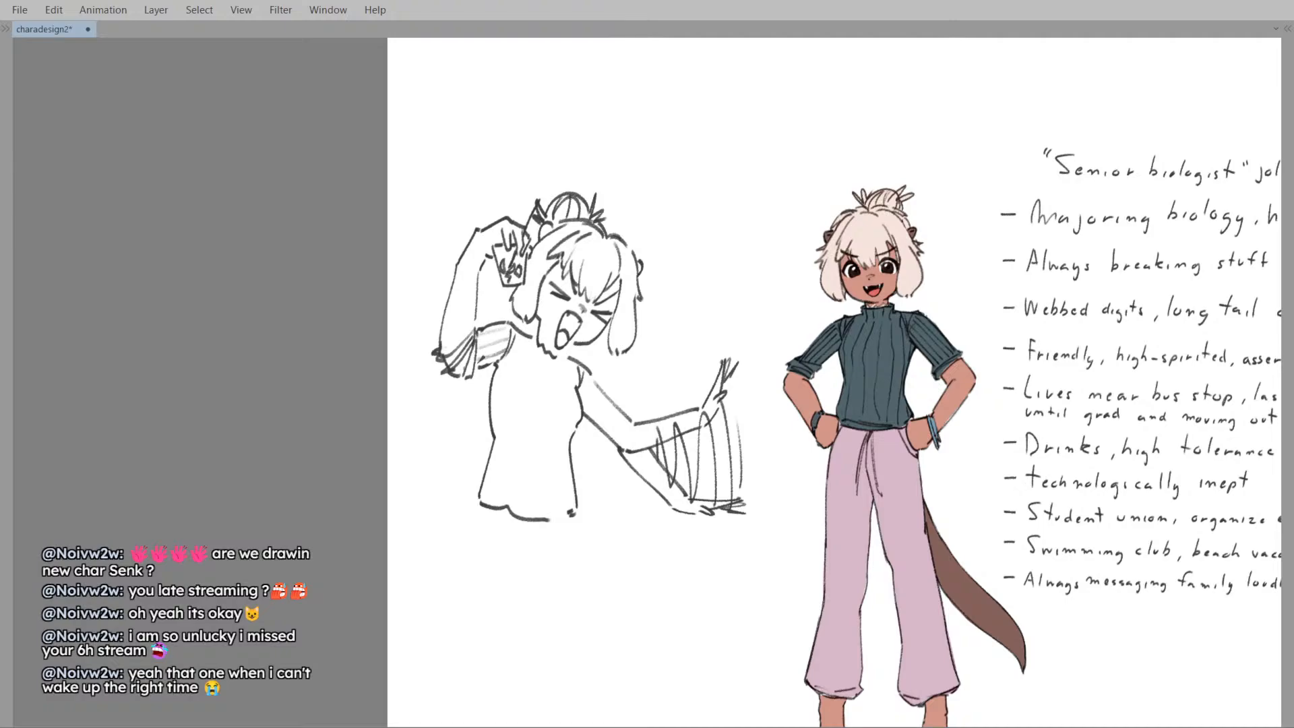
# - Add a rolled cuff at the waving arm's elbow and rib lines along its upper sleeve
pyautogui.moveTo(593, 388)
pyautogui.mouseDown()
pyautogui.moveTo(563, 394)
pyautogui.moveTo(604, 412)
pyautogui.mouseUp()
pyautogui.hotkey('ctrl', 'z')
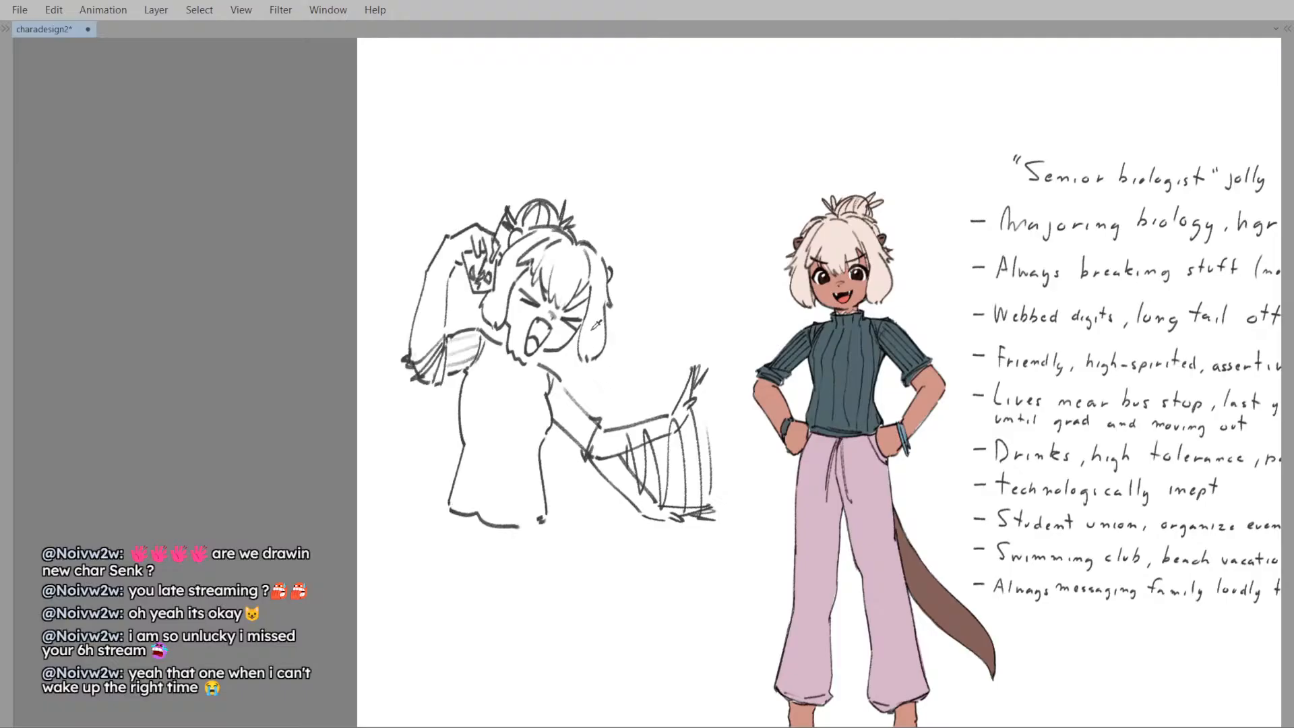
pyautogui.moveTo(567, 417); pyautogui.dragTo(590, 379)
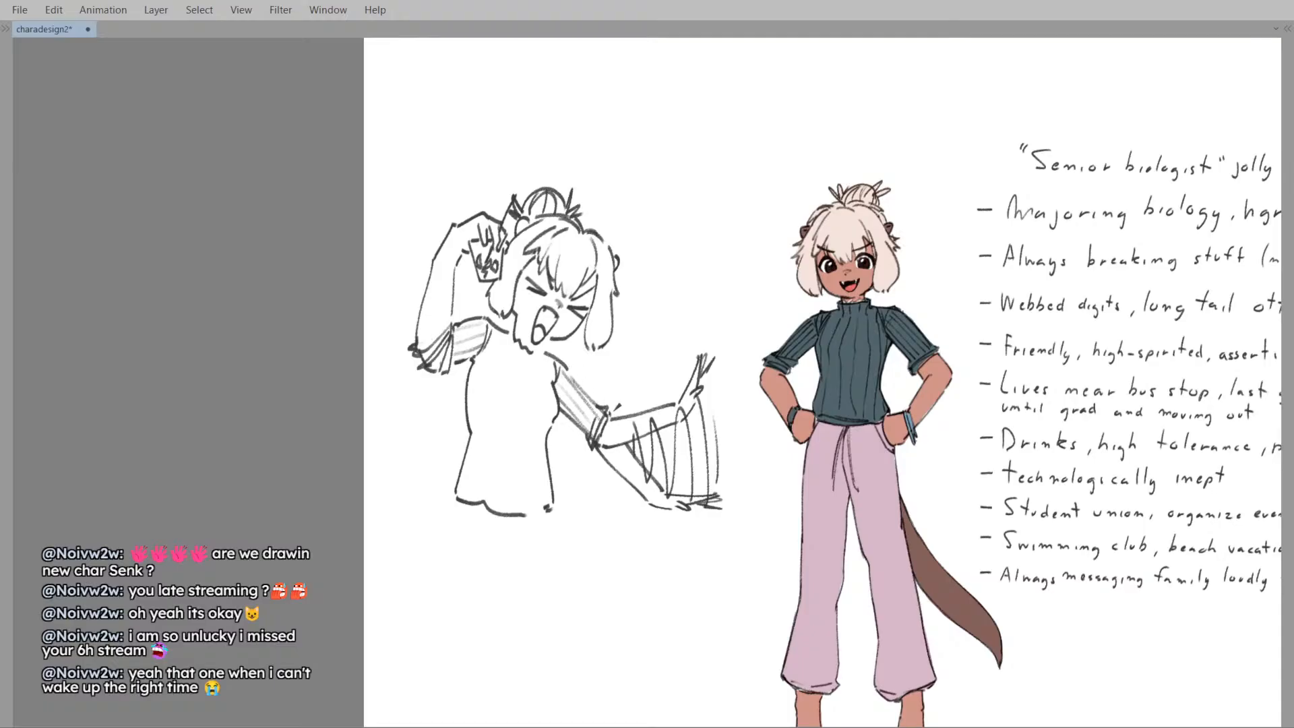
# - Sketch the ribbed turtleneck collar under the chin and begin the fold lines at the sweater's sides
pyautogui.scroll(-3, 539, 361)
pyautogui.scroll(3, 540, 361)
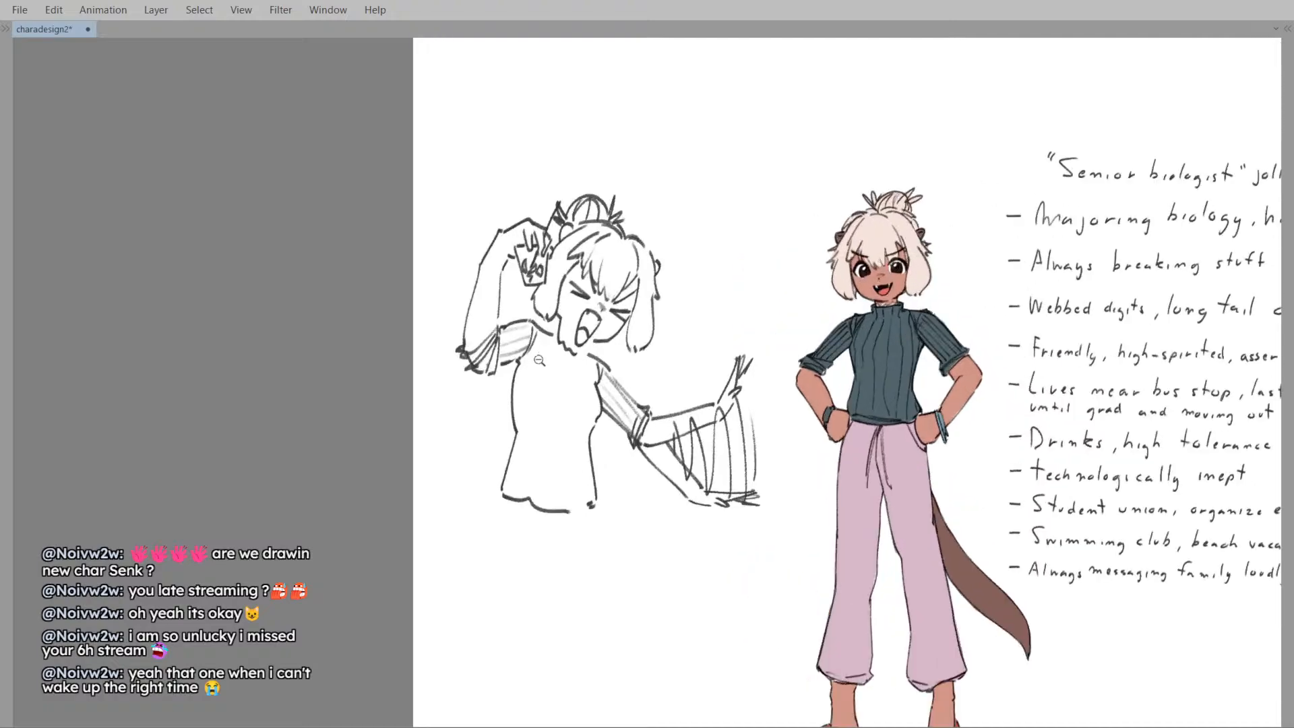
pyautogui.moveTo(533, 407); pyautogui.dragTo(532, 405)
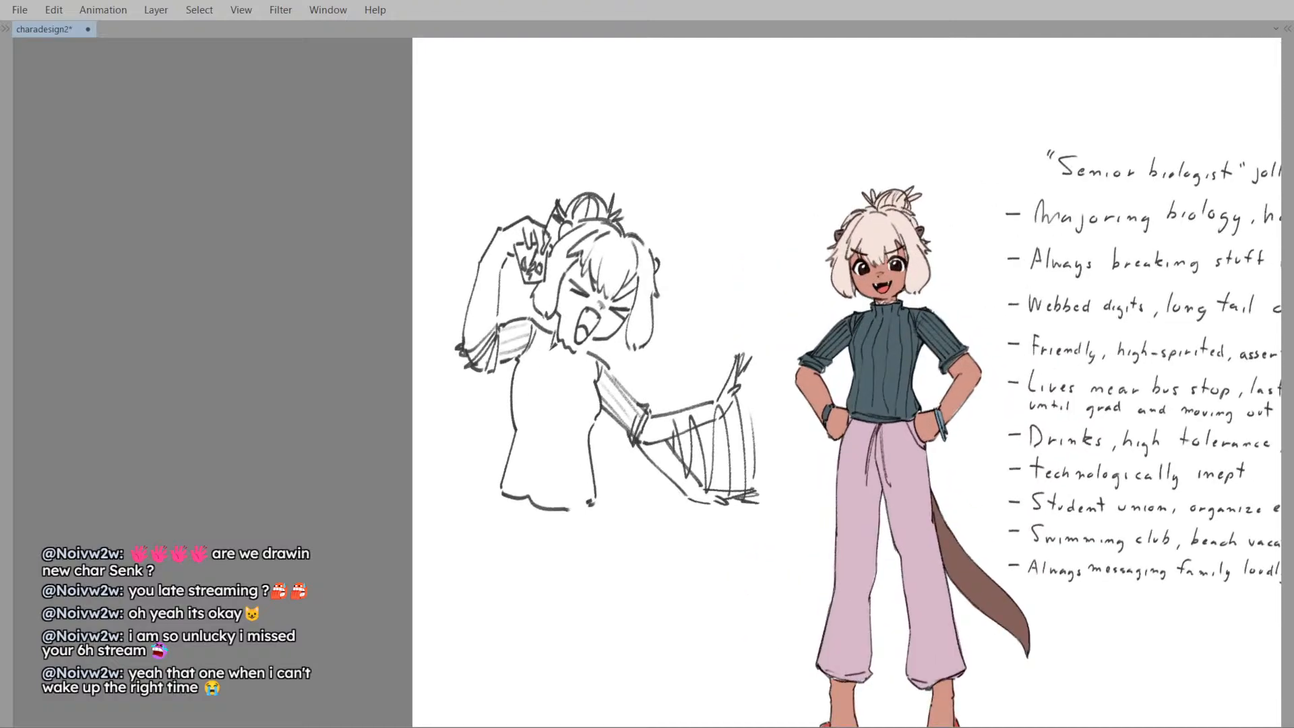
pyautogui.press('Left')
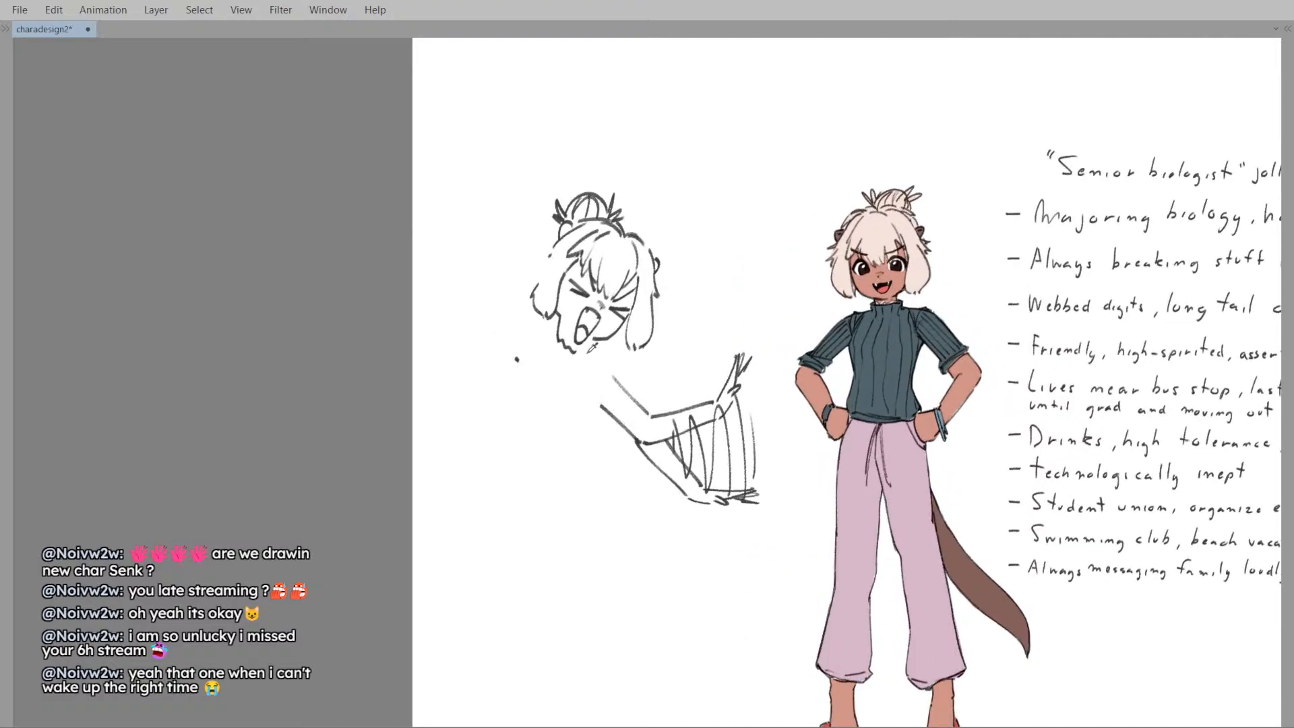
pyautogui.press('Right')
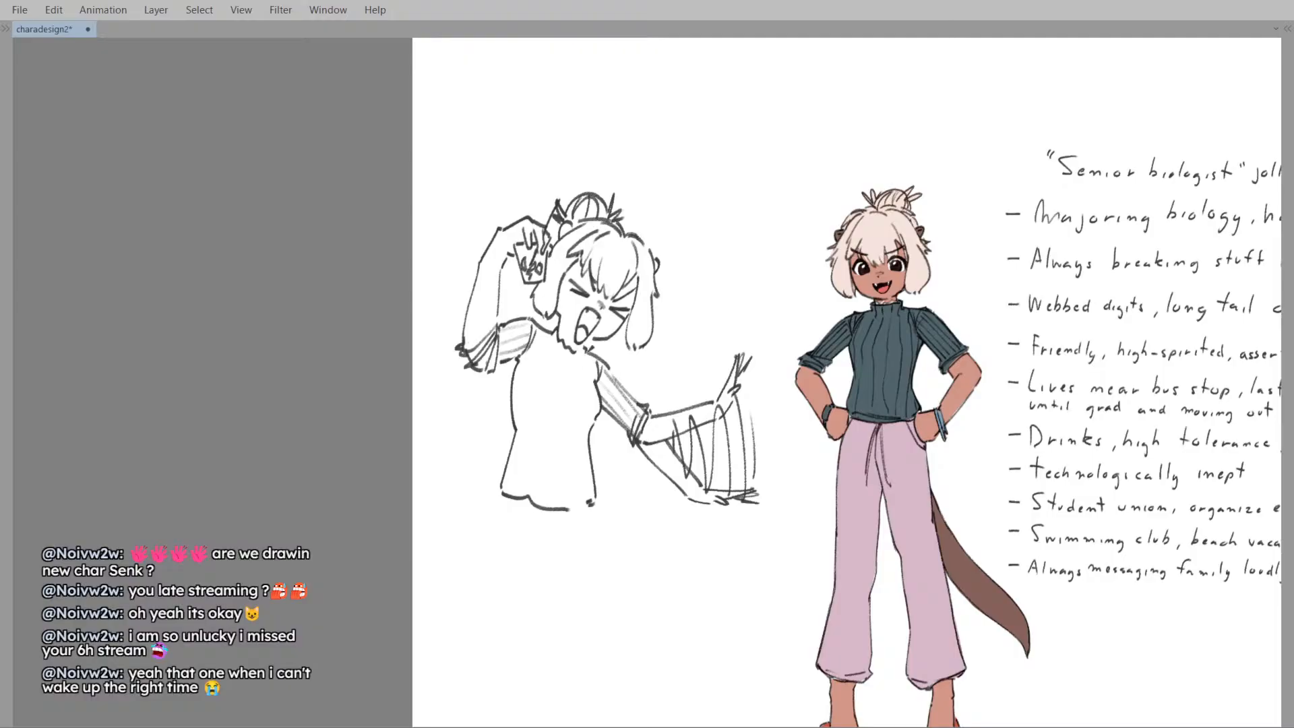
pyautogui.moveTo(552, 336); pyautogui.dragTo(566, 345)
pyautogui.moveTo(557, 330)
pyautogui.mouseDown()
pyautogui.moveTo(550, 370)
pyautogui.moveTo(564, 365)
pyautogui.mouseUp()
pyautogui.hotkey('ctrl', 'z')
pyautogui.moveTo(585, 363); pyautogui.dragTo(602, 422)
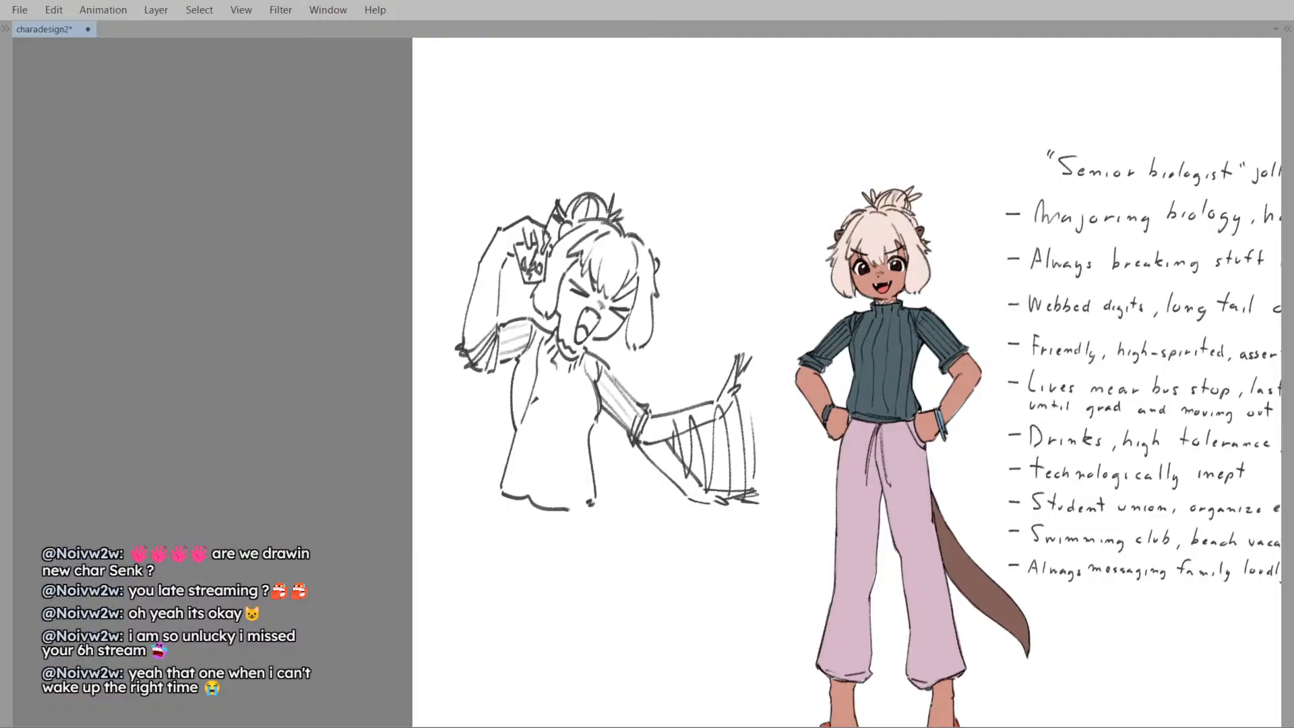
# - Fill the sweater's torso with long vertical rib lines running from the collar down to the hem
pyautogui.moveTo(547, 368); pyautogui.dragTo(546, 417)
pyautogui.moveTo(543, 422); pyautogui.dragTo(523, 490)
pyautogui.moveTo(572, 375); pyautogui.dragTo(561, 430)
pyautogui.moveTo(569, 420); pyautogui.dragTo(547, 492)
pyautogui.moveTo(583, 375); pyautogui.dragTo(568, 502)
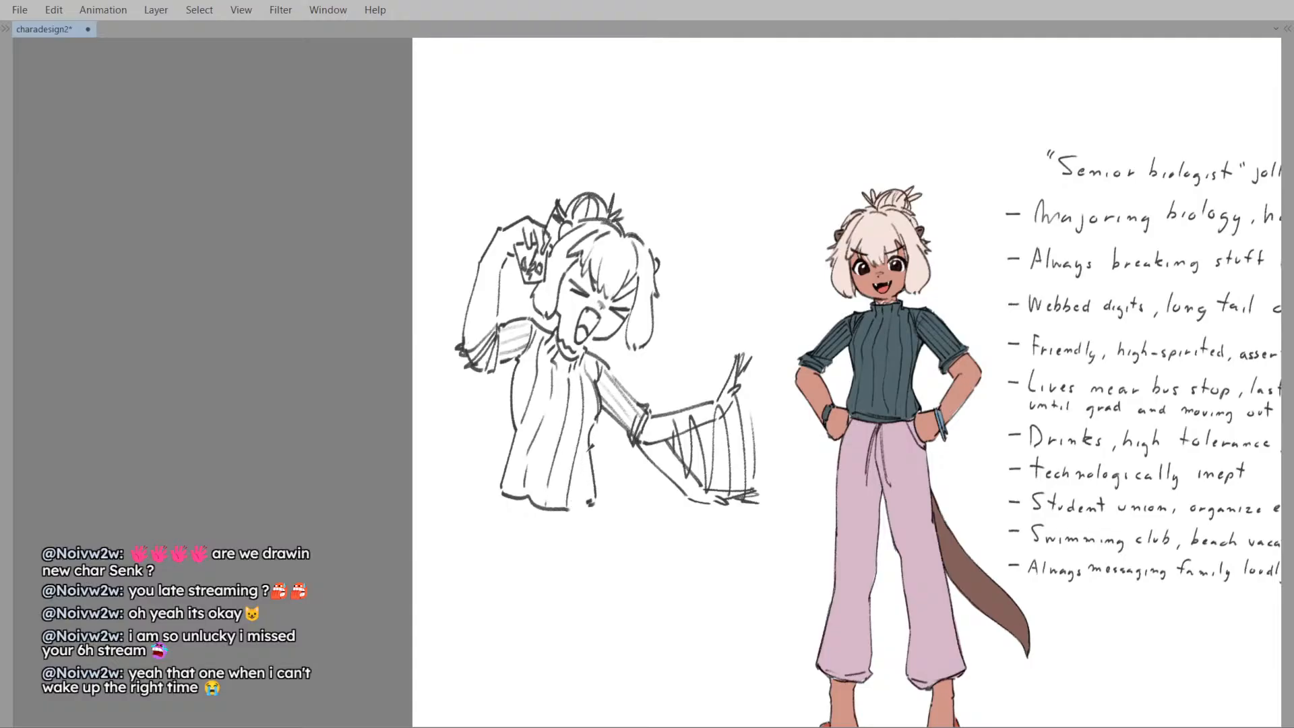
pyautogui.moveTo(595, 444); pyautogui.dragTo(584, 500)
pyautogui.moveTo(533, 351); pyautogui.dragTo(514, 417)
pyautogui.hotkey('ctrl', 'z')
pyautogui.moveTo(527, 356); pyautogui.dragTo(515, 416)
pyautogui.press('h')
pyautogui.moveTo(632, 340)
pyautogui.mouseDown()
pyautogui.moveTo(615, 338)
pyautogui.moveTo(619, 314)
pyautogui.mouseUp()
pyautogui.press('h')
pyautogui.scroll(2, 627, 312)
pyautogui.moveTo(684, 344); pyautogui.dragTo(678, 362)
pyautogui.scroll(2, 647, 364)
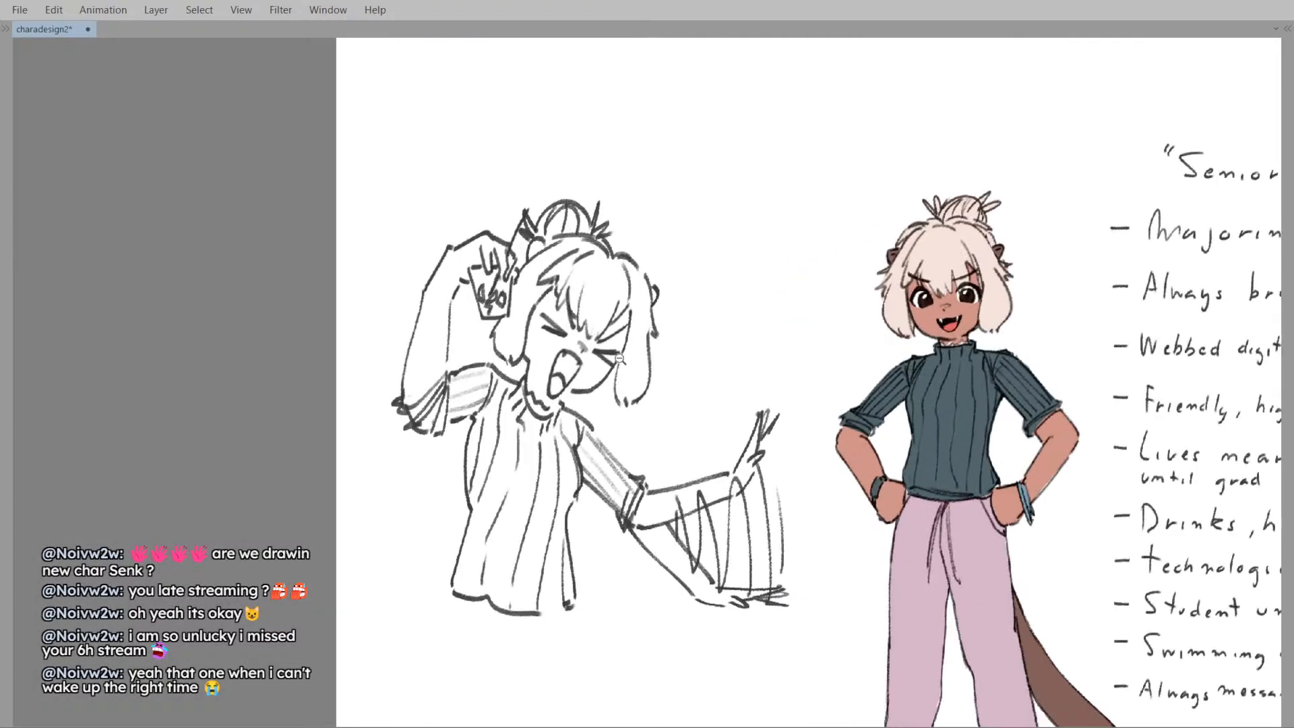
pyautogui.hotkey('ctrl', 't')
pyautogui.moveTo(728, 305); pyautogui.dragTo(662, 297)
pyautogui.press('h')
pyautogui.press('h')
pyautogui.press('Escape')
# - Select the facial features layer and transform the eyes and mouth with a slight tilt, checking in mirrored view
pyautogui.keyDown('ctrl'); pyautogui.keyDown('shift'); pyautogui.click(585, 353); pyautogui.keyUp('shift'); pyautogui.keyUp('ctrl')
pyautogui.hotkey('ctrl', 't')
pyautogui.press('Return')
pyautogui.press('h')
pyautogui.press('h')
pyautogui.hotkey('ctrl', 't')
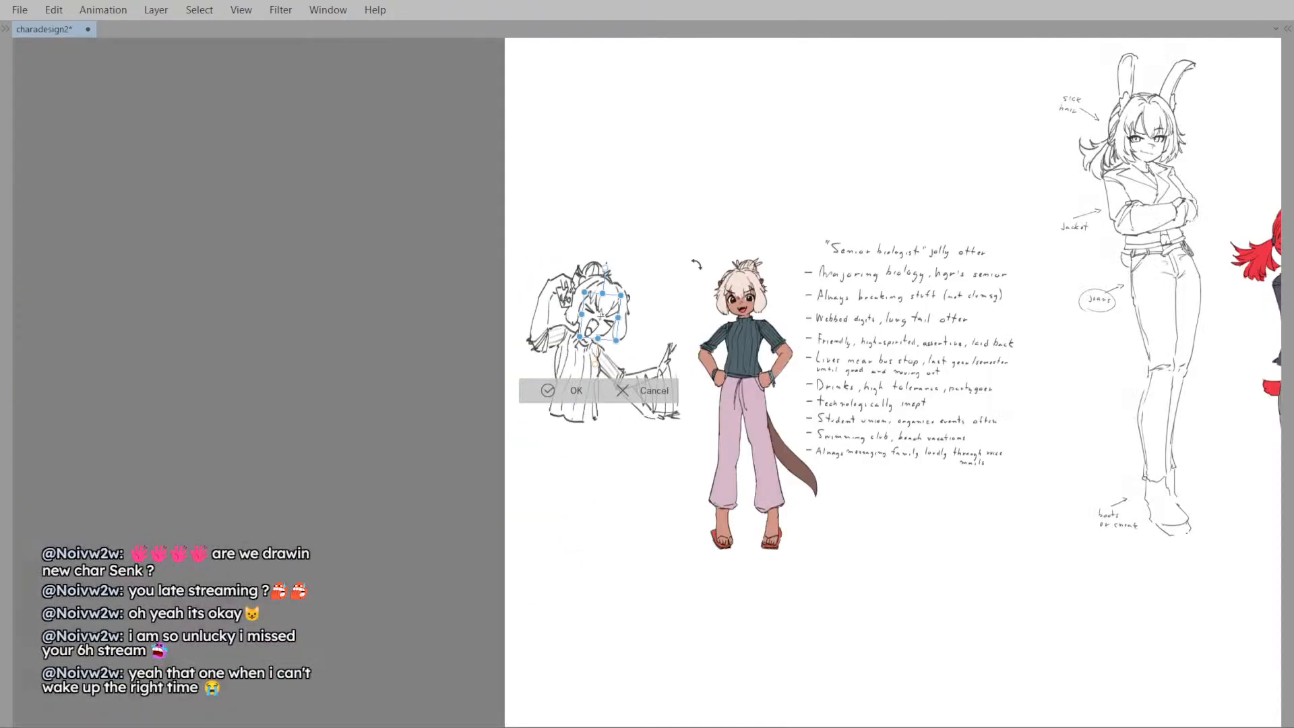
pyautogui.scroll(2, 701, 342)
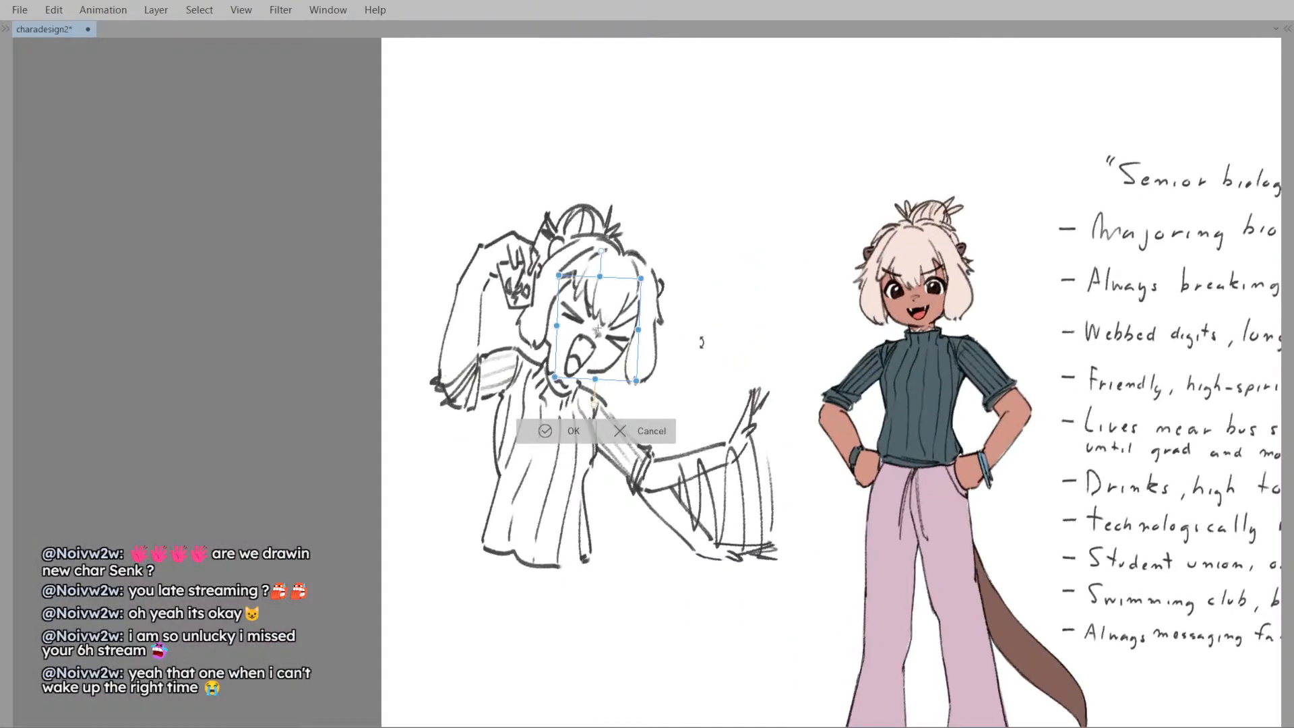
pyautogui.click(573, 431)
pyautogui.scroll(-2, 605, 327)
pyautogui.scroll(2, 618, 346)
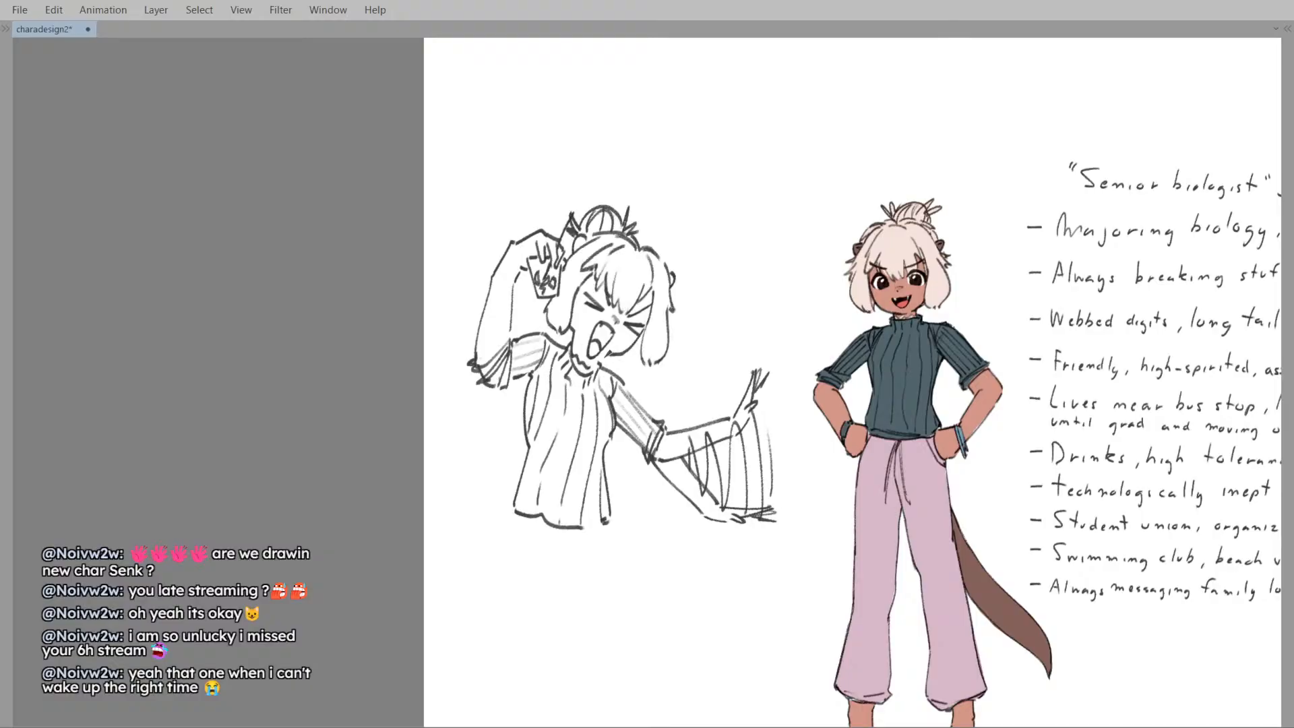
pyautogui.scroll(-5, 631, 330)
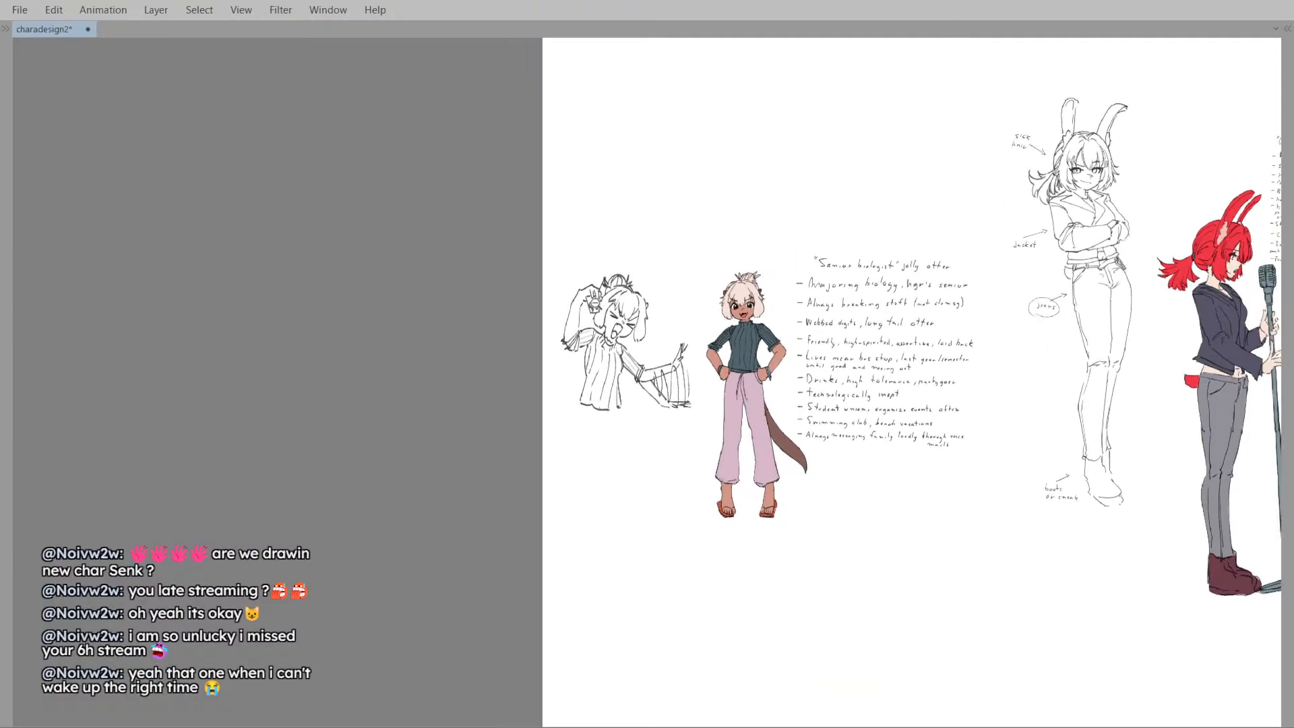
pyautogui.scroll(6, 630, 330)
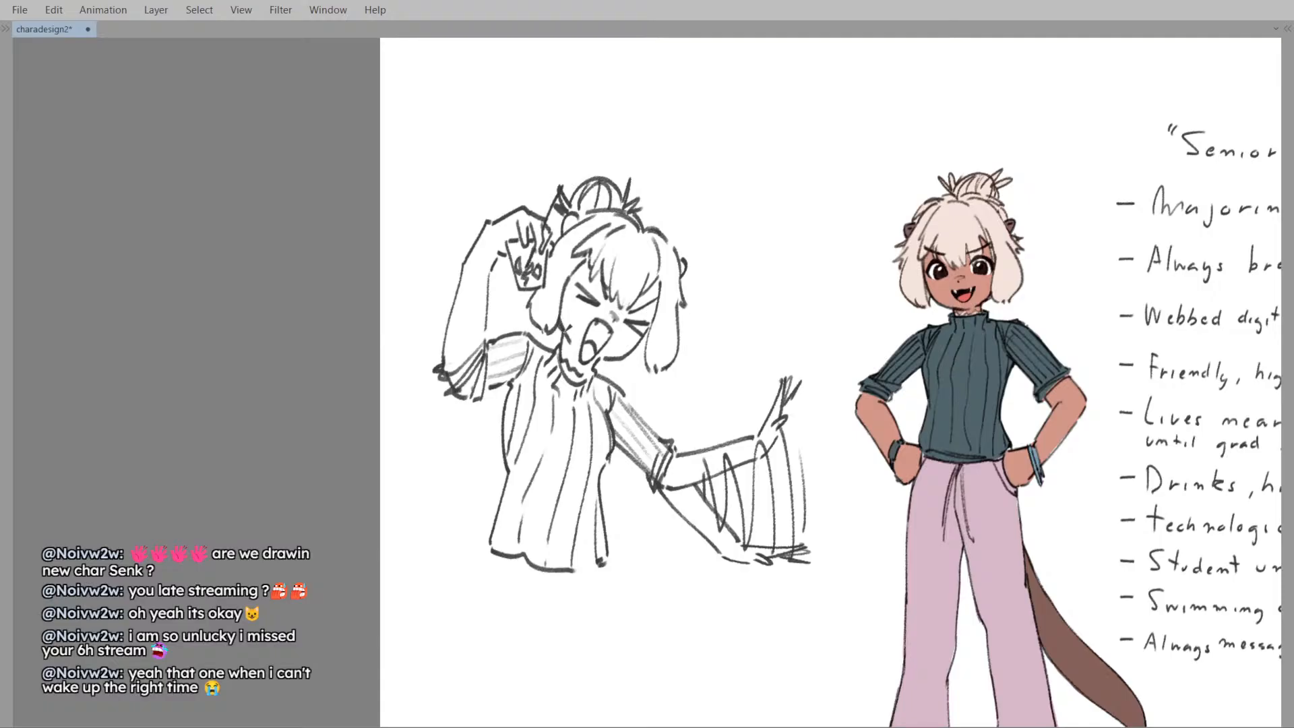
pyautogui.scroll(-3, 609, 288)
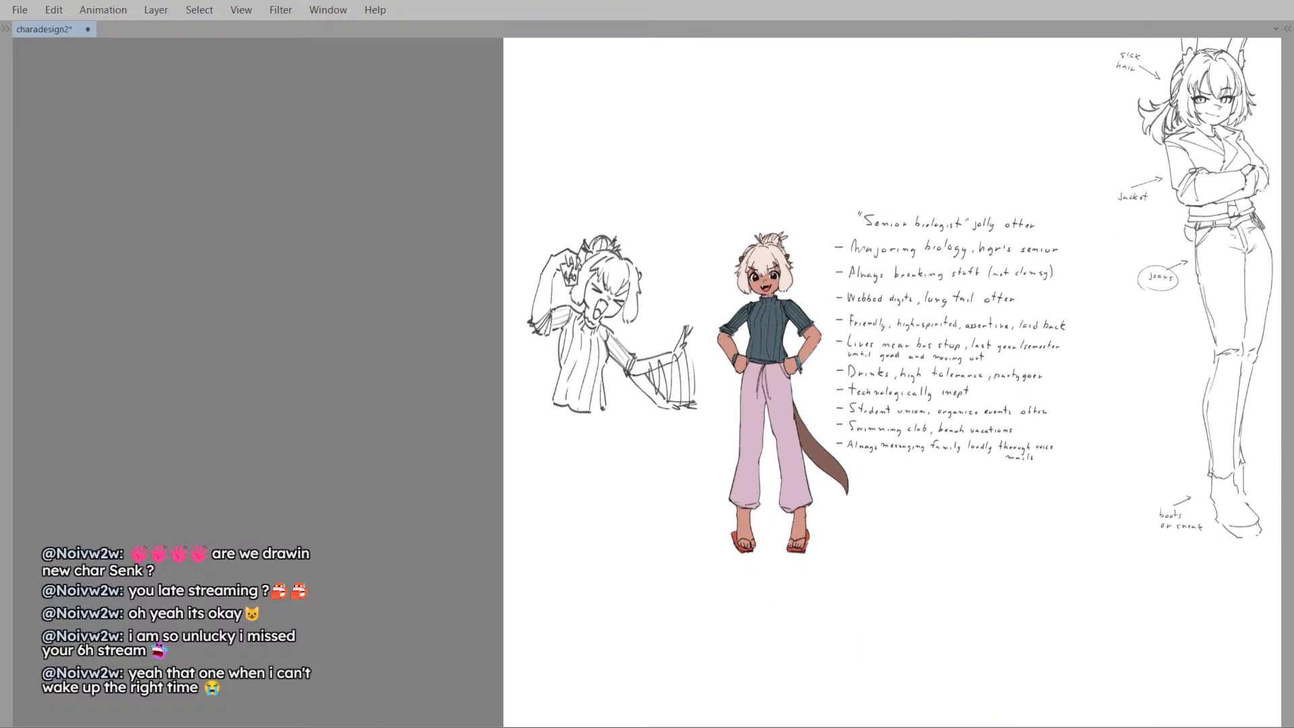
pyautogui.moveTo(688, 276); pyautogui.dragTo(635, 290)
pyautogui.scroll(3, 577, 288)
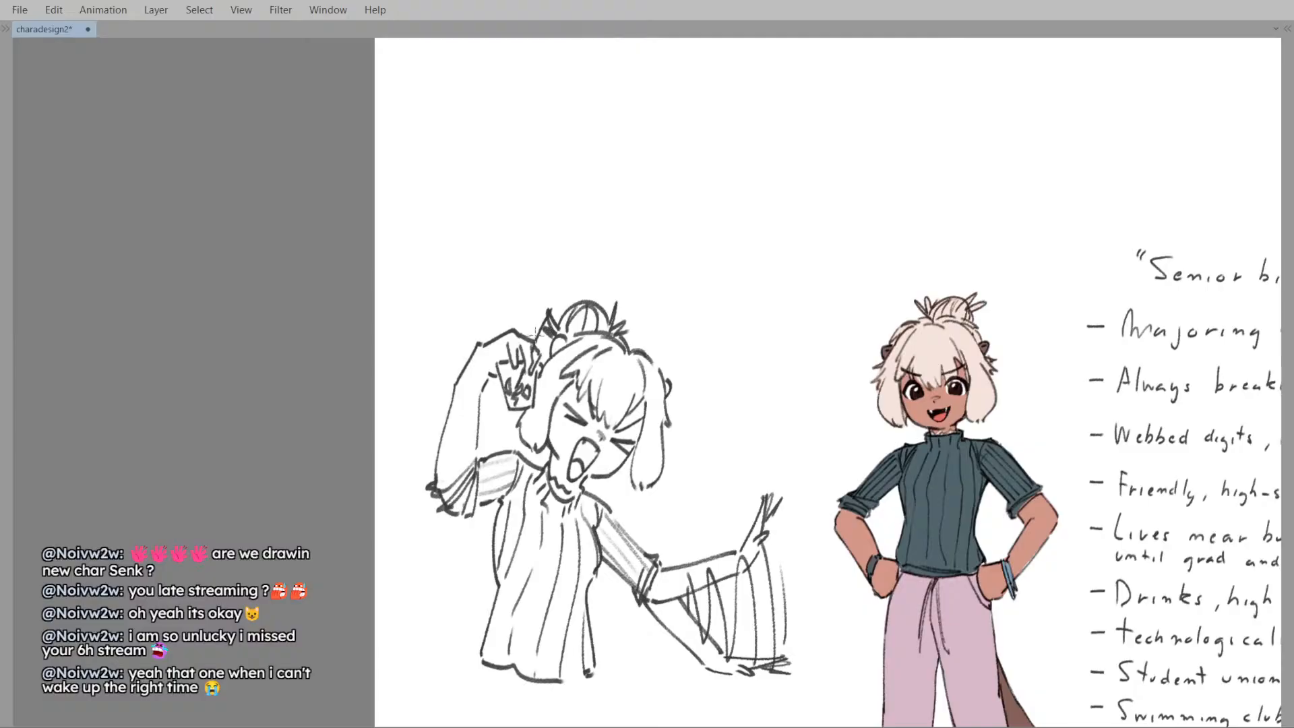
# - Draw a long straight straw sticking up out of the raised cup
pyautogui.press('Delete')
pyautogui.hotkey('ctrl', 'z')
pyautogui.moveTo(547, 317); pyautogui.dragTo(540, 331)
pyautogui.moveTo(519, 382)
pyautogui.mouseDown()
pyautogui.moveTo(522, 367)
pyautogui.moveTo(519, 390)
pyautogui.mouseUp()
pyautogui.moveTo(536, 301); pyautogui.dragTo(520, 364)
pyautogui.hotkey('ctrl', 'z')
pyautogui.moveTo(535, 301); pyautogui.dragTo(520, 364)
pyautogui.press('-')
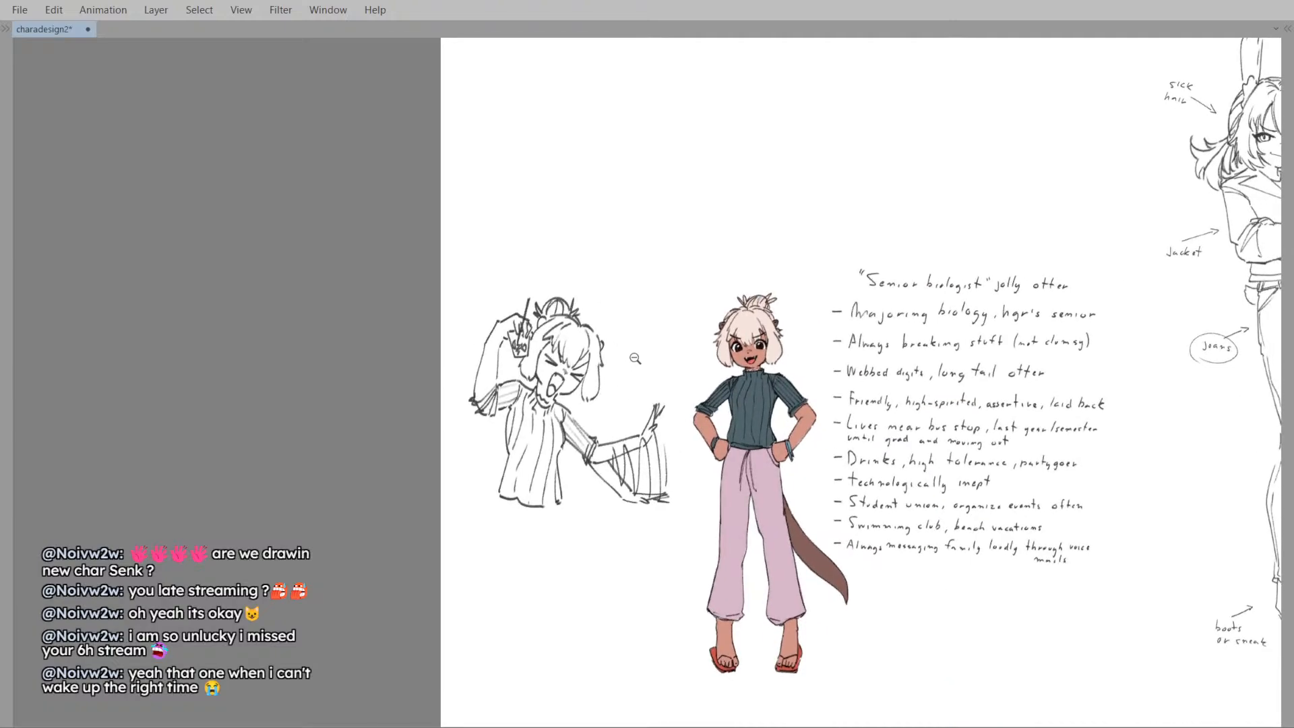
# - Hatch short vertical shading lines on the face beside the closed near eye
pyautogui.scroll(5, 570, 361)
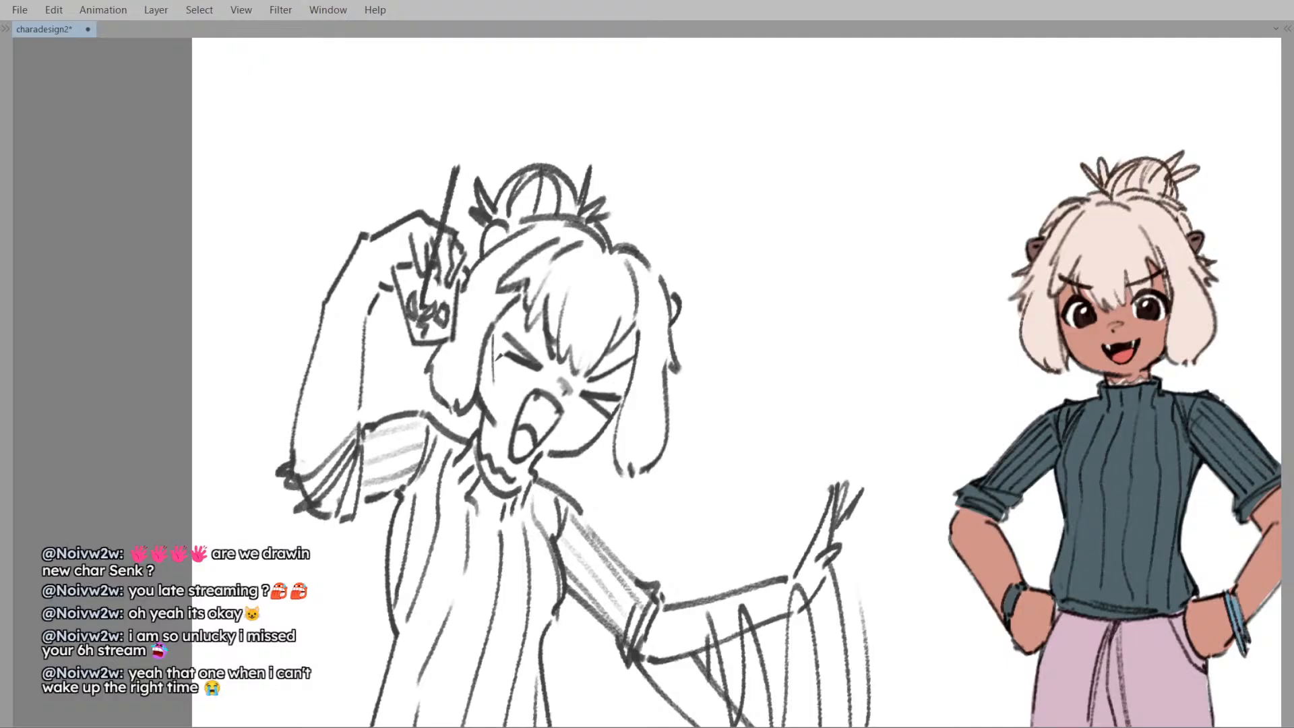
pyautogui.moveTo(492, 332); pyautogui.dragTo(494, 355)
pyautogui.moveTo(495, 389); pyautogui.dragTo(496, 406)
pyautogui.moveTo(502, 339); pyautogui.dragTo(503, 356)
pyautogui.moveTo(504, 389); pyautogui.dragTo(506, 408)
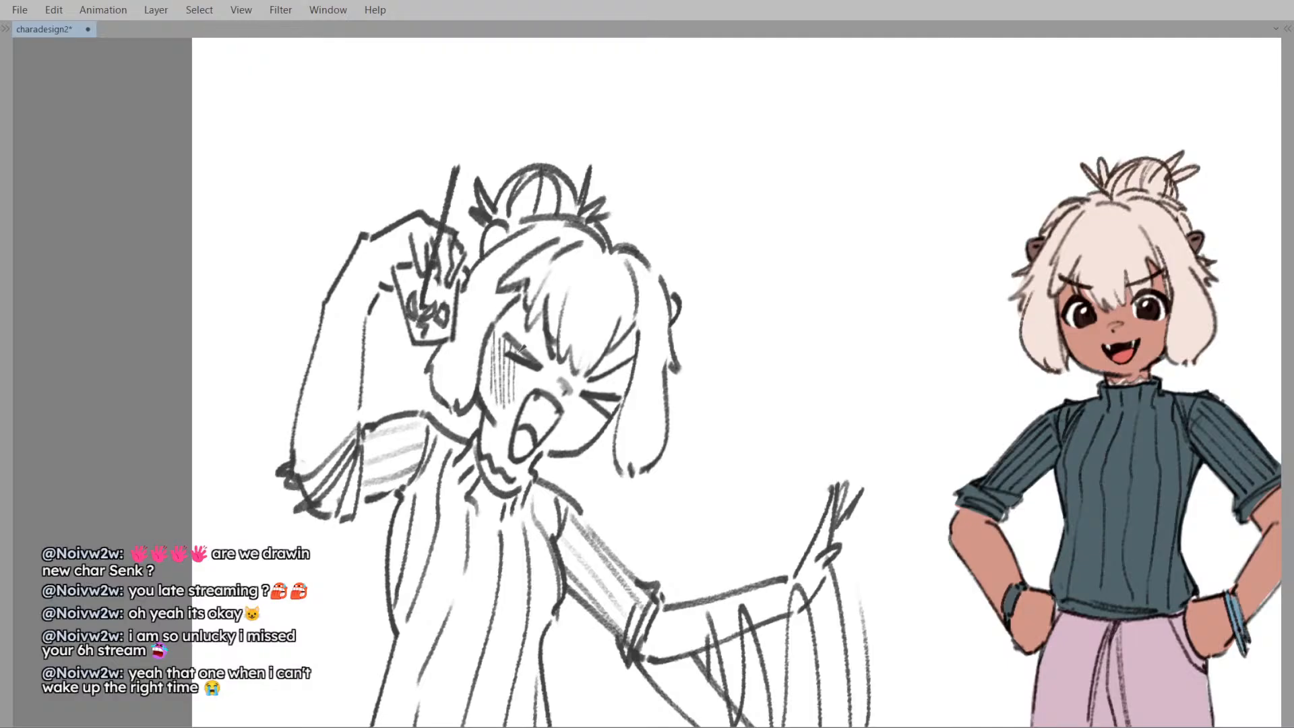
# - Hatch short vertical blush lines across the nose and far cheek of the shouting face
pyautogui.moveTo(517, 364); pyautogui.dragTo(519, 408)
pyautogui.moveTo(523, 367)
pyautogui.mouseDown()
pyautogui.moveTo(524, 405)
pyautogui.moveTo(534, 398)
pyautogui.mouseUp()
pyautogui.moveTo(543, 372)
pyautogui.mouseDown()
pyautogui.moveTo(545, 414)
pyautogui.moveTo(550, 404)
pyautogui.mouseUp()
pyautogui.moveTo(554, 364)
pyautogui.mouseDown()
pyautogui.moveTo(556, 412)
pyautogui.moveTo(561, 402)
pyautogui.mouseUp()
pyautogui.moveTo(569, 378); pyautogui.dragTo(574, 432)
pyautogui.moveTo(578, 399); pyautogui.dragTo(586, 442)
pyautogui.moveTo(592, 408); pyautogui.dragTo(593, 439)
pyautogui.scroll(-4, 609, 385)
pyautogui.press('h')
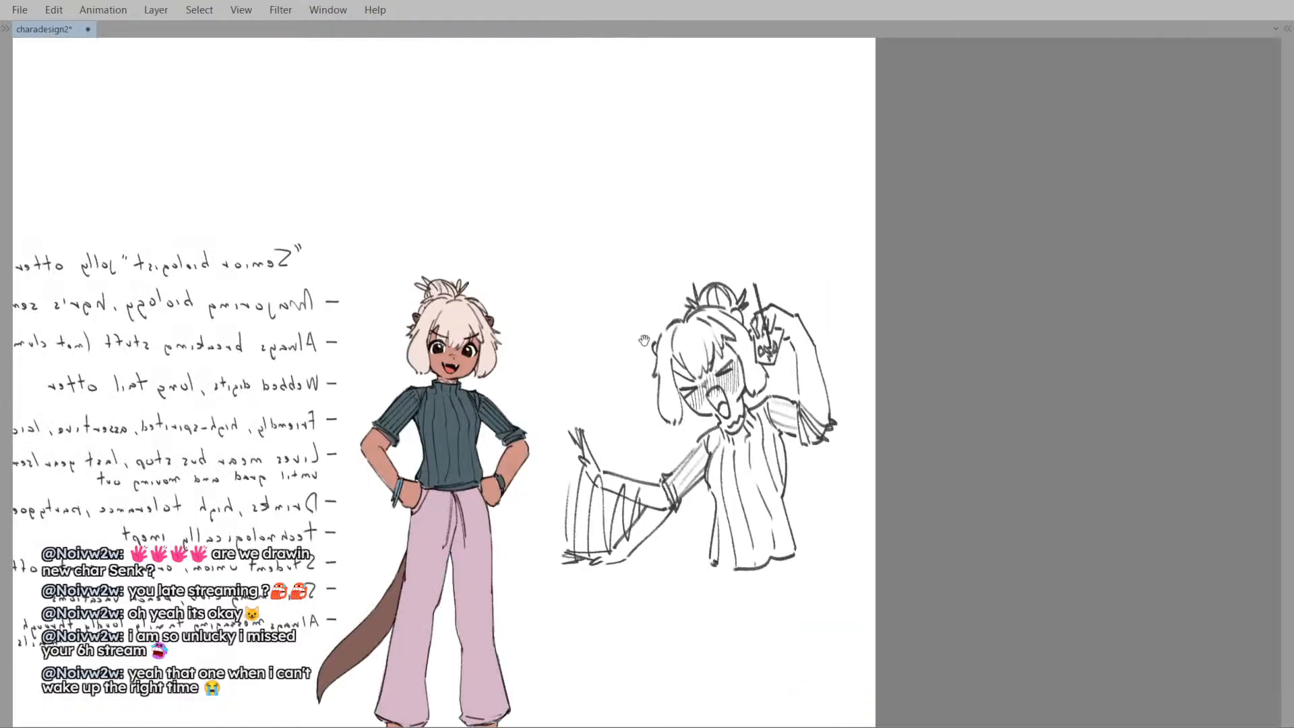
pyautogui.press('h')
pyautogui.scroll(3, 600, 391)
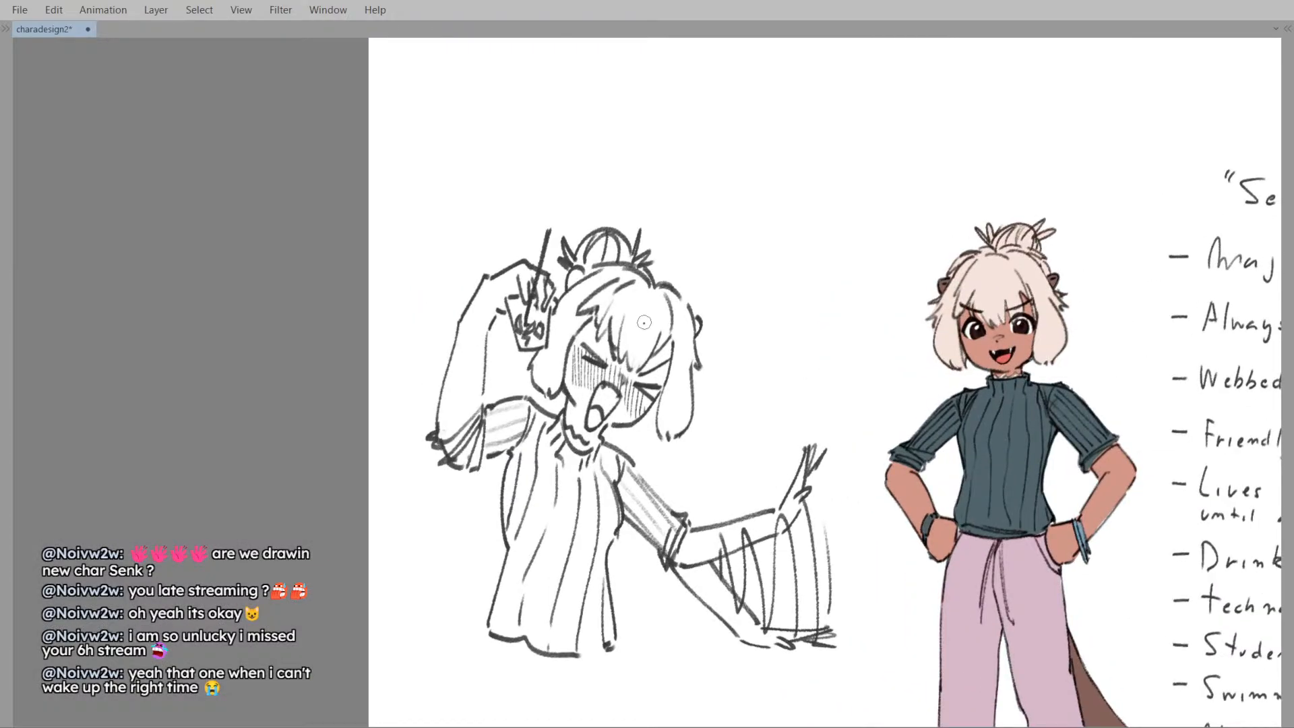
pyautogui.scroll(-3, 580, 336)
pyautogui.scroll(3, 607, 333)
pyautogui.scroll(3, 621, 332)
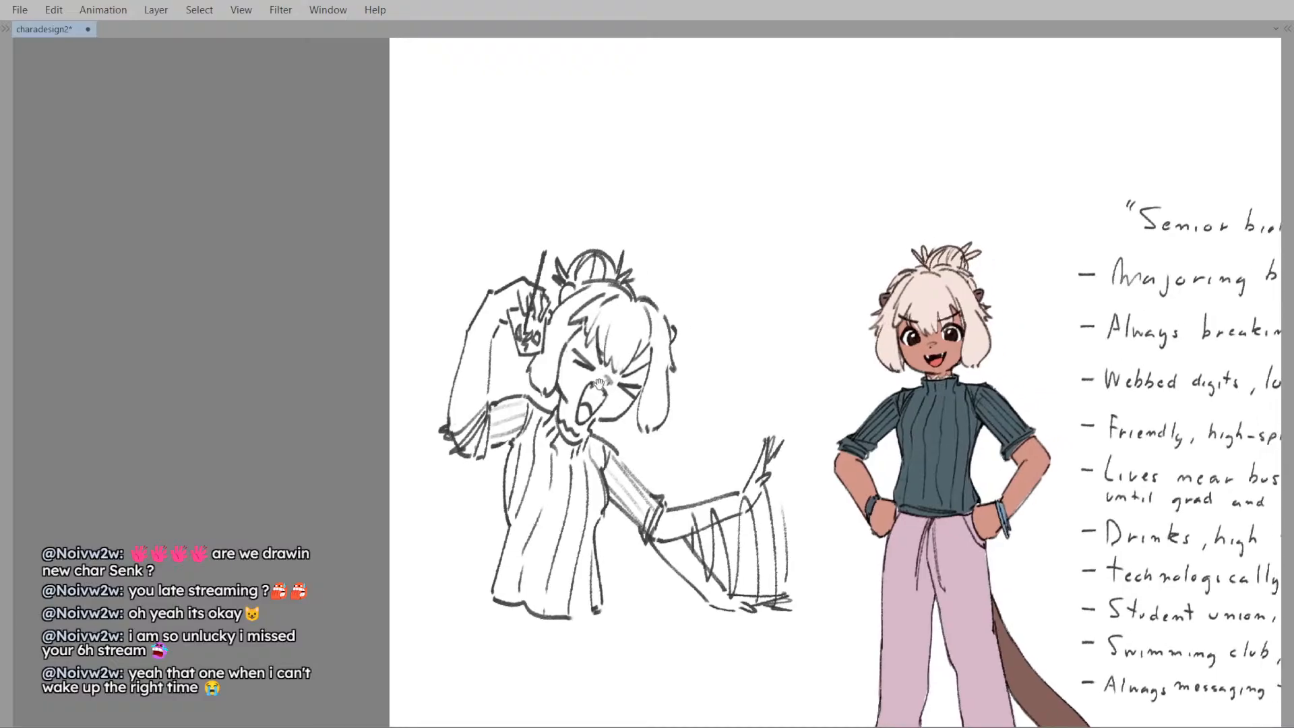
# - Sketch the curved outline of a raised otter tail beside the torso, beneath the raised arm
pyautogui.moveTo(554, 356)
pyautogui.mouseDown()
pyautogui.moveTo(553, 384)
pyautogui.moveTo(575, 394)
pyautogui.moveTo(598, 383)
pyautogui.moveTo(585, 385)
pyautogui.moveTo(634, 424)
pyautogui.mouseUp()
pyautogui.moveTo(646, 407)
pyautogui.mouseDown()
pyautogui.moveTo(645, 419)
pyautogui.moveTo(558, 372)
pyautogui.mouseUp()
pyautogui.moveTo(627, 350)
pyautogui.mouseDown()
pyautogui.moveTo(673, 323)
pyautogui.moveTo(590, 306)
pyautogui.mouseUp()
pyautogui.moveTo(580, 358); pyautogui.dragTo(703, 314)
pyautogui.moveTo(546, 417)
pyautogui.mouseDown()
pyautogui.moveTo(530, 427)
pyautogui.moveTo(517, 498)
pyautogui.moveTo(515, 416)
pyautogui.moveTo(525, 492)
pyautogui.mouseUp()
pyautogui.hotkey('ctrl', 'z')
pyautogui.hotkey('ctrl', 'z')
pyautogui.hotkey('ctrl', 'z')
pyautogui.hotkey('ctrl', 'z')
pyautogui.moveTo(517, 413); pyautogui.dragTo(532, 499)
pyautogui.hotkey('ctrl', 'z')
pyautogui.hotkey('ctrl', 'z')
pyautogui.hotkey('ctrl', 'z')
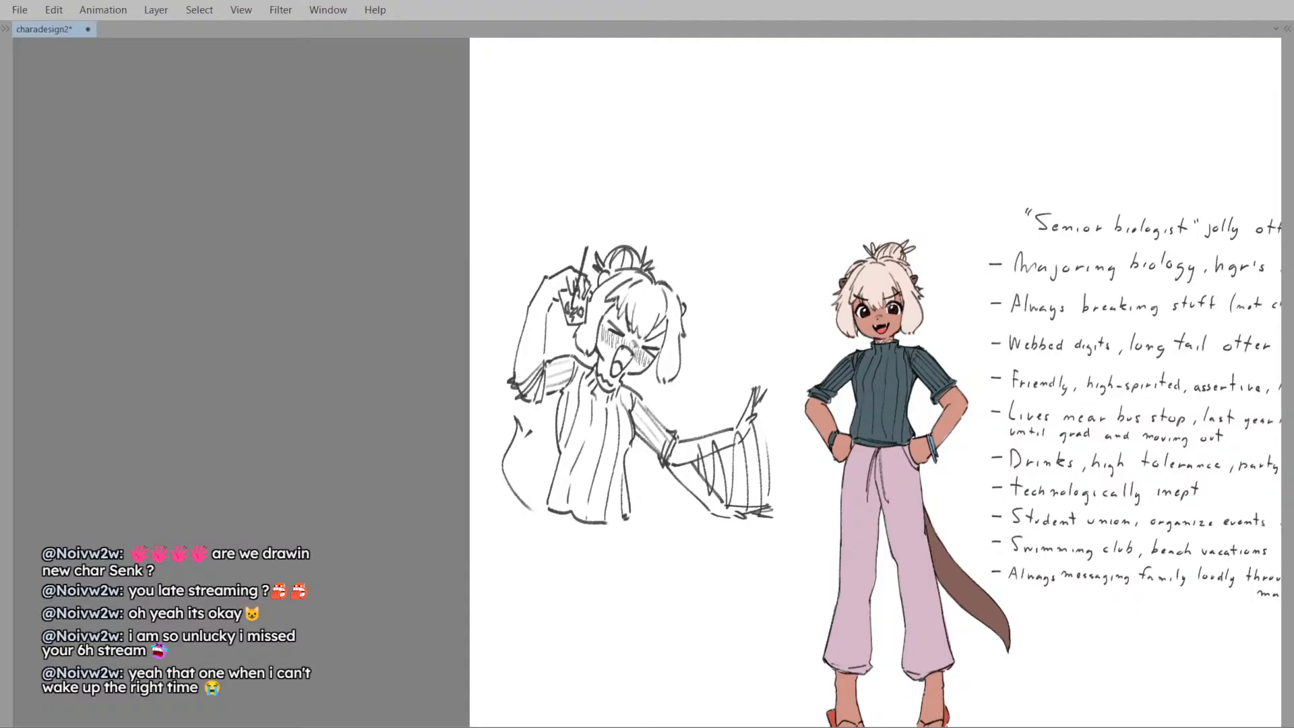
# - Build up the tail with further curved contours, a curling end and short hatched shading lines
pyautogui.moveTo(516, 416)
pyautogui.mouseDown()
pyautogui.moveTo(548, 500)
pyautogui.moveTo(559, 464)
pyautogui.moveTo(490, 468)
pyautogui.moveTo(537, 508)
pyautogui.mouseUp()
pyautogui.hotkey('ctrl', 'z')
pyautogui.hotkey('ctrl', 'z')
pyautogui.hotkey('ctrl', 'z')
pyautogui.moveTo(490, 468); pyautogui.dragTo(542, 502)
pyautogui.hotkey('ctrl', 'z')
pyautogui.moveTo(563, 432)
pyautogui.mouseDown()
pyautogui.moveTo(556, 456)
pyautogui.moveTo(570, 422)
pyautogui.moveTo(568, 477)
pyautogui.moveTo(543, 439)
pyautogui.moveTo(504, 460)
pyautogui.mouseUp()
pyautogui.hotkey('ctrl', 'z')
pyautogui.hotkey('ctrl', 'z')
pyautogui.moveTo(527, 444); pyautogui.dragTo(506, 465)
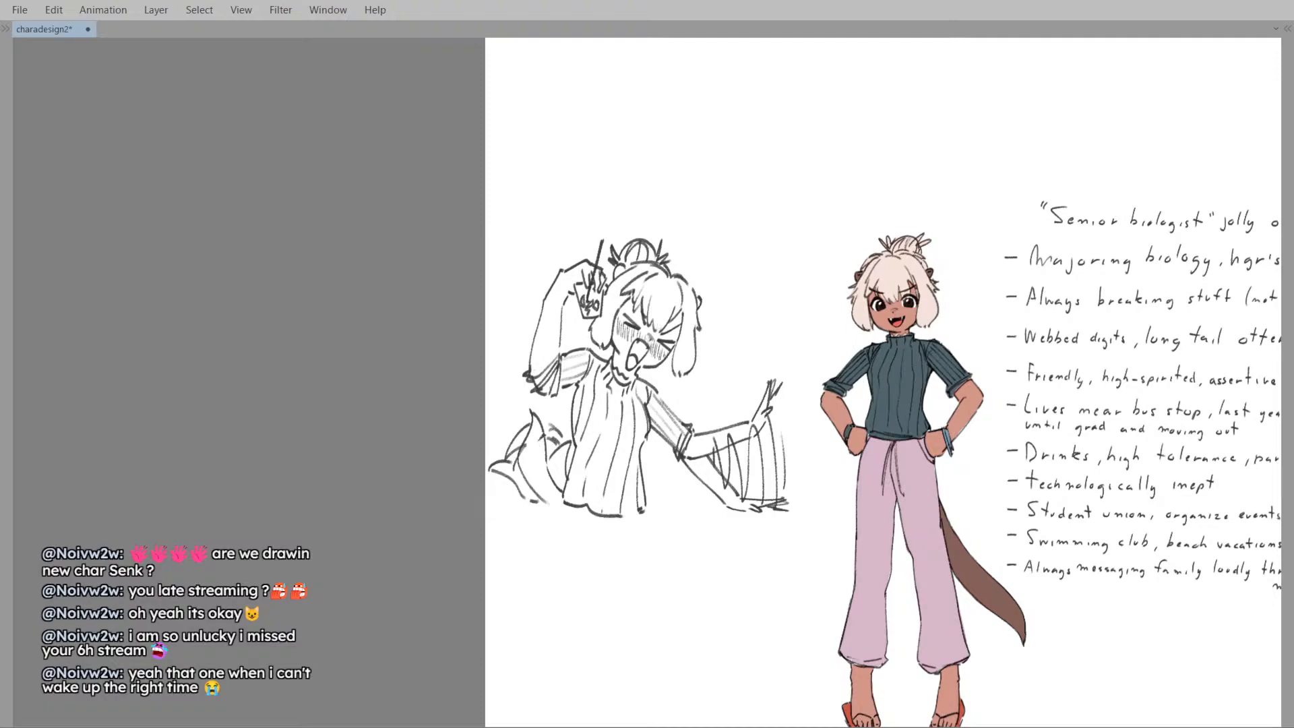
pyautogui.moveTo(528, 422); pyautogui.dragTo(499, 461)
pyautogui.press('h')
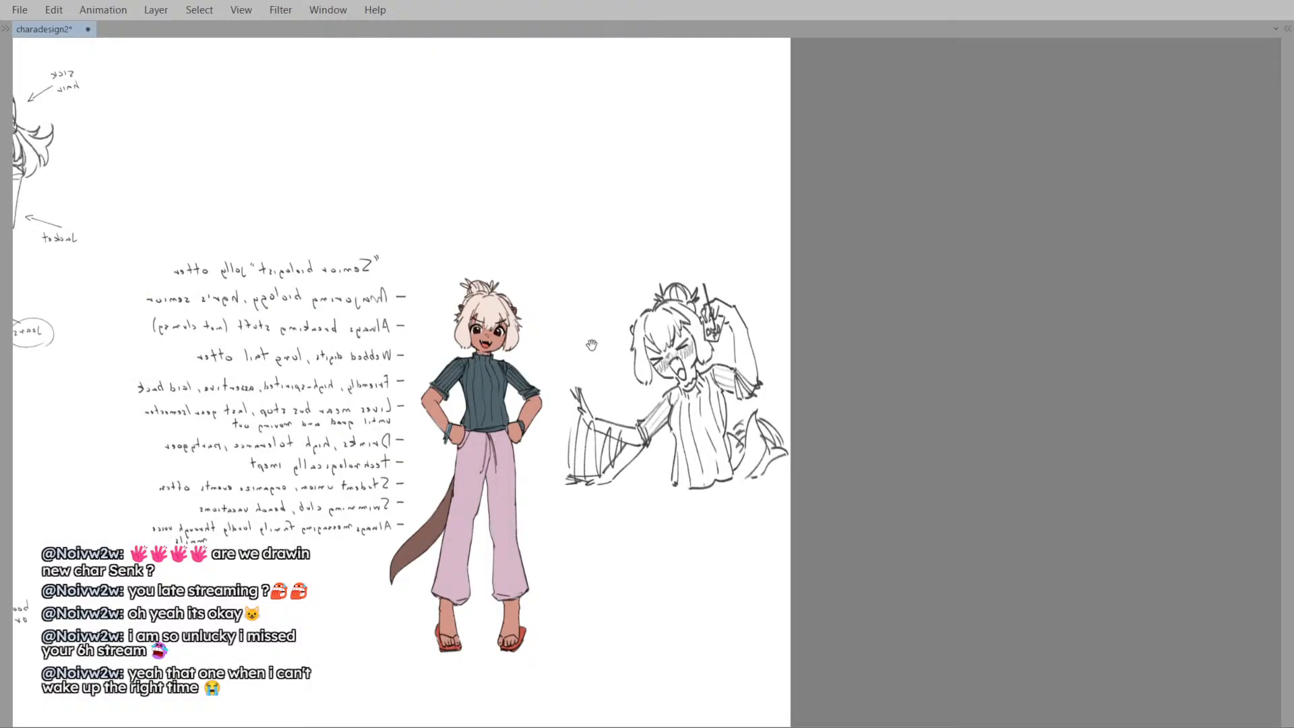
pyautogui.press('h')
pyautogui.moveTo(640, 352)
pyautogui.mouseDown()
pyautogui.moveTo(713, 361)
pyautogui.moveTo(622, 327)
pyautogui.mouseUp()
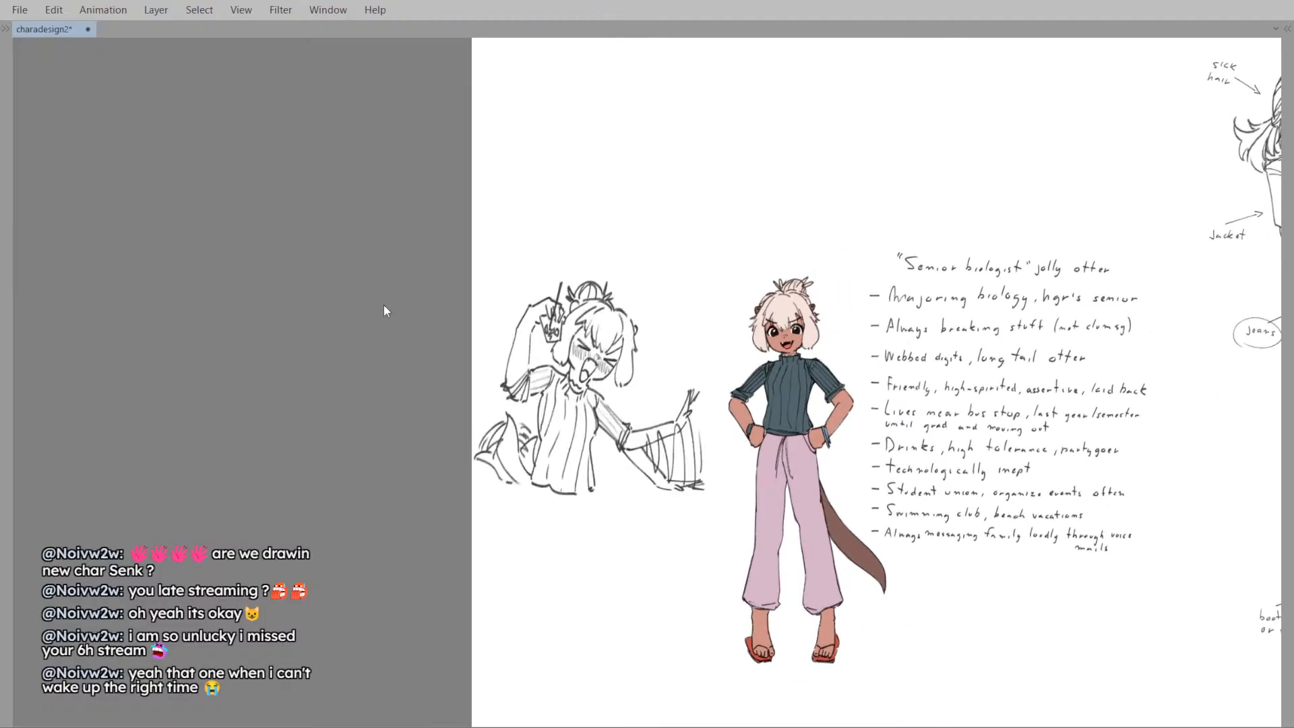
# - Move the whole shouting sketch slightly closer to the full-body otter design with a transform and apply it
pyautogui.hotkey('ctrl', 't')
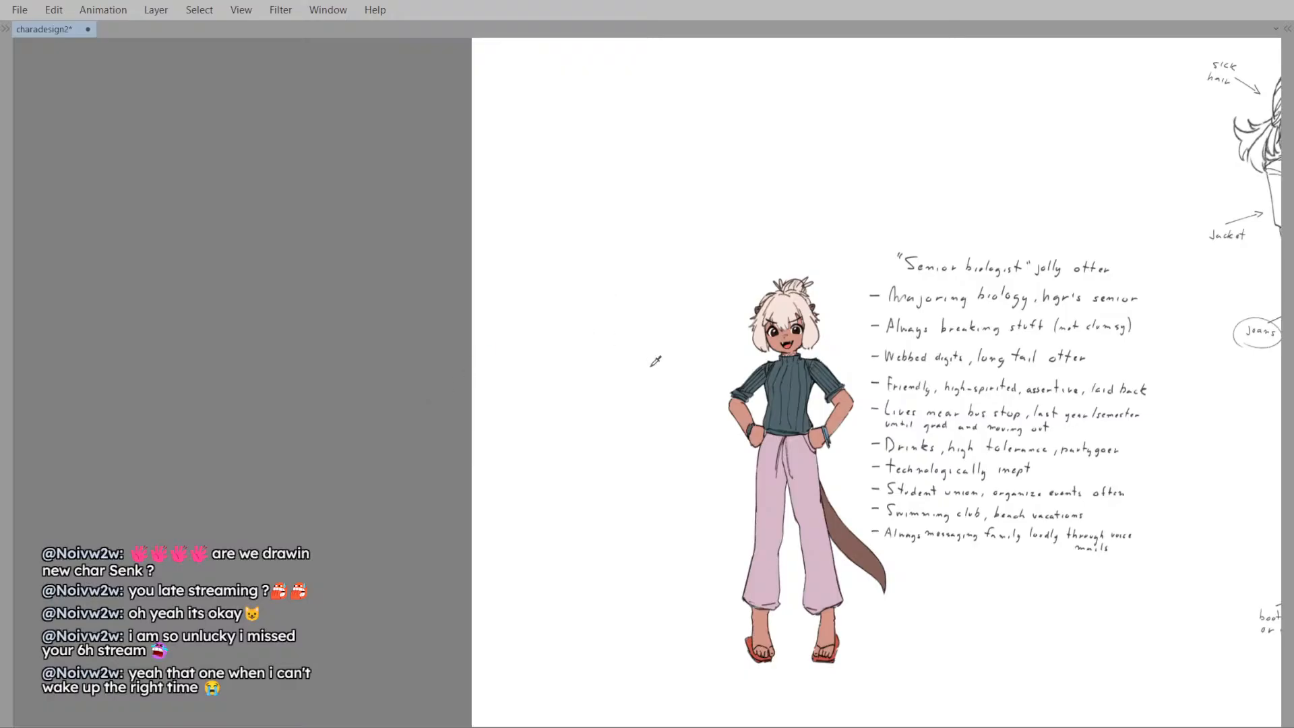
pyautogui.moveTo(620, 384); pyautogui.dragTo(642, 377)
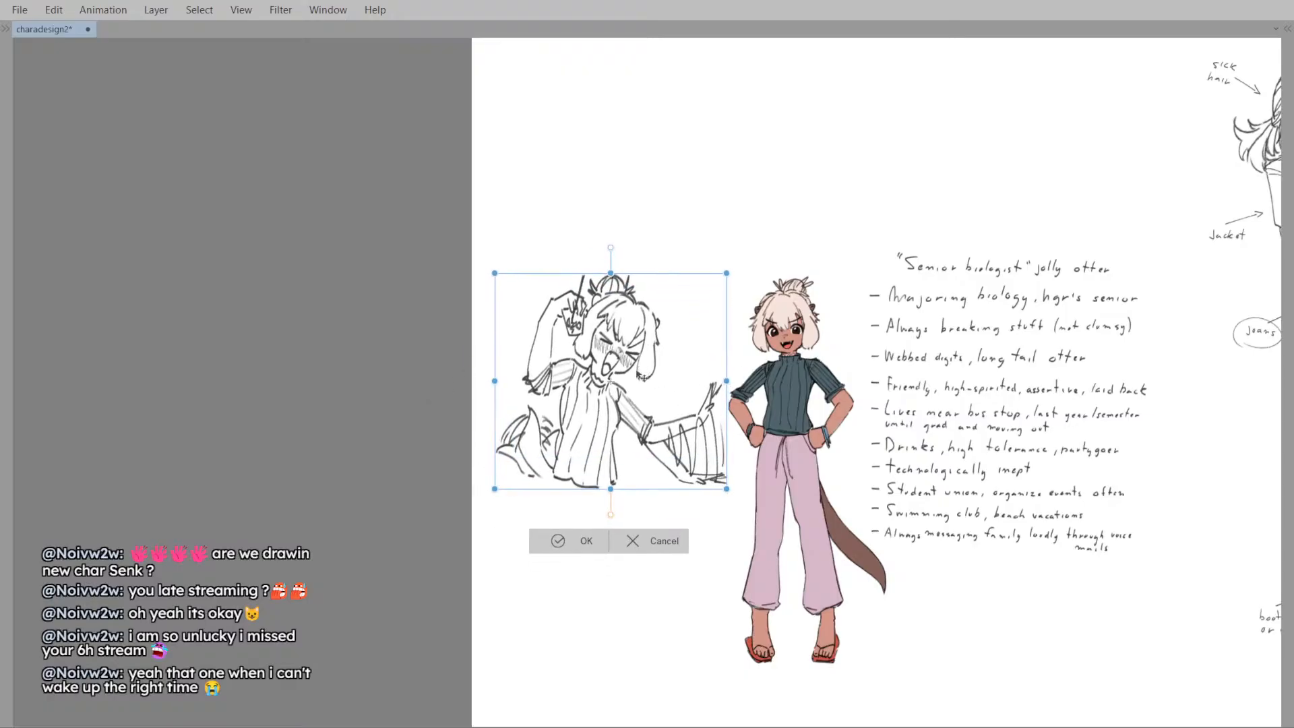
pyautogui.click(589, 545)
pyautogui.scroll(1, 641, 361)
pyautogui.scroll(-1, 588, 378)
pyautogui.scroll(1, 573, 458)
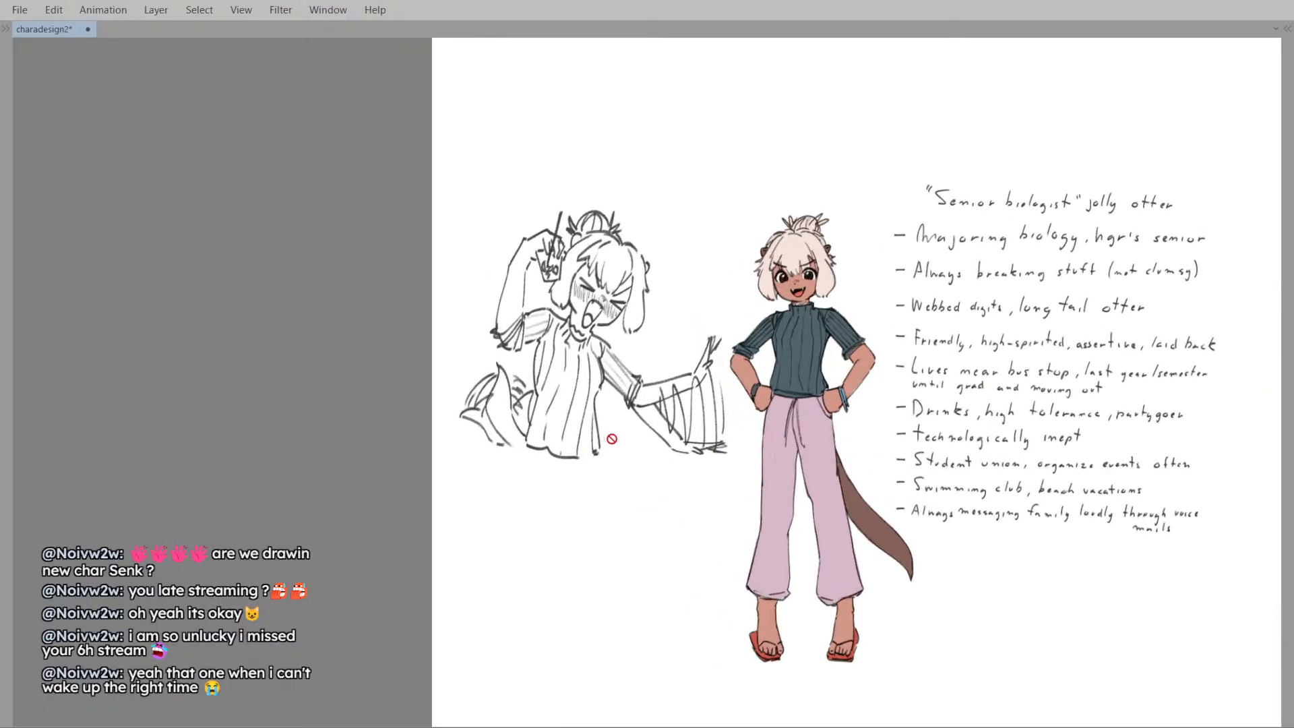
pyautogui.press('Delete')
pyautogui.hotkey('ctrl', 'z')
# - Draw wristbands on the raised arm and the waving arm, and save the document
pyautogui.scroll(-2, 607, 445)
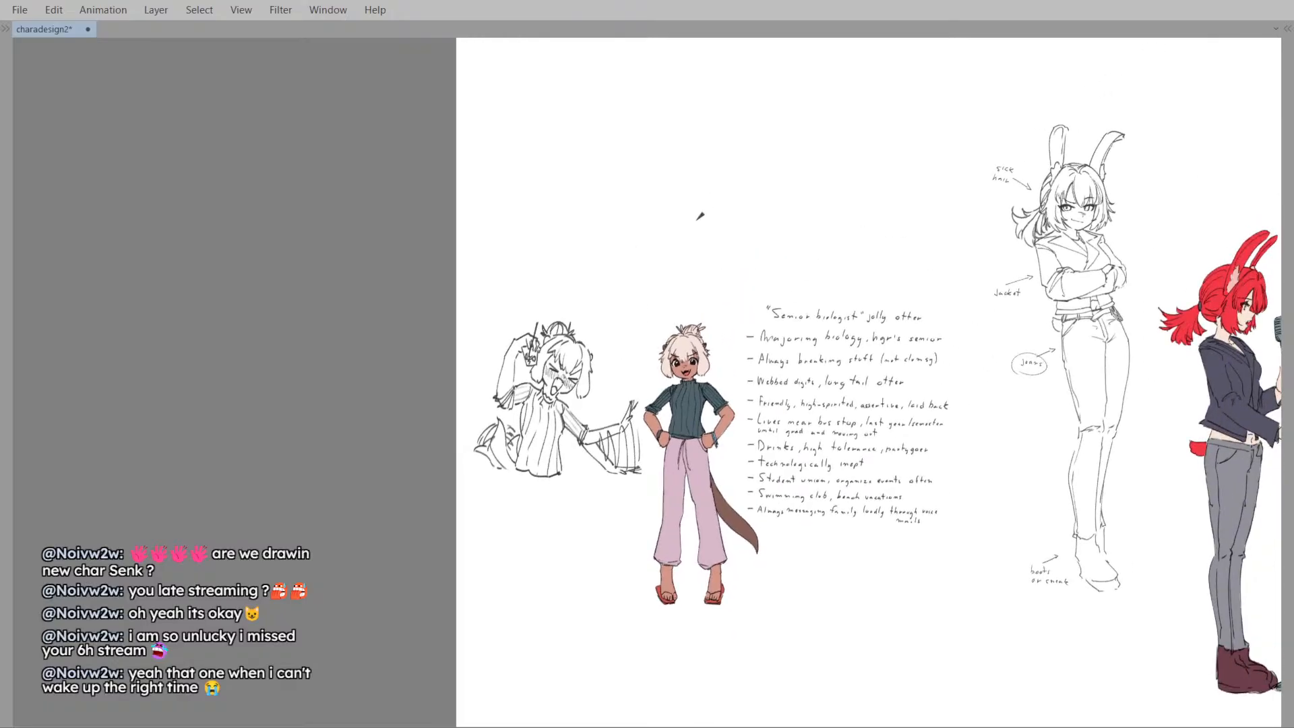
pyautogui.moveTo(696, 341)
pyautogui.mouseDown()
pyautogui.moveTo(675, 339)
pyautogui.moveTo(703, 348)
pyautogui.mouseUp()
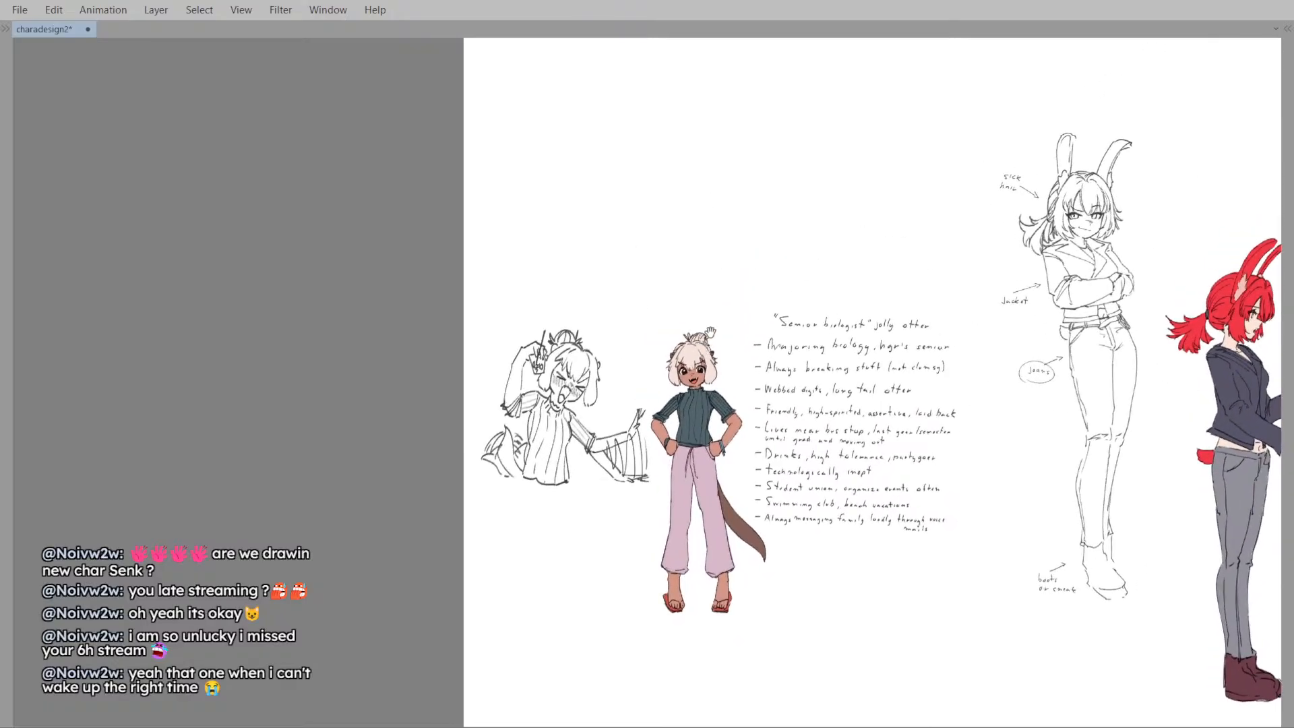
pyautogui.scroll(1, 619, 431)
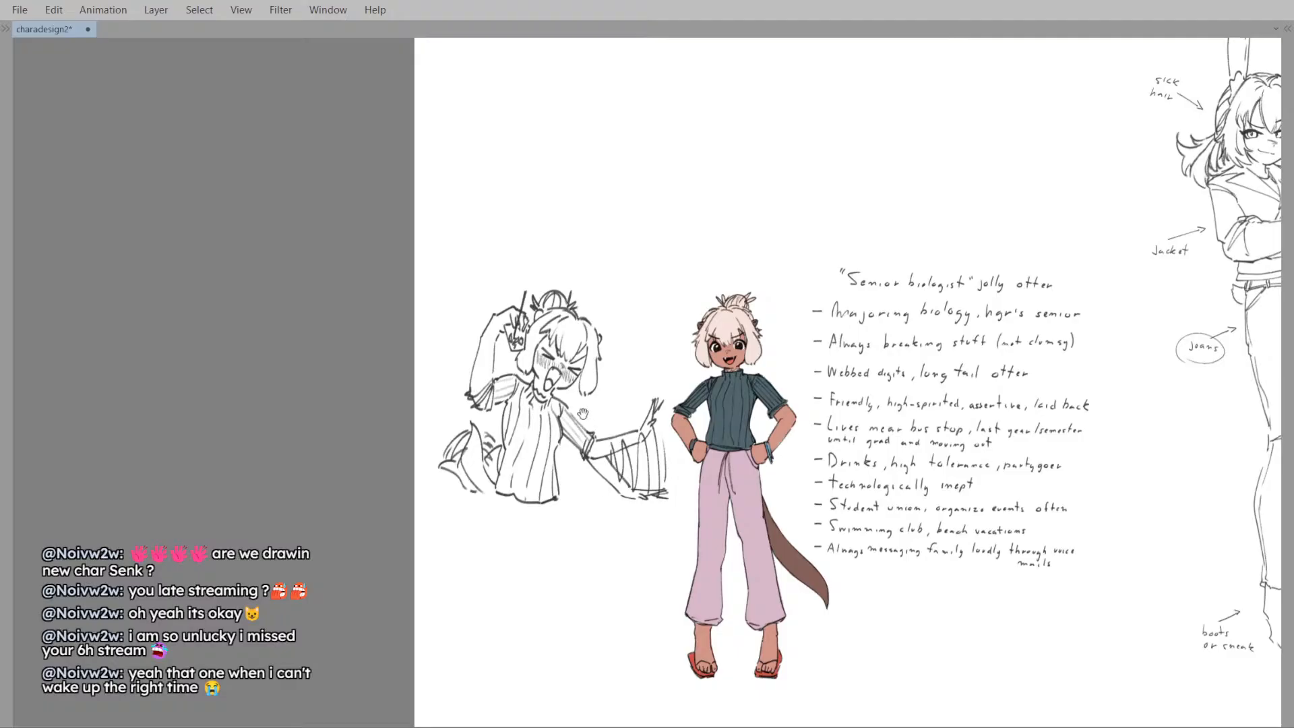
pyautogui.scroll(1, 560, 423)
pyautogui.scroll(1, 559, 423)
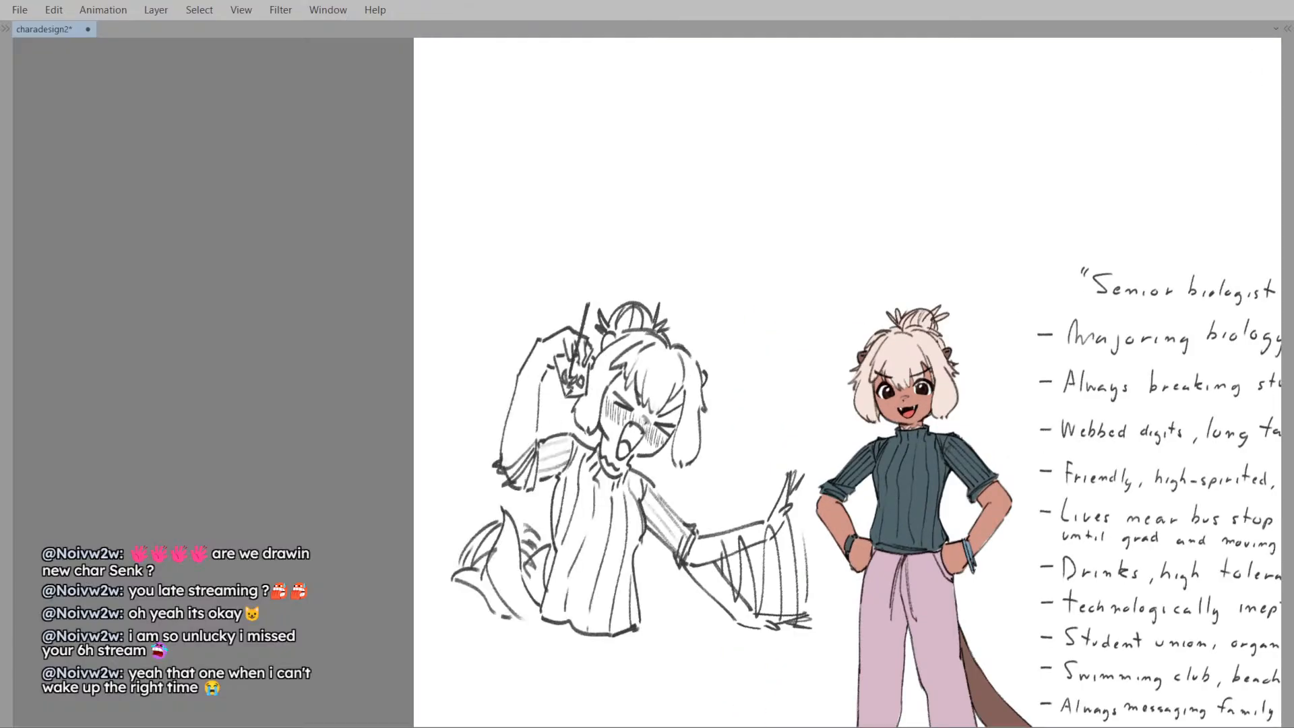
pyautogui.scroll(1, 563, 378)
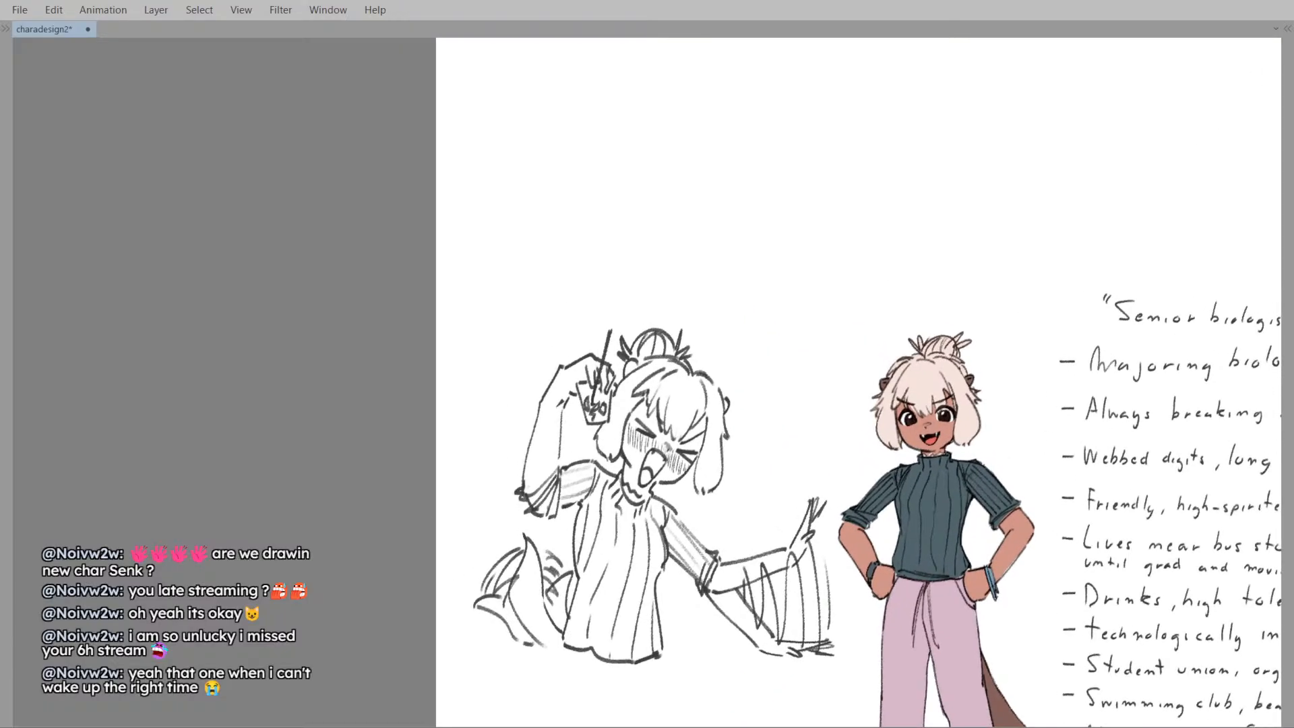
pyautogui.moveTo(541, 399)
pyautogui.mouseDown()
pyautogui.moveTo(562, 408)
pyautogui.moveTo(536, 410)
pyautogui.moveTo(563, 414)
pyautogui.mouseUp()
pyautogui.hotkey('ctrl', 'z')
pyautogui.moveTo(642, 438); pyautogui.dragTo(579, 393)
pyautogui.moveTo(723, 505)
pyautogui.mouseDown()
pyautogui.moveTo(738, 538)
pyautogui.moveTo(724, 537)
pyautogui.moveTo(736, 524)
pyautogui.mouseUp()
pyautogui.hotkey('ctrl', 'z')
pyautogui.hotkey('ctrl', 'z')
pyautogui.moveTo(724, 475); pyautogui.dragTo(693, 379)
pyautogui.moveTo(693, 379); pyautogui.dragTo(659, 361)
pyautogui.press('h')
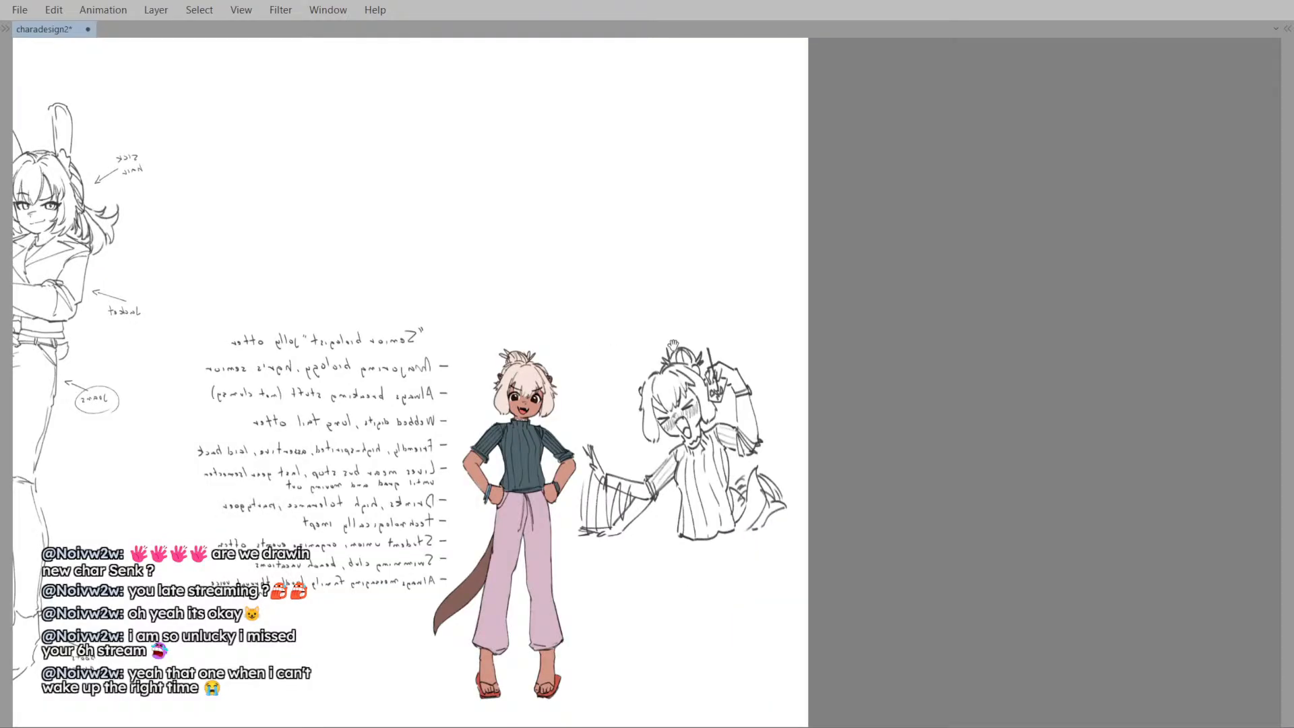
pyautogui.press('h')
pyautogui.moveTo(674, 343); pyautogui.dragTo(702, 354)
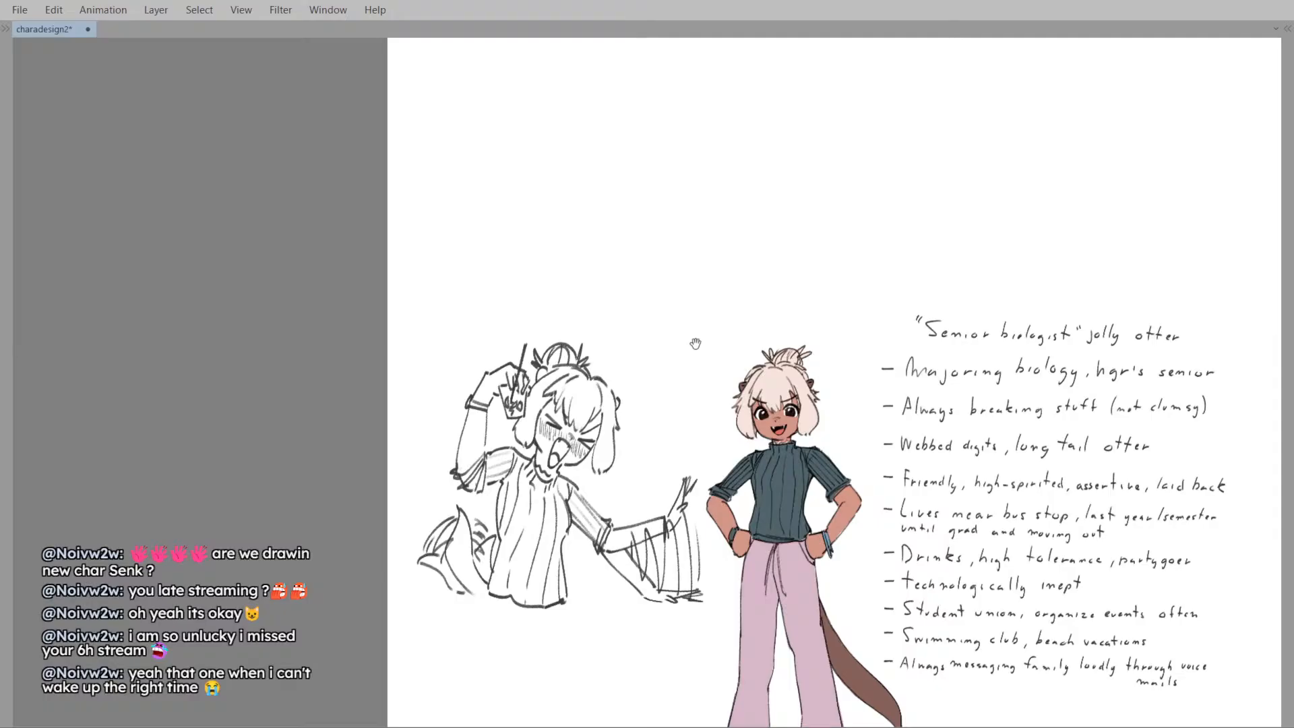
pyautogui.scroll(-2, 697, 345)
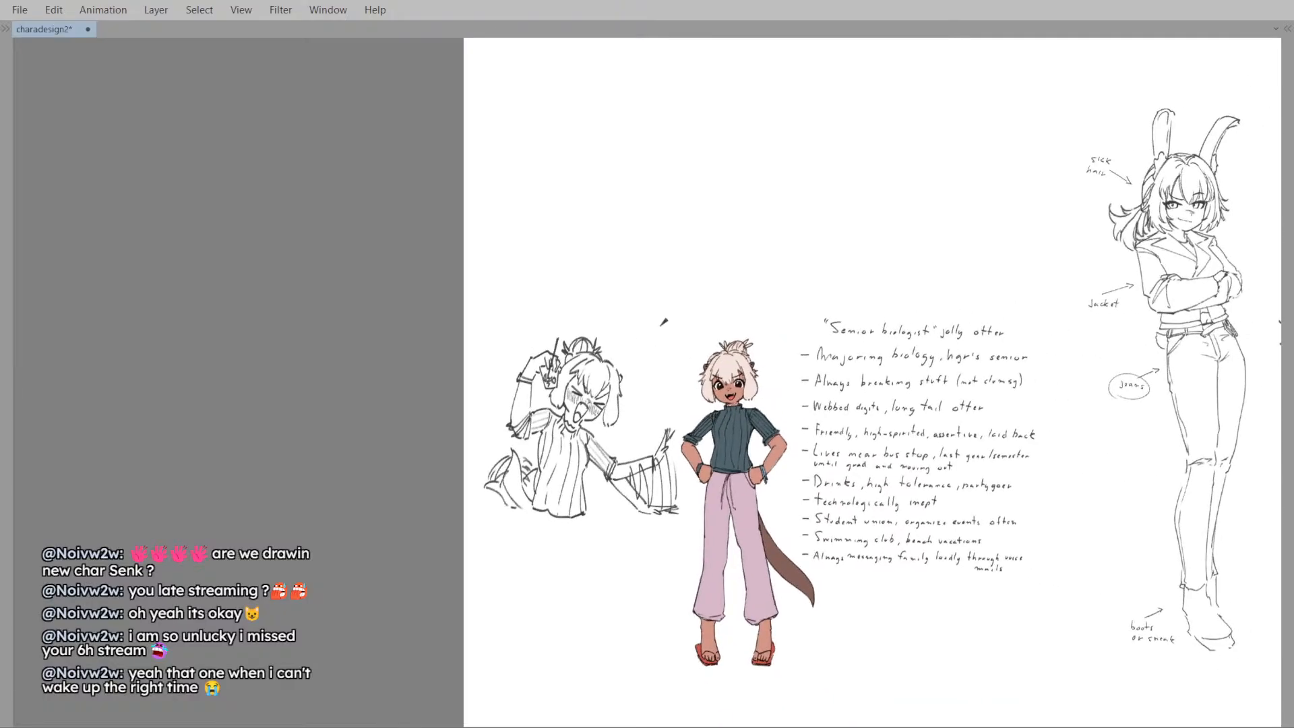
pyautogui.hotkey('ctrl', 's')
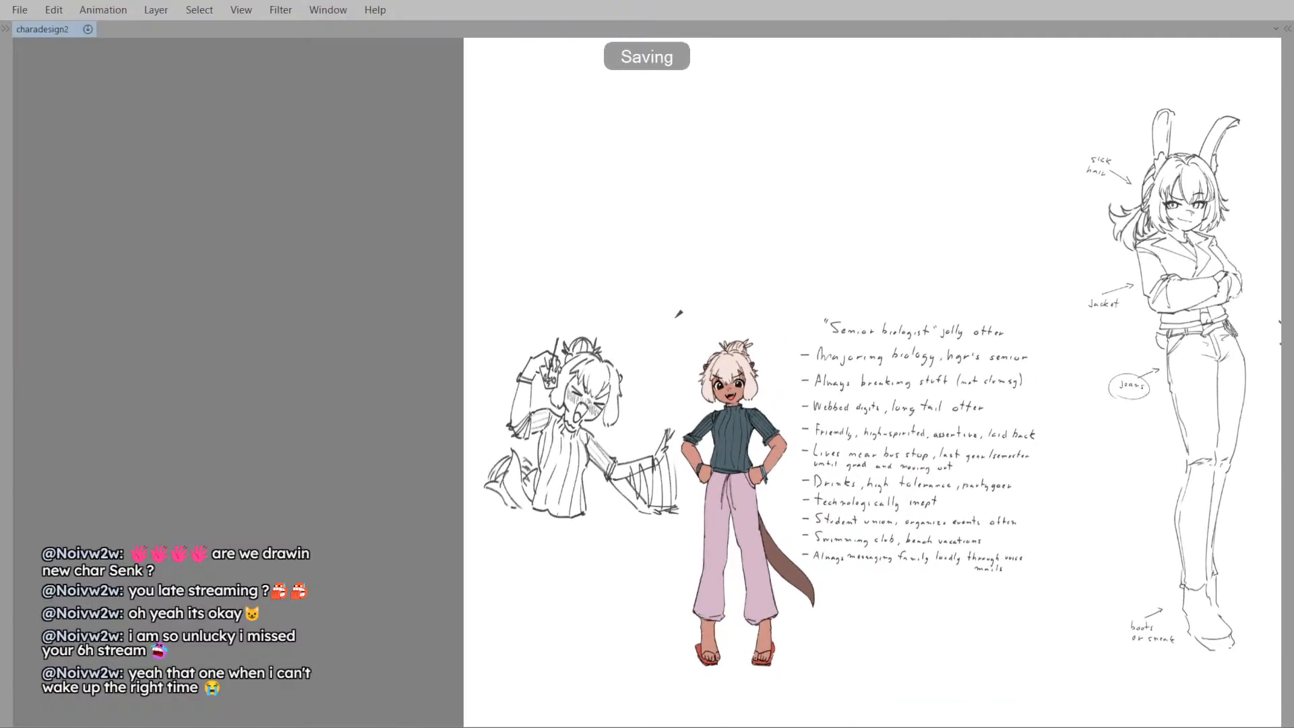
# - Examine the shouting sketch against the full-body design and neighbouring characters, in normal and mirrored view and close up
pyautogui.hotkey('alt', 'Tab')
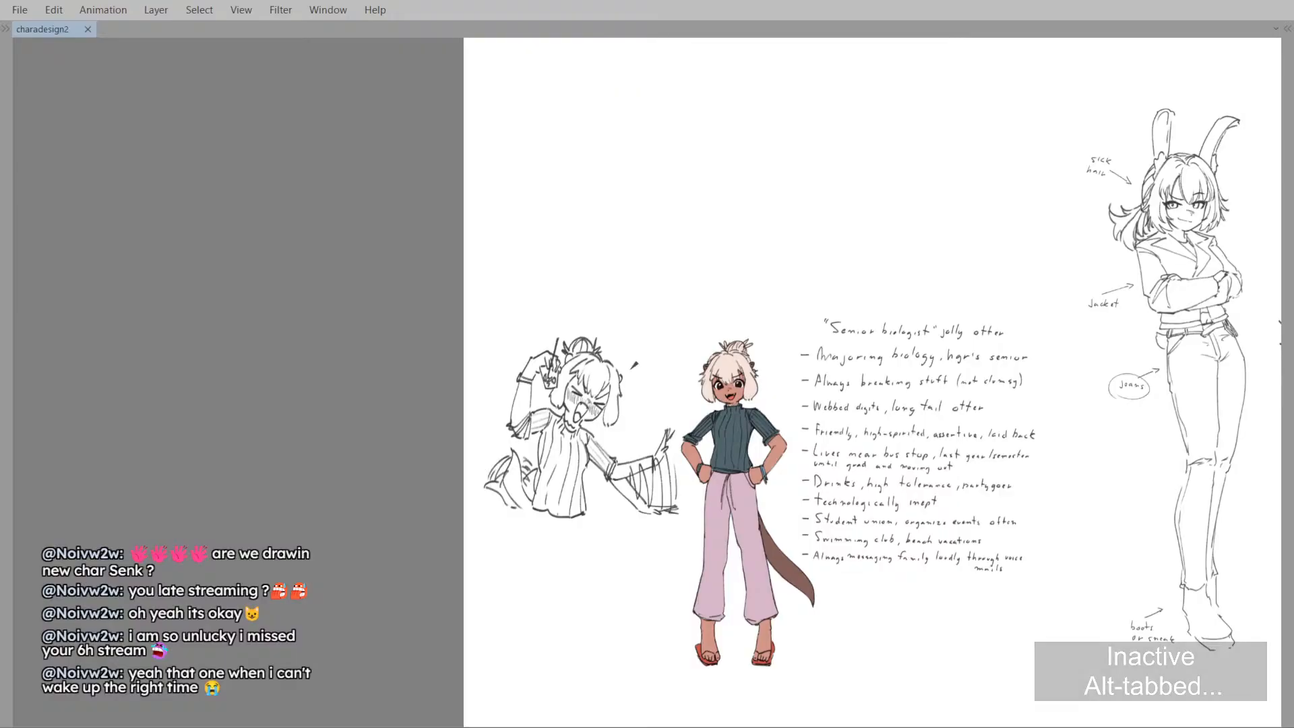
pyautogui.moveTo(663, 366); pyautogui.dragTo(635, 323)
pyautogui.scroll(1, 636, 370)
pyautogui.scroll(-1, 667, 334)
pyautogui.moveTo(720, 352); pyautogui.dragTo(600, 281)
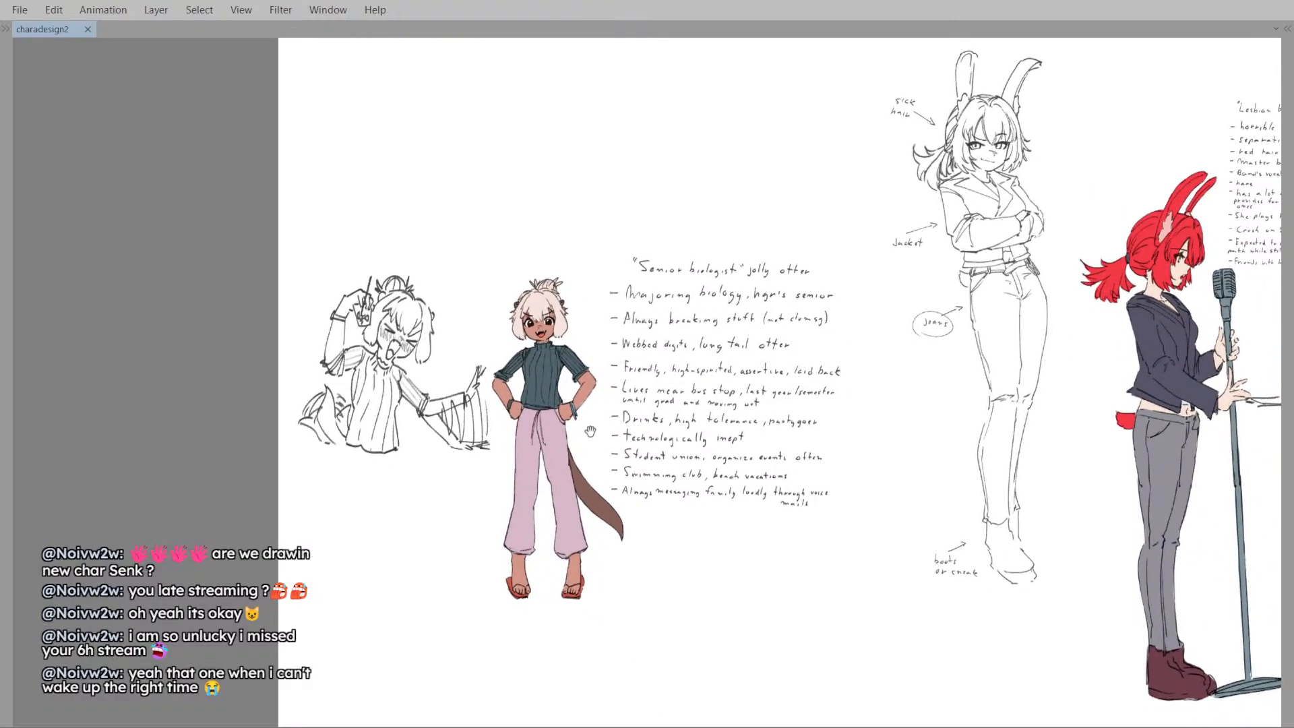
pyautogui.moveTo(500, 485); pyautogui.dragTo(617, 391)
pyautogui.hotkey('alt', 'Tab')
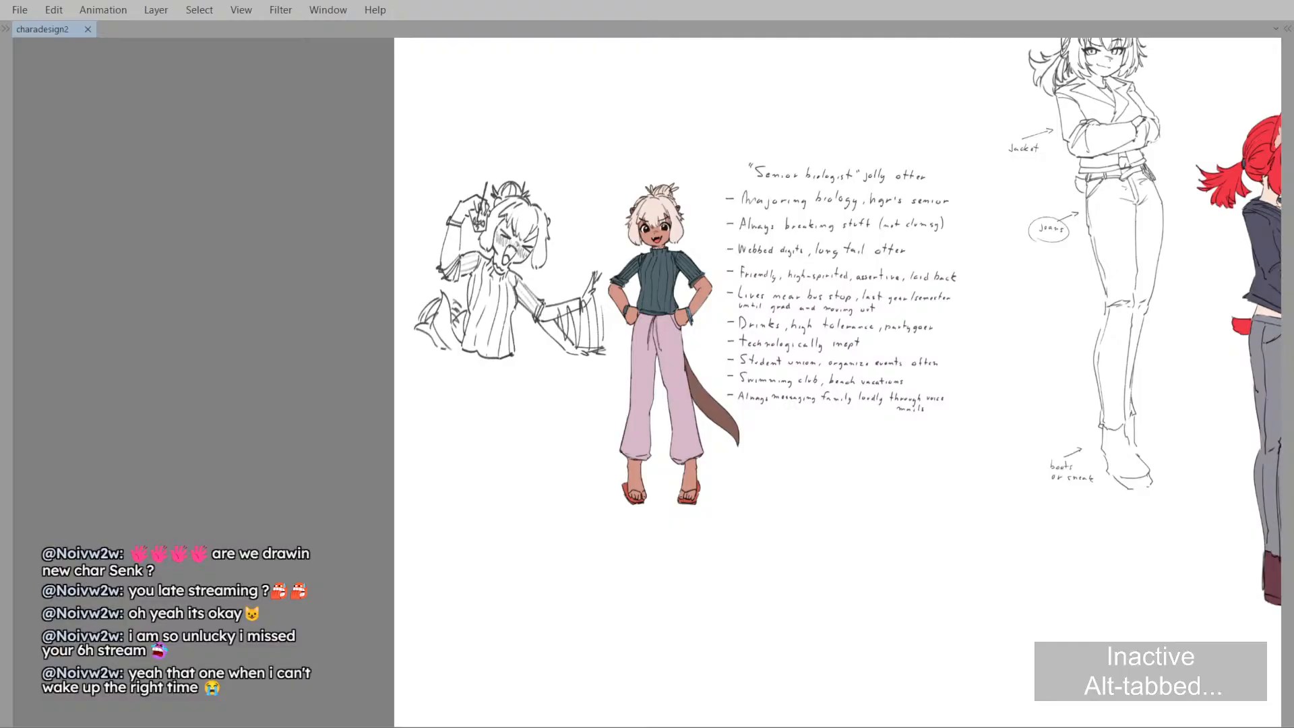
pyautogui.click(249, 356)
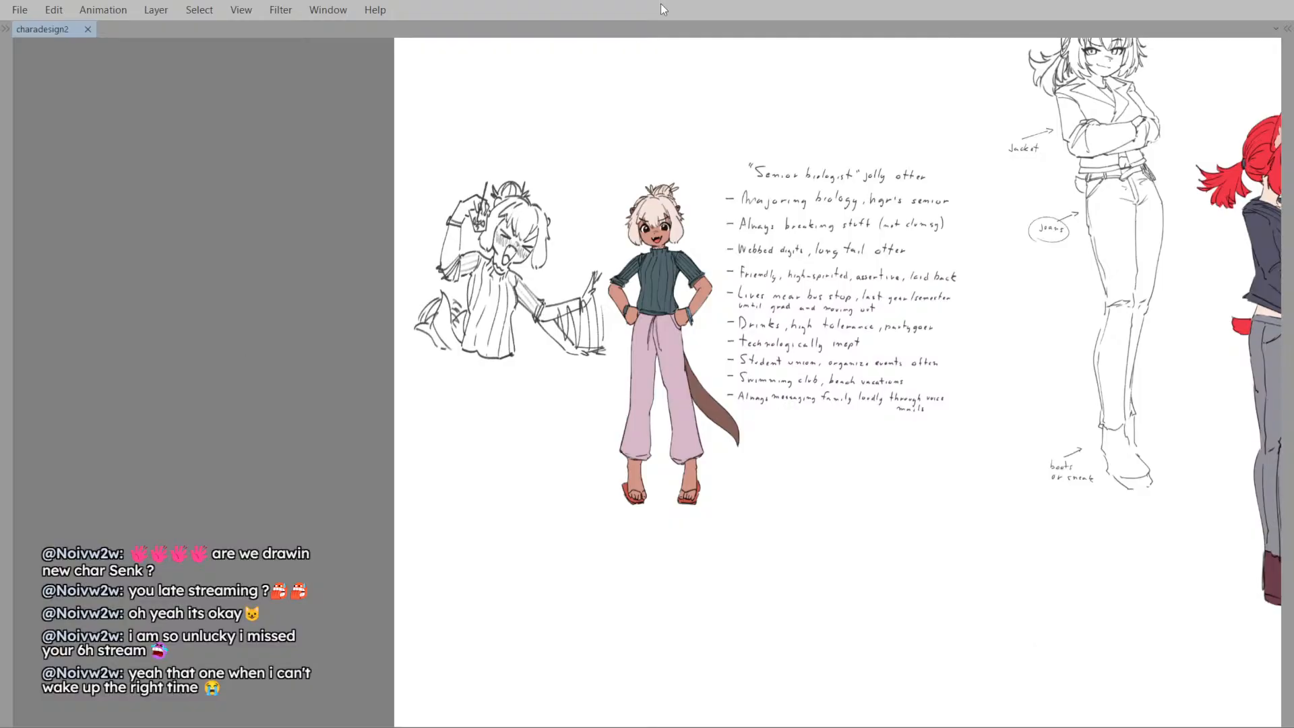
pyautogui.moveTo(644, 198); pyautogui.dragTo(643, 304)
pyautogui.press('h')
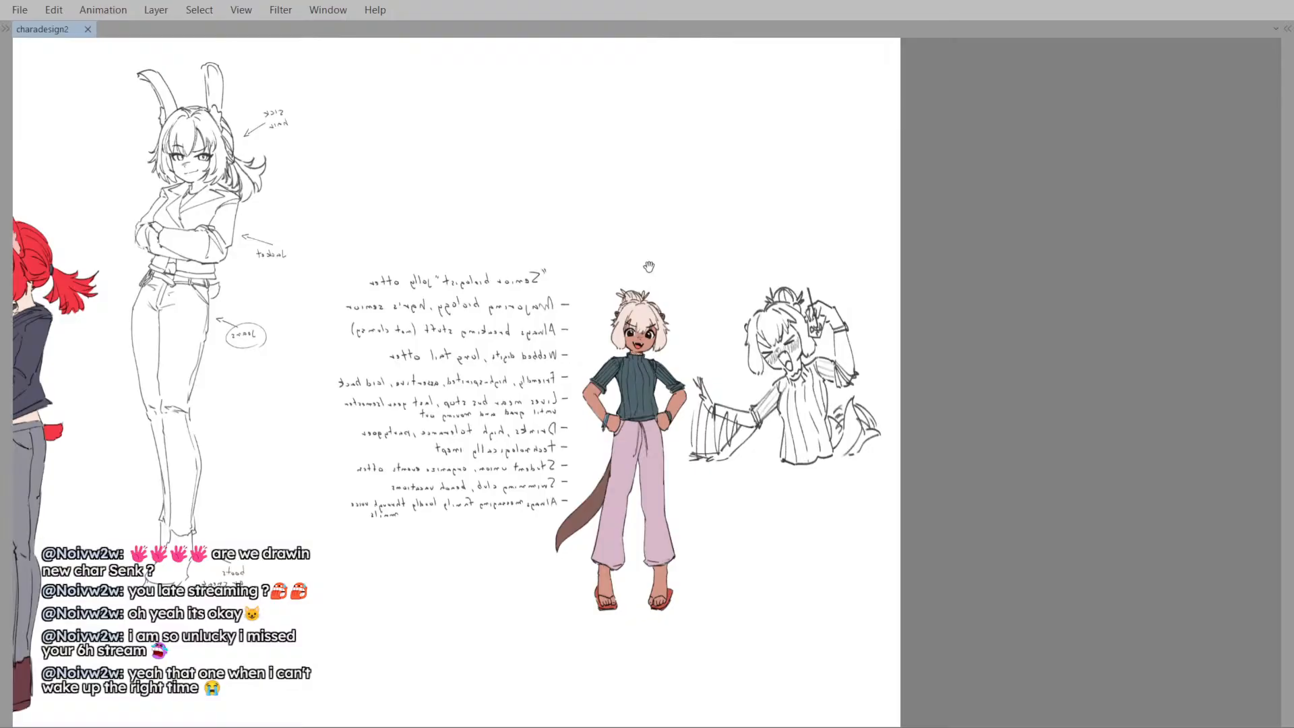
pyautogui.press('h')
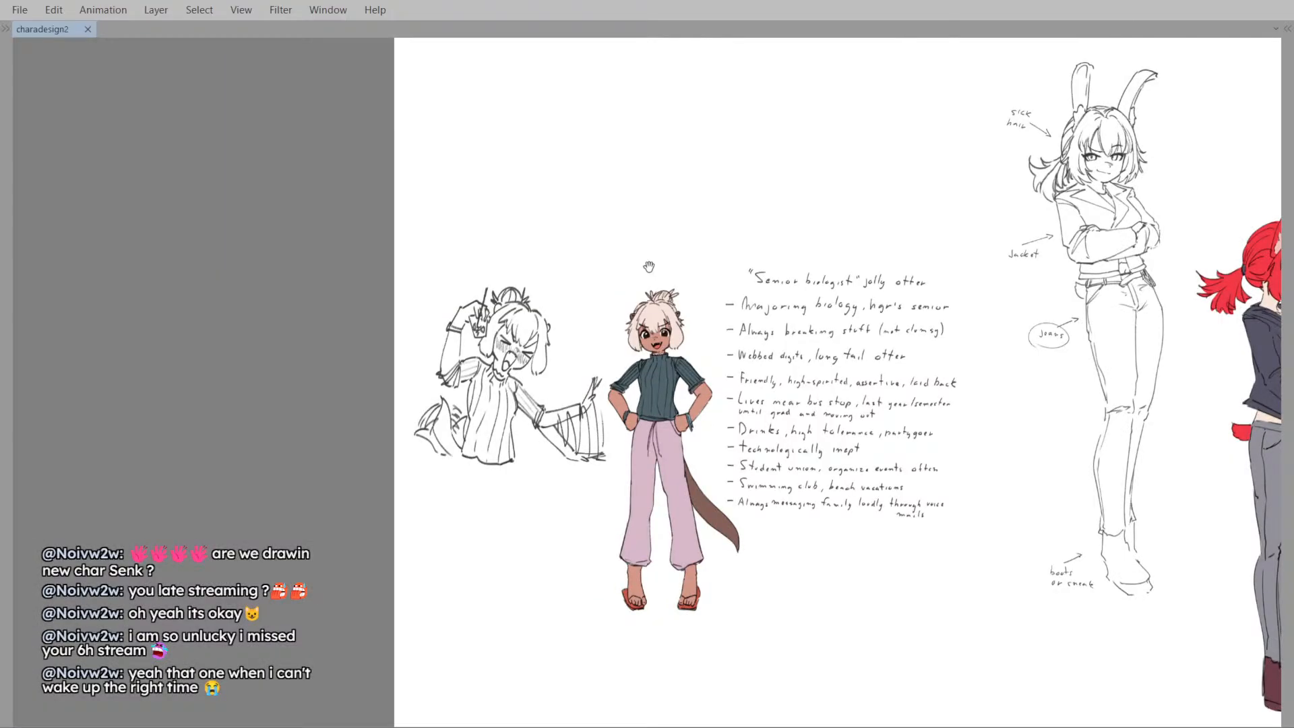
pyautogui.scroll(-1, 668, 237)
pyautogui.scroll(3, 597, 334)
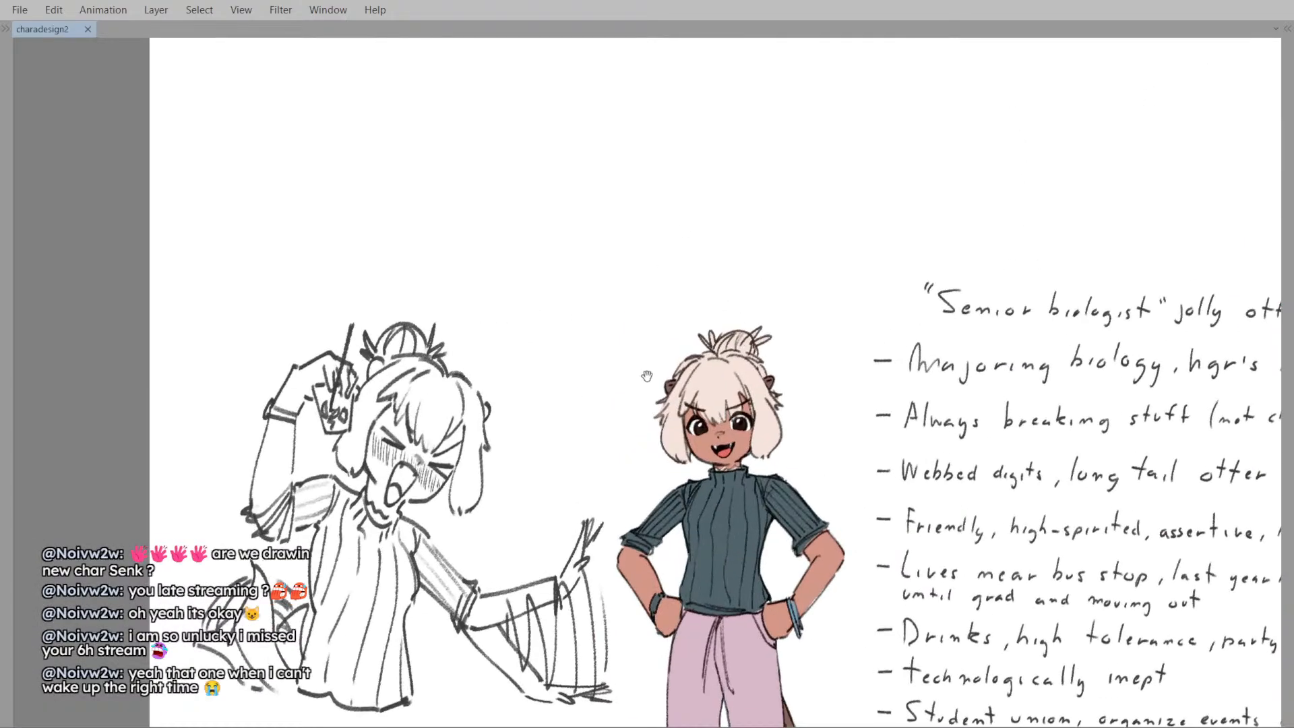
pyautogui.moveTo(647, 375); pyautogui.dragTo(668, 362)
pyautogui.scroll(-3, 641, 292)
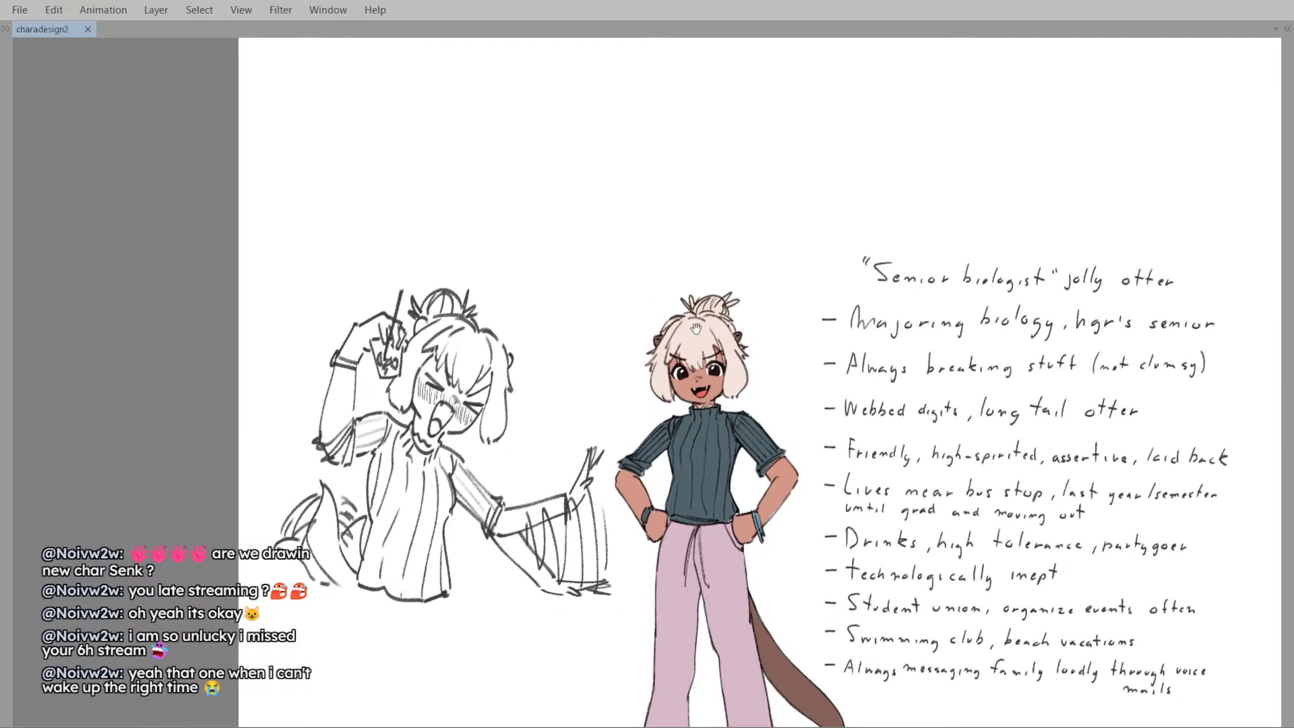
pyautogui.scroll(5, 697, 337)
pyautogui.scroll(-5, 728, 385)
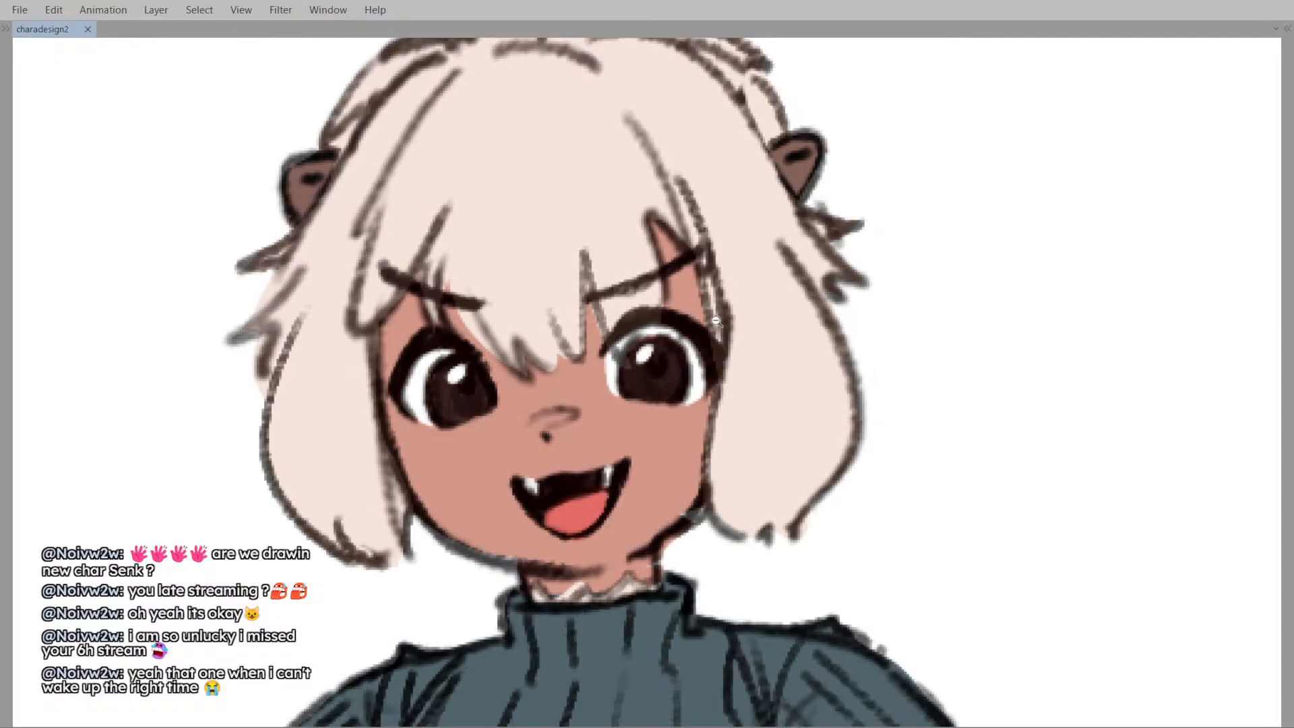
pyautogui.scroll(-2, 593, 356)
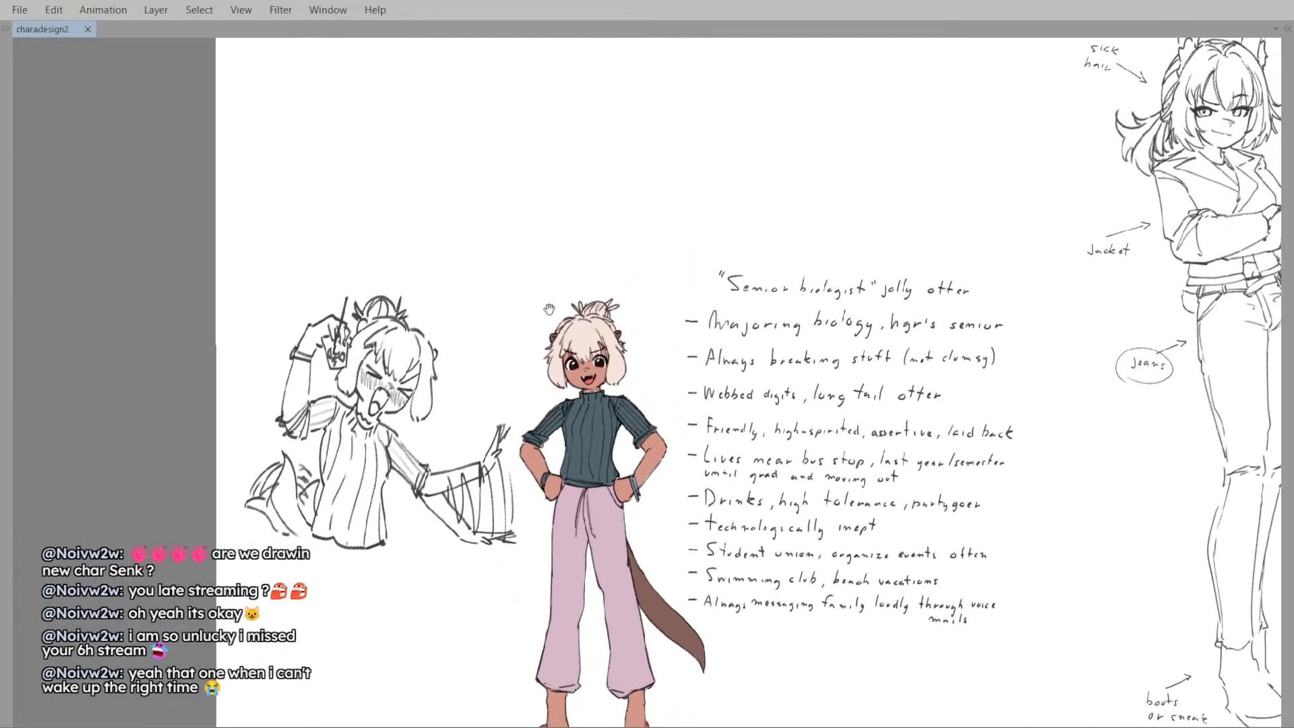
pyautogui.moveTo(594, 325)
pyautogui.mouseDown()
pyautogui.moveTo(542, 304)
pyautogui.moveTo(583, 324)
pyautogui.mouseUp()
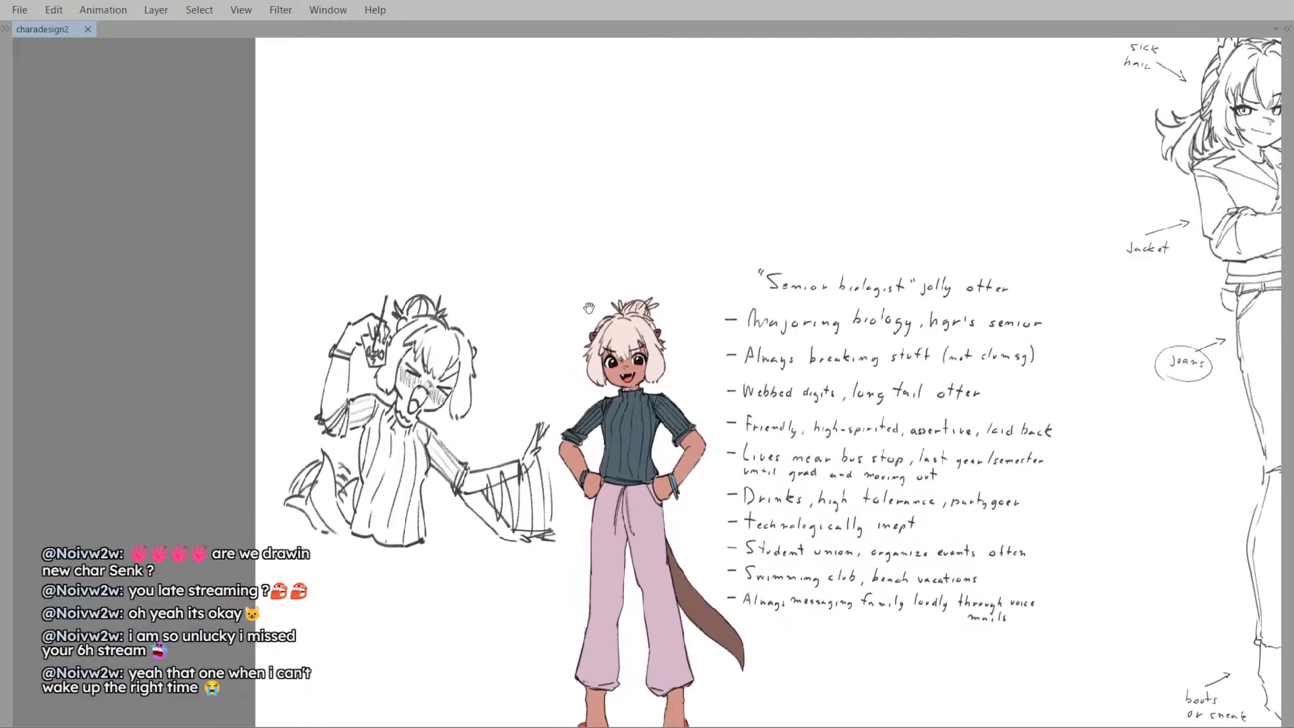
pyautogui.scroll(-3, 575, 240)
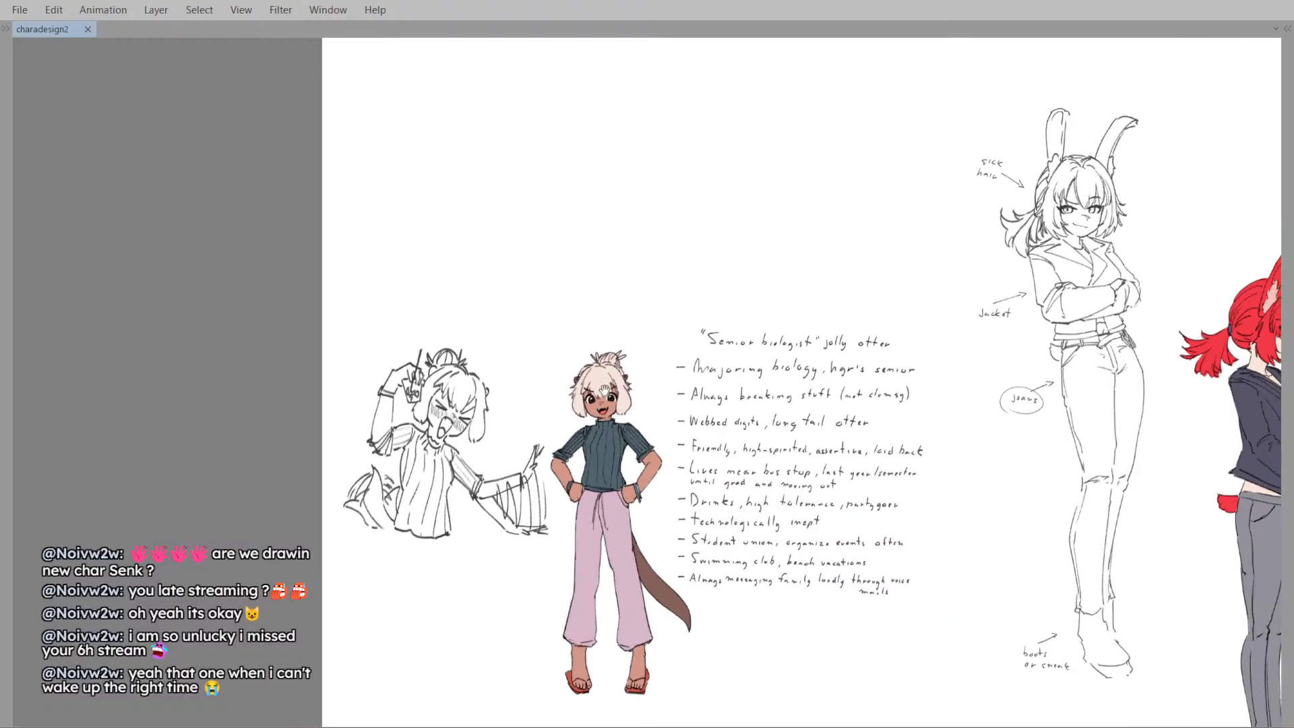
pyautogui.scroll(-3, 616, 283)
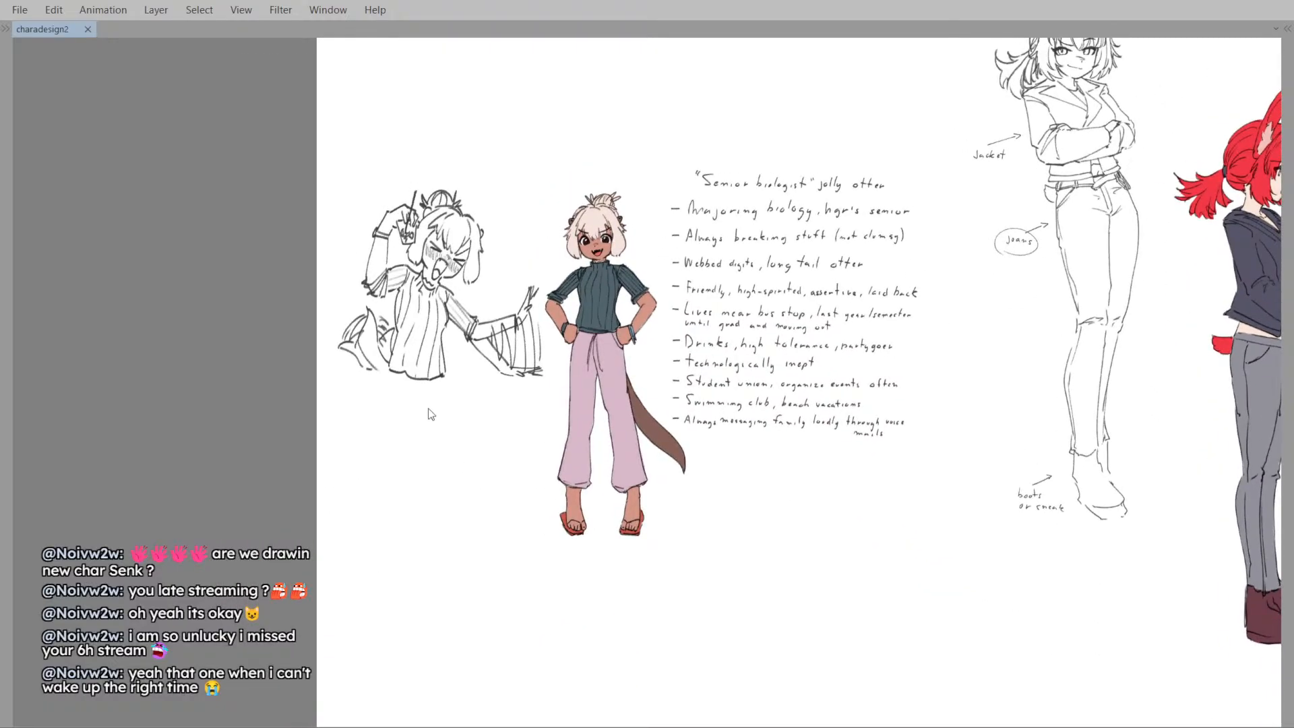
pyautogui.click(405, 378)
pyautogui.moveTo(491, 414); pyautogui.dragTo(478, 507)
pyautogui.hotkey('ctrl', 'z')
pyautogui.moveTo(516, 496); pyautogui.dragTo(563, 412)
pyautogui.moveTo(536, 369); pyautogui.dragTo(532, 513)
pyautogui.moveTo(687, 438)
pyautogui.mouseDown()
pyautogui.moveTo(563, 418)
pyautogui.moveTo(625, 404)
pyautogui.moveTo(832, 430)
pyautogui.mouseUp()
pyautogui.scroll(2, 562, 418)
pyautogui.hotkey('ctrl', 'z')
pyautogui.moveTo(564, 403)
pyautogui.mouseDown()
pyautogui.moveTo(644, 410)
pyautogui.moveTo(540, 411)
pyautogui.mouseUp()
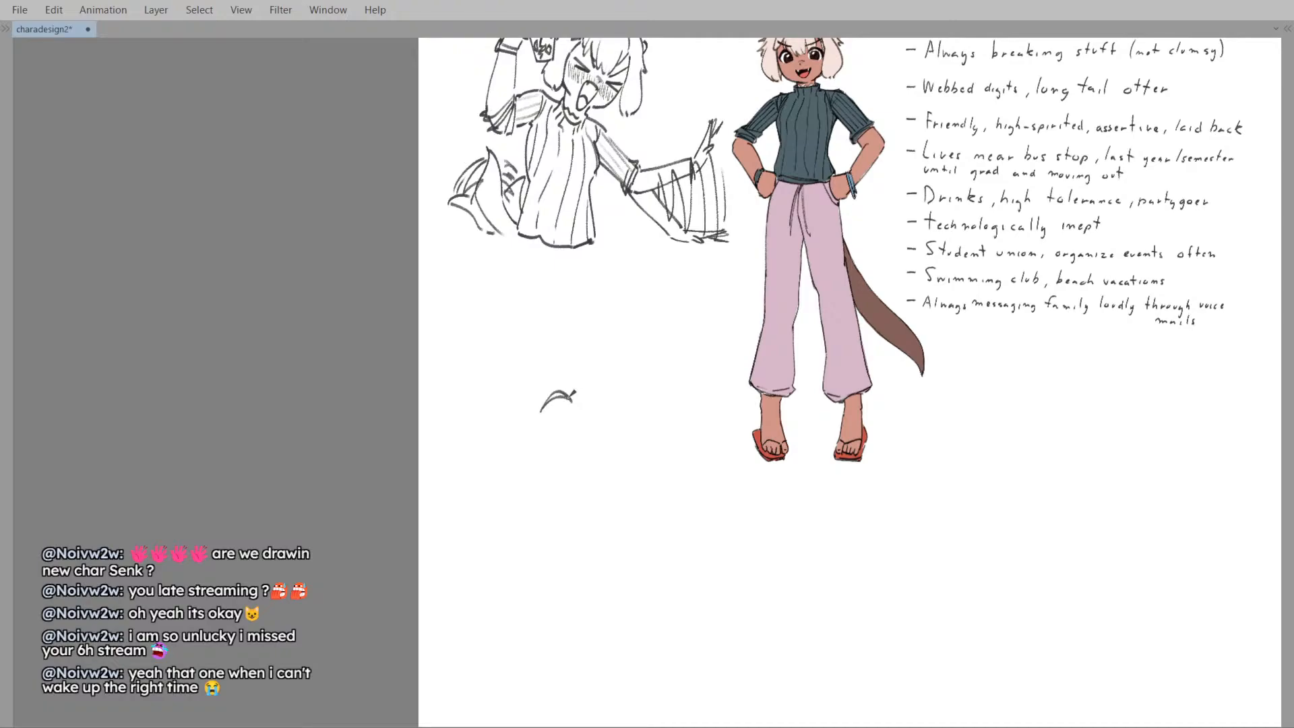
pyautogui.hotkey('alt', 'Tab')
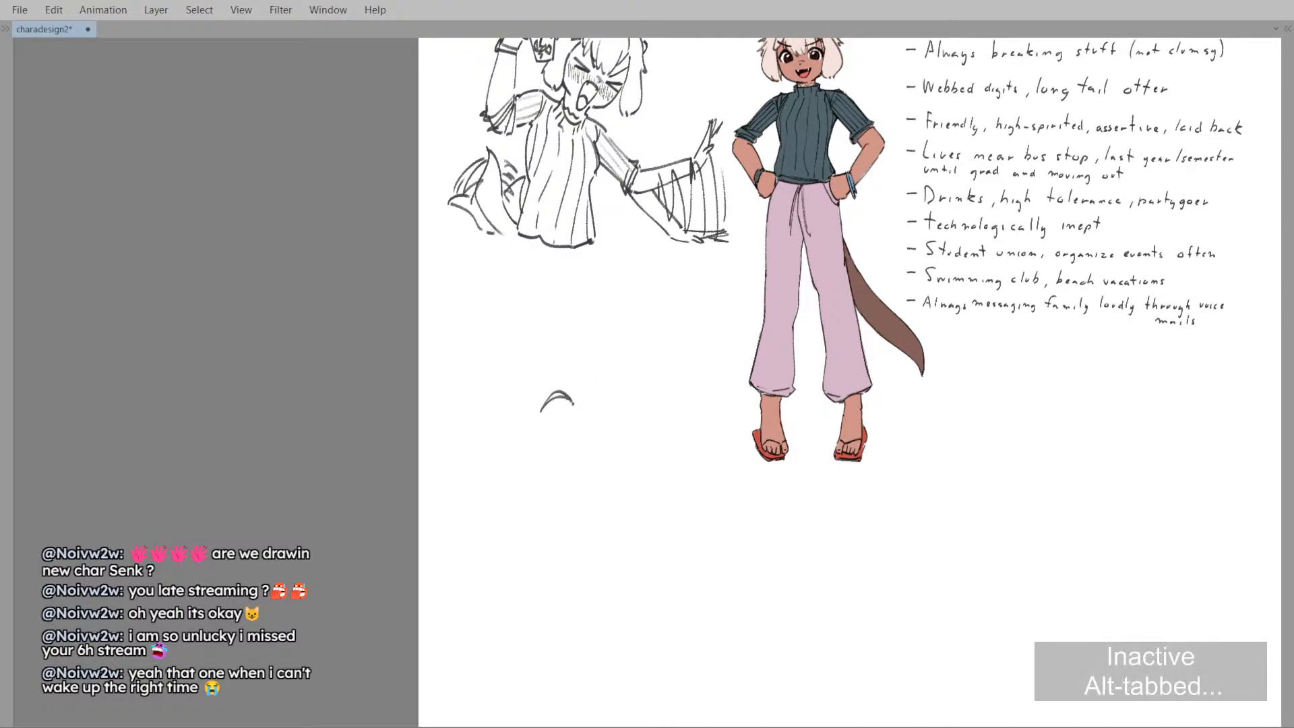
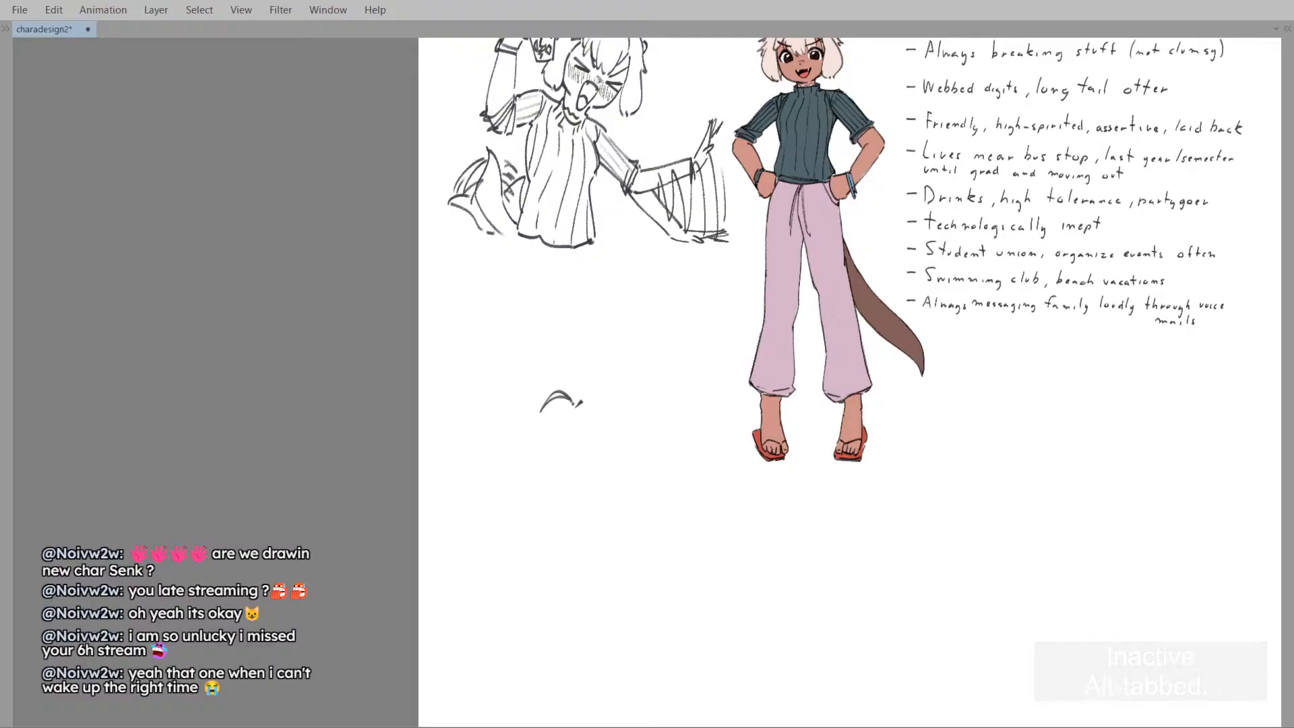
pyautogui.moveTo(611, 416)
pyautogui.mouseDown()
pyautogui.moveTo(627, 456)
pyautogui.moveTo(613, 451)
pyautogui.moveTo(621, 410)
pyautogui.moveTo(614, 438)
pyautogui.moveTo(546, 406)
pyautogui.mouseUp()
pyautogui.scroll(-1, 599, 402)
pyautogui.scroll(1, 607, 416)
pyautogui.hotkey('ctrl', 'z')
pyautogui.hotkey('ctrl', 'z')
# - Remove the handwritten trait notes beside the full-body otter design
pyautogui.moveTo(589, 345); pyautogui.dragTo(484, 344)
pyautogui.moveTo(627, 297); pyautogui.dragTo(556, 318)
pyautogui.scroll(-1, 644, 233)
pyautogui.moveTo(646, 227); pyautogui.dragTo(580, 388)
pyautogui.hotkey('ctrl', 'z')
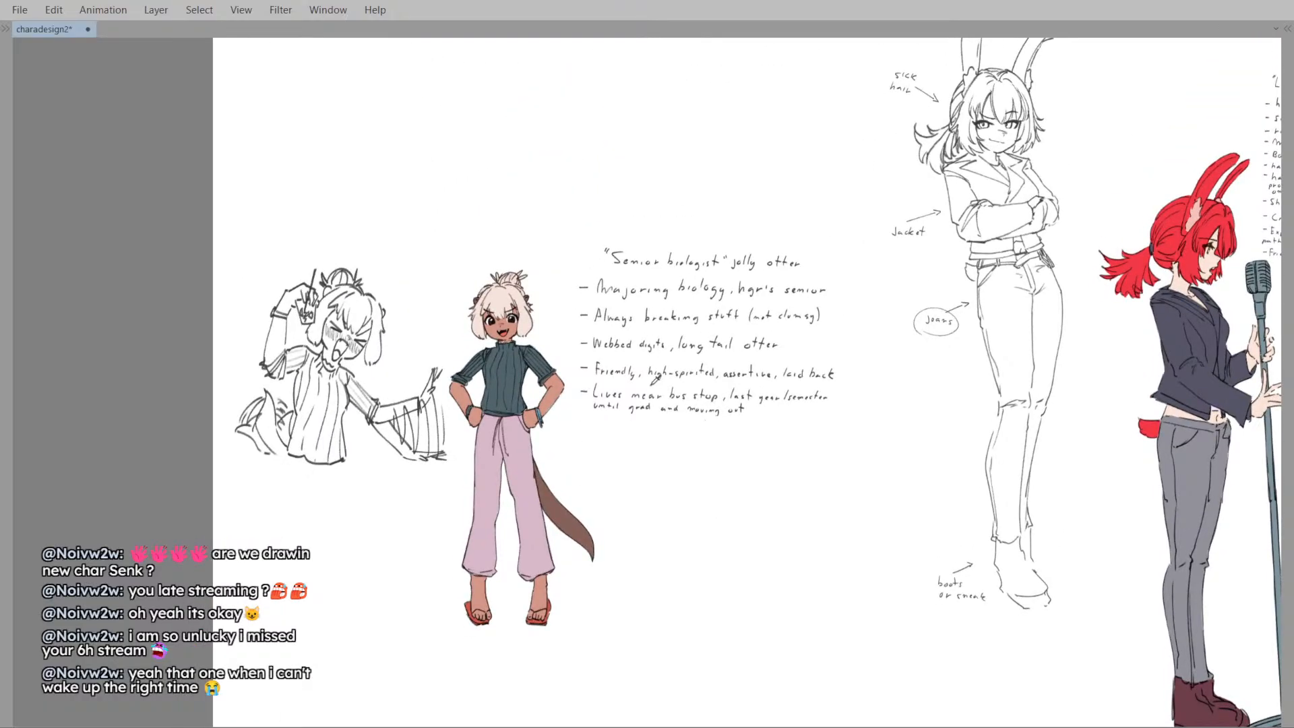
pyautogui.hotkey('ctrl', 'y')
pyautogui.hotkey('ctrl', 'z')
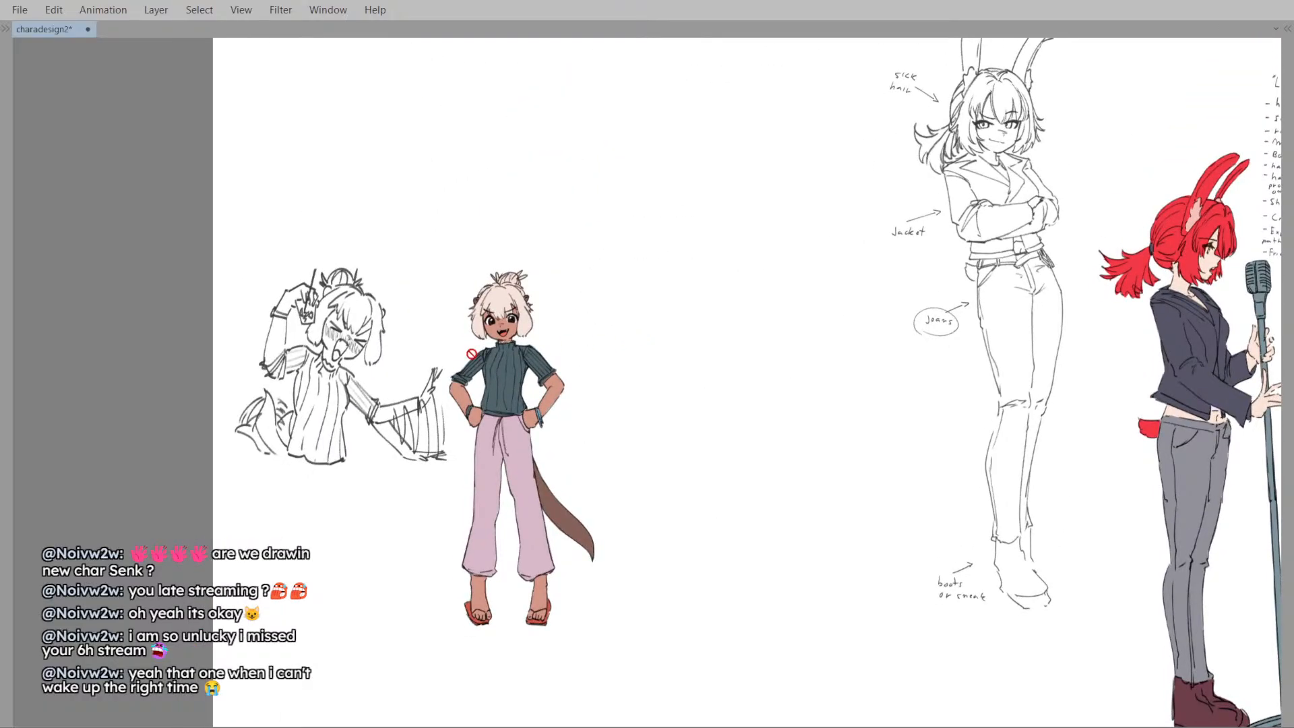
pyautogui.scroll(1, 637, 319)
pyautogui.moveTo(648, 320)
pyautogui.mouseDown()
pyautogui.moveTo(544, 289)
pyautogui.moveTo(605, 297)
pyautogui.moveTo(611, 329)
pyautogui.moveTo(679, 315)
pyautogui.mouseUp()
pyautogui.hotkey('ctrl', 'z')
pyautogui.hotkey('ctrl', 'z')
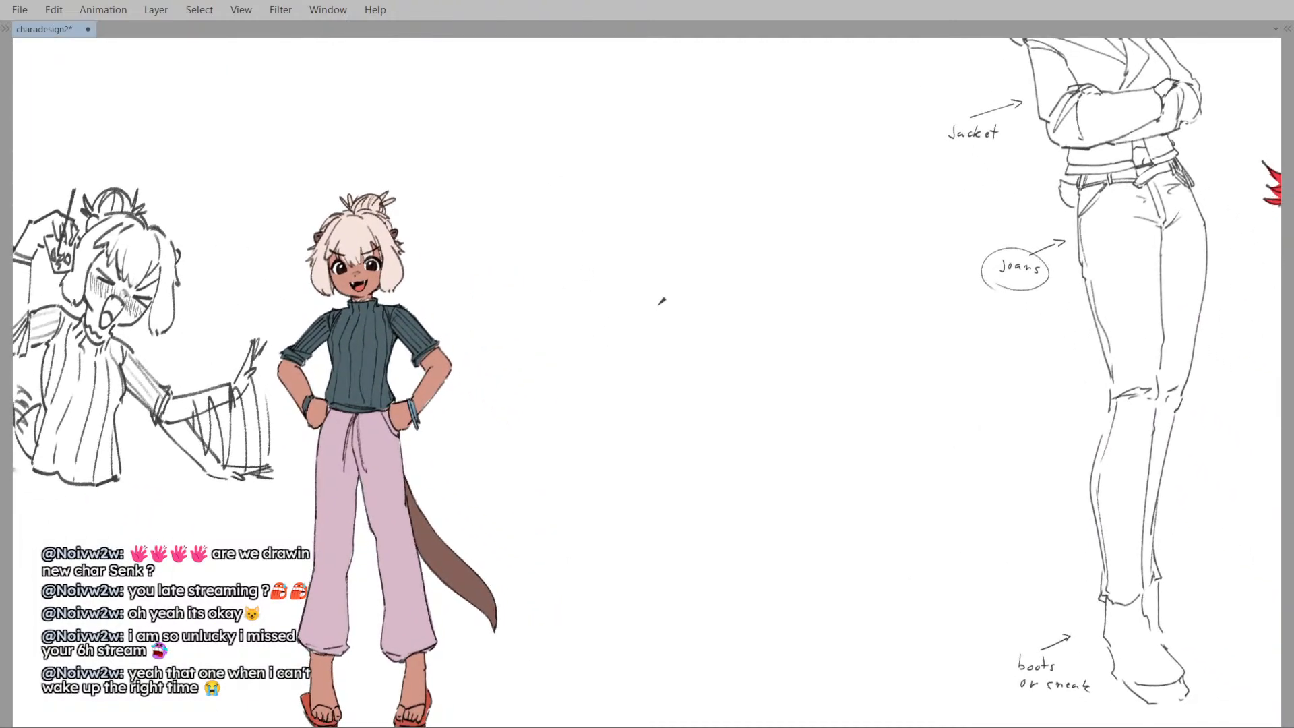
pyautogui.moveTo(594, 306)
pyautogui.mouseDown()
pyautogui.moveTo(670, 275)
pyautogui.moveTo(708, 290)
pyautogui.mouseUp()
pyautogui.hotkey('ctrl', 'z')
pyautogui.moveTo(604, 301)
pyautogui.mouseDown()
pyautogui.moveTo(728, 286)
pyautogui.moveTo(685, 279)
pyautogui.moveTo(718, 295)
pyautogui.mouseUp()
pyautogui.hotkey('ctrl', 'z')
pyautogui.hotkey('ctrl', 'z')
# - Start a large torso sketch in the cleared space with a shoulder line, a slanted right shoulder and a straight upper left side
pyautogui.moveTo(615, 291)
pyautogui.mouseDown()
pyautogui.moveTo(745, 271)
pyautogui.moveTo(791, 363)
pyautogui.mouseUp()
pyautogui.click(653, 351)
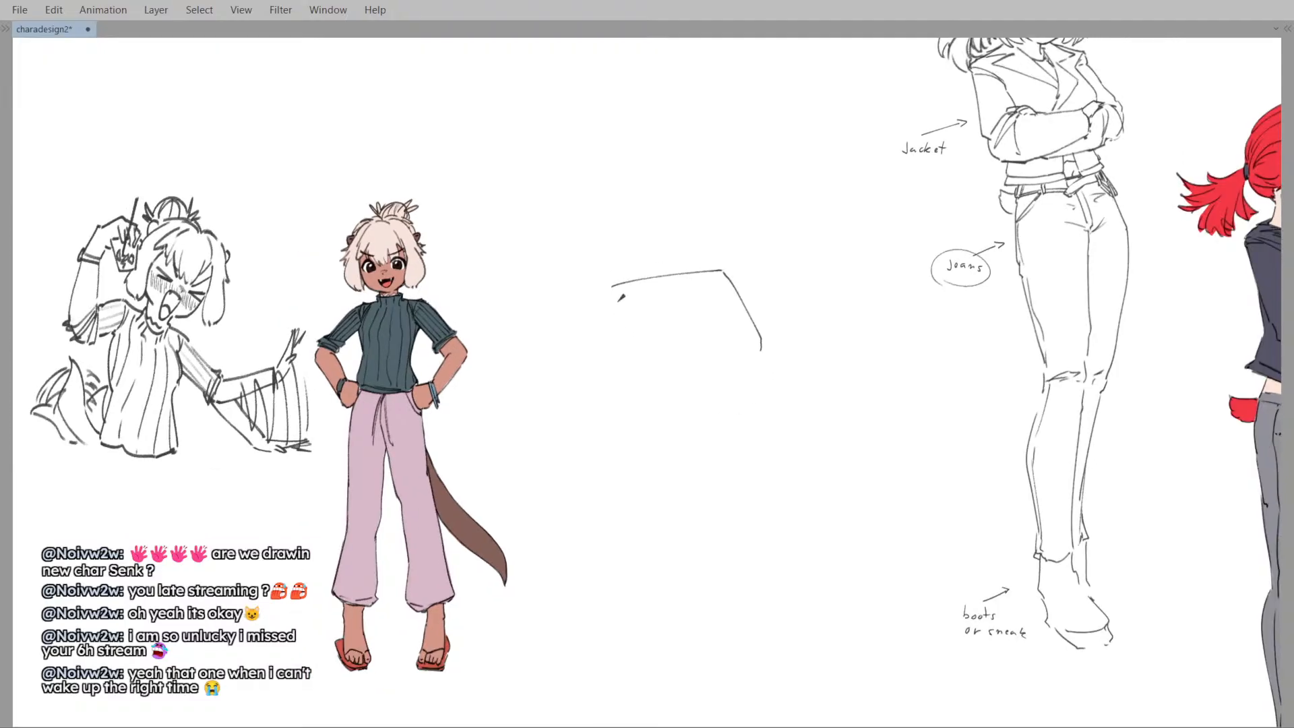
pyautogui.hotkey('ctrl', 'z')
pyautogui.moveTo(613, 289); pyautogui.dragTo(628, 370)
pyautogui.hotkey('ctrl', 'z')
pyautogui.moveTo(611, 295)
pyautogui.mouseDown()
pyautogui.moveTo(615, 357)
pyautogui.moveTo(644, 427)
pyautogui.mouseUp()
pyautogui.hotkey('ctrl', 'z')
pyautogui.hotkey('ctrl', 'z')
pyautogui.hotkey('ctrl', 'z')
# - Continue the torso's left contour down and inward to the waist, and add short strokes flaring out to the hip
pyautogui.moveTo(612, 365); pyautogui.dragTo(635, 417)
pyautogui.hotkey('ctrl', 'z')
pyautogui.hotkey('ctrl', 'z')
pyautogui.hotkey('ctrl', 'z')
pyautogui.moveTo(612, 364); pyautogui.dragTo(650, 476)
pyautogui.scroll(-1, 673, 440)
pyautogui.hotkey('ctrl', 'z')
pyautogui.moveTo(614, 351); pyautogui.dragTo(627, 380)
pyautogui.hotkey('ctrl', 'z')
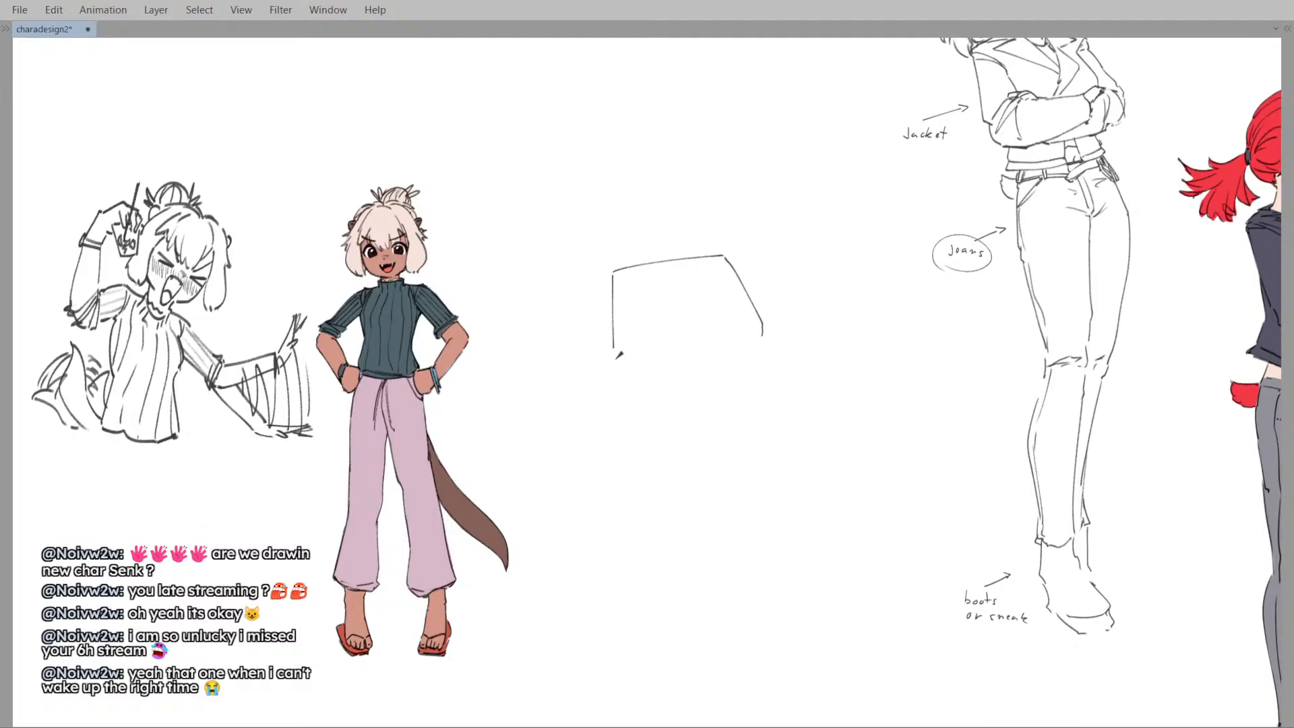
pyautogui.moveTo(615, 351); pyautogui.dragTo(635, 444)
pyautogui.scroll(-1, 641, 484)
pyautogui.moveTo(634, 444); pyautogui.dragTo(621, 496)
pyautogui.scroll(-1, 624, 496)
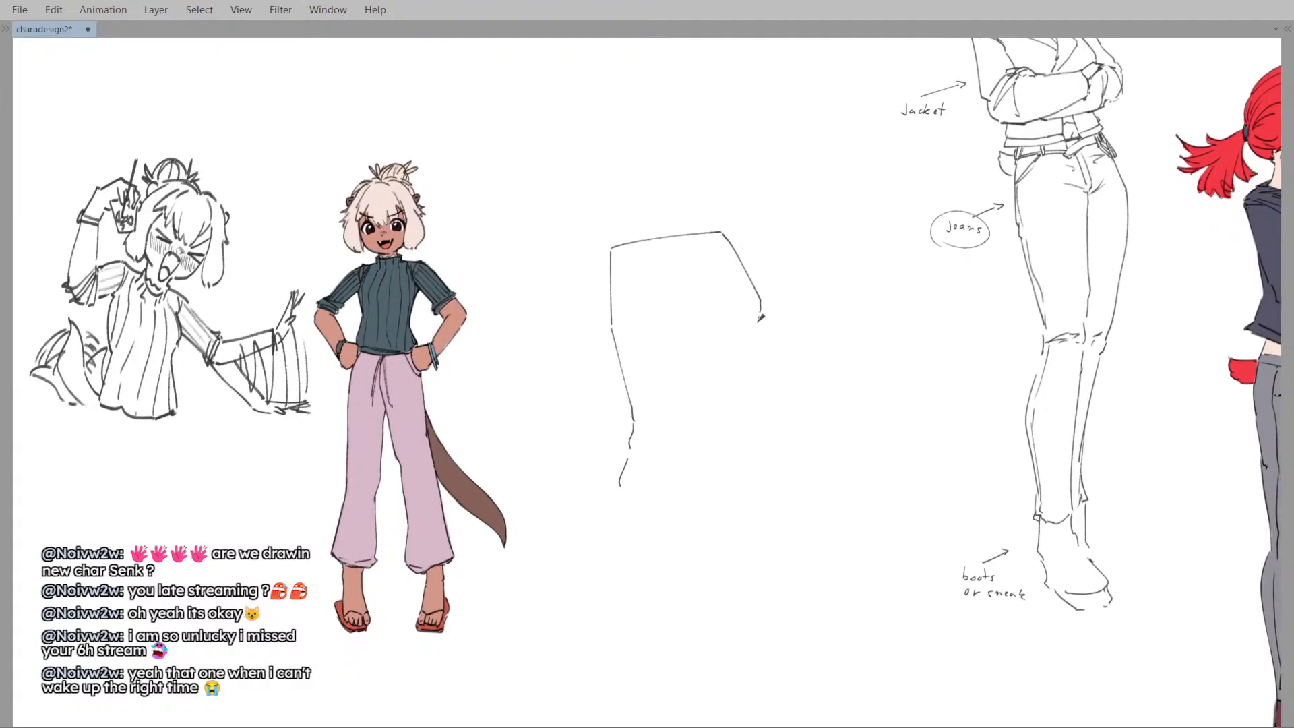
# - Draw the torso's right contour with an outward bulge at chest height and a nearly straight side down to the hip
pyautogui.hotkey('ctrl', 'z')
pyautogui.moveTo(759, 295); pyautogui.dragTo(765, 345)
pyautogui.hotkey('ctrl', 'z')
pyautogui.press('e')
pyautogui.moveTo(753, 282)
pyautogui.mouseDown()
pyautogui.moveTo(773, 311)
pyautogui.moveTo(767, 300)
pyautogui.moveTo(769, 340)
pyautogui.moveTo(773, 310)
pyautogui.moveTo(762, 292)
pyautogui.moveTo(773, 347)
pyautogui.moveTo(752, 442)
pyautogui.mouseUp()
pyautogui.press('p')
pyautogui.hotkey('ctrl', 'z')
pyautogui.hotkey('ctrl', 'z')
pyautogui.hotkey('ctrl', 'z')
pyautogui.hotkey('ctrl', 'z')
pyautogui.moveTo(763, 372); pyautogui.dragTo(738, 459)
pyautogui.hotkey('ctrl', 'z')
pyautogui.hotkey('ctrl', 'z')
pyautogui.moveTo(747, 419); pyautogui.dragTo(742, 482)
pyautogui.hotkey('ctrl', 'z')
pyautogui.press('e')
# - Close the lower end of the torso with a diagonal line from the left hip and angled strokes meeting the right side
pyautogui.moveTo(750, 421)
pyautogui.mouseDown()
pyautogui.moveTo(740, 503)
pyautogui.moveTo(725, 490)
pyautogui.moveTo(680, 505)
pyautogui.mouseUp()
pyautogui.scroll(-1, 742, 500)
pyautogui.moveTo(634, 467); pyautogui.dragTo(657, 485)
pyautogui.hotkey('ctrl', 'z')
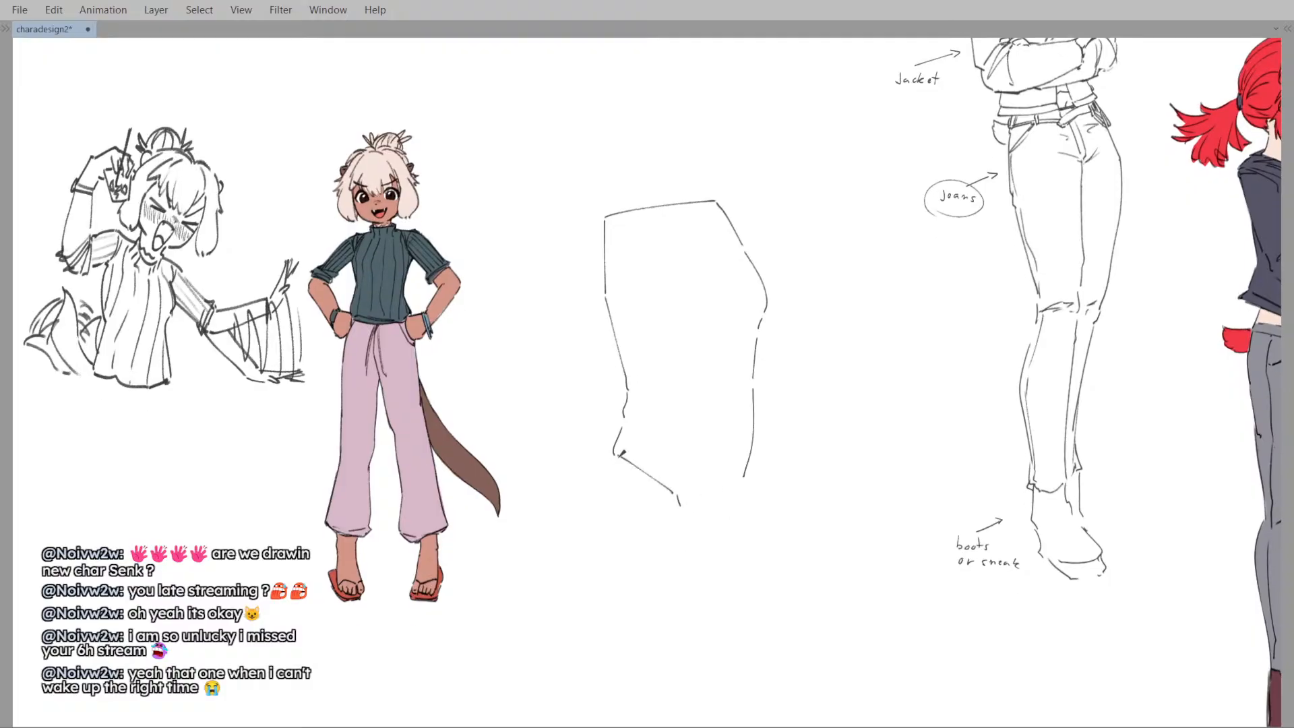
pyautogui.moveTo(614, 451)
pyautogui.mouseDown()
pyautogui.moveTo(718, 519)
pyautogui.moveTo(706, 480)
pyautogui.moveTo(757, 453)
pyautogui.moveTo(781, 416)
pyautogui.mouseUp()
pyautogui.moveTo(756, 428)
pyautogui.mouseDown()
pyautogui.moveTo(766, 391)
pyautogui.moveTo(762, 437)
pyautogui.moveTo(743, 464)
pyautogui.moveTo(764, 435)
pyautogui.moveTo(729, 478)
pyautogui.mouseUp()
pyautogui.hotkey('ctrl', 'z')
pyautogui.hotkey('ctrl', 'z')
pyautogui.hotkey('ctrl', 'z')
pyautogui.hotkey('ctrl', 'z')
pyautogui.moveTo(635, 404)
pyautogui.mouseDown()
pyautogui.moveTo(672, 441)
pyautogui.moveTo(661, 413)
pyautogui.mouseUp()
pyautogui.scroll(1, 654, 413)
pyautogui.hotkey('ctrl', 'z')
pyautogui.moveTo(647, 357); pyautogui.dragTo(671, 431)
pyautogui.hotkey('ctrl', 'z')
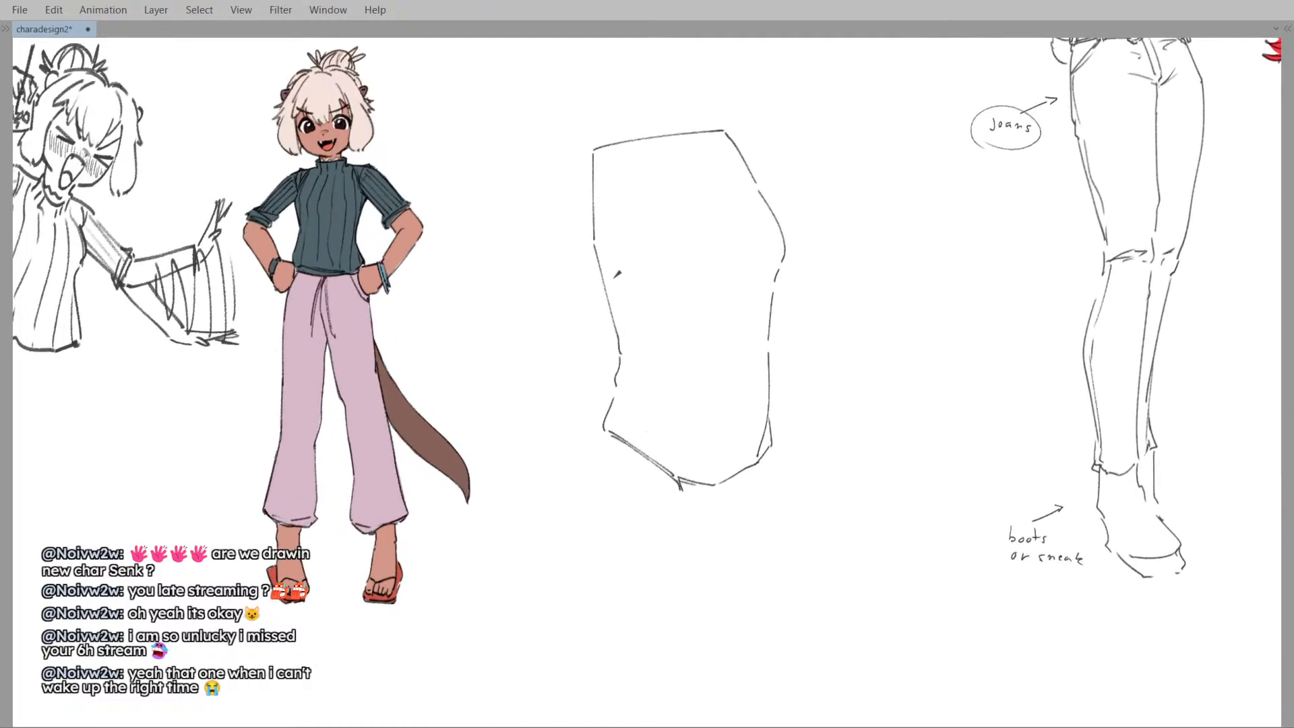
# - Add a long curved inner contour along the torso's left side and a short curve under the chest
pyautogui.moveTo(607, 283)
pyautogui.mouseDown()
pyautogui.moveTo(619, 276)
pyautogui.moveTo(662, 418)
pyautogui.moveTo(647, 289)
pyautogui.moveTo(612, 269)
pyautogui.moveTo(679, 479)
pyautogui.mouseUp()
pyautogui.hotkey('ctrl', 'z')
pyautogui.hotkey('ctrl', 'z')
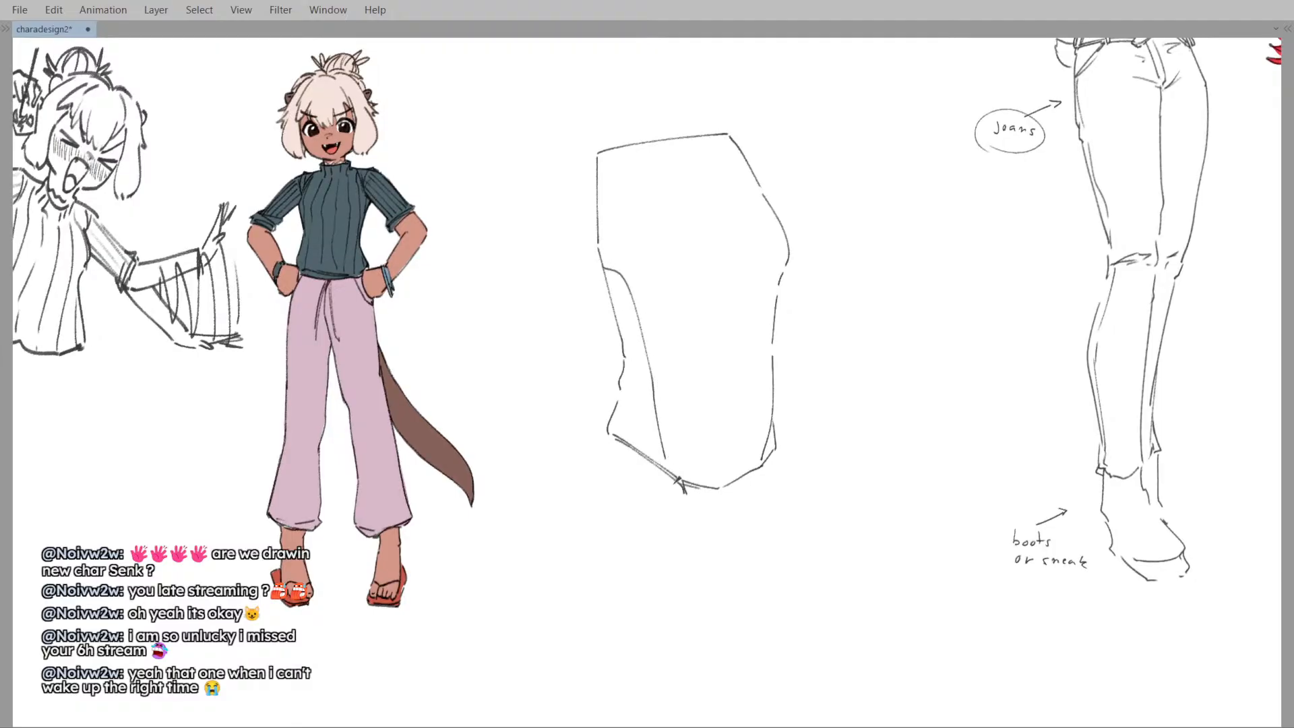
pyautogui.moveTo(730, 238); pyautogui.dragTo(698, 263)
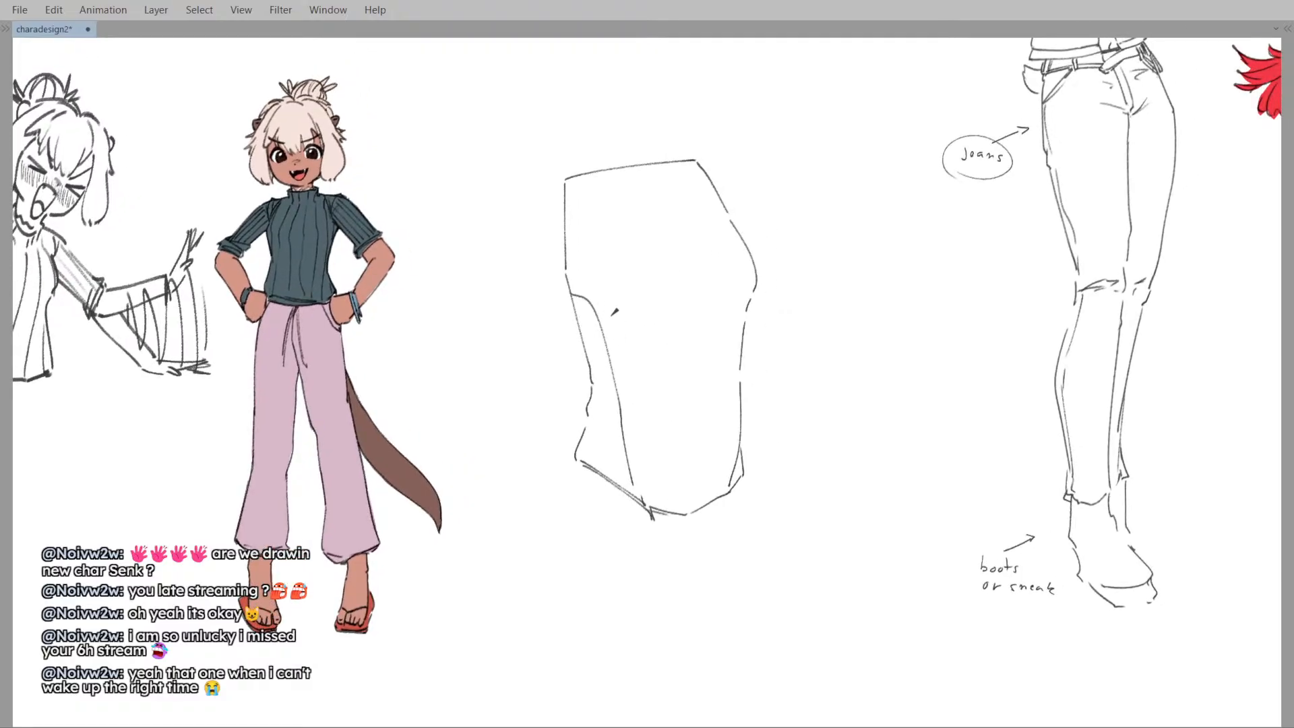
pyautogui.moveTo(604, 306)
pyautogui.mouseDown()
pyautogui.moveTo(628, 321)
pyautogui.moveTo(718, 310)
pyautogui.moveTo(687, 310)
pyautogui.mouseUp()
pyautogui.moveTo(696, 260); pyautogui.dragTo(701, 289)
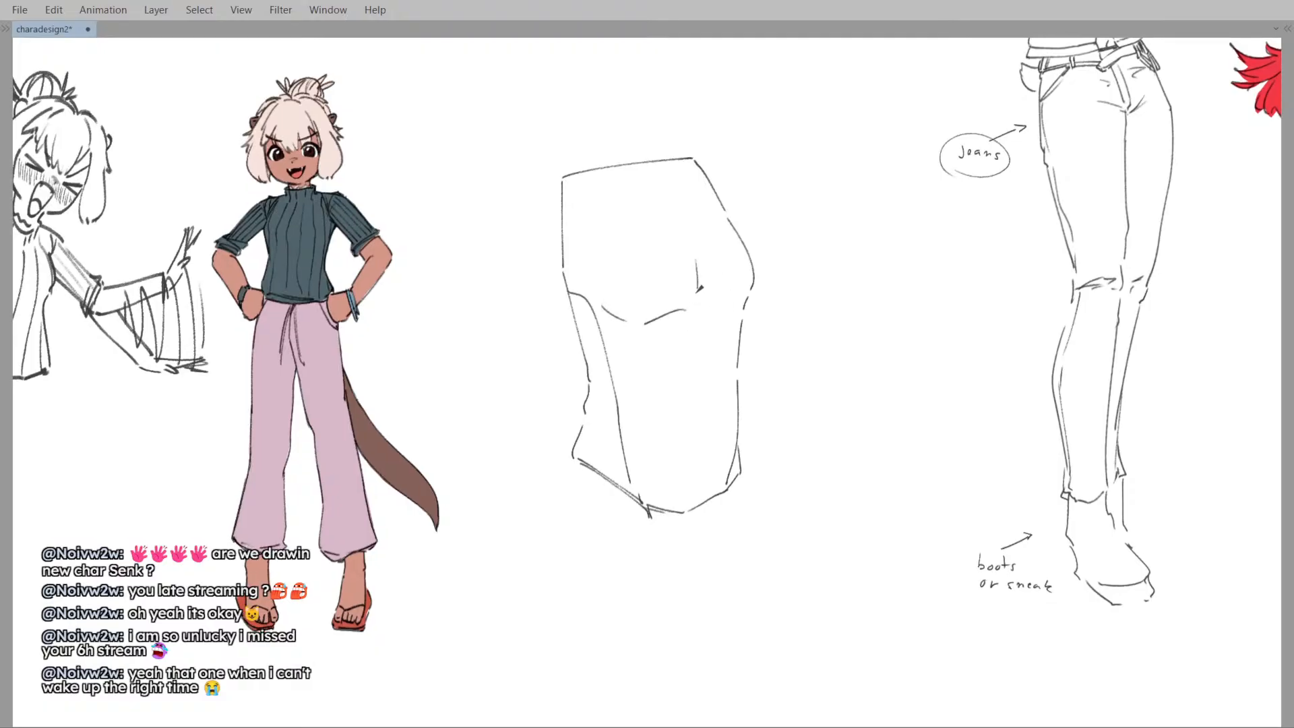
pyautogui.hotkey('ctrl', 'z')
pyautogui.hotkey('ctrl', 'z')
pyautogui.scroll(-4, 705, 265)
pyautogui.scroll(3, 705, 265)
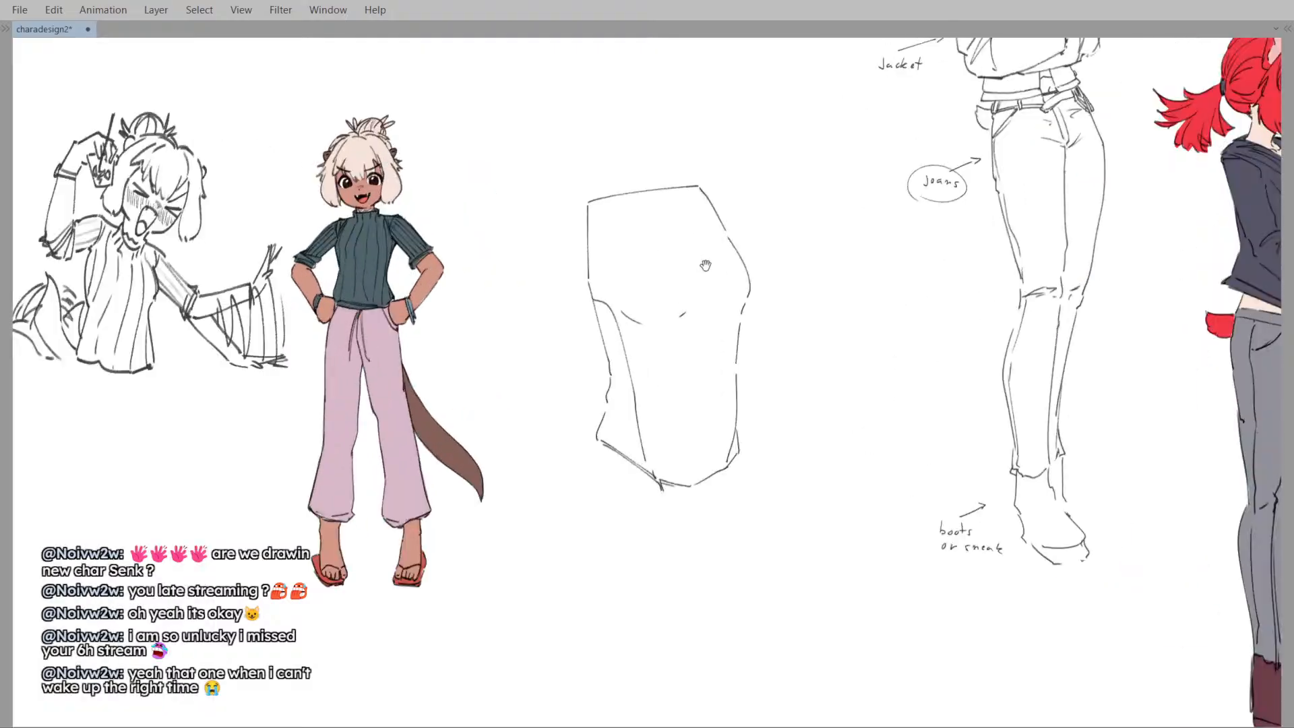
# - Examine the torso sketch in normal and mirrored view against the neighbouring characters
pyautogui.moveTo(754, 297)
pyautogui.mouseDown()
pyautogui.moveTo(718, 346)
pyautogui.moveTo(721, 362)
pyautogui.mouseUp()
pyautogui.scroll(-3, 696, 329)
pyautogui.press('h')
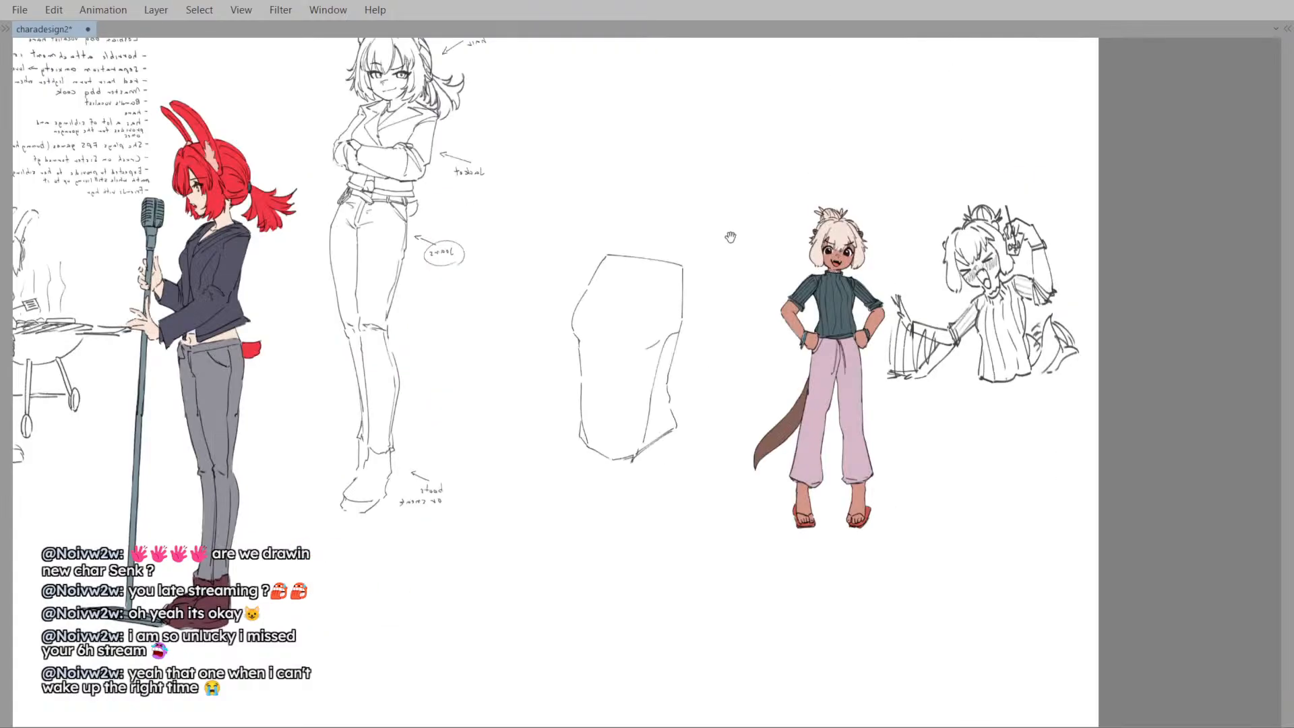
pyautogui.press('h')
pyautogui.scroll(2, 734, 257)
pyautogui.press(']')
pyautogui.press(']')
pyautogui.press(']')
pyautogui.press(']')
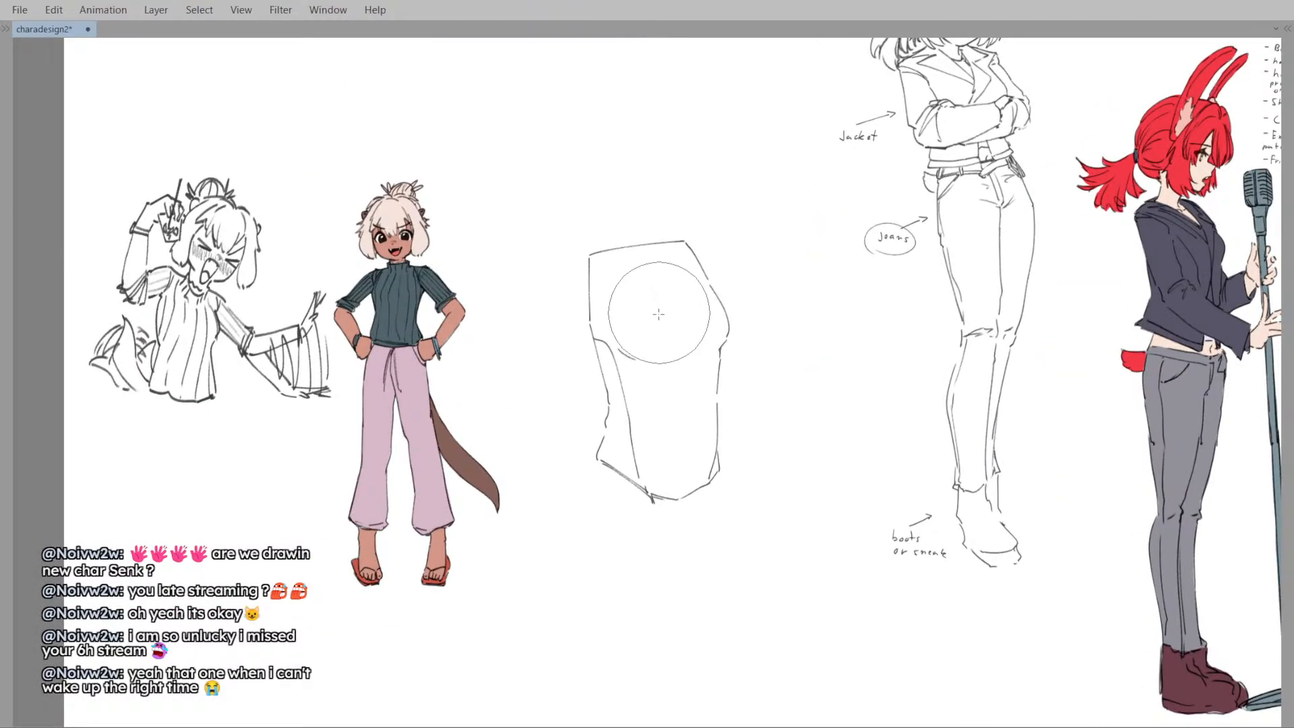
pyautogui.scroll(-2, 666, 332)
pyautogui.scroll(2, 666, 332)
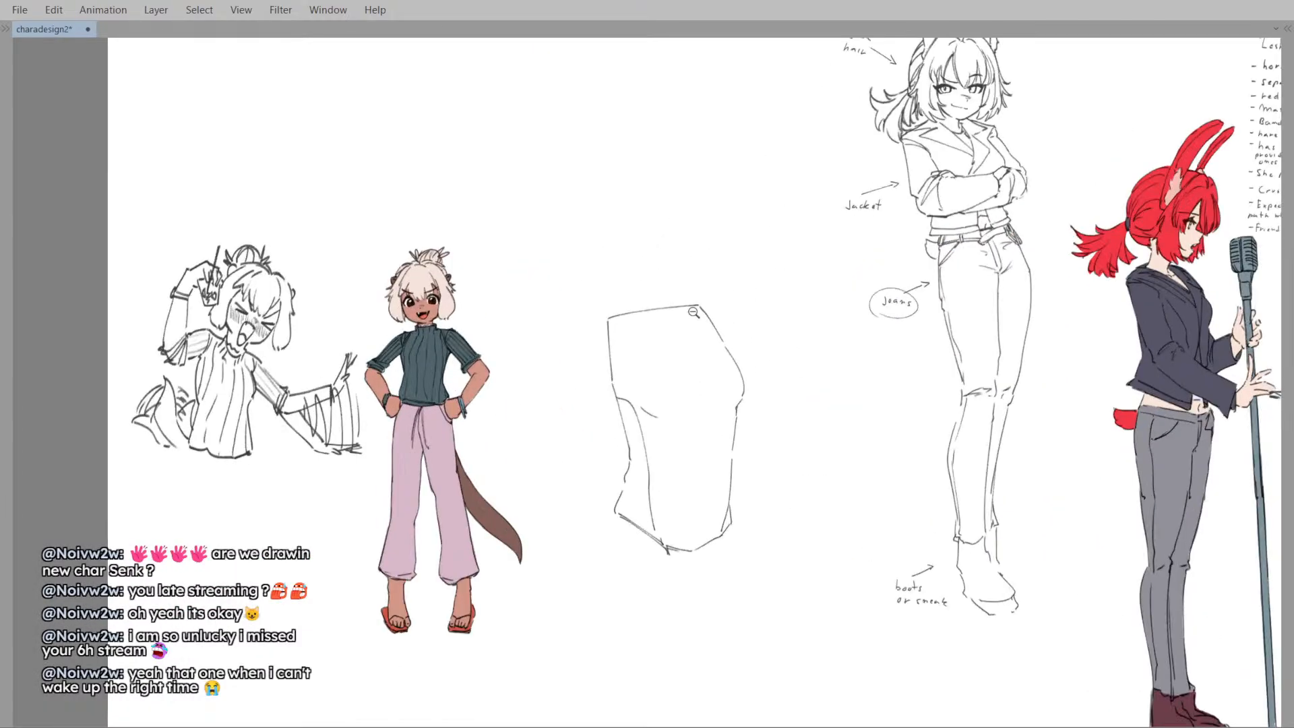
# - Open a gap in the torso's shoulder line and draw a short vertical neck line rising from it
pyautogui.moveTo(674, 229)
pyautogui.mouseDown()
pyautogui.moveTo(666, 322)
pyautogui.moveTo(696, 332)
pyautogui.moveTo(695, 320)
pyautogui.moveTo(658, 340)
pyautogui.moveTo(620, 339)
pyautogui.moveTo(616, 362)
pyautogui.moveTo(608, 277)
pyautogui.mouseUp()
pyautogui.press('e')
pyautogui.press('e')
pyautogui.hotkey('ctrl', 'z')
pyautogui.hotkey('ctrl', 'z')
pyautogui.moveTo(557, 323)
pyautogui.mouseDown()
pyautogui.moveTo(607, 239)
pyautogui.moveTo(686, 203)
pyautogui.mouseUp()
pyautogui.hotkey('ctrl', 'z')
pyautogui.hotkey('ctrl', 'z')
pyautogui.moveTo(576, 217); pyautogui.dragTo(704, 191)
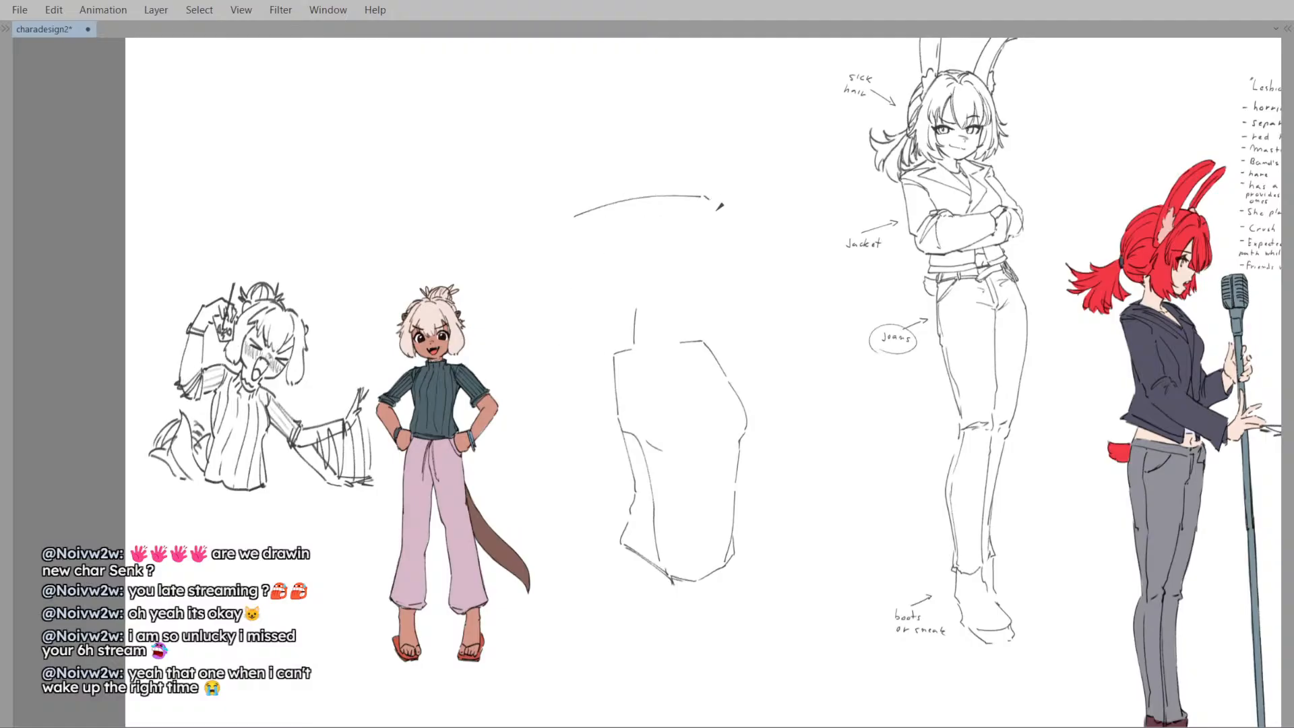
pyautogui.hotkey('ctrl', 'z')
pyautogui.moveTo(665, 243); pyautogui.dragTo(634, 280)
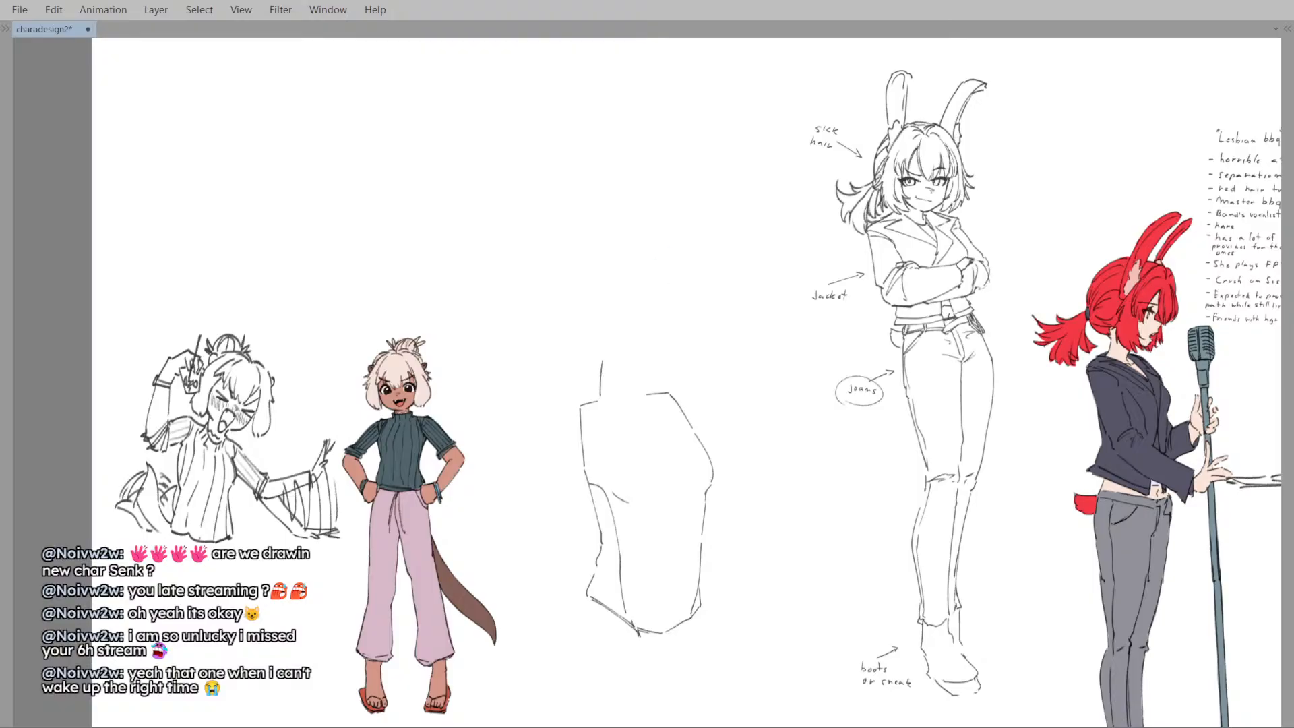
pyautogui.hotkey('alt', 'Tab')
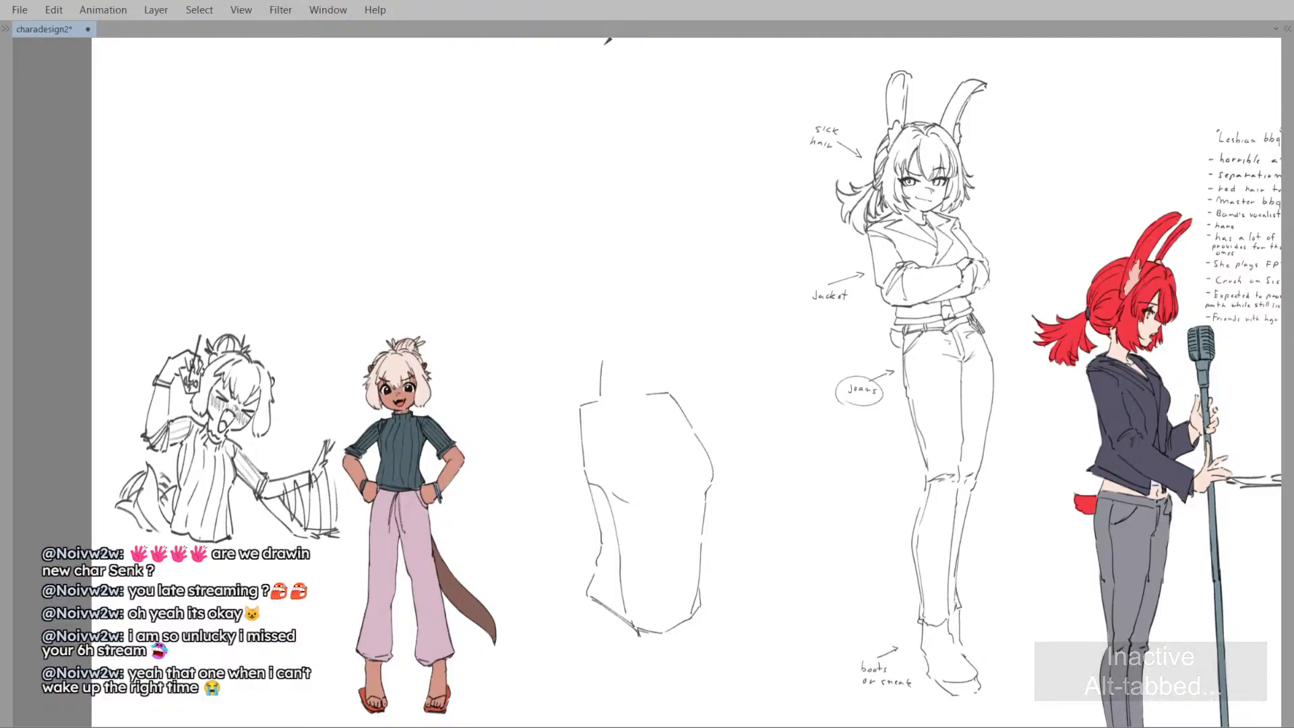
# - Erase the straight upper left side of the torso below the shoulder
pyautogui.moveTo(579, 415); pyautogui.dragTo(592, 389)
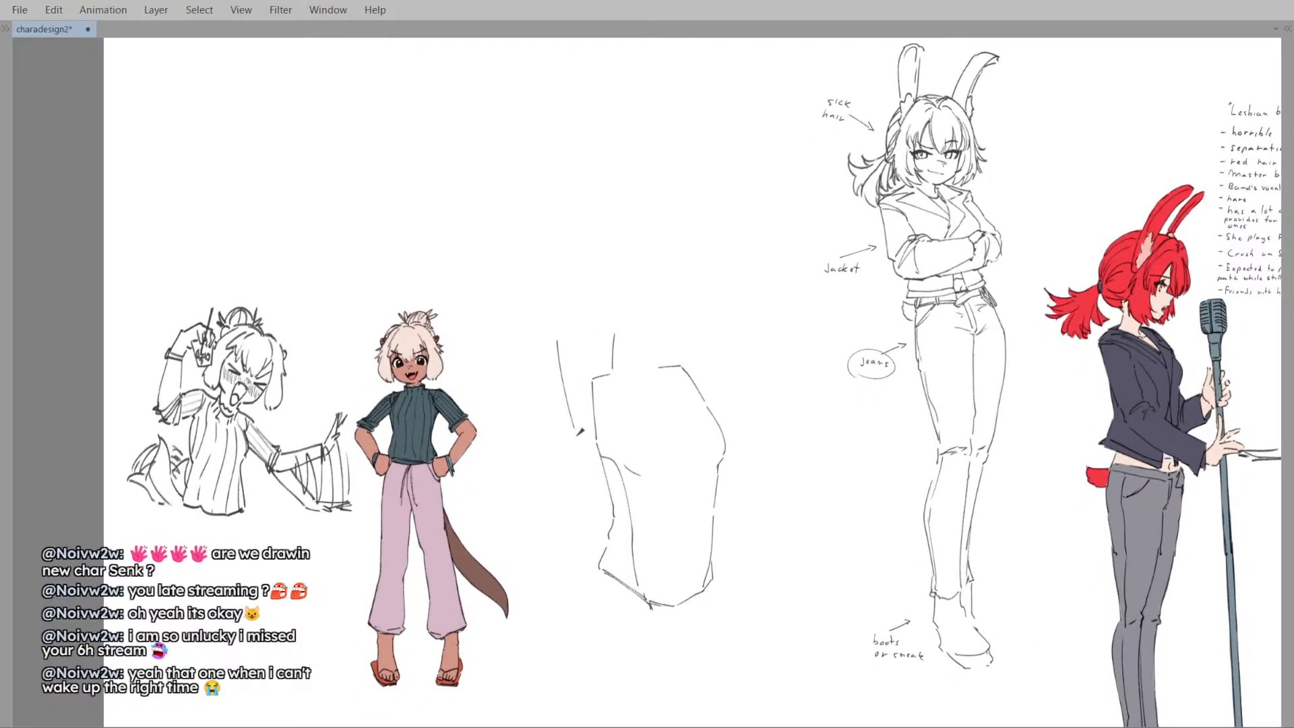
pyautogui.moveTo(625, 436); pyautogui.dragTo(600, 423)
pyautogui.press('e')
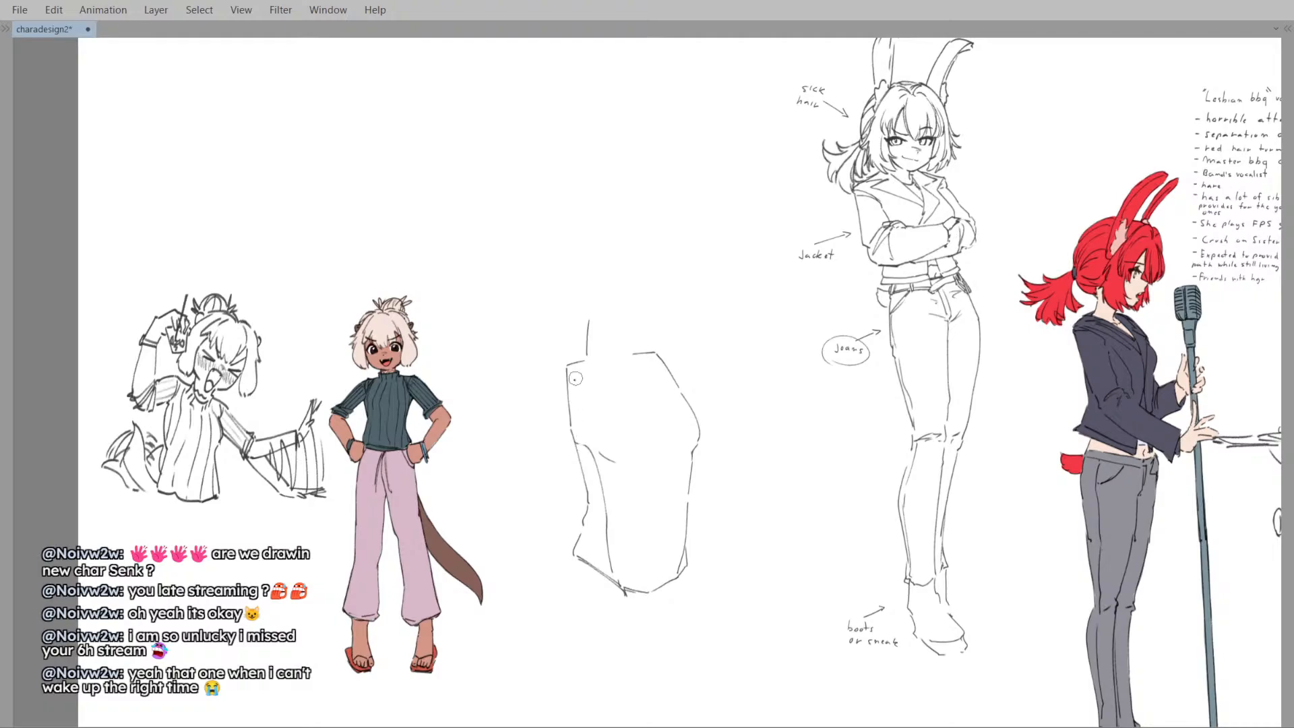
pyautogui.moveTo(570, 370)
pyautogui.mouseDown()
pyautogui.moveTo(568, 426)
pyautogui.moveTo(590, 434)
pyautogui.moveTo(597, 421)
pyautogui.mouseUp()
pyautogui.press('p')
# - Redraw the erased side as a curve bending inward from the shoulder to the chest line
pyautogui.hotkey('ctrl', 'z')
pyautogui.hotkey('ctrl', 'z')
pyautogui.moveTo(574, 366); pyautogui.dragTo(590, 446)
pyautogui.hotkey('ctrl', 'z')
pyautogui.hotkey('ctrl', 'z')
pyautogui.moveTo(573, 365); pyautogui.dragTo(592, 413)
pyautogui.hotkey('ctrl', 'z')
pyautogui.moveTo(572, 365)
pyautogui.mouseDown()
pyautogui.moveTo(593, 410)
pyautogui.moveTo(611, 389)
pyautogui.mouseUp()
pyautogui.press('m')
pyautogui.press('m')
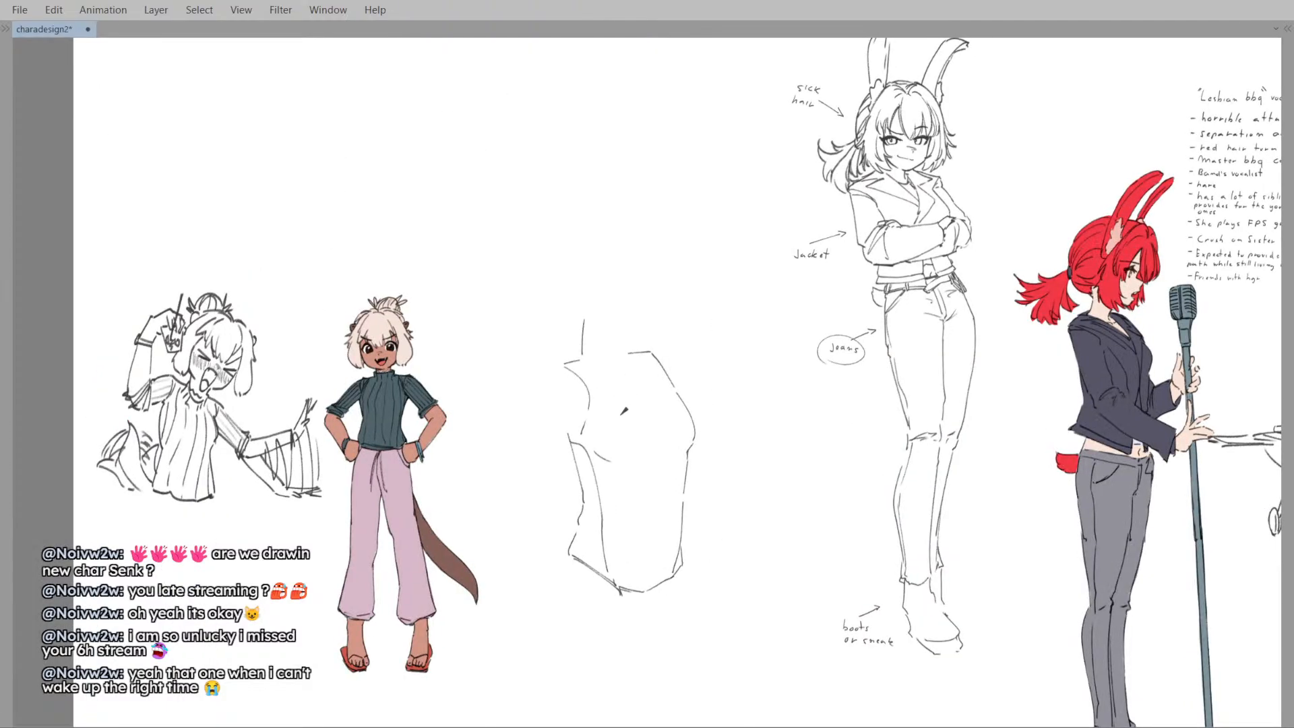
pyautogui.moveTo(593, 391)
pyautogui.mouseDown()
pyautogui.moveTo(602, 436)
pyautogui.moveTo(648, 395)
pyautogui.mouseUp()
pyautogui.hotkey('ctrl', 'z')
pyautogui.press('e')
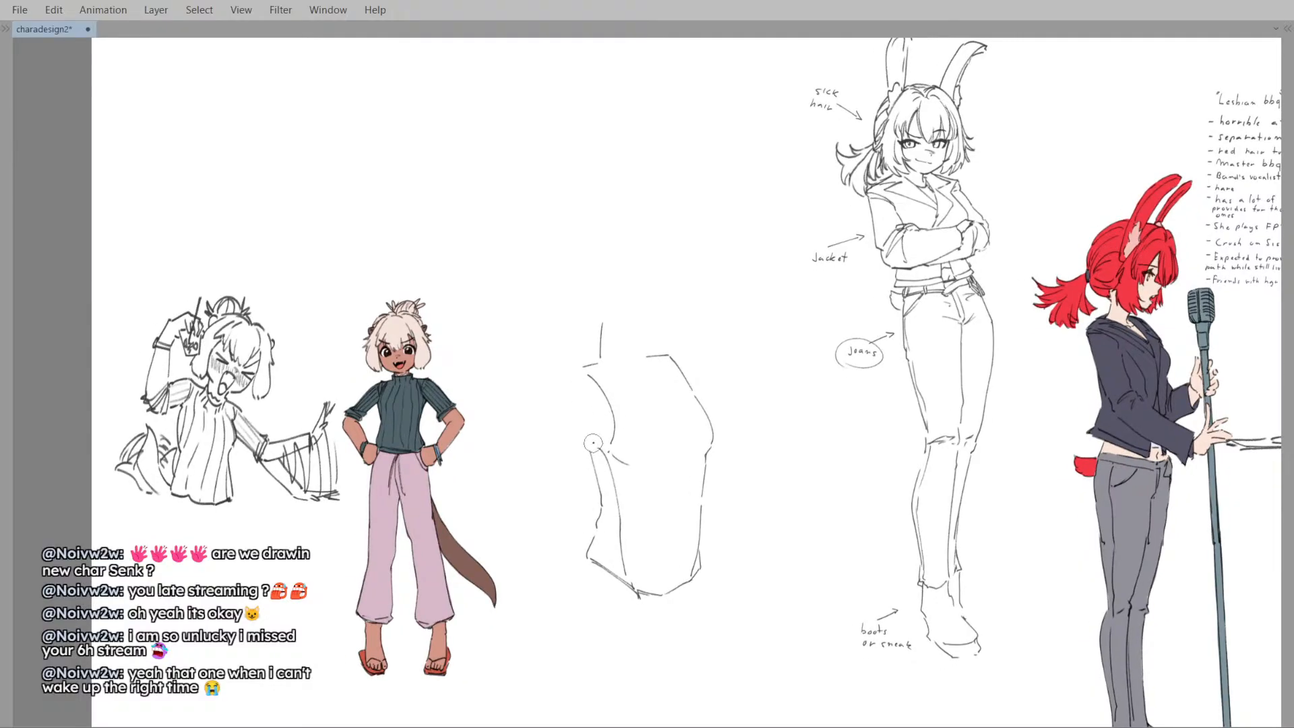
# - Nudge the torso's waist and hip contours into shape with a large warping brush, adjusting the brush size between strokes
pyautogui.press('j')
pyautogui.moveTo(718, 424); pyautogui.dragTo(697, 448)
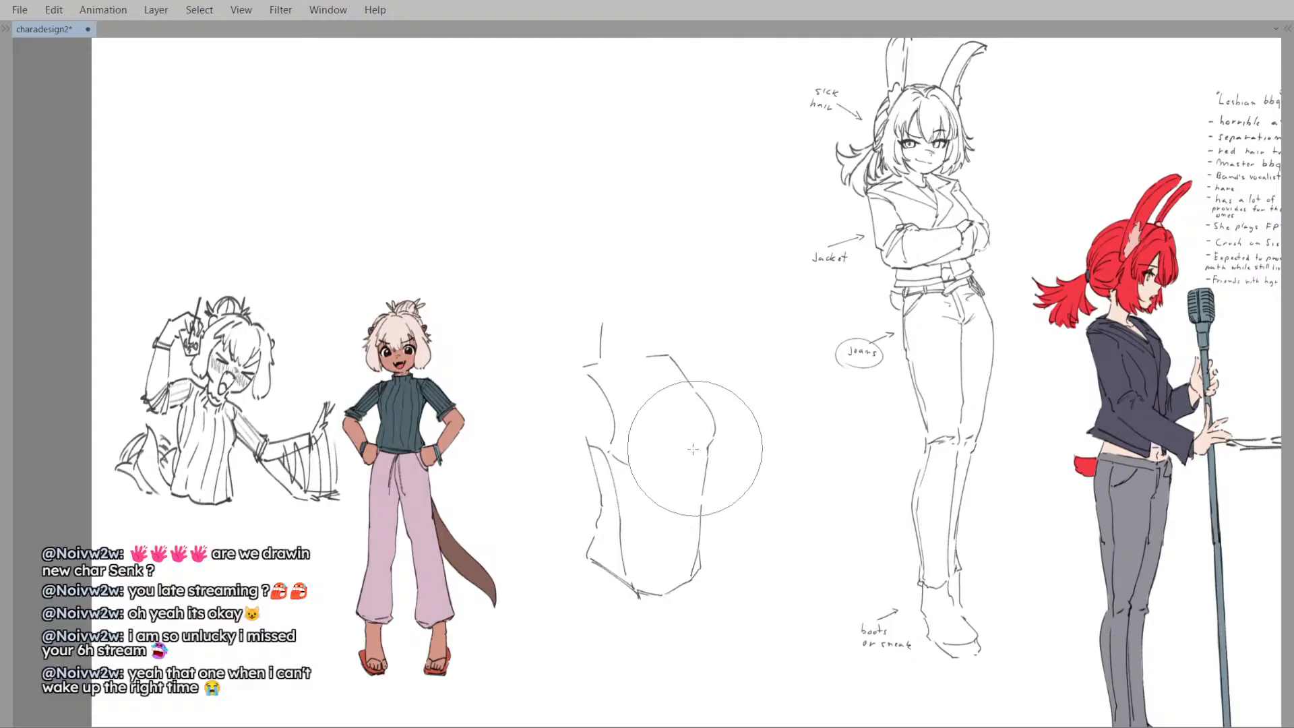
pyautogui.press('[')
pyautogui.moveTo(612, 486); pyautogui.dragTo(624, 481)
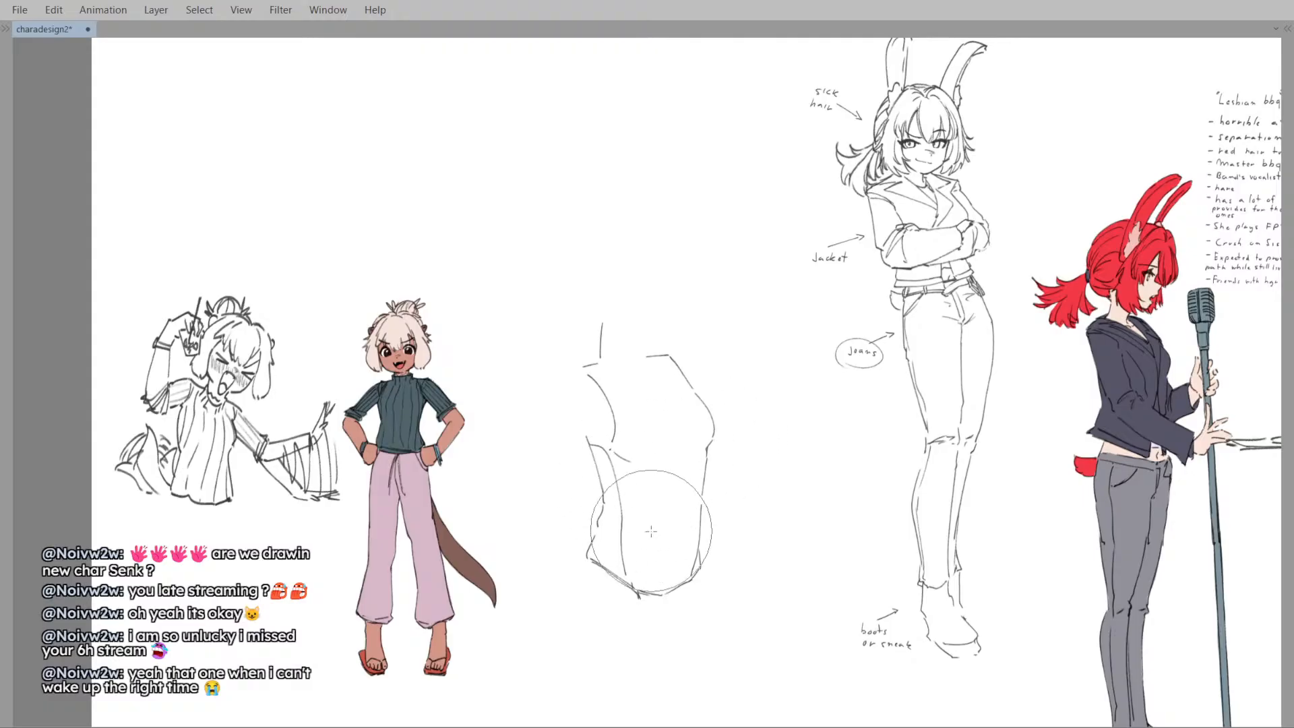
pyautogui.press('[')
pyautogui.moveTo(606, 554); pyautogui.dragTo(604, 545)
pyautogui.press(']')
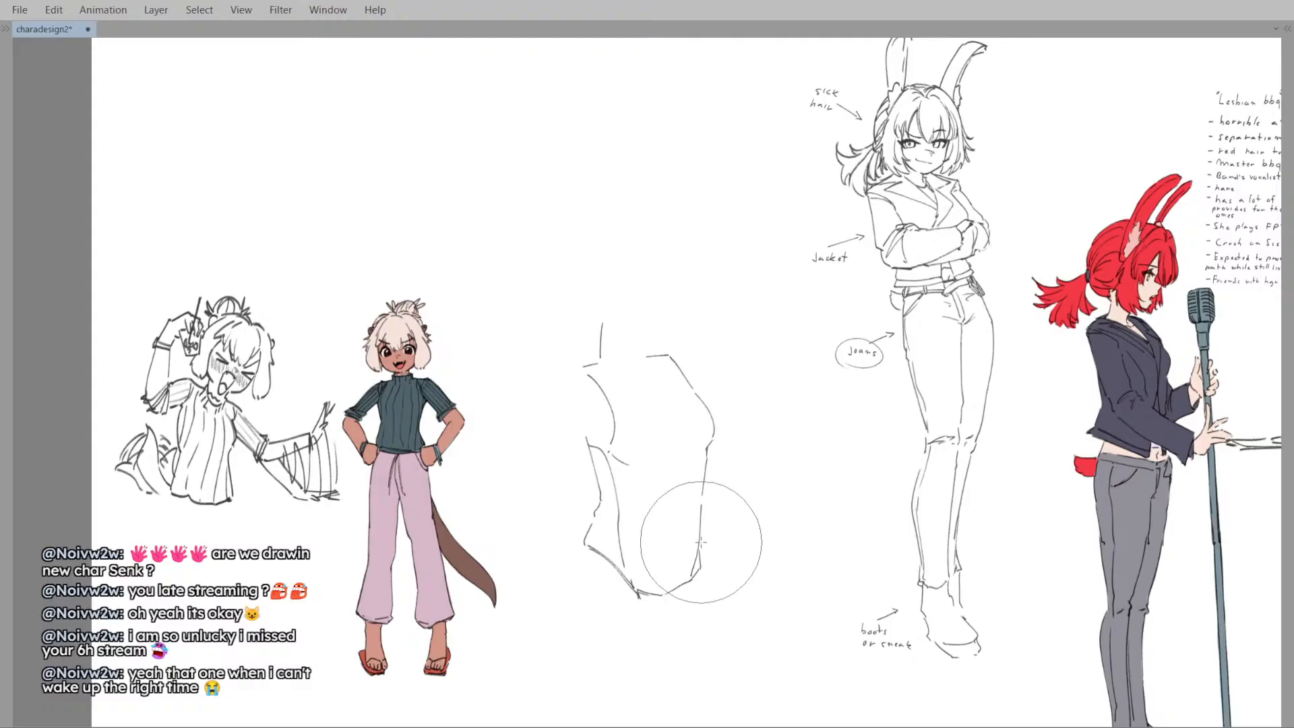
pyautogui.moveTo(713, 525); pyautogui.dragTo(685, 454)
# - Draw the outer contour of the left thigh running down from the hip, retrying the stroke until it fits
pyautogui.press('p')
pyautogui.moveTo(607, 477)
pyautogui.mouseDown()
pyautogui.moveTo(594, 508)
pyautogui.moveTo(605, 470)
pyautogui.moveTo(591, 532)
pyautogui.mouseUp()
pyautogui.hotkey('ctrl', 'z')
pyautogui.hotkey('ctrl', 'z')
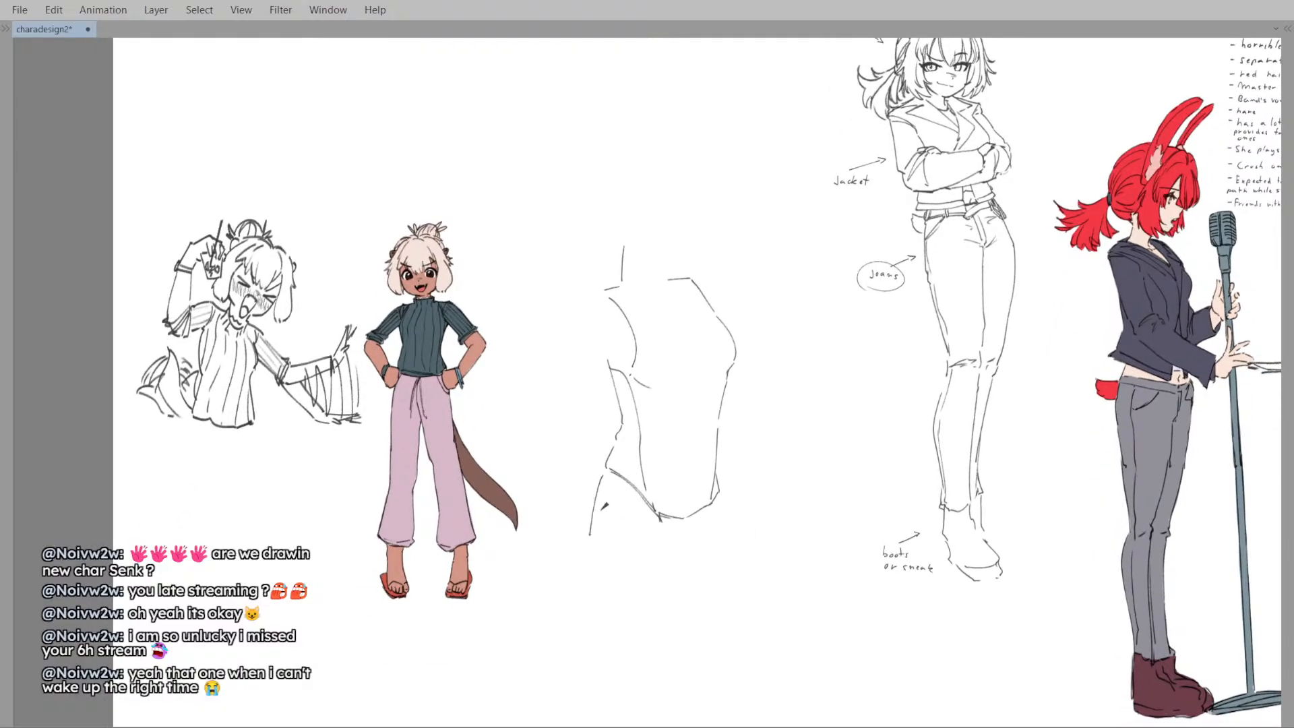
pyautogui.scroll(-1, 604, 508)
pyautogui.hotkey('ctrl', 'z')
pyautogui.moveTo(612, 450); pyautogui.dragTo(602, 517)
pyautogui.hotkey('ctrl', 'z')
pyautogui.hotkey('ctrl', 'z')
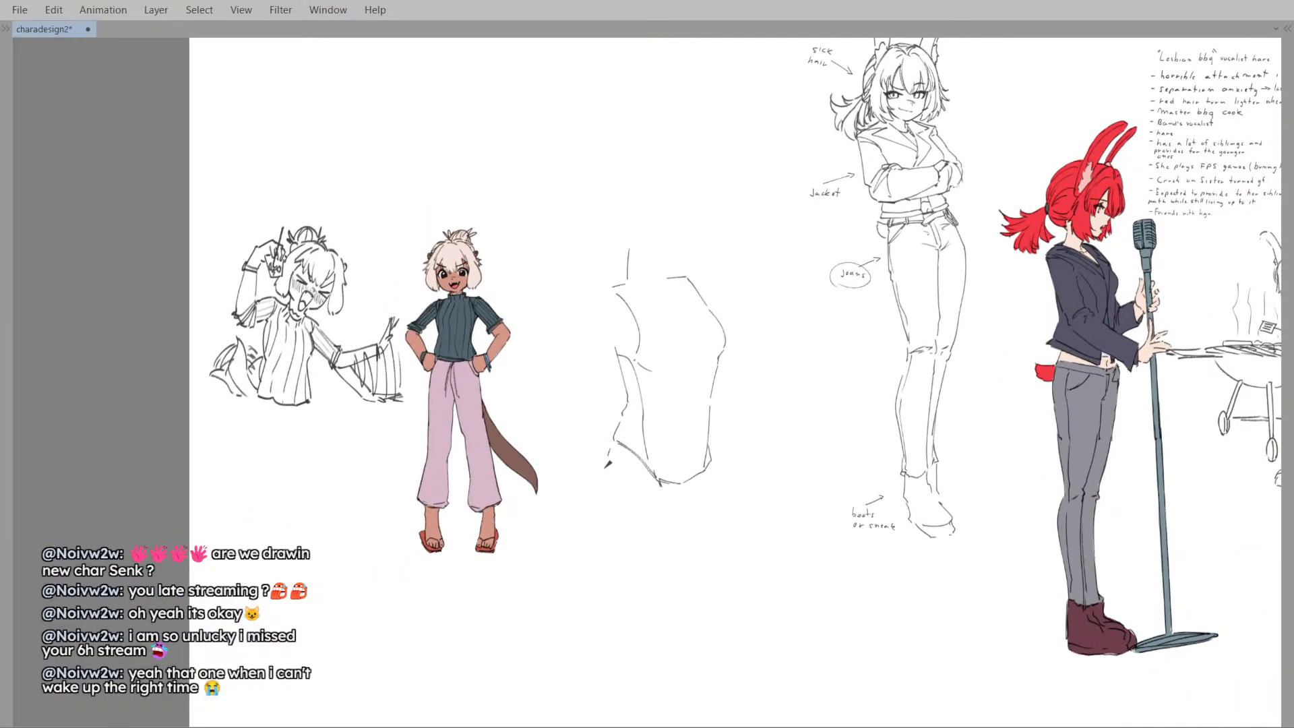
pyautogui.moveTo(614, 441); pyautogui.dragTo(606, 549)
pyautogui.hotkey('ctrl', 'z')
pyautogui.moveTo(651, 447); pyautogui.dragTo(628, 455)
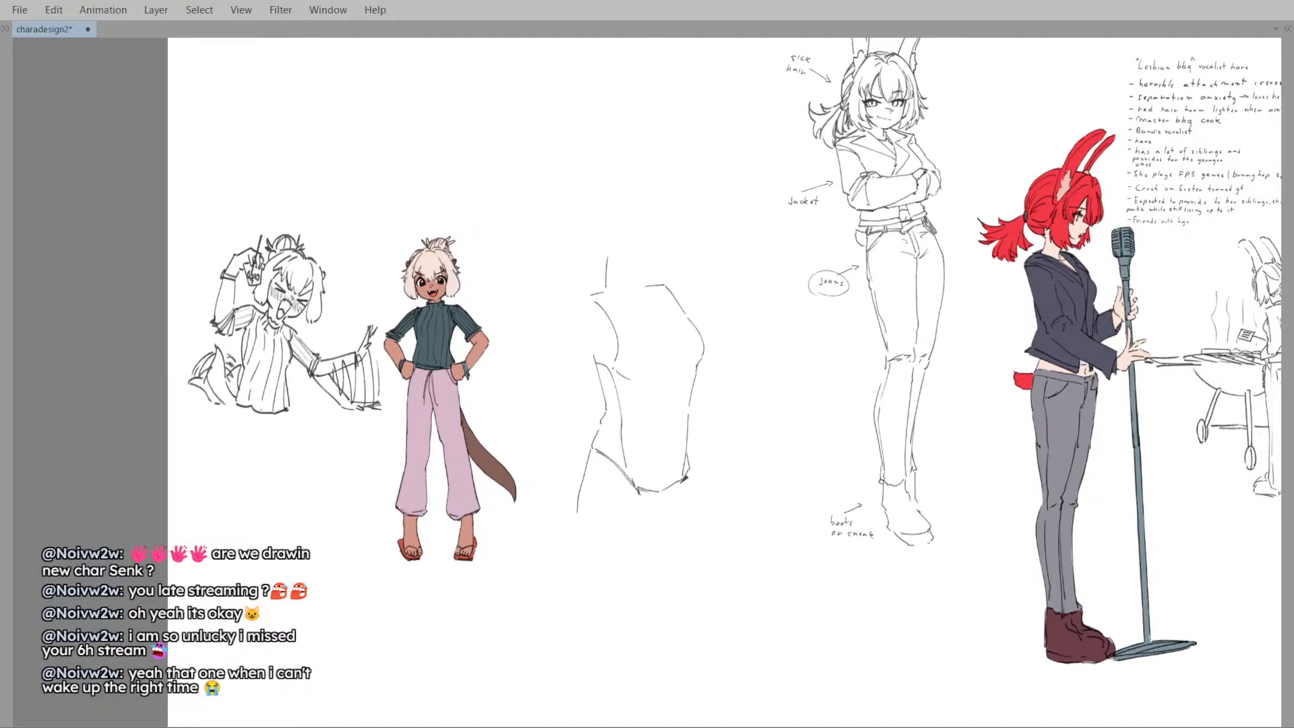
# - Nudge the new figure's thigh, hip and torso contours into shape with a large warping brush
pyautogui.press('h')
pyautogui.moveTo(655, 395); pyautogui.dragTo(631, 418)
pyautogui.press('h')
pyautogui.hotkey('ctrl', 'z')
pyautogui.moveTo(706, 501)
pyautogui.mouseDown()
pyautogui.moveTo(684, 526)
pyautogui.moveTo(647, 502)
pyautogui.moveTo(639, 517)
pyautogui.moveTo(604, 507)
pyautogui.mouseUp()
pyautogui.press('e')
pyautogui.press('h')
pyautogui.press('h')
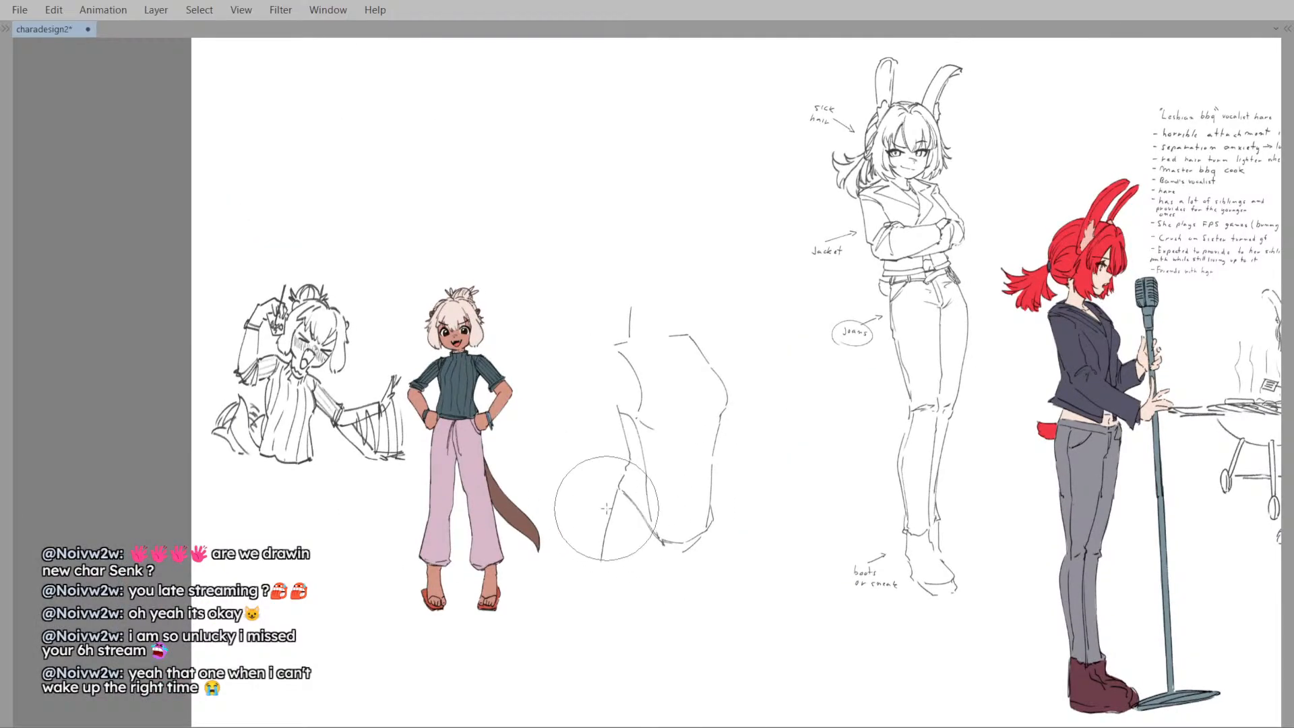
pyautogui.press(']')
pyautogui.moveTo(677, 375); pyautogui.dragTo(679, 465)
pyautogui.press('h')
pyautogui.moveTo(694, 413); pyautogui.dragTo(705, 412)
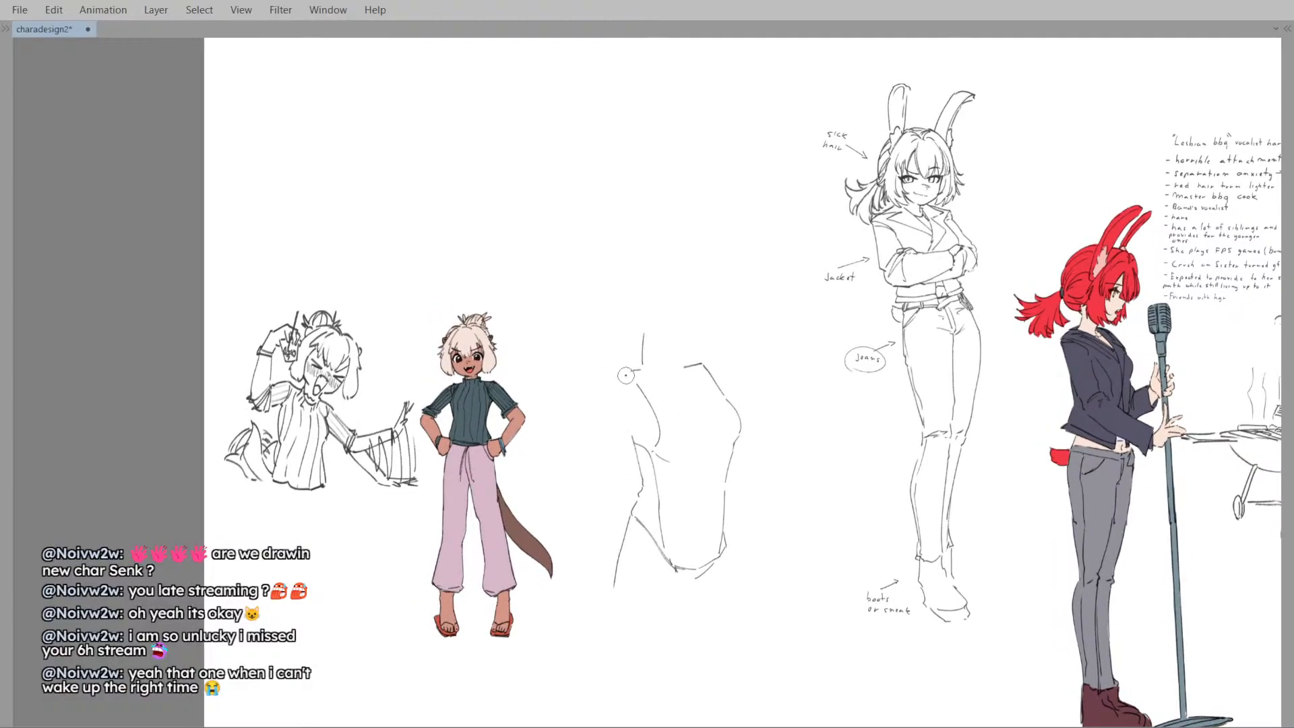
# - Sketch the inner and outer contours of the raised arm on the otter side, continuing up from the torso and armpit
pyautogui.moveTo(614, 416); pyautogui.dragTo(585, 320)
pyautogui.hotkey('ctrl', 'z')
pyautogui.press('h')
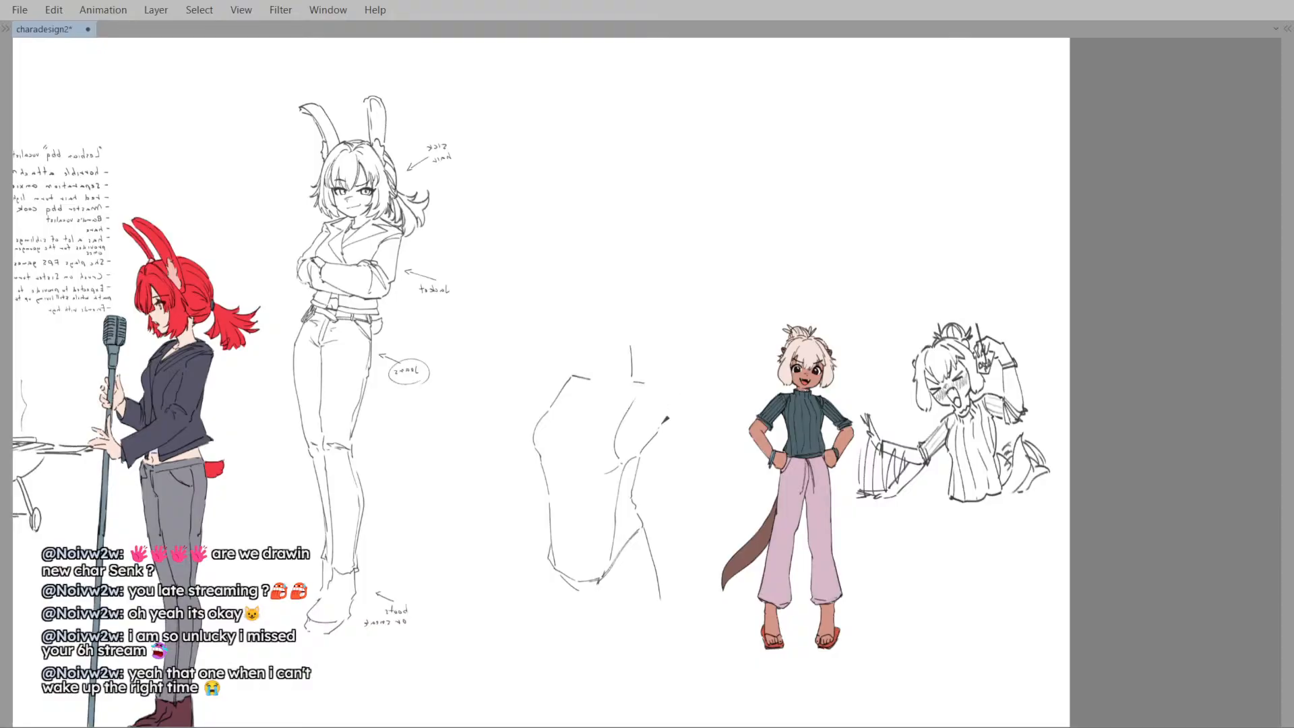
pyautogui.moveTo(666, 420); pyautogui.dragTo(689, 352)
pyautogui.moveTo(658, 367); pyautogui.dragTo(647, 382)
pyautogui.moveTo(639, 402); pyautogui.dragTo(651, 458)
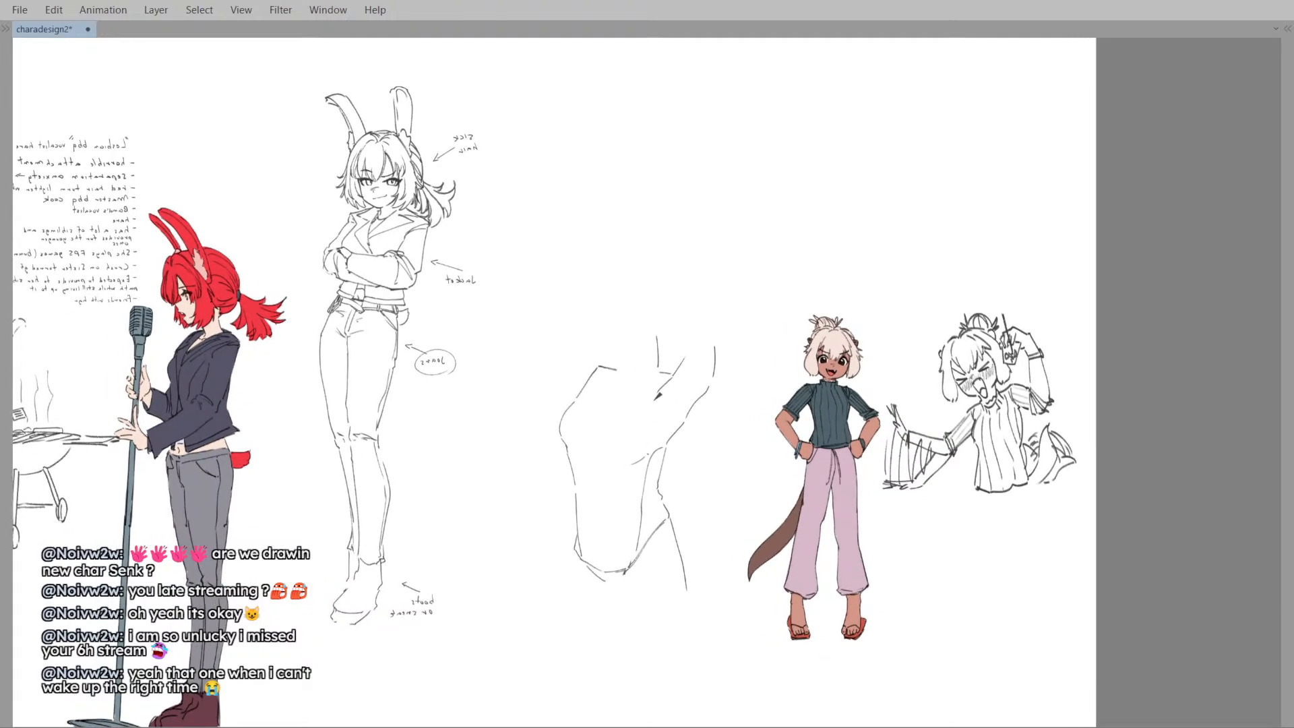
pyautogui.moveTo(651, 449); pyautogui.dragTo(664, 452)
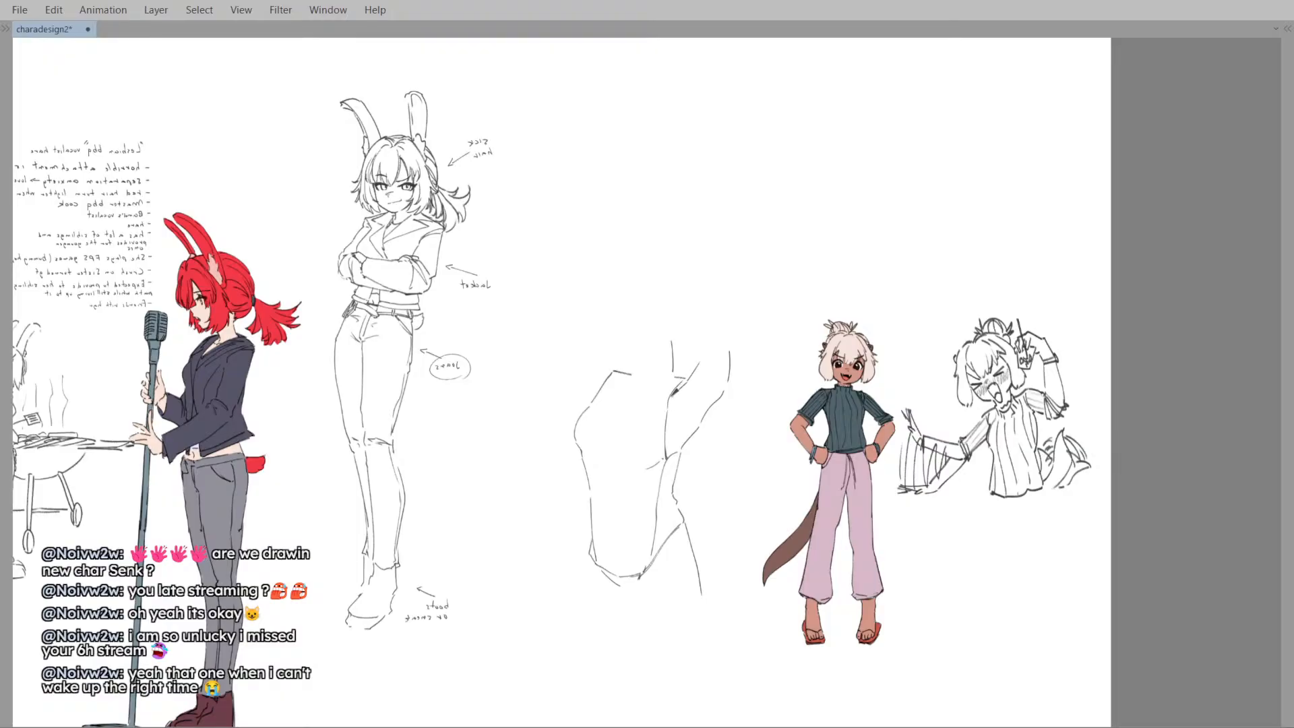
# - Draw a curved neckline linking the two shoulders below the neck line
pyautogui.moveTo(634, 408); pyautogui.dragTo(642, 389)
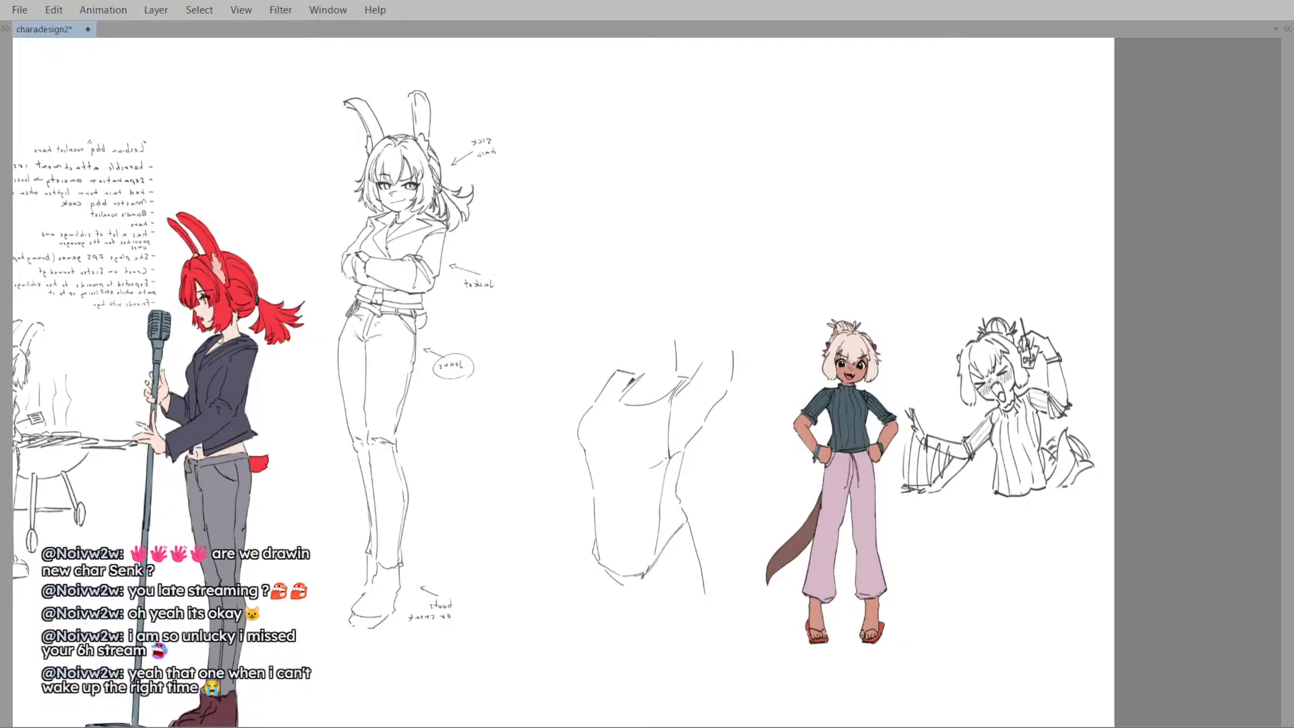
pyautogui.press('m')
pyautogui.press('-')
pyautogui.press('m')
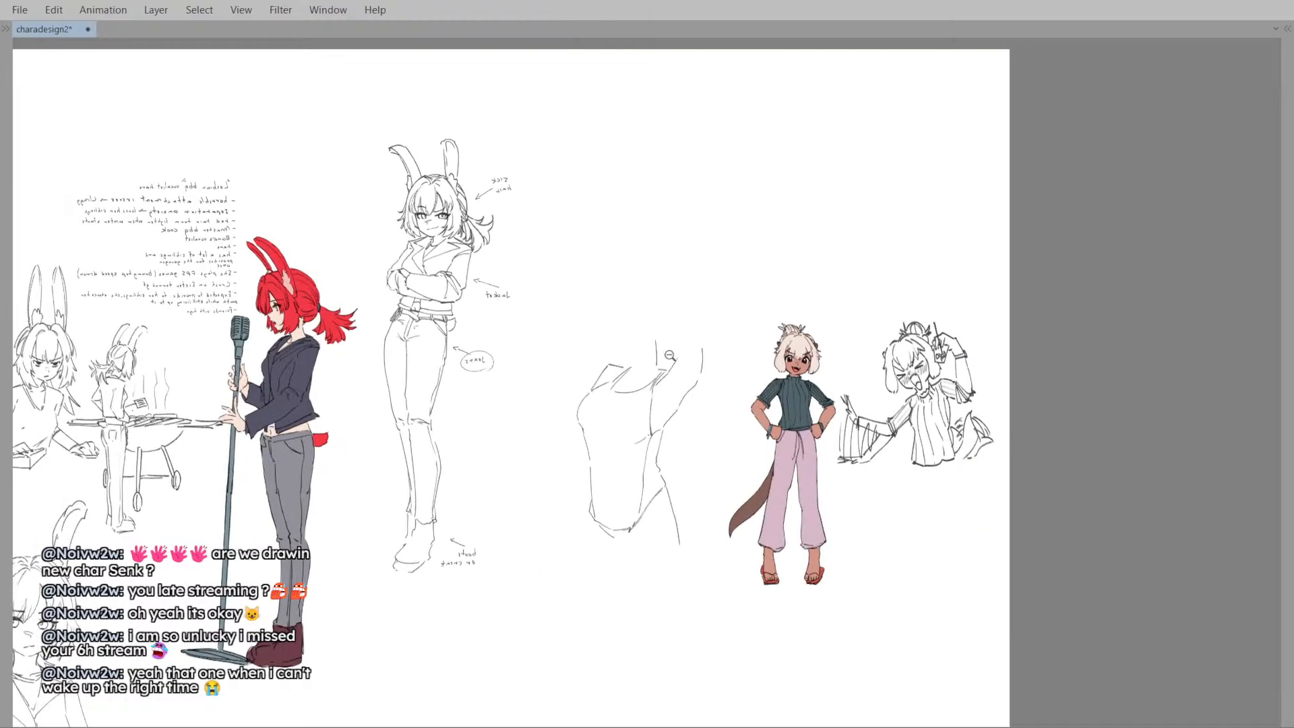
pyautogui.moveTo(669, 355)
pyautogui.mouseDown()
pyautogui.moveTo(711, 361)
pyautogui.moveTo(670, 356)
pyautogui.mouseUp()
pyautogui.press('m')
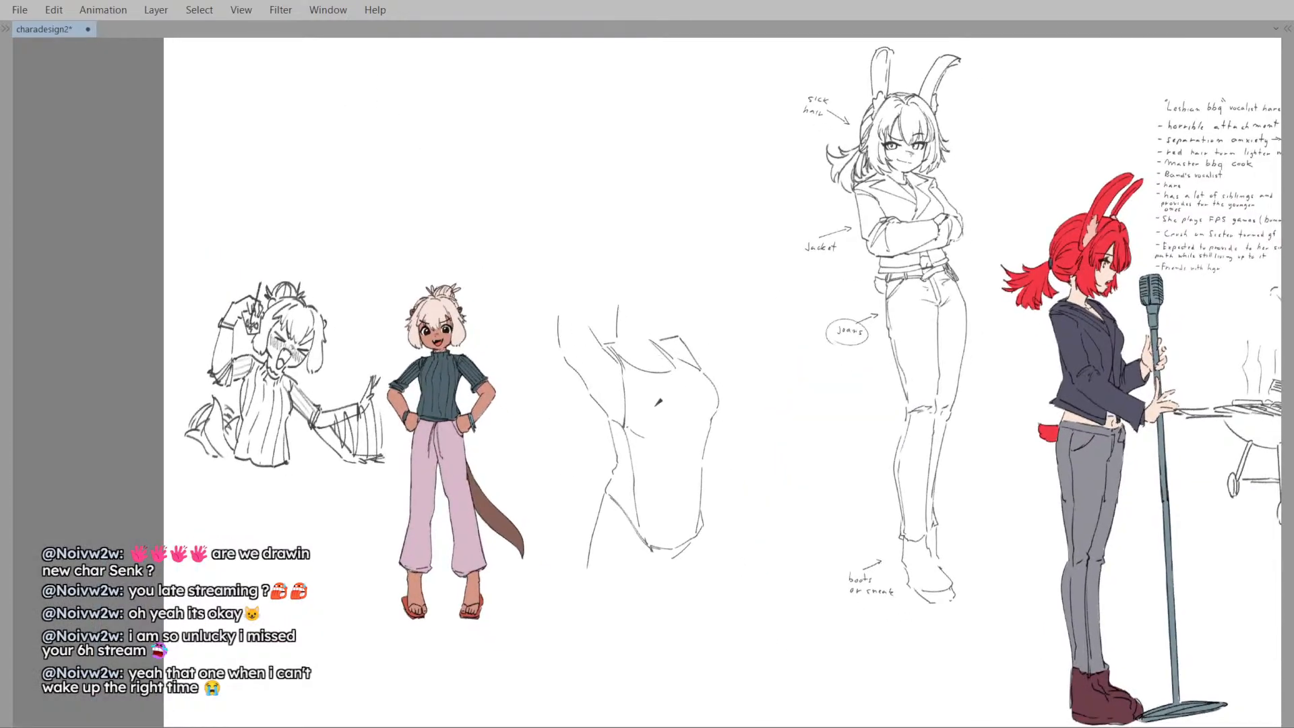
# - Reshape the lower torso and hip contours with the warping brush, adjusting its size between strokes
pyautogui.press('m')
pyautogui.press('j')
pyautogui.moveTo(674, 499)
pyautogui.mouseDown()
pyautogui.moveTo(655, 476)
pyautogui.moveTo(633, 522)
pyautogui.mouseUp()
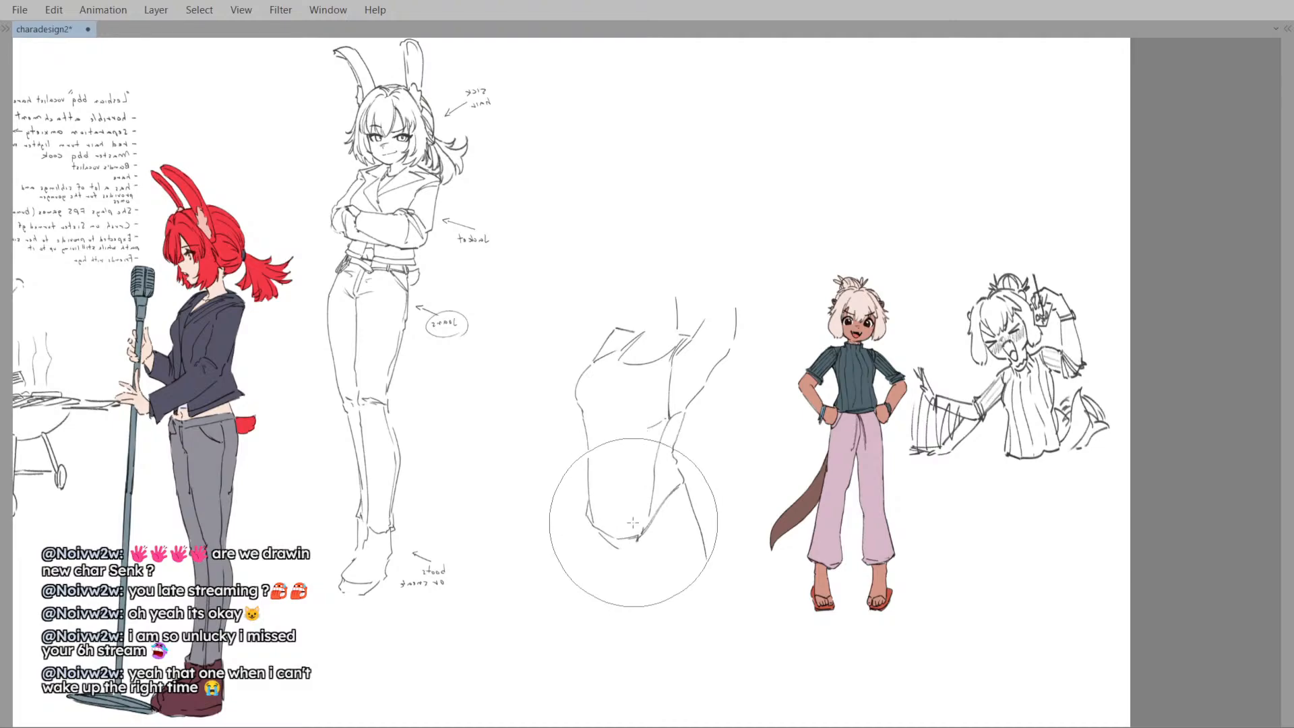
pyautogui.press('[')
pyautogui.press('[')
pyautogui.moveTo(580, 462)
pyautogui.mouseDown()
pyautogui.moveTo(581, 477)
pyautogui.moveTo(638, 454)
pyautogui.mouseUp()
pyautogui.press('m')
pyautogui.press('m')
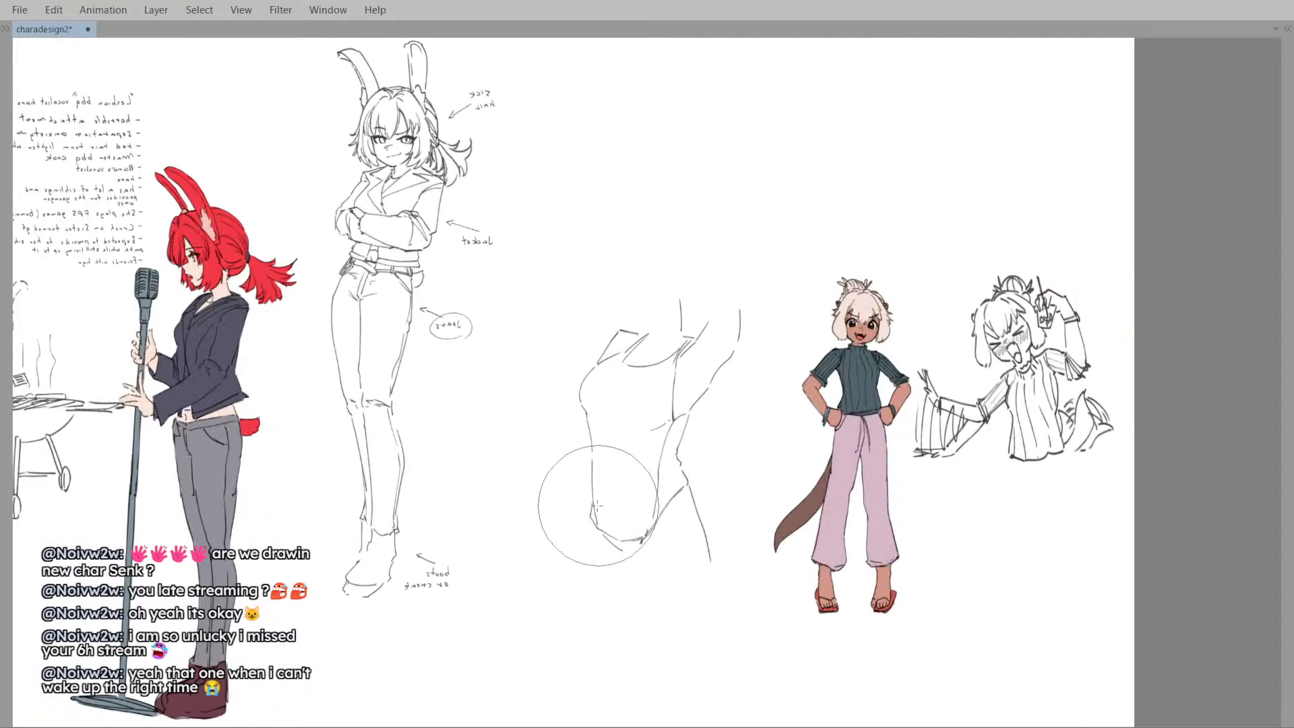
pyautogui.press(']')
pyautogui.moveTo(597, 504); pyautogui.dragTo(621, 487)
# - Refine the torso's waist and hip sides with the warping brush, comparing the figure in normal and mirrored view
pyautogui.press('m')
pyautogui.moveTo(742, 413); pyautogui.dragTo(725, 421)
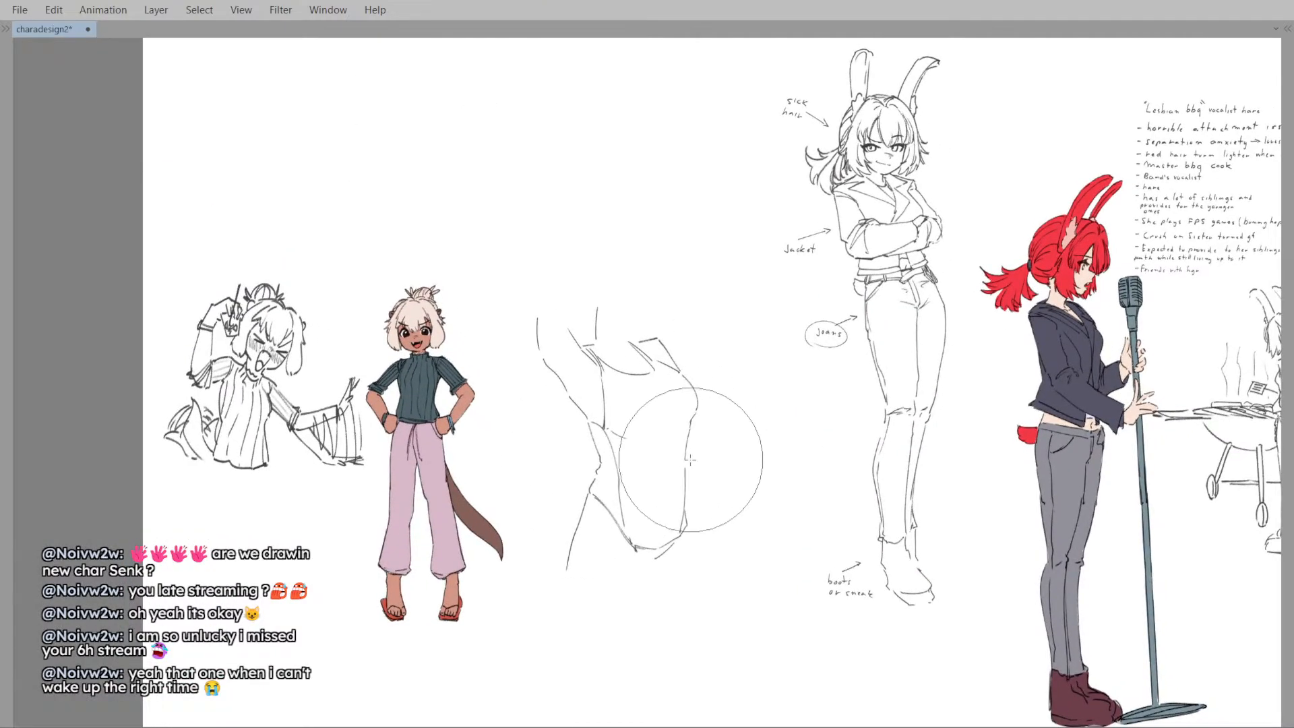
pyautogui.moveTo(584, 516); pyautogui.dragTo(606, 534)
pyautogui.press('m')
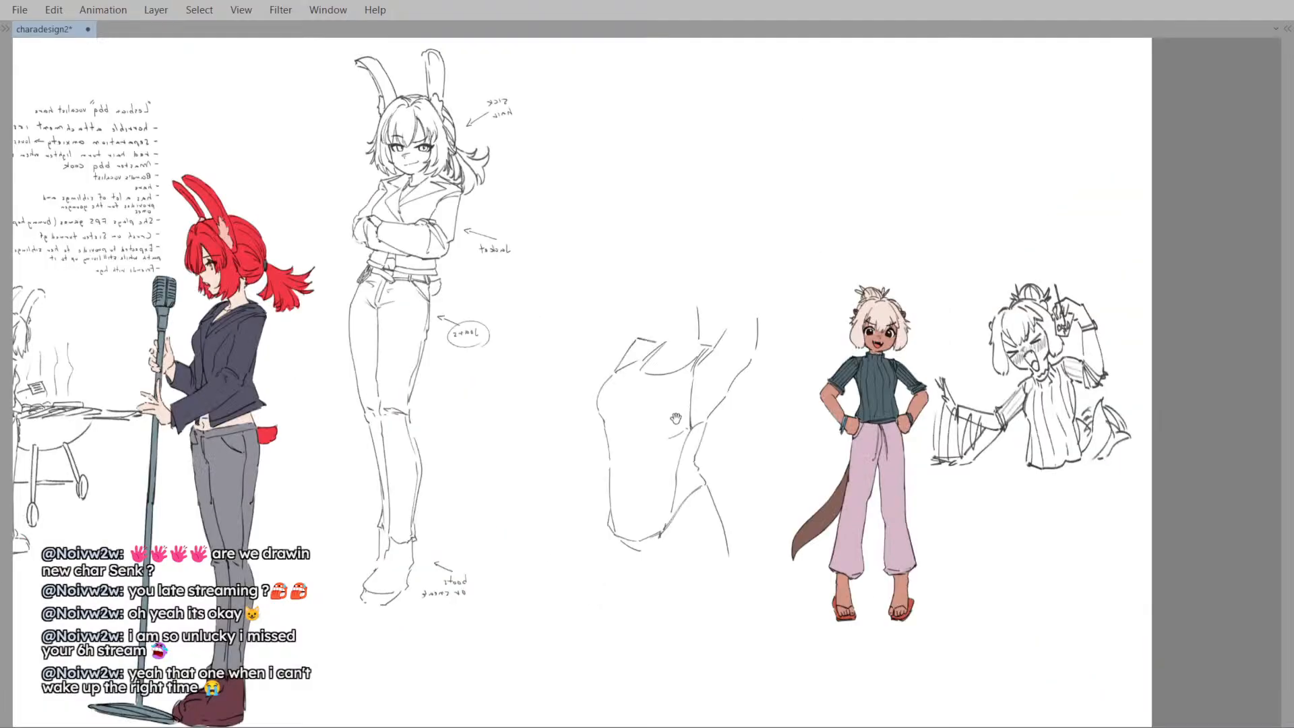
pyautogui.press('m')
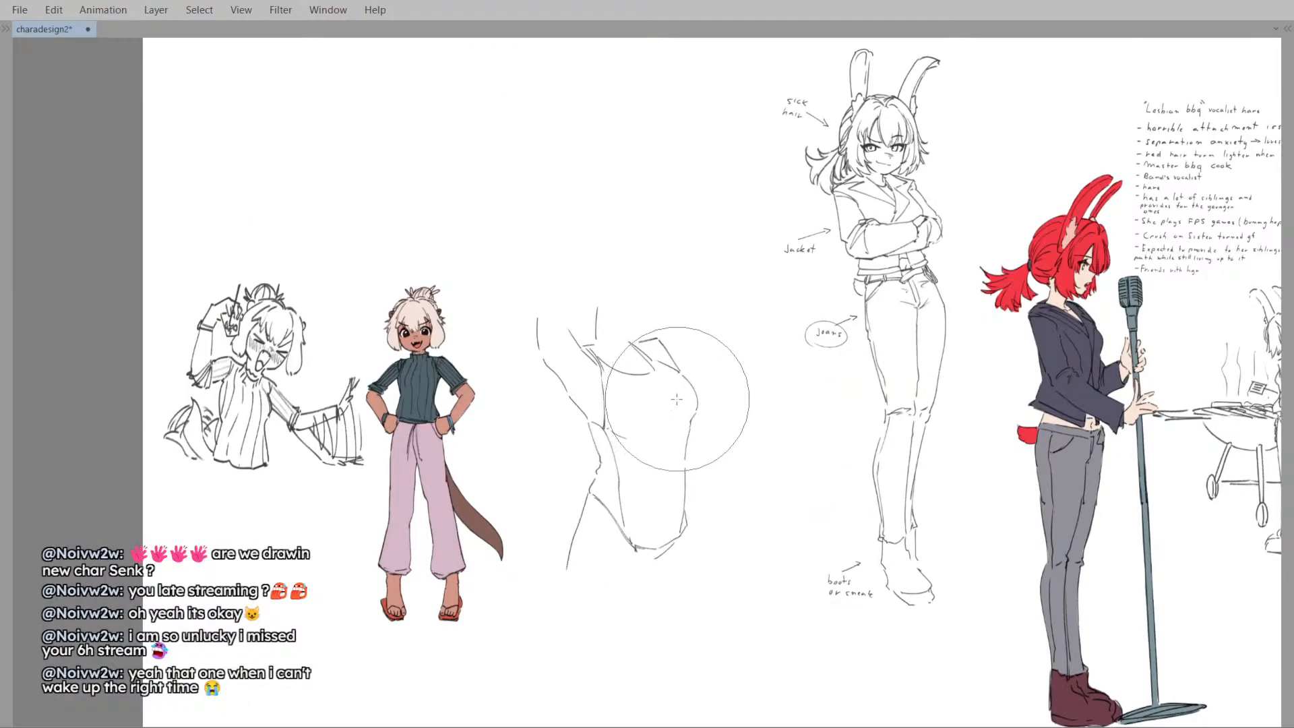
pyautogui.press('m')
pyautogui.press('m')
pyautogui.press('m')
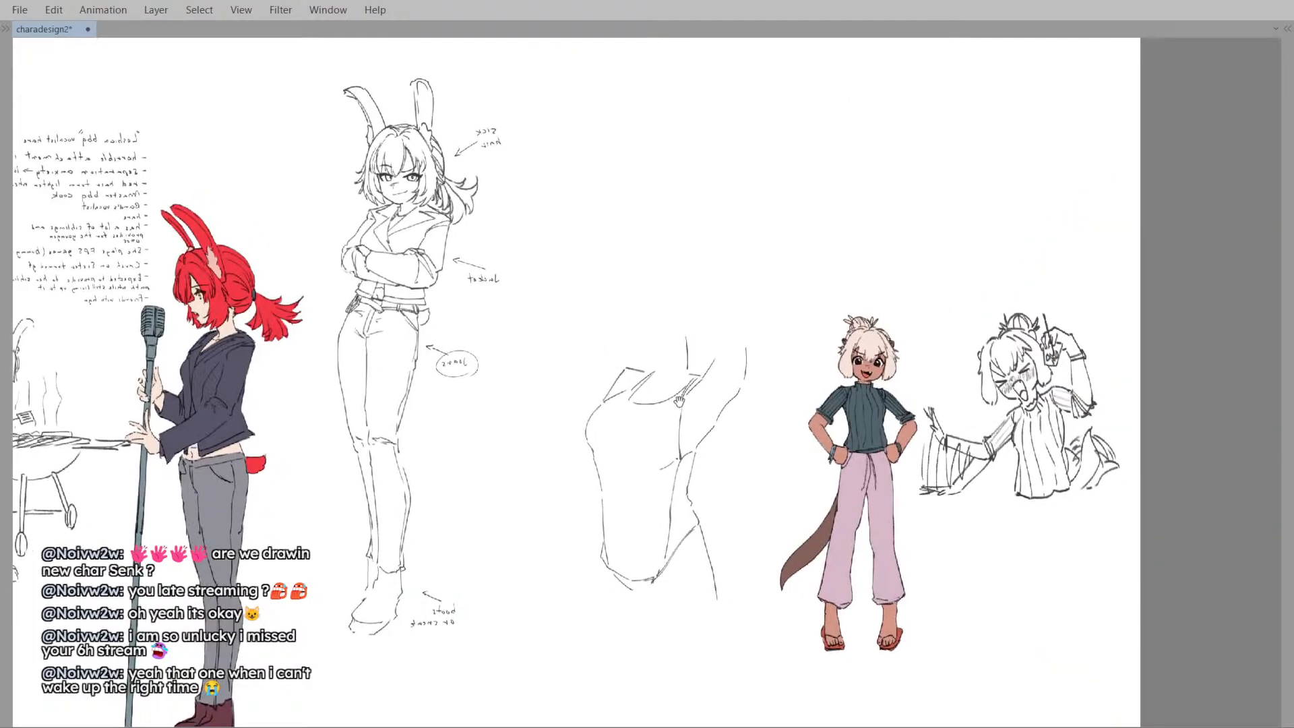
# - Erase part of the shoulder on the hare side and redraw it rising to a raised-arm peak
pyautogui.press('p')
pyautogui.moveTo(654, 372); pyautogui.dragTo(627, 396)
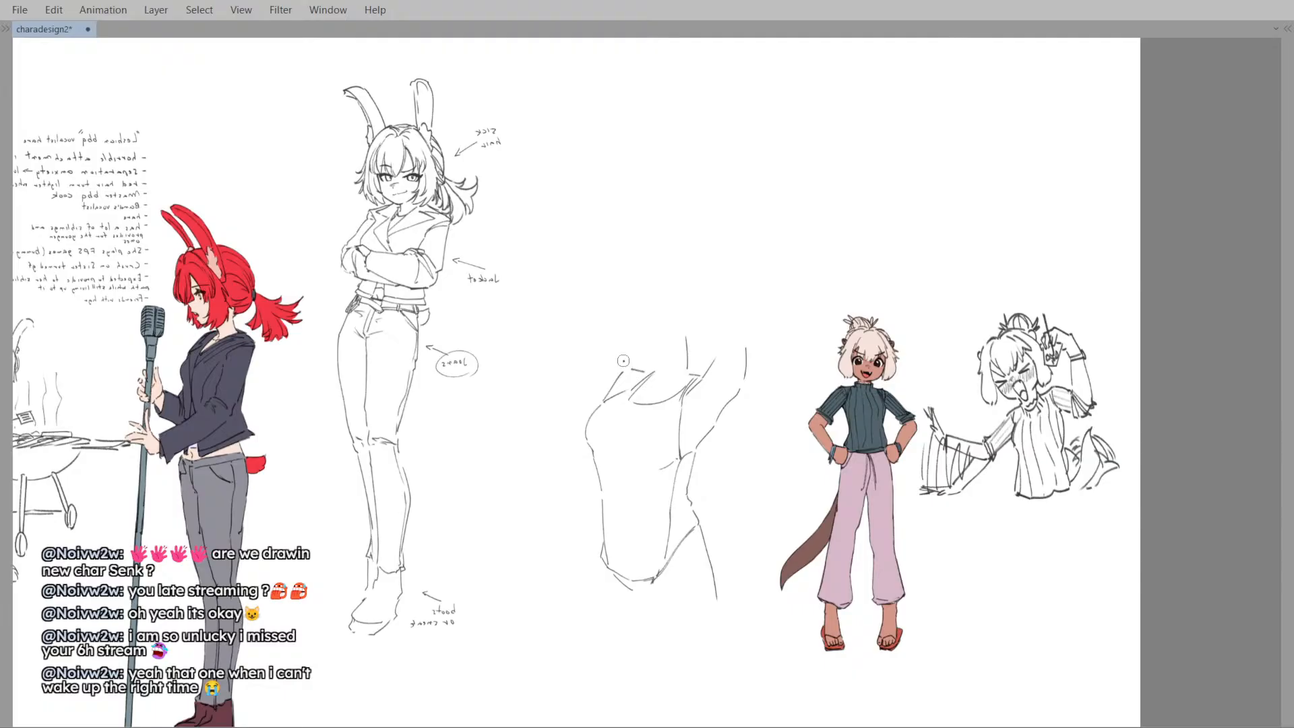
pyautogui.press('m')
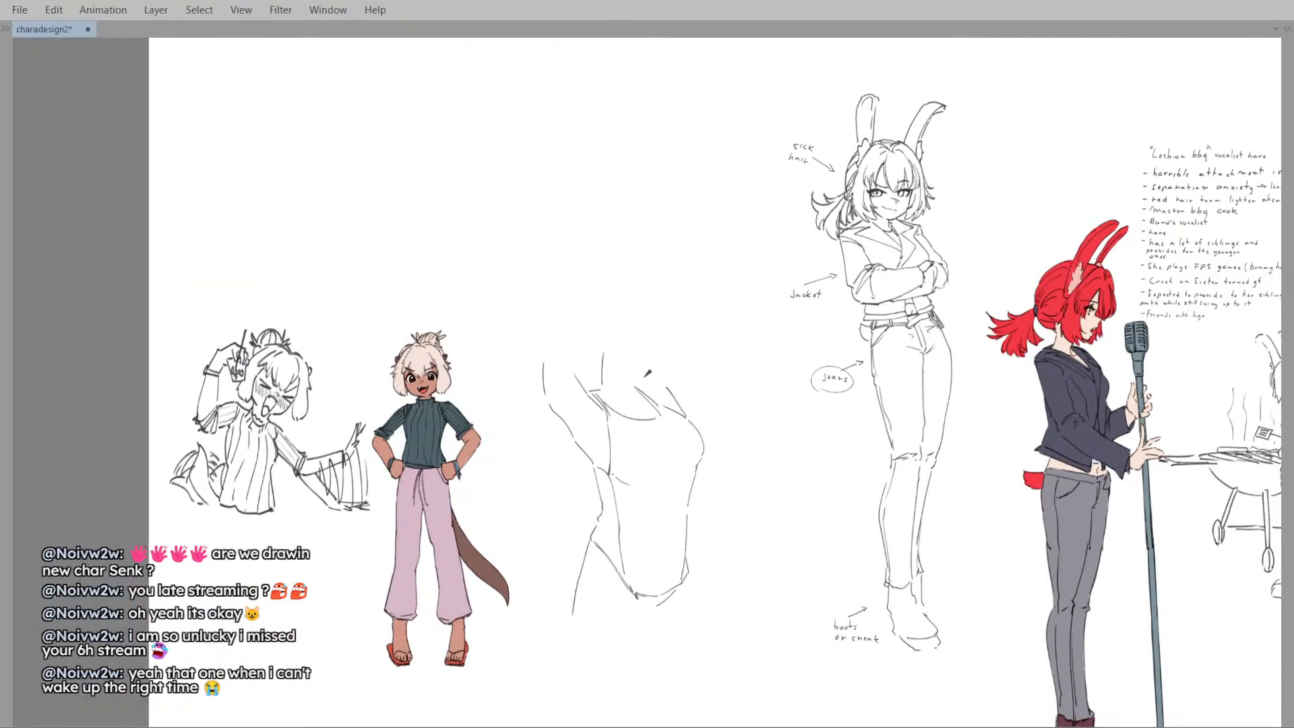
pyautogui.moveTo(633, 381); pyautogui.dragTo(661, 351)
pyautogui.press('m')
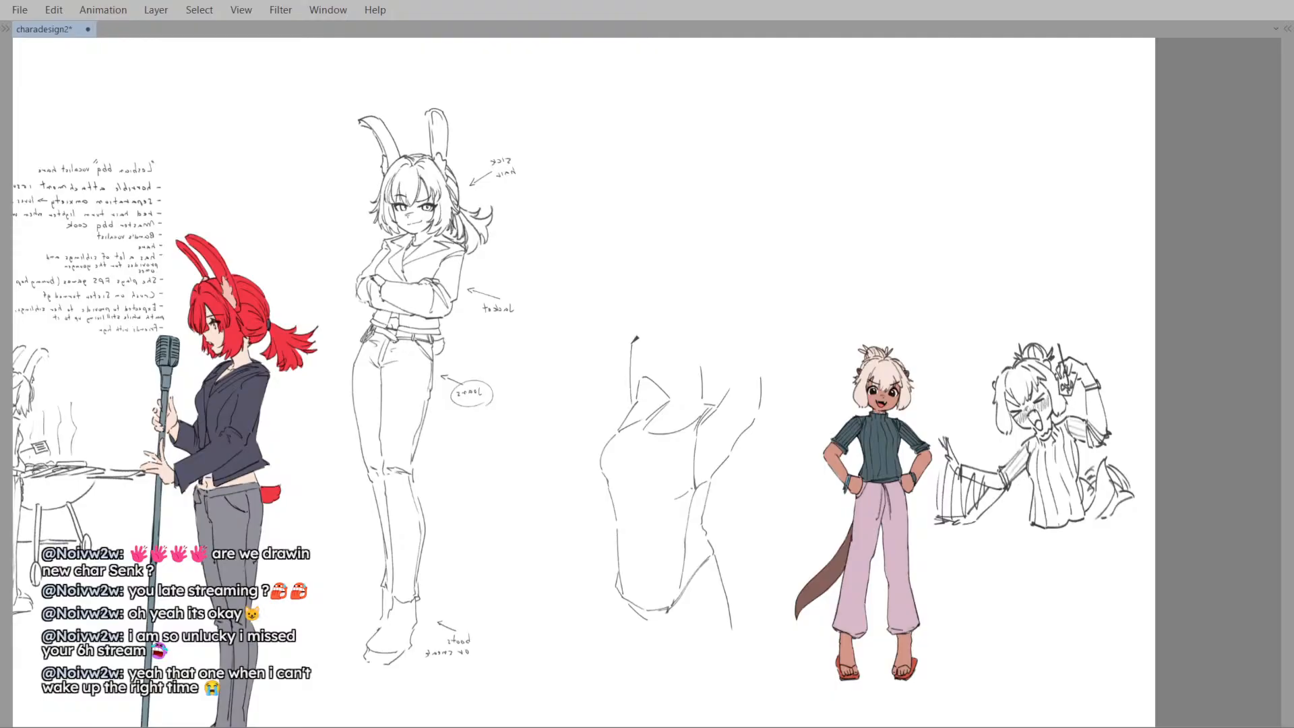
# - Draw the outer contour of the raised arm on the hare side, removing the strokes that do not fit
pyautogui.moveTo(669, 325); pyautogui.dragTo(659, 345)
pyautogui.hotkey('ctrl', 'z')
pyautogui.moveTo(623, 421)
pyautogui.mouseDown()
pyautogui.moveTo(609, 339)
pyautogui.moveTo(632, 322)
pyautogui.mouseUp()
pyautogui.hotkey('ctrl', 'z')
pyautogui.hotkey('ctrl', 'z')
pyautogui.press('m')
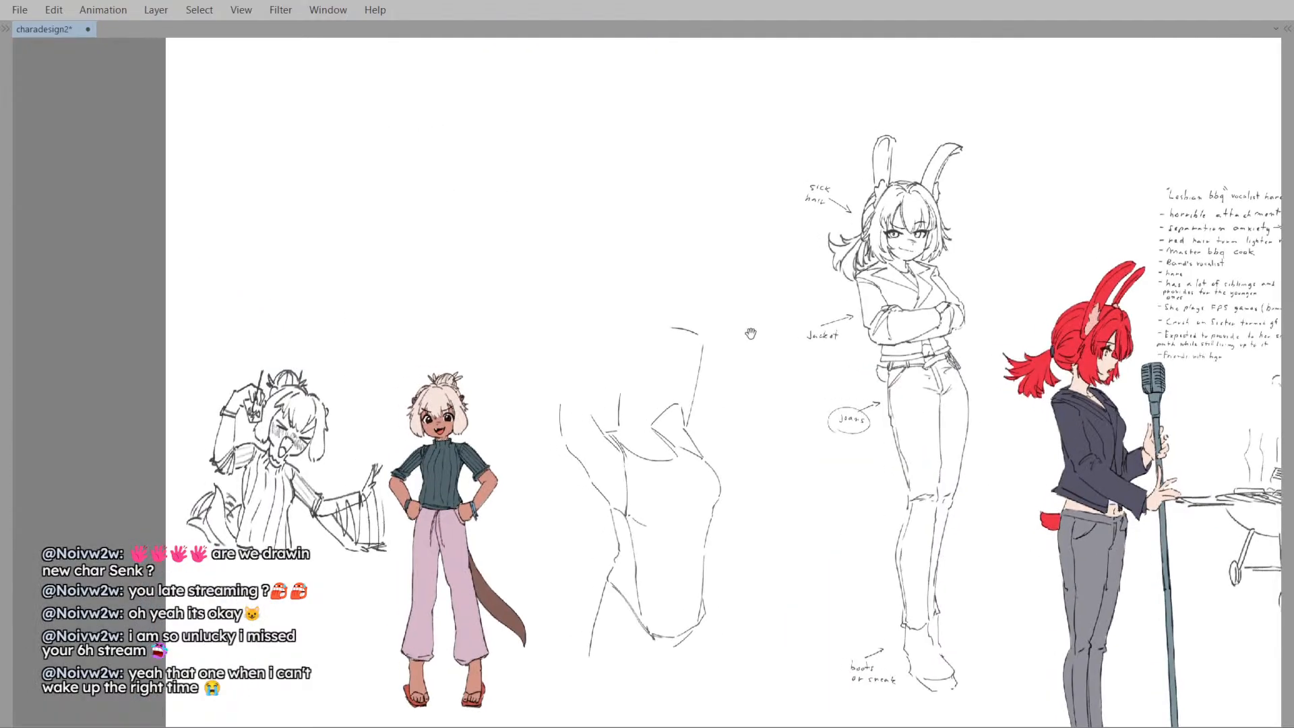
pyautogui.press('m')
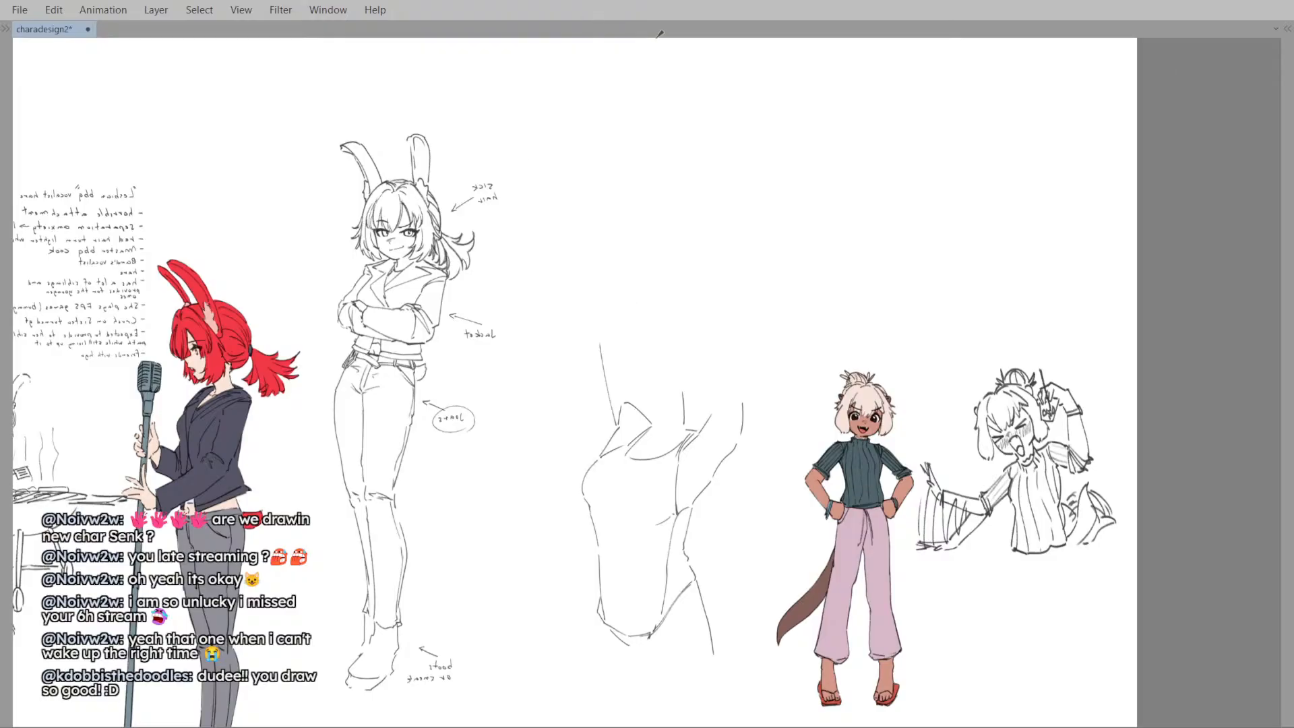
# - Erase the corner where the hare-side arm meets the shoulder and redraw it with short separate contour strokes
pyautogui.press('m')
pyautogui.press('m')
pyautogui.scroll(3, 640, 361)
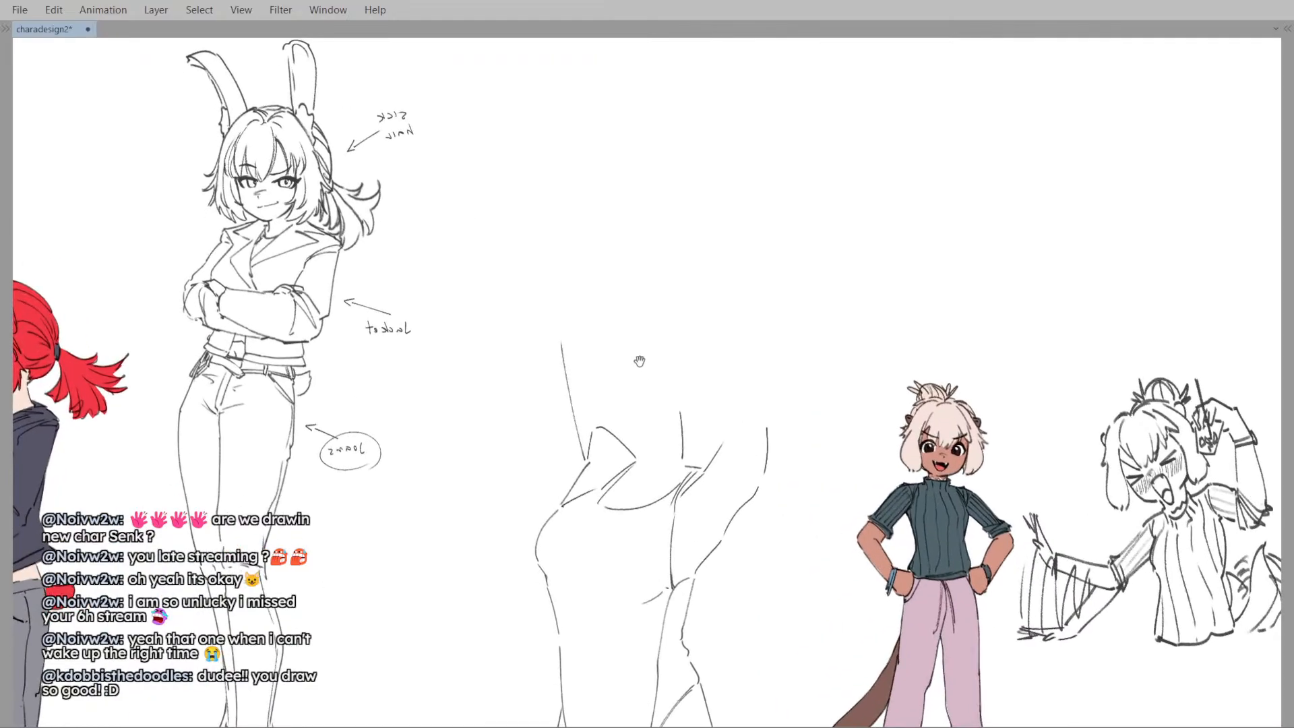
pyautogui.moveTo(632, 375); pyautogui.dragTo(651, 361)
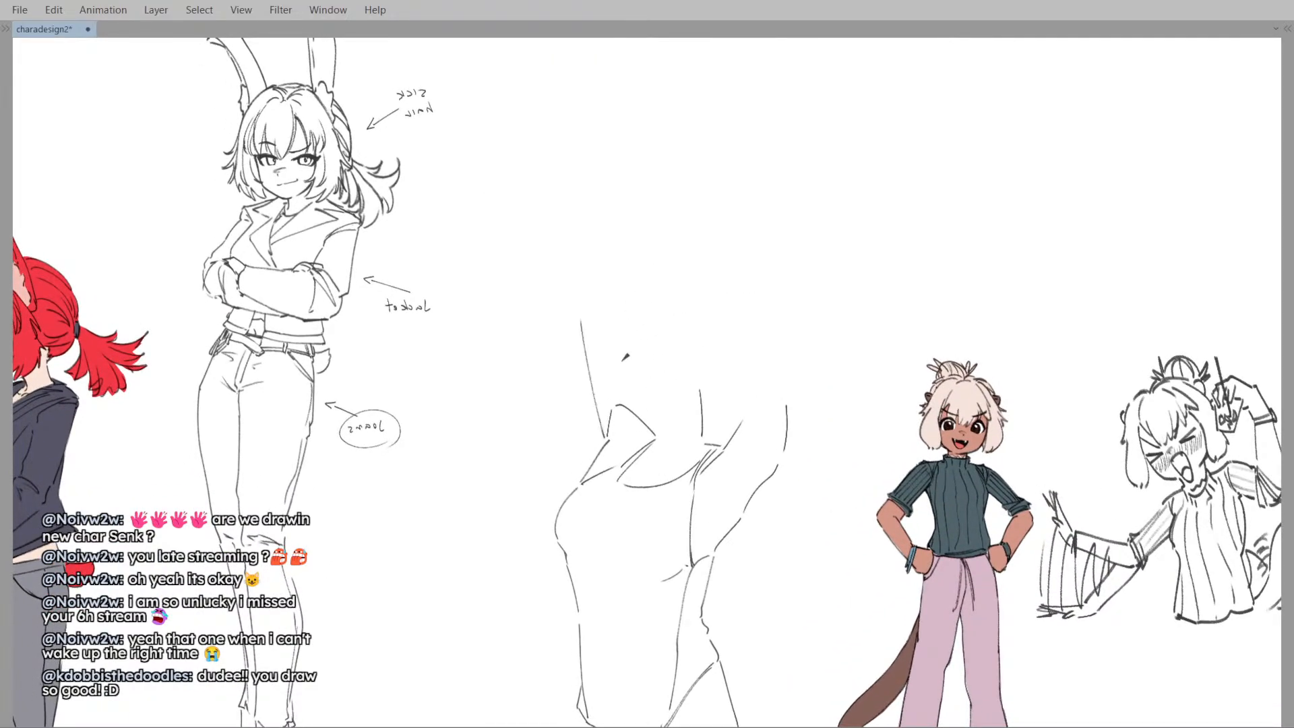
pyautogui.press('e')
pyautogui.moveTo(612, 403)
pyautogui.mouseDown()
pyautogui.moveTo(616, 425)
pyautogui.moveTo(578, 476)
pyautogui.moveTo(603, 468)
pyautogui.mouseUp()
pyautogui.press('p')
pyautogui.hotkey('ctrl', 'z')
pyautogui.press('e')
pyautogui.press('p')
pyautogui.hotkey('ctrl', 'z')
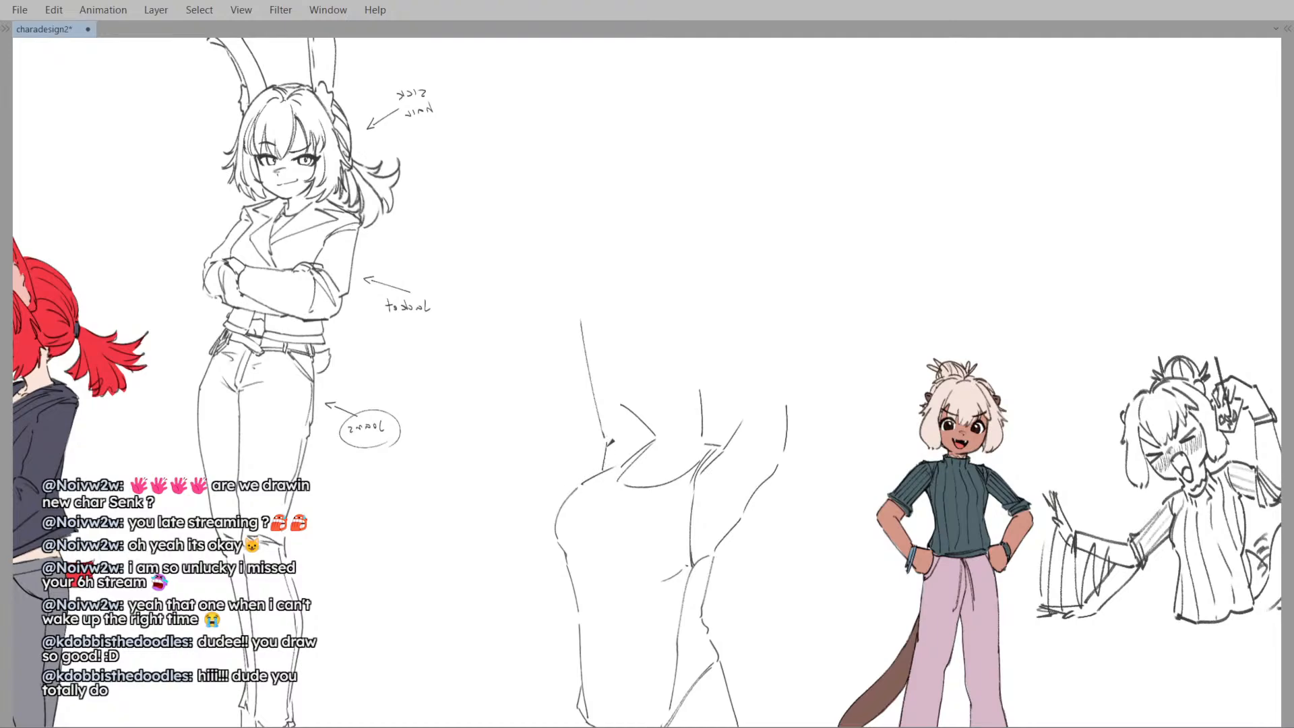
pyautogui.moveTo(605, 364); pyautogui.dragTo(596, 369)
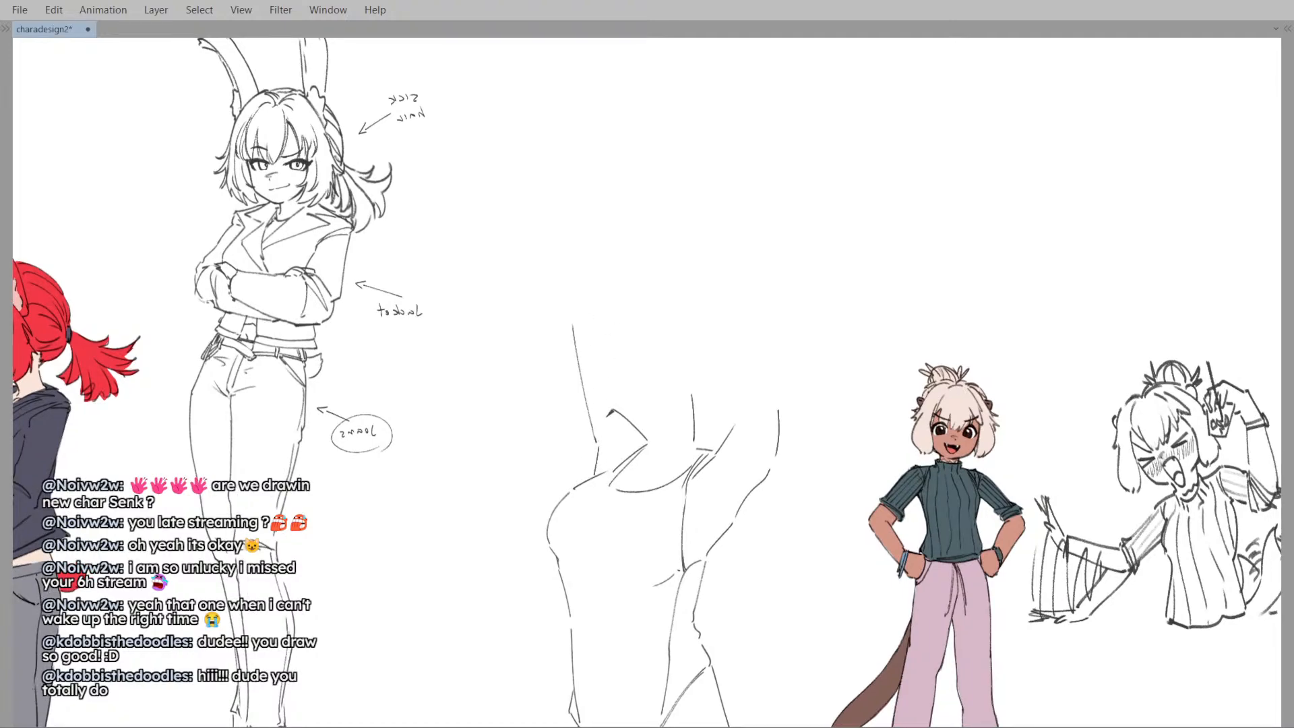
pyautogui.moveTo(607, 415)
pyautogui.mouseDown()
pyautogui.moveTo(626, 410)
pyautogui.moveTo(635, 438)
pyautogui.moveTo(650, 440)
pyautogui.moveTo(637, 433)
pyautogui.mouseUp()
pyautogui.moveTo(644, 378); pyautogui.dragTo(627, 395)
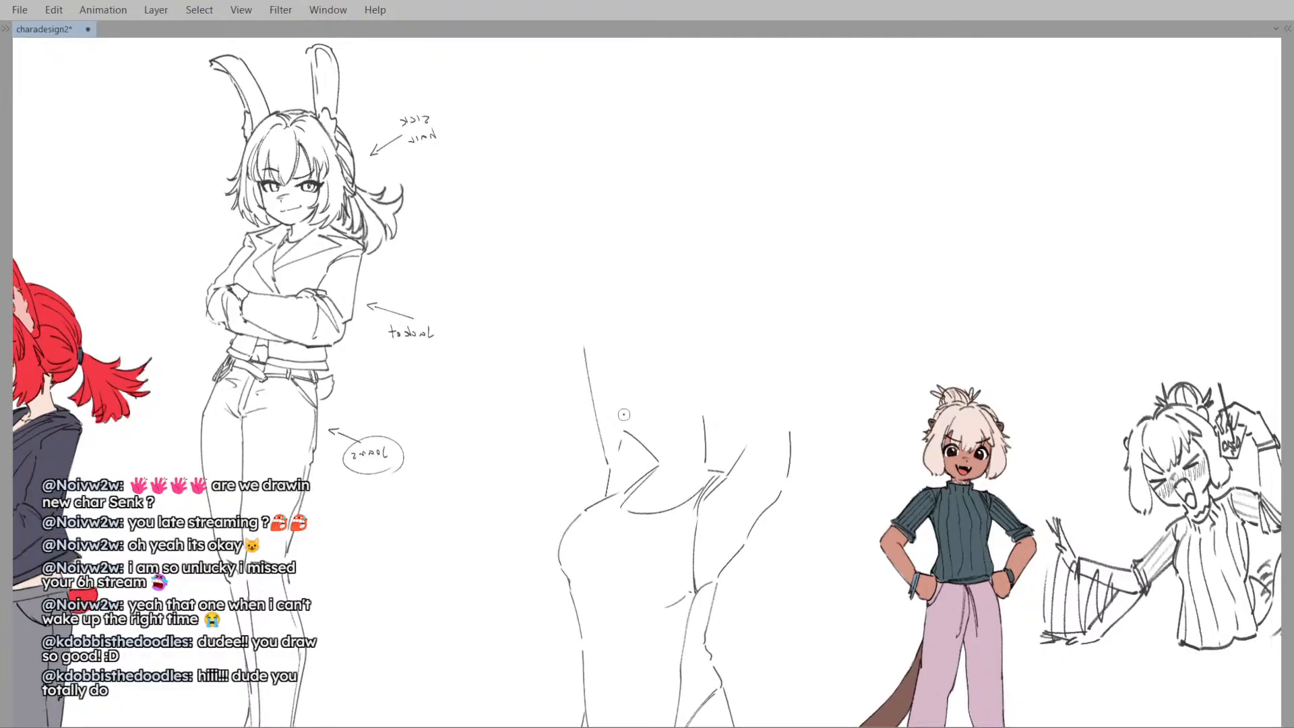
# - Draw the inner contour of the hare-side raised arm and close its upper end with a short curve
pyautogui.moveTo(624, 345); pyautogui.dragTo(637, 435)
pyautogui.moveTo(620, 344); pyautogui.dragTo(592, 323)
pyautogui.hotkey('ctrl', 'z')
pyautogui.press('e')
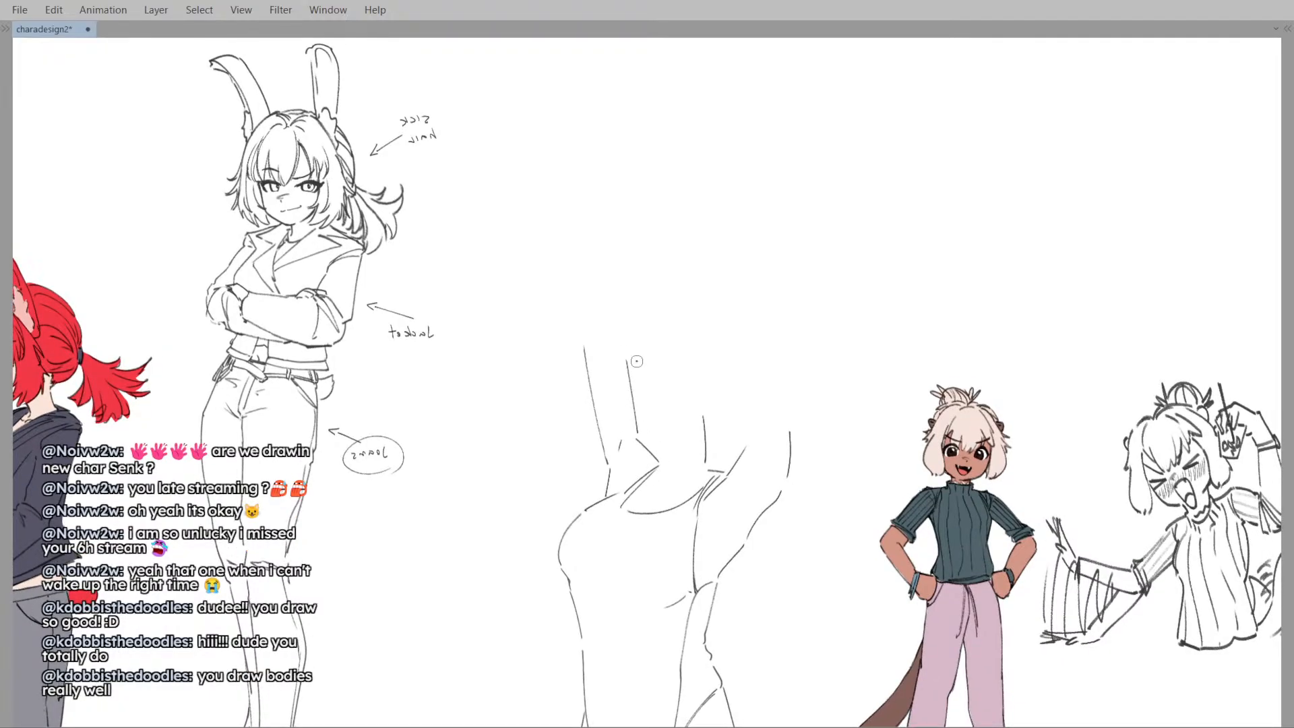
pyautogui.moveTo(635, 362); pyautogui.dragTo(624, 349)
pyautogui.moveTo(625, 350); pyautogui.dragTo(599, 329)
pyautogui.hotkey('ctrl', 'z')
pyautogui.scroll(-3, 614, 345)
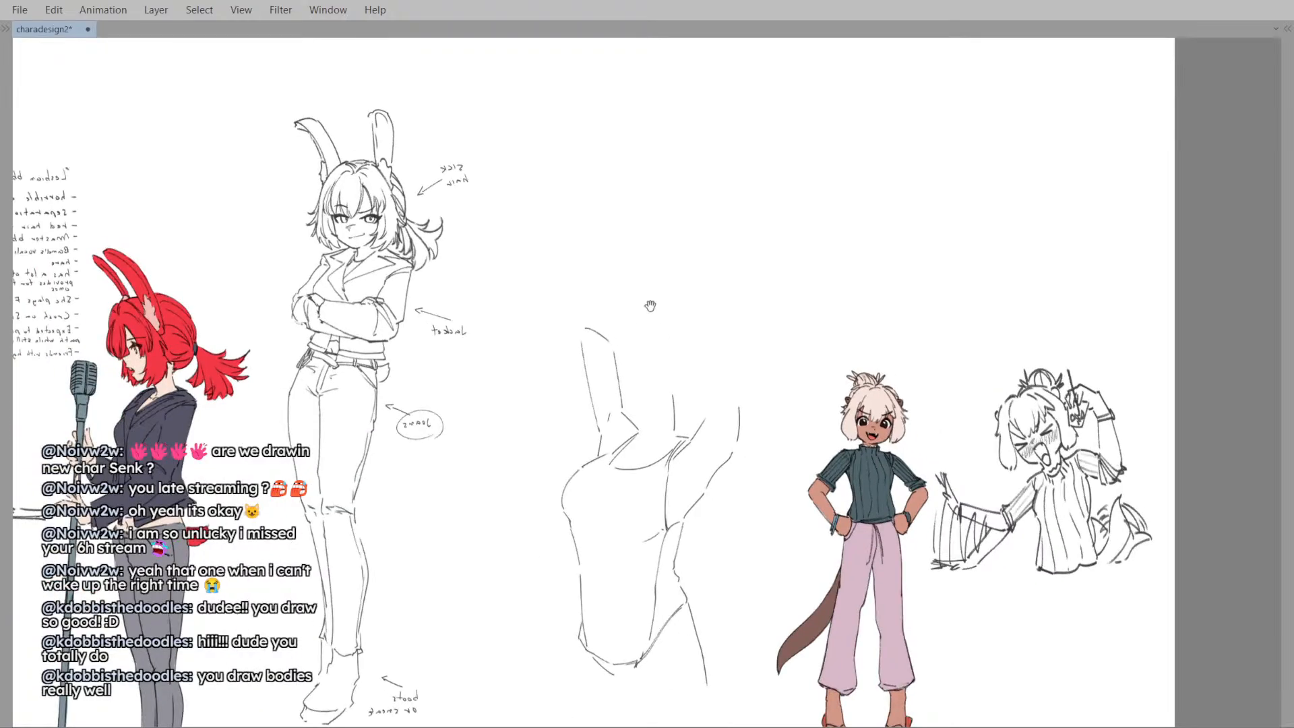
pyautogui.scroll(2, 606, 347)
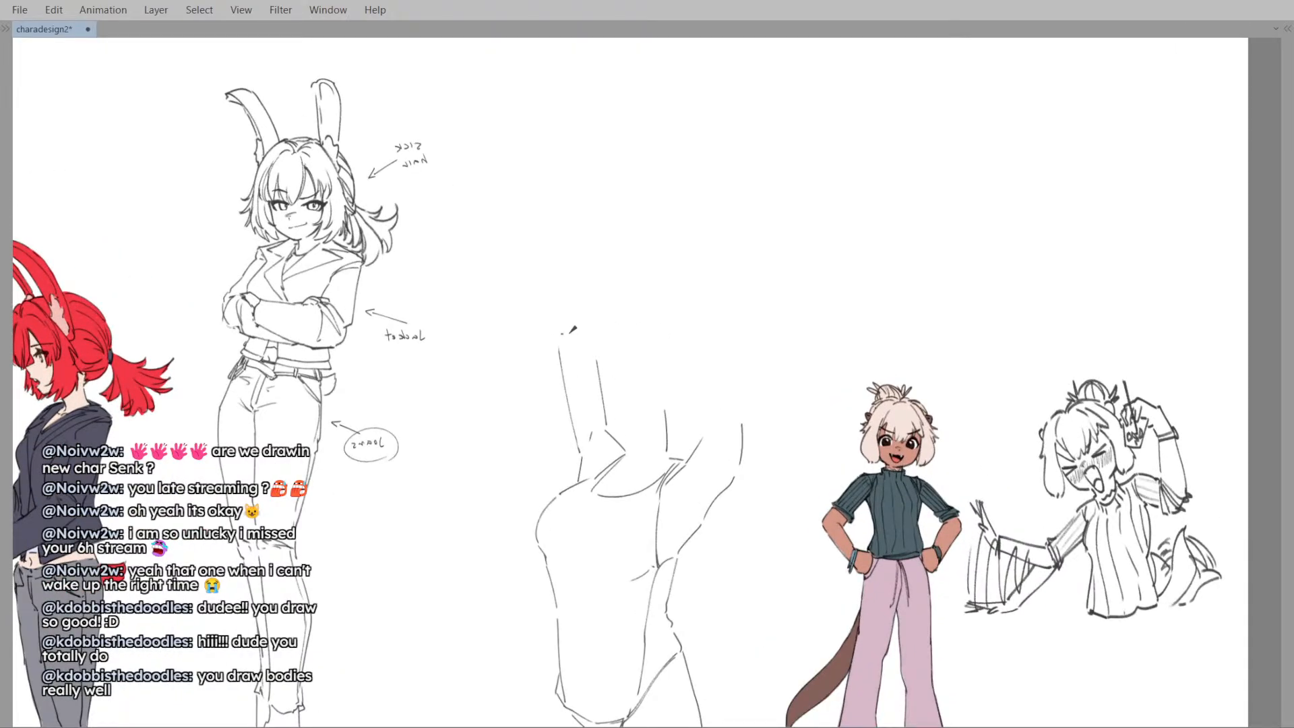
pyautogui.moveTo(710, 390); pyautogui.dragTo(680, 382)
pyautogui.moveTo(677, 429); pyautogui.dragTo(674, 426)
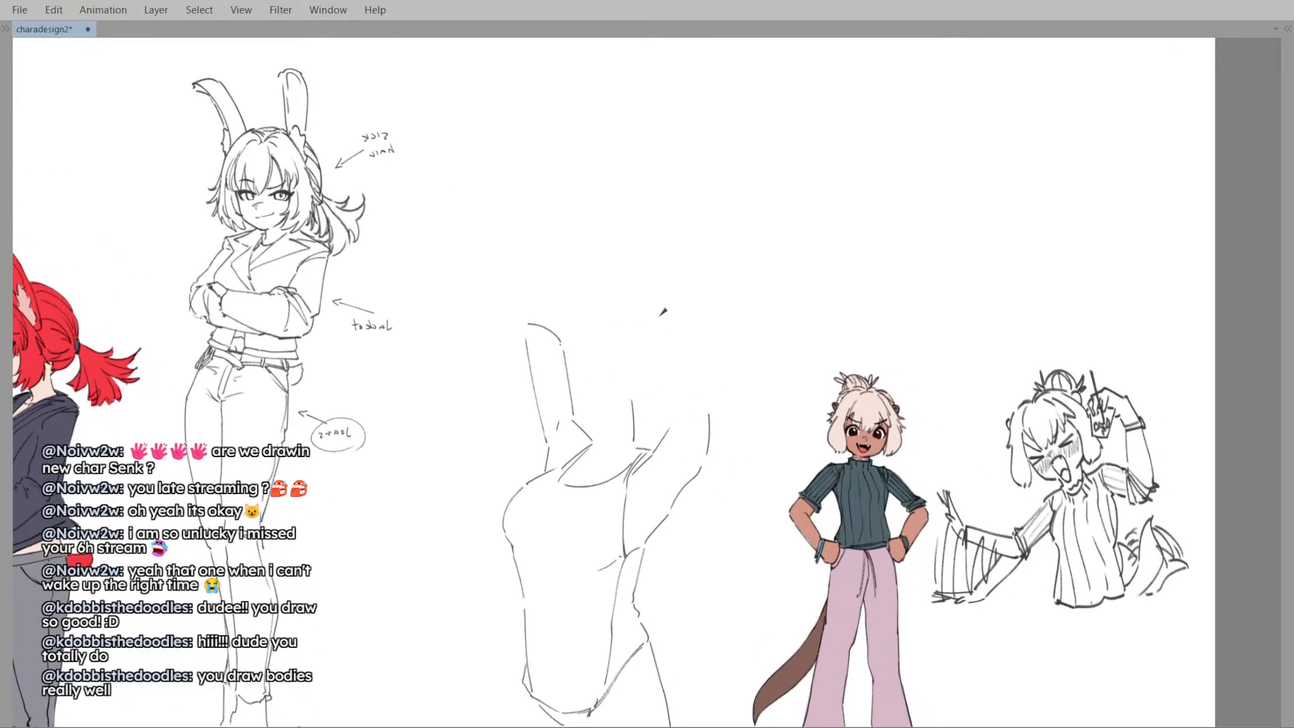
# - Complete the otter-side raised arm with straight inner and outer contours and a short curved upper end
pyautogui.moveTo(662, 318); pyautogui.dragTo(668, 436)
pyautogui.hotkey('ctrl', 'z')
pyautogui.scroll(2, 674, 323)
pyautogui.hotkey('ctrl', 'z')
pyautogui.hotkey('ctrl', 'y')
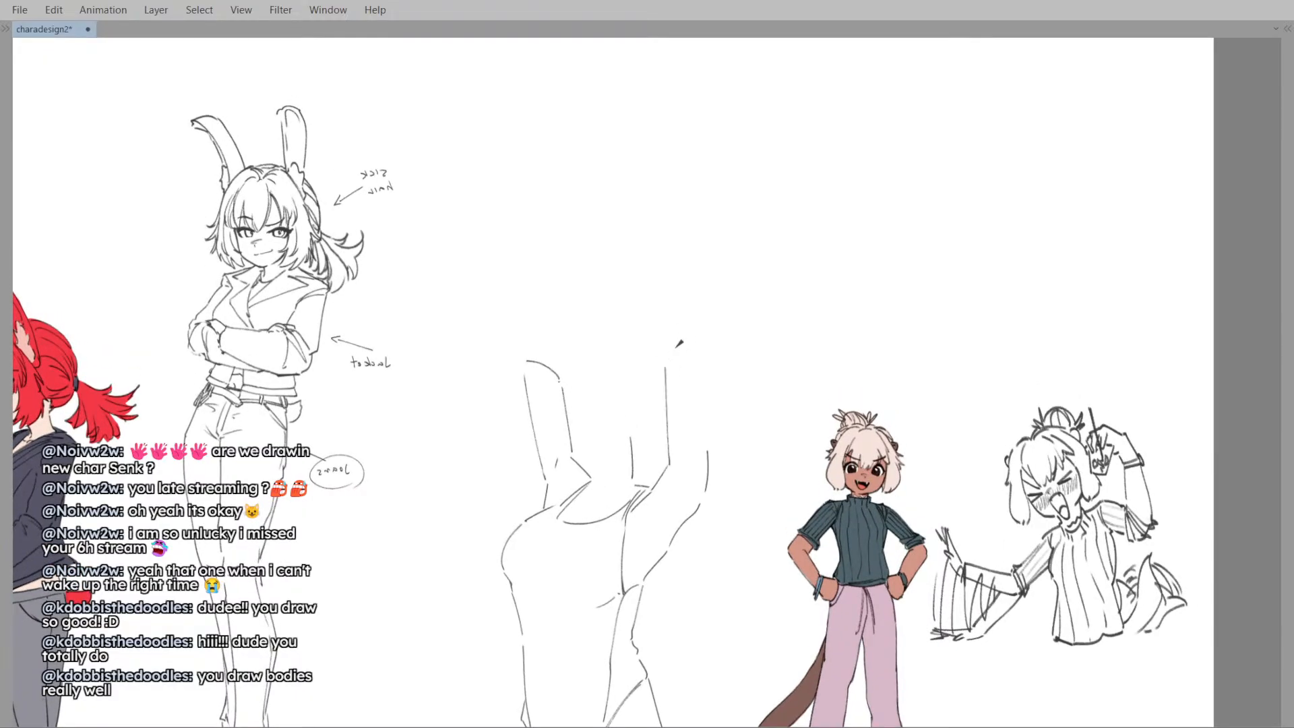
pyautogui.moveTo(667, 356)
pyautogui.mouseDown()
pyautogui.moveTo(690, 335)
pyautogui.moveTo(704, 361)
pyautogui.moveTo(709, 435)
pyautogui.mouseUp()
pyautogui.hotkey('ctrl', 'z')
pyautogui.moveTo(693, 373)
pyautogui.mouseDown()
pyautogui.moveTo(717, 358)
pyautogui.moveTo(701, 325)
pyautogui.mouseUp()
# - Check the shape and balance of both raised arms in normal and mirrored view
pyautogui.press('h')
pyautogui.press('h')
pyautogui.press('j')
pyautogui.press('j')
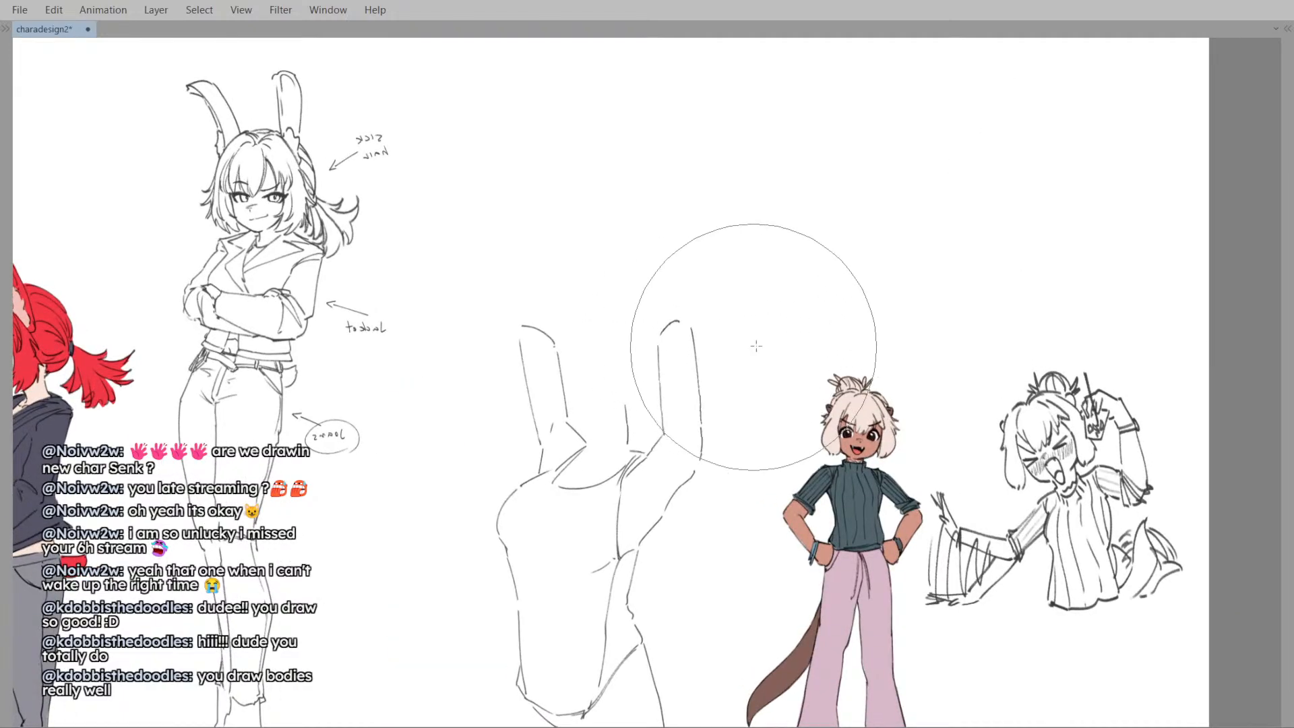
pyautogui.press('h')
pyautogui.press('h')
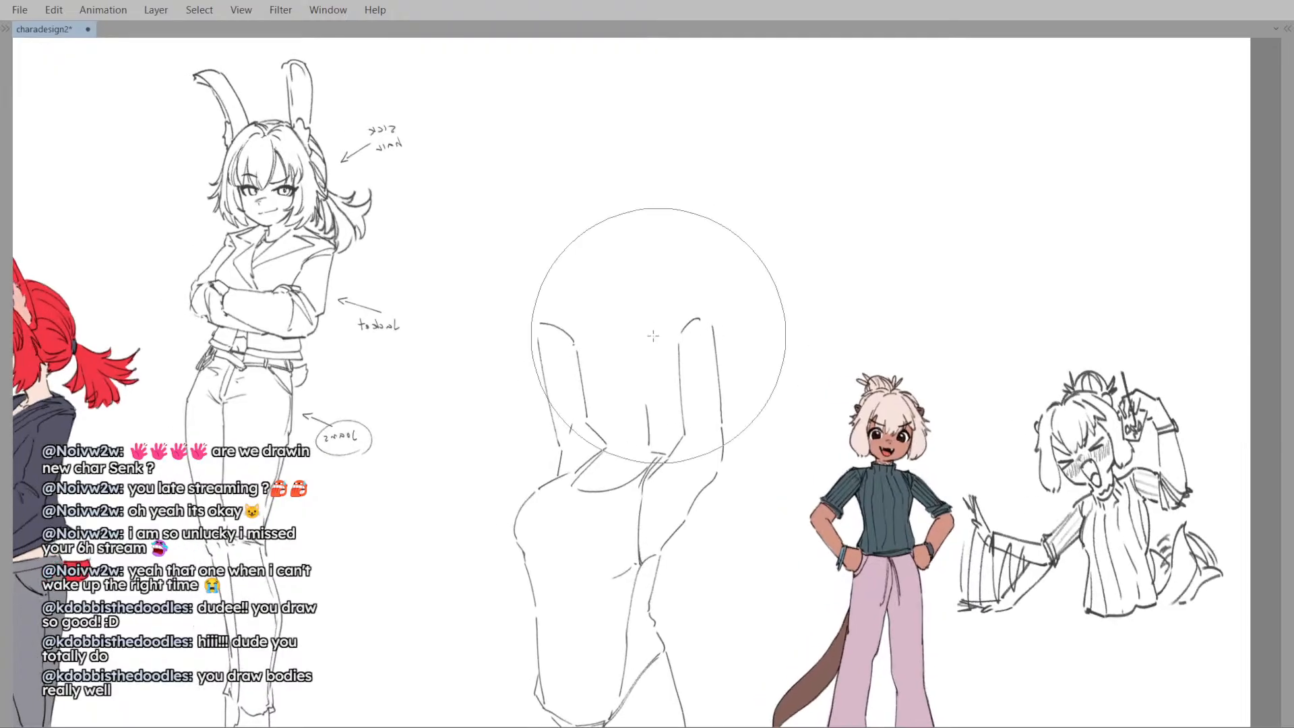
pyautogui.press('h')
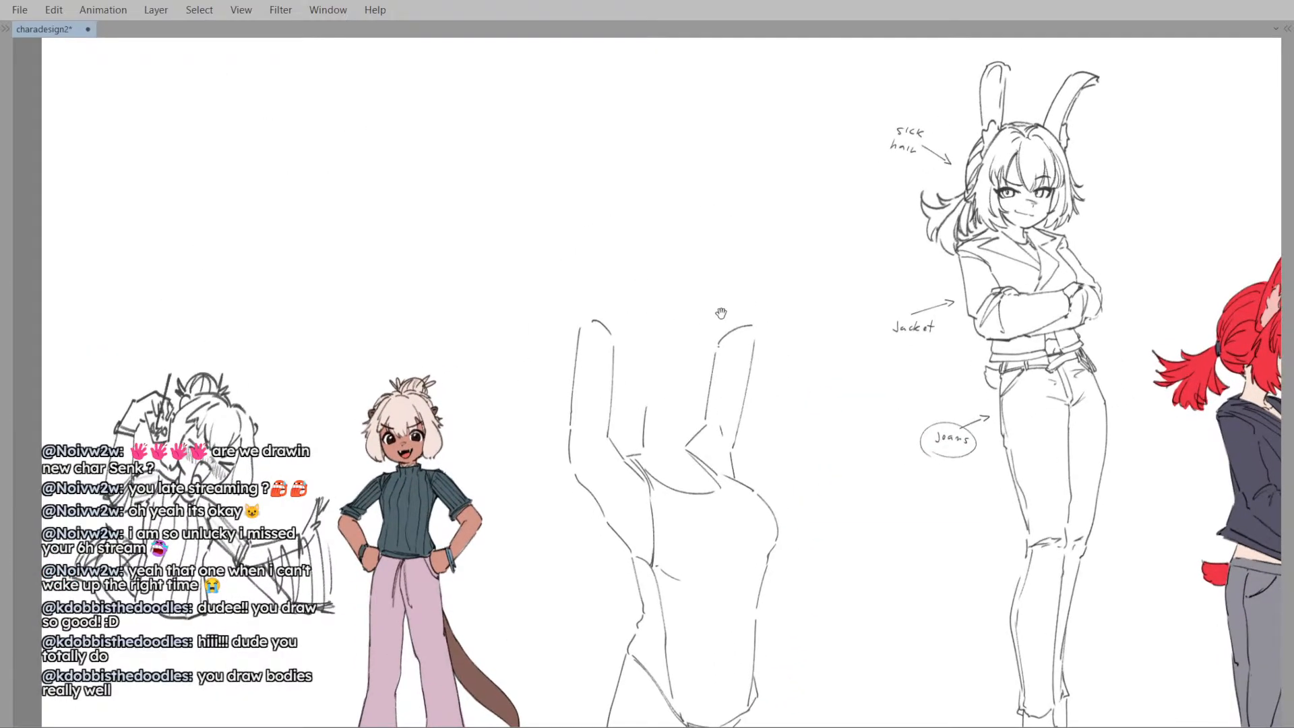
pyautogui.press('h')
# - Sketch the forearm's upper contour across the space between the two raised arms, retrying the stroke for a better fit
pyautogui.hotkey('ctrl', 'z')
pyautogui.moveTo(580, 302); pyautogui.dragTo(693, 264)
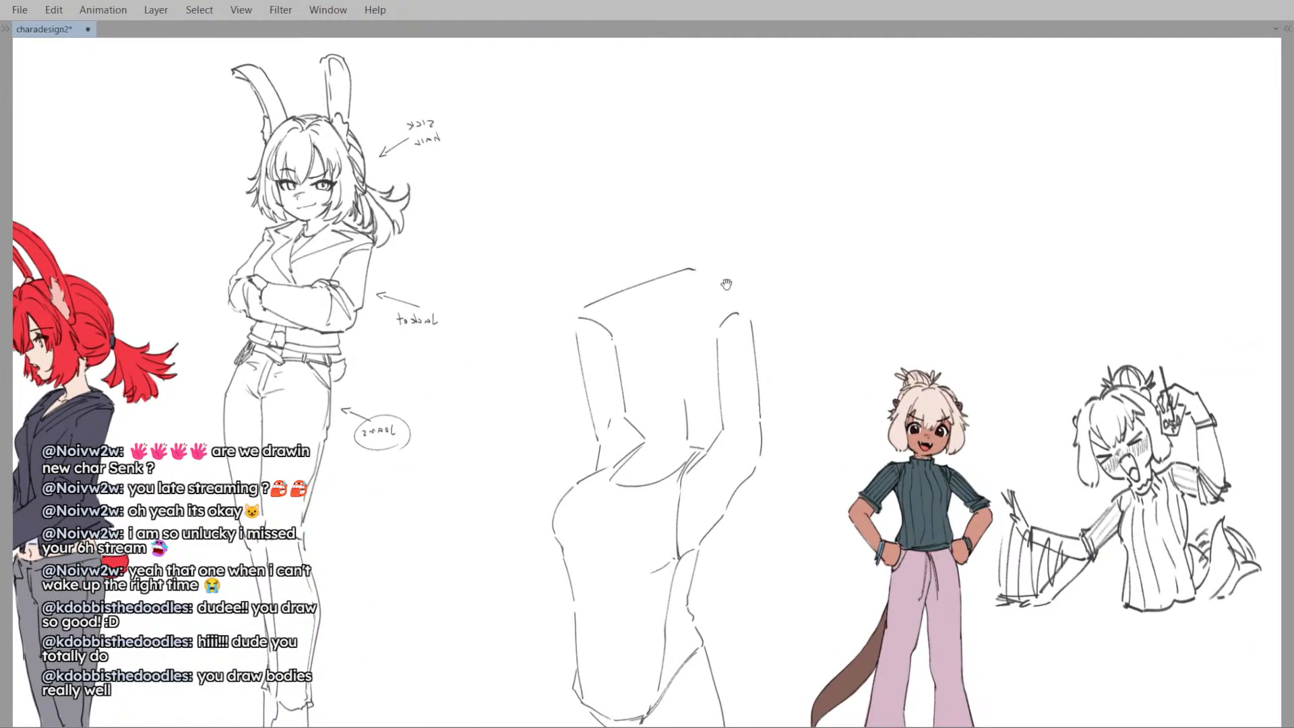
pyautogui.hotkey('ctrl', 'z')
pyautogui.moveTo(578, 306); pyautogui.dragTo(674, 276)
pyautogui.hotkey('ctrl', 'z')
pyautogui.moveTo(577, 320)
pyautogui.mouseDown()
pyautogui.moveTo(708, 267)
pyautogui.moveTo(592, 297)
pyautogui.moveTo(712, 272)
pyautogui.mouseUp()
pyautogui.hotkey('ctrl', 'z')
pyautogui.press('h')
# - Sketch a hand with bent fingers resting over the top of the otter-side raised arm
pyautogui.moveTo(612, 284)
pyautogui.mouseDown()
pyautogui.moveTo(577, 301)
pyautogui.moveTo(572, 335)
pyautogui.mouseUp()
pyautogui.hotkey('ctrl', 'z')
pyautogui.hotkey('ctrl', 'z')
pyautogui.moveTo(574, 309)
pyautogui.mouseDown()
pyautogui.moveTo(575, 348)
pyautogui.moveTo(613, 331)
pyautogui.mouseUp()
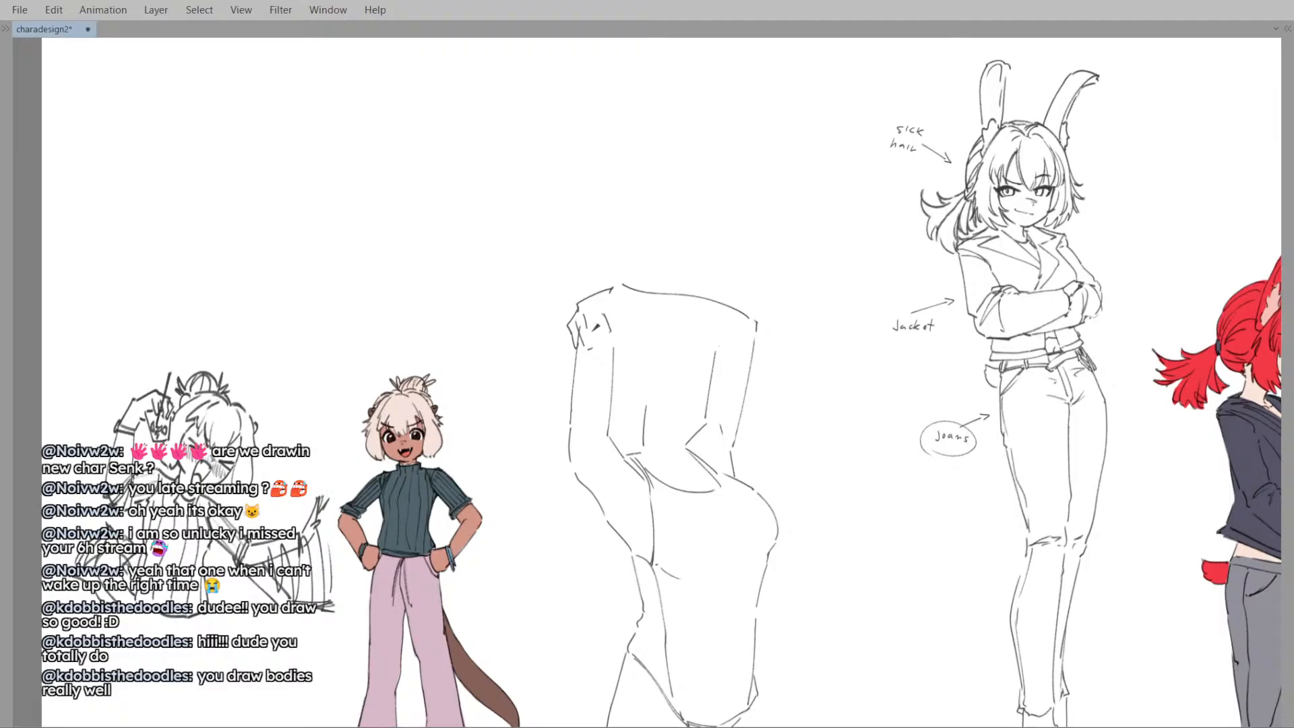
pyautogui.press('m')
pyautogui.press('m')
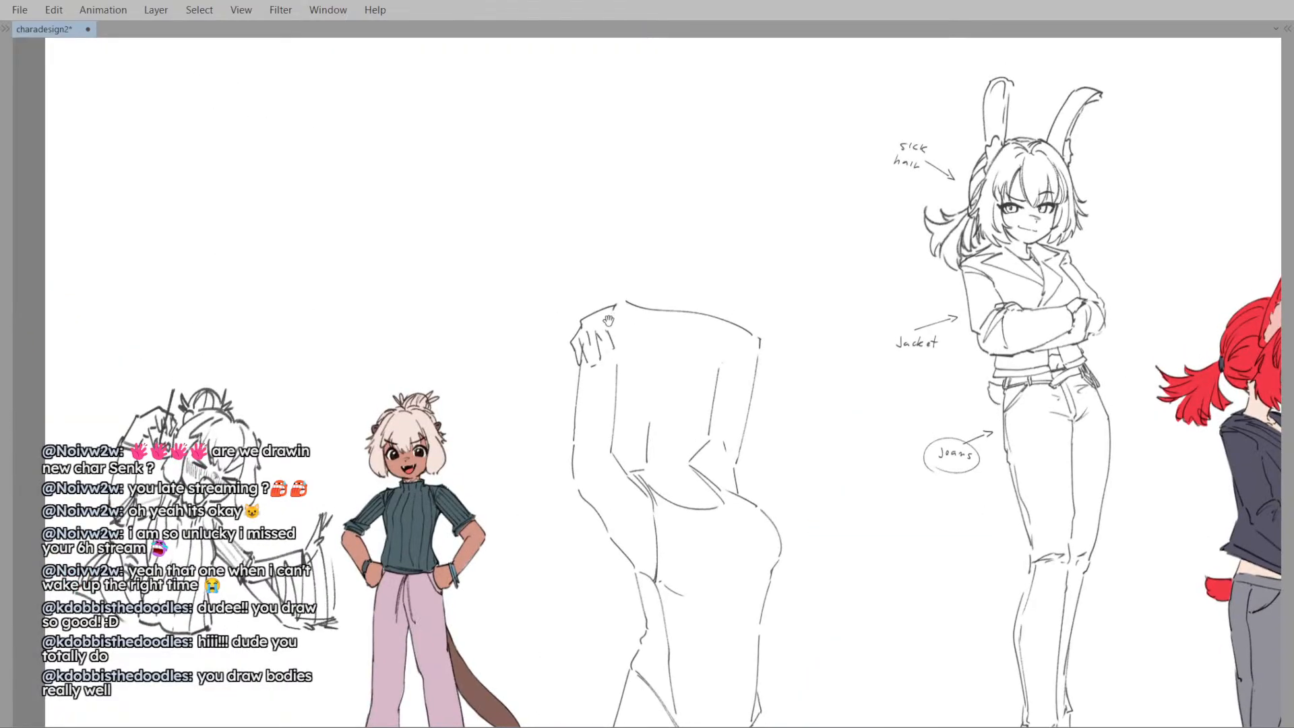
# - Sketch the slanted underside contour from the resting hand's wrist, retrying the stroke for a better angle
pyautogui.moveTo(638, 352)
pyautogui.mouseDown()
pyautogui.moveTo(647, 337)
pyautogui.moveTo(666, 367)
pyautogui.mouseUp()
pyautogui.hotkey('ctrl', 'z')
pyautogui.hotkey('ctrl', 'z')
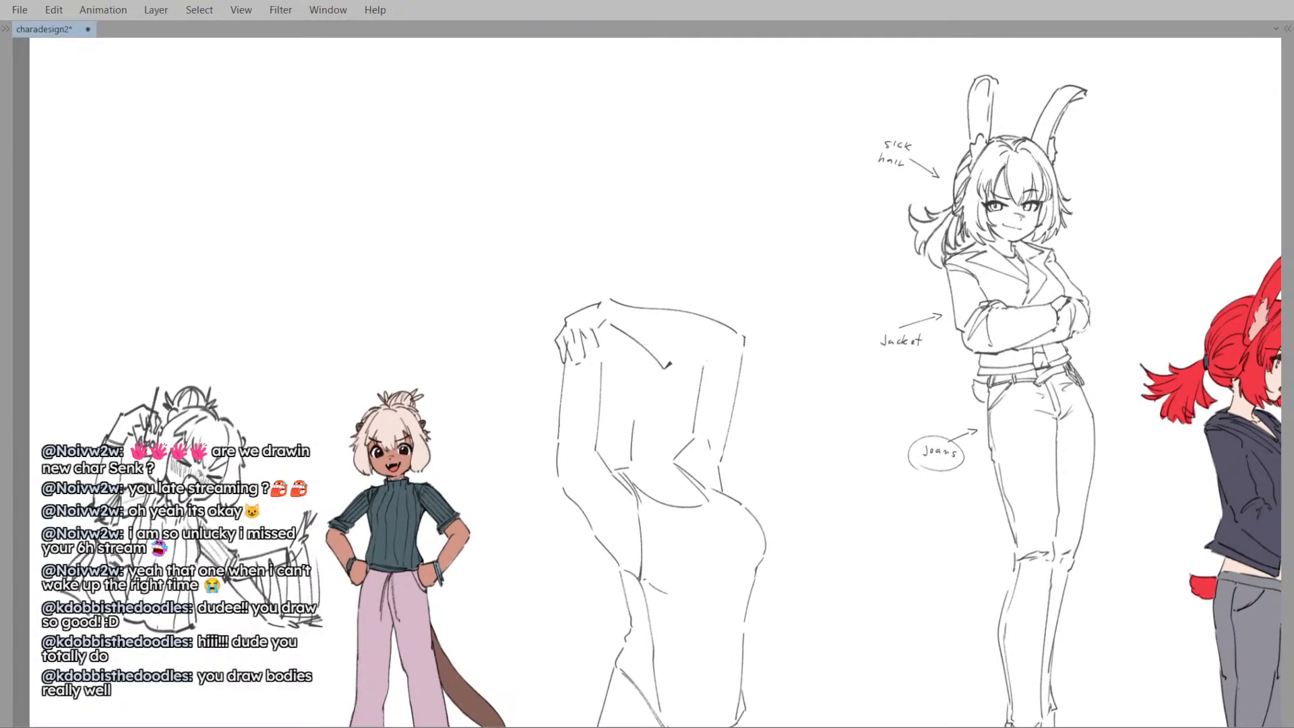
pyautogui.hotkey('ctrl', 'z')
pyautogui.moveTo(615, 326); pyautogui.dragTo(637, 345)
pyautogui.hotkey('ctrl', 'z')
pyautogui.hotkey('ctrl', 'z')
pyautogui.hotkey('ctrl', 'z')
pyautogui.moveTo(606, 323); pyautogui.dragTo(654, 356)
pyautogui.hotkey('ctrl', 'z')
pyautogui.hotkey('ctrl', 'z')
pyautogui.moveTo(606, 321)
pyautogui.mouseDown()
pyautogui.moveTo(674, 361)
pyautogui.moveTo(711, 333)
pyautogui.mouseUp()
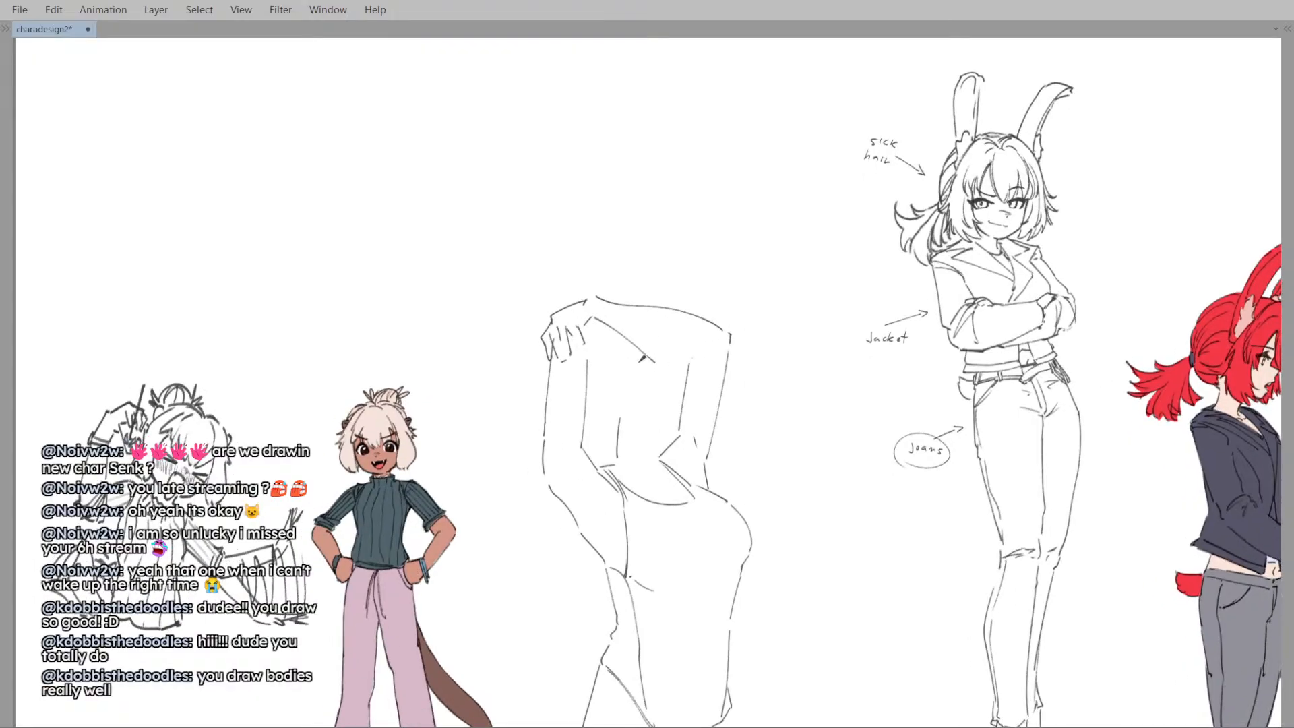
# - Sketch the forearm's lower contour between the wrist line and the far arm's inner elbow, retrying the stroke
pyautogui.moveTo(766, 272); pyautogui.dragTo(778, 271)
pyautogui.moveTo(635, 324); pyautogui.dragTo(704, 355)
pyautogui.hotkey('ctrl', 'z')
pyautogui.hotkey('ctrl', 'z')
pyautogui.hotkey('ctrl', 'z')
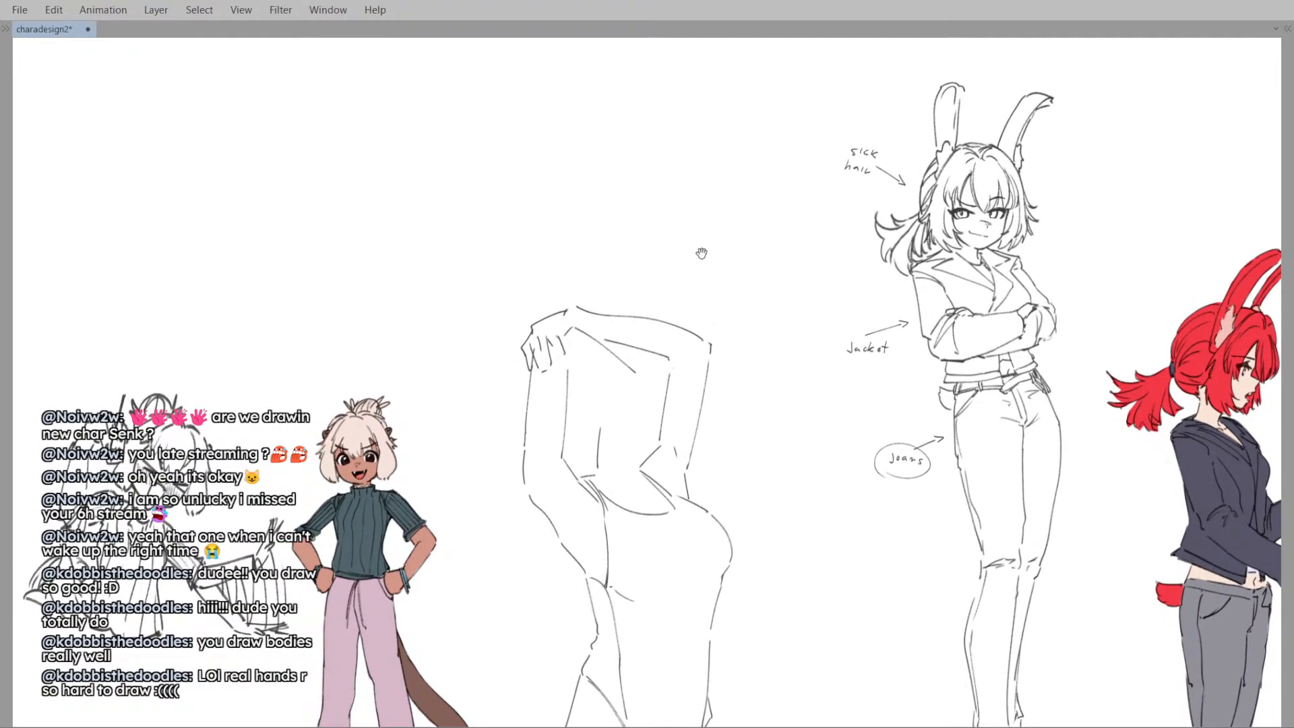
pyautogui.moveTo(702, 253); pyautogui.dragTo(725, 251)
pyautogui.scroll(1, 574, 352)
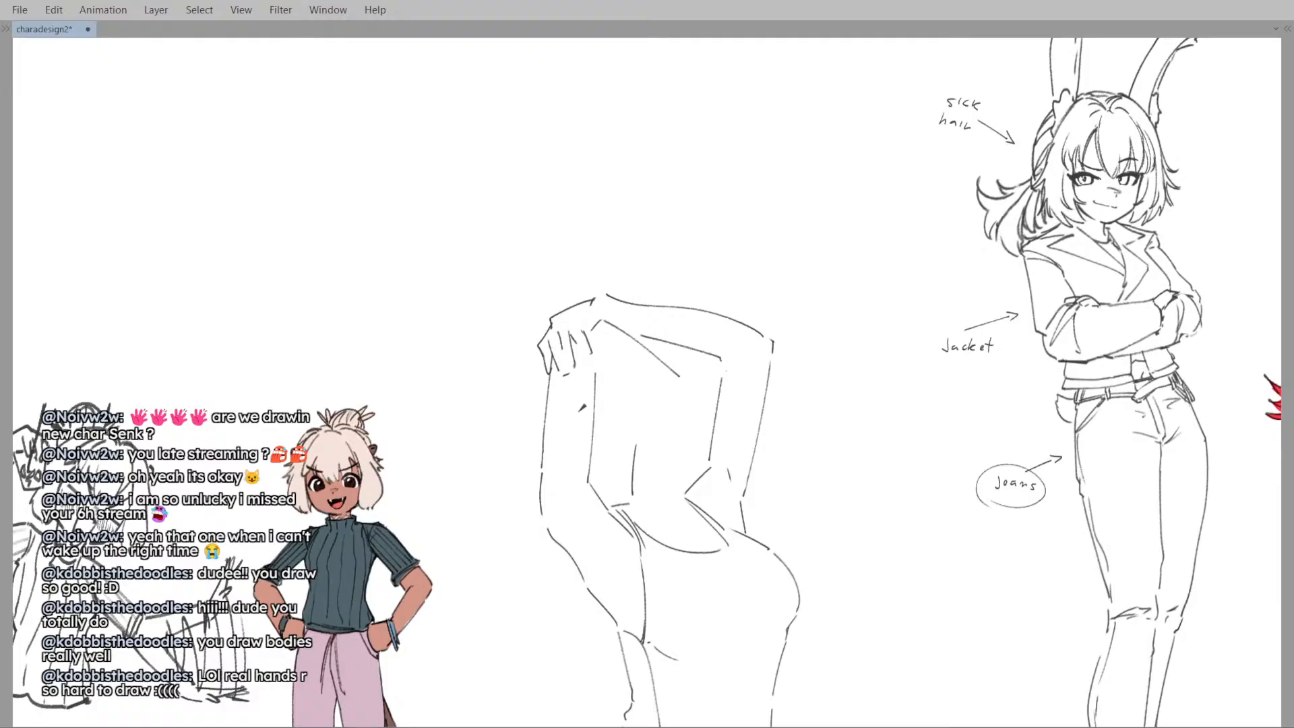
# - Check the shape of the resting hand and forearm against the rest of the pose at several zoom levels
pyautogui.moveTo(583, 407); pyautogui.dragTo(599, 423)
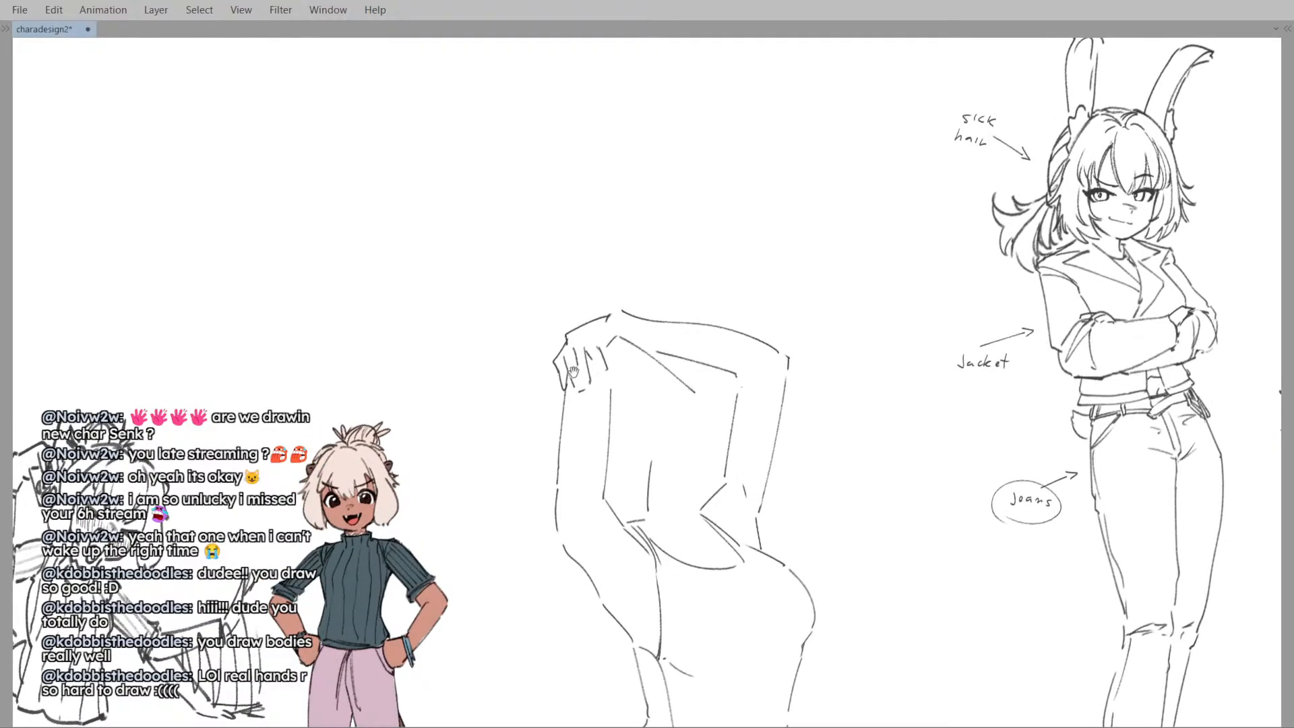
pyautogui.scroll(2, 573, 371)
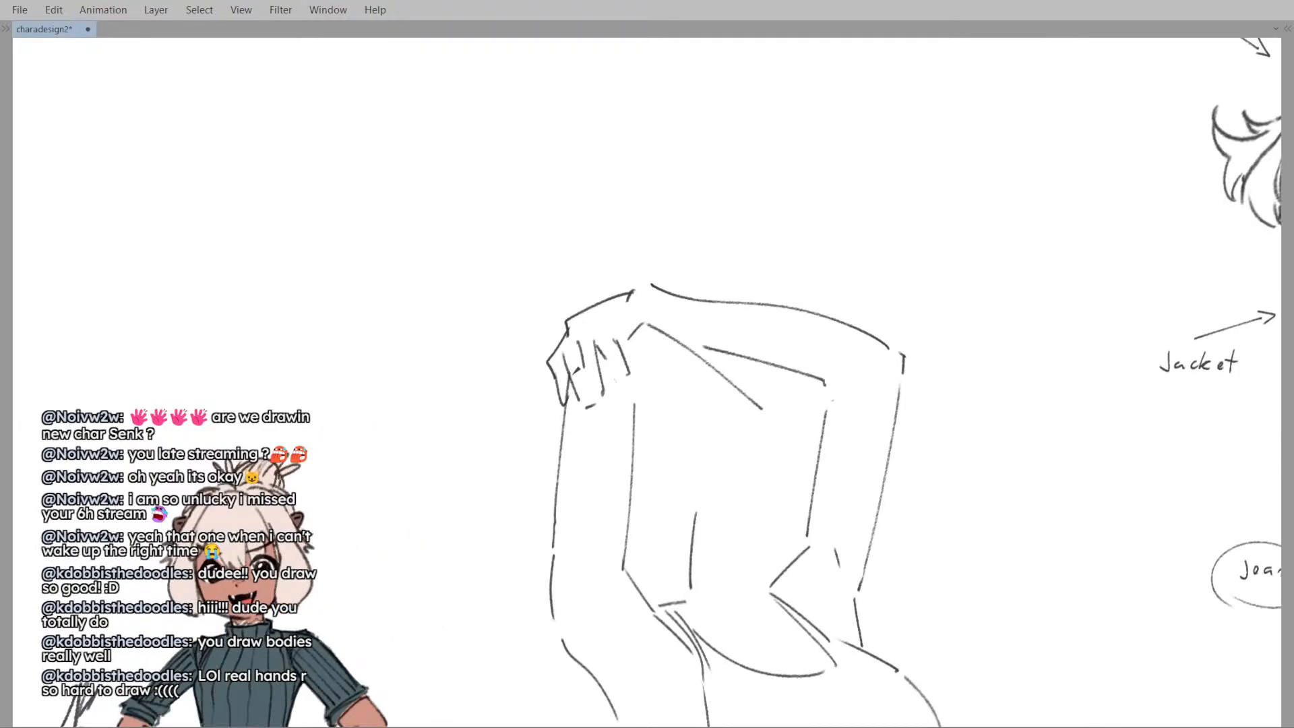
pyautogui.scroll(-1, 596, 366)
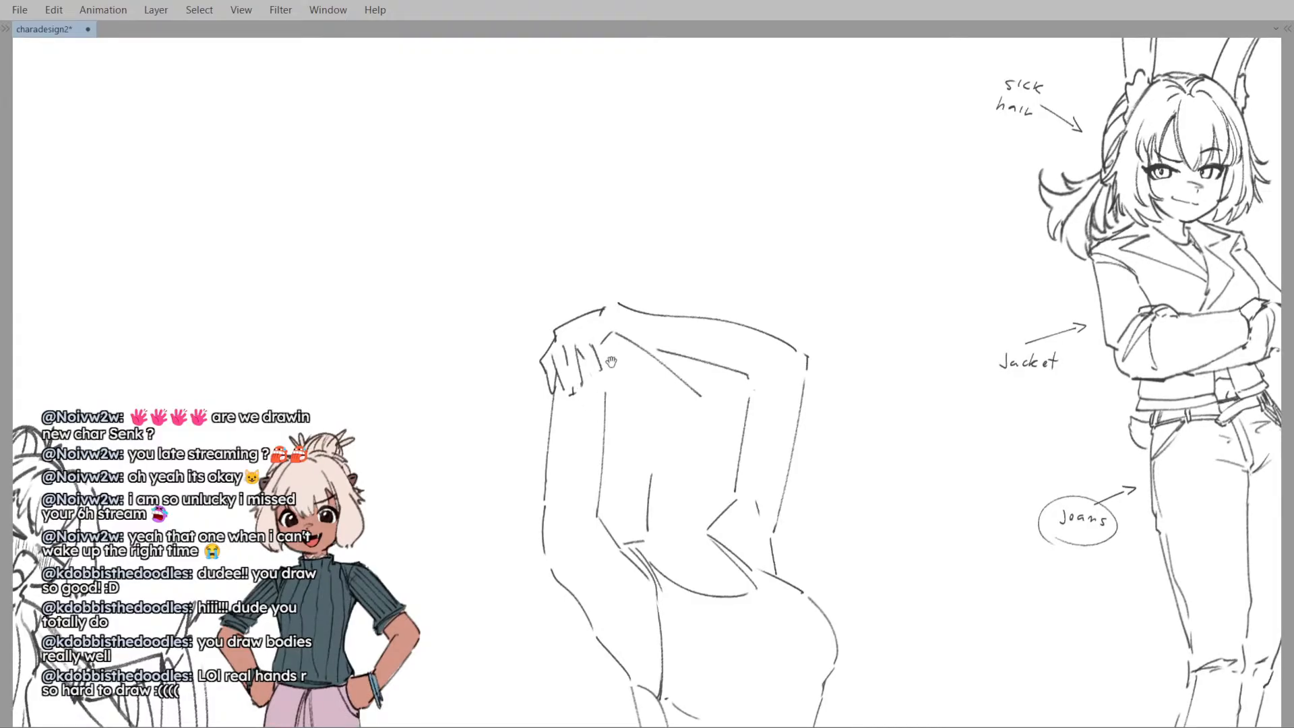
pyautogui.scroll(-2, 586, 361)
pyautogui.scroll(2, 566, 360)
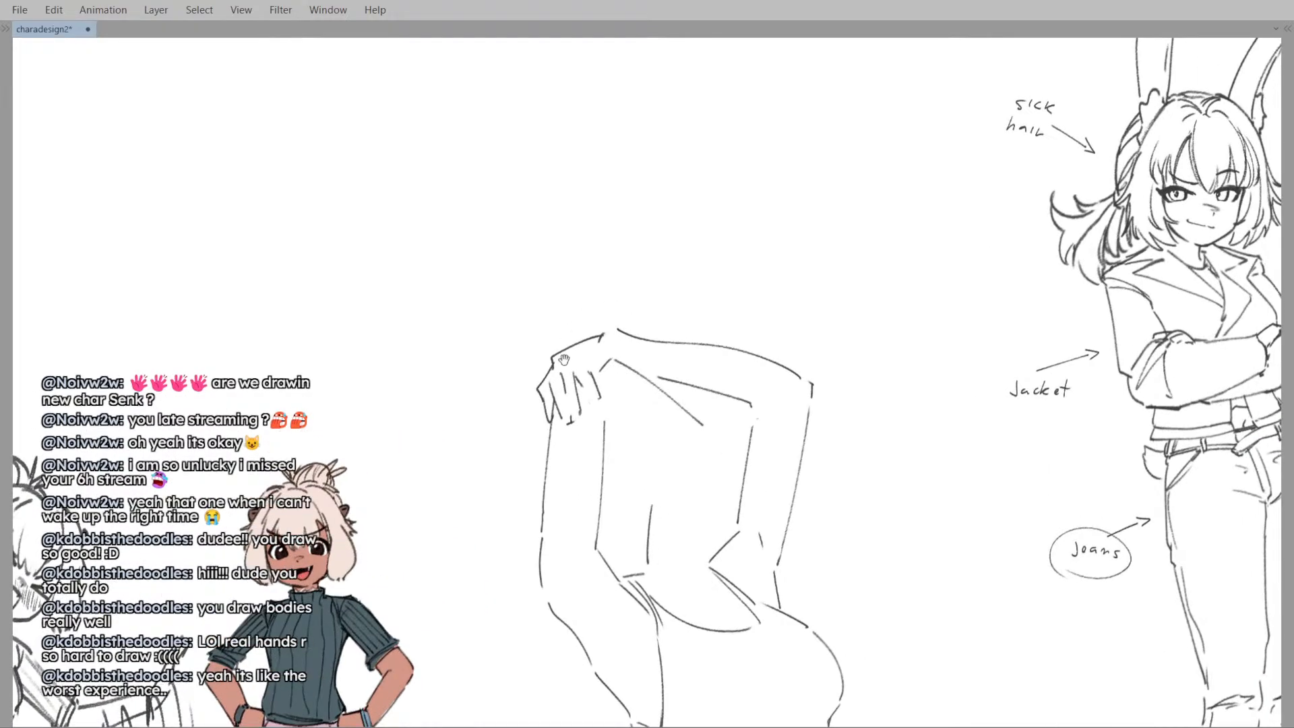
pyautogui.moveTo(564, 359)
pyautogui.mouseDown()
pyautogui.moveTo(587, 356)
pyautogui.moveTo(545, 326)
pyautogui.mouseUp()
pyautogui.press('[')
pyautogui.press('[')
pyautogui.press('[')
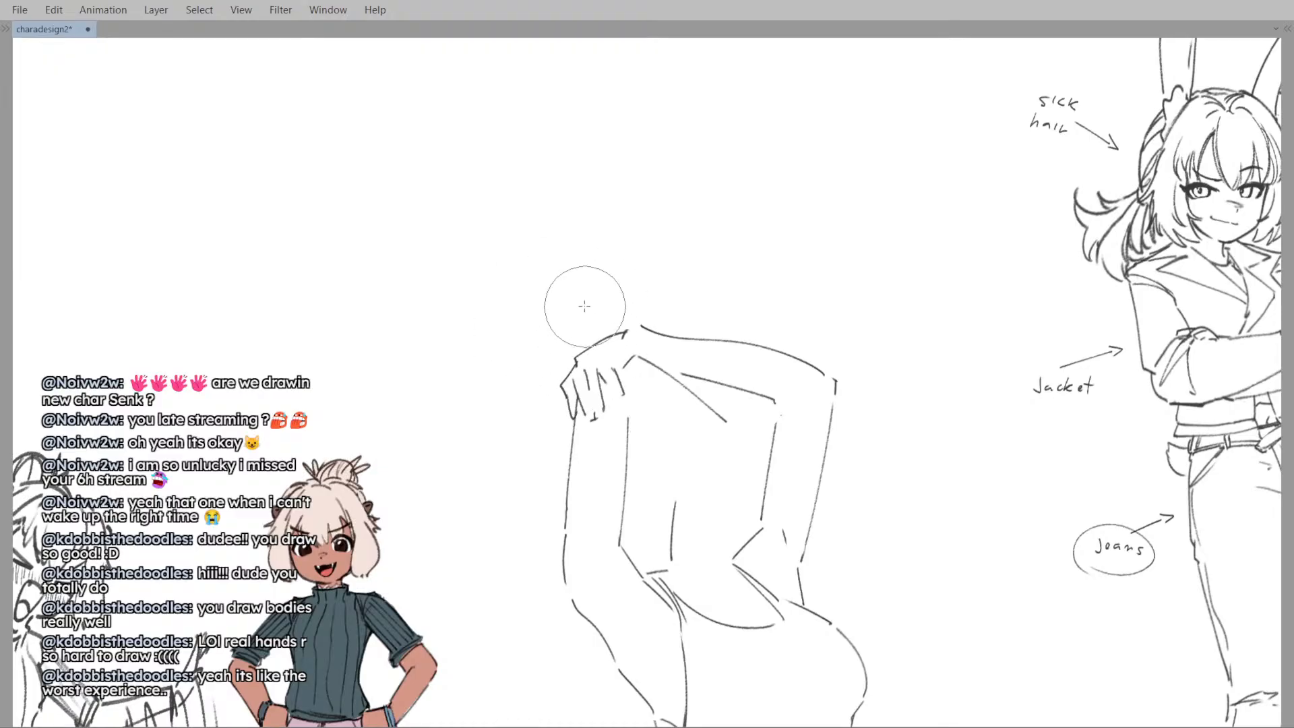
pyautogui.scroll(-3, 593, 297)
pyautogui.scroll(3, 580, 289)
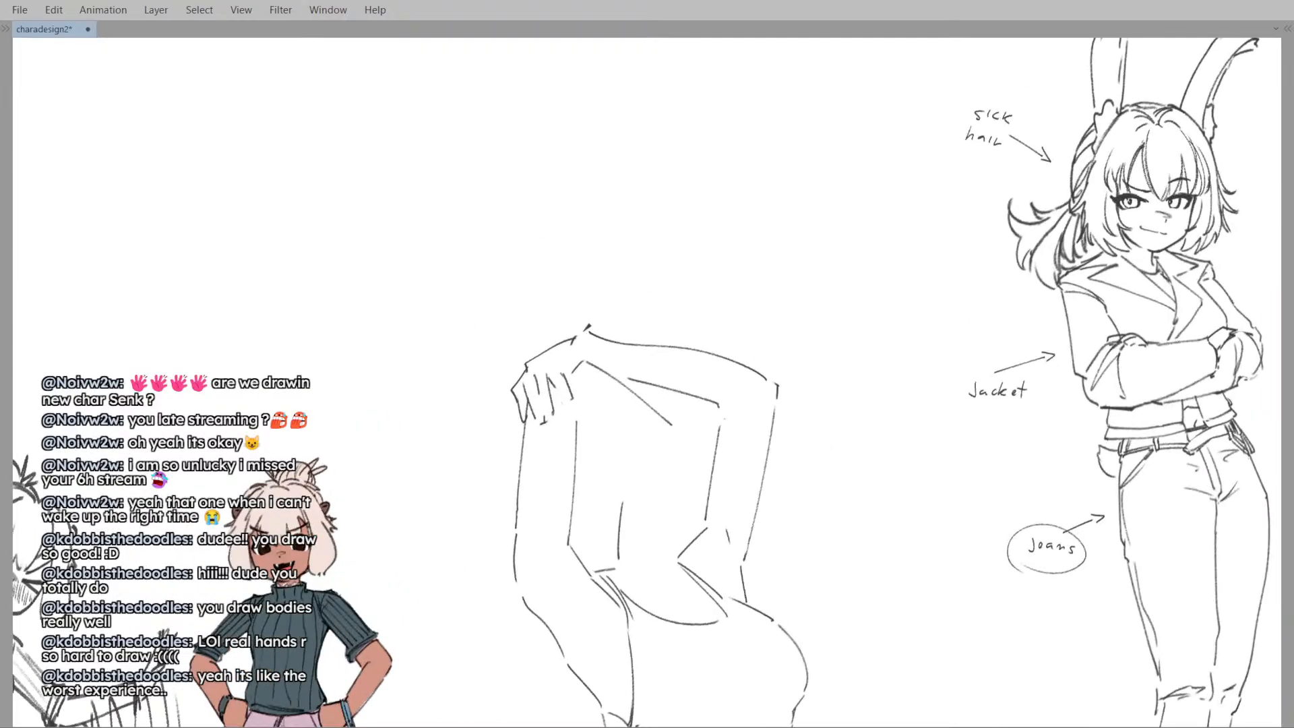
# - Close the gap between the back of the resting hand and the forearm's upper contour at the wrist
pyautogui.moveTo(591, 332); pyautogui.dragTo(639, 316)
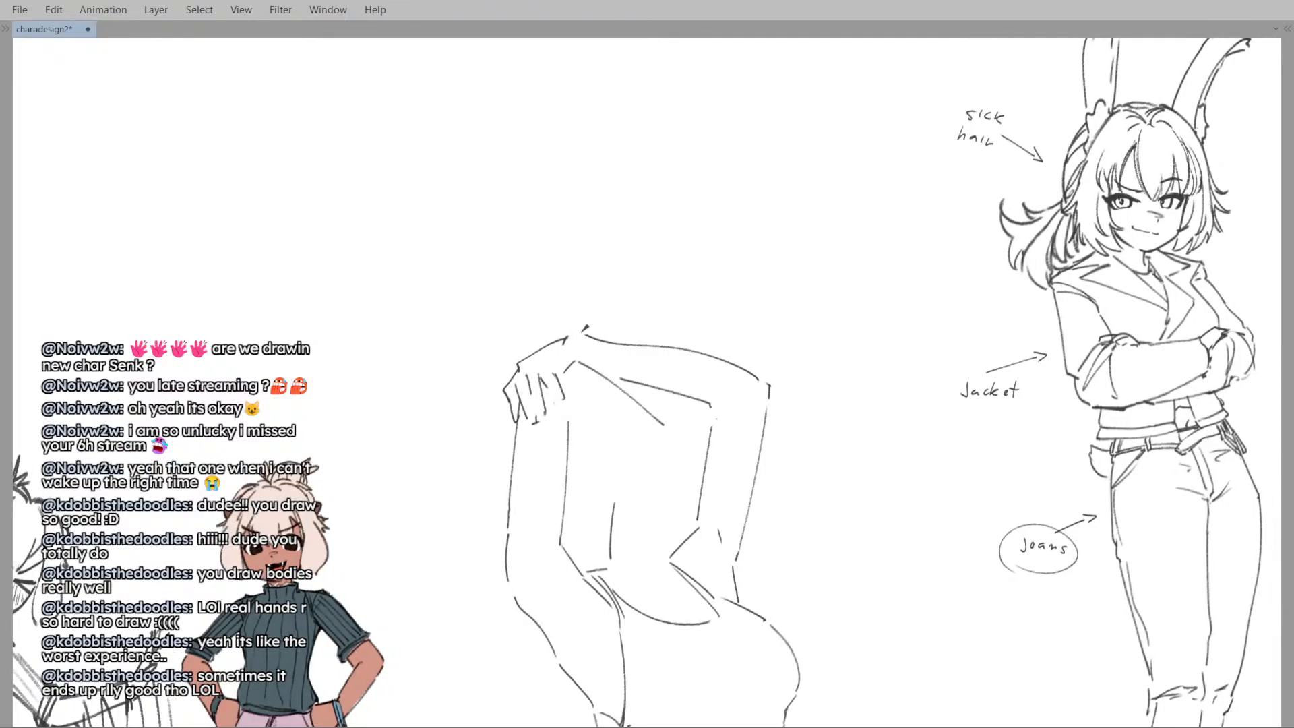
pyautogui.click(685, 318)
pyautogui.scroll(-3, 714, 393)
pyautogui.scroll(4, 665, 374)
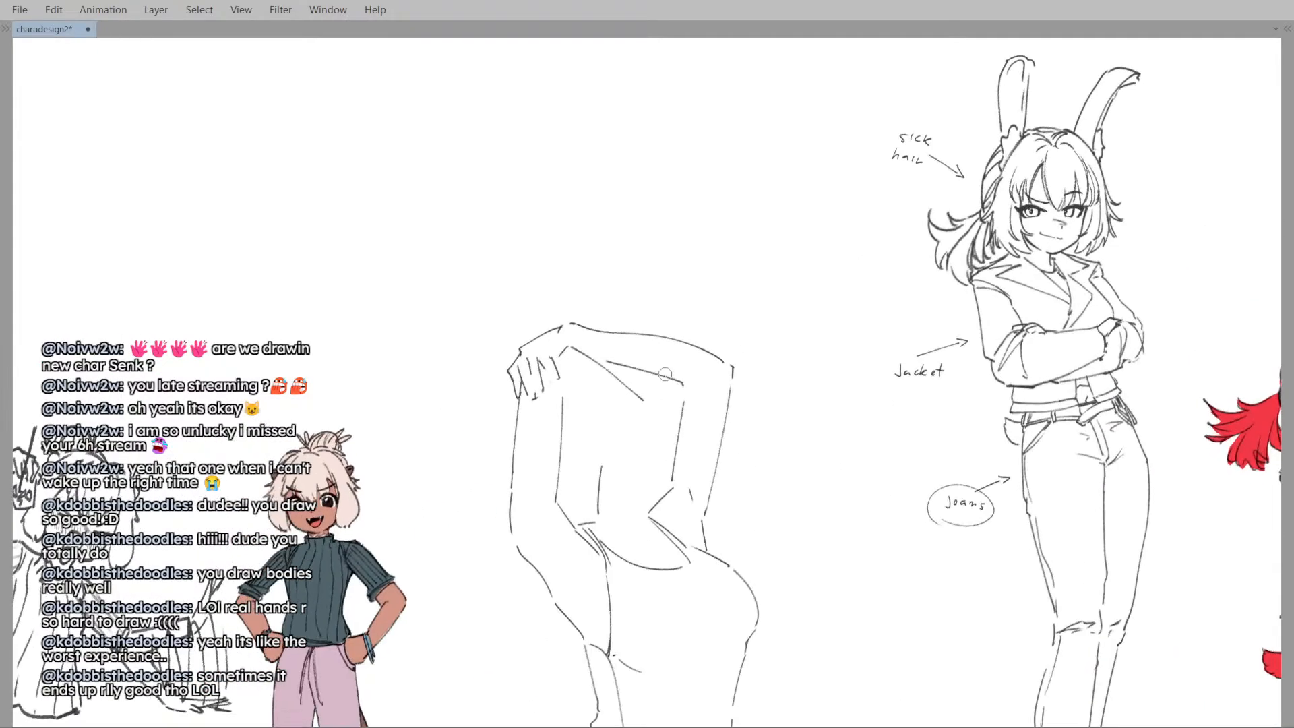
pyautogui.moveTo(552, 403); pyautogui.dragTo(649, 310)
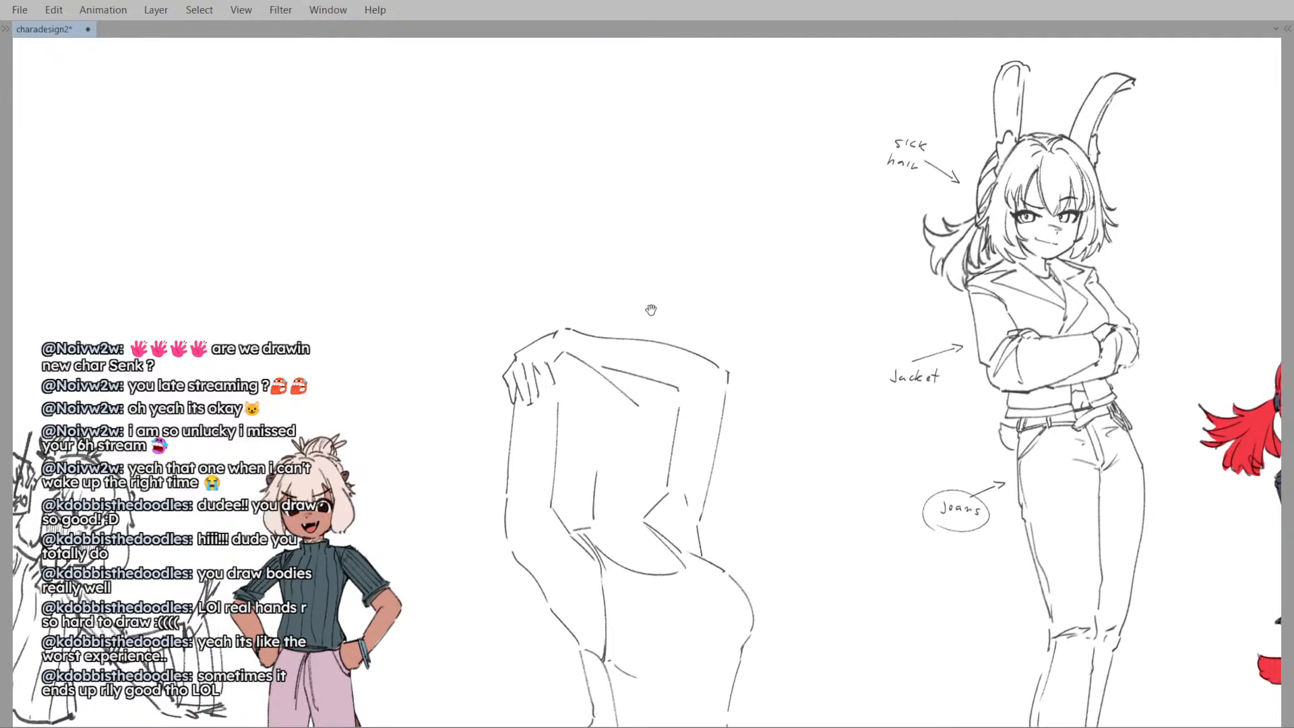
# - Erase the overlapping lines where the lower torso curve meets the thigh, checking the pose in mirrored view
pyautogui.moveTo(607, 425); pyautogui.dragTo(657, 276)
pyautogui.moveTo(631, 381); pyautogui.dragTo(622, 315)
pyautogui.moveTo(603, 493)
pyautogui.mouseDown()
pyautogui.moveTo(604, 511)
pyautogui.moveTo(611, 483)
pyautogui.moveTo(675, 452)
pyautogui.moveTo(684, 414)
pyautogui.mouseUp()
pyautogui.press('h')
pyautogui.press('h')
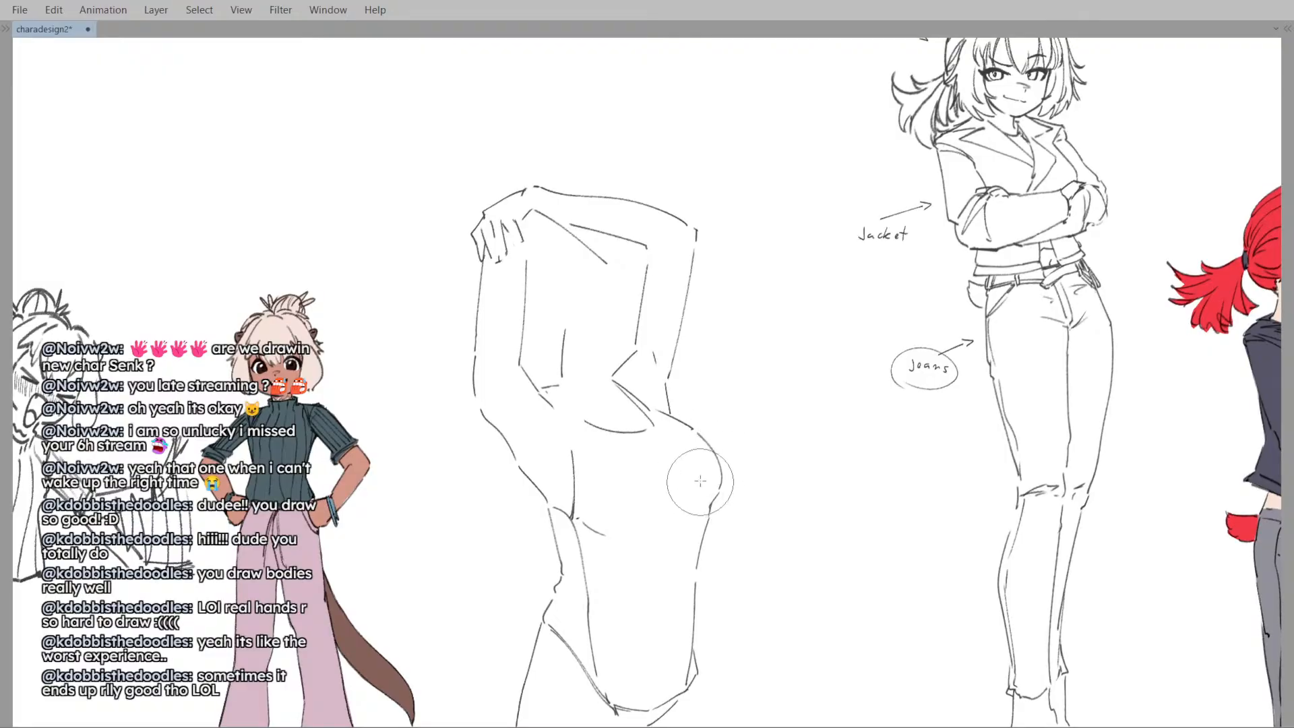
pyautogui.press(']')
pyautogui.press(']')
pyautogui.moveTo(728, 497)
pyautogui.mouseDown()
pyautogui.moveTo(726, 450)
pyautogui.moveTo(705, 448)
pyautogui.moveTo(703, 465)
pyautogui.mouseUp()
pyautogui.press('[')
pyautogui.press('[')
pyautogui.press('h')
pyautogui.press('h')
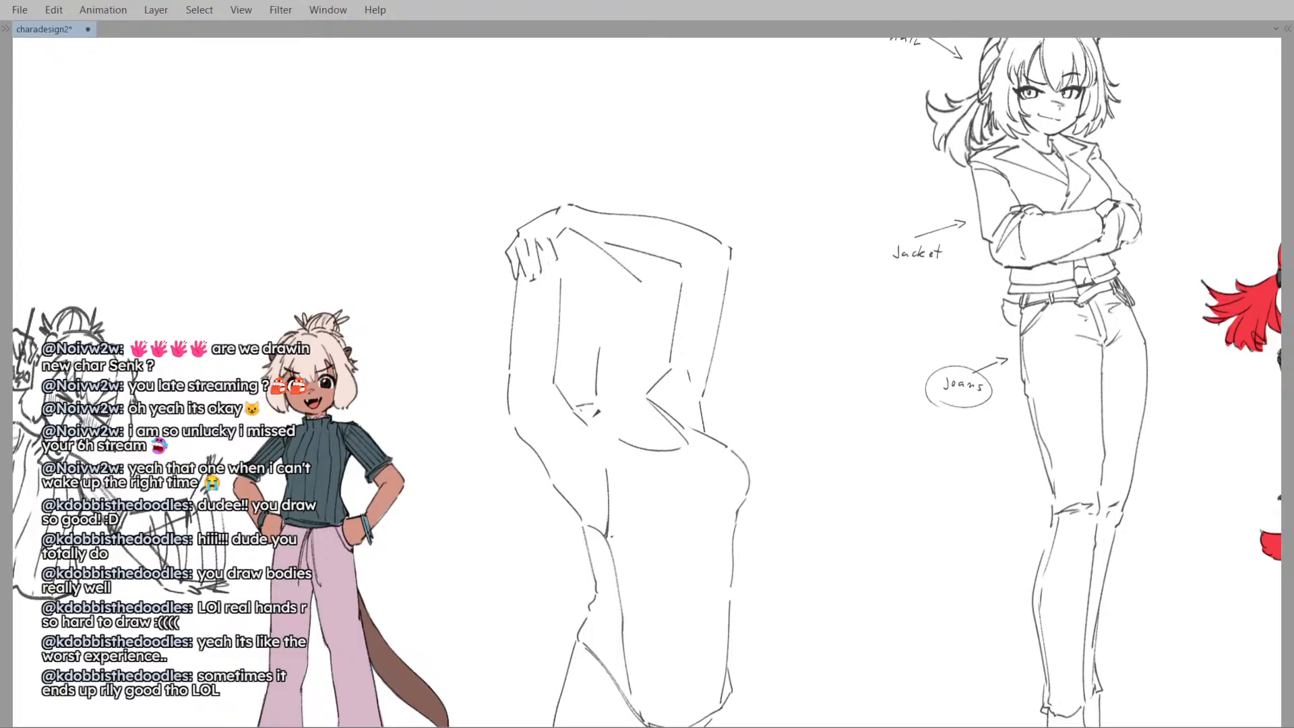
# - Try several replacement strokes for the lower torso curve, comparing them in mirrored and normal view
pyautogui.press('h')
pyautogui.moveTo(712, 415)
pyautogui.mouseDown()
pyautogui.moveTo(643, 429)
pyautogui.moveTo(719, 398)
pyautogui.moveTo(637, 428)
pyautogui.mouseUp()
pyautogui.hotkey('ctrl', 'z')
pyautogui.moveTo(717, 393); pyautogui.dragTo(634, 428)
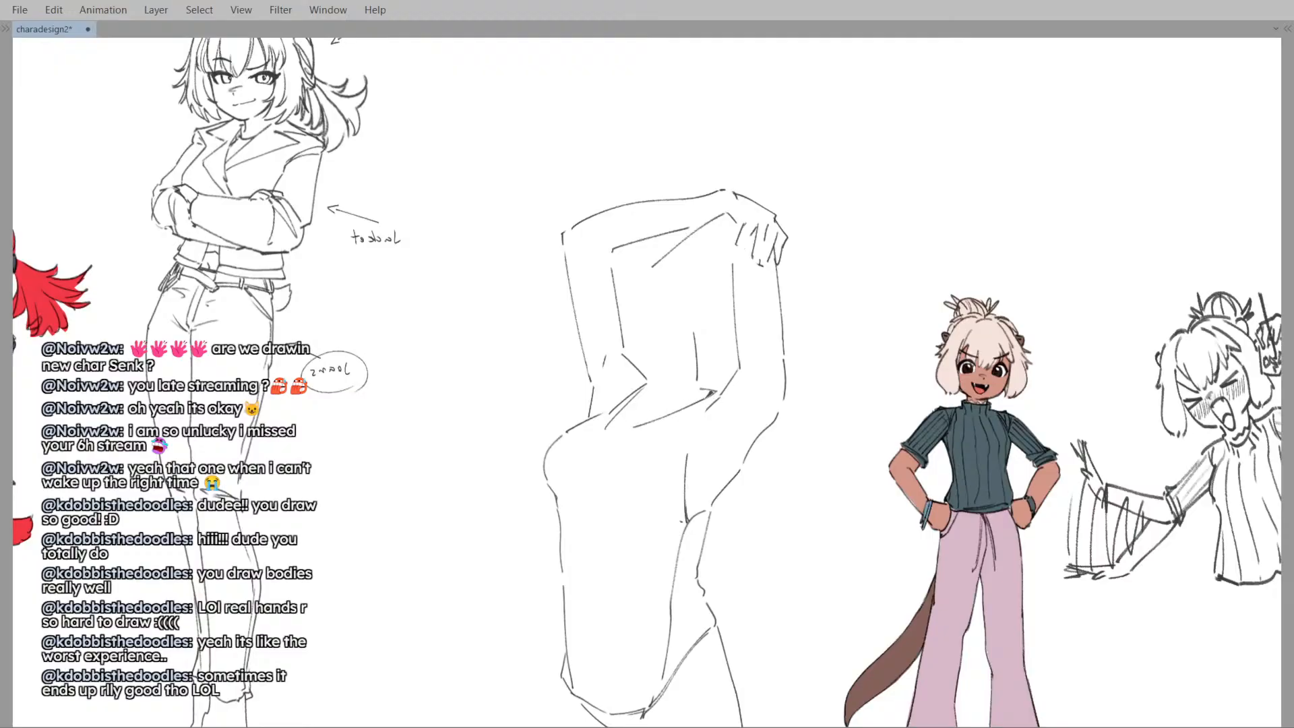
pyautogui.hotkey('ctrl', 'z')
pyautogui.moveTo(716, 394); pyautogui.dragTo(631, 428)
pyautogui.press('h')
pyautogui.moveTo(650, 384); pyautogui.dragTo(655, 437)
pyautogui.hotkey('ctrl', 'z')
pyautogui.hotkey('ctrl', 'z')
pyautogui.moveTo(570, 391)
pyautogui.mouseDown()
pyautogui.moveTo(649, 431)
pyautogui.moveTo(728, 380)
pyautogui.moveTo(678, 403)
pyautogui.mouseUp()
pyautogui.hotkey('ctrl', 'z')
pyautogui.hotkey('ctrl', 'z')
# - Redraw the lower torso curve in mirrored view as a shallow arc rising toward the otter-side elbow
pyautogui.press('h')
pyautogui.hotkey('ctrl', 'z')
pyautogui.hotkey('ctrl', 'z')
pyautogui.moveTo(770, 362); pyautogui.dragTo(674, 403)
pyautogui.hotkey('ctrl', 'z')
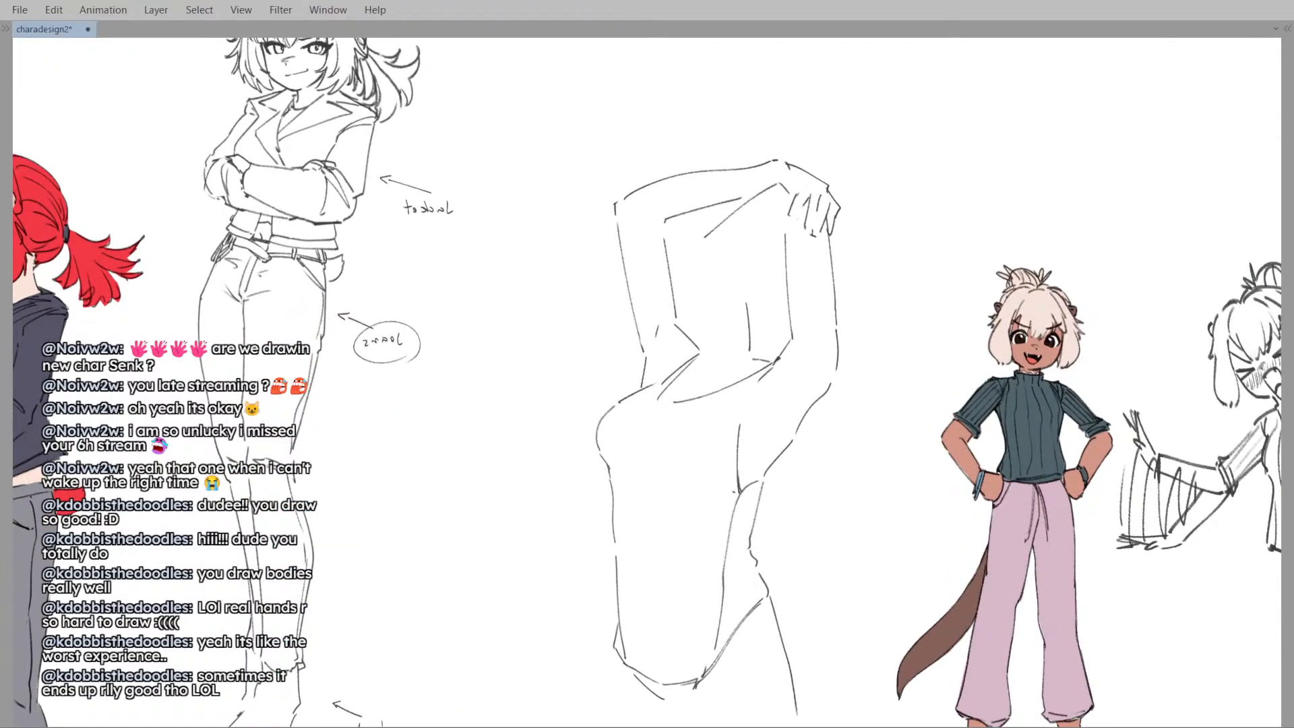
pyautogui.hotkey('ctrl', 'z')
pyautogui.moveTo(773, 364); pyautogui.dragTo(732, 393)
# - Redraw the vertical contour running from the lower torso curve down to the thigh junction, retrying for a smoother bend
pyautogui.moveTo(733, 400); pyautogui.dragTo(737, 491)
pyautogui.hotkey('ctrl', 'z')
pyautogui.hotkey('ctrl', 'z')
pyautogui.moveTo(727, 408); pyautogui.dragTo(736, 492)
pyautogui.hotkey('ctrl', 'z')
pyautogui.hotkey('ctrl', 'z')
pyautogui.moveTo(727, 407); pyautogui.dragTo(737, 490)
pyautogui.hotkey('ctrl', 'z')
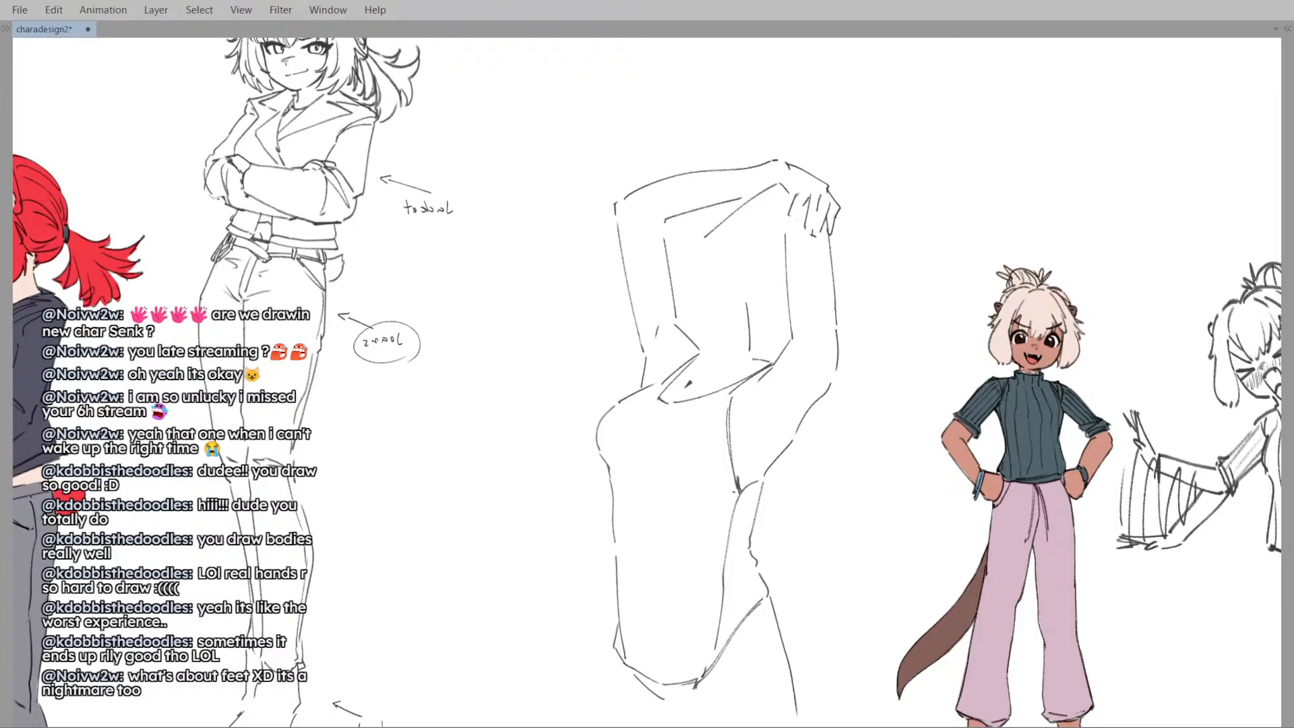
pyautogui.moveTo(676, 398)
pyautogui.mouseDown()
pyautogui.moveTo(654, 415)
pyautogui.moveTo(676, 383)
pyautogui.mouseUp()
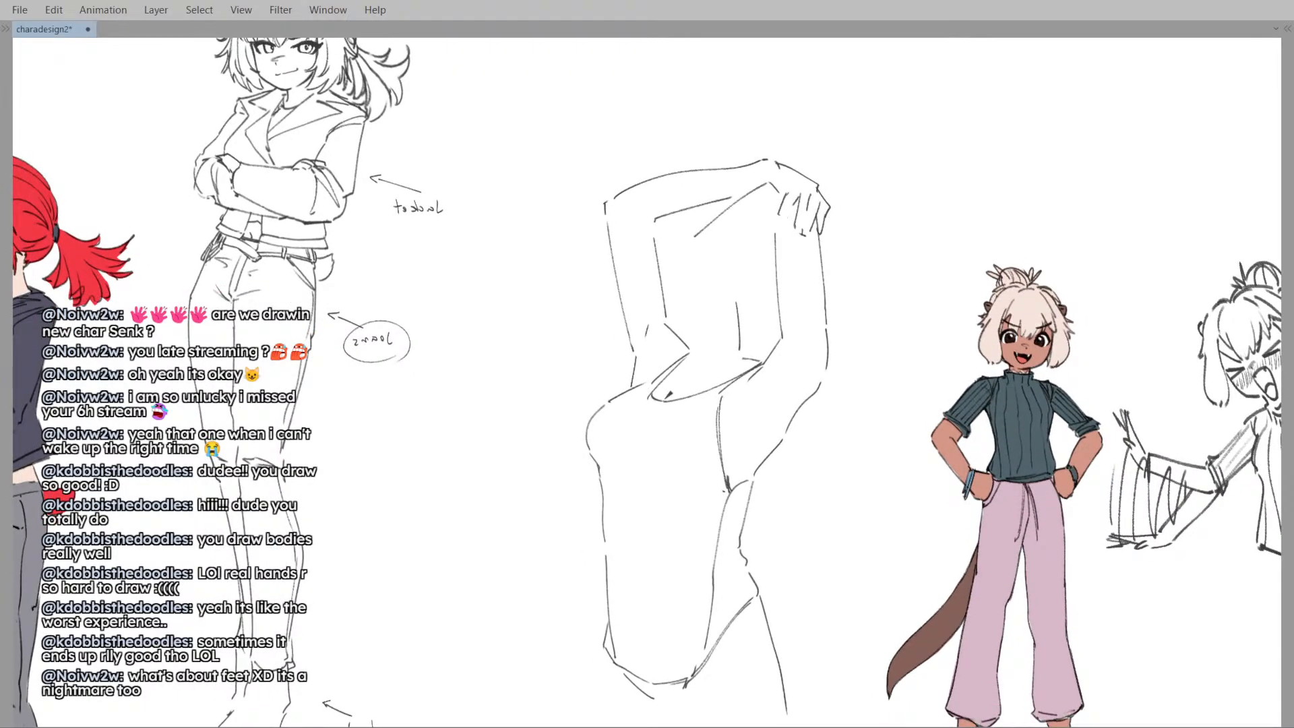
# - Try a few long strokes for a lower-leg shape in the empty canvas area above the raised arms
pyautogui.scroll(-3, 678, 365)
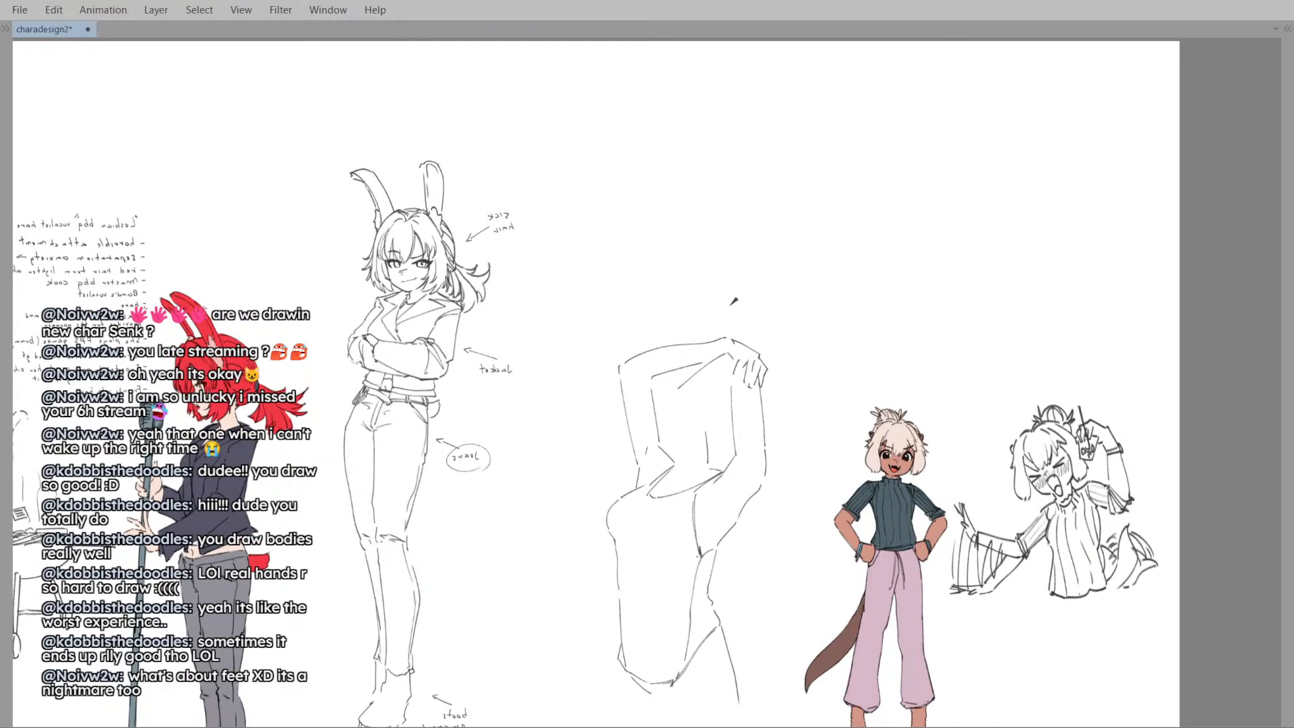
pyautogui.scroll(3, 590, 381)
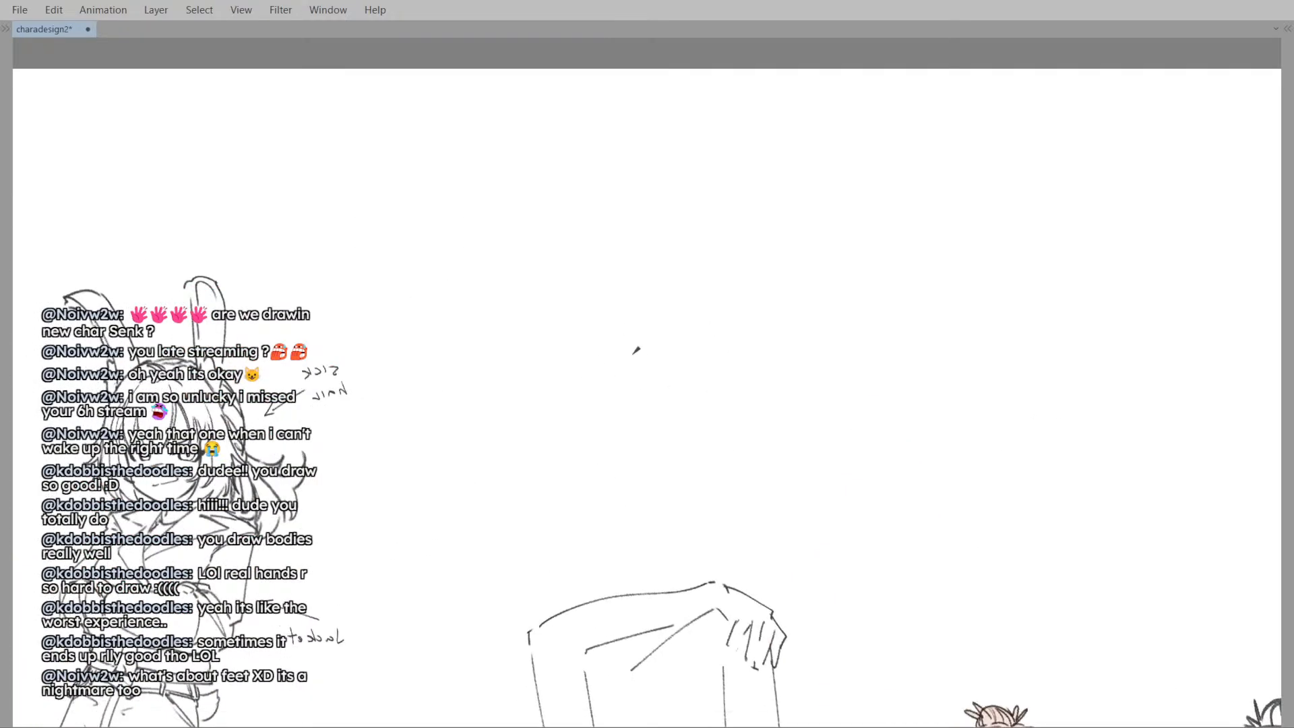
pyautogui.moveTo(634, 395); pyautogui.dragTo(627, 393)
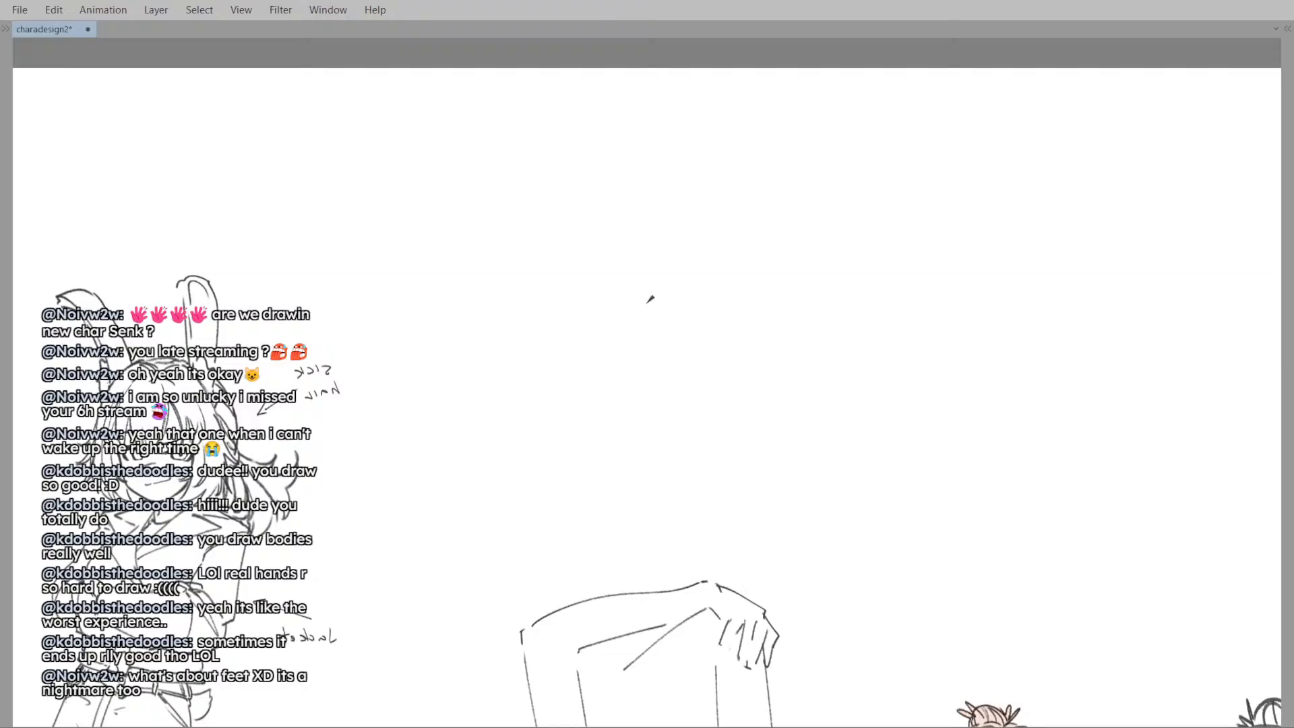
pyautogui.moveTo(692, 271)
pyautogui.mouseDown()
pyautogui.moveTo(586, 373)
pyautogui.moveTo(667, 397)
pyautogui.mouseUp()
pyautogui.moveTo(694, 269)
pyautogui.mouseDown()
pyautogui.moveTo(688, 309)
pyautogui.moveTo(634, 349)
pyautogui.mouseUp()
pyautogui.hotkey('ctrl', 'z')
pyautogui.hotkey('ctrl', 'z')
pyautogui.moveTo(641, 477); pyautogui.dragTo(633, 268)
pyautogui.hotkey('ctrl', 'z')
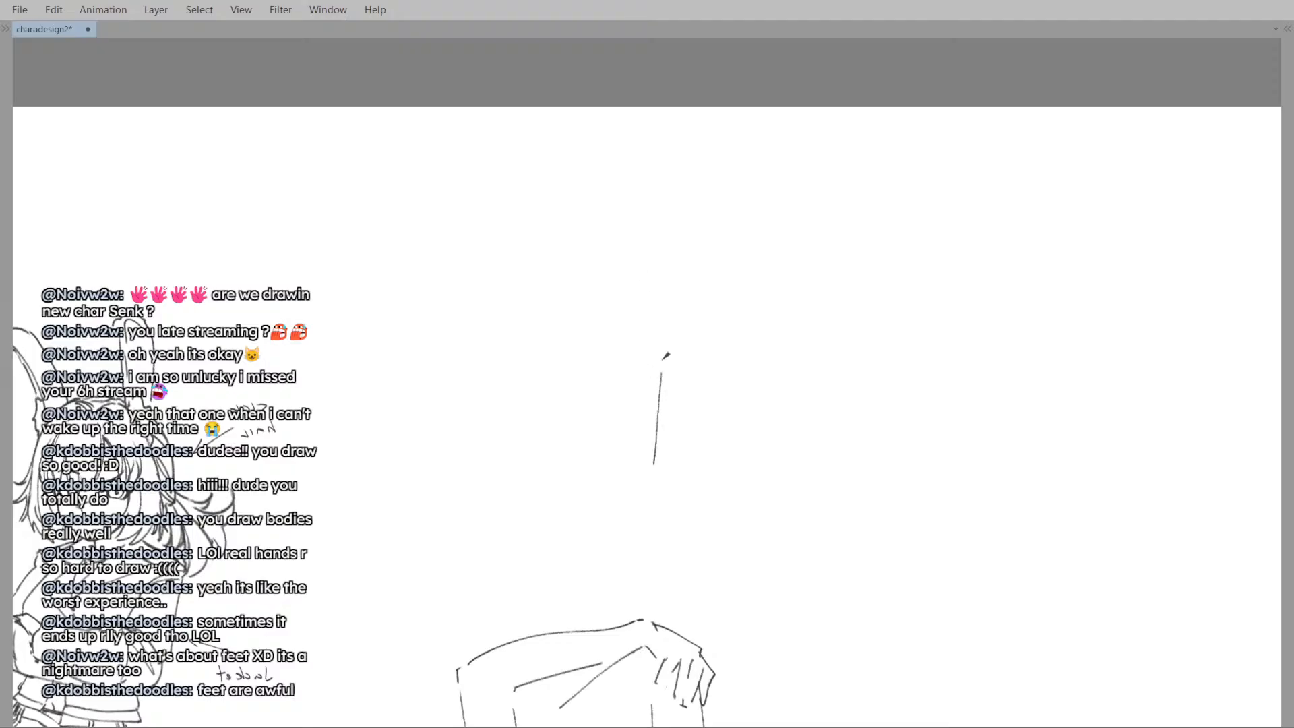
pyautogui.moveTo(664, 470)
pyautogui.mouseDown()
pyautogui.moveTo(655, 212)
pyautogui.moveTo(714, 211)
pyautogui.moveTo(725, 291)
pyautogui.moveTo(713, 357)
pyautogui.mouseUp()
pyautogui.hotkey('ctrl', 'z')
# - Sketch a tall lower-leg shape above the pose with a long front contour, short top line and bulging calf curve
pyautogui.moveTo(709, 216)
pyautogui.mouseDown()
pyautogui.moveTo(724, 304)
pyautogui.moveTo(711, 443)
pyautogui.mouseUp()
pyautogui.moveTo(681, 528); pyautogui.dragTo(677, 513)
pyautogui.hotkey('ctrl', 'z')
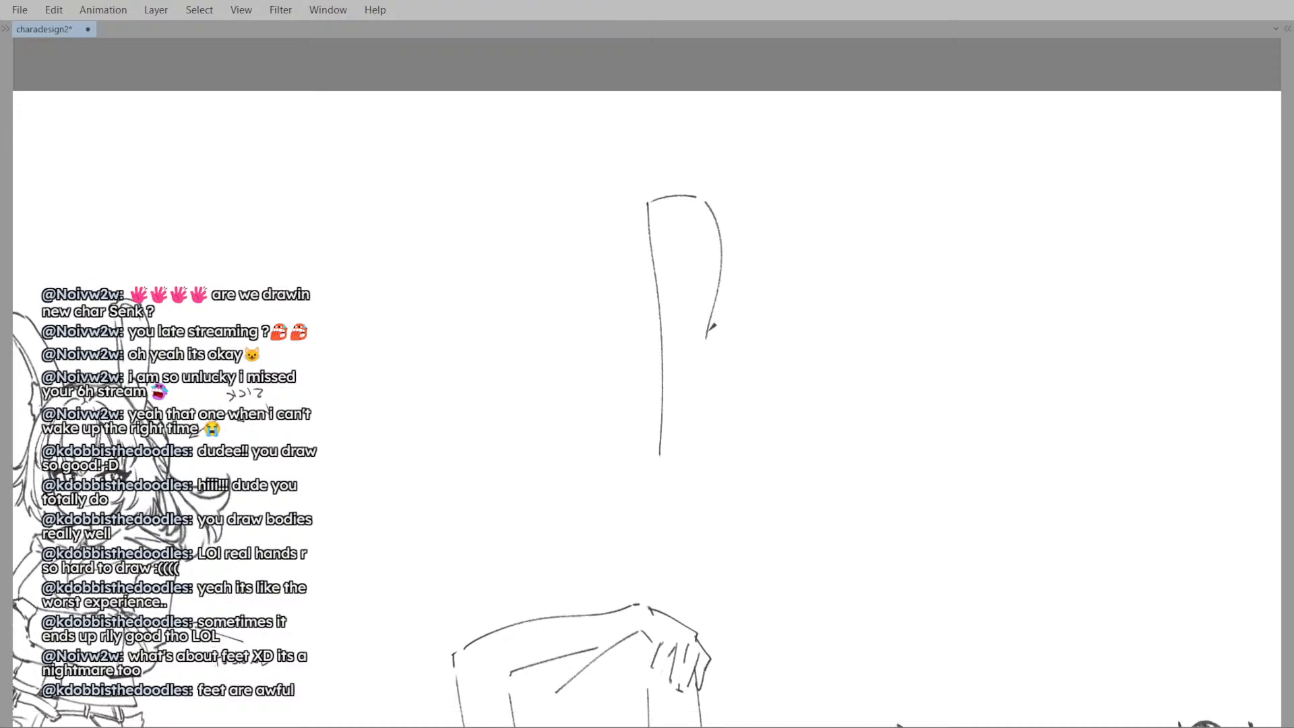
# - Extend the calf curve downward with a straight ankle segment, retrying it and undoing the stray stroke beside it
pyautogui.moveTo(708, 331); pyautogui.dragTo(703, 427)
pyautogui.hotkey('ctrl', 'z')
pyautogui.hotkey('ctrl', 'z')
pyautogui.moveTo(706, 342)
pyautogui.mouseDown()
pyautogui.moveTo(703, 422)
pyautogui.moveTo(674, 433)
pyautogui.mouseUp()
pyautogui.hotkey('ctrl', 'z')
pyautogui.moveTo(771, 262)
pyautogui.mouseDown()
pyautogui.moveTo(716, 274)
pyautogui.moveTo(734, 320)
pyautogui.mouseUp()
pyautogui.hotkey('ctrl', 'z')
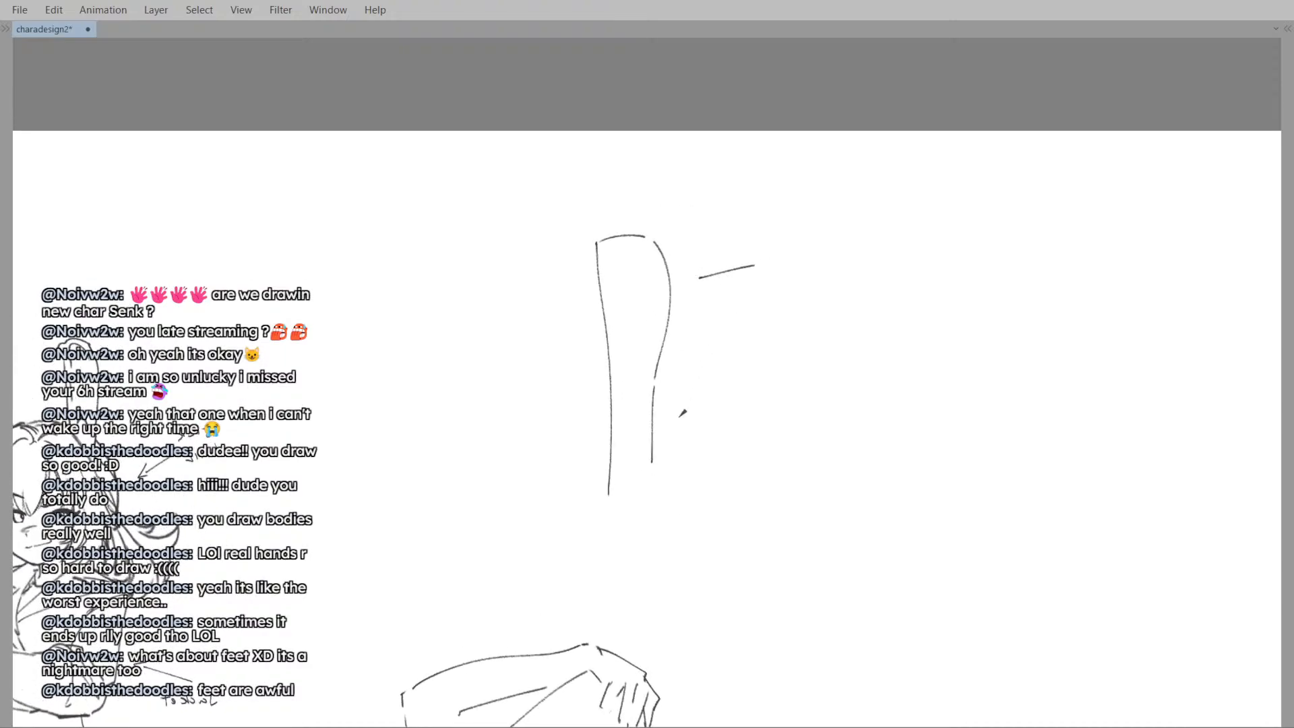
pyautogui.hotkey('ctrl', 'z')
pyautogui.moveTo(653, 497); pyautogui.dragTo(670, 481)
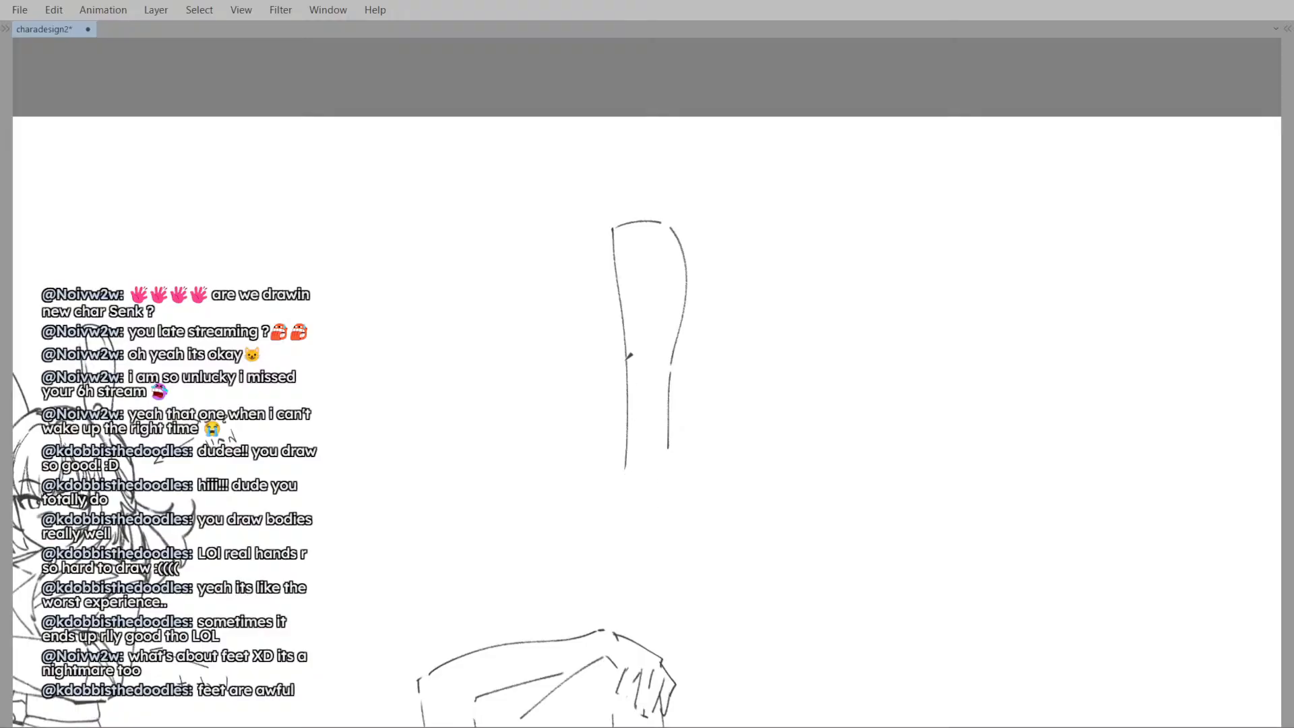
# - Remove the leg shape's short top line and sketch a longer front contour with a knee bend along the shin
pyautogui.moveTo(636, 320); pyautogui.dragTo(647, 341)
pyautogui.moveTo(601, 263); pyautogui.dragTo(606, 298)
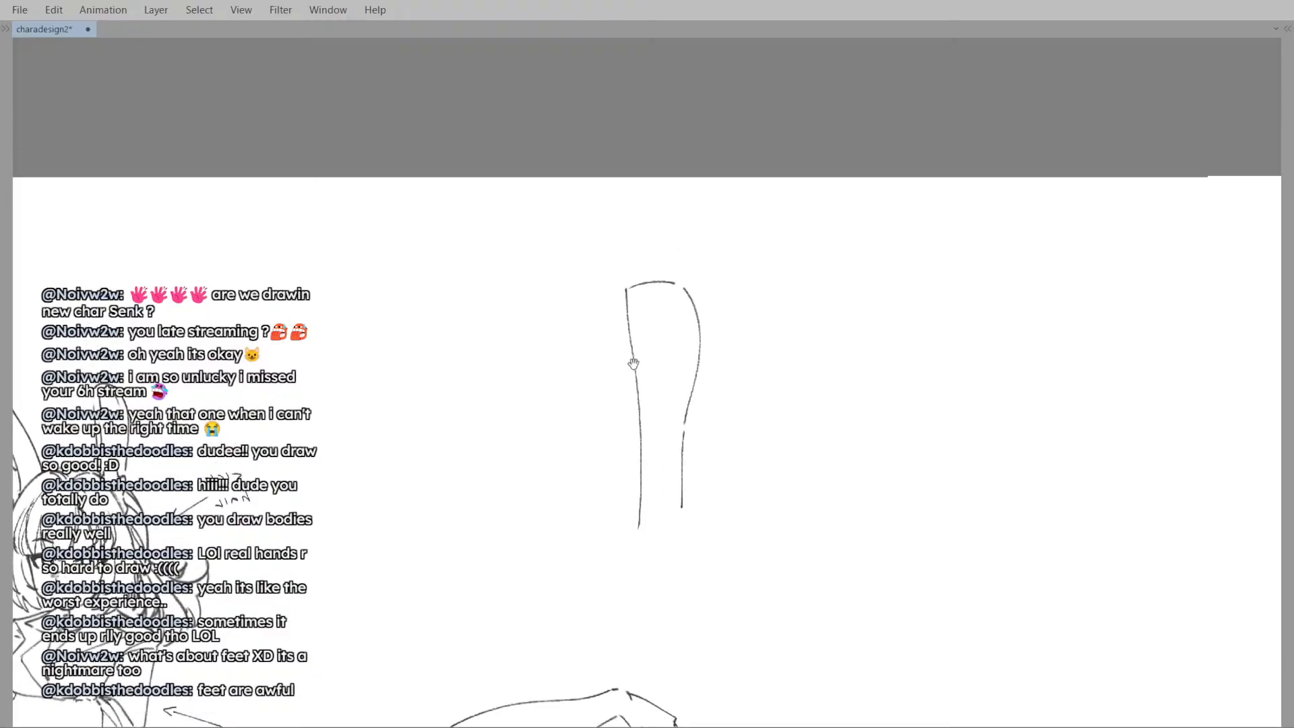
pyautogui.moveTo(649, 250)
pyautogui.mouseDown()
pyautogui.moveTo(658, 317)
pyautogui.moveTo(681, 350)
pyautogui.mouseUp()
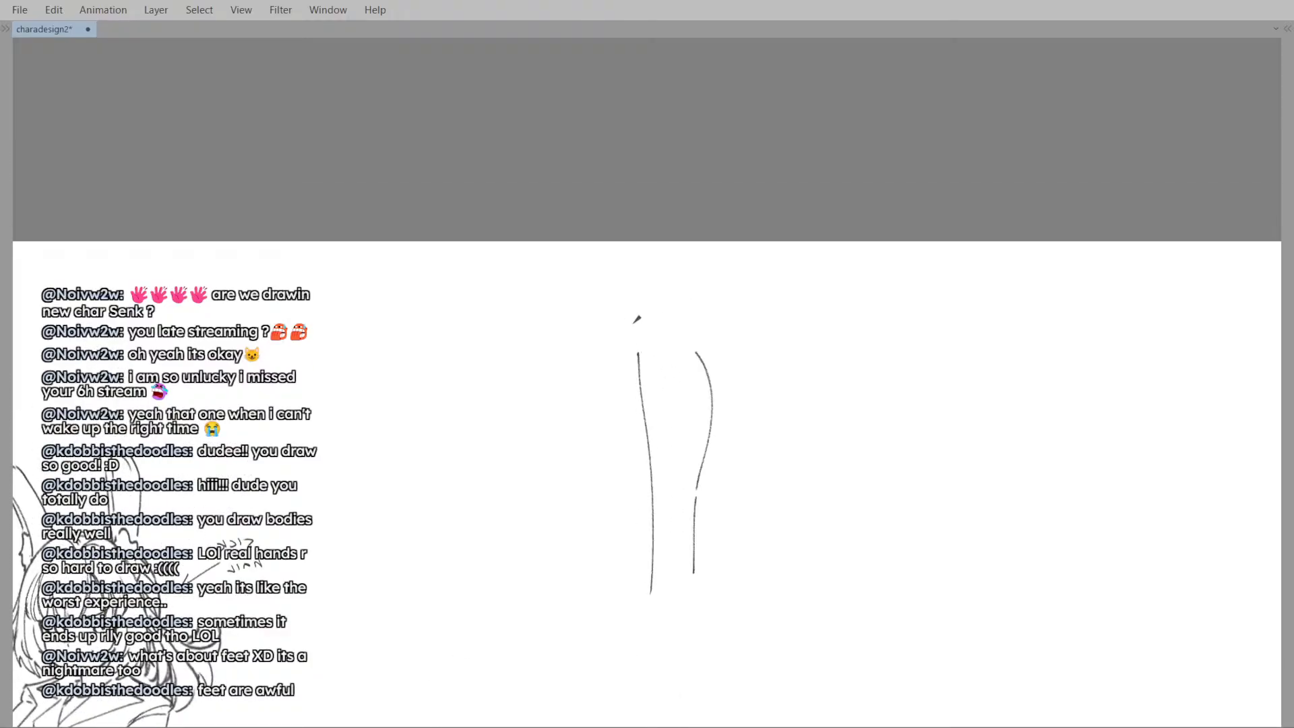
pyautogui.moveTo(632, 308)
pyautogui.mouseDown()
pyautogui.moveTo(652, 365)
pyautogui.moveTo(663, 578)
pyautogui.mouseUp()
pyautogui.hotkey('ctrl', 'z')
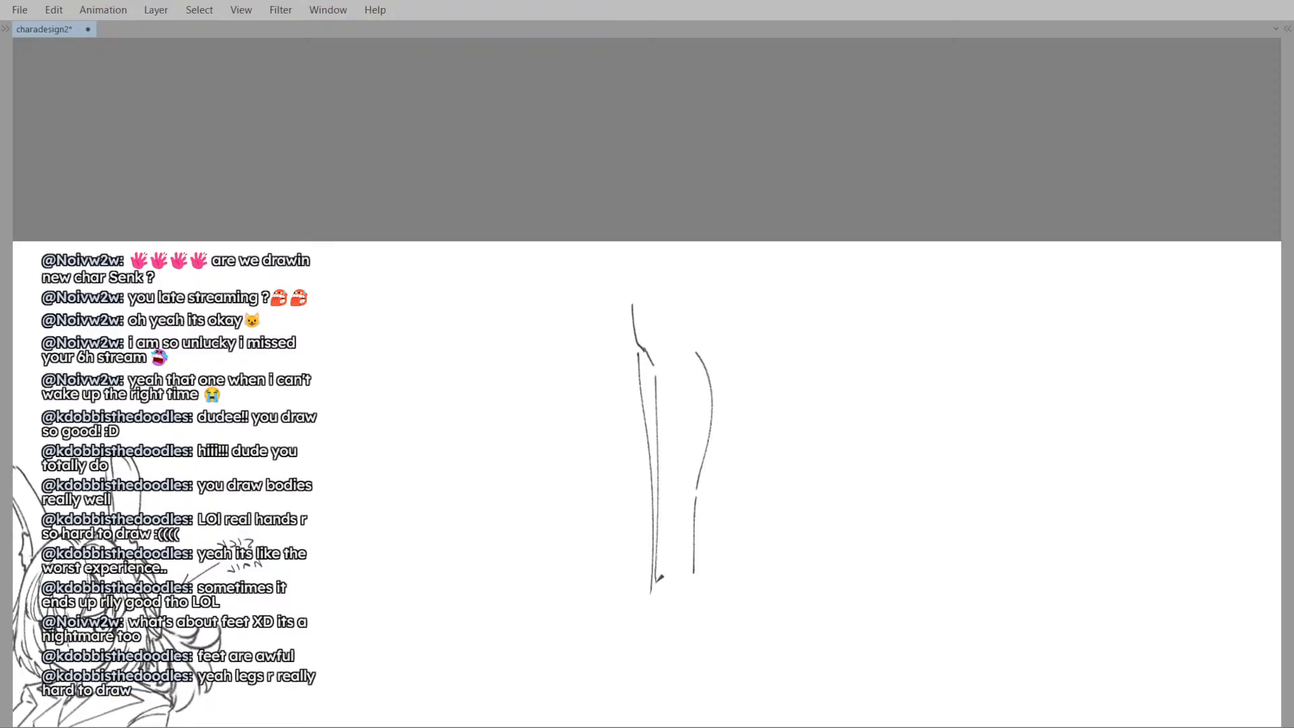
# - Sketch two long parallel shin guide lines down the inside of the lower leg, redrawing strokes that miss
pyautogui.hotkey('ctrl', 'z')
pyautogui.hotkey('ctrl', 'z')
pyautogui.moveTo(654, 376); pyautogui.dragTo(657, 582)
pyautogui.moveTo(658, 584); pyautogui.dragTo(669, 549)
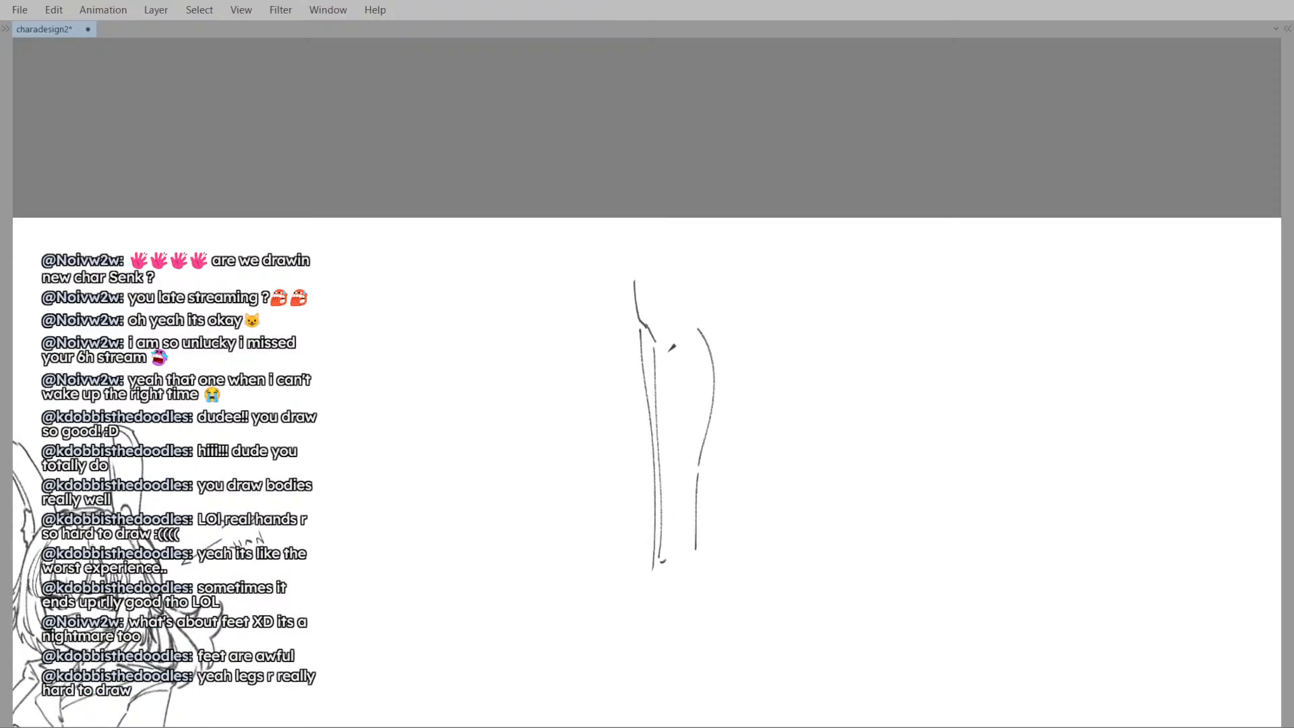
pyautogui.hotkey('ctrl', 'z')
pyautogui.moveTo(671, 347); pyautogui.dragTo(677, 558)
pyautogui.moveTo(697, 500); pyautogui.dragTo(697, 457)
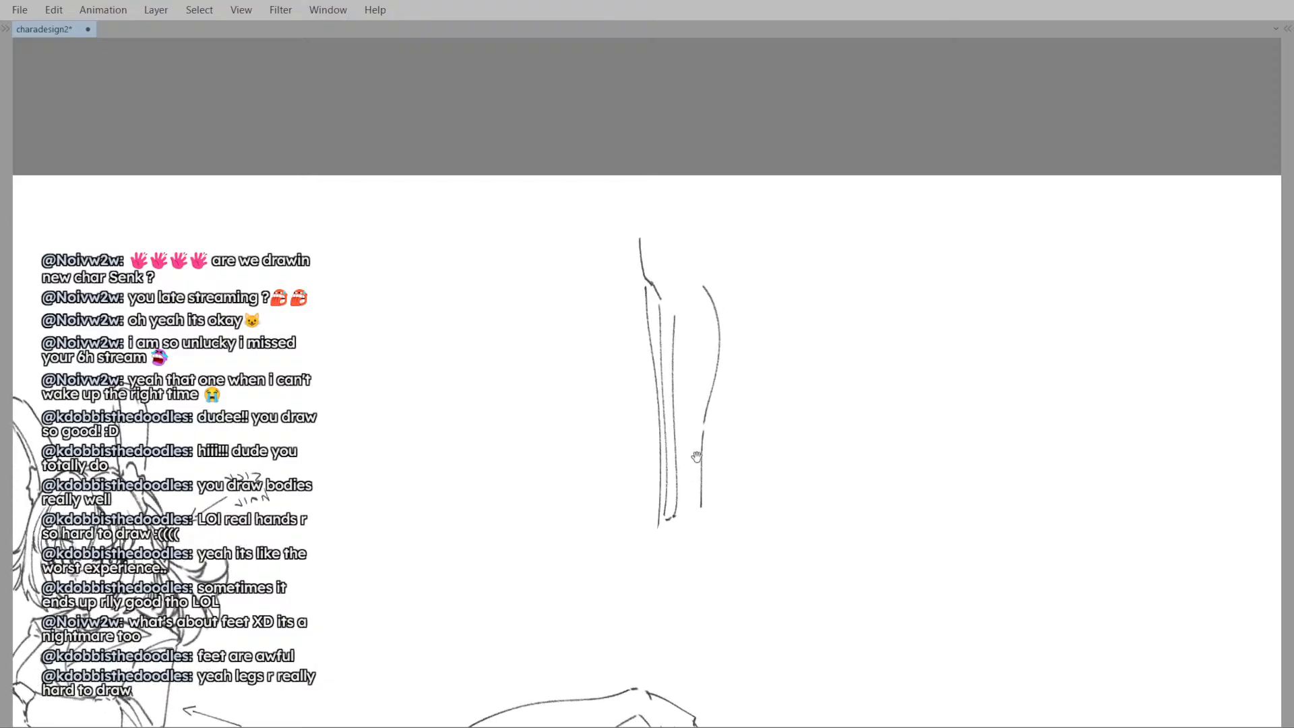
pyautogui.moveTo(679, 291); pyautogui.dragTo(696, 383)
pyautogui.moveTo(688, 331); pyautogui.dragTo(682, 524)
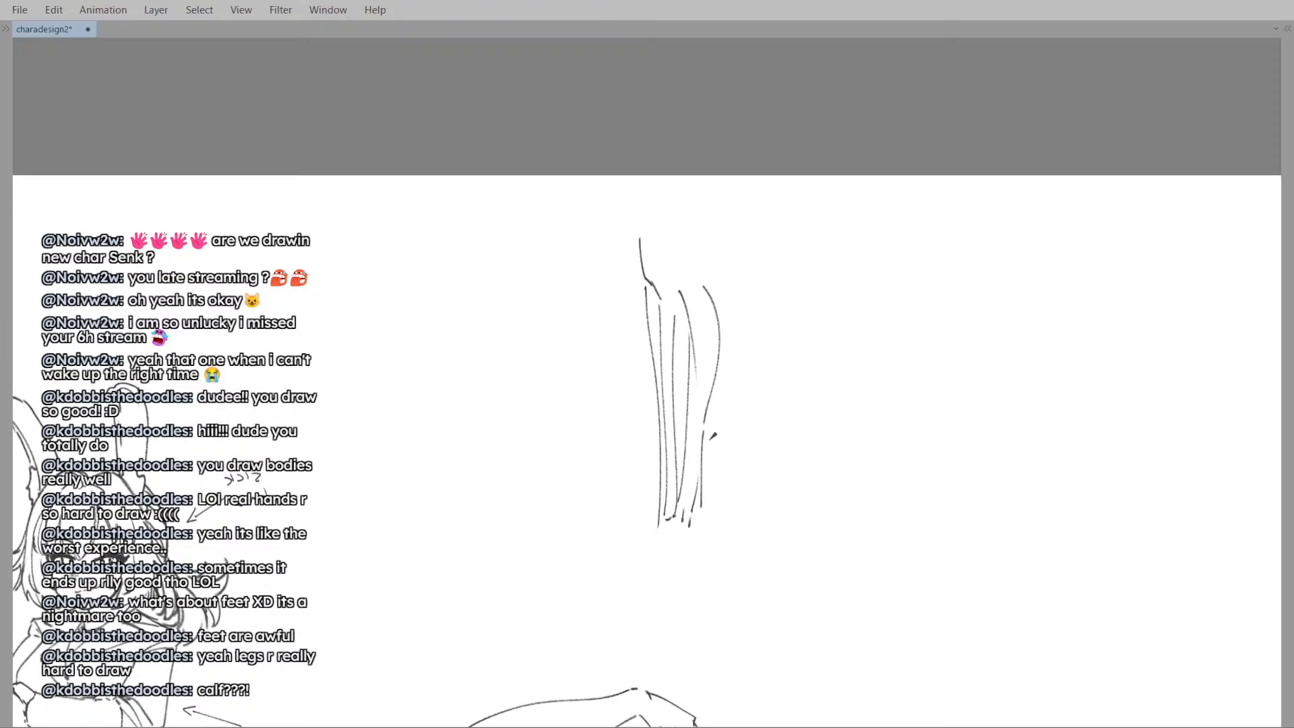
pyautogui.hotkey('ctrl', 'z')
pyautogui.hotkey('ctrl', 'z')
pyautogui.hotkey('ctrl', 'z')
# - Sketch the ankle as short angled contour strokes on both sides of the leg's lower end
pyautogui.moveTo(714, 381); pyautogui.dragTo(734, 335)
pyautogui.moveTo(721, 458); pyautogui.dragTo(727, 476)
pyautogui.hotkey('ctrl', 'z')
pyautogui.moveTo(715, 377); pyautogui.dragTo(717, 370)
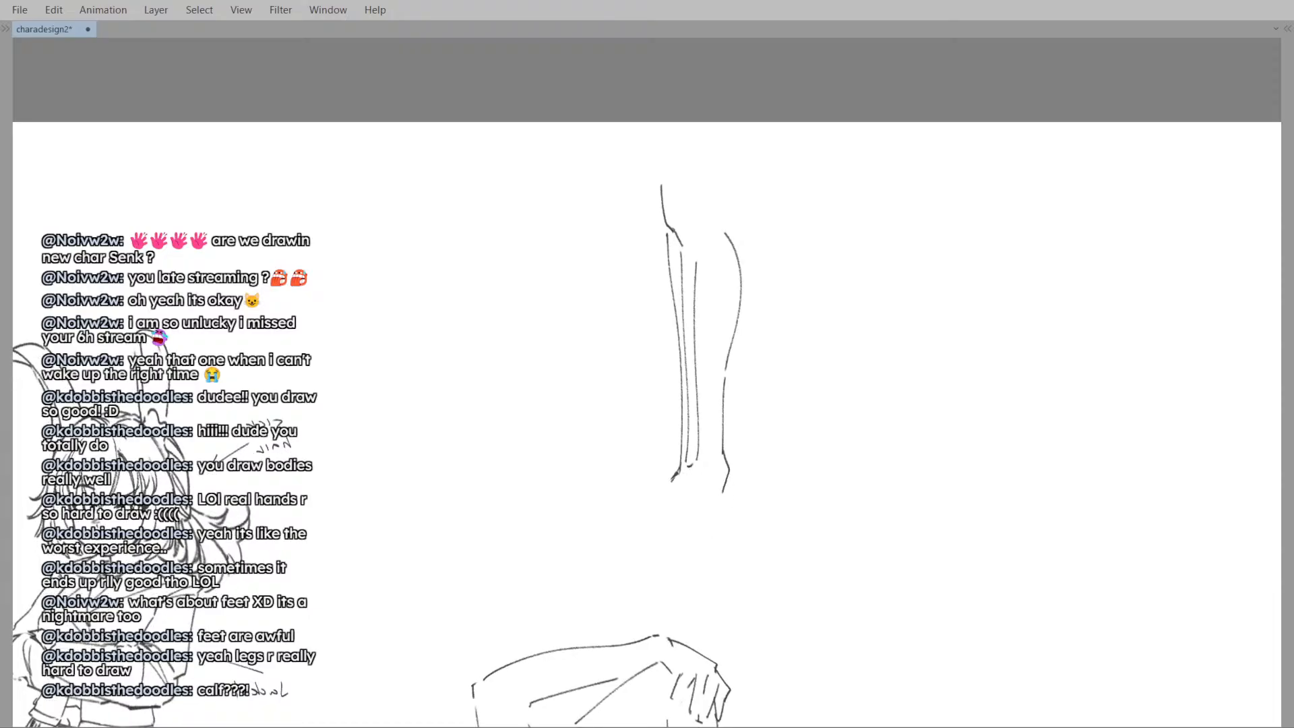
pyautogui.moveTo(677, 545); pyautogui.dragTo(678, 526)
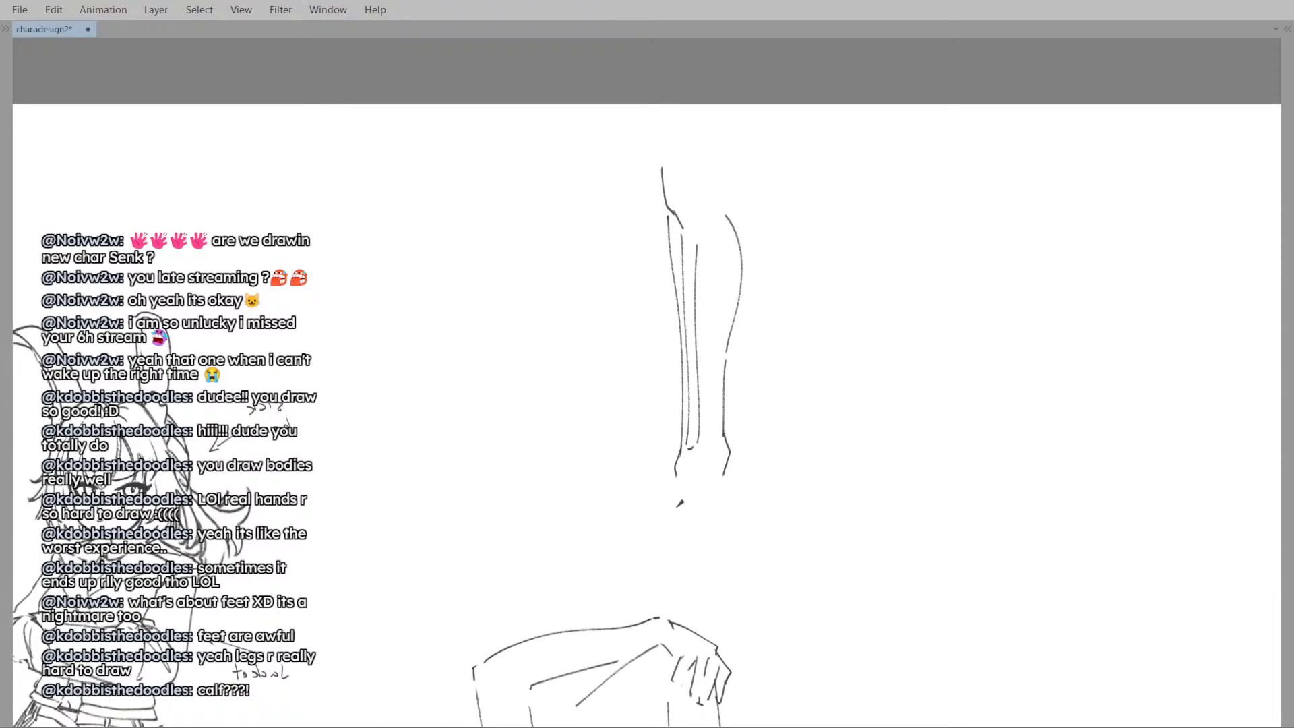
# - Sketch the foot below the ankle with a sloping instep, a toe edge, a heel and the start of the sole
pyautogui.moveTo(673, 482); pyautogui.dragTo(635, 544)
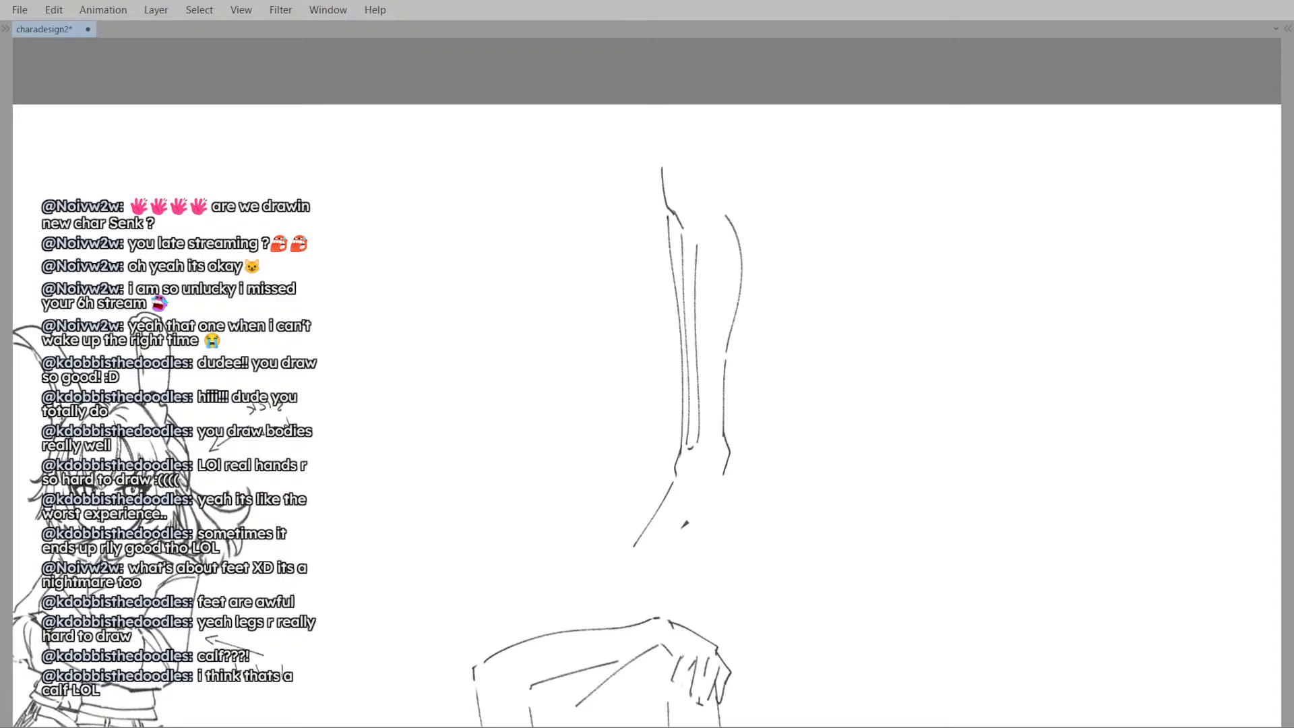
pyautogui.hotkey('ctrl', 'z')
pyautogui.moveTo(672, 482)
pyautogui.mouseDown()
pyautogui.moveTo(651, 536)
pyautogui.moveTo(688, 550)
pyautogui.mouseUp()
pyautogui.moveTo(724, 476); pyautogui.dragTo(694, 549)
pyautogui.hotkey('ctrl', 'z')
pyautogui.moveTo(731, 480)
pyautogui.mouseDown()
pyautogui.moveTo(701, 484)
pyautogui.moveTo(692, 524)
pyautogui.moveTo(713, 499)
pyautogui.mouseUp()
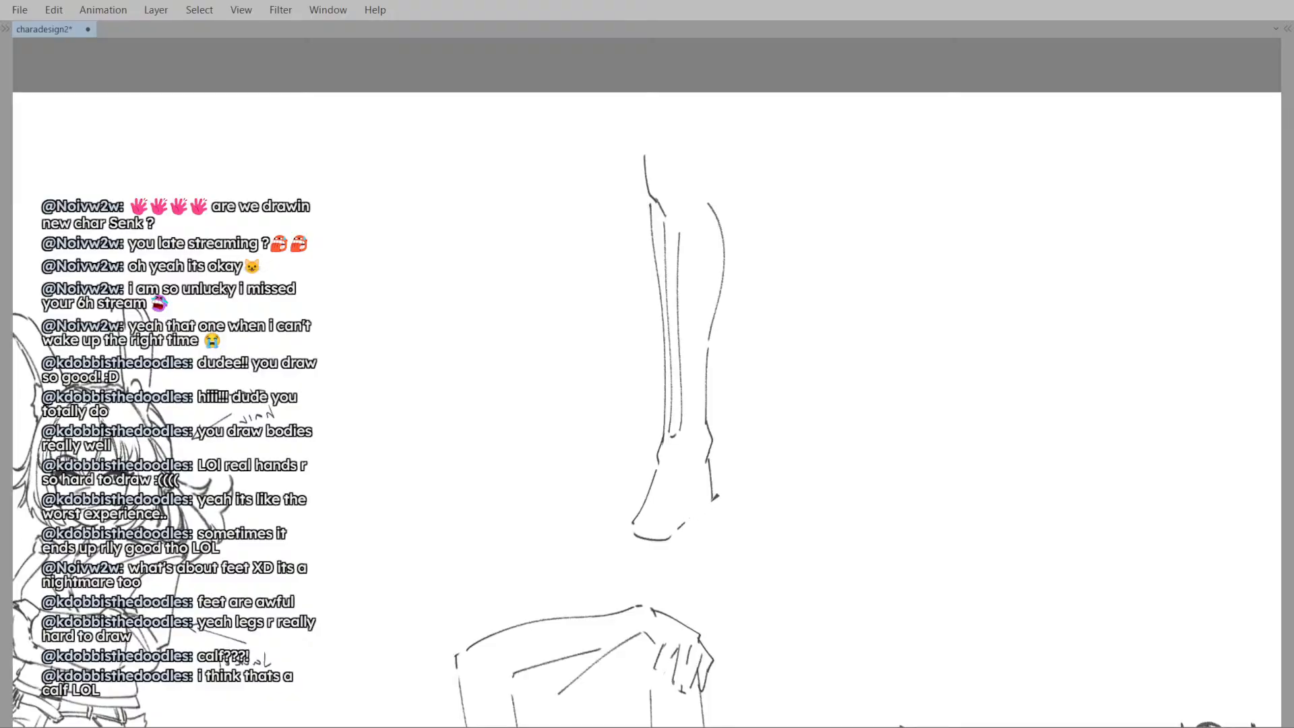
pyautogui.moveTo(680, 544); pyautogui.dragTo(707, 499)
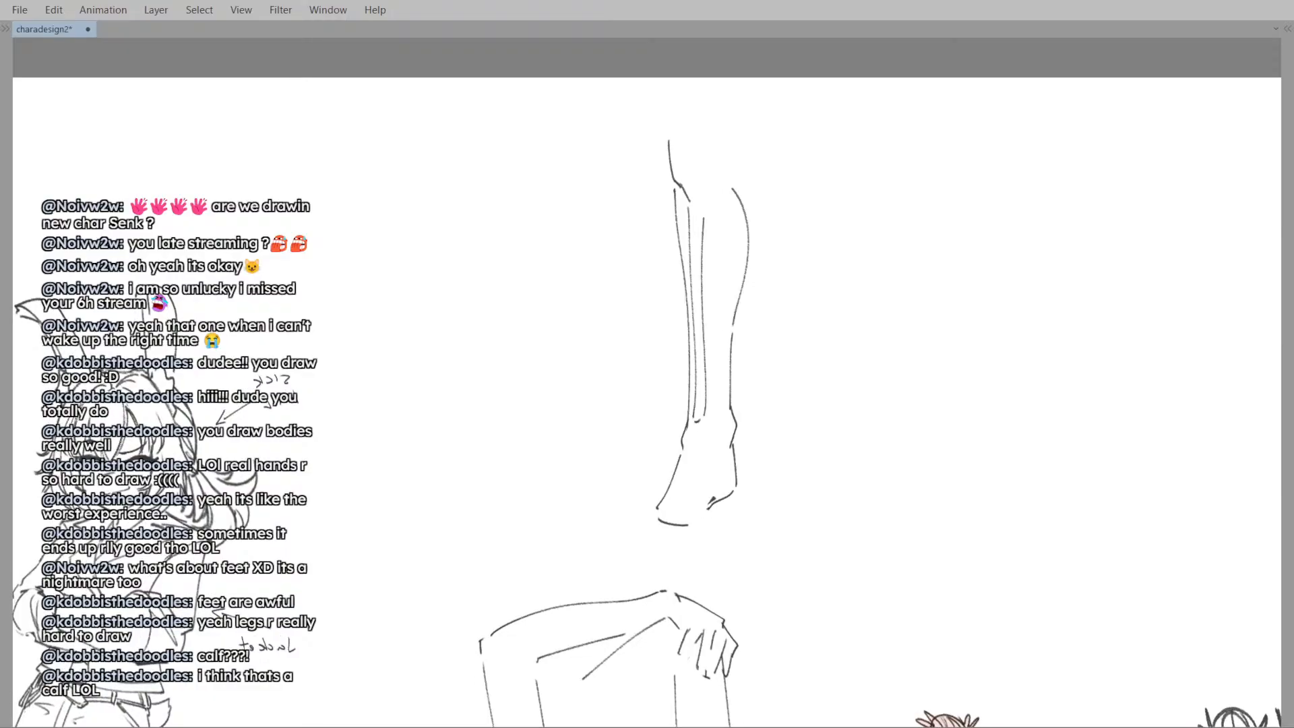
# - Extend the sole towards the toes and redraw the foot's front edge as a short big-toe line
pyautogui.moveTo(705, 426); pyautogui.dragTo(705, 428)
pyautogui.moveTo(736, 383); pyautogui.dragTo(738, 389)
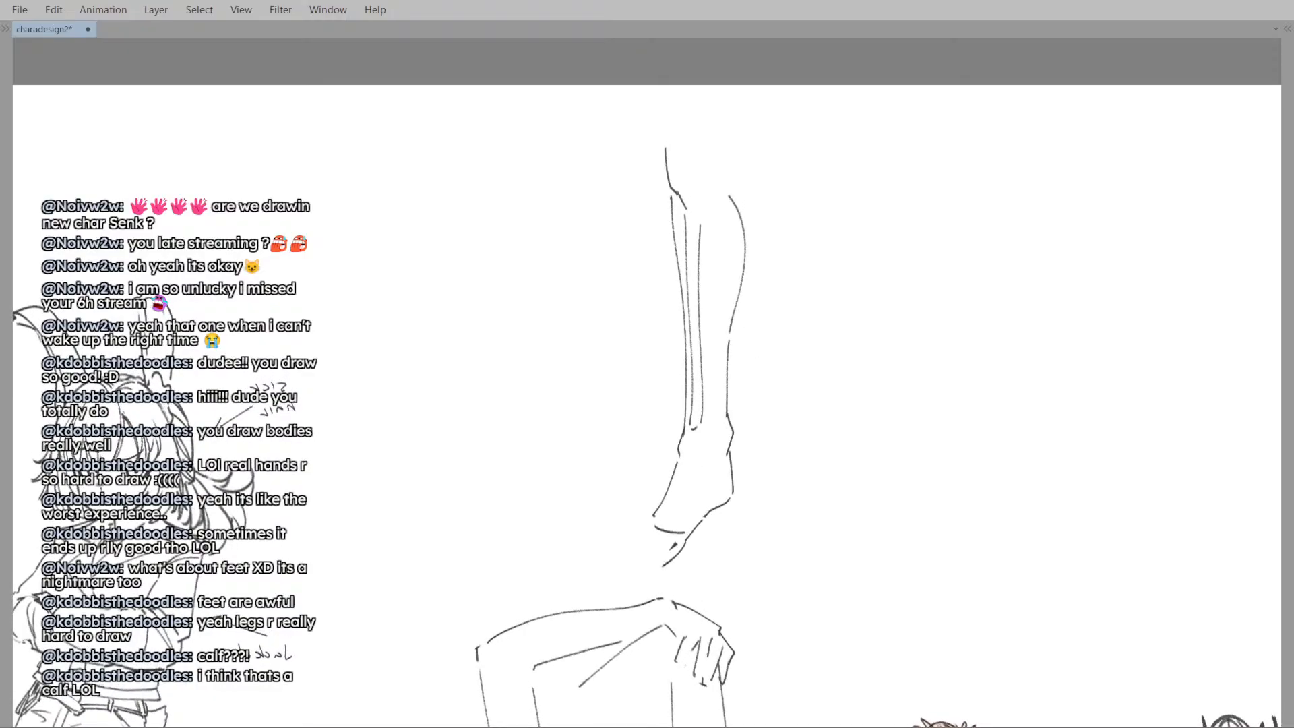
pyautogui.hotkey('ctrl', 'z')
pyautogui.moveTo(706, 514)
pyautogui.mouseDown()
pyautogui.moveTo(684, 539)
pyautogui.moveTo(634, 527)
pyautogui.mouseUp()
pyautogui.hotkey('ctrl', 'z')
pyautogui.moveTo(782, 383); pyautogui.dragTo(670, 428)
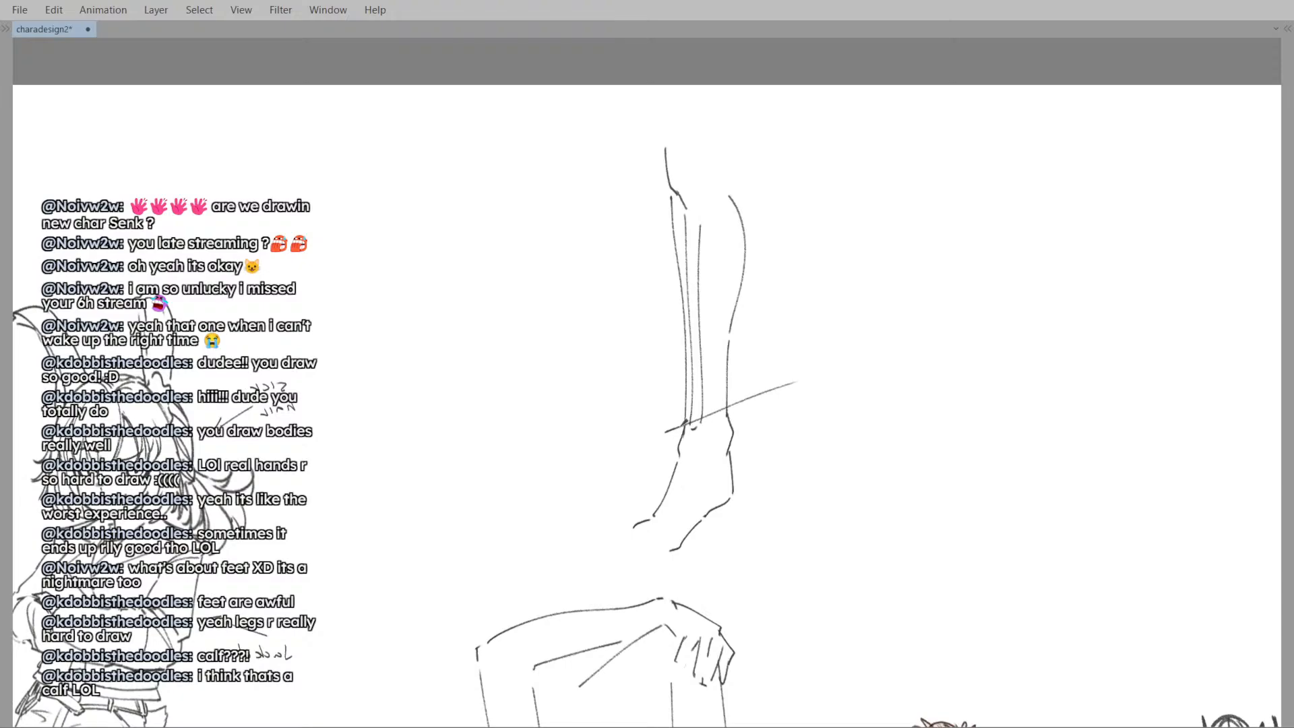
pyautogui.hotkey('ctrl', 'z')
# - Sketch the big toe and short toe division lines at the foot's front, undoing and redrawing poor strokes
pyautogui.scroll(-3, 677, 508)
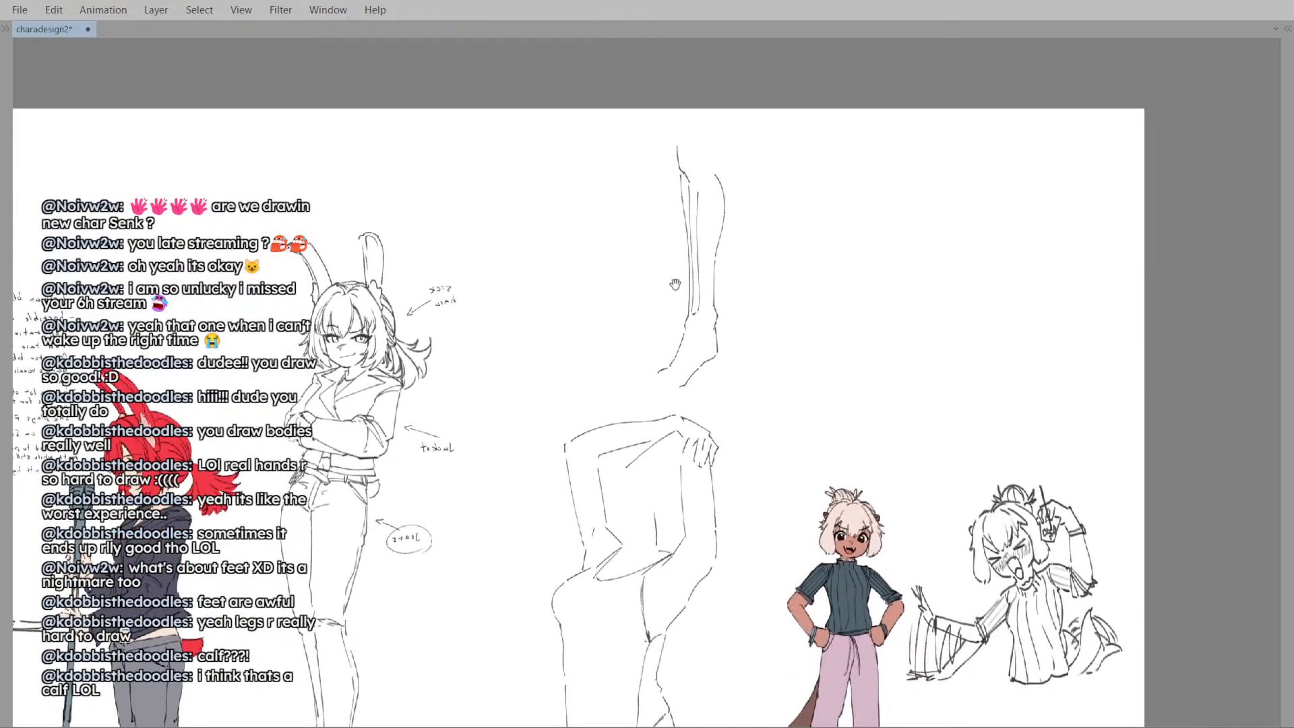
pyautogui.scroll(3, 687, 431)
pyautogui.moveTo(691, 410); pyautogui.dragTo(692, 407)
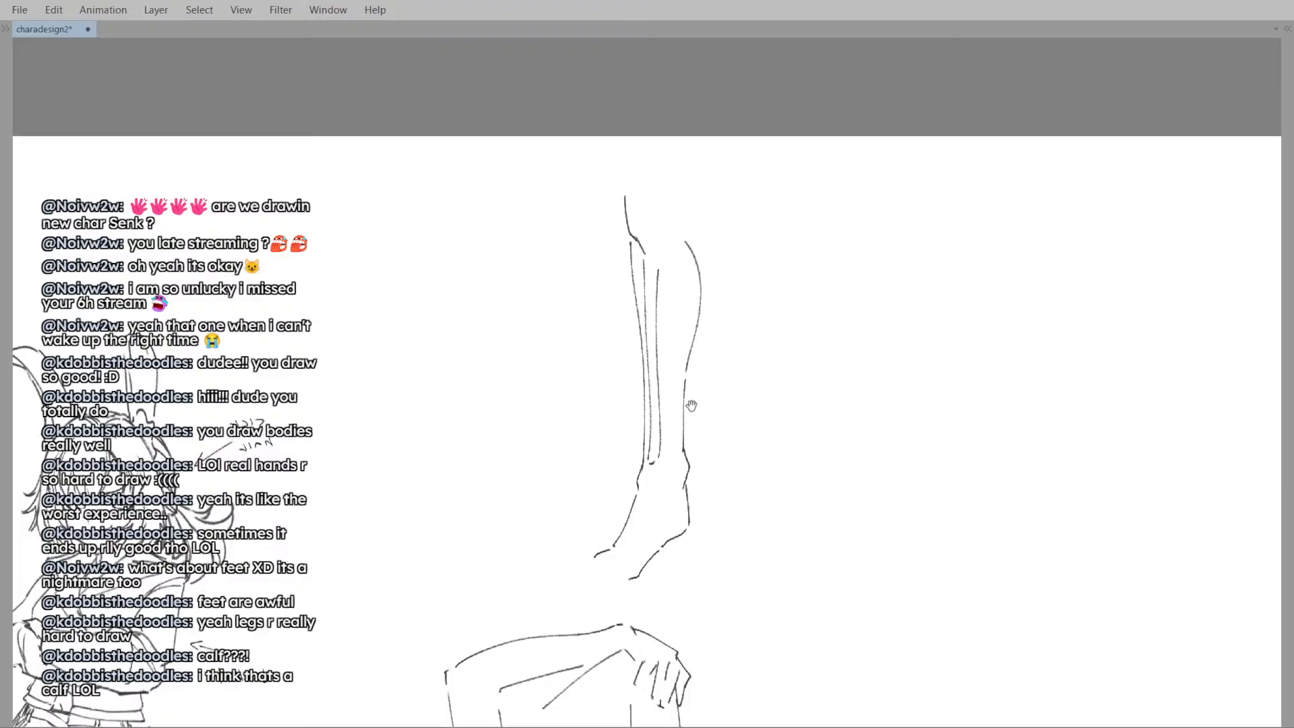
pyautogui.moveTo(725, 500); pyautogui.dragTo(734, 498)
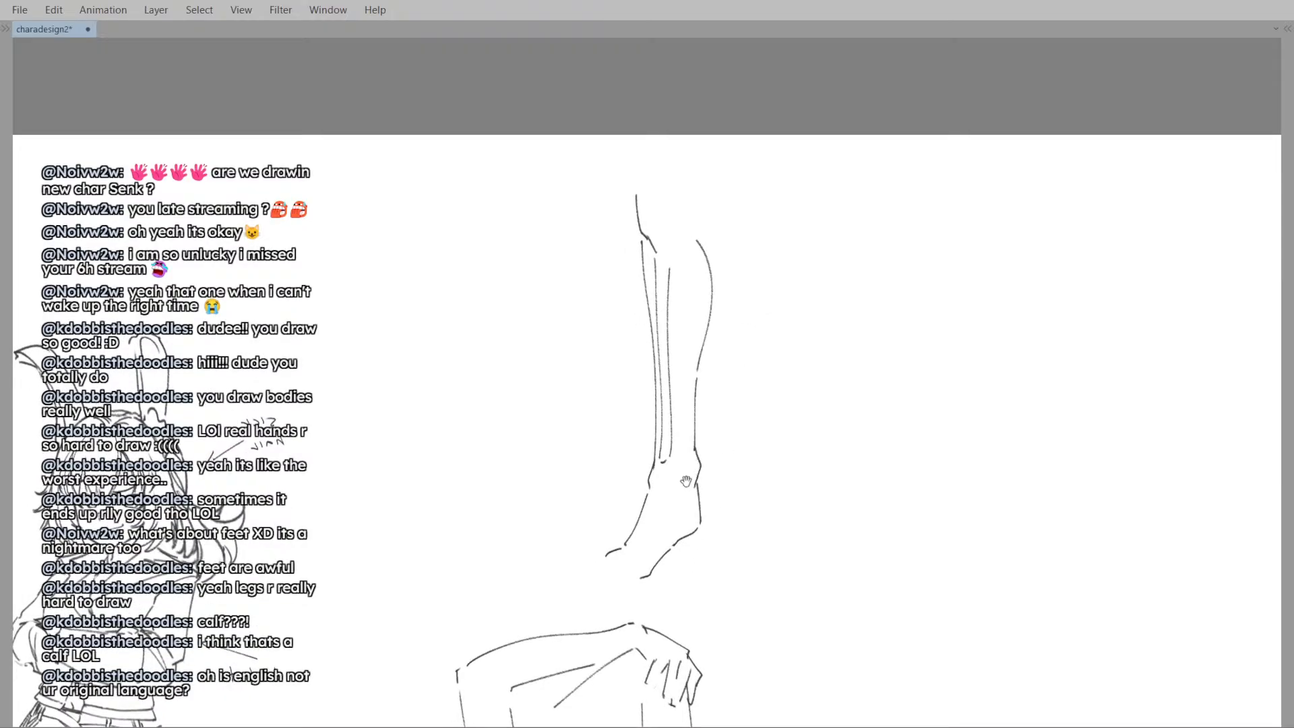
pyautogui.scroll(2, 691, 477)
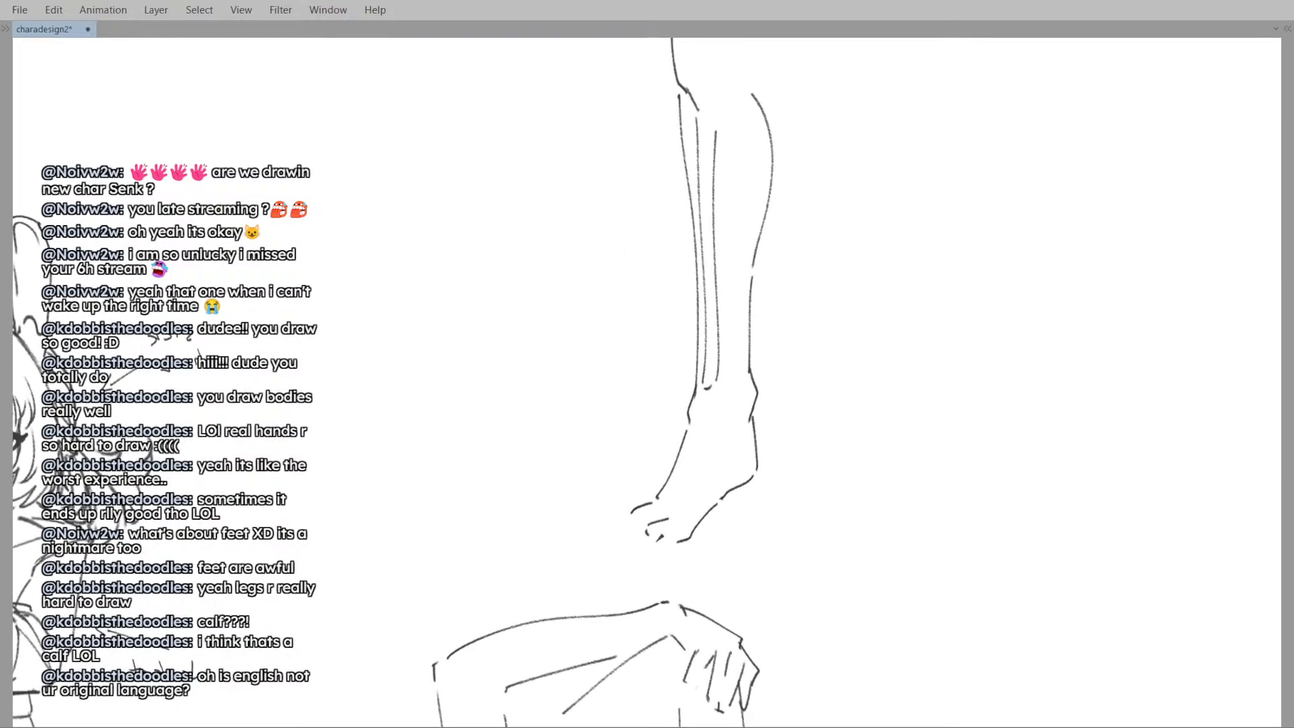
pyautogui.hotkey('ctrl', 'z')
pyautogui.hotkey('ctrl', 'z')
pyautogui.hotkey('ctrl', 'z')
pyautogui.moveTo(668, 518)
pyautogui.mouseDown()
pyautogui.moveTo(649, 539)
pyautogui.moveTo(625, 520)
pyautogui.mouseUp()
pyautogui.hotkey('ctrl', 'z')
pyautogui.scroll(-3, 639, 504)
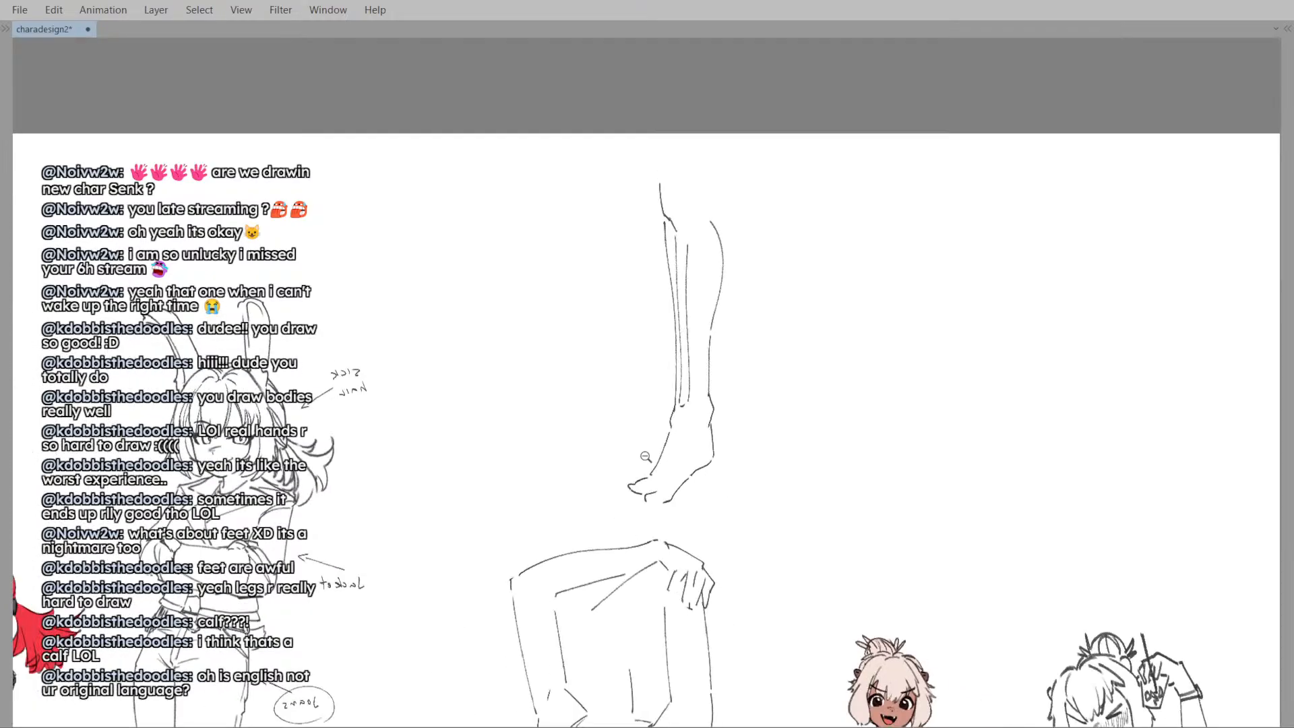
# - Lengthen the front of the foot by carrying the instep and sole further forward
pyautogui.hotkey('ctrl', 'z')
pyautogui.hotkey('ctrl', 'z')
pyautogui.moveTo(674, 438); pyautogui.dragTo(610, 482)
pyautogui.moveTo(711, 461); pyautogui.dragTo(632, 506)
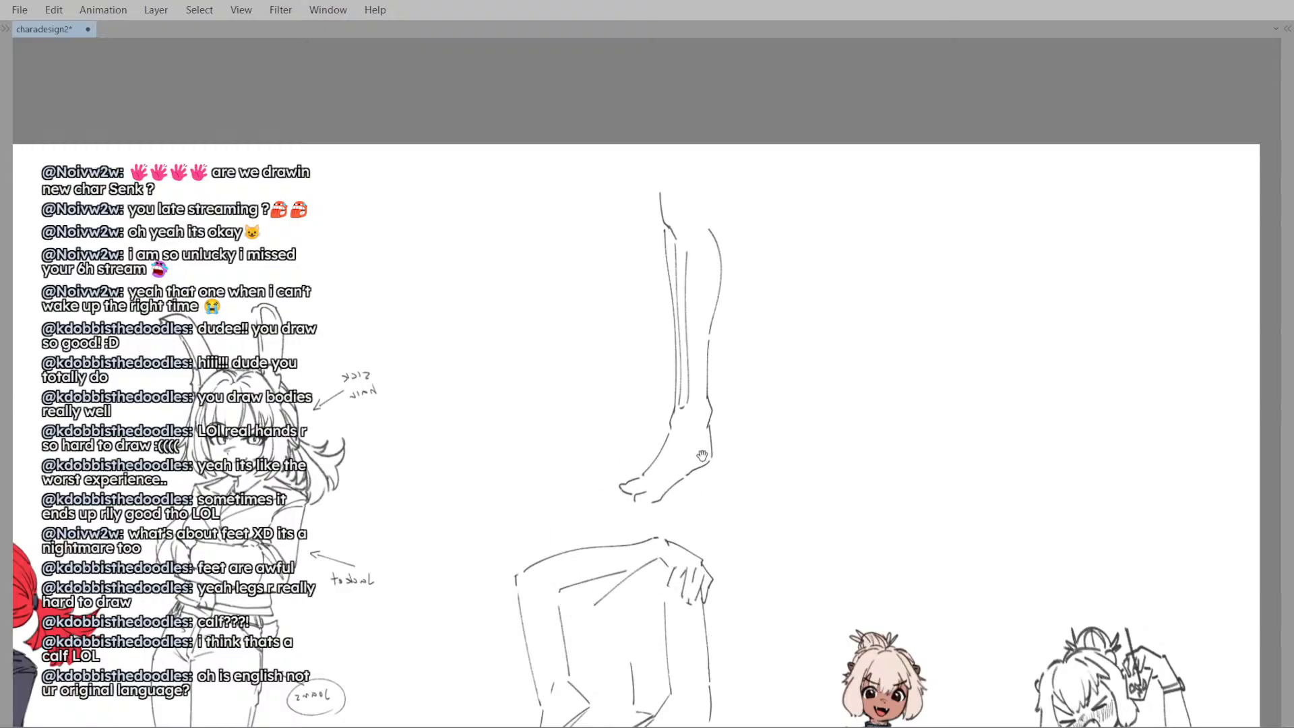
# - Refine the toes by closing the big toe's underside and adding the curved outline of the smaller toes
pyautogui.moveTo(699, 454); pyautogui.dragTo(741, 437)
pyautogui.moveTo(742, 437); pyautogui.dragTo(700, 421)
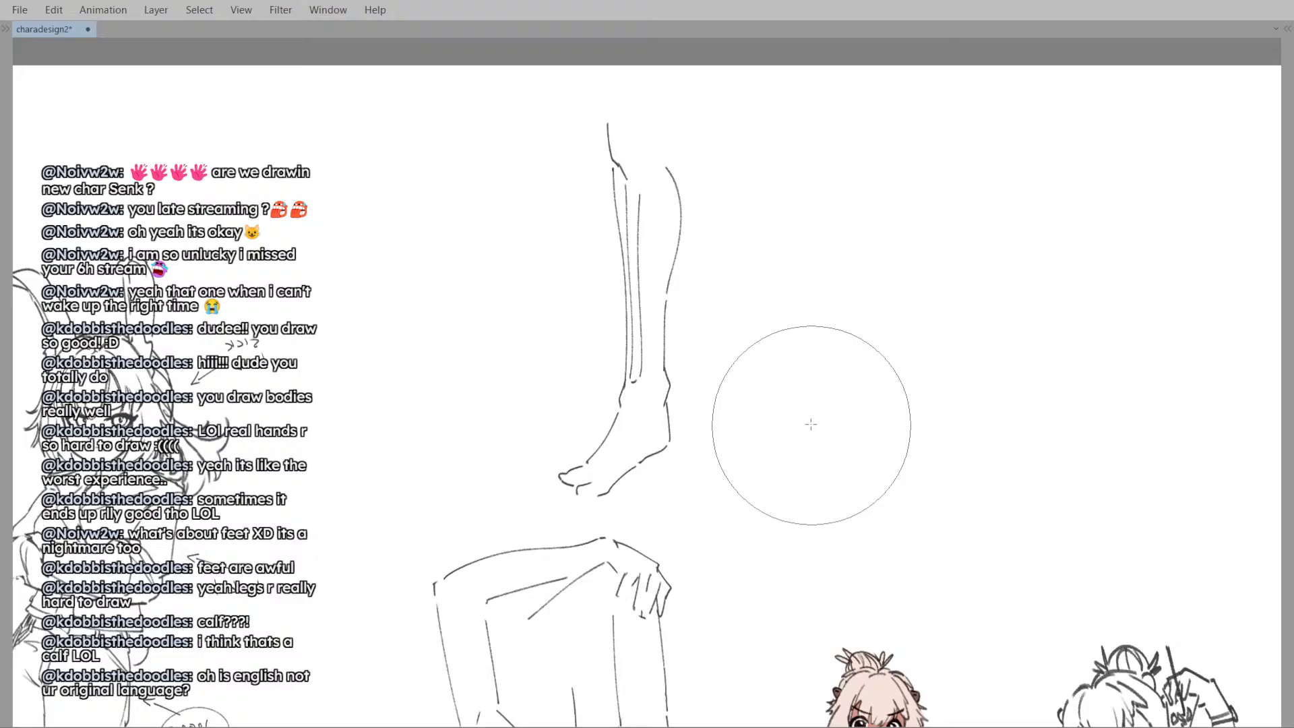
pyautogui.moveTo(711, 366)
pyautogui.mouseDown()
pyautogui.moveTo(726, 391)
pyautogui.moveTo(711, 384)
pyautogui.moveTo(685, 454)
pyautogui.mouseUp()
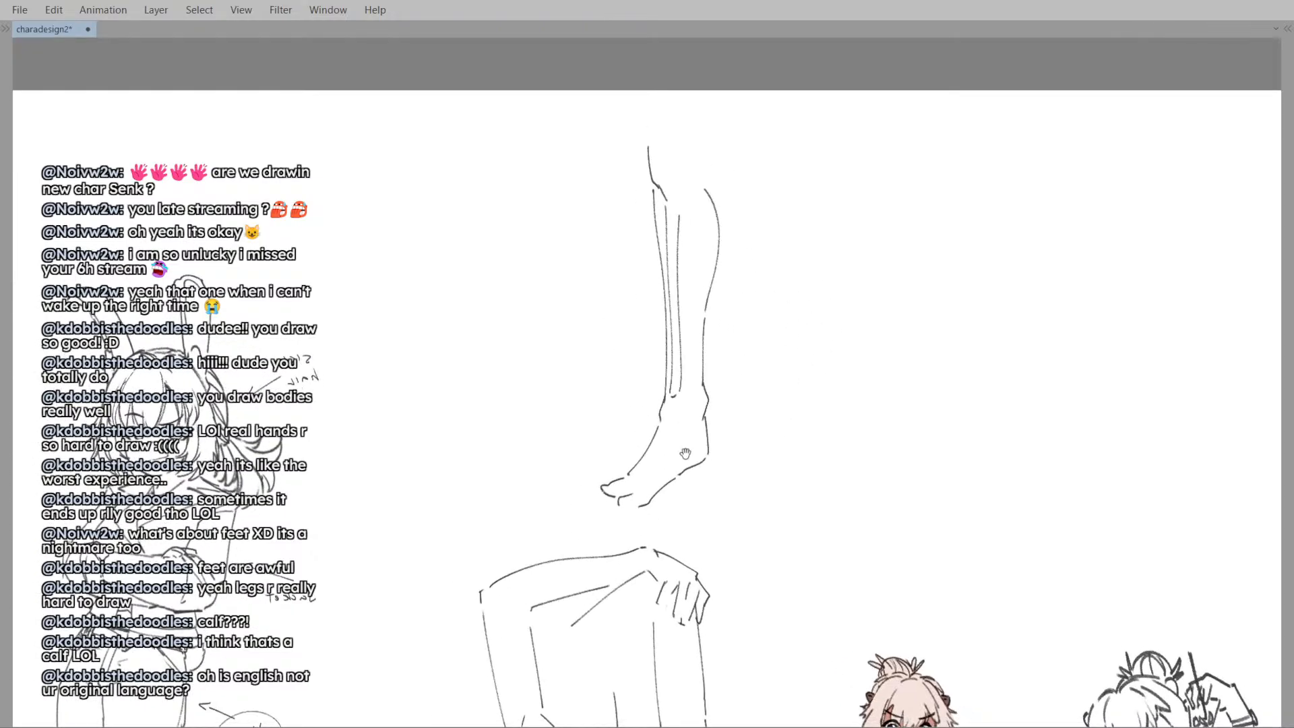
pyautogui.scroll(2, 631, 502)
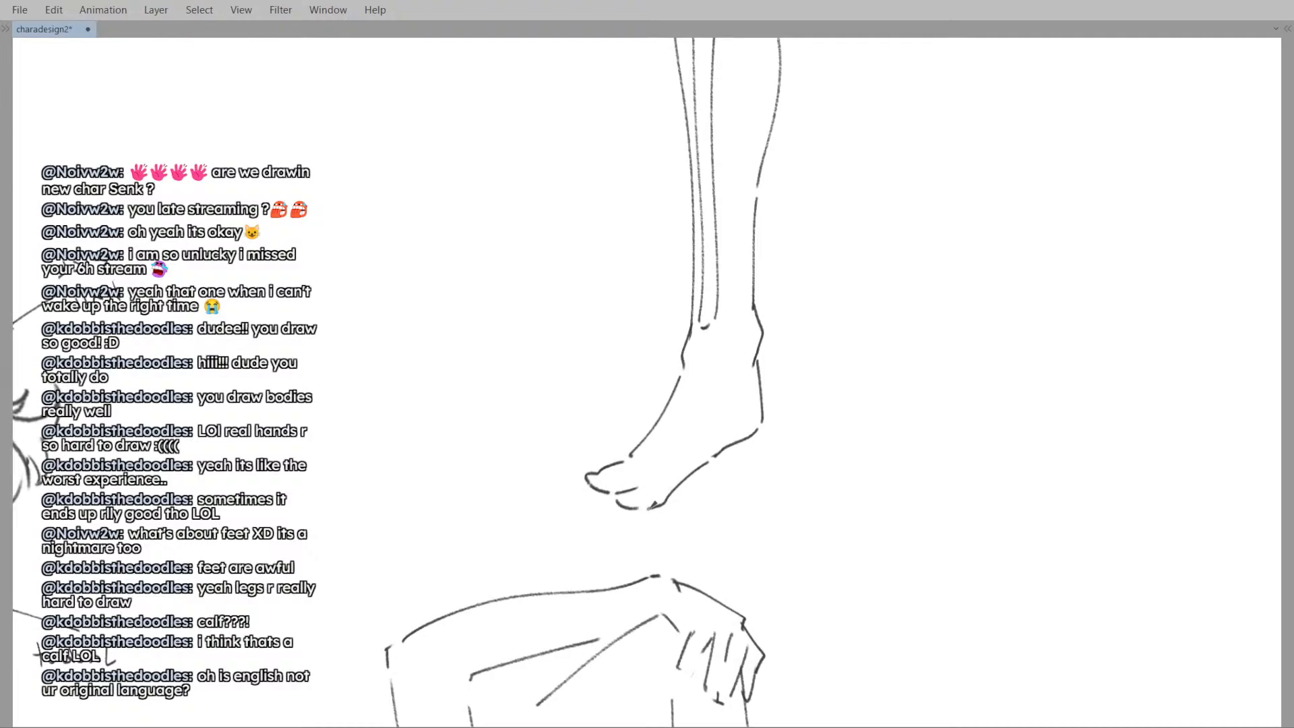
pyautogui.moveTo(610, 497); pyautogui.dragTo(622, 499)
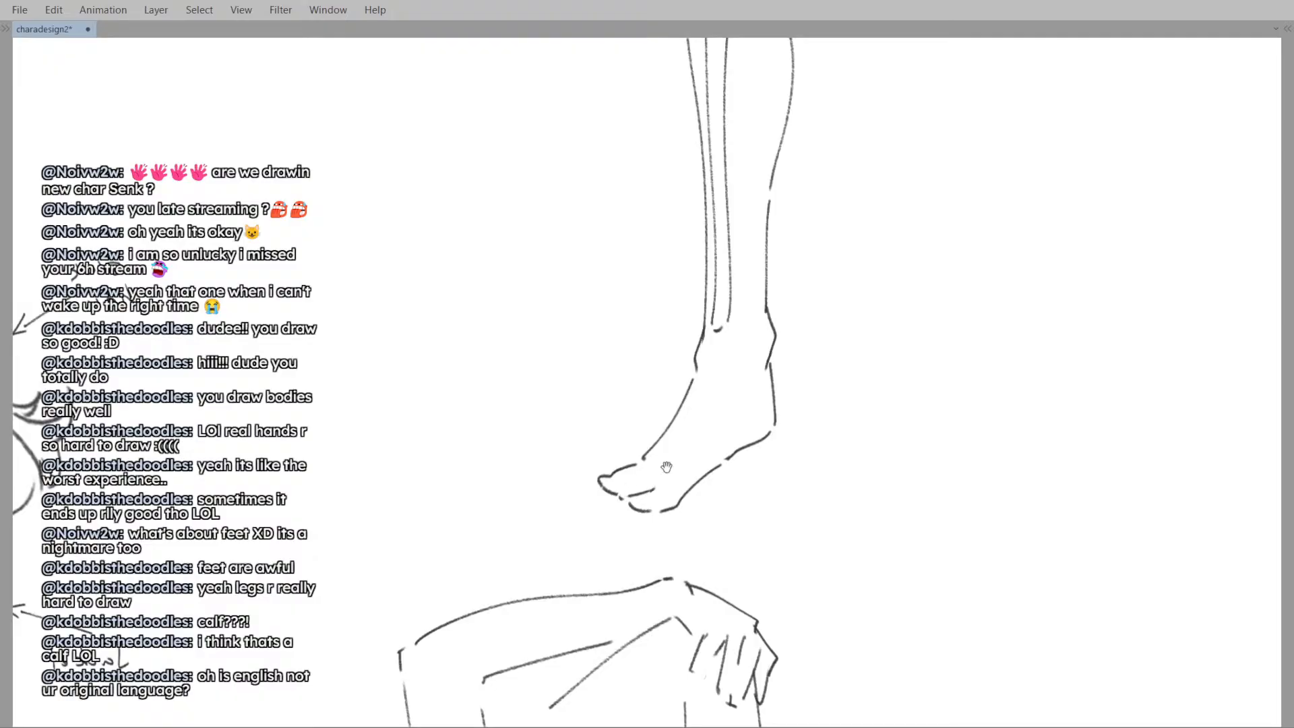
pyautogui.moveTo(665, 467)
pyautogui.mouseDown()
pyautogui.moveTo(656, 395)
pyautogui.moveTo(644, 454)
pyautogui.moveTo(649, 439)
pyautogui.moveTo(673, 445)
pyautogui.mouseUp()
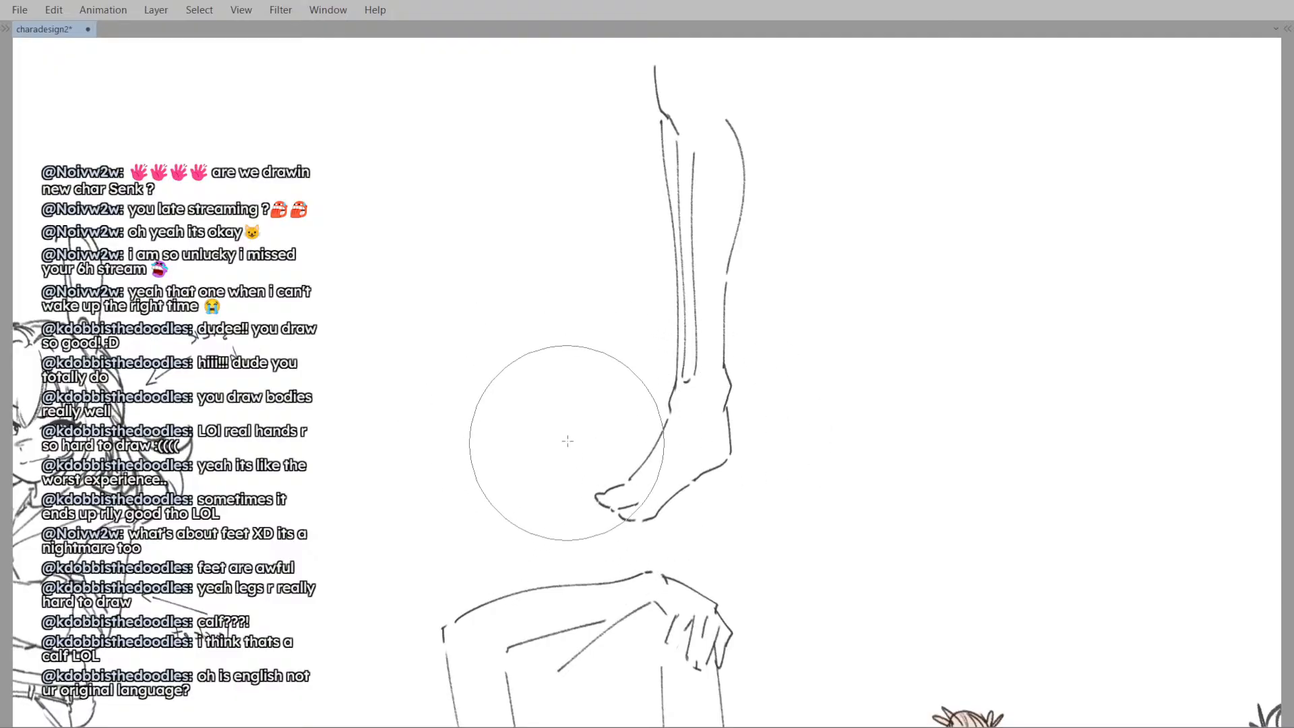
# - Erase the two shin guide lines inside the lower leg, leaving only the outer contours
pyautogui.scroll(-3, 664, 373)
pyautogui.moveTo(665, 372); pyautogui.dragTo(618, 409)
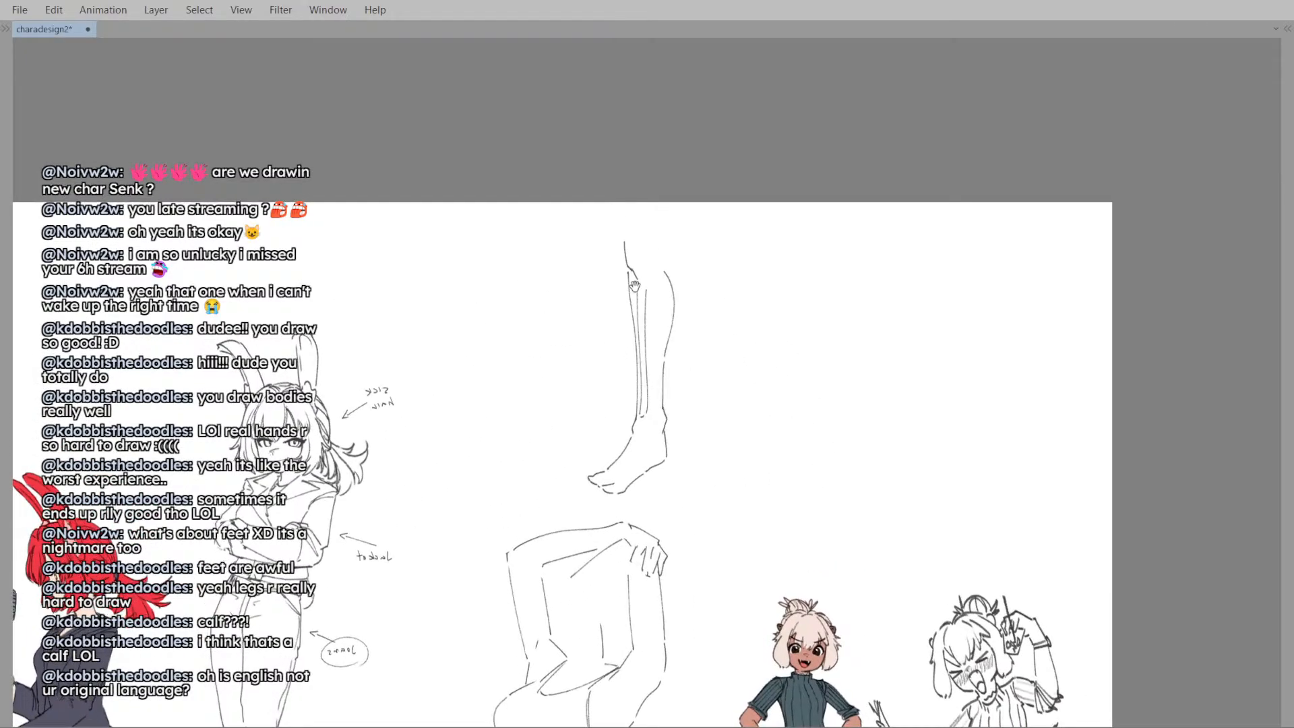
pyautogui.moveTo(648, 345); pyautogui.dragTo(644, 418)
pyautogui.moveTo(646, 284)
pyautogui.mouseDown()
pyautogui.moveTo(646, 368)
pyautogui.moveTo(641, 293)
pyautogui.moveTo(642, 349)
pyautogui.mouseUp()
pyautogui.scroll(2, 666, 315)
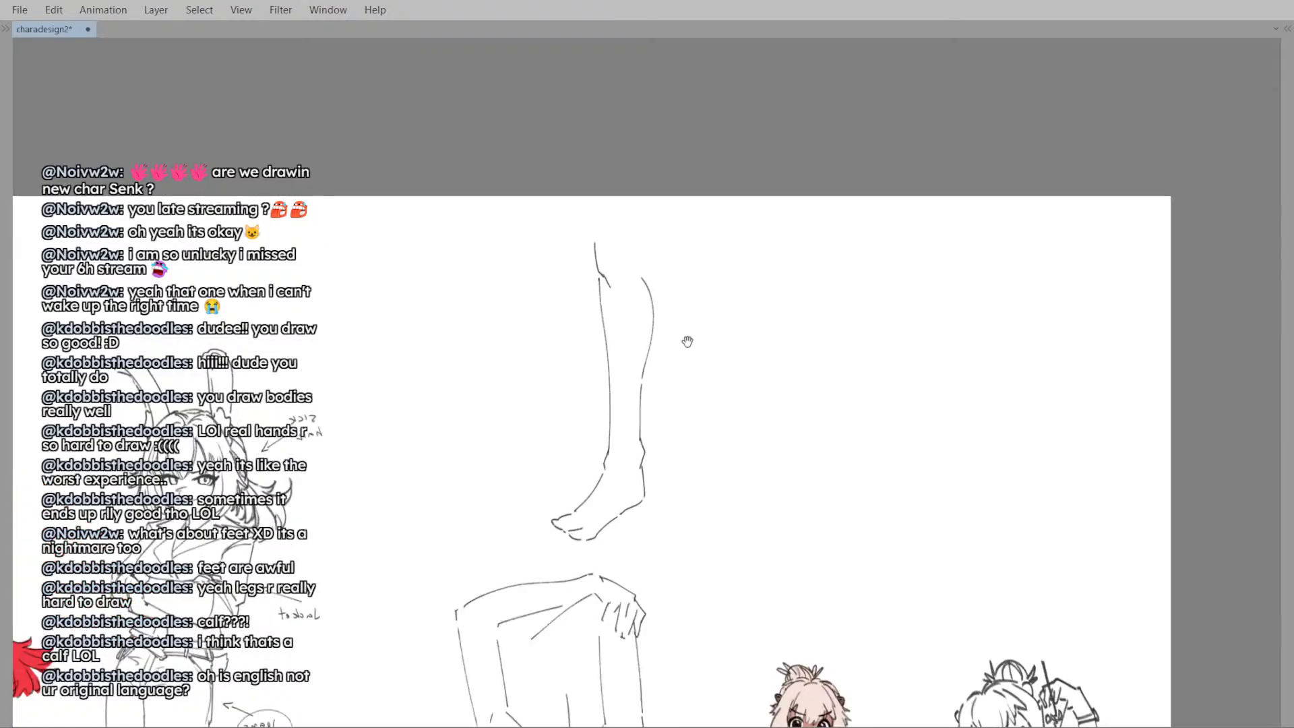
pyautogui.scroll(1, 674, 442)
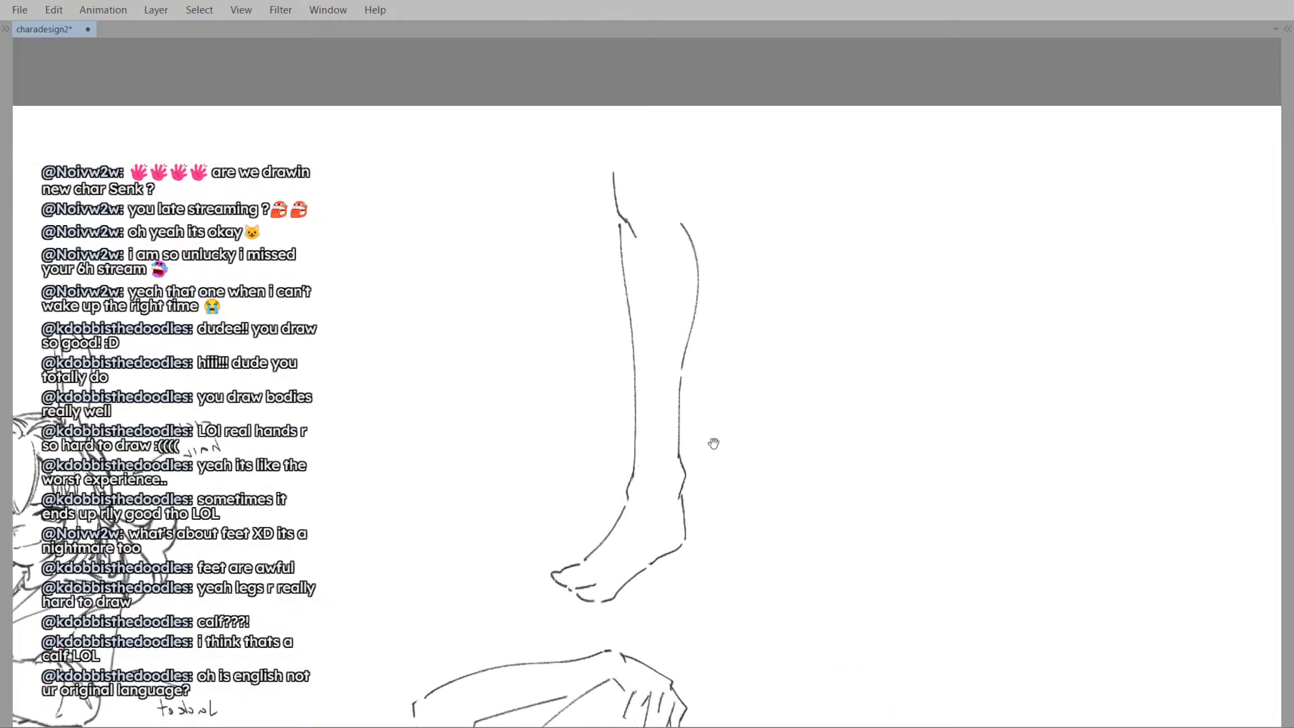
pyautogui.moveTo(651, 445); pyautogui.dragTo(676, 439)
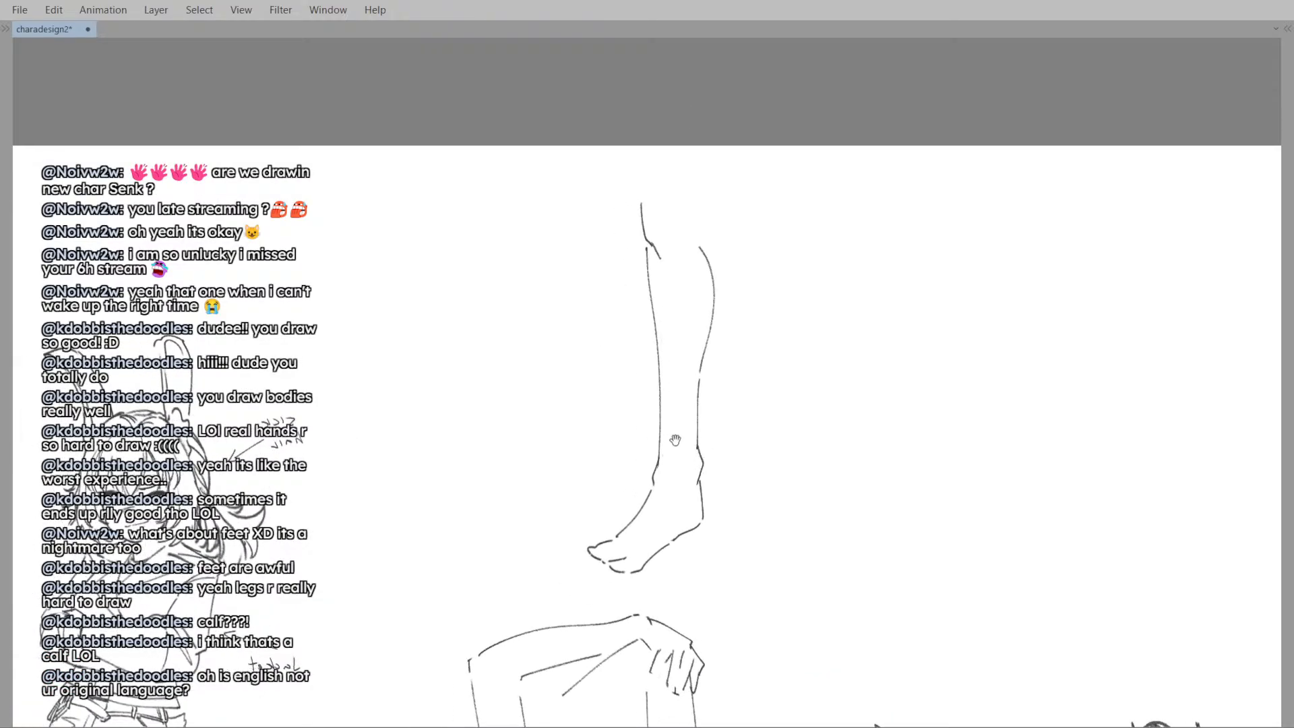
# - Switch to Liquify with a smaller brush and adjust the back contour of the calf and ankle
pyautogui.scroll(-1, 649, 384)
pyautogui.press('j')
pyautogui.press('[')
pyautogui.press('[')
pyautogui.press('[')
pyautogui.press('[')
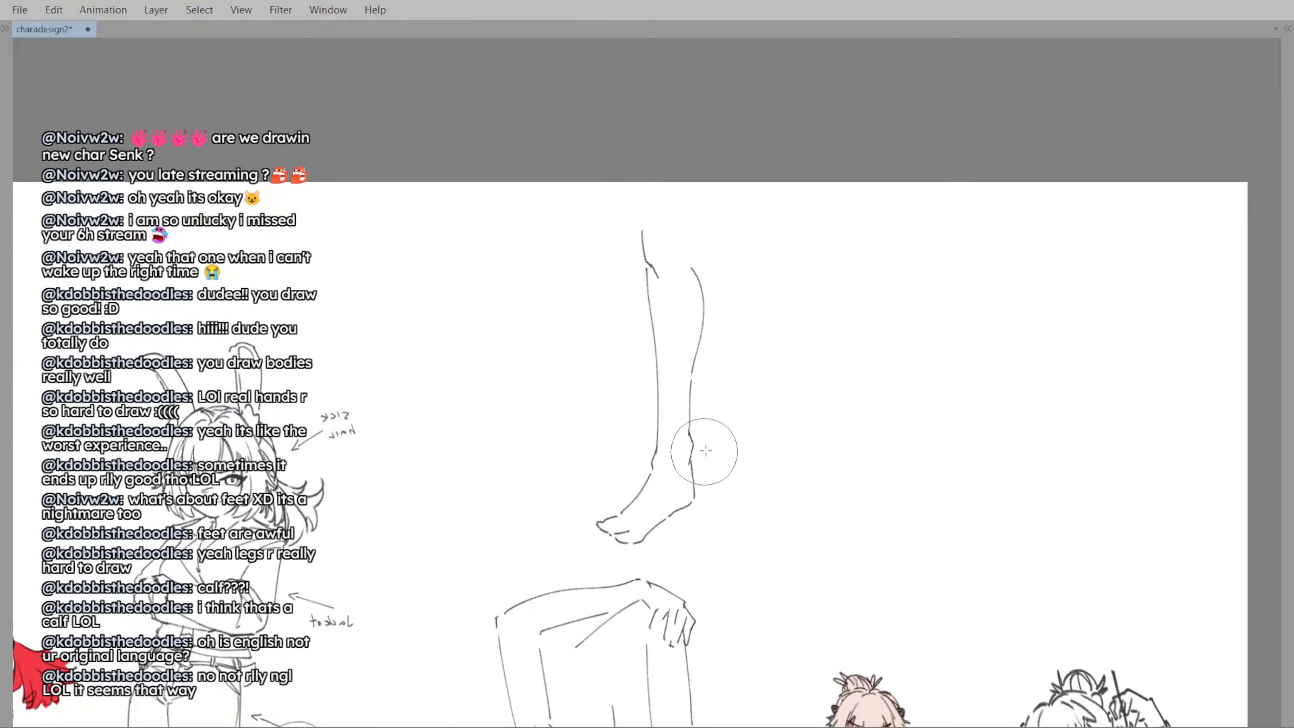
pyautogui.scroll(1, 714, 394)
pyautogui.scroll(-1, 714, 394)
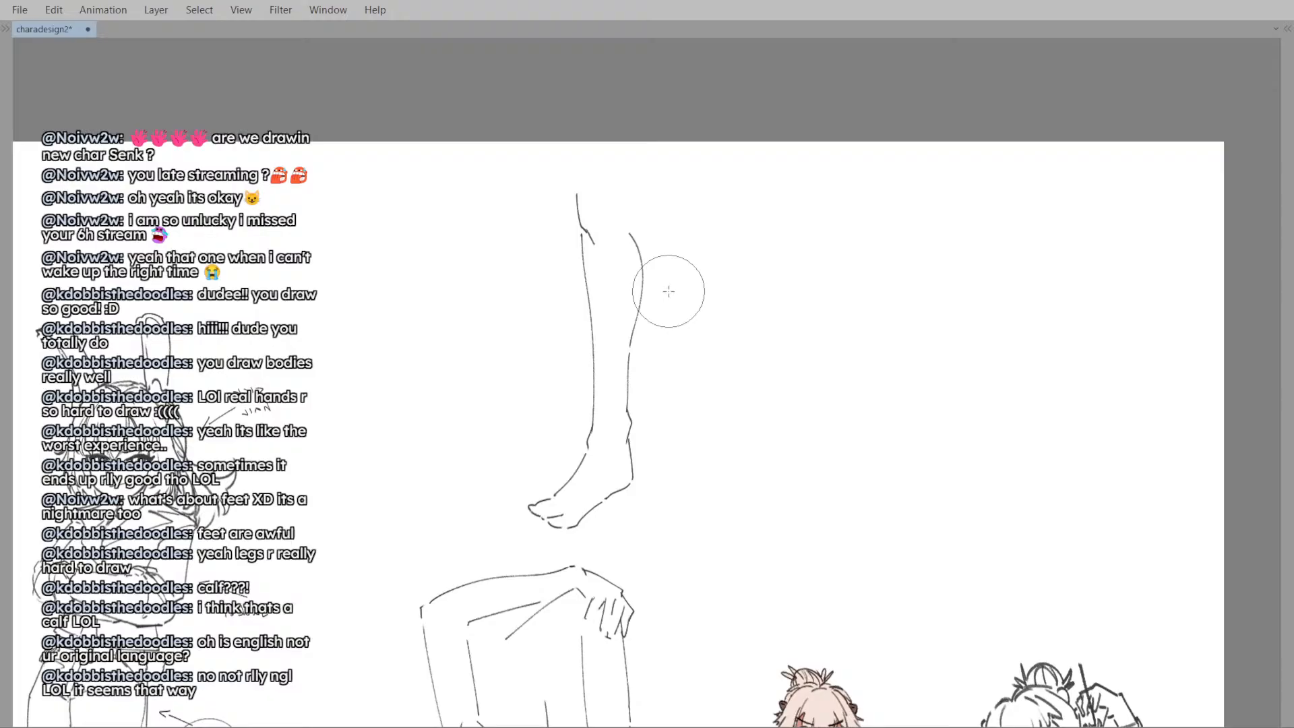
pyautogui.moveTo(669, 291); pyautogui.dragTo(713, 271)
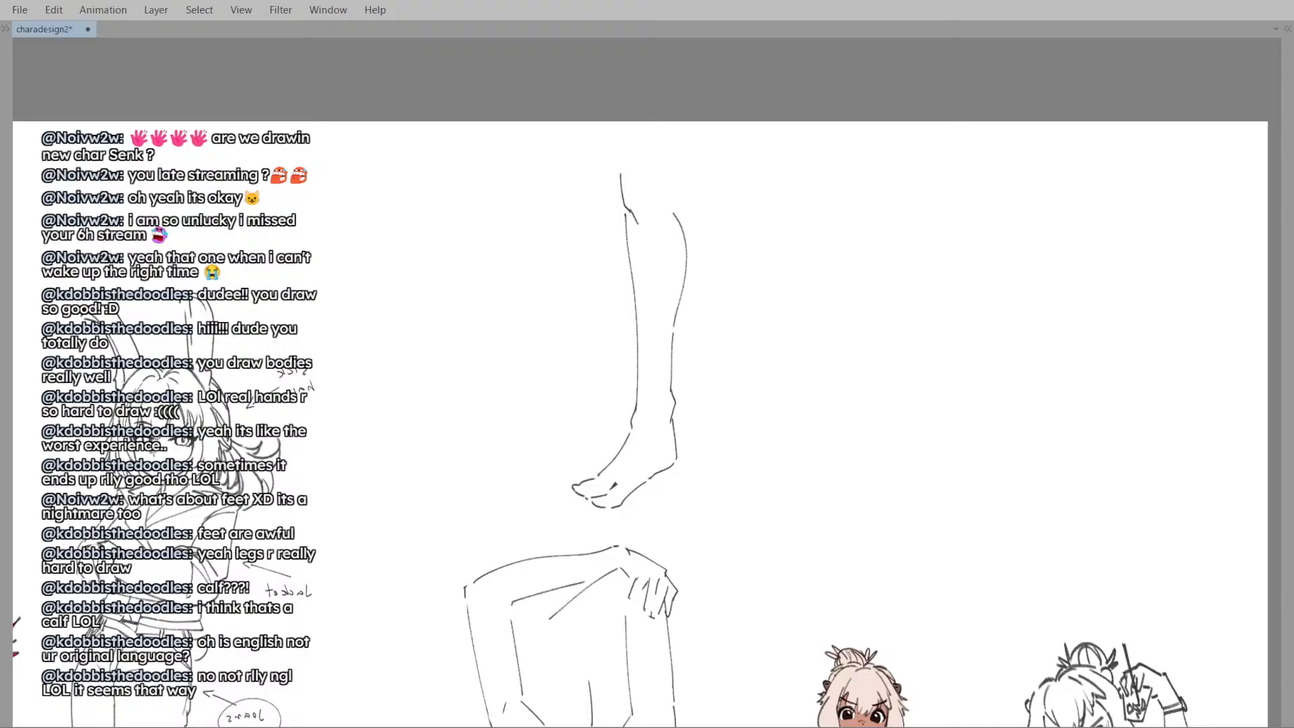
pyautogui.scroll(2, 566, 472)
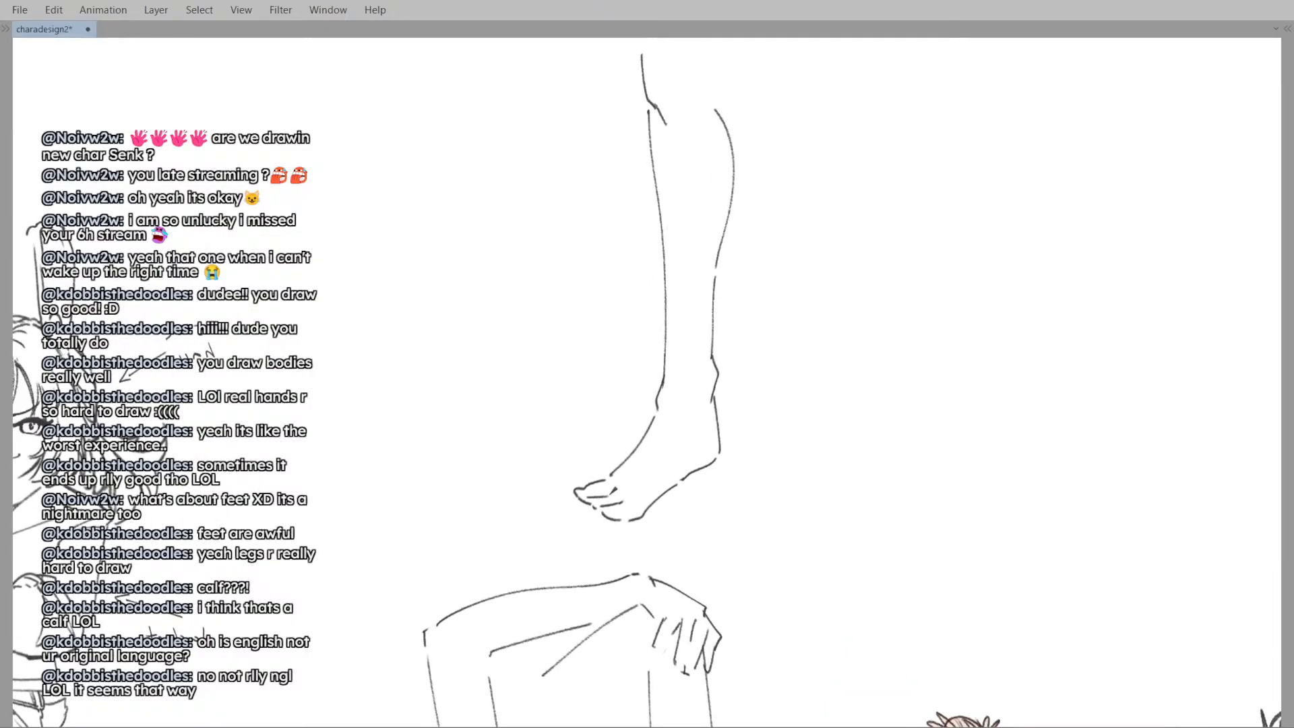
pyautogui.moveTo(601, 485)
pyautogui.mouseDown()
pyautogui.moveTo(599, 472)
pyautogui.moveTo(636, 457)
pyautogui.mouseUp()
pyautogui.moveTo(674, 358); pyautogui.dragTo(658, 379)
# - Resize the Liquify brush and adjust the contour where the instep meets the toes
pyautogui.press(']')
pyautogui.press(']')
pyautogui.press(']')
pyautogui.press(']')
pyautogui.press(']')
pyautogui.press(']')
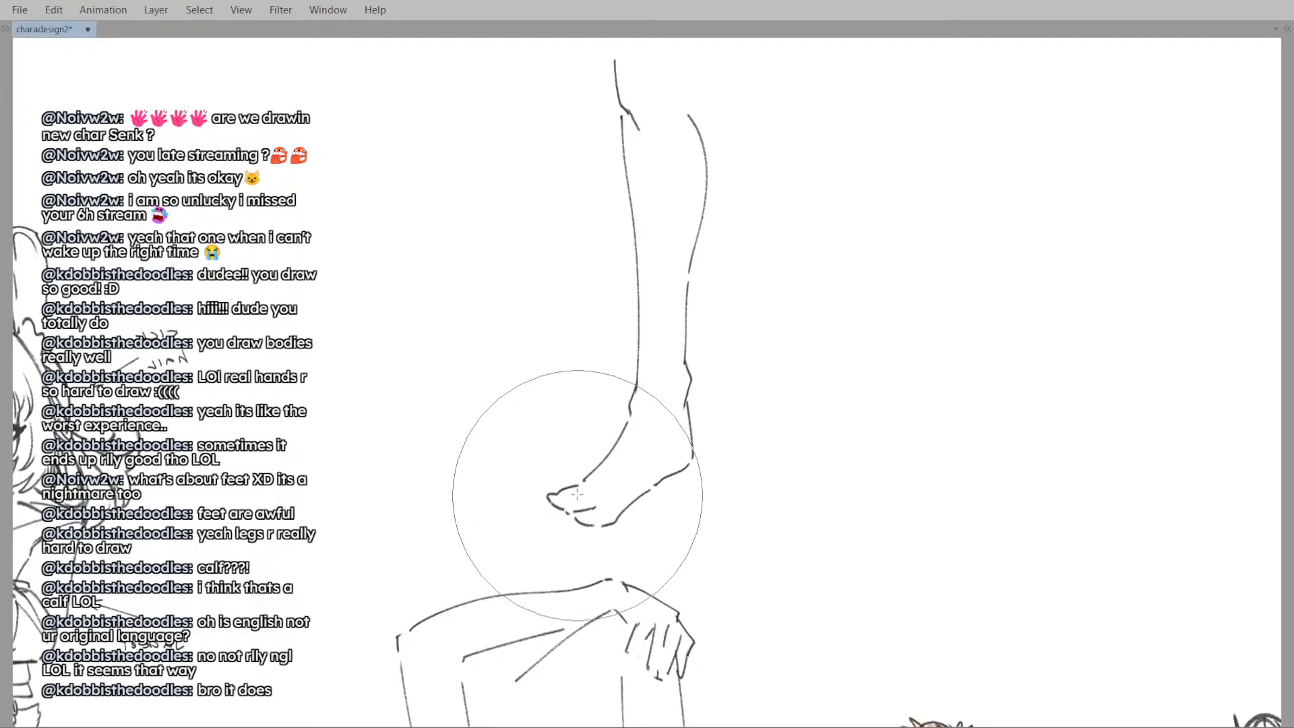
pyautogui.press('[')
pyautogui.press('[')
pyautogui.press('[')
pyautogui.press('[')
pyautogui.press('[')
pyautogui.press('[')
pyautogui.moveTo(581, 477); pyautogui.dragTo(592, 467)
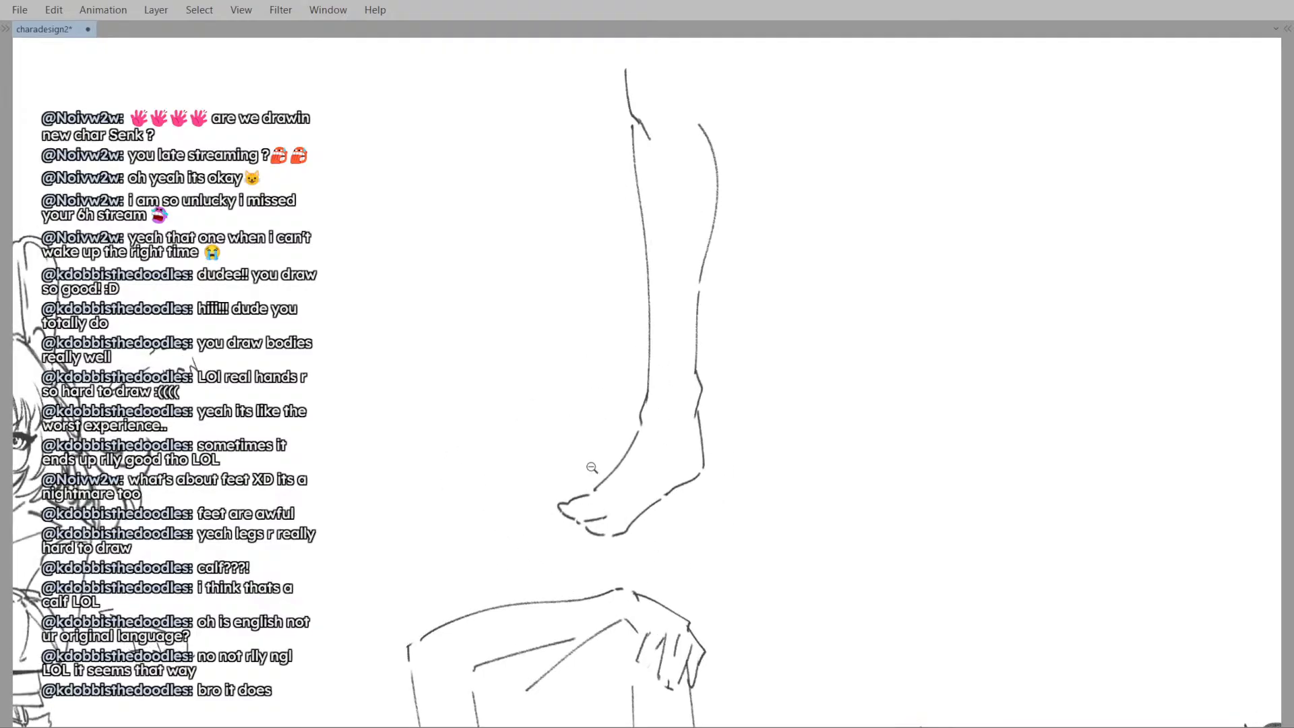
# - Push the tip of the big toe slightly inward with a smaller Liquify brush
pyautogui.press('-')
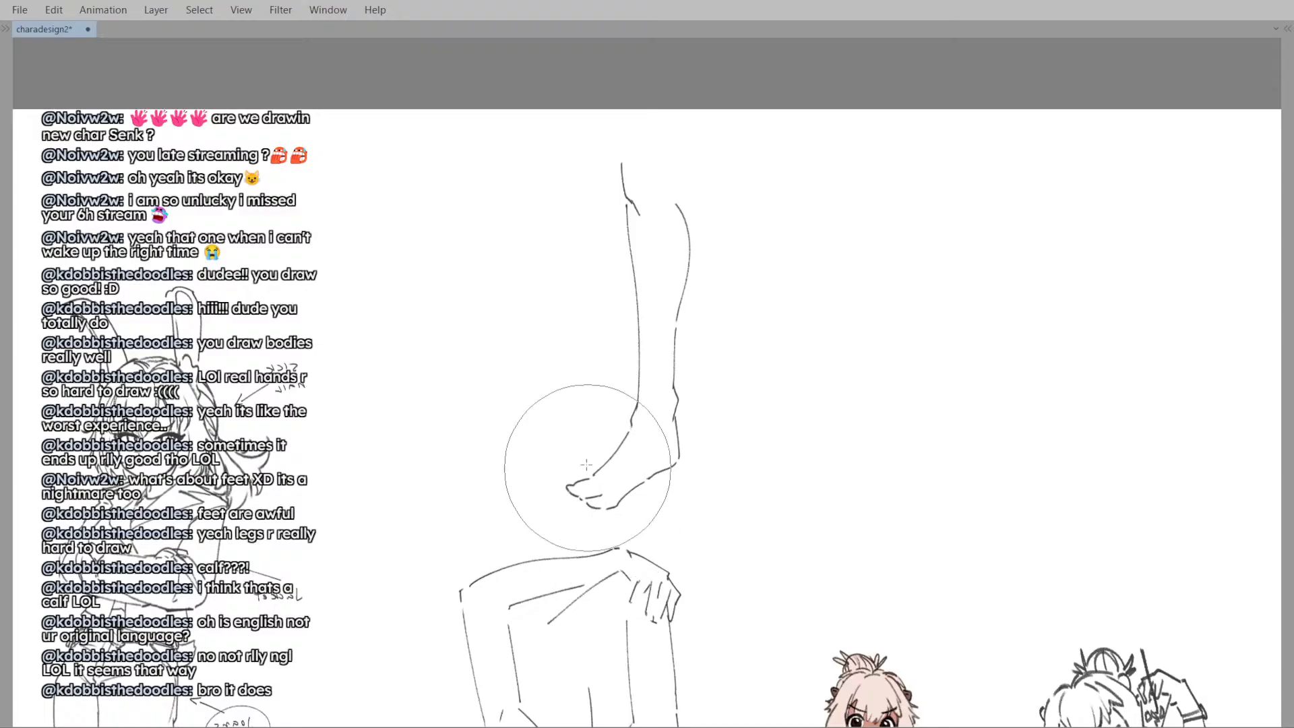
pyautogui.press('[')
pyautogui.press('[')
pyautogui.press('[')
pyautogui.press('[')
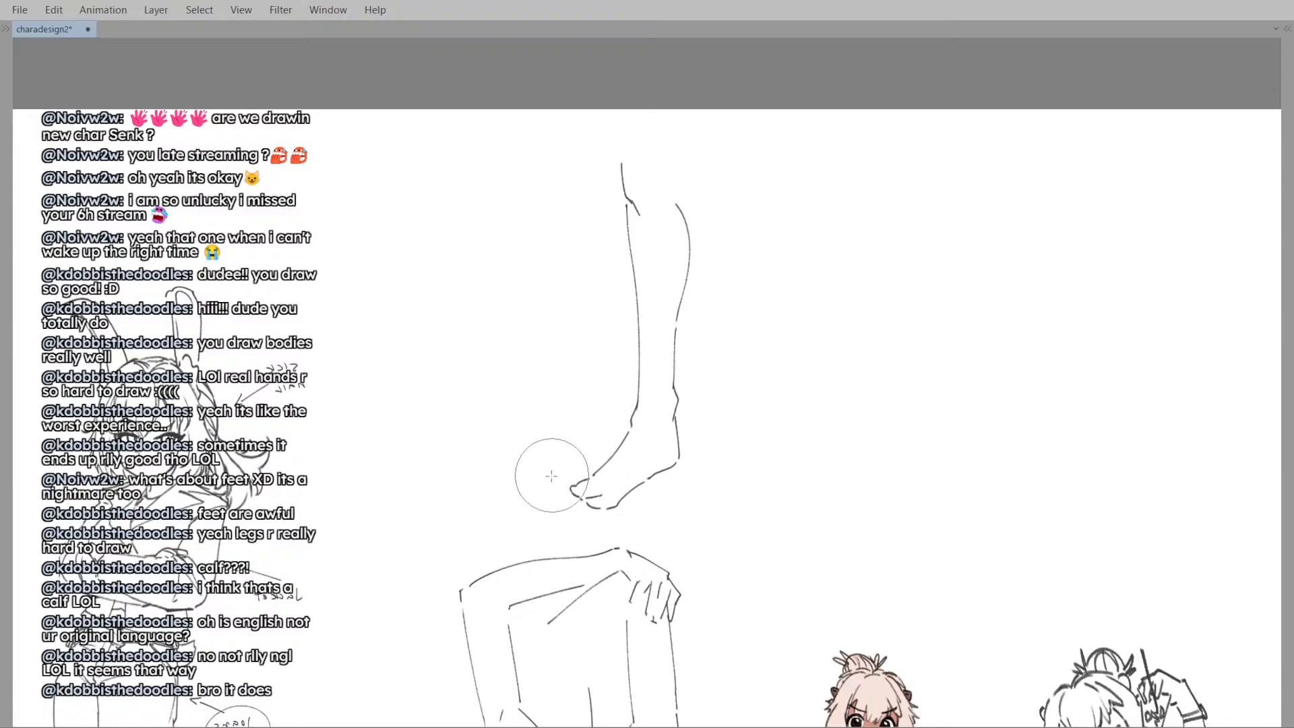
pyautogui.hotkey('ctrl', '+')
pyautogui.moveTo(633, 450); pyautogui.dragTo(586, 471)
pyautogui.press(']')
pyautogui.press(']')
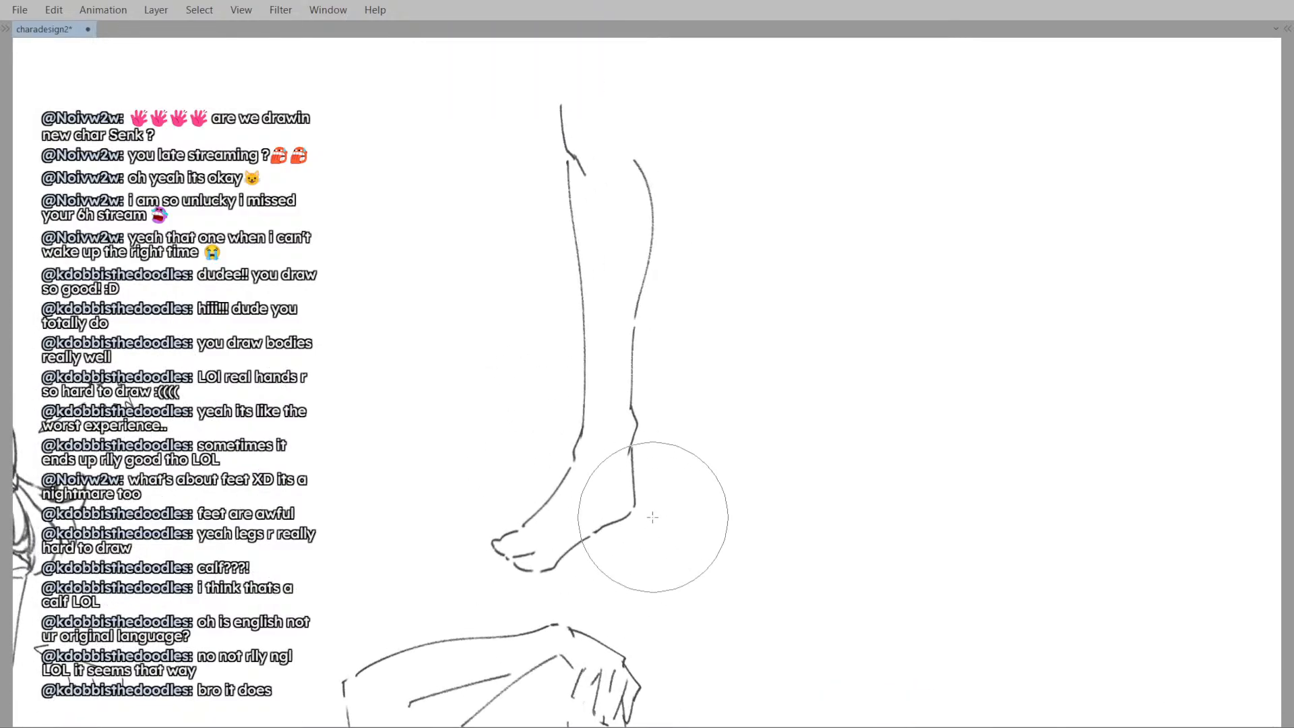
# - Reshape the heel and rear sole contour with a smaller Liquify brush, then restore a larger brush size
pyautogui.moveTo(652, 517); pyautogui.dragTo(659, 515)
pyautogui.press('[')
pyautogui.press('[')
pyautogui.press('[')
pyautogui.moveTo(621, 559); pyautogui.dragTo(645, 517)
pyautogui.press(']')
pyautogui.press(']')
pyautogui.press(']')
pyautogui.hotkey('ctrl', '-')
pyautogui.moveTo(609, 357); pyautogui.dragTo(624, 439)
pyautogui.hotkey('ctrl', '-')
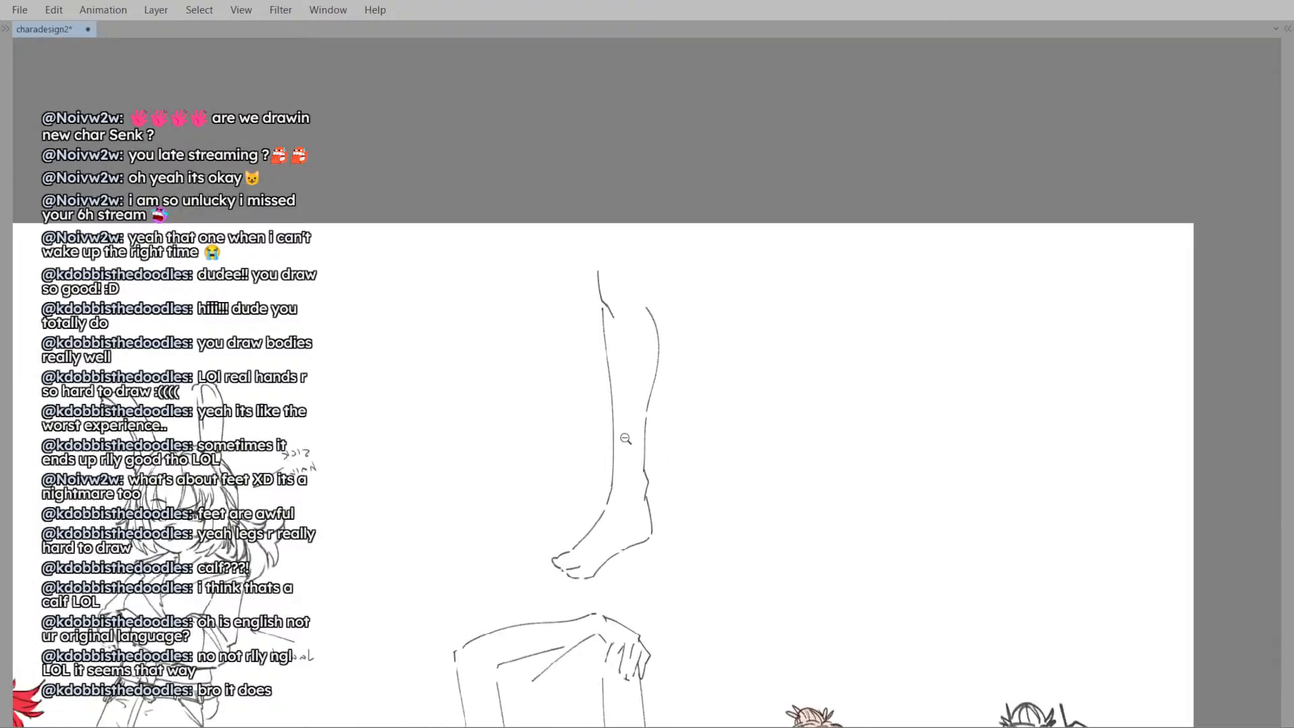
# - Draw short curved lines separating the small toes at the front of the foot sketch
pyautogui.hotkey('ctrl', '-')
pyautogui.moveTo(639, 325); pyautogui.dragTo(615, 321)
pyautogui.press('h')
pyautogui.press('h')
pyautogui.moveTo(644, 433); pyautogui.dragTo(653, 438)
pyautogui.moveTo(657, 341); pyautogui.dragTo(684, 355)
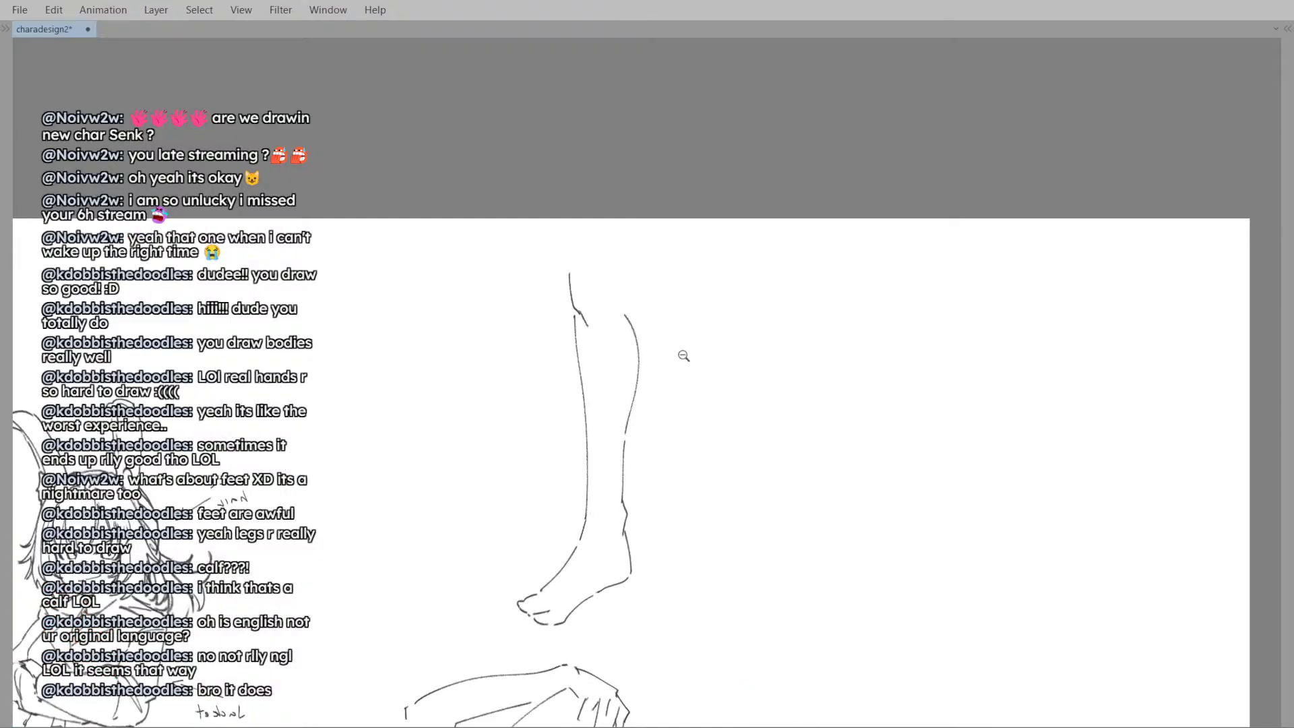
pyautogui.moveTo(705, 411); pyautogui.dragTo(688, 412)
pyautogui.moveTo(687, 418); pyautogui.dragTo(732, 355)
pyautogui.moveTo(604, 547); pyautogui.dragTo(664, 542)
pyautogui.moveTo(585, 514); pyautogui.dragTo(604, 517)
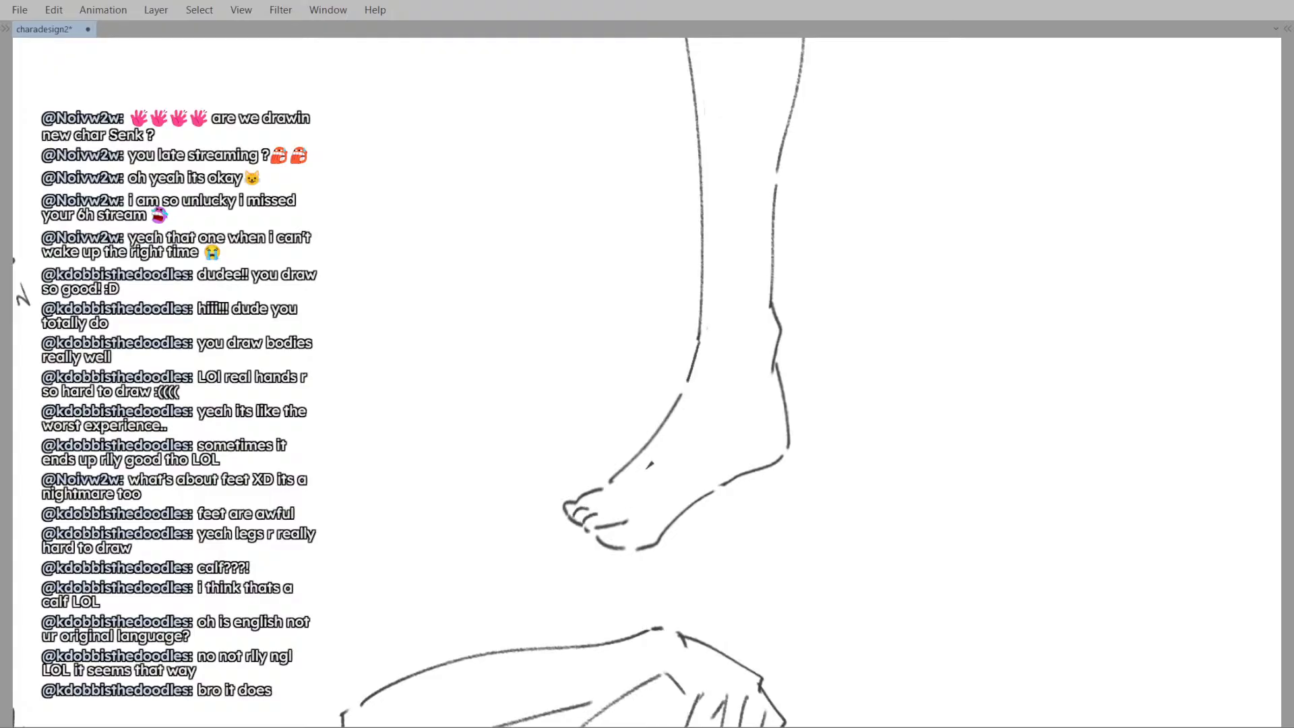
pyautogui.moveTo(650, 465); pyautogui.dragTo(512, 415)
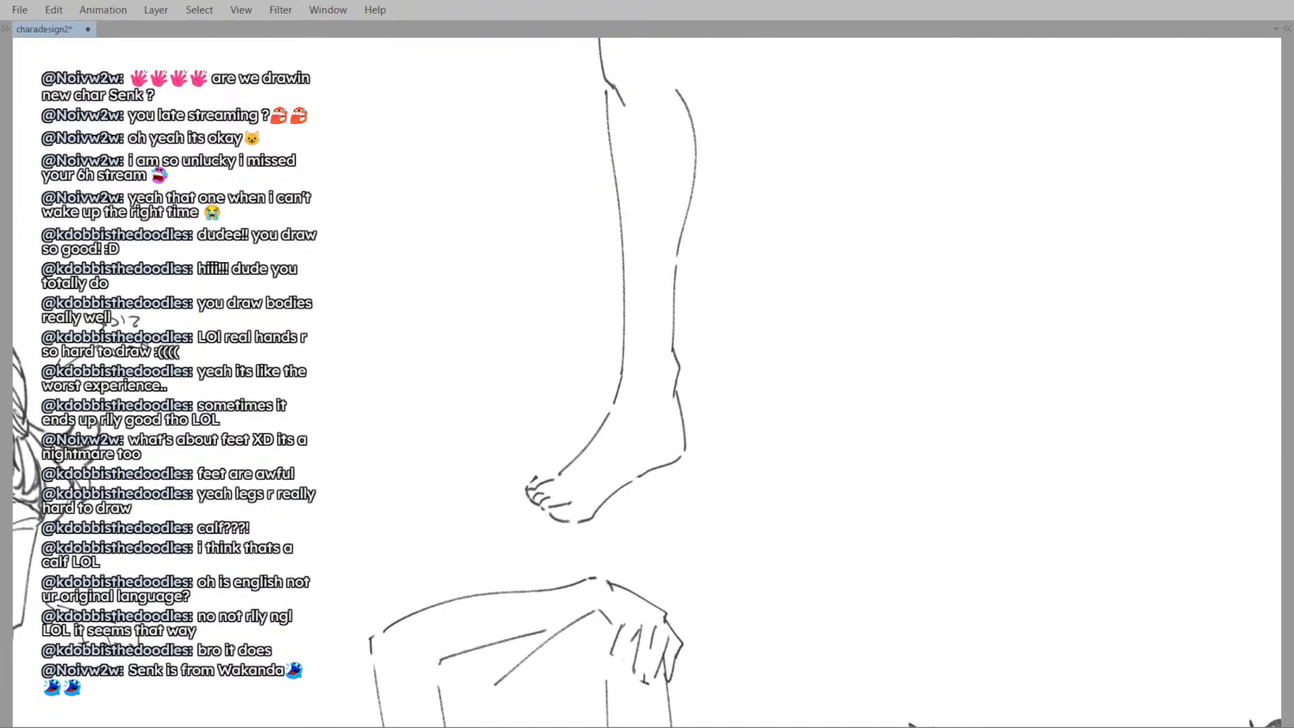
pyautogui.moveTo(571, 506); pyautogui.dragTo(734, 505)
pyautogui.moveTo(547, 484)
pyautogui.mouseDown()
pyautogui.moveTo(589, 434)
pyautogui.moveTo(566, 439)
pyautogui.moveTo(567, 458)
pyautogui.mouseUp()
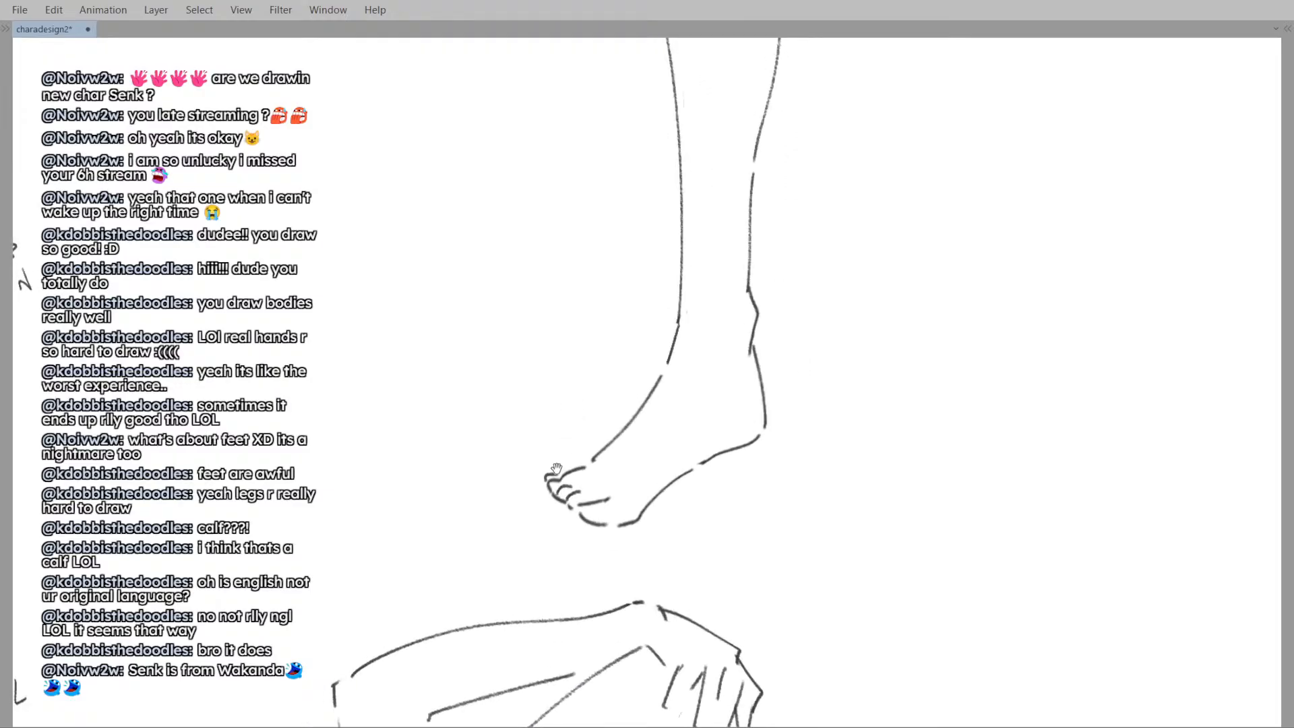
# - Select the lower-leg sketch, remove it from the canvas and undo the removal
pyautogui.click(608, 422)
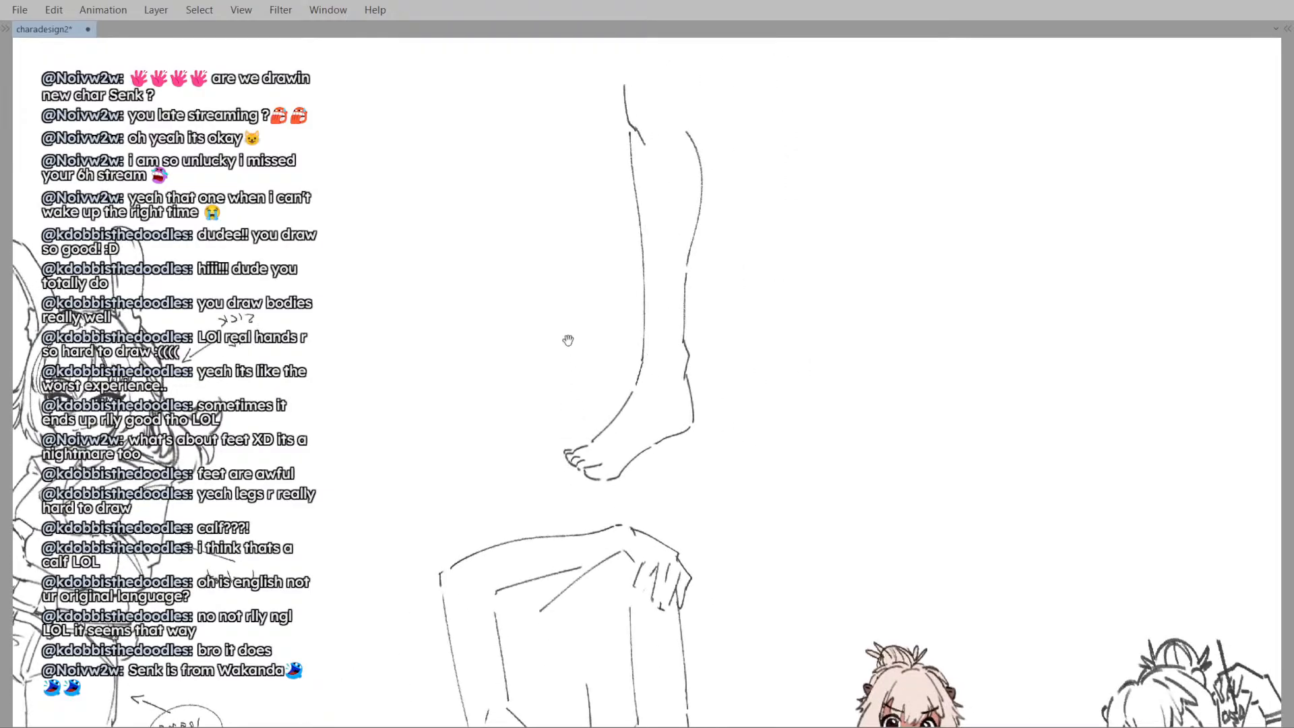
pyautogui.click(580, 417)
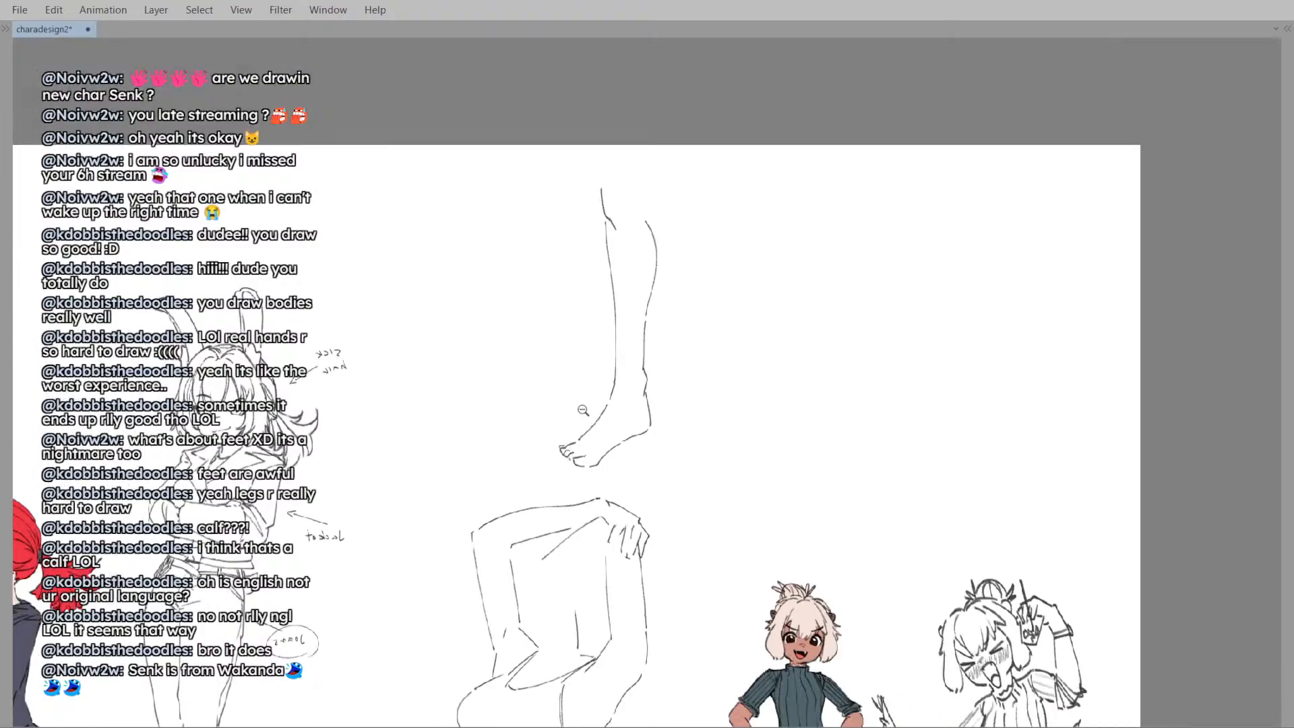
pyautogui.click(581, 416)
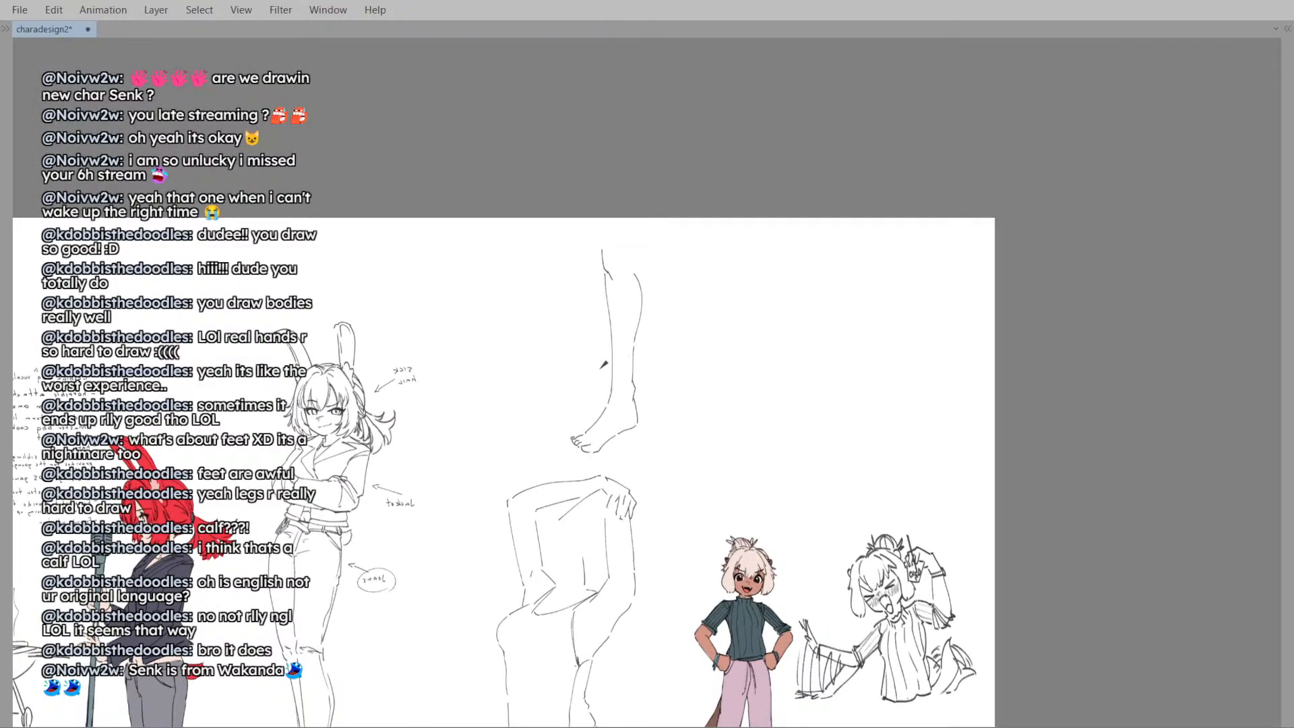
pyautogui.moveTo(586, 377); pyautogui.dragTo(688, 301)
pyautogui.press('Delete')
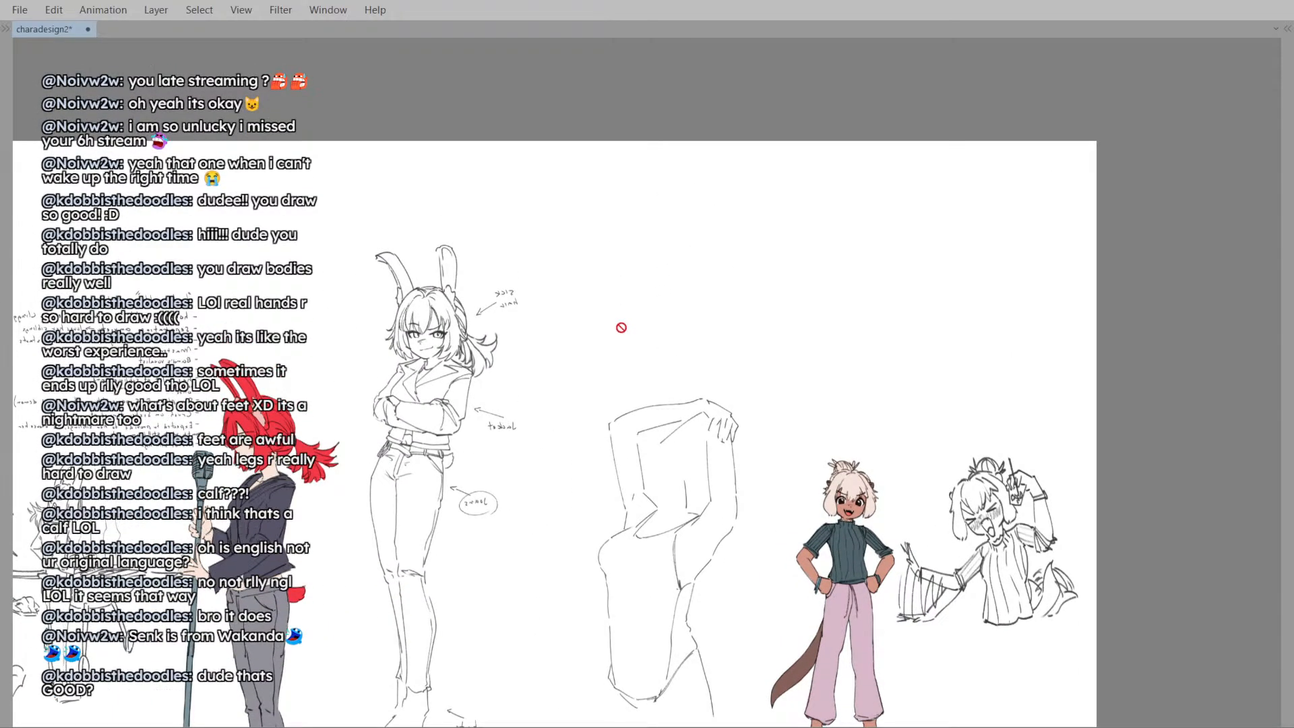
pyautogui.moveTo(679, 356)
pyautogui.mouseDown()
pyautogui.moveTo(615, 333)
pyautogui.moveTo(694, 351)
pyautogui.mouseUp()
pyautogui.hotkey('ctrl', 'z')
pyautogui.moveTo(704, 299); pyautogui.dragTo(644, 472)
pyautogui.moveTo(644, 472); pyautogui.dragTo(670, 459)
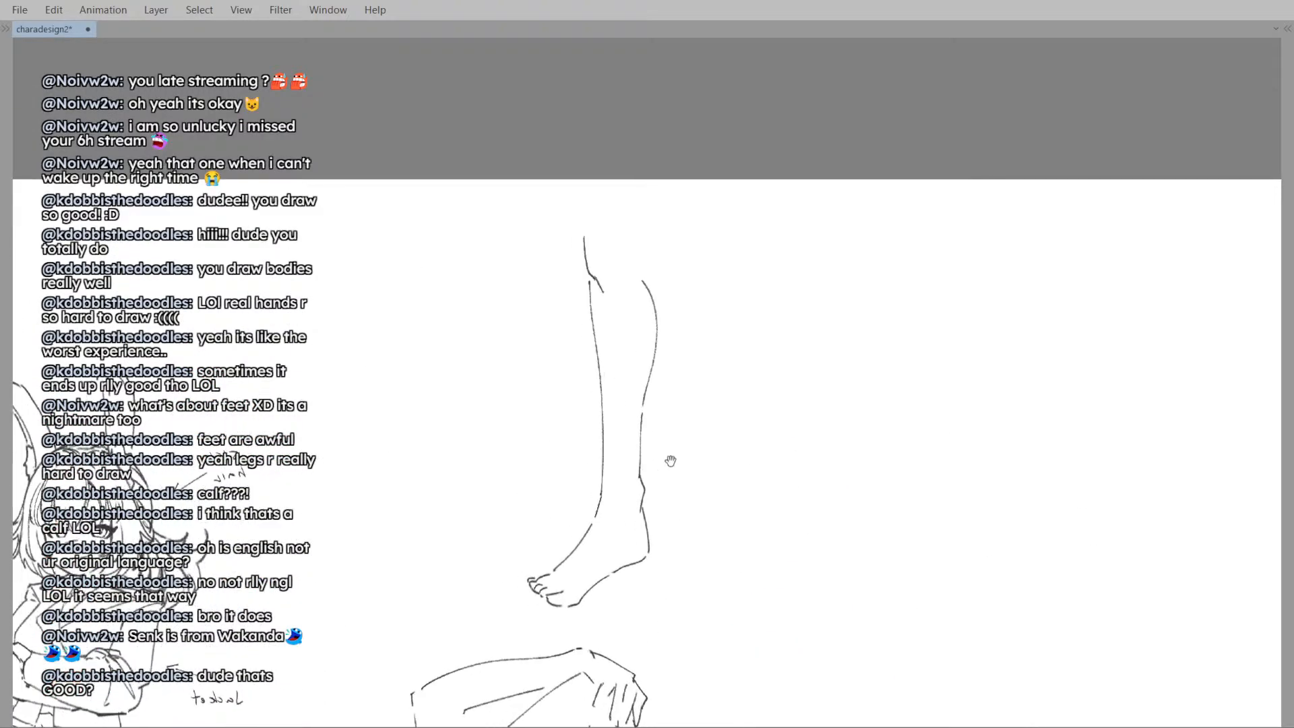
pyautogui.moveTo(682, 414)
pyautogui.mouseDown()
pyautogui.moveTo(639, 357)
pyautogui.moveTo(645, 346)
pyautogui.mouseUp()
pyautogui.moveTo(621, 466)
pyautogui.mouseDown()
pyautogui.moveTo(613, 529)
pyautogui.moveTo(614, 485)
pyautogui.moveTo(659, 496)
pyautogui.mouseUp()
pyautogui.moveTo(598, 536)
pyautogui.mouseDown()
pyautogui.moveTo(597, 515)
pyautogui.moveTo(598, 543)
pyautogui.mouseUp()
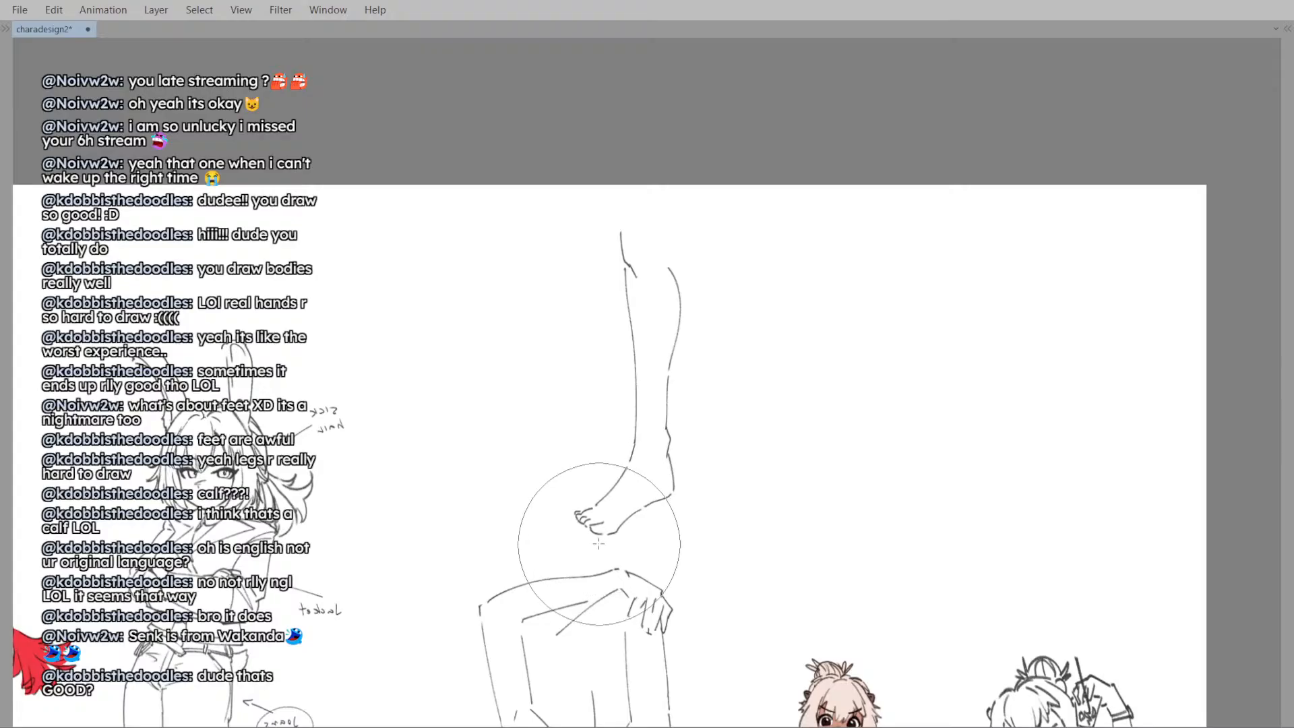
# - Try rounded strokes around the bump at the back of the ankle and undo them
pyautogui.moveTo(646, 438)
pyautogui.mouseDown()
pyautogui.moveTo(669, 446)
pyautogui.moveTo(670, 465)
pyautogui.mouseUp()
pyautogui.hotkey('ctrl', 'z')
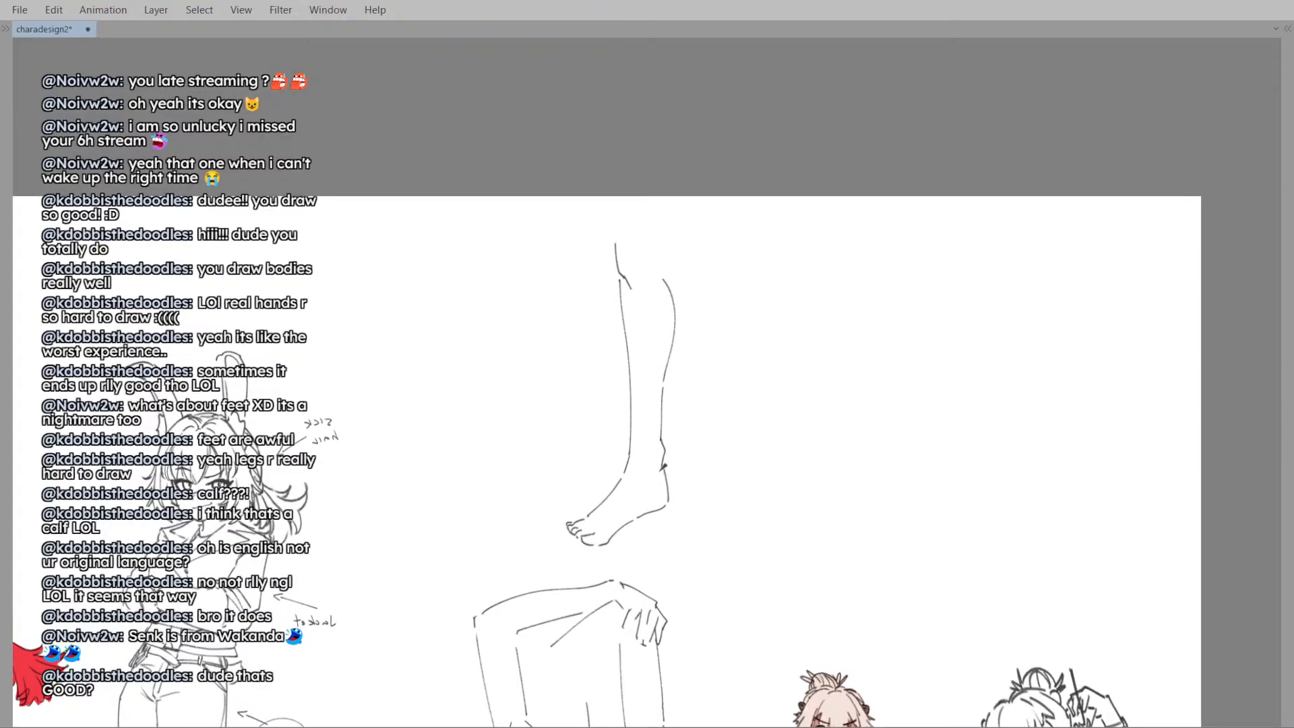
pyautogui.scroll(2, 664, 439)
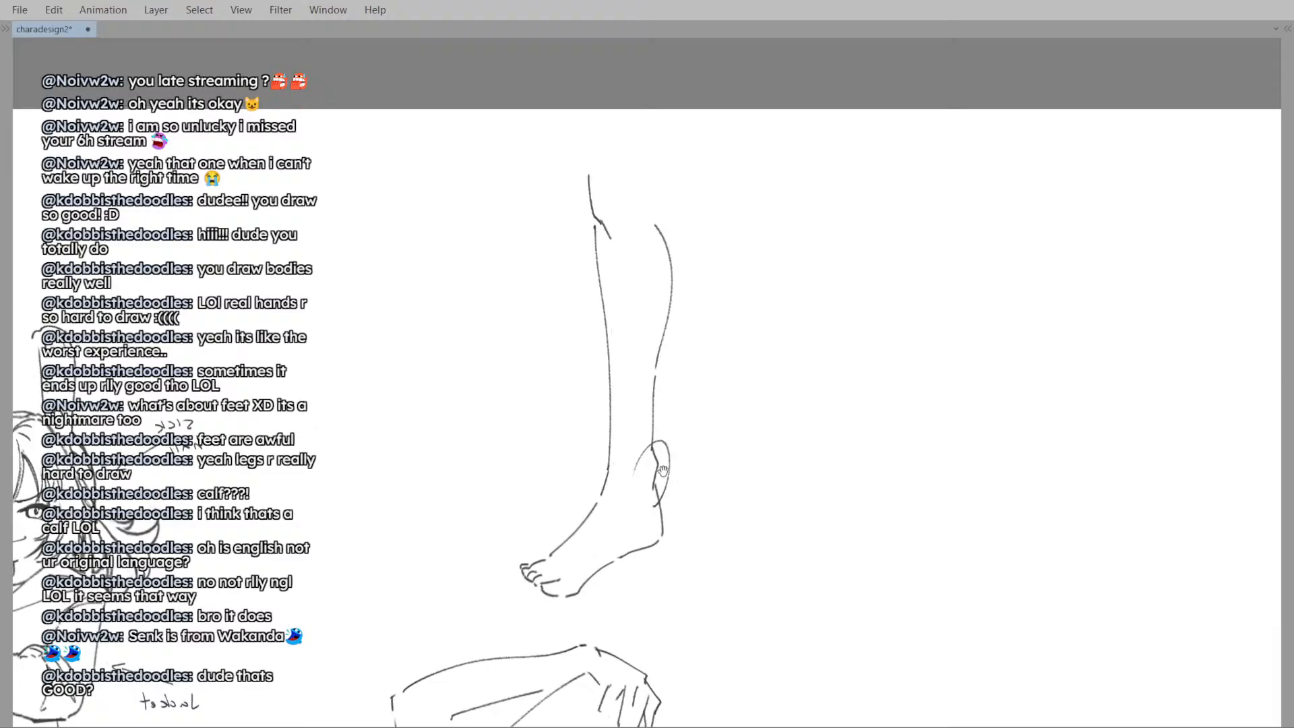
pyautogui.moveTo(664, 426)
pyautogui.mouseDown()
pyautogui.moveTo(673, 455)
pyautogui.moveTo(659, 447)
pyautogui.moveTo(678, 456)
pyautogui.mouseUp()
pyautogui.hotkey('ctrl', 'z')
# - In the blank area beside the lower-leg sketch, draw two straight-line legs, each with separate thigh and shin segments
pyautogui.moveTo(712, 403); pyautogui.dragTo(609, 419)
pyautogui.moveTo(701, 325); pyautogui.dragTo(637, 398)
pyautogui.moveTo(651, 536); pyautogui.dragTo(647, 527)
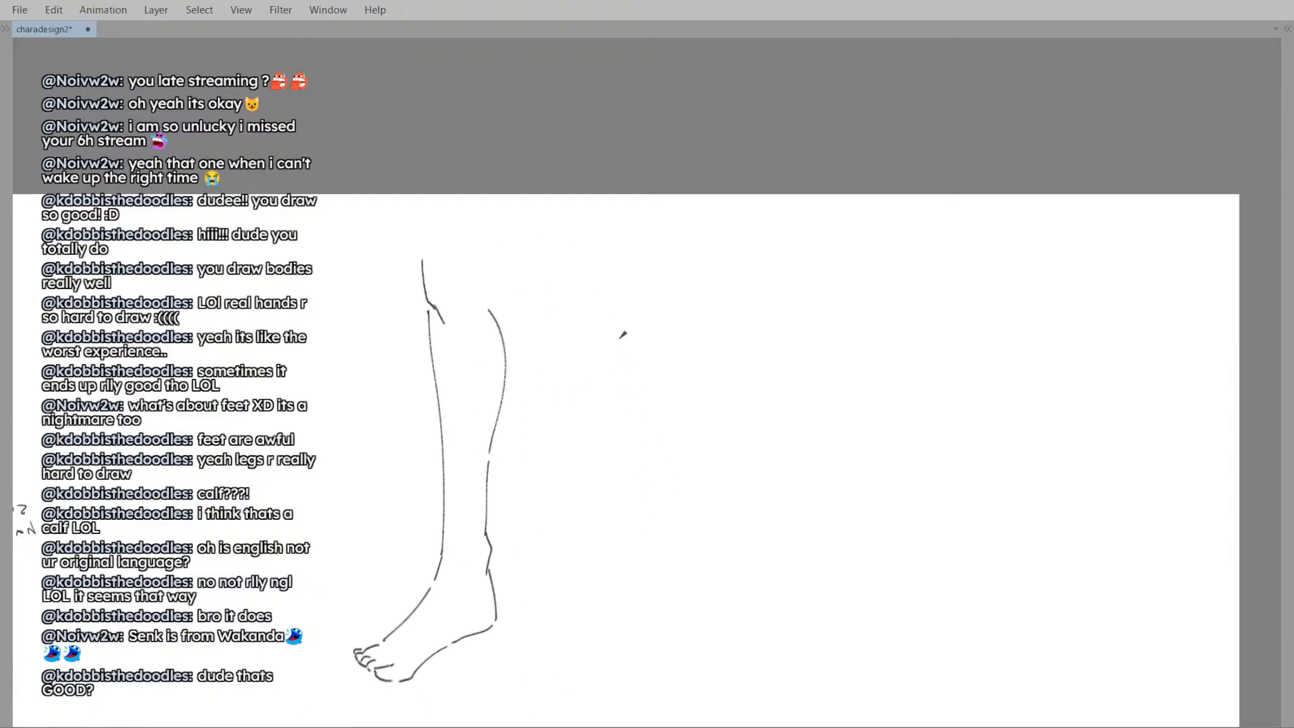
pyautogui.moveTo(647, 327)
pyautogui.mouseDown()
pyautogui.moveTo(647, 466)
pyautogui.moveTo(648, 440)
pyautogui.moveTo(625, 440)
pyautogui.mouseUp()
pyautogui.moveTo(712, 314); pyautogui.dragTo(714, 468)
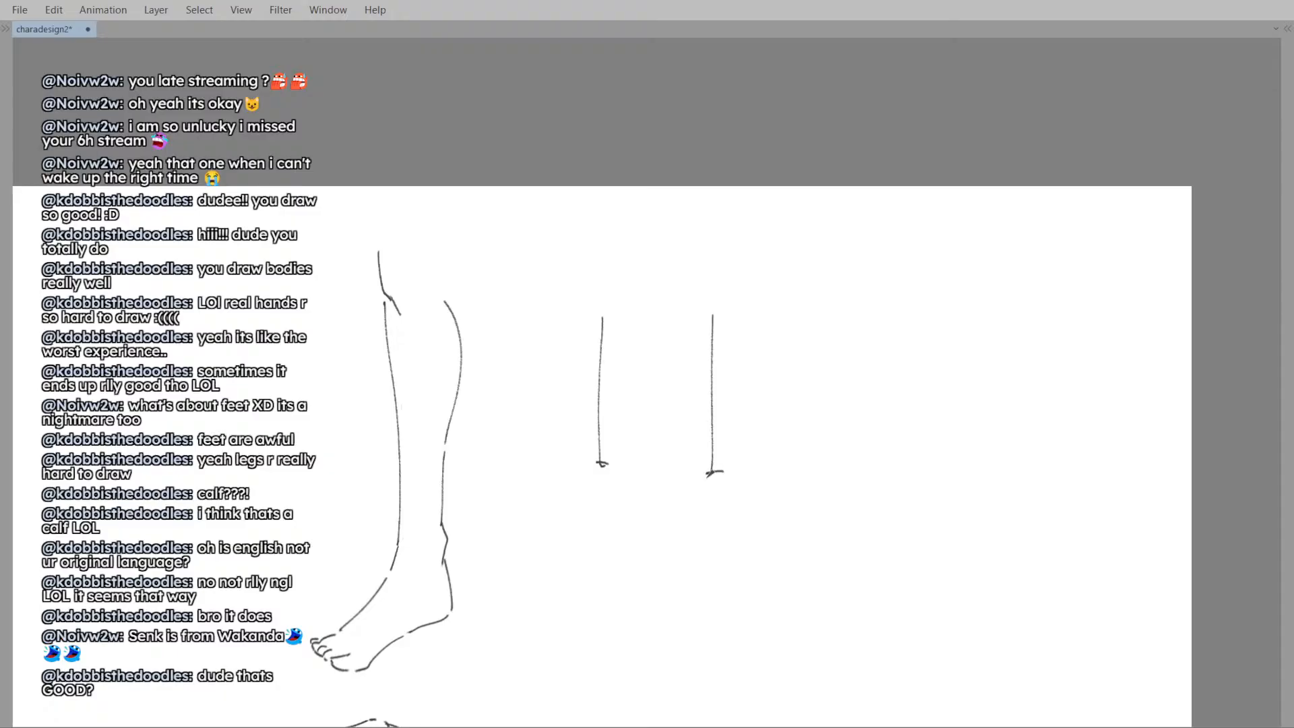
pyautogui.scroll(-2, 603, 457)
pyautogui.moveTo(632, 402); pyautogui.dragTo(638, 533)
pyautogui.moveTo(726, 403)
pyautogui.mouseDown()
pyautogui.moveTo(717, 541)
pyautogui.moveTo(634, 560)
pyautogui.mouseUp()
# - Draw a small triangular foot beneath each of the two straight-line legs
pyautogui.scroll(-1, 657, 549)
pyautogui.moveTo(647, 531); pyautogui.dragTo(664, 568)
pyautogui.hscroll(1, 657, 549)
pyautogui.moveTo(724, 533)
pyautogui.mouseDown()
pyautogui.moveTo(712, 569)
pyautogui.moveTo(739, 532)
pyautogui.mouseUp()
pyautogui.moveTo(723, 537); pyautogui.dragTo(724, 570)
pyautogui.hscroll(1, 704, 529)
pyautogui.scroll(1, 703, 529)
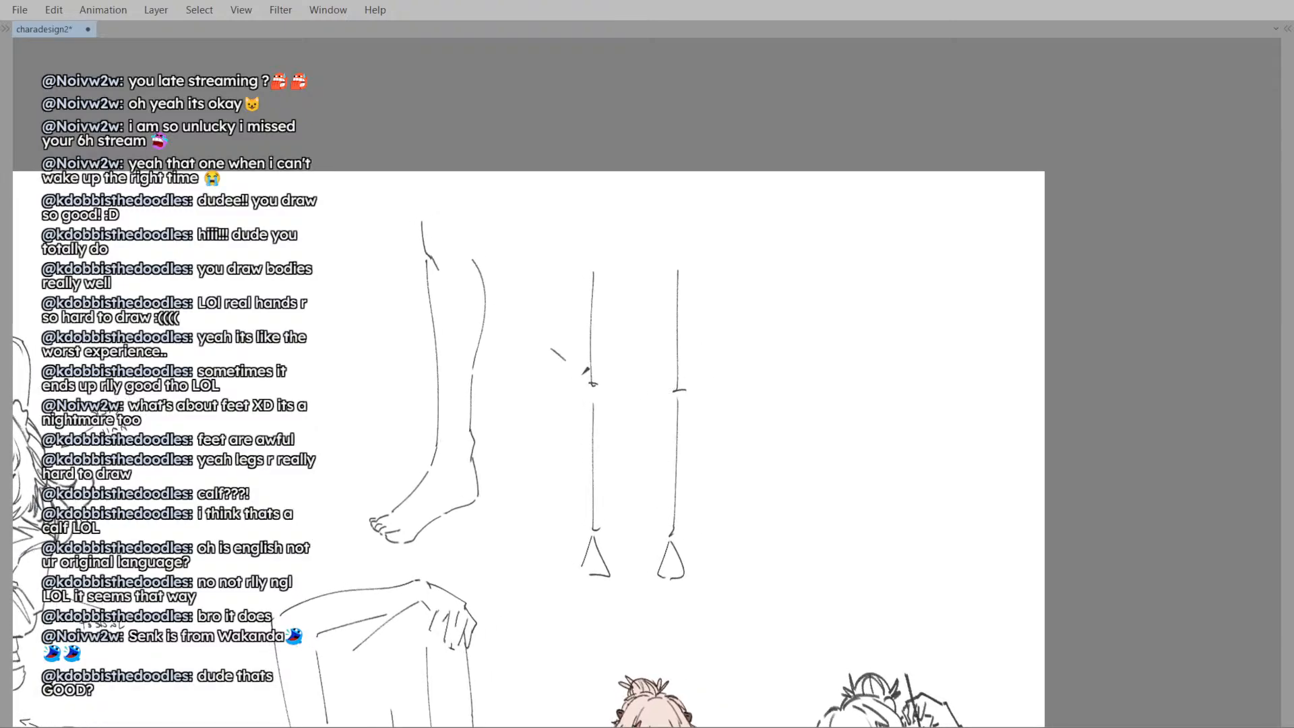
# - Draw slanted guide lines across both knees and both ankles, with opposite slopes on the two legs
pyautogui.moveTo(558, 355); pyautogui.dragTo(635, 414)
pyautogui.moveTo(707, 376); pyautogui.dragTo(646, 413)
pyautogui.moveTo(652, 512)
pyautogui.mouseDown()
pyautogui.moveTo(708, 546)
pyautogui.moveTo(568, 533)
pyautogui.mouseUp()
pyautogui.scroll(2, 628, 422)
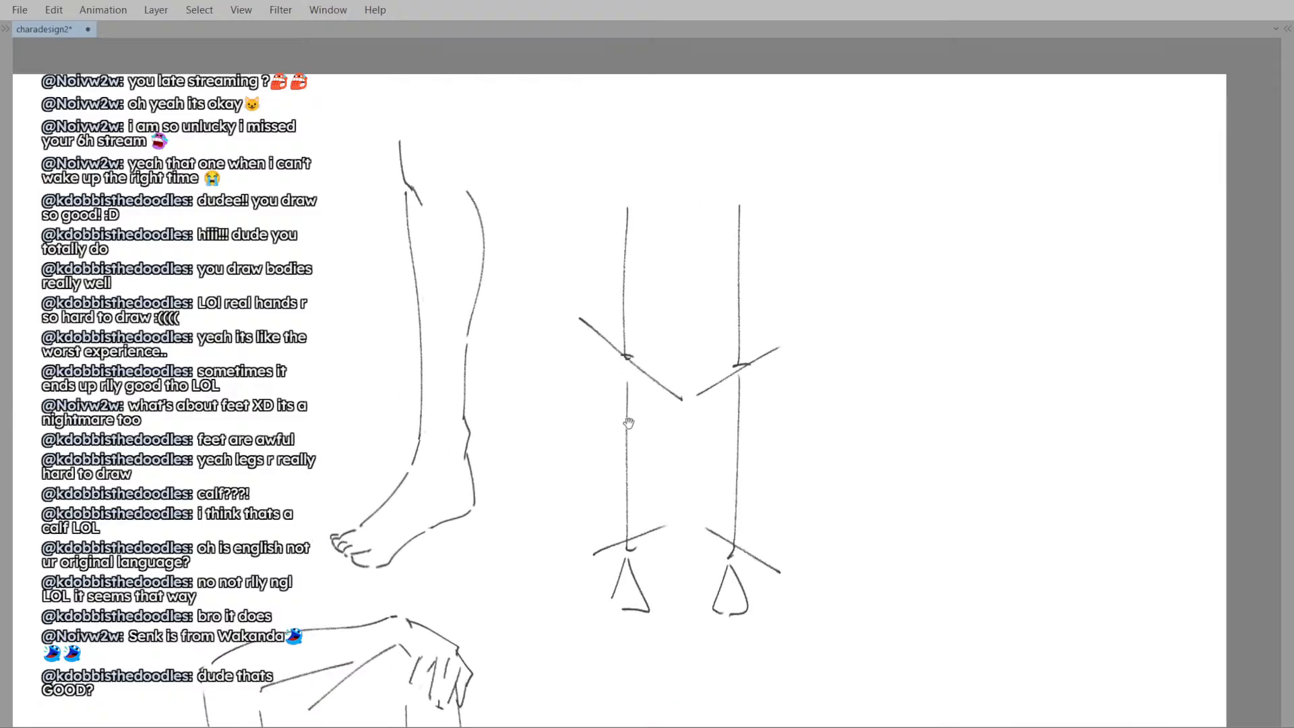
# - Draw the outer and inner thigh contours of a front-view leg in the blank space beside the diagram
pyautogui.moveTo(629, 423); pyautogui.dragTo(596, 418)
pyautogui.moveTo(674, 364); pyautogui.dragTo(475, 356)
pyautogui.moveTo(645, 281); pyautogui.dragTo(660, 407)
pyautogui.moveTo(705, 294); pyautogui.dragTo(695, 396)
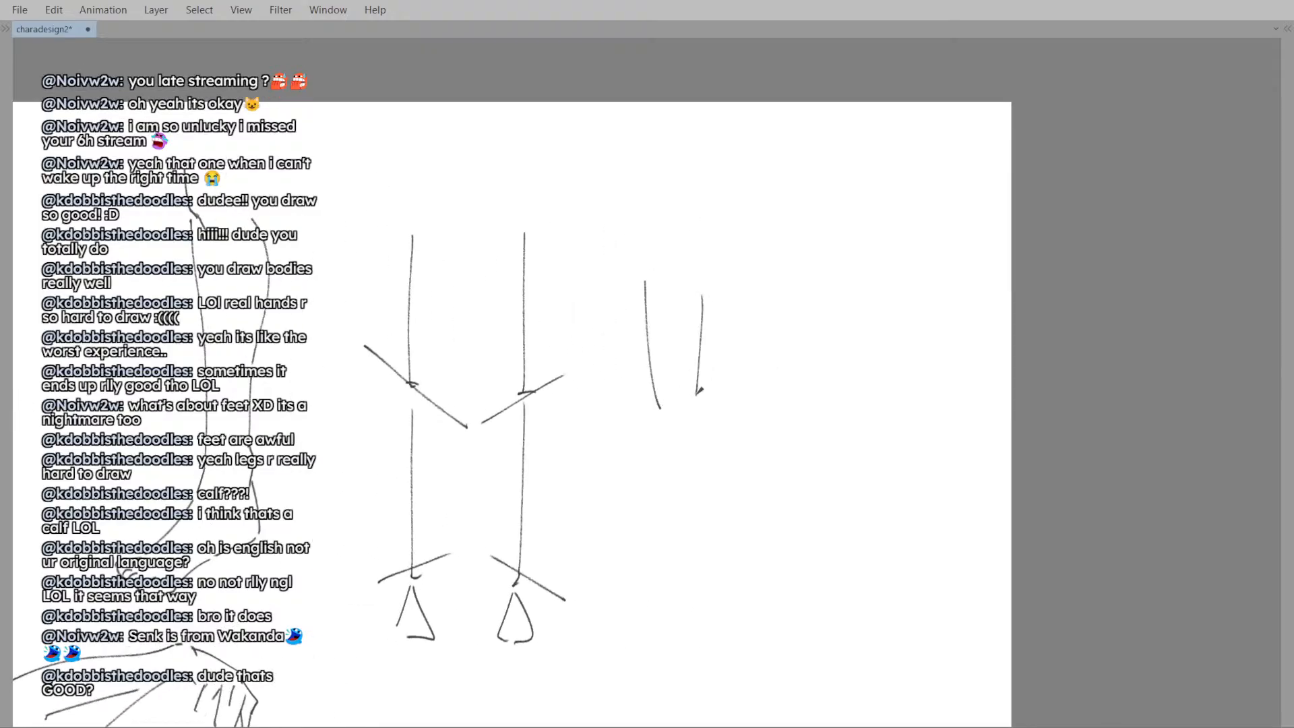
pyautogui.hotkey('ctrl', 'z')
pyautogui.moveTo(706, 294); pyautogui.dragTo(697, 419)
# - Draw the knee contours and the curved outer and inner calf contours below the thigh, redoing unsatisfactory strokes
pyautogui.moveTo(704, 450)
pyautogui.mouseDown()
pyautogui.moveTo(700, 430)
pyautogui.moveTo(742, 426)
pyautogui.moveTo(653, 465)
pyautogui.moveTo(664, 573)
pyautogui.mouseUp()
pyautogui.hotkey('ctrl', 'z')
pyautogui.hotkey('ctrl', 'z')
pyautogui.hotkey('ctrl', 'z')
pyautogui.moveTo(657, 433); pyautogui.dragTo(661, 575)
pyautogui.moveTo(658, 466); pyautogui.dragTo(678, 524)
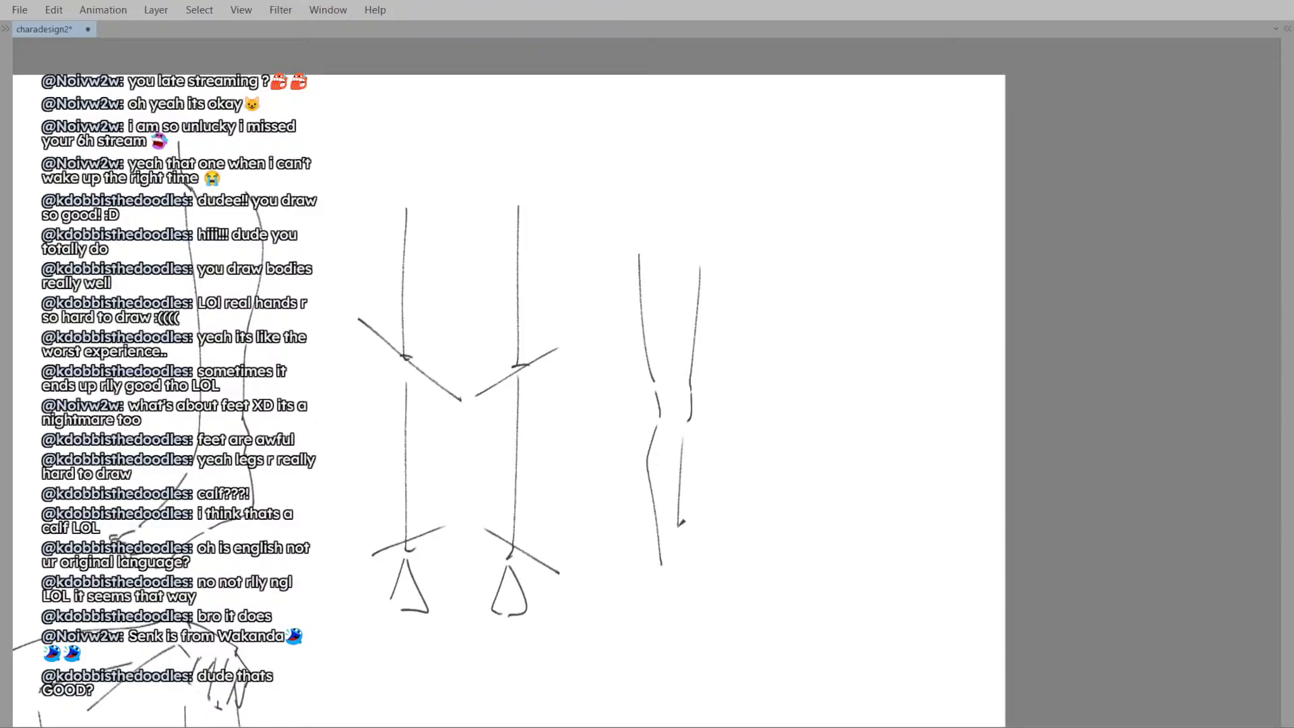
pyautogui.hotkey('ctrl', 'z')
pyautogui.moveTo(687, 428); pyautogui.dragTo(679, 559)
pyautogui.hotkey('ctrl', 'z')
pyautogui.moveTo(687, 423)
pyautogui.mouseDown()
pyautogui.moveTo(678, 573)
pyautogui.moveTo(679, 537)
pyautogui.mouseUp()
# - Draw the ankle contours and a simple wedge-shaped foot at the end of the front-view leg
pyautogui.moveTo(712, 490)
pyautogui.mouseDown()
pyautogui.moveTo(740, 465)
pyautogui.moveTo(690, 513)
pyautogui.mouseUp()
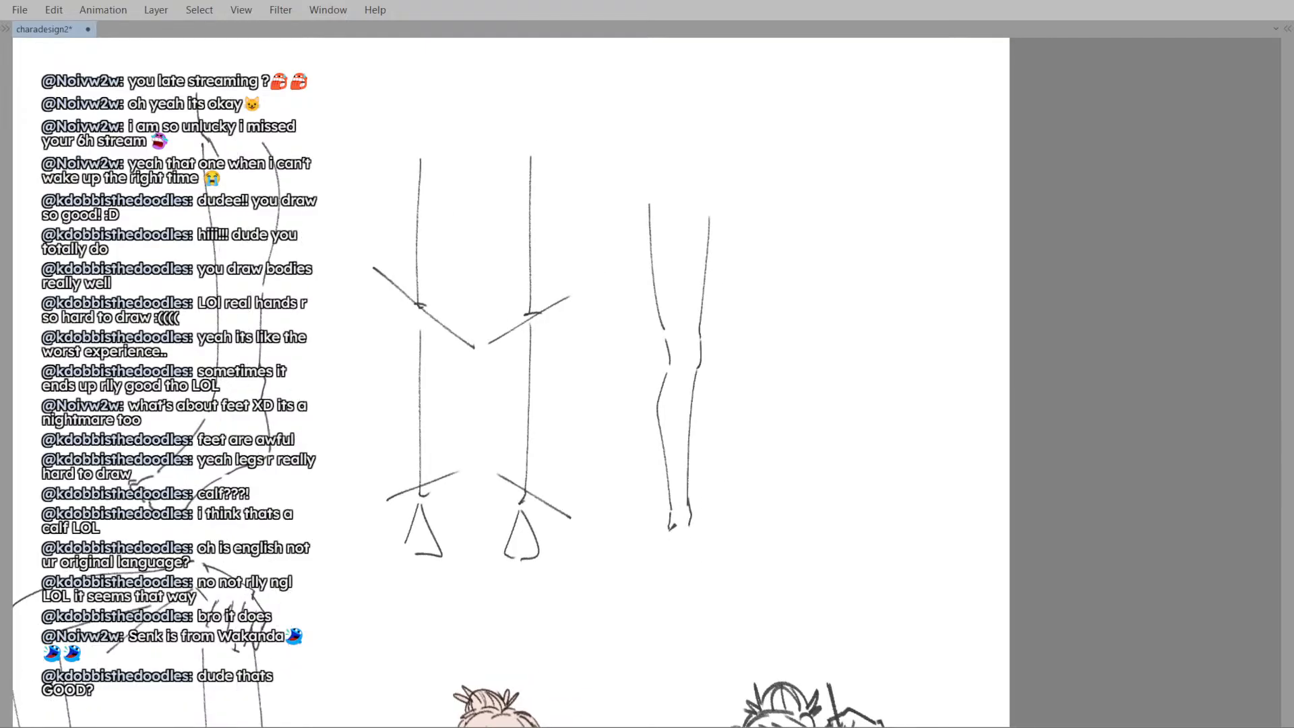
pyautogui.hotkey('ctrl', 'z')
pyautogui.moveTo(689, 533); pyautogui.dragTo(699, 570)
pyautogui.moveTo(699, 570); pyautogui.dragTo(693, 555)
pyautogui.scroll(-3, 701, 519)
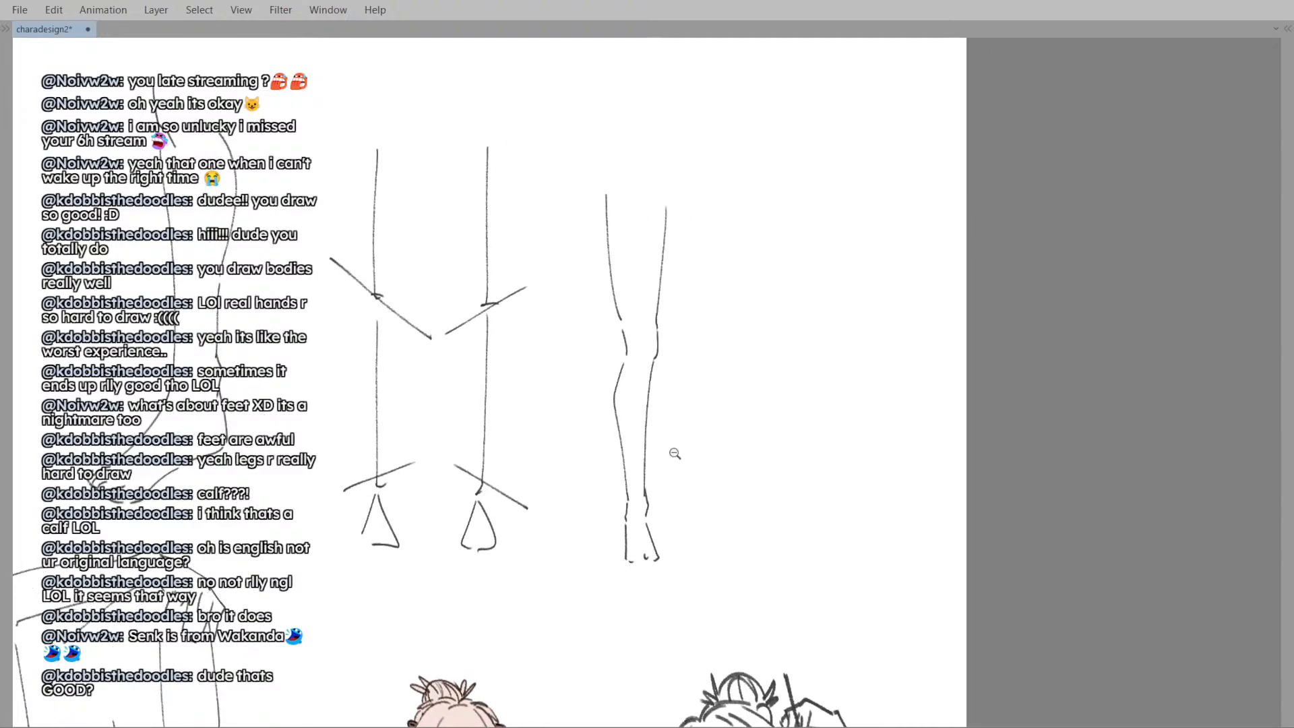
# - Duplicate the front-view leg, flip the copy horizontally and place it alongside the original as a matching pair
pyautogui.moveTo(631, 382); pyautogui.dragTo(664, 385)
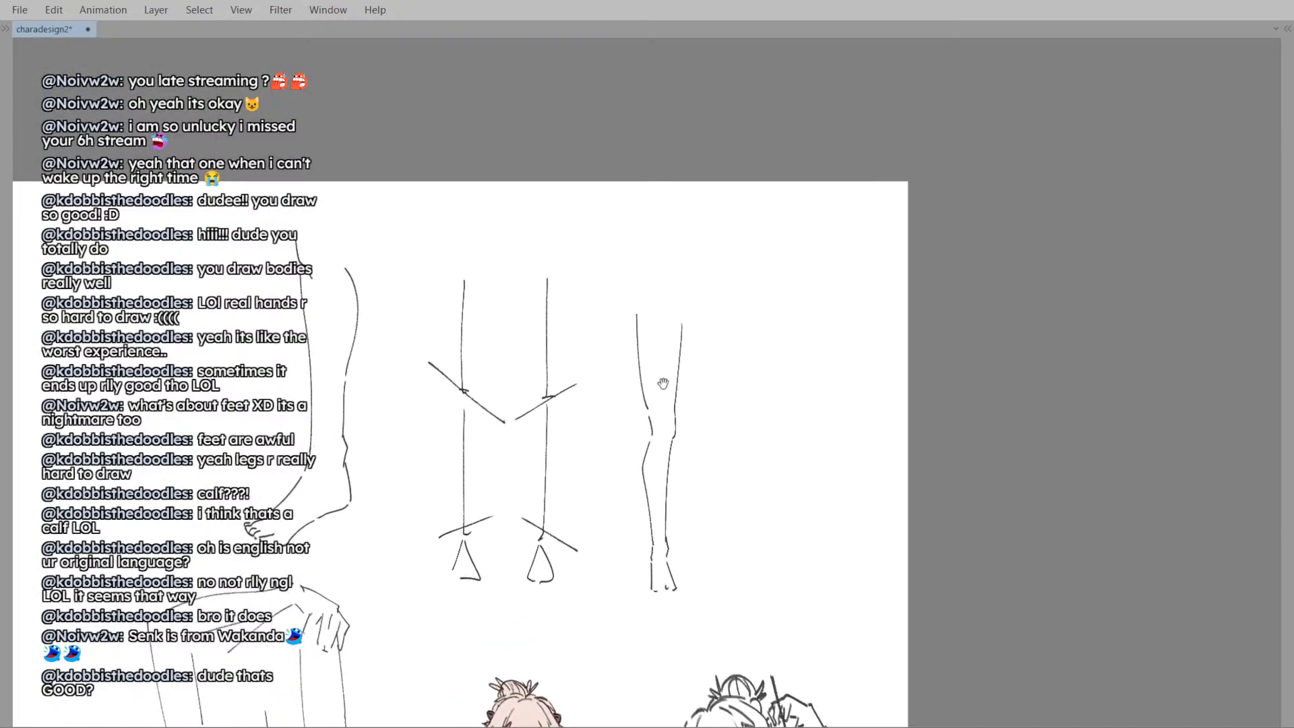
pyautogui.moveTo(645, 277)
pyautogui.mouseDown()
pyautogui.moveTo(674, 667)
pyautogui.moveTo(712, 313)
pyautogui.mouseUp()
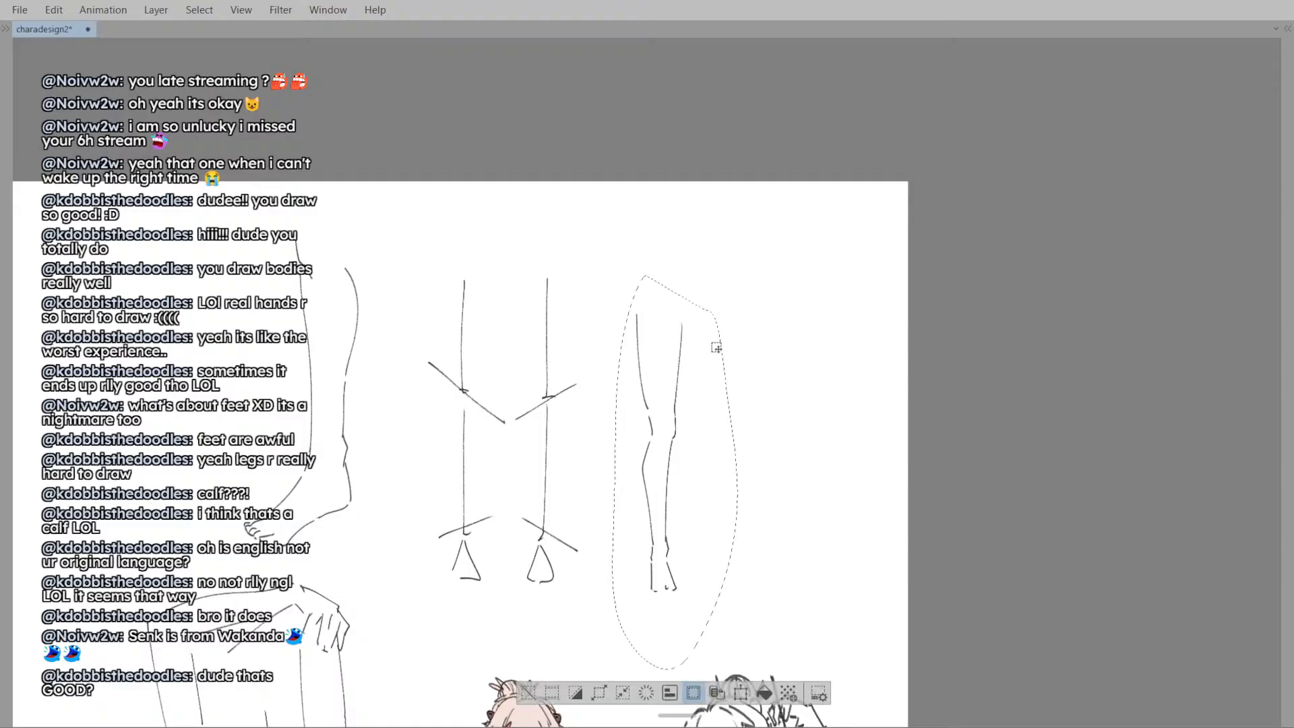
pyautogui.click(469, 422)
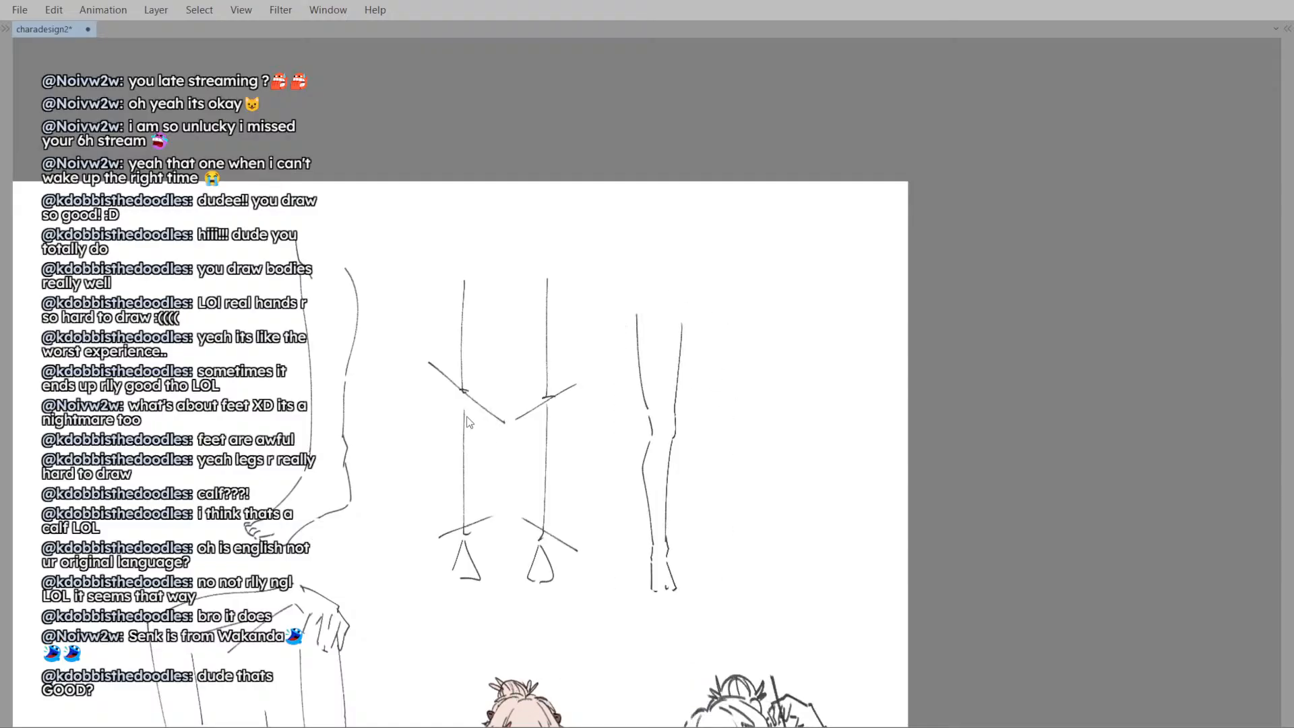
pyautogui.hotkey('ctrl', 't')
pyautogui.moveTo(672, 386); pyautogui.dragTo(742, 386)
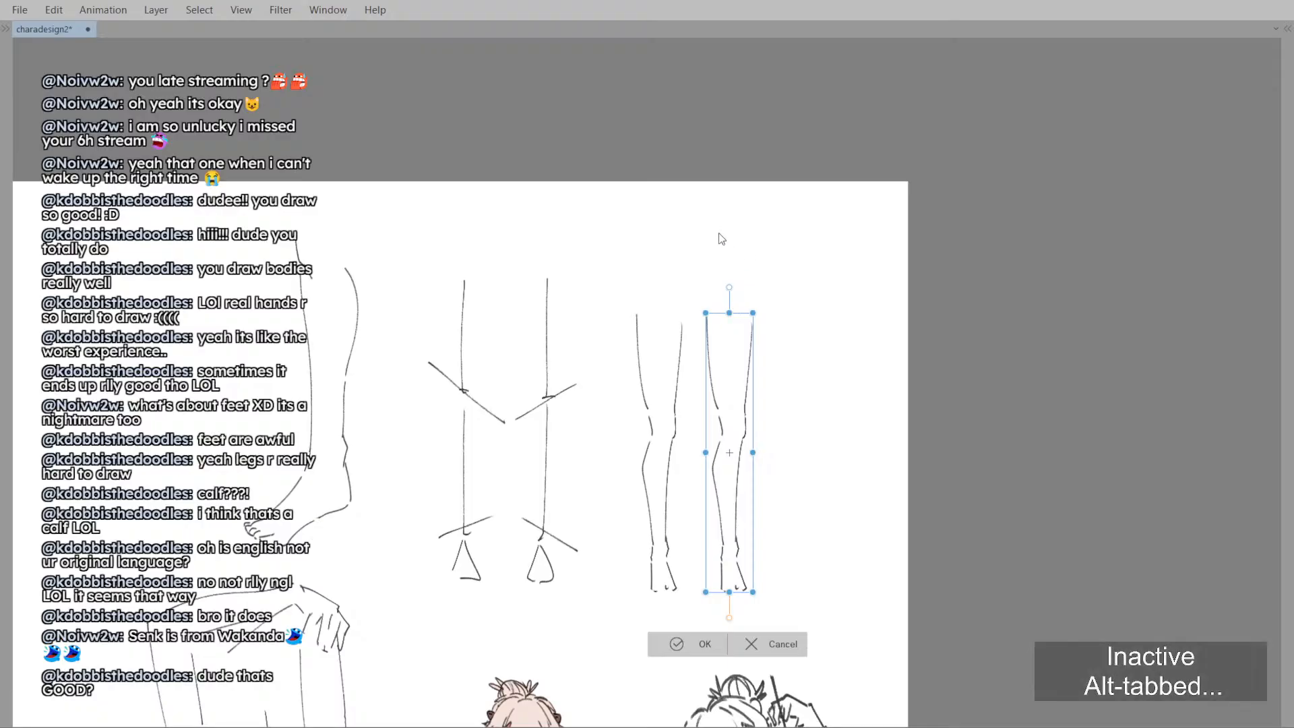
pyautogui.moveTo(744, 445); pyautogui.dragTo(720, 434)
pyautogui.press('Return')
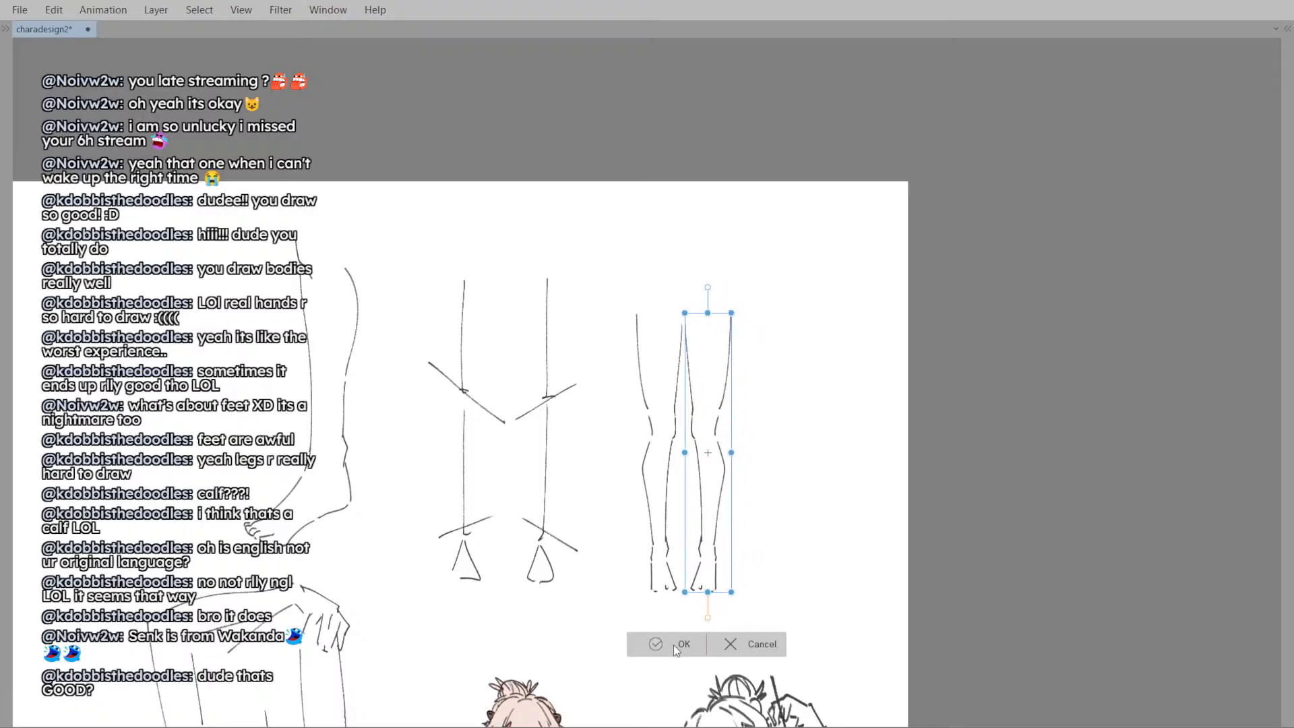
# - Draw the small crotch shape joining the tops of the two inner thigh lines
pyautogui.scroll(2, 749, 417)
pyautogui.scroll(2, 751, 433)
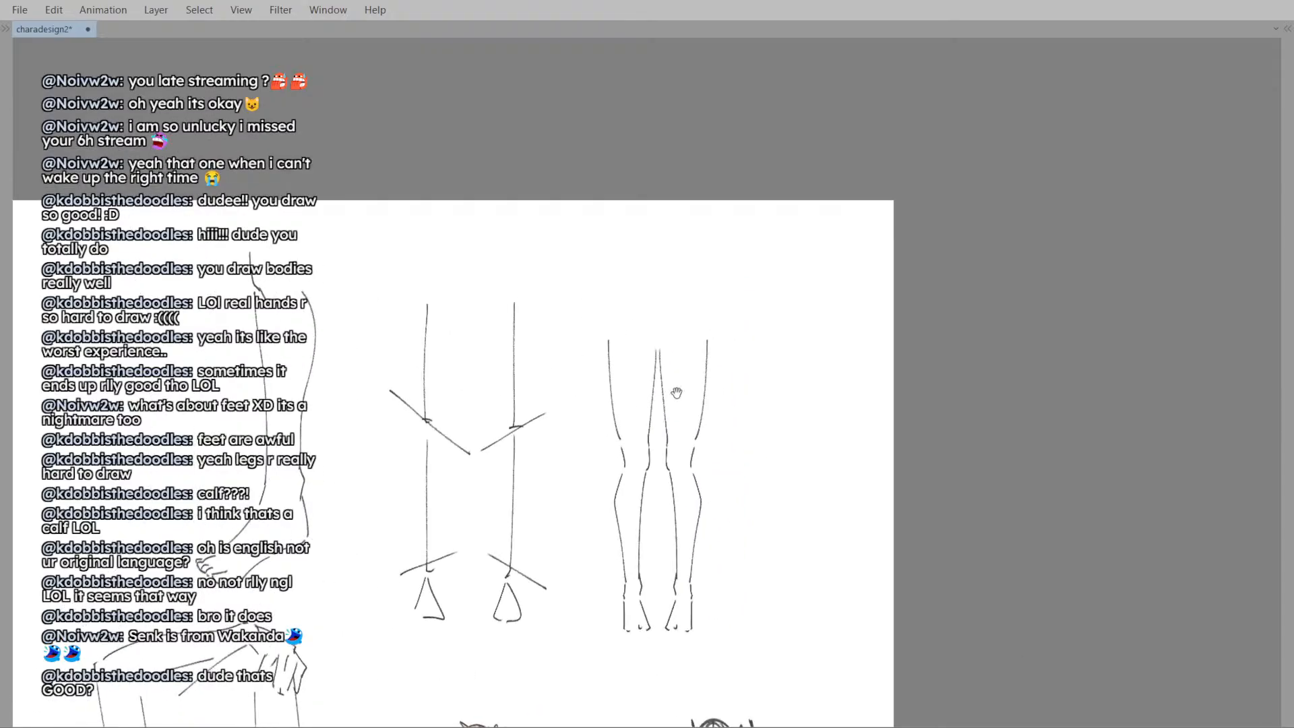
pyautogui.hotkey('ctrl', 'z')
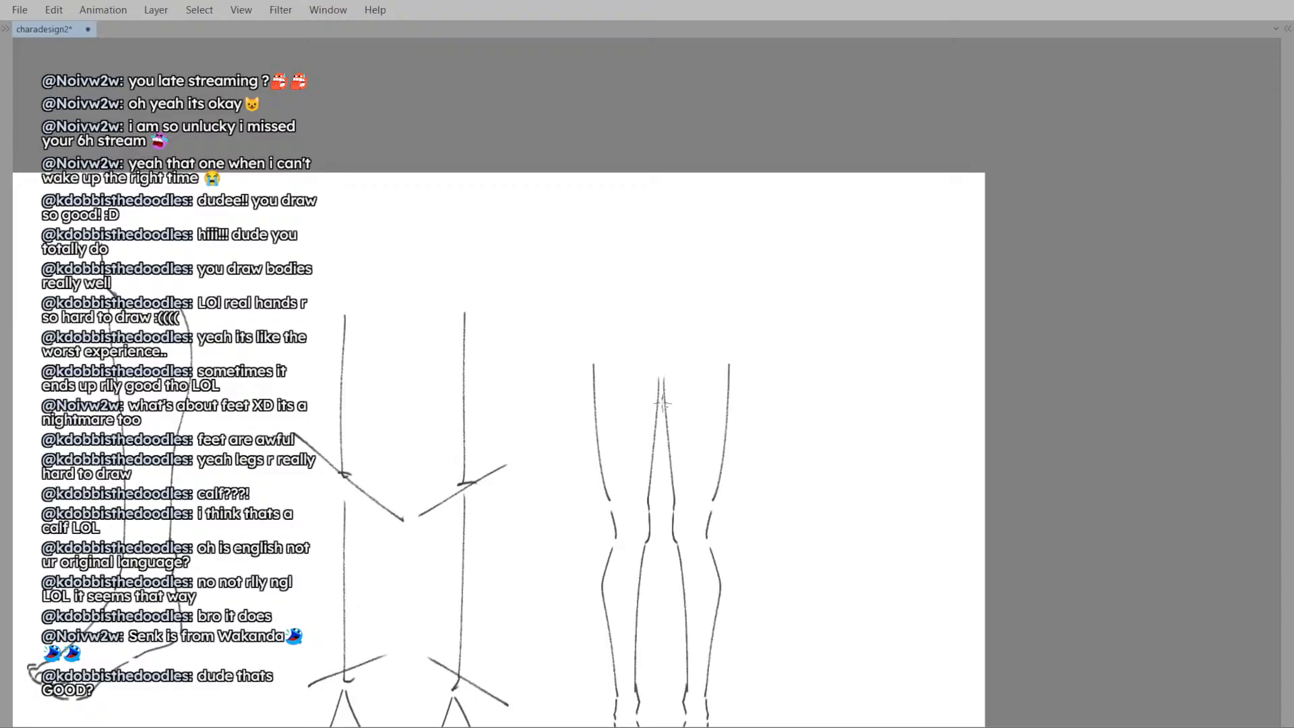
pyautogui.moveTo(646, 353); pyautogui.dragTo(670, 366)
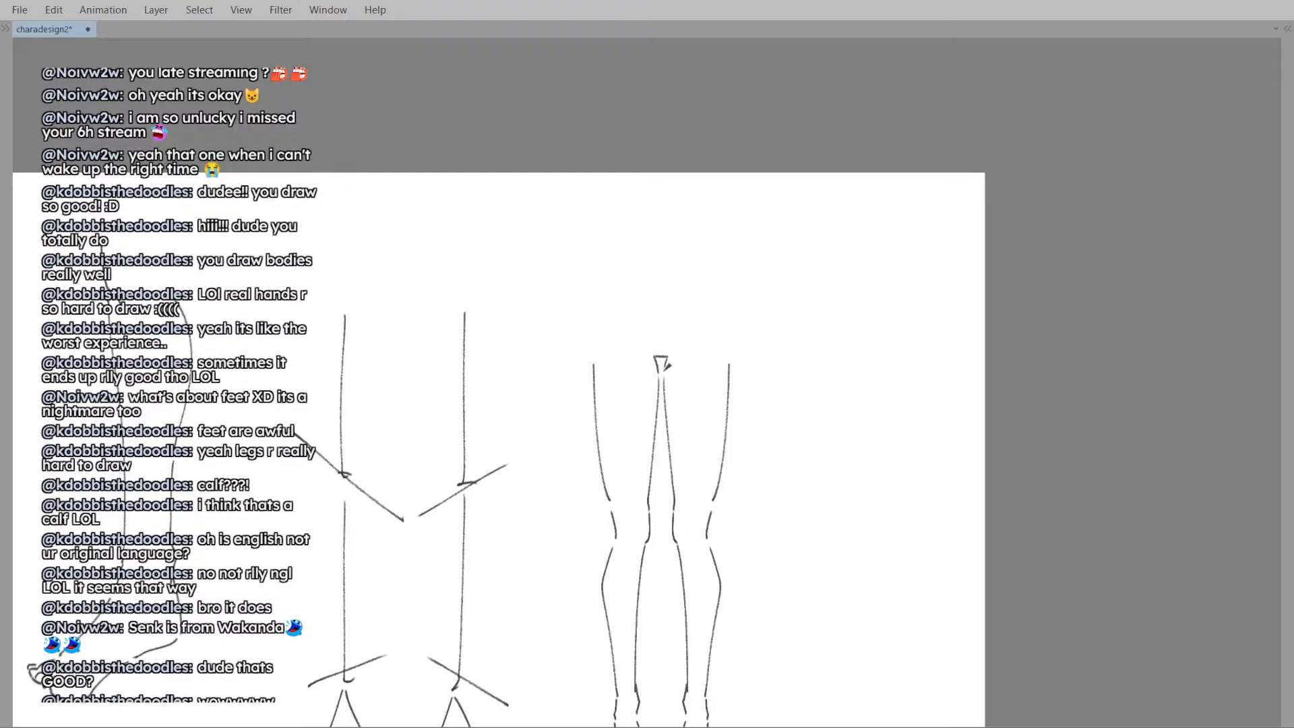
pyautogui.moveTo(726, 347); pyautogui.dragTo(714, 403)
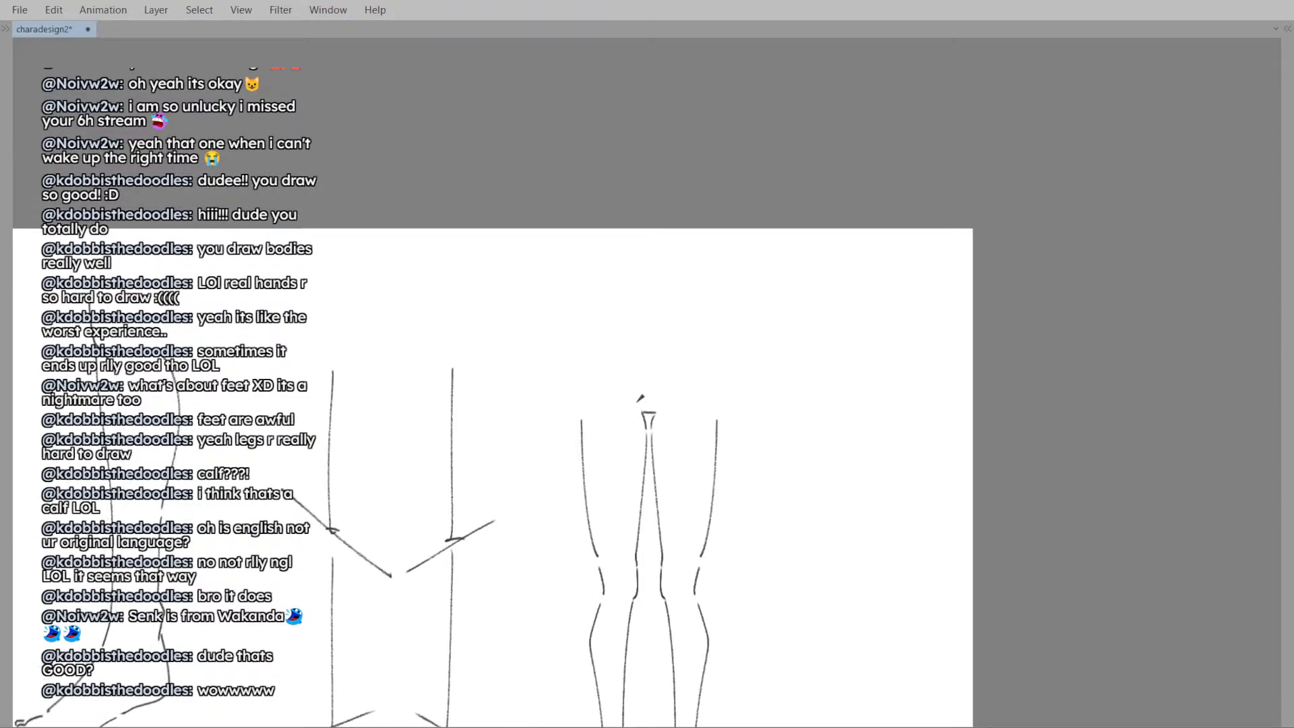
# - Draw diagonal hip lines rising outward from the crotch in a V, with a short horizontal line between them
pyautogui.moveTo(593, 335)
pyautogui.mouseDown()
pyautogui.moveTo(642, 411)
pyautogui.moveTo(643, 392)
pyautogui.mouseUp()
pyautogui.hotkey('ctrl', 'z')
pyautogui.hotkey('ctrl', 'z')
pyautogui.hotkey('ctrl', 'z')
pyautogui.hotkey('ctrl', 'z')
pyautogui.moveTo(718, 324); pyautogui.dragTo(662, 406)
pyautogui.hotkey('ctrl', 'z')
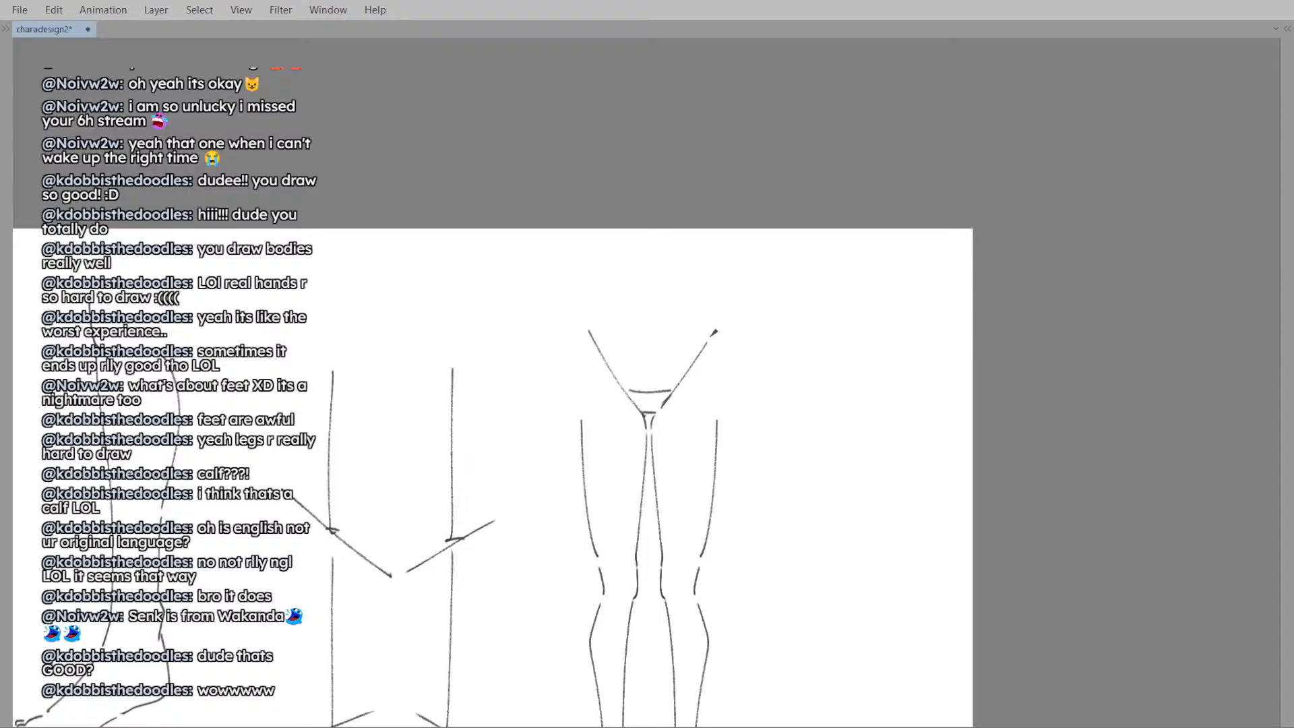
# - Draw the outer hip contours connecting the diagonal hip lines to the outer thighs
pyautogui.moveTo(710, 342); pyautogui.dragTo(719, 394)
pyautogui.moveTo(548, 335)
pyautogui.mouseDown()
pyautogui.moveTo(600, 385)
pyautogui.moveTo(612, 378)
pyautogui.mouseUp()
pyautogui.scroll(-1, 613, 377)
pyautogui.hotkey('ctrl', 'z')
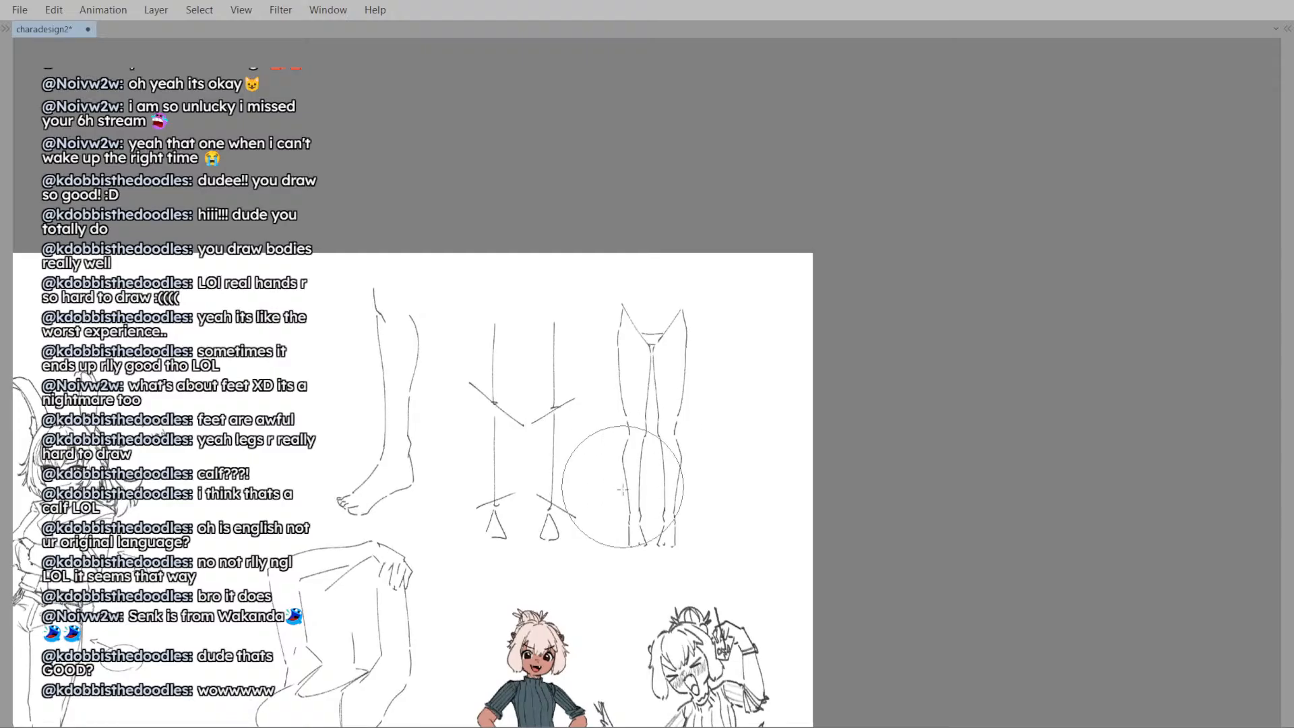
pyautogui.scroll(5, 641, 502)
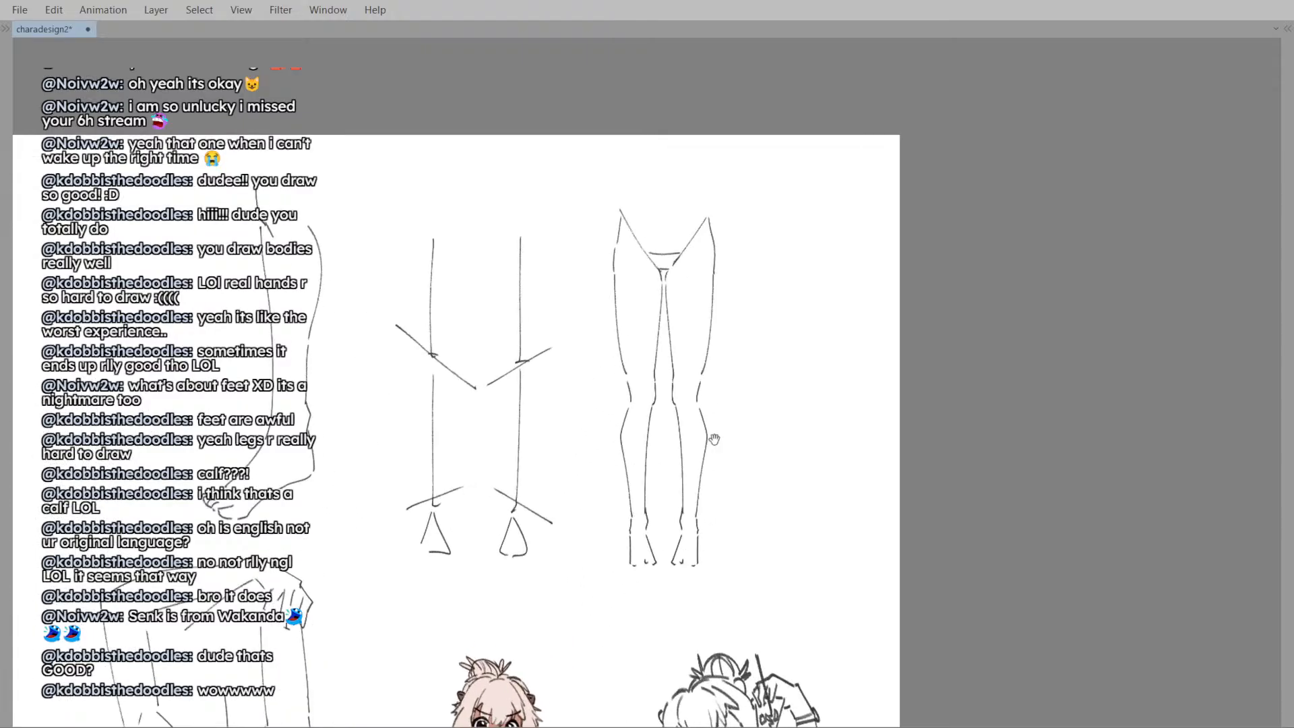
pyautogui.scroll(-3, 656, 404)
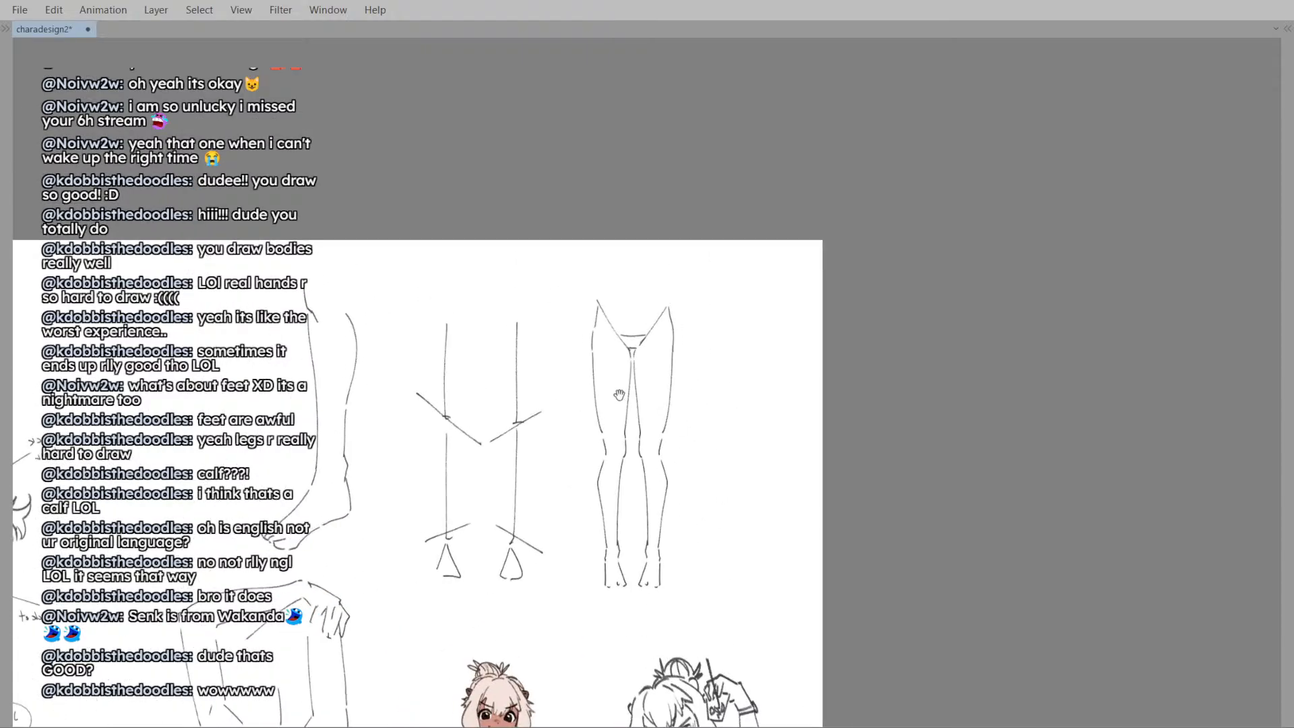
pyautogui.scroll(-3, 634, 424)
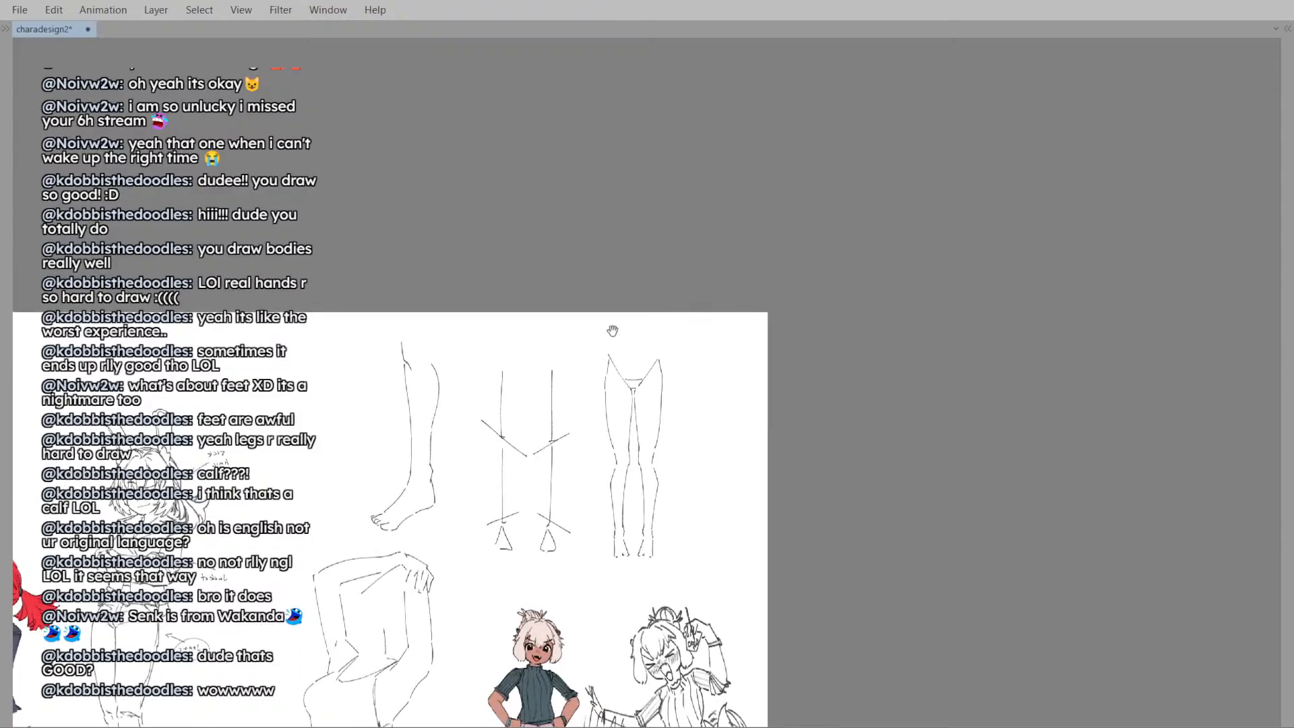
pyautogui.scroll(5, 637, 502)
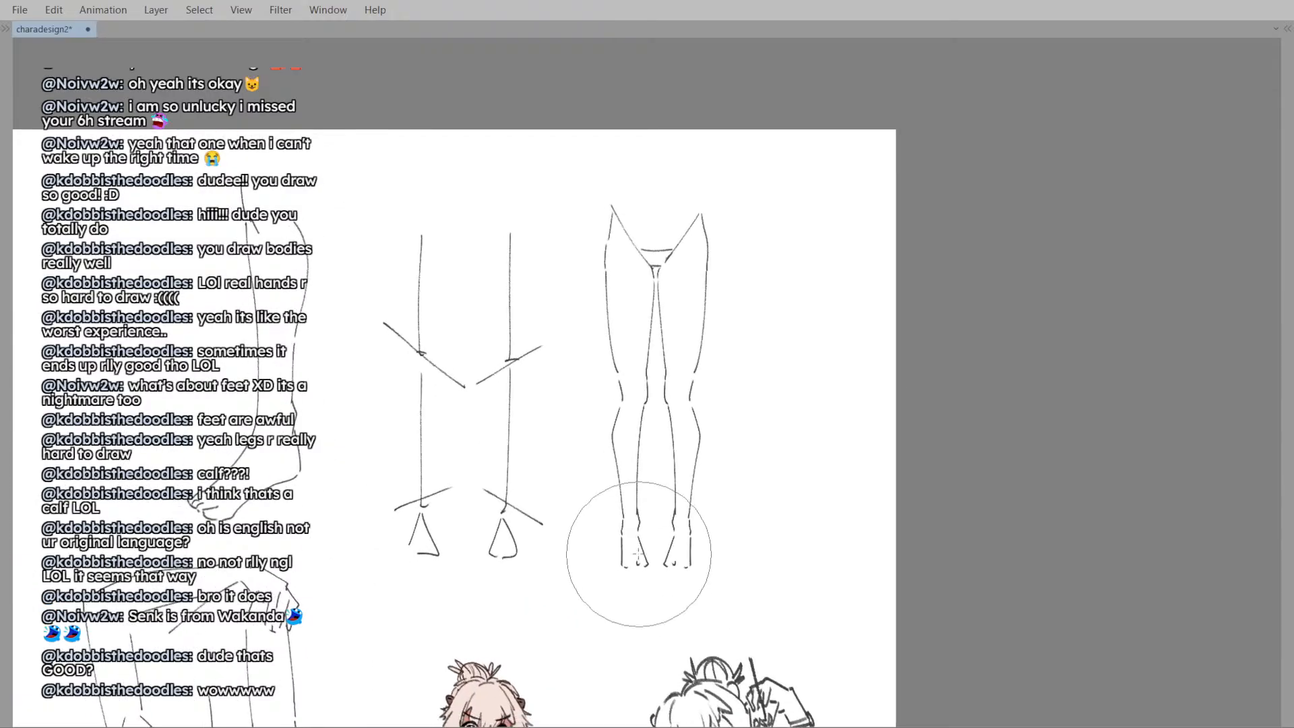
# - Examine the front-view legs with hips alongside the side-view leg and joint-angle diagram to judge their proportions
pyautogui.moveTo(653, 405); pyautogui.dragTo(686, 406)
pyautogui.scroll(-2, 684, 378)
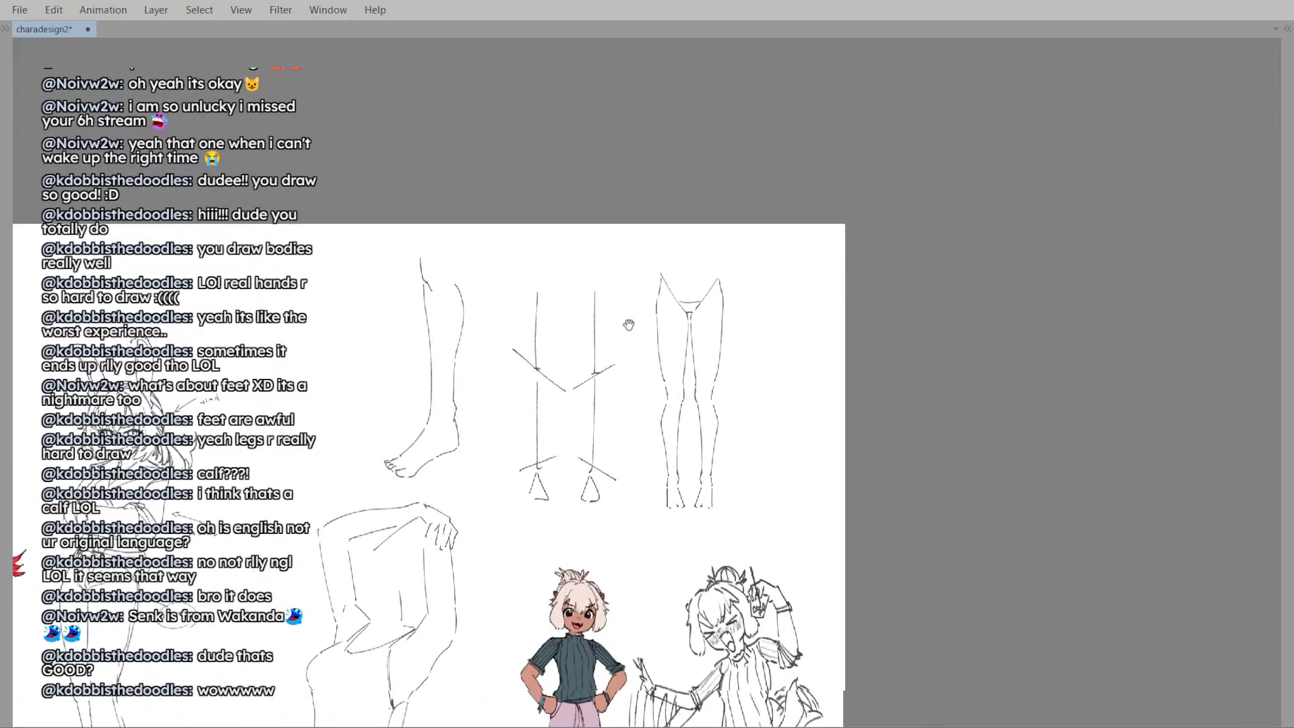
pyautogui.hotkey('alt', 'Tab')
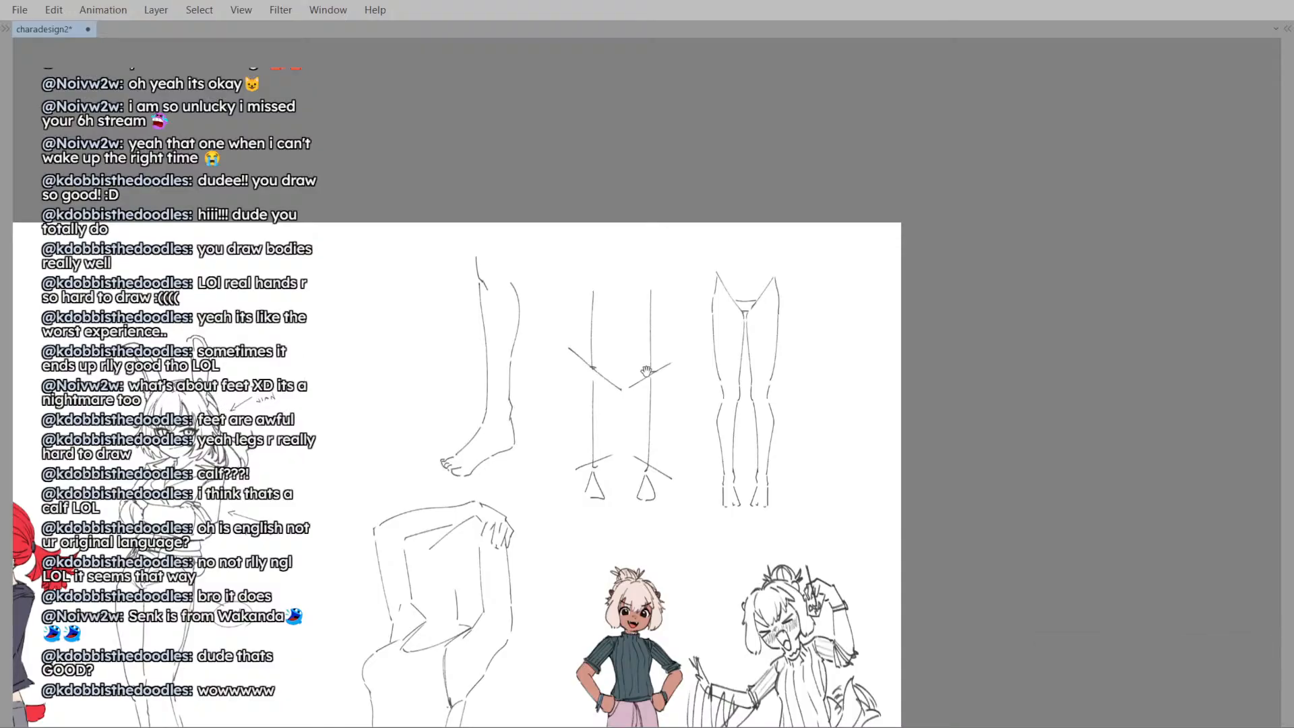
pyautogui.moveTo(646, 371); pyautogui.dragTo(637, 380)
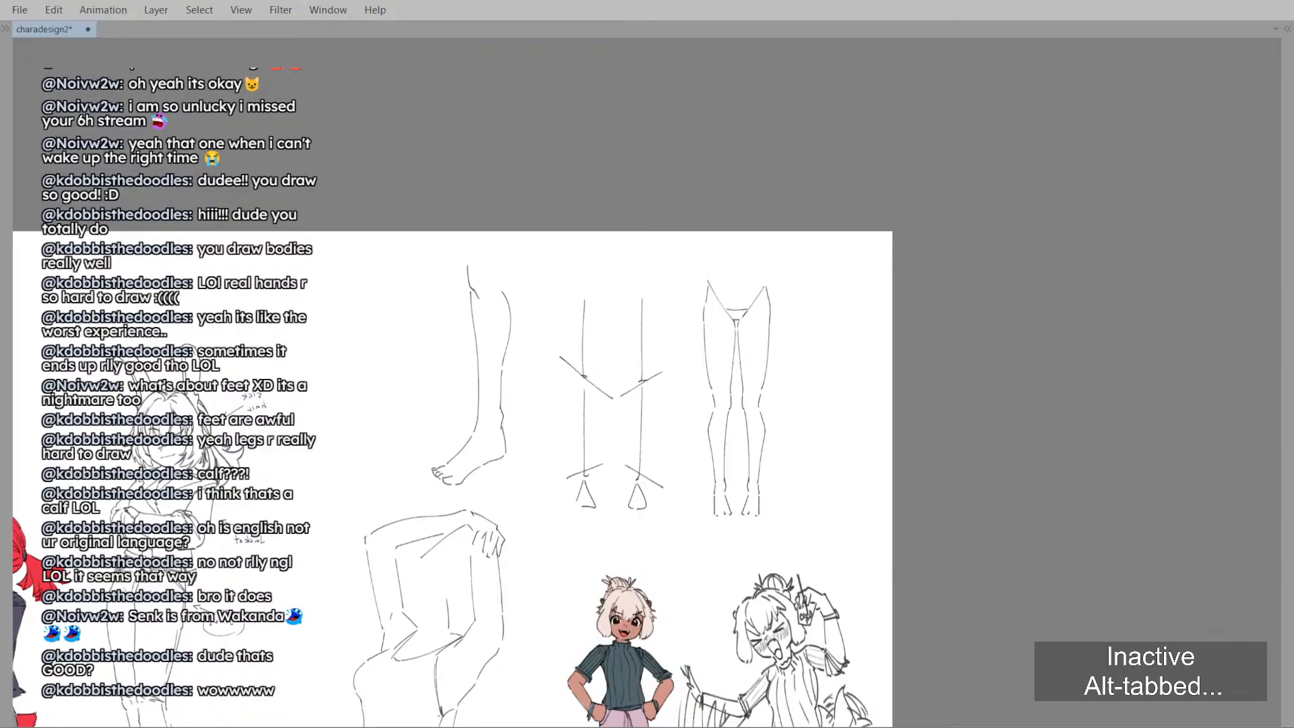
pyautogui.scroll(2, 705, 449)
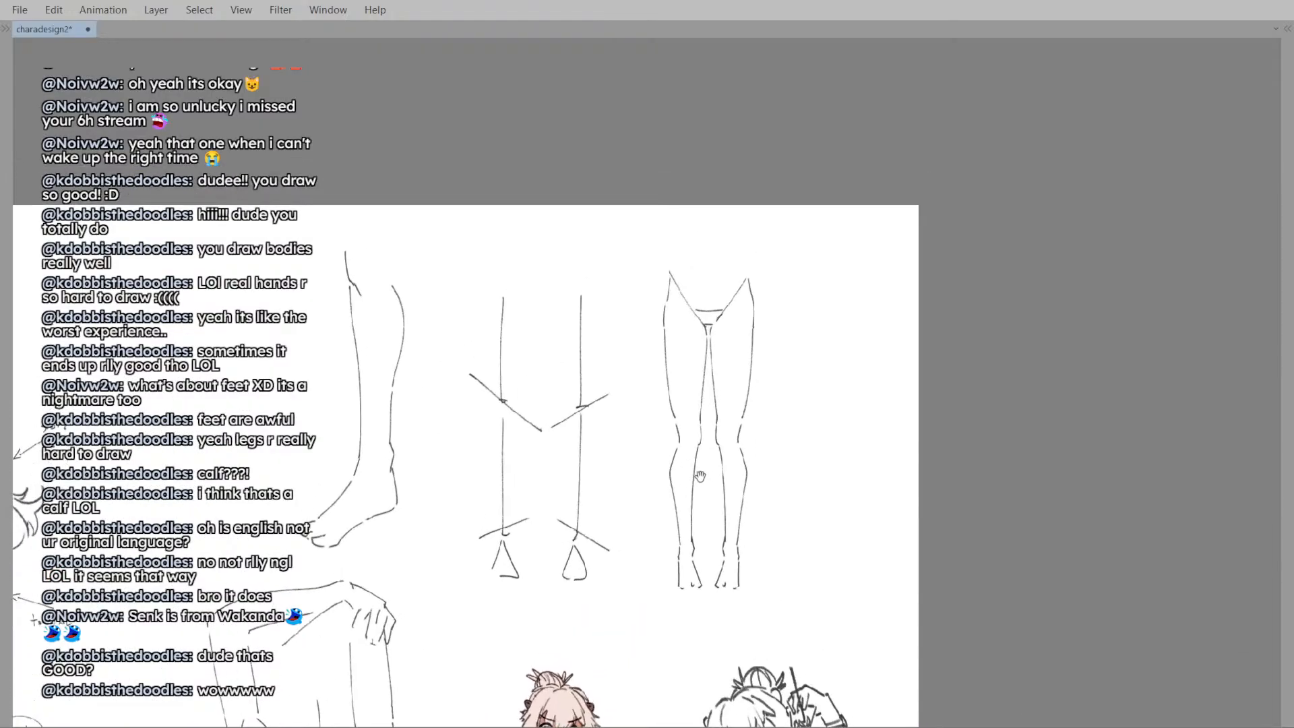
pyautogui.scroll(-3, 694, 350)
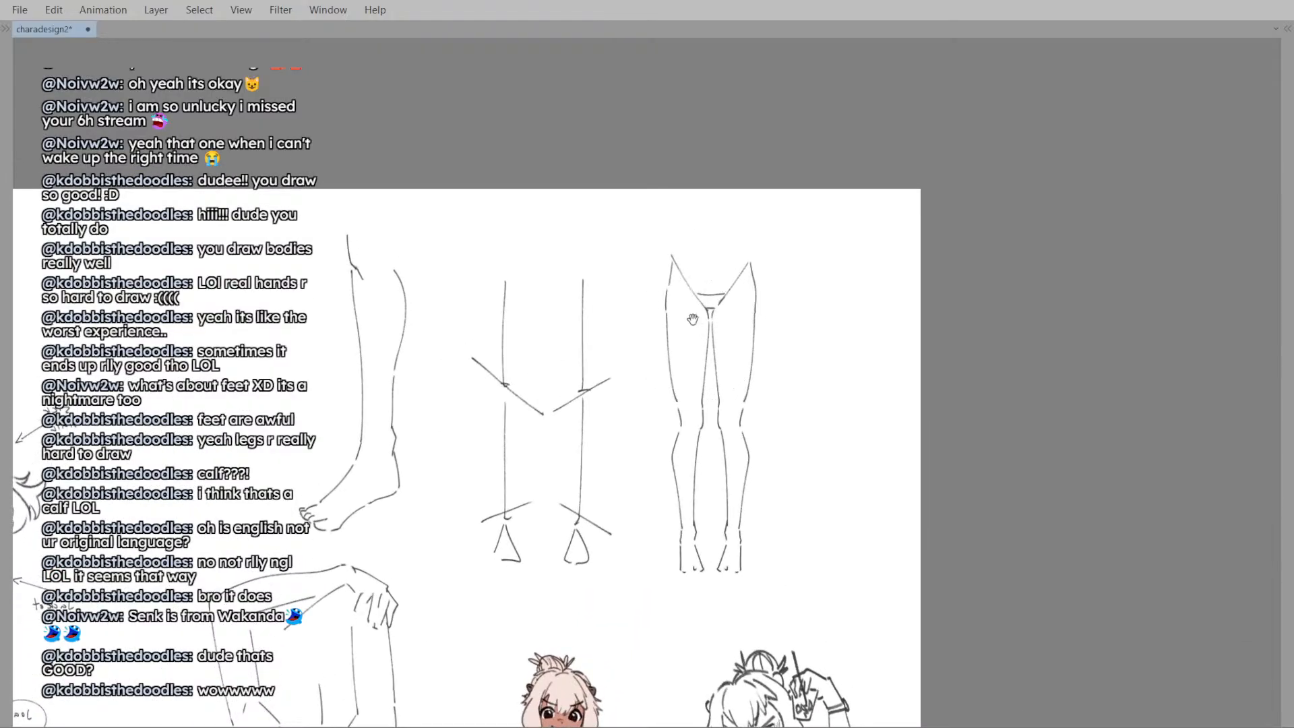
pyautogui.scroll(2, 677, 359)
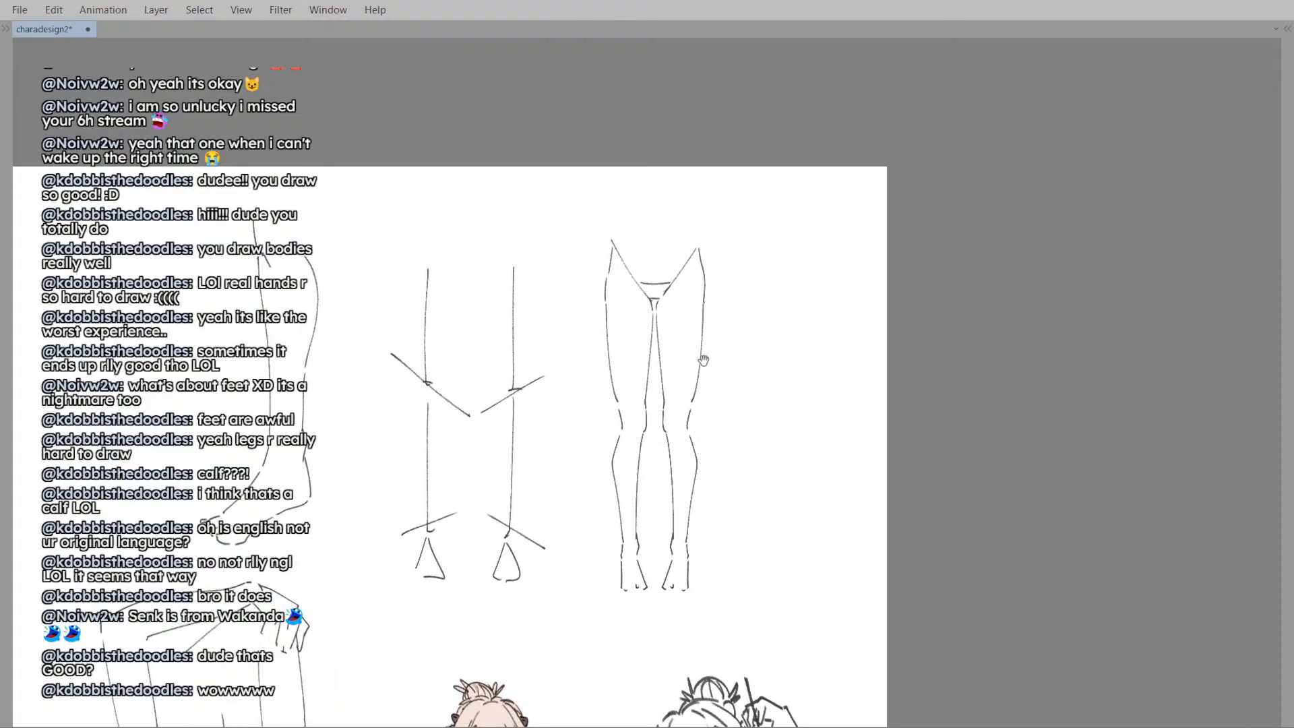
pyautogui.scroll(-3, 738, 313)
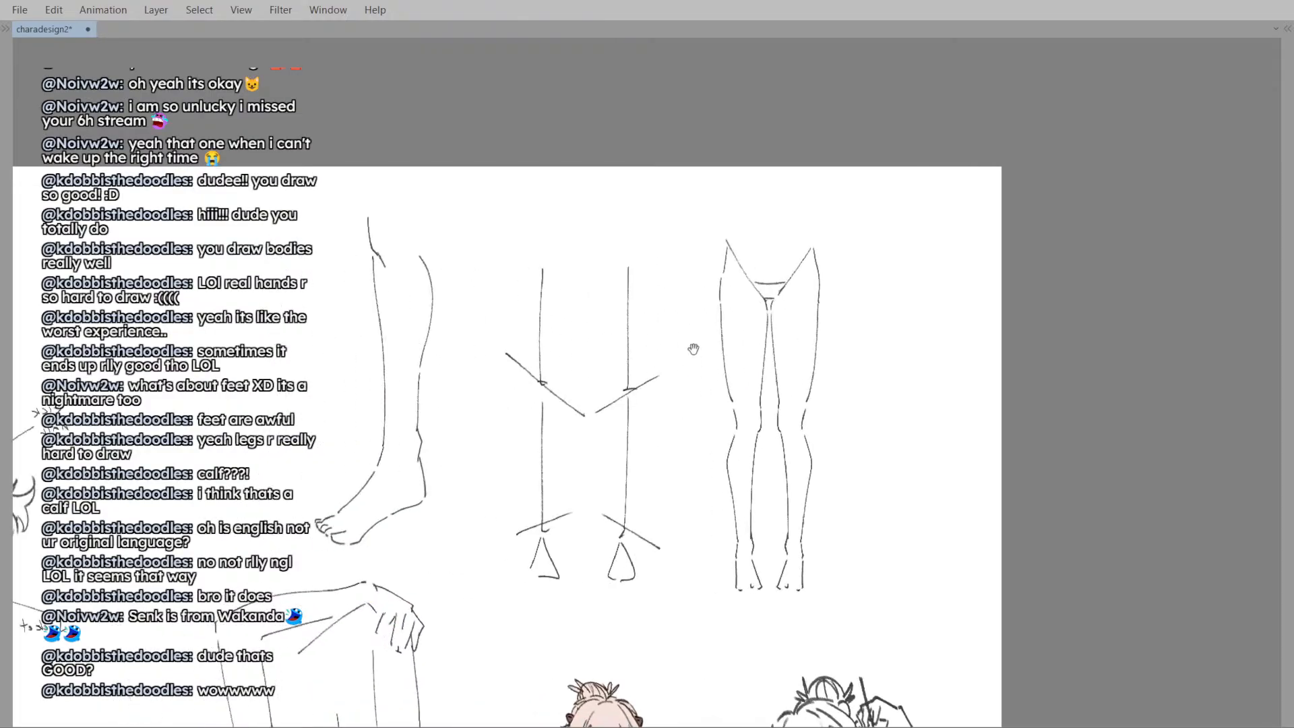
# - Clear the leg studies from the canvas and trim the neck line of the torso sketch with raised arms, checking it mirrored
pyautogui.hotkey('ctrl', 'z')
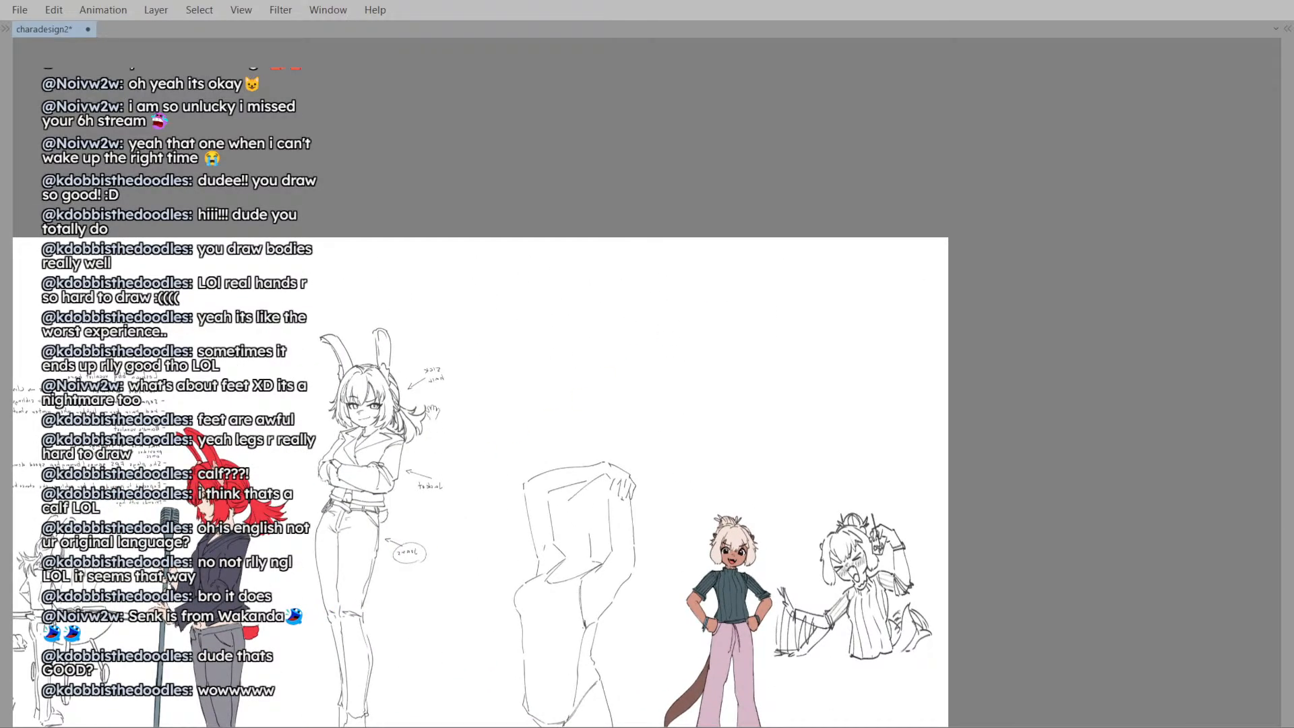
pyautogui.scroll(3, 632, 454)
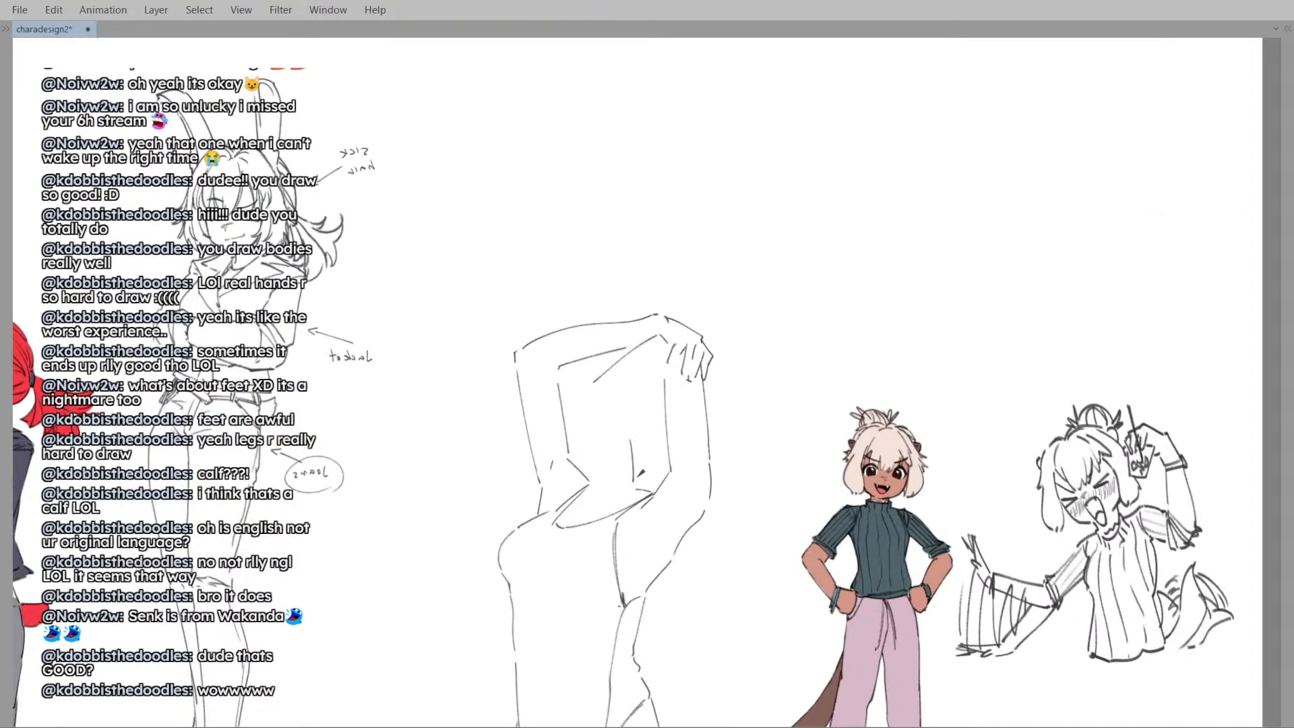
pyautogui.press('h')
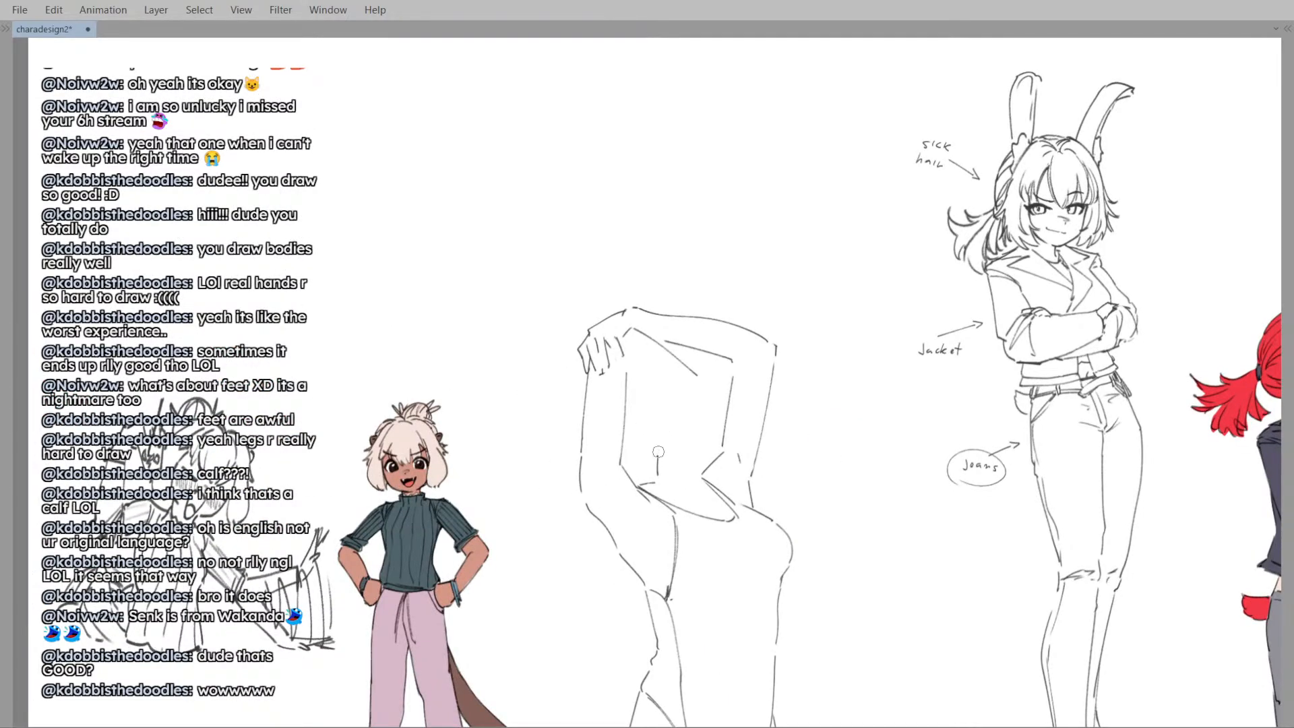
pyautogui.moveTo(652, 482)
pyautogui.mouseDown()
pyautogui.moveTo(659, 461)
pyautogui.moveTo(618, 484)
pyautogui.mouseUp()
pyautogui.press('h')
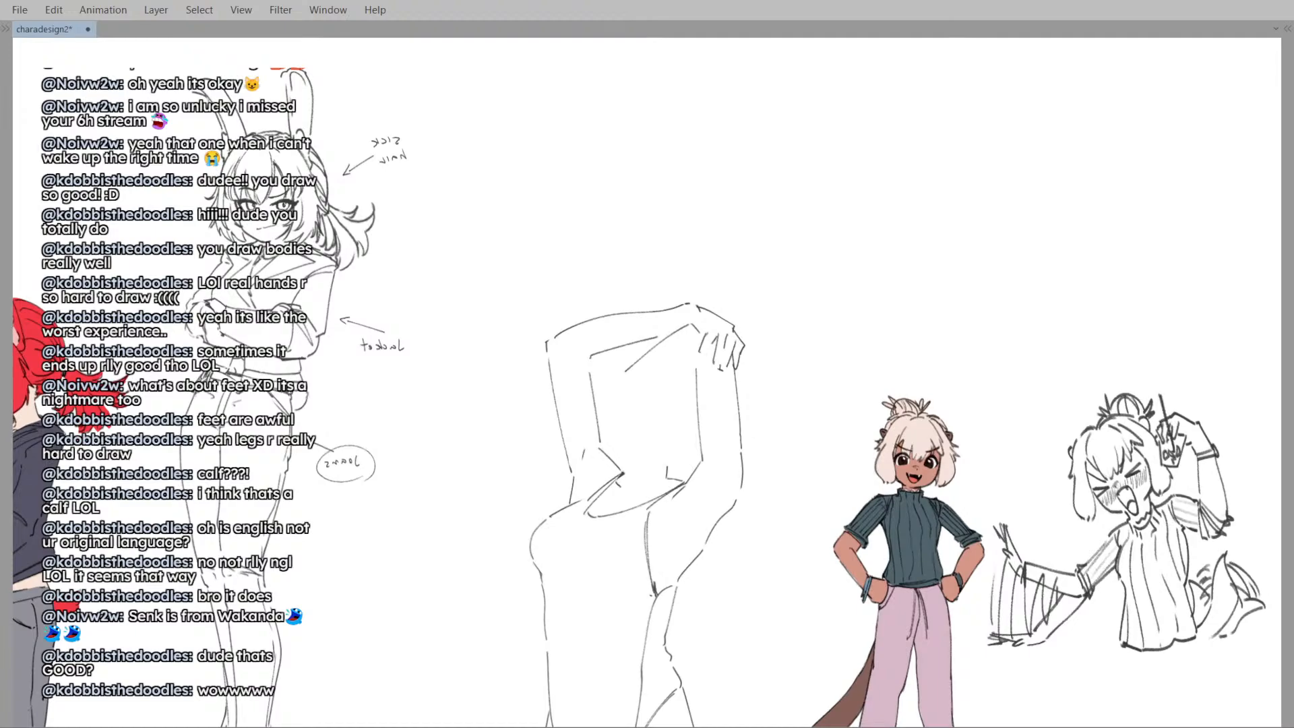
# - Rework the armpit line of the torso sketch so the inner arm connects to the edge of the chest
pyautogui.scroll(2, 647, 480)
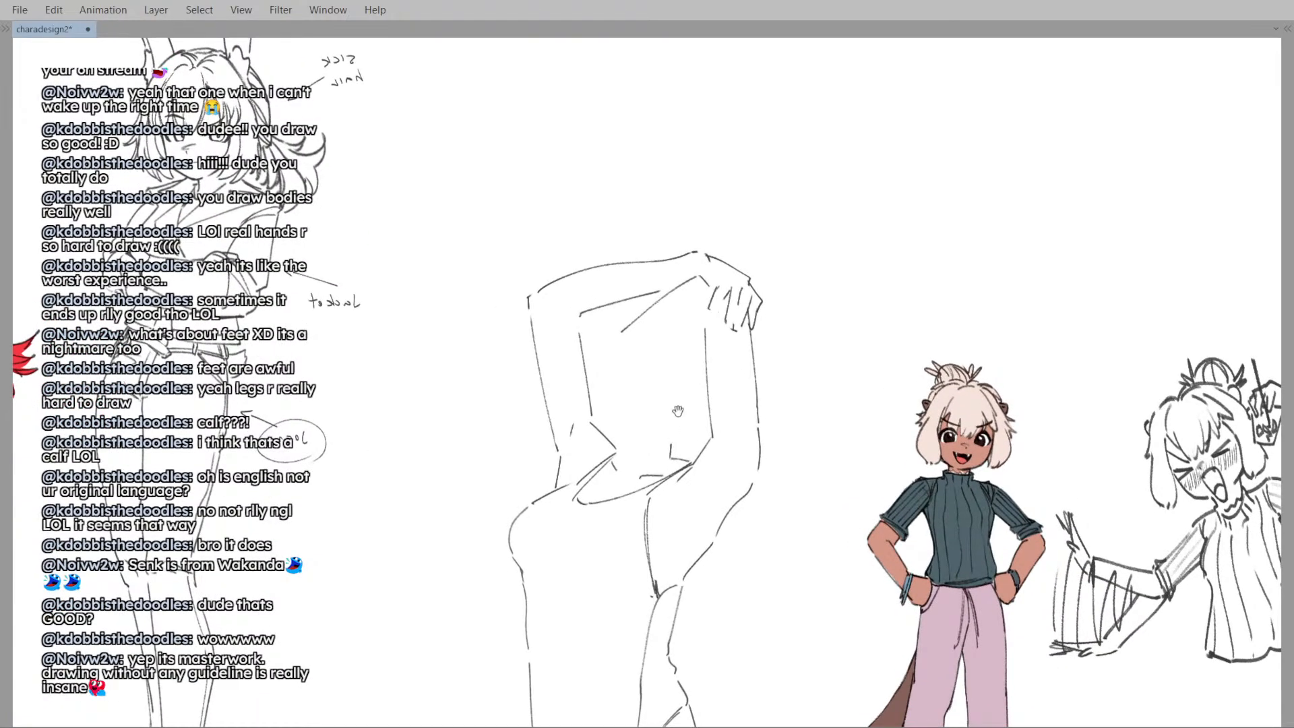
pyautogui.scroll(-2, 716, 344)
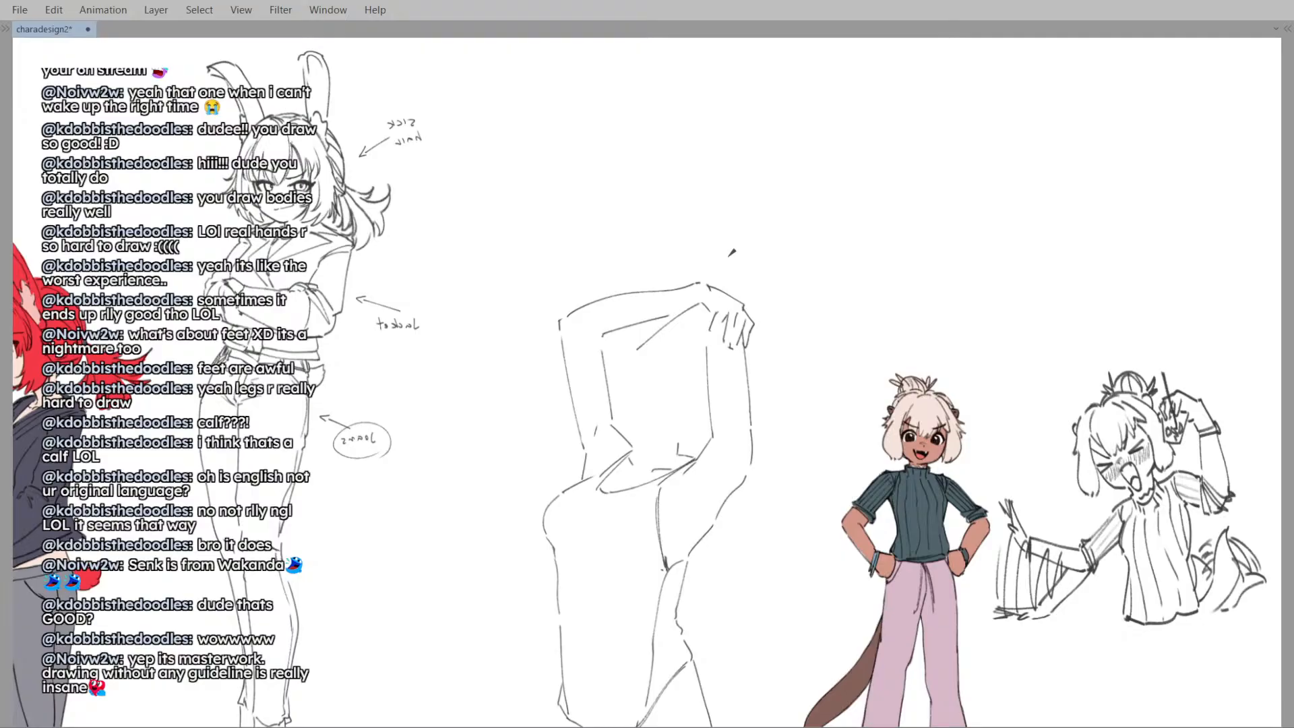
pyautogui.scroll(2, 631, 444)
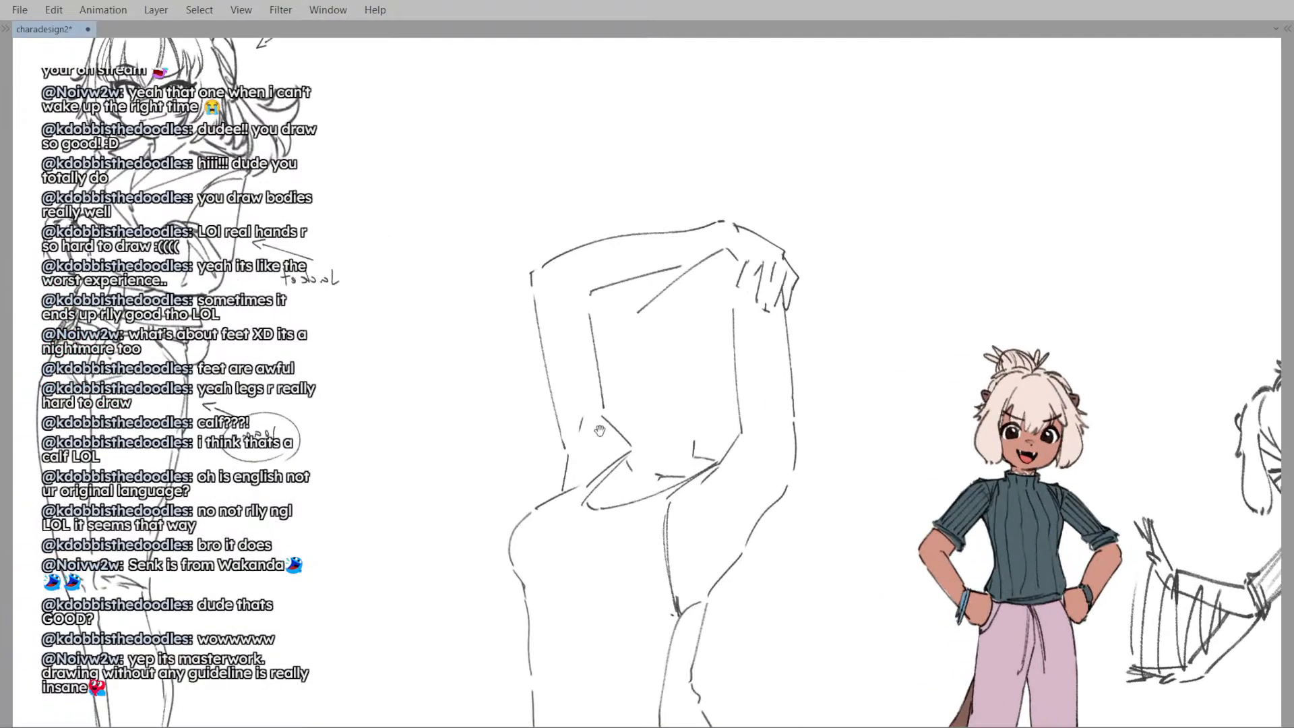
pyautogui.moveTo(606, 410); pyautogui.dragTo(639, 443)
pyautogui.hotkey('ctrl', 'z')
pyautogui.hotkey('ctrl', 'z')
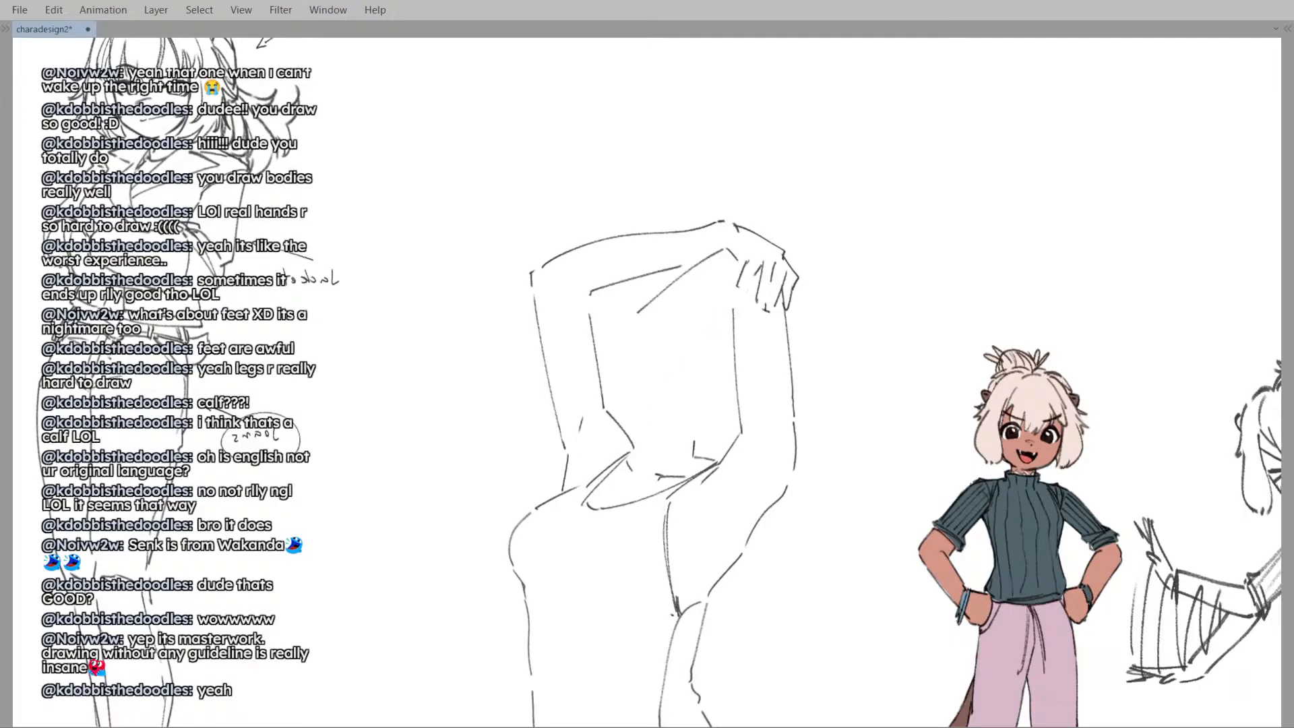
pyautogui.hotkey('alt', 'Tab')
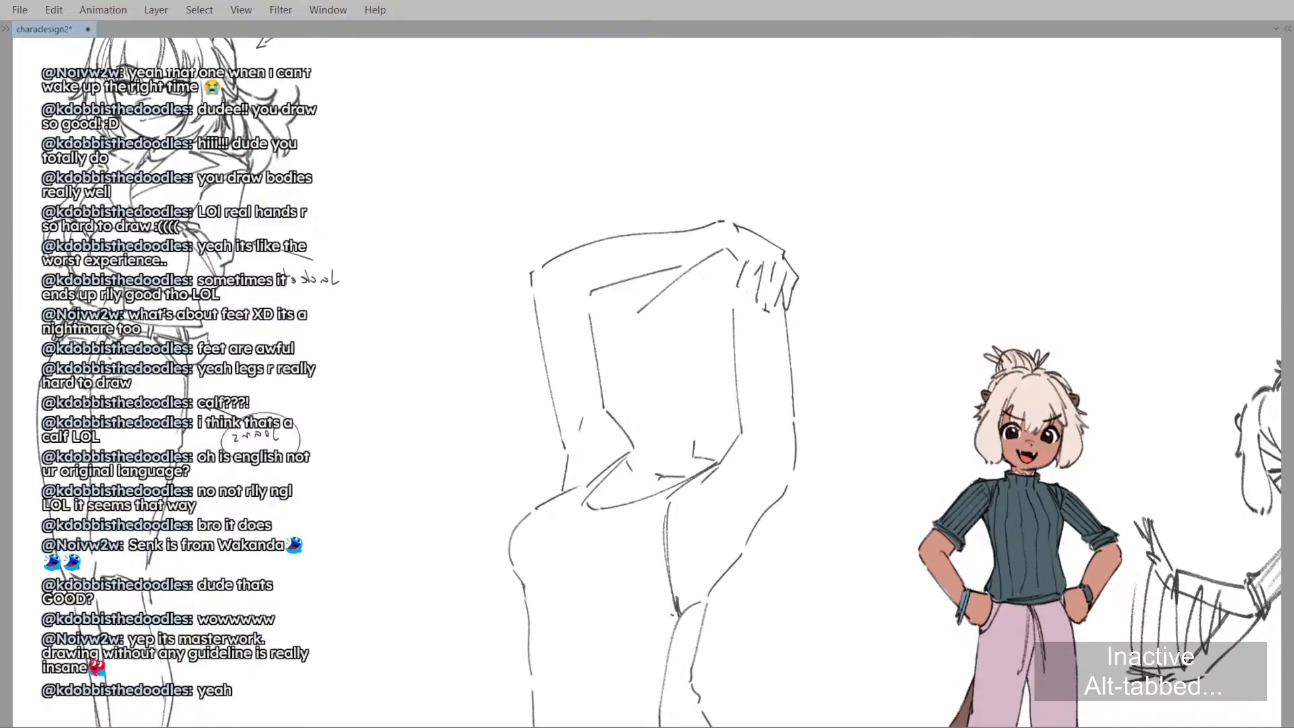
pyautogui.hotkey('alt', 'Tab')
# - Erase the short collarbone stroke at the base of the neck on the torso sketch
pyautogui.scroll(-2, 688, 445)
pyautogui.scroll(3, 691, 447)
pyautogui.moveTo(660, 466)
pyautogui.mouseDown()
pyautogui.moveTo(690, 456)
pyautogui.moveTo(683, 441)
pyautogui.moveTo(654, 450)
pyautogui.mouseUp()
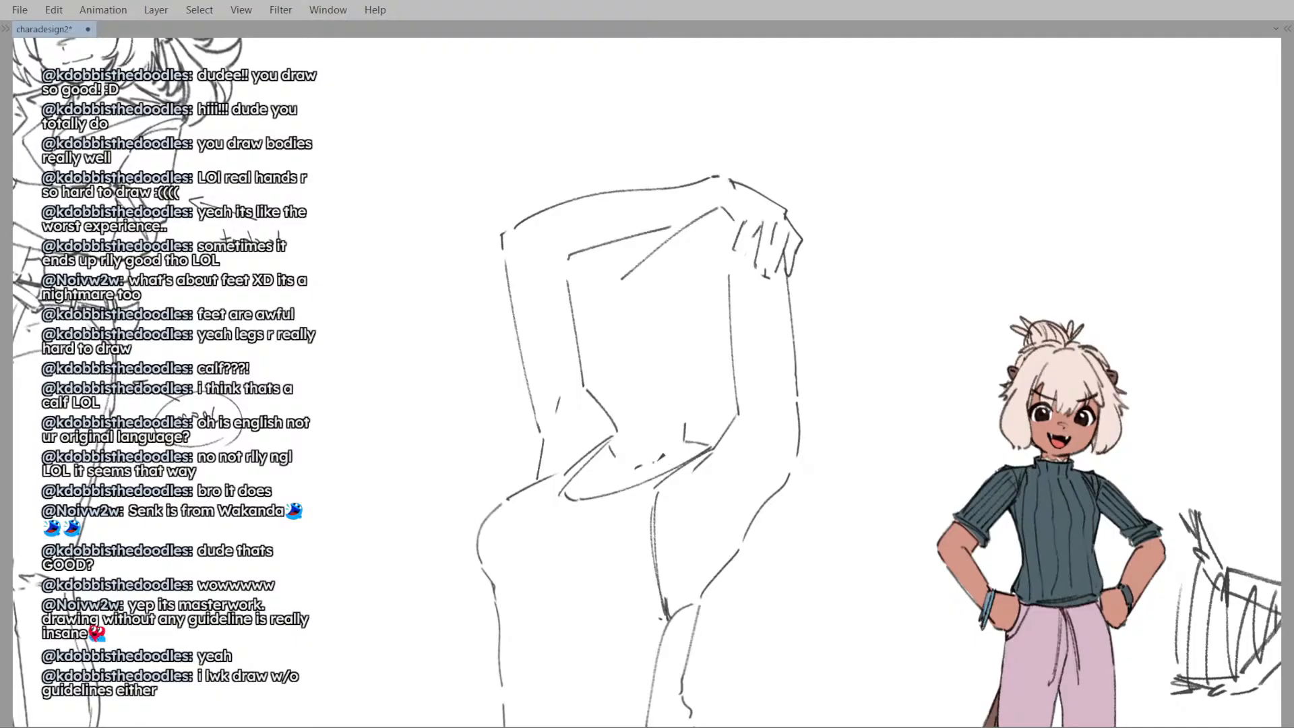
pyautogui.moveTo(681, 427)
pyautogui.mouseDown()
pyautogui.moveTo(670, 429)
pyautogui.moveTo(678, 445)
pyautogui.moveTo(704, 420)
pyautogui.moveTo(661, 404)
pyautogui.moveTo(690, 365)
pyautogui.moveTo(662, 417)
pyautogui.moveTo(568, 402)
pyautogui.moveTo(678, 386)
pyautogui.mouseUp()
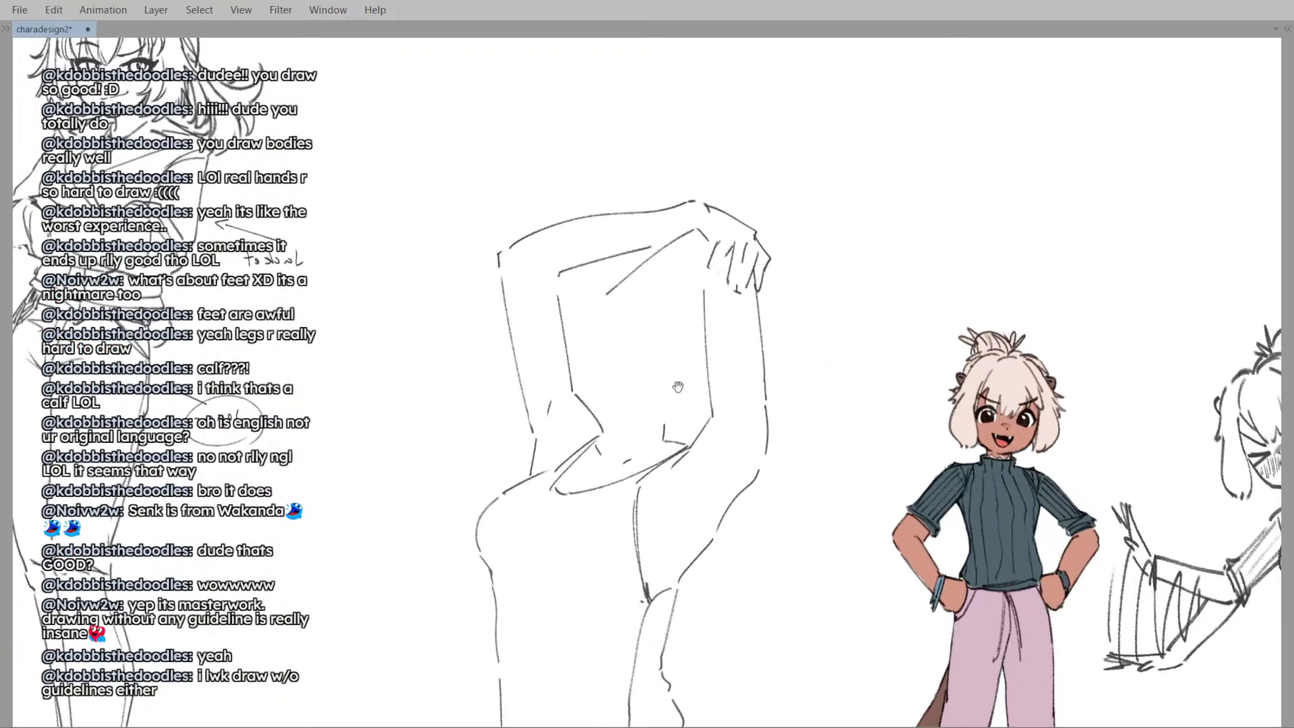
pyautogui.moveTo(666, 436); pyautogui.dragTo(624, 398)
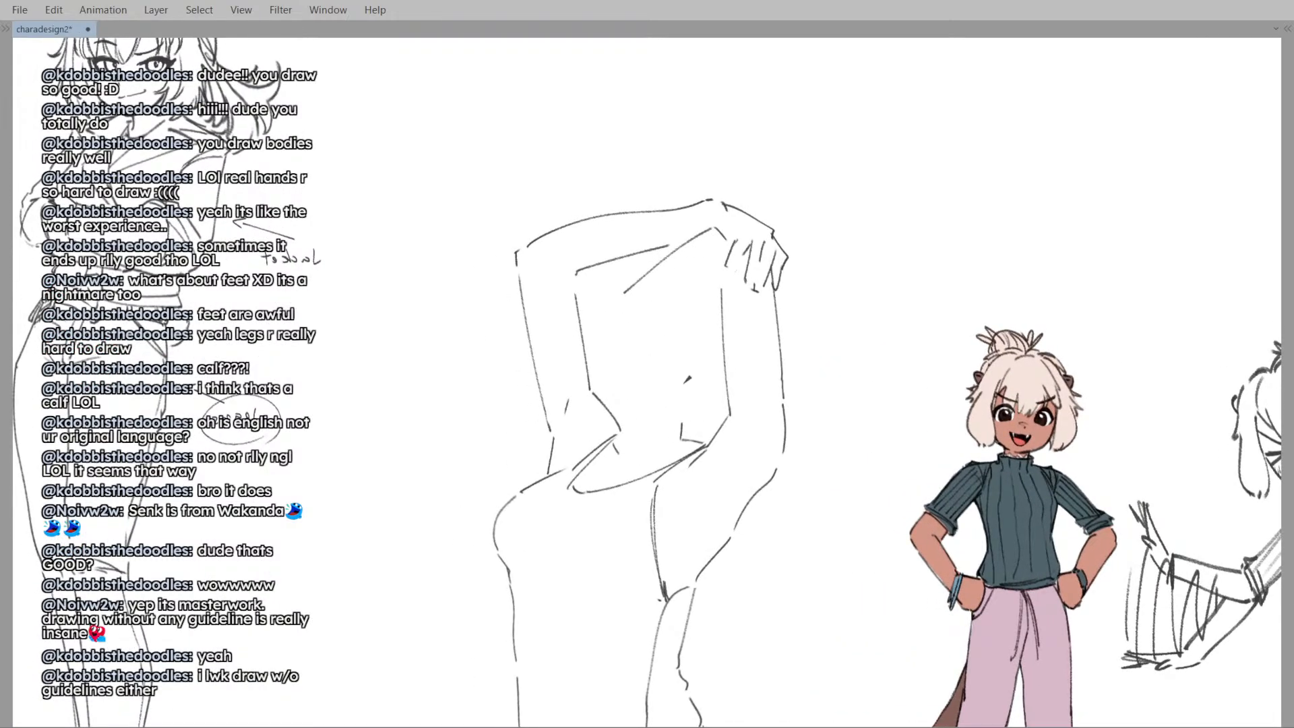
pyautogui.moveTo(719, 362); pyautogui.dragTo(680, 301)
pyautogui.moveTo(696, 407); pyautogui.dragTo(707, 413)
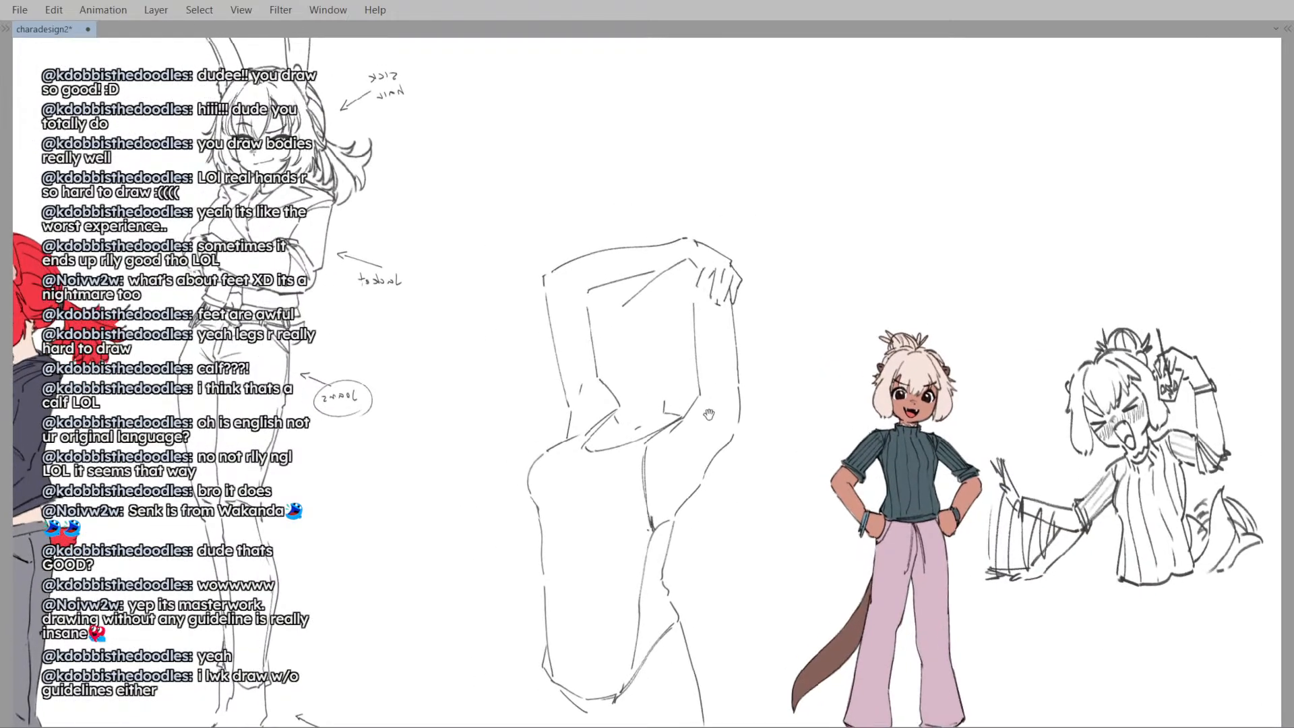
pyautogui.moveTo(690, 339)
pyautogui.mouseDown()
pyautogui.moveTo(705, 347)
pyautogui.moveTo(663, 455)
pyautogui.mouseUp()
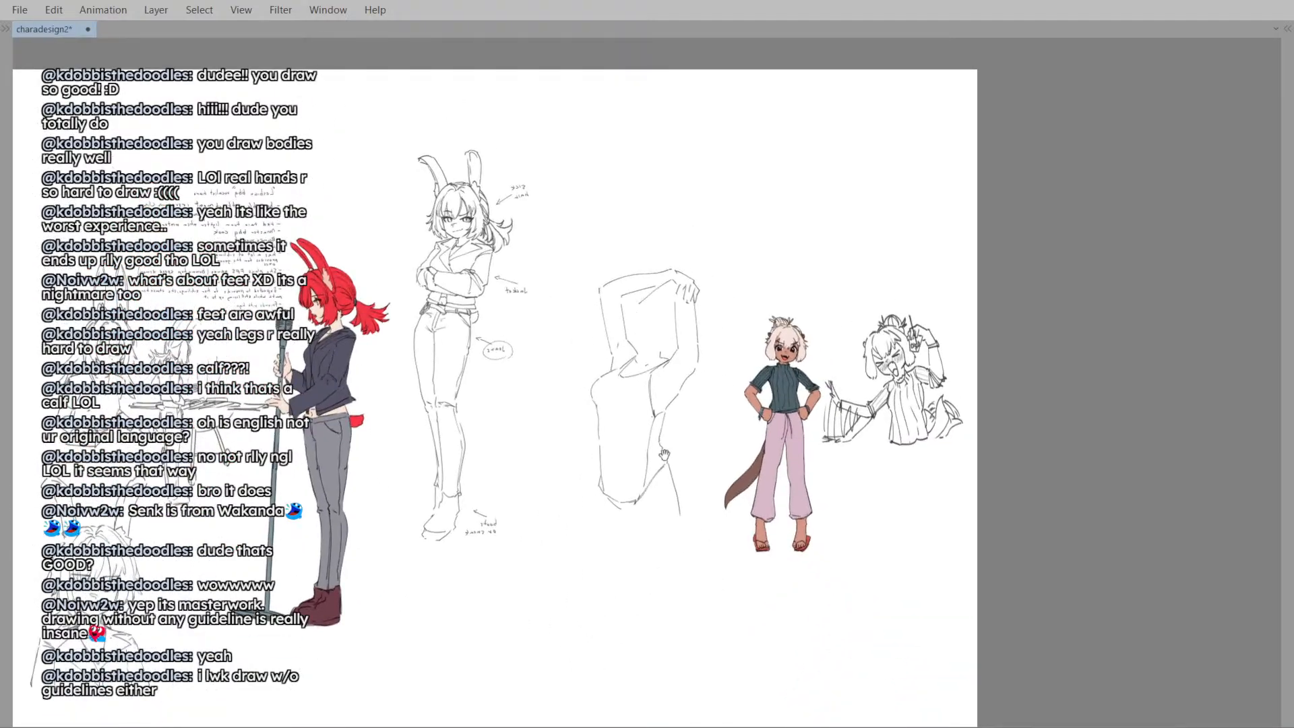
# - Try to sketch a long guideline from the lower torso up past the raised hand
pyautogui.moveTo(674, 310); pyautogui.dragTo(650, 350)
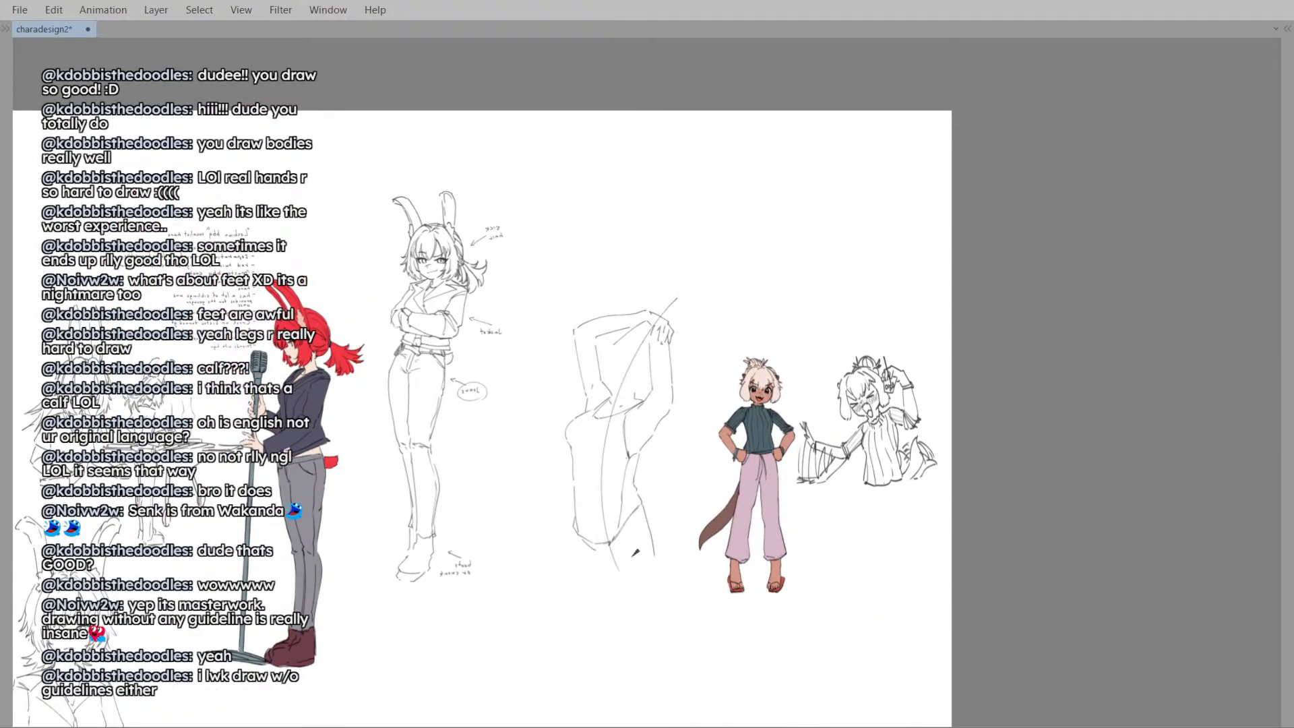
pyautogui.hotkey('ctrl', 'z')
pyautogui.moveTo(616, 554)
pyautogui.mouseDown()
pyautogui.moveTo(698, 300)
pyautogui.moveTo(709, 306)
pyautogui.moveTo(680, 307)
pyautogui.mouseUp()
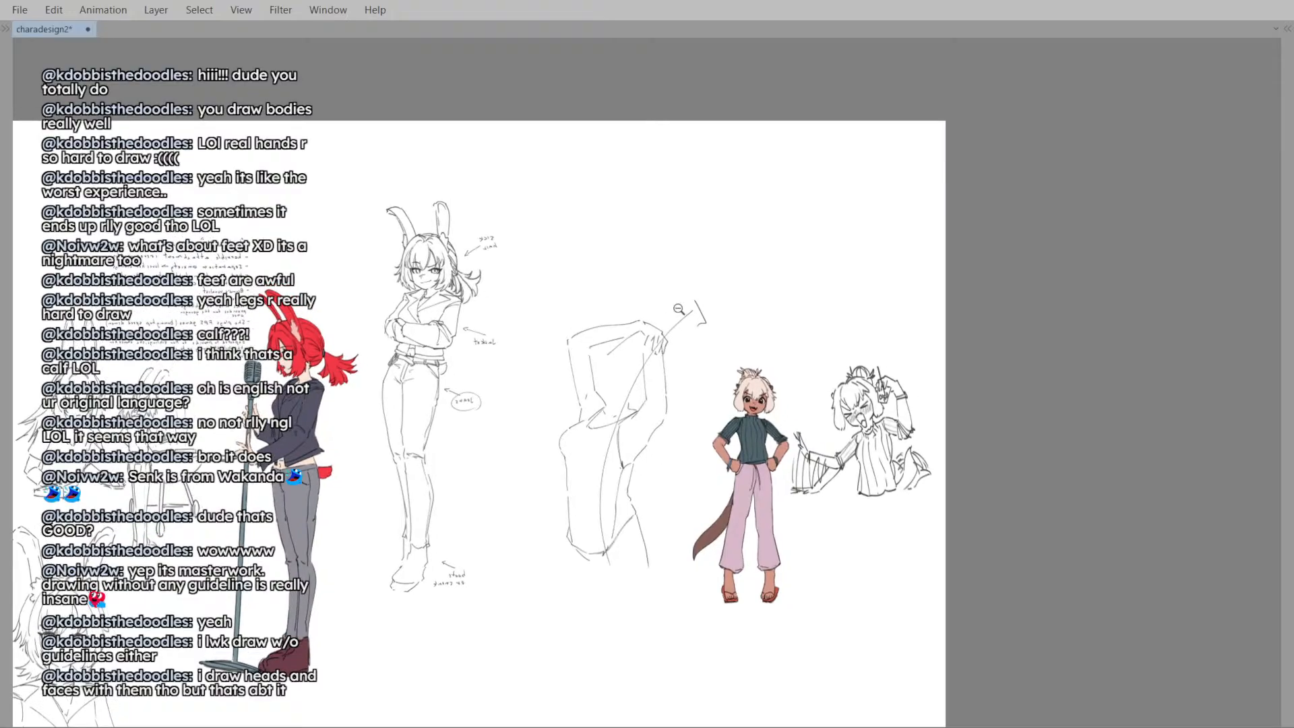
pyautogui.scroll(2, 674, 306)
pyautogui.hotkey('ctrl', 'z')
pyautogui.moveTo(629, 529); pyautogui.dragTo(647, 508)
pyautogui.hotkey('ctrl', 'z')
pyautogui.moveTo(591, 625)
pyautogui.mouseDown()
pyautogui.moveTo(729, 302)
pyautogui.moveTo(742, 310)
pyautogui.moveTo(731, 314)
pyautogui.mouseUp()
pyautogui.hotkey('ctrl', 'z')
pyautogui.moveTo(681, 419); pyautogui.dragTo(619, 411)
pyautogui.hotkey('ctrl', 'z')
pyautogui.hotkey('ctrl', 'z')
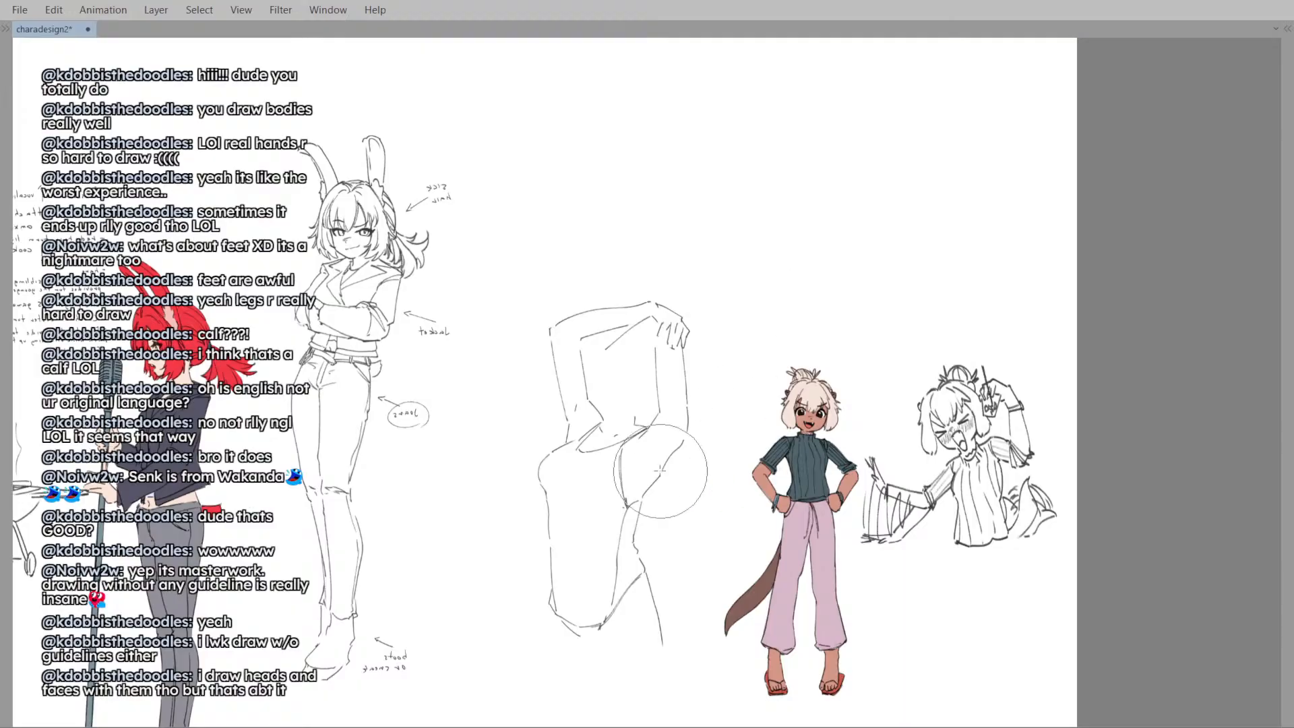
# - Nudge the torso and arm contours slightly sideways with a large Liquify brush
pyautogui.moveTo(660, 469)
pyautogui.mouseDown()
pyautogui.moveTo(614, 502)
pyautogui.moveTo(615, 476)
pyautogui.moveTo(617, 500)
pyautogui.mouseUp()
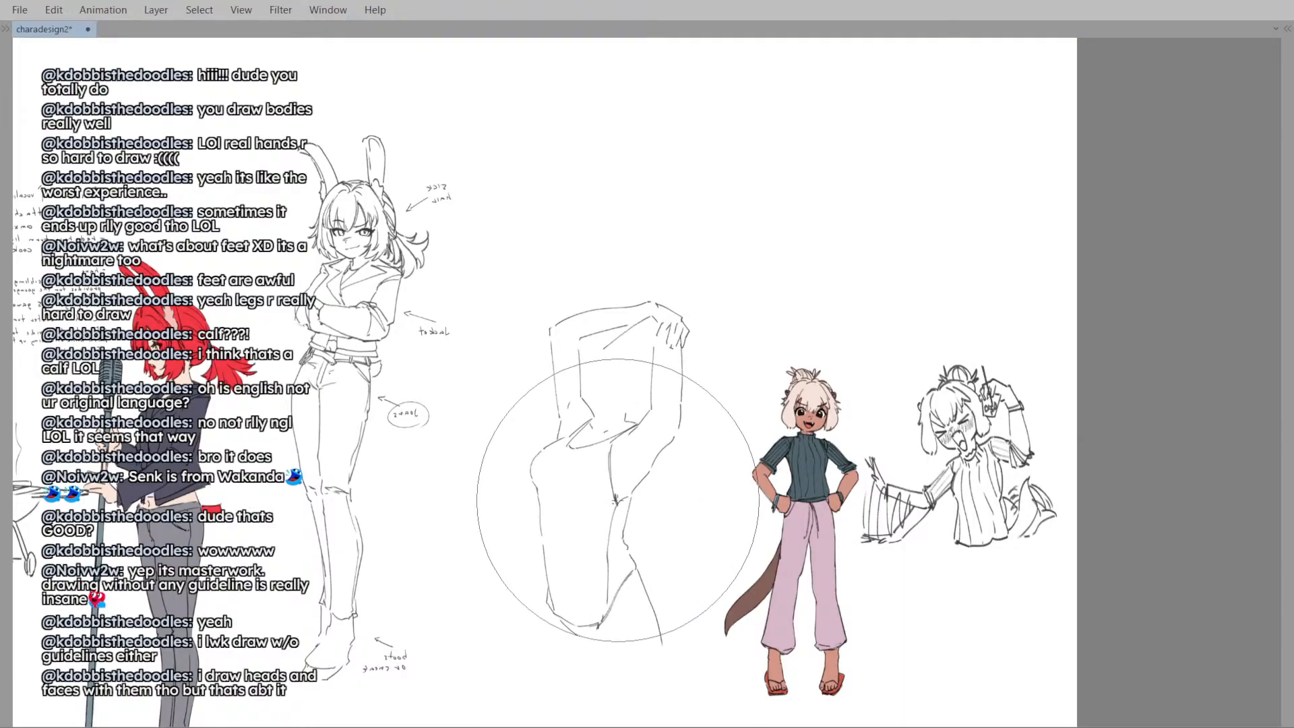
pyautogui.press('m')
pyautogui.press('m')
pyautogui.moveTo(627, 390); pyautogui.dragTo(604, 368)
pyautogui.moveTo(619, 440); pyautogui.dragTo(614, 424)
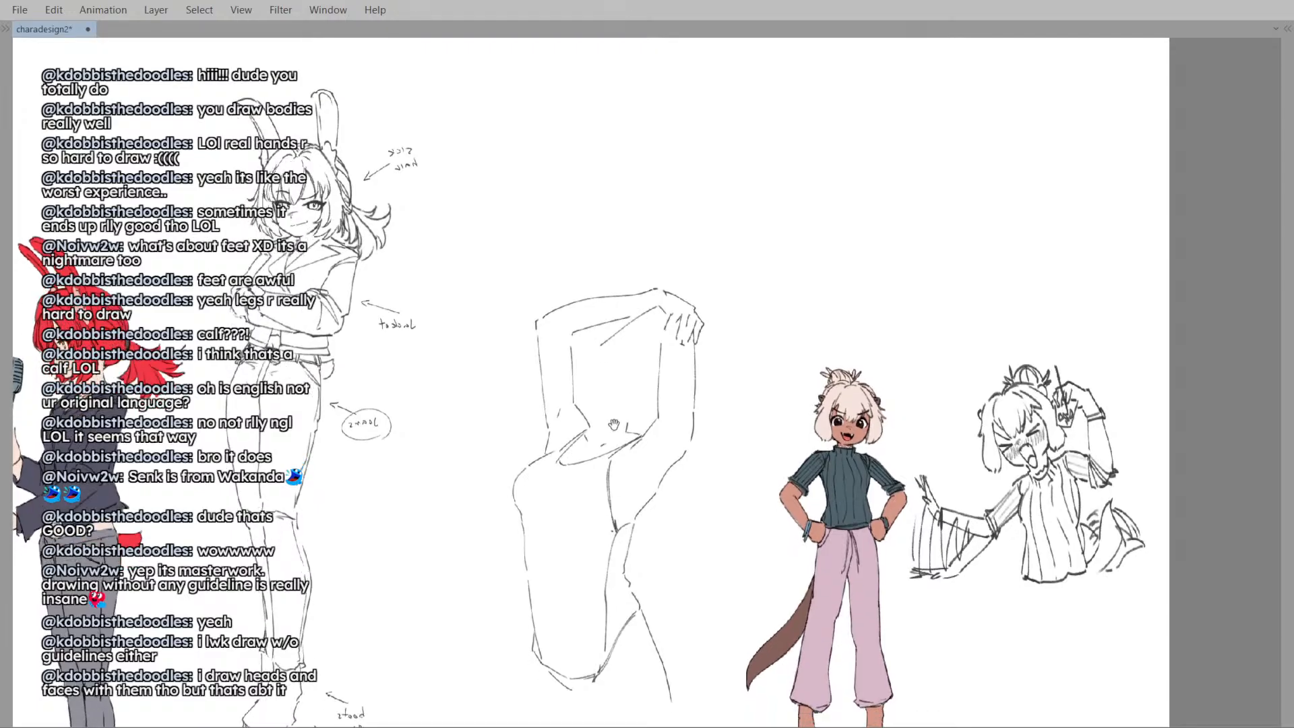
pyautogui.scroll(-1, 614, 424)
# - Try a sweeping curved line of action from the bottom of the torso through the shoulders and beyond the hand
pyautogui.moveTo(595, 600); pyautogui.dragTo(757, 281)
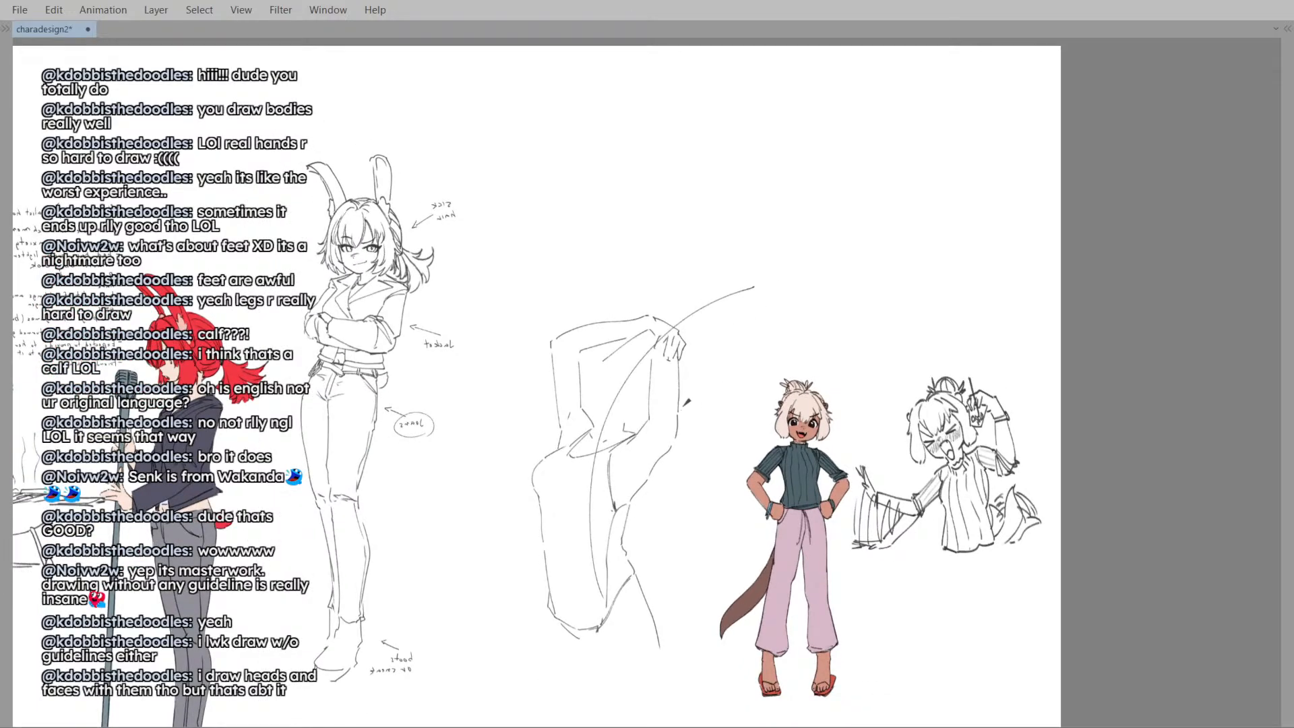
pyautogui.hotkey('ctrl', 'z')
pyautogui.moveTo(650, 452); pyautogui.dragTo(664, 445)
pyautogui.moveTo(687, 351); pyautogui.dragTo(674, 358)
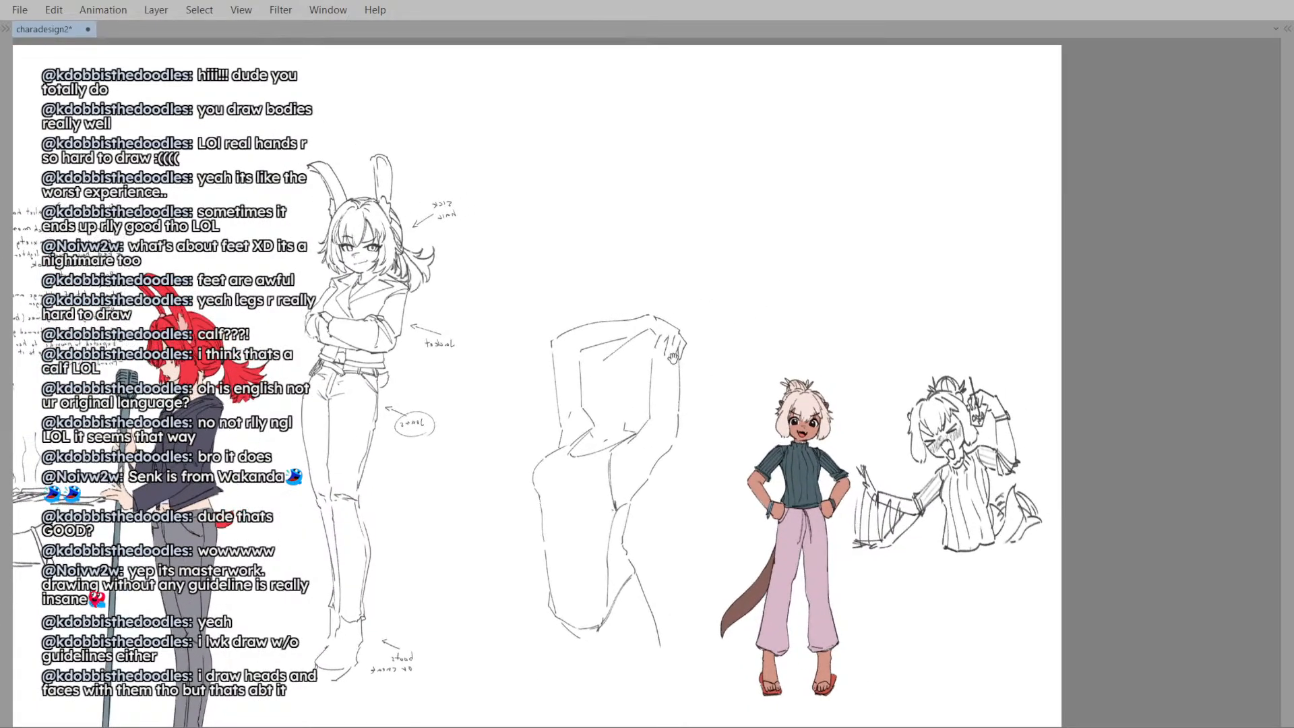
pyautogui.moveTo(607, 597)
pyautogui.mouseDown()
pyautogui.moveTo(606, 415)
pyautogui.moveTo(766, 266)
pyautogui.moveTo(769, 297)
pyautogui.mouseUp()
pyautogui.moveTo(629, 423)
pyautogui.mouseDown()
pyautogui.moveTo(636, 439)
pyautogui.moveTo(705, 437)
pyautogui.mouseUp()
pyautogui.hotkey('ctrl', 'z')
# - Examine the torso sketch up close and in a horizontally flipped view to check its proportions
pyautogui.scroll(3, 636, 439)
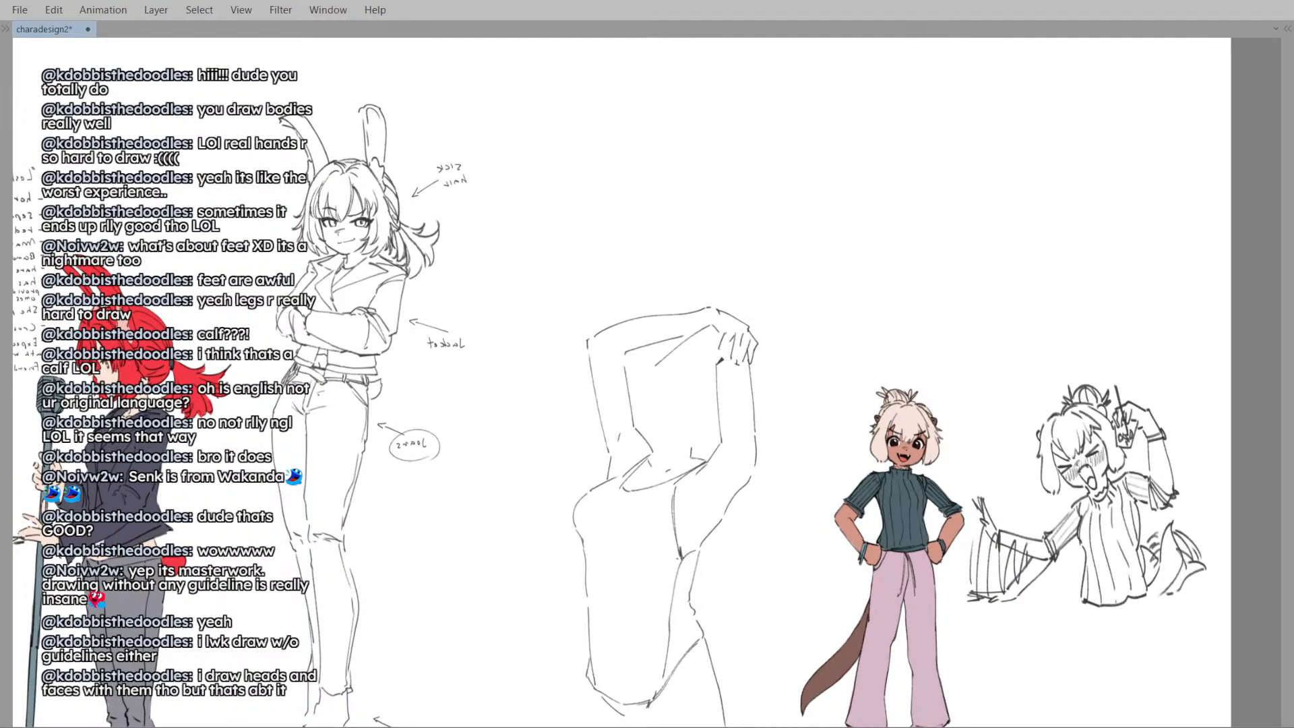
pyautogui.scroll(3, 717, 354)
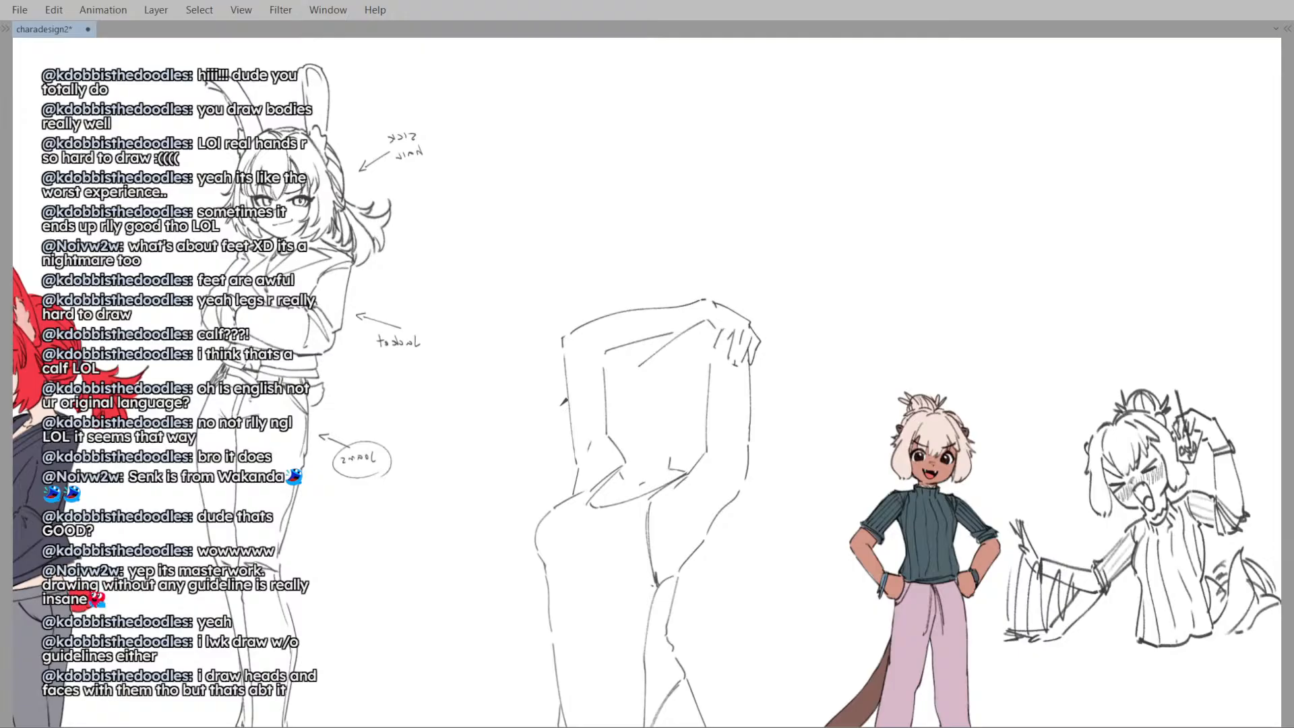
pyautogui.moveTo(648, 409); pyautogui.dragTo(642, 376)
pyautogui.scroll(-1, 661, 384)
pyautogui.press('h')
pyautogui.moveTo(607, 419); pyautogui.dragTo(609, 431)
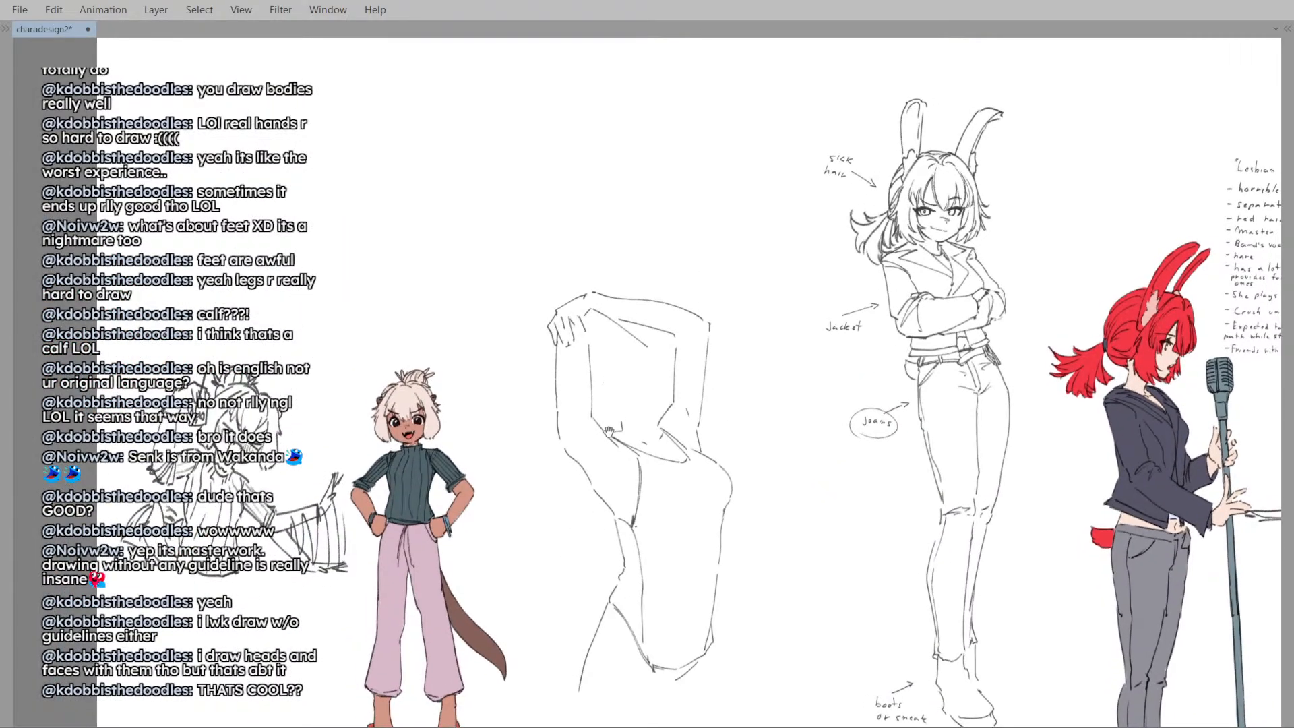
pyautogui.moveTo(592, 496); pyautogui.dragTo(585, 456)
pyautogui.moveTo(639, 501); pyautogui.dragTo(624, 502)
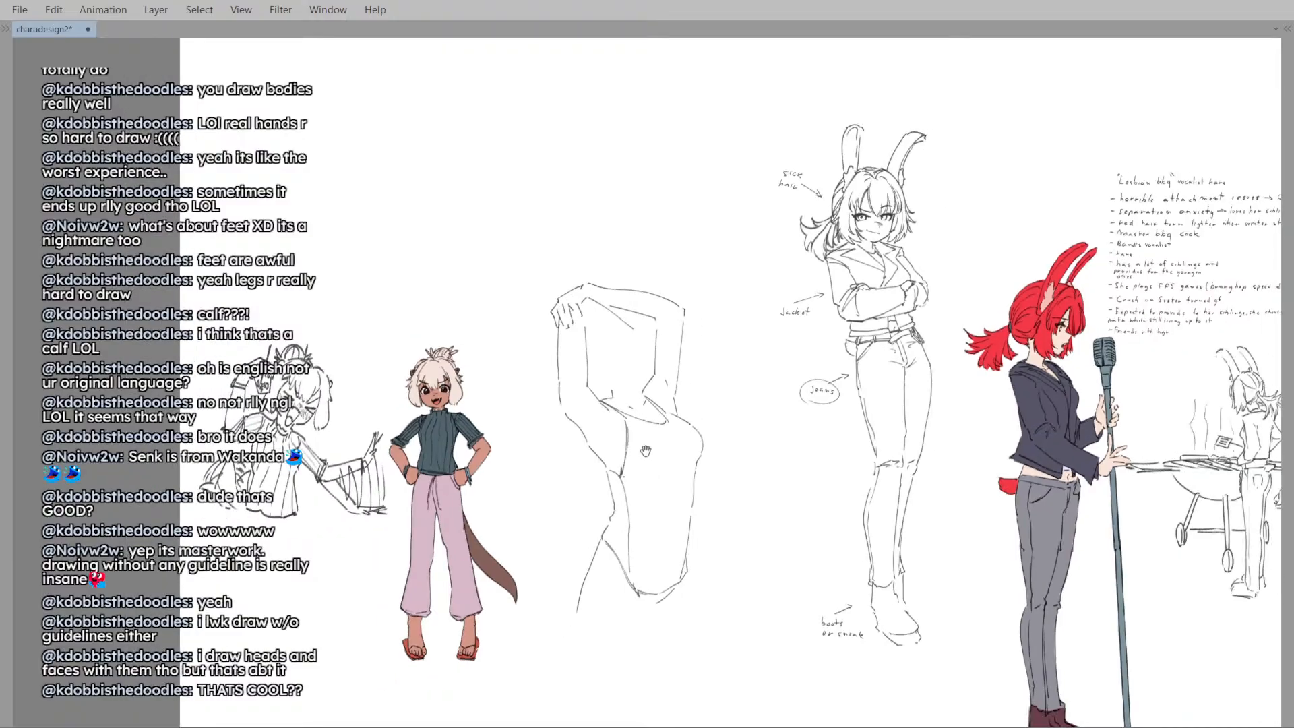
pyautogui.scroll(1, 624, 485)
# - Try to sketch short contour strokes across the chest of the torso sketch
pyautogui.moveTo(660, 459); pyautogui.dragTo(683, 431)
pyautogui.hotkey('ctrl', 'z')
pyautogui.moveTo(665, 351); pyautogui.dragTo(638, 350)
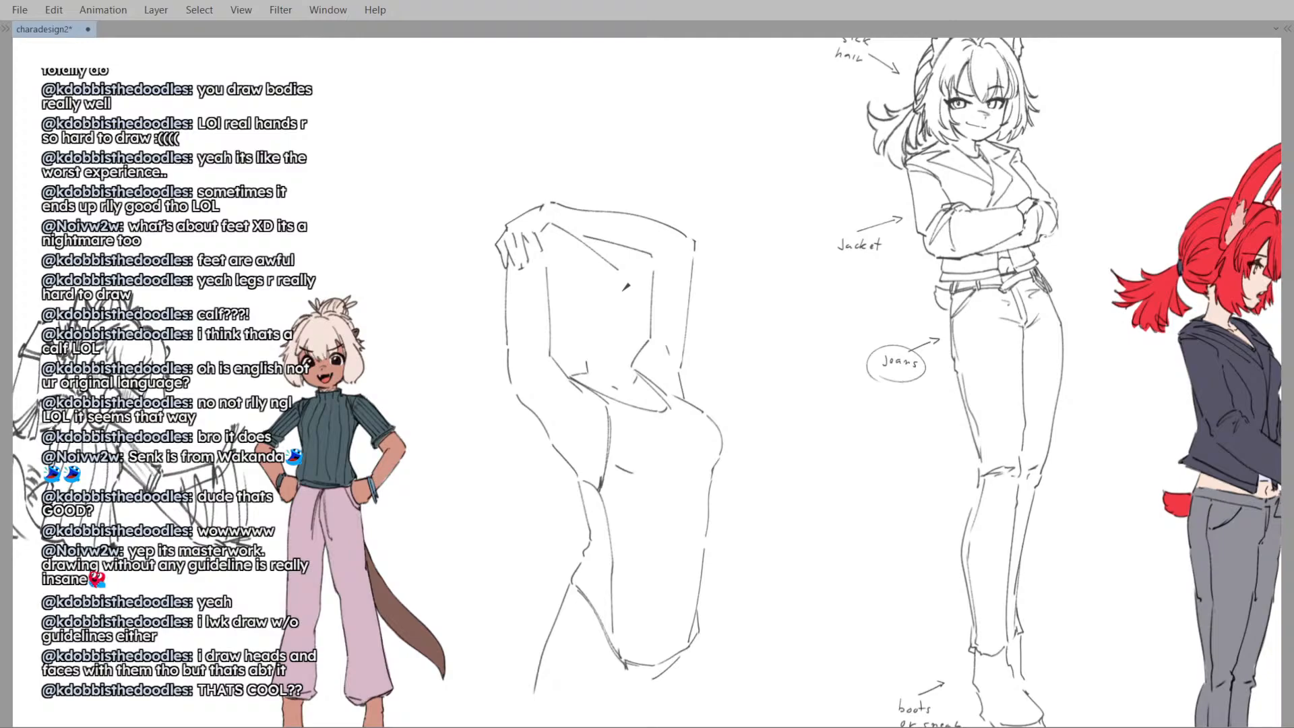
pyautogui.moveTo(670, 417)
pyautogui.mouseDown()
pyautogui.moveTo(684, 395)
pyautogui.moveTo(633, 367)
pyautogui.moveTo(656, 413)
pyautogui.moveTo(609, 452)
pyautogui.mouseUp()
pyautogui.hotkey('ctrl', 'z')
pyautogui.scroll(-2, 609, 453)
pyautogui.scroll(2, 602, 459)
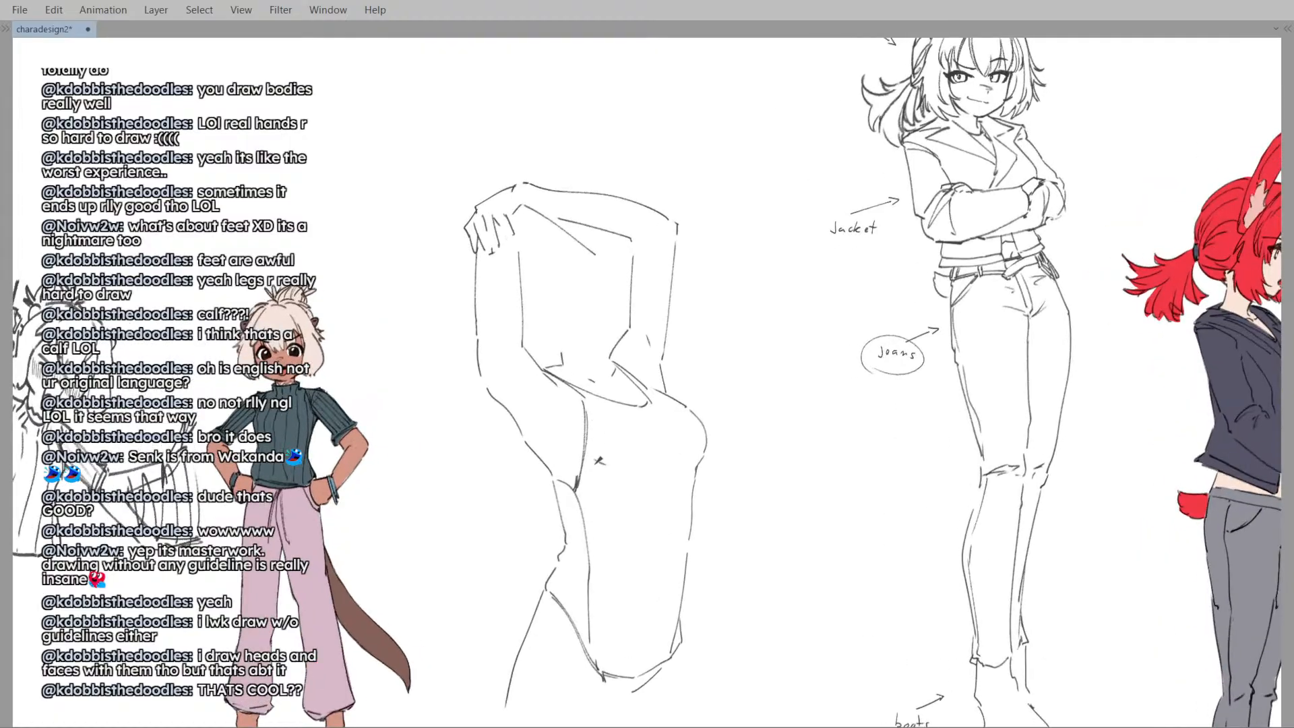
pyautogui.scroll(-2, 667, 413)
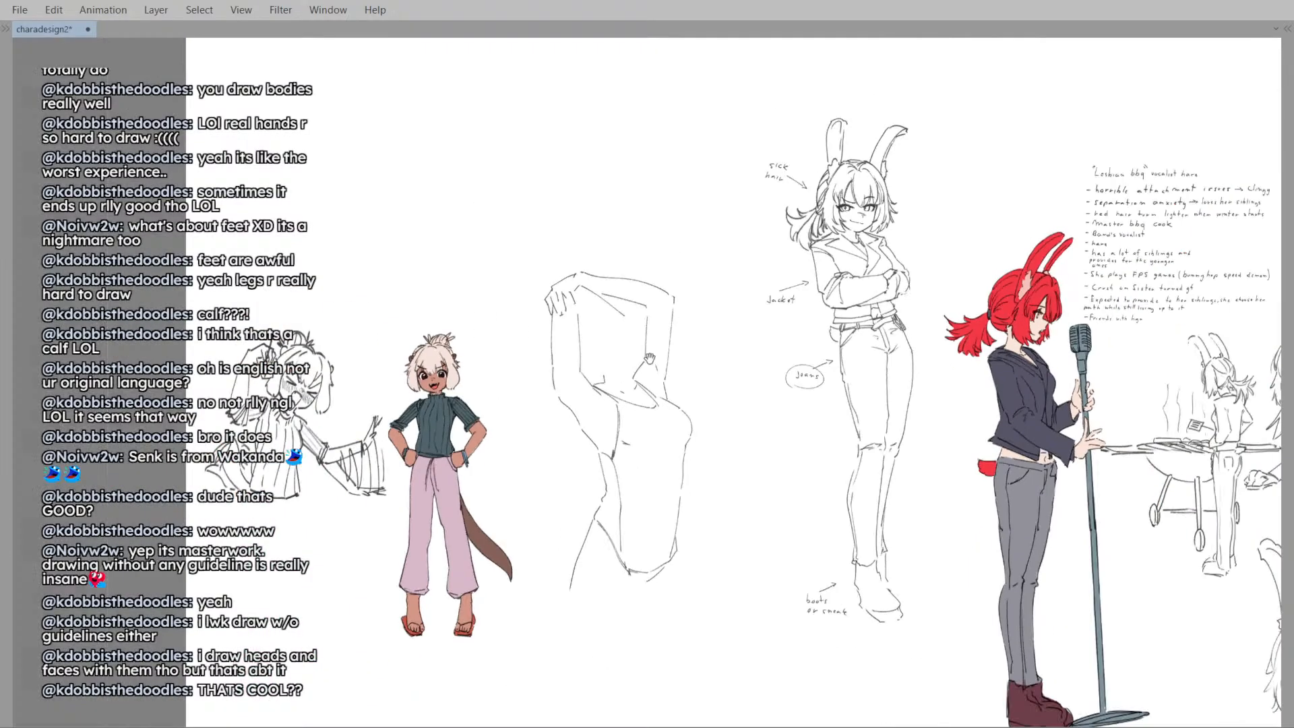
# - Try contour strokes around the armpit and underarm of the torso sketch with the canvas flipped horizontally
pyautogui.scroll(3, 624, 351)
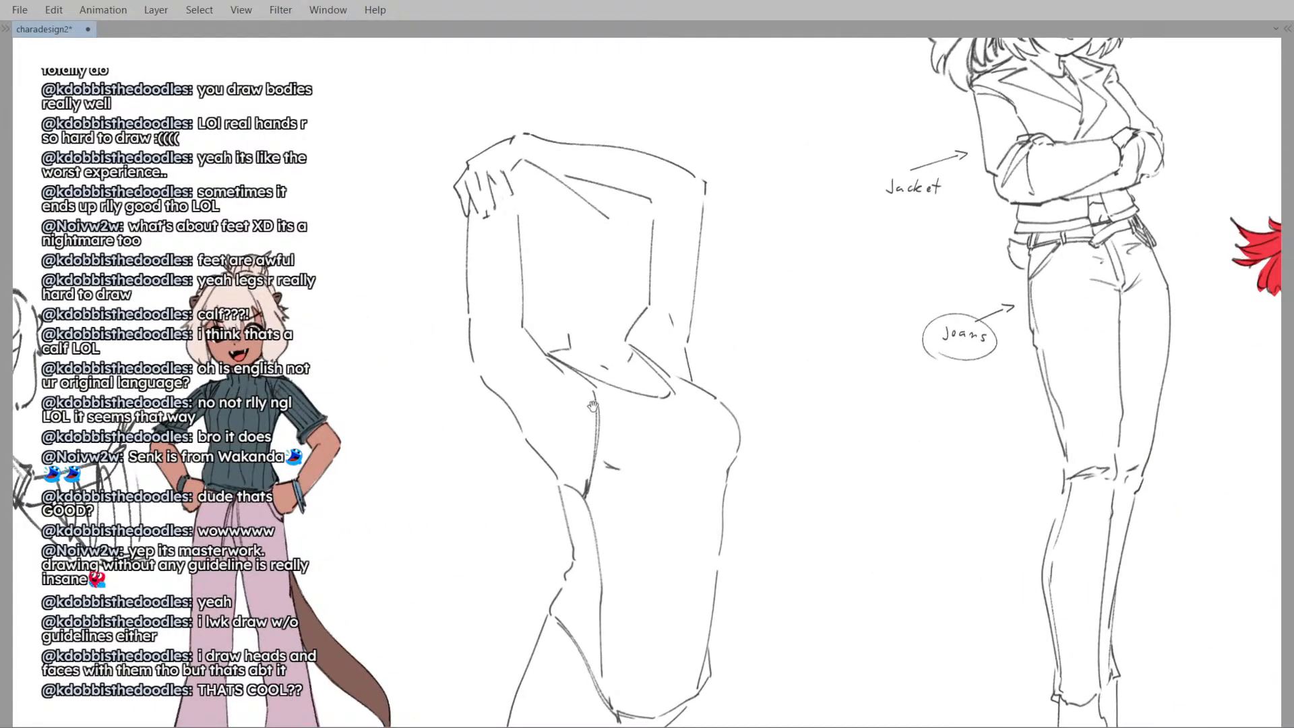
pyautogui.scroll(-1, 592, 405)
pyautogui.scroll(1, 587, 402)
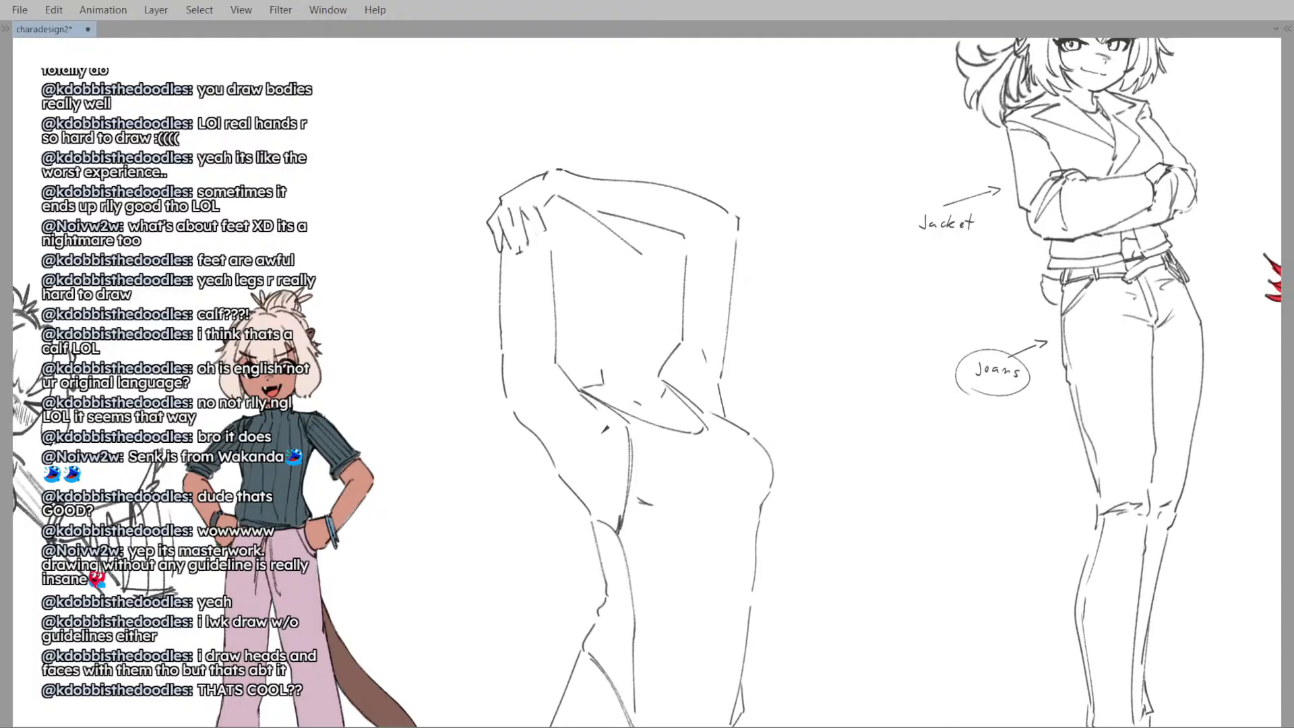
pyautogui.hotkey('alt', 'Tab')
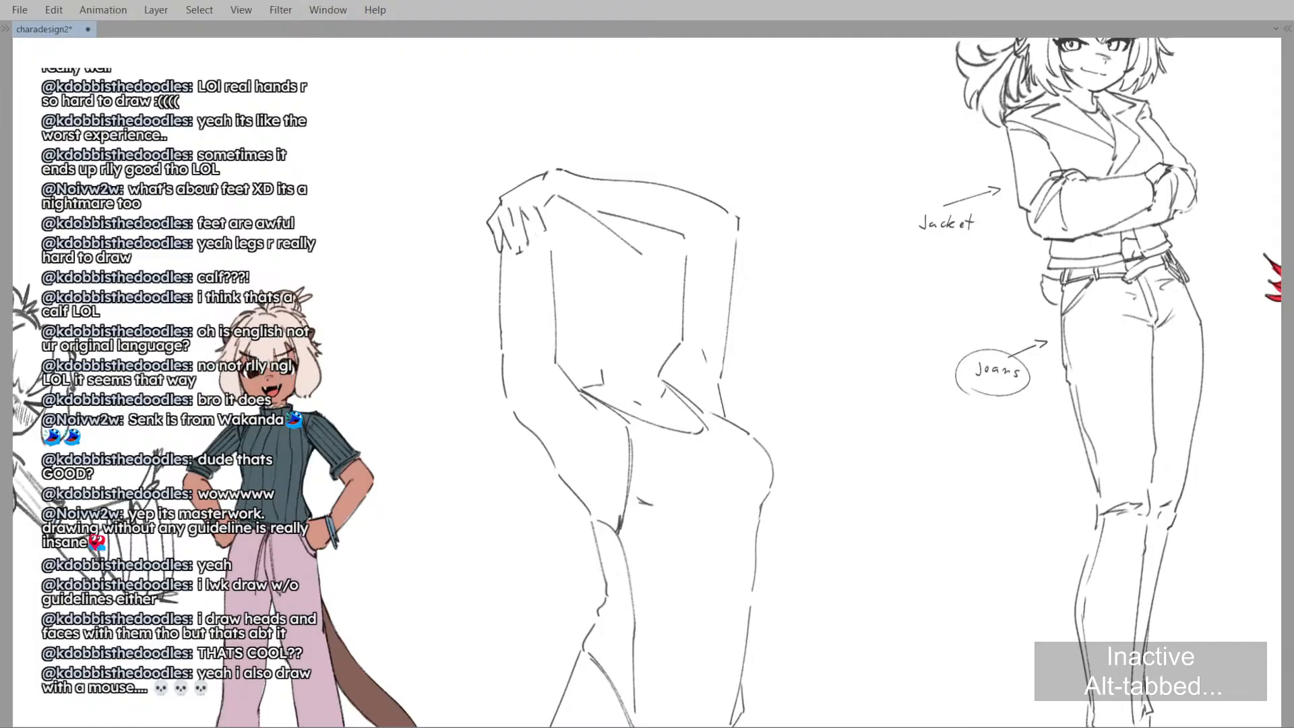
pyautogui.scroll(2, 561, 436)
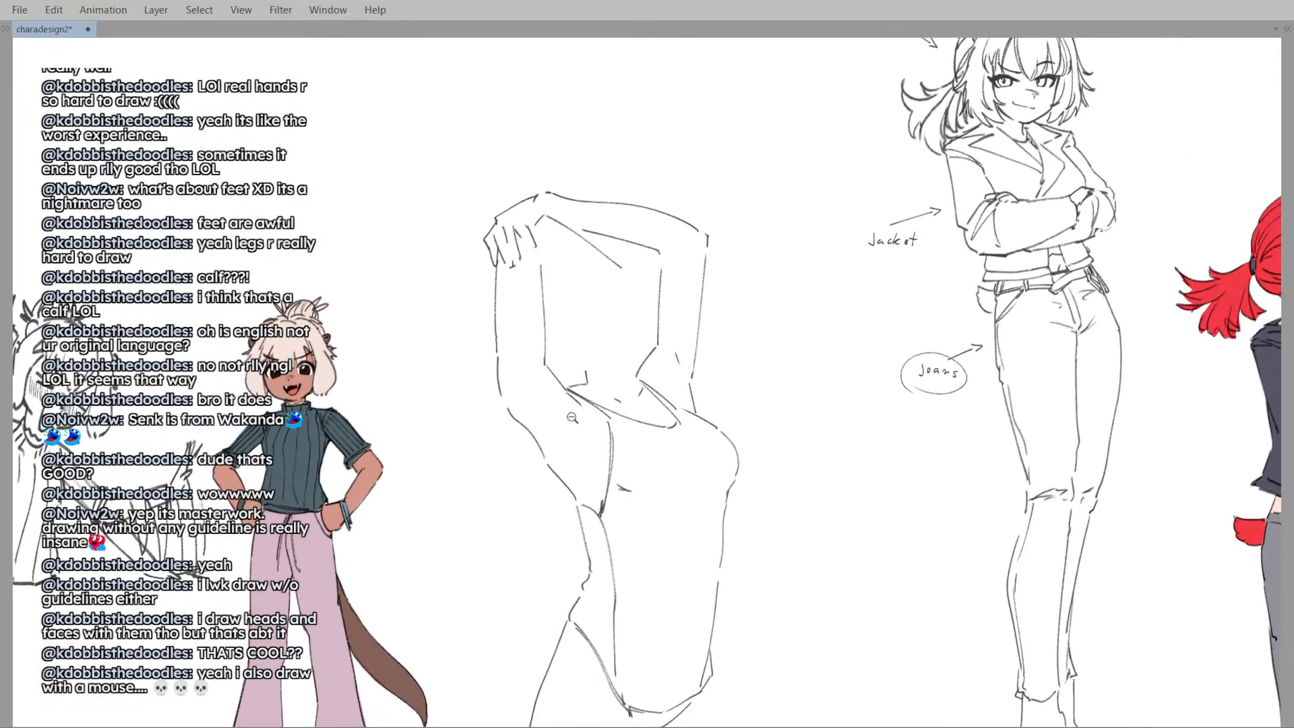
pyautogui.press('m')
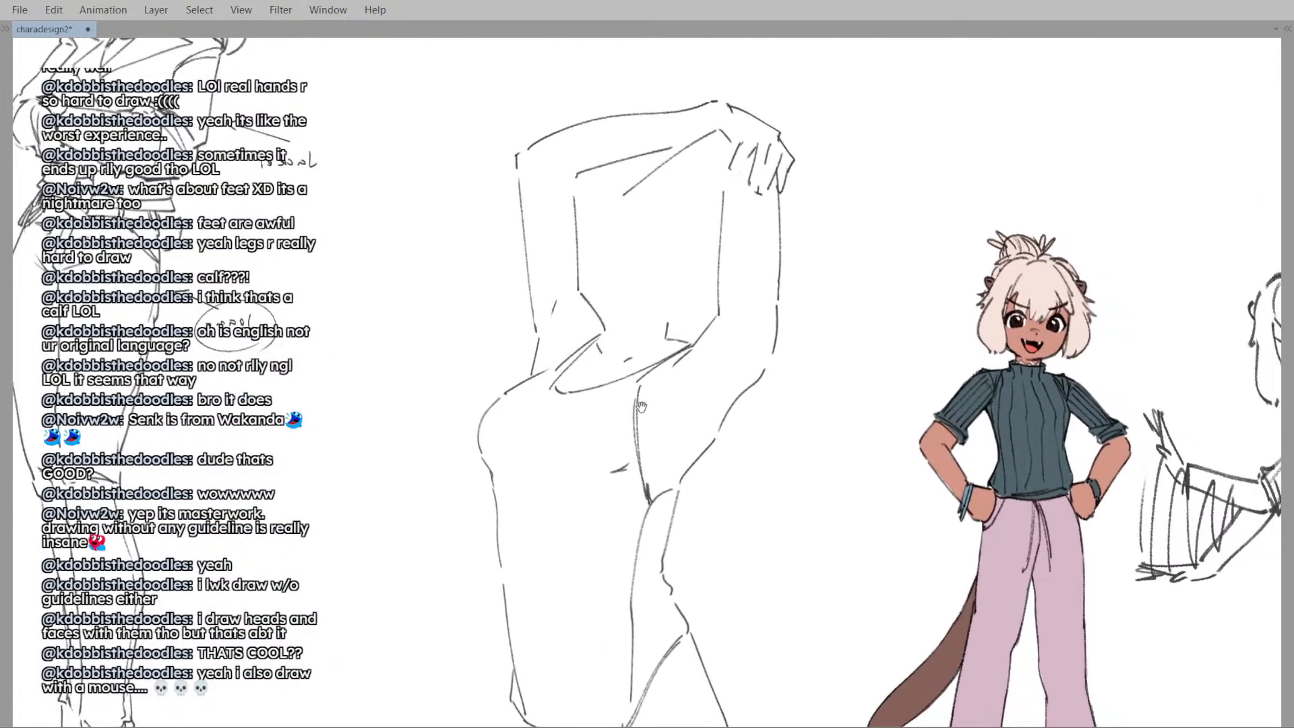
pyautogui.moveTo(658, 443); pyautogui.dragTo(646, 448)
pyautogui.moveTo(647, 383); pyautogui.dragTo(640, 492)
pyautogui.hotkey('ctrl', 'z')
pyautogui.moveTo(692, 428); pyautogui.dragTo(664, 448)
pyautogui.hotkey('ctrl', 'z')
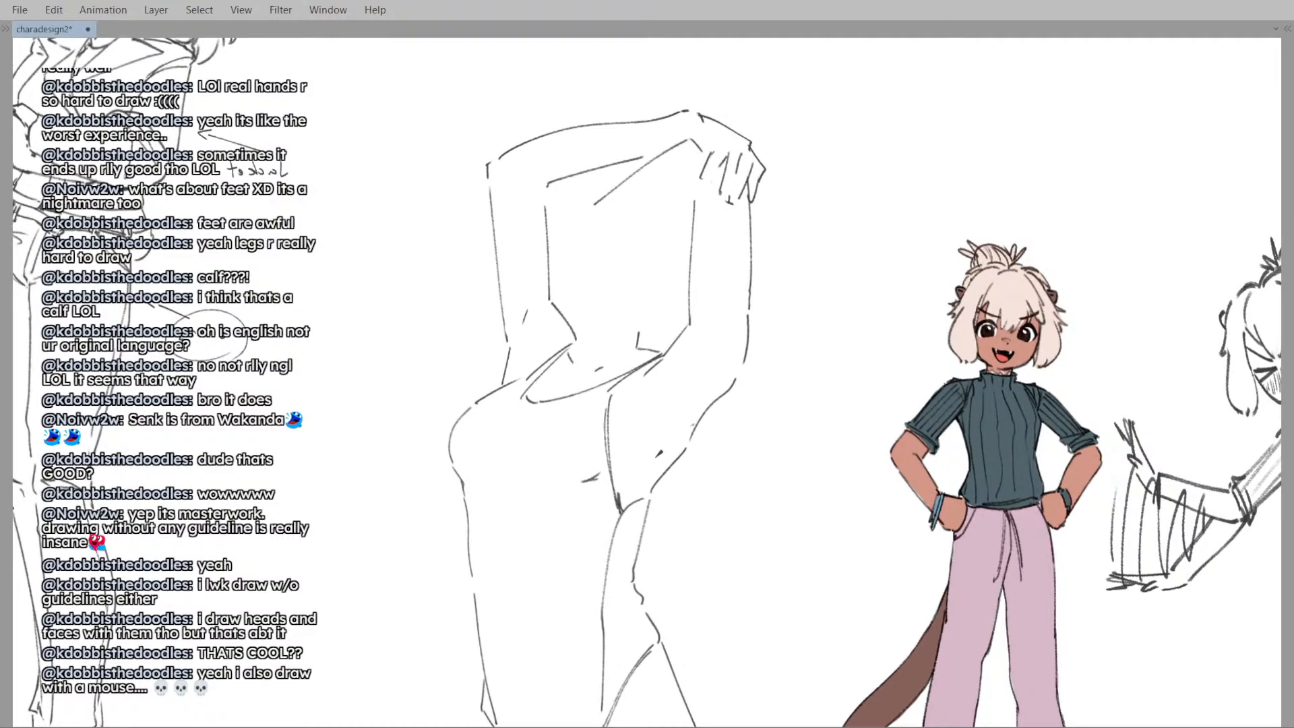
# - Add a short contour stroke where the inner edge of the raised arm below the hand meets the shoulder
pyautogui.moveTo(692, 395); pyautogui.dragTo(697, 388)
pyautogui.moveTo(648, 486); pyautogui.dragTo(638, 492)
pyautogui.hotkey('ctrl', 'z')
pyautogui.moveTo(636, 415)
pyautogui.mouseDown()
pyautogui.moveTo(634, 445)
pyautogui.moveTo(678, 433)
pyautogui.mouseUp()
pyautogui.scroll(-2, 672, 432)
pyautogui.moveTo(703, 371)
pyautogui.mouseDown()
pyautogui.moveTo(719, 353)
pyautogui.moveTo(708, 365)
pyautogui.mouseUp()
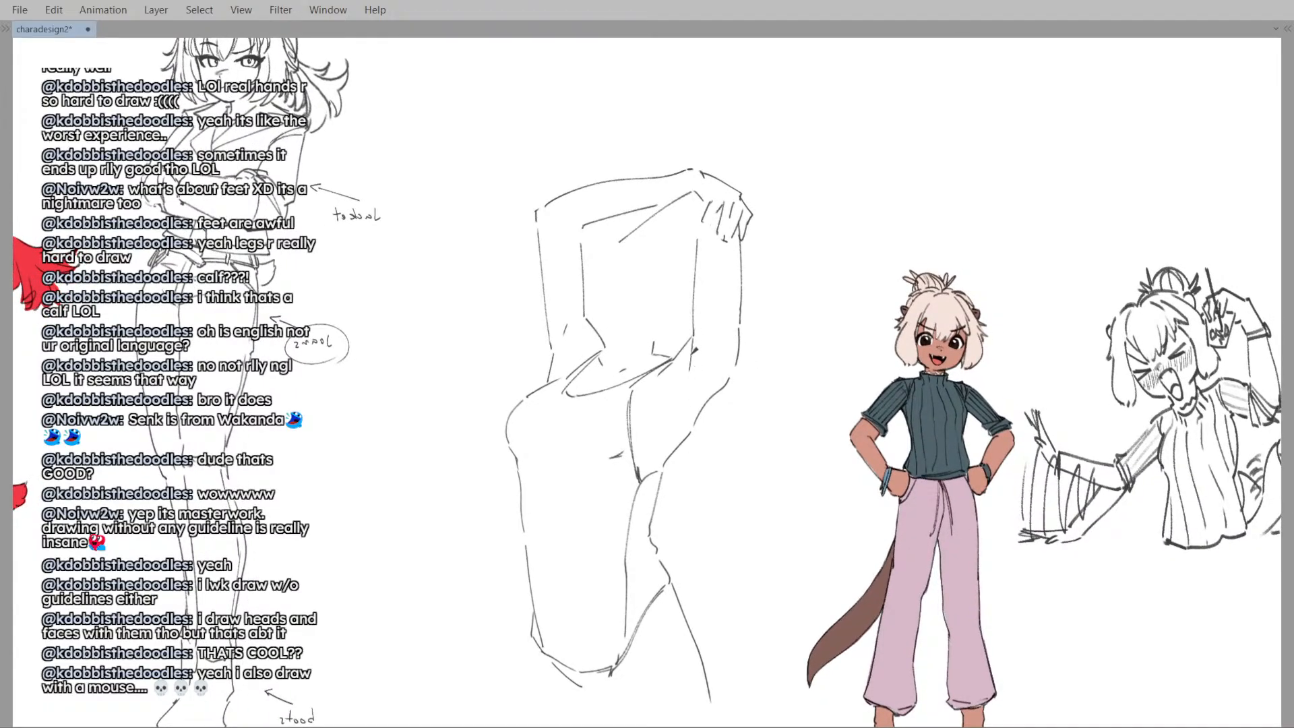
# - Sketch a short vertical line for the missing side of the neck, opposite the existing neck stroke
pyautogui.scroll(-3, 697, 337)
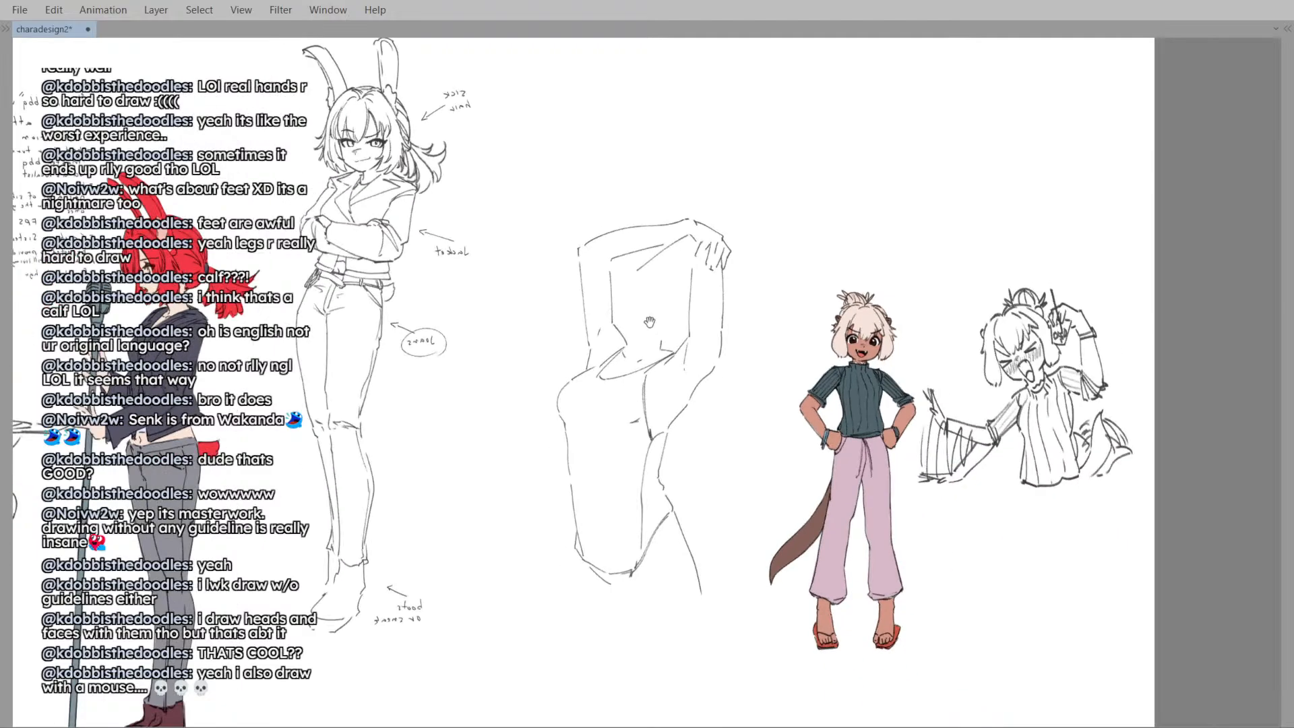
pyautogui.scroll(3, 616, 355)
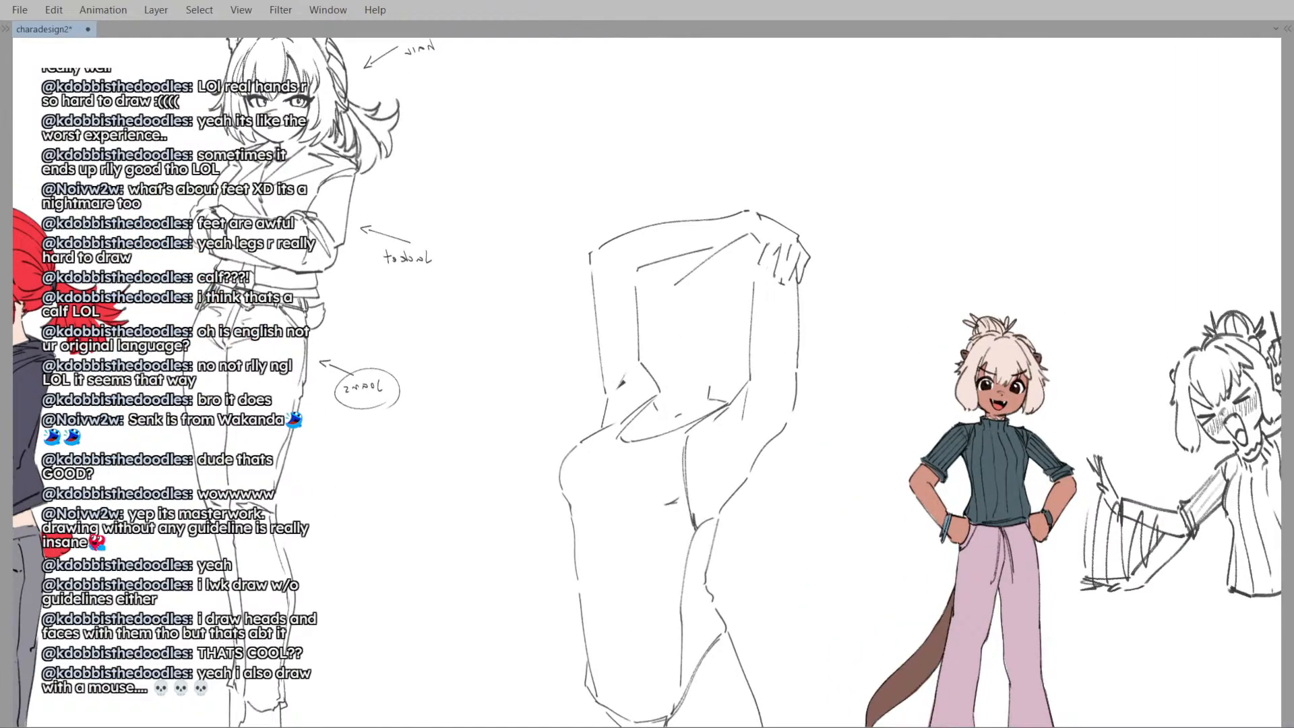
pyautogui.scroll(-2, 654, 314)
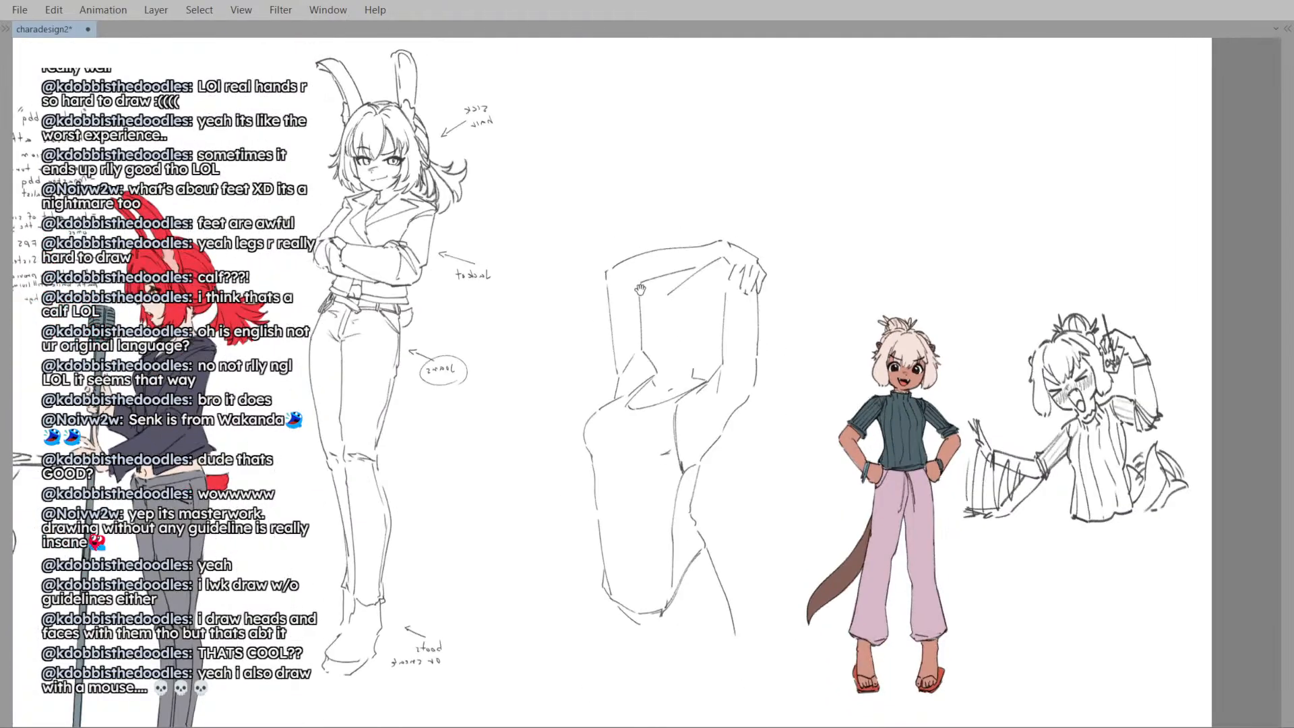
pyautogui.scroll(2, 686, 402)
pyautogui.scroll(-2, 686, 402)
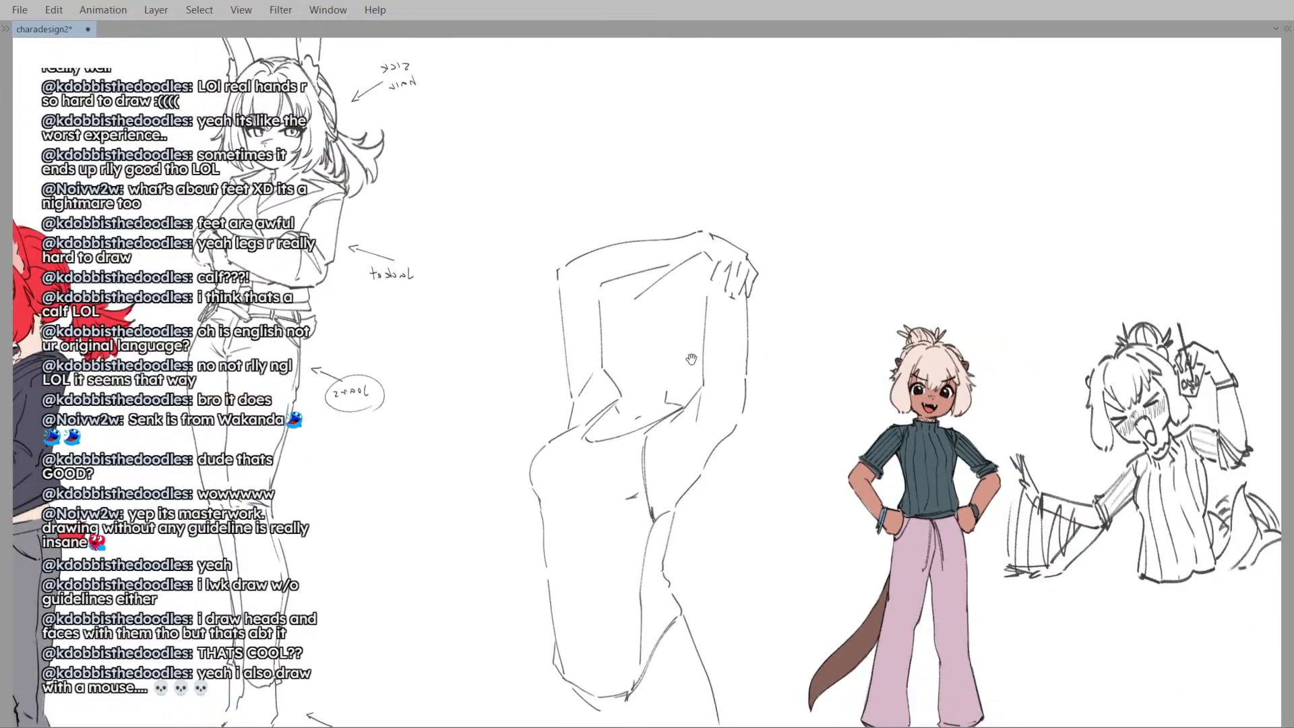
pyautogui.scroll(1, 667, 315)
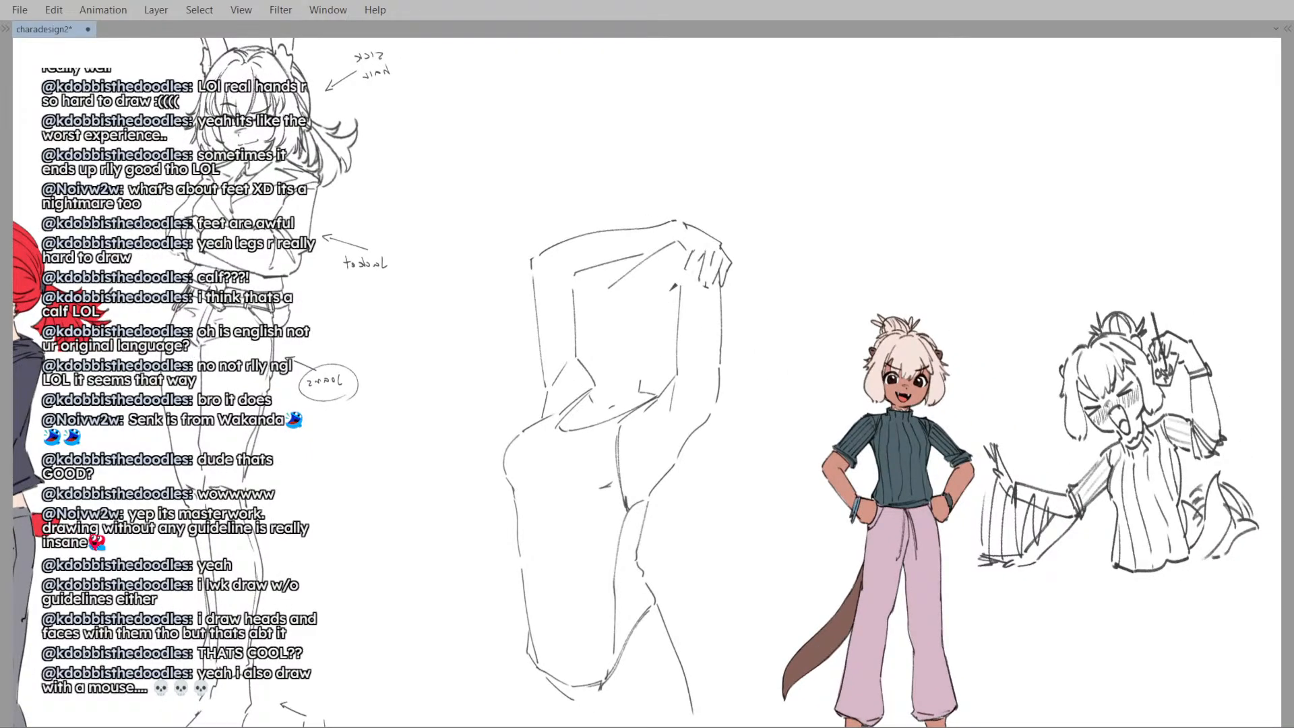
pyautogui.moveTo(609, 349); pyautogui.dragTo(635, 426)
pyautogui.scroll(2, 580, 387)
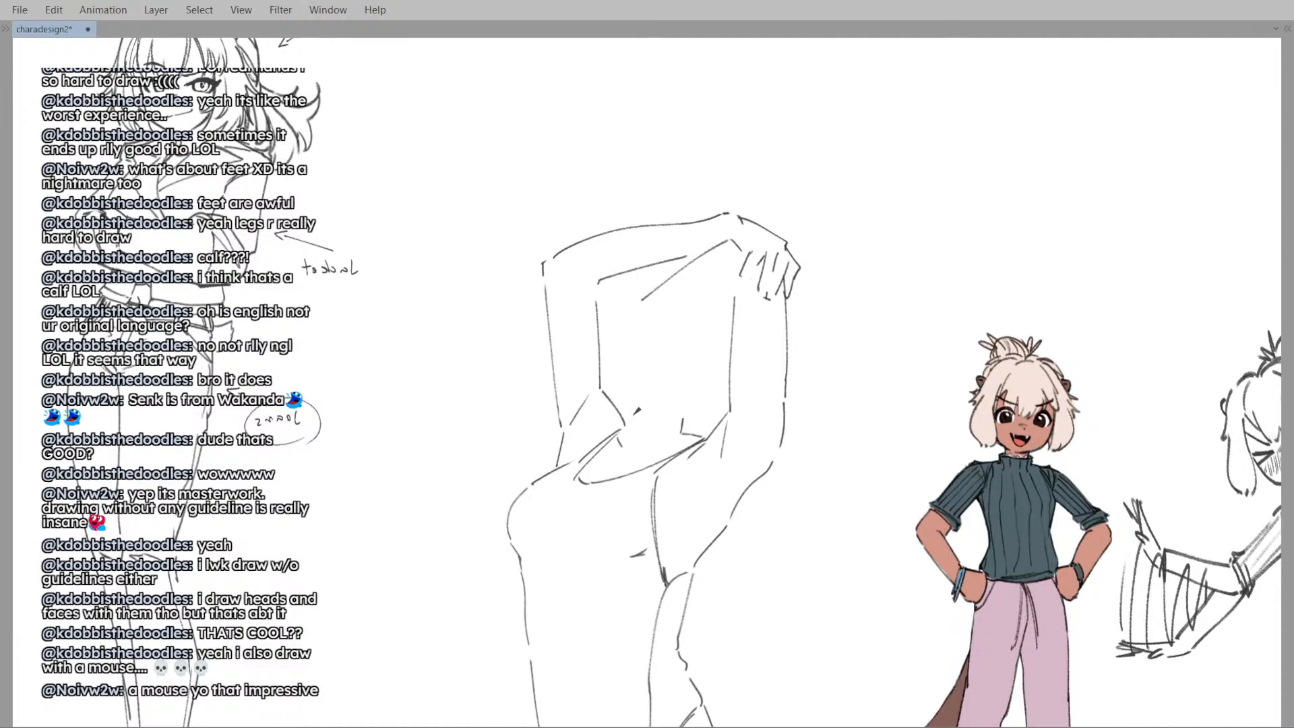
pyautogui.moveTo(647, 409)
pyautogui.mouseDown()
pyautogui.moveTo(634, 376)
pyautogui.moveTo(651, 422)
pyautogui.mouseUp()
pyautogui.hotkey('ctrl', 'z')
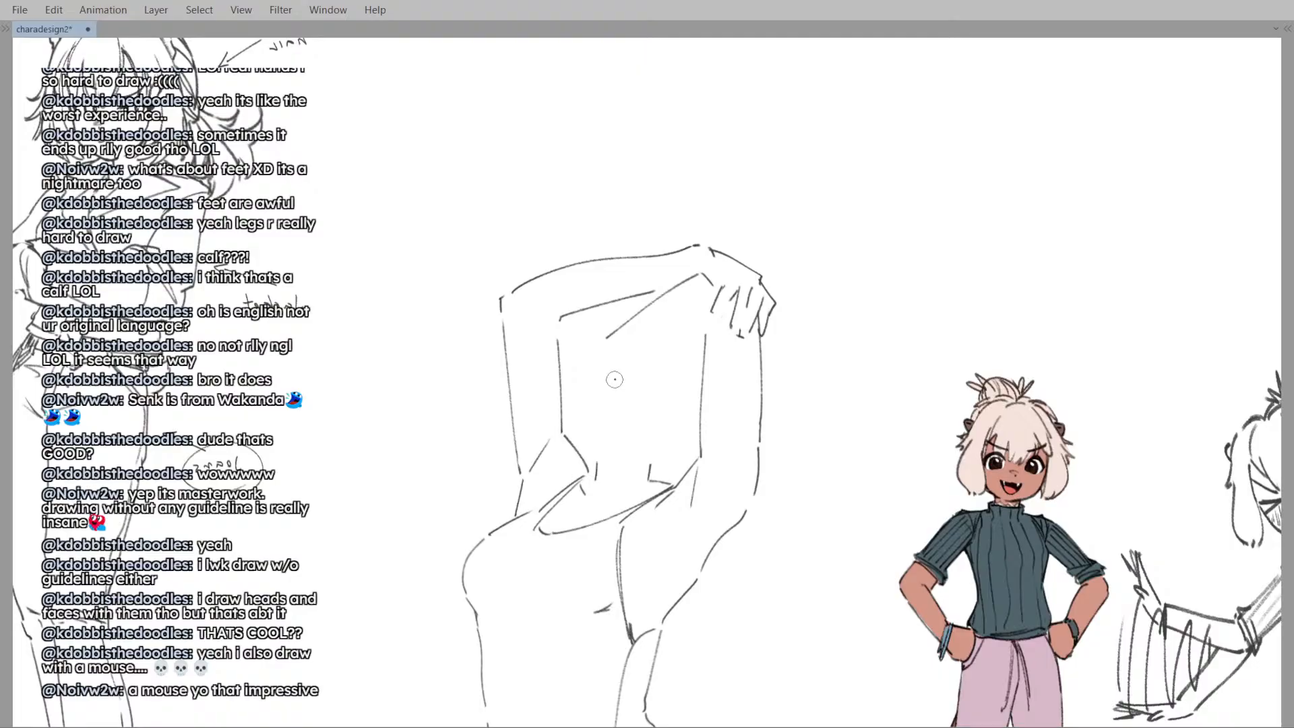
pyautogui.moveTo(678, 415)
pyautogui.mouseDown()
pyautogui.moveTo(666, 434)
pyautogui.moveTo(642, 420)
pyautogui.mouseUp()
pyautogui.scroll(-1, 636, 364)
# - Clear the torso sketch, undo the deletion, and compare the figure in flipped and unflipped views
pyautogui.press('Delete')
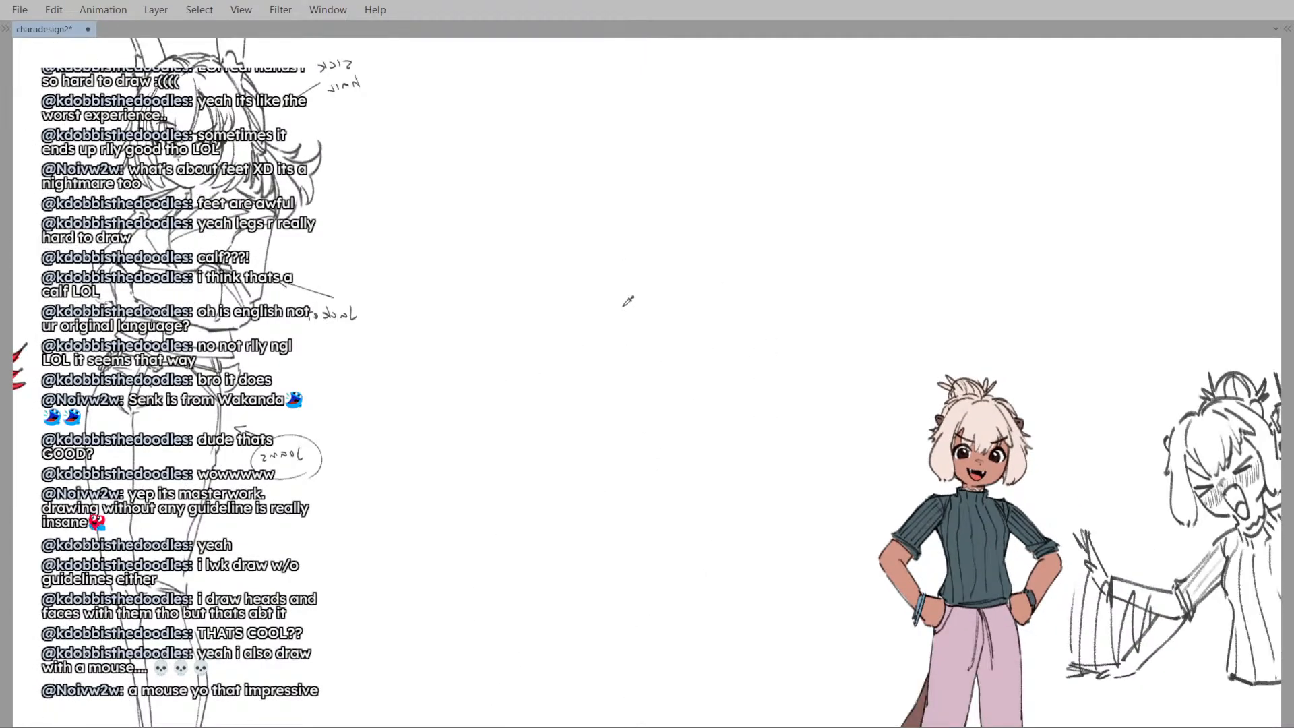
pyautogui.hotkey('ctrl', 'z')
pyautogui.press('h')
pyautogui.moveTo(697, 354); pyautogui.dragTo(694, 341)
pyautogui.press('h')
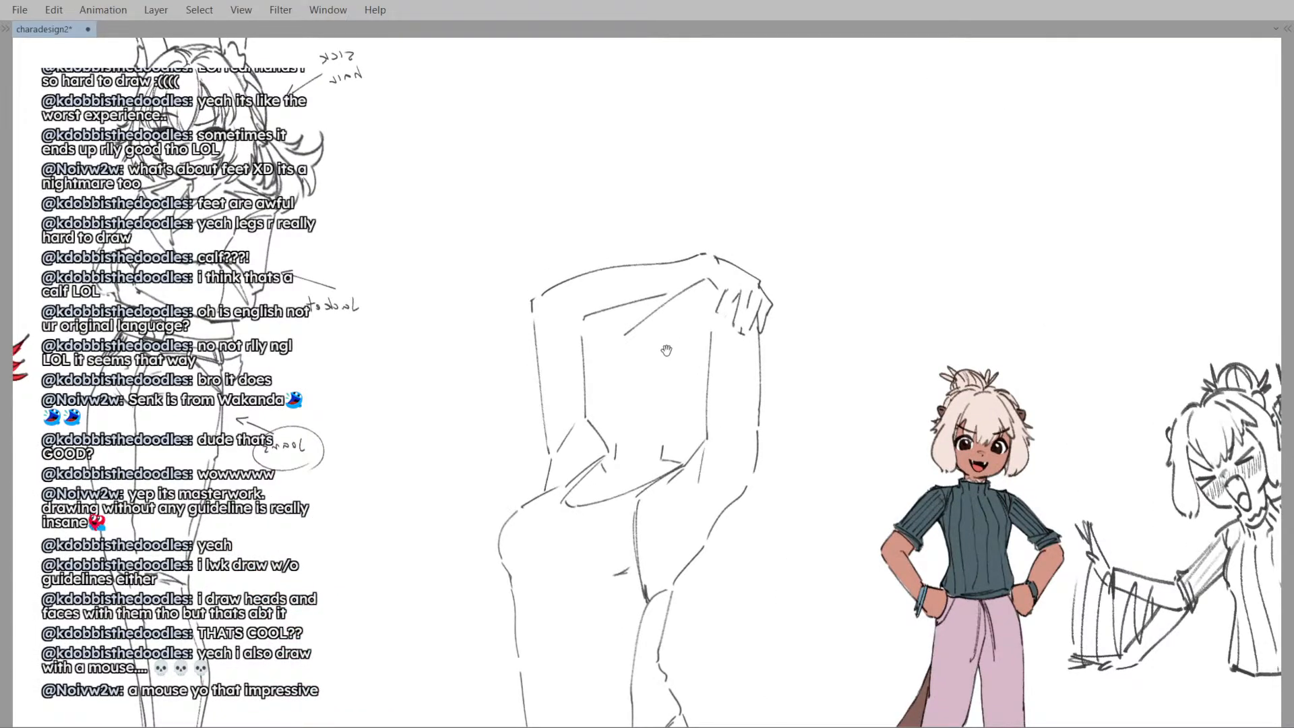
pyautogui.press('h')
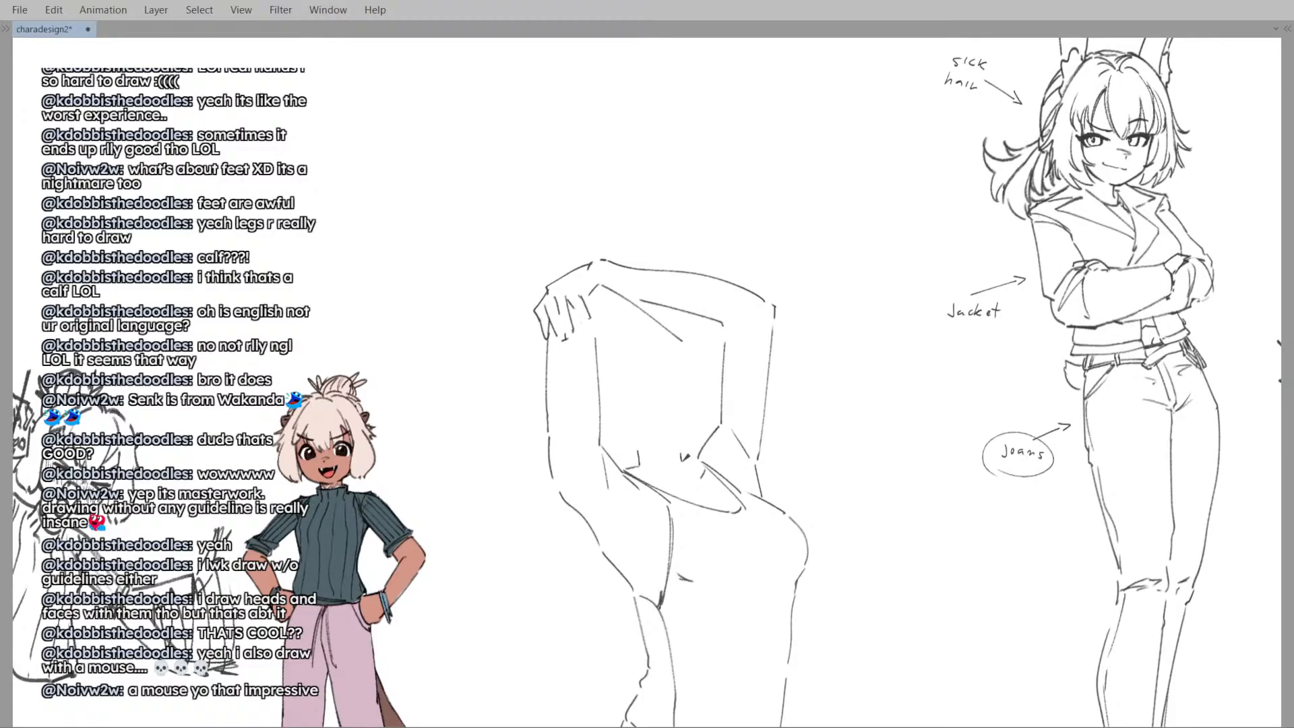
# - Extend the neck line with a small corner stroke at its base, leading toward the shoulder of the bent arm
pyautogui.moveTo(697, 459); pyautogui.dragTo(681, 440)
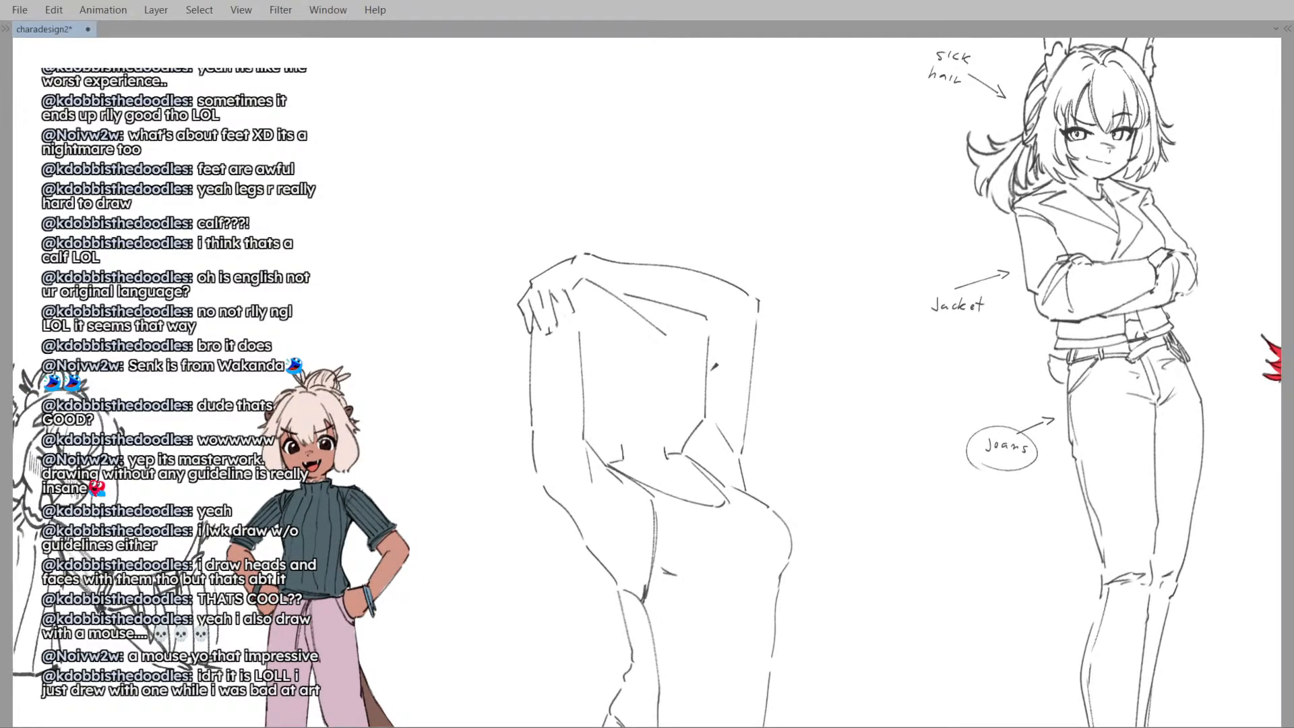
pyautogui.moveTo(680, 414); pyautogui.dragTo(673, 419)
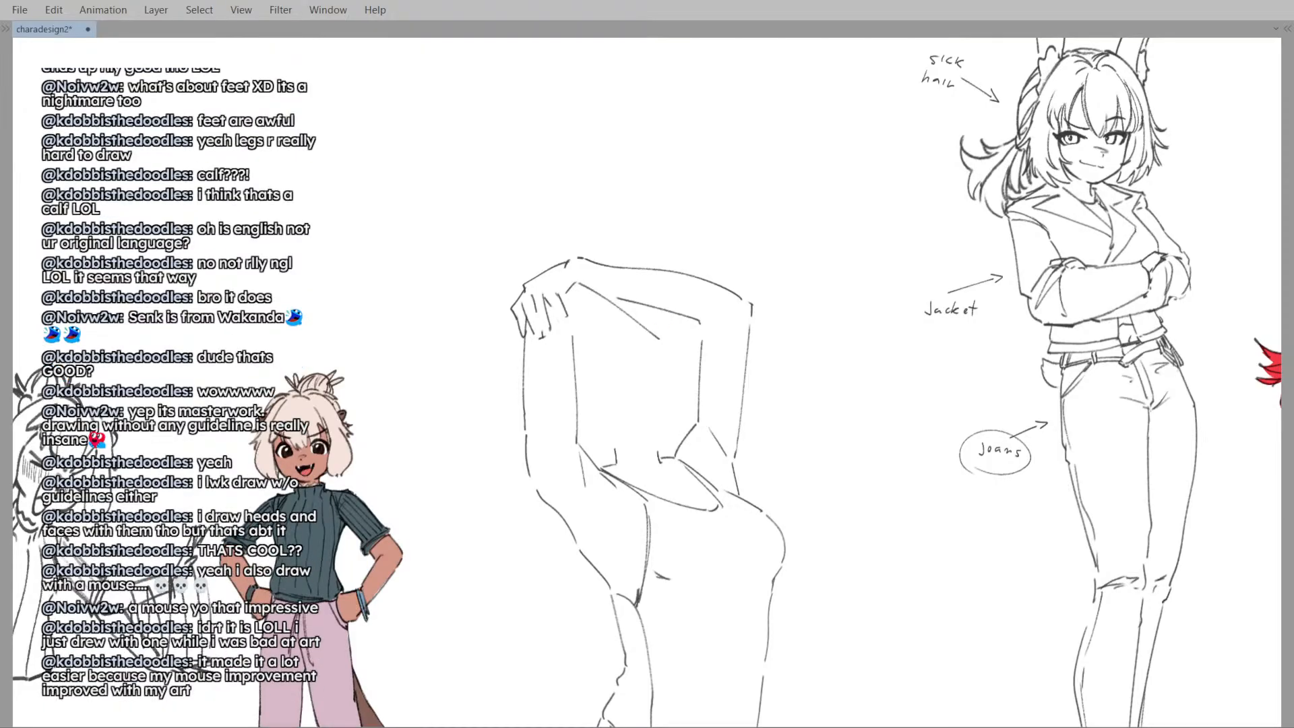
pyautogui.hotkey('alt', 'Tab')
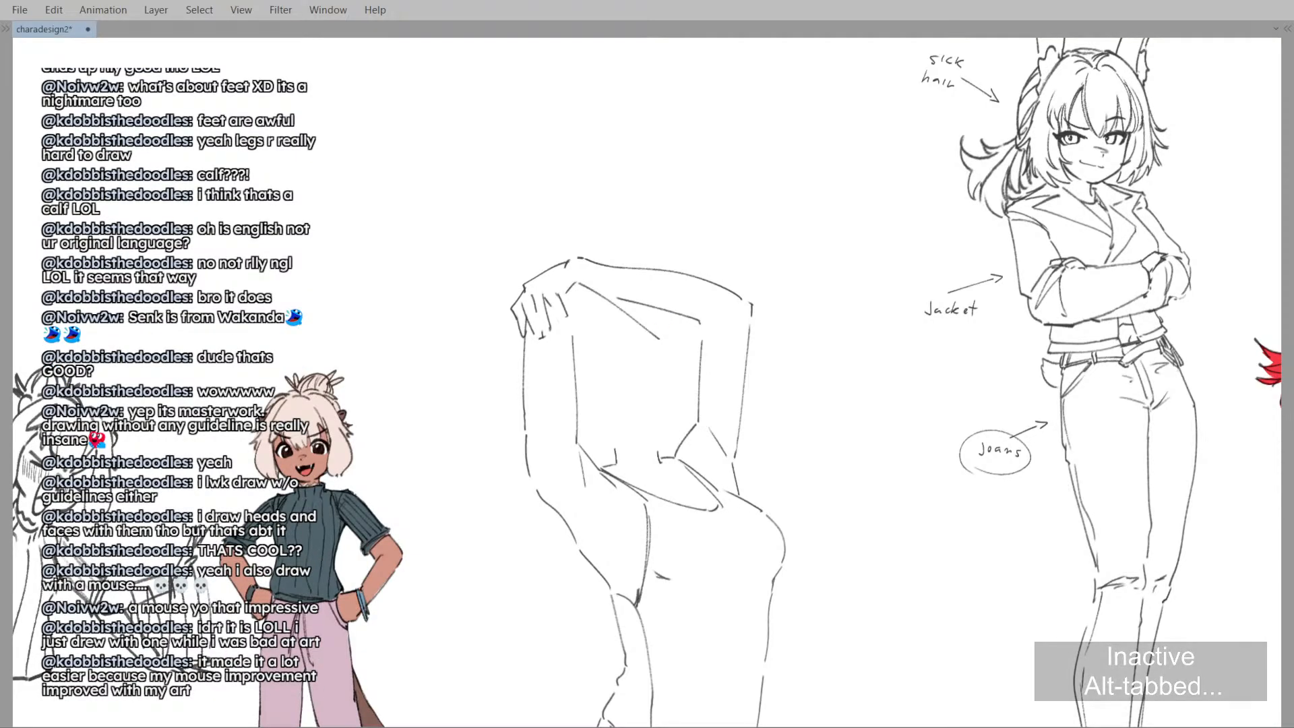
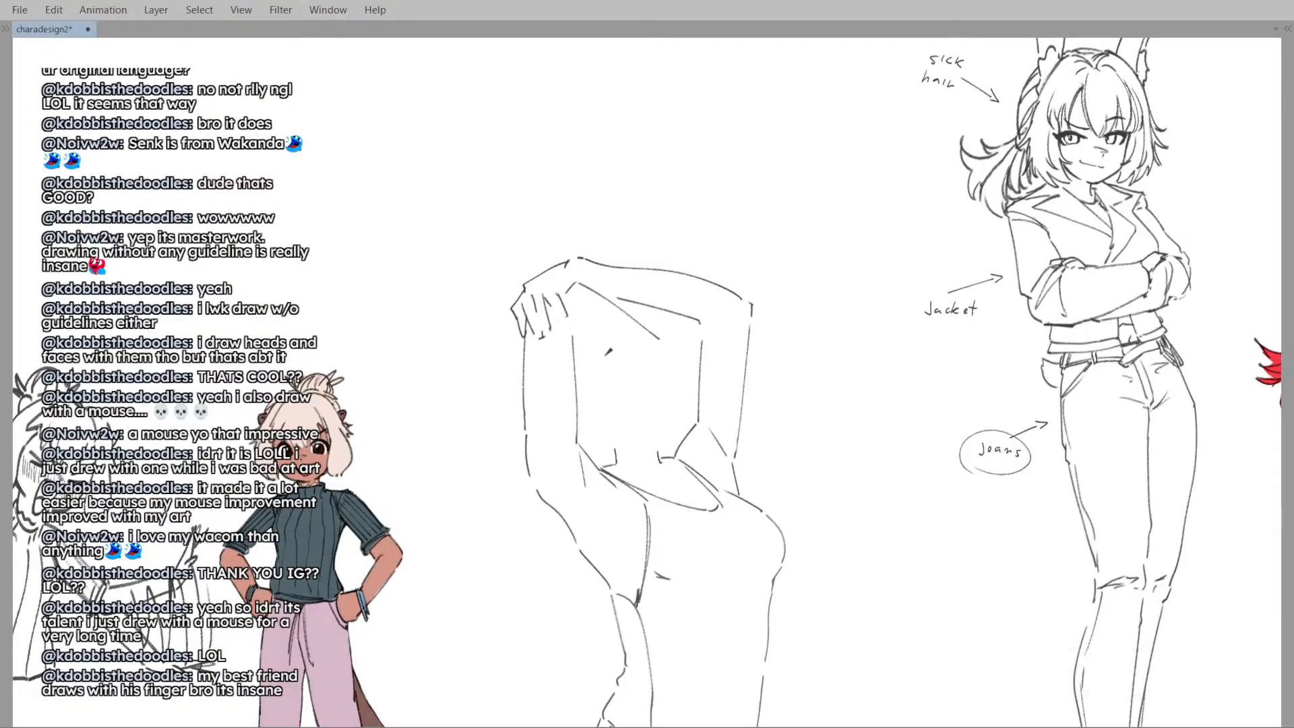
pyautogui.scroll(-4, 586, 378)
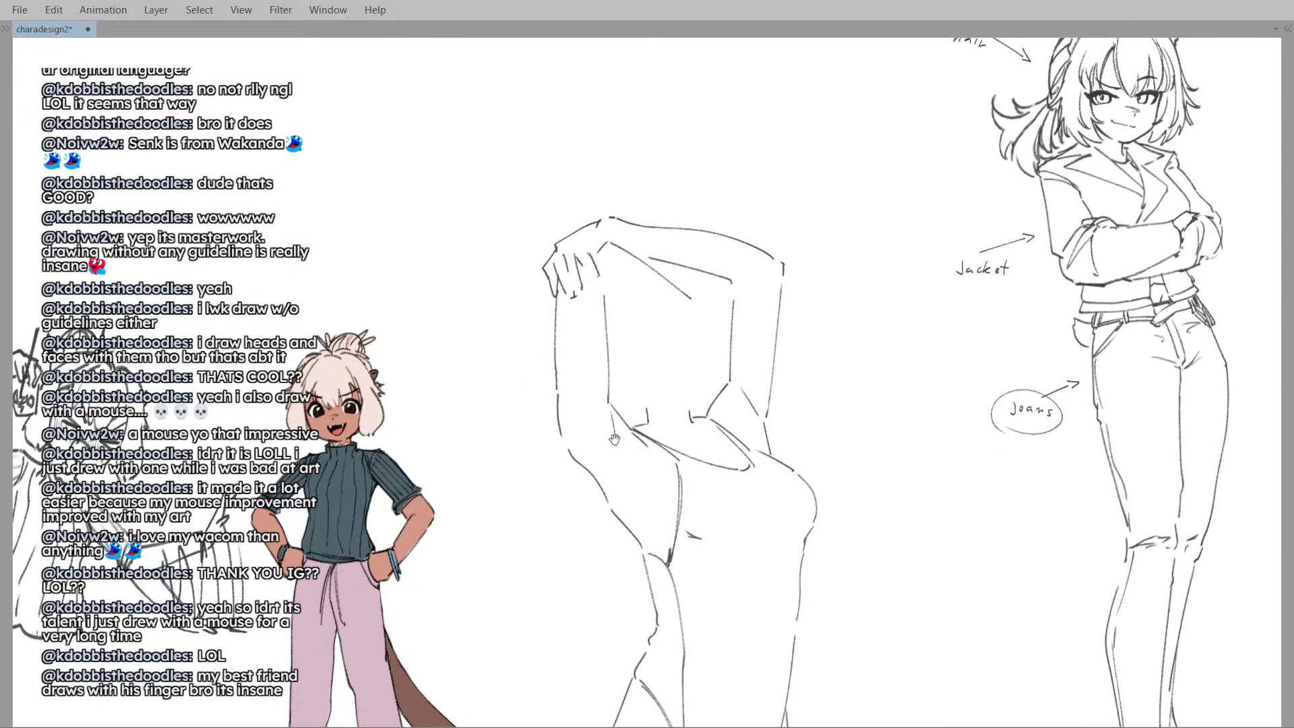
pyautogui.scroll(4, 614, 330)
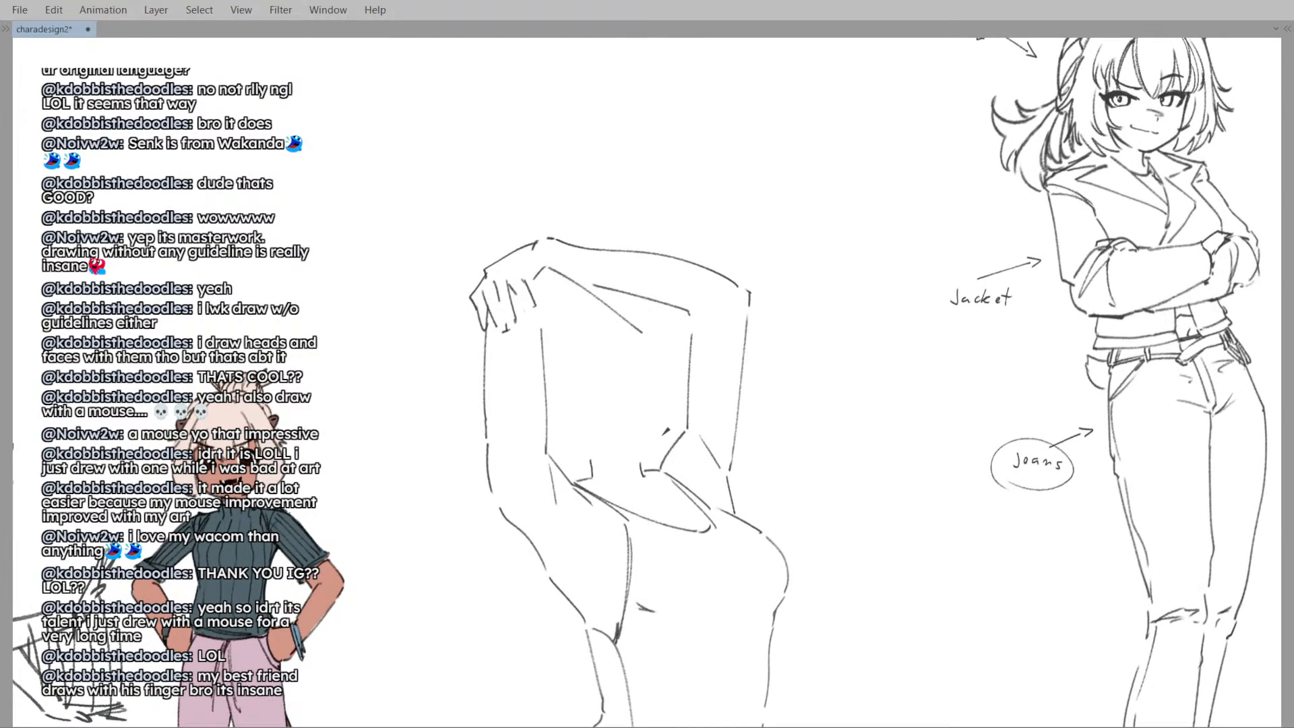
# - Build up the junction of neck and shoulder with a few more short strokes above the collarbone
pyautogui.moveTo(639, 422); pyautogui.dragTo(653, 459)
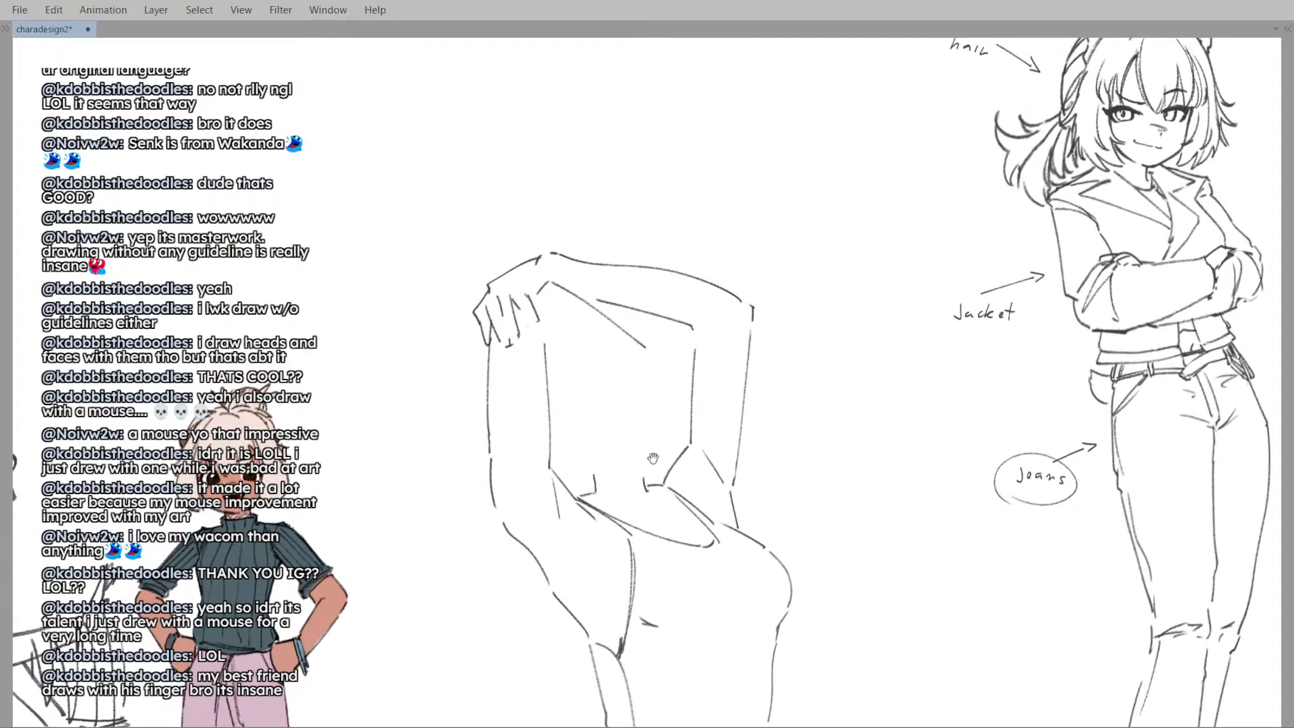
pyautogui.scroll(-2, 647, 449)
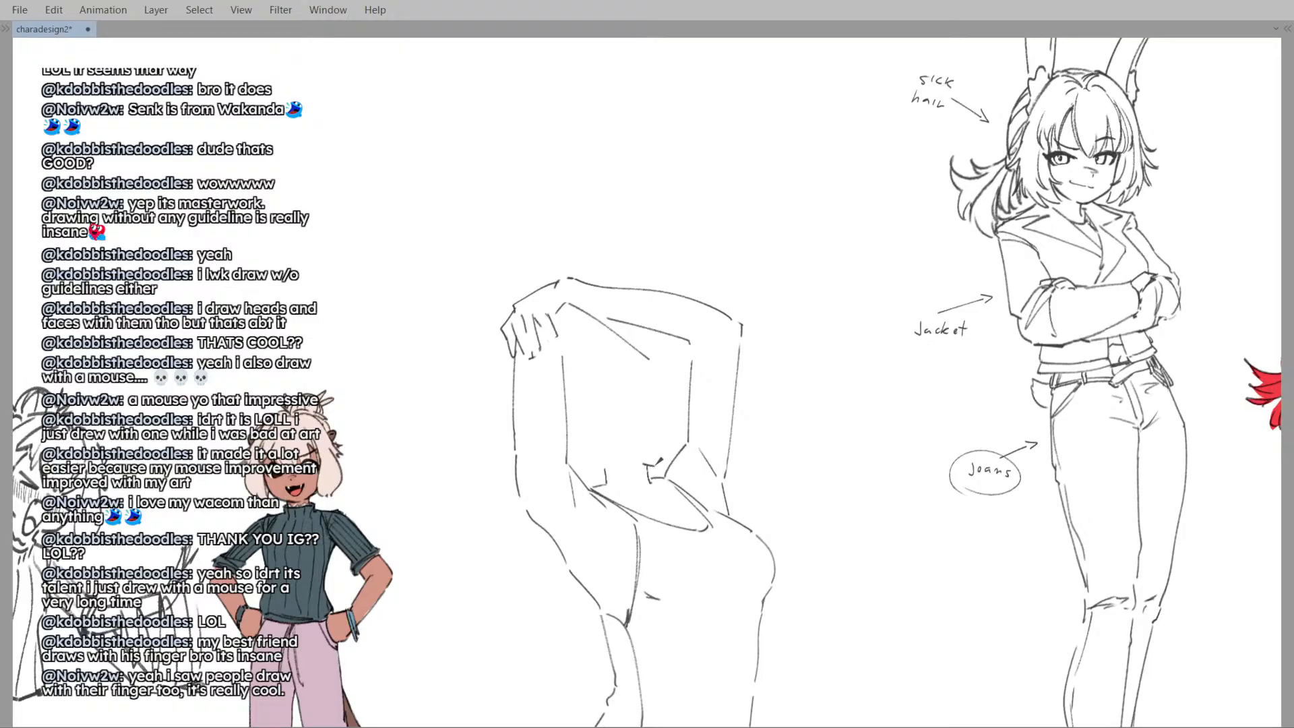
pyautogui.moveTo(656, 460); pyautogui.dragTo(655, 461)
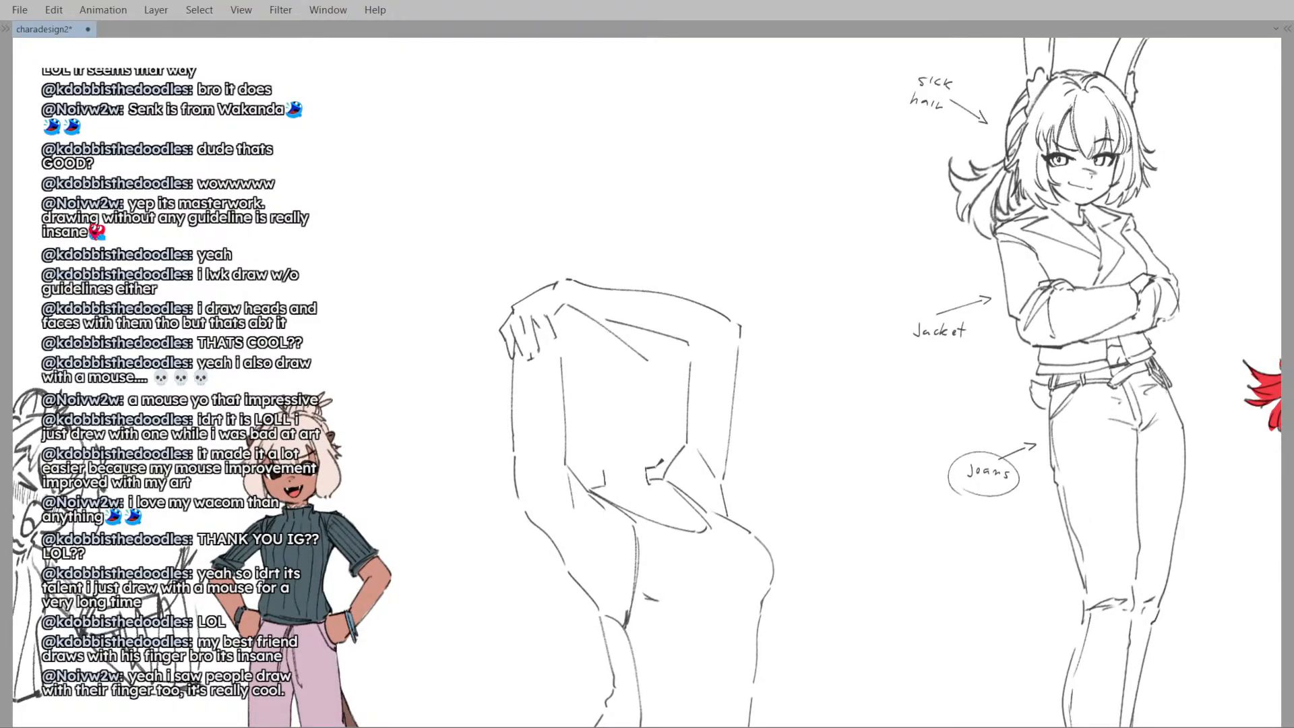
pyautogui.scroll(3, 660, 405)
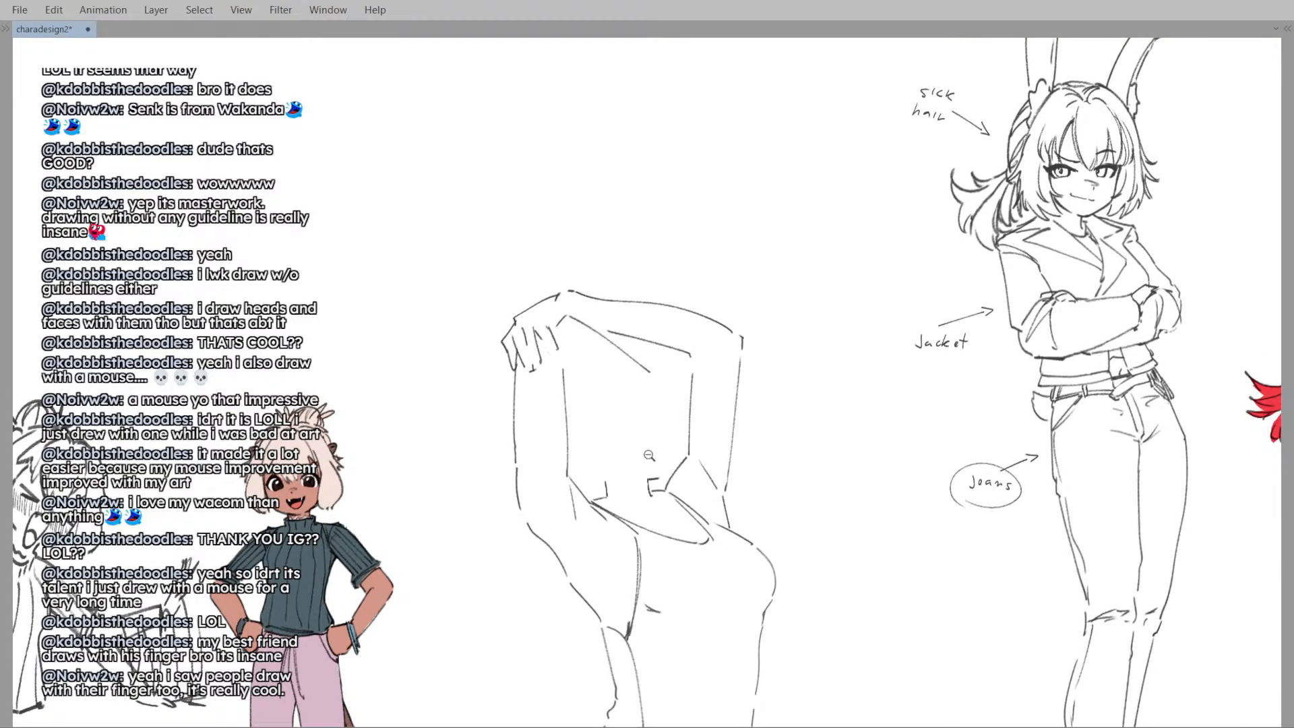
pyautogui.moveTo(660, 473); pyautogui.dragTo(664, 478)
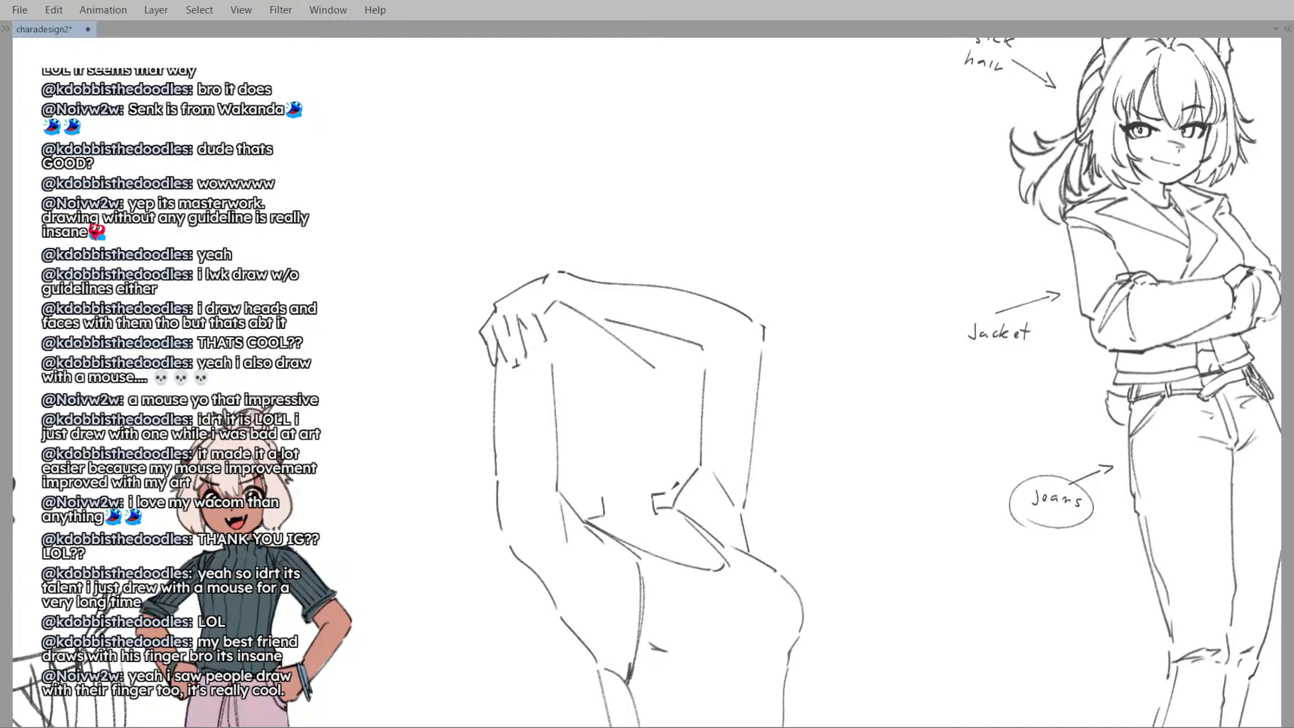
pyautogui.scroll(-2, 676, 424)
pyautogui.scroll(-1, 663, 405)
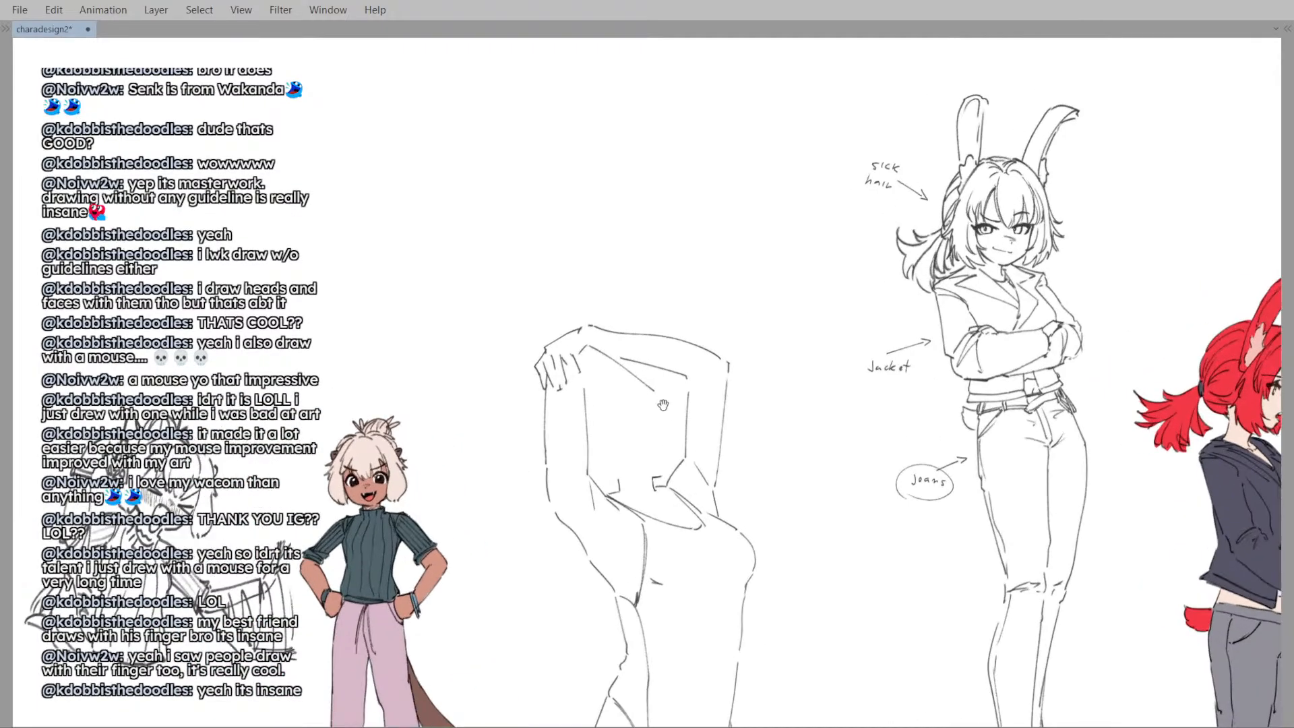
# - Try a curved head stroke between the raised arms and check the figure's proportions in a horizontally flipped view
pyautogui.moveTo(663, 404); pyautogui.dragTo(647, 333)
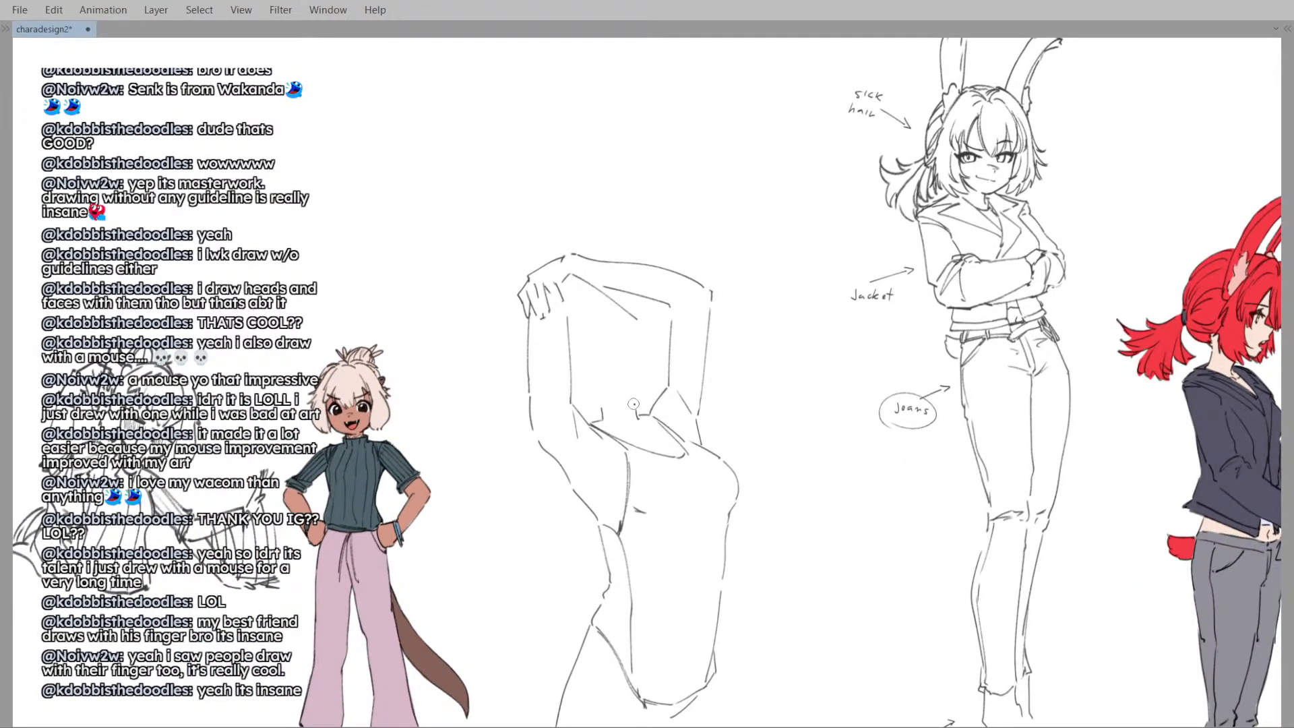
pyautogui.moveTo(585, 382); pyautogui.dragTo(618, 423)
pyautogui.hotkey('ctrl', 'z')
pyautogui.scroll(-2, 626, 397)
pyautogui.press('h')
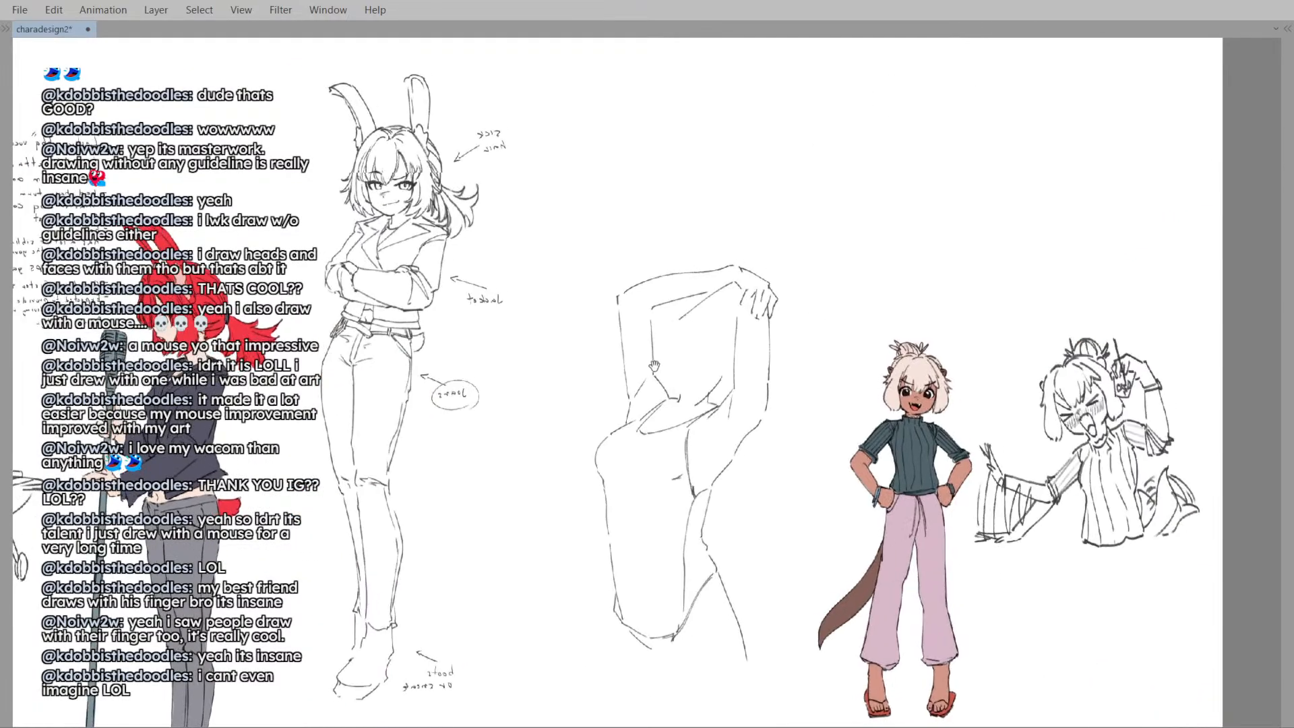
pyautogui.press('h')
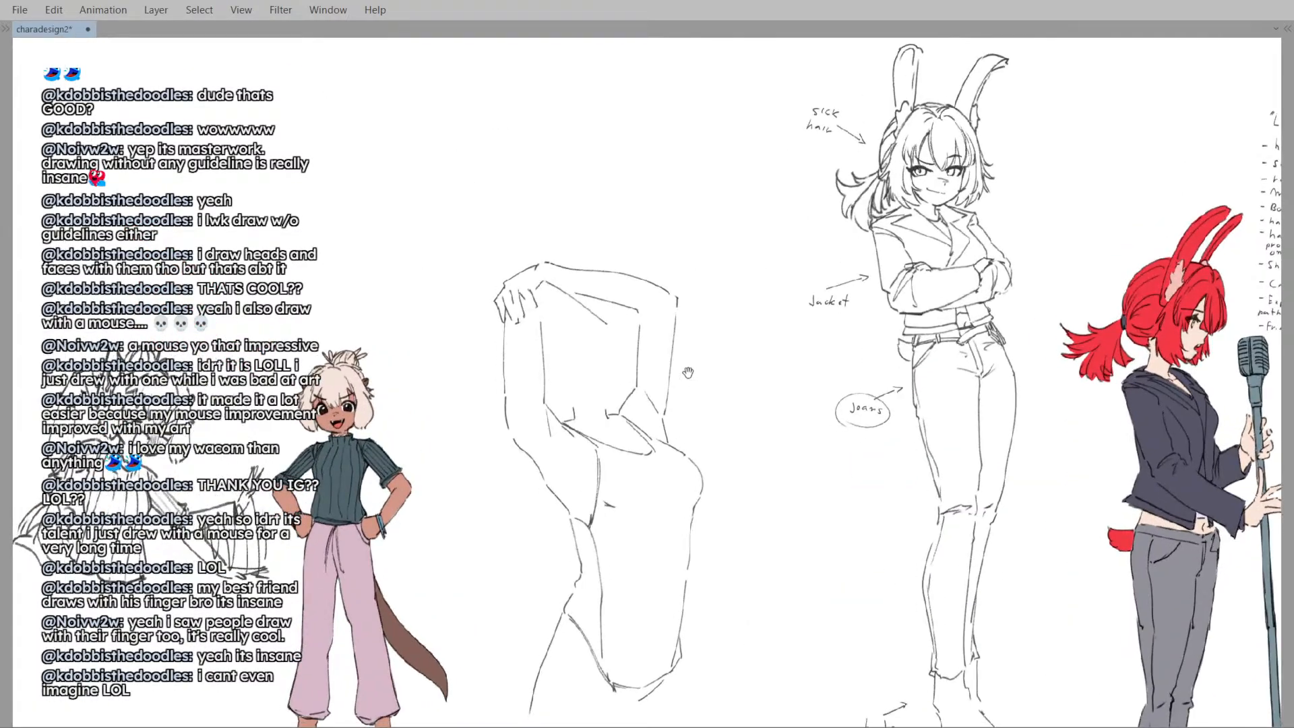
pyautogui.moveTo(688, 372)
pyautogui.mouseDown()
pyautogui.moveTo(704, 372)
pyautogui.moveTo(697, 329)
pyautogui.mouseUp()
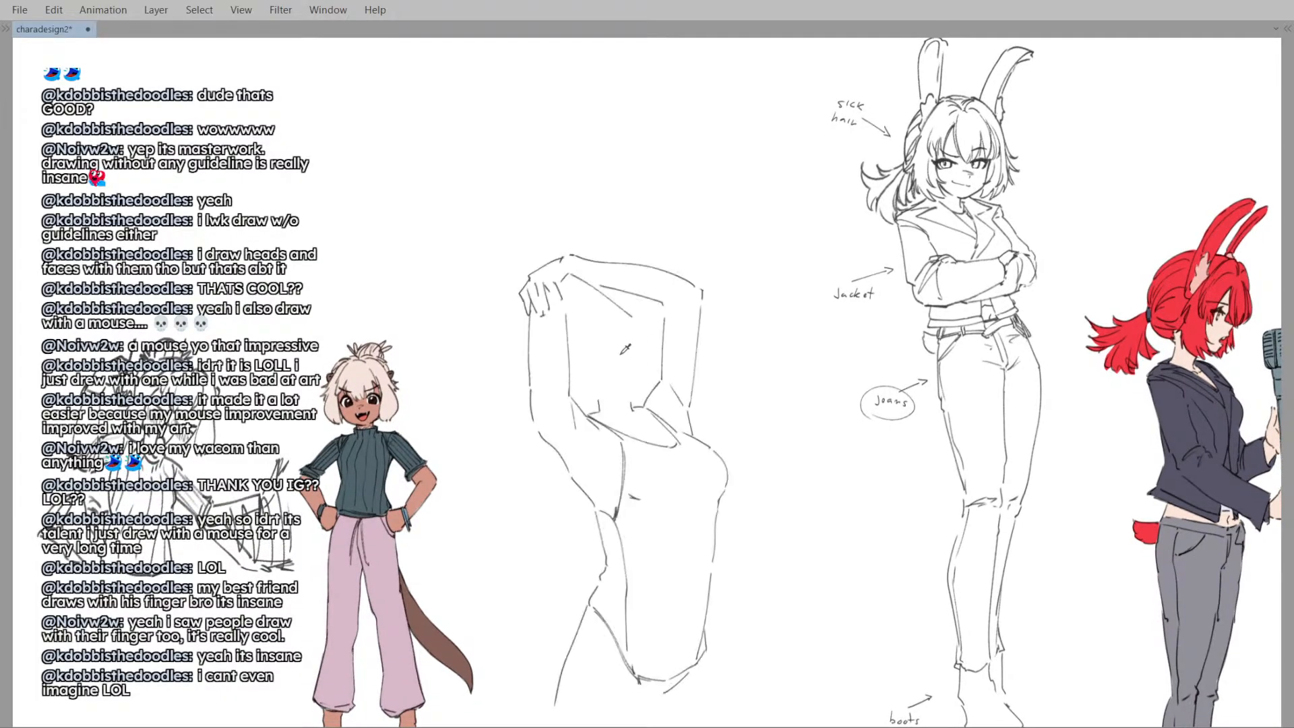
# - Draw the rounded top and sides of a head between the raised arms, above the neck lines
pyautogui.moveTo(629, 353); pyautogui.dragTo(650, 376)
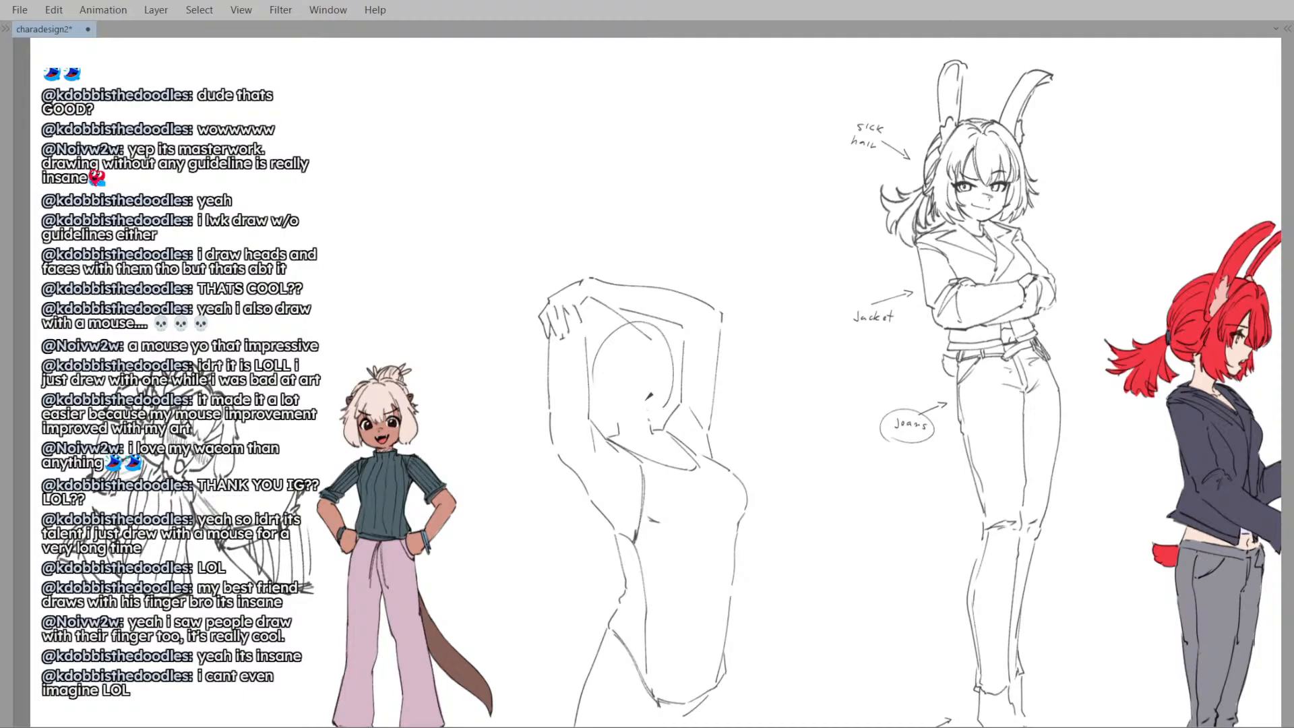
pyautogui.moveTo(586, 353)
pyautogui.mouseDown()
pyautogui.moveTo(646, 402)
pyautogui.moveTo(766, 386)
pyautogui.moveTo(643, 371)
pyautogui.mouseUp()
pyautogui.scroll(-3, 641, 365)
pyautogui.scroll(3, 658, 372)
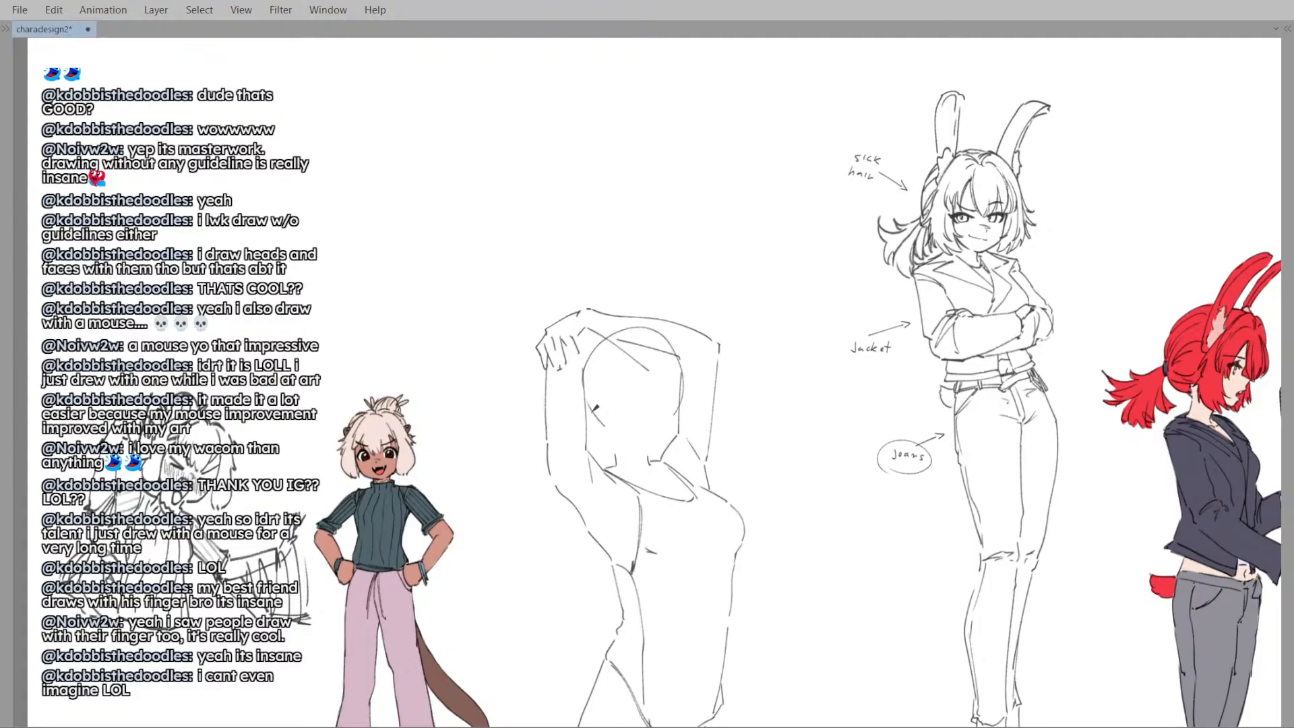
# - Close the bottom of the head with a curved chin stroke, working in a horizontally flipped view
pyautogui.moveTo(624, 438)
pyautogui.mouseDown()
pyautogui.moveTo(700, 413)
pyautogui.moveTo(627, 433)
pyautogui.mouseUp()
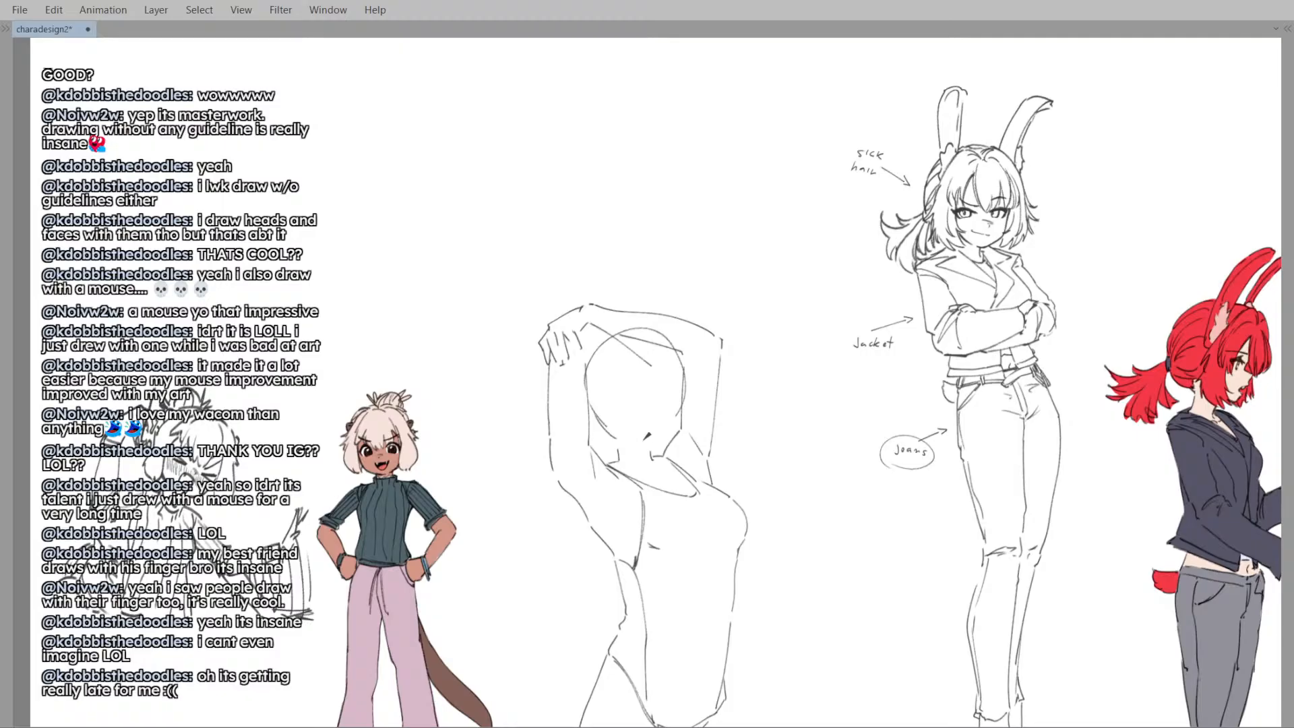
pyautogui.press('m')
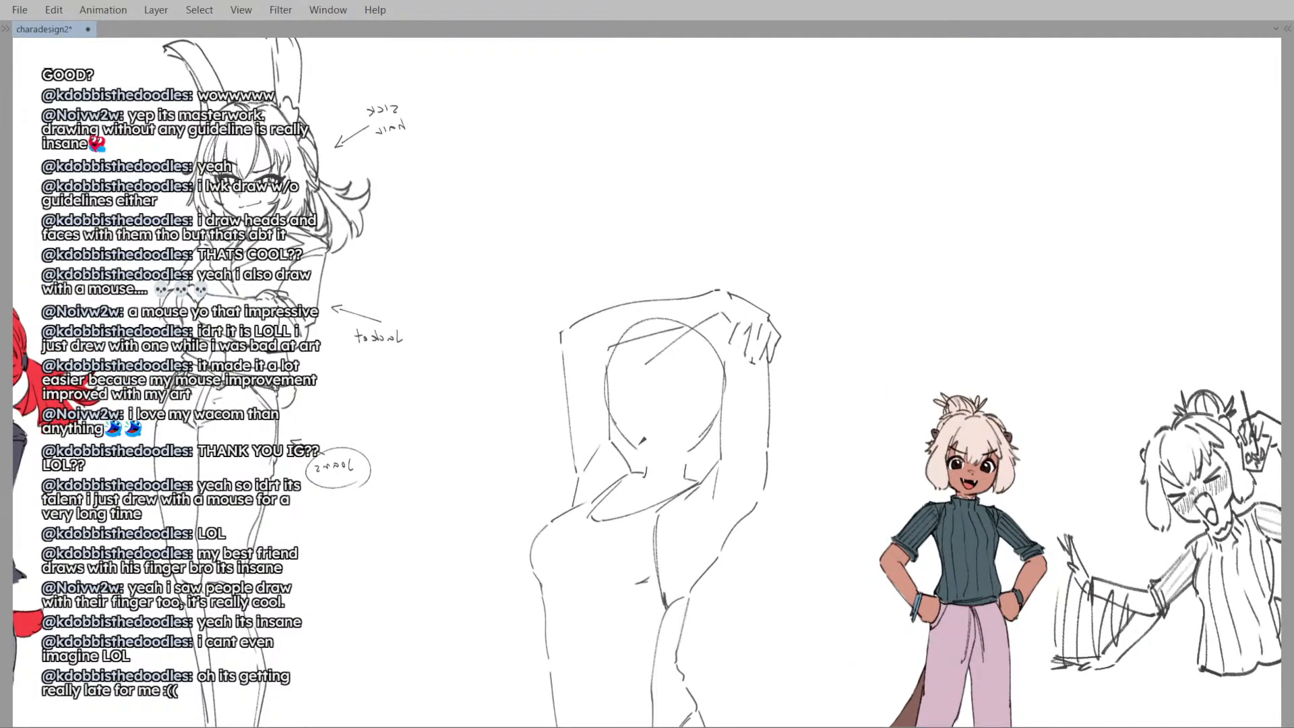
pyautogui.moveTo(643, 440); pyautogui.dragTo(670, 457)
pyautogui.hotkey('ctrl', 'z')
pyautogui.hotkey('ctrl', 'z')
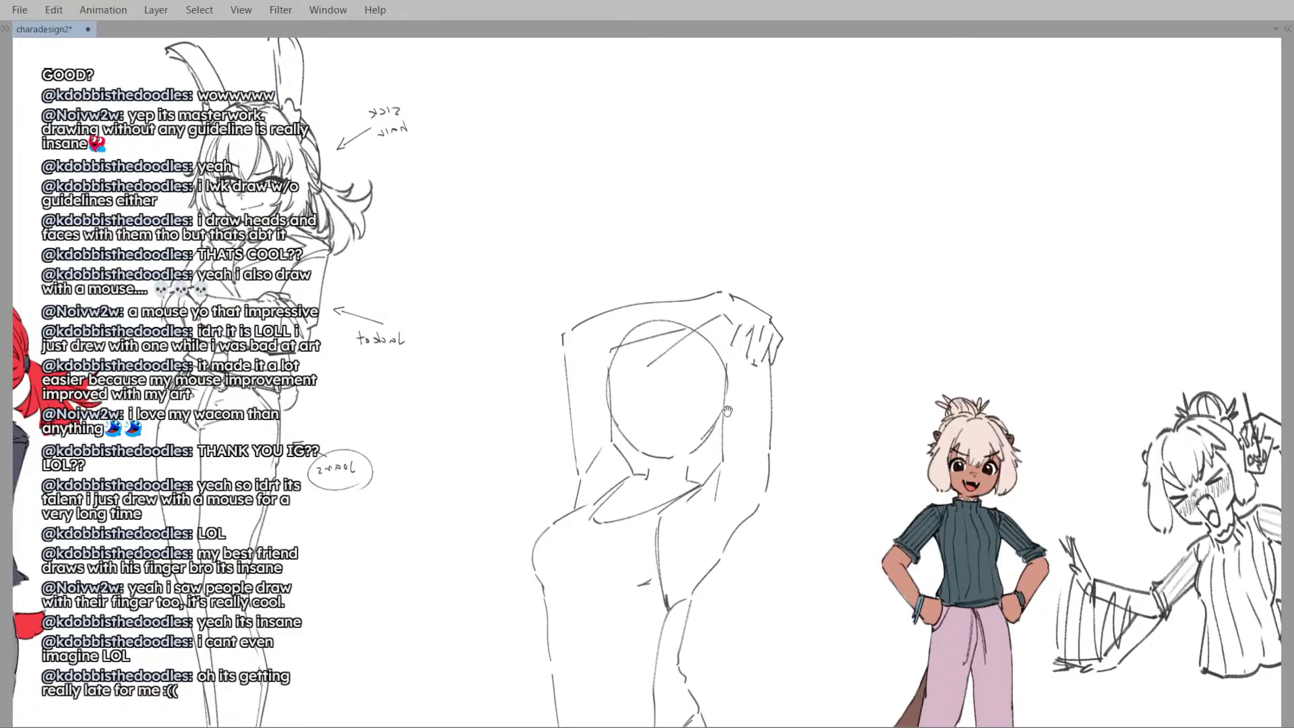
pyautogui.press('m')
pyautogui.scroll(-1, 685, 401)
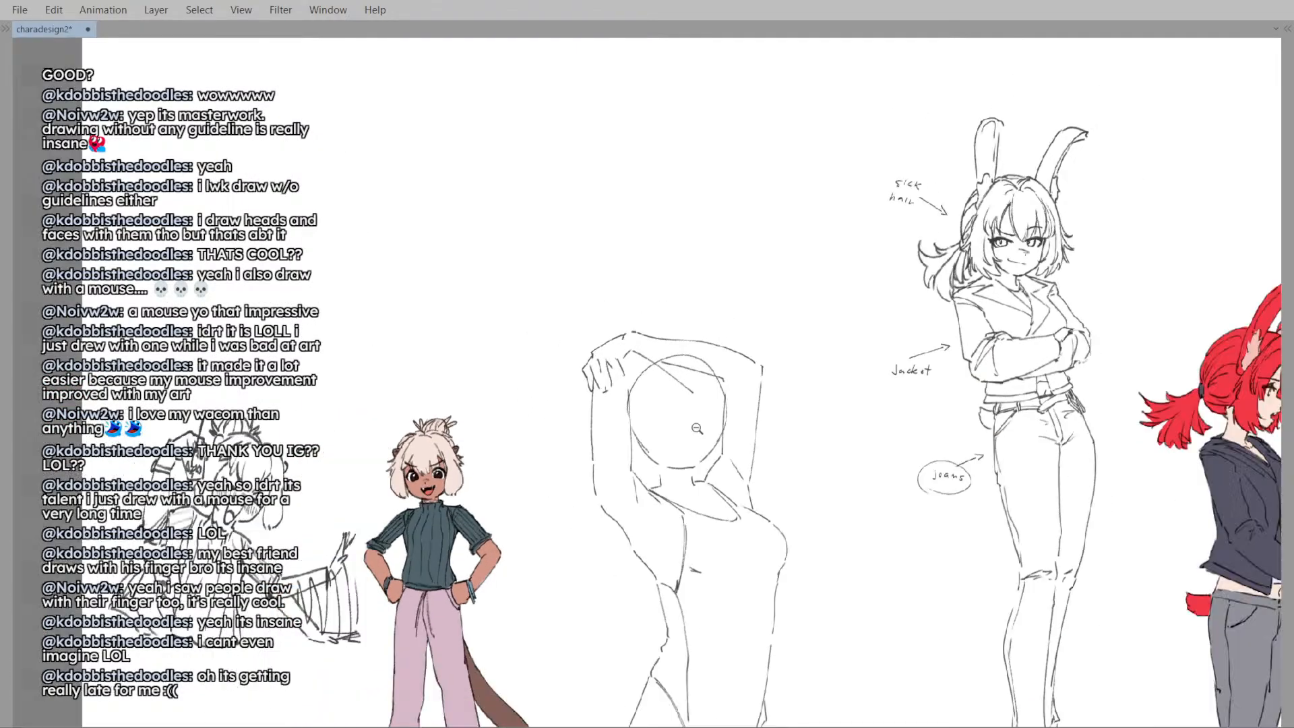
# - Draw a vertical centre line down the face and view the whole figure beside the other characters
pyautogui.moveTo(685, 401); pyautogui.dragTo(671, 387)
pyautogui.scroll(1, 675, 397)
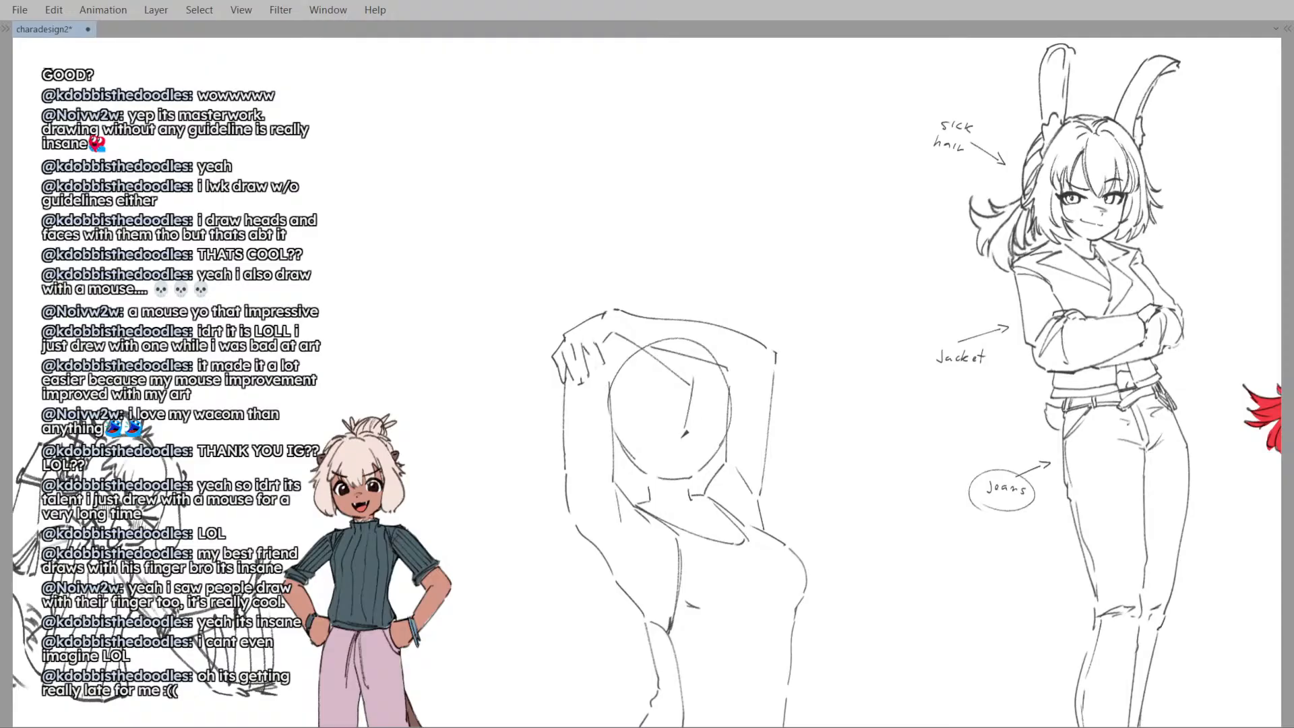
pyautogui.scroll(-2, 666, 326)
pyautogui.moveTo(666, 326); pyautogui.dragTo(652, 312)
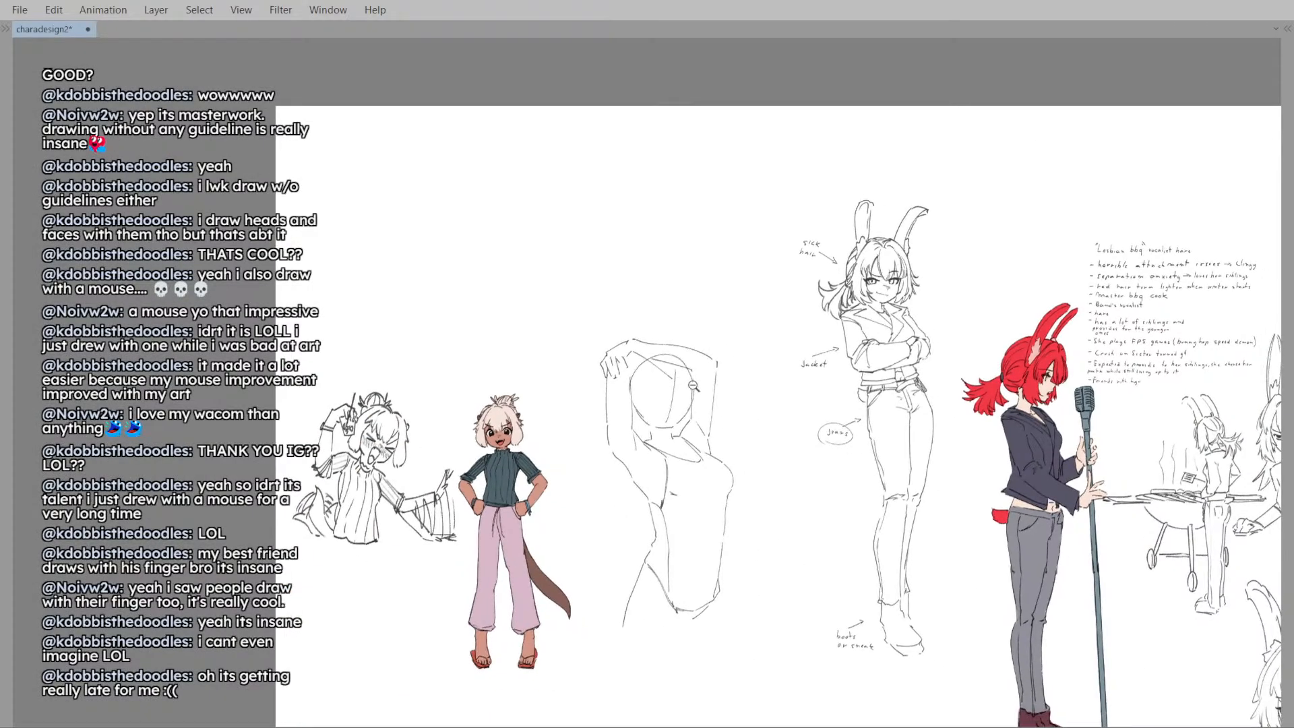
pyautogui.scroll(2, 694, 386)
# - Reduce the Liquify brush size and nudge the outer contours of the bust and waist
pyautogui.moveTo(716, 416); pyautogui.dragTo(712, 350)
pyautogui.moveTo(719, 487)
pyautogui.mouseDown()
pyautogui.moveTo(664, 392)
pyautogui.moveTo(685, 385)
pyautogui.mouseUp()
pyautogui.press('[')
pyautogui.press('[')
pyautogui.press('[')
pyautogui.press('[')
pyautogui.press('[')
pyautogui.press('[')
pyautogui.press('[')
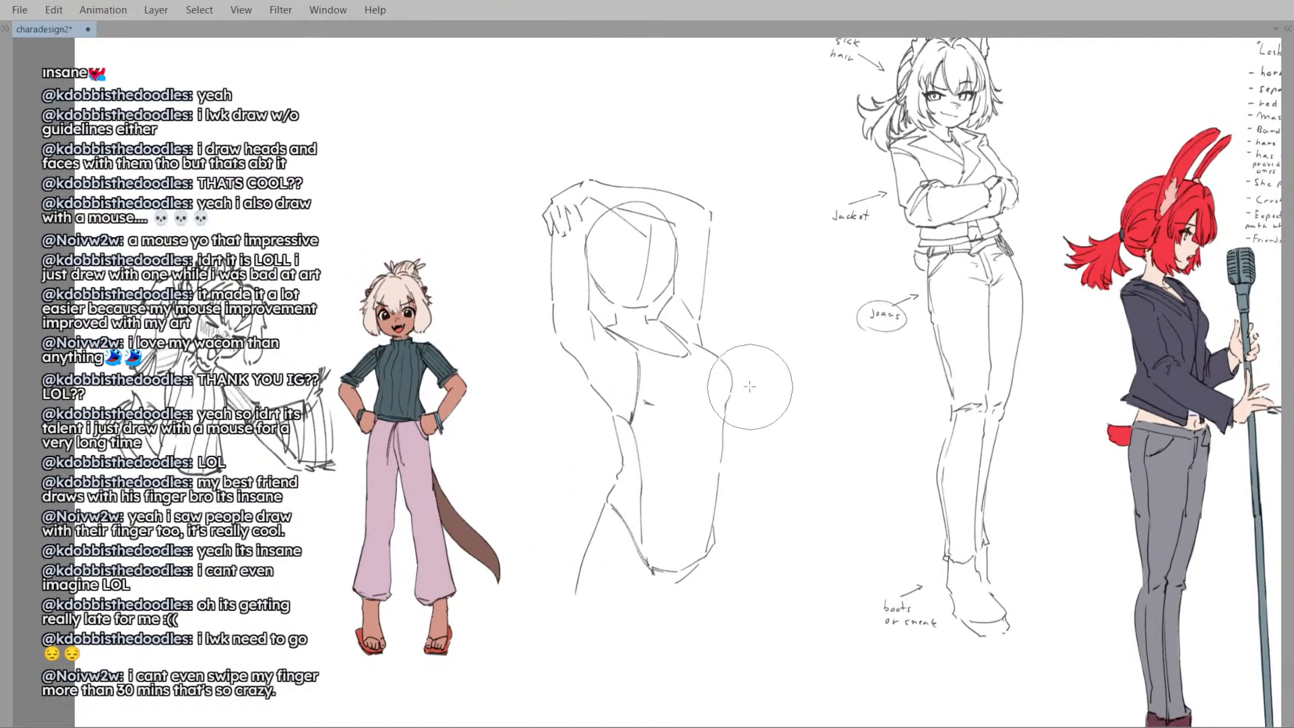
pyautogui.moveTo(745, 376)
pyautogui.mouseDown()
pyautogui.moveTo(695, 389)
pyautogui.moveTo(691, 358)
pyautogui.moveTo(665, 341)
pyautogui.mouseUp()
pyautogui.moveTo(681, 421)
pyautogui.mouseDown()
pyautogui.moveTo(720, 396)
pyautogui.moveTo(693, 410)
pyautogui.mouseUp()
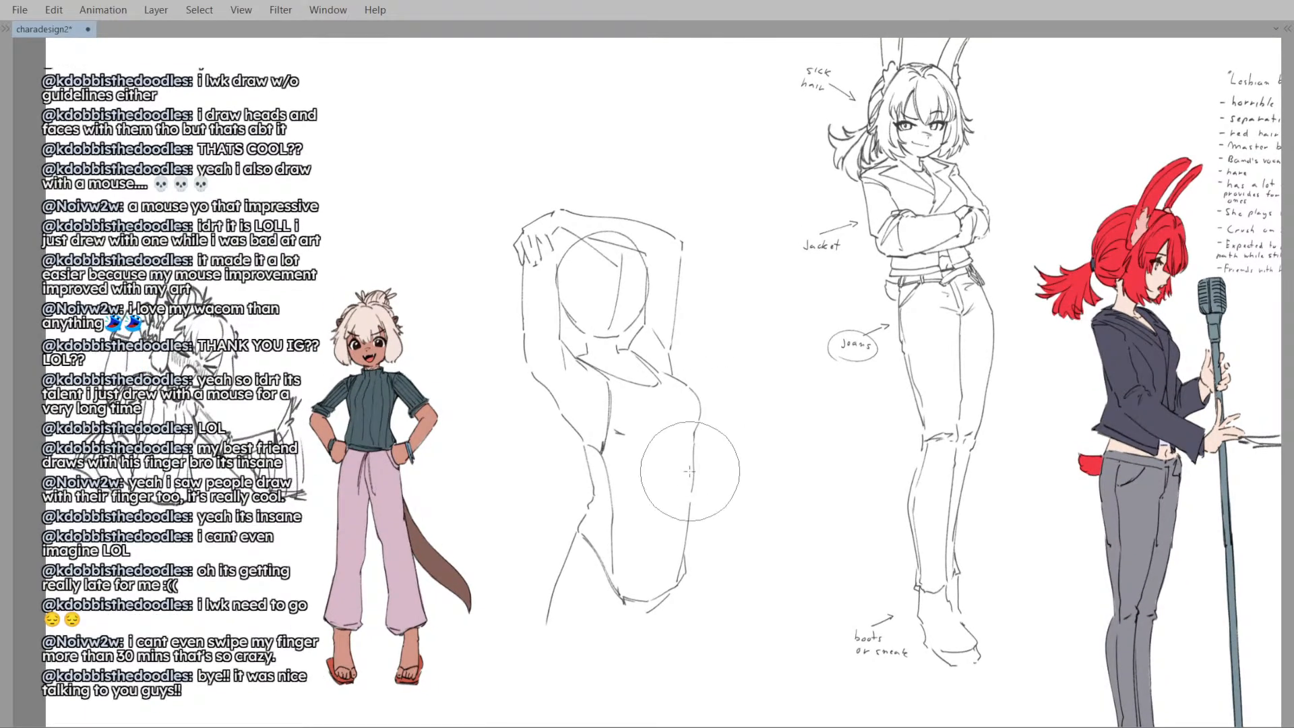
pyautogui.moveTo(668, 471); pyautogui.dragTo(678, 465)
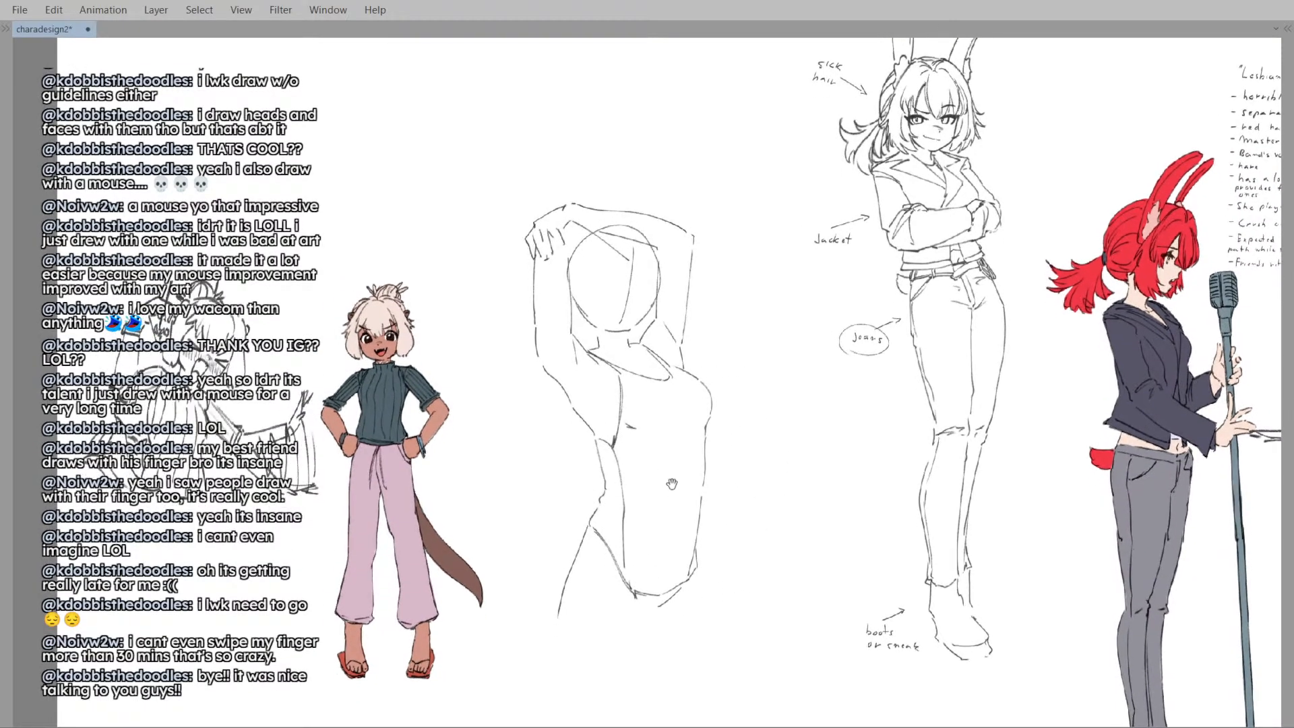
# - Push the hips and crotch upward with the Liquify brush to shorten the torso, comparing the figure in a flipped view
pyautogui.moveTo(653, 530); pyautogui.dragTo(656, 516)
pyautogui.press('h')
pyautogui.moveTo(620, 478); pyautogui.dragTo(610, 483)
pyautogui.press('h')
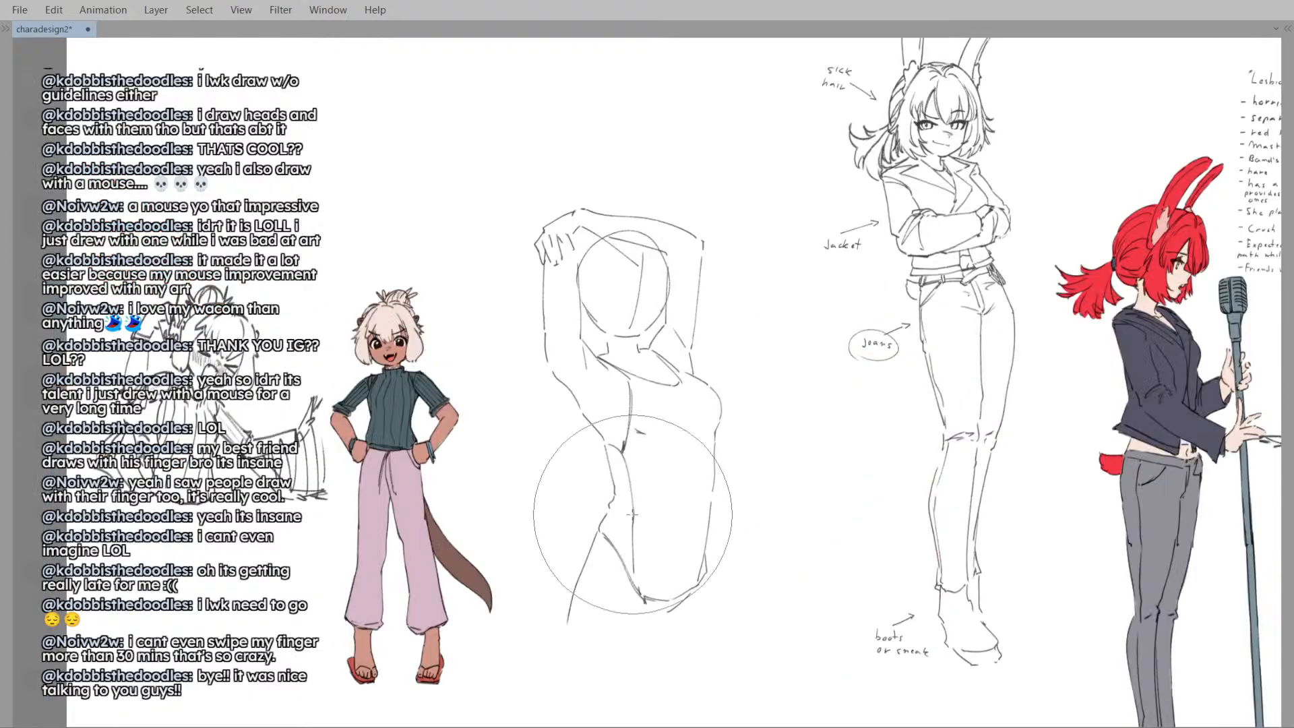
pyautogui.moveTo(639, 528); pyautogui.dragTo(658, 514)
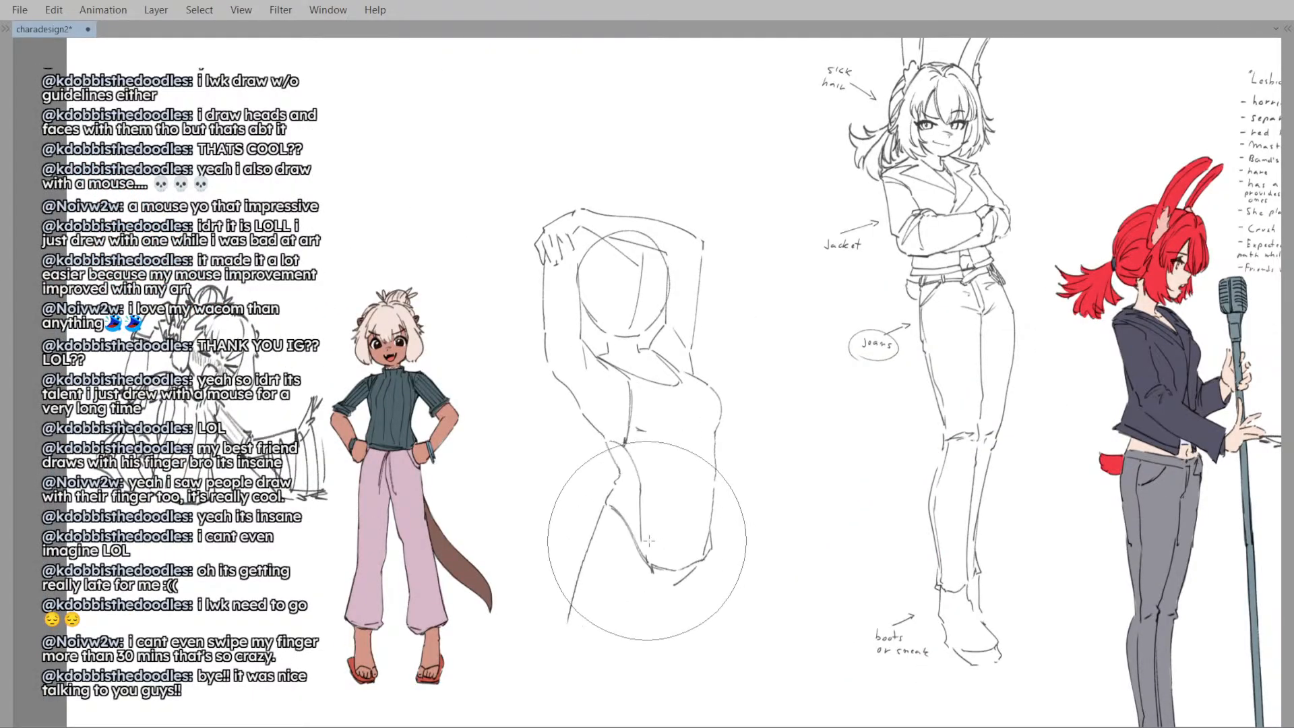
pyautogui.scroll(-2, 715, 415)
pyautogui.scroll(3, 696, 326)
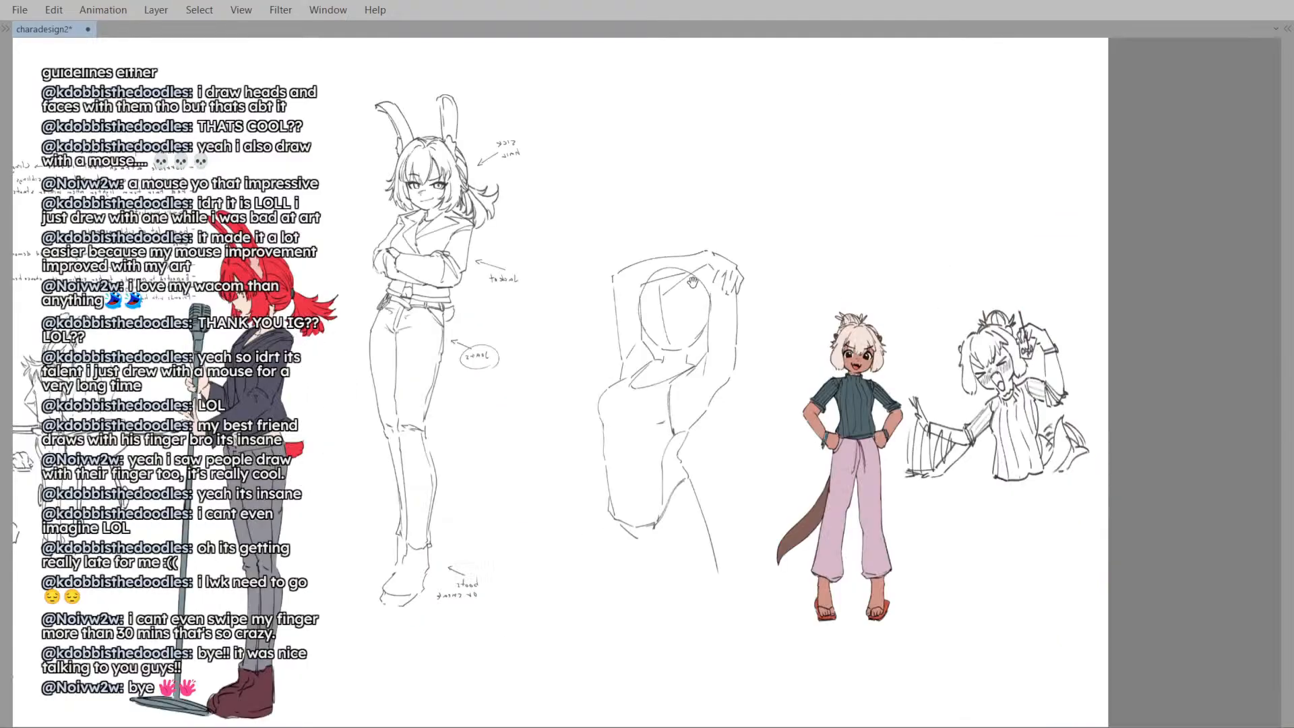
pyautogui.moveTo(681, 521); pyautogui.dragTo(693, 495)
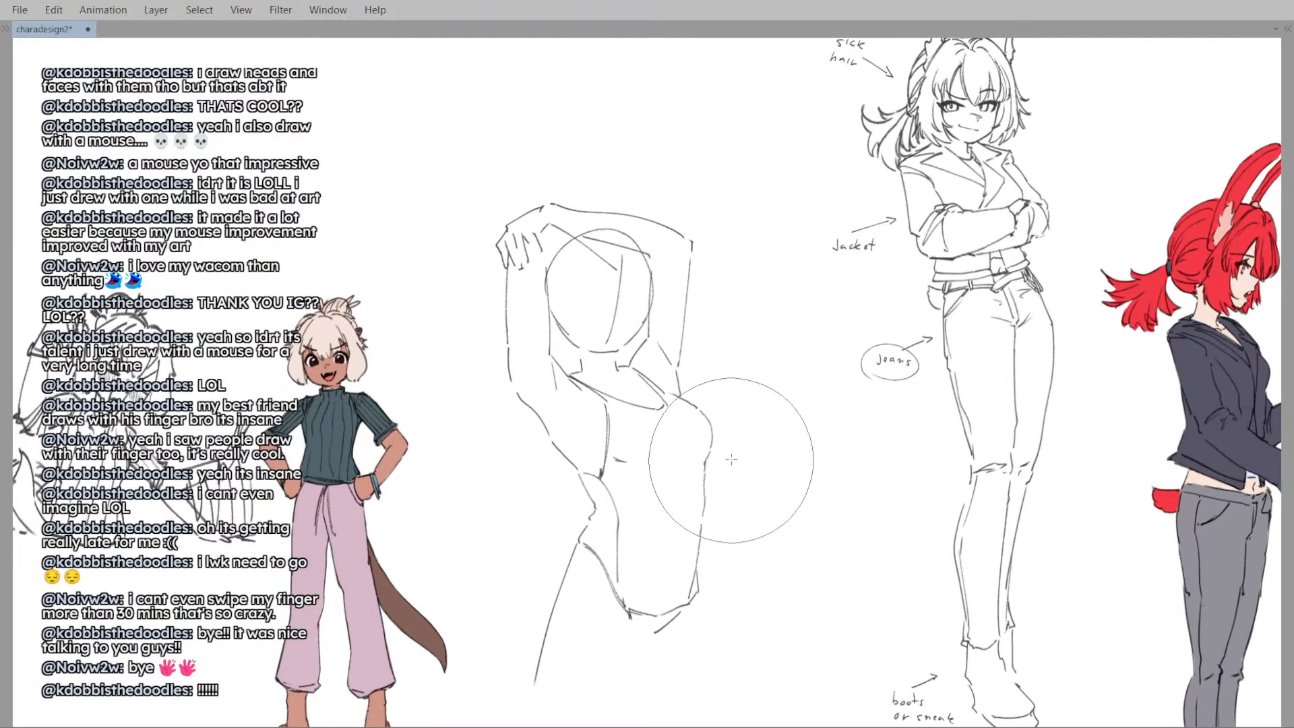
# - Rework the jaw on the side of the head nearest the bent arm's hand and check it in a flipped view
pyautogui.moveTo(581, 316)
pyautogui.mouseDown()
pyautogui.moveTo(605, 318)
pyautogui.moveTo(653, 361)
pyautogui.moveTo(597, 360)
pyautogui.moveTo(640, 380)
pyautogui.mouseUp()
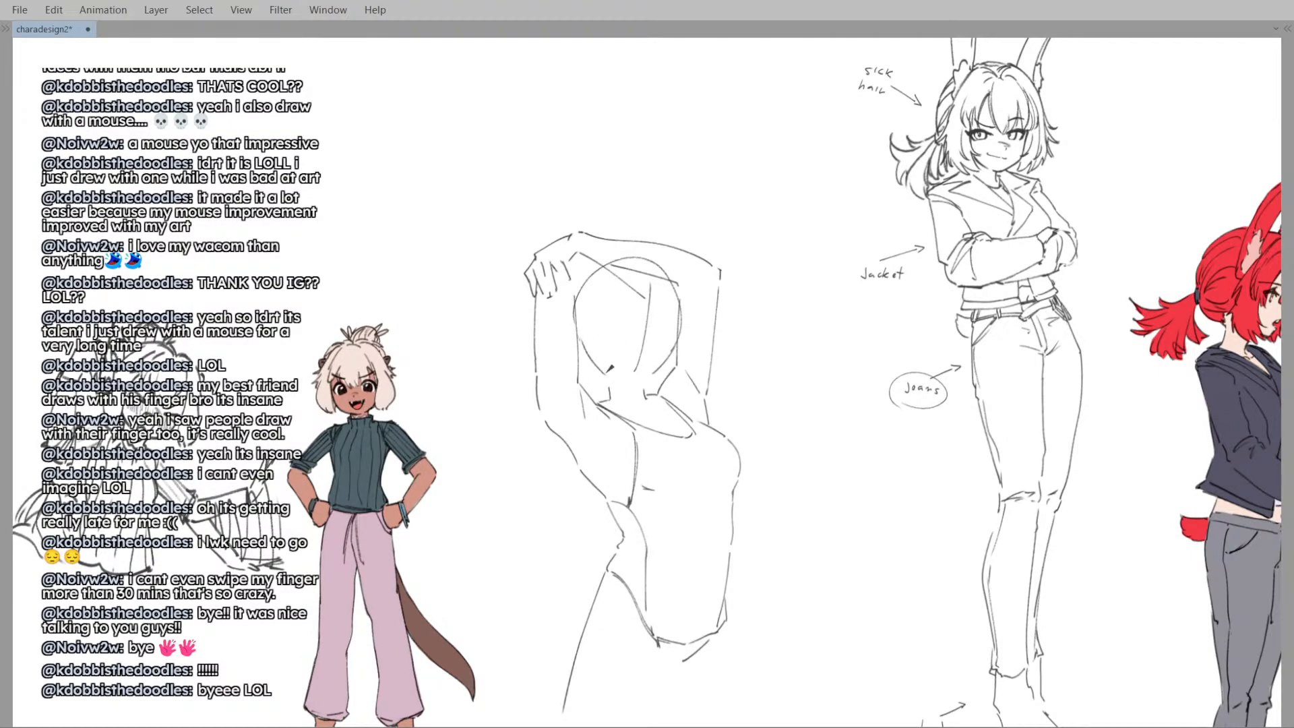
pyautogui.moveTo(577, 336); pyautogui.dragTo(646, 383)
pyautogui.press('h')
pyautogui.scroll(1, 646, 383)
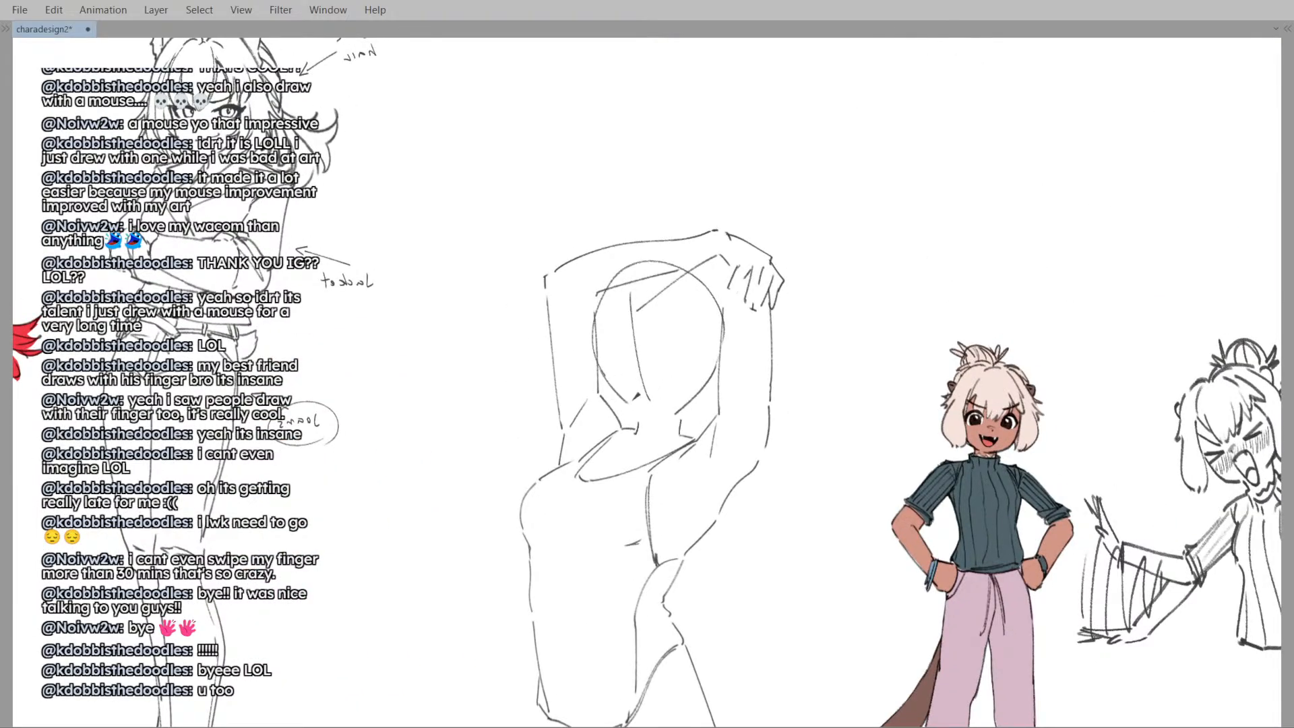
pyautogui.press('h')
pyautogui.scroll(-1, 708, 369)
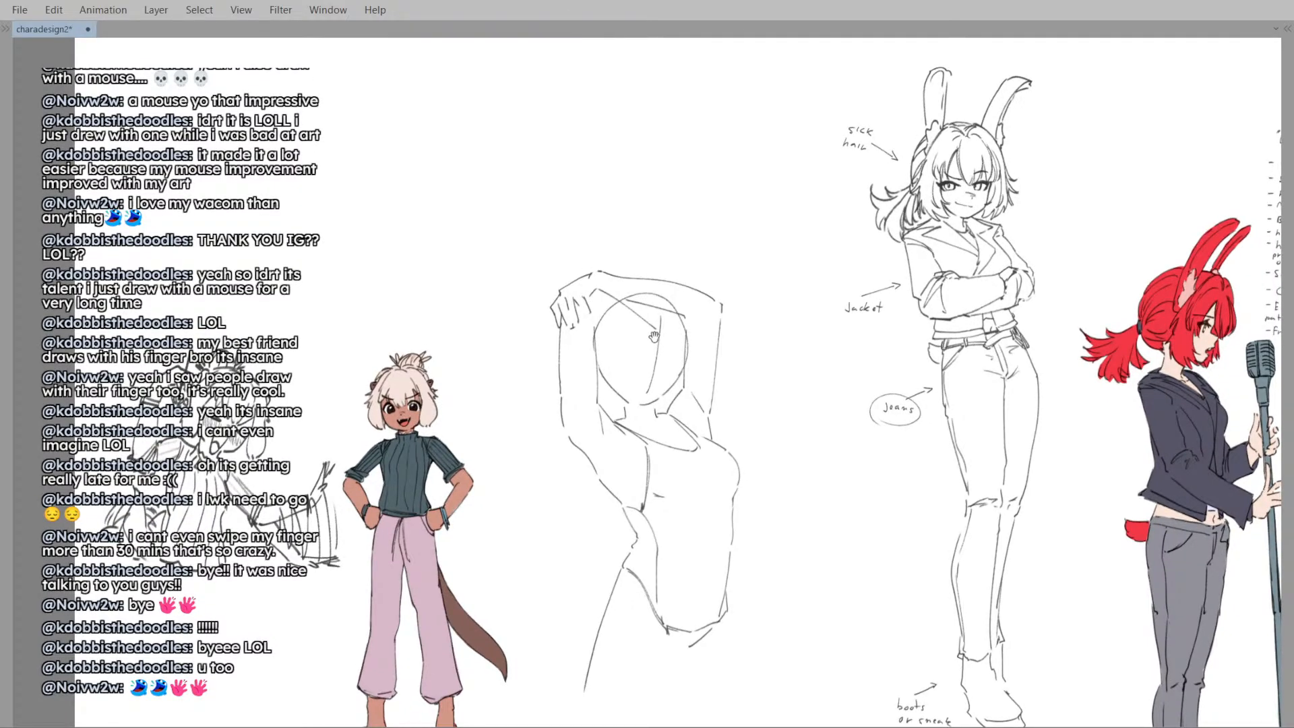
pyautogui.moveTo(628, 356); pyautogui.dragTo(635, 408)
pyautogui.scroll(3, 635, 410)
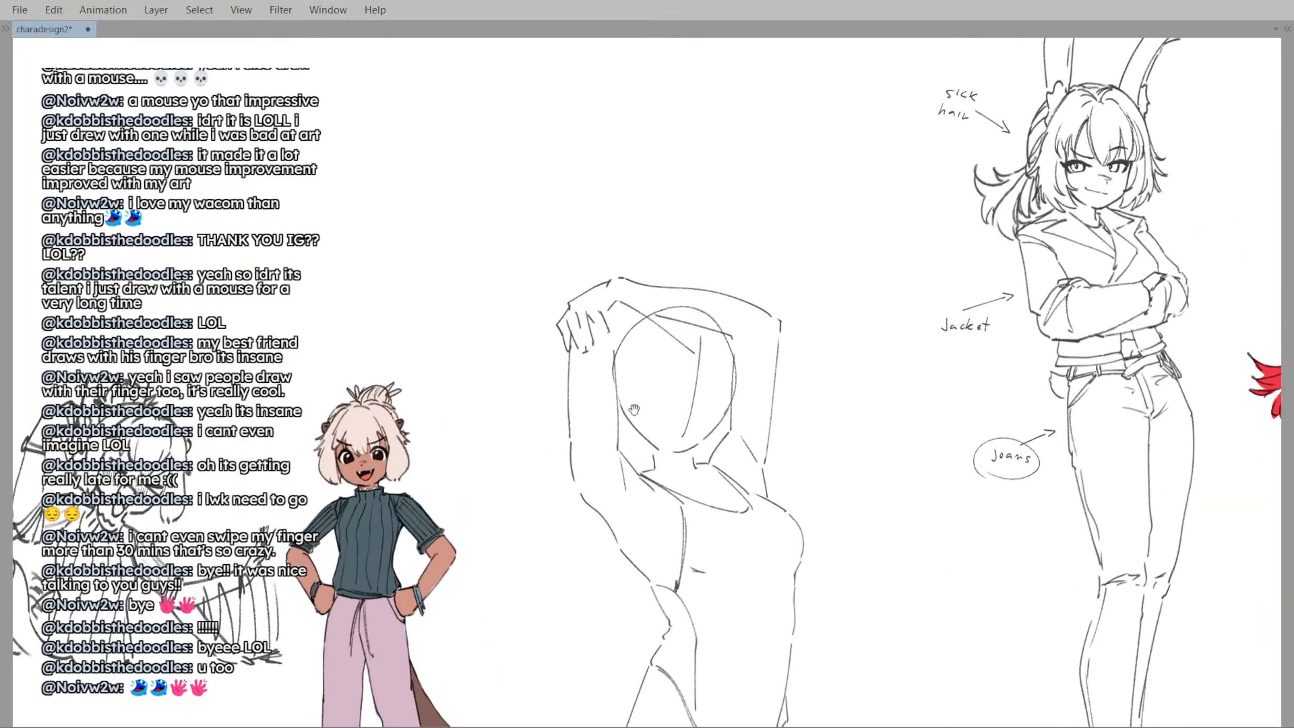
# - Undo the last head stroke and refine the cheek and jaw contour between the raised arms
pyautogui.hotkey('ctrl', 'z')
pyautogui.moveTo(660, 359)
pyautogui.mouseDown()
pyautogui.moveTo(644, 355)
pyautogui.moveTo(642, 325)
pyautogui.mouseUp()
pyautogui.scroll(-2, 640, 327)
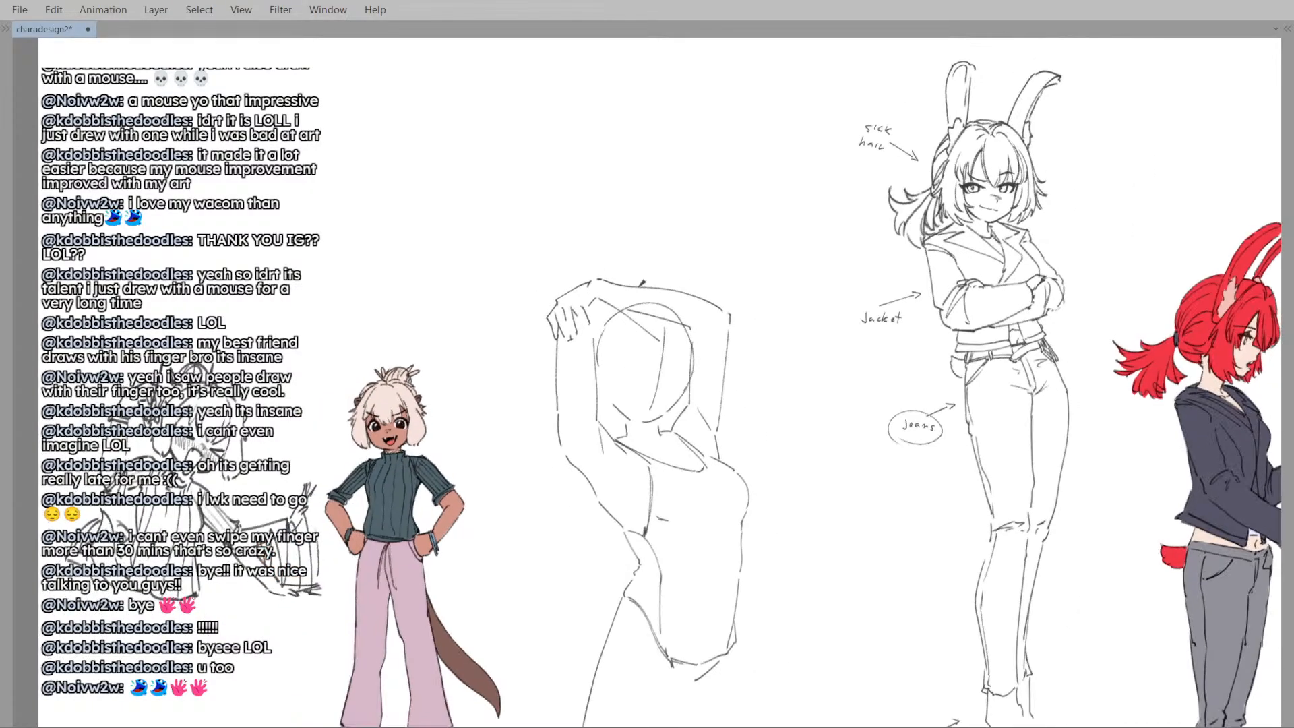
pyautogui.scroll(2, 621, 363)
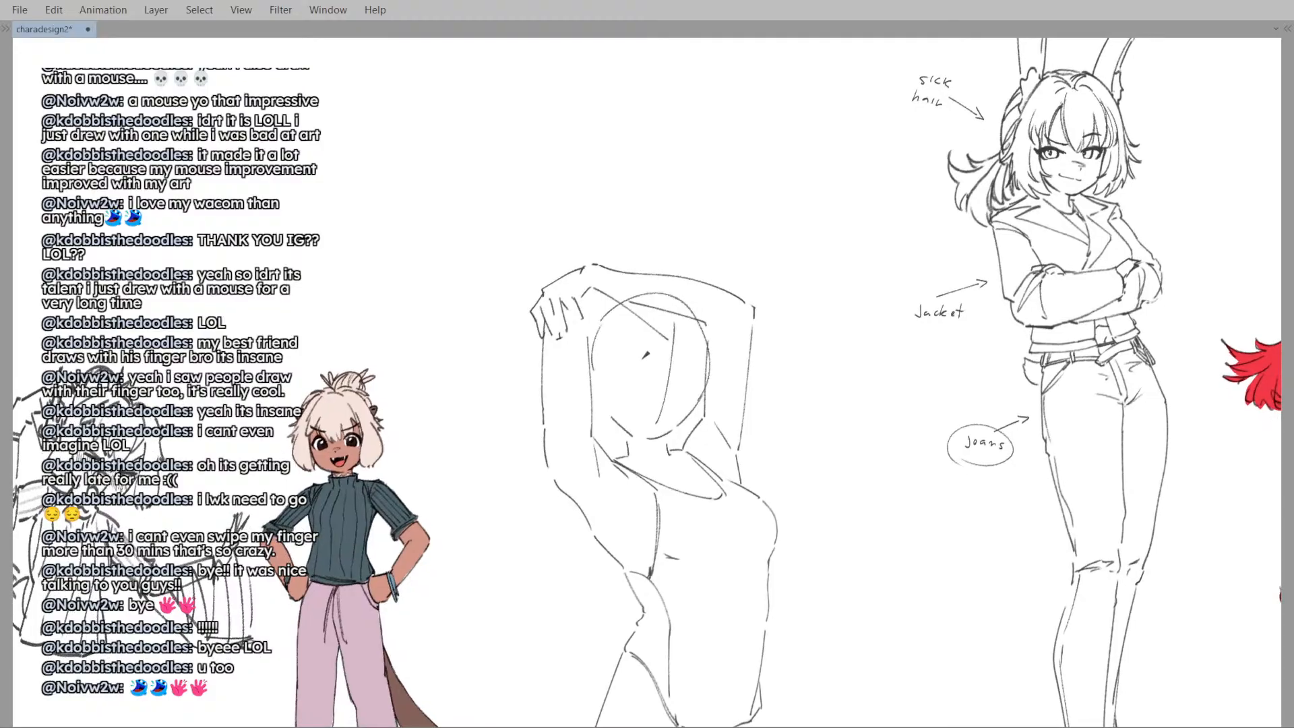
pyautogui.moveTo(663, 446); pyautogui.dragTo(646, 396)
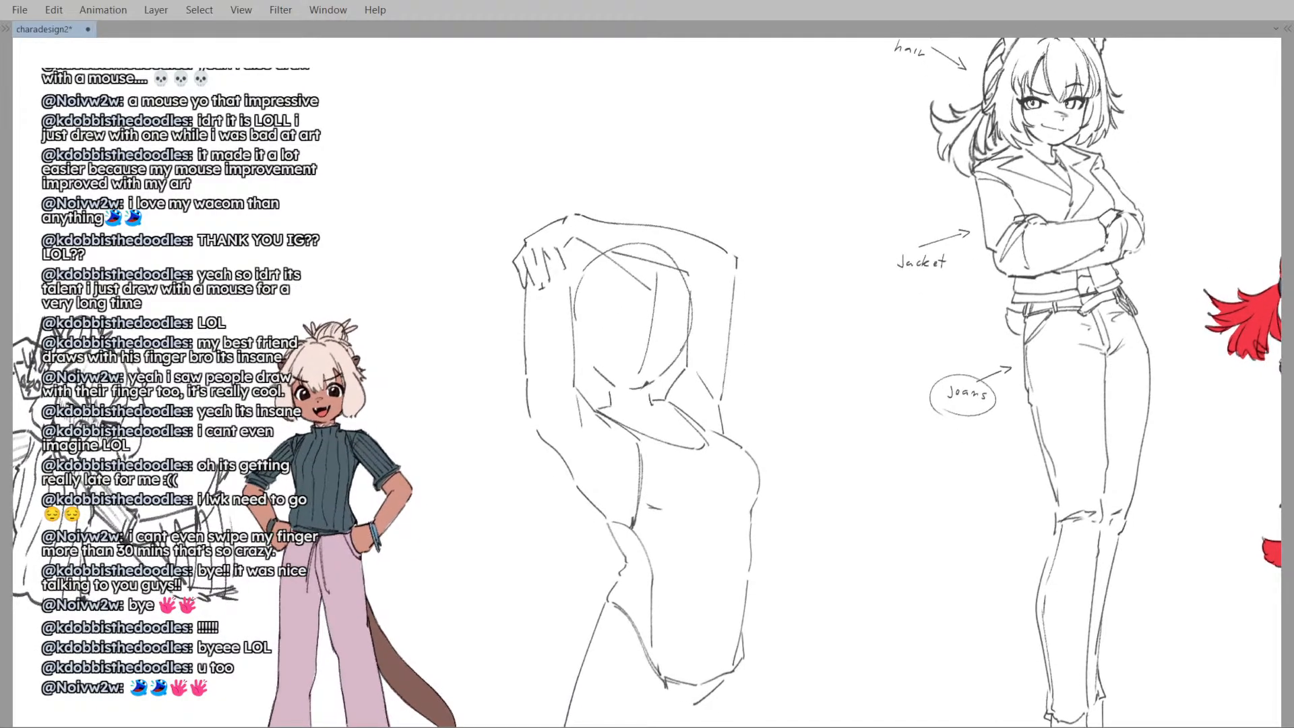
pyautogui.scroll(-2, 647, 344)
# - Check the head in a flipped view and erase the vertical centre line from the face
pyautogui.press('h')
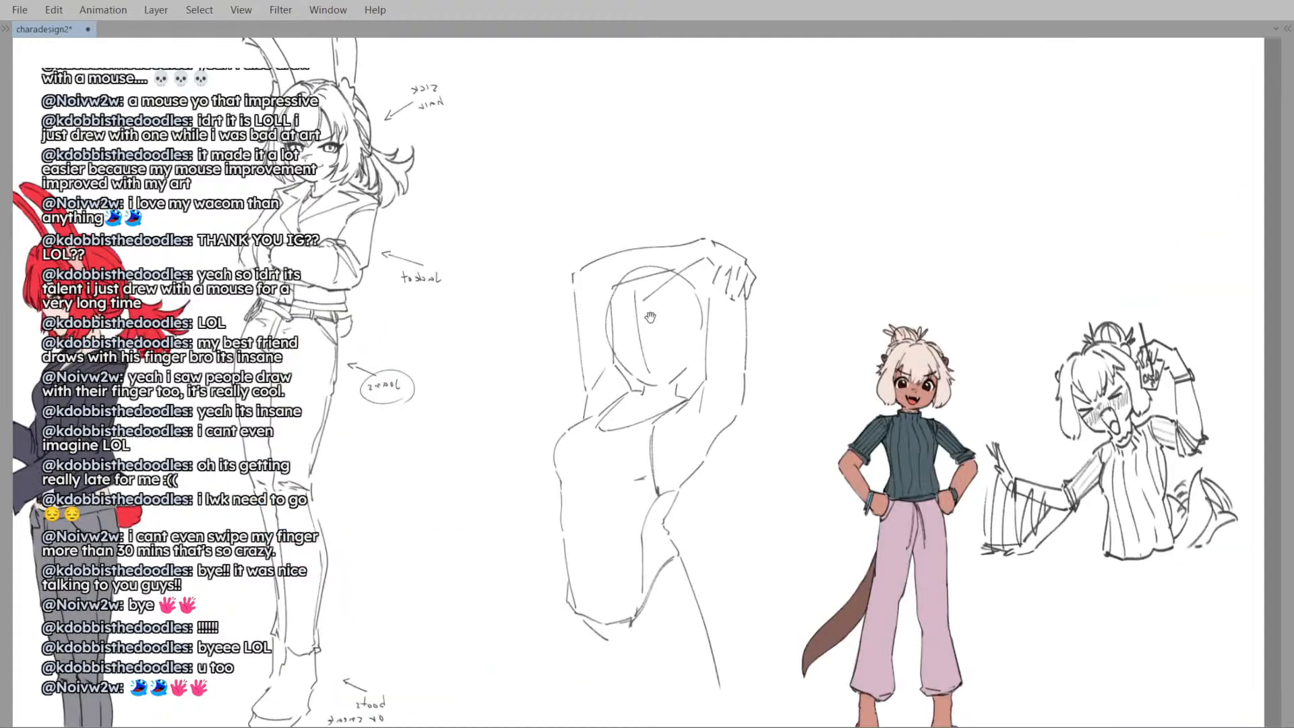
pyautogui.press('h')
pyautogui.scroll(2, 644, 310)
pyautogui.moveTo(677, 316); pyautogui.dragTo(665, 377)
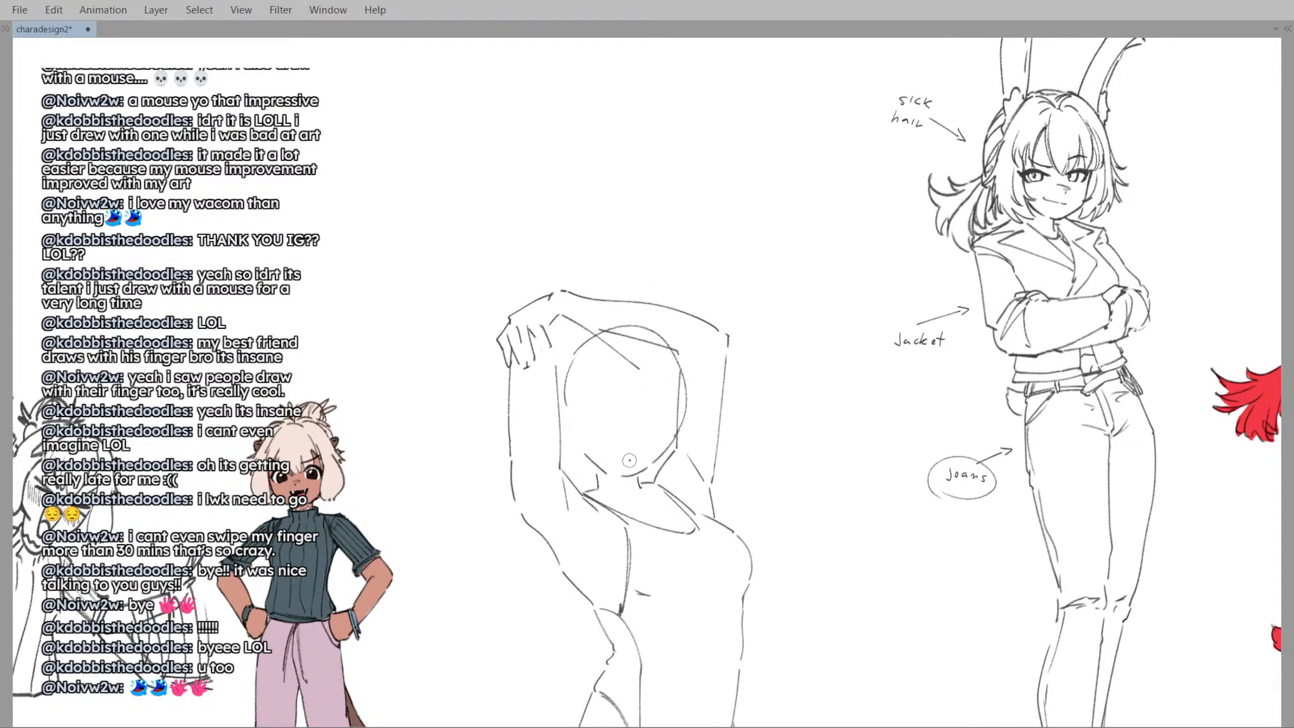
pyautogui.scroll(-2, 660, 366)
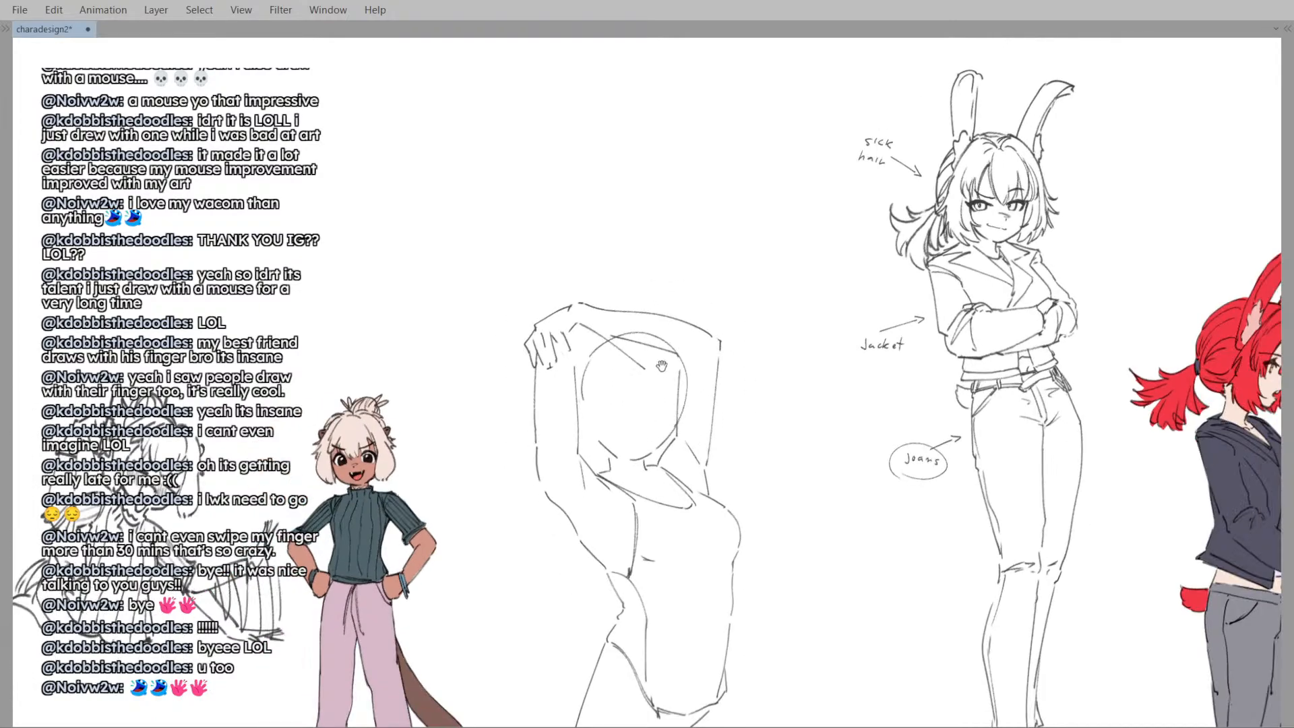
pyautogui.scroll(-2, 658, 365)
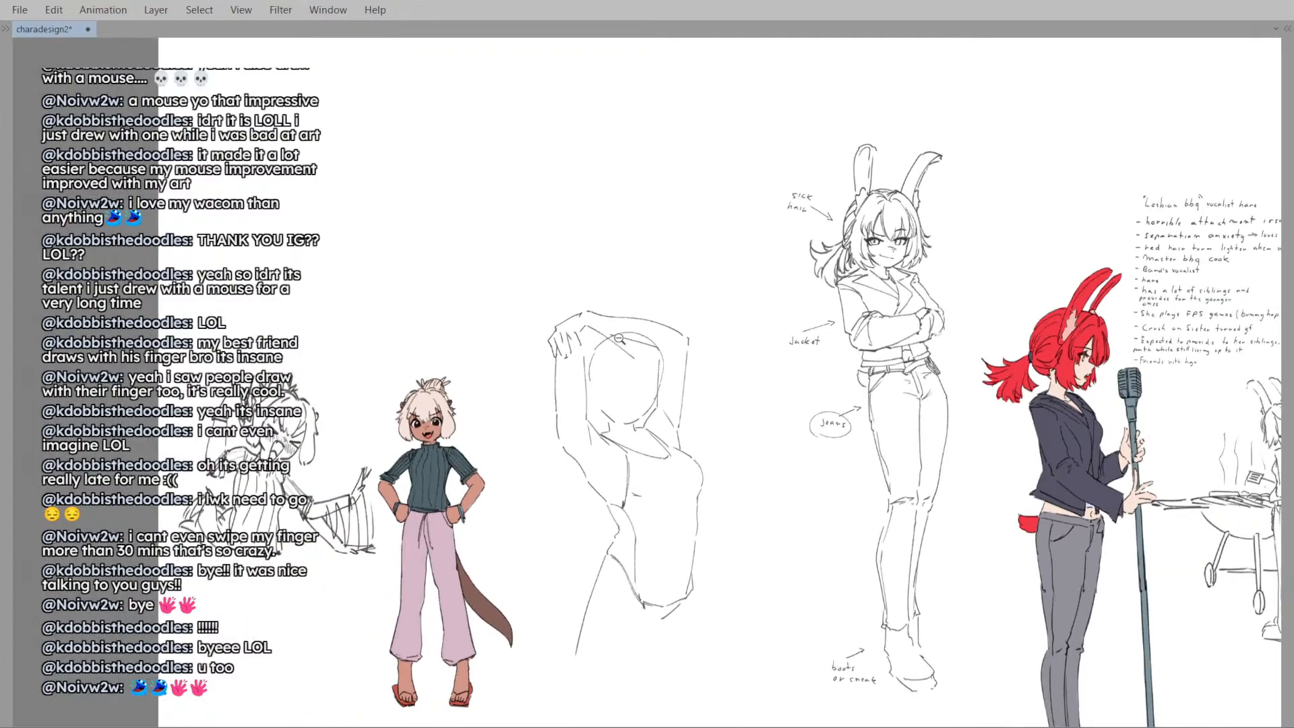
# - Move the head slightly upward with a transform and compare the figure in normal and flipped views
pyautogui.press('h')
pyautogui.press('h')
pyautogui.hotkey('ctrl', 't')
pyautogui.moveTo(623, 318); pyautogui.dragTo(627, 312)
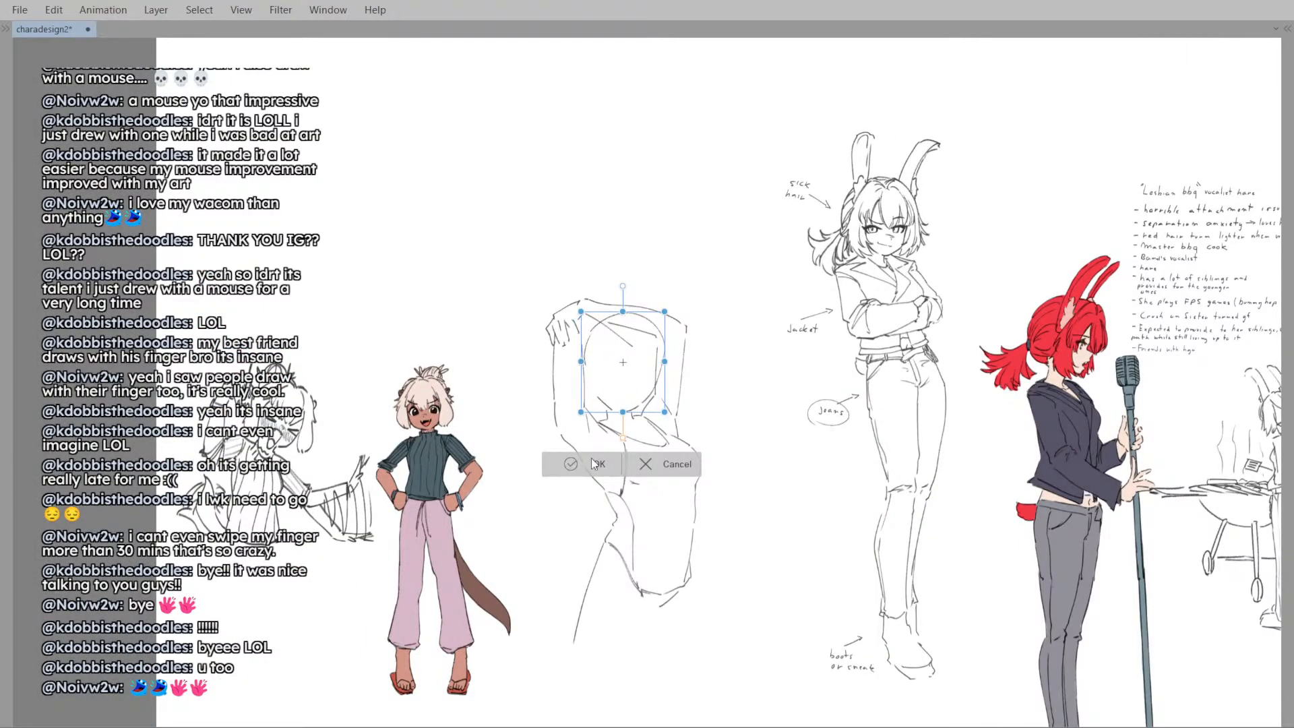
pyautogui.press('Return')
pyautogui.press('h')
pyautogui.press('h')
# - Close the pointed lower contour of the pelvis and try a stroke running down from the crotch
pyautogui.scroll(2, 667, 377)
pyautogui.moveTo(672, 402)
pyautogui.mouseDown()
pyautogui.moveTo(693, 363)
pyautogui.moveTo(690, 218)
pyautogui.mouseUp()
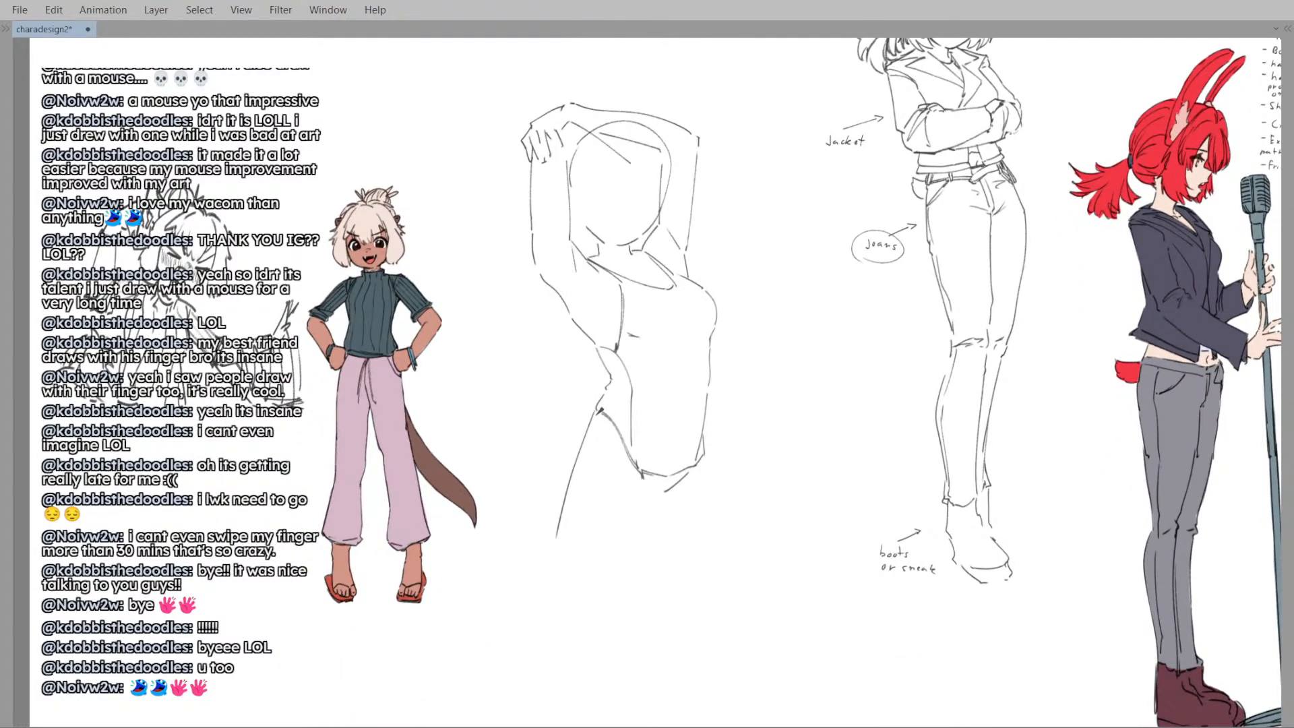
pyautogui.moveTo(650, 482); pyautogui.dragTo(641, 547)
pyautogui.hotkey('ctrl', 'z')
pyautogui.scroll(-1, 688, 485)
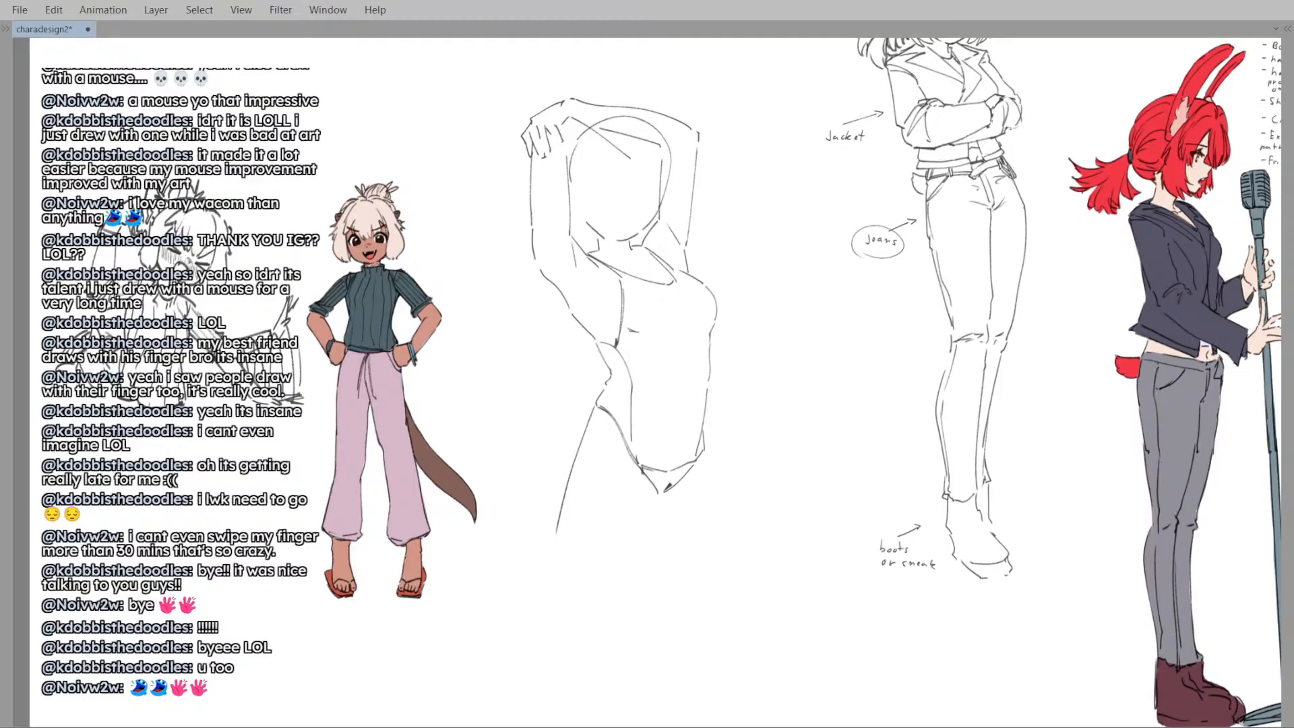
# - Try short outer hip strokes at the straight side of the pelvis
pyautogui.hotkey('ctrl', 'z')
pyautogui.moveTo(699, 461); pyautogui.dragTo(707, 497)
pyautogui.hotkey('ctrl', 'z')
pyautogui.hotkey('ctrl', 'z')
pyautogui.moveTo(707, 437)
pyautogui.mouseDown()
pyautogui.moveTo(705, 482)
pyautogui.moveTo(693, 451)
pyautogui.mouseUp()
pyautogui.hotkey('ctrl', 'z')
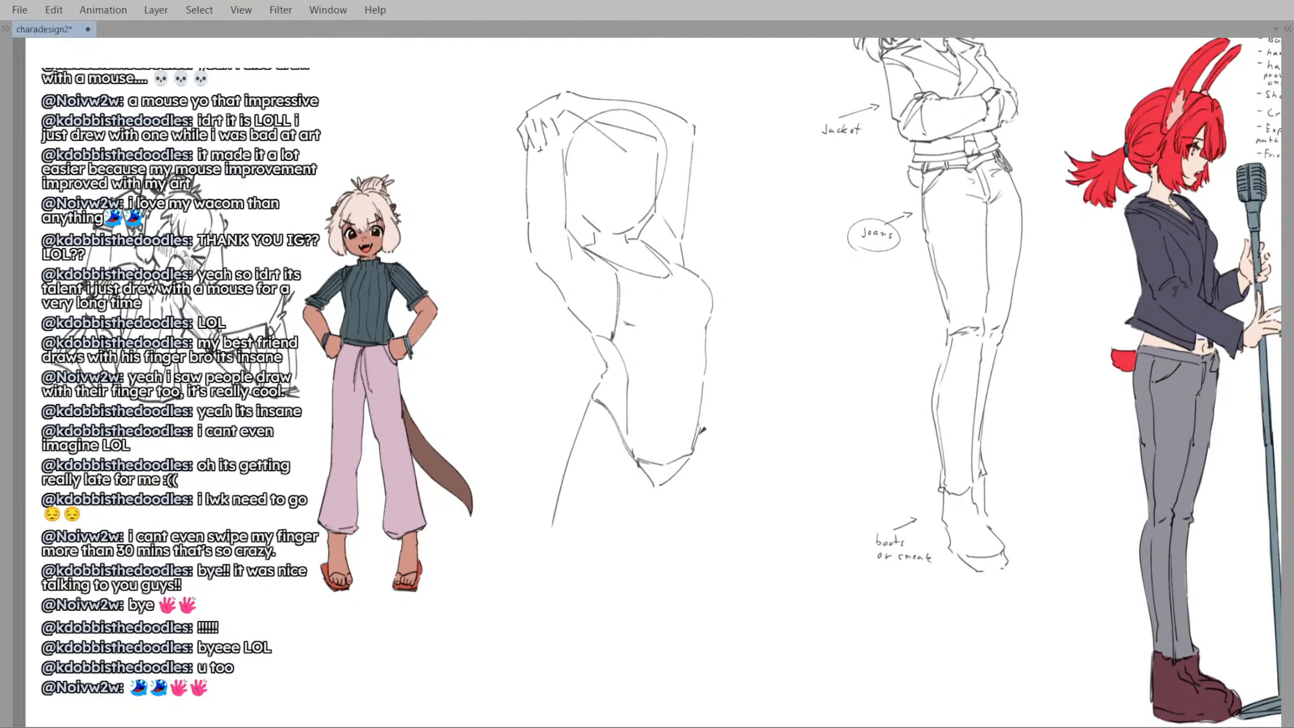
# - Draw a long outer thigh line down from the straight side of the hip, retrying the stroke, and check it flipped
pyautogui.moveTo(702, 434); pyautogui.dragTo(708, 494)
pyautogui.hotkey('ctrl', 'z')
pyautogui.moveTo(701, 430); pyautogui.dragTo(707, 491)
pyautogui.hotkey('ctrl', 'z')
pyautogui.moveTo(701, 428); pyautogui.dragTo(709, 502)
pyautogui.hotkey('ctrl', 'z')
pyautogui.moveTo(701, 430); pyautogui.dragTo(691, 579)
pyautogui.press('h')
pyautogui.press('h')
# - Try an inner thigh line running down from the crotch and check the legs in a flipped view
pyautogui.hotkey('ctrl', 'z')
pyautogui.hotkey('ctrl', 'z')
pyautogui.moveTo(653, 480); pyautogui.dragTo(655, 526)
pyautogui.hotkey('ctrl', 'z')
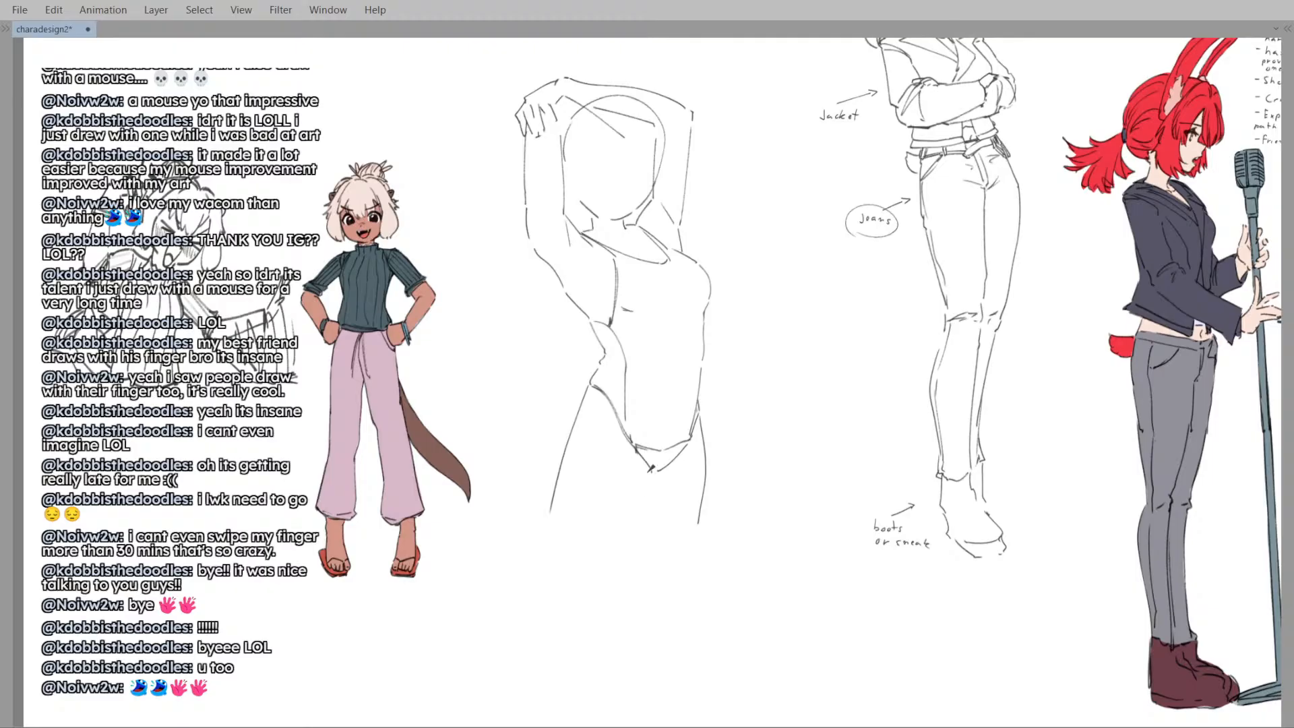
pyautogui.moveTo(648, 484); pyautogui.dragTo(639, 532)
pyautogui.hotkey('ctrl', 'z')
pyautogui.moveTo(644, 457); pyautogui.dragTo(642, 477)
pyautogui.press('h')
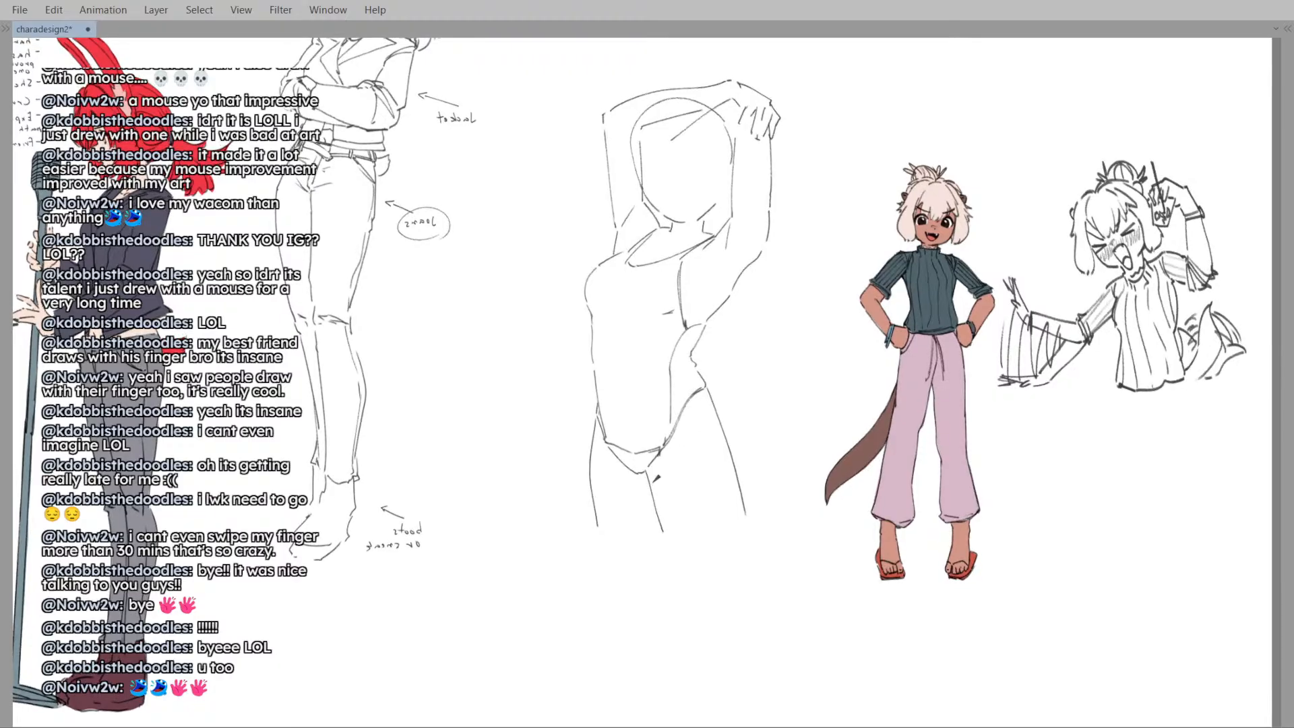
pyautogui.press('h')
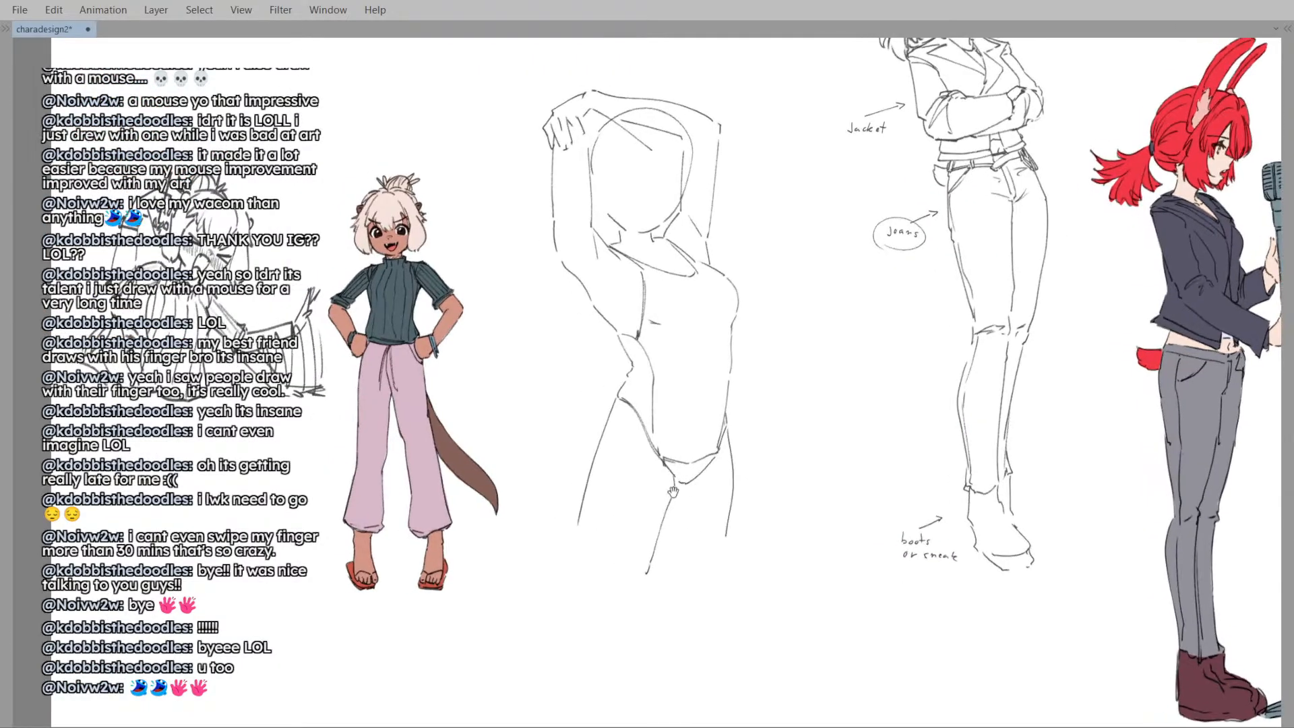
# - Redraw the inner thigh line downward from the crotch in the flipped view, then compare both orientations
pyautogui.scroll(-2, 635, 346)
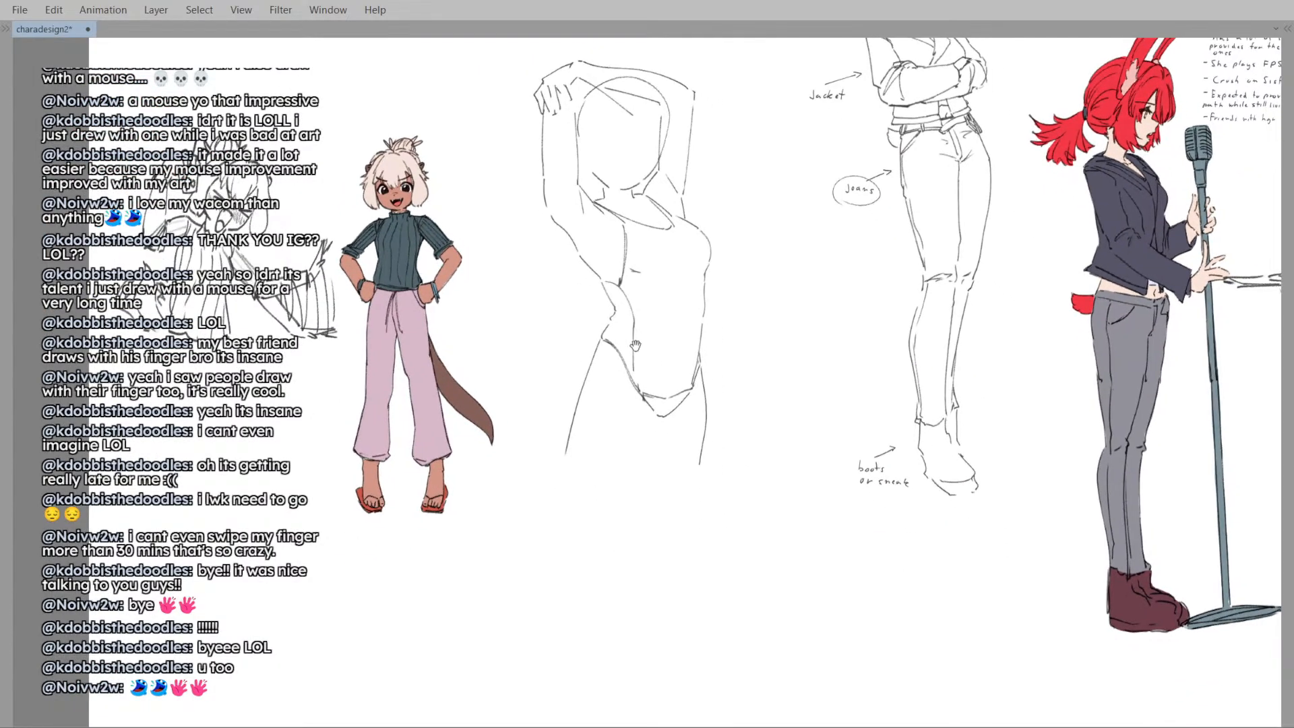
pyautogui.press('h')
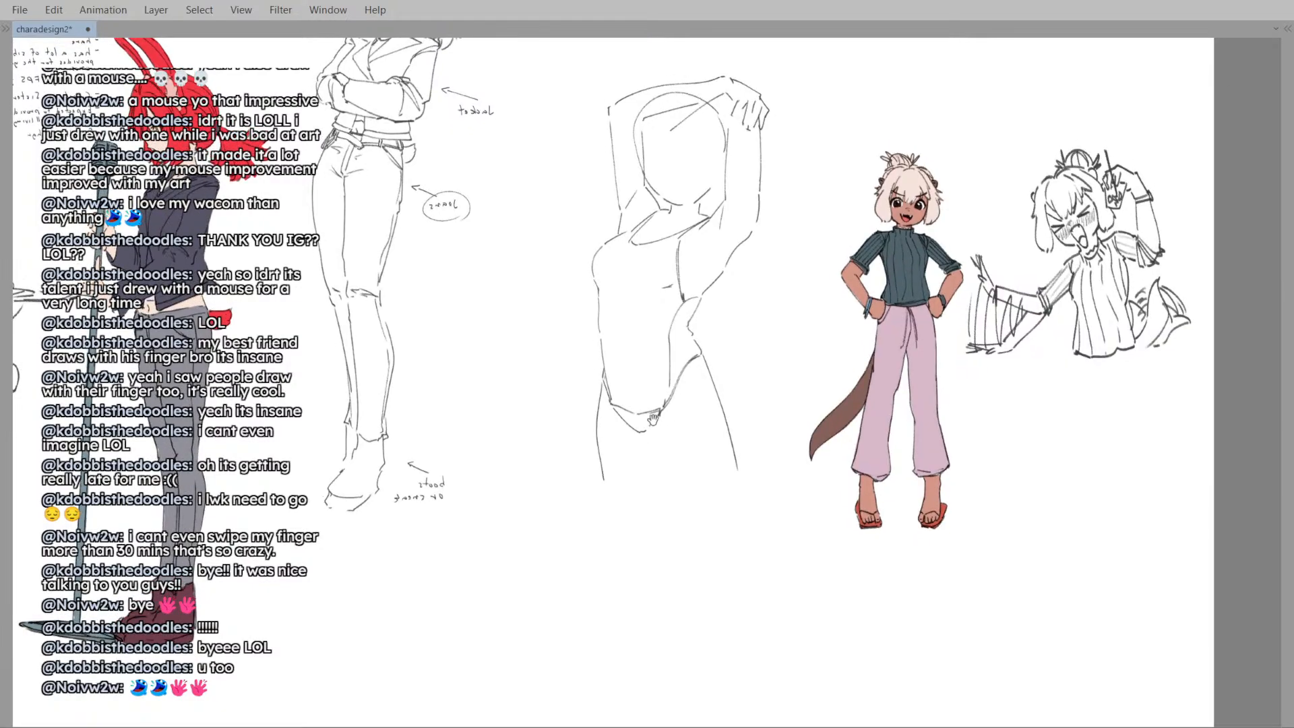
pyautogui.moveTo(608, 378); pyautogui.dragTo(608, 490)
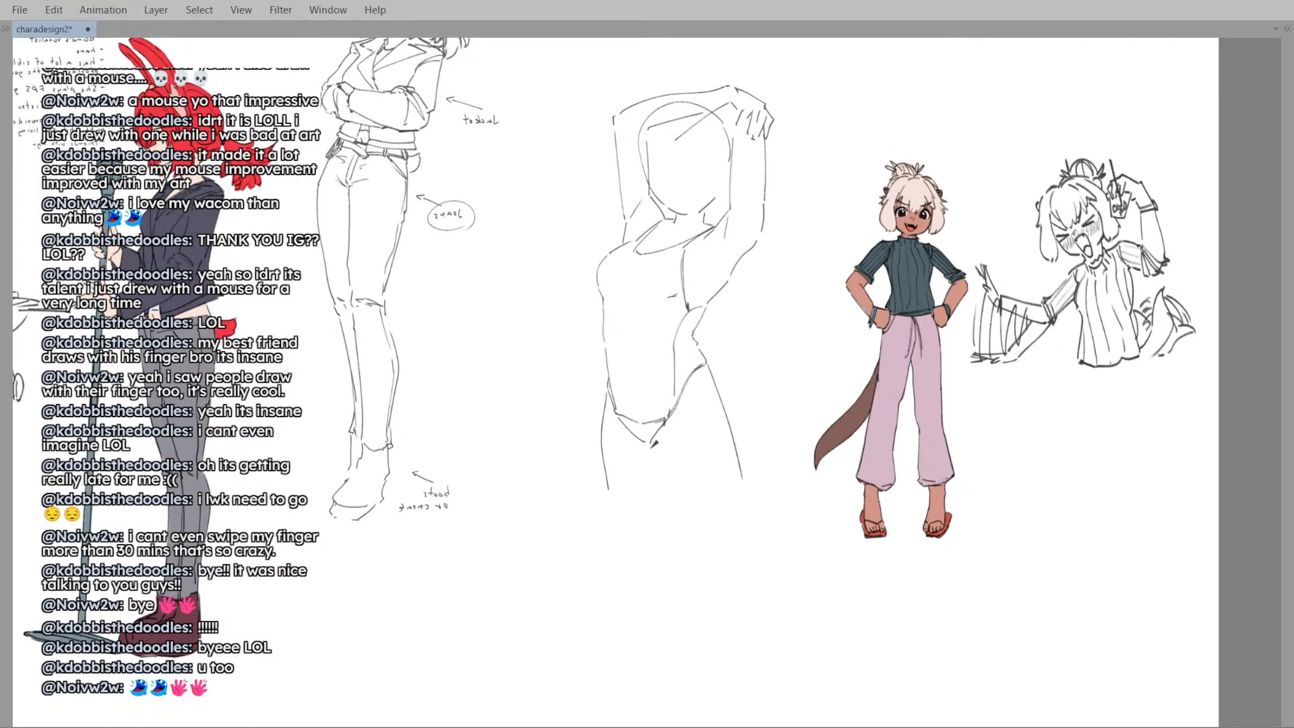
pyautogui.moveTo(654, 440); pyautogui.dragTo(676, 513)
pyautogui.hotkey('ctrl', 'z')
pyautogui.hotkey('ctrl', 'z')
pyautogui.hotkey('ctrl', 'z')
pyautogui.moveTo(649, 455); pyautogui.dragTo(689, 544)
pyautogui.press('h')
pyautogui.press('h')
# - Extend the inner thigh line down from the crotch and nudge the hip area with Liquify, comparing both canvas orientations
pyautogui.moveTo(745, 468)
pyautogui.mouseDown()
pyautogui.moveTo(753, 479)
pyautogui.moveTo(725, 444)
pyautogui.moveTo(732, 407)
pyautogui.moveTo(734, 428)
pyautogui.moveTo(673, 346)
pyautogui.mouseUp()
pyautogui.press('j')
pyautogui.press(']')
pyautogui.press(']')
pyautogui.press(']')
pyautogui.press('[')
pyautogui.press('[')
pyautogui.press('h')
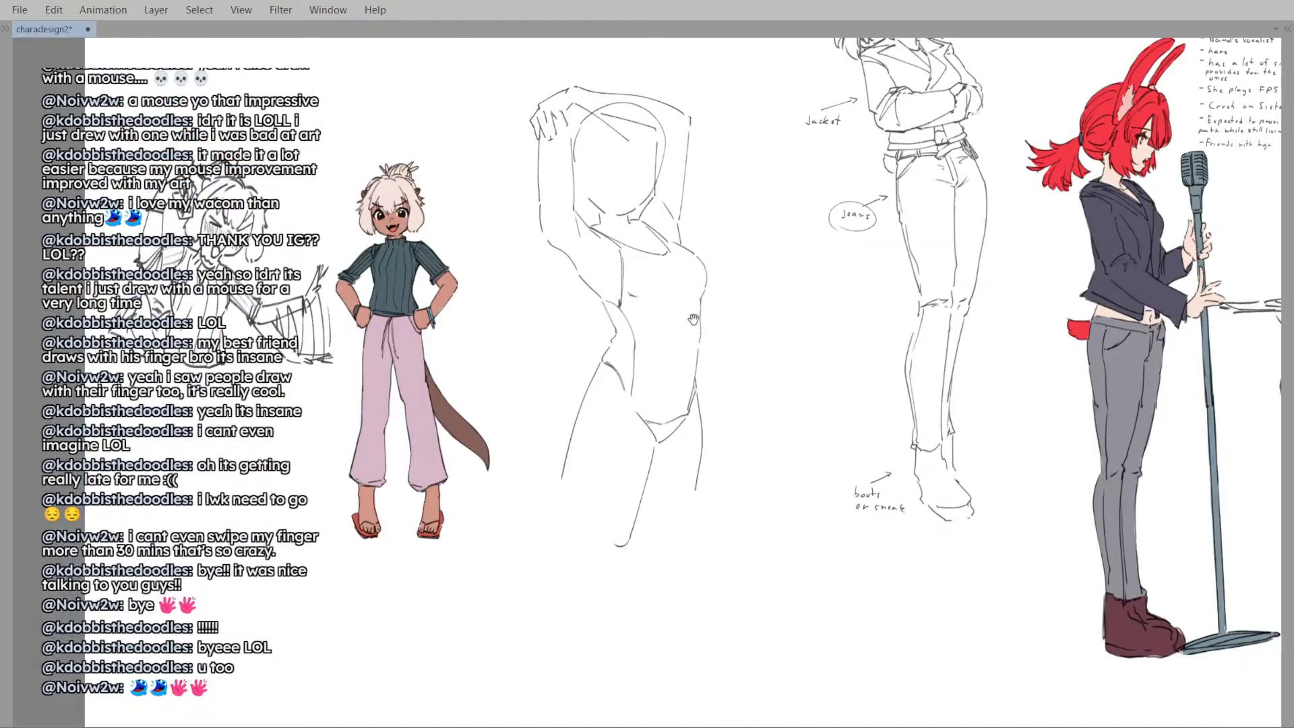
pyautogui.press('h')
# - Push the outer thigh line on the curved-hip side inward with a larger Liquify brush and compare the flipped view
pyautogui.moveTo(709, 306); pyautogui.dragTo(701, 304)
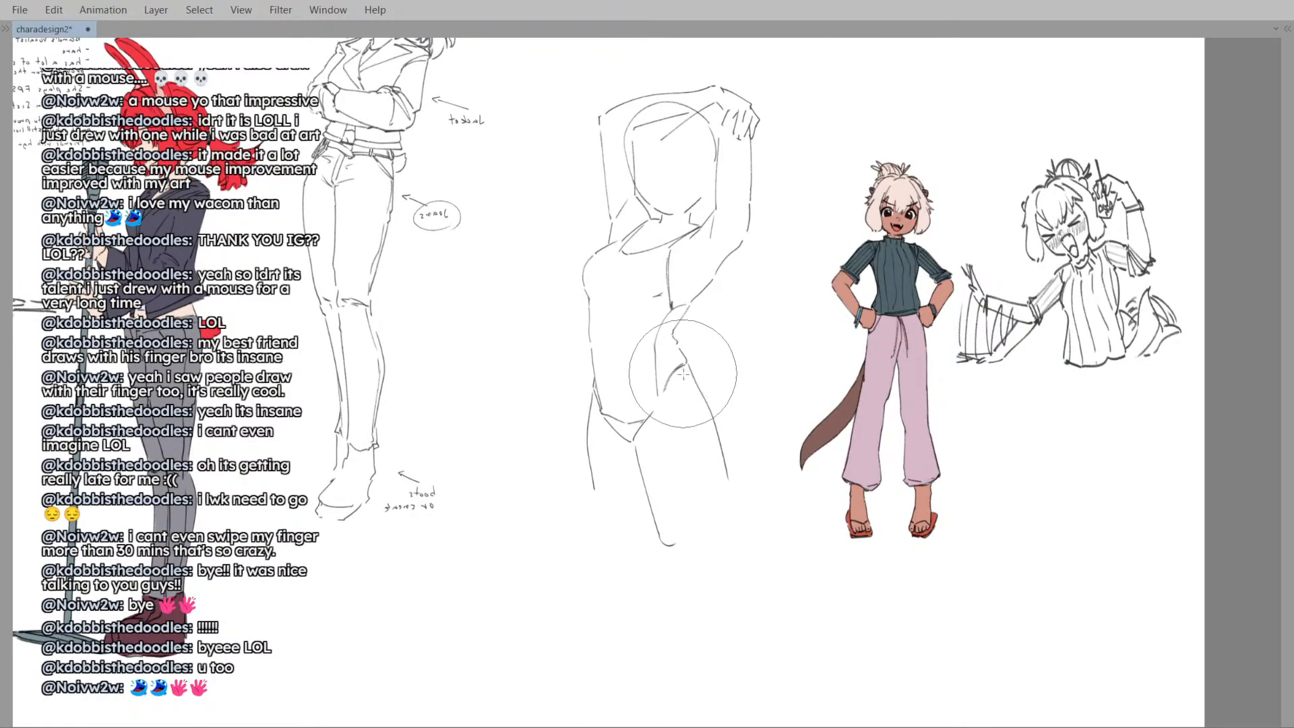
pyautogui.press(']')
pyautogui.press(']')
pyautogui.moveTo(736, 477); pyautogui.dragTo(682, 483)
pyautogui.press('h')
pyautogui.press('h')
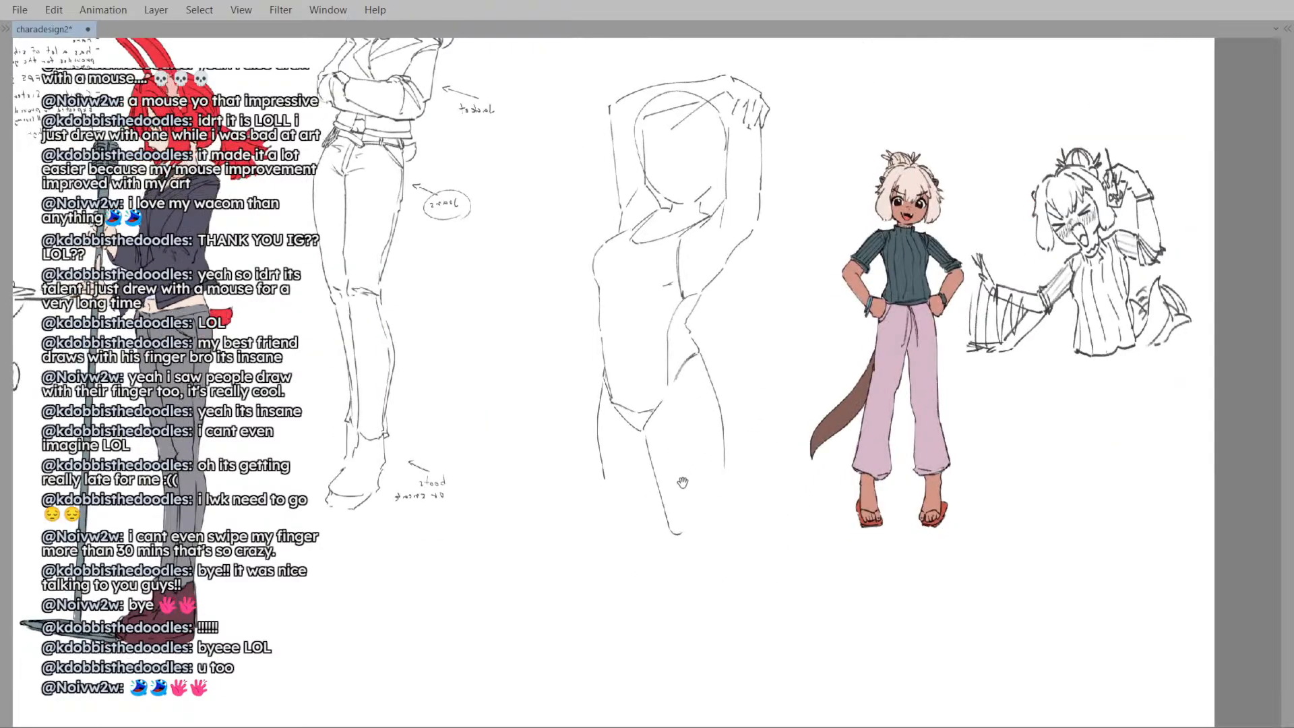
# - Extend the straight side's outer thigh line down toward the knee with the pen, retrying the stroke
pyautogui.press('p')
pyautogui.moveTo(678, 532); pyautogui.dragTo(703, 524)
pyautogui.hotkey('ctrl', 'z')
pyautogui.moveTo(612, 484); pyautogui.dragTo(624, 524)
pyautogui.hotkey('ctrl', 'z')
pyautogui.moveTo(605, 473)
pyautogui.mouseDown()
pyautogui.moveTo(614, 517)
pyautogui.moveTo(645, 530)
pyautogui.mouseUp()
# - Close the lower ends of both thighs with rounded knee curves and check the figure flipped
pyautogui.press('h')
pyautogui.moveTo(727, 444); pyautogui.dragTo(732, 486)
pyautogui.hotkey('ctrl', 'z')
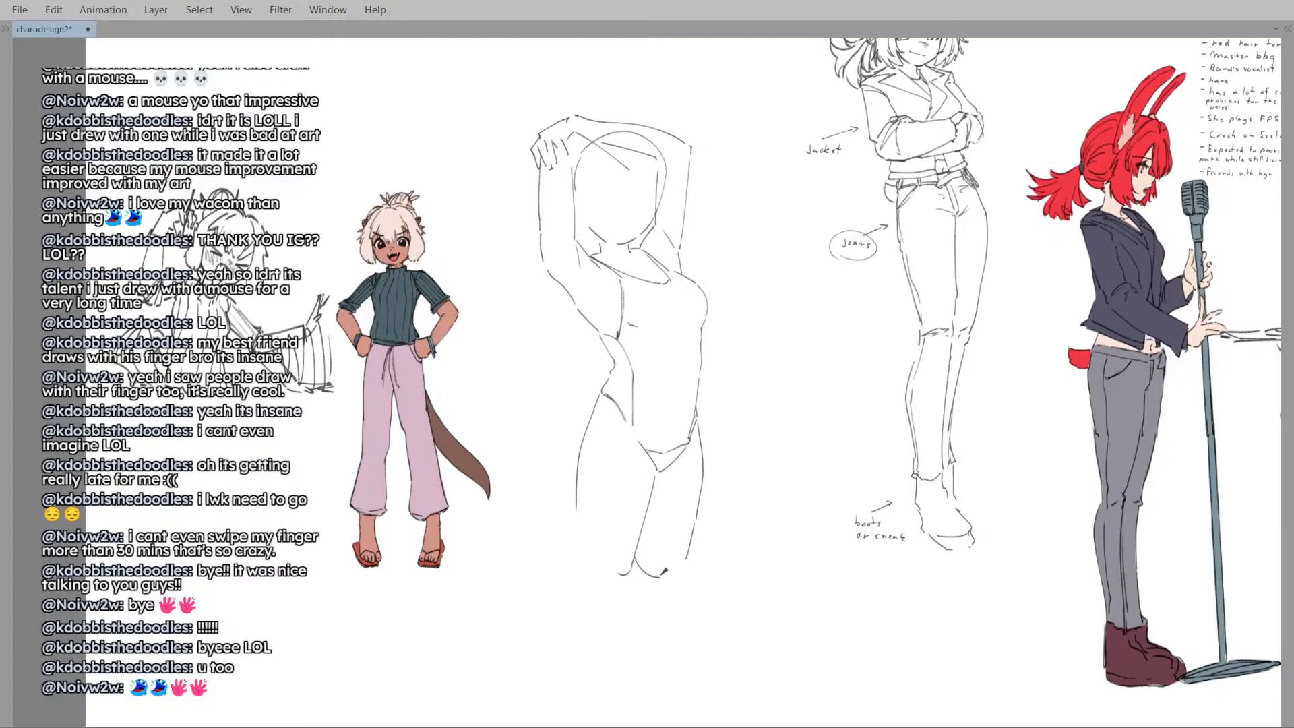
pyautogui.moveTo(637, 553); pyautogui.dragTo(667, 572)
pyautogui.press('h')
pyautogui.moveTo(714, 426); pyautogui.dragTo(711, 442)
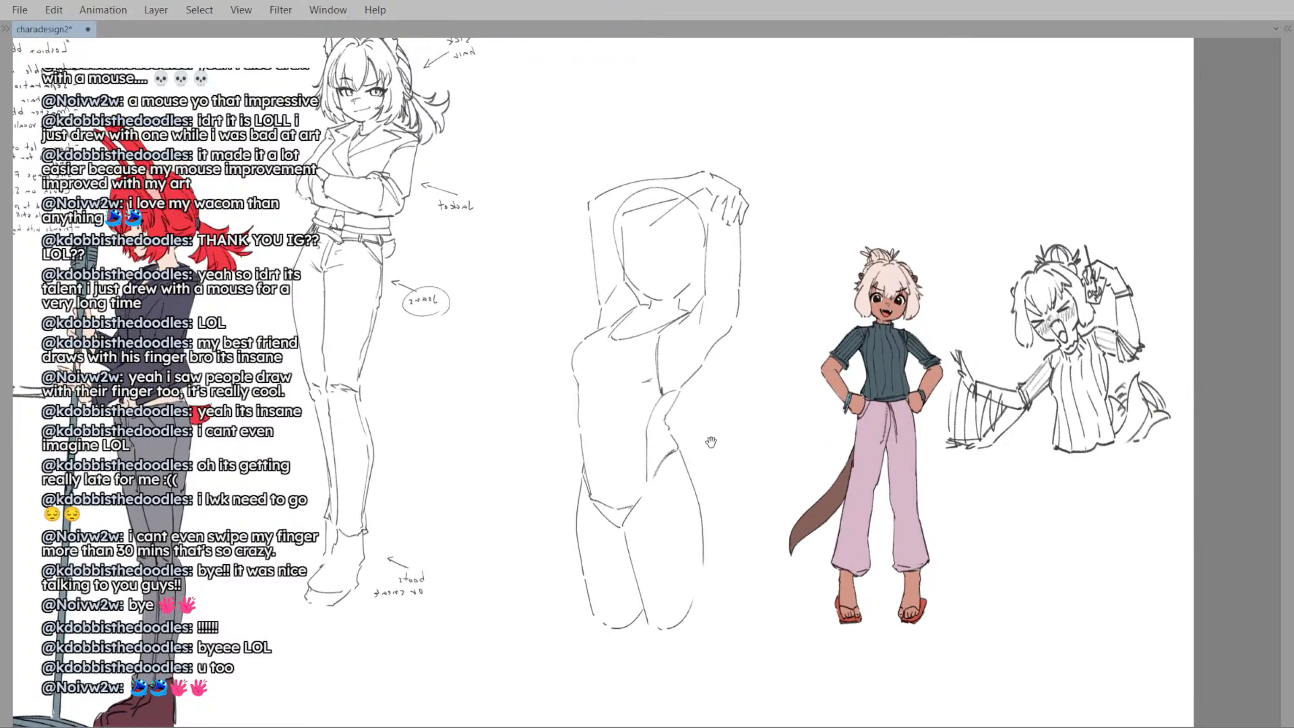
# - Try clearing the figure's body sketch while keeping the head circle, then restore it
pyautogui.press('h')
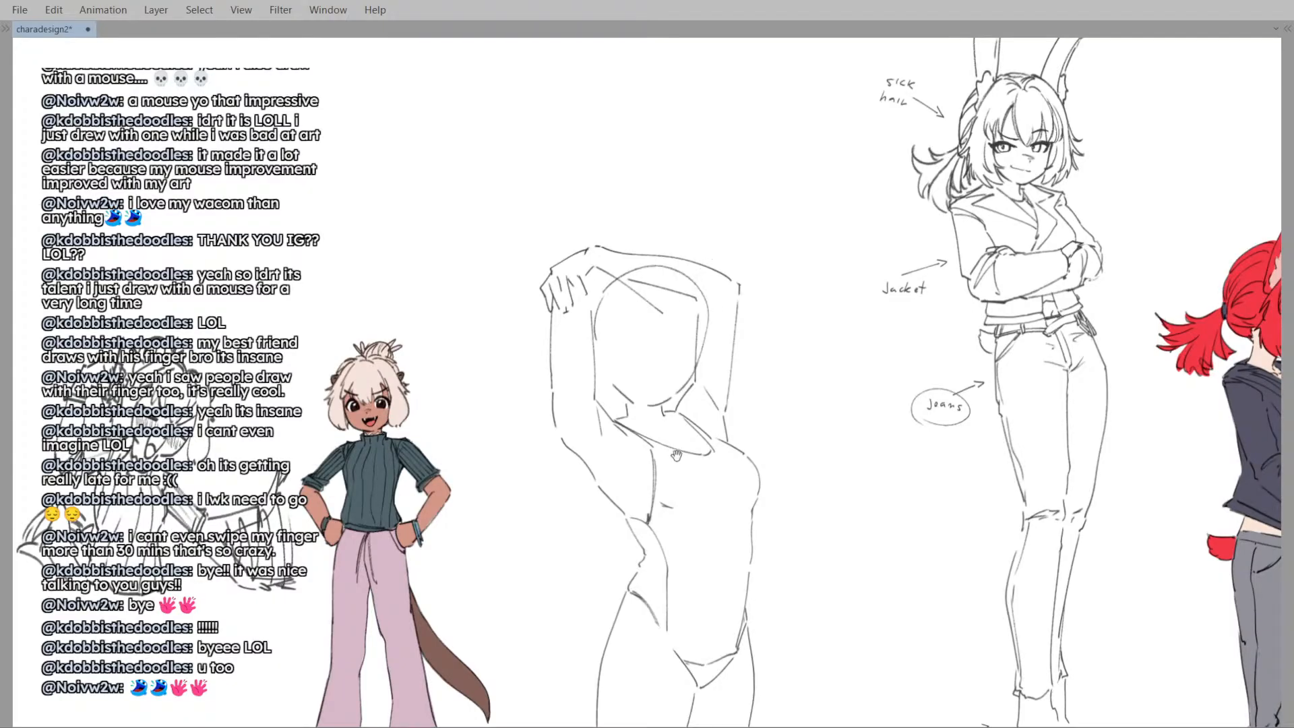
pyautogui.scroll(-1, 676, 456)
pyautogui.scroll(-2, 664, 470)
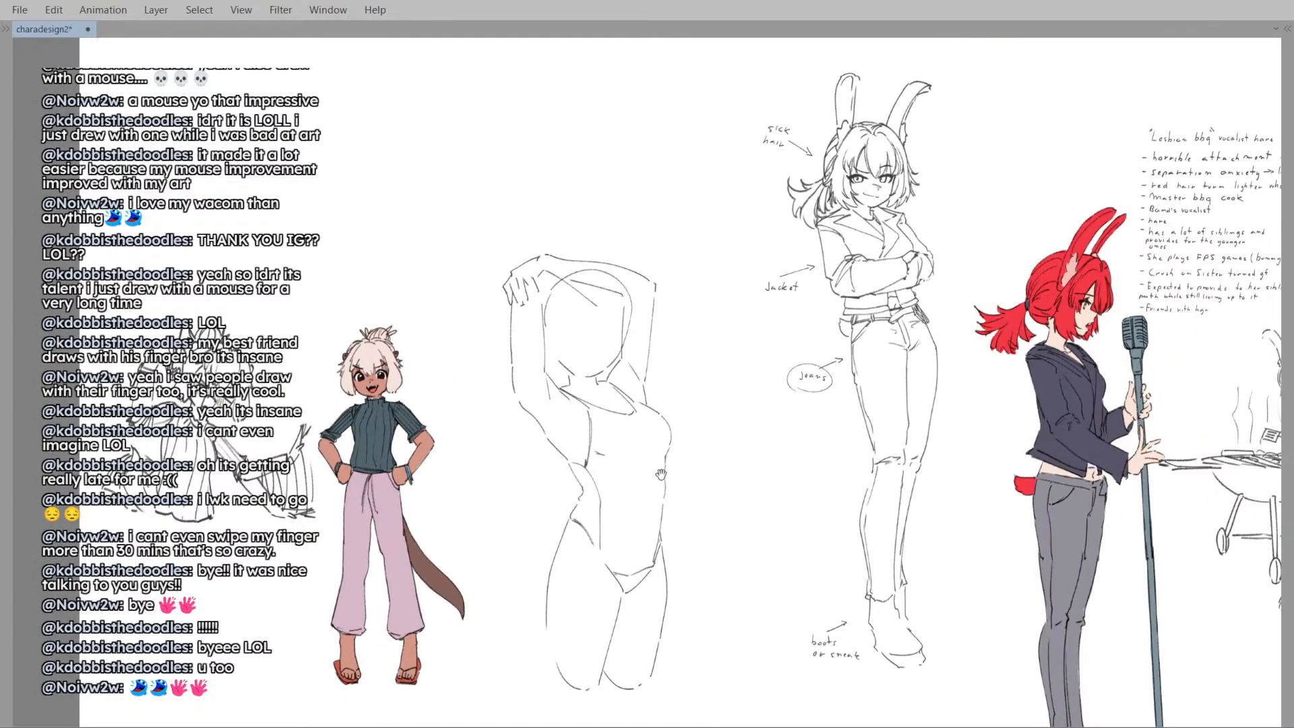
pyautogui.moveTo(661, 475); pyautogui.dragTo(685, 427)
pyautogui.press('Delete')
pyautogui.hotkey('ctrl', 'z')
pyautogui.press('Delete')
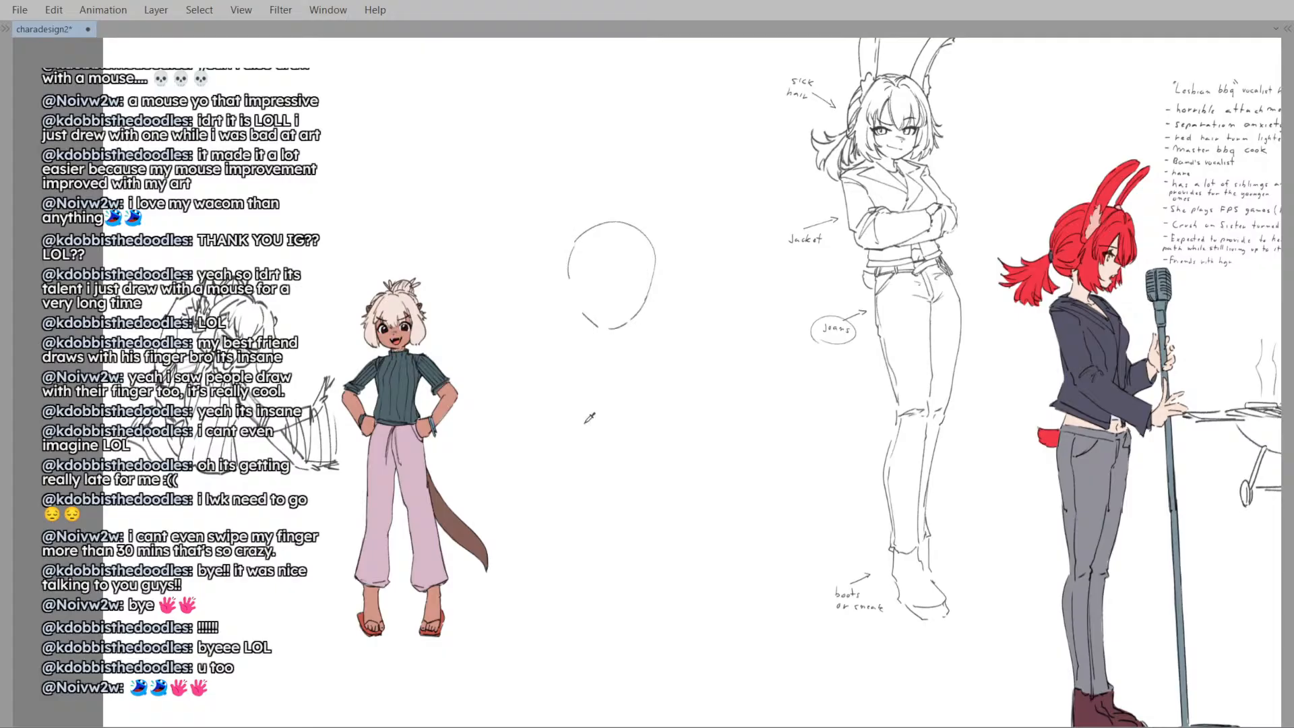
pyautogui.hotkey('ctrl', 'z')
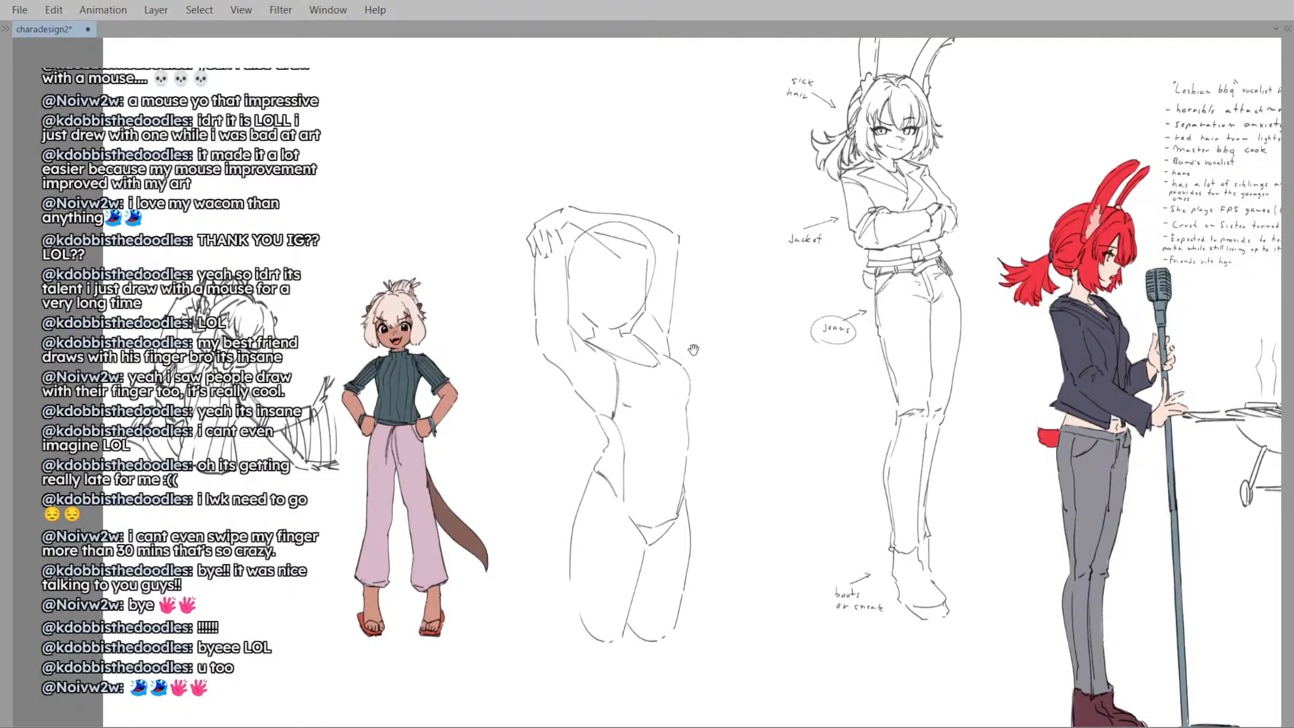
# - Adjust the hip and thigh area, redraw the torso's side-plane line down to the crotch and darken the pelvis corner
pyautogui.press('h')
pyautogui.press('h')
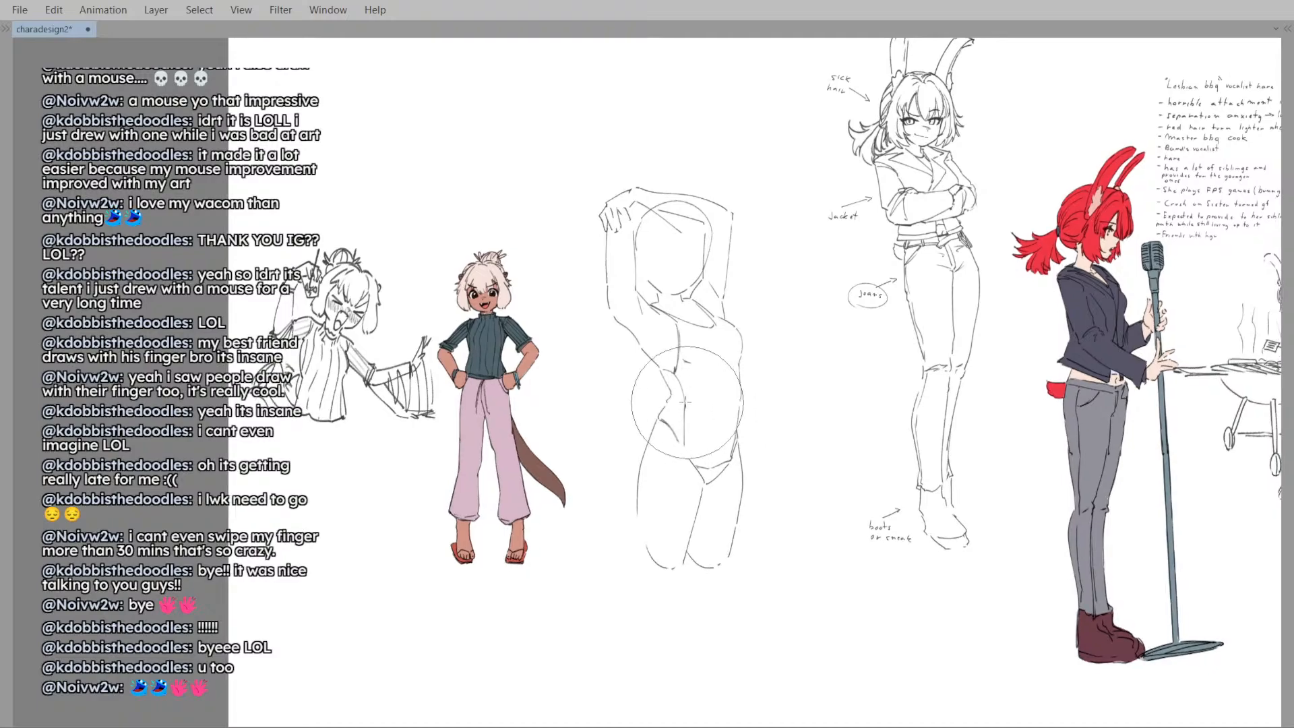
pyautogui.moveTo(669, 485); pyautogui.dragTo(667, 472)
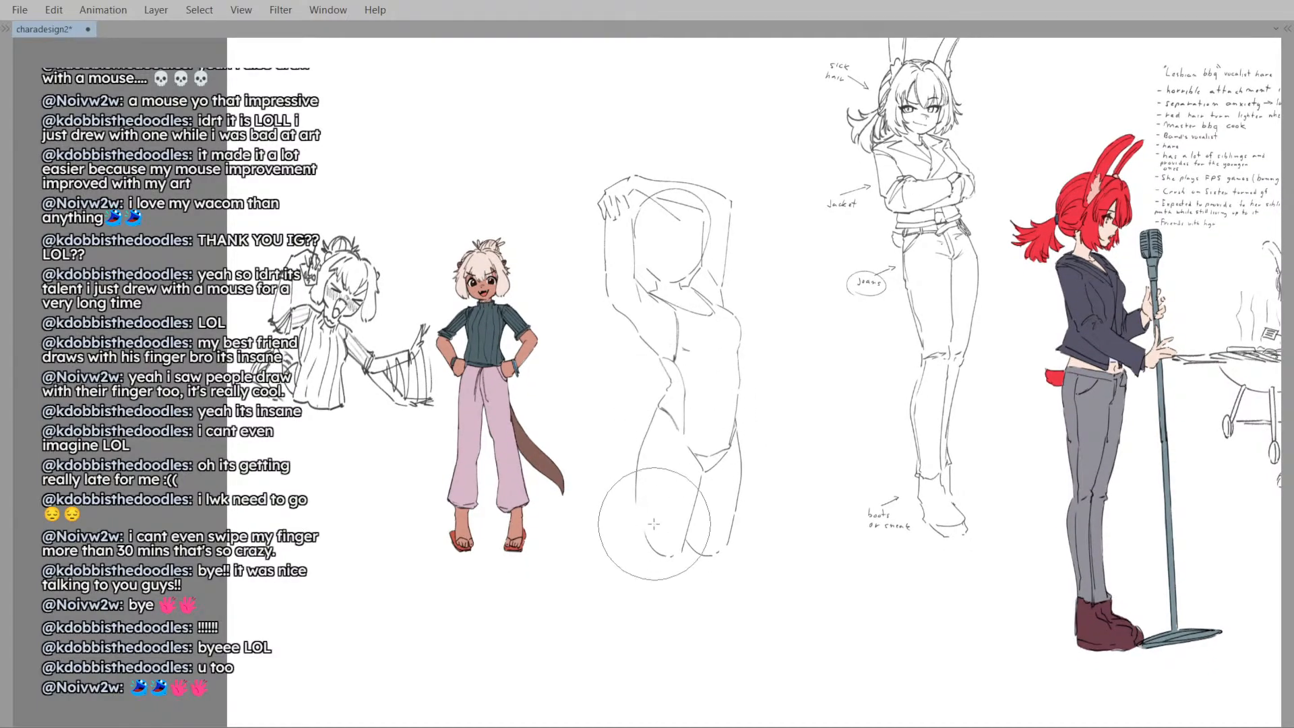
pyautogui.moveTo(697, 432); pyautogui.dragTo(651, 435)
pyautogui.scroll(1, 666, 432)
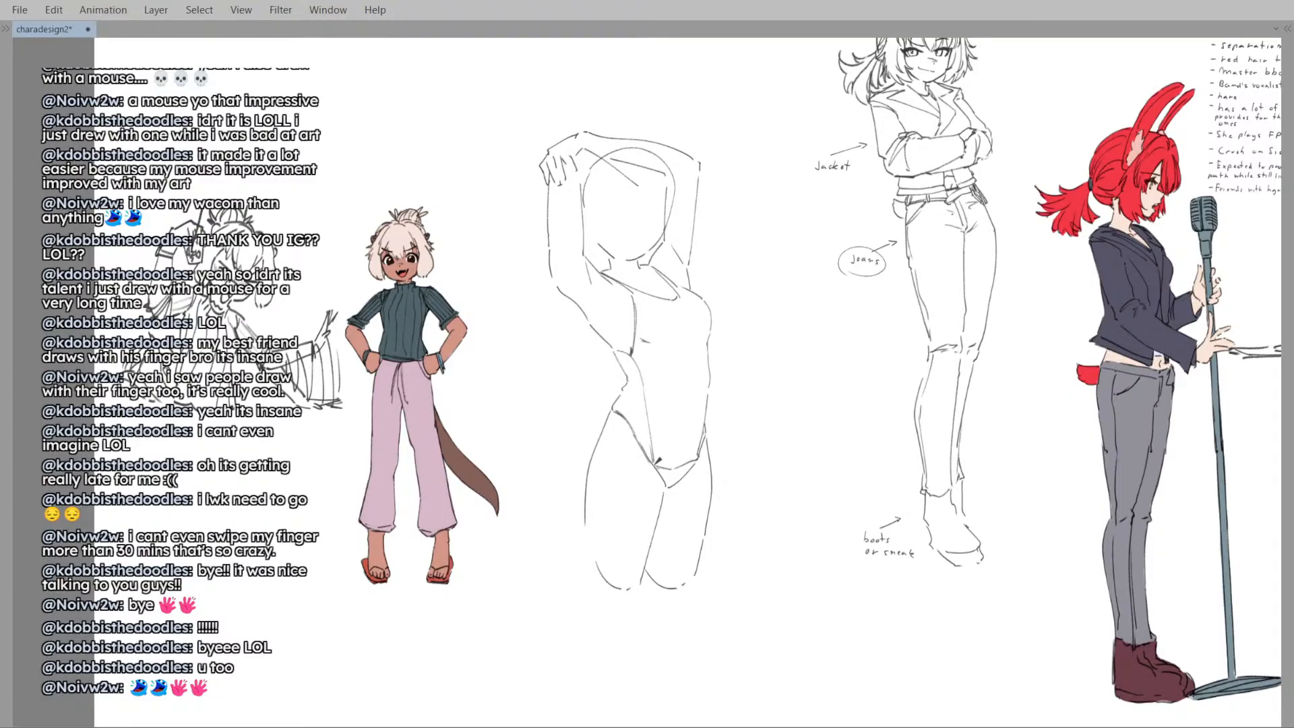
pyautogui.moveTo(688, 379); pyautogui.dragTo(685, 407)
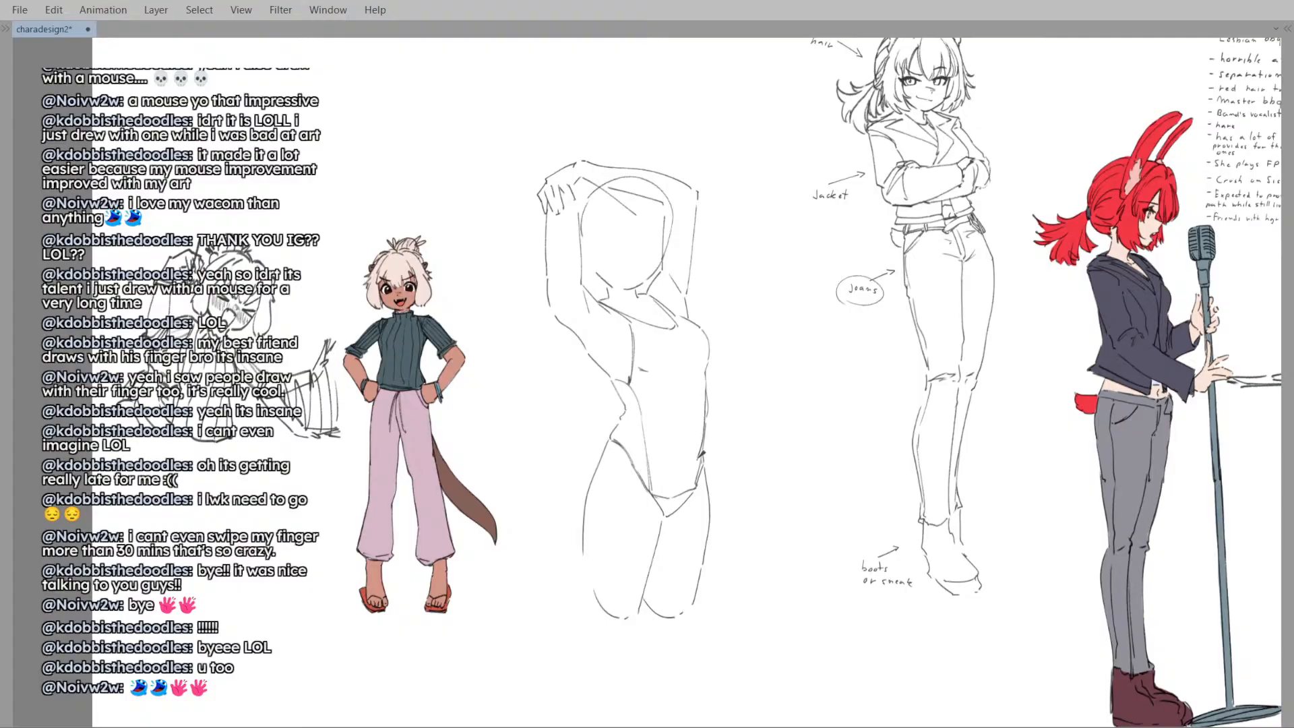
pyautogui.press('h')
pyautogui.press('h')
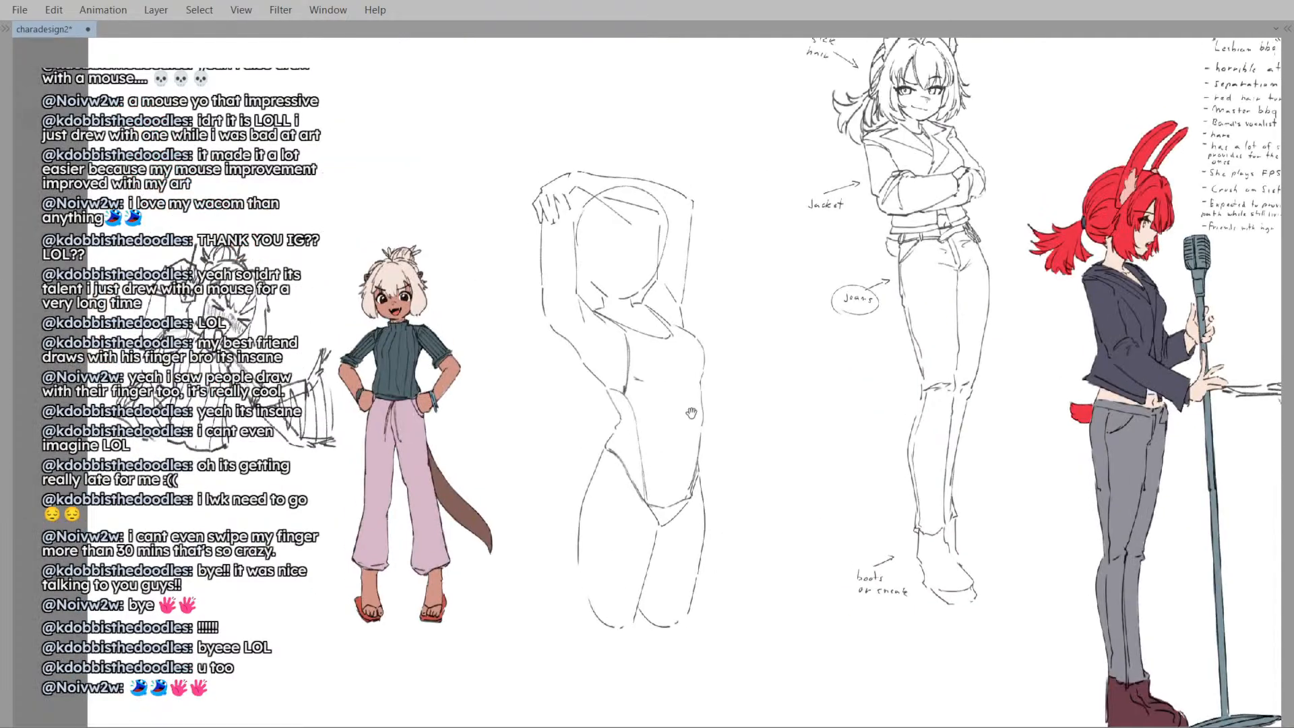
pyautogui.scroll(2, 666, 428)
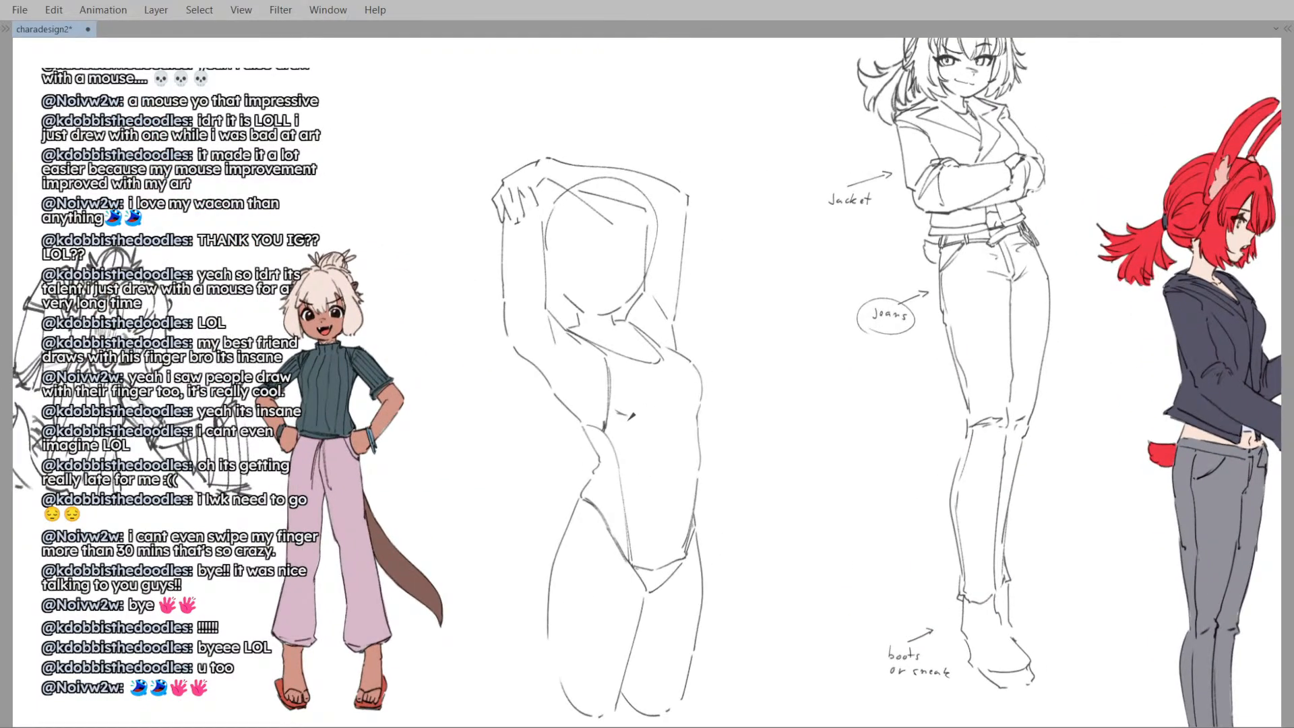
pyautogui.scroll(-2, 631, 416)
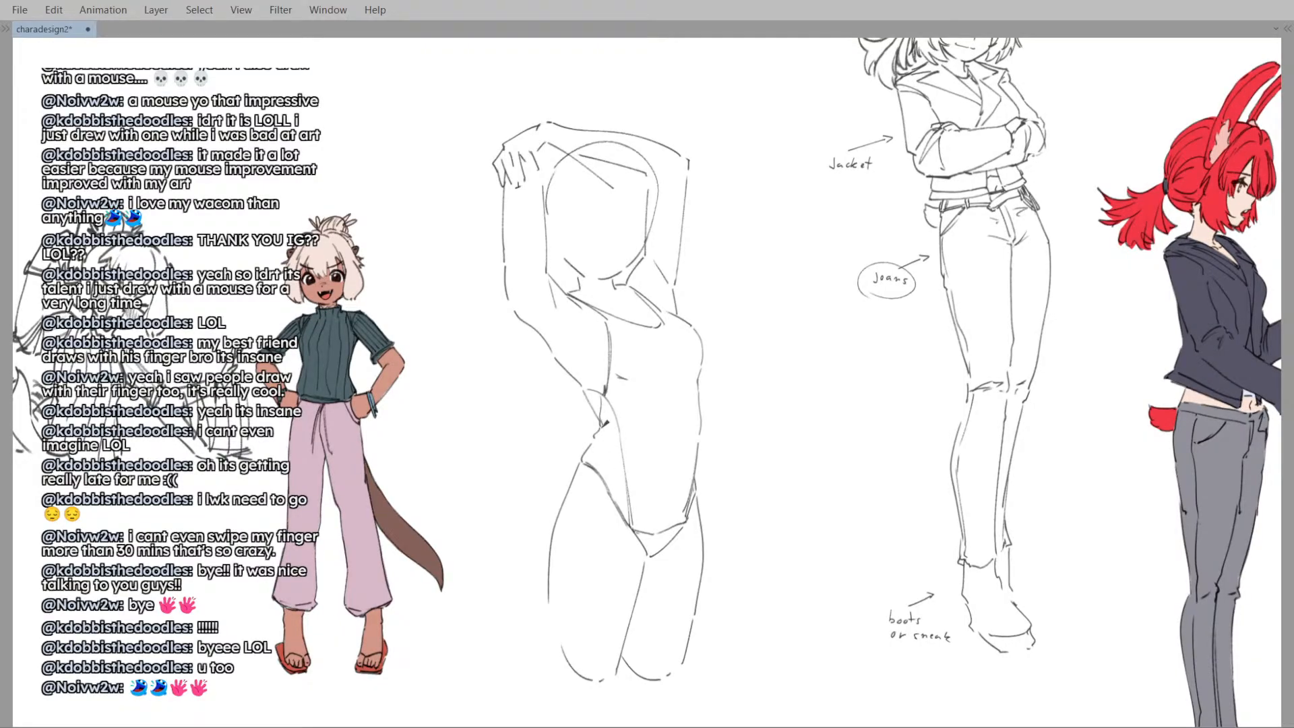
# - Refine the waist contour on the curved-hip side with short strokes, checking the figure in the flipped view
pyautogui.press('h')
pyautogui.press('h')
pyautogui.scroll(-1, 620, 465)
pyautogui.scroll(2, 634, 467)
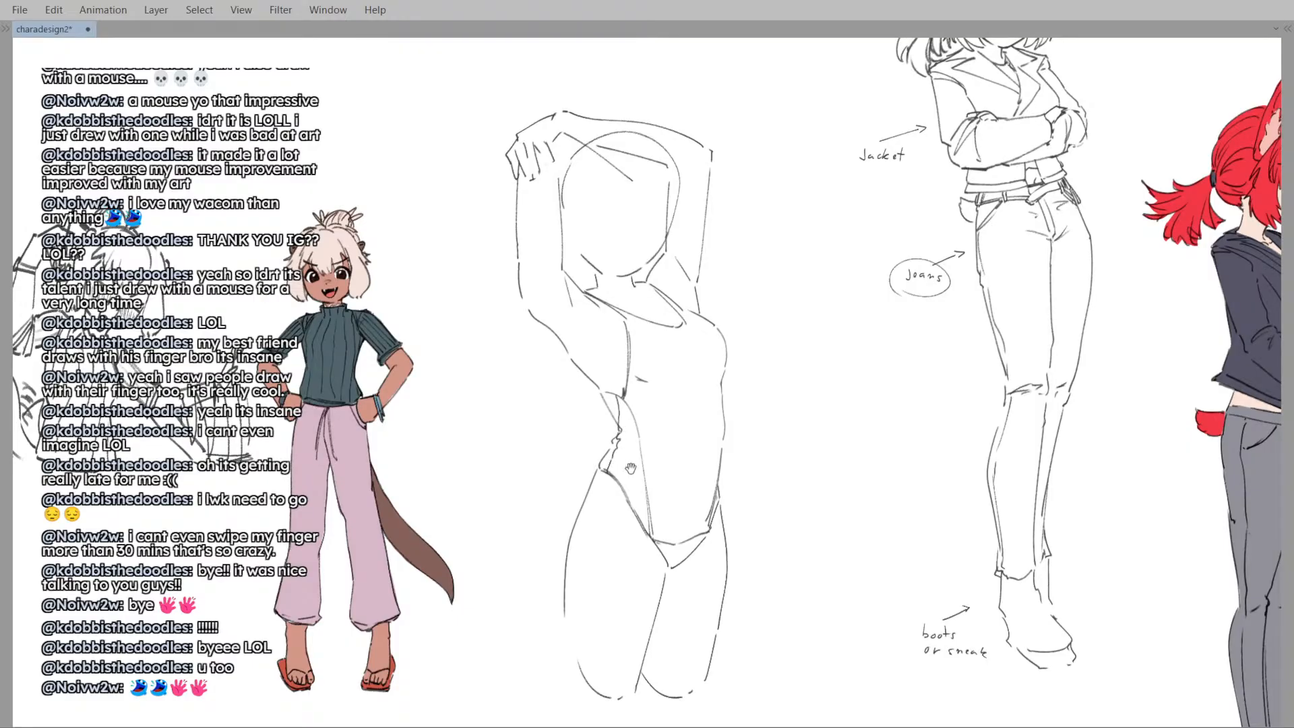
pyautogui.scroll(-1, 631, 468)
pyautogui.hotkey('ctrl', 'z')
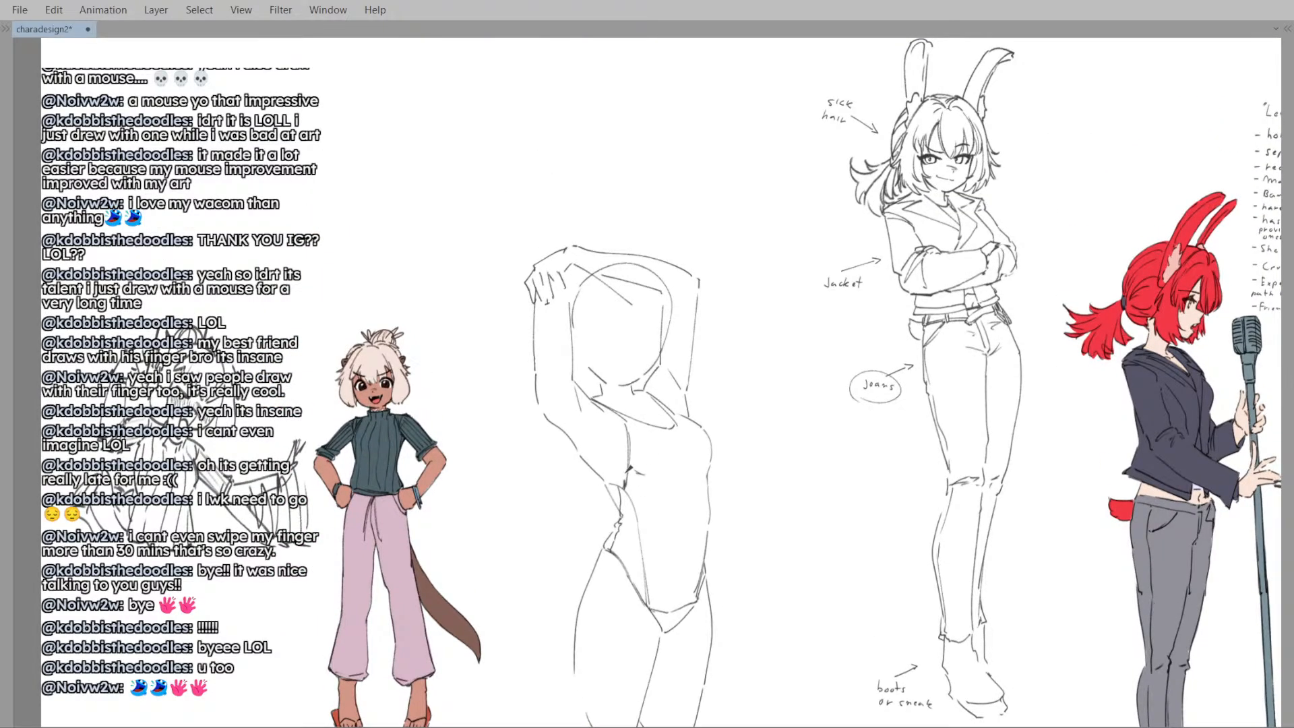
pyautogui.moveTo(668, 378); pyautogui.dragTo(670, 380)
pyautogui.moveTo(644, 453); pyautogui.dragTo(671, 471)
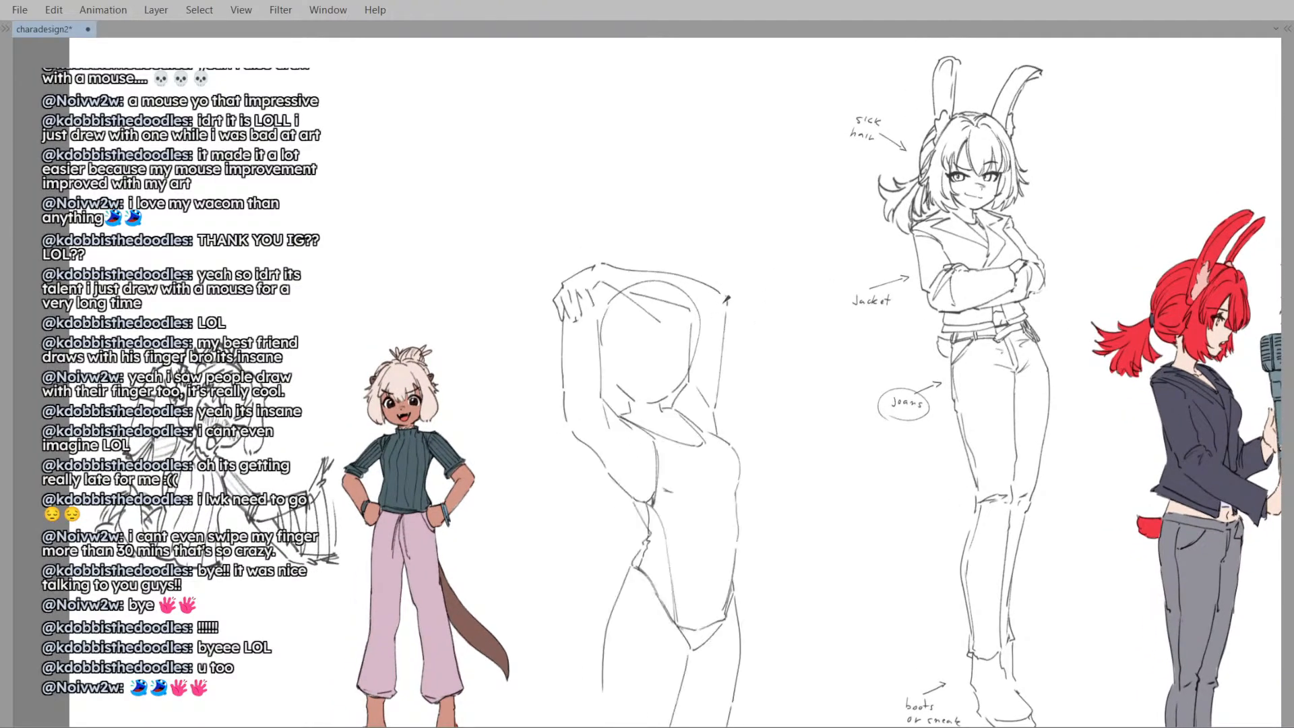
# - Sketch a thick arched upper lash line for the open eye inside the head, retrying the stroke and checking it flipped
pyautogui.scroll(2, 700, 319)
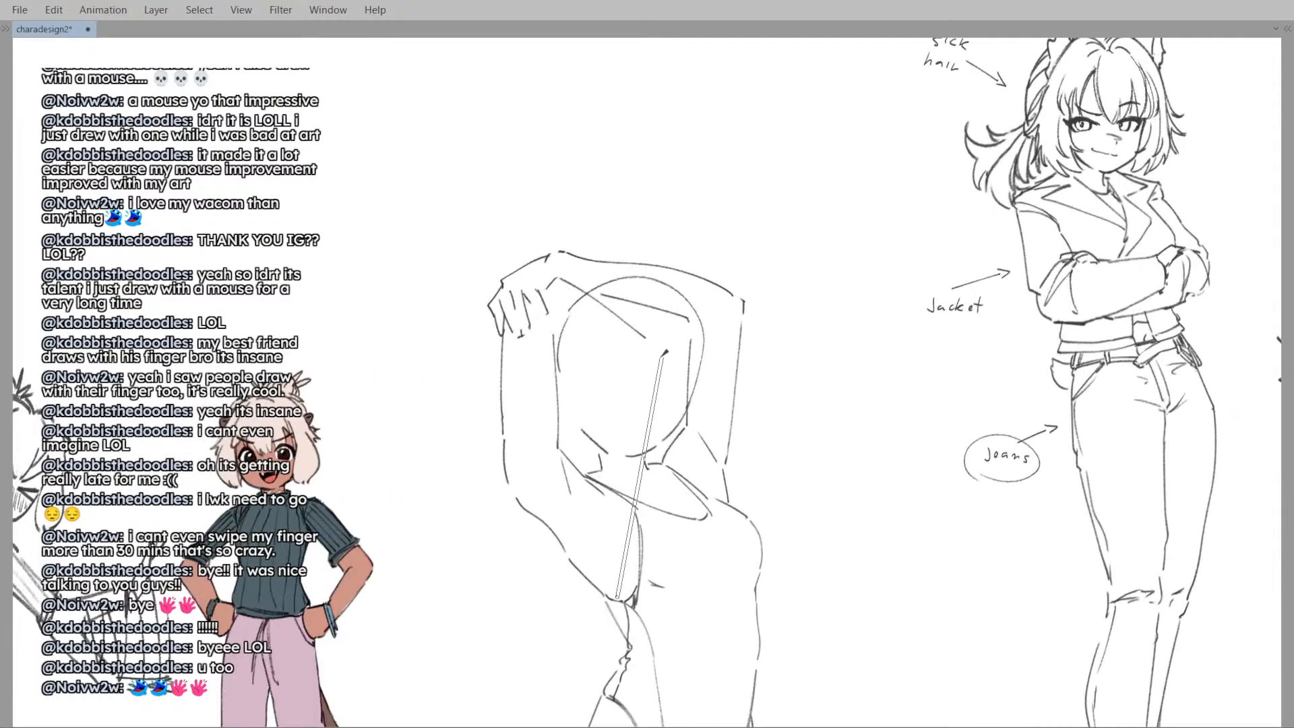
pyautogui.moveTo(606, 366)
pyautogui.mouseDown()
pyautogui.moveTo(639, 382)
pyautogui.moveTo(612, 364)
pyautogui.moveTo(632, 380)
pyautogui.moveTo(627, 368)
pyautogui.mouseUp()
pyautogui.hotkey('ctrl', 'z')
pyautogui.hotkey('ctrl', 'z')
pyautogui.moveTo(631, 362); pyautogui.dragTo(600, 386)
pyautogui.hotkey('ctrl', 'z')
pyautogui.hotkey('ctrl', 'z')
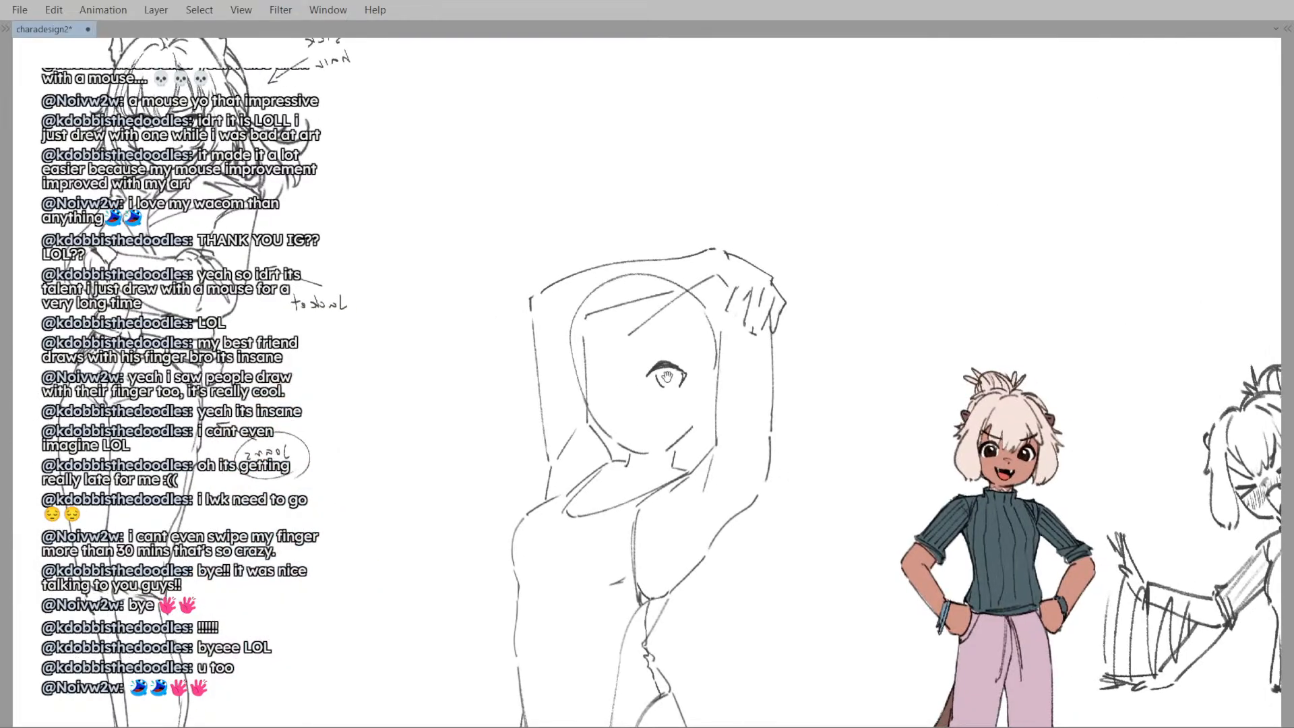
pyautogui.scroll(3, 650, 374)
pyautogui.scroll(-1, 637, 368)
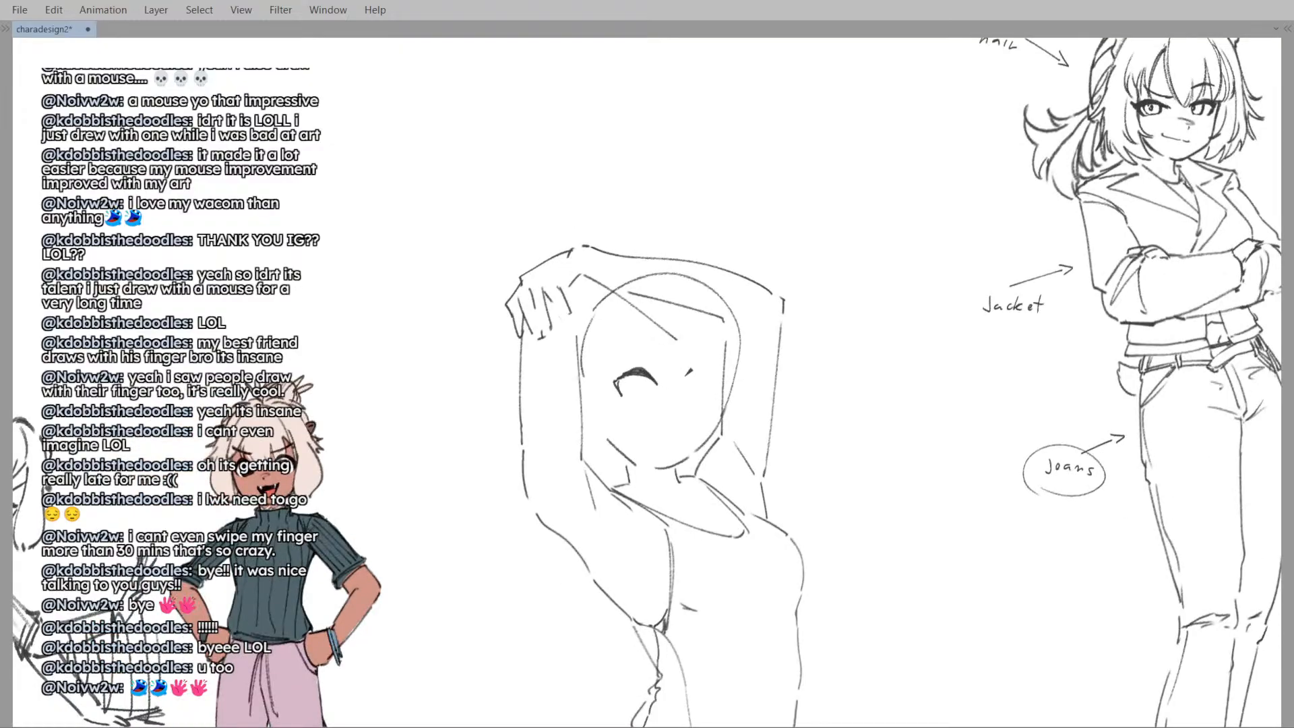
# - Draw the winking eye as a short thick lash line on the far side of the face
pyautogui.hotkey('ctrl', 'z')
pyautogui.moveTo(691, 389)
pyautogui.mouseDown()
pyautogui.moveTo(690, 406)
pyautogui.moveTo(717, 411)
pyautogui.moveTo(689, 404)
pyautogui.mouseUp()
pyautogui.hotkey('ctrl', 'z')
pyautogui.hotkey('ctrl', 'z')
pyautogui.hotkey('ctrl', 'z')
pyautogui.hotkey('ctrl', 'z')
pyautogui.moveTo(690, 405); pyautogui.dragTo(714, 410)
# - Draw a round iris under the open eye's upper lash, redoing the strokes until the circle fits
pyautogui.moveTo(640, 379); pyautogui.dragTo(654, 403)
pyautogui.hotkey('ctrl', 'z')
pyautogui.hotkey('ctrl', 'z')
pyautogui.hotkey('ctrl', 'z')
pyautogui.press('h')
pyautogui.scroll(2, 698, 396)
pyautogui.hotkey('ctrl', 'z')
pyautogui.moveTo(669, 390); pyautogui.dragTo(652, 407)
pyautogui.press('h')
pyautogui.hotkey('ctrl', 'z')
pyautogui.hotkey('ctrl', 'z')
pyautogui.hotkey('ctrl', 'z')
pyautogui.moveTo(651, 376); pyautogui.dragTo(648, 401)
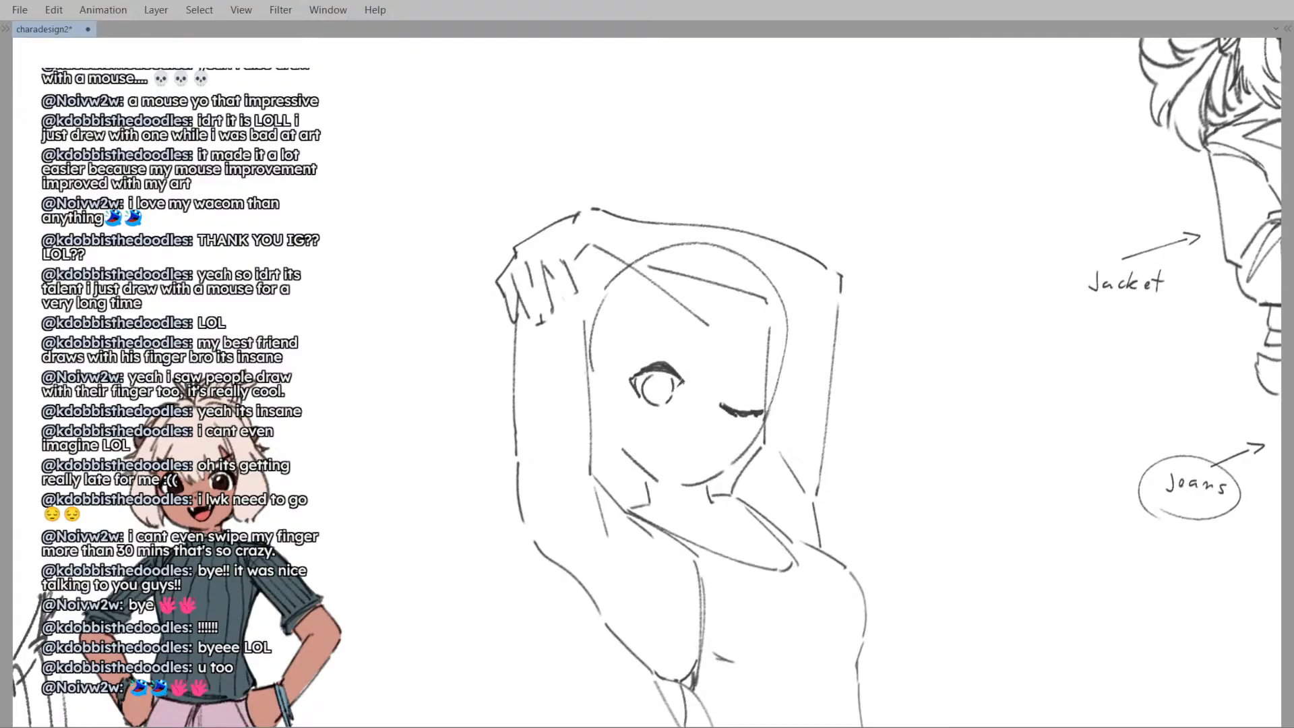
pyautogui.scroll(-2, 681, 375)
pyautogui.scroll(1, 680, 376)
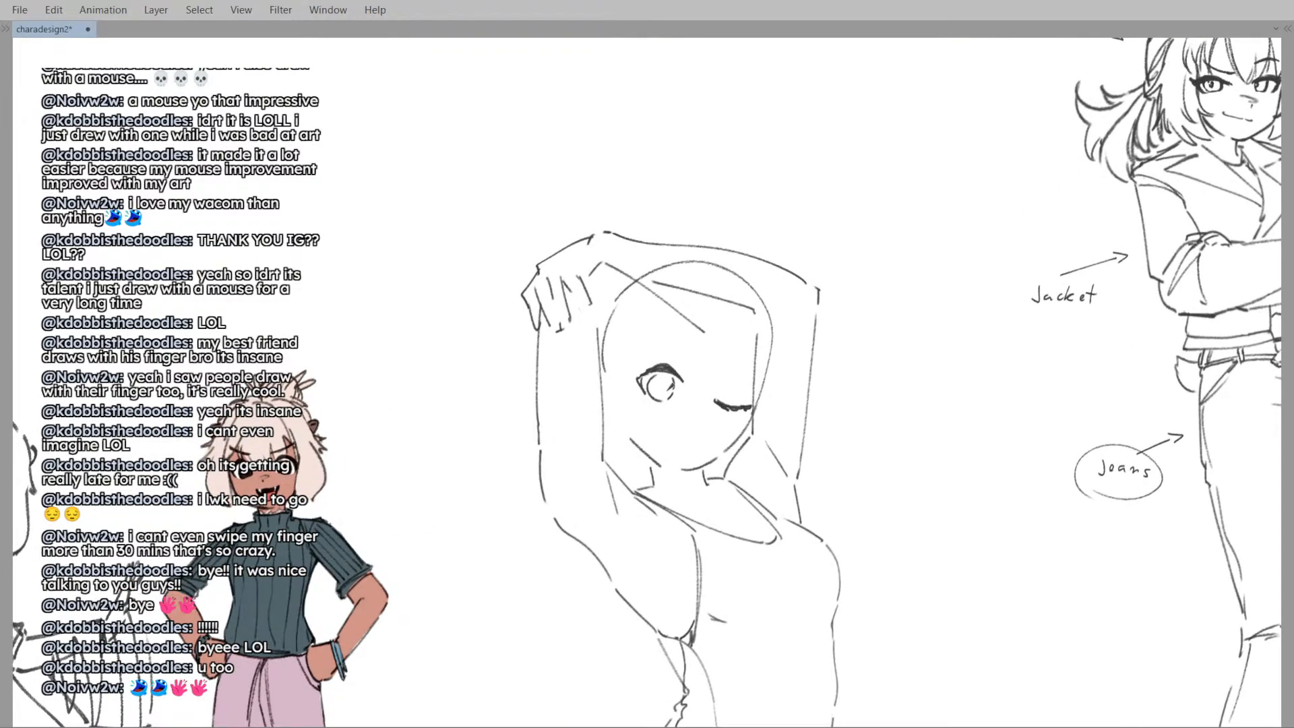
# - Thicken the open eye's lash line and try small nose strokes between the eyes
pyautogui.click(646, 354)
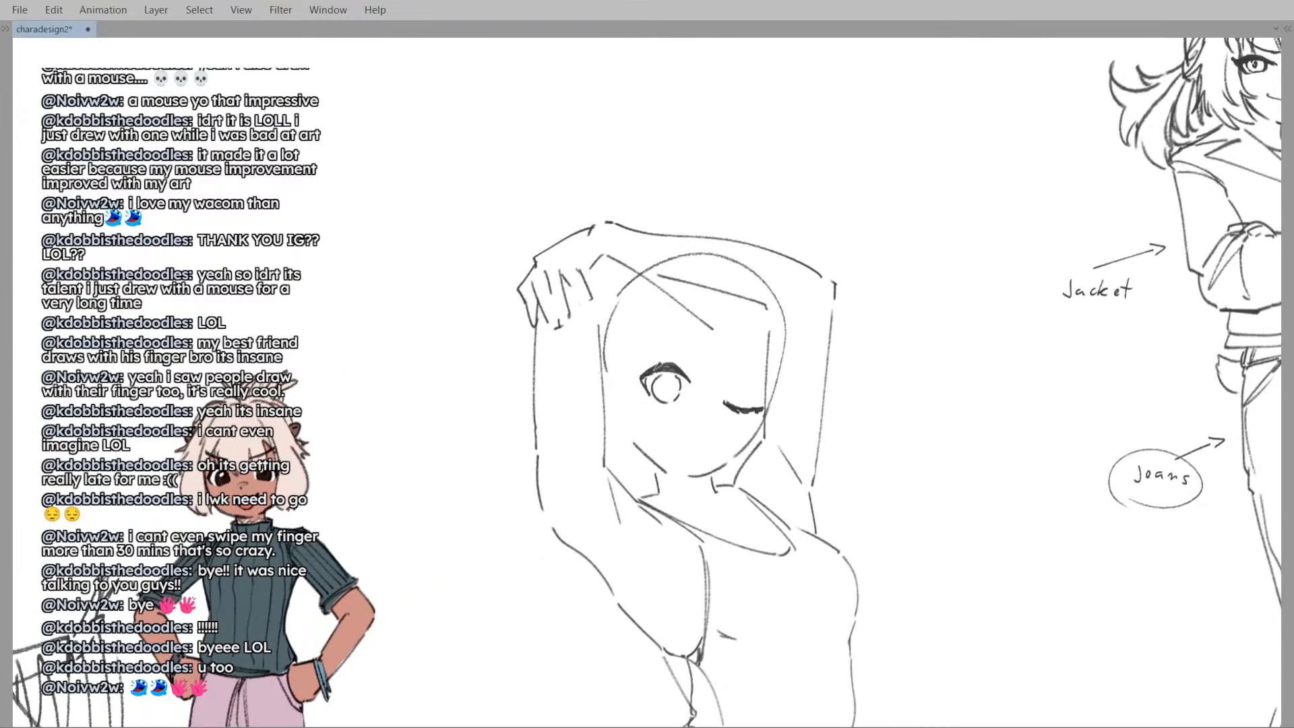
pyautogui.moveTo(645, 371); pyautogui.dragTo(662, 360)
pyautogui.moveTo(609, 374)
pyautogui.mouseDown()
pyautogui.moveTo(588, 375)
pyautogui.moveTo(650, 388)
pyautogui.moveTo(656, 413)
pyautogui.moveTo(680, 414)
pyautogui.mouseUp()
pyautogui.moveTo(687, 403); pyautogui.dragTo(681, 411)
pyautogui.hotkey('ctrl', 'z')
pyautogui.hotkey('ctrl', 'z')
pyautogui.moveTo(679, 347); pyautogui.dragTo(650, 326)
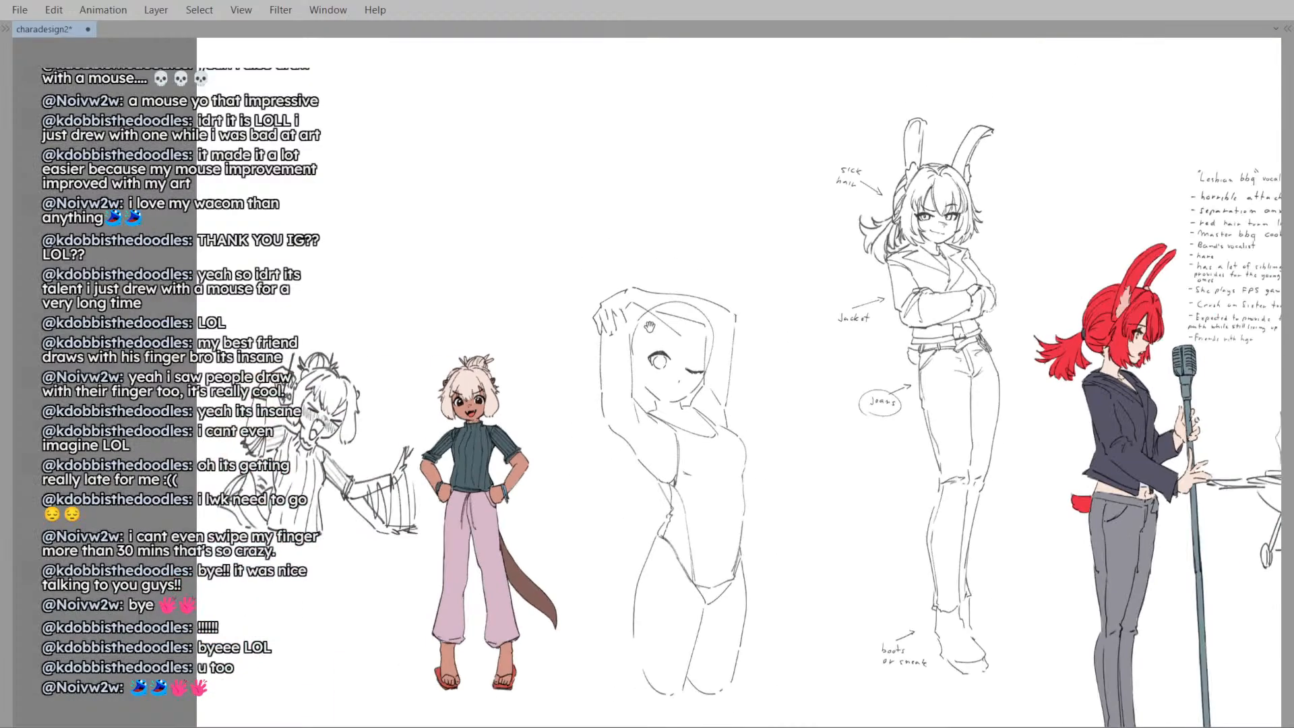
pyautogui.moveTo(710, 357); pyautogui.dragTo(736, 374)
# - Draw an arched brow above the open eye and a short slanted brow above the winking eye, retrying the strokes
pyautogui.moveTo(668, 349); pyautogui.dragTo(677, 375)
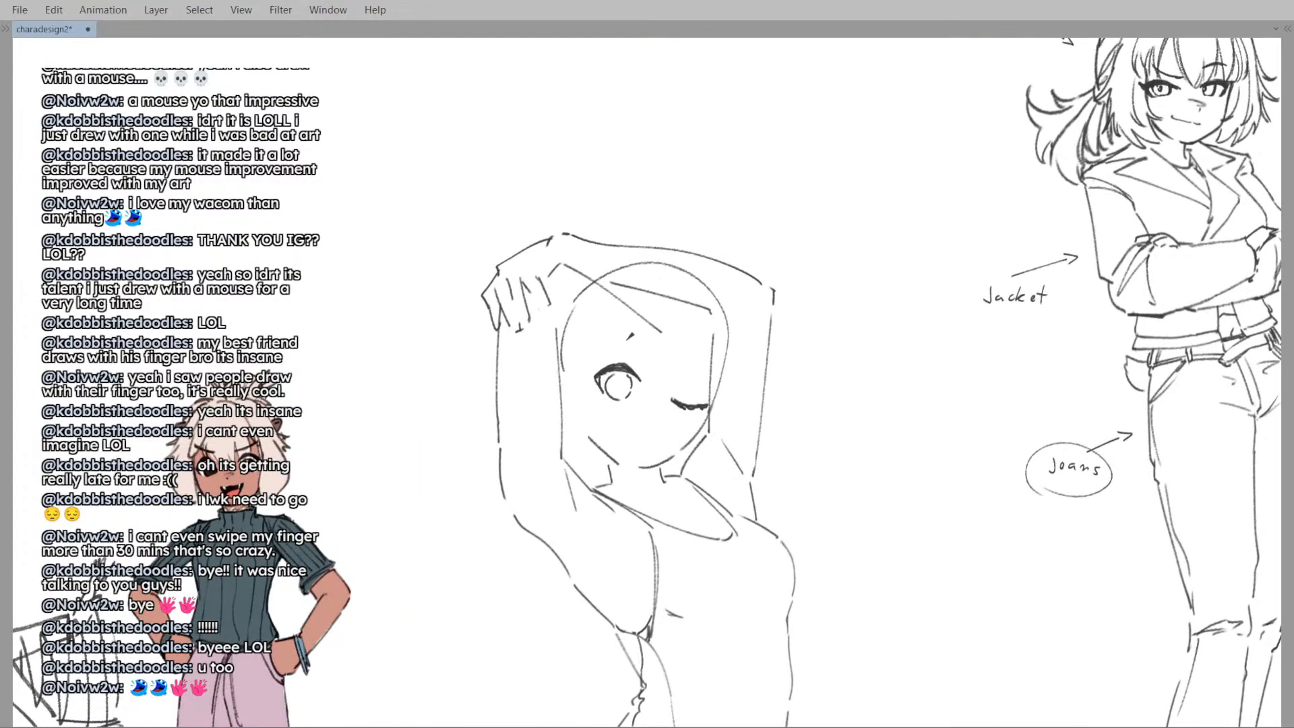
pyautogui.moveTo(616, 338)
pyautogui.mouseDown()
pyautogui.moveTo(692, 352)
pyautogui.moveTo(704, 368)
pyautogui.mouseUp()
pyautogui.hotkey('ctrl', 'z')
pyautogui.hotkey('ctrl', 'z')
pyautogui.hotkey('ctrl', 'z')
pyautogui.hotkey('ctrl', 'z')
pyautogui.hotkey('ctrl', 'z')
pyautogui.hotkey('ctrl', 'z')
pyautogui.moveTo(683, 359)
pyautogui.mouseDown()
pyautogui.moveTo(715, 375)
pyautogui.moveTo(630, 353)
pyautogui.moveTo(691, 350)
pyautogui.mouseUp()
pyautogui.hotkey('ctrl', 'z')
pyautogui.hotkey('ctrl', 'z')
pyautogui.hotkey('ctrl', 'z')
pyautogui.hotkey('ctrl', 'z')
# - Draw a small rounded open mouth just above the chin, retrying the strokes, and check the face flipped
pyautogui.moveTo(629, 442); pyautogui.dragTo(649, 440)
pyautogui.hotkey('ctrl', 'z')
pyautogui.hotkey('ctrl', 'z')
pyautogui.hotkey('ctrl', 'z')
pyautogui.hotkey('ctrl', 'z')
pyautogui.hotkey('ctrl', 'z')
pyautogui.hotkey('ctrl', 'z')
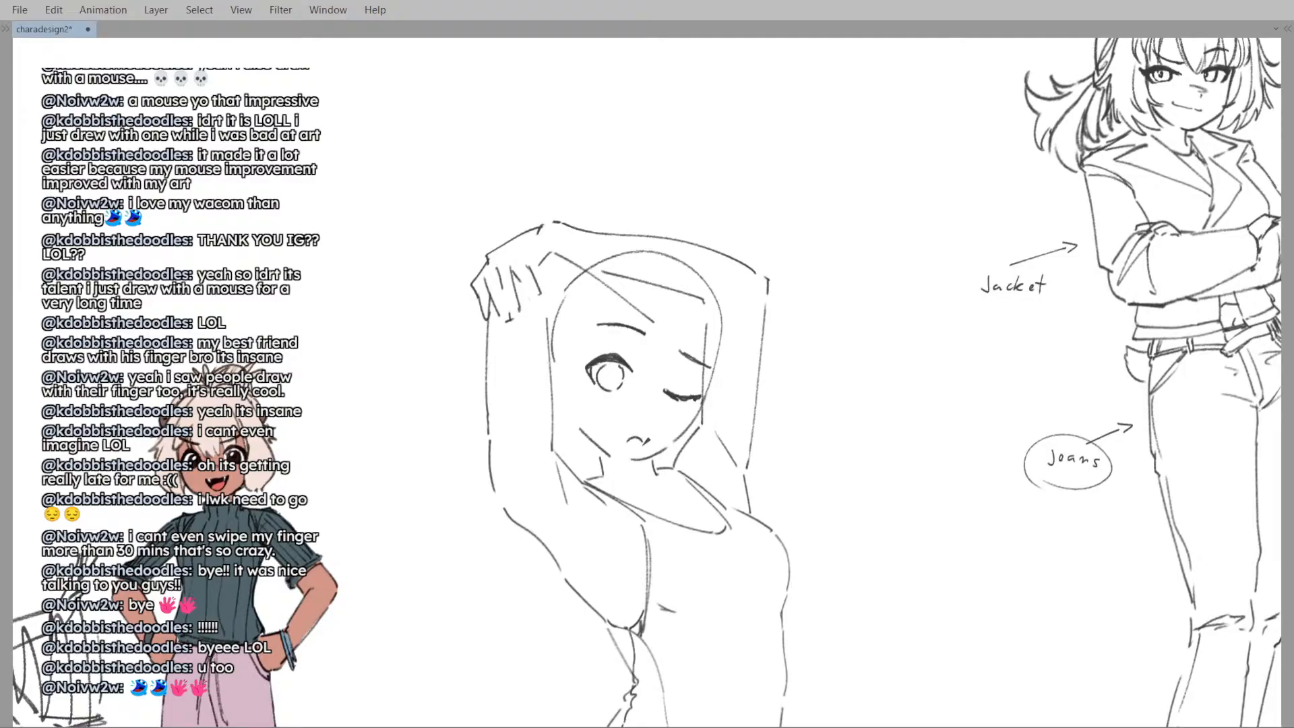
pyautogui.scroll(-4, 611, 452)
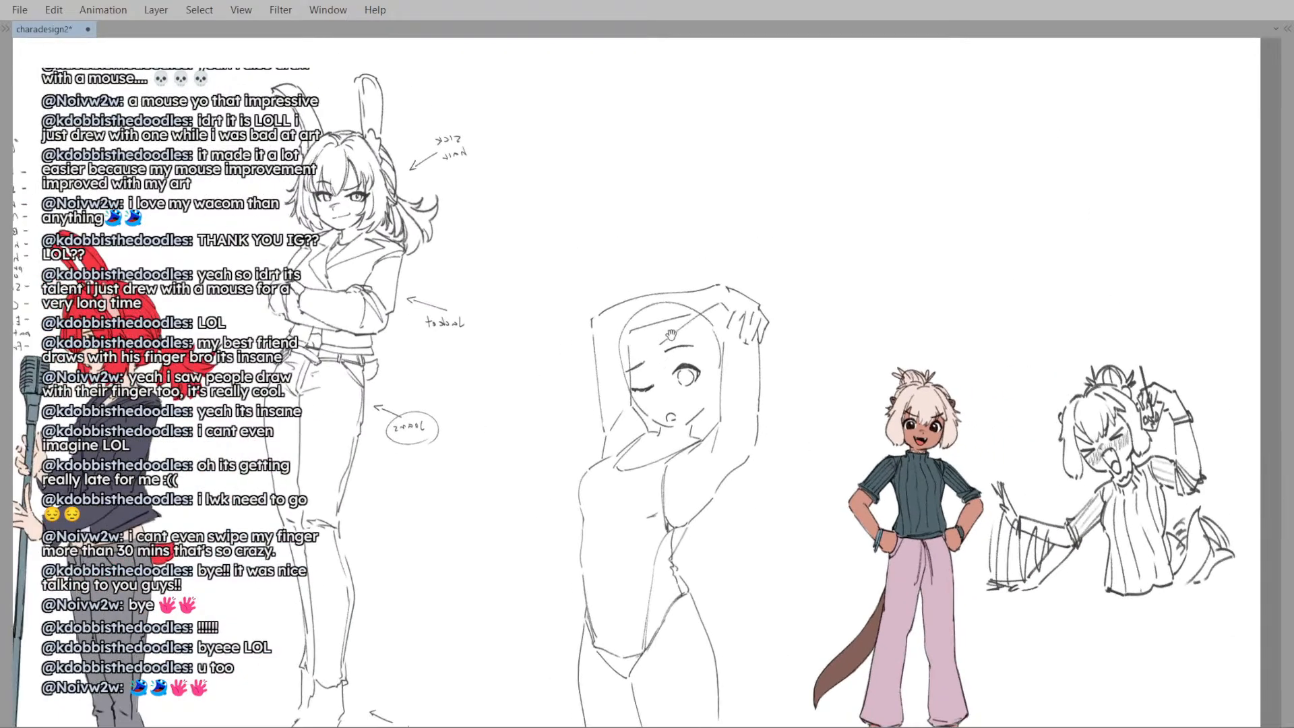
pyautogui.scroll(3, 611, 452)
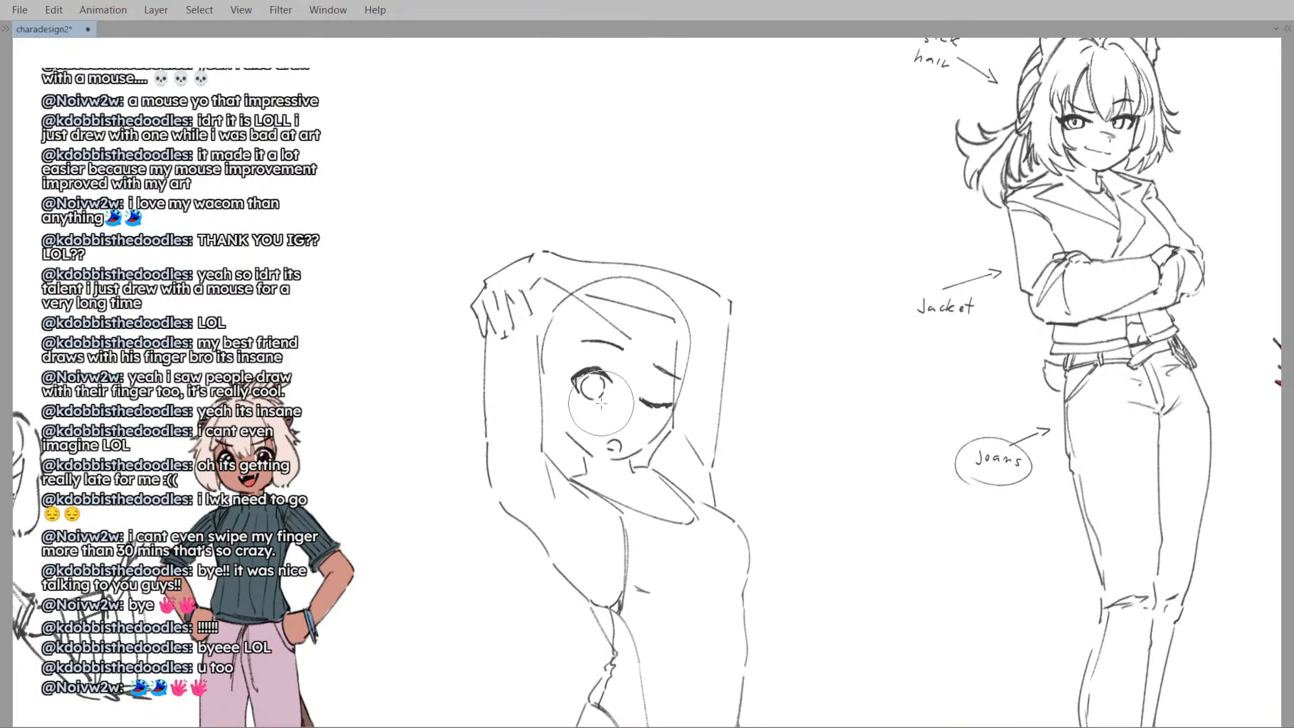
# - Touch up the open eye's upper lash line near its inner corner
pyautogui.scroll(4, 587, 362)
pyautogui.moveTo(610, 375); pyautogui.dragTo(633, 403)
pyautogui.hotkey('ctrl', 'z')
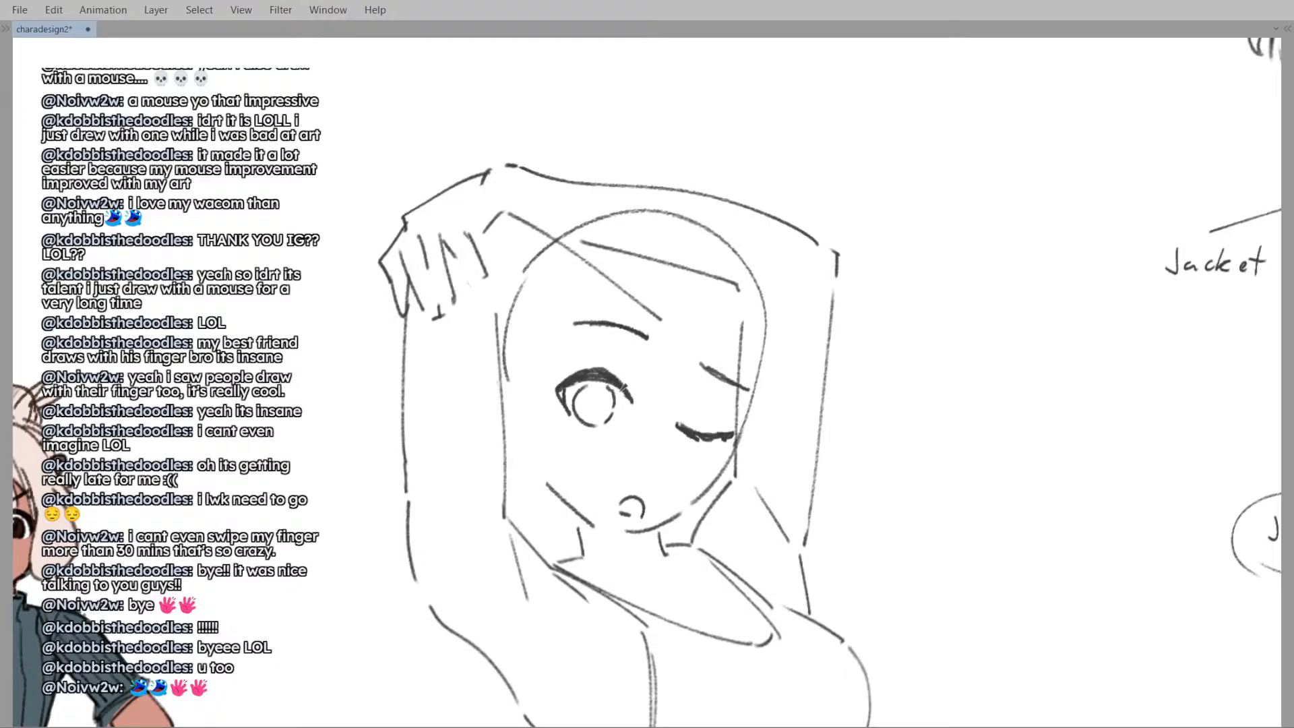
pyautogui.scroll(-3, 628, 366)
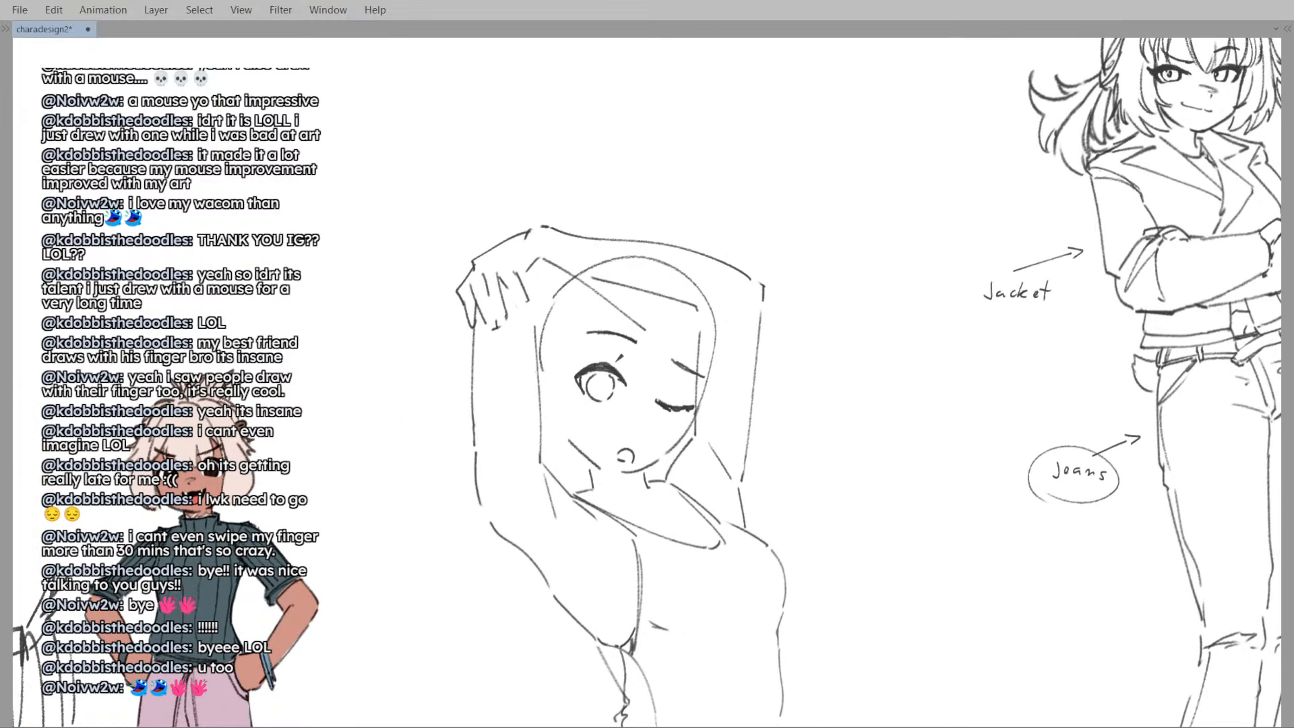
# - Draw a small curved nose between the eyes and the mouth, then remove all facial features from the head
pyautogui.scroll(2, 612, 380)
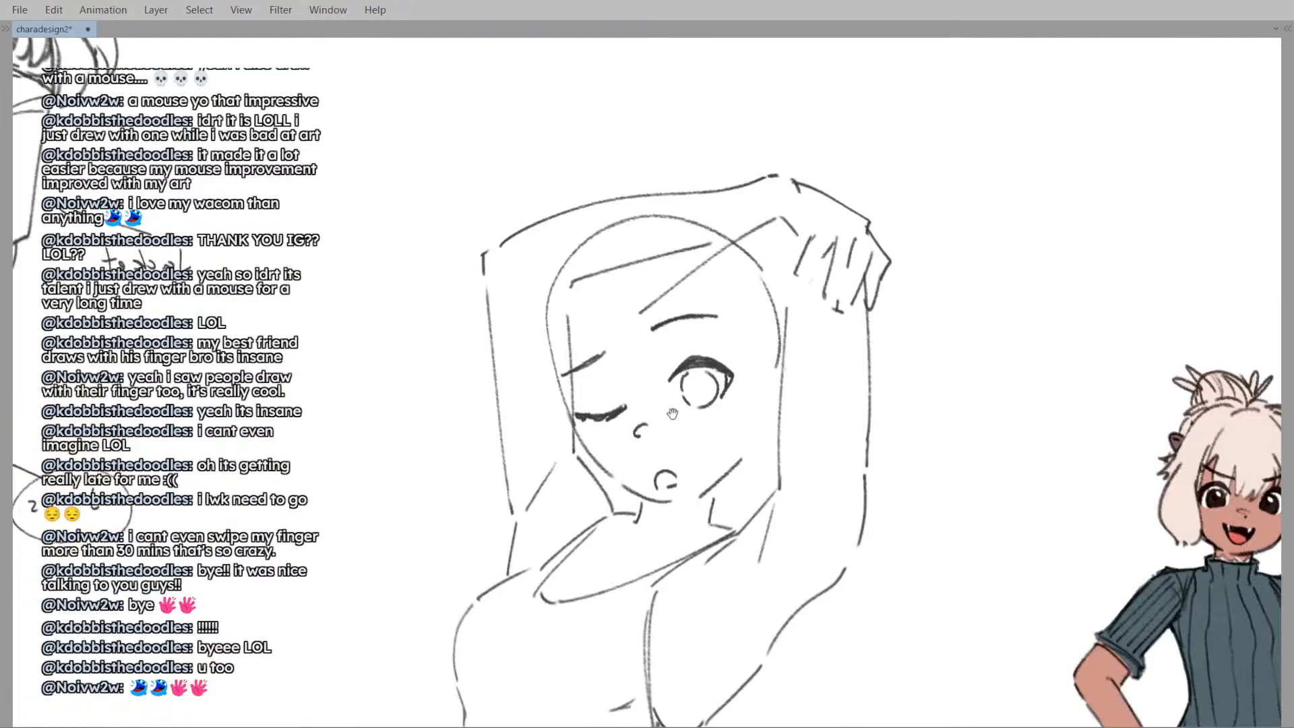
pyautogui.moveTo(658, 414); pyautogui.dragTo(673, 449)
pyautogui.hotkey('ctrl', 'z')
pyautogui.hotkey('ctrl', 'z')
pyautogui.moveTo(654, 425); pyautogui.dragTo(664, 418)
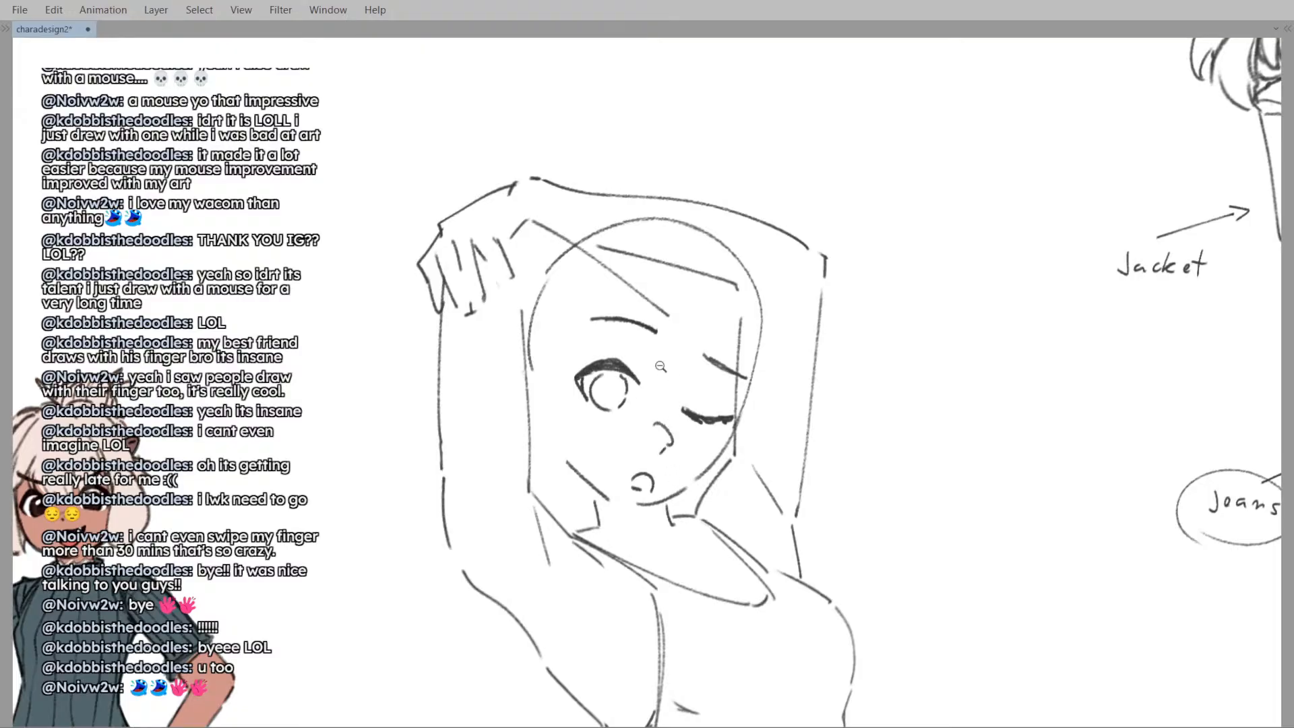
pyautogui.scroll(-4, 661, 366)
pyautogui.scroll(2, 670, 388)
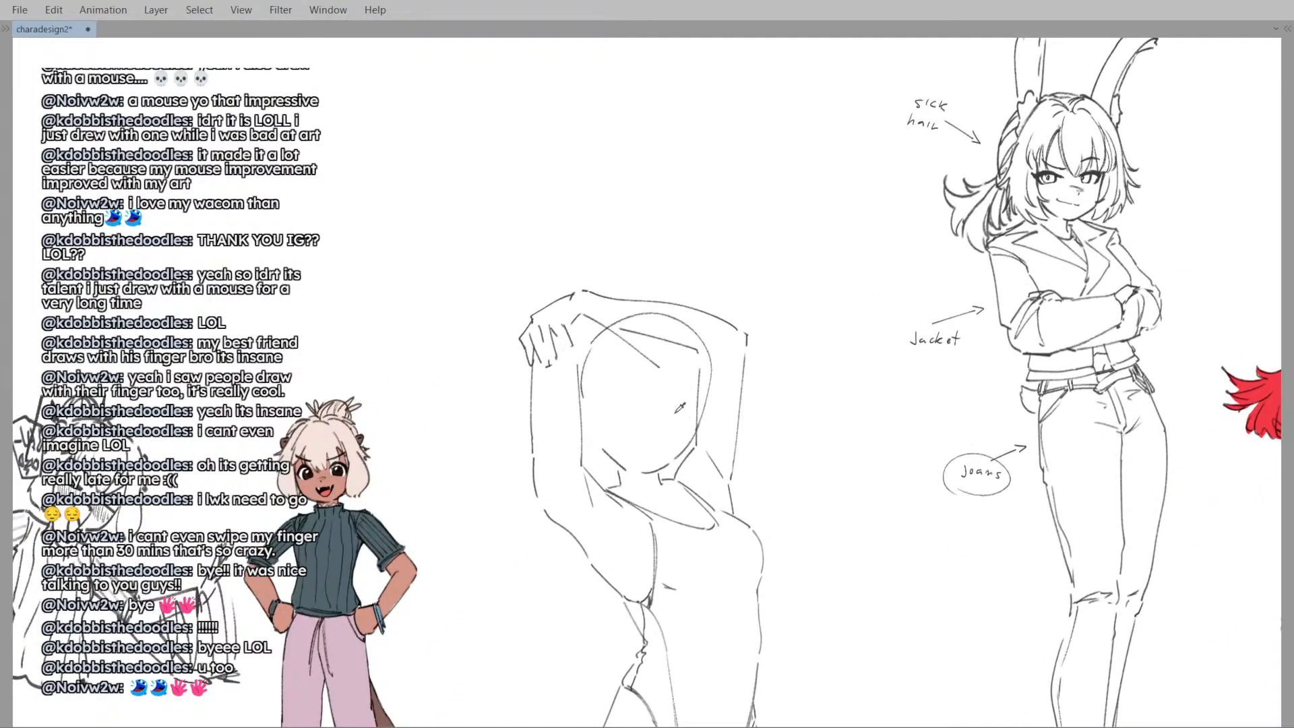
# - Put the nose, small rounded mouth, open eye, winking eye and both brows back on the head, and check the face flipped
pyautogui.moveTo(652, 428); pyautogui.dragTo(660, 440)
pyautogui.moveTo(640, 461); pyautogui.dragTo(649, 465)
pyautogui.moveTo(608, 403); pyautogui.dragTo(643, 406)
pyautogui.moveTo(666, 420); pyautogui.dragTo(695, 426)
pyautogui.moveTo(617, 370); pyautogui.dragTo(653, 376)
pyautogui.moveTo(679, 390); pyautogui.dragTo(703, 402)
pyautogui.moveTo(619, 401); pyautogui.dragTo(635, 412)
pyautogui.scroll(2, 616, 403)
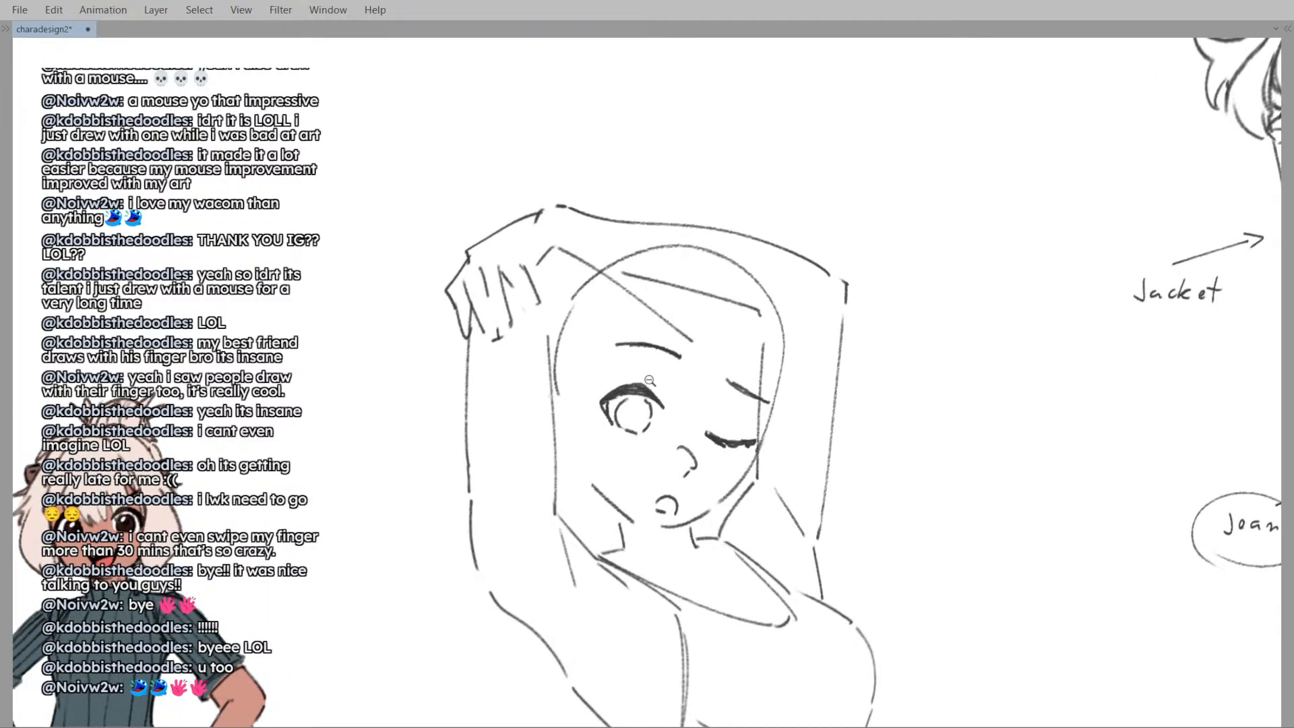
pyautogui.scroll(-3, 649, 381)
pyautogui.press('h')
pyautogui.scroll(3, 650, 381)
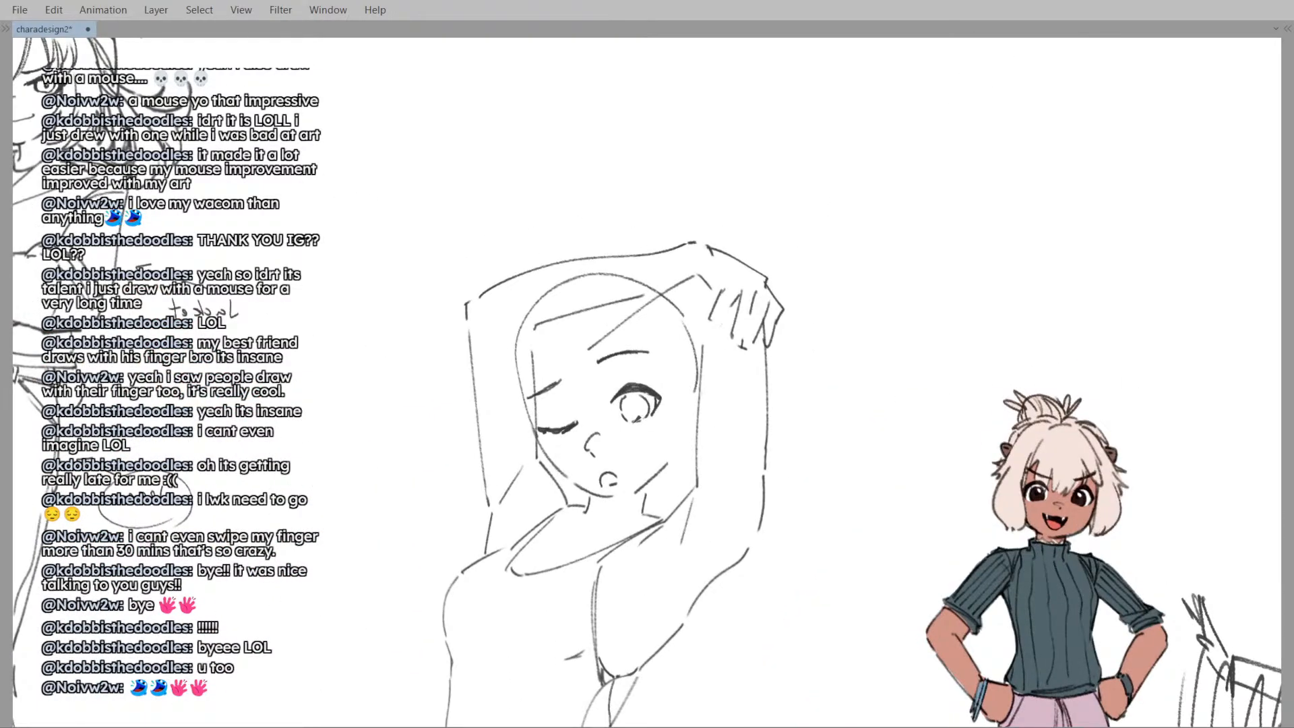
# - Erase the open eye's iris, leaving its upper lash line, and return the canvas to its unflipped view
pyautogui.scroll(1, 637, 404)
pyautogui.press('e')
pyautogui.moveTo(618, 397); pyautogui.dragTo(620, 412)
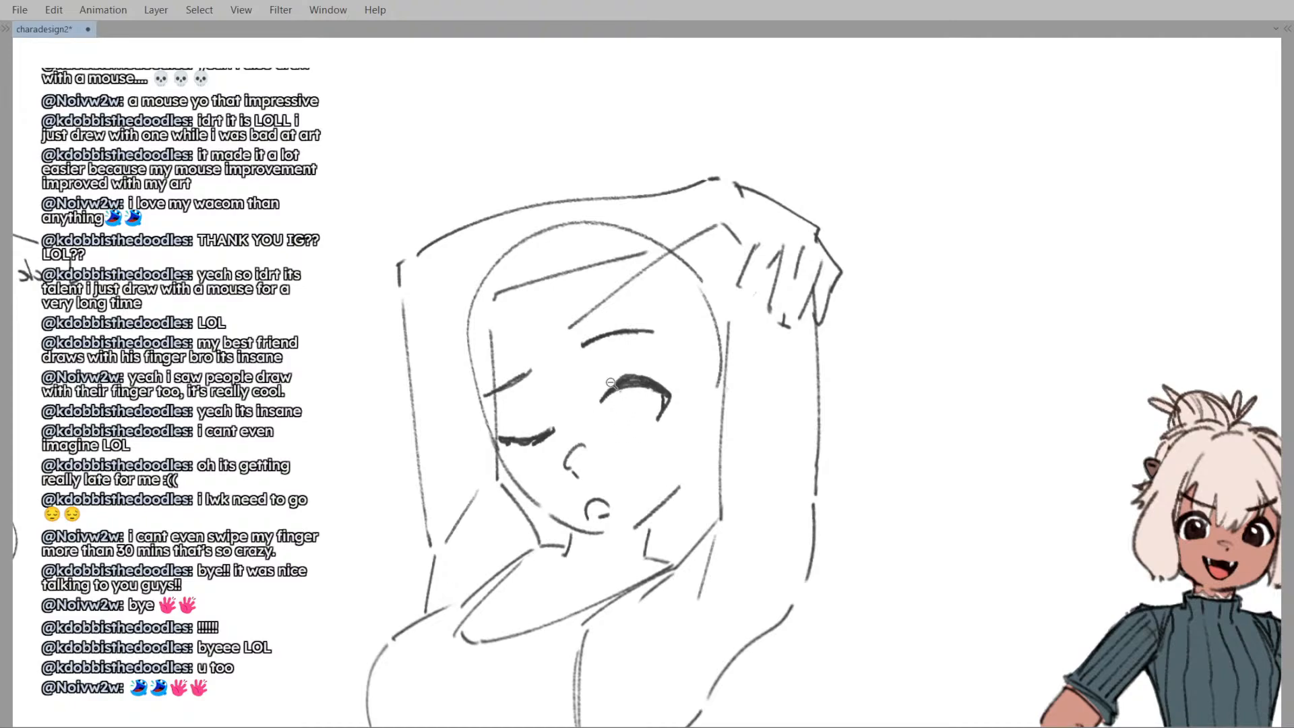
pyautogui.scroll(-2, 622, 404)
pyautogui.scroll(2, 622, 404)
pyautogui.moveTo(615, 393); pyautogui.dragTo(648, 411)
pyautogui.scroll(-1, 648, 411)
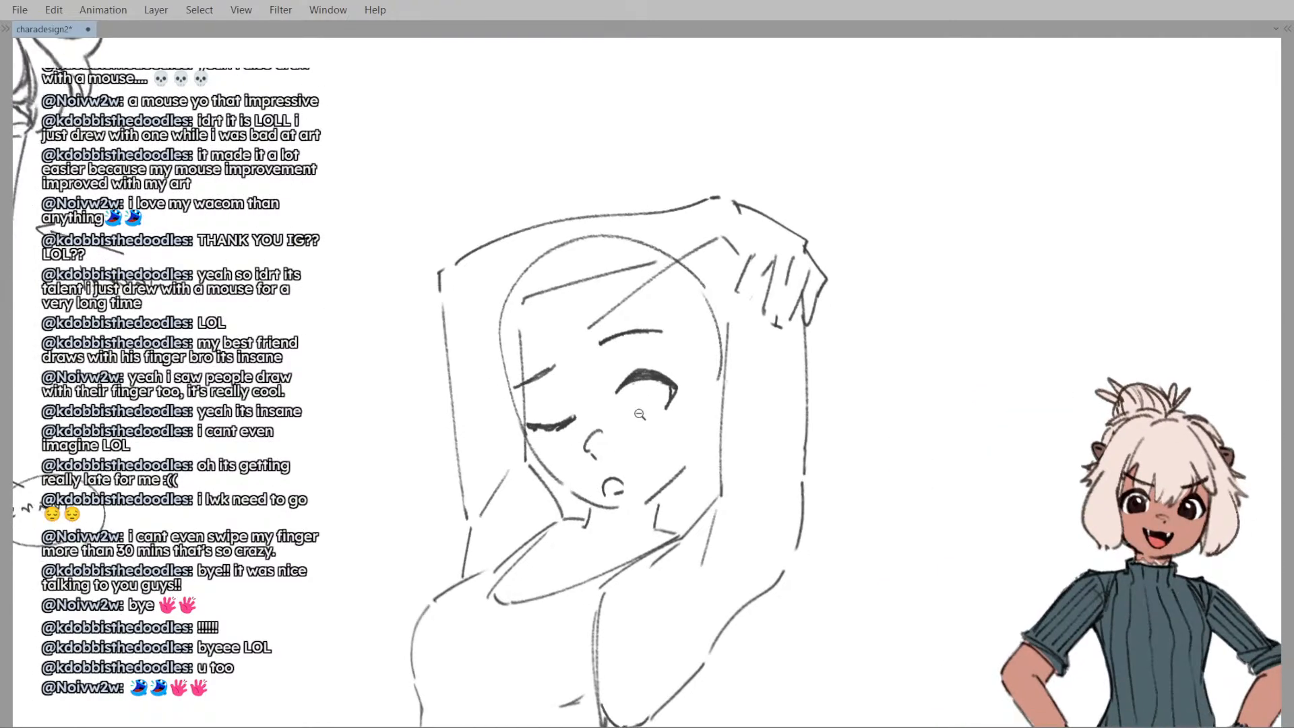
pyautogui.press('m')
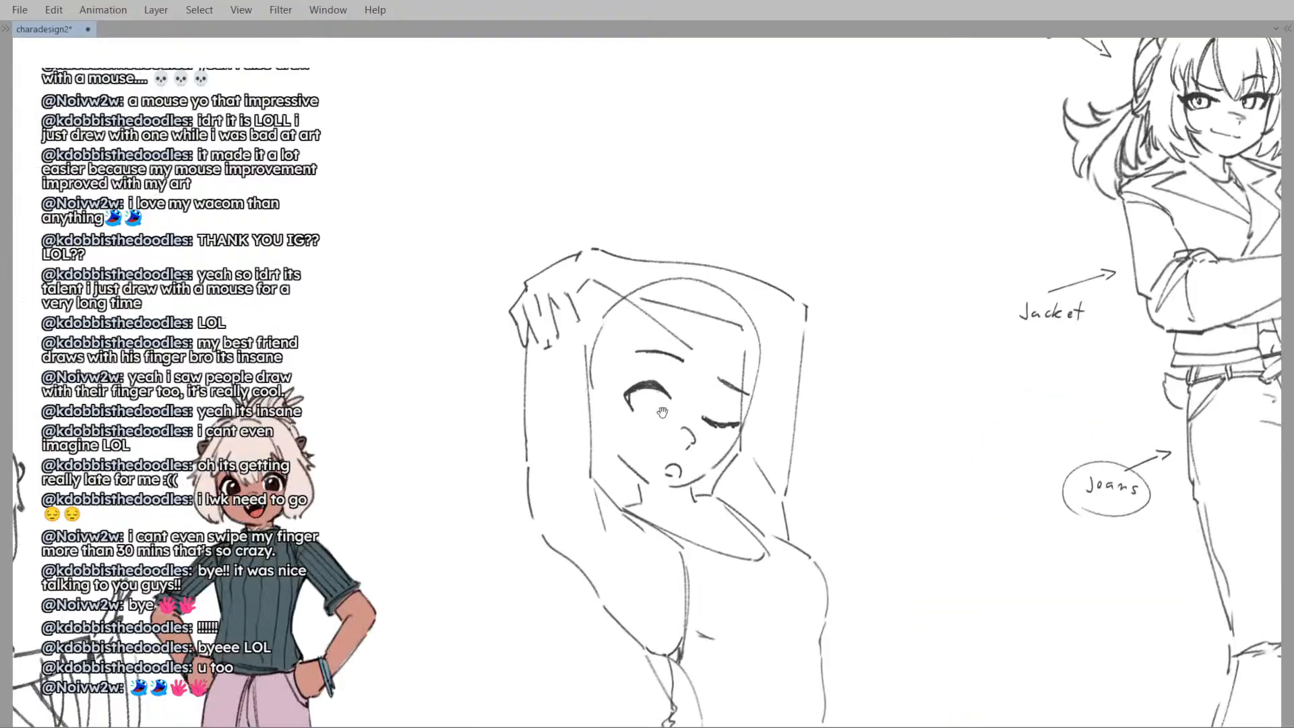
pyautogui.scroll(1, 649, 418)
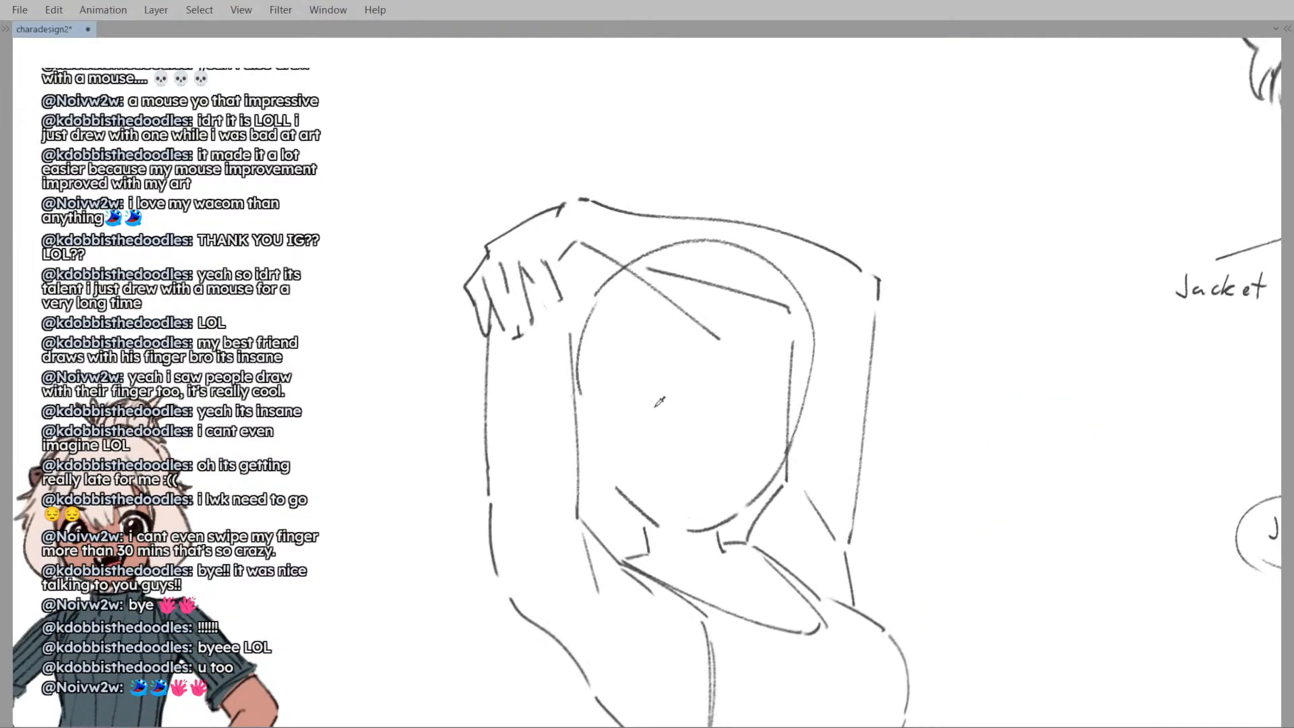
# - Redraw the open eye's round iris beneath the upper lash line and check the face flipped
pyautogui.scroll(-3, 696, 432)
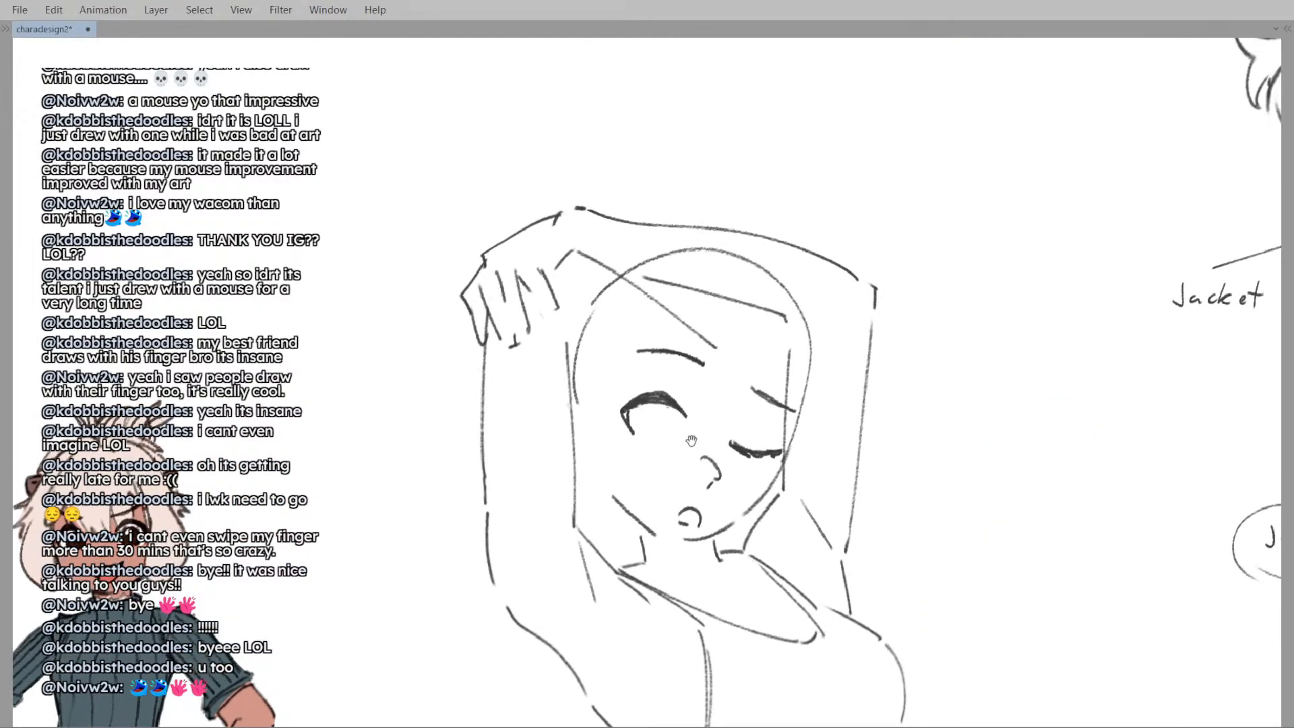
pyautogui.scroll(2, 713, 436)
pyautogui.scroll(3, 713, 436)
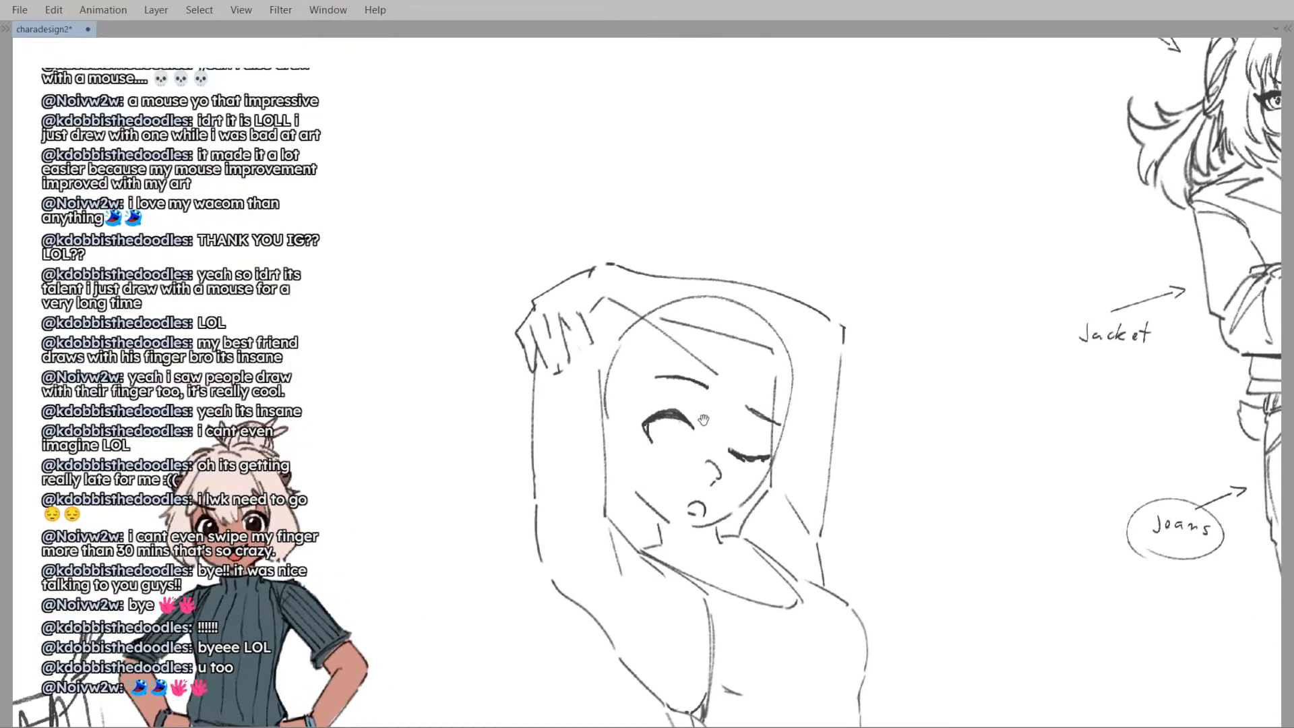
pyautogui.moveTo(670, 419); pyautogui.dragTo(673, 418)
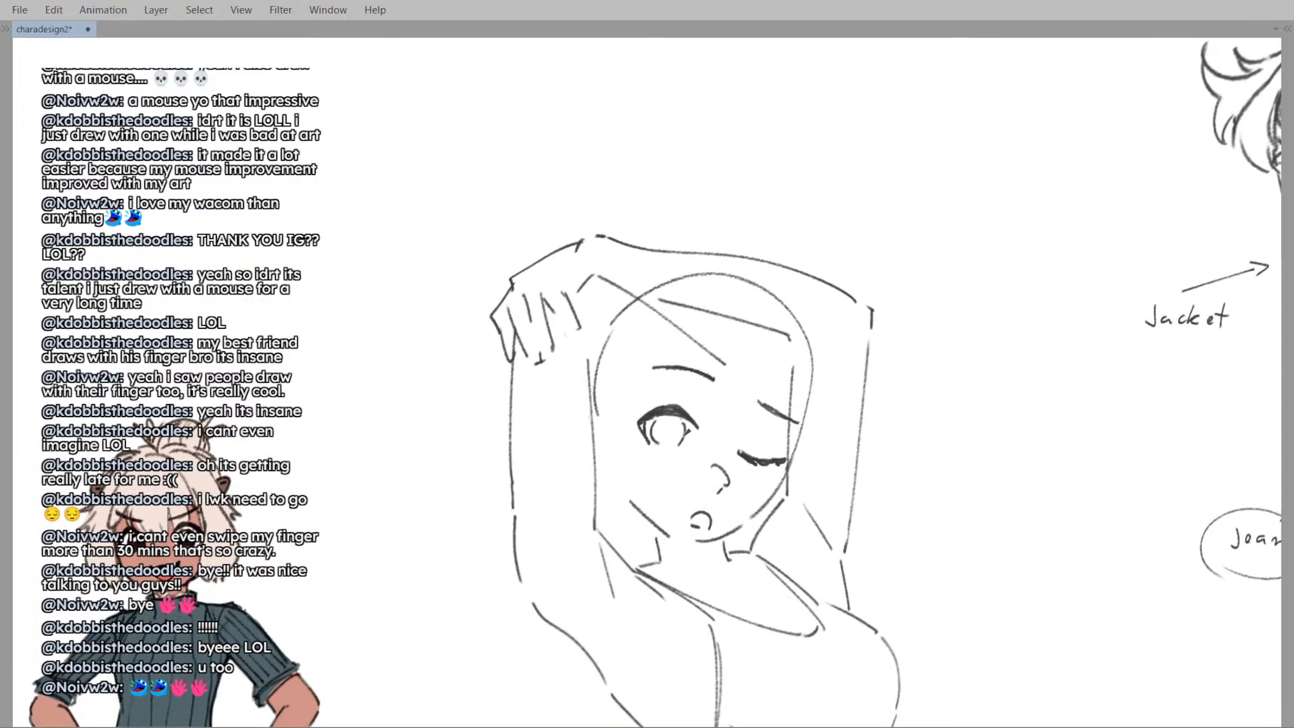
pyautogui.press('m')
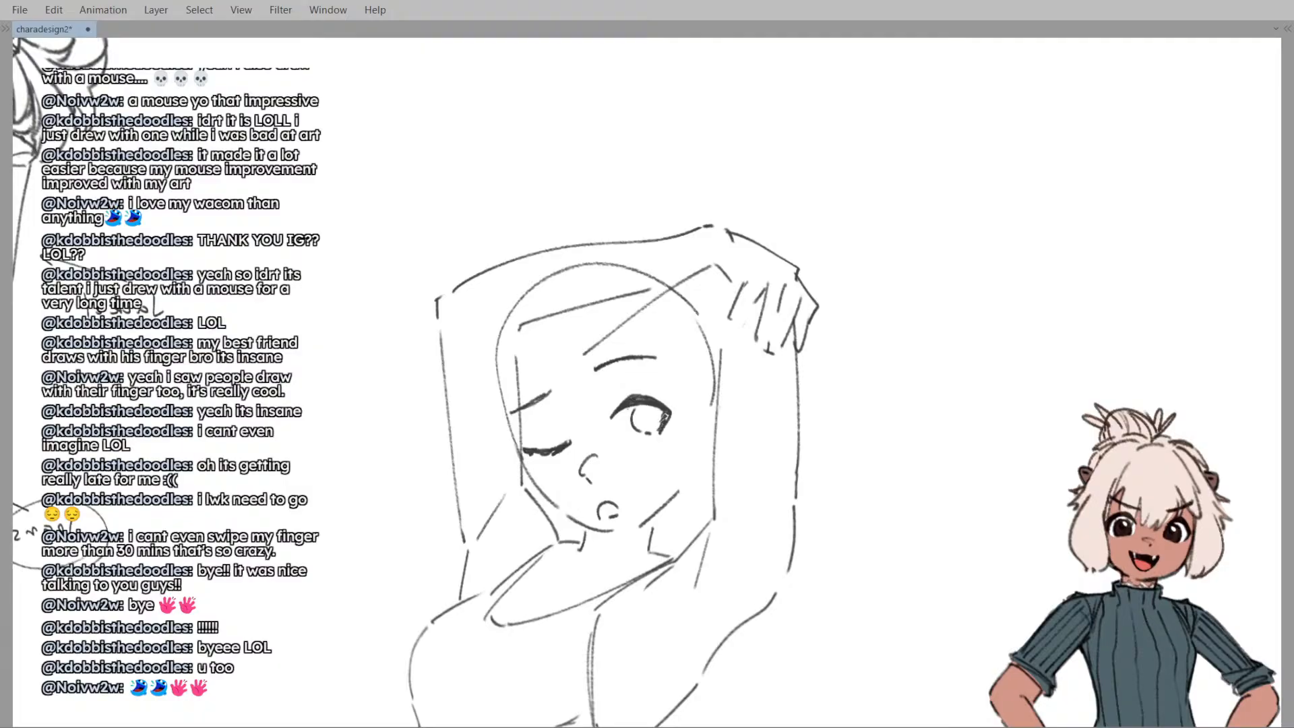
pyautogui.scroll(-5, 647, 418)
pyautogui.scroll(3, 647, 418)
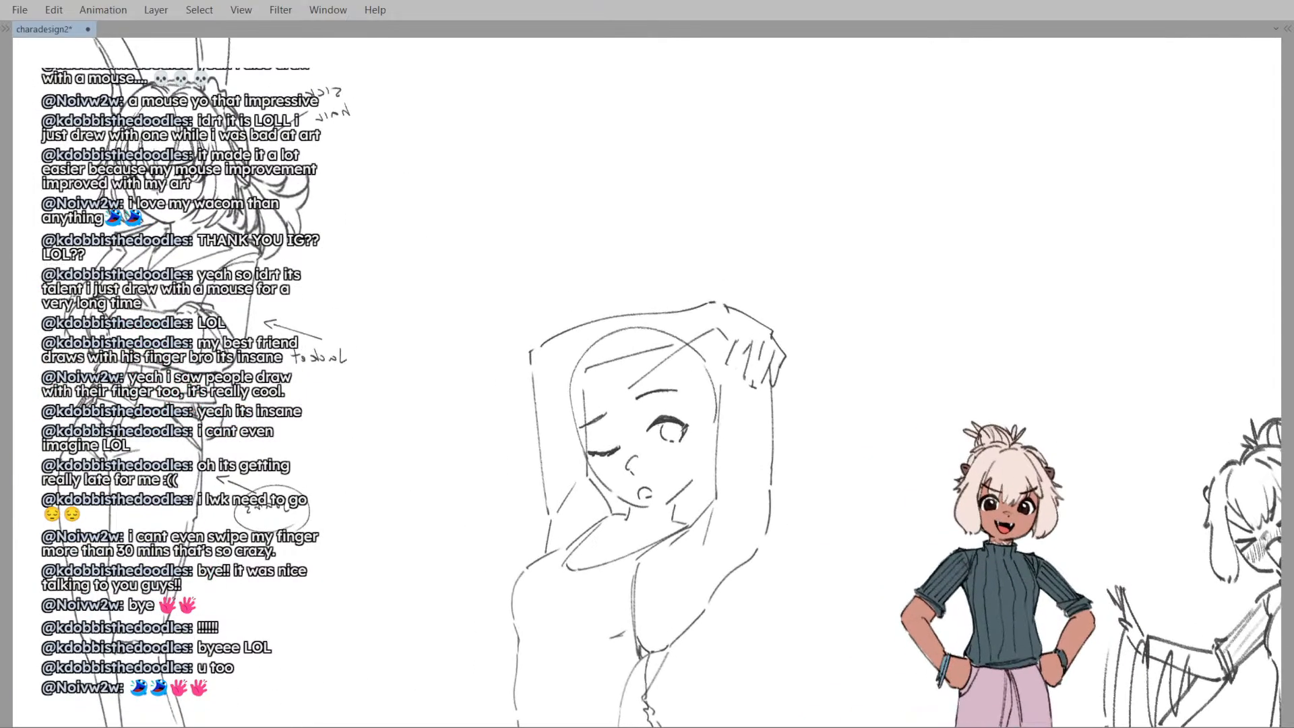
# - Select the area around the open eye and its brow, deselect it, and compare the face with the whole sheet
pyautogui.moveTo(652, 366); pyautogui.dragTo(690, 403)
pyautogui.hotkey('ctrl', 'd')
pyautogui.scroll(-5, 699, 391)
pyautogui.scroll(1, 674, 418)
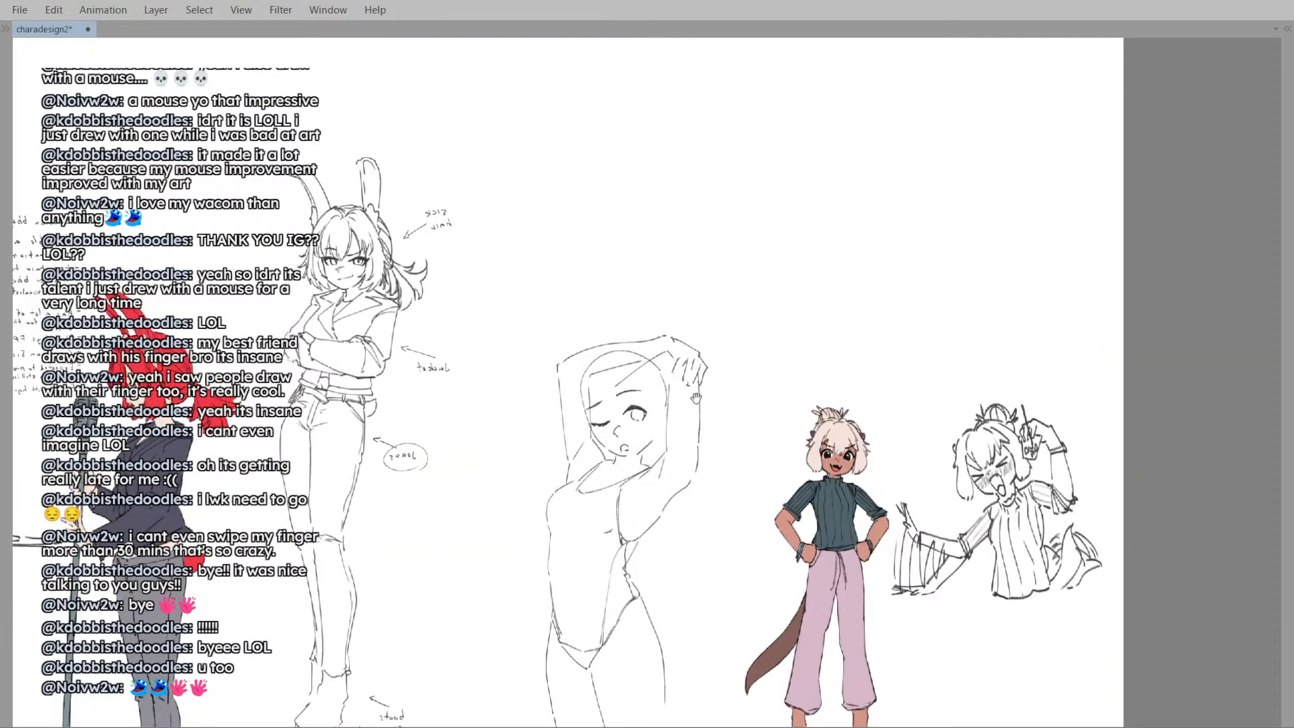
pyautogui.scroll(4, 661, 447)
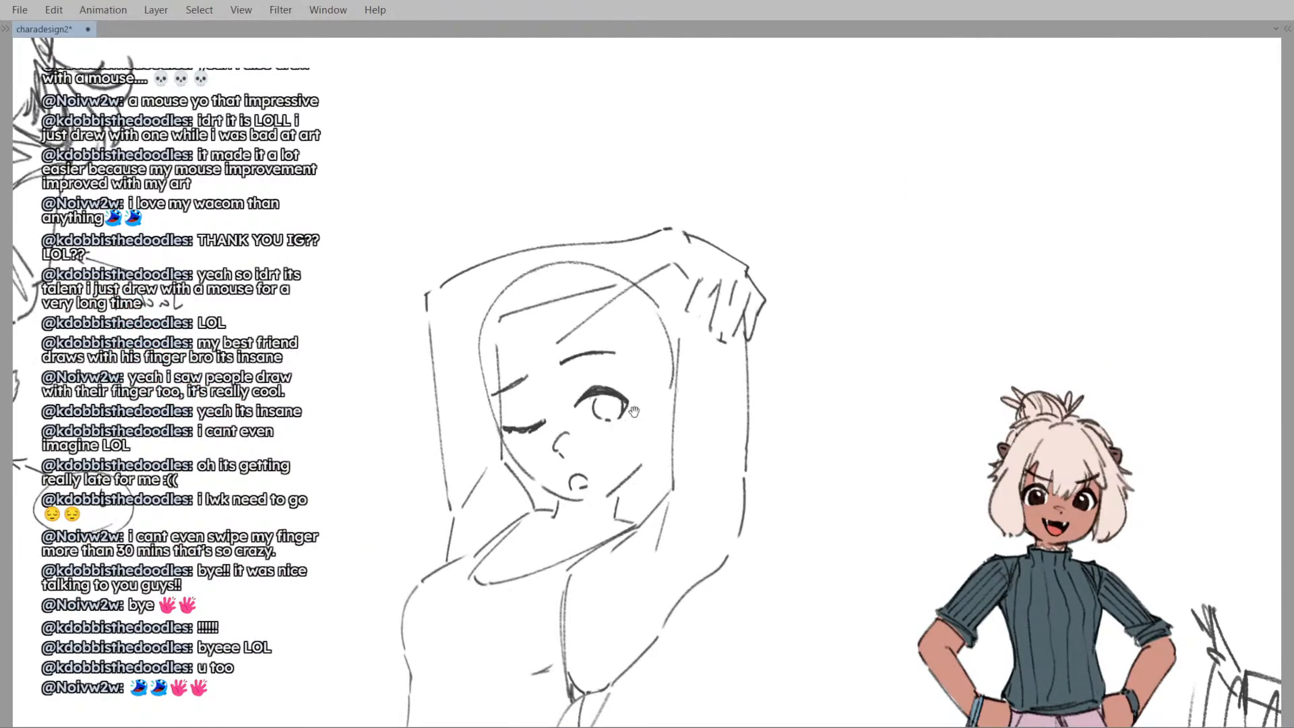
pyautogui.scroll(-2, 649, 383)
pyautogui.scroll(-4, 649, 383)
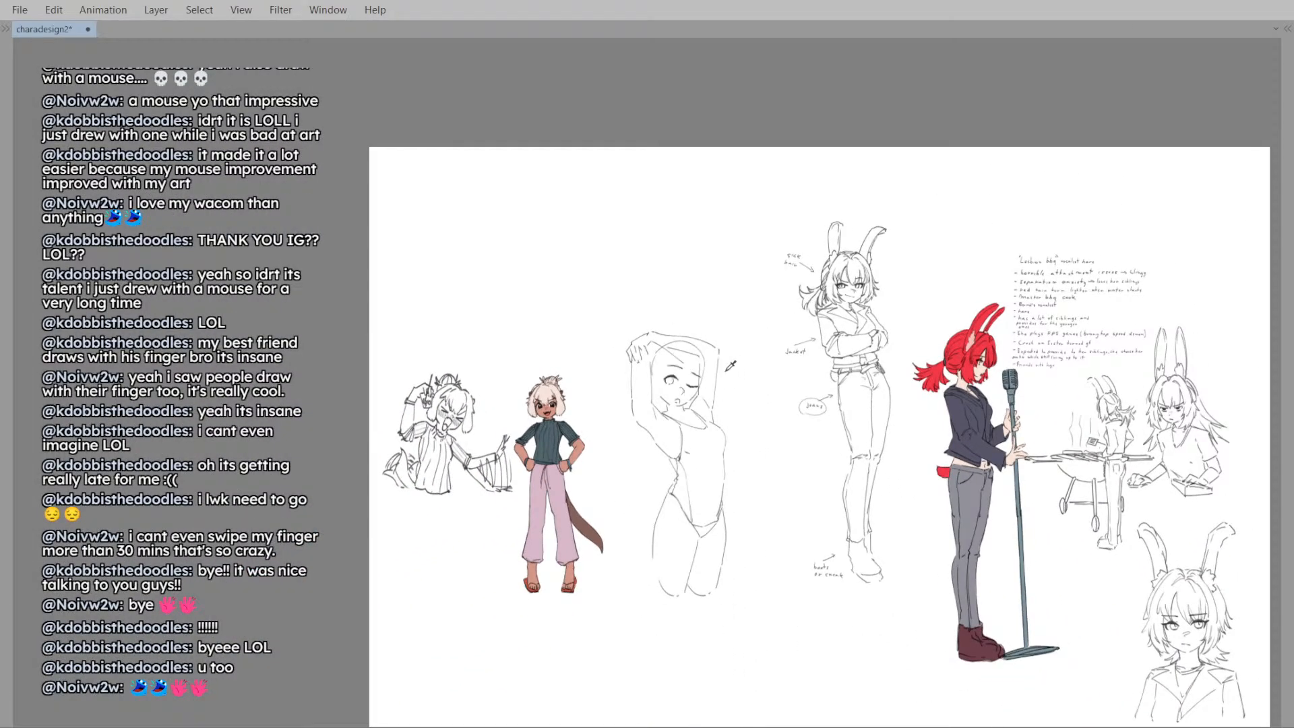
pyautogui.scroll(4, 689, 386)
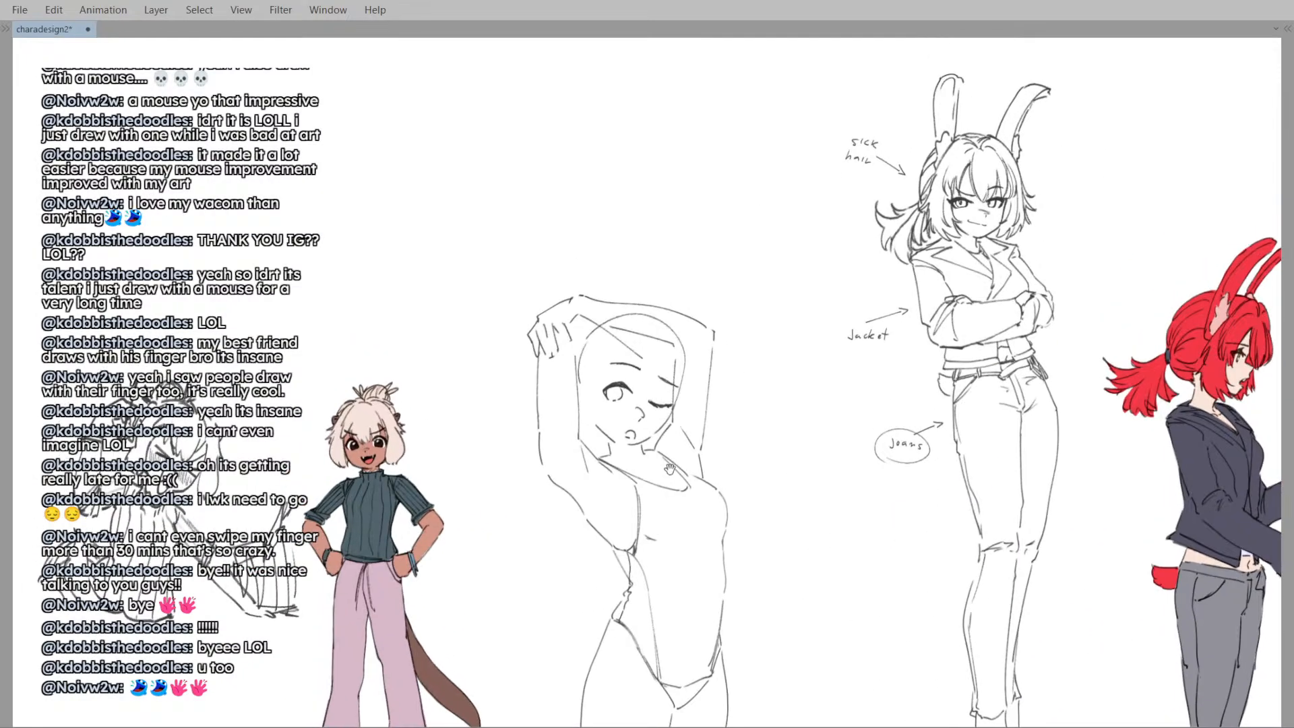
# - Undo the winking face's features so the head is blank
pyautogui.hotkey('ctrl', 'z')
pyautogui.hotkey('ctrl', 'z')
pyautogui.hotkey('ctrl', 'z')
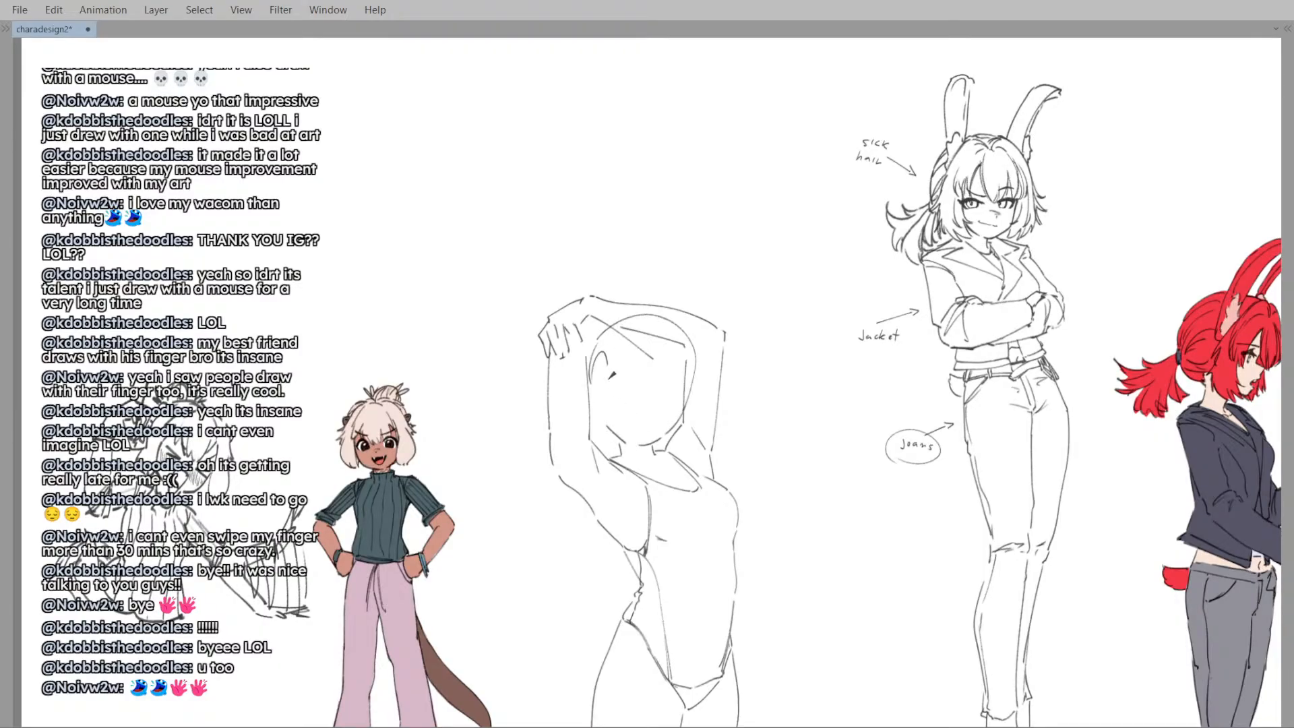
# - Try a curved line inside the head outline near the raised hand
pyautogui.moveTo(636, 385)
pyautogui.mouseDown()
pyautogui.moveTo(634, 373)
pyautogui.moveTo(599, 403)
pyautogui.moveTo(599, 387)
pyautogui.mouseUp()
pyautogui.hotkey('ctrl', 'z')
pyautogui.hotkey('ctrl', 'z')
pyautogui.hotkey('ctrl', 'y')
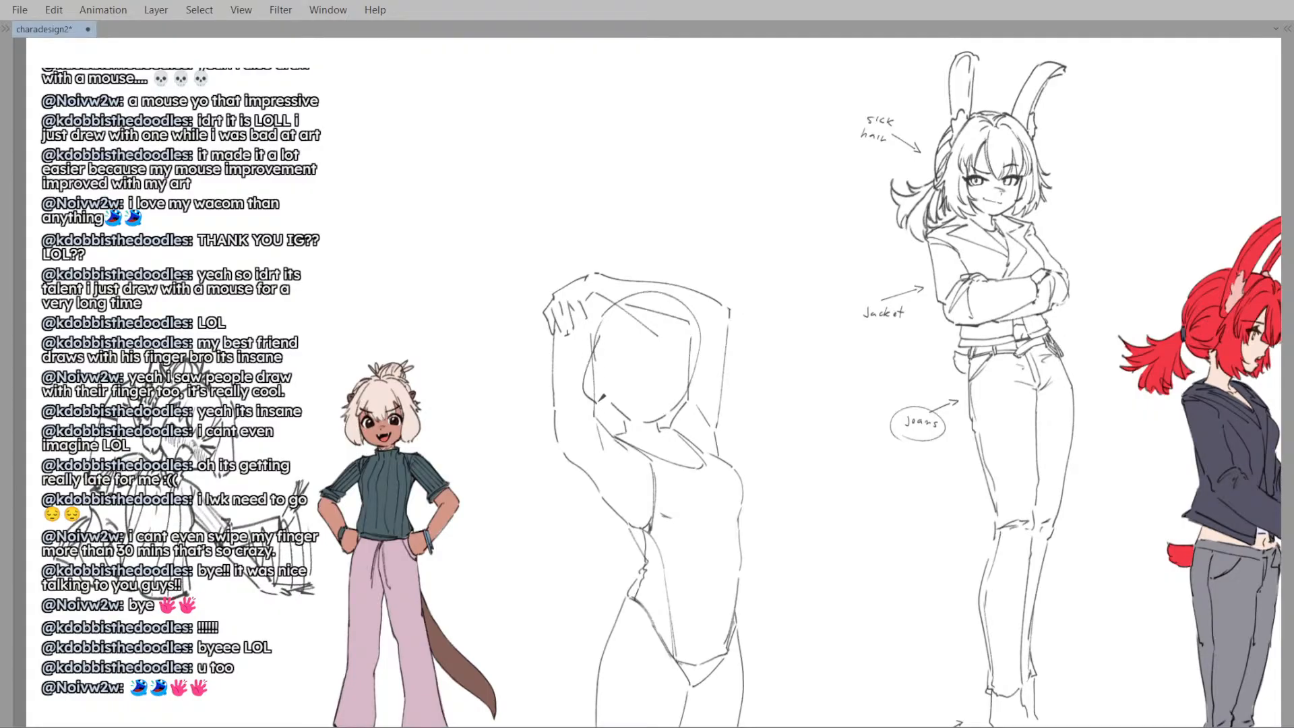
pyautogui.moveTo(641, 341); pyautogui.dragTo(629, 346)
pyautogui.hotkey('alt', 'Tab')
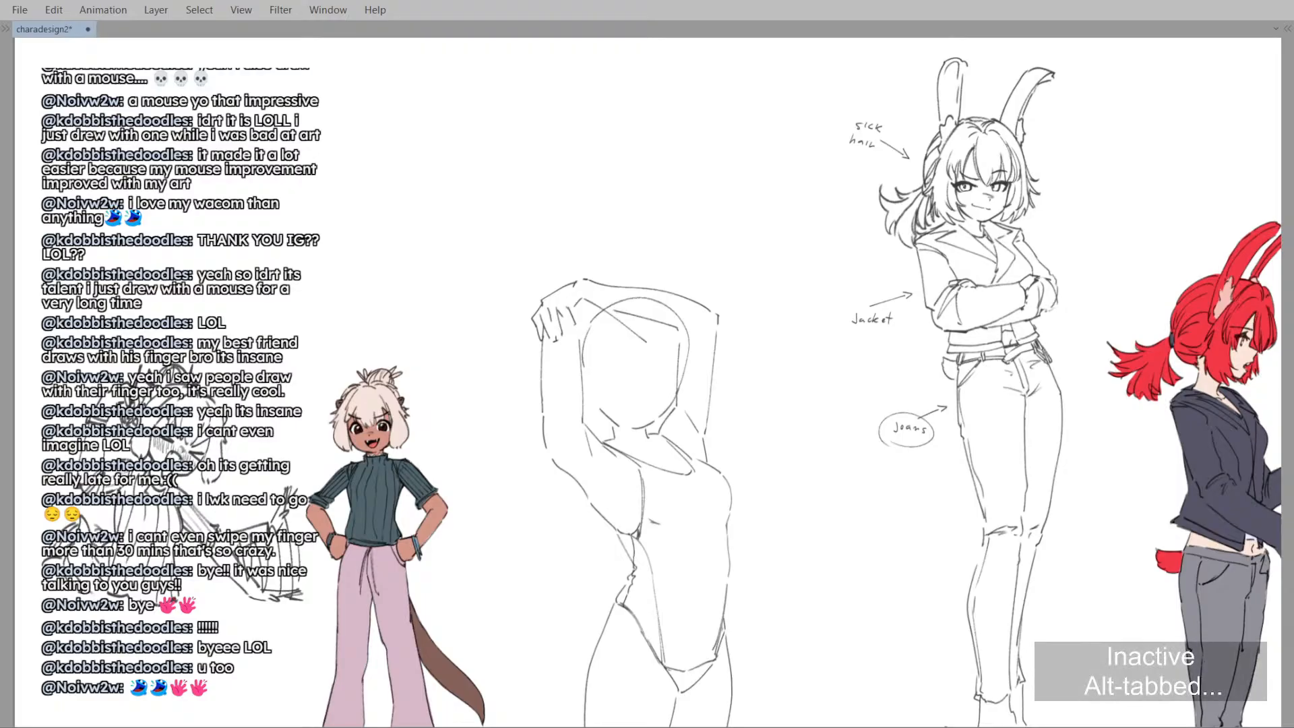
pyautogui.hotkey('alt', 'Tab')
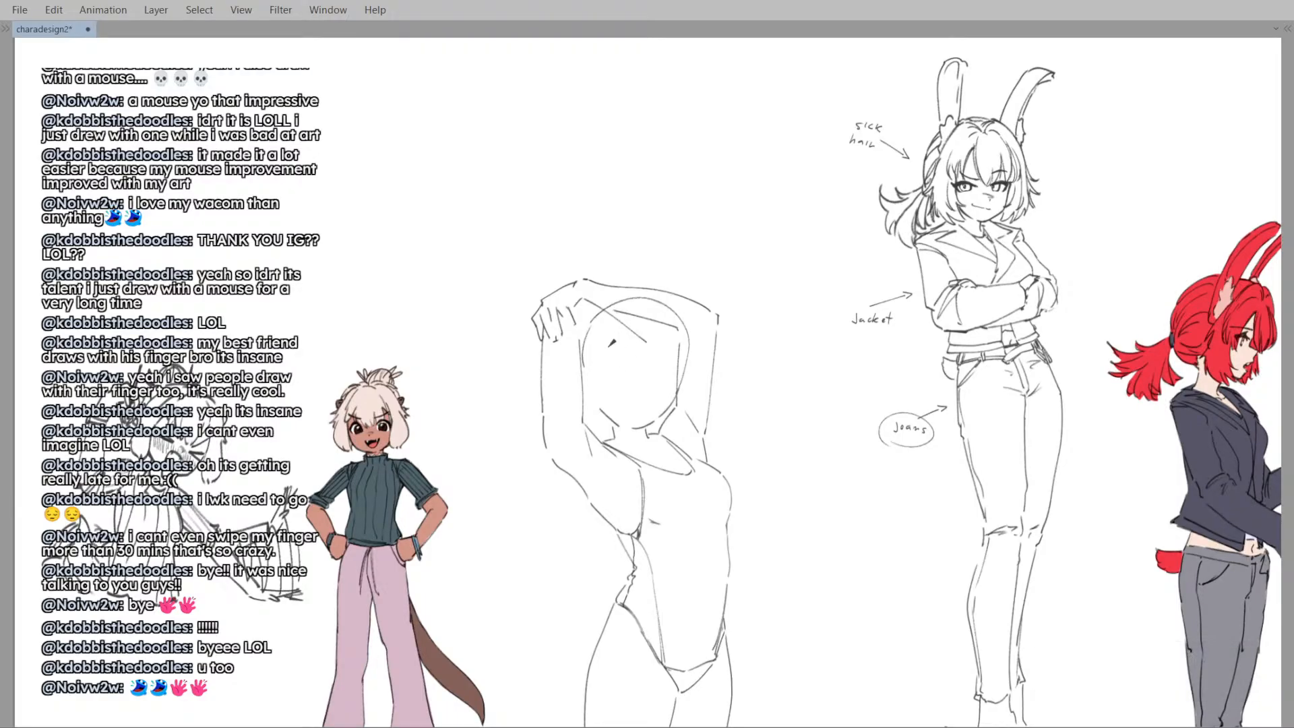
pyautogui.moveTo(614, 340)
pyautogui.mouseDown()
pyautogui.moveTo(599, 377)
pyautogui.moveTo(617, 372)
pyautogui.moveTo(611, 323)
pyautogui.moveTo(598, 339)
pyautogui.moveTo(609, 321)
pyautogui.mouseUp()
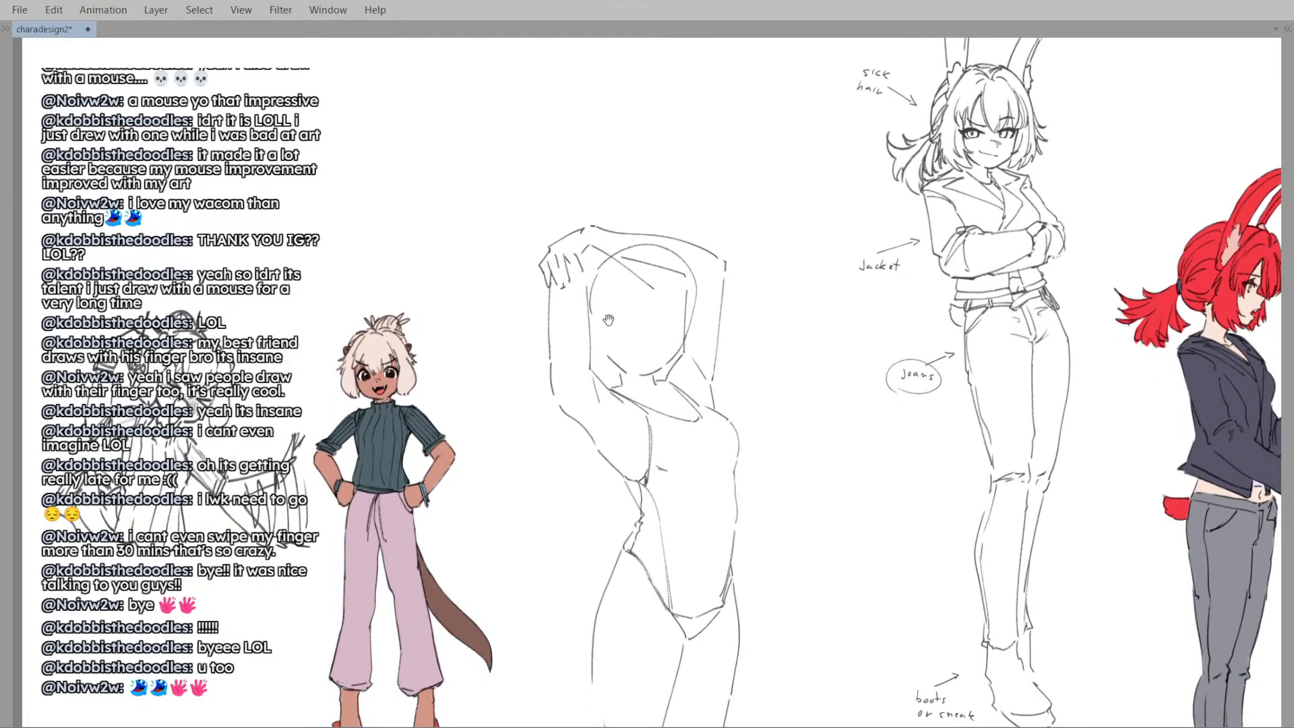
pyautogui.scroll(-3, 606, 308)
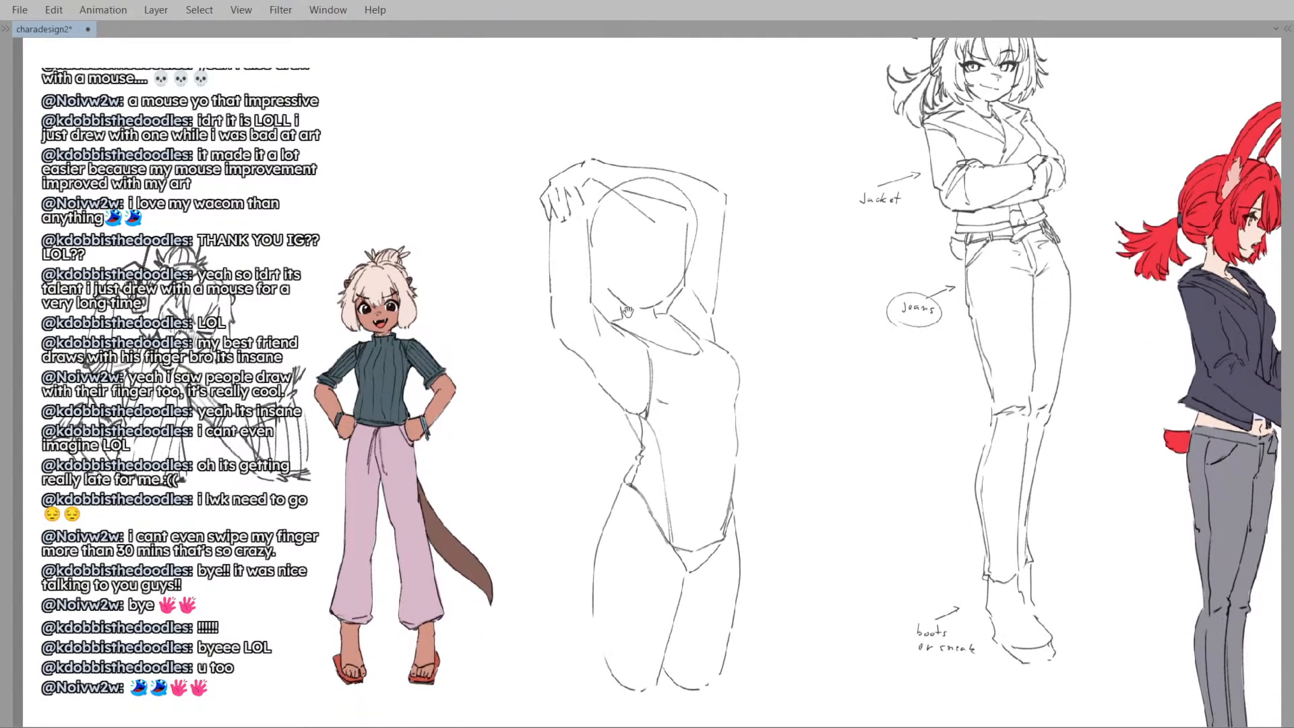
pyautogui.hscroll(2, 617, 305)
pyautogui.scroll(-1, 616, 305)
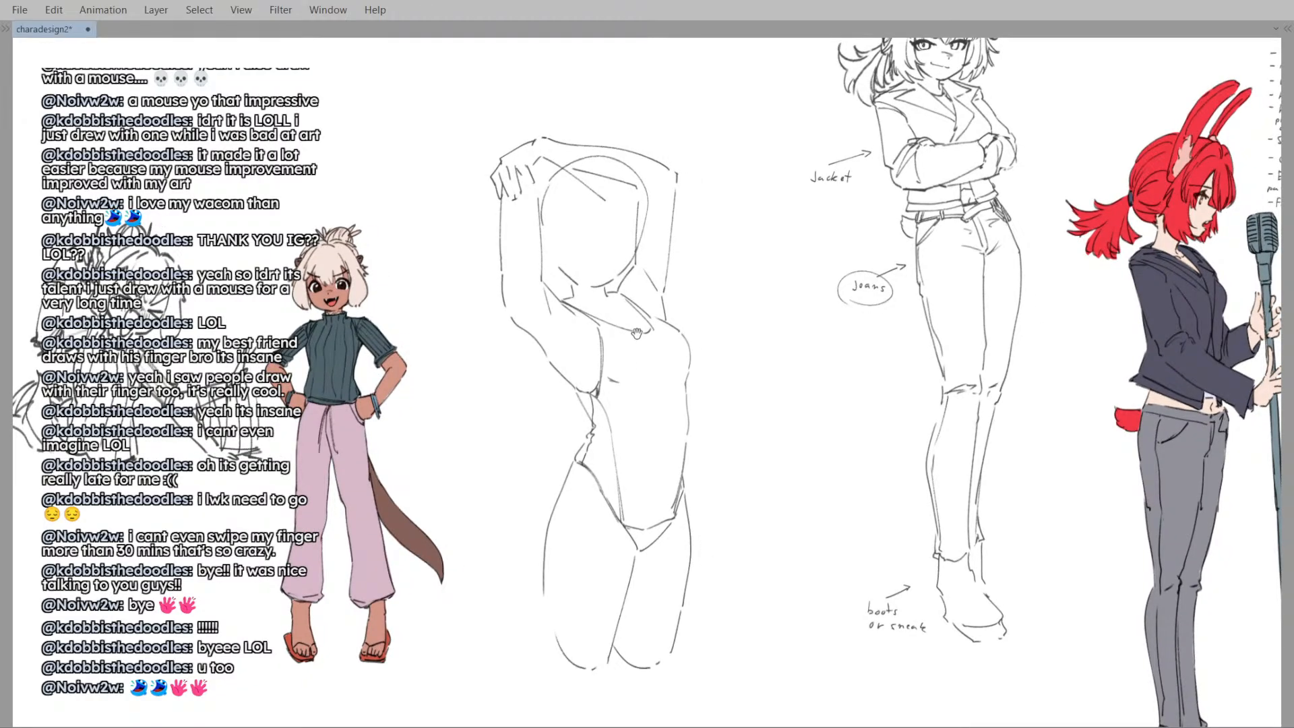
pyautogui.scroll(-2, 636, 329)
pyautogui.hscroll(1, 636, 329)
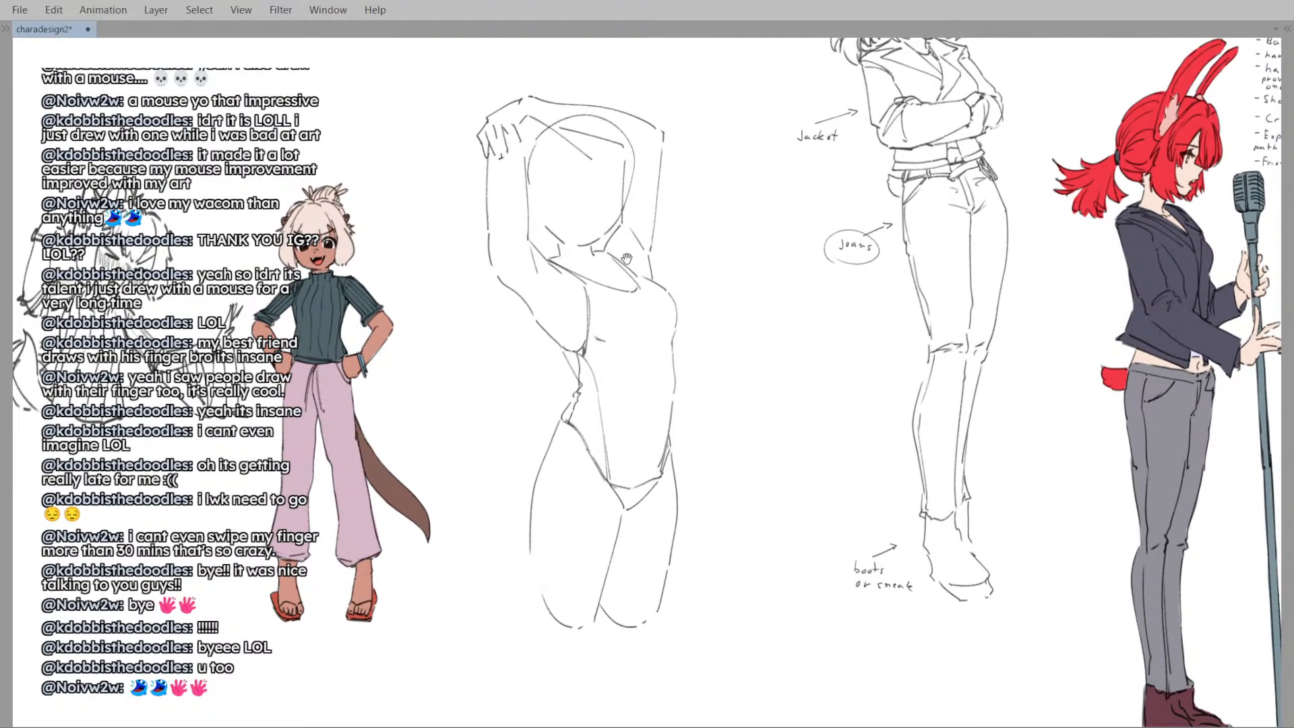
pyautogui.scroll(2, 626, 258)
pyautogui.hscroll(-1, 626, 258)
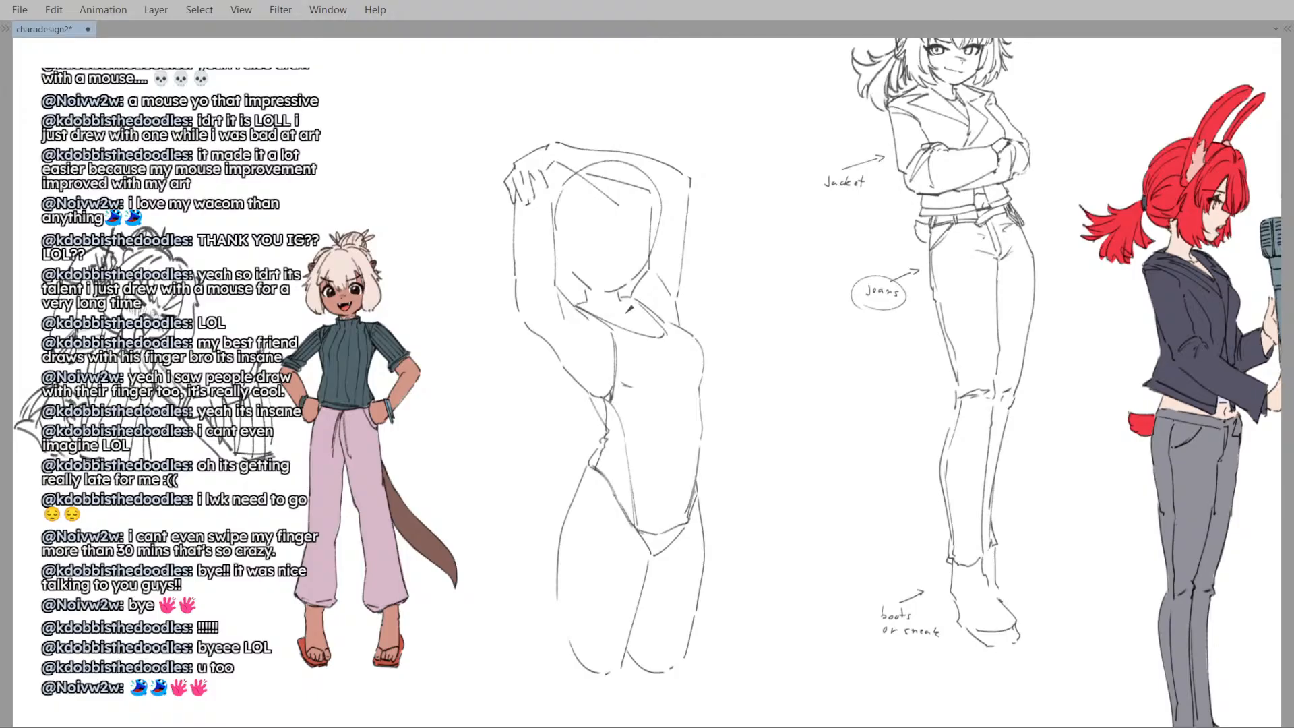
pyautogui.scroll(1, 620, 303)
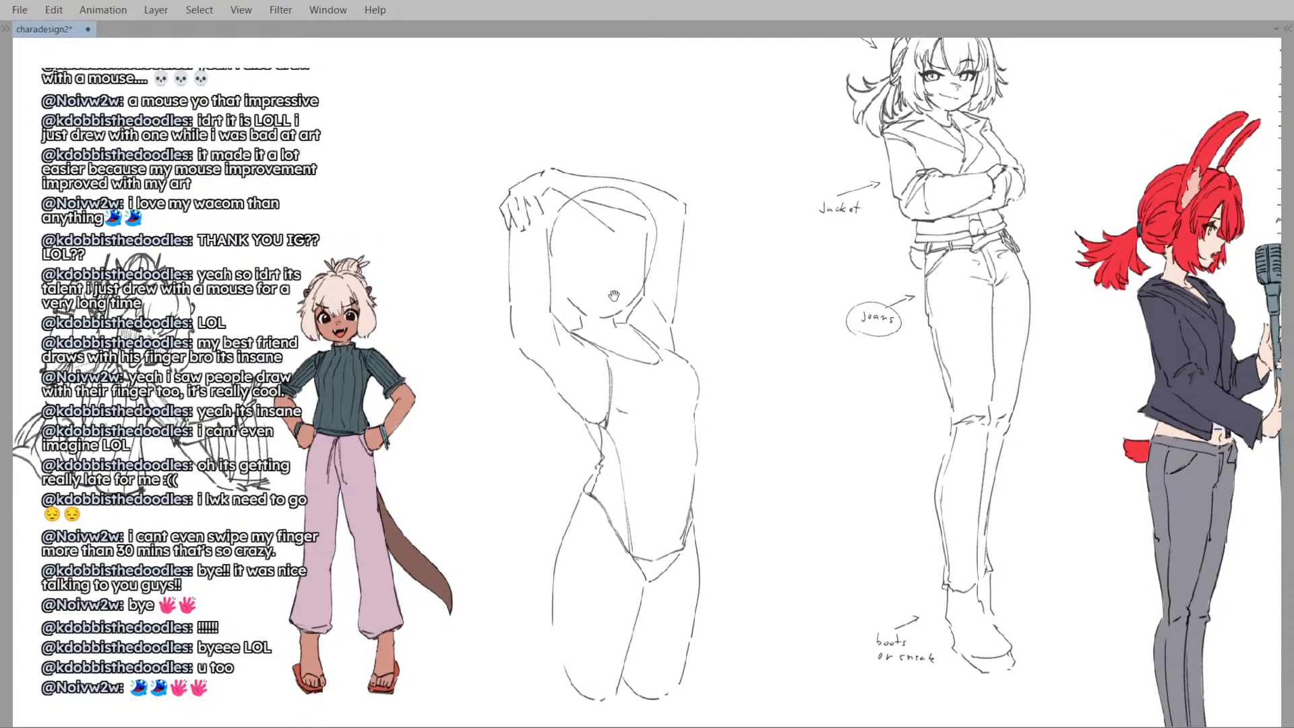
pyautogui.moveTo(614, 296); pyautogui.dragTo(642, 314)
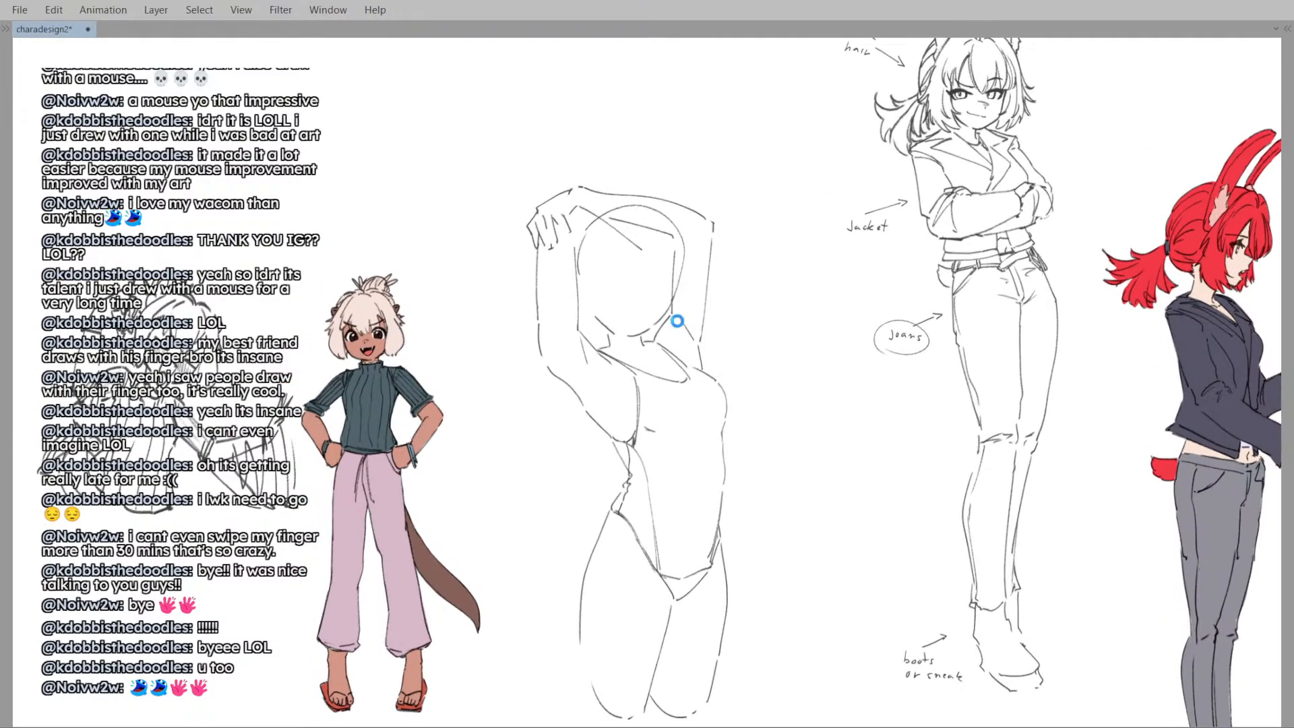
pyautogui.hotkey('alt', 'Tab')
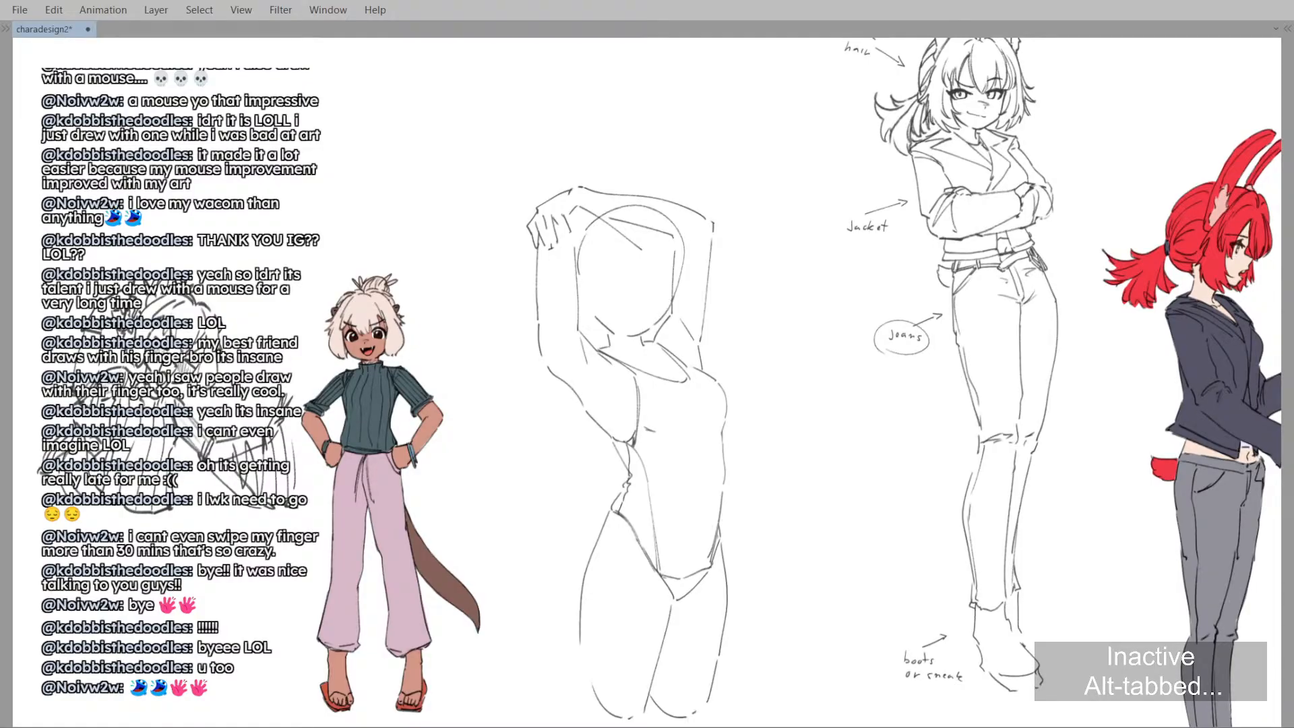
pyautogui.hotkey('alt', 'Tab')
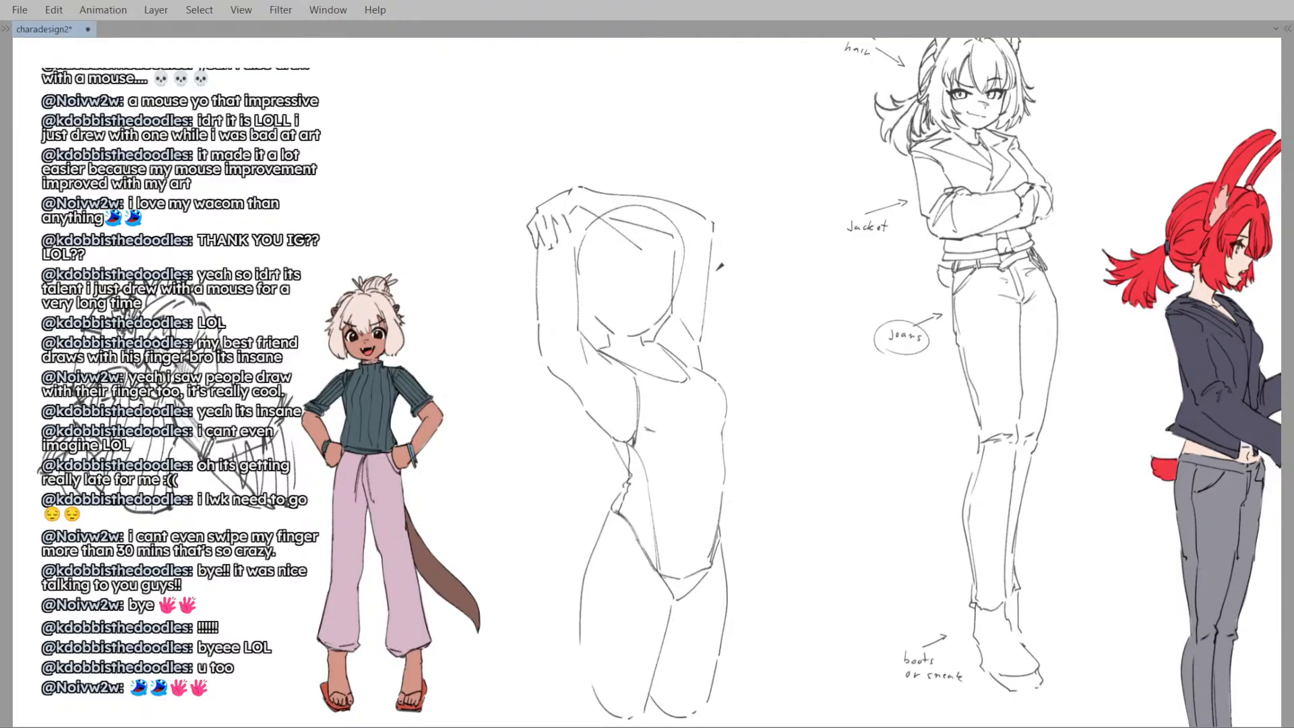
pyautogui.moveTo(641, 260); pyautogui.dragTo(624, 296)
pyautogui.moveTo(626, 306); pyautogui.dragTo(614, 347)
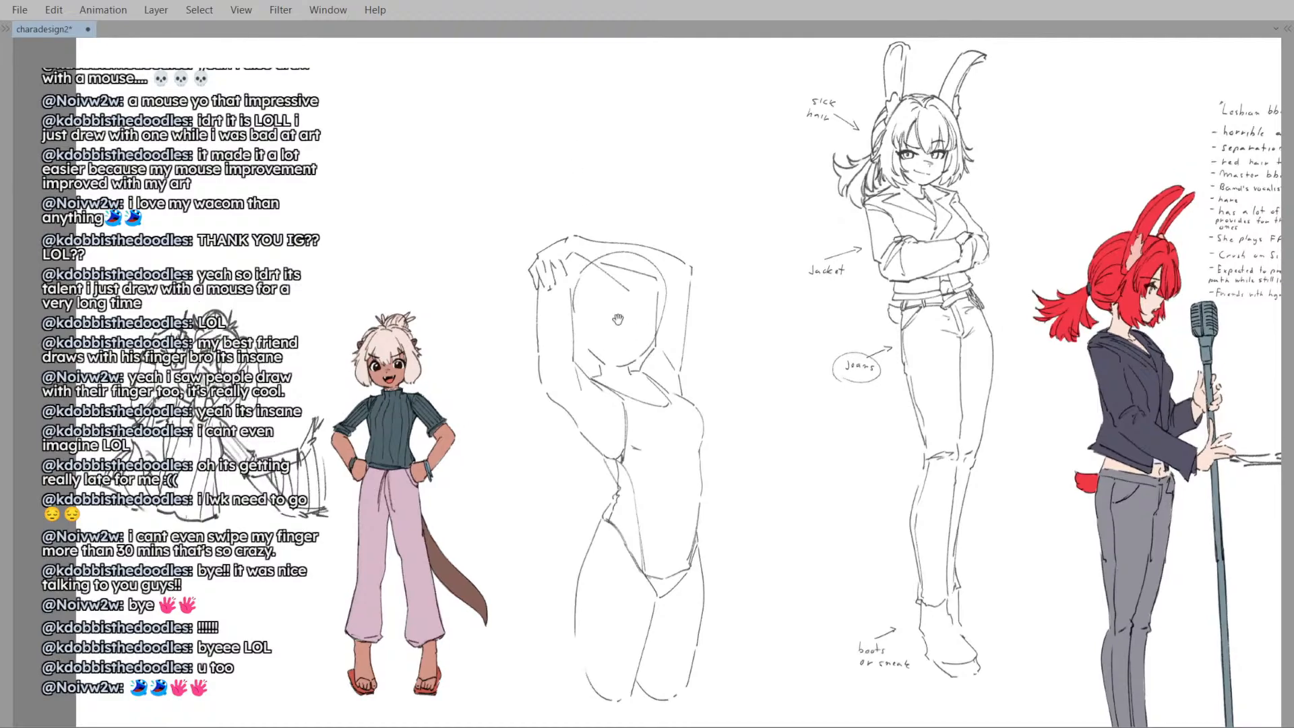
# - Try a long vertical hair strand down the side of the face beneath the raised hand, retrying the stroke
pyautogui.moveTo(588, 290); pyautogui.dragTo(586, 364)
pyautogui.hotkey('ctrl', 'z')
pyautogui.moveTo(590, 296); pyautogui.dragTo(590, 353)
pyautogui.hotkey('ctrl', 'z')
pyautogui.moveTo(589, 304)
pyautogui.mouseDown()
pyautogui.moveTo(591, 364)
pyautogui.moveTo(595, 329)
pyautogui.mouseUp()
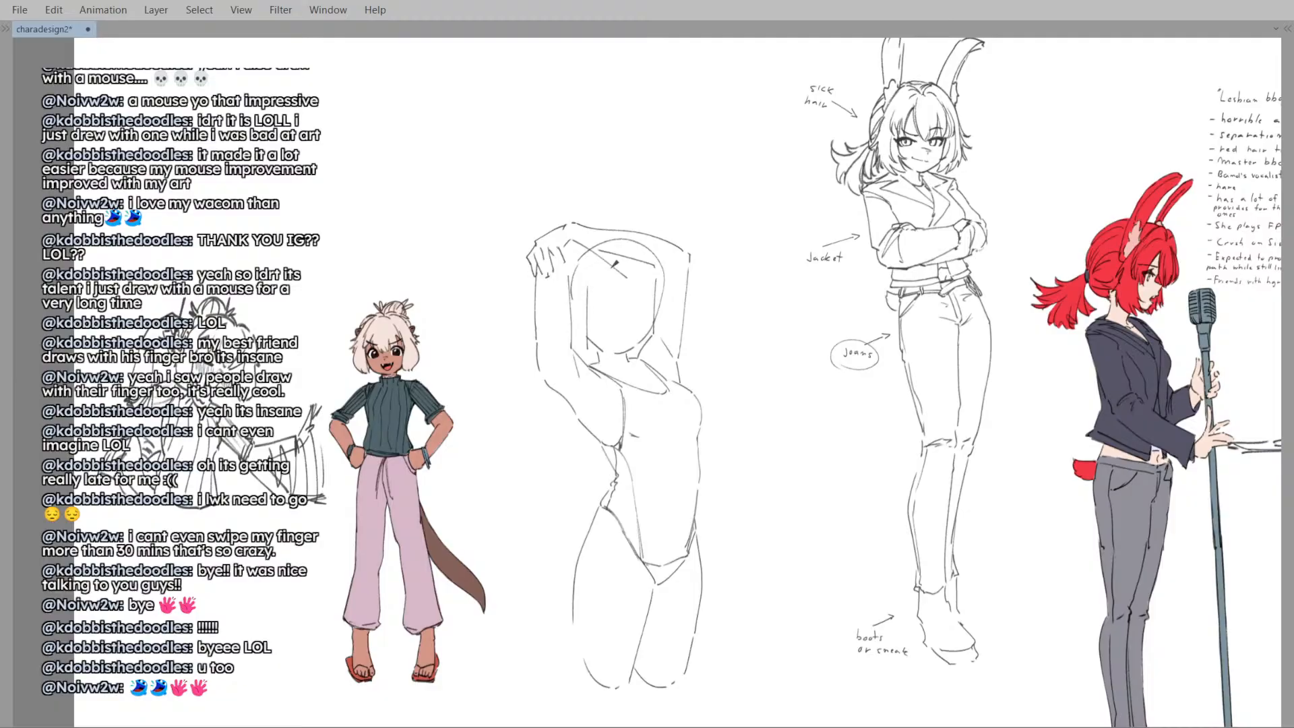
pyautogui.scroll(2, 613, 290)
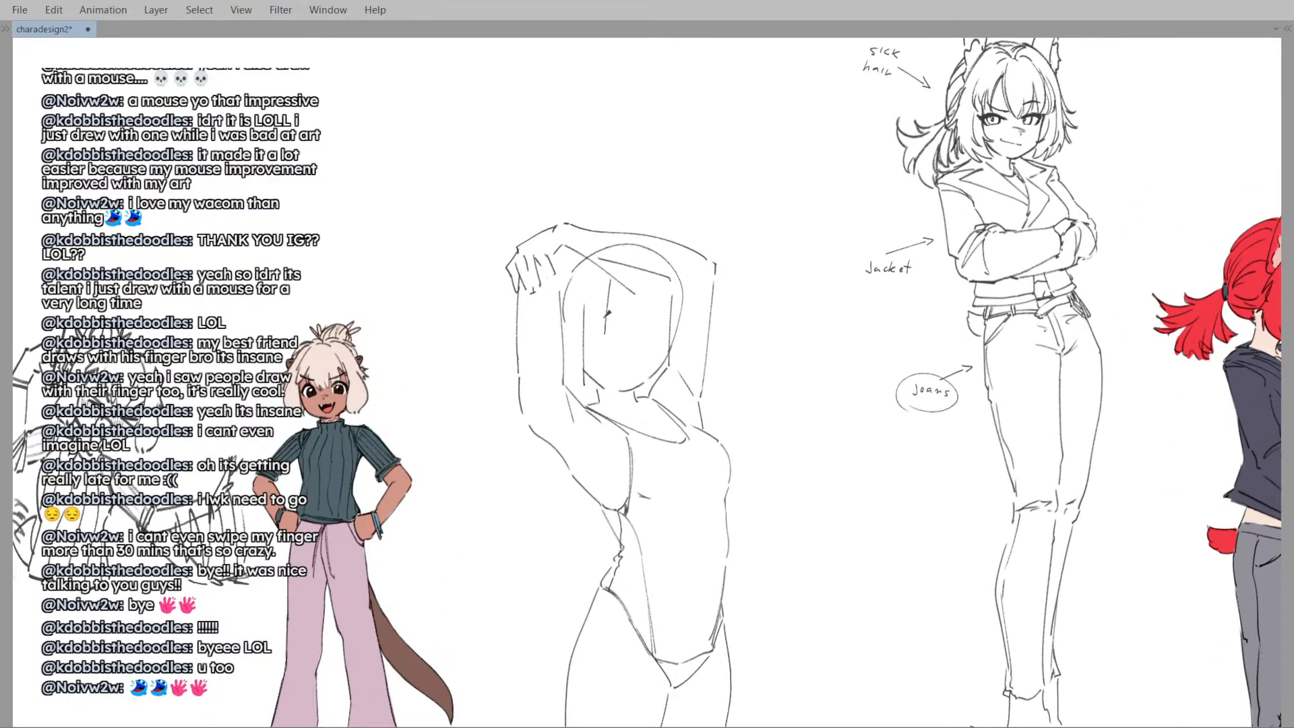
pyautogui.hotkey('ctrl', 'z')
pyautogui.moveTo(589, 343); pyautogui.dragTo(602, 341)
pyautogui.moveTo(582, 283); pyautogui.dragTo(576, 344)
pyautogui.hotkey('ctrl', 'z')
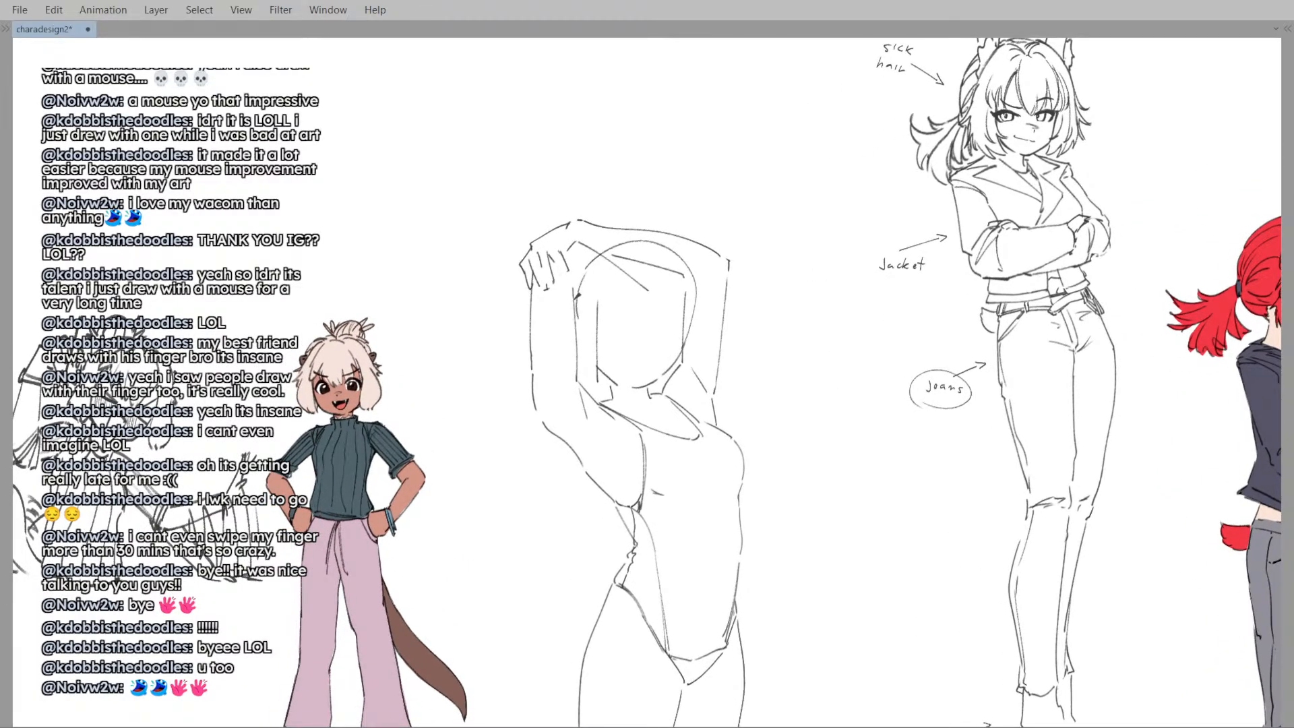
pyautogui.hotkey('ctrl', 'z')
# - Draw a long side lock of hair beneath the raised hand, framing the face down to the jaw, retrying the strokes
pyautogui.moveTo(597, 300); pyautogui.dragTo(609, 385)
pyautogui.hotkey('ctrl', 'z')
pyautogui.hotkey('ctrl', 'z')
pyautogui.moveTo(600, 309); pyautogui.dragTo(617, 374)
pyautogui.hotkey('ctrl', 'z')
pyautogui.moveTo(605, 301); pyautogui.dragTo(608, 372)
pyautogui.hotkey('ctrl', 'z')
pyautogui.moveTo(585, 290)
pyautogui.mouseDown()
pyautogui.moveTo(584, 357)
pyautogui.moveTo(608, 370)
pyautogui.mouseUp()
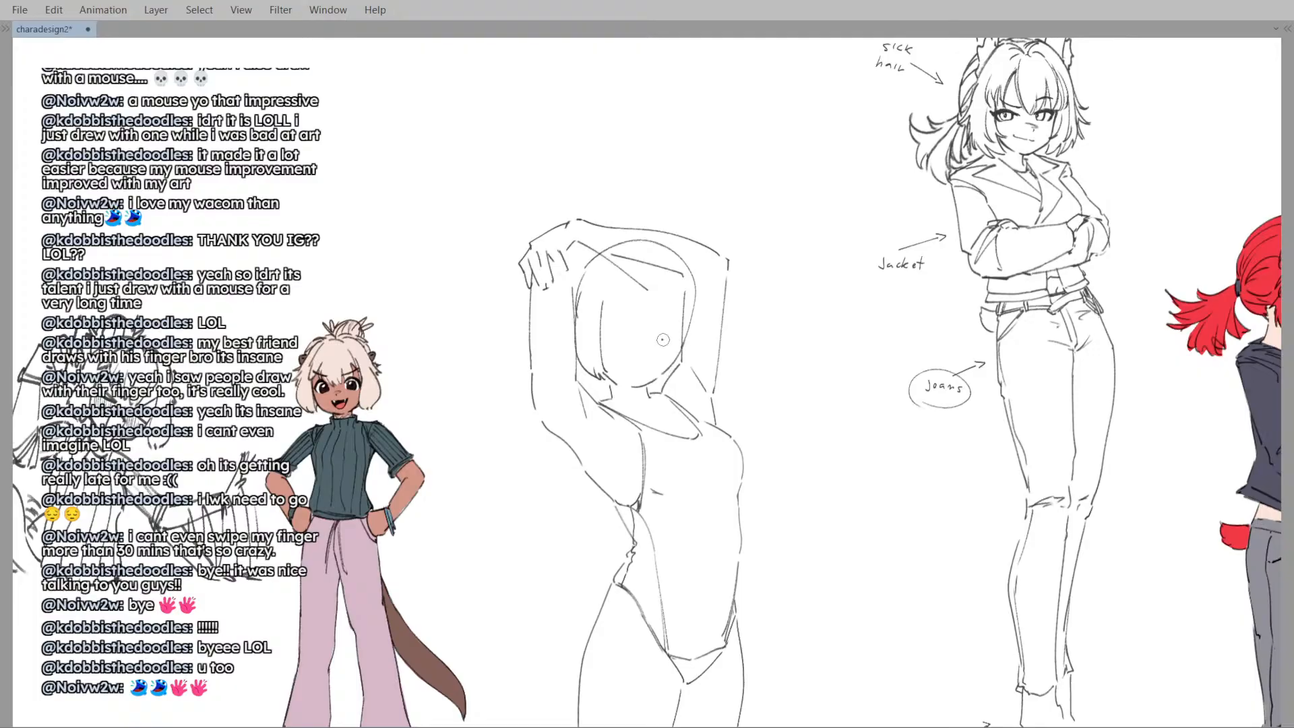
# - Add pointed hair ends at the jaw and a matching side lock on the other side of the face, working in flipped view
pyautogui.press('h')
pyautogui.hotkey('ctrl', 'z')
pyautogui.moveTo(628, 374)
pyautogui.mouseDown()
pyautogui.moveTo(626, 349)
pyautogui.moveTo(633, 391)
pyautogui.mouseUp()
pyautogui.hotkey('ctrl', 'z')
pyautogui.hotkey('ctrl', 'z')
pyautogui.moveTo(614, 308); pyautogui.dragTo(639, 387)
pyautogui.hotkey('ctrl', 'z')
pyautogui.press('h')
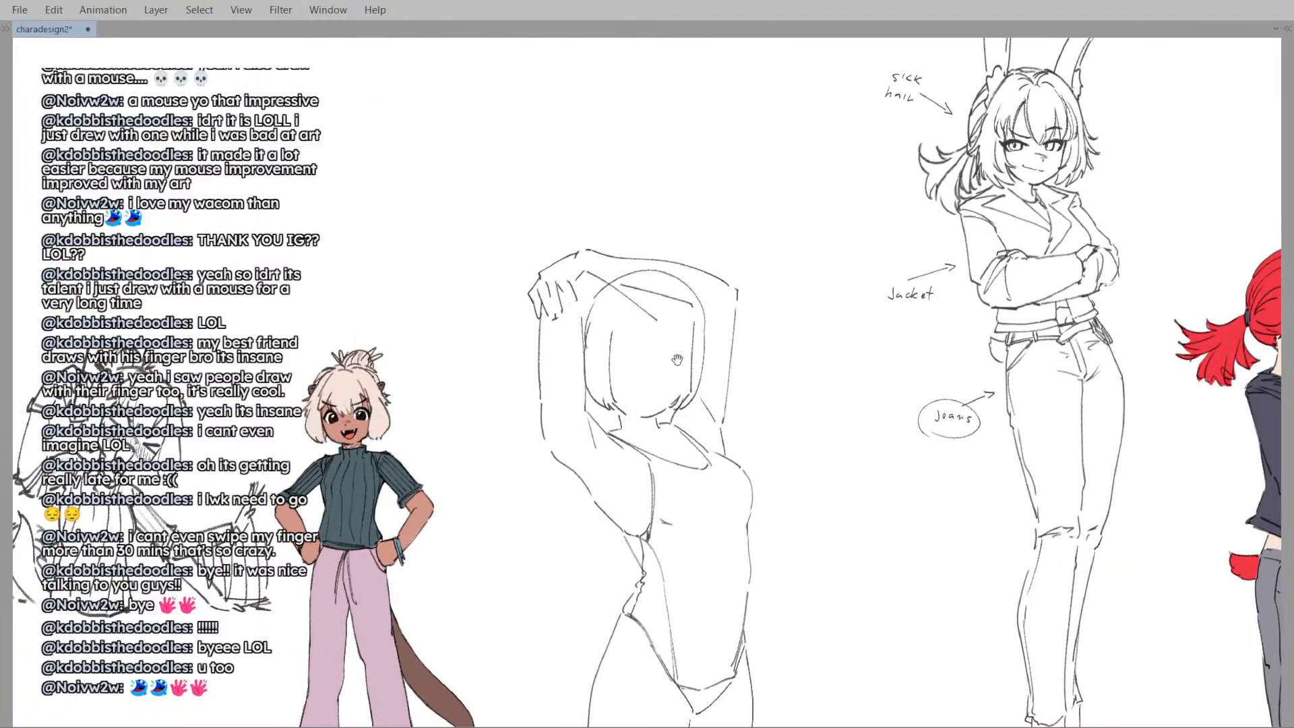
# - Draw pointed bangs across the forehead of the raised-arm figure, retrying the strokes
pyautogui.moveTo(640, 311)
pyautogui.mouseDown()
pyautogui.moveTo(642, 354)
pyautogui.moveTo(690, 357)
pyautogui.mouseUp()
pyautogui.hotkey('ctrl', 'z')
pyautogui.hotkey('ctrl', 'z')
pyautogui.hotkey('ctrl', 'z')
pyautogui.hotkey('ctrl', 'z')
pyautogui.hotkey('ctrl', 'z')
pyautogui.hotkey('ctrl', 'z')
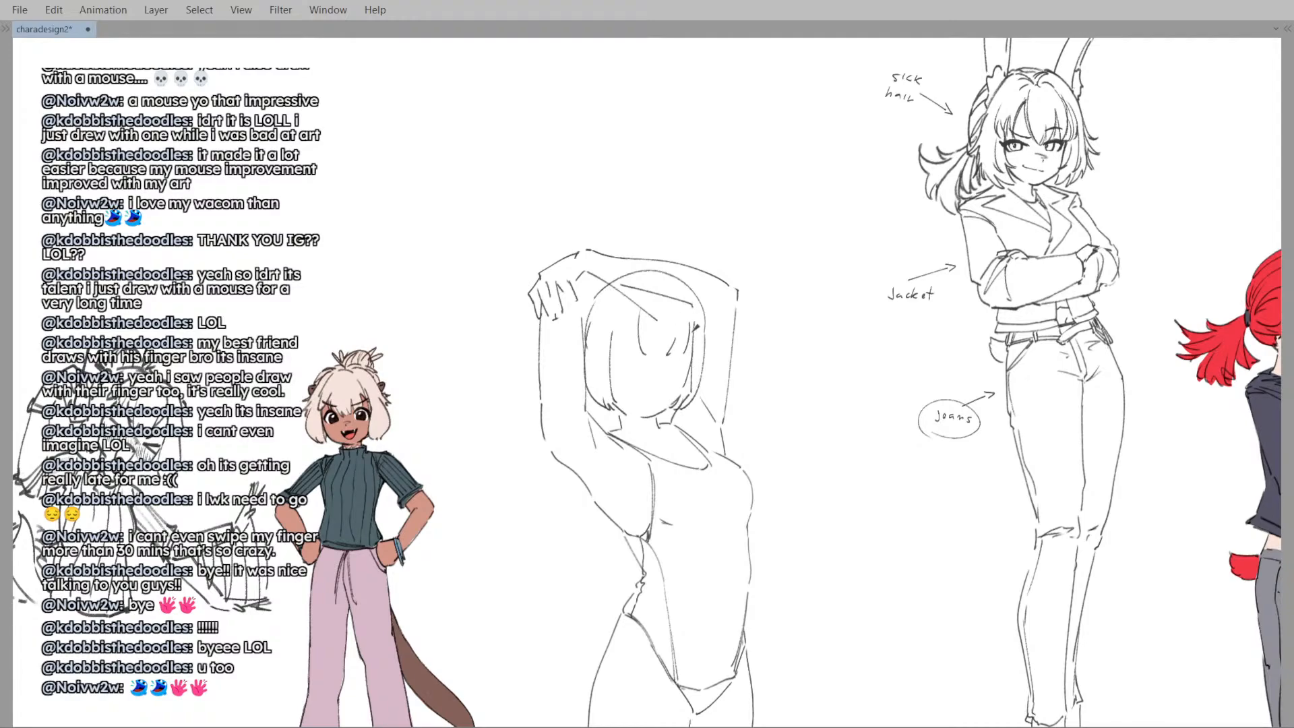
pyautogui.moveTo(639, 314)
pyautogui.mouseDown()
pyautogui.moveTo(629, 354)
pyautogui.moveTo(627, 335)
pyautogui.moveTo(593, 361)
pyautogui.mouseUp()
pyautogui.hotkey('ctrl', 'z')
pyautogui.hotkey('ctrl', 'z')
pyautogui.hotkey('ctrl', 'z')
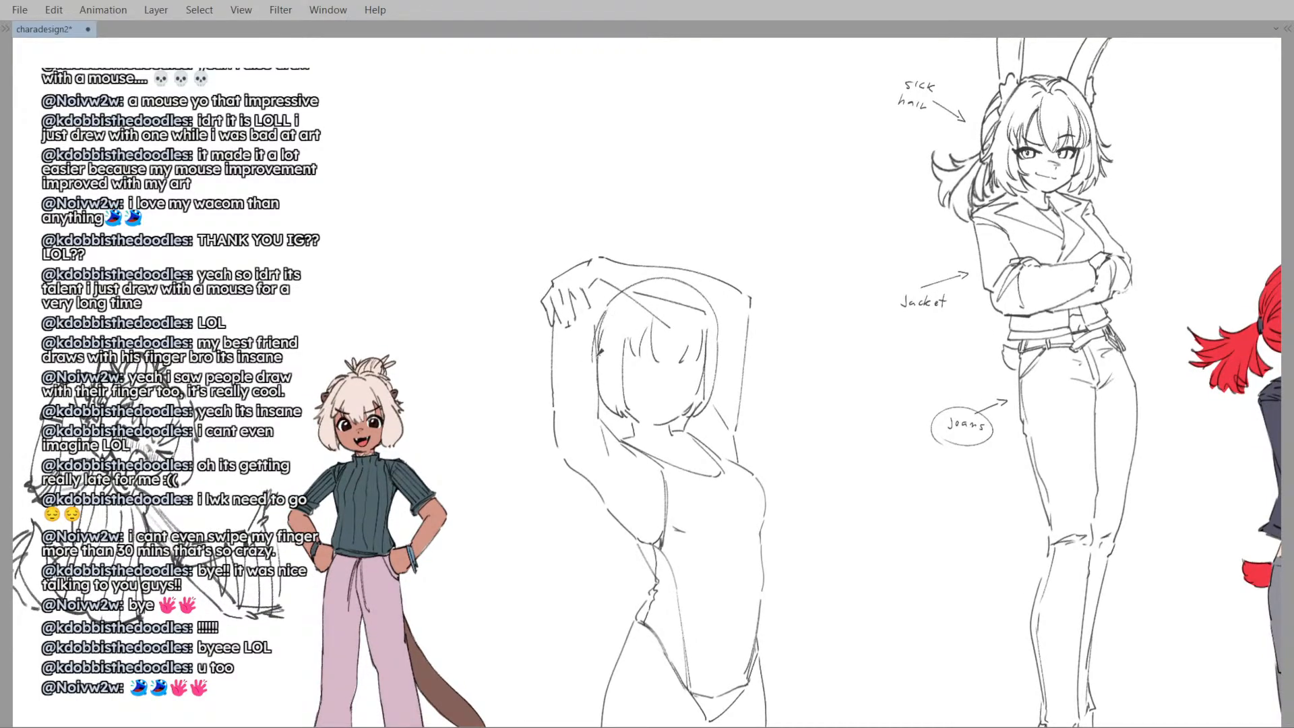
pyautogui.moveTo(686, 356)
pyautogui.mouseDown()
pyautogui.moveTo(676, 352)
pyautogui.moveTo(709, 363)
pyautogui.moveTo(663, 345)
pyautogui.moveTo(703, 345)
pyautogui.mouseUp()
pyautogui.moveTo(652, 363)
pyautogui.mouseDown()
pyautogui.moveTo(666, 345)
pyautogui.moveTo(656, 269)
pyautogui.mouseUp()
pyautogui.hotkey('ctrl', 'z')
pyautogui.hotkey('ctrl', 'y')
pyautogui.moveTo(651, 337)
pyautogui.mouseDown()
pyautogui.moveTo(688, 345)
pyautogui.moveTo(694, 327)
pyautogui.moveTo(630, 317)
pyautogui.moveTo(633, 337)
pyautogui.moveTo(706, 321)
pyautogui.moveTo(726, 334)
pyautogui.moveTo(670, 256)
pyautogui.mouseUp()
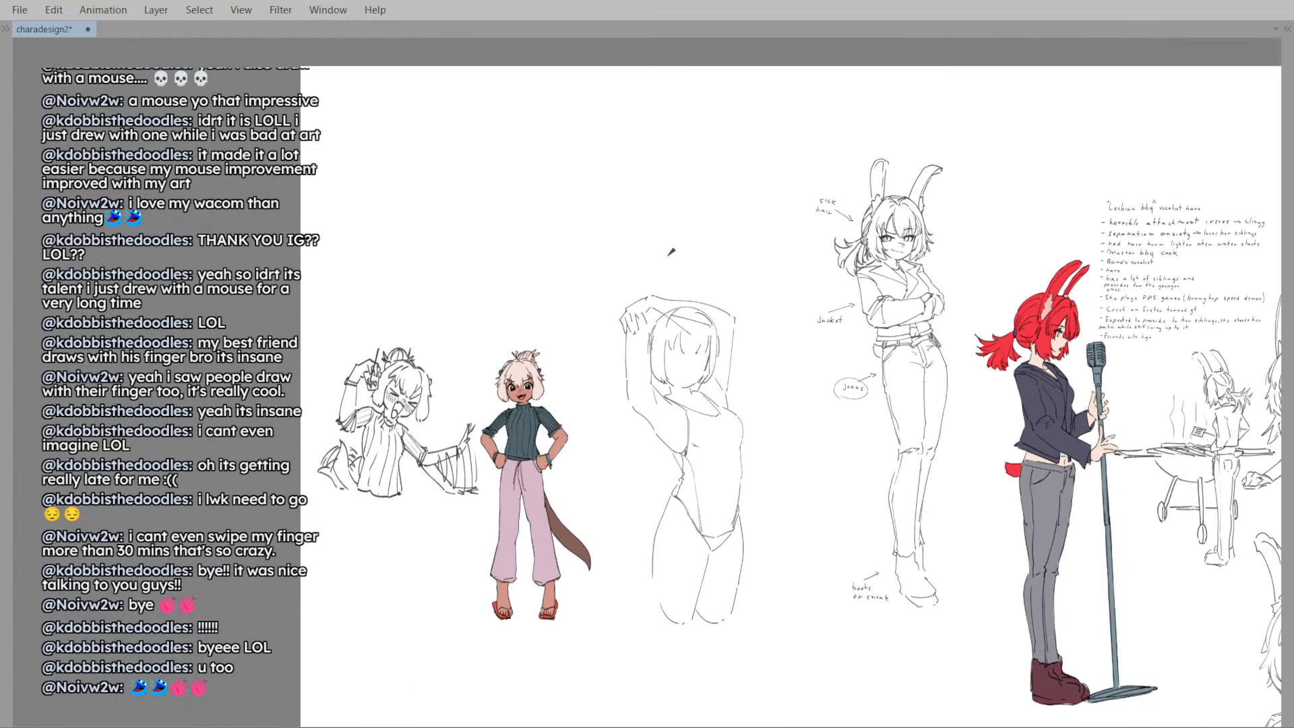
pyautogui.moveTo(677, 356)
pyautogui.mouseDown()
pyautogui.moveTo(700, 323)
pyautogui.moveTo(693, 358)
pyautogui.moveTo(643, 278)
pyautogui.mouseUp()
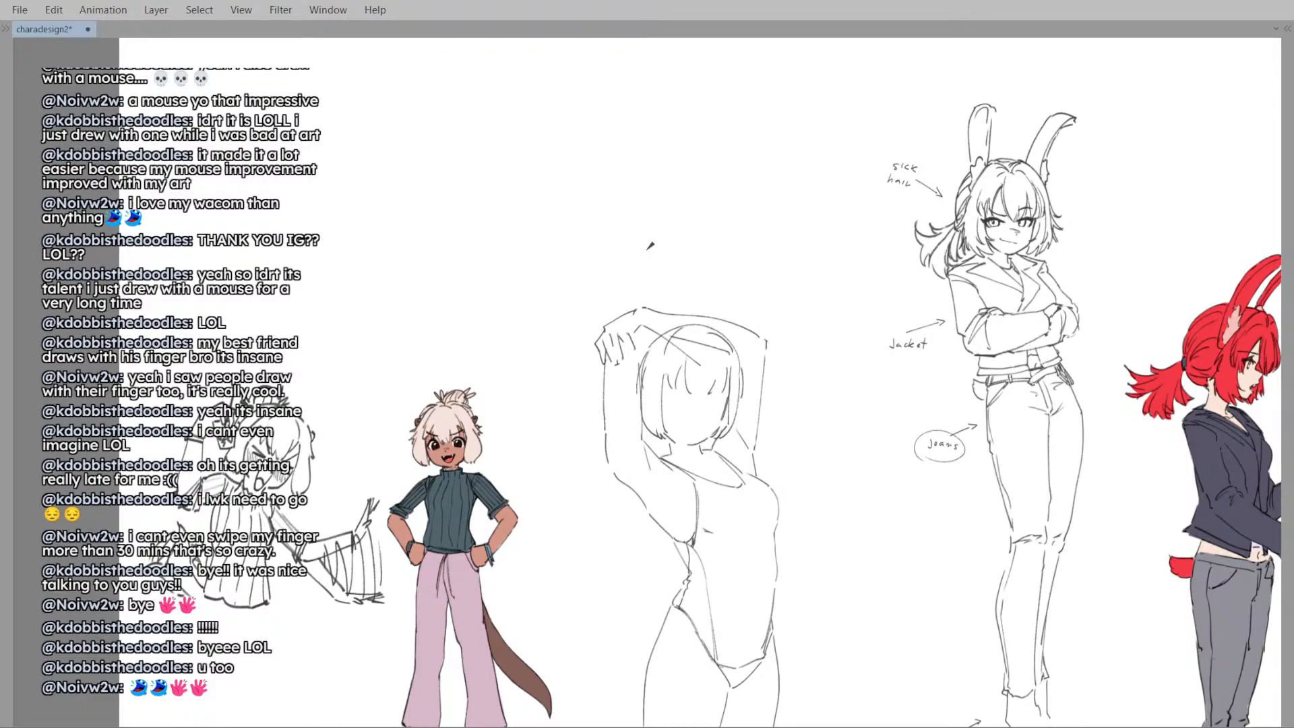
pyautogui.hotkey('alt', 'Tab')
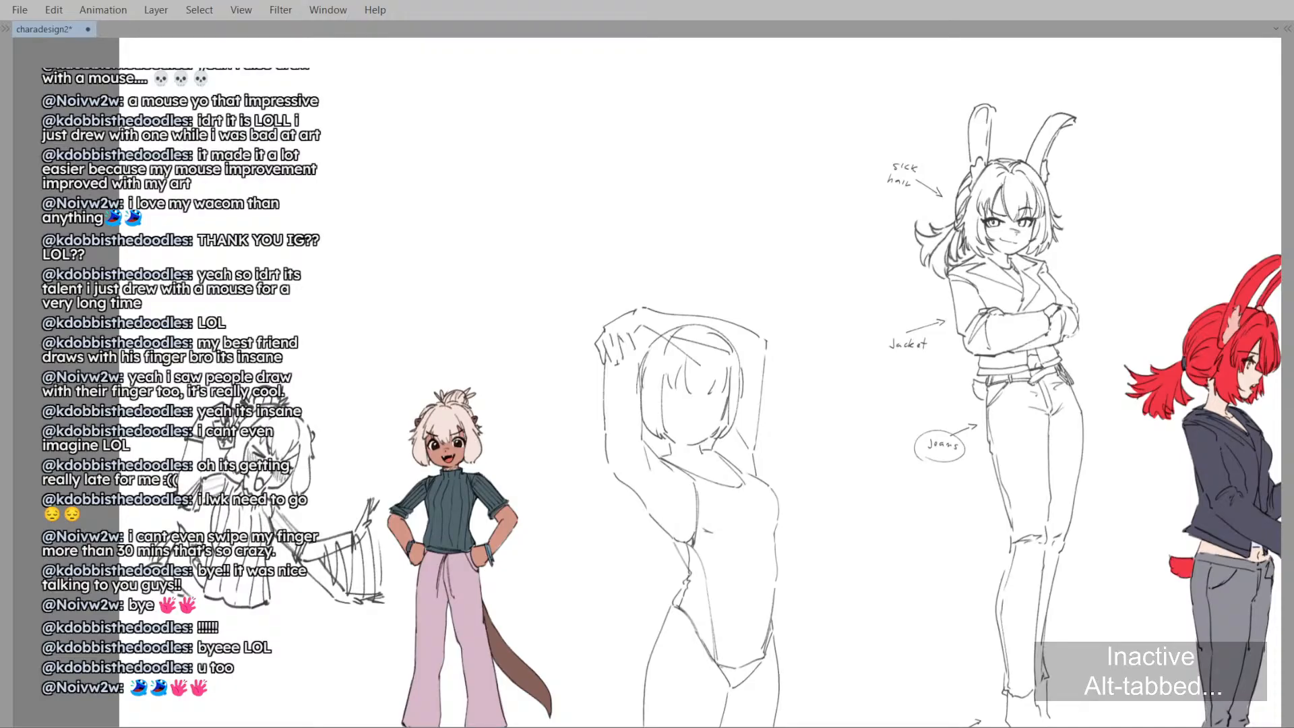
# - Remove the outer side strand opposite the raised hand, comparing versions of the hair in flipped view
pyautogui.press('h')
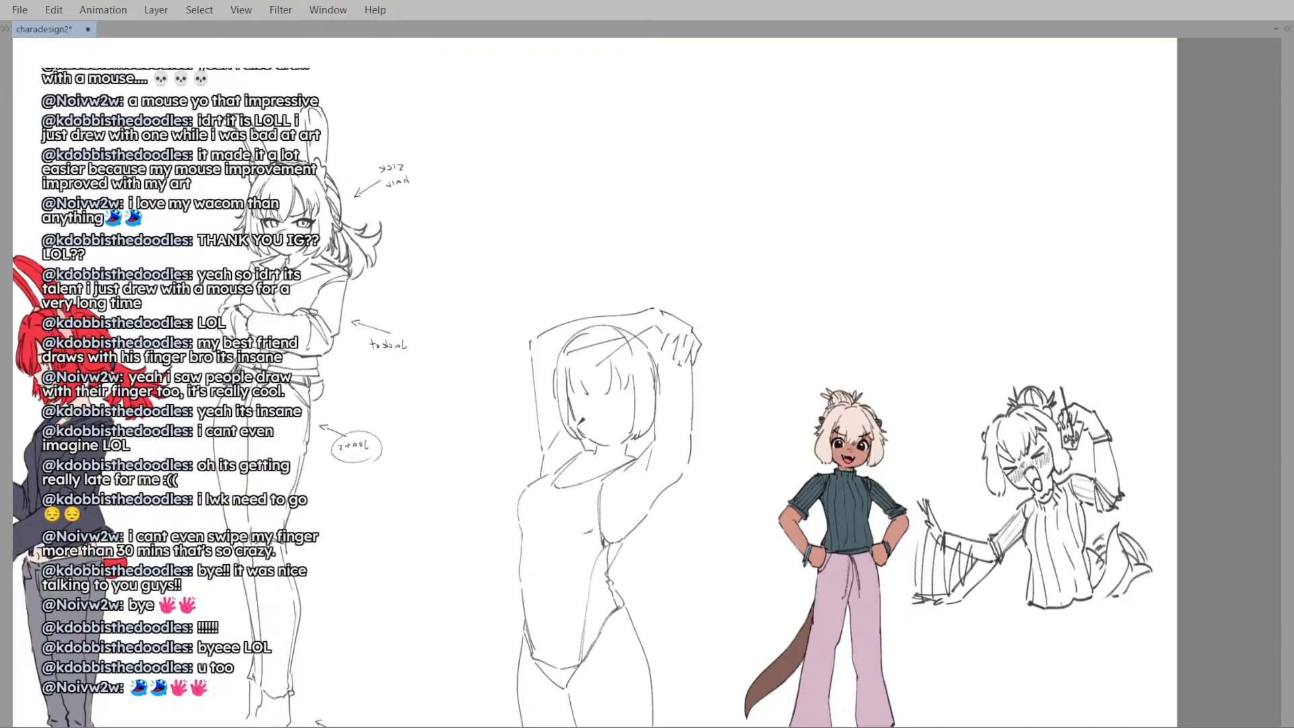
pyautogui.press('alt')
pyautogui.press('alt')
pyautogui.hotkey('ctrl', 'z')
pyautogui.hotkey('ctrl', 'y')
pyautogui.hotkey('ctrl', 'z')
pyautogui.hotkey('ctrl', 'z')
pyautogui.hotkey('ctrl', 'y')
pyautogui.hotkey('ctrl', 'y')
pyautogui.press('e')
pyautogui.press(']')
pyautogui.press(']')
pyautogui.press(']')
pyautogui.hotkey('ctrl', 'z')
pyautogui.hotkey('alt', 'Tab')
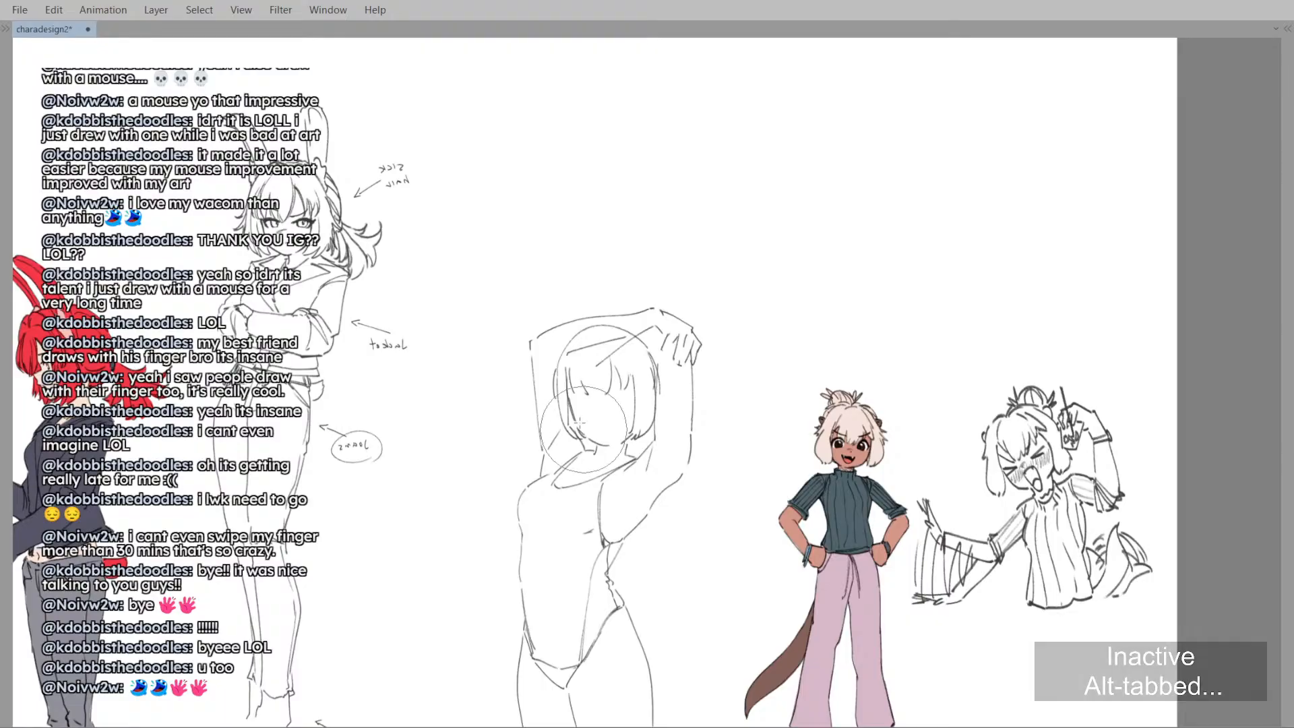
# - Try new side strands on the face opposite the raised hand
pyautogui.hotkey('alt', 'Tab')
pyautogui.moveTo(559, 366)
pyautogui.mouseDown()
pyautogui.moveTo(567, 412)
pyautogui.moveTo(568, 400)
pyautogui.mouseUp()
pyautogui.hotkey('ctrl', 'z')
pyautogui.hotkey('ctrl', 'z')
pyautogui.scroll(-3, 585, 365)
pyautogui.scroll(3, 584, 368)
pyautogui.hotkey('ctrl', 'z')
pyautogui.hotkey('ctrl', 'z')
pyautogui.moveTo(589, 361); pyautogui.dragTo(571, 399)
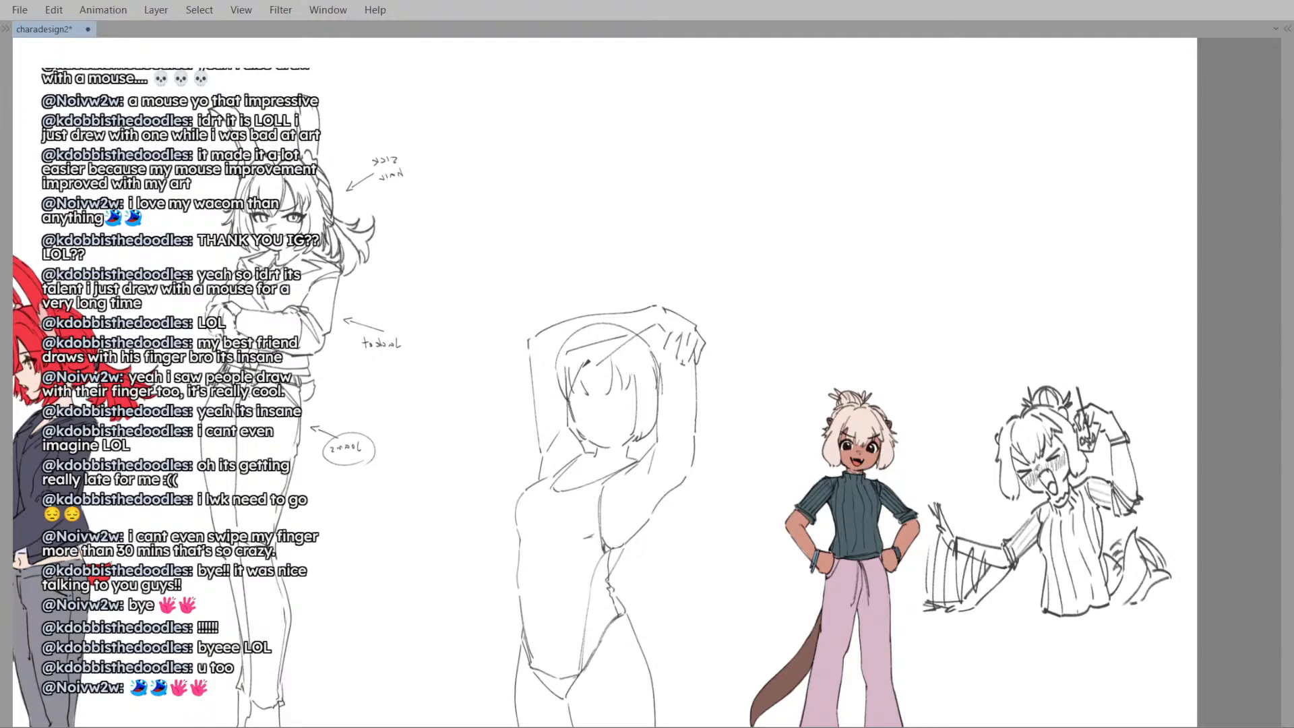
# - Redraw the outer side strand opposite the raised hand down to the jaw and check the hair in normal view
pyautogui.hotkey('ctrl', 'z')
pyautogui.moveTo(644, 414)
pyautogui.mouseDown()
pyautogui.moveTo(642, 434)
pyautogui.moveTo(655, 403)
pyautogui.mouseUp()
pyautogui.hotkey('alt', 'Tab')
pyautogui.hotkey('alt', 'Tab')
pyautogui.moveTo(627, 370); pyautogui.dragTo(656, 439)
pyautogui.moveTo(577, 367); pyautogui.dragTo(553, 441)
pyautogui.hotkey('alt', 'Tab')
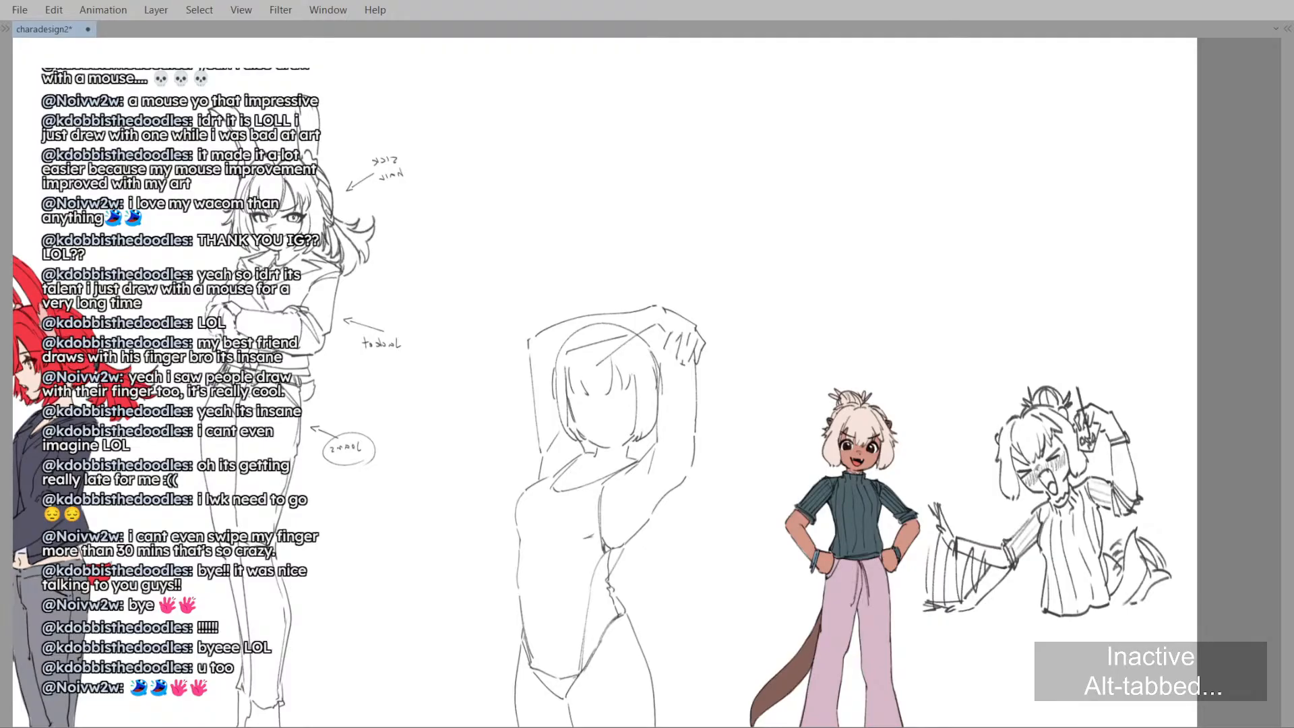
pyautogui.hotkey('alt', 'Tab')
pyautogui.press('h')
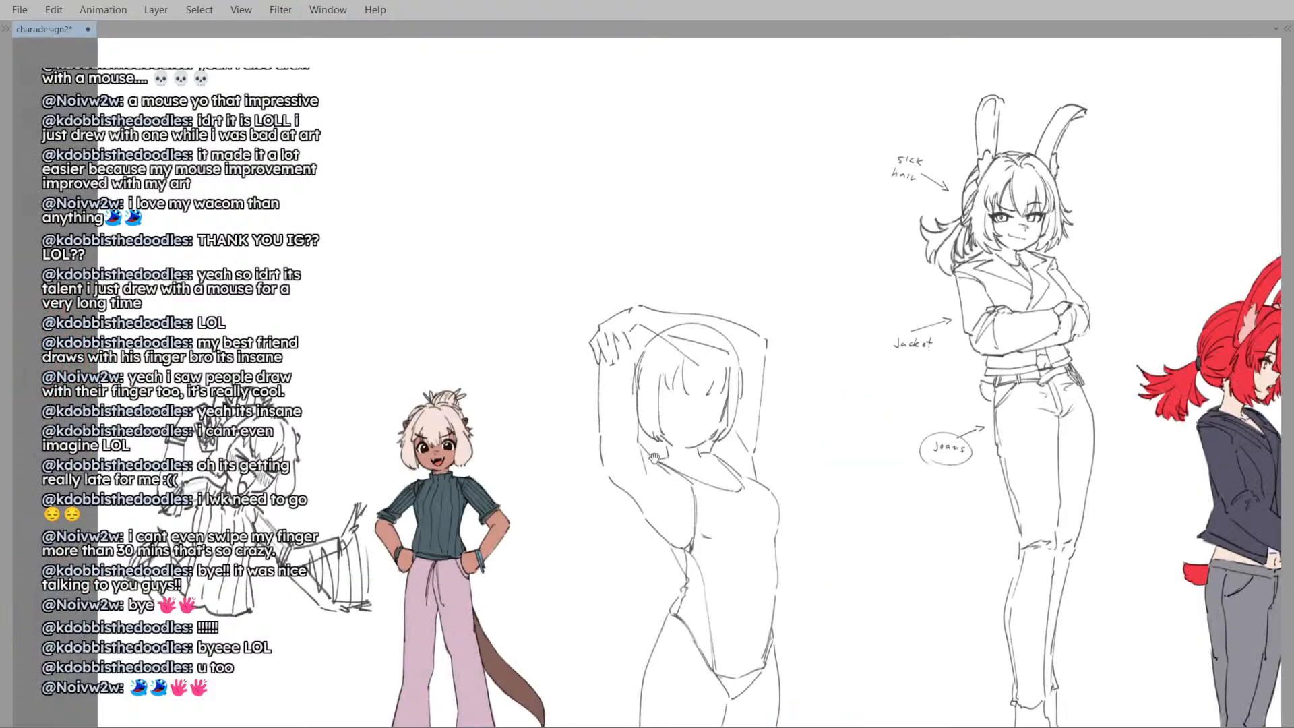
pyautogui.moveTo(811, 332); pyautogui.dragTo(688, 371)
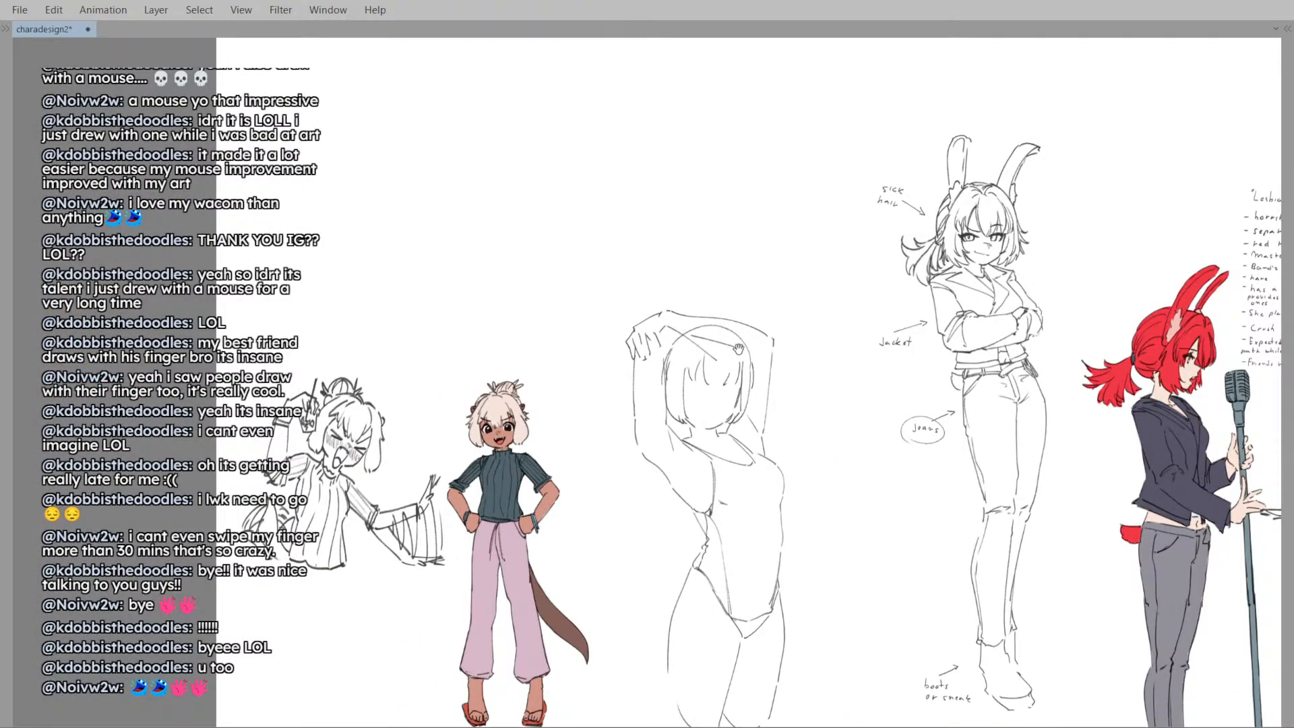
pyautogui.scroll(3, 715, 348)
pyautogui.scroll(-3, 716, 348)
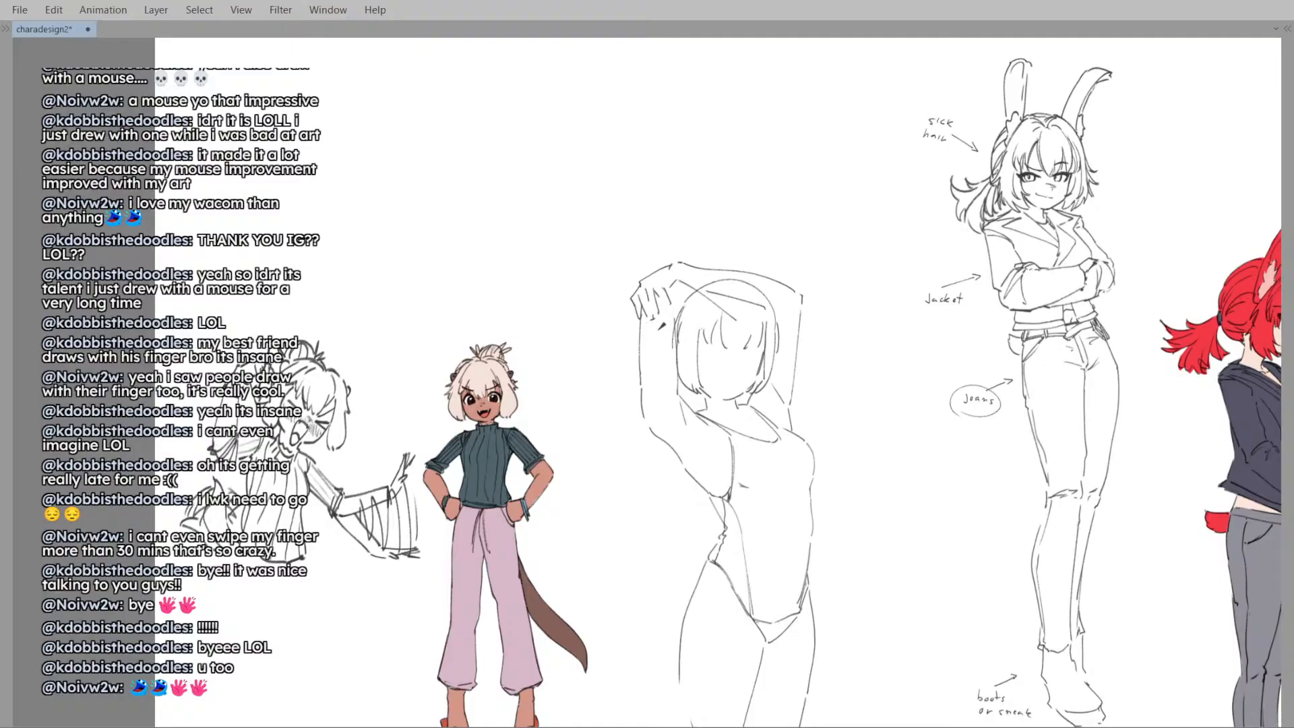
# - Draw the jagged outer contour of a lock of hair hanging from the raised hand outside the forearm
pyautogui.moveTo(647, 305); pyautogui.dragTo(627, 381)
pyautogui.hotkey('ctrl', 'z')
pyautogui.moveTo(644, 312)
pyautogui.mouseDown()
pyautogui.moveTo(614, 374)
pyautogui.moveTo(610, 412)
pyautogui.moveTo(637, 429)
pyautogui.mouseUp()
pyautogui.hotkey('ctrl', 'z')
pyautogui.moveTo(615, 375); pyautogui.dragTo(638, 458)
pyautogui.moveTo(628, 390); pyautogui.dragTo(619, 410)
pyautogui.hotkey('ctrl', 'z')
pyautogui.hotkey('alt', 'Tab')
pyautogui.hotkey('alt', 'Tab')
pyautogui.hotkey('alt', 'Tab')
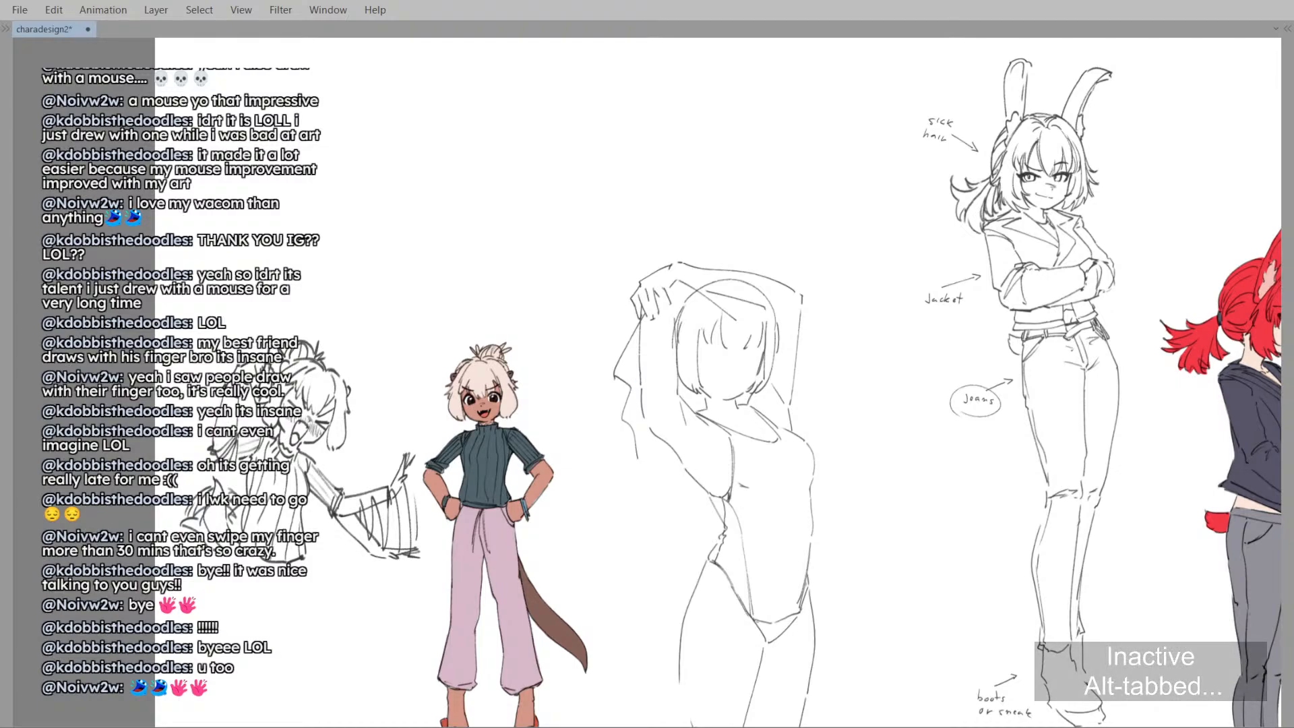
# - Draw the inner edge of the hanging hair lock along the raised forearm, retrying the strokes
pyautogui.hotkey('alt', 'Tab')
pyautogui.moveTo(650, 324); pyautogui.dragTo(653, 364)
pyautogui.hotkey('ctrl', 'z')
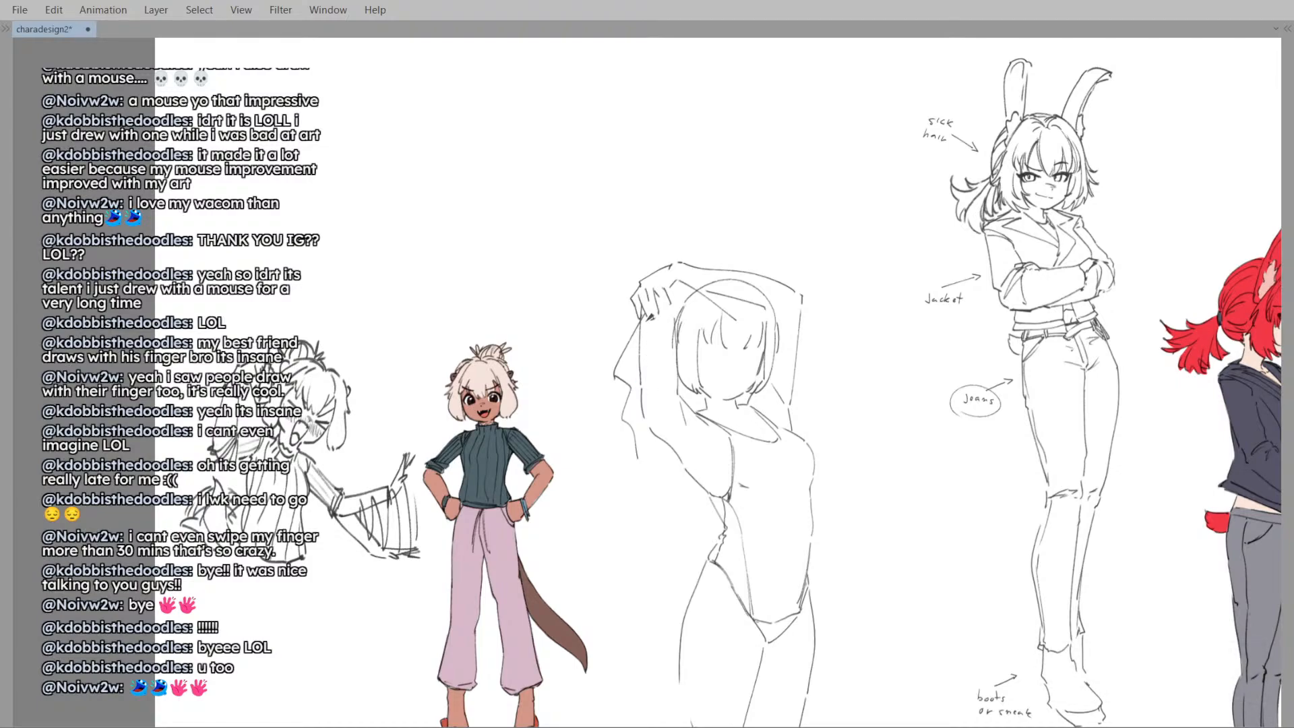
pyautogui.moveTo(648, 319); pyautogui.dragTo(649, 421)
pyautogui.hotkey('ctrl', 'z')
pyautogui.moveTo(650, 321)
pyautogui.mouseDown()
pyautogui.moveTo(657, 378)
pyautogui.moveTo(641, 445)
pyautogui.mouseUp()
pyautogui.moveTo(614, 375); pyautogui.dragTo(655, 446)
pyautogui.hotkey('ctrl', 'z')
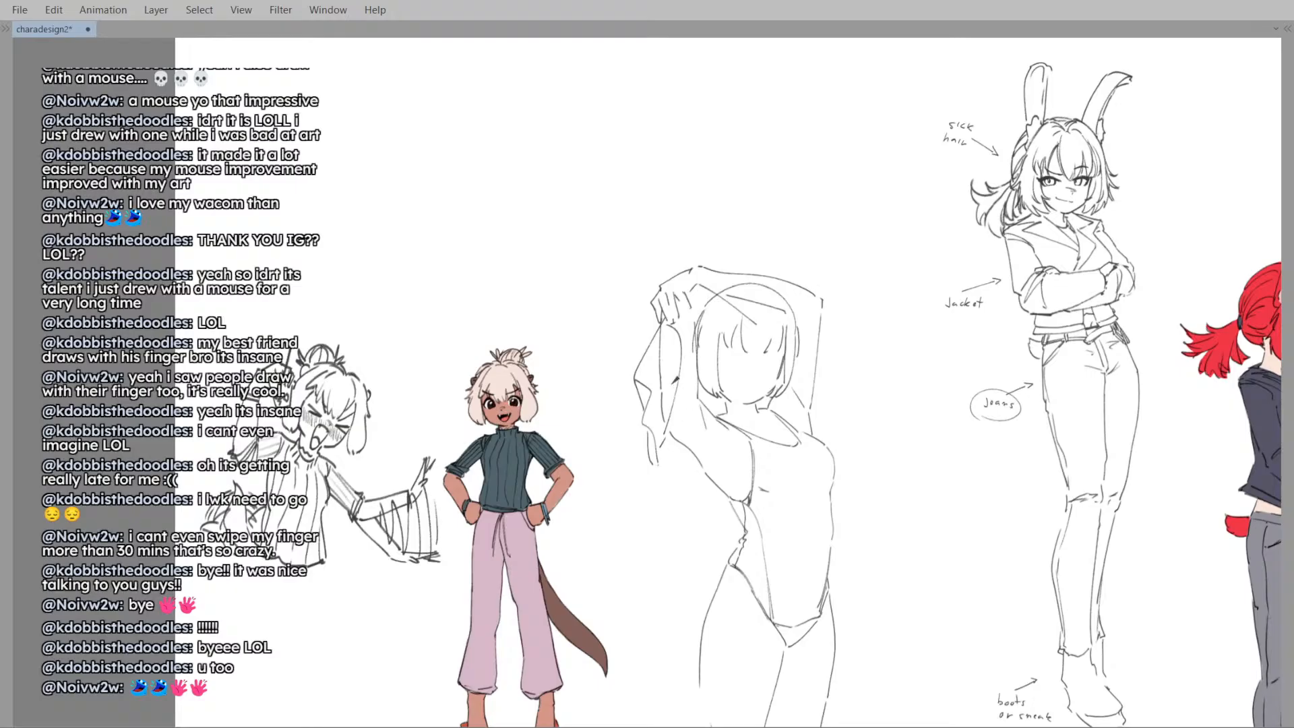
# - Add wavy loops and inner strands to the hair hanging from the raised hand and check the figure in flipped view
pyautogui.moveTo(649, 352)
pyautogui.mouseDown()
pyautogui.moveTo(664, 360)
pyautogui.moveTo(641, 353)
pyautogui.moveTo(657, 358)
pyautogui.moveTo(636, 405)
pyautogui.moveTo(665, 403)
pyautogui.moveTo(655, 438)
pyautogui.mouseUp()
pyautogui.hotkey('ctrl', 'z')
pyautogui.hotkey('ctrl', 'z')
pyautogui.hotkey('ctrl', 'z')
pyautogui.hotkey('ctrl', 'z')
pyautogui.moveTo(670, 393); pyautogui.dragTo(664, 414)
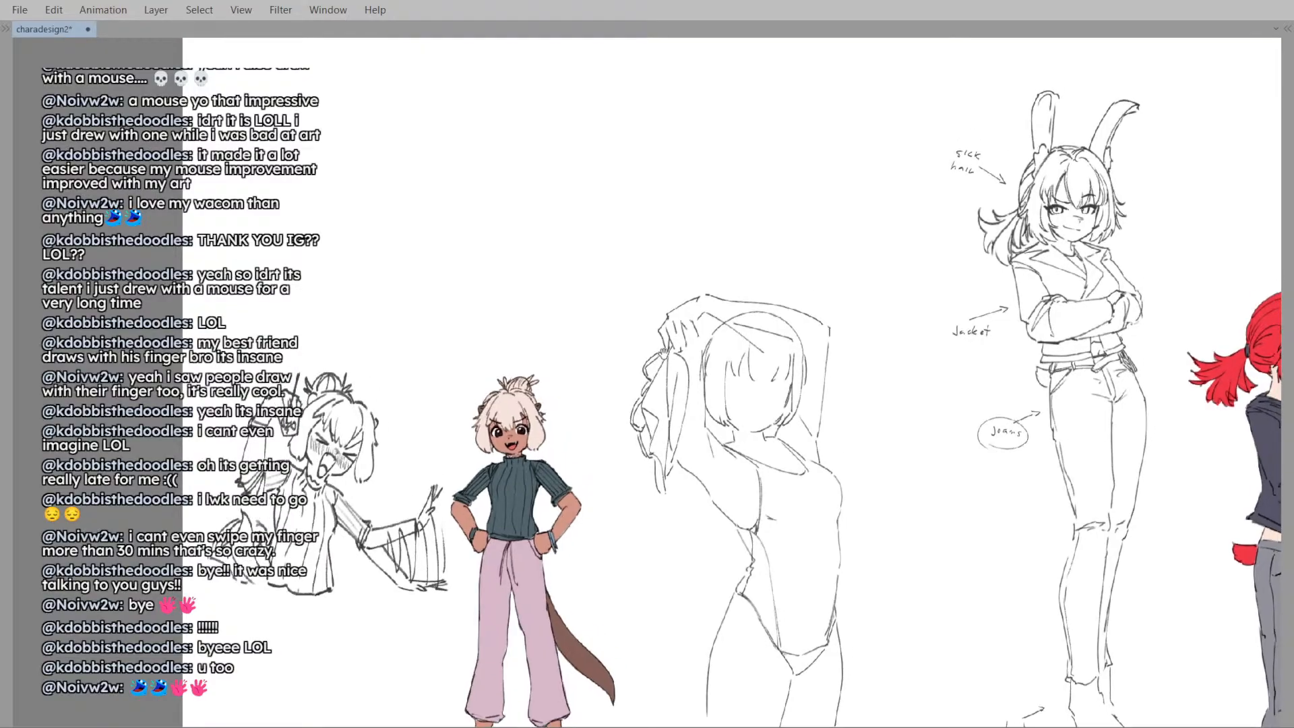
pyautogui.scroll(-4, 692, 341)
pyautogui.press('Delete')
pyautogui.press('h')
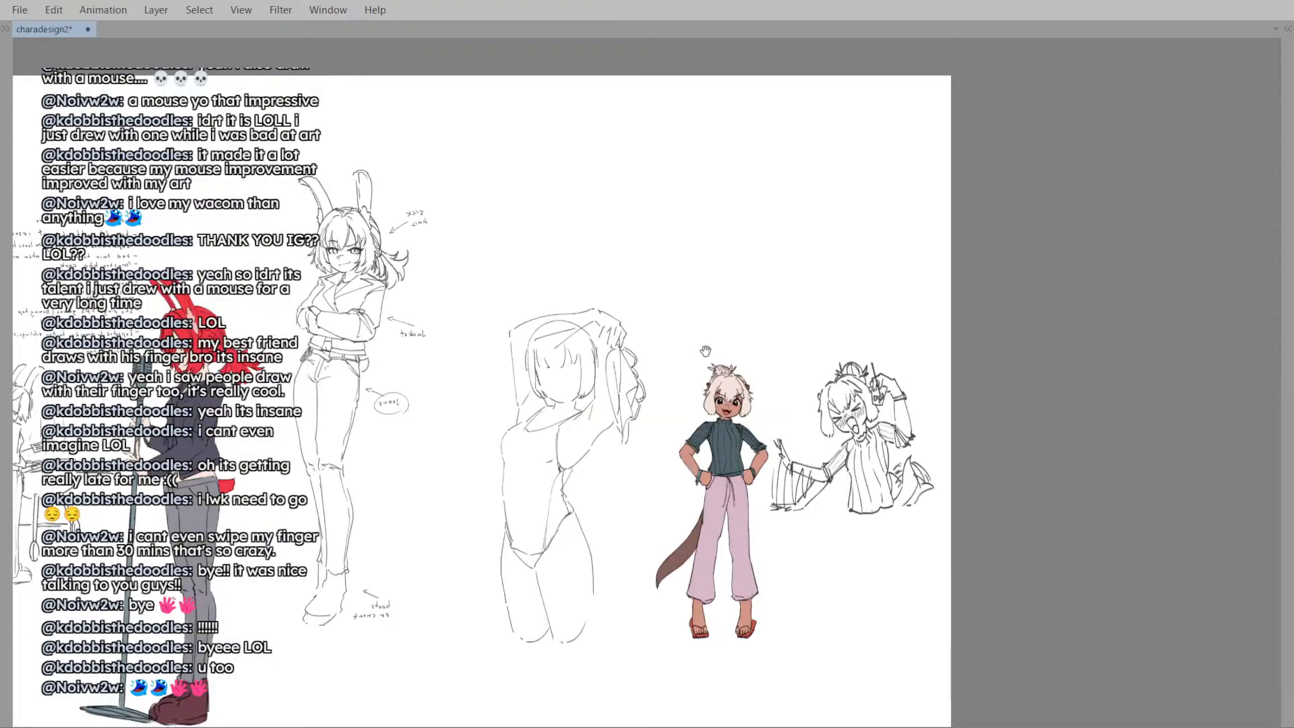
pyautogui.moveTo(705, 348)
pyautogui.mouseDown()
pyautogui.moveTo(699, 374)
pyautogui.moveTo(742, 378)
pyautogui.moveTo(716, 353)
pyautogui.mouseUp()
pyautogui.press('h')
pyautogui.scroll(3, 742, 377)
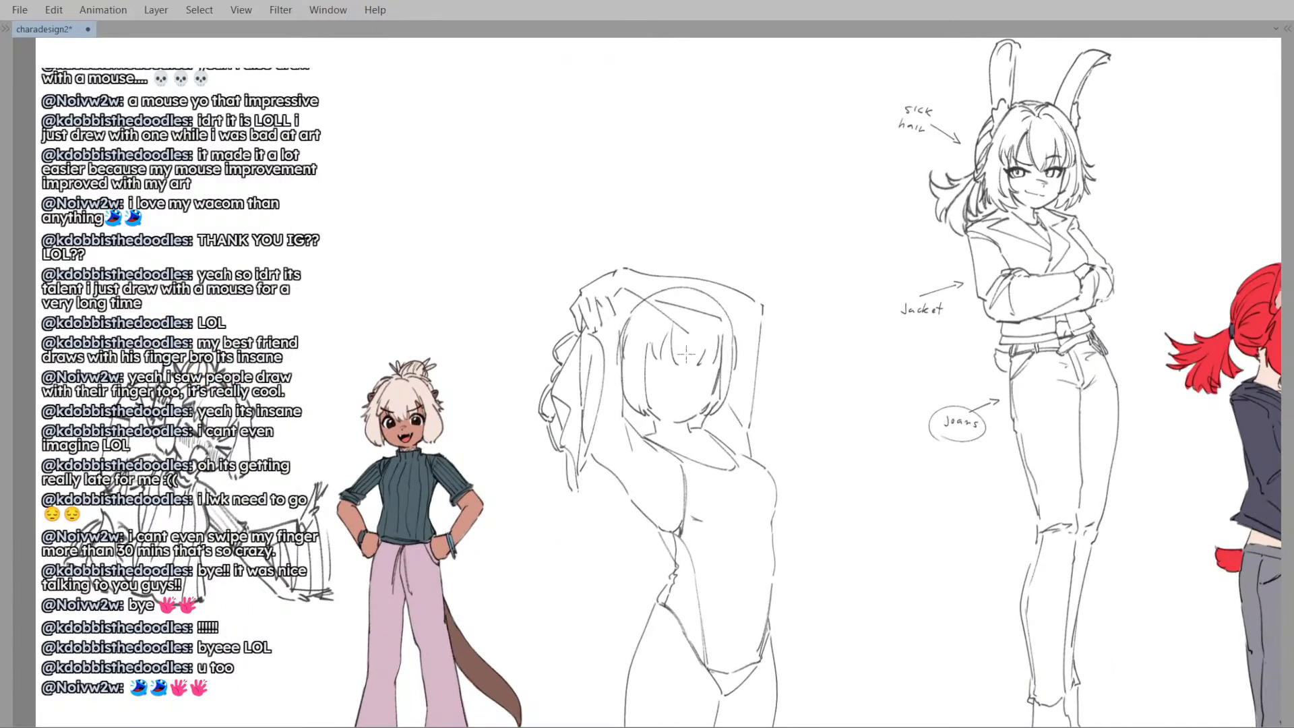
# - Rework the outer hair contour on the side of the head beneath the raised hand
pyautogui.moveTo(633, 311); pyautogui.dragTo(622, 364)
pyautogui.hotkey('ctrl', 'z')
pyautogui.moveTo(633, 306); pyautogui.dragTo(635, 426)
pyautogui.hotkey('alt', 'Tab')
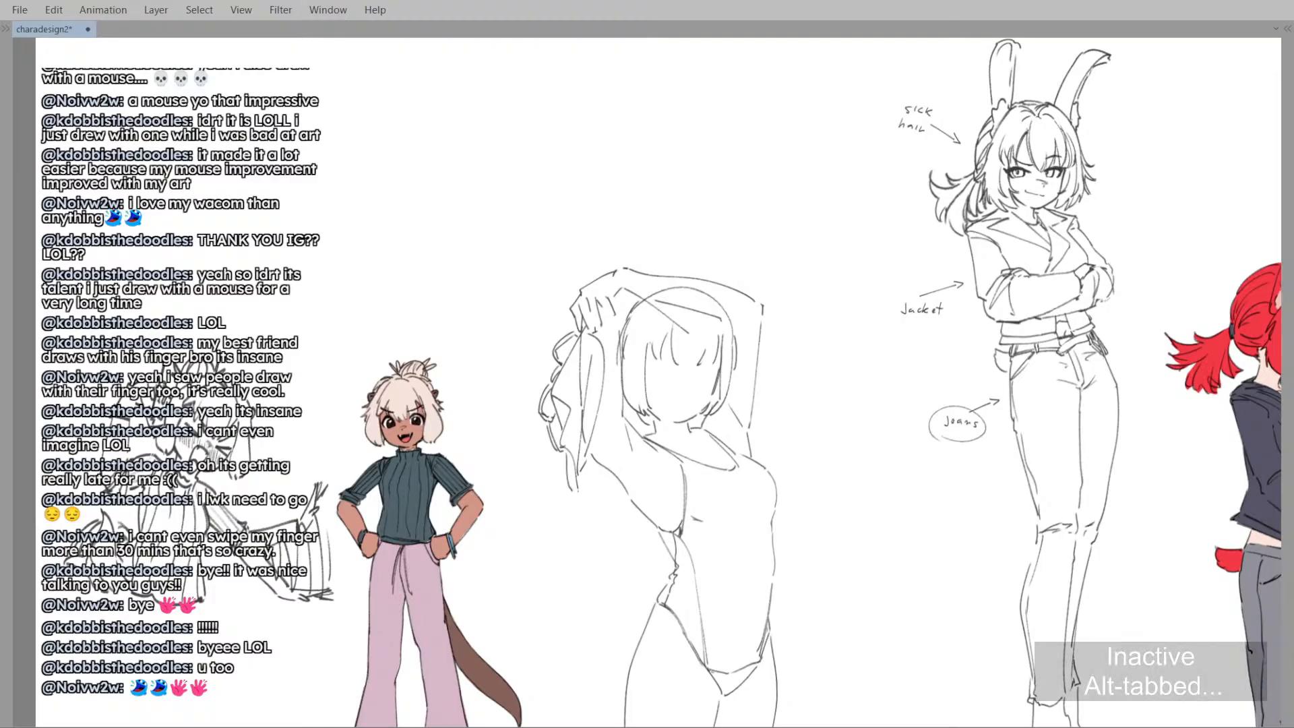
pyautogui.hotkey('alt', 'Tab')
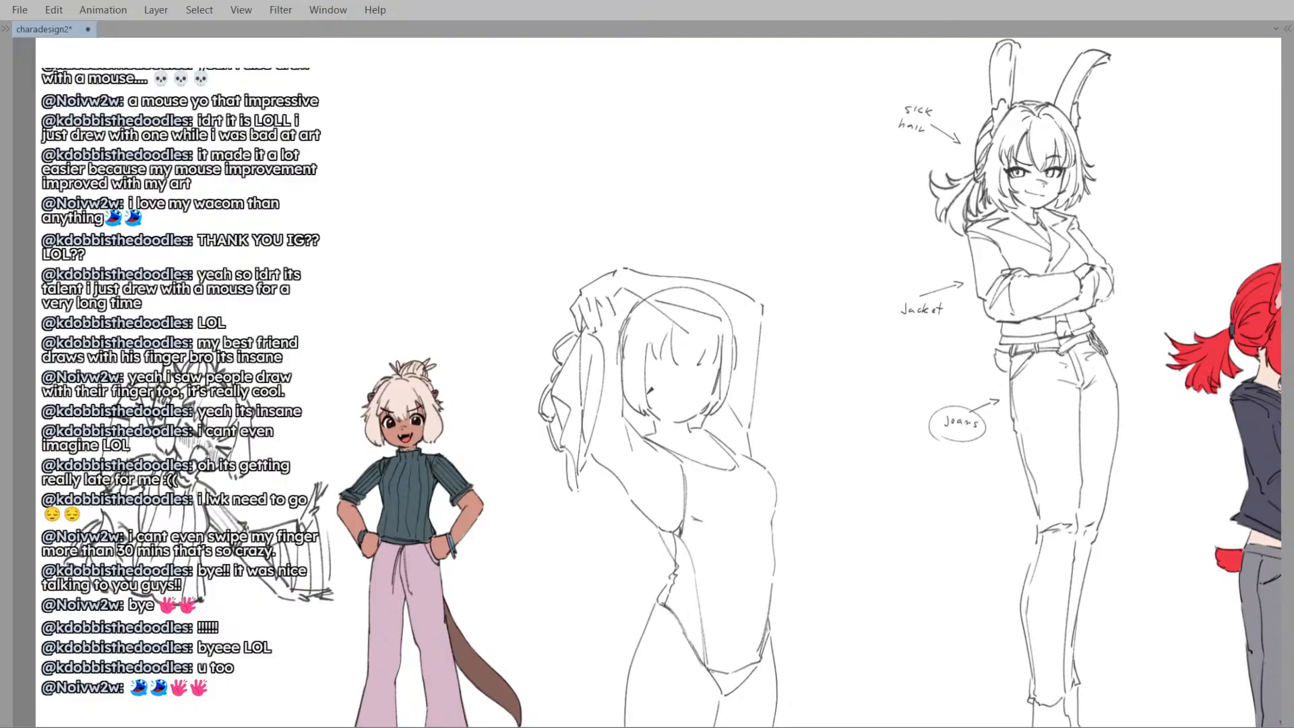
# - Add small rounded ears on both upper sides of the raised-arm figure's head
pyautogui.keyDown('ctrl'); pyautogui.moveTo(662, 339); pyautogui.dragTo(676, 342); pyautogui.keyUp('ctrl')
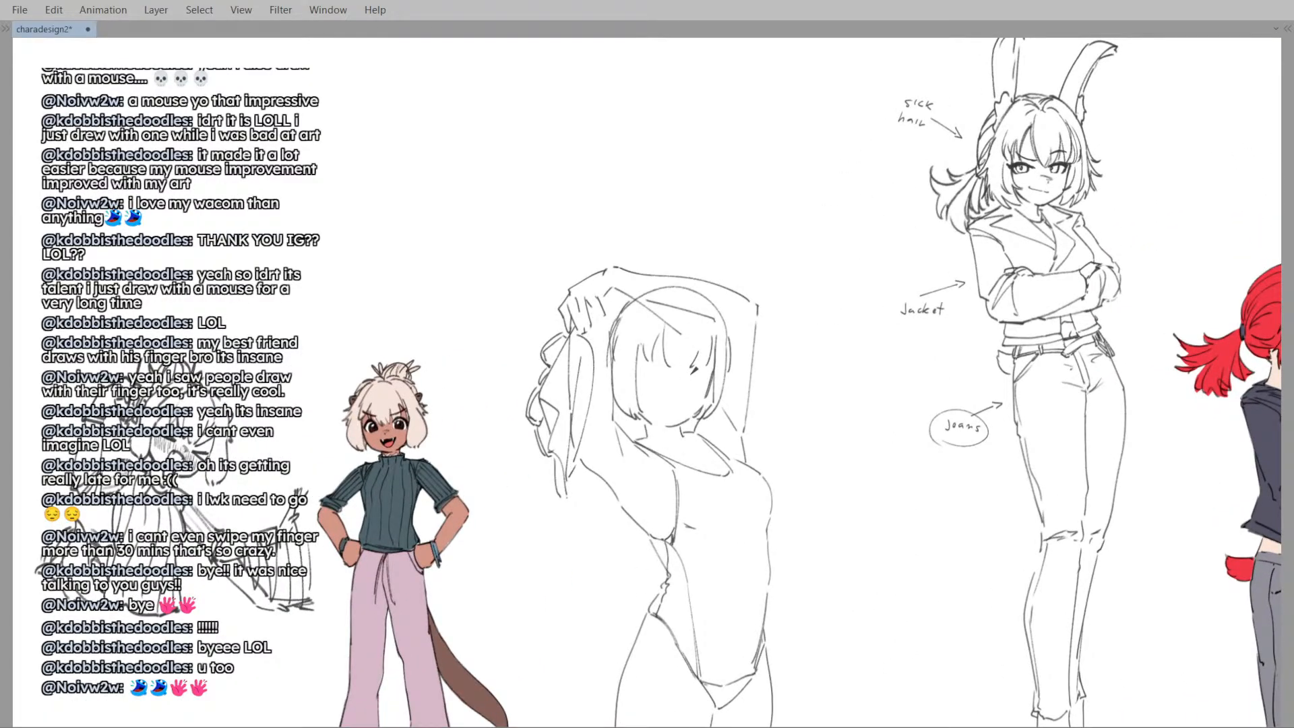
pyautogui.moveTo(676, 339)
pyautogui.mouseDown()
pyautogui.moveTo(674, 357)
pyautogui.moveTo(691, 364)
pyautogui.moveTo(694, 327)
pyautogui.moveTo(682, 343)
pyautogui.mouseUp()
pyautogui.scroll(3, 703, 319)
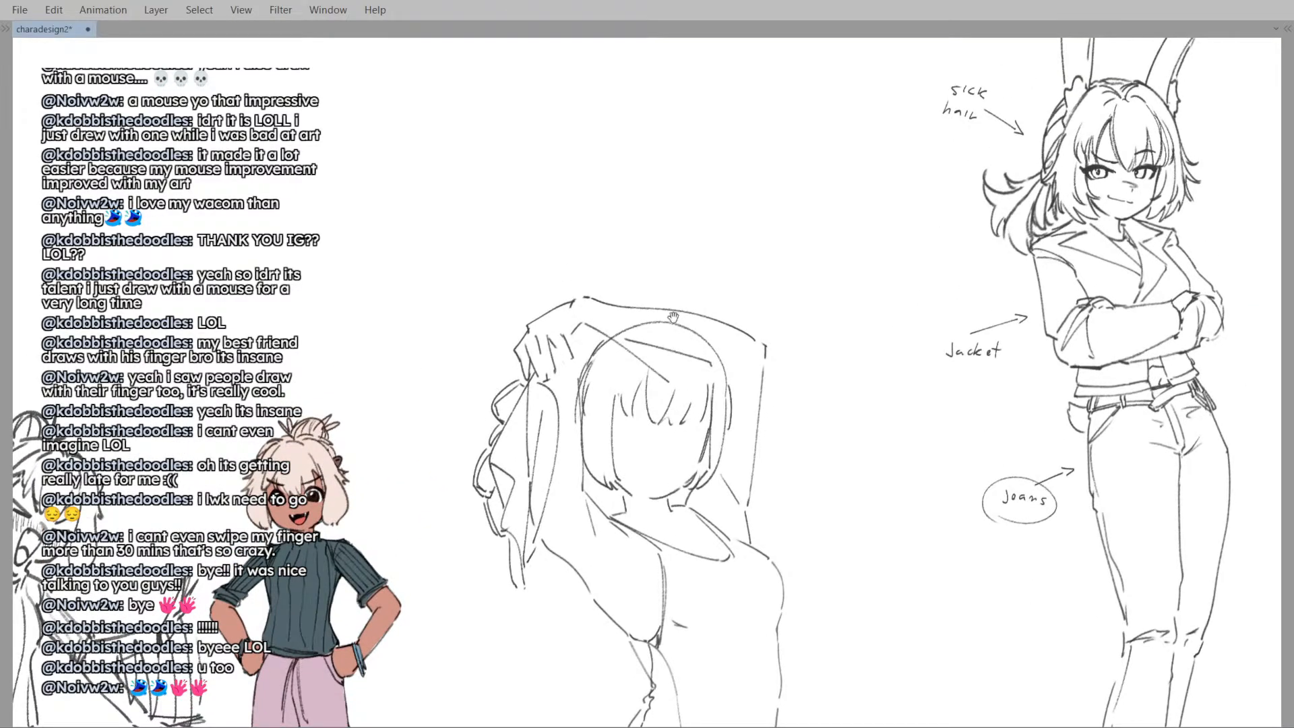
pyautogui.scroll(-2, 674, 317)
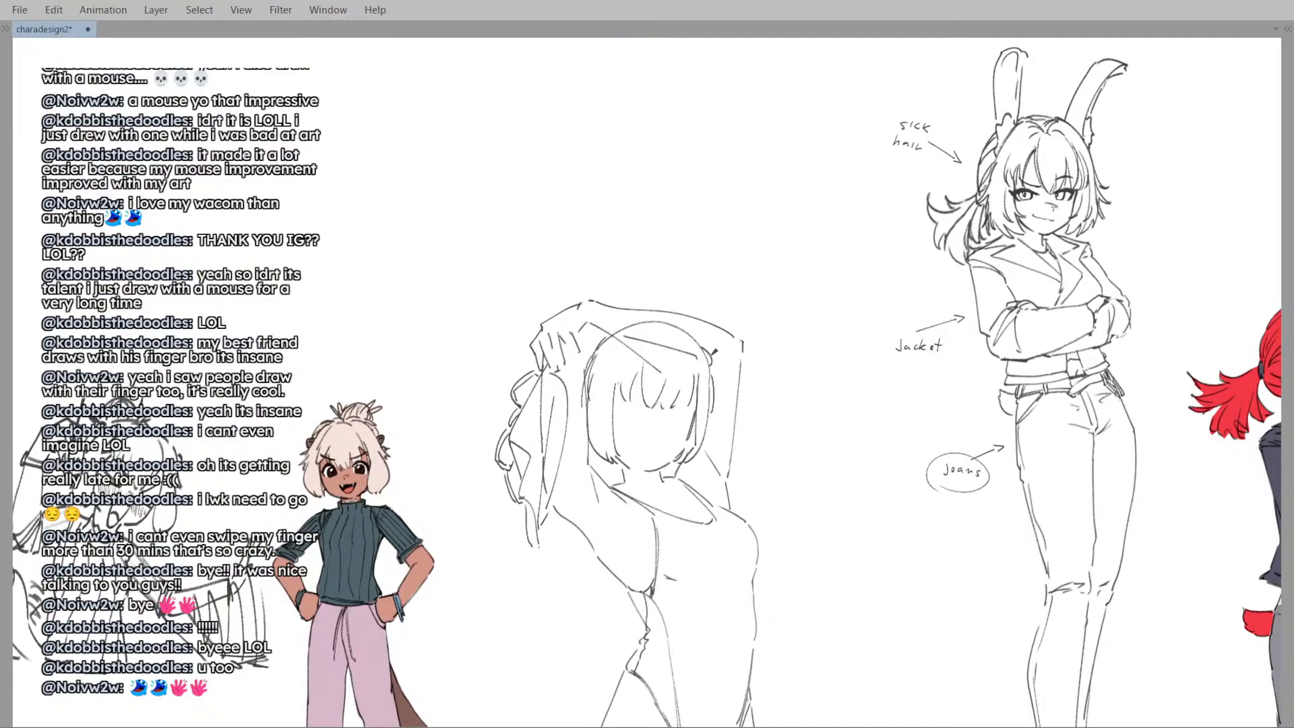
pyautogui.moveTo(608, 332); pyautogui.dragTo(584, 353)
pyautogui.moveTo(606, 344); pyautogui.dragTo(590, 353)
pyautogui.scroll(-2, 701, 364)
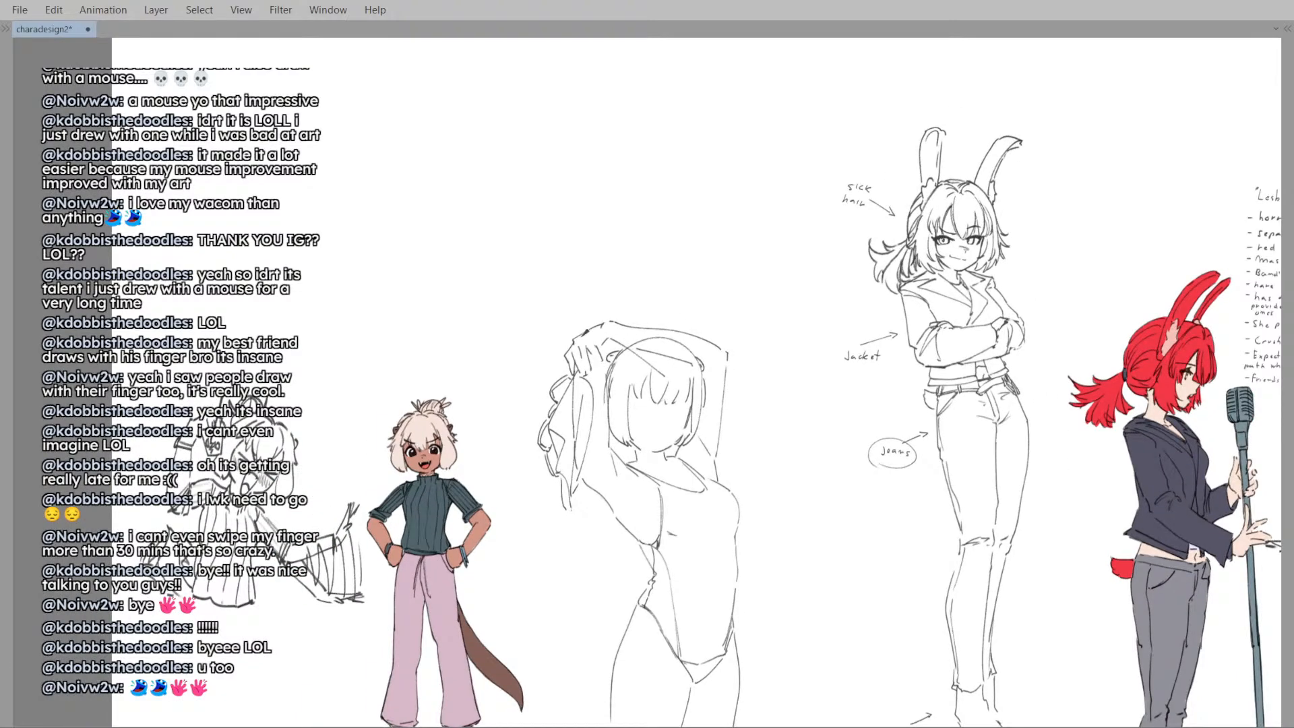
# - Bring back the winking face on the raised-arm figure and reposition it inside the head with a transform
pyautogui.hotkey('ctrl', 'z')
pyautogui.hotkey('ctrl', 'z')
pyautogui.hotkey('ctrl', 'z')
pyautogui.hotkey('ctrl', 'z')
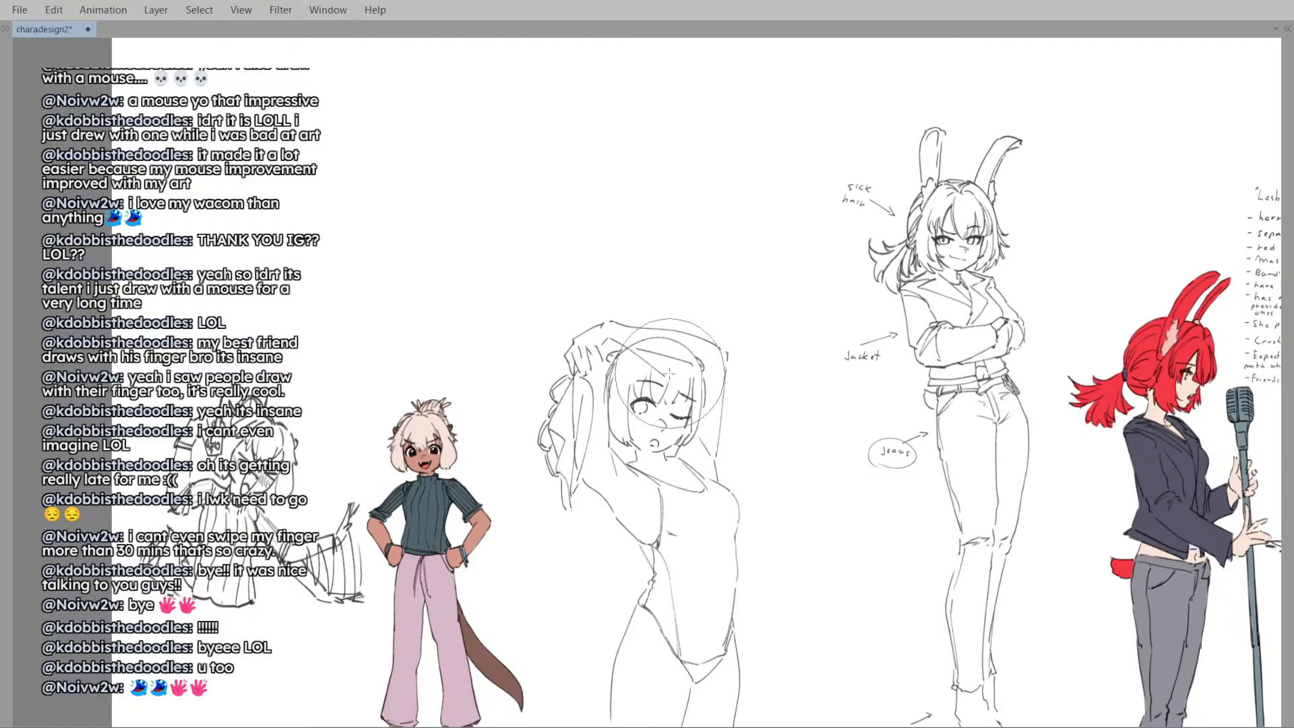
pyautogui.hotkey('ctrl', 't')
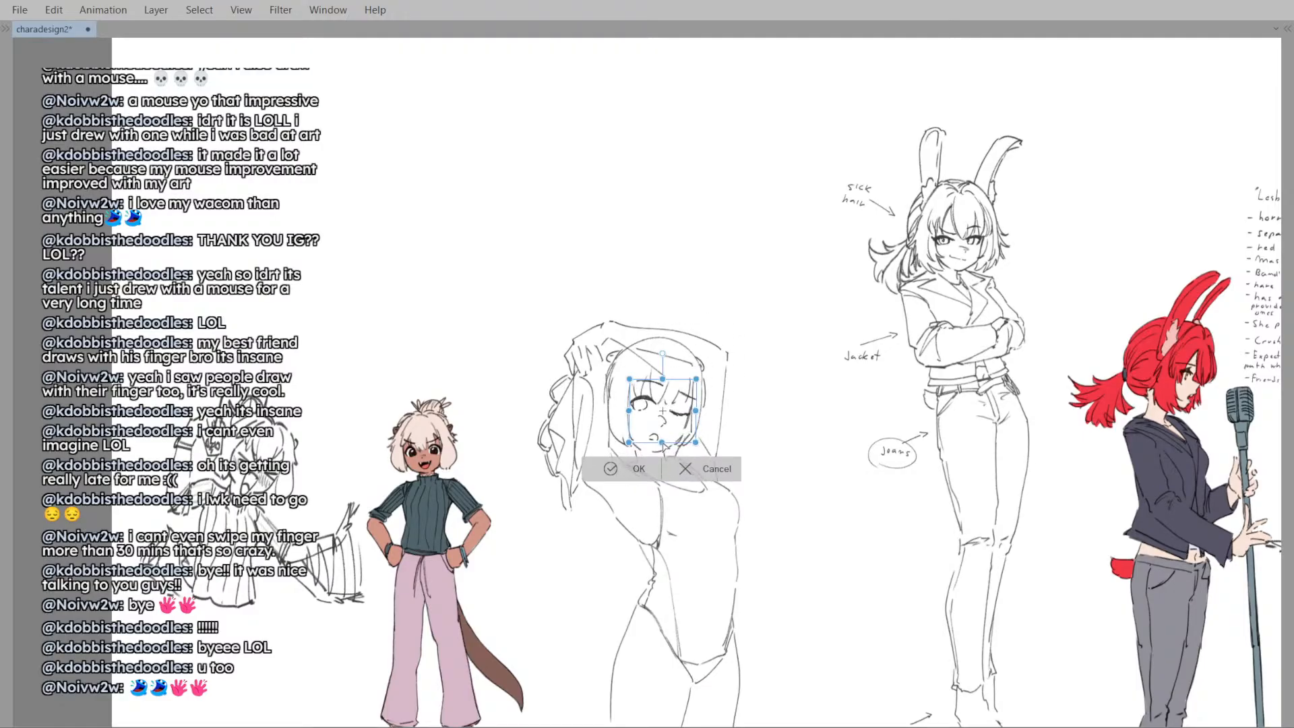
pyautogui.moveTo(663, 446)
pyautogui.mouseDown()
pyautogui.moveTo(705, 425)
pyautogui.moveTo(677, 408)
pyautogui.moveTo(679, 443)
pyautogui.moveTo(655, 443)
pyautogui.moveTo(660, 492)
pyautogui.mouseUp()
pyautogui.click(644, 470)
pyautogui.hotkey('ctrl', 'd')
pyautogui.moveTo(664, 476); pyautogui.dragTo(667, 470)
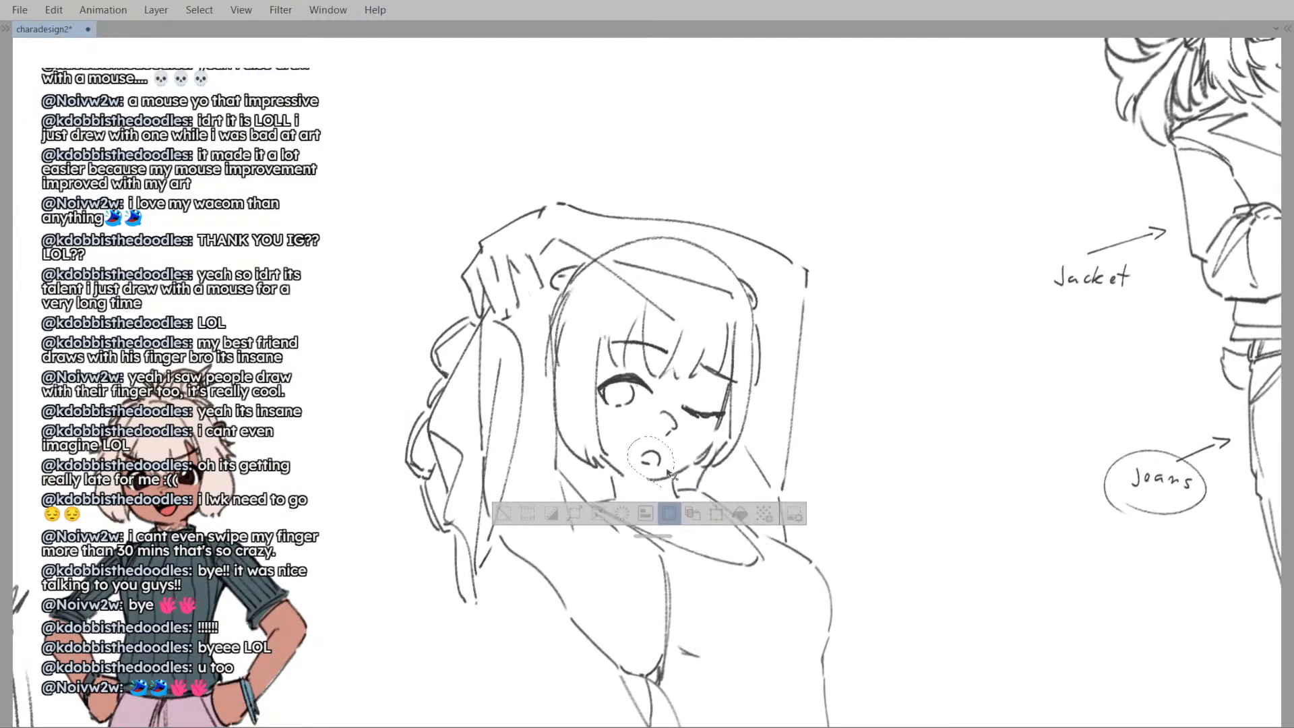
# - Try lowering the eyes and eyebrows within the winking face
pyautogui.hotkey('ctrl', 'd')
pyautogui.moveTo(664, 405); pyautogui.dragTo(623, 404)
pyautogui.press('h')
pyautogui.press('h')
pyautogui.moveTo(653, 340); pyautogui.dragTo(662, 336)
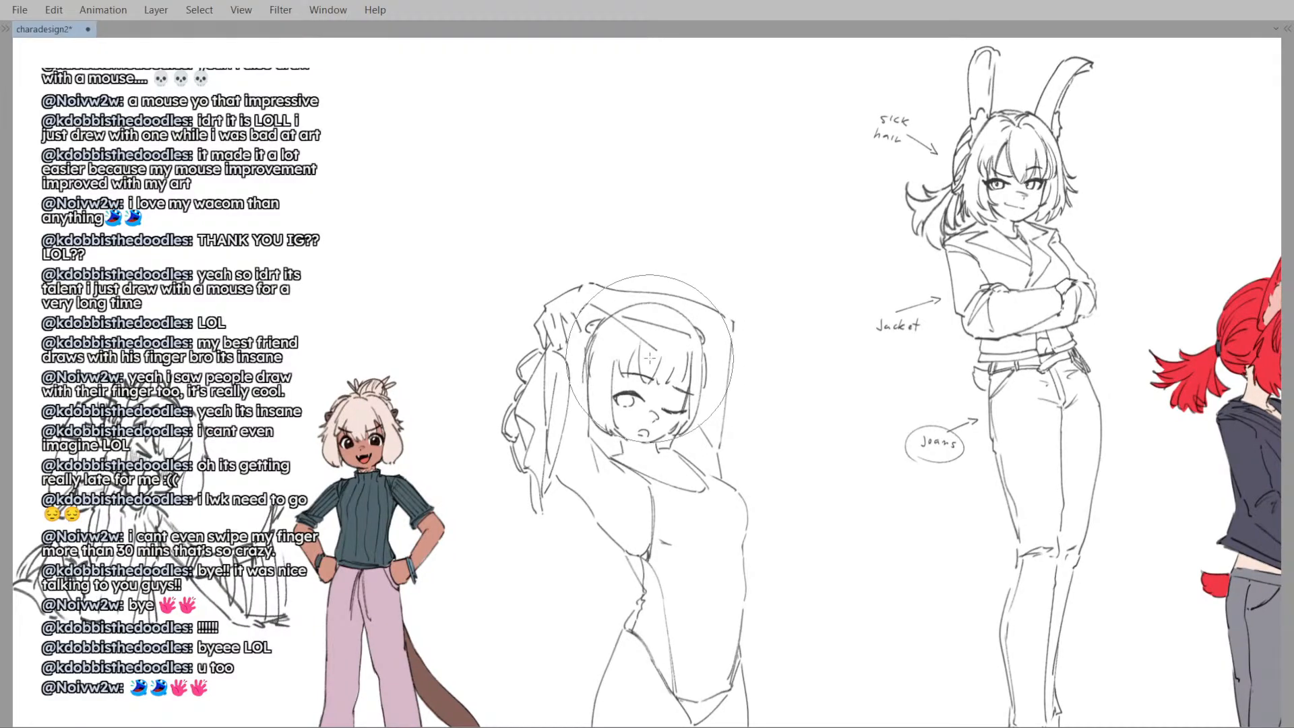
pyautogui.hotkey('ctrl', 'z')
pyautogui.hotkey('ctrl', 'z')
pyautogui.hotkey('ctrl', 'z')
pyautogui.hotkey('ctrl', 'z')
pyautogui.hotkey('ctrl', 'z')
pyautogui.hotkey('ctrl', 'z')
pyautogui.hotkey('ctrl', 'z')
pyautogui.hotkey('ctrl', 'z')
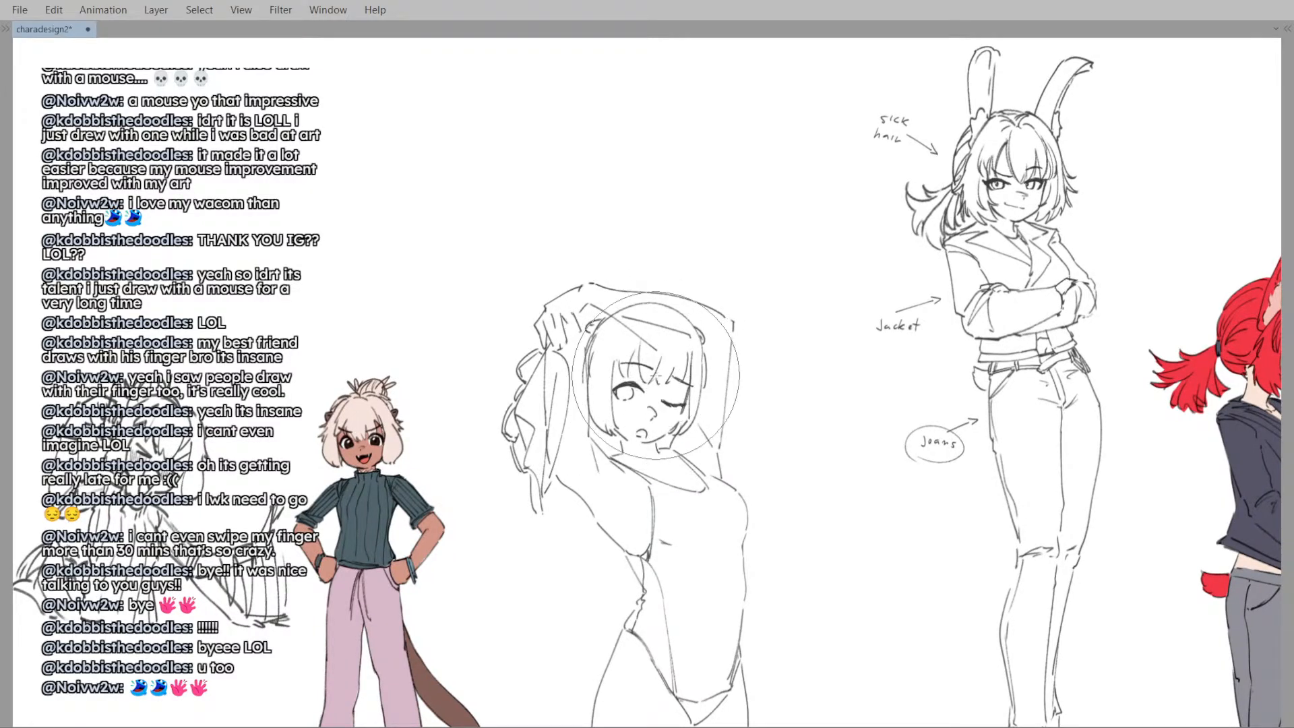
# - Erase the iris of the open eye and select the eyes to adjust their placement
pyautogui.press('e')
pyautogui.moveTo(621, 394)
pyautogui.mouseDown()
pyautogui.moveTo(633, 399)
pyautogui.moveTo(617, 400)
pyautogui.mouseUp()
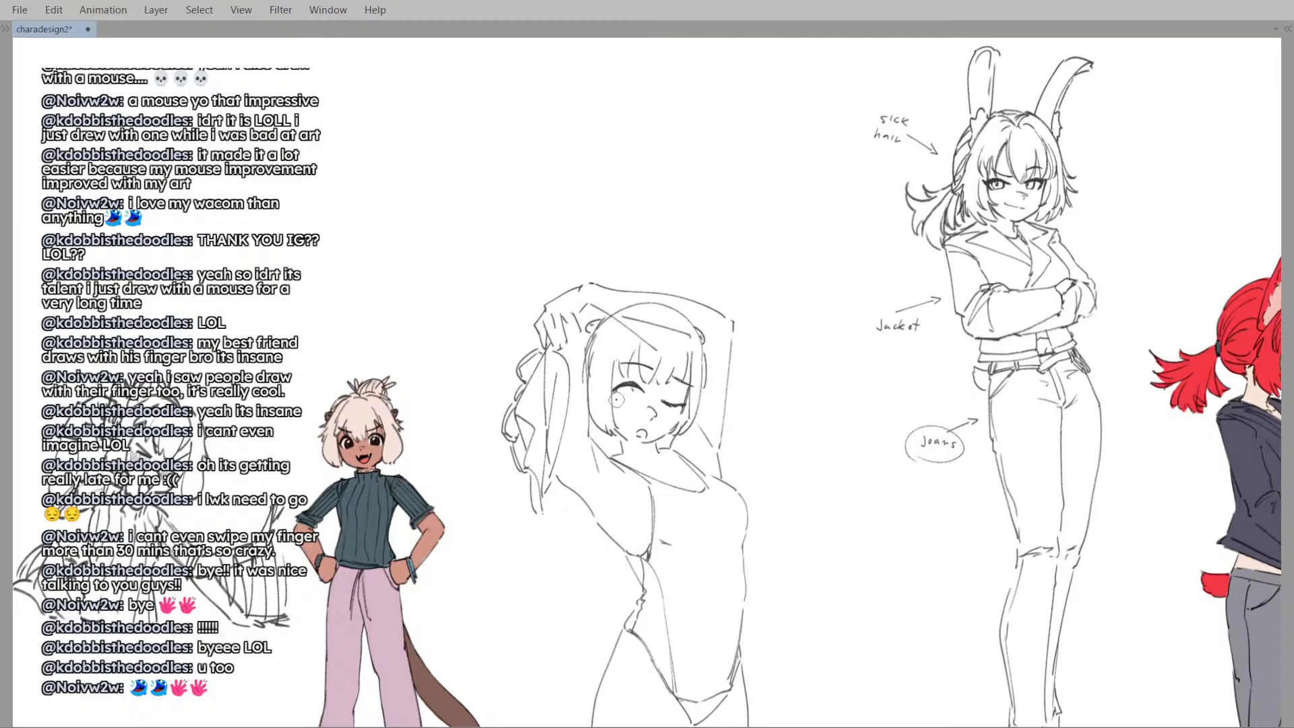
pyautogui.scroll(2, 665, 410)
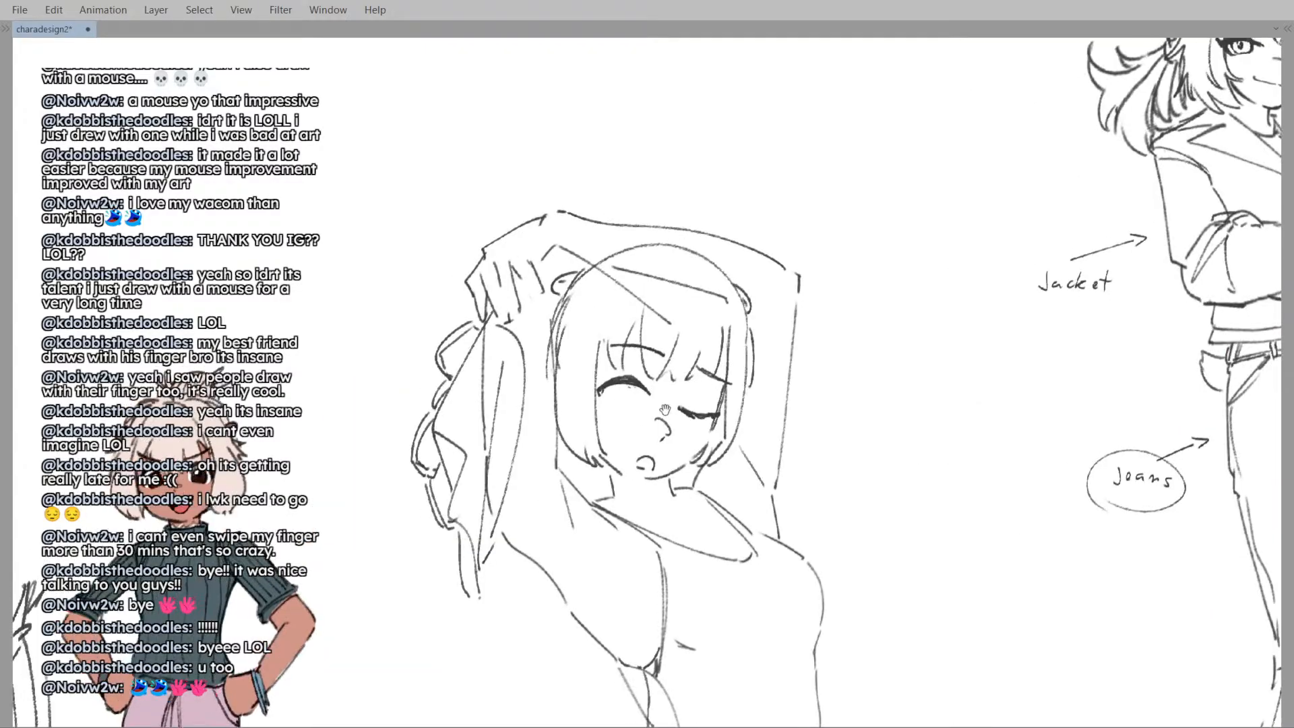
pyautogui.press('m')
pyautogui.moveTo(593, 378)
pyautogui.mouseDown()
pyautogui.moveTo(667, 398)
pyautogui.moveTo(657, 394)
pyautogui.moveTo(662, 415)
pyautogui.moveTo(682, 402)
pyautogui.moveTo(698, 416)
pyautogui.mouseUp()
pyautogui.hotkey('ctrl', 'd')
pyautogui.hotkey('ctrl', 'd')
pyautogui.hotkey('ctrl', 'd')
# - Redraw the round iris in the open eye and touch up the winking face, checking it in flipped view
pyautogui.press('h')
pyautogui.moveTo(693, 361)
pyautogui.mouseDown()
pyautogui.moveTo(644, 359)
pyautogui.moveTo(678, 394)
pyautogui.mouseUp()
pyautogui.press('h')
pyautogui.moveTo(678, 394)
pyautogui.mouseDown()
pyautogui.moveTo(713, 415)
pyautogui.moveTo(689, 412)
pyautogui.mouseUp()
pyautogui.moveTo(709, 422); pyautogui.dragTo(702, 431)
pyautogui.hotkey('ctrl', 'd')
pyautogui.press('h')
pyautogui.moveTo(656, 388)
pyautogui.mouseDown()
pyautogui.moveTo(688, 410)
pyautogui.moveTo(689, 398)
pyautogui.mouseUp()
pyautogui.press('h')
pyautogui.moveTo(689, 398)
pyautogui.mouseDown()
pyautogui.moveTo(649, 376)
pyautogui.moveTo(664, 404)
pyautogui.mouseUp()
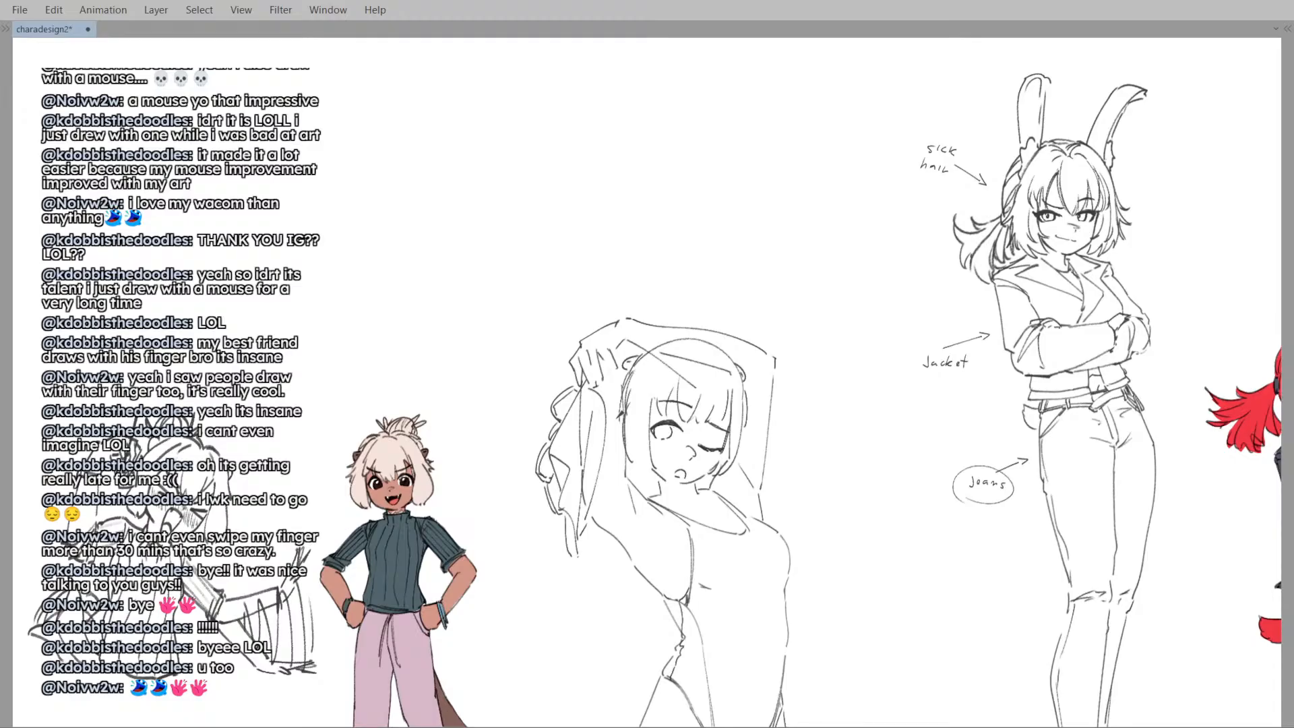
pyautogui.moveTo(677, 325); pyautogui.dragTo(645, 329)
pyautogui.moveTo(659, 399); pyautogui.dragTo(680, 401)
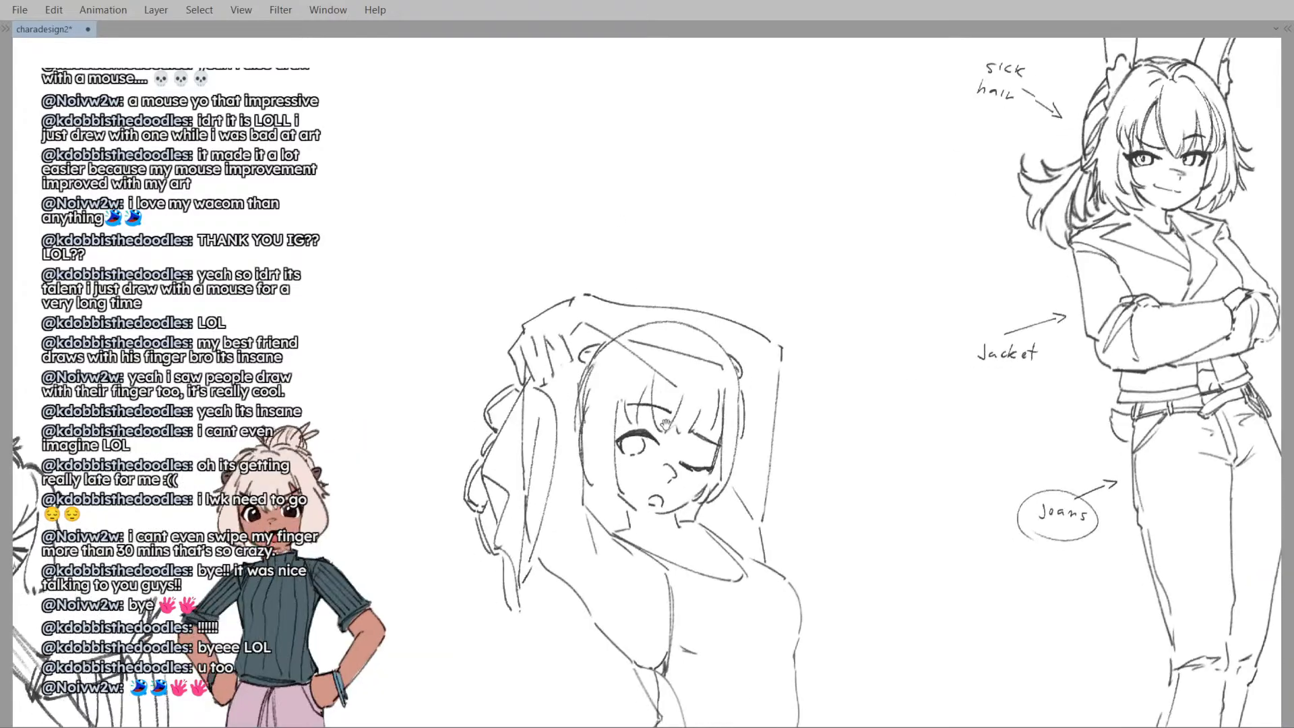
pyautogui.moveTo(594, 427); pyautogui.dragTo(614, 411)
pyautogui.moveTo(629, 456); pyautogui.dragTo(621, 467)
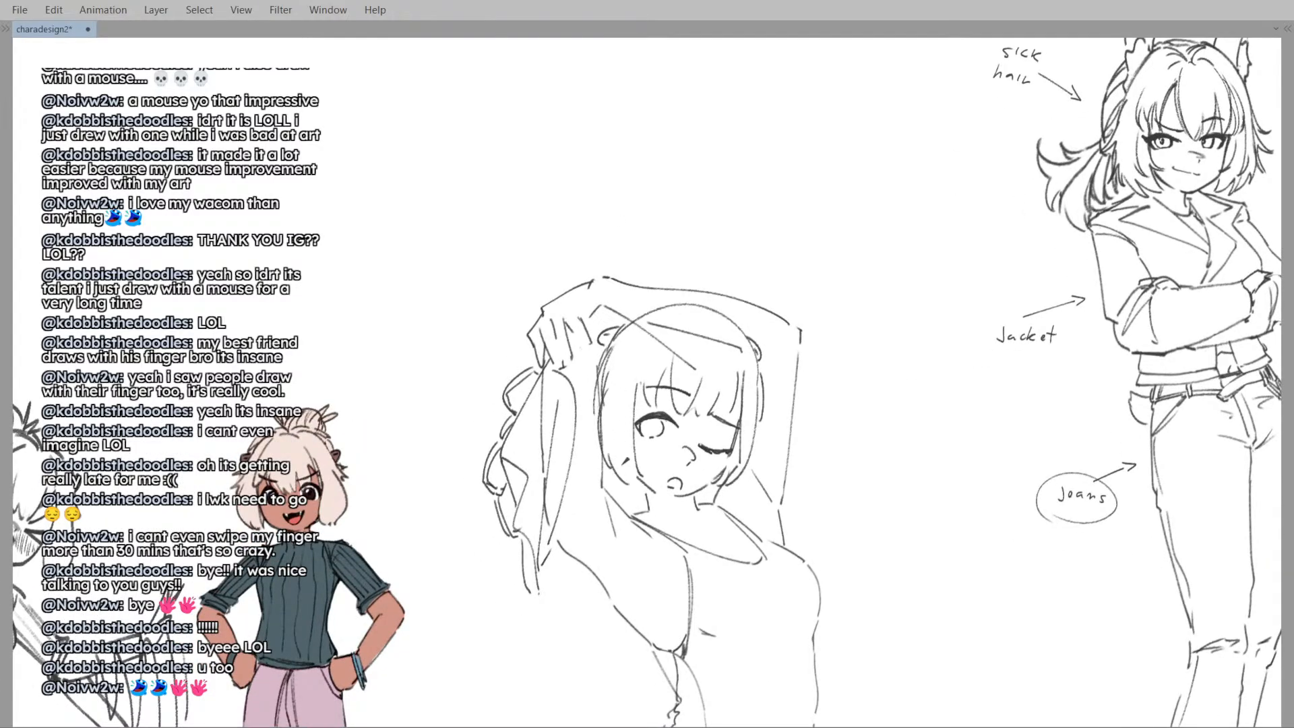
pyautogui.press('h')
pyautogui.press('h')
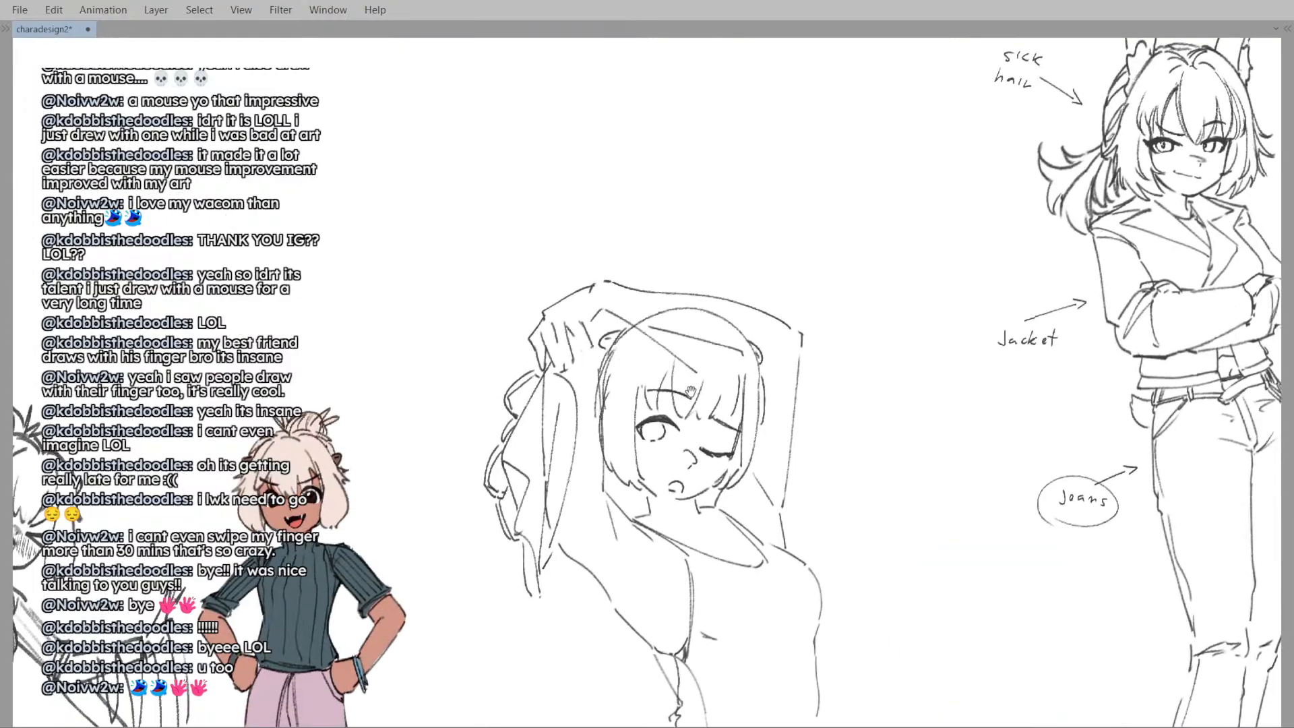
# - Refine the outer hair line beside the closed eye on the raised-arm figure with short strokes
pyautogui.scroll(-1, 684, 442)
pyautogui.moveTo(643, 397); pyautogui.dragTo(613, 379)
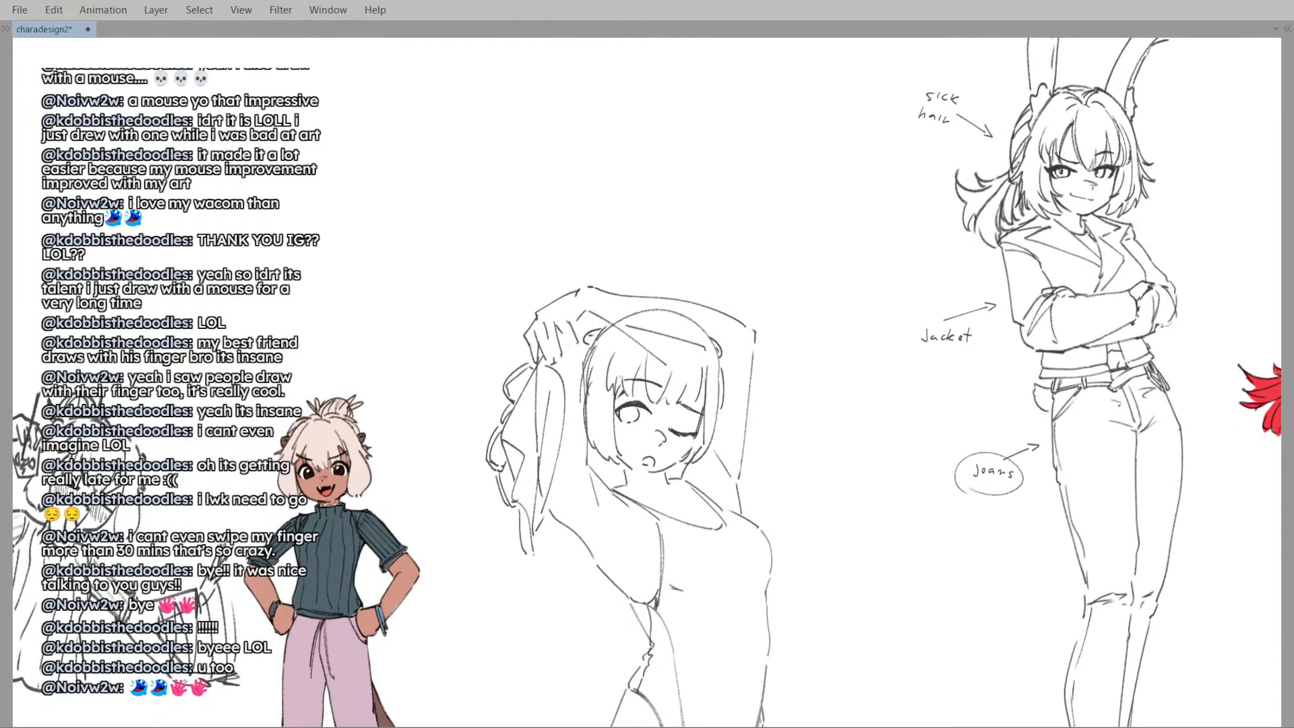
pyautogui.moveTo(715, 387); pyautogui.dragTo(716, 418)
pyautogui.hotkey('ctrl', 'z')
pyautogui.moveTo(668, 310); pyautogui.dragTo(671, 319)
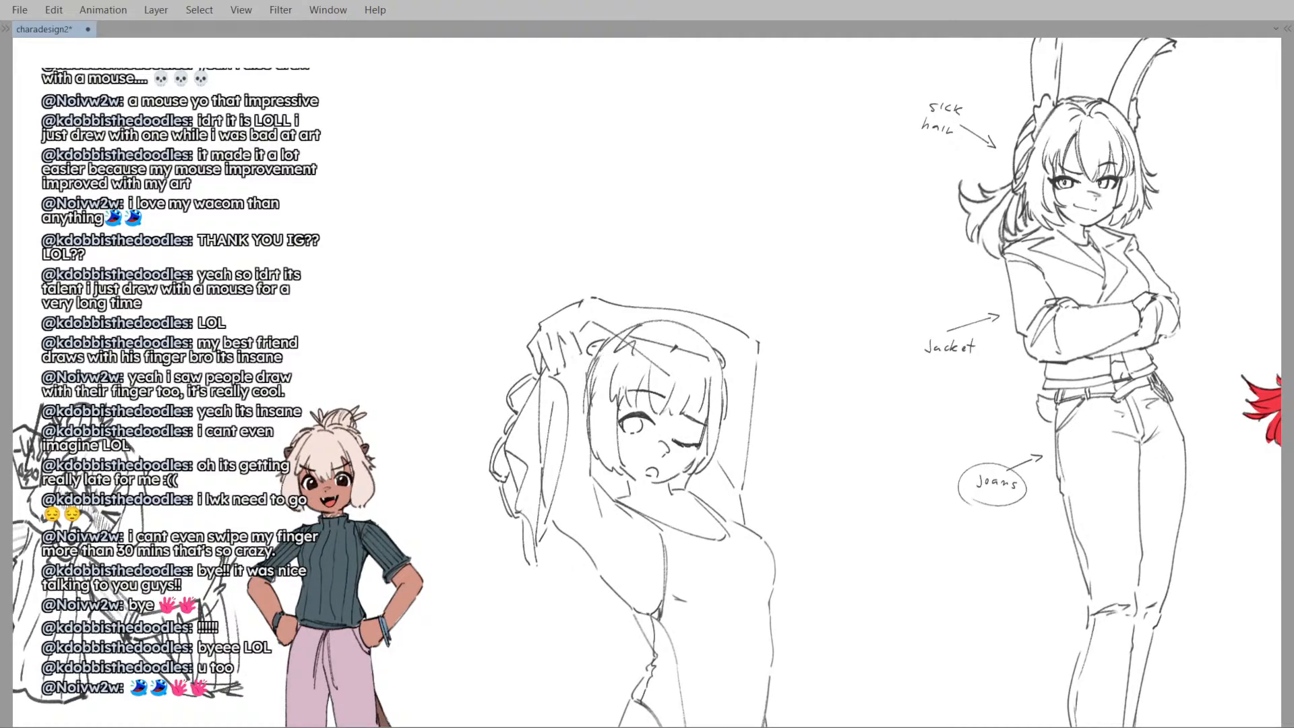
pyautogui.moveTo(716, 349); pyautogui.dragTo(721, 372)
pyautogui.moveTo(671, 322); pyautogui.dragTo(602, 356)
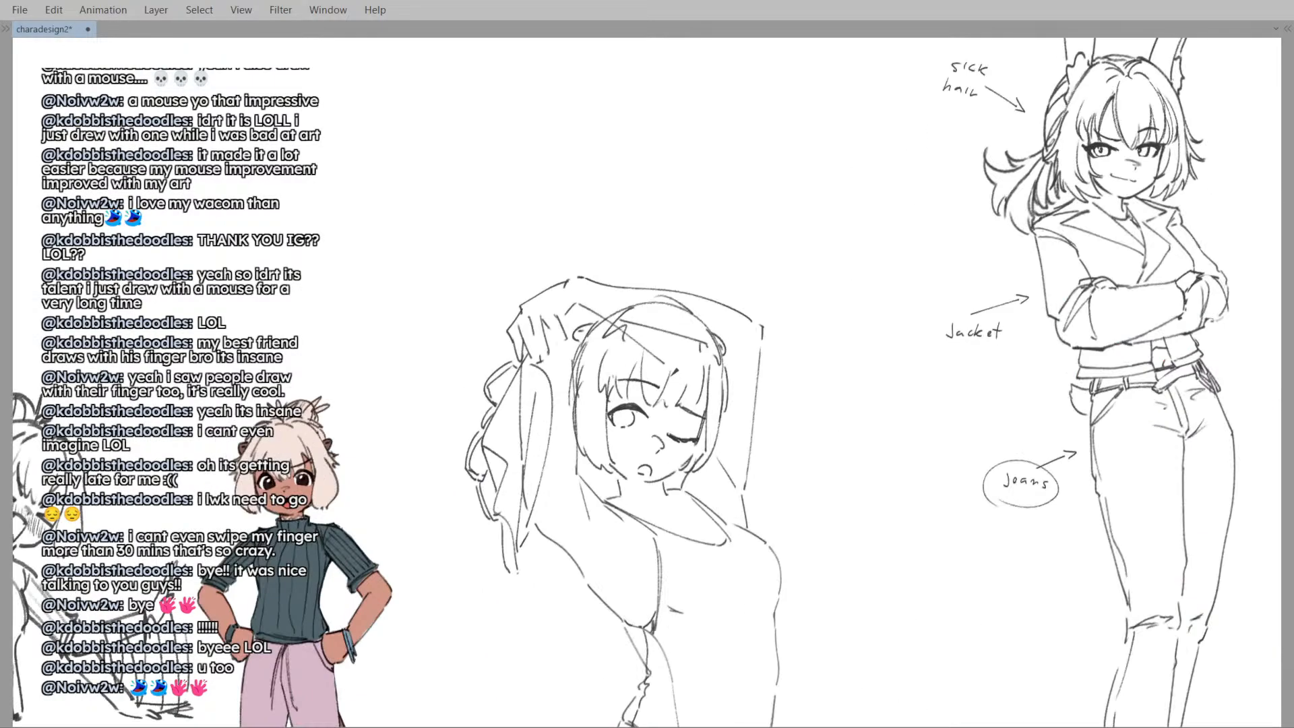
# - Nudge the shape of the raised-arm figure's head and hair with a smaller Liquify brush
pyautogui.press('j')
pyautogui.press('[')
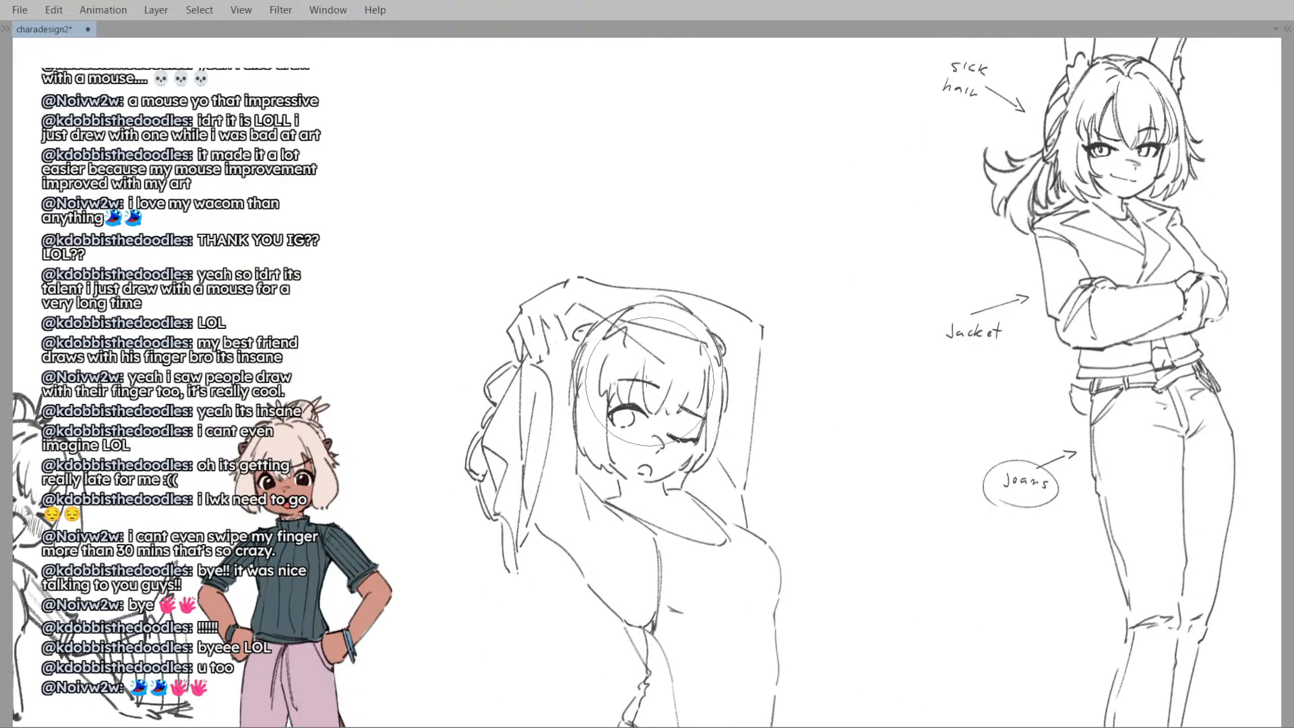
pyautogui.moveTo(658, 367)
pyautogui.mouseDown()
pyautogui.moveTo(645, 393)
pyautogui.moveTo(647, 377)
pyautogui.mouseUp()
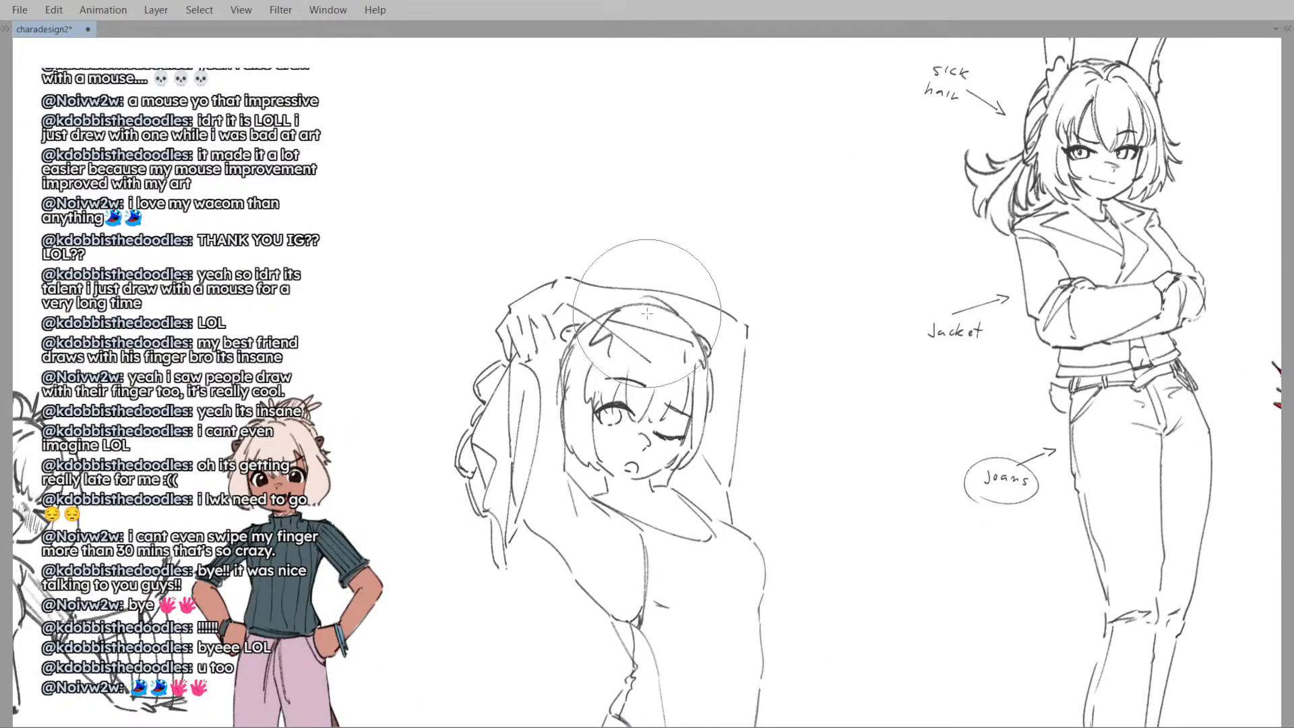
# - Erase the old bangs over the forehead and redraw them as curved strands parted above the closed eye
pyautogui.moveTo(657, 377)
pyautogui.mouseDown()
pyautogui.moveTo(663, 395)
pyautogui.moveTo(614, 369)
pyautogui.moveTo(627, 357)
pyautogui.moveTo(637, 369)
pyautogui.moveTo(606, 371)
pyautogui.moveTo(647, 354)
pyautogui.moveTo(688, 396)
pyautogui.moveTo(687, 362)
pyautogui.mouseUp()
pyautogui.press('[')
pyautogui.press('[')
pyautogui.press('[')
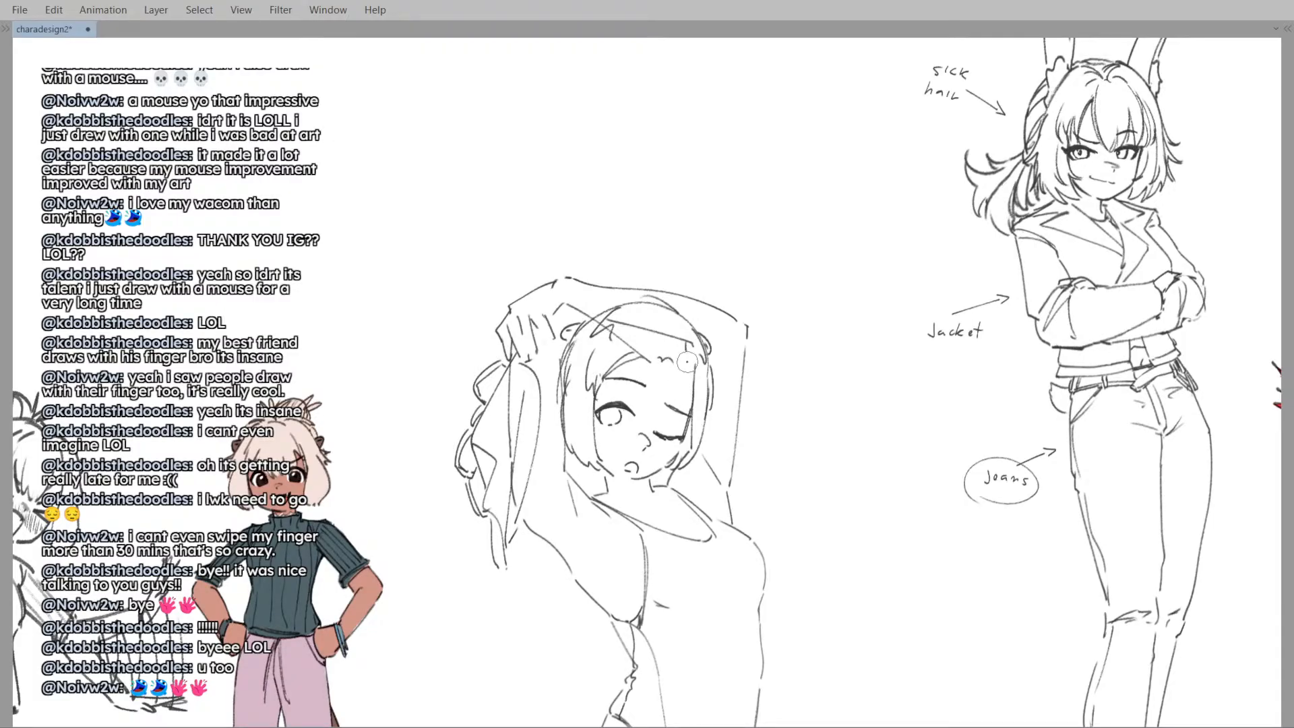
pyautogui.hotkey('ctrl', 'z')
pyautogui.hotkey('ctrl', 'z')
pyautogui.moveTo(675, 322)
pyautogui.mouseDown()
pyautogui.moveTo(669, 354)
pyautogui.moveTo(702, 379)
pyautogui.mouseUp()
pyautogui.hotkey('ctrl', 'z')
pyautogui.hotkey('ctrl', 'z')
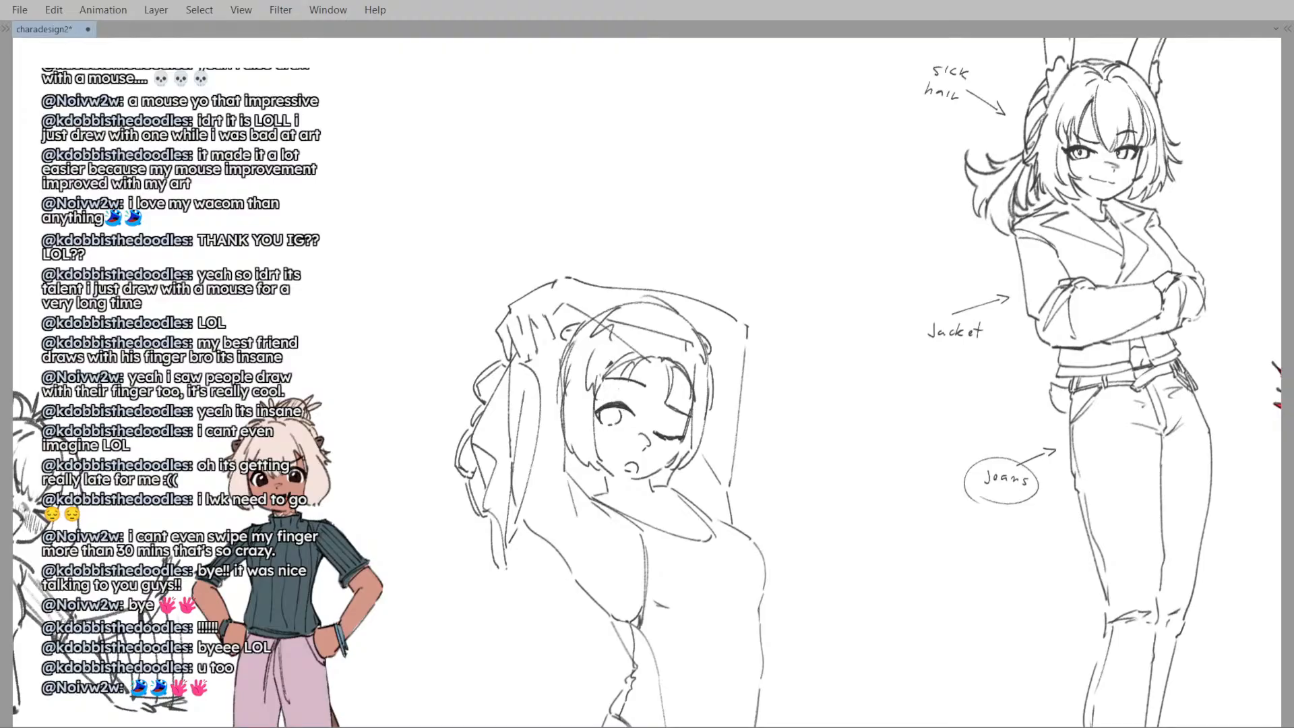
# - Compare the new bangs with the previous version and fine-tune the face and hair shape with Liquify
pyautogui.press('m')
pyautogui.press('m')
pyautogui.scroll(-3, 655, 401)
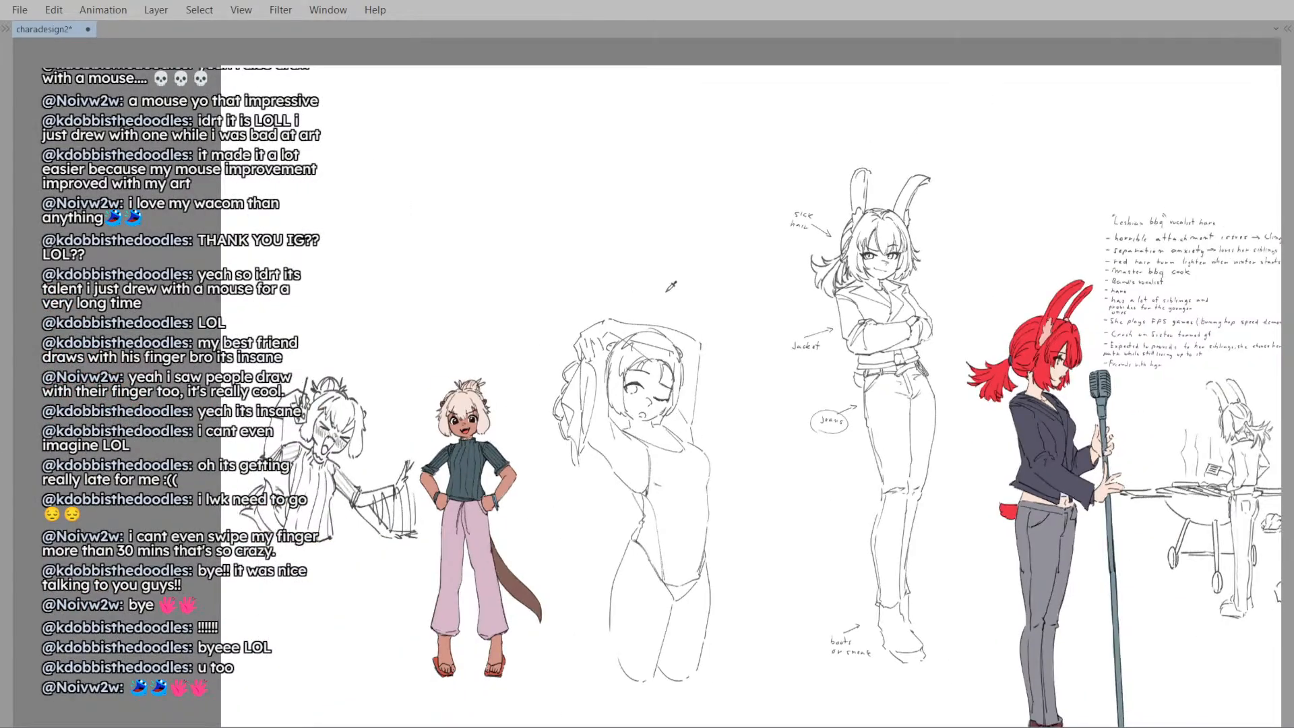
pyautogui.scroll(4, 671, 371)
pyautogui.hotkey('ctrl', 'z')
pyautogui.hotkey('ctrl', 'y')
pyautogui.press('j')
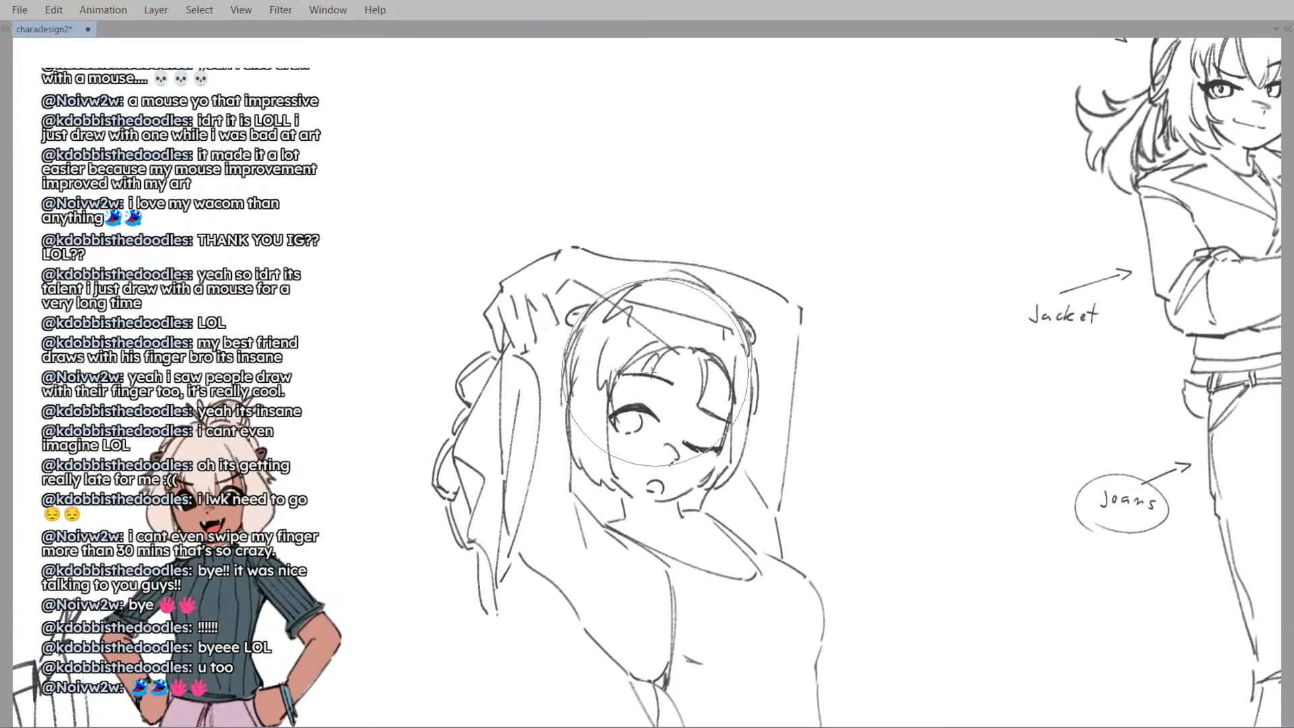
pyautogui.moveTo(654, 364); pyautogui.dragTo(647, 371)
pyautogui.press('m')
pyautogui.scroll(-4, 636, 357)
pyautogui.press('m')
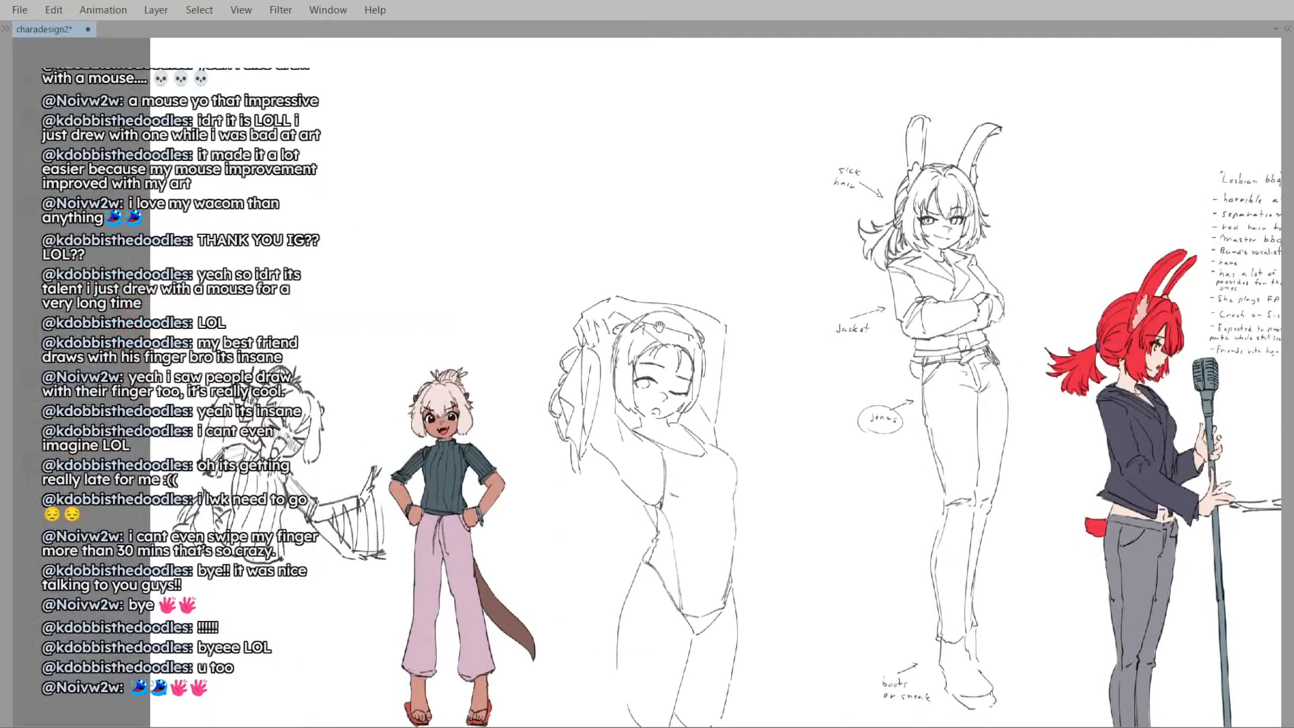
pyautogui.scroll(5, 644, 358)
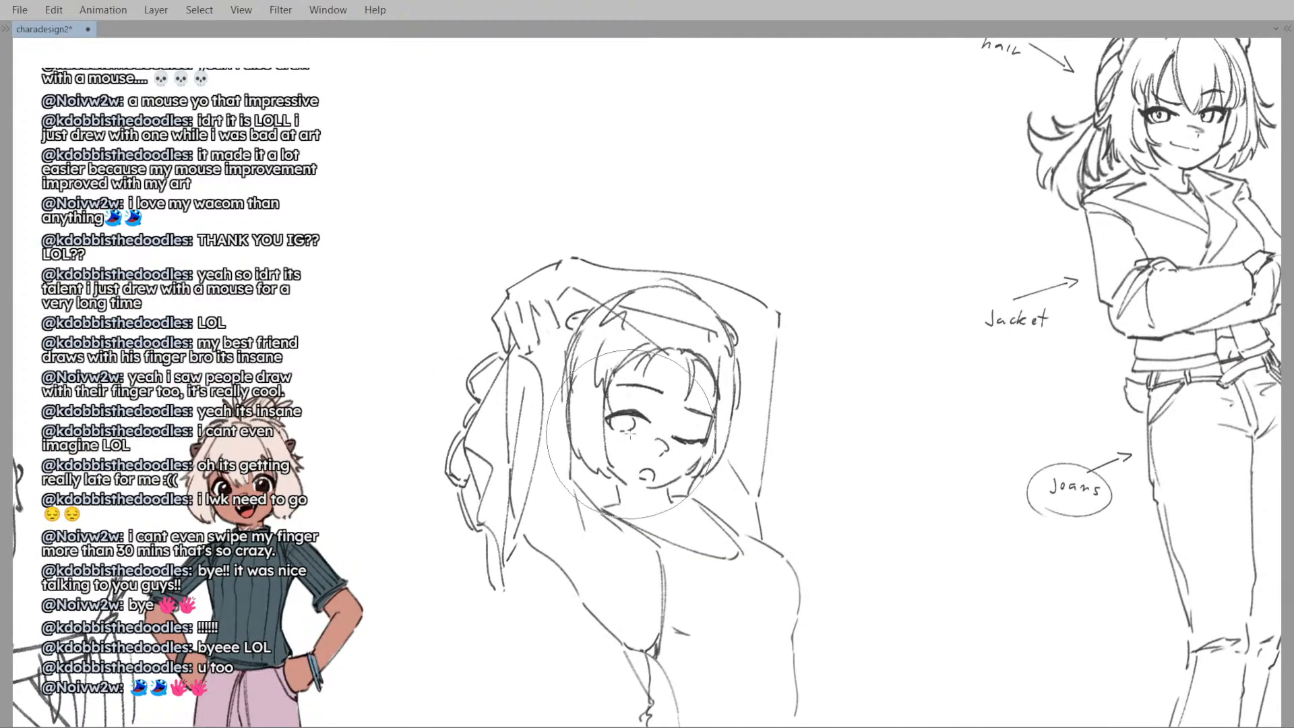
# - Erase the iris of the open eye and redraw it, checking the face in flipped view
pyautogui.press('e')
pyautogui.moveTo(623, 426); pyautogui.dragTo(629, 427)
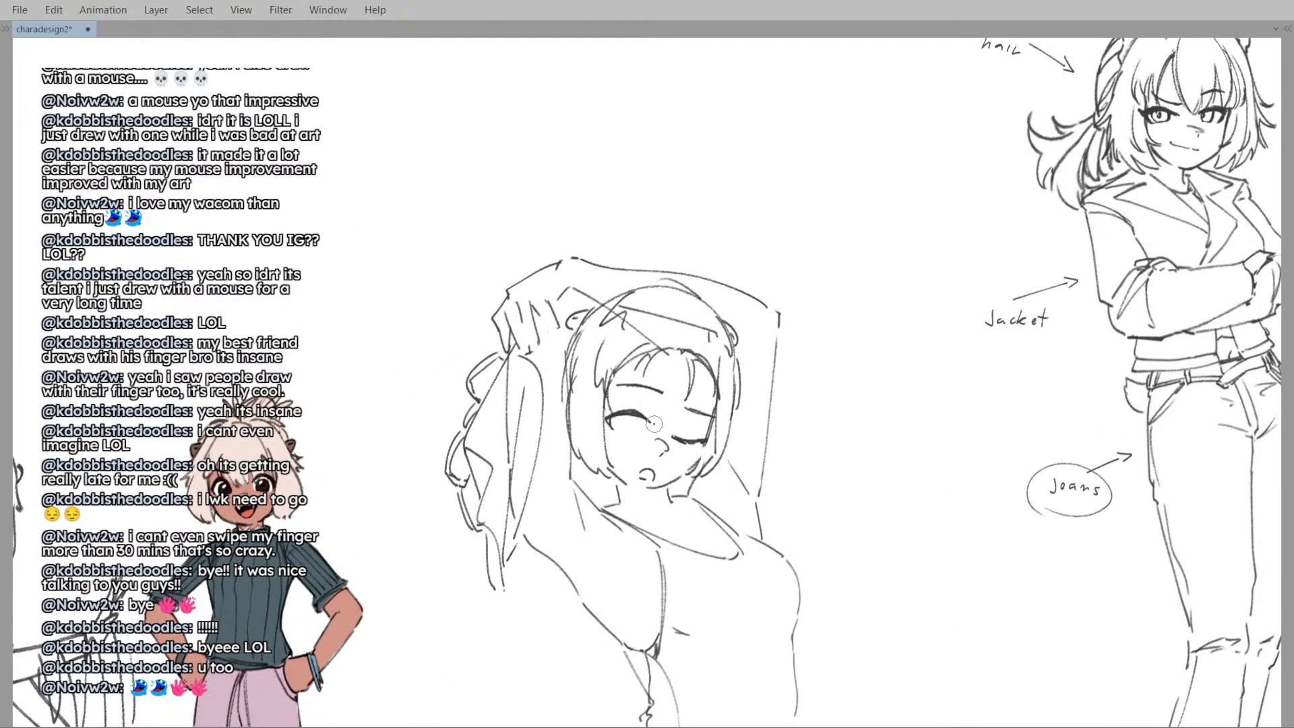
pyautogui.scroll(1, 653, 425)
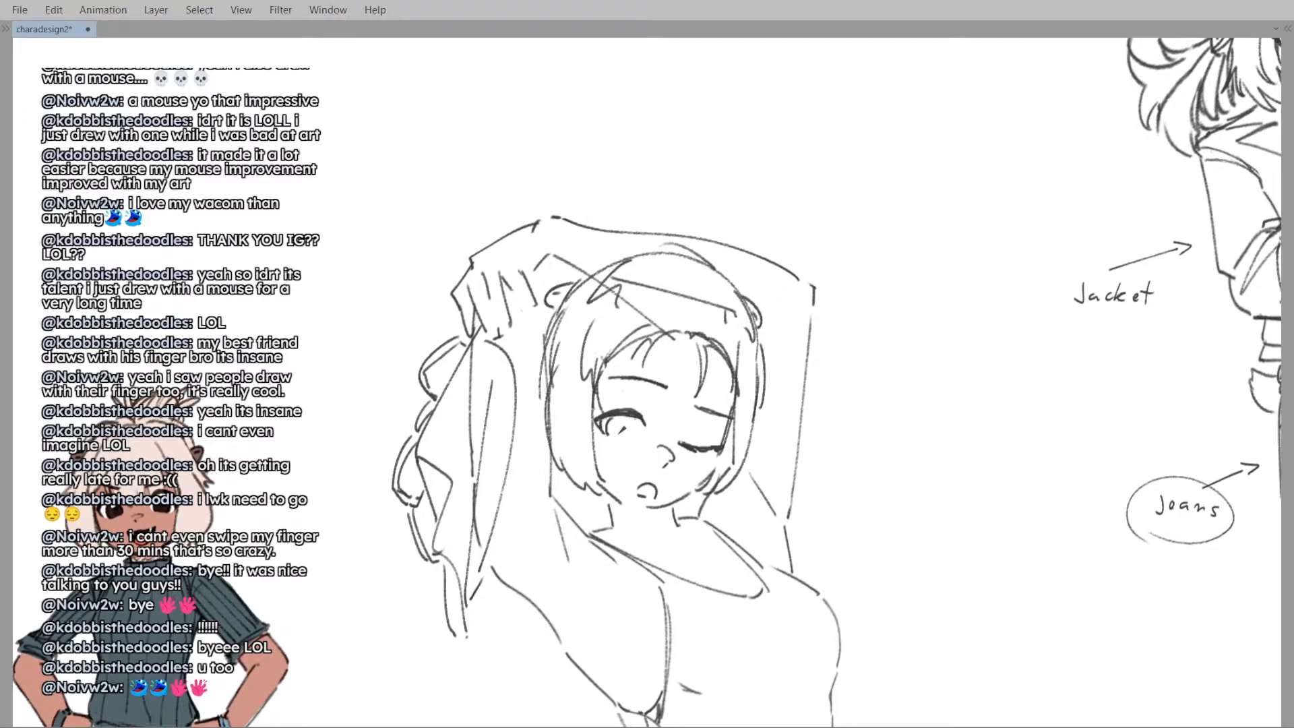
pyautogui.press('h')
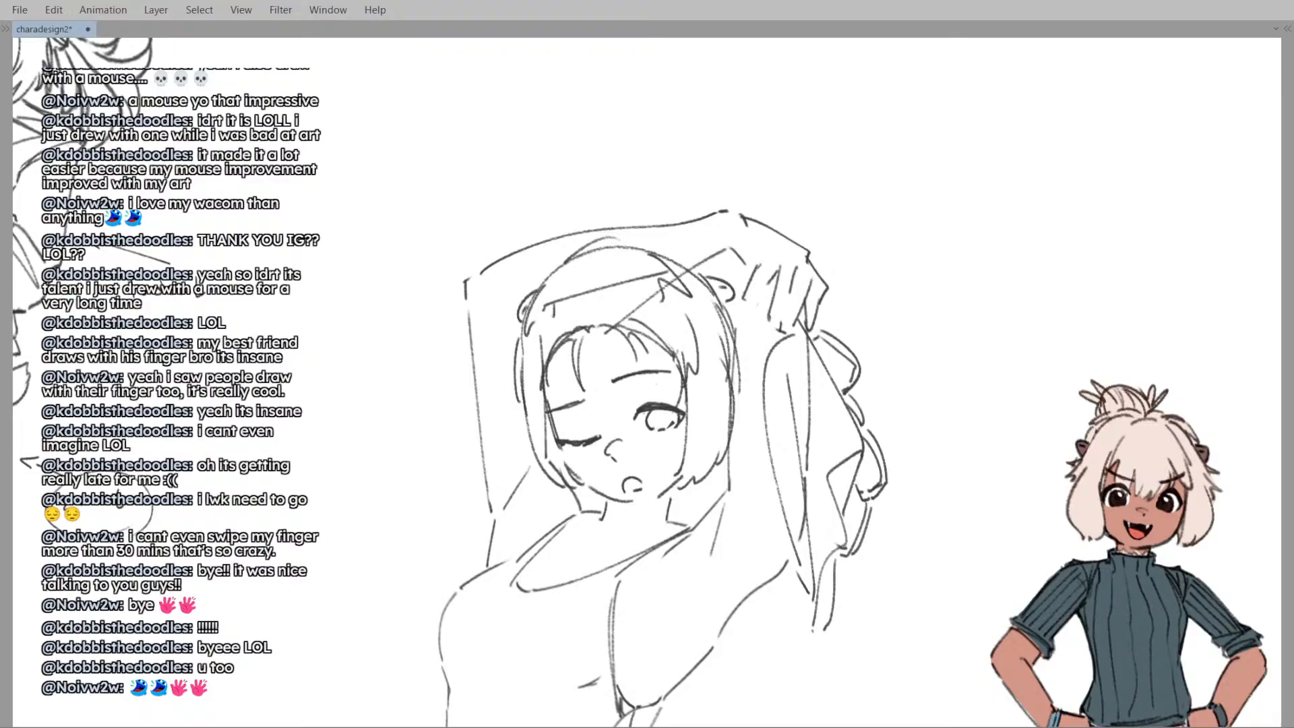
pyautogui.press('h')
# - Add a pupil to the open eye and small marks between the eyes, checking the face in flipped view
pyautogui.scroll(-3, 644, 403)
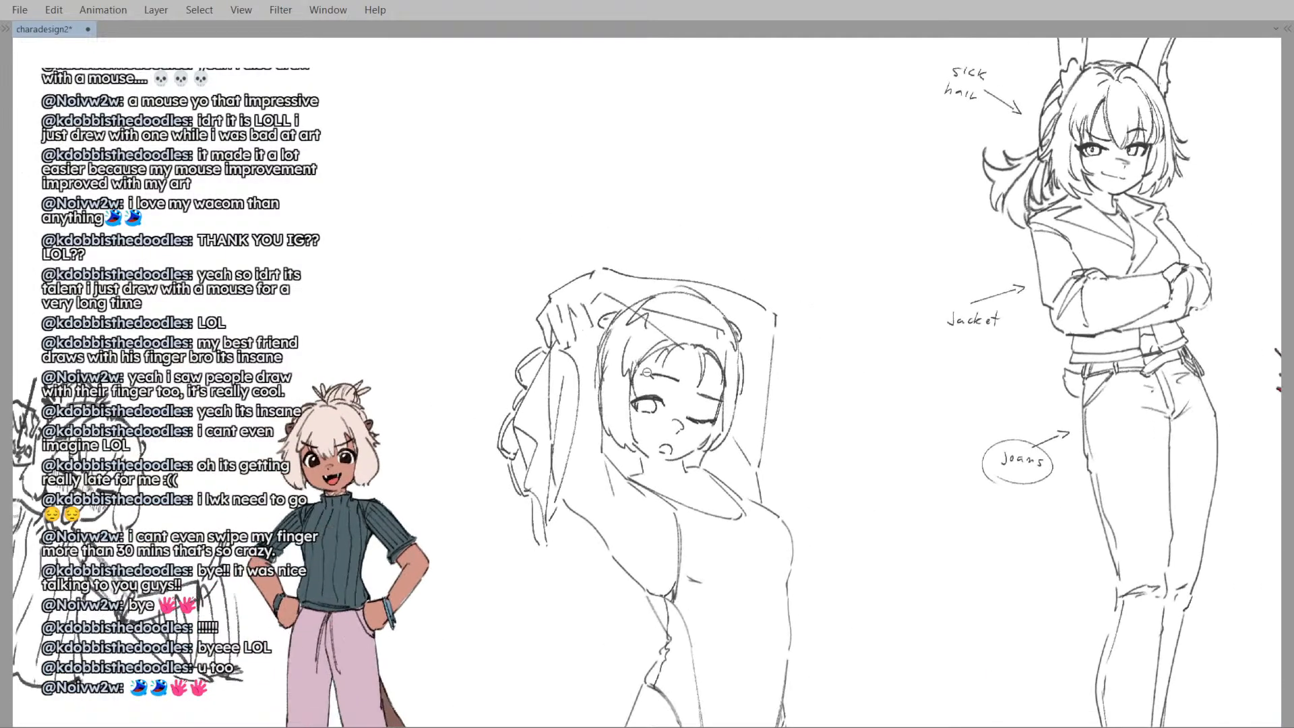
pyautogui.scroll(3, 644, 403)
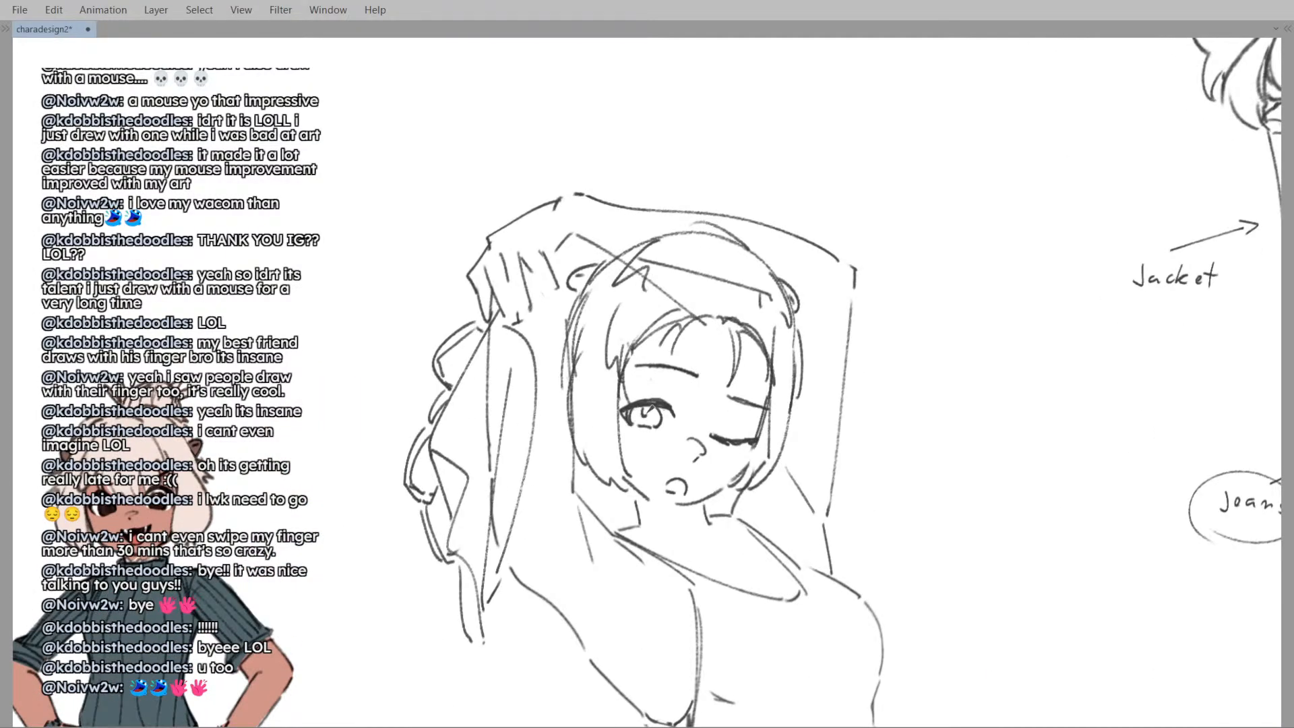
pyautogui.press('h')
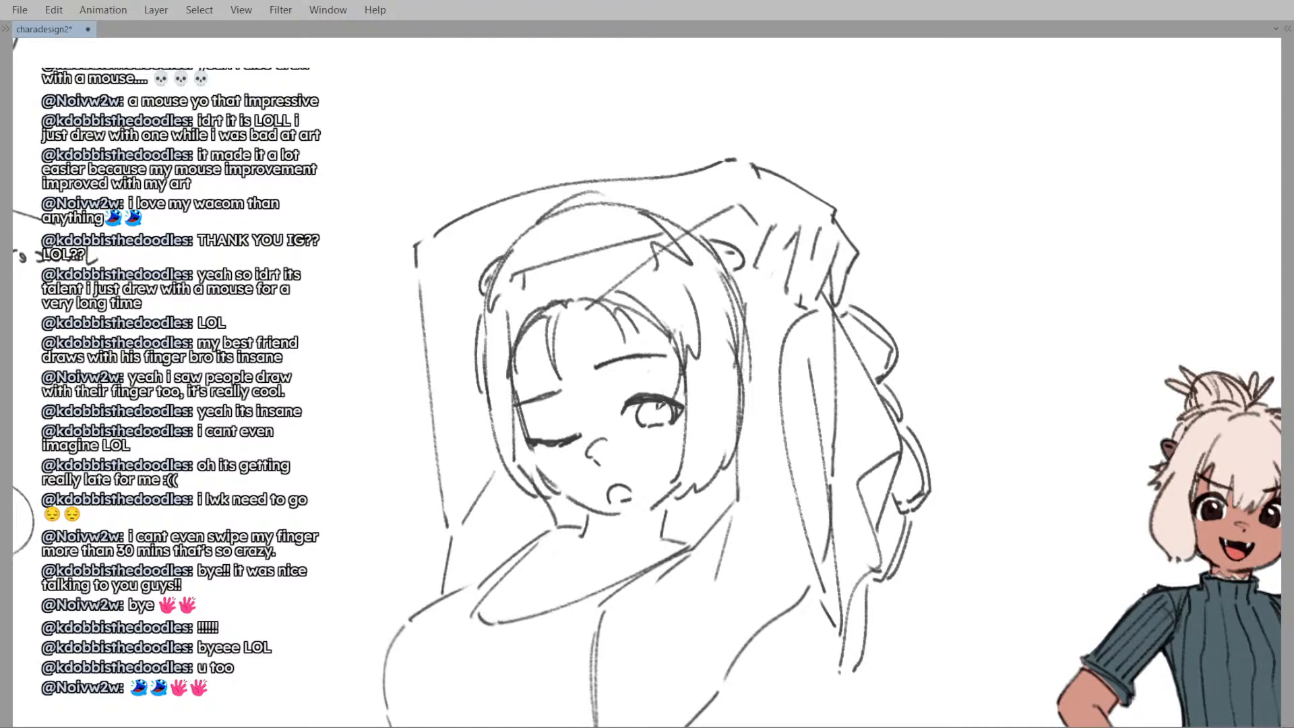
pyautogui.press('h')
pyautogui.scroll(-3, 704, 401)
pyautogui.scroll(3, 705, 401)
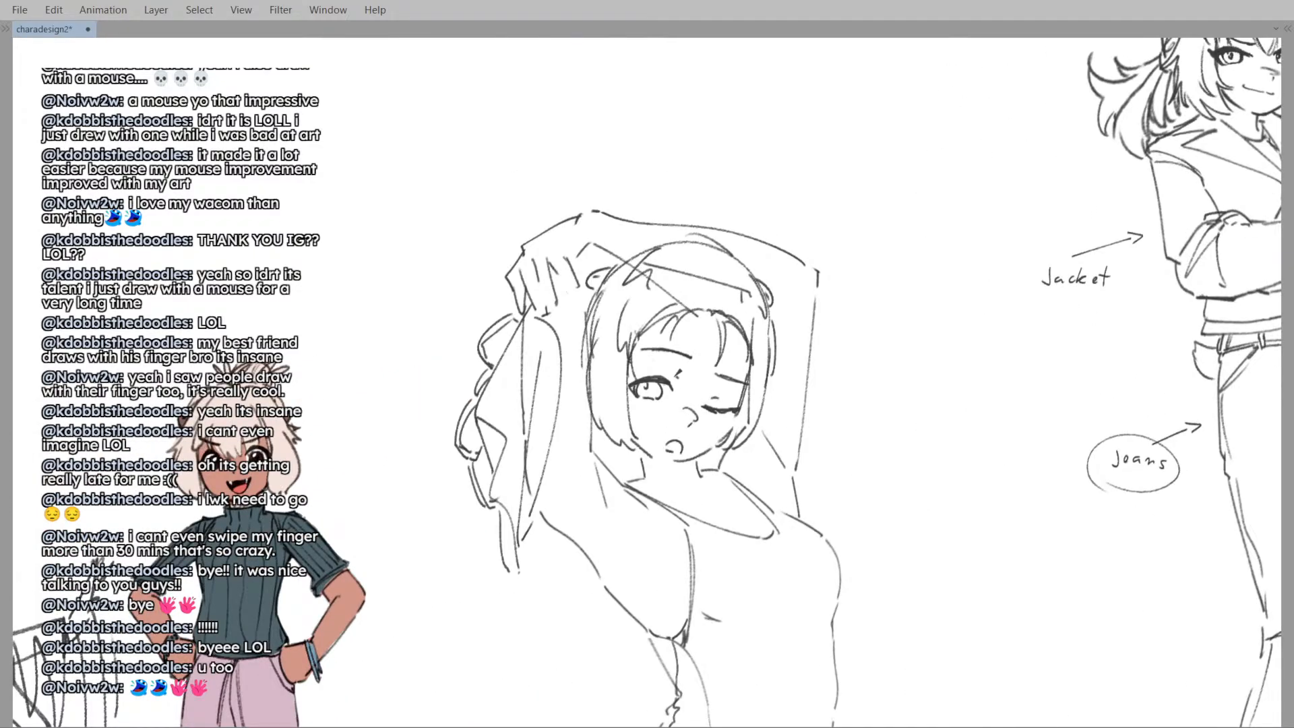
pyautogui.scroll(-3, 664, 472)
pyautogui.scroll(4, 664, 471)
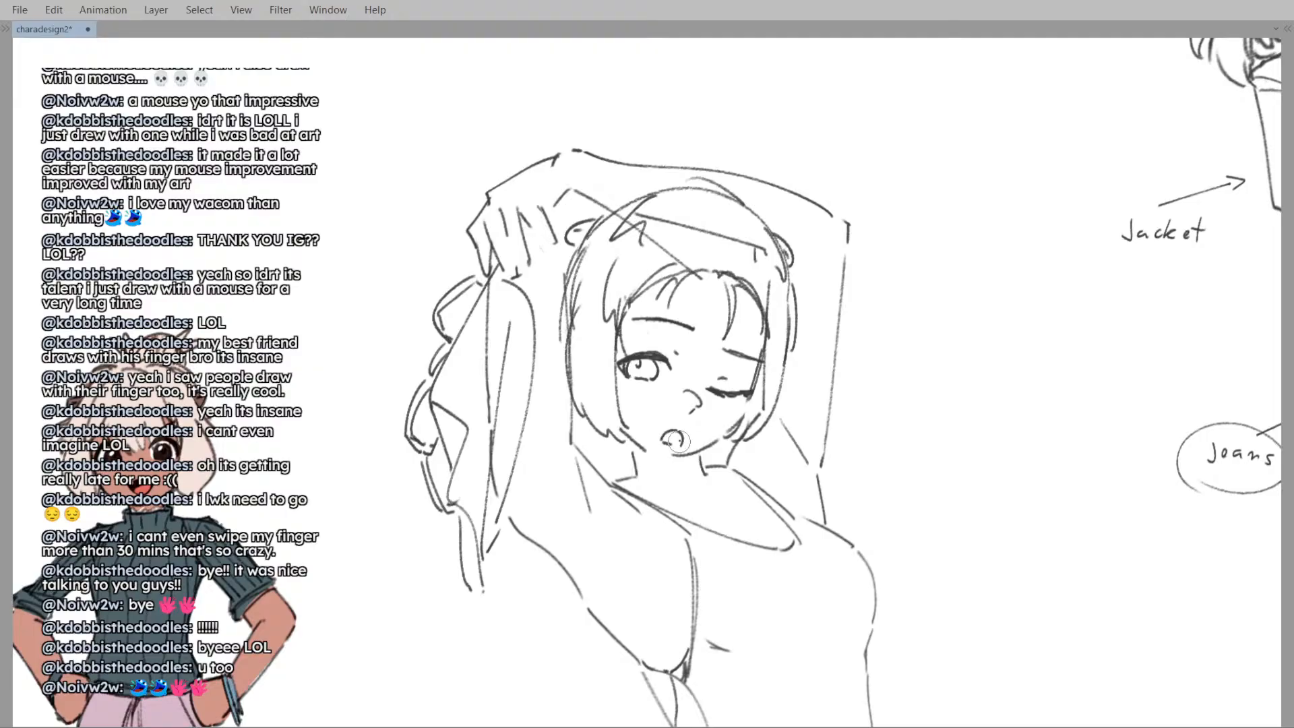
# - Redraw the mouth as a small open shape below the nose, checking the winking face in flipped view
pyautogui.hotkey('ctrl', 'z')
pyautogui.press('h')
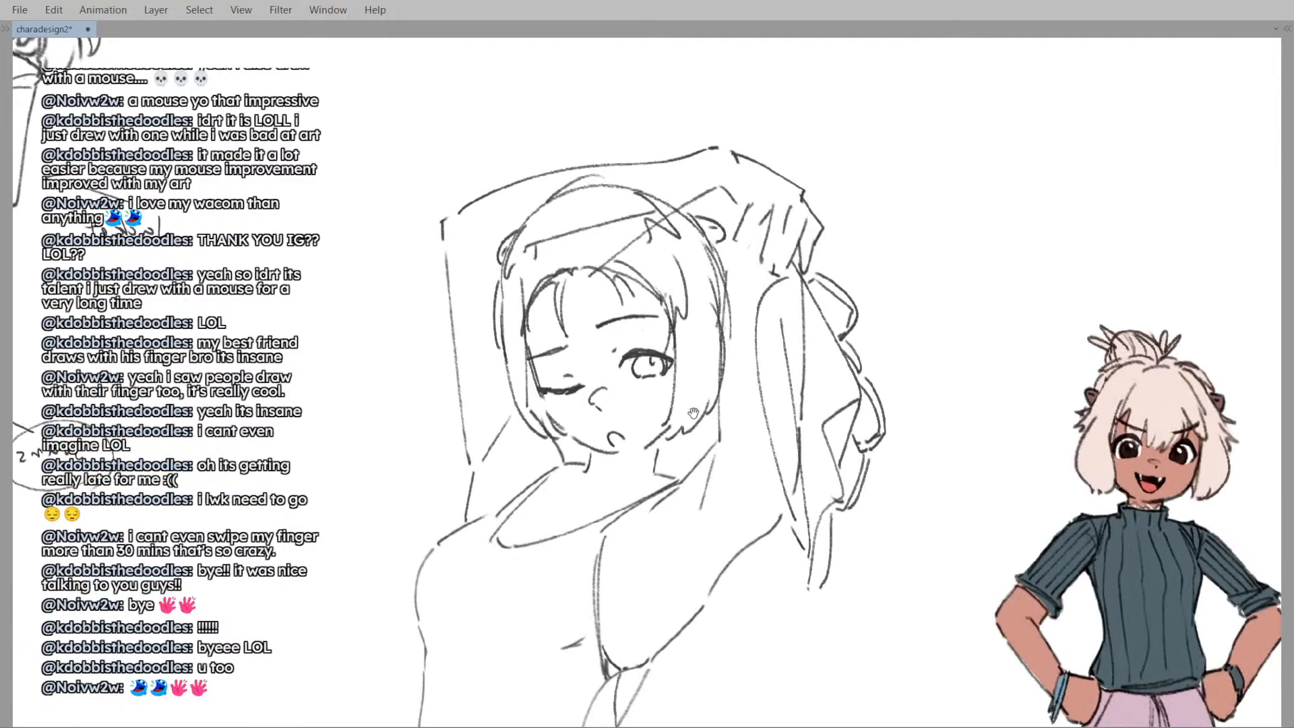
pyautogui.press('h')
pyautogui.scroll(-3, 703, 365)
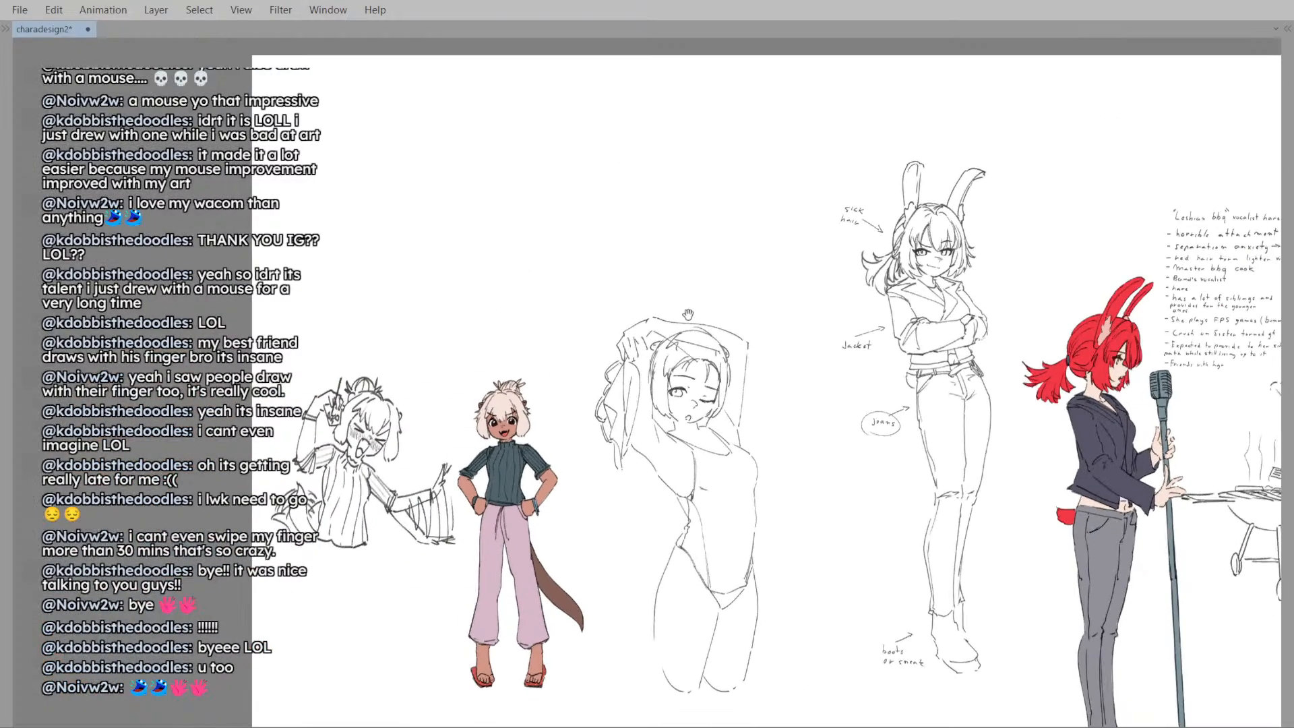
pyautogui.scroll(1, 703, 364)
pyautogui.moveTo(703, 364); pyautogui.dragTo(726, 373)
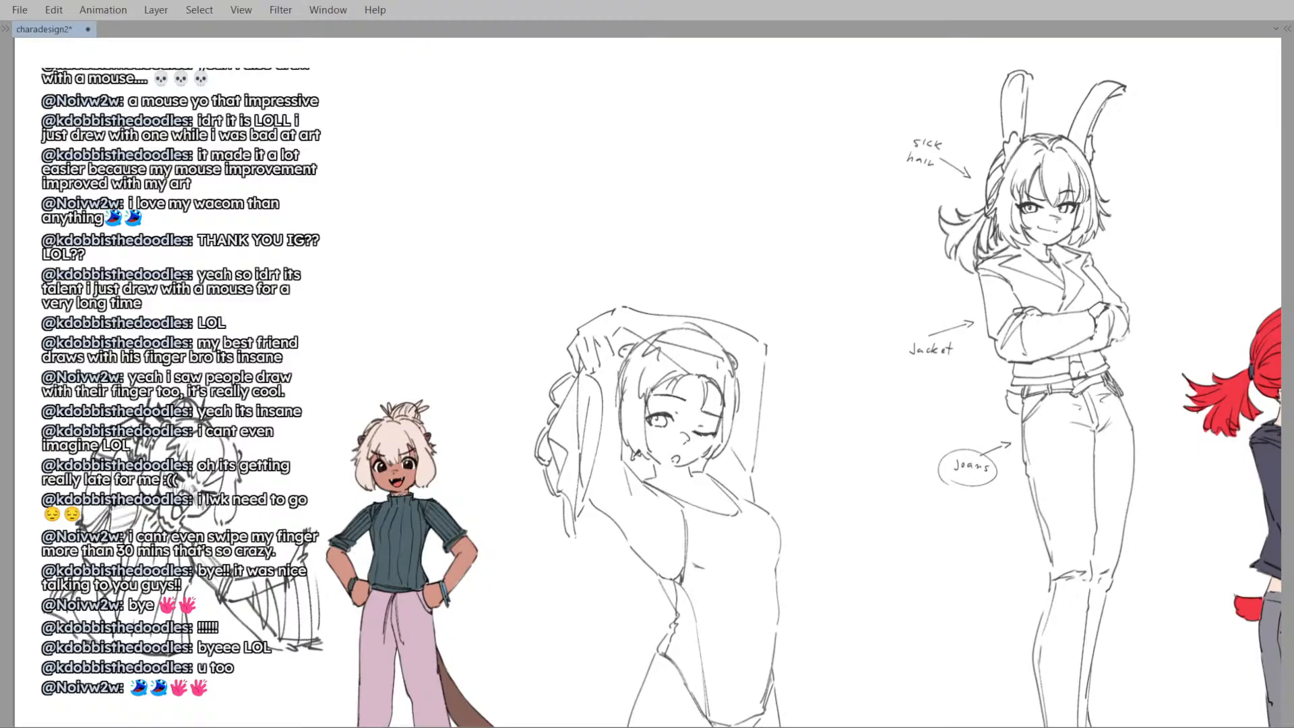
pyautogui.press('h')
pyautogui.scroll(3, 636, 445)
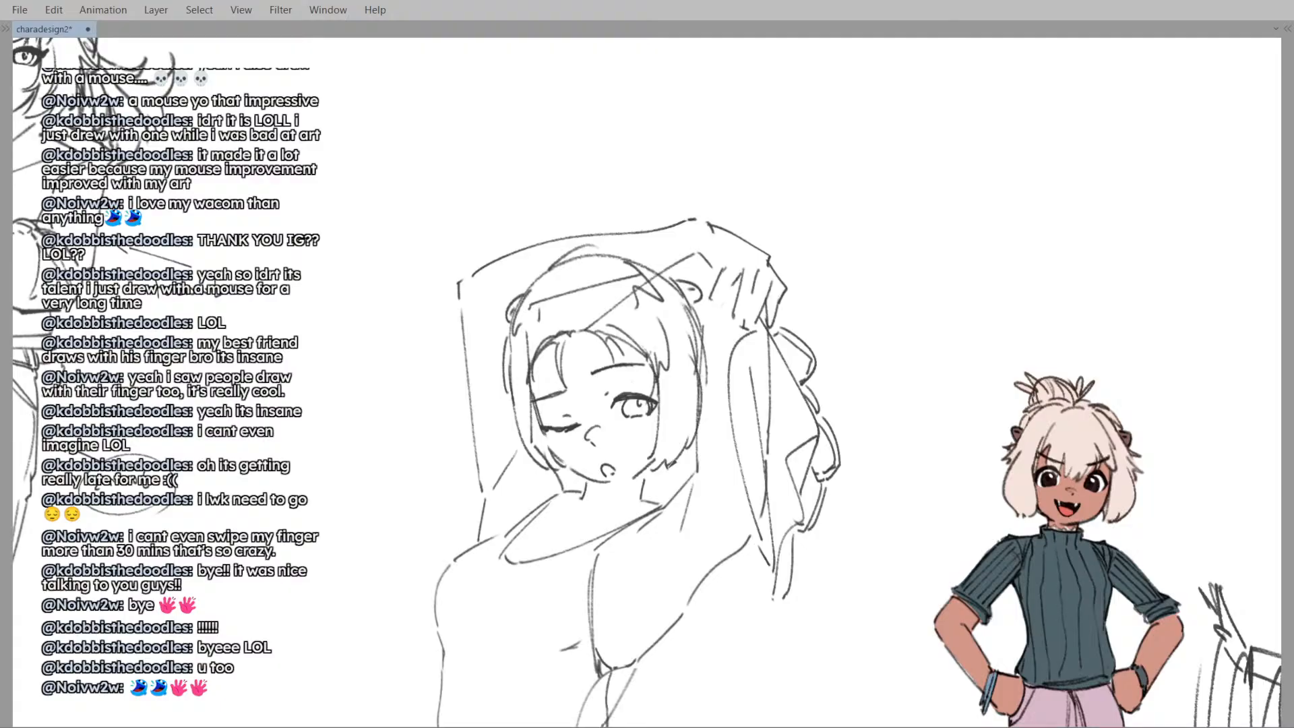
pyautogui.moveTo(618, 428); pyautogui.dragTo(672, 434)
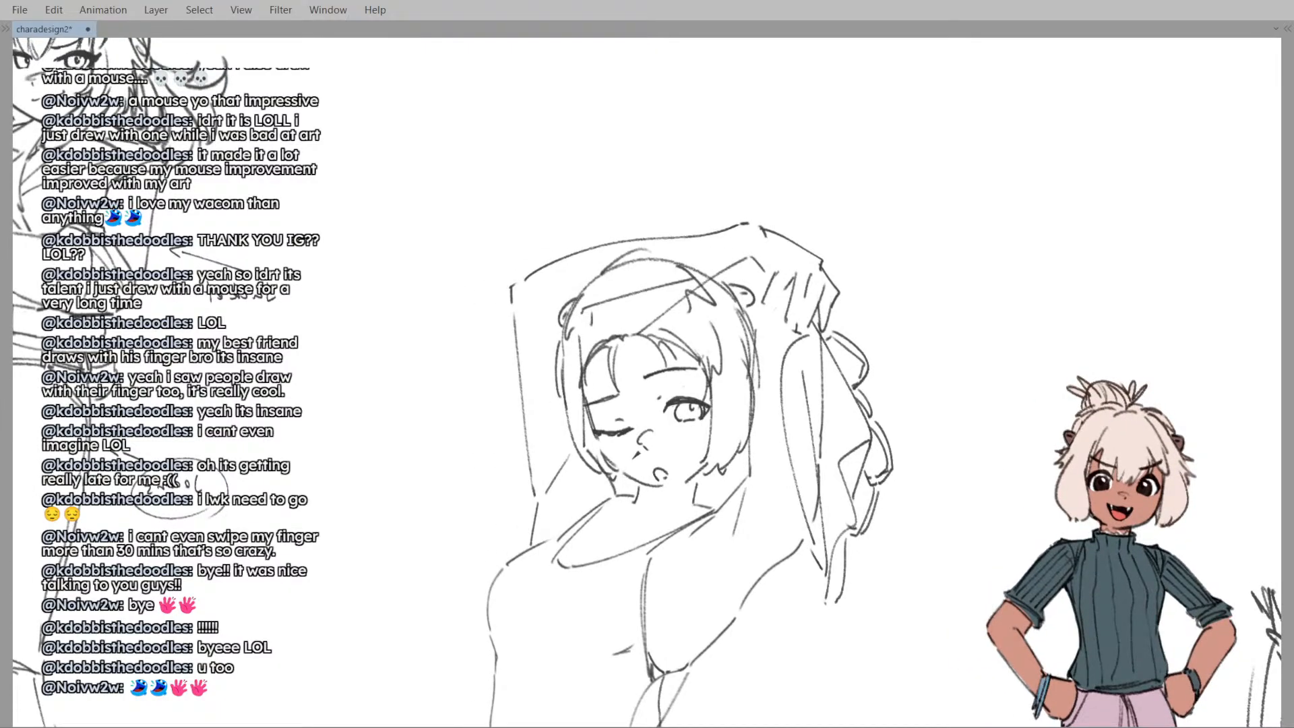
# - Examine the raised-arm figure's proportions at full-sheet scale, with and without the hair and in flipped view
pyautogui.scroll(-5, 674, 378)
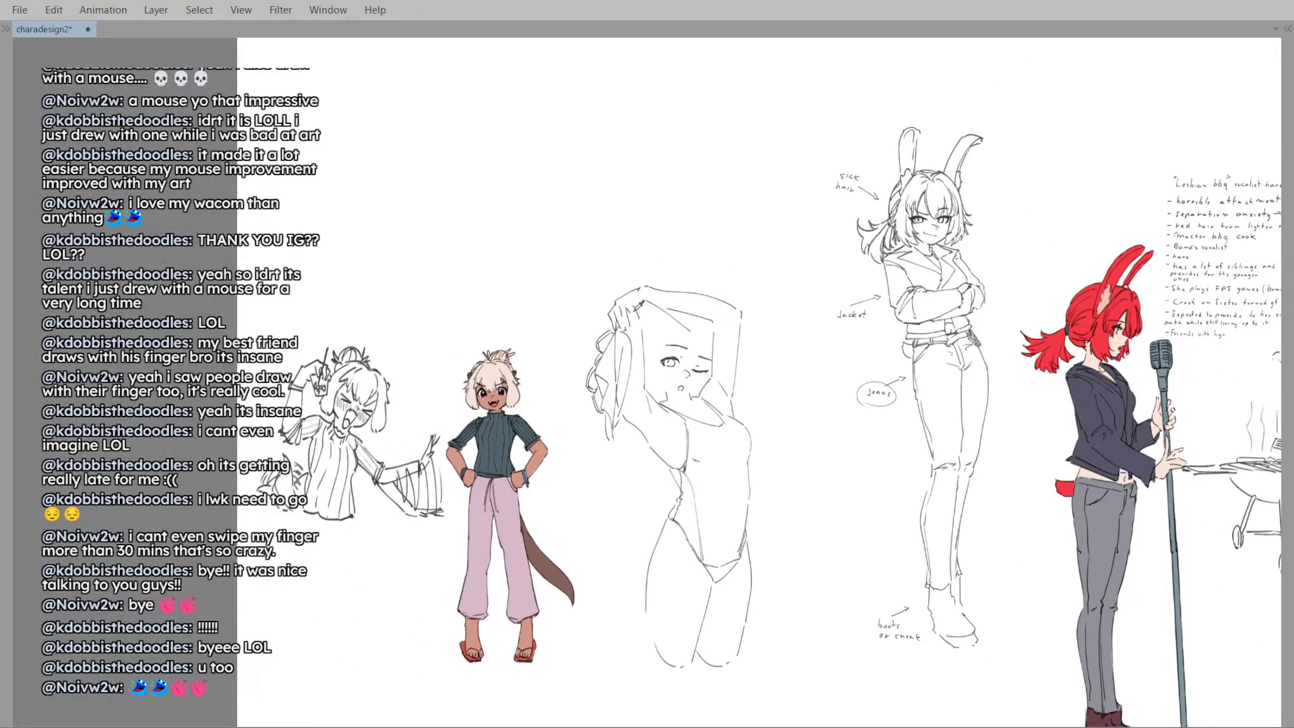
pyautogui.moveTo(725, 311); pyautogui.dragTo(734, 314)
pyautogui.scroll(3, 733, 314)
pyautogui.scroll(-2, 728, 351)
pyautogui.moveTo(689, 377); pyautogui.dragTo(649, 306)
pyautogui.scroll(-1, 657, 312)
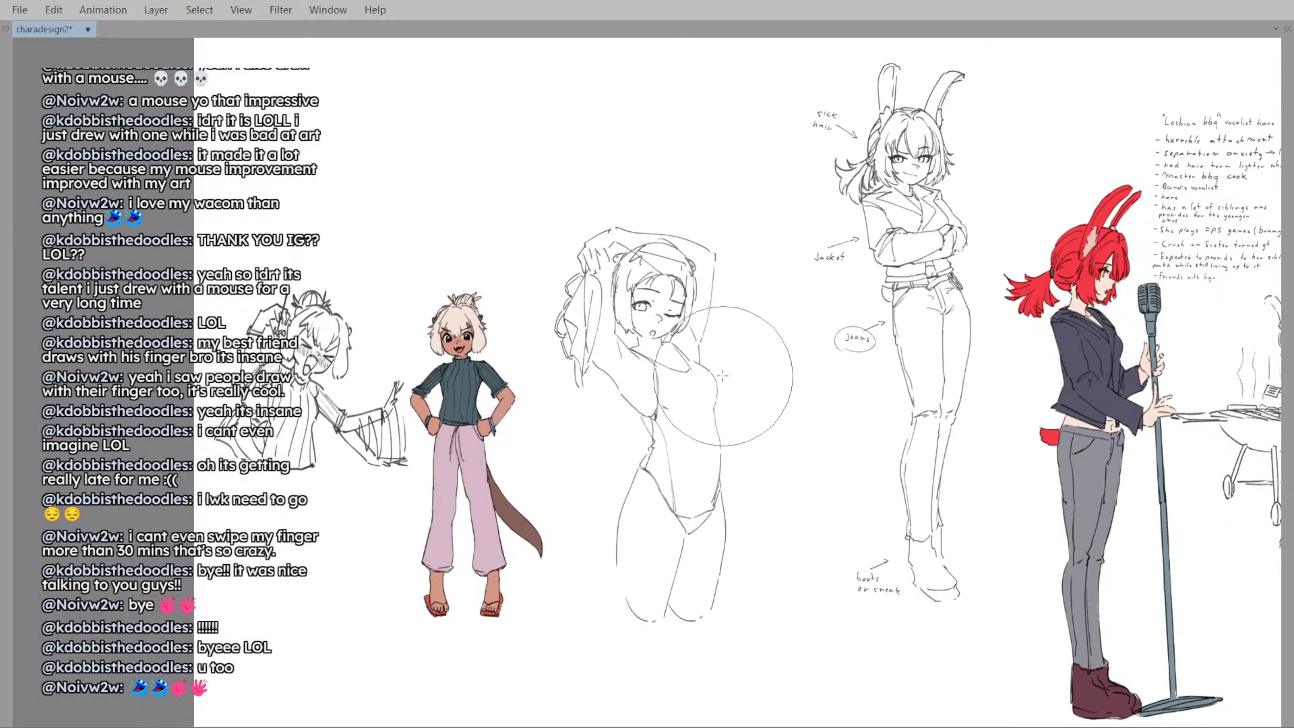
pyautogui.press('h')
pyautogui.press('h')
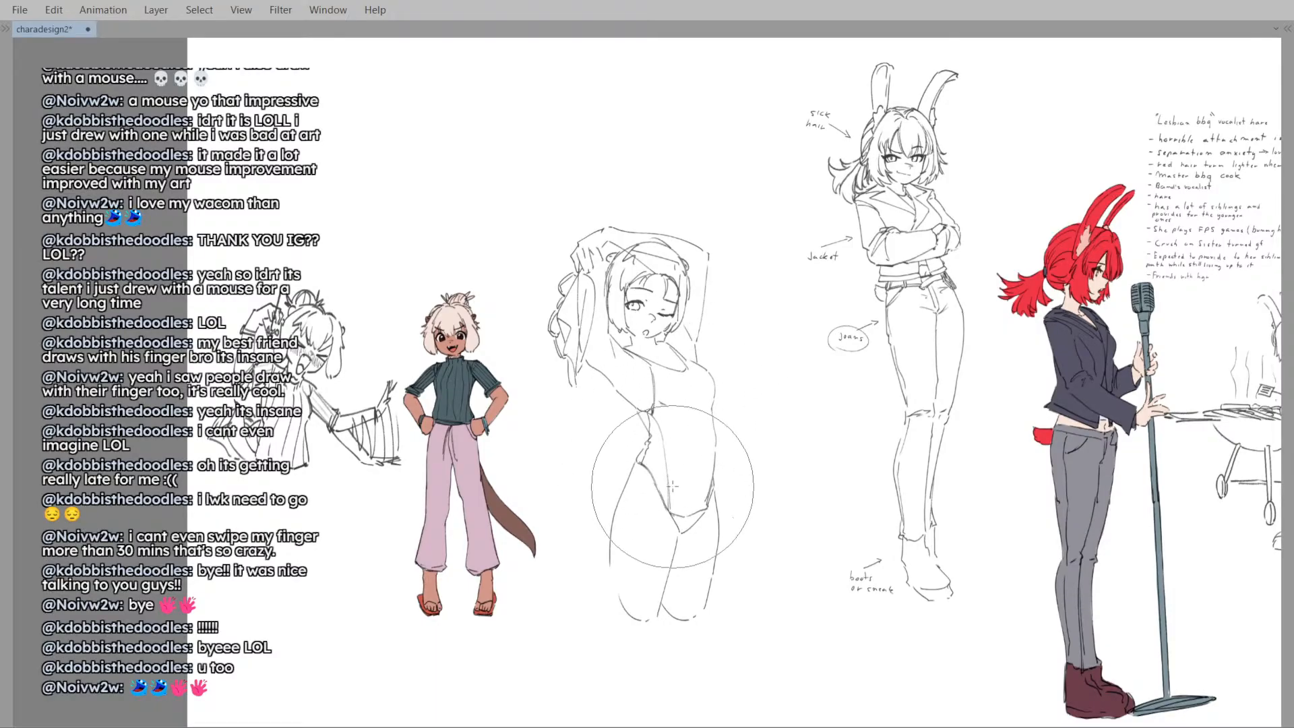
# - Adjust the torso and waist contours of the raised-arm figure with a resized Liquify brush, checking in flipped view
pyautogui.press(']')
pyautogui.press('[')
pyautogui.press('[')
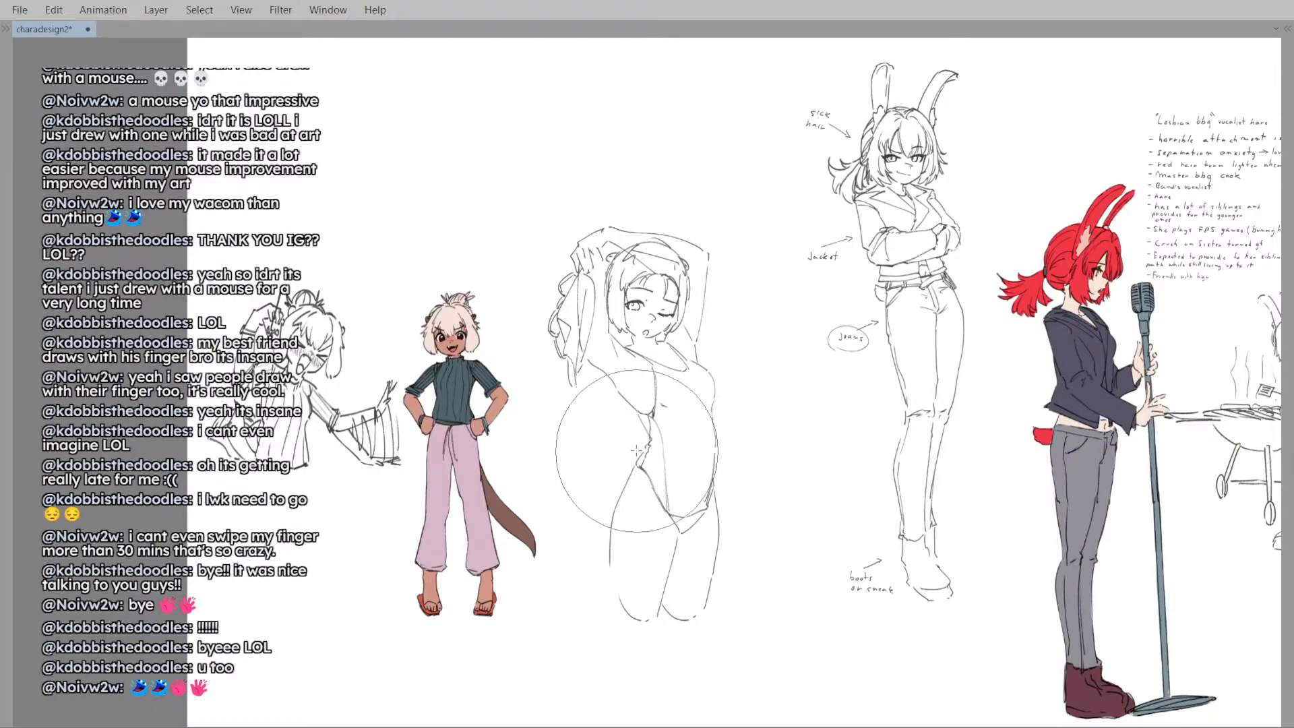
pyautogui.press('h')
pyautogui.press('h')
pyautogui.scroll(2, 638, 426)
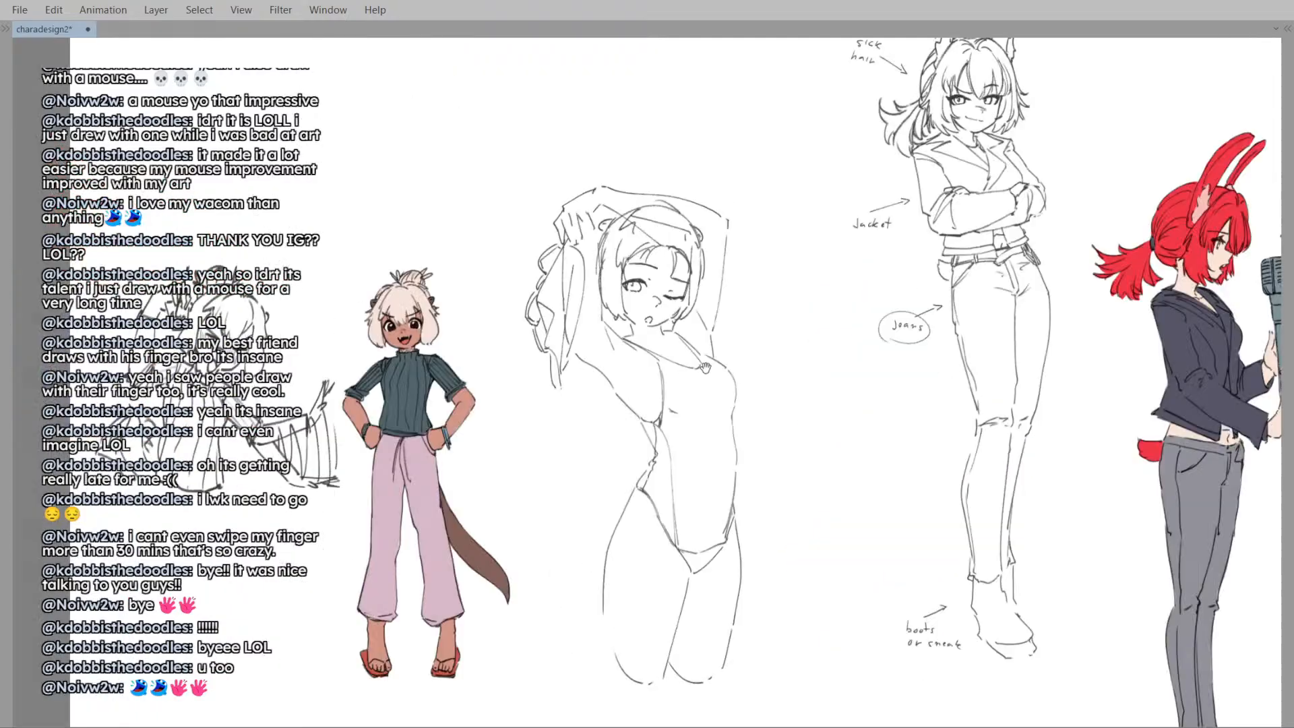
pyautogui.press('[')
pyautogui.press('[')
pyautogui.press('[')
pyautogui.press('[')
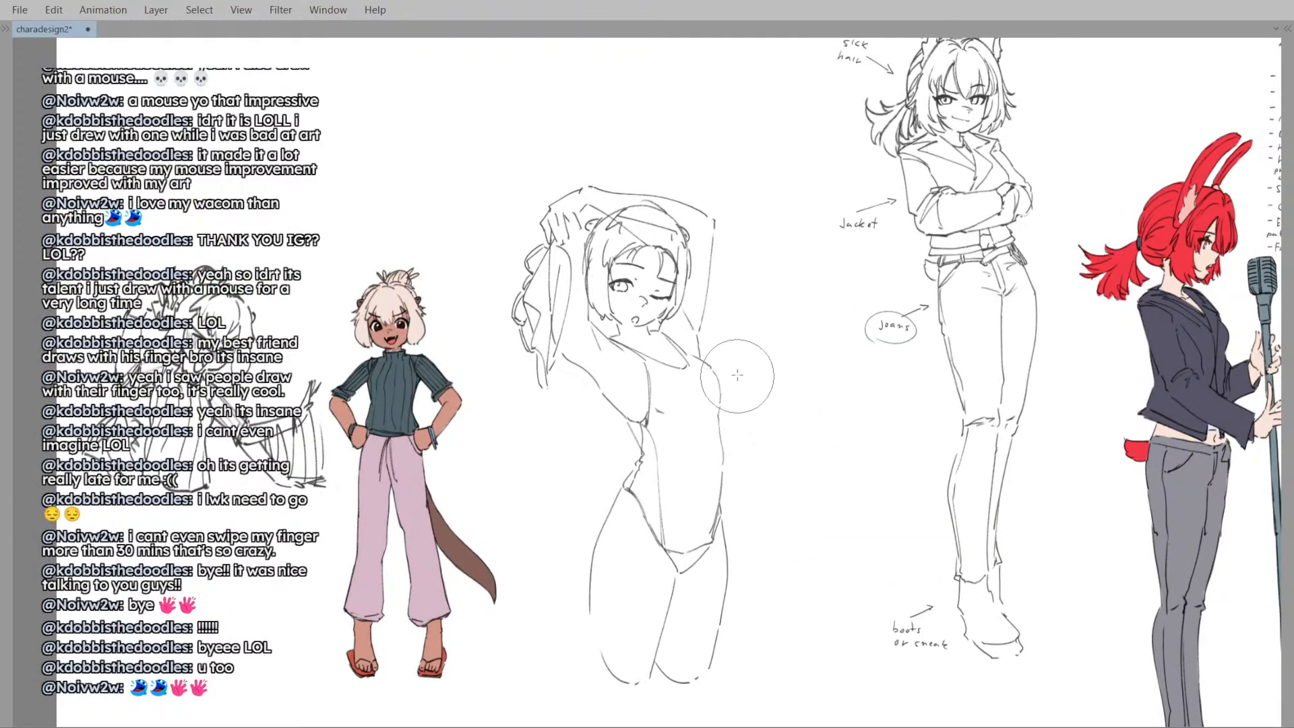
# - Refine the hip and upper-thigh contours with a larger Liquify brush, comparing the pose in flipped and normal view
pyautogui.press('h')
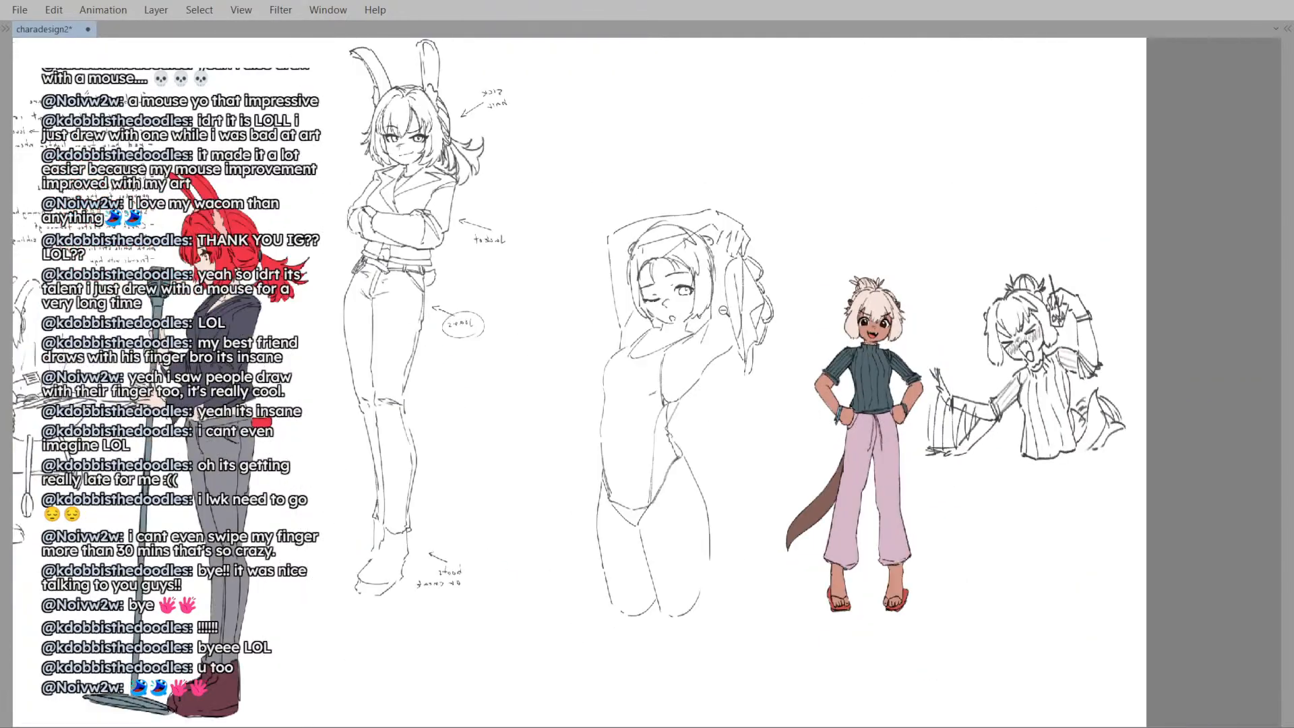
pyautogui.press('h')
pyautogui.scroll(-1, 683, 388)
pyautogui.scroll(-1, 684, 388)
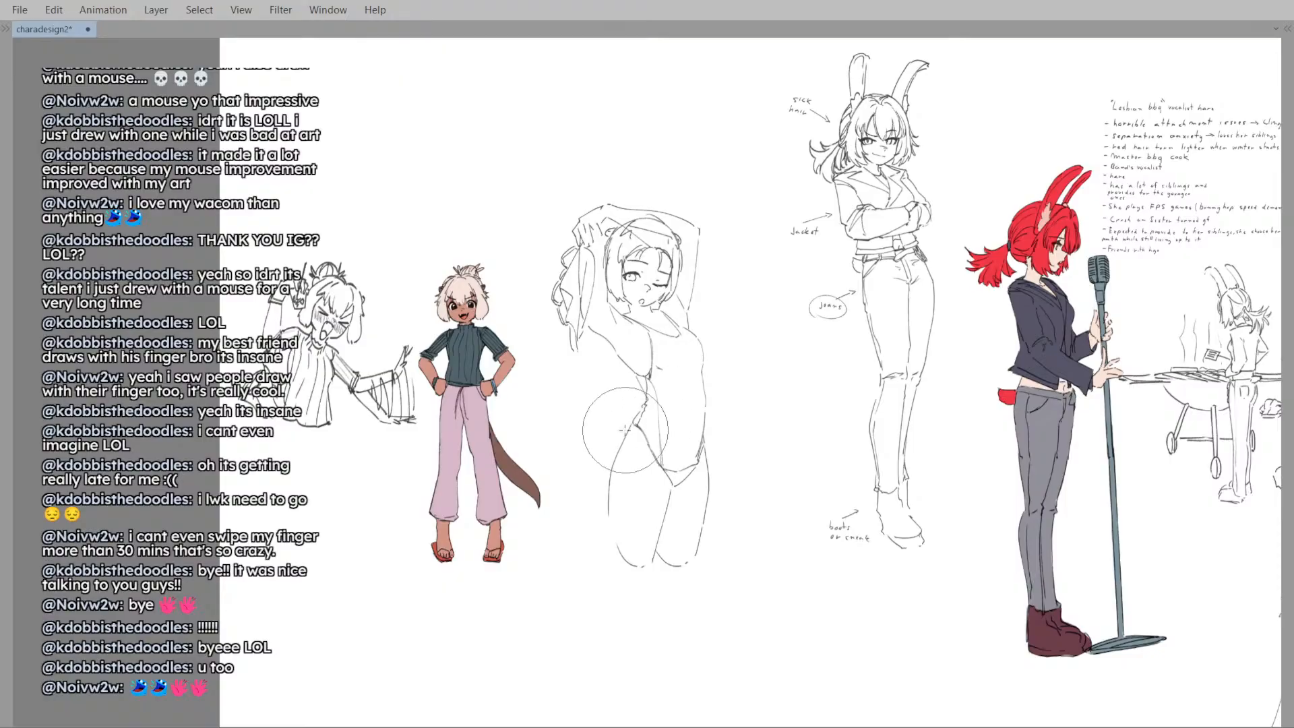
pyautogui.press(']')
pyautogui.press(']')
pyautogui.press(']')
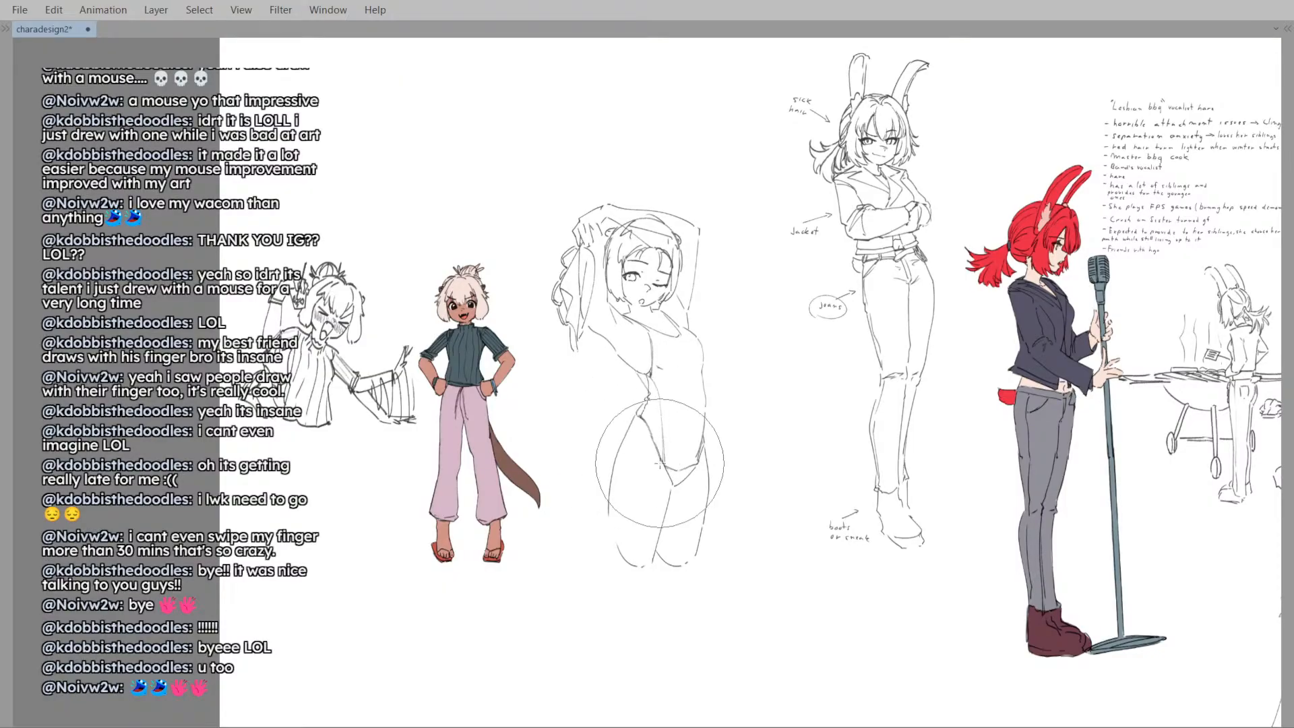
pyautogui.press('h')
pyautogui.press('h')
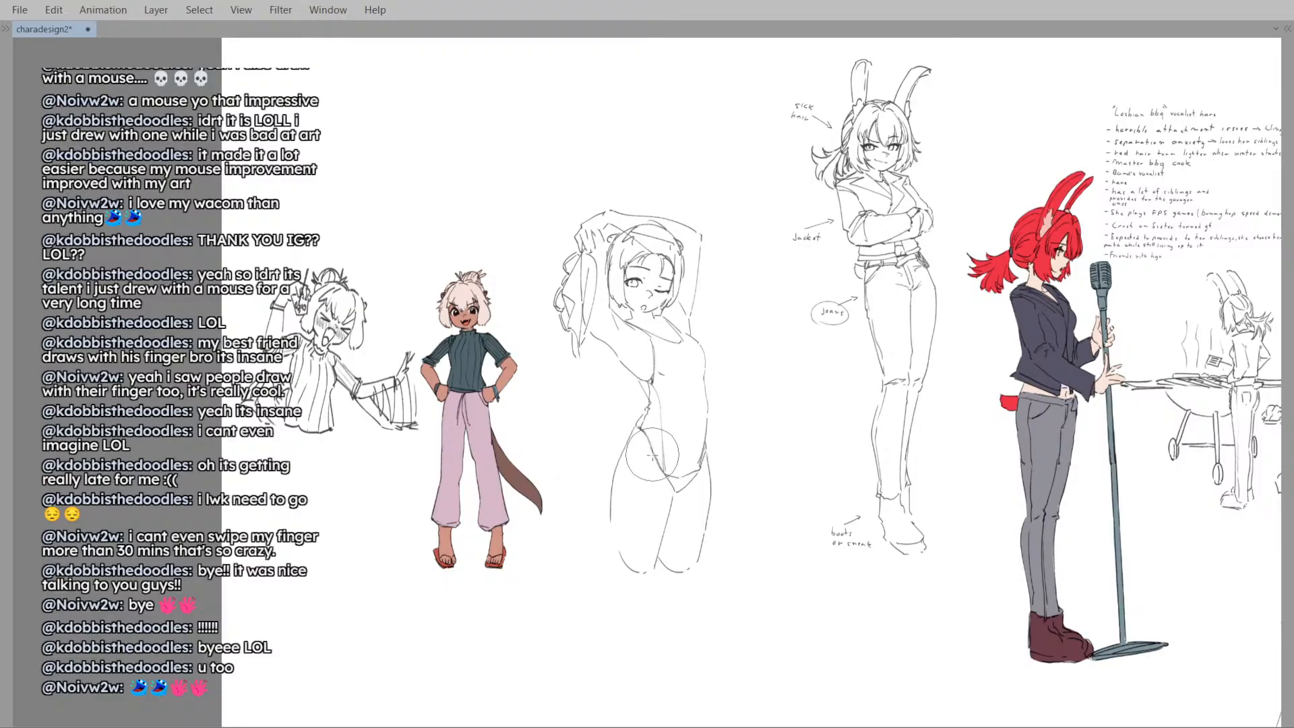
pyautogui.press('h')
pyautogui.press('h')
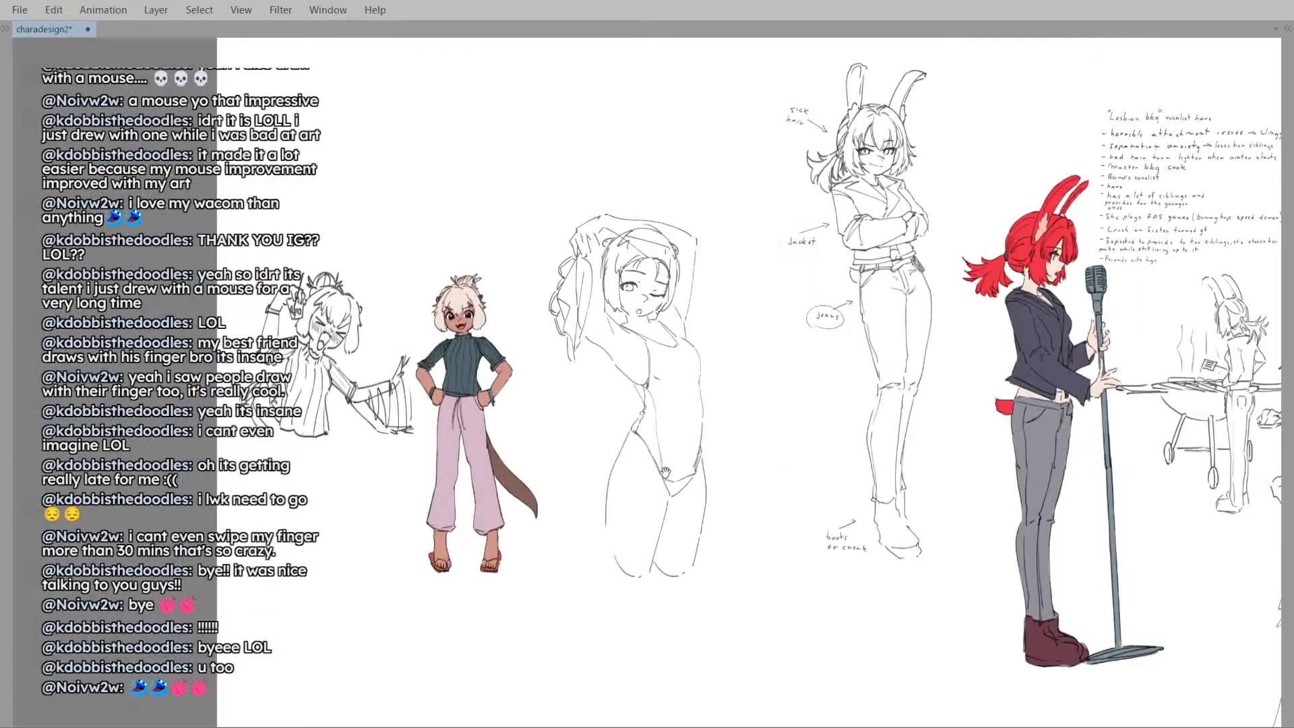
# - Draw a short navel mark on the raised-arm figure's lower torso, compare the pose in flipped view, and undo the last extra change
pyautogui.moveTo(698, 428); pyautogui.dragTo(692, 439)
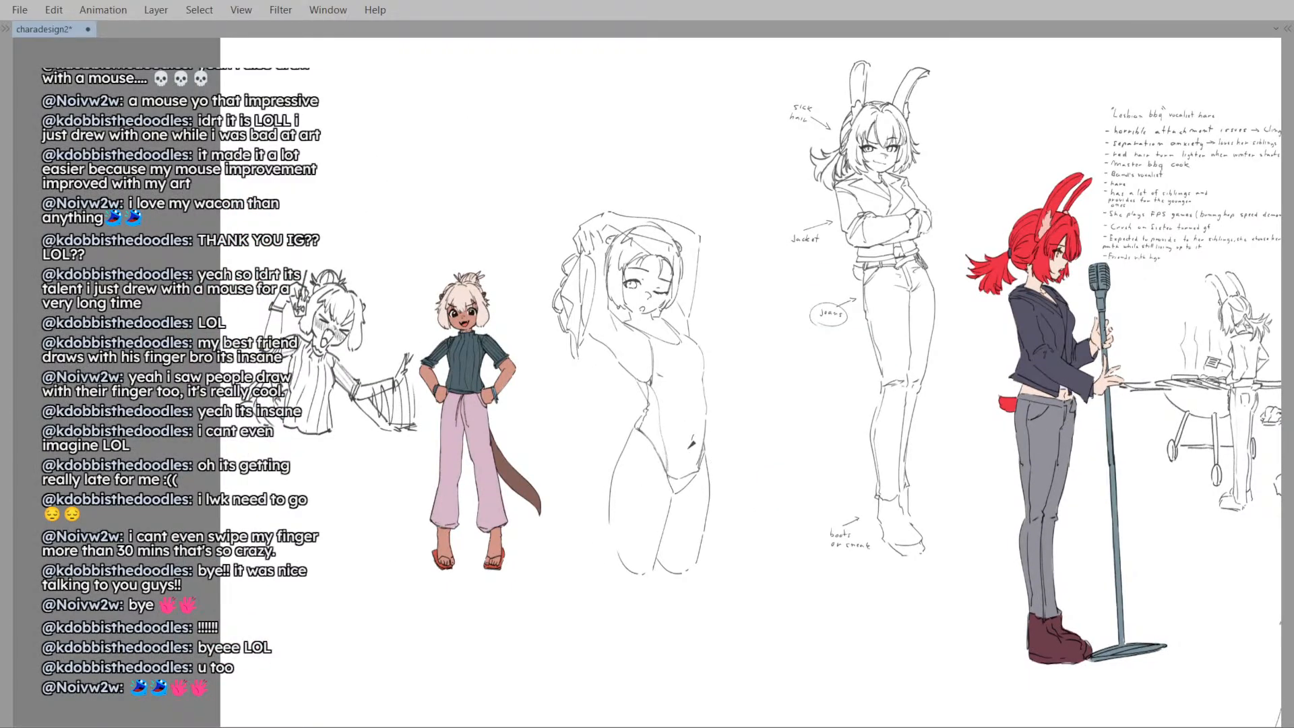
pyautogui.press('h')
pyautogui.press('h')
pyautogui.press('+')
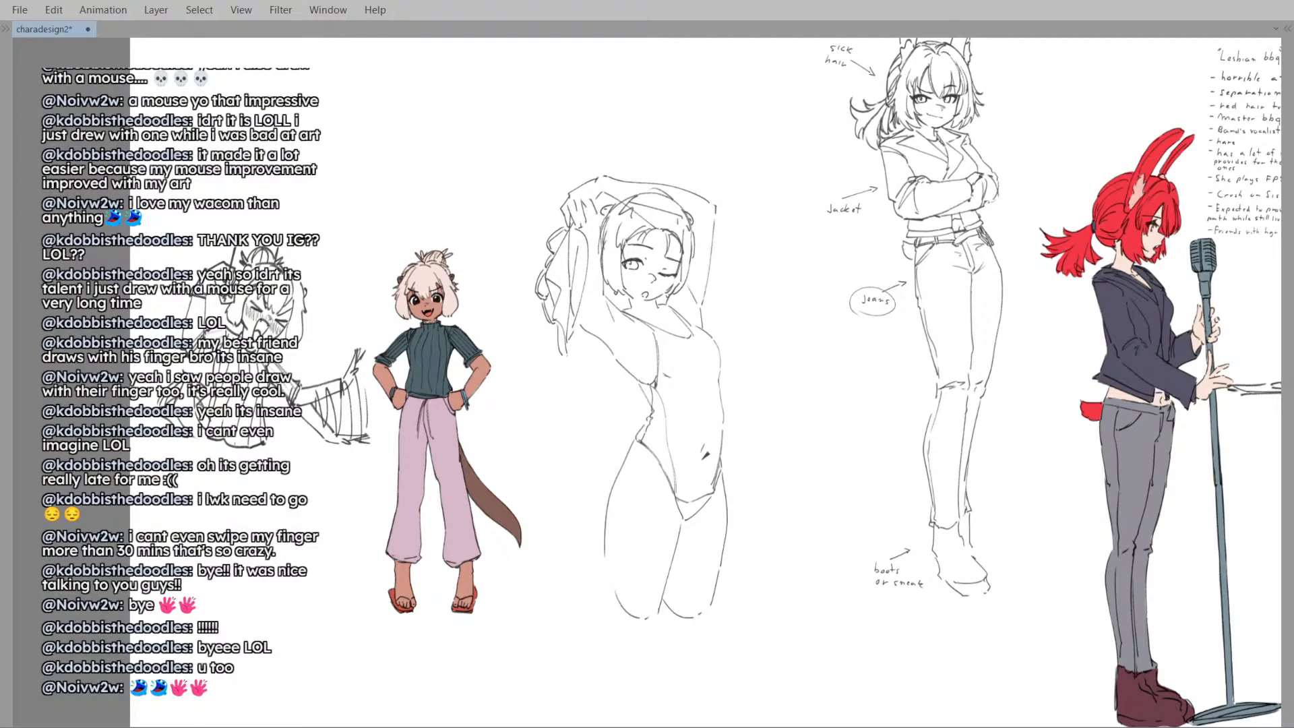
pyautogui.moveTo(698, 393); pyautogui.dragTo(688, 430)
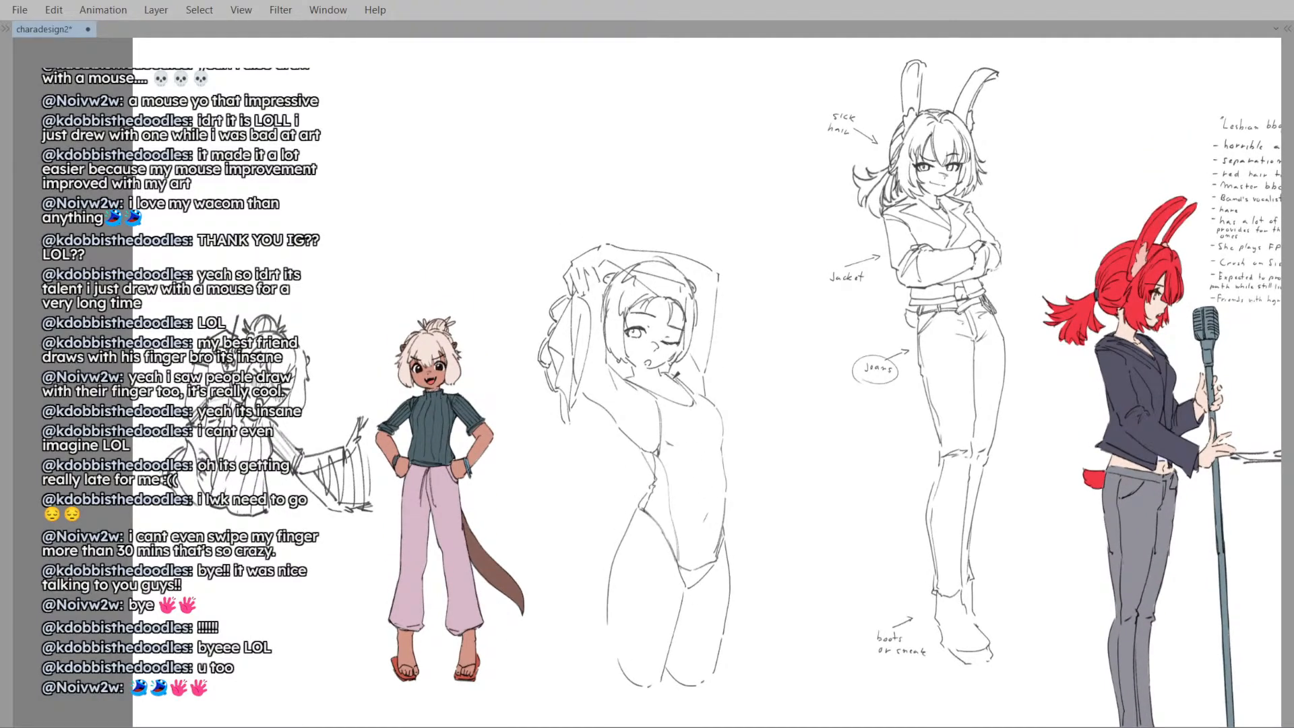
pyautogui.press('+')
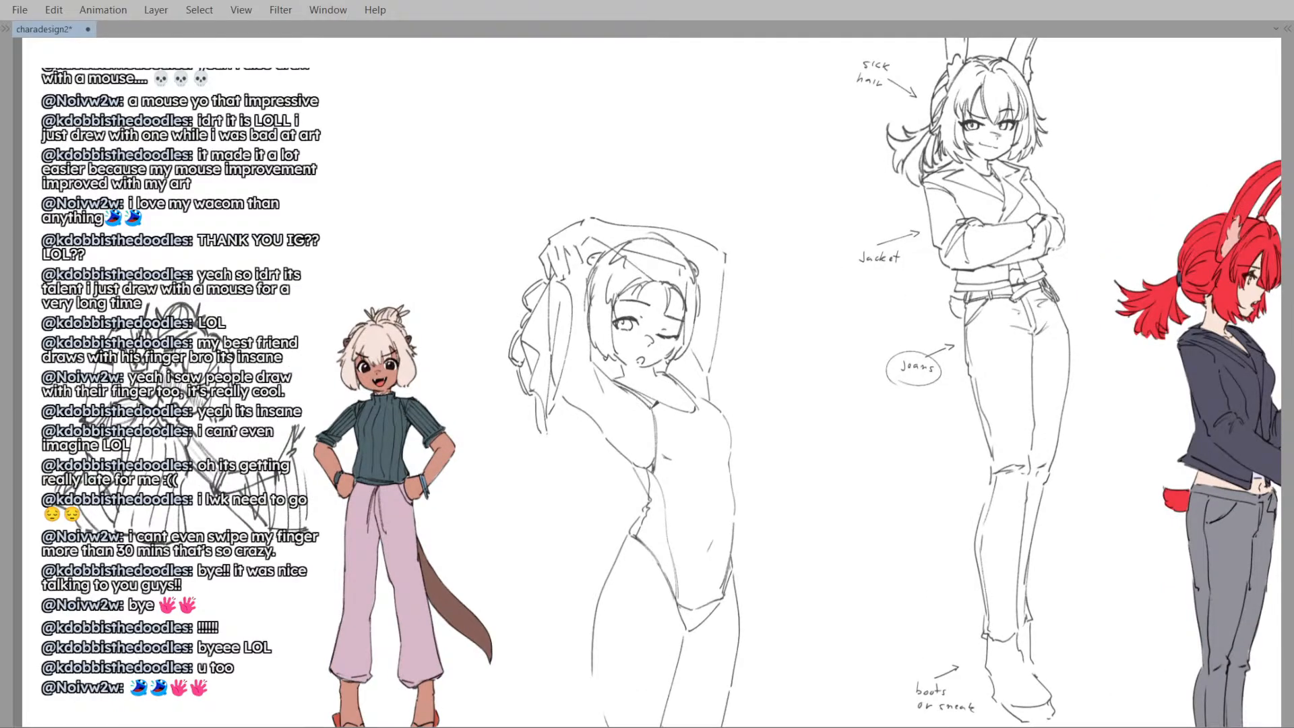
pyautogui.scroll(-1, 682, 399)
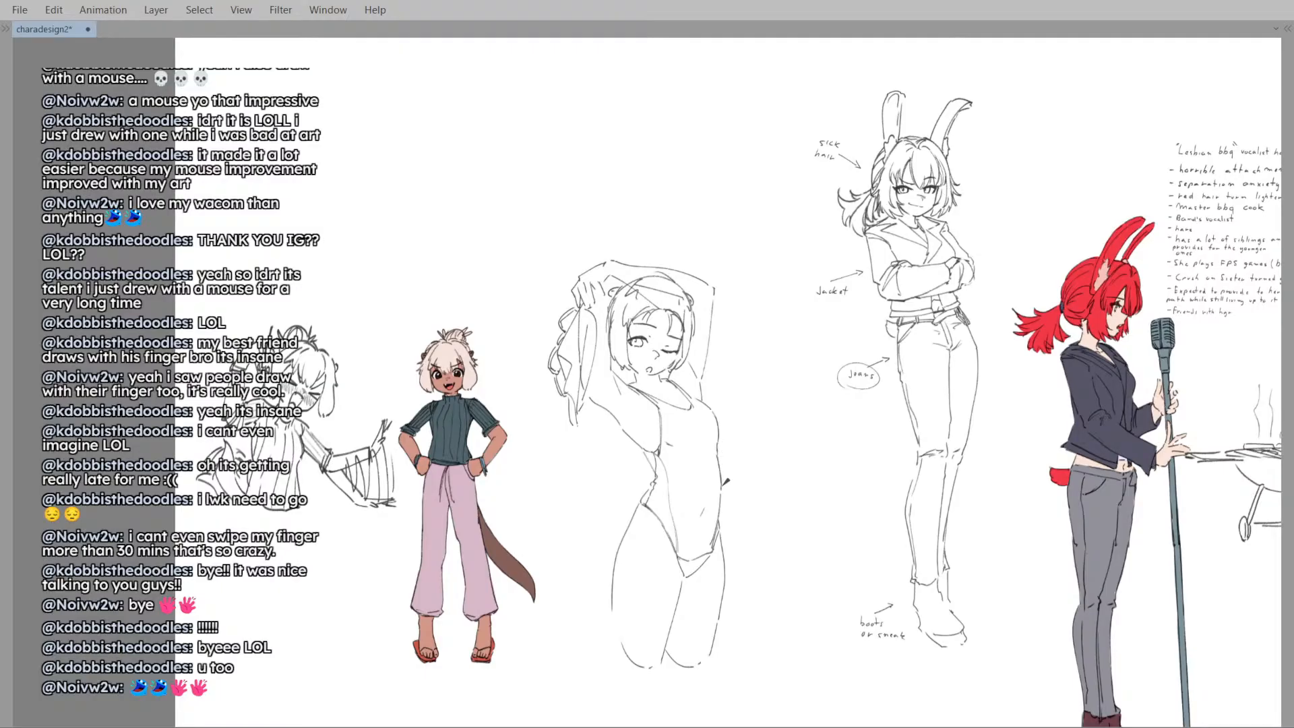
pyautogui.scroll(2, 690, 440)
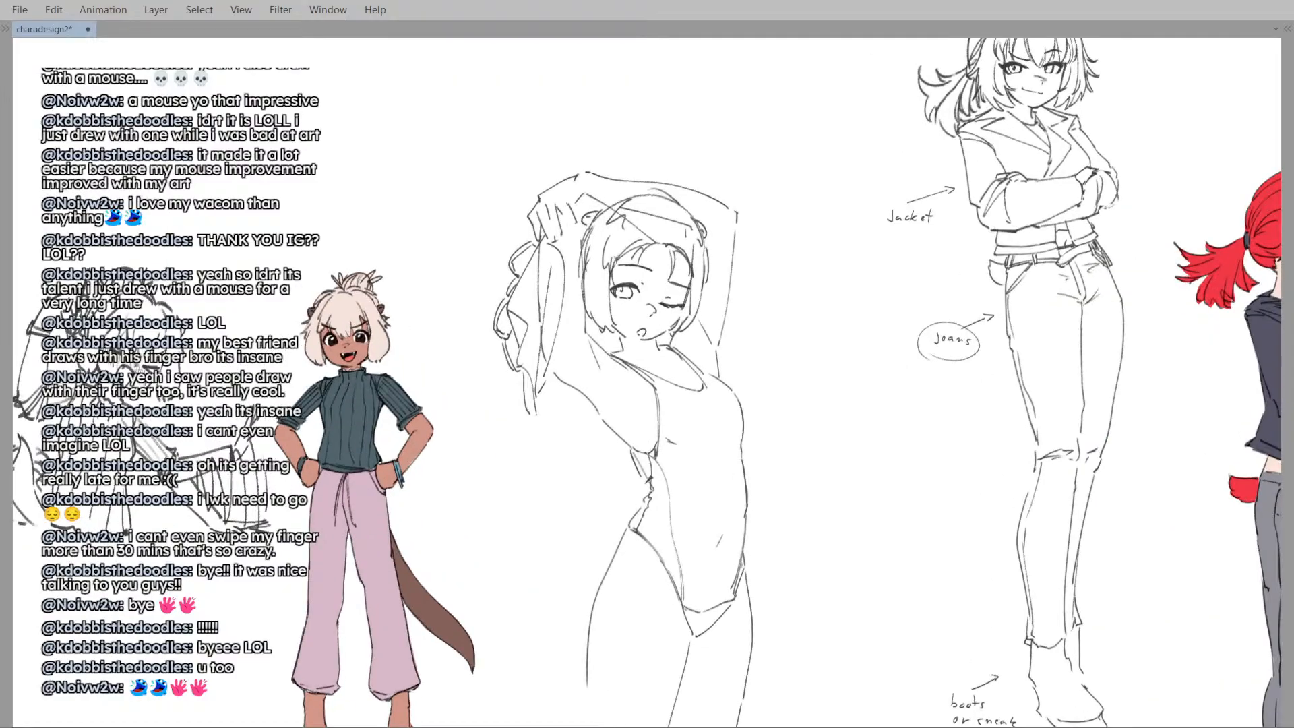
pyautogui.hotkey('ctrl', 'z')
pyautogui.scroll(-3, 647, 421)
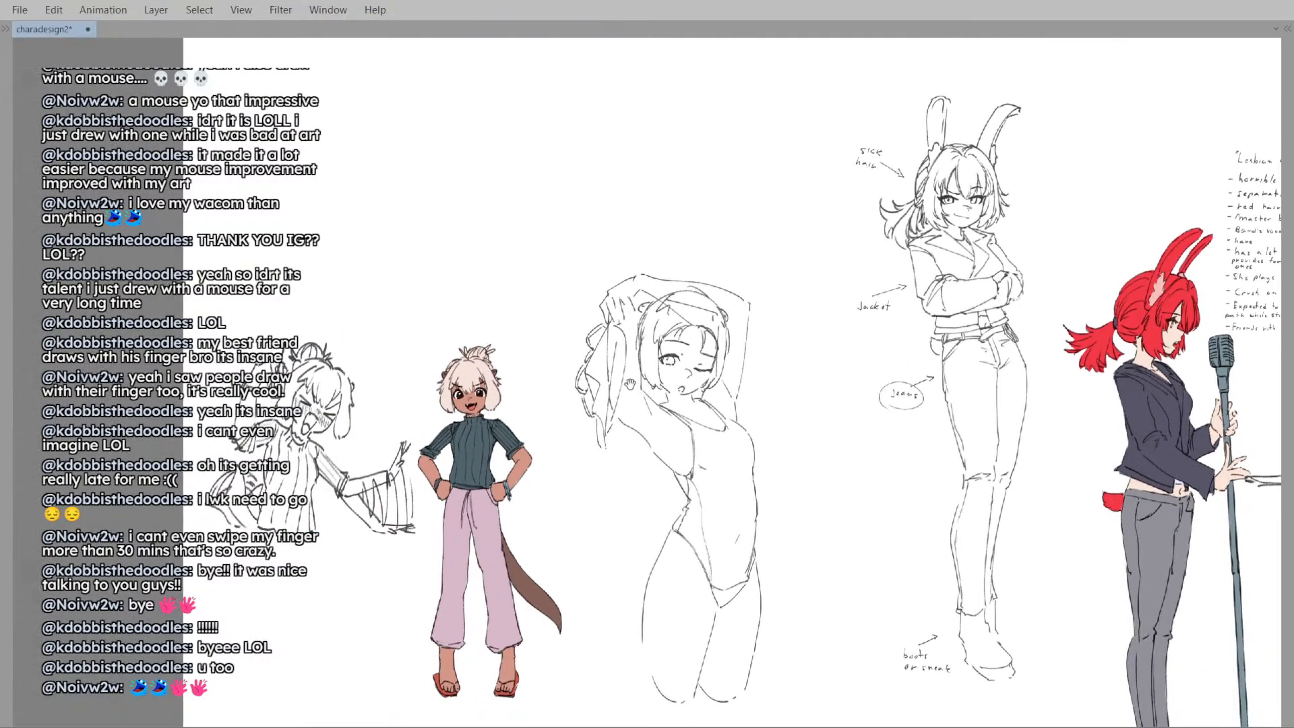
# - Nudge the underarm and upper-torso contours of the raised-arm figure with a resized Liquify brush, comparing flipped and normal views
pyautogui.moveTo(608, 419)
pyautogui.mouseDown()
pyautogui.moveTo(599, 433)
pyautogui.moveTo(591, 410)
pyautogui.moveTo(601, 428)
pyautogui.moveTo(688, 408)
pyautogui.mouseUp()
pyautogui.press(']')
pyautogui.press(']')
pyautogui.press('h')
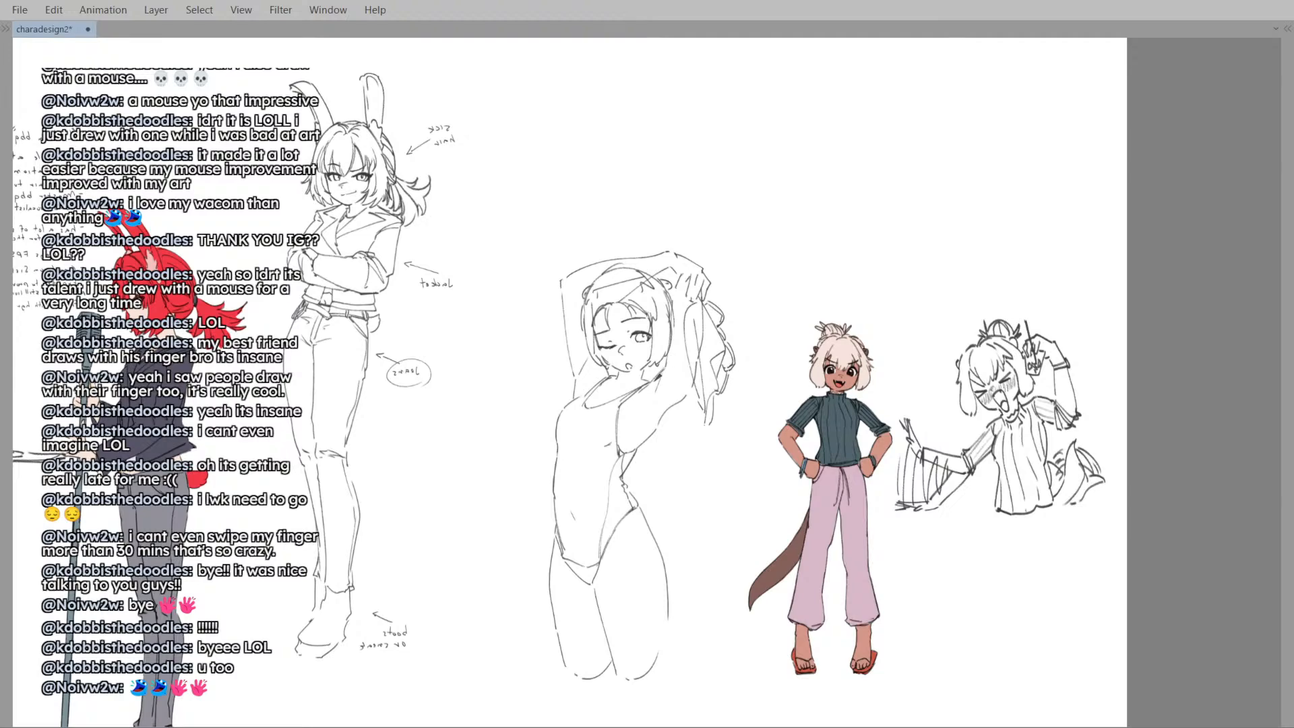
pyautogui.press('h')
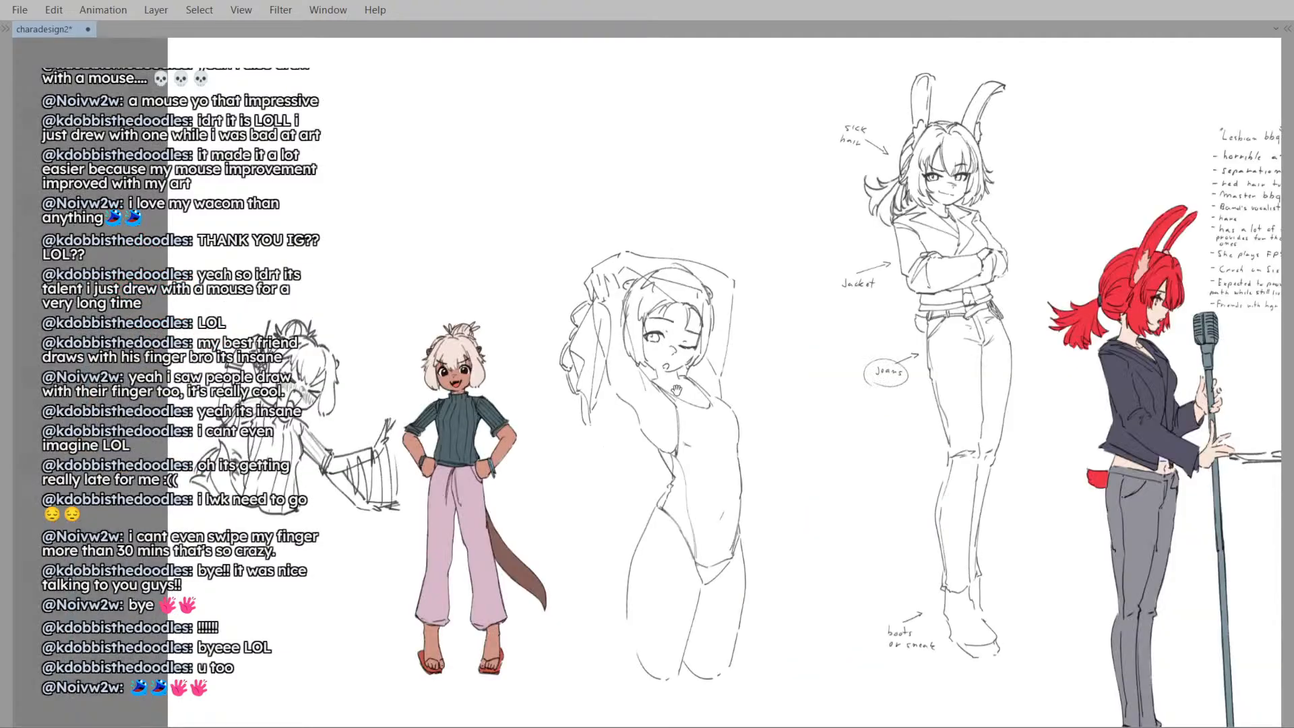
pyautogui.press('h')
pyautogui.moveTo(676, 390); pyautogui.dragTo(670, 390)
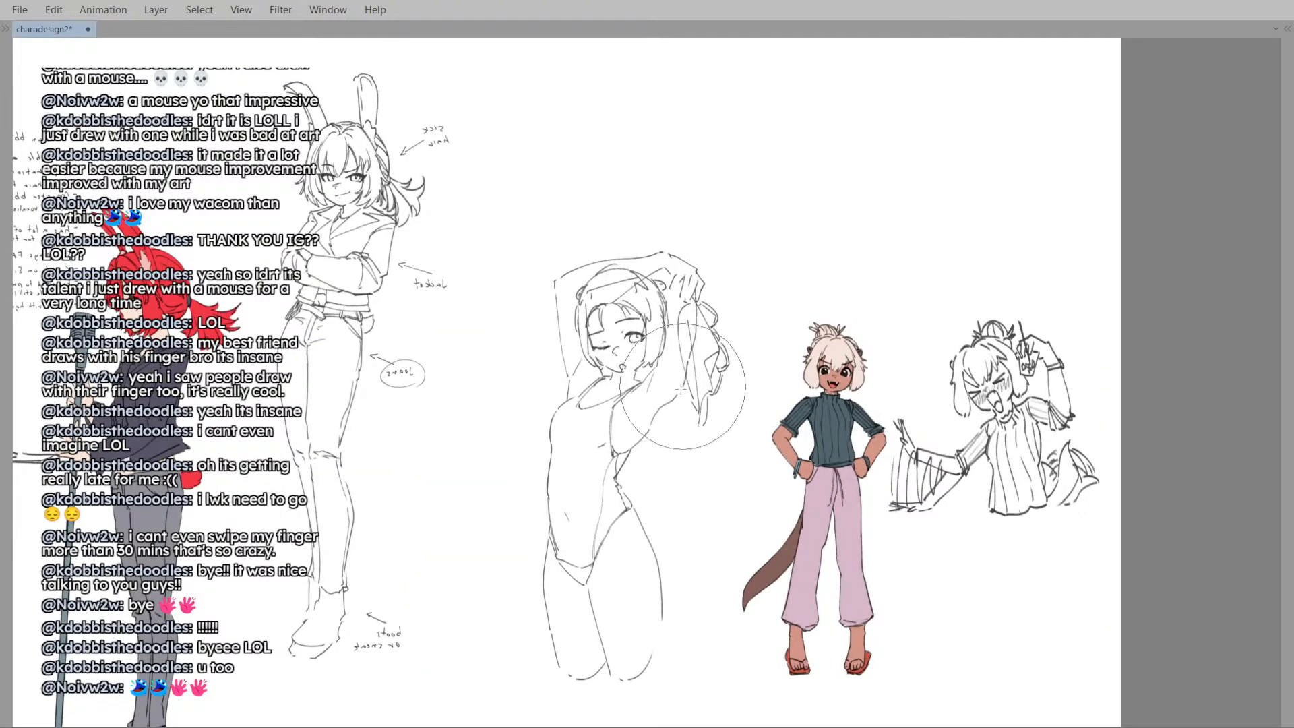
pyautogui.press('[')
pyautogui.moveTo(663, 447); pyautogui.dragTo(657, 448)
pyautogui.press('[')
pyautogui.press('h')
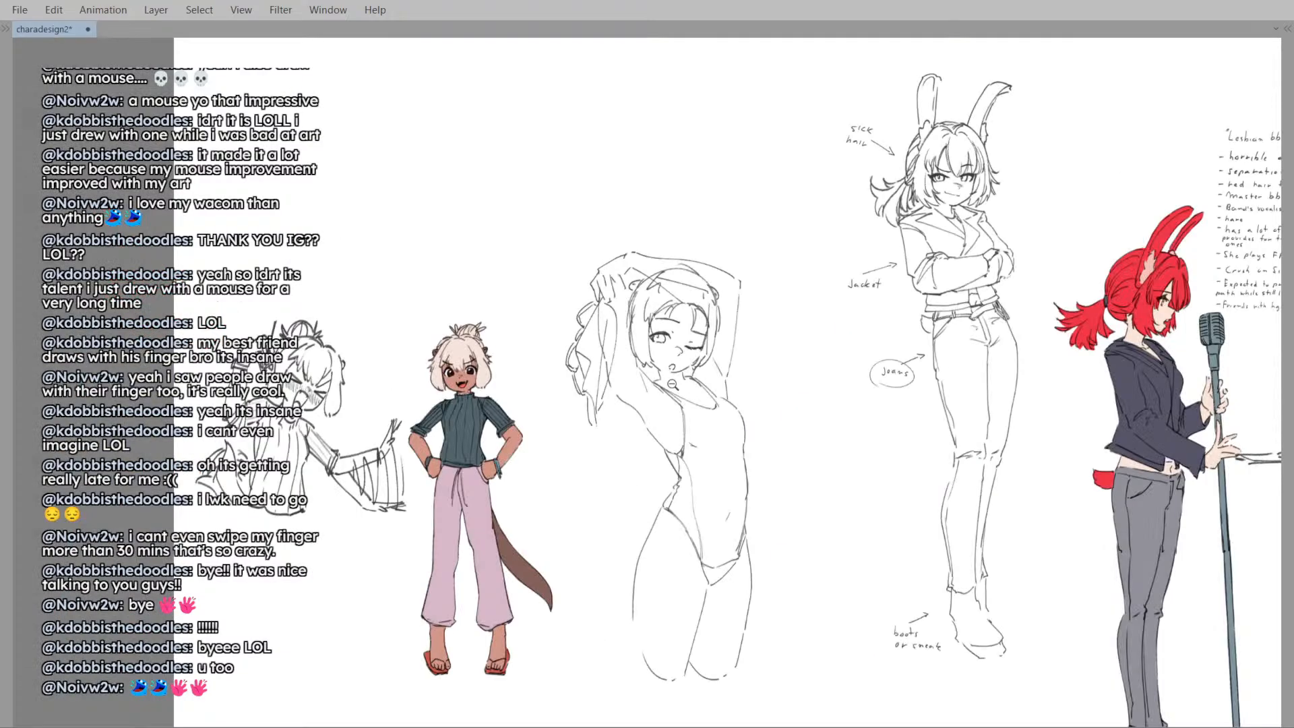
# - Adjust the open-eye side of the winking face and its bangs with the Liquify brush, checking in flipped view and at sheet scale
pyautogui.scroll(-2, 690, 390)
pyautogui.press('h')
pyautogui.scroll(3, 705, 303)
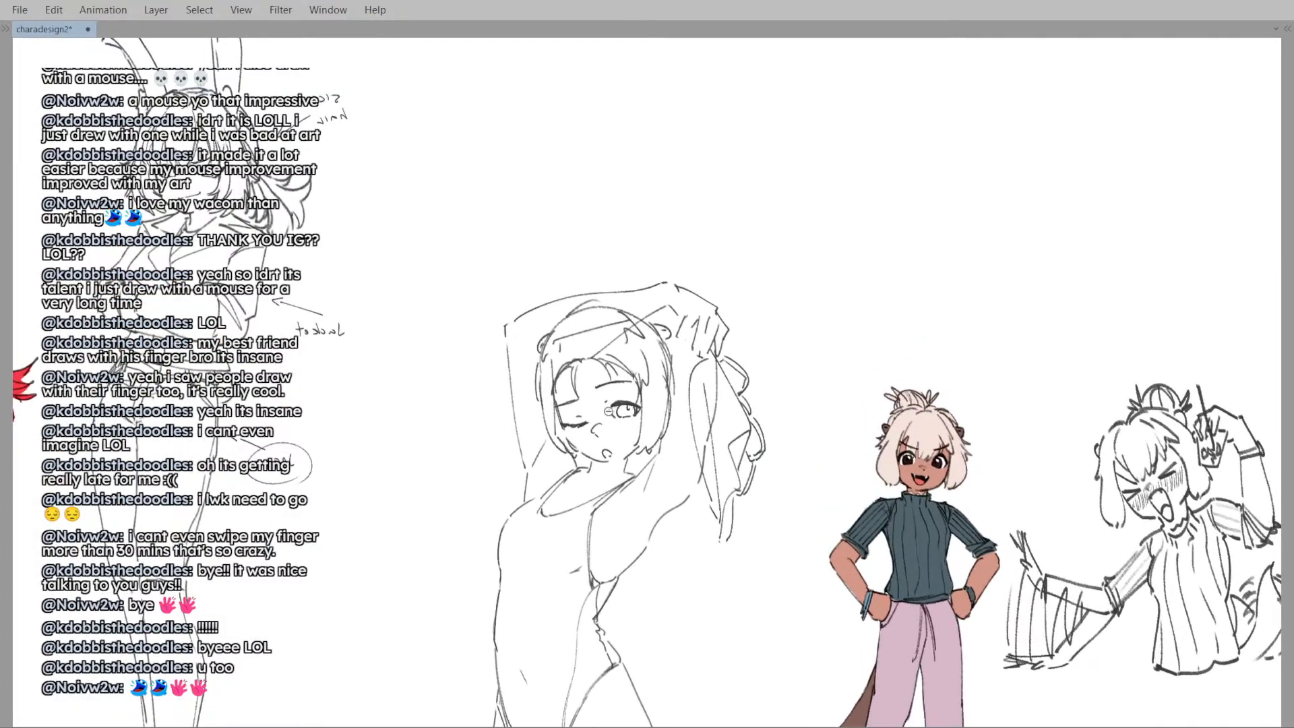
pyautogui.scroll(1, 645, 426)
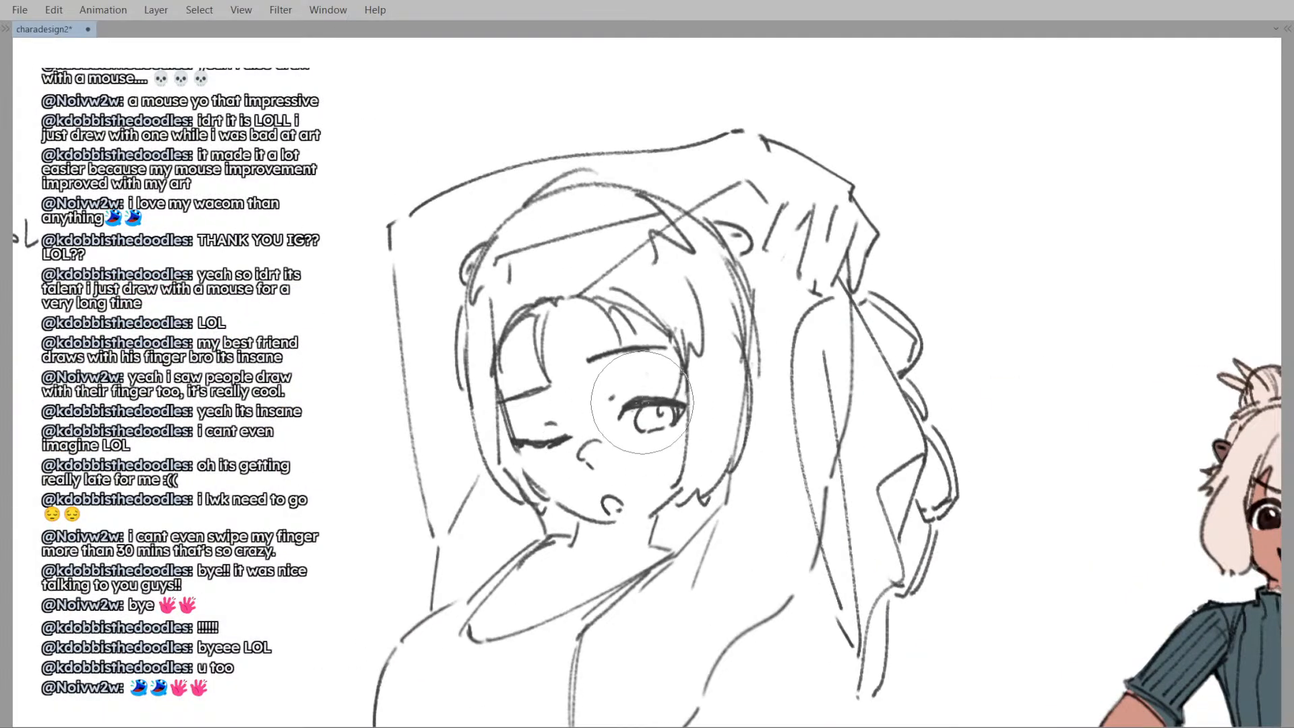
pyautogui.press('h')
pyautogui.scroll(-3, 664, 371)
pyautogui.scroll(3, 663, 370)
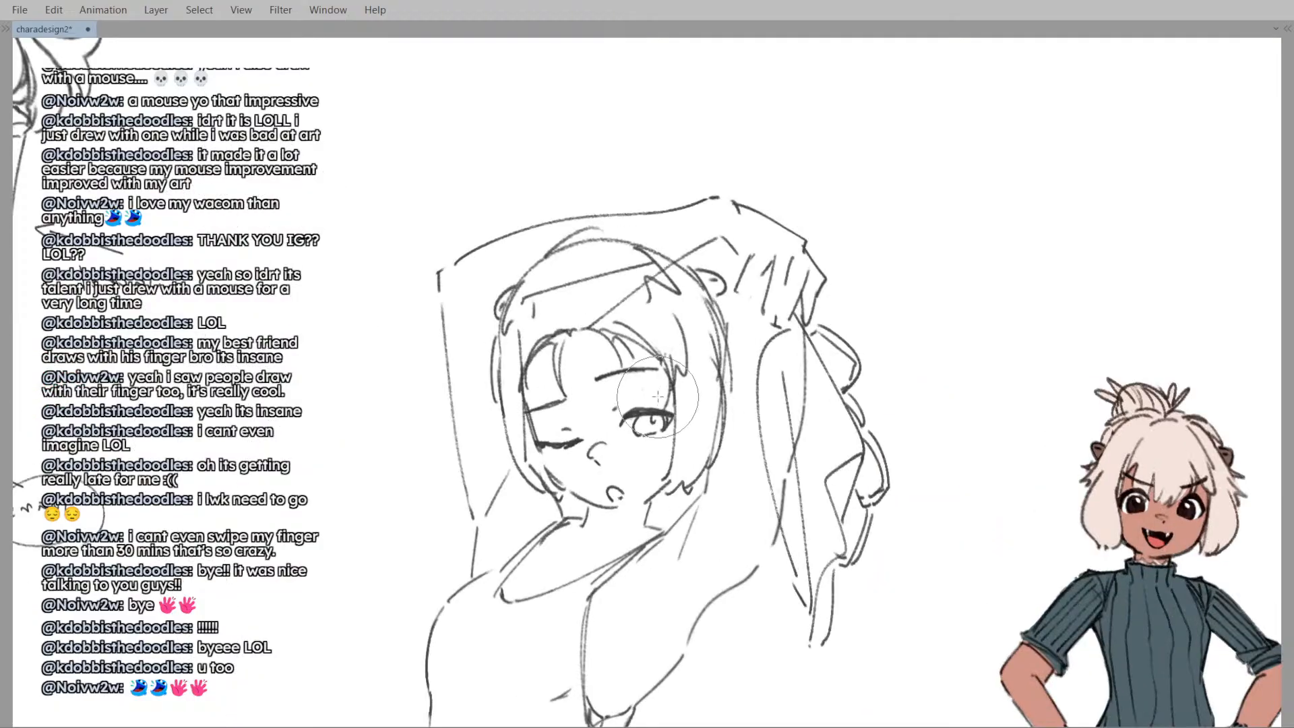
pyautogui.moveTo(668, 364); pyautogui.dragTo(694, 390)
pyautogui.press('h')
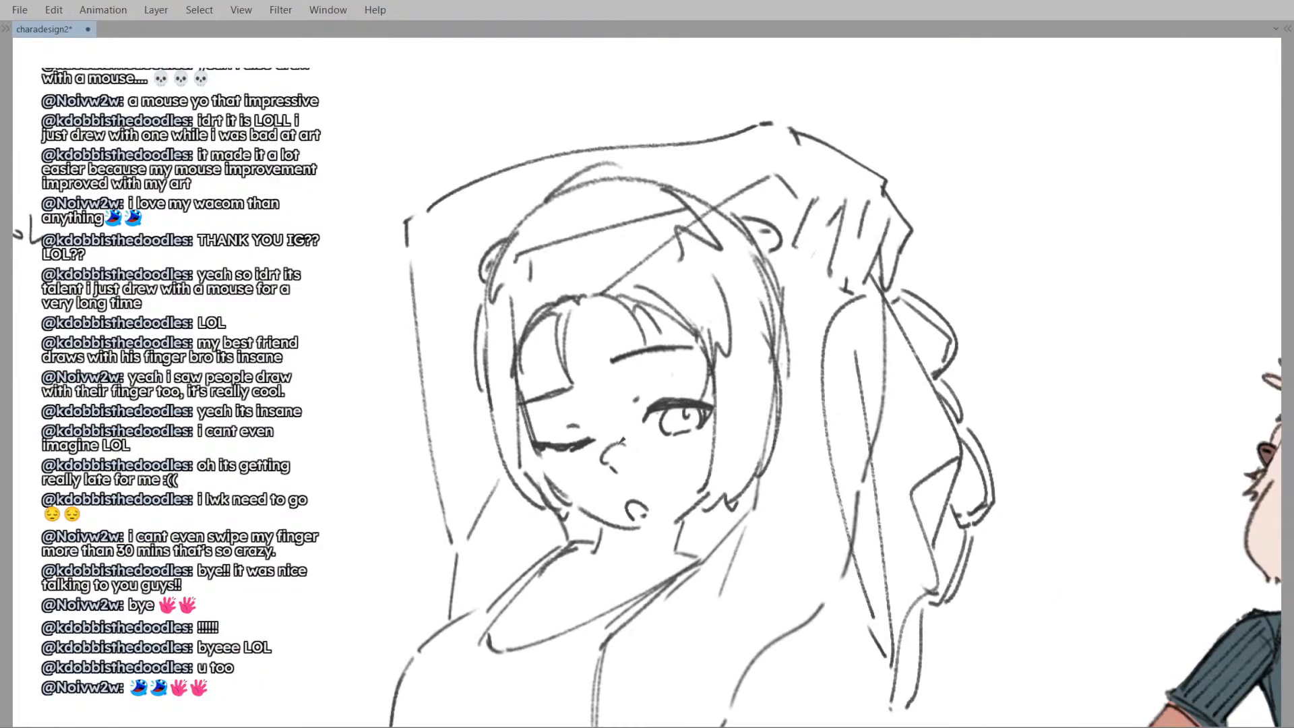
pyautogui.scroll(-3, 613, 453)
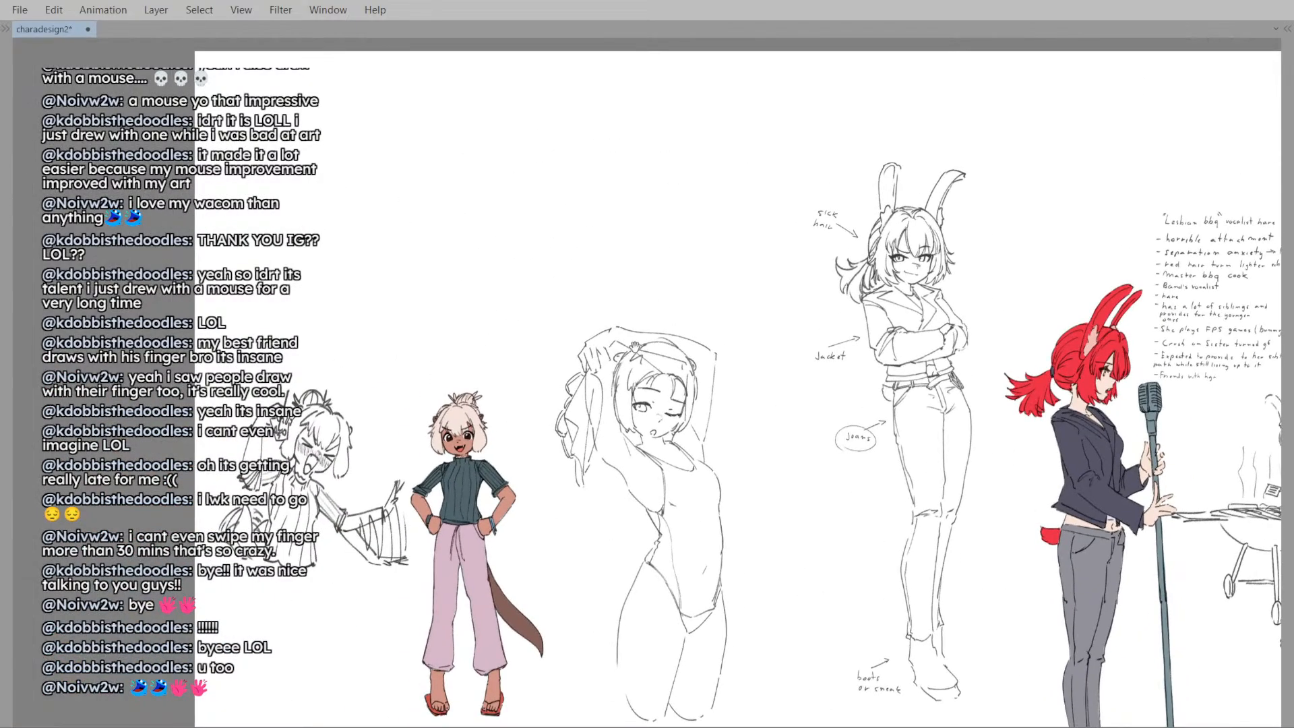
# - Flip the canvas horizontally and touch up the small open mouth of the stretching figure
pyautogui.press('h')
pyautogui.scroll(3, 653, 435)
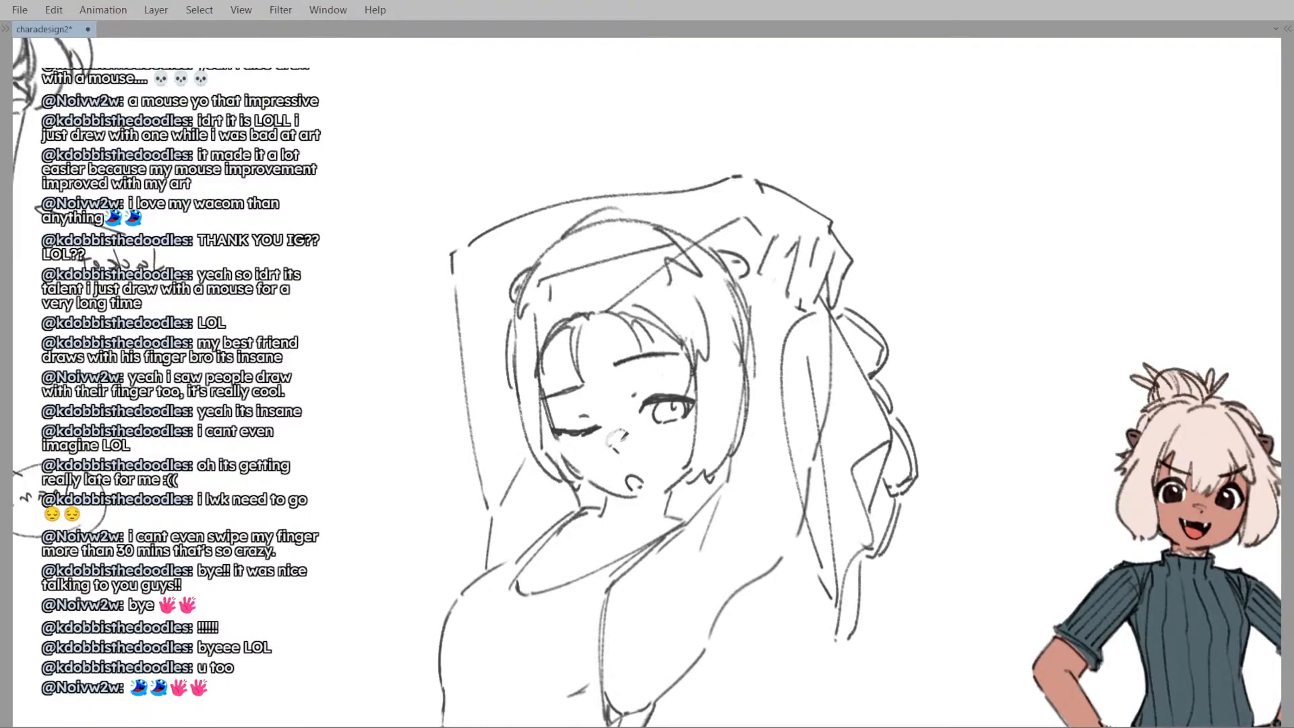
pyautogui.scroll(-3, 661, 413)
pyautogui.scroll(3, 661, 413)
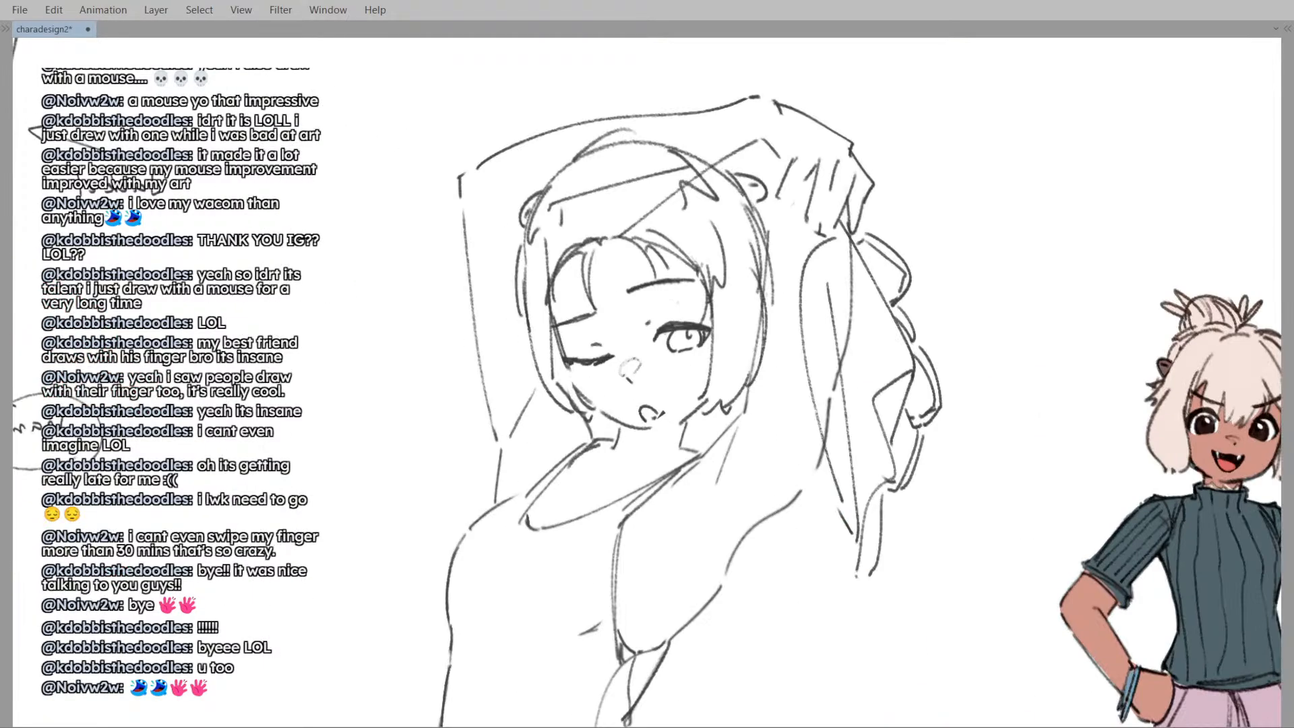
pyautogui.moveTo(663, 409); pyautogui.dragTo(660, 419)
pyautogui.press('h')
pyautogui.scroll(-4, 651, 391)
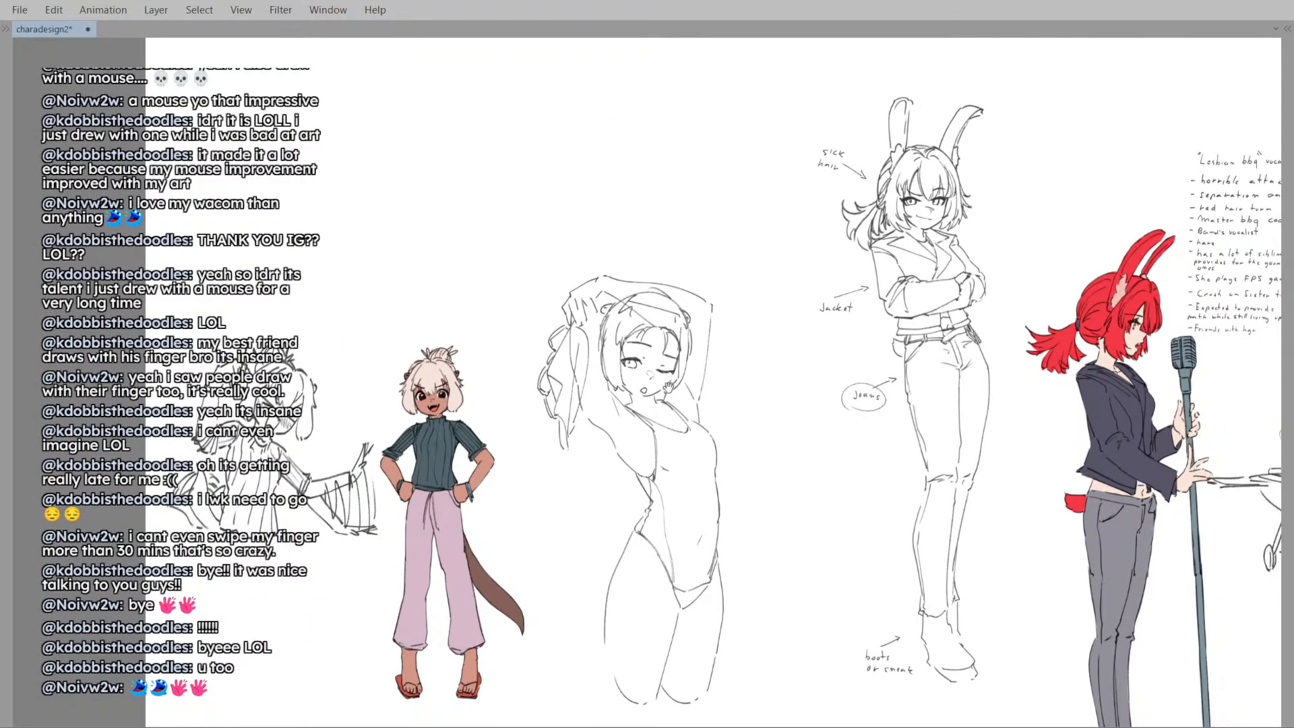
# - Reshape the hips and thighs of the stretching figure with Liquify, using a greatly enlarged brush
pyautogui.scroll(-2, 697, 296)
pyautogui.press('Delete')
pyautogui.hotkey('ctrl', 'z')
pyautogui.press('j')
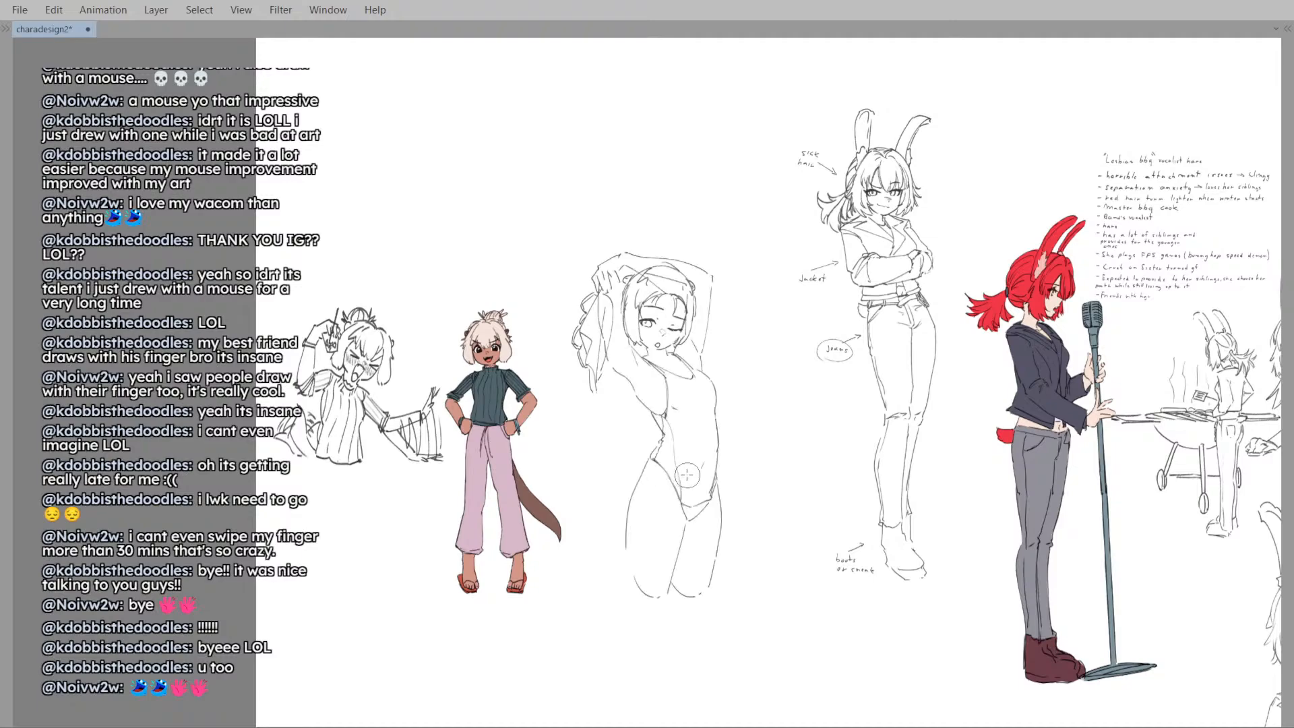
pyautogui.press(']')
pyautogui.press(']')
pyautogui.press(']')
pyautogui.press(']')
pyautogui.press(']')
pyautogui.press(']')
pyautogui.moveTo(655, 556); pyautogui.dragTo(670, 512)
pyautogui.press(']')
pyautogui.press(']')
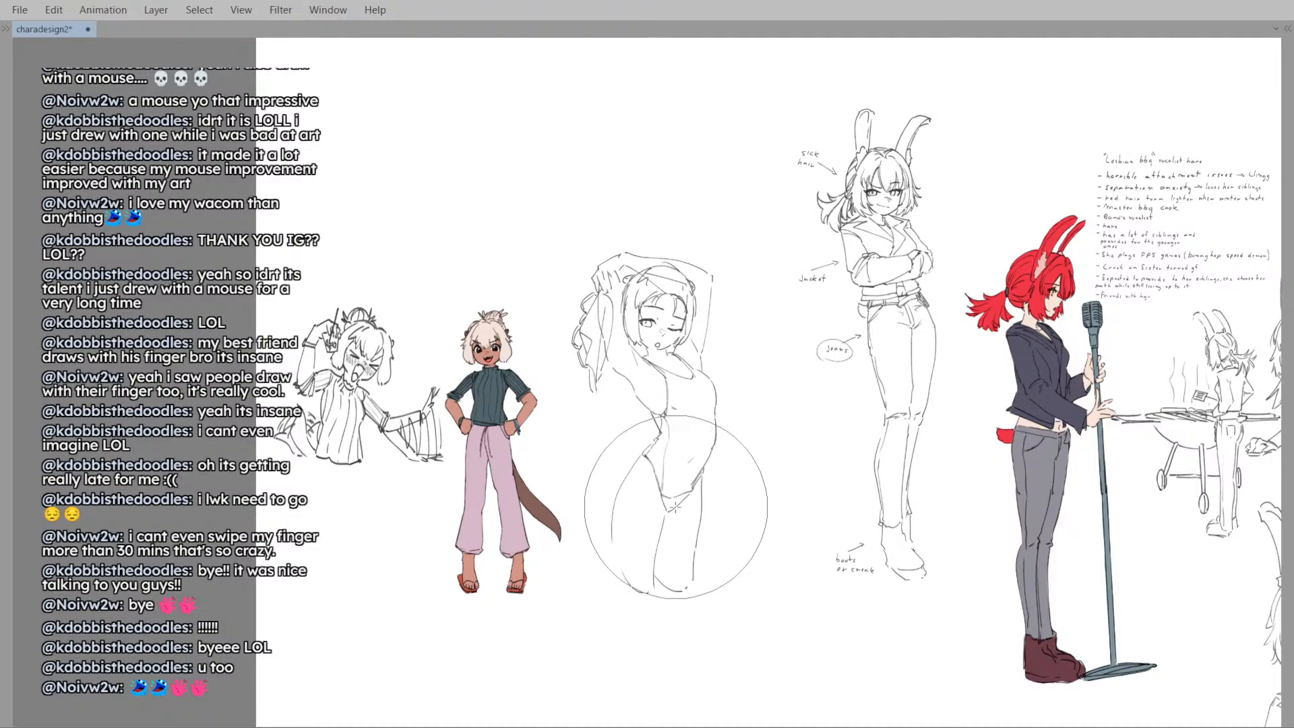
# - Check the figure mirrored and pull its inner thigh lines slightly downward with Liquify
pyautogui.press('h')
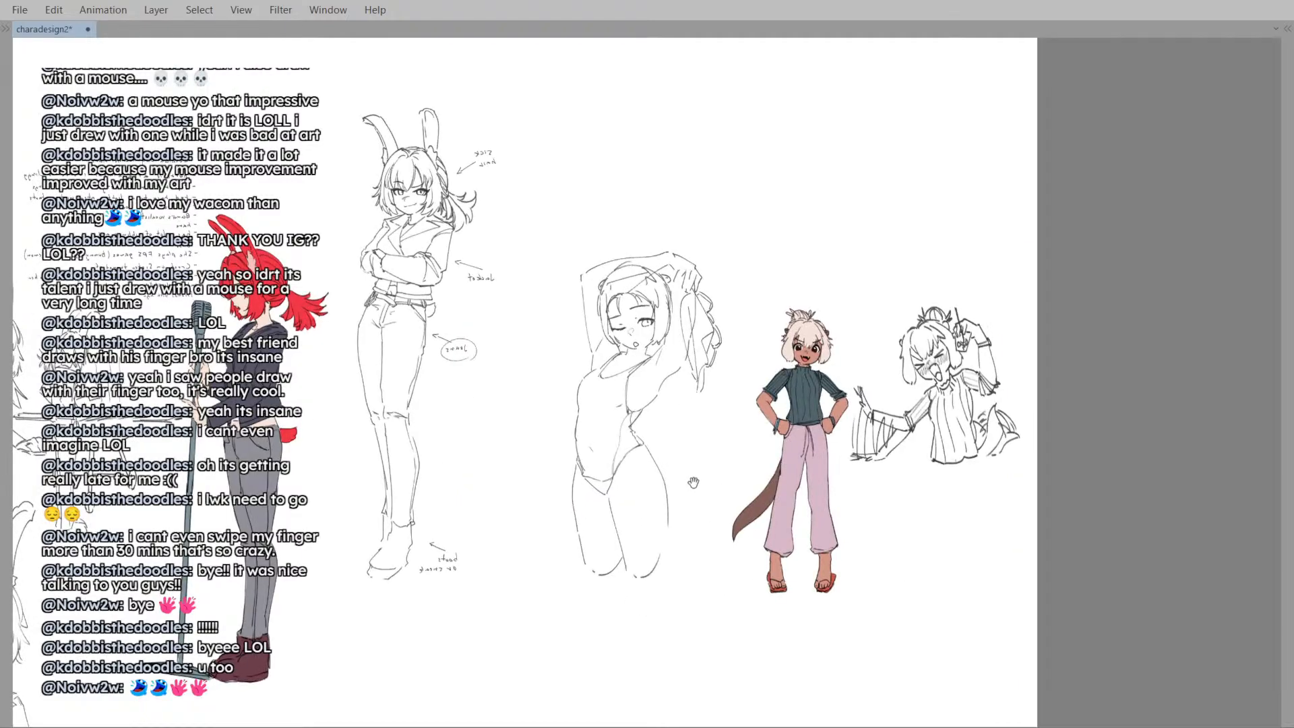
pyautogui.press('h')
pyautogui.moveTo(665, 508)
pyautogui.mouseDown()
pyautogui.moveTo(674, 543)
pyautogui.moveTo(671, 524)
pyautogui.moveTo(603, 512)
pyautogui.moveTo(603, 542)
pyautogui.moveTo(672, 584)
pyautogui.mouseUp()
pyautogui.hotkey('ctrl', 's')
pyautogui.press('[')
pyautogui.press('[')
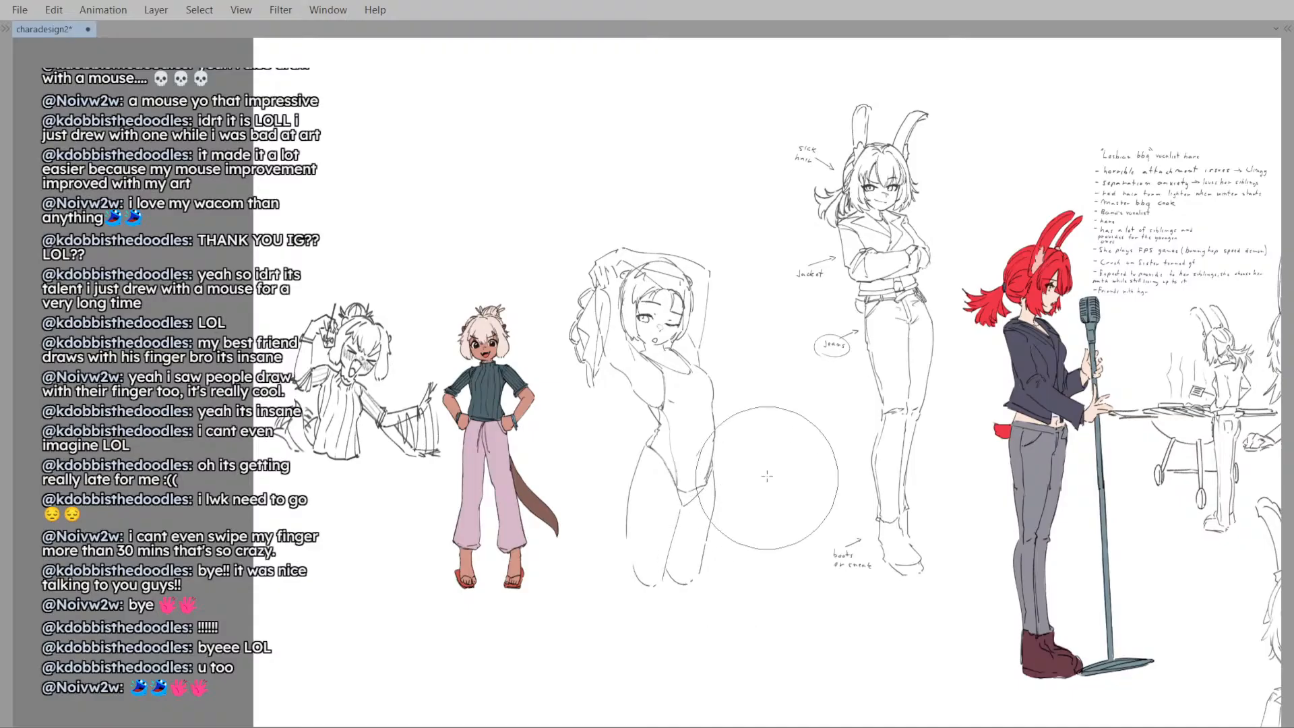
pyautogui.press('h')
pyautogui.press('h')
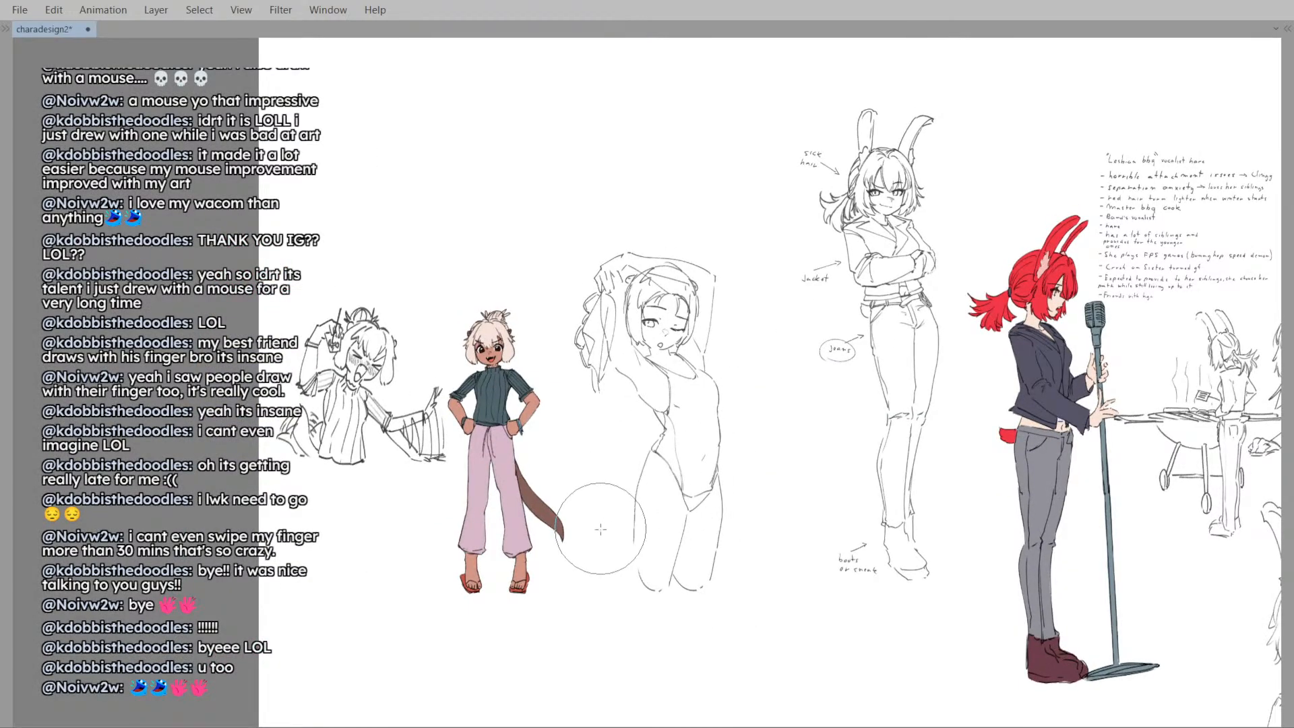
# - Nudge the outer hip curve beneath the bunched sleeve slightly inward with a larger Liquify brush
pyautogui.press(']')
pyautogui.press(']')
pyautogui.press(']')
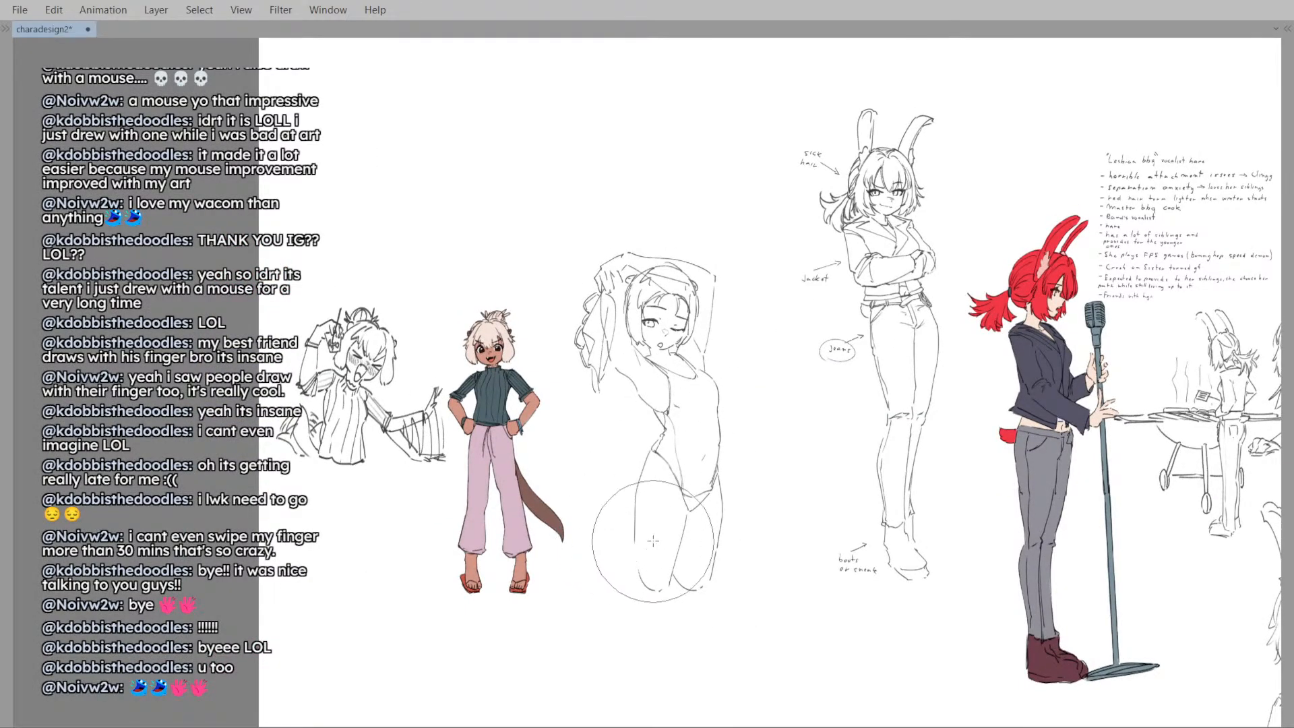
pyautogui.moveTo(635, 470); pyautogui.dragTo(646, 476)
pyautogui.press('h')
pyautogui.press('h')
# - Push the lower belly and hip contour slightly outward with a smaller Liquify brush
pyautogui.press('[')
pyautogui.press('[')
pyautogui.press('[')
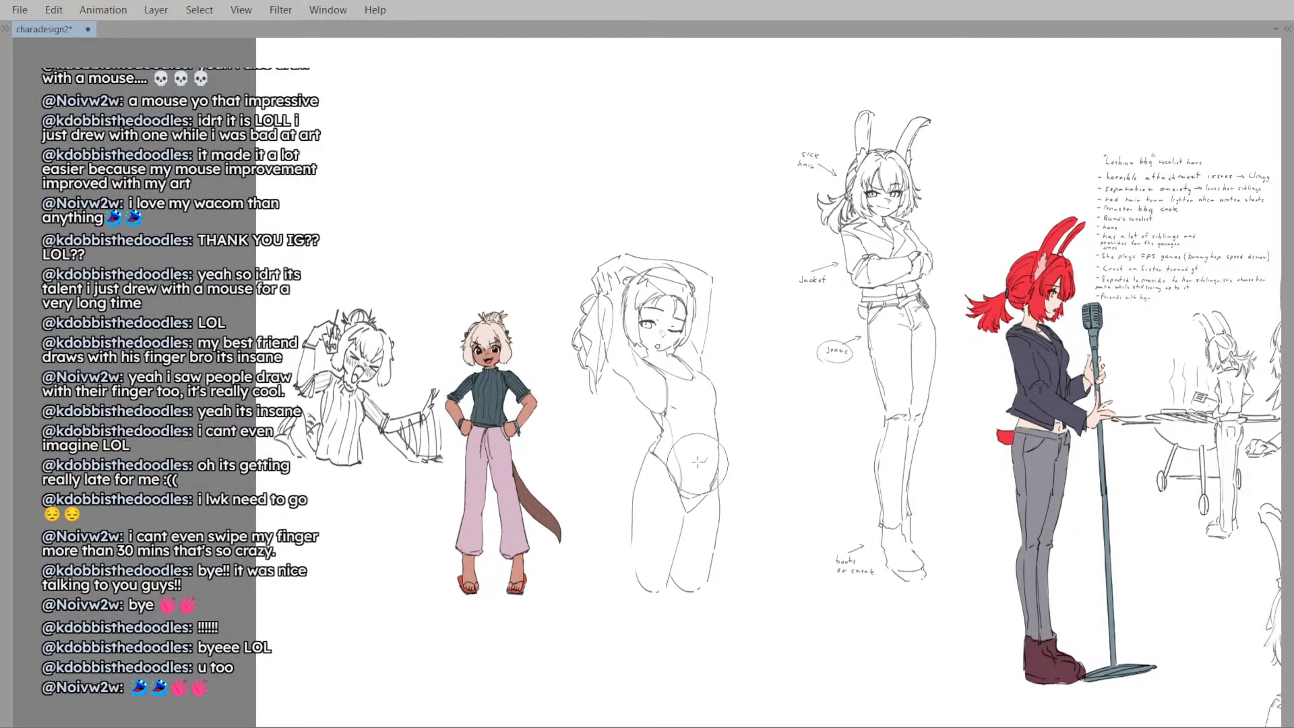
pyautogui.press('h')
pyautogui.press('h')
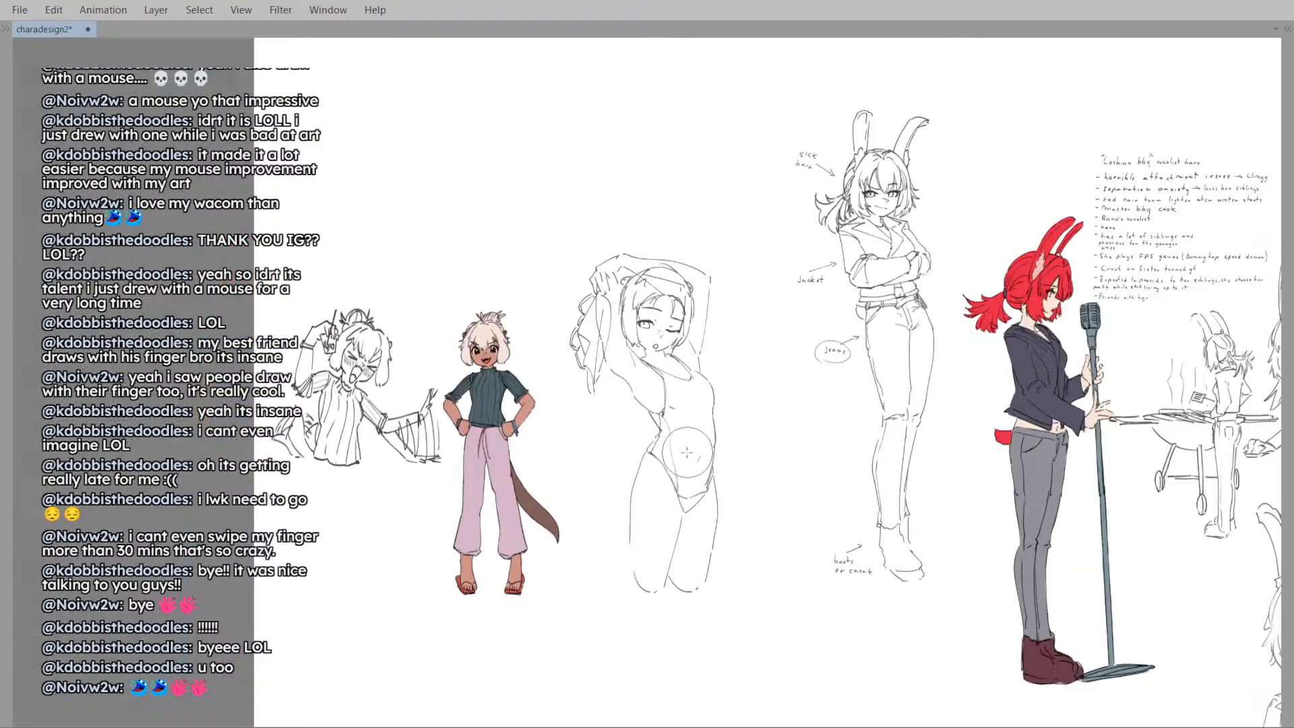
pyautogui.moveTo(693, 466); pyautogui.dragTo(709, 446)
# - Examine the stretching figure's proportions in mirrored and normal view, both close up and beside the other characters
pyautogui.press('h')
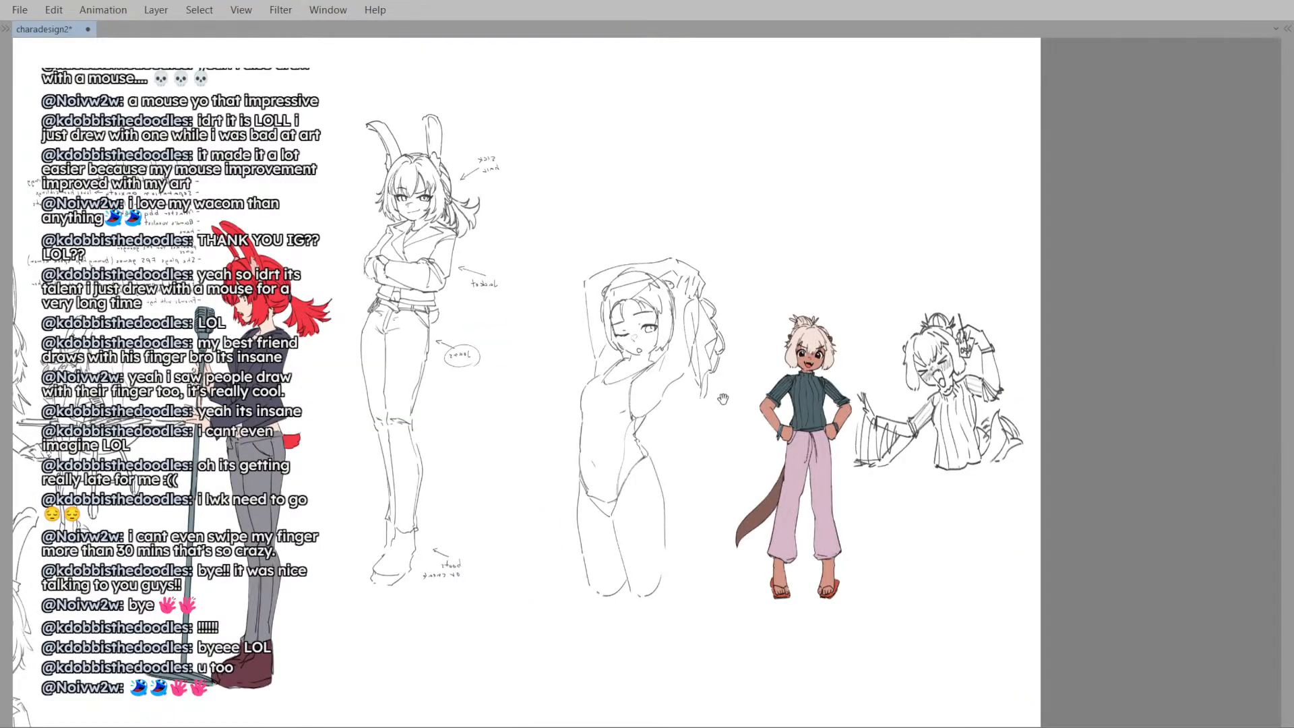
pyautogui.press('h')
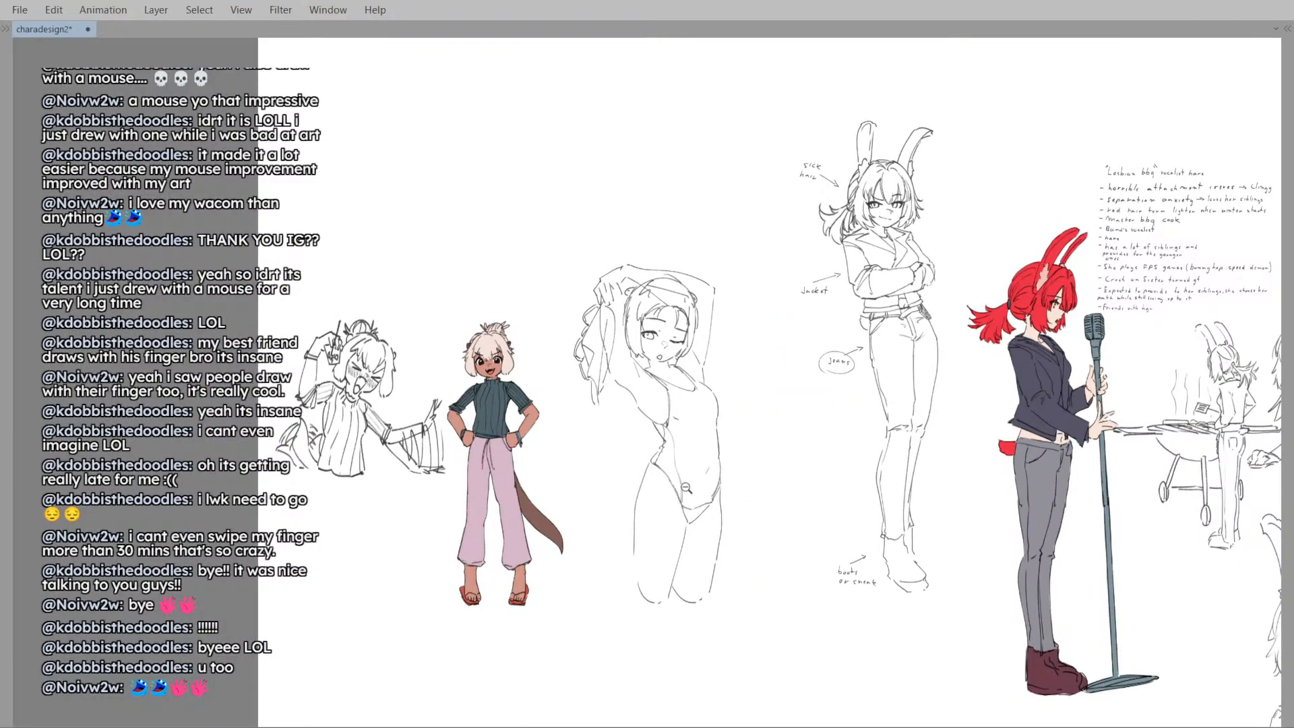
pyautogui.scroll(3, 702, 499)
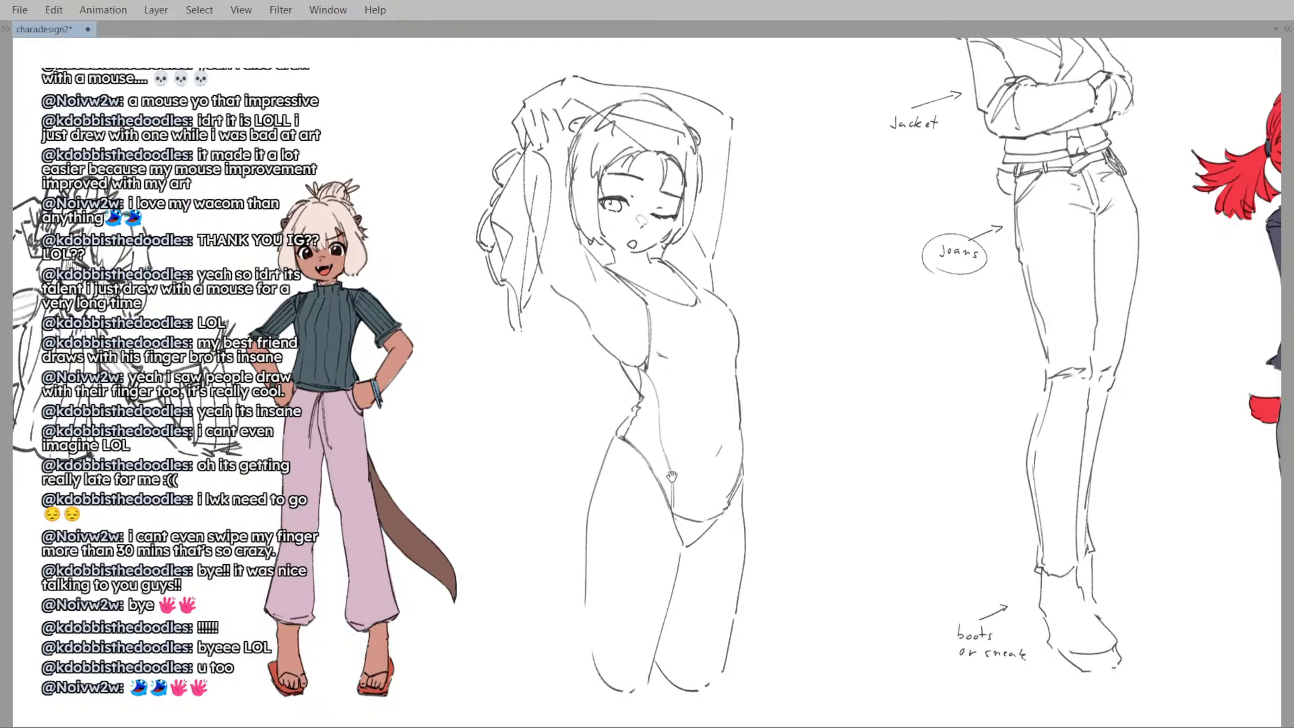
pyautogui.press('h')
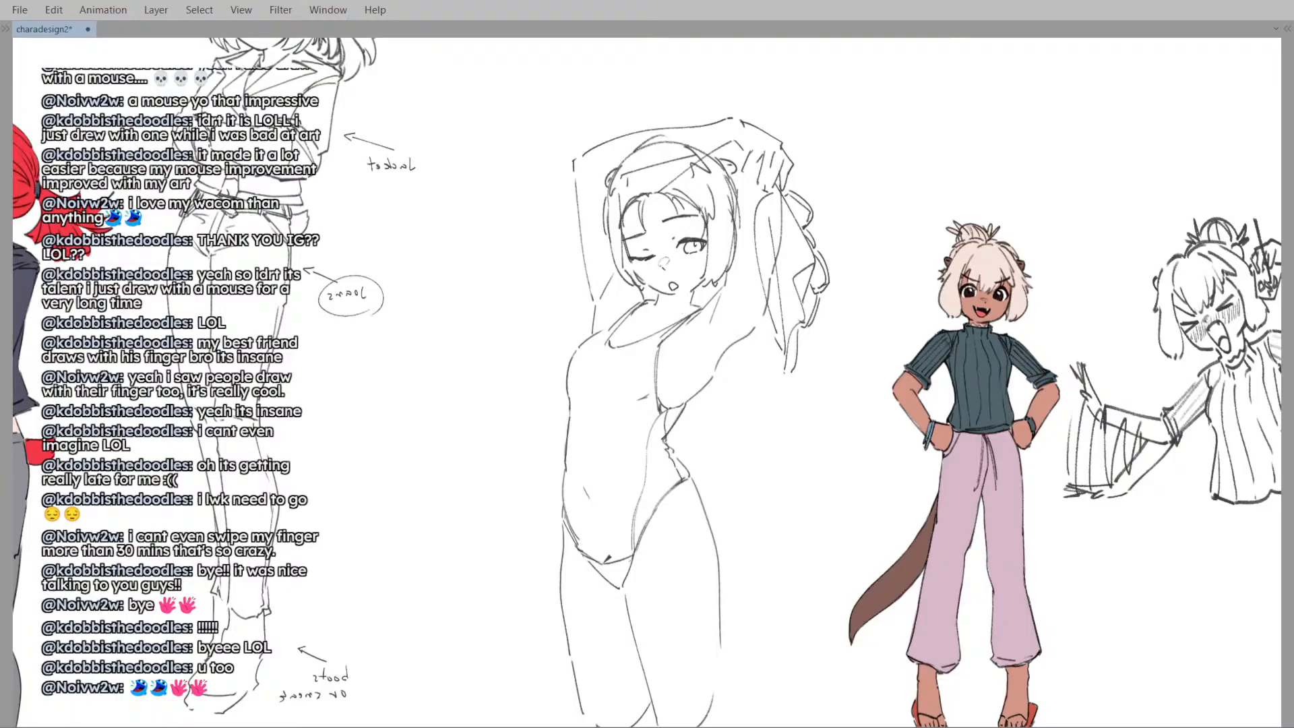
pyautogui.press('h')
pyautogui.scroll(-3, 696, 468)
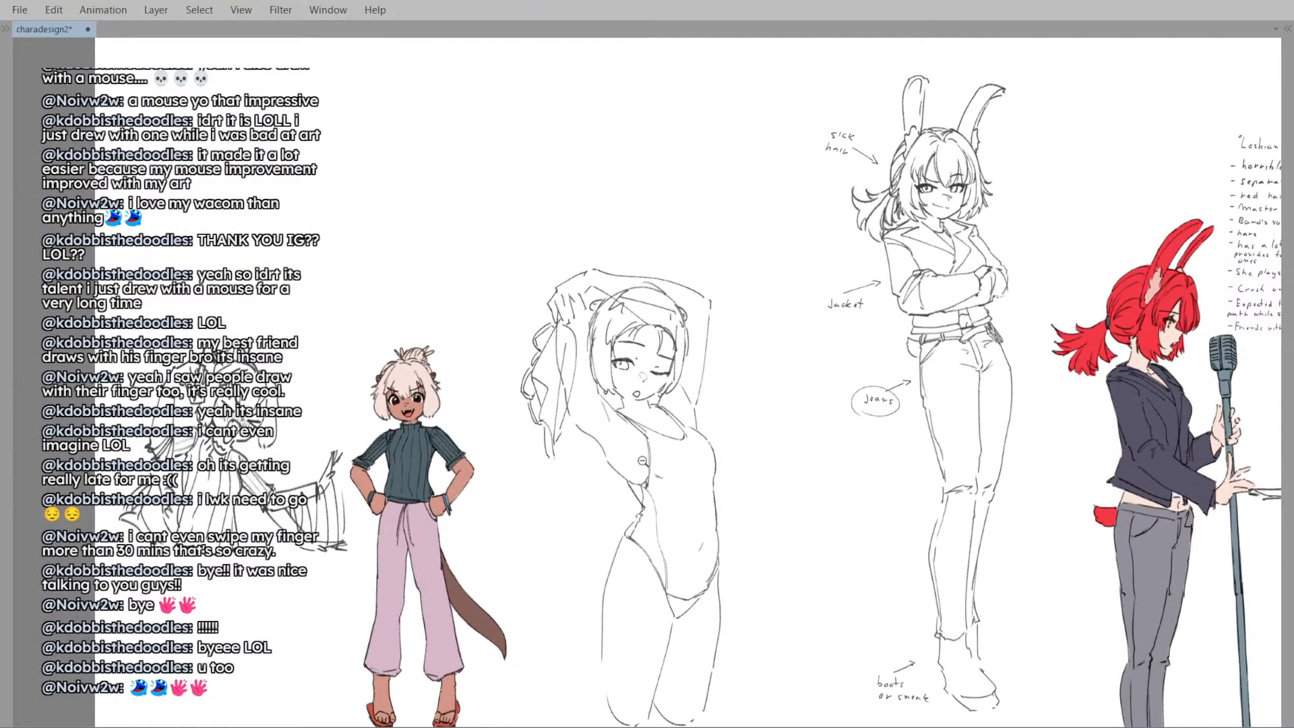
pyautogui.scroll(2, 696, 464)
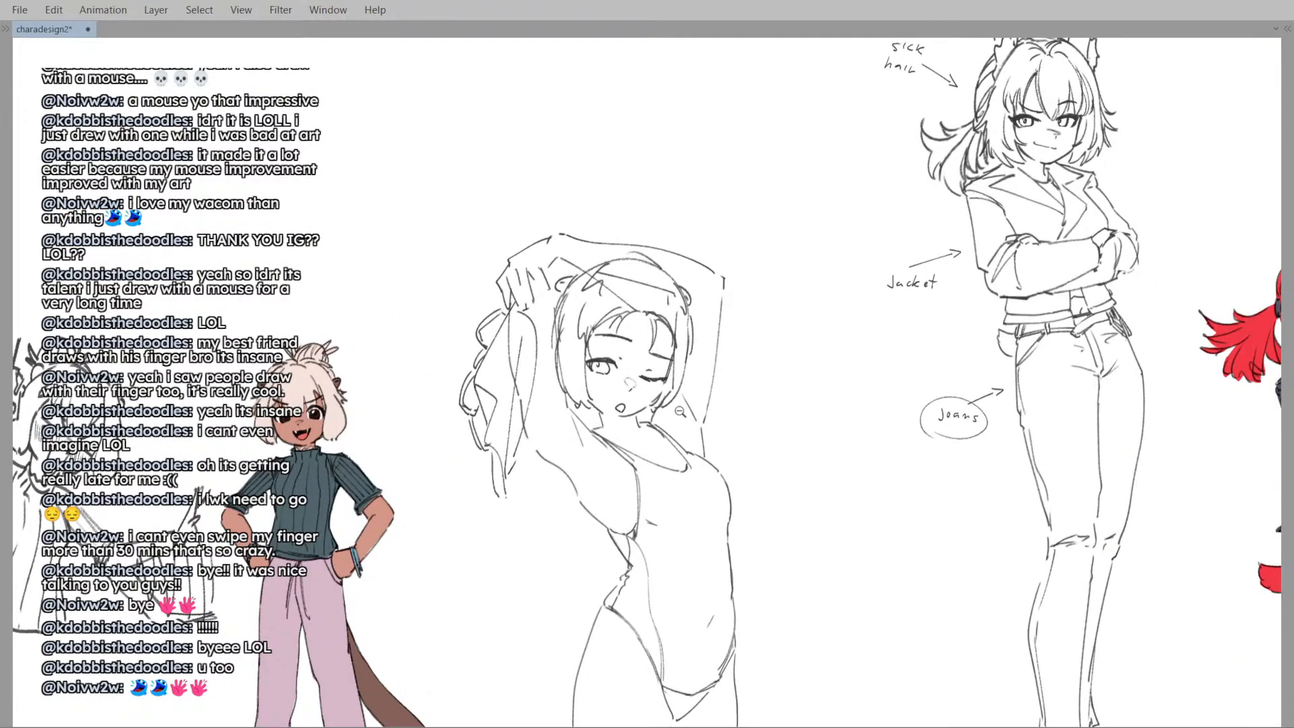
pyautogui.scroll(-2, 680, 410)
pyautogui.scroll(3, 680, 410)
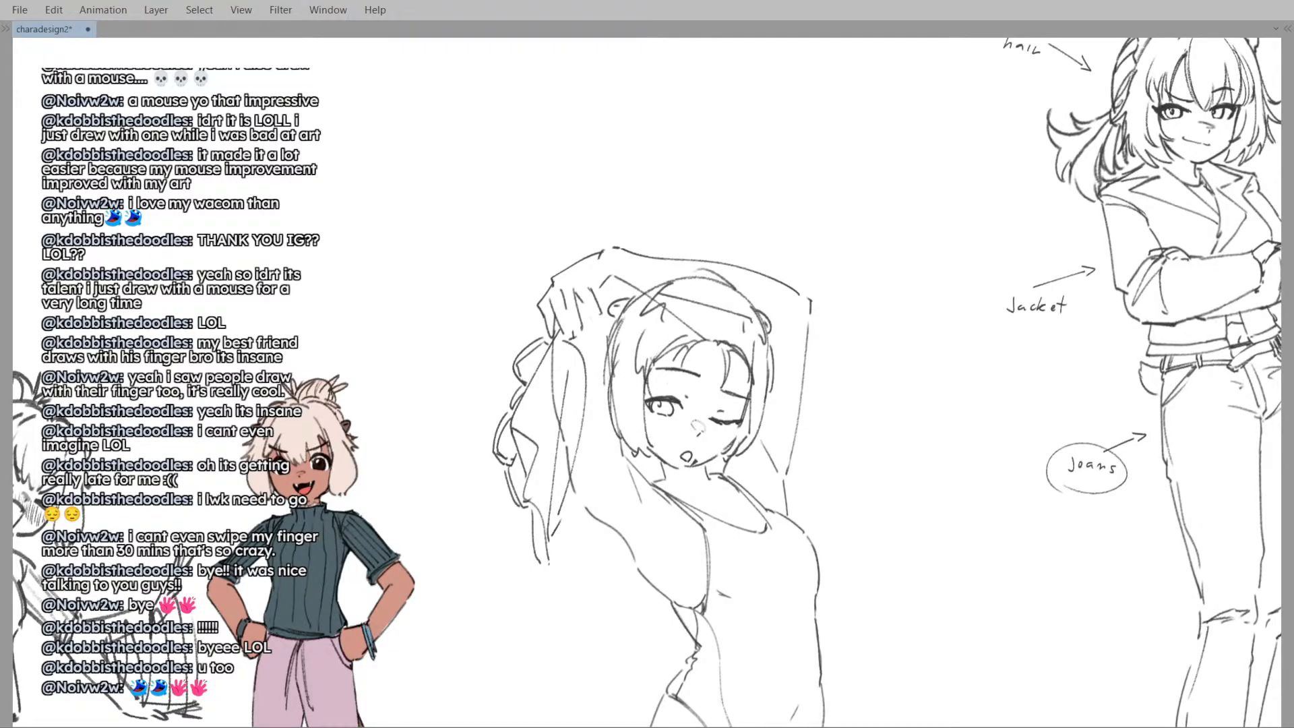
# - Try adding short cheek and chin strokes on the closed-eye side of the face in mirrored view
pyautogui.hotkey('ctrl', 'z')
pyautogui.press('h')
pyautogui.scroll(2, 602, 445)
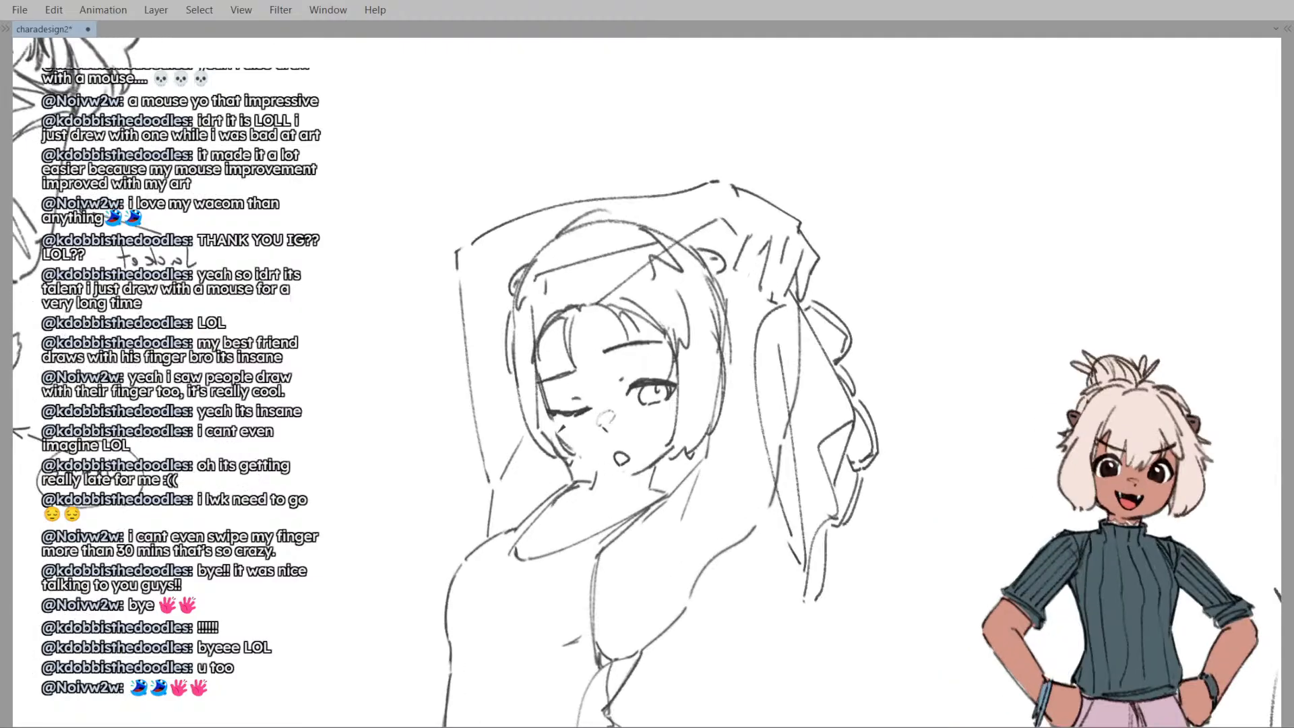
pyautogui.moveTo(559, 426); pyautogui.dragTo(577, 465)
pyautogui.hotkey('ctrl', 'z')
pyautogui.moveTo(578, 435); pyautogui.dragTo(573, 442)
pyautogui.moveTo(600, 468); pyautogui.dragTo(614, 472)
pyautogui.hotkey('ctrl', 'z')
pyautogui.hotkey('ctrl', 'z')
# - Select the stretching figure's head, resize it with a free transform and check it in mirrored view
pyautogui.press('m')
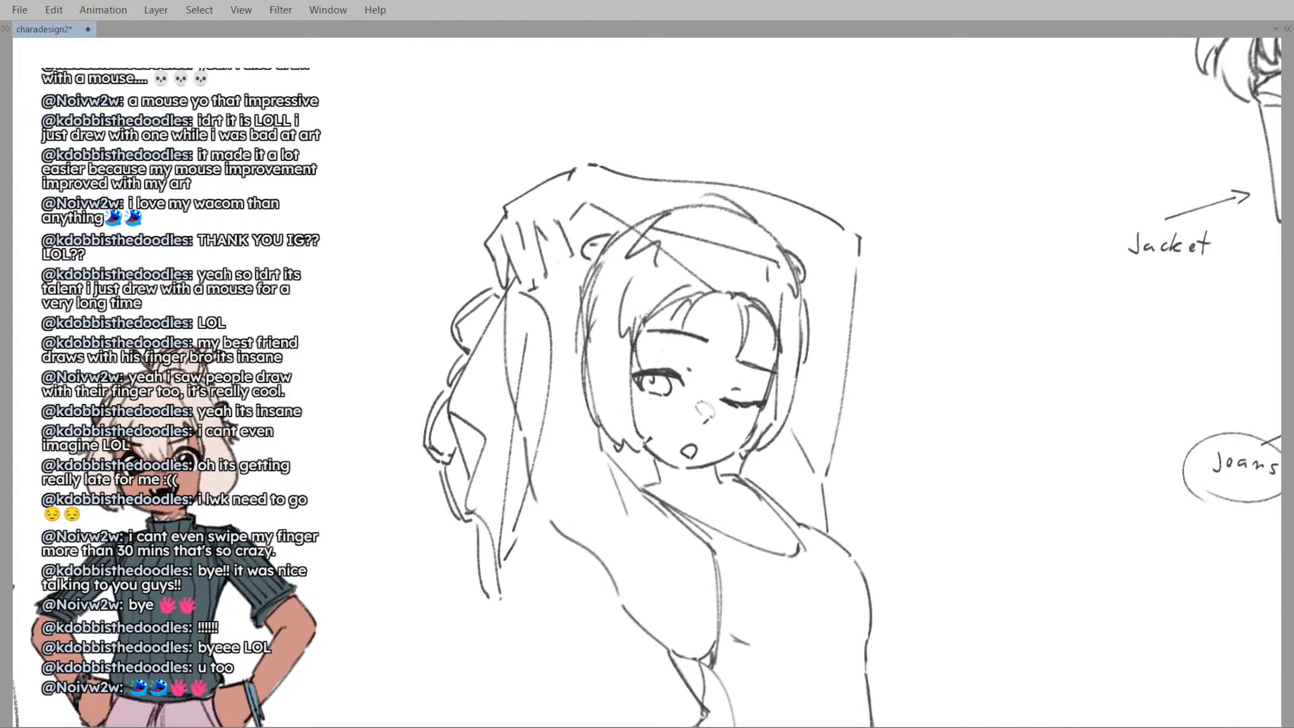
pyautogui.scroll(-2, 635, 408)
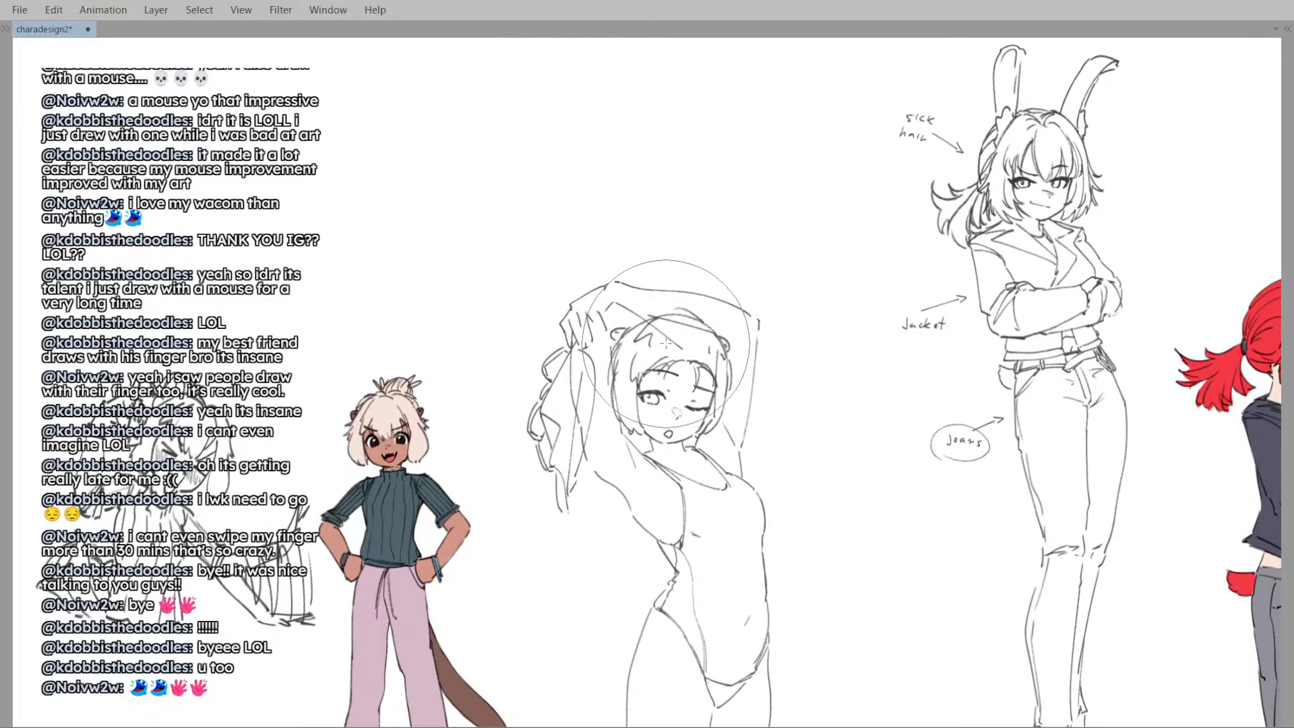
pyautogui.scroll(-1, 664, 339)
pyautogui.scroll(1, 664, 339)
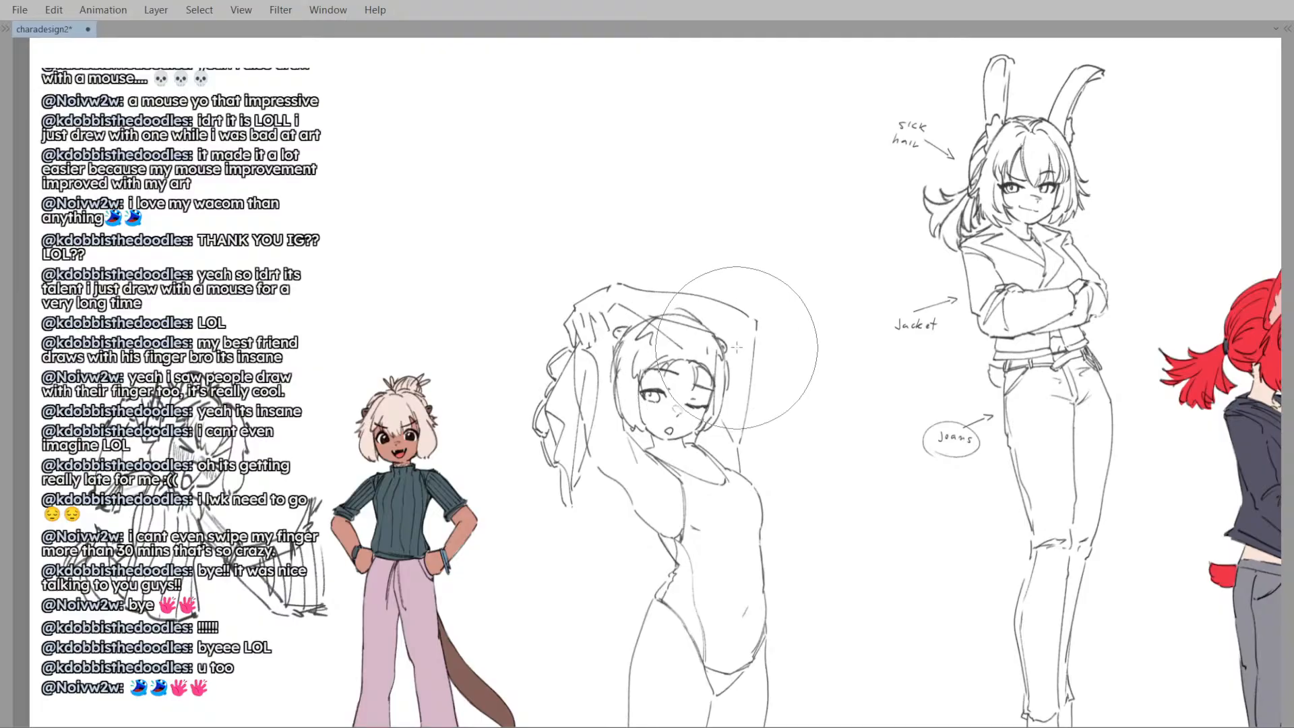
pyautogui.scroll(-5, 643, 335)
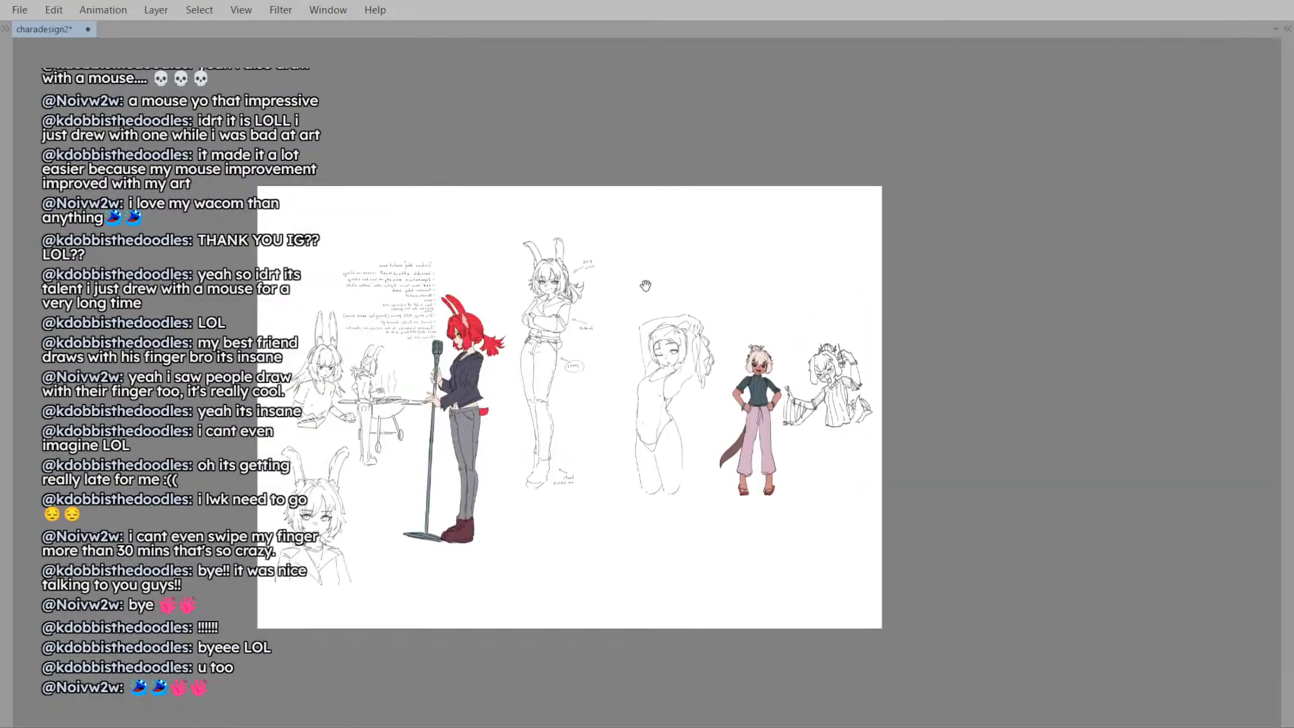
pyautogui.scroll(5, 643, 314)
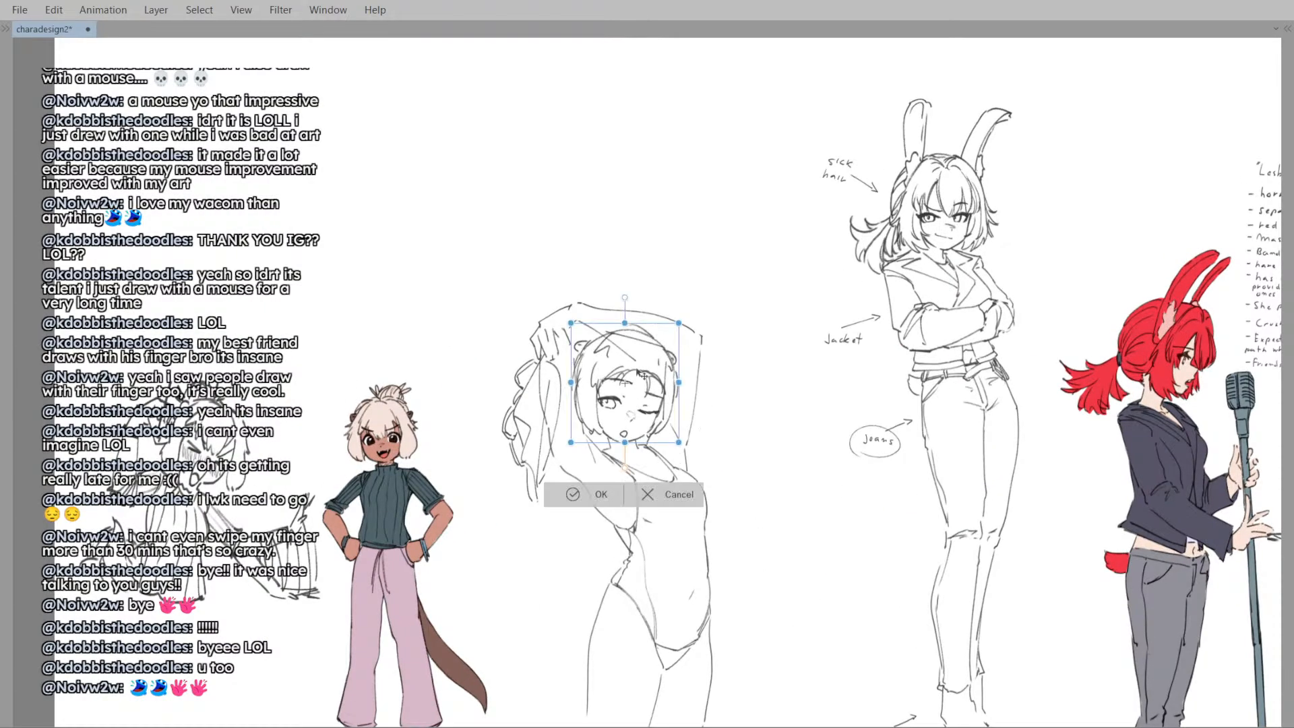
pyautogui.press('Return')
pyautogui.press('h')
pyautogui.scroll(-2, 637, 312)
pyautogui.press('h')
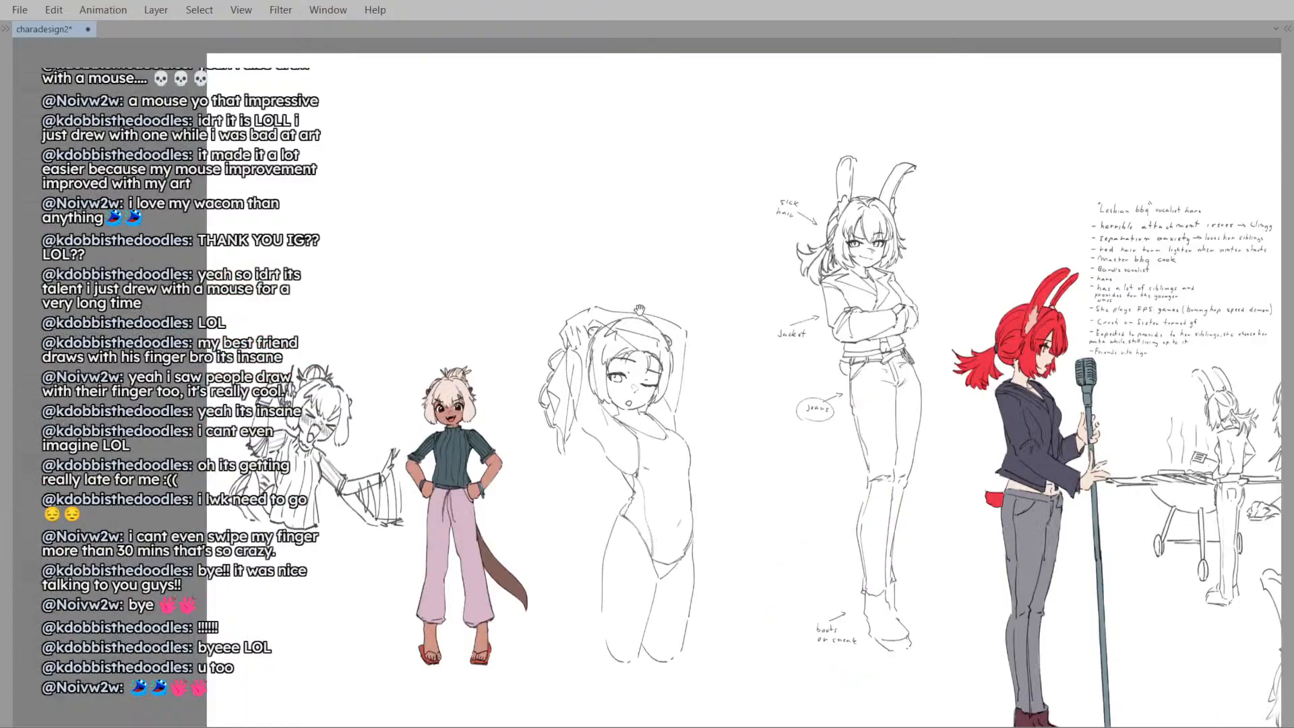
# - Reduce the head's height slightly by lowering its upper edge in a second transform
pyautogui.hotkey('ctrl', 't')
pyautogui.press('Return')
pyautogui.scroll(2, 631, 316)
pyautogui.hotkey('ctrl', 't')
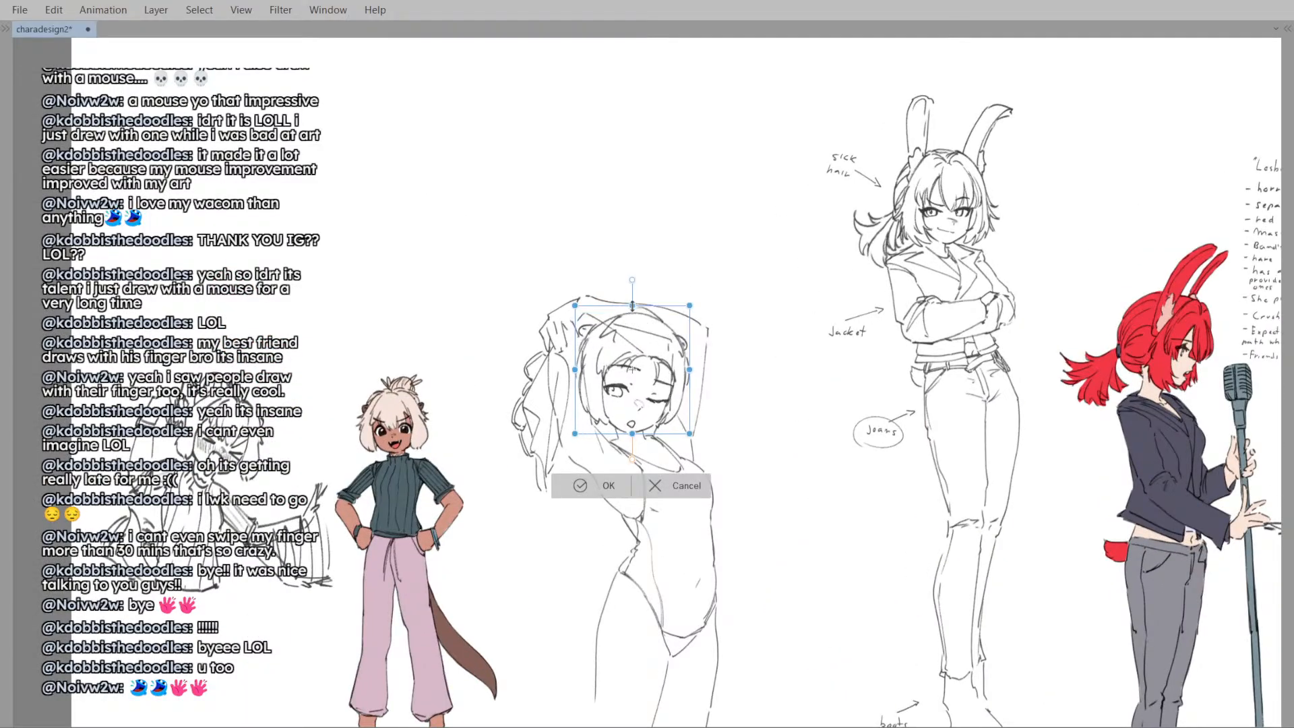
pyautogui.moveTo(632, 305); pyautogui.dragTo(632, 312)
pyautogui.press('Return')
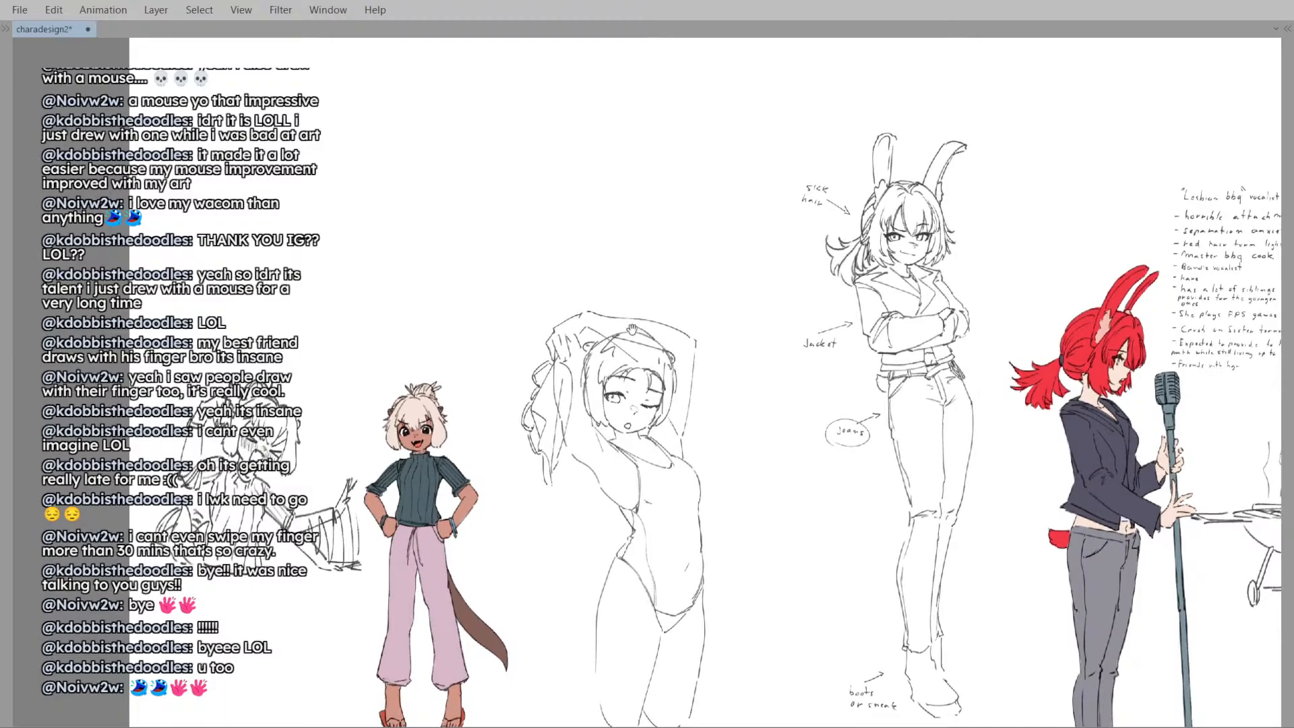
# - Clear the crown outline of the head where it overlaps the raised forearm
pyautogui.scroll(2, 636, 445)
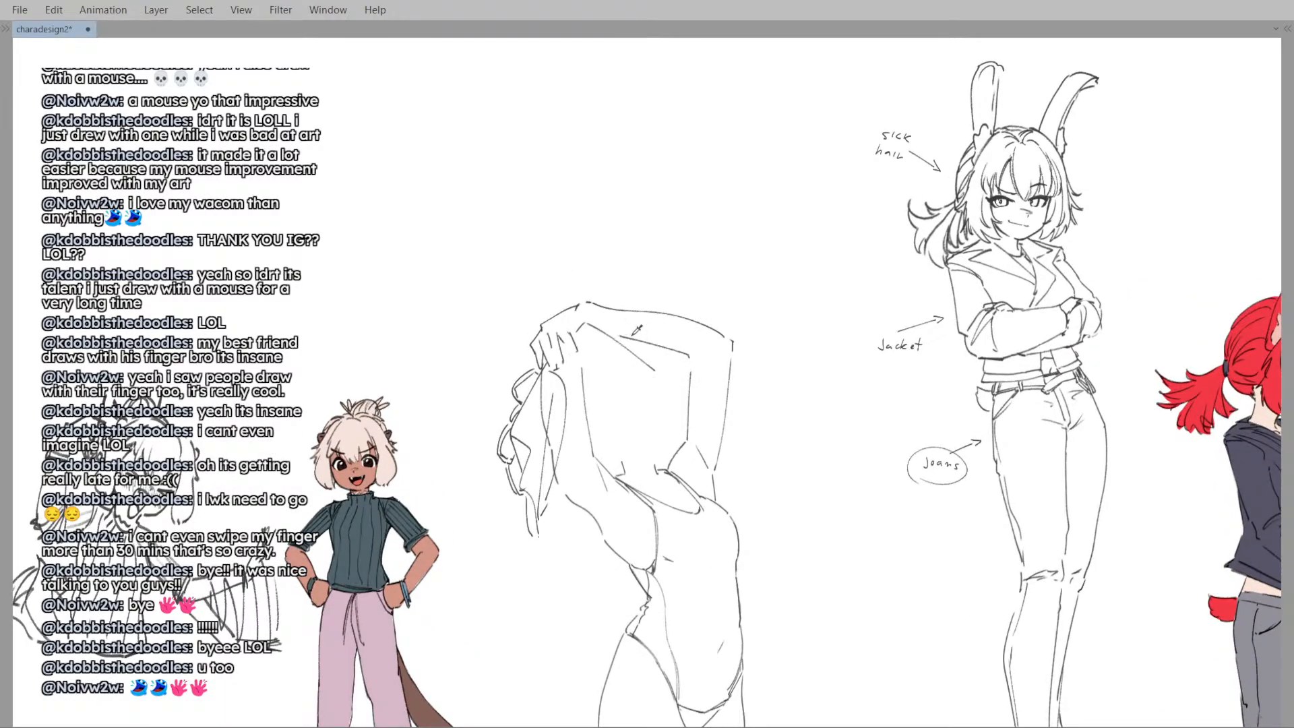
pyautogui.hscroll(1, 700, 344)
pyautogui.press('Delete')
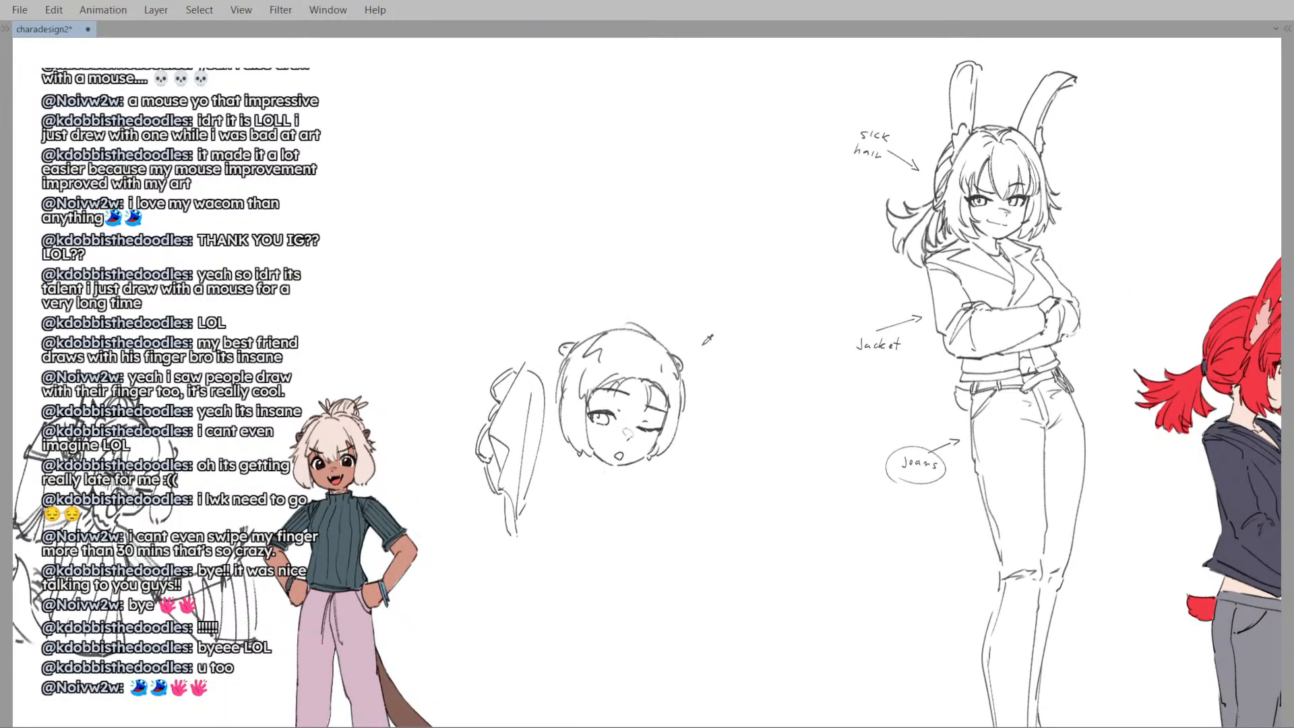
pyautogui.hotkey('ctrl', 'z')
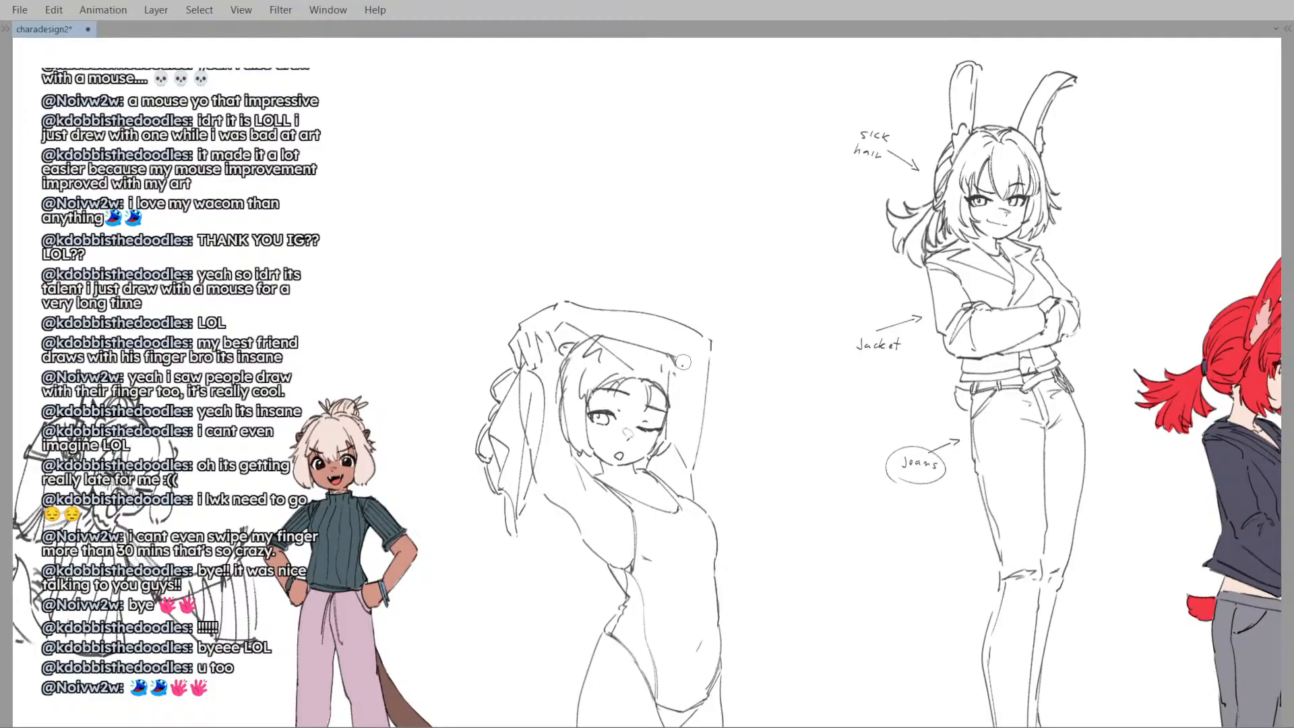
pyautogui.press('h')
pyautogui.press('h')
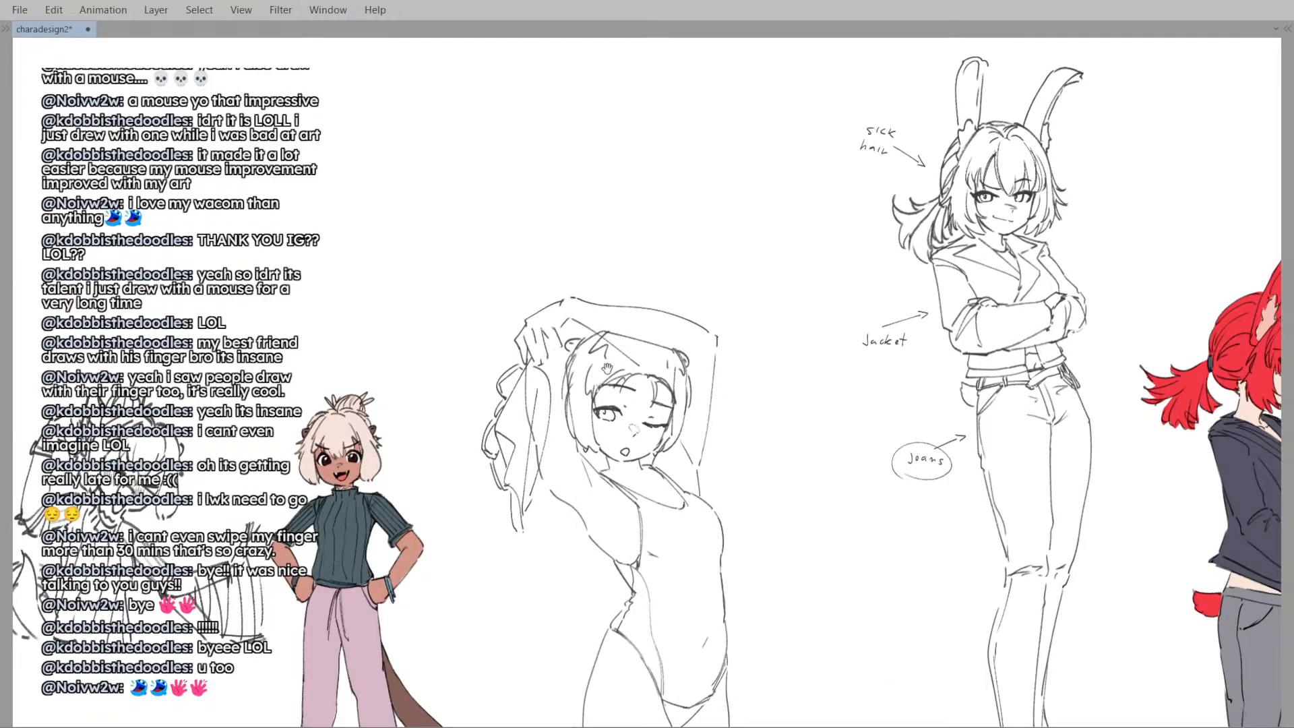
# - Erase the leftover diagonal line crossing the hair below the raised forearm
pyautogui.scroll(-1, 607, 368)
pyautogui.scroll(-2, 600, 337)
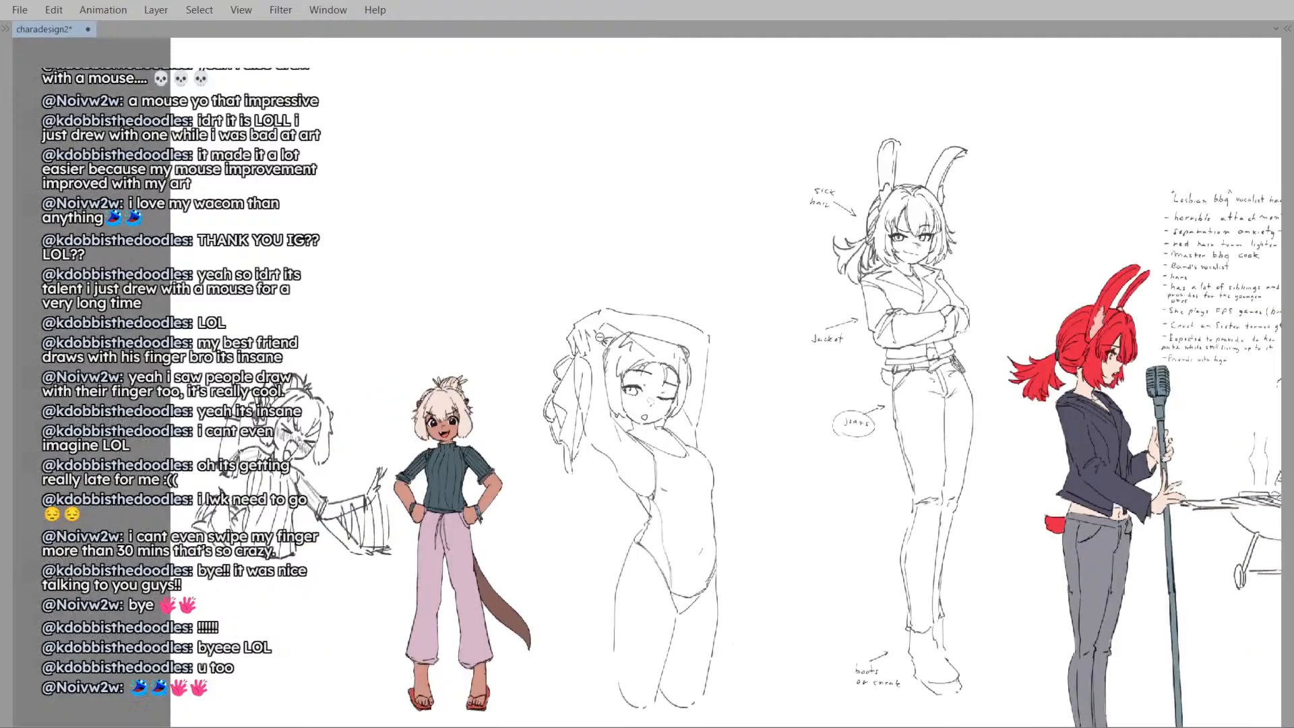
pyautogui.press('h')
pyautogui.press('h')
pyautogui.scroll(2, 670, 294)
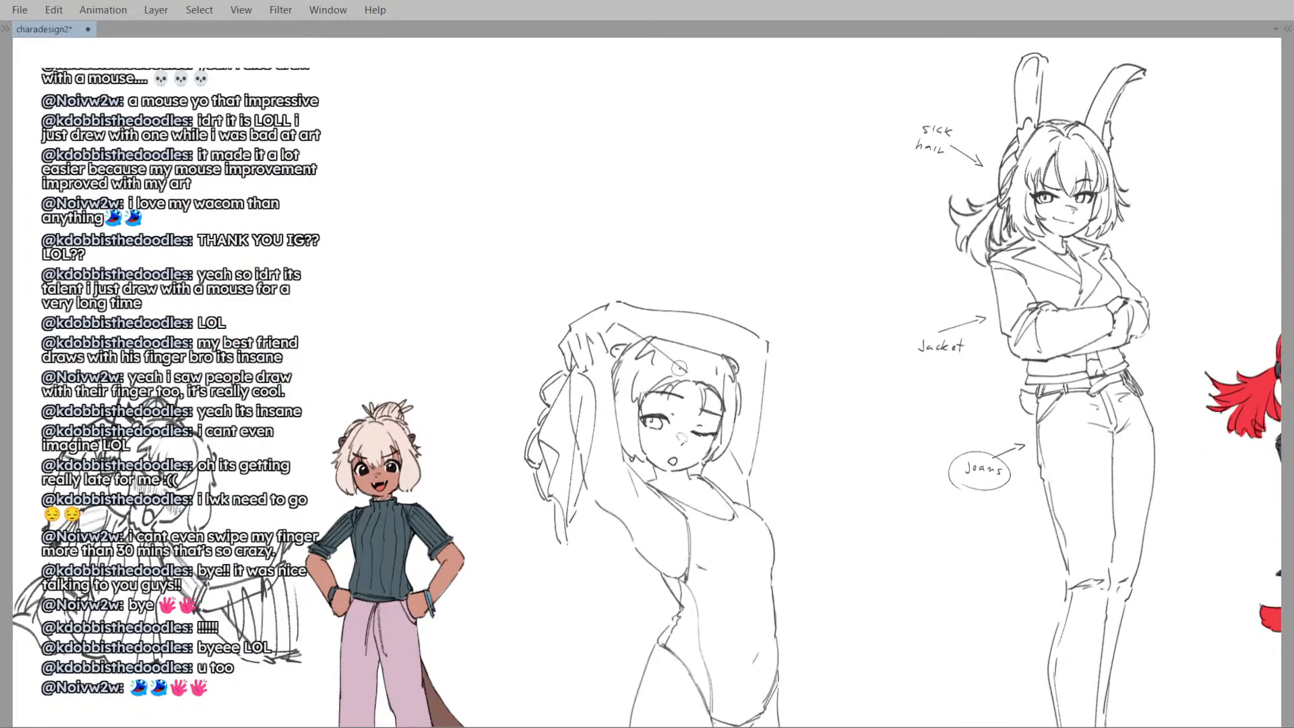
pyautogui.moveTo(685, 372); pyautogui.dragTo(654, 349)
pyautogui.scroll(-2, 672, 321)
pyautogui.press('h')
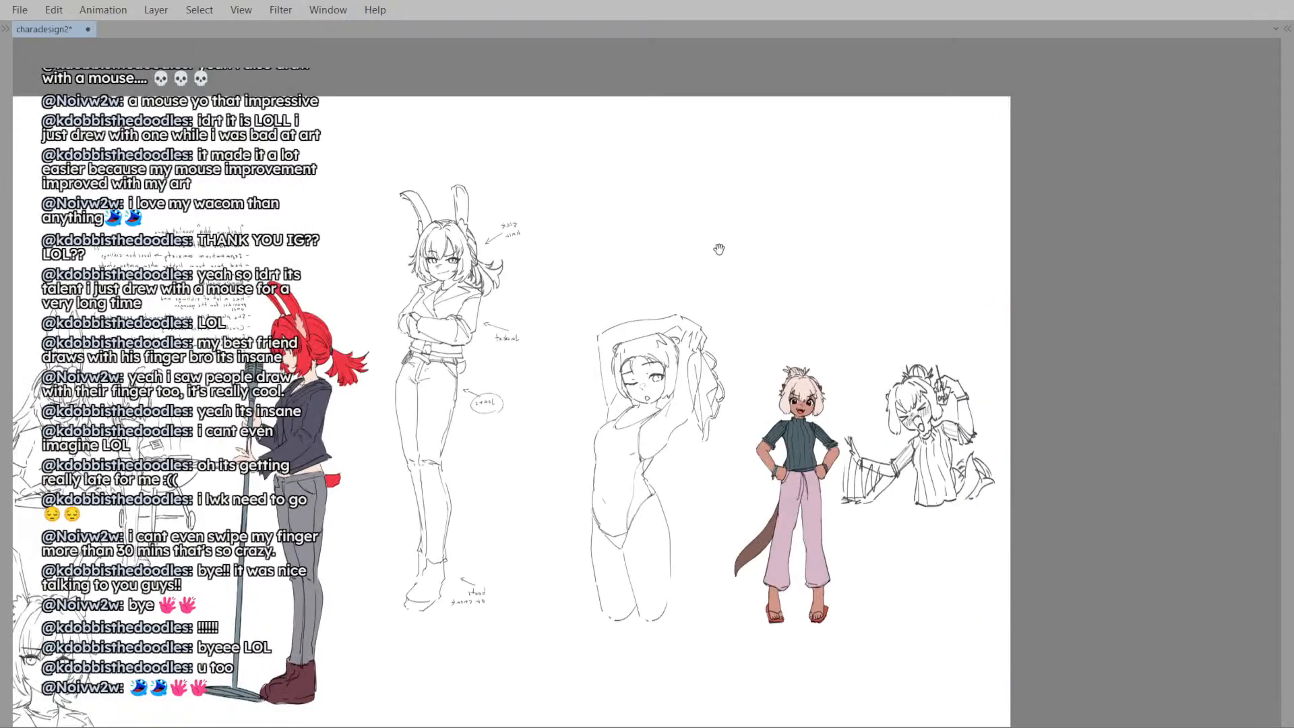
pyautogui.press('h')
pyautogui.scroll(3, 674, 377)
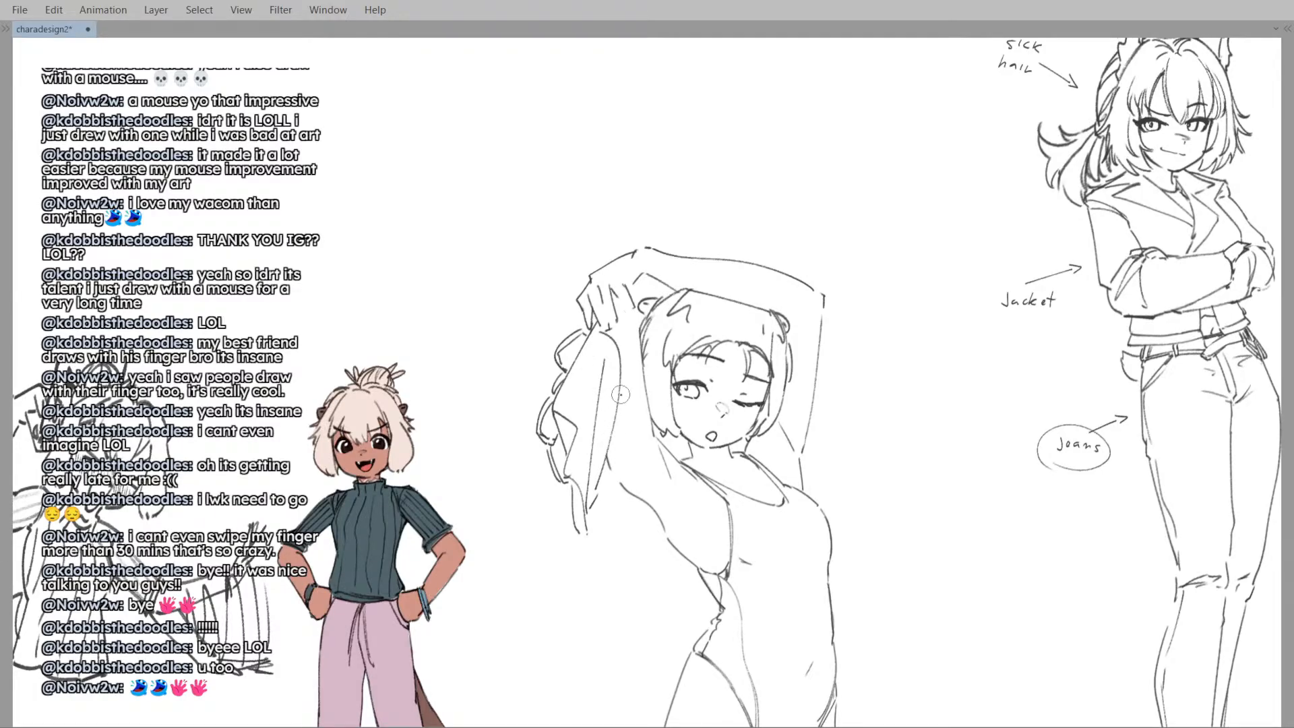
# - Check the stretching figure's head and raised arms in mirrored and zoomed-out view
pyautogui.moveTo(620, 397); pyautogui.dragTo(595, 410)
pyautogui.press('h')
pyautogui.moveTo(658, 276); pyautogui.dragTo(668, 271)
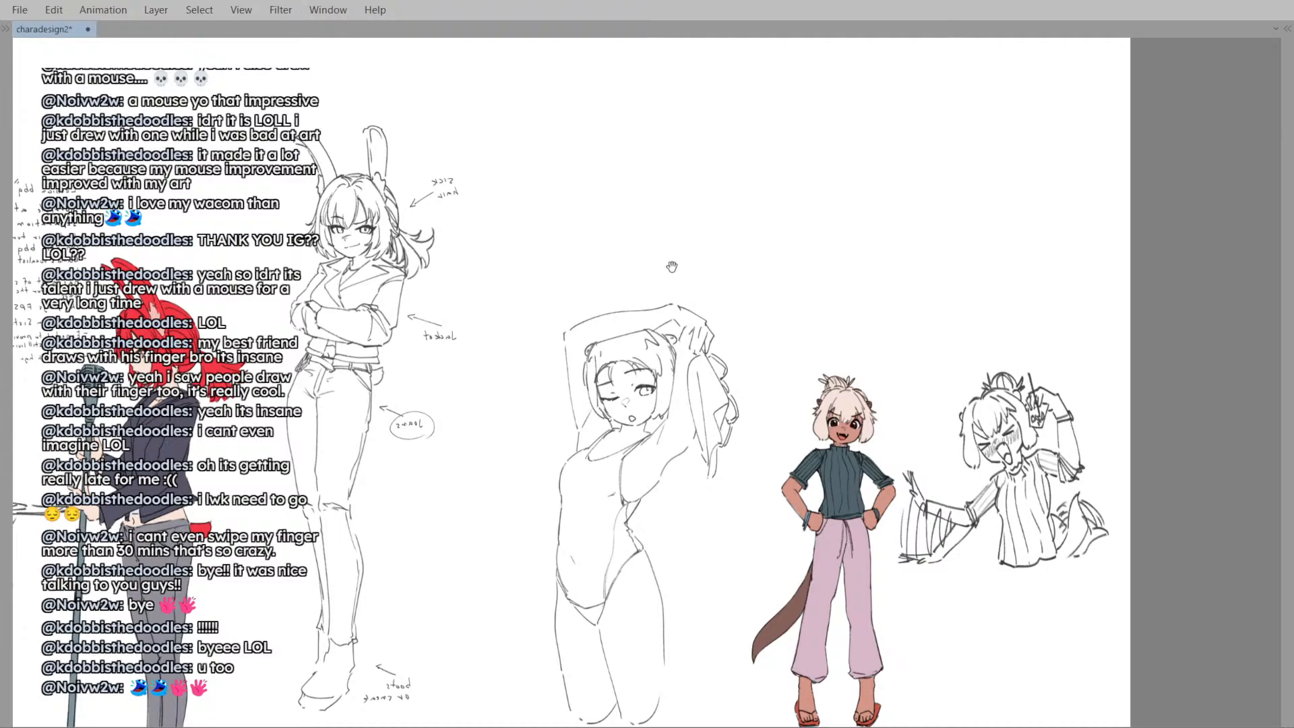
pyautogui.press('h')
pyautogui.moveTo(578, 371); pyautogui.dragTo(620, 367)
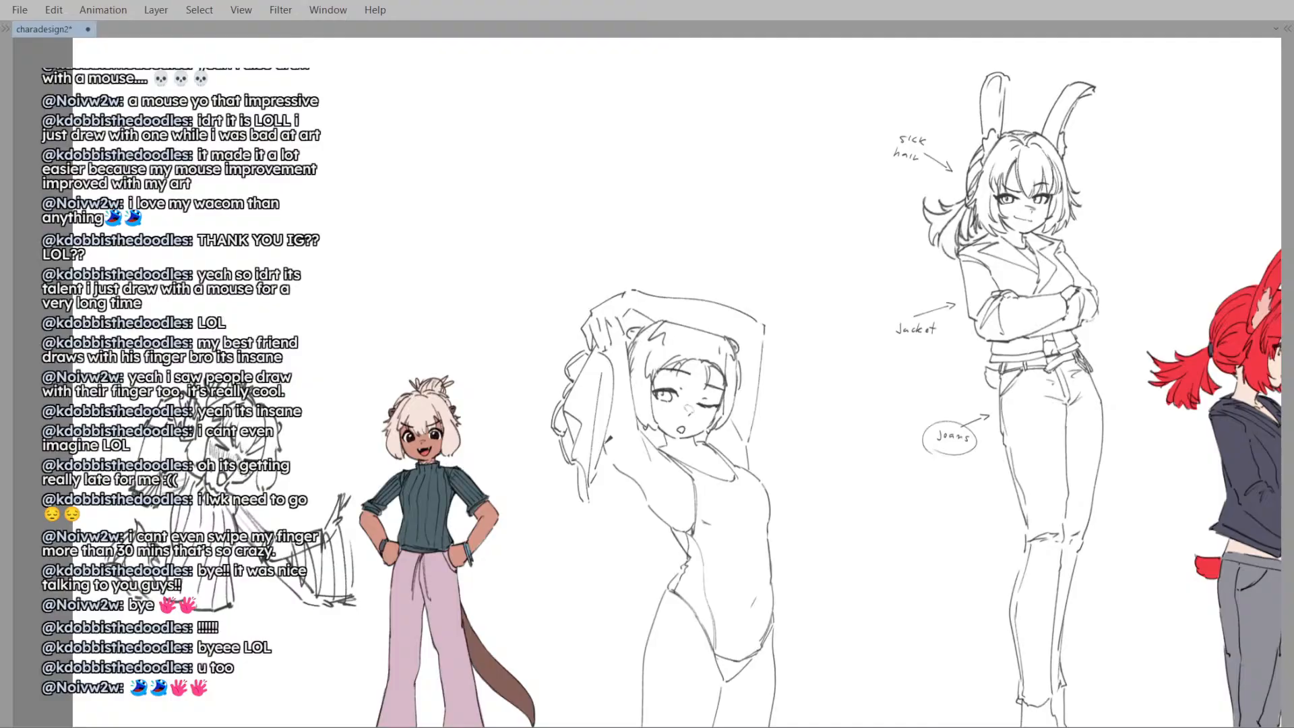
pyautogui.press('h')
pyautogui.hotkey('ctrl', '-')
pyautogui.press('m')
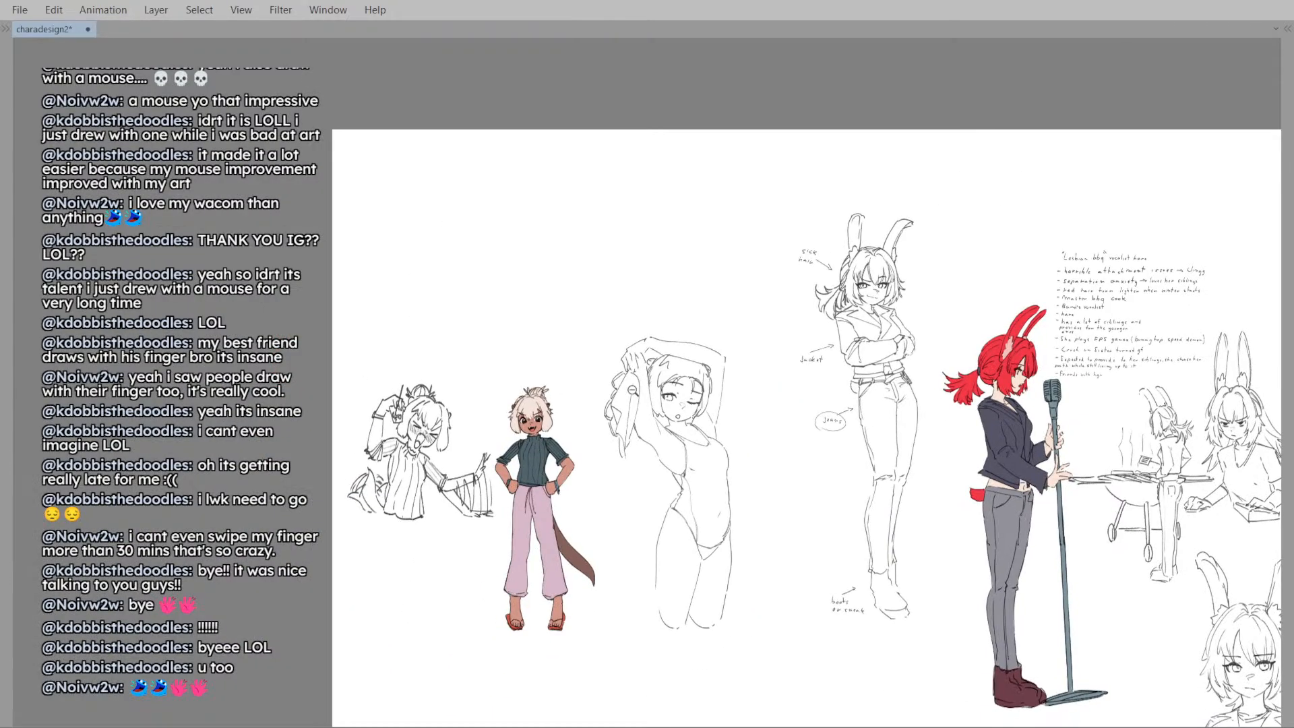
# - Touch up the outline of the raised upper arm where it emerges beneath the hanging sleeve
pyautogui.press('+')
pyautogui.press('+')
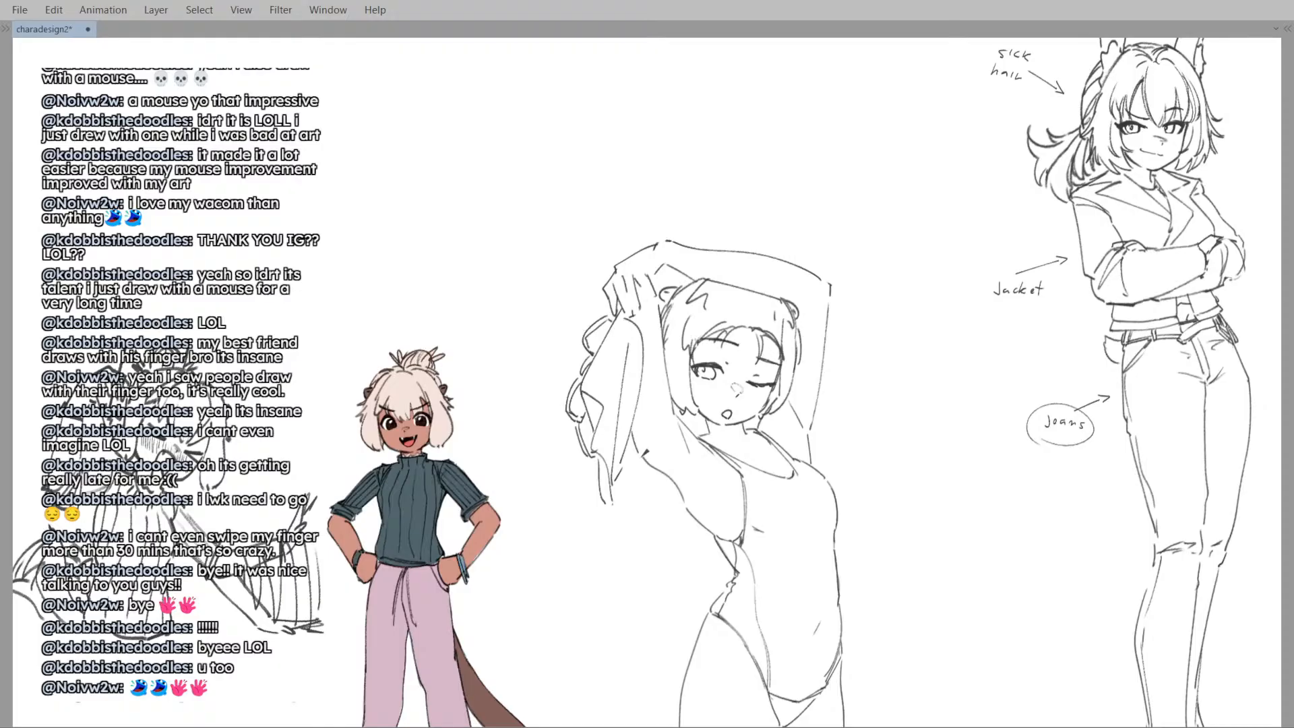
pyautogui.moveTo(646, 453); pyautogui.dragTo(639, 453)
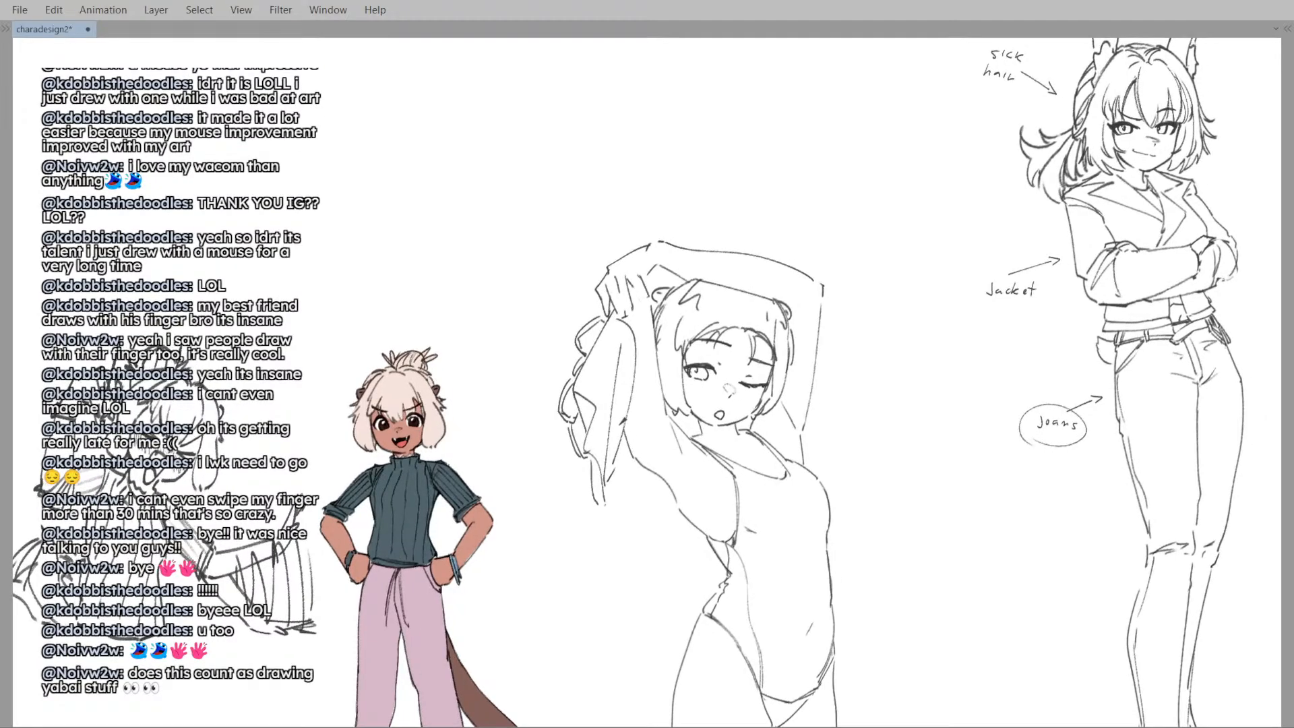
pyautogui.moveTo(658, 316); pyautogui.dragTo(645, 318)
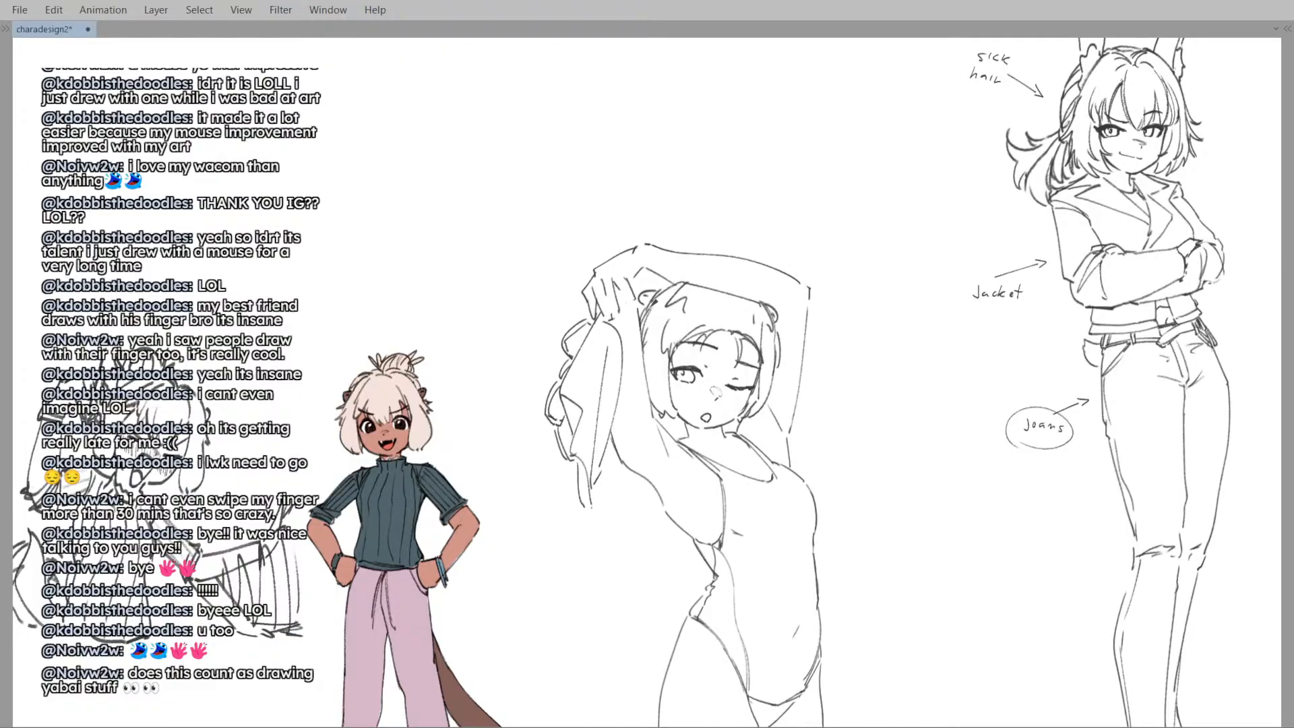
# - Examine the stretching figure's full-body proportions beside the neighbouring characters and up close at the torso
pyautogui.scroll(-2, 705, 419)
pyautogui.moveTo(705, 419); pyautogui.dragTo(656, 367)
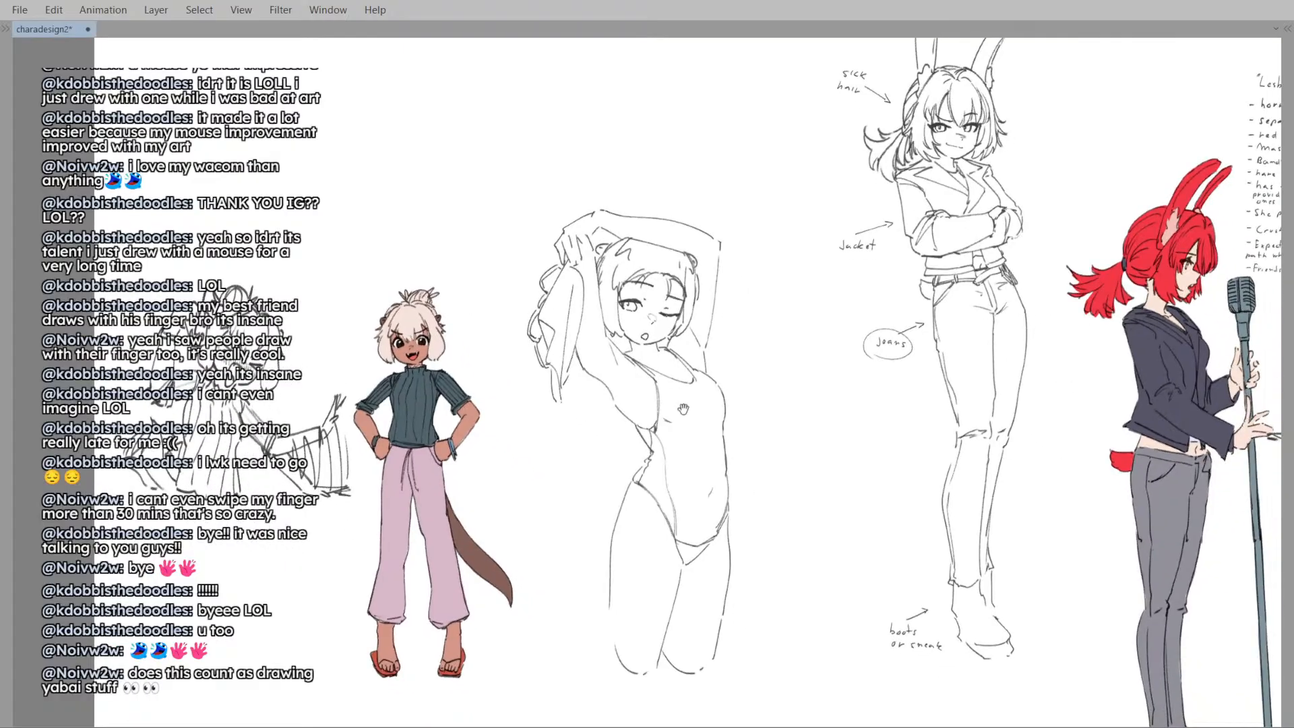
pyautogui.scroll(-2, 708, 408)
pyautogui.scroll(3, 716, 406)
pyautogui.hotkey('alt', 'Tab')
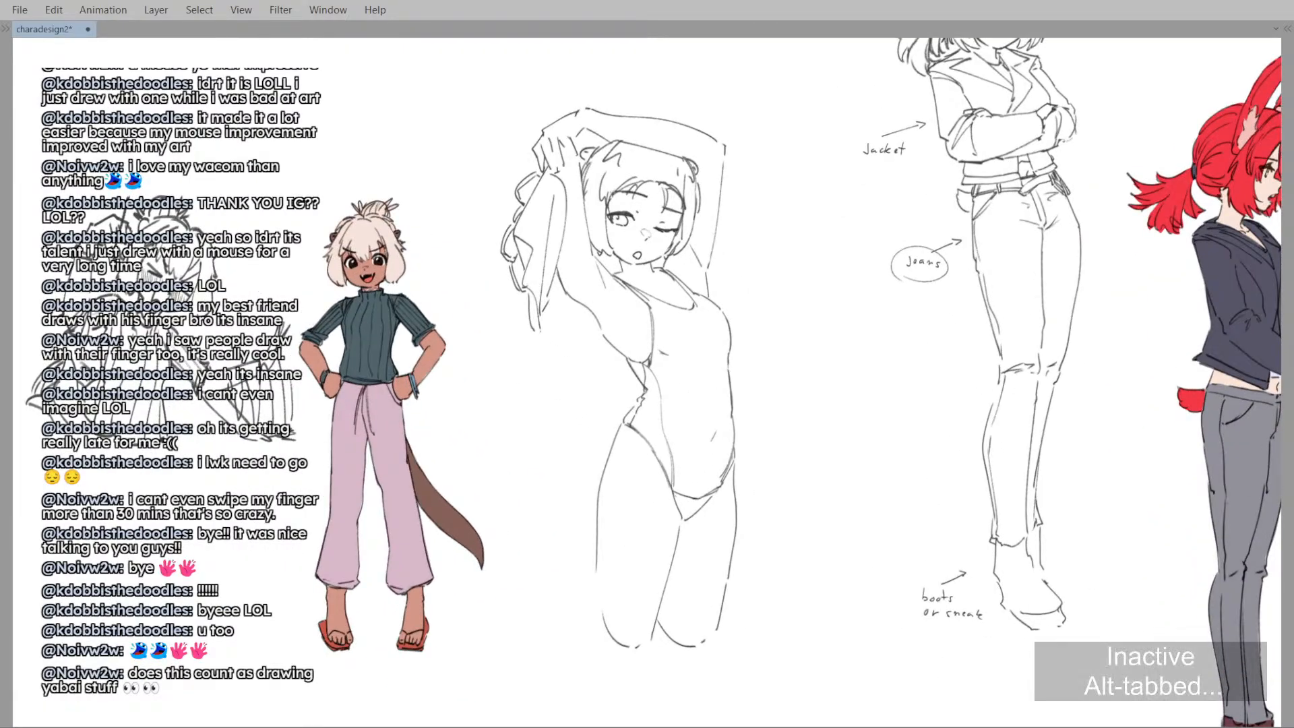
pyautogui.hotkey('alt', 'Tab')
pyautogui.moveTo(669, 434); pyautogui.dragTo(670, 445)
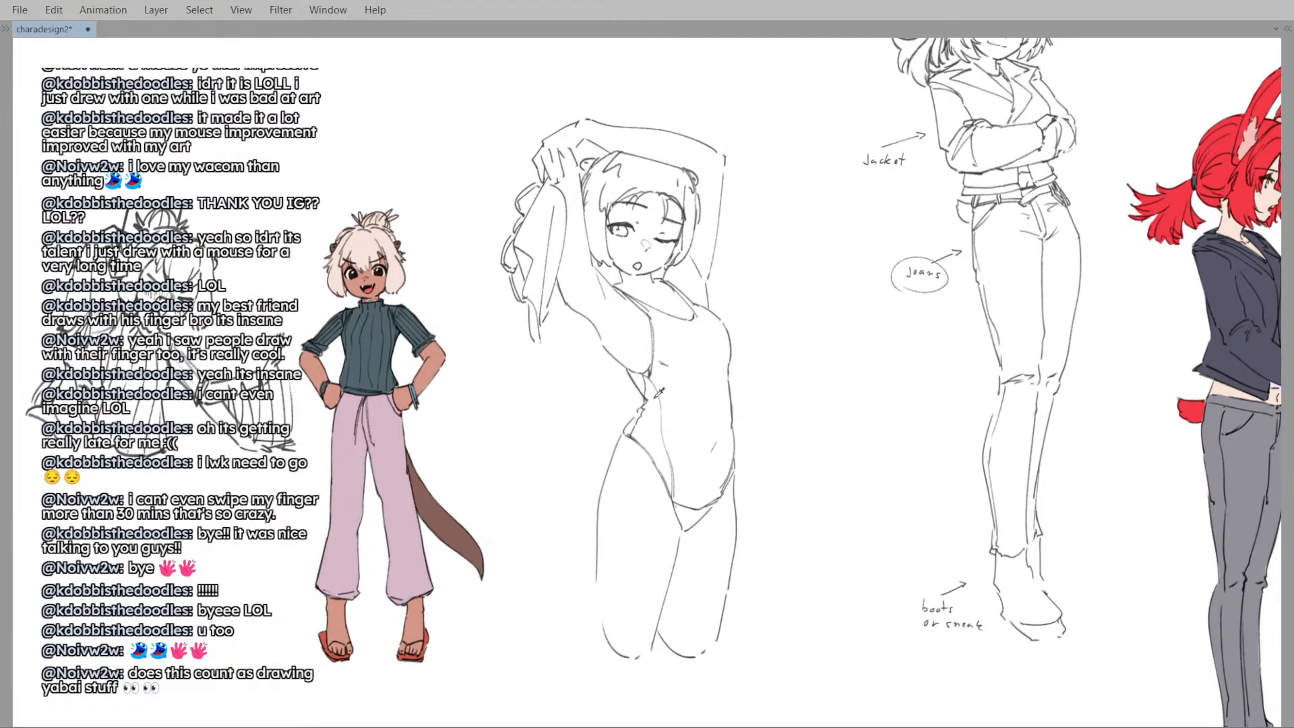
pyautogui.scroll(1, 676, 463)
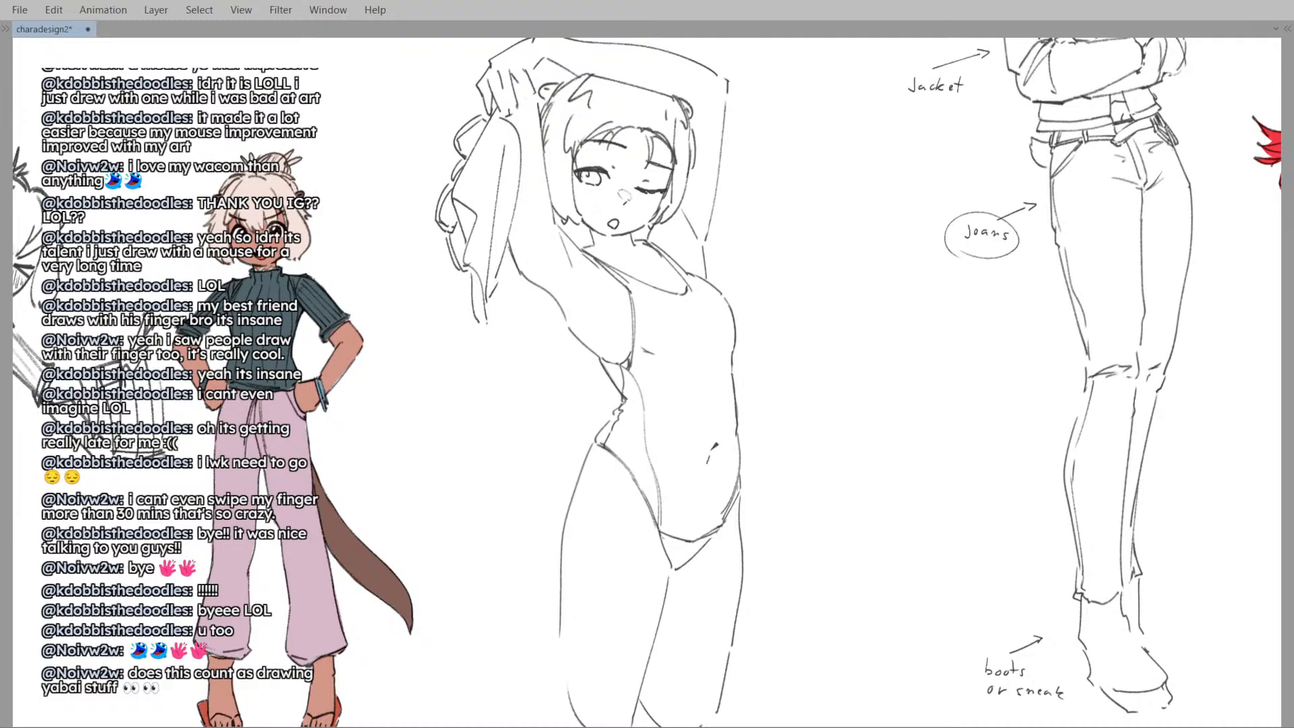
# - Nudge the hip and raised-arm area with a large Liquify brush and check the pose in mirrored view
pyautogui.scroll(-2, 676, 464)
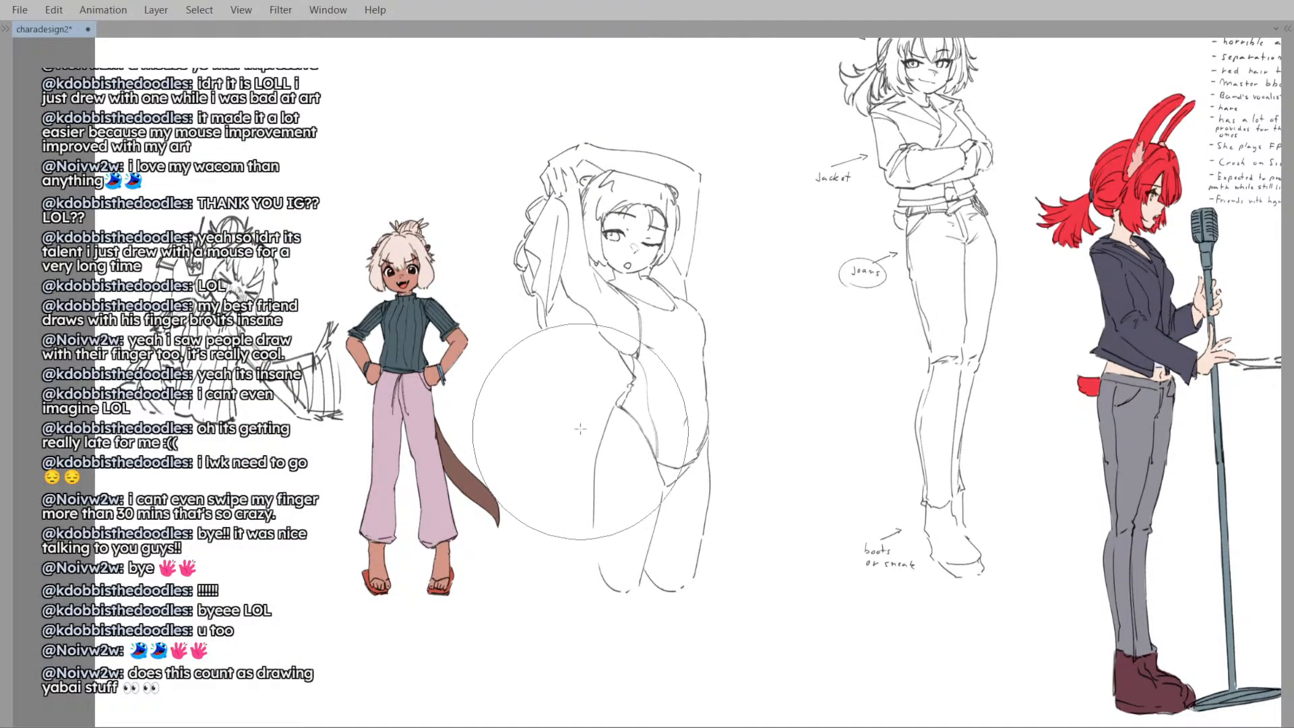
pyautogui.moveTo(604, 442)
pyautogui.mouseDown()
pyautogui.moveTo(578, 448)
pyautogui.moveTo(596, 398)
pyautogui.mouseUp()
pyautogui.moveTo(606, 241); pyautogui.dragTo(619, 343)
pyautogui.scroll(2, 606, 230)
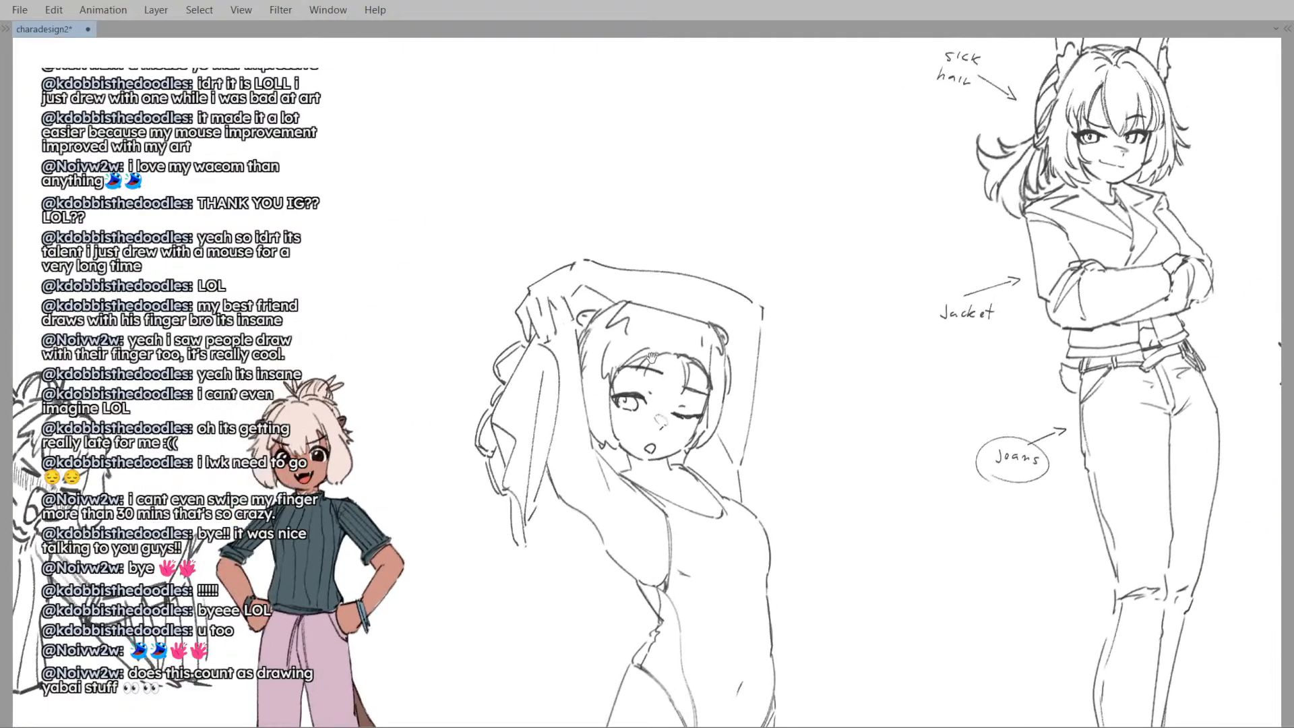
pyautogui.scroll(-2, 611, 236)
pyautogui.moveTo(611, 236); pyautogui.dragTo(601, 280)
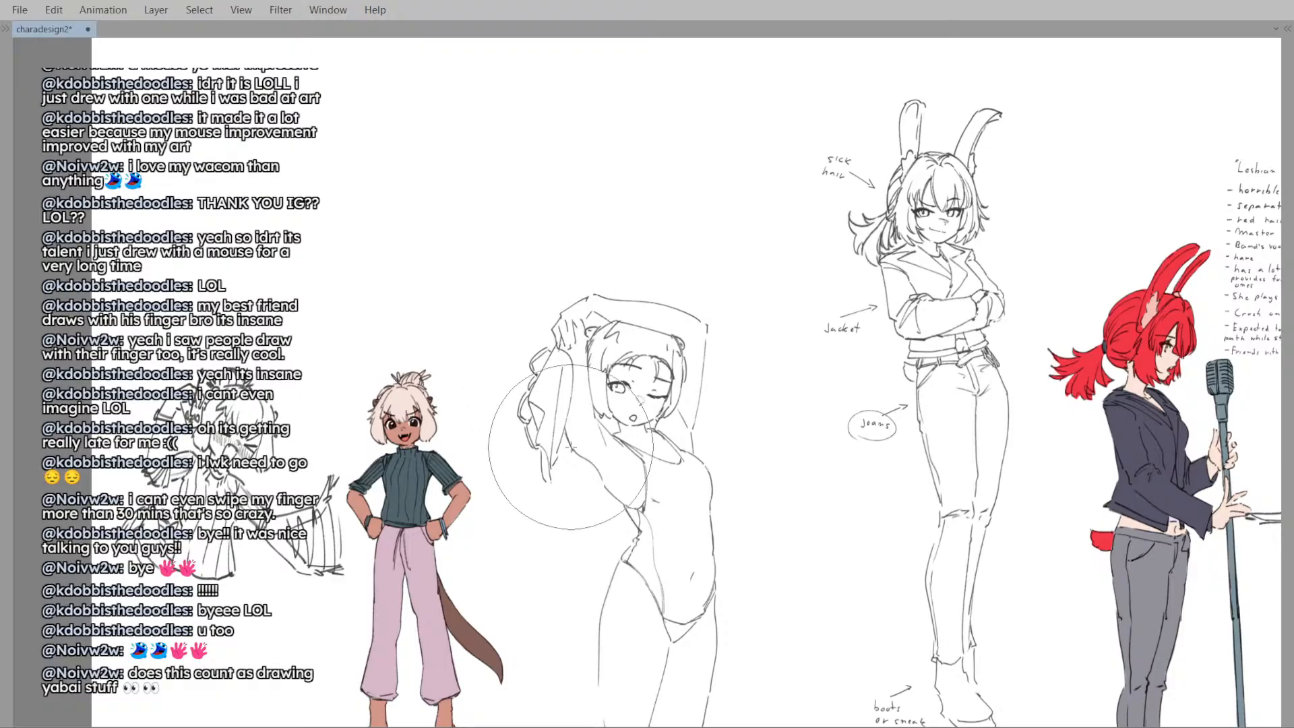
pyautogui.press('h')
pyautogui.press('h')
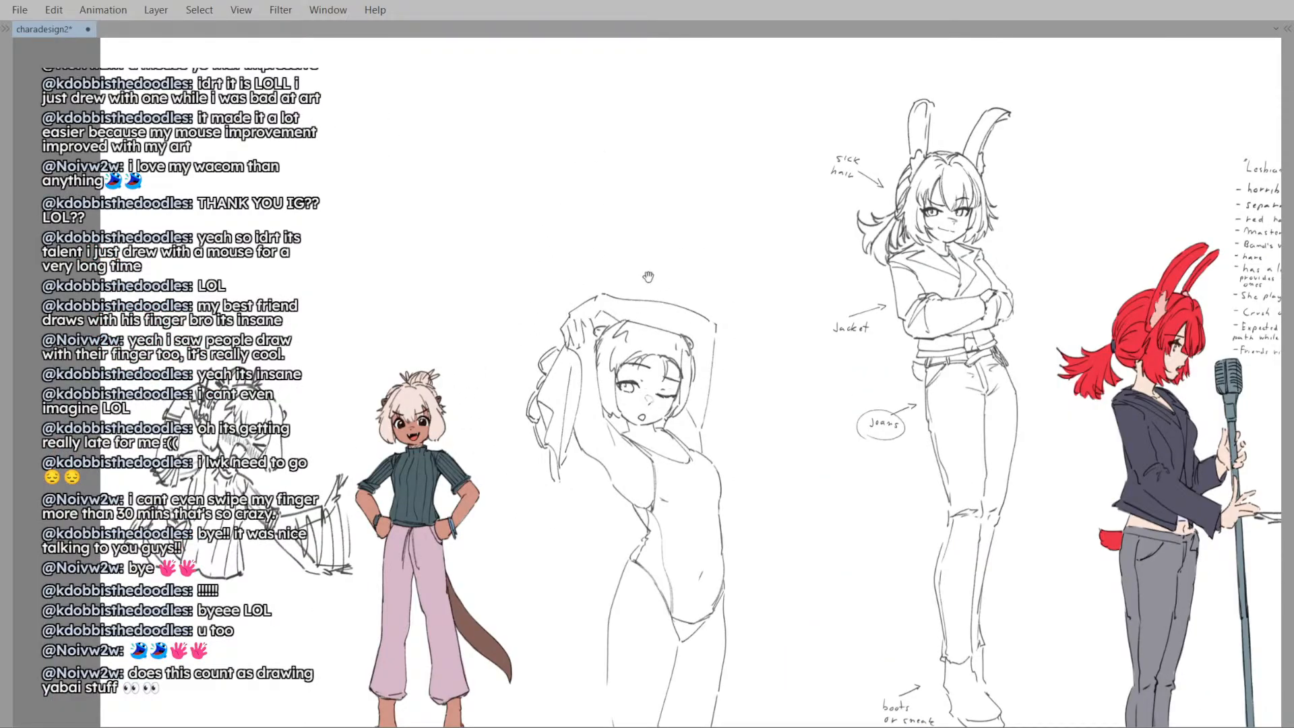
pyautogui.press('h')
pyautogui.press('h')
# - Shift the stretching figure's thighs with an enlarged Liquify brush, comparing their angle in mirrored view
pyautogui.moveTo(593, 291); pyautogui.dragTo(584, 251)
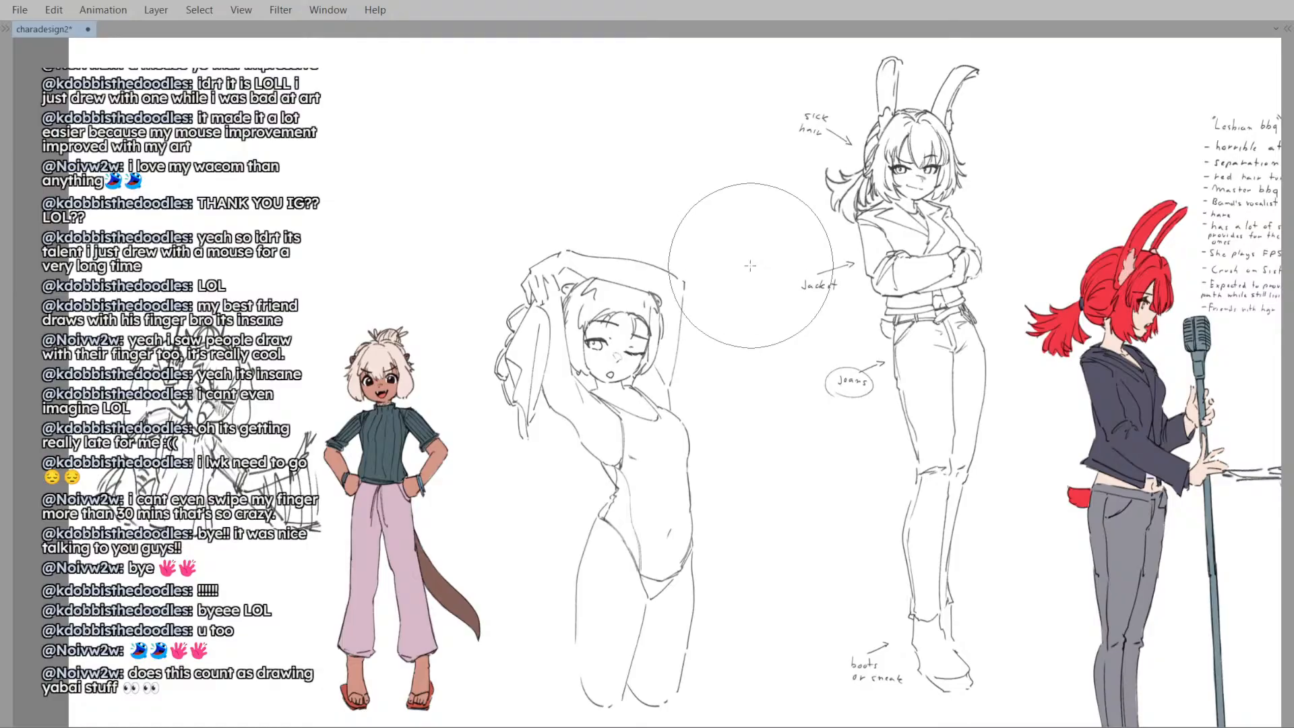
pyautogui.moveTo(674, 465); pyautogui.dragTo(701, 416)
pyautogui.press(']')
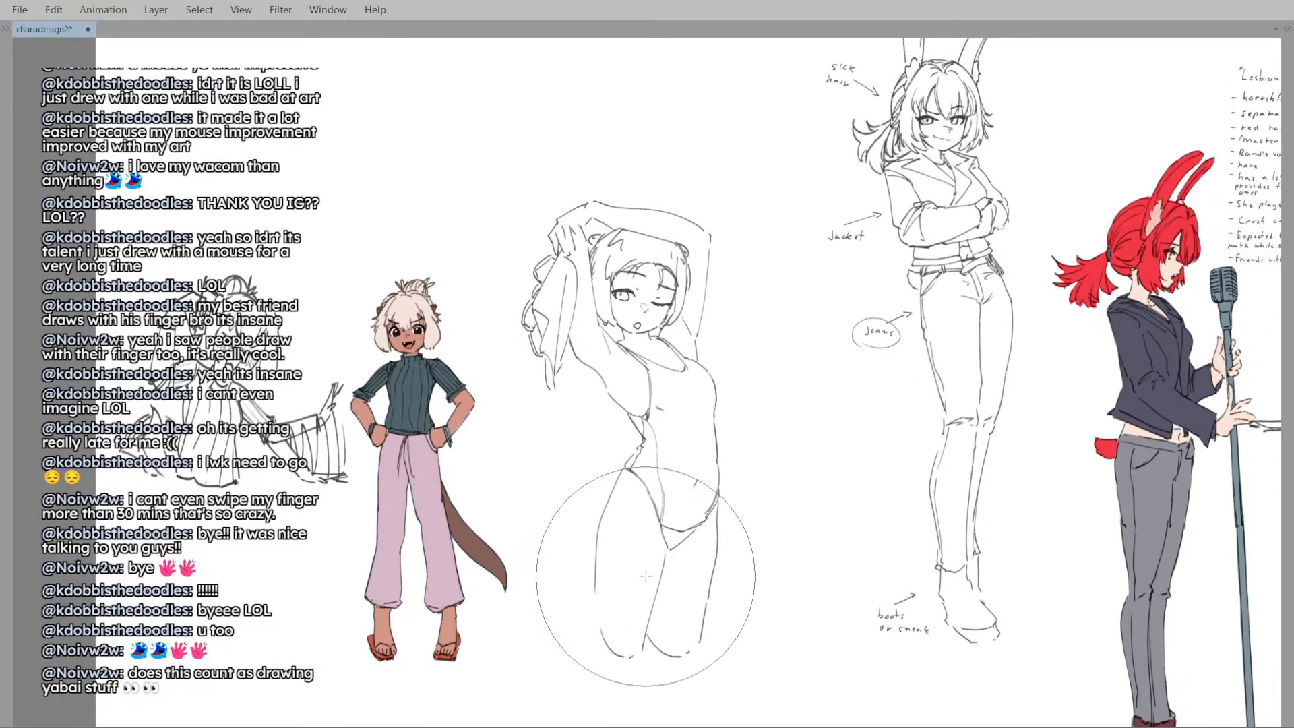
pyautogui.press('h')
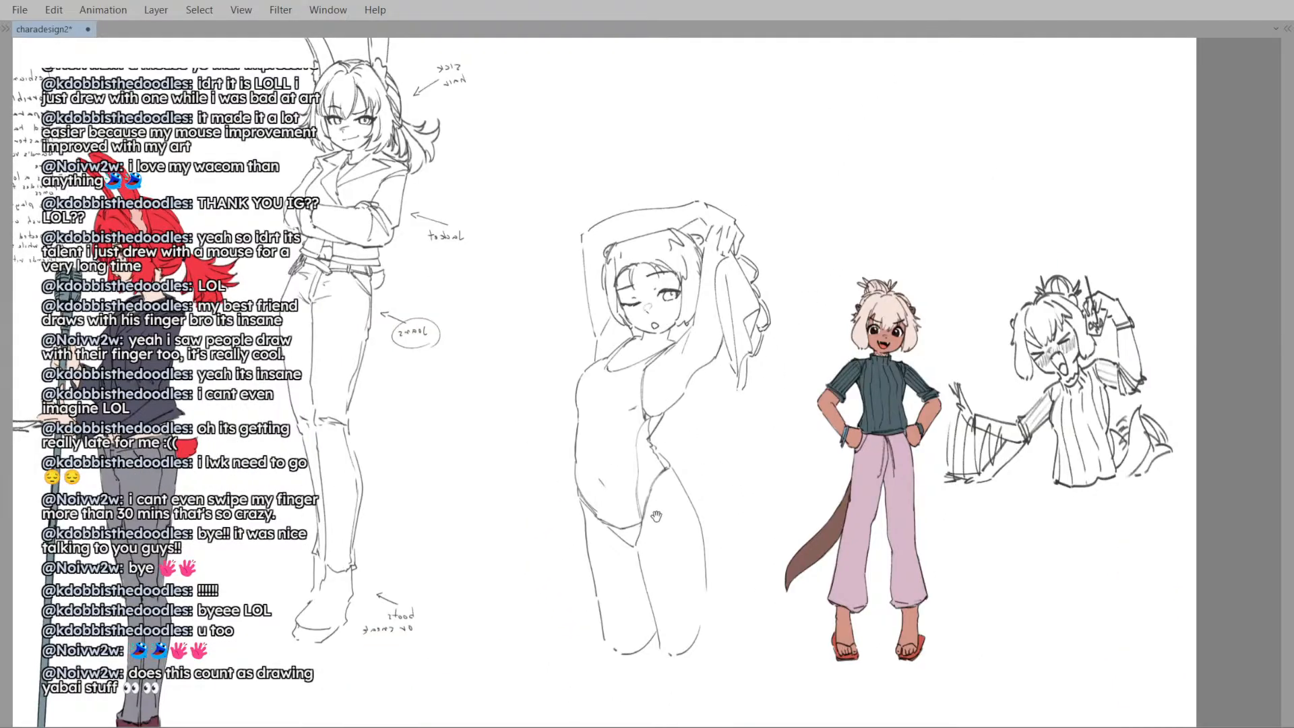
pyautogui.press('h')
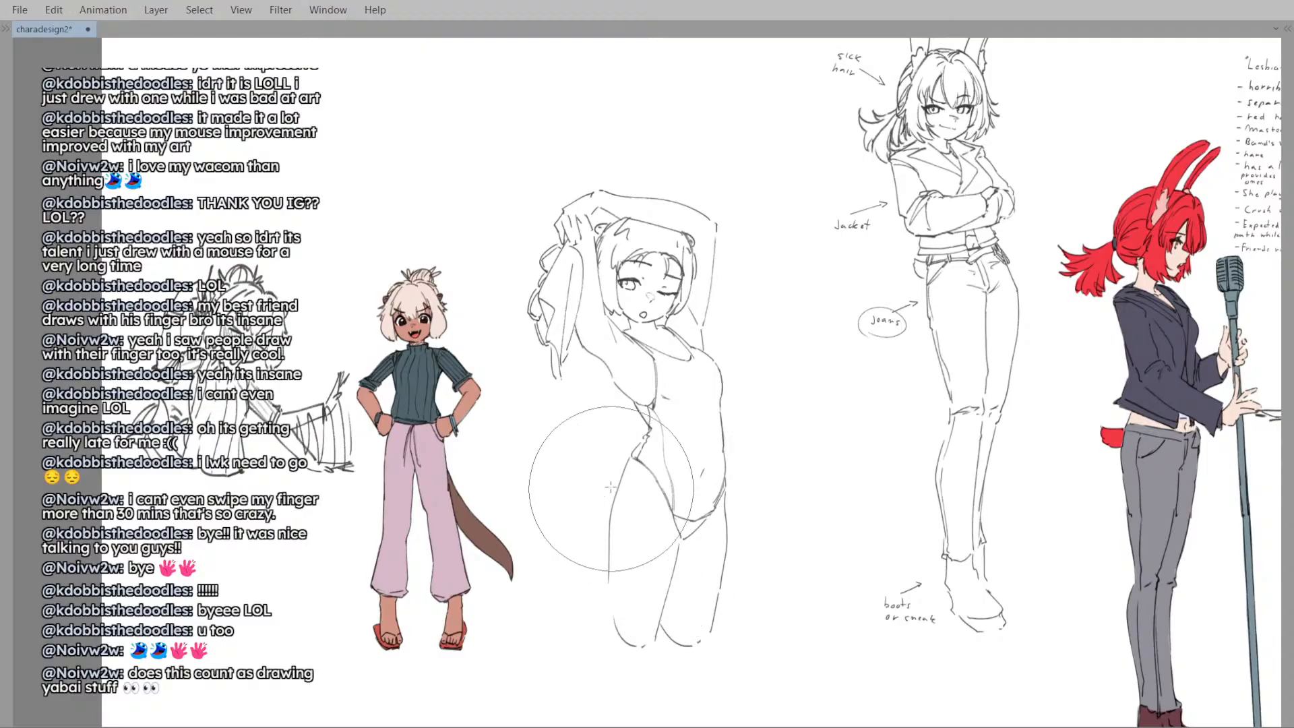
pyautogui.press(']')
pyautogui.moveTo(664, 629); pyautogui.dragTo(659, 628)
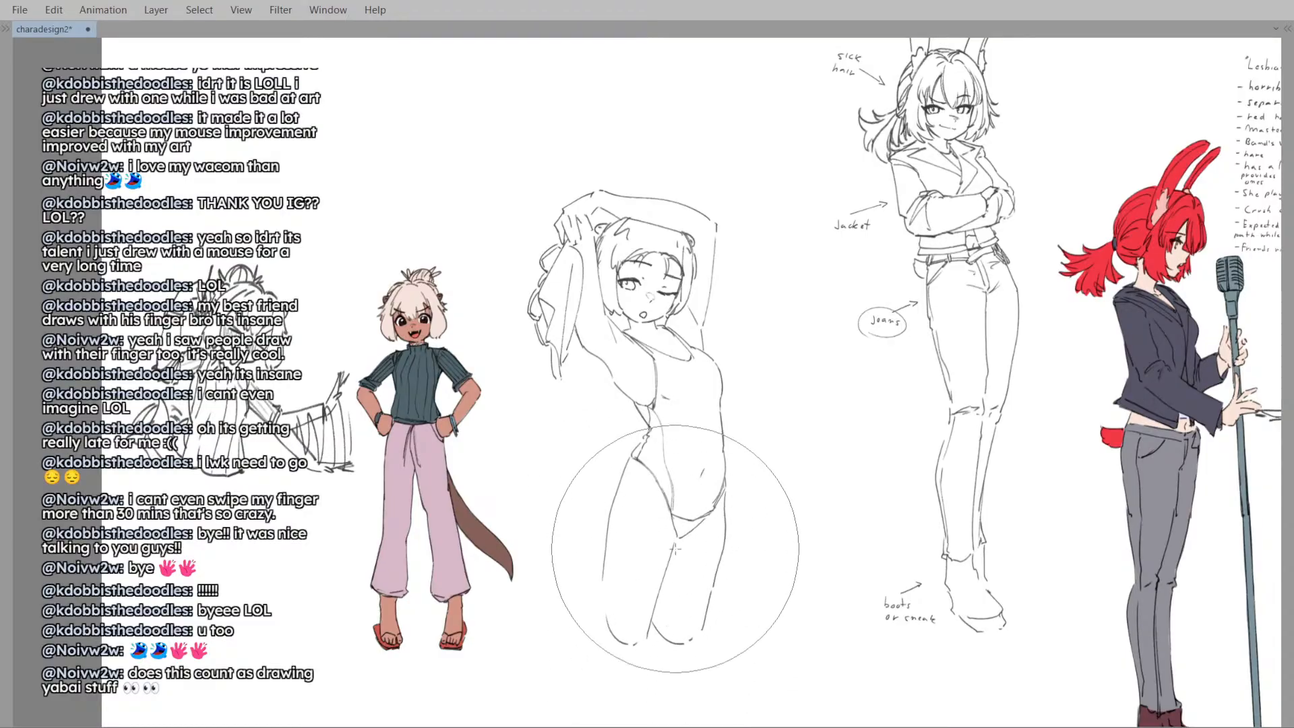
# - Push the lower thighs inward beneath the body with a smaller Liquify brush and check them in mirrored view
pyautogui.press('[')
pyautogui.press('[')
pyautogui.press('[')
pyautogui.press('[')
pyautogui.press('[')
pyautogui.moveTo(676, 494); pyautogui.dragTo(676, 483)
pyautogui.scroll(-1, 677, 482)
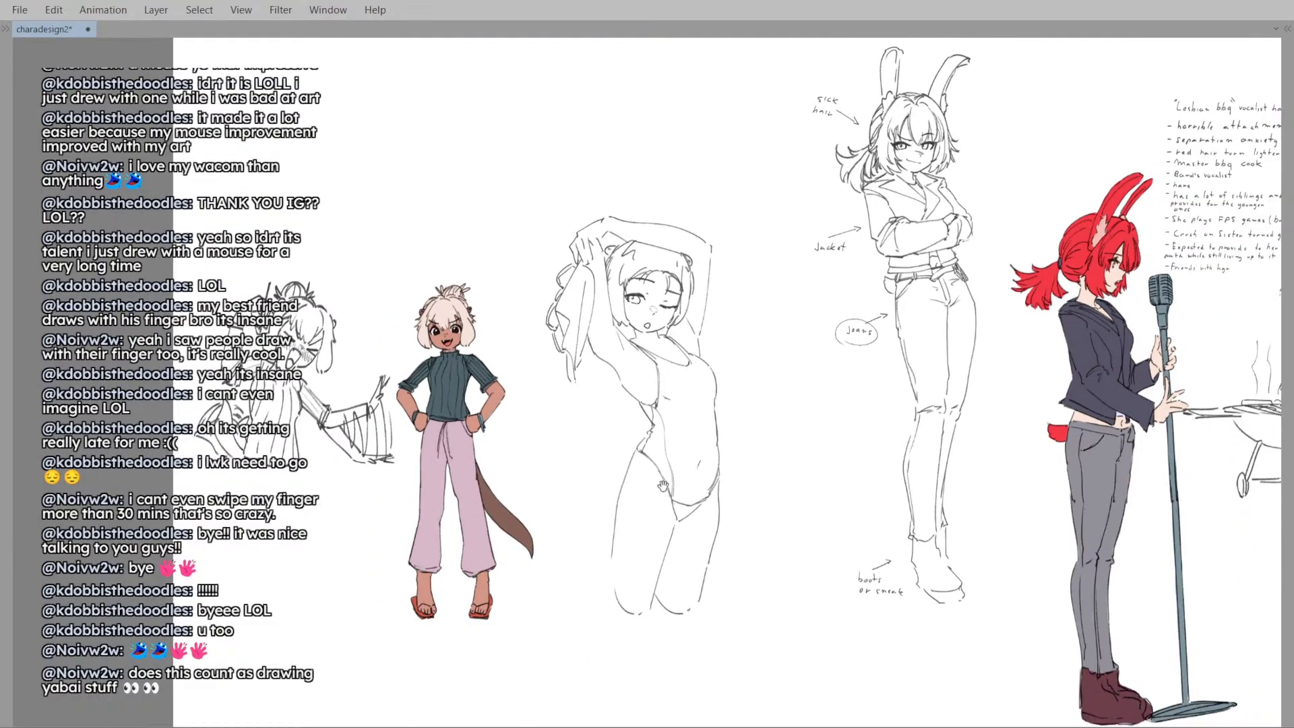
pyautogui.moveTo(643, 601); pyautogui.dragTo(643, 644)
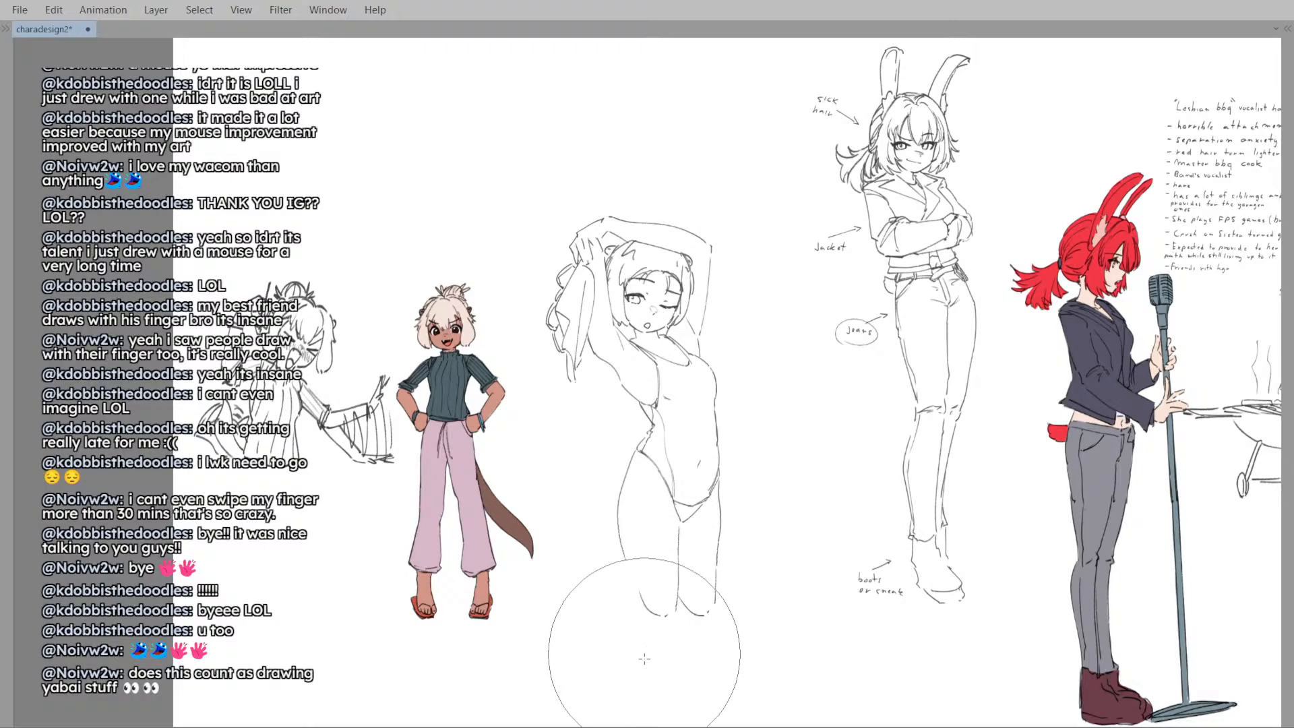
pyautogui.press('h')
pyautogui.press('h')
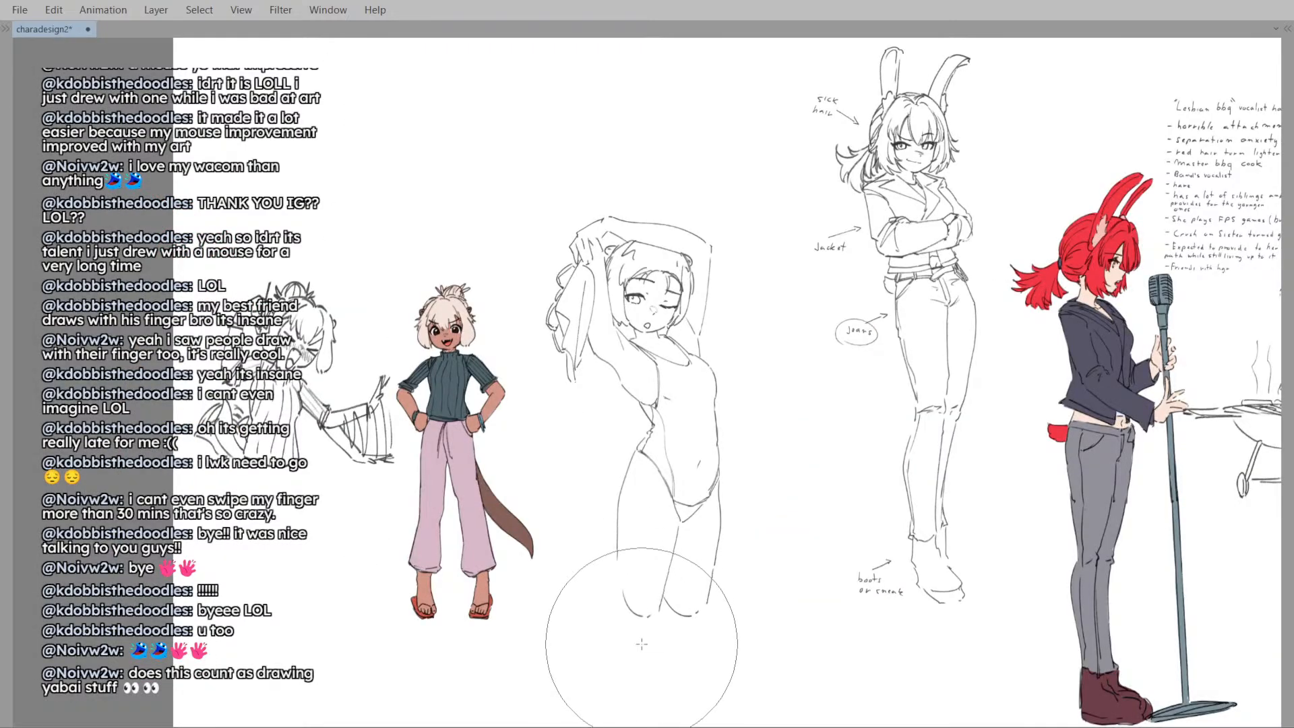
# - Compare the stretching figure with the rest of the character sheet in zoomed-out and mirrored view
pyautogui.scroll(-4, 612, 286)
pyautogui.press('h')
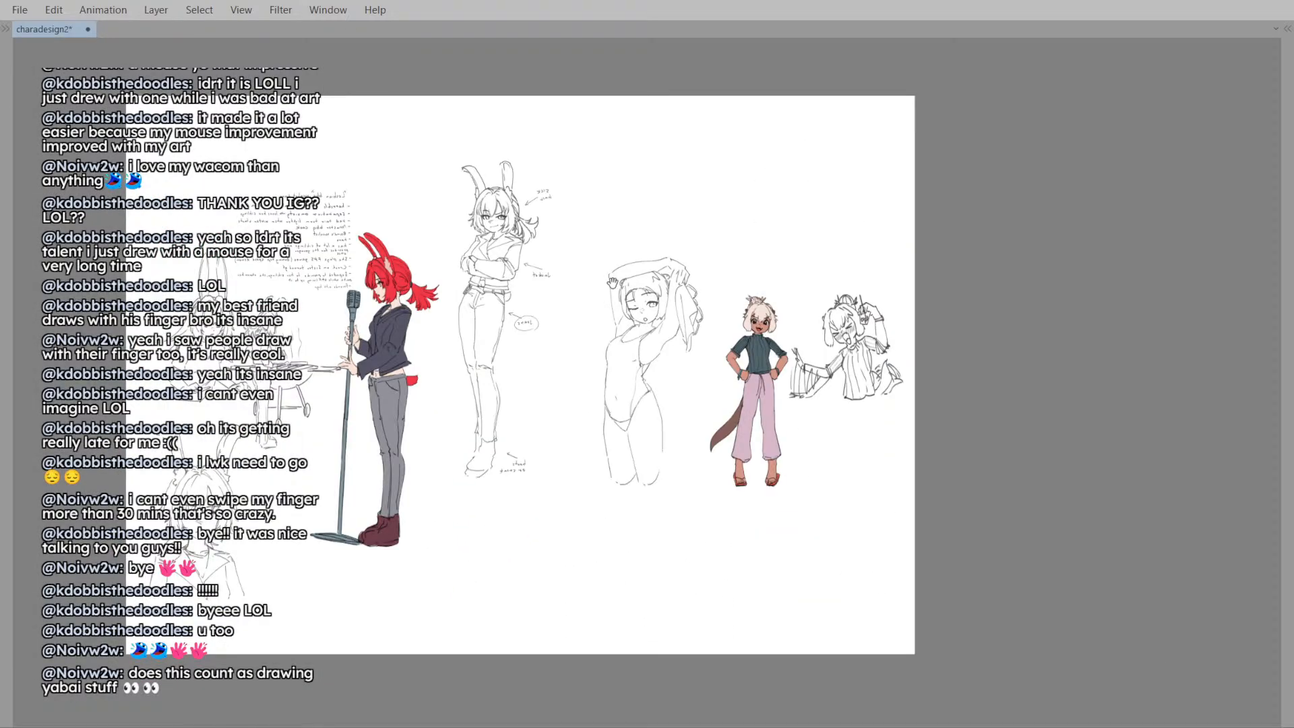
pyautogui.press('h')
pyautogui.moveTo(649, 532); pyautogui.dragTo(661, 581)
pyautogui.scroll(4, 647, 405)
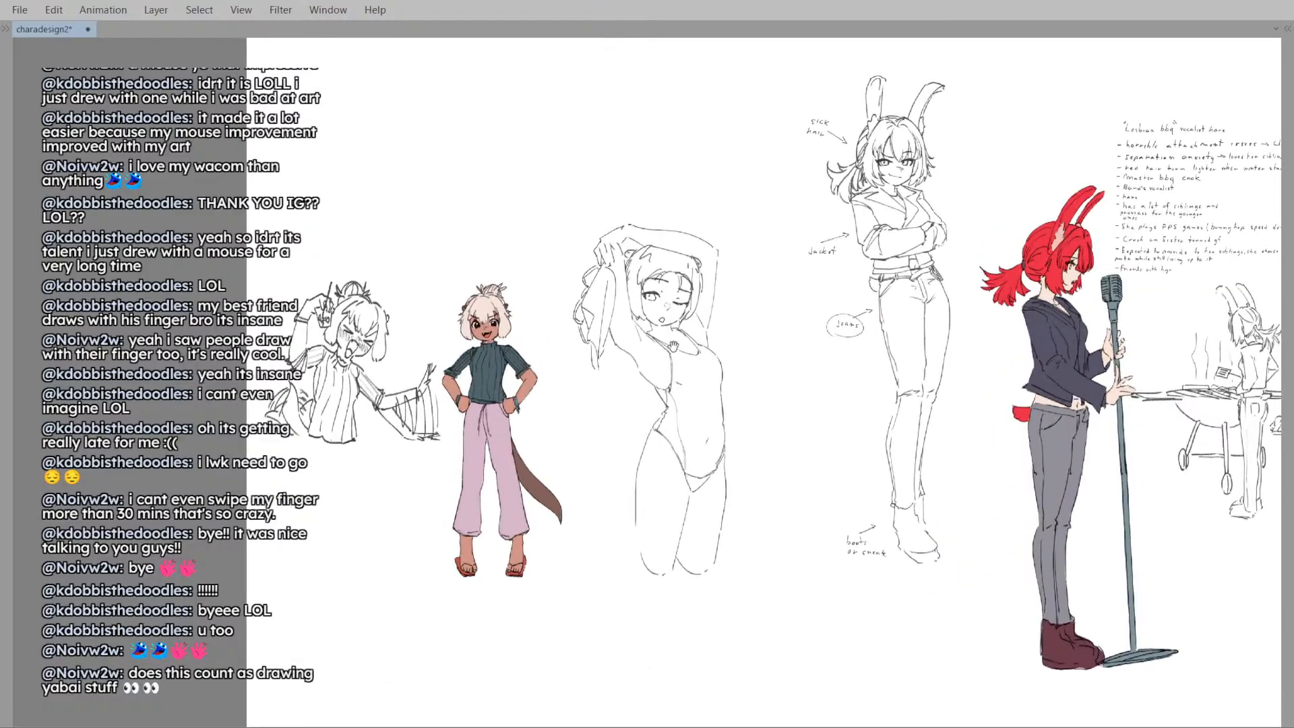
pyautogui.hotkey('ctrl', ',')
pyautogui.hotkey('ctrl', ',')
pyautogui.hotkey('ctrl', ',')
pyautogui.hotkey('ctrl', ',')
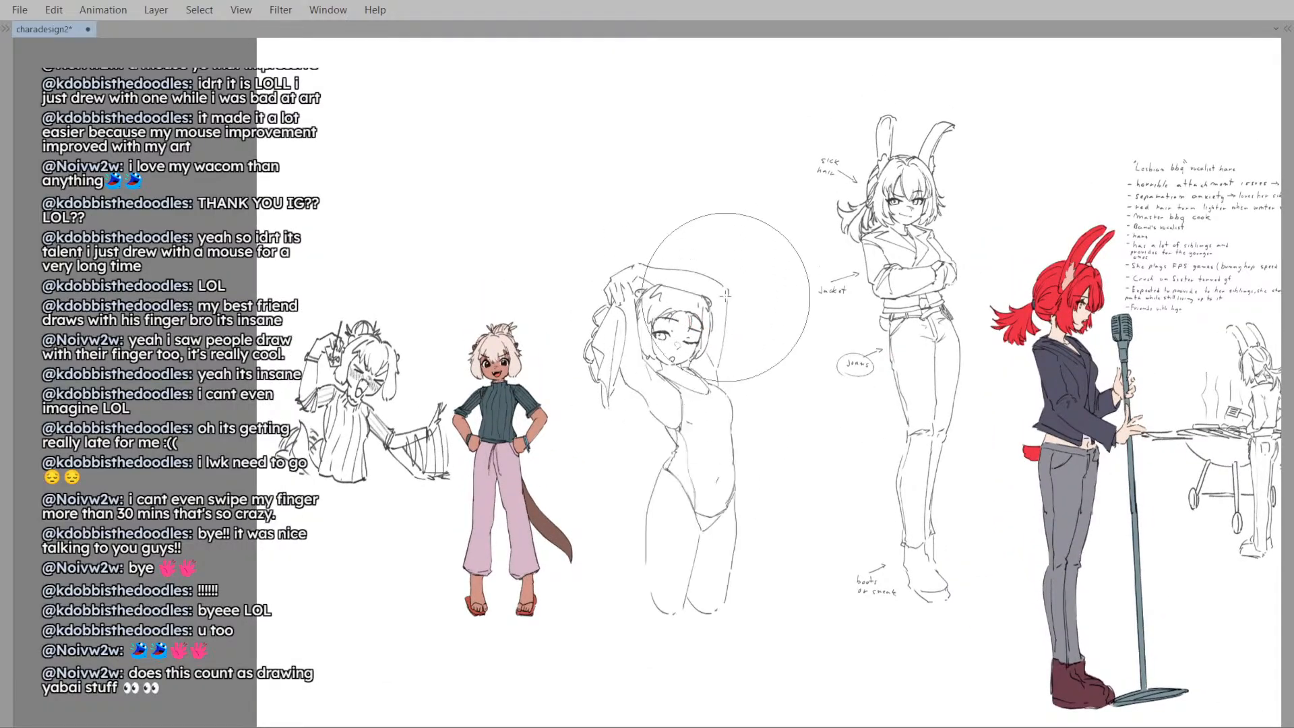
pyautogui.scroll(2, 695, 337)
pyautogui.hotkey('ctrl', ',')
pyautogui.hotkey('ctrl', ',')
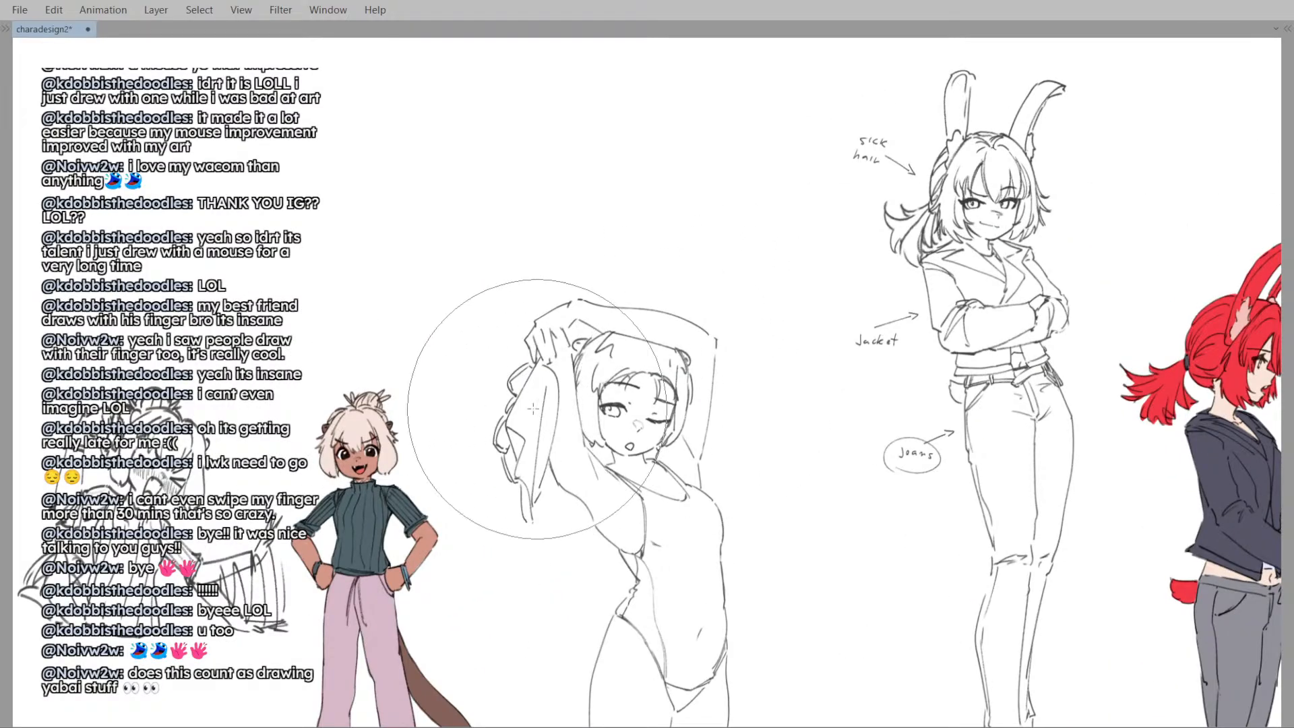
# - Review the balance of the head and raised arms once more in mirrored view
pyautogui.press('e')
pyautogui.moveTo(677, 369); pyautogui.dragTo(672, 435)
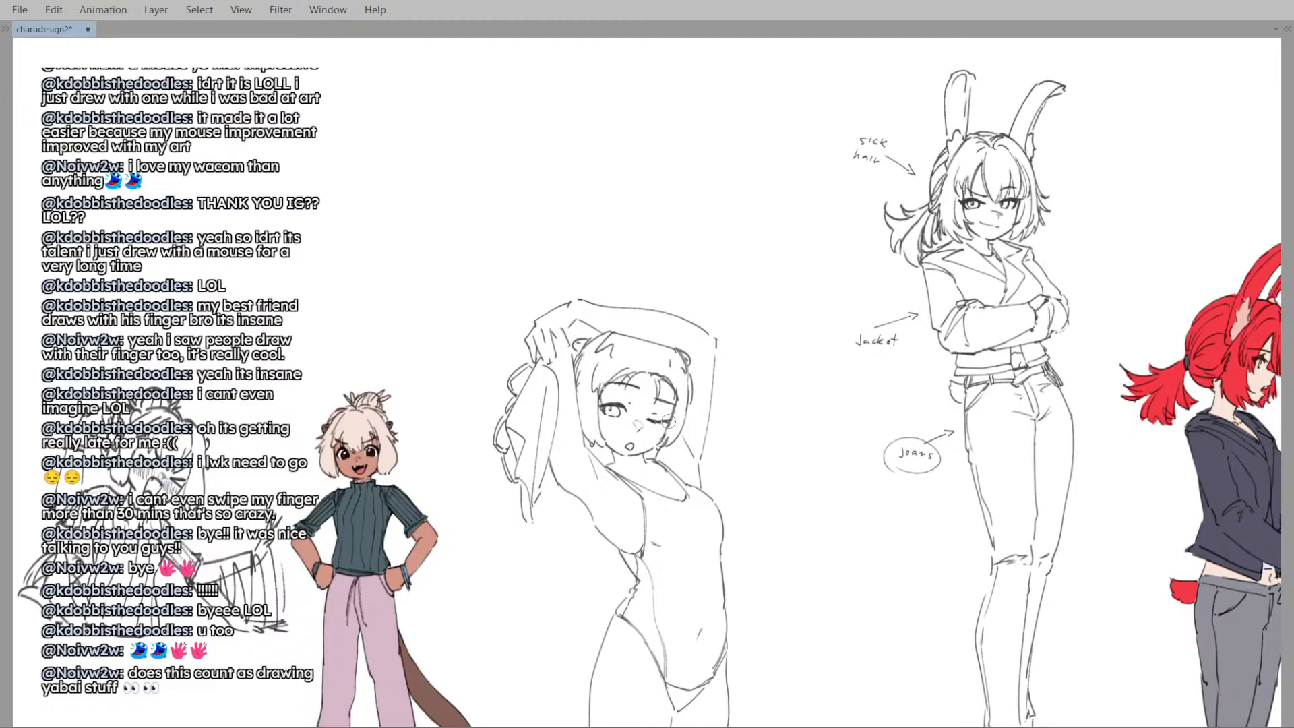
pyautogui.press('m')
pyautogui.press('-')
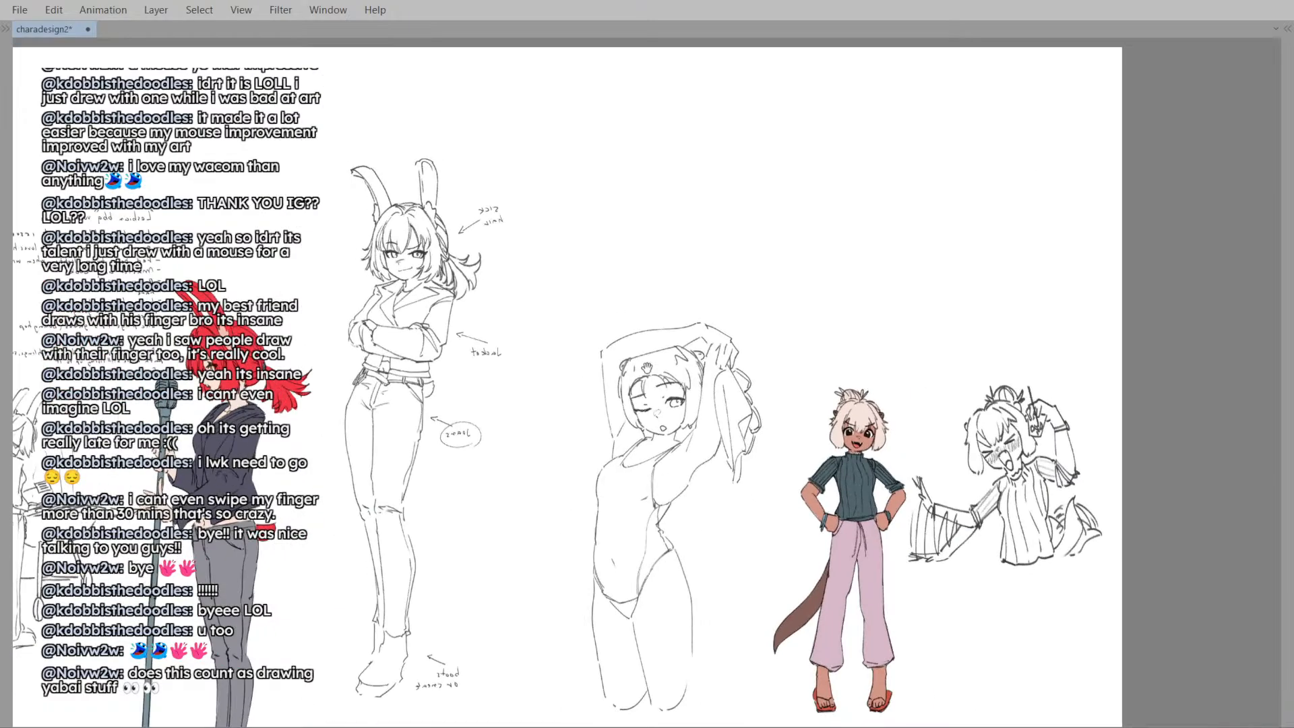
pyautogui.press('m')
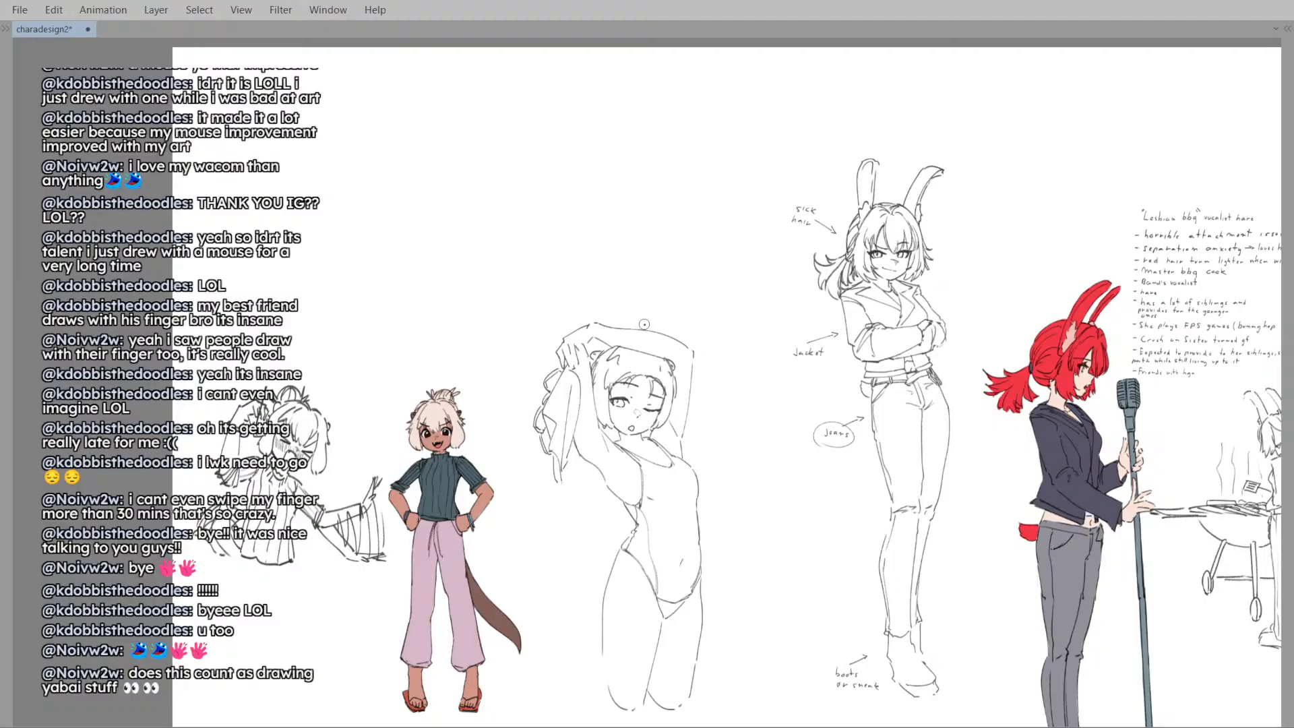
pyautogui.hotkey('alt', 'Tab')
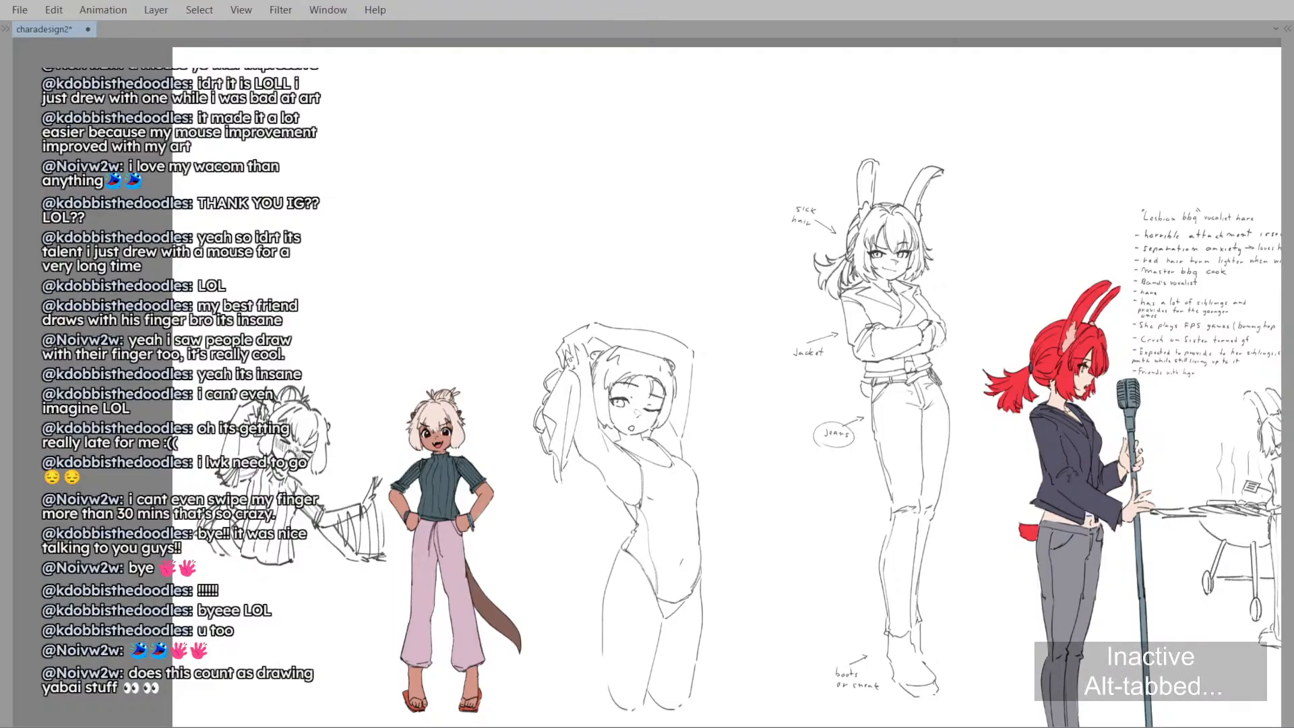
pyautogui.hotkey('alt', 'Tab')
pyautogui.press('-')
pyautogui.press('m')
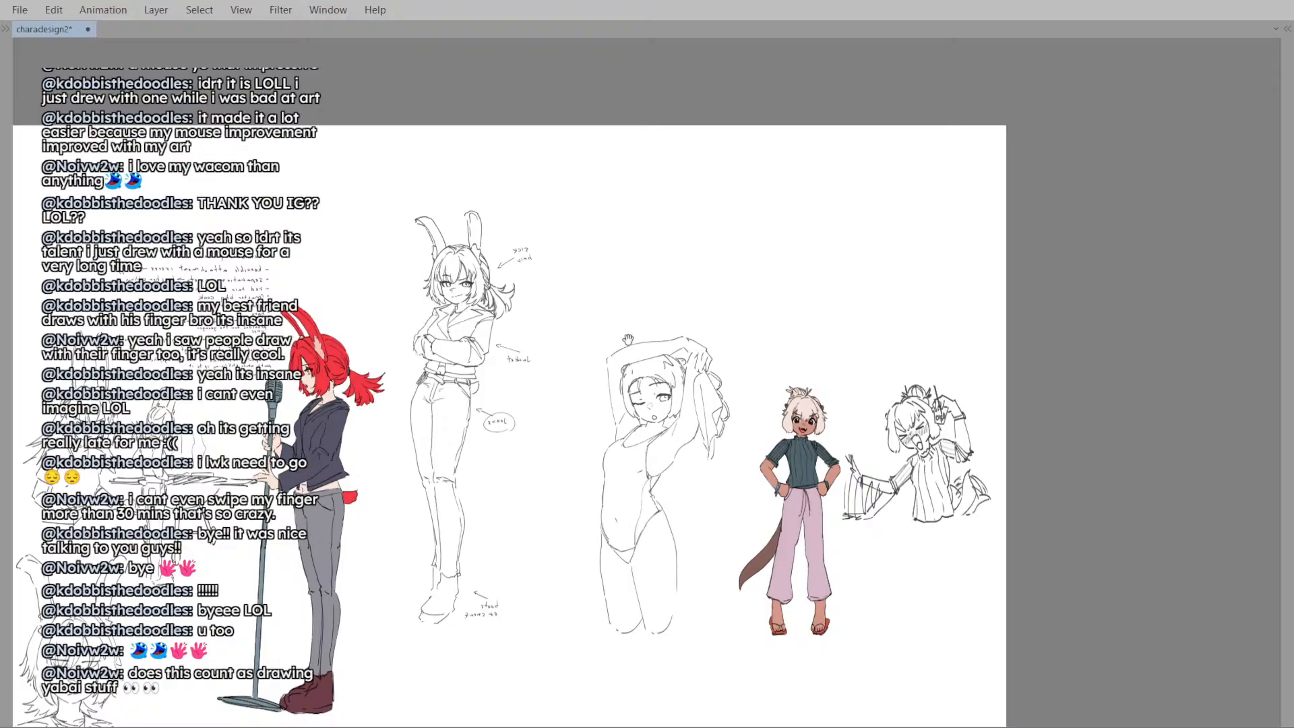
pyautogui.press('m')
pyautogui.press('+')
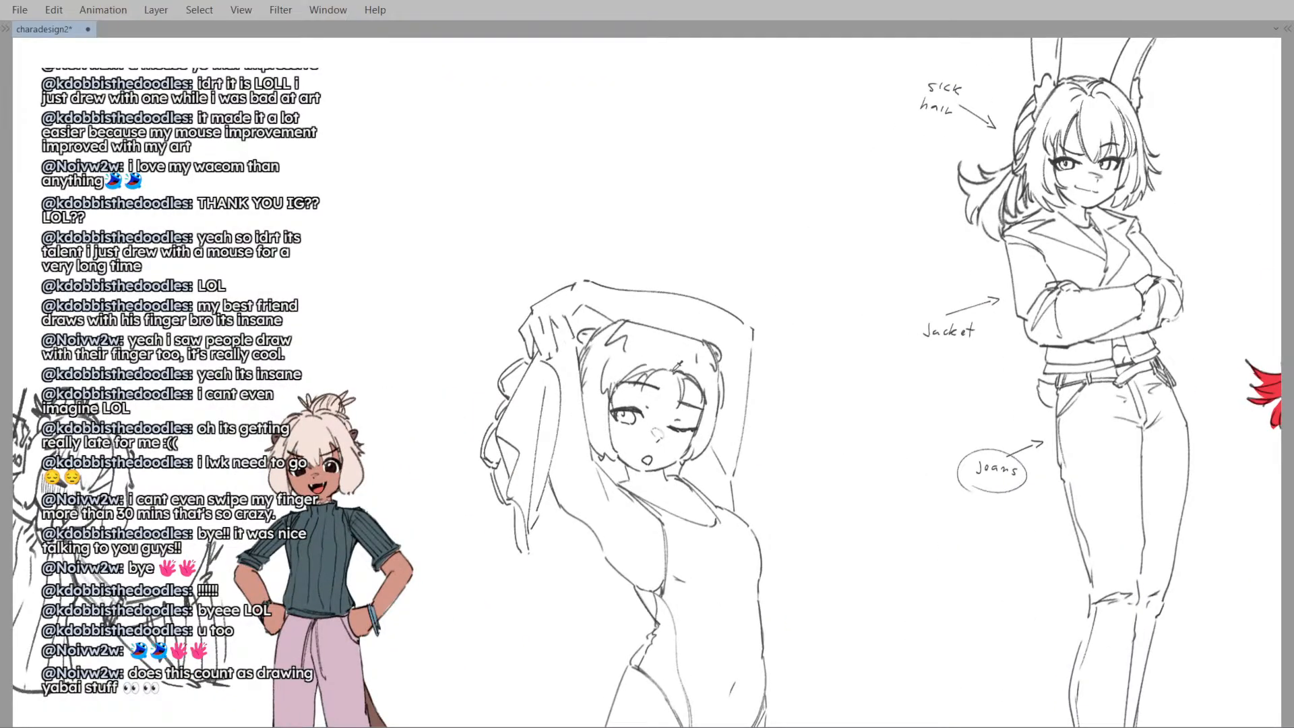
# - Rework the fringe above the open eye and the hair lock along that cheek with a smaller brush
pyautogui.press('j')
pyautogui.press(']')
pyautogui.press('[')
pyautogui.press('[')
pyautogui.press('[')
pyautogui.press('[')
pyautogui.press('[')
pyautogui.press('[')
pyautogui.moveTo(641, 396); pyautogui.dragTo(618, 394)
pyautogui.press('[')
pyautogui.press('[')
pyautogui.press('[')
pyautogui.press('[')
pyautogui.press('[')
pyautogui.press('[')
pyautogui.moveTo(630, 421); pyautogui.dragTo(632, 457)
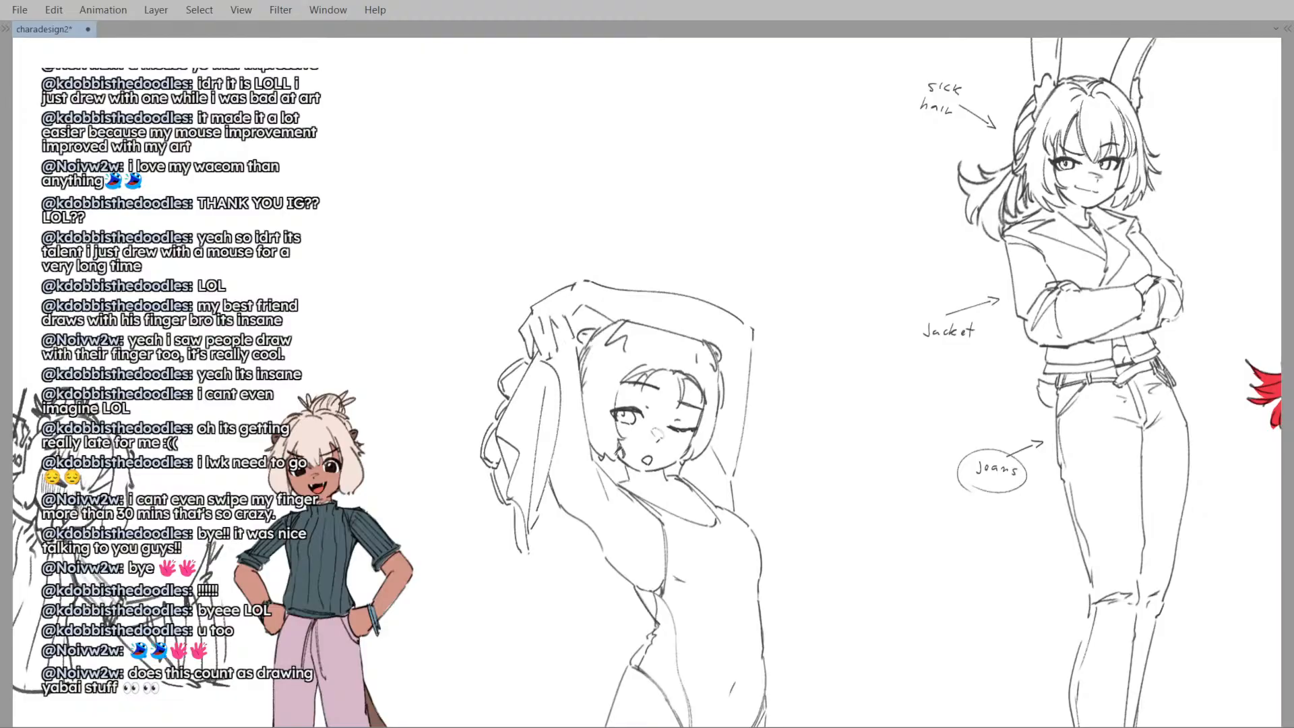
# - Redraw the fringe strand falling between the eyes, undoing and repeating the stroke to refine its curve
pyautogui.scroll(1, 695, 431)
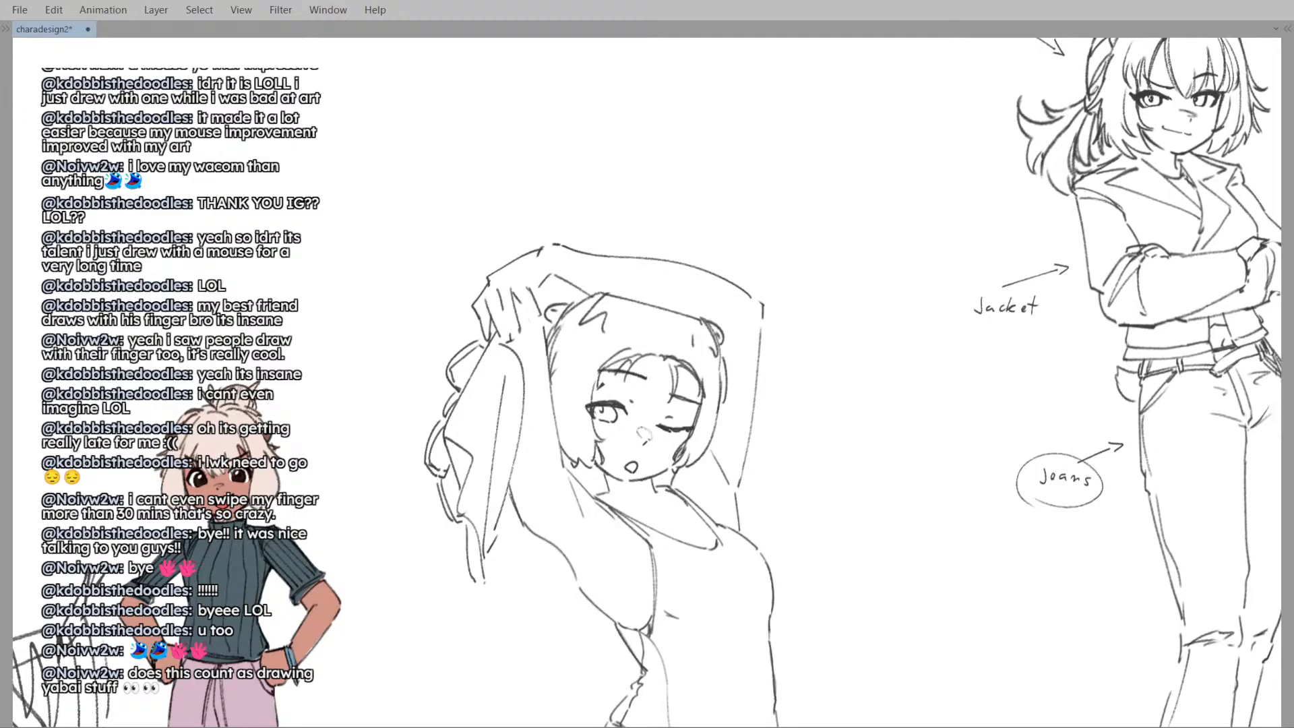
pyautogui.moveTo(672, 362)
pyautogui.mouseDown()
pyautogui.moveTo(664, 397)
pyautogui.moveTo(686, 399)
pyautogui.moveTo(670, 393)
pyautogui.mouseUp()
pyautogui.hotkey('ctrl', 'z')
pyautogui.hotkey('ctrl', 'z')
pyautogui.hotkey('ctrl', 'z')
pyautogui.hotkey('ctrl', 'z')
pyautogui.moveTo(661, 355); pyautogui.dragTo(652, 407)
pyautogui.hotkey('ctrl', 'z')
pyautogui.hotkey('ctrl', 'z')
pyautogui.hotkey('ctrl', 'z')
pyautogui.hotkey('ctrl', 'z')
pyautogui.moveTo(674, 356); pyautogui.dragTo(652, 418)
pyautogui.hotkey('ctrl', 'z')
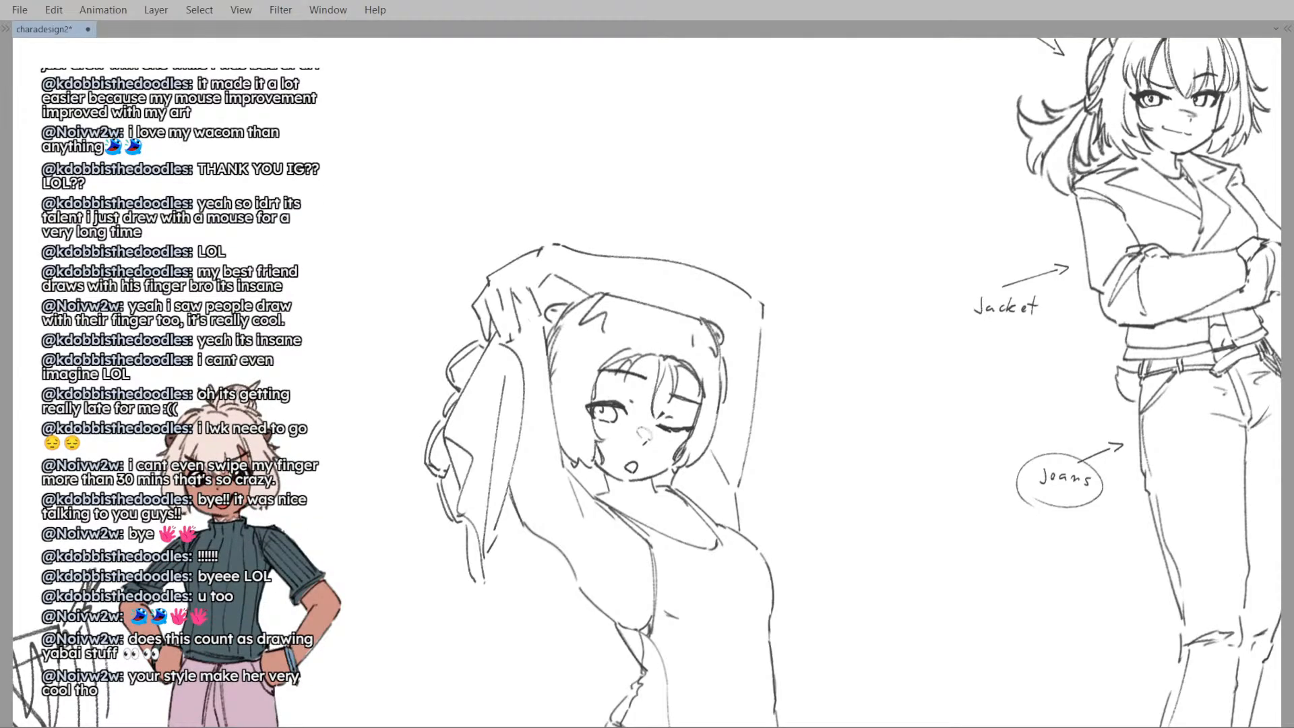
# - Try a new strand at the edge of the fringe beside the open eye and undo it
pyautogui.scroll(2, 663, 347)
pyautogui.moveTo(640, 364)
pyautogui.mouseDown()
pyautogui.moveTo(655, 375)
pyautogui.moveTo(620, 395)
pyautogui.moveTo(650, 377)
pyautogui.moveTo(621, 423)
pyautogui.mouseUp()
pyautogui.hotkey('ctrl', 'z')
pyautogui.hotkey('ctrl', 'z')
pyautogui.scroll(-2, 647, 371)
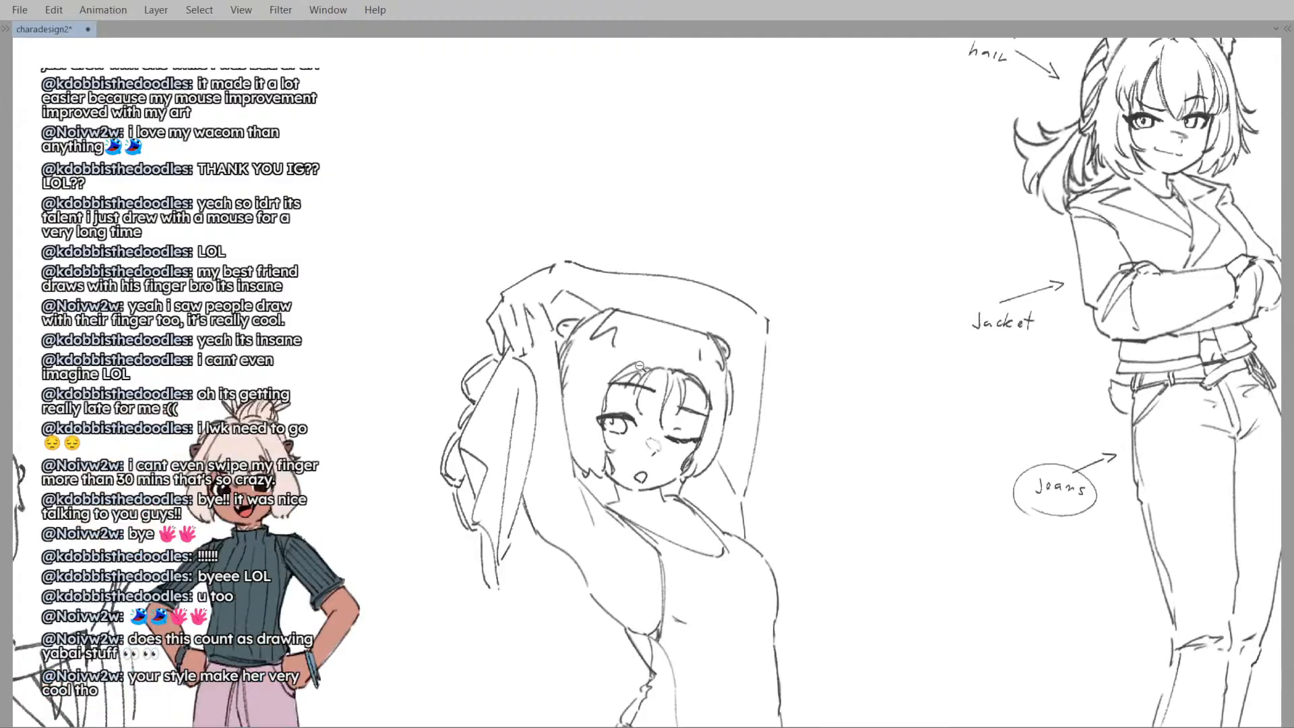
pyautogui.hotkey('ctrl', 'z')
# - Redraw the fringe strand falling over the closed eye, undoing and repeating the stroke to refine its curve
pyautogui.moveTo(661, 364)
pyautogui.mouseDown()
pyautogui.moveTo(638, 400)
pyautogui.moveTo(699, 407)
pyautogui.moveTo(692, 437)
pyautogui.mouseUp()
pyautogui.hotkey('ctrl', 'z')
pyautogui.hotkey('ctrl', 'z')
pyautogui.hotkey('ctrl', 'z')
pyautogui.moveTo(704, 380); pyautogui.dragTo(698, 435)
pyautogui.scroll(2, 691, 406)
pyautogui.hotkey('ctrl', 'z')
pyautogui.moveTo(710, 384); pyautogui.dragTo(701, 435)
pyautogui.scroll(-3, 613, 372)
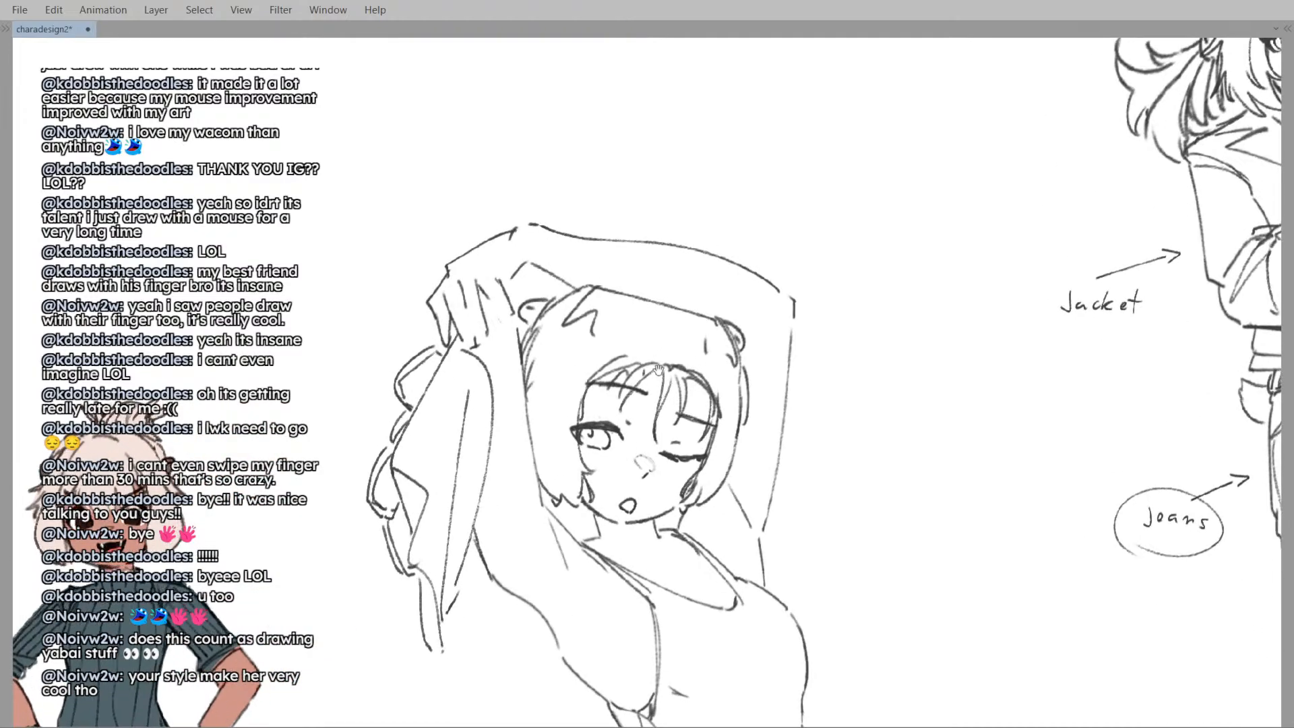
# - Touch up the neck line below the hair ends and check the head in mirrored view
pyautogui.scroll(3, 613, 373)
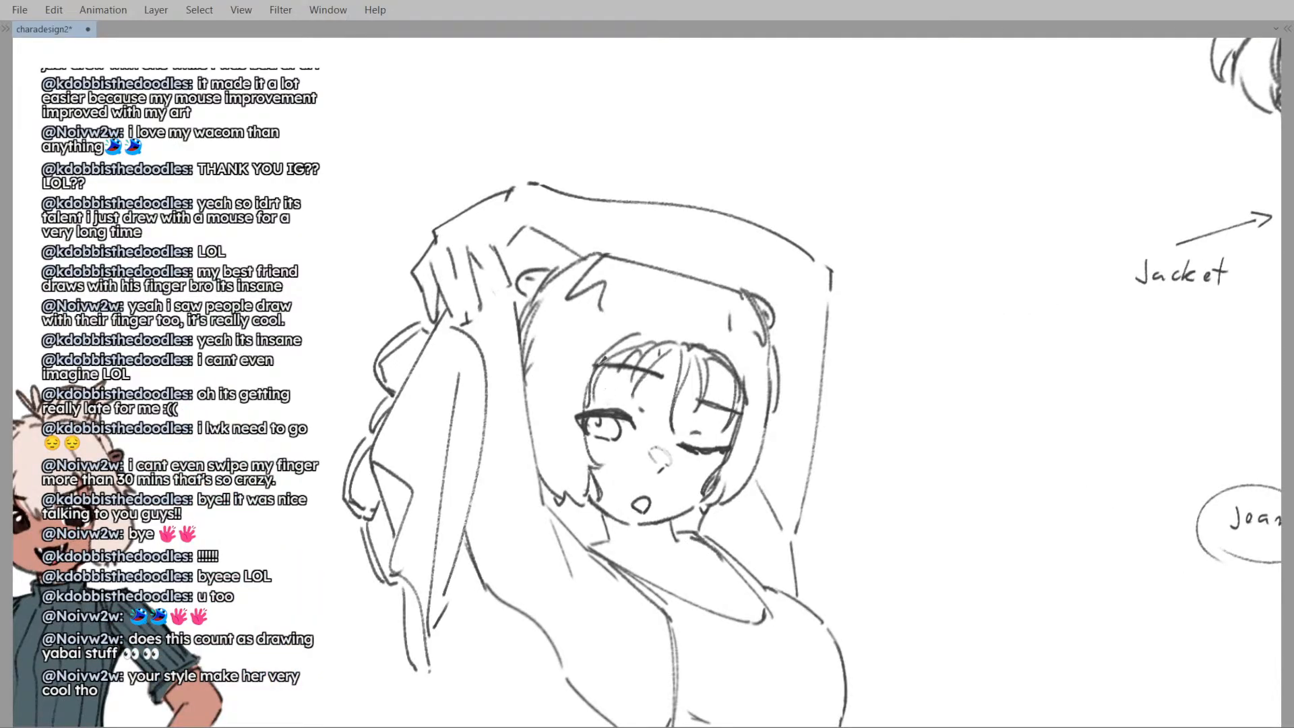
pyautogui.scroll(-5, 607, 390)
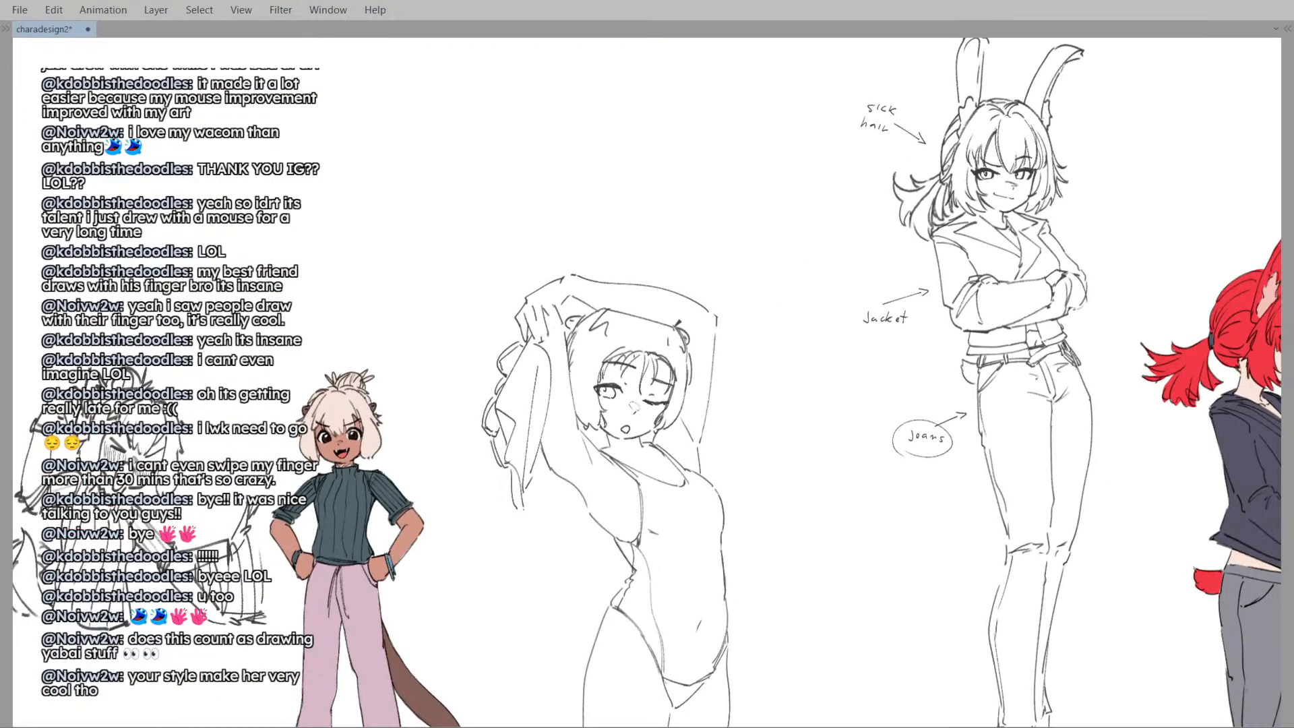
pyautogui.scroll(3, 595, 370)
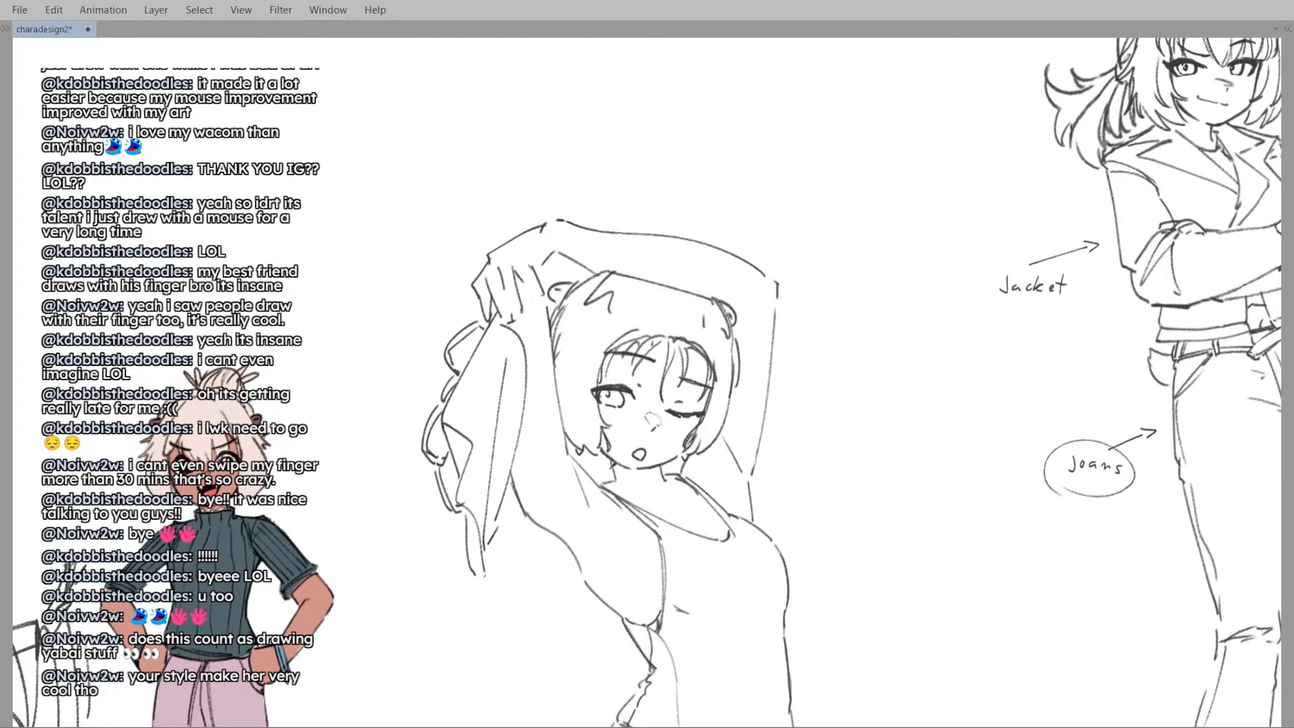
pyautogui.moveTo(609, 477); pyautogui.dragTo(615, 464)
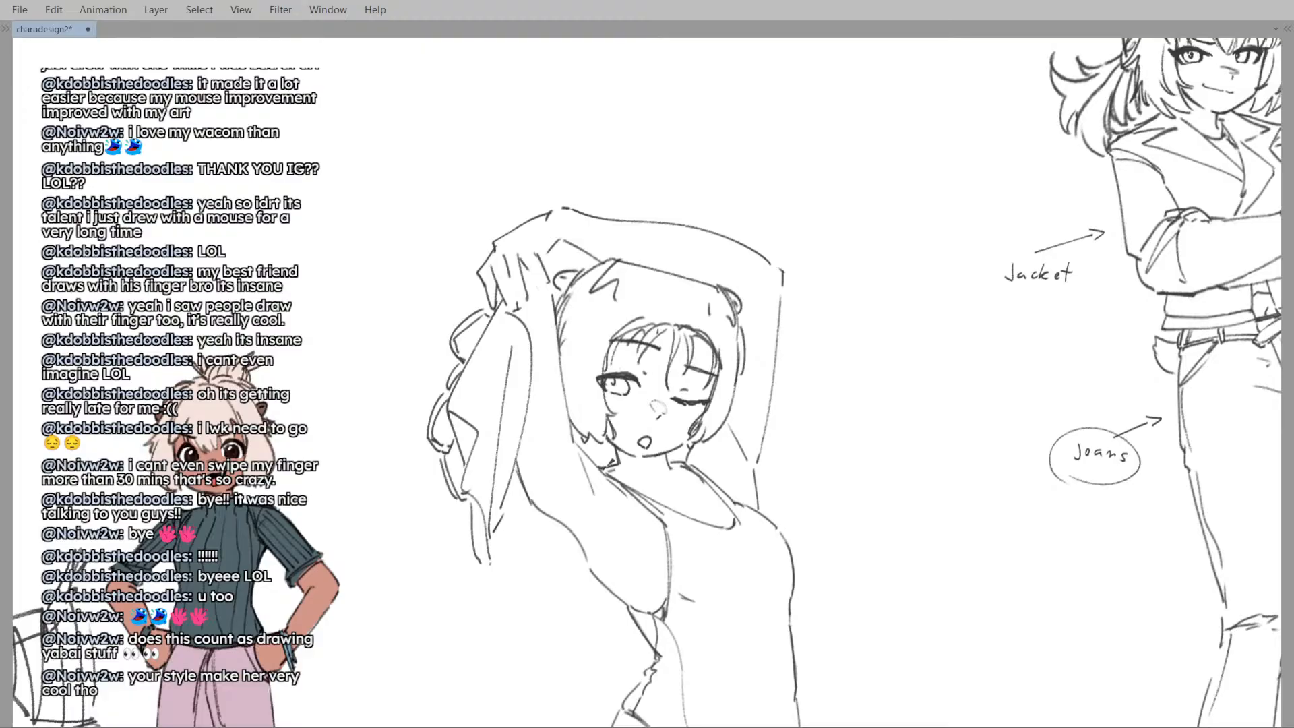
pyautogui.scroll(-3, 636, 431)
pyautogui.press('h')
pyautogui.scroll(4, 644, 423)
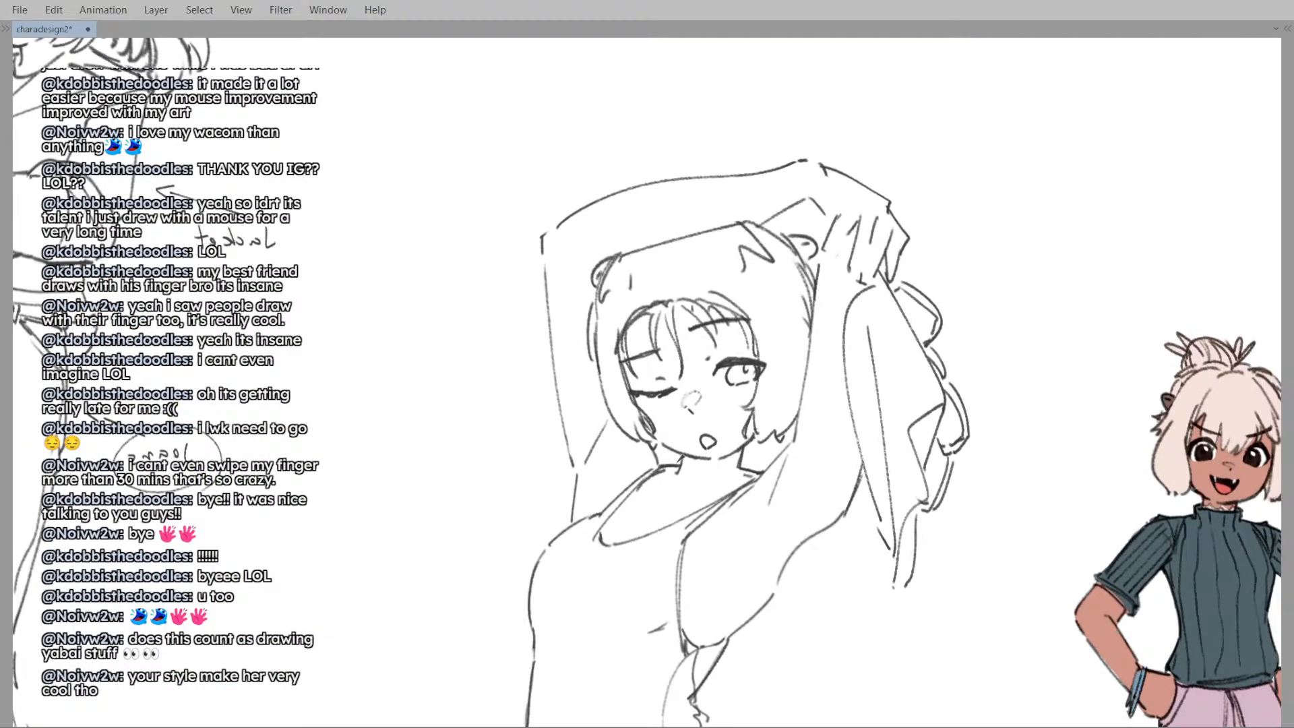
pyautogui.scroll(-3, 635, 432)
pyautogui.press('h')
pyautogui.scroll(4, 636, 431)
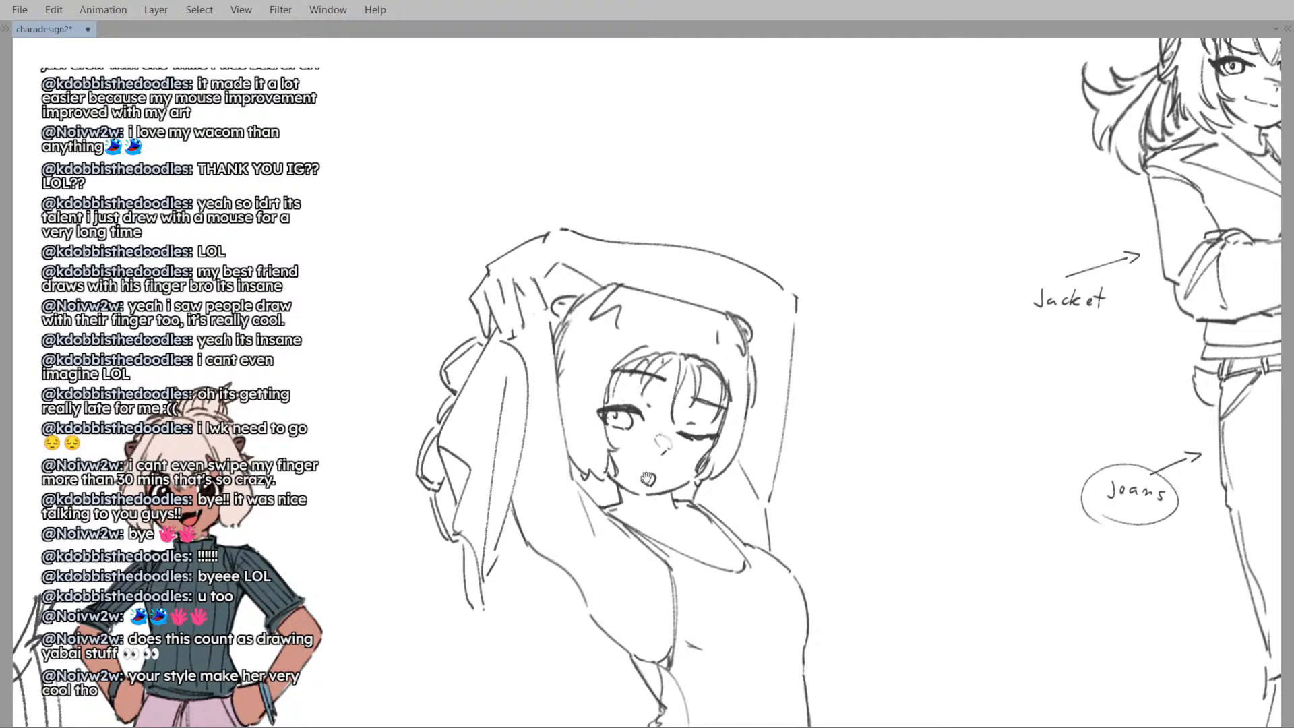
# - Refine the hair ends hanging beside the neck on the open-eye side of the face
pyautogui.moveTo(648, 478); pyautogui.dragTo(704, 413)
pyautogui.scroll(2, 580, 472)
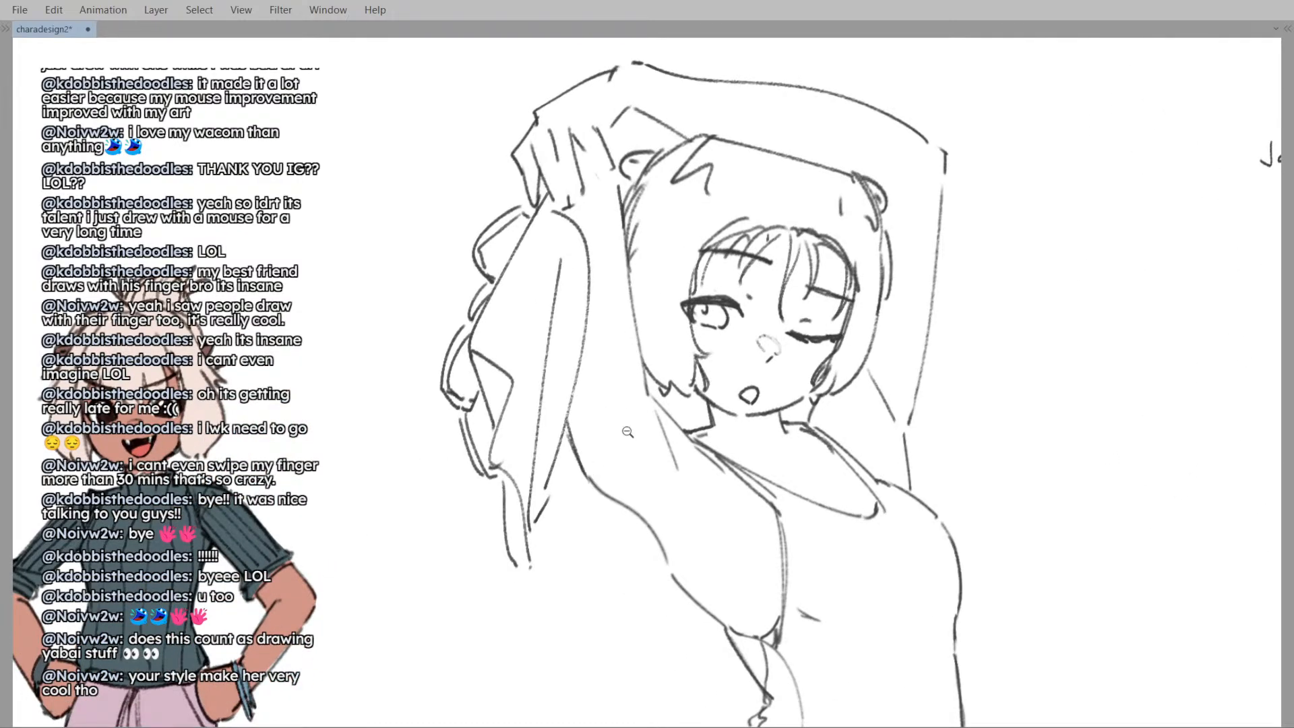
pyautogui.scroll(-3, 627, 432)
pyautogui.scroll(3, 627, 439)
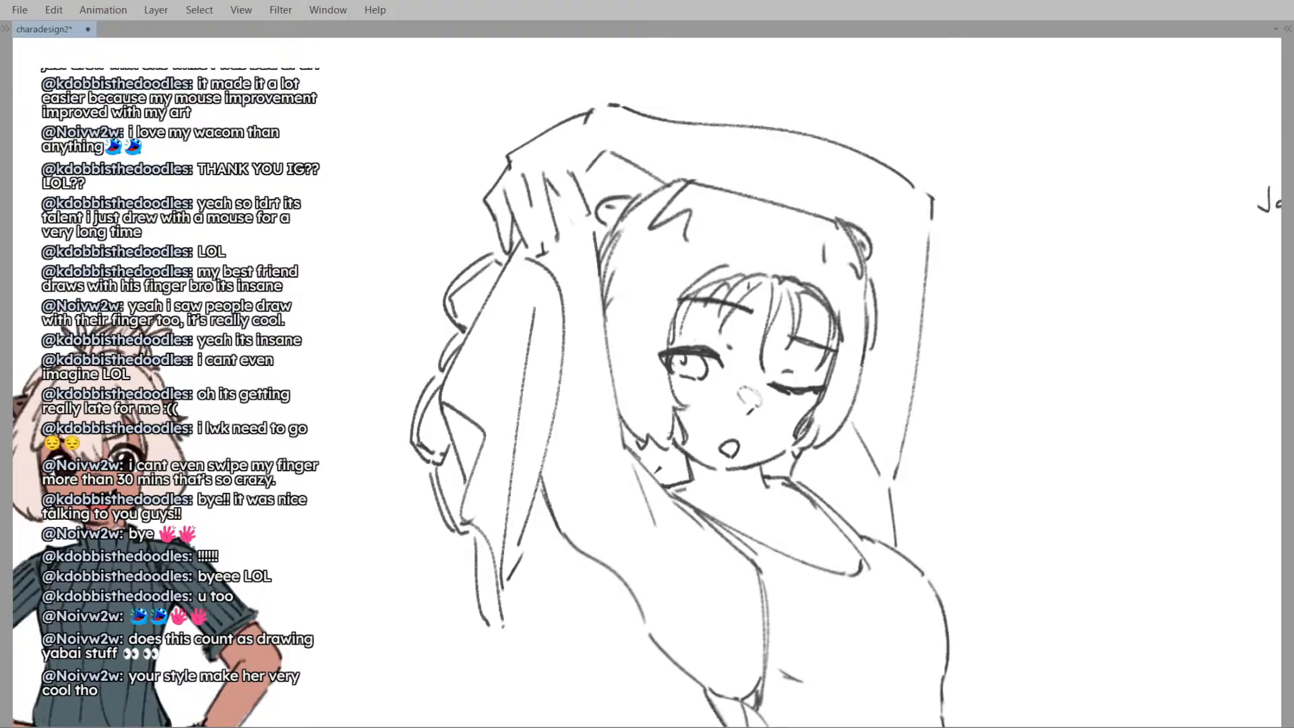
pyautogui.moveTo(635, 439); pyautogui.dragTo(643, 464)
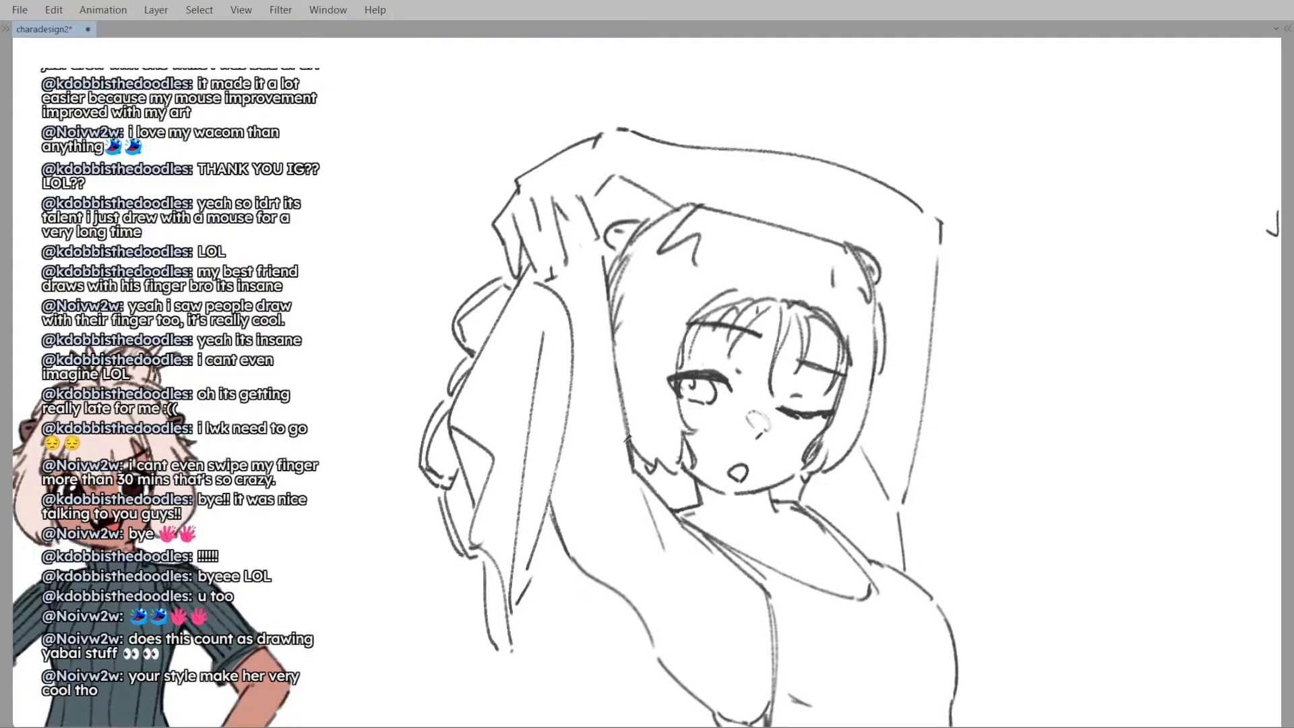
pyautogui.scroll(-1, 568, 422)
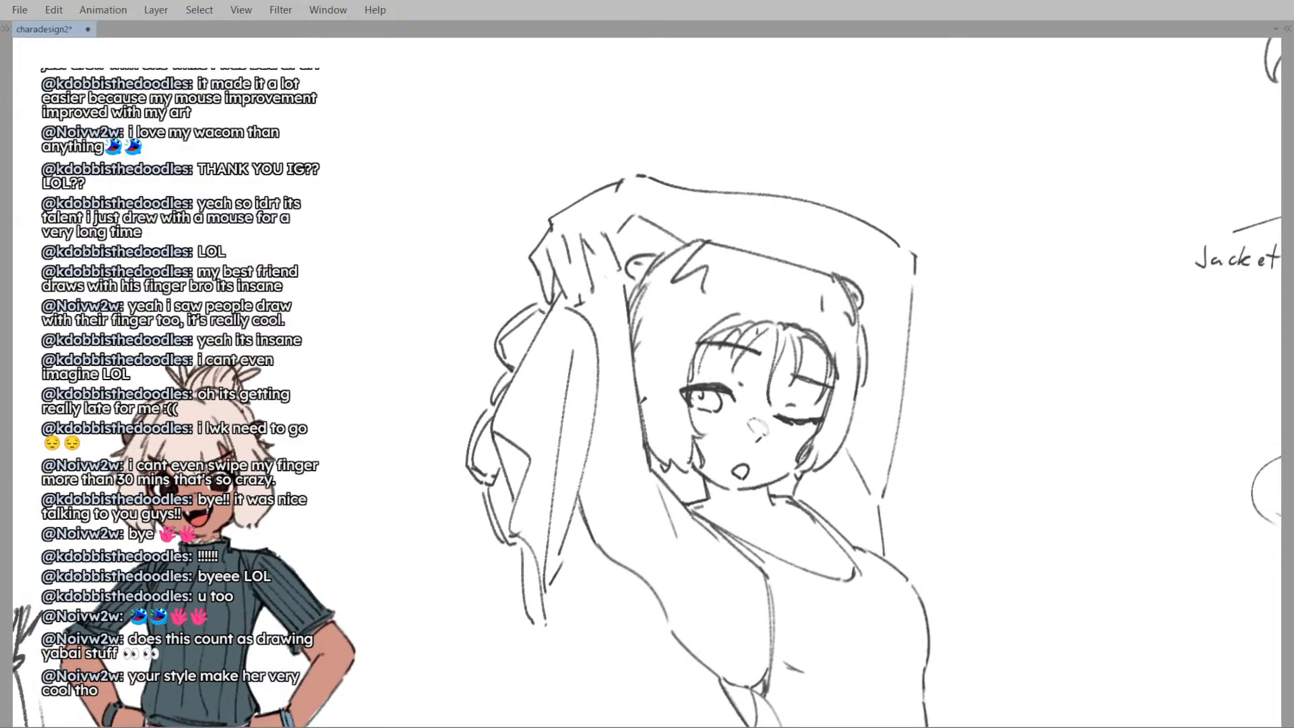
# - Try strands in the side hair next to the open eye and undo them
pyautogui.scroll(-6, 645, 446)
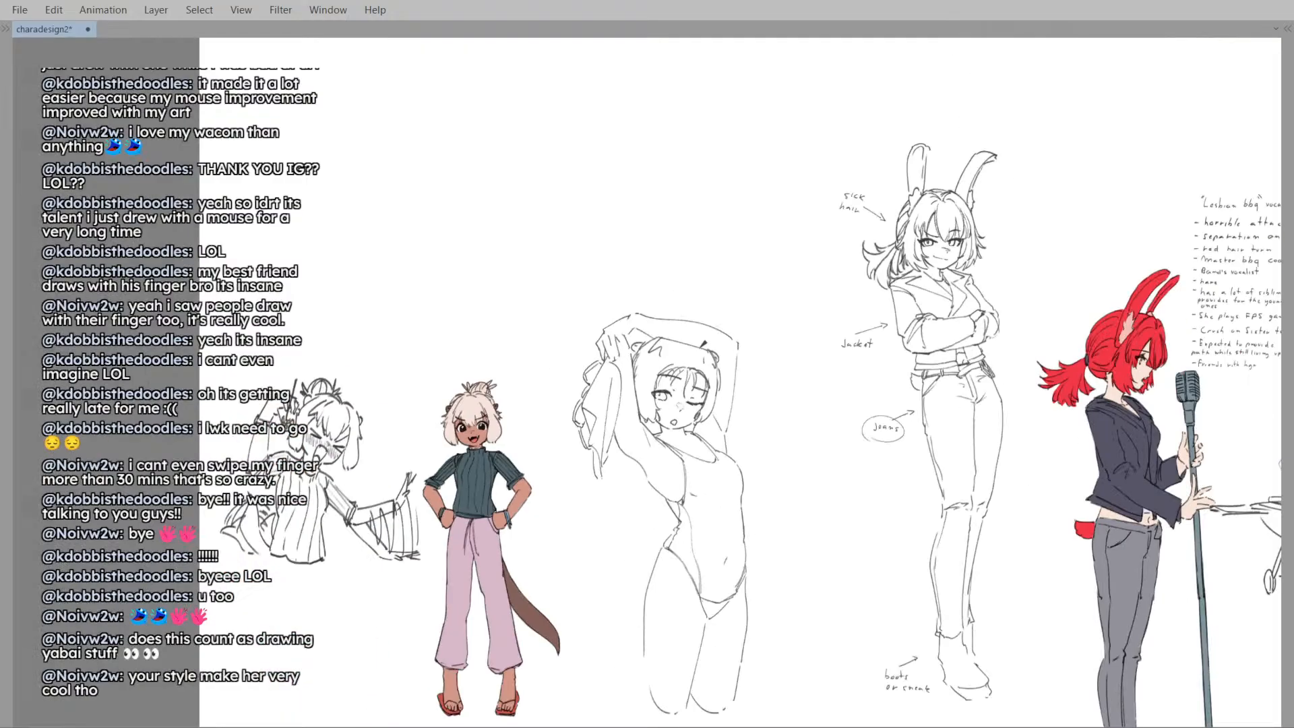
pyautogui.press('m')
pyautogui.press('m')
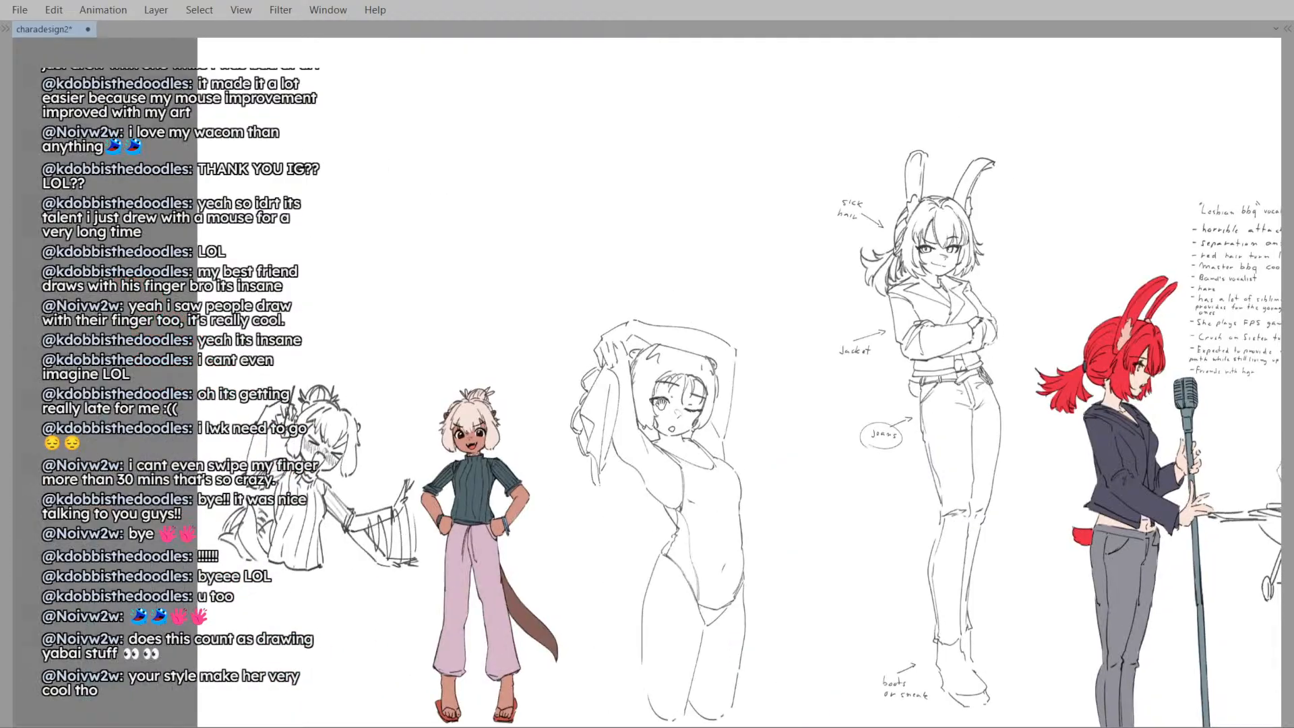
pyautogui.scroll(2, 664, 397)
pyautogui.keyDown('ctrl'); pyautogui.keyDown('shift'); pyautogui.click(693, 364); pyautogui.keyUp('shift'); pyautogui.keyUp('ctrl')
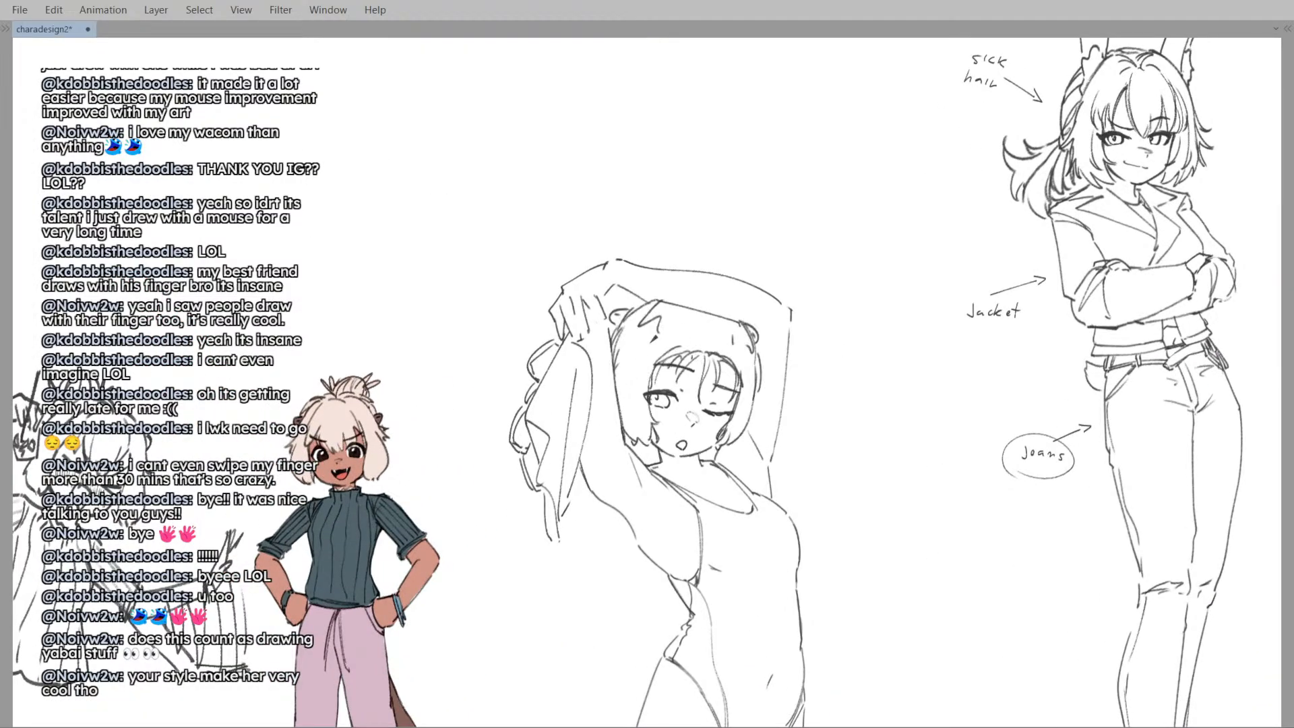
pyautogui.moveTo(655, 356); pyautogui.dragTo(642, 357)
pyautogui.moveTo(649, 308)
pyautogui.mouseDown()
pyautogui.moveTo(614, 380)
pyautogui.moveTo(634, 368)
pyautogui.mouseUp()
pyautogui.hotkey('ctrl', 'z')
pyautogui.hotkey('ctrl', 'z')
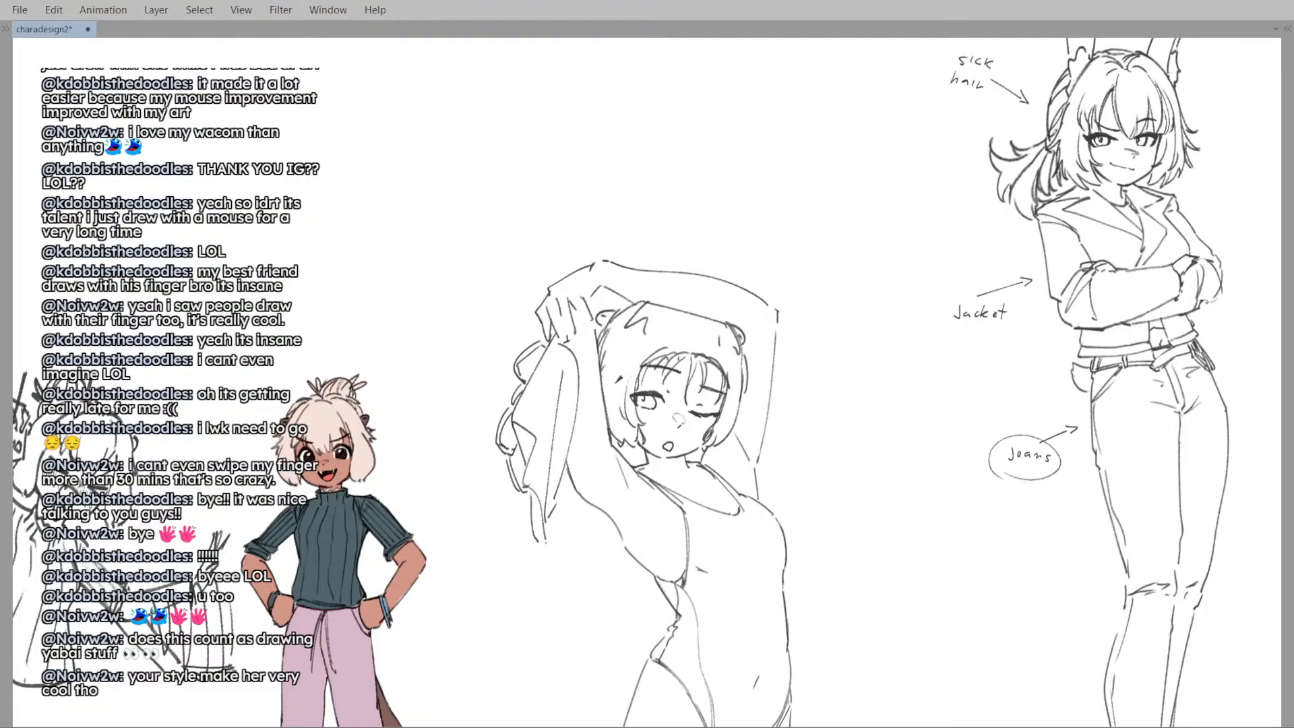
pyautogui.moveTo(619, 337); pyautogui.dragTo(624, 428)
pyautogui.hotkey('ctrl', 'z')
# - Try reshaping the side hair and fringe in mirrored view, then undo the strokes
pyautogui.press('h')
pyautogui.moveTo(569, 365); pyautogui.dragTo(572, 432)
pyautogui.moveTo(596, 351); pyautogui.dragTo(617, 365)
pyautogui.hotkey('ctrl', 'z')
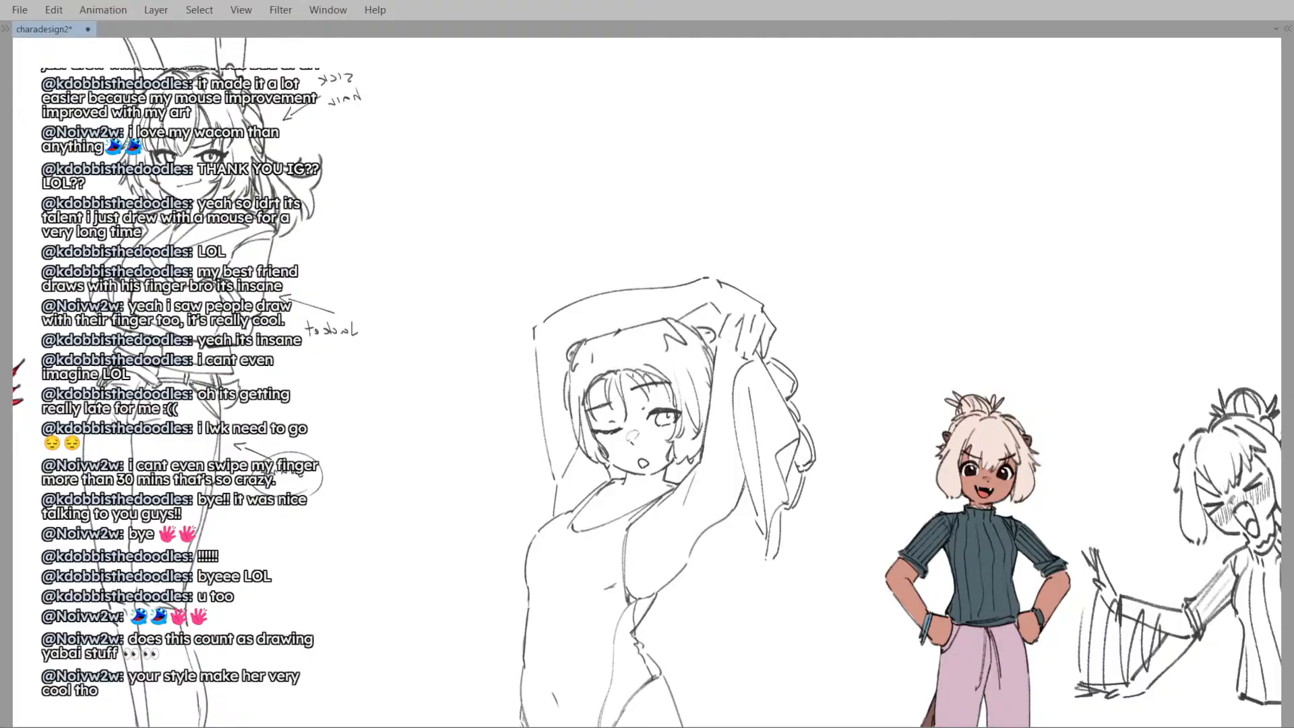
pyautogui.moveTo(582, 405)
pyautogui.mouseDown()
pyautogui.moveTo(596, 351)
pyautogui.moveTo(622, 362)
pyautogui.moveTo(660, 350)
pyautogui.moveTo(625, 402)
pyautogui.moveTo(664, 344)
pyautogui.moveTo(717, 378)
pyautogui.mouseUp()
pyautogui.hotkey('ctrl', 'z')
pyautogui.hotkey('ctrl', 'z')
pyautogui.press('h')
pyautogui.hotkey('ctrl', 'z')
pyautogui.hotkey('ctrl', 'z')
pyautogui.hotkey('ctrl', 'z')
pyautogui.hotkey('ctrl', 'z')
pyautogui.hotkey('ctrl', 'z')
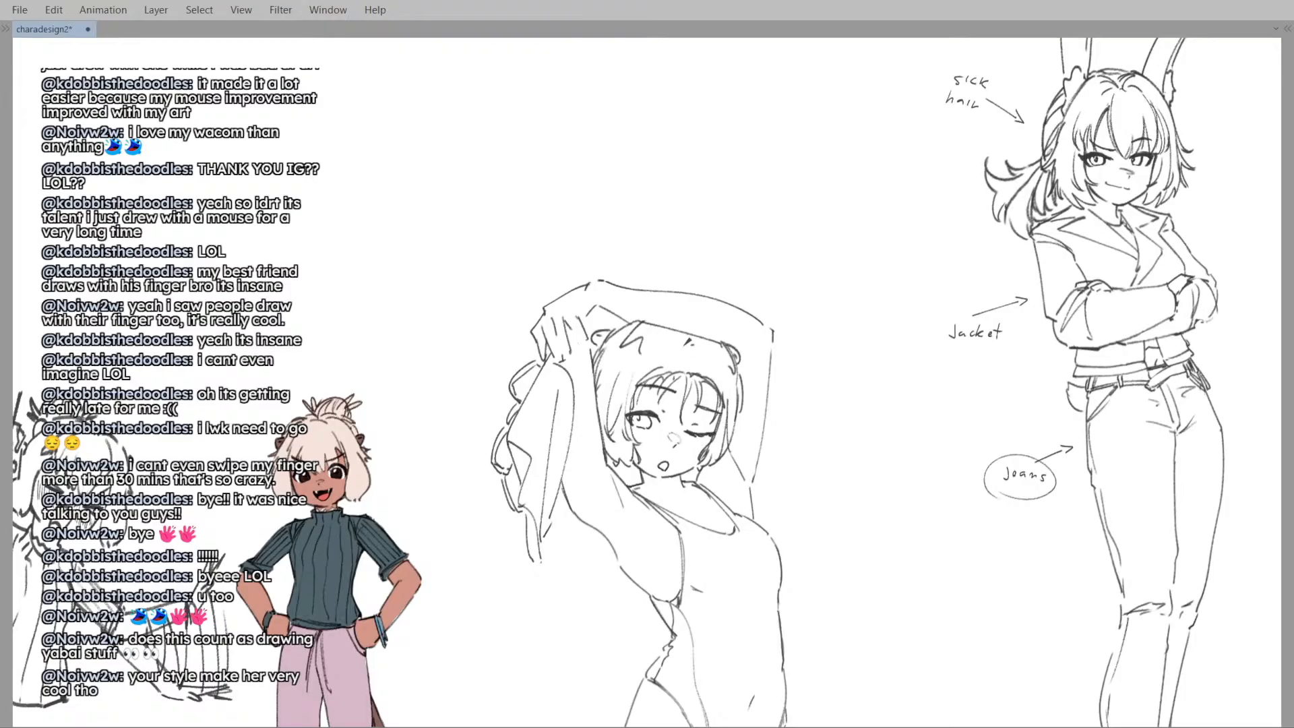
# - Redraw the fringe sweeping from a parting above the forehead toward the open-eye side
pyautogui.moveTo(635, 387)
pyautogui.mouseDown()
pyautogui.moveTo(687, 342)
pyautogui.moveTo(725, 389)
pyautogui.mouseUp()
pyautogui.hotkey('ctrl', 'z')
pyautogui.hotkey('ctrl', 'z')
pyautogui.hotkey('ctrl', 'z')
pyautogui.moveTo(688, 346); pyautogui.dragTo(634, 387)
# - Draw the fringe strands falling from the parting toward the closed eye and check the head in mirrored view
pyautogui.moveTo(681, 334)
pyautogui.mouseDown()
pyautogui.moveTo(649, 369)
pyautogui.moveTo(701, 352)
pyautogui.moveTo(697, 399)
pyautogui.mouseUp()
pyautogui.hotkey('ctrl', 'z')
pyautogui.hotkey('ctrl', 'z')
pyautogui.hotkey('ctrl', 'z')
pyautogui.moveTo(695, 348)
pyautogui.mouseDown()
pyautogui.moveTo(703, 387)
pyautogui.moveTo(728, 413)
pyautogui.mouseUp()
pyautogui.hotkey('ctrl', 'z')
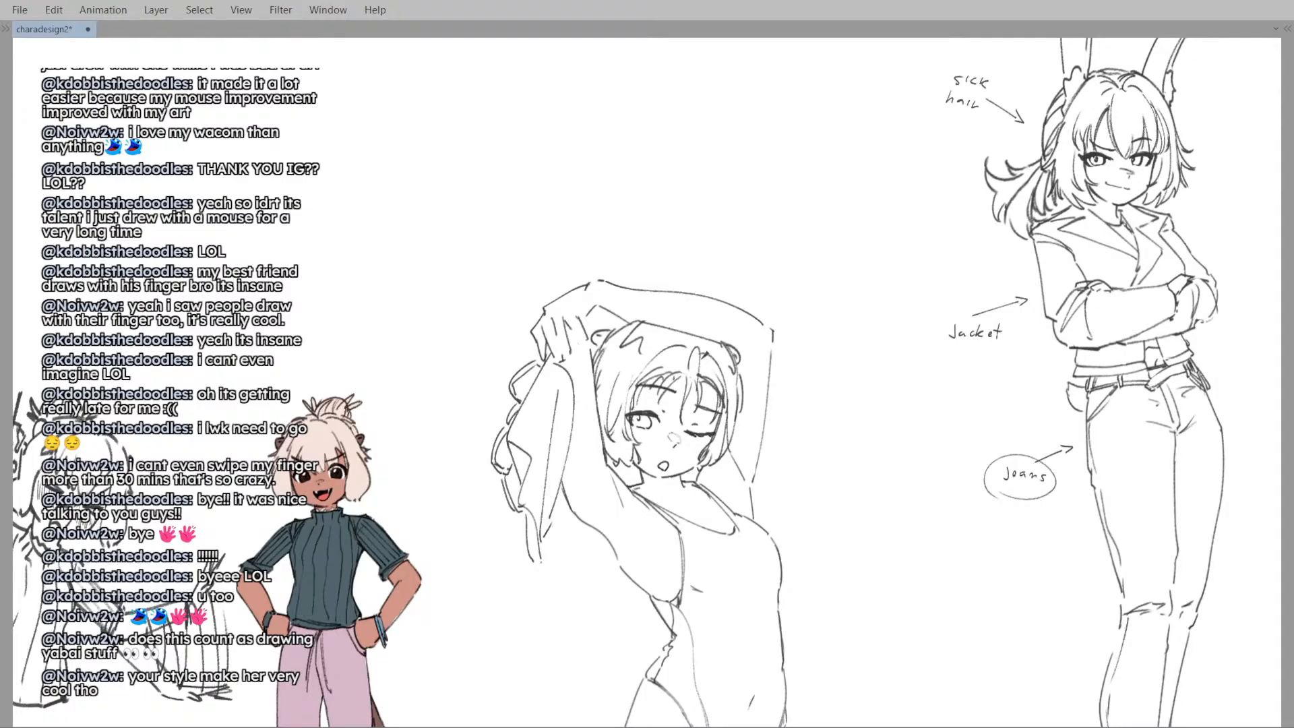
pyautogui.moveTo(705, 340)
pyautogui.mouseDown()
pyautogui.moveTo(725, 375)
pyautogui.moveTo(659, 352)
pyautogui.mouseUp()
pyautogui.scroll(-2, 697, 350)
pyautogui.press('h')
pyautogui.press('h')
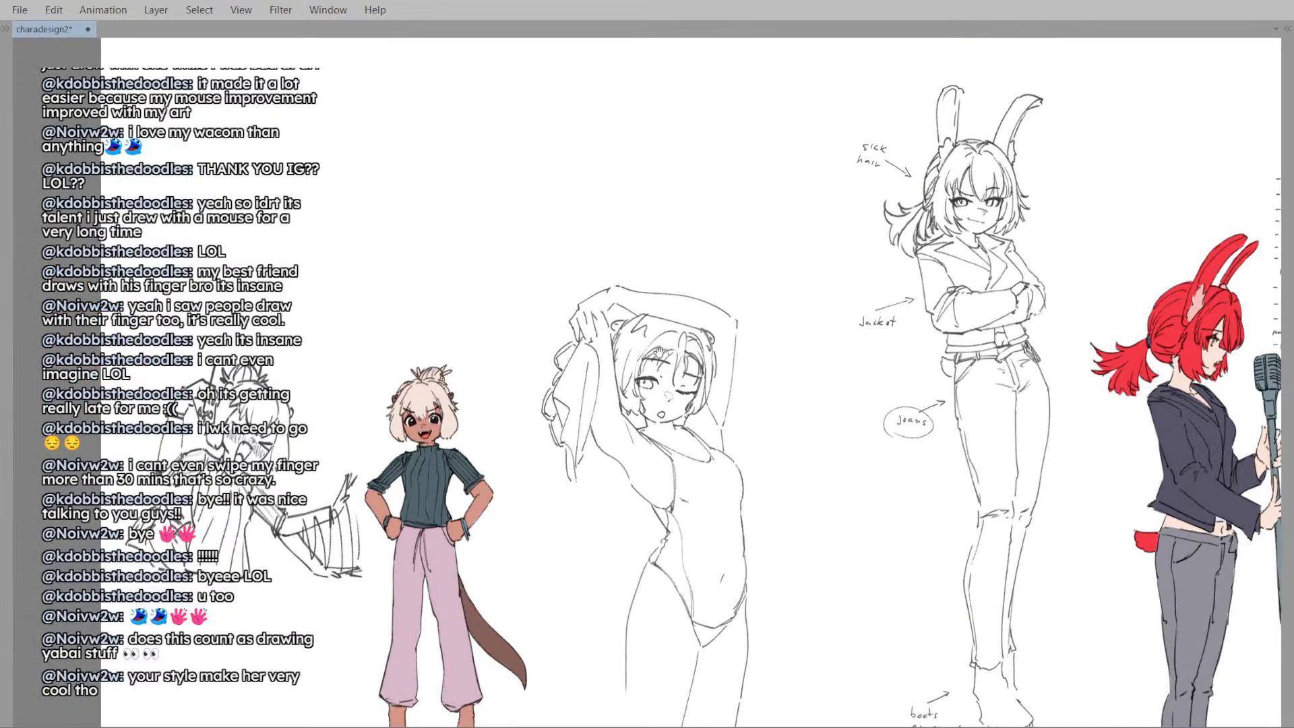
# - Select the body sketch's layer and adjust the hip contour with Liquify, checking the pose in mirrored view
pyautogui.scroll(-2, 660, 352)
pyautogui.moveTo(708, 500)
pyautogui.mouseDown()
pyautogui.moveTo(684, 395)
pyautogui.moveTo(688, 419)
pyautogui.mouseUp()
pyautogui.scroll(2, 705, 476)
pyautogui.keyDown('ctrl'); pyautogui.keyDown('shift'); pyautogui.click(694, 427); pyautogui.keyUp('shift'); pyautogui.keyUp('ctrl')
pyautogui.press('j')
pyautogui.press('[')
pyautogui.press('[')
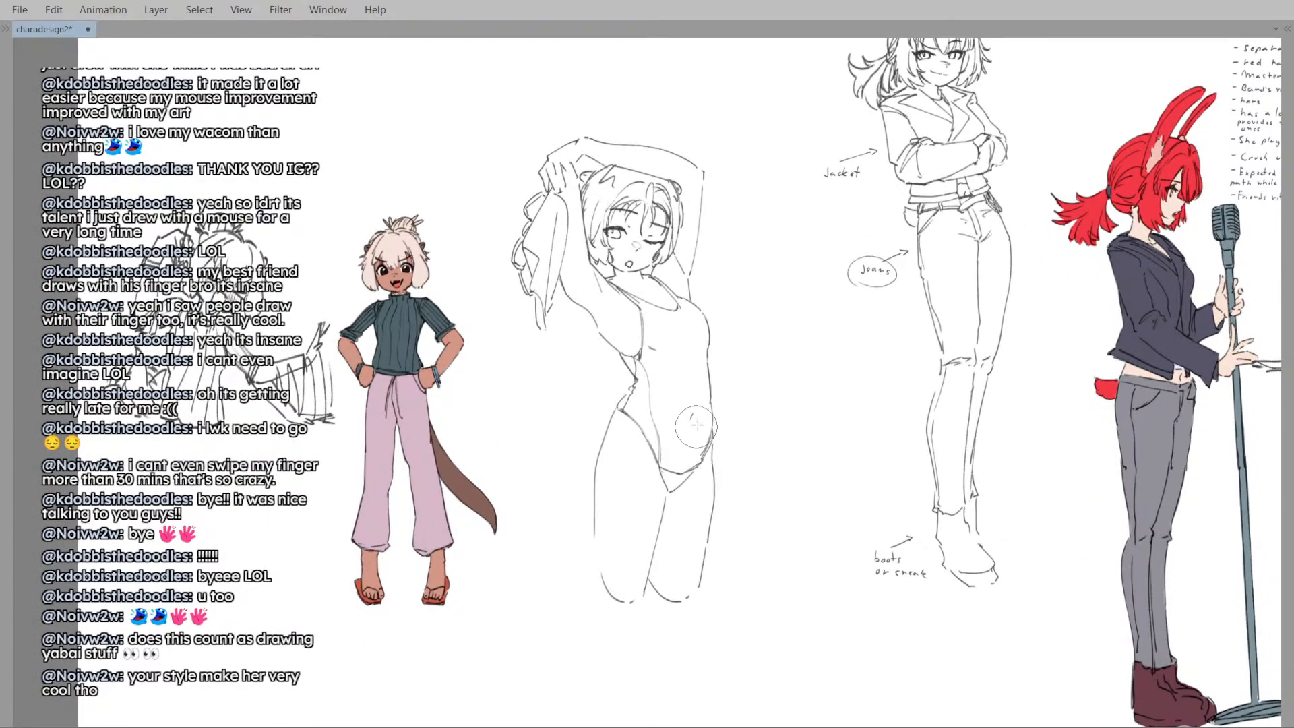
pyautogui.press('h')
pyautogui.press('h')
pyautogui.scroll(-2, 690, 438)
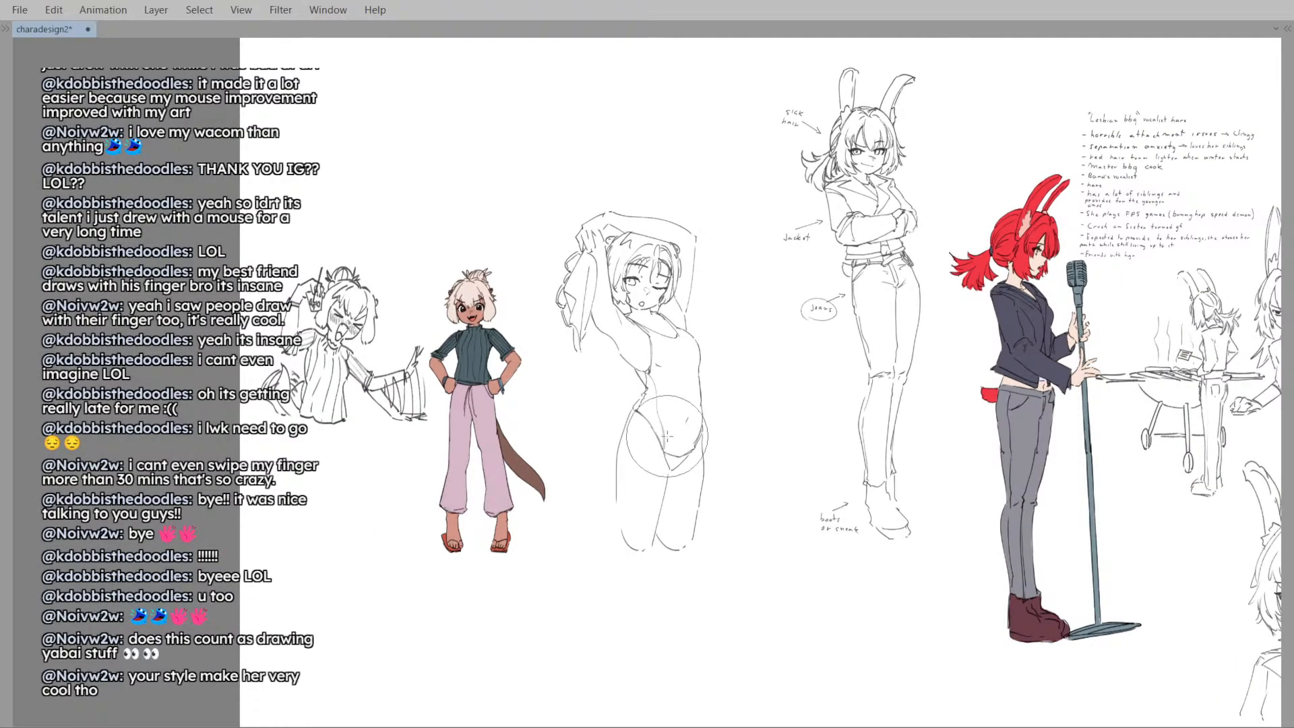
# - Reshape the thighs and knees with a large Liquify brush, flipping the view to check the pose
pyautogui.press('h')
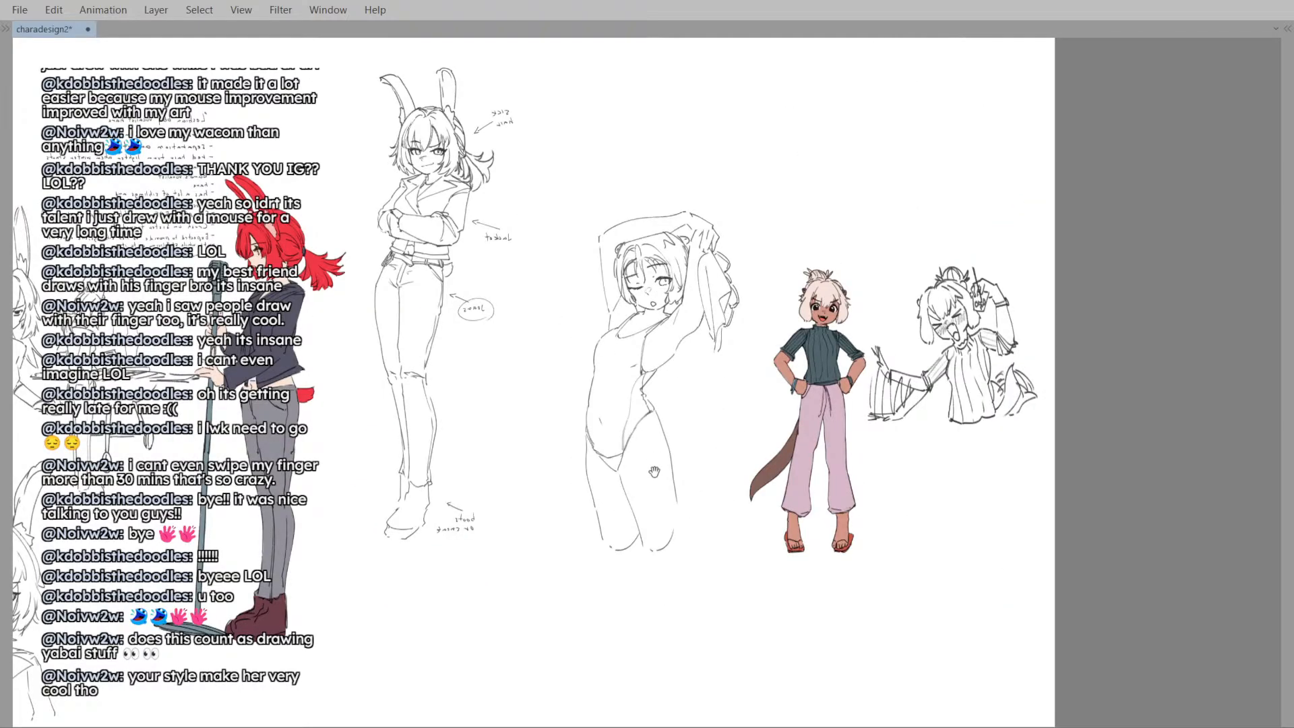
pyautogui.press('h')
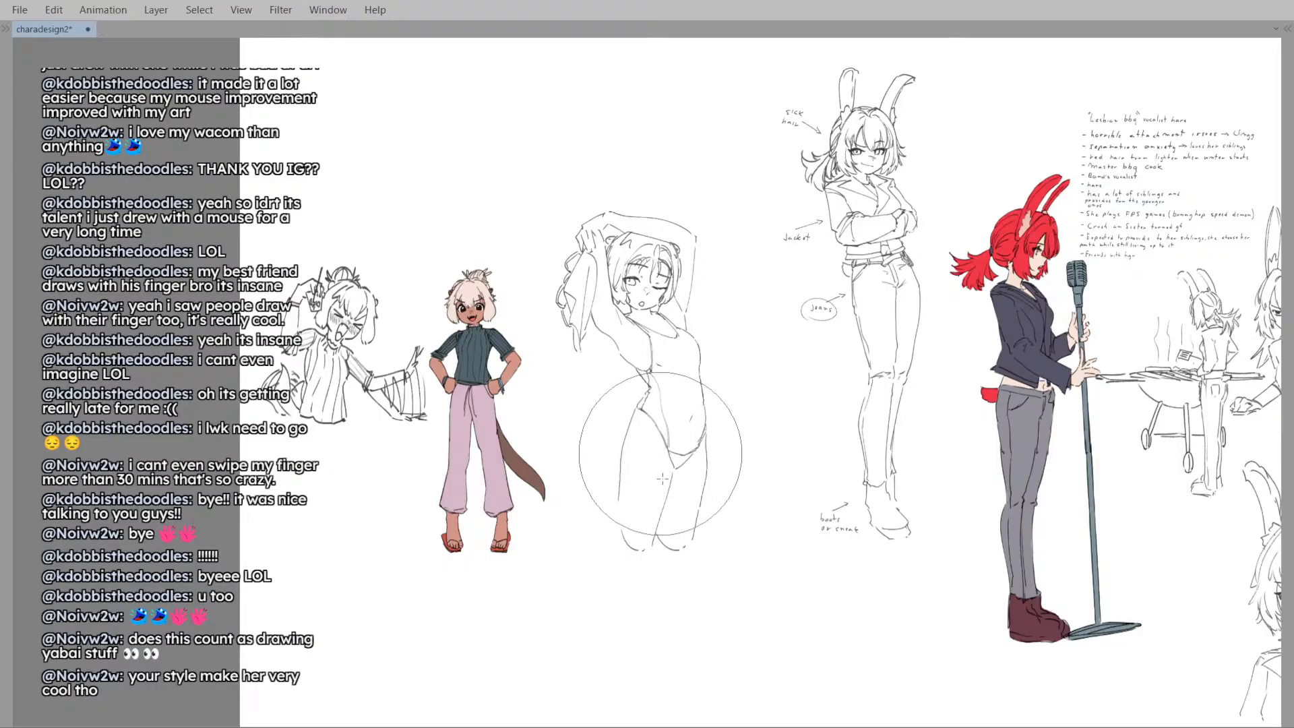
pyautogui.press('h')
pyautogui.press('h')
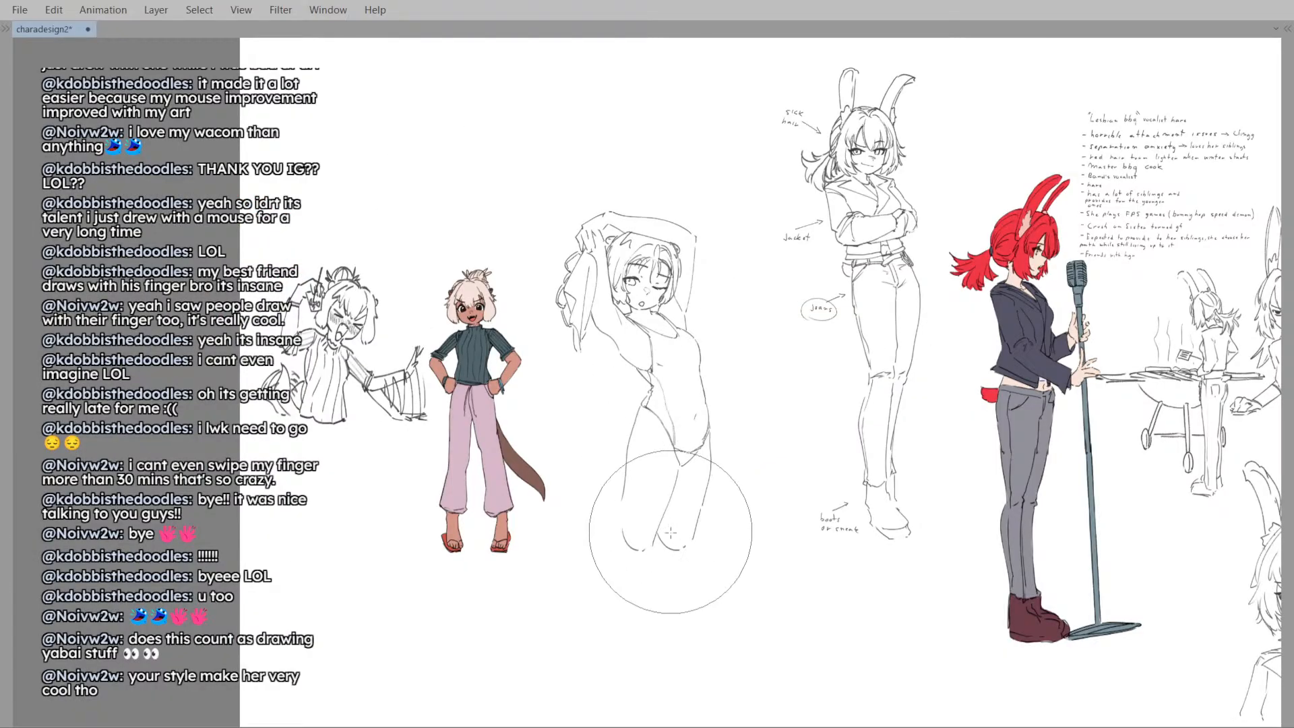
pyautogui.press('h')
pyautogui.press('h')
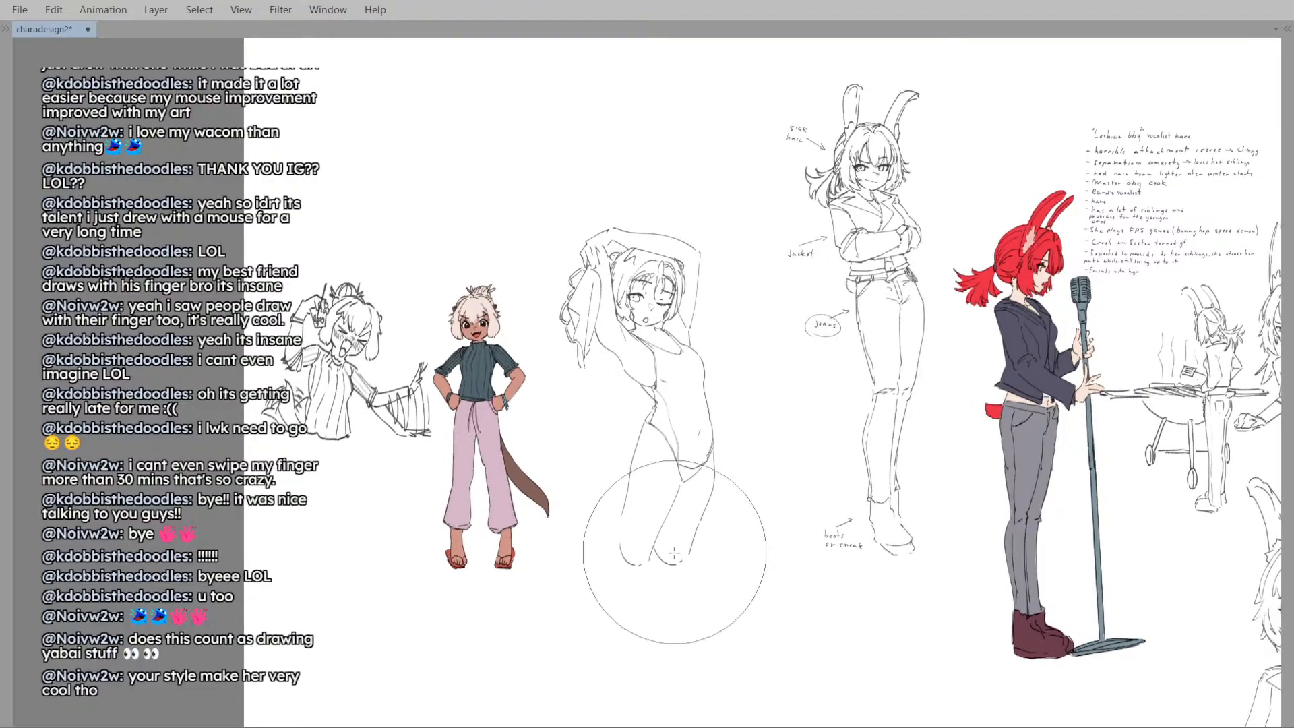
# - Refine the lean of the lower body in mirrored view and compare the figure with the whole character sheet
pyautogui.press('h')
pyautogui.moveTo(700, 385)
pyautogui.mouseDown()
pyautogui.moveTo(684, 398)
pyautogui.moveTo(698, 372)
pyautogui.mouseUp()
pyautogui.press('h')
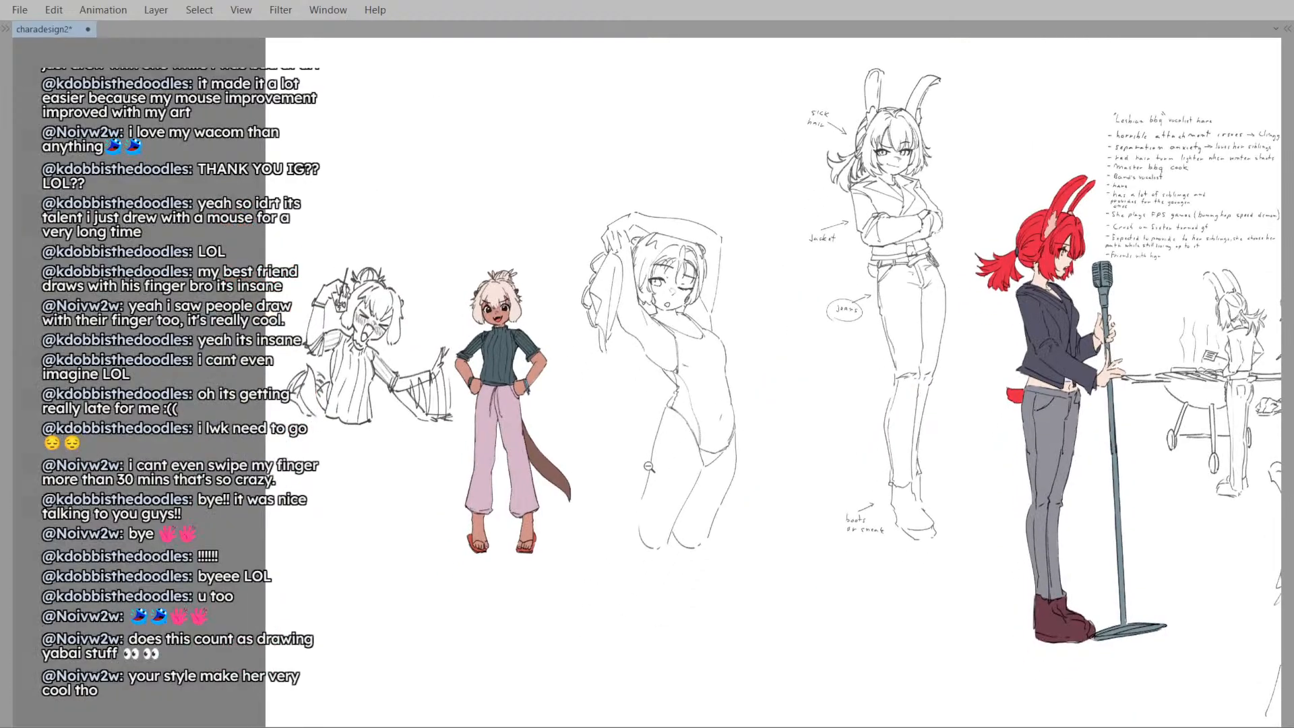
pyautogui.scroll(-2, 651, 300)
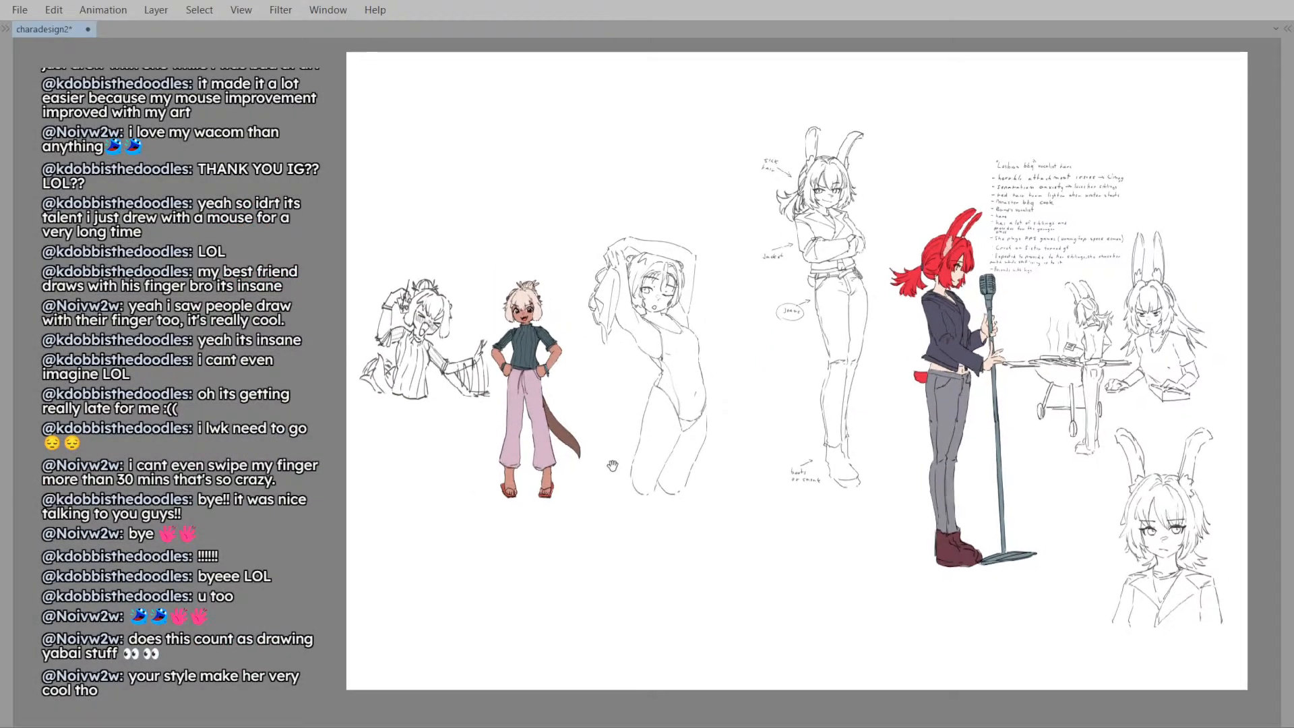
pyautogui.scroll(2, 639, 476)
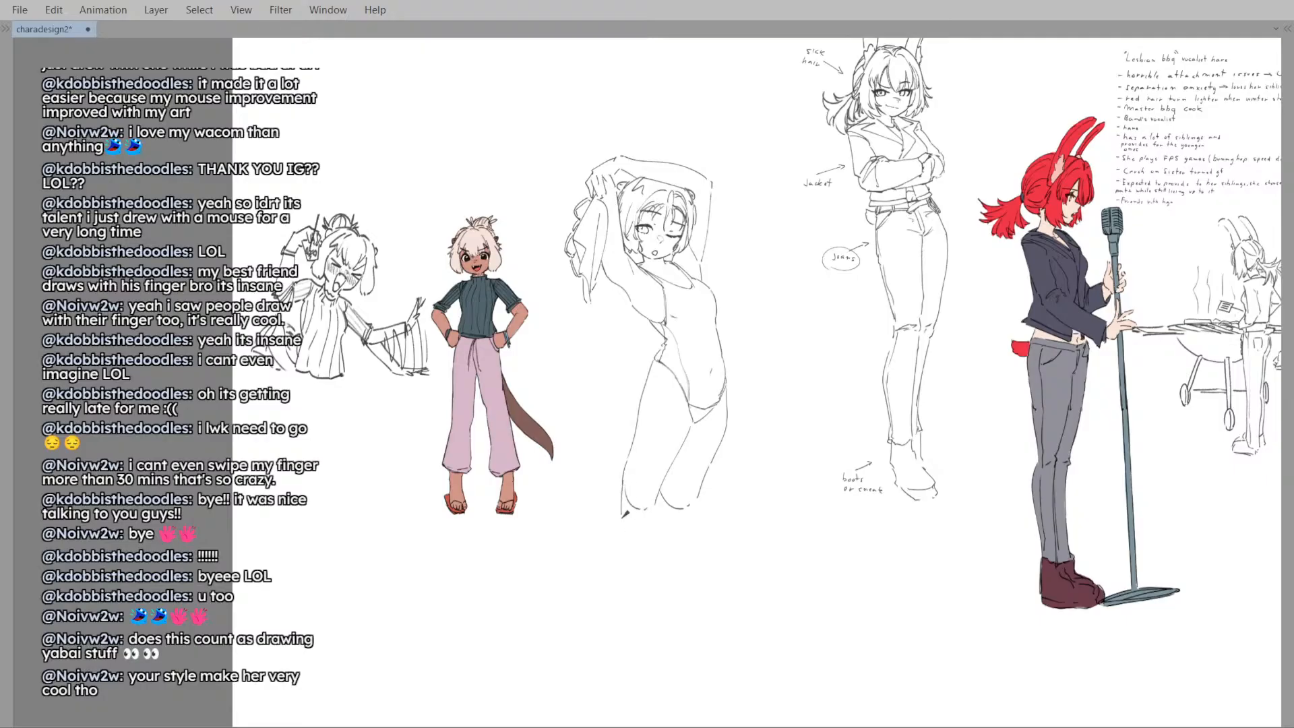
# - Open the knee end of the straight leg, redraw its outer thigh contour and adjust the legs with Liquify
pyautogui.press('h')
pyautogui.press('h')
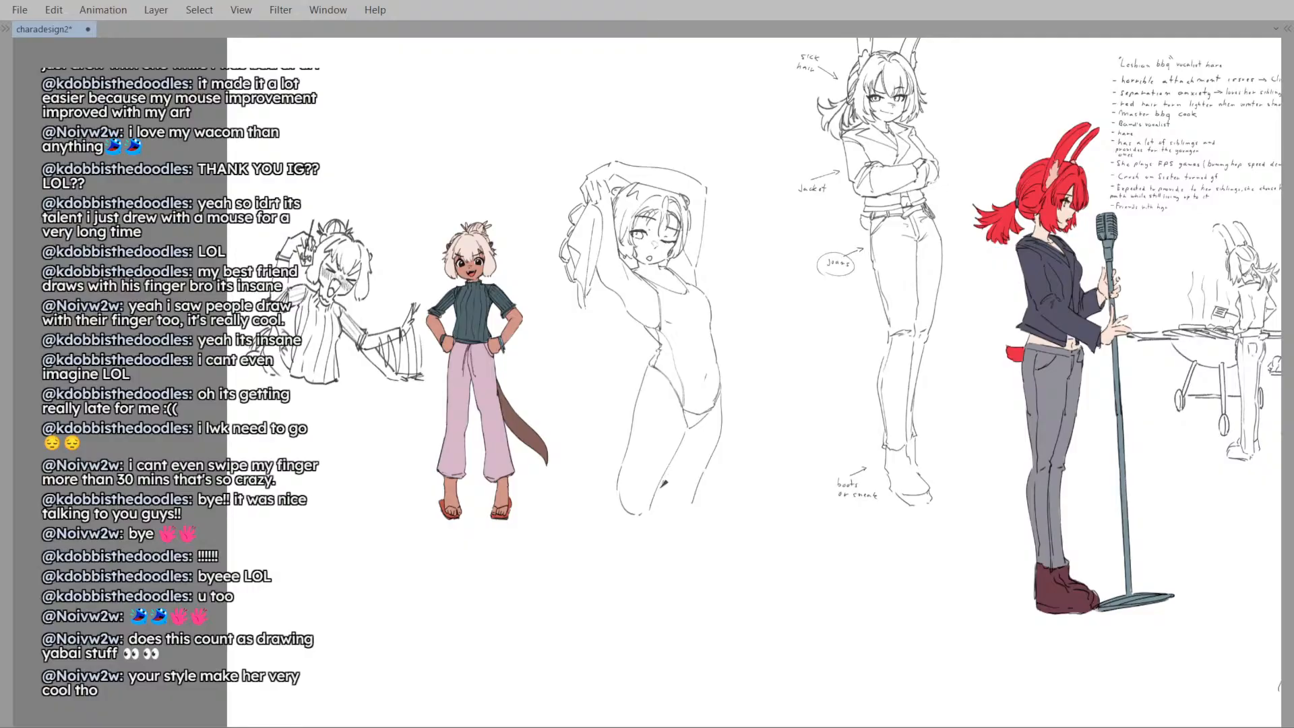
pyautogui.moveTo(714, 411)
pyautogui.mouseDown()
pyautogui.moveTo(721, 398)
pyautogui.moveTo(719, 464)
pyautogui.moveTo(732, 458)
pyautogui.mouseUp()
pyautogui.press('h')
pyautogui.press('h')
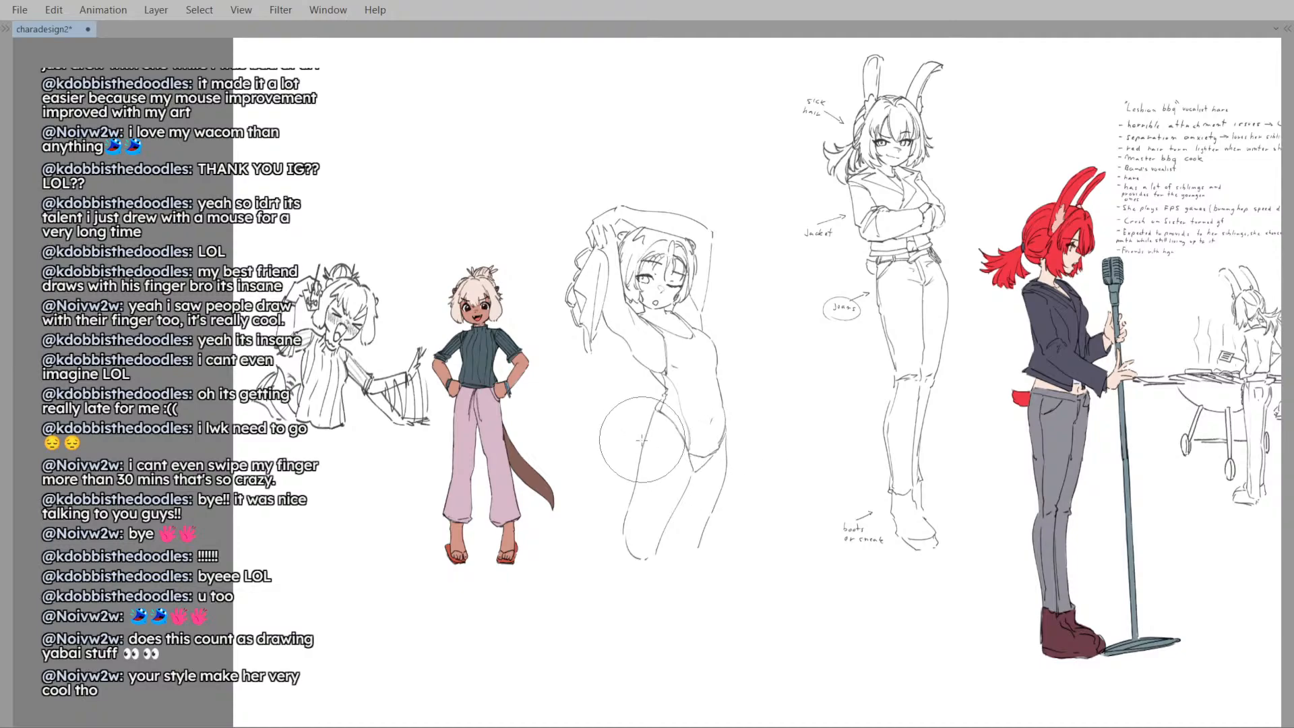
pyautogui.moveTo(640, 438); pyautogui.dragTo(645, 441)
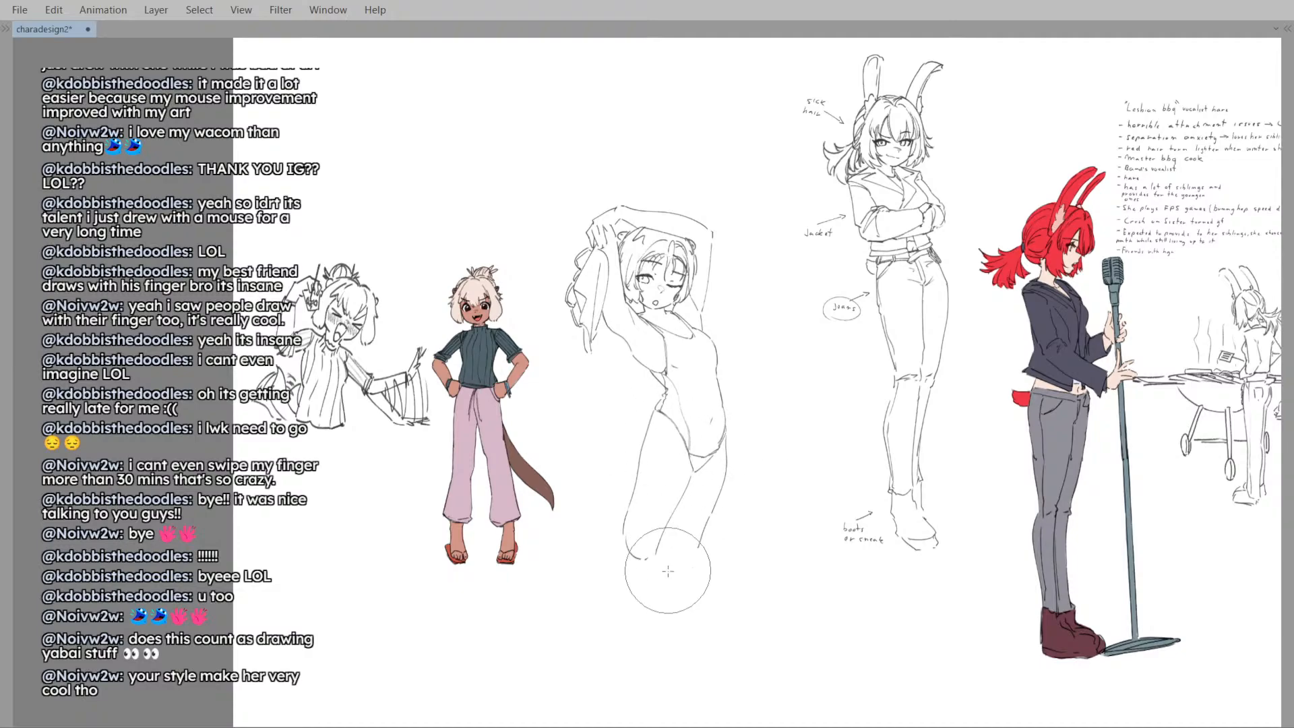
pyautogui.moveTo(687, 560); pyautogui.dragTo(684, 547)
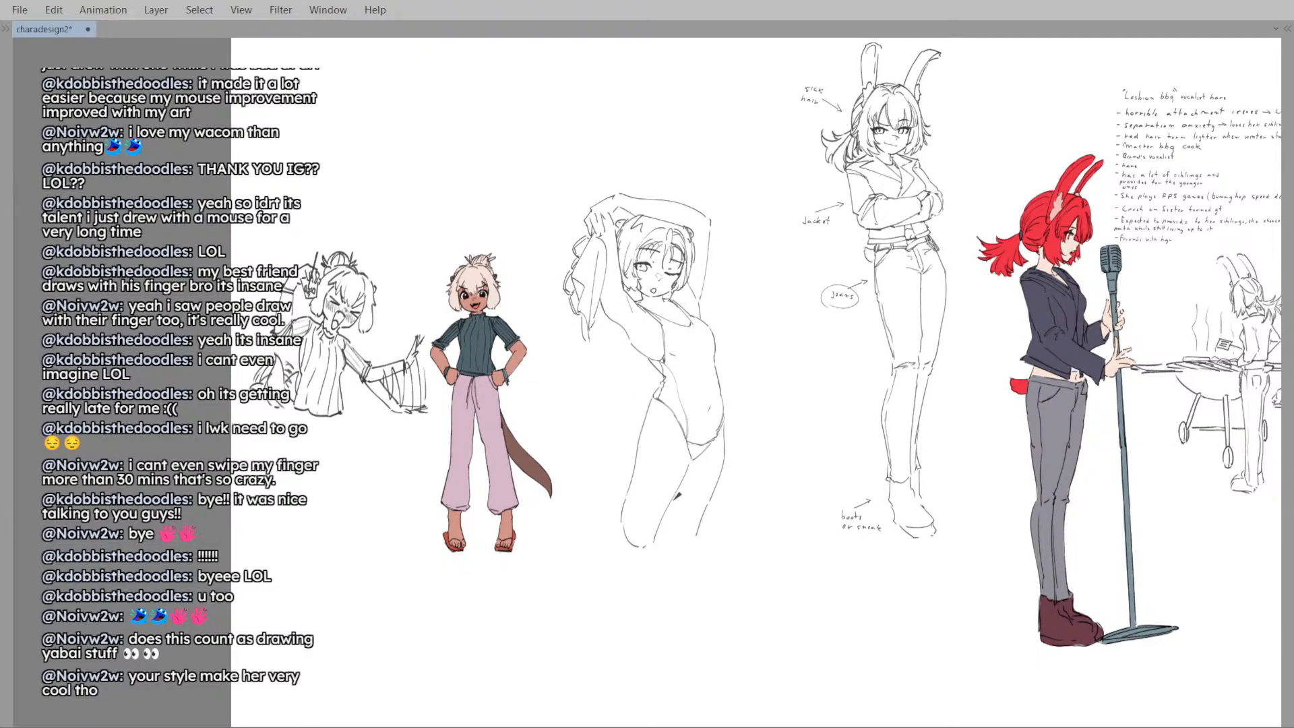
# - Extend the straight leg's contour below the knee, checking the pose in mirrored view
pyautogui.press('h')
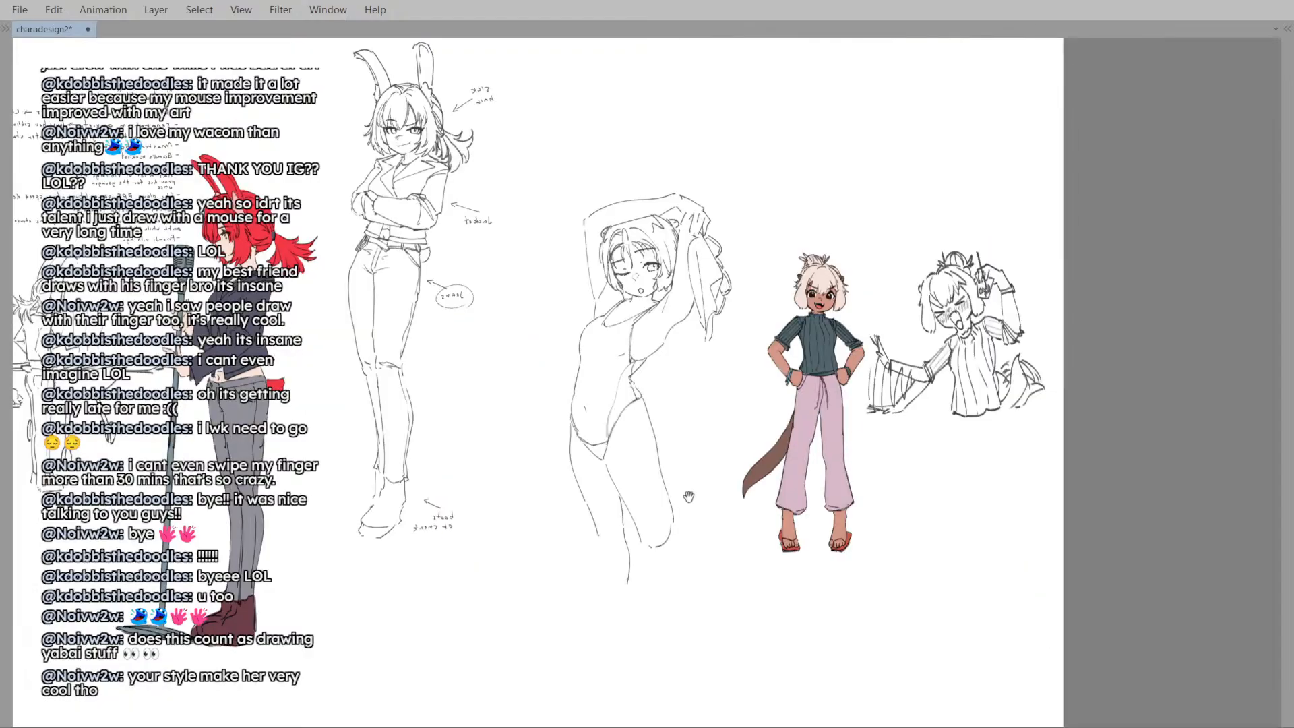
pyautogui.press('h')
pyautogui.moveTo(695, 515); pyautogui.dragTo(681, 600)
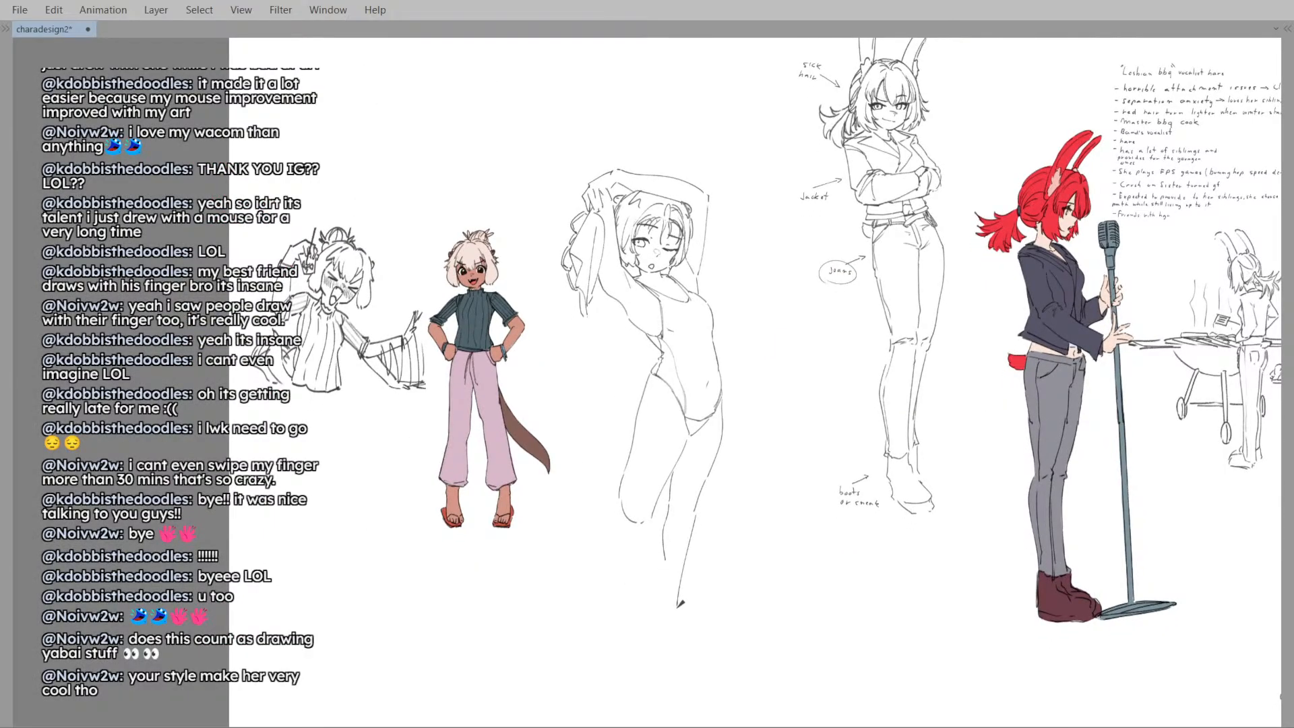
pyautogui.press('h')
pyautogui.press('h')
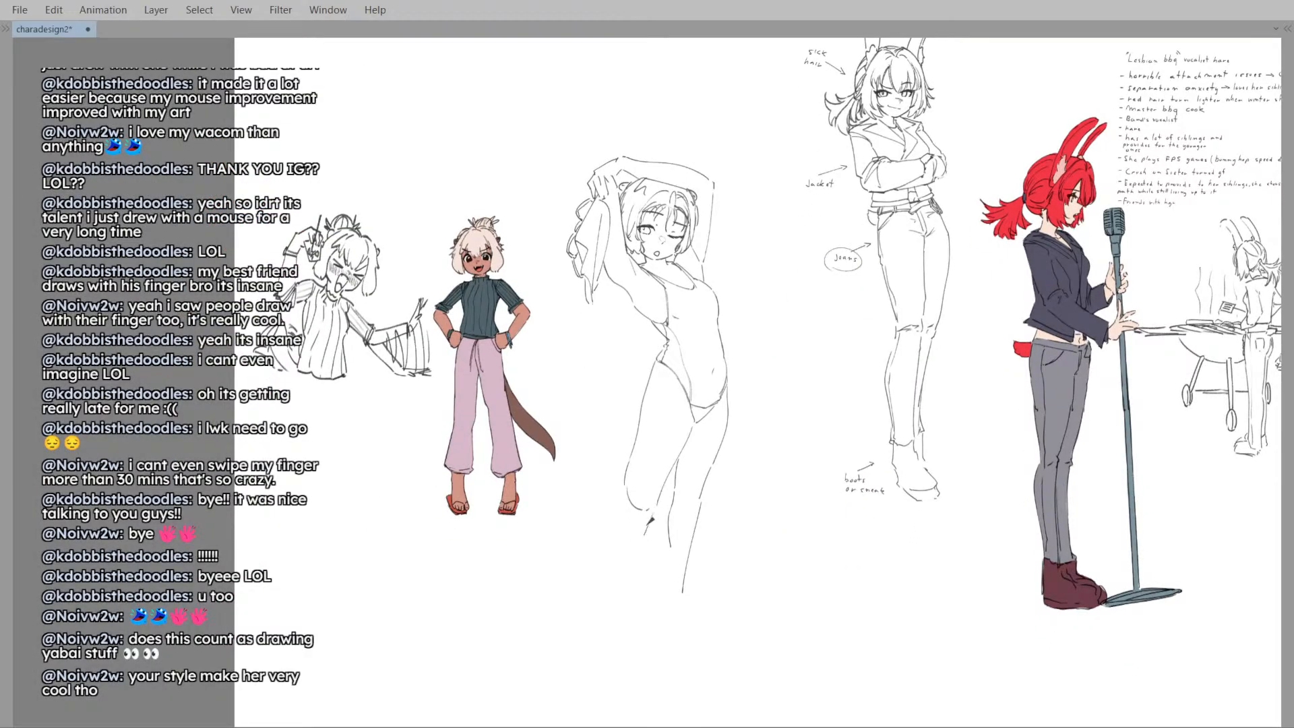
pyautogui.press('-')
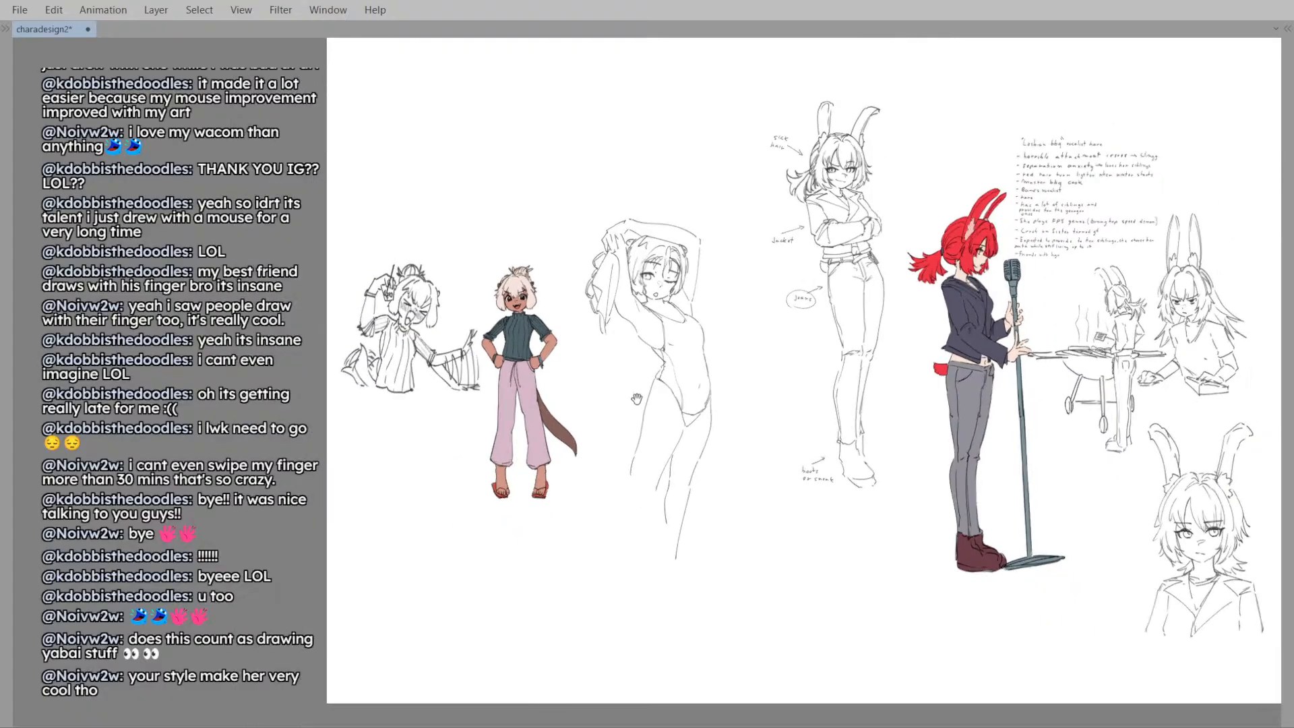
# - Erase the rounded end of the bent knee and rework the open ends of that thigh's contour
pyautogui.press('h')
pyautogui.press('h')
pyautogui.scroll(2, 671, 507)
pyautogui.moveTo(664, 459)
pyautogui.mouseDown()
pyautogui.moveTo(673, 474)
pyautogui.moveTo(703, 445)
pyautogui.moveTo(672, 467)
pyautogui.mouseUp()
pyautogui.press('e')
pyautogui.press('[')
pyautogui.press('[')
pyautogui.press('p')
pyautogui.press('e')
pyautogui.press('p')
pyautogui.moveTo(643, 413); pyautogui.dragTo(646, 406)
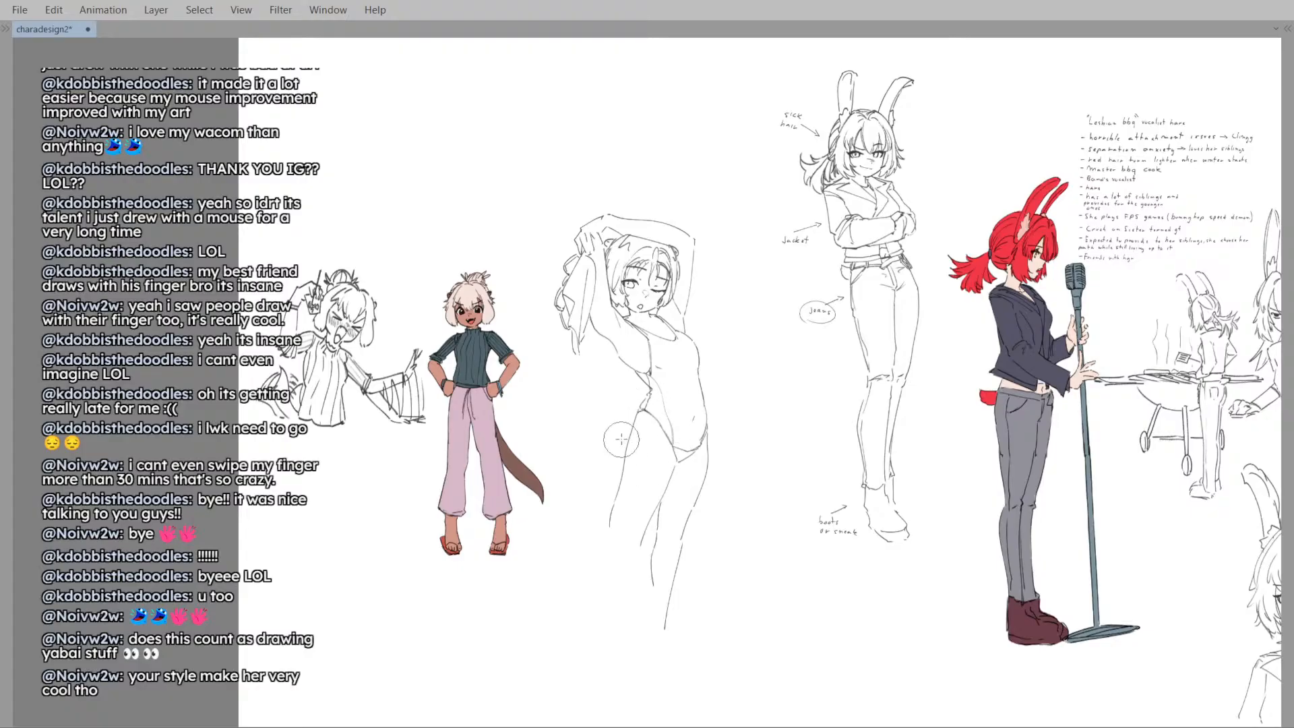
# - Clean up the outer thigh of the front leg with the eraser and judge the leg in mirrored view
pyautogui.press('e')
pyautogui.moveTo(627, 438)
pyautogui.mouseDown()
pyautogui.moveTo(607, 439)
pyautogui.moveTo(615, 447)
pyautogui.mouseUp()
pyautogui.press('h')
pyautogui.press('p')
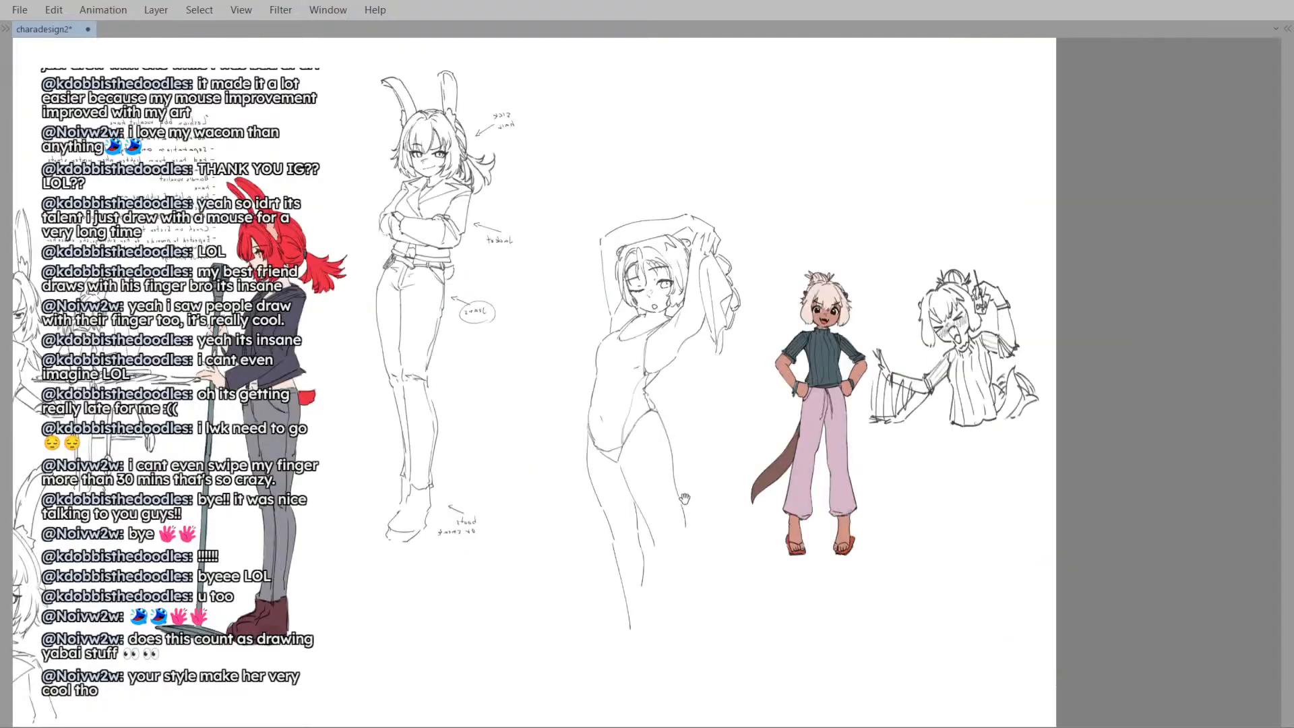
pyautogui.press('h')
pyautogui.moveTo(623, 600); pyautogui.dragTo(635, 544)
pyautogui.press('e')
pyautogui.press('p')
# - Try an outer calf line running down from the front leg's knee
pyautogui.moveTo(623, 474); pyautogui.dragTo(620, 524)
pyautogui.hotkey('ctrl', 'z')
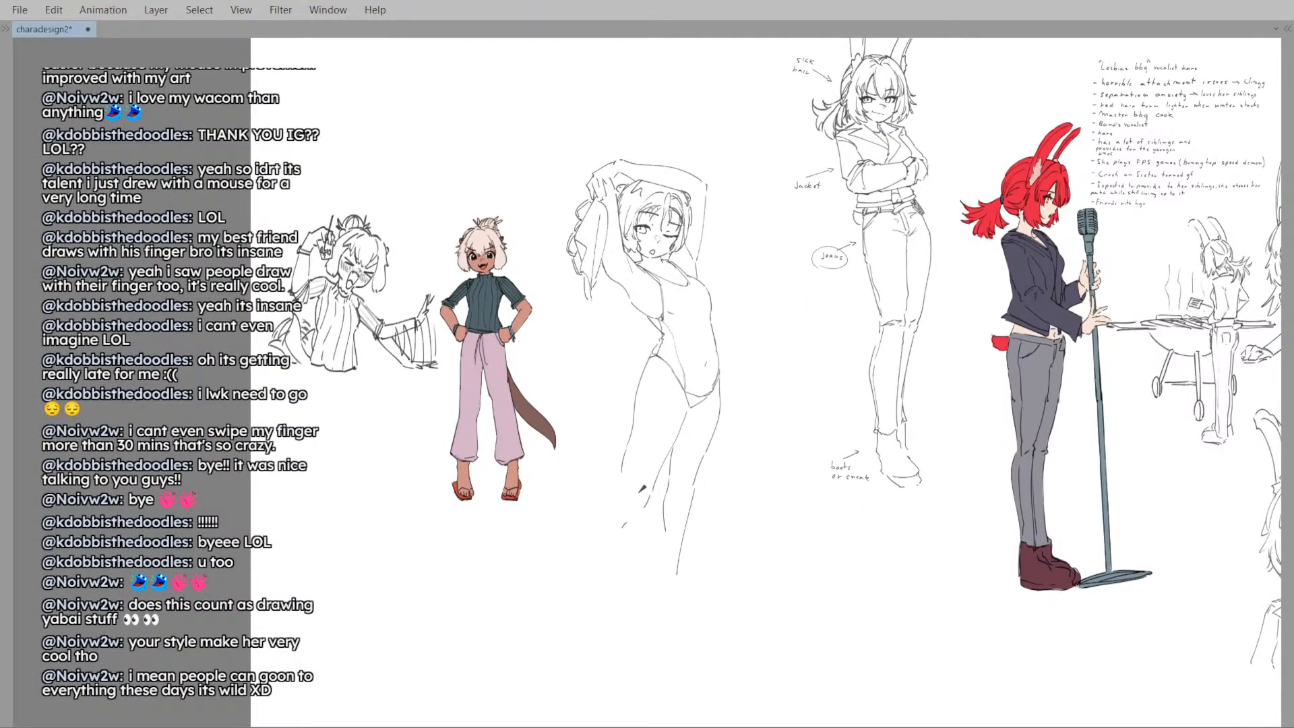
pyautogui.hotkey('ctrl', 'z')
pyautogui.moveTo(643, 488); pyautogui.dragTo(619, 444)
pyautogui.scroll(1, 713, 445)
pyautogui.moveTo(724, 350); pyautogui.dragTo(710, 348)
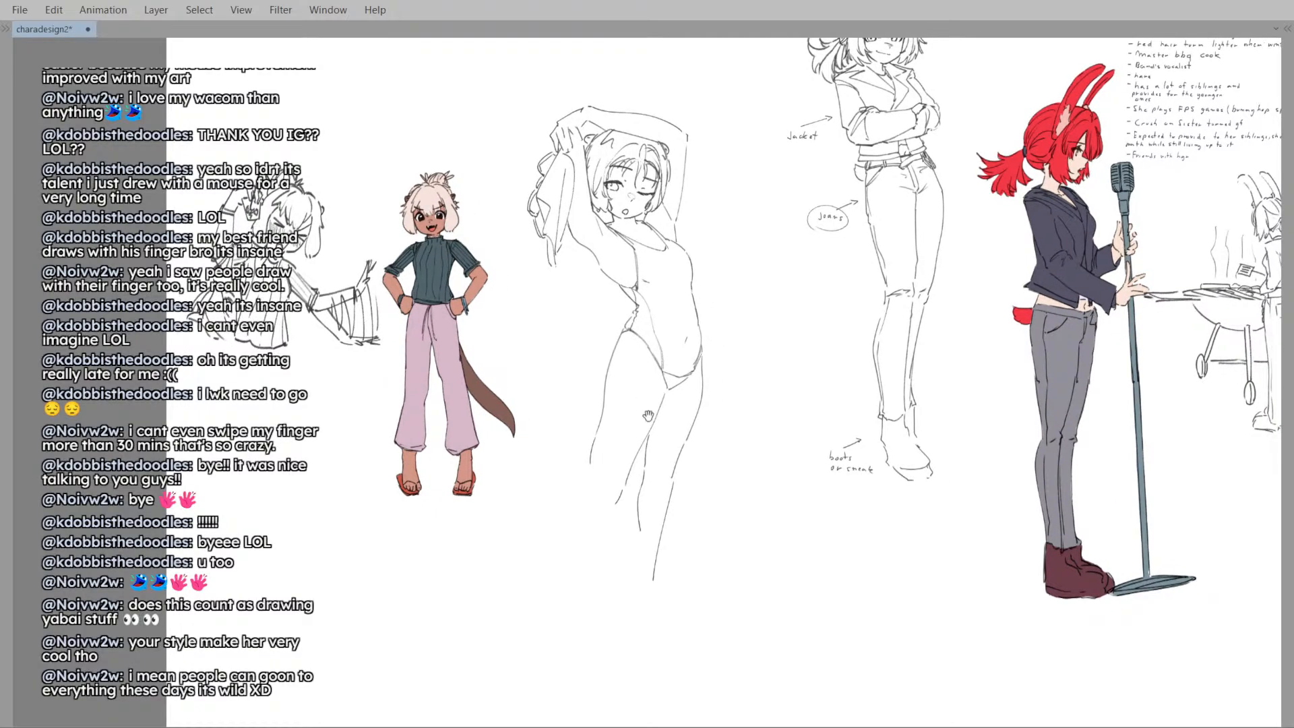
pyautogui.moveTo(614, 438); pyautogui.dragTo(633, 442)
pyautogui.moveTo(627, 508); pyautogui.dragTo(638, 488)
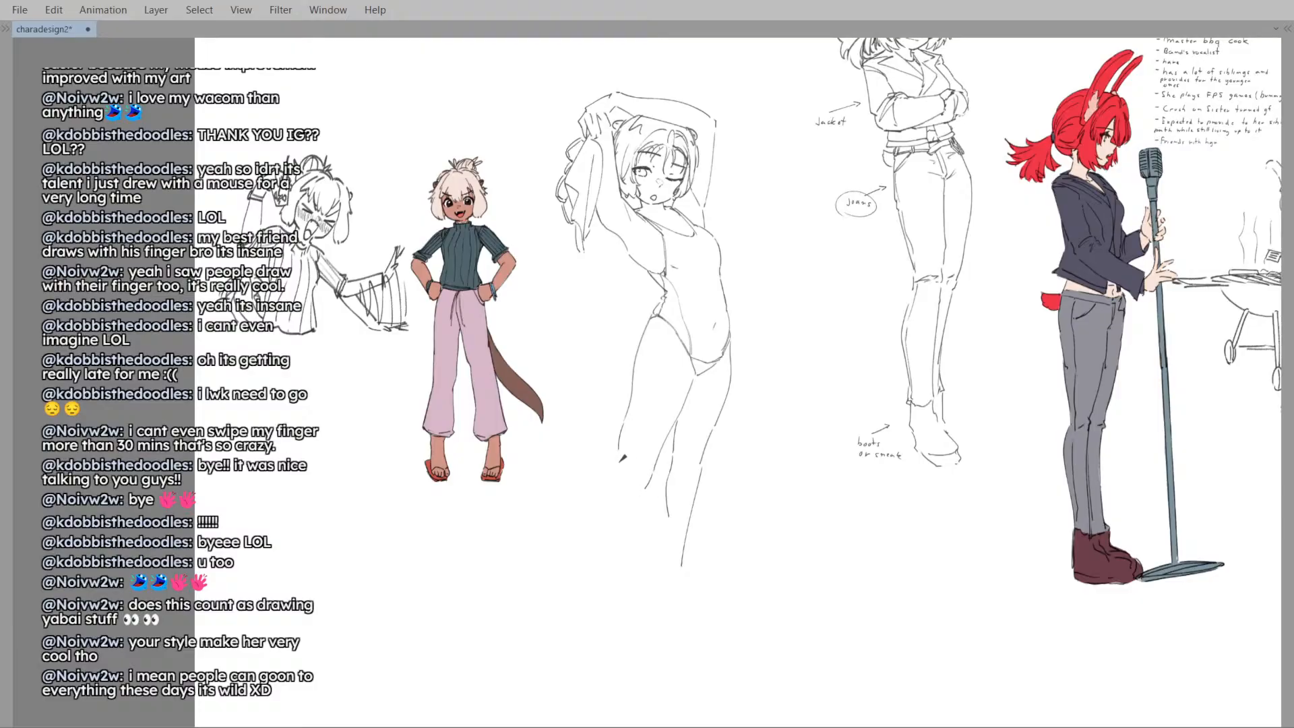
pyautogui.moveTo(613, 491); pyautogui.dragTo(619, 607)
pyautogui.hotkey('ctrl', 'z')
# - Sketch the front leg's calf contours below the knee, checking the legs in mirrored view
pyautogui.press('h')
pyautogui.moveTo(678, 458)
pyautogui.mouseDown()
pyautogui.moveTo(663, 584)
pyautogui.moveTo(676, 489)
pyautogui.moveTo(658, 563)
pyautogui.mouseUp()
pyautogui.press('h')
pyautogui.scroll(-1, 671, 524)
pyautogui.hotkey('ctrl', 'z')
pyautogui.hotkey('ctrl', 'z')
pyautogui.moveTo(669, 472); pyautogui.dragTo(663, 577)
pyautogui.press('h')
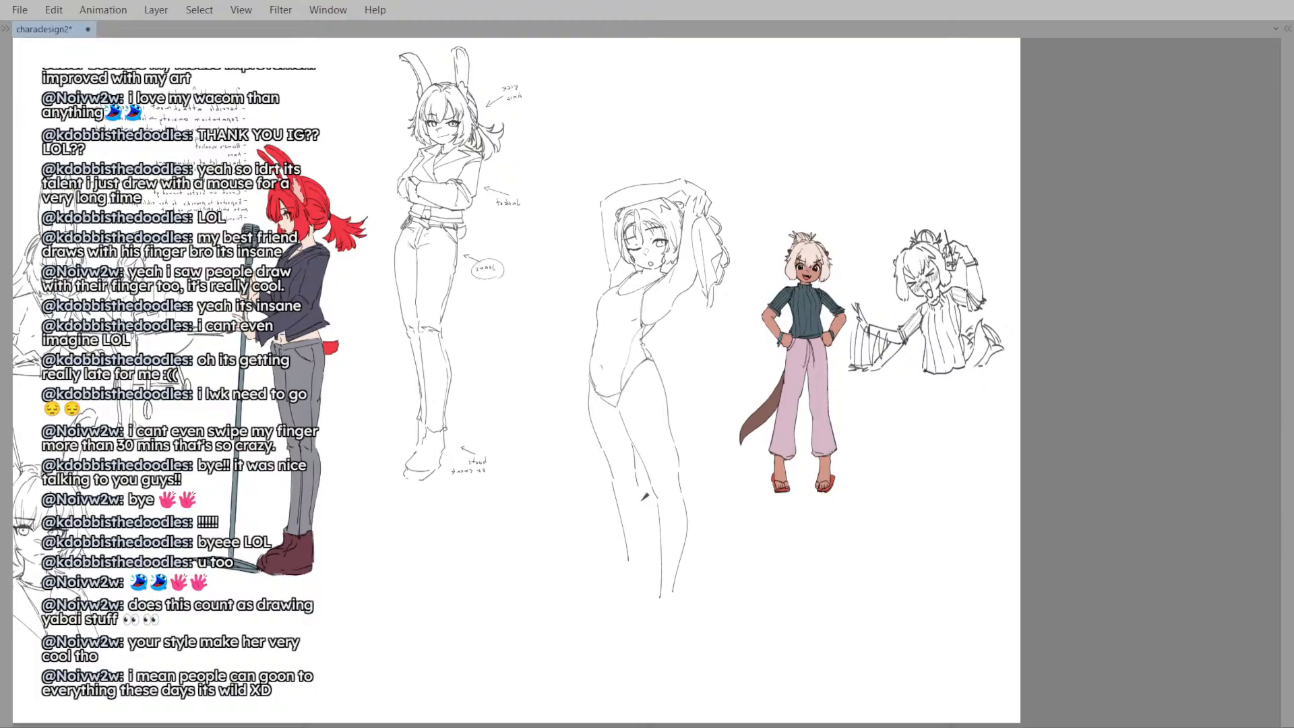
# - Erase and redraw the straight leg's outer lower-leg line in mirrored view
pyautogui.hotkey('ctrl', 'z')
pyautogui.press('e')
pyautogui.moveTo(619, 510); pyautogui.dragTo(629, 562)
pyautogui.press('p')
pyautogui.moveTo(614, 486); pyautogui.dragTo(636, 577)
pyautogui.press('m')
pyautogui.moveTo(648, 506); pyautogui.dragTo(645, 576)
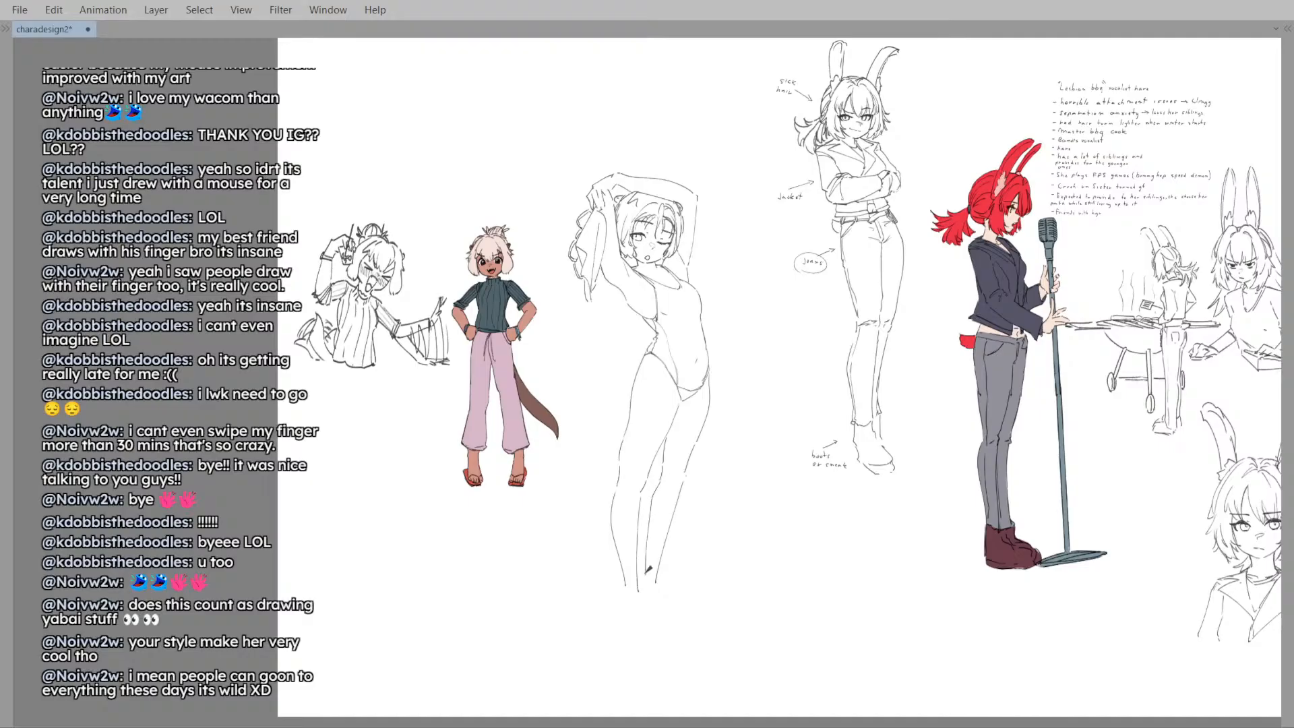
# - Redraw the lines between the two lower legs down to the ankles, comparing the shapes in mirrored view
pyautogui.hotkey('ctrl', 'z')
pyautogui.moveTo(656, 496); pyautogui.dragTo(649, 515)
pyautogui.hotkey('ctrl', 'z')
pyautogui.hotkey('ctrl', 'z')
pyautogui.moveTo(663, 439); pyautogui.dragTo(646, 564)
pyautogui.moveTo(683, 507); pyautogui.dragTo(649, 589)
pyautogui.press('h')
pyautogui.moveTo(658, 484)
pyautogui.mouseDown()
pyautogui.moveTo(641, 514)
pyautogui.moveTo(644, 555)
pyautogui.moveTo(684, 504)
pyautogui.mouseUp()
pyautogui.press('h')
pyautogui.hotkey('ctrl', 'z')
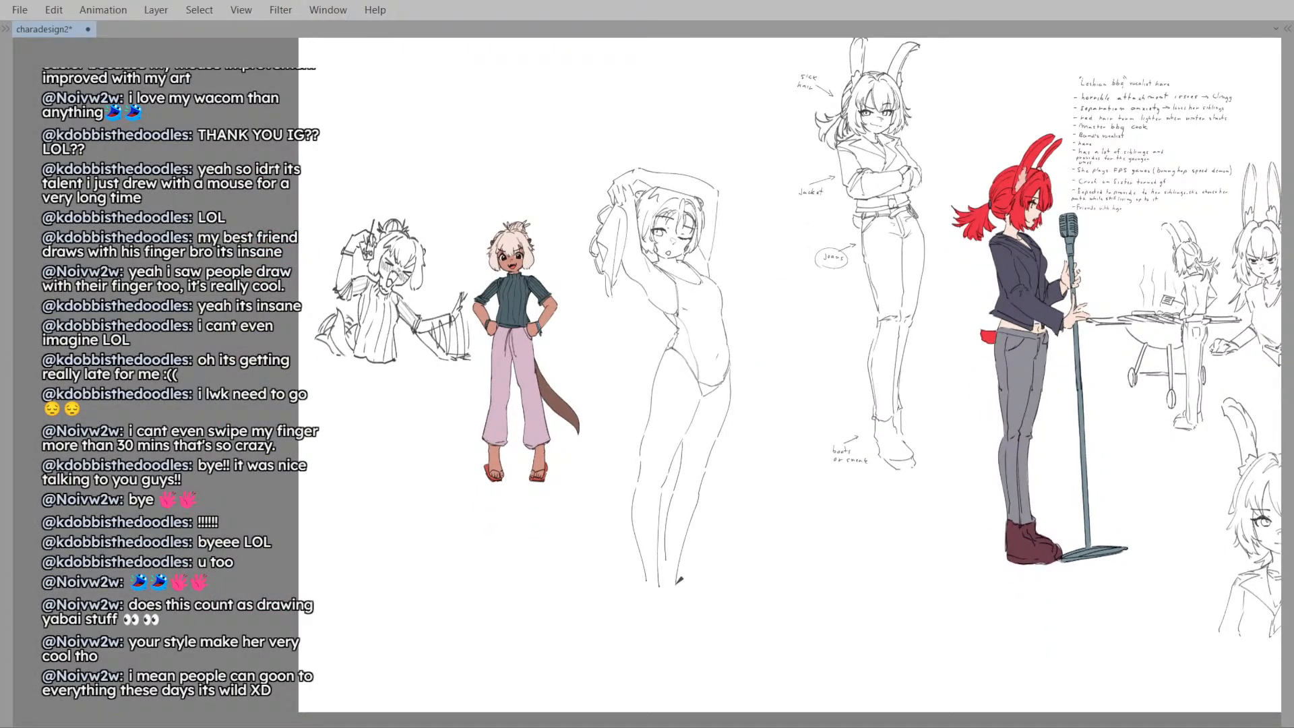
# - Sketch the ankles and the front foot beneath the calves
pyautogui.scroll(-2, 681, 509)
pyautogui.scroll(2, 664, 532)
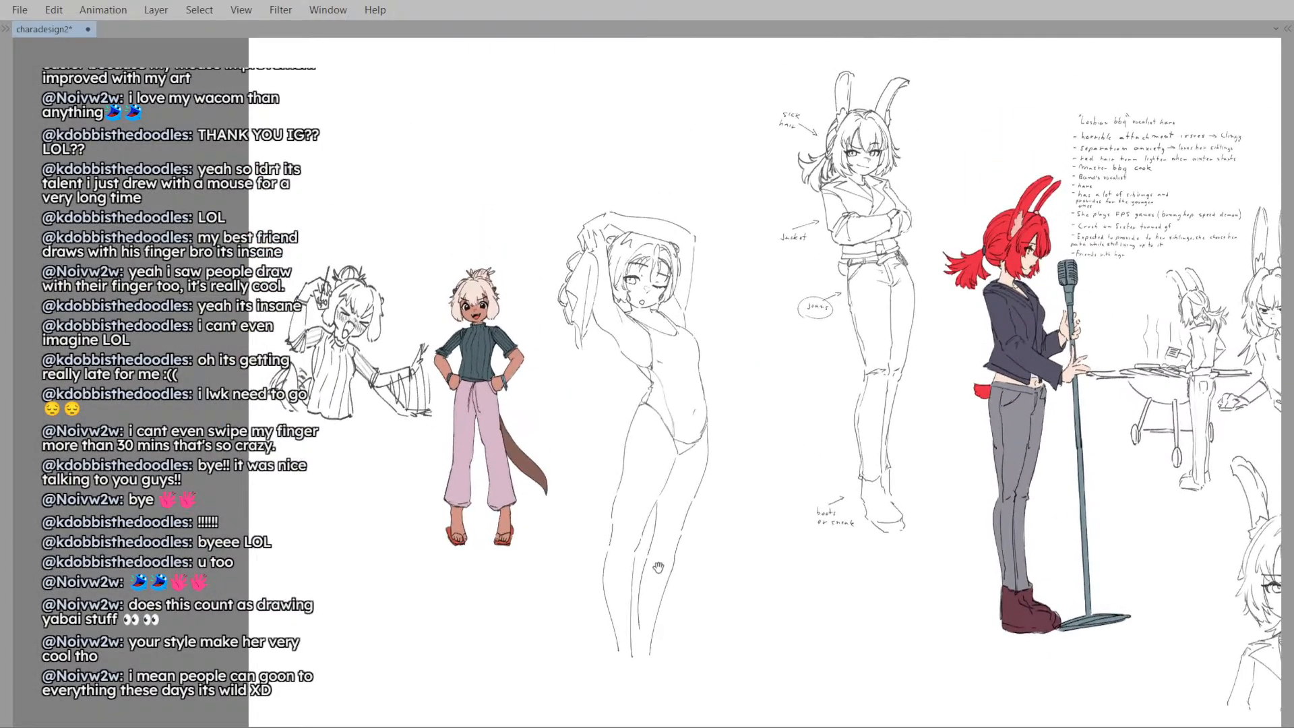
pyautogui.press('h')
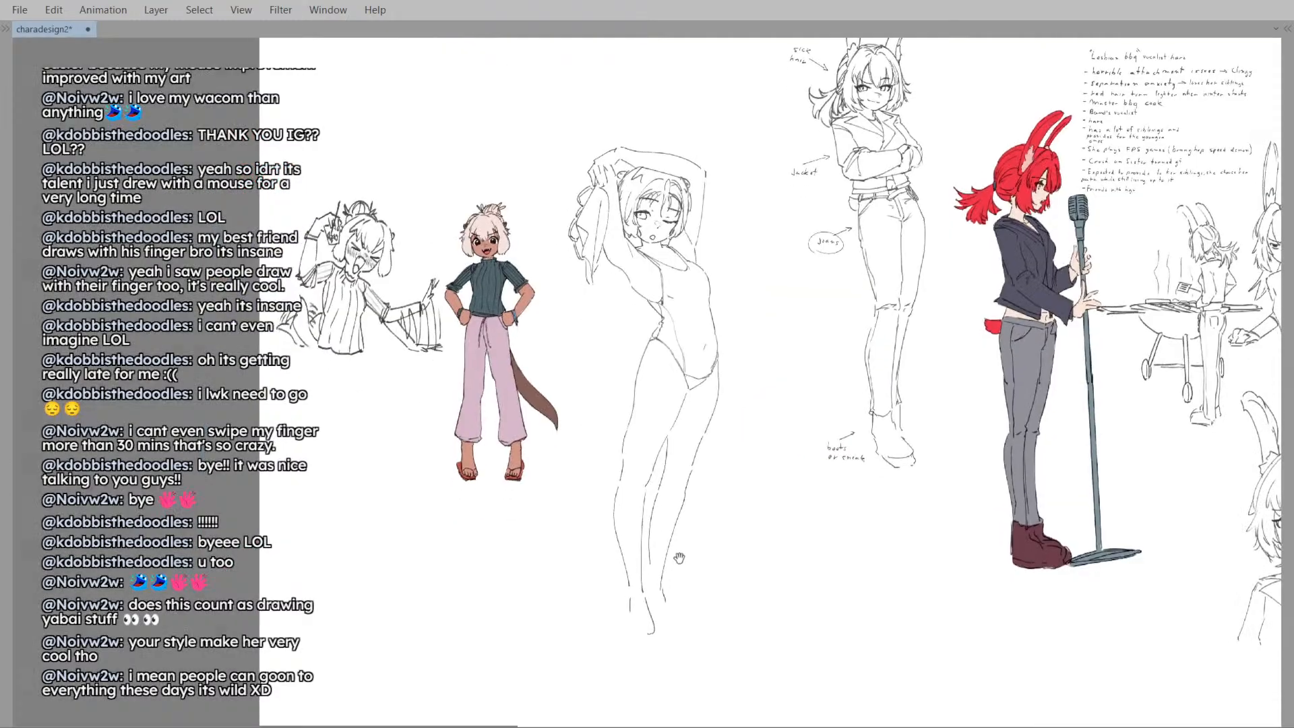
pyautogui.press('h')
pyautogui.moveTo(629, 596)
pyautogui.mouseDown()
pyautogui.moveTo(629, 634)
pyautogui.moveTo(664, 608)
pyautogui.mouseUp()
# - Try a long tail curving from the lower back down behind the front leg, checking it in mirrored view
pyautogui.moveTo(654, 362); pyautogui.dragTo(637, 421)
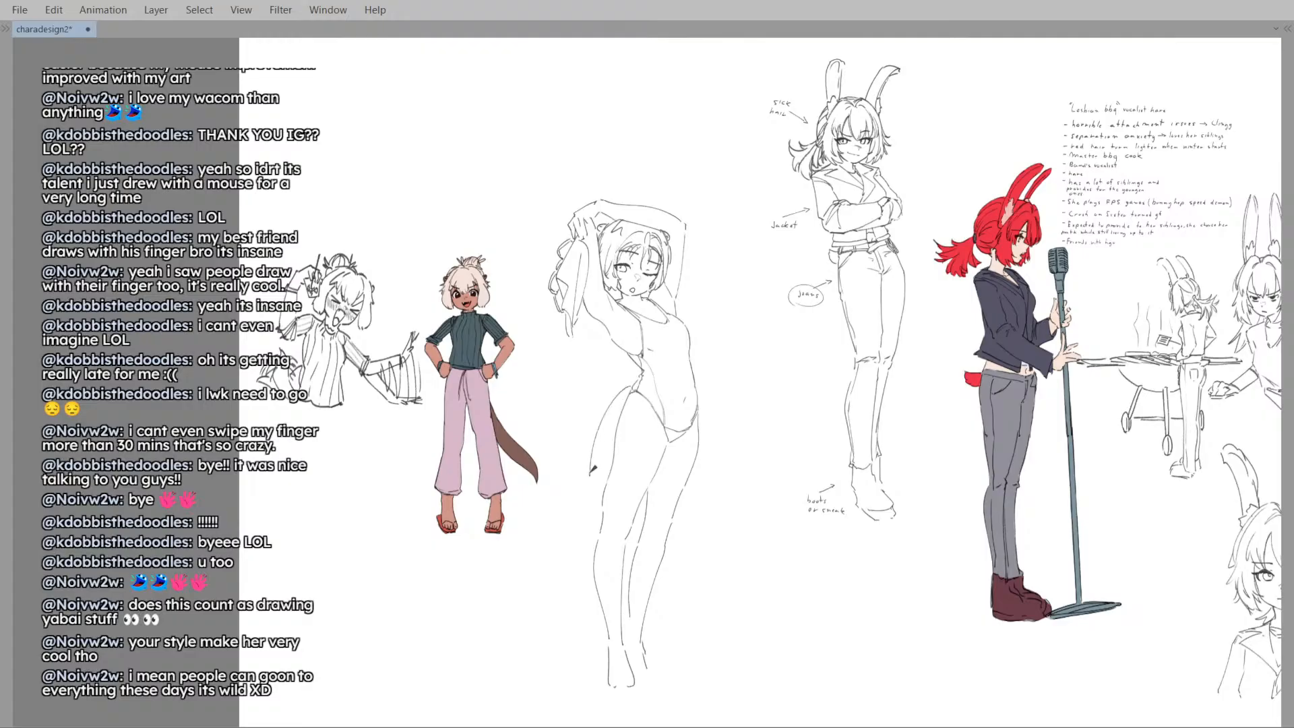
pyautogui.scroll(-3, 593, 471)
pyautogui.scroll(3, 677, 404)
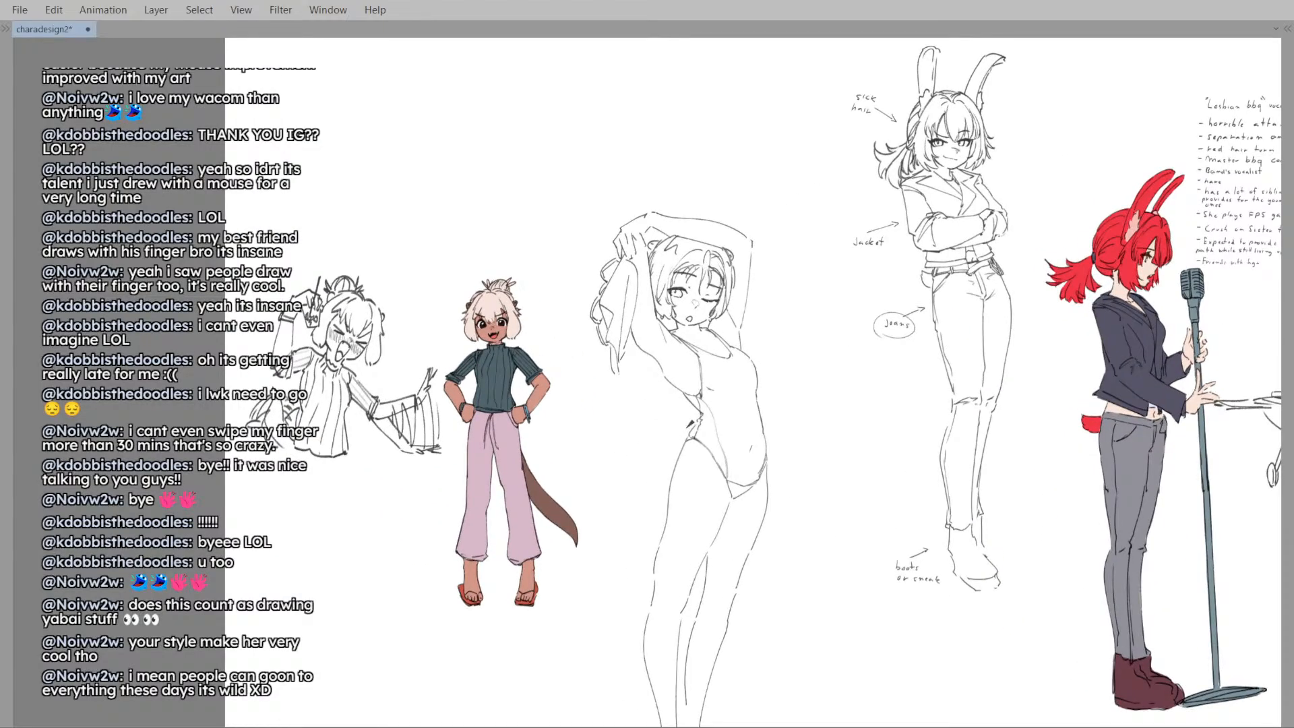
pyautogui.hotkey('ctrl', 'z')
pyautogui.moveTo(689, 430)
pyautogui.mouseDown()
pyautogui.moveTo(636, 577)
pyautogui.moveTo(659, 516)
pyautogui.moveTo(623, 566)
pyautogui.mouseUp()
pyautogui.hotkey('ctrl', 'z')
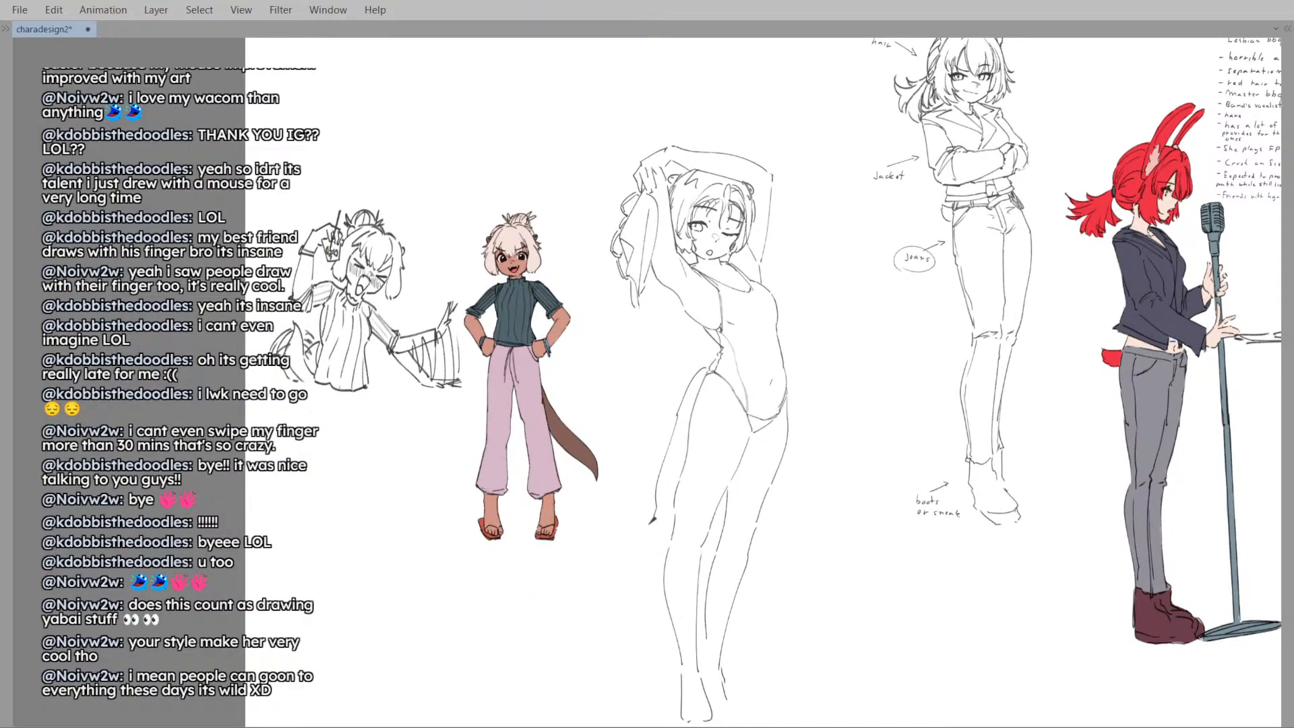
pyautogui.moveTo(657, 517)
pyautogui.mouseDown()
pyautogui.moveTo(628, 566)
pyautogui.moveTo(633, 609)
pyautogui.moveTo(669, 554)
pyautogui.mouseUp()
pyautogui.hotkey('ctrl', 'z')
pyautogui.moveTo(629, 600); pyautogui.dragTo(677, 528)
pyautogui.press('h')
pyautogui.scroll(-3, 679, 445)
pyautogui.press('h')
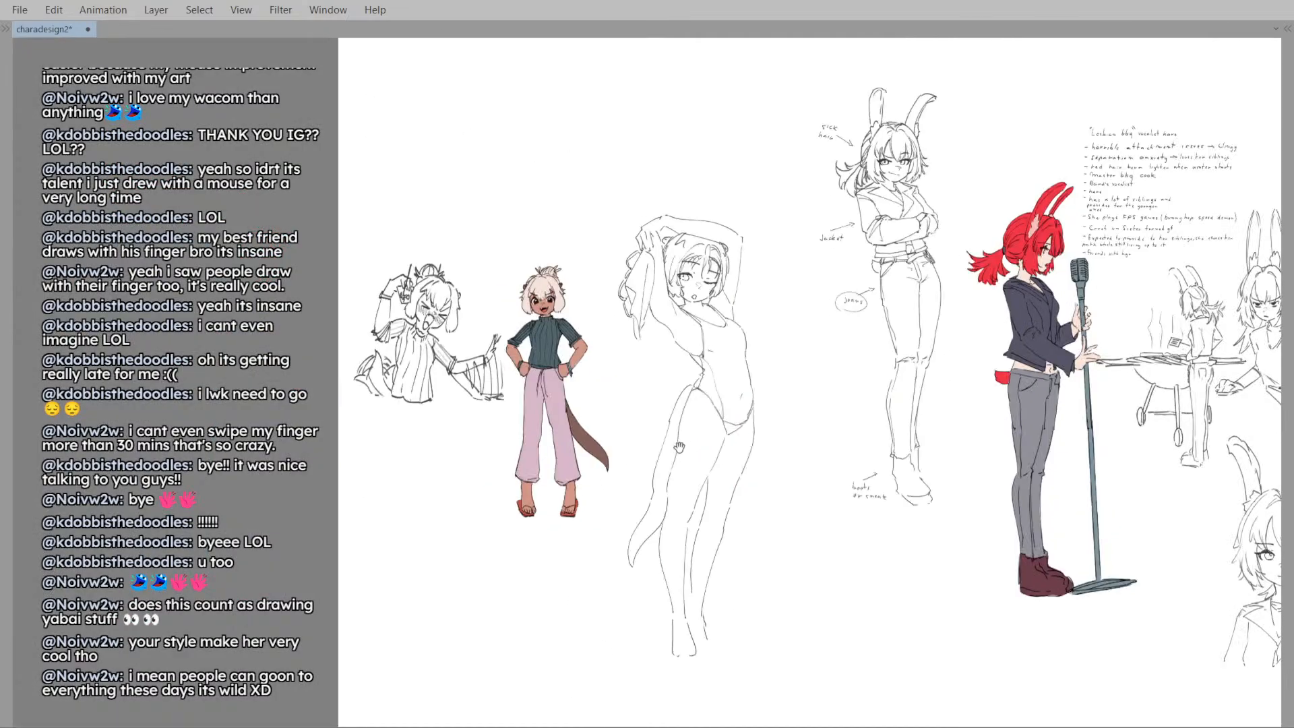
# - Try different curves for the lower part of the tail and its pointed tip
pyautogui.hotkey('ctrl', 'z')
pyautogui.hotkey('ctrl', 'z')
pyautogui.hotkey('ctrl', 'z')
pyautogui.hotkey('ctrl', 'z')
pyautogui.hotkey('ctrl', 'y')
pyautogui.moveTo(651, 491)
pyautogui.mouseDown()
pyautogui.moveTo(614, 535)
pyautogui.moveTo(629, 591)
pyautogui.moveTo(627, 530)
pyautogui.moveTo(631, 569)
pyautogui.mouseUp()
pyautogui.hotkey('ctrl', 'z')
pyautogui.hotkey('ctrl', 'z')
pyautogui.hotkey('ctrl', 'z')
pyautogui.moveTo(651, 498)
pyautogui.mouseDown()
pyautogui.moveTo(633, 590)
pyautogui.moveTo(662, 533)
pyautogui.mouseUp()
pyautogui.hotkey('ctrl', 'z')
pyautogui.moveTo(629, 578); pyautogui.dragTo(661, 531)
pyautogui.hotkey('ctrl', 'z')
# - Examine the tail and the figure's silhouette in mirrored view and against the whole character sheet
pyautogui.press('h')
pyautogui.moveTo(680, 493); pyautogui.dragTo(676, 505)
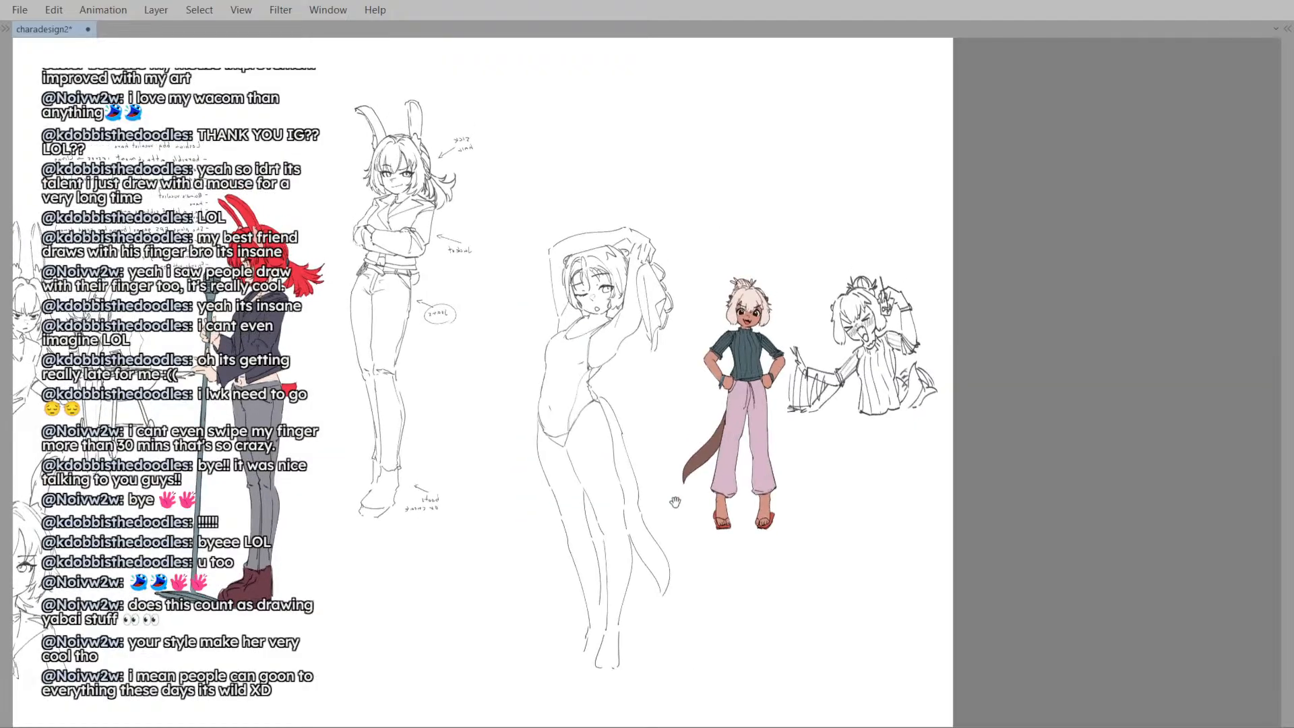
pyautogui.press('h')
pyautogui.moveTo(639, 587); pyautogui.dragTo(643, 572)
pyautogui.scroll(2, 719, 415)
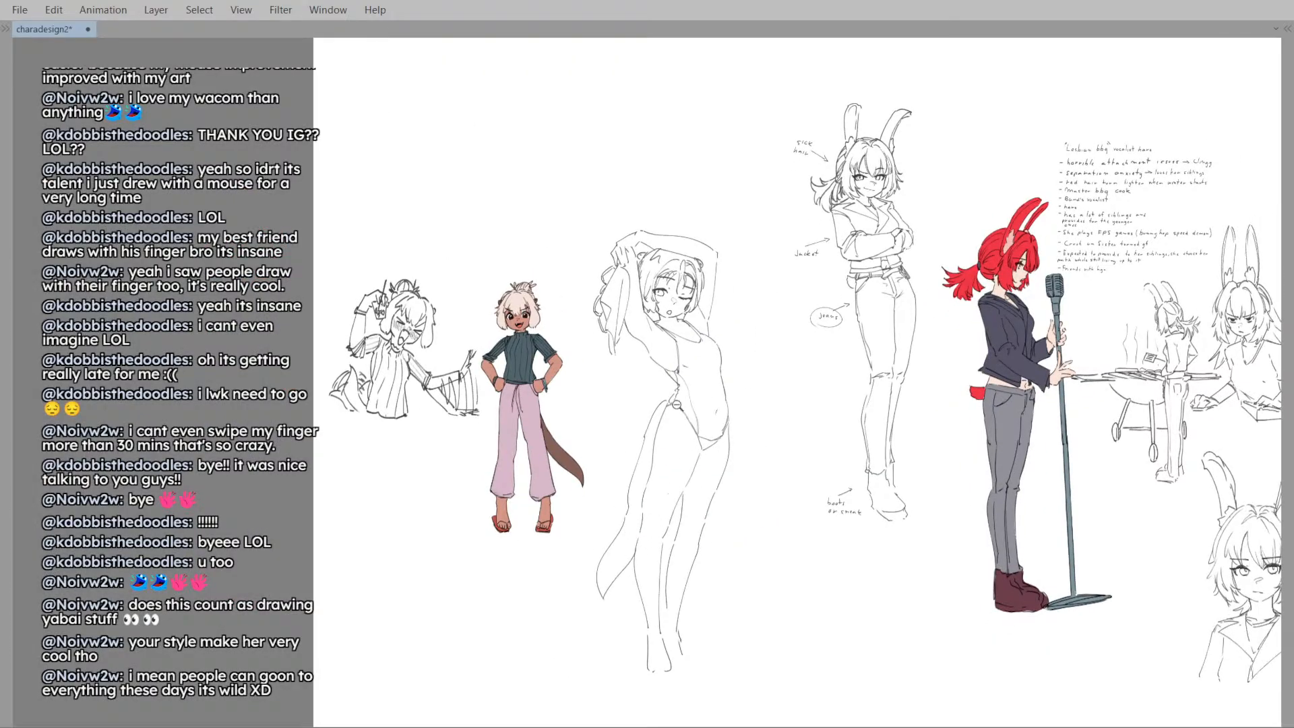
pyautogui.moveTo(666, 420); pyautogui.dragTo(653, 417)
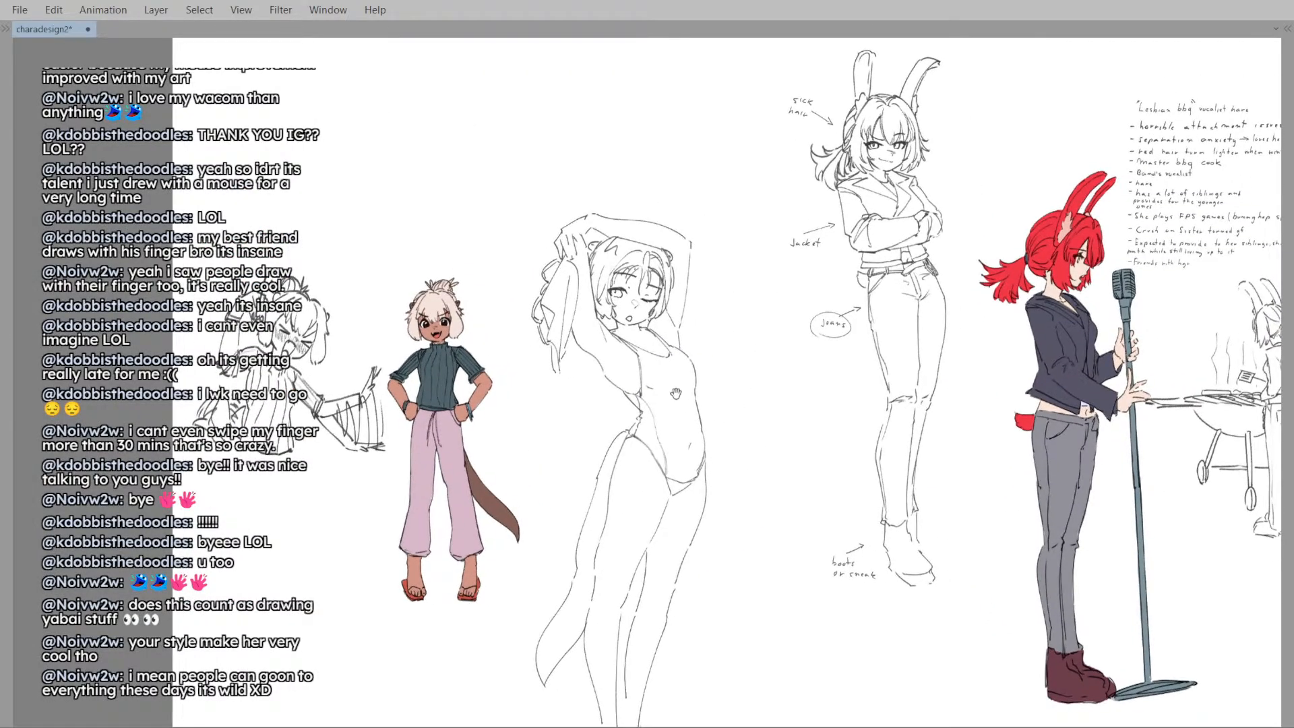
pyautogui.scroll(-2, 654, 417)
pyautogui.press('h')
pyautogui.press('h')
pyautogui.scroll(-2, 687, 439)
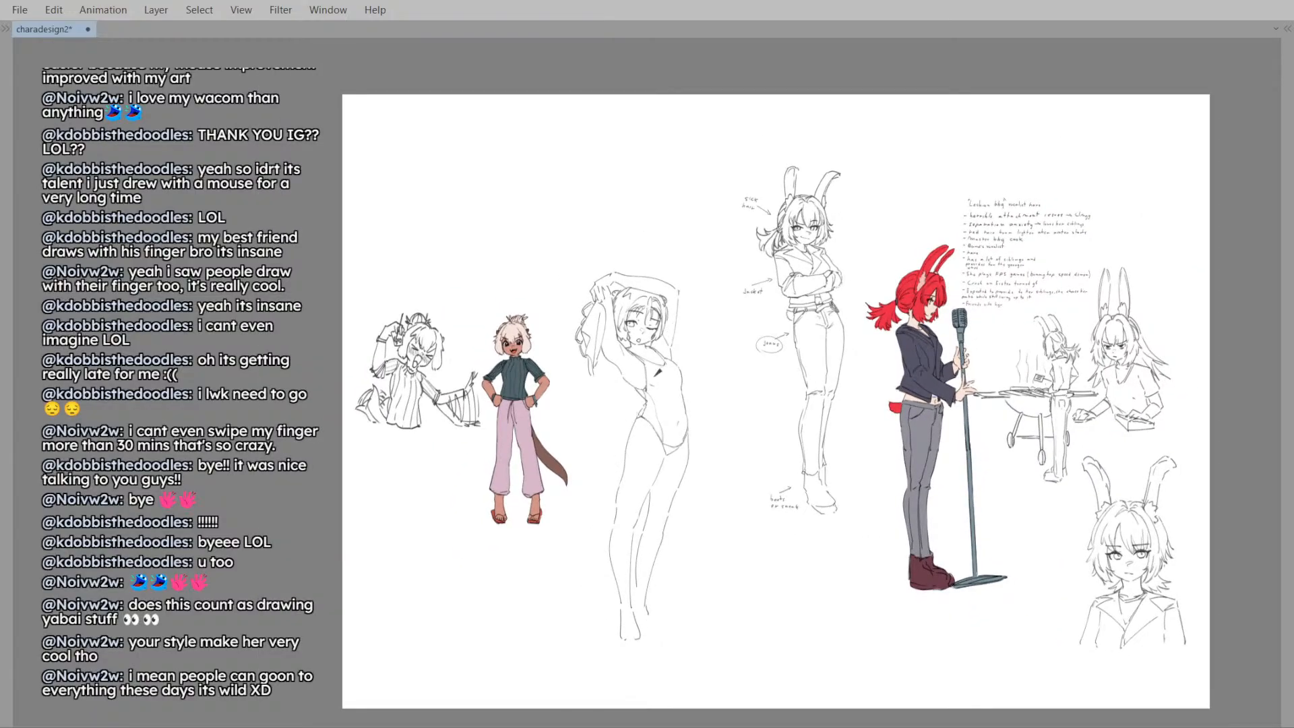
# - Try a rounder tail that bulges out behind the hip and sweeps down past the knee
pyautogui.scroll(3, 639, 427)
pyautogui.moveTo(639, 428); pyautogui.dragTo(633, 452)
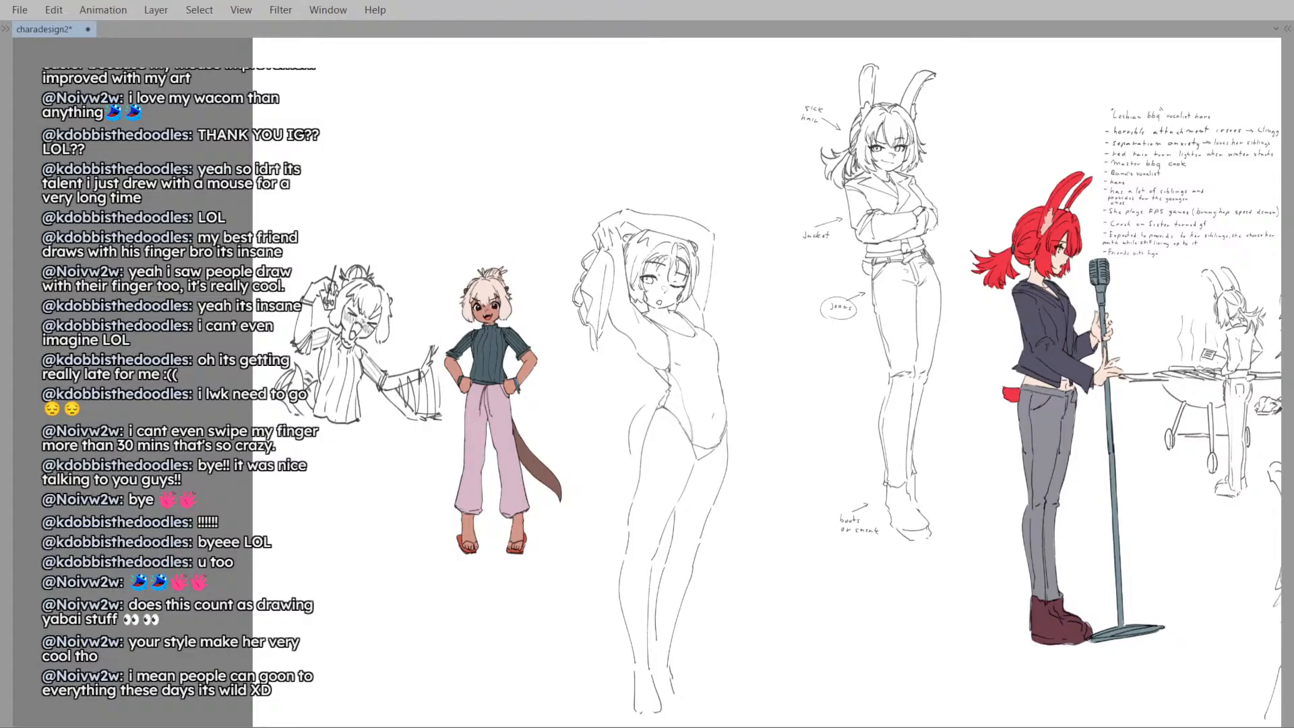
pyautogui.moveTo(668, 67); pyautogui.dragTo(686, 50)
pyautogui.moveTo(675, 387)
pyautogui.mouseDown()
pyautogui.moveTo(651, 448)
pyautogui.moveTo(658, 466)
pyautogui.mouseUp()
pyautogui.moveTo(635, 520)
pyautogui.mouseDown()
pyautogui.moveTo(610, 562)
pyautogui.moveTo(624, 626)
pyautogui.mouseUp()
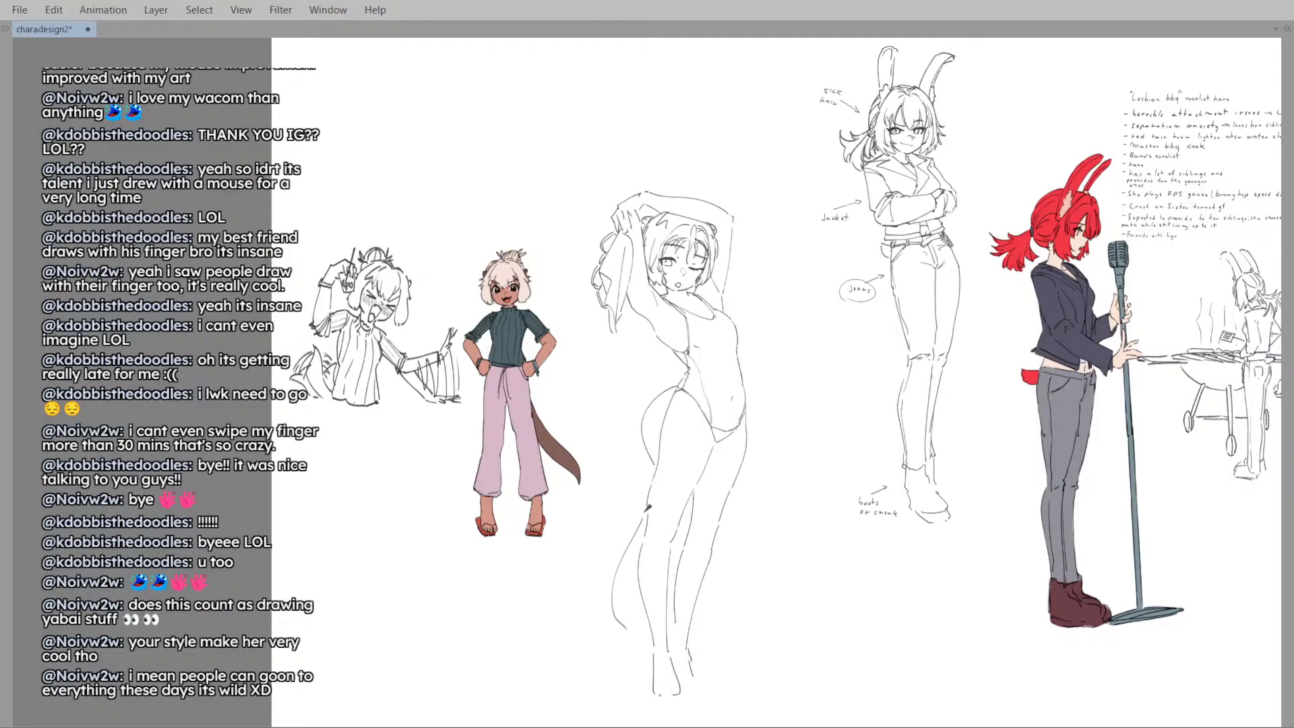
pyautogui.hotkey('ctrl', 'z')
pyautogui.moveTo(644, 521)
pyautogui.mouseDown()
pyautogui.moveTo(609, 583)
pyautogui.moveTo(606, 549)
pyautogui.moveTo(618, 602)
pyautogui.moveTo(641, 560)
pyautogui.mouseUp()
pyautogui.hotkey('ctrl', 'z')
# - Judge the rounder tail in mirrored view and undo its strokes
pyautogui.press('h')
pyautogui.scroll(-3, 702, 439)
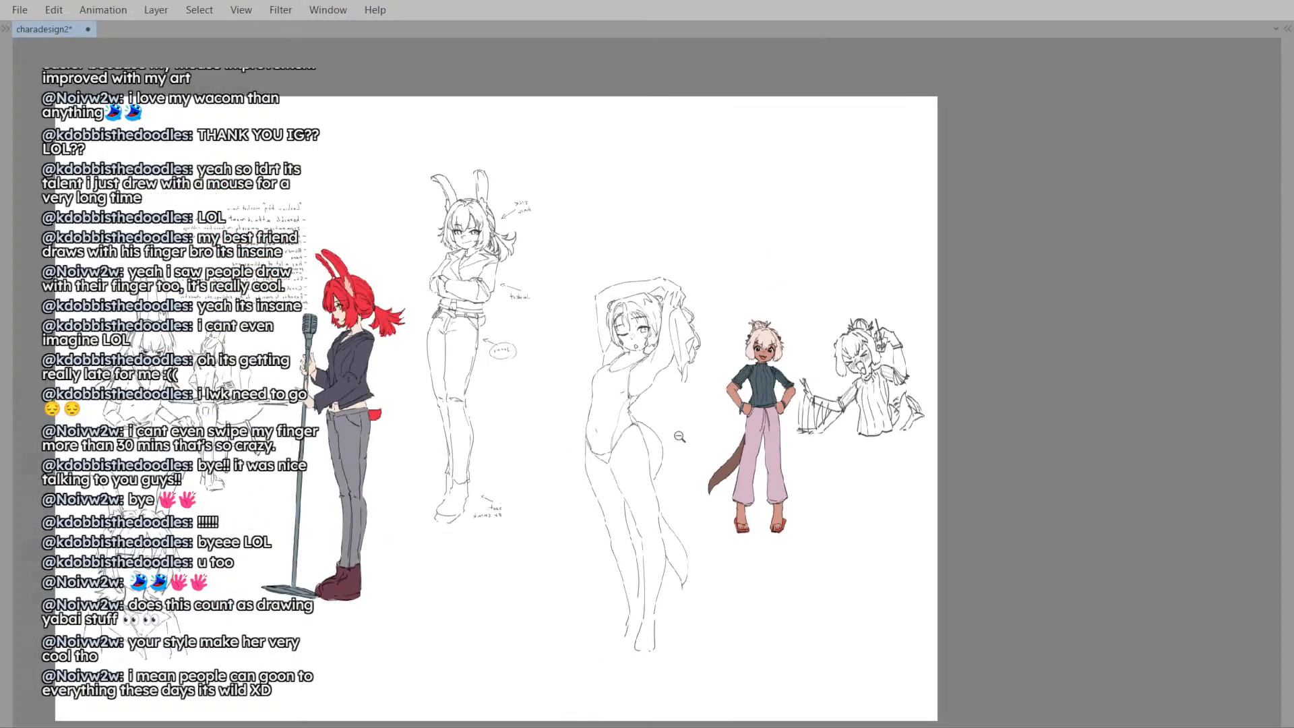
pyautogui.press('h')
pyautogui.scroll(3, 704, 438)
pyautogui.hotkey('ctrl', 'z')
pyautogui.hotkey('ctrl', 'z')
pyautogui.moveTo(667, 403)
pyautogui.mouseDown()
pyautogui.moveTo(593, 481)
pyautogui.moveTo(608, 402)
pyautogui.mouseUp()
pyautogui.hotkey('ctrl', 'z')
pyautogui.hotkey('ctrl', 'z')
pyautogui.hotkey('ctrl', 'z')
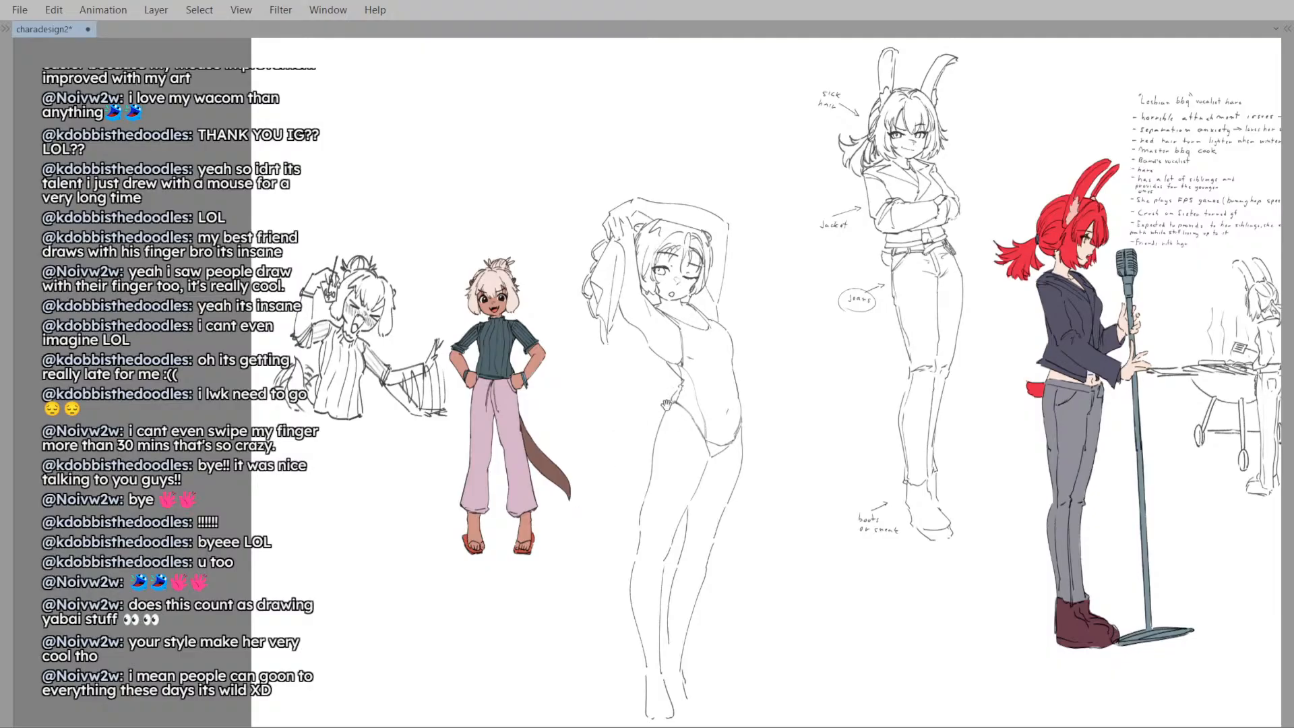
# - Draw the upper contour of a new tail from the lower back down beside the thigh, trying strokes for its end
pyautogui.moveTo(639, 456); pyautogui.dragTo(617, 433)
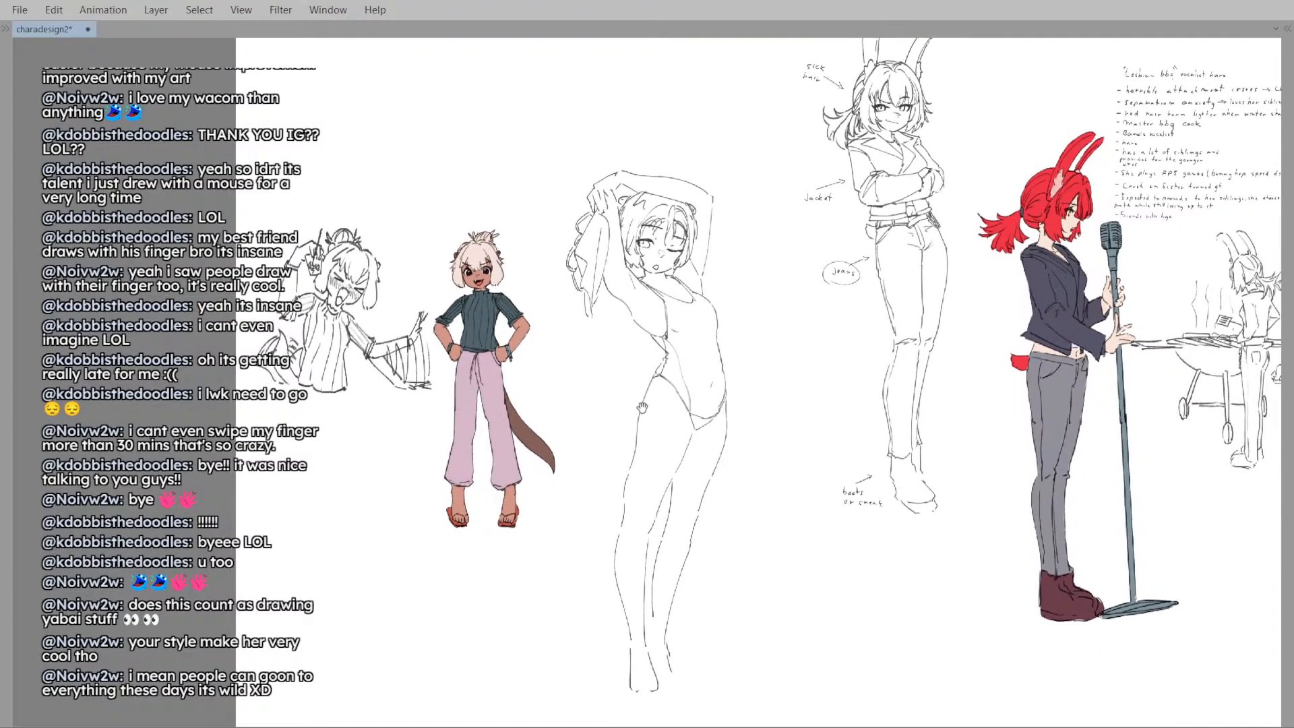
pyautogui.moveTo(617, 433)
pyautogui.mouseDown()
pyautogui.moveTo(724, 479)
pyautogui.moveTo(708, 433)
pyautogui.mouseUp()
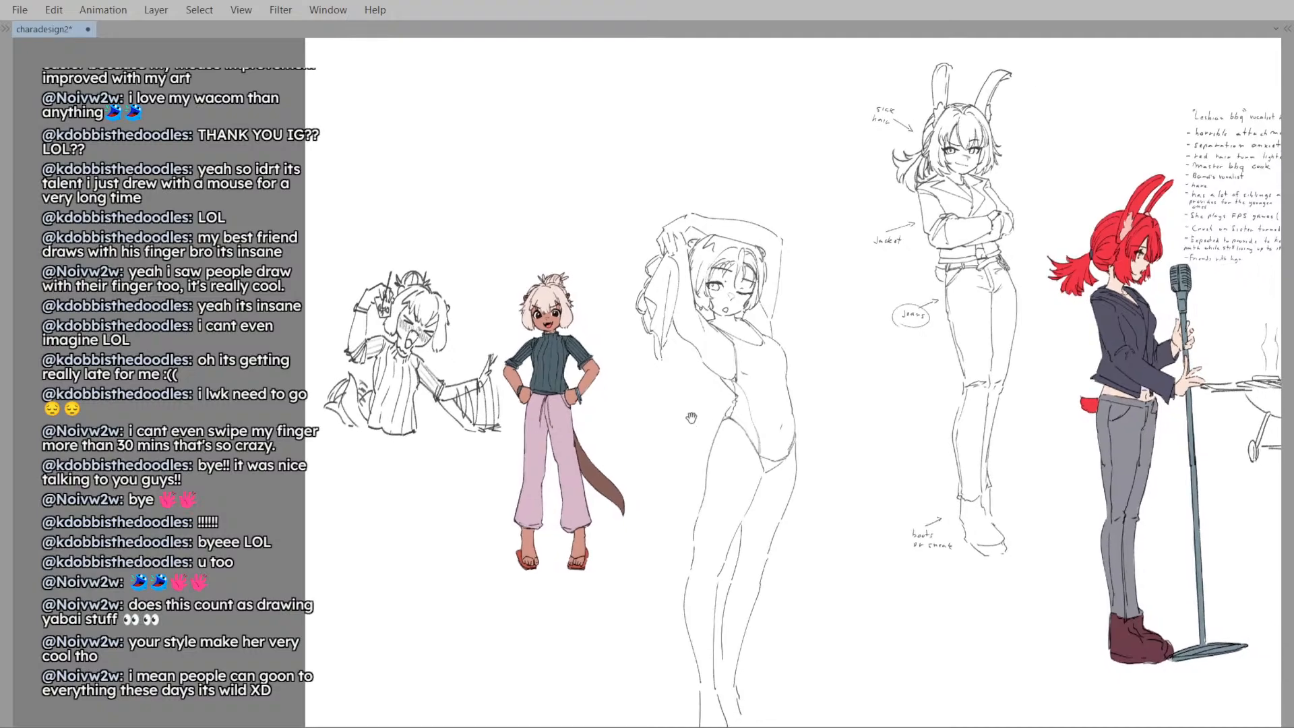
pyautogui.moveTo(670, 542); pyautogui.dragTo(639, 594)
pyautogui.hotkey('ctrl', 'z')
pyautogui.hotkey('ctrl', 'z')
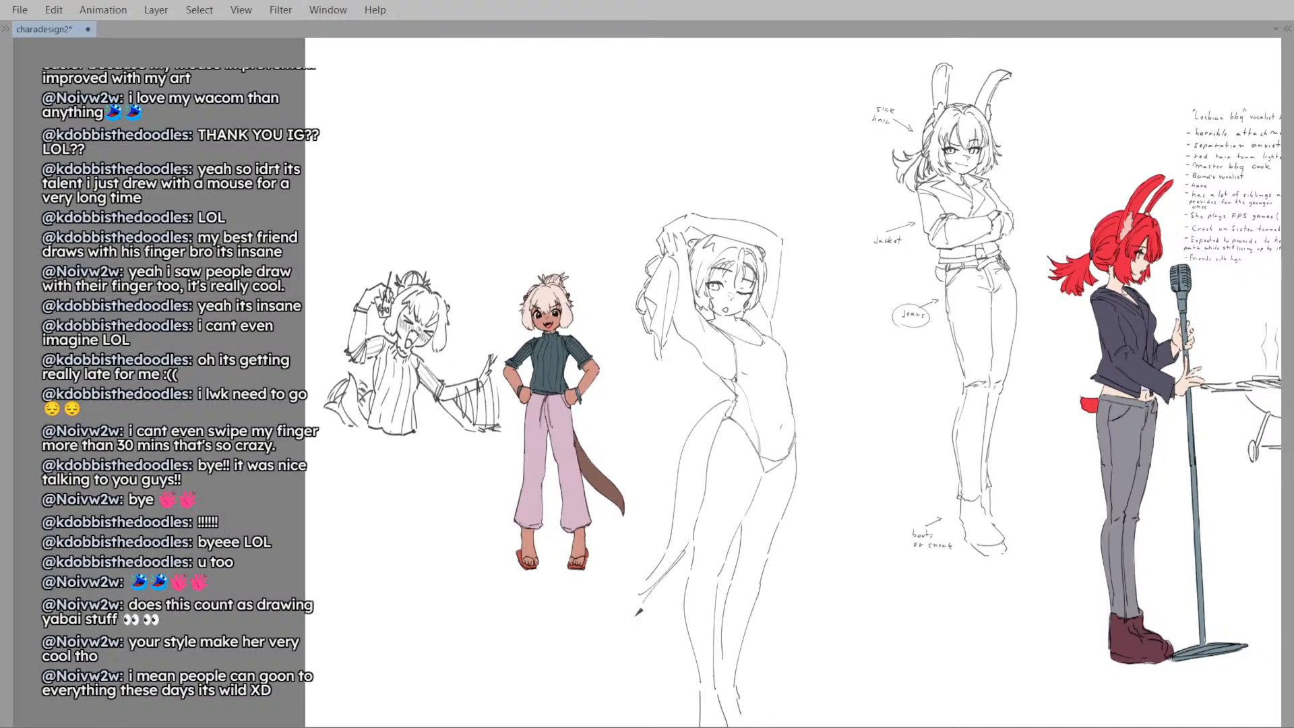
pyautogui.hotkey('ctrl', 'z')
pyautogui.moveTo(694, 543); pyautogui.dragTo(640, 651)
pyautogui.hotkey('ctrl', 'z')
pyautogui.hotkey('ctrl', 'z')
# - Finish the tail's lower half with an outward curve tapering to a point and a returning inner line
pyautogui.moveTo(669, 542)
pyautogui.mouseDown()
pyautogui.moveTo(636, 646)
pyautogui.moveTo(651, 658)
pyautogui.mouseUp()
pyautogui.moveTo(654, 656); pyautogui.dragTo(674, 537)
pyautogui.hotkey('ctrl', 'z')
pyautogui.hotkey('ctrl', 'z')
pyautogui.hotkey('ctrl', 'z')
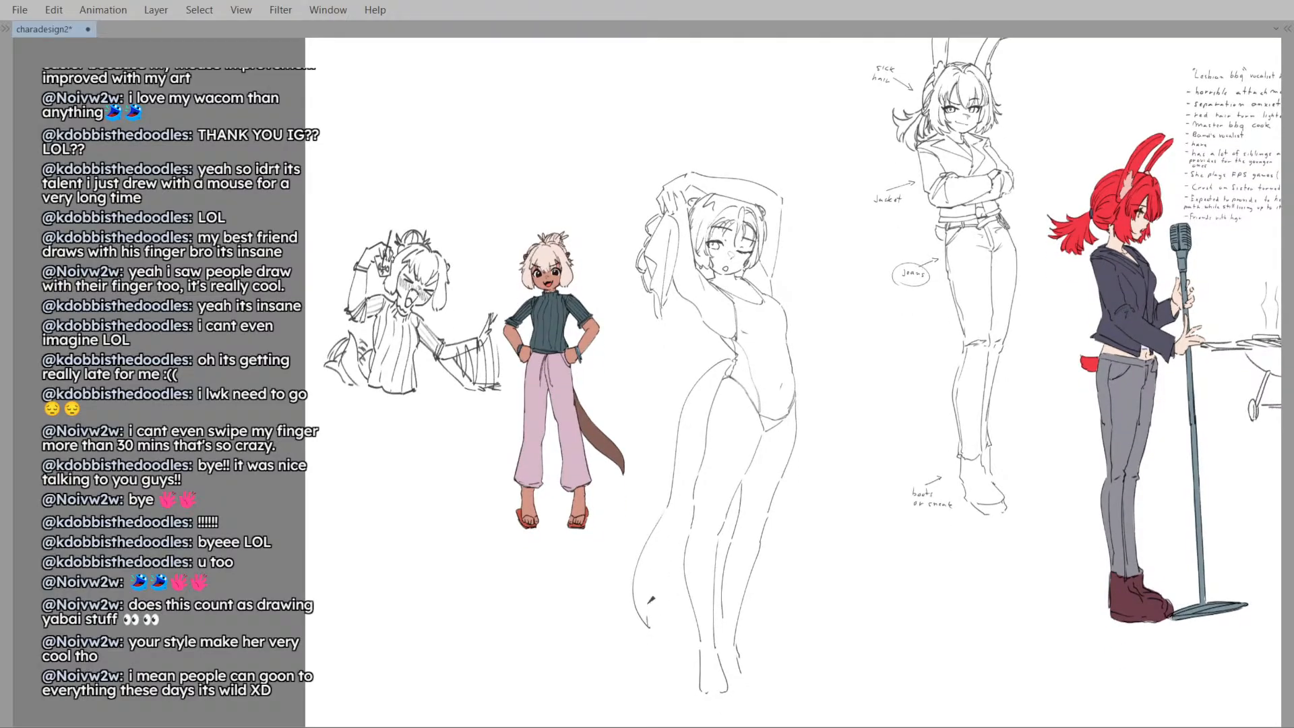
pyautogui.moveTo(649, 627); pyautogui.dragTo(691, 498)
pyautogui.hotkey('ctrl', 'z')
pyautogui.moveTo(658, 620); pyautogui.dragTo(694, 510)
# - Examine the tail and full figure in mirrored and normal views, and take a close look at the head
pyautogui.press('m')
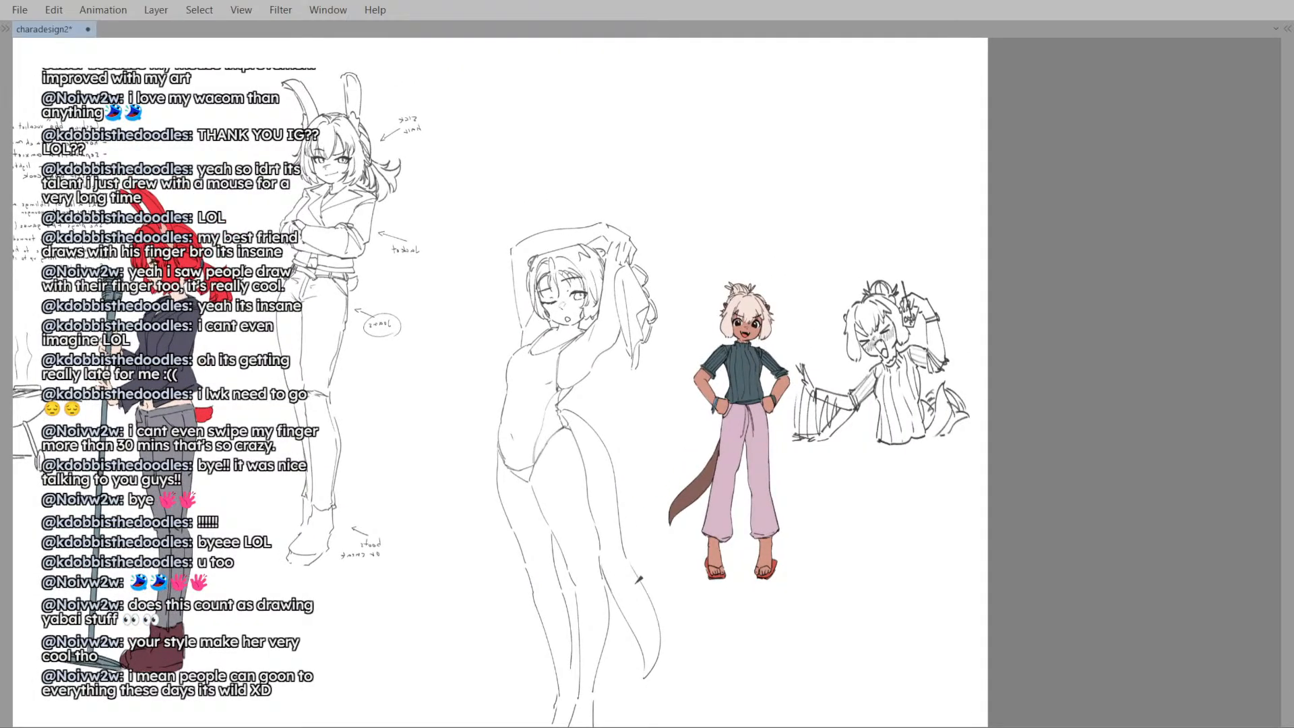
pyautogui.scroll(-2, 638, 578)
pyautogui.press('m')
pyautogui.scroll(4, 741, 427)
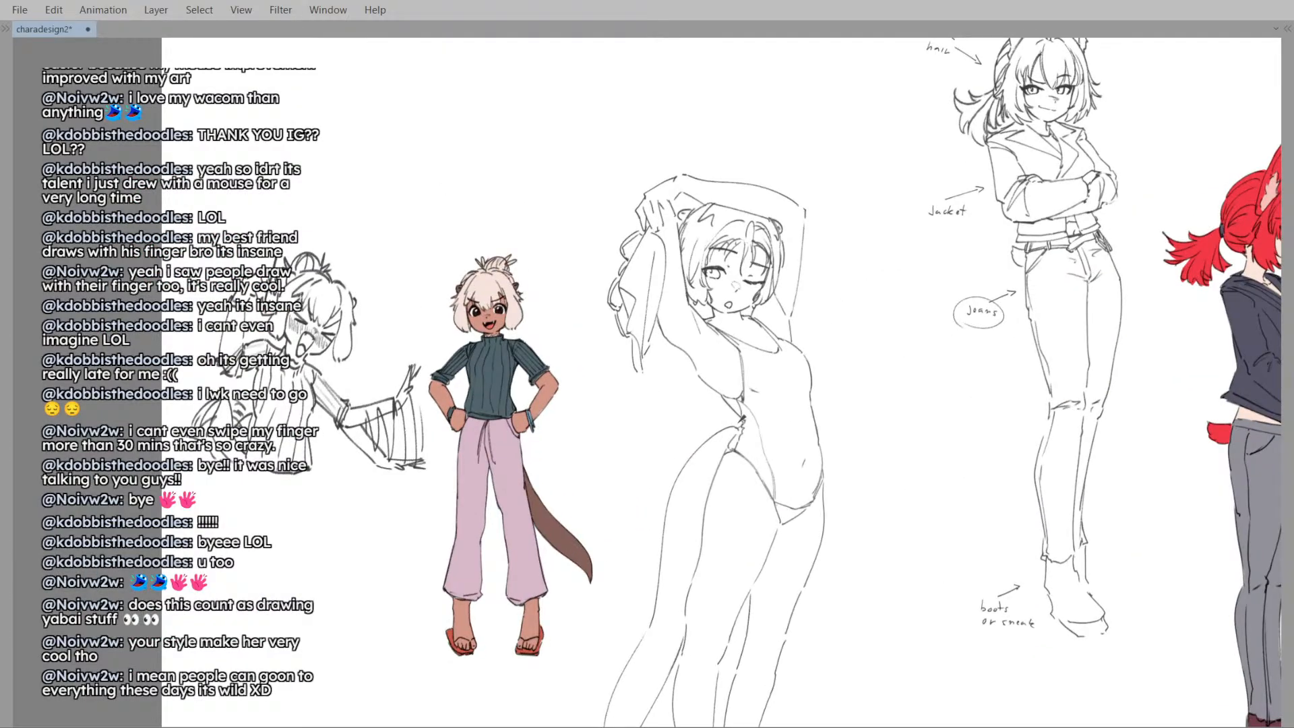
pyautogui.scroll(-2, 647, 404)
pyautogui.press('m')
pyautogui.press('m')
pyautogui.moveTo(647, 377); pyautogui.dragTo(624, 426)
pyautogui.moveTo(741, 418); pyautogui.dragTo(715, 325)
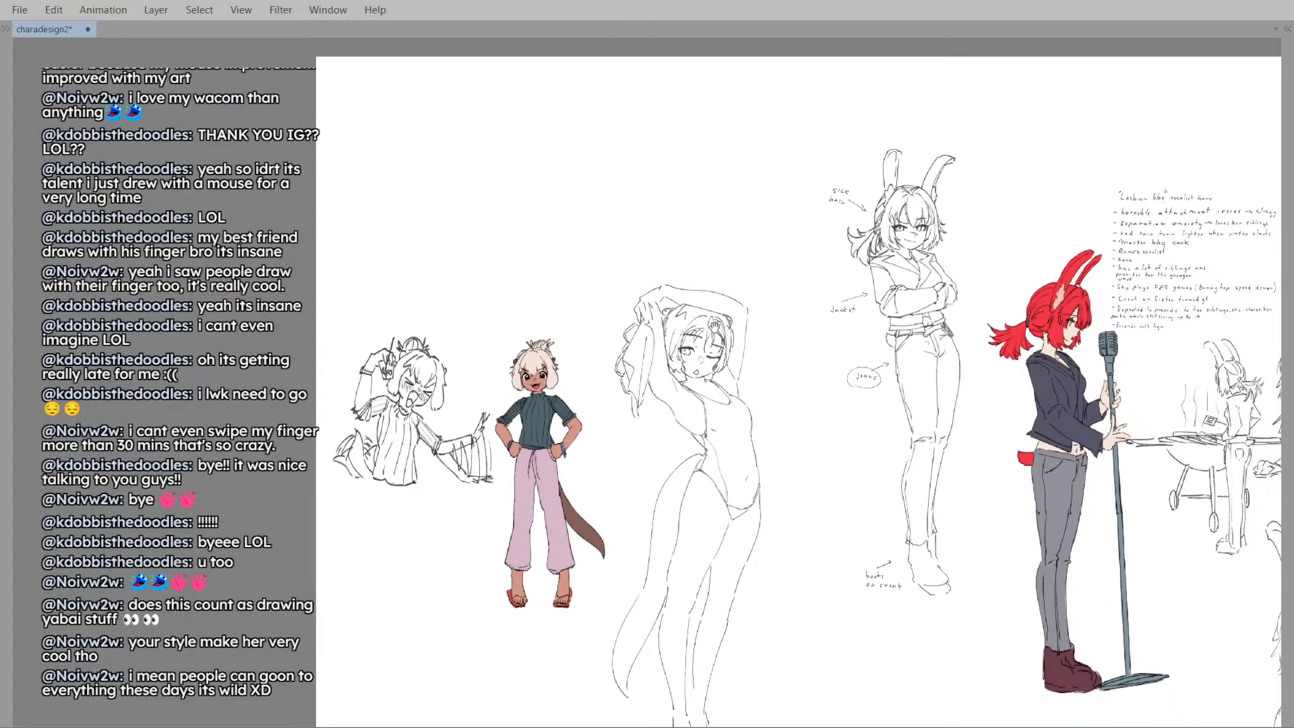
pyautogui.scroll(5, 734, 472)
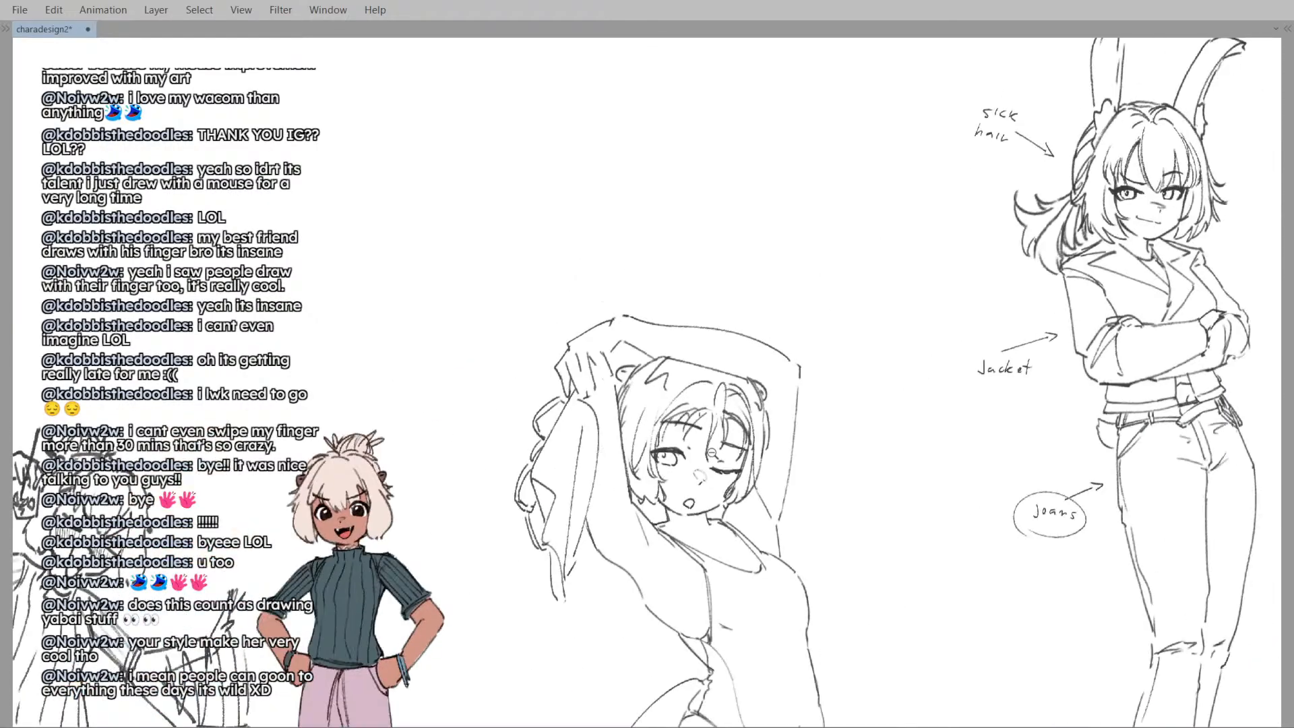
pyautogui.scroll(1, 734, 472)
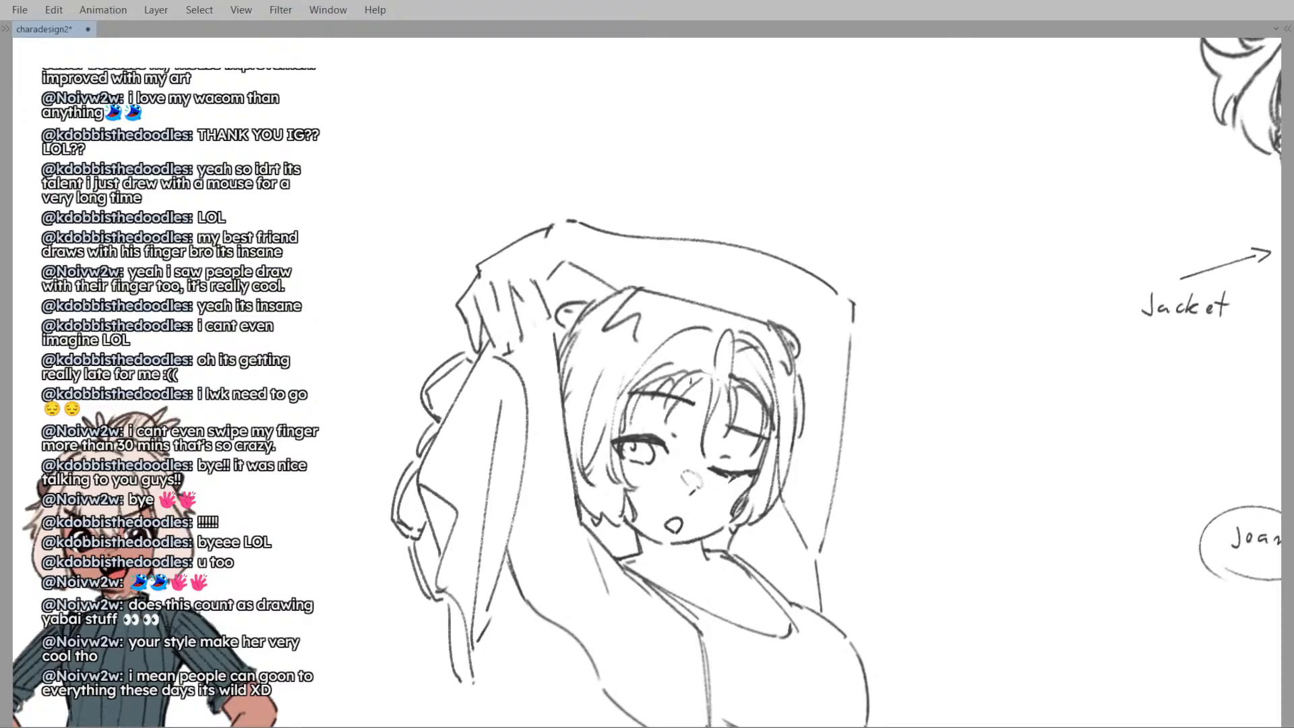
# - Subtly nudge the lines around the winking eye and adjacent hair with a smaller brush, checking the face in mirrored view
pyautogui.press('j')
pyautogui.press('[')
pyautogui.press('[')
pyautogui.moveTo(762, 461); pyautogui.dragTo(760, 473)
pyautogui.press('h')
pyautogui.press('h')
pyautogui.moveTo(758, 425); pyautogui.dragTo(764, 423)
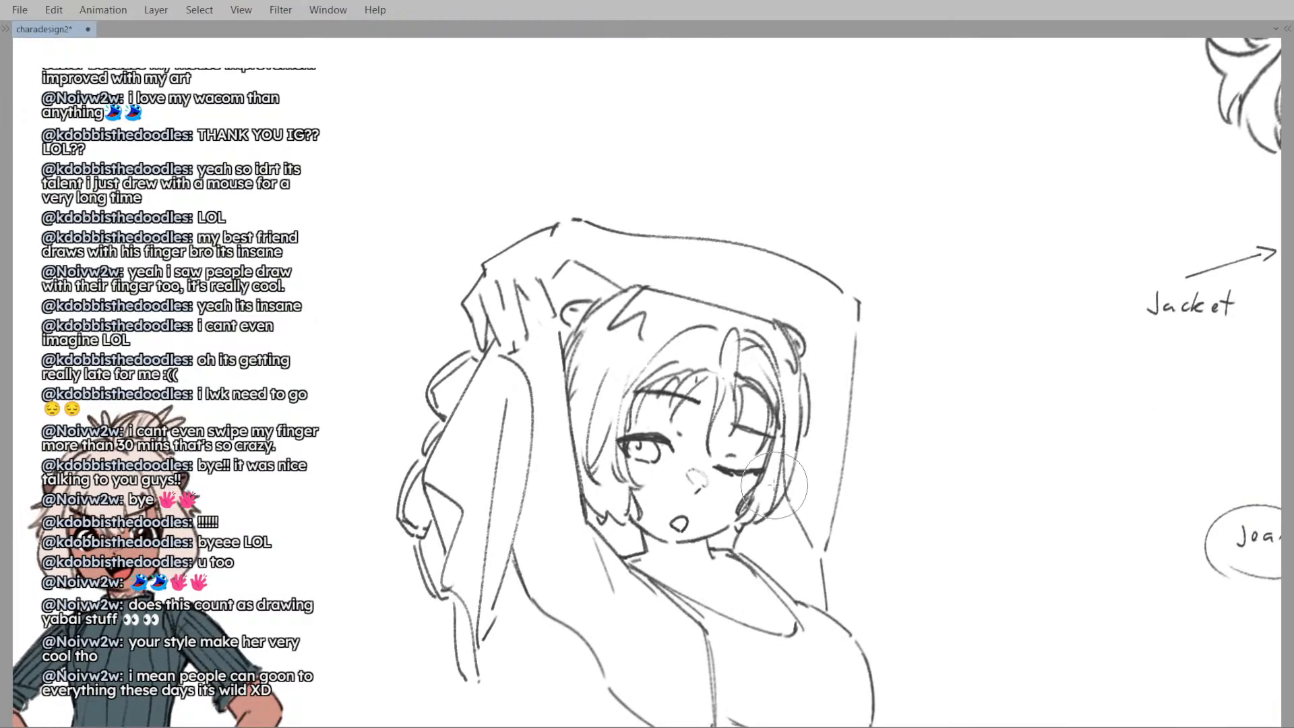
pyautogui.press('h')
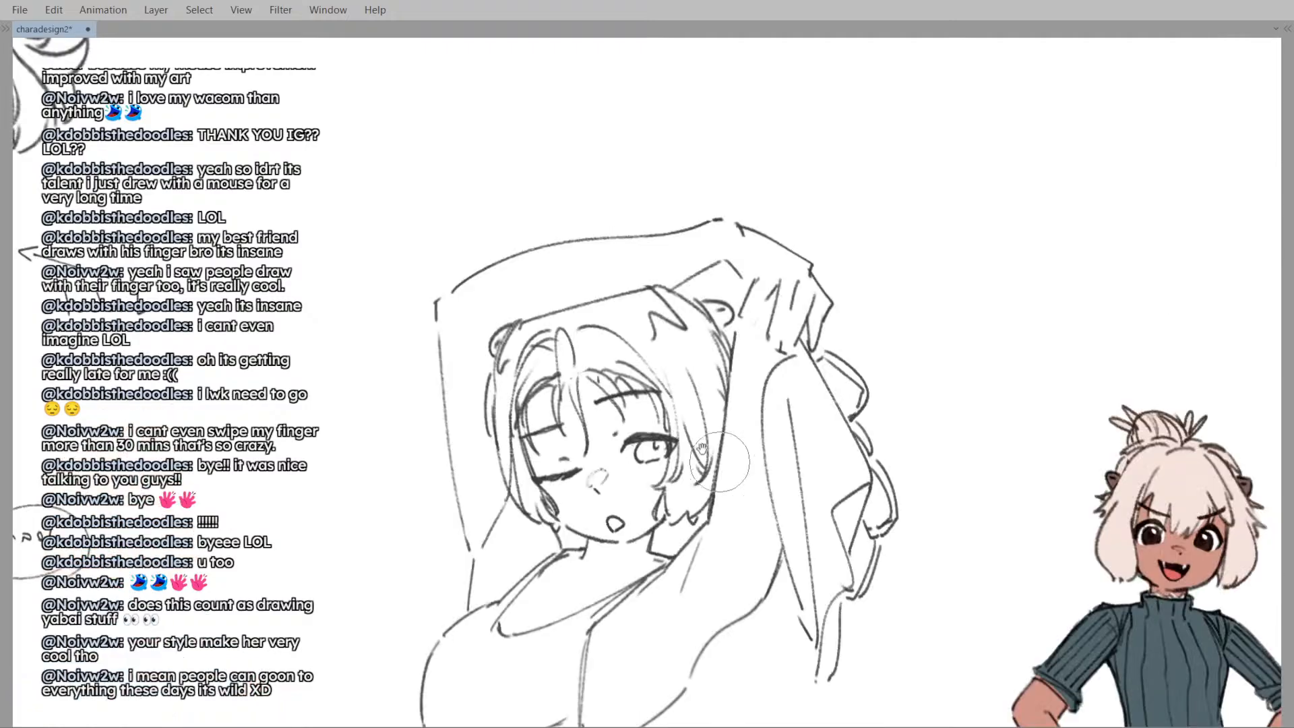
pyautogui.press('h')
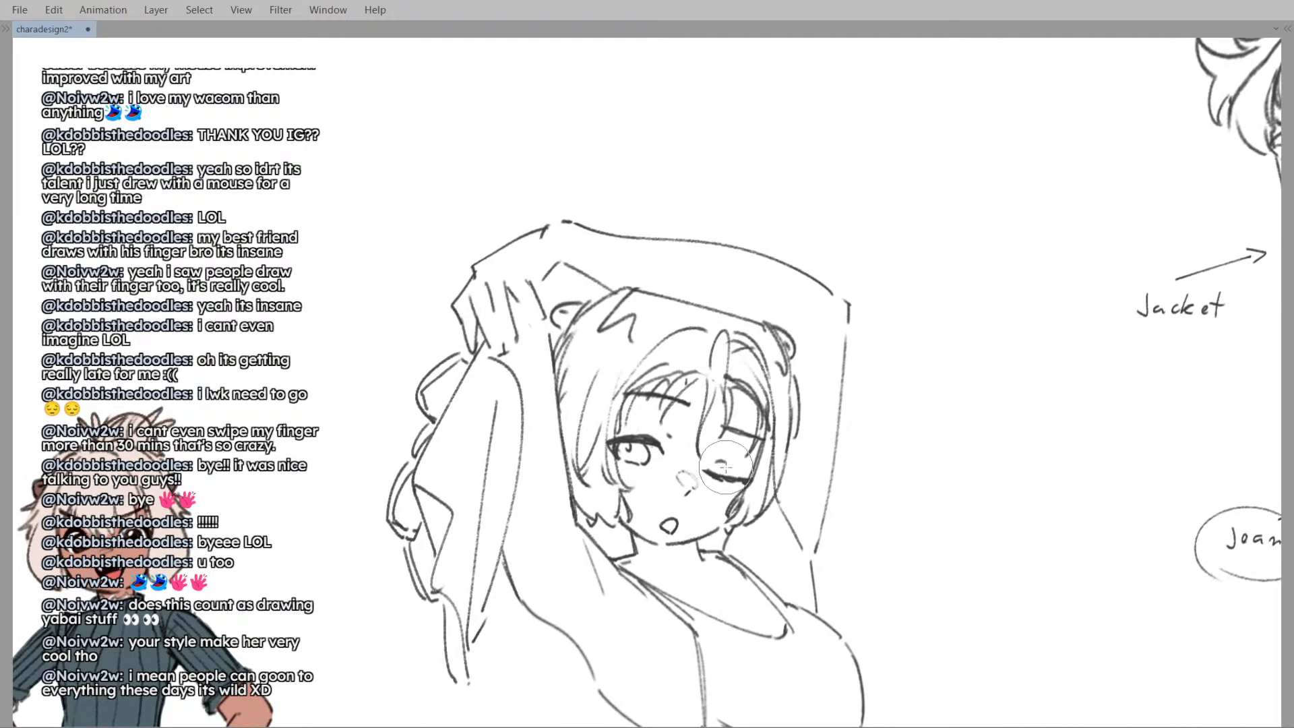
# - Examine the stretching character's head and upper body in mirrored and normal views at several magnifications
pyautogui.press('h')
pyautogui.scroll(-5, 697, 415)
pyautogui.press('h')
pyautogui.scroll(5, 659, 390)
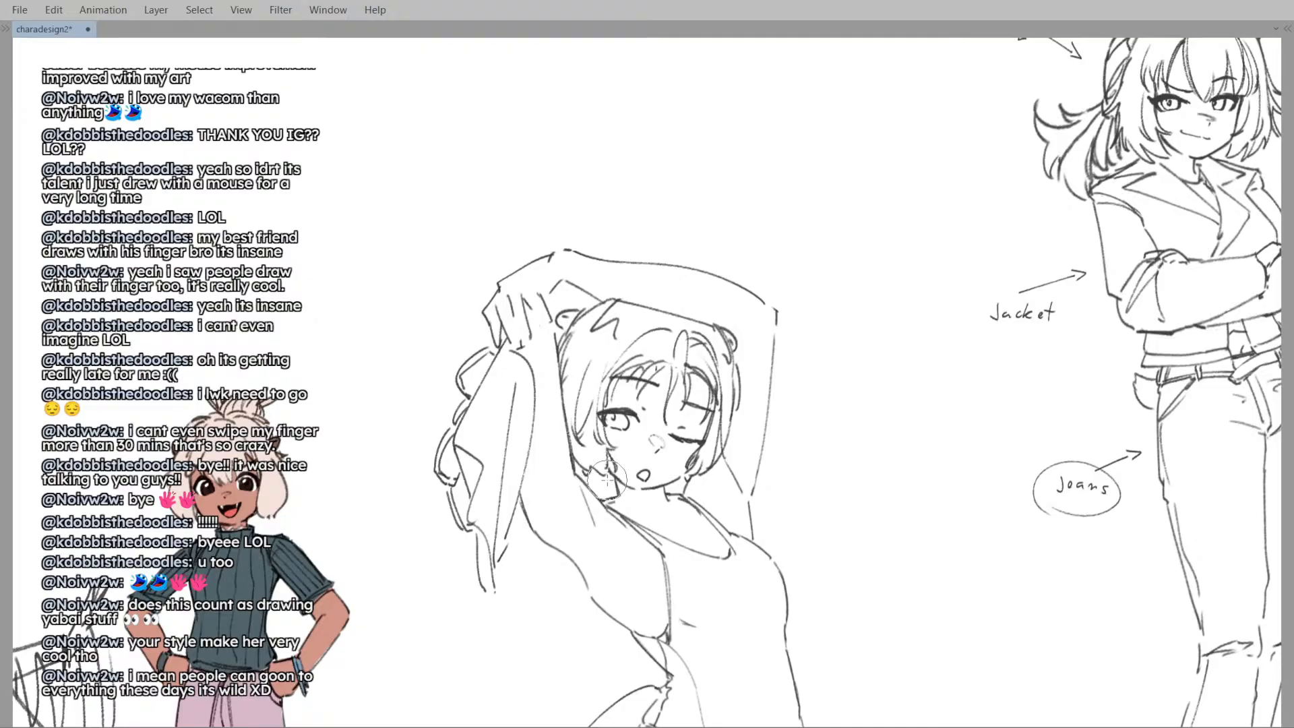
pyautogui.press(']')
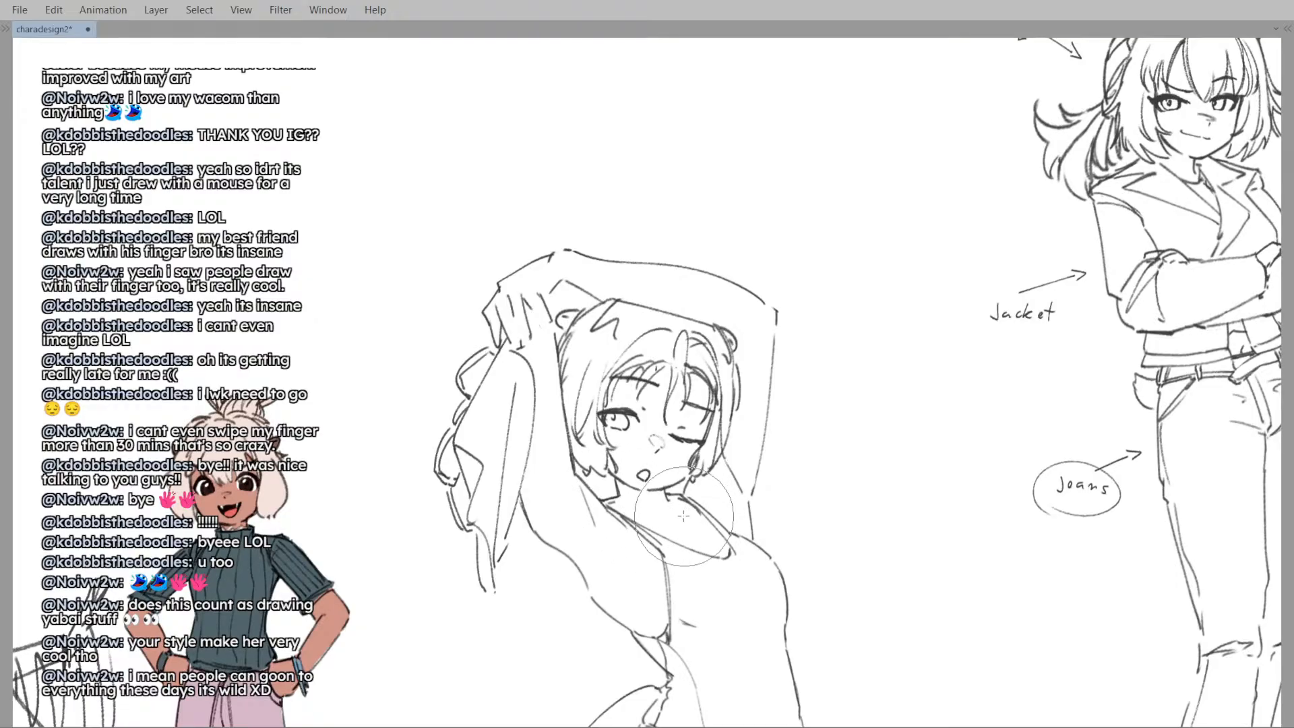
pyautogui.press('h')
pyautogui.scroll(-2, 628, 520)
pyautogui.scroll(2, 688, 452)
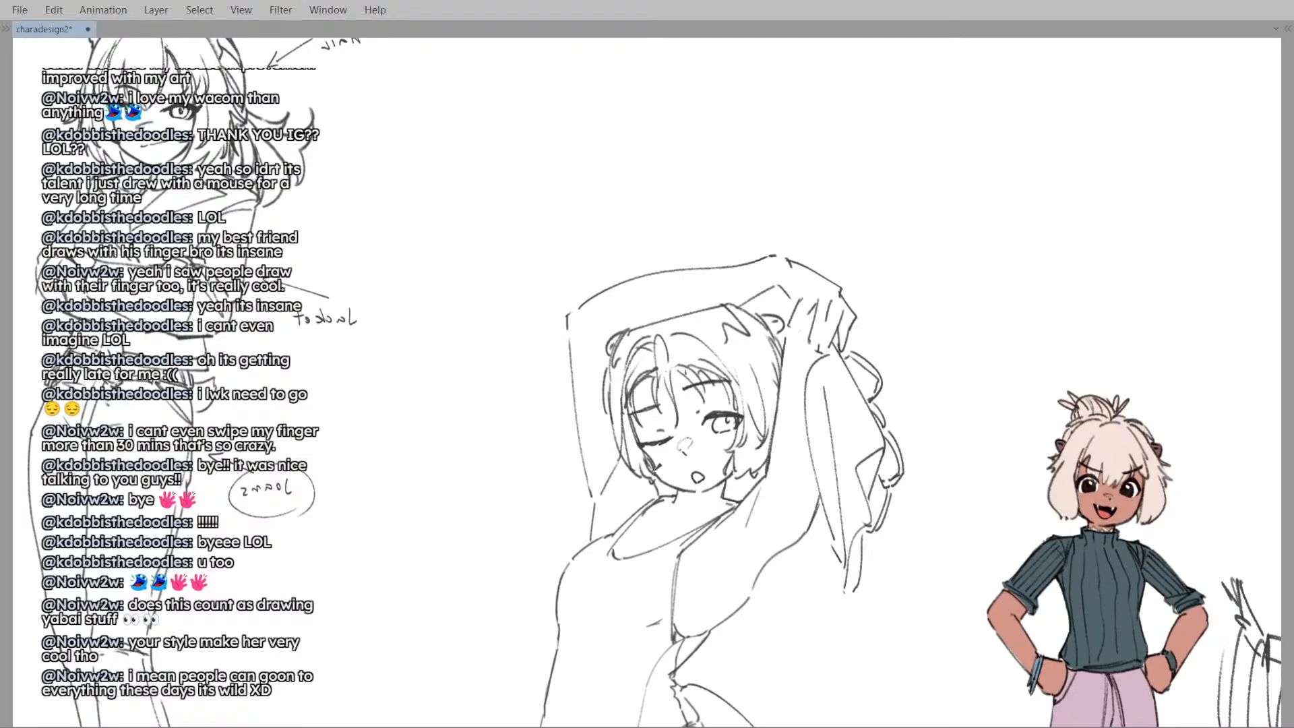
pyautogui.press('h')
pyautogui.scroll(-3, 647, 377)
pyautogui.scroll(3, 648, 377)
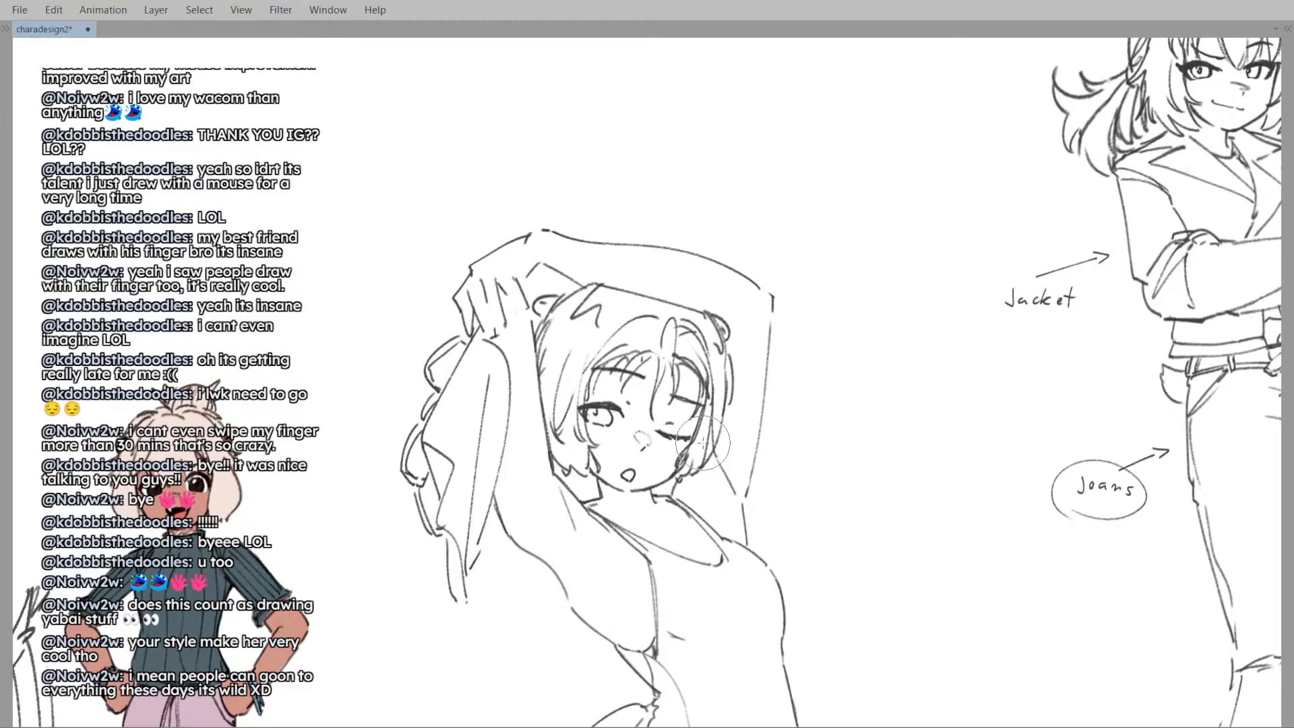
pyautogui.scroll(-4, 698, 445)
pyautogui.scroll(5, 648, 448)
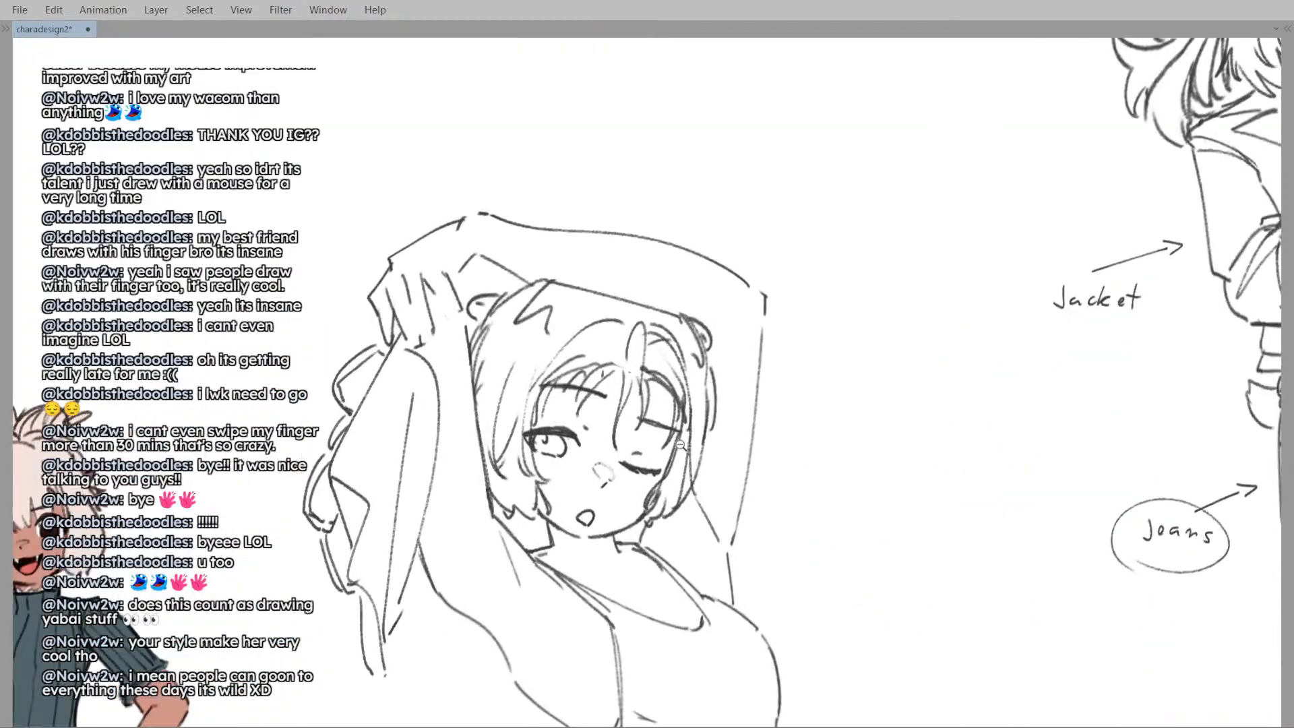
# - Nudge the open eye's shape and placement, judging it against the whole figure in normal and mirrored views
pyautogui.moveTo(600, 413); pyautogui.dragTo(603, 432)
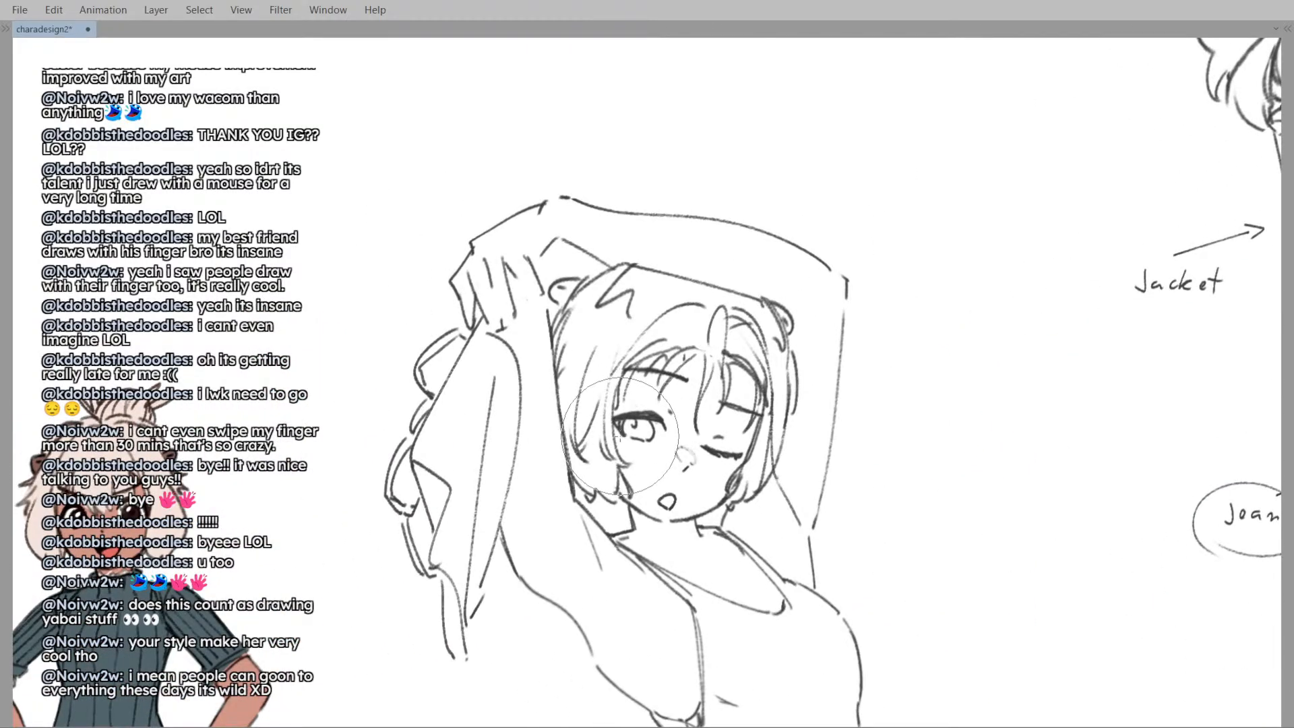
pyautogui.scroll(-4, 656, 402)
pyautogui.scroll(5, 633, 414)
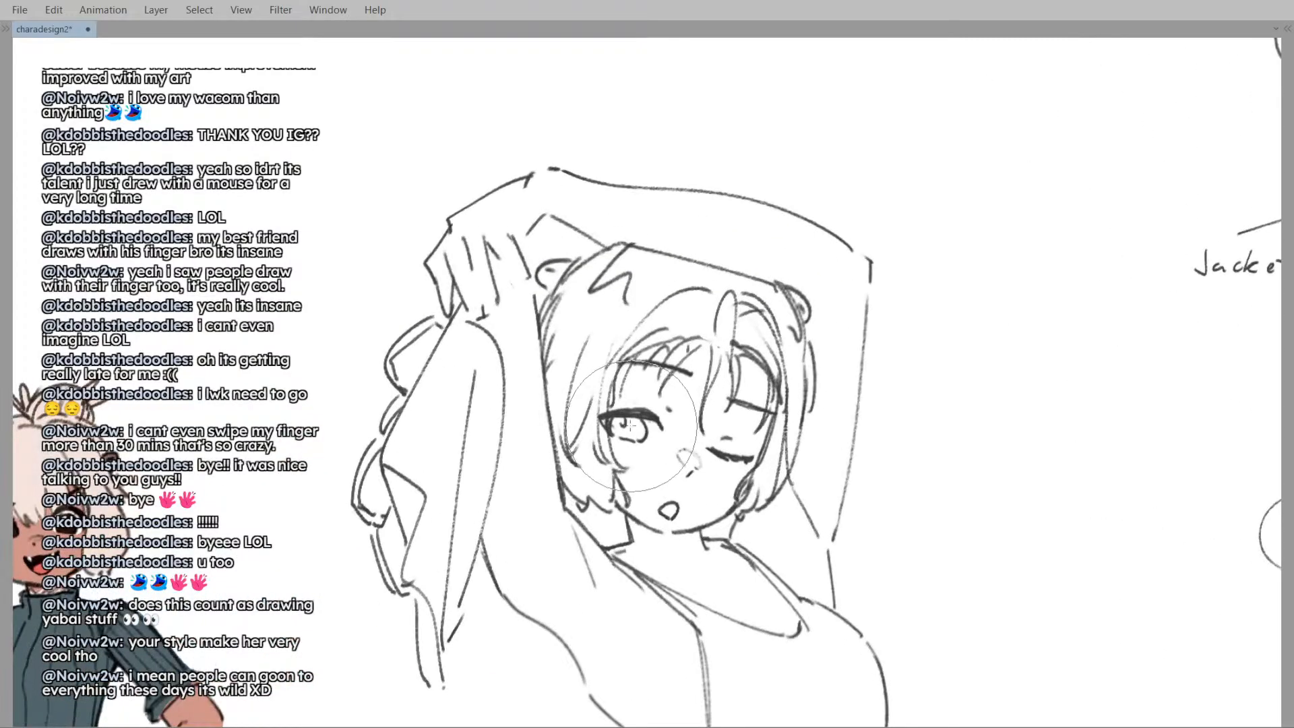
pyautogui.moveTo(615, 423); pyautogui.dragTo(652, 423)
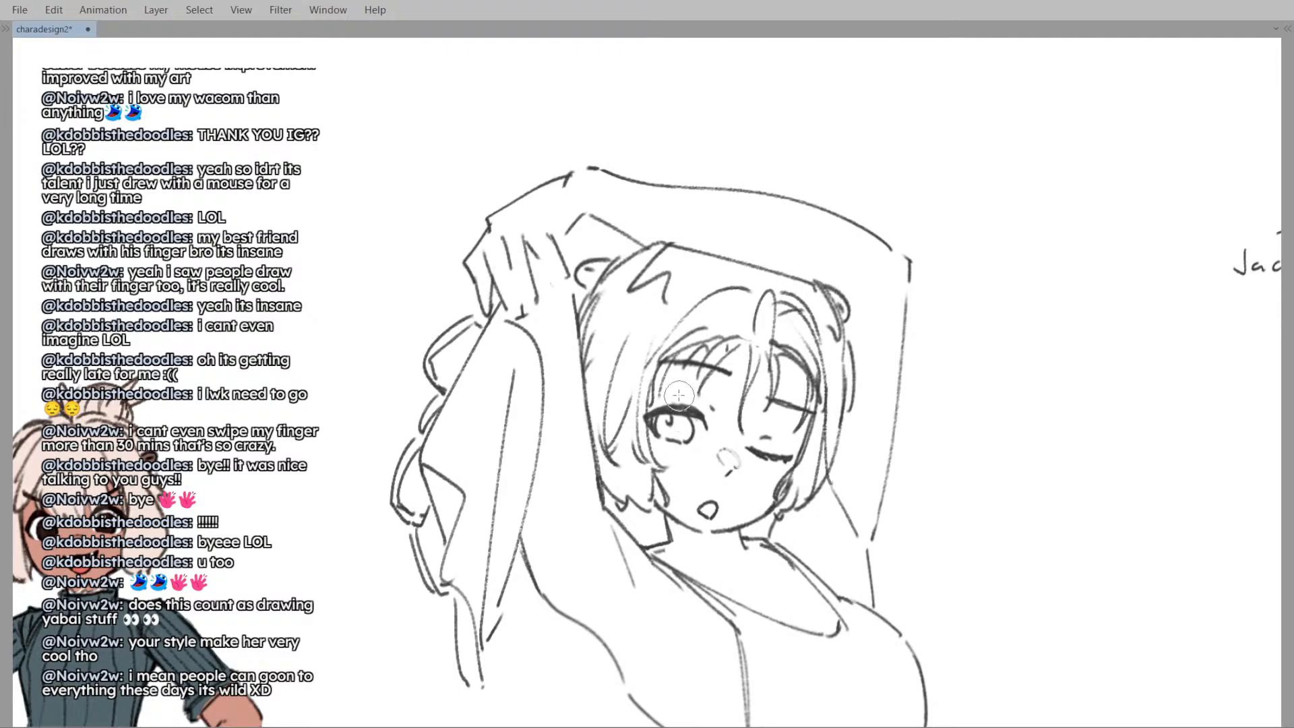
pyautogui.scroll(-5, 678, 395)
pyautogui.press('m')
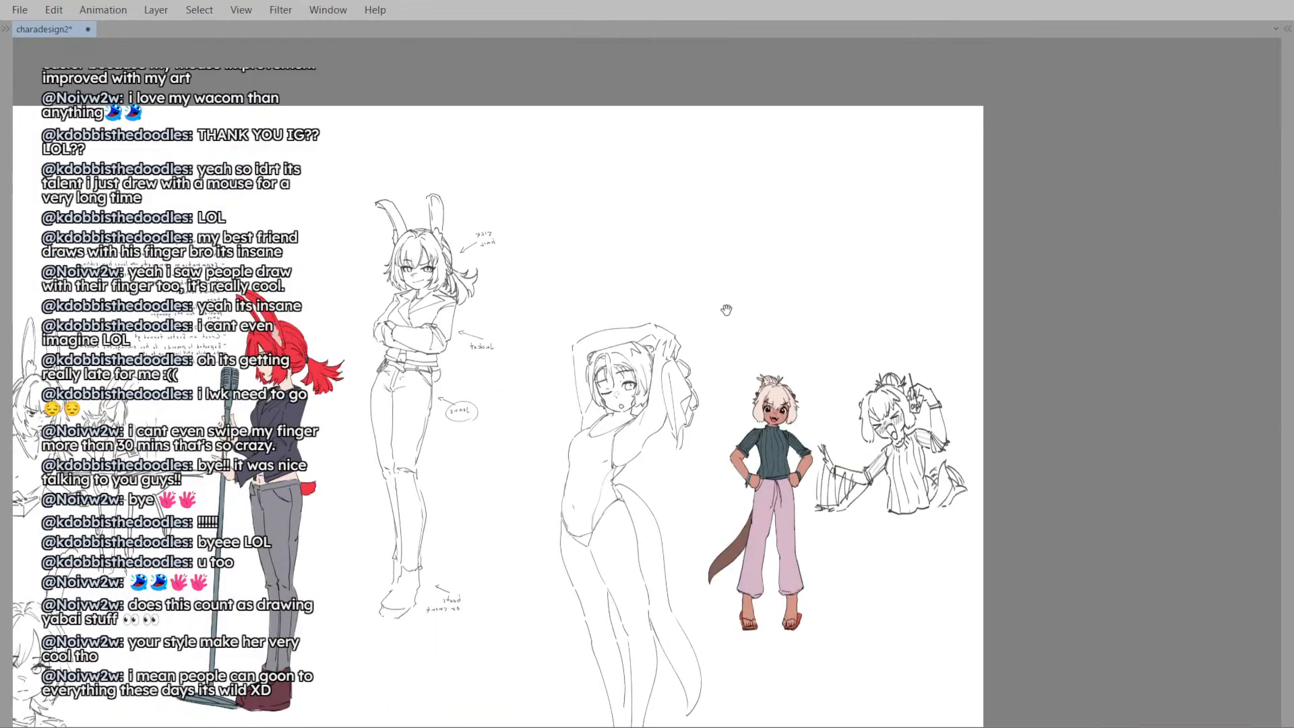
pyautogui.press('m')
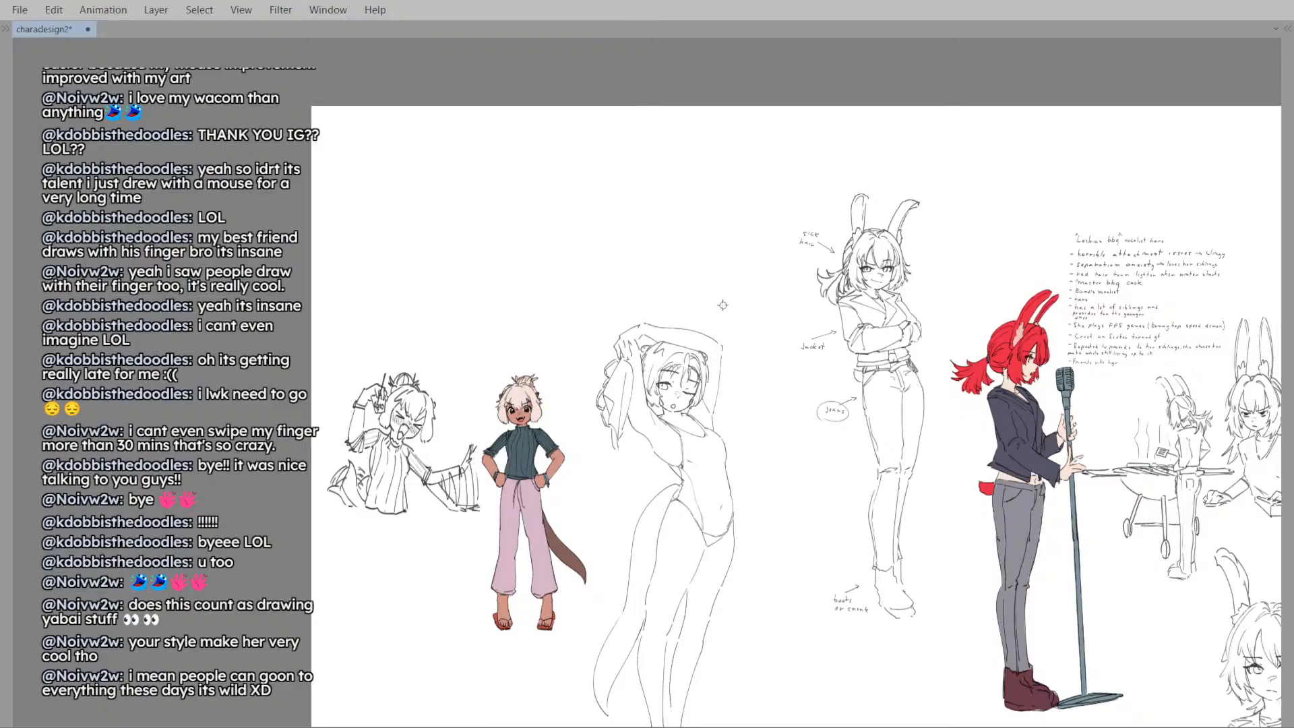
pyautogui.scroll(5, 682, 374)
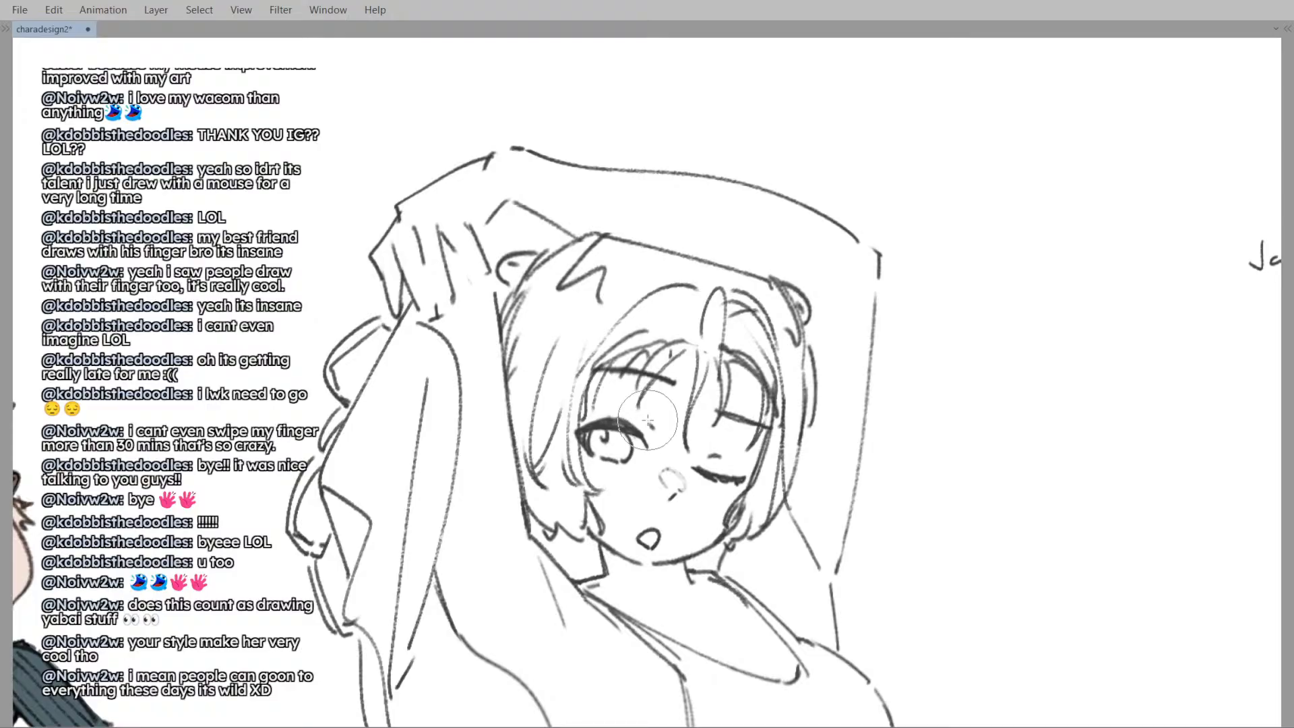
pyautogui.scroll(-4, 648, 436)
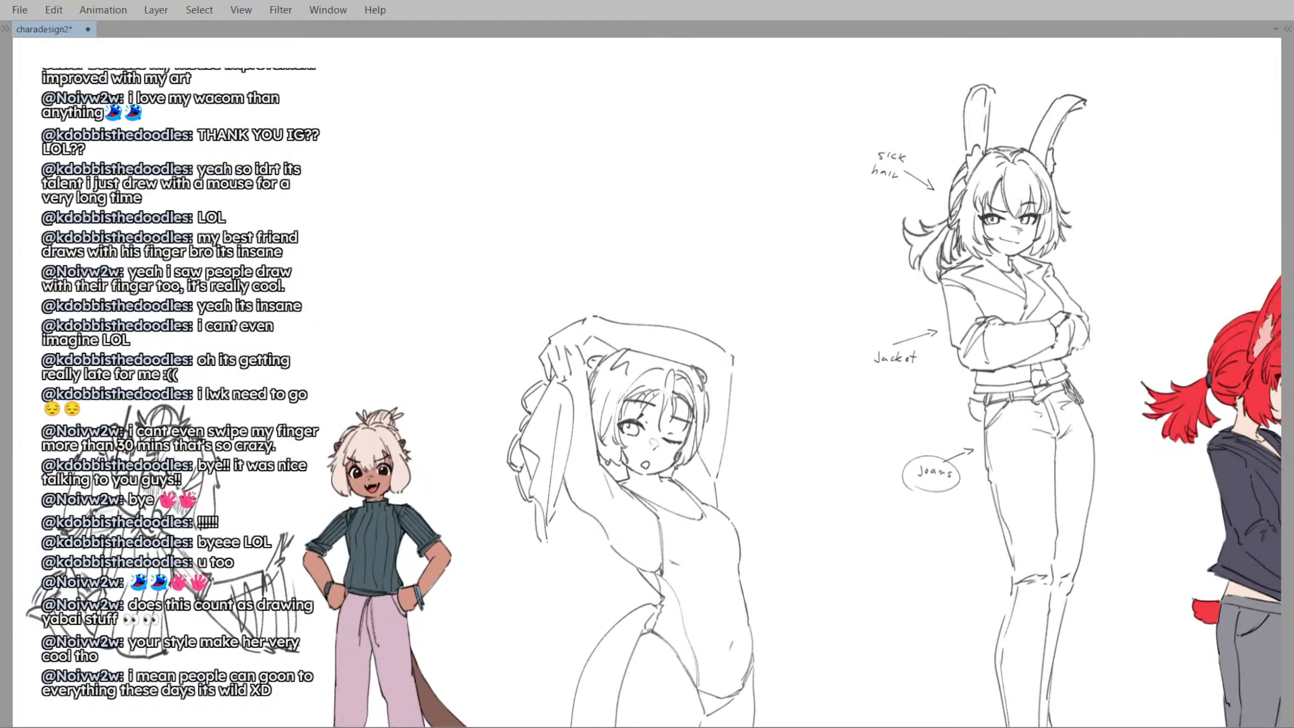
# - Try filling the open eye's iris solid dark, extending the dark fill along its lower edge
pyautogui.scroll(3, 639, 418)
pyautogui.moveTo(625, 422); pyautogui.dragTo(615, 430)
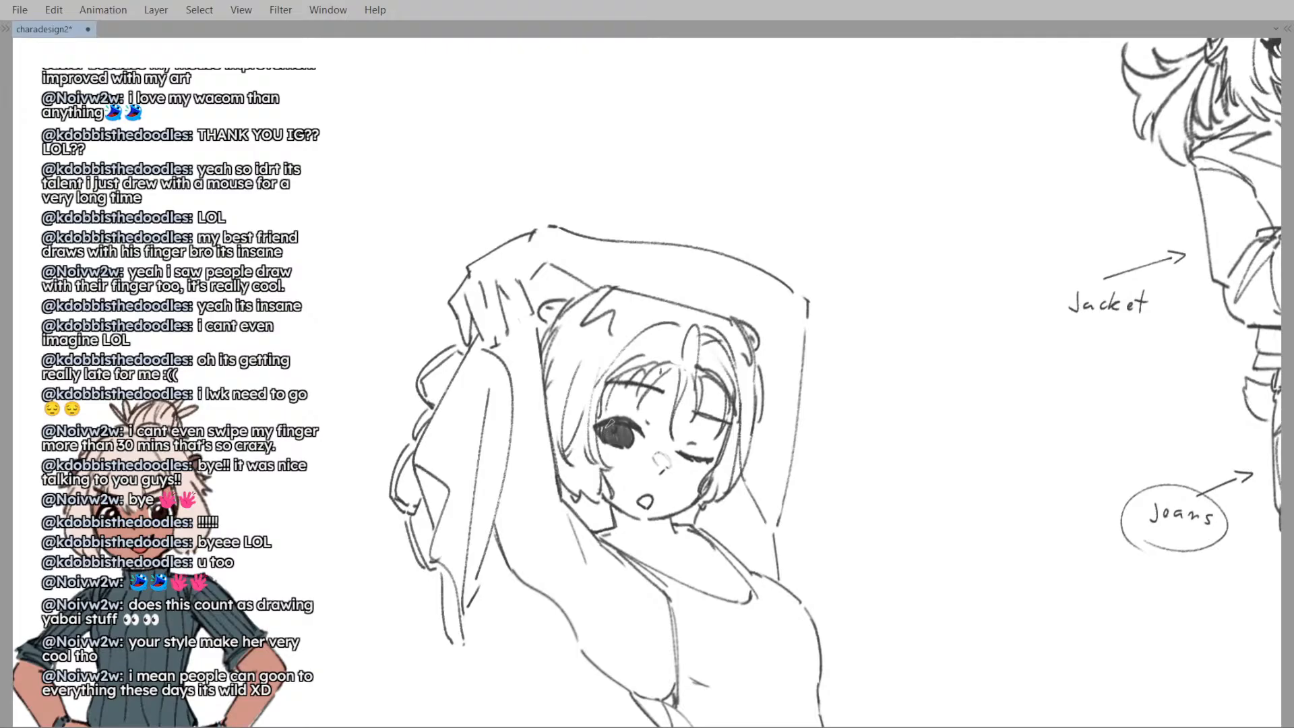
pyautogui.scroll(-5, 616, 420)
pyautogui.scroll(5, 617, 418)
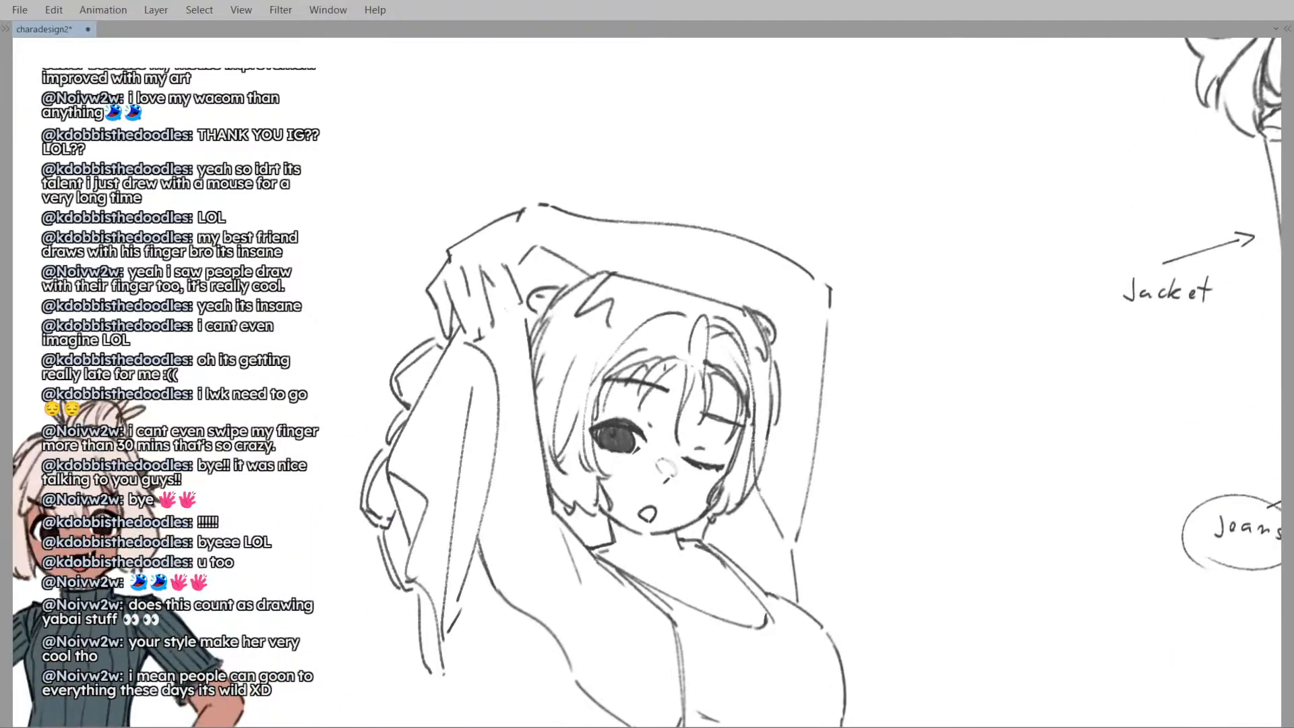
pyautogui.moveTo(615, 454); pyautogui.dragTo(634, 456)
pyautogui.scroll(-5, 621, 429)
pyautogui.scroll(5, 619, 427)
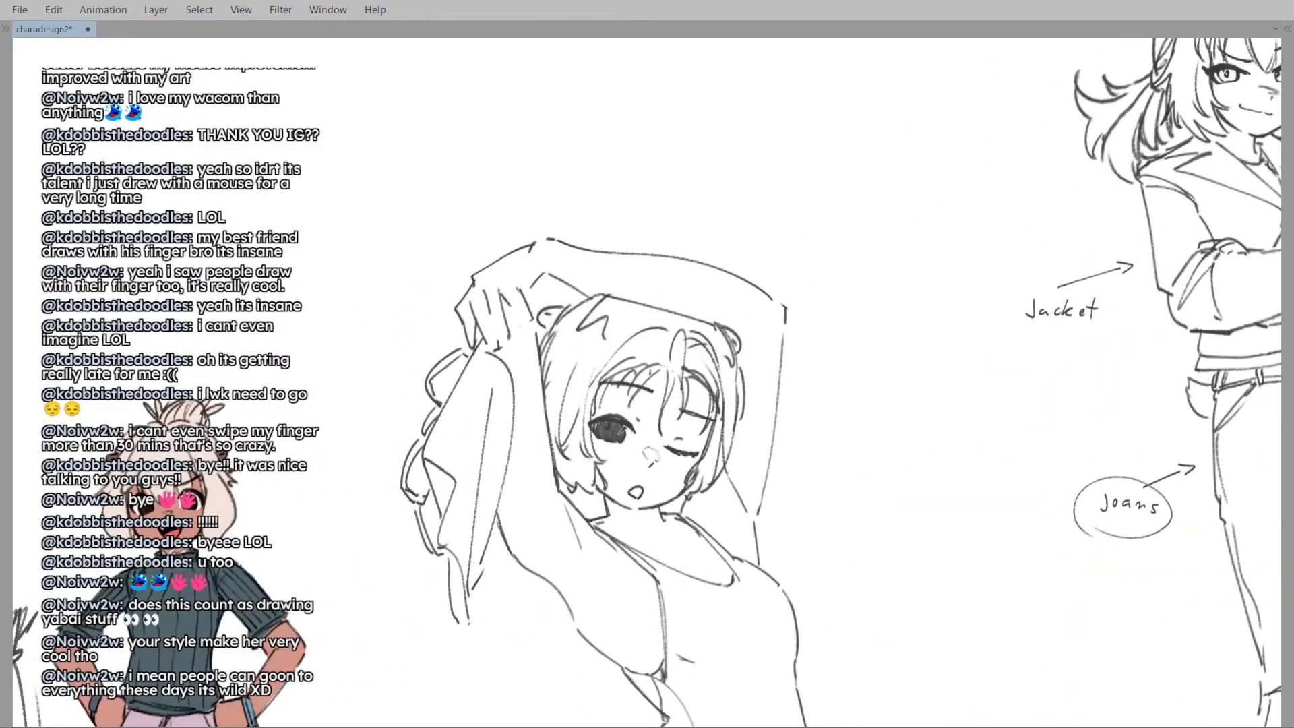
# - Judge the dark iris from a distance, try lighter touches inside it, and undo the dark fill
pyautogui.scroll(-5, 616, 418)
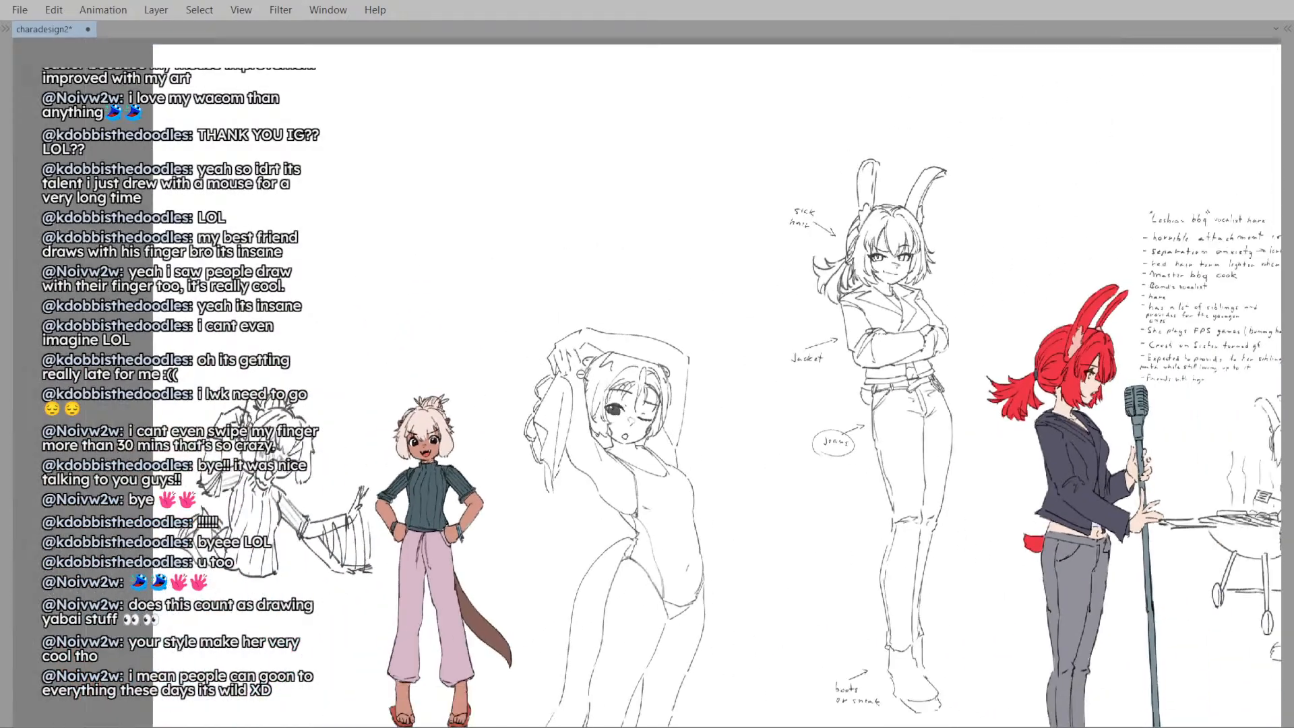
pyautogui.scroll(-2, 623, 429)
pyautogui.scroll(7, 623, 429)
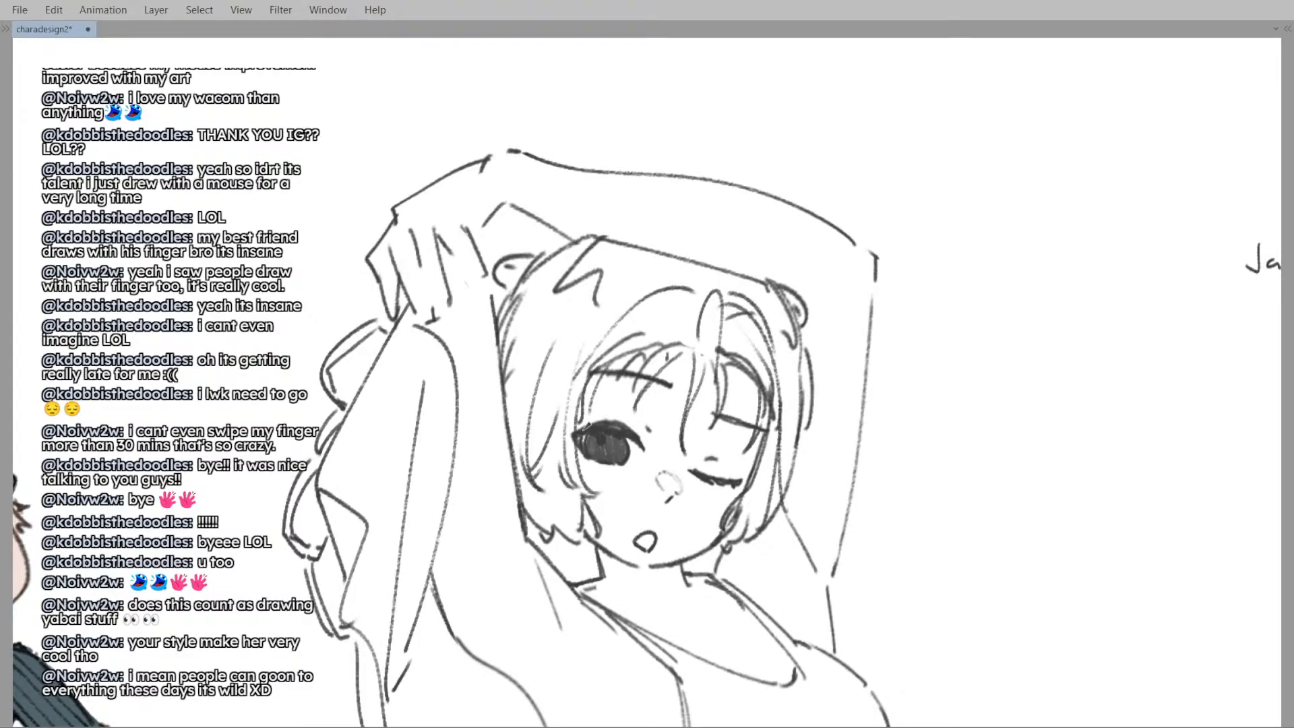
pyautogui.scroll(-4, 587, 439)
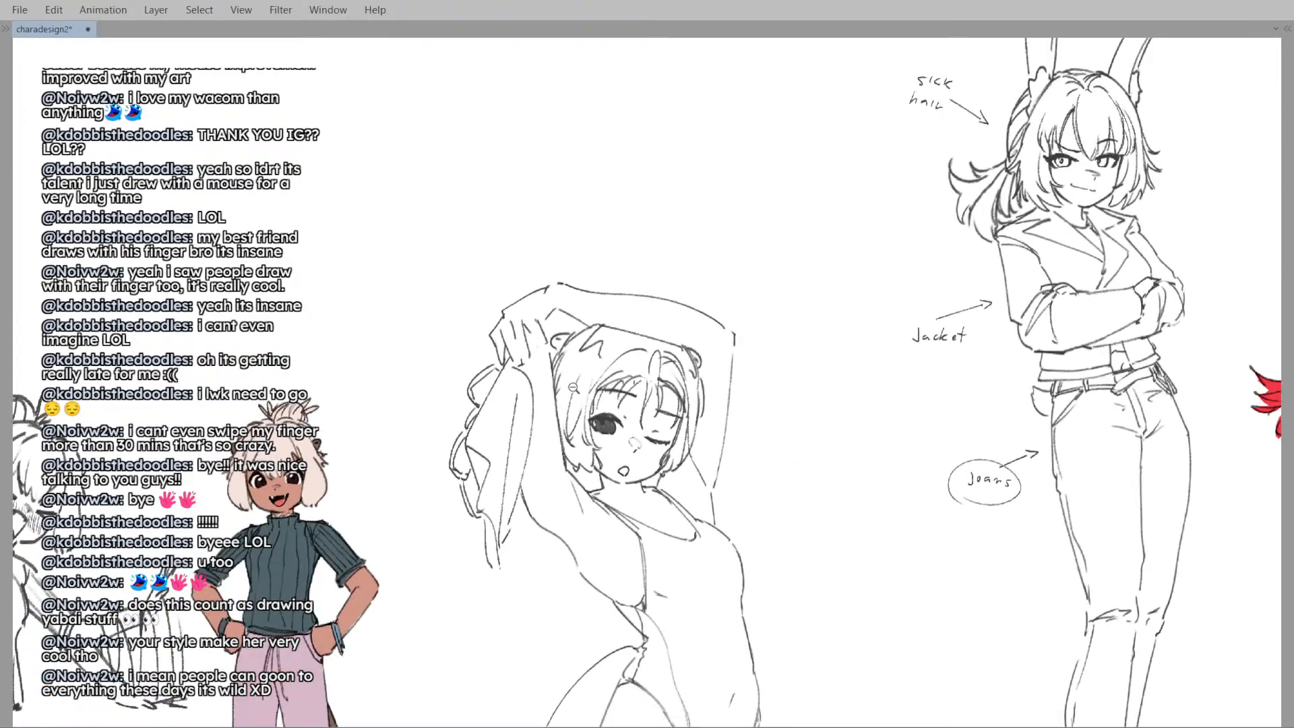
pyautogui.scroll(5, 604, 445)
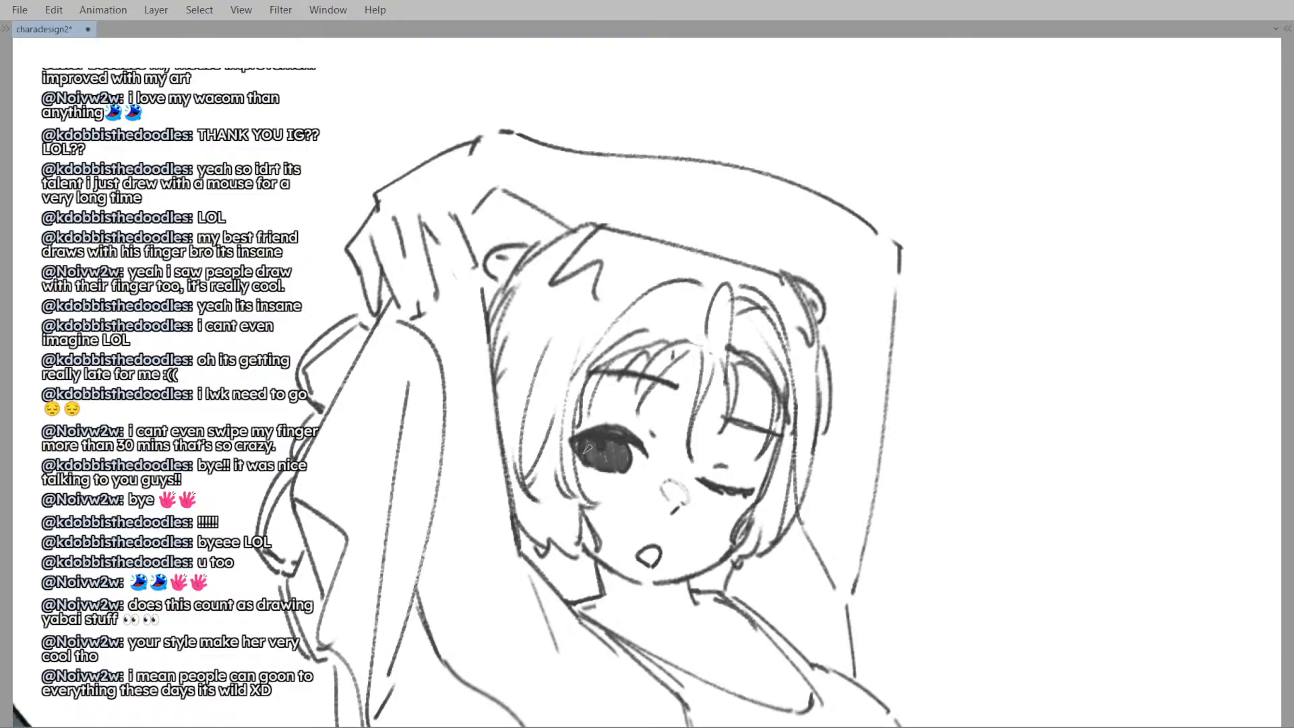
pyautogui.moveTo(574, 439)
pyautogui.mouseDown()
pyautogui.moveTo(585, 457)
pyautogui.moveTo(626, 445)
pyautogui.mouseUp()
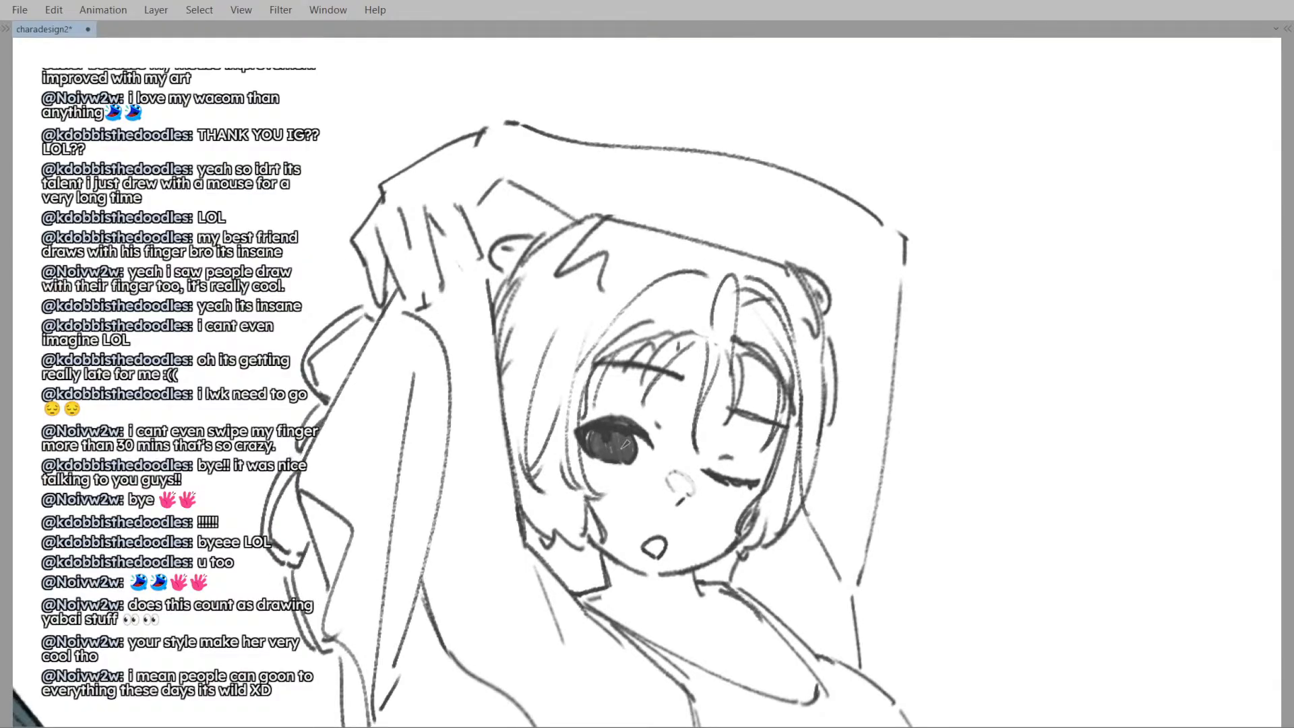
pyautogui.scroll(-5, 626, 434)
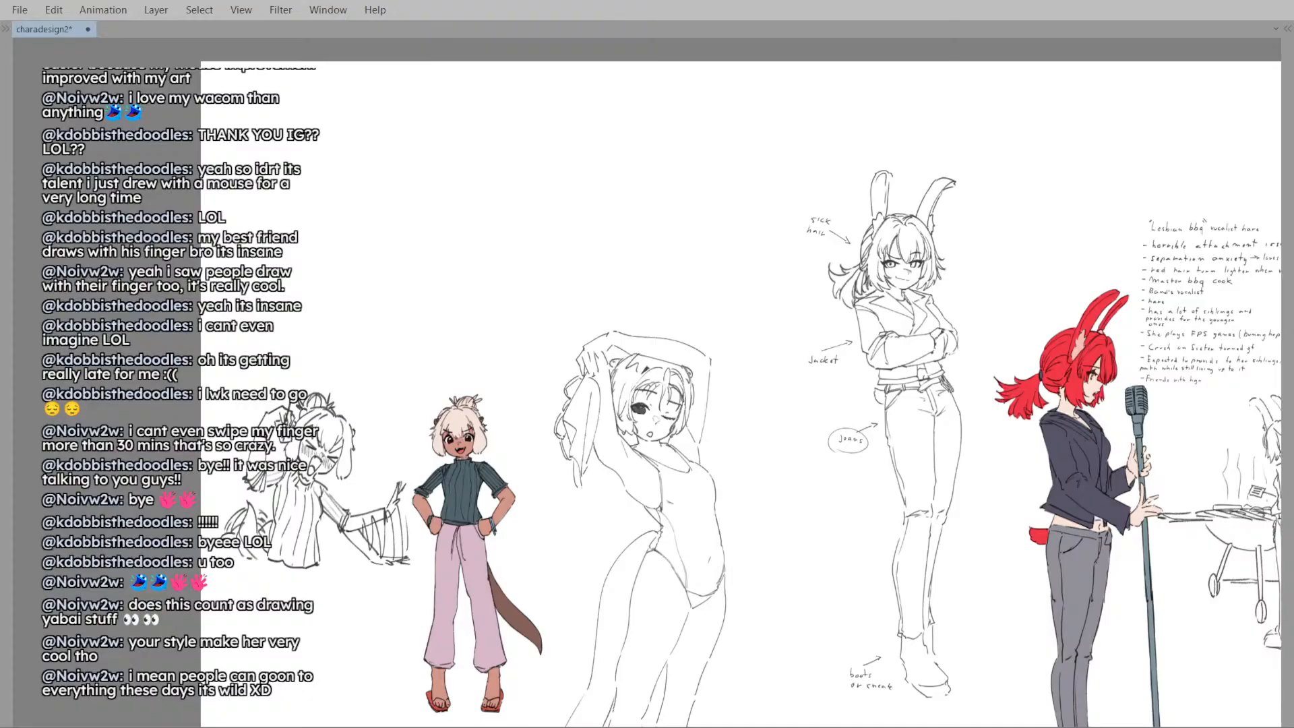
pyautogui.scroll(5, 645, 395)
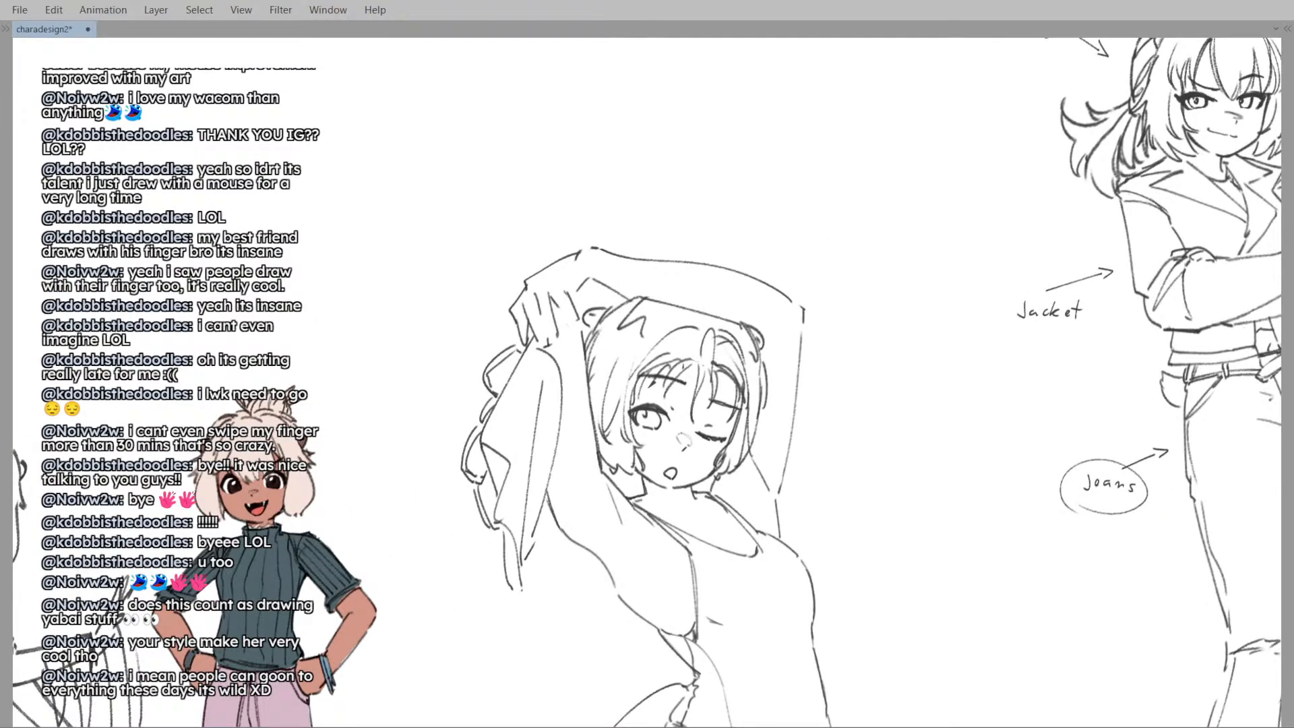
# - Erase the open eye's iris beneath the upper lash line using a smaller brush size
pyautogui.scroll(3, 626, 450)
pyautogui.press('[')
pyautogui.press('[')
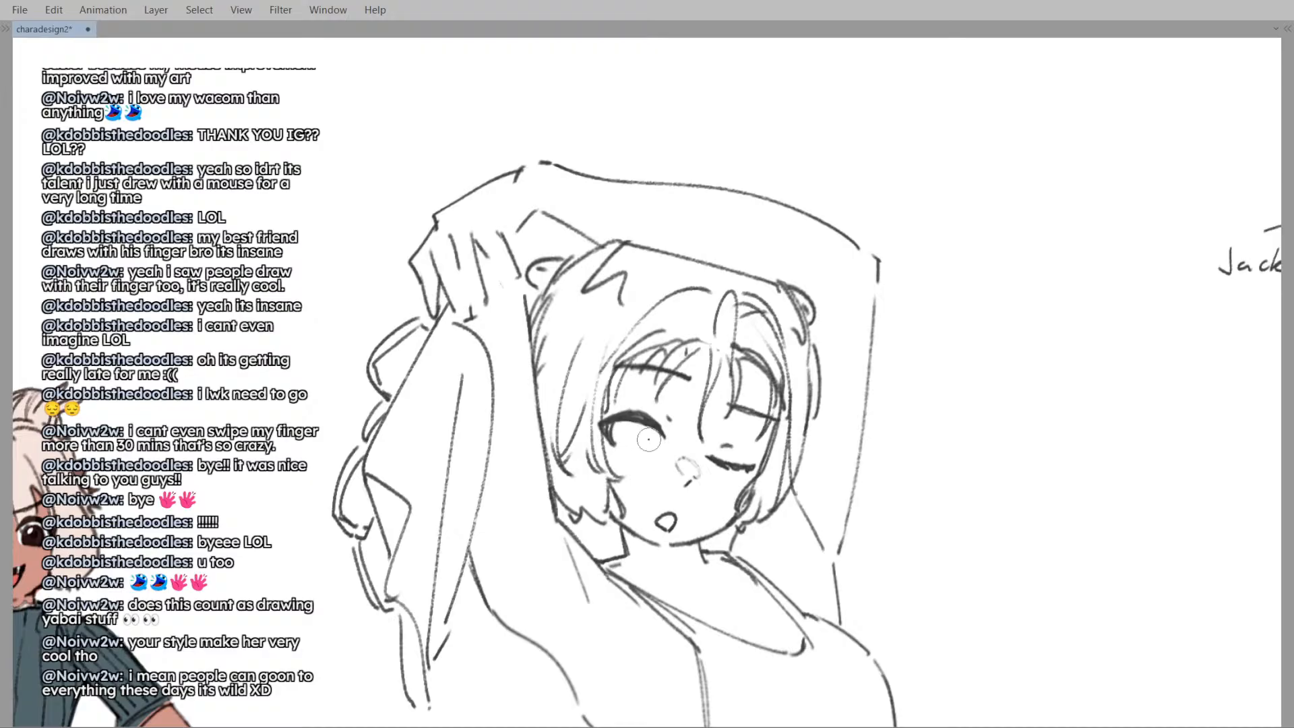
pyautogui.scroll(-6, 648, 439)
pyautogui.scroll(3, 656, 423)
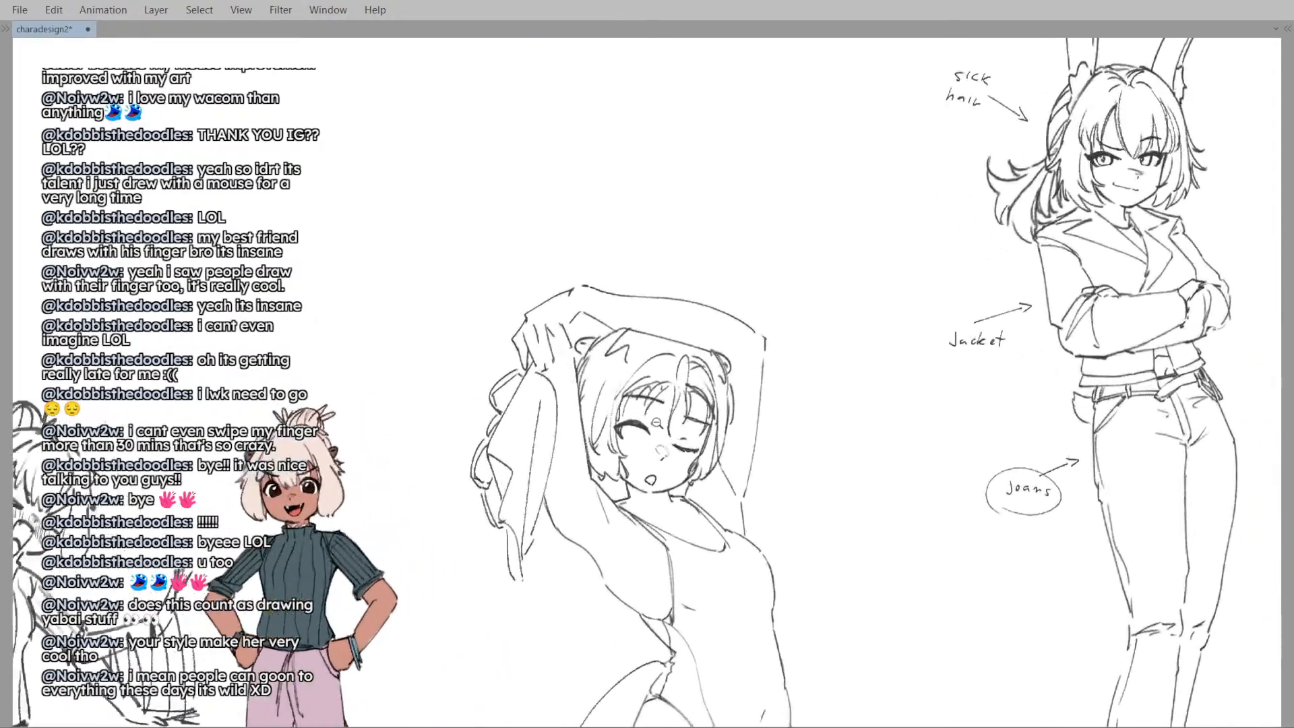
pyautogui.scroll(3, 656, 423)
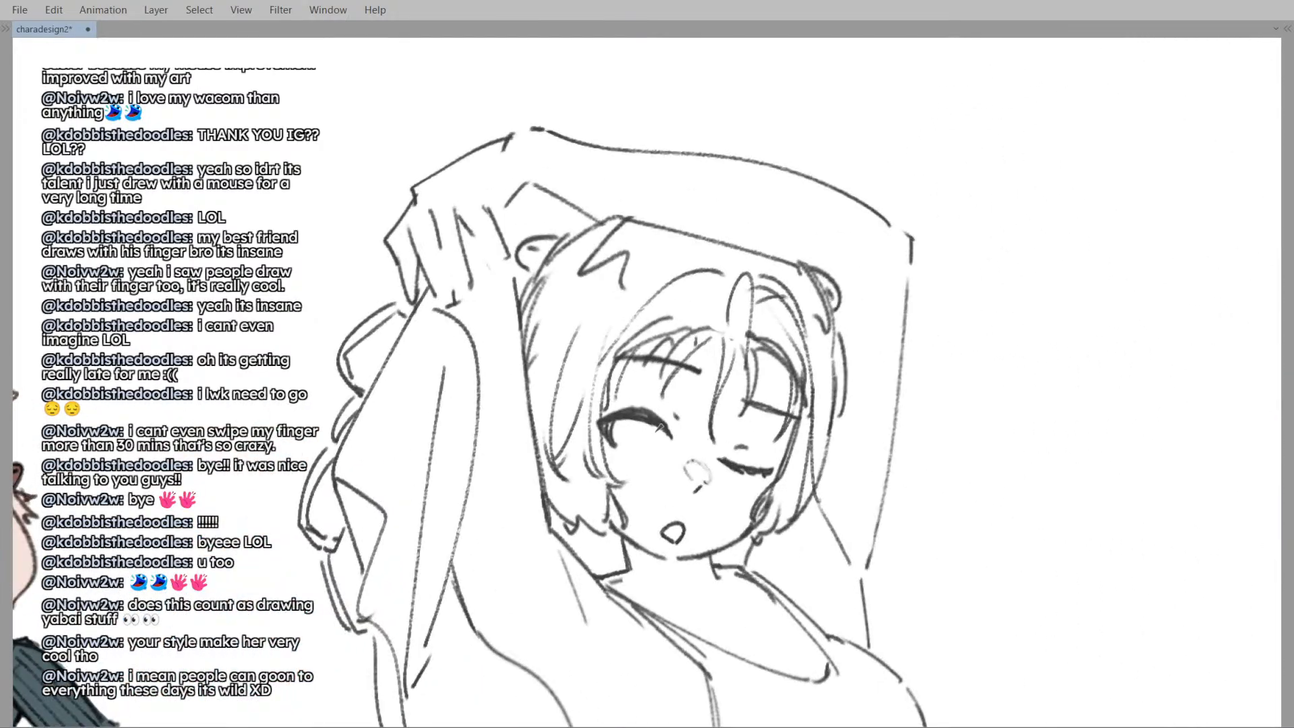
# - Try a new round iris outline in mirrored view, judge it on the full figure, and remove it
pyautogui.press('h')
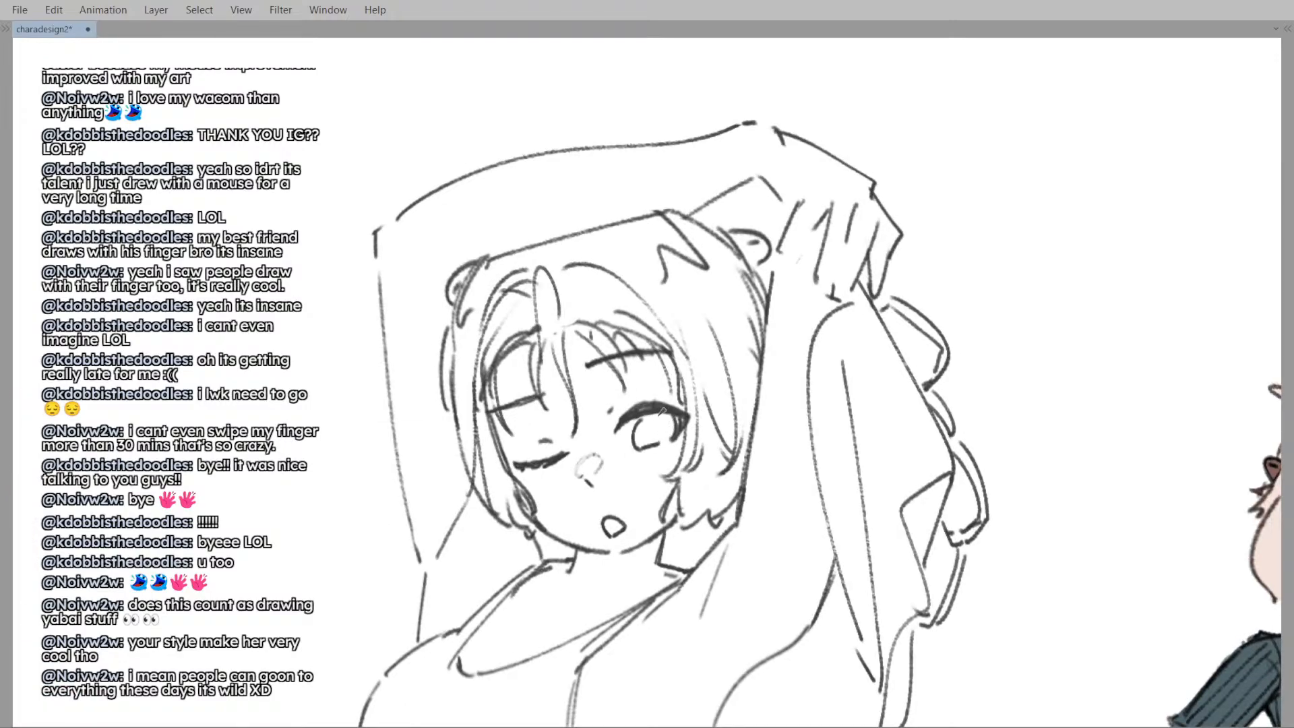
pyautogui.press('h')
pyautogui.scroll(-5, 677, 429)
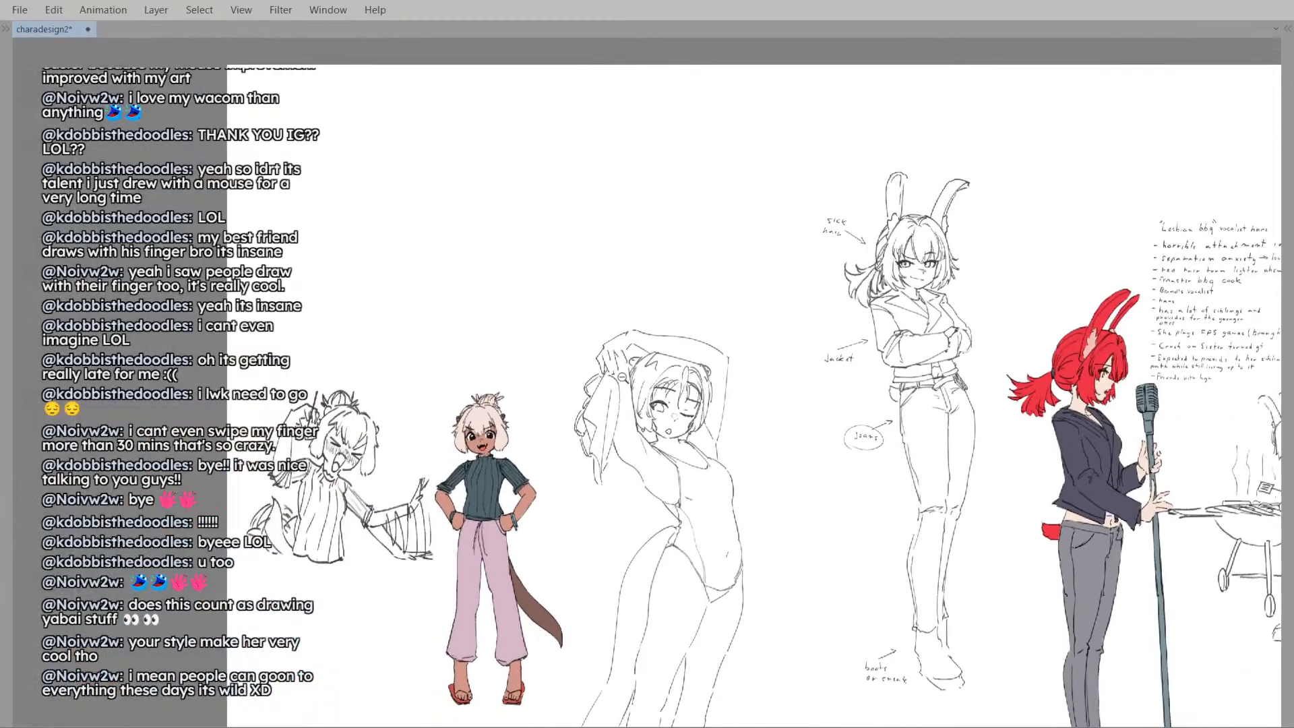
pyautogui.scroll(5, 659, 394)
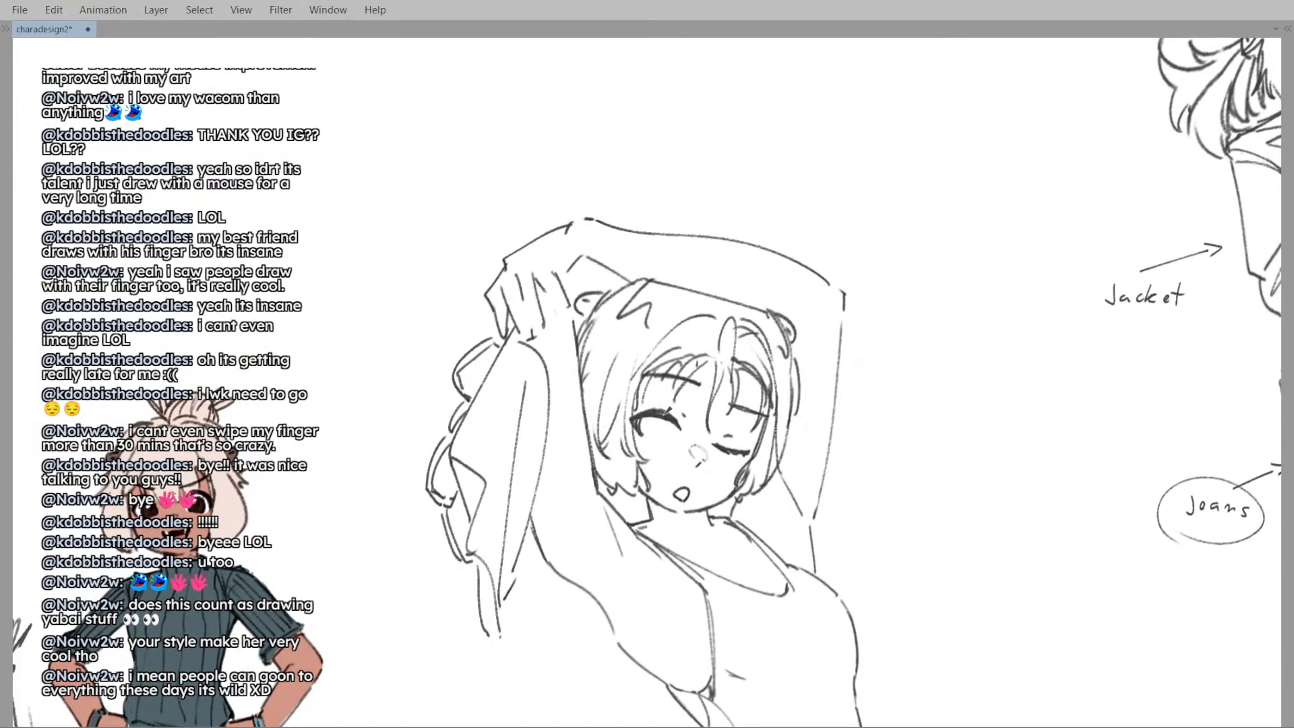
# - Rework the open eye's upper lash line into a cleaner, thicker arch
pyautogui.moveTo(657, 421)
pyautogui.mouseDown()
pyautogui.moveTo(641, 428)
pyautogui.moveTo(687, 425)
pyautogui.moveTo(628, 436)
pyautogui.moveTo(643, 421)
pyautogui.mouseUp()
pyautogui.press('p')
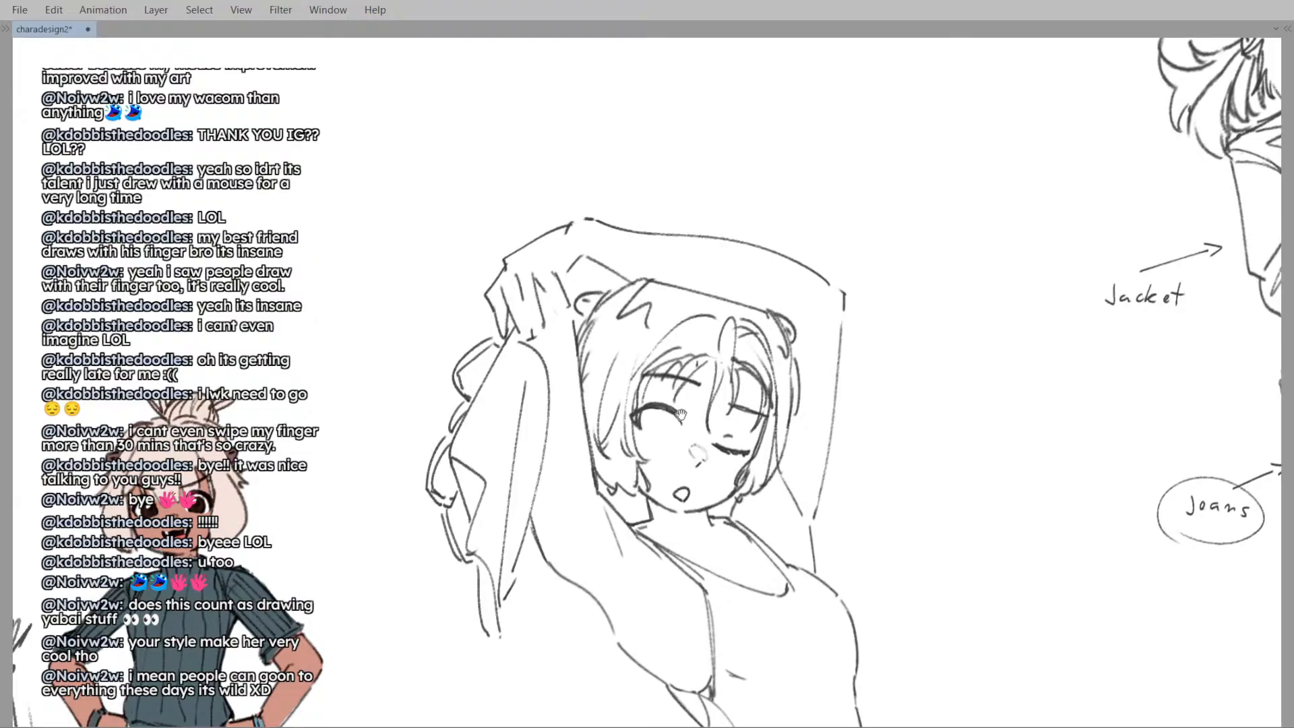
pyautogui.scroll(-1, 678, 411)
pyautogui.scroll(1, 677, 411)
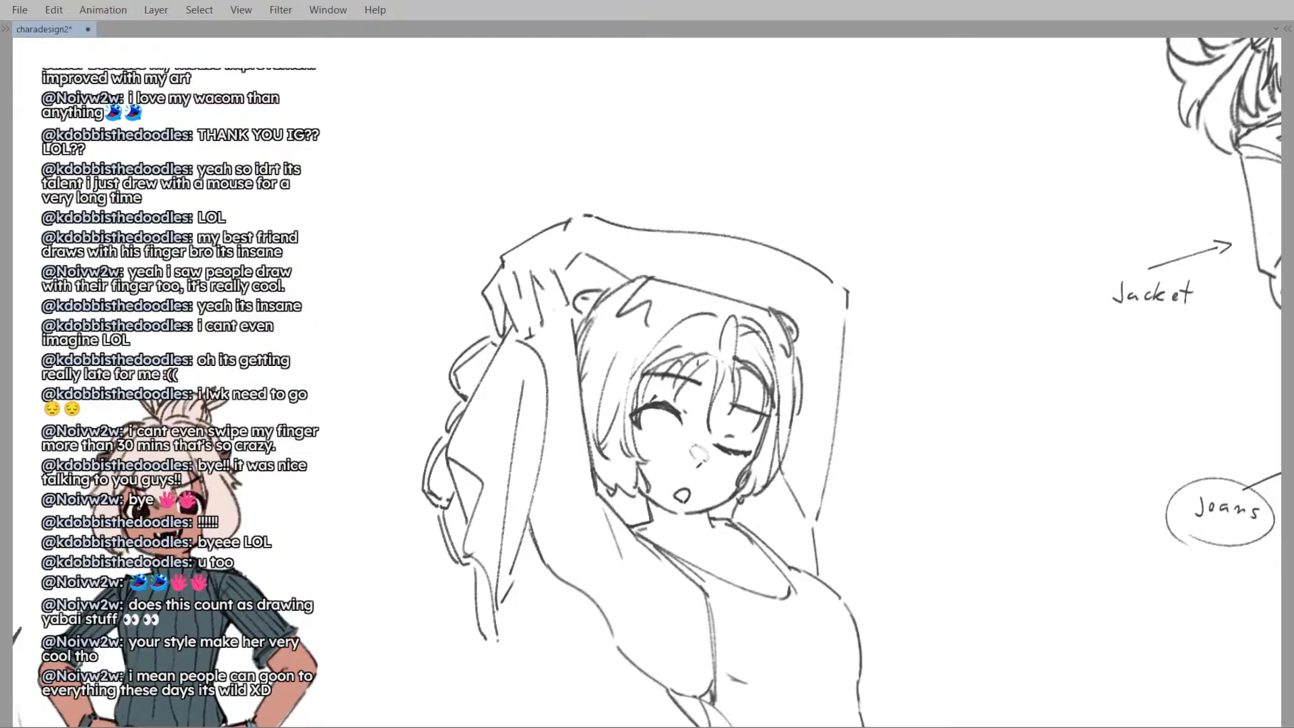
# - Draw a new round iris outline with a small pupil mark under the lash and check it in mirrored view
pyautogui.scroll(-5, 677, 407)
pyautogui.scroll(6, 657, 403)
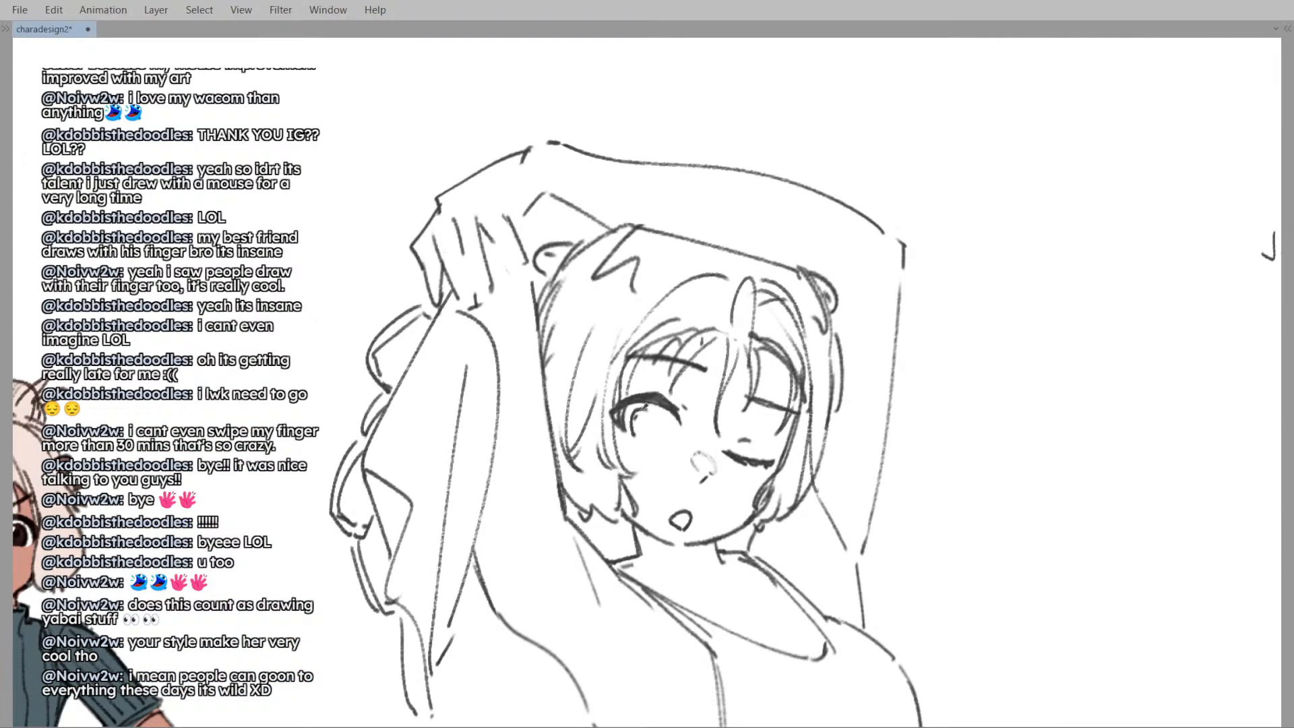
pyautogui.moveTo(654, 407)
pyautogui.mouseDown()
pyautogui.moveTo(662, 436)
pyautogui.moveTo(640, 423)
pyautogui.mouseUp()
pyautogui.press('h')
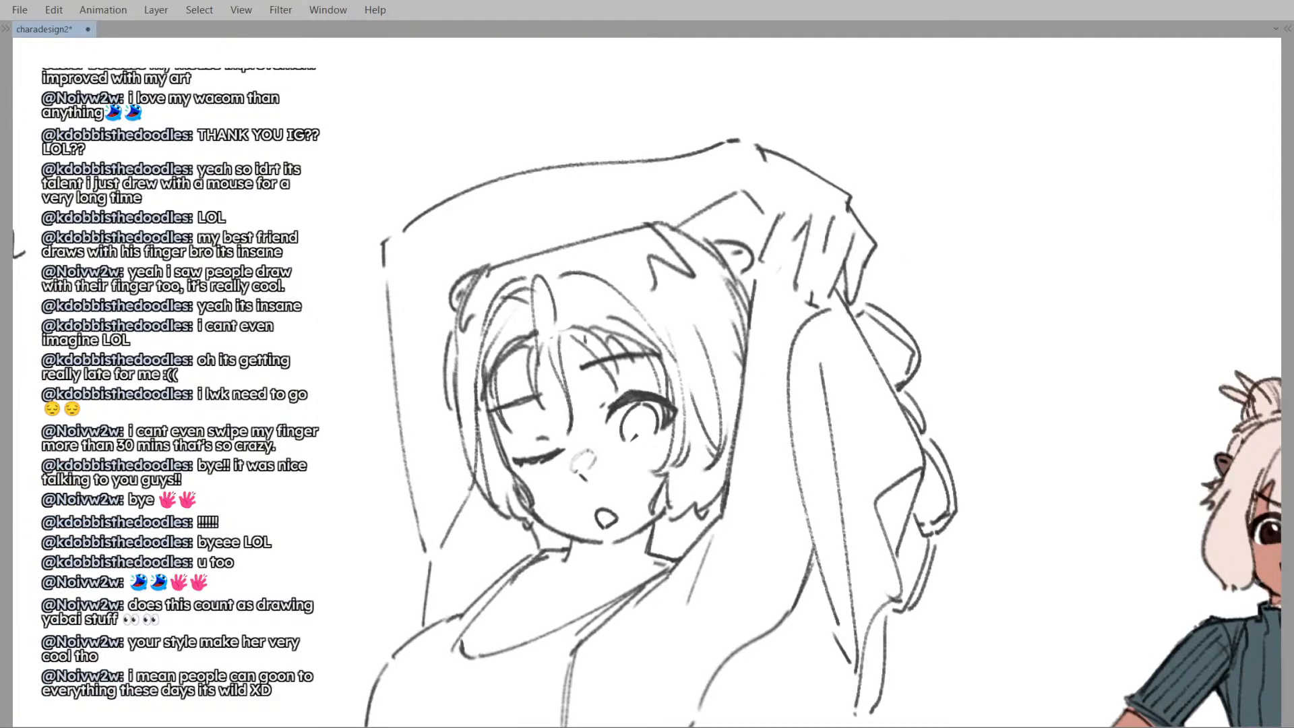
# - Try a rounder, closed iris outline beneath the open eye's upper lash, compare it in normal and mirrored view, and erase it
pyautogui.scroll(-4, 637, 432)
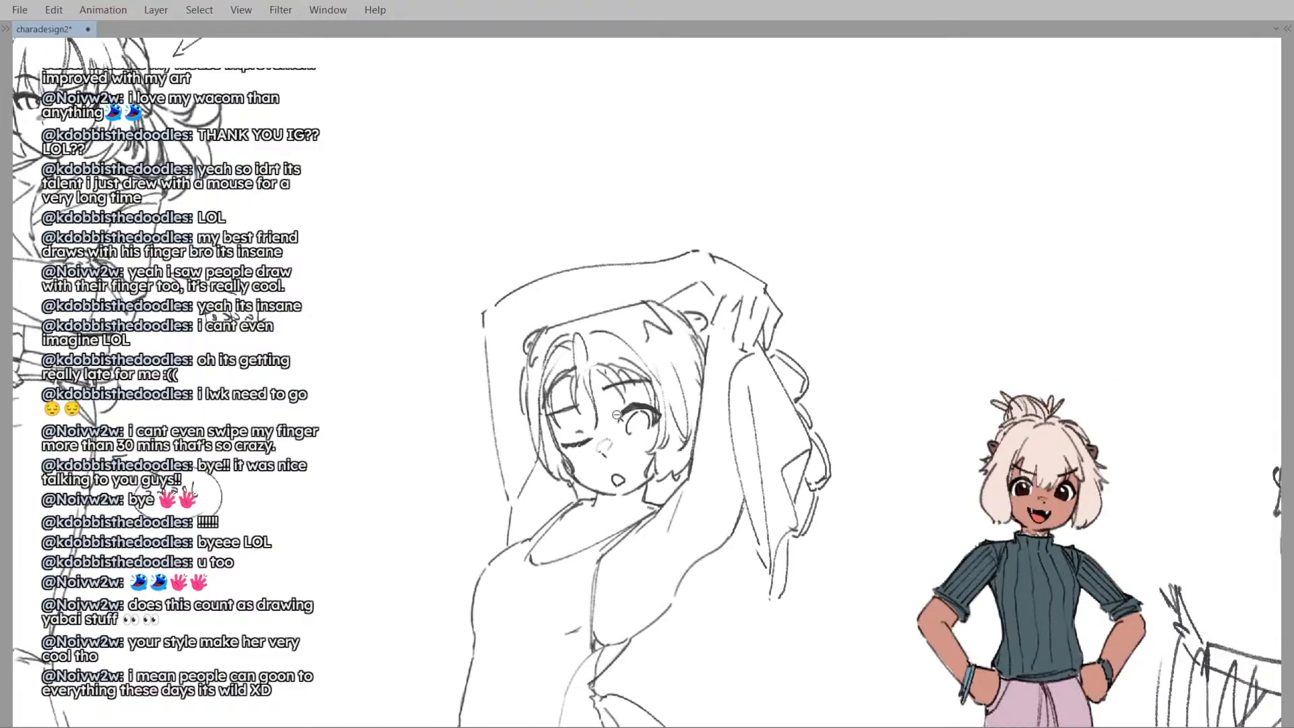
pyautogui.scroll(4, 636, 432)
pyautogui.scroll(2, 636, 432)
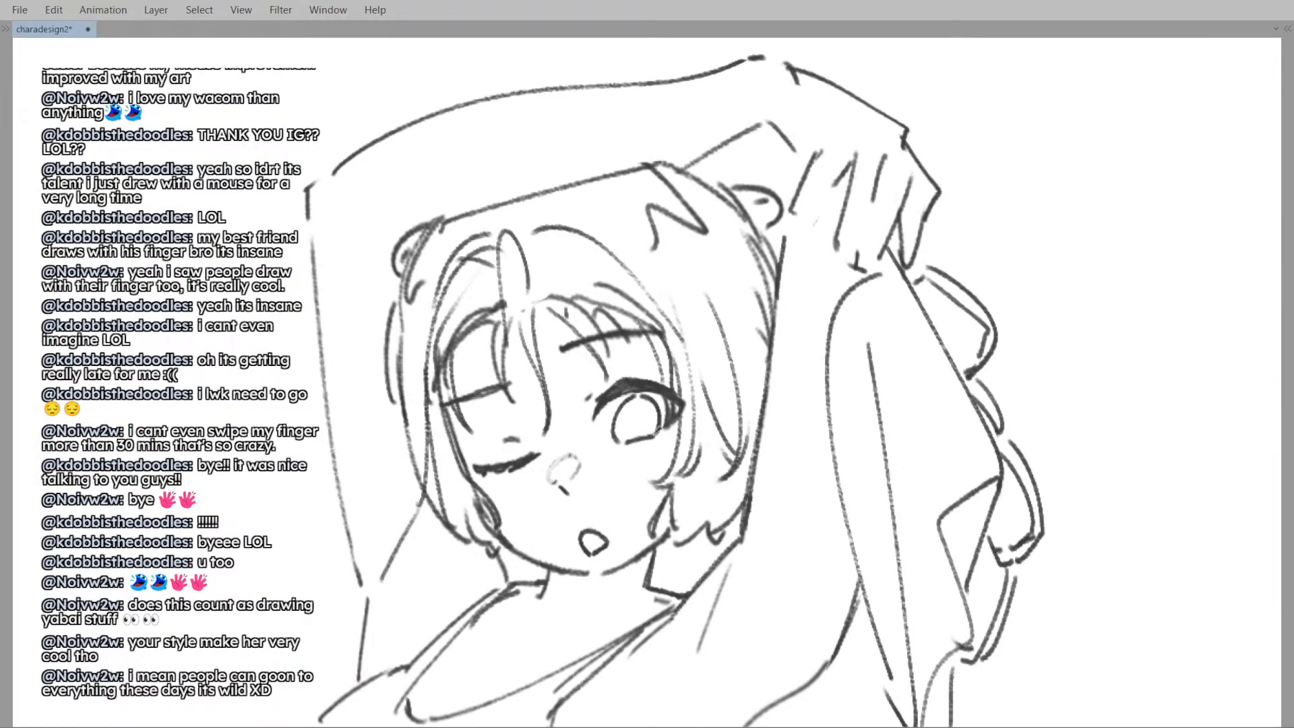
pyautogui.scroll(-4, 656, 433)
pyautogui.scroll(4, 664, 401)
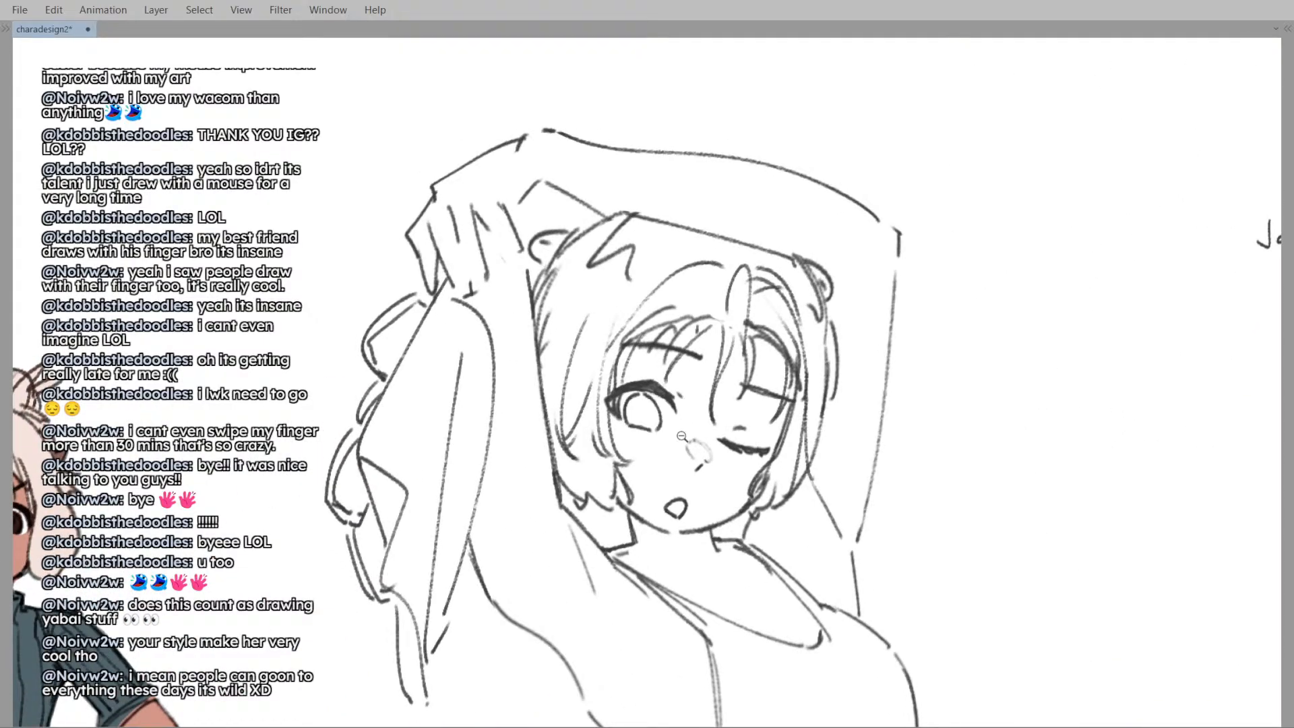
pyautogui.scroll(-4, 683, 390)
pyautogui.scroll(2, 668, 364)
pyautogui.scroll(4, 668, 364)
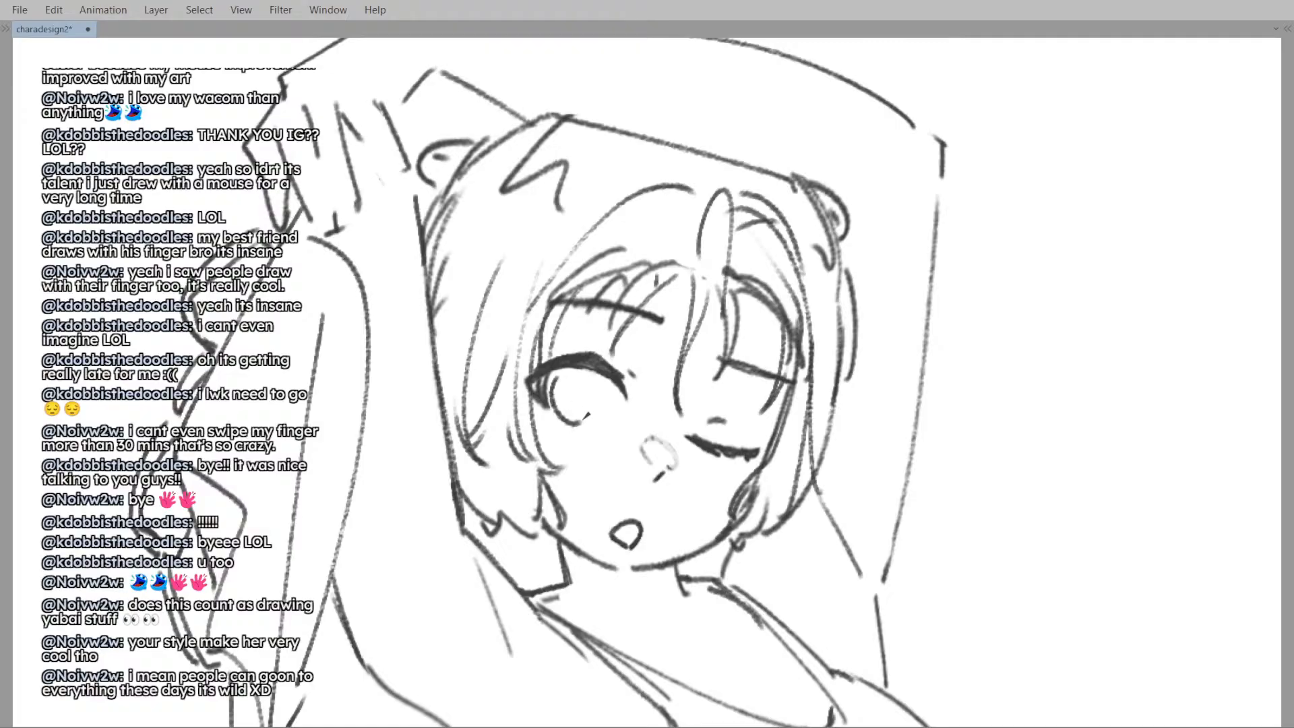
pyautogui.press('m')
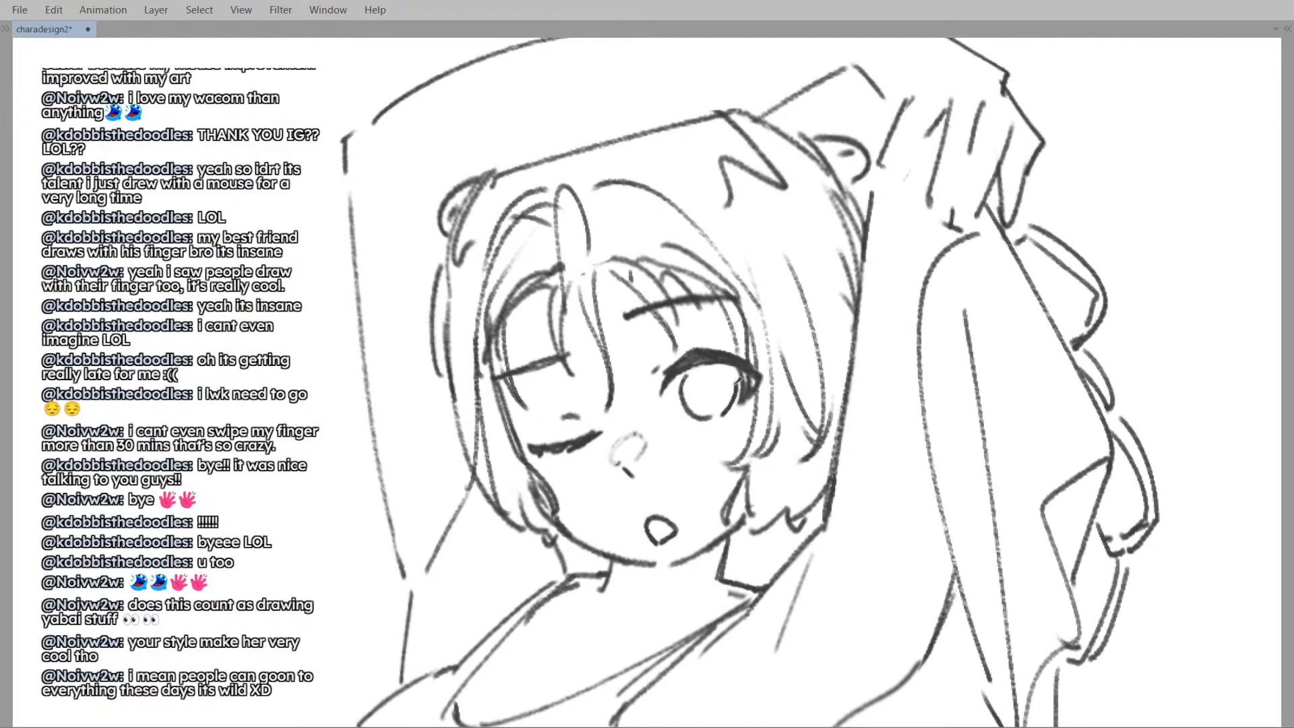
pyautogui.scroll(-5, 733, 389)
pyautogui.press('m')
pyautogui.scroll(5, 572, 364)
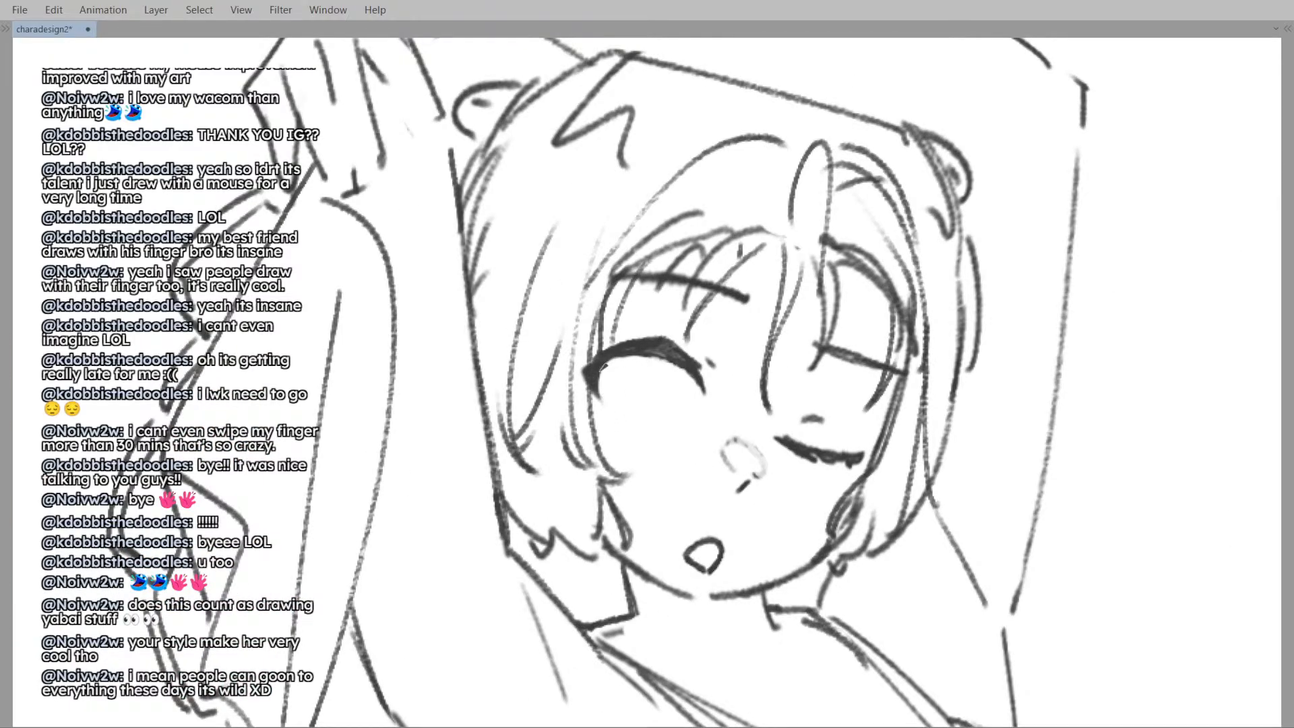
# - Redraw the open eye's iris as a clean round outline beneath the upper lash and check it in mirrored view
pyautogui.scroll(-5, 590, 368)
pyautogui.scroll(5, 582, 355)
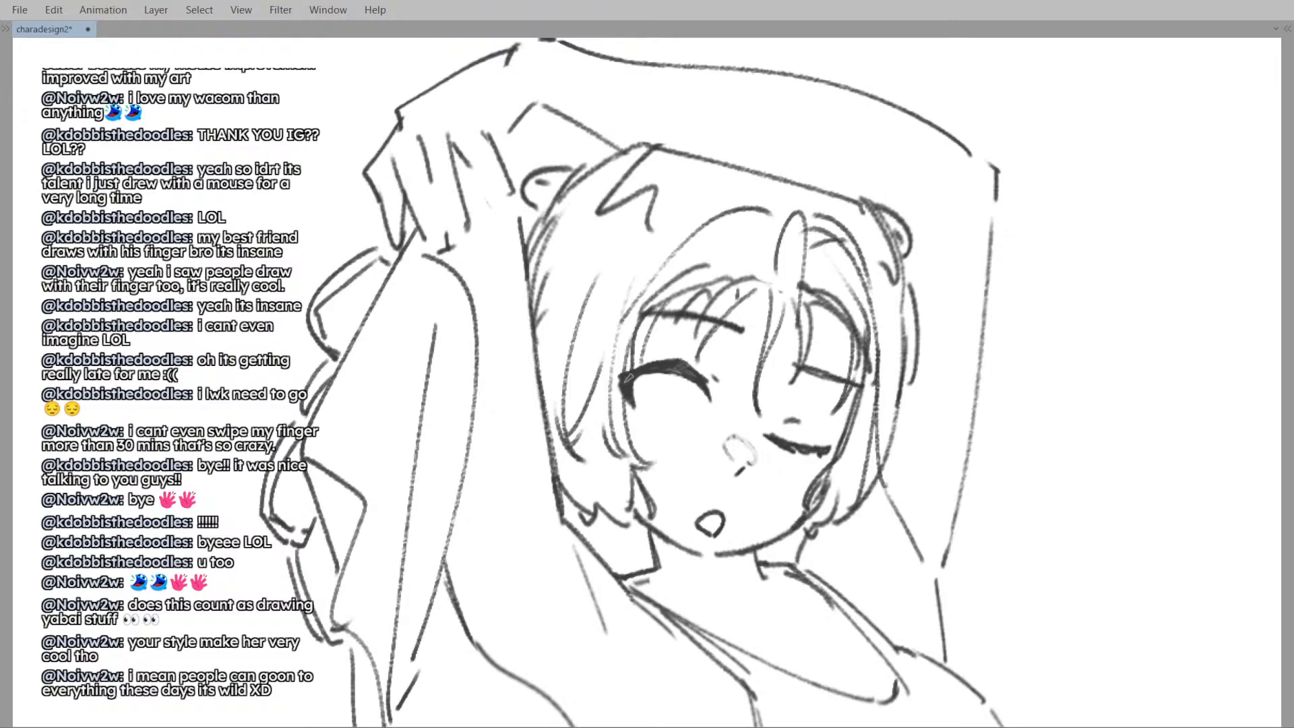
pyautogui.press('h')
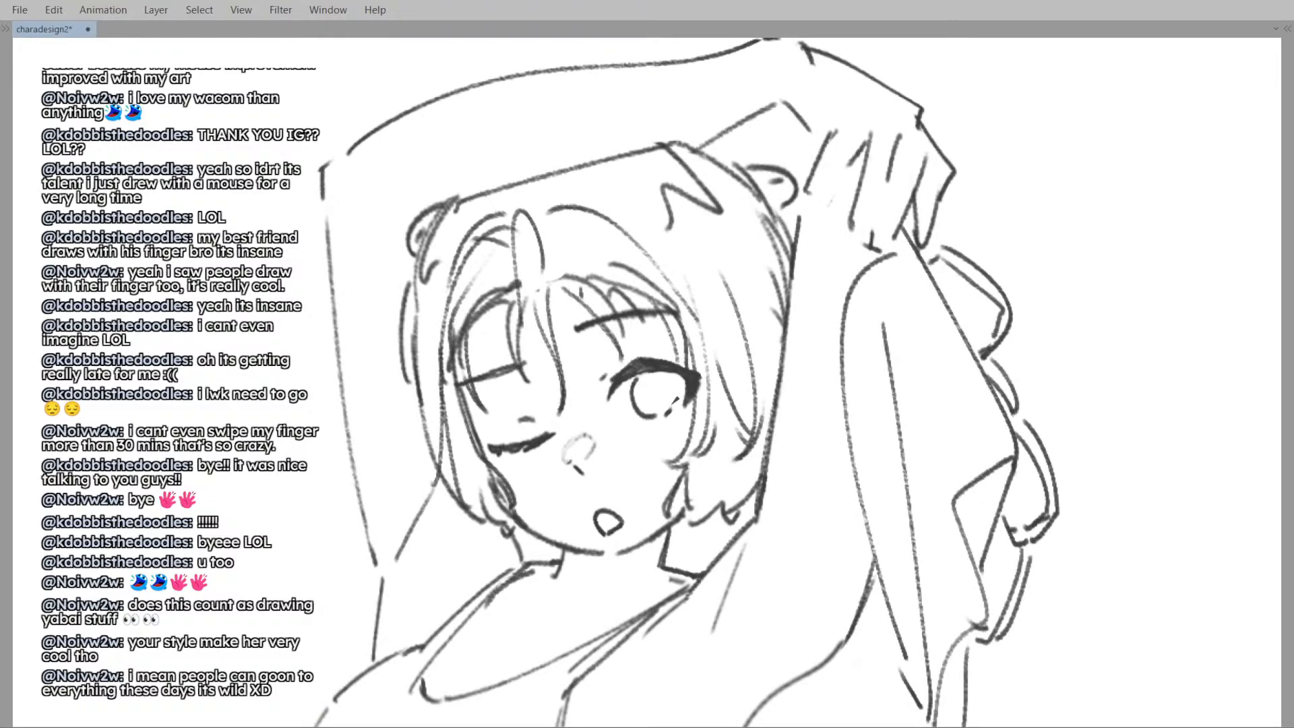
pyautogui.scroll(-5, 651, 408)
pyautogui.scroll(4, 650, 408)
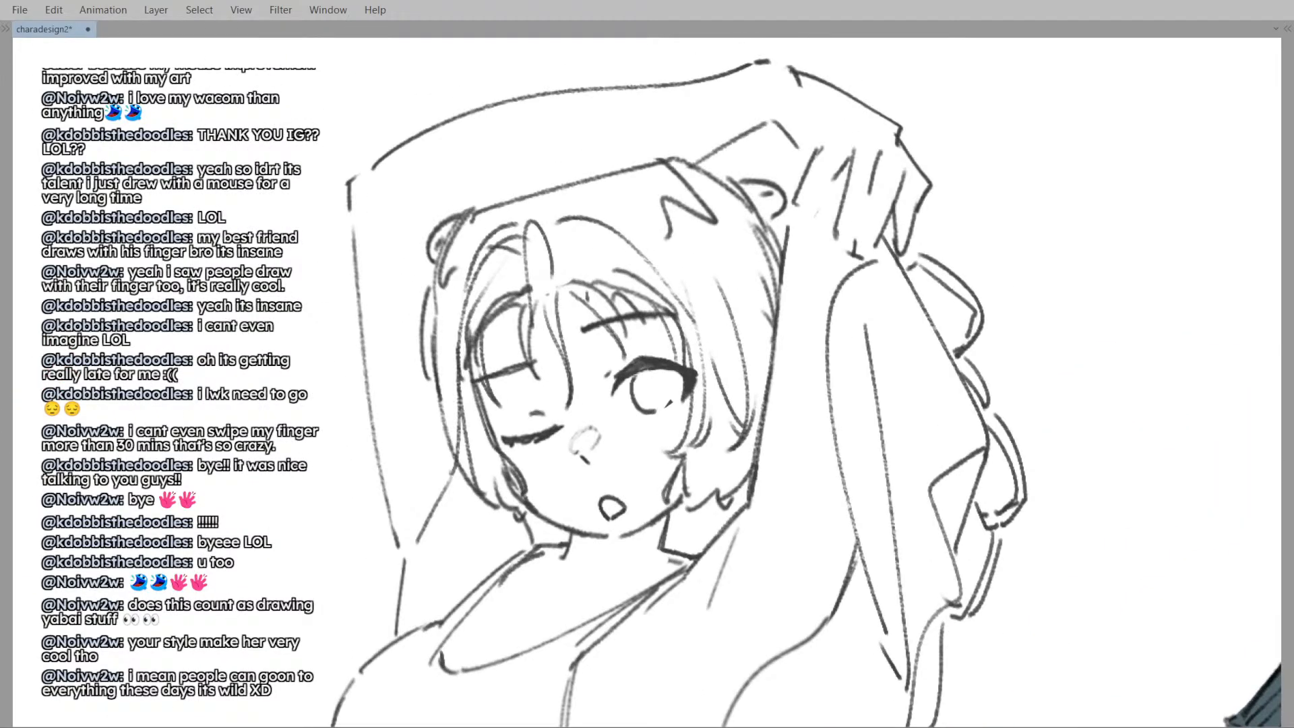
pyautogui.scroll(-5, 667, 402)
pyautogui.press('h')
pyautogui.scroll(5, 651, 369)
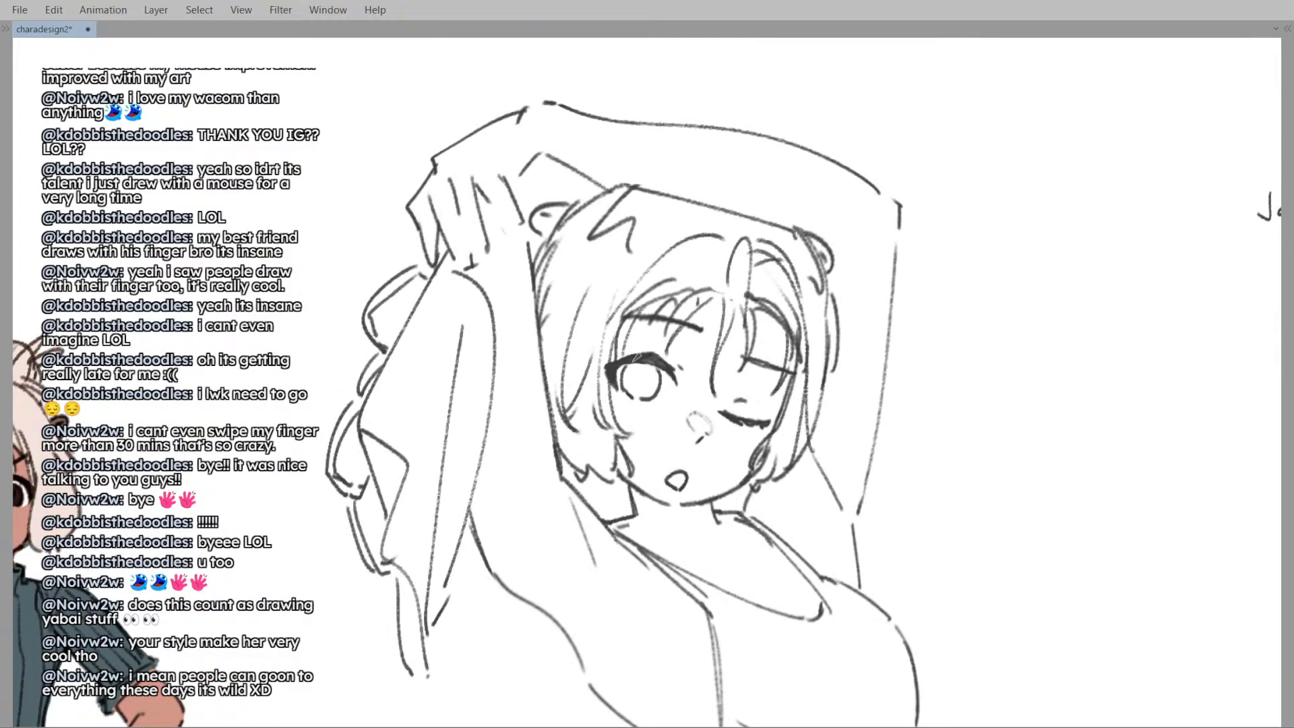
# - Mark a small pupil in the open eye and fill the whole iris with dark shading
pyautogui.scroll(-5, 646, 367)
pyautogui.scroll(2, 646, 364)
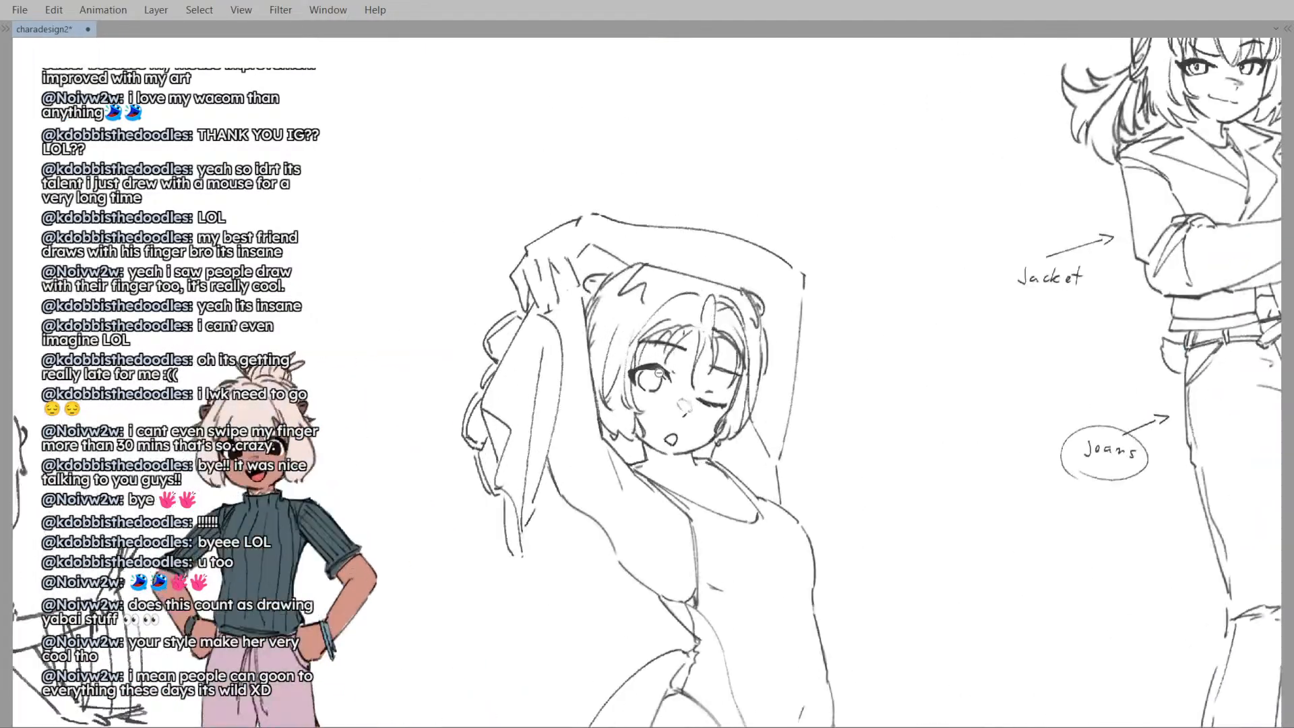
pyautogui.scroll(-1, 646, 360)
pyautogui.scroll(-2, 645, 358)
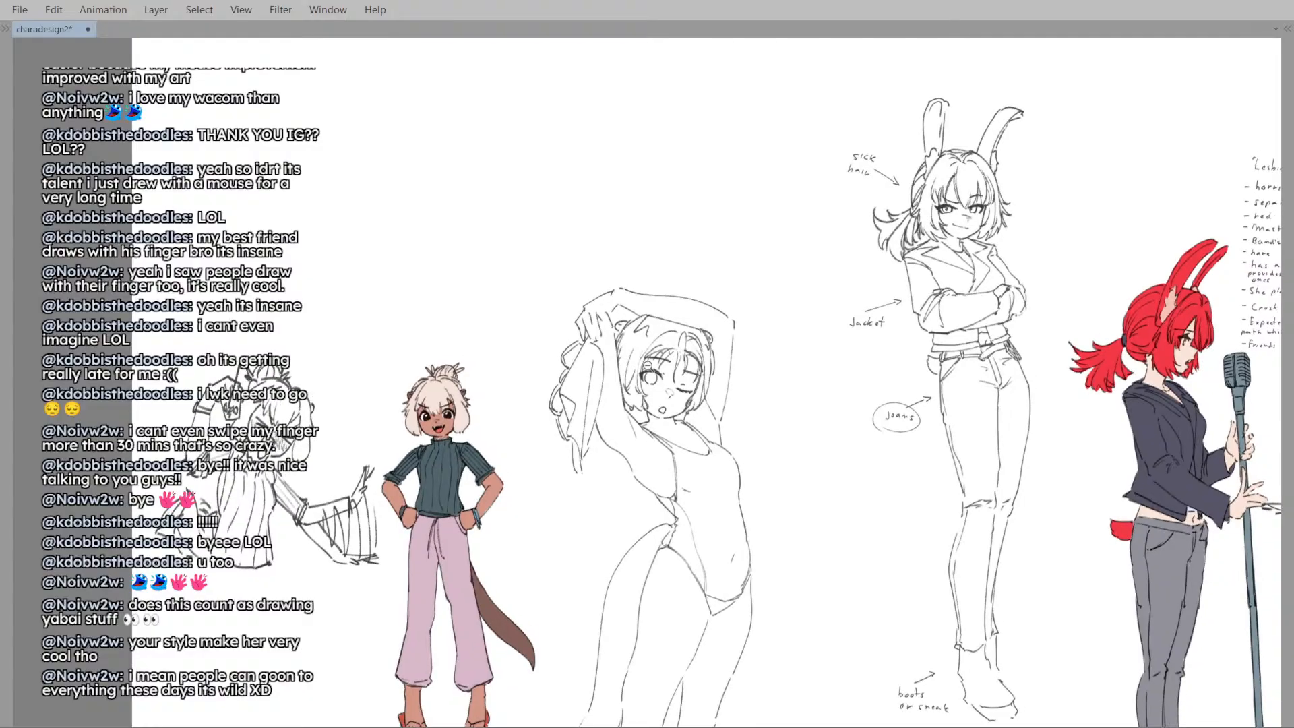
pyautogui.scroll(5, 643, 391)
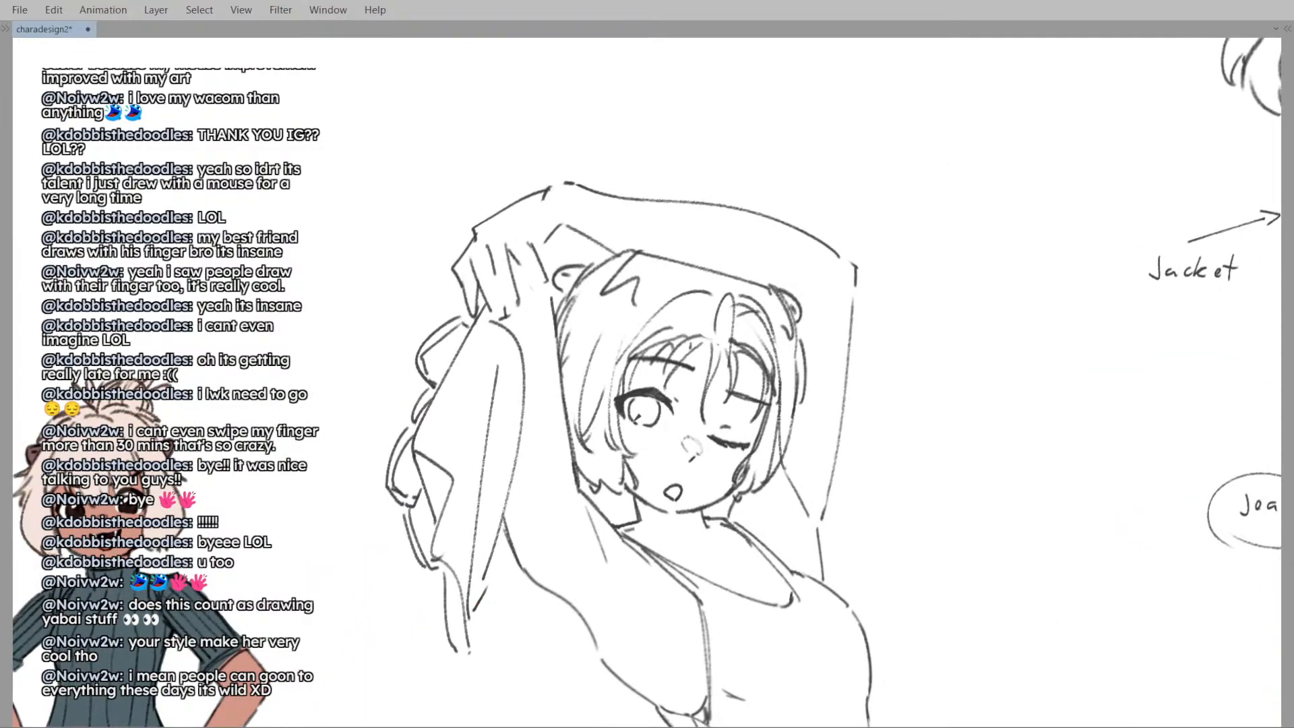
pyautogui.moveTo(646, 419)
pyautogui.mouseDown()
pyautogui.moveTo(642, 403)
pyautogui.moveTo(660, 409)
pyautogui.moveTo(651, 396)
pyautogui.mouseUp()
pyautogui.scroll(-2, 677, 362)
pyautogui.moveTo(644, 308); pyautogui.dragTo(575, 298)
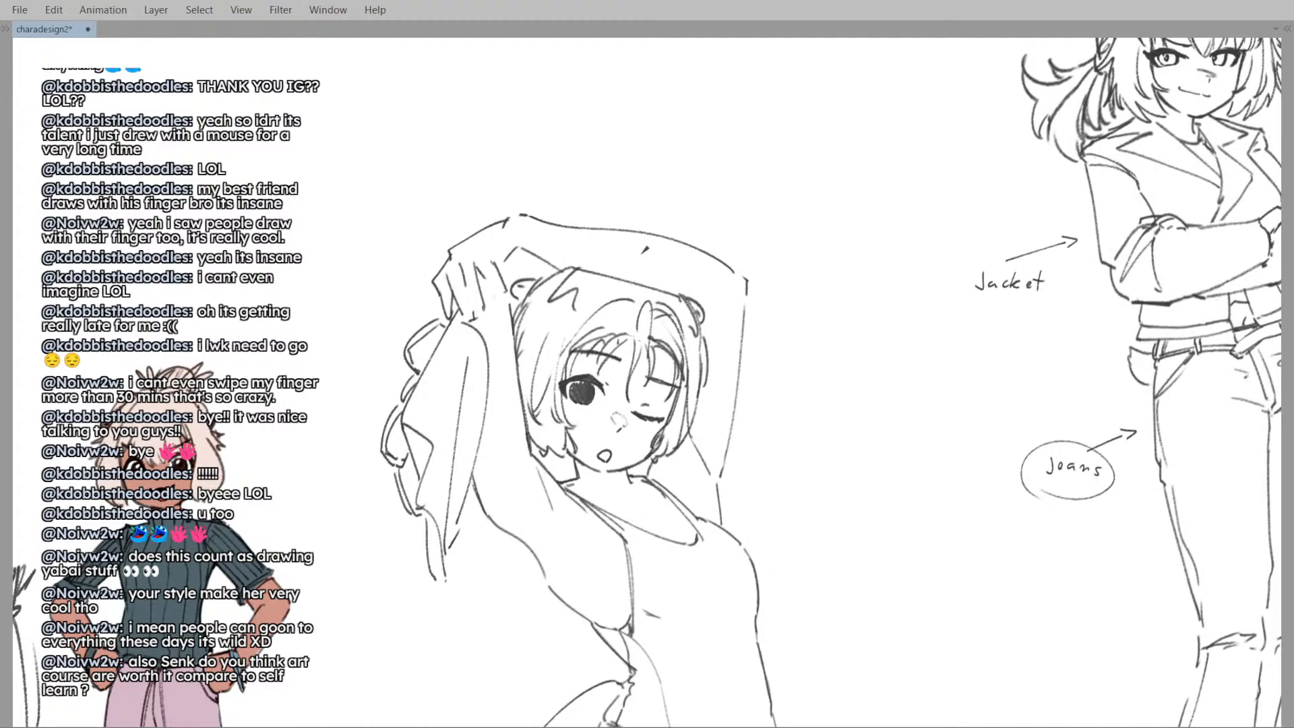
pyautogui.hotkey('alt', 'Tab')
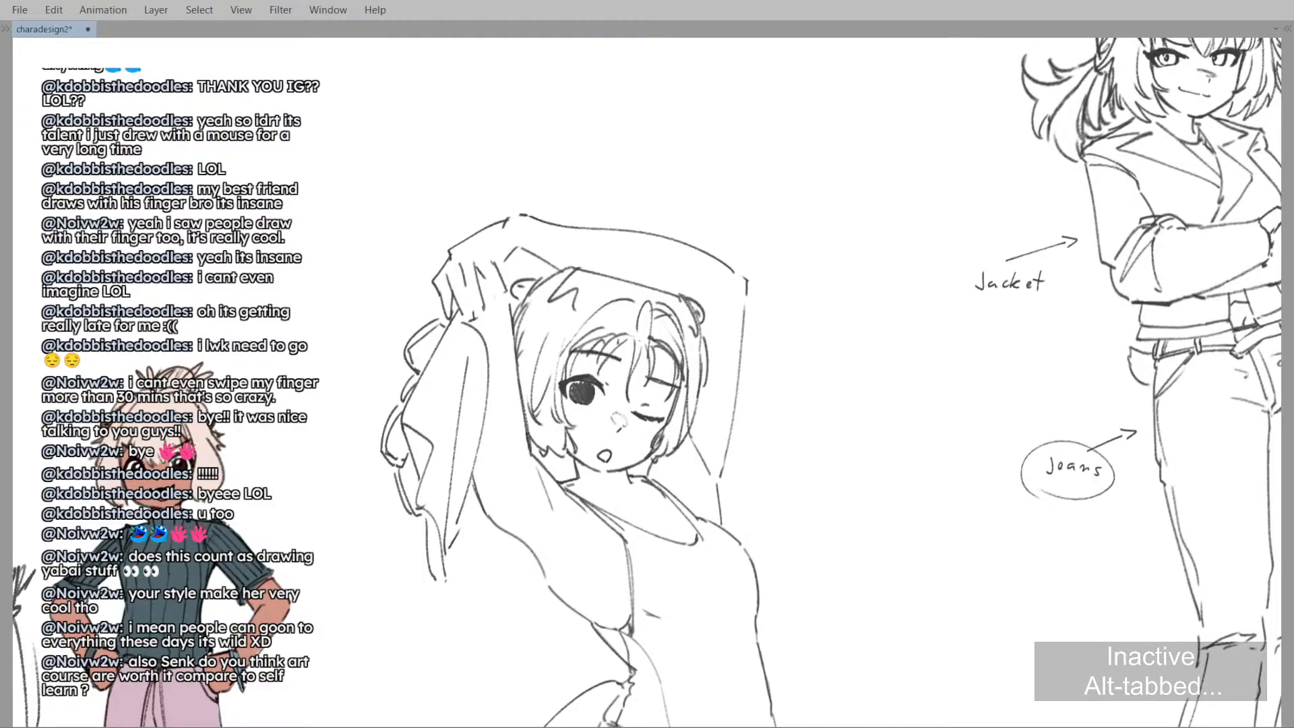
pyautogui.hotkey('alt', 'Tab')
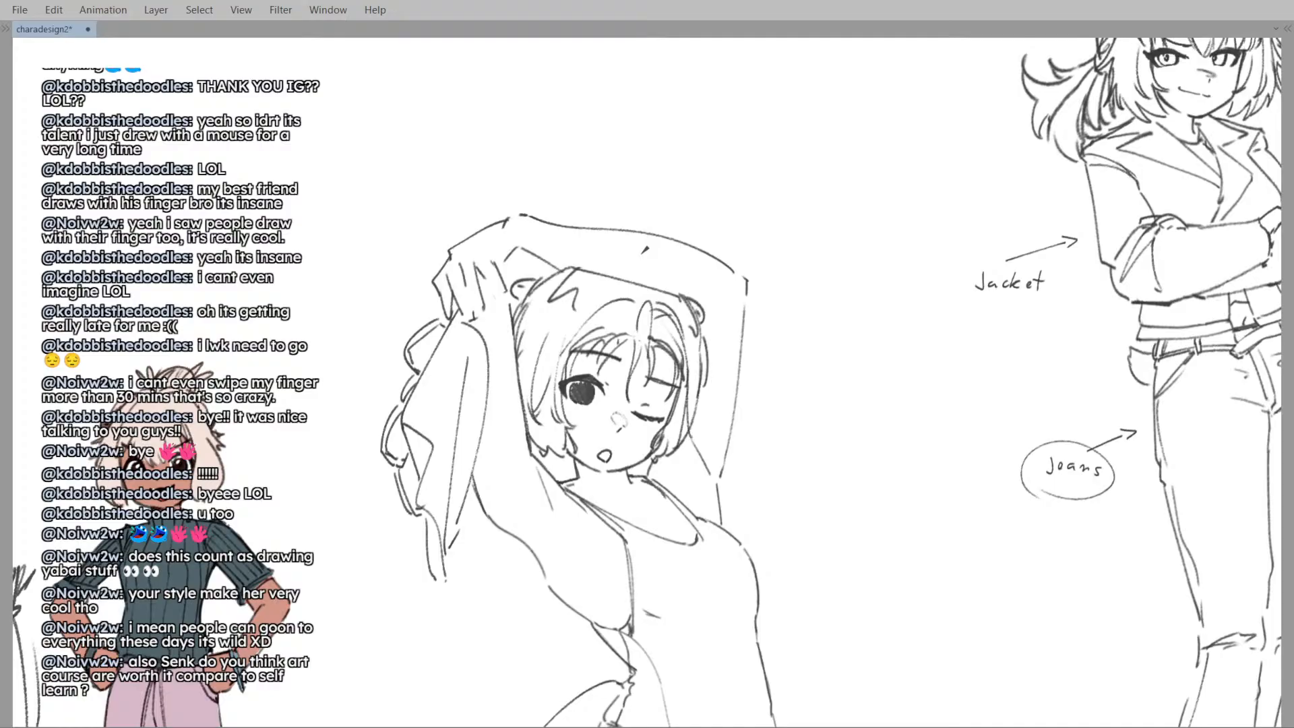
# - Examine the darkened iris close up and at a distance to judge its size and placement in the face
pyautogui.scroll(5, 580, 361)
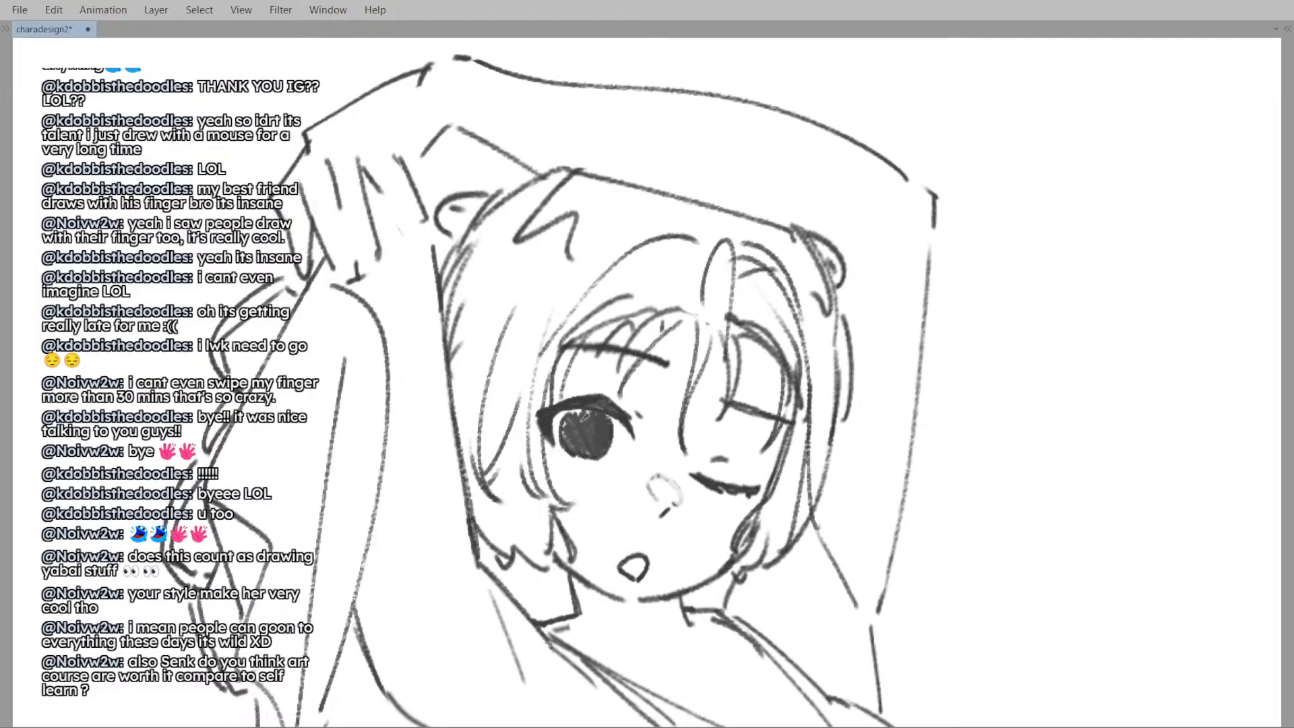
pyautogui.scroll(2, 589, 435)
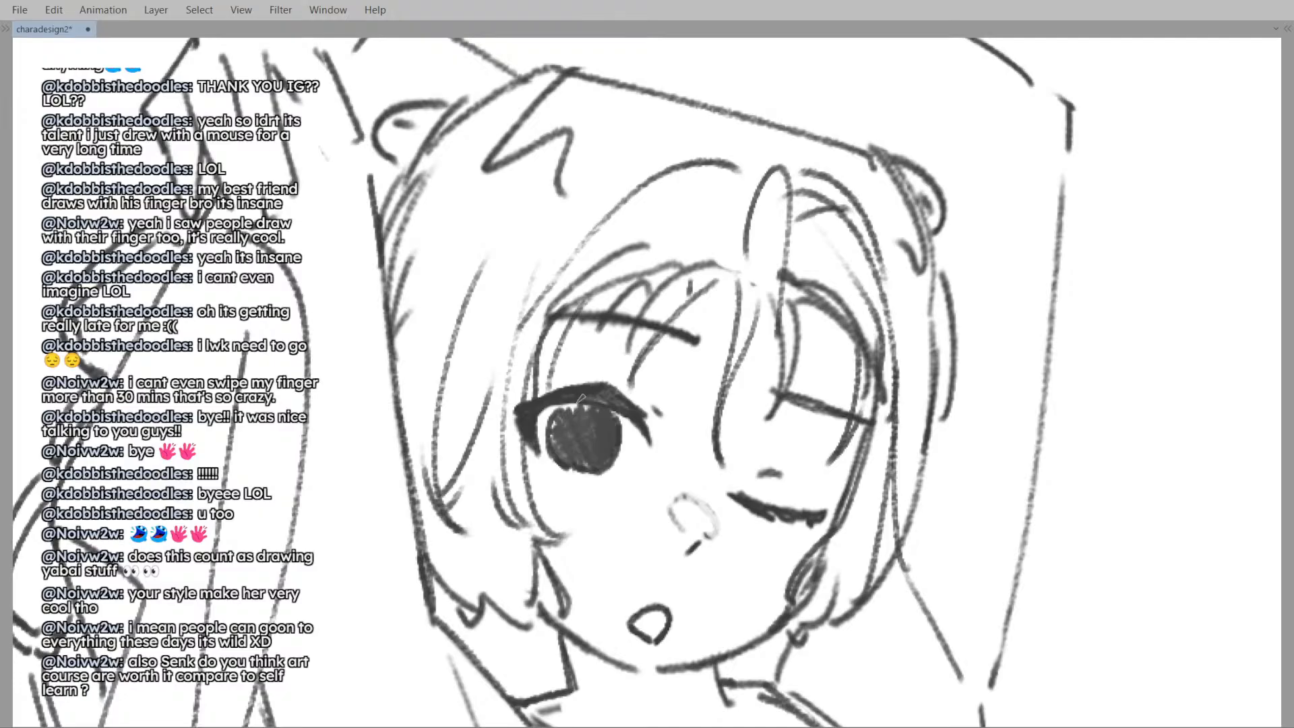
pyautogui.scroll(-4, 576, 401)
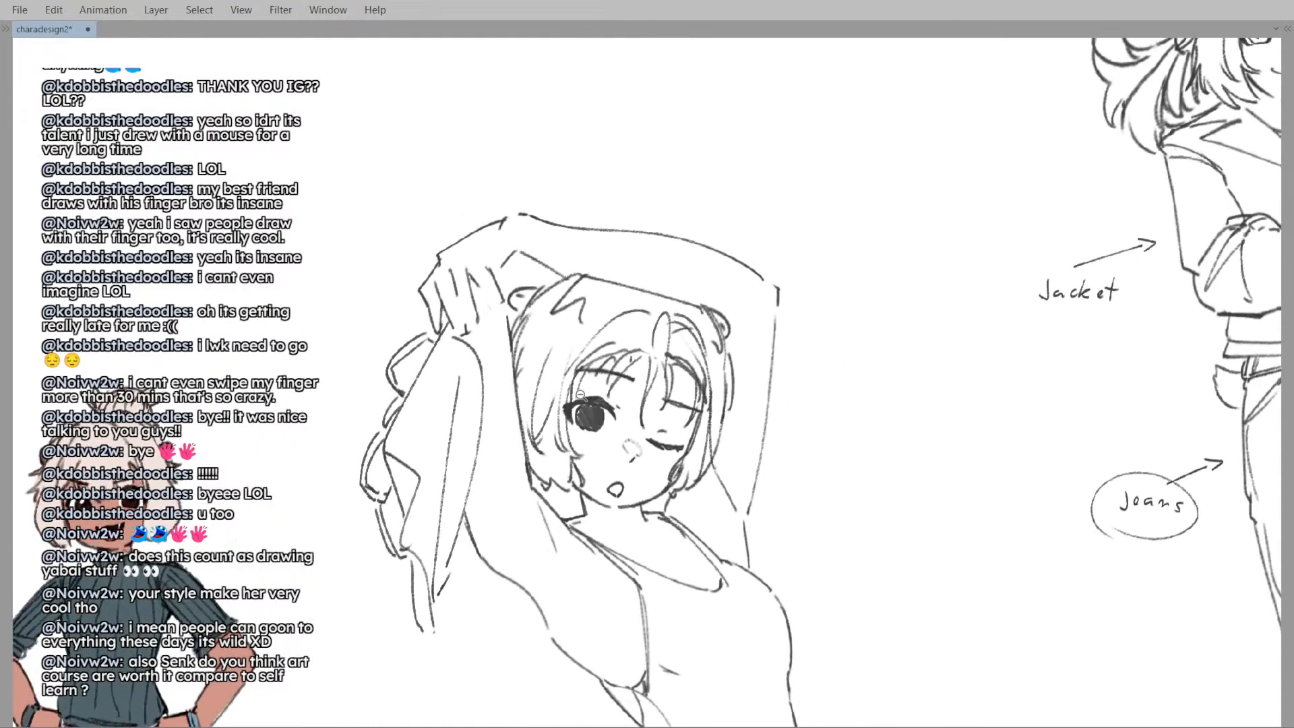
pyautogui.scroll(1, 612, 415)
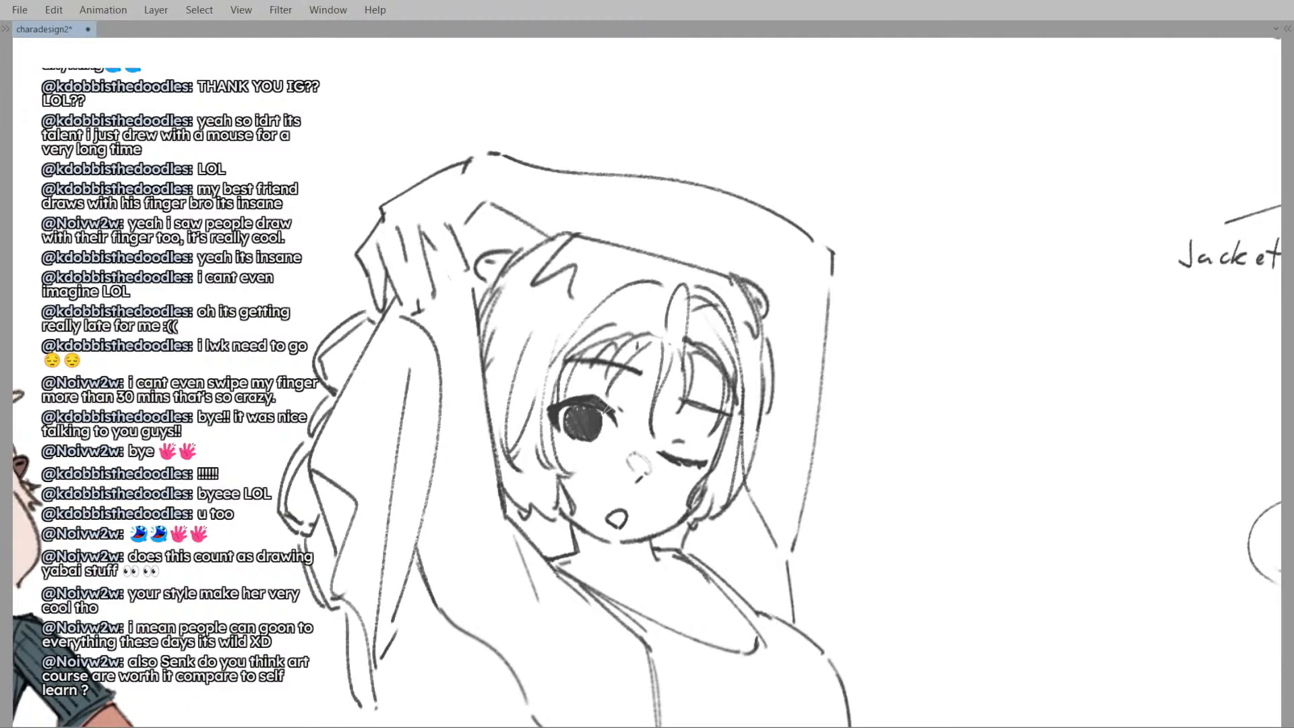
pyautogui.scroll(1, 602, 413)
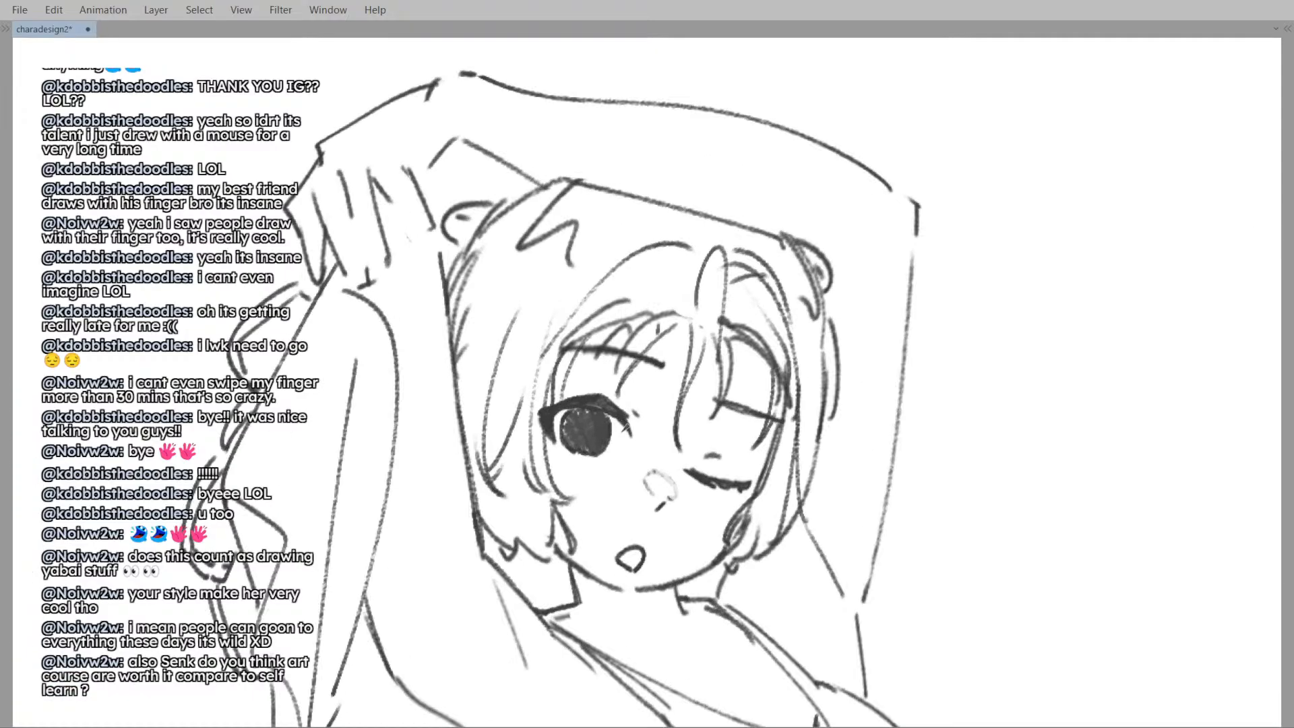
pyautogui.scroll(1, 616, 415)
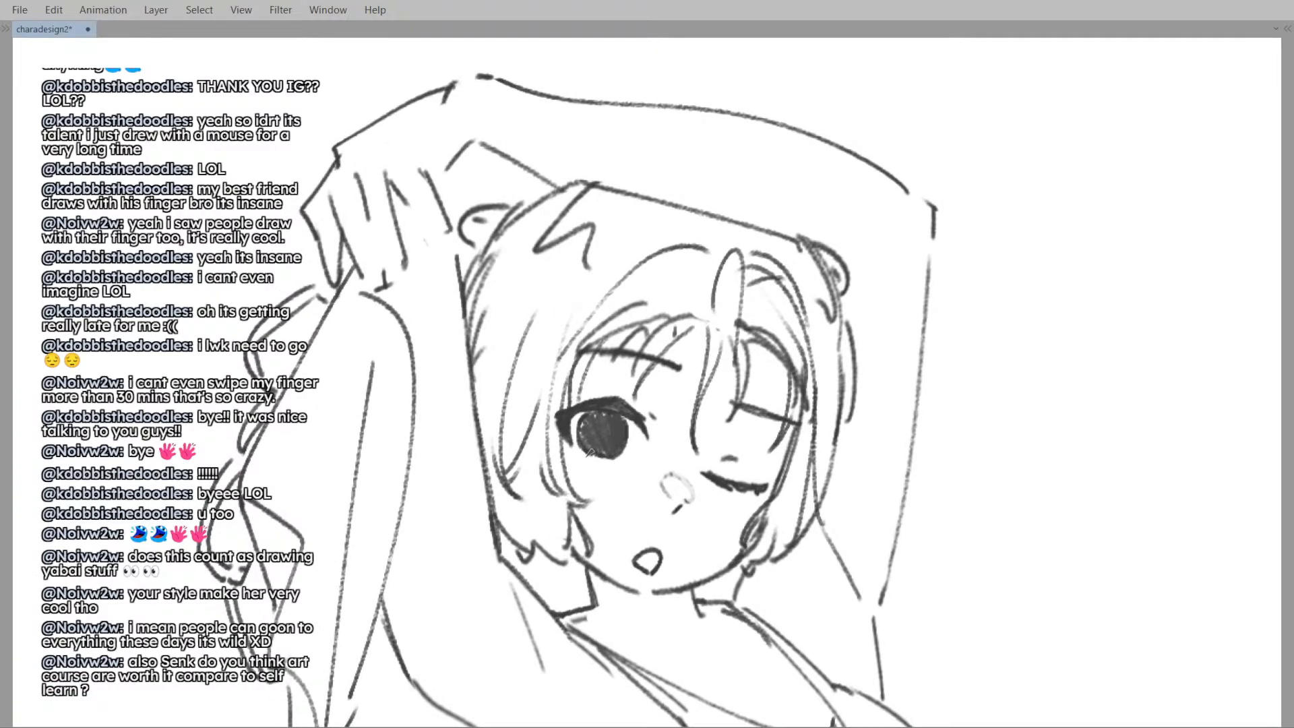
pyautogui.scroll(-2, 584, 438)
pyautogui.scroll(2, 584, 438)
pyautogui.scroll(-1, 593, 445)
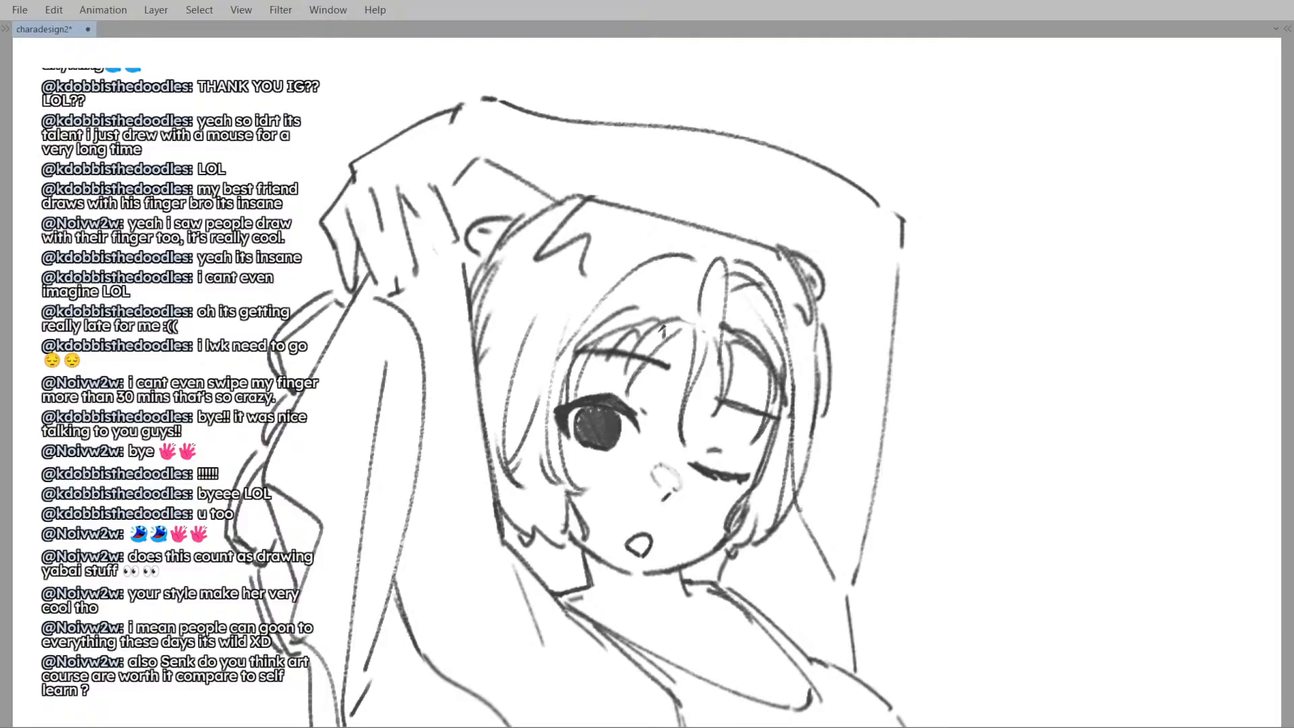
# - Try a small white highlight in the upper part of the open eye's dark iris and undo it
pyautogui.moveTo(597, 451)
pyautogui.mouseDown()
pyautogui.moveTo(613, 455)
pyautogui.moveTo(590, 403)
pyautogui.mouseUp()
pyautogui.keyDown('alt'); pyautogui.click(632, 434); pyautogui.keyUp('alt')
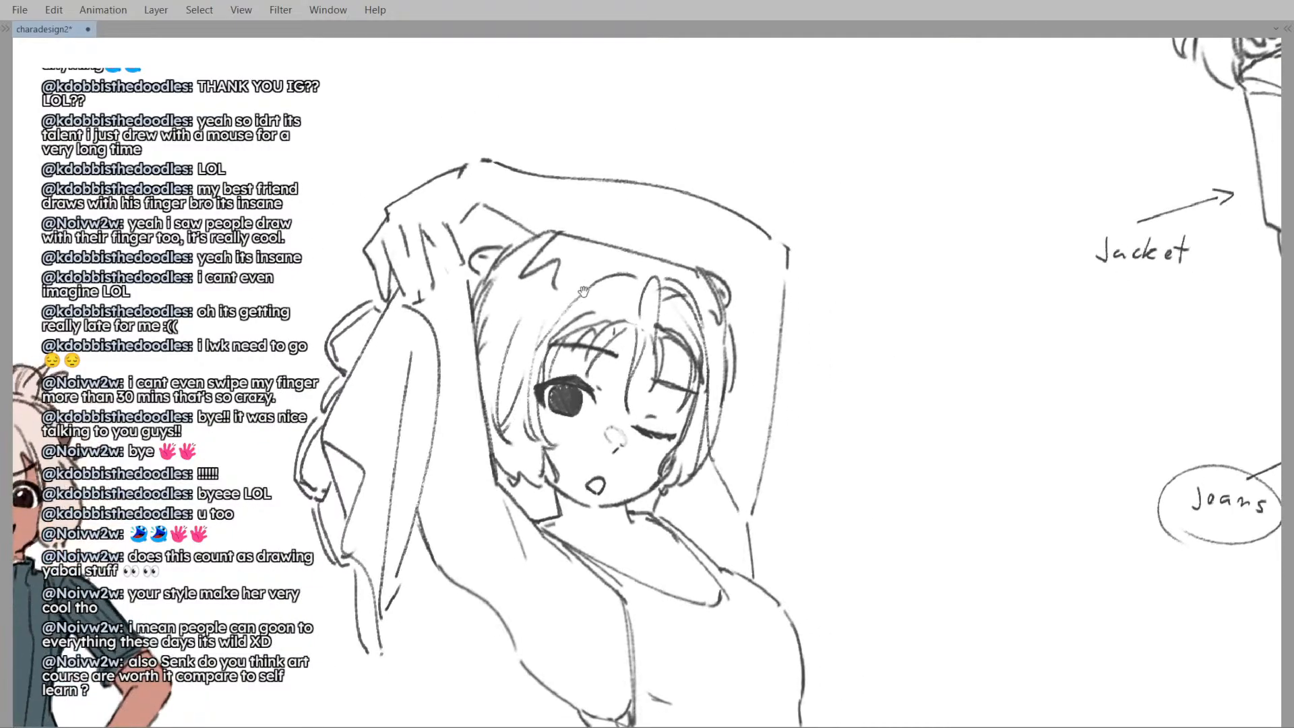
pyautogui.keyDown('alt'); pyautogui.click(626, 277); pyautogui.keyUp('alt')
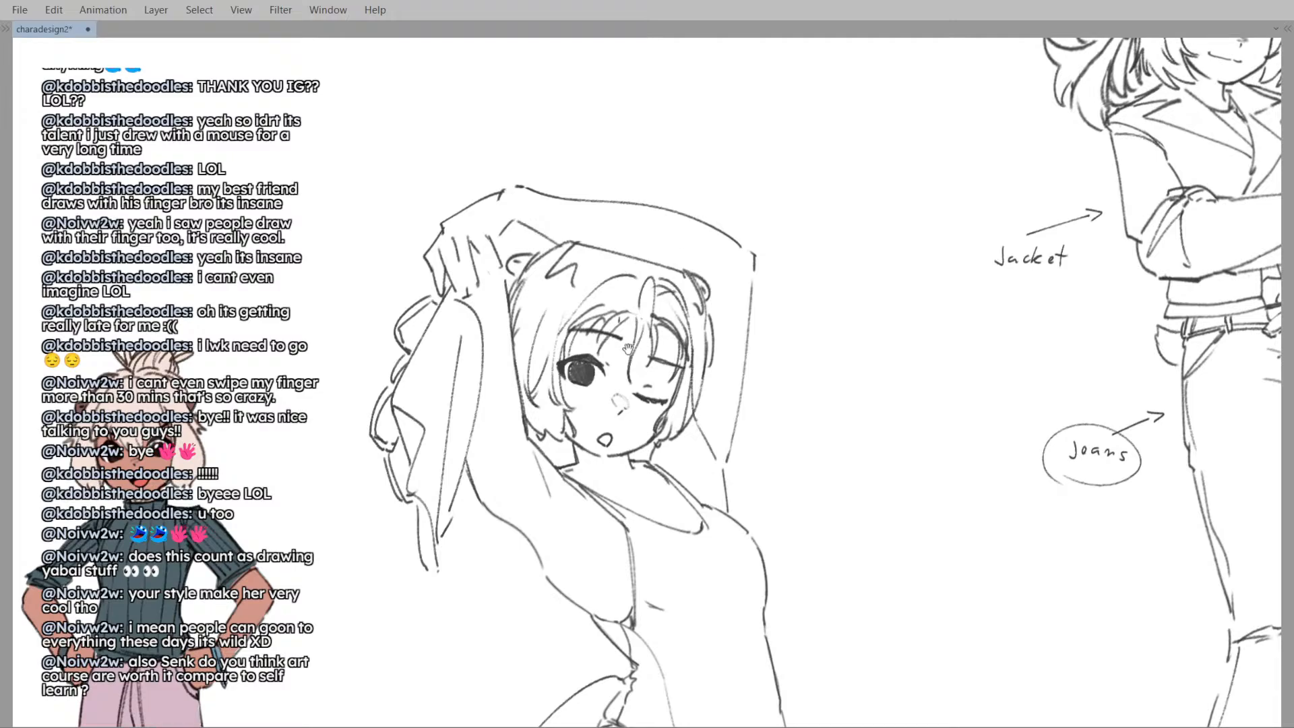
pyautogui.keyDown('alt'); pyautogui.click(667, 320); pyautogui.keyUp('alt')
pyautogui.moveTo(684, 257)
pyautogui.mouseDown()
pyautogui.moveTo(639, 201)
pyautogui.moveTo(655, 267)
pyautogui.mouseUp()
pyautogui.moveTo(568, 339); pyautogui.dragTo(627, 350)
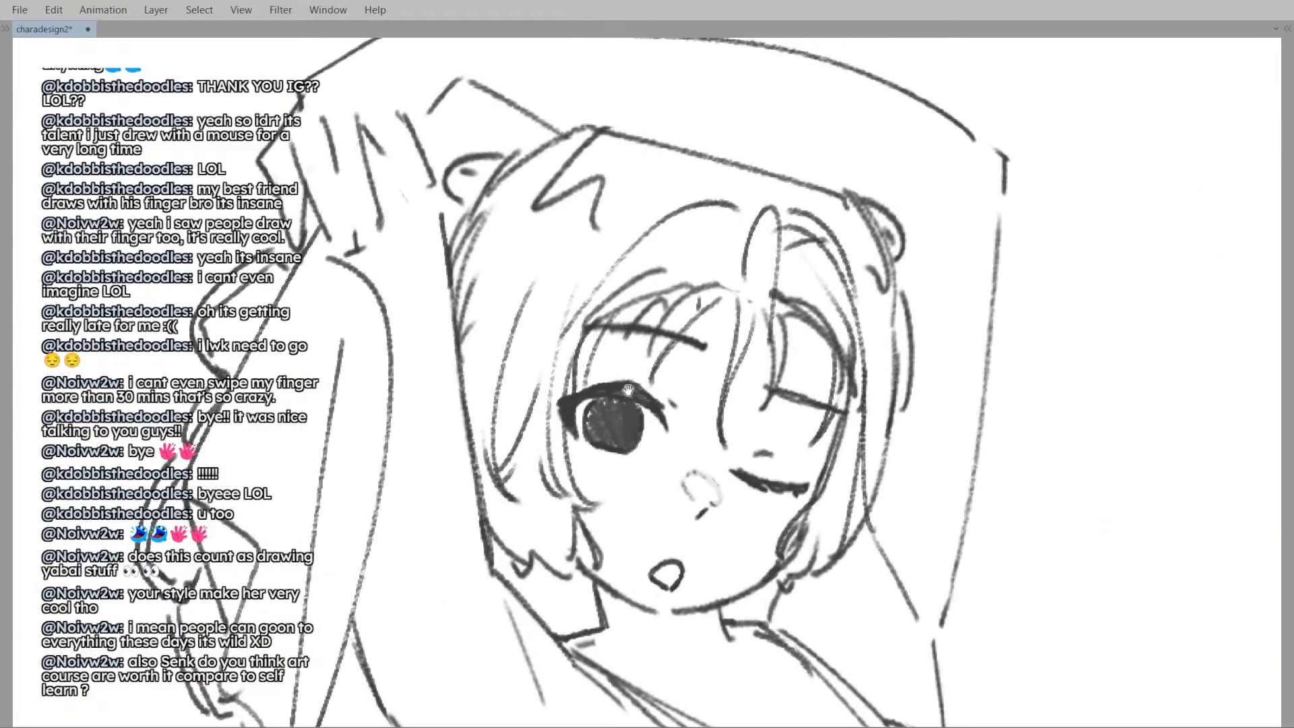
pyautogui.moveTo(623, 409); pyautogui.dragTo(623, 414)
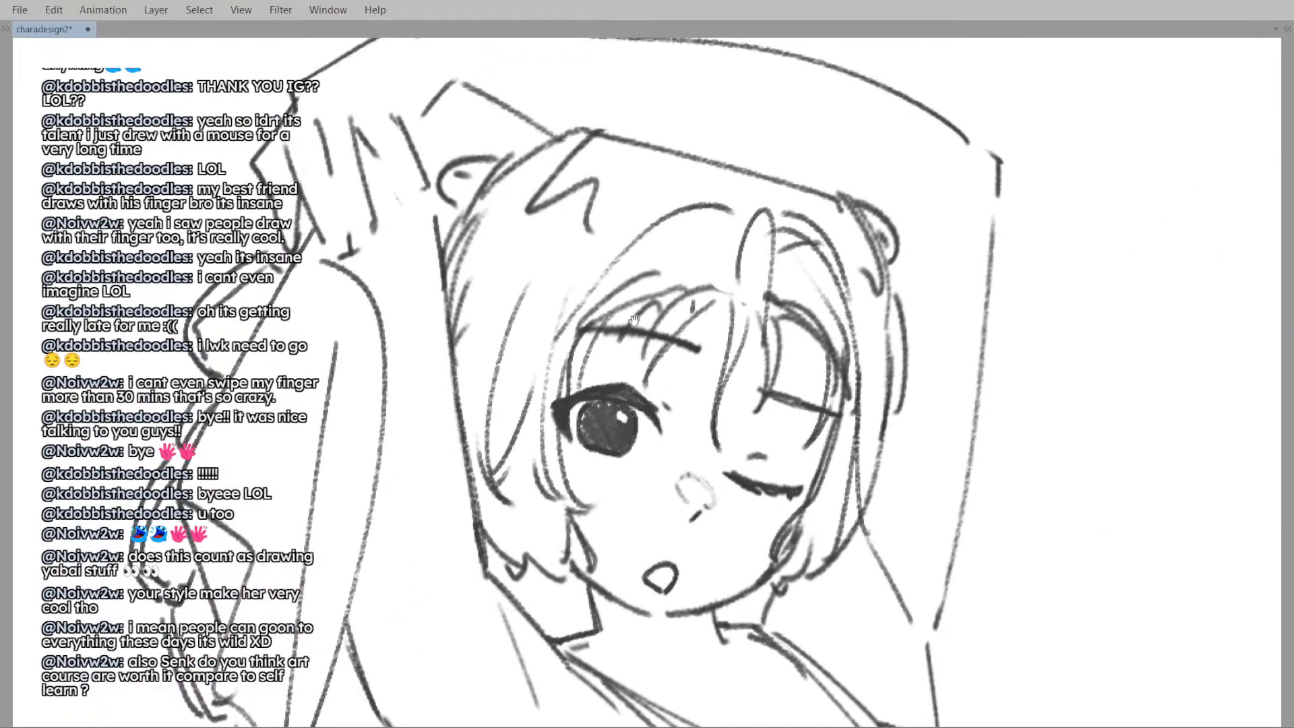
pyautogui.hotkey('ctrl', 'z')
# - Erase the stray short mark among the bangs above the open eye's brow
pyautogui.moveTo(675, 334); pyautogui.dragTo(654, 326)
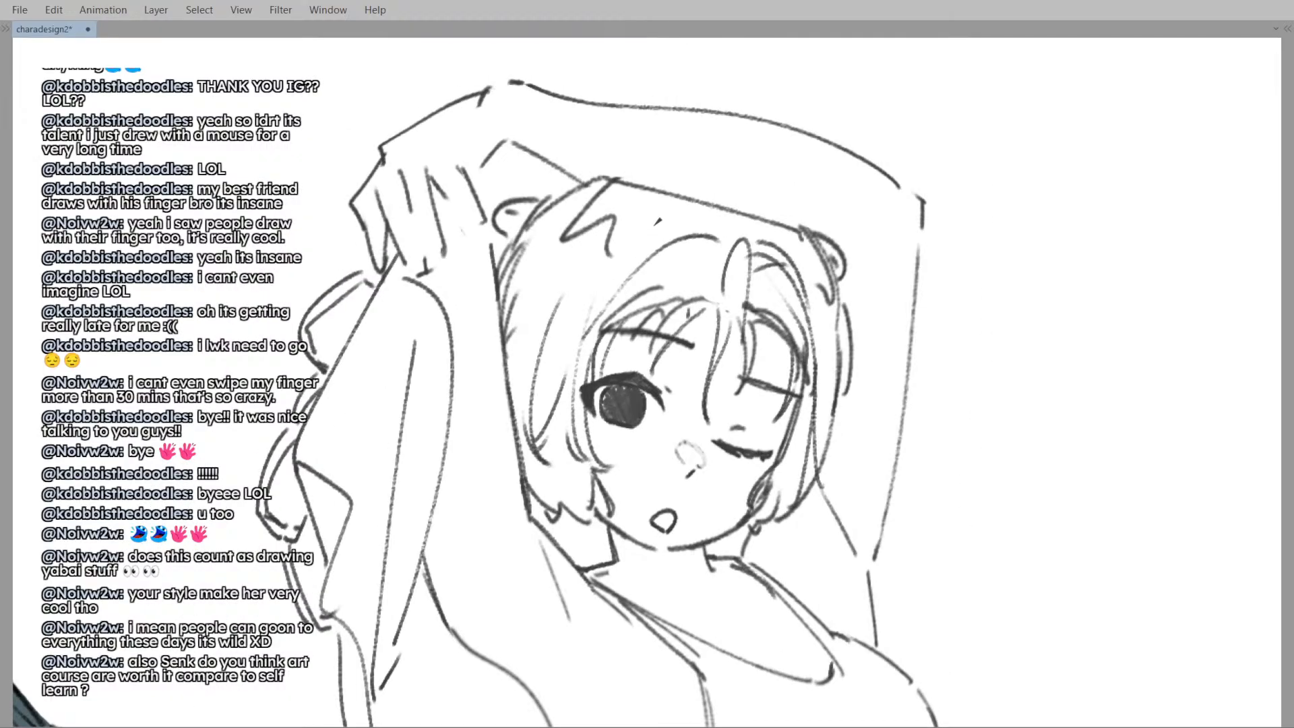
pyautogui.moveTo(665, 381); pyautogui.dragTo(664, 342)
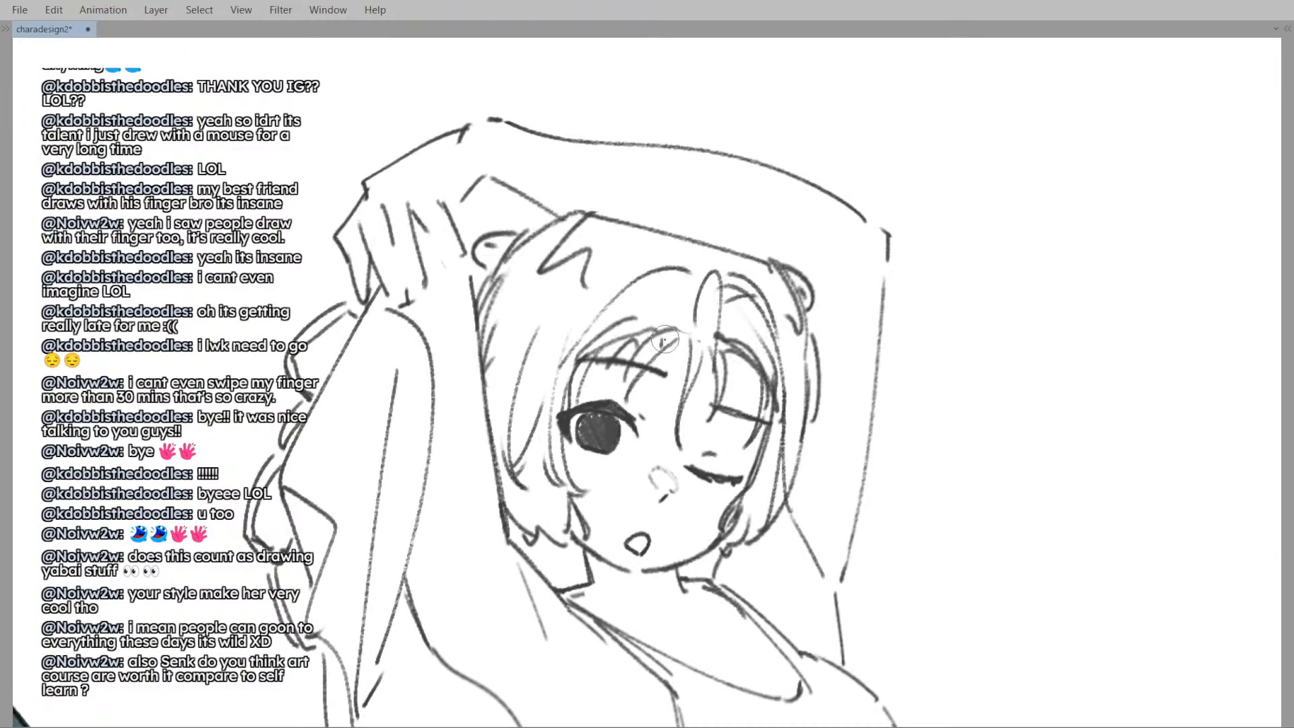
pyautogui.moveTo(651, 353); pyautogui.dragTo(636, 363)
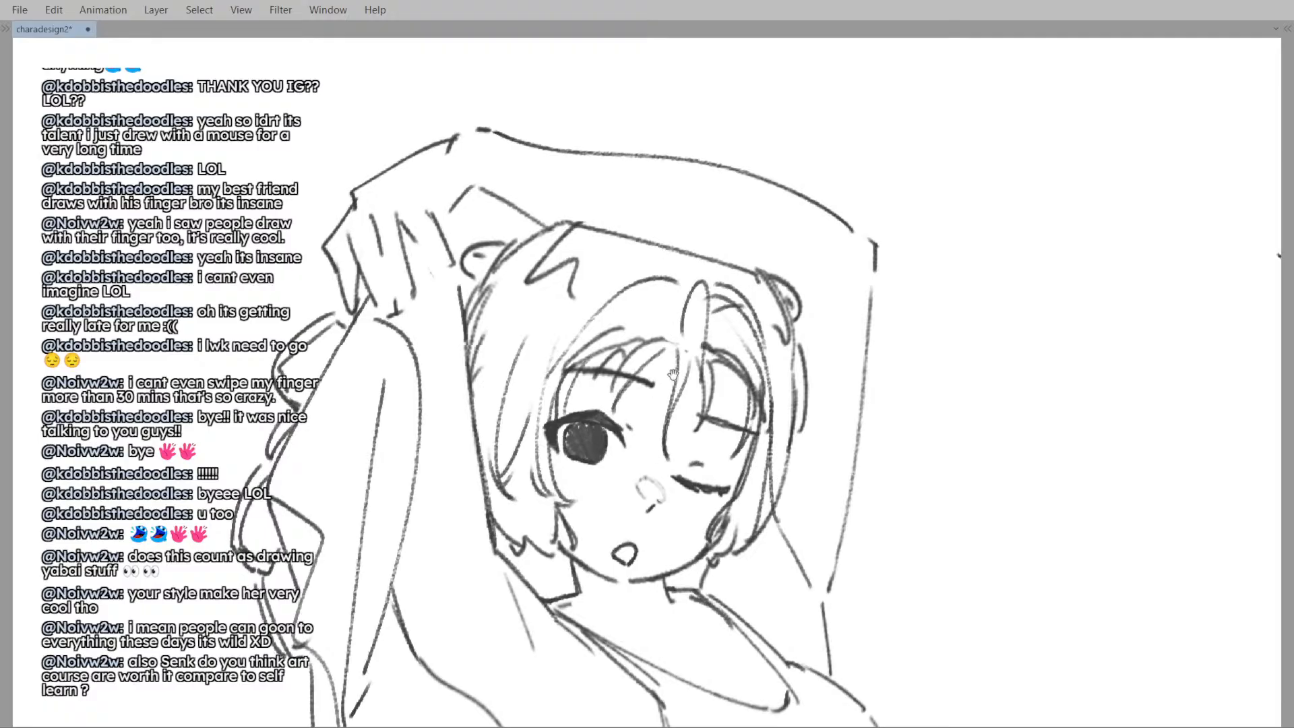
pyautogui.scroll(1, 684, 361)
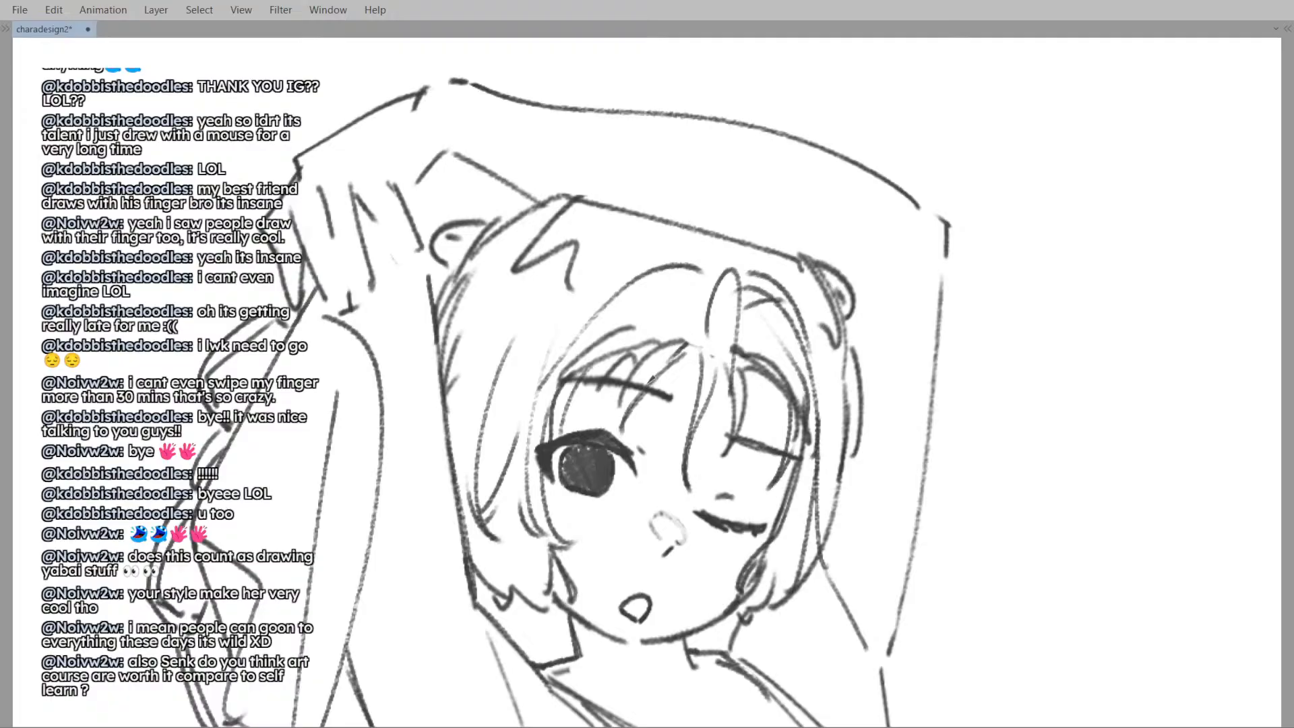
pyautogui.moveTo(694, 329); pyautogui.dragTo(689, 325)
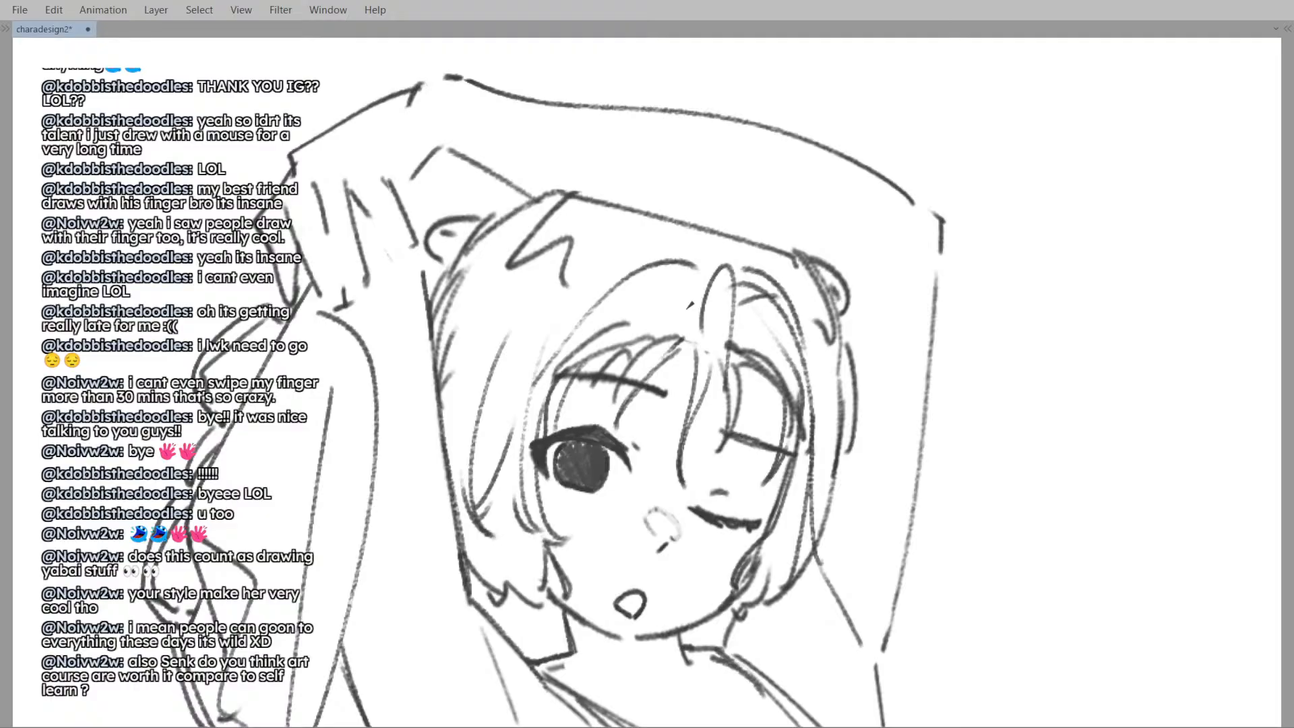
pyautogui.scroll(-6, 690, 305)
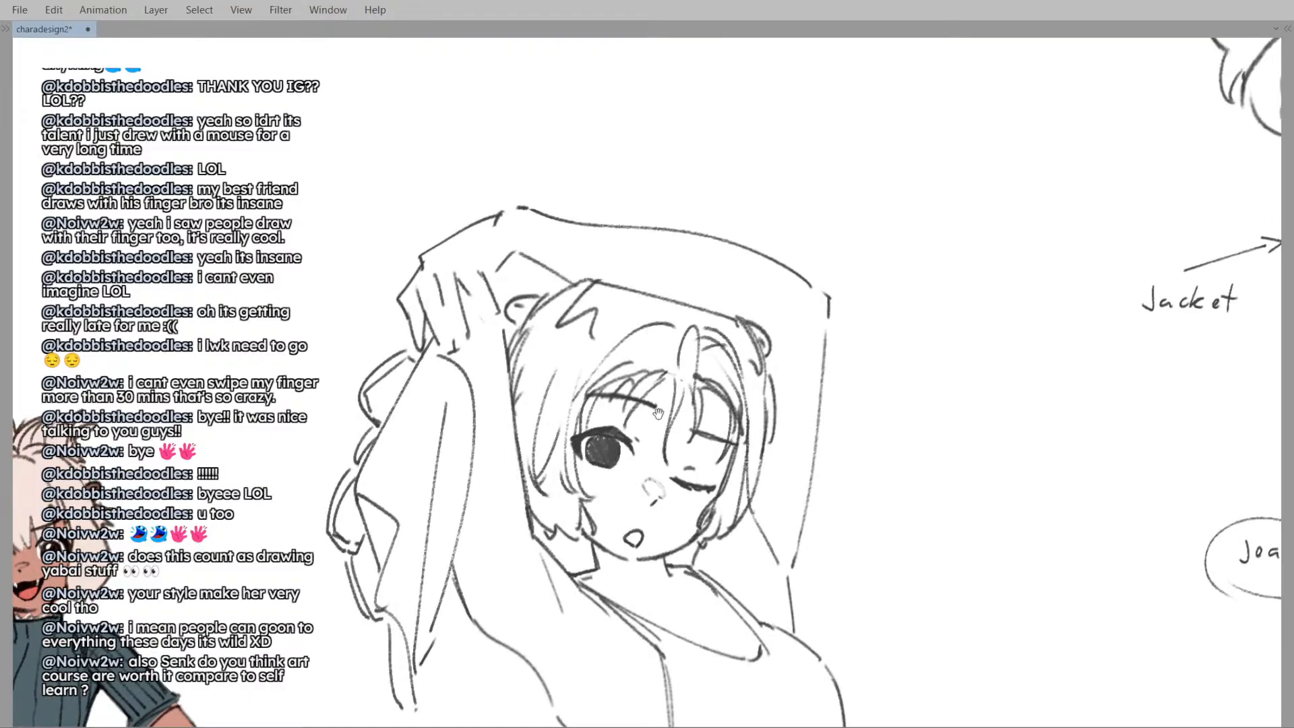
pyautogui.moveTo(669, 298); pyautogui.dragTo(638, 257)
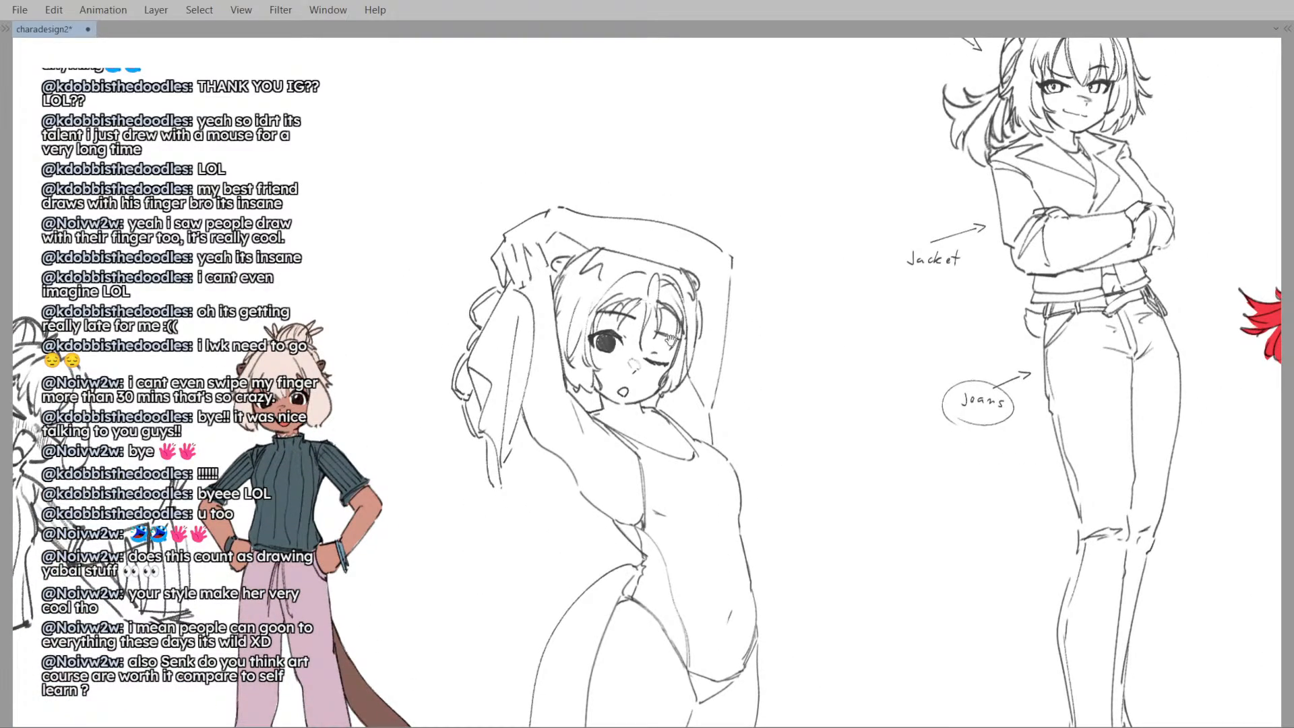
pyautogui.moveTo(673, 348); pyautogui.dragTo(677, 357)
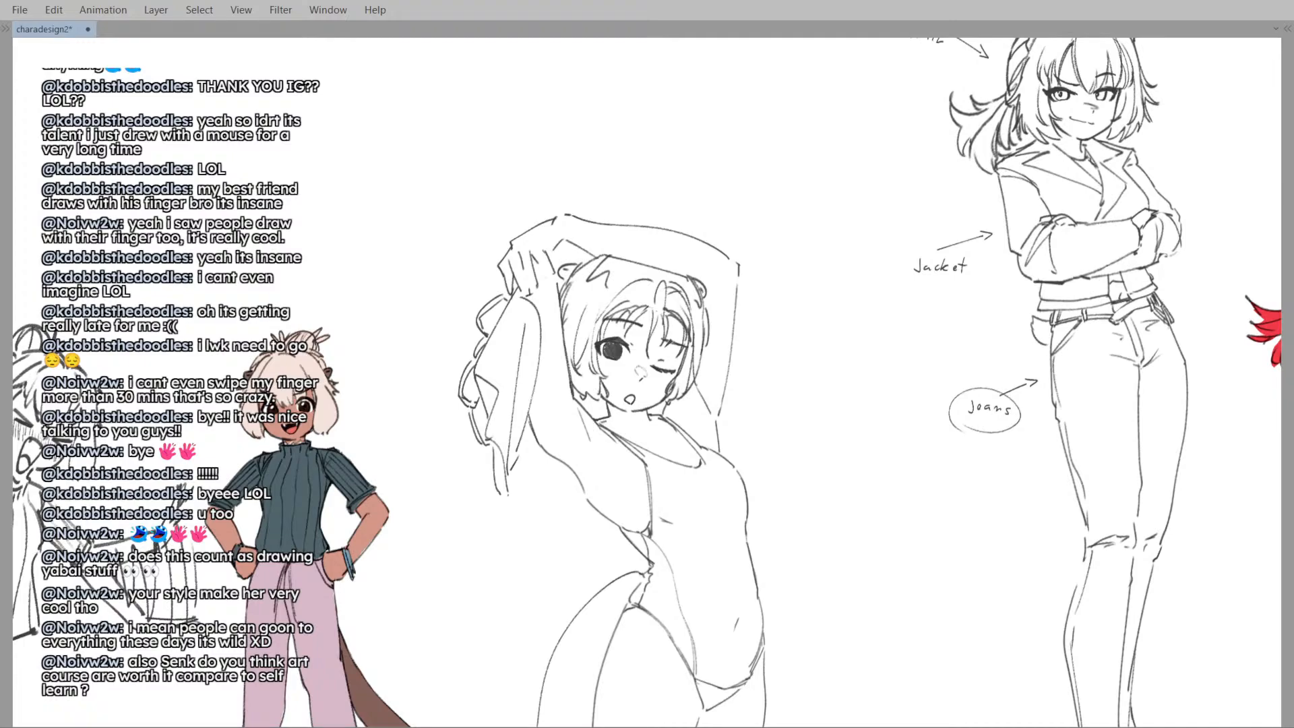
# - Erase the short lower segment of the far raised arm's line just above the shoulder
pyautogui.moveTo(667, 349); pyautogui.dragTo(682, 339)
pyautogui.press('h')
pyautogui.scroll(2, 687, 448)
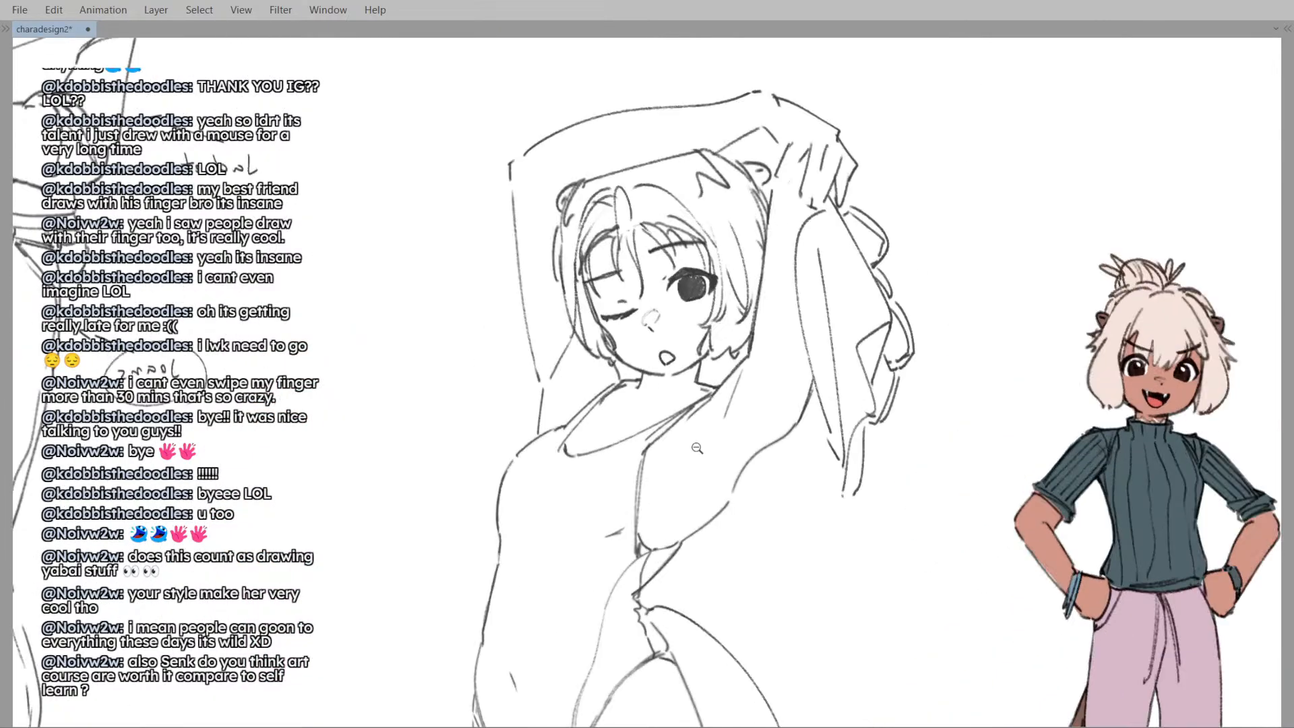
pyautogui.moveTo(749, 438); pyautogui.dragTo(698, 427)
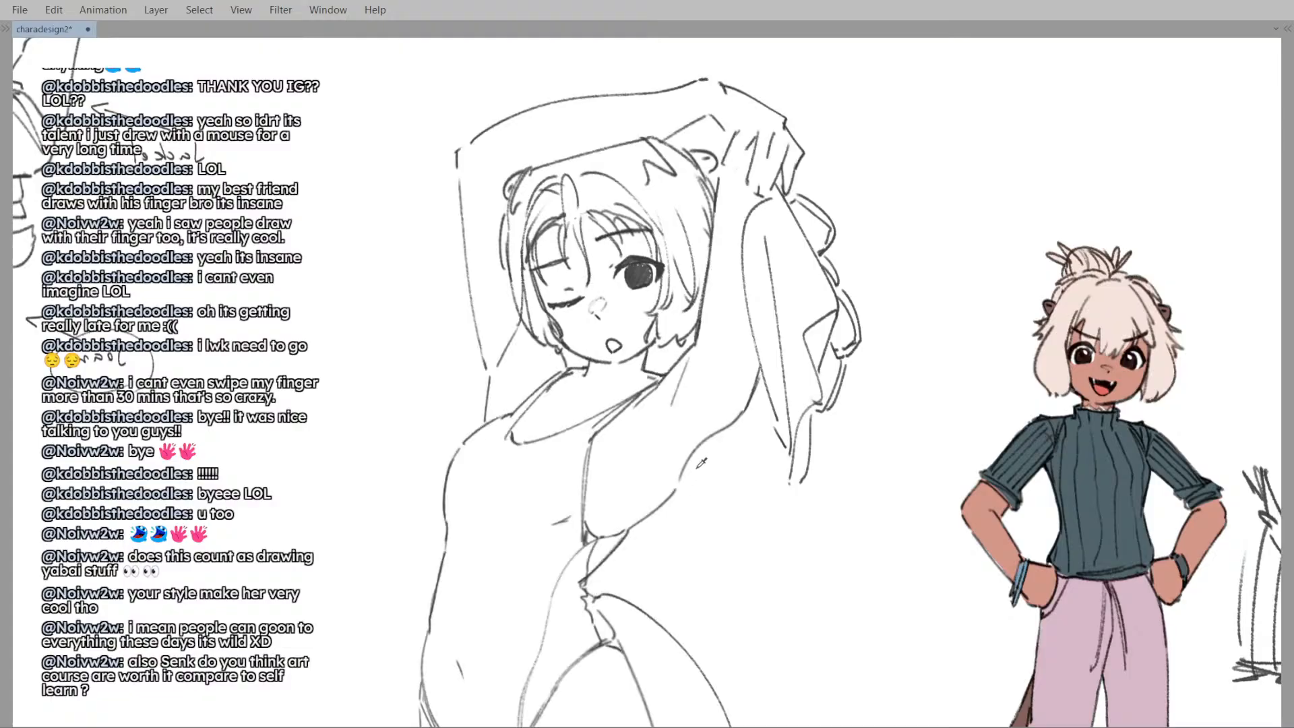
pyautogui.moveTo(696, 445)
pyautogui.mouseDown()
pyautogui.moveTo(738, 437)
pyautogui.moveTo(704, 443)
pyautogui.mouseUp()
pyautogui.press(']')
pyautogui.press(']')
pyautogui.press('[')
pyautogui.press(']')
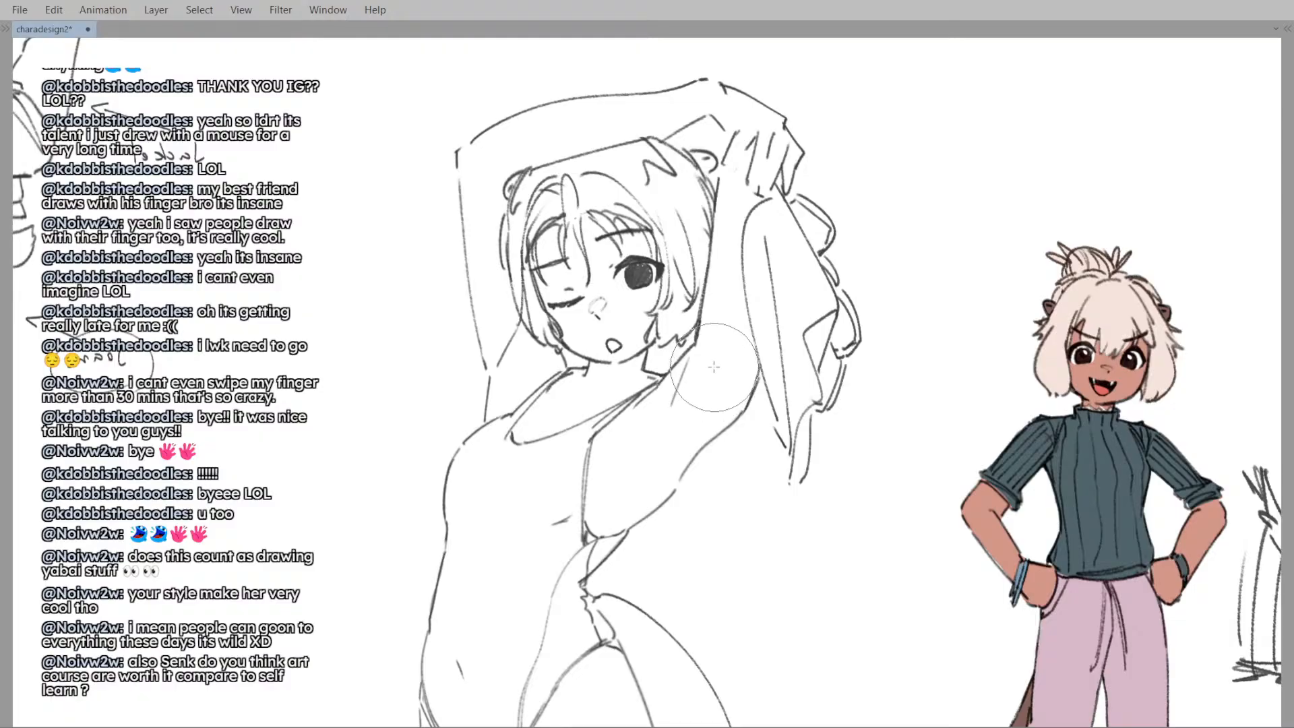
pyautogui.moveTo(486, 417); pyautogui.dragTo(570, 433)
pyautogui.press('e')
pyautogui.moveTo(573, 394); pyautogui.dragTo(570, 422)
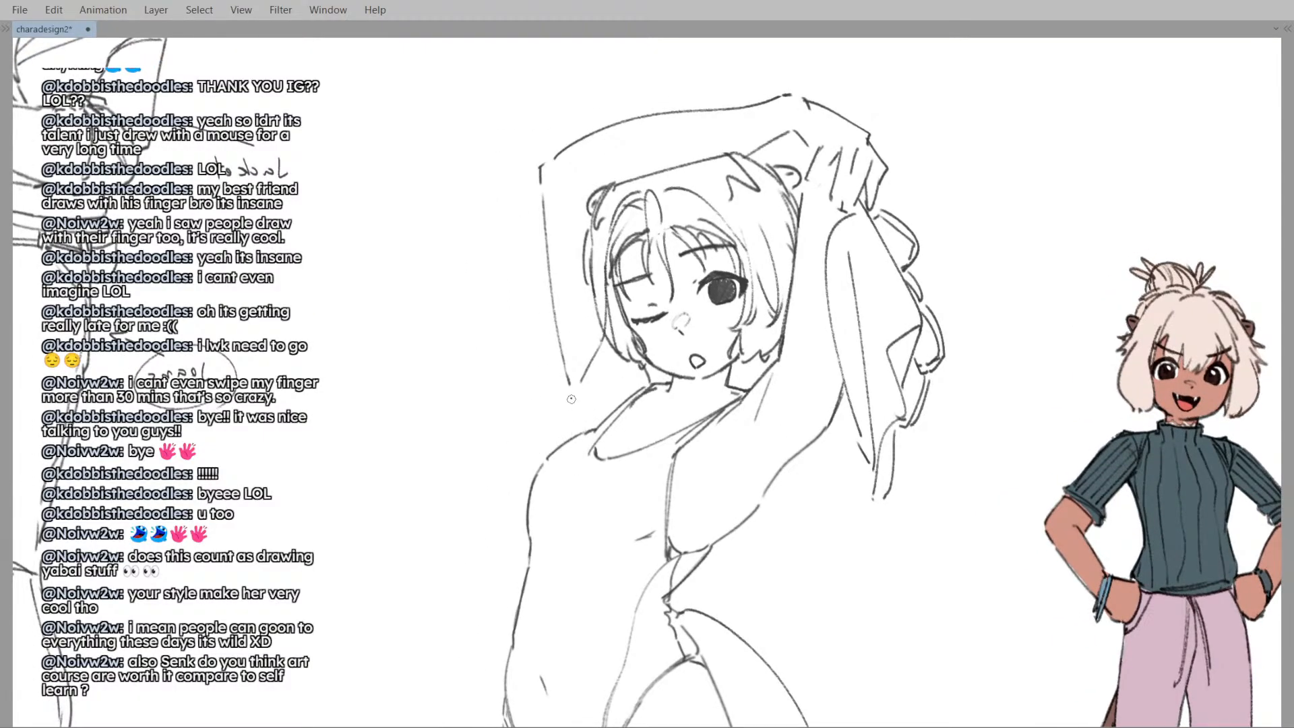
# - Redraw the short line that connects the far raised arm's outline down to the shoulder
pyautogui.press('e')
pyautogui.moveTo(548, 362)
pyautogui.mouseDown()
pyautogui.moveTo(560, 377)
pyautogui.moveTo(540, 334)
pyautogui.moveTo(561, 388)
pyautogui.moveTo(600, 402)
pyautogui.moveTo(583, 417)
pyautogui.moveTo(569, 404)
pyautogui.moveTo(586, 378)
pyautogui.moveTo(606, 432)
pyautogui.moveTo(602, 416)
pyautogui.mouseUp()
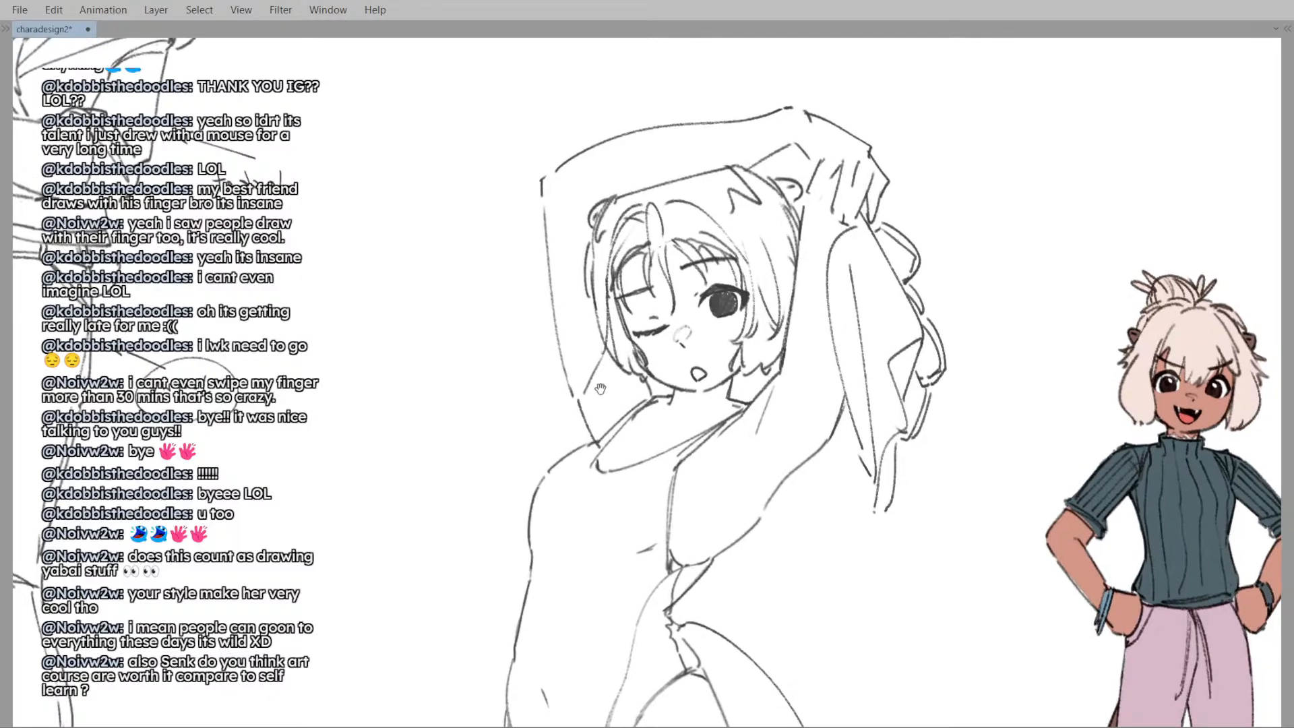
pyautogui.moveTo(590, 351)
pyautogui.mouseDown()
pyautogui.moveTo(602, 405)
pyautogui.moveTo(598, 394)
pyautogui.moveTo(575, 452)
pyautogui.mouseUp()
pyautogui.hotkey('ctrl', 'z')
pyautogui.scroll(-3, 580, 402)
pyautogui.scroll(3, 569, 384)
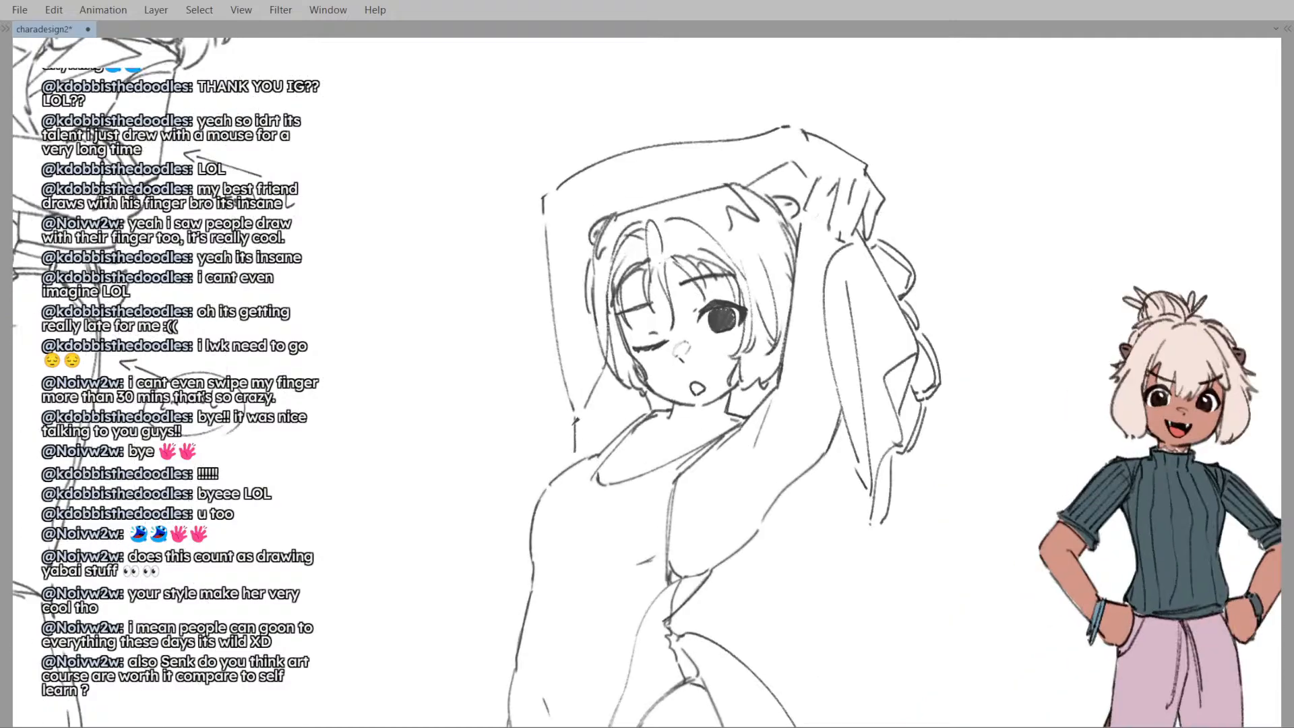
pyautogui.scroll(-3, 598, 388)
pyautogui.scroll(2, 699, 419)
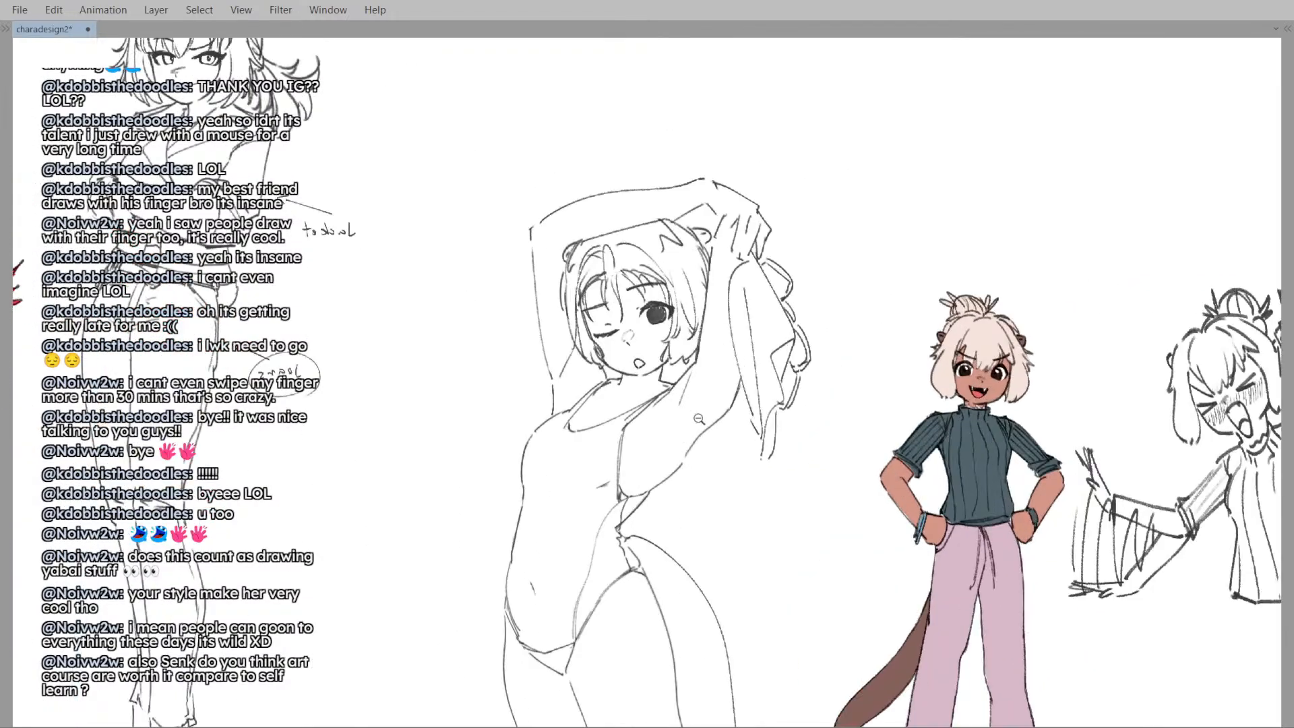
pyautogui.scroll(3, 699, 418)
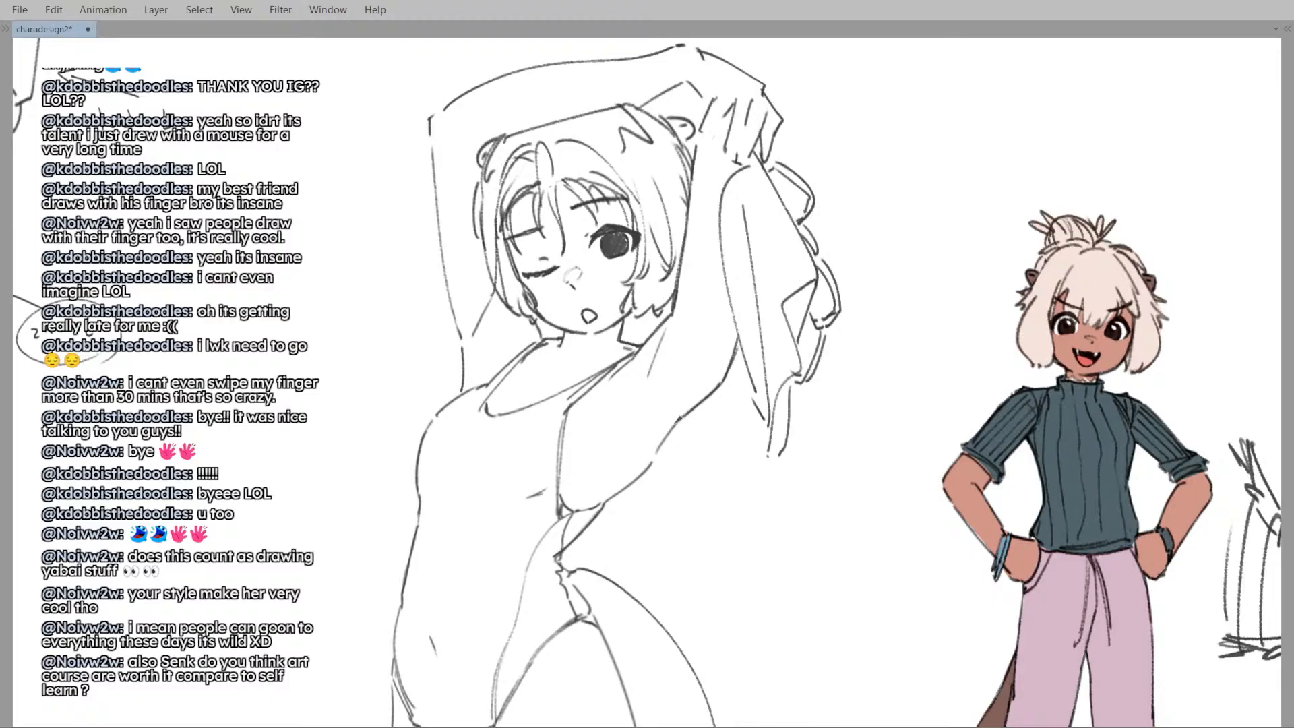
pyautogui.scroll(-1, 696, 348)
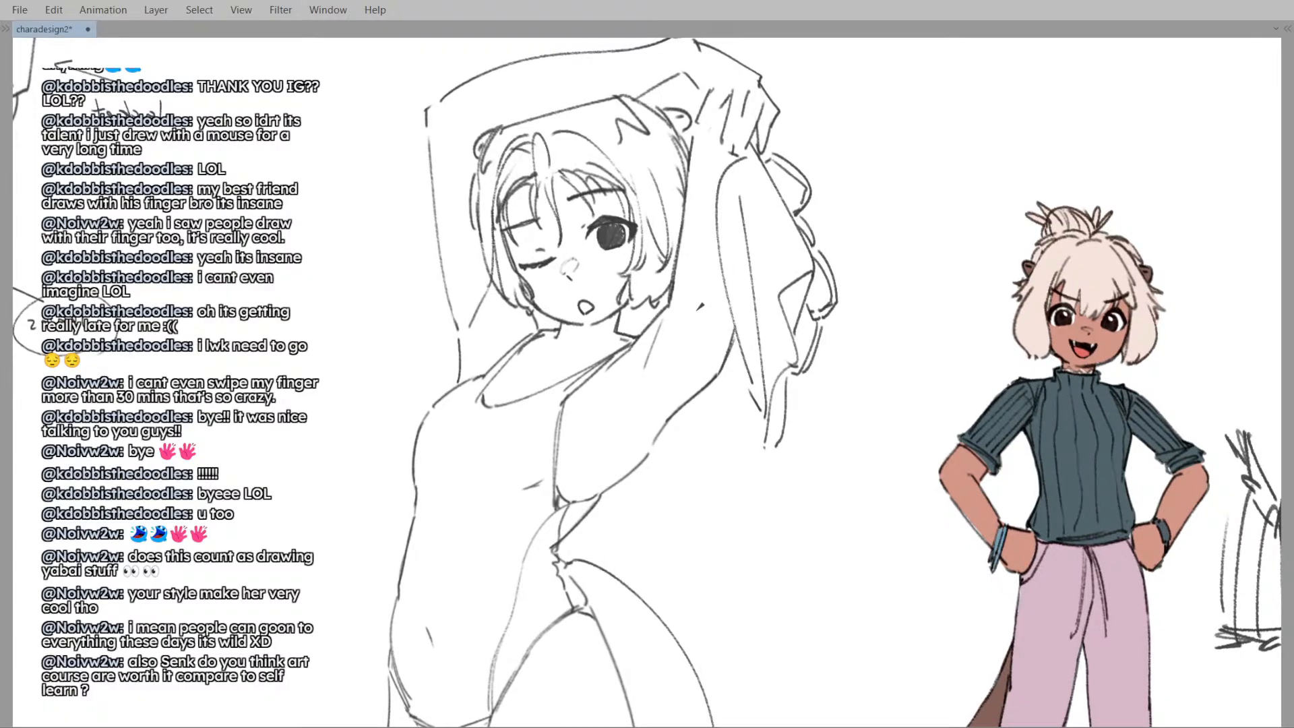
# - Try erasing and redrawing the navel mark on the belly, and undo the attempts
pyautogui.moveTo(486, 346); pyautogui.dragTo(548, 386)
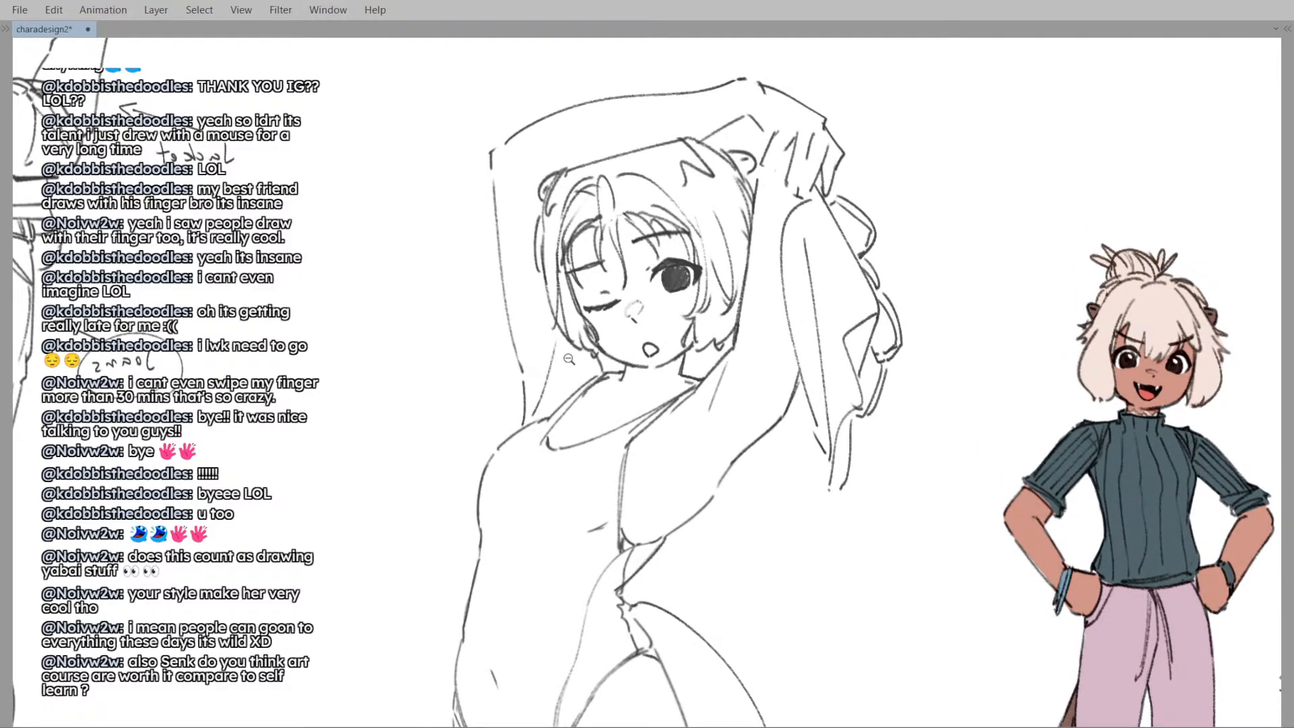
pyautogui.scroll(-2, 657, 244)
pyautogui.moveTo(665, 236); pyautogui.dragTo(667, 255)
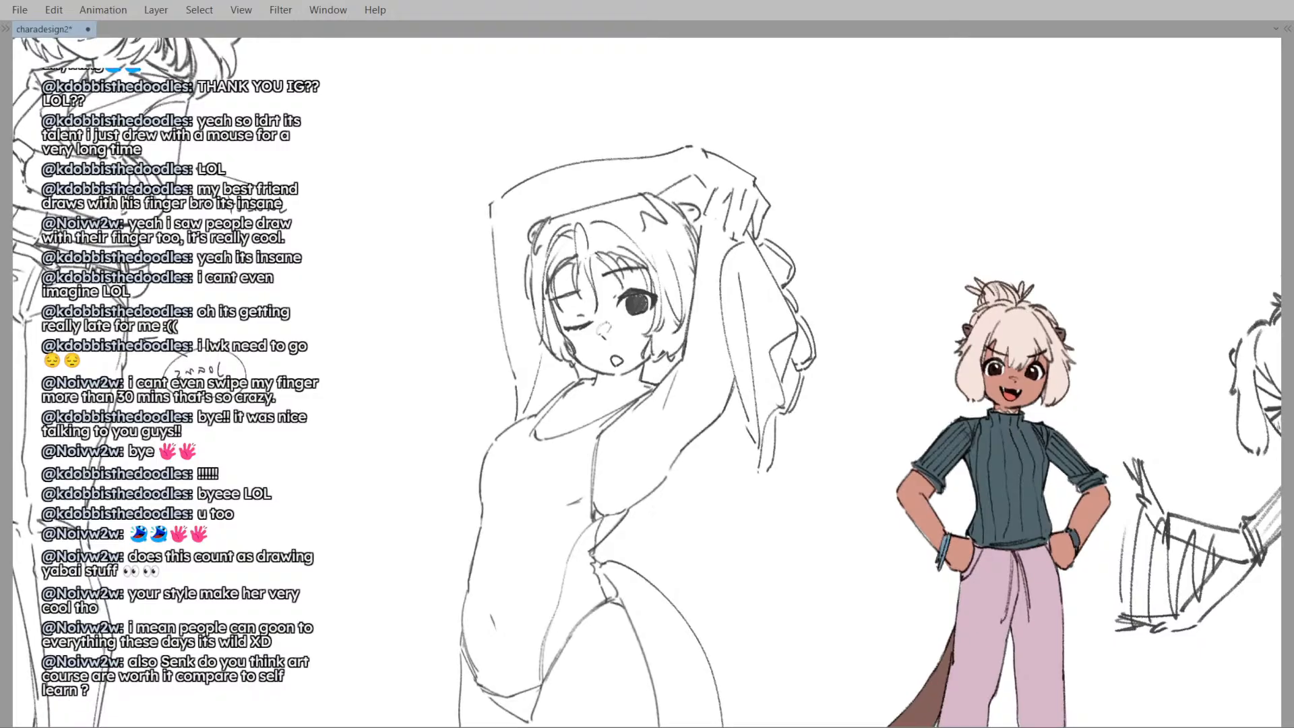
pyautogui.moveTo(637, 395); pyautogui.dragTo(637, 351)
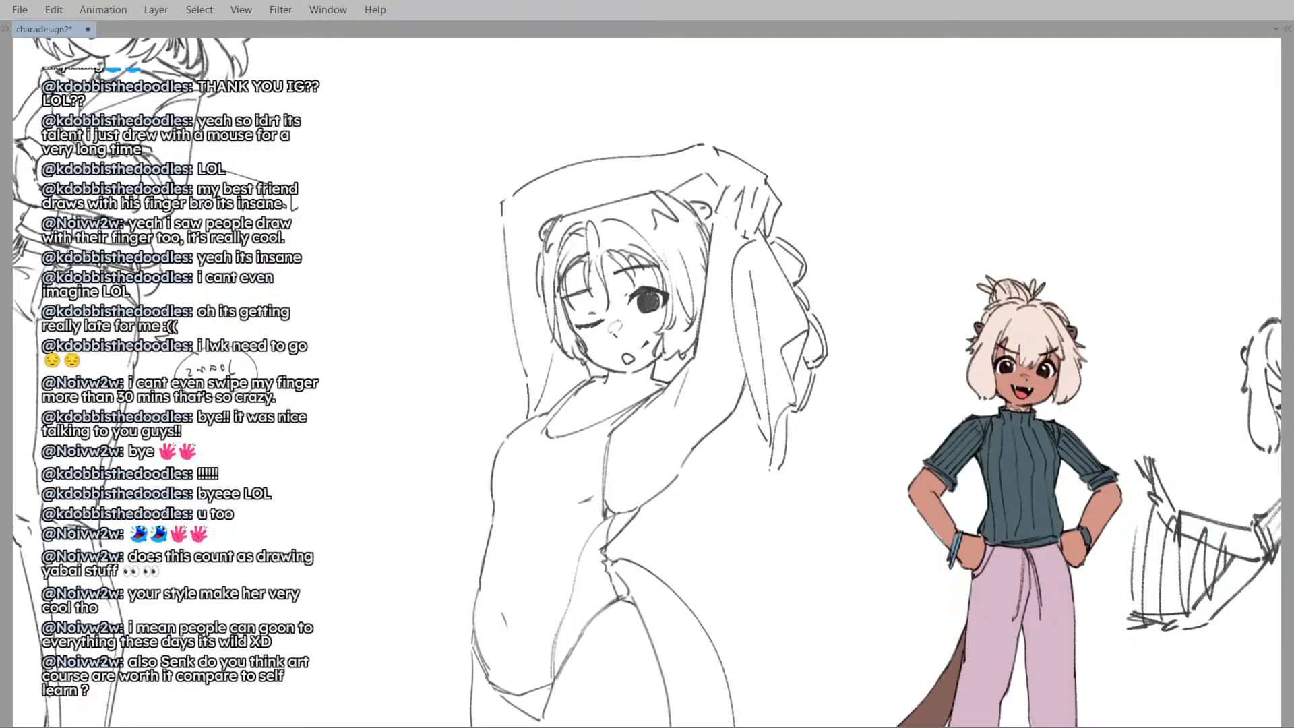
pyautogui.moveTo(593, 515)
pyautogui.mouseDown()
pyautogui.moveTo(624, 443)
pyautogui.moveTo(699, 361)
pyautogui.mouseUp()
pyautogui.scroll(3, 699, 360)
pyautogui.hotkey('ctrl', 'z')
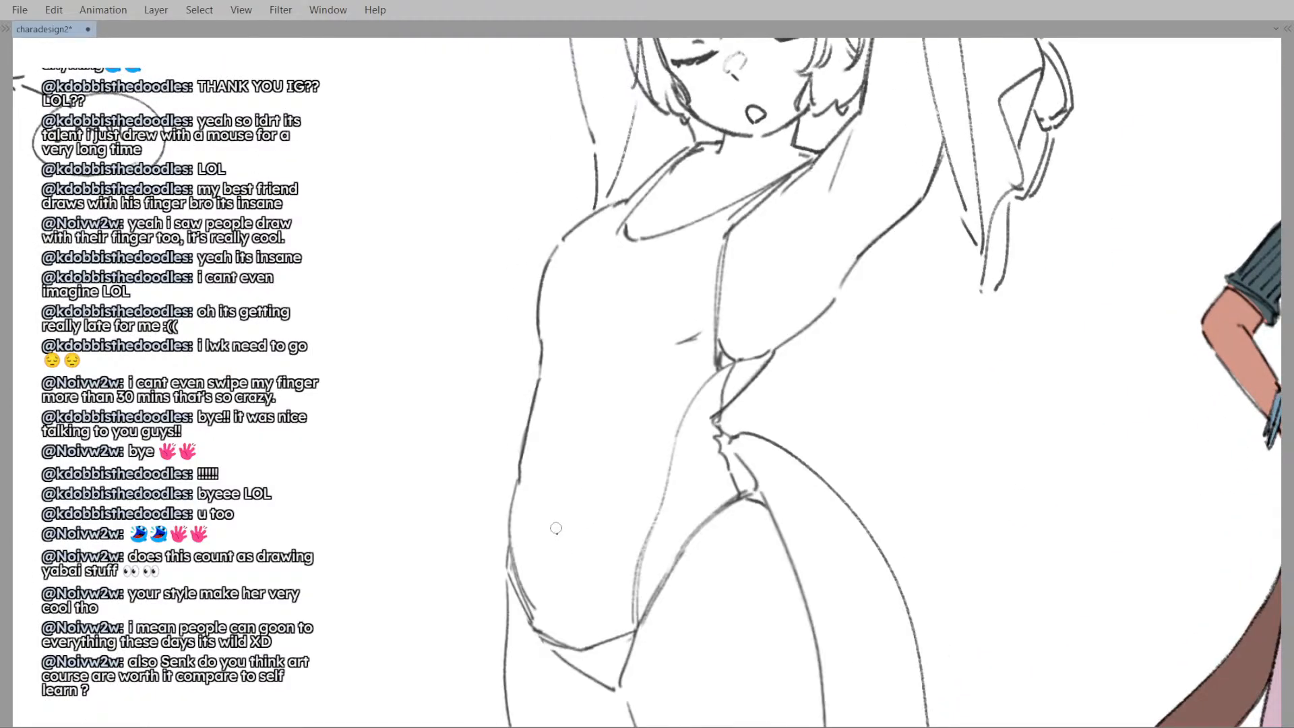
pyautogui.hotkey('ctrl', 'z')
pyautogui.moveTo(553, 488); pyautogui.dragTo(554, 544)
pyautogui.hotkey('ctrl', 'z')
pyautogui.moveTo(600, 476)
pyautogui.mouseDown()
pyautogui.moveTo(605, 454)
pyautogui.moveTo(637, 459)
pyautogui.moveTo(600, 465)
pyautogui.moveTo(567, 501)
pyautogui.moveTo(569, 430)
pyautogui.moveTo(603, 303)
pyautogui.mouseUp()
pyautogui.press('h')
pyautogui.press('h')
pyautogui.hotkey('ctrl', 'z')
pyautogui.hotkey('ctrl', 'z')
pyautogui.hotkey('ctrl', 'z')
pyautogui.hotkey('ctrl', 'z')
pyautogui.hotkey('ctrl', 'z')
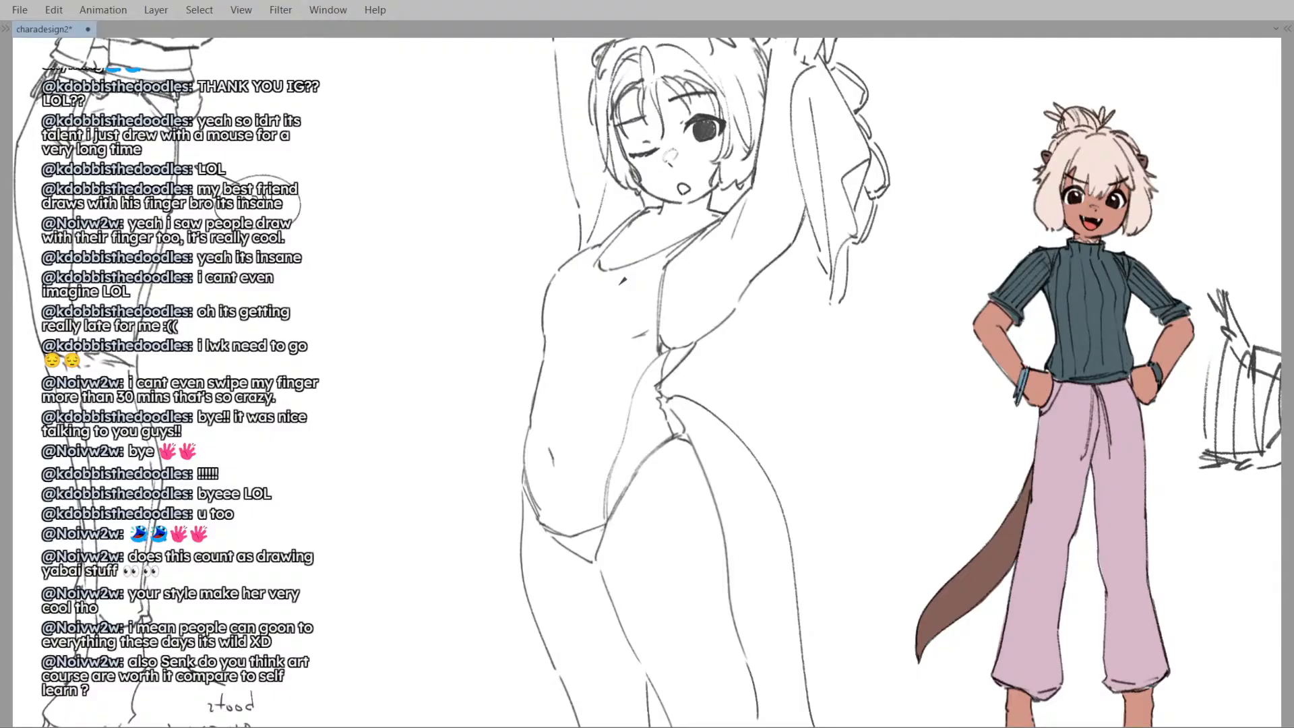
# - Examine the stretching figure's overall pose and proportions in normal and mirrored orientation
pyautogui.press('h')
pyautogui.moveTo(687, 389); pyautogui.dragTo(693, 469)
pyautogui.press('h')
pyautogui.moveTo(663, 321); pyautogui.dragTo(609, 328)
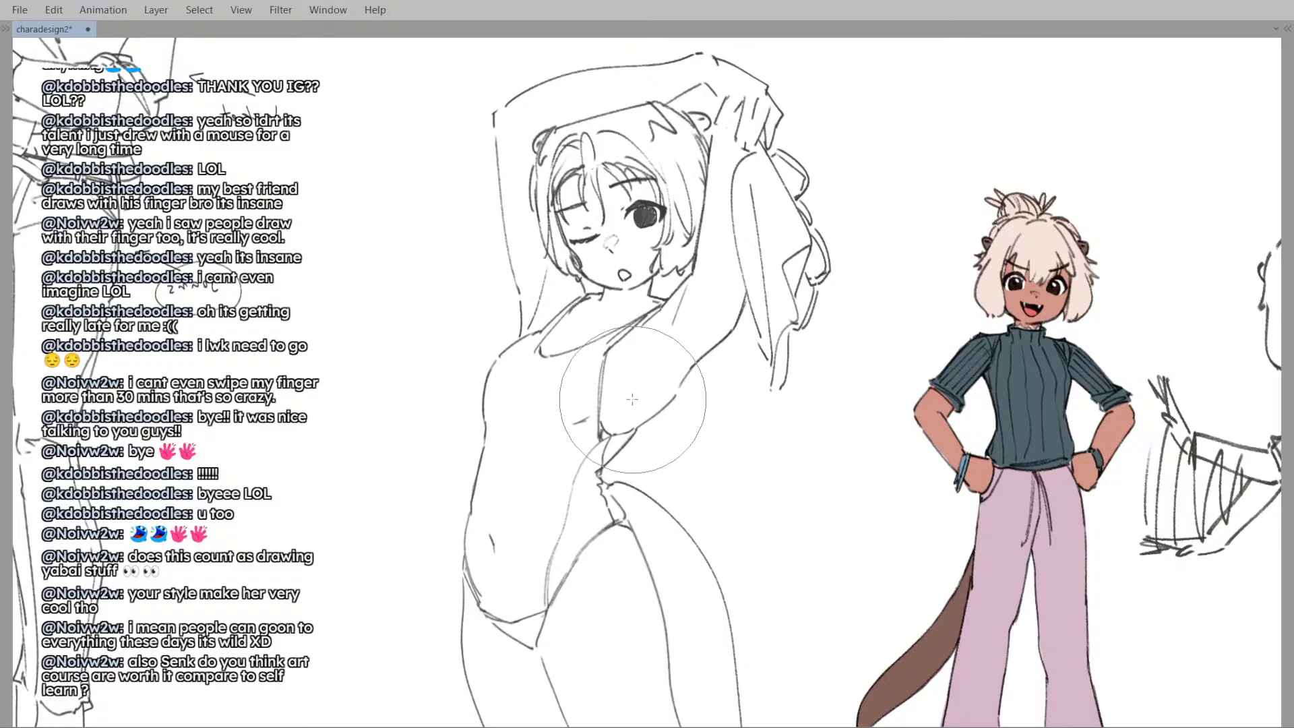
pyautogui.press(']')
pyautogui.moveTo(634, 392); pyautogui.dragTo(638, 401)
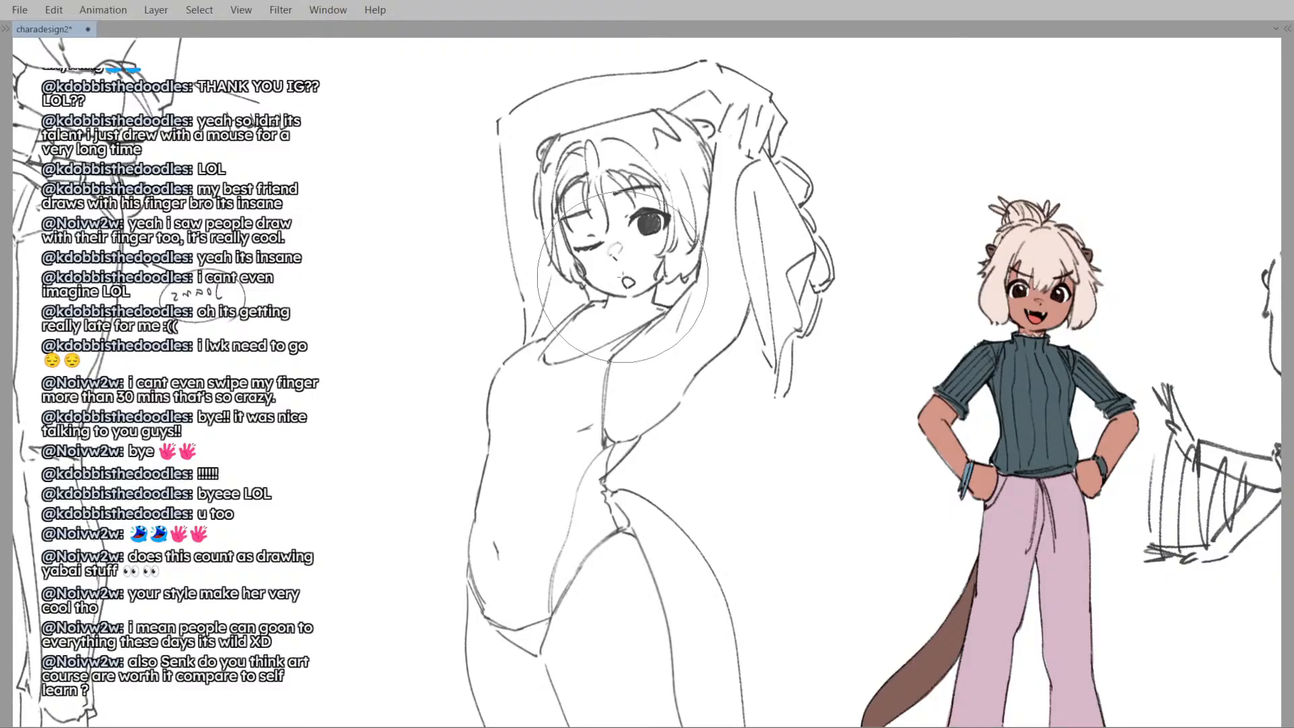
pyautogui.hotkey('alt', 'Tab')
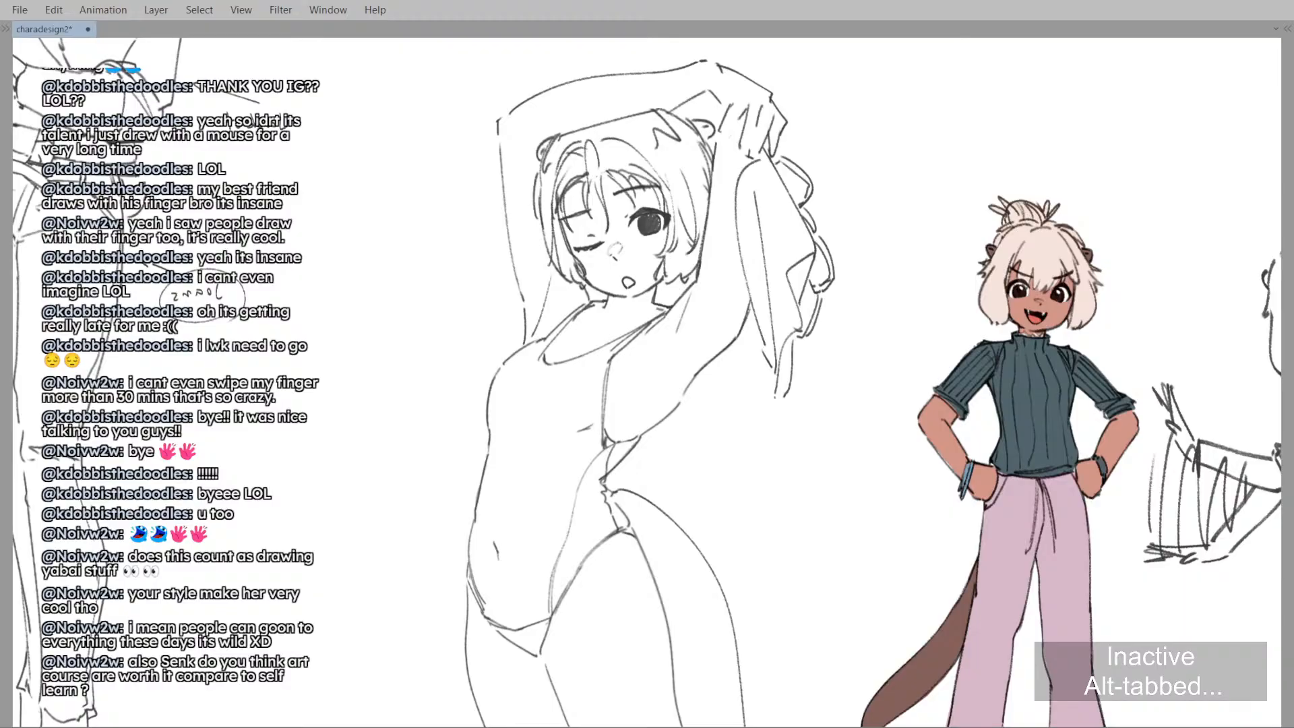
pyautogui.press('m')
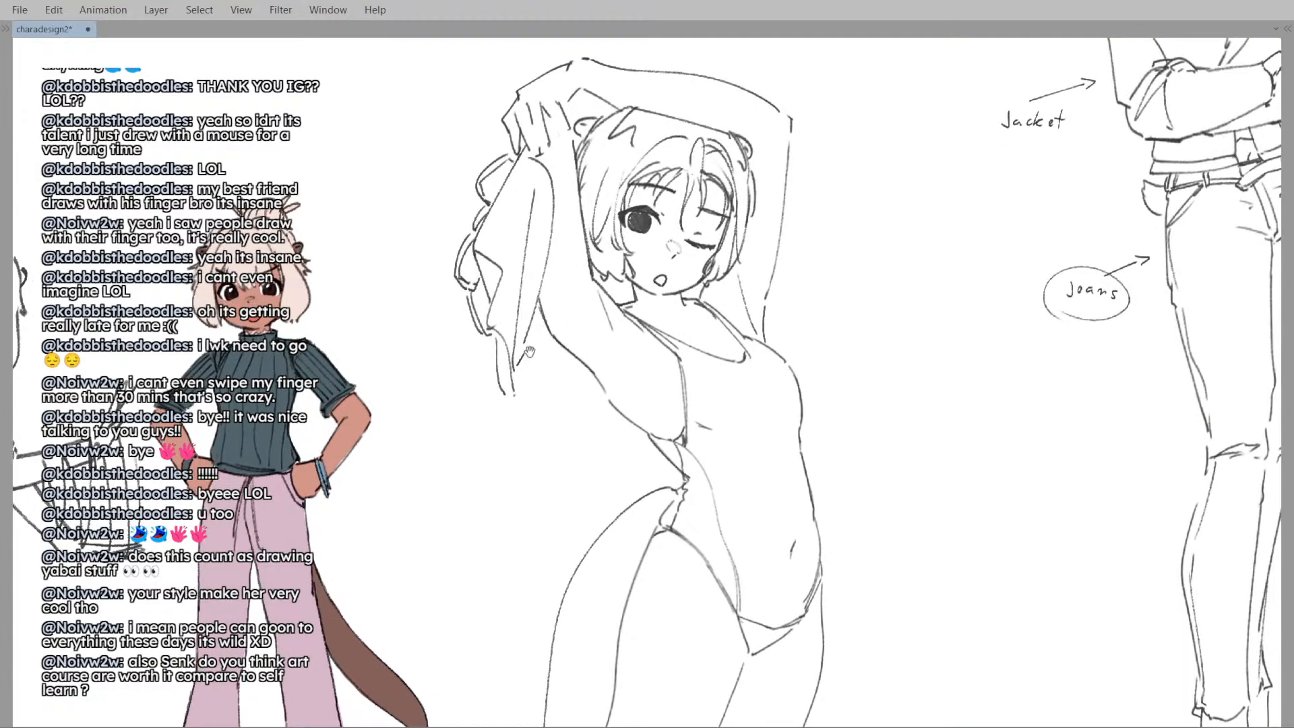
pyautogui.moveTo(529, 352)
pyautogui.mouseDown()
pyautogui.moveTo(513, 319)
pyautogui.moveTo(562, 370)
pyautogui.mouseUp()
pyautogui.scroll(-2, 513, 319)
pyautogui.scroll(2, 509, 320)
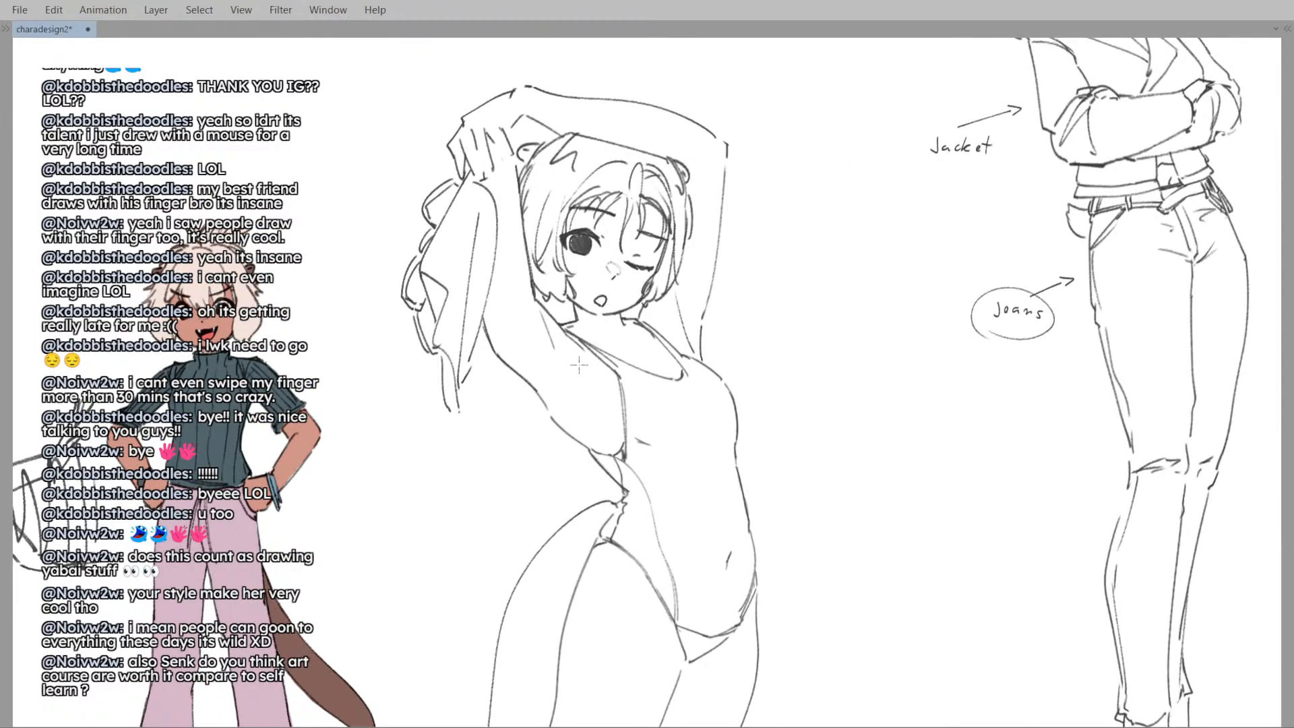
# - Push the outer chest outline of the stretching figure slightly inward with Liquify to slim the contour
pyautogui.press('v')
pyautogui.press('v')
pyautogui.press('j')
pyautogui.moveTo(626, 413)
pyautogui.mouseDown()
pyautogui.moveTo(610, 405)
pyautogui.moveTo(644, 405)
pyautogui.mouseUp()
pyautogui.press('[')
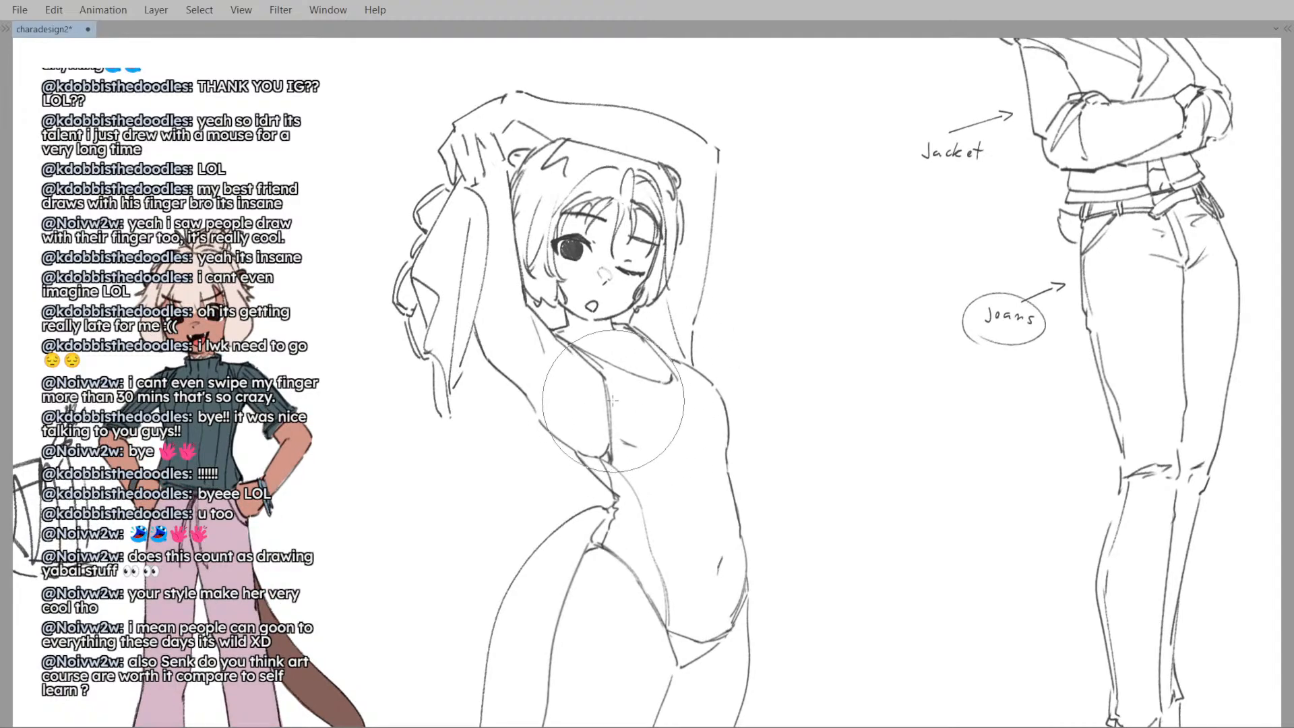
pyautogui.press(']')
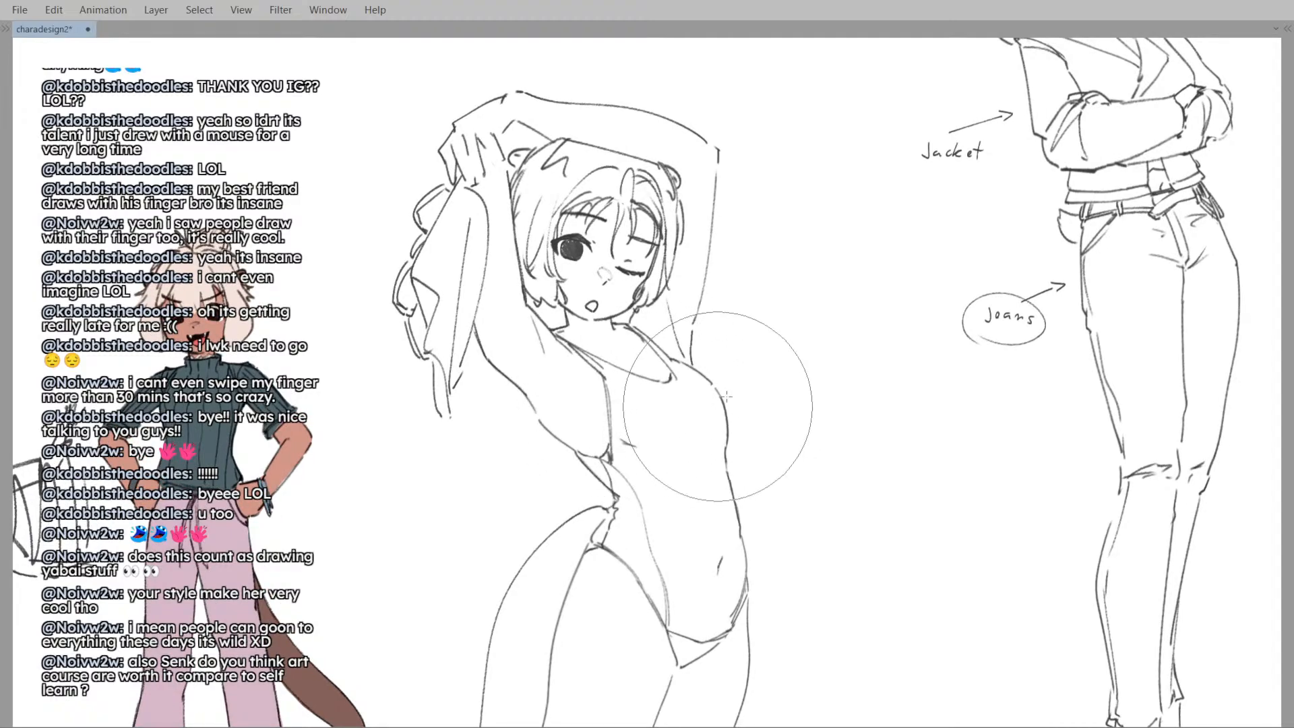
pyautogui.moveTo(742, 398)
pyautogui.mouseDown()
pyautogui.moveTo(734, 407)
pyautogui.moveTo(754, 426)
pyautogui.moveTo(735, 433)
pyautogui.mouseUp()
pyautogui.press('[')
pyautogui.press('[')
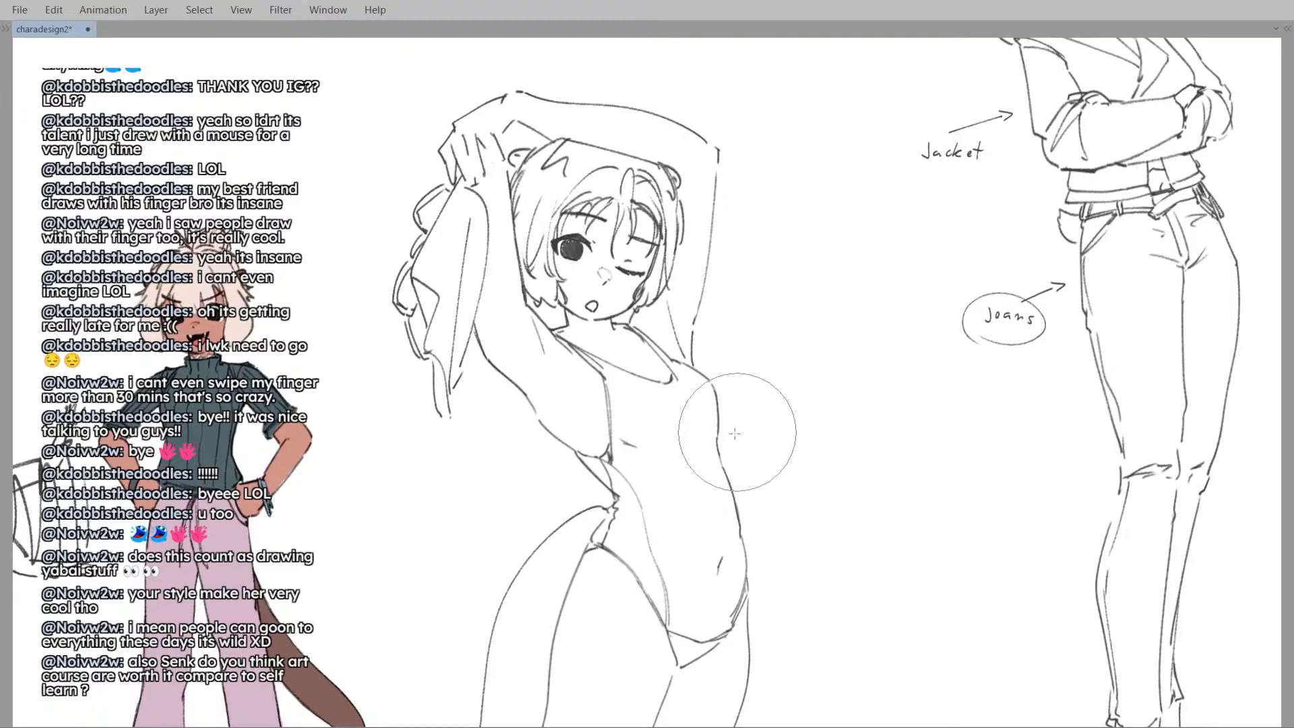
pyautogui.press('m')
pyautogui.press('m')
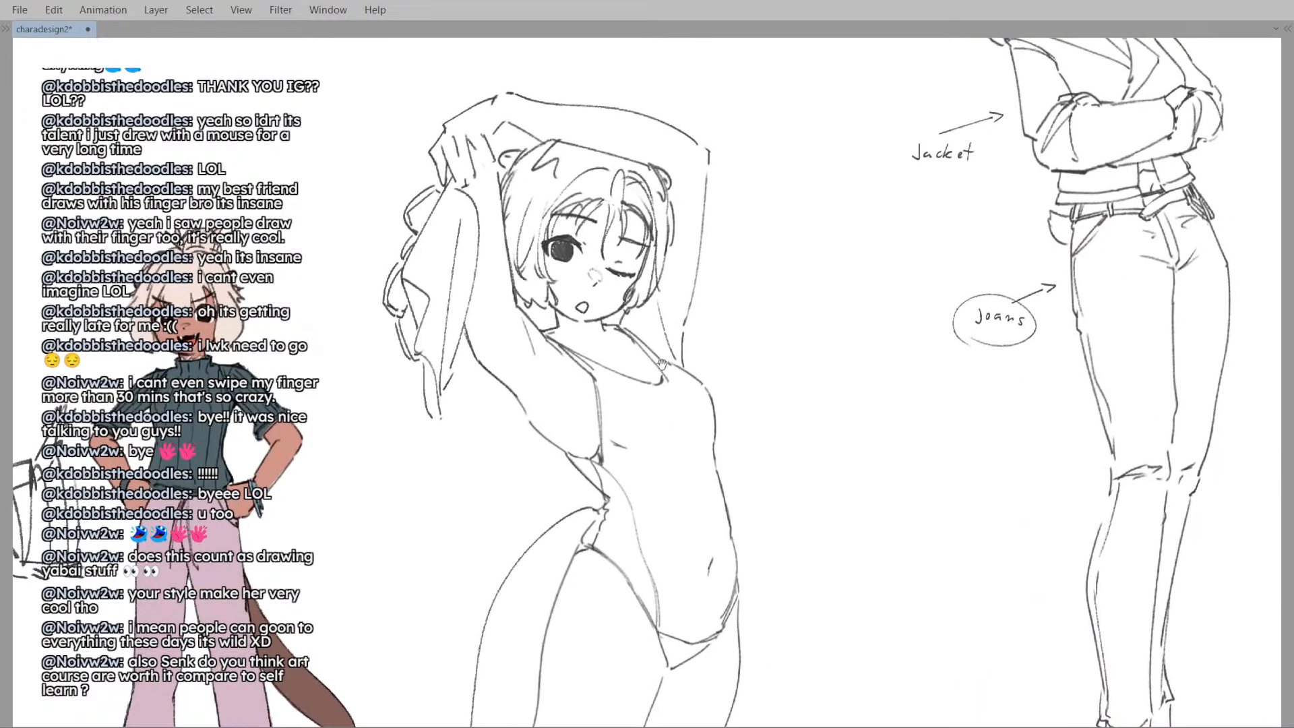
pyautogui.moveTo(662, 364); pyautogui.dragTo(649, 368)
pyautogui.moveTo(713, 422); pyautogui.dragTo(702, 441)
pyautogui.scroll(-2, 708, 390)
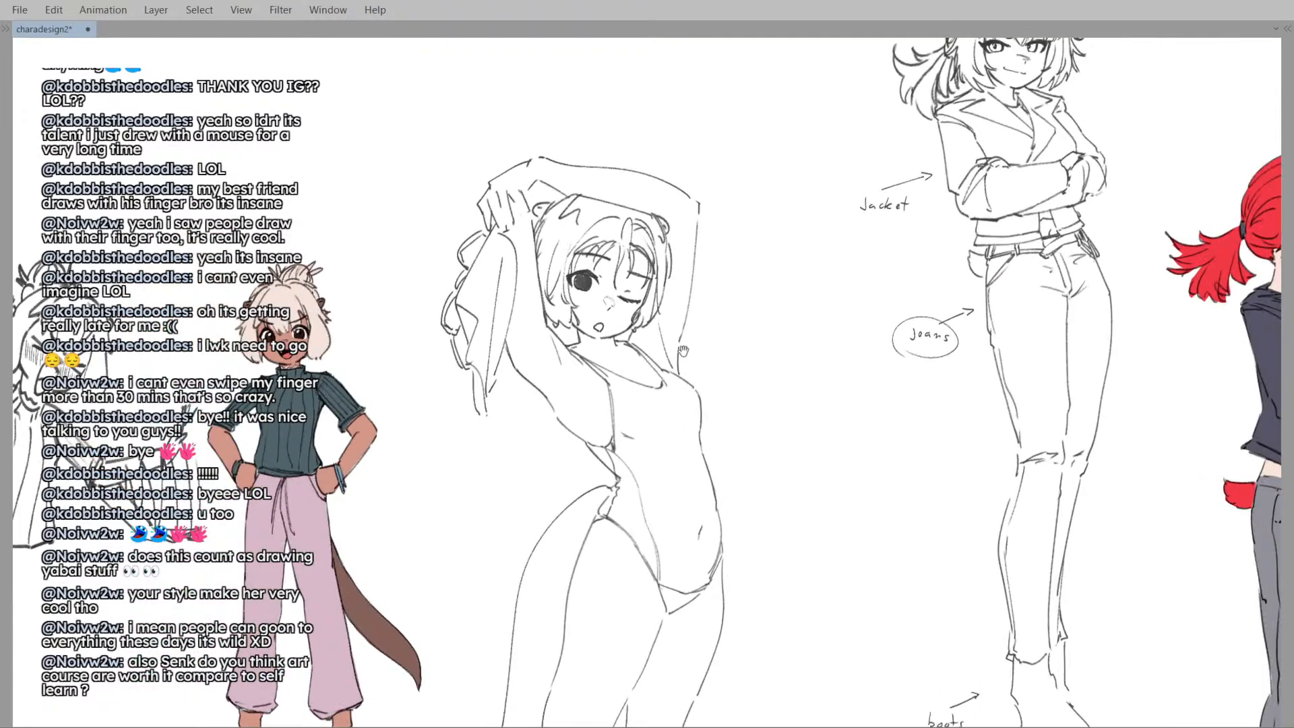
# - Sketch short collarbone marks between the neck and the neckline, undoing unwanted strokes
pyautogui.moveTo(683, 350); pyautogui.dragTo(648, 436)
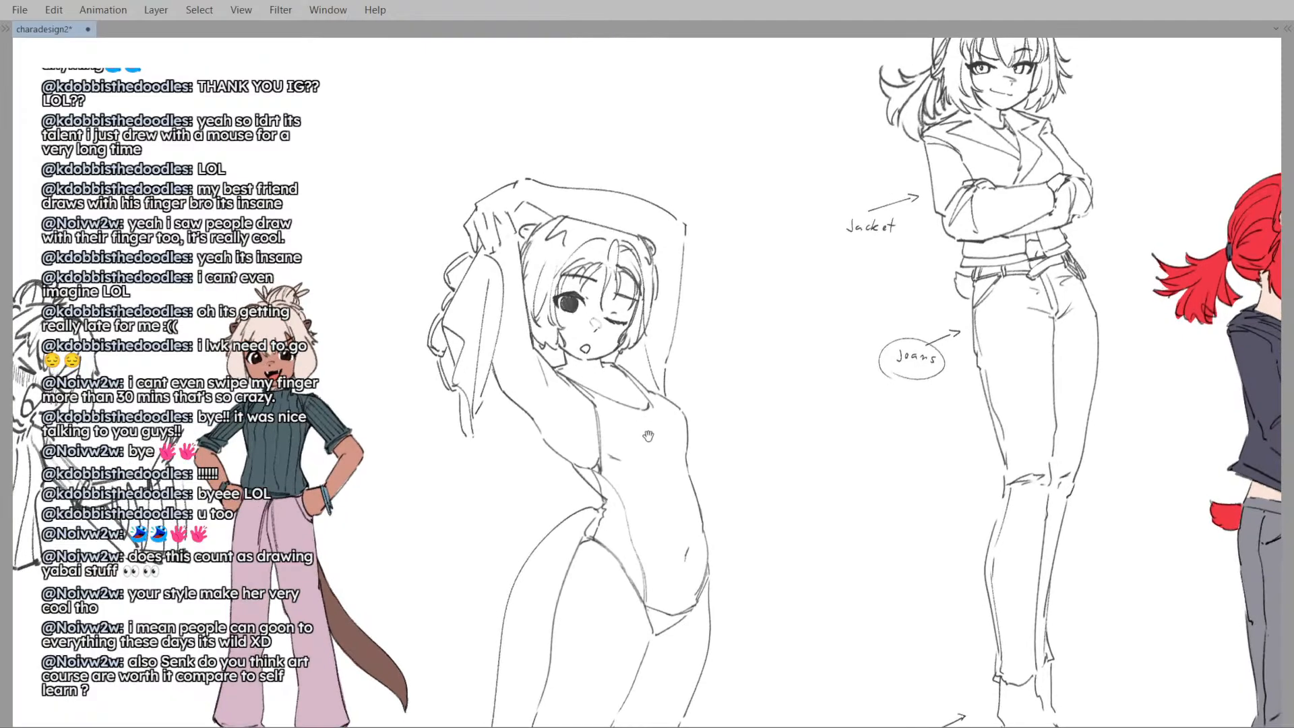
pyautogui.scroll(1, 633, 421)
pyautogui.scroll(1, 621, 405)
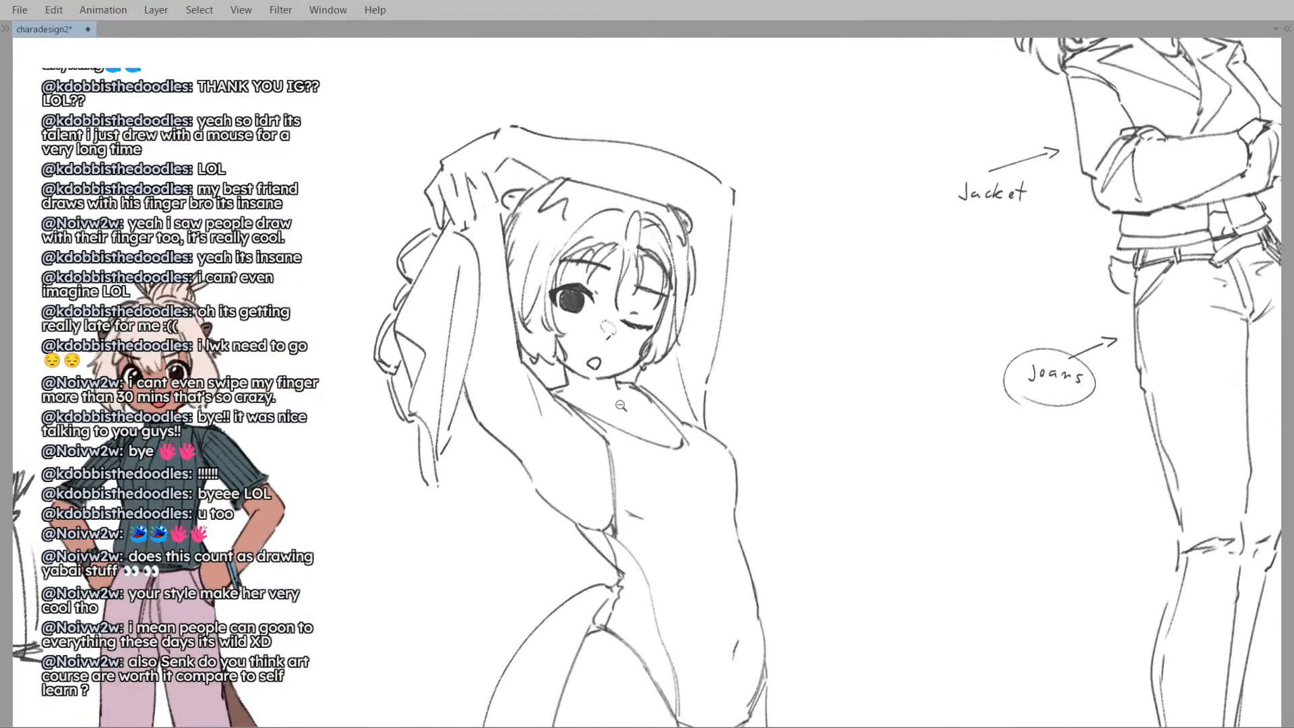
pyautogui.press('m')
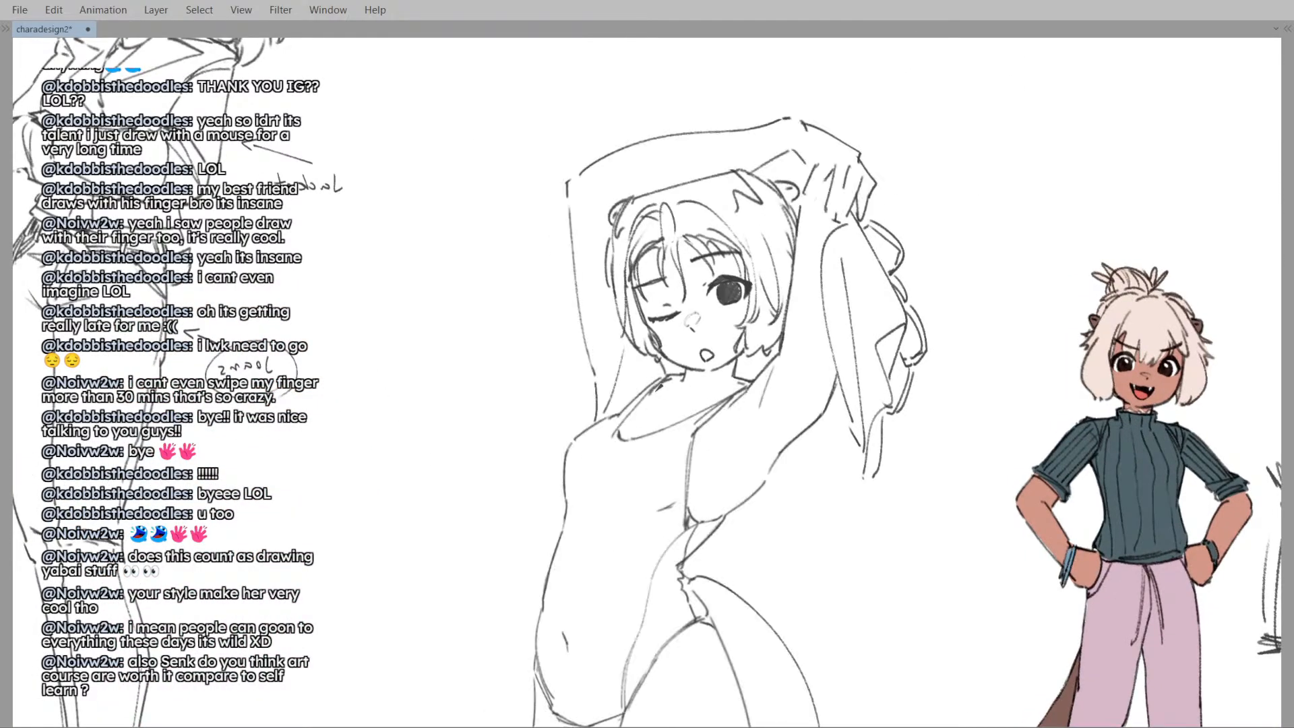
pyautogui.moveTo(682, 391)
pyautogui.mouseDown()
pyautogui.moveTo(726, 398)
pyautogui.moveTo(655, 399)
pyautogui.moveTo(674, 396)
pyautogui.mouseUp()
pyautogui.hotkey('ctrl', 'z')
pyautogui.hotkey('ctrl', 'z')
pyautogui.hotkey('ctrl', 'z')
pyautogui.hotkey('ctrl', 'z')
pyautogui.hotkey('ctrl', 'z')
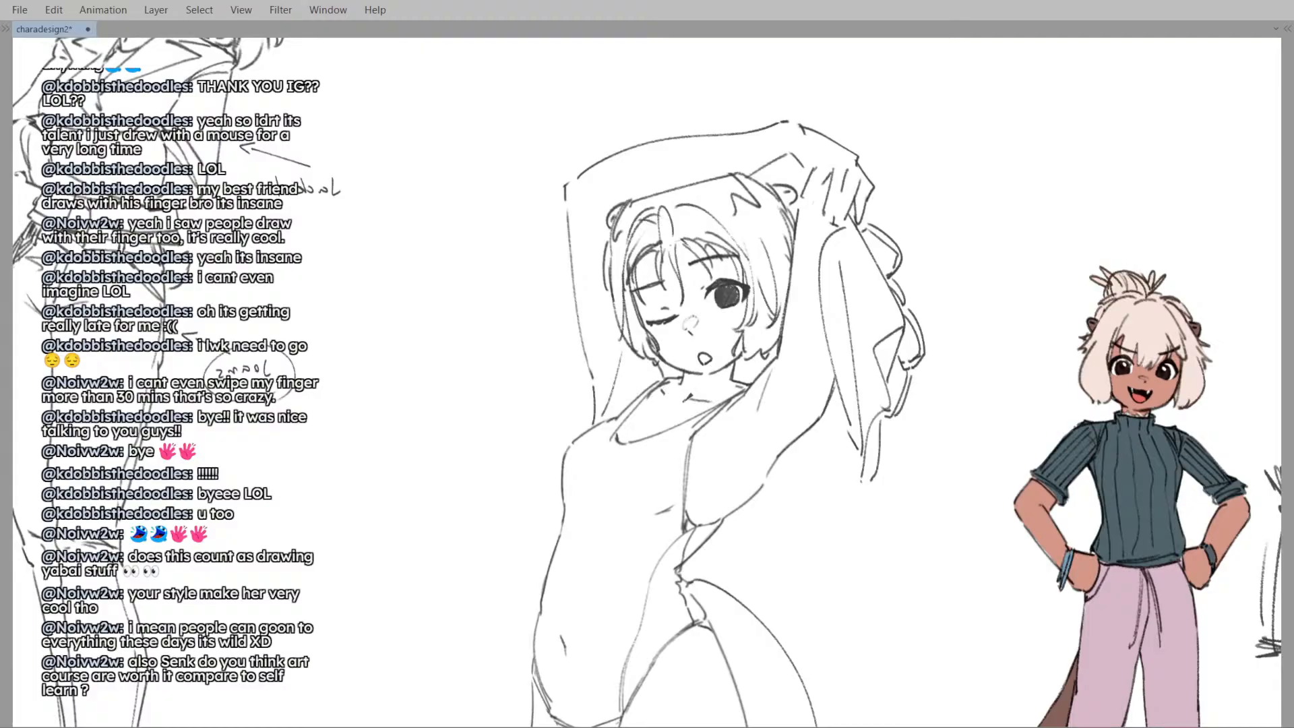
# - Try short strokes around the neck beside the chin and undo them
pyautogui.scroll(-3, 671, 353)
pyautogui.scroll(4, 694, 391)
pyautogui.moveTo(726, 368)
pyautogui.mouseDown()
pyautogui.moveTo(693, 377)
pyautogui.moveTo(726, 364)
pyautogui.mouseUp()
pyautogui.hotkey('ctrl', 'z')
pyautogui.hotkey('ctrl', 'z')
pyautogui.hotkey('ctrl', 'z')
pyautogui.hotkey('ctrl', 'z')
pyautogui.hotkey('ctrl', 'z')
pyautogui.hotkey('ctrl', 'z')
pyautogui.moveTo(740, 361)
pyautogui.mouseDown()
pyautogui.moveTo(681, 363)
pyautogui.moveTo(676, 329)
pyautogui.mouseUp()
pyautogui.hotkey('ctrl', 'z')
# - Clear the layer holding the eyes, brows, nose and mouth, and undo the clearing
pyautogui.scroll(1, 662, 378)
pyautogui.scroll(-3, 698, 370)
pyautogui.press('m')
pyautogui.press('m')
pyautogui.scroll(2, 681, 335)
pyautogui.press('Delete')
pyautogui.hotkey('ctrl', 'z')
pyautogui.press('m')
pyautogui.scroll(-1, 726, 337)
pyautogui.scroll(4, 681, 357)
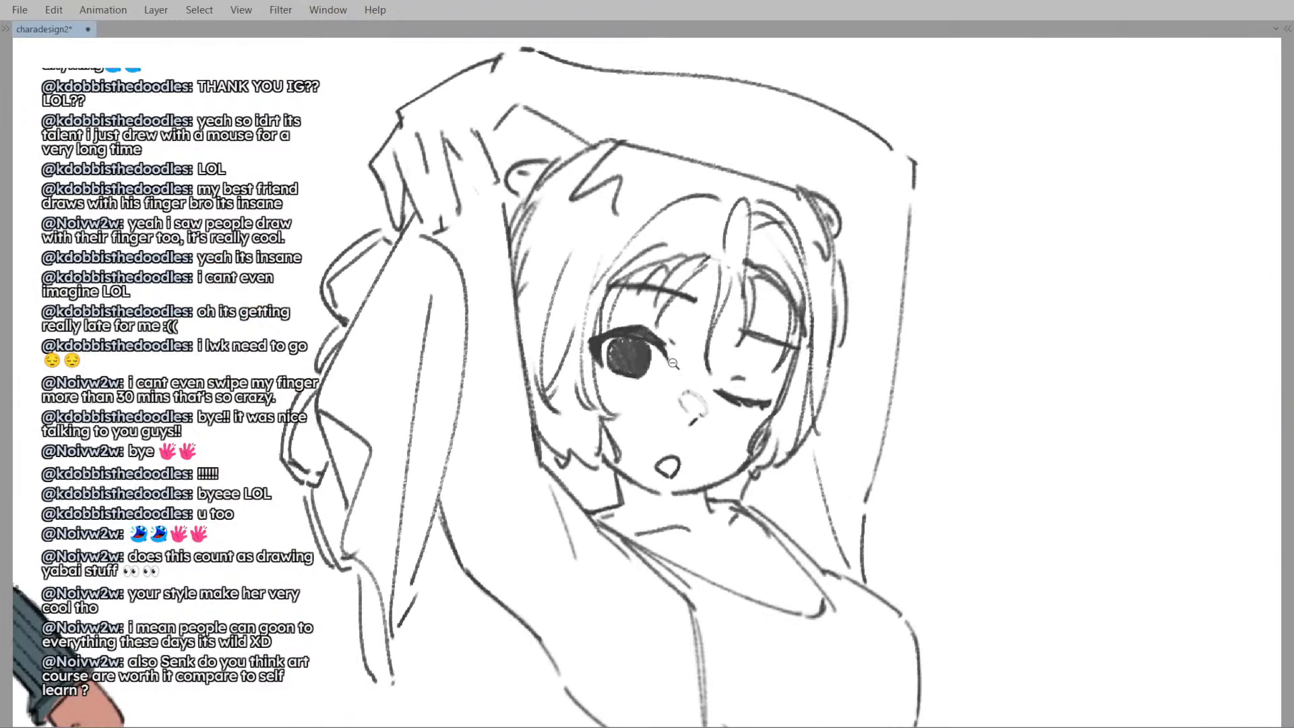
pyautogui.press('Delete')
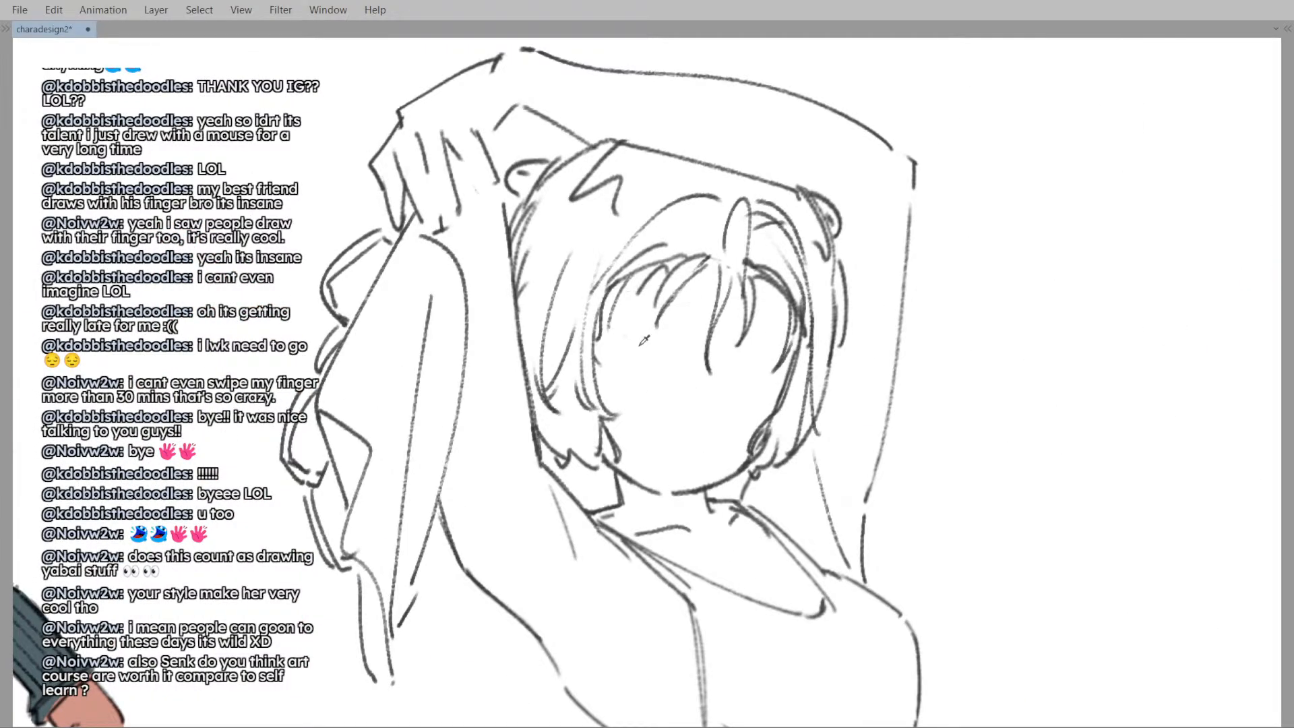
pyautogui.hotkey('ctrl', 'z')
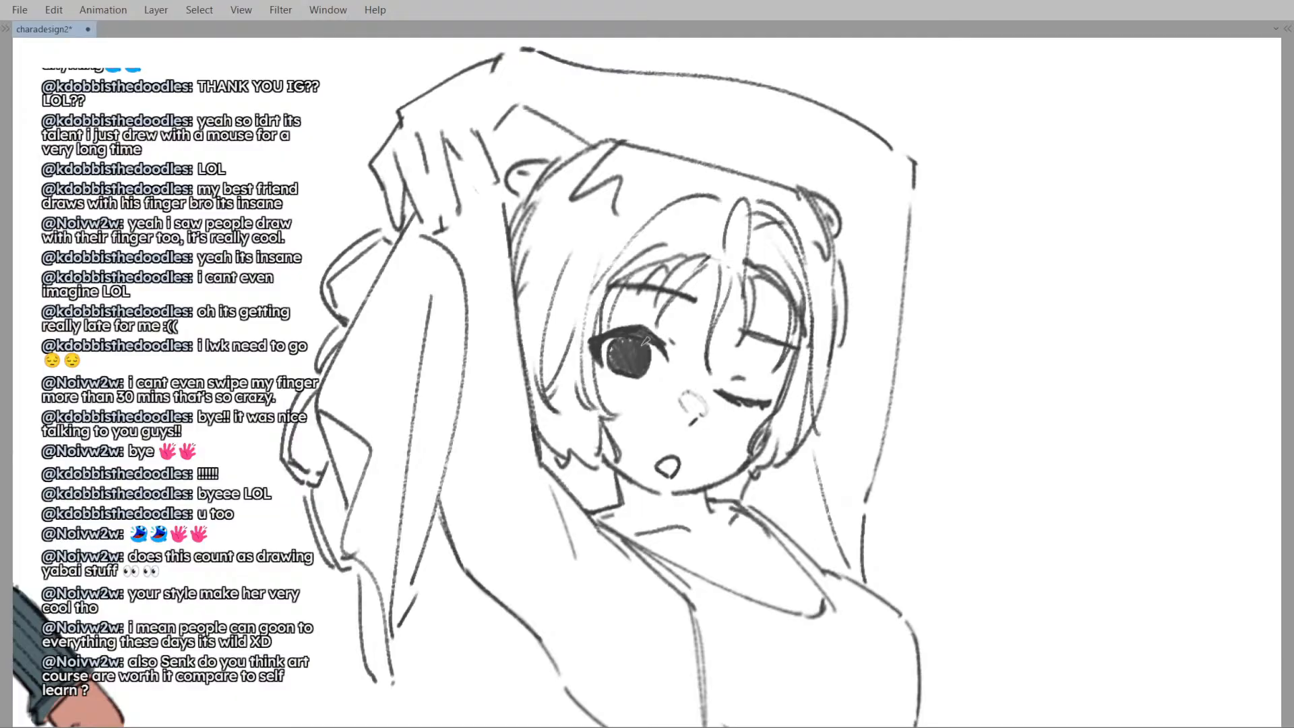
pyautogui.scroll(-3, 640, 337)
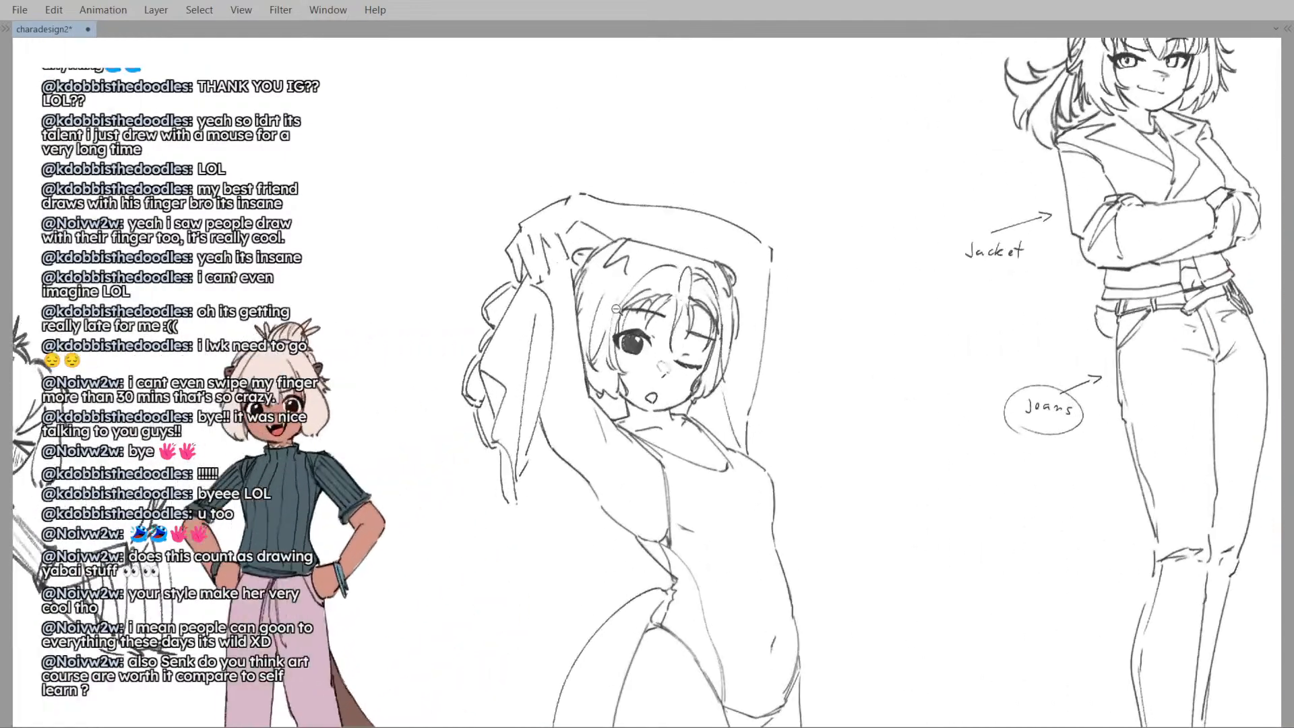
pyautogui.scroll(3, 616, 308)
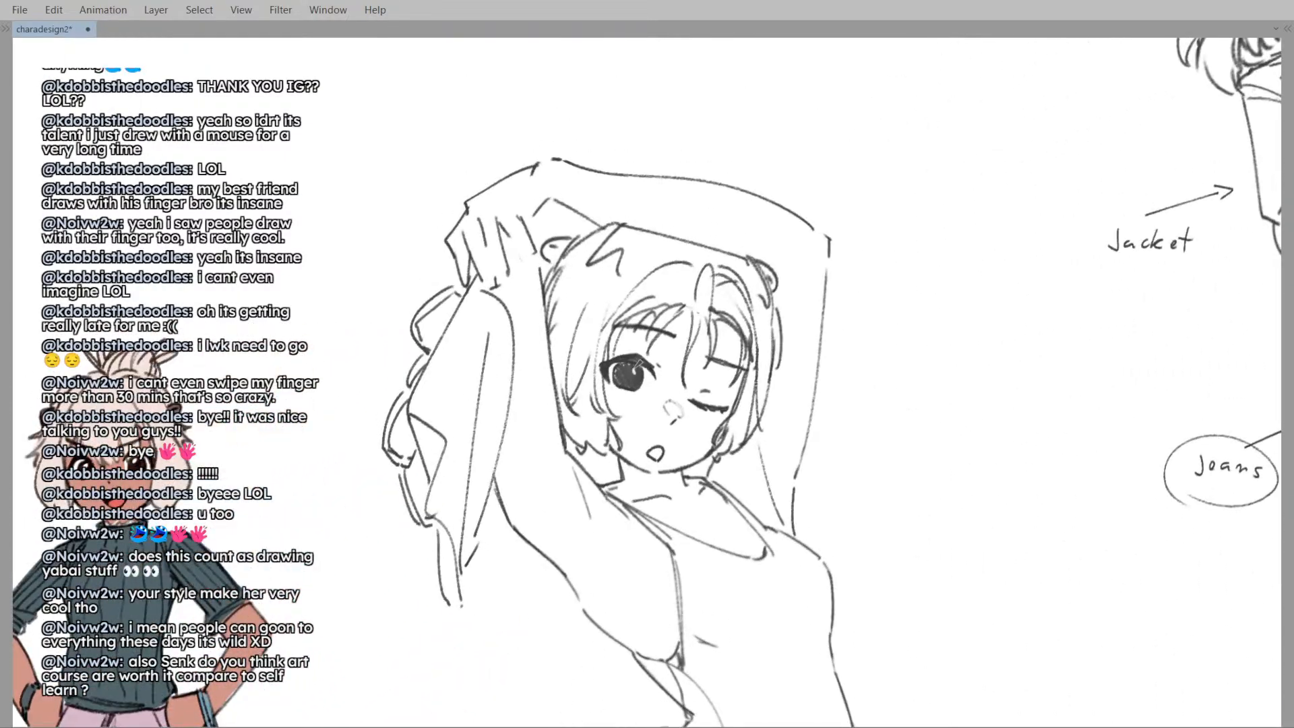
pyautogui.scroll(-2, 637, 350)
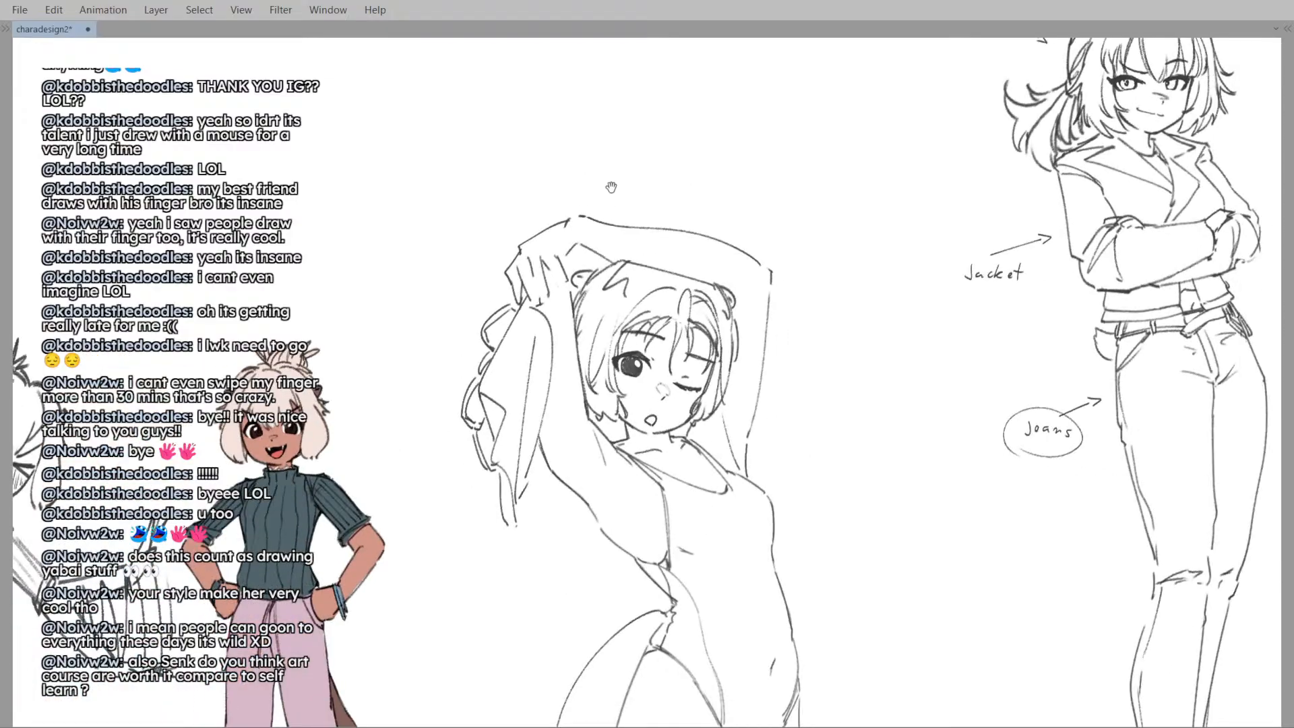
pyautogui.scroll(-2, 716, 330)
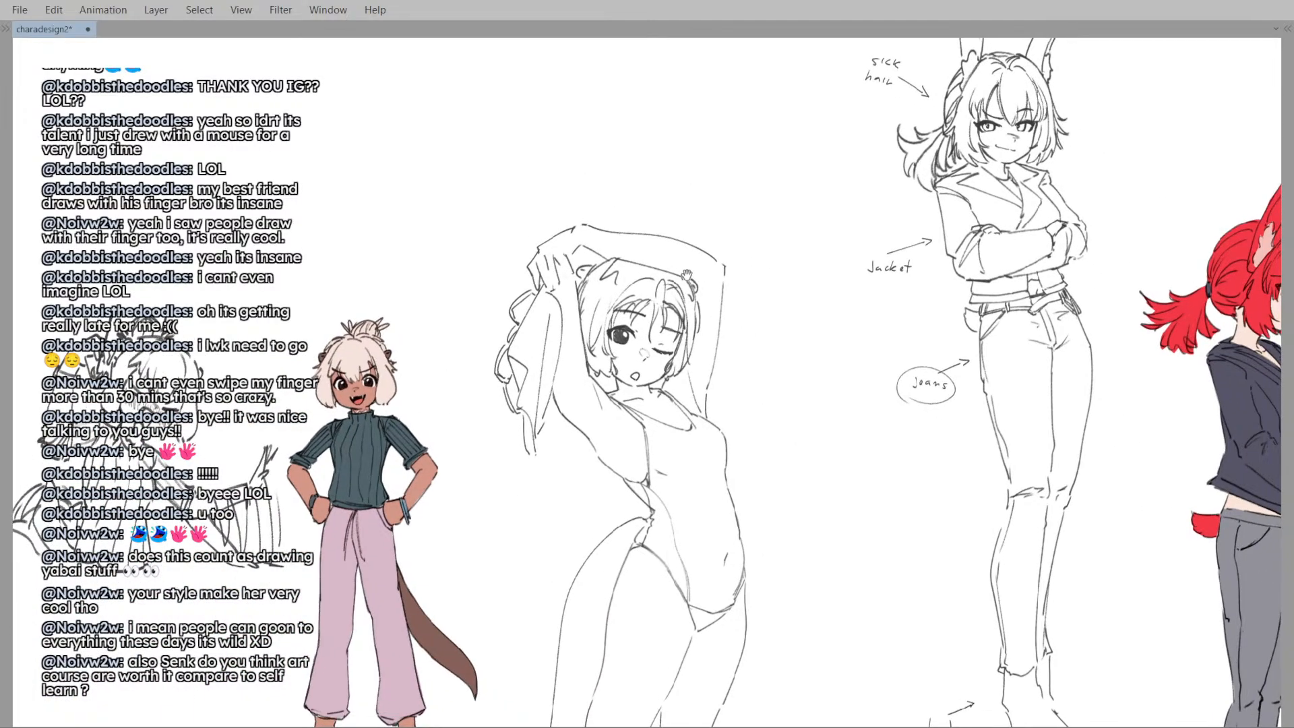
# - Redraw the small round ear on the stretching figure's head nearest the raised hand, undoing misplaced strokes
pyautogui.scroll(2, 610, 280)
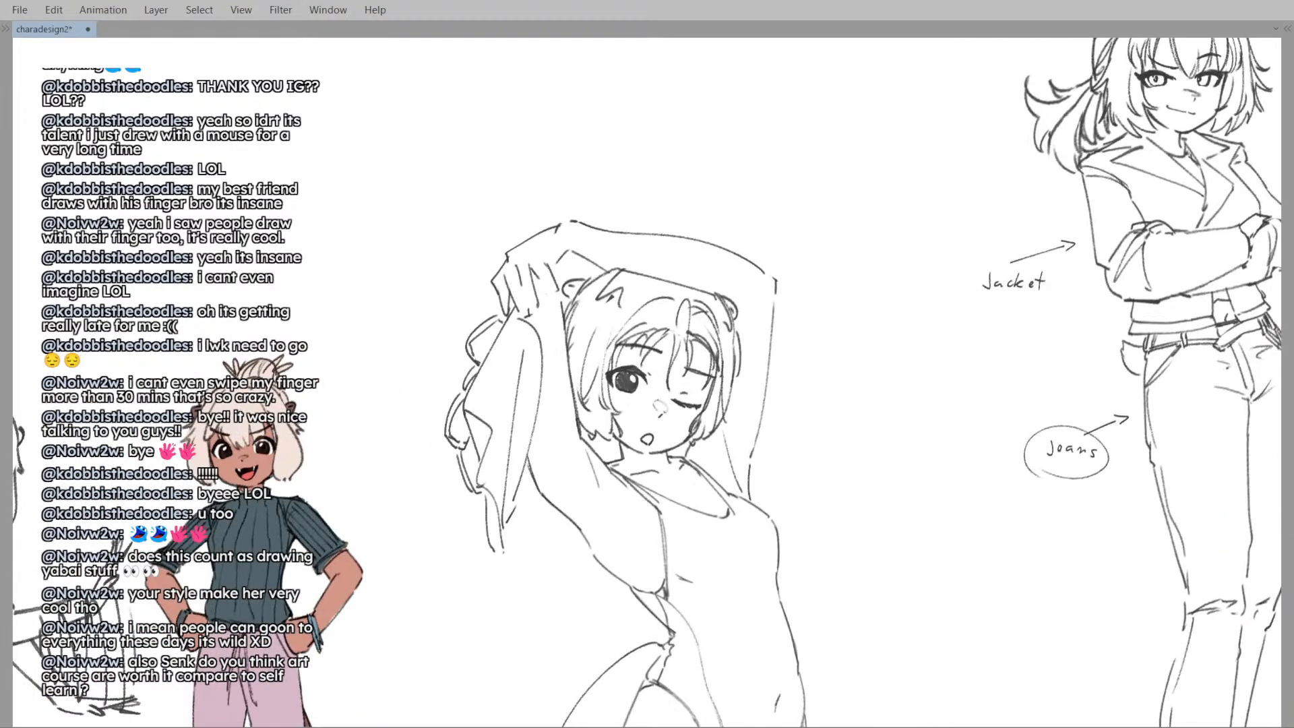
pyautogui.hotkey('ctrl', 'z')
pyautogui.scroll(2, 621, 290)
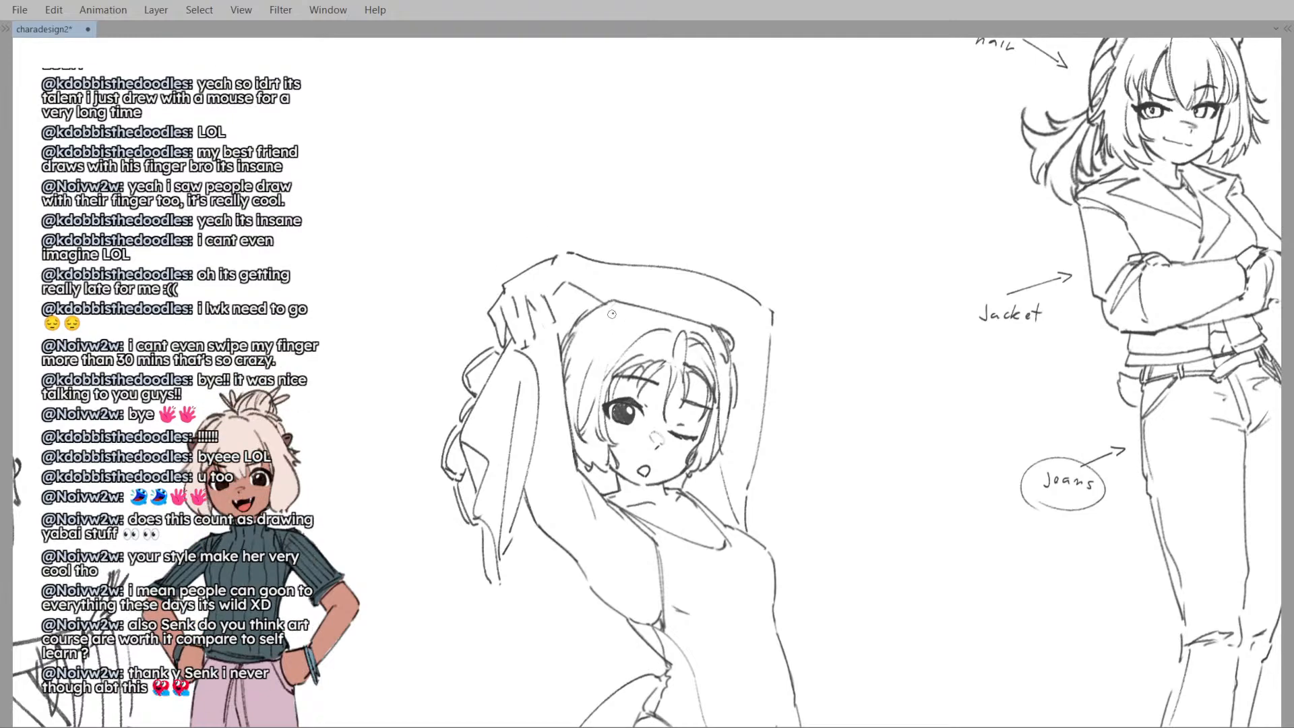
pyautogui.scroll(2, 624, 283)
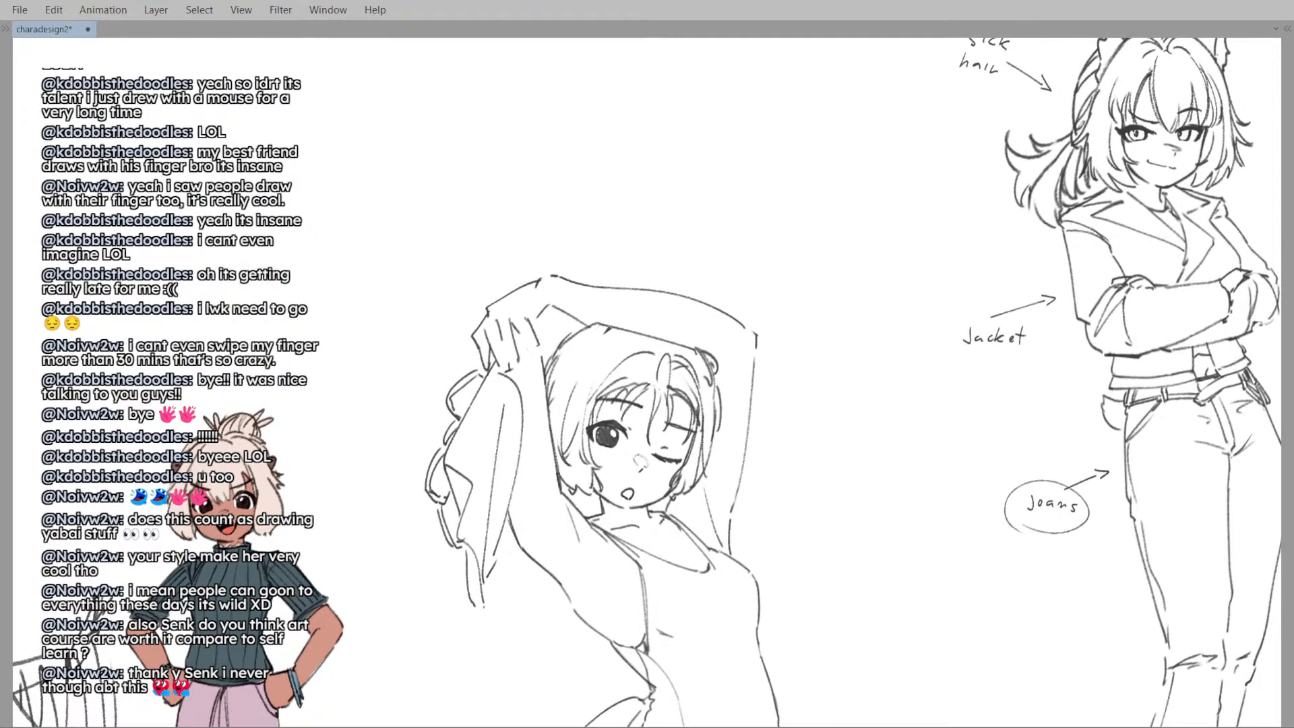
pyautogui.moveTo(592, 329); pyautogui.dragTo(600, 339)
pyautogui.hotkey('ctrl', 'z')
pyautogui.moveTo(601, 331)
pyautogui.mouseDown()
pyautogui.moveTo(581, 347)
pyautogui.moveTo(612, 346)
pyautogui.mouseUp()
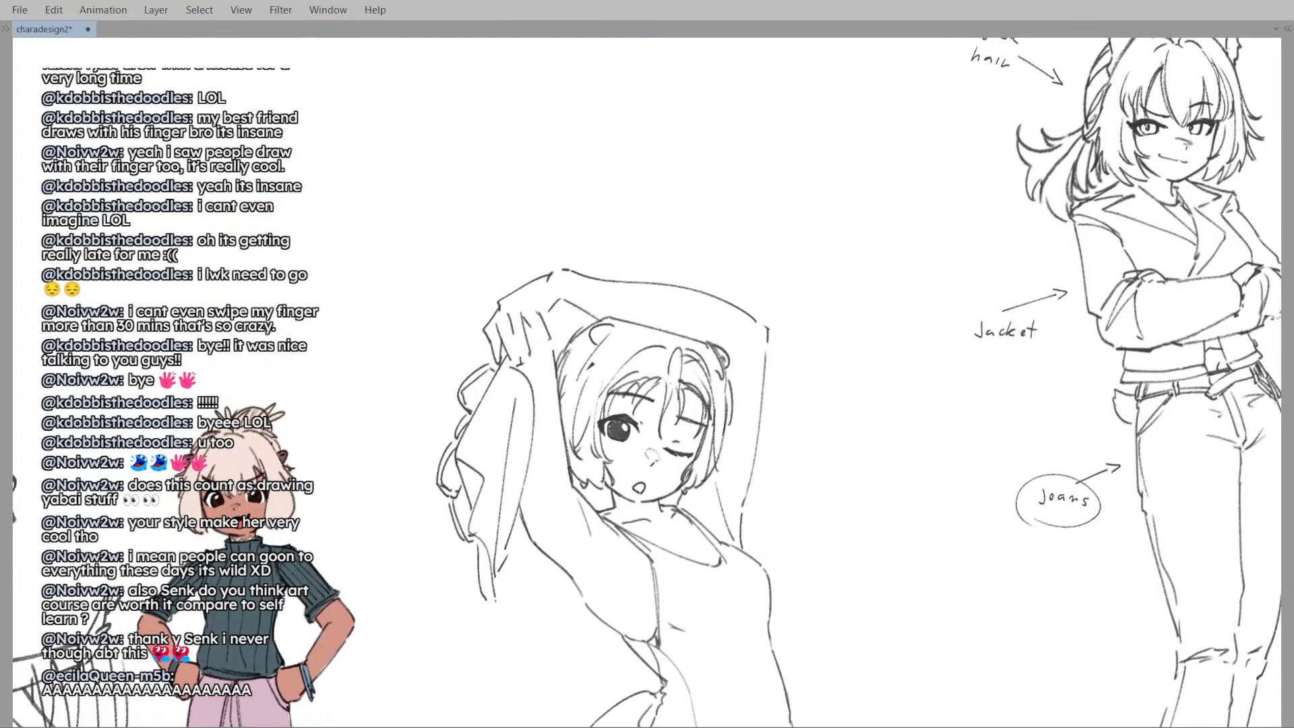
pyautogui.scroll(2, 650, 275)
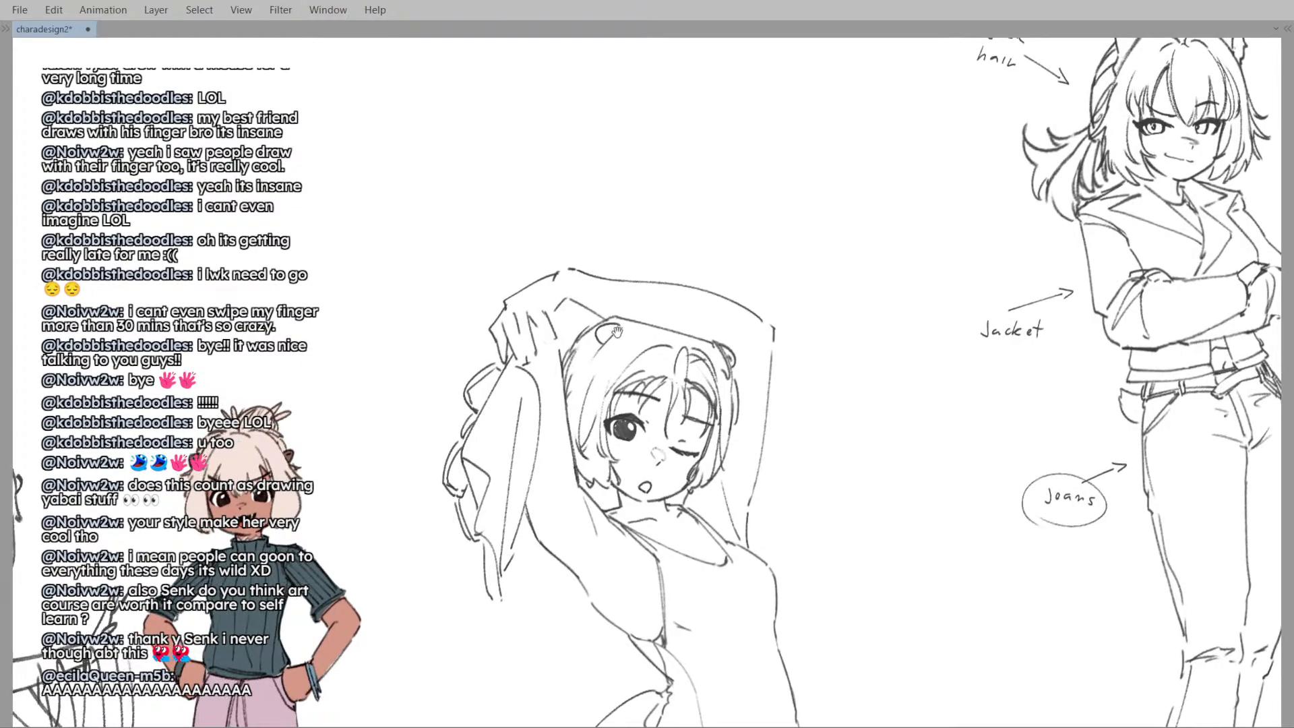
pyautogui.moveTo(666, 341); pyautogui.dragTo(652, 340)
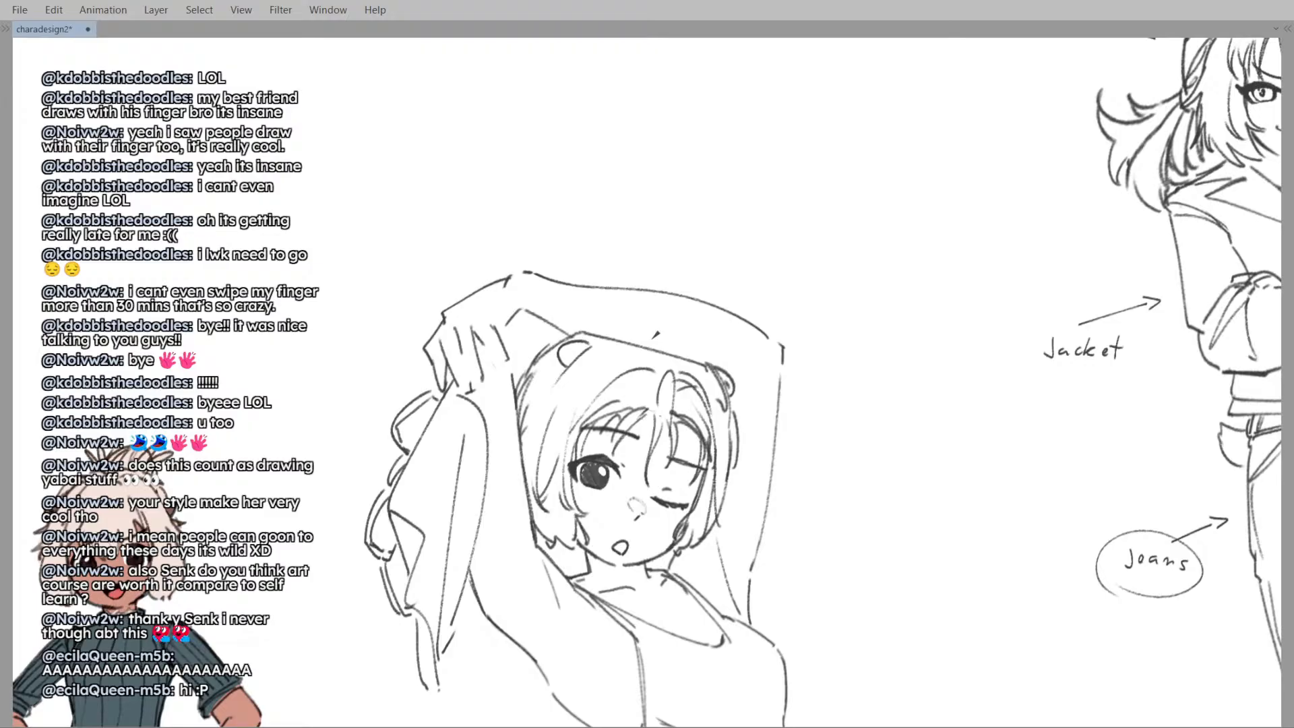
pyautogui.scroll(3, 701, 322)
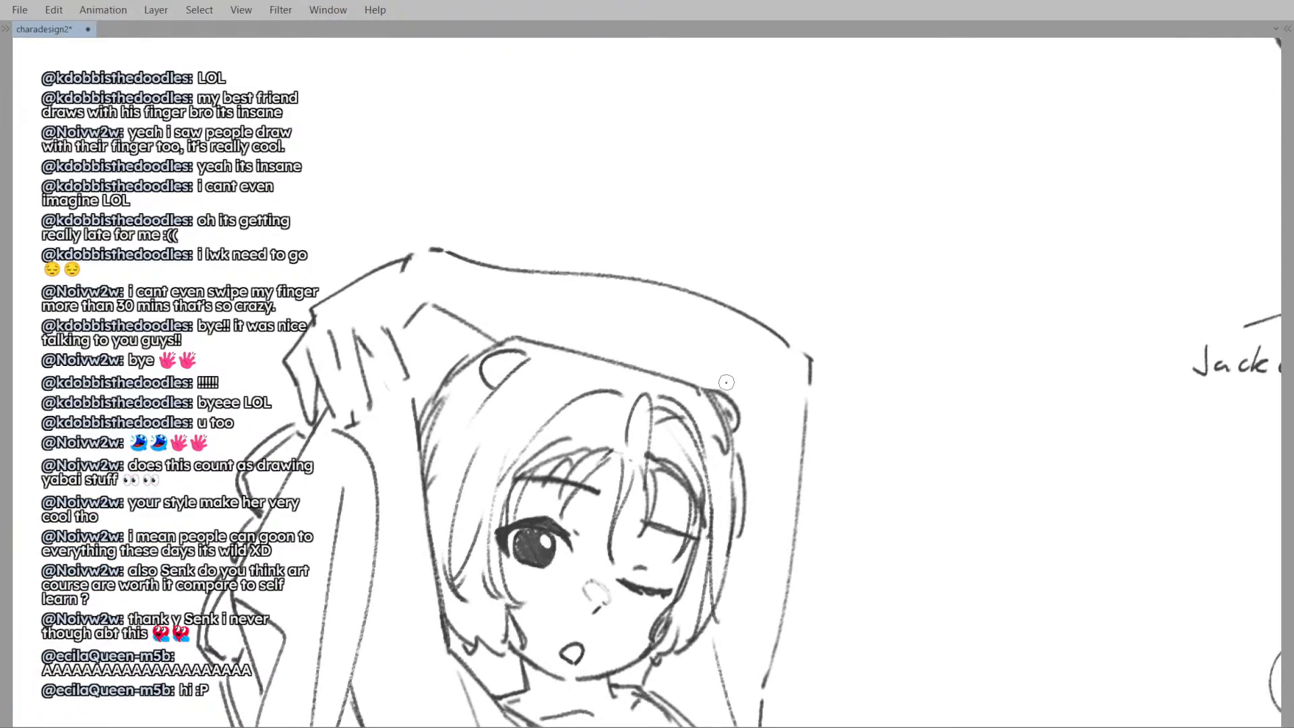
pyautogui.scroll(-3, 726, 382)
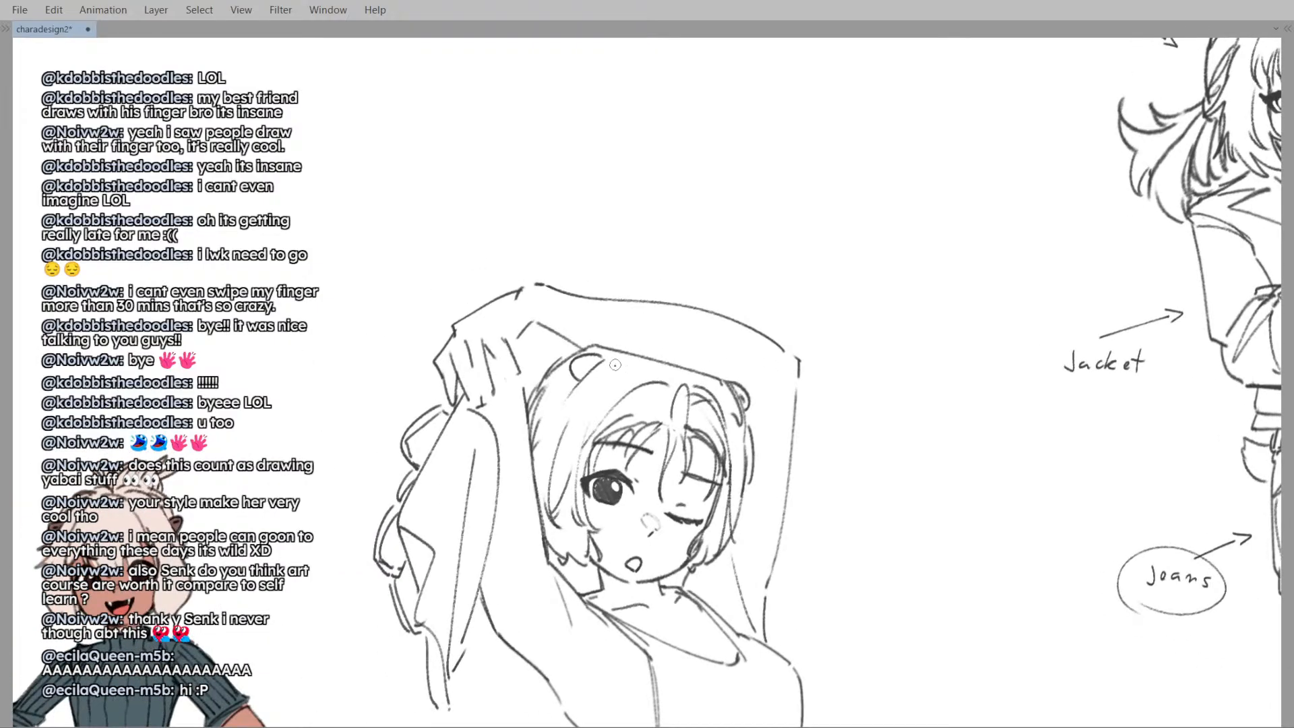
pyautogui.moveTo(615, 364)
pyautogui.mouseDown()
pyautogui.moveTo(570, 396)
pyautogui.moveTo(615, 364)
pyautogui.moveTo(606, 329)
pyautogui.moveTo(640, 322)
pyautogui.moveTo(617, 315)
pyautogui.moveTo(655, 273)
pyautogui.mouseUp()
pyautogui.hotkey('ctrl', 'd')
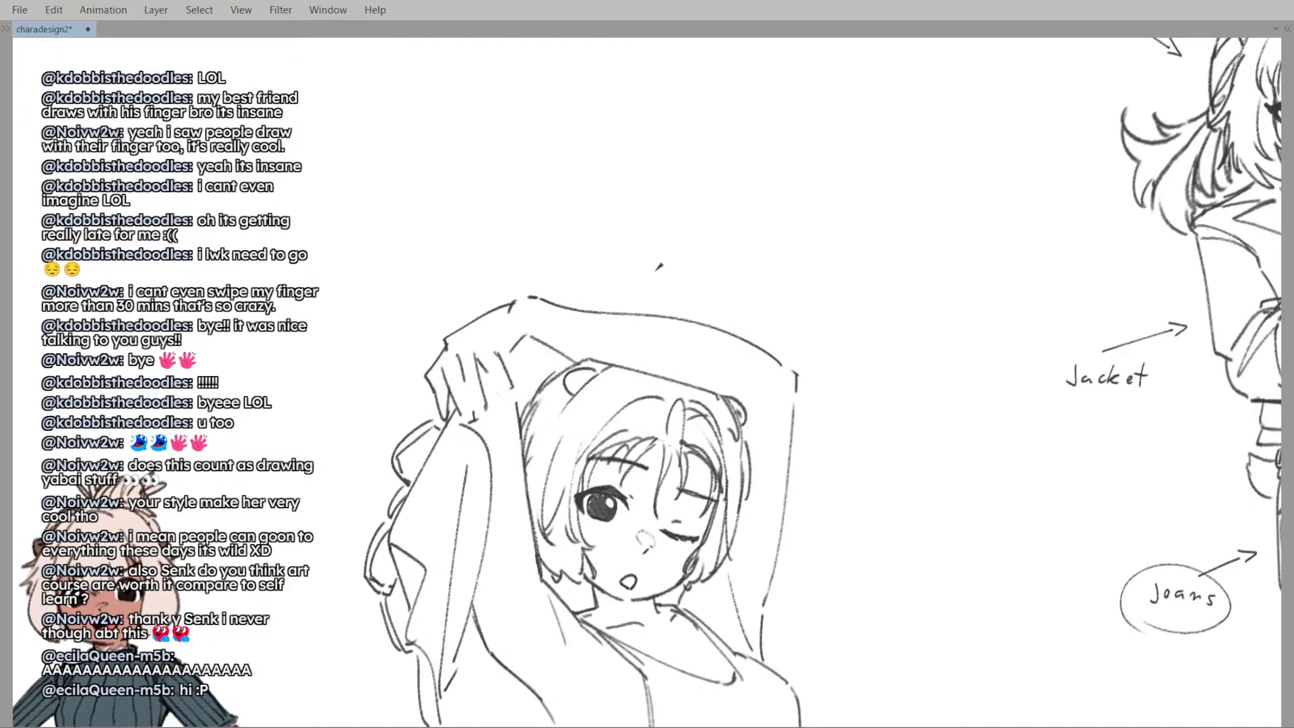
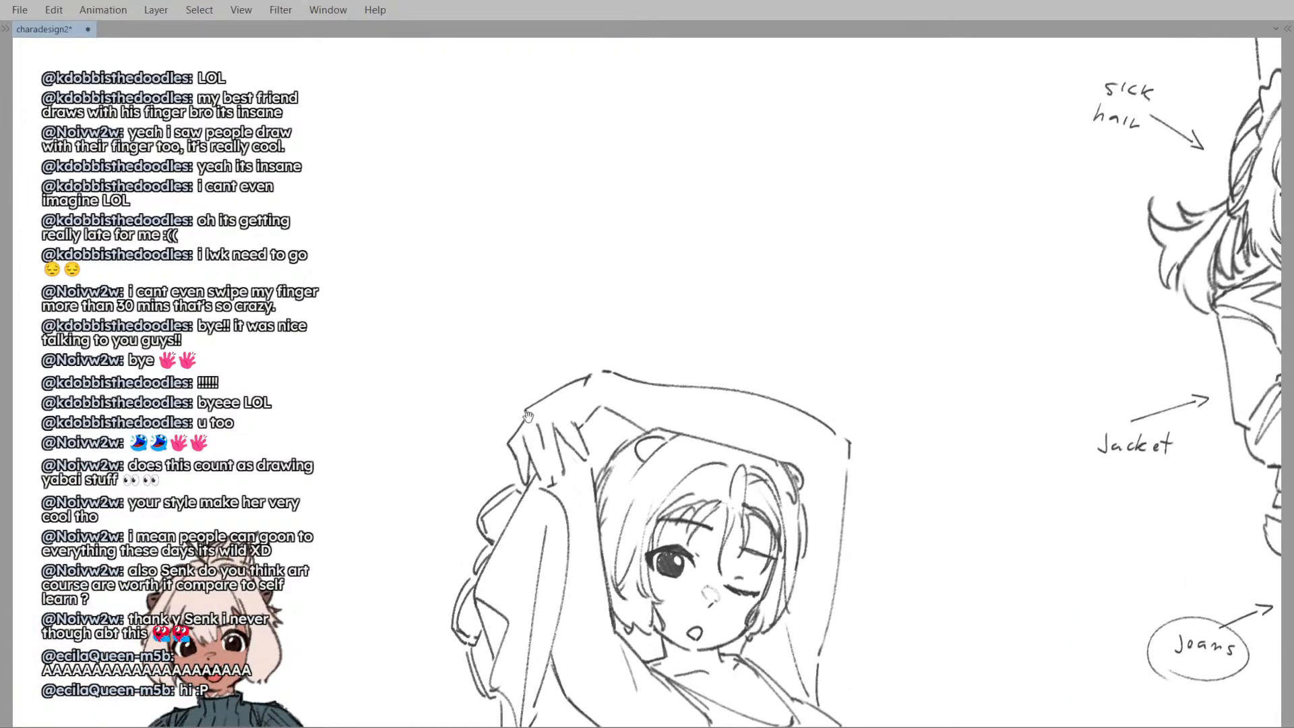
# - Redraw a finger line on the stretching figure's raised hand, undoing unsatisfactory strokes
pyautogui.scroll(2, 529, 418)
pyautogui.hotkey('ctrl', 'z')
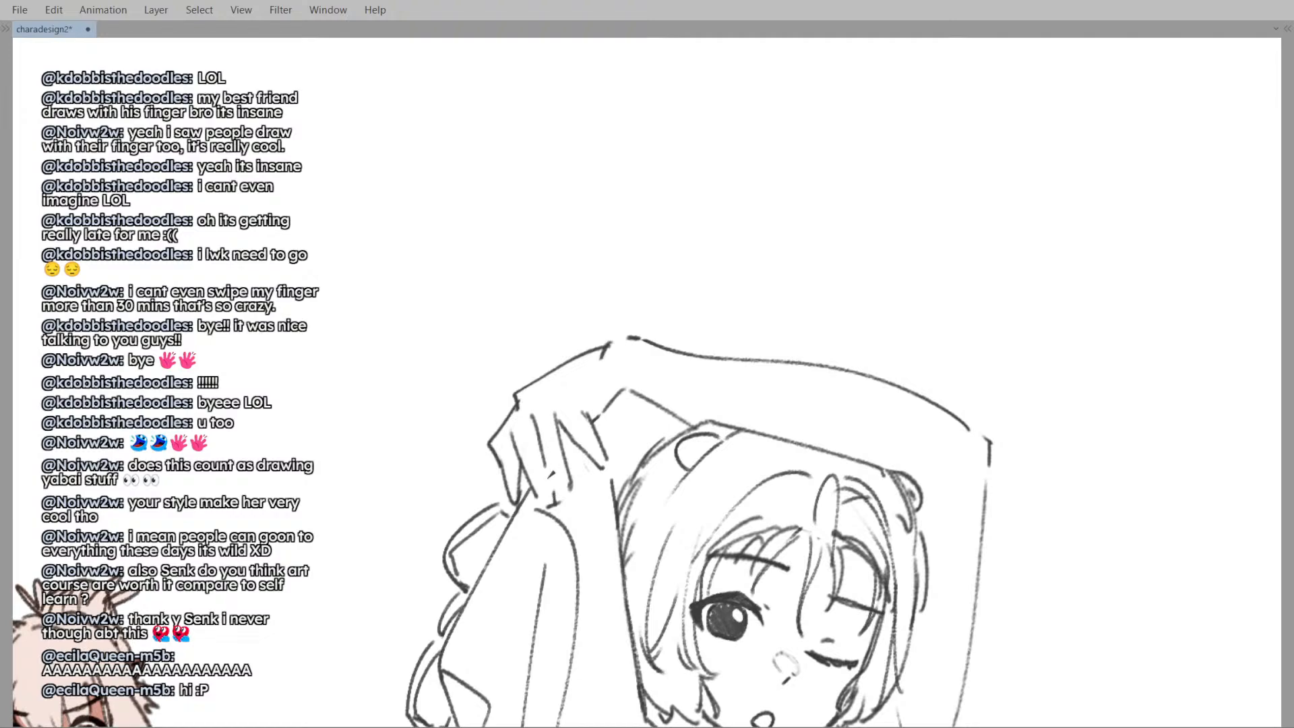
pyautogui.moveTo(541, 446); pyautogui.dragTo(554, 502)
pyautogui.hotkey('ctrl', 'z')
pyautogui.hotkey('ctrl', 'z')
pyautogui.hotkey('ctrl', 'z')
pyautogui.hotkey('ctrl', 'z')
pyautogui.moveTo(543, 448); pyautogui.dragTo(554, 500)
pyautogui.scroll(-3, 571, 294)
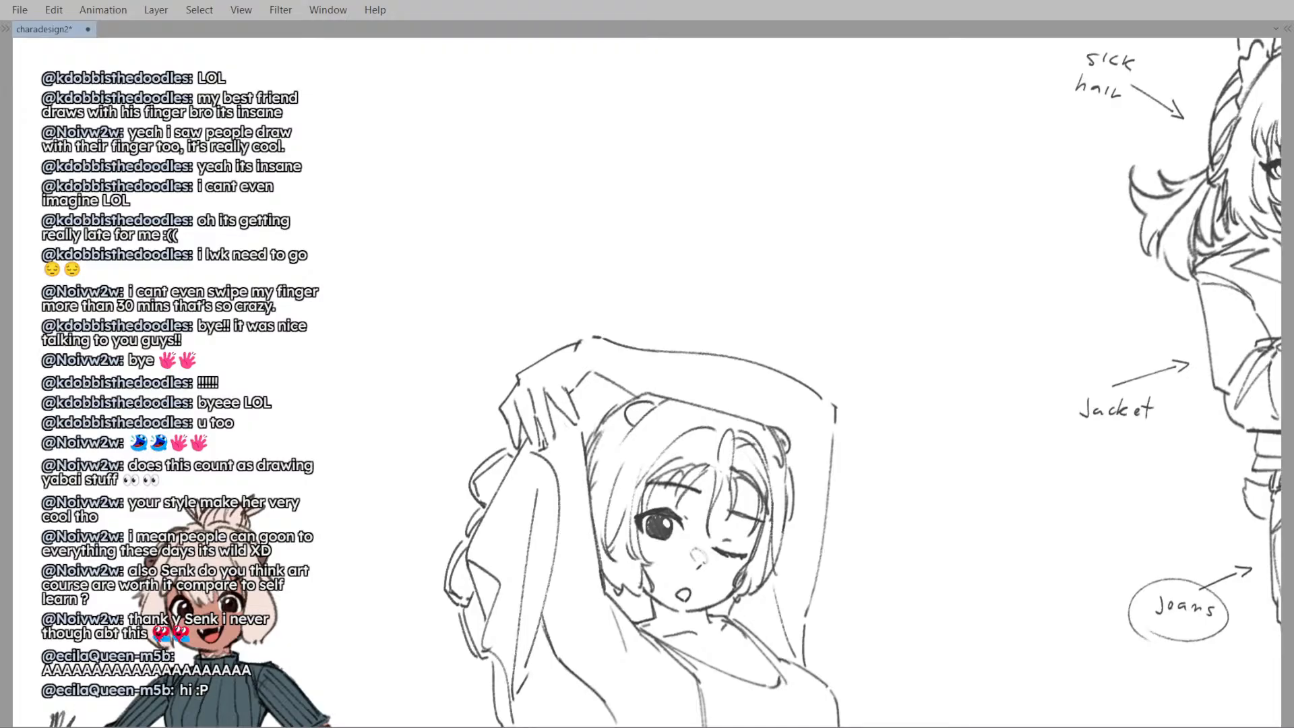
# - Mirror the canvas view horizontally to check the stretching figure's pose
pyautogui.hotkey('alt', 'Tab')
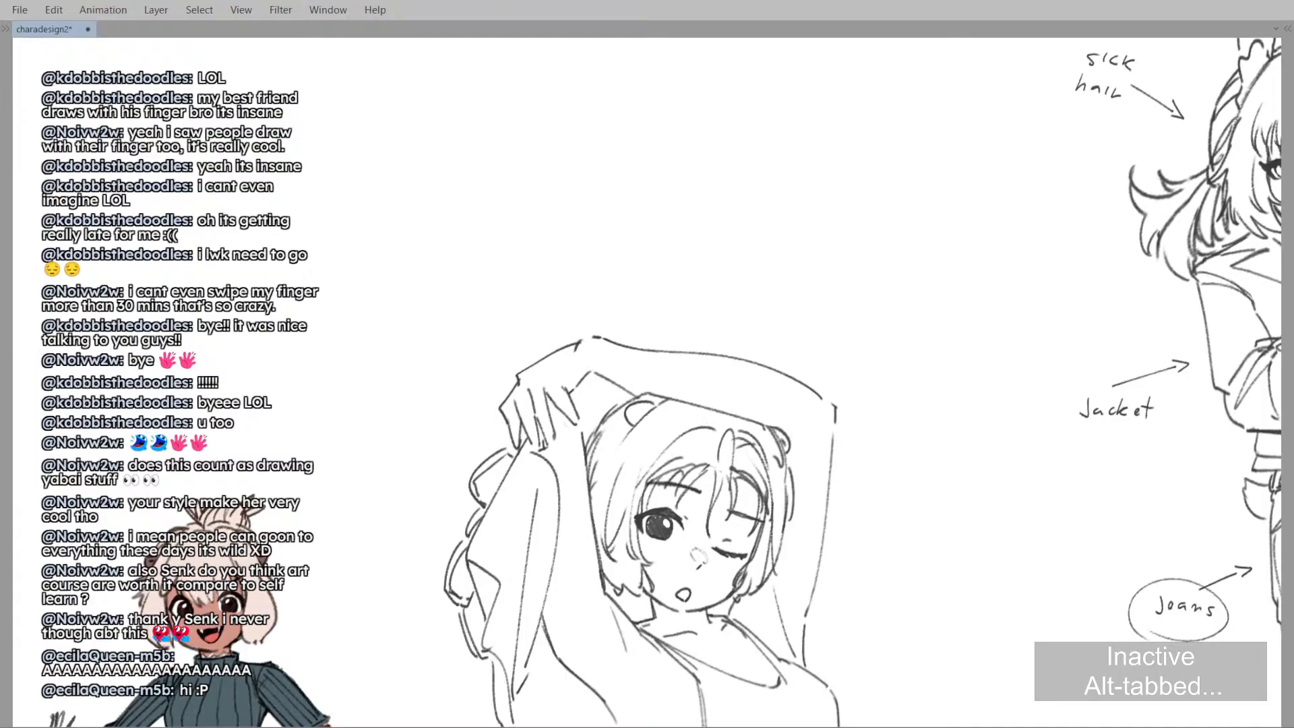
pyautogui.moveTo(432, 147); pyautogui.dragTo(440, 141)
pyautogui.moveTo(644, 405); pyautogui.dragTo(652, 413)
pyautogui.moveTo(660, 412)
pyautogui.mouseDown()
pyautogui.moveTo(648, 431)
pyautogui.moveTo(639, 335)
pyautogui.mouseUp()
pyautogui.scroll(-4, 672, 388)
pyautogui.scroll(2, 652, 411)
pyautogui.scroll(-4, 717, 429)
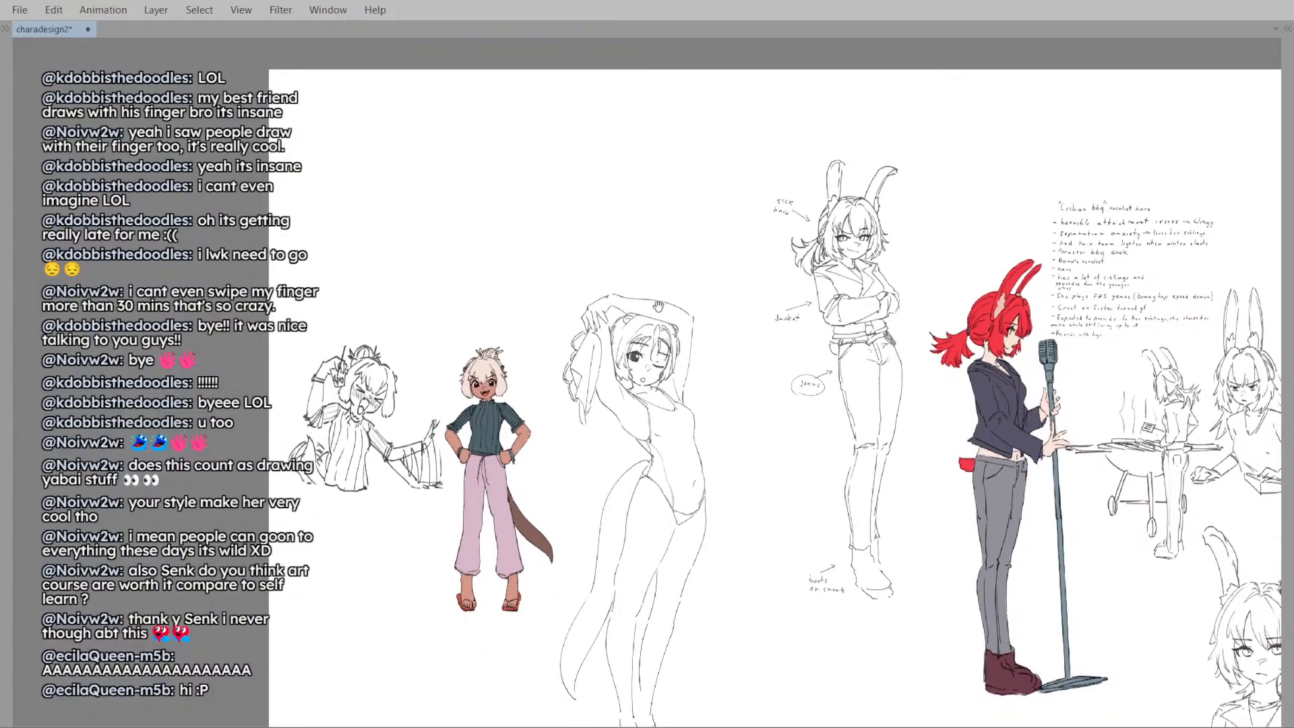
pyautogui.scroll(4, 716, 429)
pyautogui.press('h')
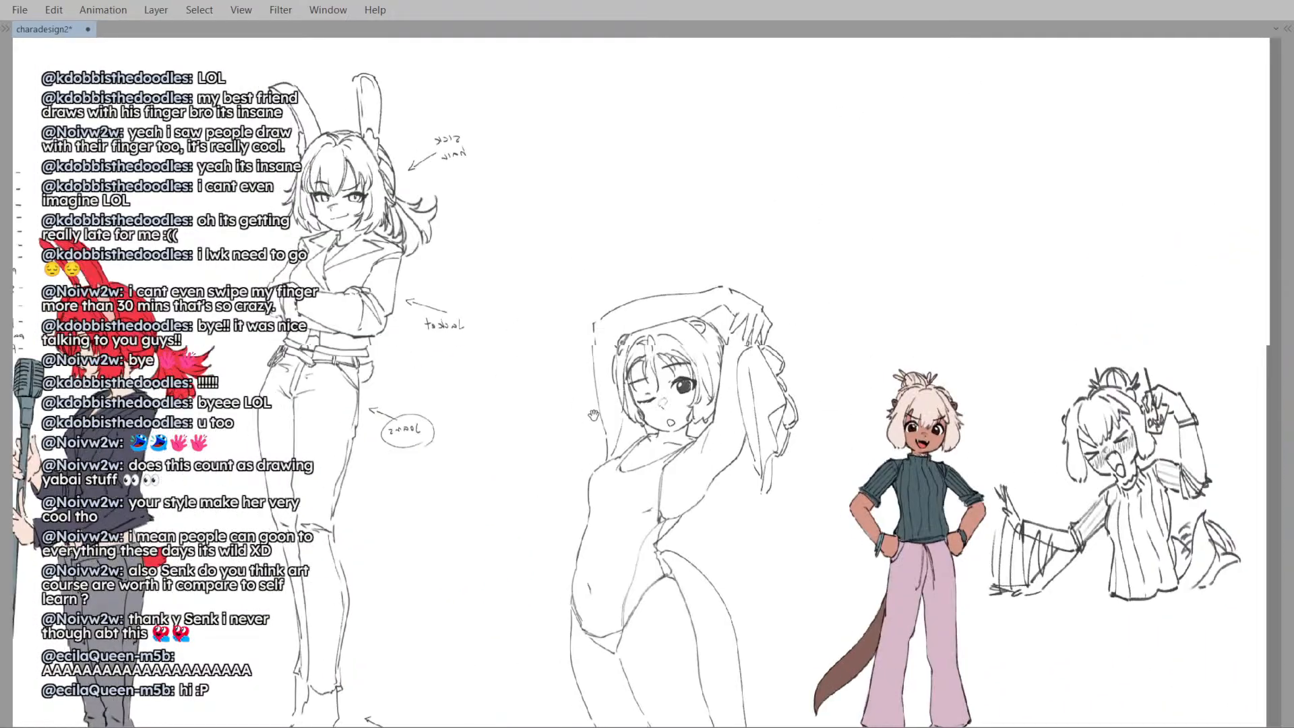
# - Lasso the outer upper-arm line beside the winking eye, adjust it slightly with Transform, and deselect it
pyautogui.scroll(4, 585, 415)
pyautogui.moveTo(596, 318)
pyautogui.mouseDown()
pyautogui.moveTo(571, 343)
pyautogui.moveTo(596, 456)
pyautogui.mouseUp()
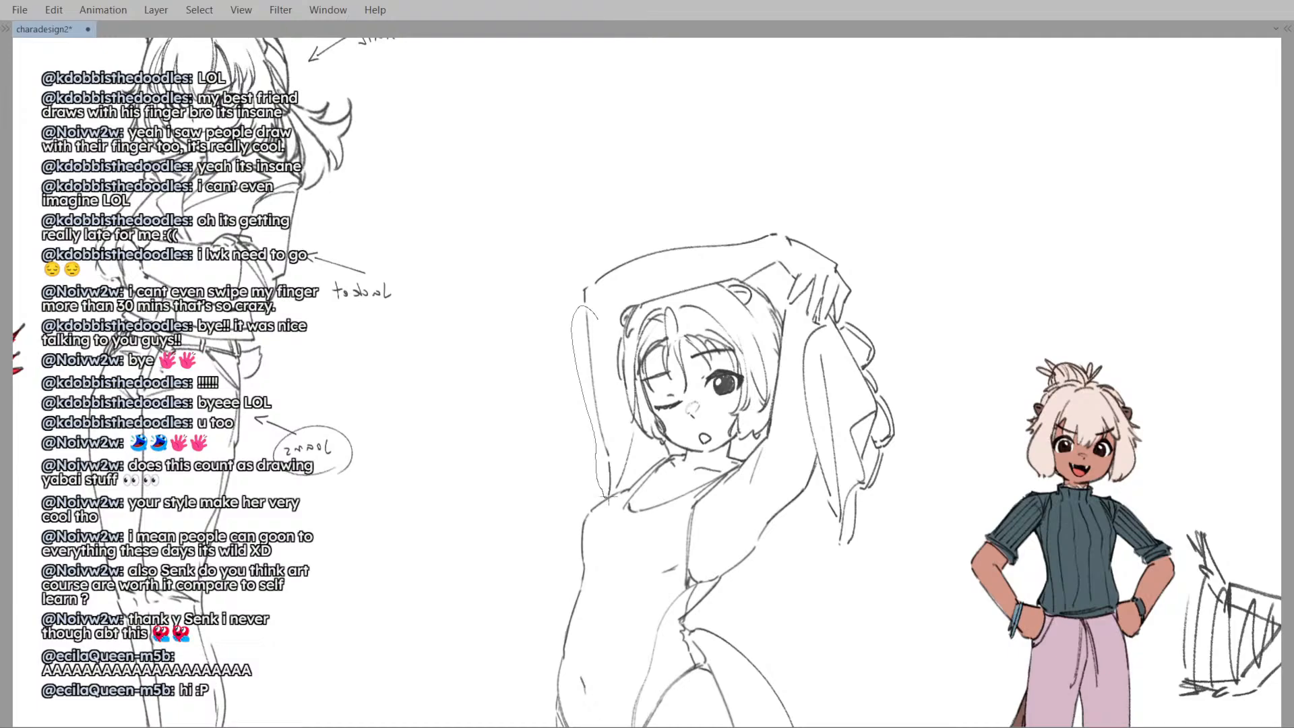
pyautogui.moveTo(607, 499)
pyautogui.mouseDown()
pyautogui.moveTo(619, 442)
pyautogui.moveTo(625, 485)
pyautogui.mouseUp()
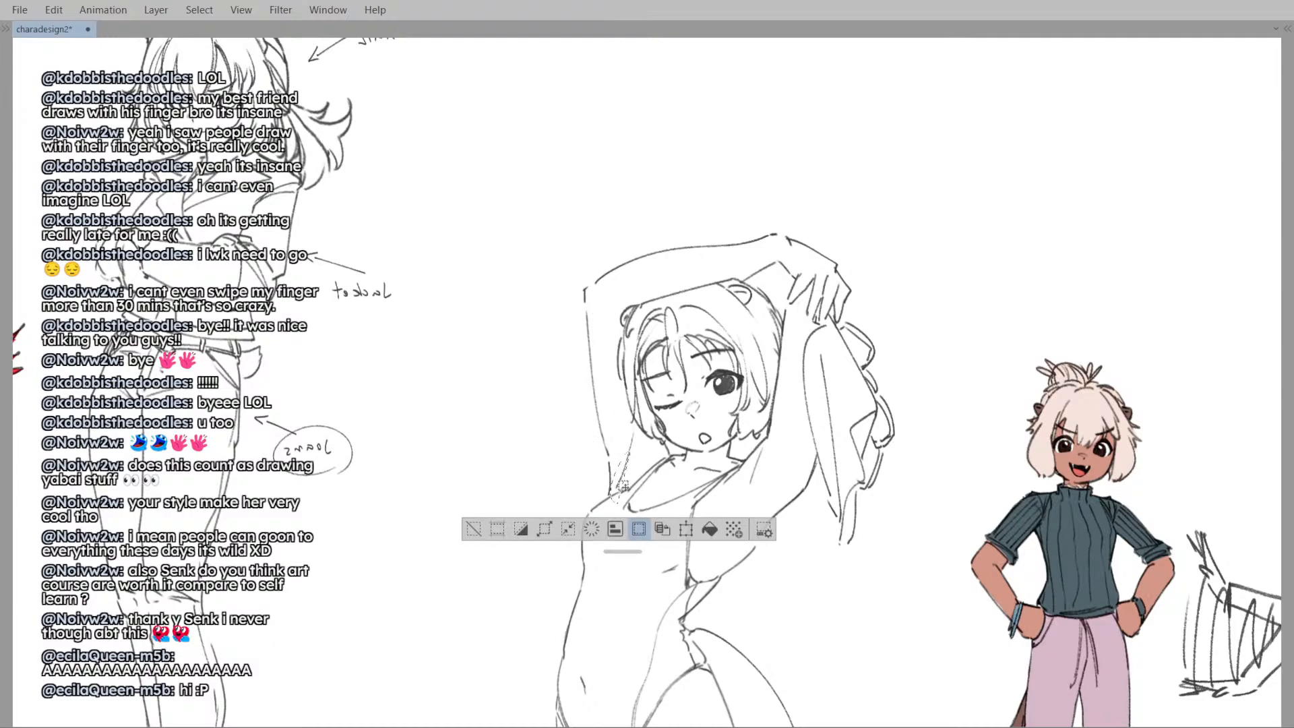
pyautogui.hotkey('ctrl', 'z')
pyautogui.moveTo(616, 463); pyautogui.dragTo(618, 457)
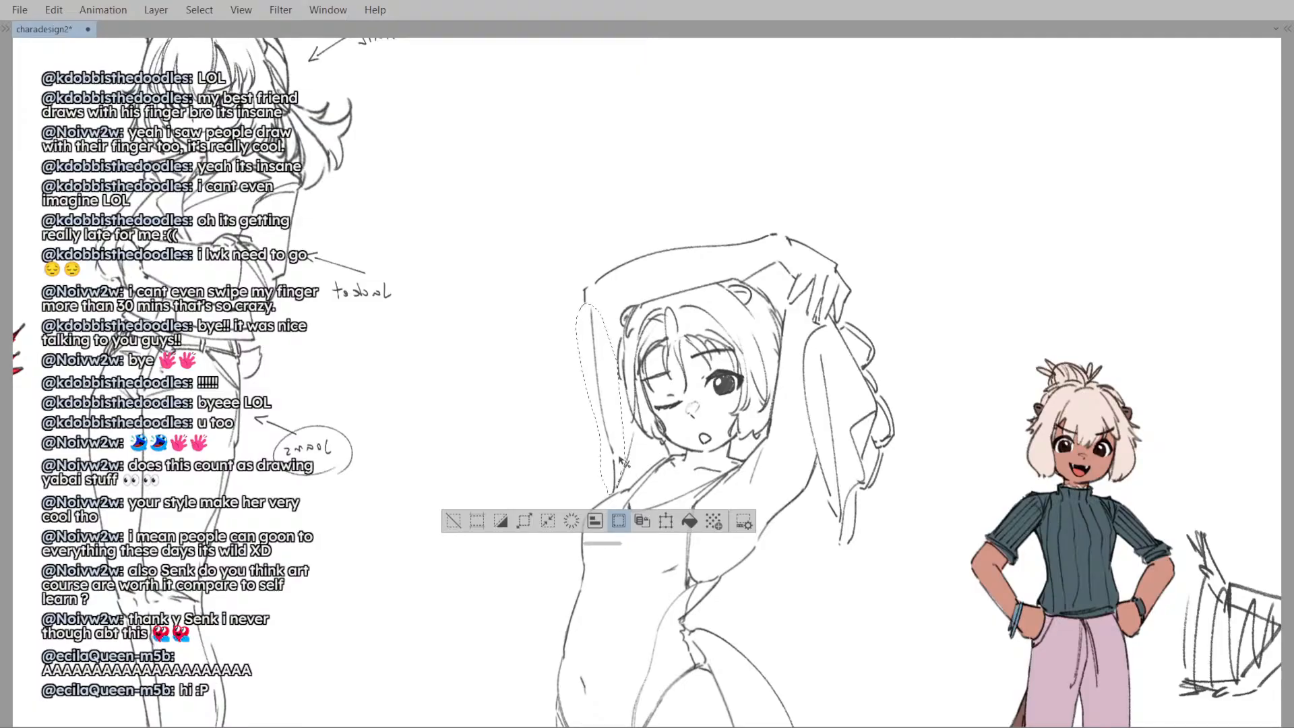
pyautogui.hotkey('ctrl', 't')
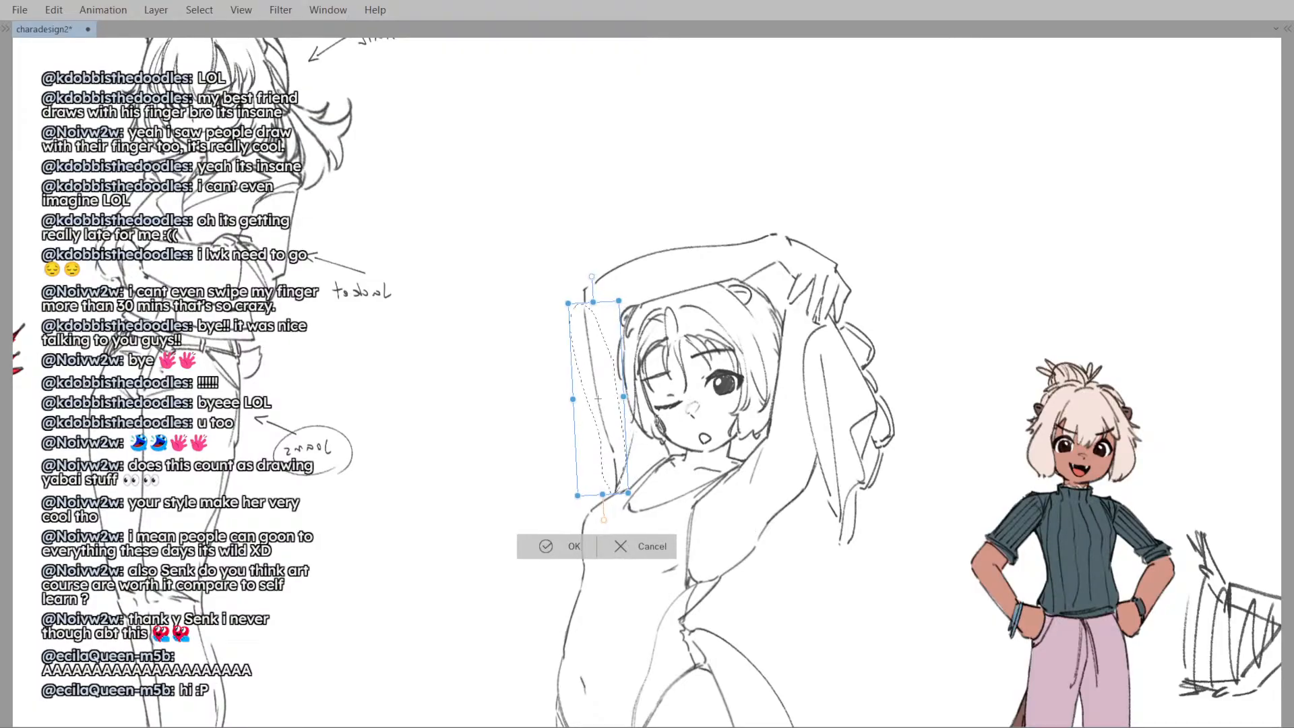
pyautogui.moveTo(568, 303); pyautogui.dragTo(565, 304)
pyautogui.press('Return')
pyautogui.hotkey('ctrl', 'd')
# - Examine the stretching figure's proportions at several zoom levels, flipping the canvas view back and forth
pyautogui.hotkey('ctrl', '-')
pyautogui.moveTo(651, 327); pyautogui.dragTo(643, 290)
pyautogui.hotkey('ctrl', '+')
pyautogui.moveTo(683, 453); pyautogui.dragTo(679, 438)
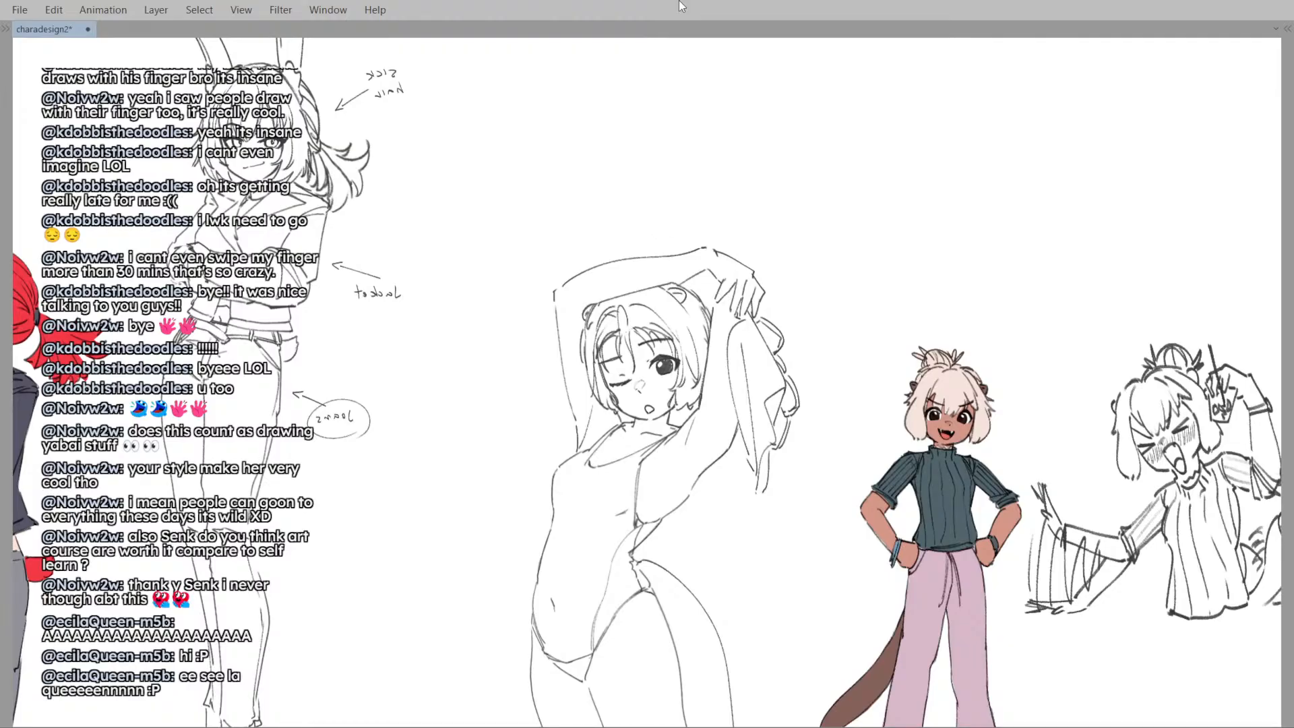
pyautogui.scroll(-2, 637, 374)
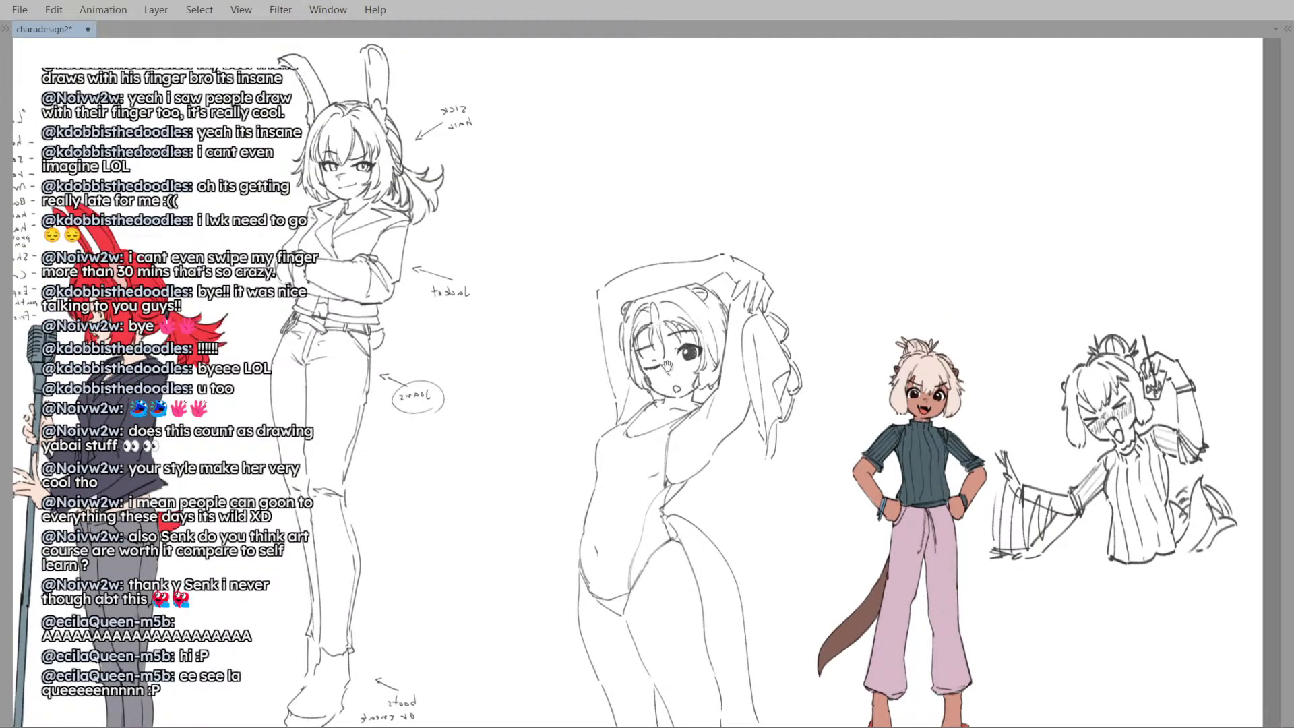
pyautogui.moveTo(674, 453); pyautogui.dragTo(678, 441)
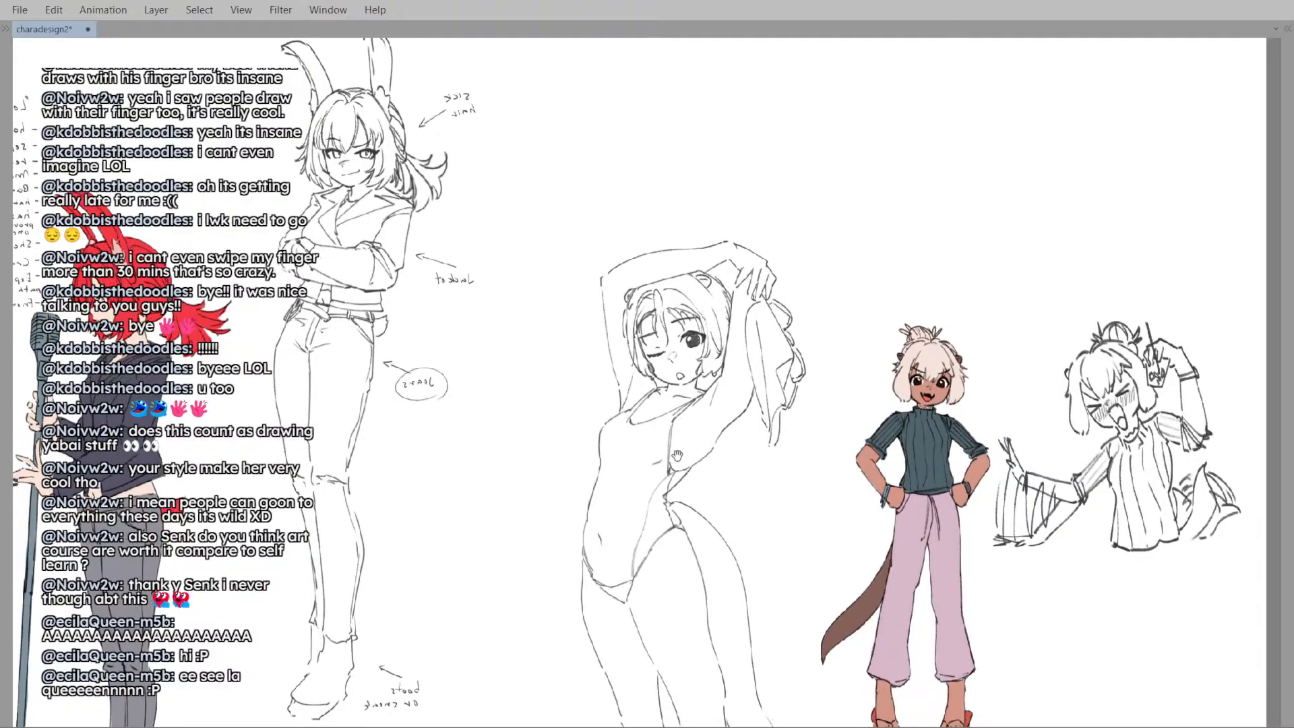
pyautogui.scroll(2, 599, 441)
pyautogui.press('h')
pyautogui.press('h')
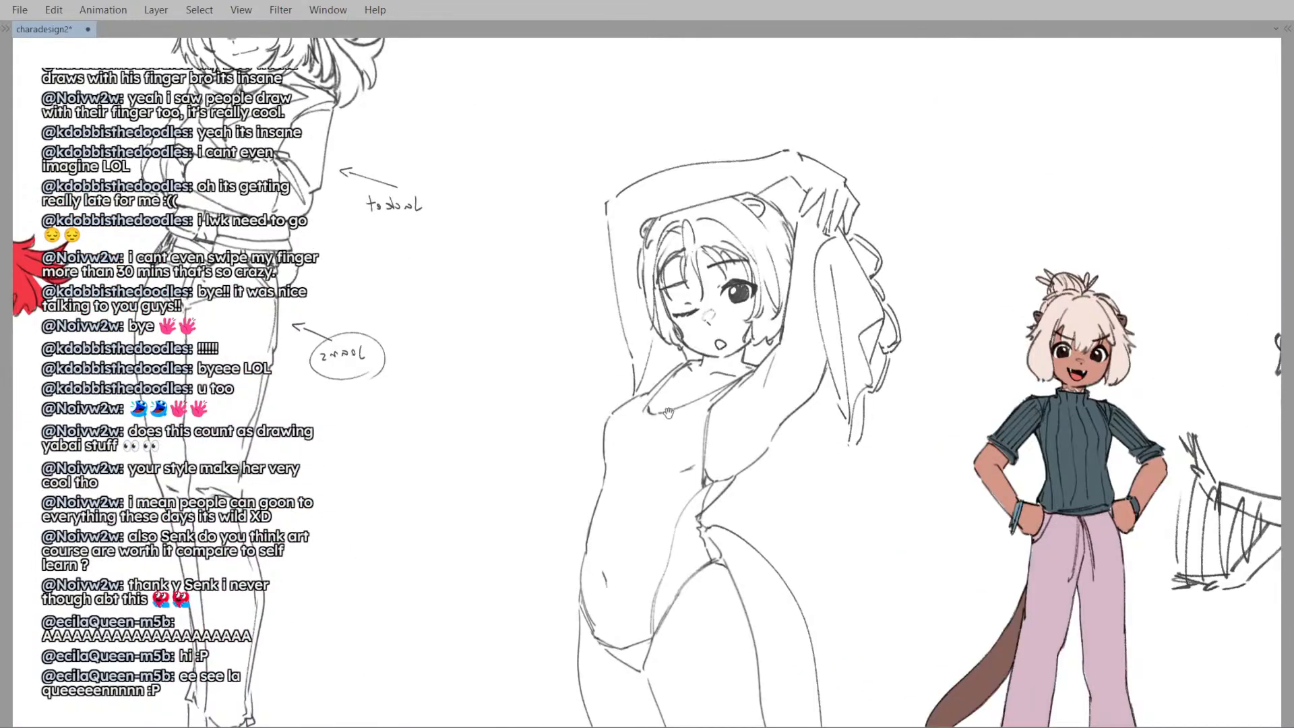
pyautogui.press('h')
pyautogui.press('h')
pyautogui.scroll(1, 713, 419)
# - Try an edit on the body lines below the stretching figure's neck, undoing and redoing it
pyautogui.moveTo(713, 419); pyautogui.dragTo(739, 425)
pyautogui.hotkey('ctrl', 'z')
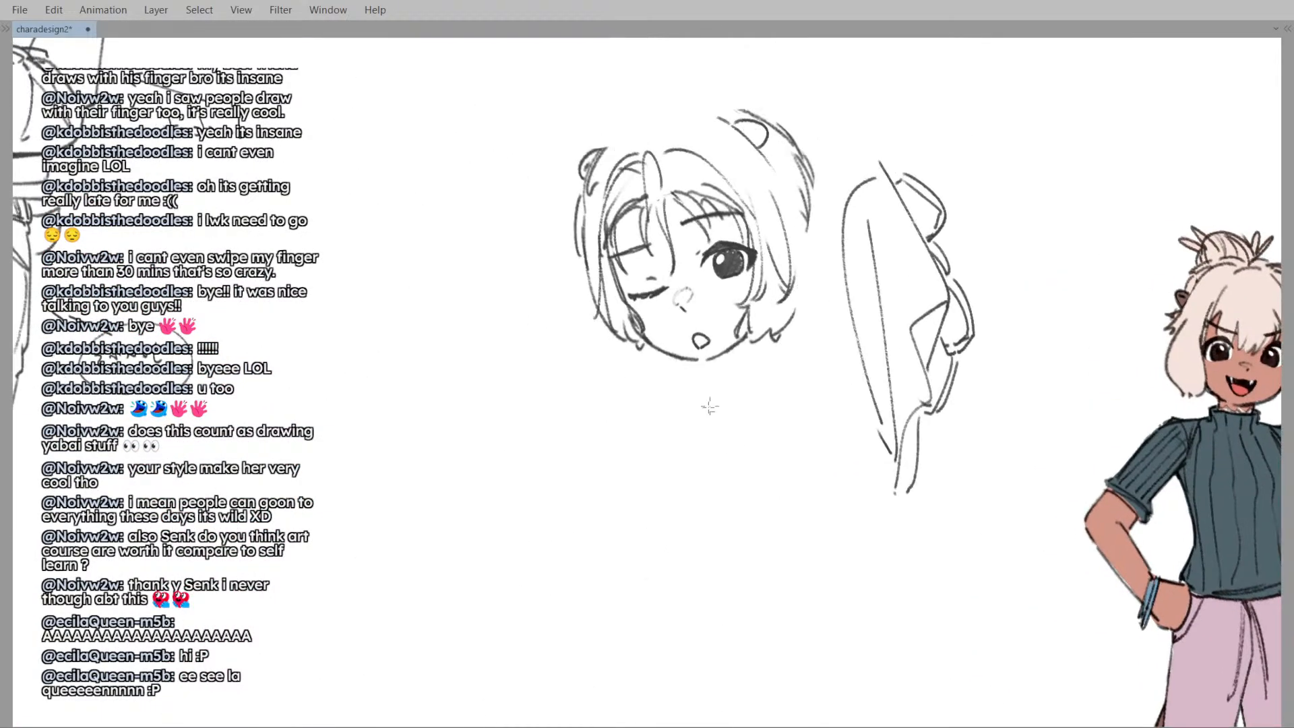
pyautogui.hotkey('ctrl', 'y')
pyautogui.press('h')
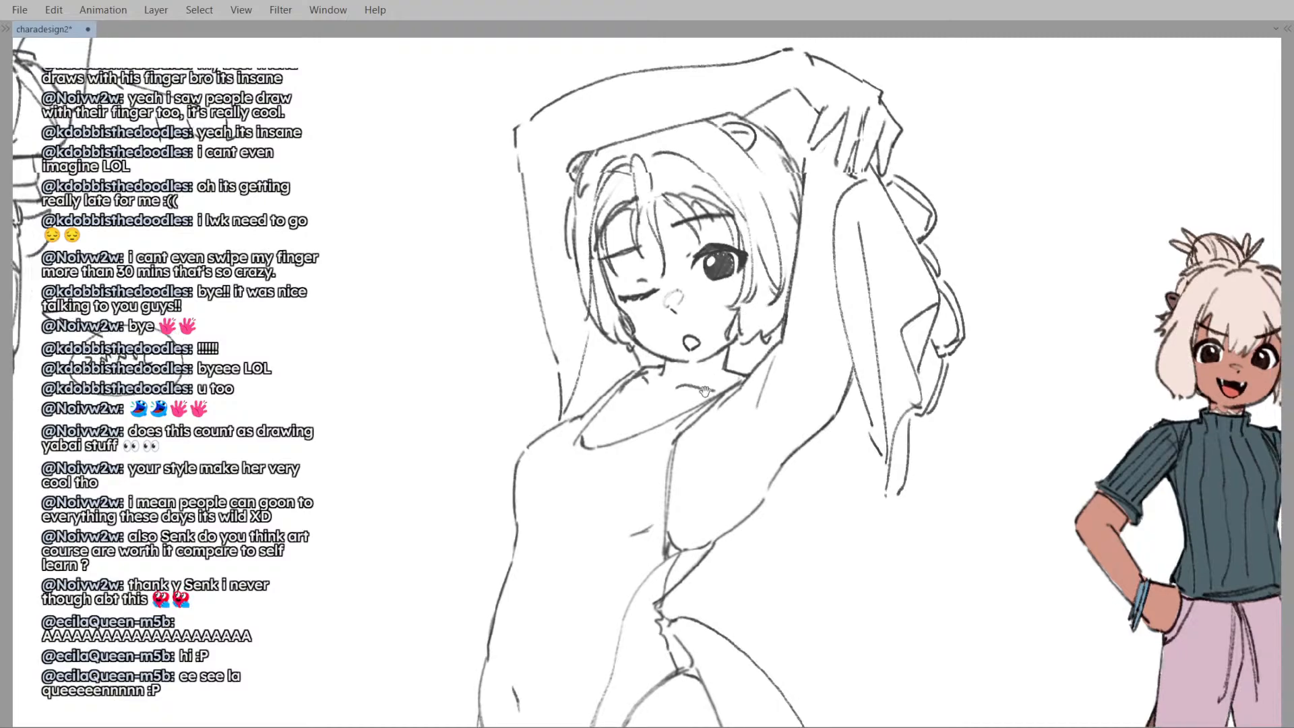
pyautogui.press('h')
pyautogui.moveTo(738, 376); pyautogui.dragTo(735, 368)
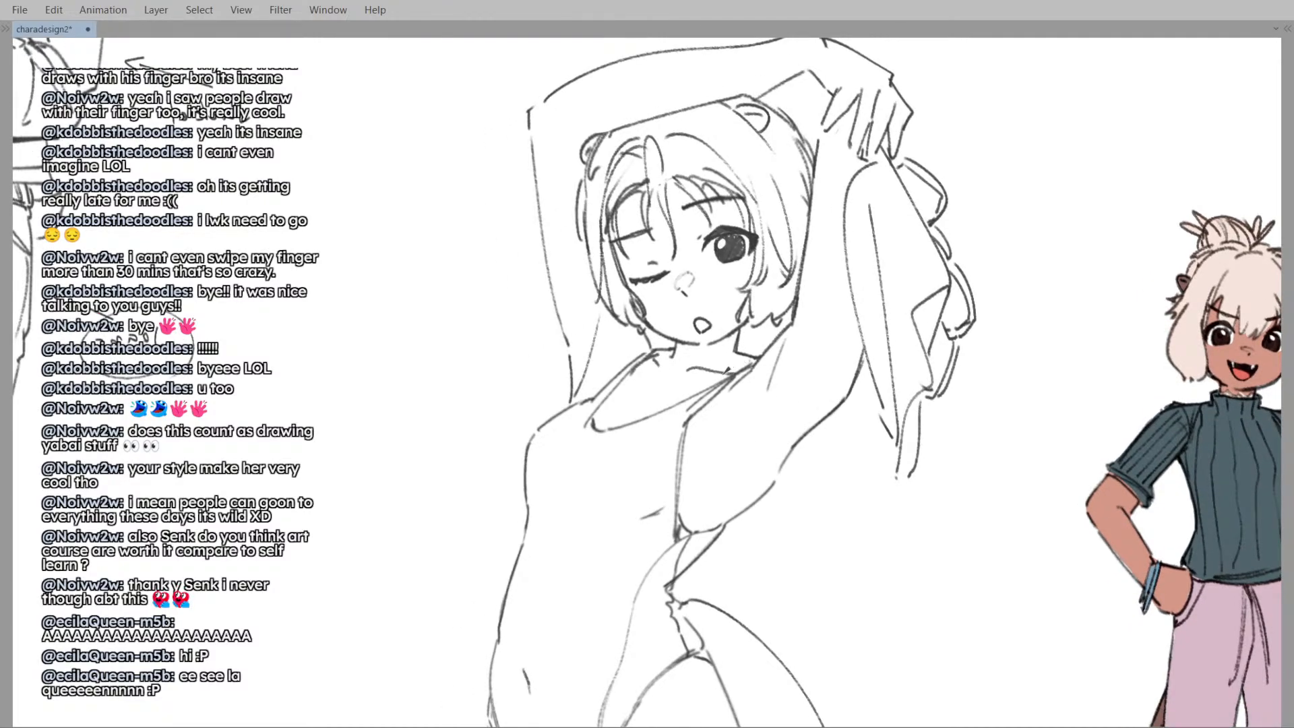
# - Push the stretching figure's outer hip contour slightly outward with Liquify
pyautogui.scroll(-2, 734, 367)
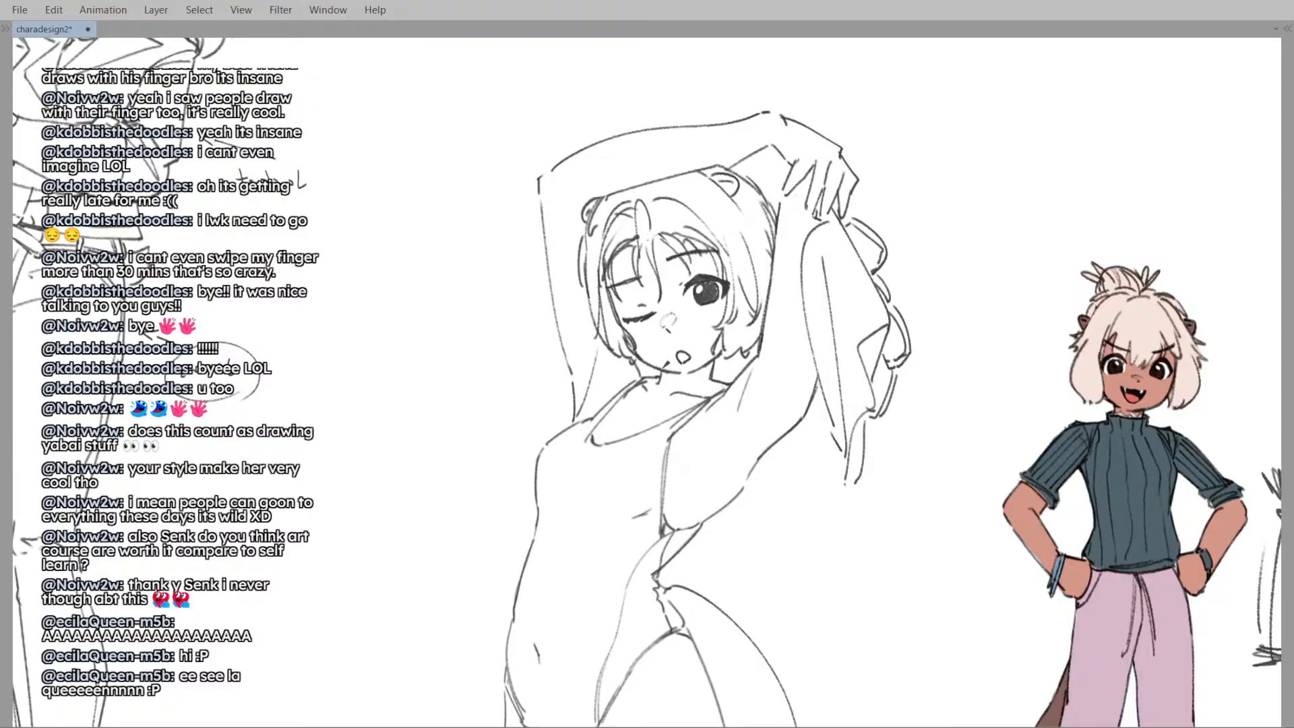
pyautogui.scroll(-3, 674, 364)
pyautogui.scroll(3, 674, 364)
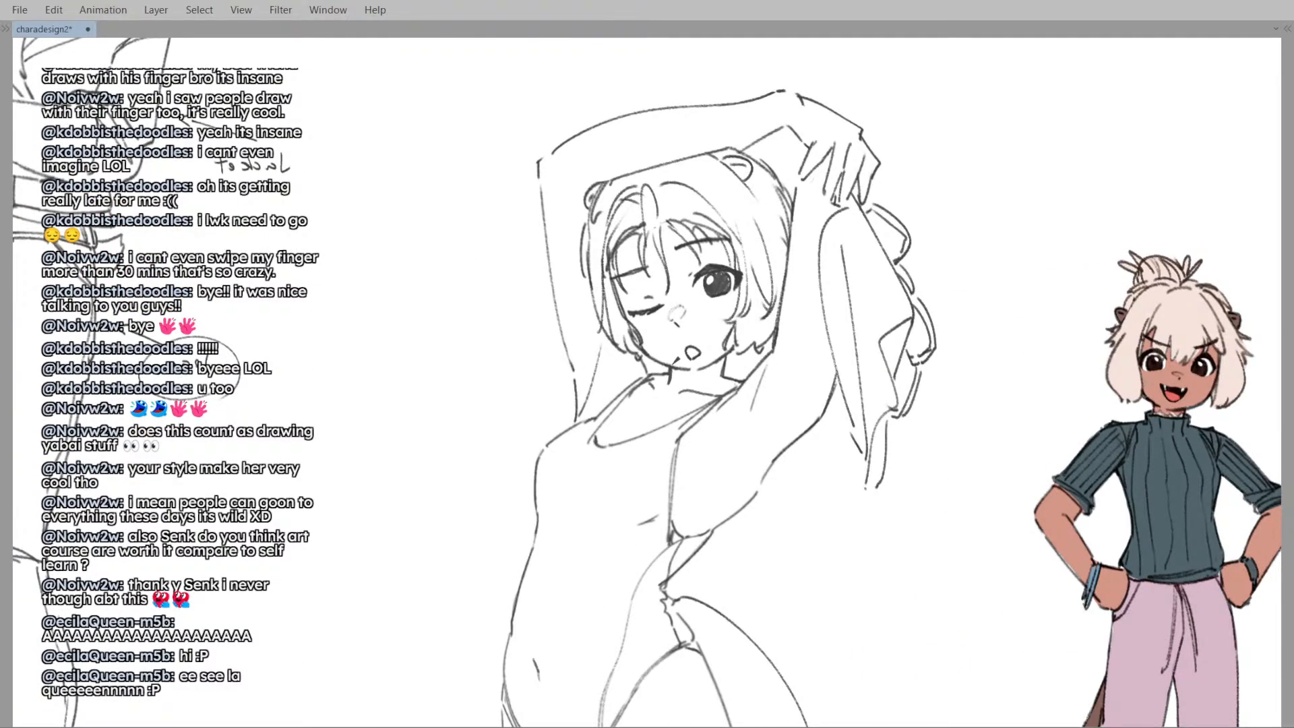
pyautogui.scroll(-3, 674, 364)
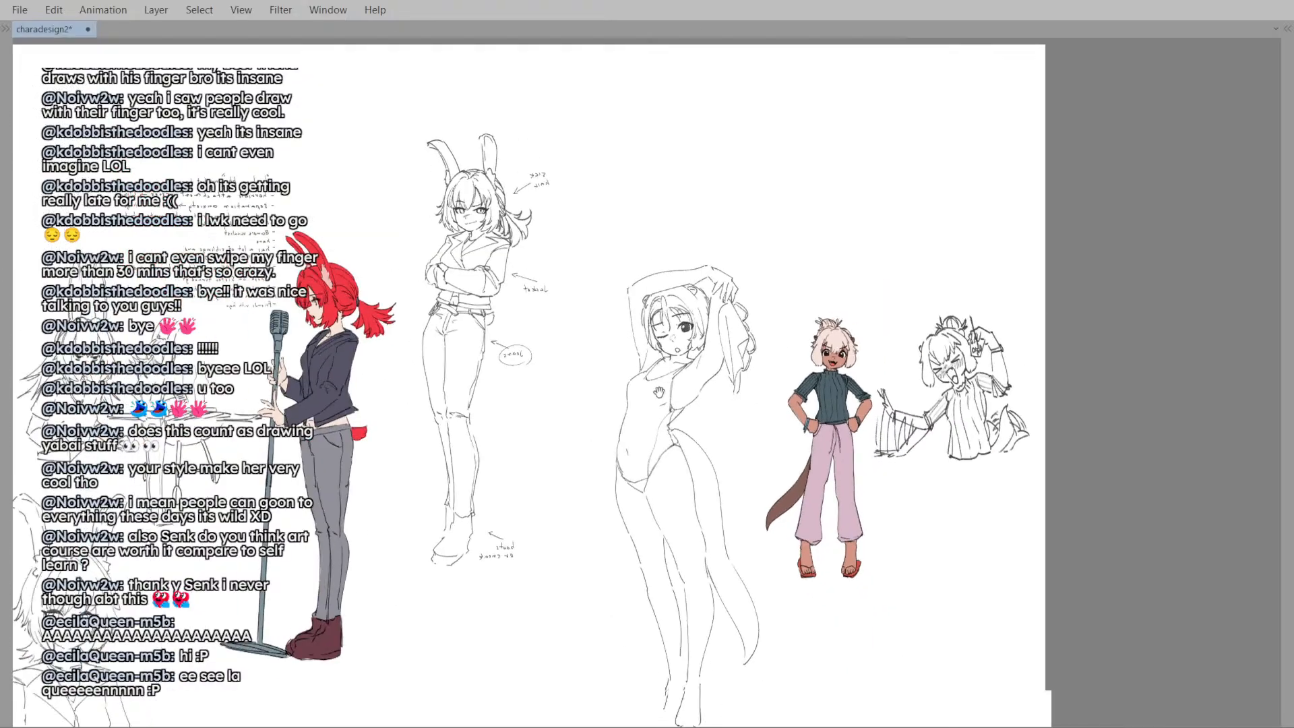
pyautogui.scroll(2, 597, 465)
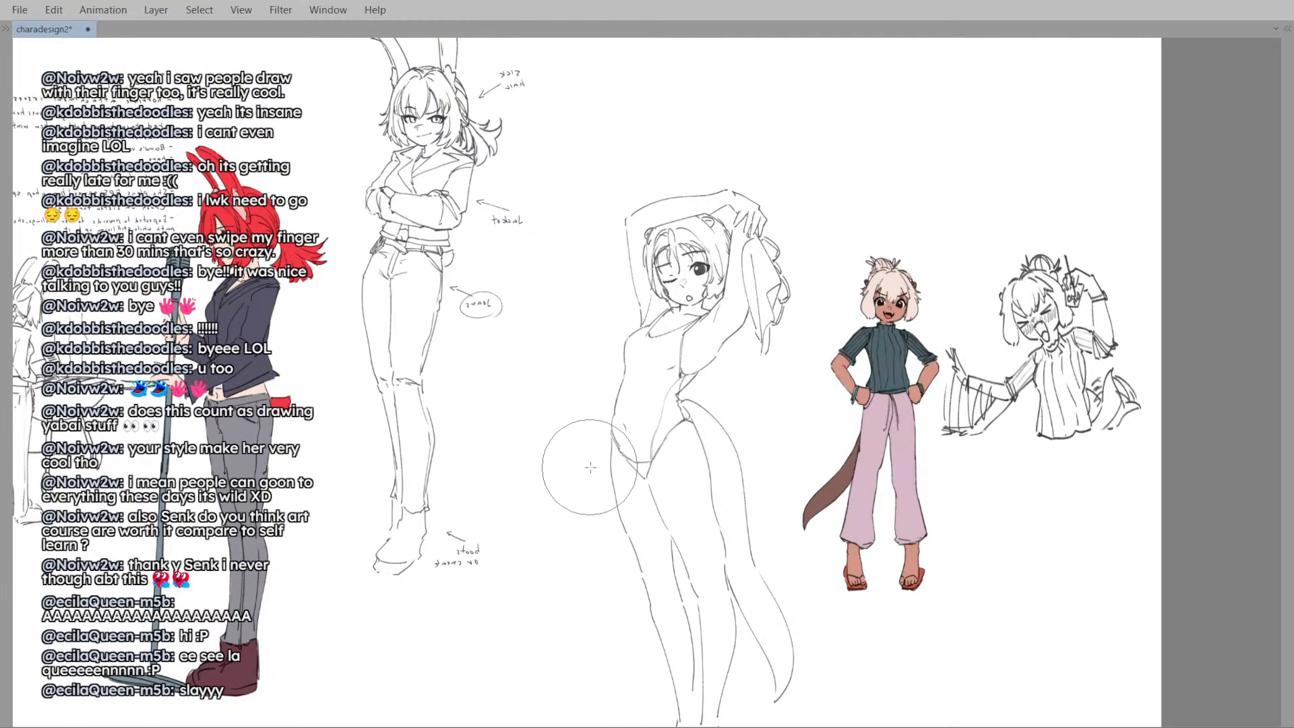
pyautogui.press('h')
pyautogui.press('h')
pyautogui.scroll(2, 602, 467)
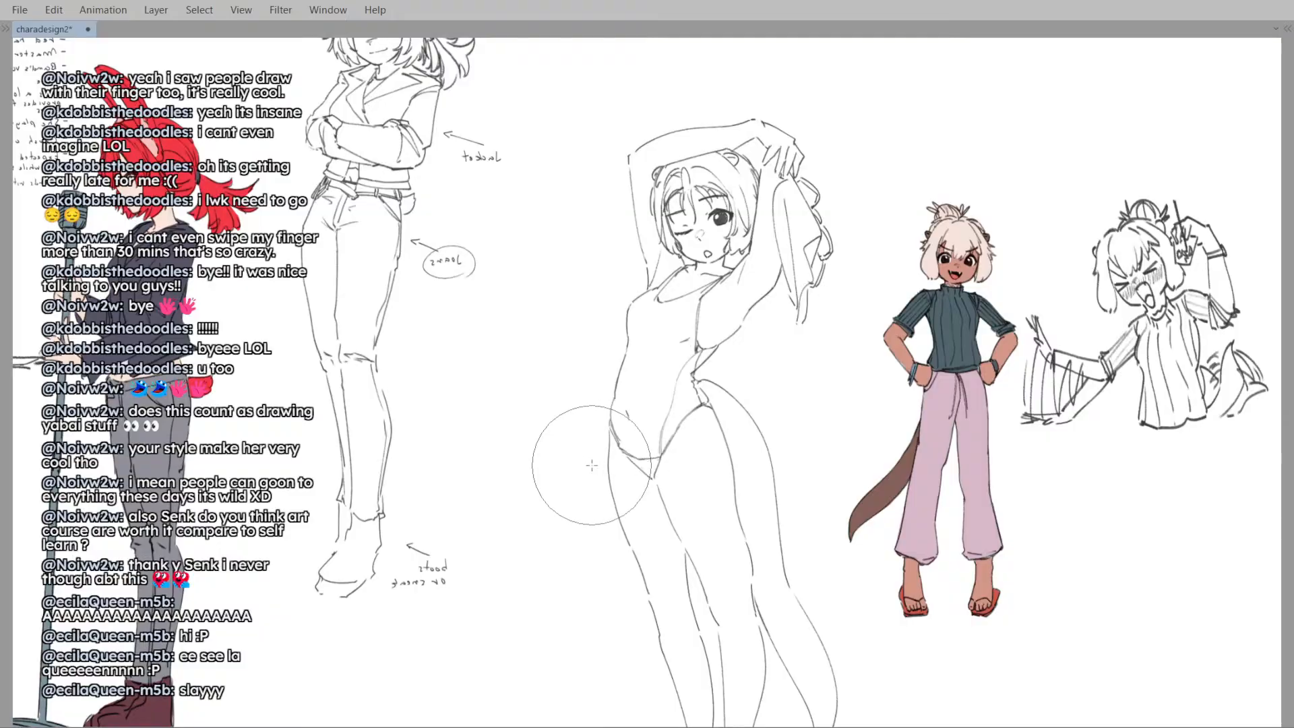
pyautogui.moveTo(592, 465); pyautogui.dragTo(581, 462)
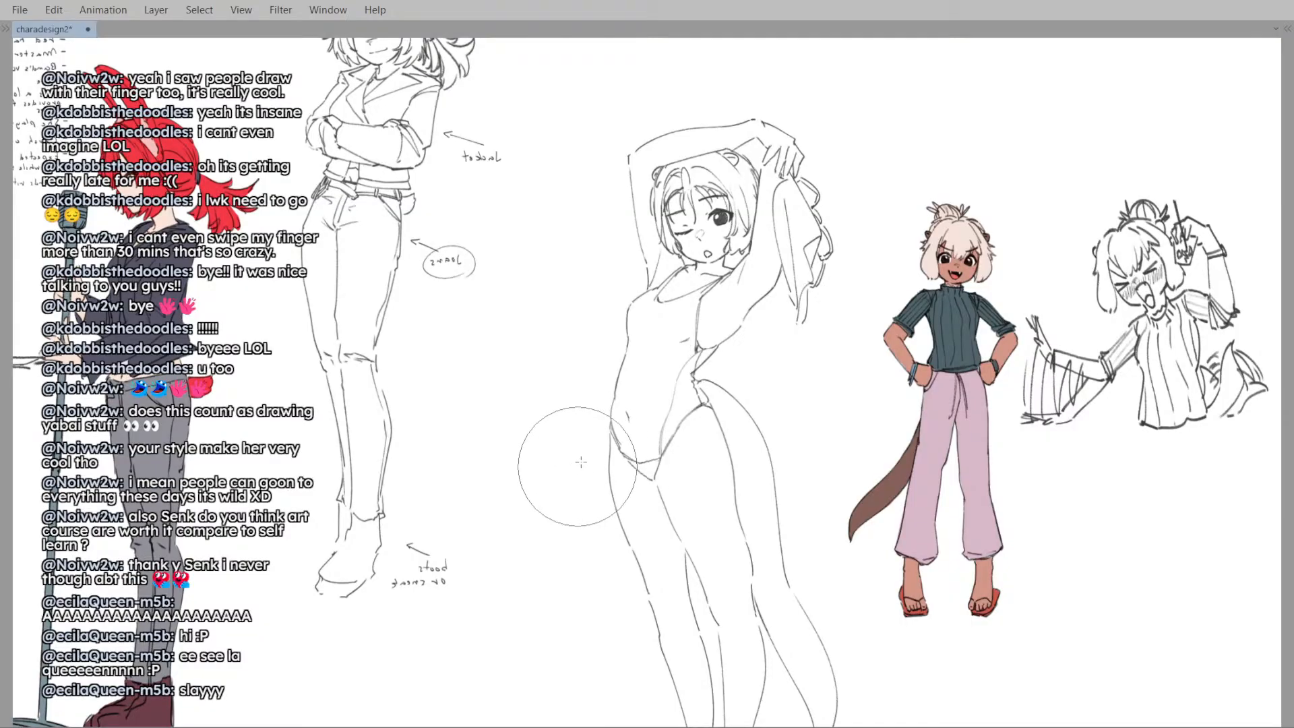
# - Sketch a short ankle line joining the stretching figure's lower leg to the foot
pyautogui.scroll(-2, 581, 462)
pyautogui.press('h')
pyautogui.press('h')
pyautogui.scroll(-1, 541, 373)
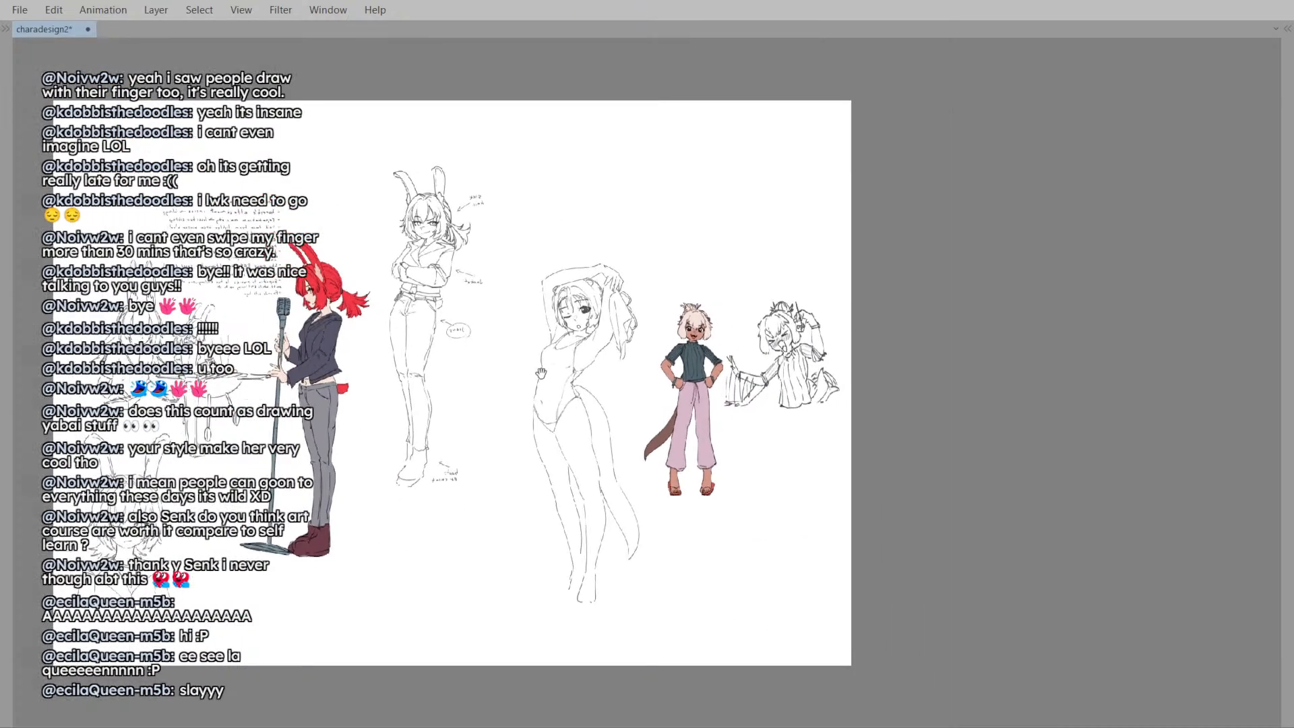
pyautogui.moveTo(541, 372); pyautogui.dragTo(583, 373)
pyautogui.scroll(3, 589, 593)
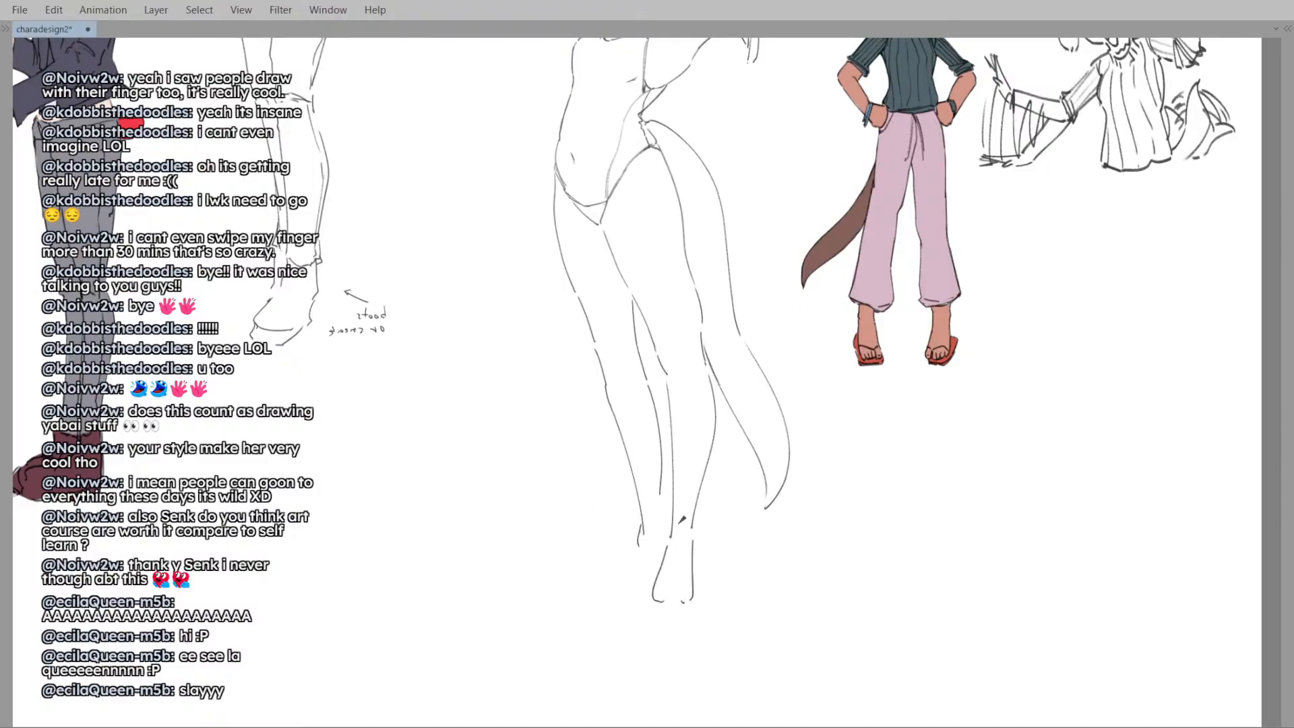
pyautogui.moveTo(680, 523)
pyautogui.mouseDown()
pyautogui.moveTo(685, 513)
pyautogui.moveTo(700, 534)
pyautogui.mouseUp()
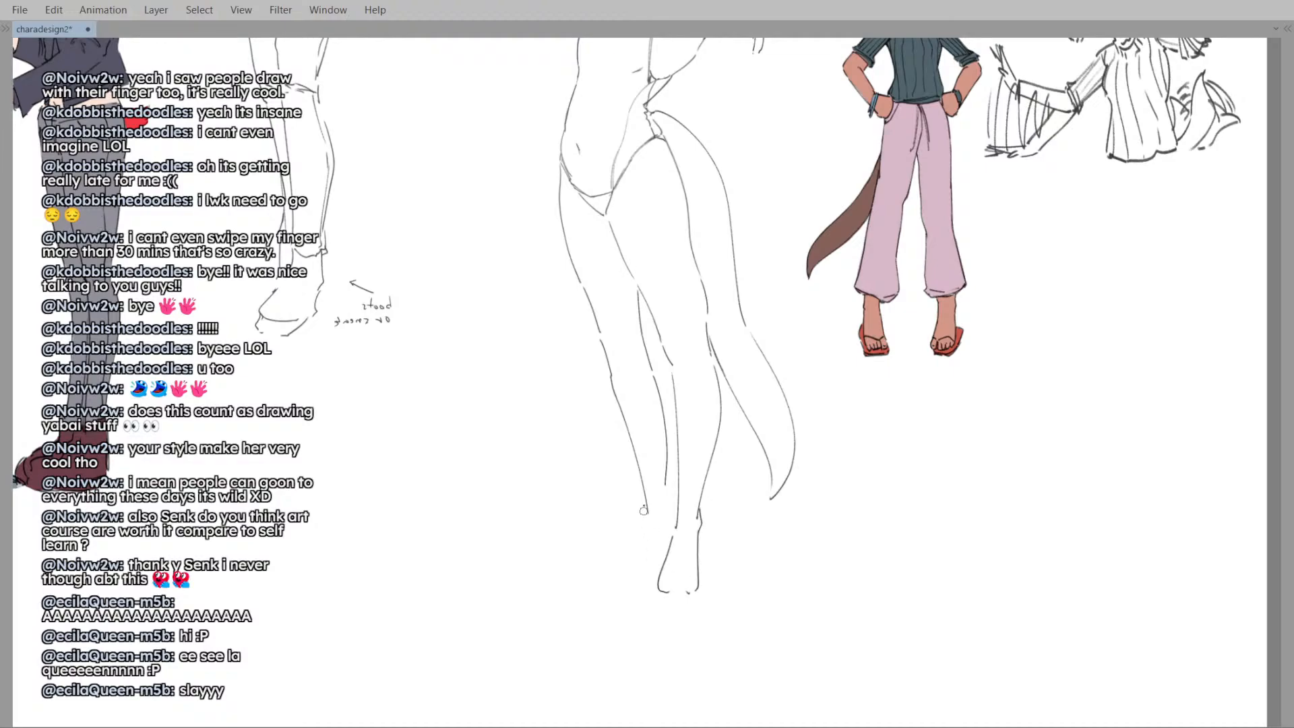
# - Sketch the stretching figure's far ankle line and the short outline of the far foot below it
pyautogui.moveTo(645, 503); pyautogui.dragTo(646, 530)
pyautogui.scroll(-3, 649, 534)
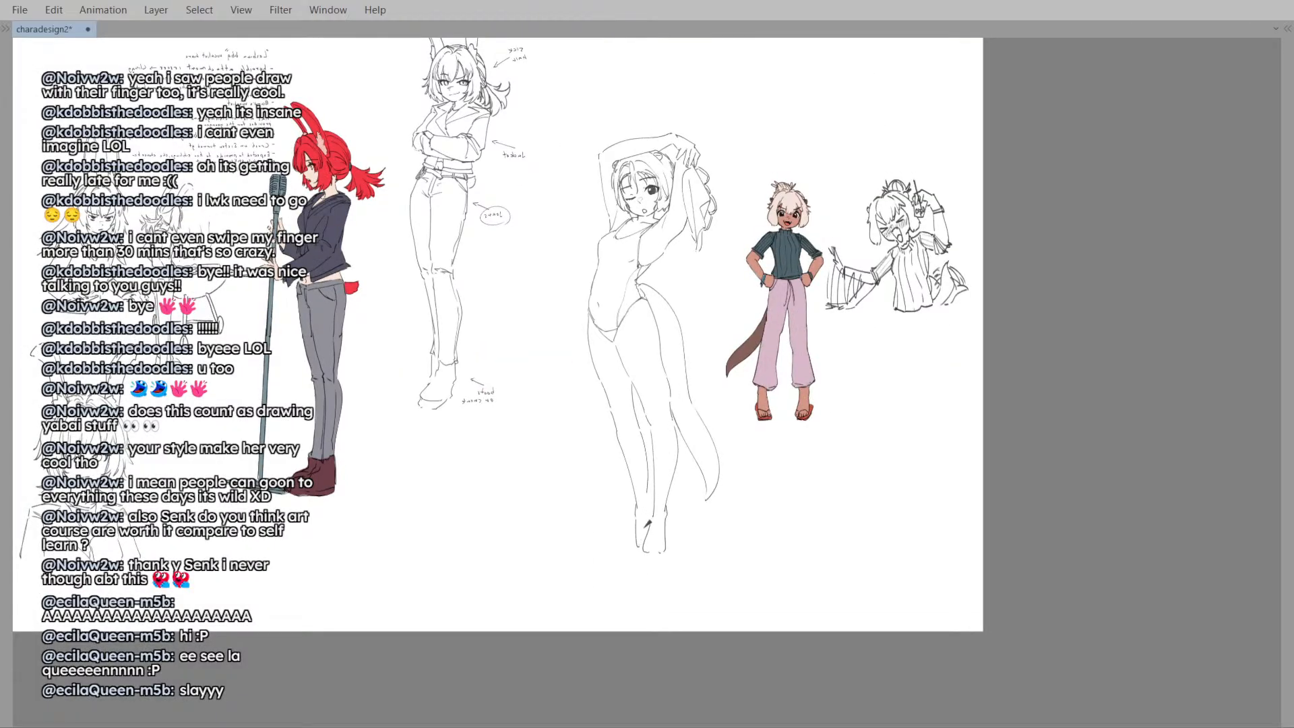
pyautogui.scroll(2, 641, 513)
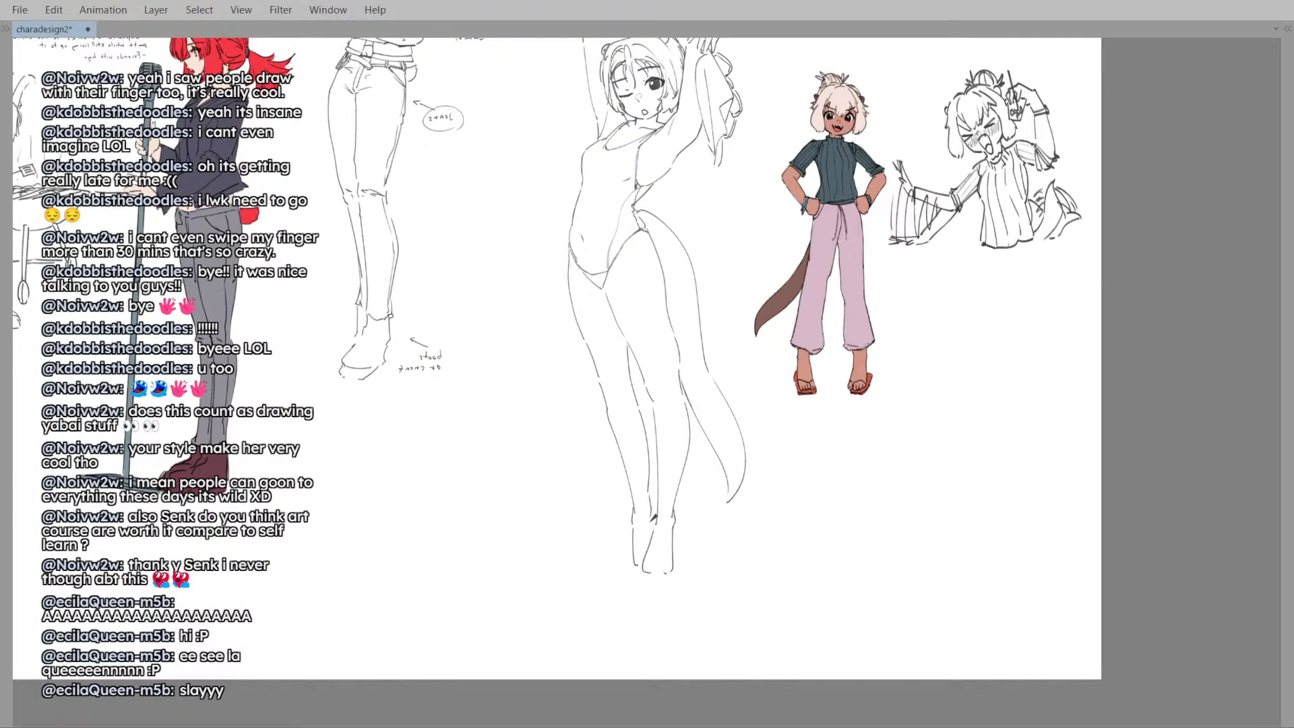
# - Add small rounded toes to both of the stretching figure's feet, checking them in the flipped view
pyautogui.press('h')
pyautogui.press('h')
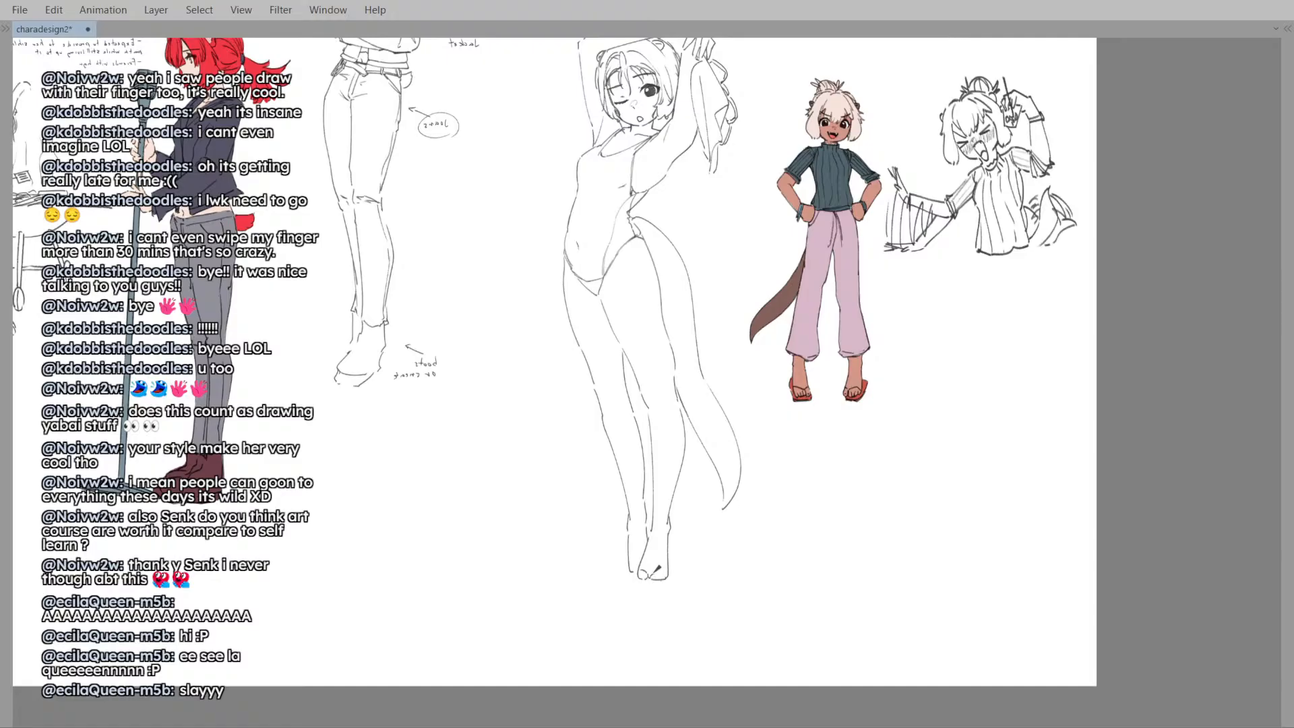
pyautogui.press('h')
pyautogui.press('h')
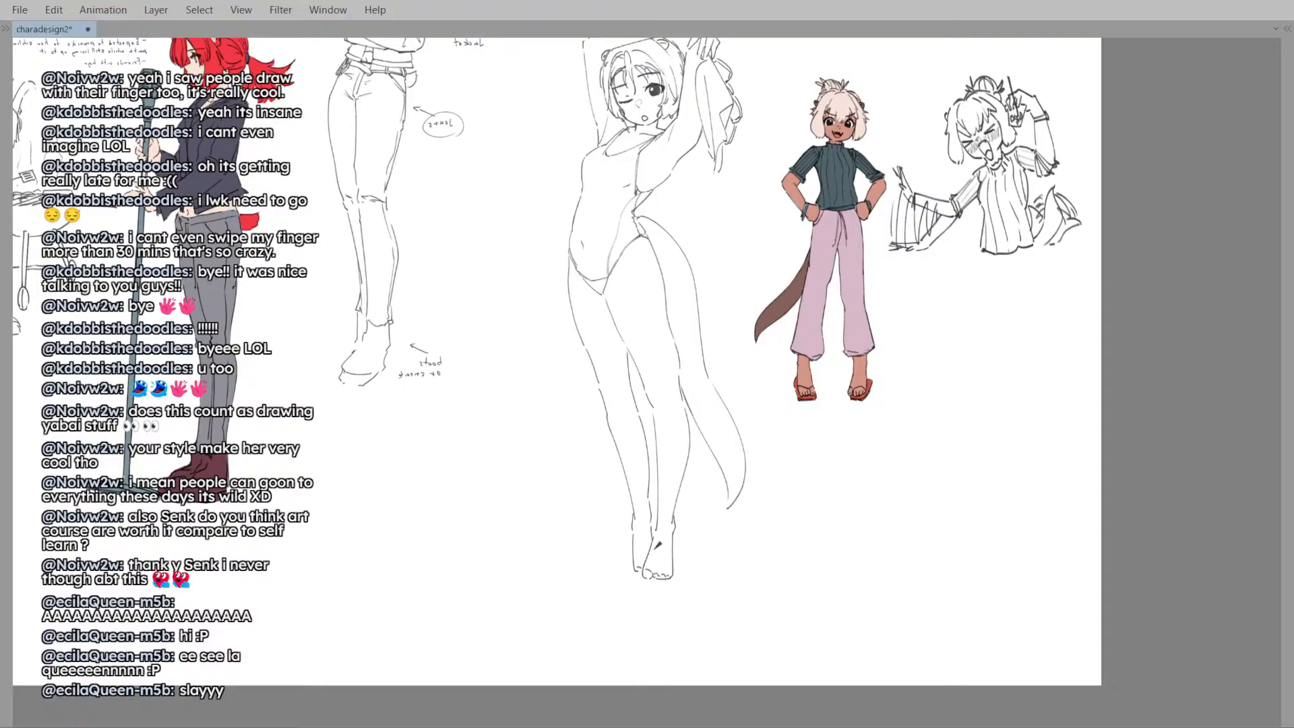
pyautogui.press('h')
pyautogui.press('h')
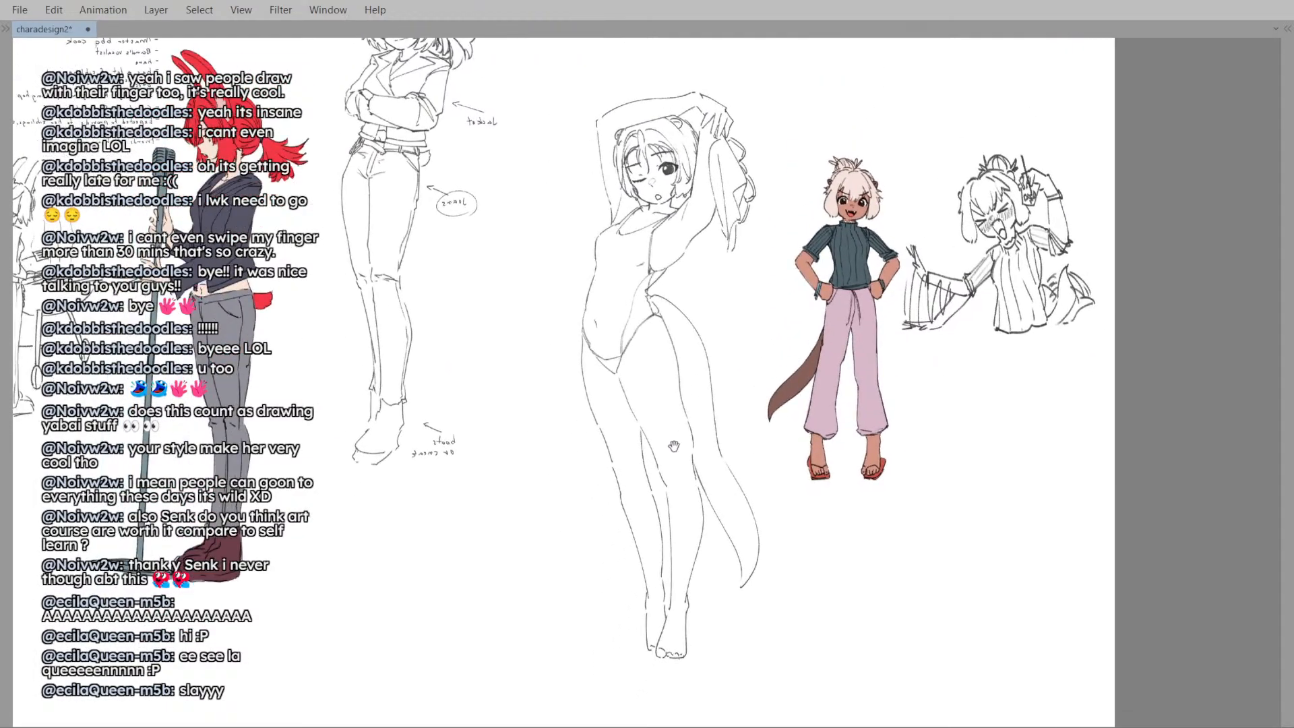
# - Adjust the stretching figure's legs slightly with a greatly enlarged Liquify brush
pyautogui.scroll(-3, 674, 445)
pyautogui.scroll(4, 656, 505)
pyautogui.moveTo(693, 462); pyautogui.dragTo(677, 517)
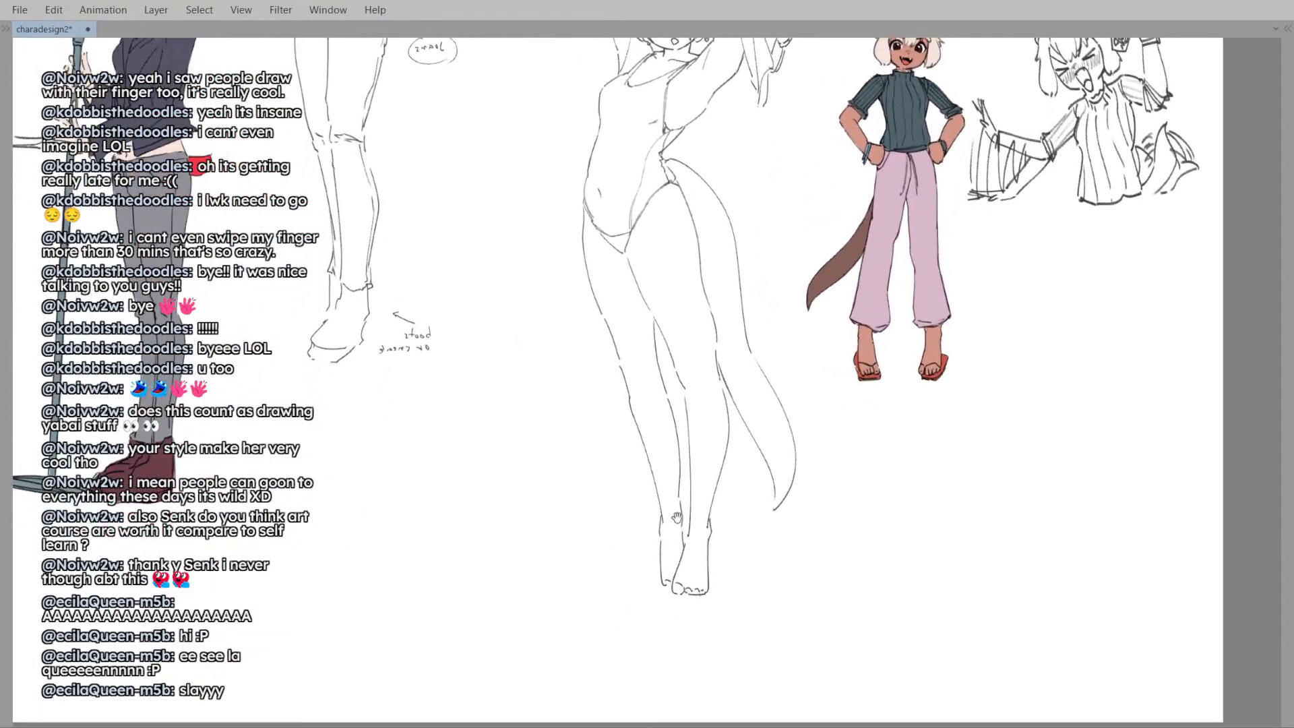
pyautogui.moveTo(677, 341); pyautogui.dragTo(665, 450)
pyautogui.press('h')
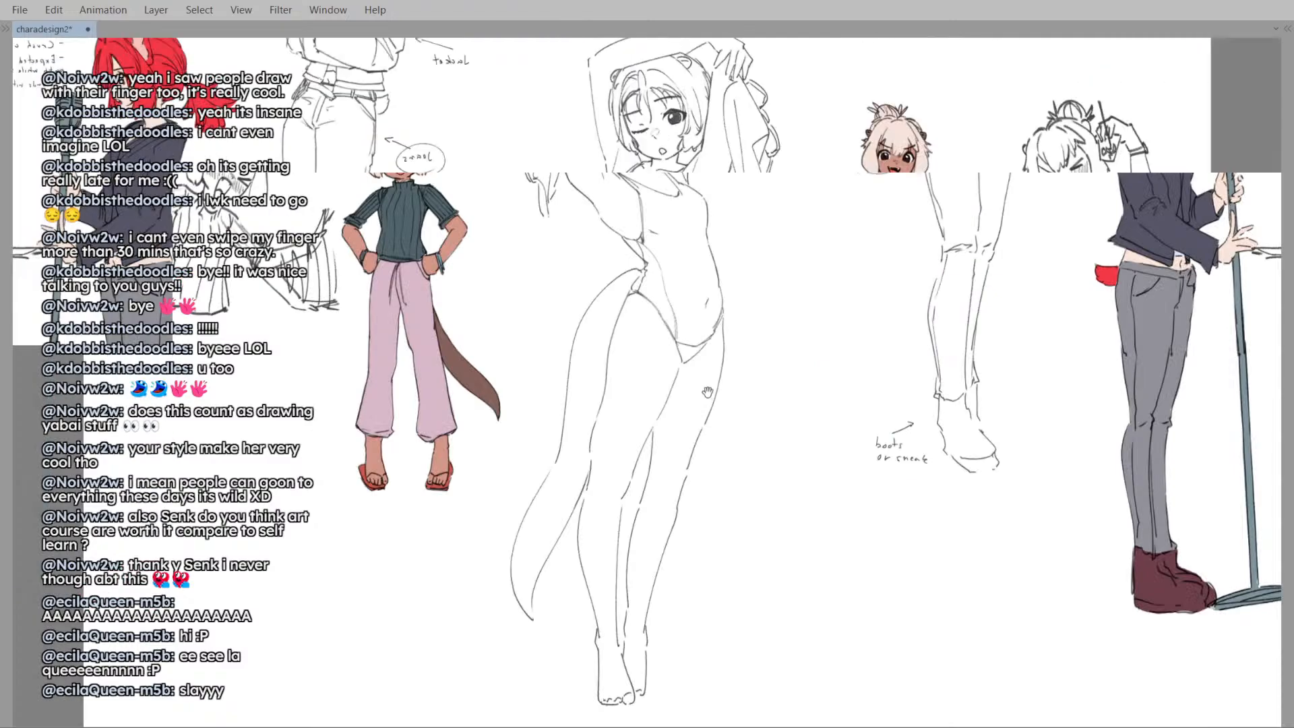
pyautogui.scroll(-2, 694, 387)
pyautogui.moveTo(667, 368)
pyautogui.mouseDown()
pyautogui.moveTo(665, 427)
pyautogui.moveTo(651, 401)
pyautogui.mouseUp()
pyautogui.press(']')
pyautogui.press(']')
pyautogui.press(']')
pyautogui.press(']')
pyautogui.press(']')
pyautogui.press(']')
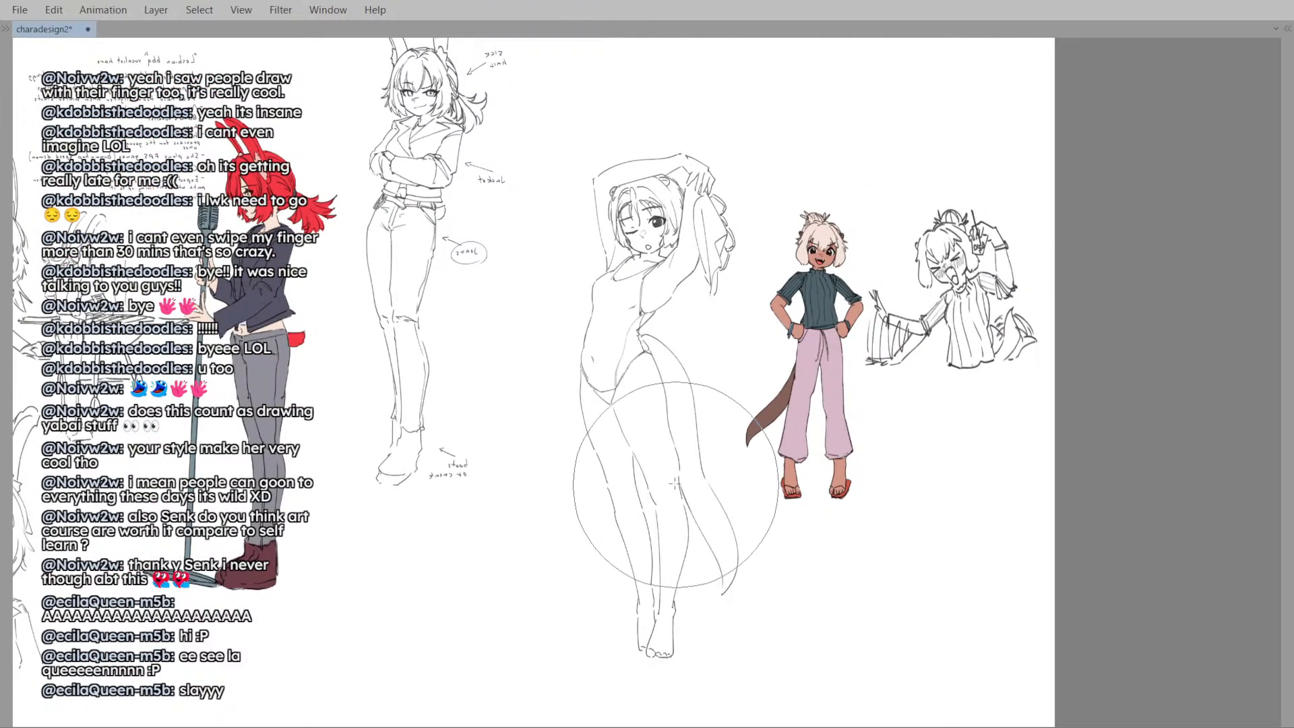
pyautogui.press('h')
pyautogui.press('h')
pyautogui.moveTo(699, 425); pyautogui.dragTo(694, 468)
# - Clean up the stretching figure's leg lines and add short knee marks to both legs
pyautogui.press('e')
pyautogui.press('p')
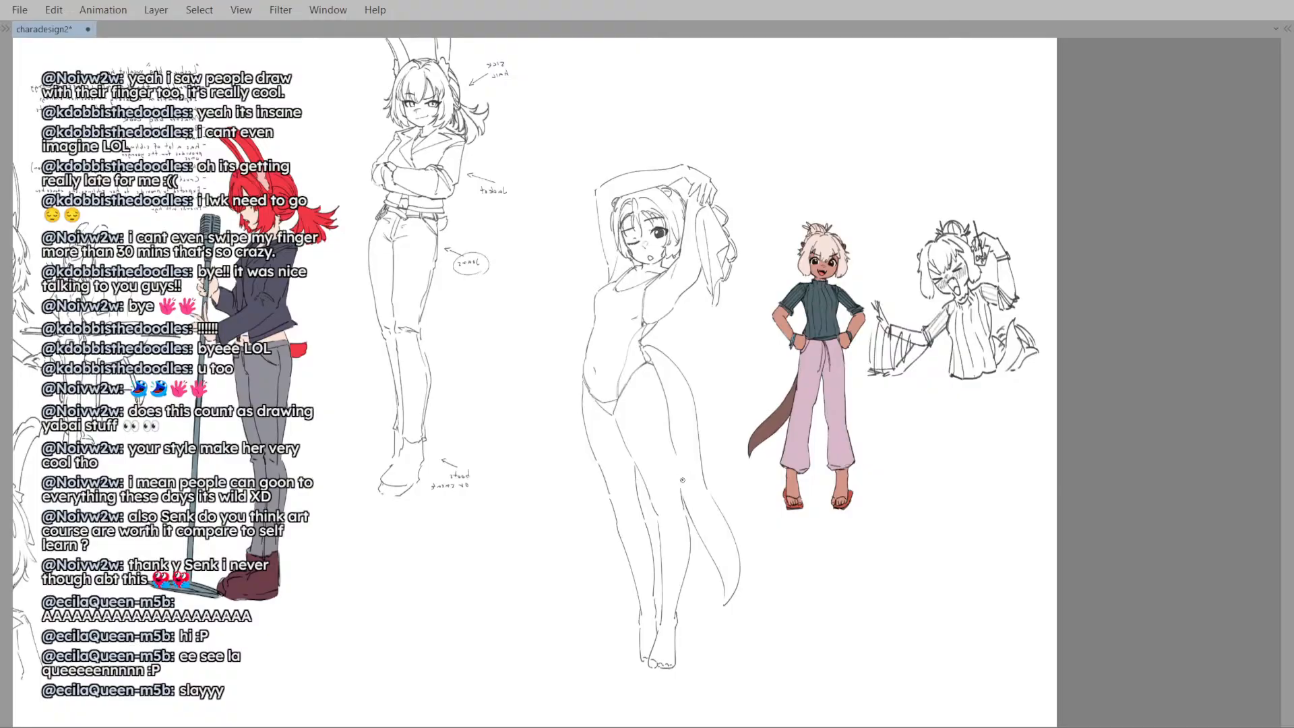
pyautogui.press('h')
pyautogui.press('h')
pyautogui.press('h')
pyautogui.scroll(2, 683, 527)
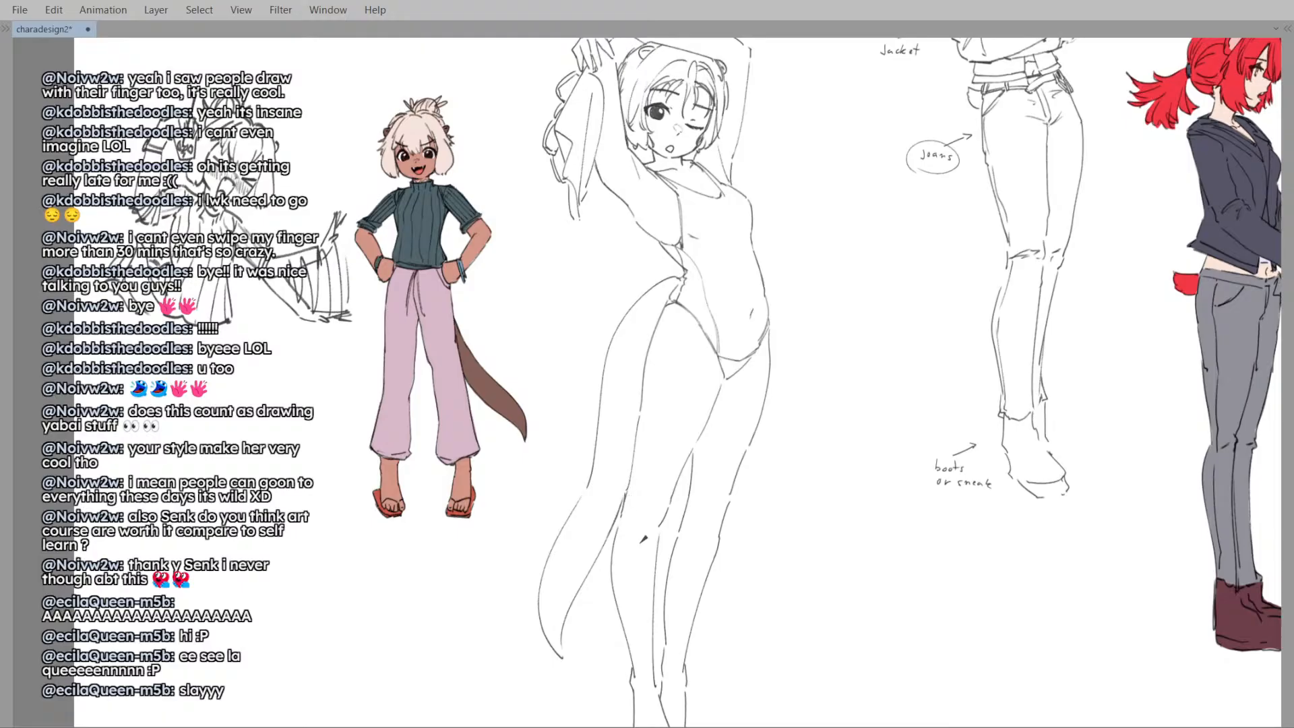
pyautogui.press('h')
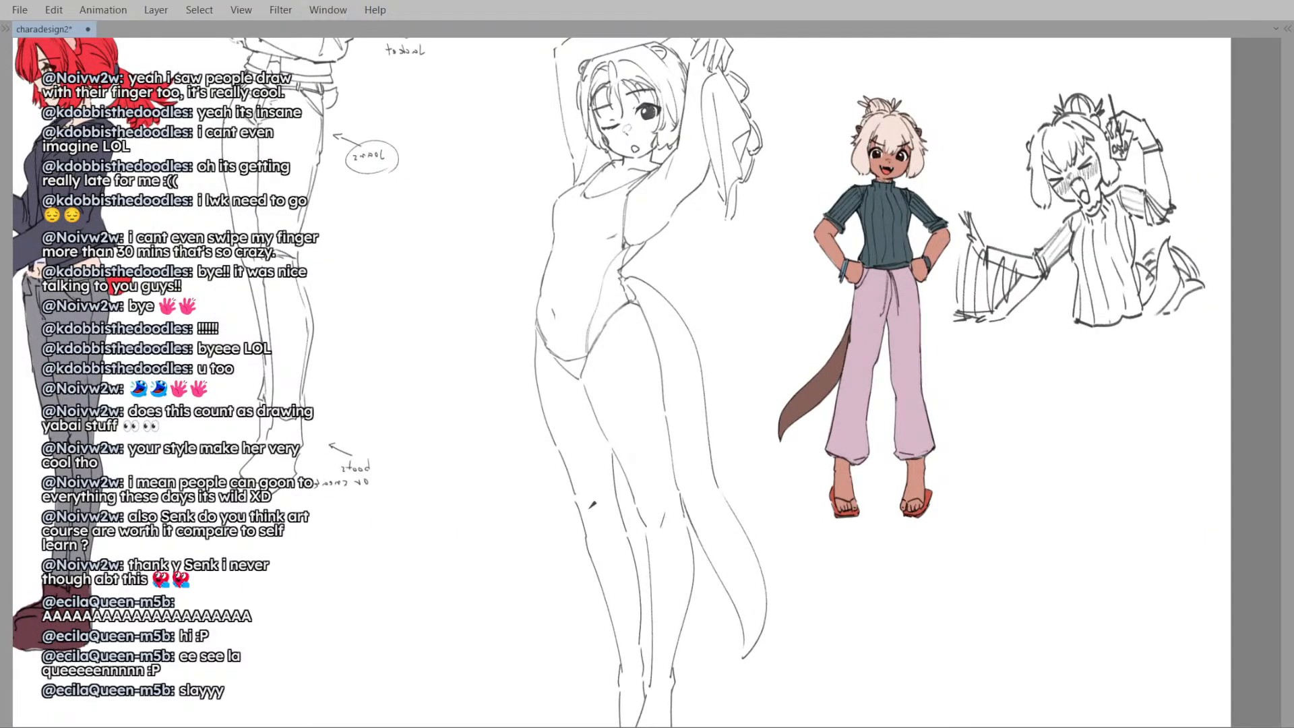
pyautogui.press('h')
pyautogui.press('h')
pyautogui.scroll(-3, 628, 498)
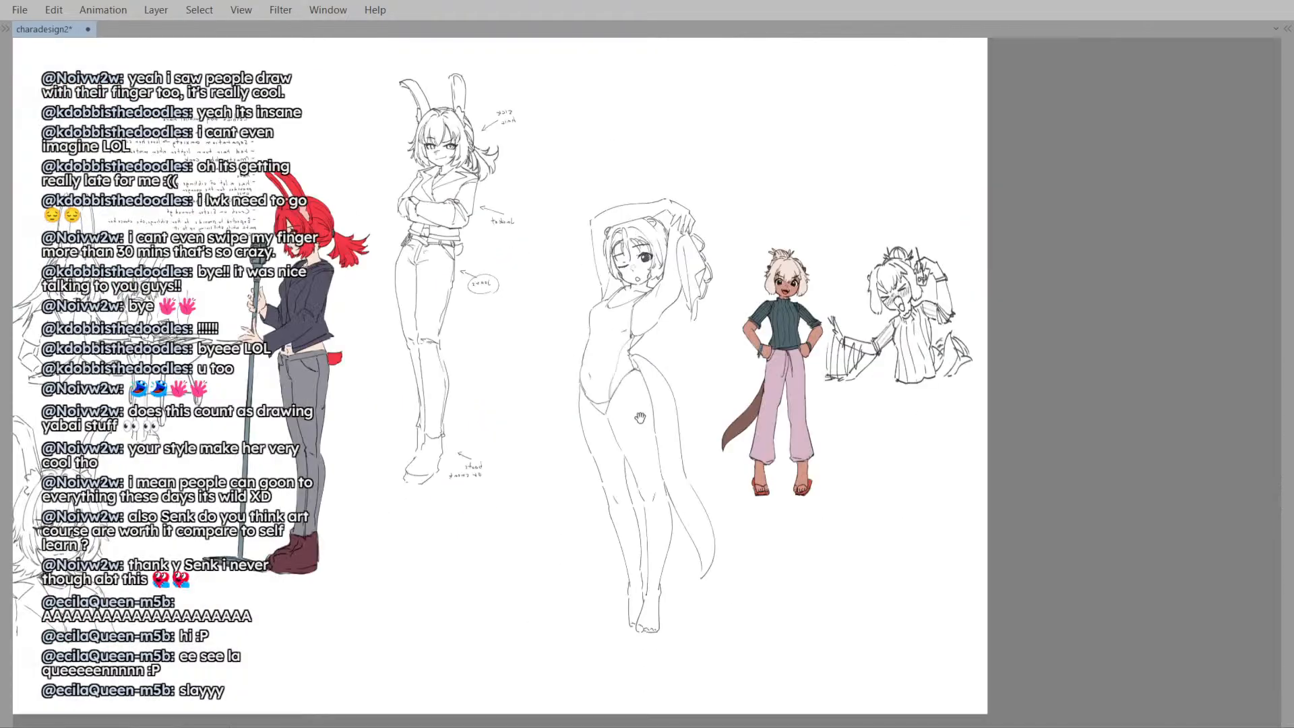
pyautogui.scroll(2, 625, 491)
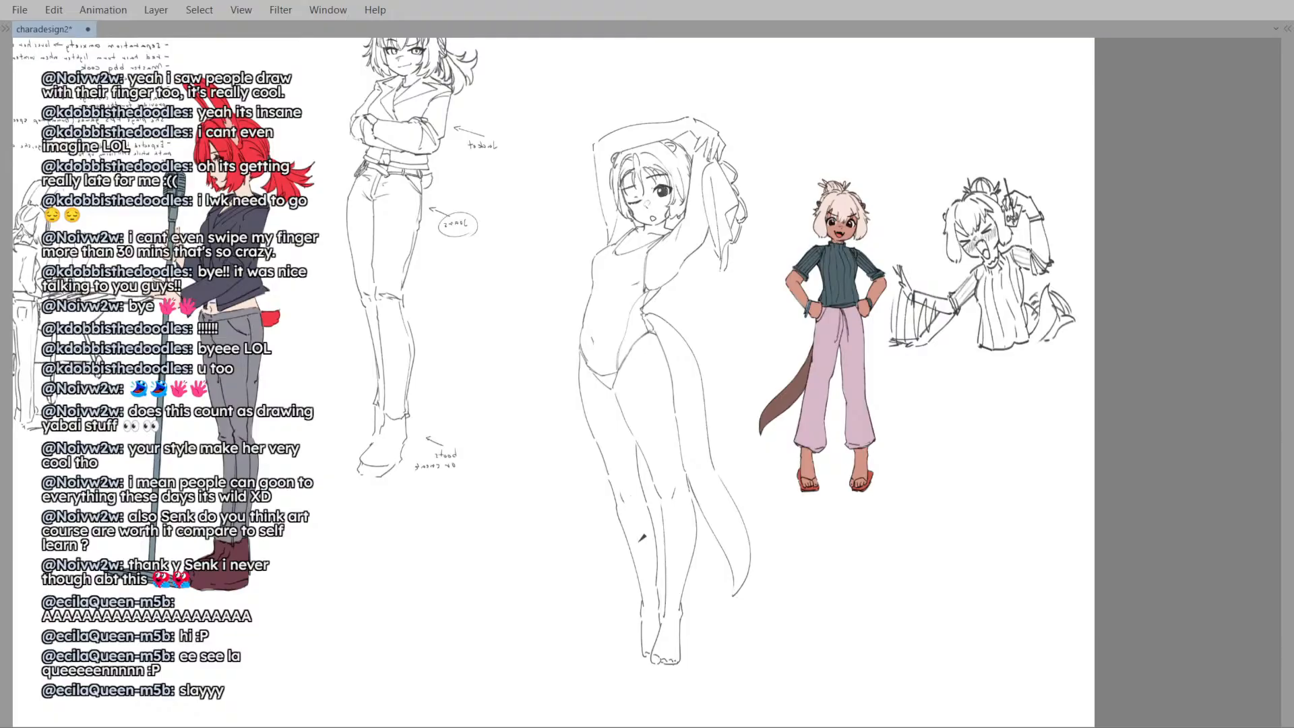
# - Nudge the contours of the stretching figure's feet and upper thigh with Liquify
pyautogui.moveTo(652, 624); pyautogui.dragTo(667, 561)
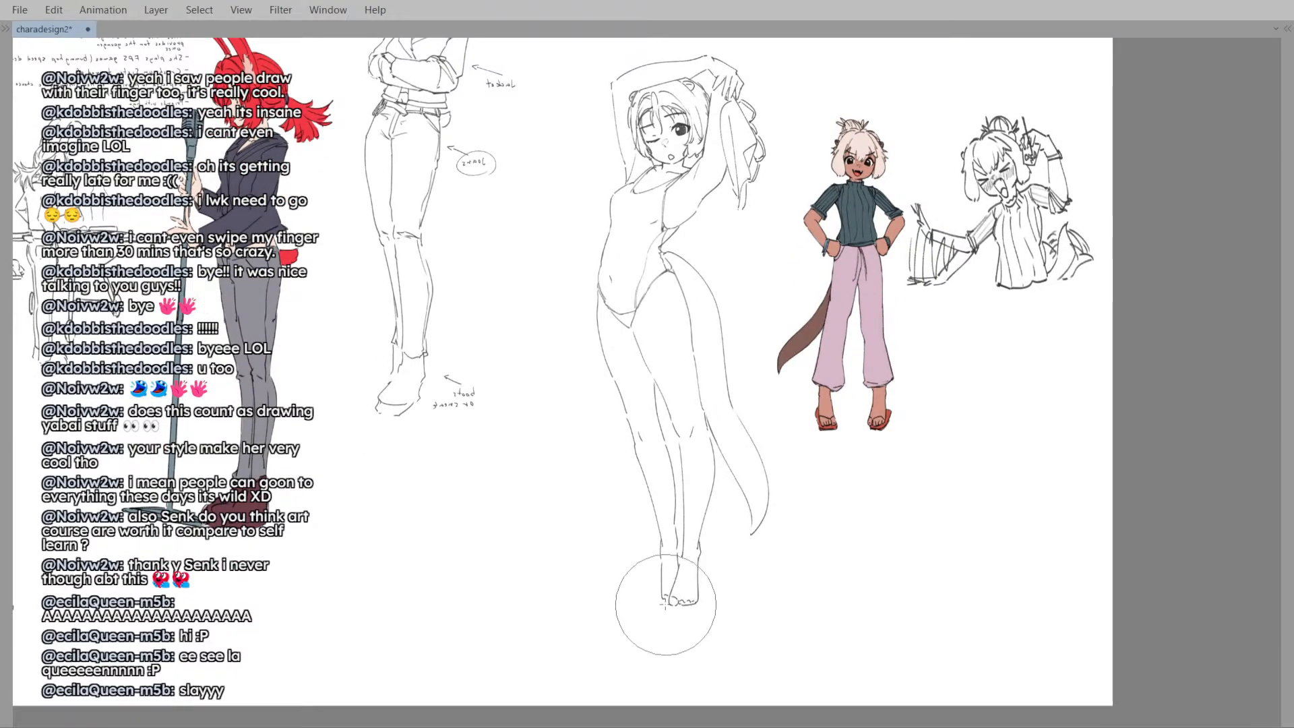
pyautogui.scroll(-2, 657, 526)
pyautogui.scroll(2, 685, 353)
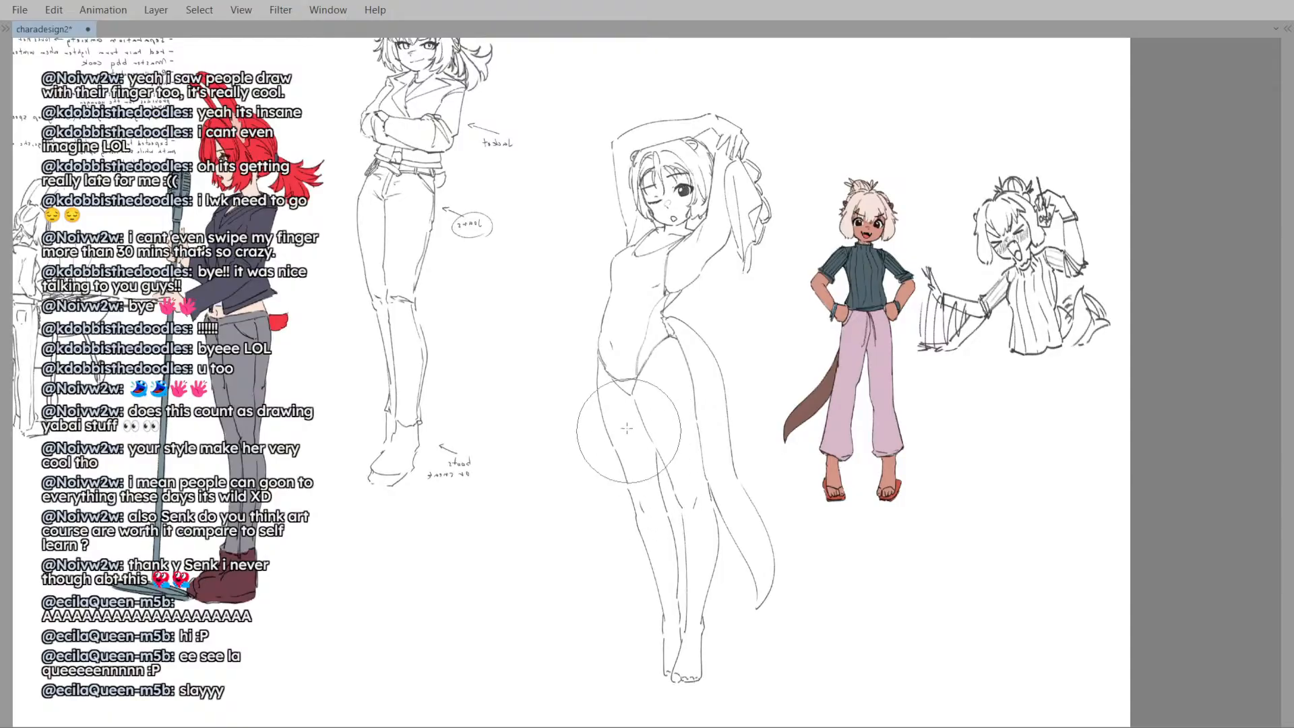
pyautogui.press('h')
pyautogui.press('h')
pyautogui.moveTo(630, 432); pyautogui.dragTo(673, 459)
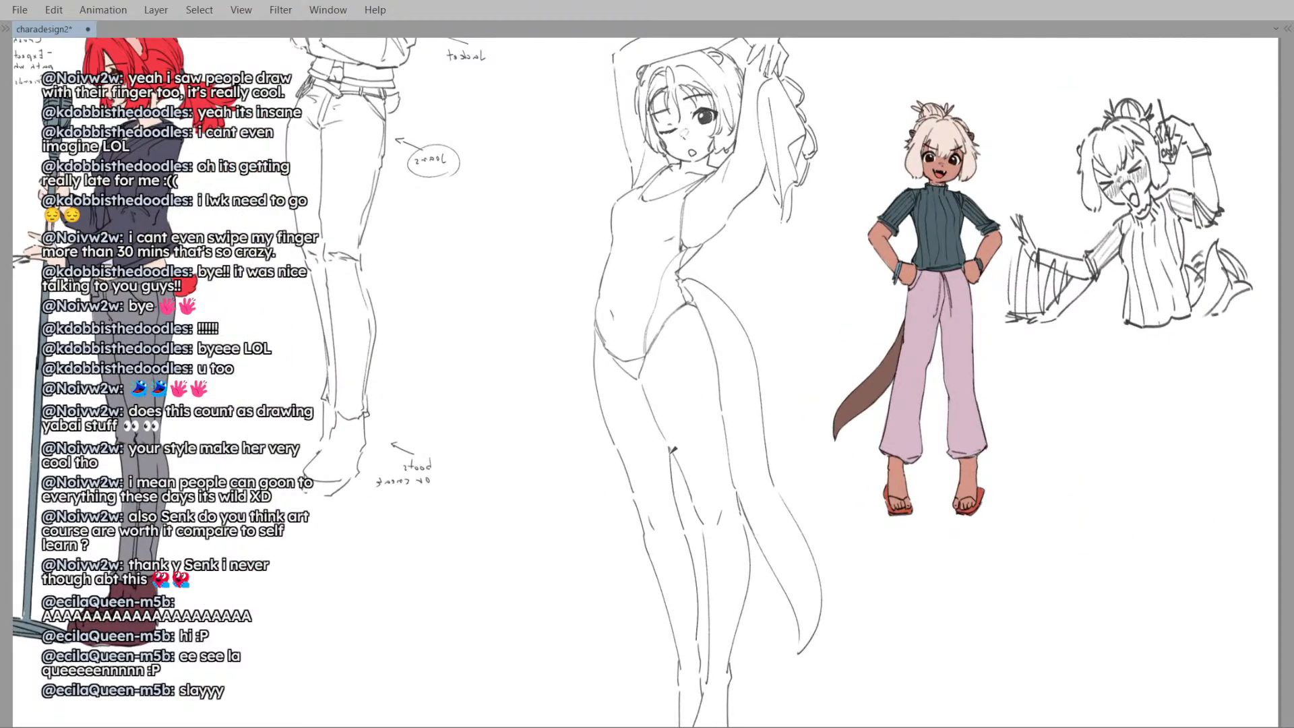
# - Hide the stretching figure's body lines briefly and show them again to compare
pyautogui.scroll(-3, 677, 463)
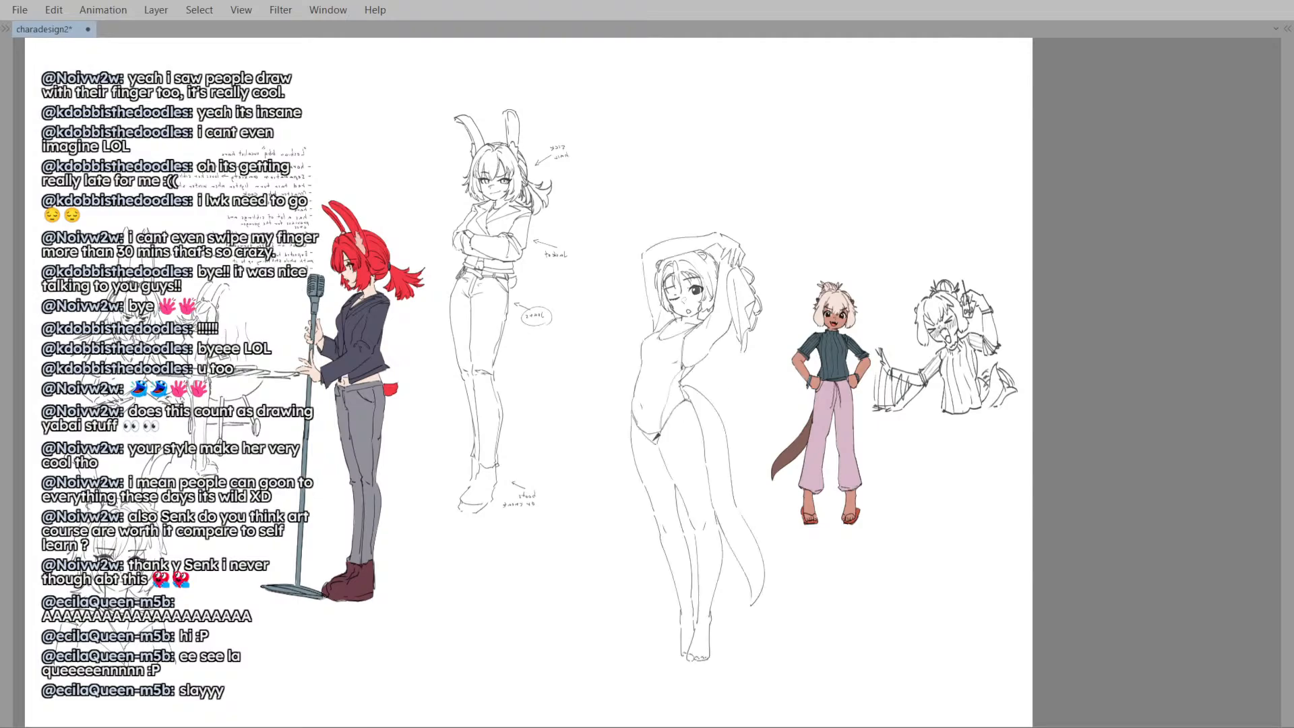
pyautogui.scroll(4, 673, 434)
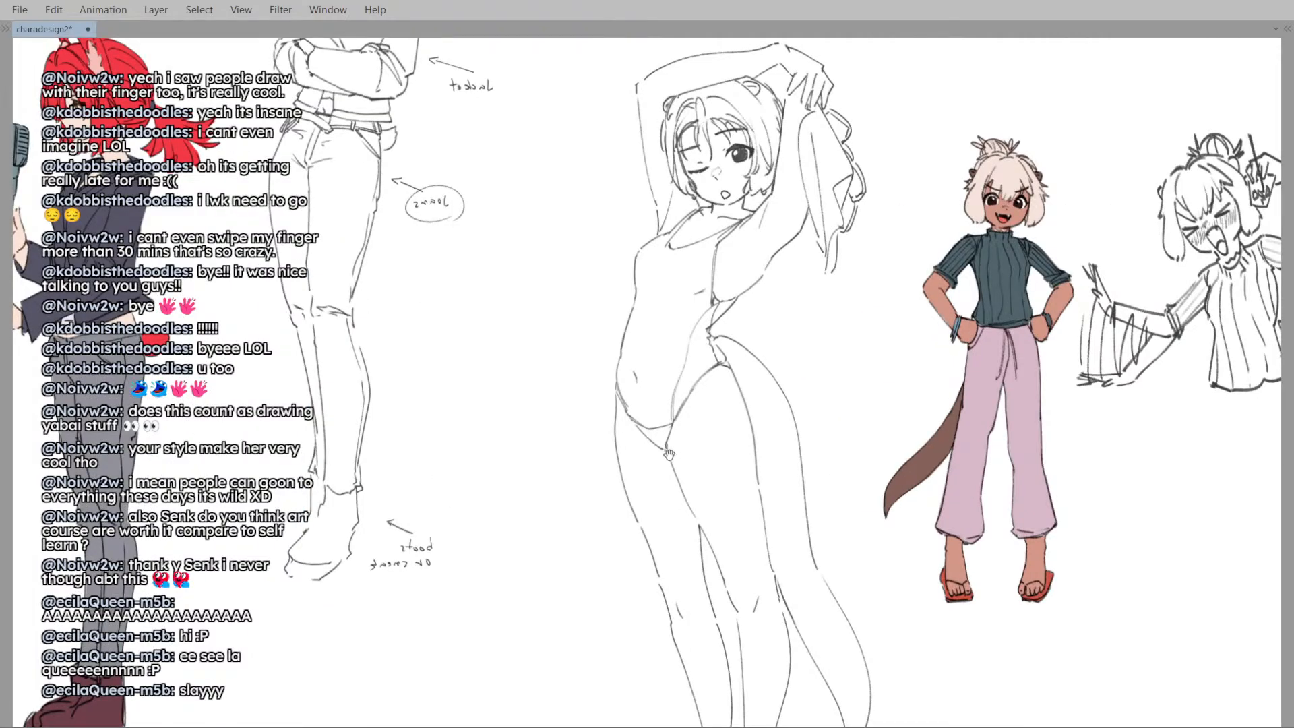
pyautogui.keyDown('alt'); pyautogui.click(670, 401); pyautogui.keyUp('alt')
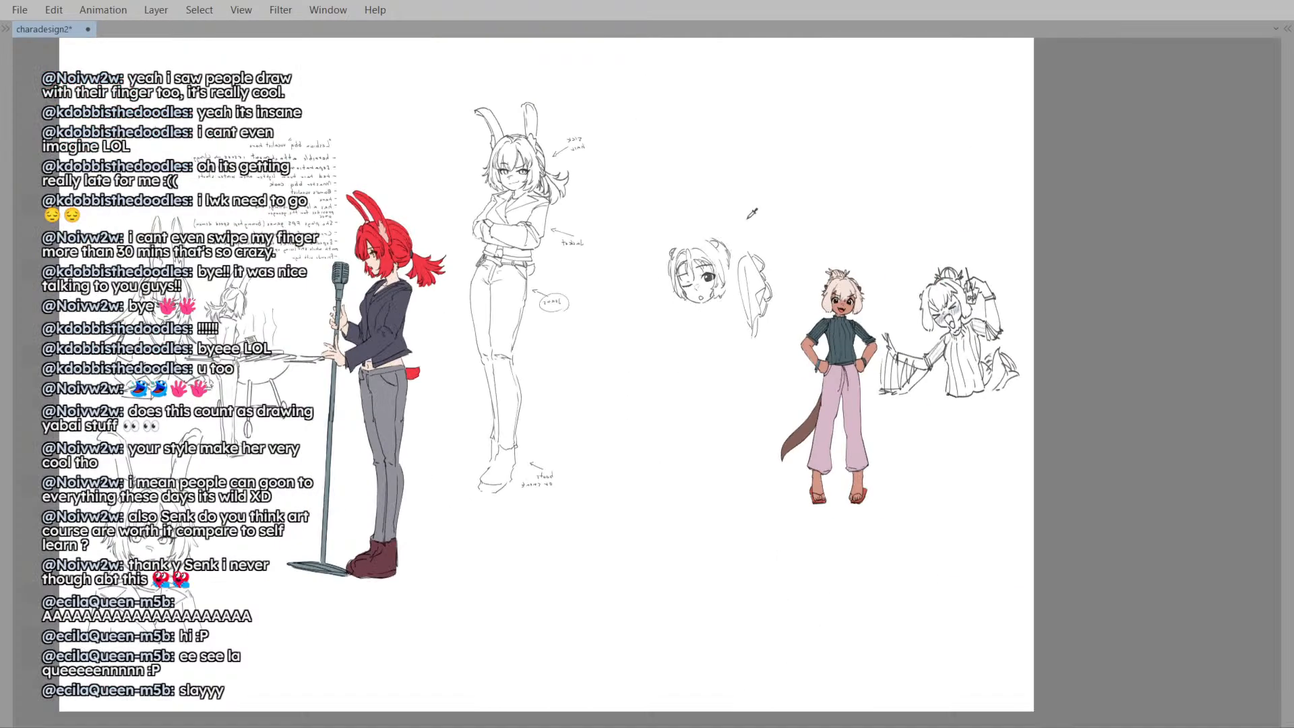
pyautogui.press('h')
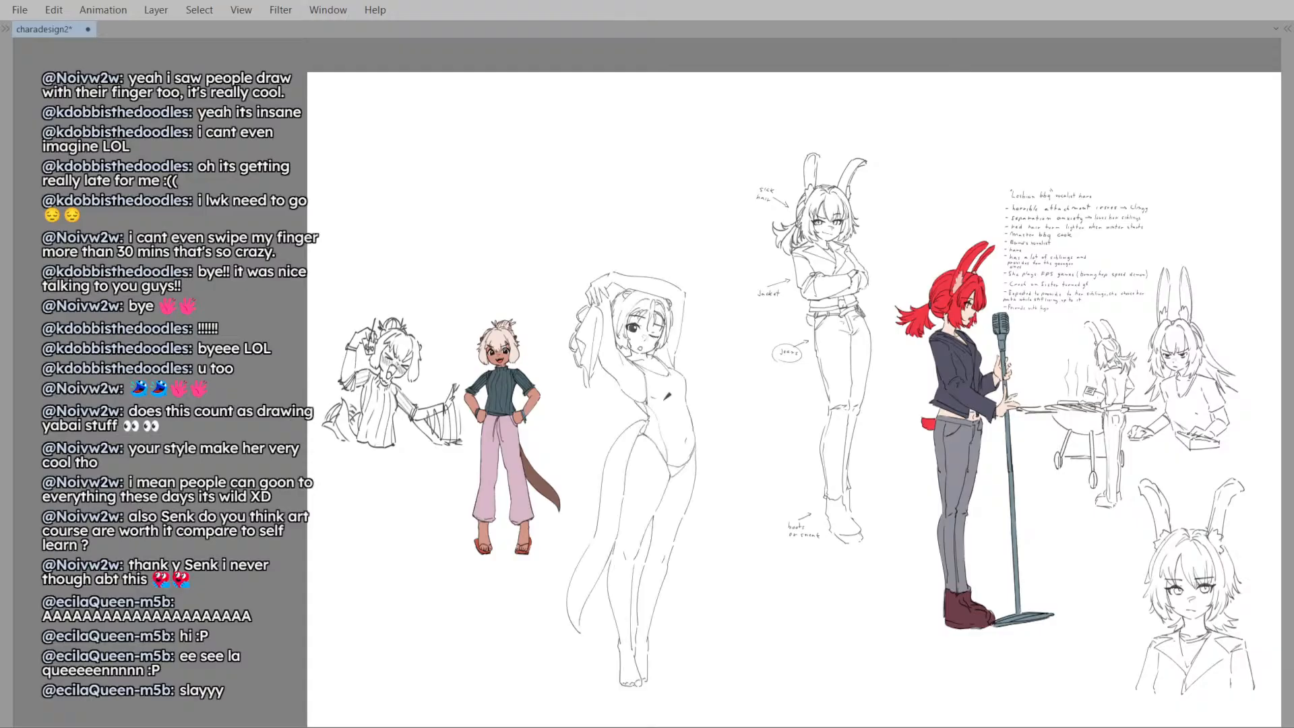
# - Try isolating the stretching figure's face with a freehand selection and clear the selection
pyautogui.scroll(5, 637, 307)
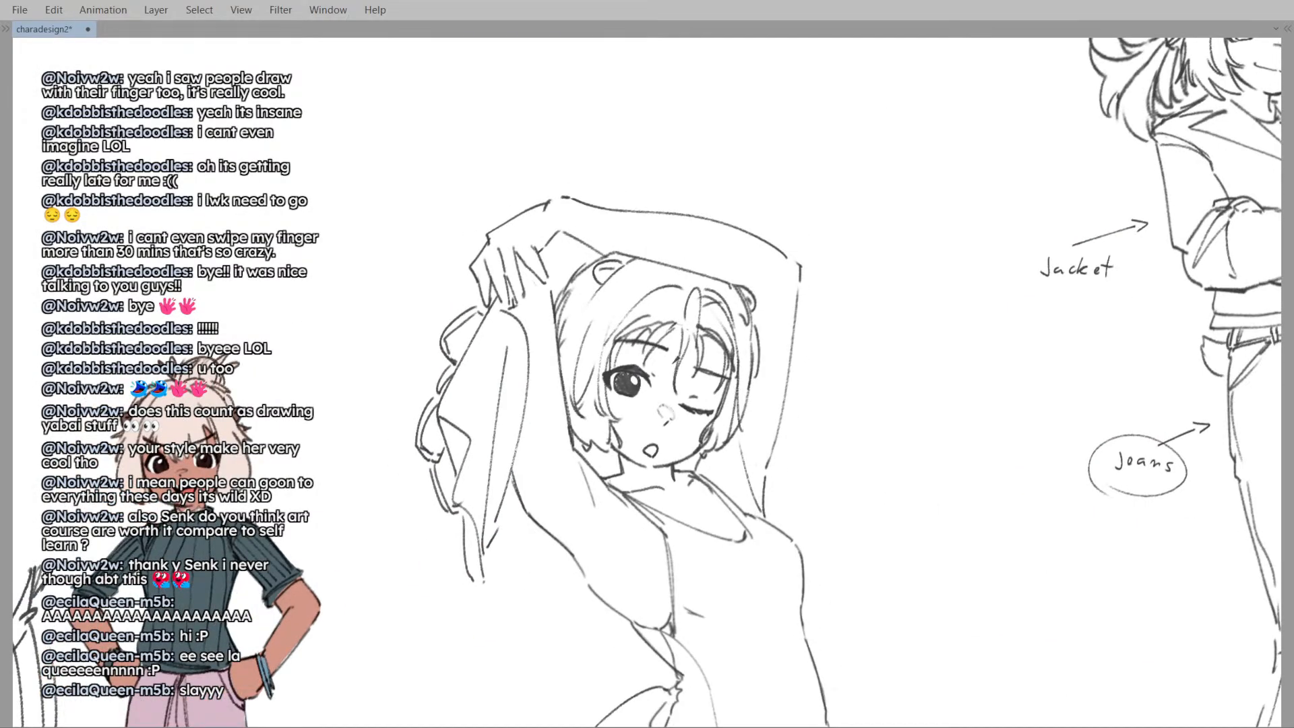
pyautogui.press('[')
pyautogui.click(697, 320)
pyautogui.hotkey('ctrl', 'z')
pyautogui.click(646, 396)
pyautogui.hotkey('ctrl', 'z')
pyautogui.moveTo(651, 431); pyautogui.dragTo(714, 317)
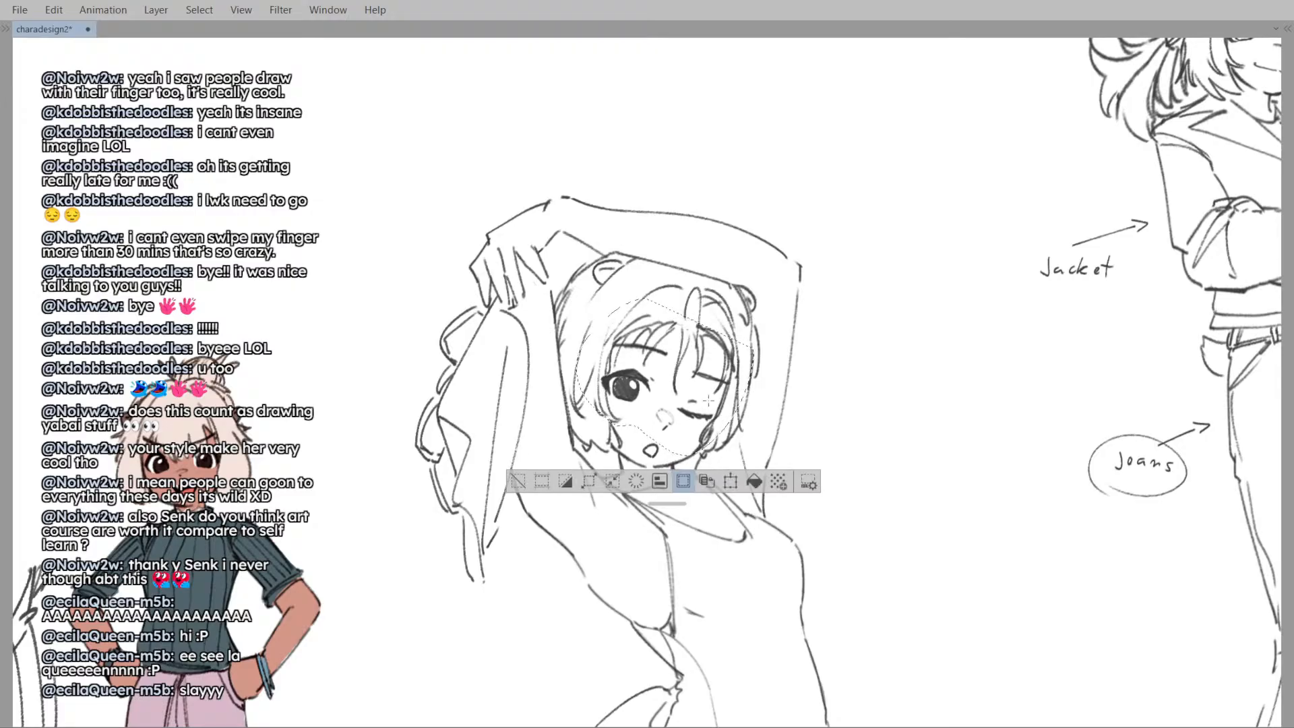
pyautogui.hotkey('ctrl', 'd')
pyautogui.press('h')
pyautogui.moveTo(709, 401); pyautogui.dragTo(620, 394)
pyautogui.press('h')
pyautogui.moveTo(768, 324); pyautogui.dragTo(735, 308)
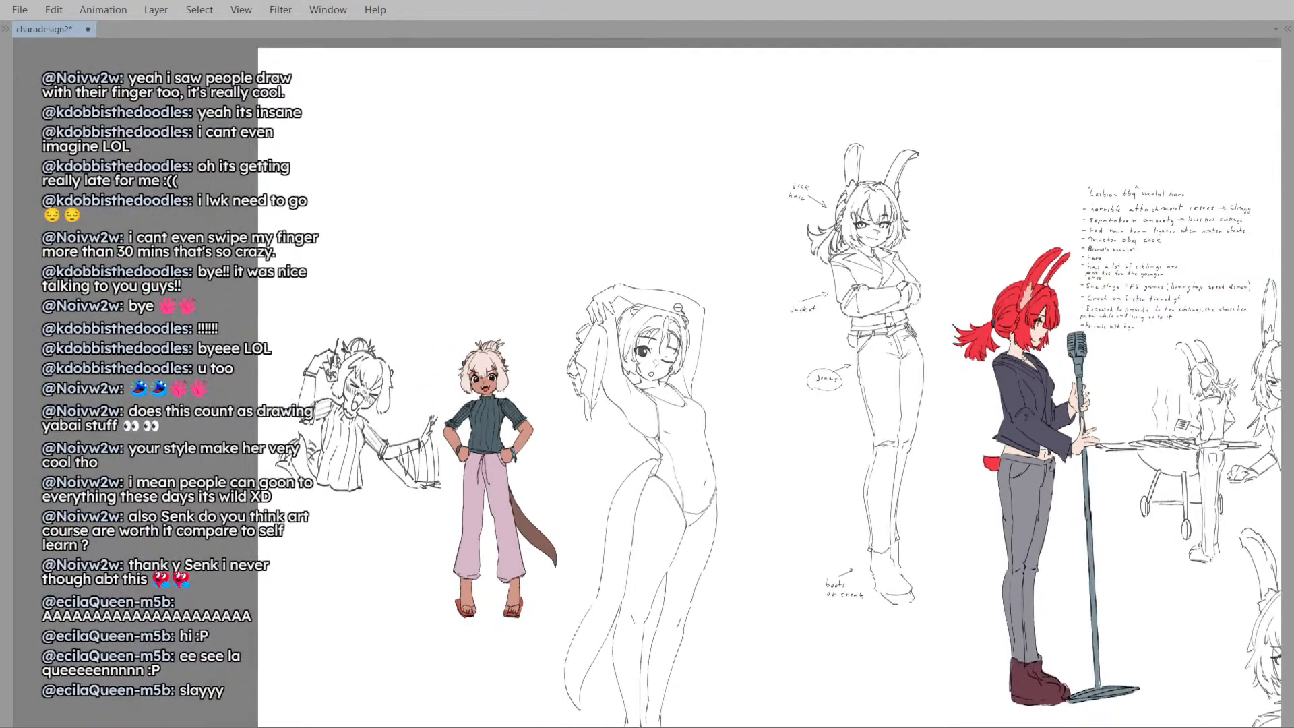
# - Try a small freehand selection around the stretching figure's nose and undo the edit
pyautogui.scroll(3, 687, 314)
pyautogui.hotkey('ctrl', 'z')
pyautogui.hotkey('ctrl', 'd')
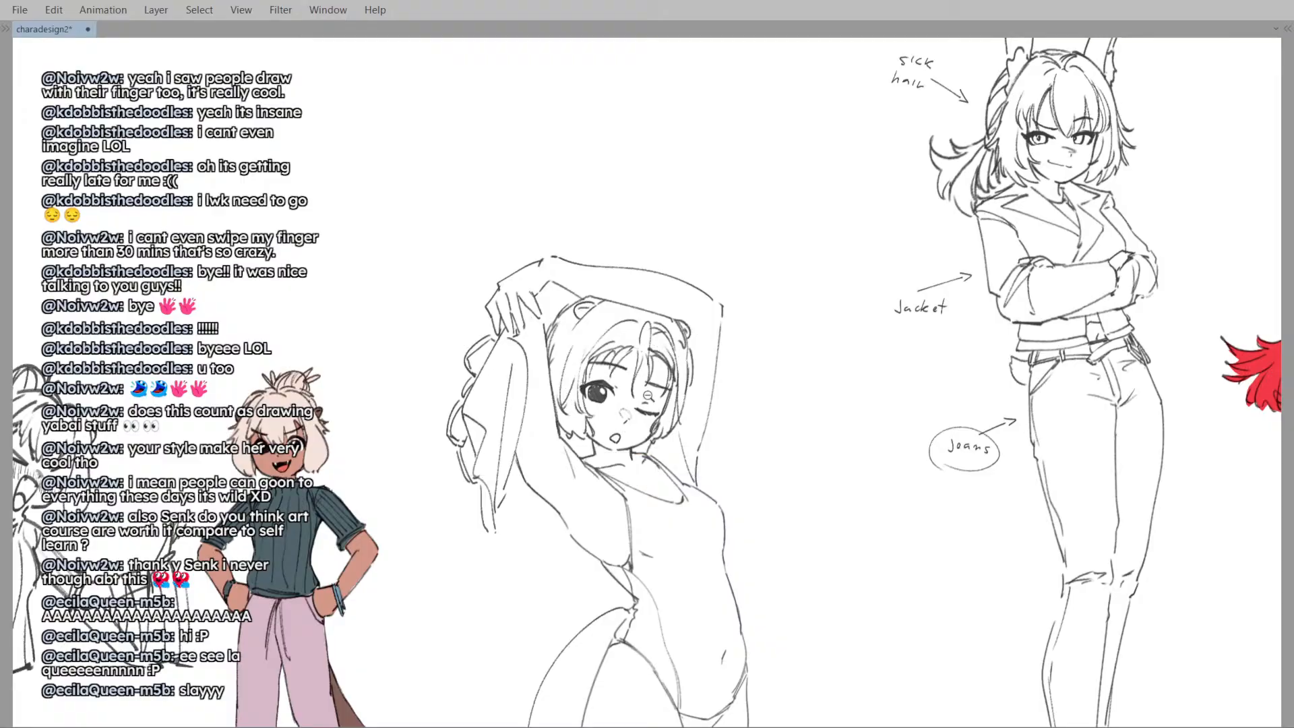
pyautogui.scroll(3, 634, 431)
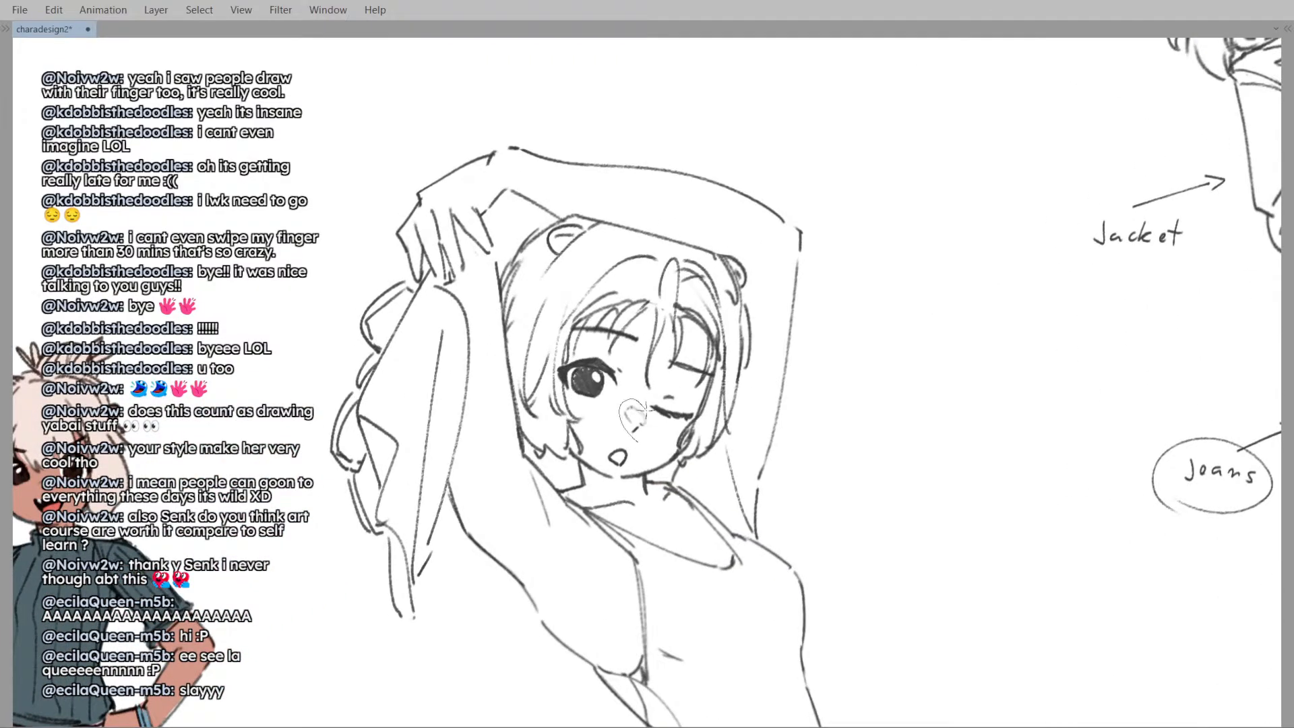
pyautogui.hotkey('ctrl', 'z')
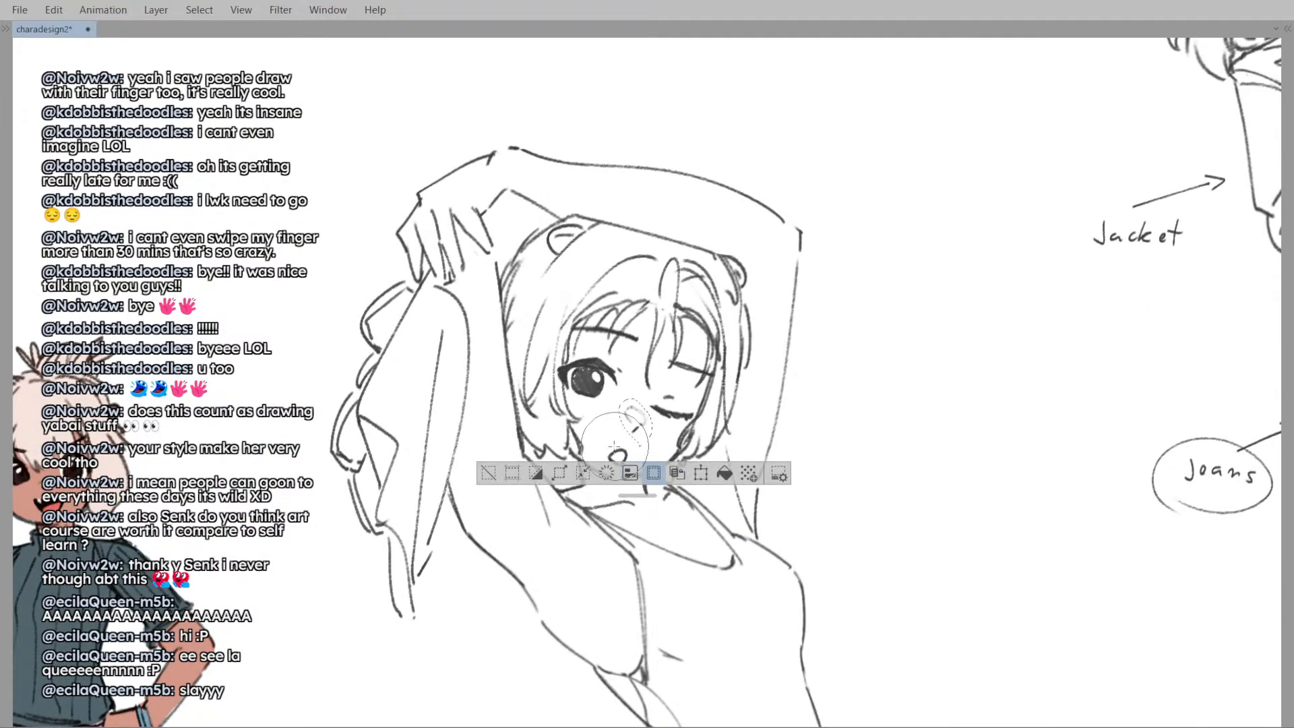
# - Examine the stretching figure's head, raised arms and overall proportions beside the other characters
pyautogui.scroll(-5, 628, 437)
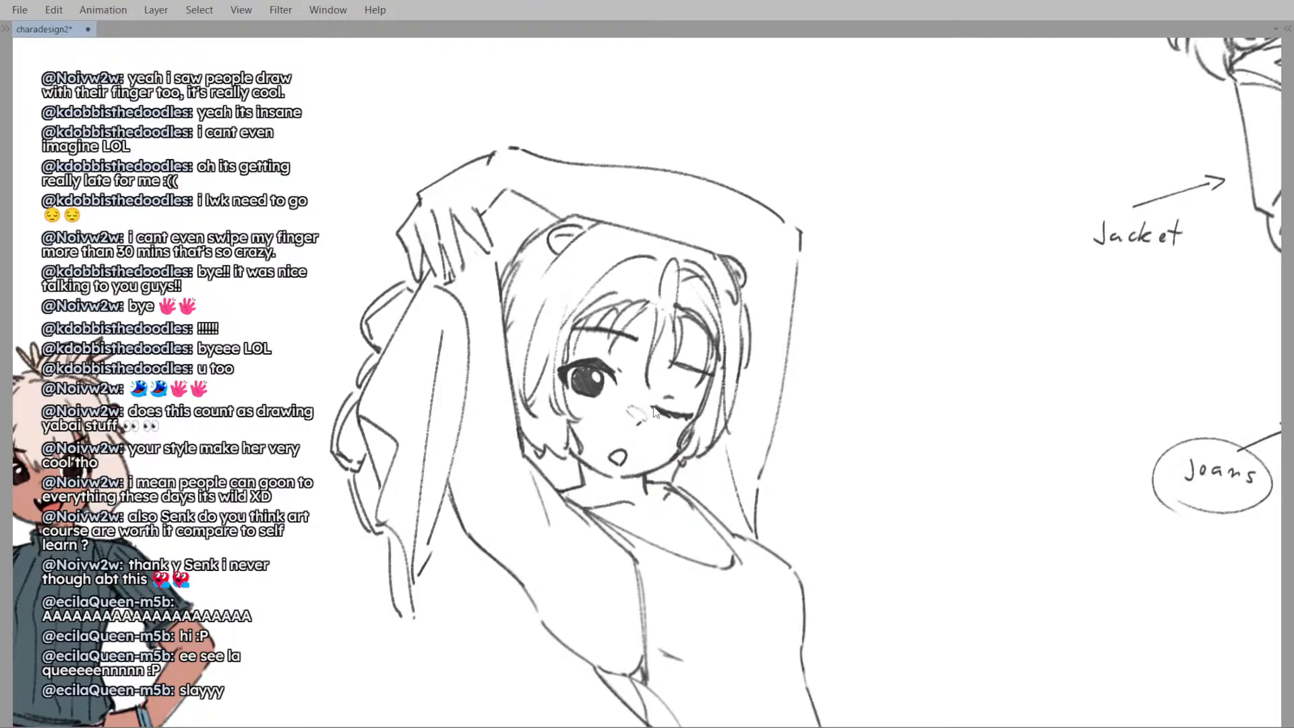
pyautogui.scroll(-2, 670, 298)
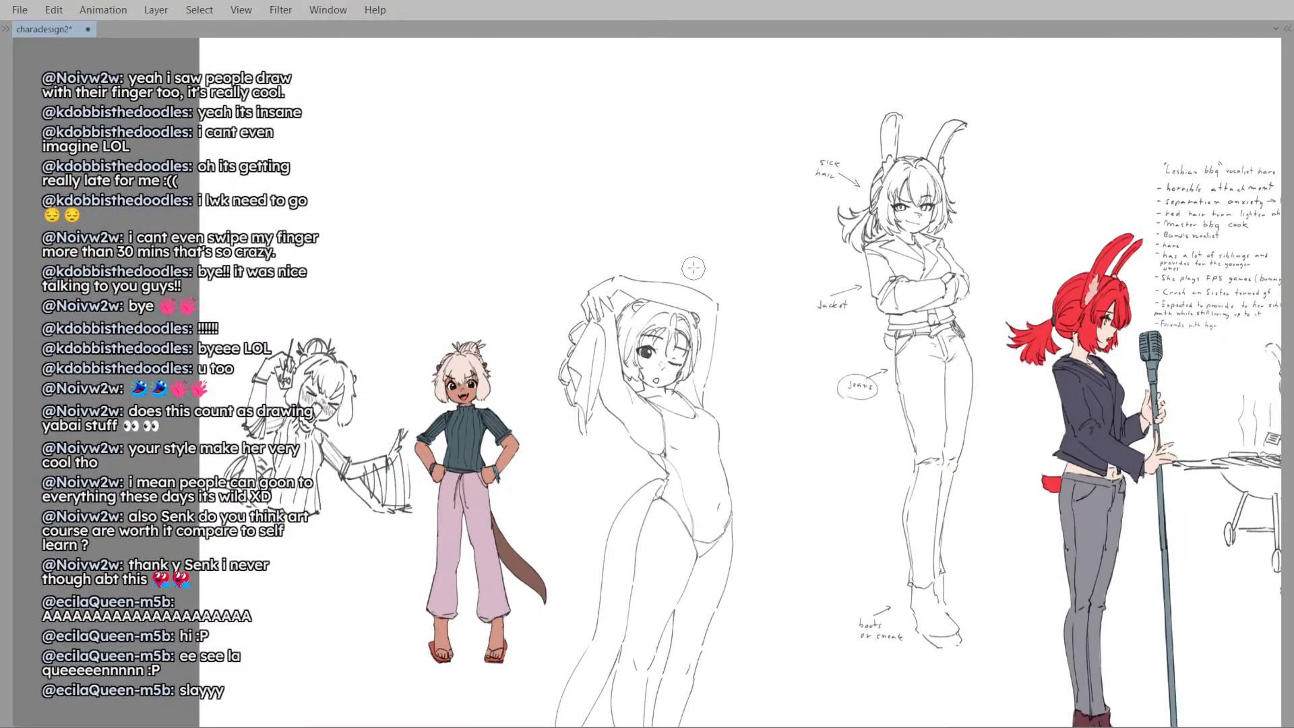
pyautogui.scroll(-2, 693, 269)
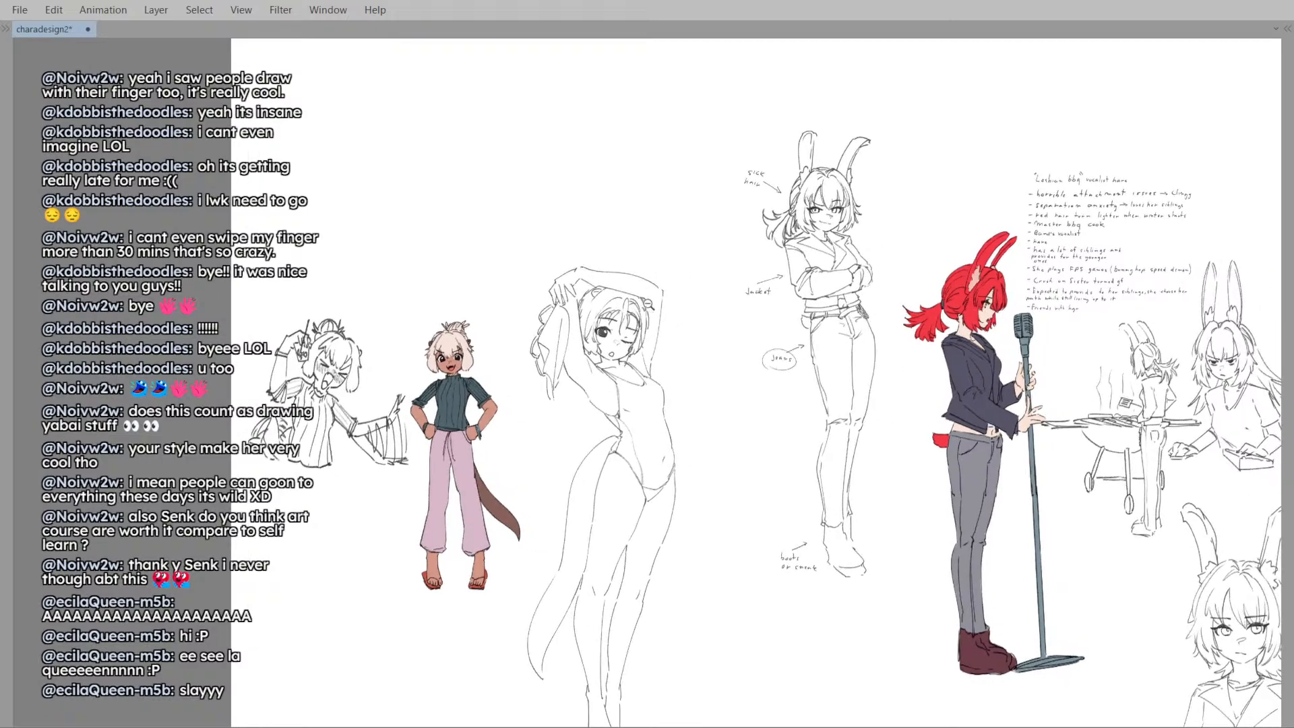
pyautogui.scroll(3, 695, 294)
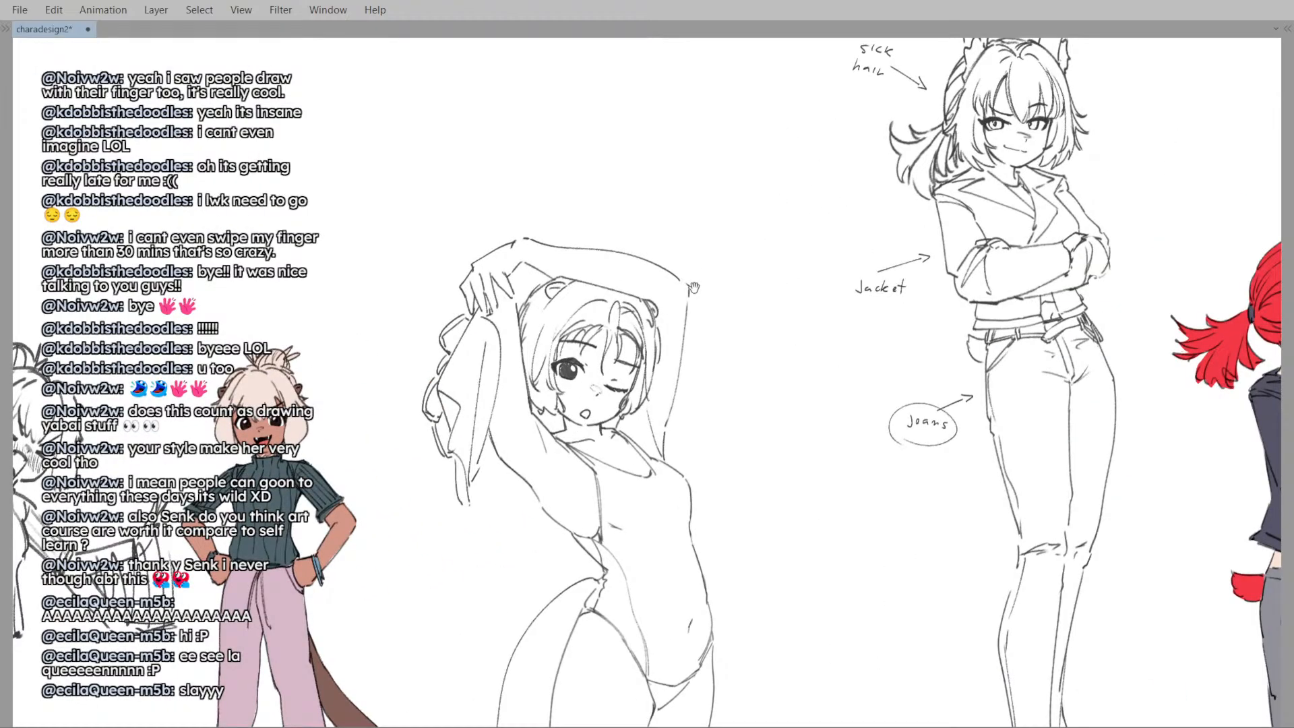
pyautogui.scroll(-2, 693, 289)
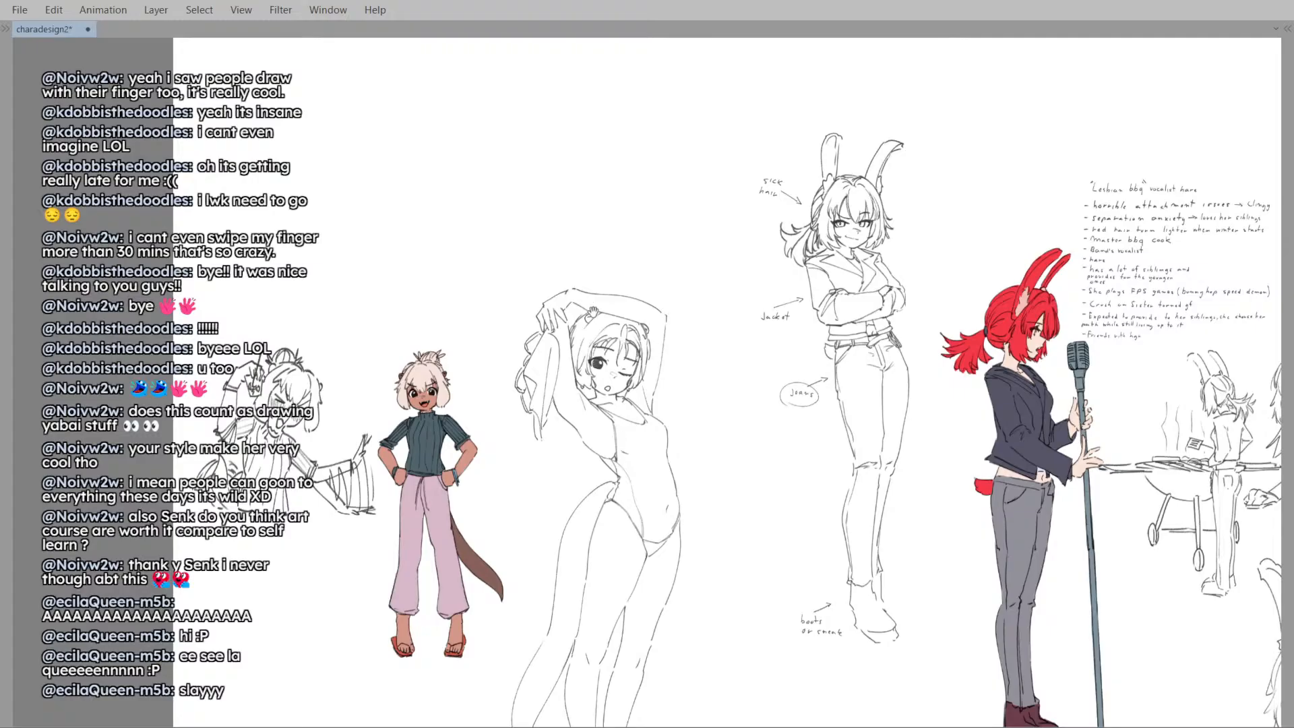
pyautogui.moveTo(595, 325); pyautogui.dragTo(603, 311)
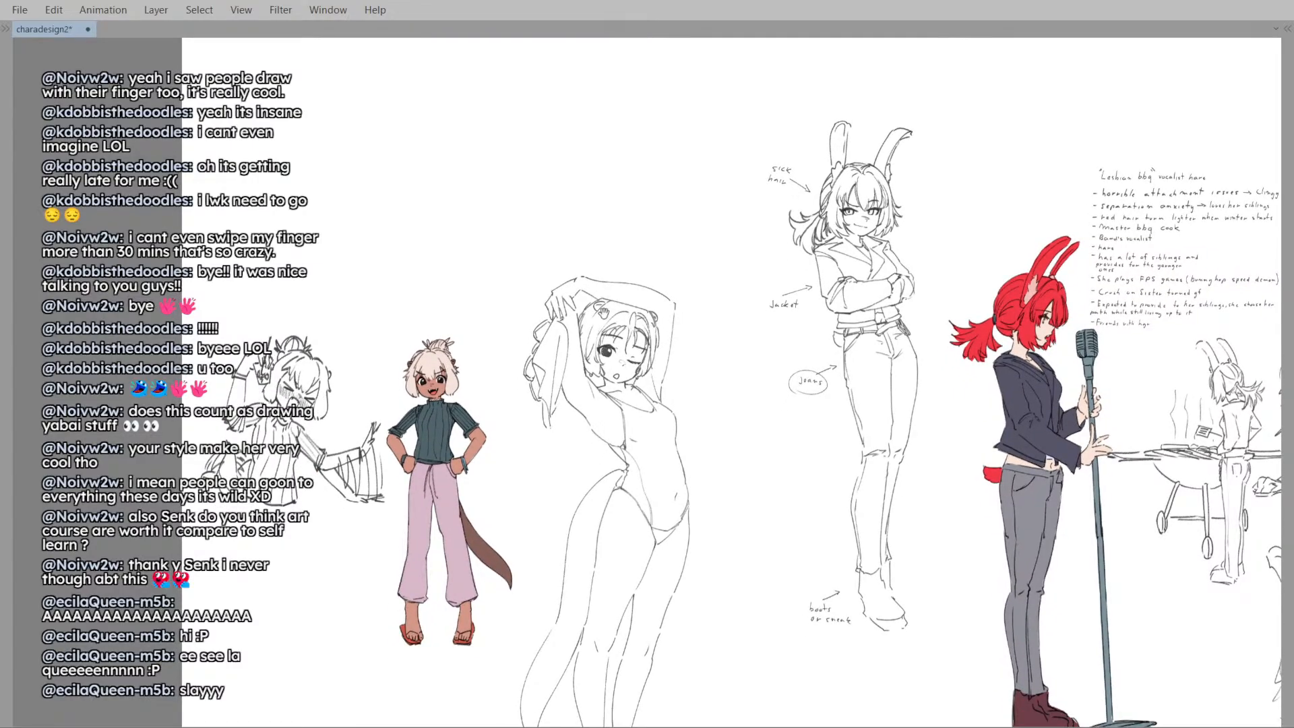
pyautogui.scroll(-4, 670, 375)
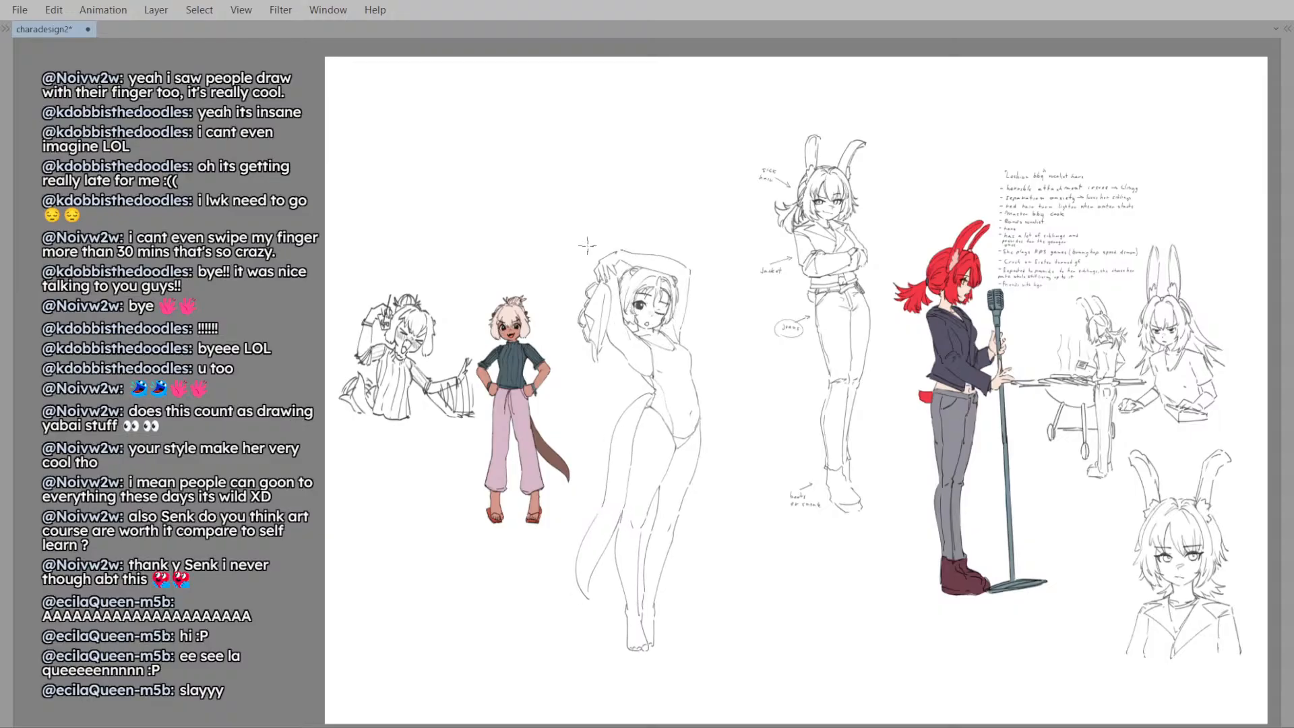
# - Hide the whole stretching figure briefly and show it again
pyautogui.moveTo(652, 318); pyautogui.dragTo(682, 369)
pyautogui.hotkey('ctrl', 'z')
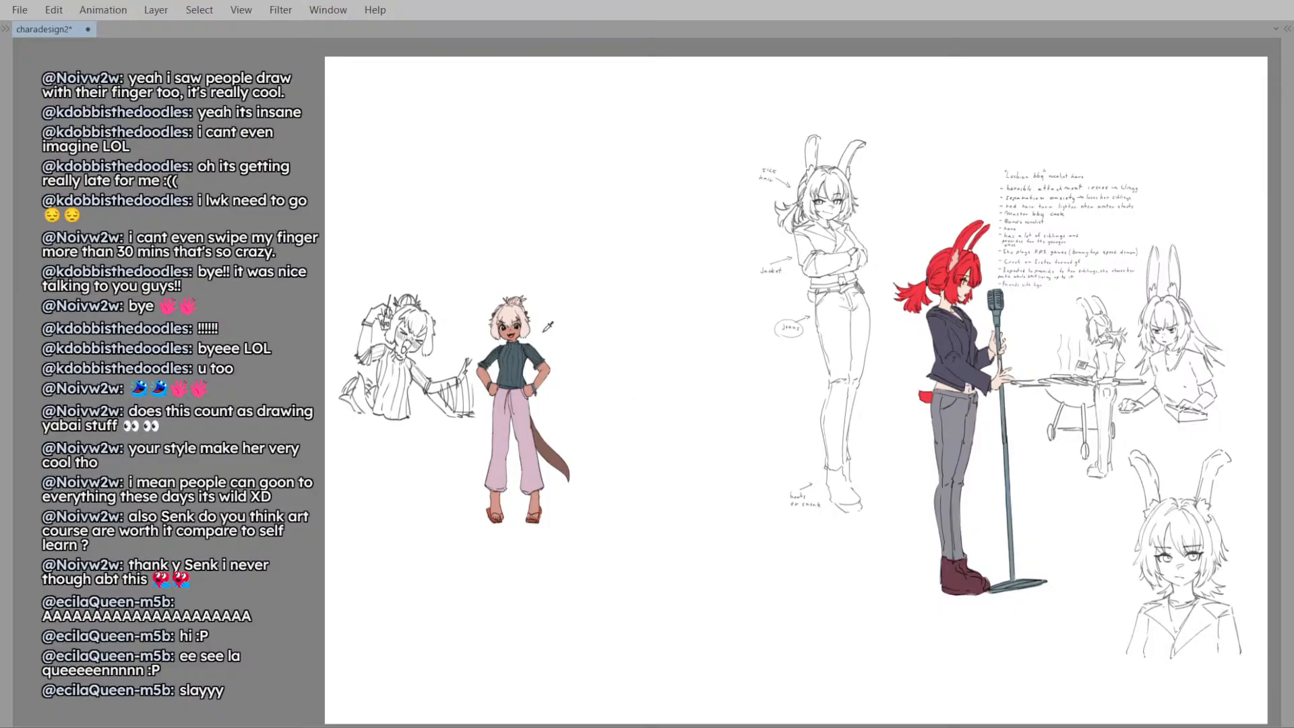
pyautogui.hotkey('ctrl', 'y')
pyautogui.press('h')
pyautogui.press('h')
# - Move the stretching figure to the far side of the coloured otter character, slightly lower on the canvas near its edge
pyautogui.moveTo(651, 327)
pyautogui.mouseDown()
pyautogui.moveTo(652, 339)
pyautogui.moveTo(762, 368)
pyautogui.moveTo(717, 327)
pyautogui.mouseUp()
pyautogui.press('t')
pyautogui.moveTo(723, 371)
pyautogui.mouseDown()
pyautogui.moveTo(575, 502)
pyautogui.moveTo(680, 362)
pyautogui.moveTo(674, 412)
pyautogui.moveTo(522, 480)
pyautogui.mouseUp()
pyautogui.moveTo(550, 427)
pyautogui.mouseDown()
pyautogui.moveTo(638, 434)
pyautogui.moveTo(630, 454)
pyautogui.moveTo(590, 455)
pyautogui.moveTo(594, 438)
pyautogui.mouseUp()
pyautogui.scroll(-2, 639, 434)
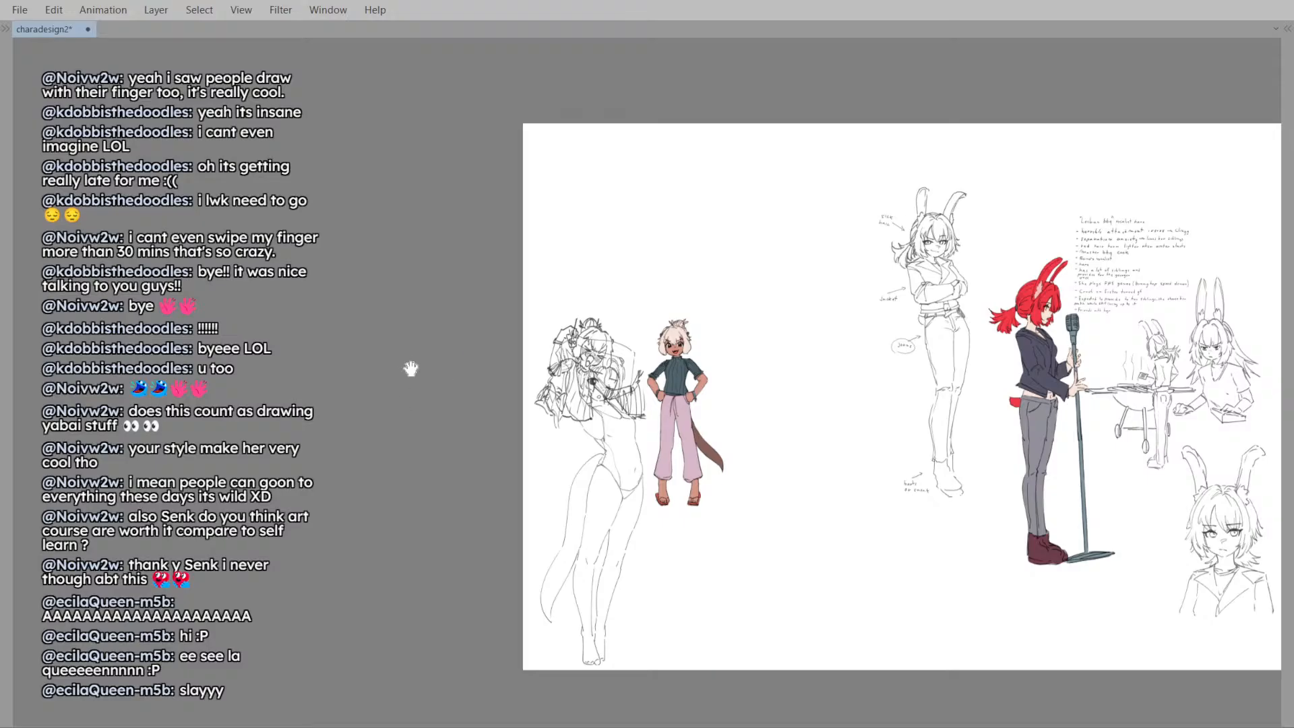
# - Transform the seated shouting character sketch by moving it straight up until it sits clear above the stretching figure
pyautogui.hotkey('ctrl', 't')
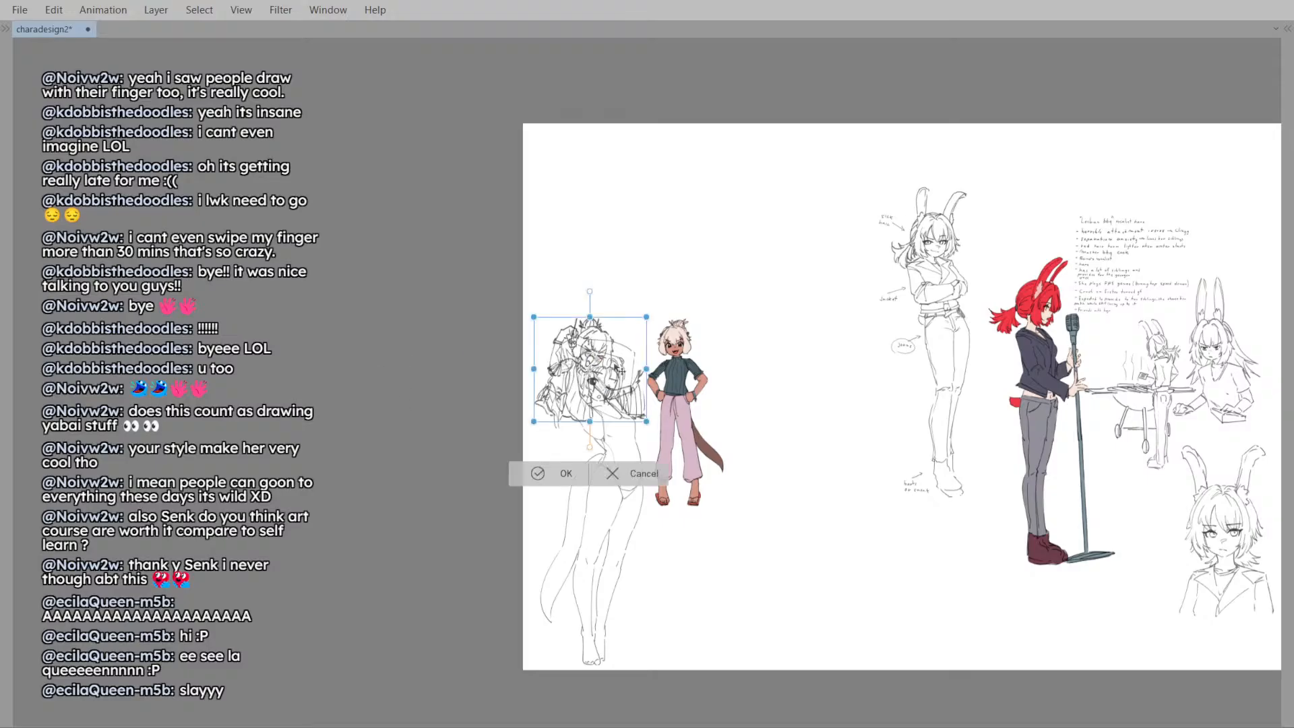
pyautogui.moveTo(621, 372); pyautogui.dragTo(621, 285)
pyautogui.click(568, 385)
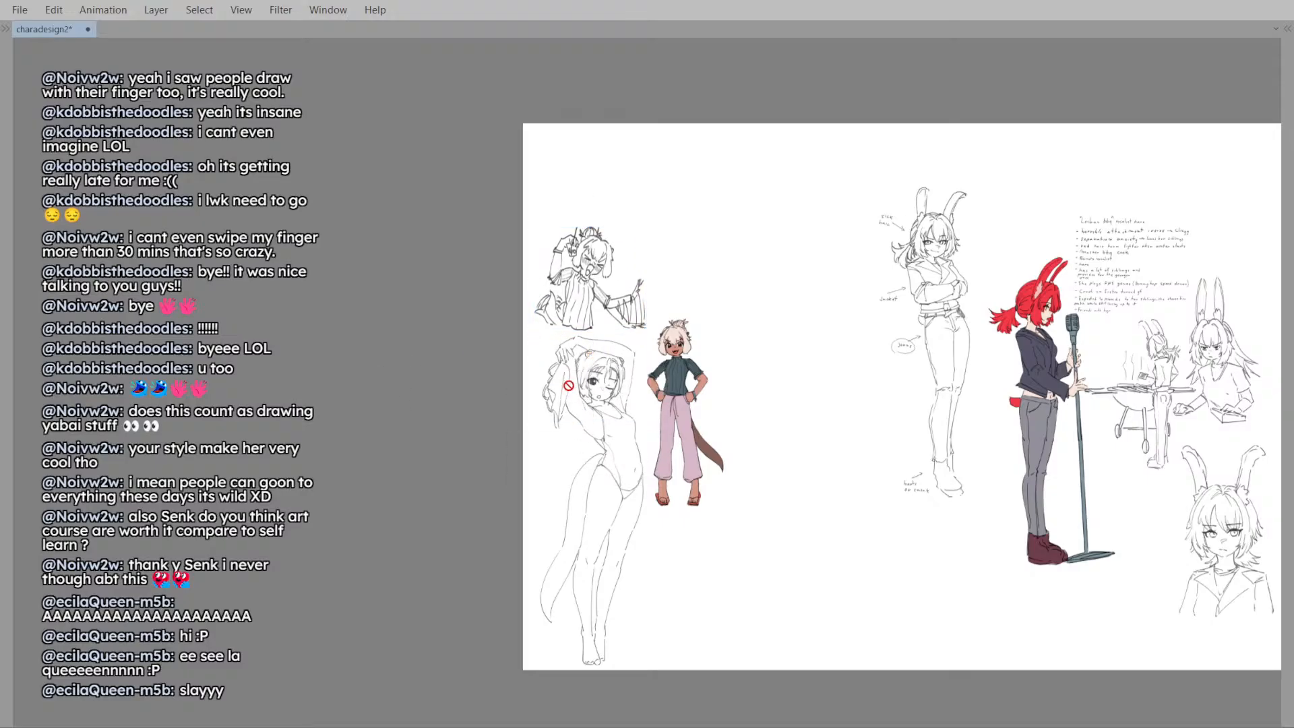
# - Show the leg and foot study sketches above the otter characters briefly and hide them again
pyautogui.scroll(4, 649, 292)
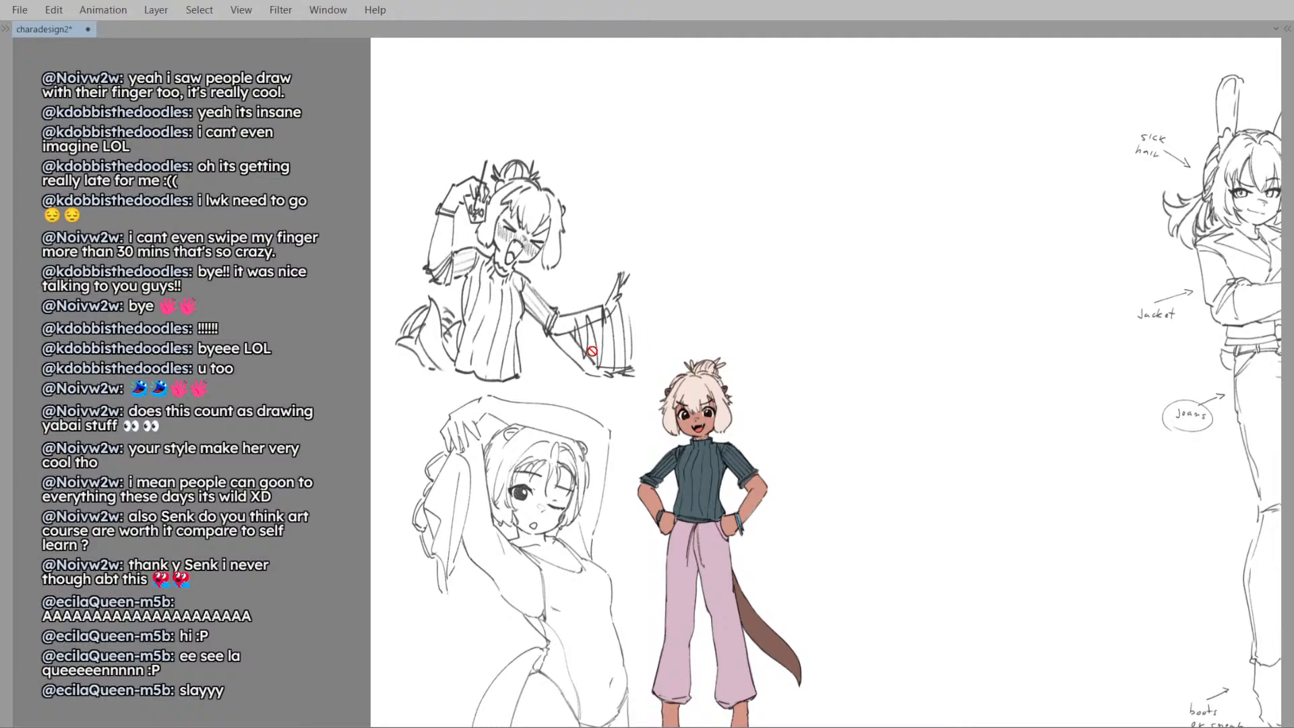
pyautogui.moveTo(767, 262)
pyautogui.mouseDown()
pyautogui.moveTo(639, 308)
pyautogui.moveTo(570, 355)
pyautogui.mouseUp()
pyautogui.hotkey('ctrl', 'z')
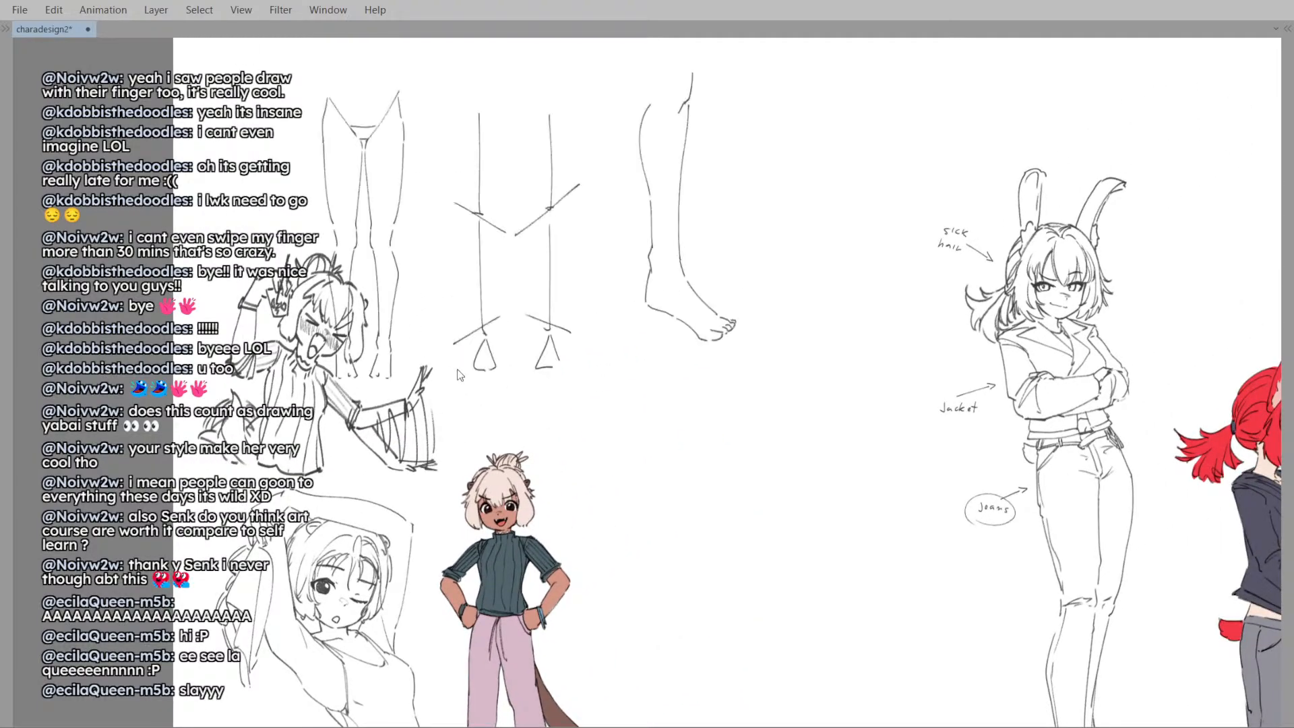
pyautogui.hotkey('ctrl', 'y')
pyautogui.hotkey('ctrl', 'z')
pyautogui.moveTo(644, 324); pyautogui.dragTo(632, 366)
pyautogui.scroll(-2, 632, 366)
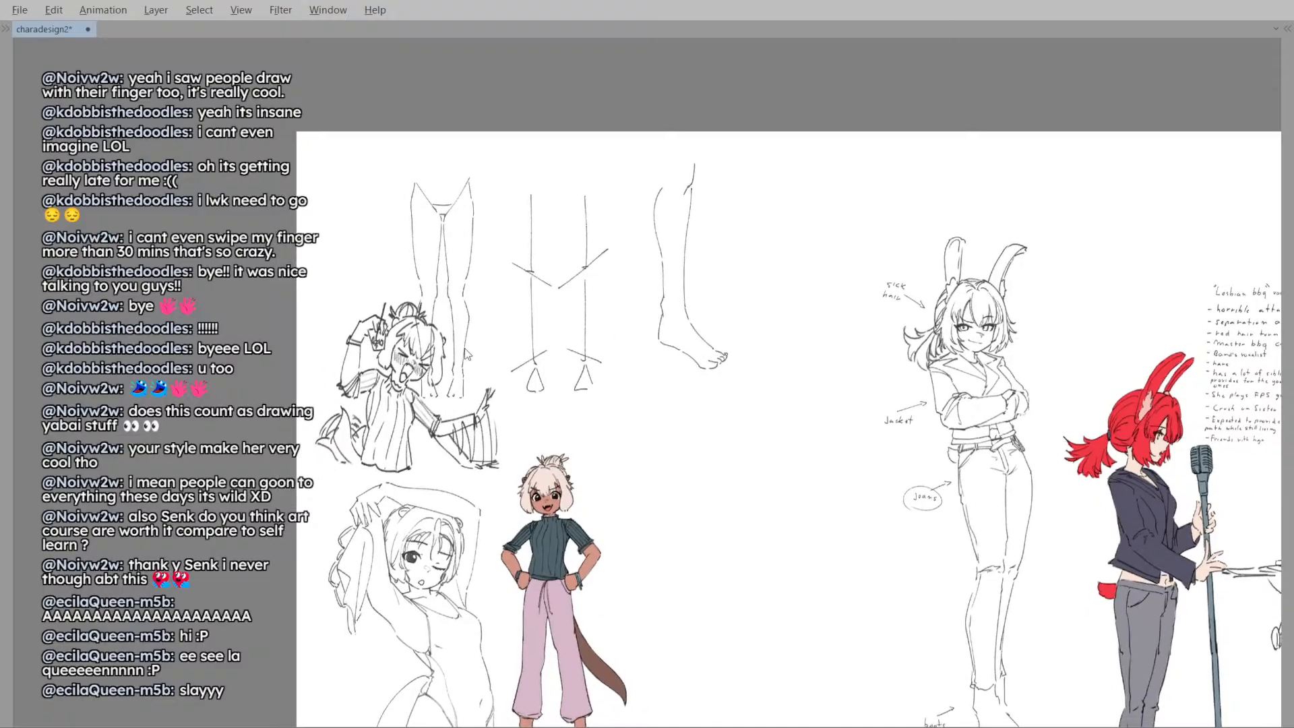
pyautogui.hotkey('ctrl', 'z')
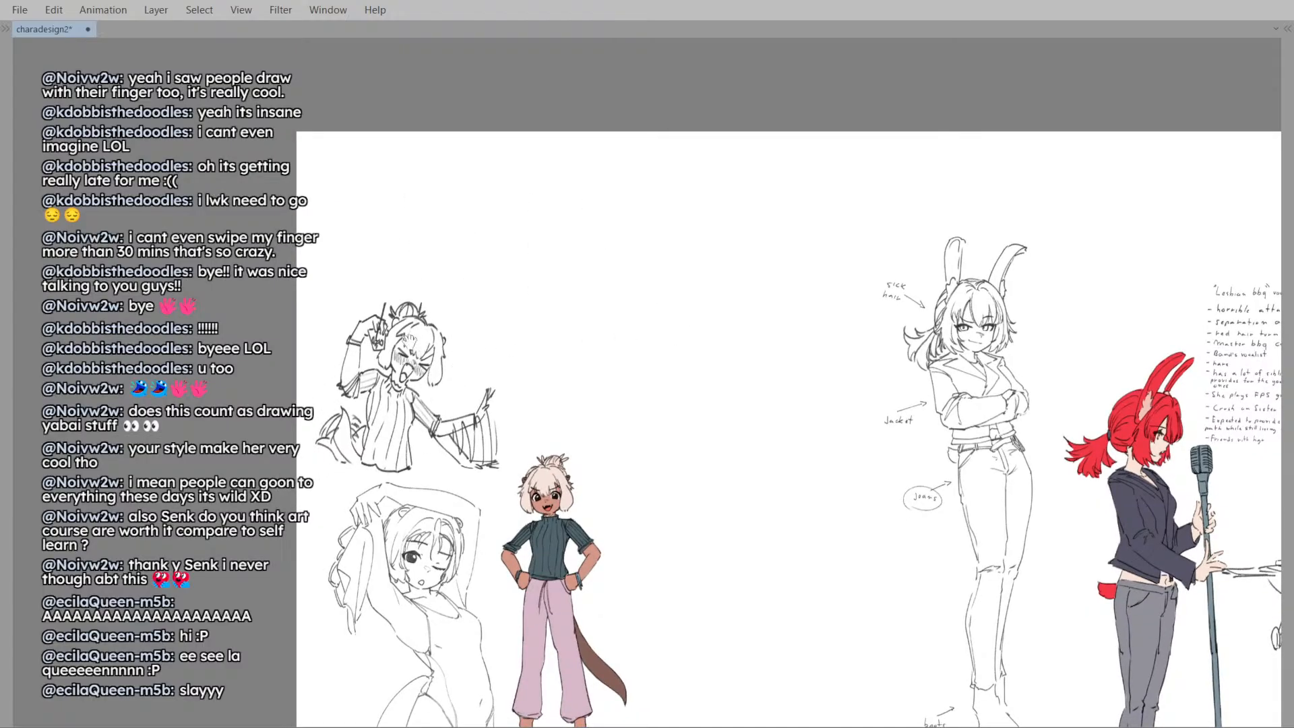
# - Show the handwritten "Senior biologist" jolly otter notes beside the coloured otter character
pyautogui.hotkey('ctrl', 'y')
pyautogui.hotkey('ctrl', 'z')
pyautogui.hotkey('ctrl', 'y')
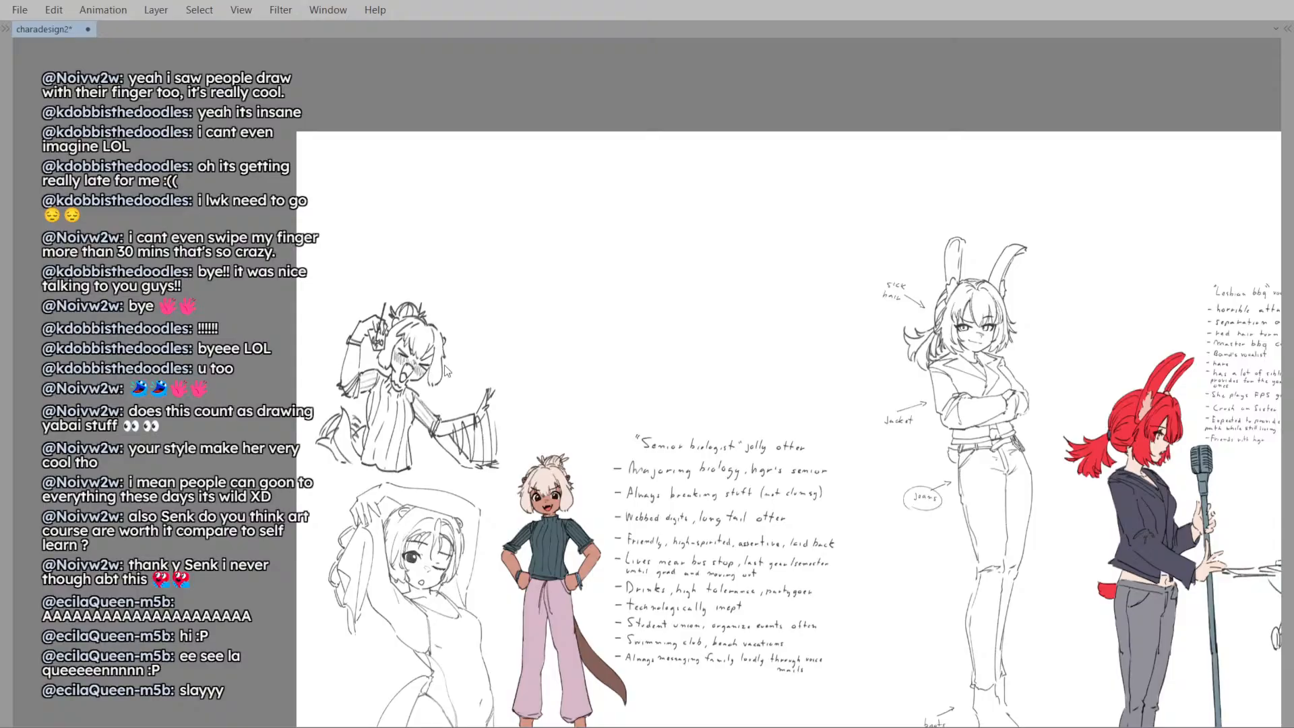
pyautogui.hotkey('alt', 'Tab')
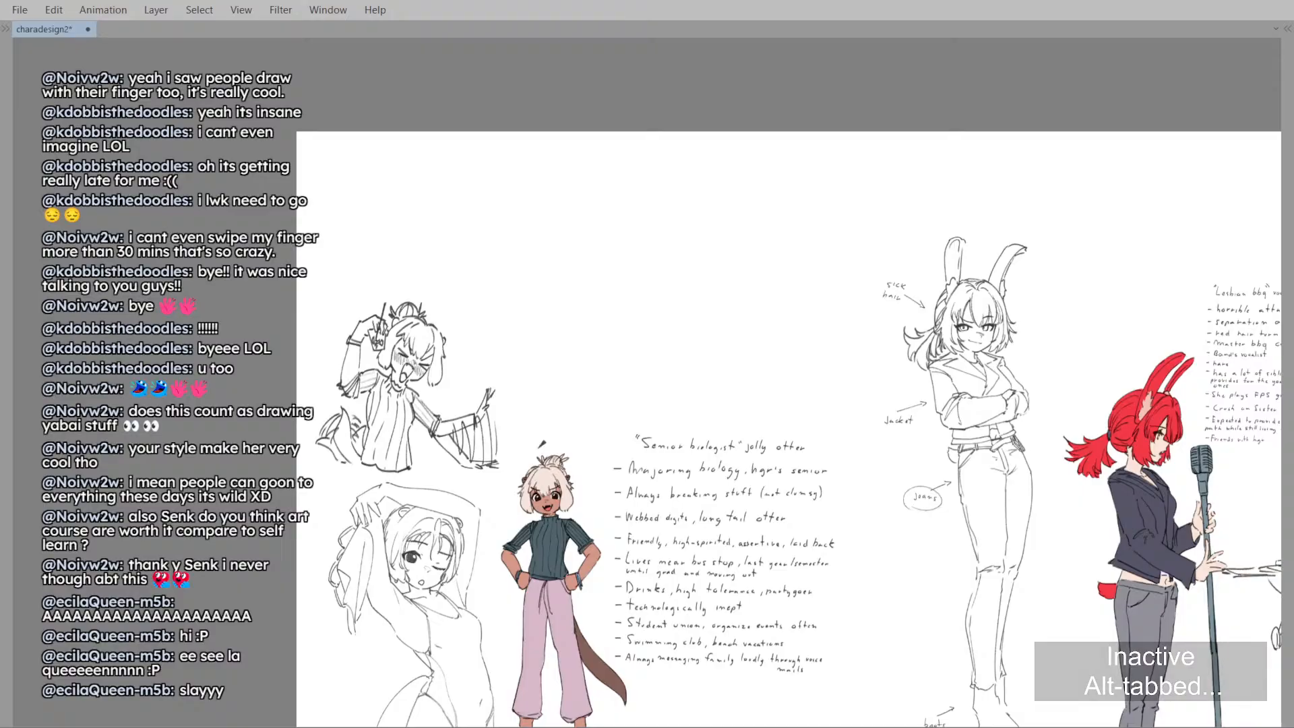
pyautogui.hotkey('alt', 'Tab')
pyautogui.hotkey('alt', 'Tab')
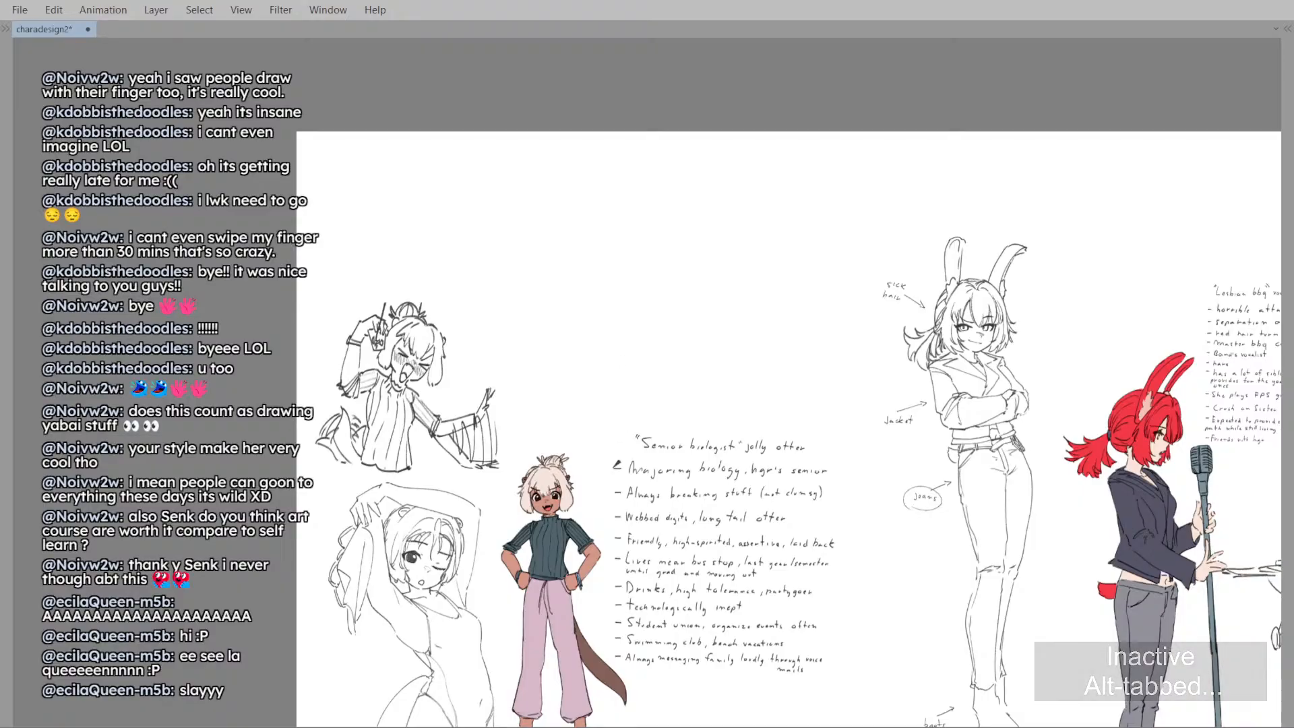
# - Read through the "Senior biologist" trait notes and examine the coloured otter character's design beside them
pyautogui.moveTo(617, 463); pyautogui.dragTo(680, 355)
pyautogui.scroll(3, 680, 337)
pyautogui.scroll(-1, 711, 322)
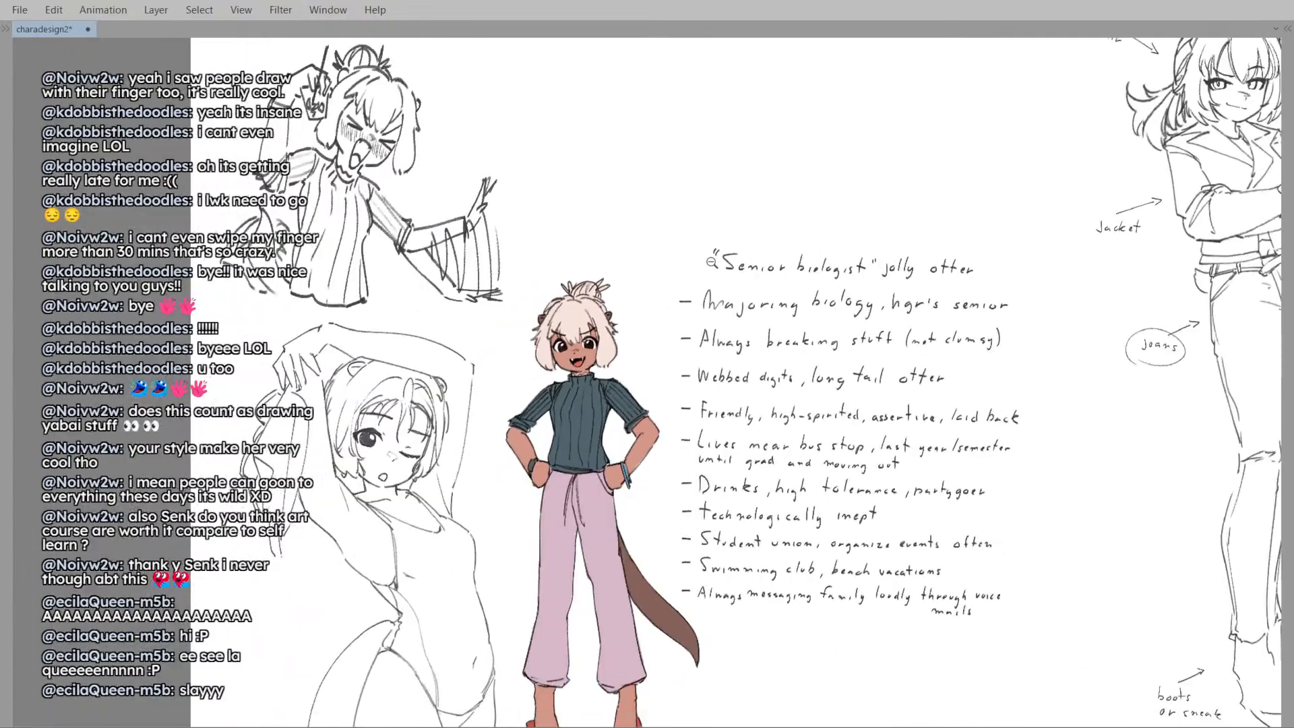
pyautogui.moveTo(627, 270)
pyautogui.mouseDown()
pyautogui.moveTo(616, 122)
pyautogui.moveTo(636, 100)
pyautogui.mouseUp()
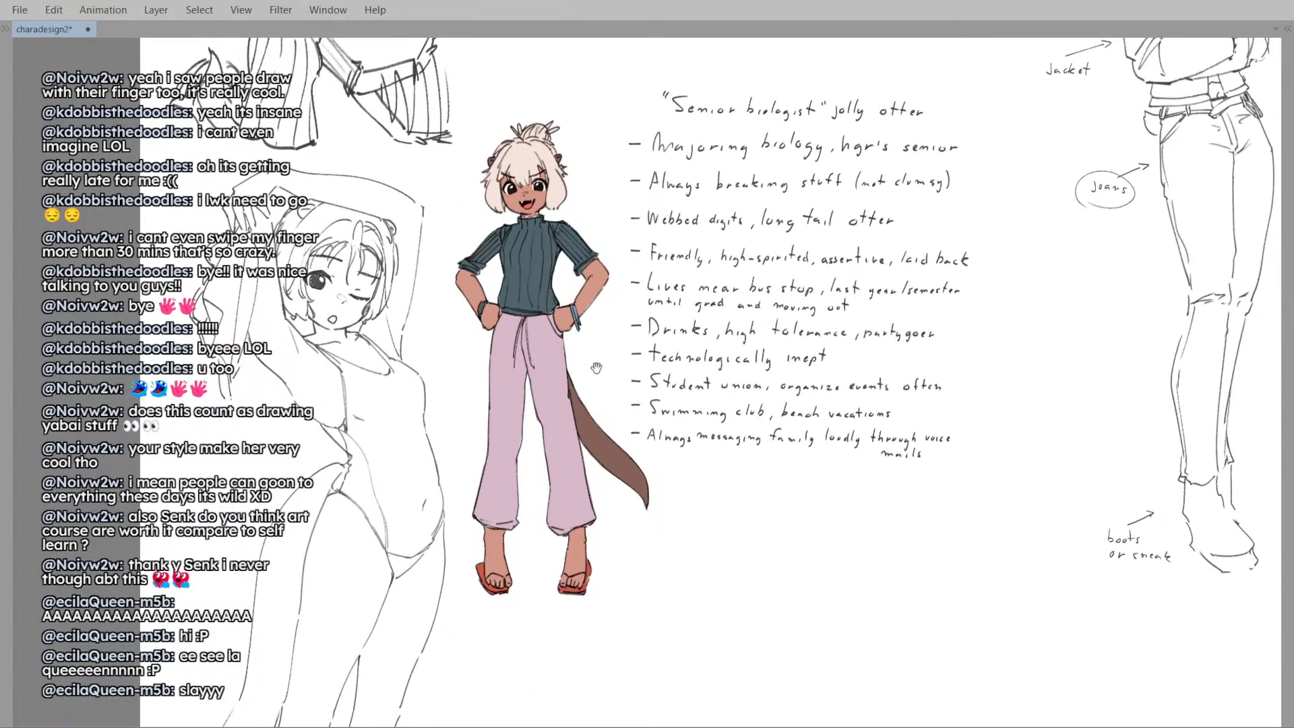
pyautogui.moveTo(596, 368)
pyautogui.mouseDown()
pyautogui.moveTo(601, 95)
pyautogui.moveTo(587, 369)
pyautogui.moveTo(583, 347)
pyautogui.mouseUp()
pyautogui.scroll(1, 595, 302)
pyautogui.moveTo(595, 302); pyautogui.dragTo(597, 339)
pyautogui.moveTo(705, 375)
pyautogui.mouseDown()
pyautogui.moveTo(674, 355)
pyautogui.moveTo(674, 320)
pyautogui.mouseUp()
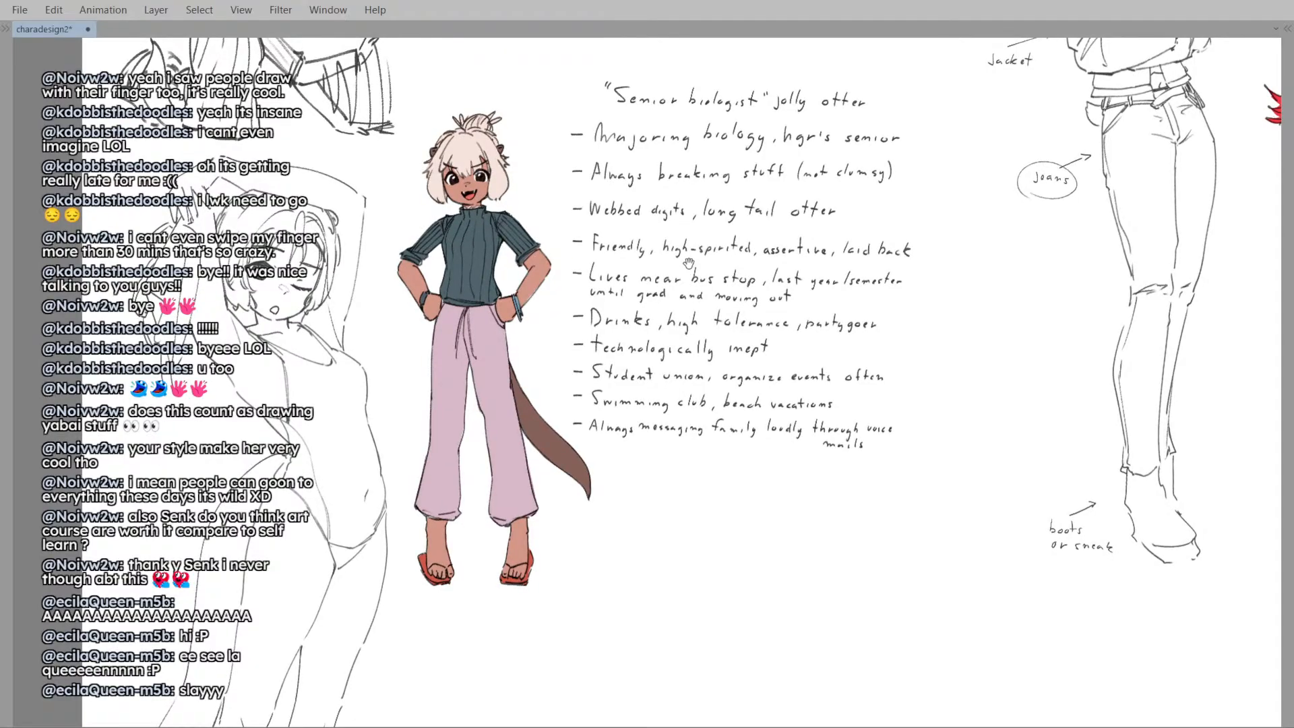
pyautogui.moveTo(689, 263); pyautogui.dragTo(661, 242)
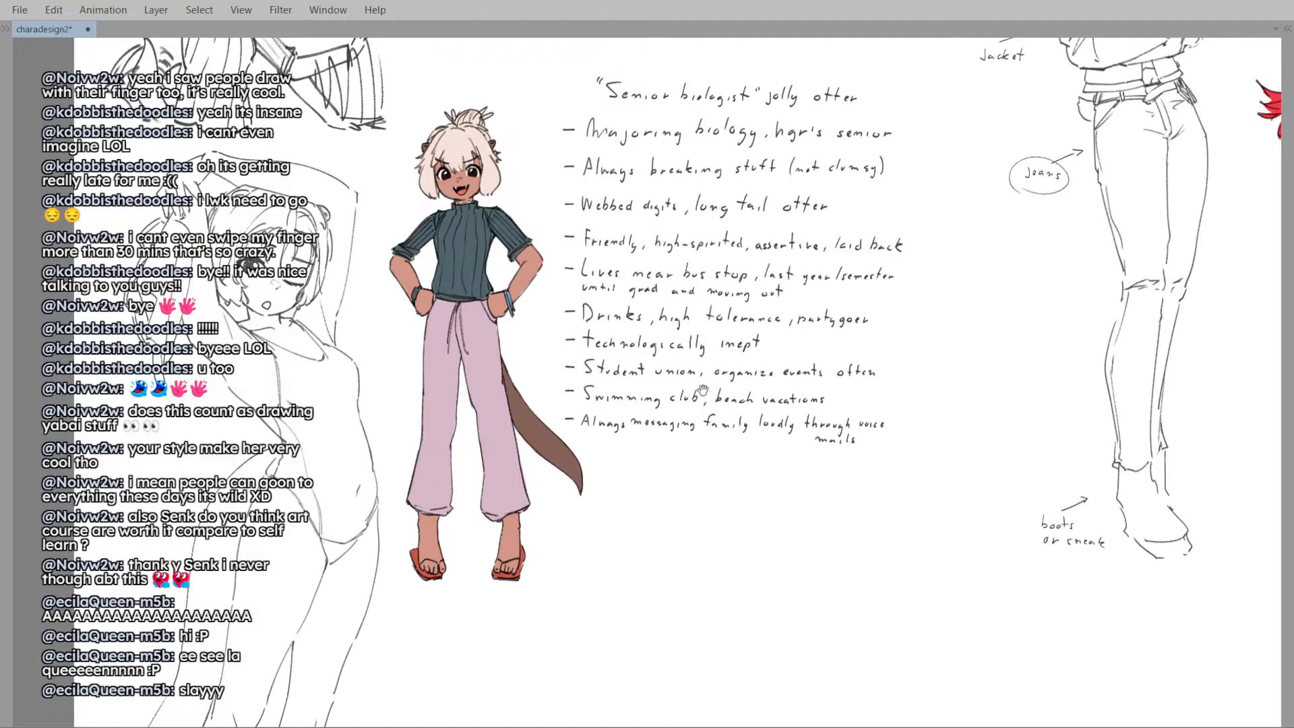
pyautogui.moveTo(685, 338); pyautogui.dragTo(662, 403)
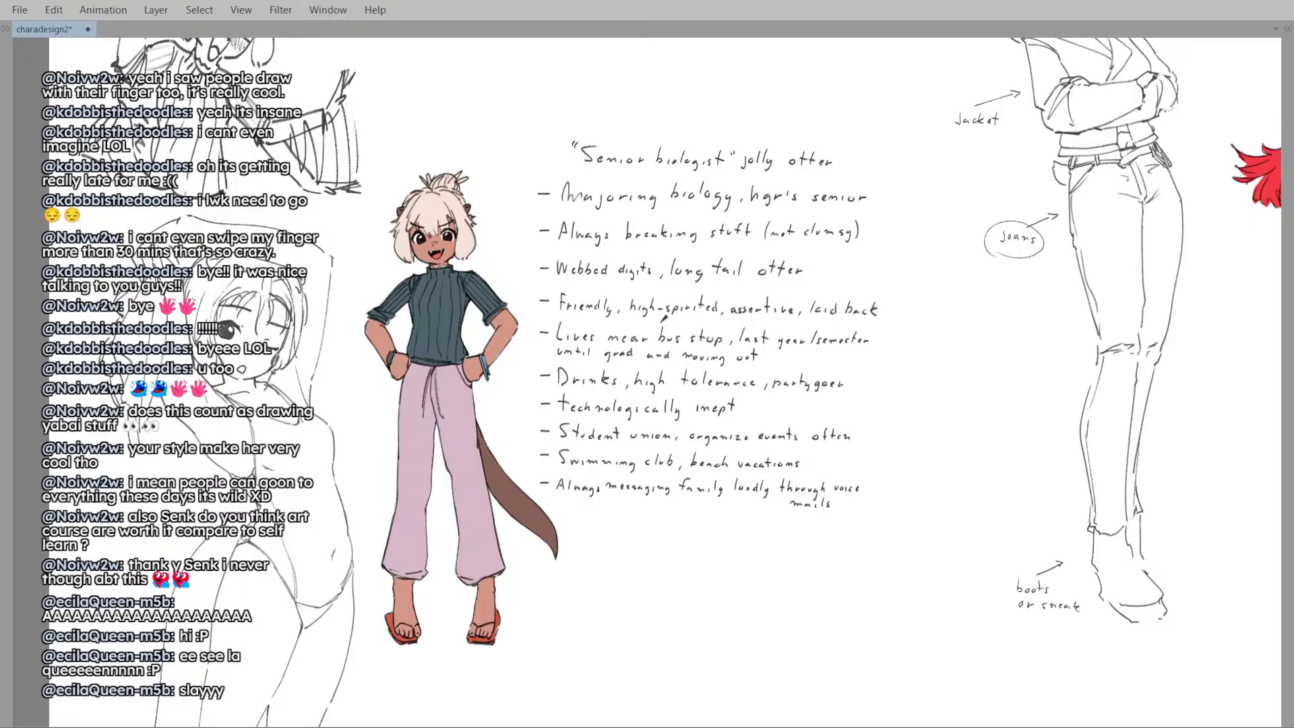
pyautogui.moveTo(653, 348); pyautogui.dragTo(665, 347)
pyautogui.moveTo(693, 396)
pyautogui.mouseDown()
pyautogui.moveTo(690, 368)
pyautogui.moveTo(687, 381)
pyautogui.mouseUp()
pyautogui.moveTo(682, 439); pyautogui.dragTo(682, 450)
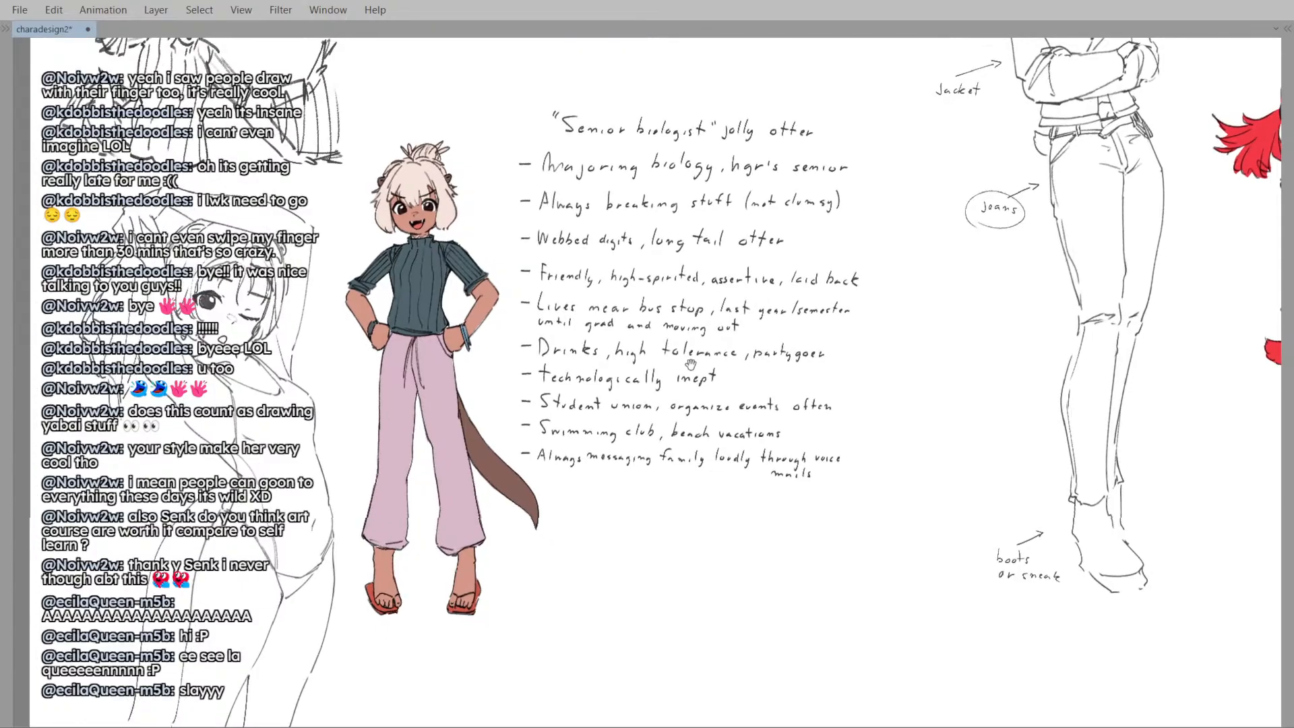
pyautogui.moveTo(666, 383); pyautogui.dragTo(682, 422)
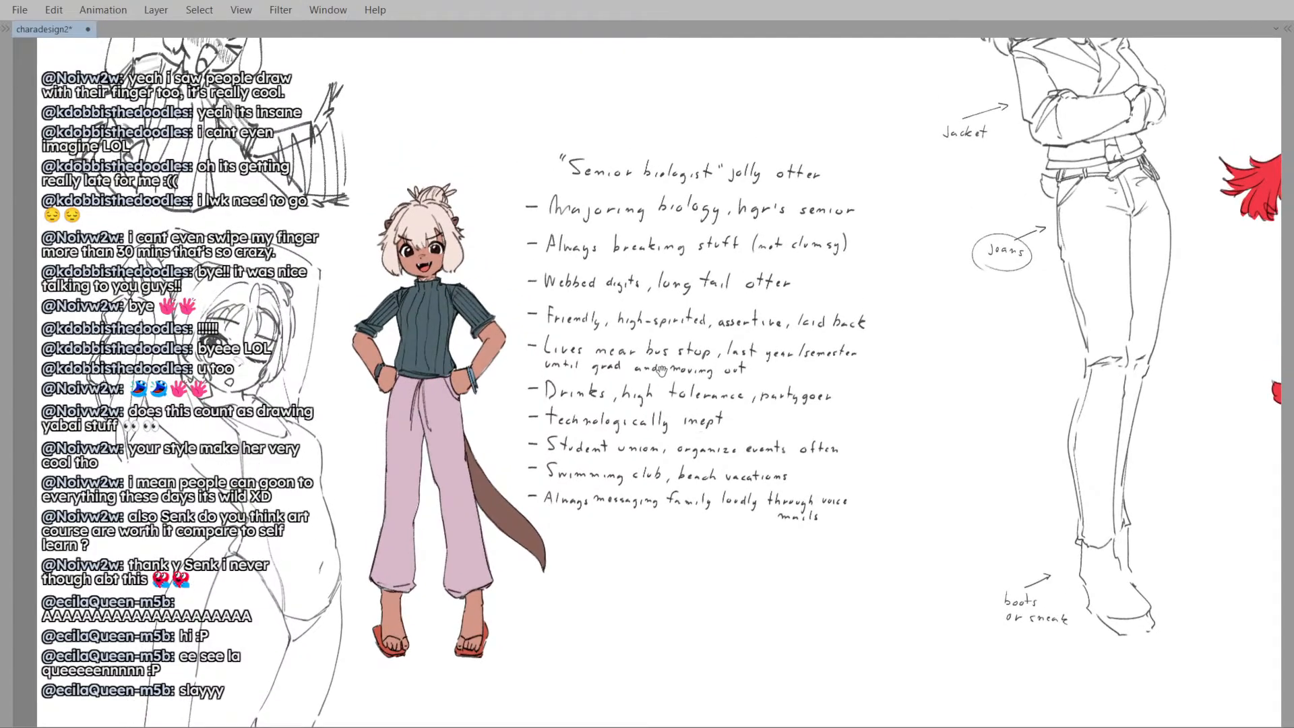
pyautogui.moveTo(663, 369); pyautogui.dragTo(695, 461)
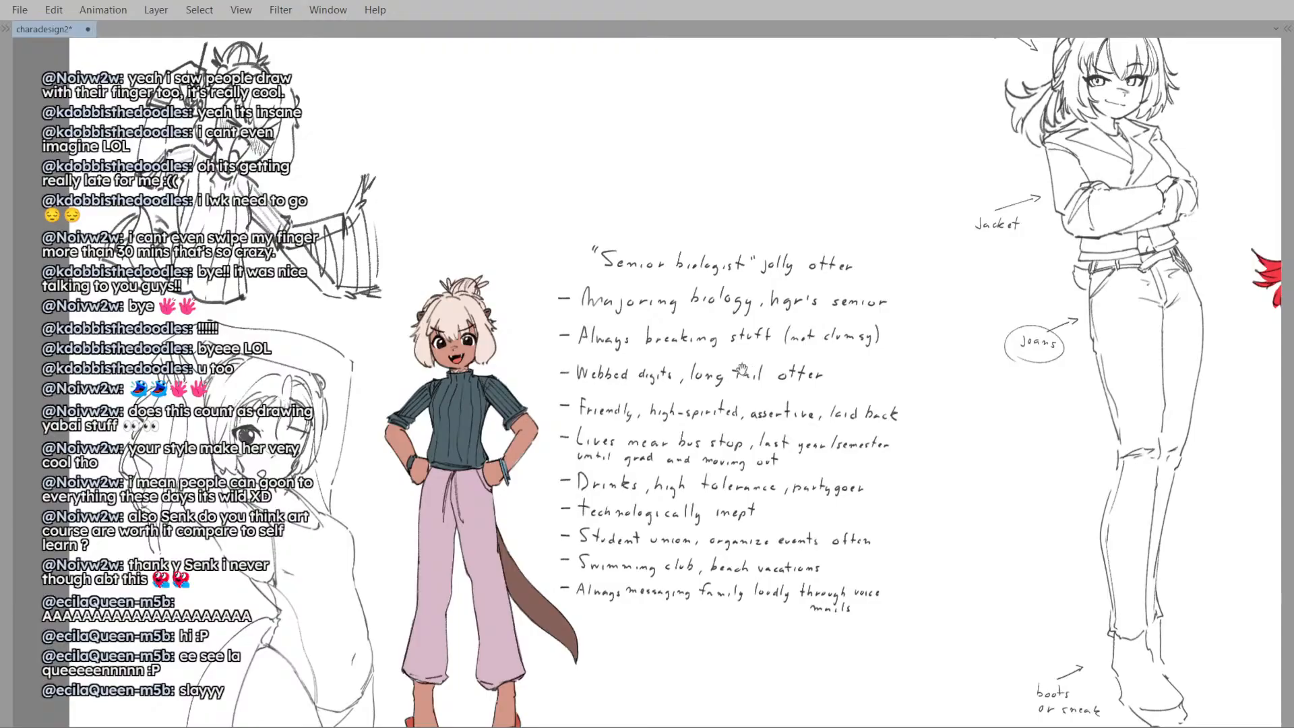
pyautogui.moveTo(742, 369); pyautogui.dragTo(913, 406)
pyautogui.scroll(5, 507, 342)
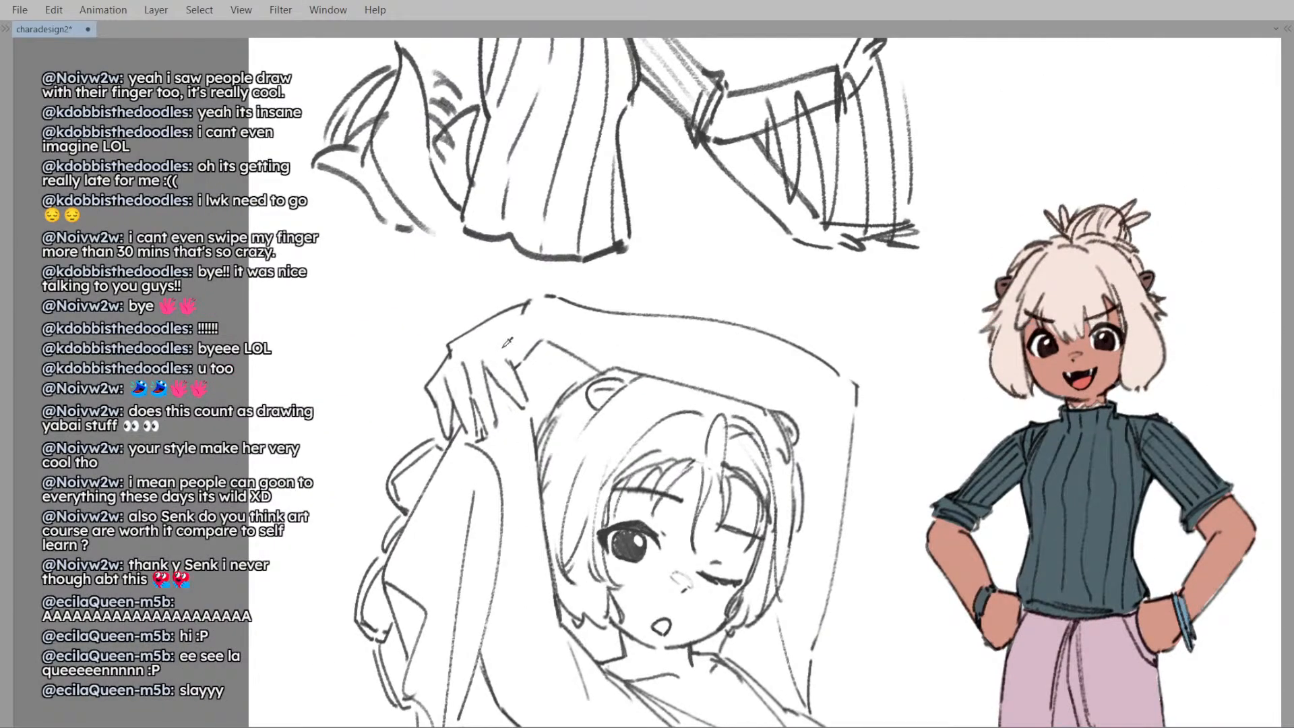
pyautogui.keyDown('ctrl'); pyautogui.keyDown('shift'); pyautogui.click(550, 370); pyautogui.keyUp('shift'); pyautogui.keyUp('ctrl')
pyautogui.moveTo(490, 367)
pyautogui.mouseDown()
pyautogui.moveTo(493, 415)
pyautogui.moveTo(507, 393)
pyautogui.mouseUp()
pyautogui.hotkey('ctrl', 'z')
pyautogui.hotkey('ctrl', 'z')
pyautogui.hotkey('ctrl', 'z')
# - Examine the stretching swimsuit sketch against the coloured otter design and the handwritten character notes
pyautogui.scroll(-5, 543, 342)
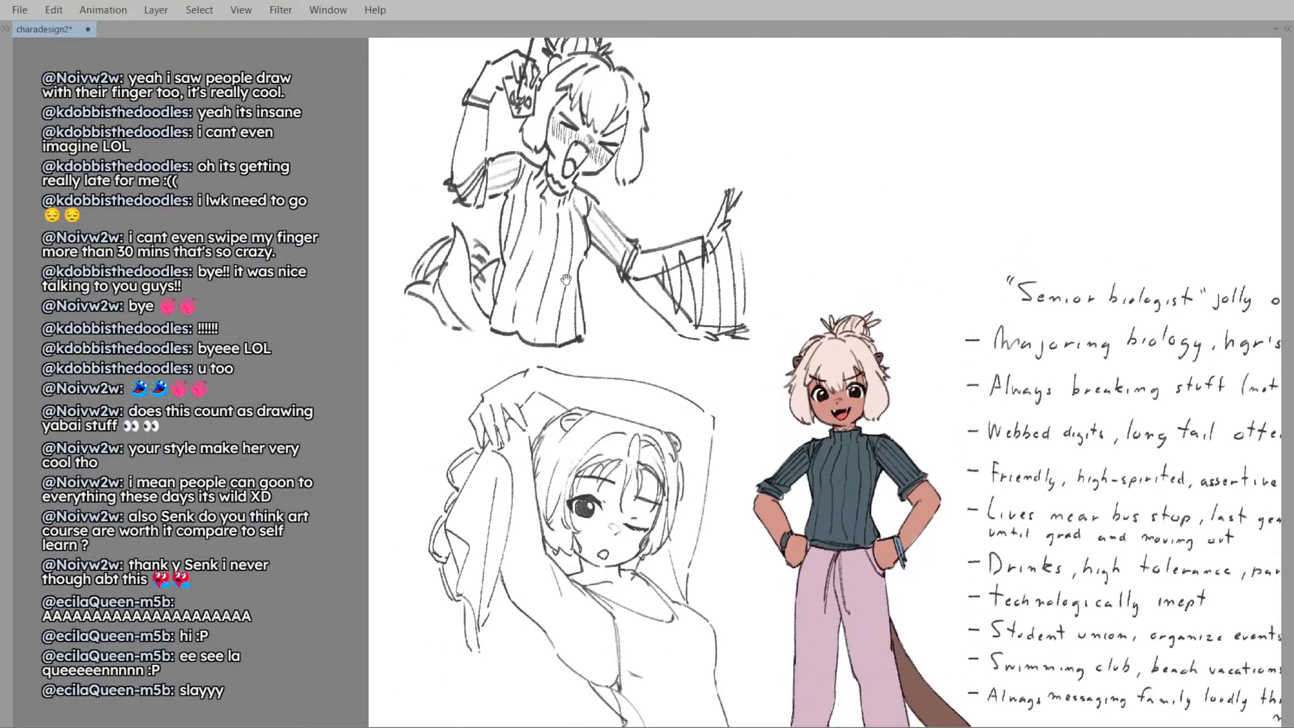
pyautogui.scroll(2, 522, 379)
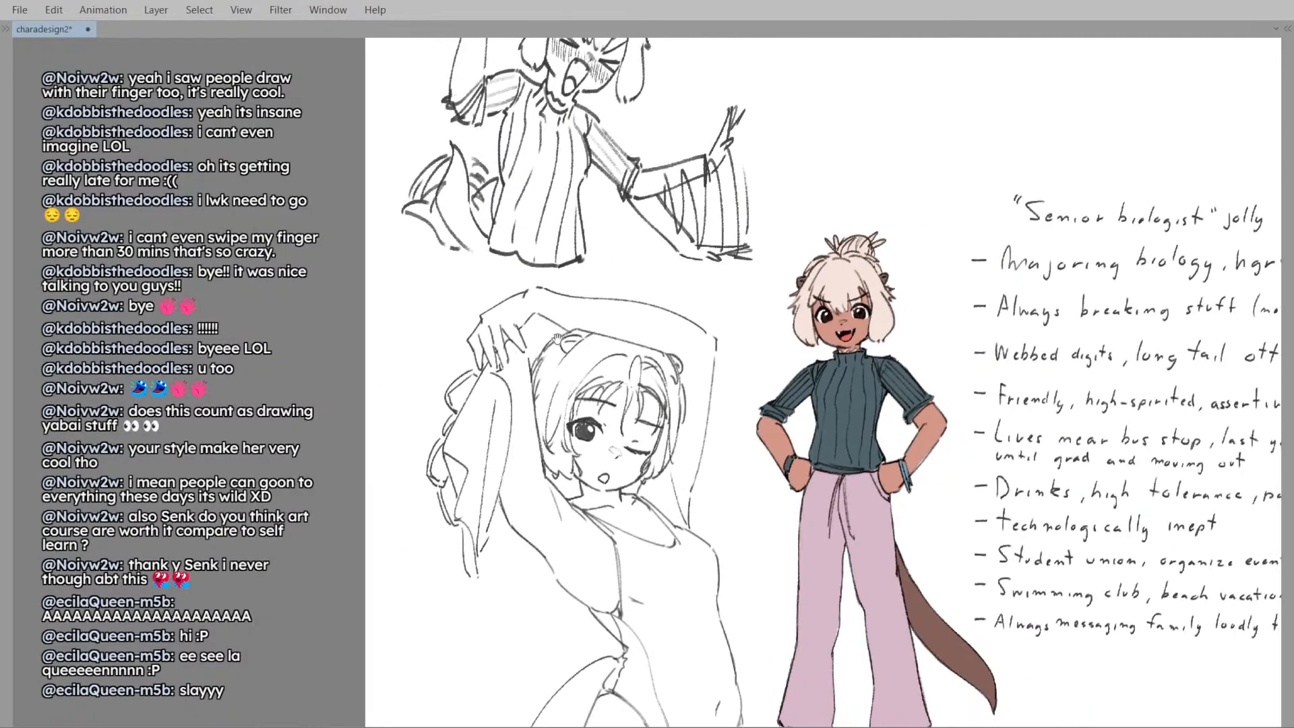
pyautogui.moveTo(557, 339)
pyautogui.mouseDown()
pyautogui.moveTo(480, 185)
pyautogui.moveTo(336, 190)
pyautogui.mouseUp()
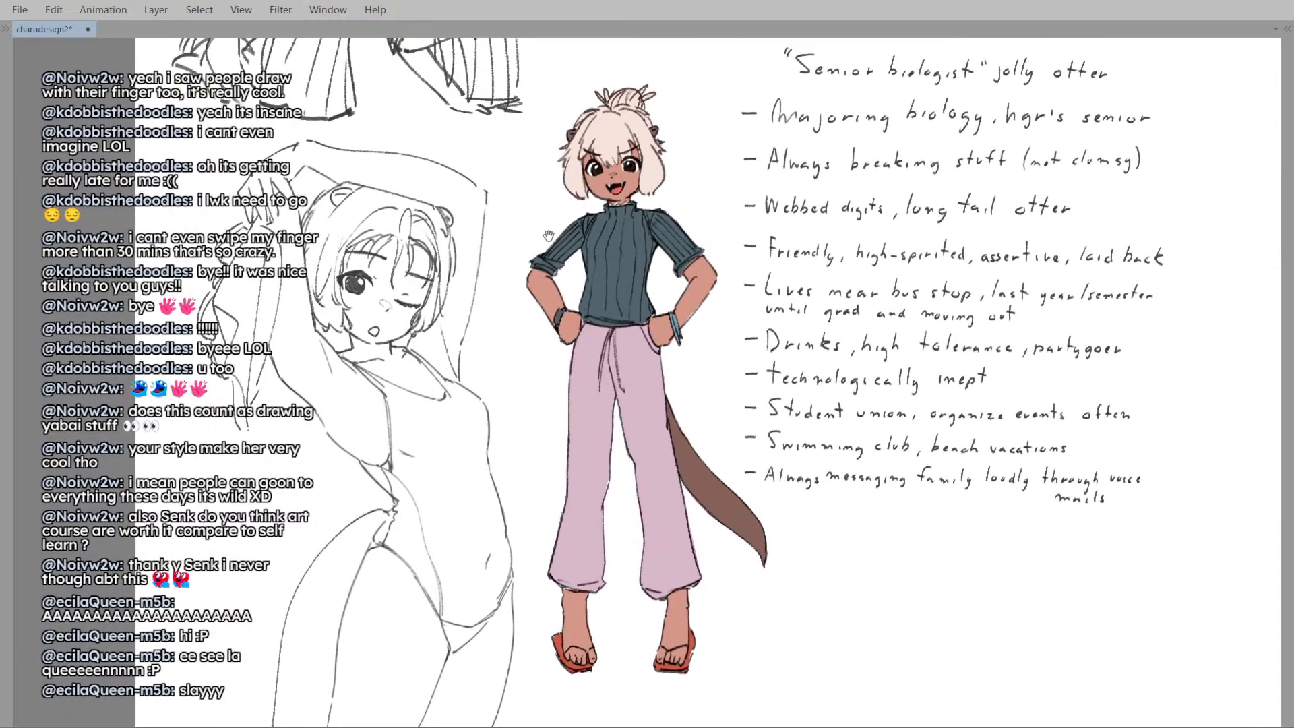
pyautogui.moveTo(851, 333)
pyautogui.mouseDown()
pyautogui.moveTo(641, 342)
pyautogui.moveTo(627, 379)
pyautogui.moveTo(623, 350)
pyautogui.moveTo(647, 317)
pyautogui.moveTo(748, 263)
pyautogui.mouseUp()
pyautogui.scroll(-2, 613, 260)
pyautogui.moveTo(612, 260); pyautogui.dragTo(672, 343)
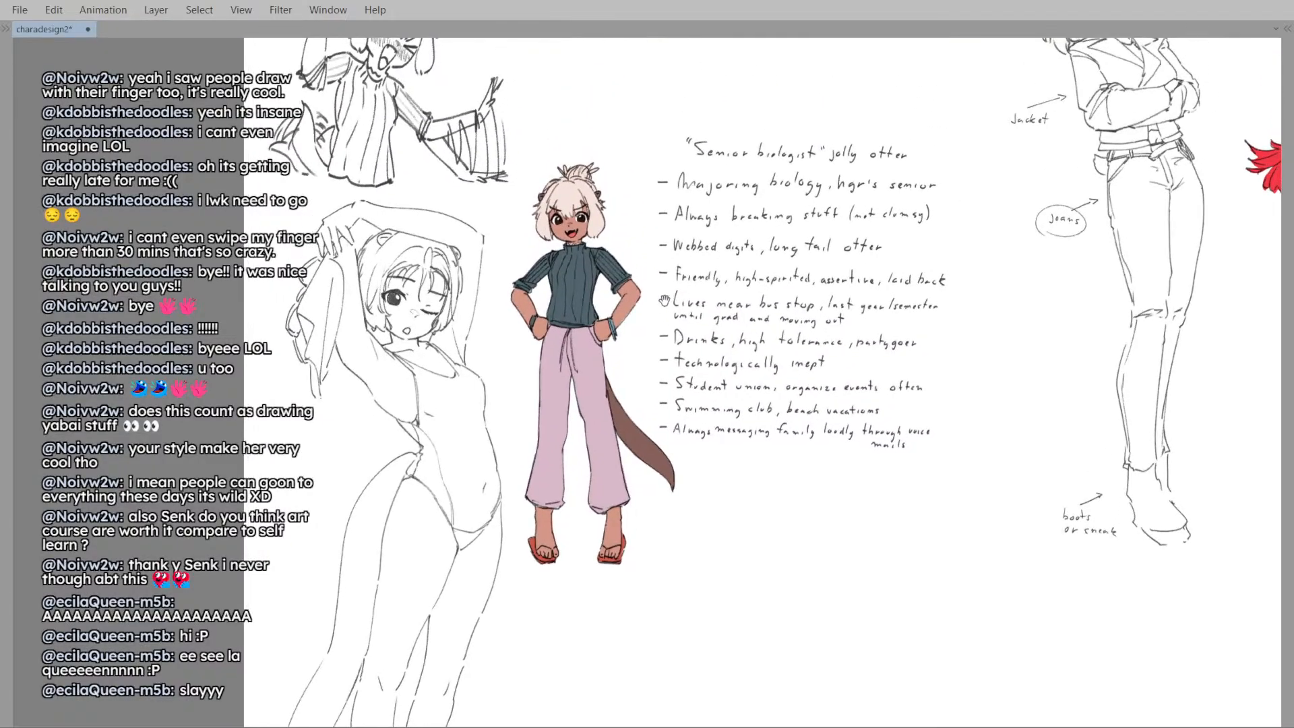
pyautogui.moveTo(676, 237); pyautogui.dragTo(670, 258)
pyautogui.moveTo(606, 219); pyautogui.dragTo(679, 242)
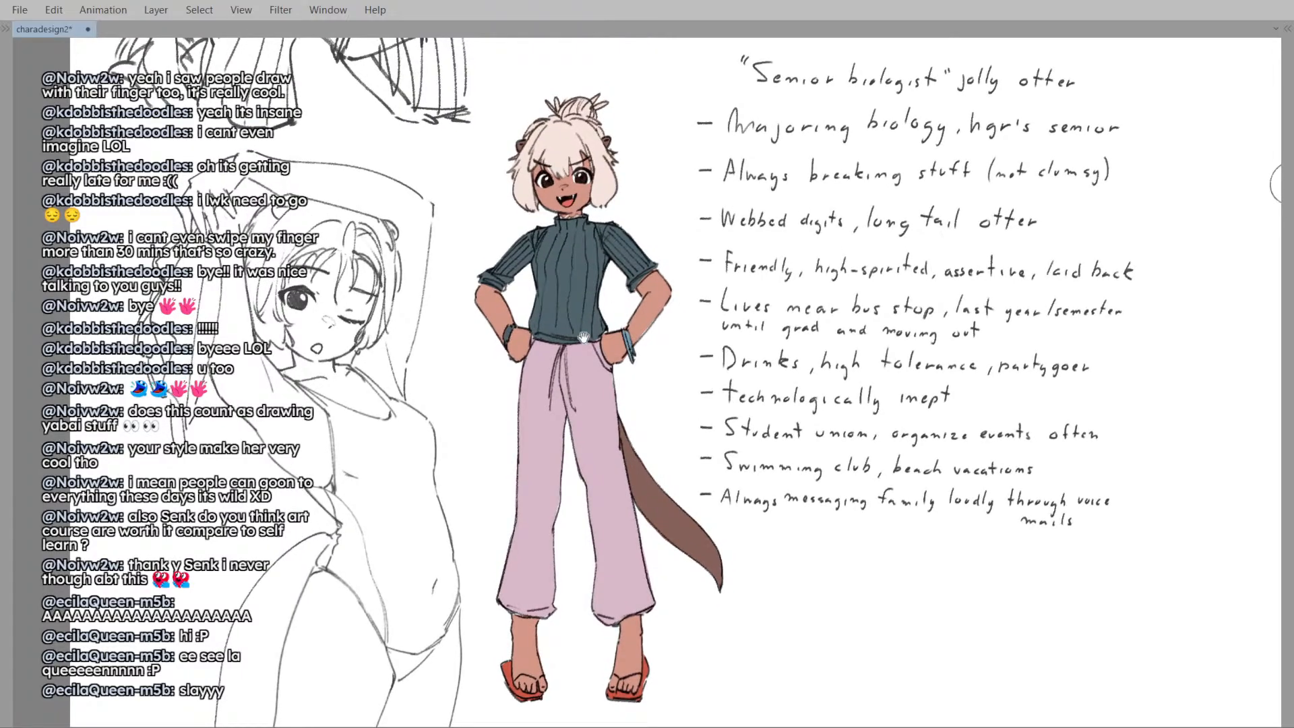
pyautogui.scroll(3, 431, 381)
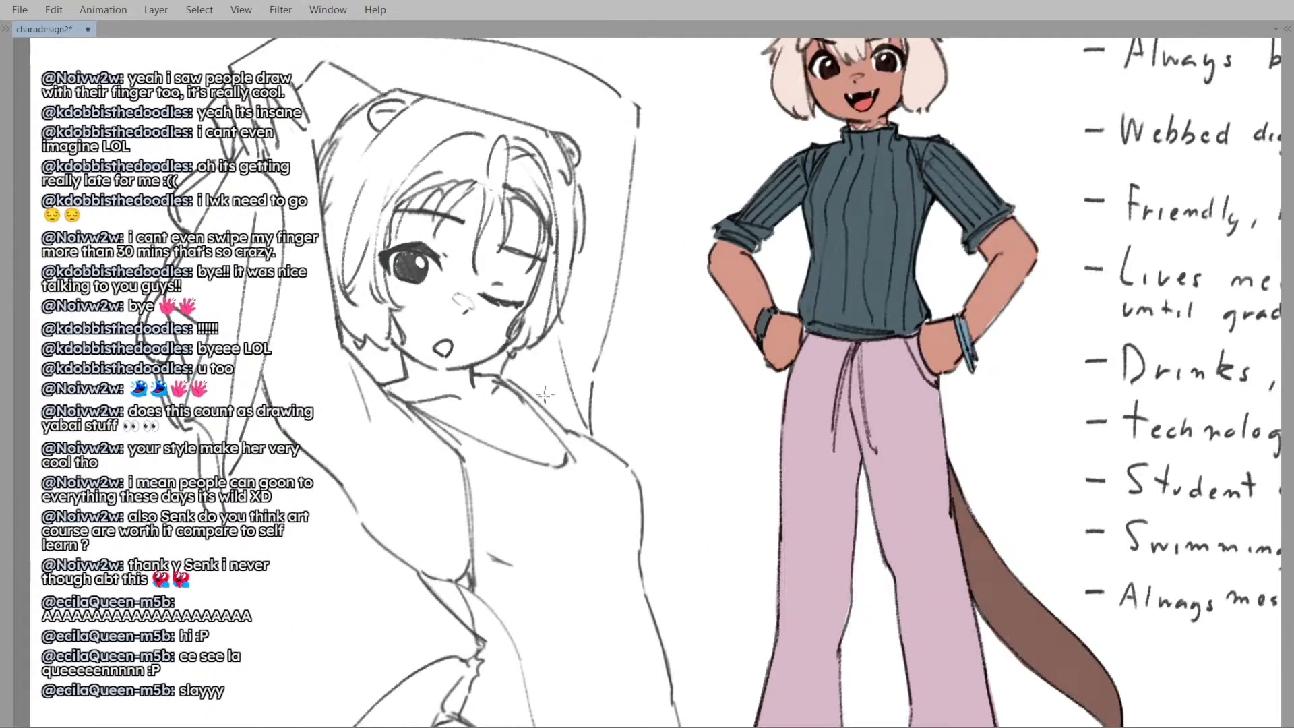
# - Sketch jagged fur lines around the base of the neck on the stretching swimsuit figure, undoing unsatisfactory strokes
pyautogui.hotkey('ctrl', 'z')
pyautogui.moveTo(410, 363)
pyautogui.mouseDown()
pyautogui.moveTo(424, 387)
pyautogui.moveTo(477, 385)
pyautogui.mouseUp()
pyautogui.hotkey('ctrl', 'z')
pyautogui.hotkey('ctrl', 'z')
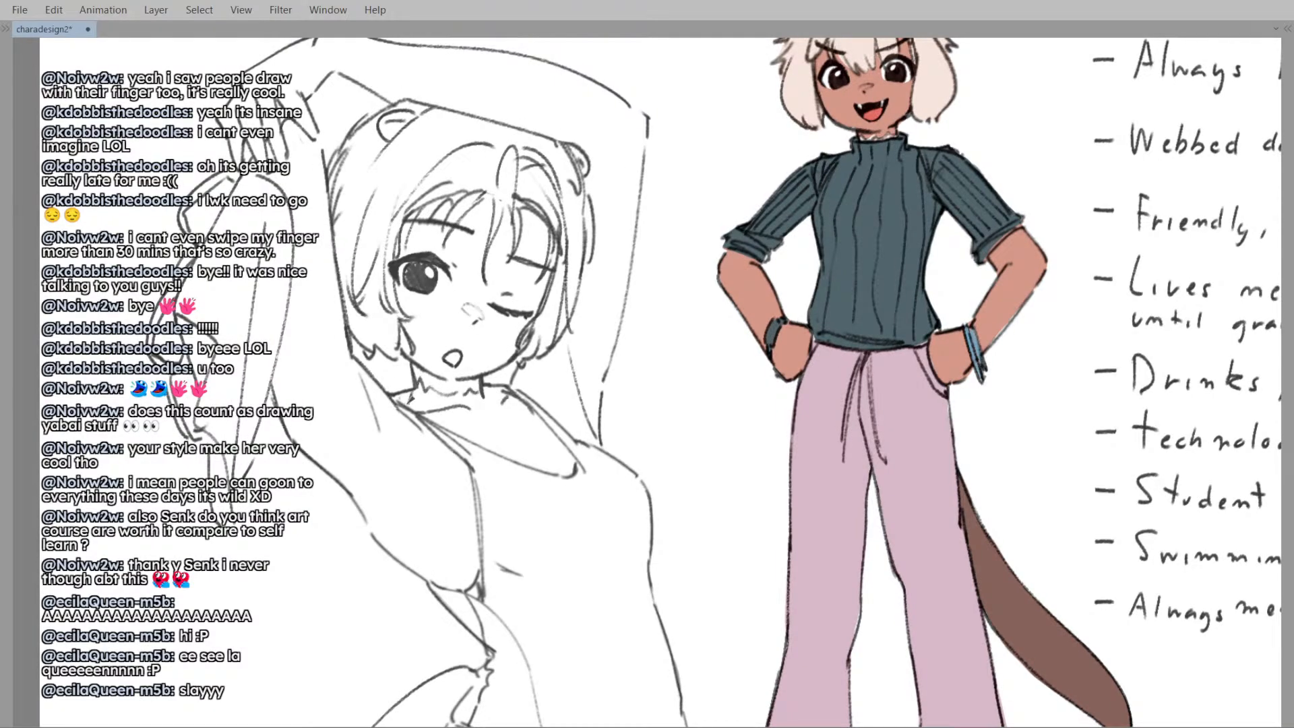
pyautogui.hotkey('ctrl', 'z')
pyautogui.hotkey('ctrl', 'z')
pyautogui.moveTo(432, 411)
pyautogui.mouseDown()
pyautogui.moveTo(496, 433)
pyautogui.moveTo(554, 404)
pyautogui.moveTo(547, 421)
pyautogui.mouseUp()
pyautogui.press('h')
pyautogui.scroll(-2, 610, 379)
pyautogui.press('h')
pyautogui.hotkey('ctrl', 'z')
pyautogui.hotkey('ctrl', 'z')
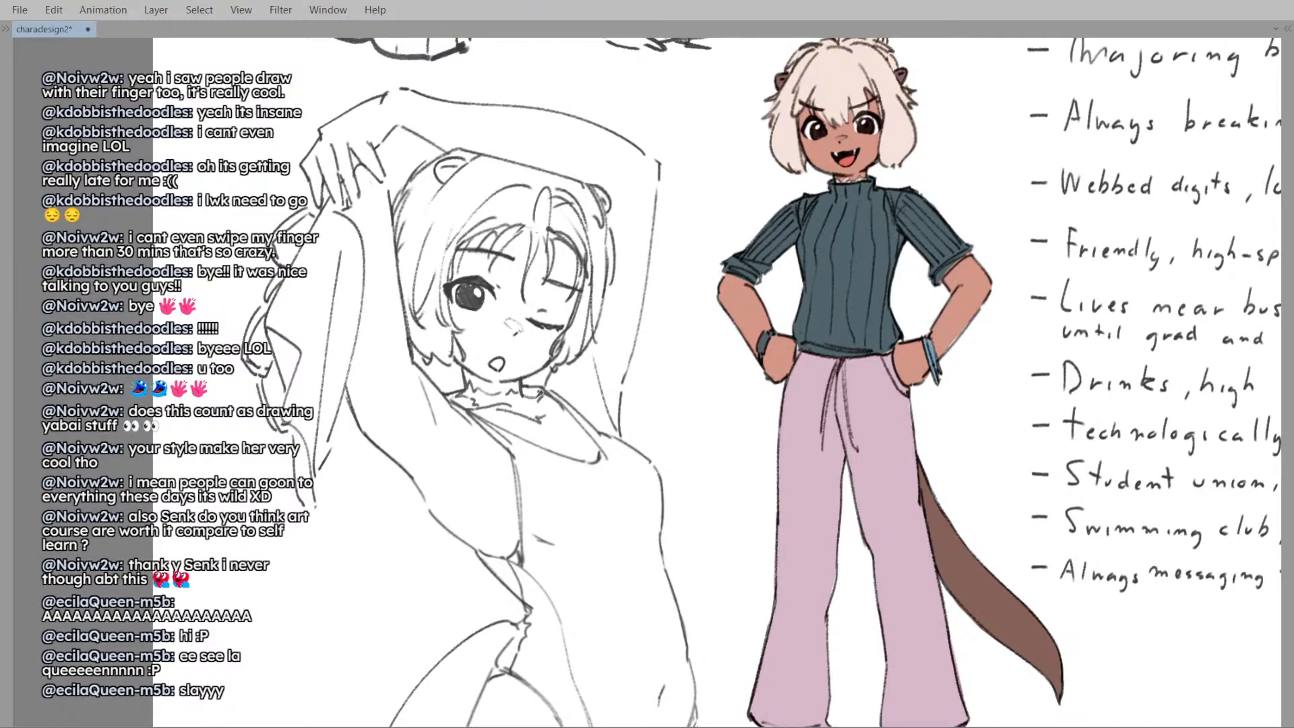
# - Draw spiky fur tufts on the swimsuit figure's upper chest just below the neck, checking the pose in a mirrored view
pyautogui.press('h')
pyautogui.scroll(-2, 539, 398)
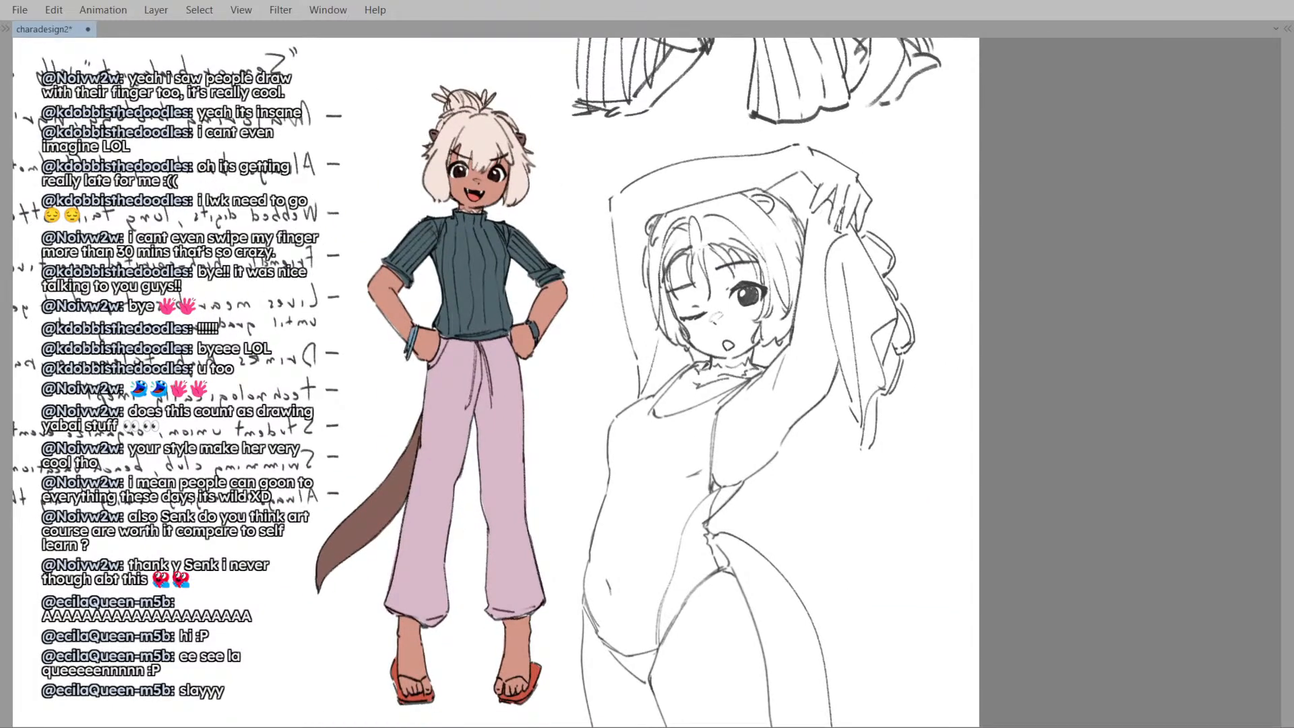
pyautogui.press('h')
pyautogui.scroll(1, 685, 324)
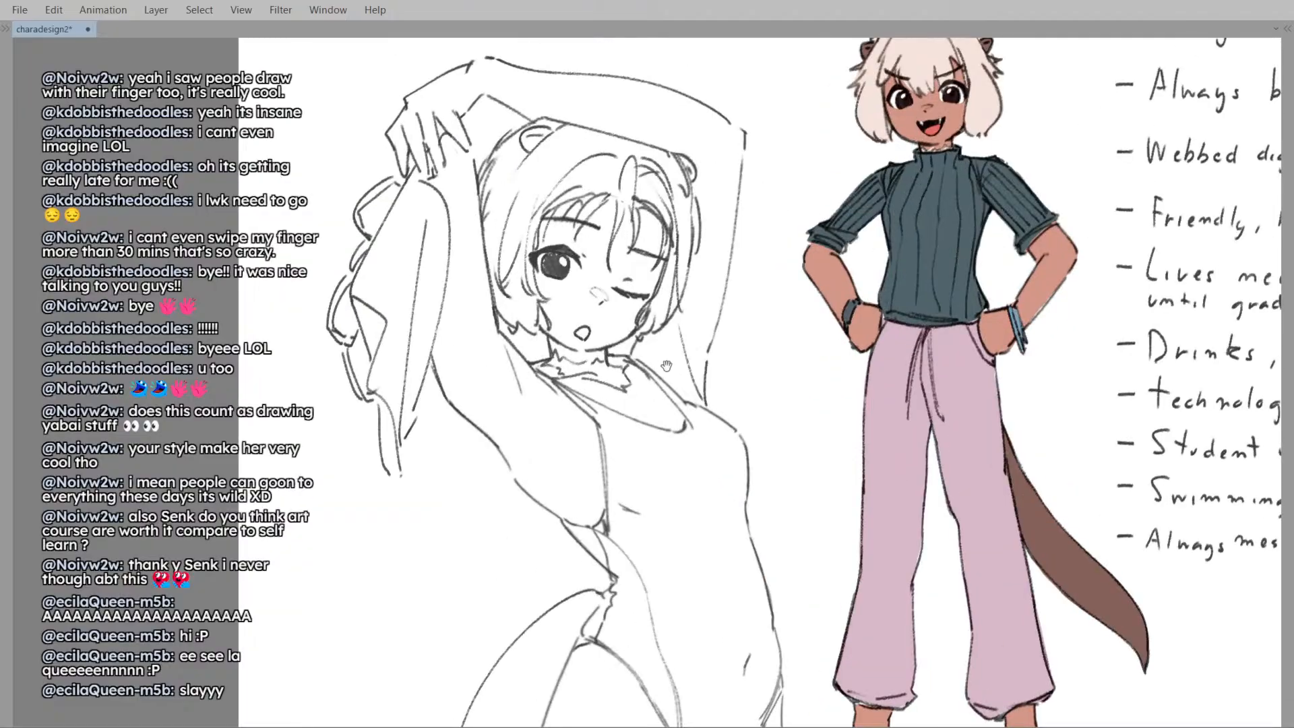
pyautogui.press('h')
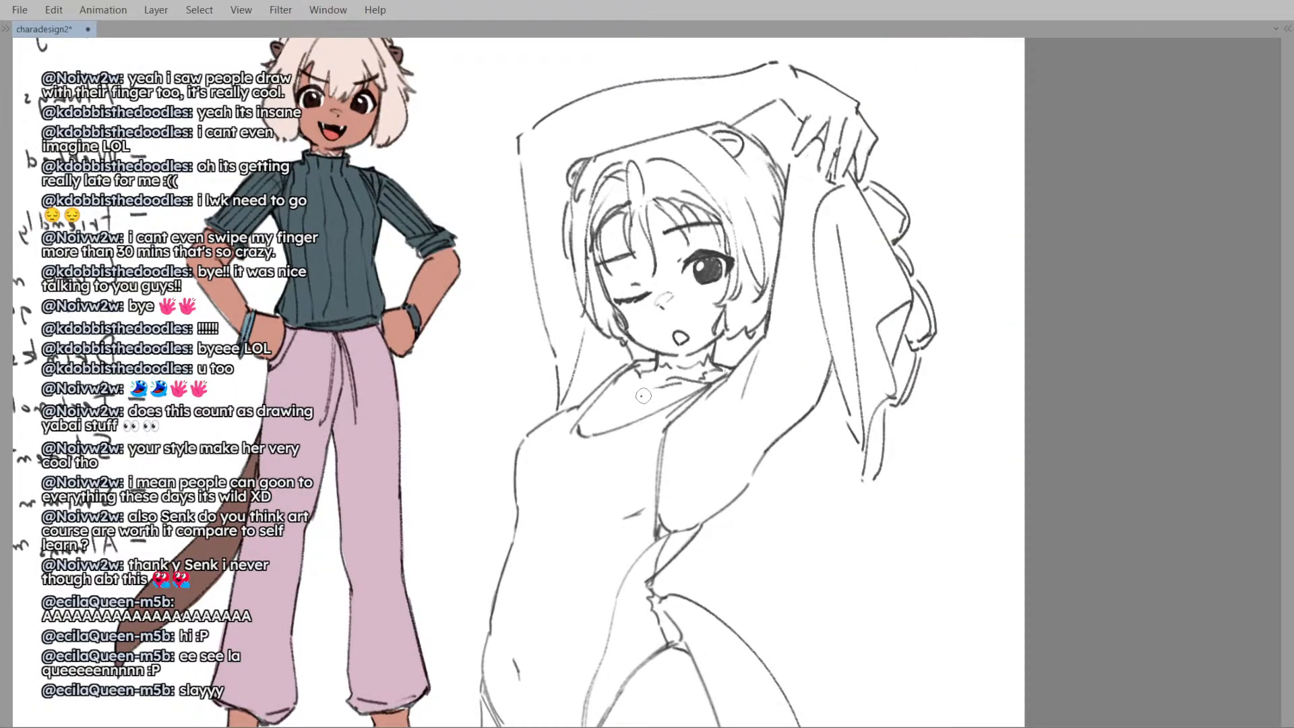
pyautogui.moveTo(637, 377); pyautogui.dragTo(626, 403)
pyautogui.moveTo(627, 403); pyautogui.dragTo(659, 385)
pyautogui.scroll(-1, 666, 361)
pyautogui.press('h')
pyautogui.press('h')
pyautogui.scroll(2, 667, 311)
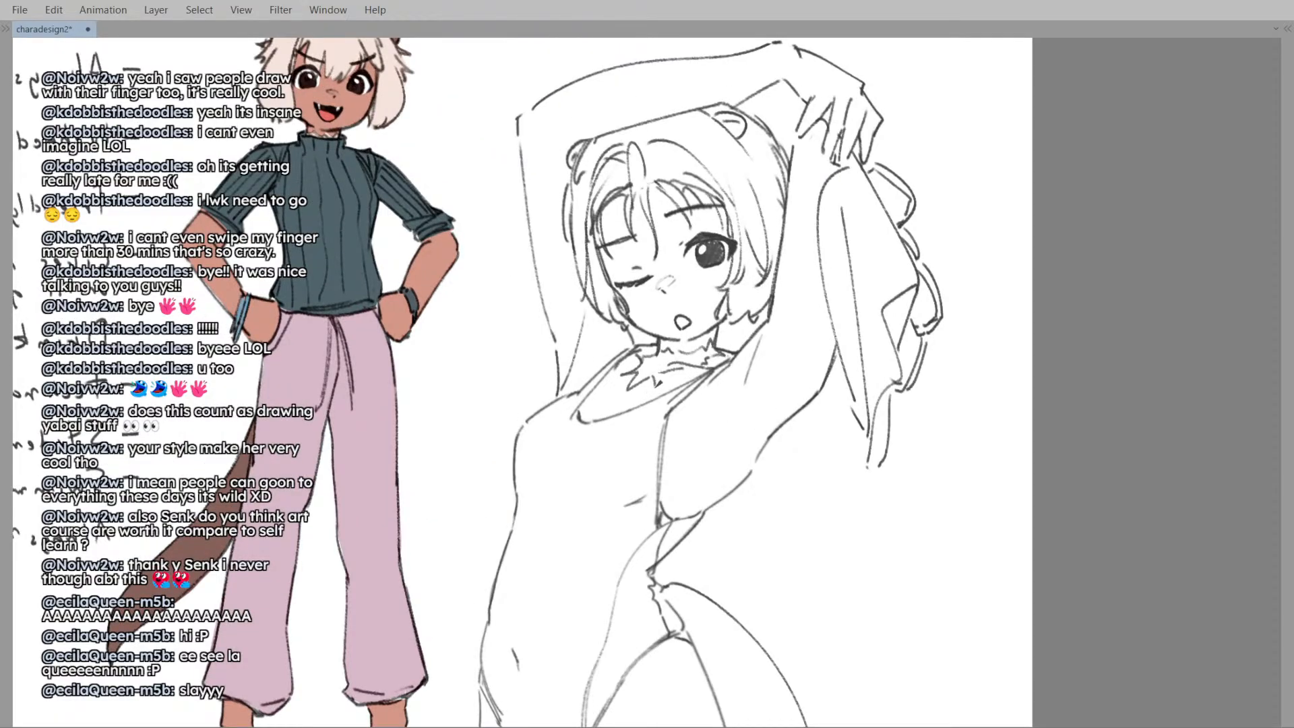
pyautogui.press('h')
pyautogui.scroll(-2, 663, 372)
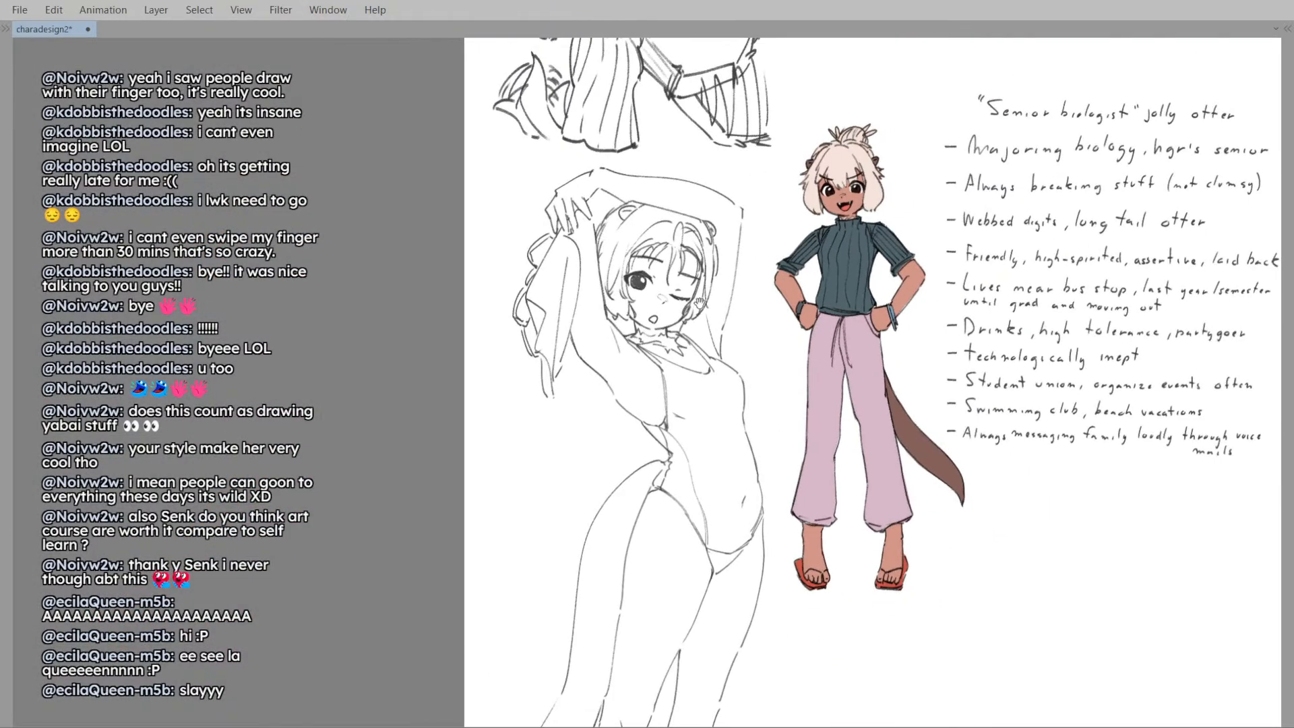
# - Try clearing the body line work of the stretching swimsuit figure and undo the deletion
pyautogui.press('h')
pyautogui.press('h')
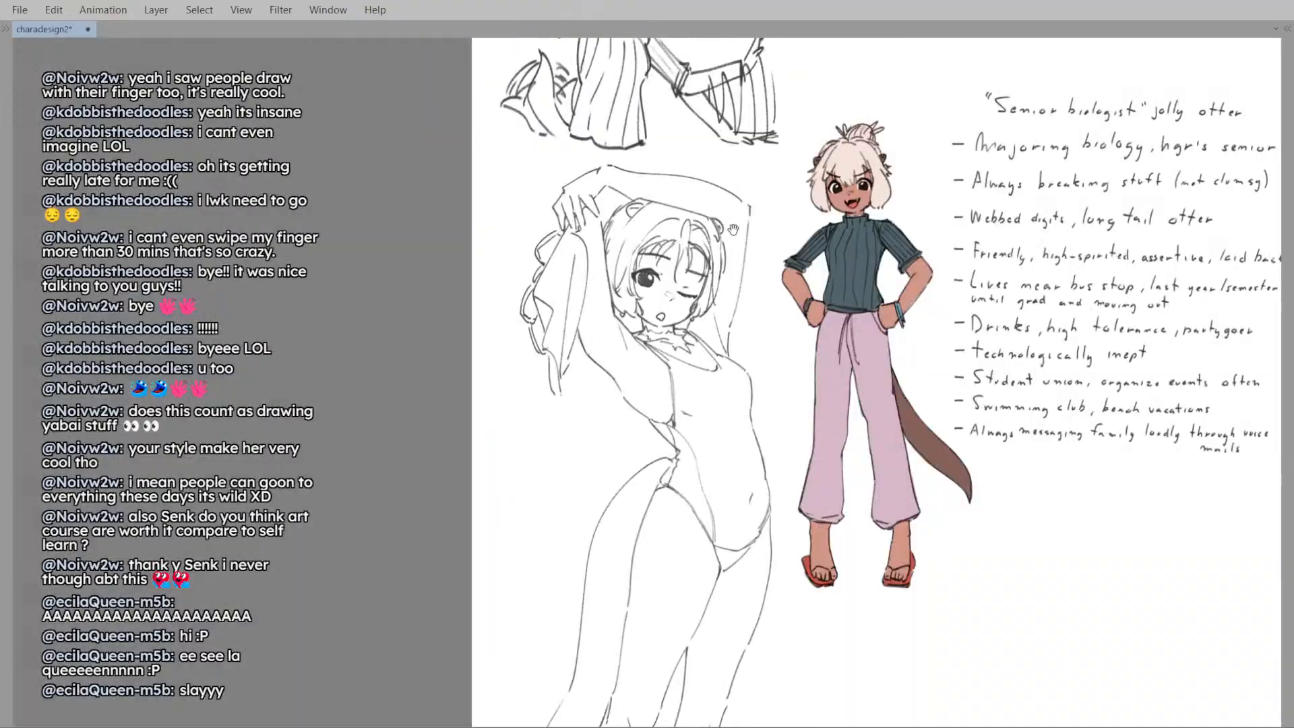
pyautogui.scroll(1, 633, 192)
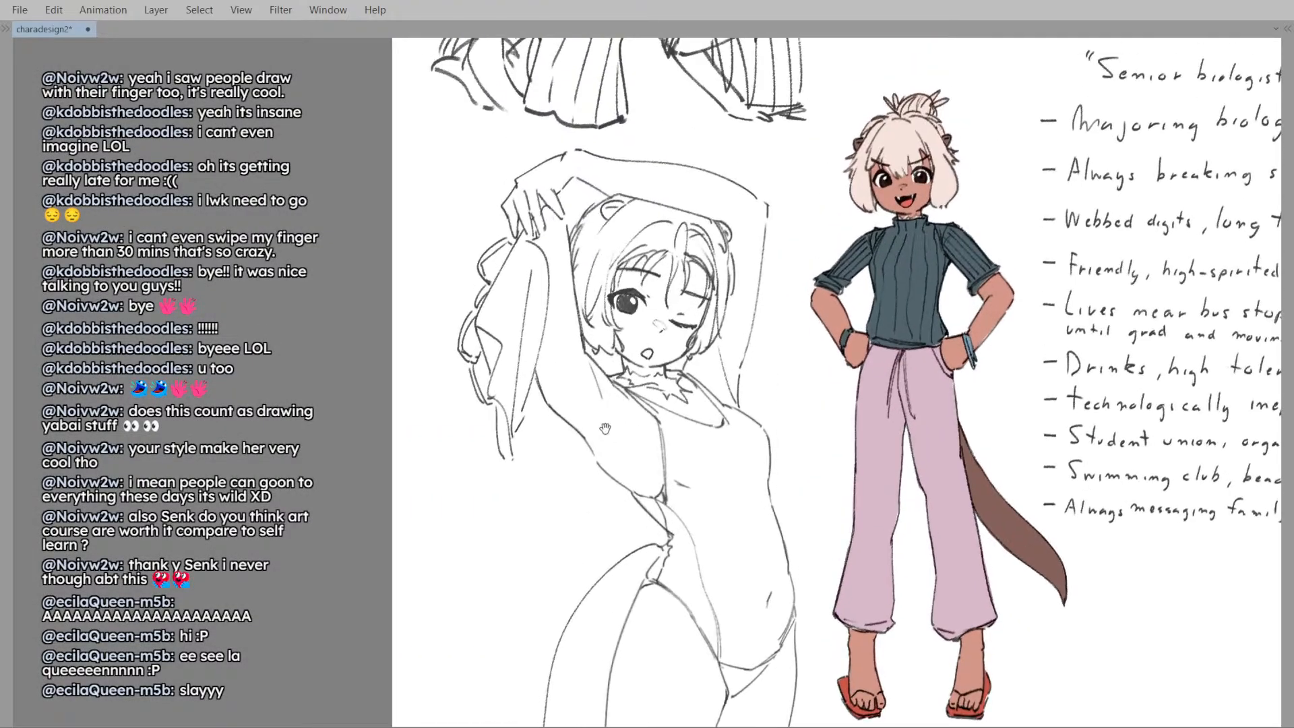
pyautogui.hotkey('ctrl', 'z')
pyautogui.hotkey('ctrl', 'y')
pyautogui.hotkey('ctrl', 'z')
pyautogui.moveTo(608, 469); pyautogui.dragTo(639, 494)
pyautogui.hotkey('ctrl', 'z')
pyautogui.moveTo(651, 429); pyautogui.dragTo(645, 320)
pyautogui.moveTo(645, 320); pyautogui.dragTo(621, 298)
pyautogui.press('Delete')
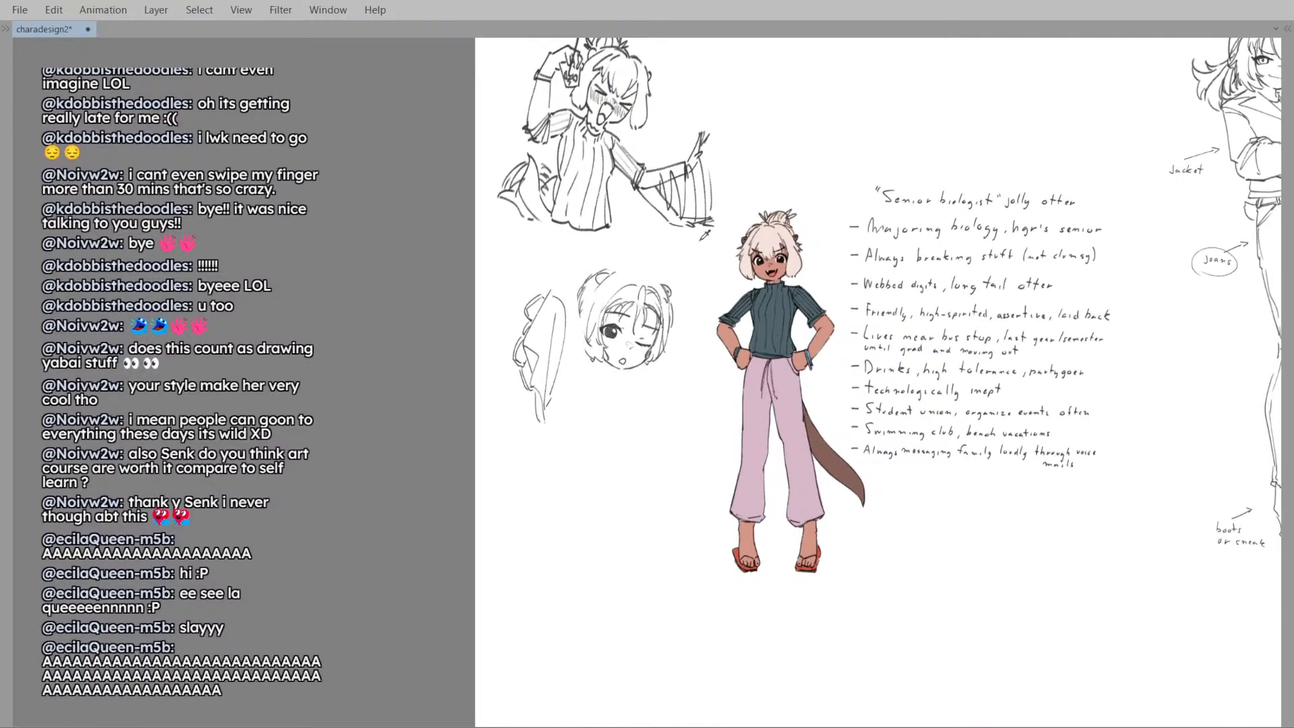
pyautogui.hotkey('ctrl', 'z')
pyautogui.moveTo(688, 330); pyautogui.dragTo(682, 352)
pyautogui.moveTo(682, 352); pyautogui.dragTo(654, 364)
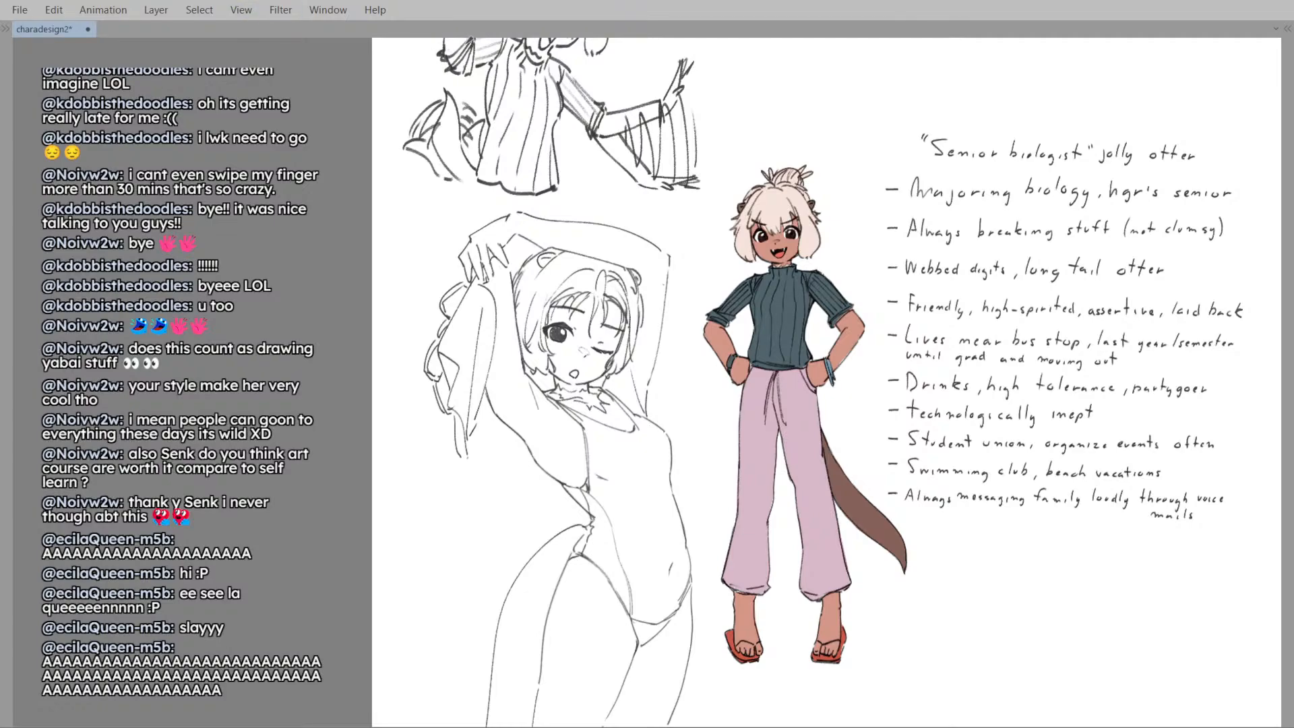
pyautogui.press('m')
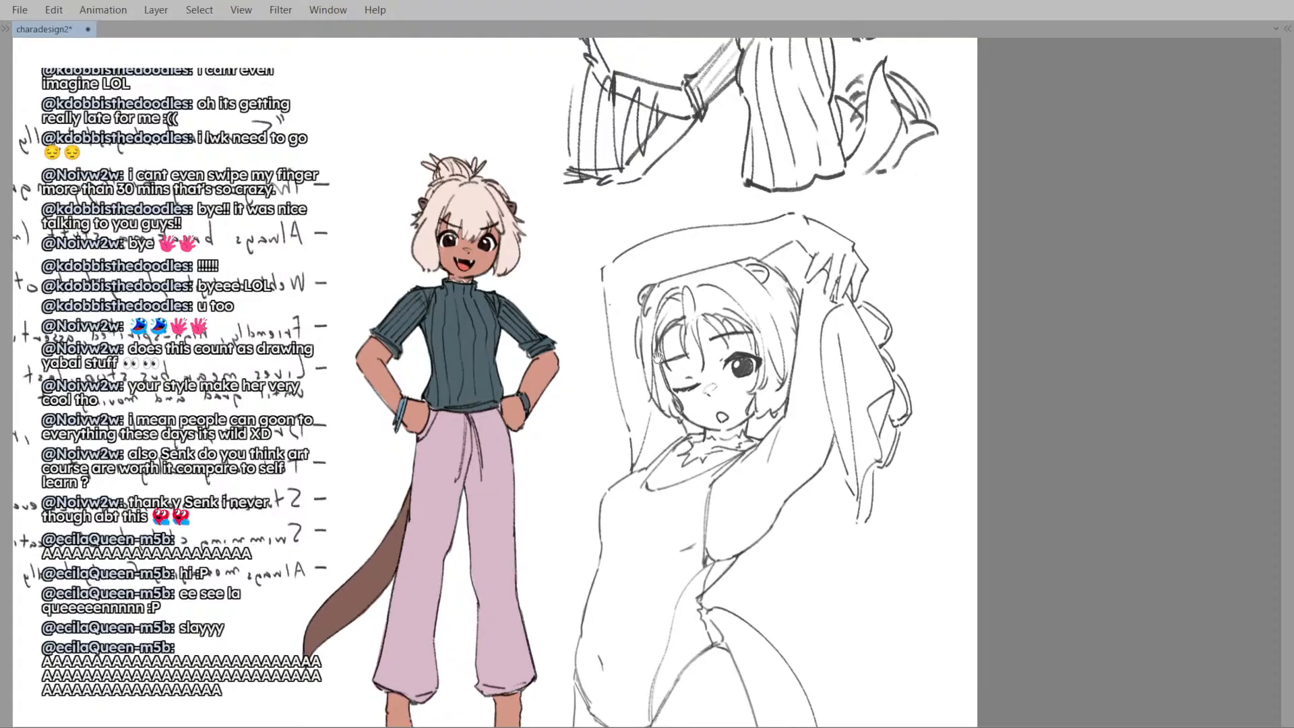
pyautogui.scroll(-1, 676, 369)
pyautogui.moveTo(651, 441)
pyautogui.mouseDown()
pyautogui.moveTo(654, 453)
pyautogui.moveTo(679, 422)
pyautogui.mouseUp()
pyautogui.press('Delete')
pyautogui.hotkey('ctrl', 'z')
pyautogui.moveTo(672, 431); pyautogui.dragTo(684, 450)
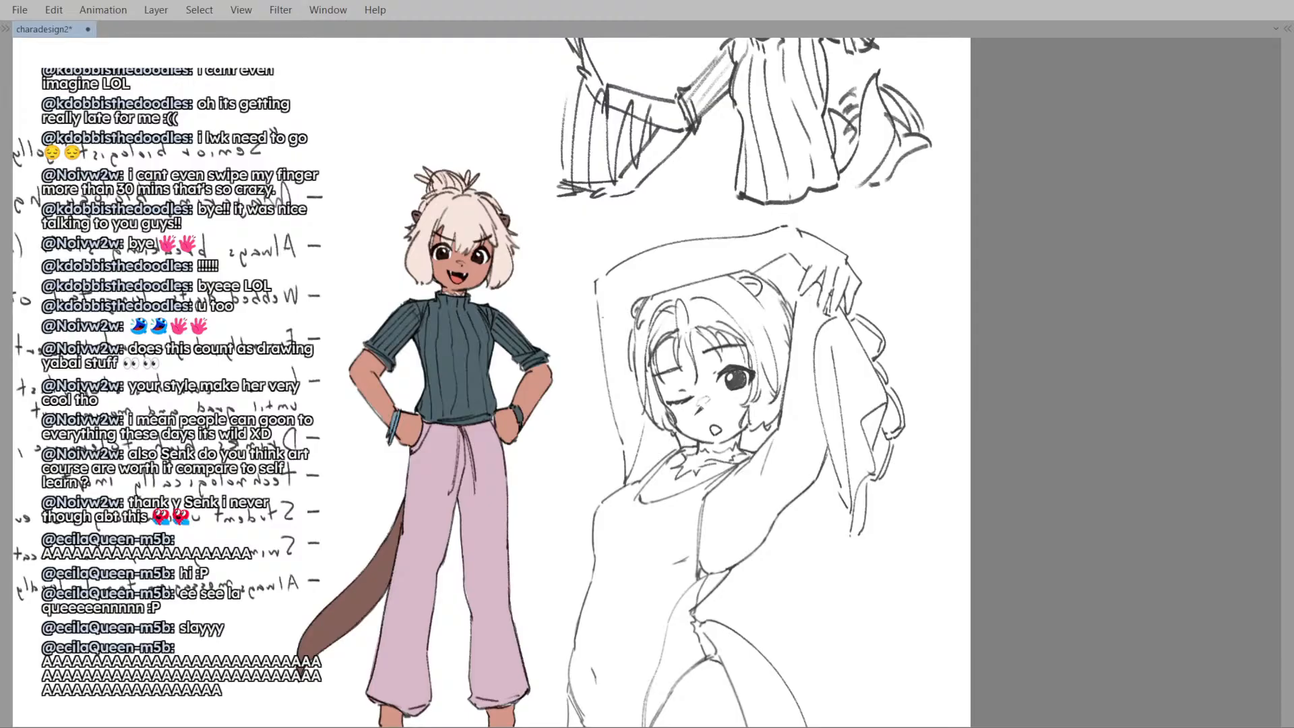
# - Try to rework the strokes around the stretching figure's ear and raised arm, and undo them
pyautogui.scroll(-4, 684, 404)
pyautogui.press('h')
pyautogui.moveTo(705, 406); pyautogui.dragTo(722, 397)
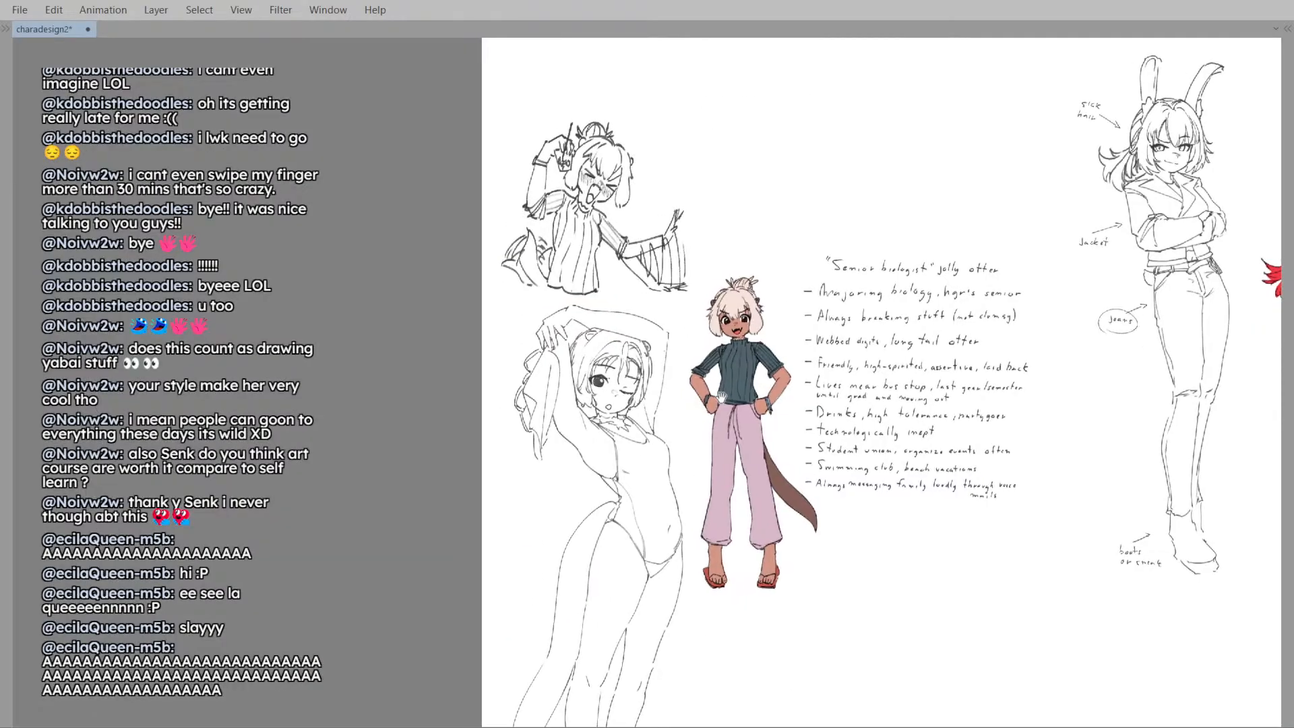
pyautogui.scroll(3, 607, 343)
pyautogui.scroll(-1, 602, 339)
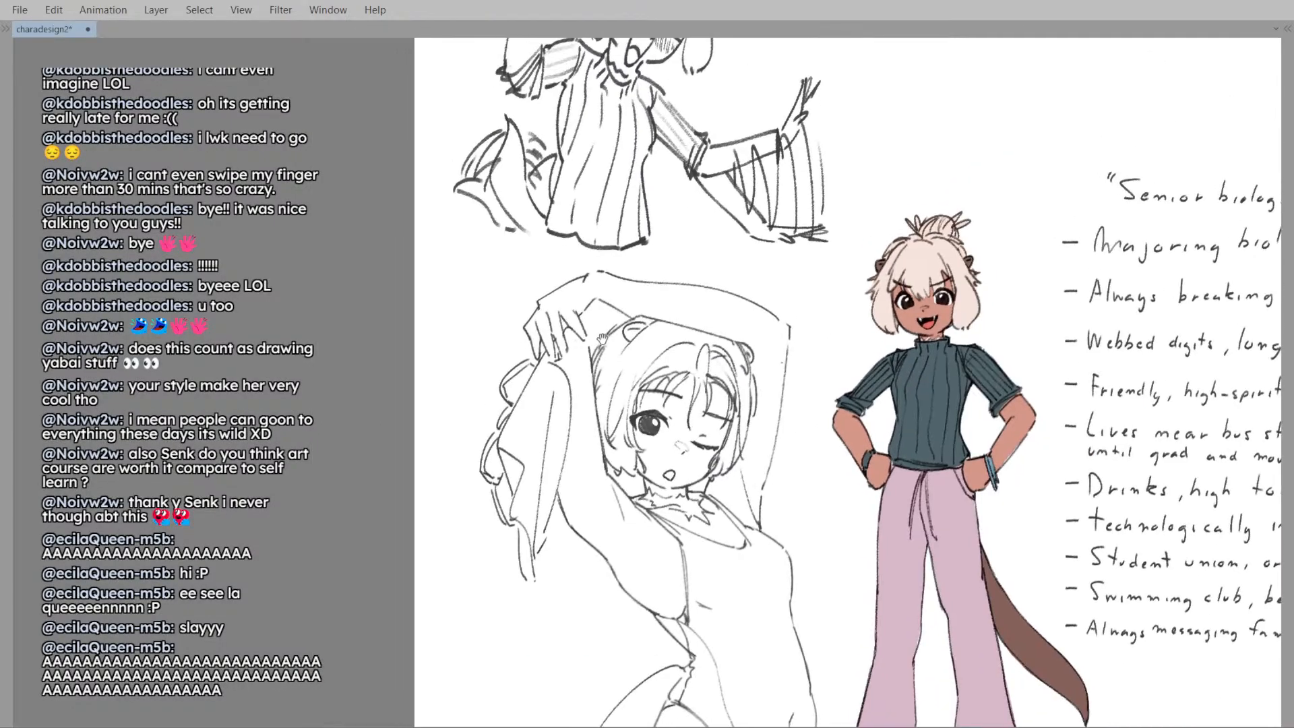
pyautogui.moveTo(614, 342)
pyautogui.mouseDown()
pyautogui.moveTo(613, 360)
pyautogui.moveTo(628, 339)
pyautogui.mouseUp()
pyautogui.hotkey('ctrl', 'z')
pyautogui.hotkey('ctrl', 'z')
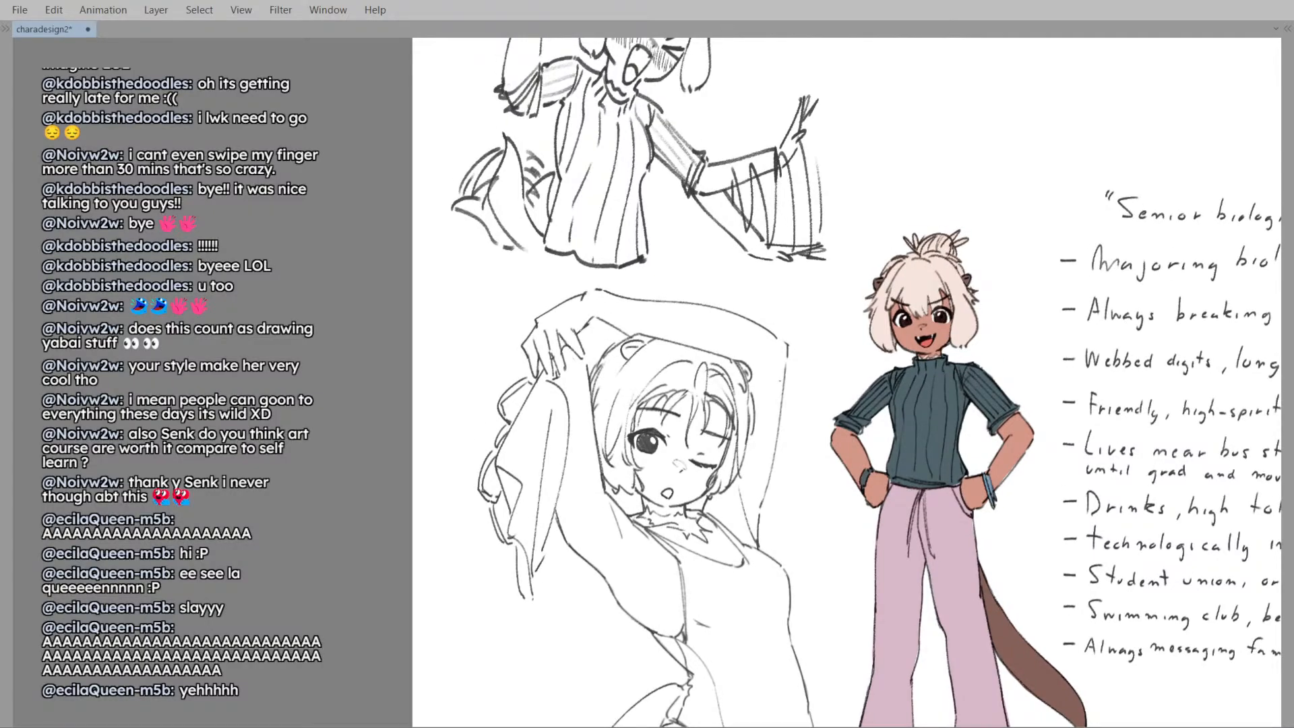
pyautogui.scroll(-3, 609, 351)
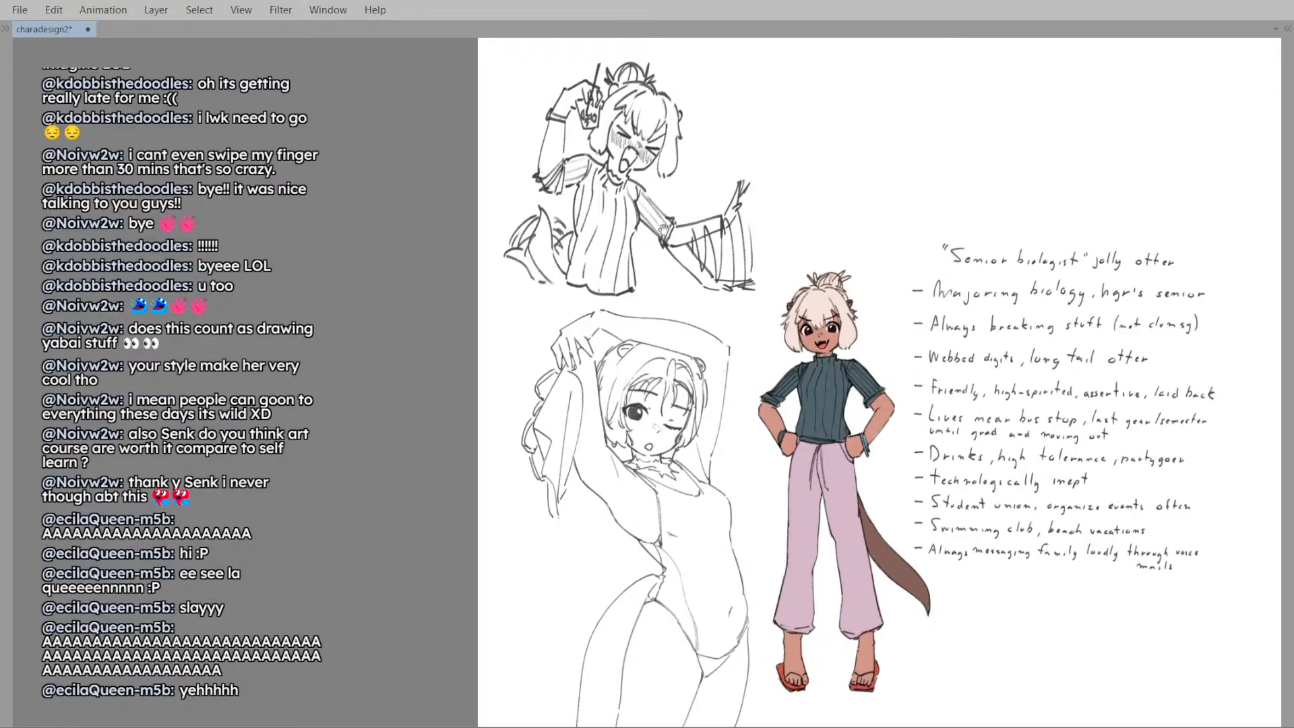
pyautogui.scroll(4, 599, 320)
pyautogui.moveTo(596, 334); pyautogui.dragTo(648, 354)
pyautogui.hotkey('ctrl', 'z')
pyautogui.hotkey('ctrl', 'z')
pyautogui.hotkey('ctrl', 'z')
pyautogui.hotkey('ctrl', 'z')
pyautogui.click(658, 337)
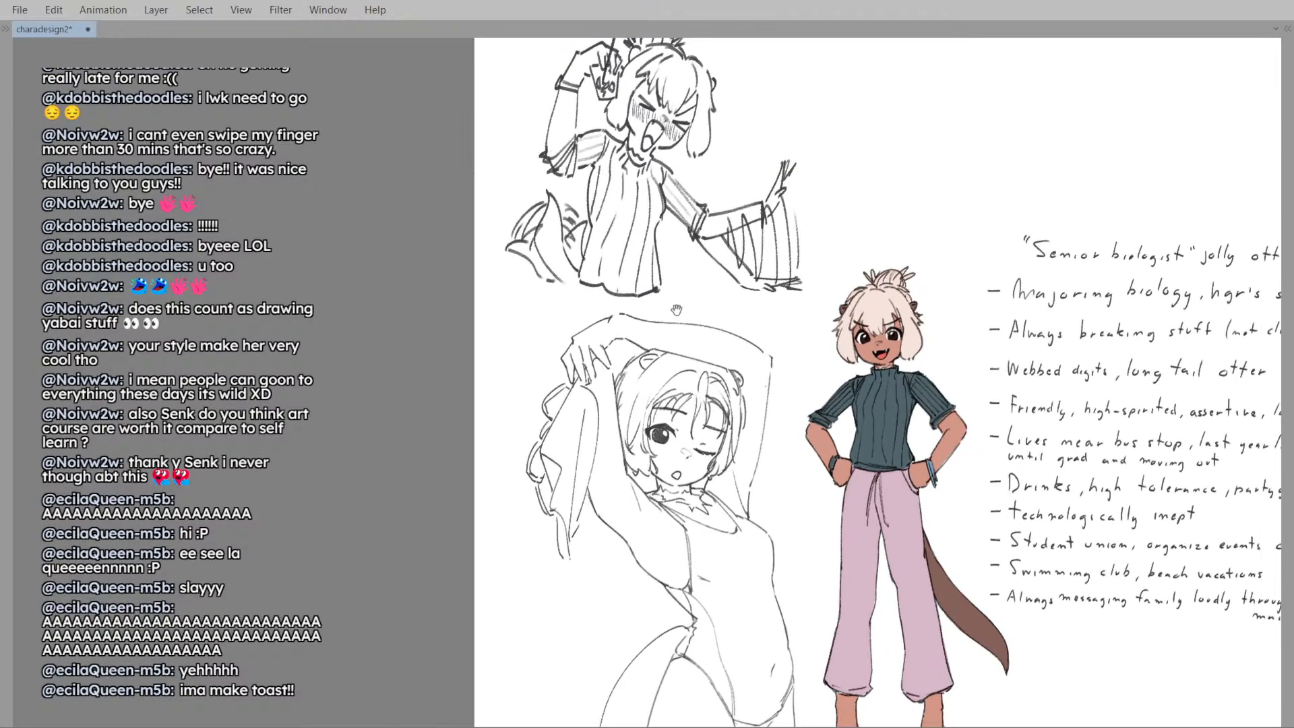
# - Examine the stretching pose in normal and mirrored views alongside the other otter sketches and the neighbouring character designs
pyautogui.hotkey('alt', 'Tab')
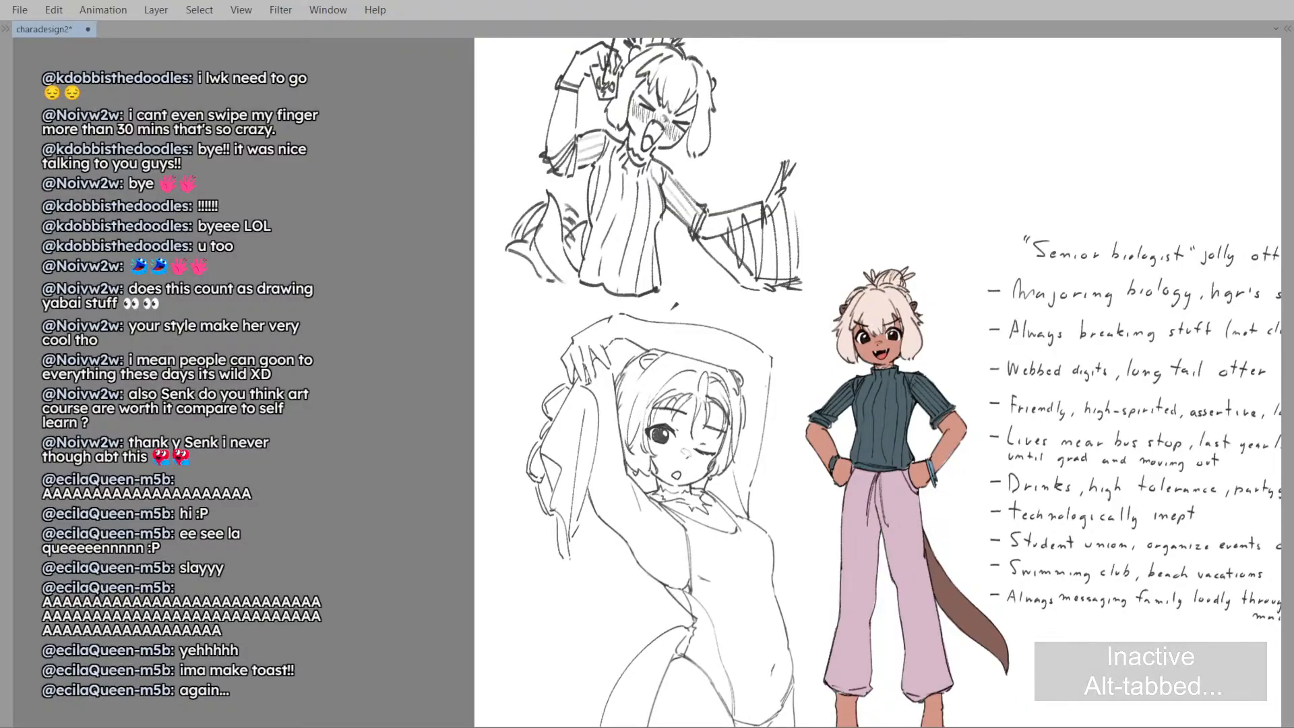
pyautogui.moveTo(683, 405); pyautogui.dragTo(633, 351)
pyautogui.scroll(-1, 667, 431)
pyautogui.moveTo(684, 492); pyautogui.dragTo(619, 402)
pyautogui.scroll(-1, 619, 402)
pyautogui.moveTo(633, 339); pyautogui.dragTo(625, 314)
pyautogui.press('h')
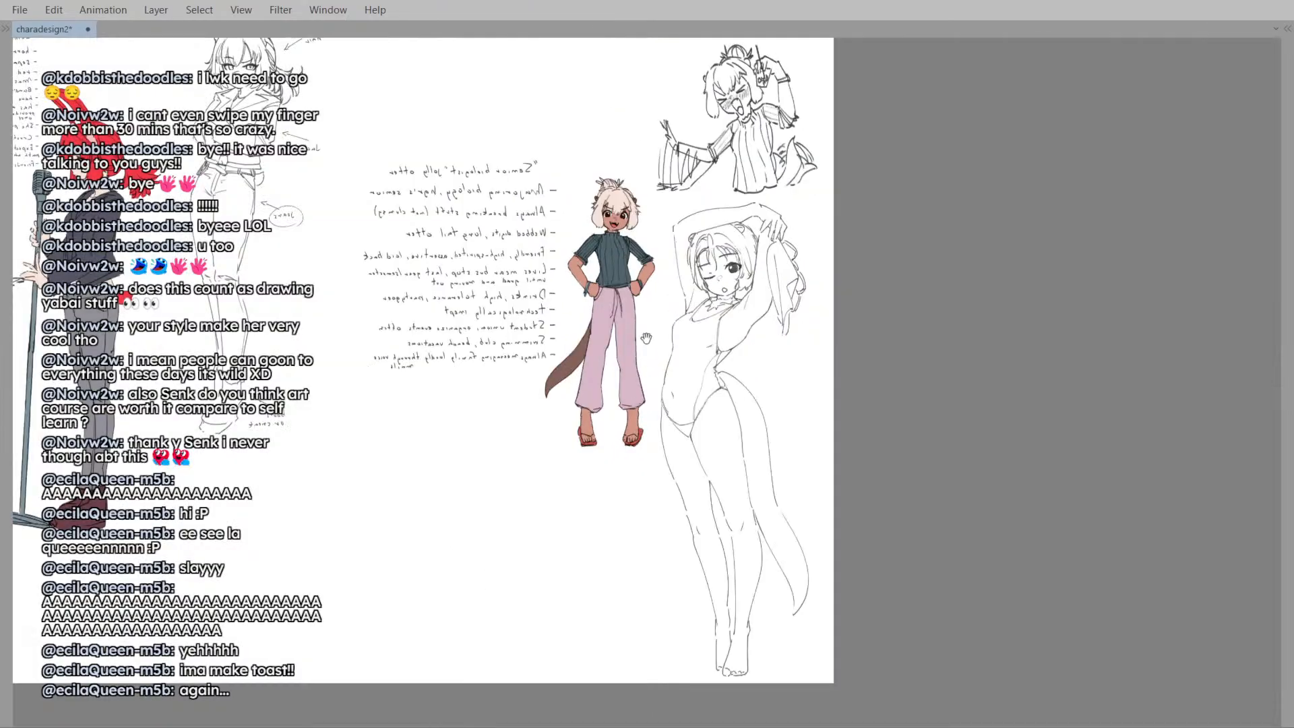
pyautogui.press('h')
pyautogui.moveTo(630, 240); pyautogui.dragTo(632, 274)
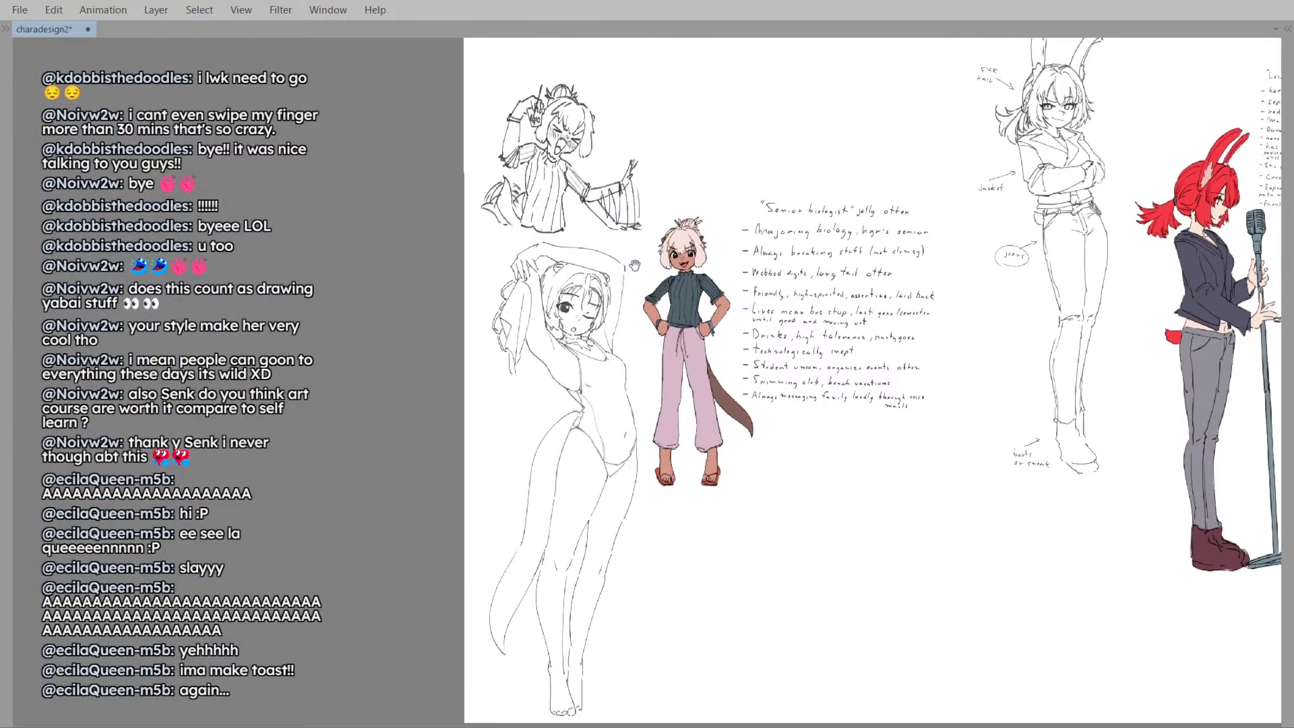
pyautogui.scroll(2, 580, 262)
pyautogui.moveTo(661, 229); pyautogui.dragTo(632, 249)
pyautogui.scroll(-2, 646, 211)
pyautogui.scroll(2, 631, 249)
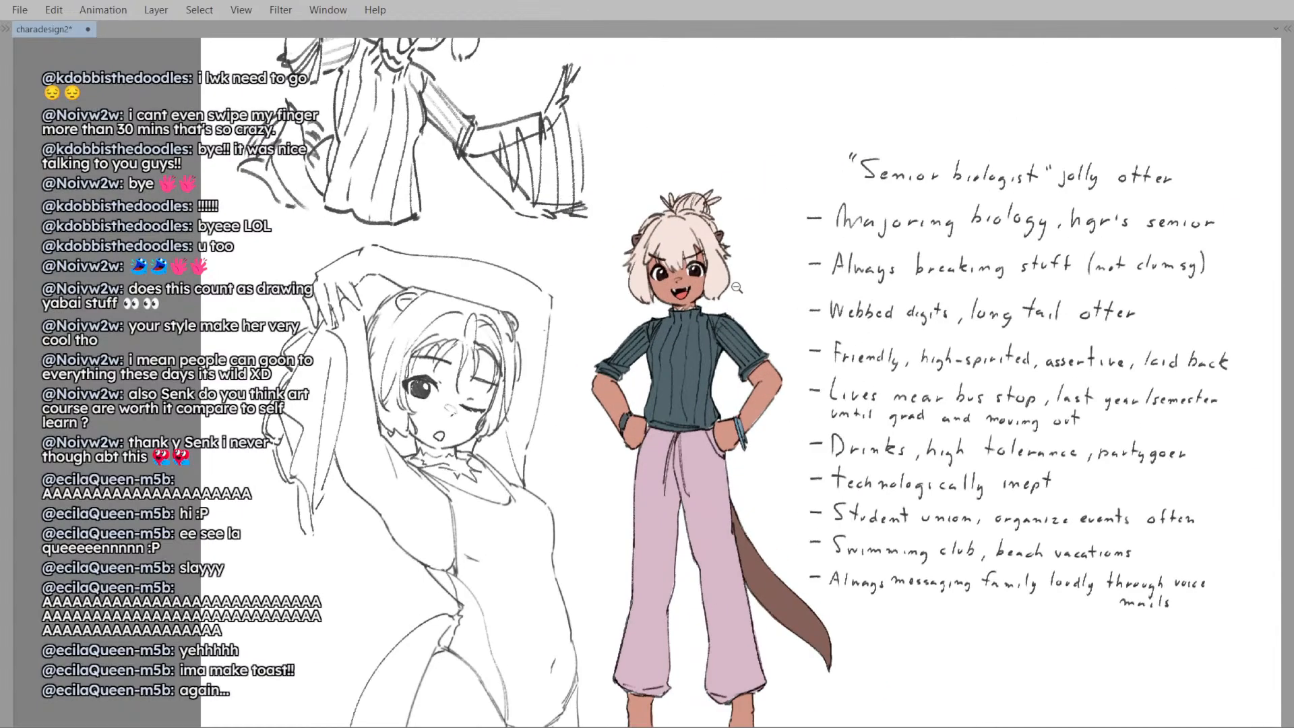
pyautogui.moveTo(666, 311); pyautogui.dragTo(659, 396)
pyautogui.scroll(3, 694, 243)
pyautogui.scroll(-5, 659, 396)
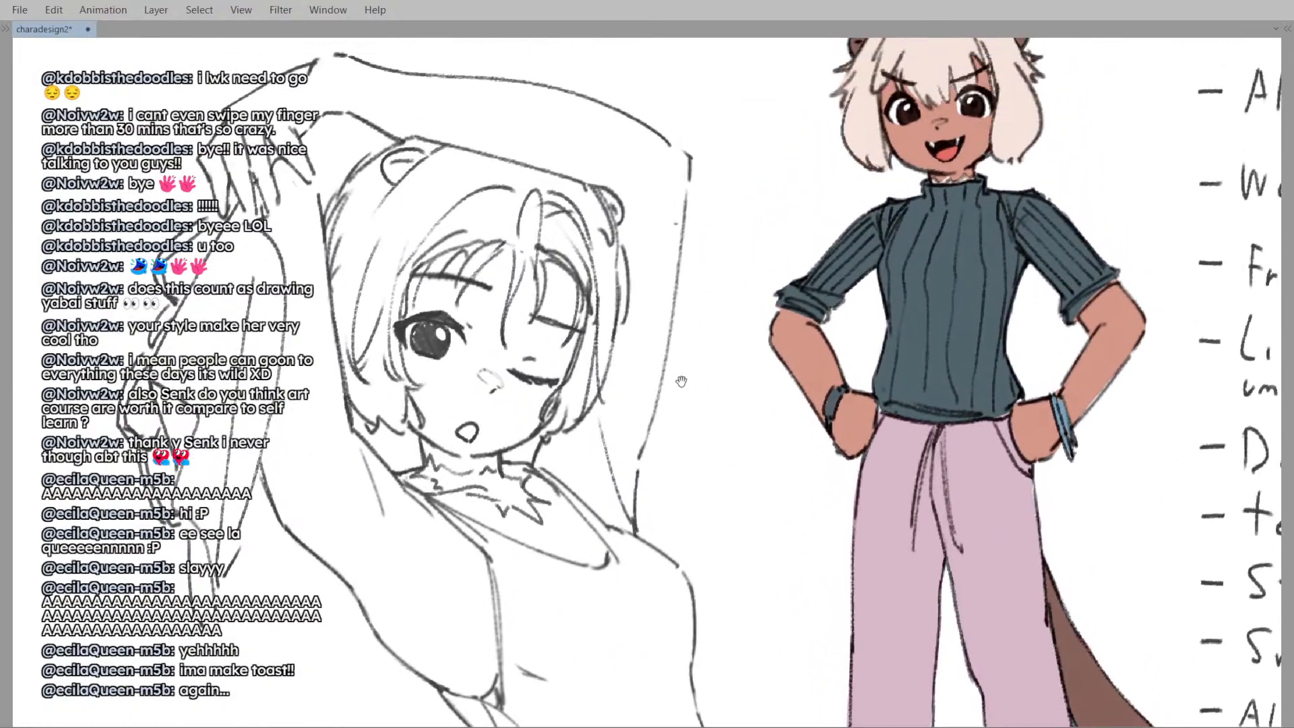
pyautogui.scroll(-5, 671, 341)
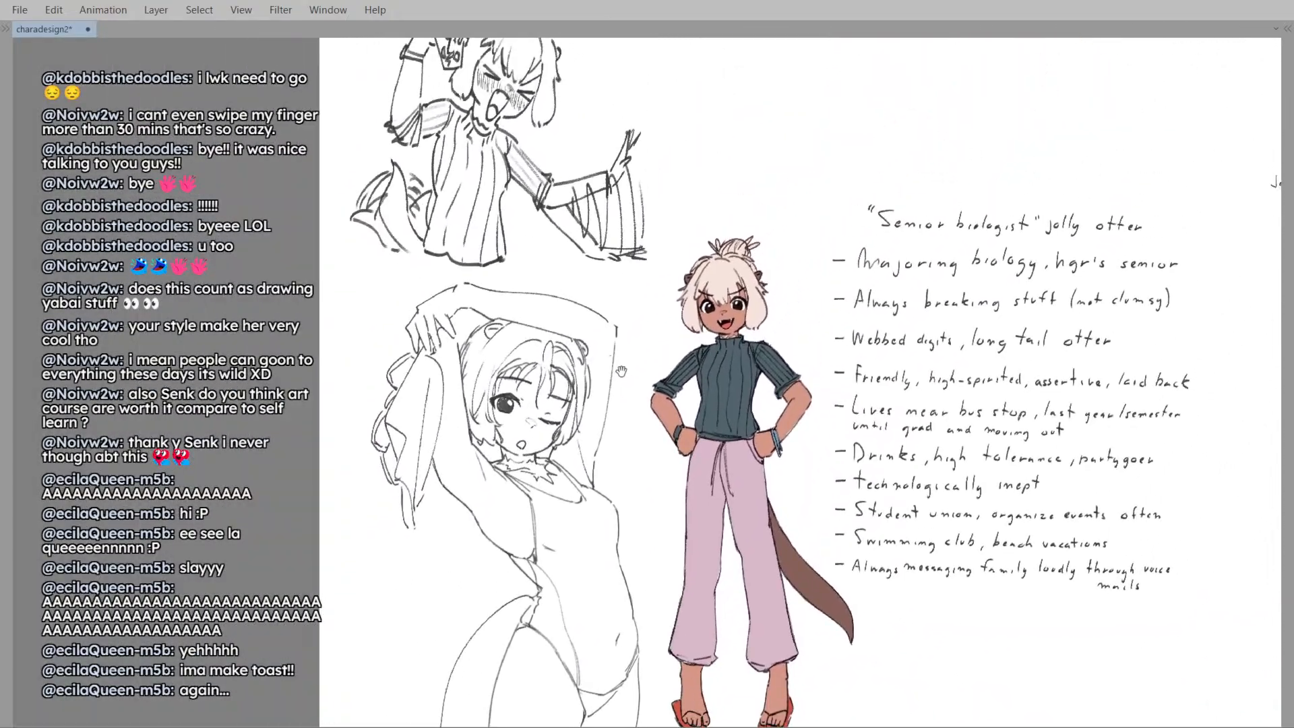
pyautogui.scroll(-2, 628, 373)
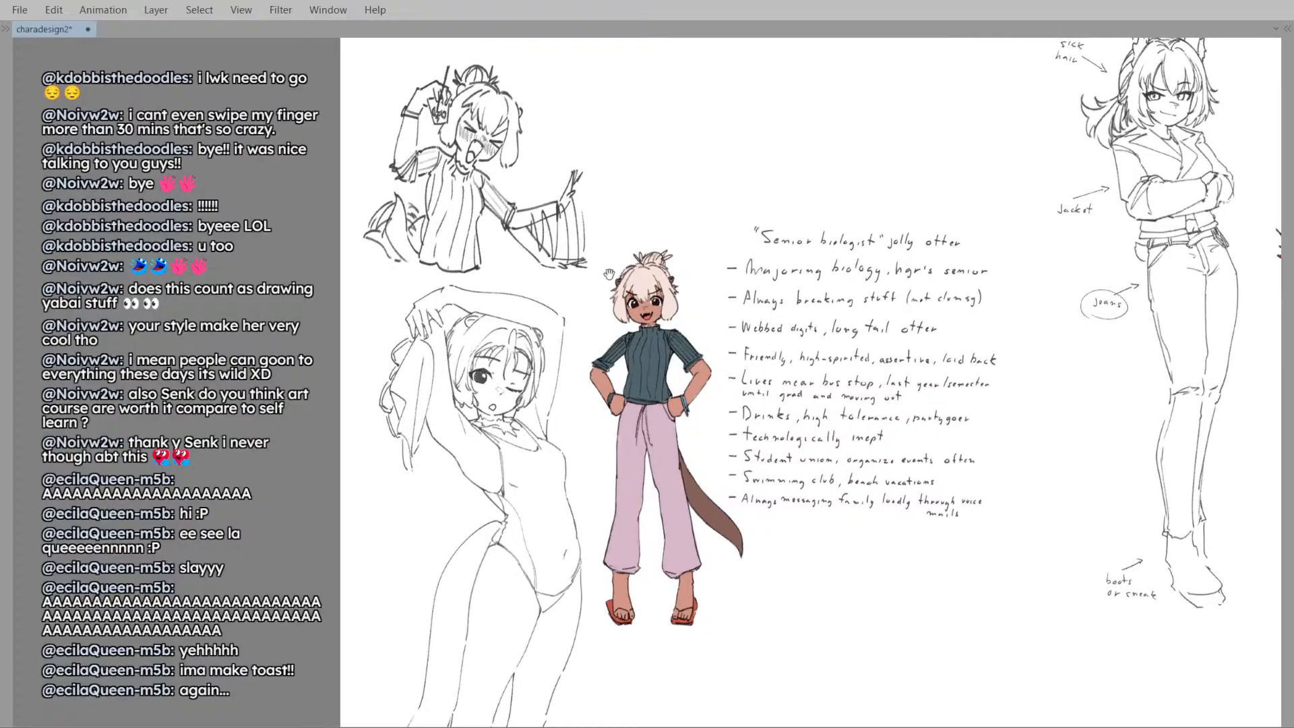
pyautogui.scroll(-3, 609, 273)
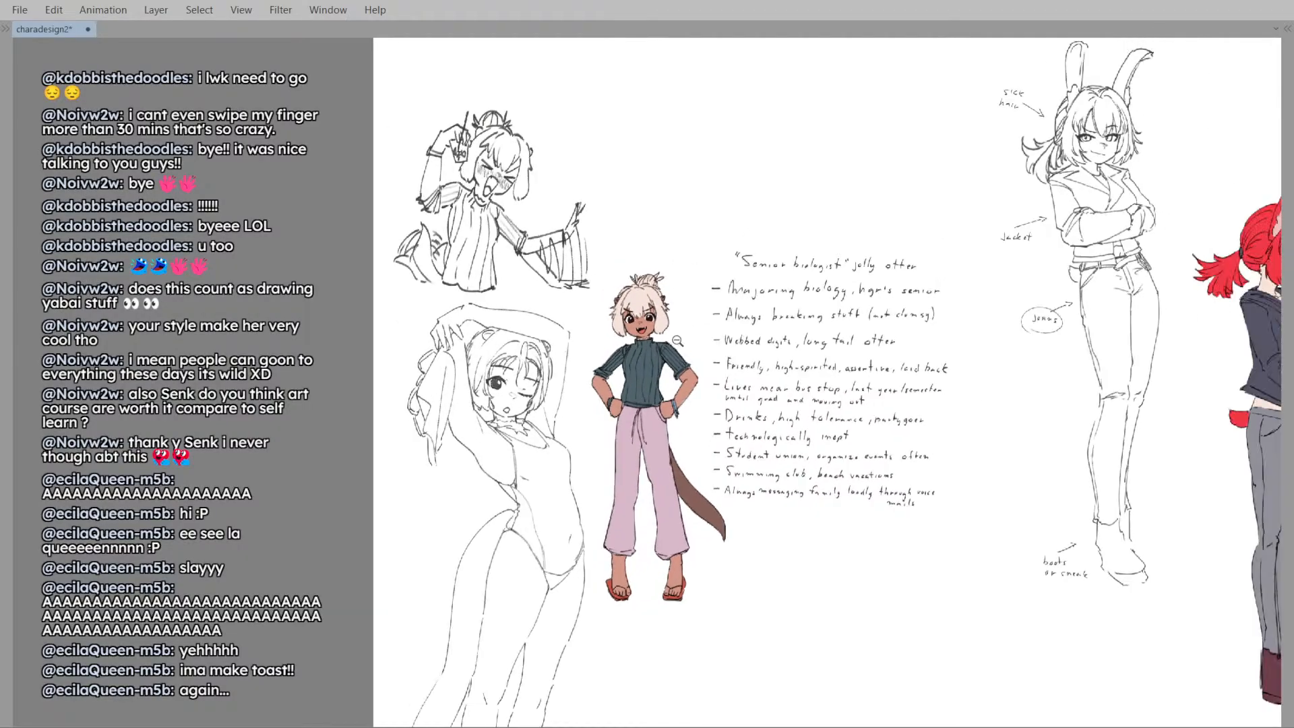
pyautogui.scroll(-1, 701, 290)
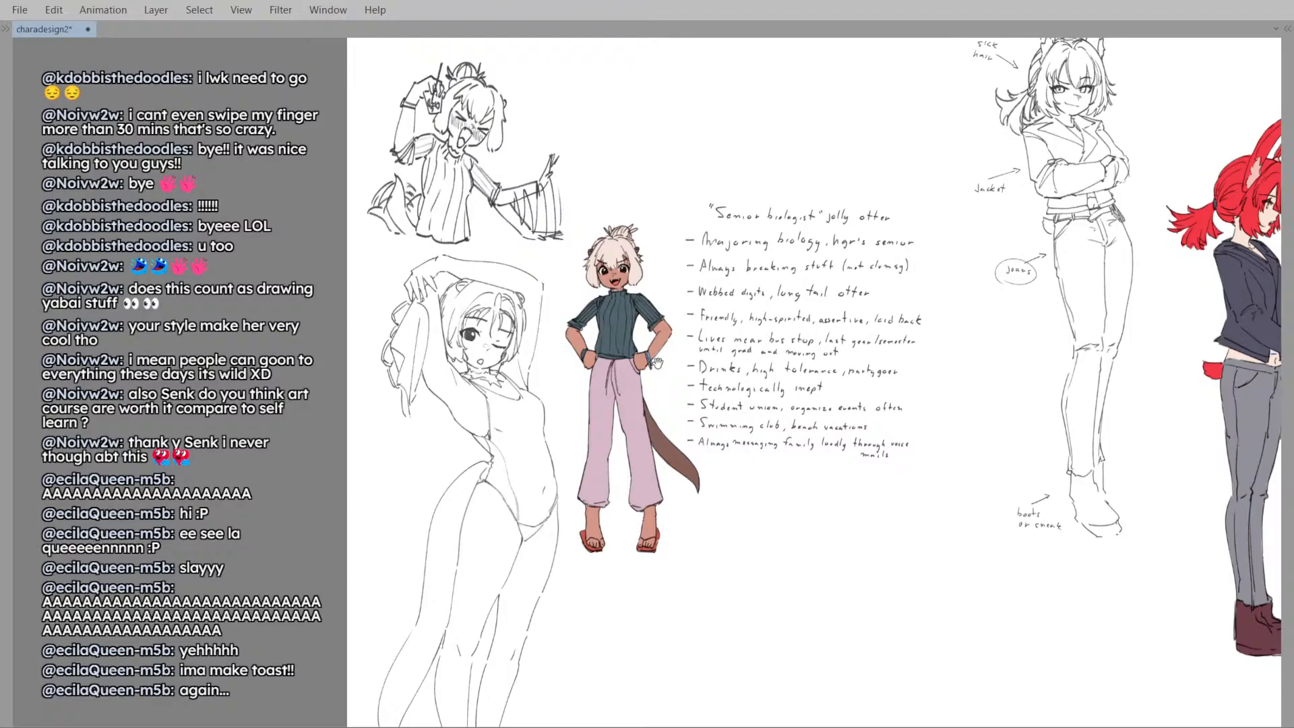
# - Examine the jolly otter's trait notes alongside her stretching pose, coloured design and the neighbouring character sketches
pyautogui.moveTo(658, 363); pyautogui.dragTo(668, 304)
pyautogui.moveTo(554, 405); pyautogui.dragTo(615, 366)
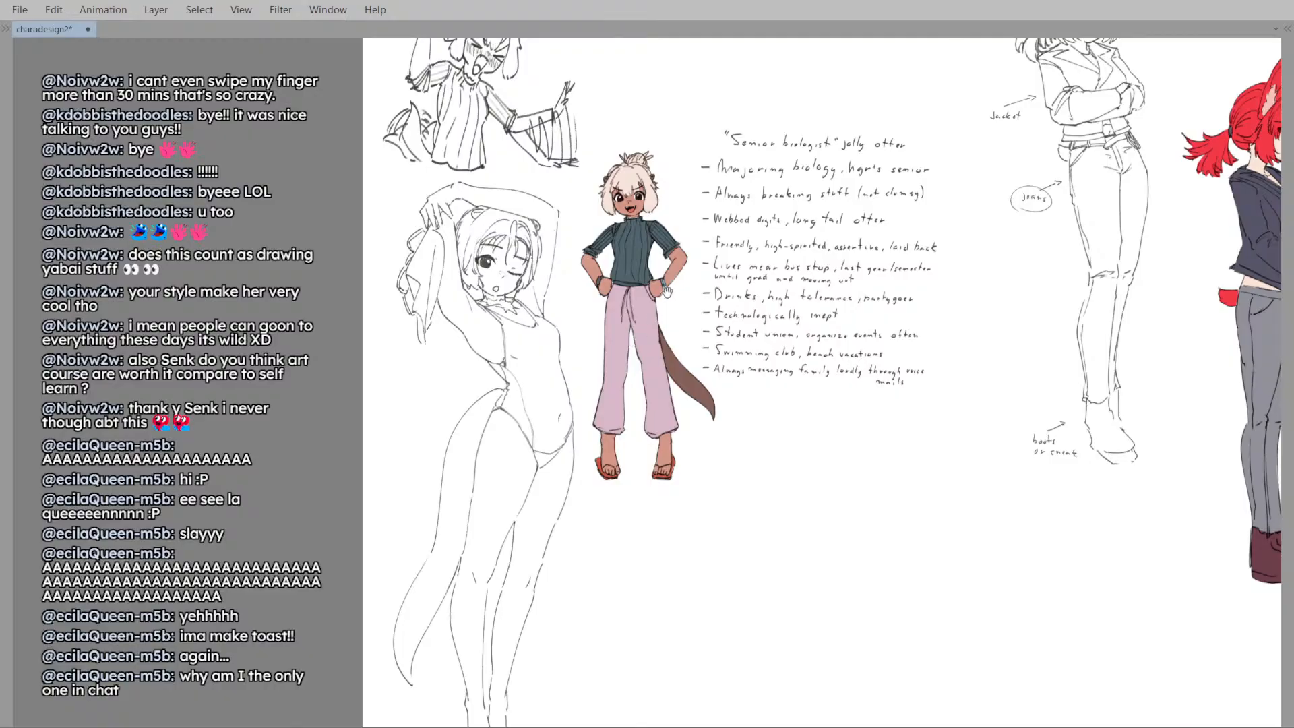
pyautogui.moveTo(659, 374); pyautogui.dragTo(655, 362)
pyautogui.hotkey('alt', 'Tab')
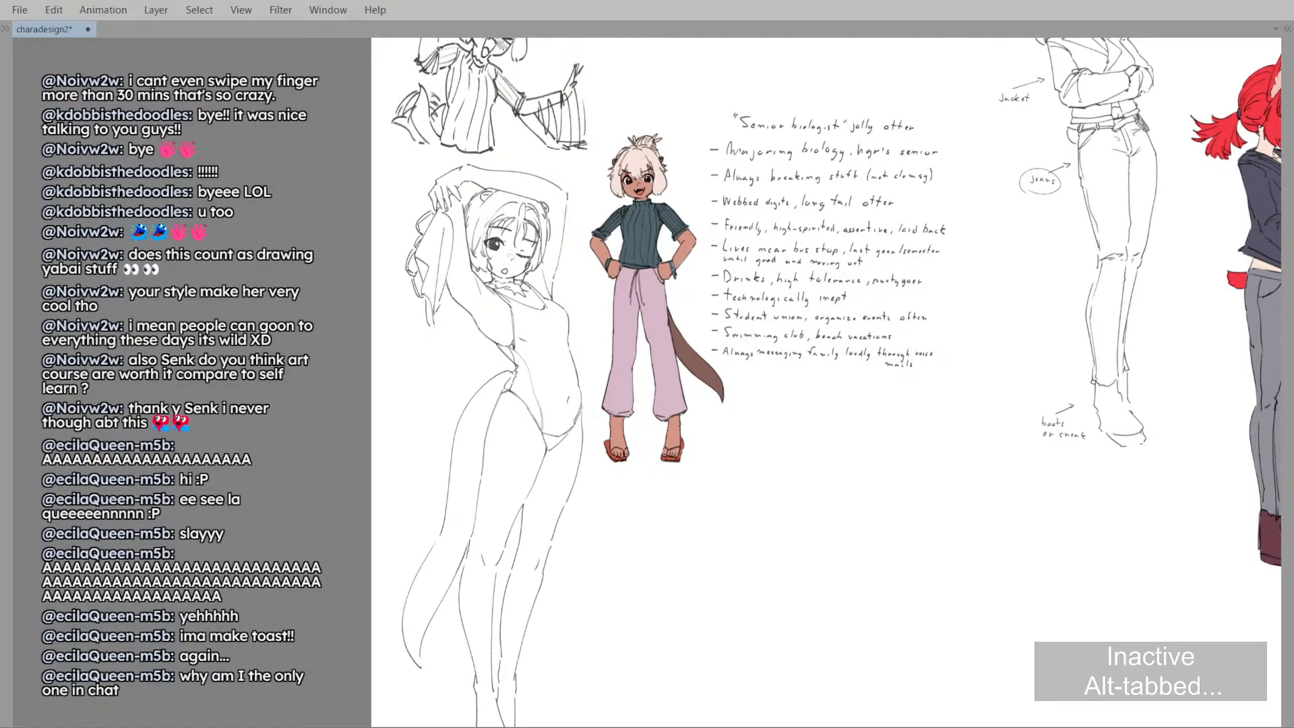
pyautogui.hotkey('alt', 'Tab')
pyautogui.moveTo(698, 310); pyautogui.dragTo(686, 372)
pyautogui.scroll(3, 700, 282)
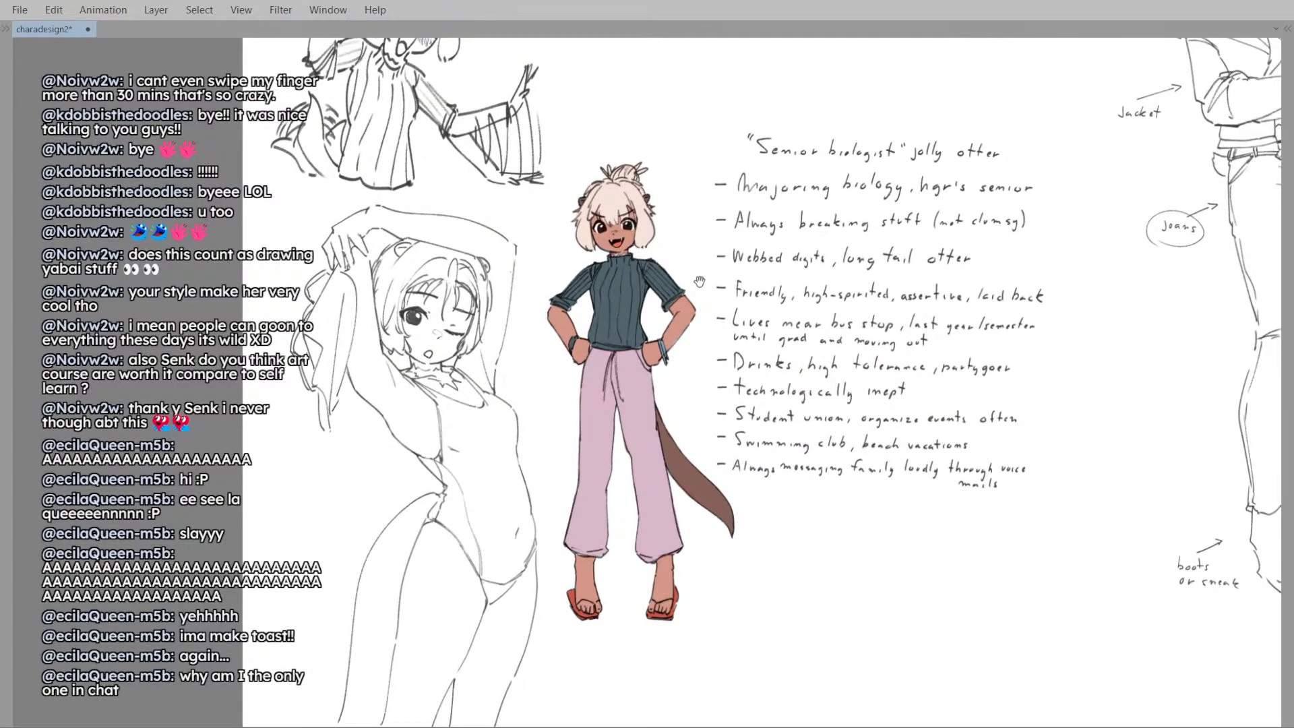
pyautogui.moveTo(700, 282); pyautogui.dragTo(571, 350)
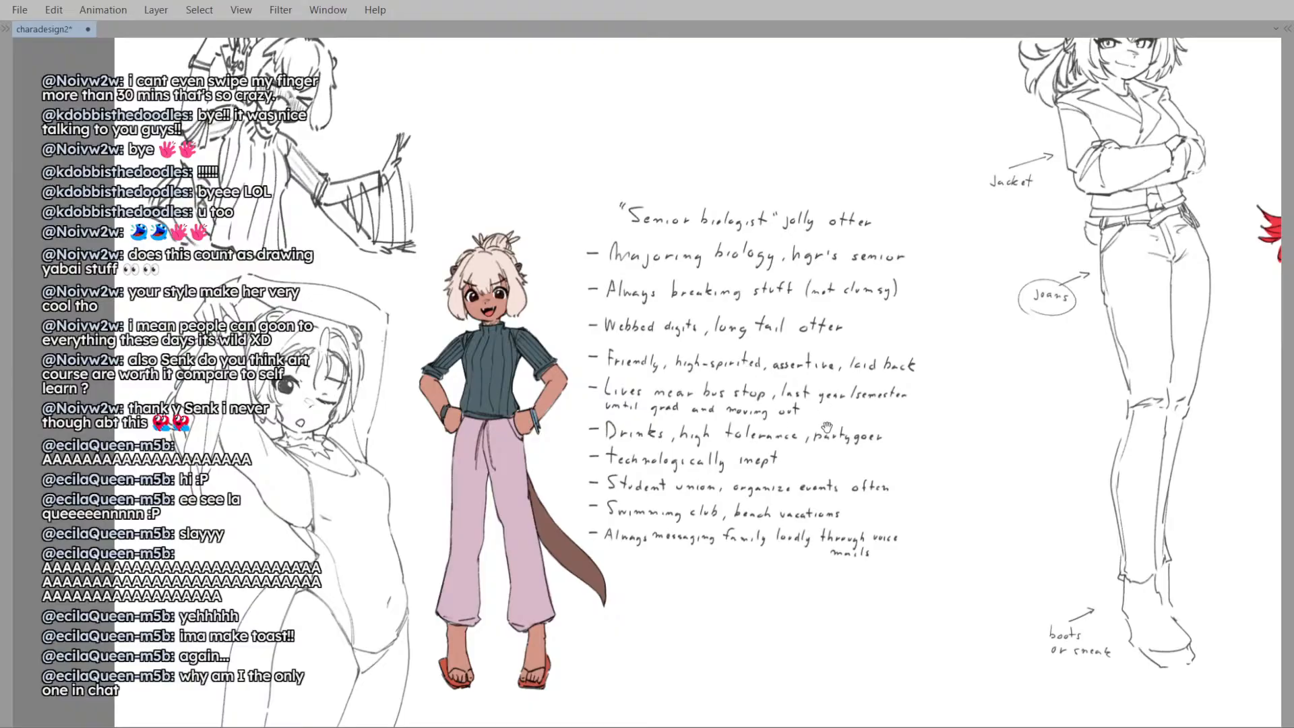
pyautogui.moveTo(775, 440); pyautogui.dragTo(669, 378)
pyautogui.scroll(-1, 752, 399)
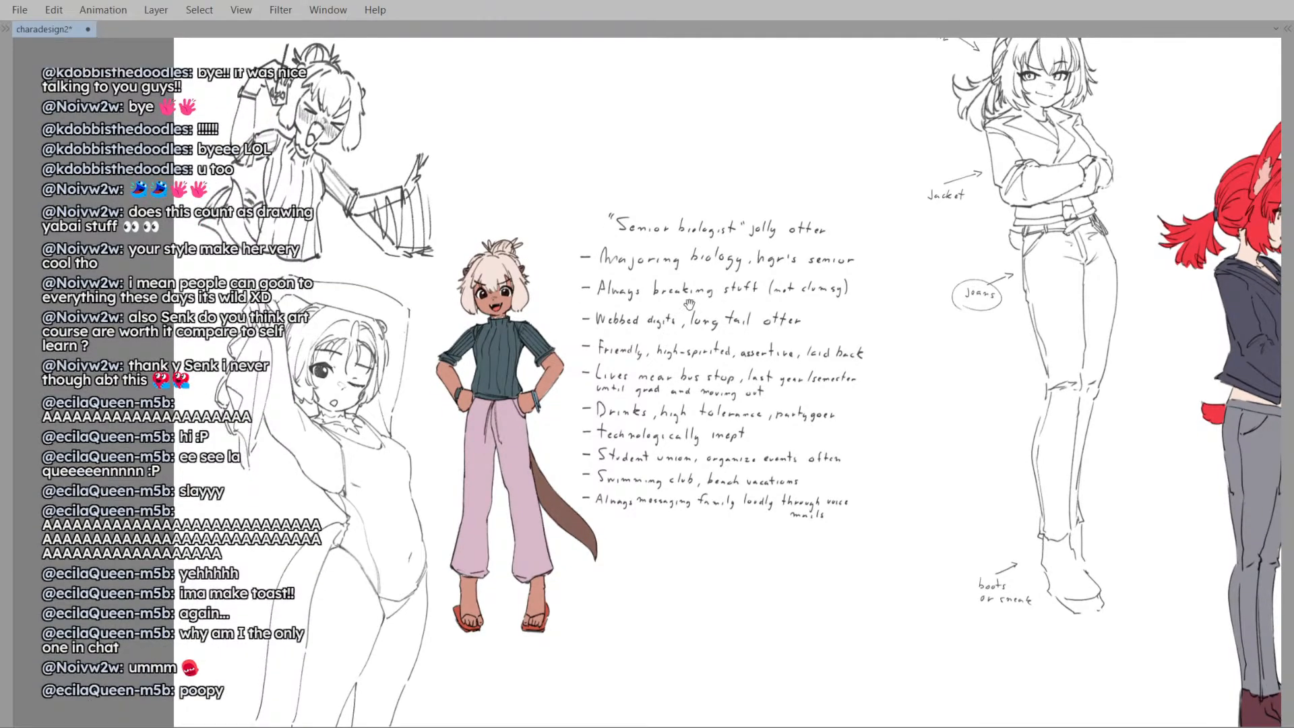
pyautogui.scroll(-2, 690, 304)
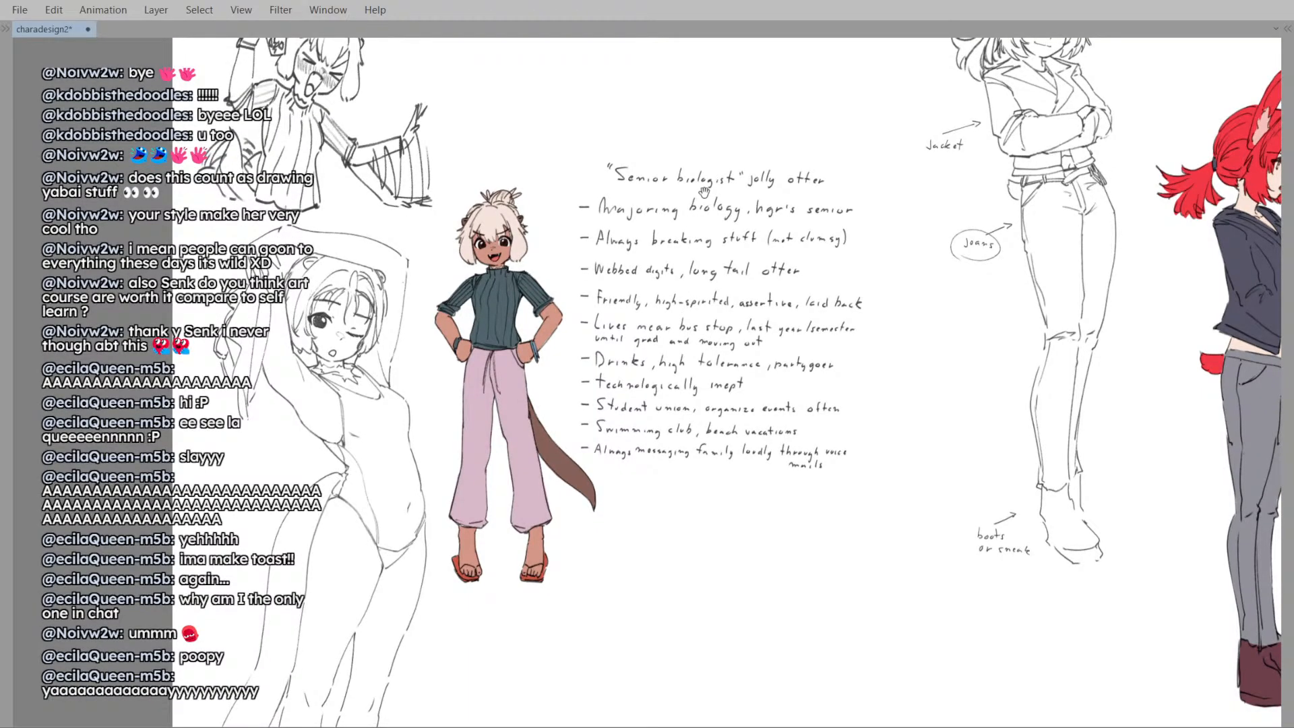
pyautogui.moveTo(710, 273); pyautogui.dragTo(682, 303)
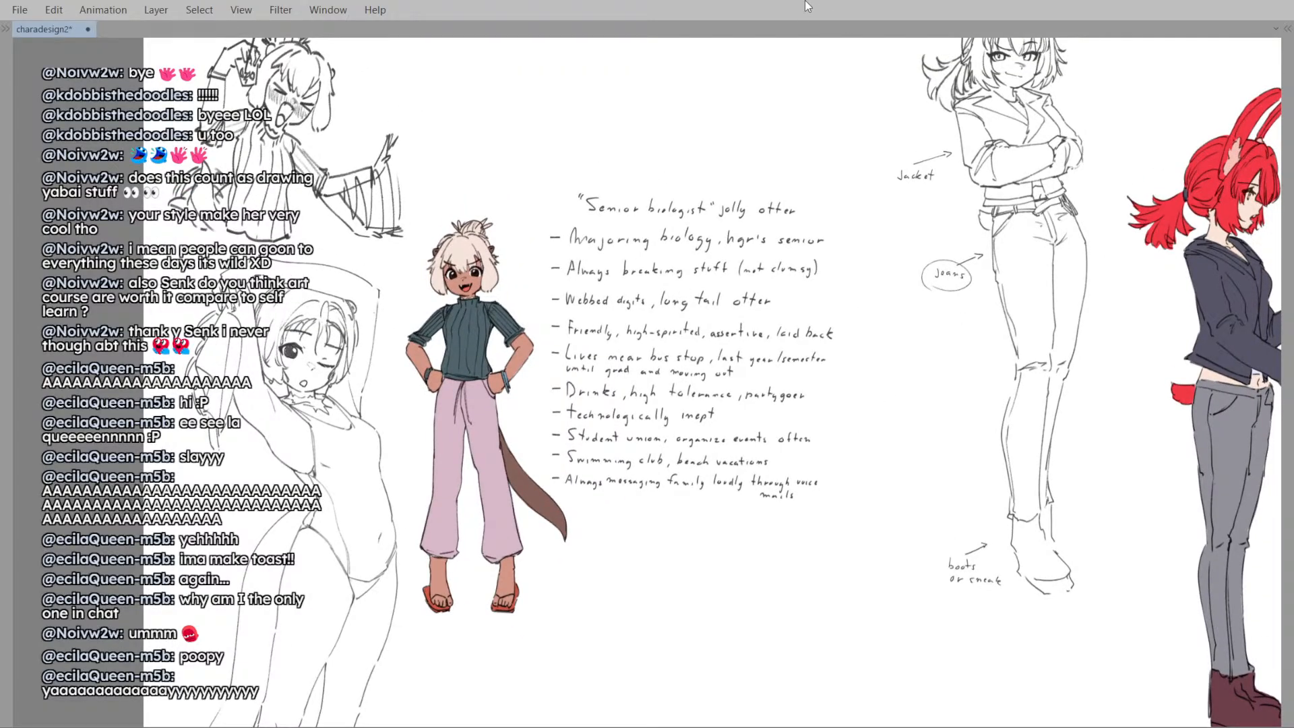
pyautogui.moveTo(715, 339); pyautogui.dragTo(692, 335)
pyautogui.moveTo(658, 445); pyautogui.dragTo(657, 416)
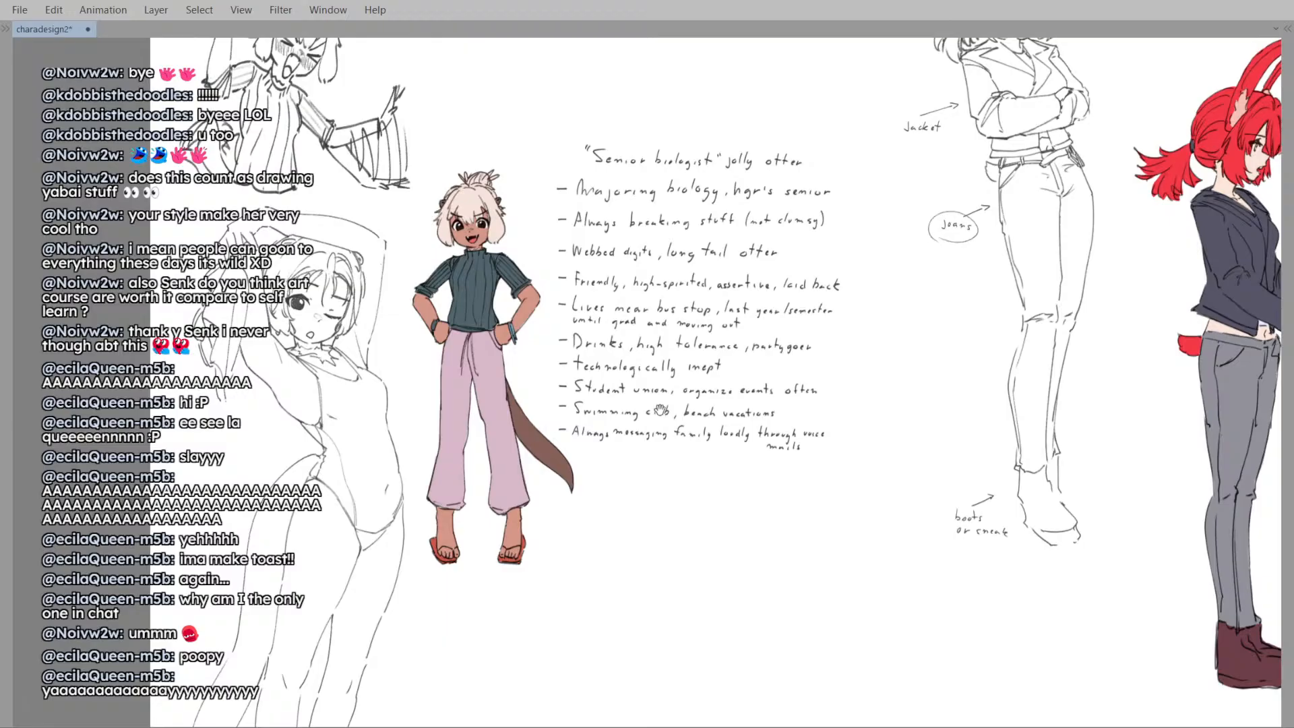
pyautogui.scroll(-3, 661, 410)
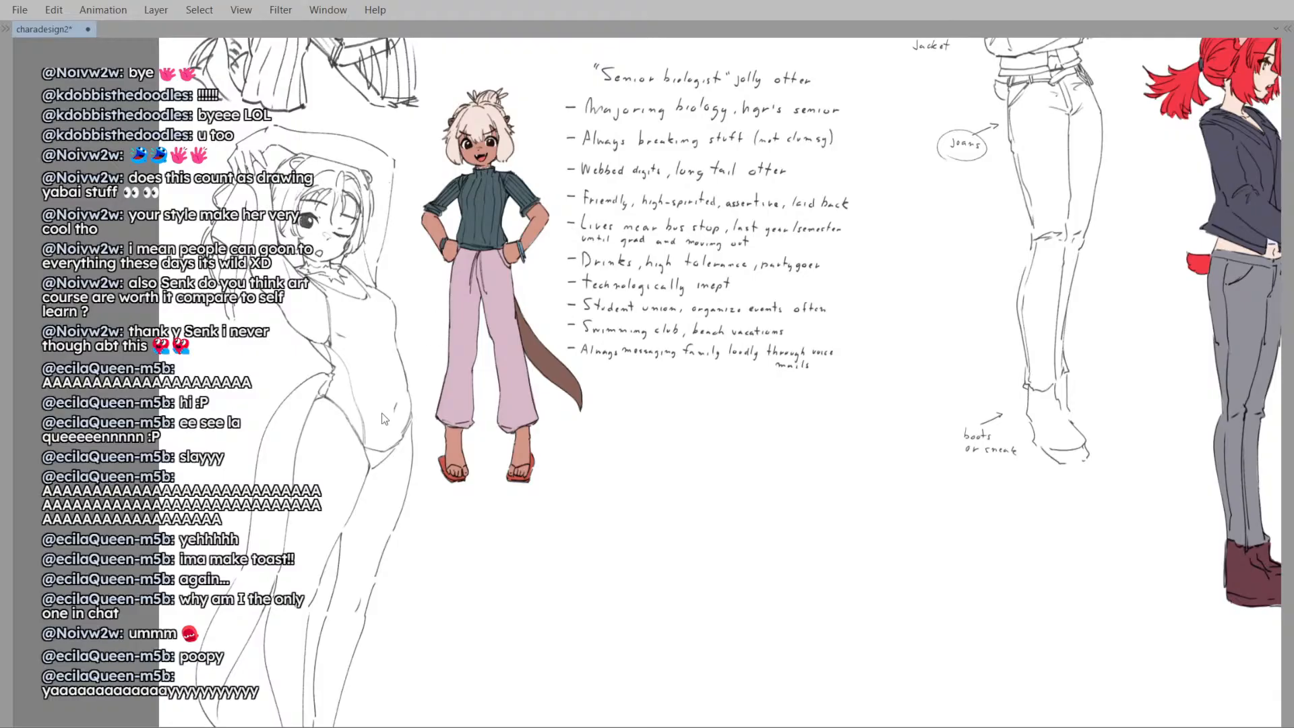
# - Sketch a small tilted rectangular phone outline in the blank area below the coloured otter
pyautogui.moveTo(687, 416)
pyautogui.mouseDown()
pyautogui.moveTo(613, 482)
pyautogui.moveTo(574, 483)
pyautogui.moveTo(630, 497)
pyautogui.mouseUp()
pyautogui.hotkey('ctrl', 'z')
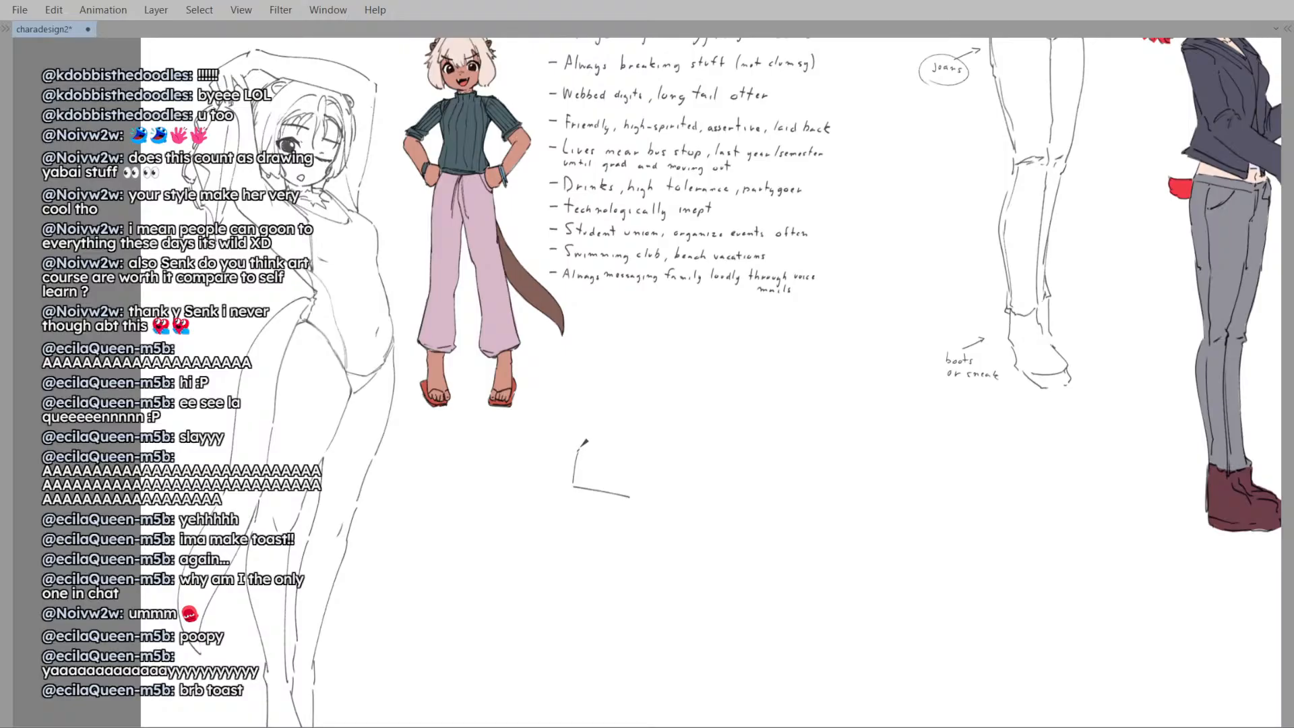
pyautogui.moveTo(589, 450)
pyautogui.mouseDown()
pyautogui.moveTo(645, 460)
pyautogui.moveTo(641, 497)
pyautogui.mouseUp()
pyautogui.scroll(2, 593, 464)
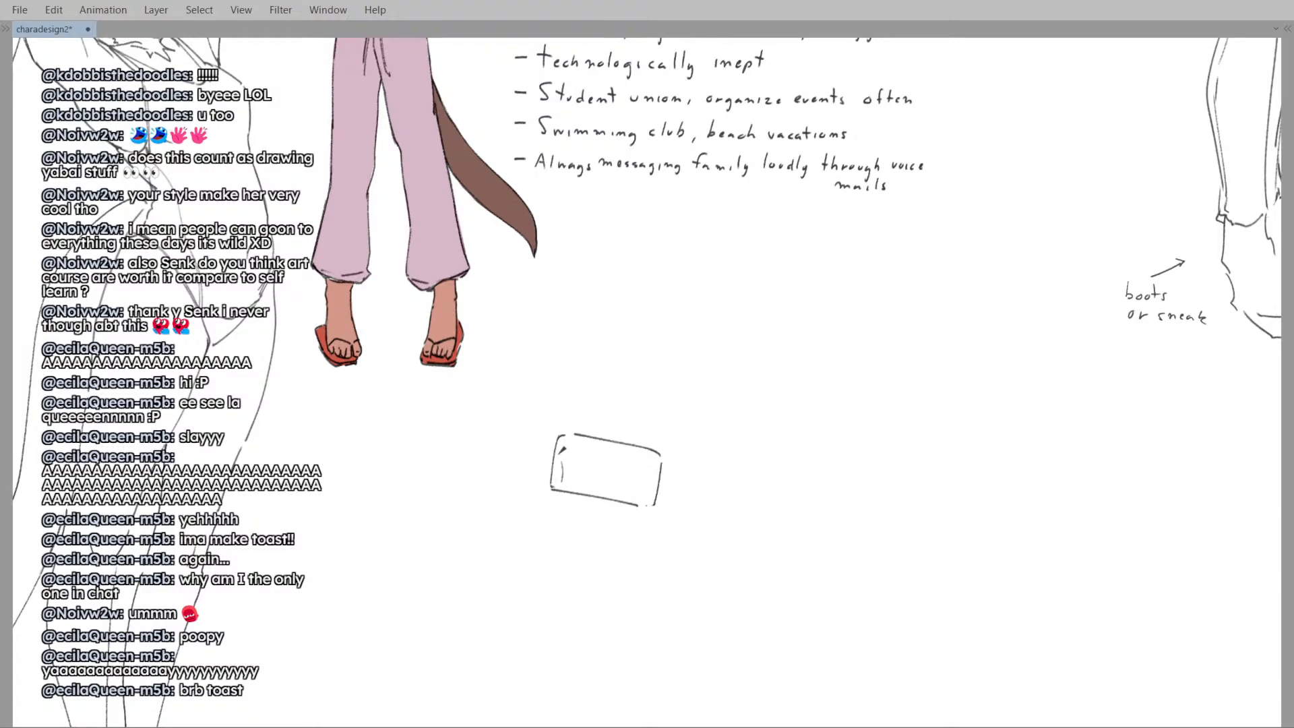
# - Draw crack lines in opposite corners of the phone's screen and double its short edge to suggest thickness
pyautogui.moveTo(575, 465)
pyautogui.mouseDown()
pyautogui.moveTo(605, 465)
pyautogui.moveTo(571, 476)
pyautogui.moveTo(612, 484)
pyautogui.moveTo(597, 476)
pyautogui.moveTo(614, 477)
pyautogui.moveTo(643, 439)
pyautogui.moveTo(647, 453)
pyautogui.moveTo(625, 460)
pyautogui.moveTo(653, 476)
pyautogui.mouseUp()
pyautogui.hotkey('ctrl', 'z')
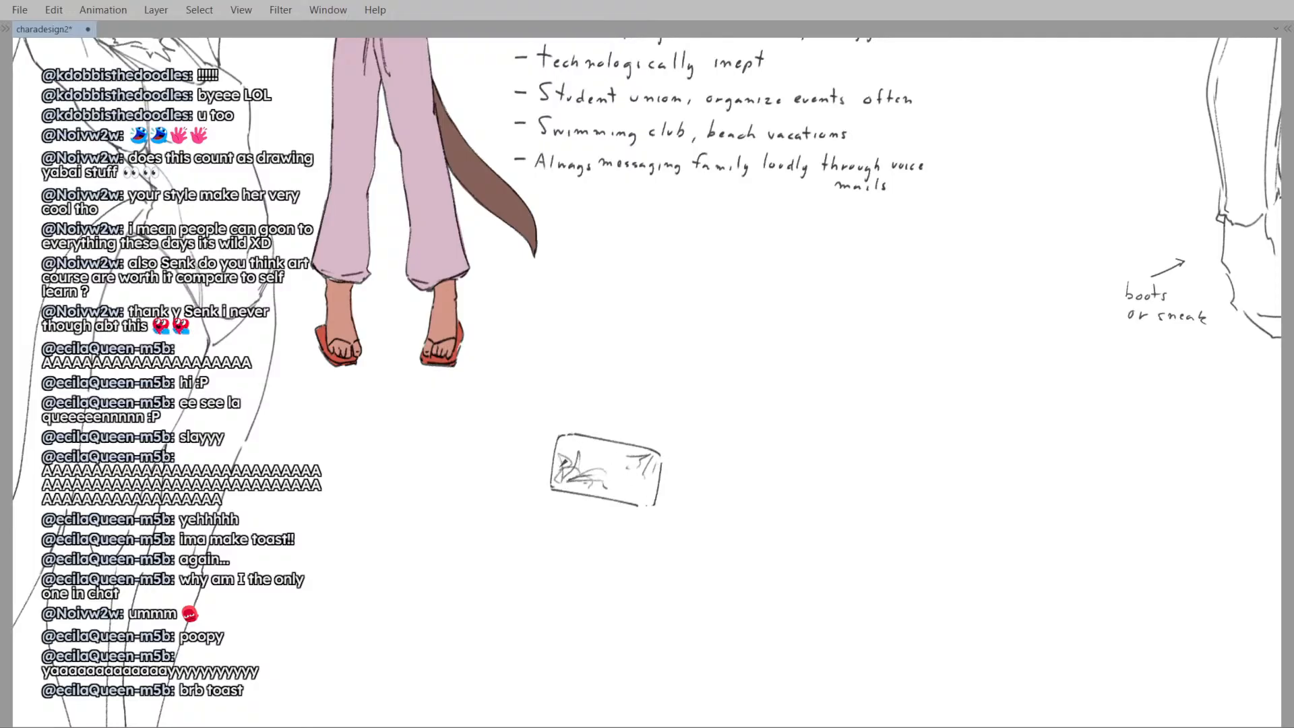
pyautogui.moveTo(556, 488); pyautogui.dragTo(664, 496)
pyautogui.scroll(-3, 647, 462)
pyautogui.scroll(2, 620, 429)
pyautogui.scroll(-1, 684, 424)
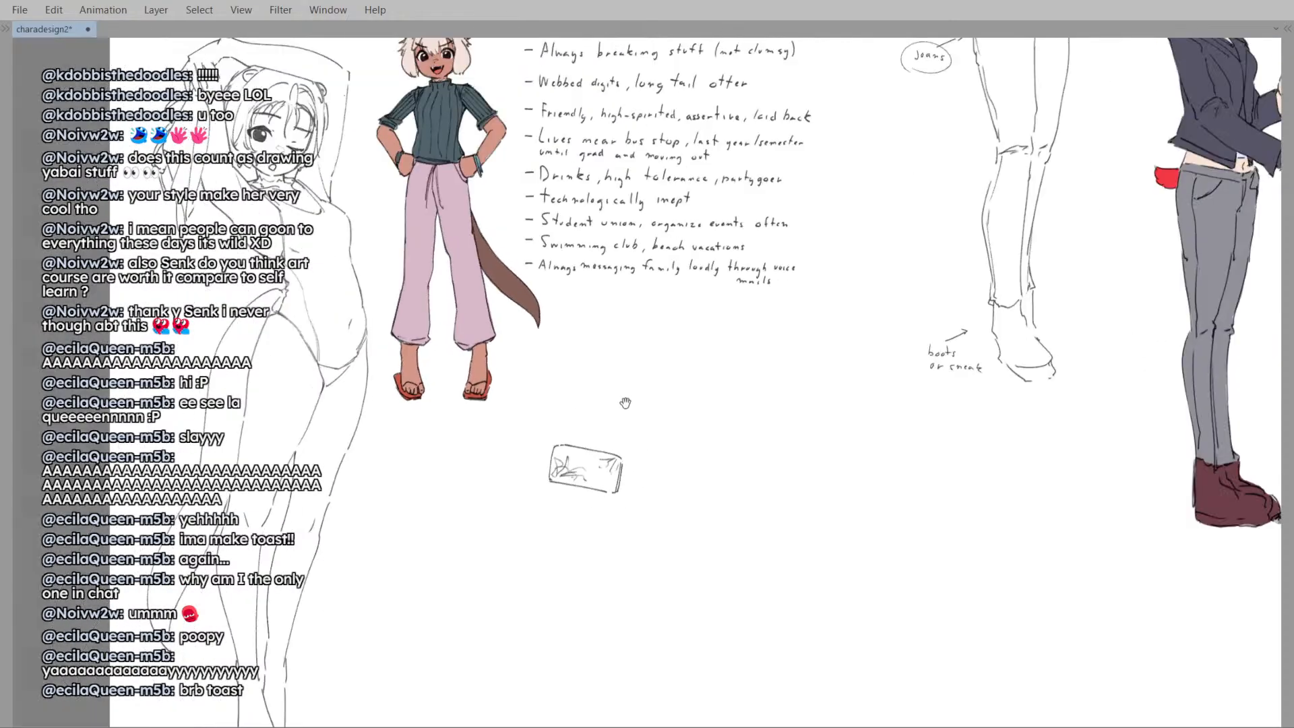
# - Try further crack and edge strokes on the phone sketch, and undo them
pyautogui.scroll(2, 625, 402)
pyautogui.hotkey('ctrl', 'z')
pyautogui.moveTo(540, 445); pyautogui.dragTo(626, 461)
pyautogui.hotkey('ctrl', 'z')
pyautogui.hotkey('ctrl', 'z')
pyautogui.hotkey('ctrl', 'z')
pyautogui.hotkey('ctrl', 'z')
pyautogui.hotkey('ctrl', 'z')
pyautogui.moveTo(546, 445); pyautogui.dragTo(628, 461)
pyautogui.scroll(-1, 623, 453)
pyautogui.scroll(-1, 623, 453)
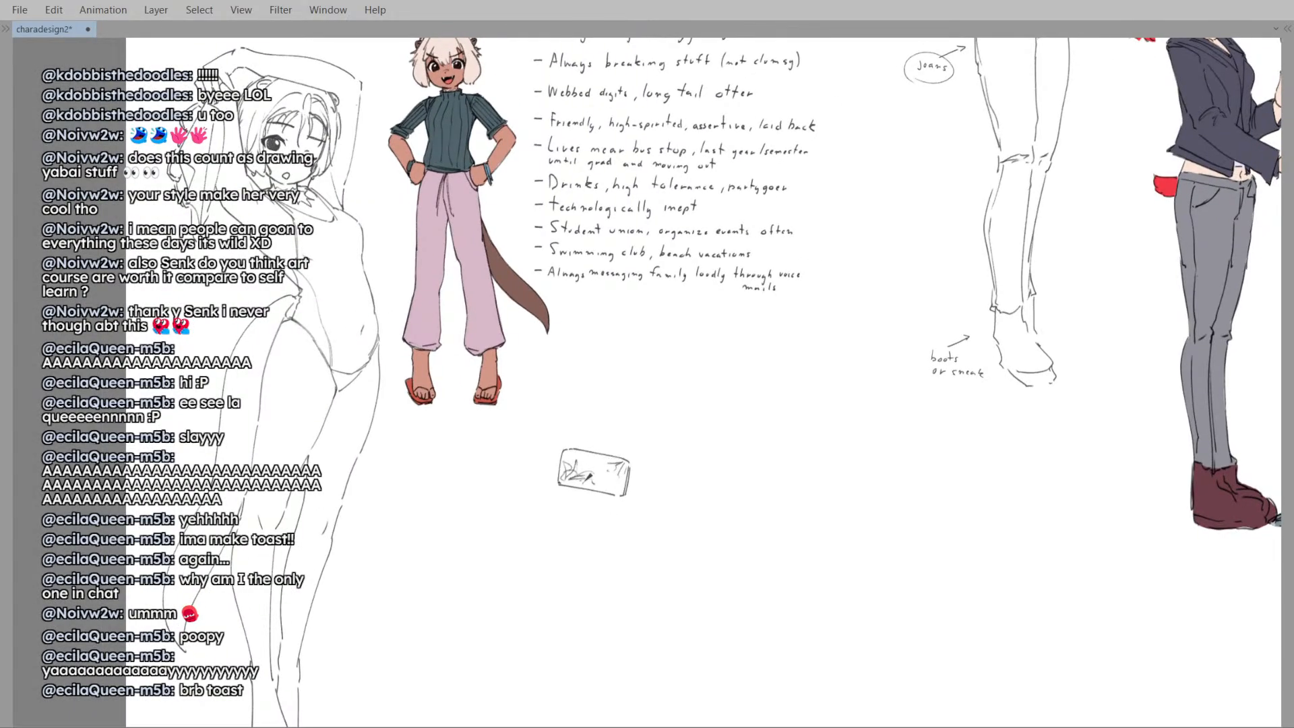
pyautogui.moveTo(560, 492)
pyautogui.mouseDown()
pyautogui.moveTo(600, 477)
pyautogui.moveTo(616, 487)
pyautogui.moveTo(573, 475)
pyautogui.moveTo(624, 493)
pyautogui.moveTo(576, 490)
pyautogui.moveTo(621, 496)
pyautogui.moveTo(603, 495)
pyautogui.mouseUp()
pyautogui.hotkey('ctrl', 'z')
pyautogui.hotkey('ctrl', 'z')
pyautogui.hotkey('ctrl', 'z')
pyautogui.hotkey('ctrl', 'z')
pyautogui.hotkey('ctrl', 'z')
pyautogui.hotkey('ctrl', 'z')
pyautogui.hotkey('ctrl', 'z')
pyautogui.hotkey('ctrl', 'z')
pyautogui.scroll(3, 593, 471)
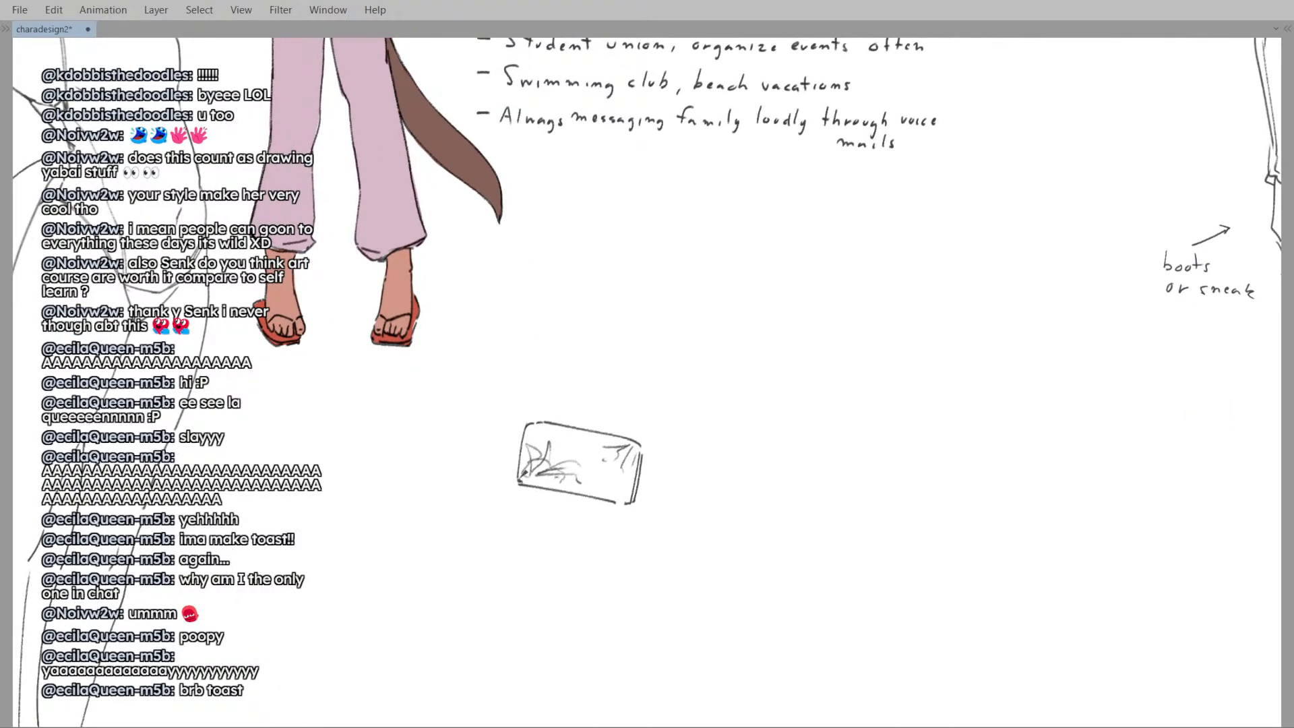
# - Redraw the phone's long lower edge as a second parallel line to finish its thickness
pyautogui.hotkey('ctrl', 'z')
pyautogui.moveTo(521, 482); pyautogui.dragTo(633, 497)
pyautogui.hotkey('ctrl', 'z')
pyautogui.moveTo(521, 480); pyautogui.dragTo(634, 499)
pyautogui.hotkey('ctrl', 'z')
pyautogui.moveTo(521, 480); pyautogui.dragTo(632, 501)
pyautogui.scroll(-3, 632, 385)
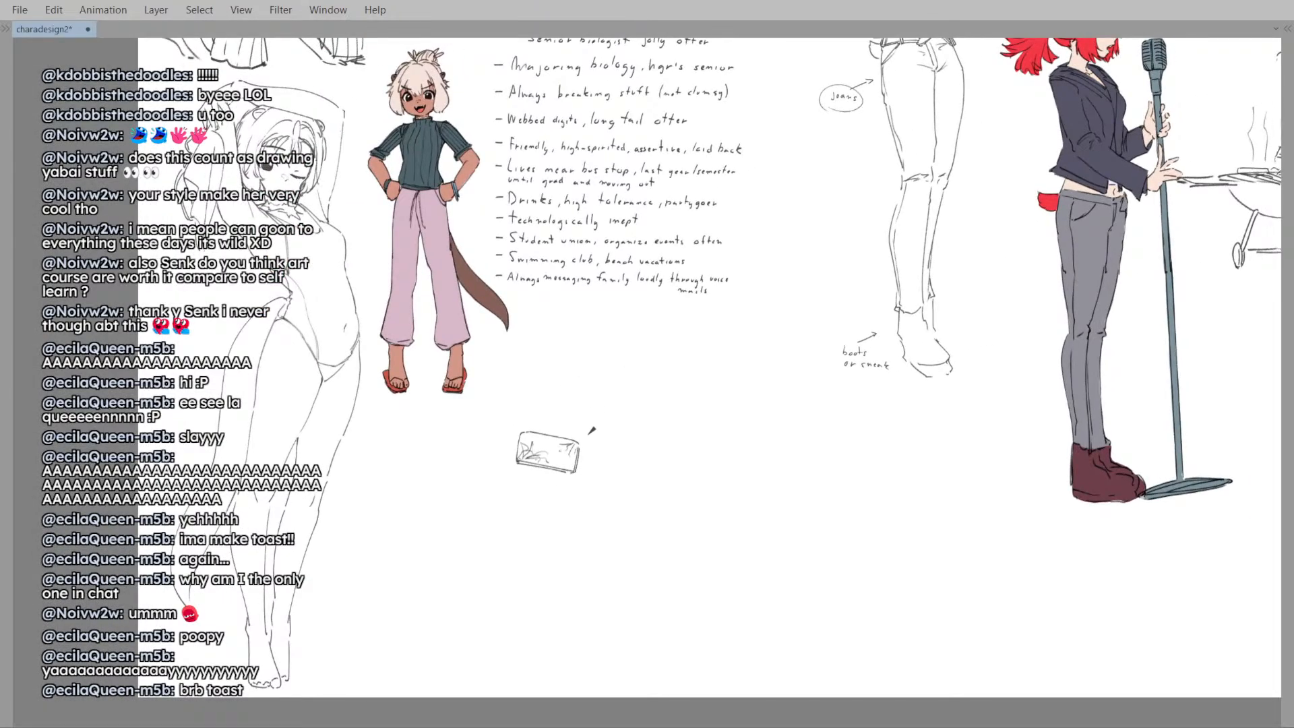
# - Try extra marks around the phone sketch and undo them
pyautogui.moveTo(567, 396)
pyautogui.mouseDown()
pyautogui.moveTo(570, 421)
pyautogui.moveTo(610, 423)
pyautogui.moveTo(590, 381)
pyautogui.moveTo(617, 412)
pyautogui.mouseUp()
pyautogui.hotkey('ctrl', 'z')
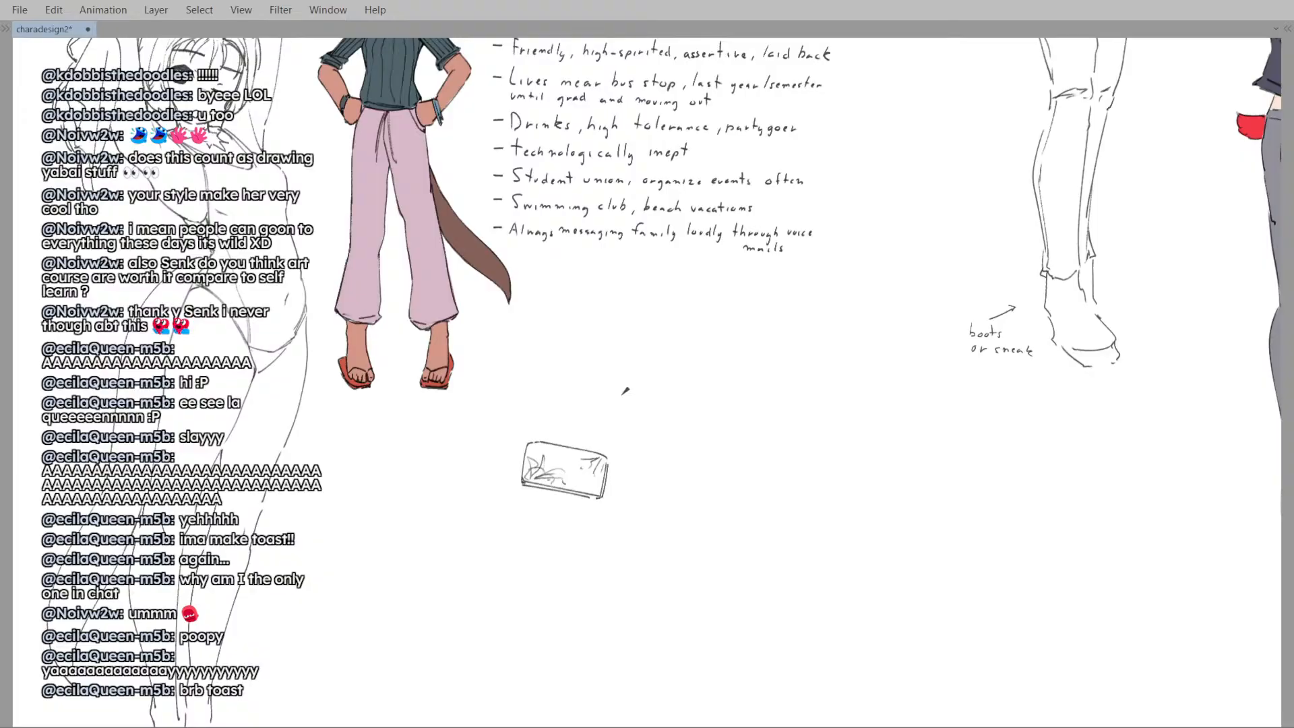
pyautogui.moveTo(627, 366); pyautogui.dragTo(633, 315)
pyautogui.moveTo(621, 473); pyautogui.dragTo(637, 492)
pyautogui.moveTo(640, 426)
pyautogui.mouseDown()
pyautogui.moveTo(589, 430)
pyautogui.moveTo(610, 451)
pyautogui.mouseUp()
pyautogui.press('Delete')
pyautogui.hotkey('ctrl', 'z')
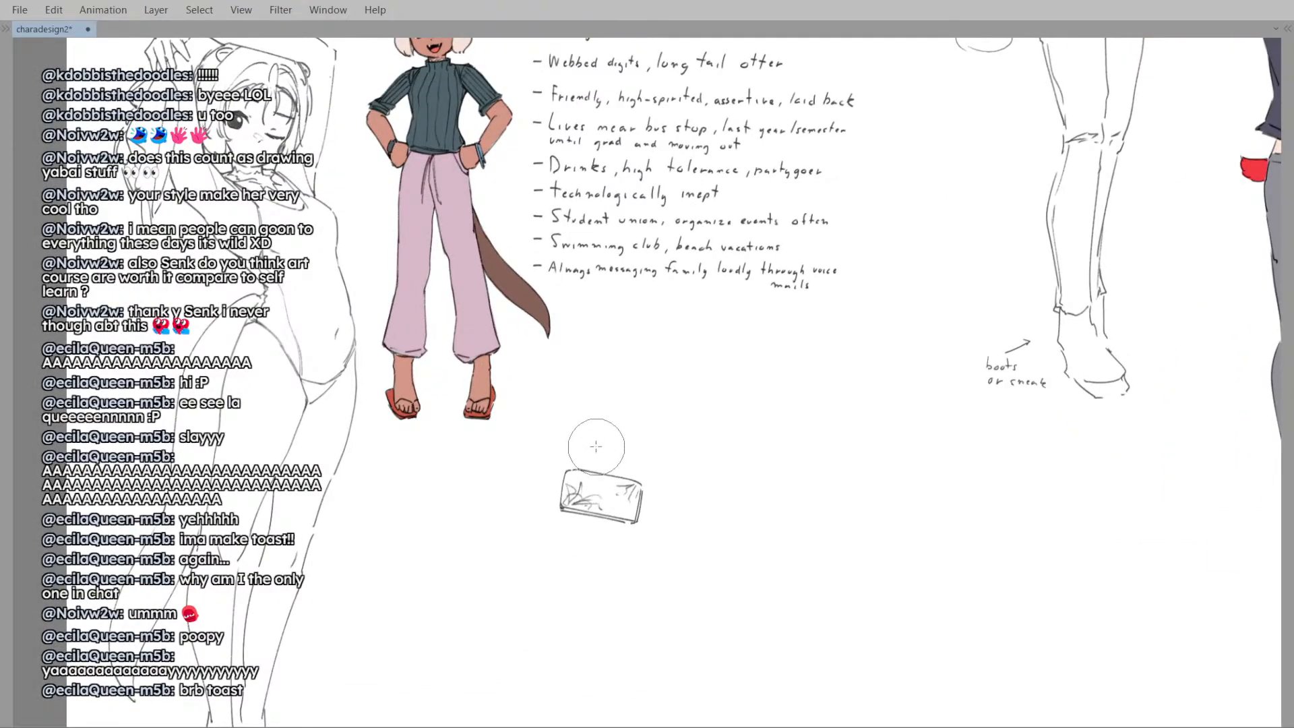
pyautogui.hscroll(1, 577, 428)
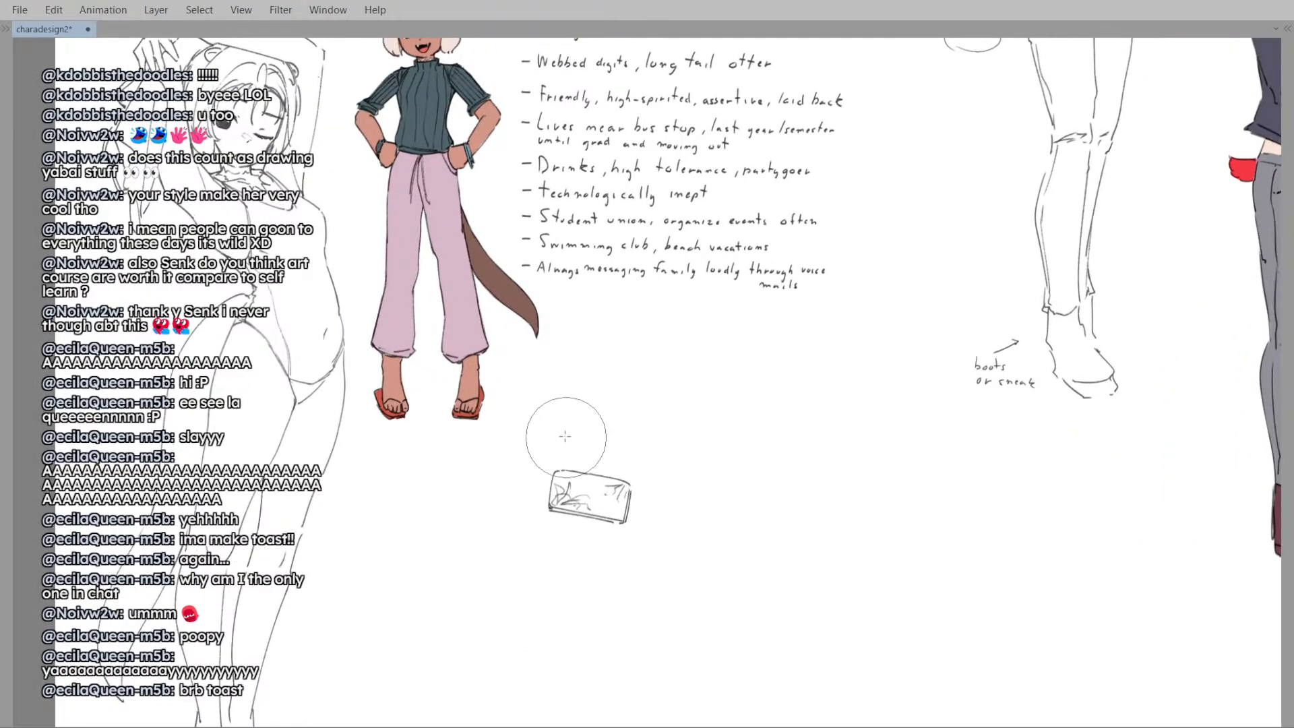
pyautogui.scroll(-3, 621, 443)
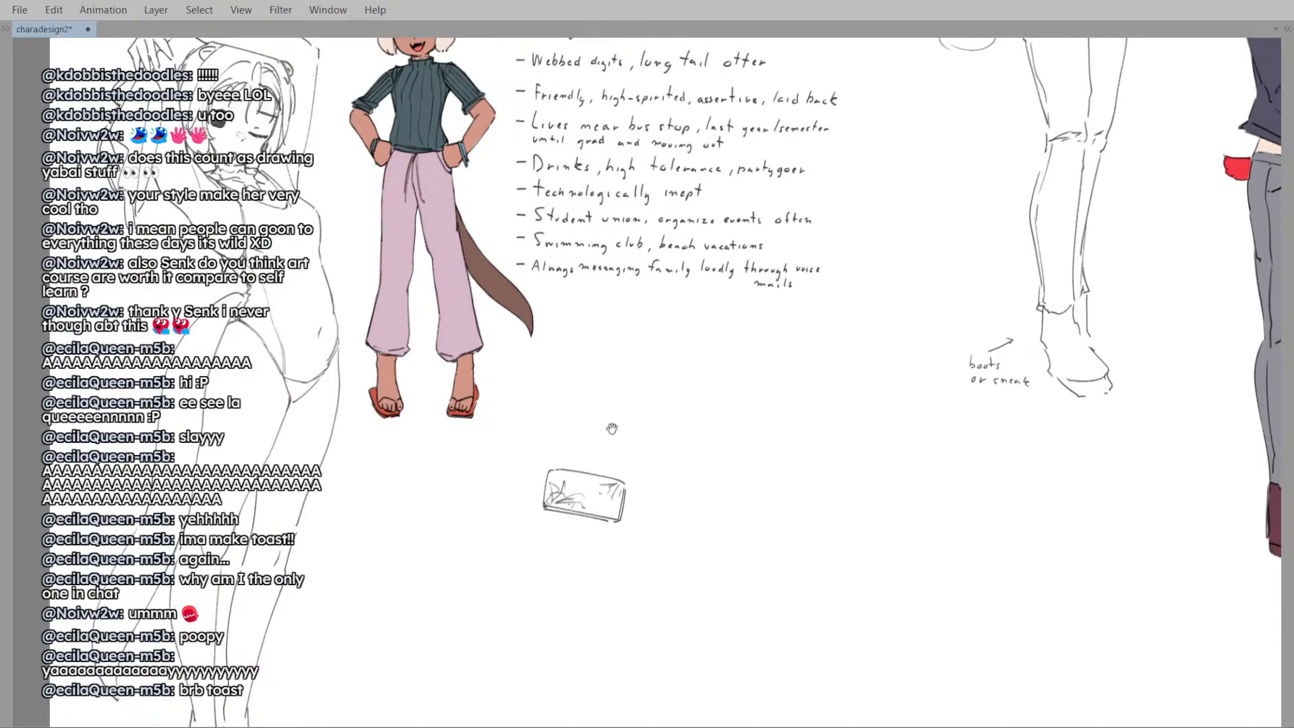
# - Cut and paste the phone sketch, and transform it into a steep diagonal slightly lower on the sheet
pyautogui.hotkey('ctrl', 'x')
pyautogui.hotkey('ctrl', 'v')
pyautogui.hotkey('ctrl', 't')
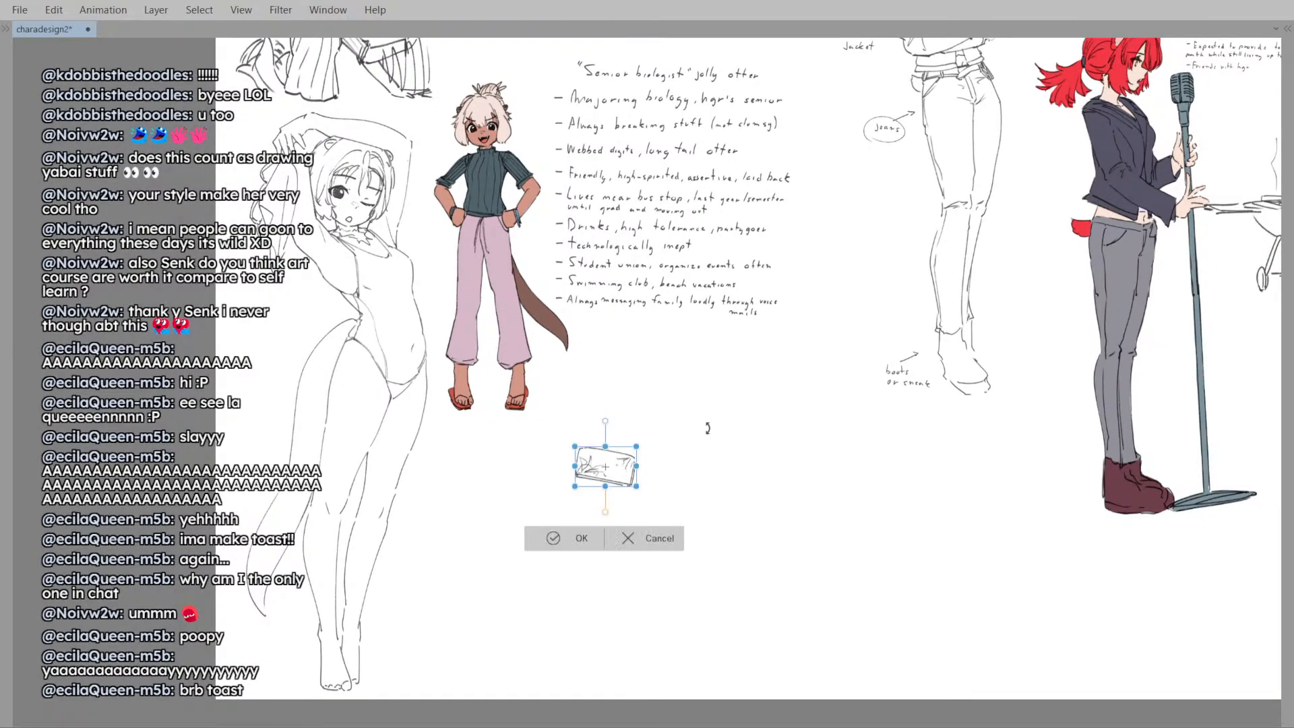
pyautogui.moveTo(707, 428); pyautogui.dragTo(642, 364)
pyautogui.moveTo(627, 469); pyautogui.dragTo(616, 515)
pyautogui.press('Return')
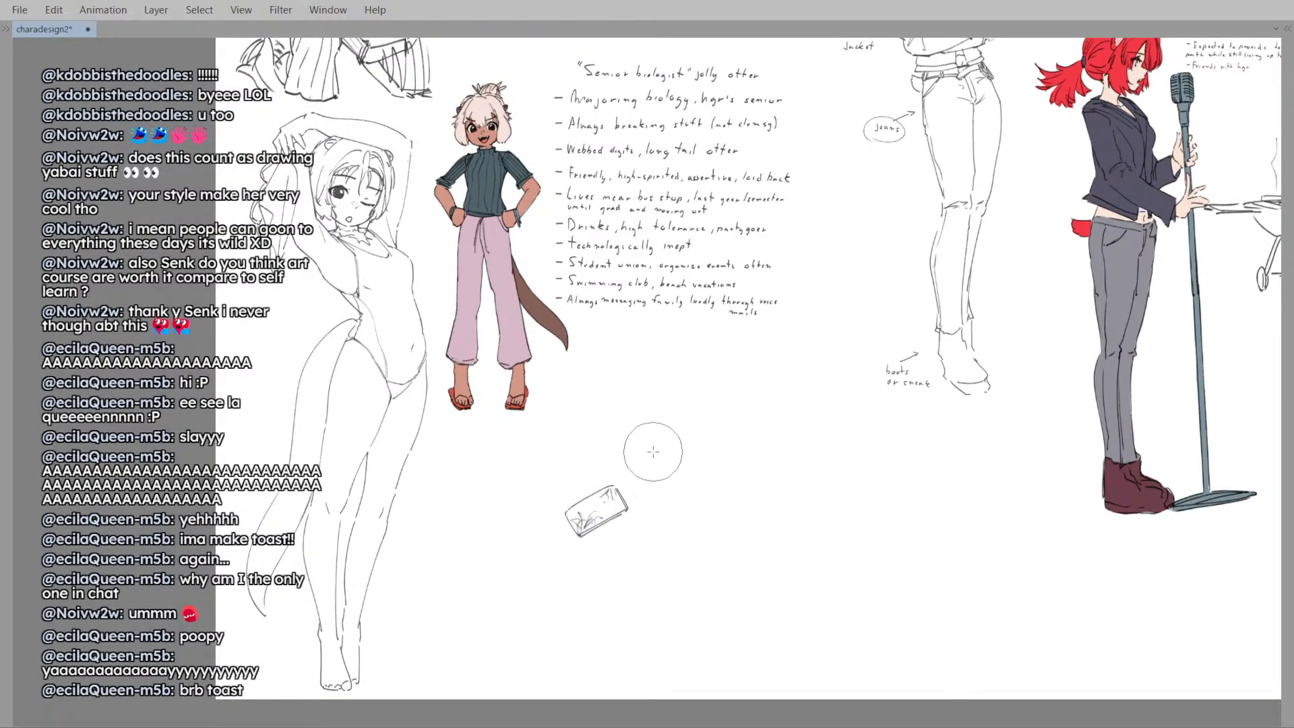
pyautogui.hotkey('ctrl', 't')
pyautogui.moveTo(664, 451); pyautogui.dragTo(673, 387)
pyautogui.moveTo(610, 510); pyautogui.dragTo(614, 502)
pyautogui.click(577, 578)
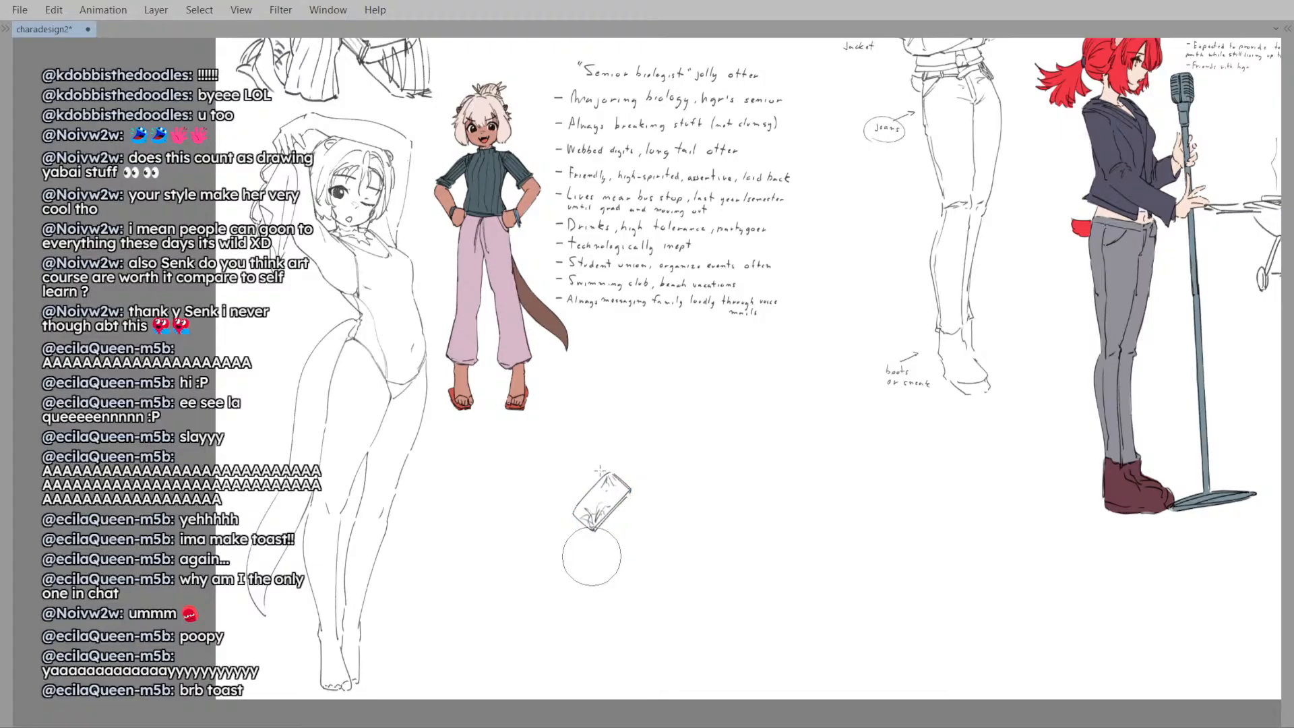
# - Save the file and shift the word "clumsy" further along the "Always breaking stuff" note, removing its closing parenthesis
pyautogui.moveTo(692, 180); pyautogui.dragTo(651, 374)
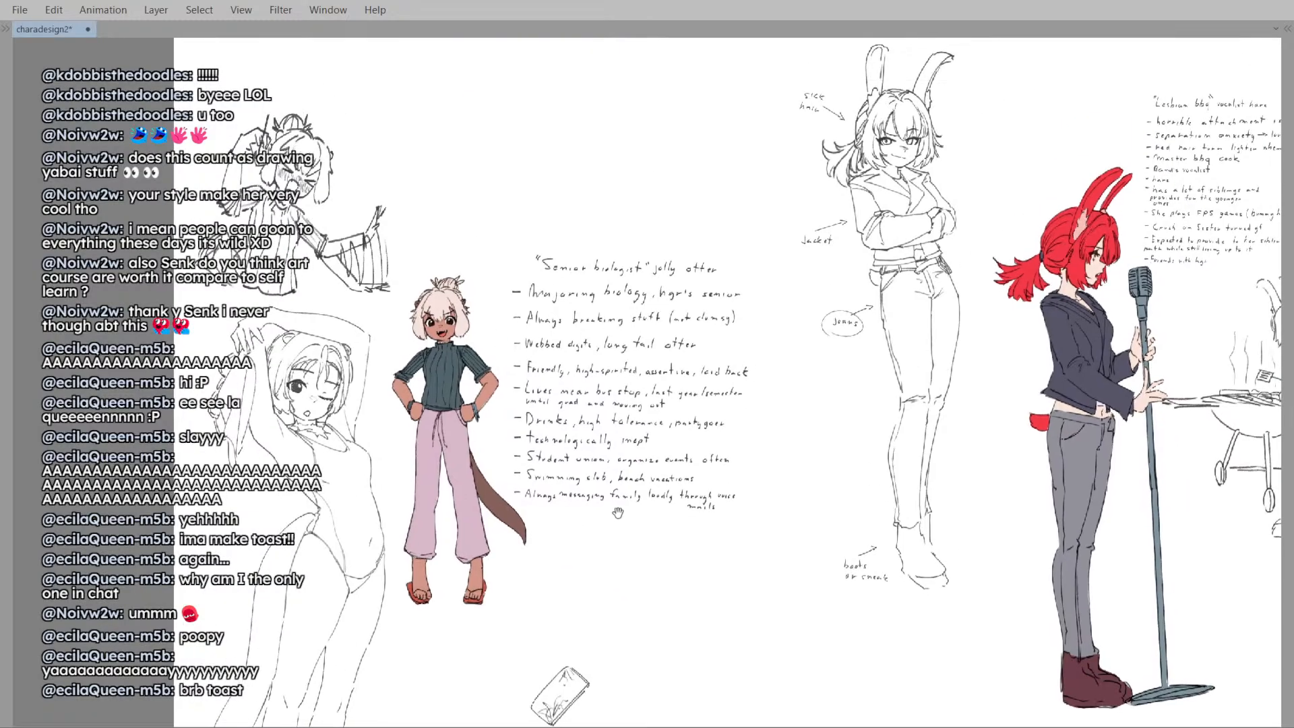
pyautogui.moveTo(703, 309); pyautogui.dragTo(648, 397)
pyautogui.scroll(3, 650, 405)
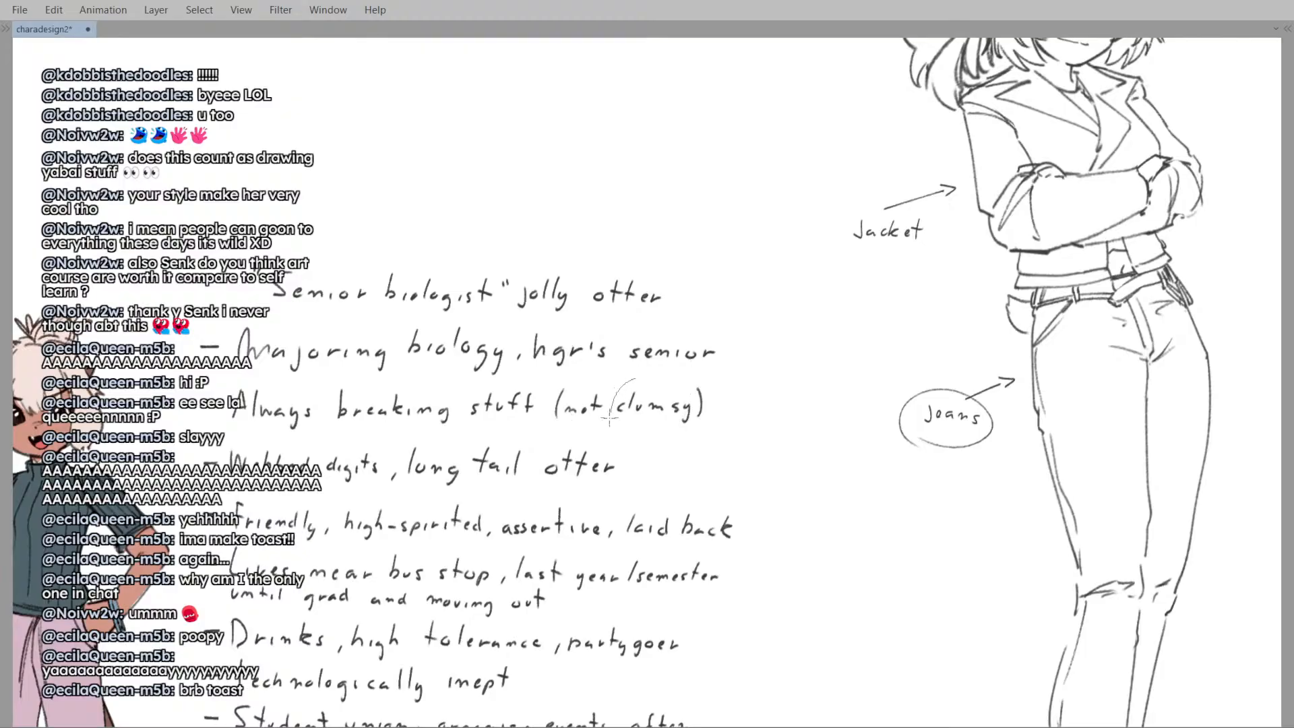
pyautogui.moveTo(650, 367)
pyautogui.mouseDown()
pyautogui.moveTo(614, 424)
pyautogui.moveTo(669, 447)
pyautogui.moveTo(695, 389)
pyautogui.mouseUp()
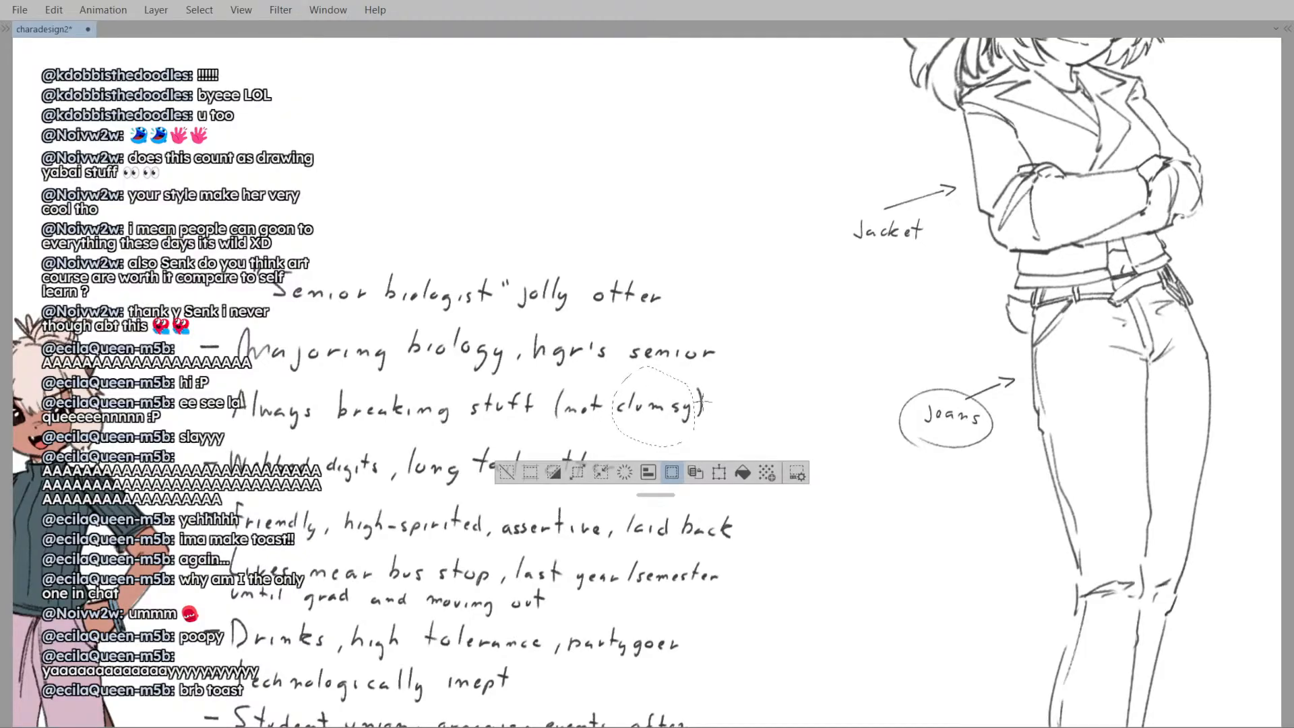
pyautogui.hotkey('ctrl', 's')
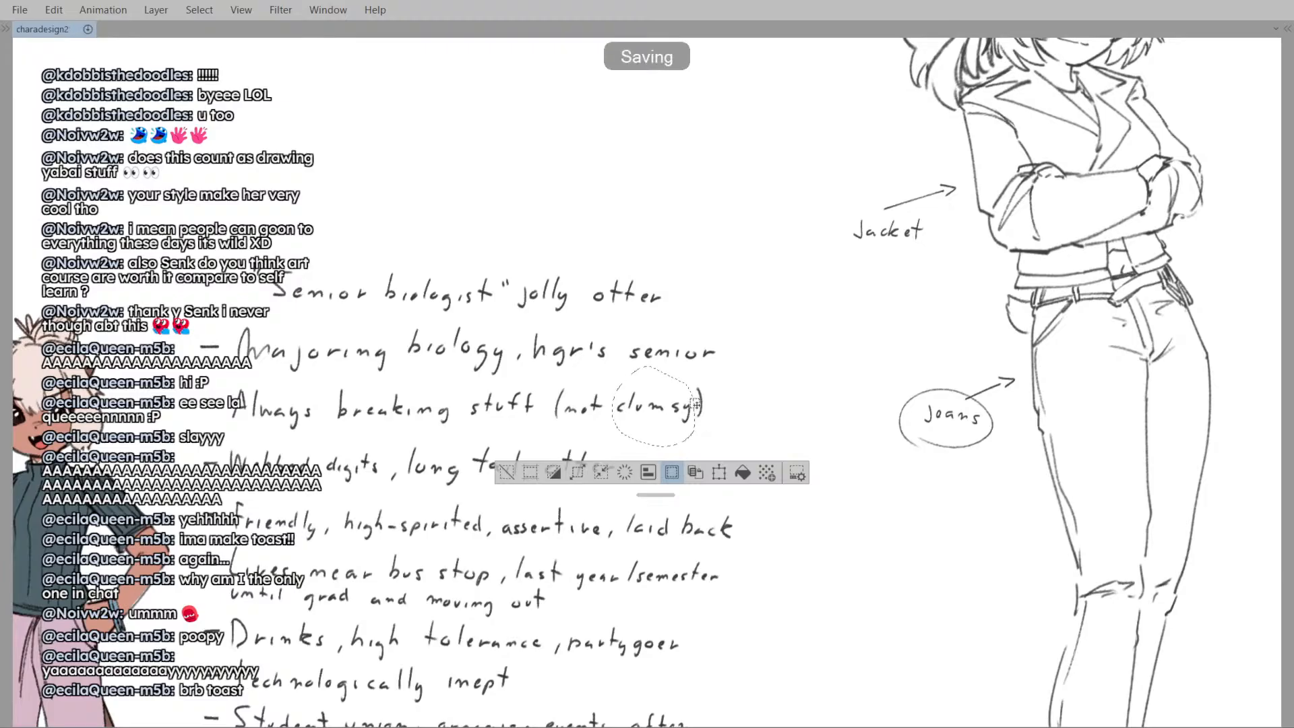
pyautogui.hotkey('ctrl', 'd')
pyautogui.press('e')
pyautogui.moveTo(701, 404)
pyautogui.mouseDown()
pyautogui.moveTo(642, 388)
pyautogui.moveTo(720, 405)
pyautogui.moveTo(677, 375)
pyautogui.moveTo(751, 414)
pyautogui.mouseUp()
pyautogui.press('m')
pyautogui.hotkey('ctrl', 'd')
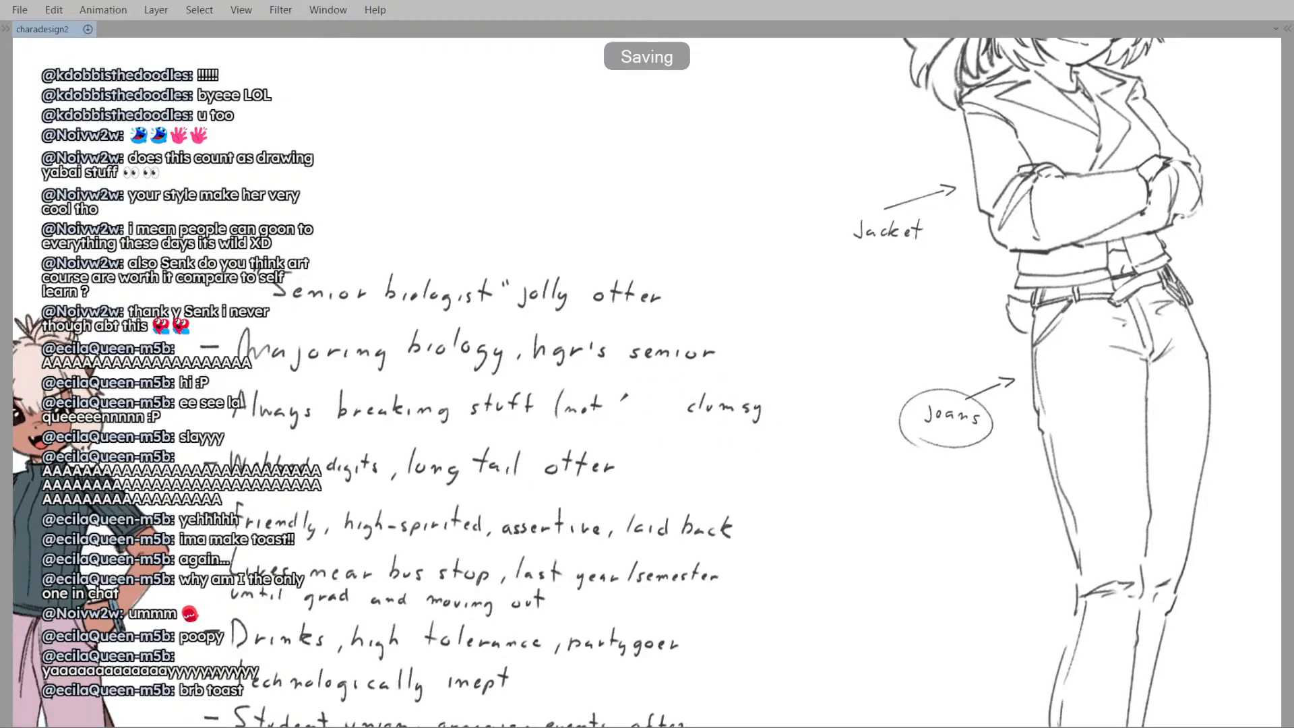
# - Handwrite "in a" before "clumsy" and "way," on a second line beneath it
pyautogui.moveTo(636, 392)
pyautogui.mouseDown()
pyautogui.moveTo(607, 423)
pyautogui.moveTo(665, 431)
pyautogui.moveTo(800, 395)
pyautogui.moveTo(706, 399)
pyautogui.mouseUp()
pyautogui.click(607, 423)
pyautogui.hotkey('ctrl', 'z')
pyautogui.hotkey('ctrl', 'z')
pyautogui.moveTo(750, 441); pyautogui.dragTo(743, 442)
pyautogui.hotkey('ctrl', 'd')
pyautogui.moveTo(542, 445); pyautogui.dragTo(554, 445)
pyautogui.moveTo(560, 440); pyautogui.dragTo(572, 468)
pyautogui.hotkey('ctrl', 'z')
pyautogui.moveTo(584, 445); pyautogui.dragTo(576, 466)
pyautogui.moveTo(600, 446)
pyautogui.mouseDown()
pyautogui.moveTo(597, 458)
pyautogui.moveTo(570, 456)
pyautogui.mouseUp()
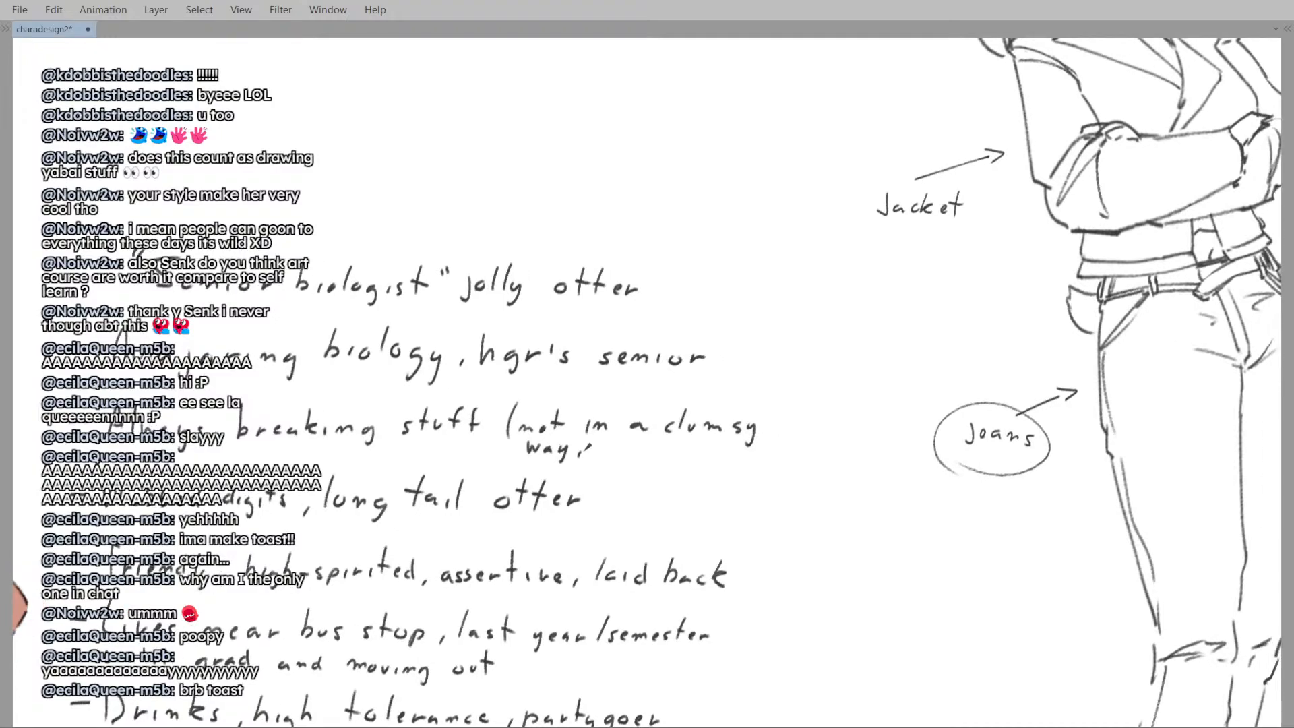
# - Finish the note with "in a sad way" and enclose both lines in taller parentheses
pyautogui.moveTo(639, 428)
pyautogui.mouseDown()
pyautogui.moveTo(616, 426)
pyautogui.moveTo(625, 450)
pyautogui.moveTo(613, 444)
pyautogui.moveTo(675, 461)
pyautogui.moveTo(666, 480)
pyautogui.mouseUp()
pyautogui.moveTo(684, 412); pyautogui.dragTo(684, 469)
pyautogui.scroll(-4, 741, 401)
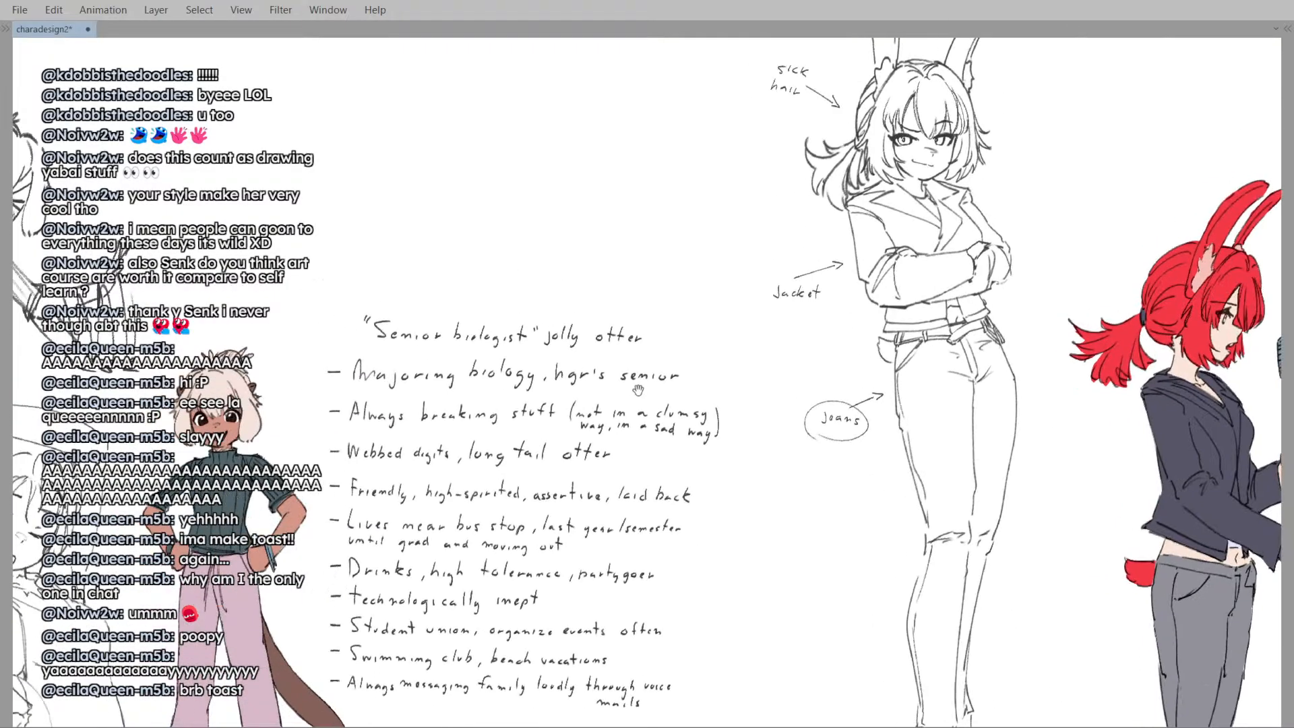
pyautogui.scroll(3, 539, 413)
pyautogui.moveTo(584, 397); pyautogui.dragTo(577, 447)
pyautogui.hotkey('ctrl', 'z')
# - Examine the revised note and the cracked phone sketch in relation to the rest of the character sheet
pyautogui.scroll(-5, 687, 378)
pyautogui.scroll(5, 686, 378)
pyautogui.scroll(-6, 686, 378)
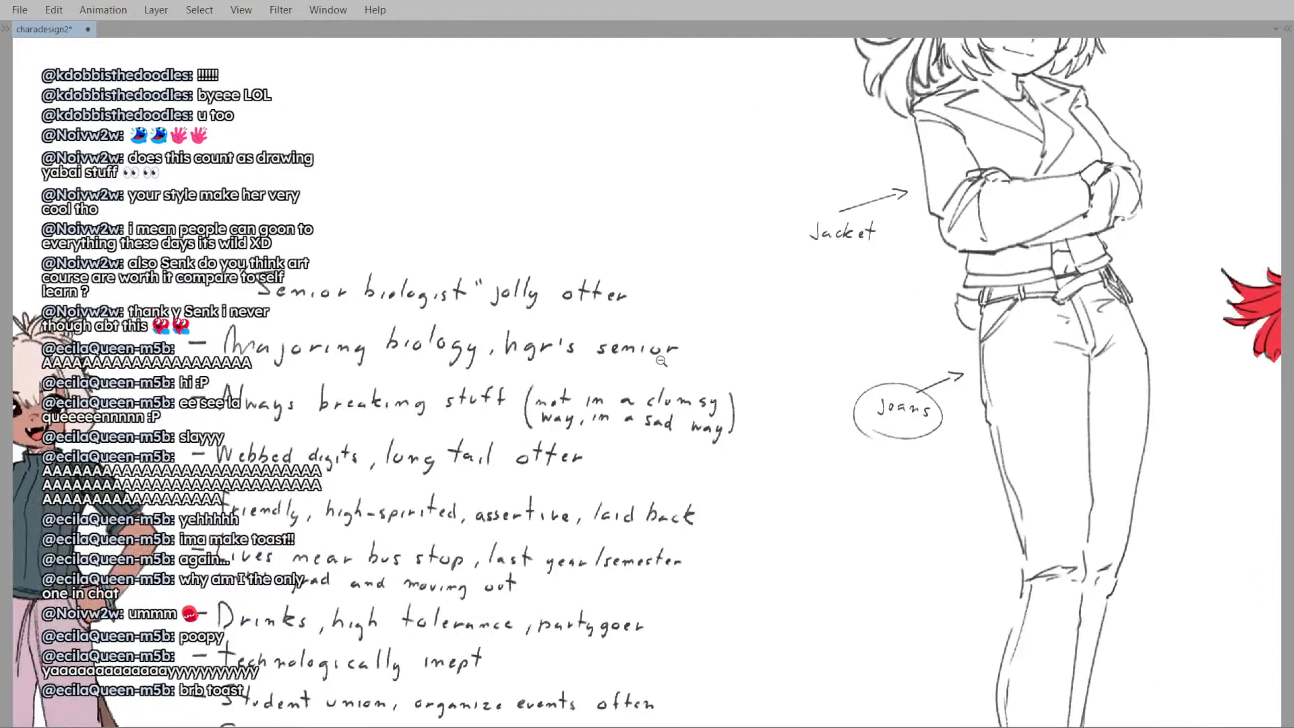
pyautogui.scroll(-3, 656, 380)
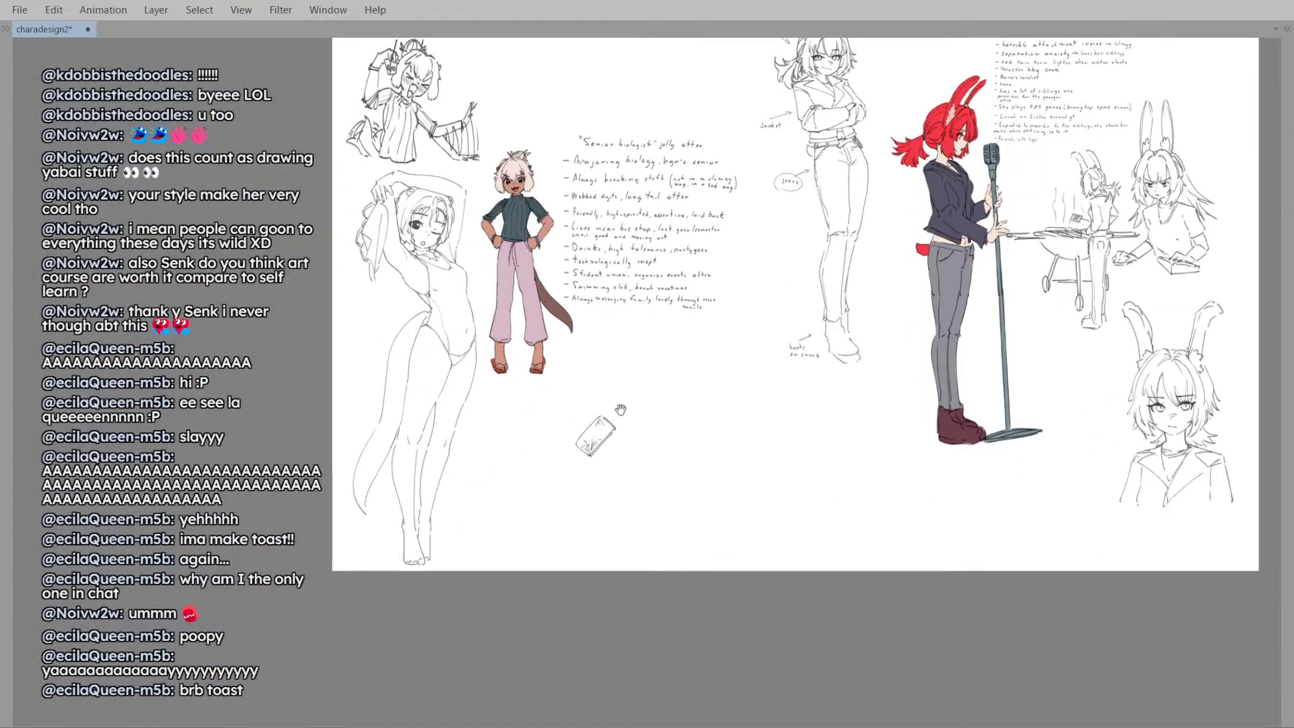
pyautogui.scroll(5, 597, 422)
pyautogui.moveTo(608, 422); pyautogui.dragTo(646, 415)
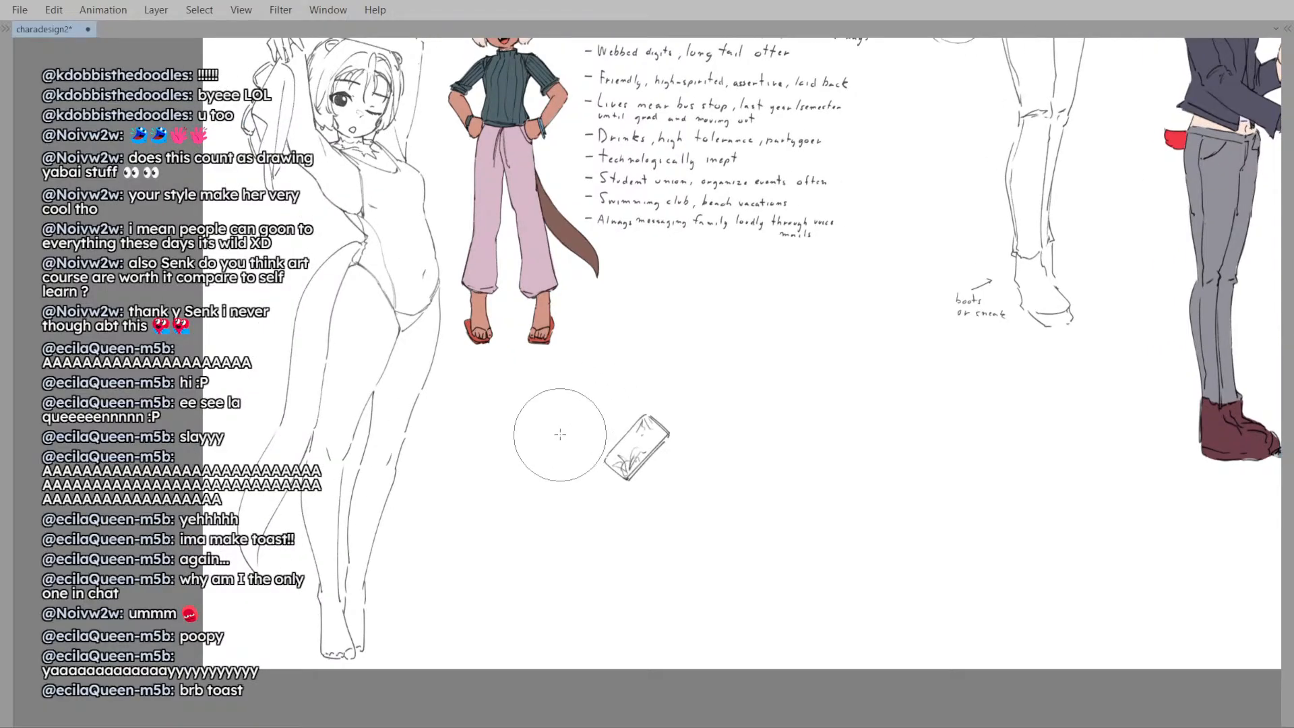
pyautogui.scroll(-2, 629, 331)
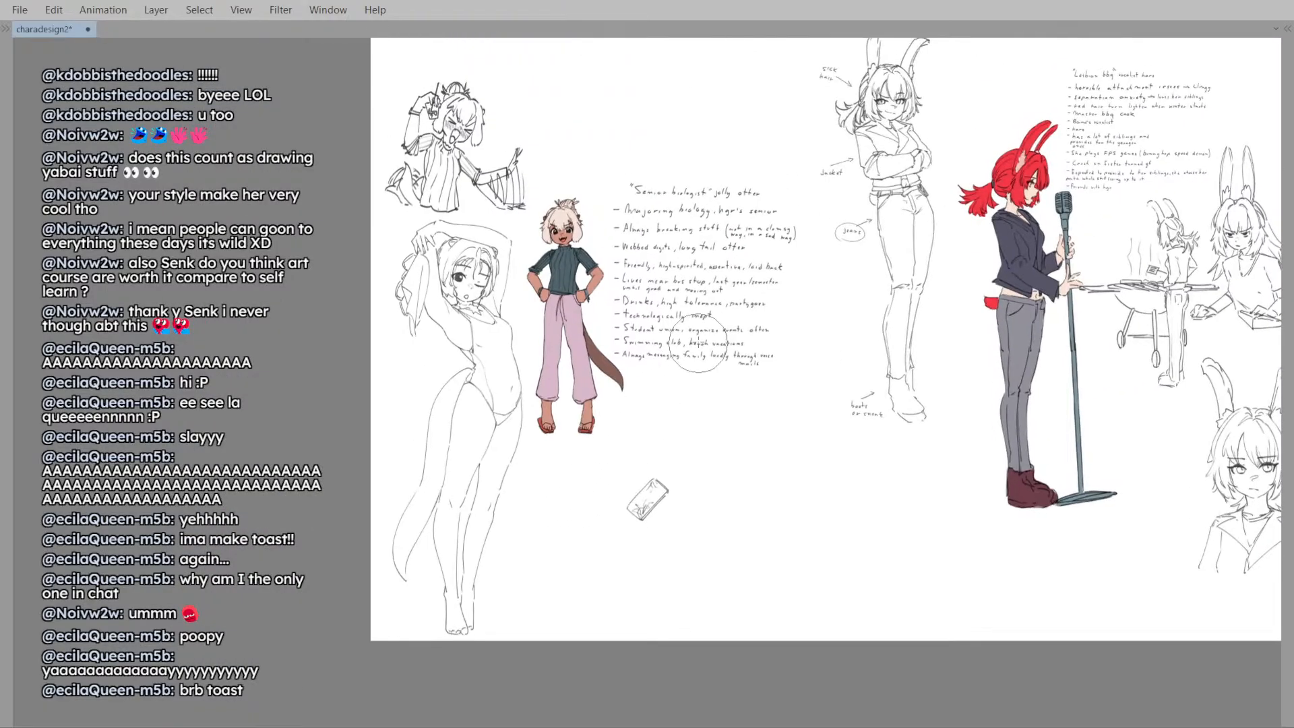
pyautogui.scroll(3, 629, 331)
pyautogui.scroll(-2, 656, 336)
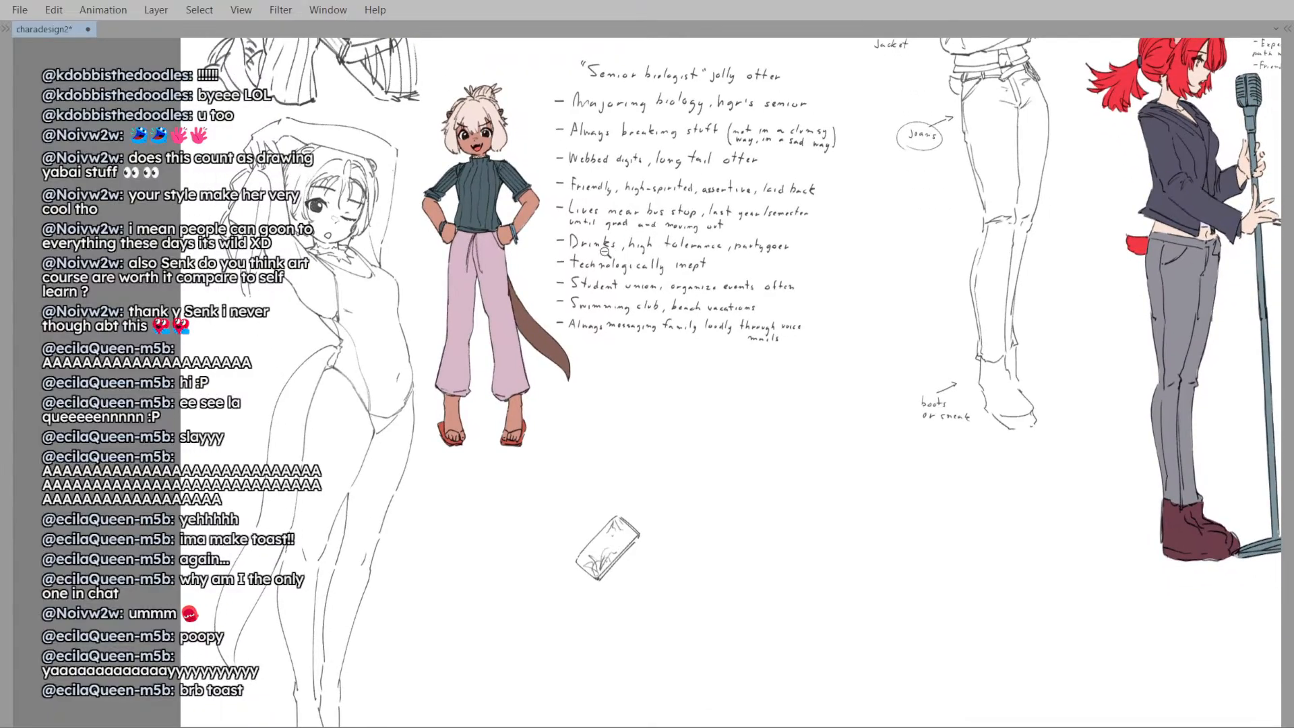
pyautogui.hotkey('alt', 'Tab')
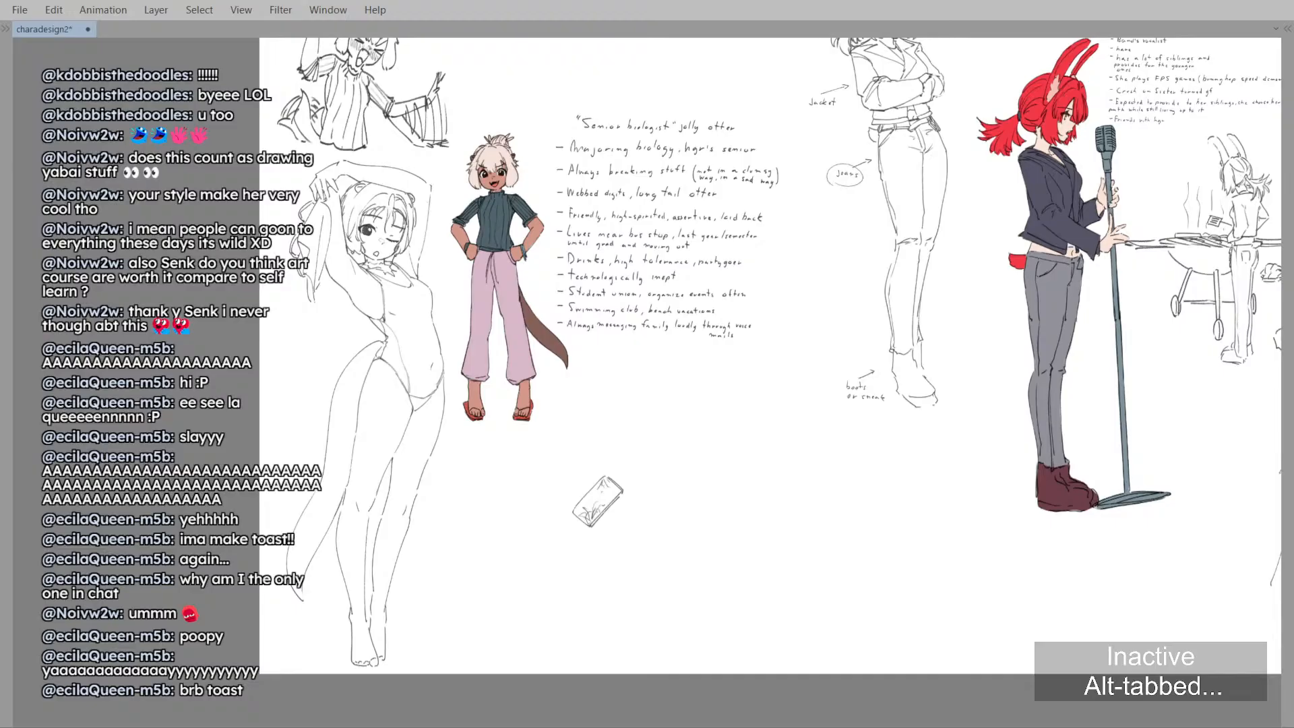
pyautogui.hotkey('alt', 'Tab')
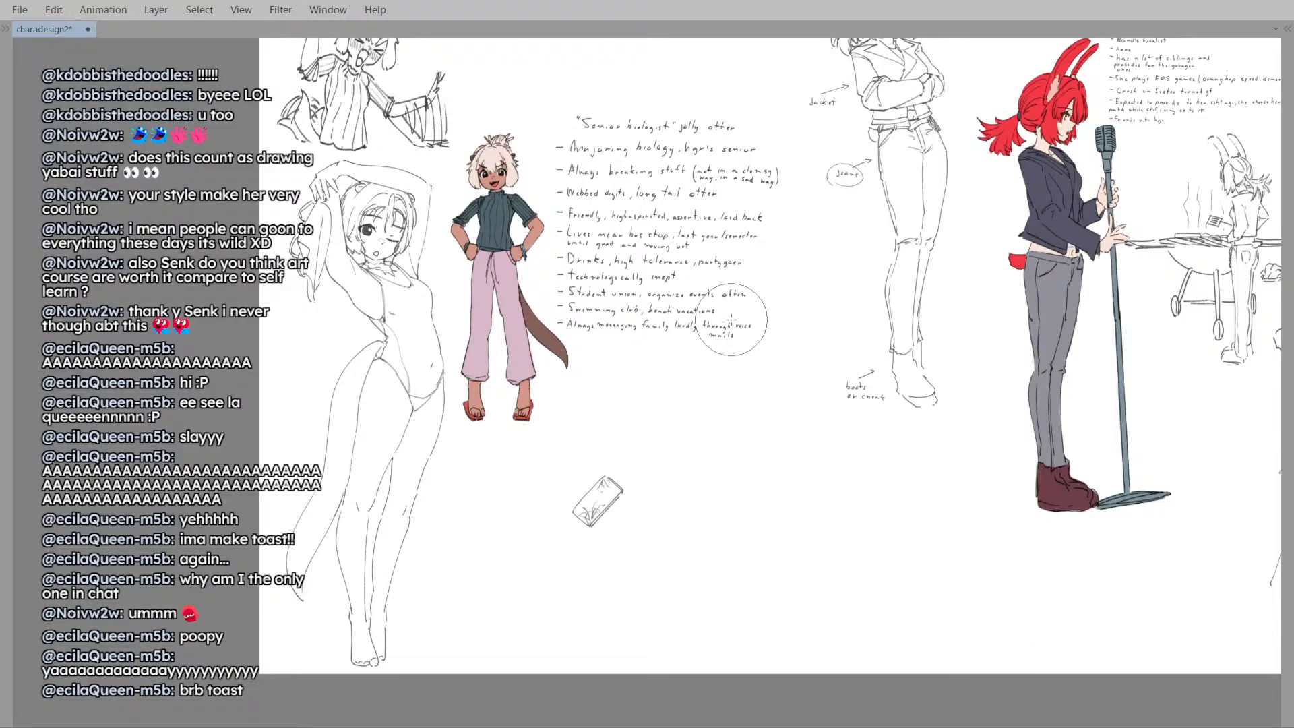
pyautogui.moveTo(587, 387); pyautogui.dragTo(607, 402)
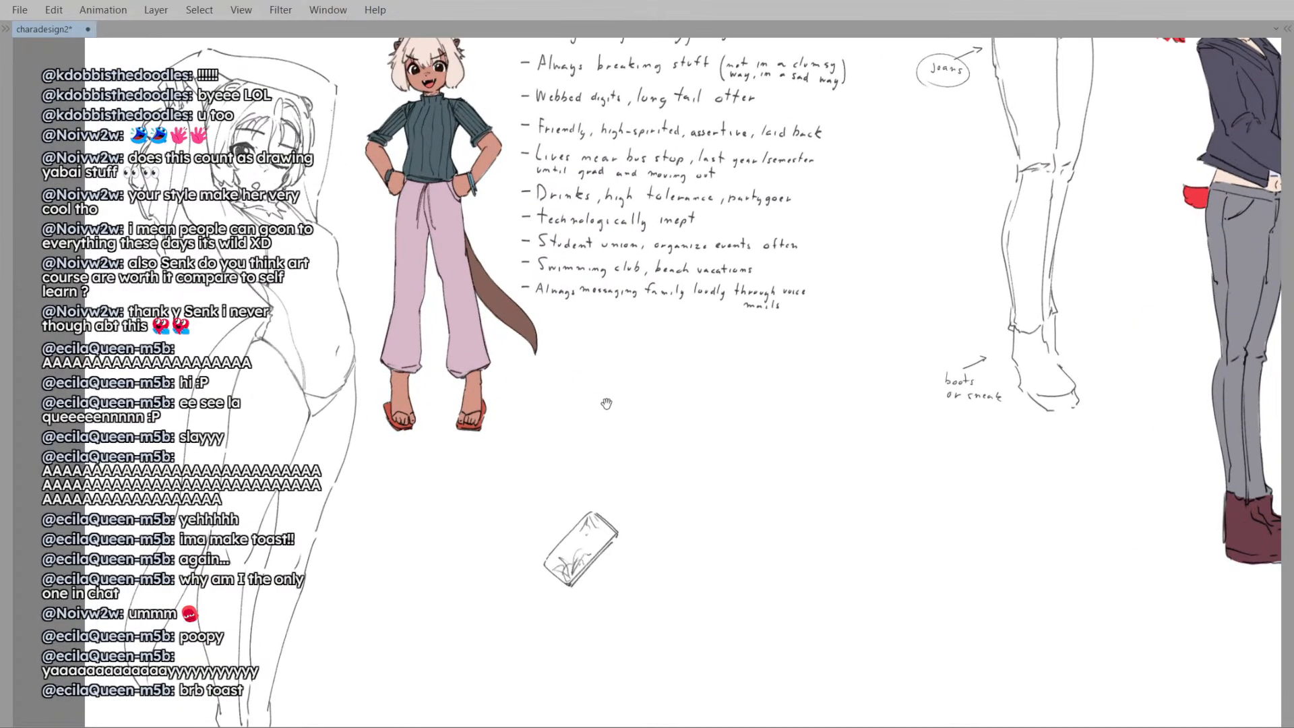
pyautogui.moveTo(654, 443)
pyautogui.mouseDown()
pyautogui.moveTo(581, 385)
pyautogui.moveTo(616, 439)
pyautogui.mouseUp()
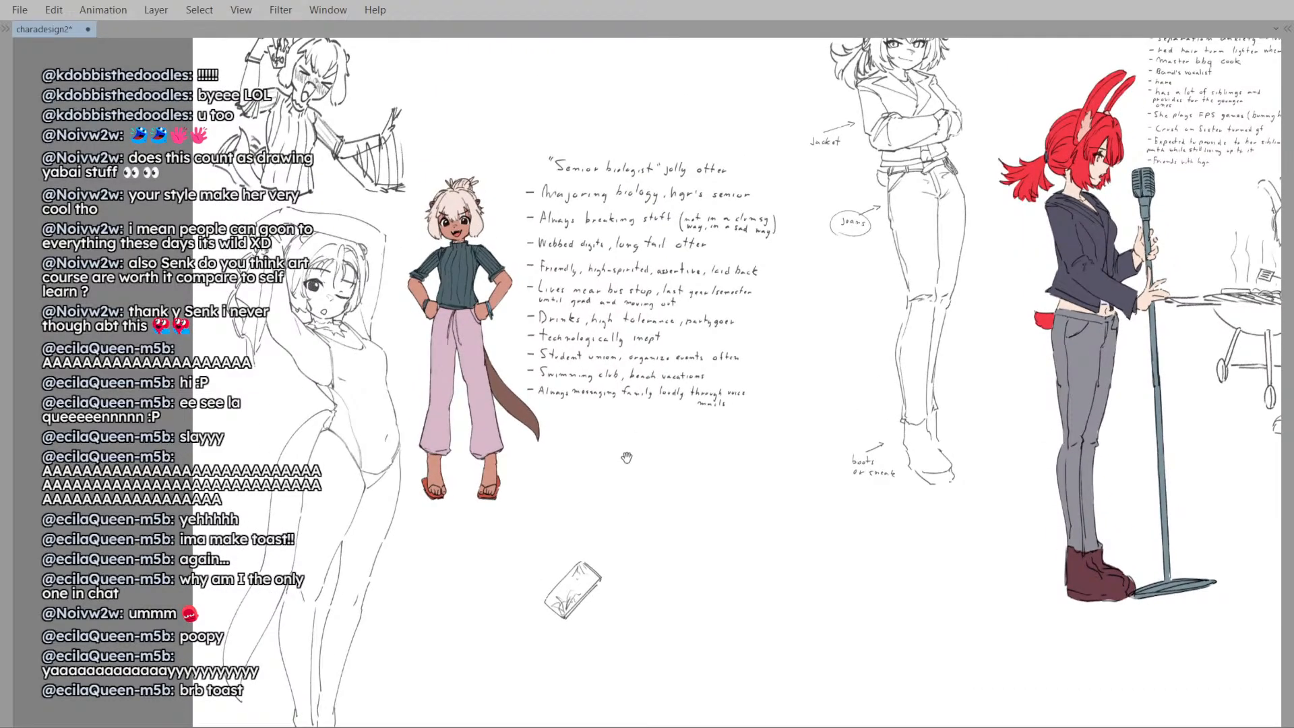
pyautogui.moveTo(629, 569); pyautogui.dragTo(635, 551)
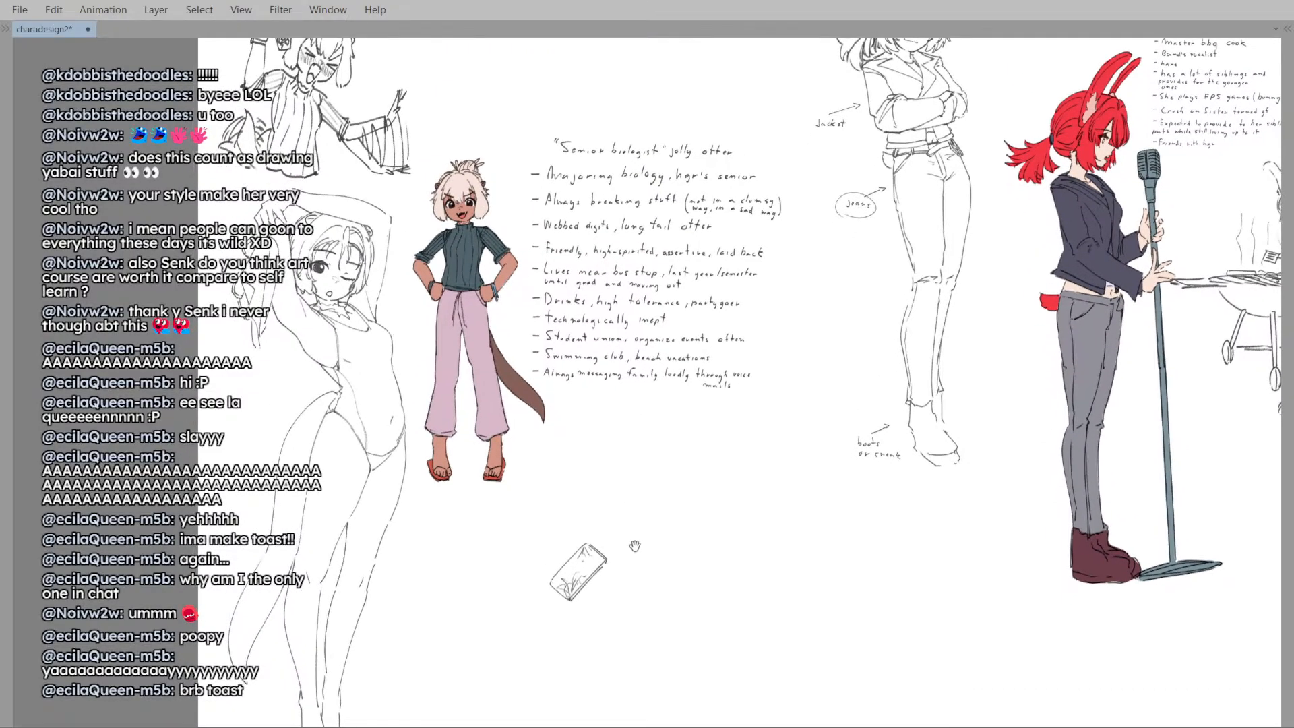
pyautogui.scroll(-3, 593, 439)
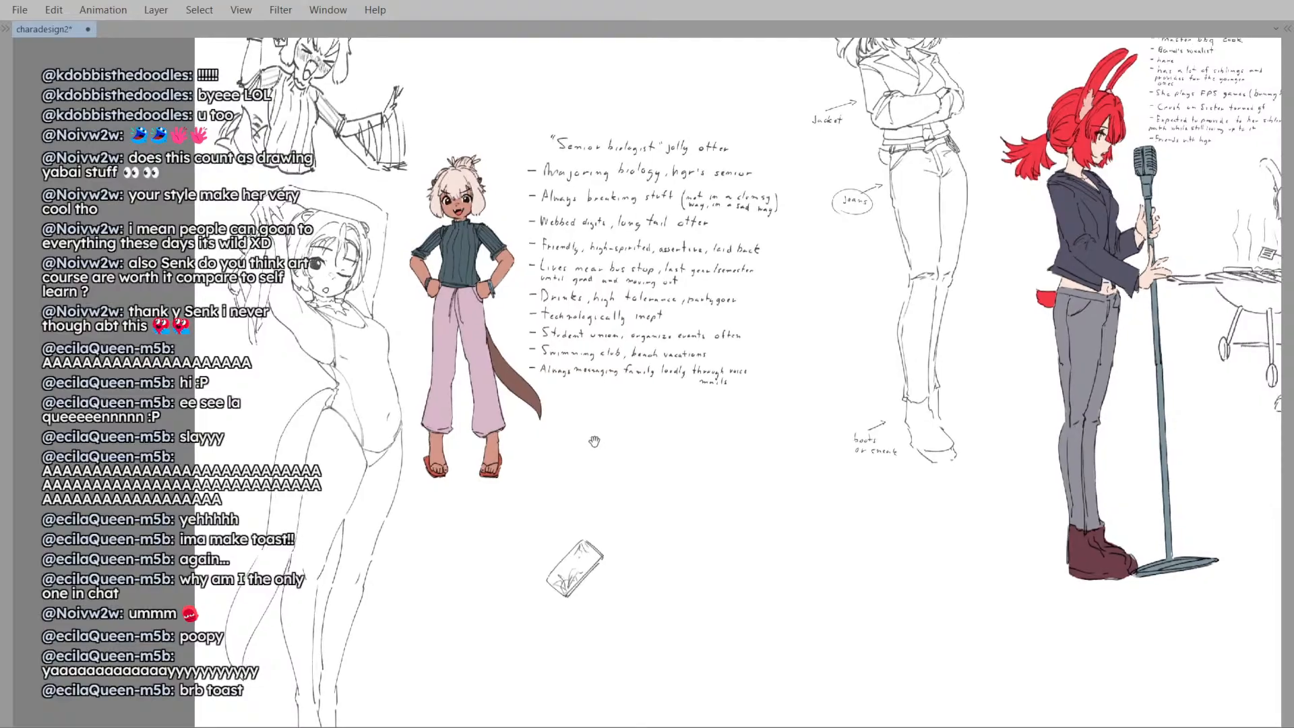
pyautogui.moveTo(637, 187); pyautogui.dragTo(632, 275)
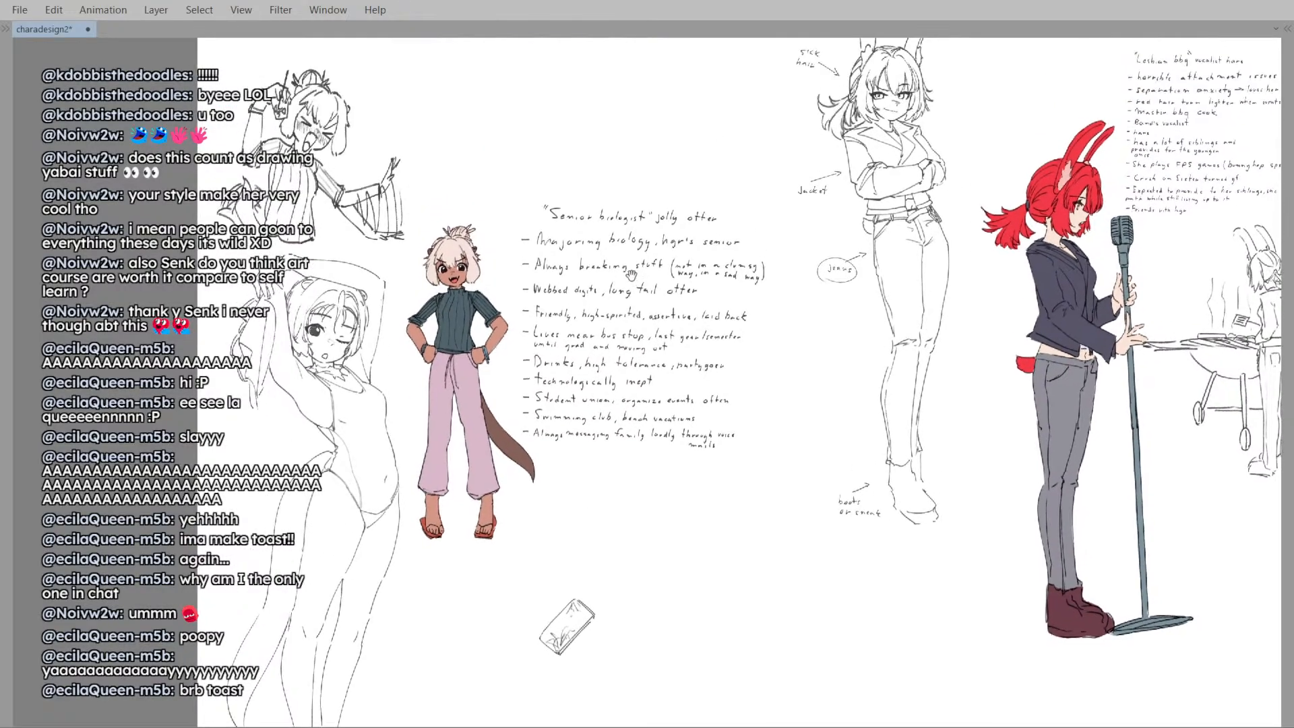
pyautogui.scroll(-2, 624, 441)
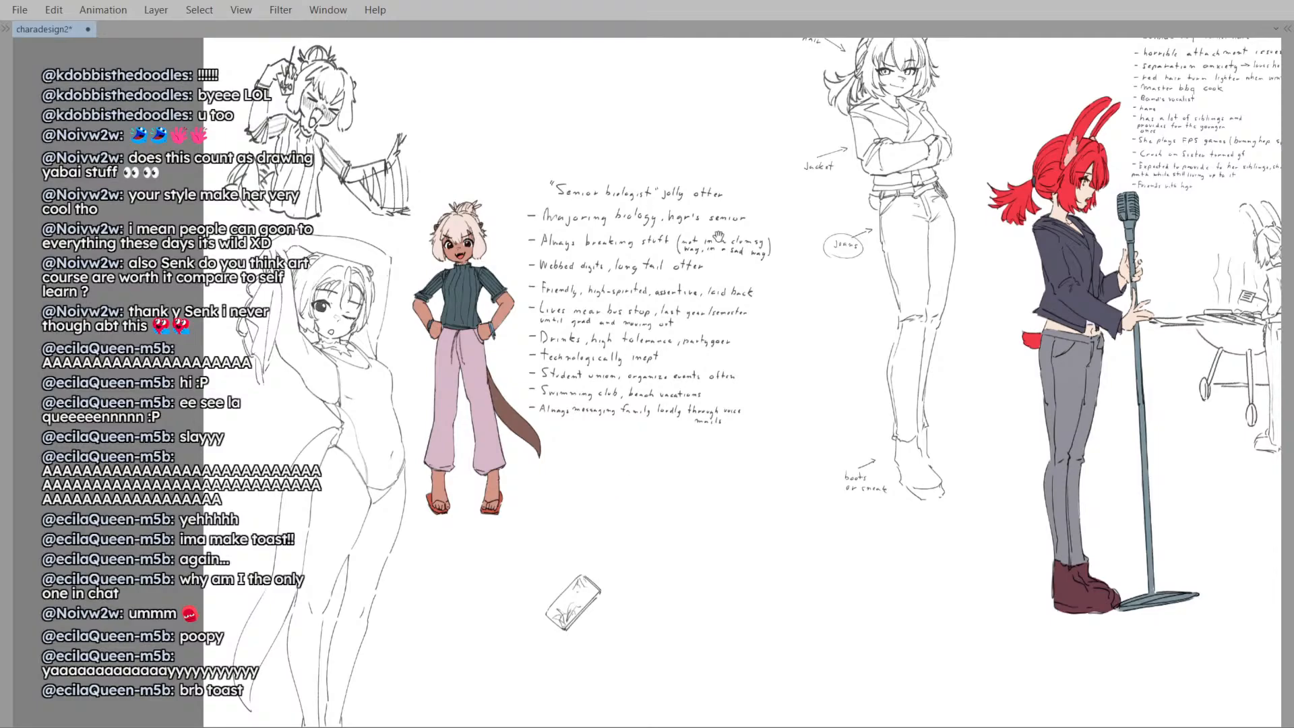
# - Handwrite "??" after the closing parenthesis of the "Always breaking stuff" note
pyautogui.moveTo(719, 236); pyautogui.dragTo(636, 427)
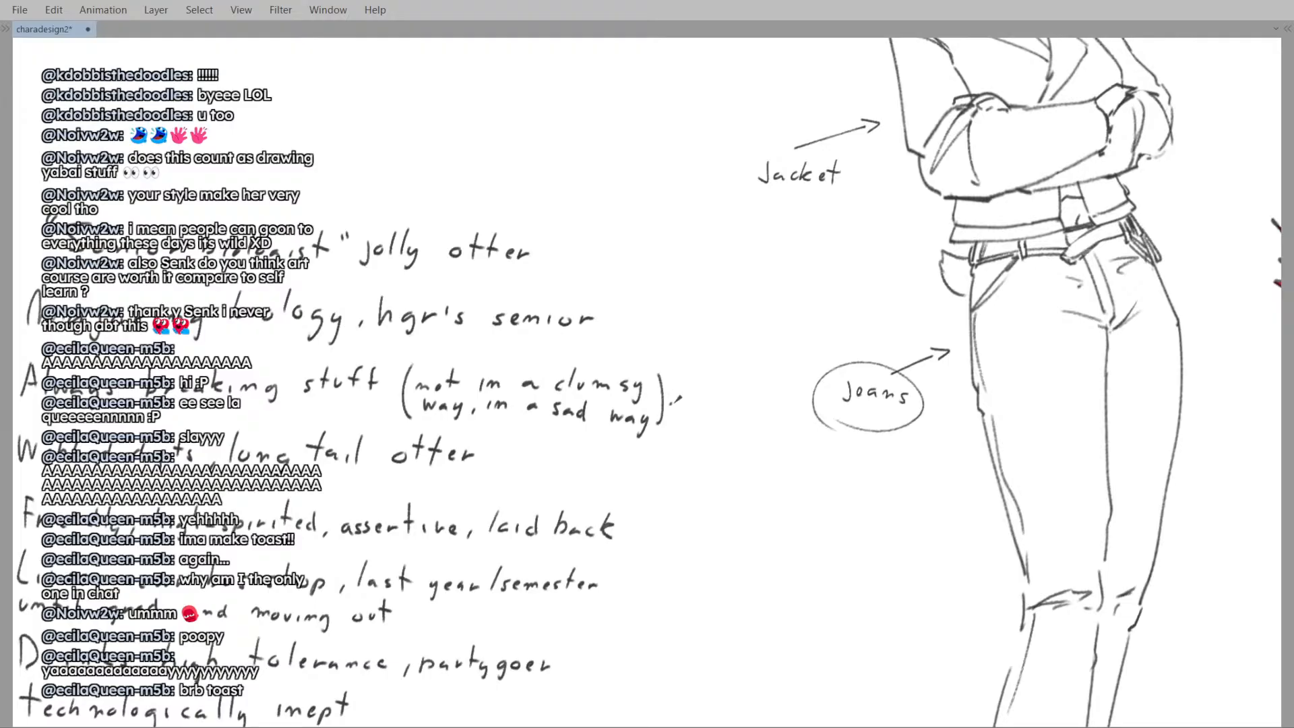
pyautogui.click(677, 424)
pyautogui.moveTo(673, 403)
pyautogui.mouseDown()
pyautogui.moveTo(678, 418)
pyautogui.moveTo(705, 405)
pyautogui.moveTo(607, 465)
pyautogui.moveTo(532, 539)
pyautogui.mouseUp()
pyautogui.moveTo(526, 560)
pyautogui.mouseDown()
pyautogui.moveTo(594, 480)
pyautogui.moveTo(658, 341)
pyautogui.mouseUp()
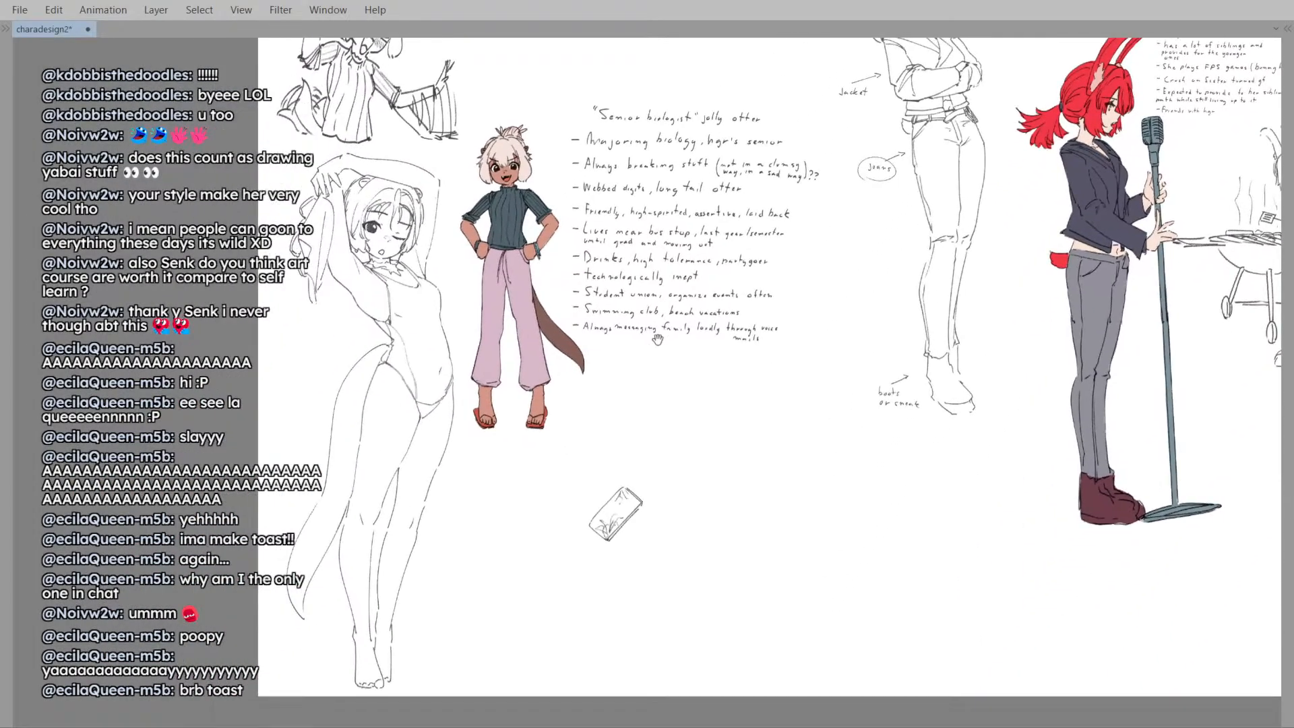
# - Select the layer holding the cracked phone sketch and look over the empty area around it
pyautogui.keyDown('ctrl'); pyautogui.keyDown('shift'); pyautogui.click(617, 517); pyautogui.keyUp('shift'); pyautogui.keyUp('ctrl')
pyautogui.moveTo(594, 440); pyautogui.dragTo(654, 413)
pyautogui.moveTo(659, 435); pyautogui.dragTo(601, 387)
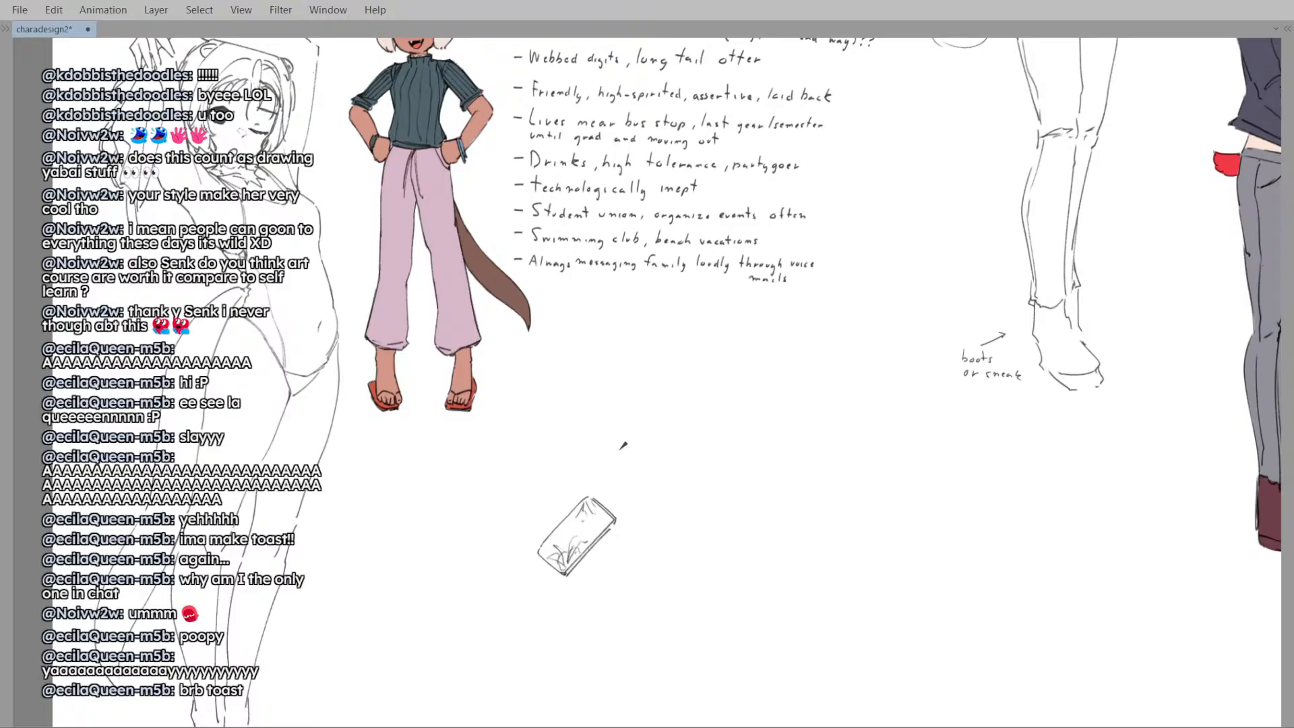
pyautogui.moveTo(637, 448)
pyautogui.mouseDown()
pyautogui.moveTo(650, 463)
pyautogui.moveTo(648, 407)
pyautogui.mouseUp()
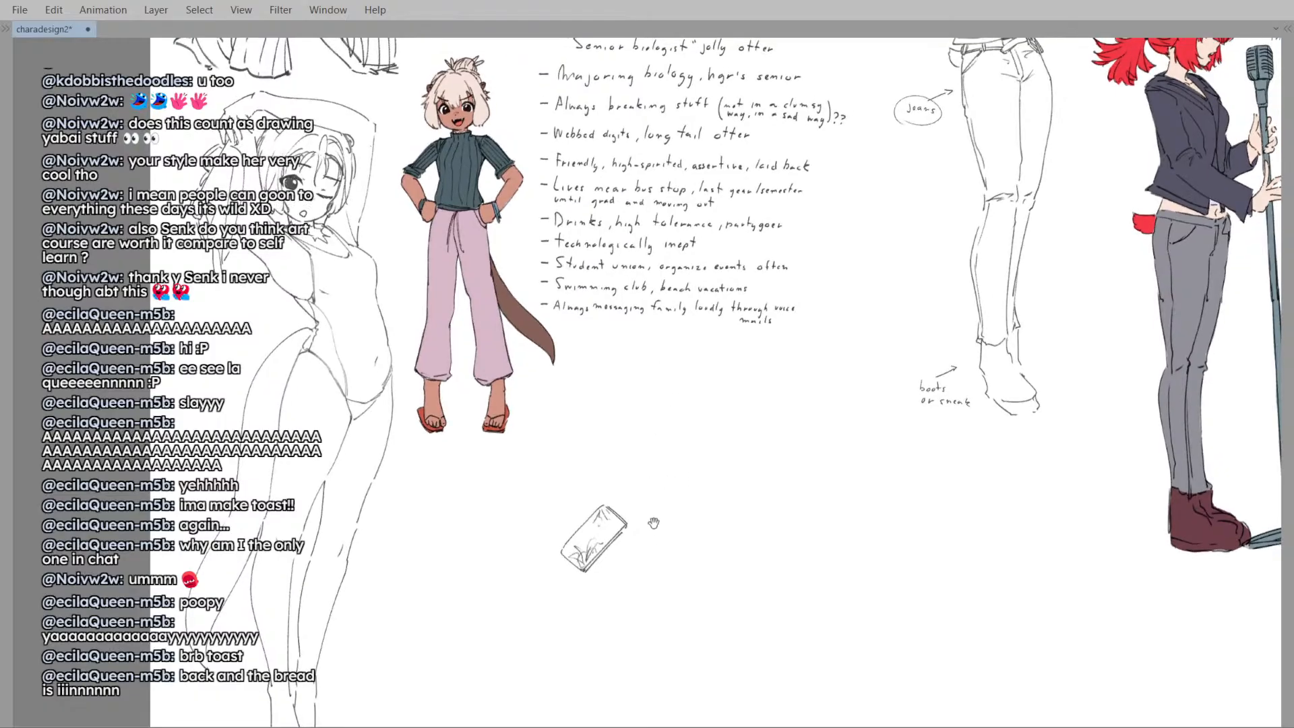
pyautogui.moveTo(585, 513); pyautogui.dragTo(648, 459)
pyautogui.press('[')
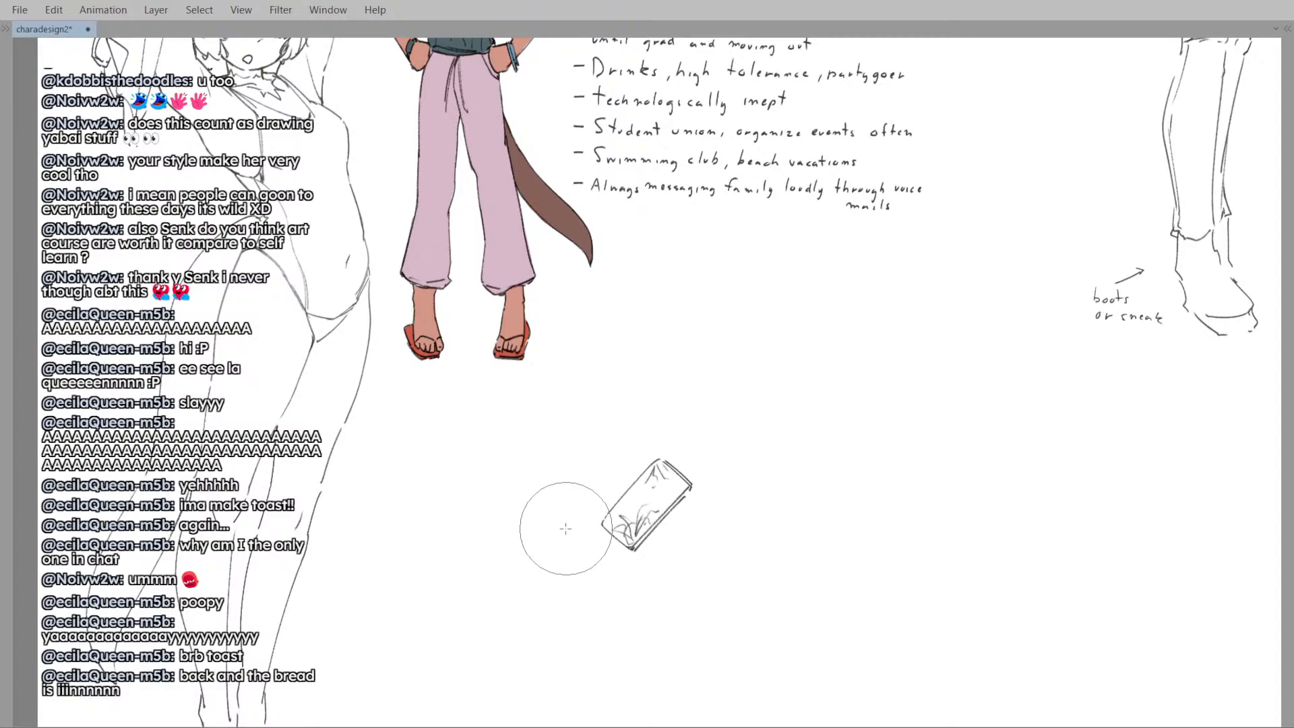
pyautogui.press(']')
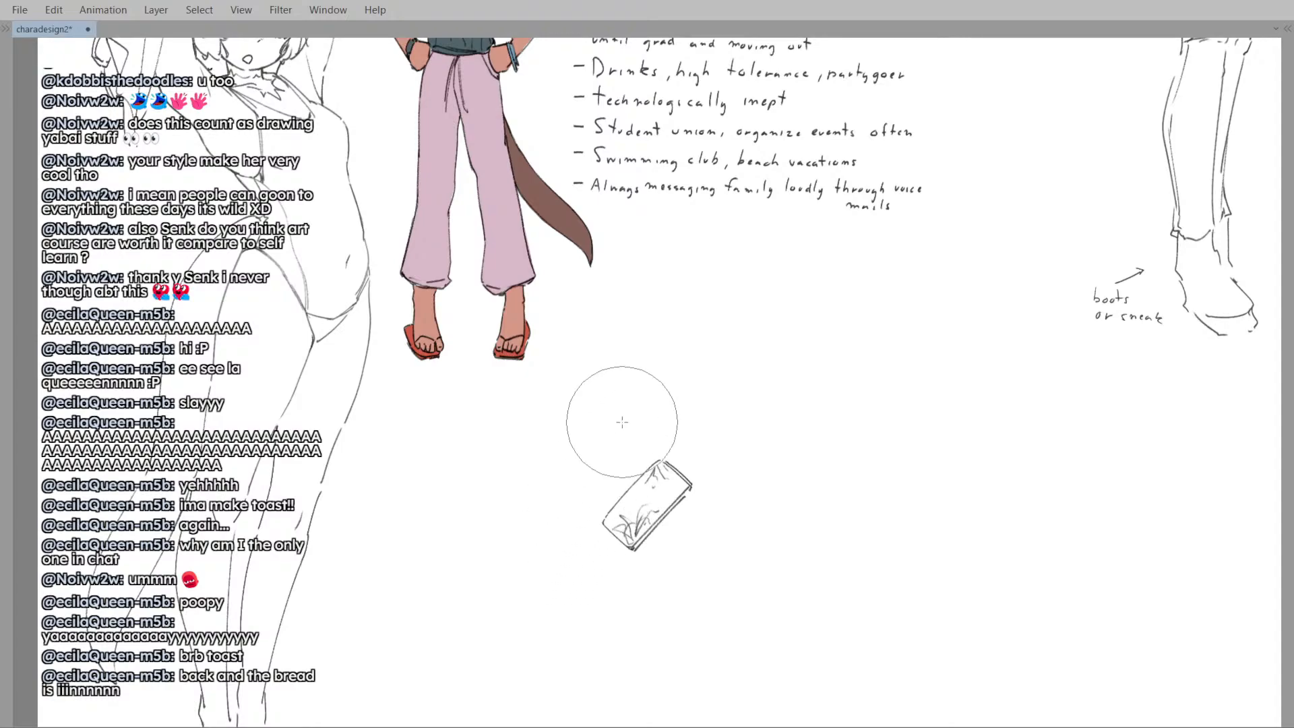
pyautogui.hotkey('alt', 'Tab')
pyautogui.hotkey('alt', 'Tab')
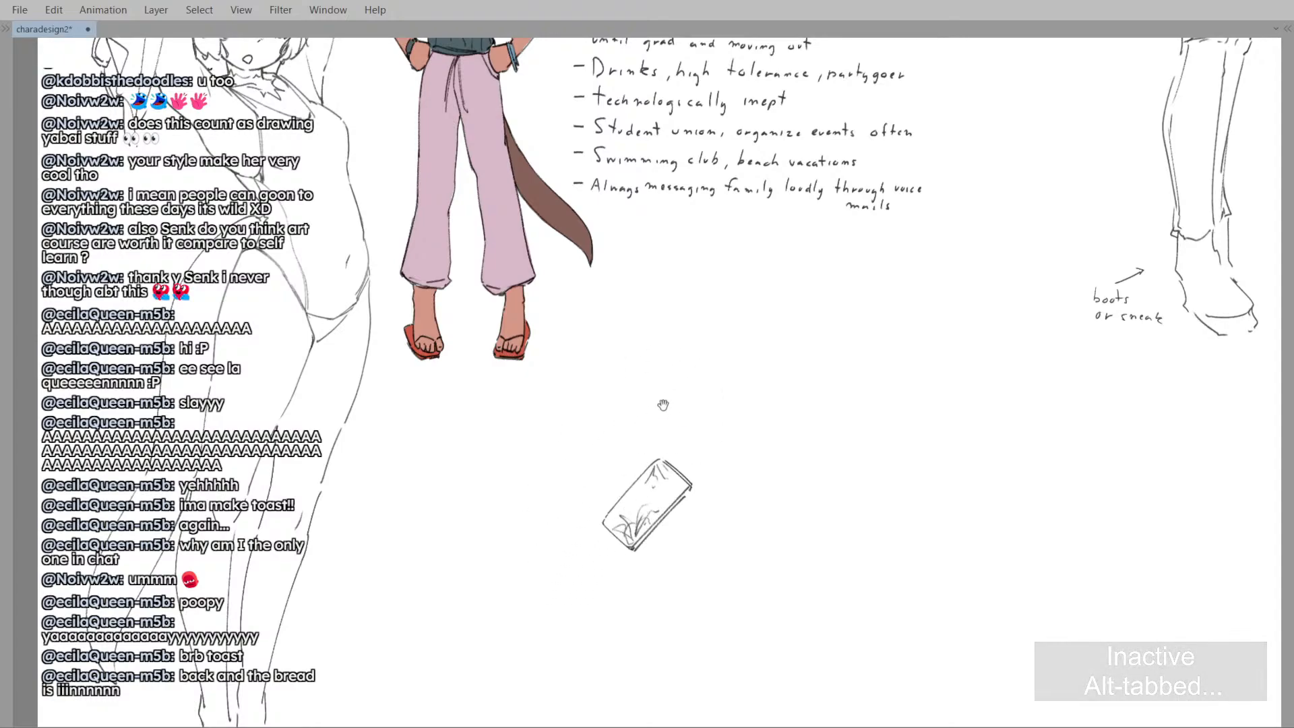
pyautogui.moveTo(662, 405); pyautogui.dragTo(621, 423)
pyautogui.scroll(-3, 622, 420)
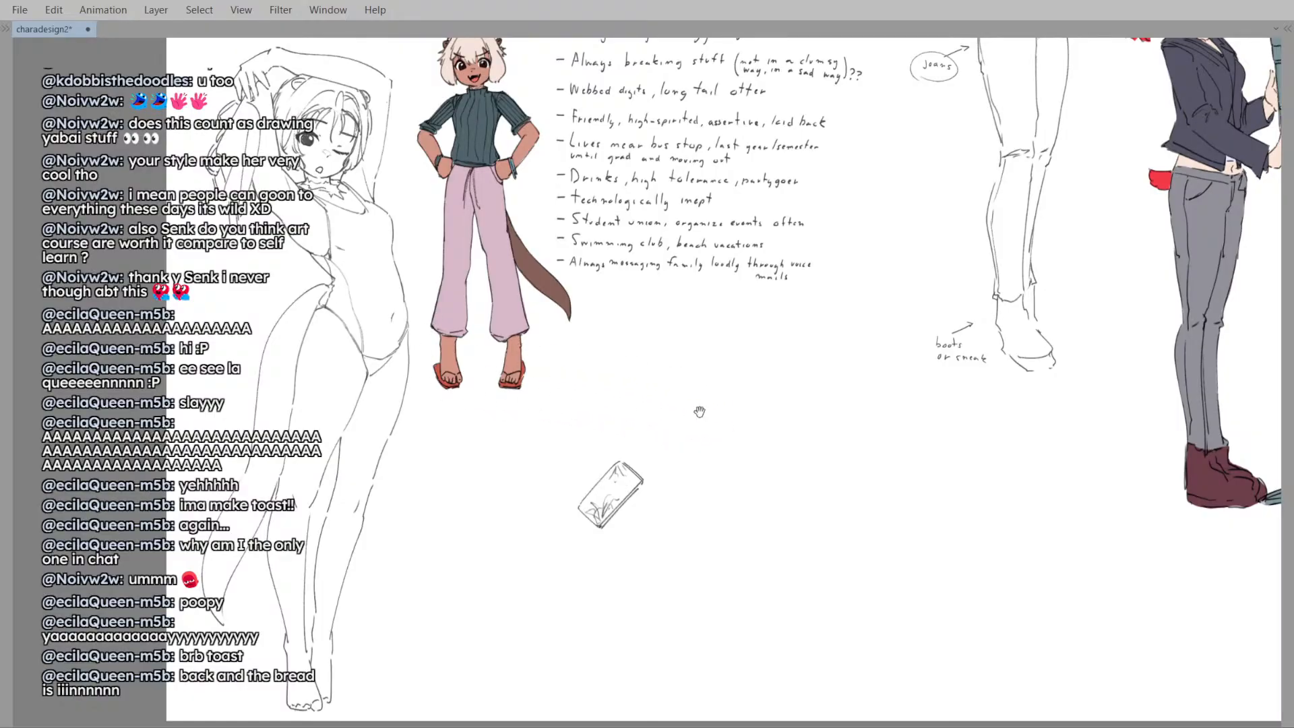
pyautogui.moveTo(699, 410); pyautogui.dragTo(646, 421)
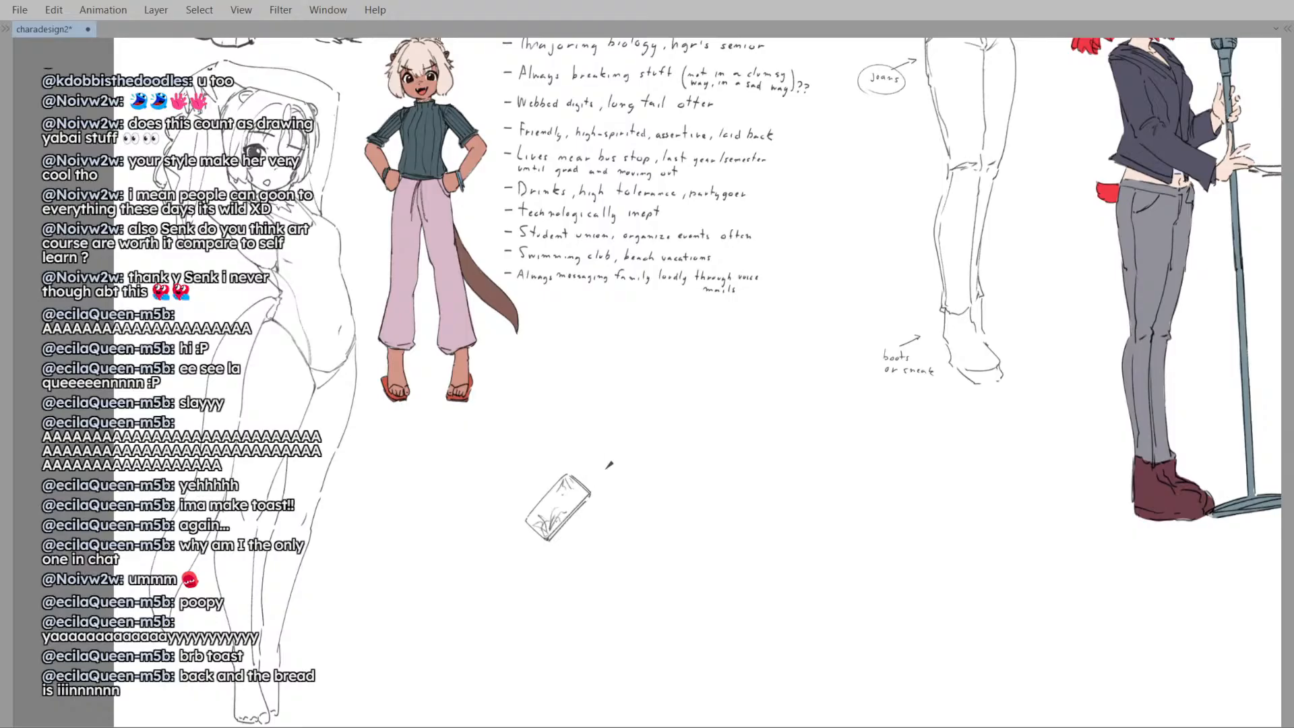
pyautogui.moveTo(609, 467)
pyautogui.mouseDown()
pyautogui.moveTo(608, 418)
pyautogui.moveTo(641, 497)
pyautogui.moveTo(625, 456)
pyautogui.moveTo(598, 439)
pyautogui.moveTo(575, 462)
pyautogui.mouseUp()
pyautogui.scroll(-2, 629, 407)
pyautogui.scroll(2, 622, 424)
pyautogui.press('[')
pyautogui.press(']')
pyautogui.press(']')
pyautogui.press(']')
pyautogui.press(']')
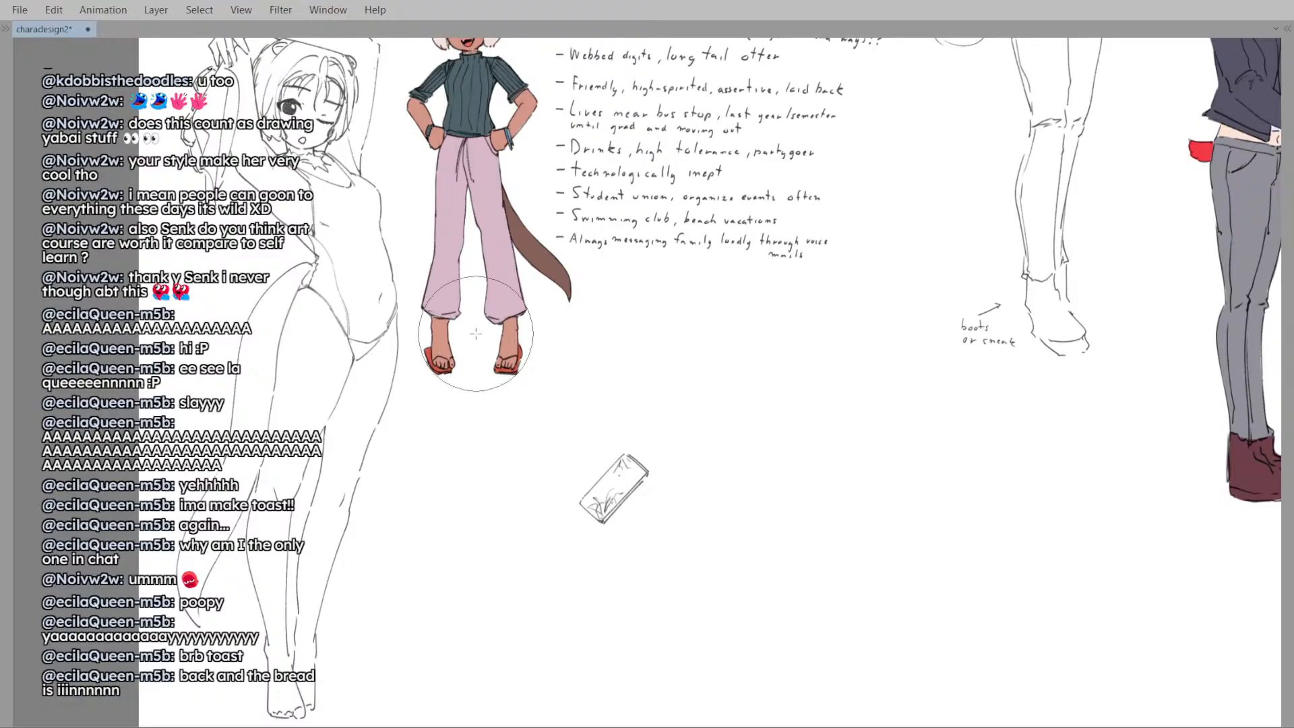
pyautogui.press('p')
pyautogui.moveTo(665, 364); pyautogui.dragTo(637, 382)
pyautogui.moveTo(607, 396)
pyautogui.mouseDown()
pyautogui.moveTo(621, 350)
pyautogui.moveTo(685, 401)
pyautogui.moveTo(666, 441)
pyautogui.mouseUp()
pyautogui.hotkey('ctrl', 'z')
pyautogui.moveTo(606, 396); pyautogui.dragTo(650, 437)
pyautogui.moveTo(664, 354); pyautogui.dragTo(627, 362)
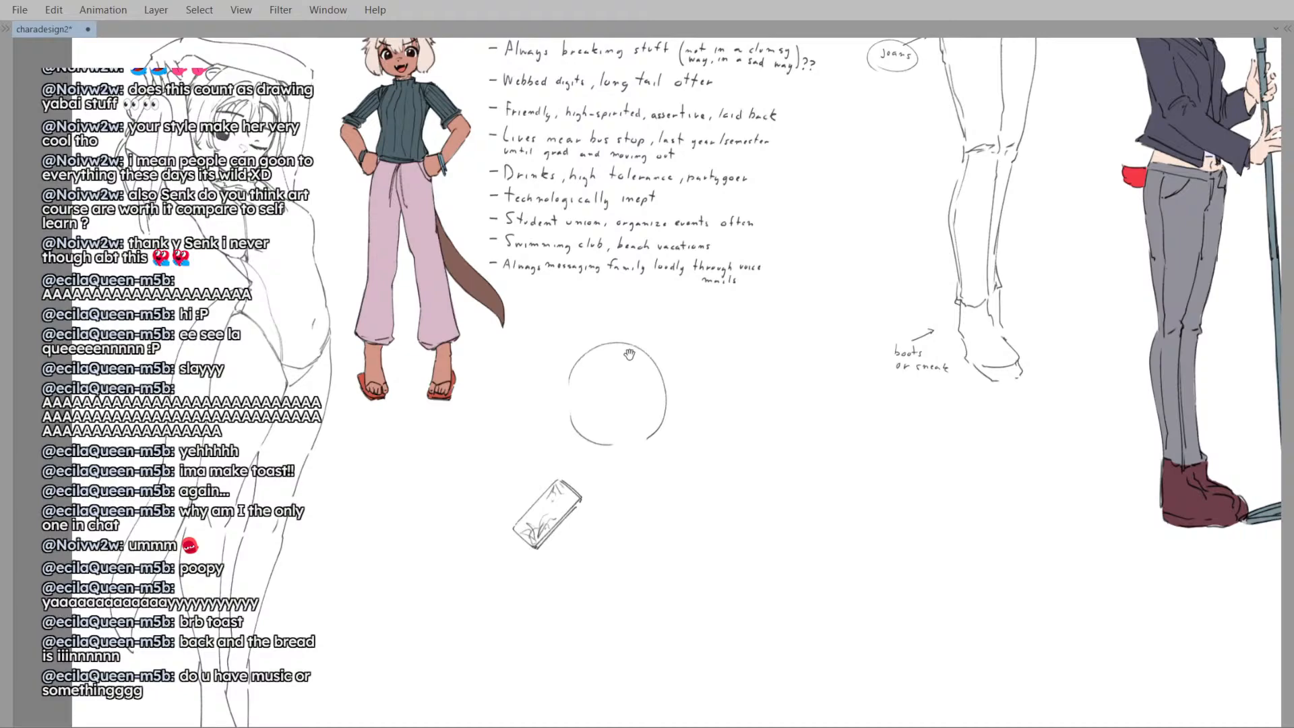
pyautogui.moveTo(649, 397); pyautogui.dragTo(661, 401)
pyautogui.scroll(1, 657, 399)
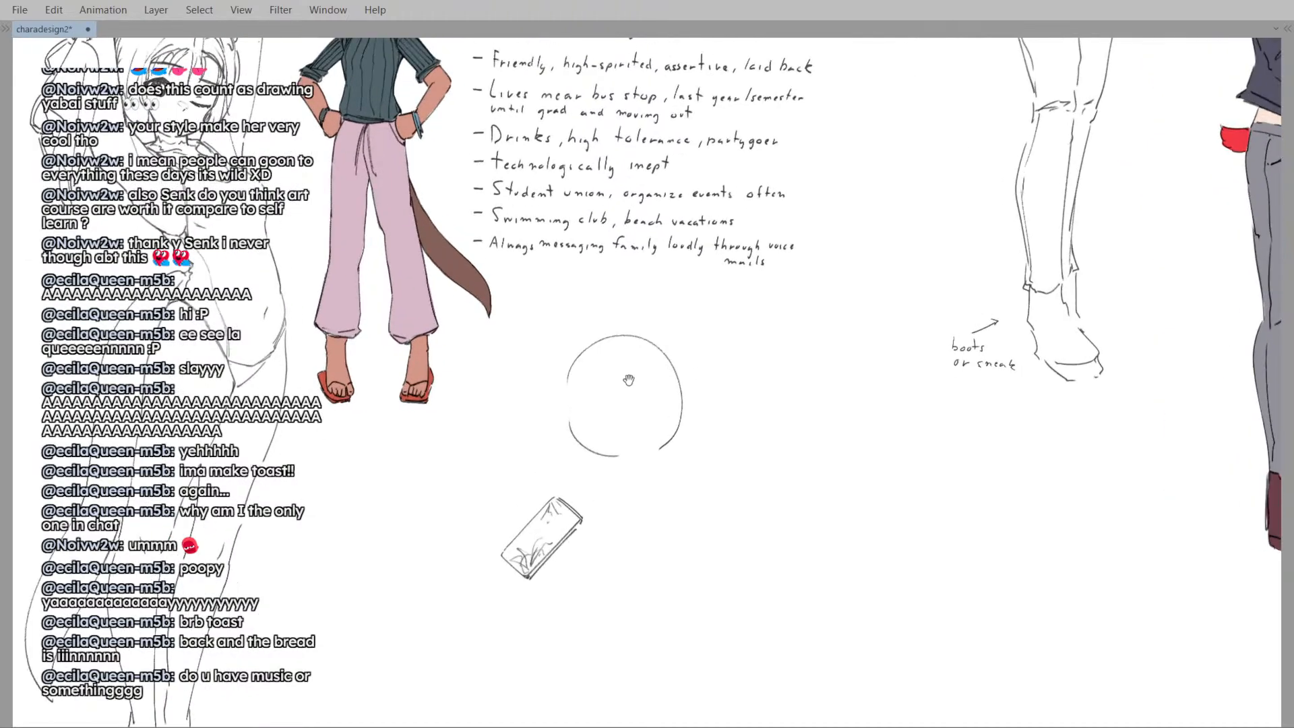
pyautogui.hotkey('ctrl', 'z')
pyautogui.hotkey('ctrl', 'z')
pyautogui.moveTo(612, 447); pyautogui.dragTo(620, 441)
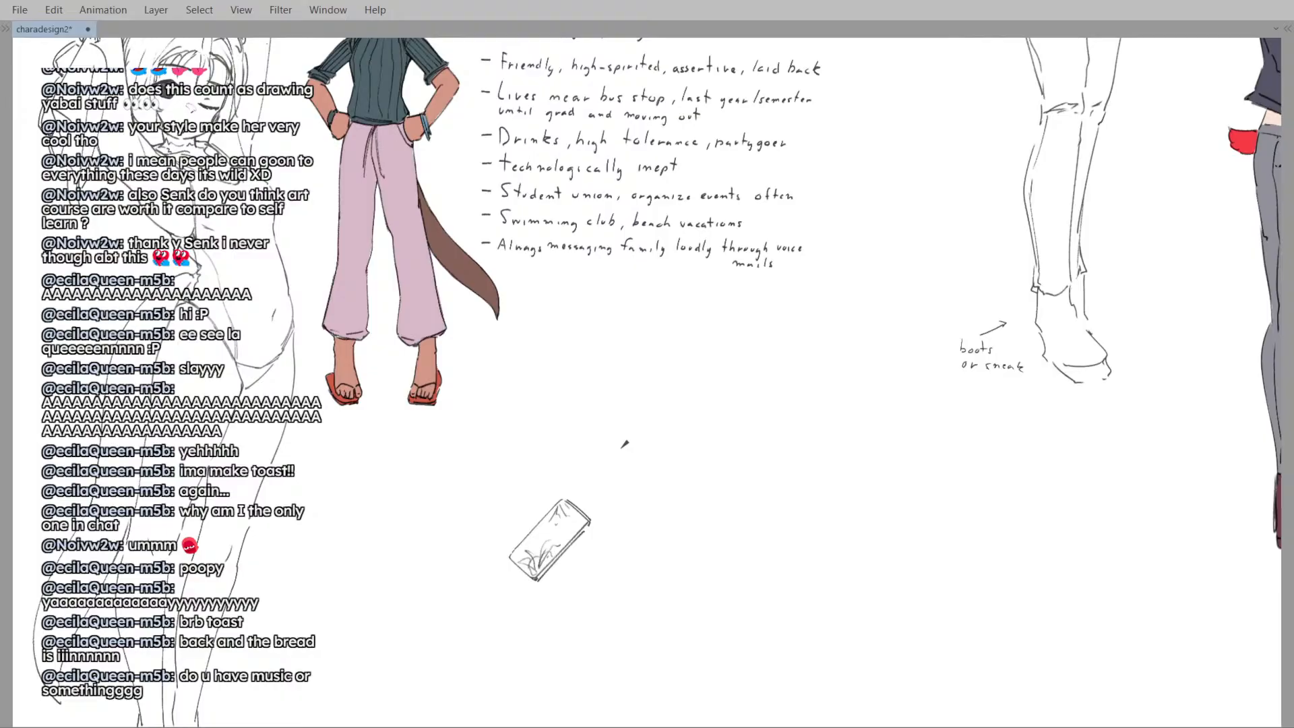
pyautogui.moveTo(643, 341)
pyautogui.mouseDown()
pyautogui.moveTo(649, 351)
pyautogui.moveTo(629, 326)
pyautogui.mouseUp()
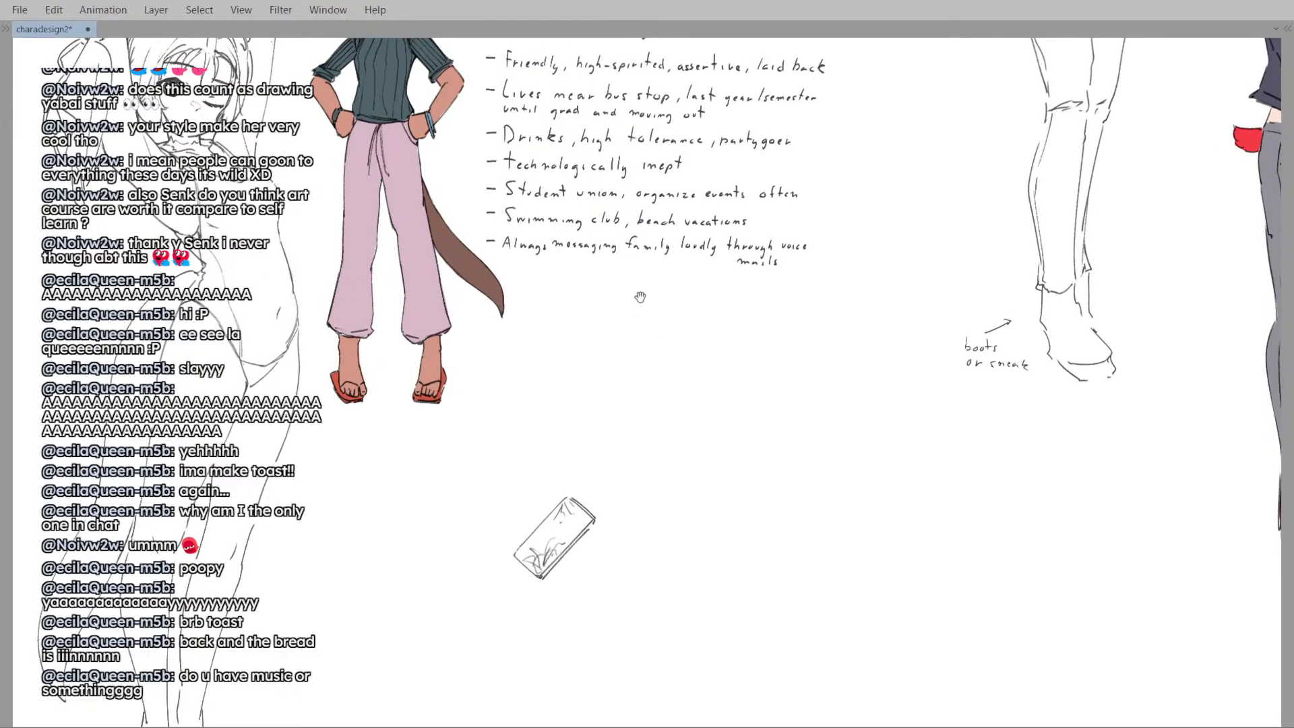
pyautogui.moveTo(637, 254); pyautogui.dragTo(635, 244)
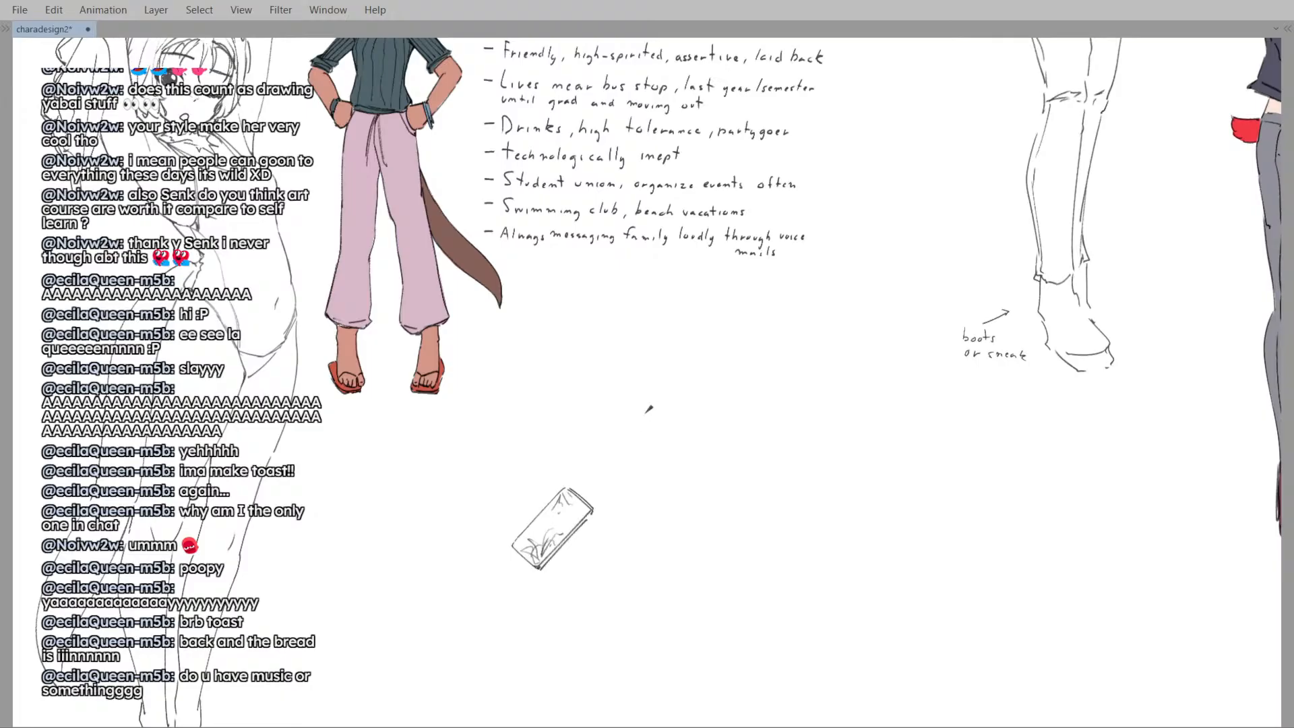
pyautogui.moveTo(647, 407); pyautogui.dragTo(586, 375)
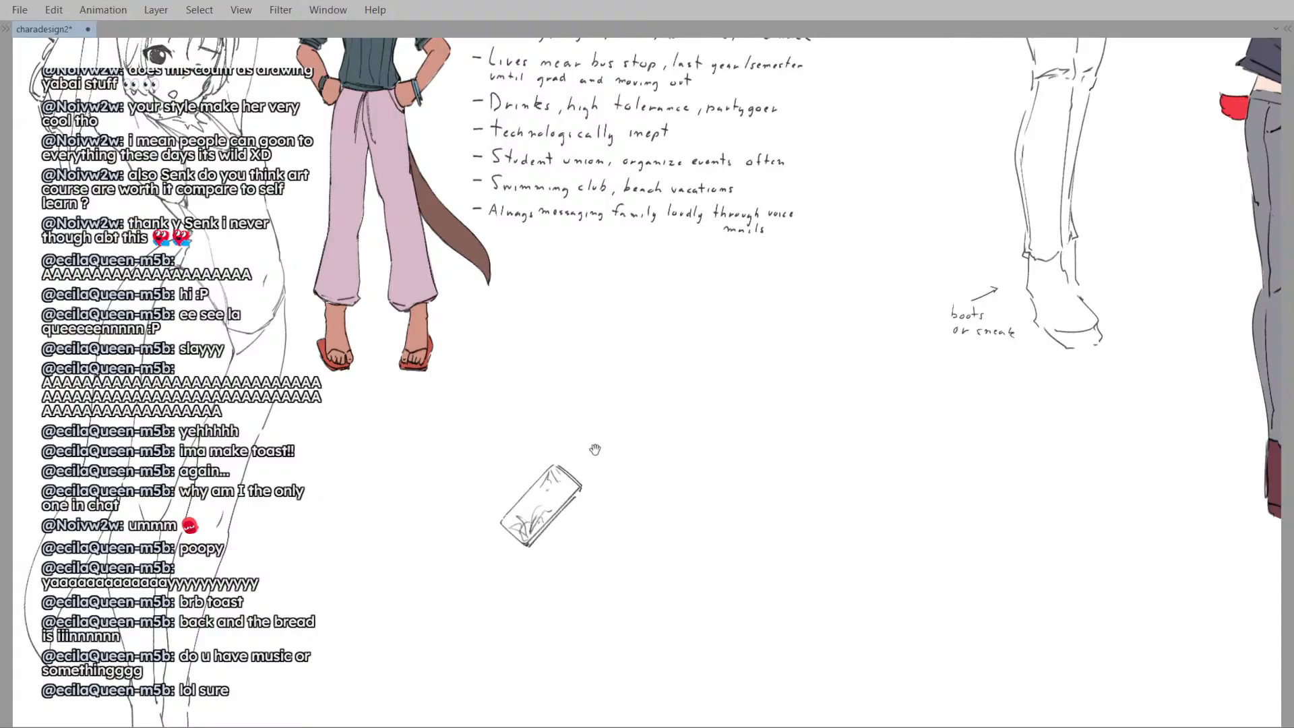
pyautogui.moveTo(594, 449); pyautogui.dragTo(597, 447)
pyautogui.moveTo(591, 492); pyautogui.dragTo(606, 469)
pyautogui.scroll(1, 609, 466)
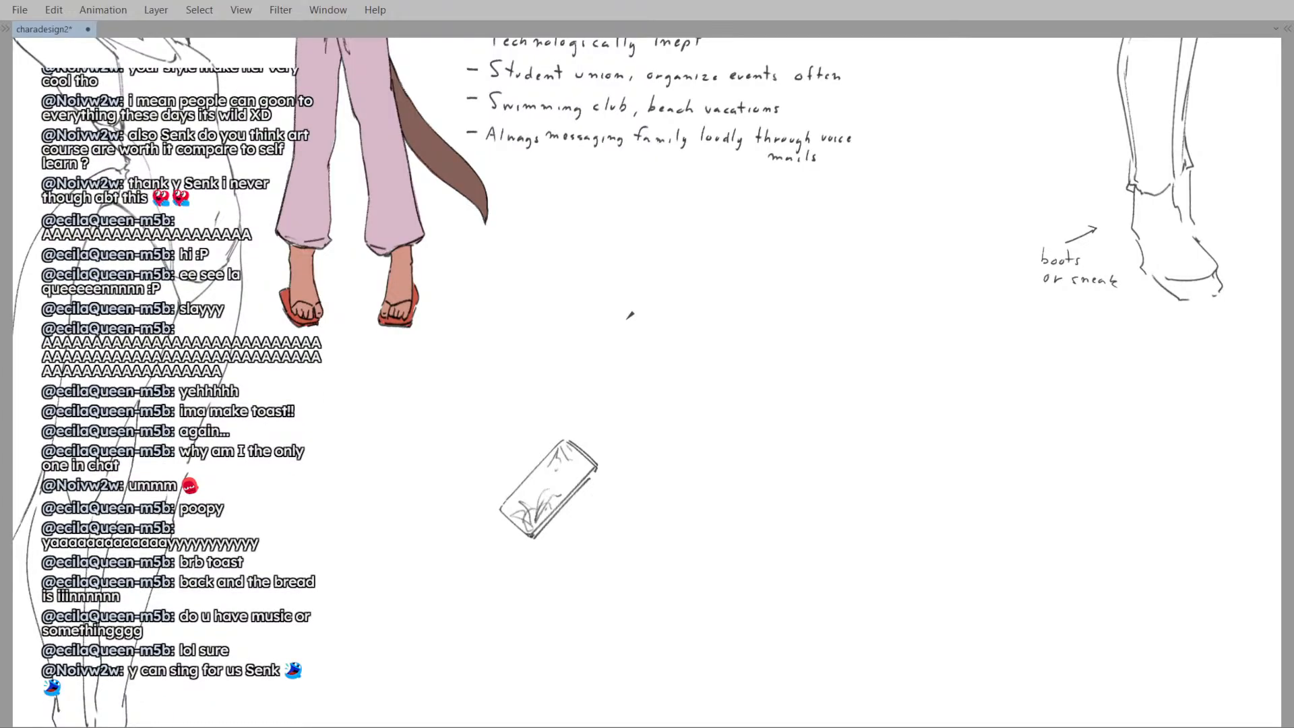
pyautogui.hotkey('alt', 'Tab')
pyautogui.moveTo(642, 489); pyautogui.dragTo(559, 411)
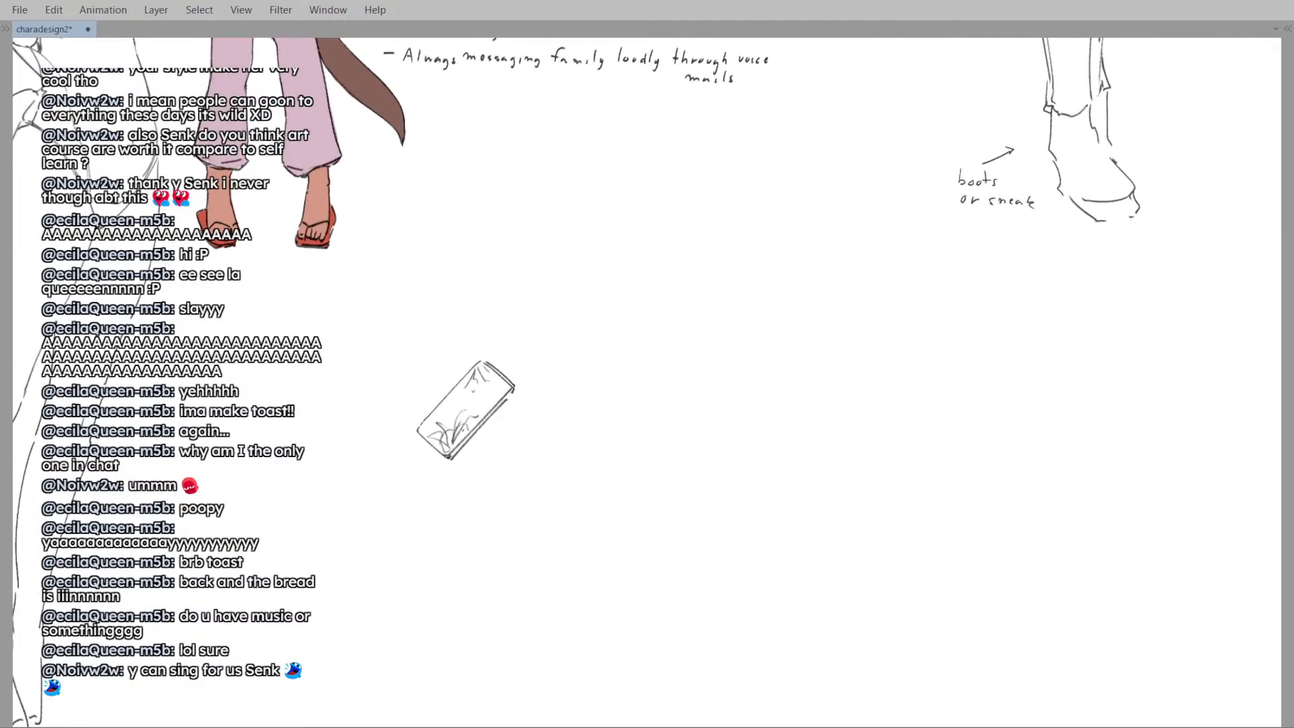
pyautogui.moveTo(638, 365); pyautogui.dragTo(587, 352)
pyautogui.moveTo(618, 275)
pyautogui.mouseDown()
pyautogui.moveTo(586, 272)
pyautogui.moveTo(603, 290)
pyautogui.mouseUp()
pyautogui.moveTo(580, 337); pyautogui.dragTo(607, 317)
pyautogui.moveTo(629, 271); pyautogui.dragTo(590, 267)
pyautogui.moveTo(649, 237); pyautogui.dragTo(635, 232)
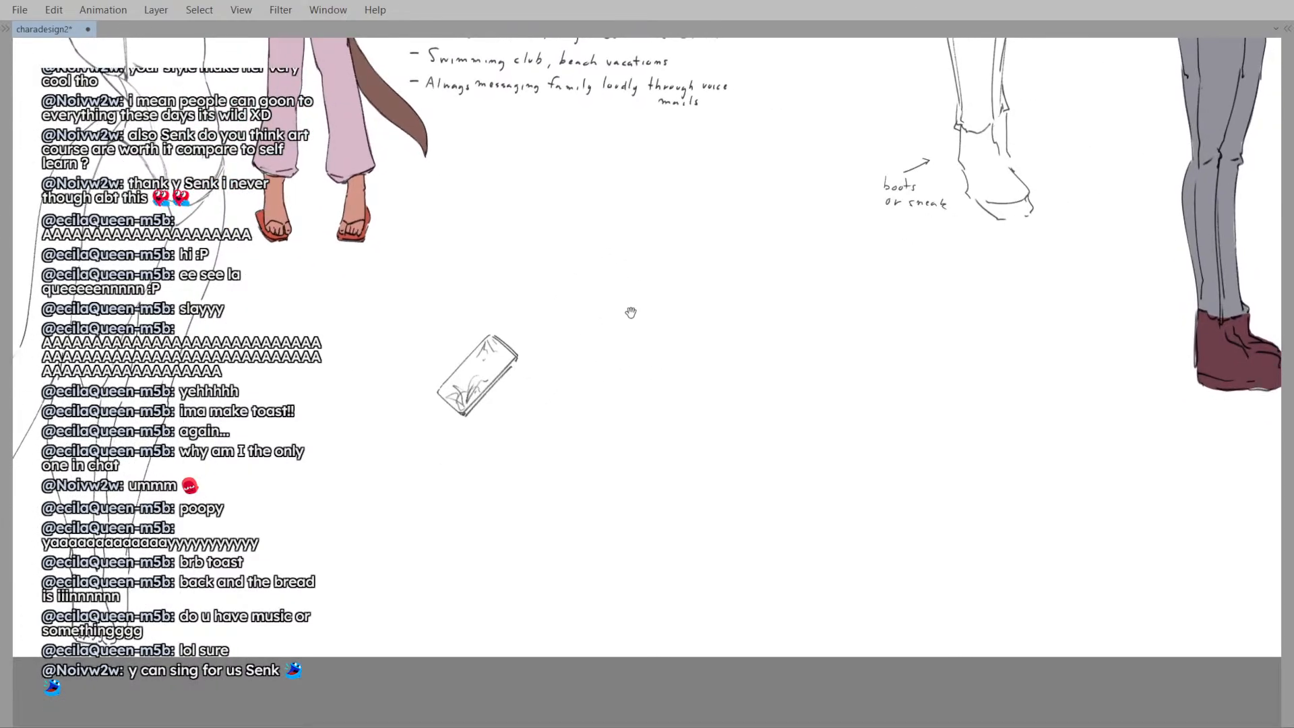
pyautogui.moveTo(631, 313); pyautogui.dragTo(628, 298)
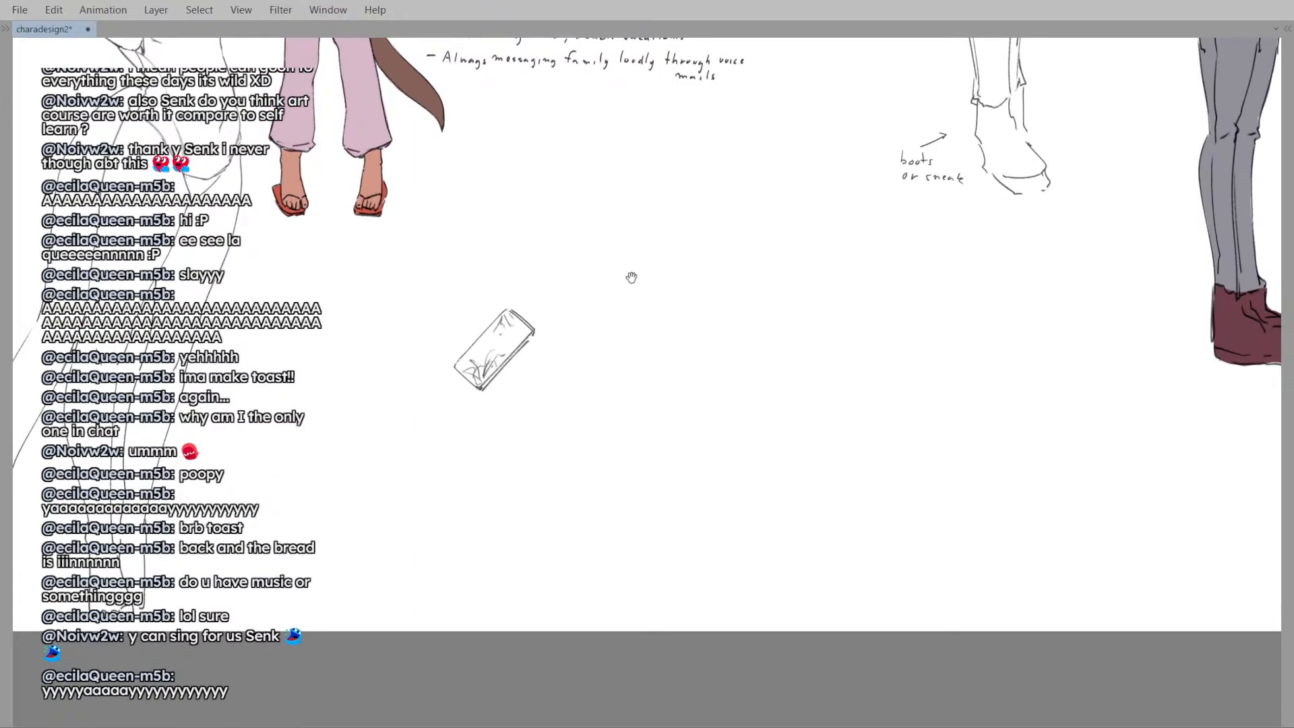
pyautogui.moveTo(583, 341); pyautogui.dragTo(585, 329)
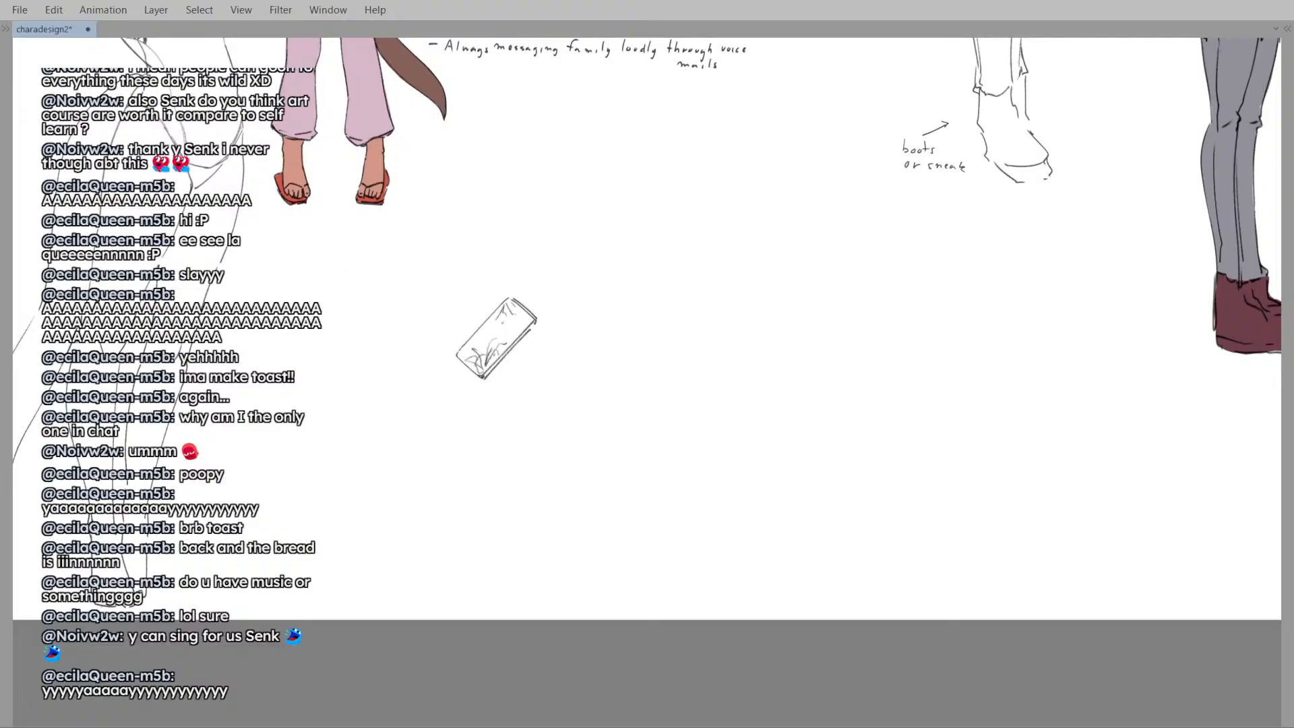
pyautogui.moveTo(568, 349); pyautogui.dragTo(572, 342)
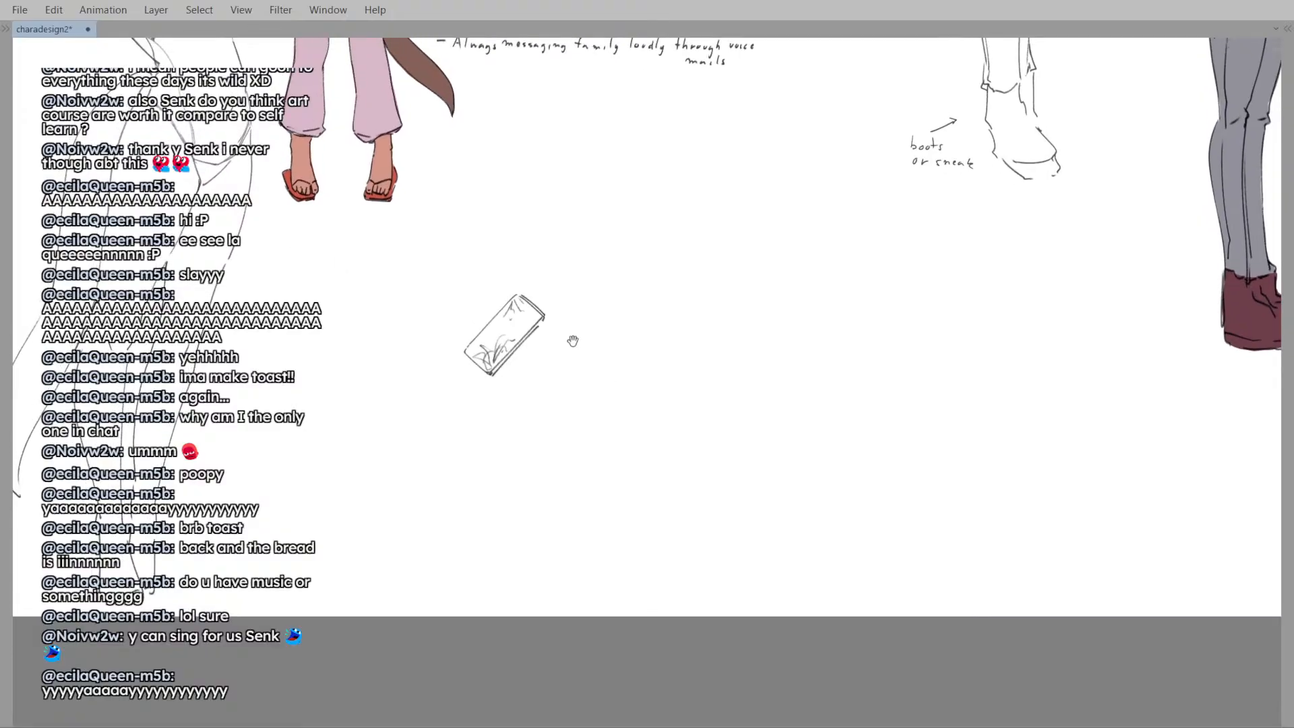
# - Sketch a slightly oval head outline in the empty area above and to the right of the cracked phone
pyautogui.scroll(1, 573, 341)
pyautogui.moveTo(606, 219)
pyautogui.mouseDown()
pyautogui.moveTo(607, 309)
pyautogui.moveTo(650, 217)
pyautogui.moveTo(677, 358)
pyautogui.mouseUp()
pyautogui.hotkey('ctrl', 'z')
pyautogui.moveTo(603, 312)
pyautogui.mouseDown()
pyautogui.moveTo(586, 319)
pyautogui.moveTo(651, 372)
pyautogui.moveTo(629, 371)
pyautogui.mouseUp()
pyautogui.moveTo(567, 346); pyautogui.dragTo(570, 366)
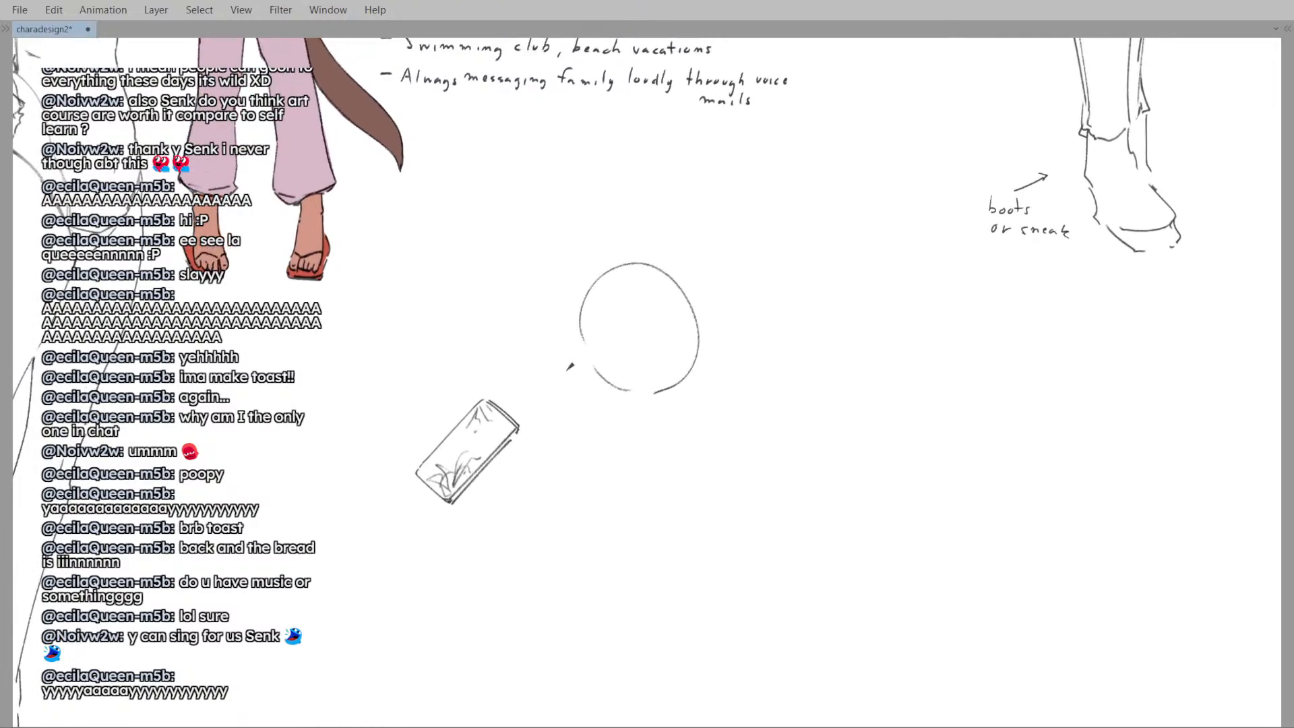
# - Sketch two short neck lines beneath the new head and erase the lower-left part of its outline
pyautogui.moveTo(623, 404)
pyautogui.mouseDown()
pyautogui.moveTo(602, 340)
pyautogui.moveTo(614, 416)
pyautogui.moveTo(638, 377)
pyautogui.moveTo(633, 401)
pyautogui.moveTo(609, 390)
pyautogui.moveTo(620, 354)
pyautogui.moveTo(620, 385)
pyautogui.moveTo(666, 378)
pyautogui.mouseUp()
pyautogui.hotkey('ctrl', 'z')
pyautogui.hotkey('ctrl', 'z')
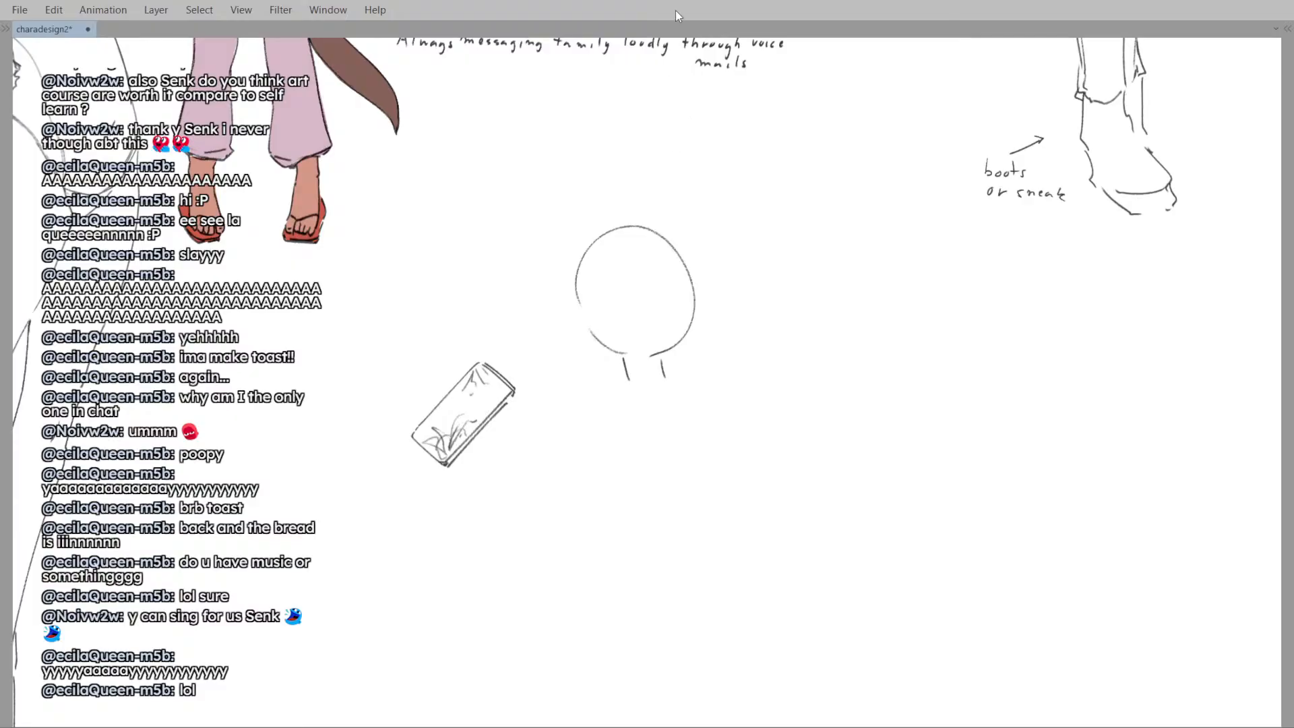
pyautogui.moveTo(680, 376)
pyautogui.mouseDown()
pyautogui.moveTo(680, 363)
pyautogui.moveTo(653, 386)
pyautogui.mouseUp()
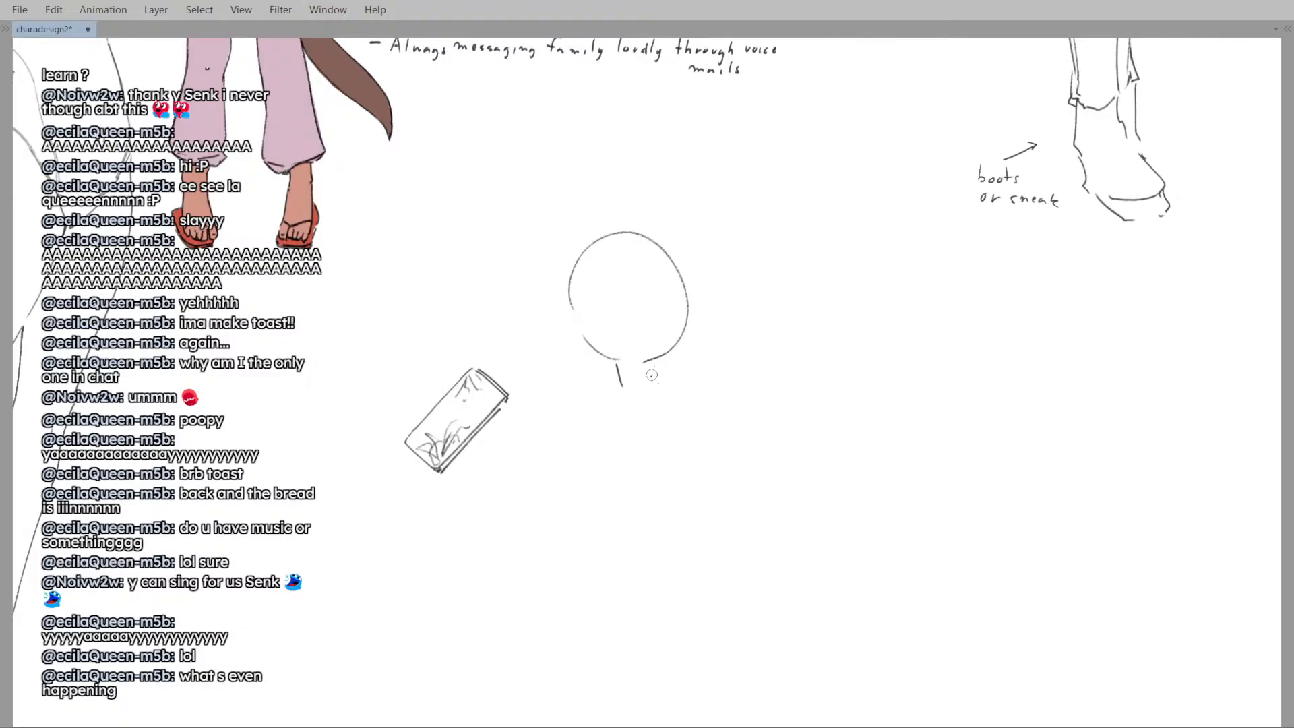
pyautogui.moveTo(674, 390)
pyautogui.mouseDown()
pyautogui.moveTo(664, 416)
pyautogui.moveTo(642, 381)
pyautogui.mouseUp()
pyautogui.moveTo(619, 339); pyautogui.dragTo(622, 356)
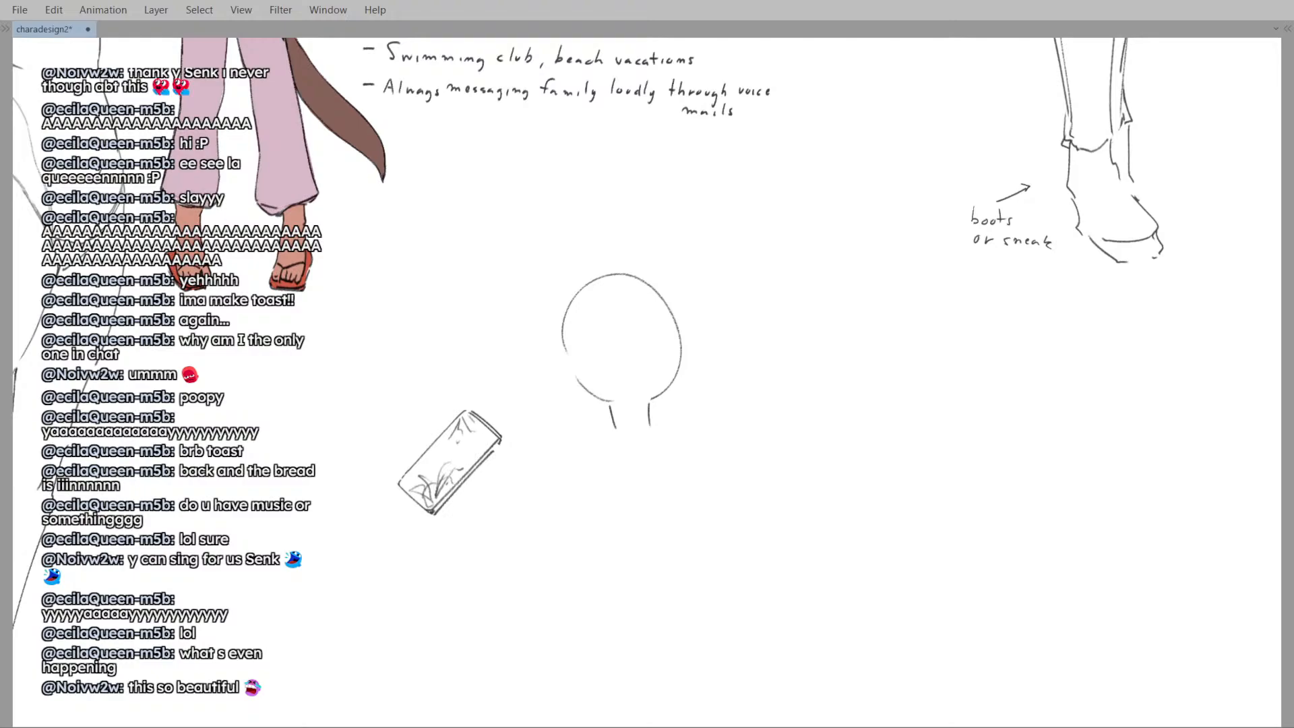
pyautogui.moveTo(656, 341)
pyautogui.mouseDown()
pyautogui.moveTo(653, 397)
pyautogui.moveTo(590, 415)
pyautogui.mouseUp()
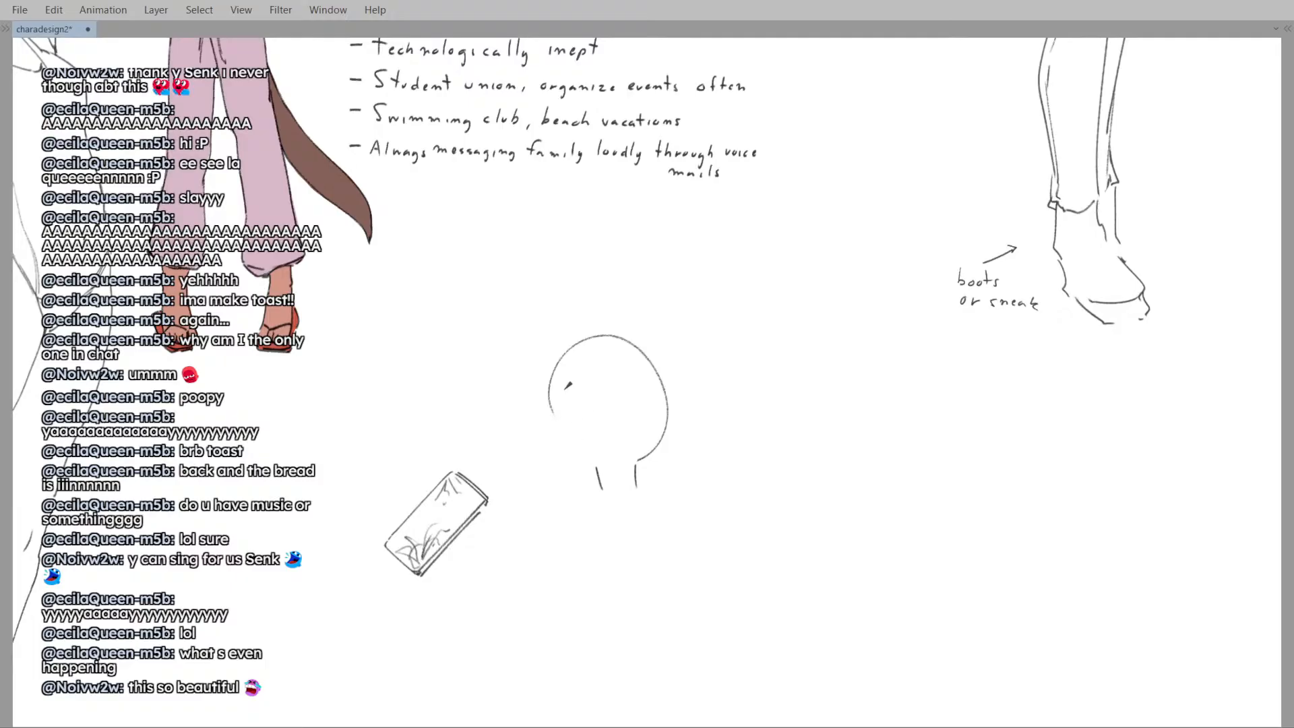
# - Close the lower-left part of the head outline and sketch crossed face guidelines inside it
pyautogui.moveTo(630, 482); pyautogui.dragTo(633, 477)
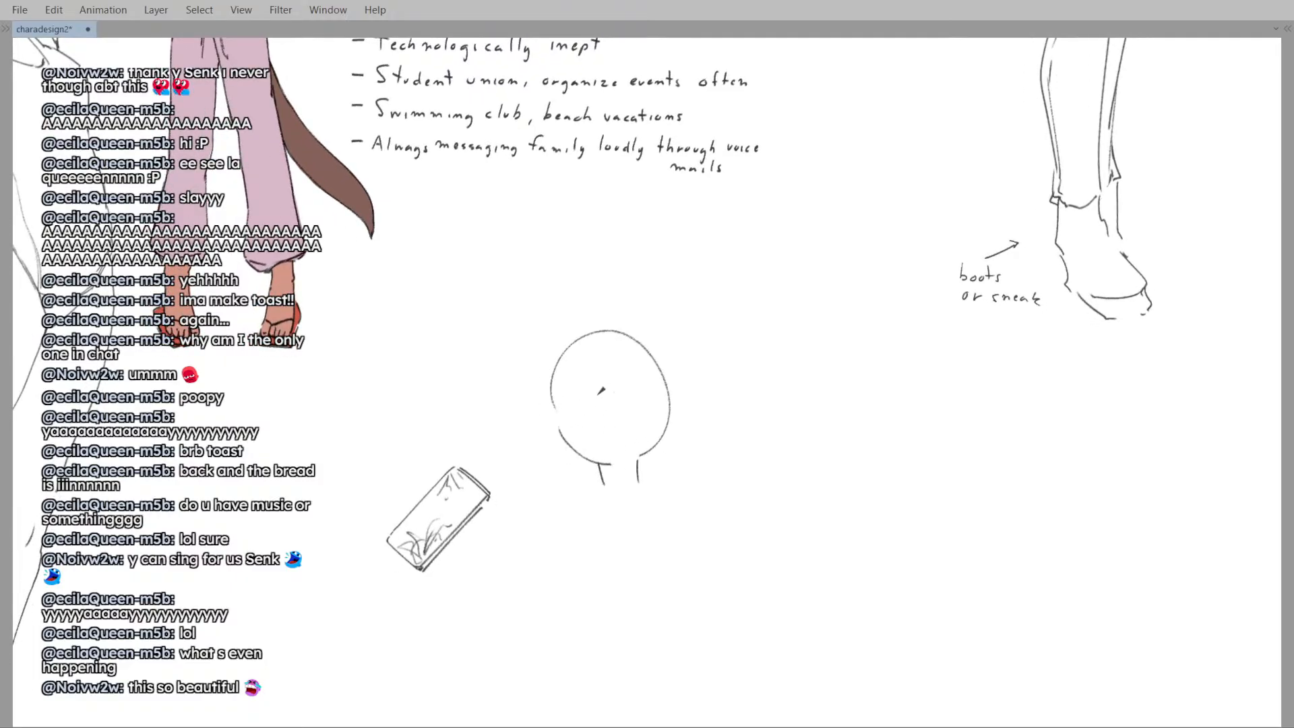
pyautogui.moveTo(562, 385); pyautogui.dragTo(640, 378)
pyautogui.hotkey('ctrl', 'z')
pyautogui.moveTo(569, 388)
pyautogui.mouseDown()
pyautogui.moveTo(651, 378)
pyautogui.moveTo(623, 383)
pyautogui.moveTo(610, 445)
pyautogui.mouseUp()
pyautogui.moveTo(648, 435); pyautogui.dragTo(671, 424)
# - Rotate the head and neck sketch to tilt it and adjust its shape with Liquify
pyautogui.hotkey('ctrl', 't')
pyautogui.moveTo(774, 349)
pyautogui.mouseDown()
pyautogui.moveTo(670, 376)
pyautogui.moveTo(624, 355)
pyautogui.moveTo(605, 361)
pyautogui.moveTo(593, 396)
pyautogui.moveTo(613, 356)
pyautogui.moveTo(577, 392)
pyautogui.mouseUp()
pyautogui.press('Return')
pyautogui.press('j')
pyautogui.press('[')
pyautogui.press('[')
pyautogui.press('[')
pyautogui.press(']')
pyautogui.press(']')
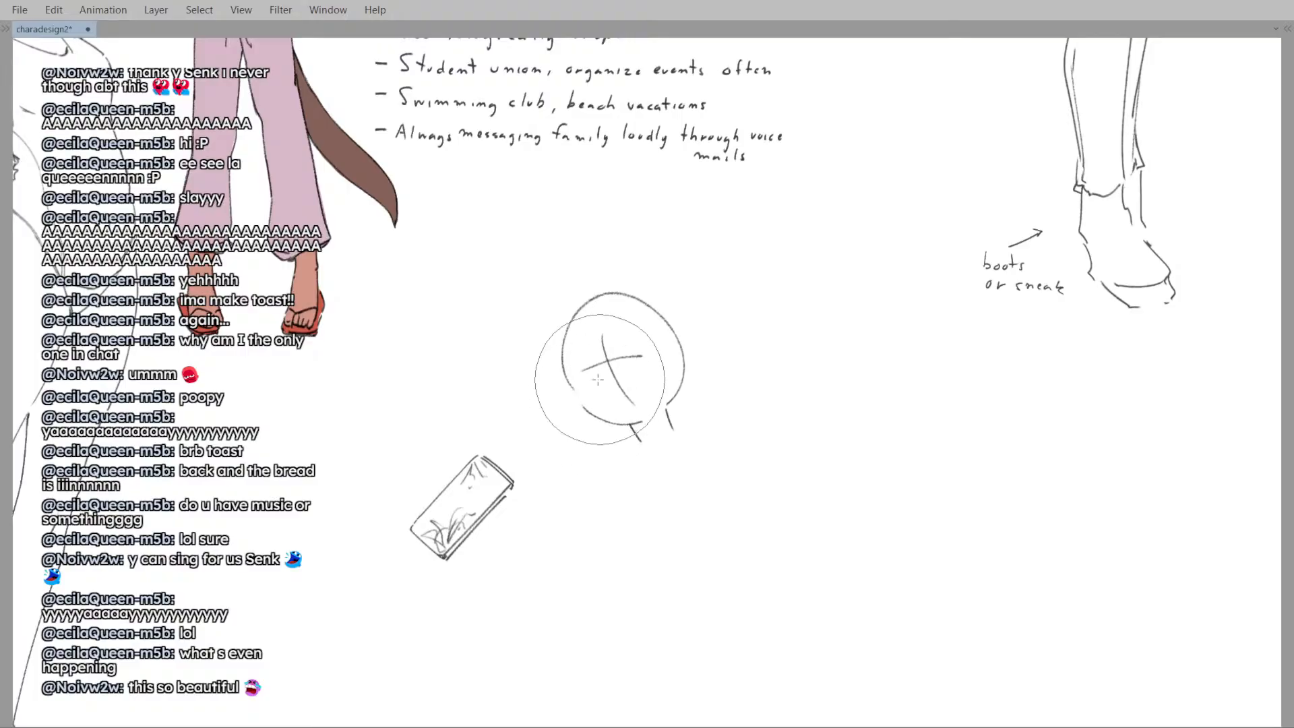
pyautogui.moveTo(616, 337)
pyautogui.mouseDown()
pyautogui.moveTo(646, 297)
pyautogui.moveTo(694, 330)
pyautogui.moveTo(710, 319)
pyautogui.mouseUp()
pyautogui.hotkey('ctrl', 'z')
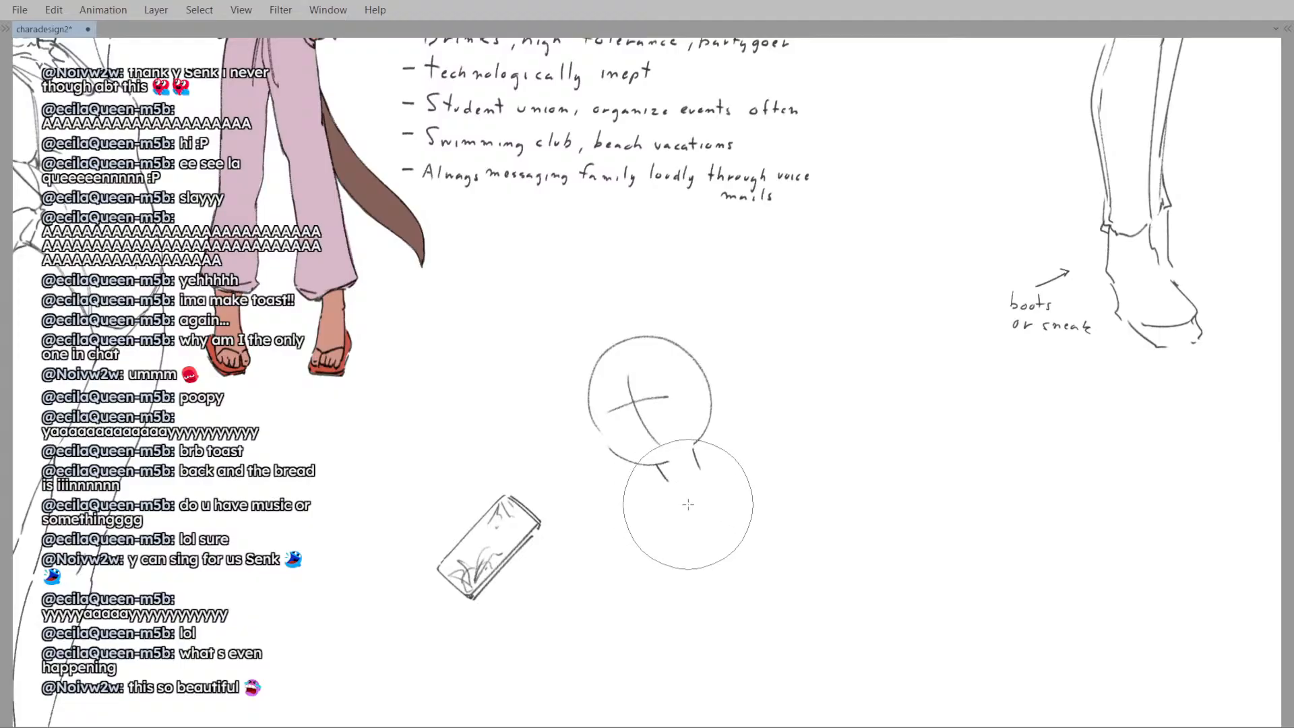
# - Sketch a short shoulder line sloping from the base of the neck down toward the cracked phone
pyautogui.press('p')
pyautogui.moveTo(599, 436)
pyautogui.mouseDown()
pyautogui.moveTo(616, 510)
pyautogui.moveTo(607, 507)
pyautogui.moveTo(628, 499)
pyautogui.mouseUp()
pyautogui.hotkey('ctrl', 'z')
pyautogui.hotkey('ctrl', 'z')
pyautogui.hotkey('ctrl', 'z')
pyautogui.hotkey('ctrl', 'z')
pyautogui.scroll(-1, 646, 480)
pyautogui.moveTo(661, 455)
pyautogui.mouseDown()
pyautogui.moveTo(604, 447)
pyautogui.moveTo(603, 467)
pyautogui.moveTo(560, 470)
pyautogui.moveTo(648, 460)
pyautogui.moveTo(618, 467)
pyautogui.moveTo(614, 447)
pyautogui.moveTo(654, 458)
pyautogui.moveTo(578, 454)
pyautogui.moveTo(647, 429)
pyautogui.moveTo(606, 447)
pyautogui.mouseUp()
pyautogui.scroll(-1, 617, 466)
pyautogui.scroll(2, 619, 467)
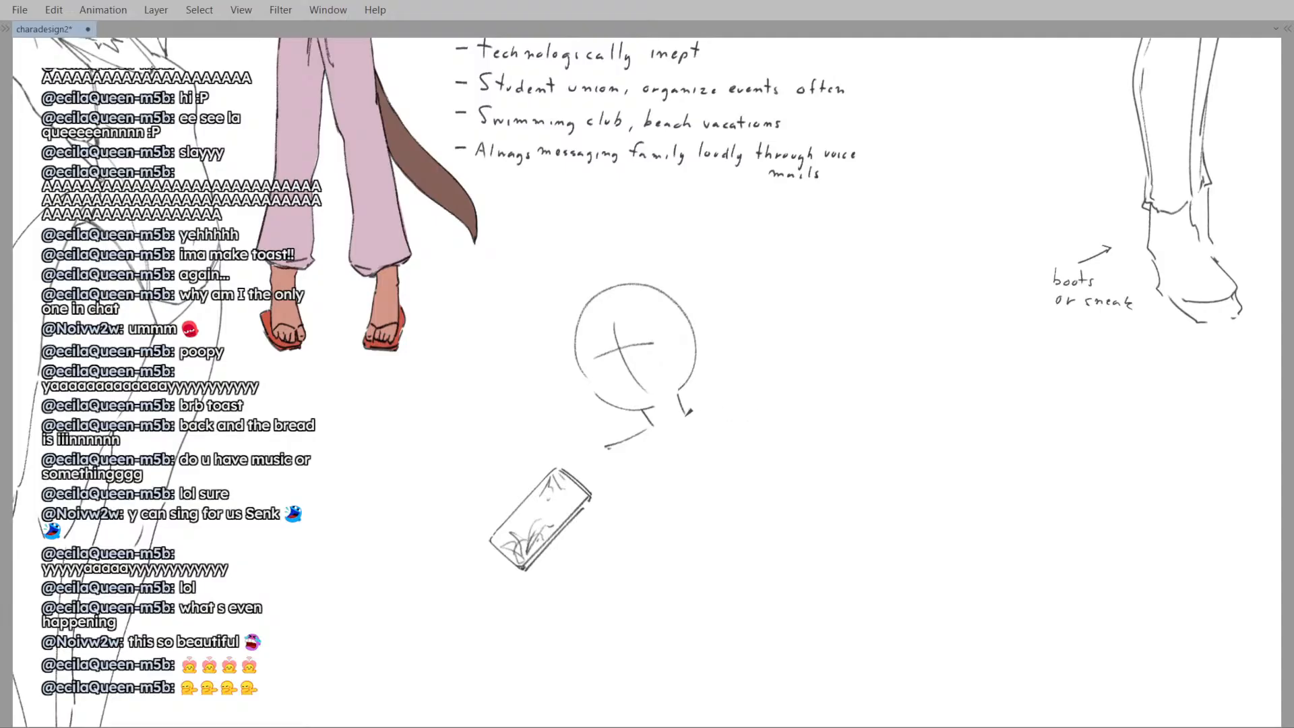
# - Sketch the far shoulder line outward from the neck and redraw the phone-side shoulder stroke
pyautogui.hotkey('ctrl', 'z')
pyautogui.moveTo(689, 411); pyautogui.dragTo(758, 408)
pyautogui.moveTo(651, 429); pyautogui.dragTo(608, 445)
pyautogui.hotkey('ctrl', 'z')
pyautogui.moveTo(660, 488)
pyautogui.mouseDown()
pyautogui.moveTo(641, 492)
pyautogui.moveTo(667, 486)
pyautogui.mouseUp()
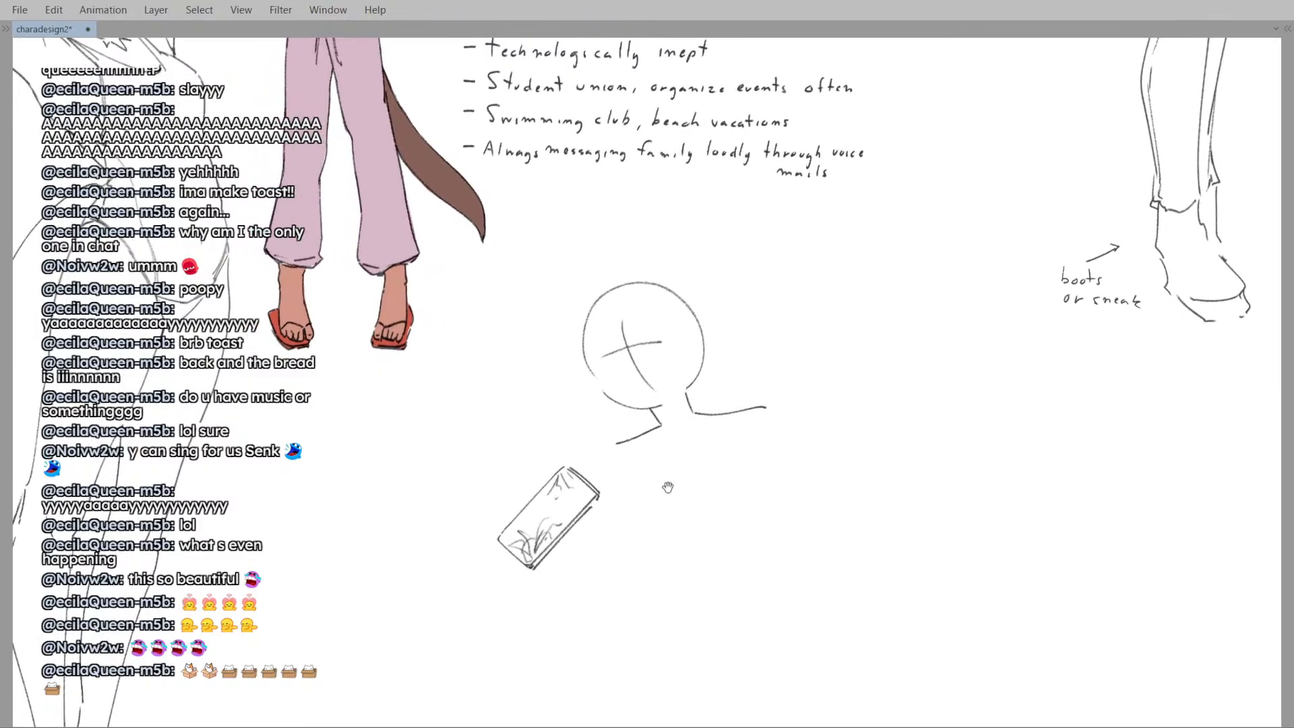
pyautogui.hotkey('ctrl', 'z')
pyautogui.moveTo(660, 429); pyautogui.dragTo(618, 450)
pyautogui.hotkey('alt', 'Tab')
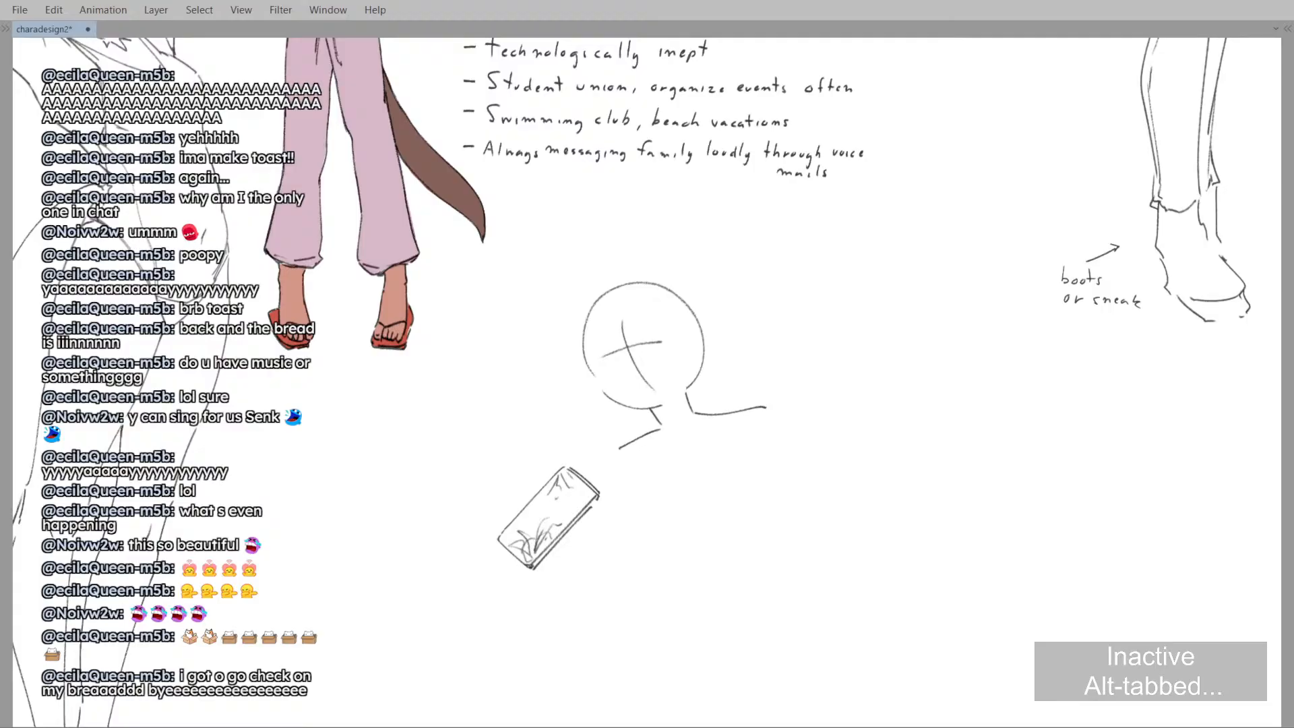
pyautogui.click(628, 29)
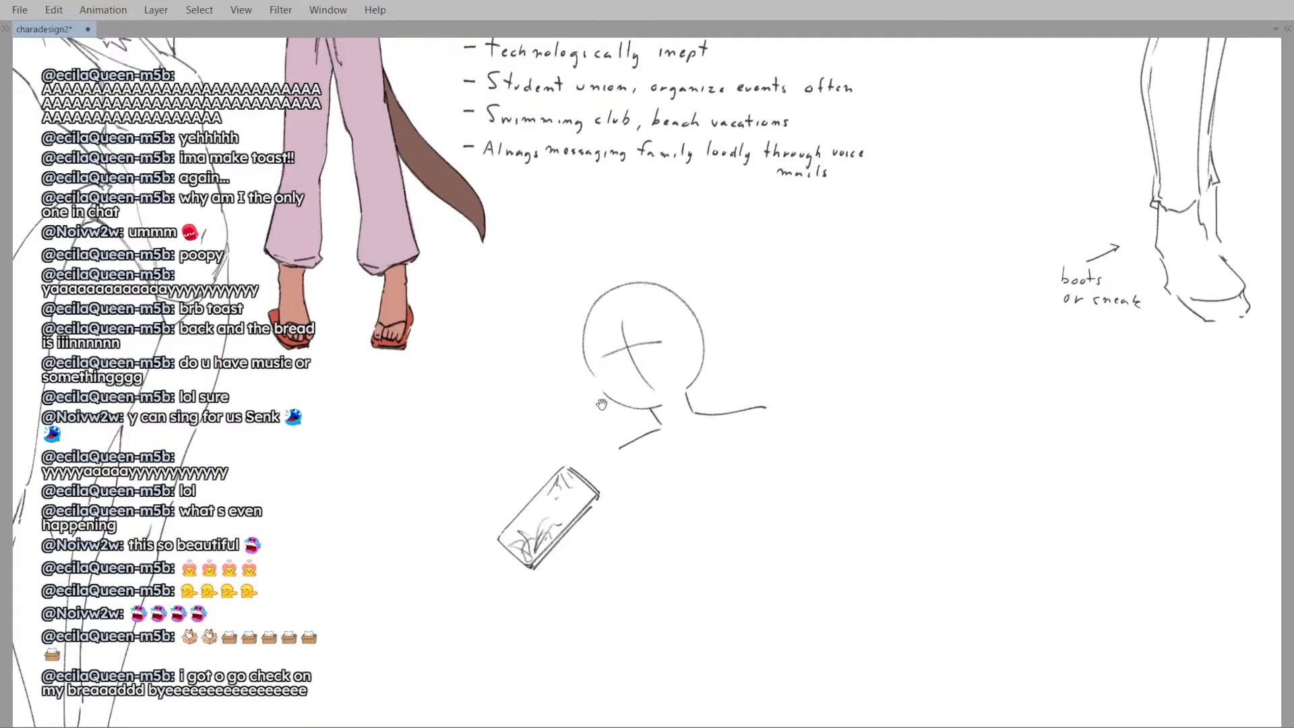
pyautogui.scroll(2, 586, 399)
pyautogui.moveTo(601, 405); pyautogui.dragTo(585, 399)
pyautogui.scroll(-2, 585, 400)
pyautogui.moveTo(546, 308); pyautogui.dragTo(561, 311)
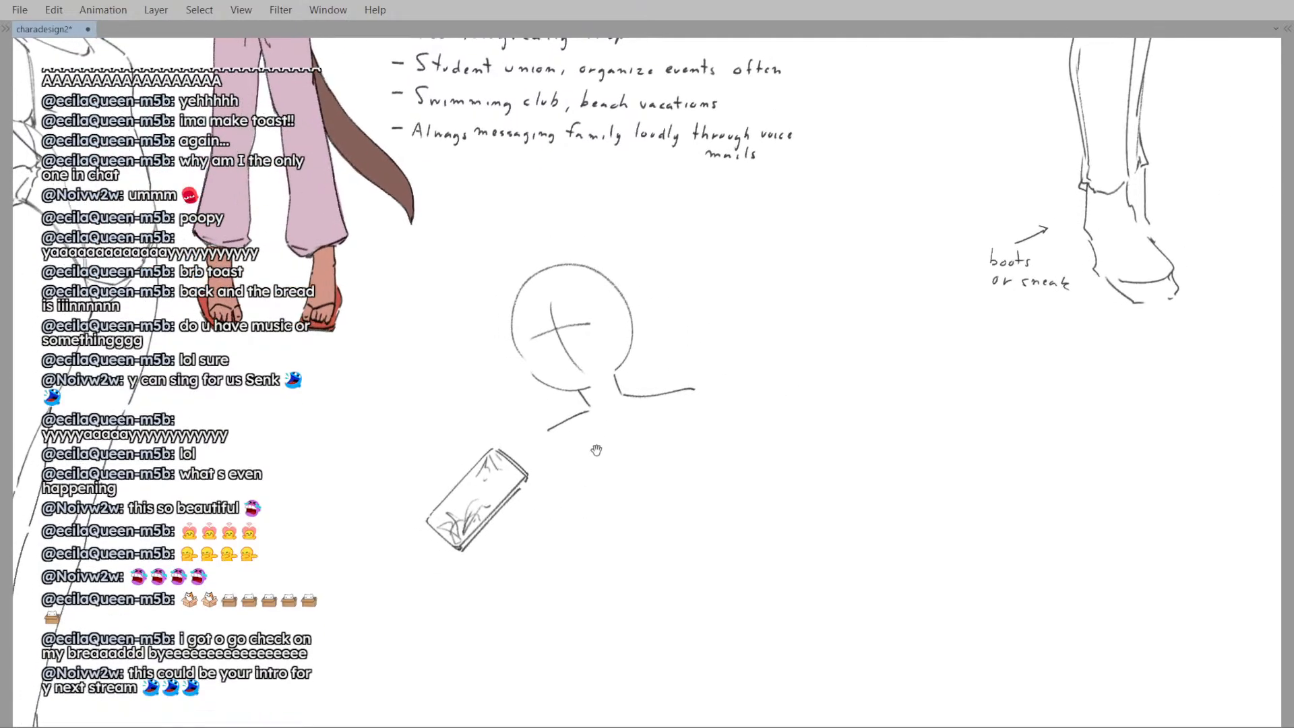
# - Redraw the phone-side shoulder line lower and with a curved outer end
pyautogui.hotkey('ctrl', 'z')
pyautogui.moveTo(590, 409); pyautogui.dragTo(531, 442)
pyautogui.hotkey('ctrl', 'z')
pyautogui.scroll(2, 566, 436)
pyautogui.hotkey('ctrl', 'z')
pyautogui.moveTo(581, 412); pyautogui.dragTo(531, 448)
pyautogui.hotkey('ctrl', 'z')
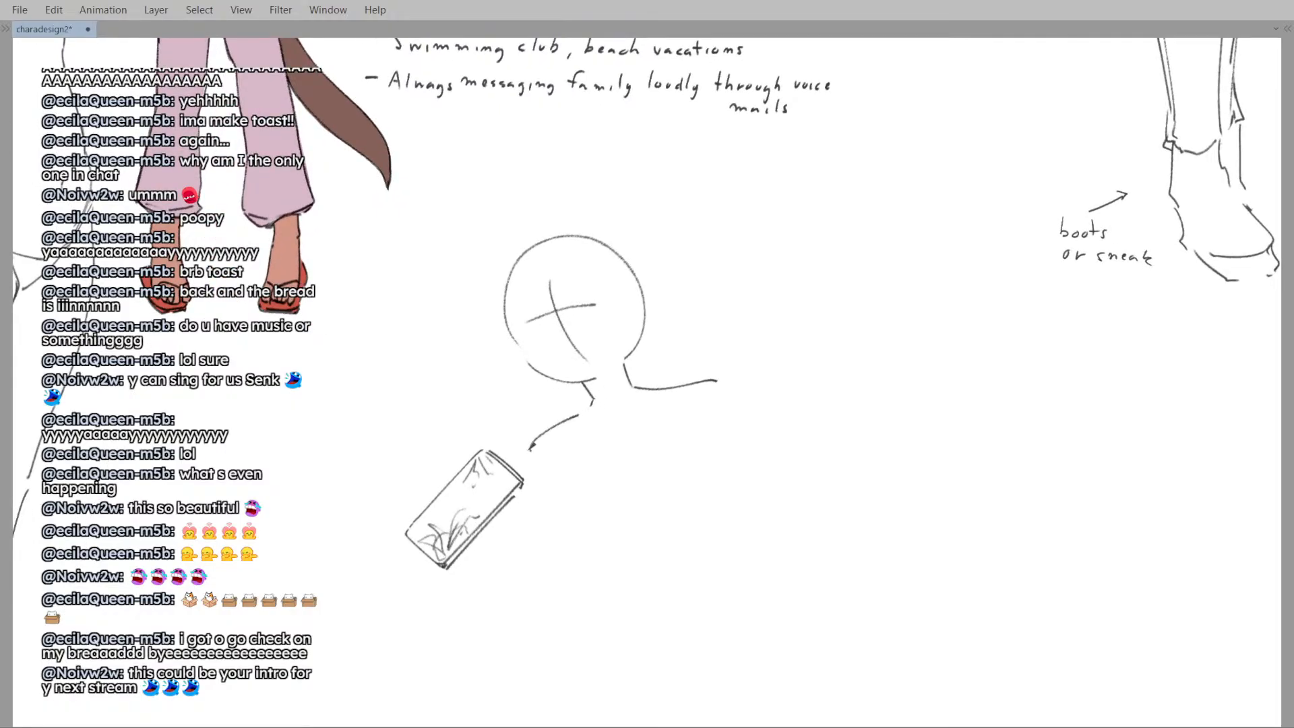
pyautogui.hotkey('ctrl', 'z')
pyautogui.moveTo(586, 416); pyautogui.dragTo(545, 449)
# - Add a stroke sloping down from the outer end of the far shoulder as the start of the upper arm
pyautogui.moveTo(692, 386); pyautogui.dragTo(712, 394)
pyautogui.moveTo(703, 315)
pyautogui.mouseDown()
pyautogui.moveTo(673, 309)
pyautogui.moveTo(680, 346)
pyautogui.moveTo(672, 308)
pyautogui.mouseUp()
pyautogui.moveTo(673, 361); pyautogui.dragTo(664, 359)
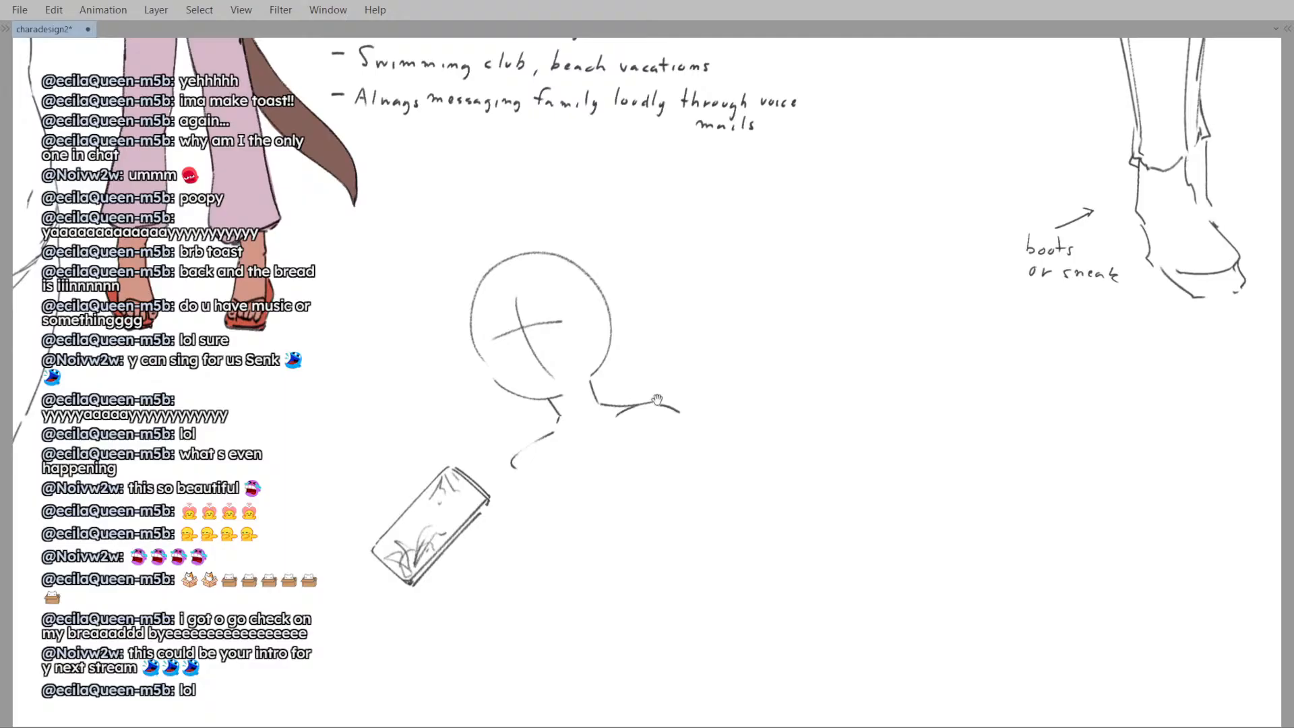
pyautogui.hotkey('ctrl', 'z')
pyautogui.moveTo(665, 400); pyautogui.dragTo(694, 436)
pyautogui.hotkey('ctrl', 'z')
pyautogui.scroll(-1, 667, 397)
pyautogui.moveTo(636, 384); pyautogui.dragTo(640, 372)
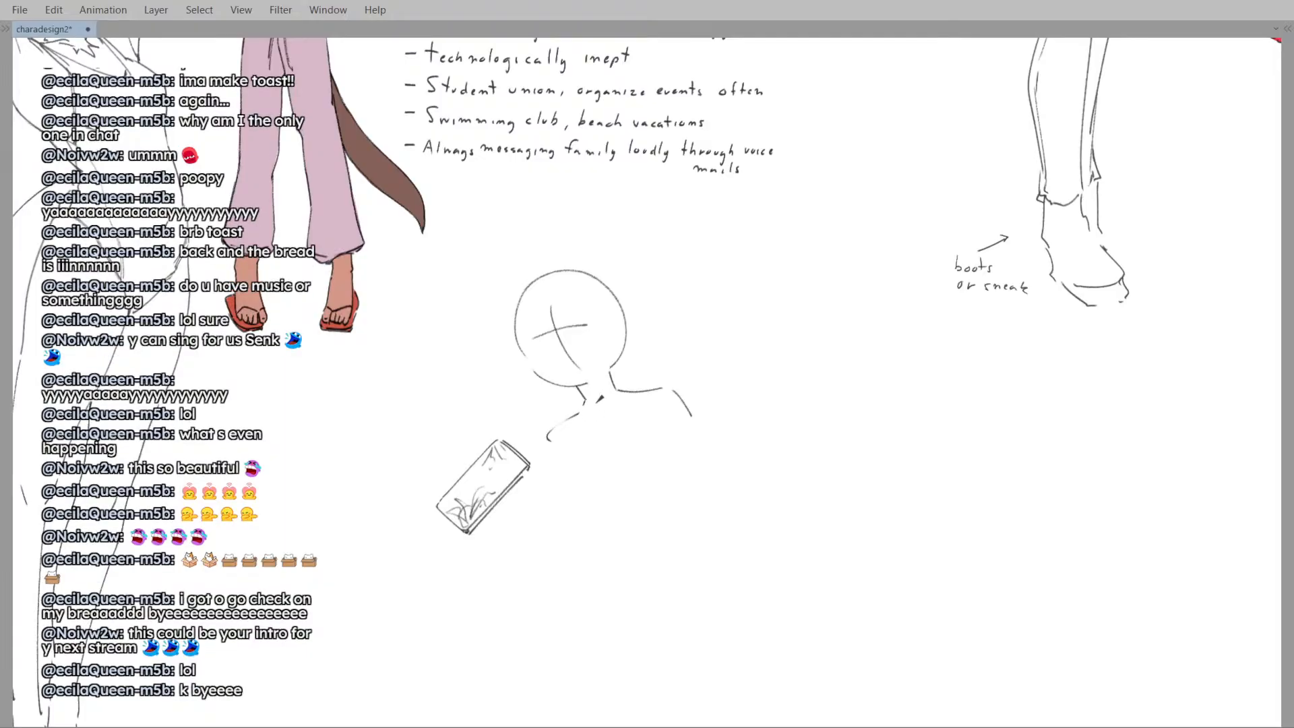
pyautogui.moveTo(598, 376)
pyautogui.mouseDown()
pyautogui.moveTo(599, 426)
pyautogui.moveTo(619, 419)
pyautogui.moveTo(602, 425)
pyautogui.moveTo(588, 366)
pyautogui.mouseUp()
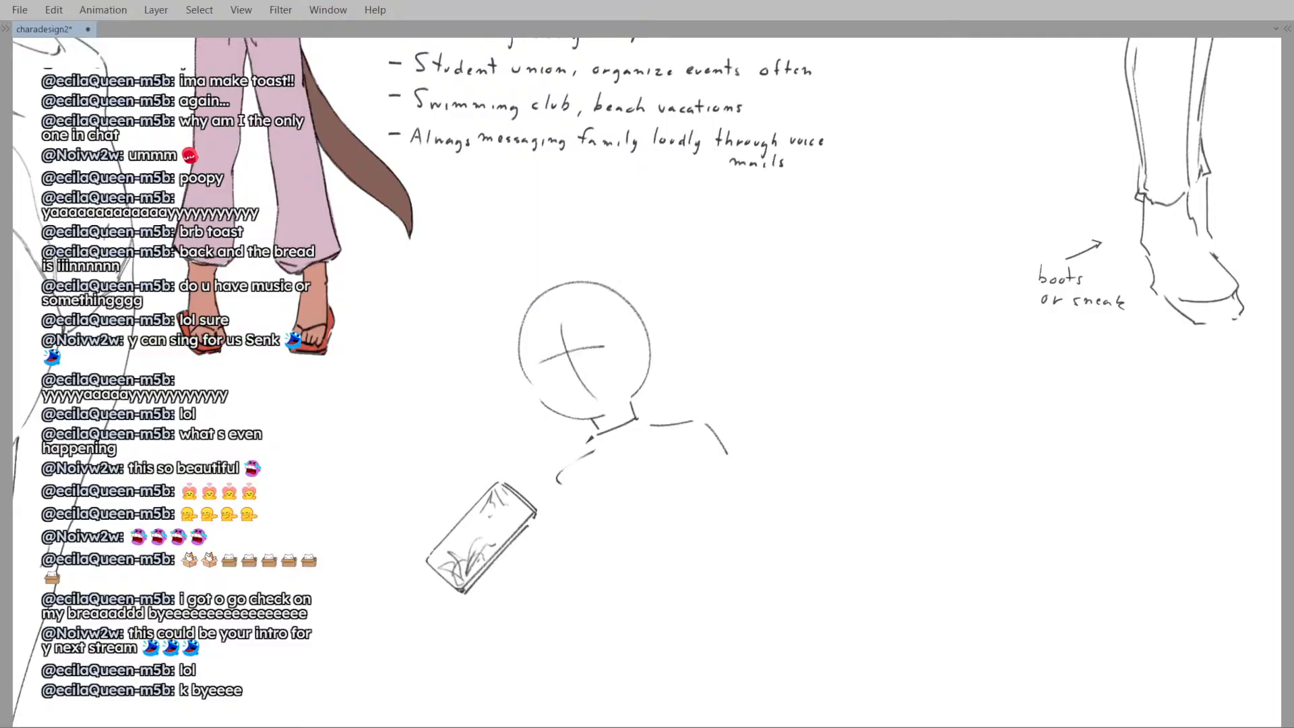
pyautogui.moveTo(597, 448); pyautogui.dragTo(603, 442)
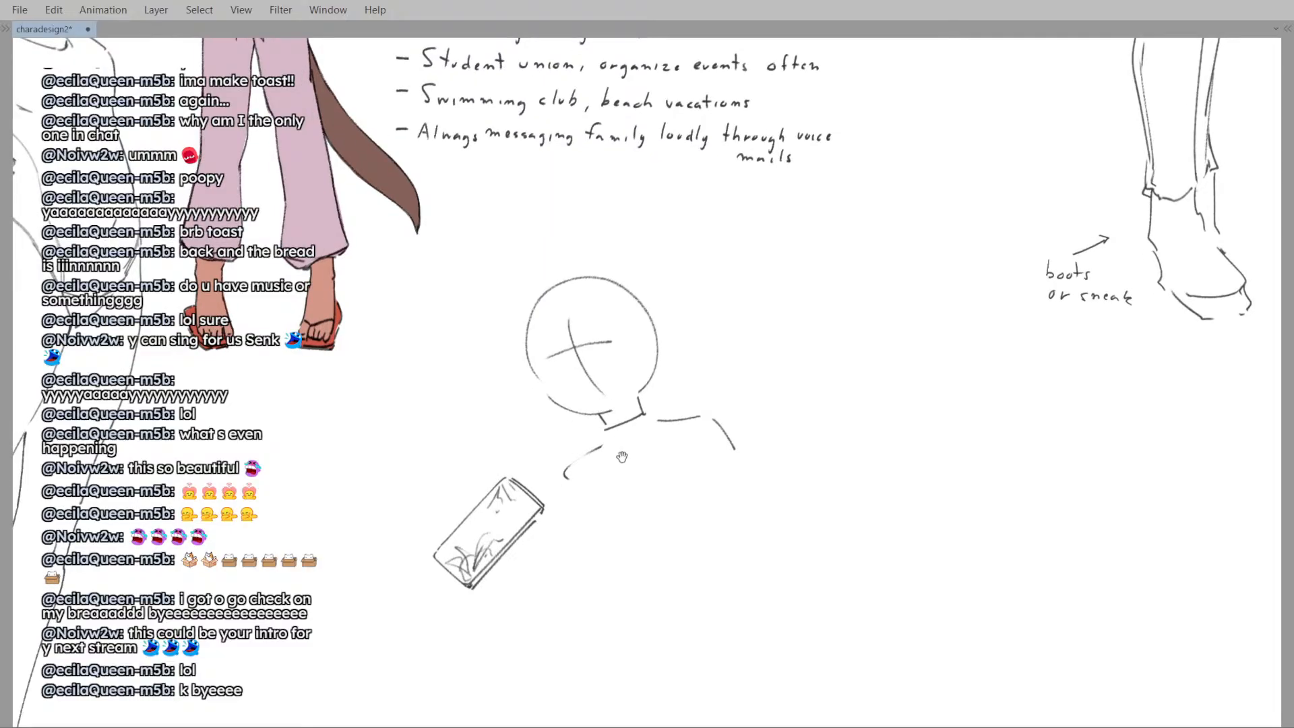
pyautogui.moveTo(621, 470); pyautogui.dragTo(629, 464)
pyautogui.scroll(3, 628, 464)
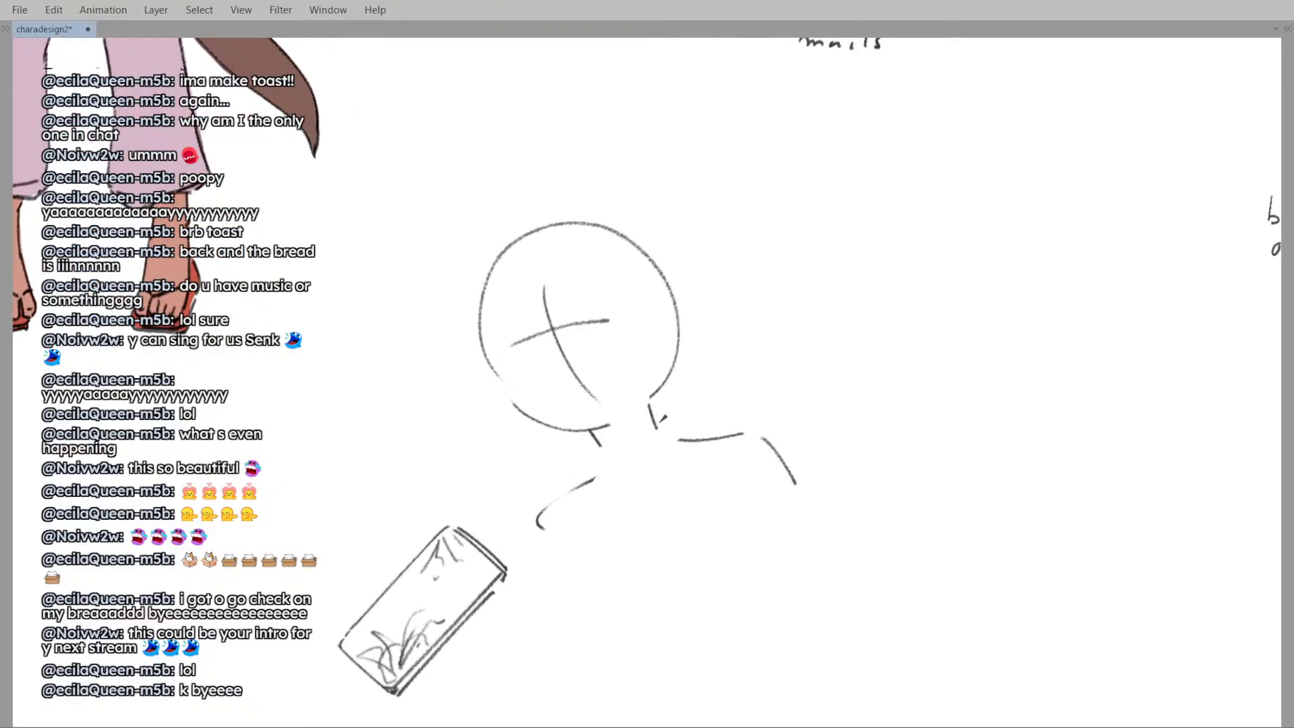
pyautogui.moveTo(593, 452)
pyautogui.mouseDown()
pyautogui.moveTo(662, 426)
pyautogui.moveTo(594, 452)
pyautogui.mouseUp()
pyautogui.hotkey('ctrl', 'z')
pyautogui.hotkey('ctrl', 'z')
pyautogui.hotkey('ctrl', 'z')
# - Sketch a slanted collar line across the base of the neck with short strokes descending from both ends
pyautogui.moveTo(666, 425)
pyautogui.mouseDown()
pyautogui.moveTo(594, 453)
pyautogui.moveTo(628, 449)
pyautogui.mouseUp()
pyautogui.moveTo(599, 458)
pyautogui.mouseDown()
pyautogui.moveTo(612, 485)
pyautogui.moveTo(624, 448)
pyautogui.moveTo(616, 437)
pyautogui.moveTo(602, 476)
pyautogui.mouseUp()
pyautogui.hotkey('ctrl', 'z')
pyautogui.hotkey('ctrl', 'z')
pyautogui.hotkey('ctrl', 'z')
pyautogui.moveTo(665, 426)
pyautogui.mouseDown()
pyautogui.moveTo(674, 448)
pyautogui.moveTo(650, 430)
pyautogui.moveTo(670, 425)
pyautogui.mouseUp()
# - Clean up the phone-side shoulder stroke and erase the far shoulder and its upper-arm stroke
pyautogui.press('e')
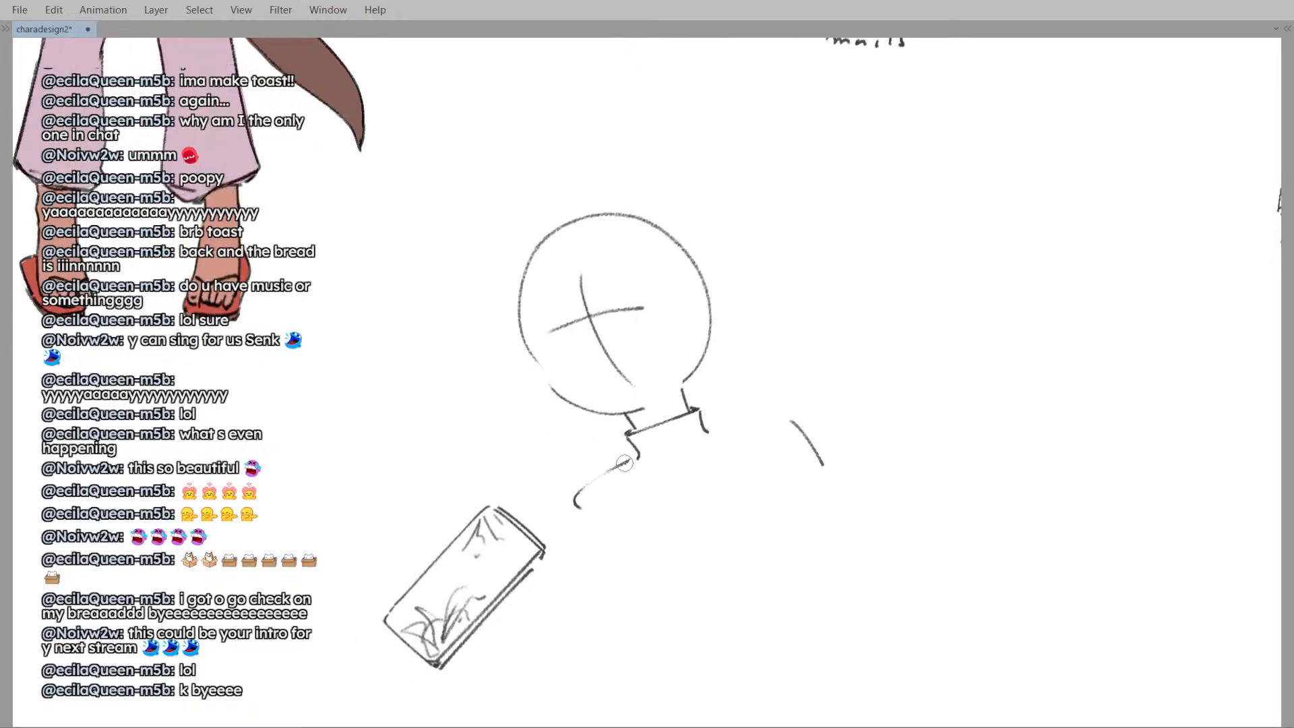
pyautogui.moveTo(624, 463)
pyautogui.mouseDown()
pyautogui.moveTo(633, 494)
pyautogui.moveTo(647, 449)
pyautogui.moveTo(605, 466)
pyautogui.moveTo(557, 460)
pyautogui.mouseUp()
pyautogui.press('p')
pyautogui.press('e')
pyautogui.moveTo(769, 411); pyautogui.dragTo(746, 445)
pyautogui.press('p')
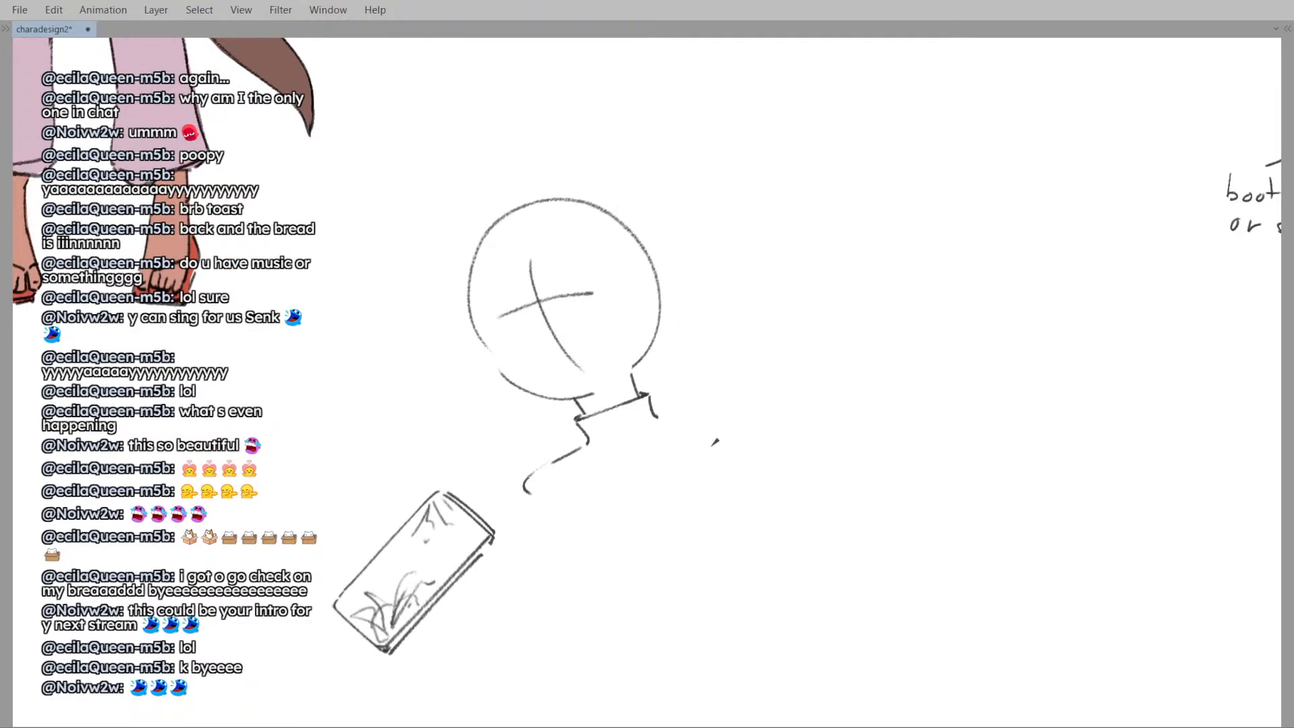
# - Redraw the far shoulder as a raised line from the collar with a curved stroke descending into the upper arm
pyautogui.moveTo(658, 425)
pyautogui.mouseDown()
pyautogui.moveTo(719, 419)
pyautogui.moveTo(744, 391)
pyautogui.mouseUp()
pyautogui.hotkey('ctrl', 'z')
pyautogui.moveTo(751, 448); pyautogui.dragTo(733, 444)
pyautogui.scroll(-2, 657, 343)
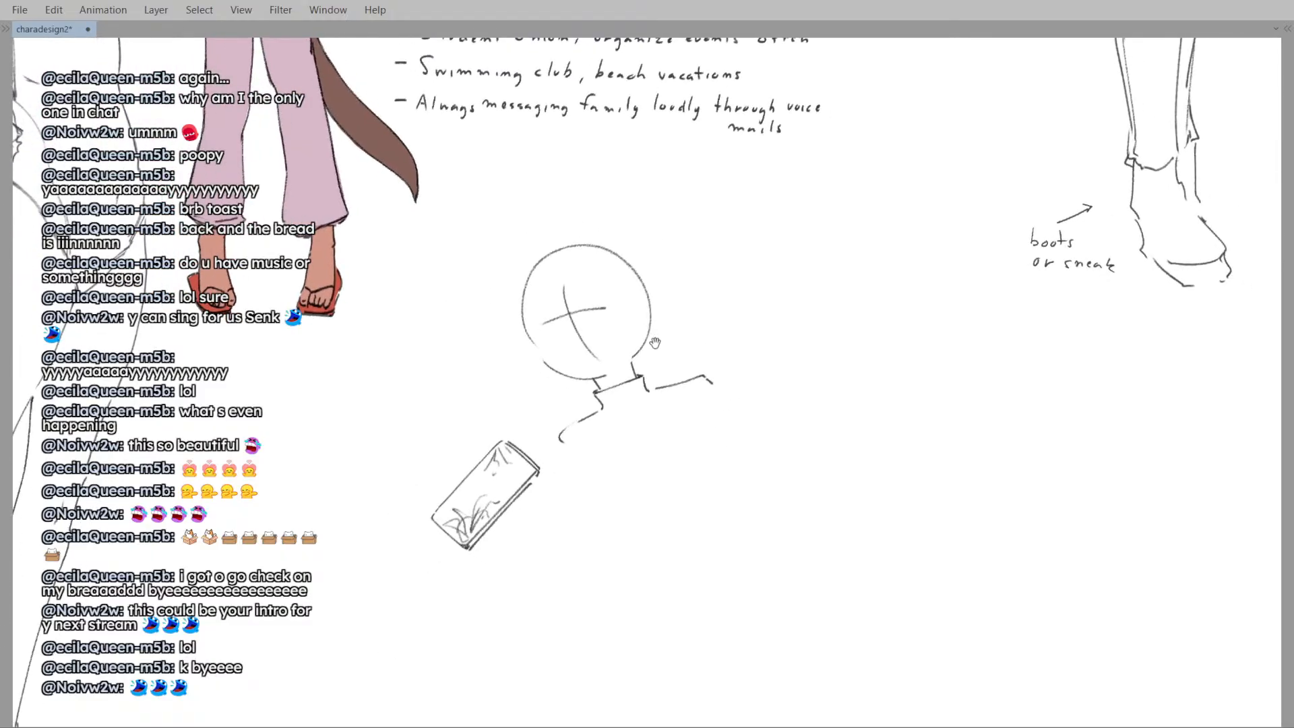
pyautogui.hotkey('ctrl', 'z')
pyautogui.moveTo(657, 389); pyautogui.dragTo(696, 375)
pyautogui.hotkey('ctrl', 'z')
pyautogui.moveTo(701, 375); pyautogui.dragTo(734, 411)
pyautogui.hotkey('ctrl', 'z')
pyautogui.moveTo(669, 472); pyautogui.dragTo(699, 459)
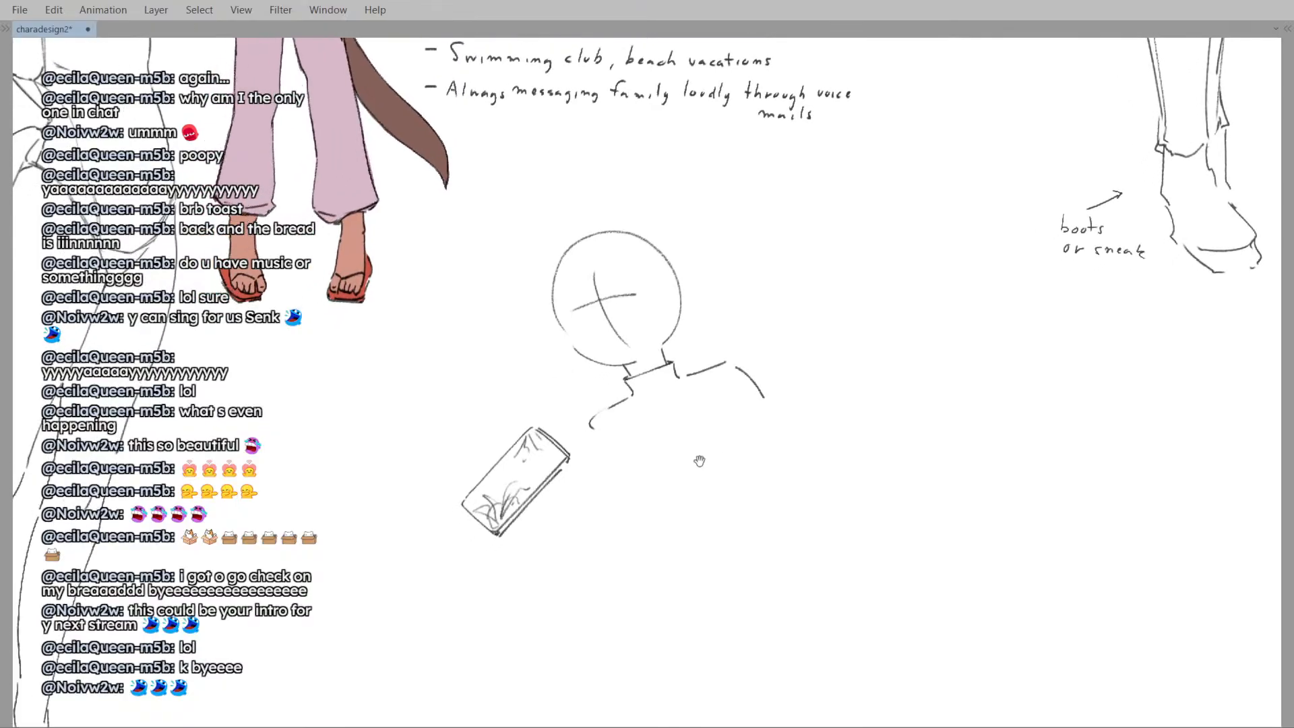
pyautogui.moveTo(604, 448); pyautogui.dragTo(613, 451)
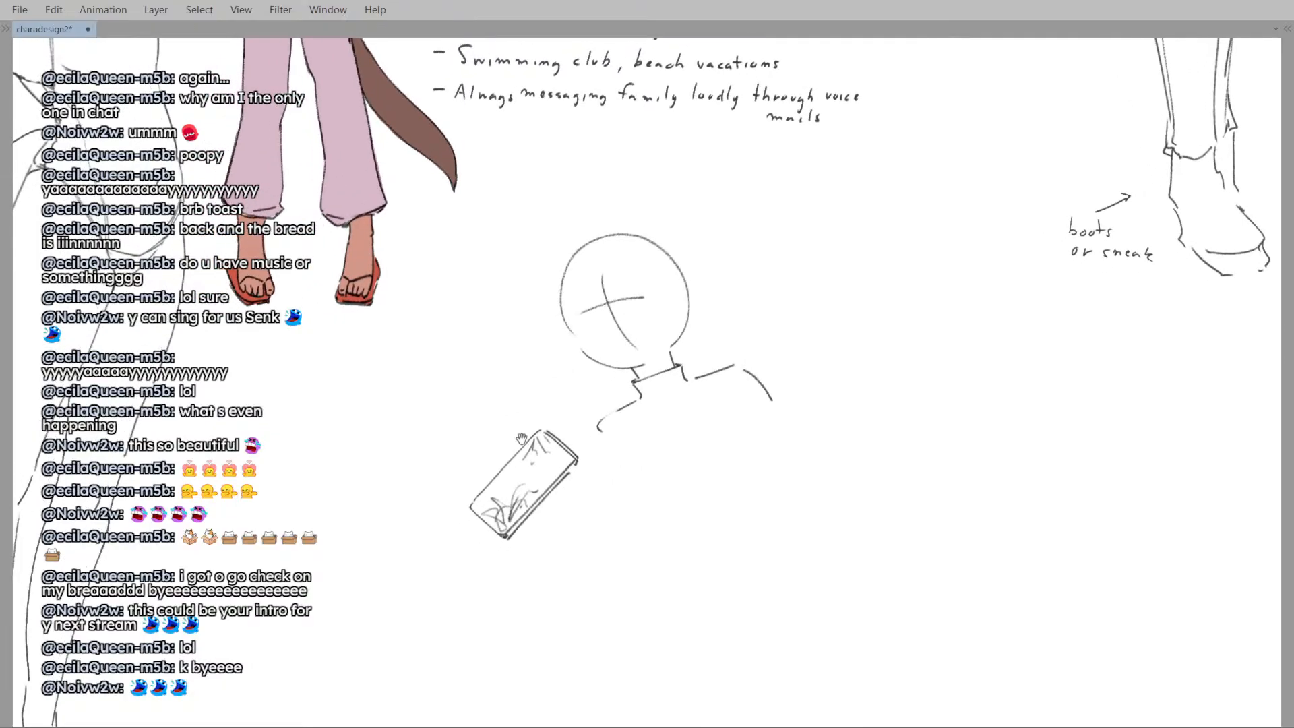
pyautogui.moveTo(491, 462); pyautogui.dragTo(463, 432)
pyautogui.hotkey('ctrl', 'z')
pyautogui.moveTo(590, 439); pyautogui.dragTo(583, 506)
pyautogui.scroll(-2, 584, 502)
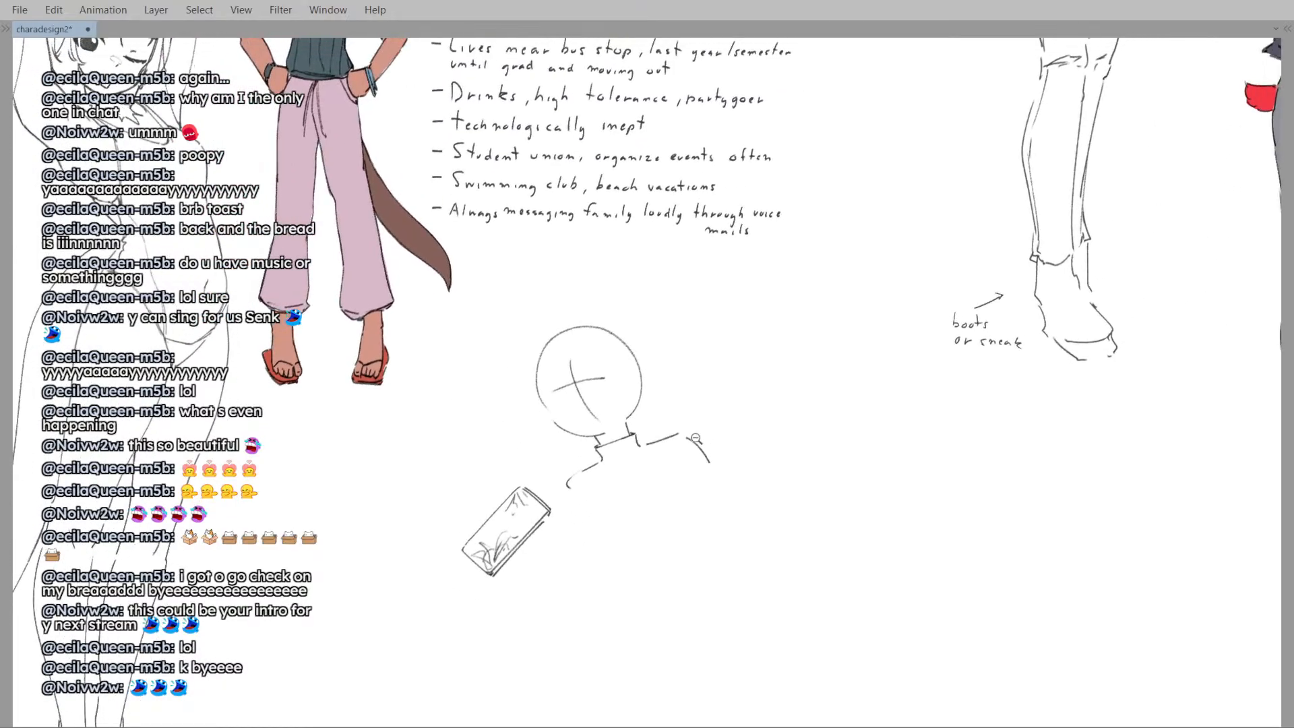
pyautogui.scroll(3, 694, 442)
pyautogui.hotkey('ctrl', 'z')
pyautogui.moveTo(676, 432); pyautogui.dragTo(691, 436)
# - Handwrite the indented sub-note "- Butter fingers" beneath the "Always messaging family loudly through voice mails" note
pyautogui.scroll(8, 708, 458)
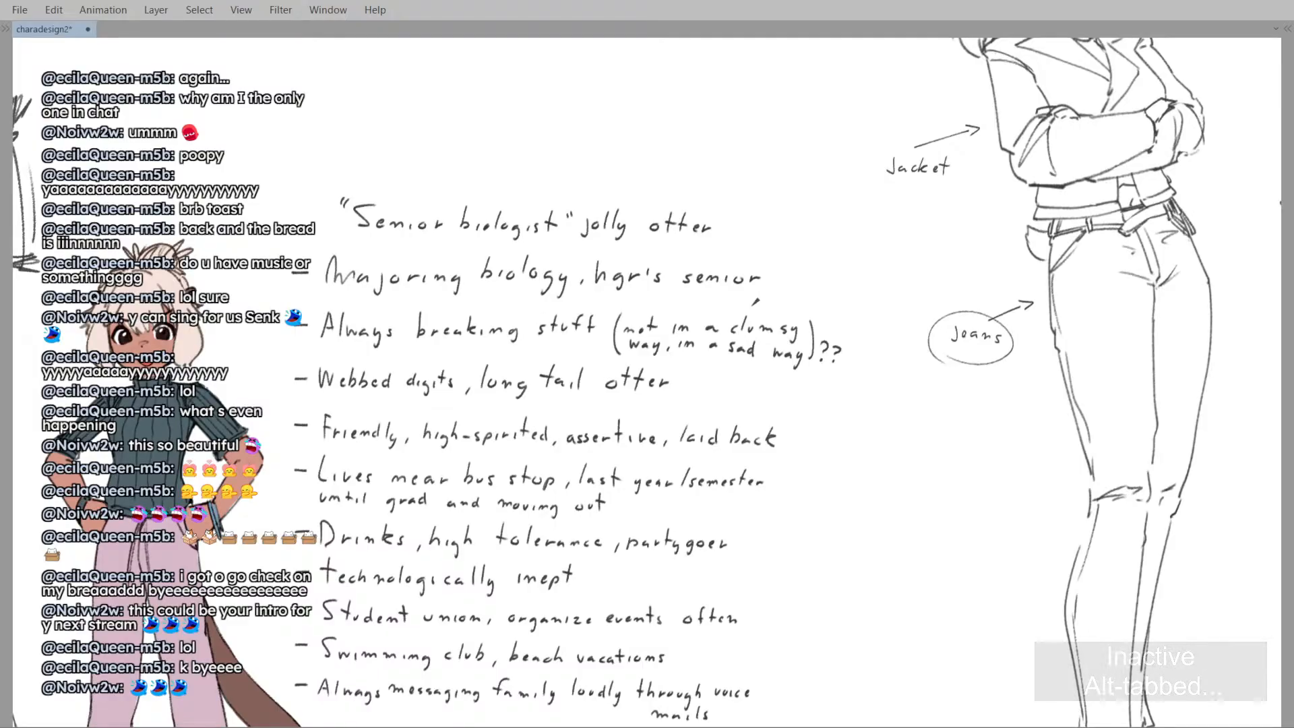
pyautogui.scroll(-5, 592, 288)
pyautogui.scroll(5, 592, 288)
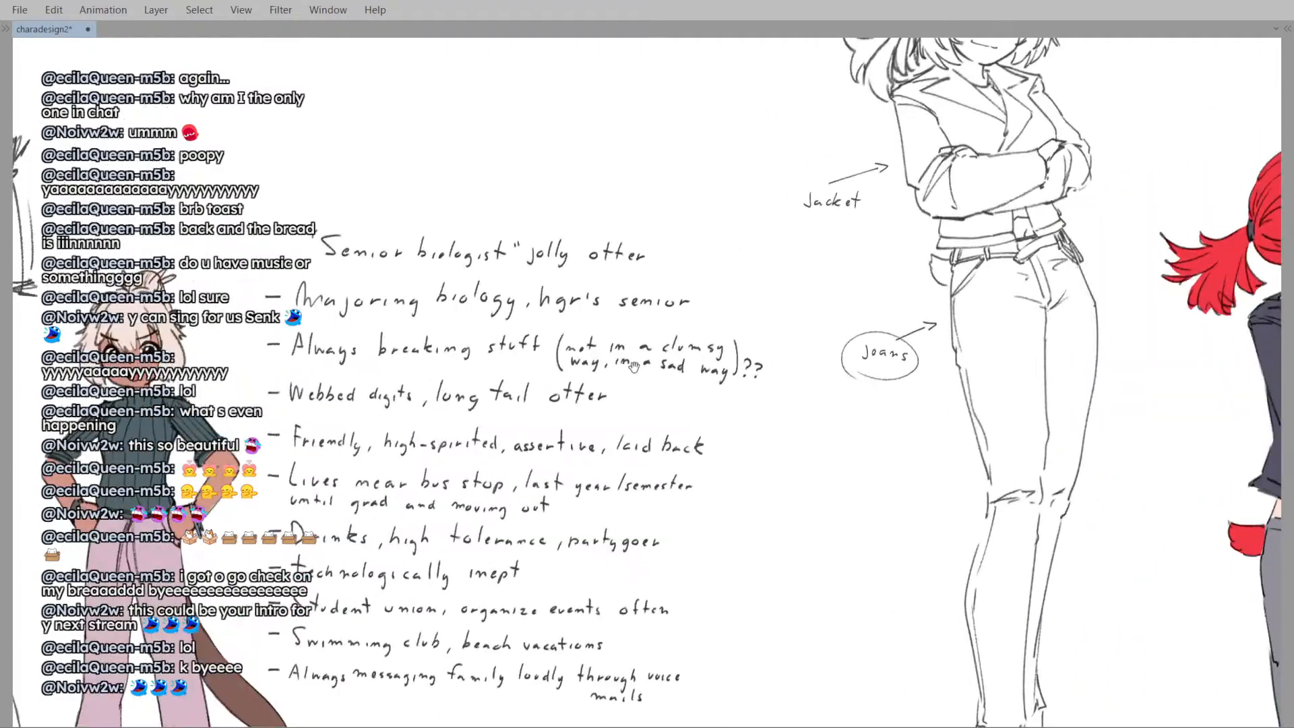
pyautogui.scroll(2, 486, 398)
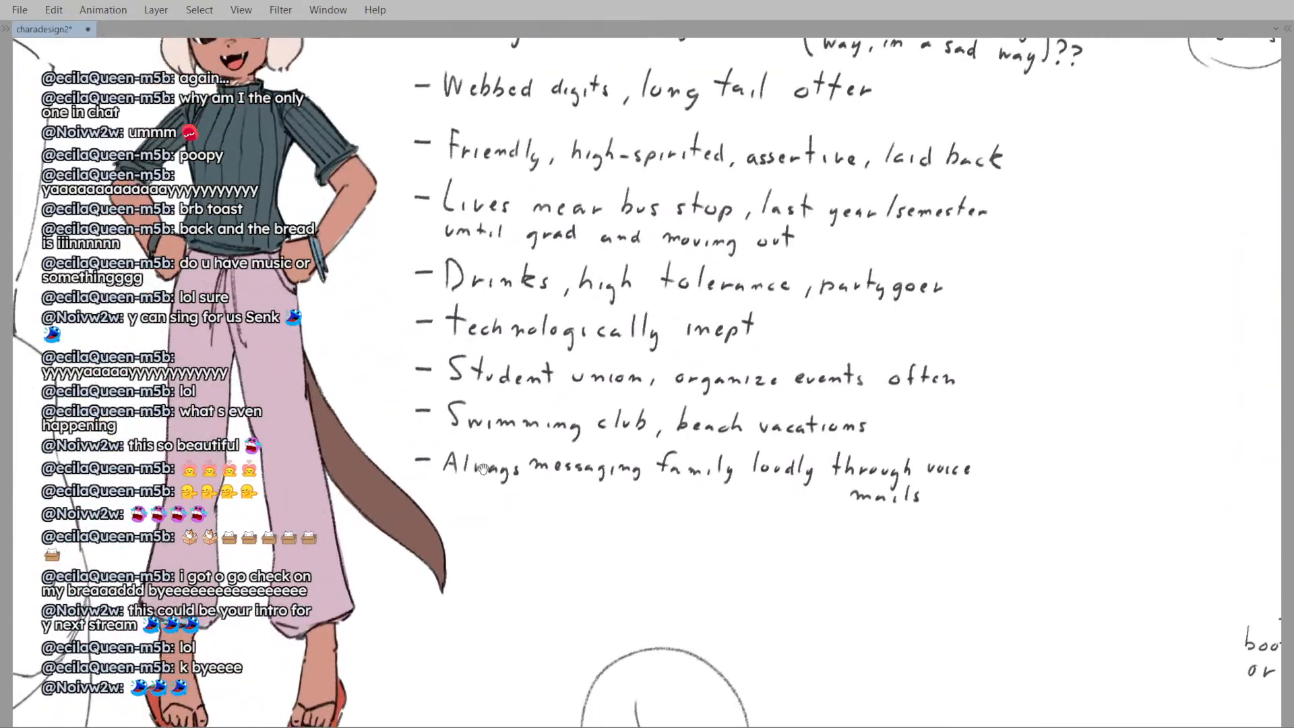
pyautogui.moveTo(455, 510); pyautogui.dragTo(470, 504)
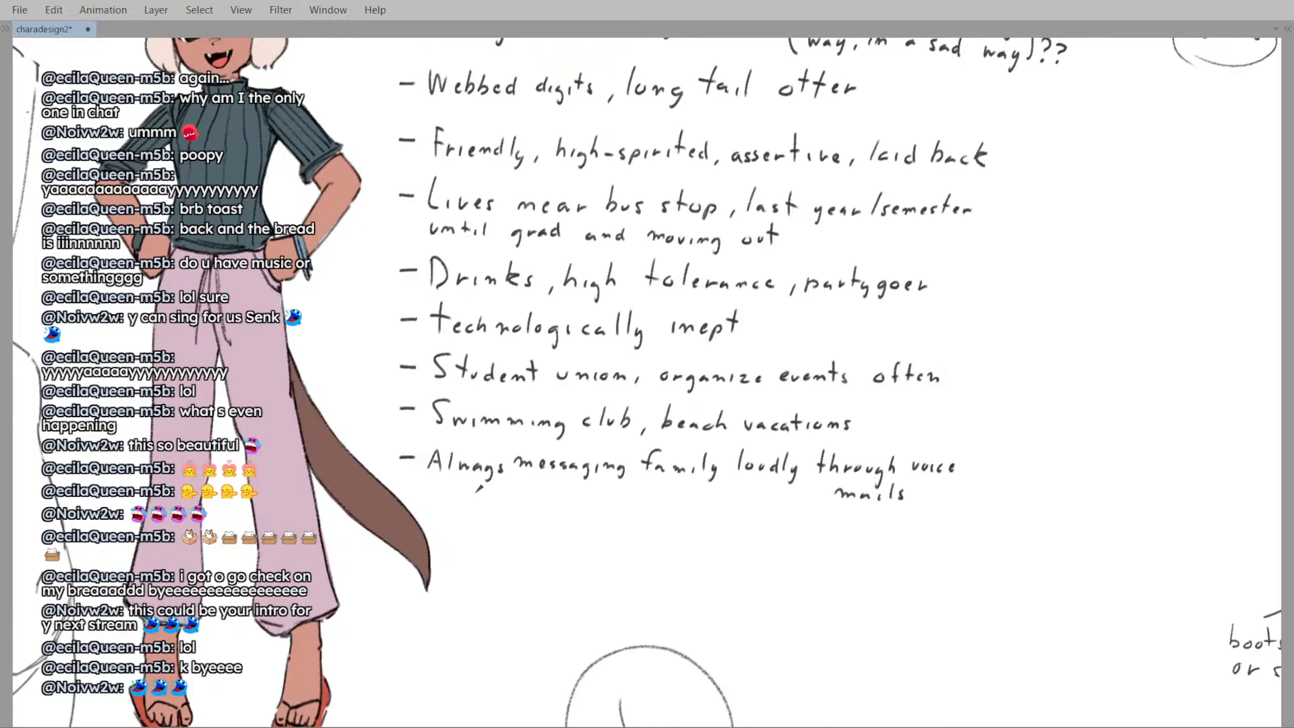
pyautogui.moveTo(470, 484)
pyautogui.mouseDown()
pyautogui.moveTo(467, 519)
pyautogui.moveTo(496, 519)
pyautogui.mouseUp()
pyautogui.moveTo(511, 484)
pyautogui.mouseDown()
pyautogui.moveTo(506, 519)
pyautogui.moveTo(515, 501)
pyautogui.mouseUp()
pyautogui.moveTo(527, 484)
pyautogui.mouseDown()
pyautogui.moveTo(523, 520)
pyautogui.moveTo(573, 496)
pyautogui.moveTo(532, 494)
pyautogui.moveTo(525, 515)
pyautogui.moveTo(536, 498)
pyautogui.mouseUp()
pyautogui.moveTo(546, 500)
pyautogui.mouseDown()
pyautogui.moveTo(548, 512)
pyautogui.moveTo(574, 513)
pyautogui.moveTo(581, 534)
pyautogui.moveTo(572, 501)
pyautogui.moveTo(560, 523)
pyautogui.mouseUp()
pyautogui.hotkey('ctrl', 'z')
pyautogui.moveTo(582, 507); pyautogui.dragTo(597, 513)
pyautogui.moveTo(602, 501); pyautogui.dragTo(597, 511)
pyautogui.hotkey('ctrl', 'z')
pyautogui.hotkey('ctrl', 'z')
pyautogui.moveTo(602, 501); pyautogui.dragTo(616, 516)
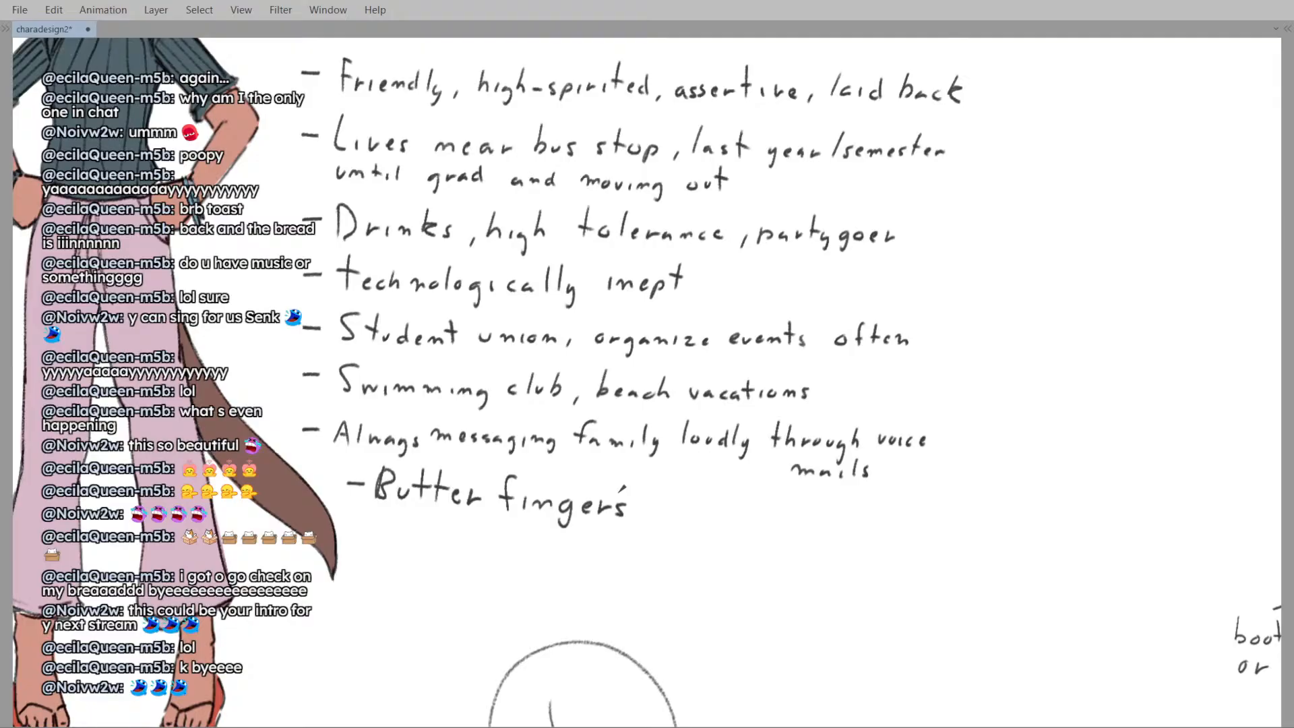
pyautogui.hotkey('ctrl', 'z')
pyautogui.hotkey('alt', 'Tab')
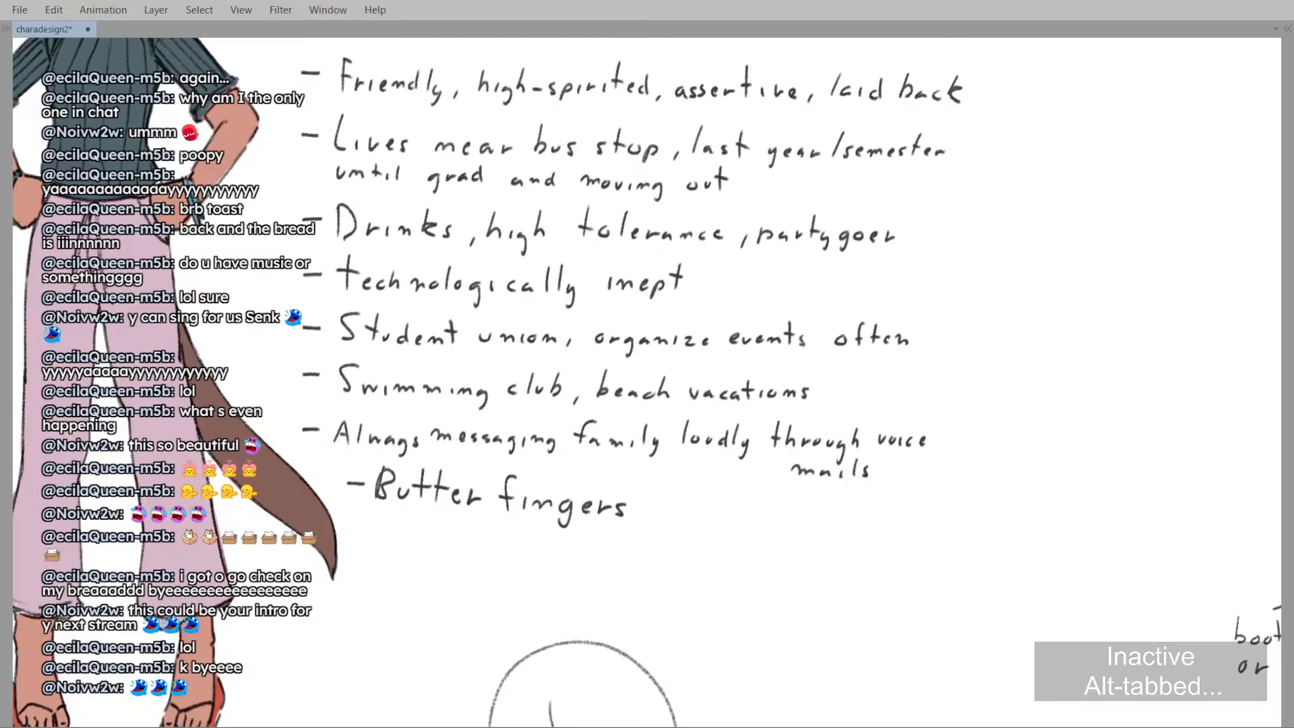
# - Move the words "Butter fingers" away from their dash to make room and rewrite the capital B as lowercase
pyautogui.scroll(-2, 574, 411)
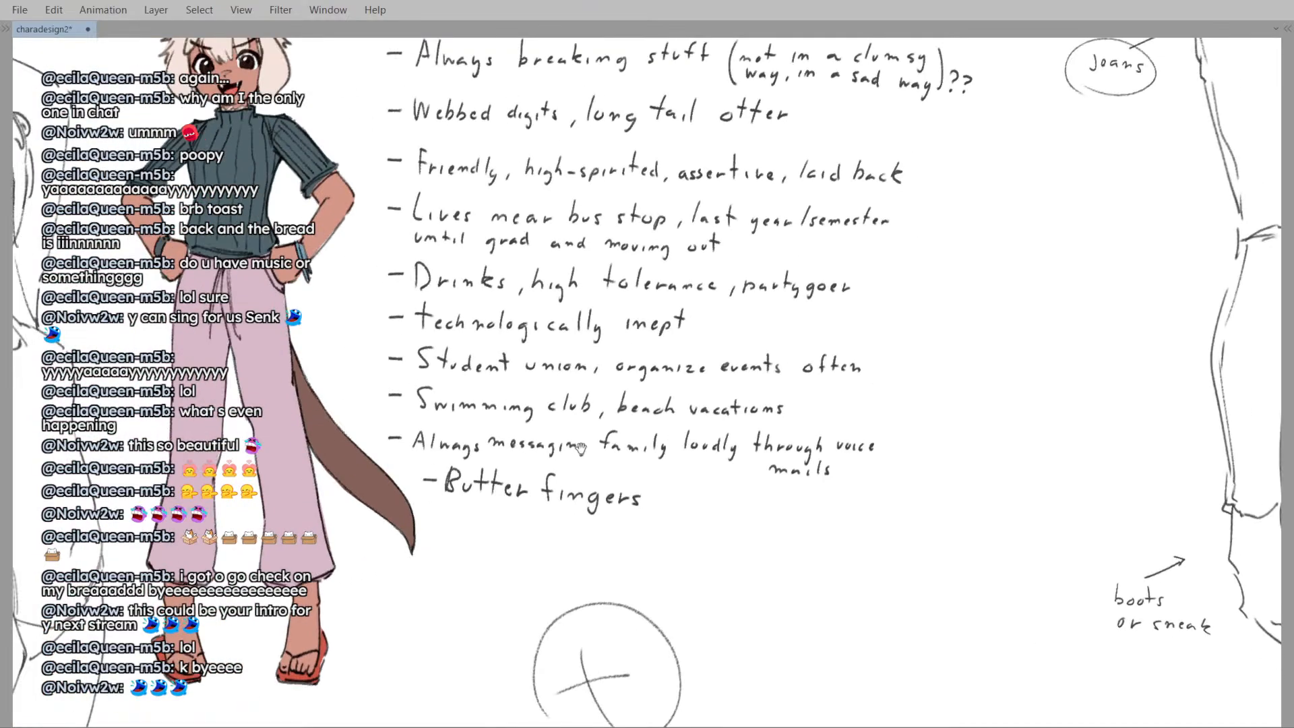
pyautogui.moveTo(403, 442)
pyautogui.mouseDown()
pyautogui.moveTo(418, 509)
pyautogui.moveTo(555, 434)
pyautogui.moveTo(459, 440)
pyautogui.moveTo(516, 445)
pyautogui.moveTo(478, 464)
pyautogui.moveTo(484, 456)
pyautogui.moveTo(500, 491)
pyautogui.moveTo(702, 537)
pyautogui.moveTo(630, 448)
pyautogui.moveTo(489, 455)
pyautogui.mouseUp()
pyautogui.scroll(2, 516, 445)
pyautogui.click(455, 474)
pyautogui.moveTo(686, 488); pyautogui.dragTo(726, 487)
pyautogui.hotkey('ctrl', 'd')
pyautogui.scroll(2, 367, 465)
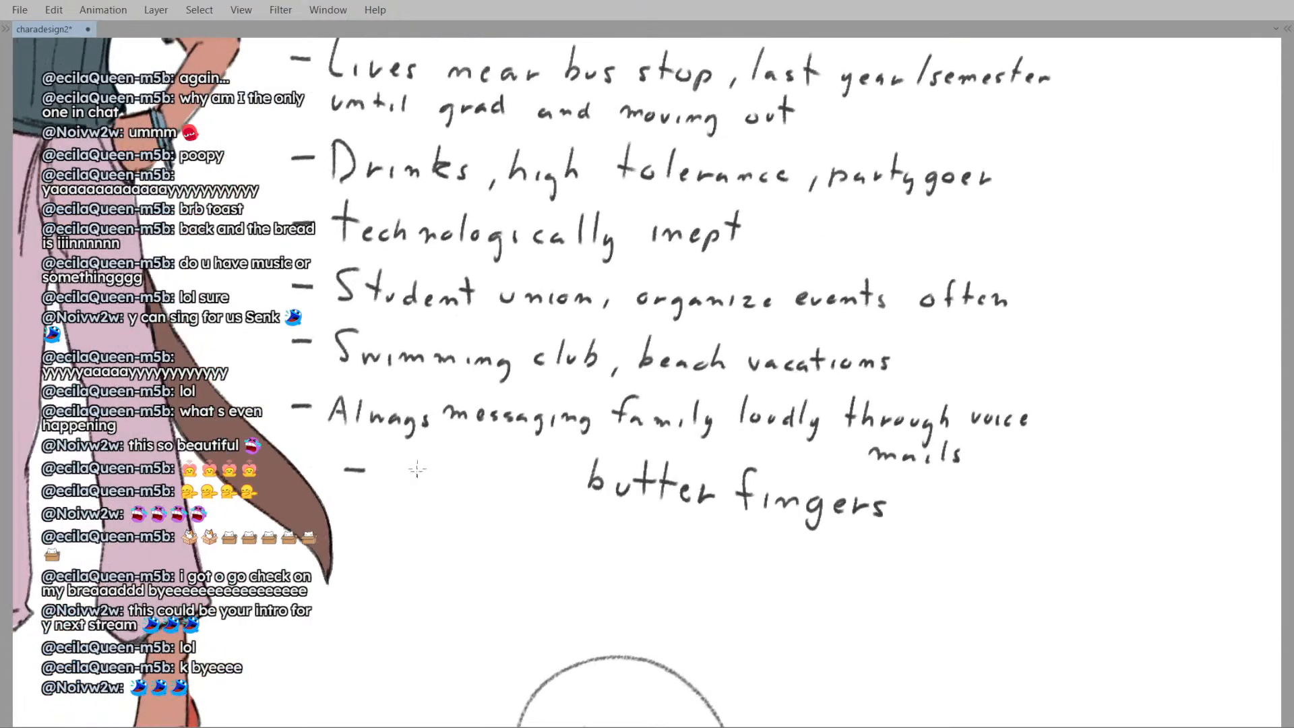
# - Handwrite "Somehow a" after the dash and fit "butter fingers" directly behind it
pyautogui.moveTo(408, 463)
pyautogui.mouseDown()
pyautogui.moveTo(465, 474)
pyautogui.moveTo(496, 473)
pyautogui.mouseUp()
pyautogui.hotkey('ctrl', 'z')
pyautogui.hotkey('ctrl', 'z')
pyautogui.moveTo(503, 473); pyautogui.dragTo(517, 471)
pyautogui.moveTo(543, 458)
pyautogui.mouseDown()
pyautogui.moveTo(527, 457)
pyautogui.moveTo(546, 485)
pyautogui.moveTo(552, 455)
pyautogui.moveTo(765, 506)
pyautogui.moveTo(741, 465)
pyautogui.moveTo(739, 487)
pyautogui.mouseUp()
pyautogui.click(550, 455)
pyautogui.hotkey('ctrl', 'd')
# - Rework the outer end of the phone-side shoulder and sketch a vertical arm line down from it
pyautogui.moveTo(681, 431)
pyautogui.mouseDown()
pyautogui.moveTo(664, 458)
pyautogui.moveTo(572, 379)
pyautogui.moveTo(598, 377)
pyautogui.mouseUp()
pyautogui.press('Delete')
pyautogui.hotkey('ctrl', 'z')
pyautogui.moveTo(499, 549)
pyautogui.mouseDown()
pyautogui.moveTo(517, 529)
pyautogui.moveTo(539, 539)
pyautogui.mouseUp()
pyautogui.moveTo(526, 559); pyautogui.dragTo(537, 532)
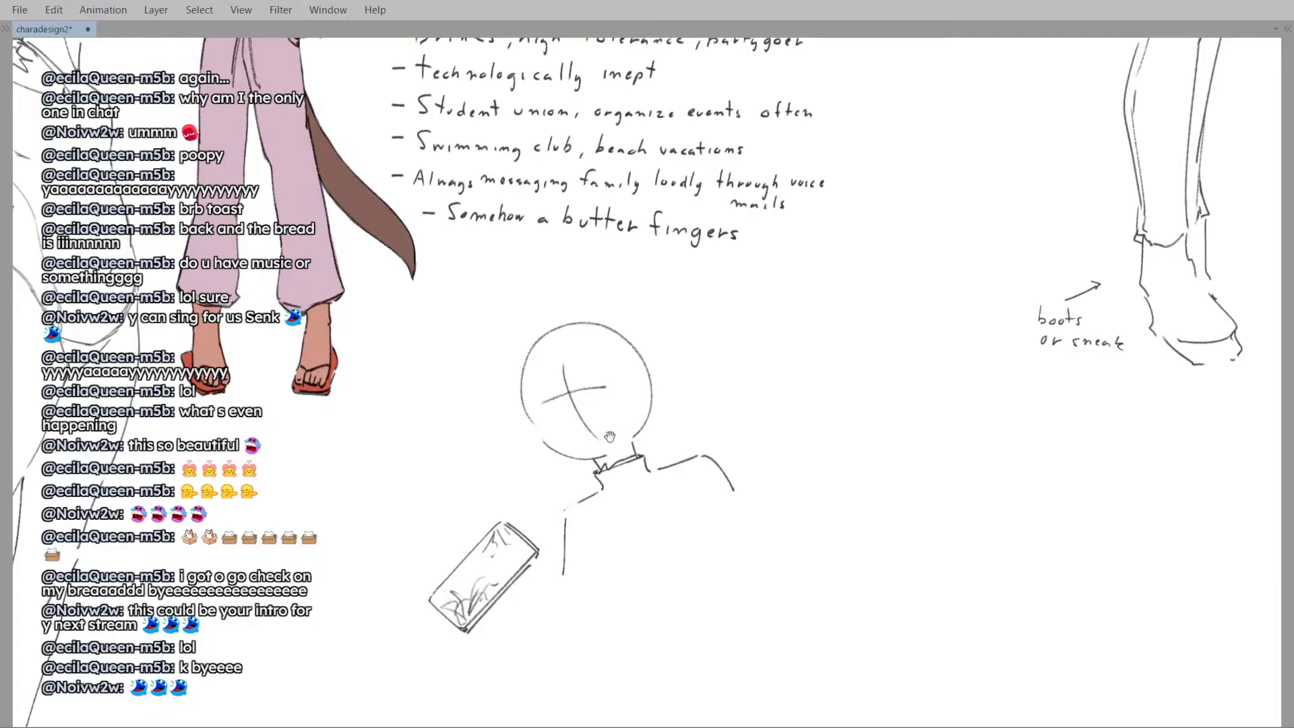
# - Redraw the phone-side upper arm as a longer line bending at the elbow, with a short forearm stroke beside the phone
pyautogui.moveTo(610, 440); pyautogui.dragTo(634, 445)
pyautogui.scroll(-3, 627, 445)
pyautogui.moveTo(559, 338); pyautogui.dragTo(594, 491)
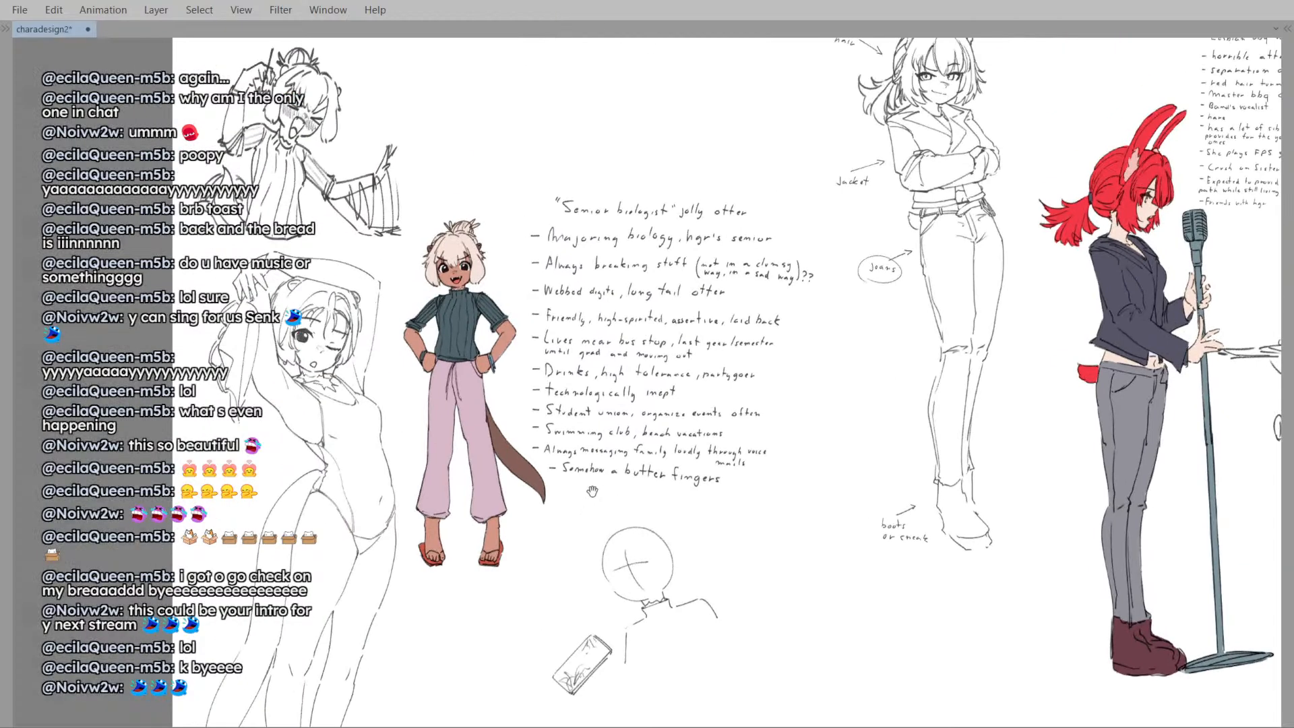
pyautogui.scroll(3, 599, 574)
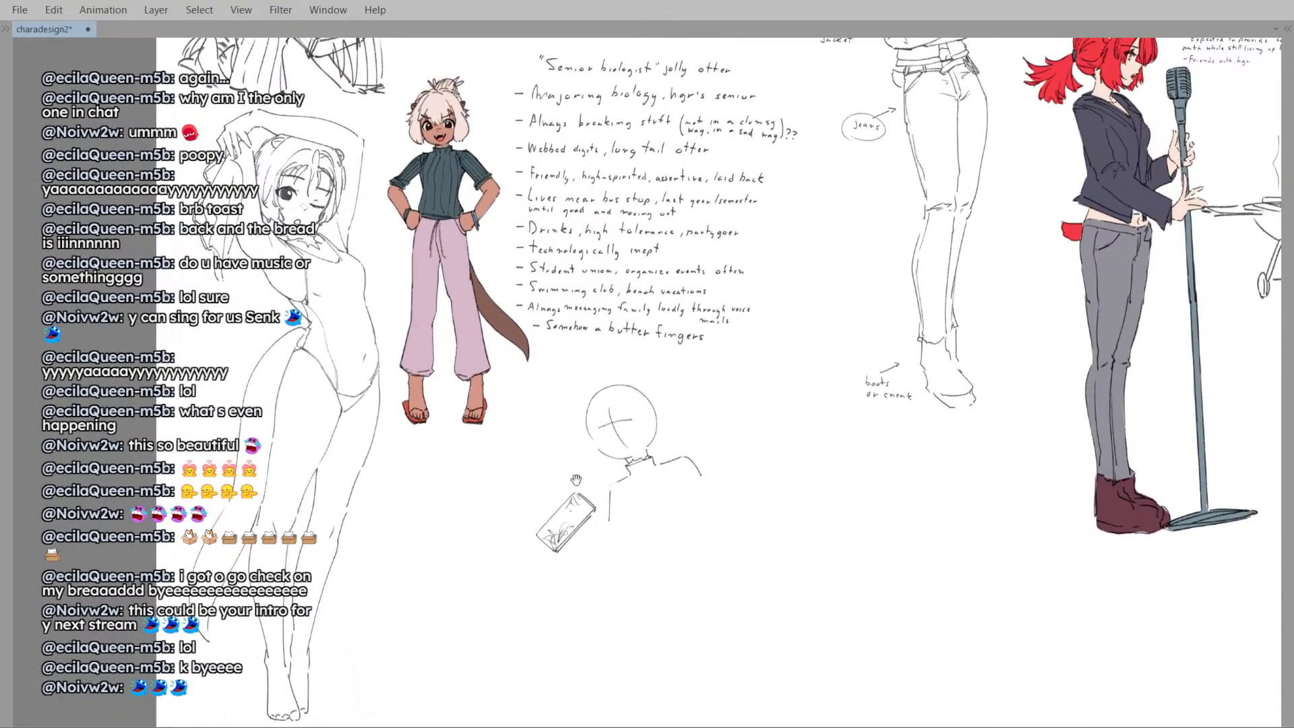
pyautogui.moveTo(599, 575)
pyautogui.mouseDown()
pyautogui.moveTo(632, 479)
pyautogui.moveTo(616, 552)
pyautogui.mouseUp()
pyautogui.scroll(-1, 616, 553)
pyautogui.moveTo(598, 427); pyautogui.dragTo(591, 418)
pyautogui.scroll(1, 626, 545)
pyautogui.moveTo(626, 545)
pyautogui.mouseDown()
pyautogui.moveTo(625, 512)
pyautogui.moveTo(609, 547)
pyautogui.mouseUp()
pyautogui.hotkey('ctrl', 'z')
pyautogui.moveTo(610, 477)
pyautogui.mouseDown()
pyautogui.moveTo(601, 556)
pyautogui.moveTo(612, 520)
pyautogui.moveTo(596, 556)
pyautogui.moveTo(597, 535)
pyautogui.moveTo(604, 549)
pyautogui.moveTo(581, 535)
pyautogui.mouseUp()
pyautogui.hotkey('ctrl', 'z')
pyautogui.hotkey('ctrl', 'z')
pyautogui.hotkey('ctrl', 'z')
pyautogui.hotkey('ctrl', 'z')
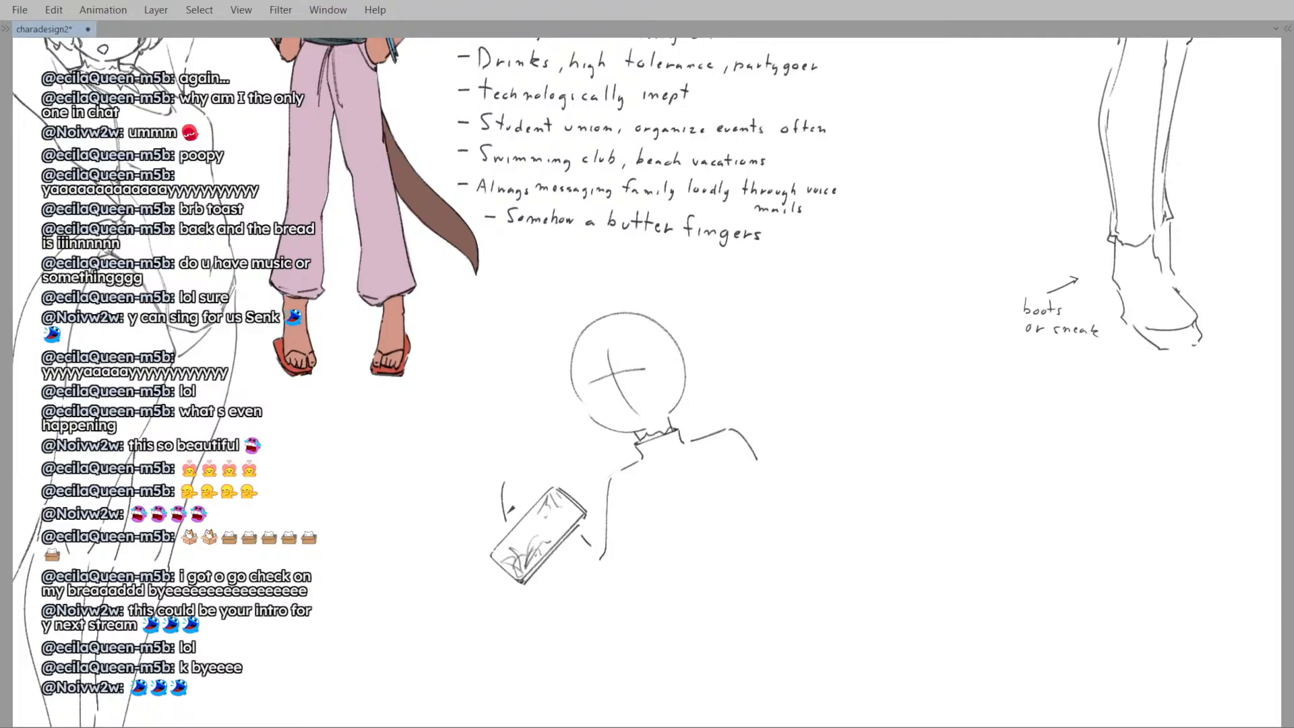
# - Sketch the thumb and first finger guide lines of an open hand rising behind the phone's upper edge
pyautogui.moveTo(501, 495)
pyautogui.mouseDown()
pyautogui.moveTo(519, 514)
pyautogui.moveTo(562, 461)
pyautogui.moveTo(576, 465)
pyautogui.moveTo(563, 484)
pyautogui.moveTo(547, 434)
pyautogui.mouseUp()
pyautogui.hotkey('ctrl', 'z')
pyautogui.hotkey('ctrl', 'z')
pyautogui.hotkey('ctrl', 'z')
pyautogui.moveTo(546, 477)
pyautogui.mouseDown()
pyautogui.moveTo(546, 411)
pyautogui.moveTo(540, 452)
pyautogui.moveTo(494, 441)
pyautogui.moveTo(515, 477)
pyautogui.mouseUp()
pyautogui.hotkey('ctrl', 'z')
pyautogui.hotkey('ctrl', 'z')
pyautogui.moveTo(529, 417); pyautogui.dragTo(532, 470)
pyautogui.hotkey('ctrl', 'z')
pyautogui.hotkey('ctrl', 'z')
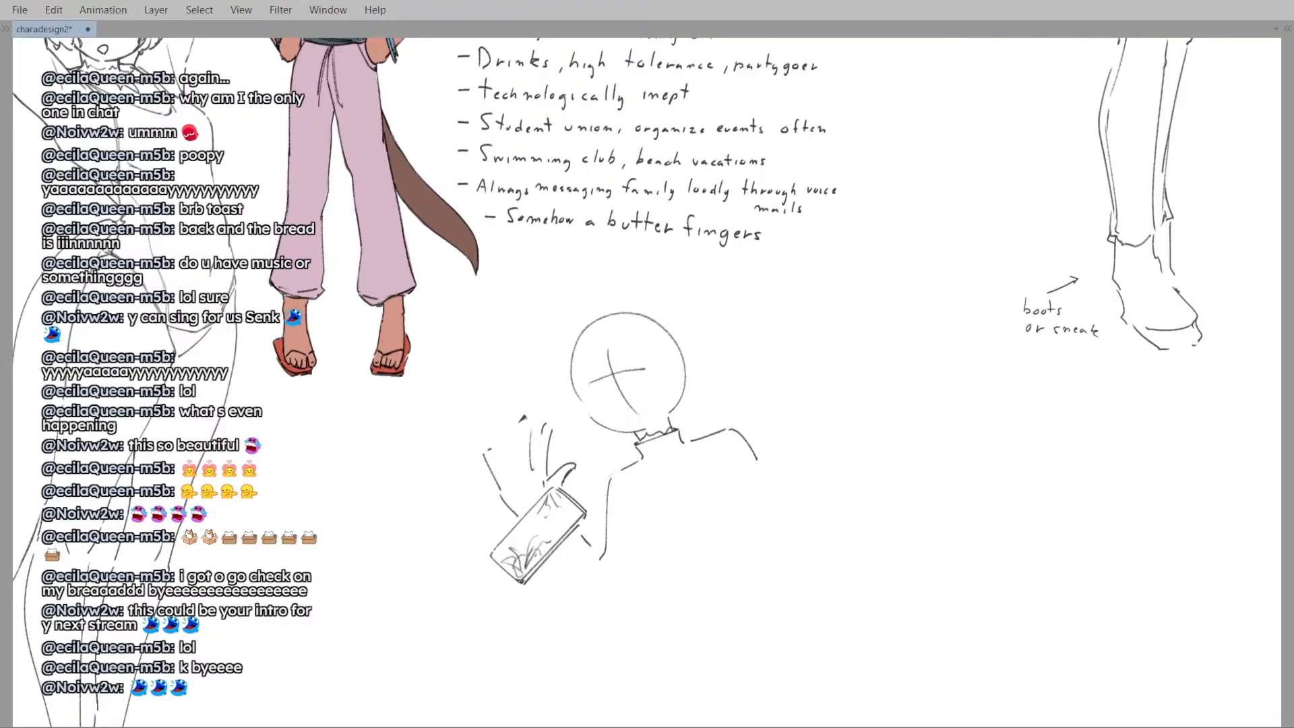
# - Outline the spread fingers of the open hand above the phone, reworking the outer ones
pyautogui.moveTo(523, 418); pyautogui.dragTo(504, 436)
pyautogui.moveTo(506, 441)
pyautogui.mouseDown()
pyautogui.moveTo(510, 470)
pyautogui.moveTo(488, 461)
pyautogui.moveTo(500, 487)
pyautogui.mouseUp()
pyautogui.hotkey('ctrl', 'z')
pyautogui.press('e')
pyautogui.press('p')
pyautogui.hotkey('ctrl', 'z')
pyautogui.hotkey('ctrl', 'z')
pyautogui.moveTo(500, 471)
pyautogui.mouseDown()
pyautogui.moveTo(501, 489)
pyautogui.moveTo(500, 469)
pyautogui.mouseUp()
pyautogui.hotkey('ctrl', 'z')
pyautogui.hotkey('ctrl', 'z')
pyautogui.moveTo(512, 425)
pyautogui.mouseDown()
pyautogui.moveTo(520, 452)
pyautogui.moveTo(524, 418)
pyautogui.moveTo(537, 474)
pyautogui.mouseUp()
pyautogui.hotkey('ctrl', 'z')
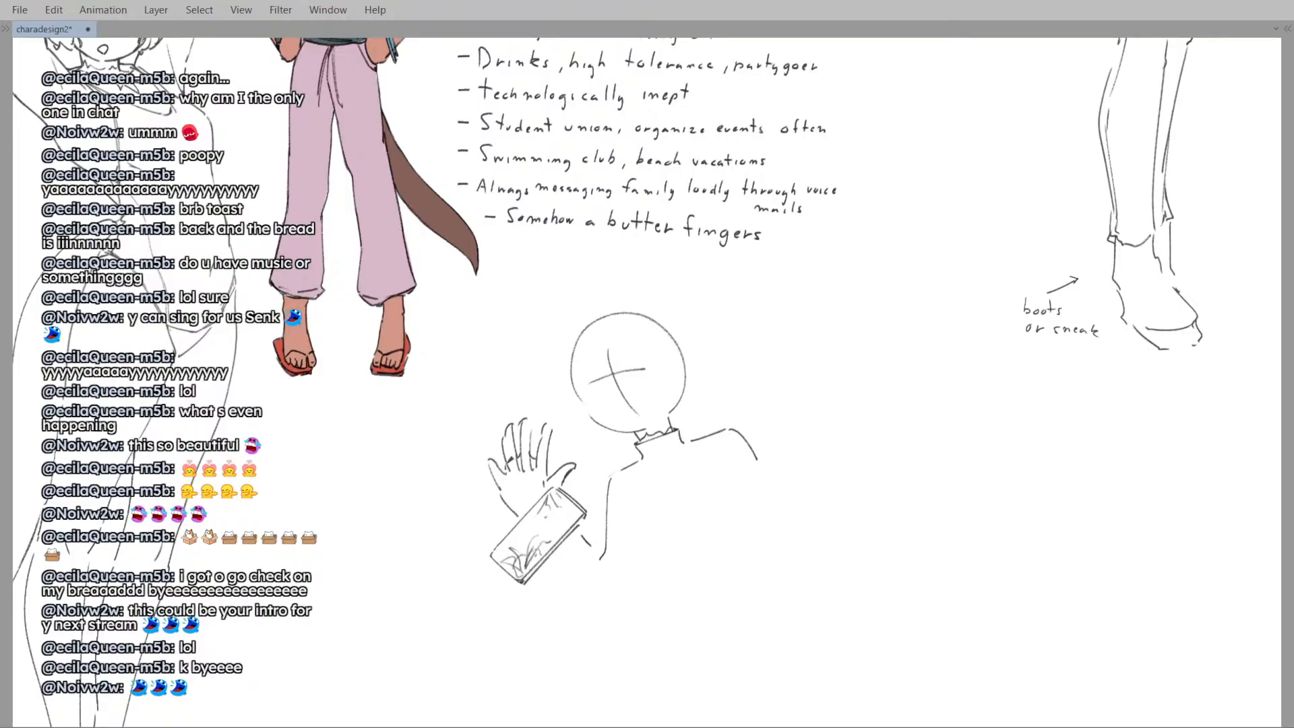
# - Erase the palm's outer edge and transform the fingers so the hand tilts toward the head
pyautogui.moveTo(496, 482)
pyautogui.mouseDown()
pyautogui.moveTo(518, 516)
pyautogui.moveTo(556, 465)
pyautogui.moveTo(550, 475)
pyautogui.moveTo(518, 441)
pyautogui.moveTo(608, 476)
pyautogui.mouseUp()
pyautogui.scroll(2, 552, 447)
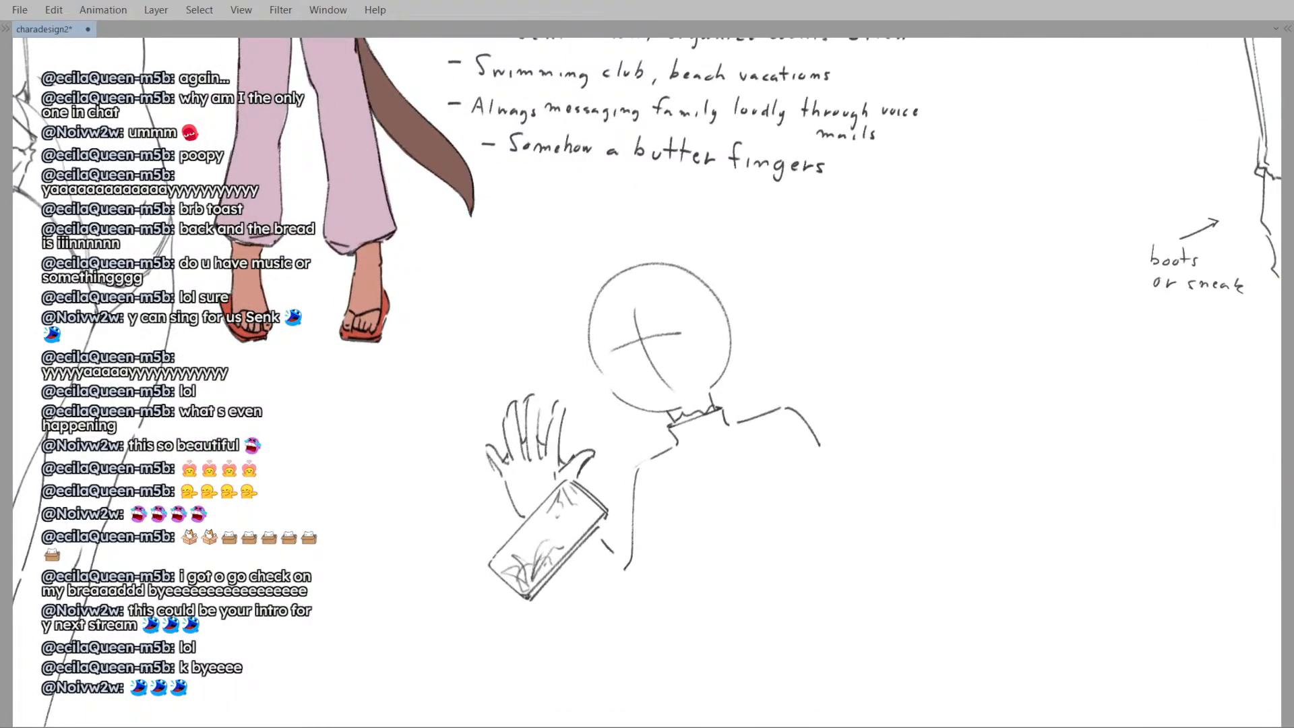
pyautogui.moveTo(578, 554); pyautogui.dragTo(584, 543)
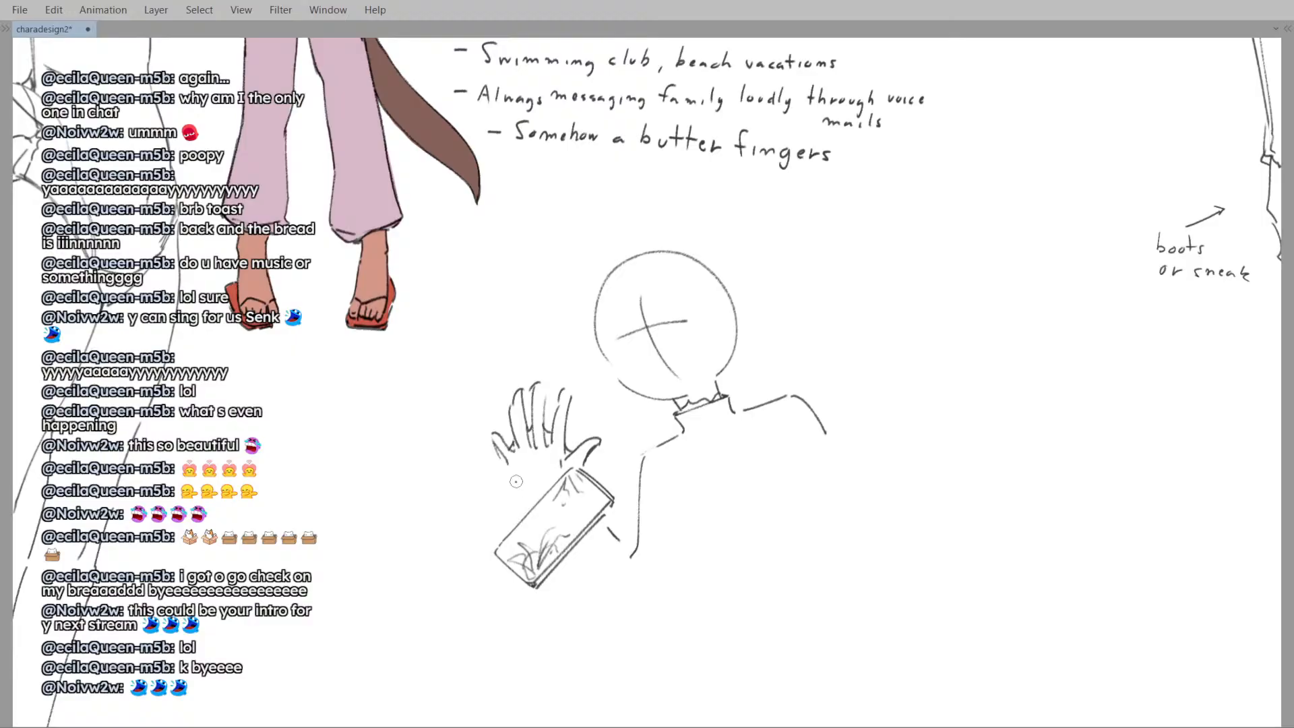
pyautogui.hotkey('ctrl', 't')
pyautogui.press('Return')
pyautogui.moveTo(542, 334)
pyautogui.mouseDown()
pyautogui.moveTo(590, 502)
pyautogui.moveTo(610, 357)
pyautogui.mouseUp()
pyautogui.hotkey('ctrl', 't')
pyautogui.moveTo(606, 409); pyautogui.dragTo(620, 457)
pyautogui.press('Return')
pyautogui.press('h')
pyautogui.press('h')
pyautogui.hotkey('ctrl', 't')
pyautogui.click(524, 599)
pyautogui.hotkey('ctrl', 'd')
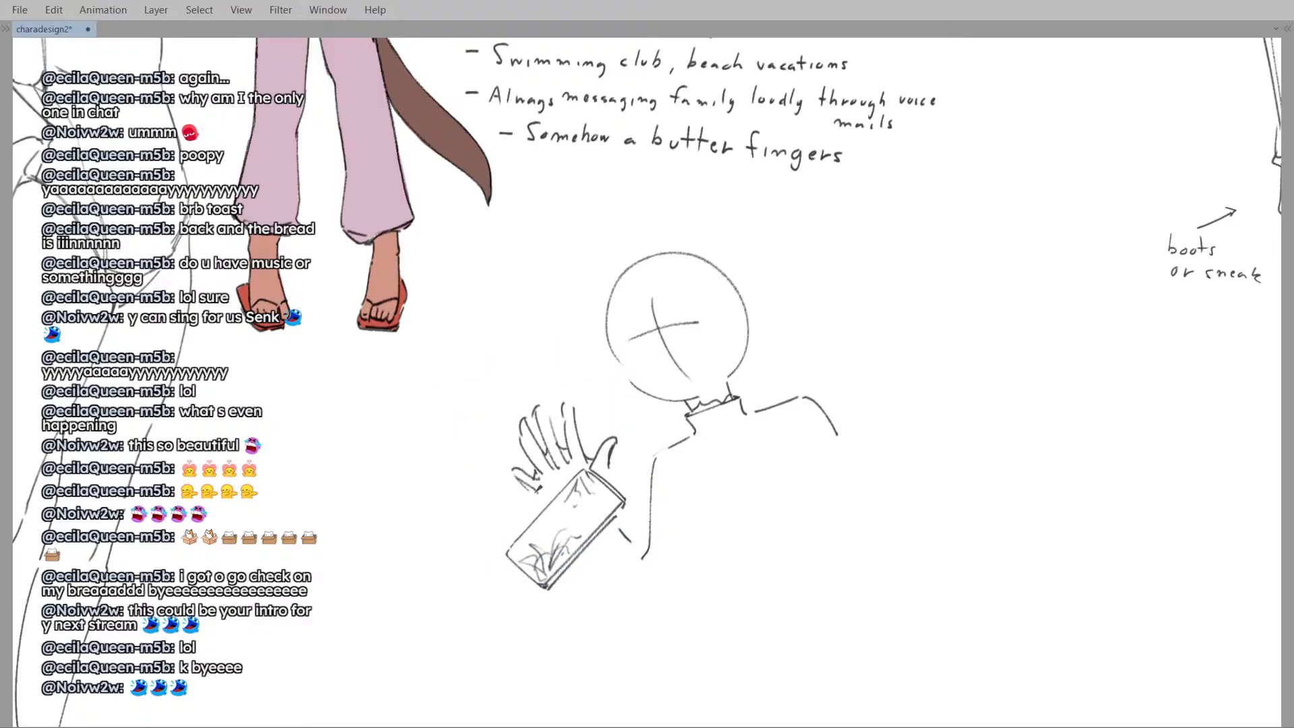
# - Redraw the little finger and palm edge down to the phone, and try a longer forearm line below the phone
pyautogui.moveTo(546, 505); pyautogui.dragTo(536, 493)
pyautogui.moveTo(522, 438); pyautogui.dragTo(548, 502)
pyautogui.hotkey('ctrl', 'z')
pyautogui.hotkey('ctrl', 'z')
pyautogui.moveTo(621, 532)
pyautogui.mouseDown()
pyautogui.moveTo(647, 544)
pyautogui.moveTo(637, 516)
pyautogui.mouseUp()
pyautogui.hotkey('ctrl', 'z')
pyautogui.press('e')
pyautogui.moveTo(510, 505)
pyautogui.mouseDown()
pyautogui.moveTo(526, 537)
pyautogui.moveTo(520, 446)
pyautogui.moveTo(527, 498)
pyautogui.moveTo(552, 493)
pyautogui.moveTo(504, 460)
pyautogui.mouseUp()
pyautogui.press('h')
pyautogui.press('h')
pyautogui.press('p')
pyautogui.moveTo(613, 517)
pyautogui.mouseDown()
pyautogui.moveTo(604, 507)
pyautogui.moveTo(657, 549)
pyautogui.mouseUp()
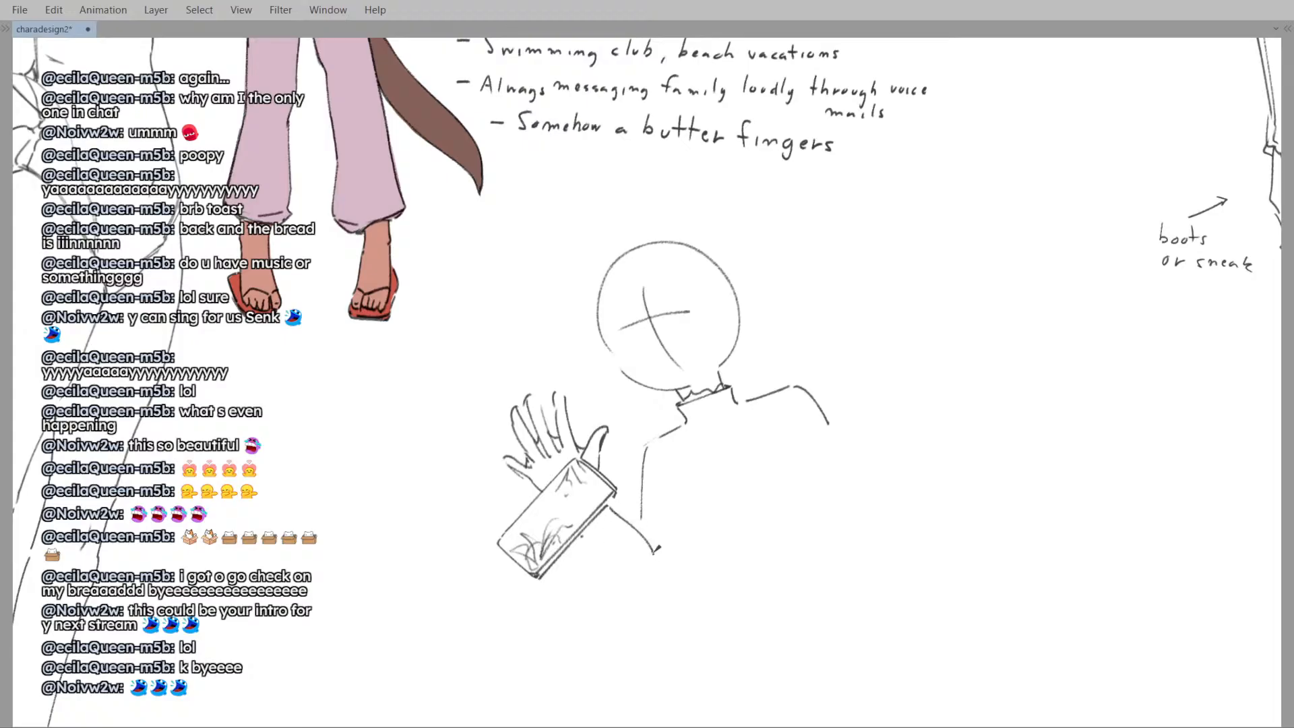
# - Undo the long forearm line and sketch the wrist and a curved cuff line emerging from under the phone
pyautogui.hotkey('ctrl', 'z')
pyautogui.hotkey('ctrl', 'z')
pyautogui.moveTo(617, 511)
pyautogui.mouseDown()
pyautogui.moveTo(610, 561)
pyautogui.moveTo(609, 546)
pyautogui.mouseUp()
pyautogui.hotkey('ctrl', 'z')
pyautogui.press('h')
pyautogui.moveTo(661, 462); pyautogui.dragTo(662, 444)
pyautogui.press('h')
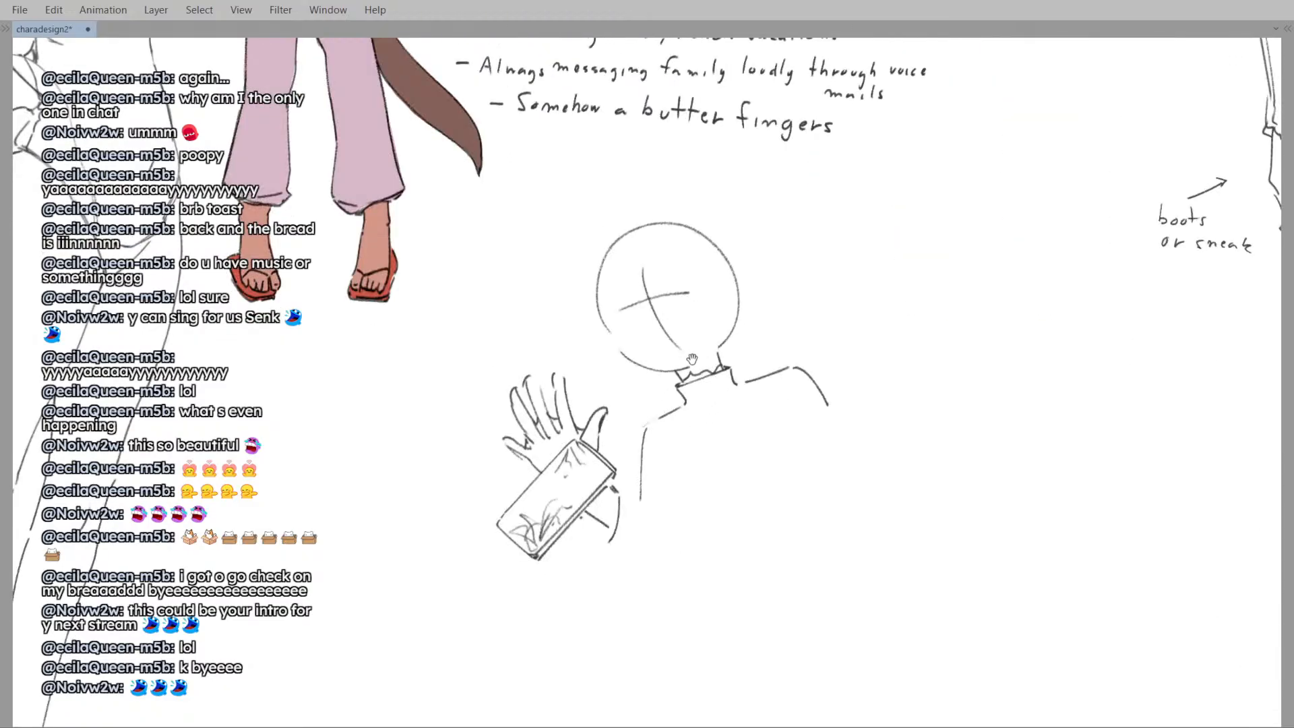
pyautogui.moveTo(668, 371); pyautogui.dragTo(613, 369)
pyautogui.scroll(-3, 594, 299)
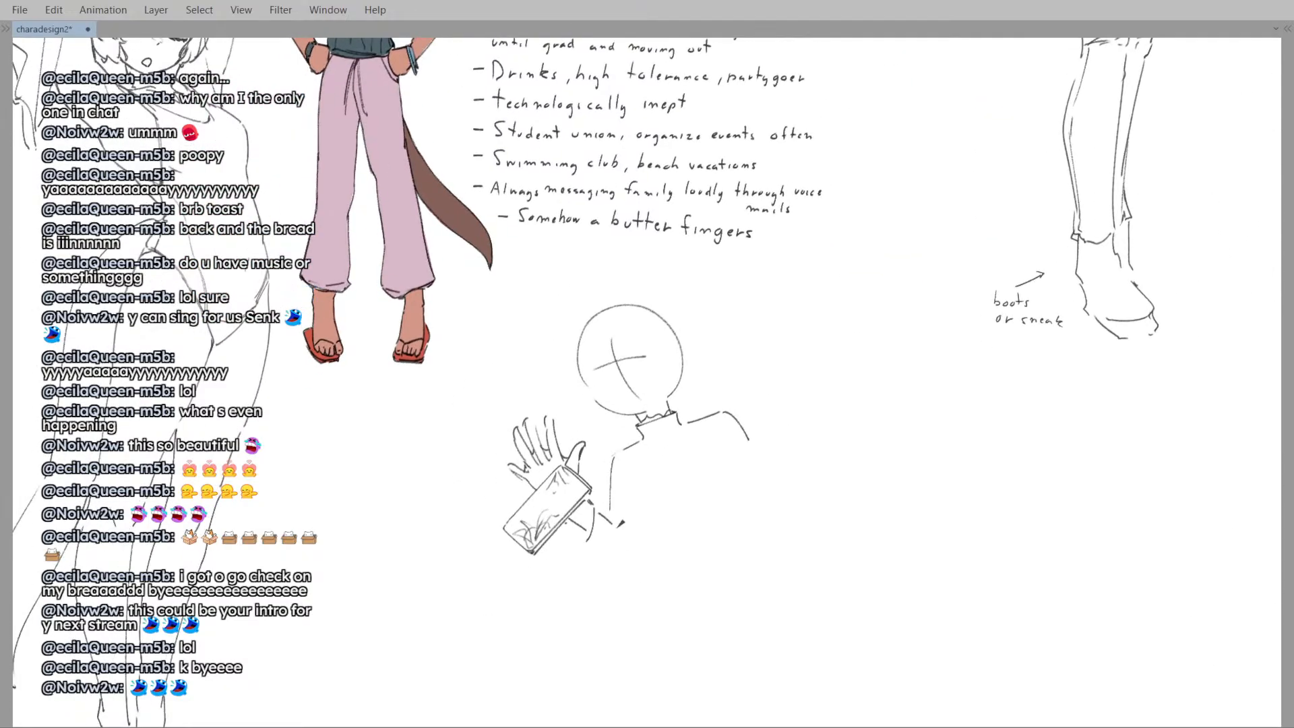
# - Sketch the bent elbow and the sleeve opening, and add the inner edge of the phone-side sleeve
pyautogui.moveTo(611, 511)
pyautogui.mouseDown()
pyautogui.moveTo(622, 563)
pyautogui.moveTo(626, 546)
pyautogui.mouseUp()
pyautogui.hotkey('ctrl', 'z')
pyautogui.hotkey('ctrl', 'z')
pyautogui.moveTo(624, 525); pyautogui.dragTo(631, 547)
pyautogui.moveTo(586, 539); pyautogui.dragTo(610, 557)
pyautogui.moveTo(625, 514)
pyautogui.mouseDown()
pyautogui.moveTo(631, 544)
pyautogui.moveTo(644, 480)
pyautogui.mouseUp()
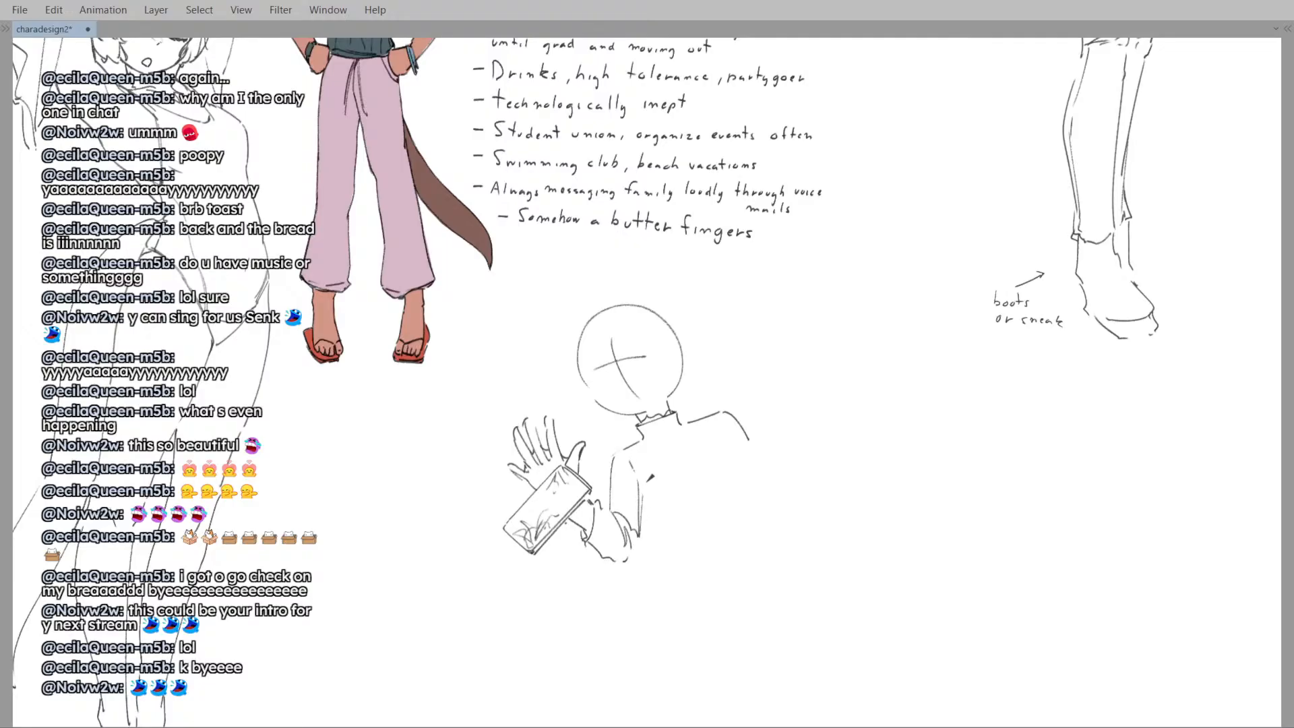
# - Refine the phone-side armhole and sketch the far armhole line down from the outer shoulder
pyautogui.moveTo(711, 456); pyautogui.dragTo(694, 459)
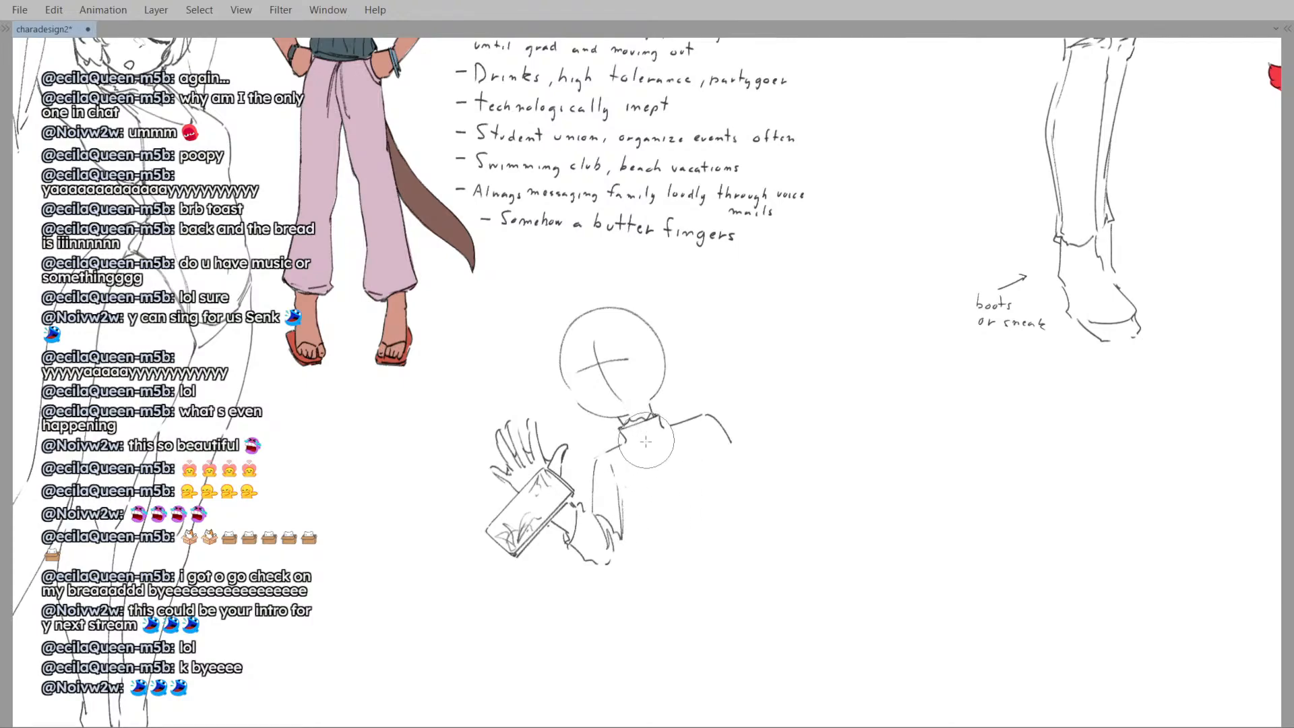
pyautogui.moveTo(632, 404)
pyautogui.mouseDown()
pyautogui.moveTo(656, 539)
pyautogui.moveTo(634, 565)
pyautogui.moveTo(613, 528)
pyautogui.mouseUp()
pyautogui.scroll(-1, 656, 539)
pyautogui.scroll(3, 656, 539)
pyautogui.hotkey('ctrl', 'z')
pyautogui.moveTo(707, 516)
pyautogui.mouseDown()
pyautogui.moveTo(726, 495)
pyautogui.moveTo(726, 518)
pyautogui.moveTo(673, 488)
pyautogui.mouseUp()
pyautogui.scroll(-3, 697, 438)
pyautogui.moveTo(662, 353); pyautogui.dragTo(639, 457)
pyautogui.scroll(3, 639, 456)
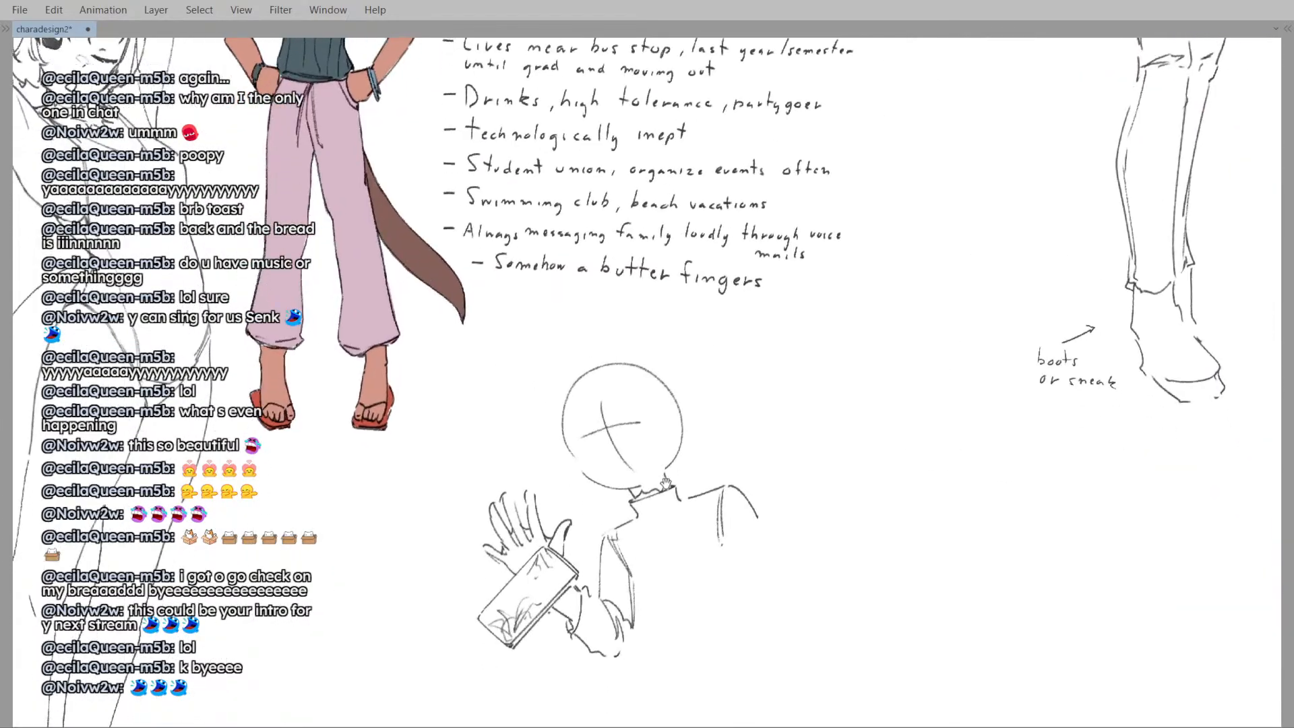
# - Draw vertical rib lines down the sweater's torso from the collar across to the far shoulder
pyautogui.moveTo(642, 527); pyautogui.dragTo(649, 597)
pyautogui.moveTo(664, 578); pyautogui.dragTo(659, 540)
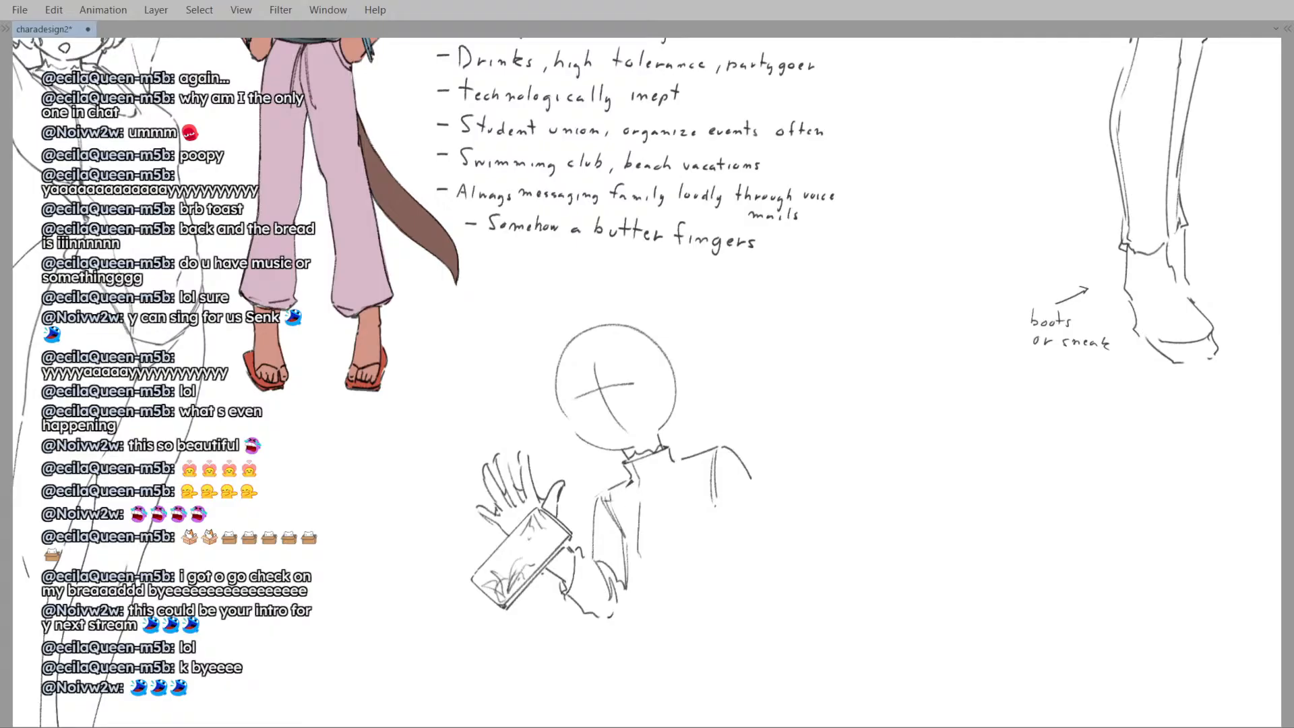
pyautogui.moveTo(633, 480); pyautogui.dragTo(622, 538)
pyautogui.moveTo(660, 459)
pyautogui.mouseDown()
pyautogui.moveTo(659, 532)
pyautogui.moveTo(669, 458)
pyautogui.moveTo(681, 535)
pyautogui.mouseUp()
pyautogui.moveTo(684, 455); pyautogui.dragTo(695, 513)
pyautogui.moveTo(704, 468)
pyautogui.mouseDown()
pyautogui.moveTo(716, 529)
pyautogui.moveTo(659, 530)
pyautogui.mouseUp()
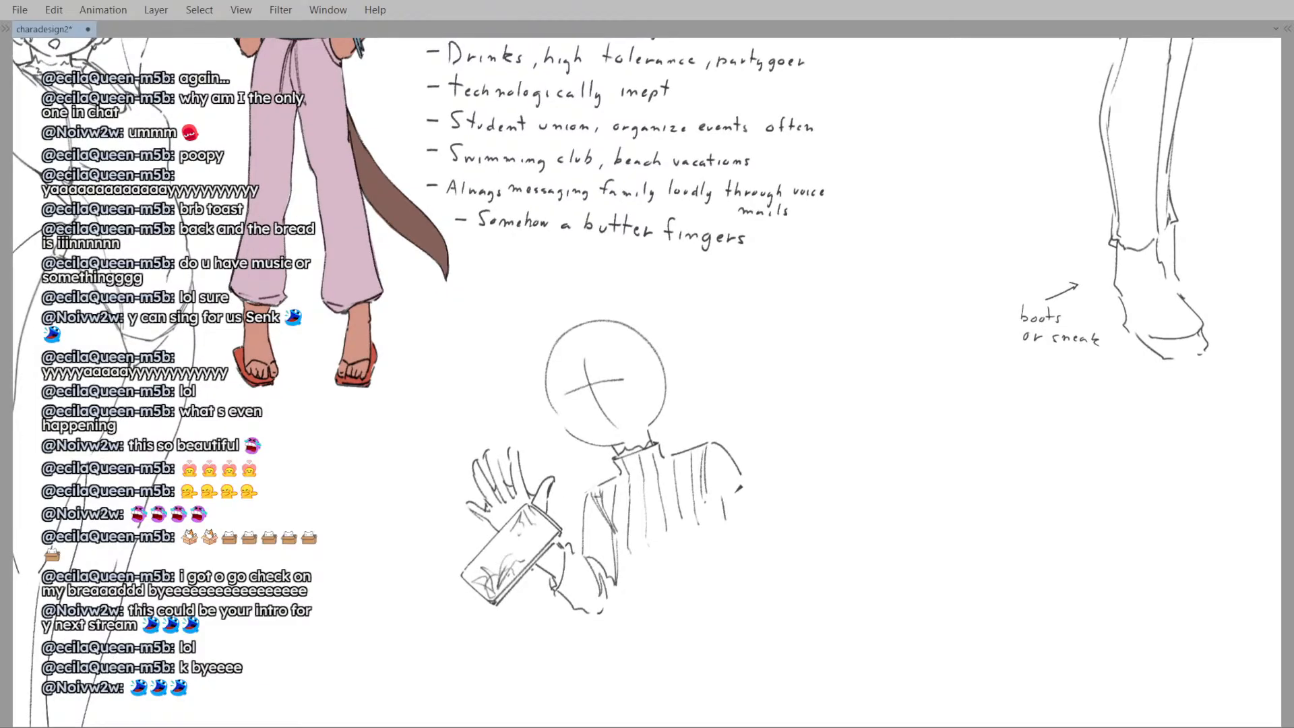
# - Draw the far sleeve with its rib lines, extend the torso ribs and mark the sweater's lower edge
pyautogui.scroll(-2, 716, 490)
pyautogui.moveTo(689, 423)
pyautogui.mouseDown()
pyautogui.moveTo(681, 537)
pyautogui.moveTo(651, 468)
pyautogui.mouseUp()
pyautogui.hotkey('ctrl', 'z')
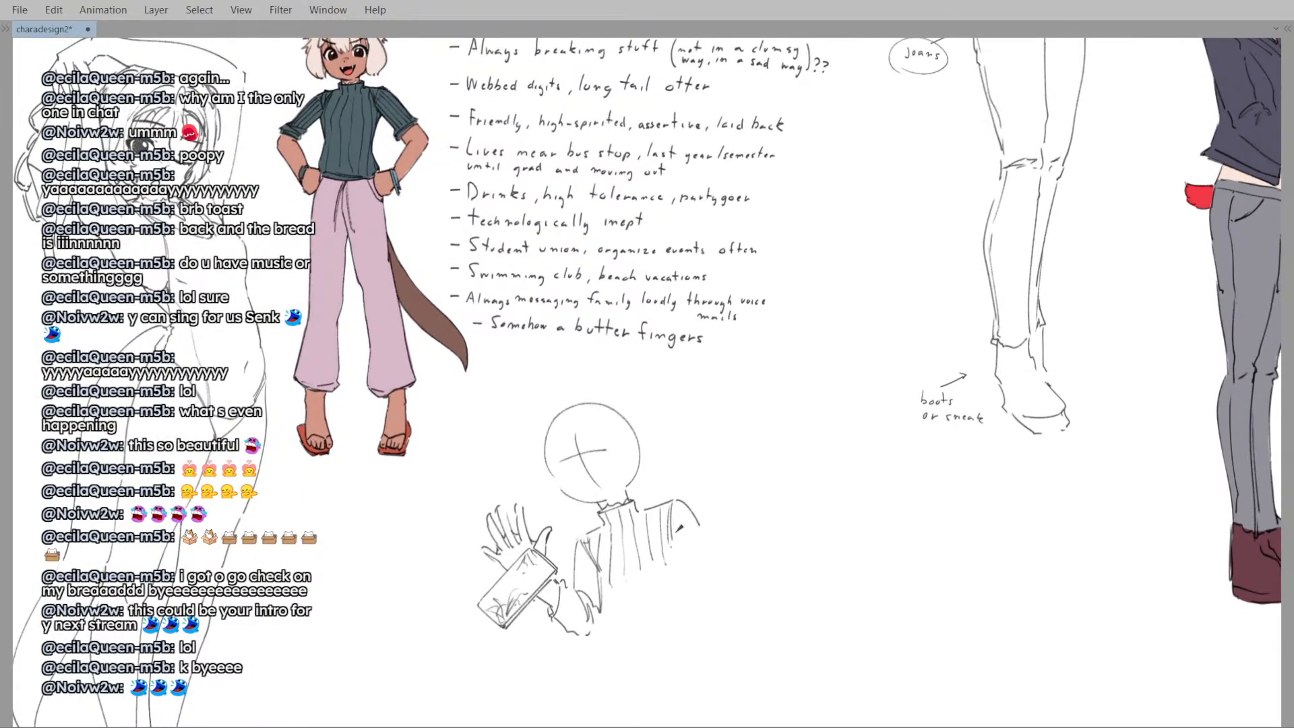
pyautogui.moveTo(674, 512); pyautogui.dragTo(703, 565)
pyautogui.hotkey('ctrl', 'z')
pyautogui.moveTo(675, 516); pyautogui.dragTo(712, 560)
pyautogui.hotkey('ctrl', 'z')
pyautogui.hotkey('ctrl', 'z')
pyautogui.hotkey('ctrl', 'z')
pyautogui.moveTo(675, 509); pyautogui.dragTo(707, 568)
pyautogui.hotkey('ctrl', 'z')
pyautogui.moveTo(584, 538)
pyautogui.mouseDown()
pyautogui.moveTo(587, 590)
pyautogui.moveTo(636, 572)
pyautogui.moveTo(622, 594)
pyautogui.moveTo(619, 562)
pyautogui.moveTo(700, 541)
pyautogui.moveTo(677, 561)
pyautogui.mouseUp()
pyautogui.hotkey('ctrl', 'z')
pyautogui.hotkey('ctrl', 'z')
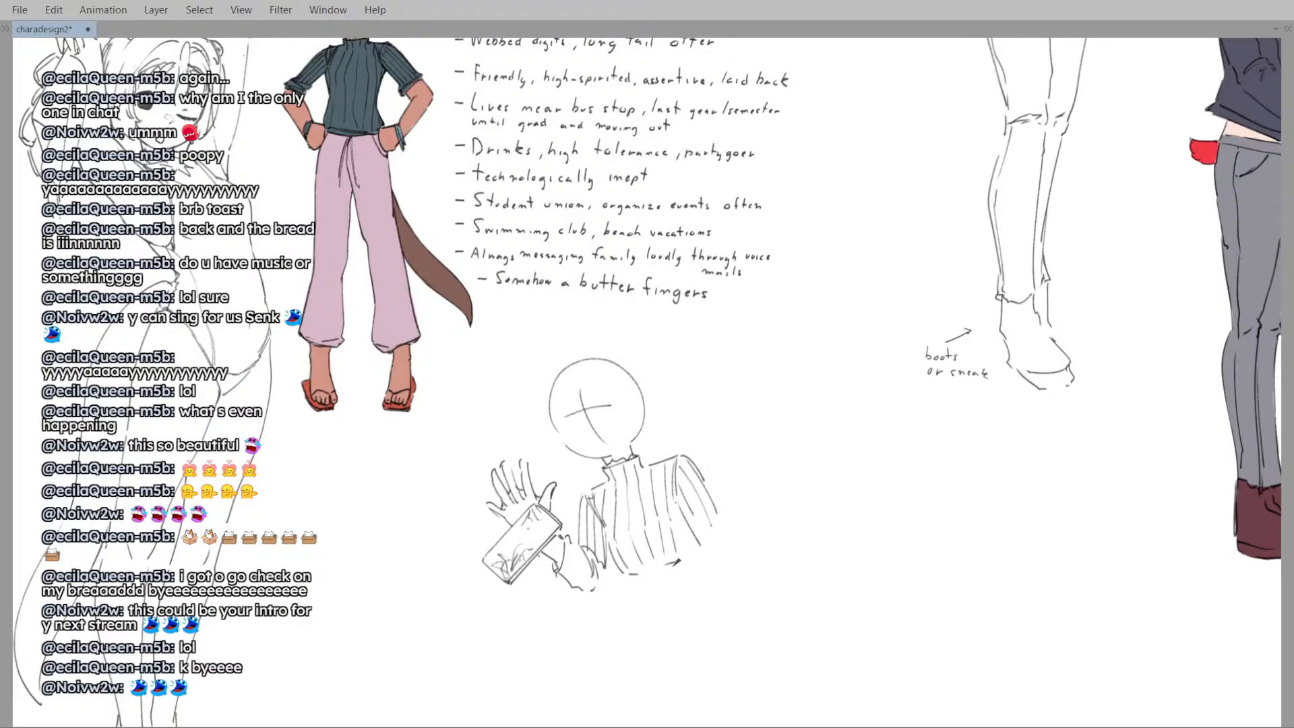
# - Erase the cross-shaped face guidelines inside the head circle, restoring the sketch after clearing it
pyautogui.scroll(3, 603, 422)
pyautogui.scroll(-2, 631, 423)
pyautogui.press('Delete')
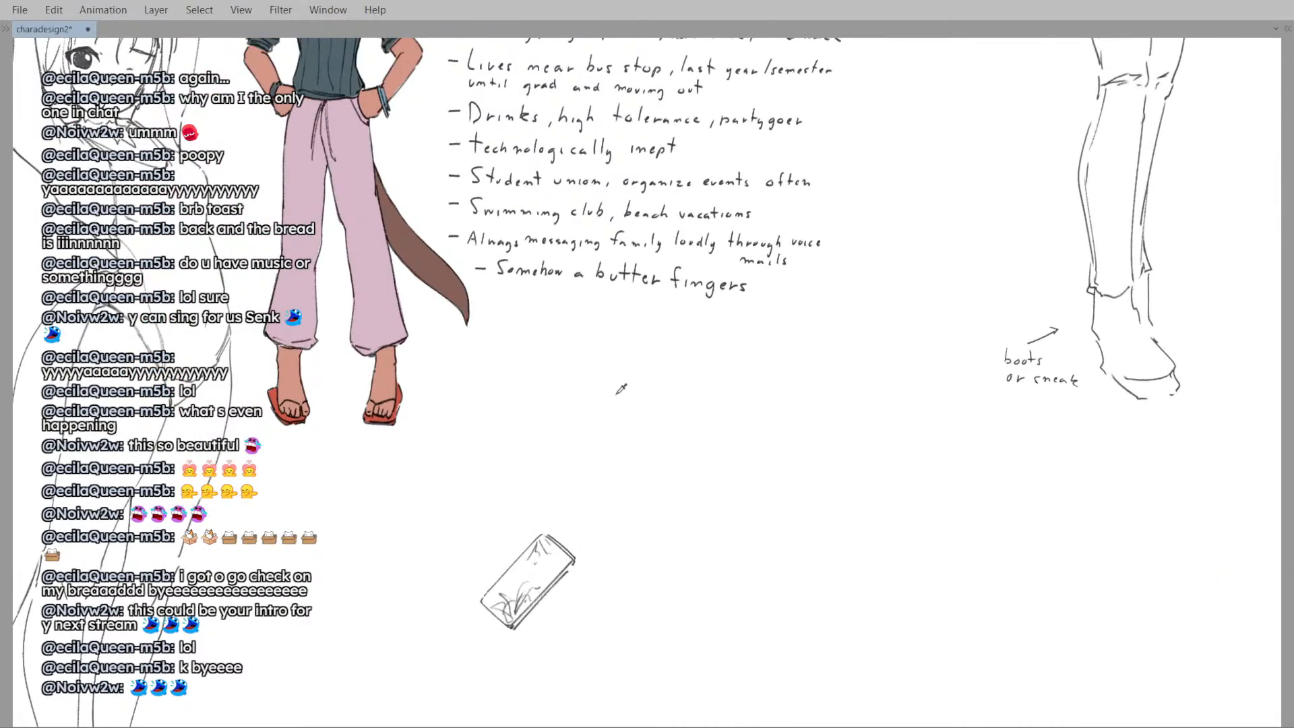
pyautogui.hotkey('ctrl', 'z')
pyautogui.press('e')
pyautogui.moveTo(599, 402)
pyautogui.mouseDown()
pyautogui.moveTo(583, 431)
pyautogui.moveTo(598, 441)
pyautogui.moveTo(632, 411)
pyautogui.moveTo(616, 445)
pyautogui.mouseUp()
pyautogui.scroll(2, 630, 444)
# - Draw an open, tapered laughing mouth low in the head circle
pyautogui.press('p')
pyautogui.hotkey('ctrl', 'z')
pyautogui.hotkey('ctrl', 'z')
pyautogui.hotkey('ctrl', 'z')
pyautogui.hotkey('ctrl', 'z')
pyautogui.moveTo(588, 453)
pyautogui.mouseDown()
pyautogui.moveTo(622, 445)
pyautogui.moveTo(559, 397)
pyautogui.moveTo(577, 539)
pyautogui.moveTo(569, 493)
pyautogui.moveTo(655, 491)
pyautogui.moveTo(665, 445)
pyautogui.mouseUp()
pyautogui.hotkey('ctrl', 'z')
pyautogui.hotkey('ctrl', 'z')
pyautogui.moveTo(592, 493); pyautogui.dragTo(620, 475)
# - Draw the phone-side eye as a closed, slightly curved line, redoing the stroke as needed
pyautogui.moveTo(546, 420)
pyautogui.mouseDown()
pyautogui.moveTo(578, 413)
pyautogui.moveTo(535, 404)
pyautogui.mouseUp()
pyautogui.moveTo(550, 433); pyautogui.dragTo(558, 427)
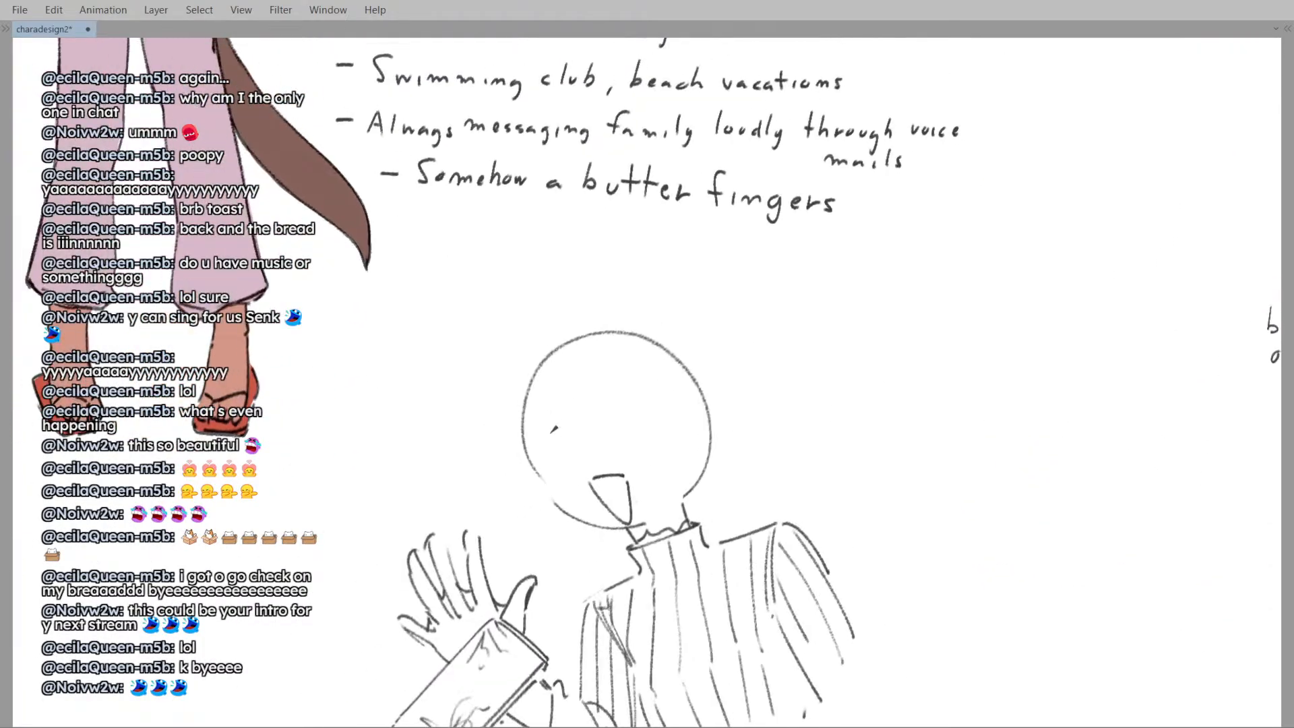
pyautogui.hotkey('ctrl', 'z')
pyautogui.hotkey('ctrl', 'z')
pyautogui.moveTo(534, 431); pyautogui.dragTo(582, 414)
pyautogui.hotkey('ctrl', 'z')
pyautogui.moveTo(535, 449)
pyautogui.mouseDown()
pyautogui.moveTo(584, 424)
pyautogui.moveTo(517, 417)
pyautogui.moveTo(543, 406)
pyautogui.mouseUp()
pyautogui.scroll(-2, 609, 428)
pyautogui.scroll(2, 586, 422)
pyautogui.hotkey('ctrl', 'z')
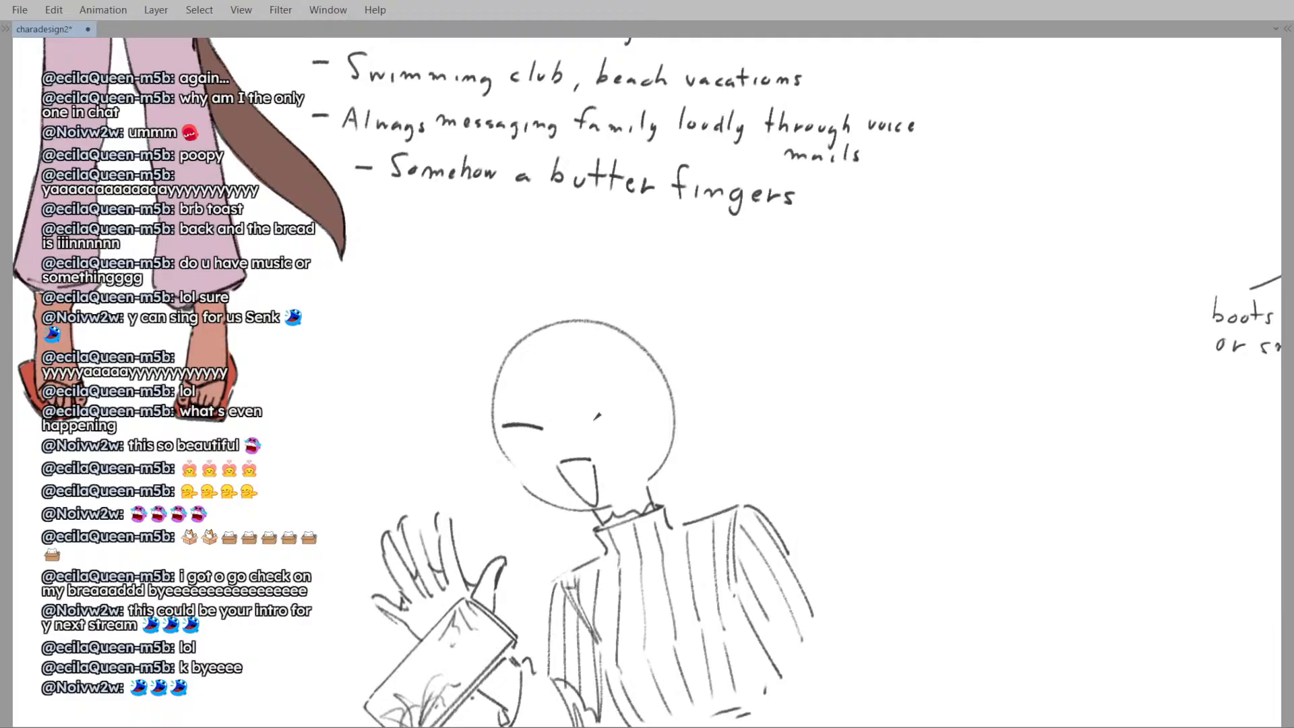
# - Draw the other closed eye as a matching upward arc and refine the ends of both eye lines
pyautogui.hotkey('ctrl', 'z')
pyautogui.moveTo(597, 416); pyautogui.dragTo(635, 410)
pyautogui.hotkey('ctrl', 'z')
pyautogui.scroll(-1, 593, 399)
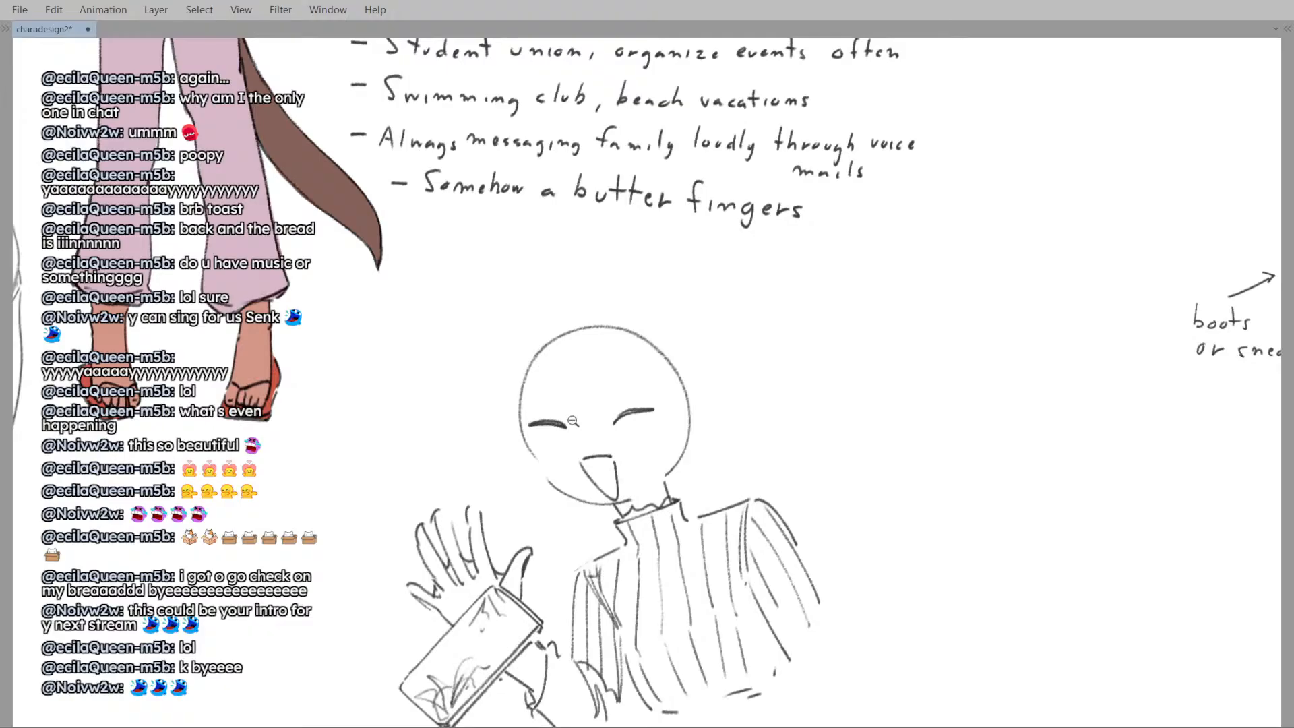
pyautogui.scroll(-3, 573, 421)
pyautogui.scroll(4, 573, 421)
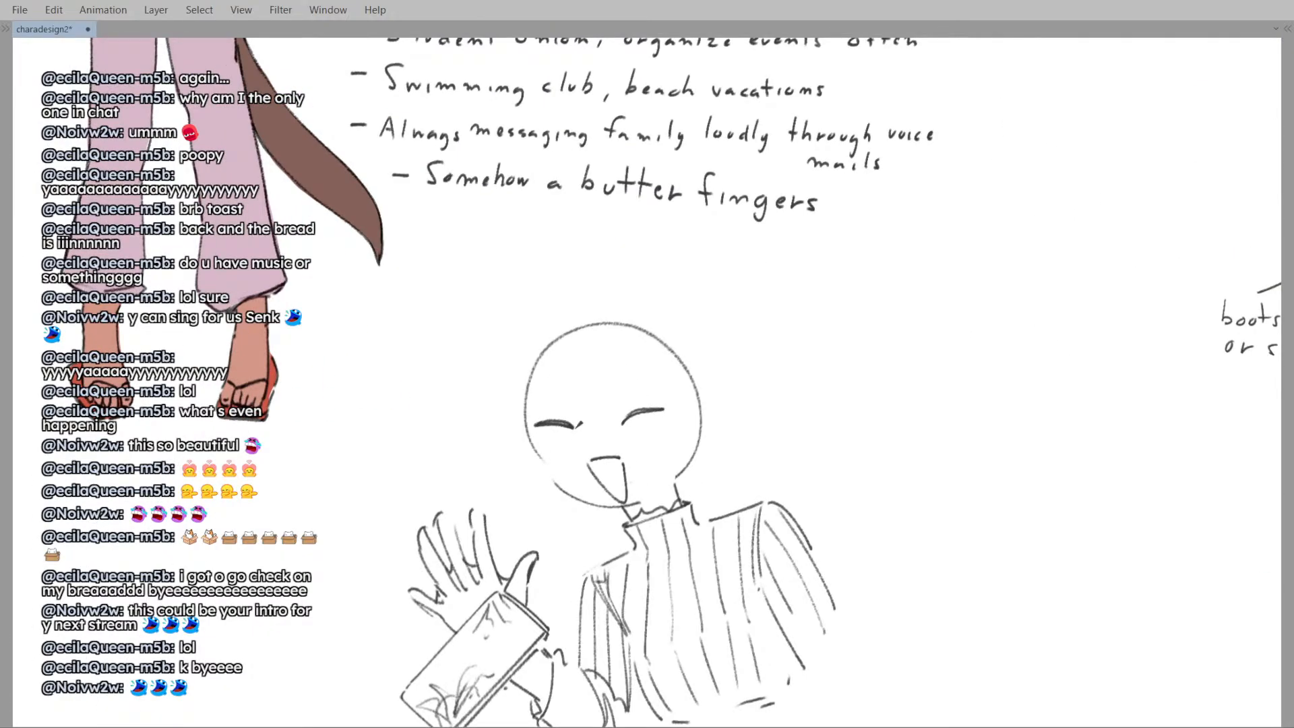
pyautogui.moveTo(579, 425); pyautogui.dragTo(573, 420)
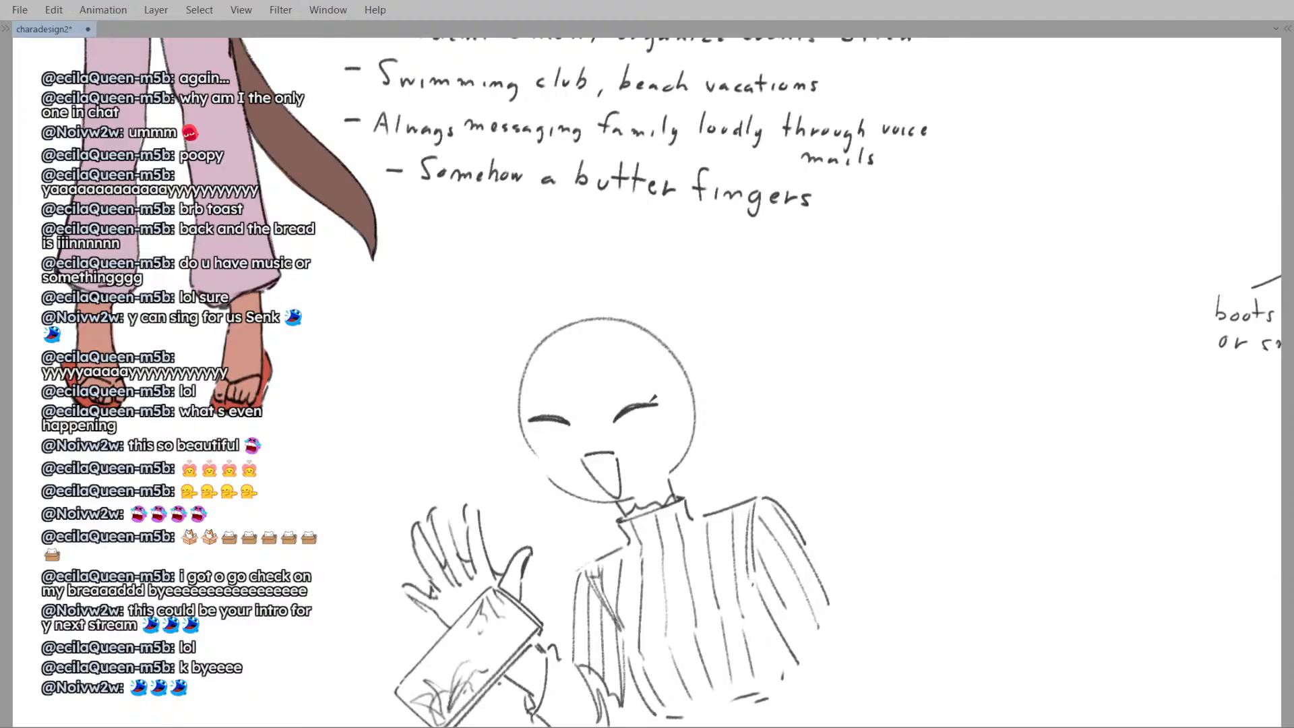
pyautogui.scroll(-4, 634, 394)
pyautogui.scroll(4, 627, 393)
pyautogui.scroll(-1, 614, 391)
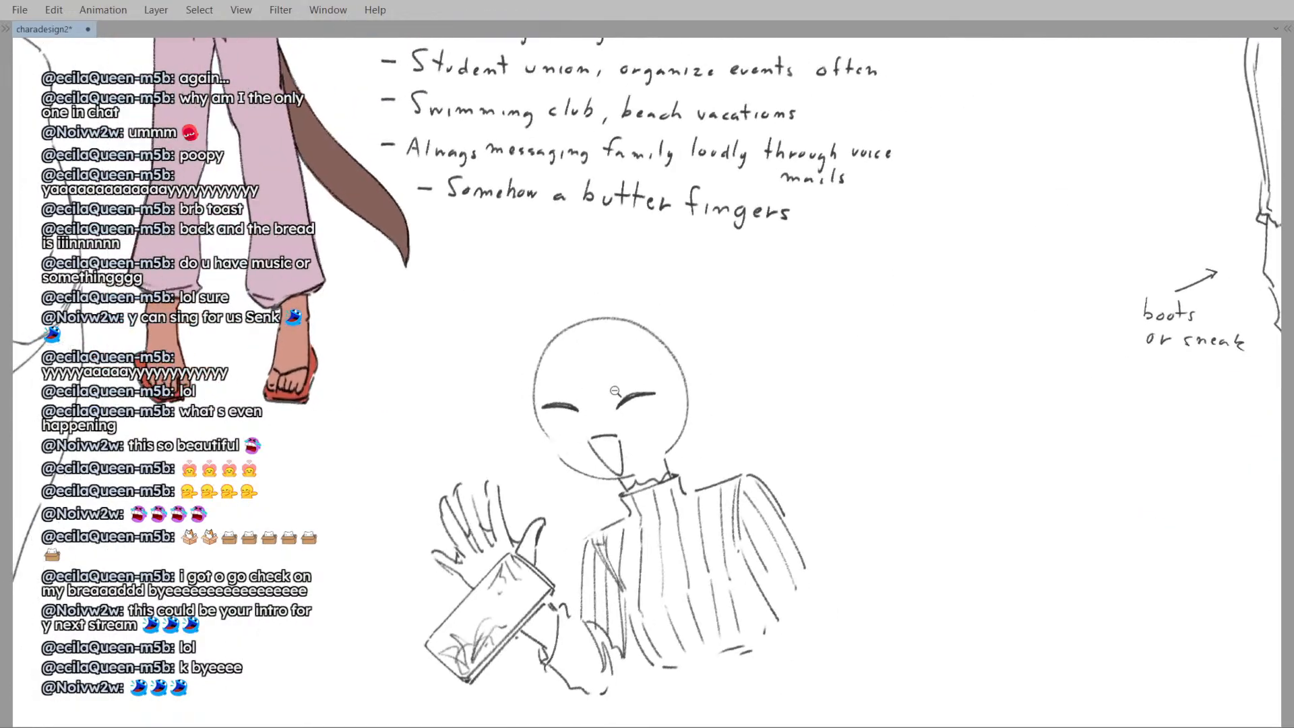
pyautogui.scroll(2, 615, 391)
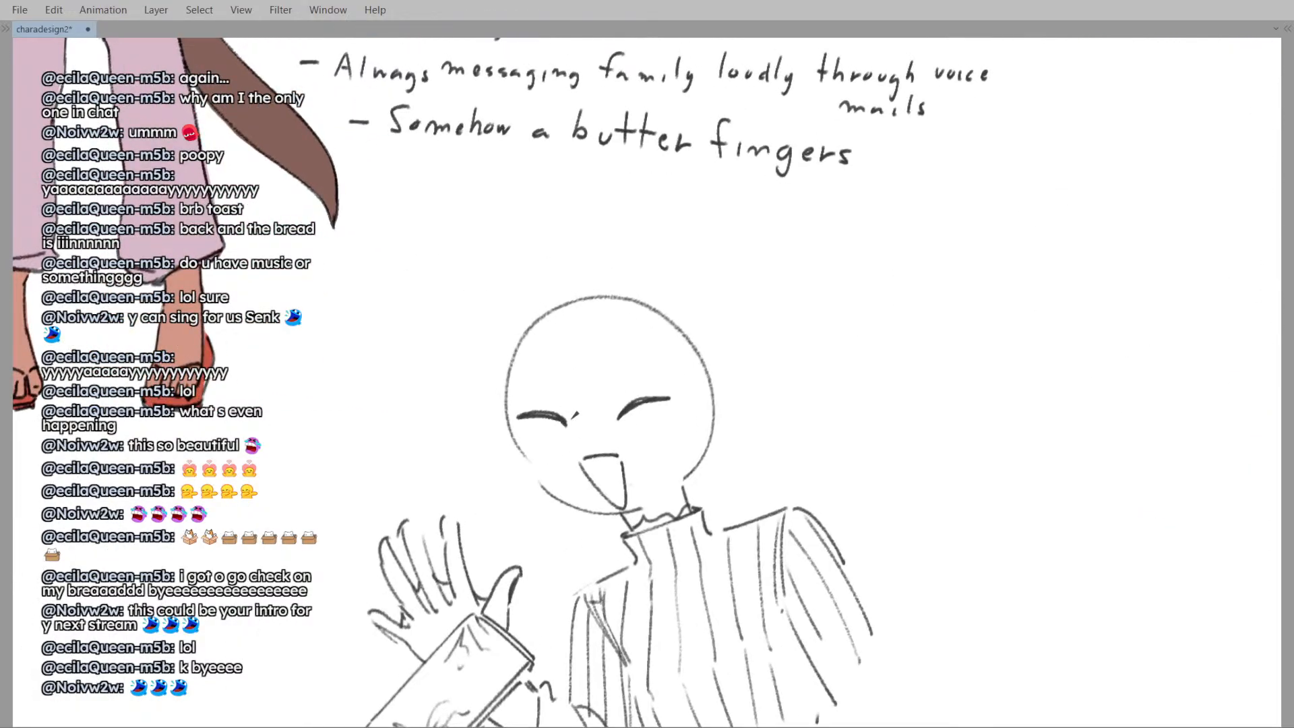
# - Draw thin arched eyebrows above both closed eyes
pyautogui.scroll(-4, 575, 394)
pyautogui.scroll(4, 562, 376)
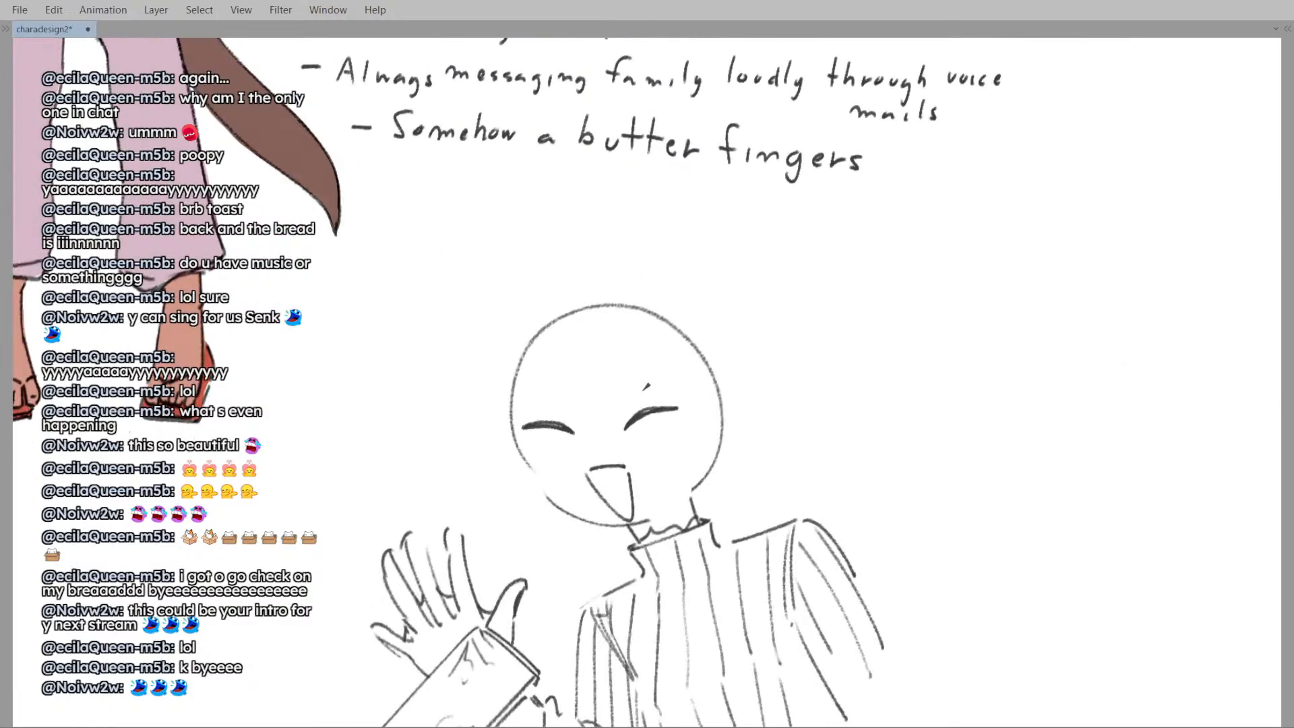
pyautogui.moveTo(617, 389); pyautogui.dragTo(677, 375)
pyautogui.hotkey('ctrl', 'z')
pyautogui.scroll(-3, 579, 374)
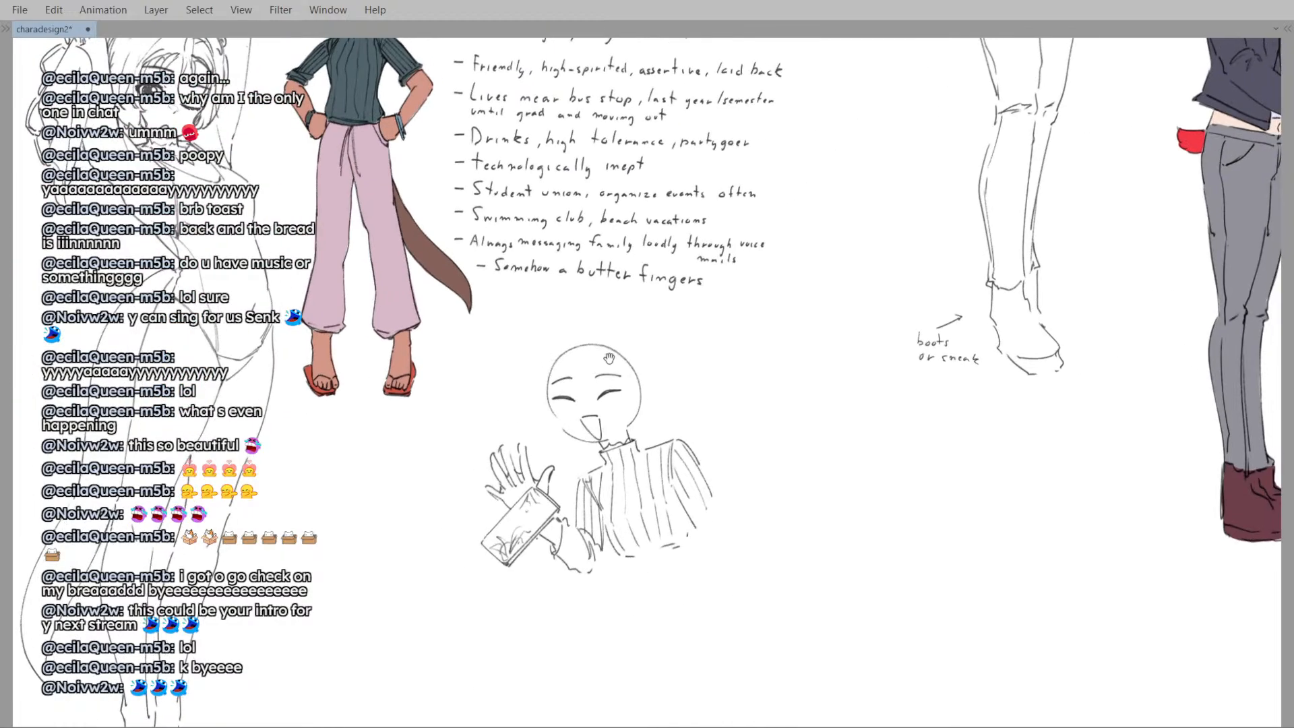
# - Check the face against the whole design sheet and add short lashes to both closed eyes
pyautogui.scroll(3, 608, 358)
pyautogui.scroll(-3, 620, 323)
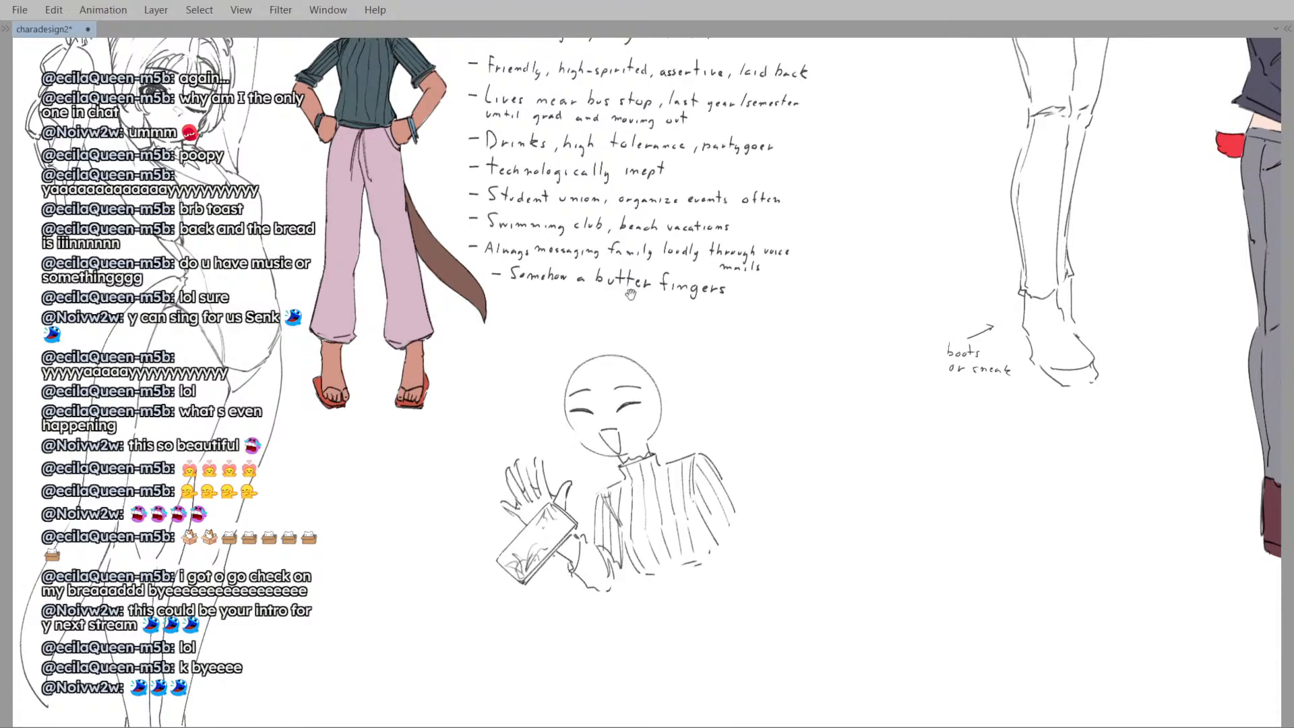
pyautogui.moveTo(631, 294); pyautogui.dragTo(628, 435)
pyautogui.scroll(-1, 640, 553)
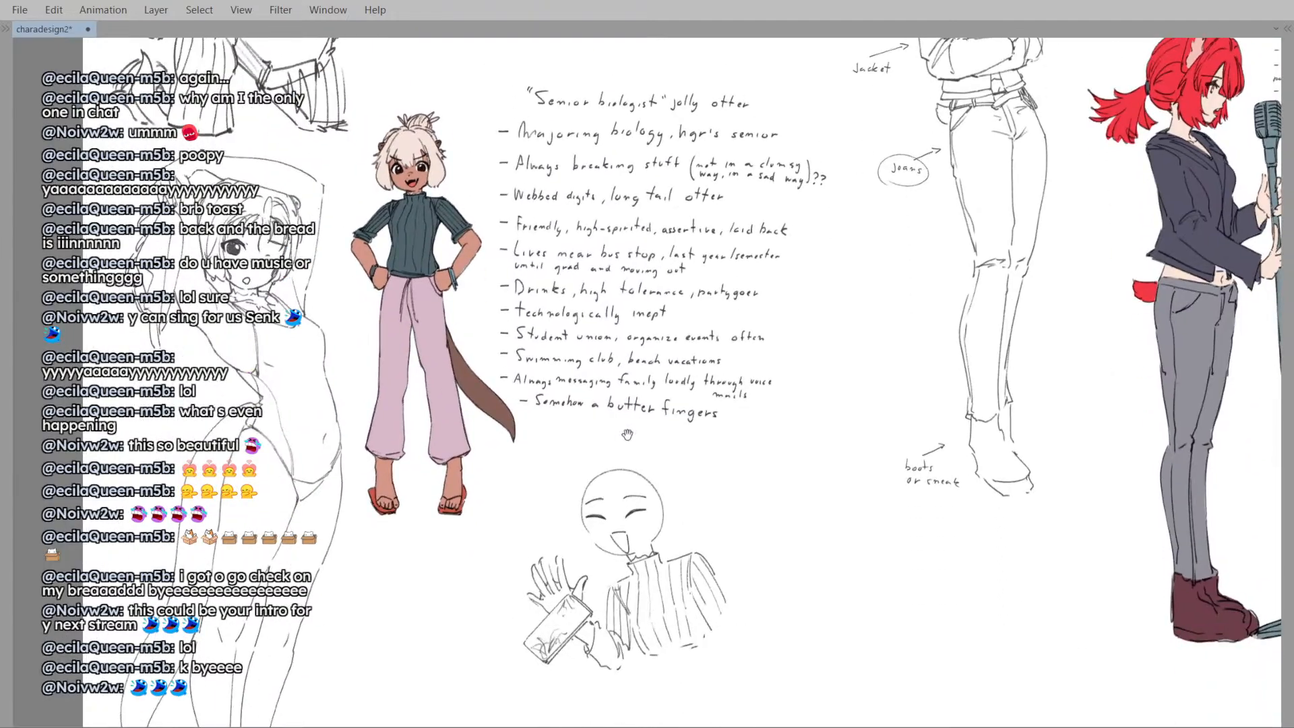
pyautogui.scroll(4, 628, 435)
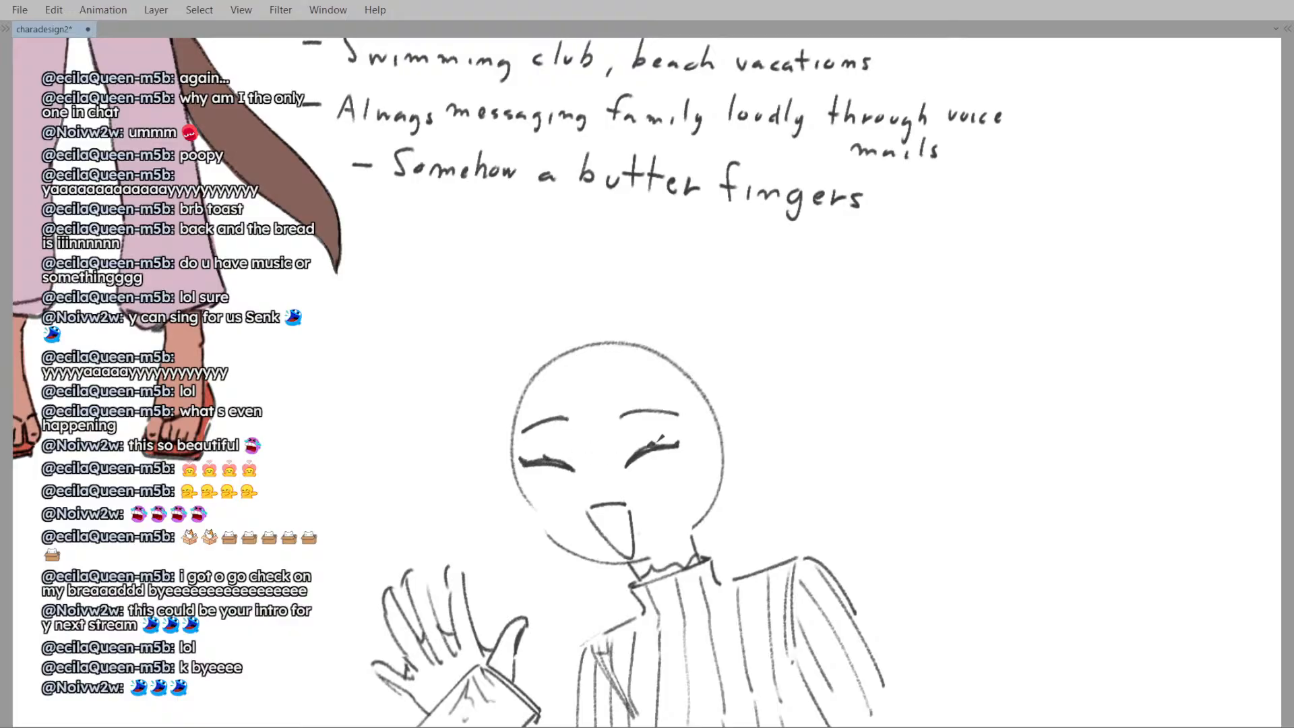
# - Draw a small nose between the closed eyes and the mouth, undoing an accidental clearing of the sketch
pyautogui.scroll(-3, 661, 423)
pyautogui.scroll(2, 659, 426)
pyautogui.moveTo(598, 475); pyautogui.dragTo(592, 459)
pyautogui.hotkey('ctrl', 'z')
pyautogui.scroll(-3, 592, 464)
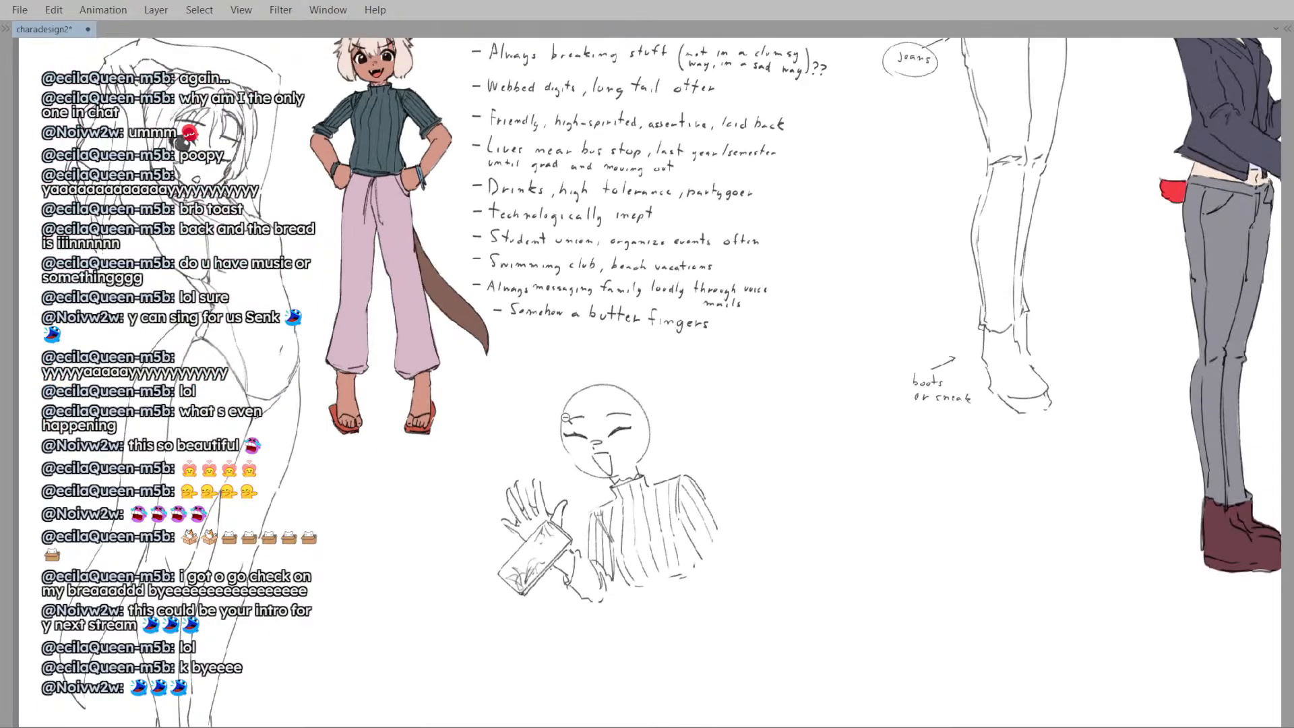
pyautogui.press('Delete')
pyautogui.hotkey('ctrl', 'z')
pyautogui.scroll(3, 627, 432)
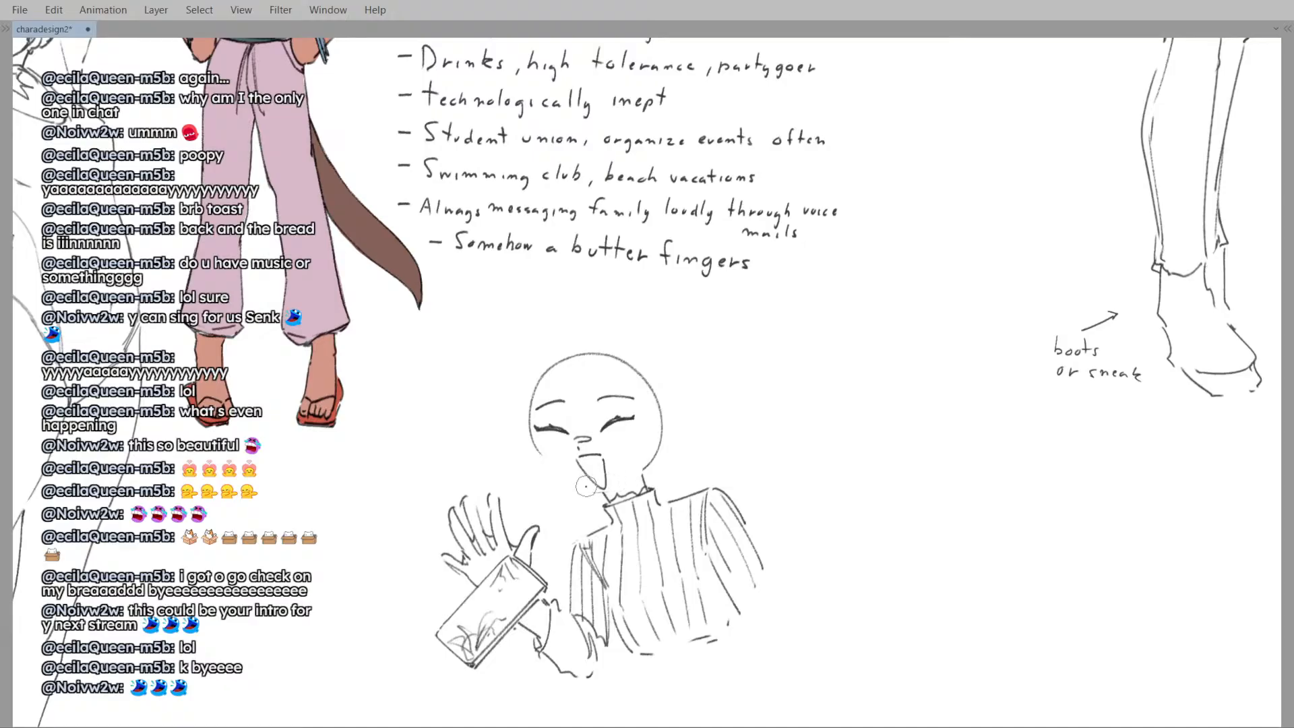
pyautogui.moveTo(587, 486); pyautogui.dragTo(610, 480)
pyautogui.hotkey('ctrl', 'z')
pyautogui.hotkey('ctrl', 'z')
pyautogui.hotkey('ctrl', 'z')
pyautogui.hotkey('ctrl', 'z')
pyautogui.hotkey('ctrl', 'z')
pyautogui.press('Delete')
pyautogui.hotkey('ctrl', 'z')
pyautogui.hotkey('ctrl', 'z')
# - Draw the cheek and jaw line on the phone side, from the temple down to the chin, redoing strokes as needed
pyautogui.moveTo(531, 429)
pyautogui.mouseDown()
pyautogui.moveTo(548, 469)
pyautogui.moveTo(584, 495)
pyautogui.mouseUp()
pyautogui.hotkey('ctrl', 'z')
pyautogui.hotkey('ctrl', 'z')
pyautogui.moveTo(527, 422); pyautogui.dragTo(549, 470)
pyautogui.hotkey('ctrl', 'z')
pyautogui.moveTo(525, 421)
pyautogui.mouseDown()
pyautogui.moveTo(545, 466)
pyautogui.moveTo(605, 493)
pyautogui.mouseUp()
pyautogui.hotkey('ctrl', 'z')
pyautogui.hotkey('ctrl', 'z')
pyautogui.hotkey('ctrl', 'z')
pyautogui.hotkey('ctrl', 'z')
pyautogui.press('h')
pyautogui.scroll(1, 647, 404)
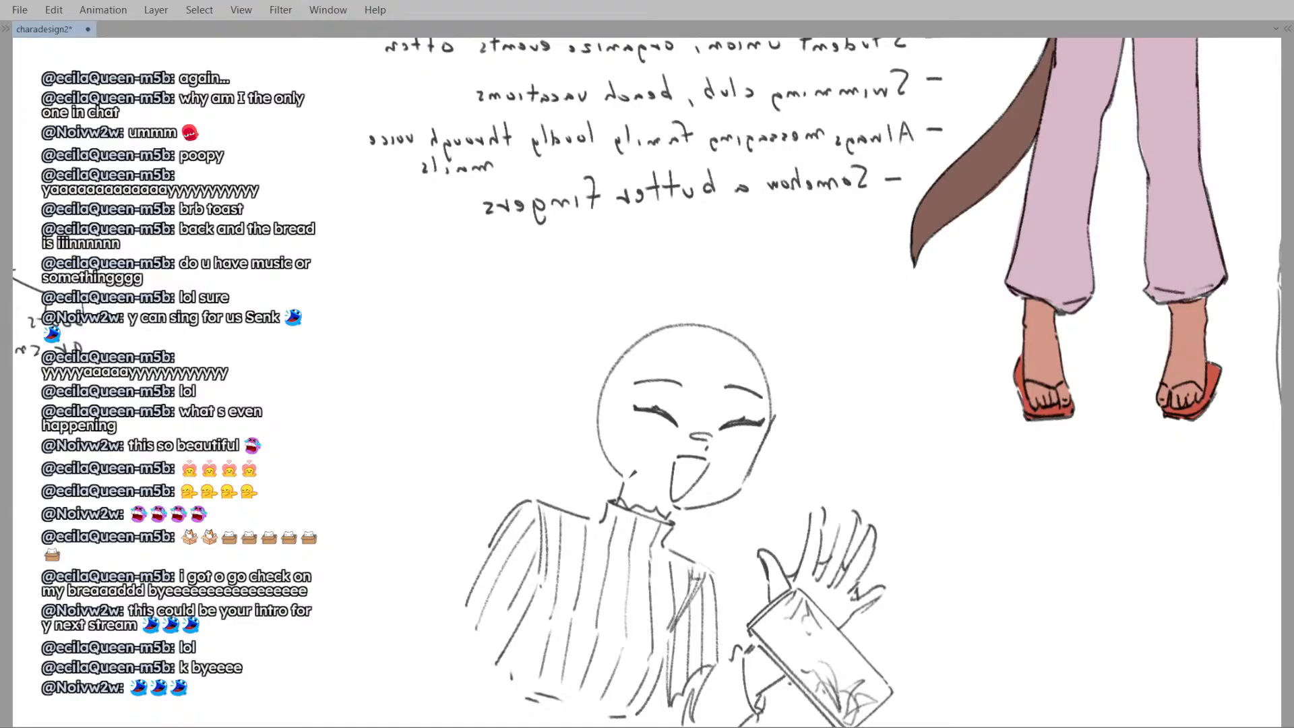
# - Draw the opposite jaw line from the cheek toward the chin, above the turtleneck collar
pyautogui.hotkey('ctrl', 'z')
pyautogui.moveTo(615, 445)
pyautogui.mouseDown()
pyautogui.moveTo(643, 489)
pyautogui.moveTo(630, 478)
pyautogui.mouseUp()
pyautogui.hotkey('ctrl', 'z')
pyautogui.hotkey('ctrl', 'z')
pyautogui.press('h')
pyautogui.scroll(-2, 647, 404)
pyautogui.scroll(1, 647, 418)
pyautogui.moveTo(612, 388); pyautogui.dragTo(612, 495)
# - Erase the head's construction circle with an enlarged brush, keeping only the jaw lines and facial features
pyautogui.press(']')
pyautogui.press(']')
pyautogui.press('h')
pyautogui.scroll(-2, 618, 459)
pyautogui.scroll(2, 647, 472)
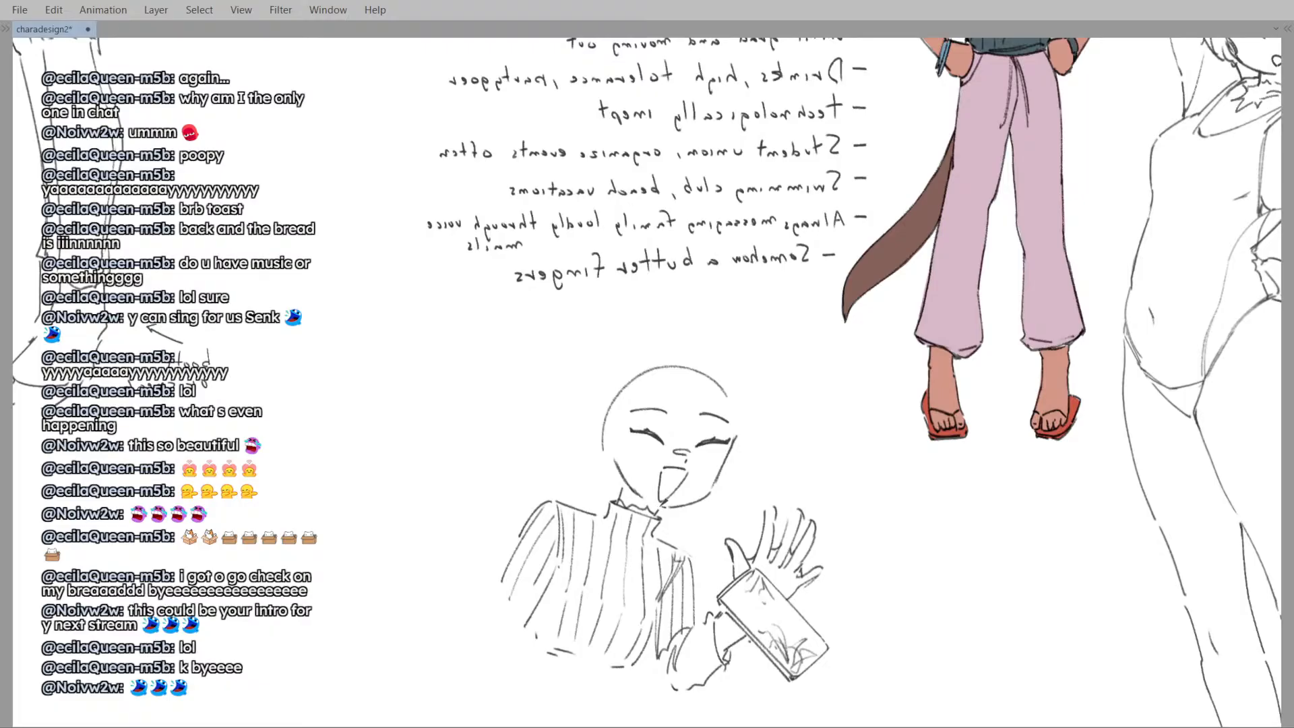
pyautogui.scroll(-1, 651, 463)
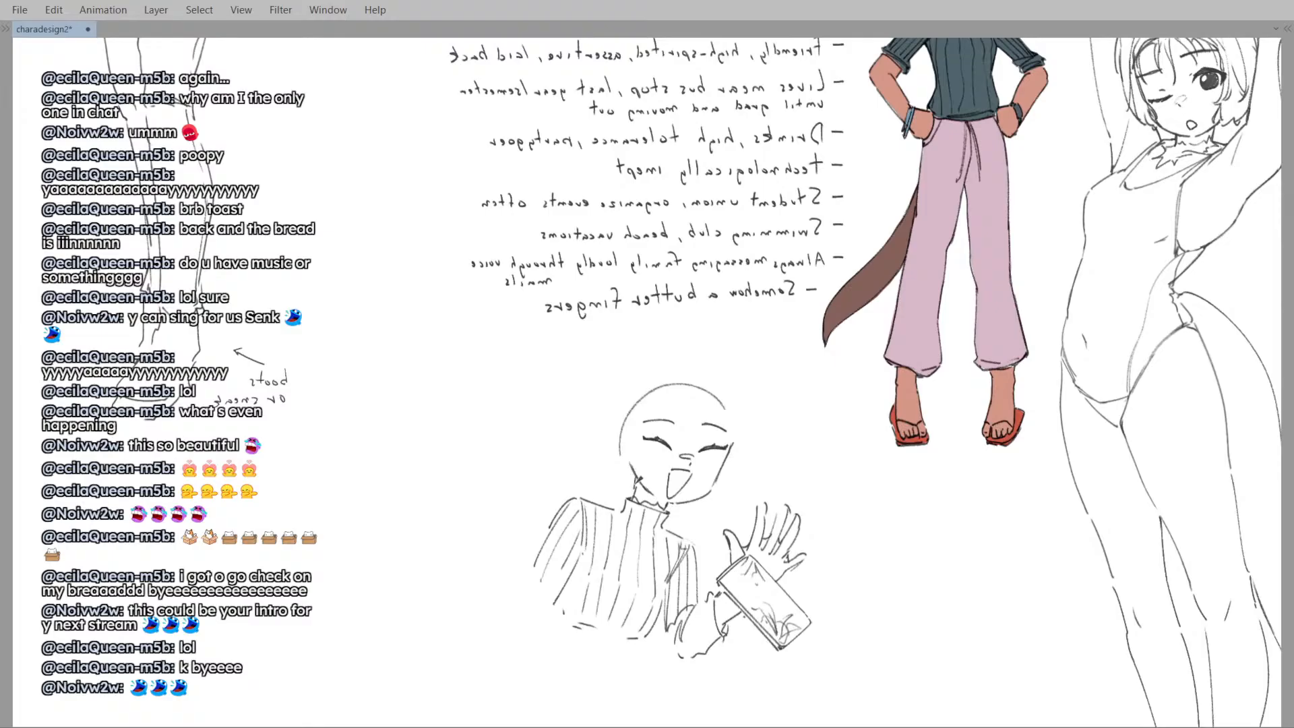
pyautogui.moveTo(619, 431)
pyautogui.mouseDown()
pyautogui.moveTo(715, 383)
pyautogui.moveTo(678, 385)
pyautogui.moveTo(672, 359)
pyautogui.moveTo(620, 486)
pyautogui.mouseUp()
pyautogui.press('h')
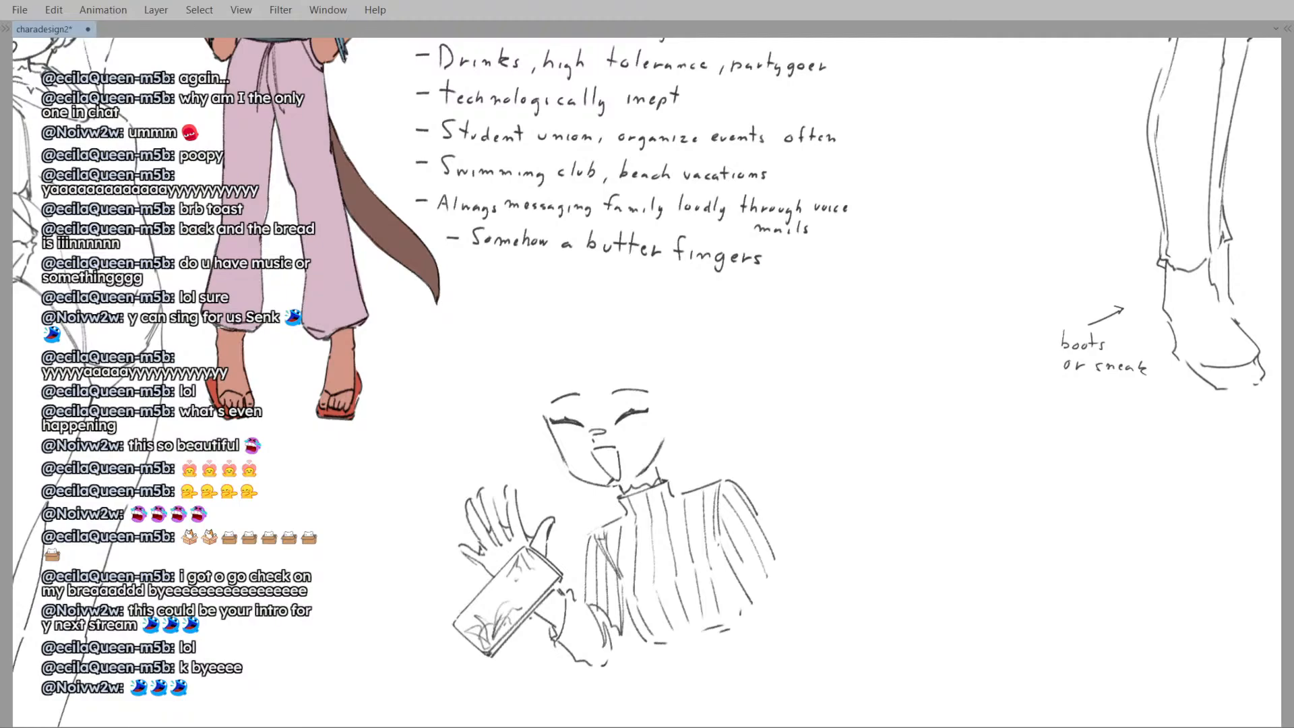
# - Transform the eyes, eyebrows, nose and mouth to sit better inside the jaw outline
pyautogui.scroll(-3, 631, 437)
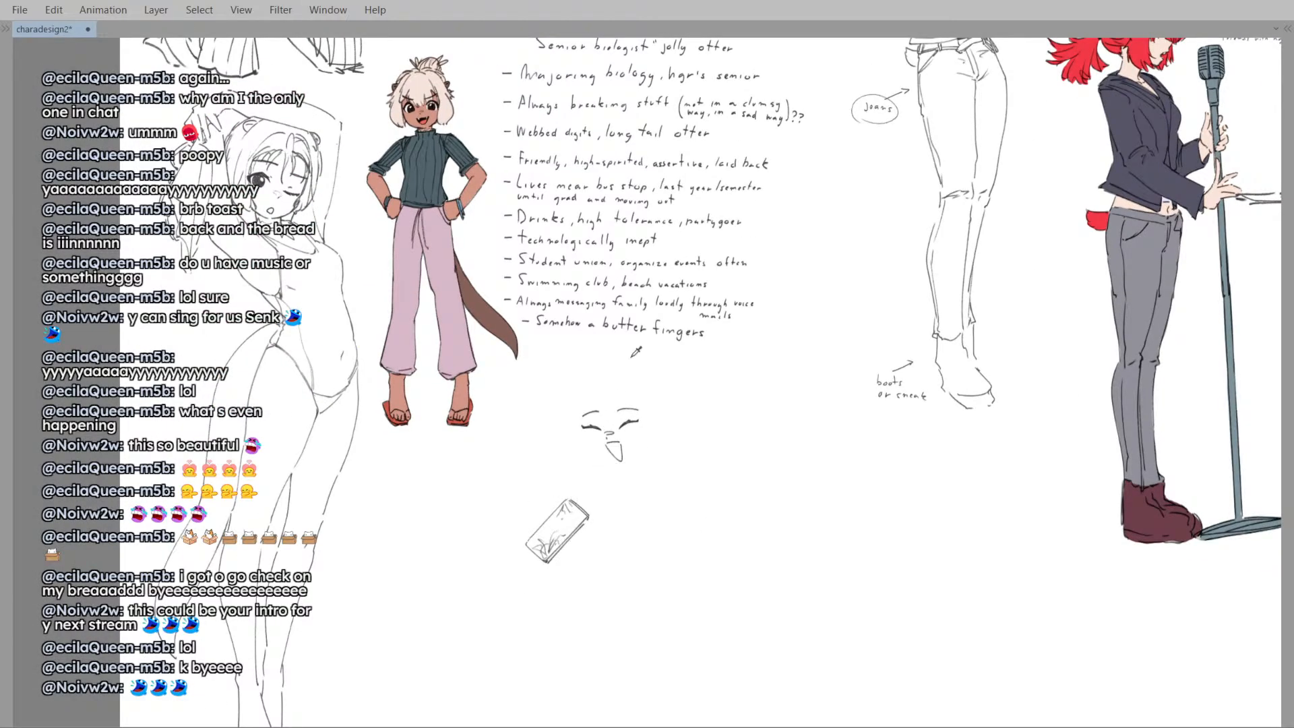
pyautogui.scroll(2, 678, 430)
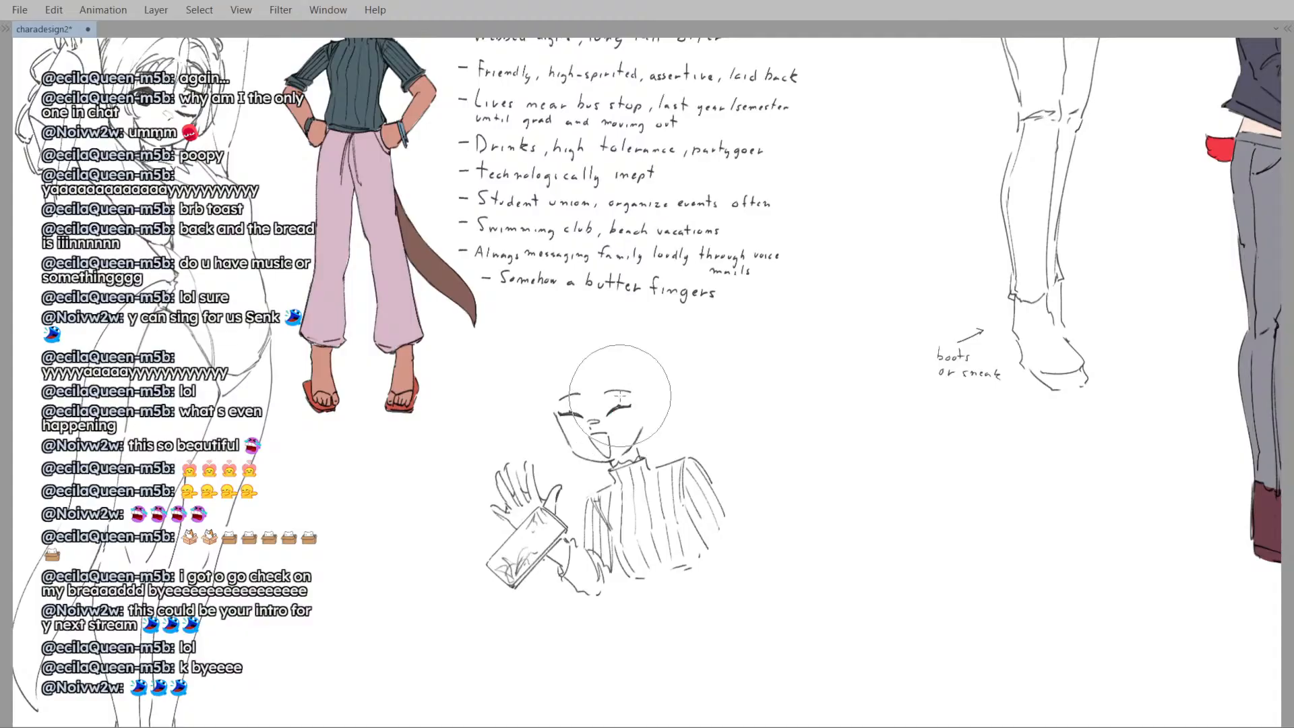
pyautogui.hotkey('ctrl', 't')
pyautogui.moveTo(619, 415); pyautogui.dragTo(609, 469)
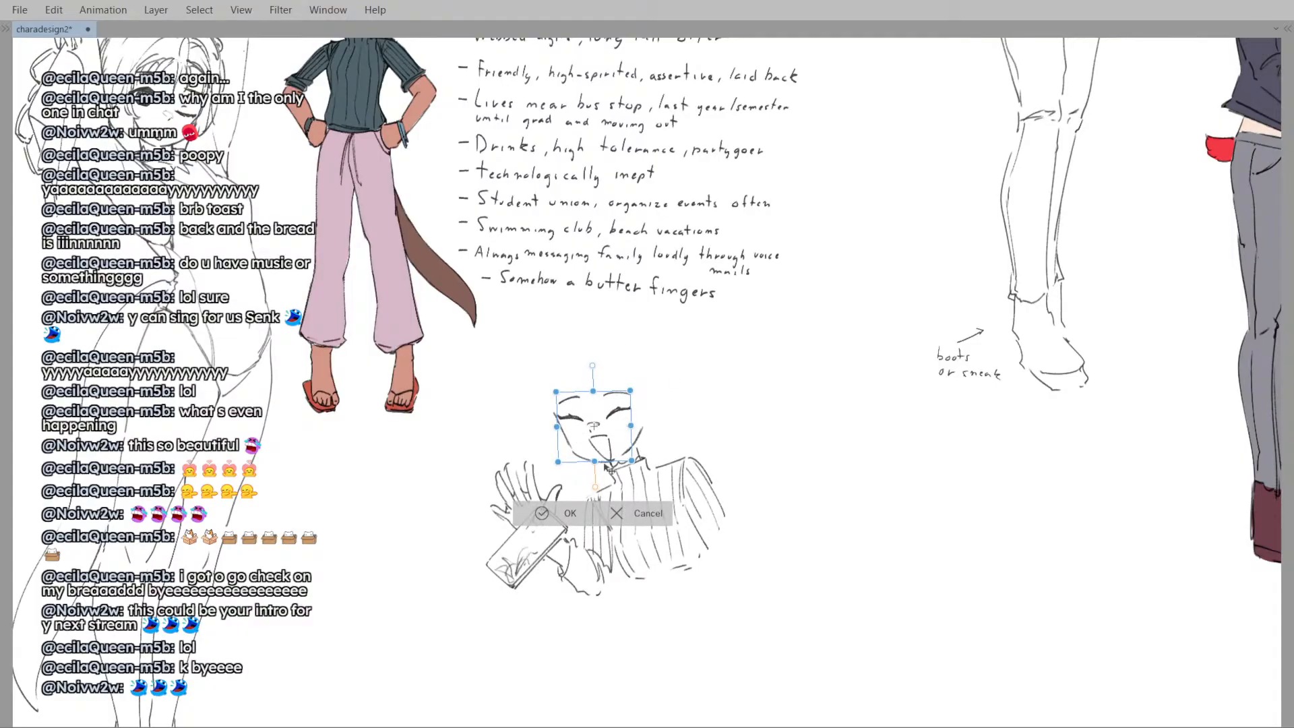
pyautogui.click(544, 513)
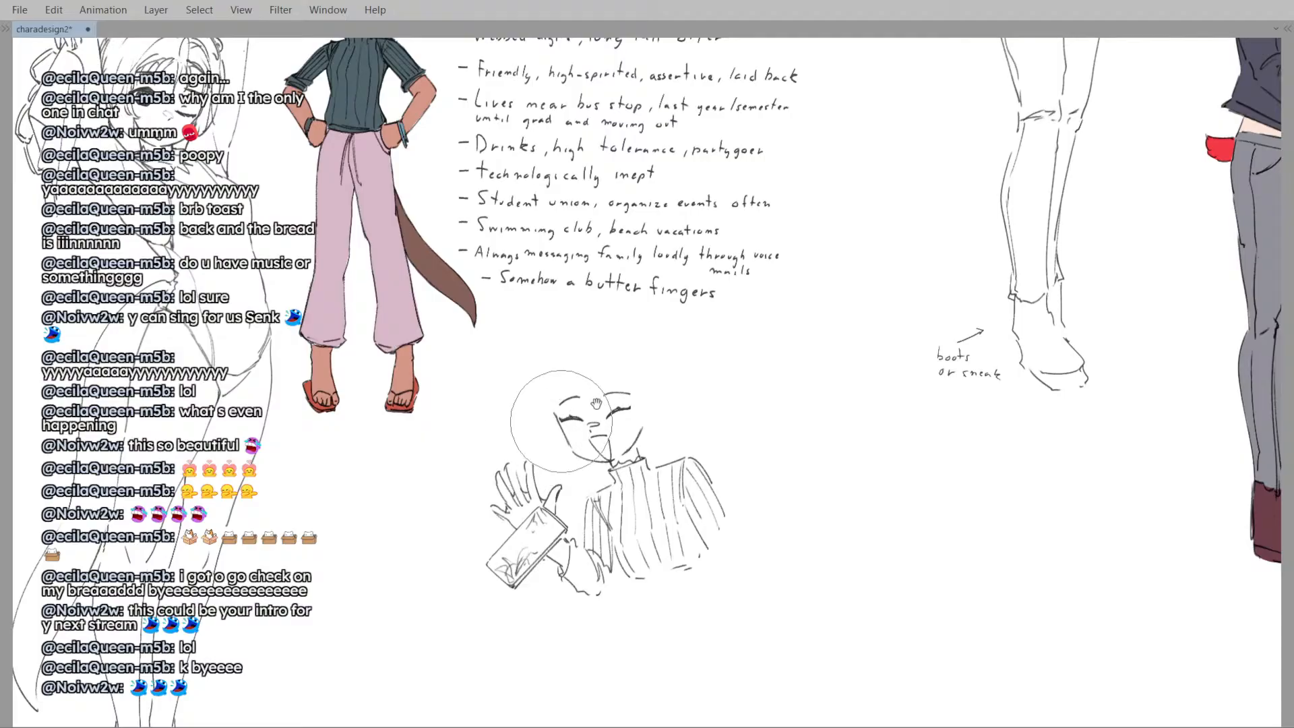
pyautogui.press('h')
pyautogui.scroll(-3, 639, 363)
pyautogui.press('h')
pyautogui.scroll(5, 639, 362)
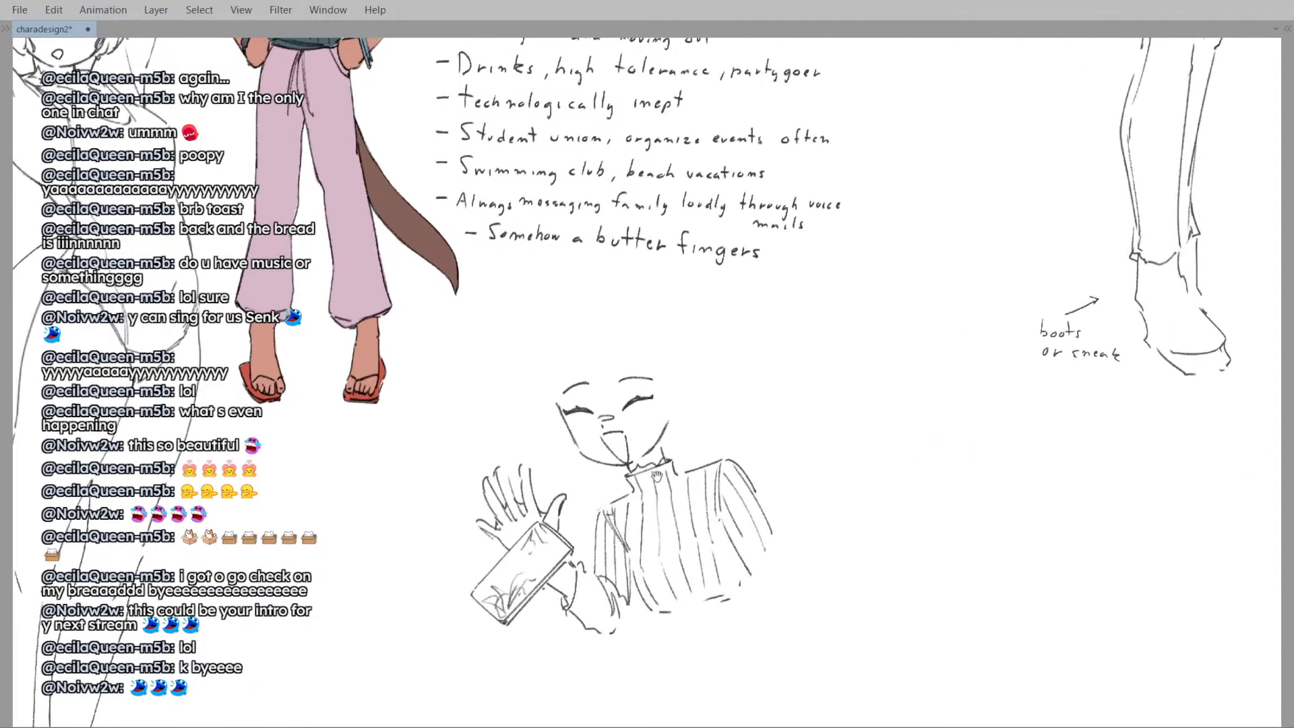
# - Close the outer edge of the sweater's far sleeve with a line curving down from the shoulder
pyautogui.moveTo(769, 519)
pyautogui.mouseDown()
pyautogui.moveTo(772, 537)
pyautogui.moveTo(655, 516)
pyautogui.moveTo(703, 522)
pyautogui.mouseUp()
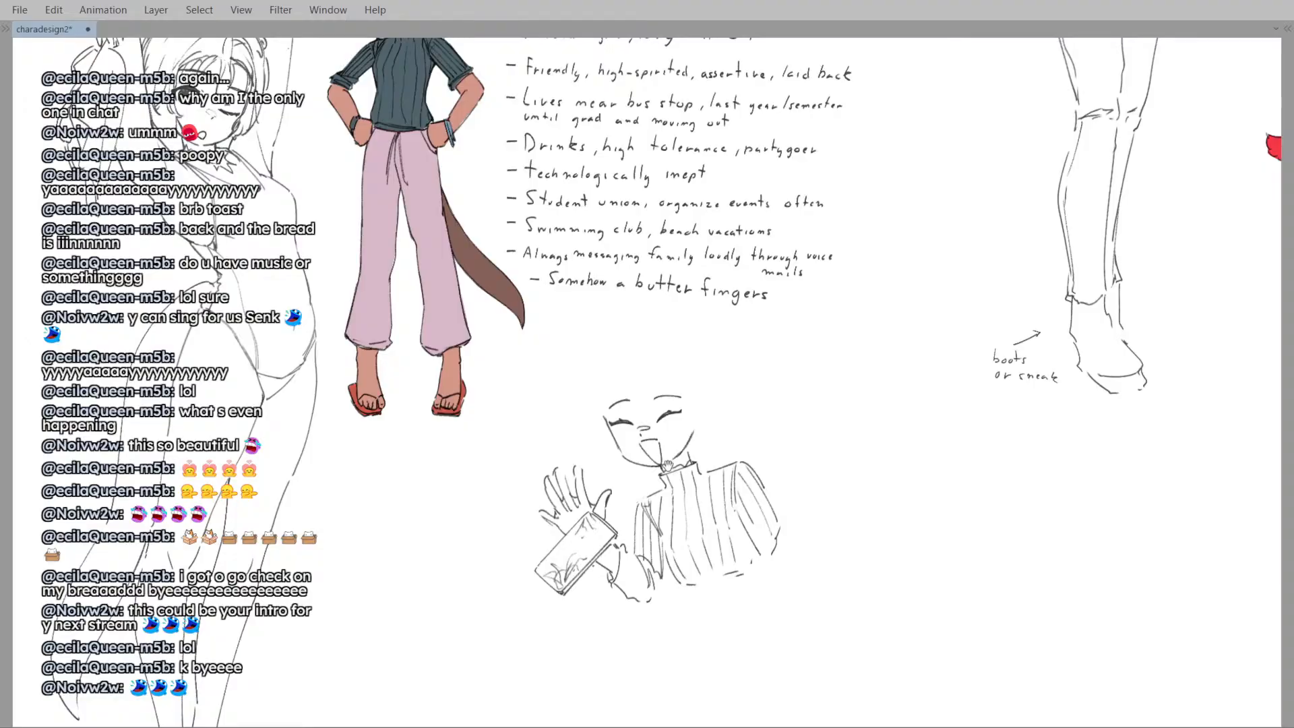
pyautogui.moveTo(623, 474); pyautogui.dragTo(604, 473)
pyautogui.moveTo(660, 372)
pyautogui.mouseDown()
pyautogui.moveTo(665, 393)
pyautogui.moveTo(616, 418)
pyautogui.mouseUp()
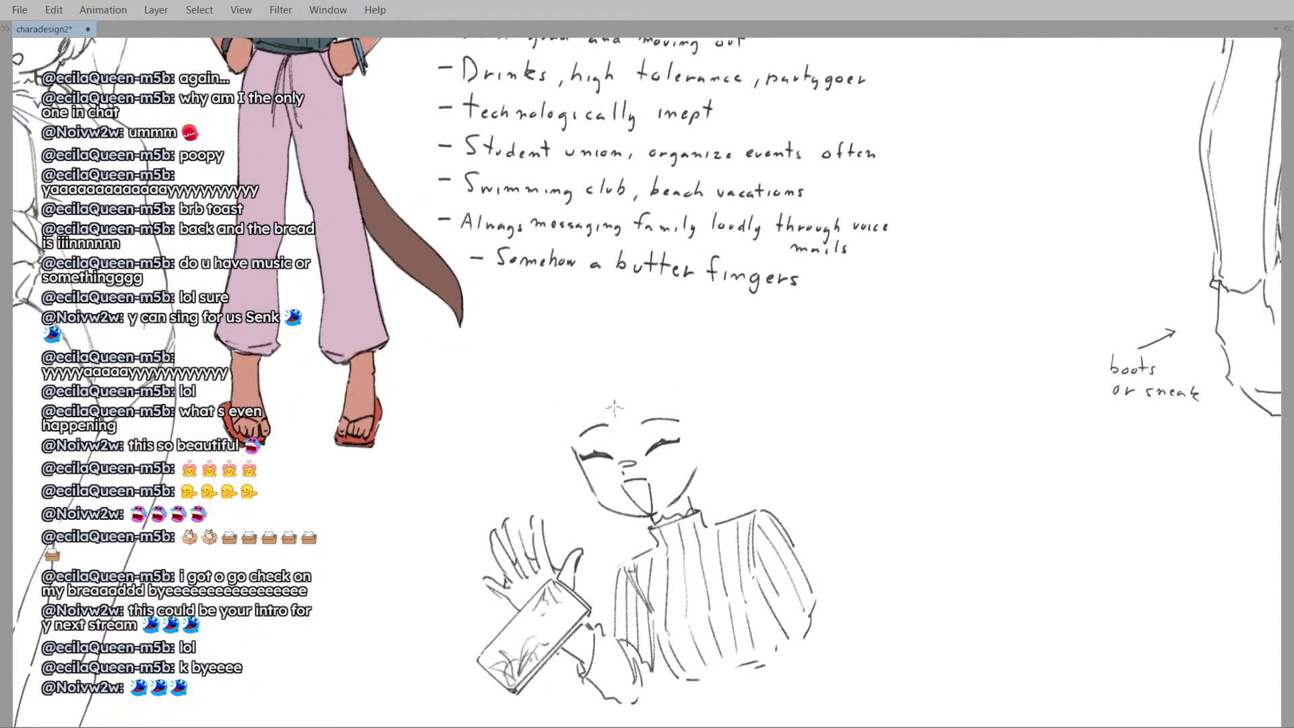
# - Lasso the eyebrow above the eye farther from the phone and nudge its position, checking the face in mirrored view
pyautogui.moveTo(611, 403)
pyautogui.mouseDown()
pyautogui.moveTo(620, 425)
pyautogui.moveTo(603, 429)
pyautogui.moveTo(661, 410)
pyautogui.moveTo(687, 426)
pyautogui.mouseUp()
pyautogui.hotkey('ctrl', 'd')
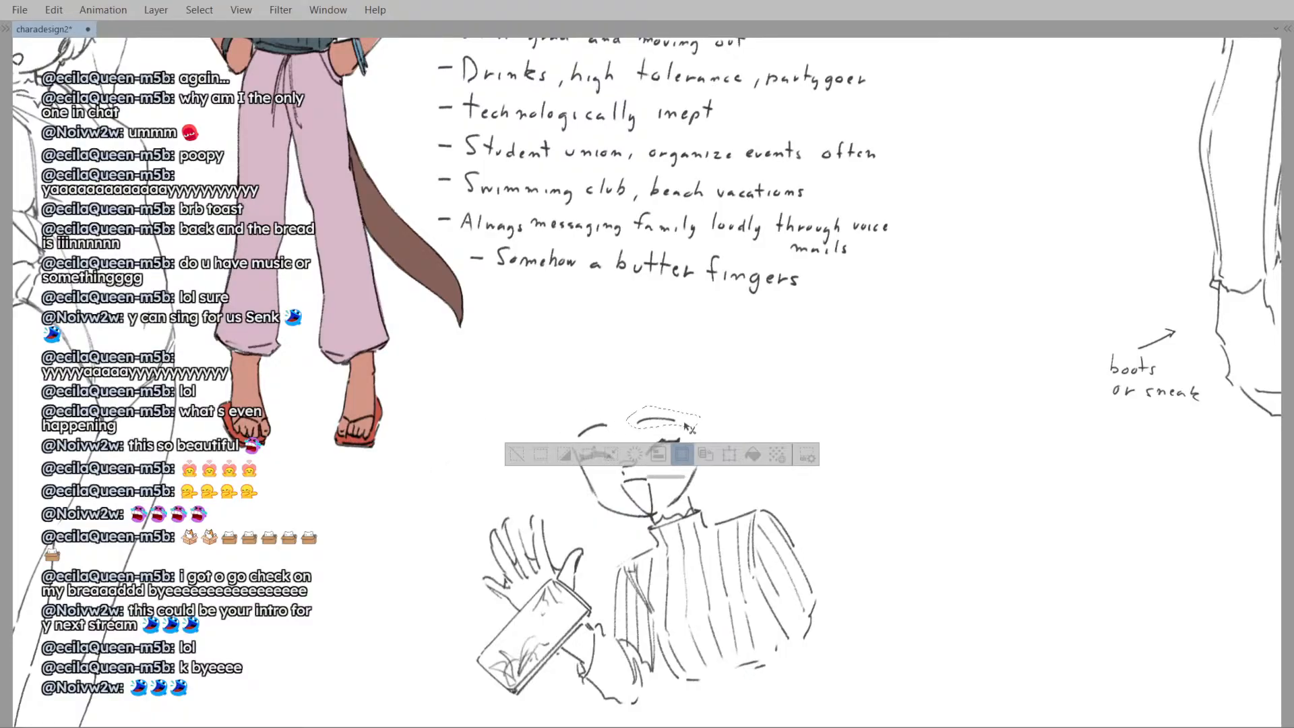
pyautogui.hotkey('ctrl', 'd')
pyautogui.scroll(-5, 687, 432)
pyautogui.scroll(5, 686, 462)
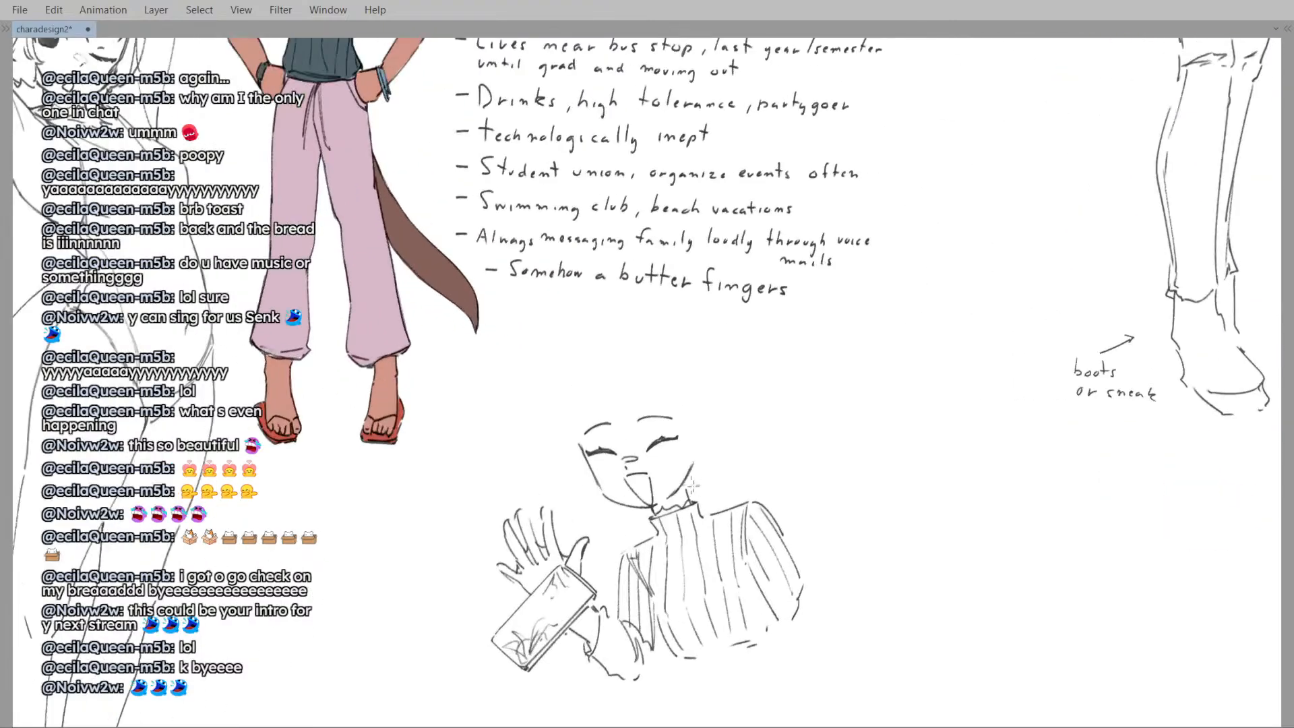
pyautogui.press('m')
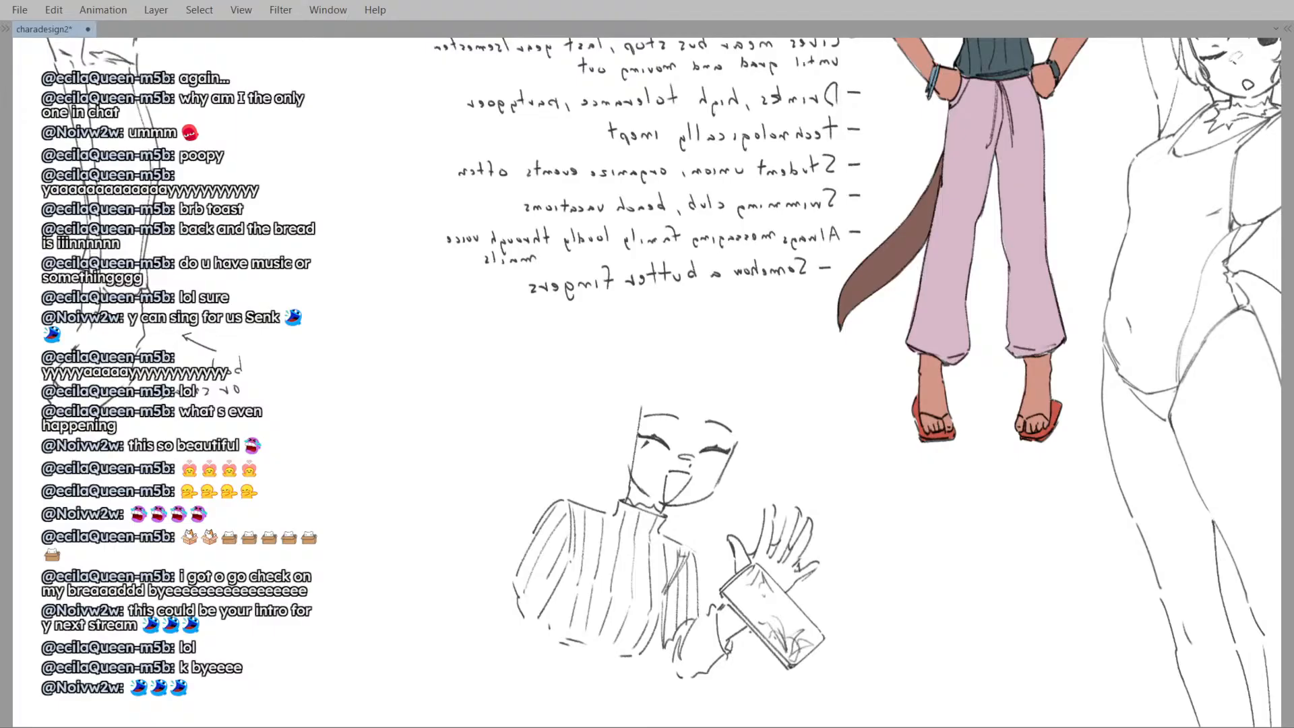
pyautogui.scroll(-5, 653, 450)
pyautogui.press('m')
pyautogui.scroll(3, 654, 450)
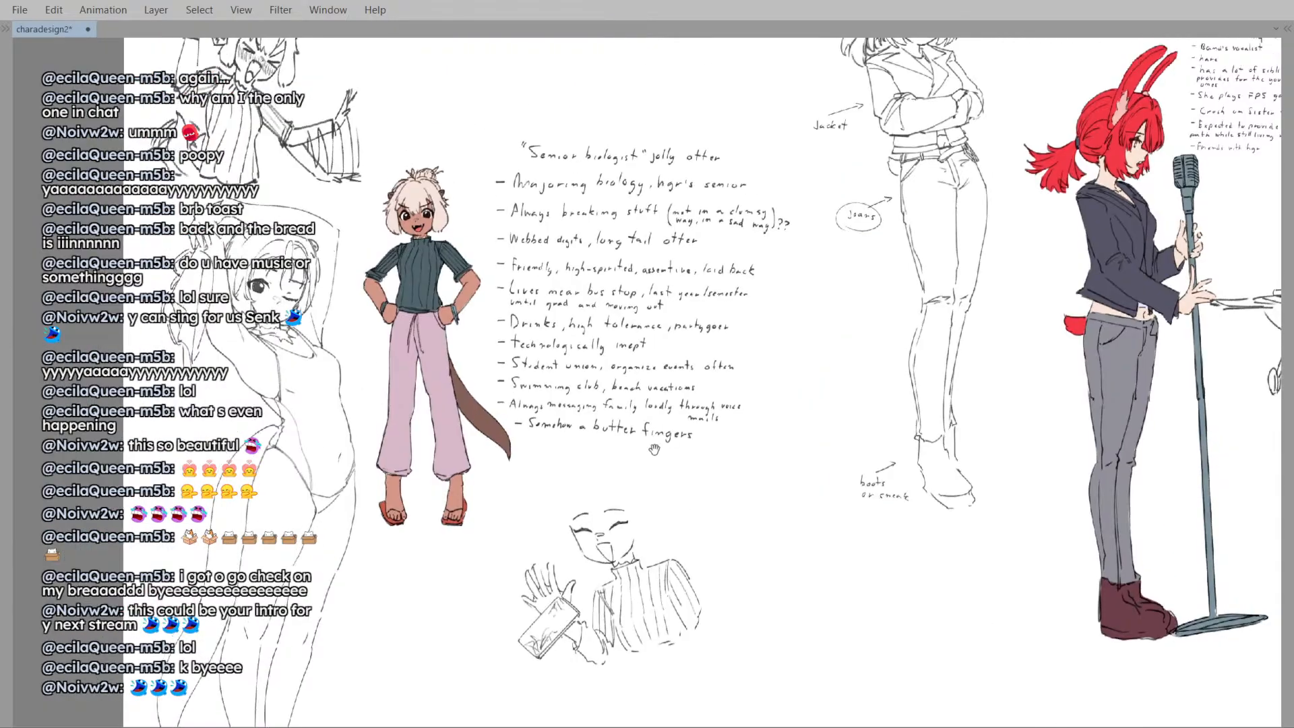
pyautogui.scroll(-2, 654, 450)
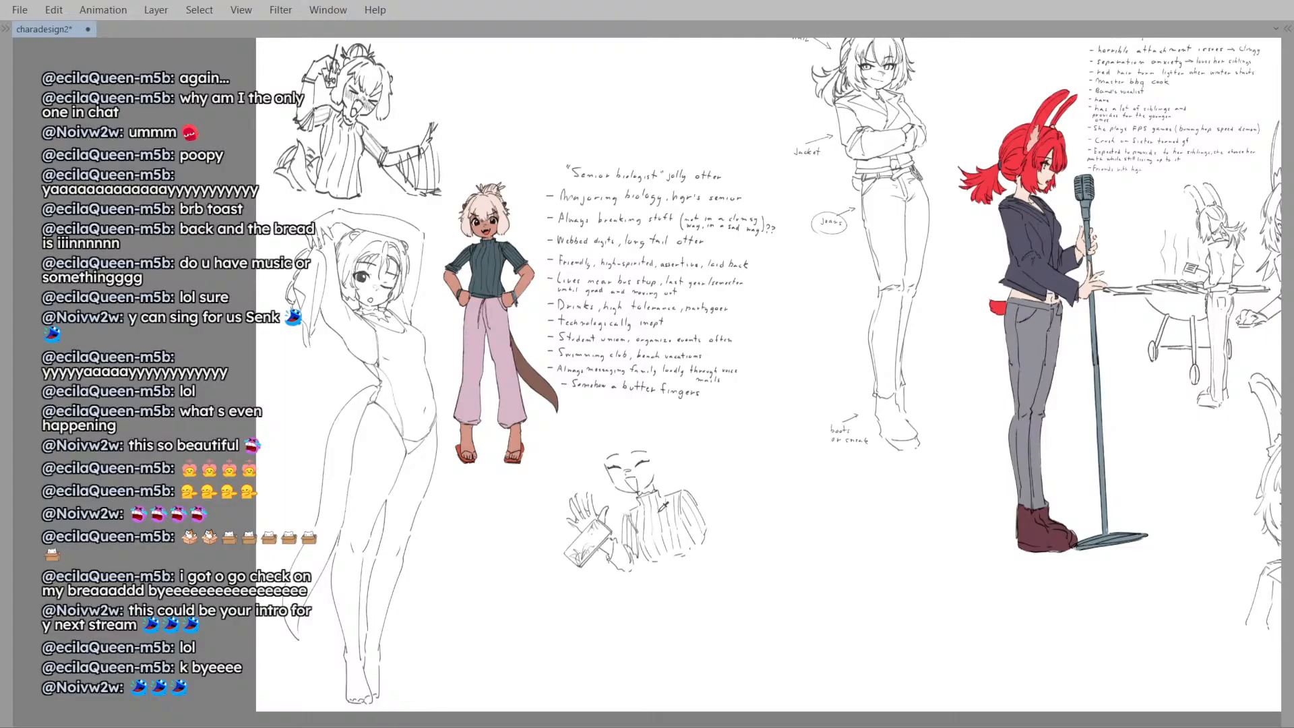
# - Move the whole laughing phone sketch from below the trait notes to the space above their heading
pyautogui.moveTo(646, 539)
pyautogui.mouseDown()
pyautogui.moveTo(655, 241)
pyautogui.moveTo(550, 140)
pyautogui.moveTo(579, 414)
pyautogui.mouseUp()
pyautogui.scroll(3, 572, 364)
pyautogui.scroll(-1, 585, 371)
pyautogui.moveTo(593, 371); pyautogui.dragTo(627, 311)
pyautogui.scroll(-3, 589, 314)
pyautogui.scroll(1, 627, 286)
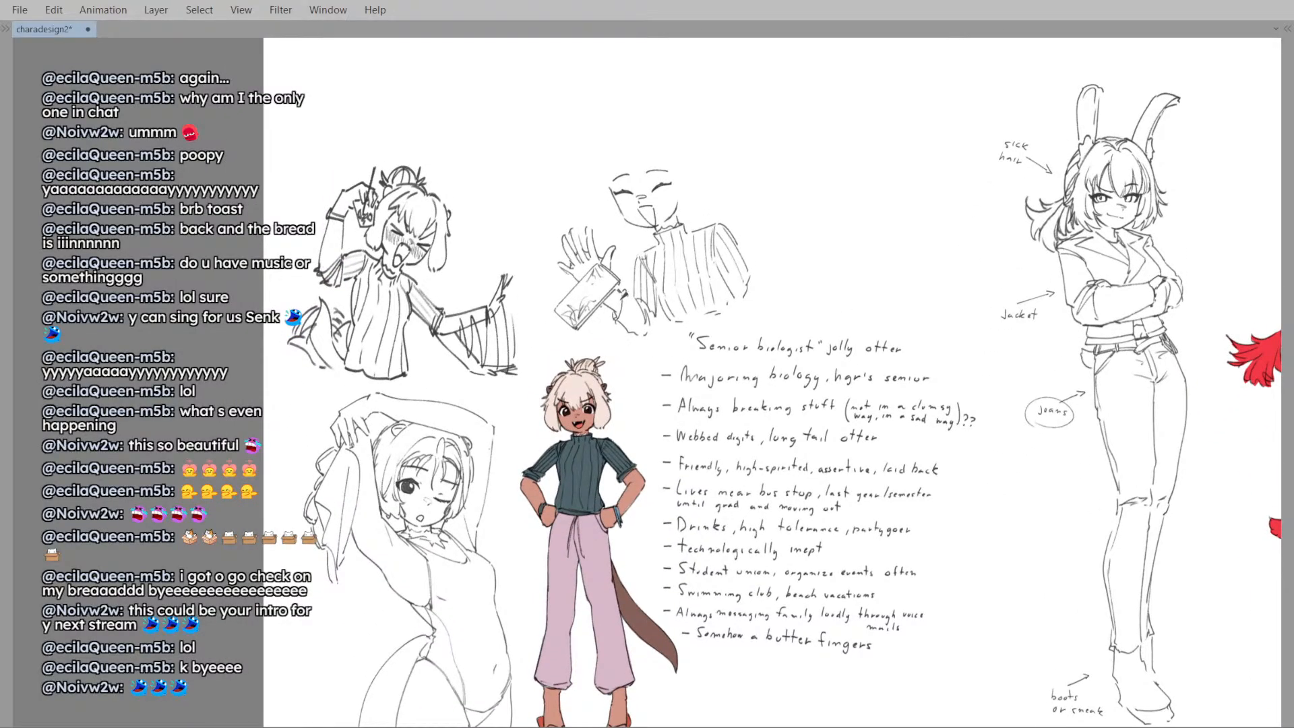
# - Examine the winking swimsuit sketch and the coloured otter figure up close, in normal and mirrored view, and against the whole sheet
pyautogui.scroll(3, 378, 513)
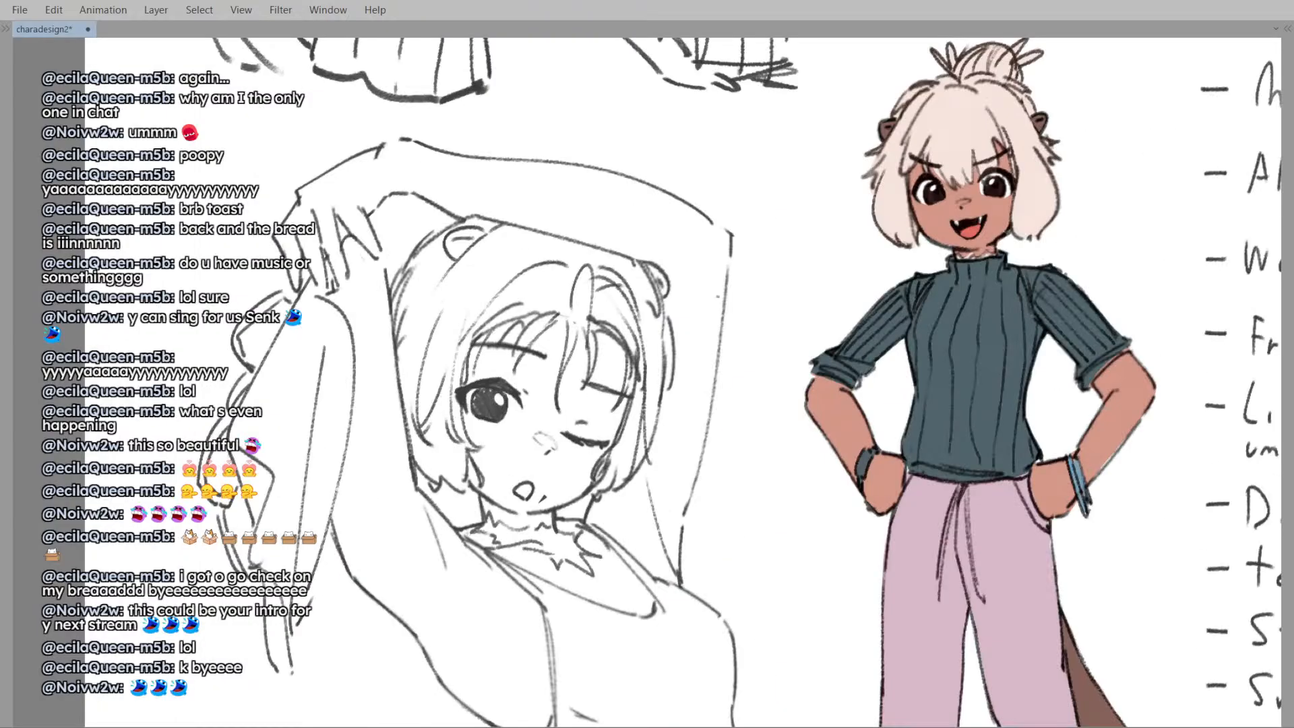
pyautogui.scroll(2, 543, 480)
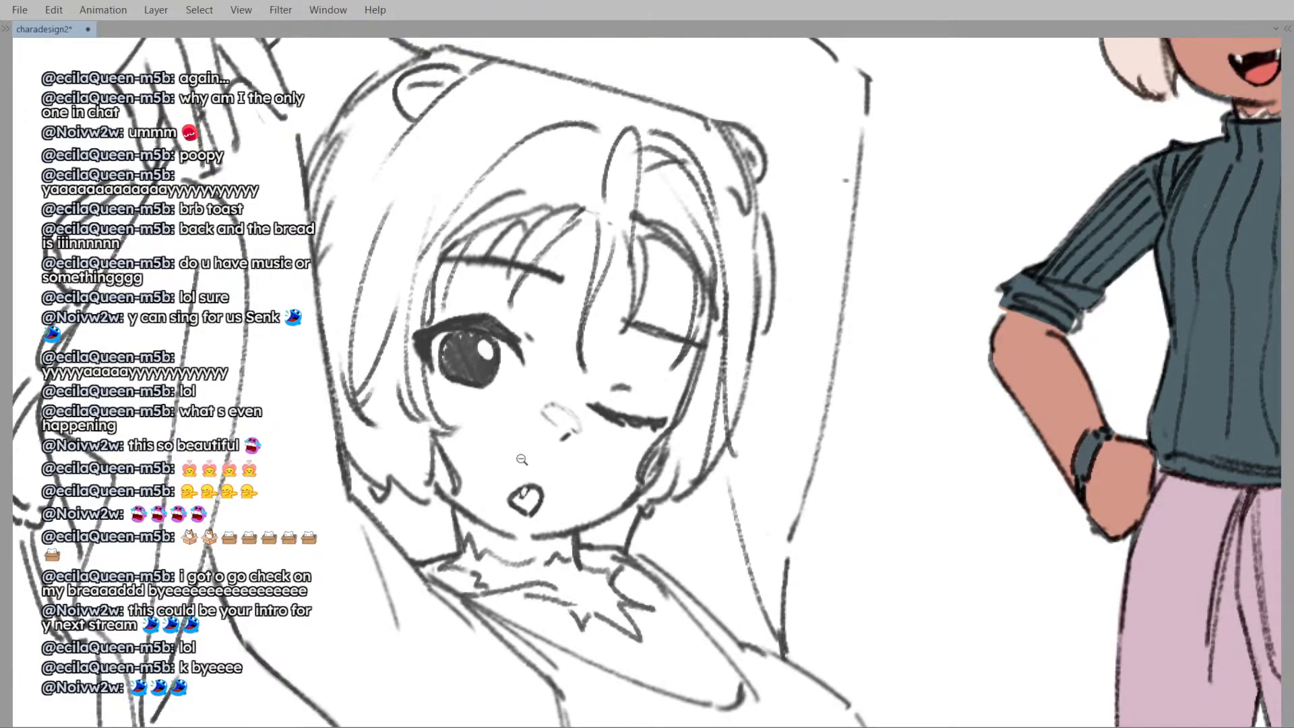
pyautogui.scroll(1, 522, 459)
pyautogui.scroll(-5, 530, 435)
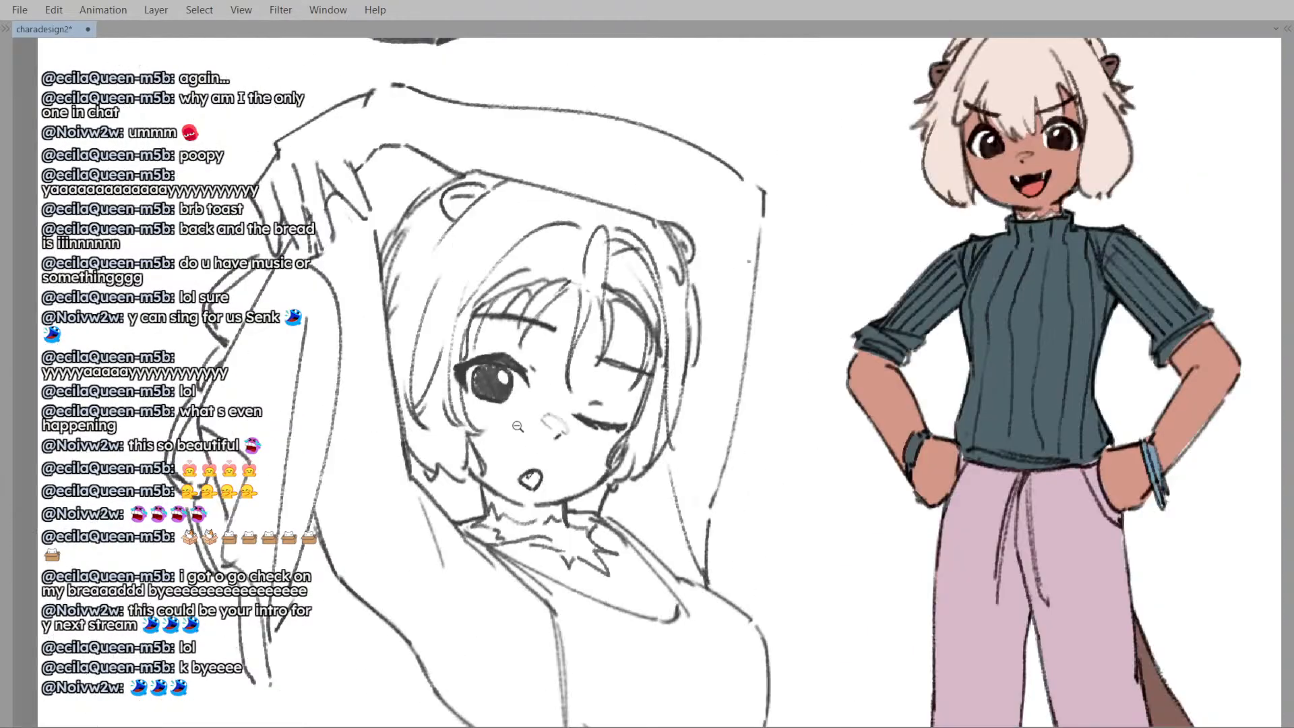
pyautogui.press('h')
pyautogui.press('h')
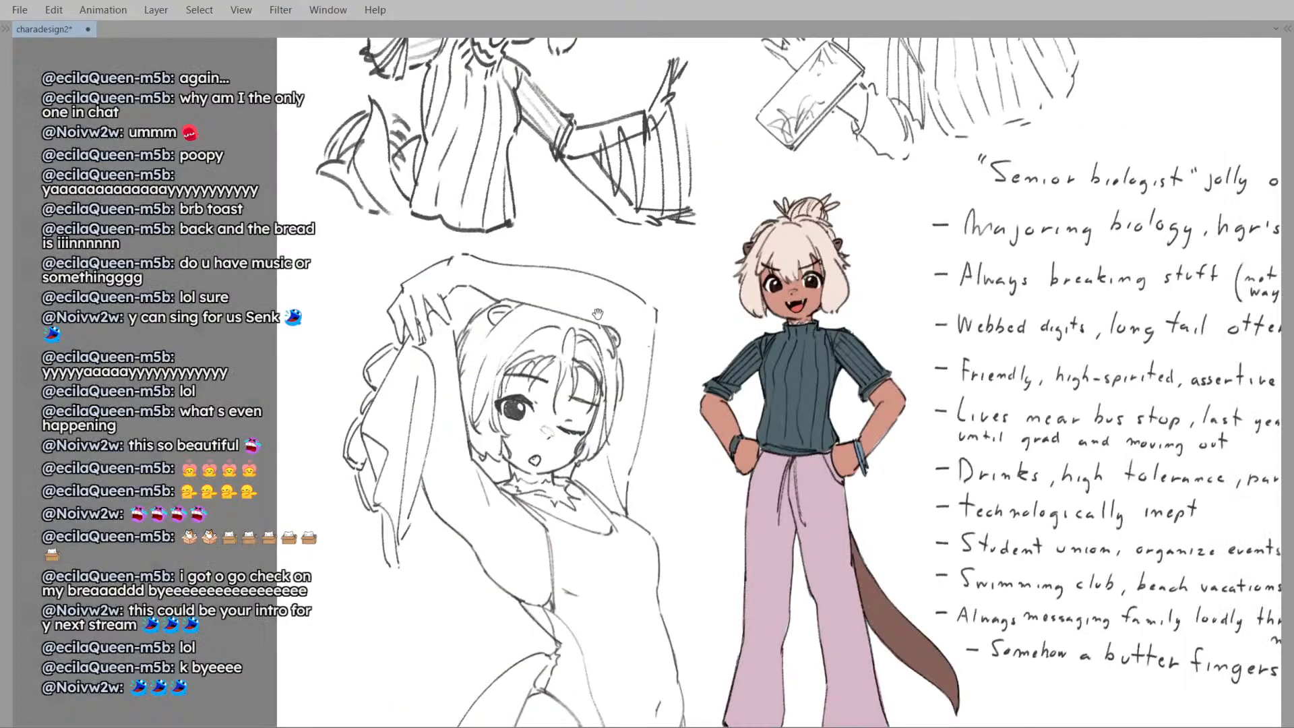
pyautogui.moveTo(597, 314); pyautogui.dragTo(521, 314)
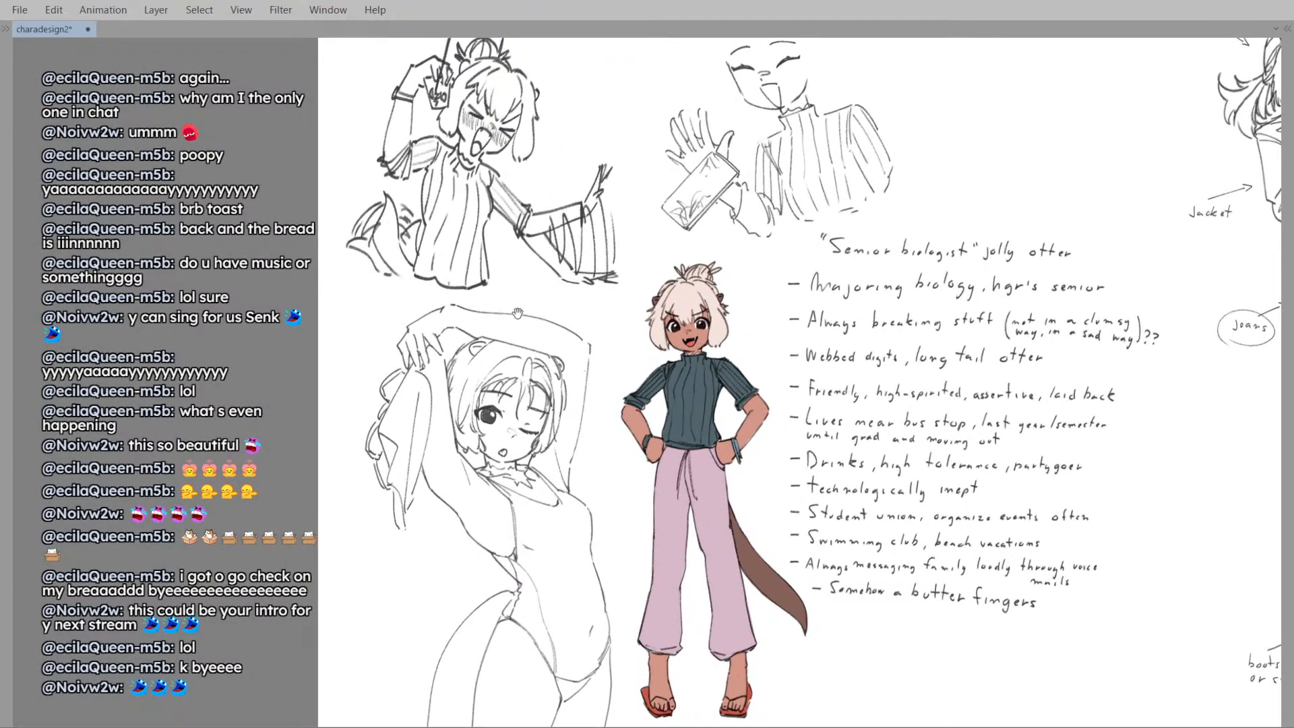
pyautogui.scroll(5, 546, 450)
pyautogui.press('h')
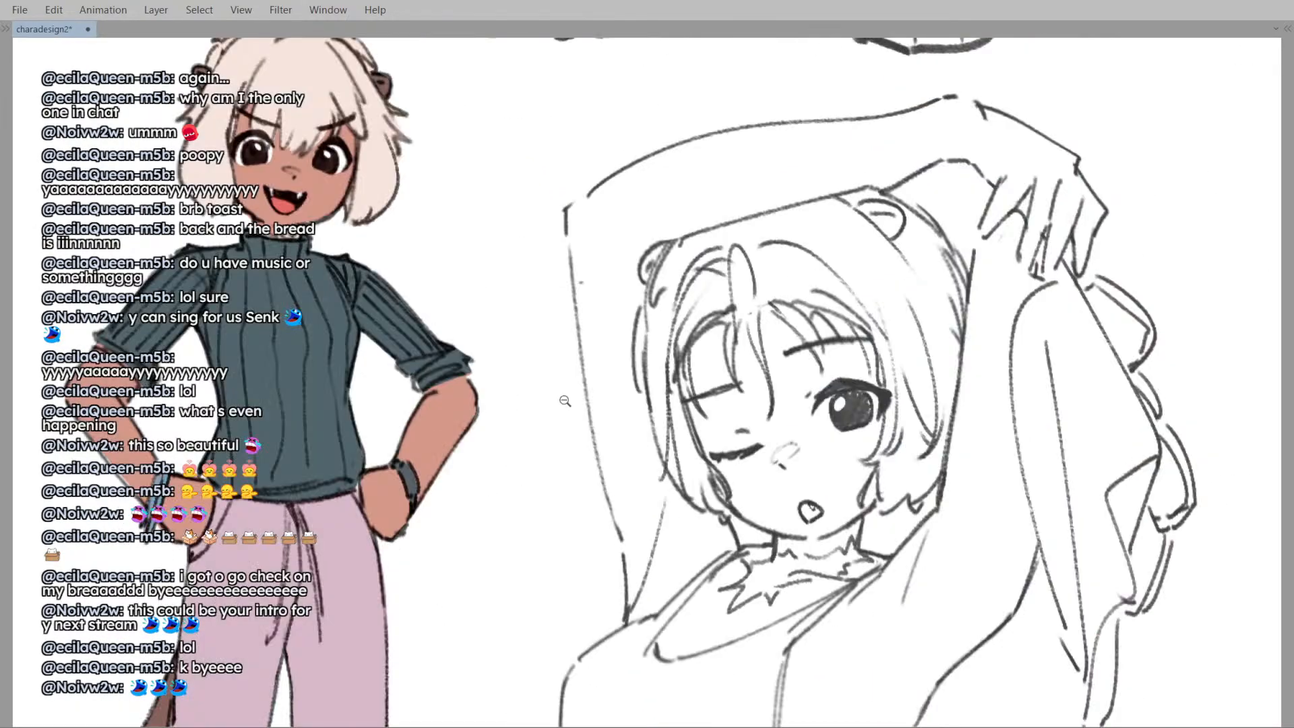
pyautogui.scroll(-5, 554, 415)
pyautogui.press('h')
pyautogui.moveTo(670, 373); pyautogui.dragTo(645, 377)
pyautogui.scroll(3, 645, 374)
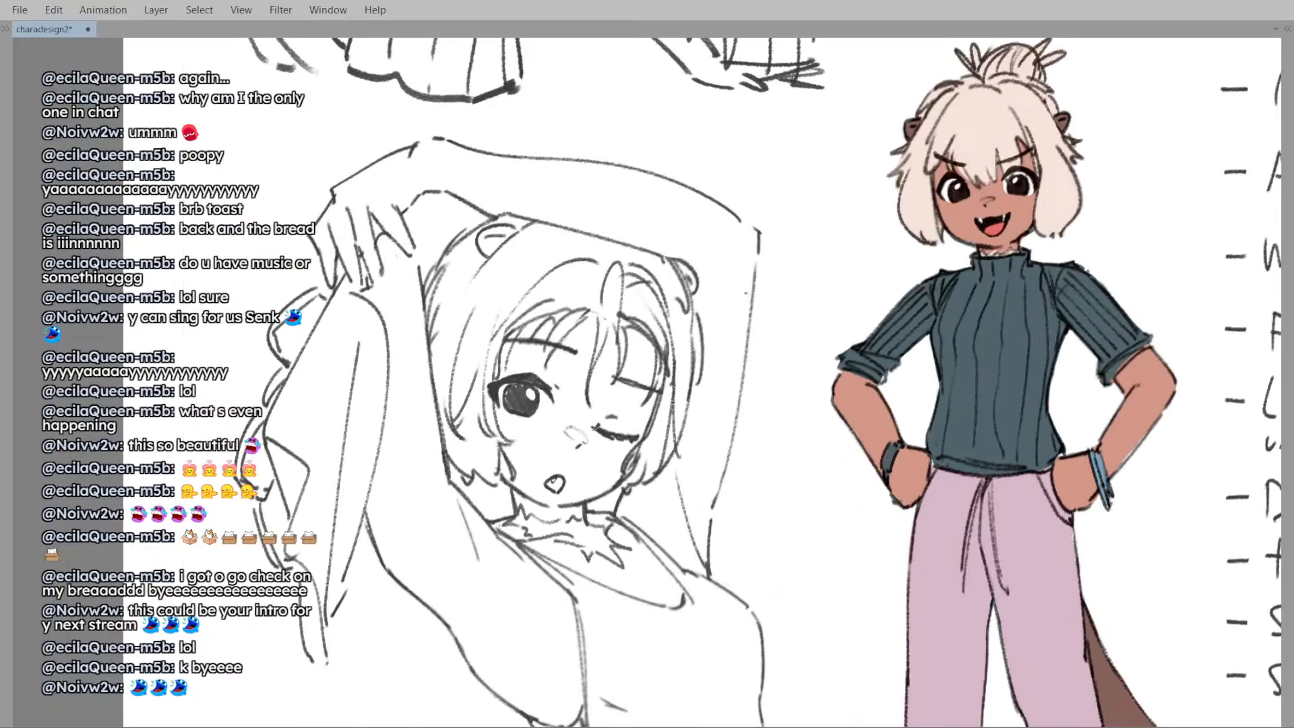
pyautogui.scroll(-5, 599, 416)
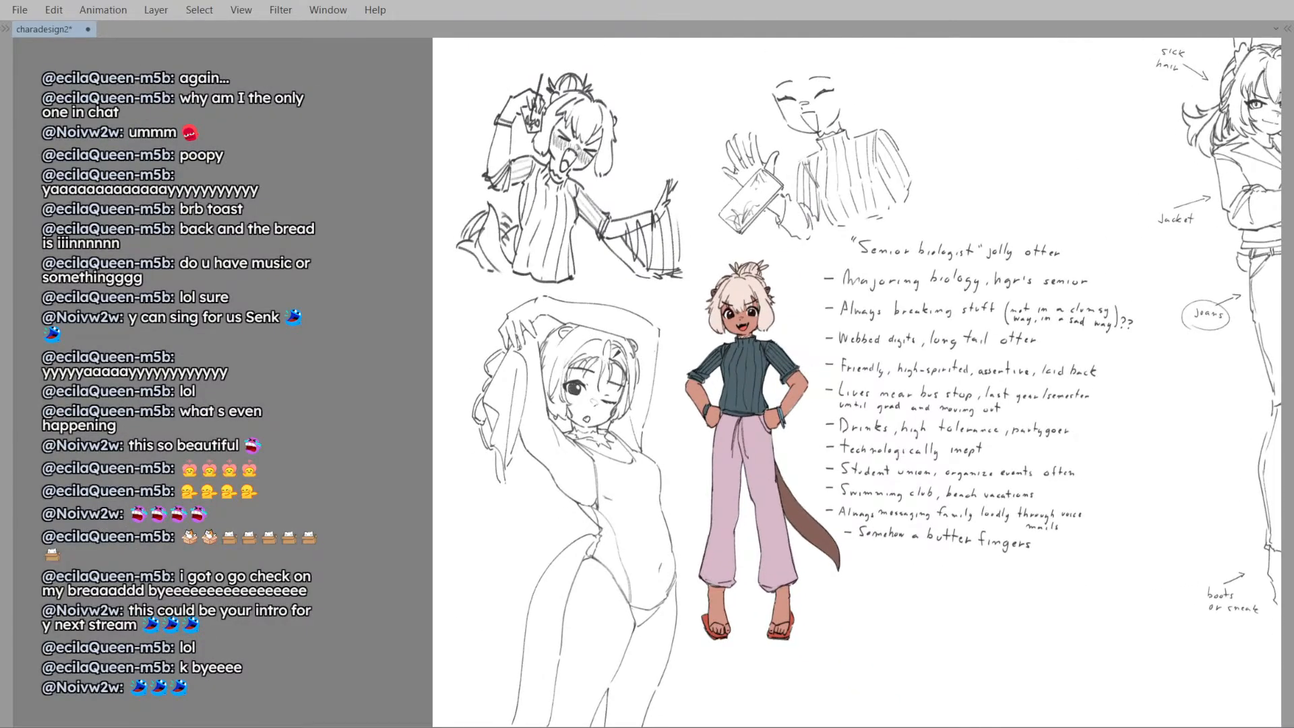
pyautogui.scroll(4, 599, 381)
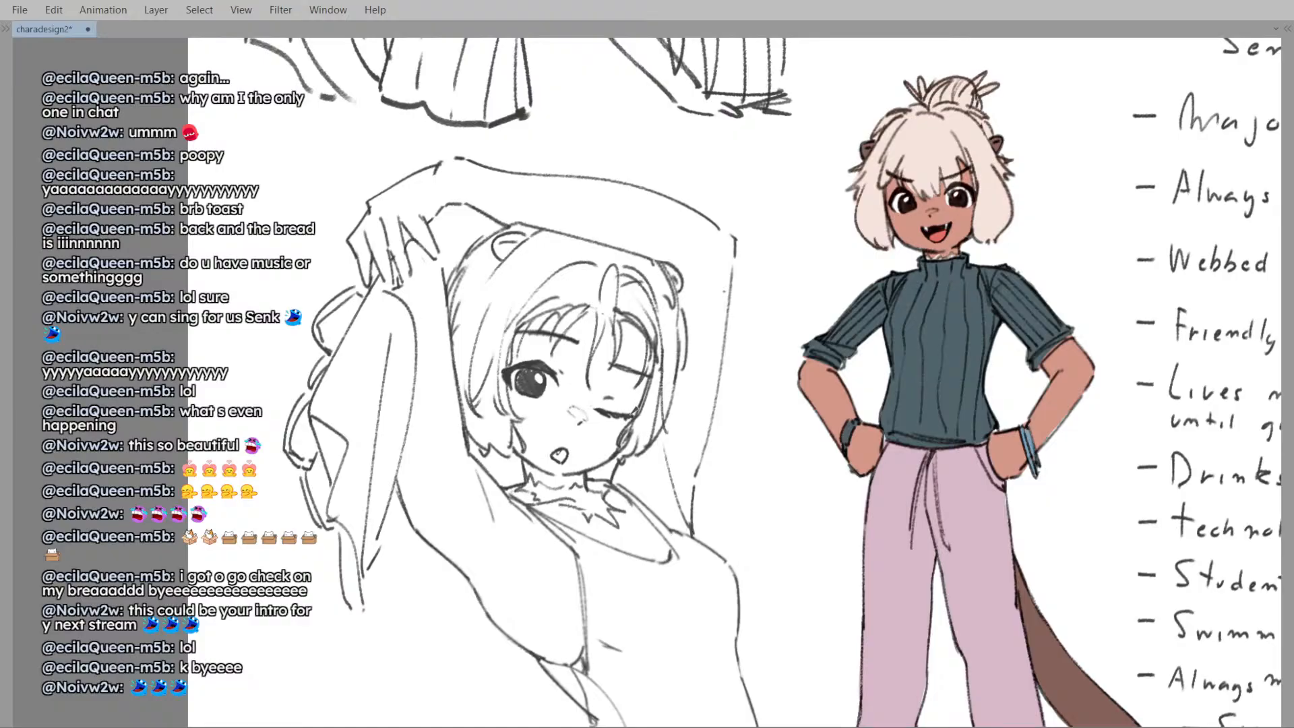
pyautogui.scroll(-2, 573, 407)
pyautogui.scroll(3, 559, 388)
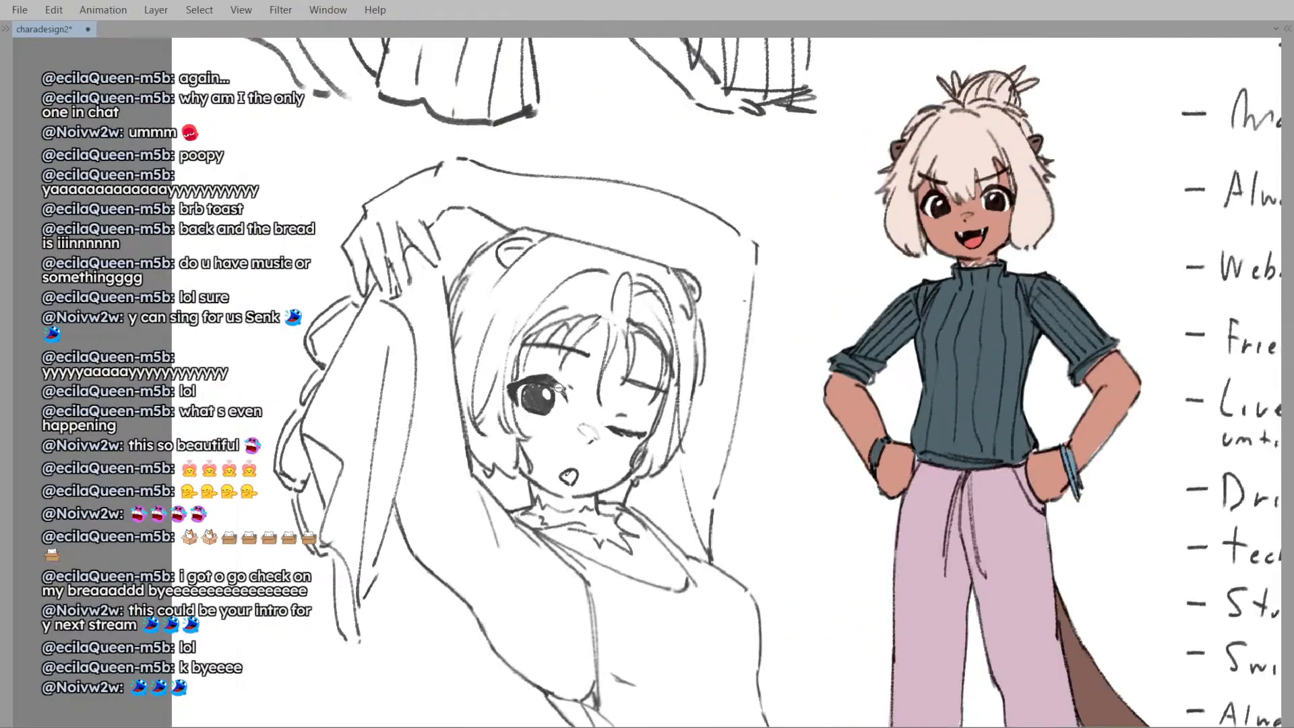
pyautogui.scroll(1, 558, 388)
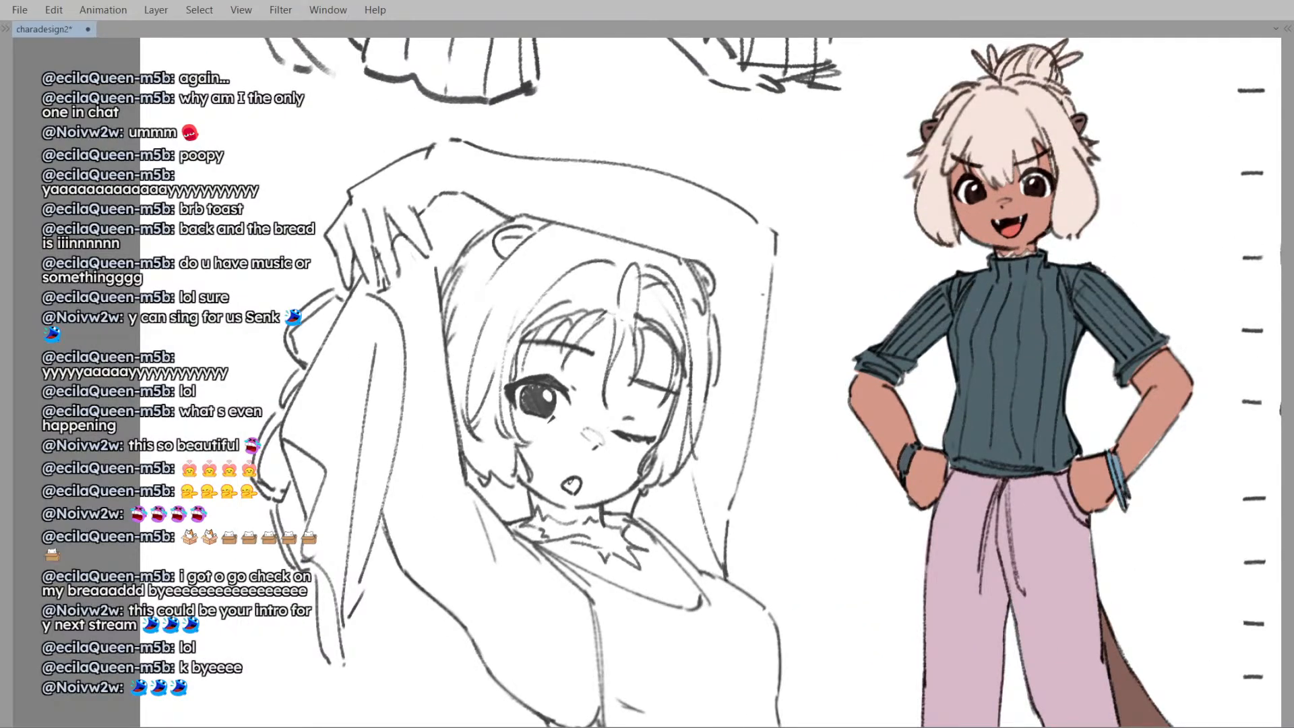
pyautogui.scroll(-4, 563, 399)
pyautogui.scroll(4, 680, 246)
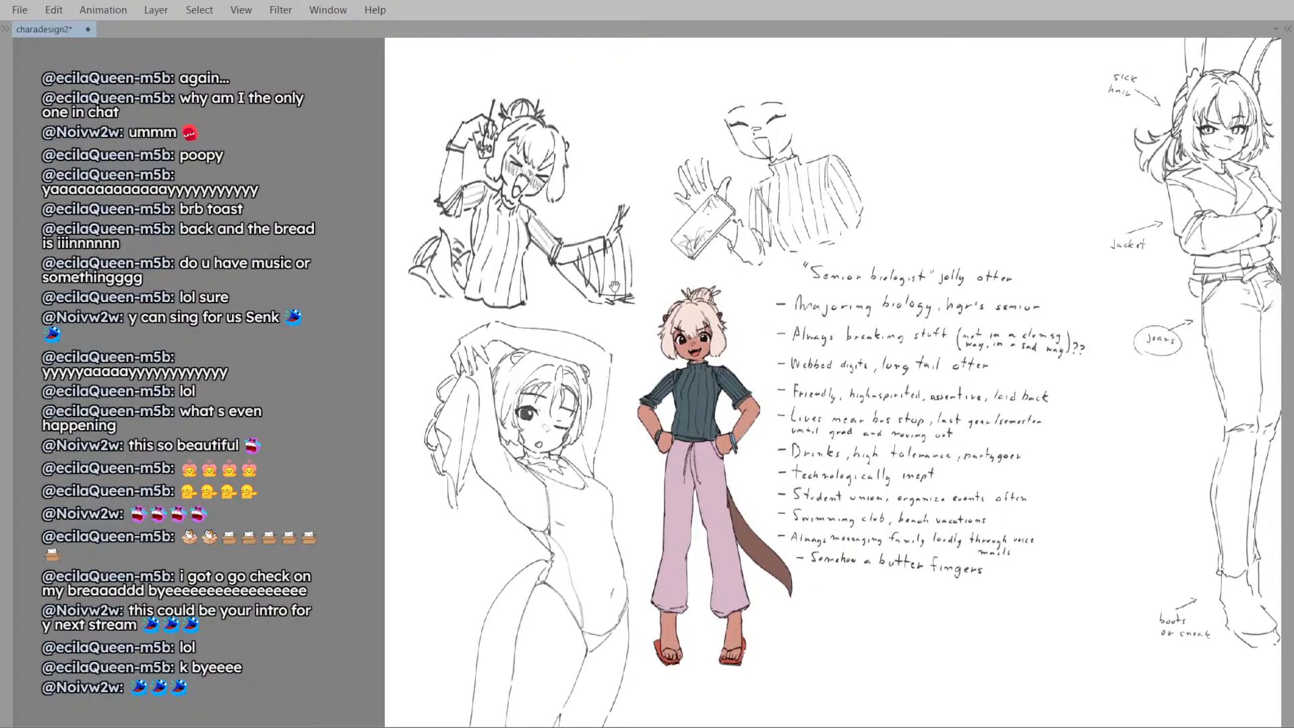
# - Check the relocated laughing sketch against the neighbouring drawings in normal and mirrored view, undoing an accidental clearing
pyautogui.press('Delete')
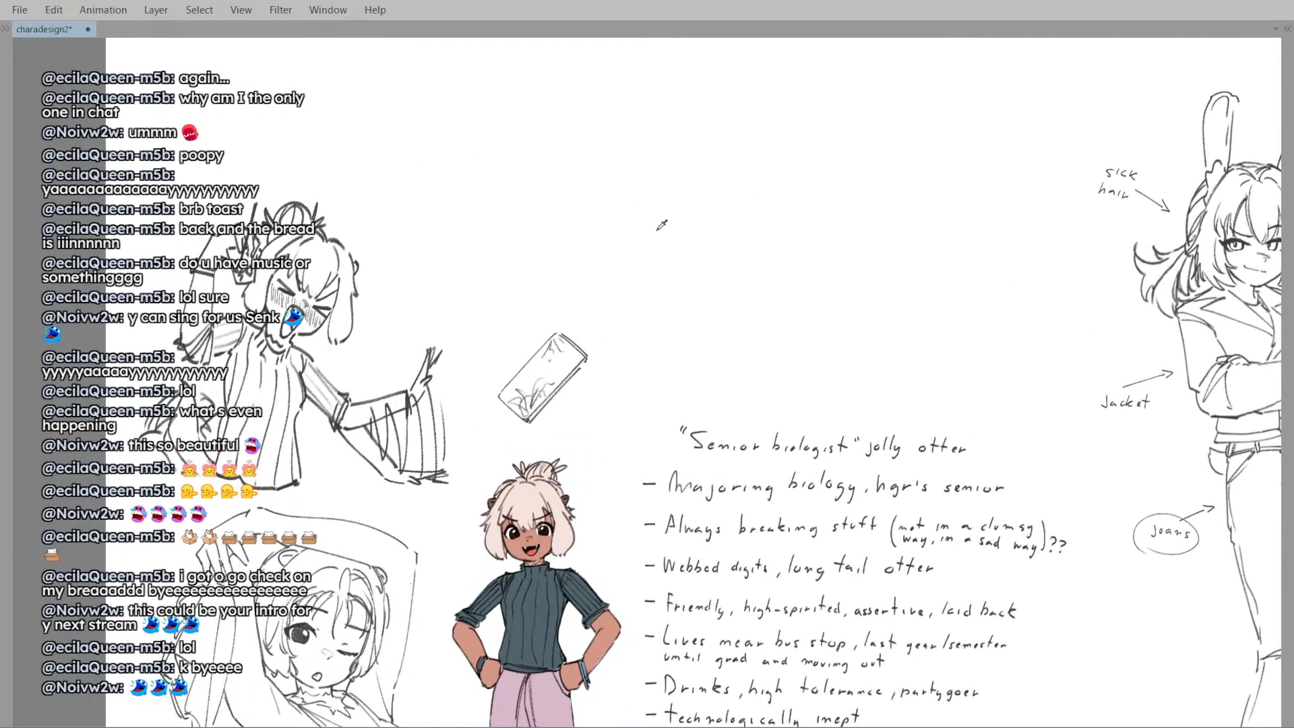
pyautogui.hotkey('ctrl', 'z')
pyautogui.moveTo(668, 284)
pyautogui.mouseDown()
pyautogui.moveTo(695, 275)
pyautogui.moveTo(704, 220)
pyautogui.mouseUp()
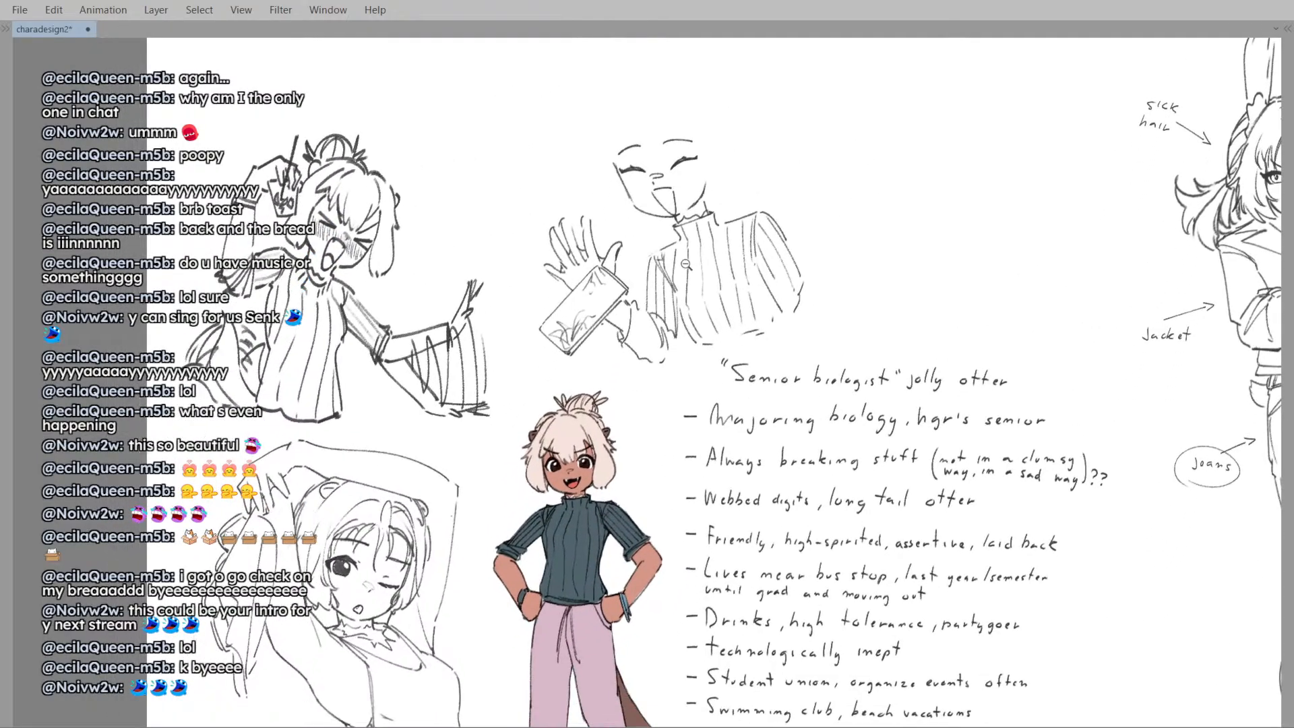
pyautogui.scroll(-1, 704, 221)
pyautogui.scroll(1, 685, 176)
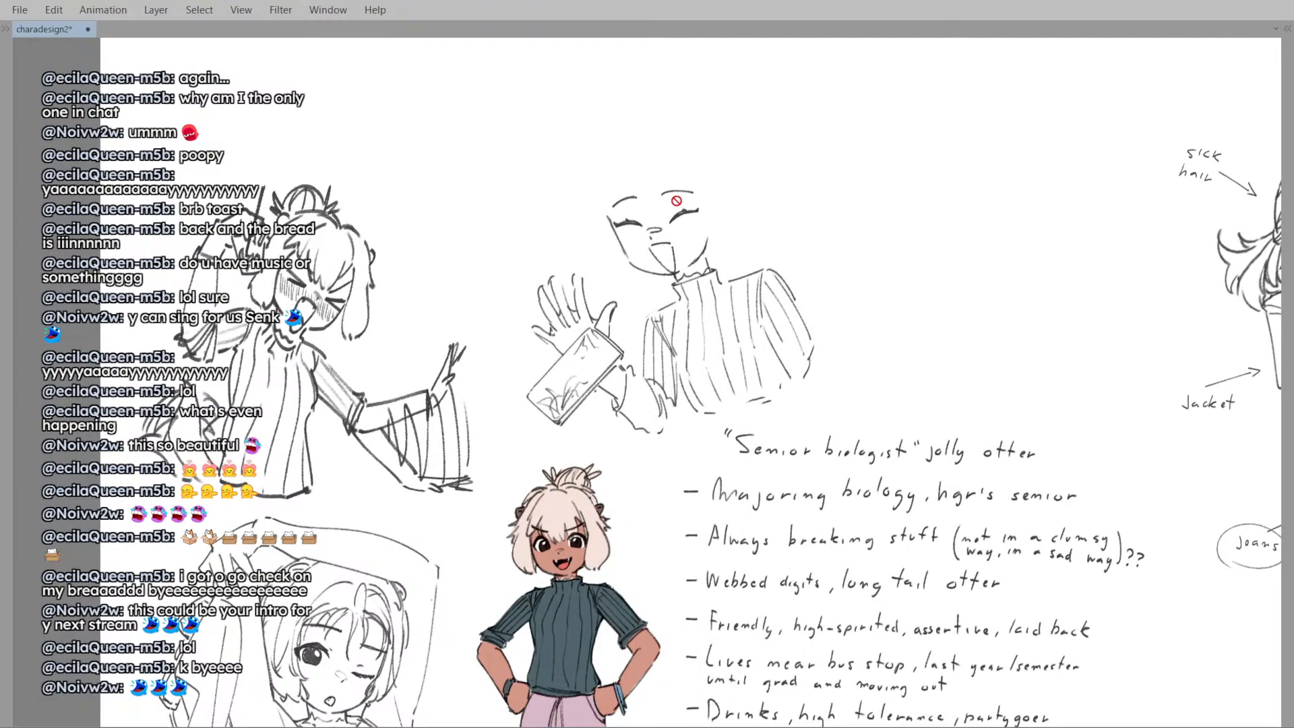
pyautogui.scroll(-2, 608, 173)
pyautogui.scroll(-1, 608, 173)
pyautogui.press('h')
pyautogui.moveTo(608, 174); pyautogui.dragTo(639, 210)
pyautogui.press('h')
pyautogui.scroll(2, 639, 210)
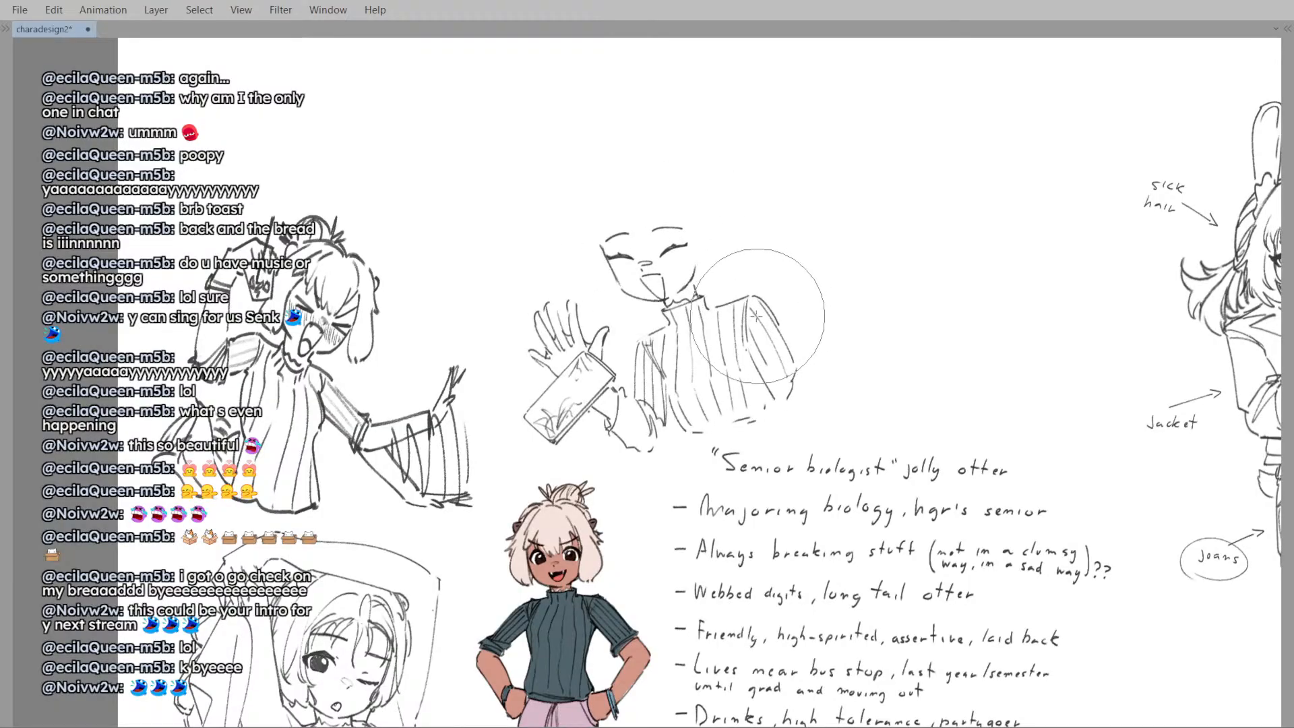
pyautogui.press('h')
pyautogui.press('h')
pyautogui.moveTo(697, 288); pyautogui.dragTo(686, 286)
pyautogui.scroll(-1, 674, 269)
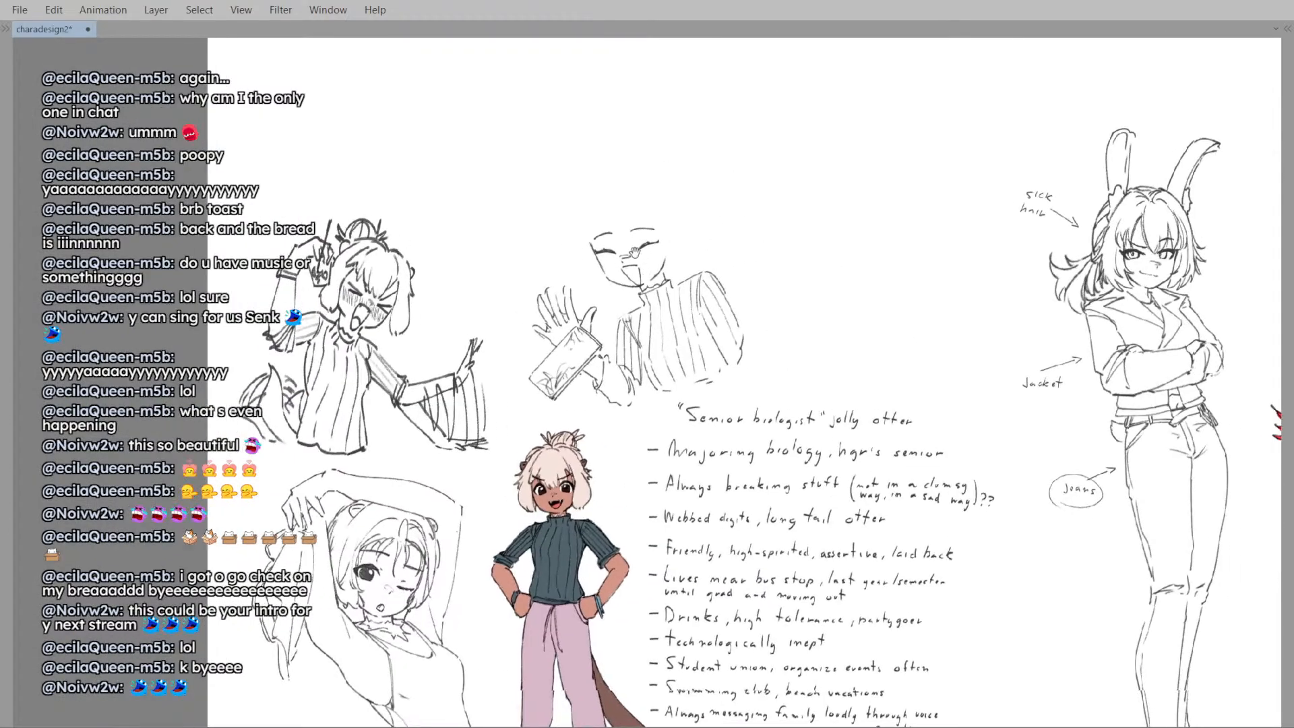
pyautogui.moveTo(662, 217)
pyautogui.mouseDown()
pyautogui.moveTo(654, 231)
pyautogui.moveTo(666, 233)
pyautogui.mouseUp()
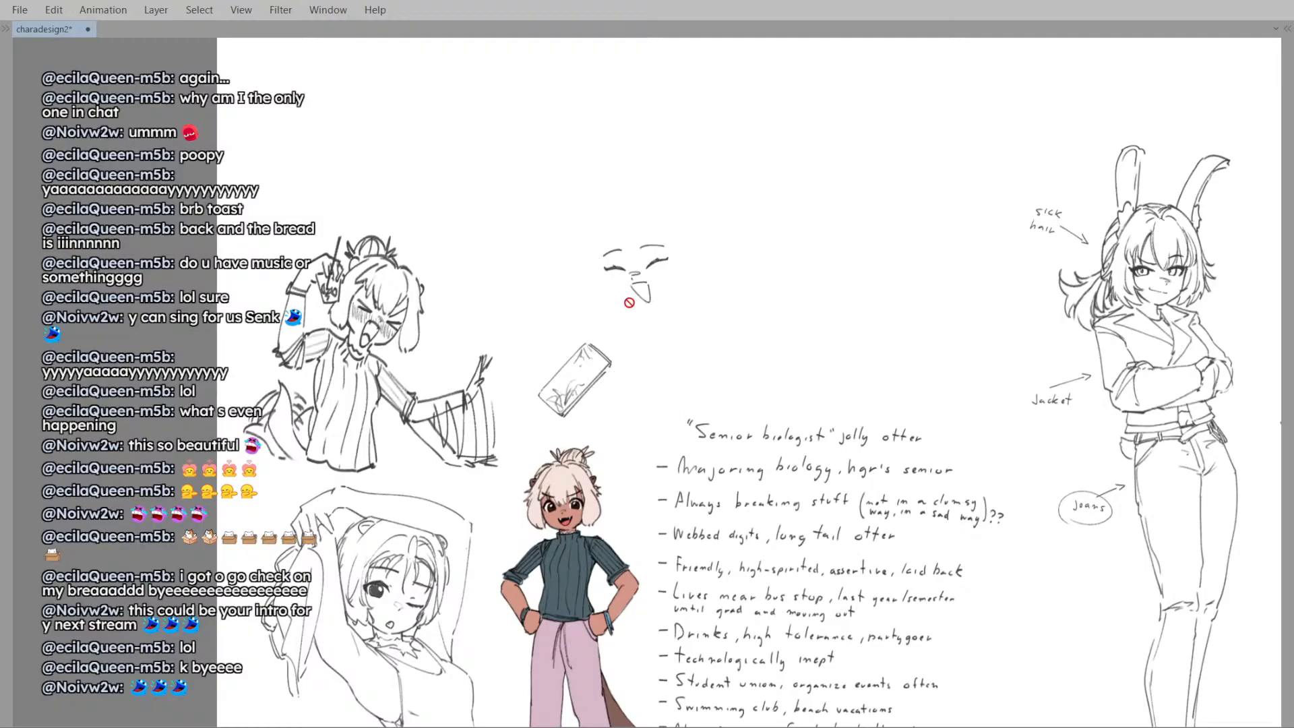
# - Undo the clearing of the laughing sketch's body and hand lines, and check the figure in mirrored view
pyautogui.scroll(2, 647, 291)
pyautogui.hotkey('ctrl', 'z')
pyautogui.hotkey('ctrl', 'z')
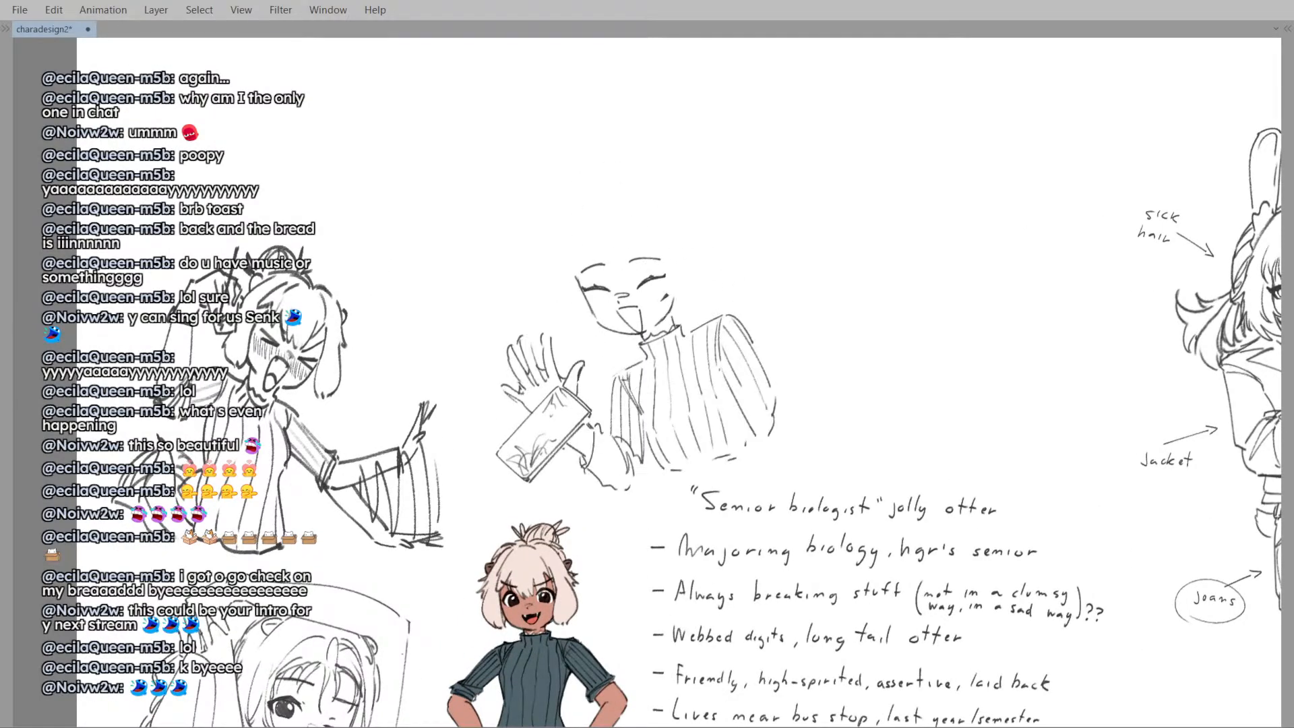
pyautogui.press('h')
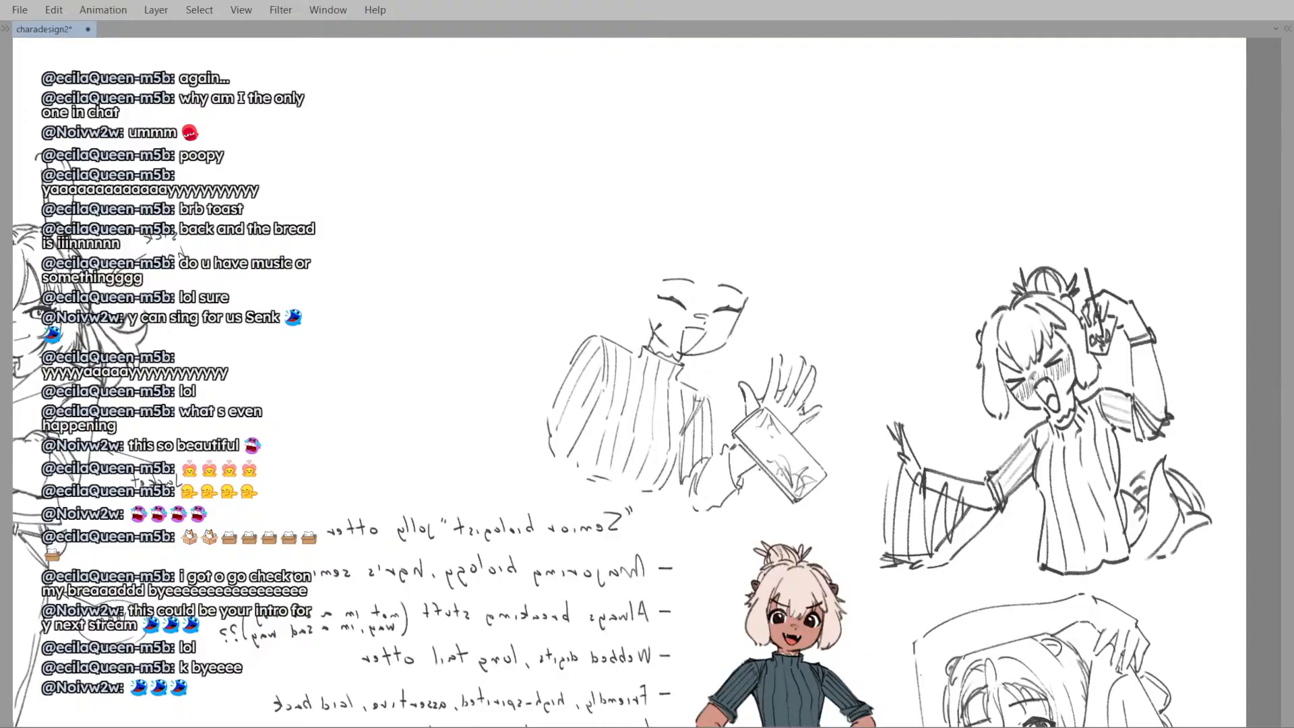
pyautogui.press('h')
# - Sketch the inner edge of the side hair lock along the cheek farther from the phone, redrawing it until it fits
pyautogui.scroll(-2, 652, 280)
pyautogui.moveTo(644, 280)
pyautogui.mouseDown()
pyautogui.moveTo(633, 337)
pyautogui.moveTo(632, 285)
pyautogui.moveTo(644, 352)
pyautogui.mouseUp()
pyautogui.scroll(2, 642, 292)
pyautogui.hotkey('ctrl', 'z')
pyautogui.hotkey('ctrl', 'z')
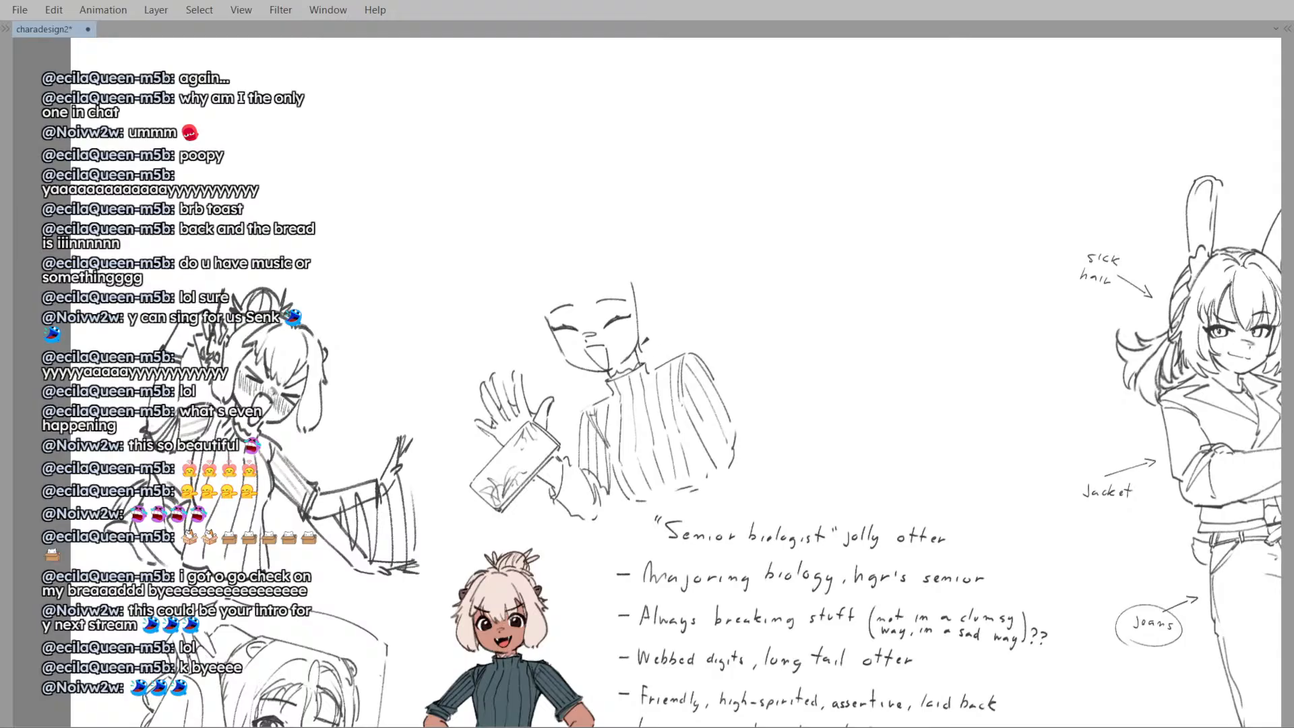
pyautogui.hotkey('ctrl', 'z')
pyautogui.moveTo(631, 282); pyautogui.dragTo(634, 343)
pyautogui.hotkey('ctrl', 'z')
pyautogui.moveTo(645, 345); pyautogui.dragTo(650, 337)
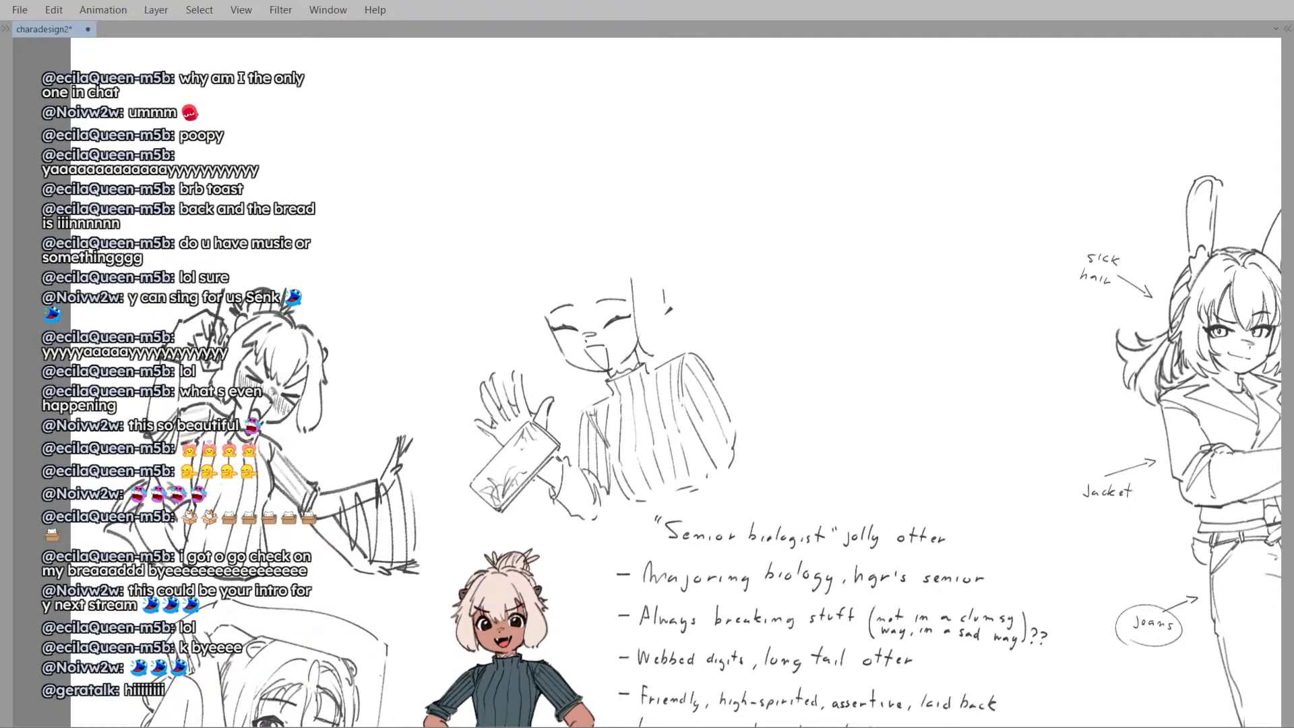
# - Draw the curved outer edge of that side lock, joining the inner line at a rounded tip near the shoulder
pyautogui.moveTo(664, 317)
pyautogui.mouseDown()
pyautogui.moveTo(632, 315)
pyautogui.moveTo(688, 318)
pyautogui.moveTo(684, 341)
pyautogui.mouseUp()
pyautogui.hotkey('ctrl', 'z')
pyautogui.moveTo(664, 273); pyautogui.dragTo(677, 344)
pyautogui.hotkey('ctrl', 'z')
pyautogui.moveTo(678, 341); pyautogui.dragTo(664, 358)
pyautogui.hotkey('ctrl', 'z')
pyautogui.scroll(-1, 632, 310)
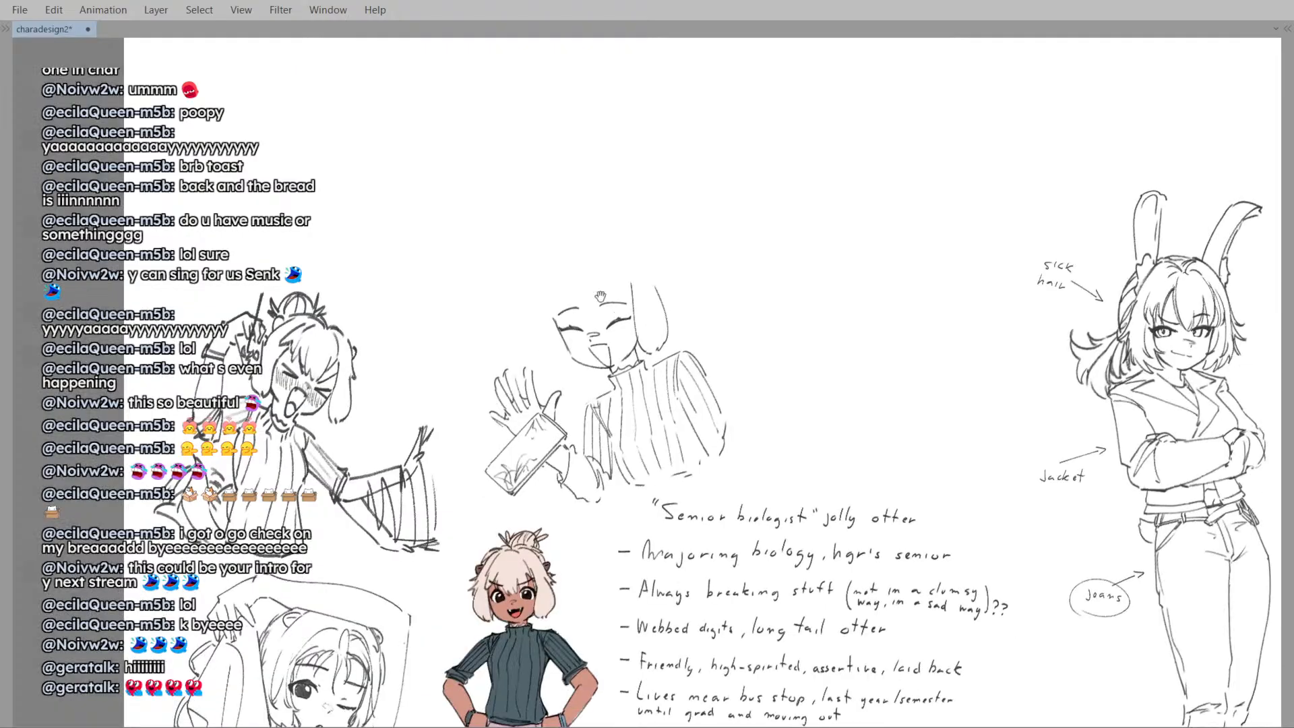
# - Sketch the side hair lock framing the cheek on the phone side of the laughing face
pyautogui.moveTo(547, 324)
pyautogui.mouseDown()
pyautogui.moveTo(587, 333)
pyautogui.moveTo(608, 379)
pyautogui.mouseUp()
pyautogui.hotkey('ctrl', 'z')
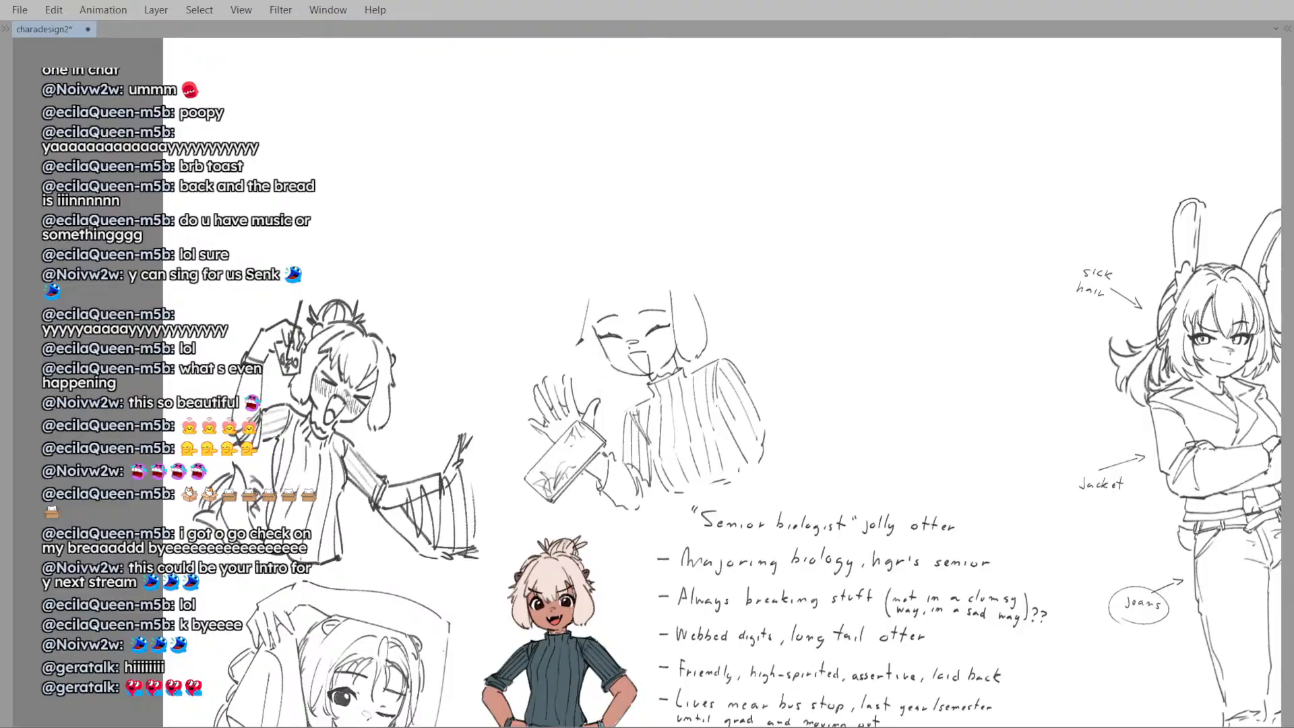
pyautogui.moveTo(585, 302); pyautogui.dragTo(603, 368)
pyautogui.hotkey('ctrl', 'z')
pyautogui.moveTo(585, 308); pyautogui.dragTo(614, 377)
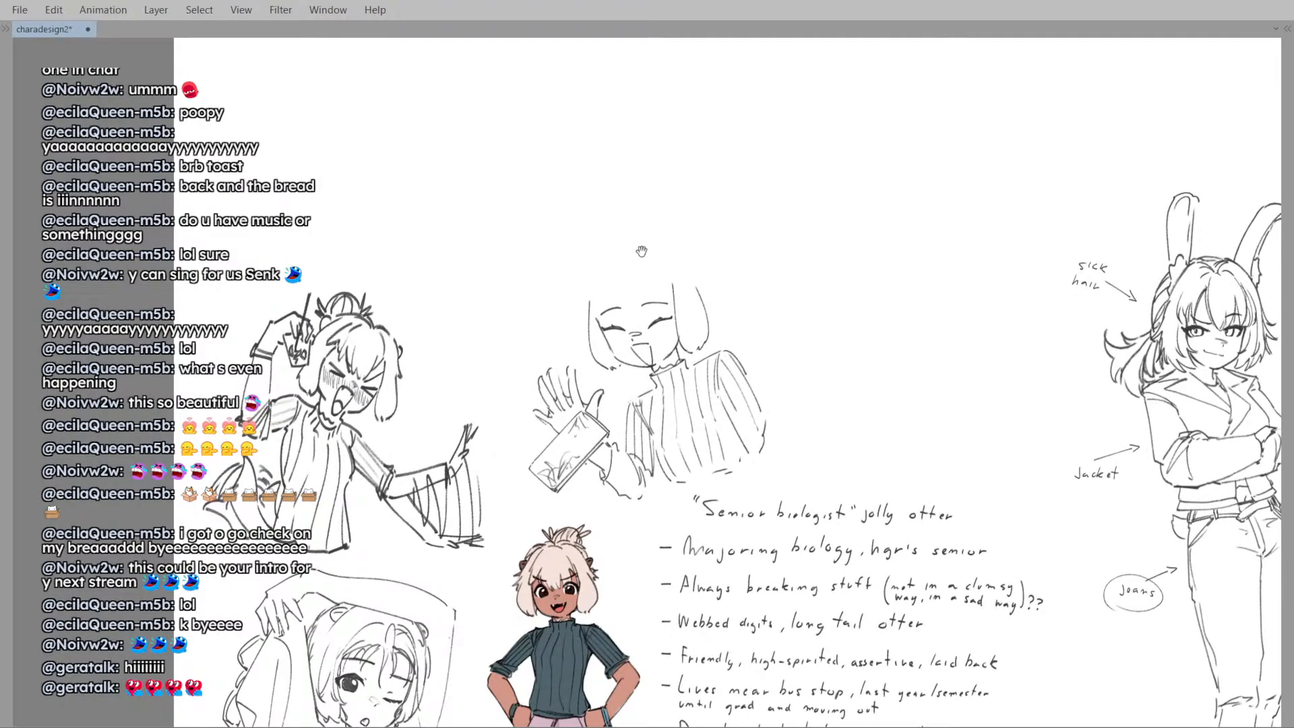
# - Sketch the pointed fringe strands across the forehead above the closed eyes, undoing and redrawing unsatisfactory strokes
pyautogui.moveTo(594, 304)
pyautogui.mouseDown()
pyautogui.moveTo(597, 321)
pyautogui.moveTo(595, 303)
pyautogui.moveTo(572, 317)
pyautogui.moveTo(612, 301)
pyautogui.moveTo(617, 337)
pyautogui.moveTo(637, 323)
pyautogui.mouseUp()
pyautogui.scroll(-2, 597, 319)
pyautogui.scroll(4, 597, 302)
pyautogui.hotkey('ctrl', 'z')
pyautogui.hotkey('ctrl', 'z')
pyautogui.hotkey('ctrl', 'z')
pyautogui.moveTo(635, 307)
pyautogui.mouseDown()
pyautogui.moveTo(623, 346)
pyautogui.moveTo(653, 344)
pyautogui.mouseUp()
pyautogui.hotkey('ctrl', 'z')
pyautogui.hotkey('ctrl', 'z')
pyautogui.moveTo(638, 310)
pyautogui.mouseDown()
pyautogui.moveTo(647, 333)
pyautogui.moveTo(676, 309)
pyautogui.moveTo(665, 321)
pyautogui.mouseUp()
pyautogui.hotkey('ctrl', 'z')
pyautogui.hotkey('ctrl', 'z')
pyautogui.hotkey('ctrl', 'z')
pyautogui.moveTo(666, 294)
pyautogui.mouseDown()
pyautogui.moveTo(661, 347)
pyautogui.moveTo(646, 314)
pyautogui.mouseUp()
pyautogui.scroll(-2, 681, 303)
pyautogui.scroll(2, 680, 303)
pyautogui.hotkey('ctrl', 'z')
pyautogui.hotkey('ctrl', 'z')
pyautogui.hotkey('ctrl', 'z')
pyautogui.hotkey('ctrl', 'z')
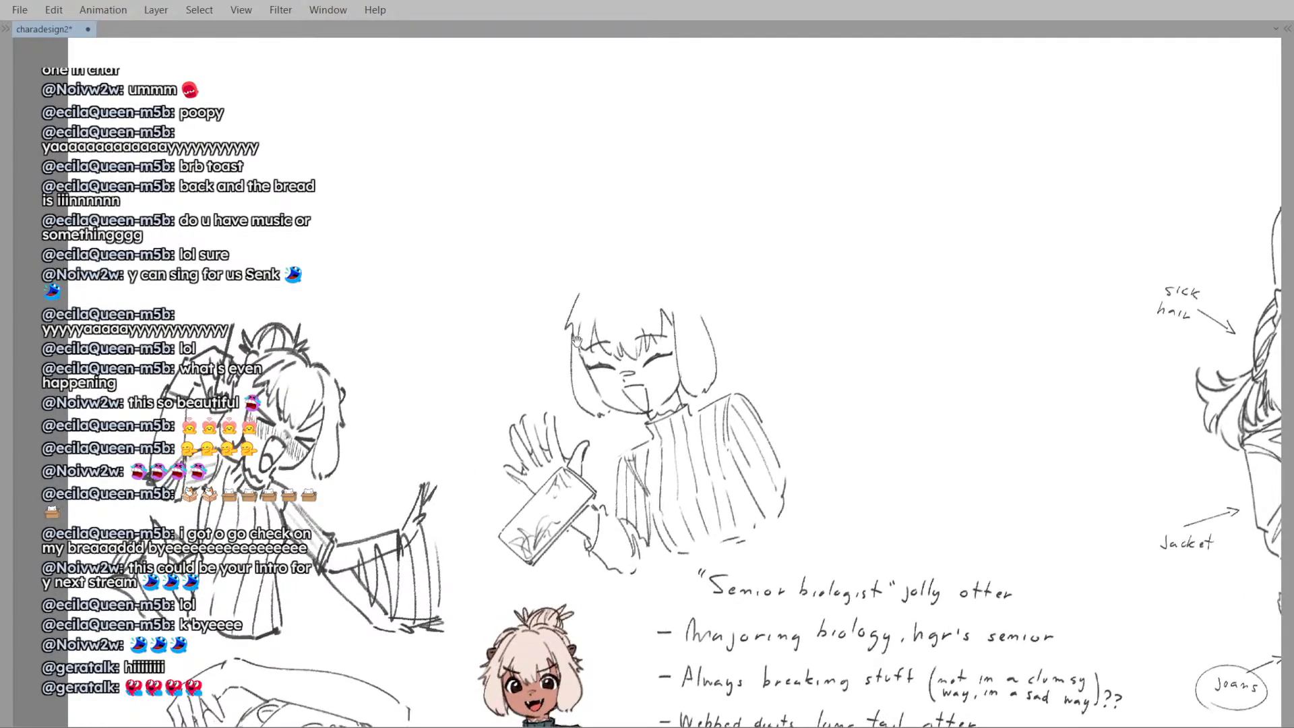
# - Add short jagged strands along the outer hair edges on both sides of the face
pyautogui.moveTo(569, 324)
pyautogui.mouseDown()
pyautogui.moveTo(581, 312)
pyautogui.moveTo(563, 373)
pyautogui.moveTo(576, 366)
pyautogui.mouseUp()
pyautogui.hotkey('ctrl', 'z')
pyautogui.hotkey('ctrl', 'z')
pyautogui.hotkey('ctrl', 'z')
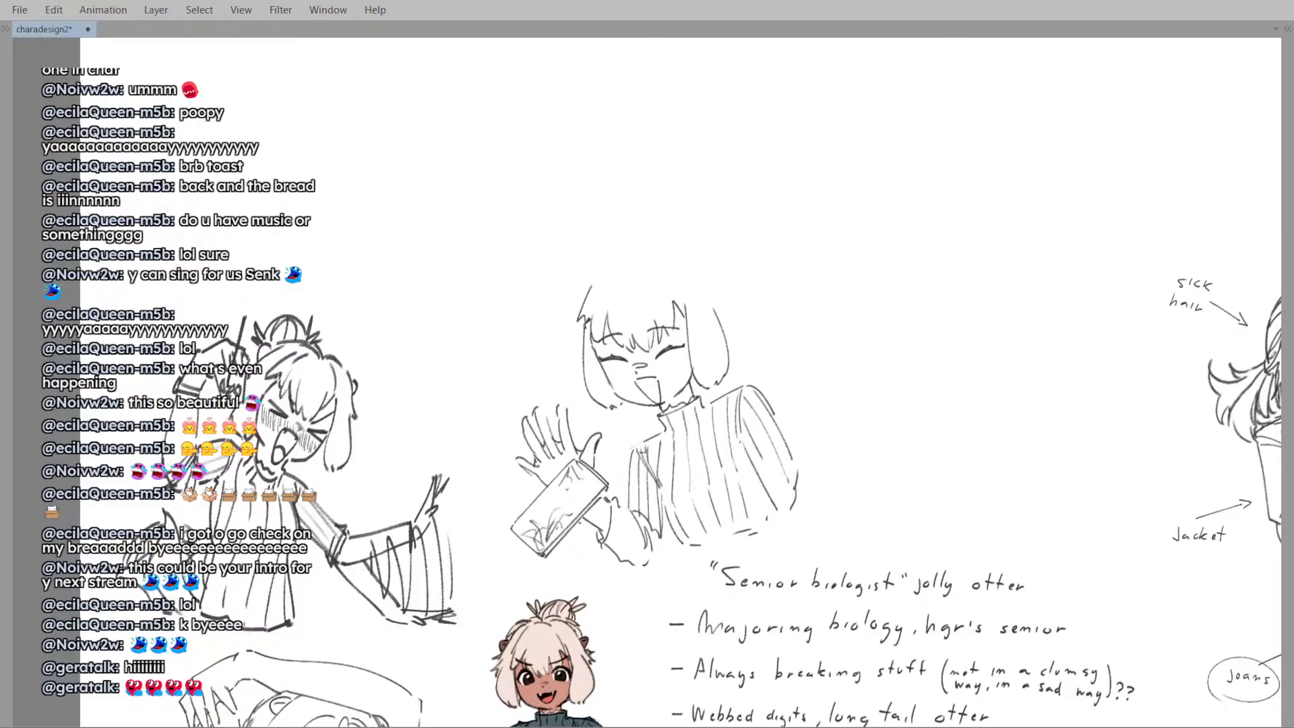
pyautogui.moveTo(585, 315)
pyautogui.mouseDown()
pyautogui.moveTo(575, 353)
pyautogui.moveTo(594, 372)
pyautogui.mouseUp()
pyautogui.scroll(-1, 639, 298)
pyautogui.moveTo(667, 282); pyautogui.dragTo(645, 274)
pyautogui.scroll(2, 664, 290)
pyautogui.moveTo(694, 331)
pyautogui.mouseDown()
pyautogui.moveTo(680, 353)
pyautogui.moveTo(682, 340)
pyautogui.mouseUp()
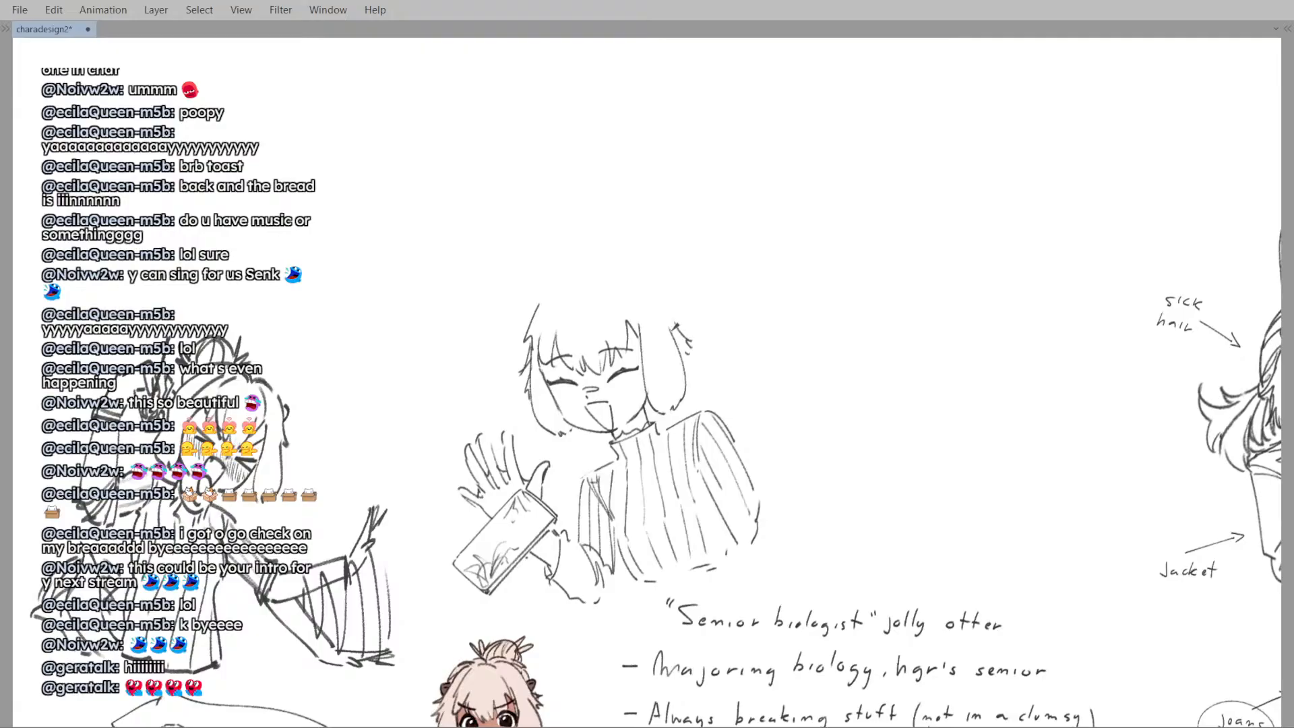
pyautogui.scroll(-1, 677, 327)
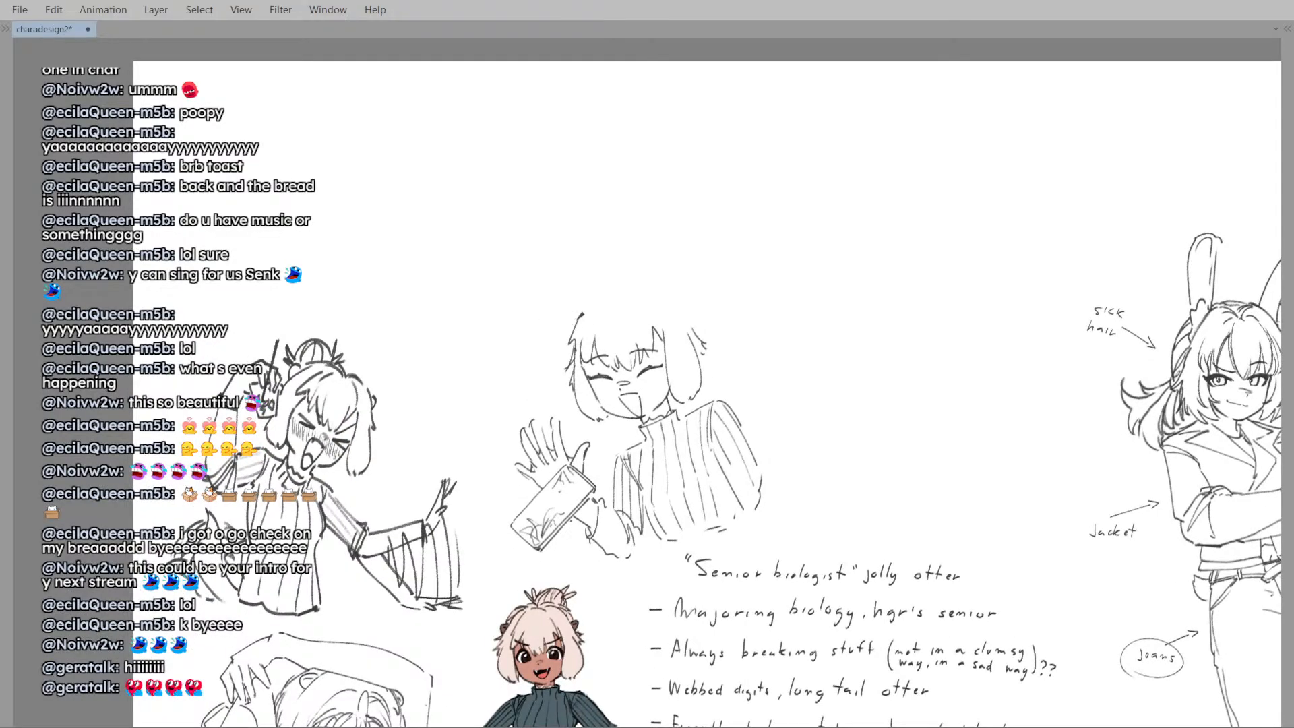
pyautogui.scroll(2, 575, 310)
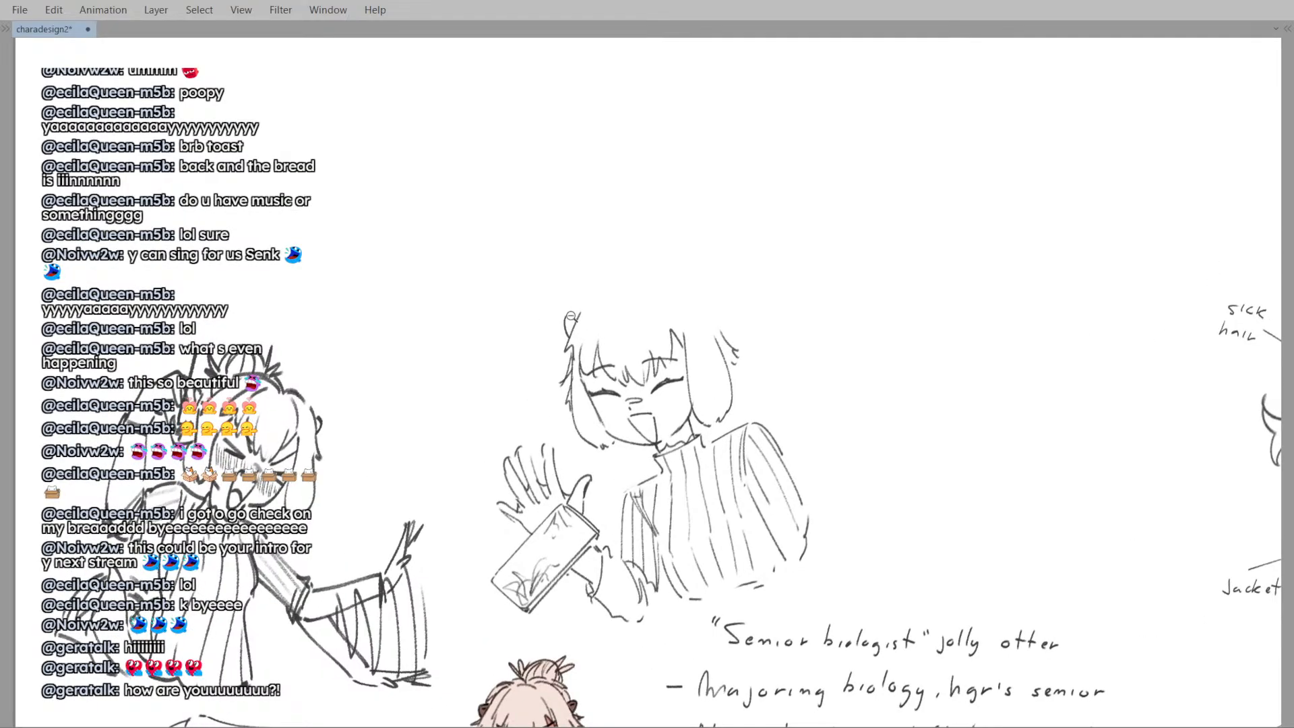
# - Draw the small rounded otter ear on the phone side of the head and check it against the rest of the sketch
pyautogui.moveTo(582, 298); pyautogui.dragTo(574, 330)
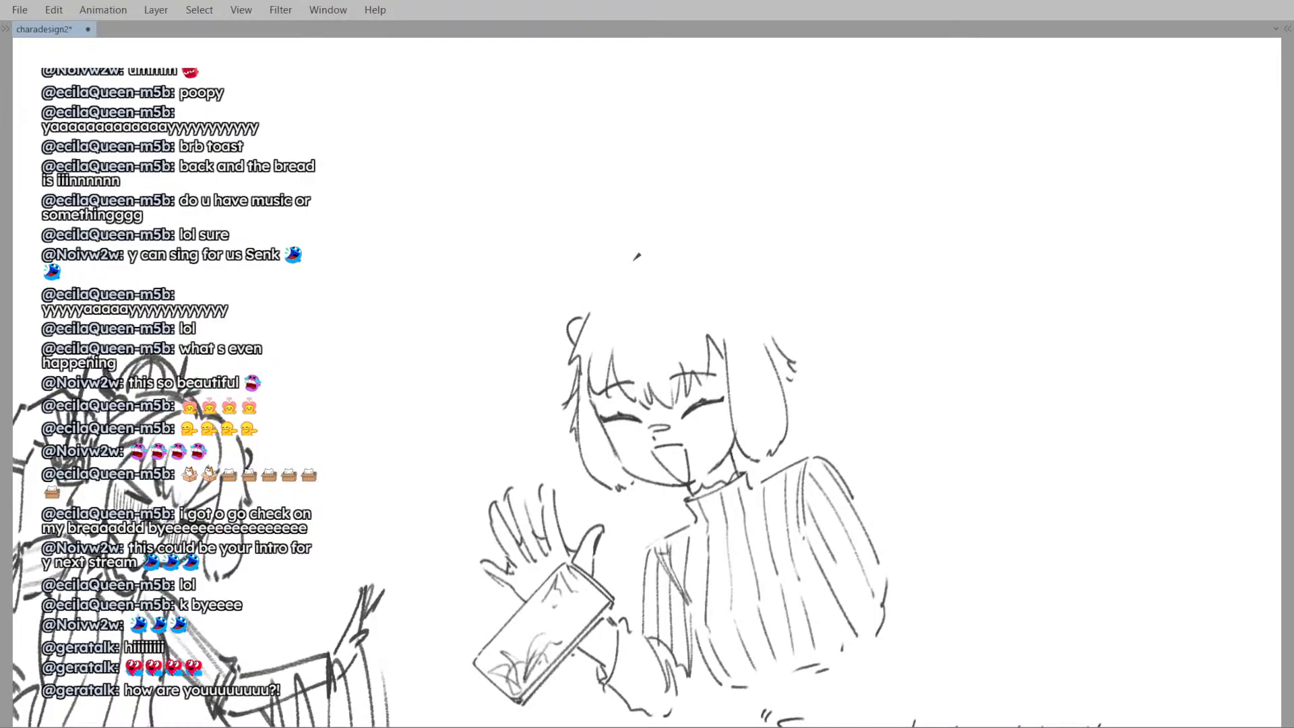
pyautogui.scroll(-2, 570, 323)
pyautogui.scroll(2, 569, 324)
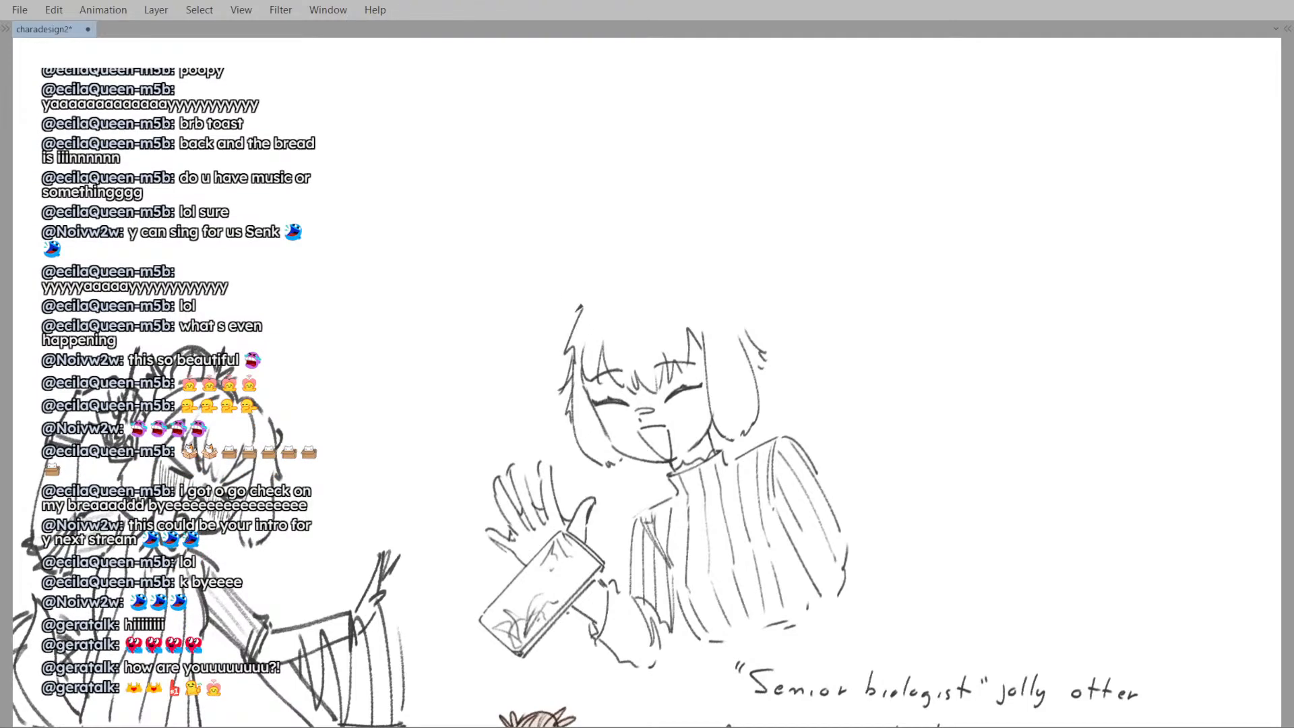
pyautogui.scroll(-2, 682, 305)
pyautogui.moveTo(682, 305); pyautogui.dragTo(620, 217)
pyautogui.scroll(2, 685, 309)
pyautogui.scroll(-3, 644, 215)
pyautogui.scroll(2, 620, 217)
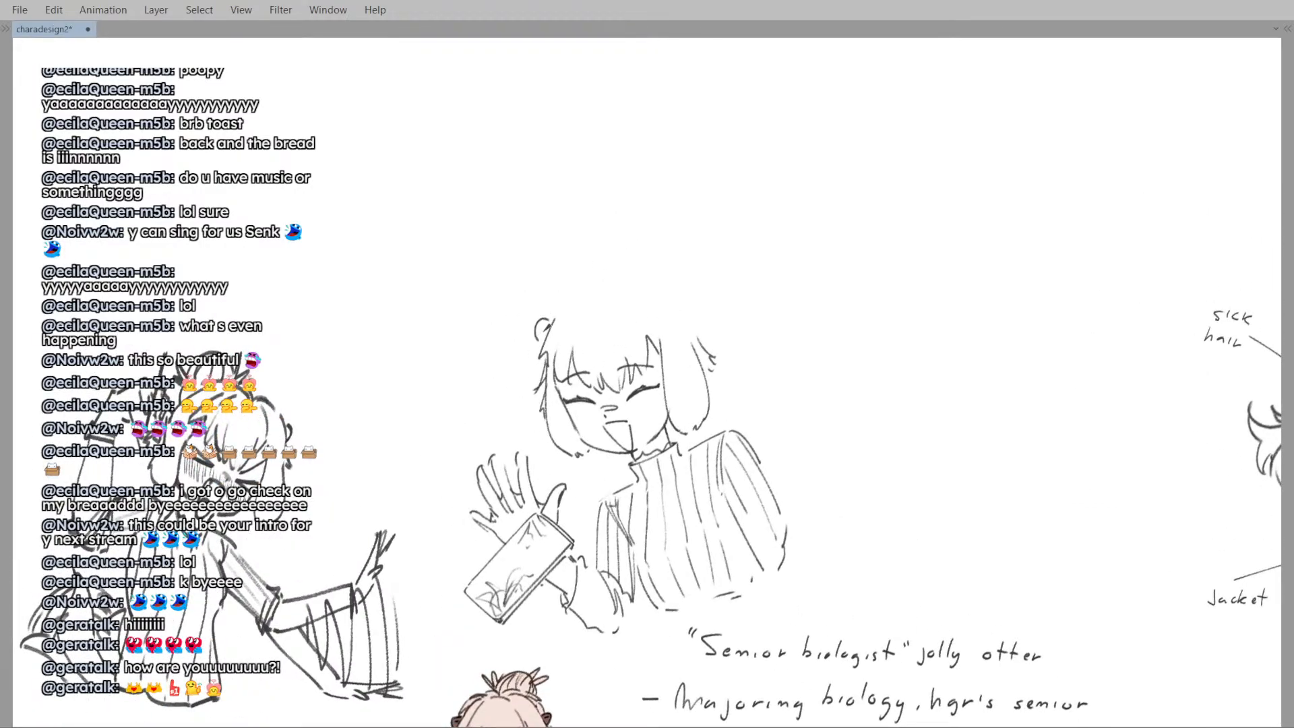
pyautogui.scroll(2, 584, 338)
pyautogui.scroll(-1, 609, 309)
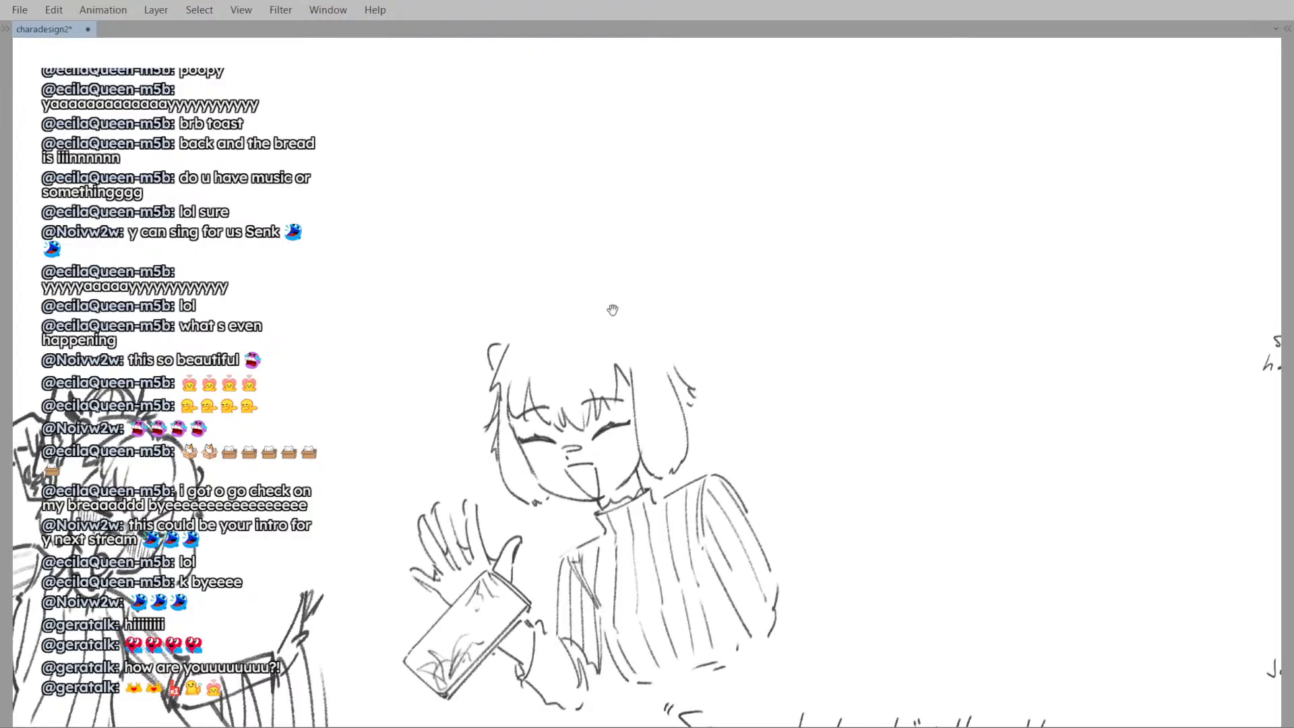
pyautogui.moveTo(609, 309); pyautogui.dragTo(552, 317)
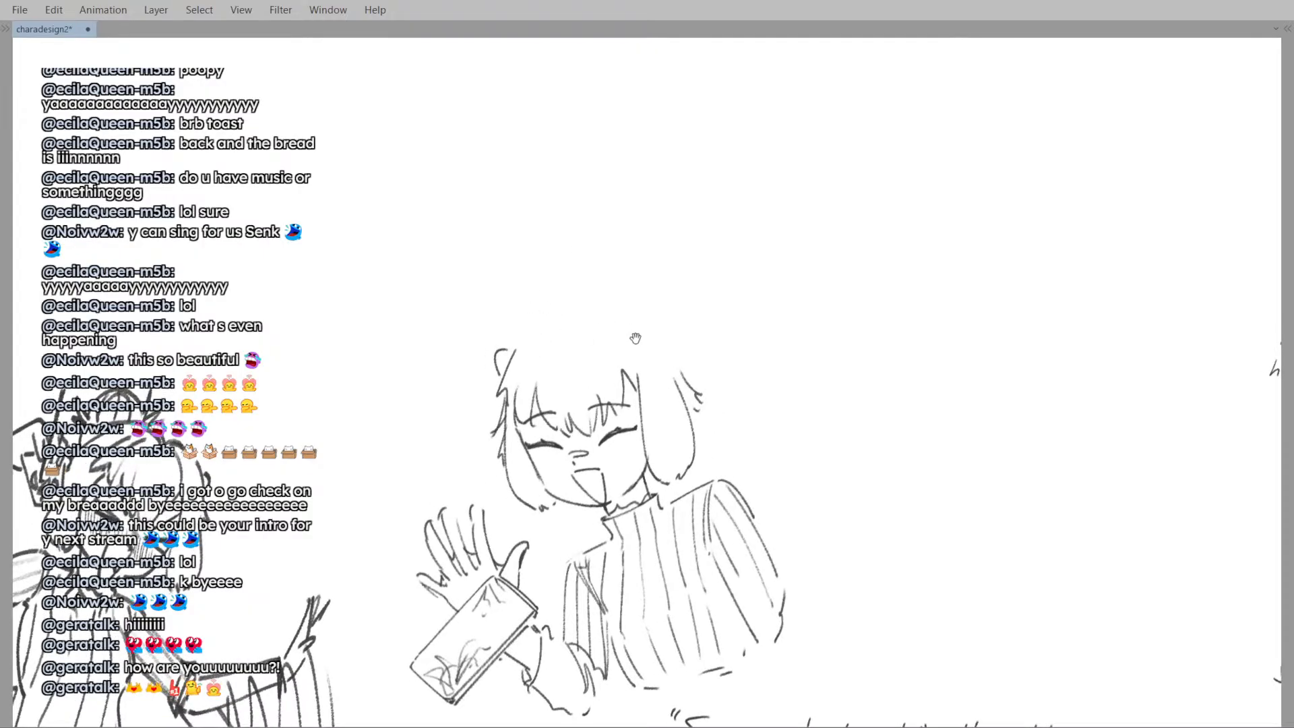
pyautogui.scroll(-1, 574, 281)
pyautogui.scroll(1, 574, 280)
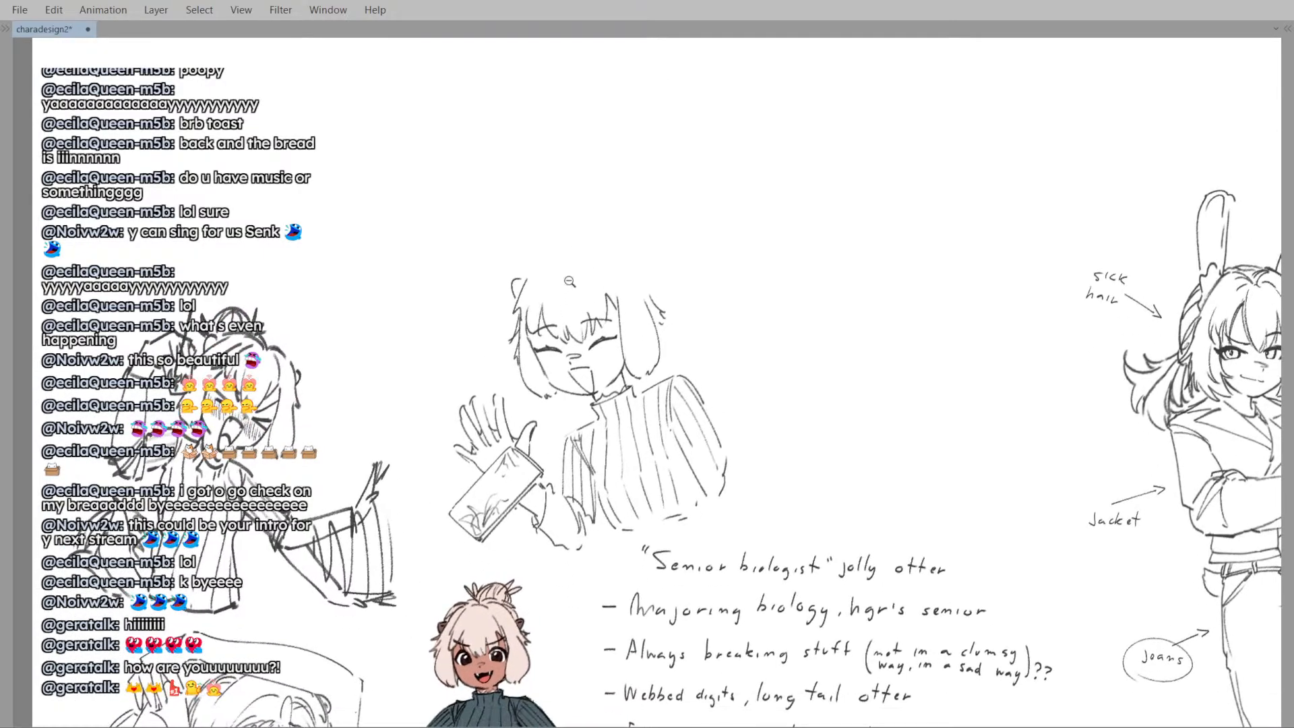
# - Sketch the rounded crown outline of the hair over the head, connecting the two side locks
pyautogui.moveTo(532, 287); pyautogui.dragTo(521, 294)
pyautogui.hotkey('ctrl', 'z')
pyautogui.moveTo(545, 264)
pyautogui.mouseDown()
pyautogui.moveTo(607, 276)
pyautogui.moveTo(558, 341)
pyautogui.moveTo(575, 307)
pyautogui.mouseUp()
pyautogui.hotkey('ctrl', 'z')
pyautogui.hotkey('ctrl', 'z')
pyautogui.hotkey('ctrl', 'z')
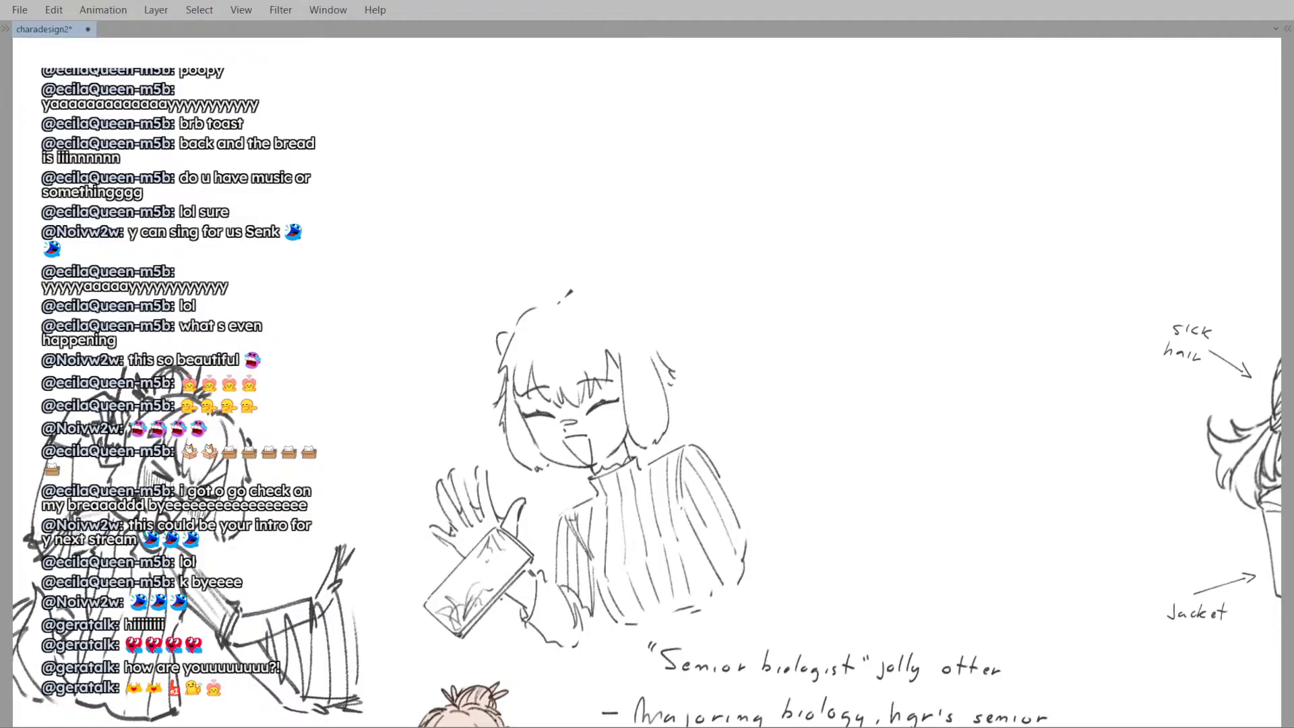
pyautogui.moveTo(582, 298); pyautogui.dragTo(579, 318)
pyautogui.scroll(-1, 595, 318)
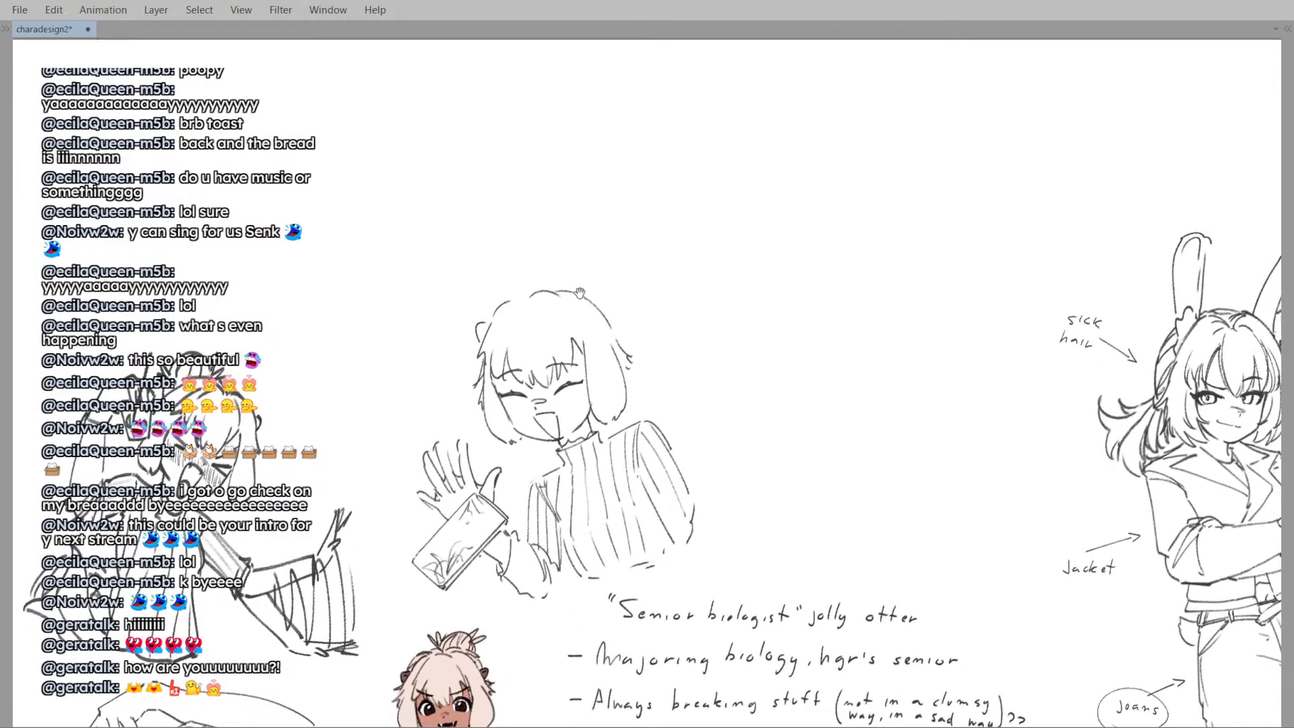
pyautogui.scroll(-1, 559, 317)
pyautogui.scroll(2, 580, 314)
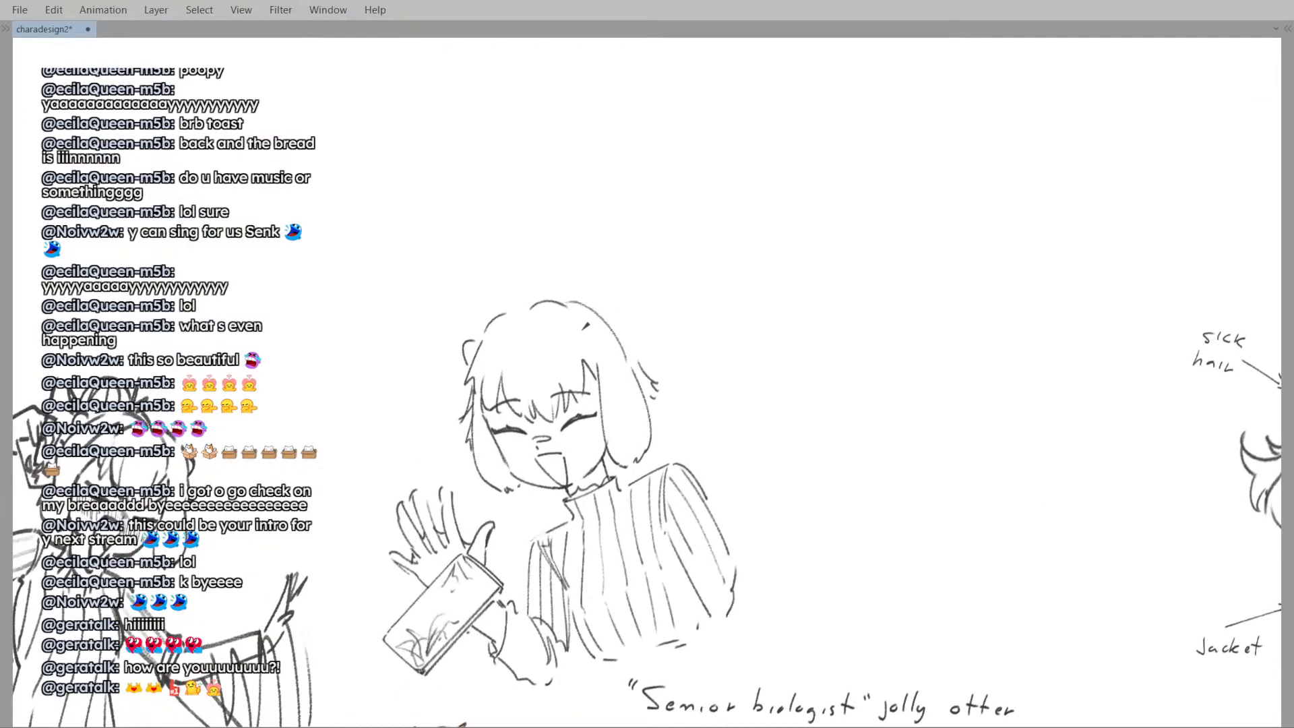
pyautogui.moveTo(582, 315); pyautogui.dragTo(619, 385)
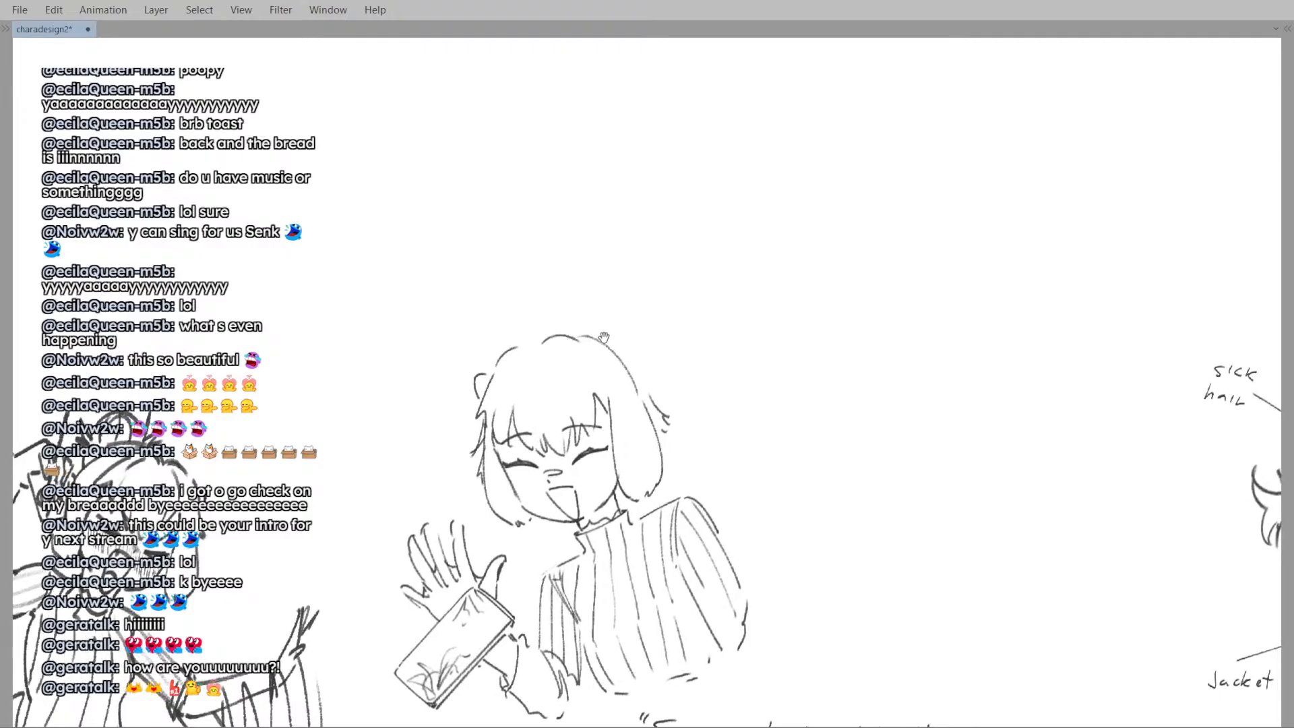
pyautogui.scroll(-2, 620, 344)
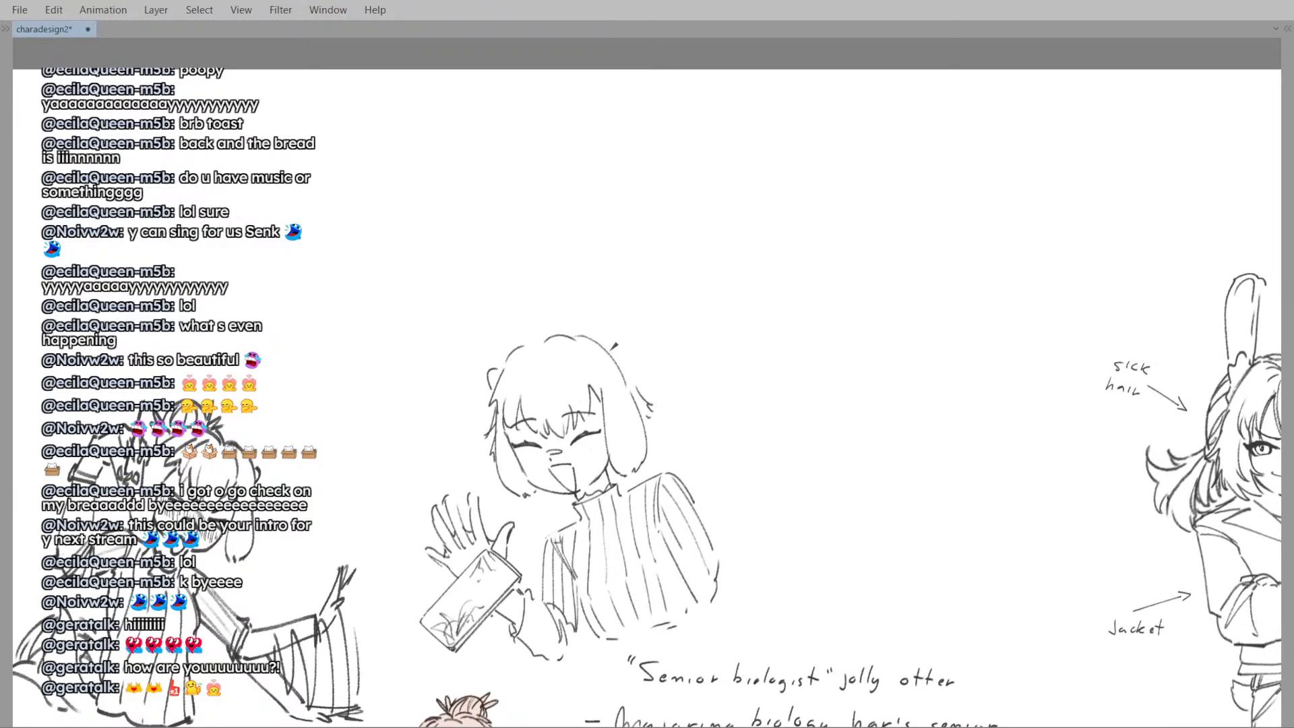
# - Draw the second small rounded ear on the side of the head farther from the phone, and refine the crown outline
pyautogui.moveTo(604, 338); pyautogui.dragTo(600, 337)
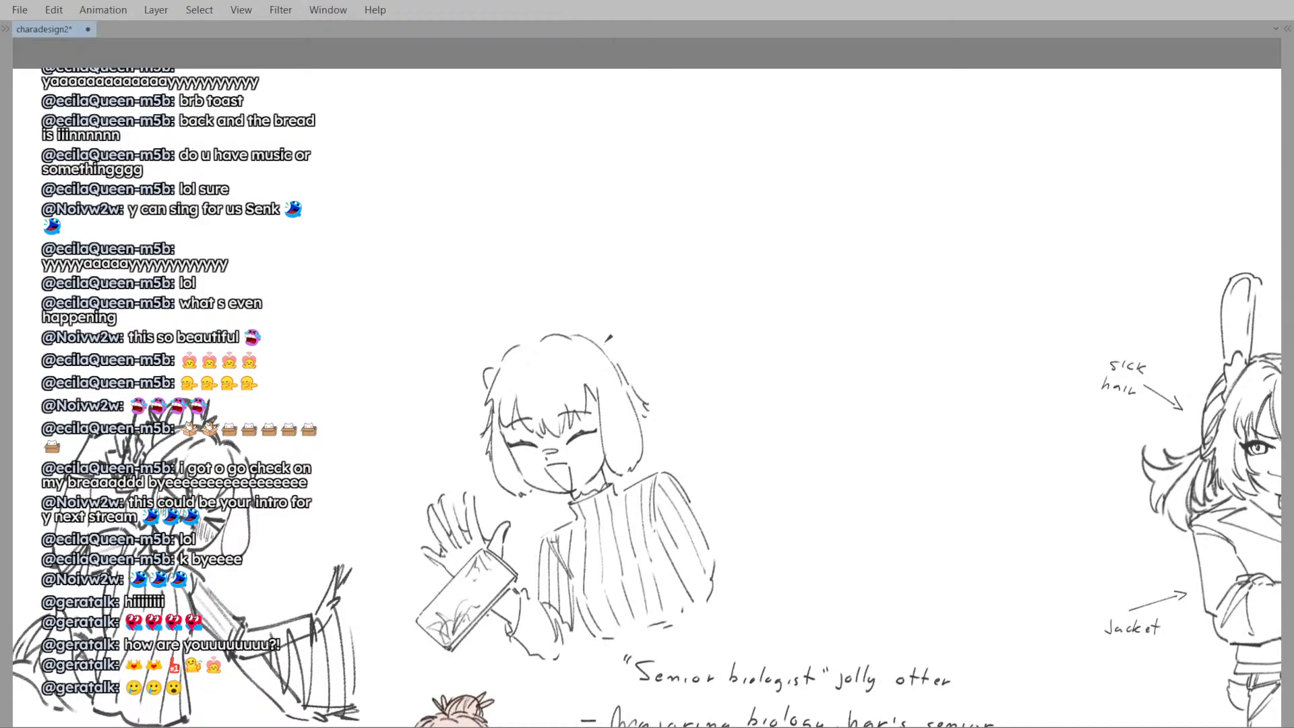
pyautogui.moveTo(608, 346)
pyautogui.mouseDown()
pyautogui.moveTo(623, 356)
pyautogui.moveTo(584, 342)
pyautogui.moveTo(595, 298)
pyautogui.moveTo(604, 310)
pyautogui.mouseUp()
pyautogui.scroll(-1, 590, 297)
pyautogui.scroll(1, 587, 297)
pyautogui.moveTo(522, 307); pyautogui.dragTo(539, 325)
pyautogui.scroll(-1, 532, 317)
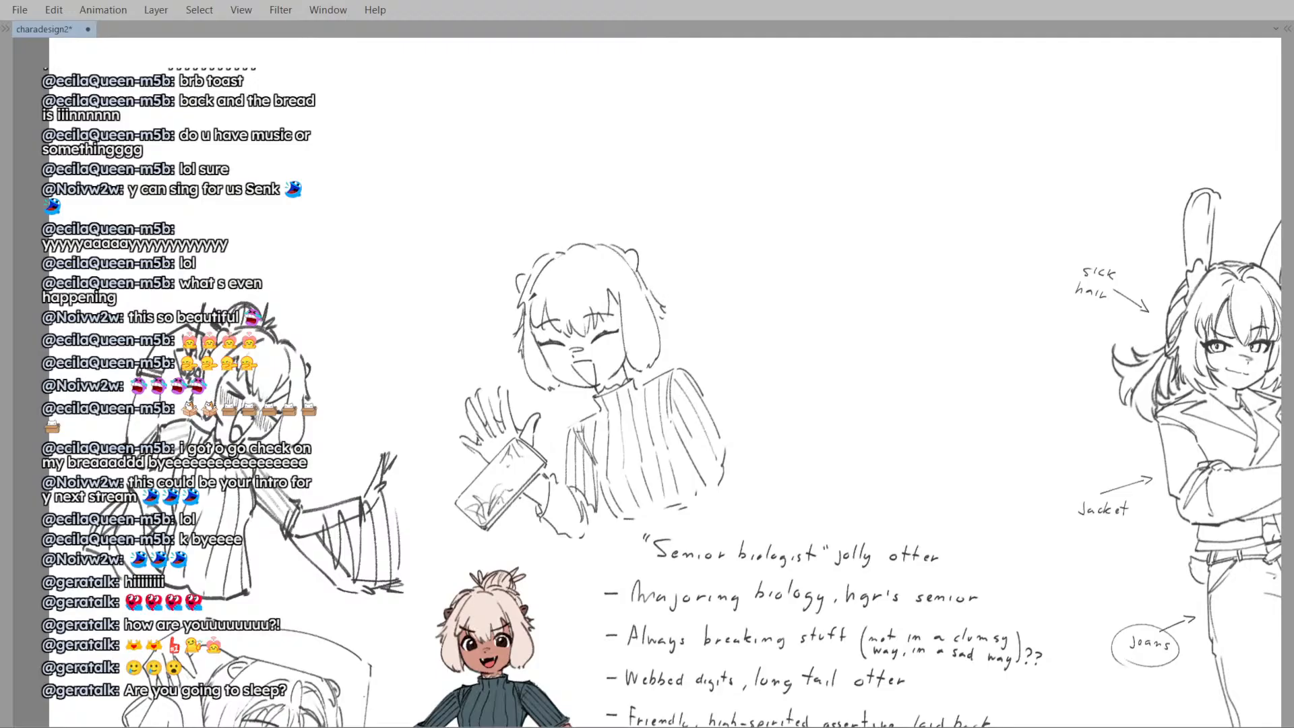
# - Add inner strand lines curving from the crown toward the side lock farther from the phone
pyautogui.moveTo(570, 259); pyautogui.dragTo(574, 267)
pyautogui.scroll(-2, 604, 261)
pyautogui.scroll(2, 599, 294)
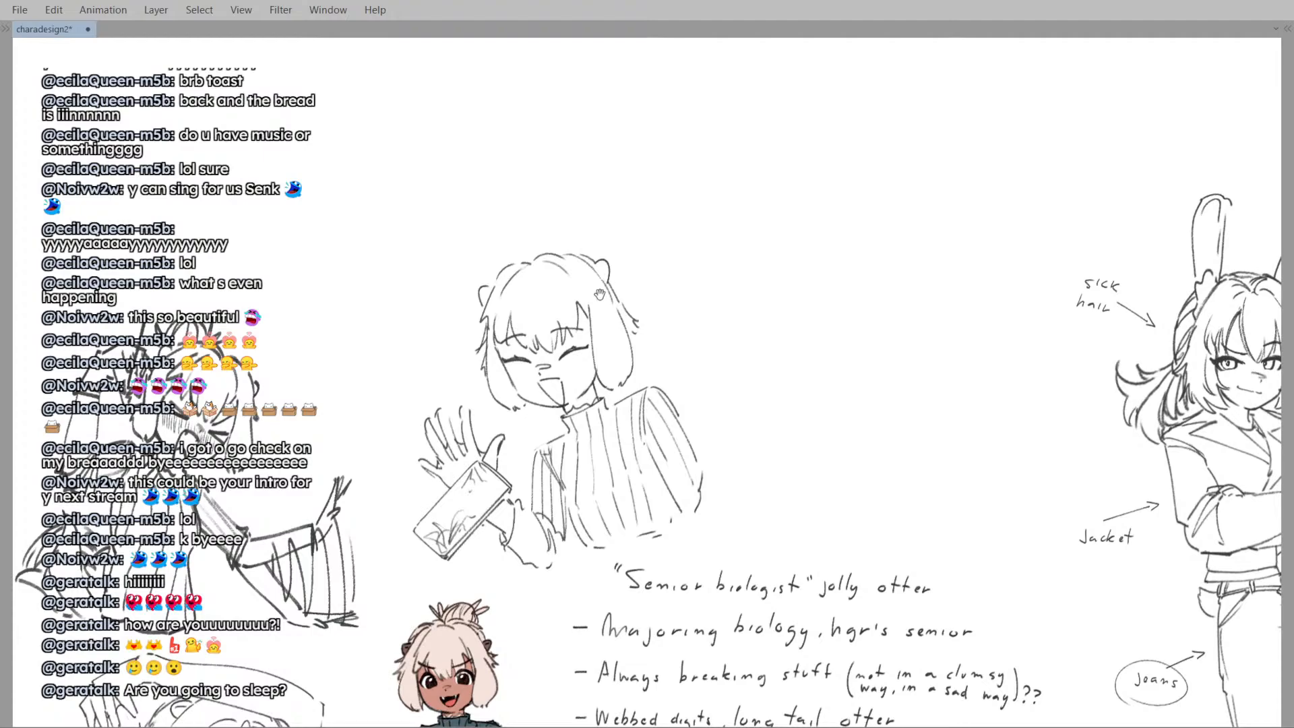
pyautogui.scroll(3, 599, 294)
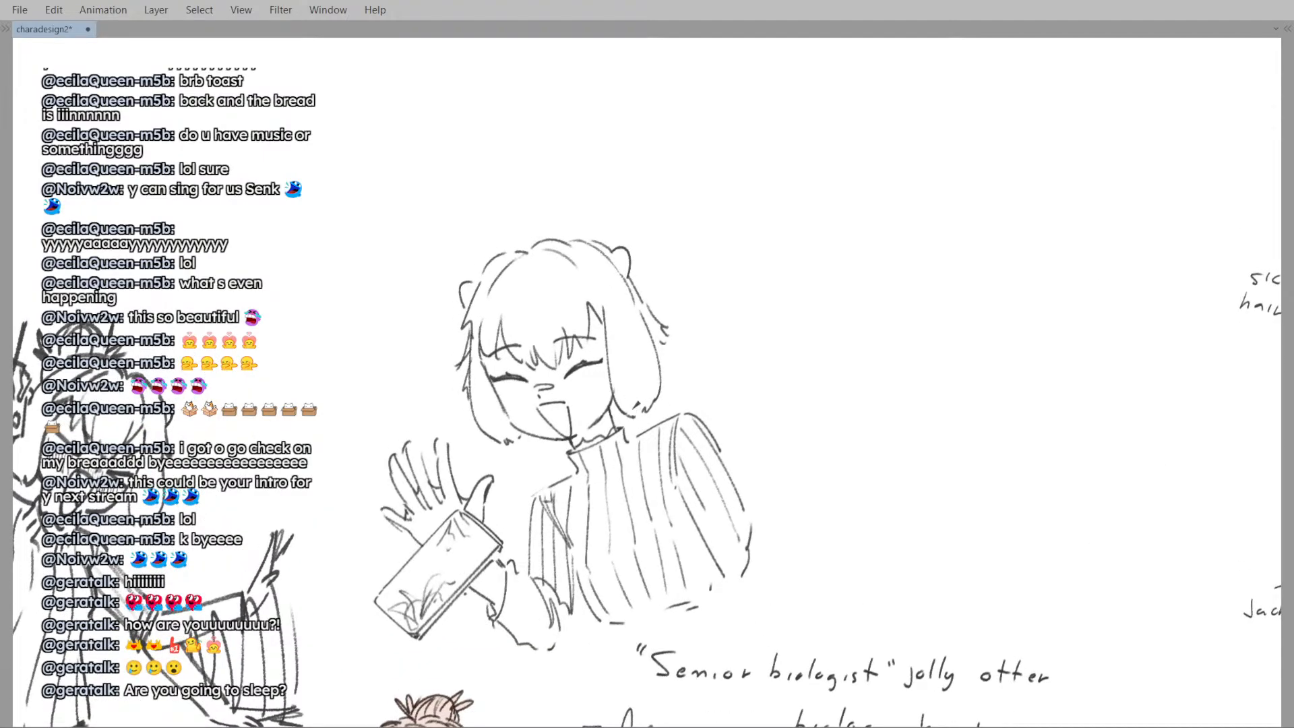
pyautogui.moveTo(631, 389)
pyautogui.mouseDown()
pyautogui.moveTo(633, 403)
pyautogui.moveTo(620, 374)
pyautogui.moveTo(636, 389)
pyautogui.moveTo(644, 375)
pyautogui.mouseUp()
pyautogui.keyDown('alt'); pyautogui.click(631, 329); pyautogui.keyUp('alt')
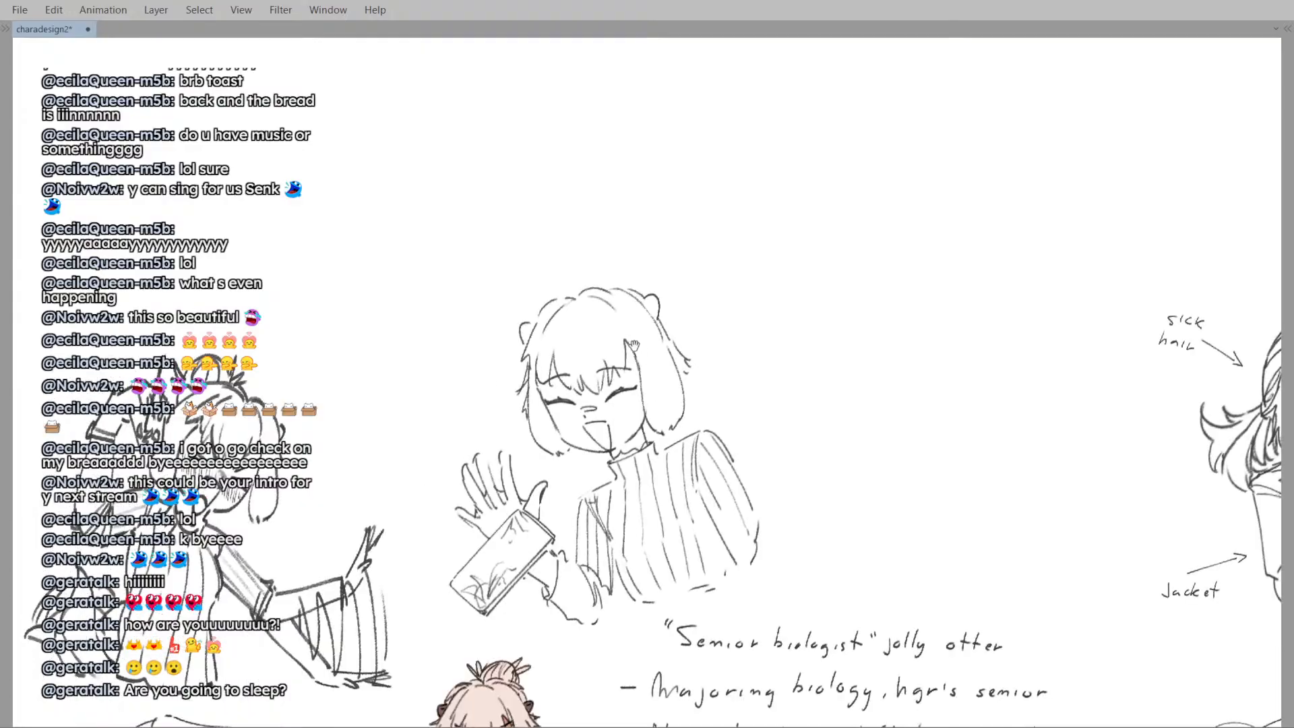
pyautogui.keyDown('alt'); pyautogui.click(631, 311); pyautogui.keyUp('alt')
pyautogui.keyDown('alt'); pyautogui.click(631, 308); pyautogui.keyUp('alt')
pyautogui.keyDown('ctrl'); pyautogui.click(631, 307); pyautogui.keyUp('ctrl')
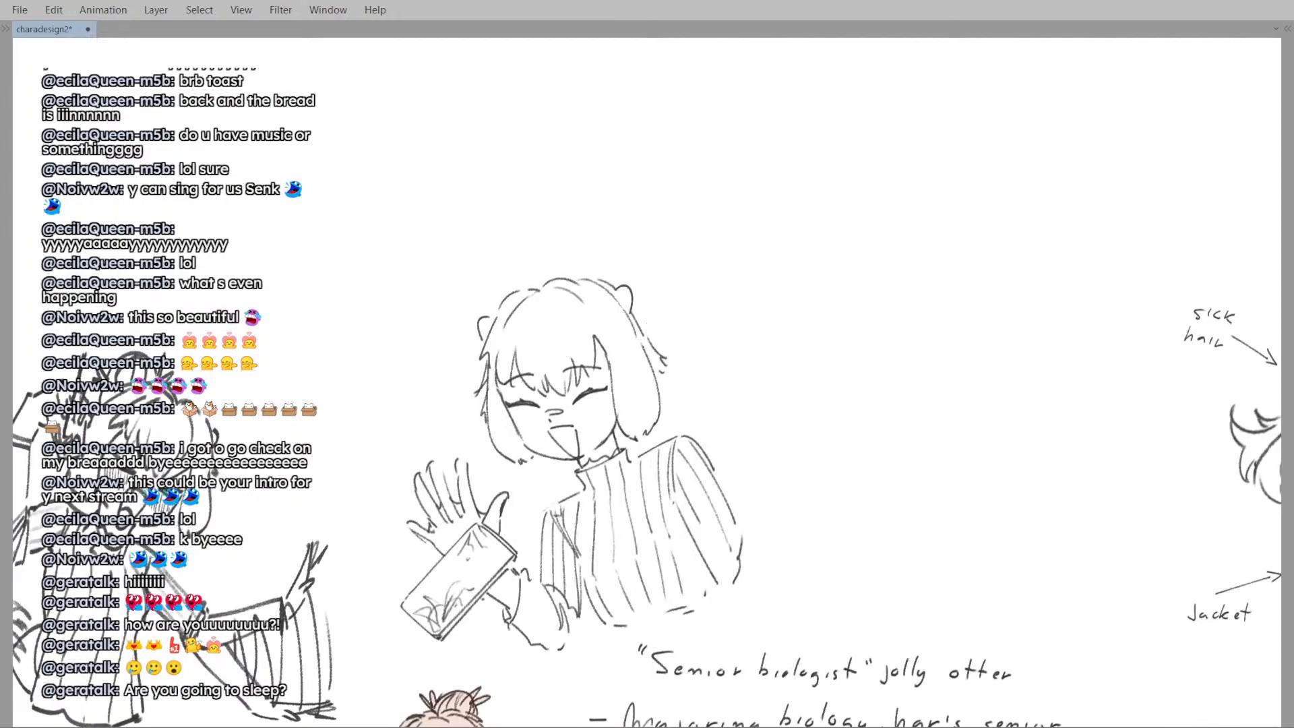
pyautogui.moveTo(599, 343); pyautogui.dragTo(602, 308)
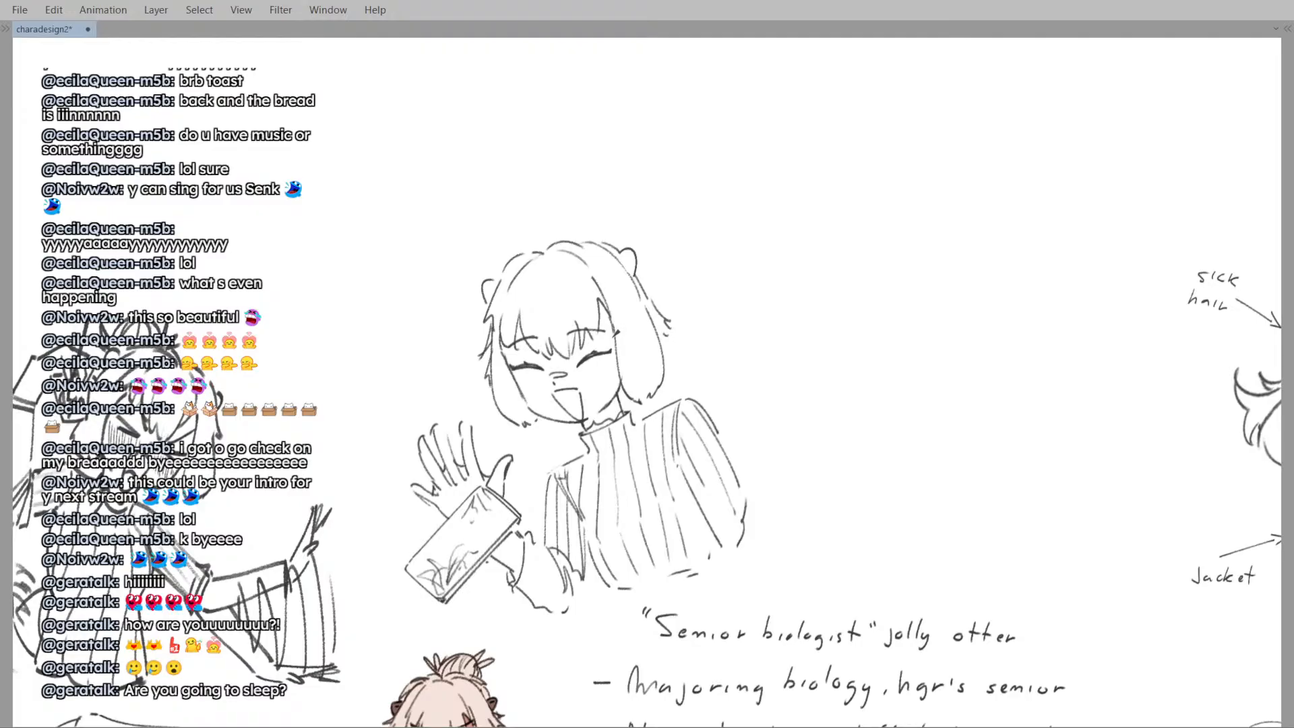
# - Reshape the hair silhouette around the laughing face with a large reshaping brush, undoing unwanted changes
pyautogui.moveTo(465, 315); pyautogui.dragTo(502, 297)
pyautogui.keyDown('alt'); pyautogui.click(484, 305); pyautogui.keyUp('alt')
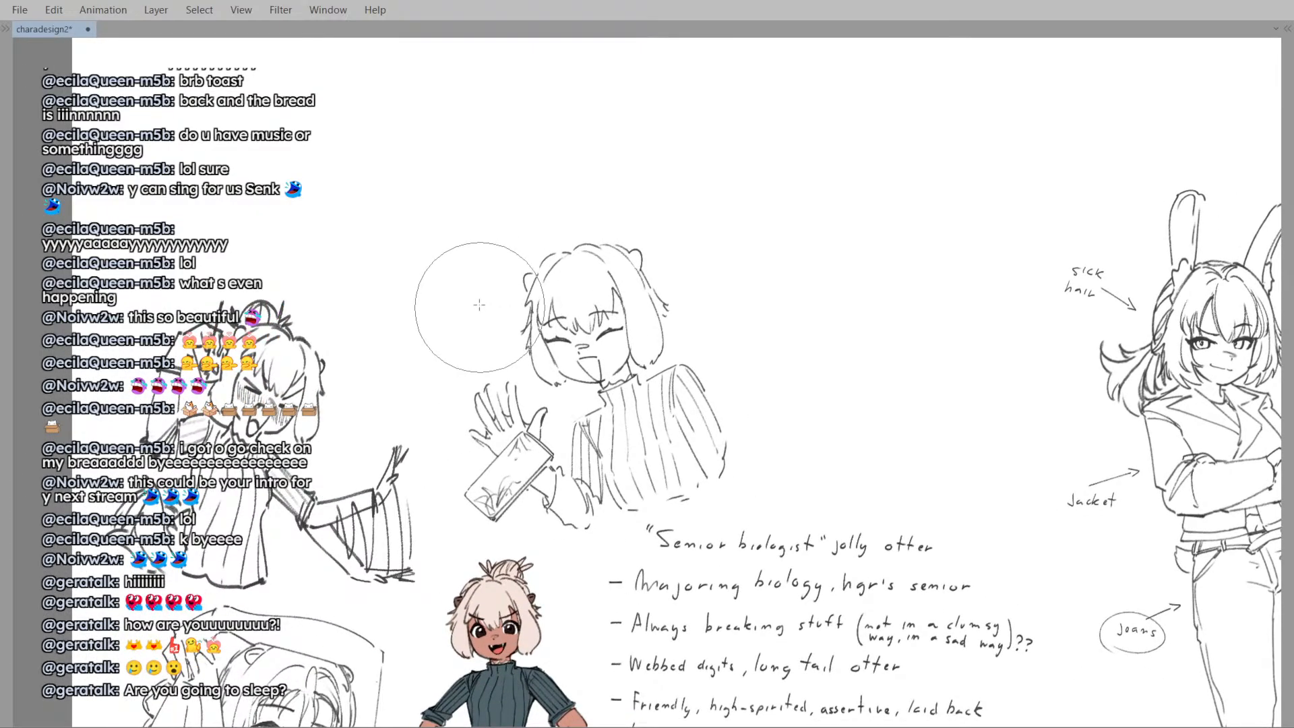
pyautogui.keyDown('ctrl'); pyautogui.click(576, 311); pyautogui.keyUp('ctrl')
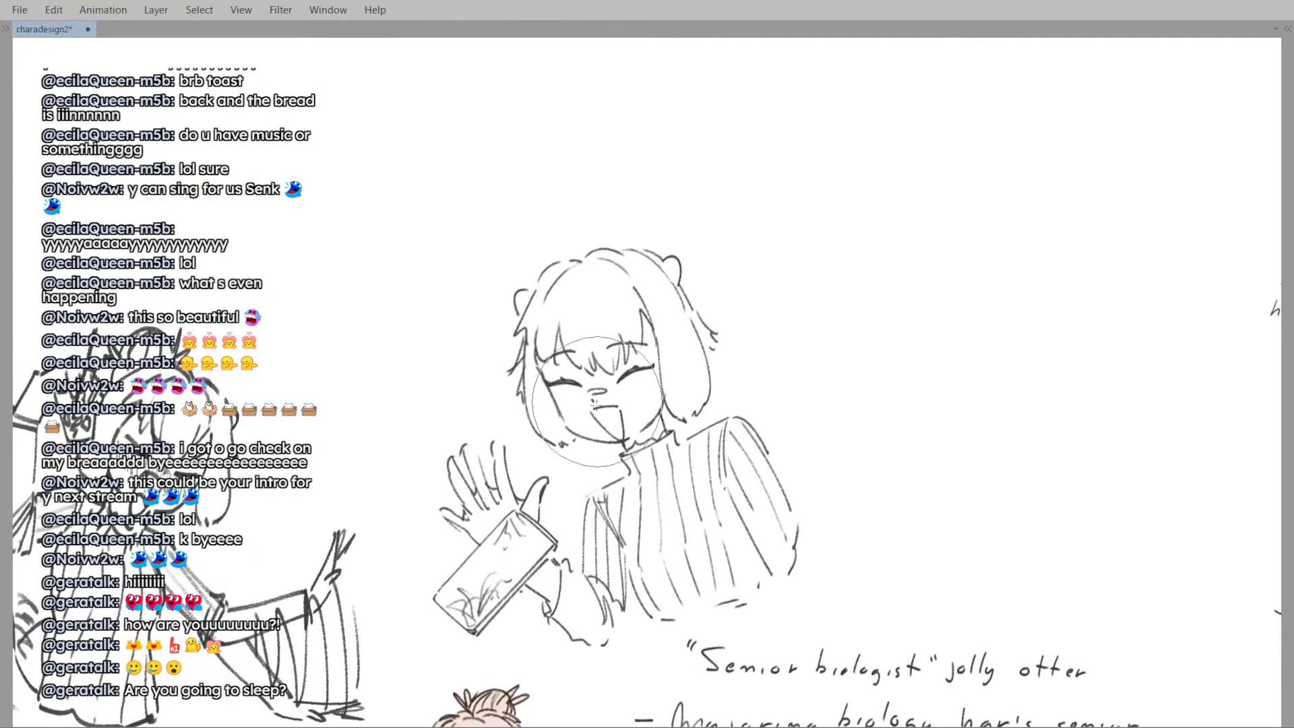
pyautogui.scroll(-2, 597, 378)
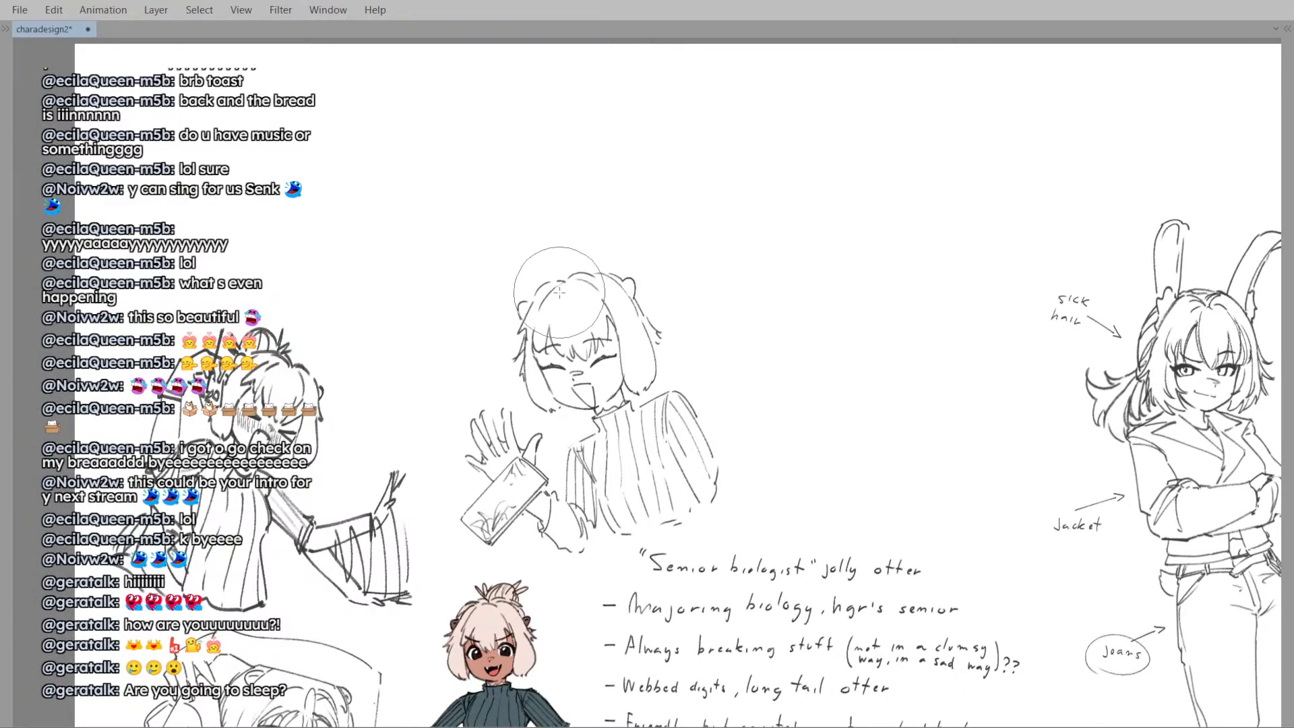
pyautogui.scroll(2, 559, 292)
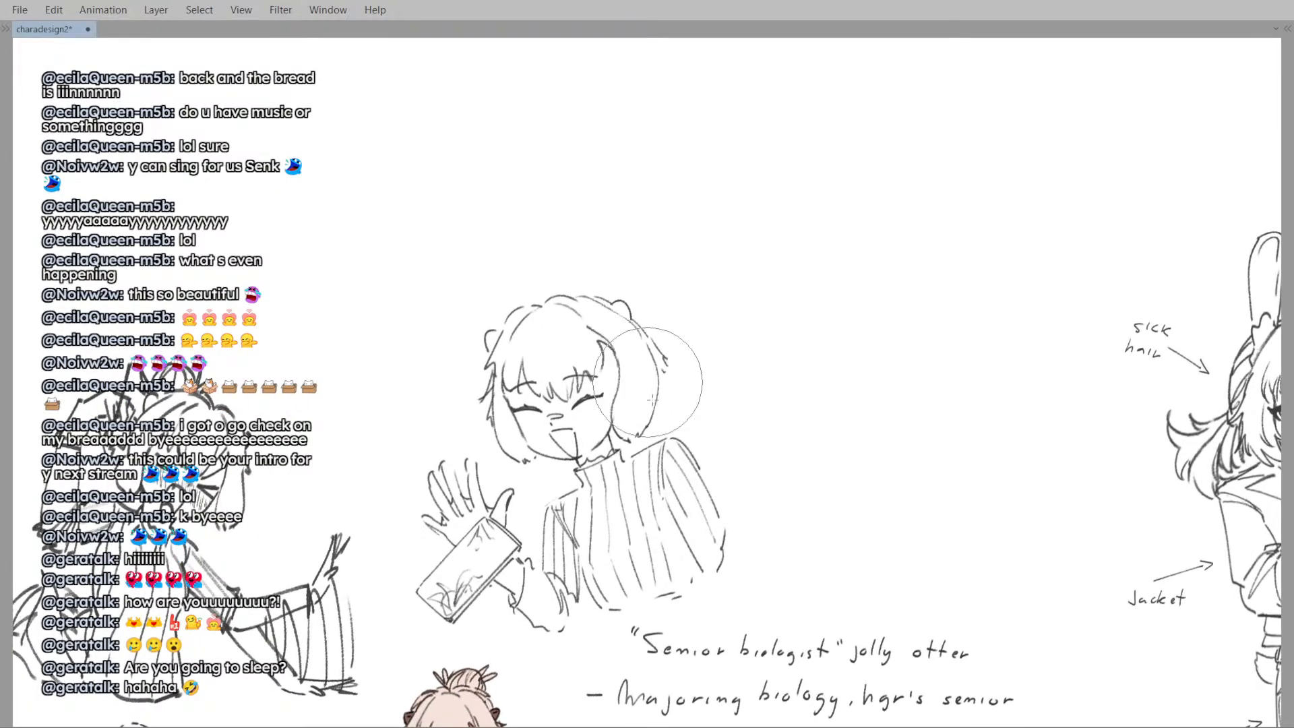
pyautogui.moveTo(652, 399); pyautogui.dragTo(638, 371)
pyautogui.hotkey('ctrl', 'z')
pyautogui.hotkey('ctrl', 'z')
pyautogui.hotkey('ctrl', 'z')
pyautogui.hotkey('ctrl', 'z')
pyautogui.hotkey('ctrl', 'z')
pyautogui.hotkey('ctrl', 'z')
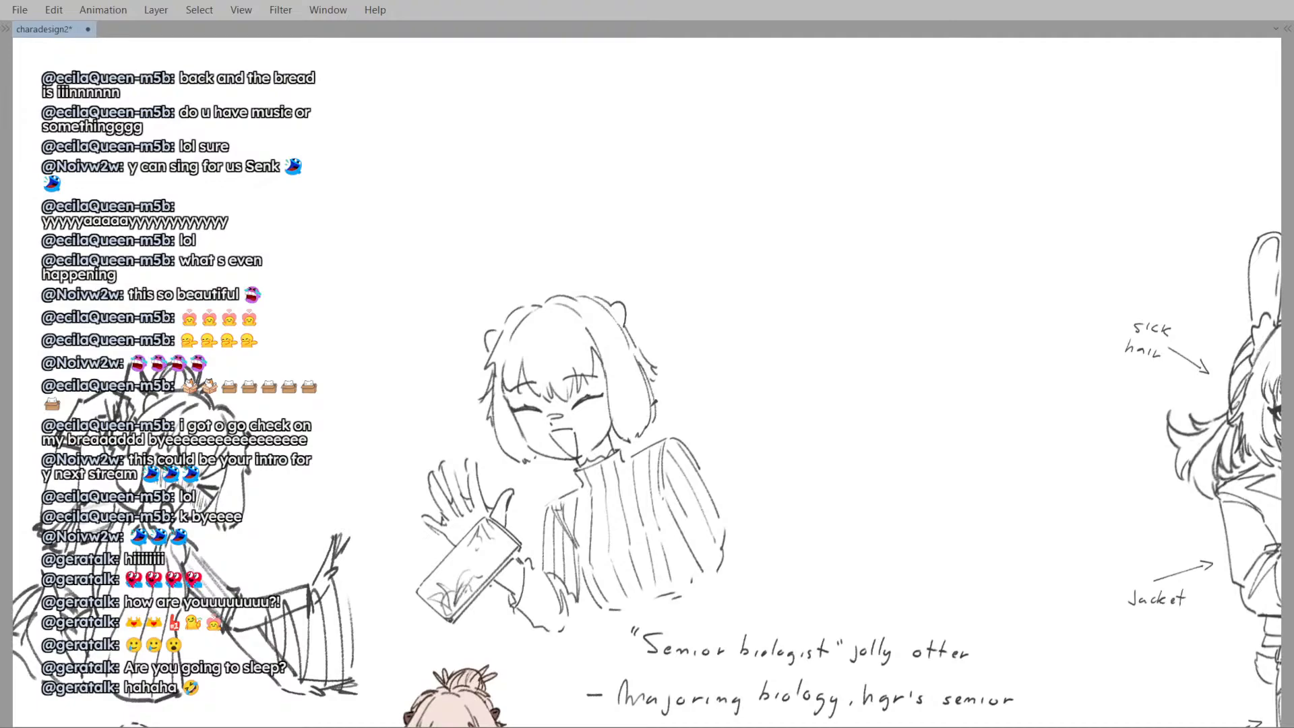
# - Sketch a small hair bun with loose strands sticking out on top of the laughing otter's head
pyautogui.scroll(-3, 606, 346)
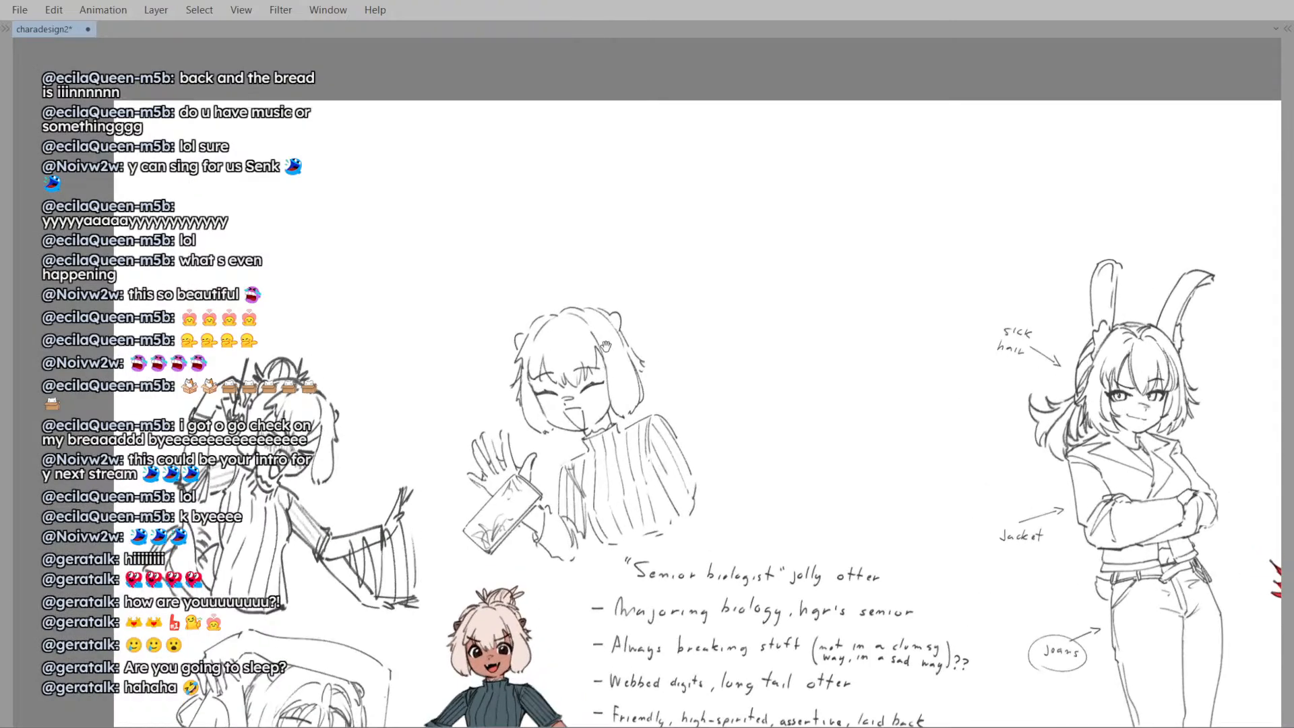
pyautogui.moveTo(582, 308); pyautogui.dragTo(582, 323)
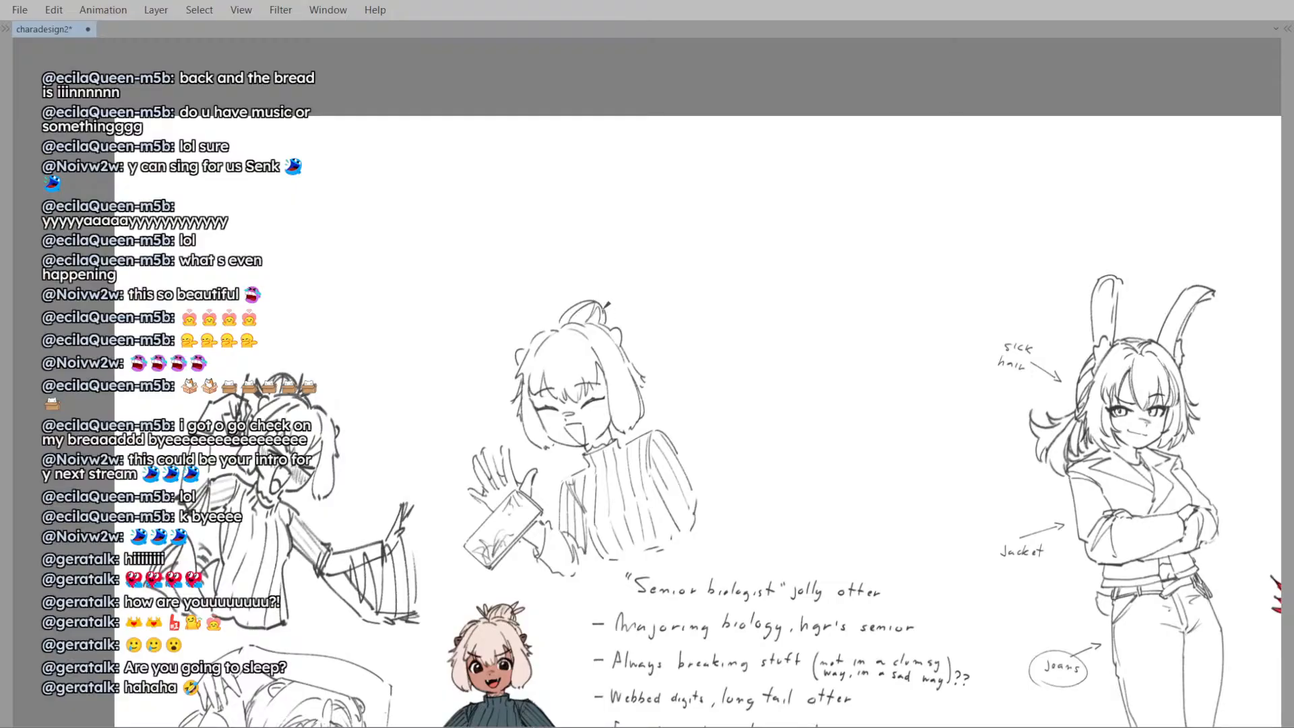
pyautogui.hotkey('ctrl', 'z')
pyautogui.moveTo(555, 325)
pyautogui.mouseDown()
pyautogui.moveTo(561, 302)
pyautogui.moveTo(571, 309)
pyautogui.mouseUp()
pyautogui.moveTo(565, 320)
pyautogui.mouseDown()
pyautogui.moveTo(547, 325)
pyautogui.moveTo(572, 304)
pyautogui.moveTo(607, 330)
pyautogui.mouseUp()
pyautogui.press('Delete')
pyautogui.hotkey('ctrl', 'z')
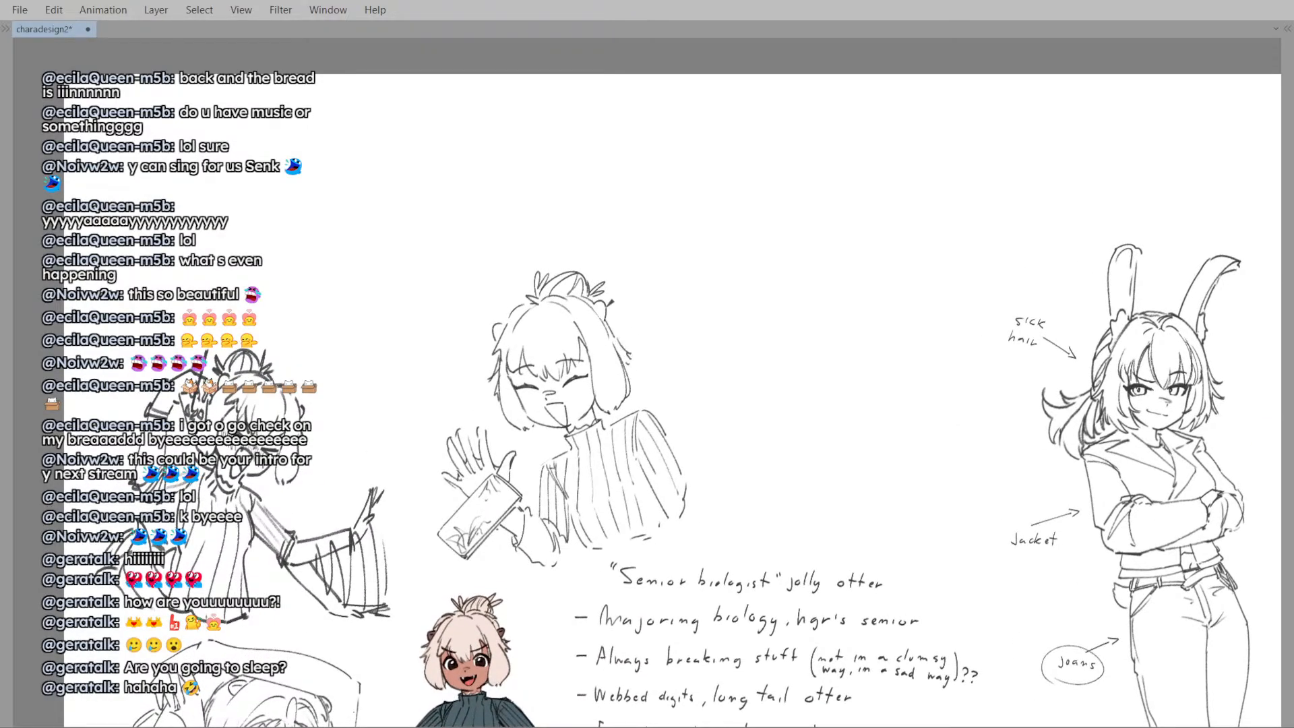
# - Redraw the small rounded ears on both sides of the head and tidy the hair lines around them
pyautogui.moveTo(609, 314); pyautogui.dragTo(605, 319)
pyautogui.moveTo(605, 322); pyautogui.dragTo(612, 314)
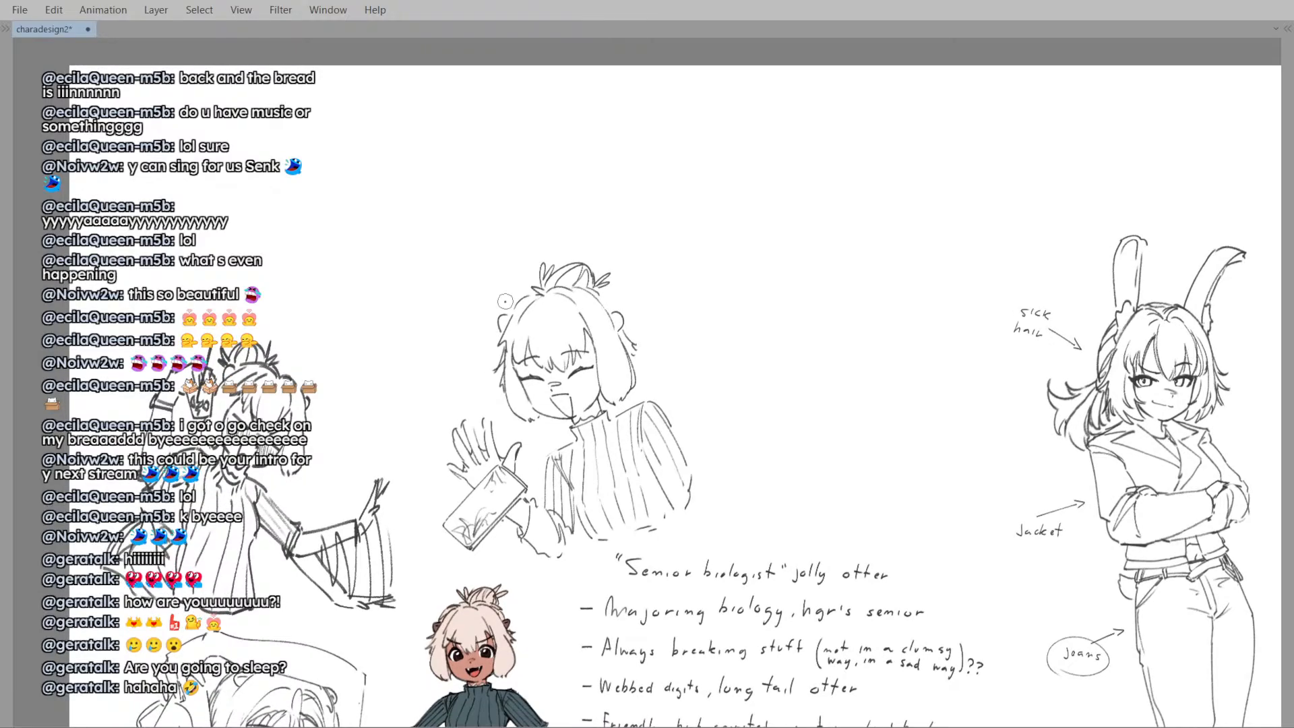
pyautogui.moveTo(501, 333); pyautogui.dragTo(501, 356)
pyautogui.scroll(-1, 514, 382)
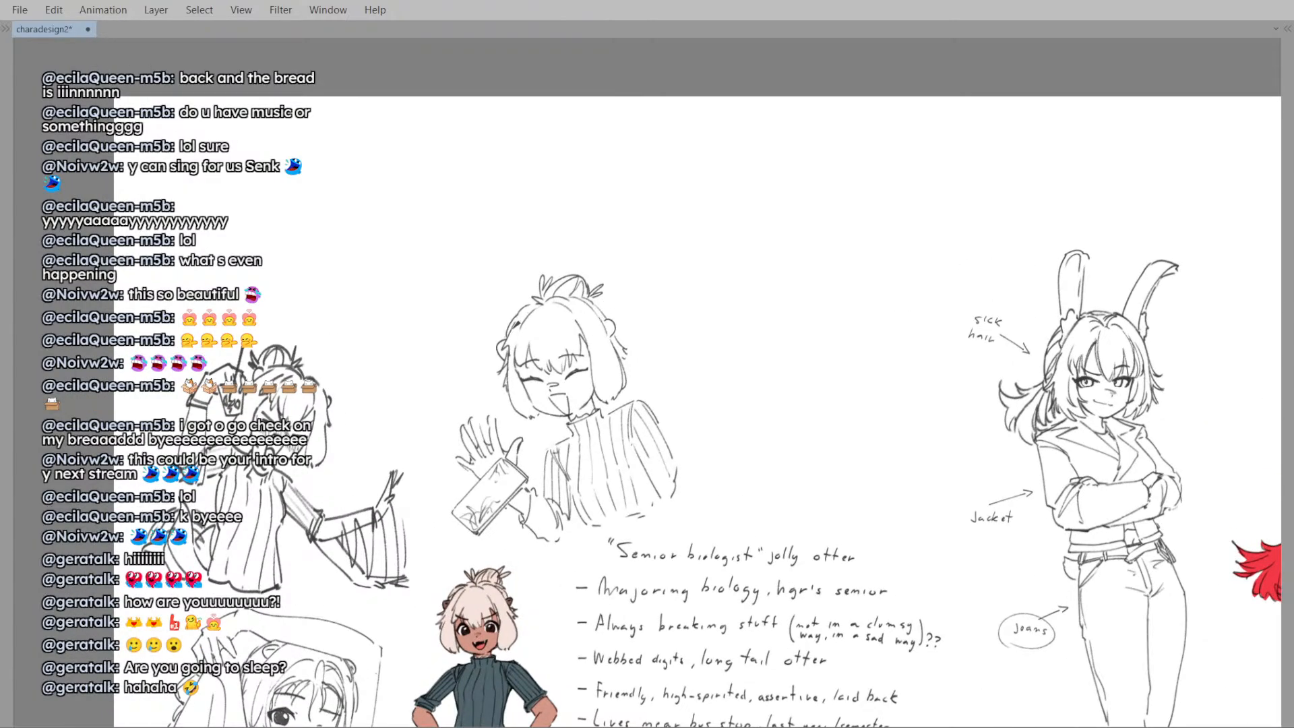
# - Lasso the laughing head together with its bun and ears, and adjust its placement with a transform
pyautogui.scroll(-2, 548, 312)
pyautogui.scroll(3, 573, 405)
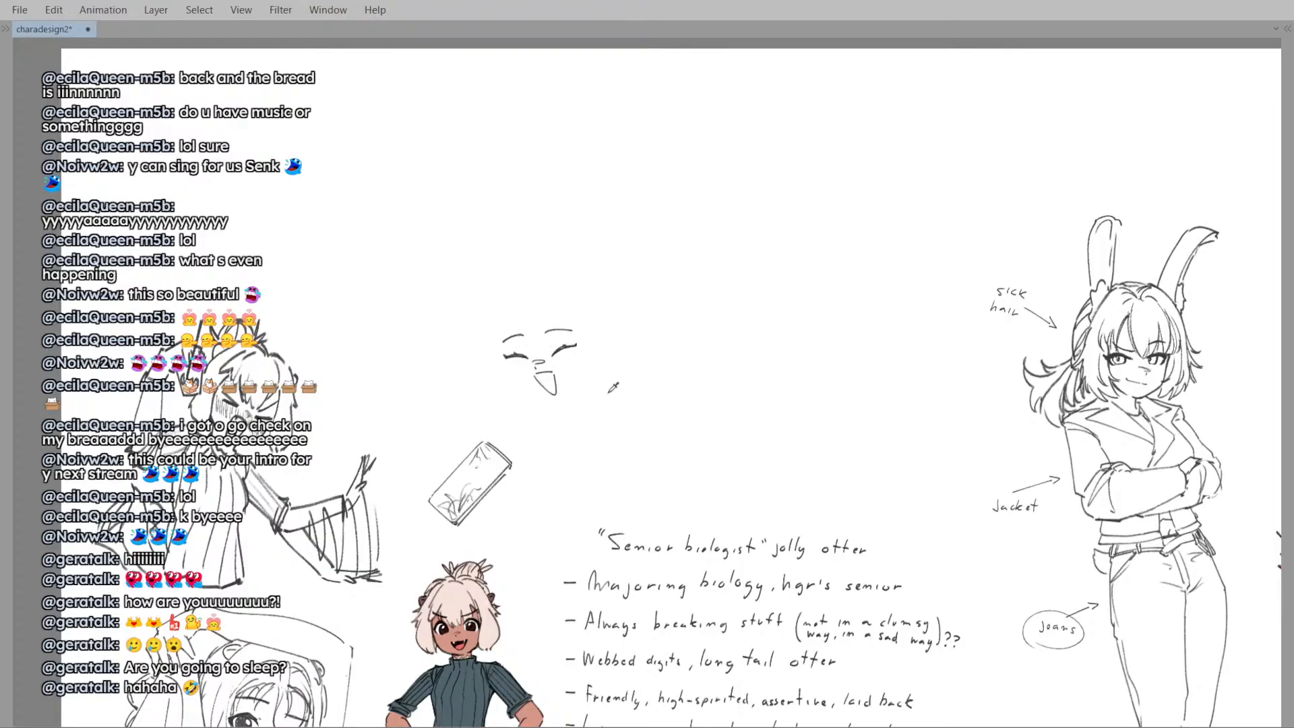
pyautogui.press('h')
pyautogui.press('h')
pyautogui.scroll(2, 604, 372)
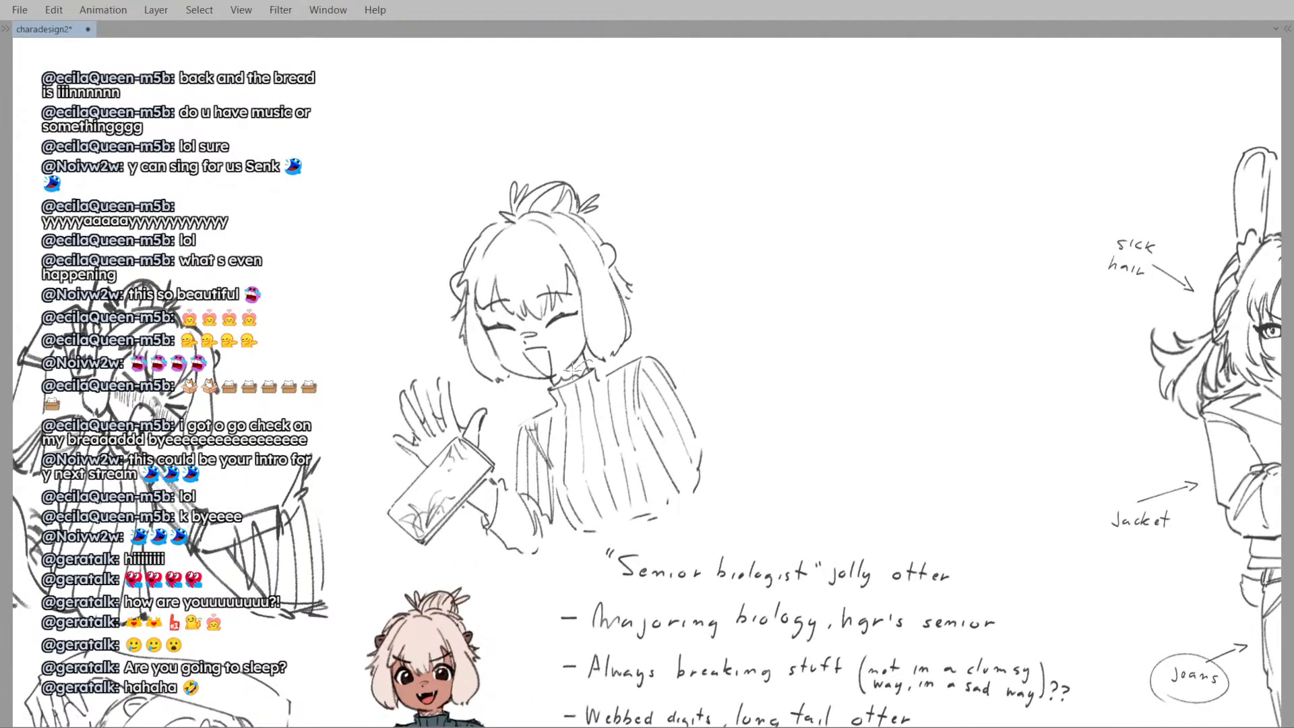
pyautogui.moveTo(553, 381)
pyautogui.mouseDown()
pyautogui.moveTo(422, 348)
pyautogui.moveTo(405, 214)
pyautogui.moveTo(546, 128)
pyautogui.moveTo(680, 265)
pyautogui.moveTo(606, 364)
pyautogui.mouseUp()
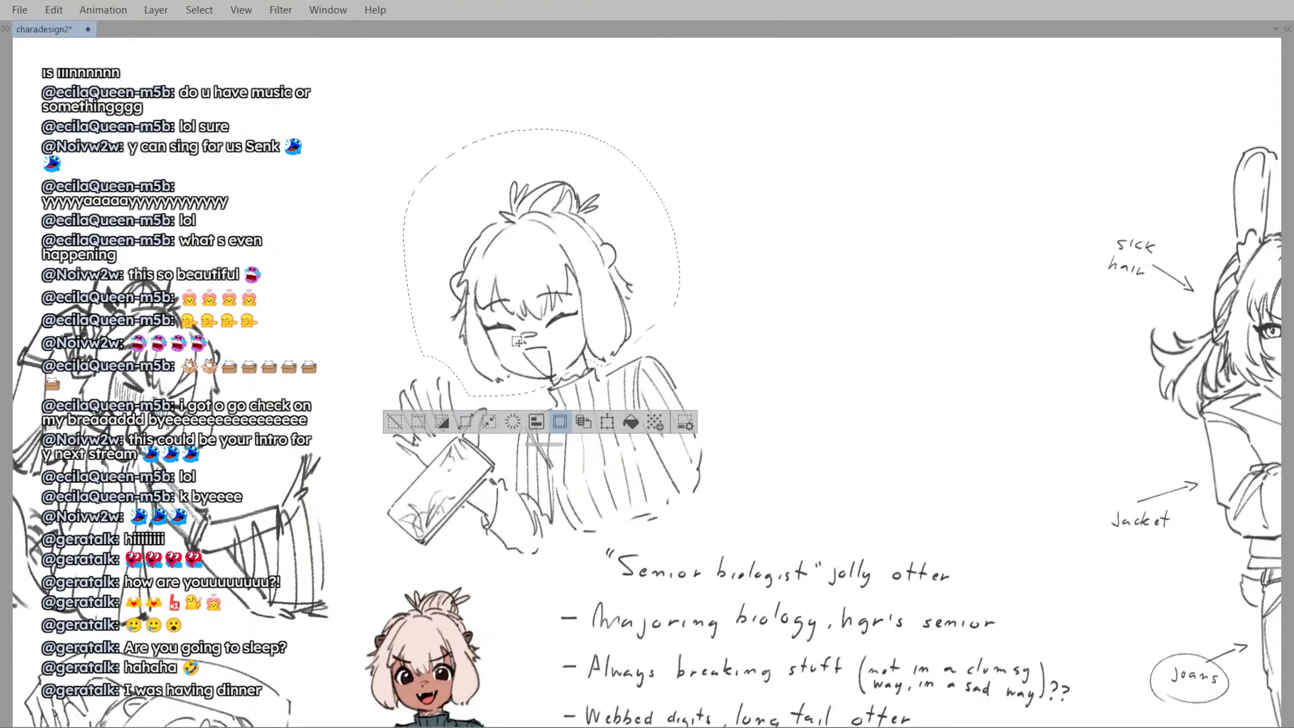
pyautogui.moveTo(500, 265); pyautogui.dragTo(522, 274)
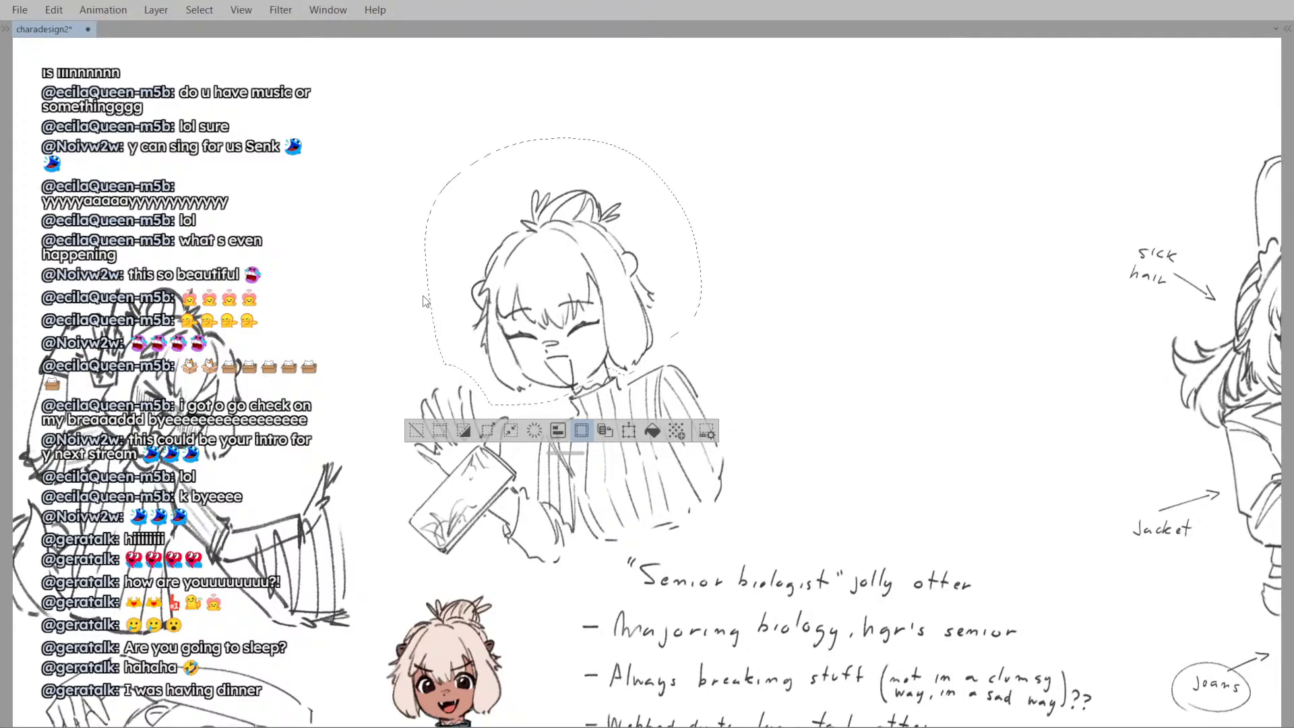
pyautogui.hotkey('ctrl', 't')
pyautogui.moveTo(628, 316); pyautogui.dragTo(630, 321)
pyautogui.press('Return')
pyautogui.scroll(-3, 620, 312)
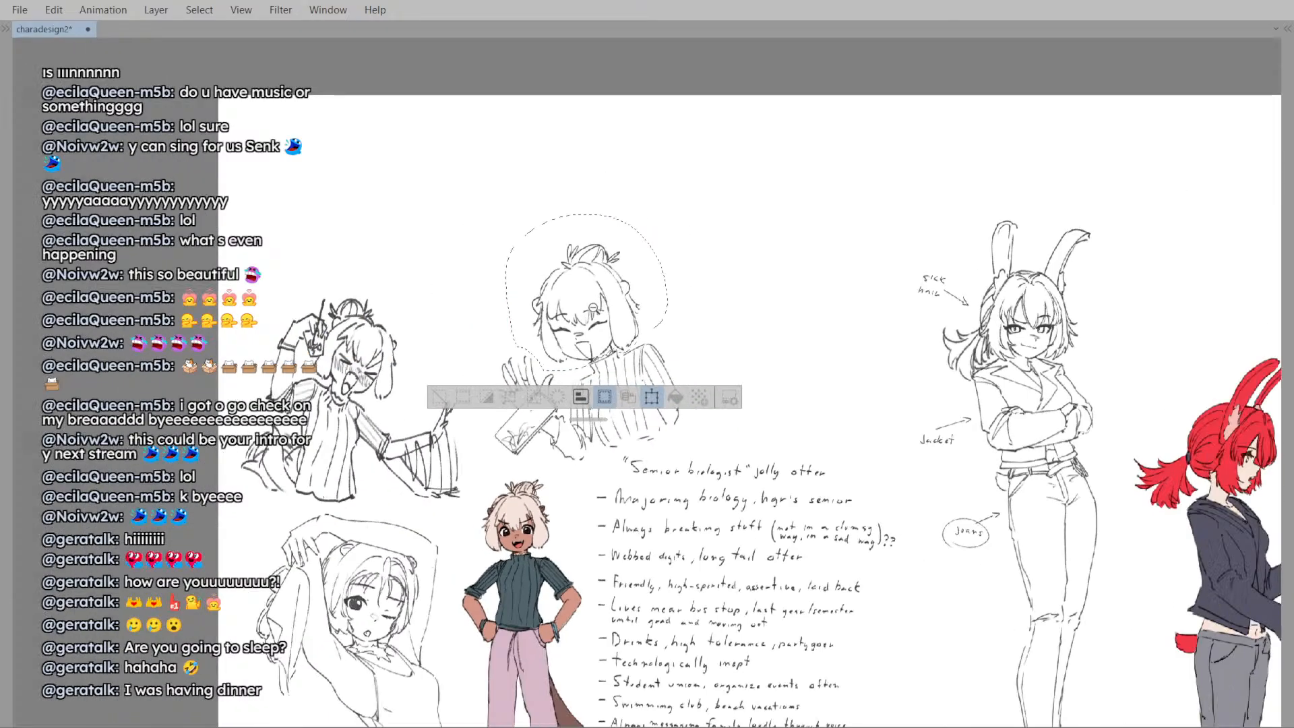
# - Refine the selection edge around the chin and collar, and transform the head again to seat it on the neck
pyautogui.press('h')
pyautogui.press('h')
pyautogui.scroll(3, 633, 274)
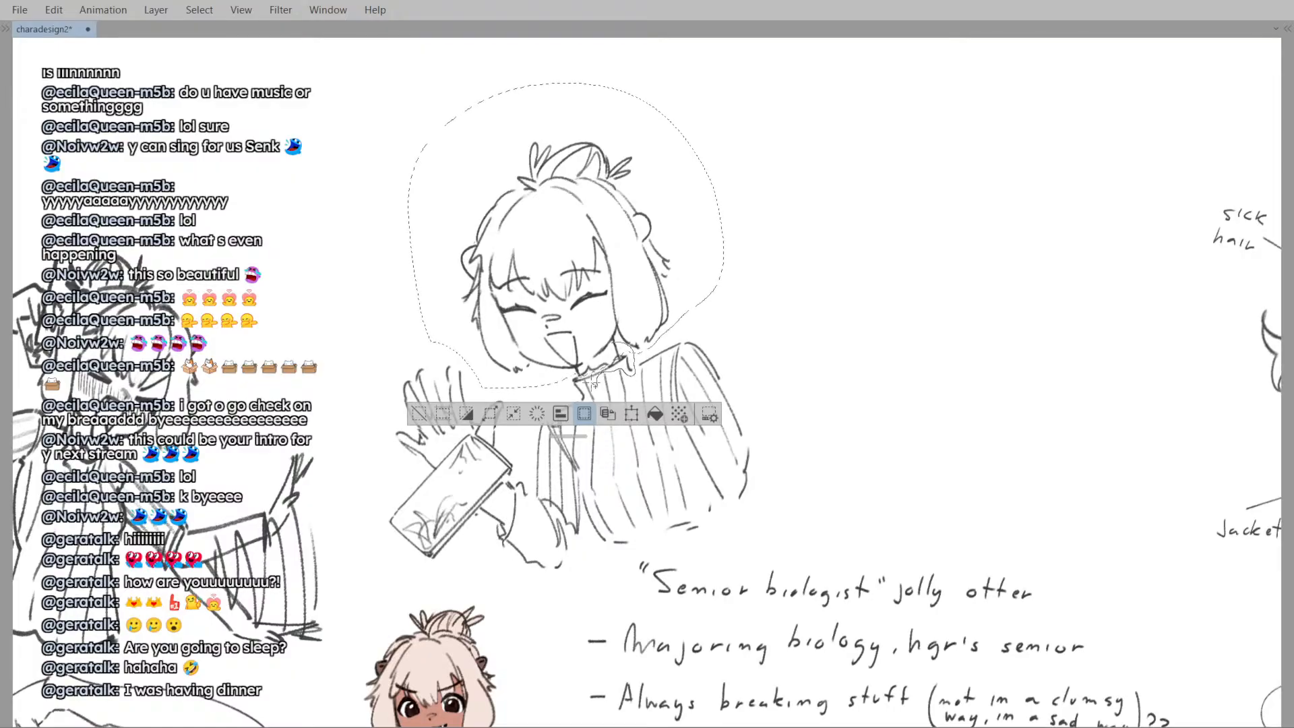
pyautogui.moveTo(585, 405); pyautogui.dragTo(597, 349)
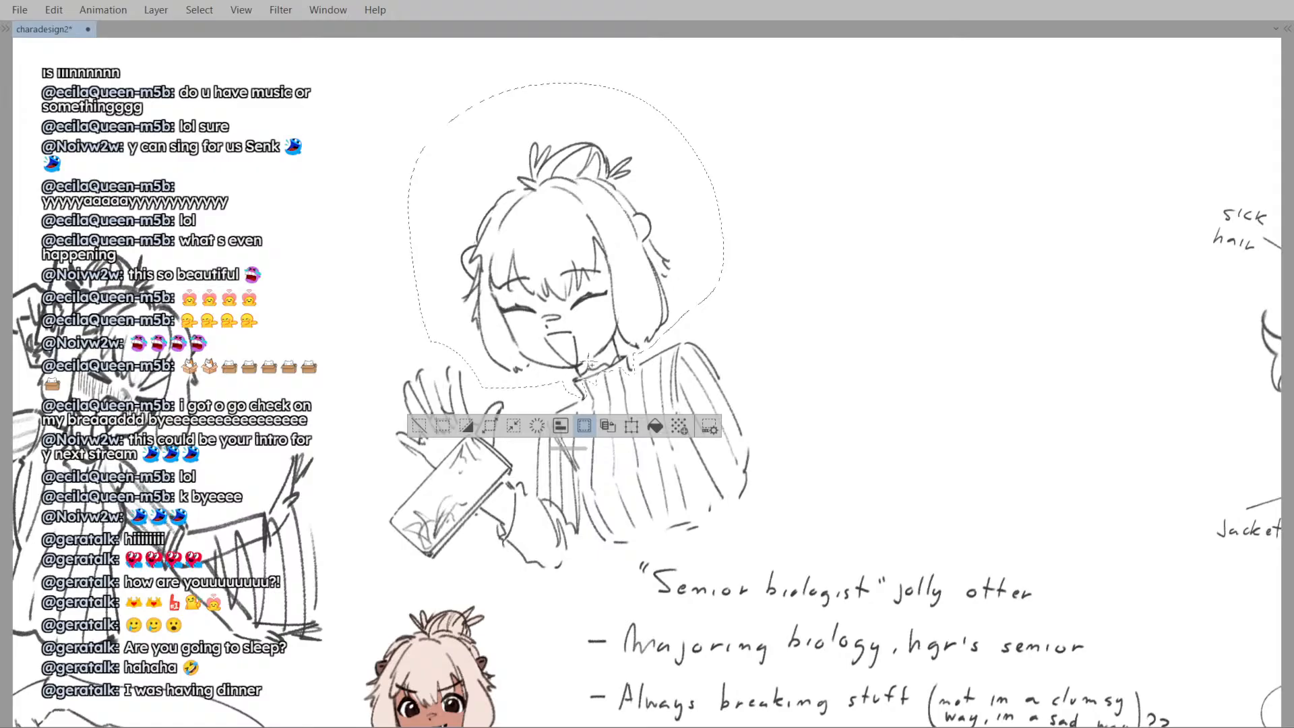
pyautogui.scroll(-2, 605, 359)
pyautogui.hotkey('ctrl', 't')
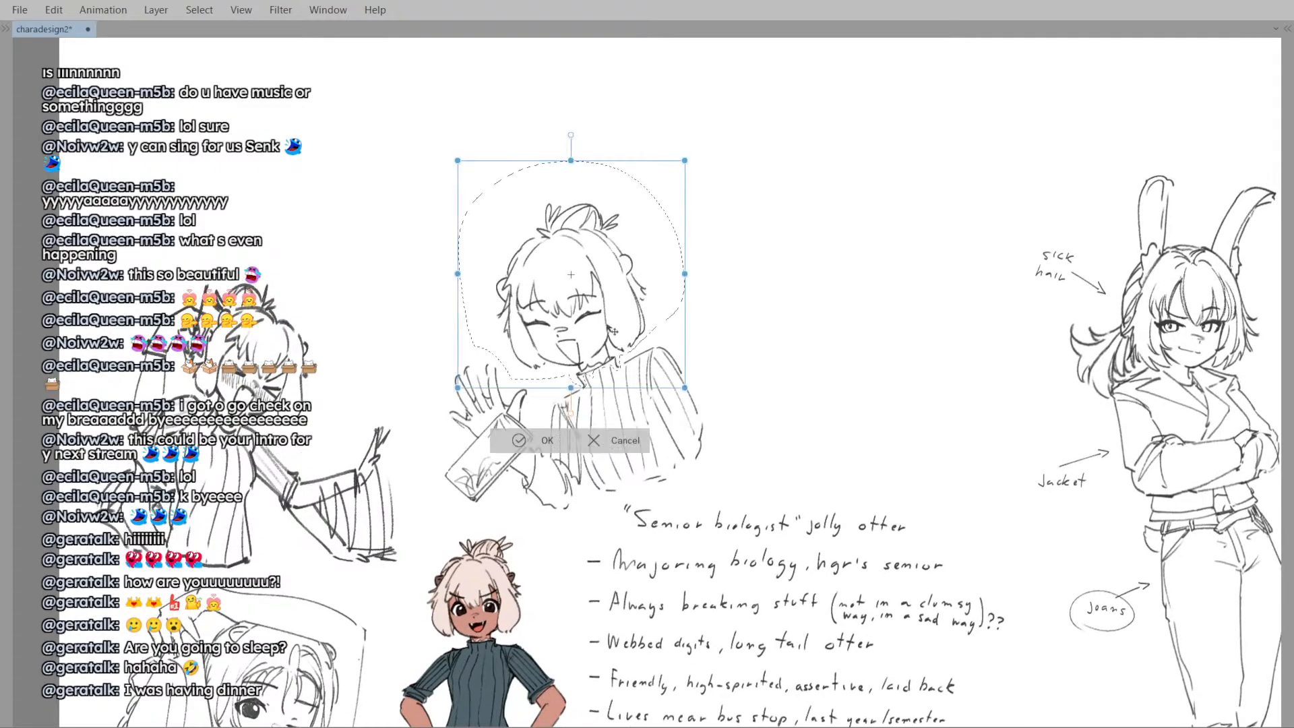
pyautogui.moveTo(609, 332); pyautogui.dragTo(609, 327)
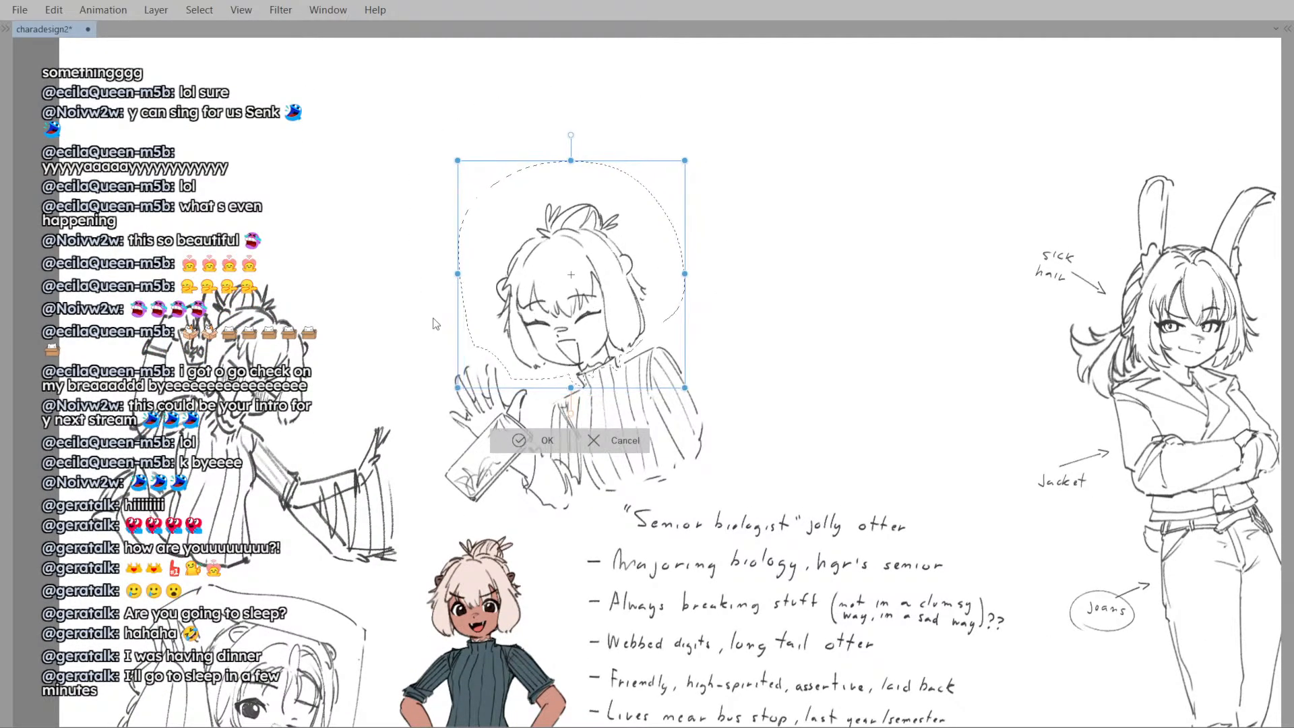
pyautogui.press('Return')
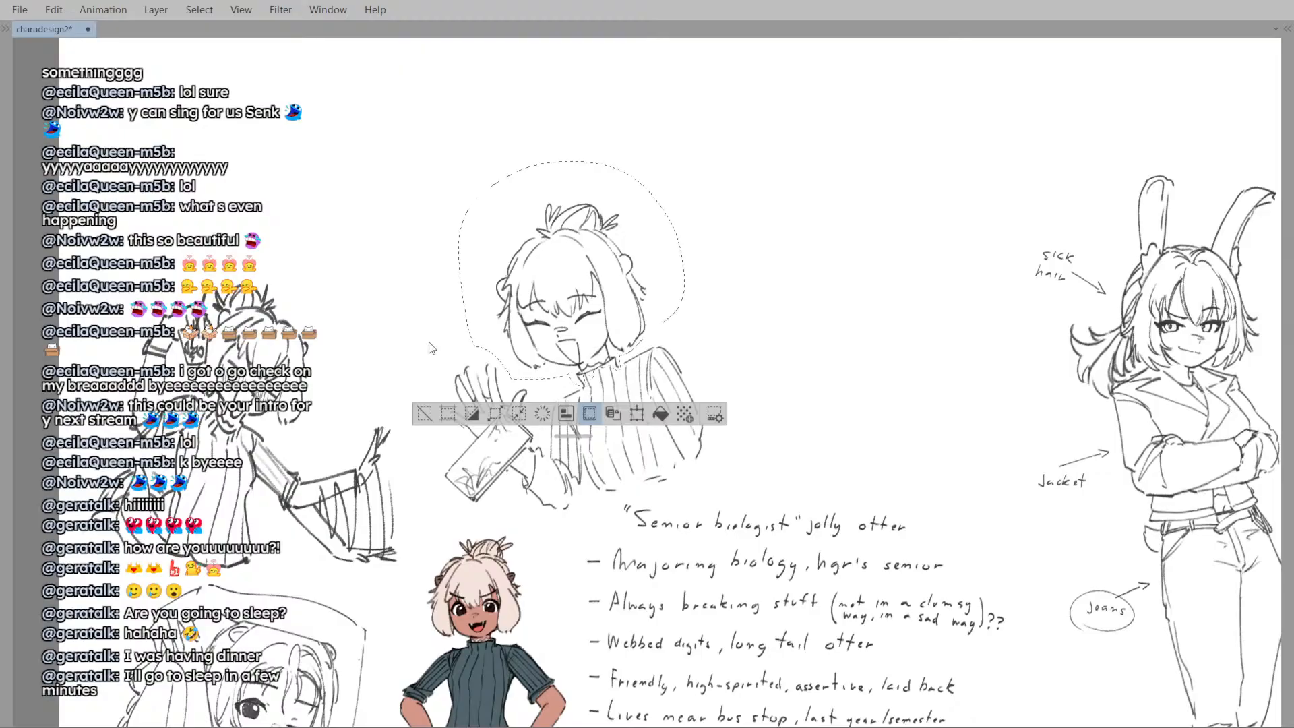
pyautogui.hotkey('ctrl', 't')
pyautogui.moveTo(623, 313); pyautogui.dragTo(607, 360)
pyautogui.press('Return')
# - Check the head in a mirrored view, apply a further small transform to it, and clear the selection
pyautogui.hotkey('ctrl', '-')
pyautogui.press('h')
pyautogui.press('h')
pyautogui.hotkey('ctrl', '+')
pyautogui.hotkey('ctrl', '+')
pyautogui.hotkey('ctrl', 't')
pyautogui.press('Escape')
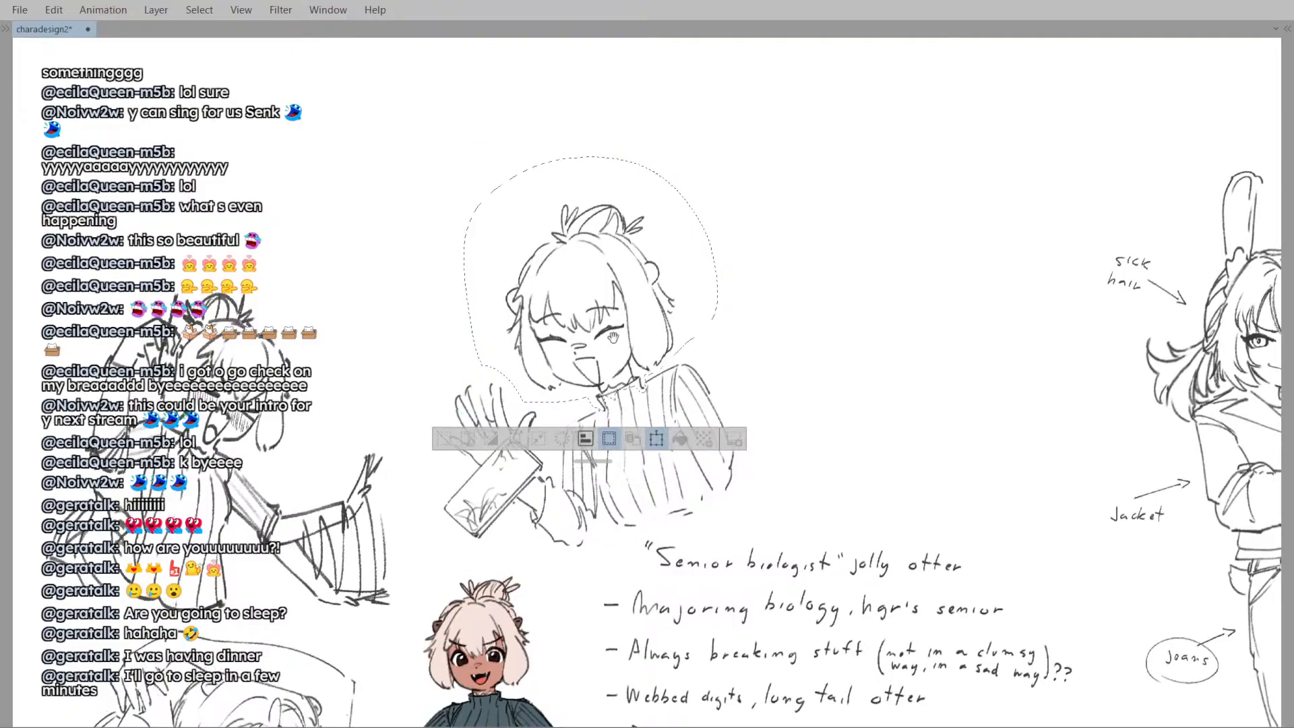
pyautogui.hotkey('ctrl', 't')
pyautogui.scroll(-1, 579, 432)
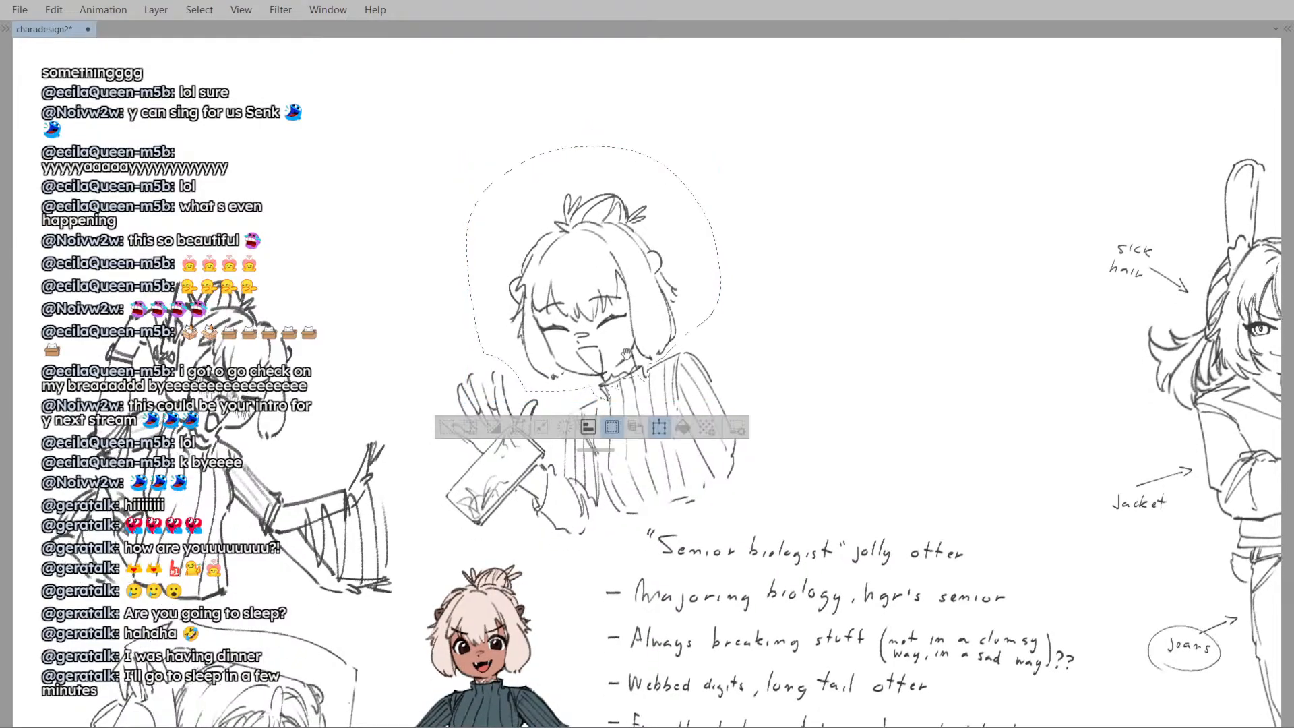
pyautogui.click(566, 447)
pyautogui.scroll(-1, 638, 317)
pyautogui.hotkey('ctrl', 'd')
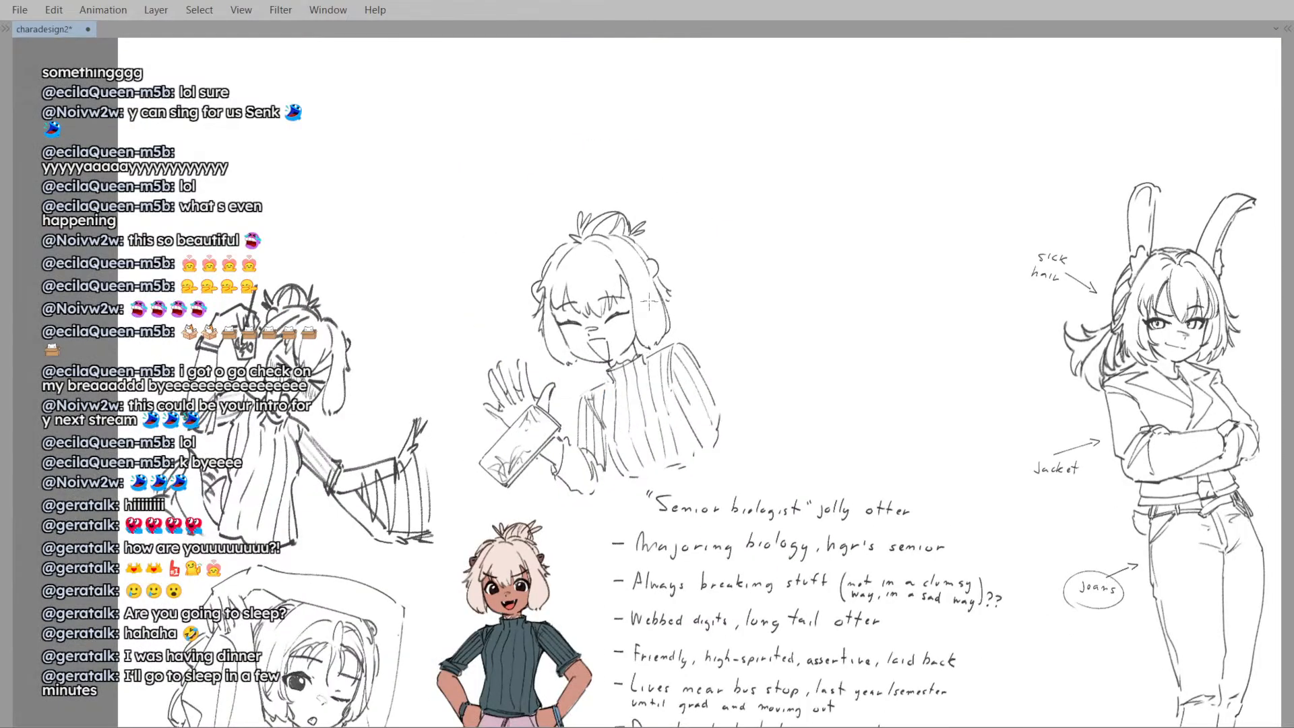
# - Examine the laughing pose's head, neck and overall balance at several zoom levels and in a mirrored view
pyautogui.scroll(-1, 636, 337)
pyautogui.scroll(4, 632, 372)
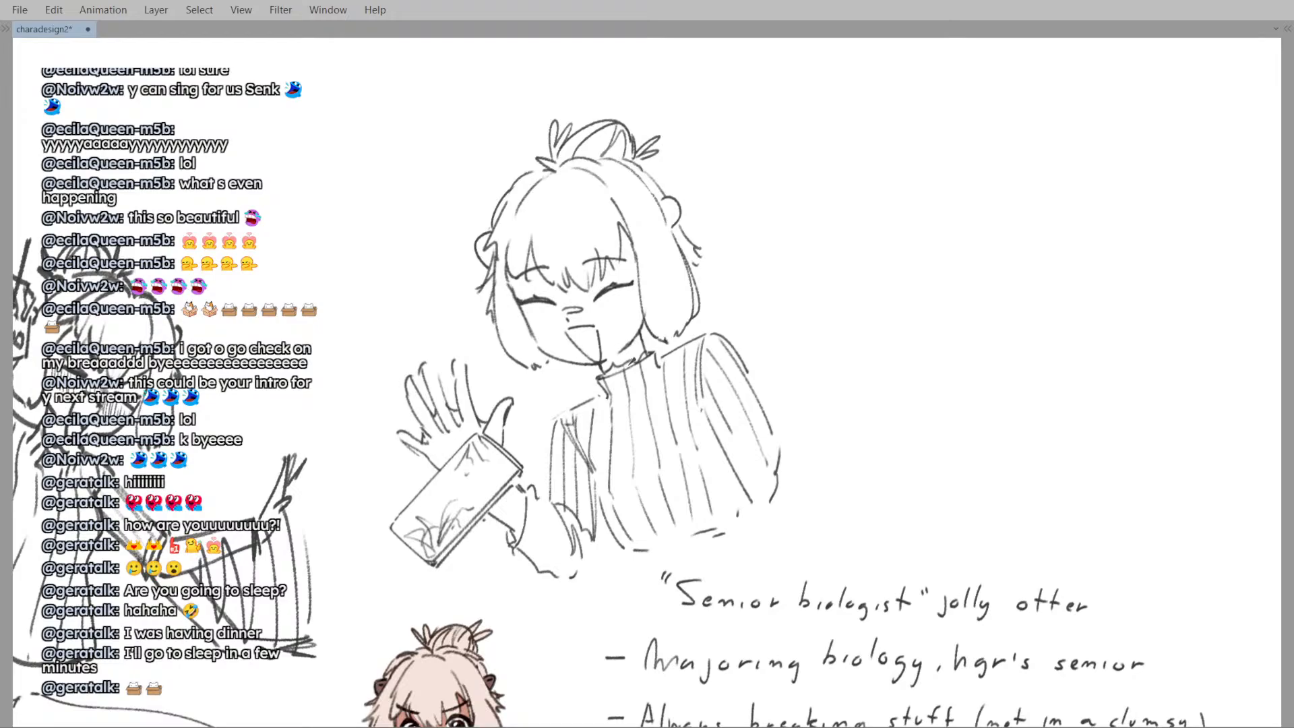
pyautogui.scroll(-2, 643, 350)
pyautogui.scroll(2, 643, 356)
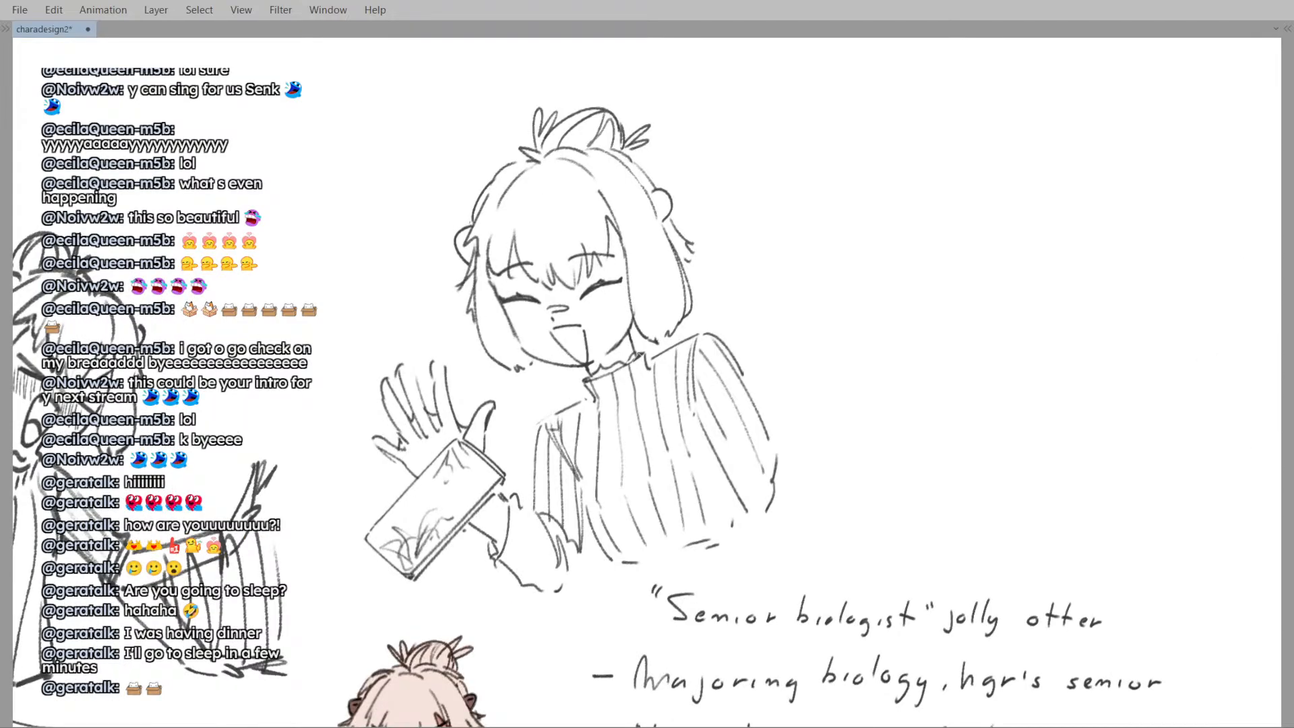
pyautogui.moveTo(603, 362); pyautogui.dragTo(609, 371)
pyautogui.scroll(-1, 610, 372)
pyautogui.press('h')
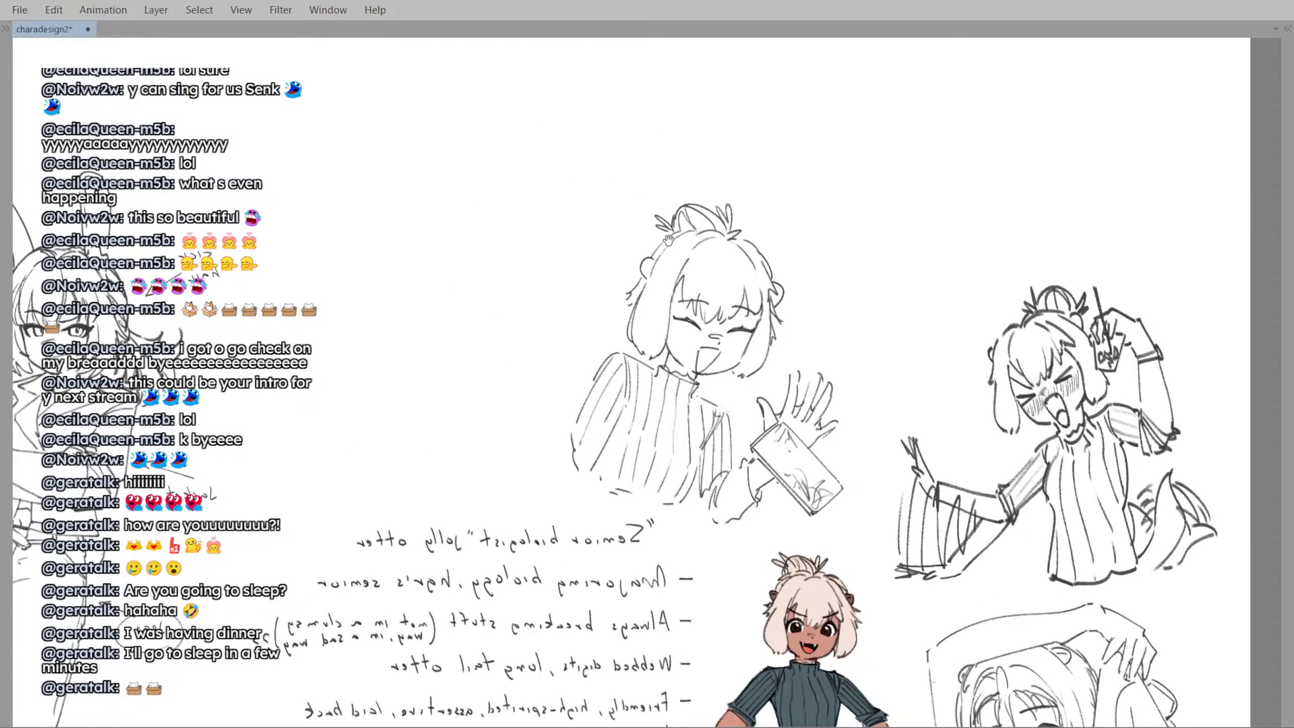
pyautogui.press('h')
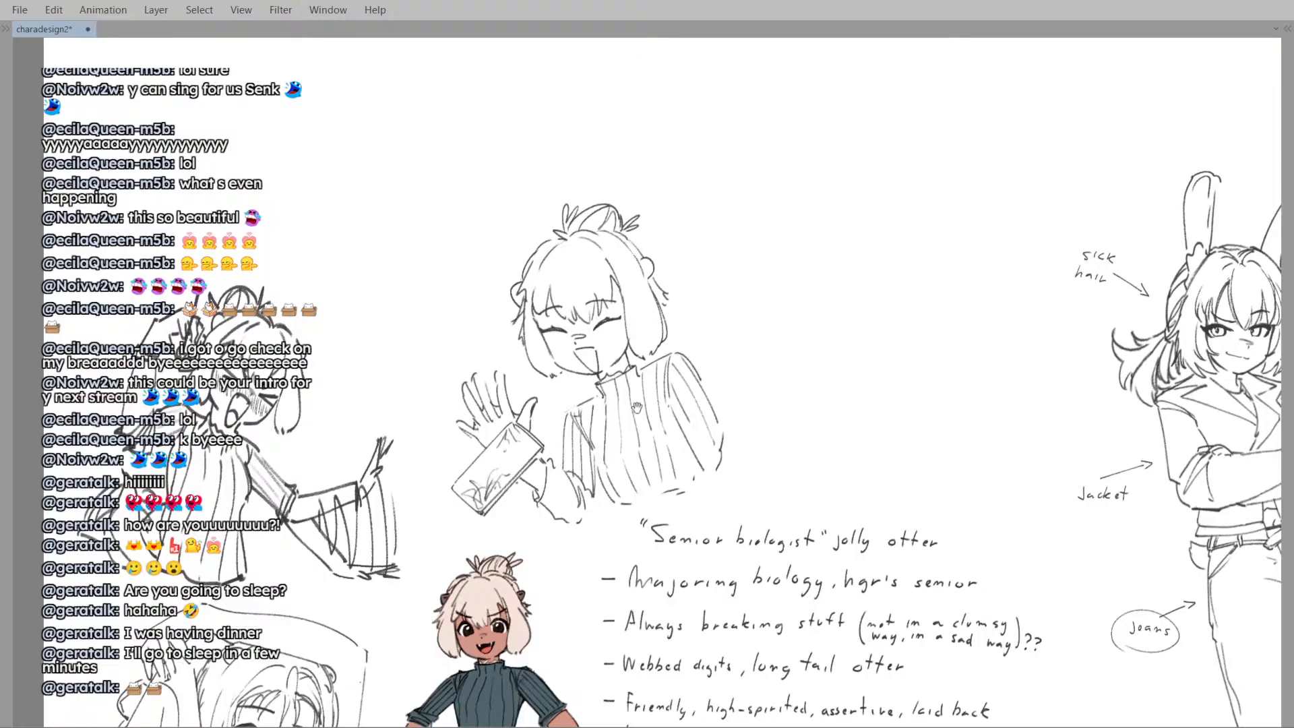
pyautogui.scroll(1, 598, 384)
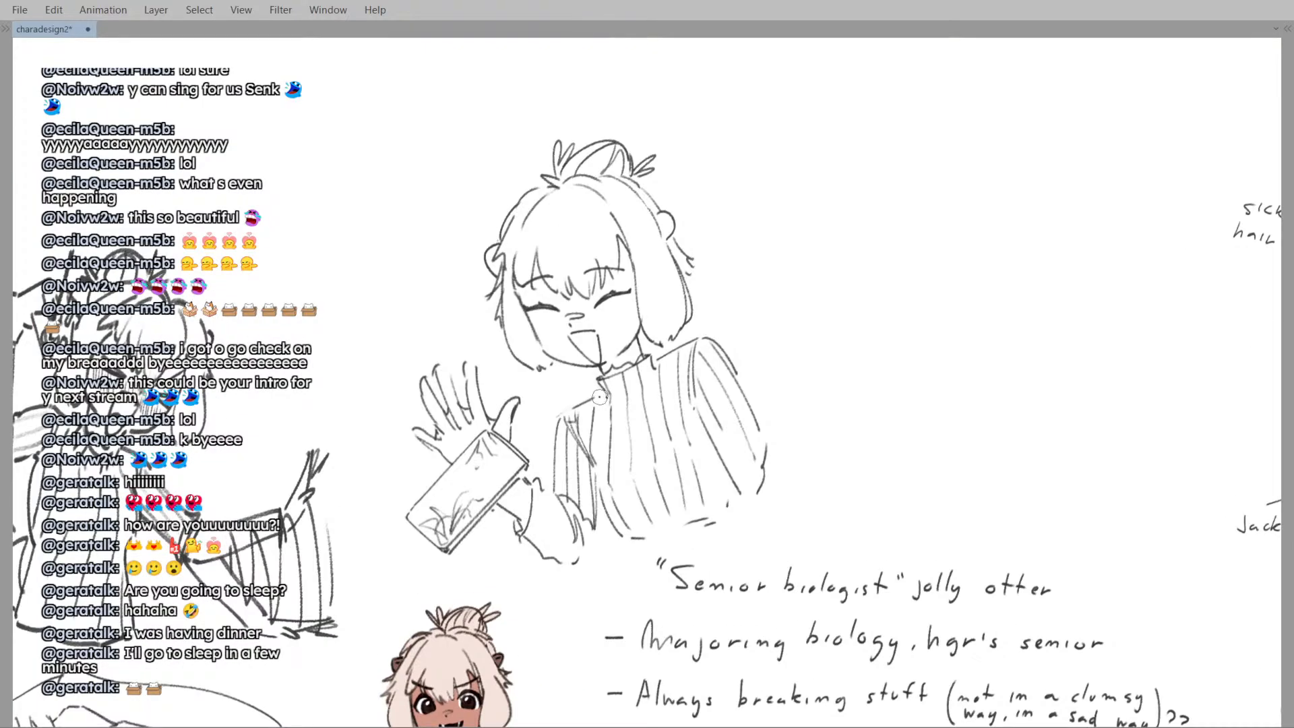
pyautogui.scroll(-2, 620, 371)
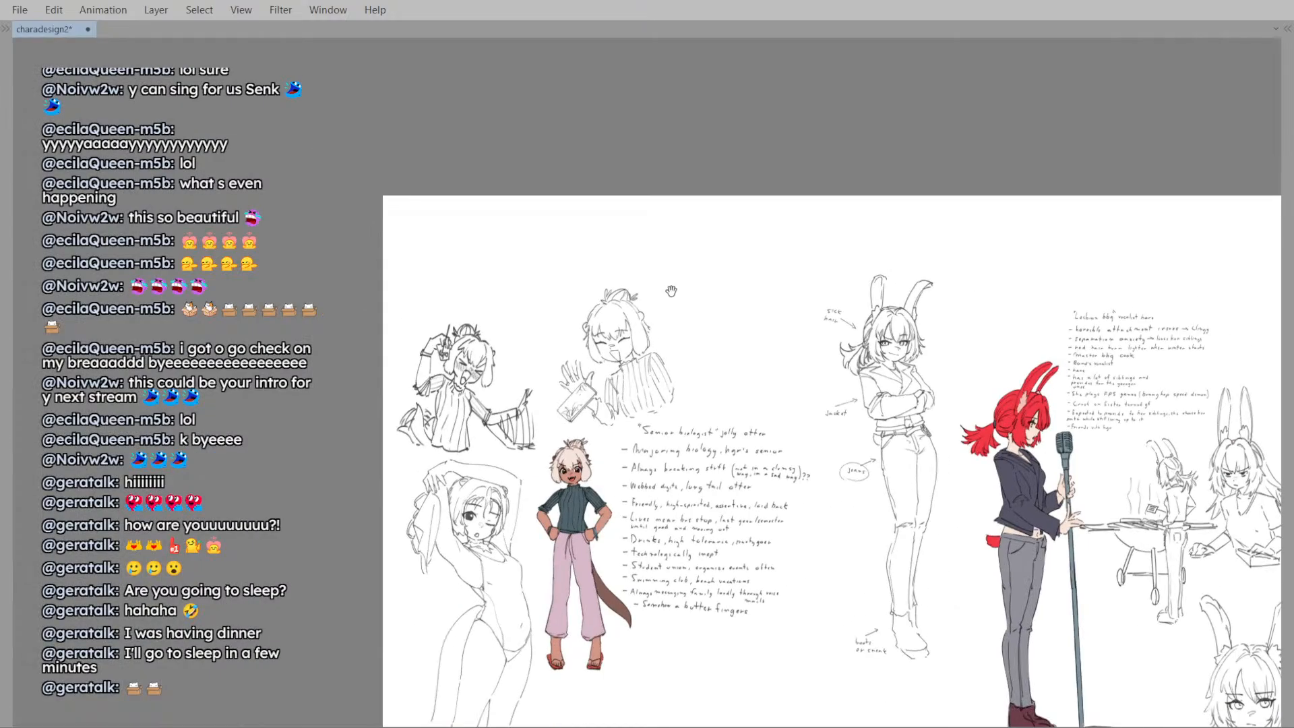
pyautogui.press('h')
pyautogui.press('h')
pyautogui.scroll(1, 620, 371)
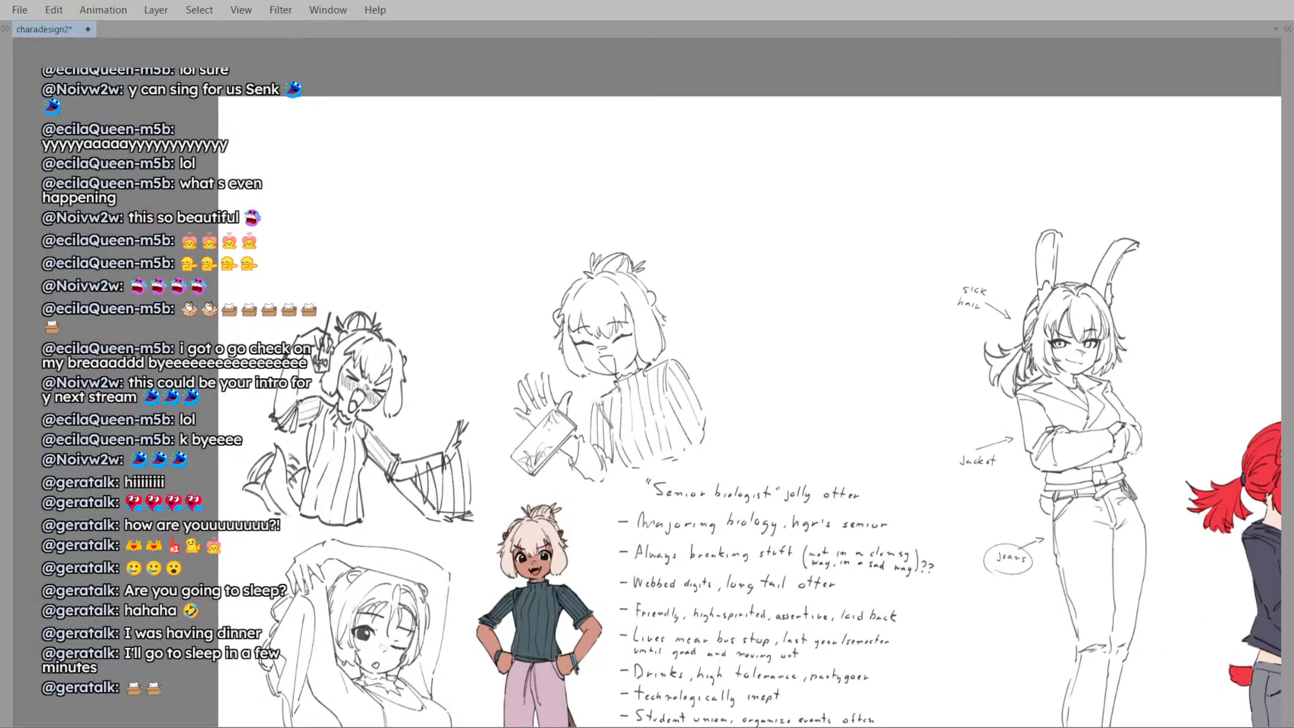
pyautogui.scroll(1, 650, 364)
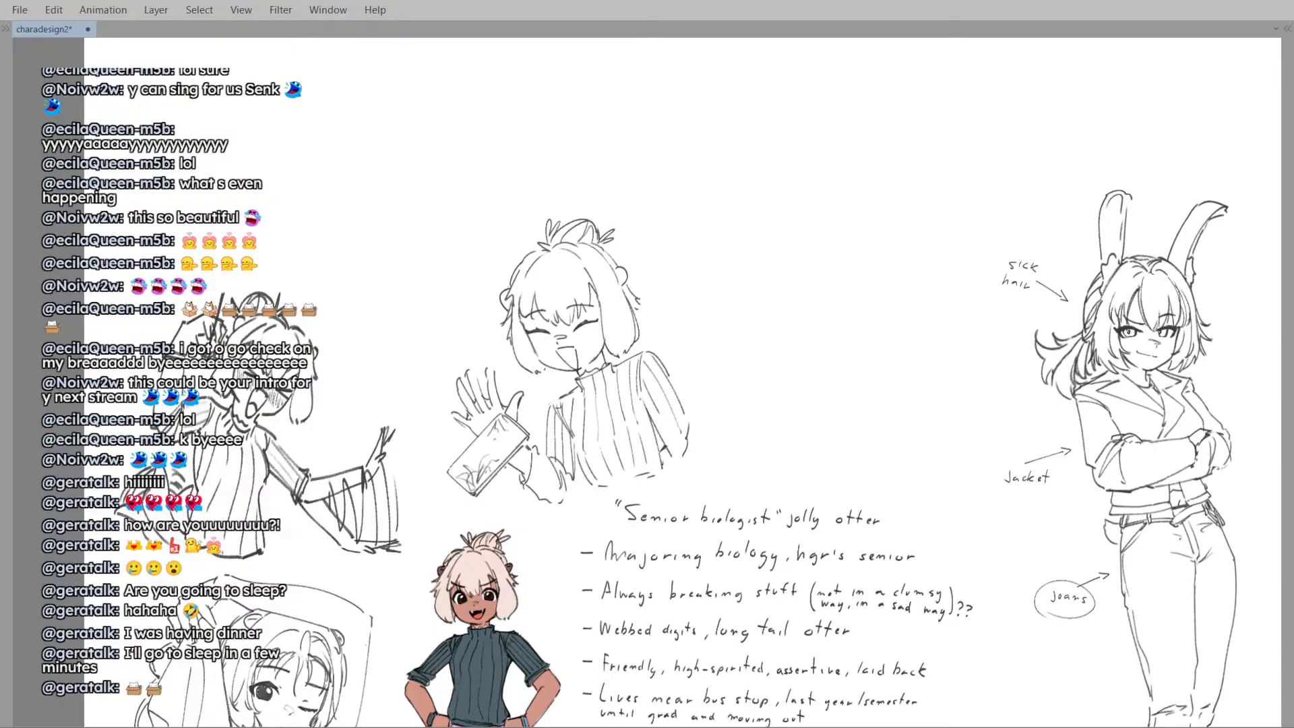
pyautogui.scroll(-1, 678, 394)
pyautogui.press('h')
pyautogui.press('h')
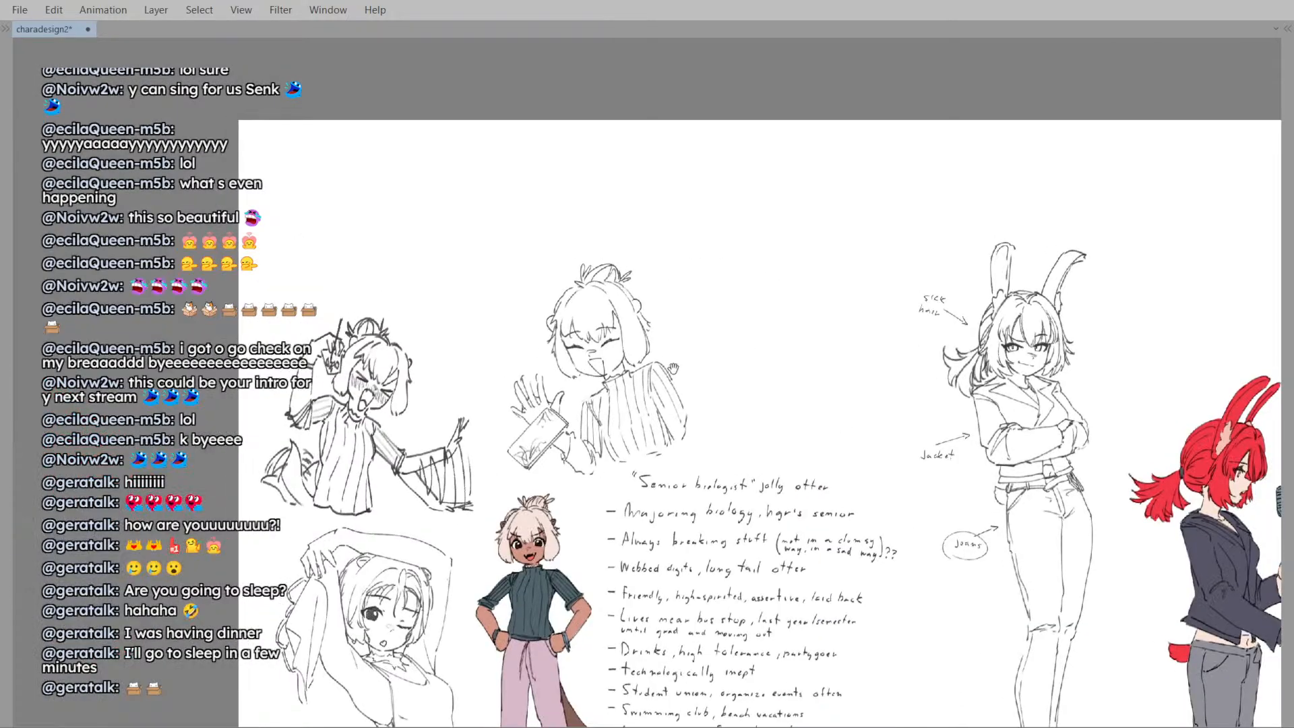
pyautogui.scroll(-1, 673, 368)
pyautogui.scroll(2, 618, 350)
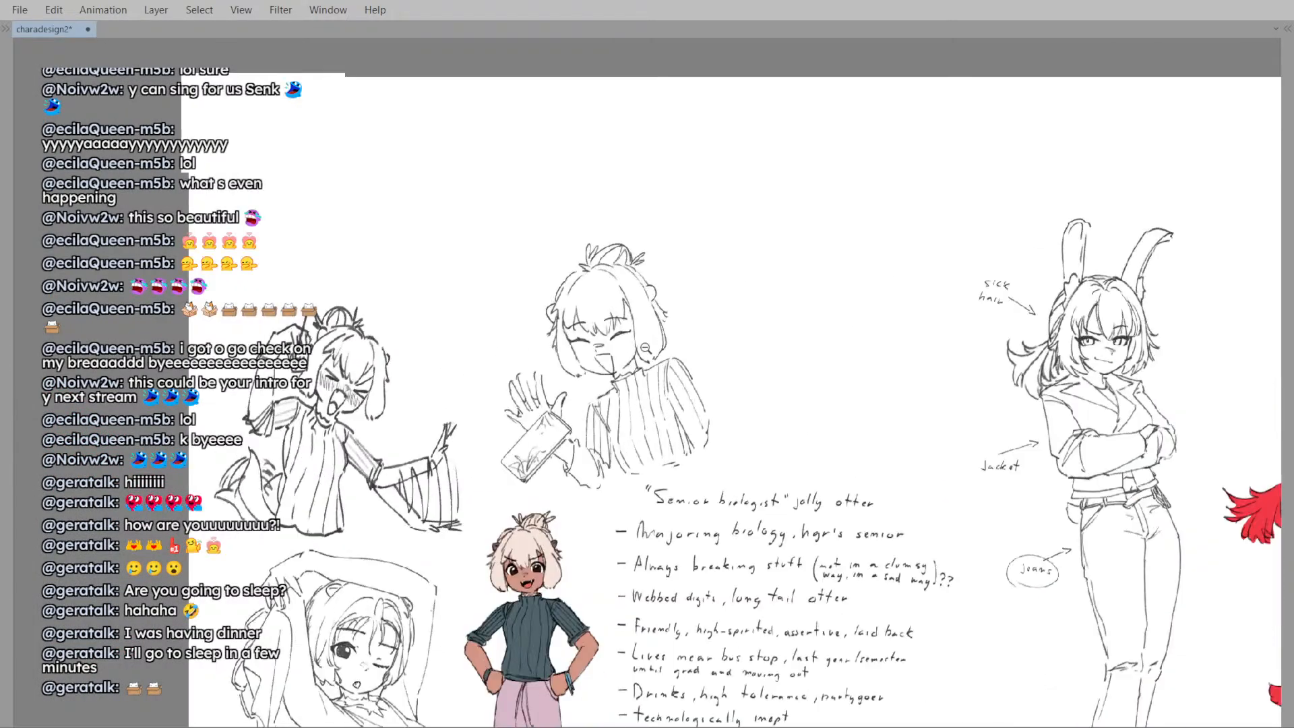
# - Draw the tongue and small pointed teeth inside the laughing otter's open mouth
pyautogui.scroll(2, 618, 350)
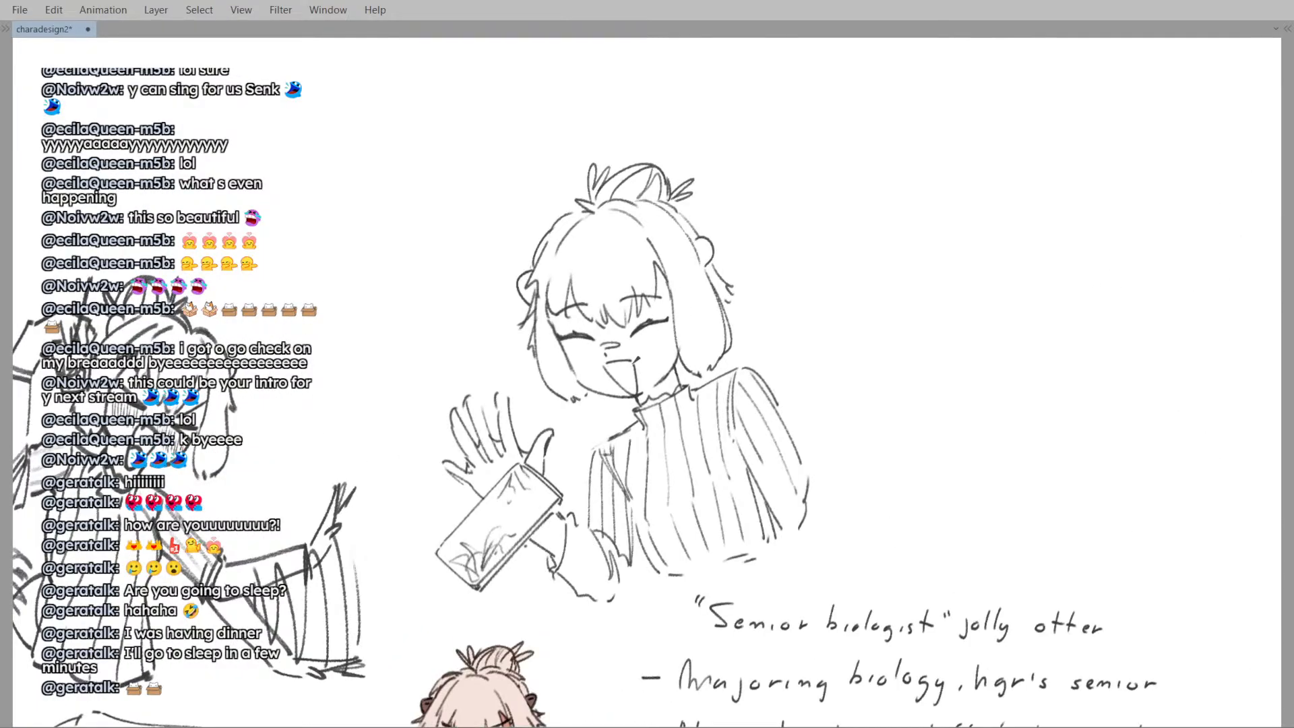
pyautogui.scroll(1, 617, 349)
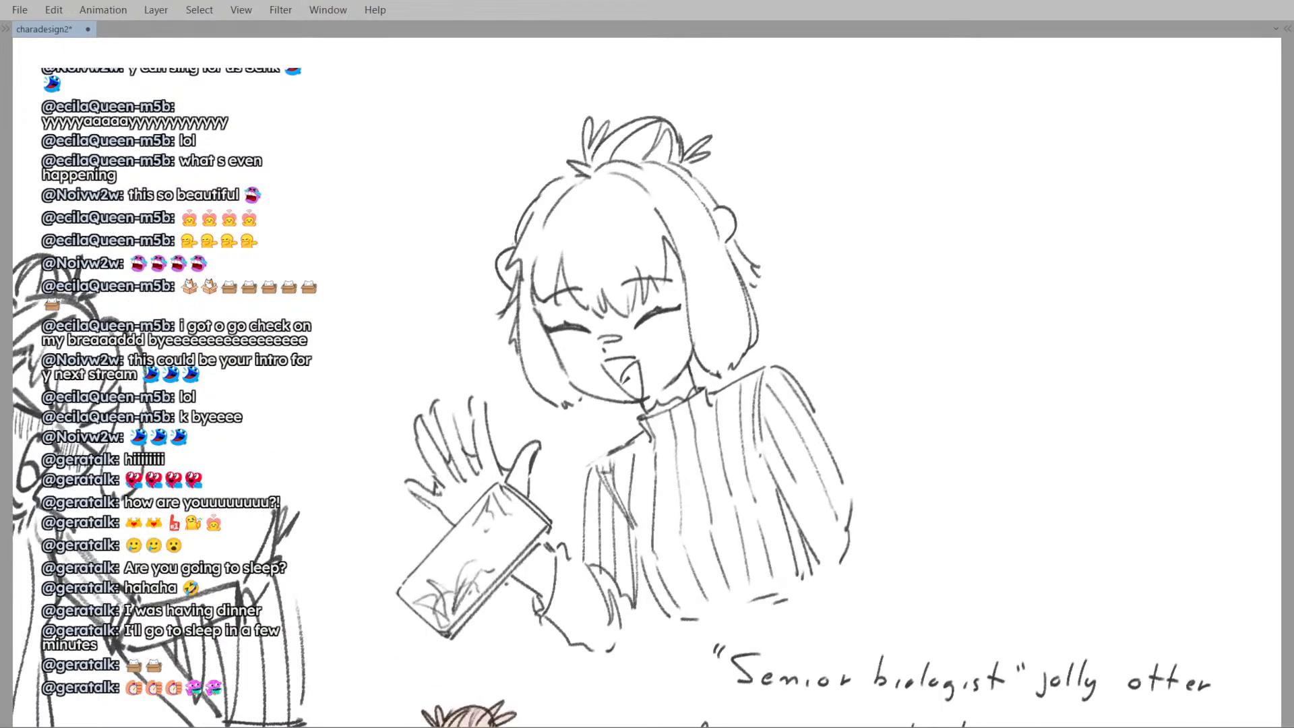
pyautogui.scroll(-4, 618, 349)
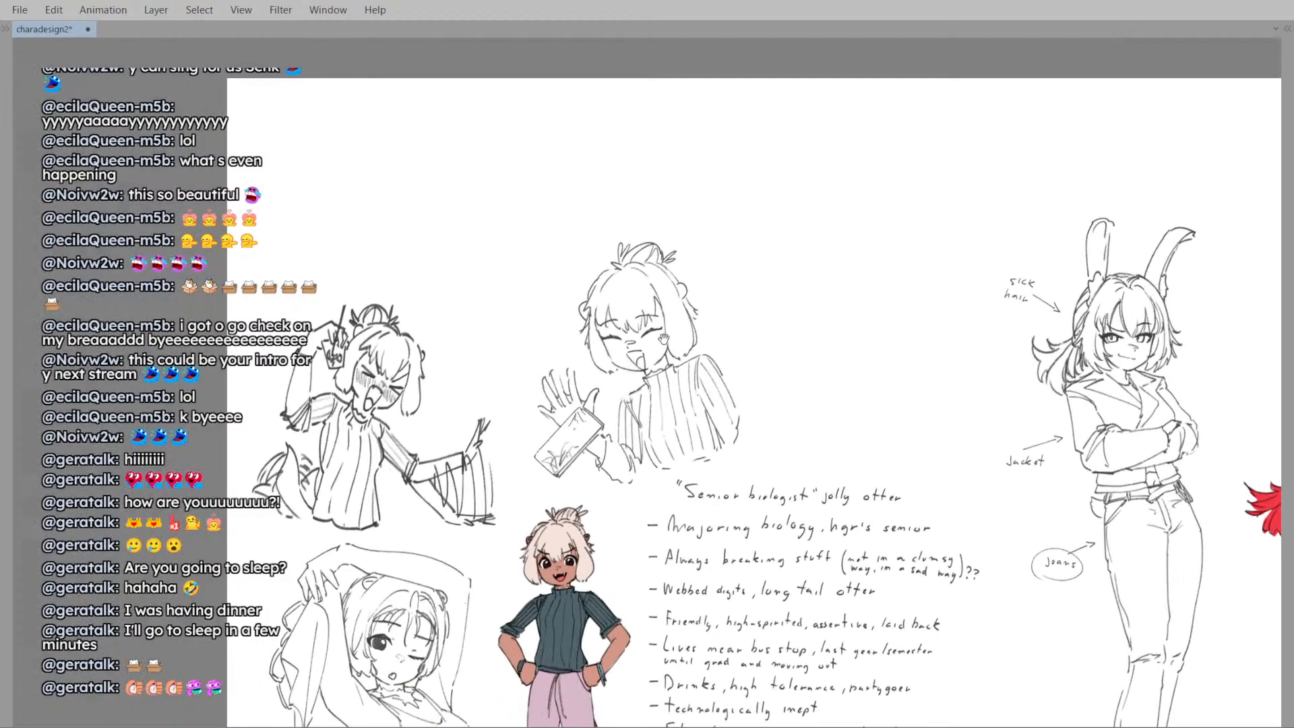
pyautogui.scroll(4, 617, 349)
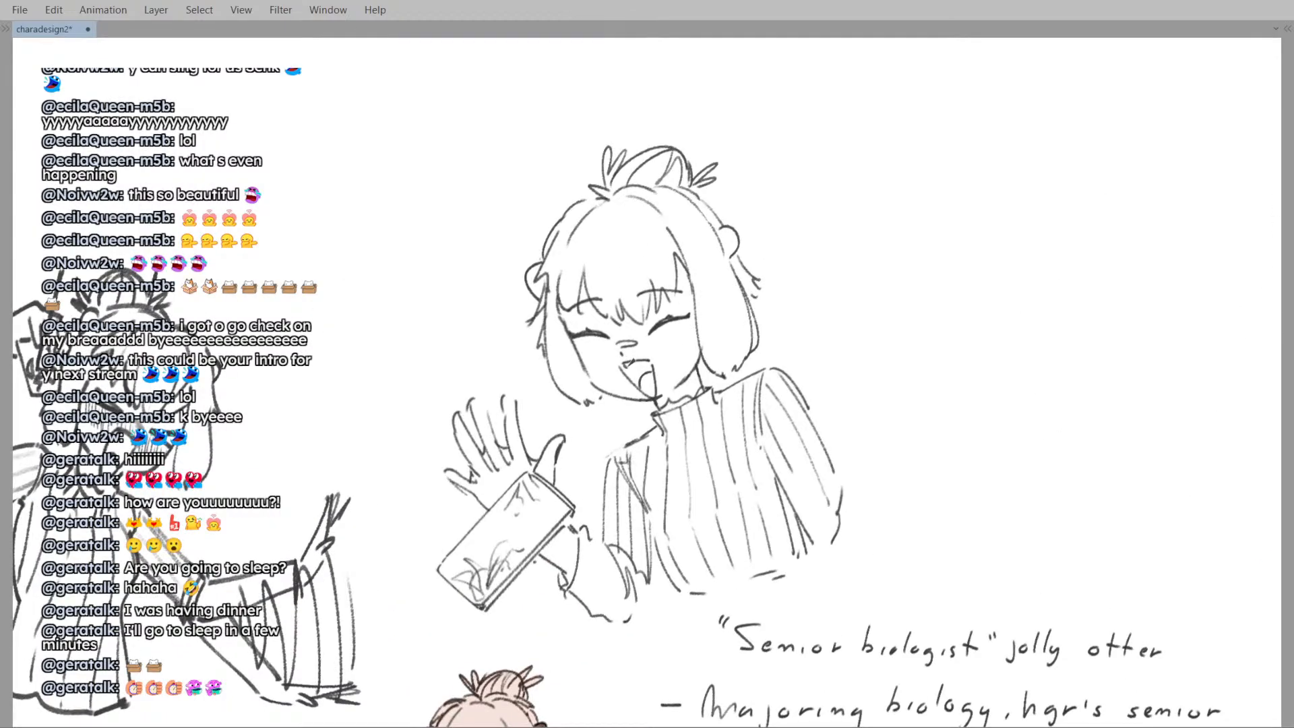
pyautogui.scroll(-3, 672, 318)
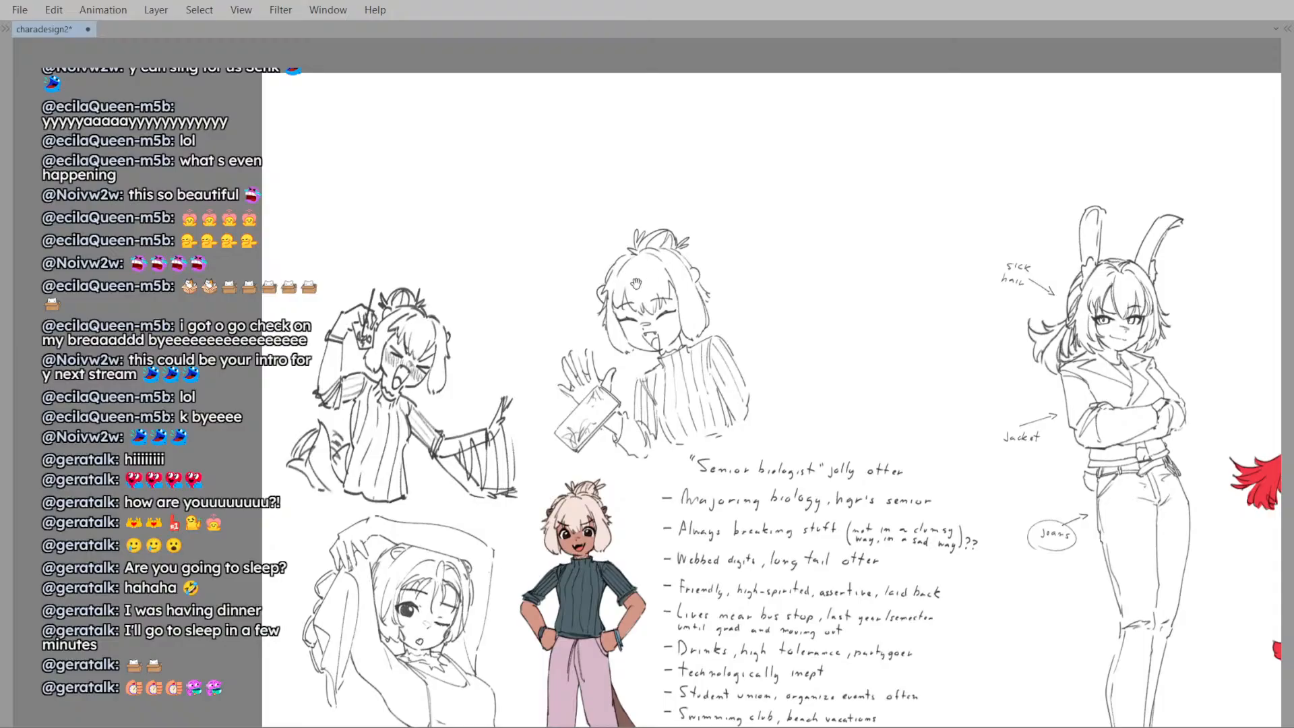
pyautogui.scroll(3, 552, 357)
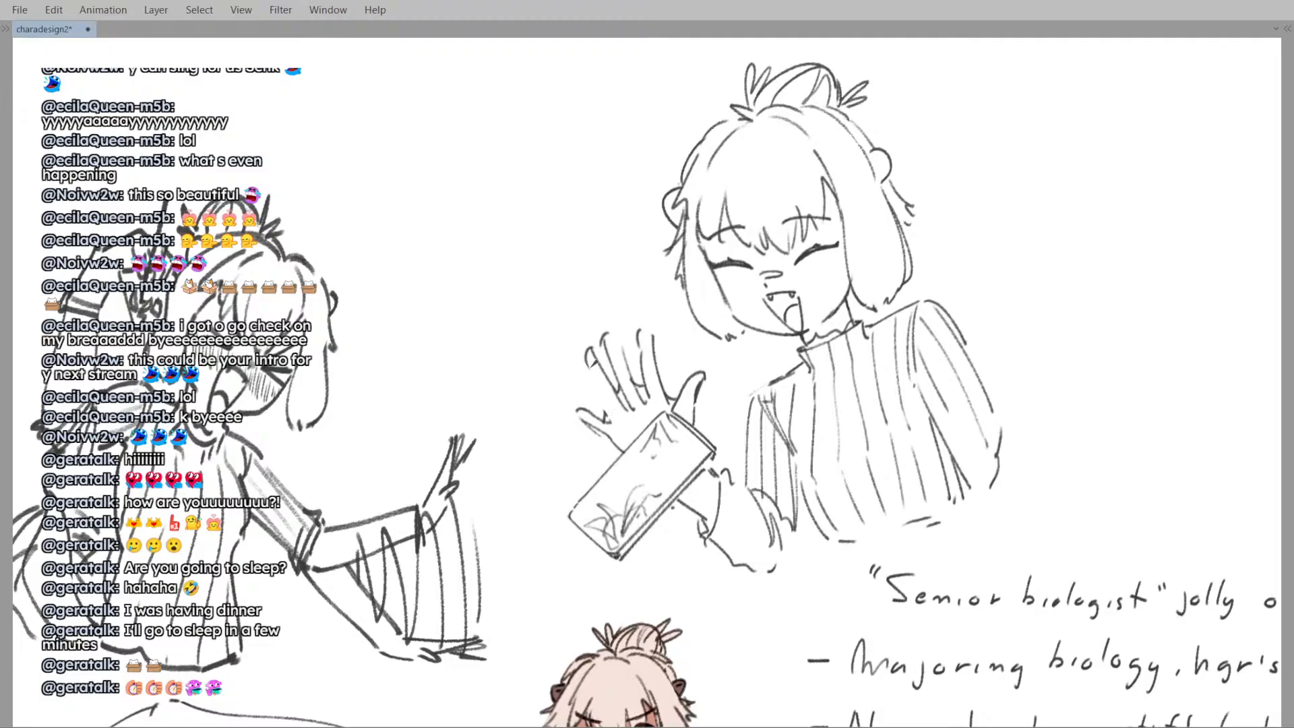
pyautogui.scroll(-5, 620, 358)
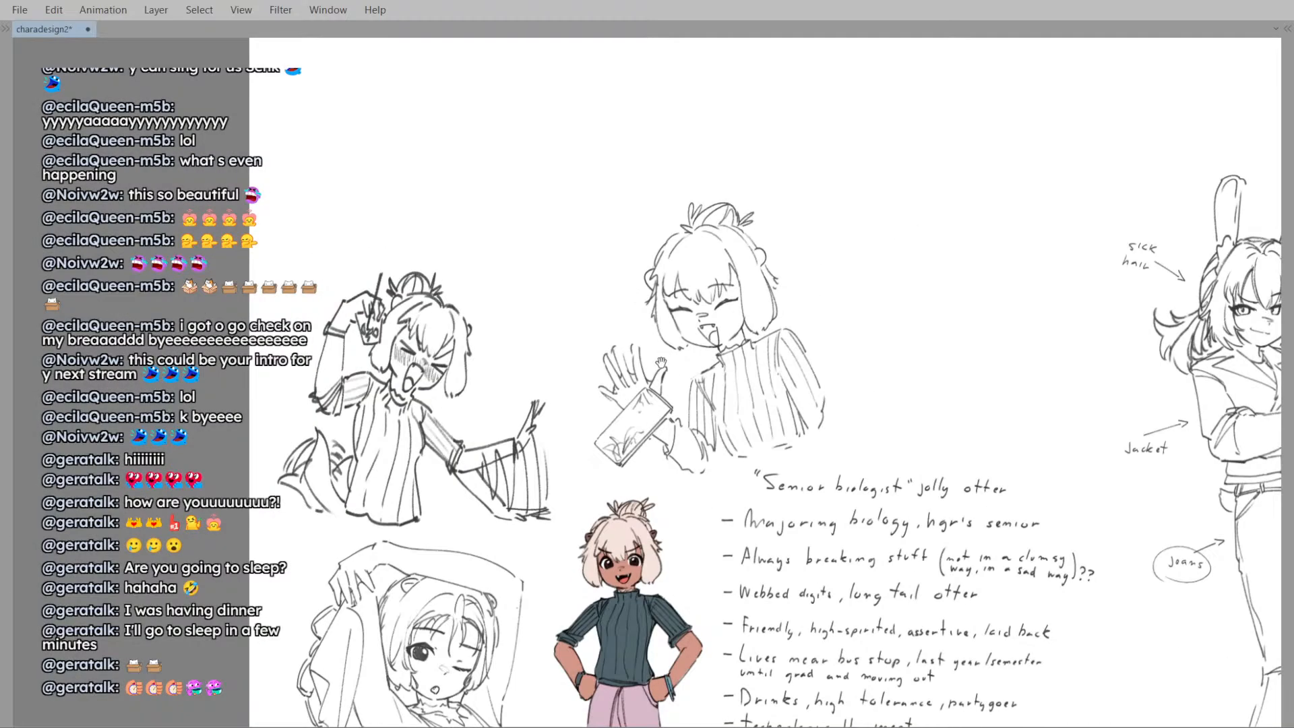
# - Examine the laughing pose's proportions and head tilt at several zoom levels, switching between normal and mirrored views
pyautogui.scroll(3, 626, 384)
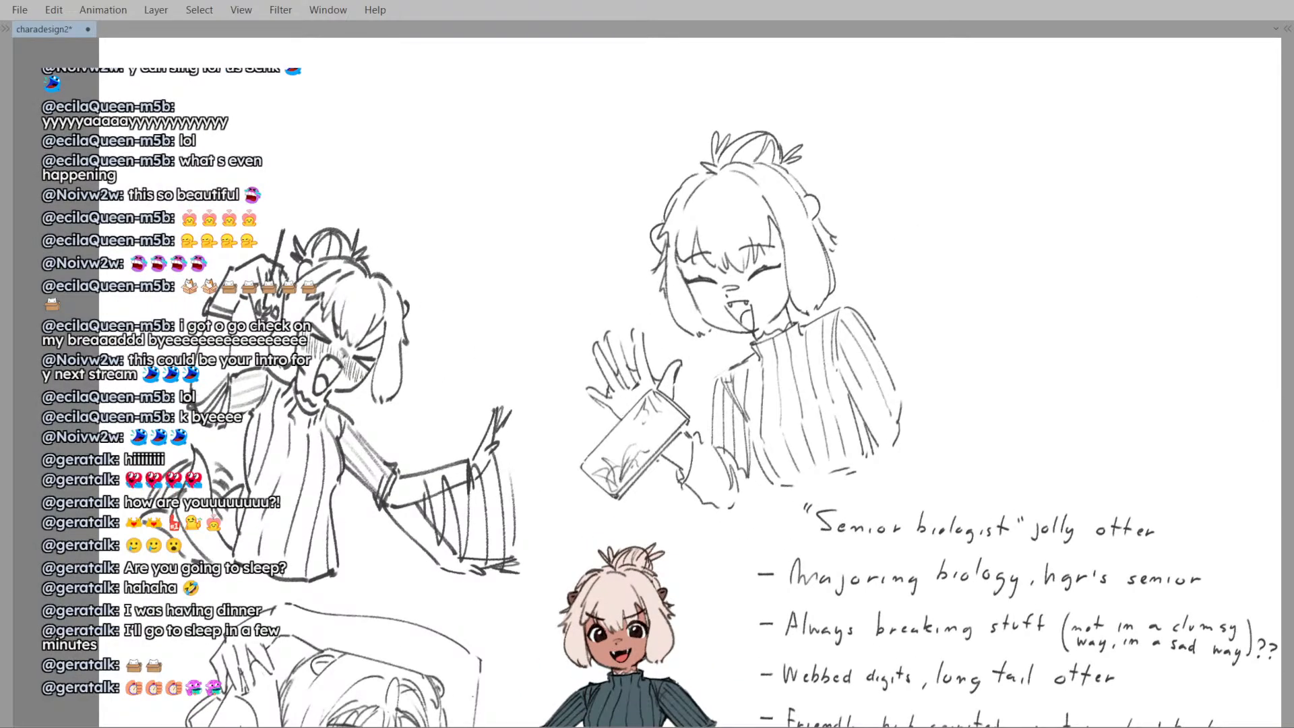
pyautogui.scroll(-4, 647, 356)
pyautogui.press('m')
pyautogui.press('m')
pyautogui.scroll(4, 650, 397)
pyautogui.scroll(1, 653, 408)
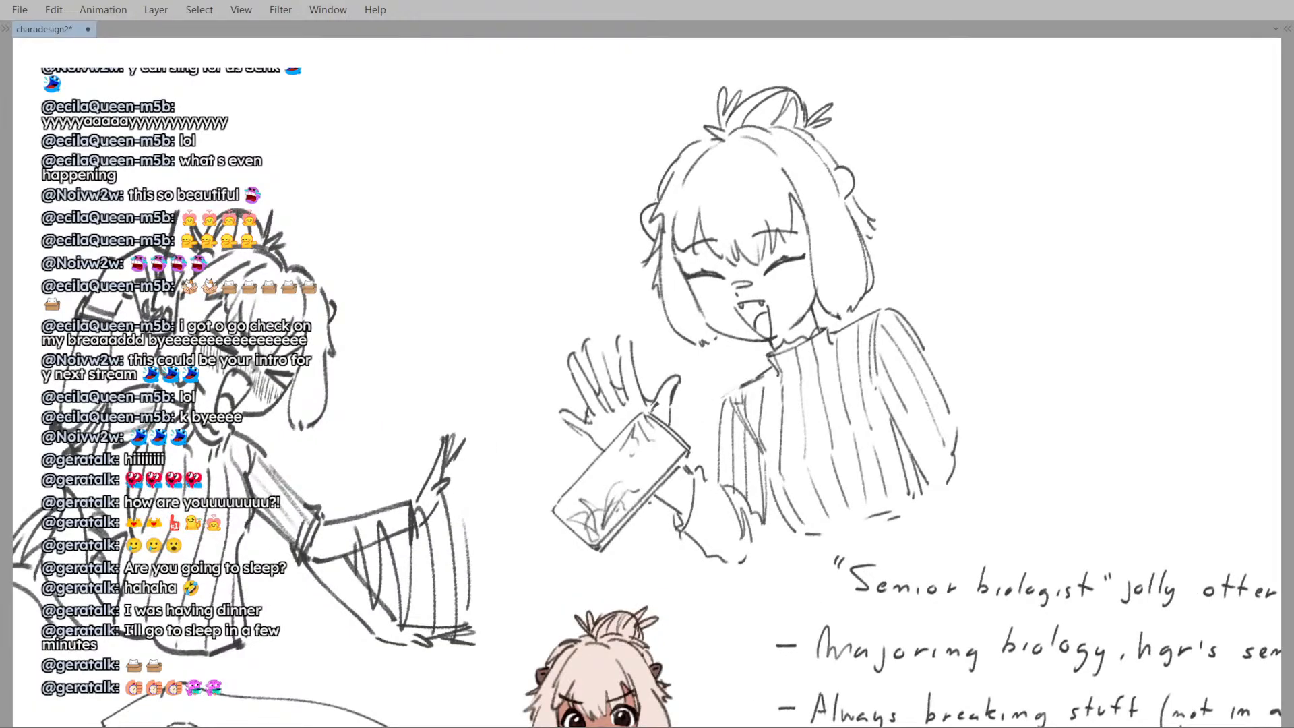
pyautogui.scroll(-3, 668, 359)
pyautogui.press('m')
pyautogui.press('m')
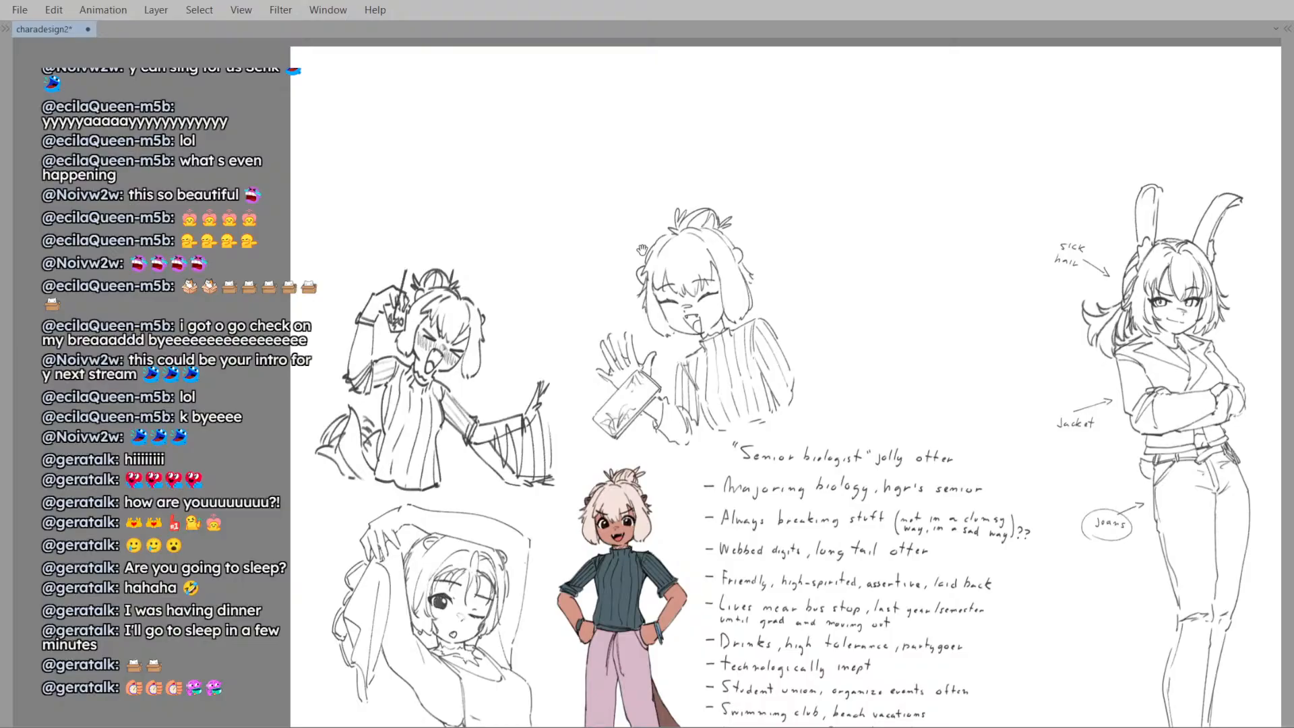
pyautogui.scroll(3, 646, 368)
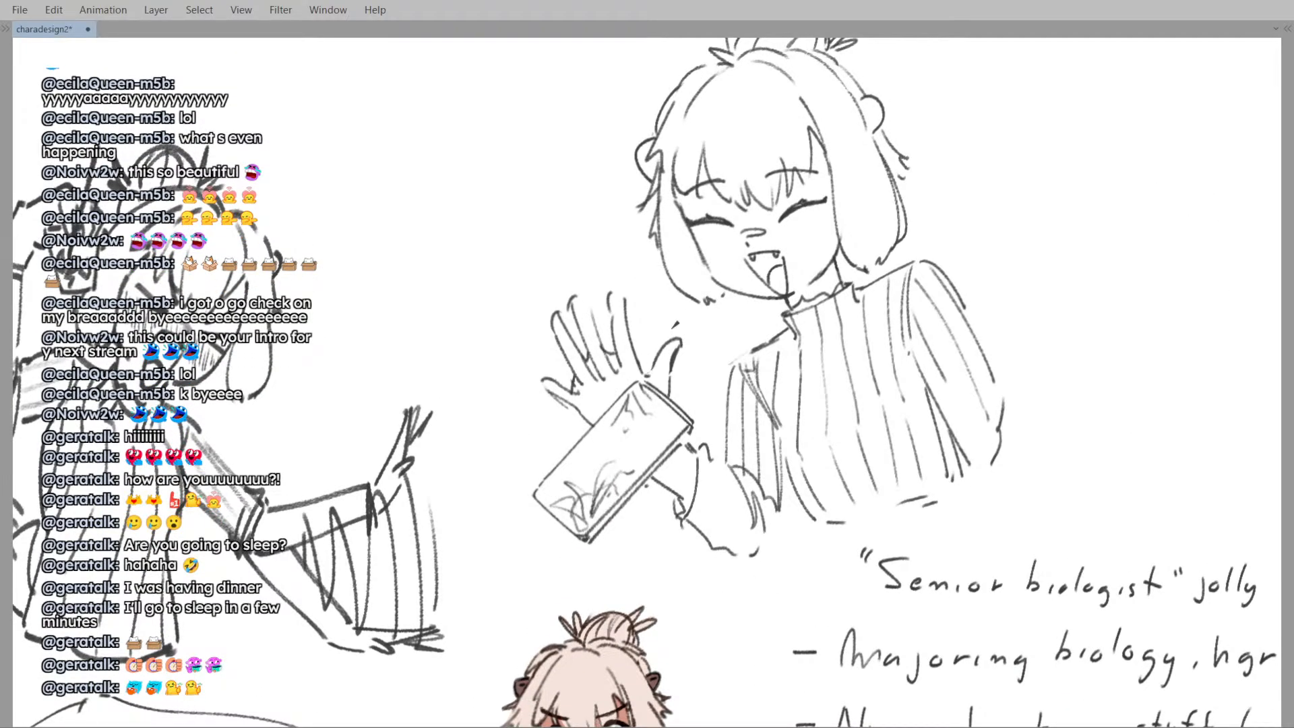
pyautogui.scroll(-3, 660, 310)
pyautogui.press('m')
pyautogui.press('m')
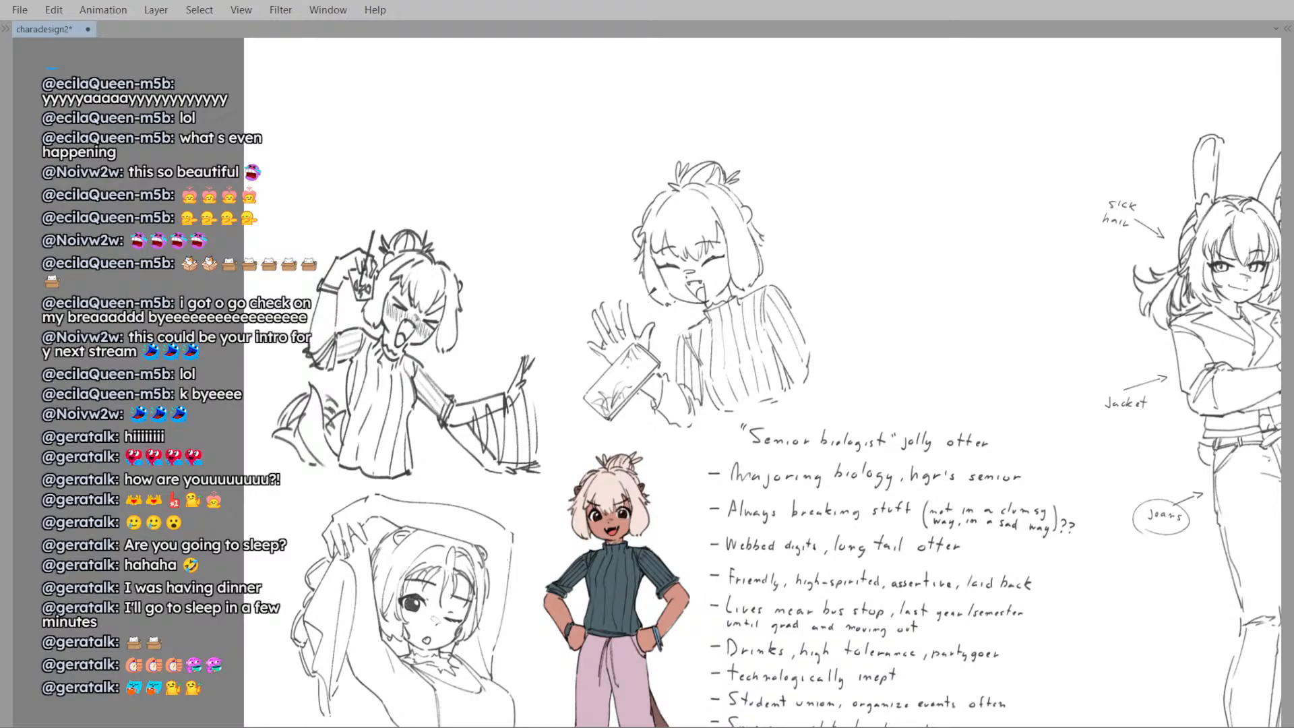
# - Compare the laughing otter sketch with the neighbouring poses and characters across the whole sheet
pyautogui.moveTo(655, 327); pyautogui.dragTo(669, 367)
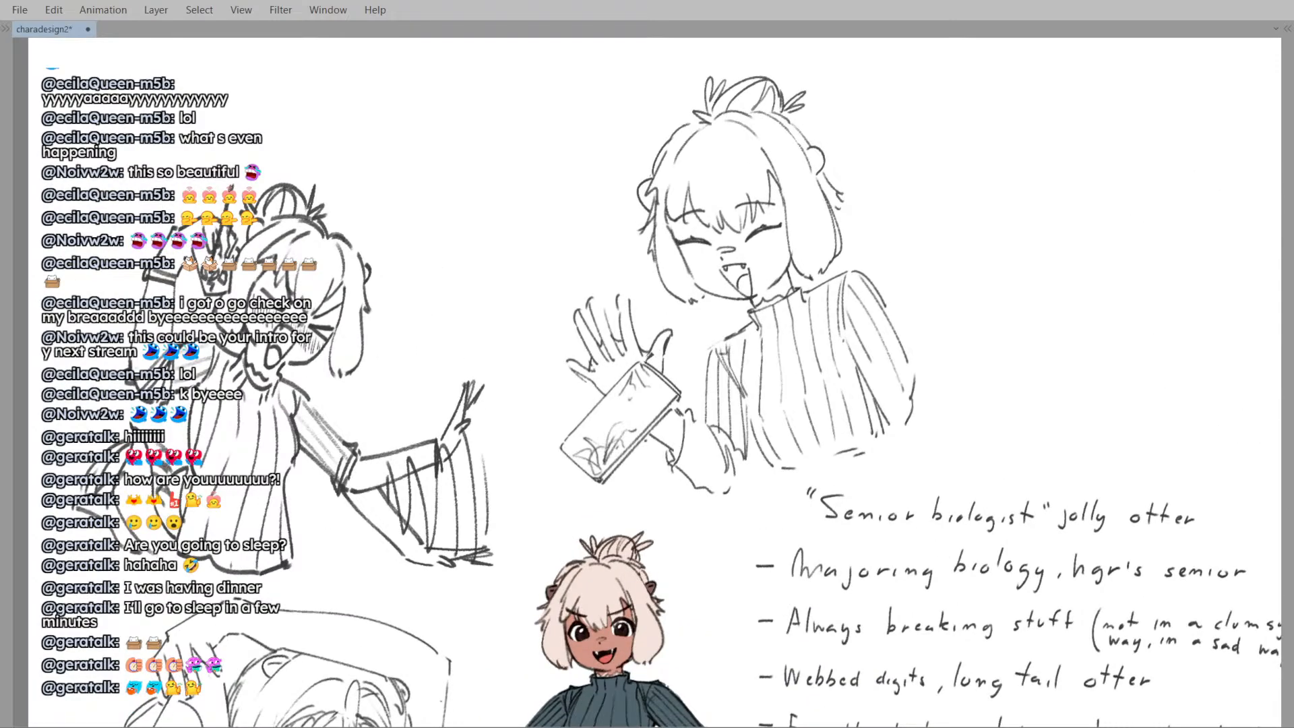
pyautogui.press('-')
pyautogui.press('-')
pyautogui.press('-')
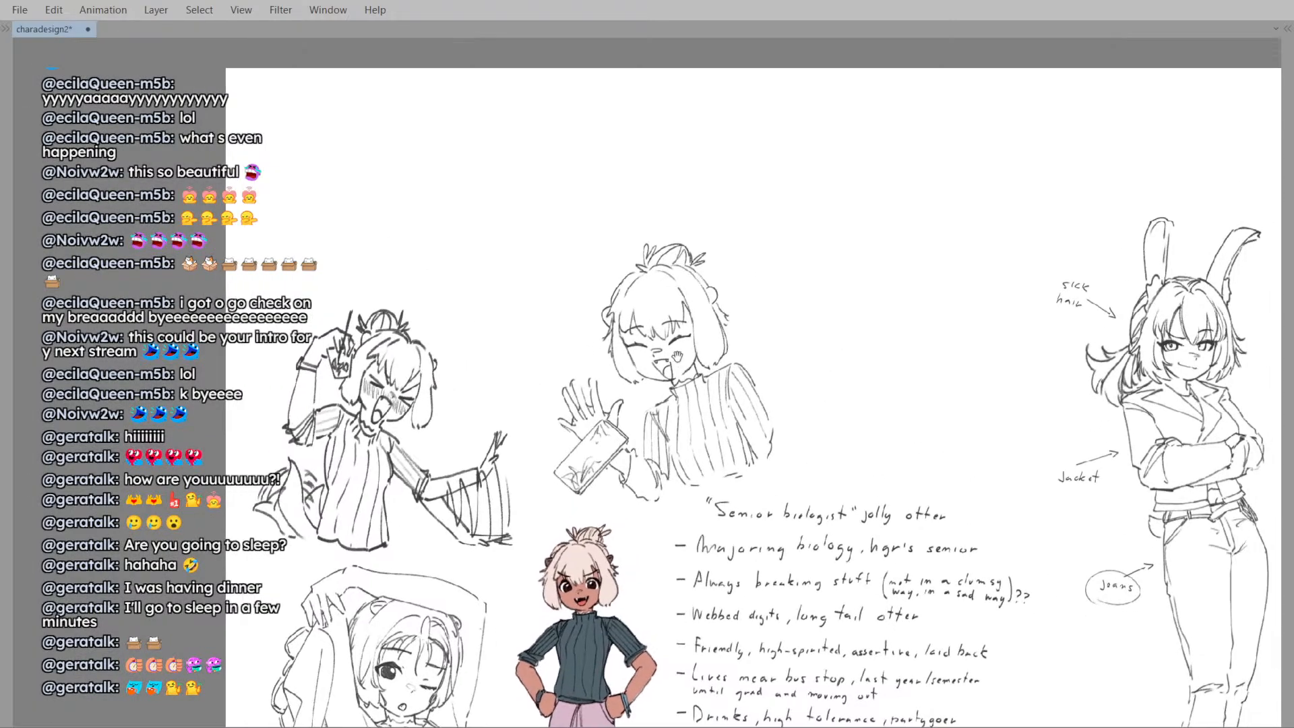
pyautogui.press('-')
pyautogui.press('-')
pyautogui.press('-')
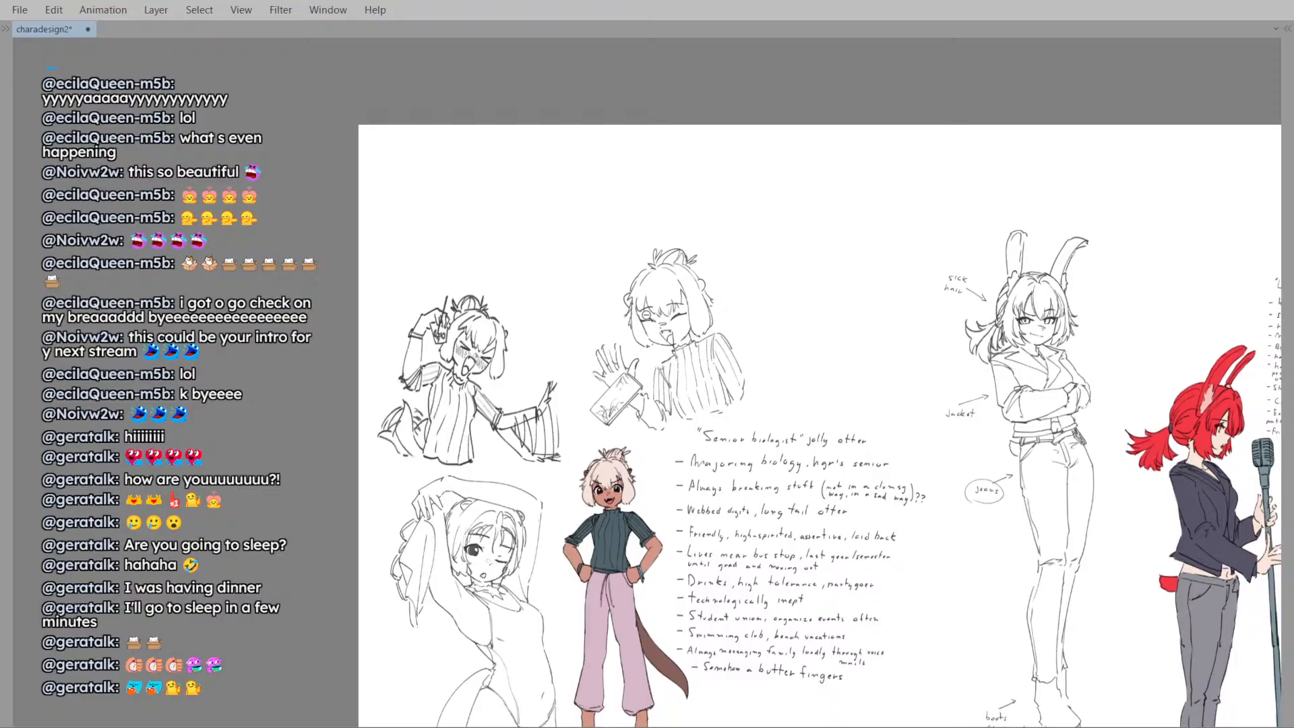
pyautogui.moveTo(724, 243); pyautogui.dragTo(722, 242)
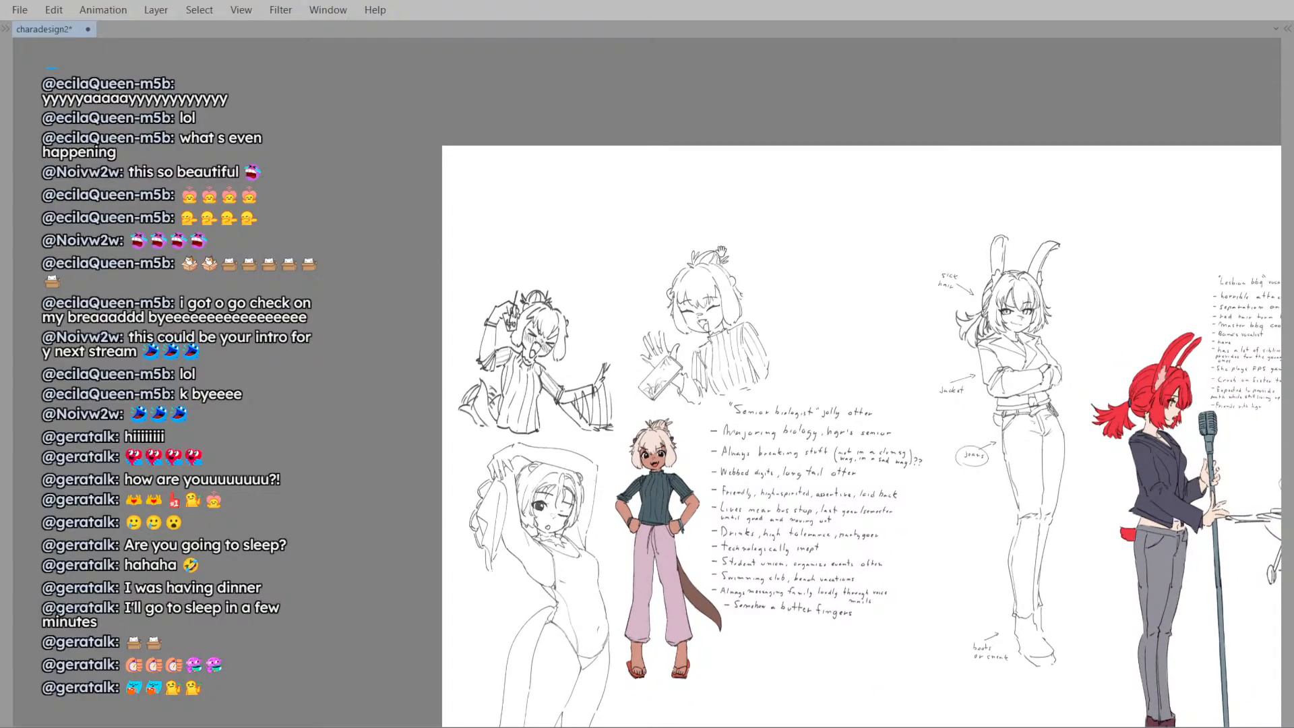
pyautogui.press('+')
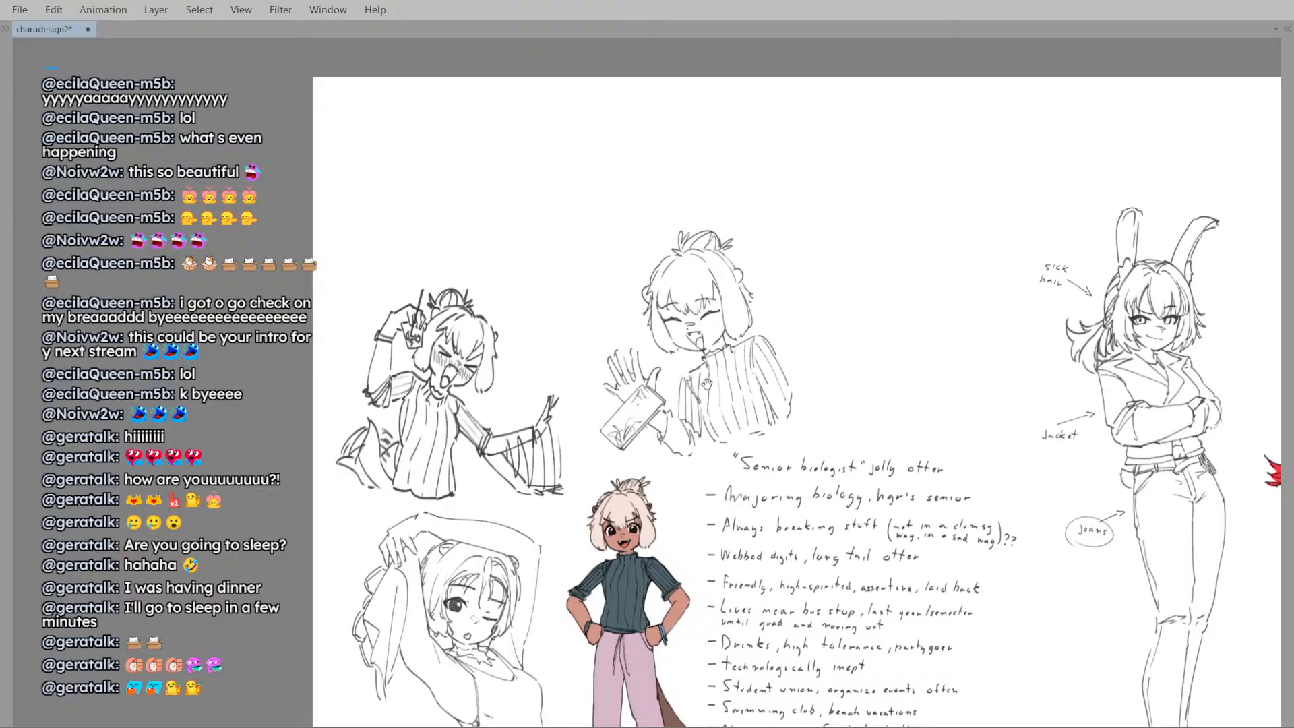
# - Add crossing rib lines to the sweater cuff on the forearm behind the cracked phone
pyautogui.press('+')
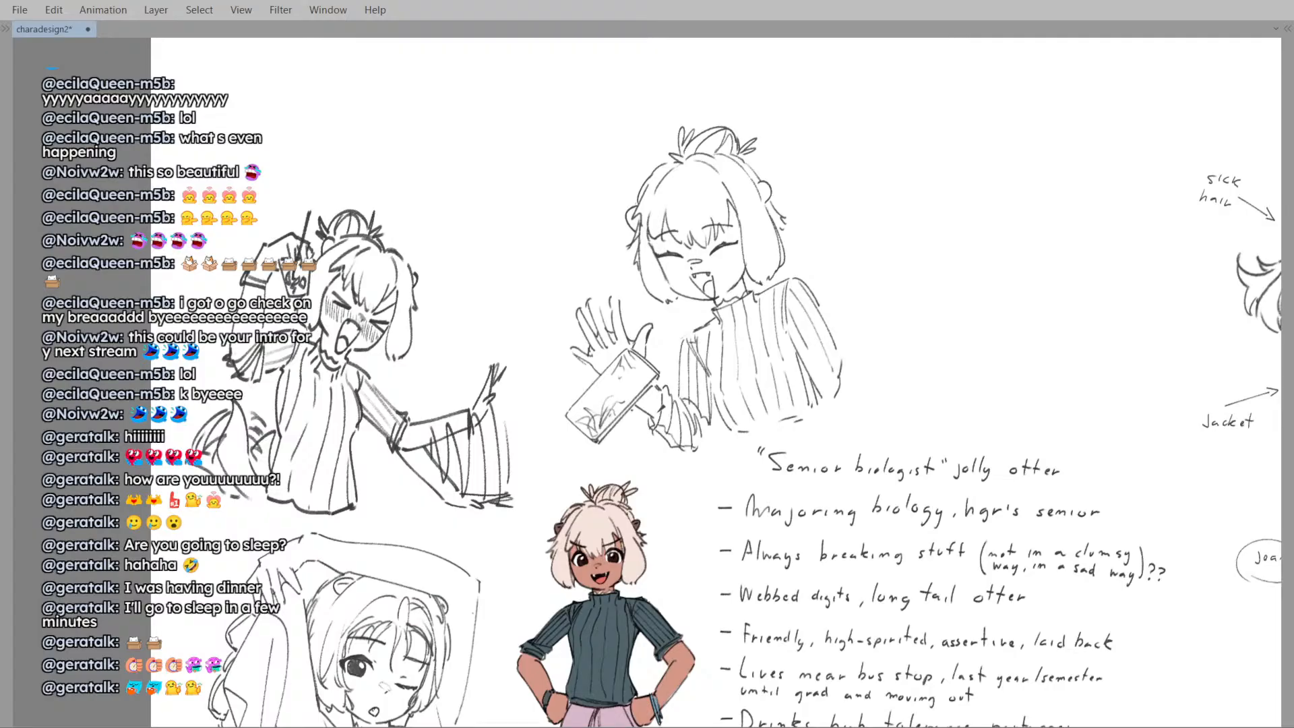
pyautogui.moveTo(698, 403); pyautogui.dragTo(627, 410)
pyautogui.hotkey('ctrl', '-')
pyautogui.hotkey('ctrl', '+')
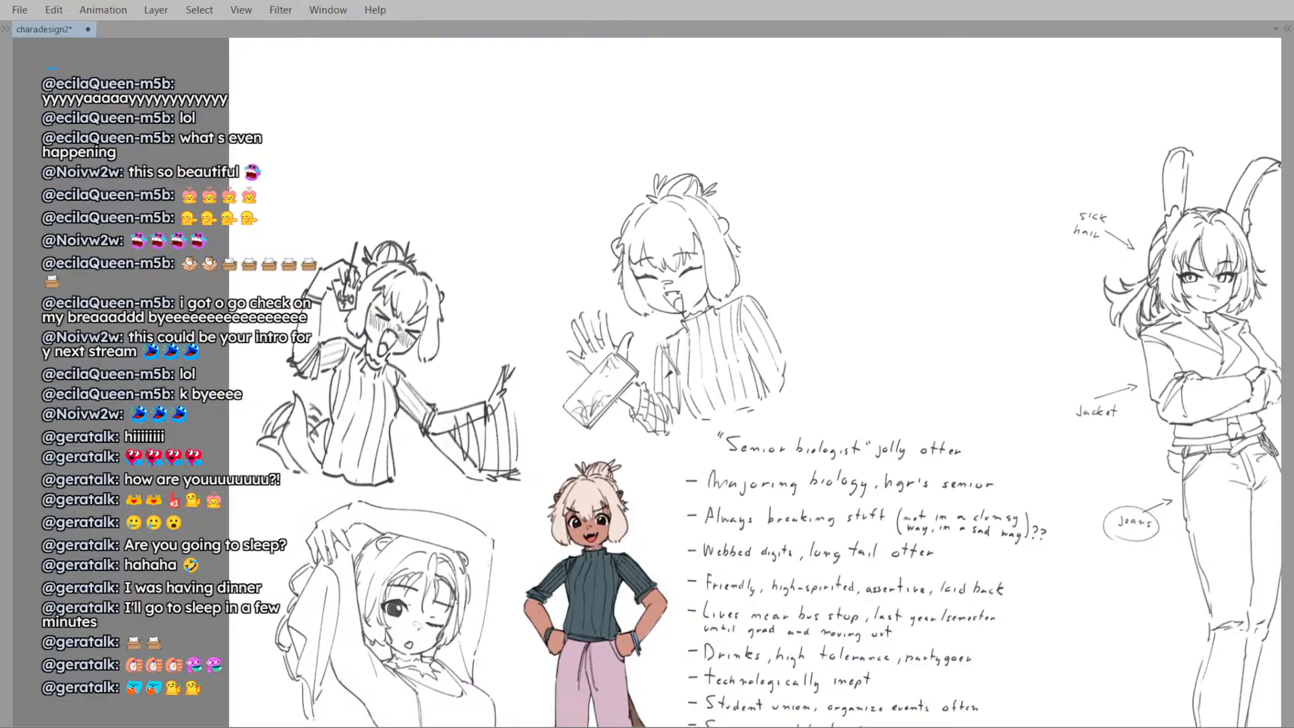
pyautogui.moveTo(668, 373)
pyautogui.mouseDown()
pyautogui.moveTo(724, 317)
pyautogui.moveTo(685, 286)
pyautogui.mouseUp()
pyautogui.hotkey('ctrl', 'z')
pyautogui.hotkey('ctrl', 'y')
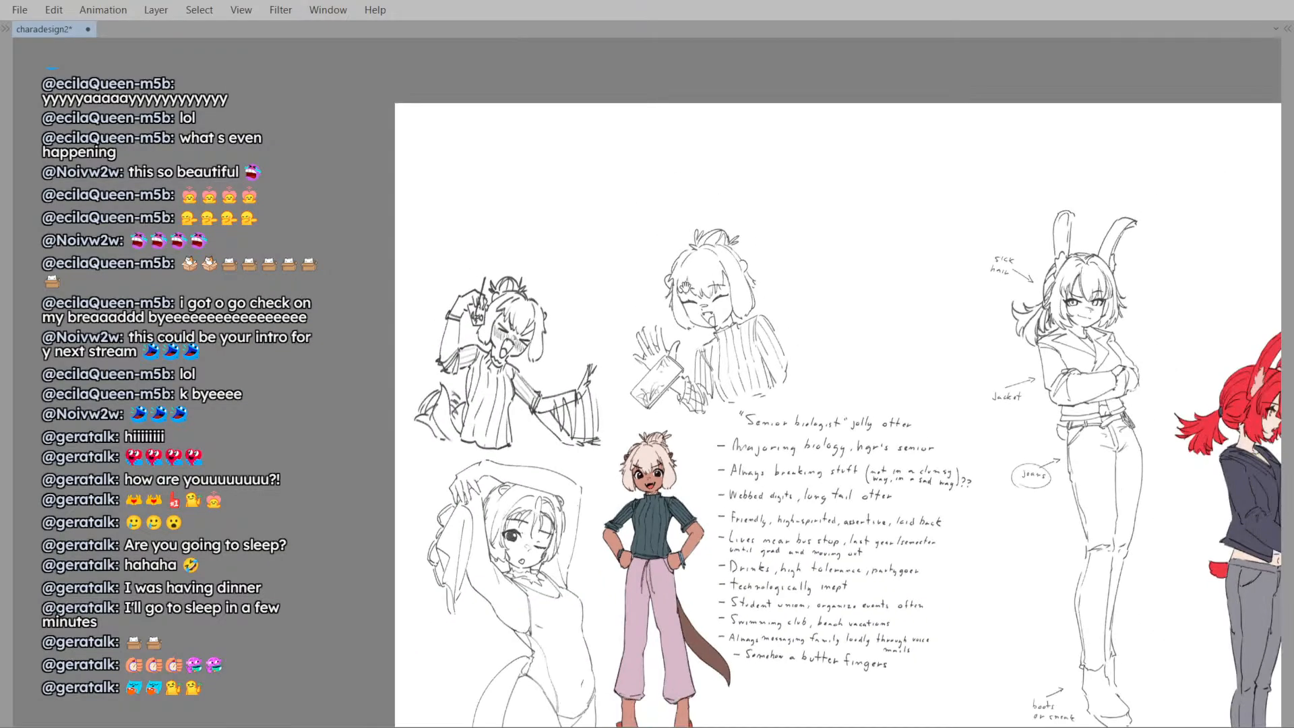
# - Try redrawing the lines along the torso and far sleeve of the laughing otter's striped sweater
pyautogui.hotkey('ctrl', '+')
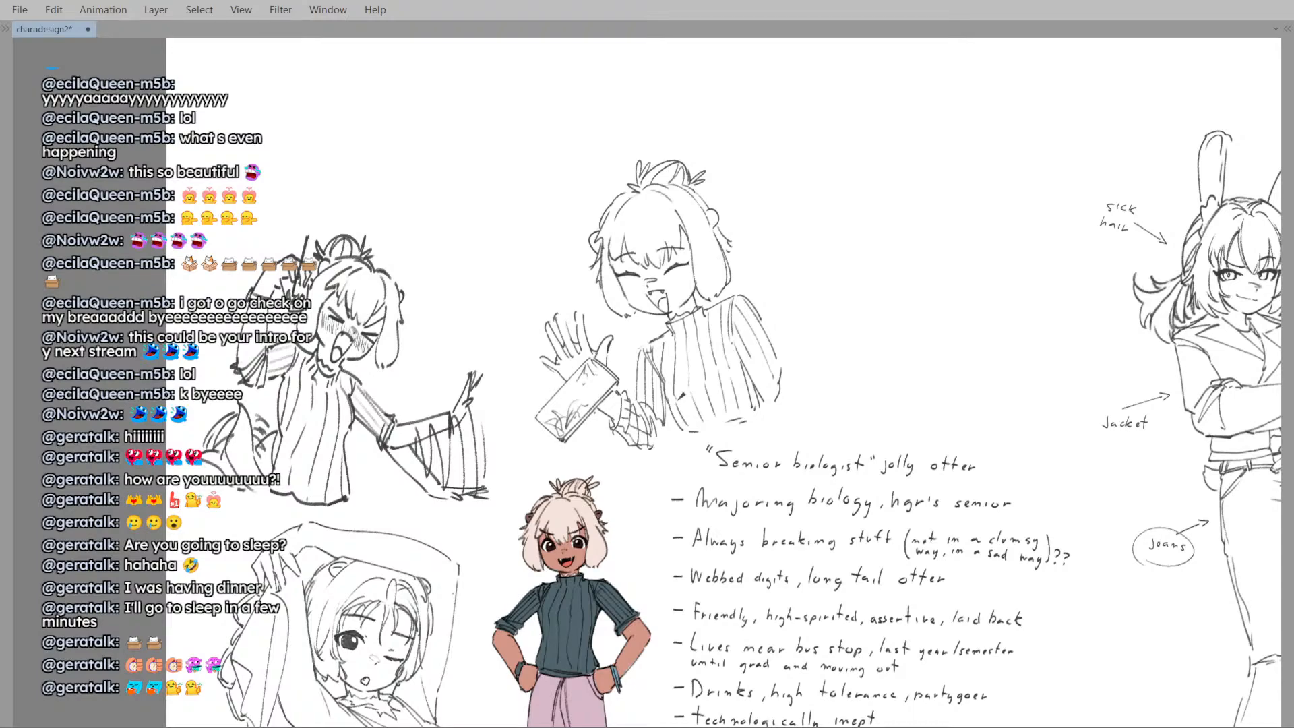
pyautogui.moveTo(729, 394); pyautogui.dragTo(746, 425)
pyautogui.scroll(-3, 727, 381)
pyautogui.moveTo(722, 332)
pyautogui.mouseDown()
pyautogui.moveTo(786, 352)
pyautogui.moveTo(747, 376)
pyautogui.moveTo(798, 459)
pyautogui.mouseUp()
pyautogui.scroll(4, 701, 396)
pyautogui.hotkey('ctrl', 'z')
pyautogui.moveTo(778, 404); pyautogui.dragTo(804, 463)
pyautogui.hotkey('ctrl', 'z')
# - Examine the laughing otter's head, hair and face up close and from afar, in normal and mirrored views
pyautogui.scroll(-3, 807, 434)
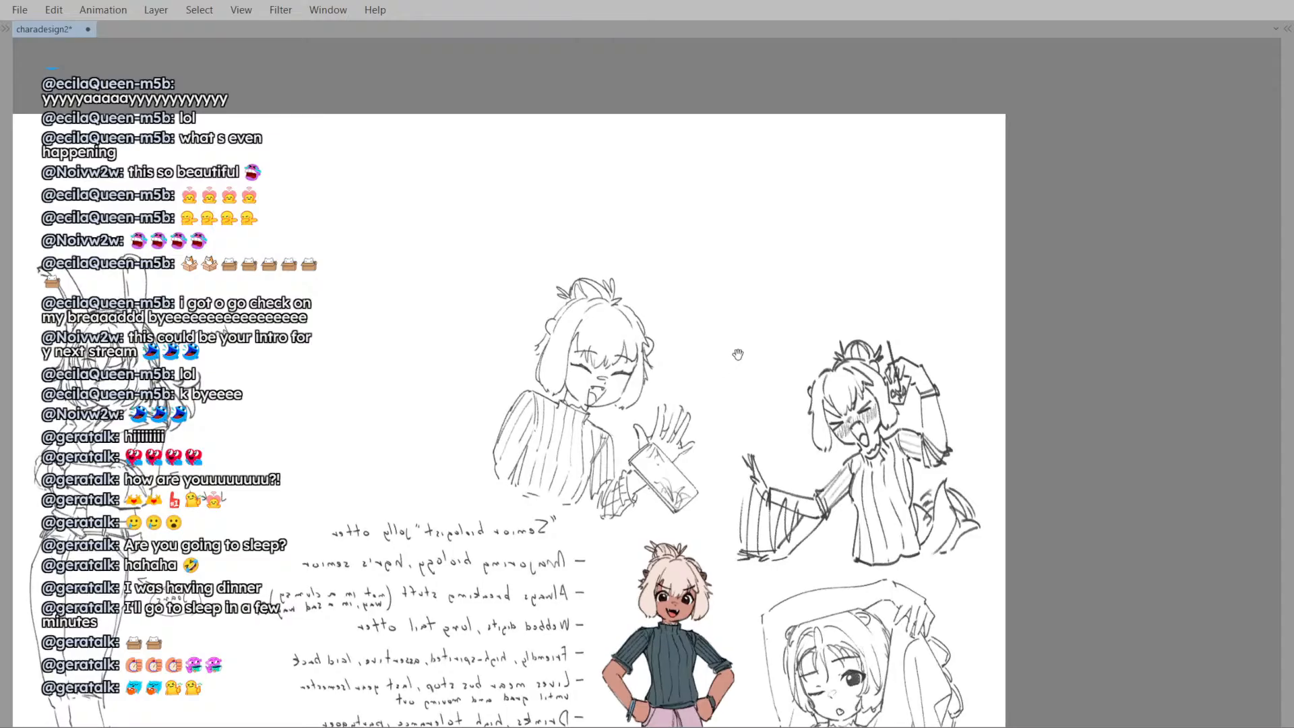
pyautogui.scroll(3, 739, 355)
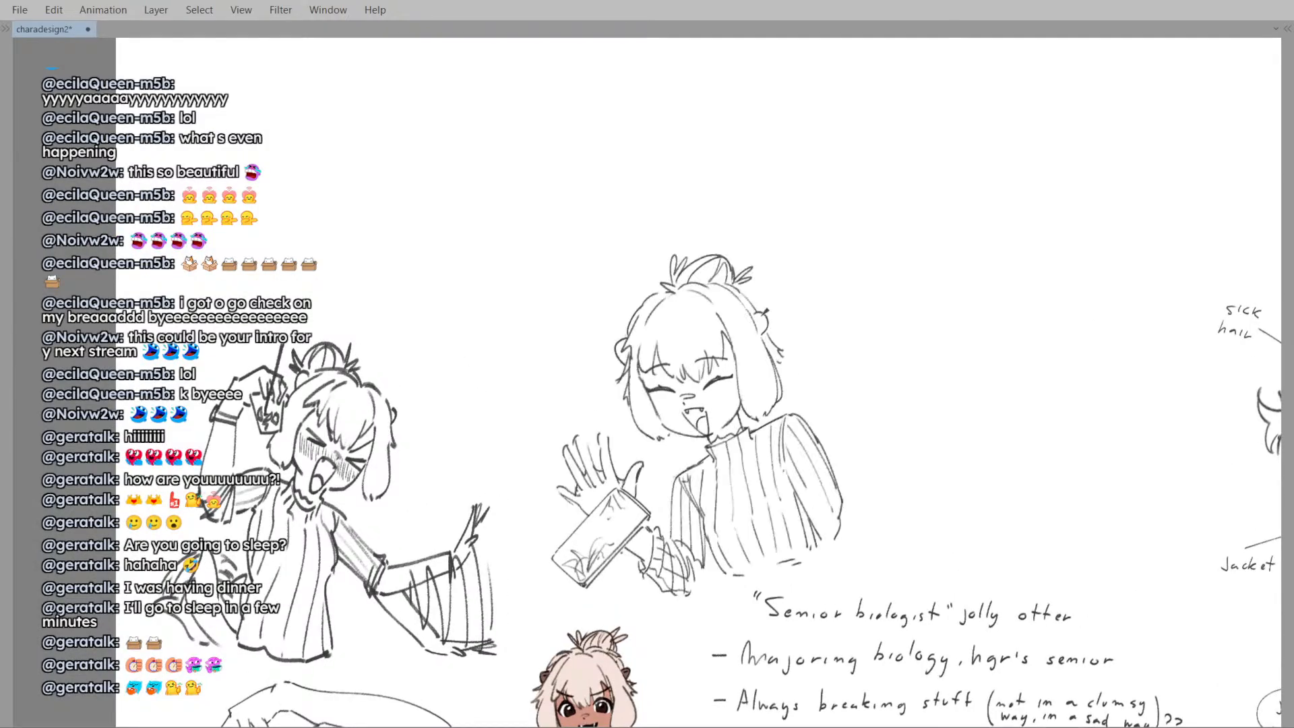
pyautogui.scroll(2, 765, 311)
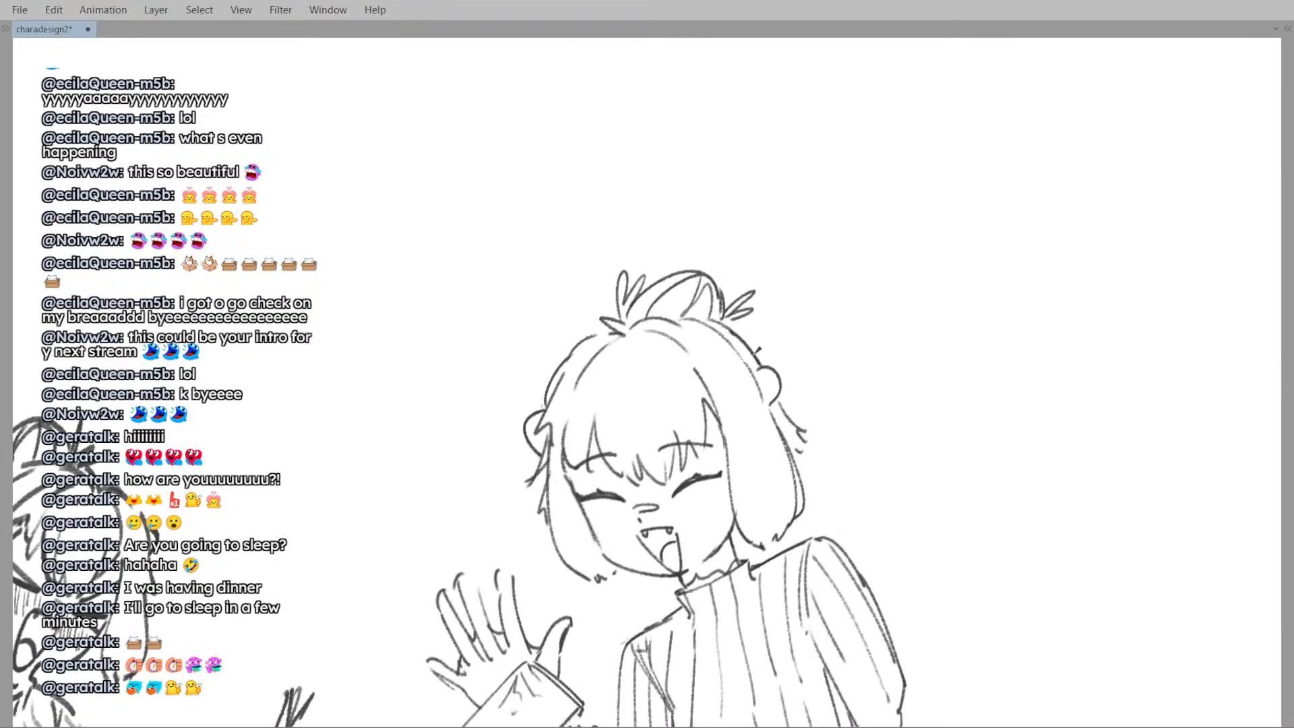
pyautogui.moveTo(615, 338); pyautogui.dragTo(656, 343)
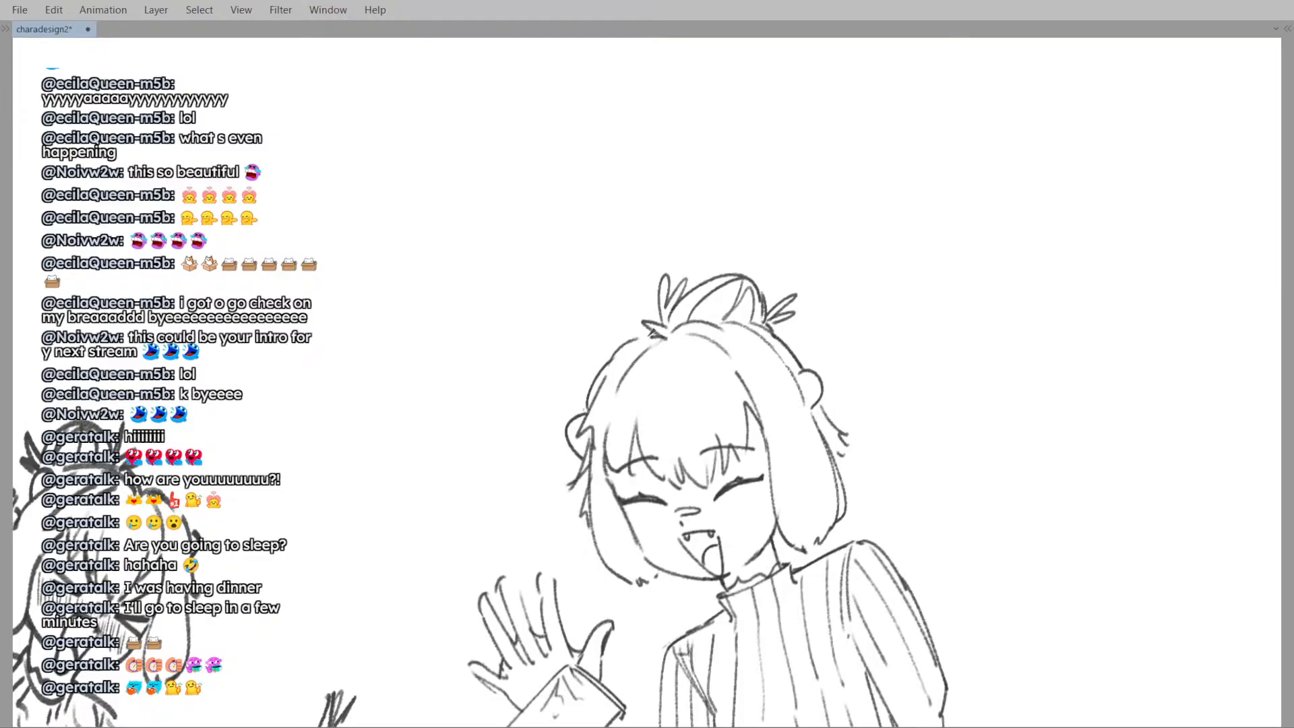
pyautogui.scroll(-2, 624, 256)
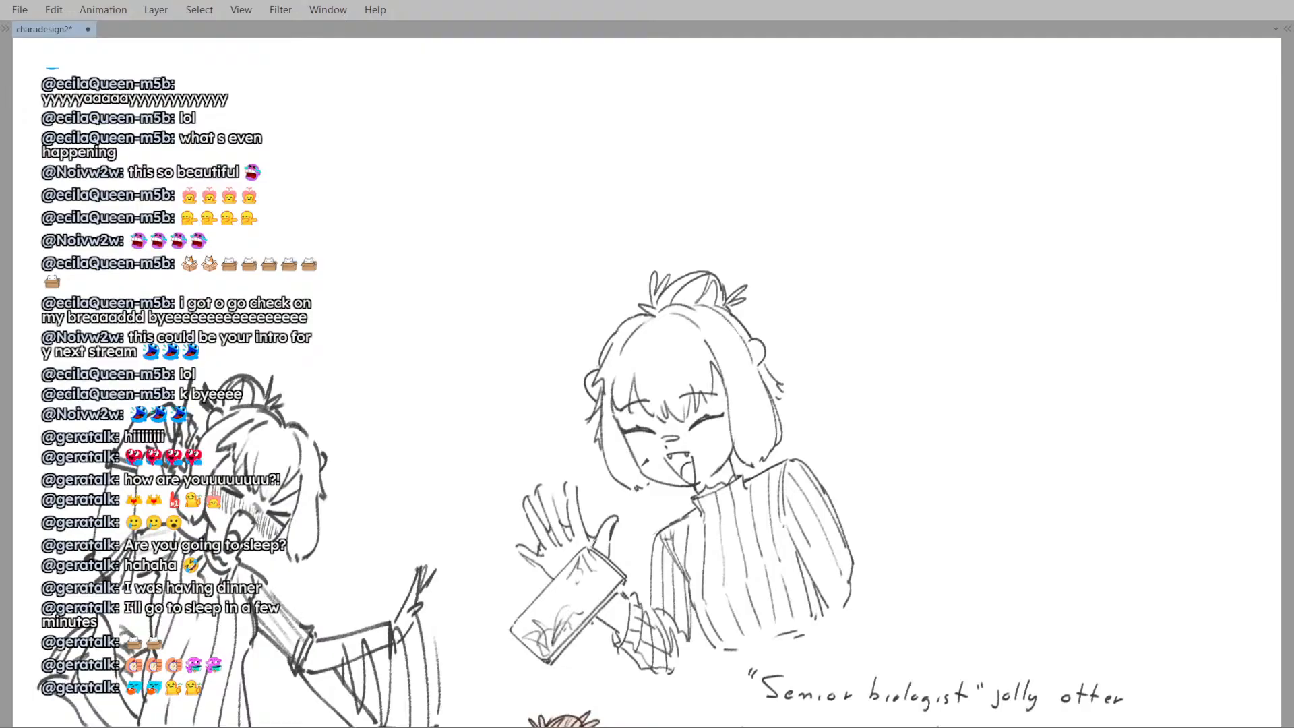
pyautogui.press('h')
pyautogui.moveTo(573, 443); pyautogui.dragTo(646, 428)
pyautogui.scroll(2, 645, 428)
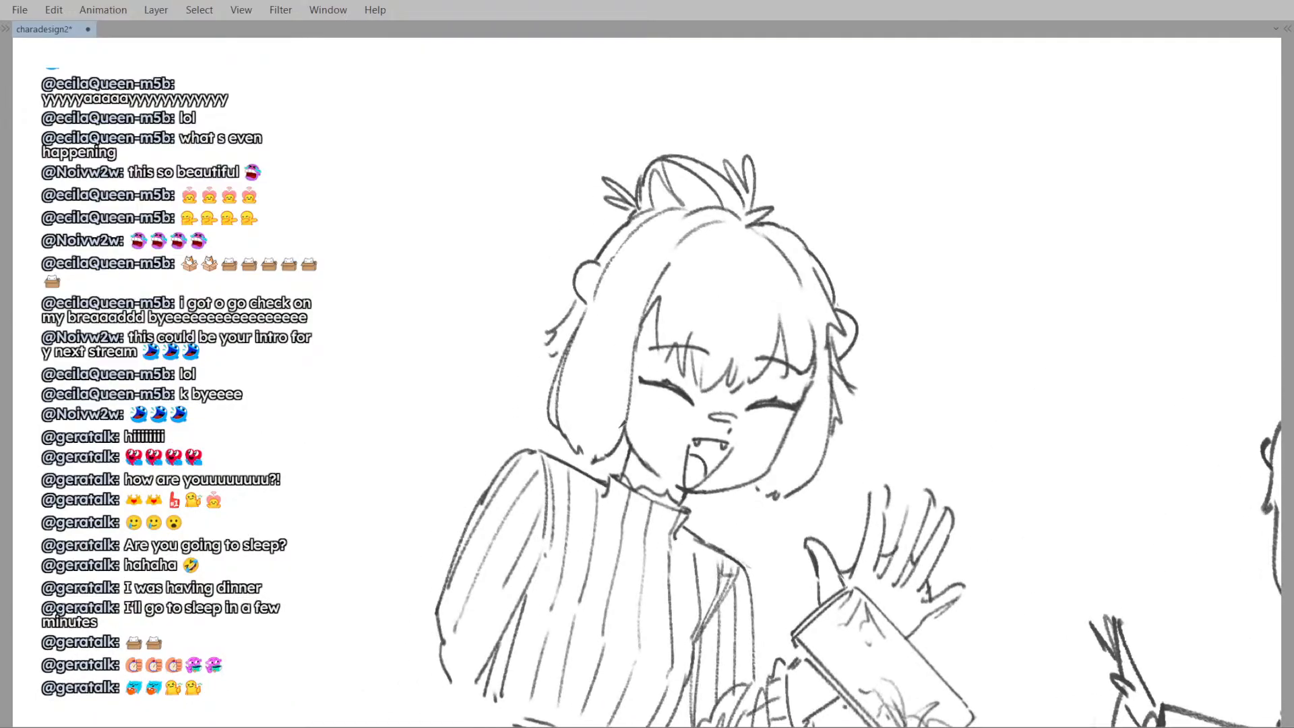
pyautogui.press('h')
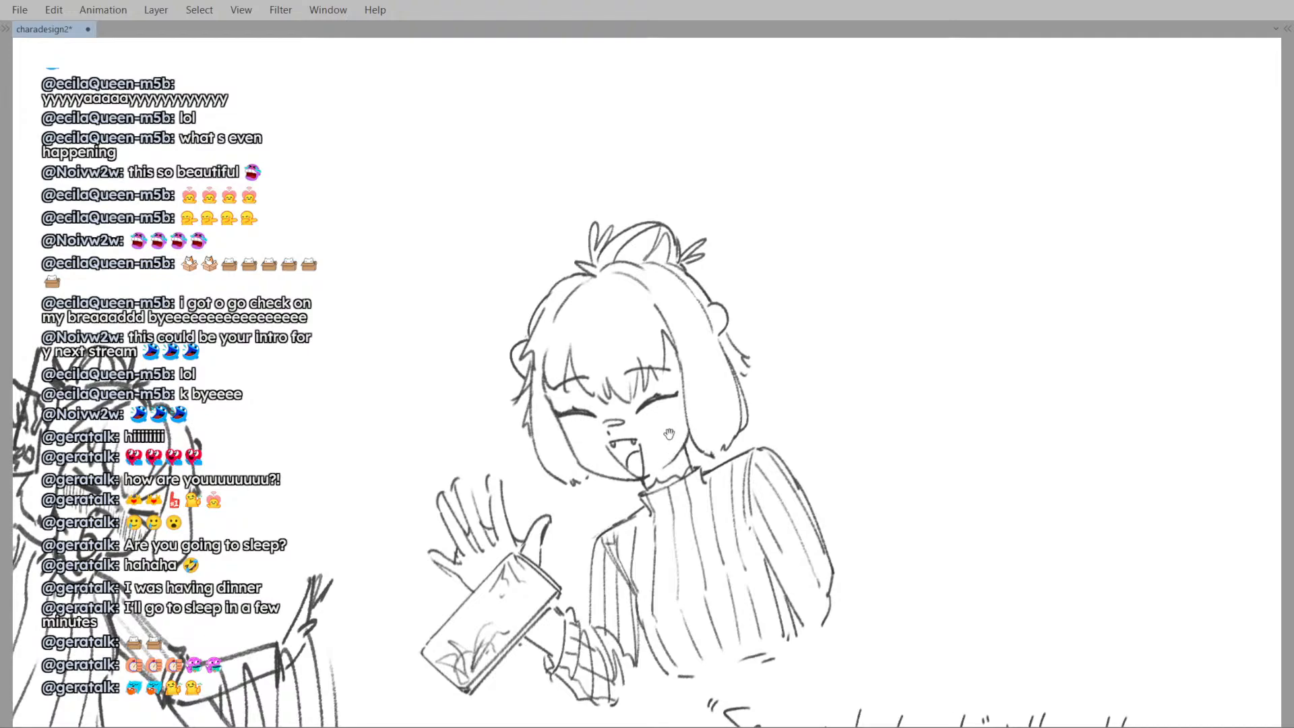
pyautogui.press('h')
pyautogui.scroll(2, 648, 470)
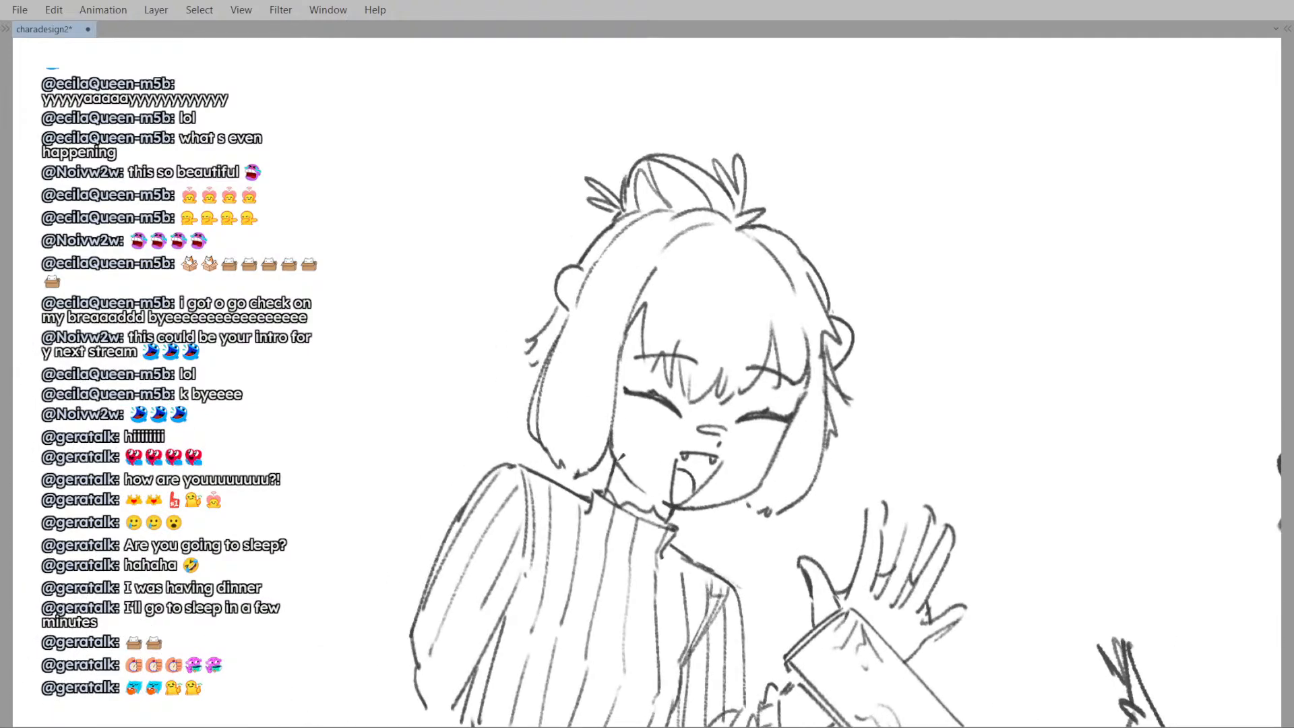
pyautogui.press('h')
pyautogui.scroll(-1, 659, 450)
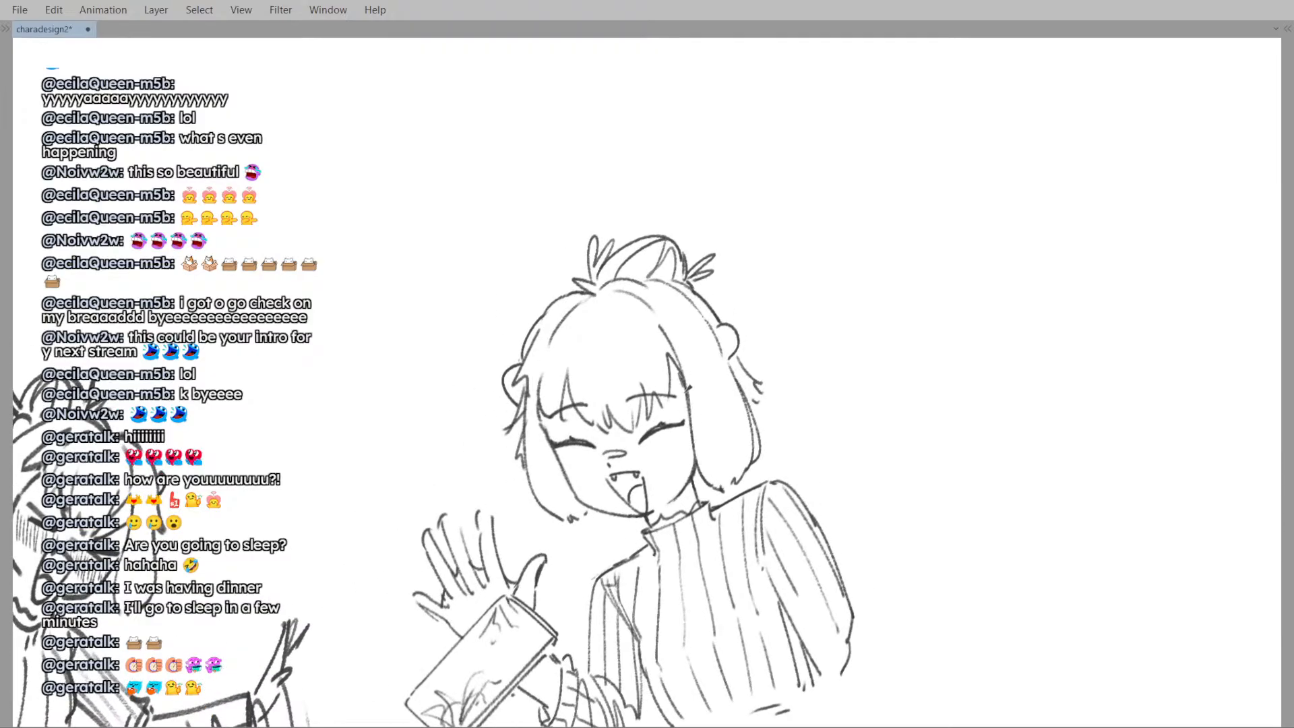
pyautogui.moveTo(571, 416)
pyautogui.mouseDown()
pyautogui.moveTo(622, 421)
pyautogui.moveTo(608, 441)
pyautogui.mouseUp()
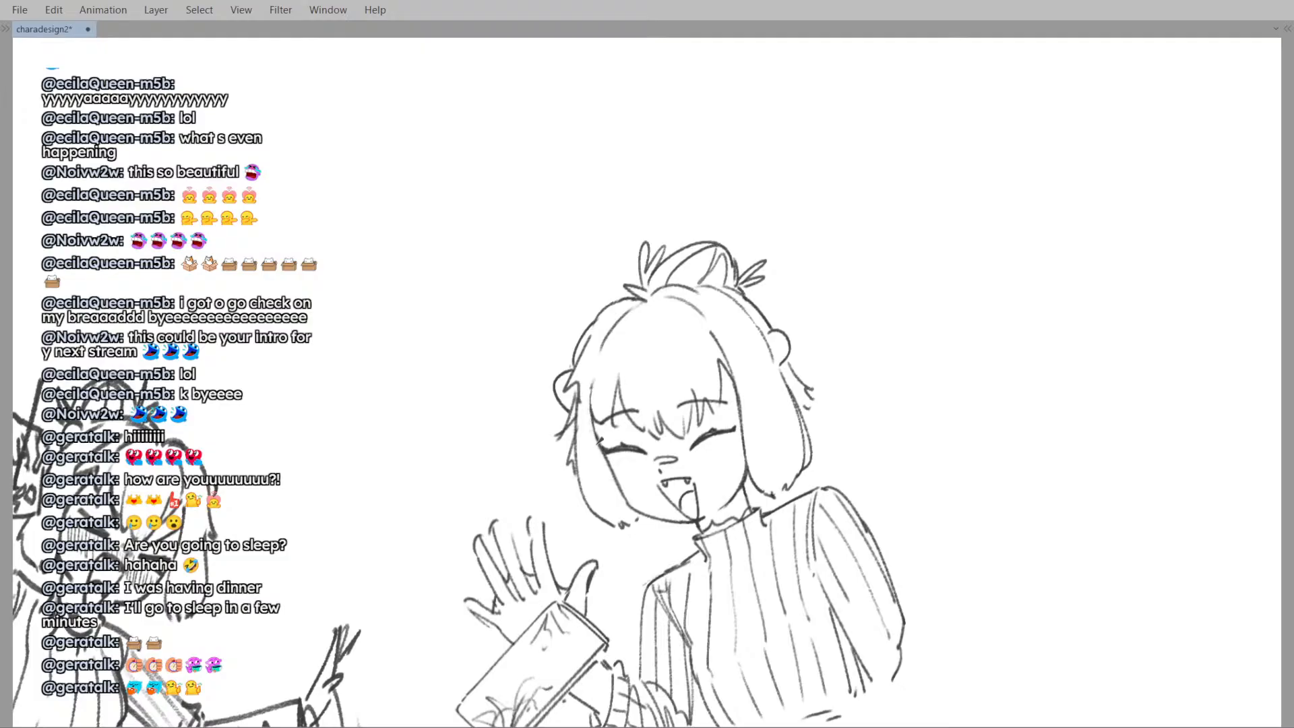
pyautogui.scroll(-3, 596, 386)
pyautogui.scroll(3, 610, 394)
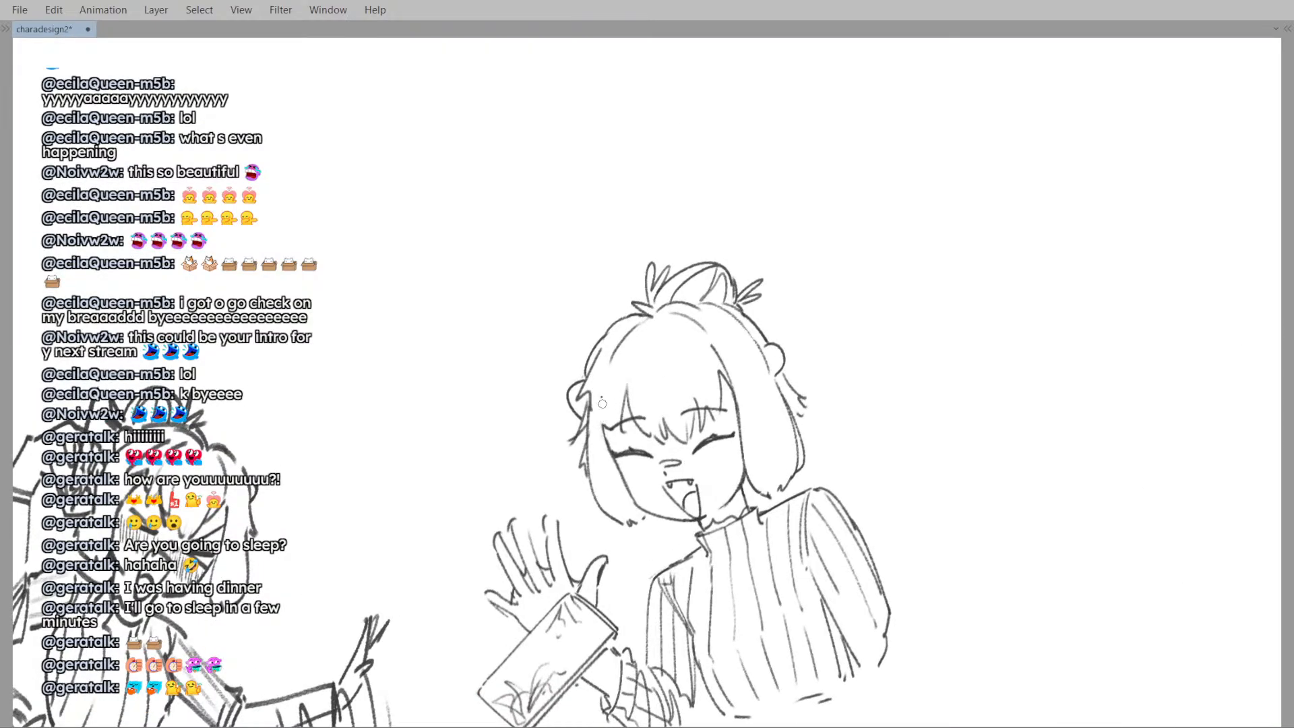
# - Try a short hair stroke beside the ear on the raised-hand side of the head
pyautogui.moveTo(598, 388); pyautogui.dragTo(596, 422)
pyautogui.hotkey('ctrl', 'z')
pyautogui.scroll(-3, 637, 415)
pyautogui.scroll(3, 670, 337)
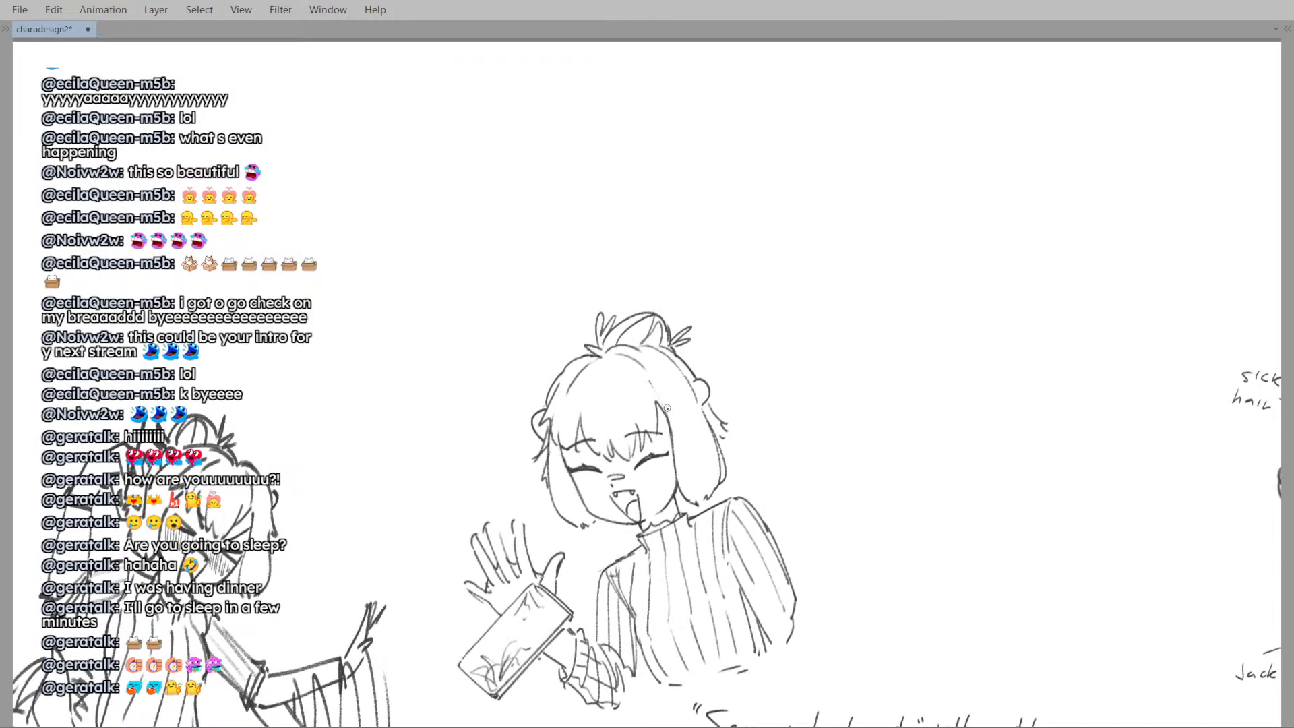
# - Sketch short hair strands where the fringe meets the long side lock near the far ear
pyautogui.scroll(-3, 666, 408)
pyautogui.scroll(4, 615, 418)
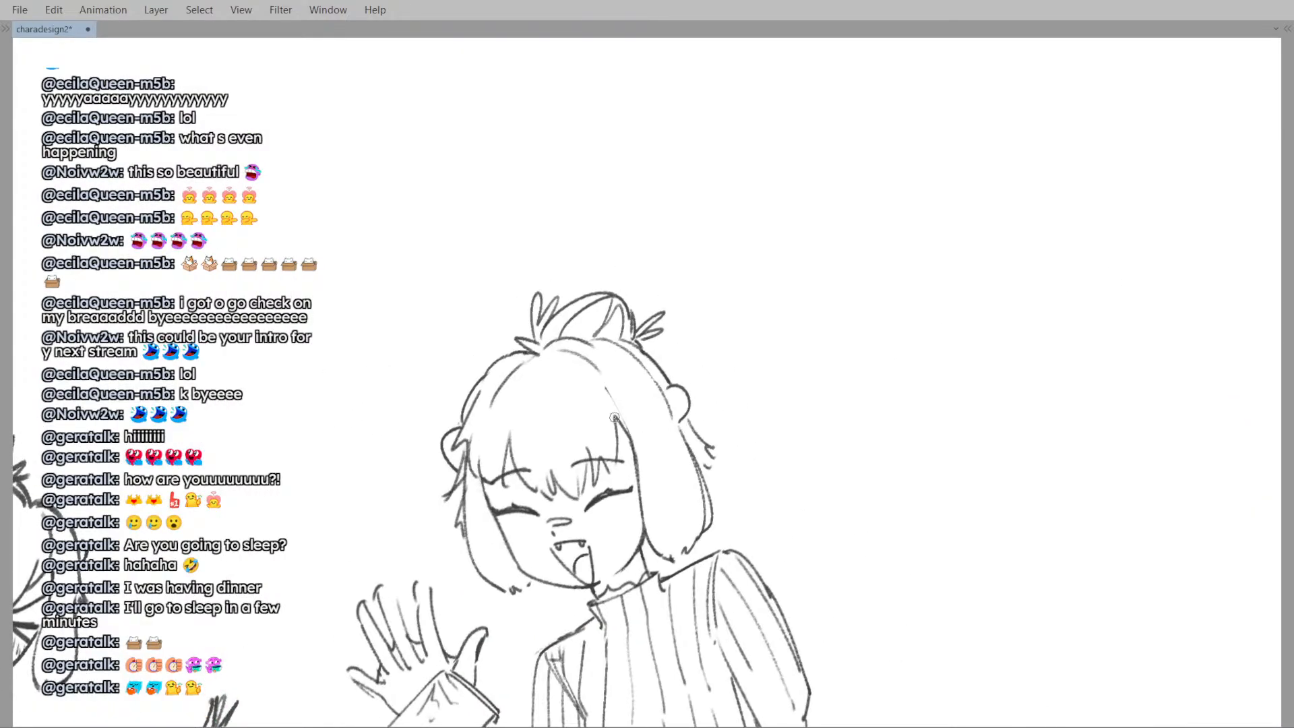
pyautogui.moveTo(615, 418); pyautogui.dragTo(632, 434)
pyautogui.hotkey('ctrl', 'z')
pyautogui.moveTo(615, 420)
pyautogui.mouseDown()
pyautogui.moveTo(639, 466)
pyautogui.moveTo(649, 461)
pyautogui.mouseUp()
pyautogui.hotkey('ctrl', 'z')
pyautogui.hotkey('ctrl', 'z')
pyautogui.moveTo(647, 424); pyautogui.dragTo(657, 458)
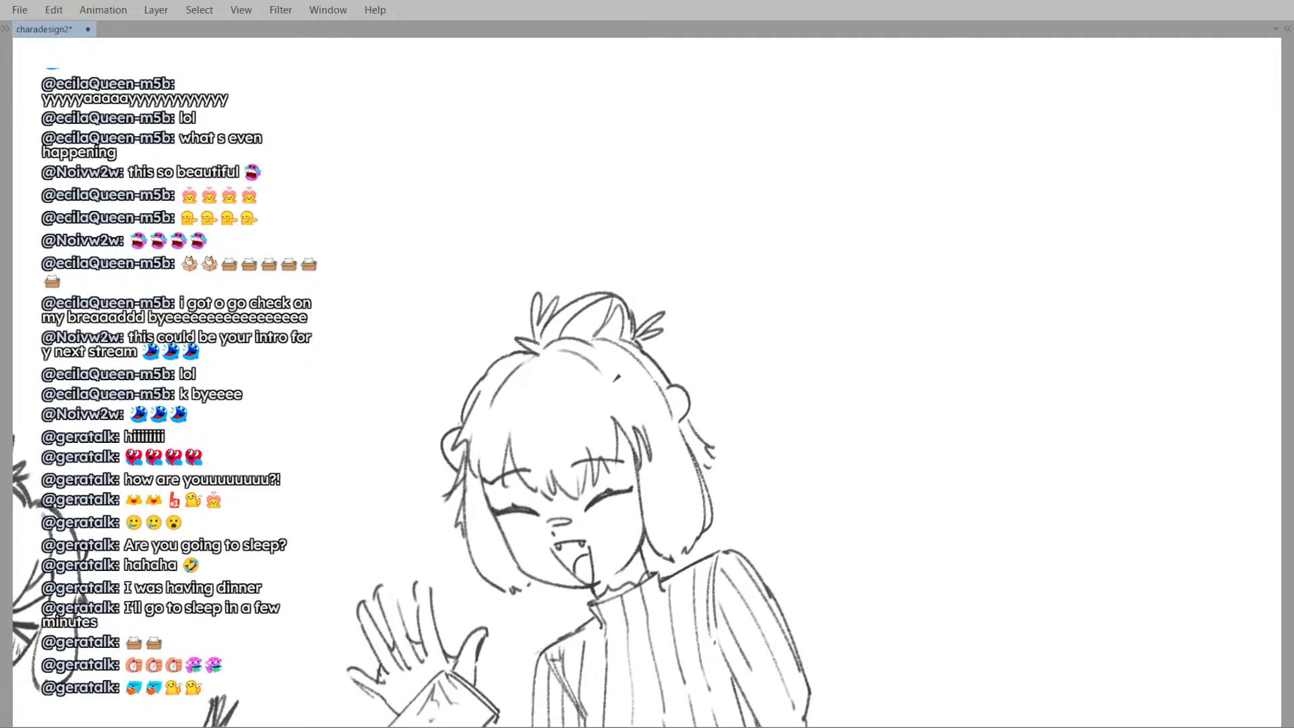
# - Rework the curved hair line from the bun toward the fringe, checking the head in a mirrored view
pyautogui.moveTo(616, 378); pyautogui.dragTo(656, 448)
pyautogui.hotkey('ctrl', 'z')
pyautogui.keyDown('alt'); pyautogui.click(634, 386); pyautogui.keyUp('alt')
pyautogui.press('h')
pyautogui.click(686, 372)
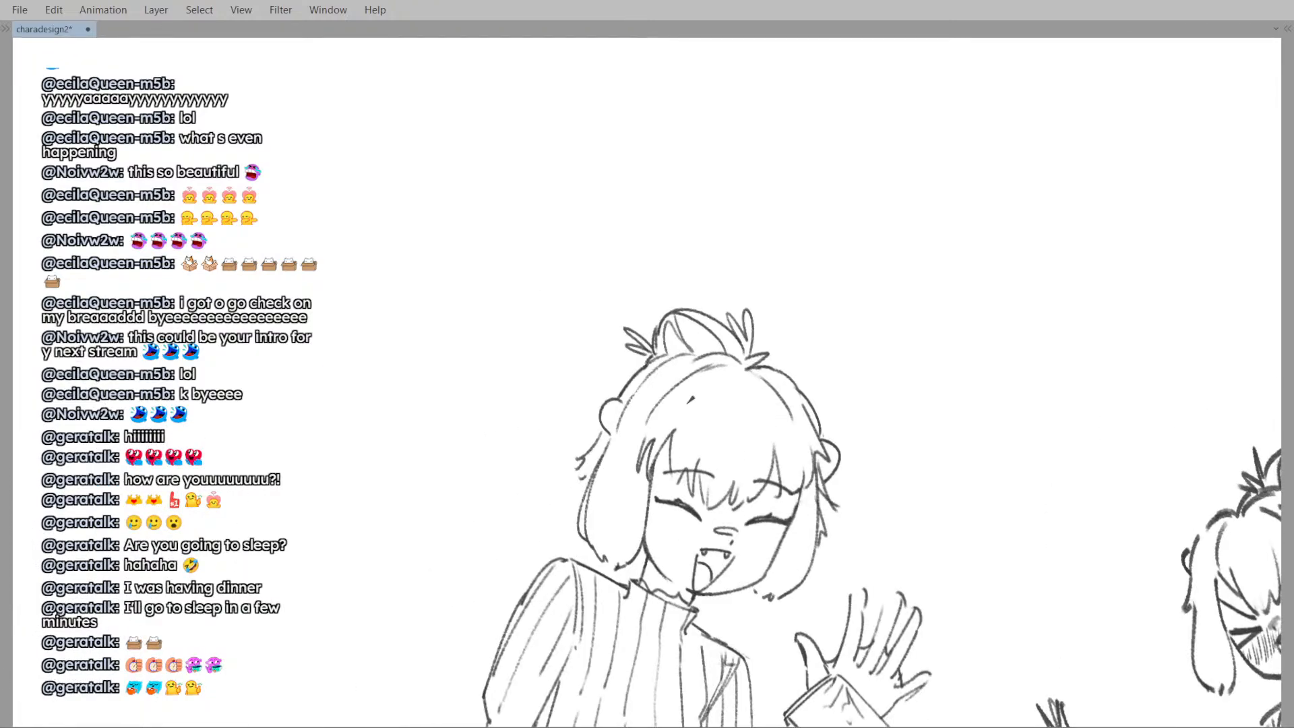
pyautogui.keyDown('alt'); pyautogui.click(678, 394); pyautogui.keyUp('alt')
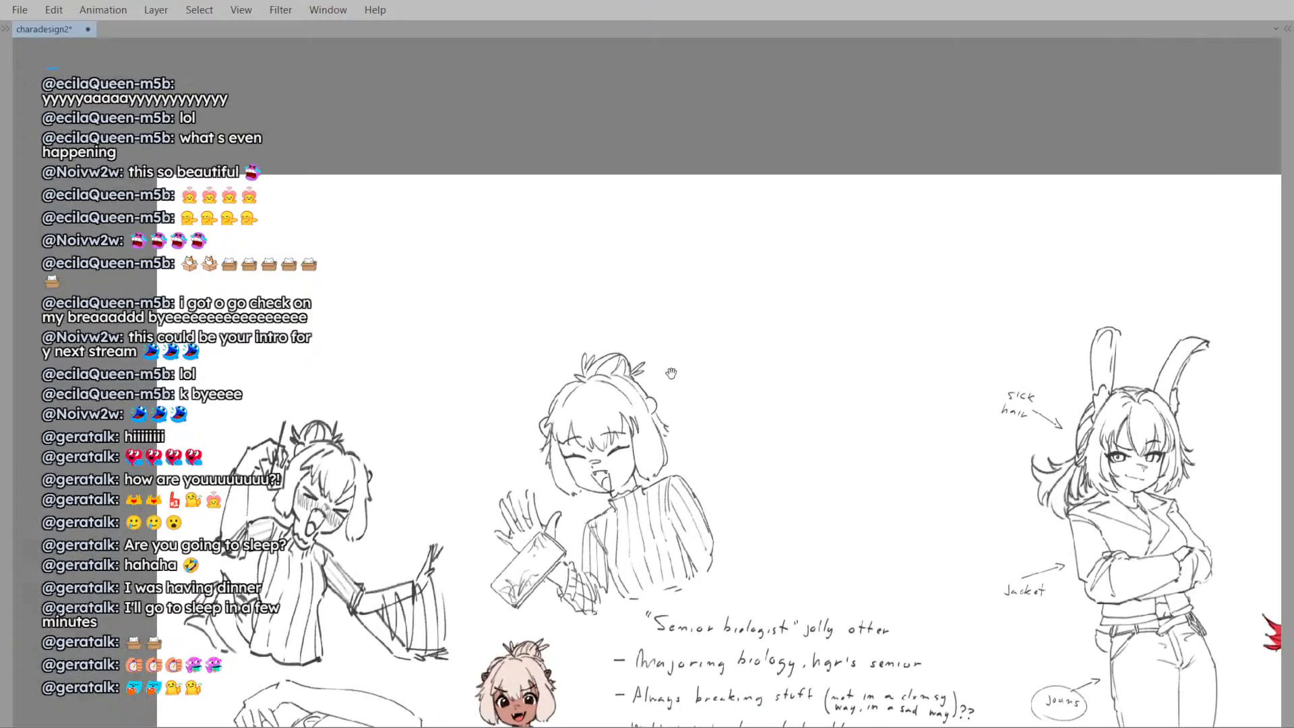
pyautogui.press('h')
pyautogui.click(619, 398)
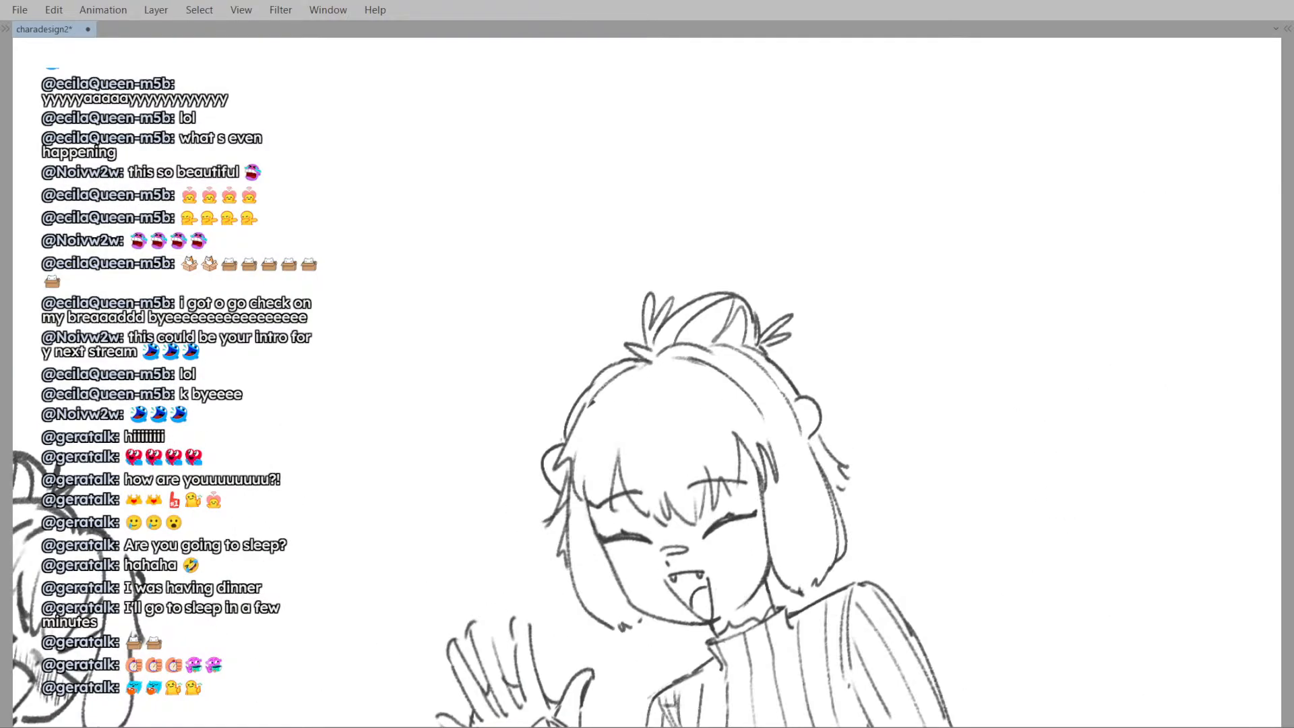
# - Redraw the crown's outline and inner hair line above the ear on the raised-hand side
pyautogui.moveTo(597, 421); pyautogui.dragTo(576, 422)
pyautogui.scroll(-3, 581, 418)
pyautogui.scroll(3, 624, 399)
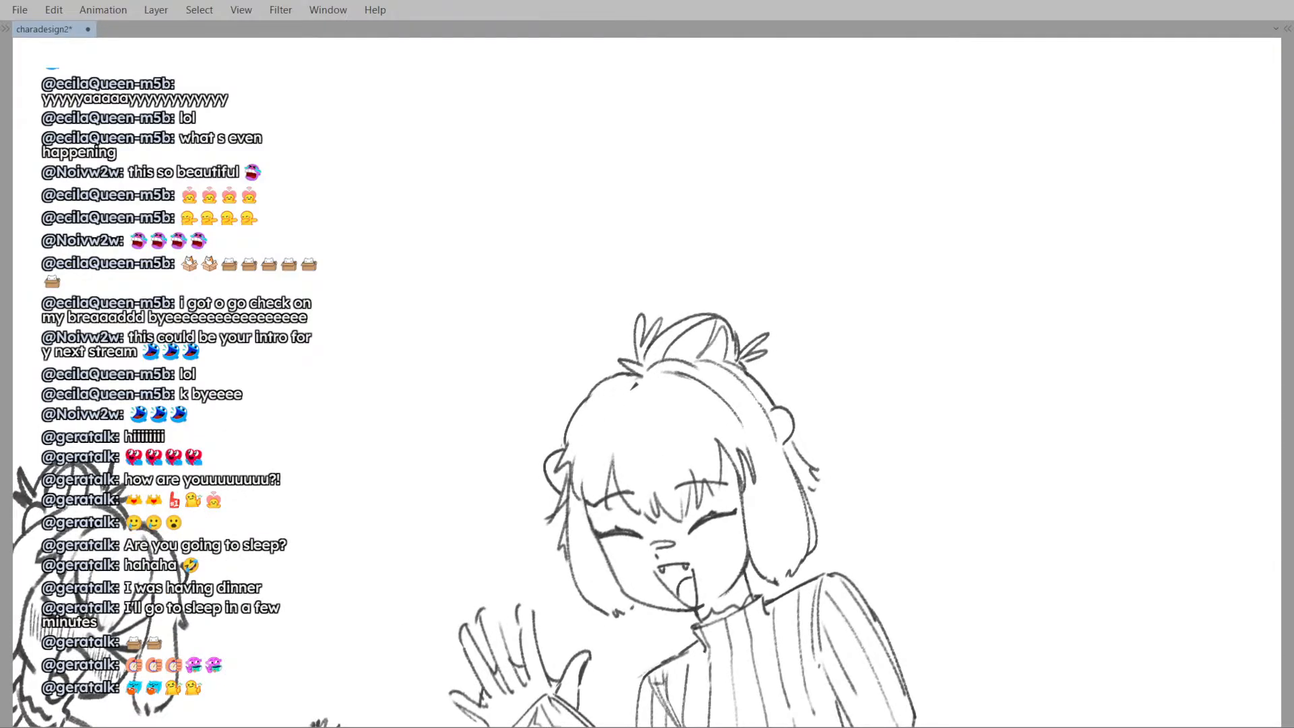
pyautogui.moveTo(634, 389); pyautogui.dragTo(639, 432)
pyautogui.scroll(-2, 662, 394)
pyautogui.scroll(-2, 632, 385)
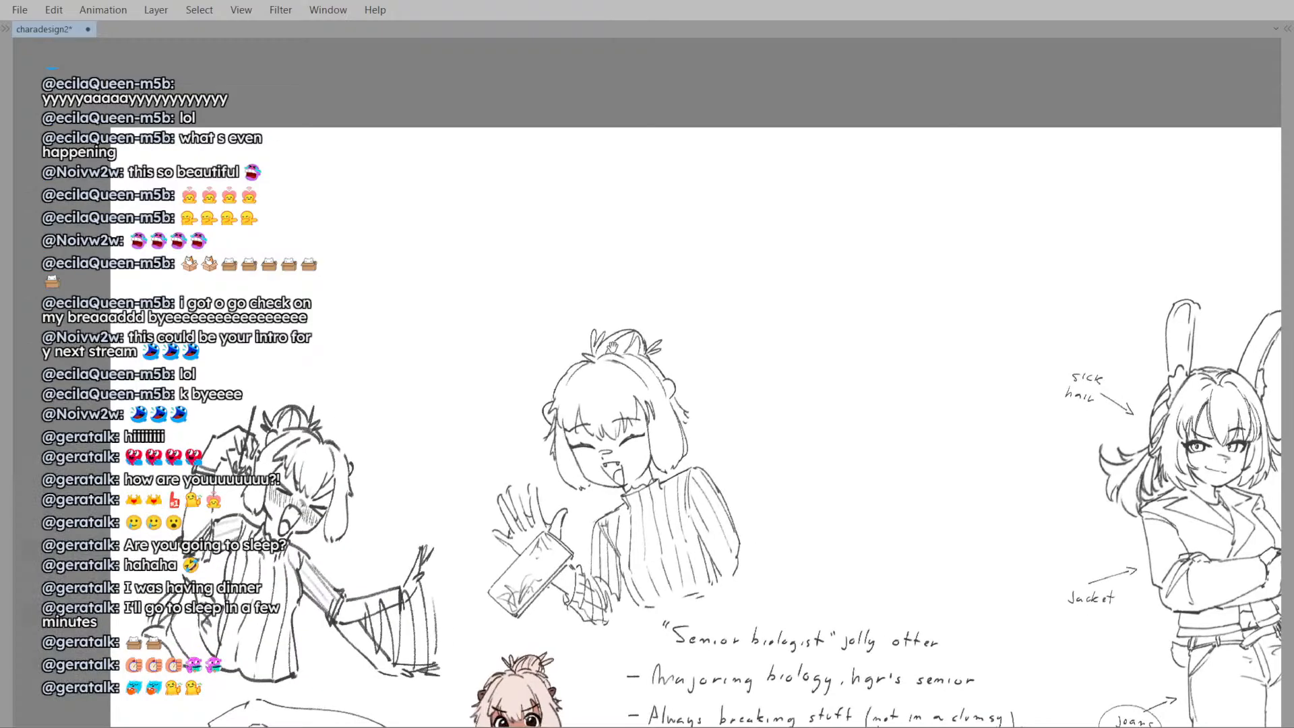
pyautogui.scroll(4, 616, 464)
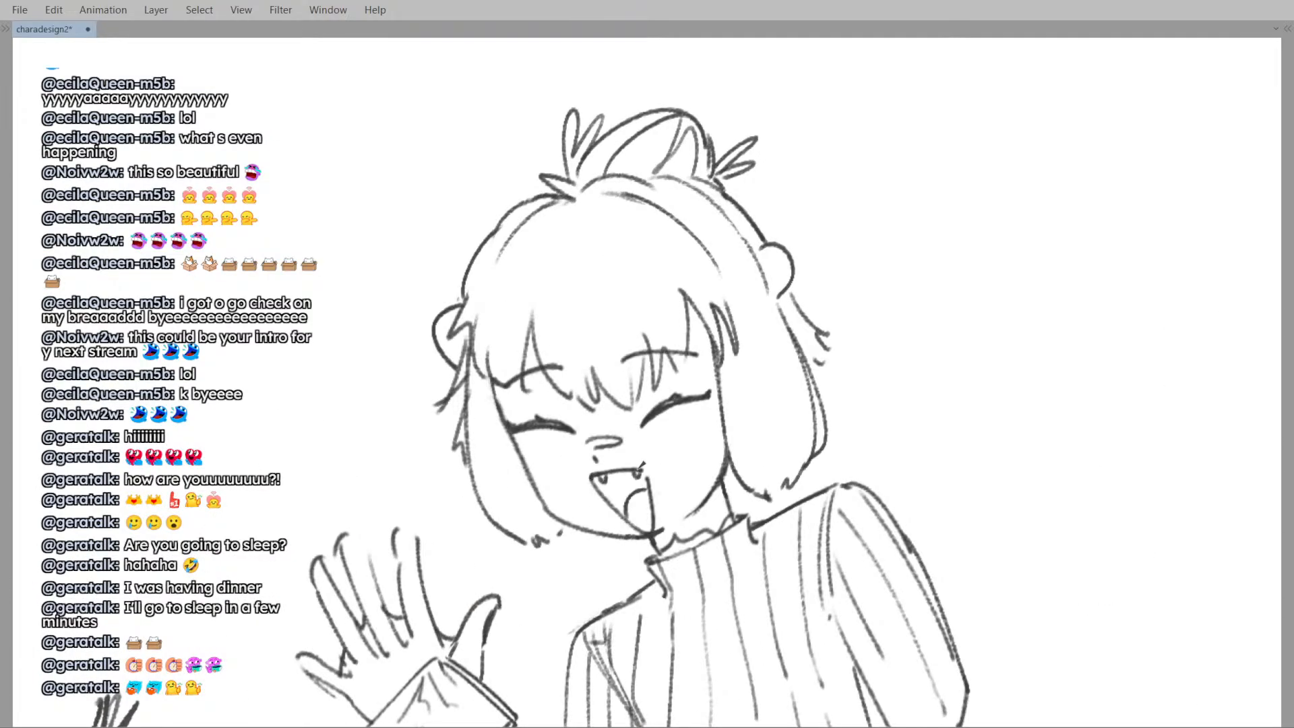
pyautogui.scroll(-4, 610, 393)
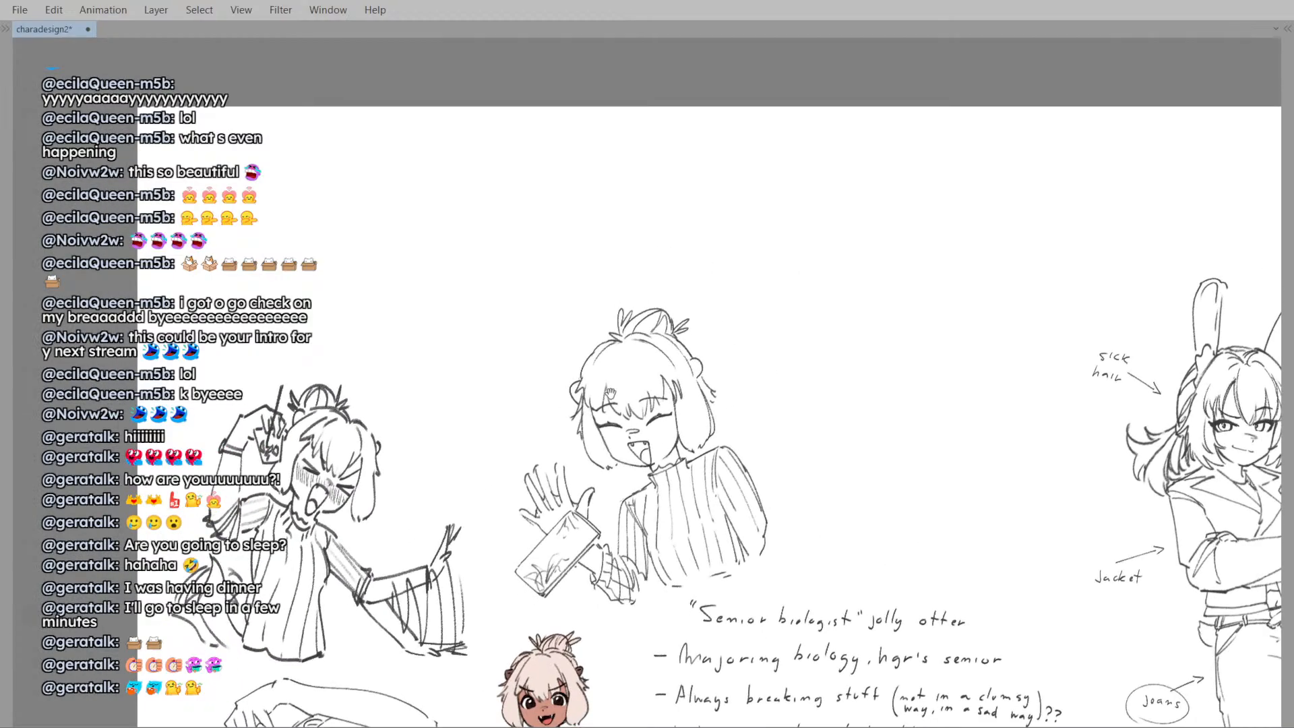
# - Examine how the otter sketches and trait notes are laid out beside the rabbit character designs
pyautogui.scroll(-2, 659, 372)
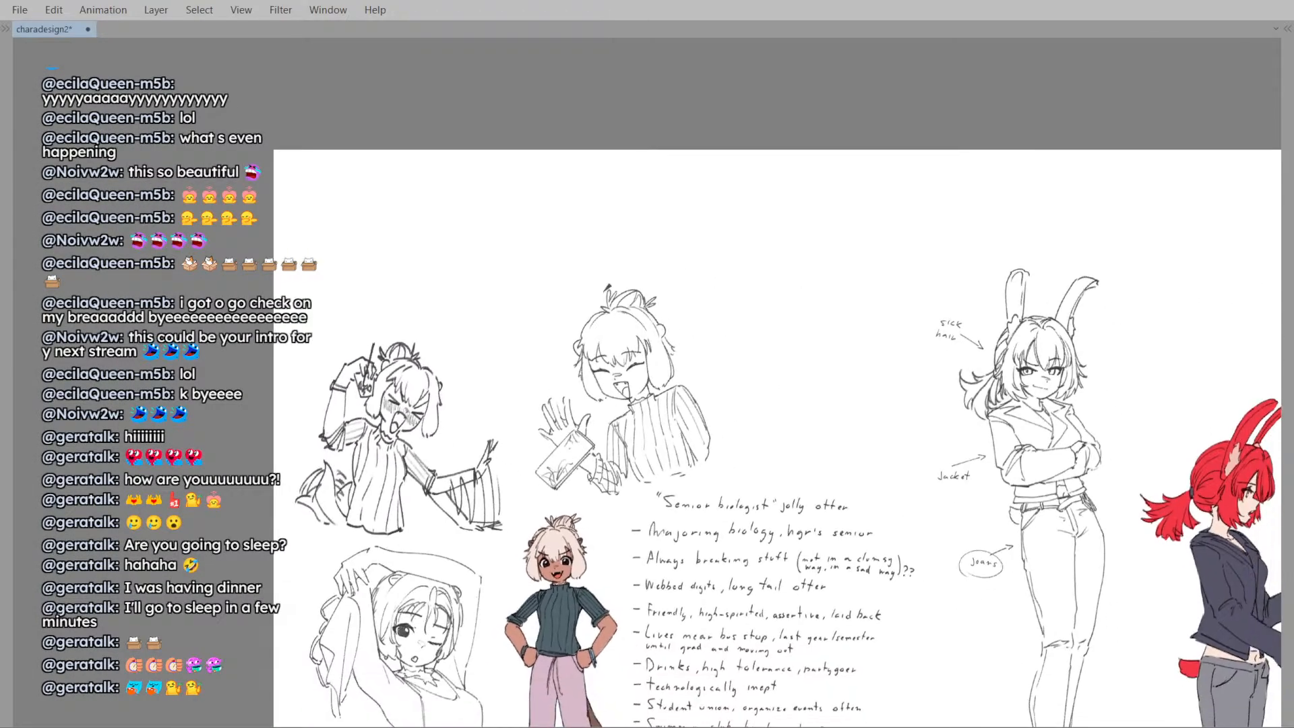
pyautogui.moveTo(643, 343); pyautogui.dragTo(651, 318)
pyautogui.moveTo(1232, 504); pyautogui.dragTo(1284, 526)
pyautogui.moveTo(647, 445); pyautogui.dragTo(633, 424)
pyautogui.scroll(-5, 633, 423)
pyautogui.scroll(5, 637, 404)
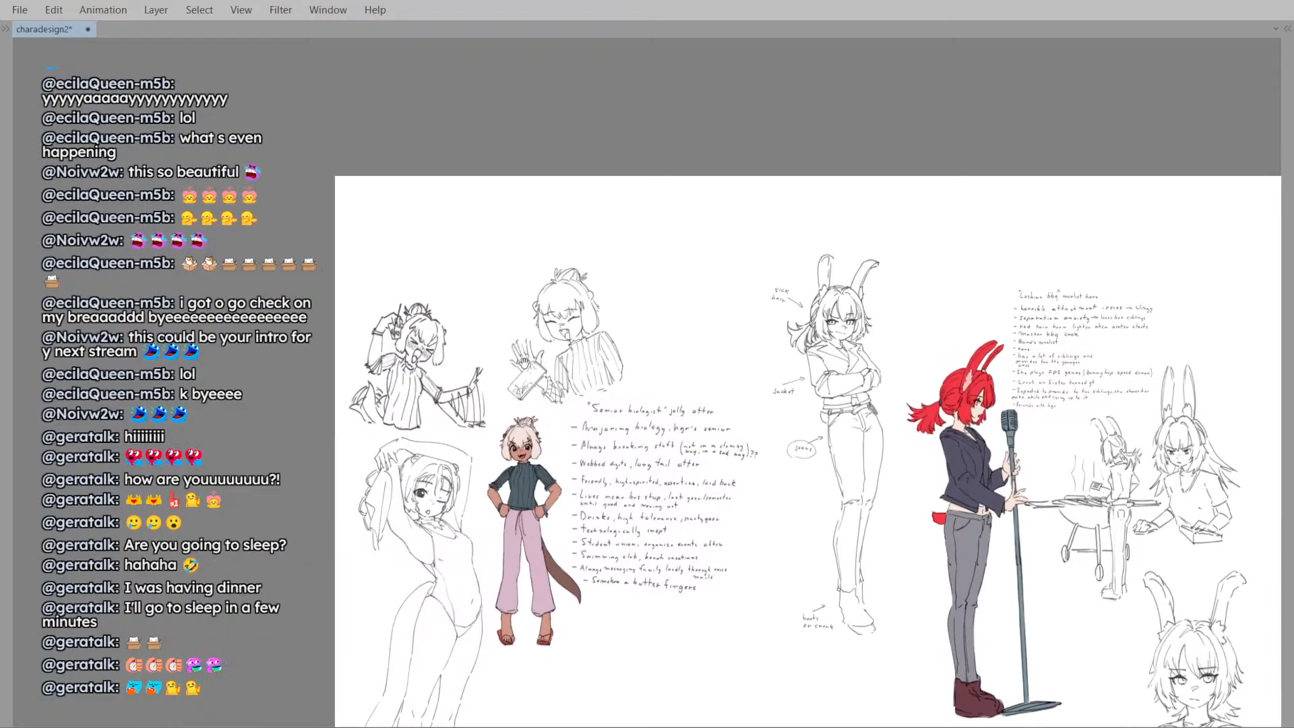
pyautogui.scroll(-3, 641, 389)
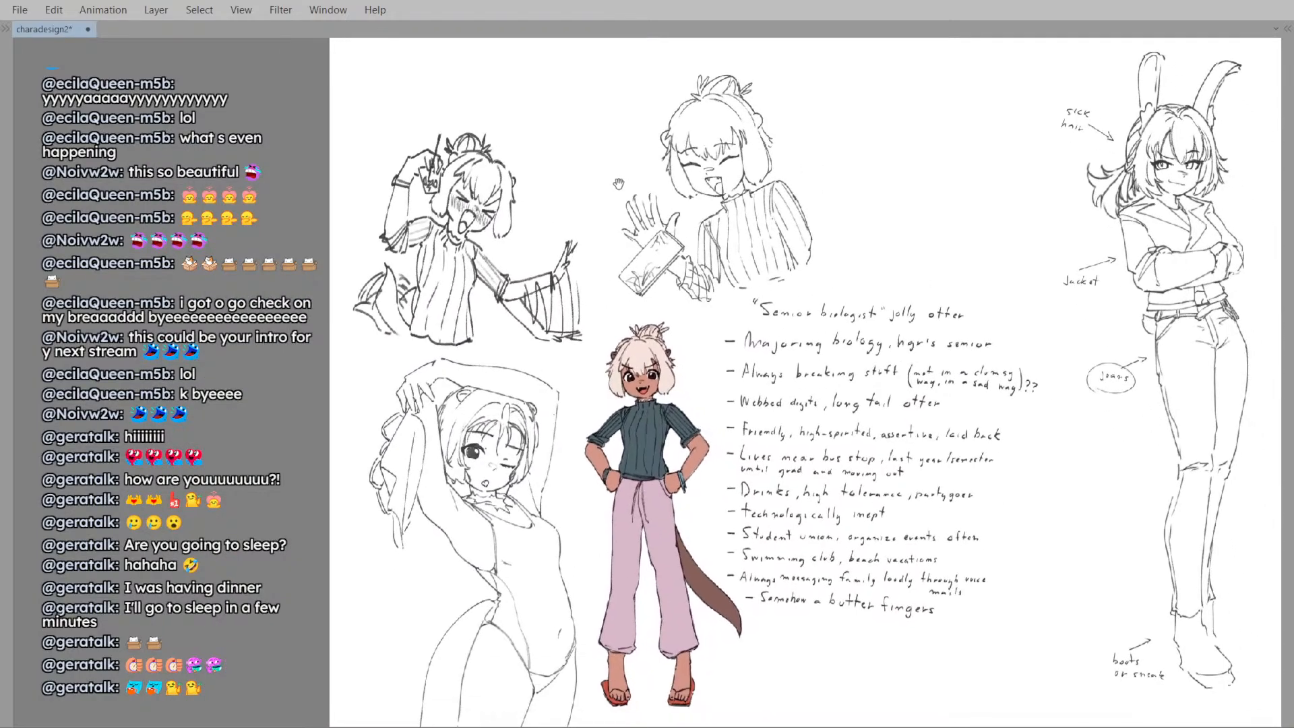
pyautogui.scroll(4, 579, 266)
pyautogui.scroll(-3, 579, 266)
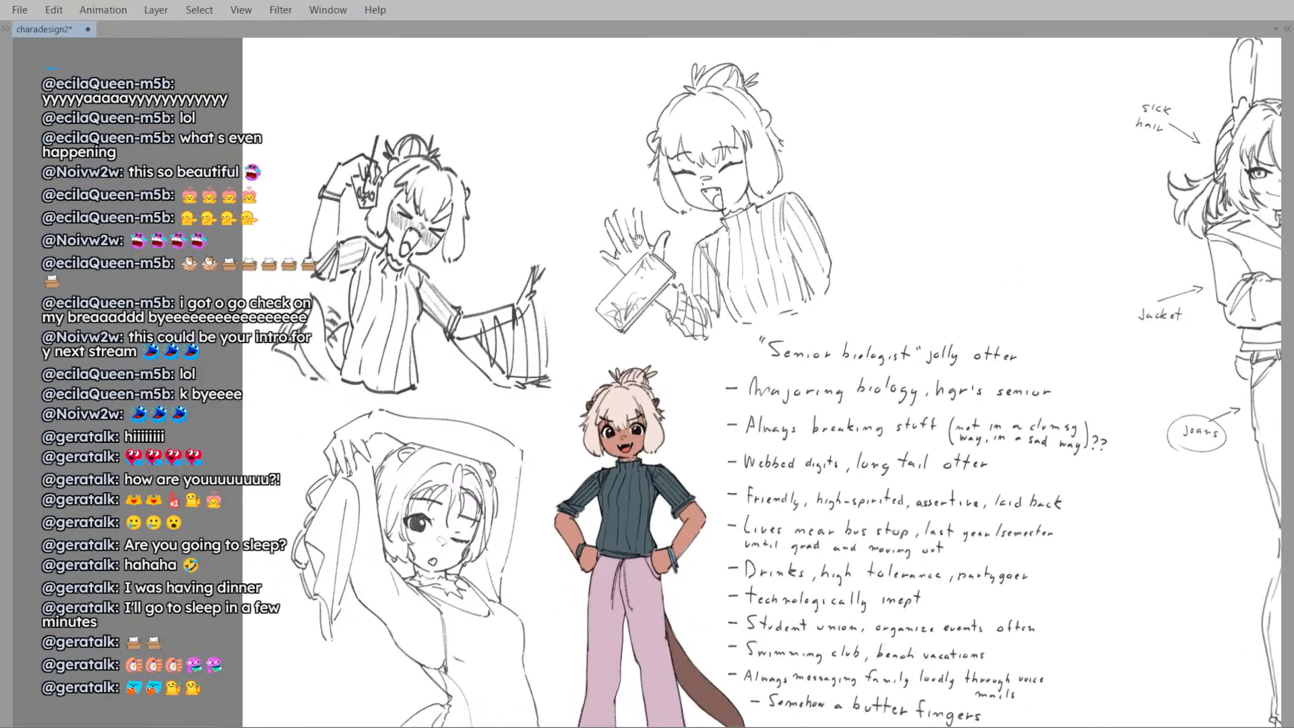
# - Hide the handwritten "Senior biologist" jolly otter title and trait notes beside the coloured figure
pyautogui.hotkey('ctrl', 'z')
pyautogui.hotkey('ctrl', 'y')
pyautogui.hotkey('ctrl', 'z')
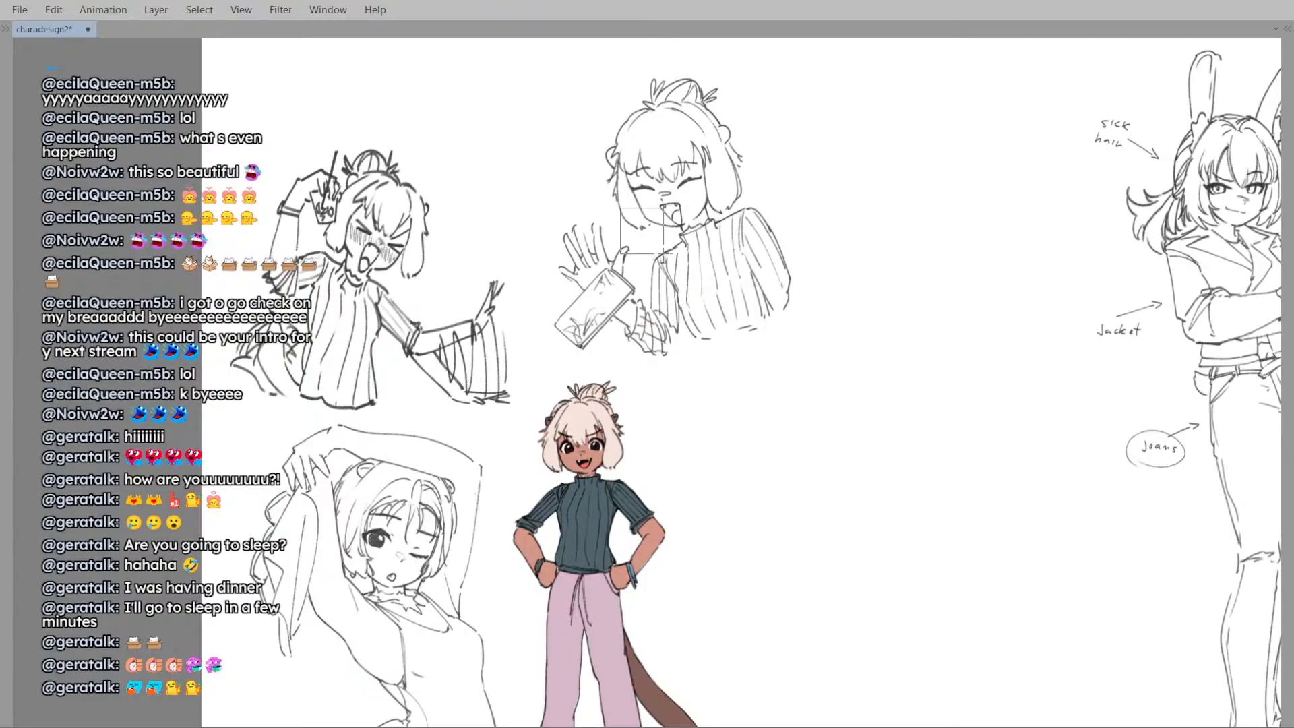
pyautogui.hotkey('ctrl', 'z')
pyautogui.hotkey('ctrl', 'y')
pyautogui.press('-')
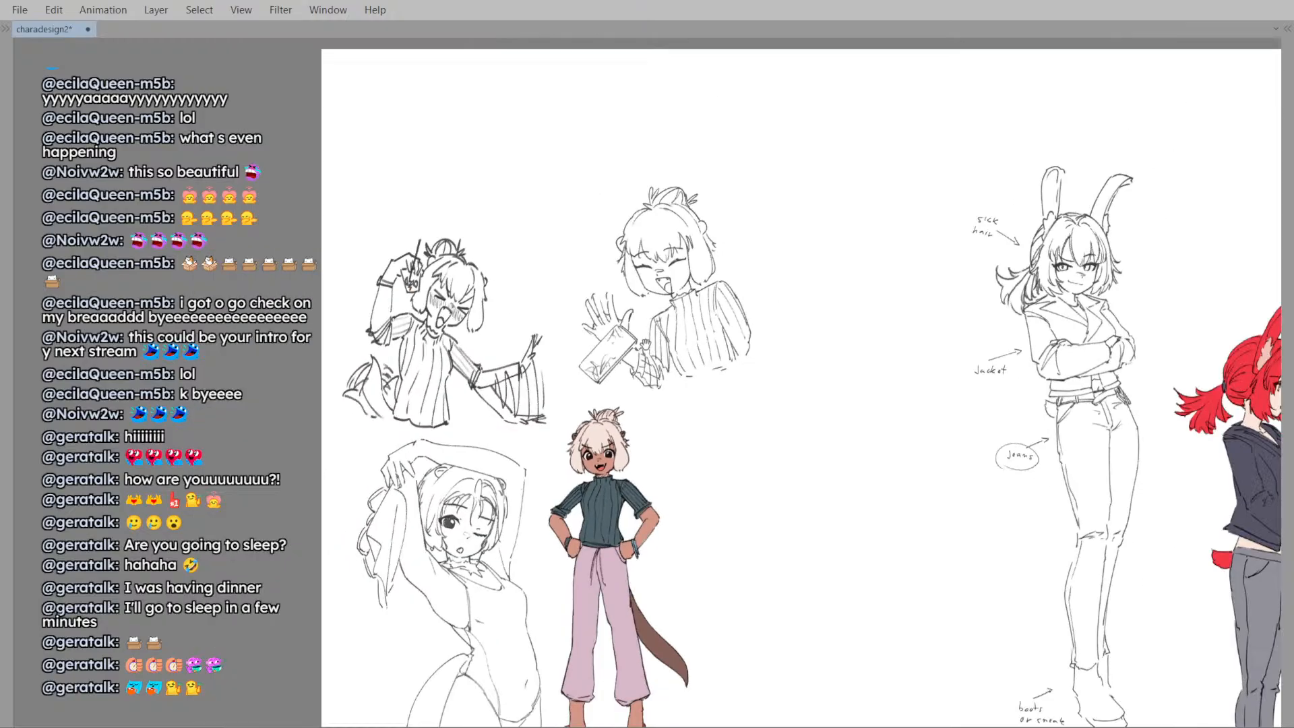
pyautogui.hotkey('ctrl', 't')
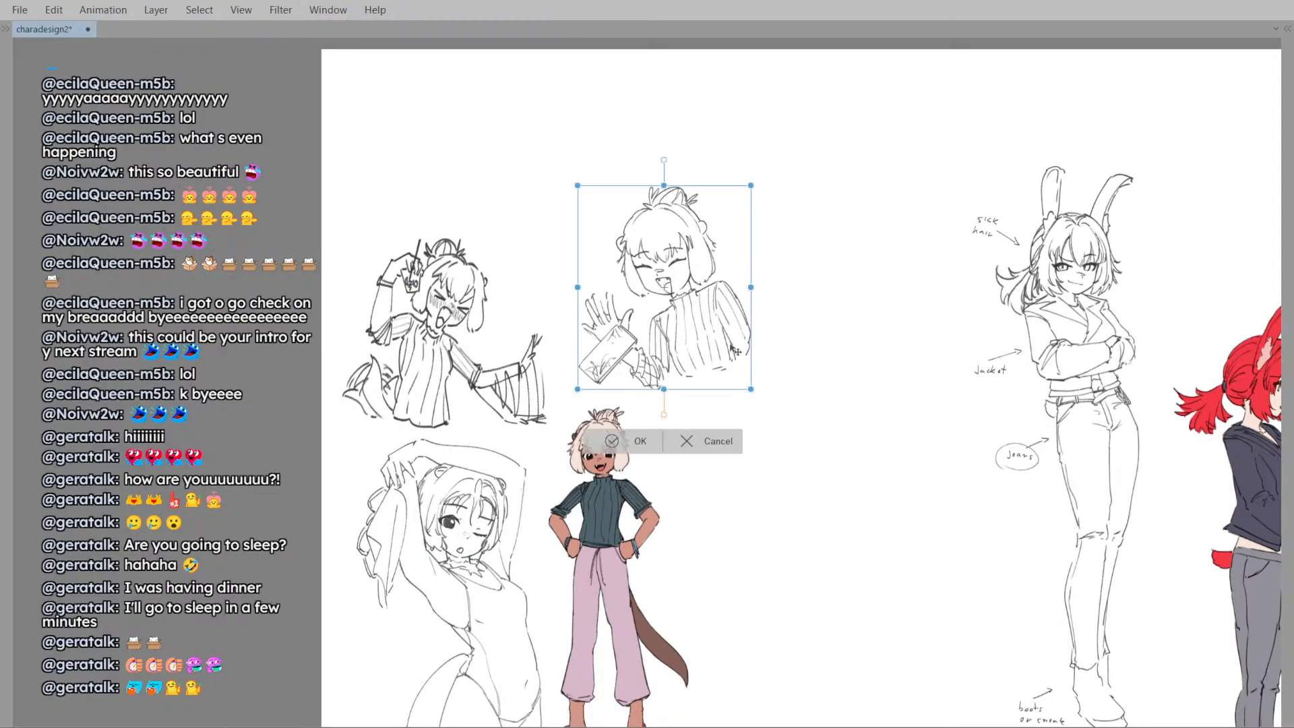
pyautogui.moveTo(696, 334)
pyautogui.mouseDown()
pyautogui.moveTo(792, 477)
pyautogui.moveTo(778, 540)
pyautogui.moveTo(782, 457)
pyautogui.mouseUp()
pyautogui.scroll(-1, 778, 536)
pyautogui.scroll(1, 776, 475)
pyautogui.moveTo(650, 416)
pyautogui.mouseDown()
pyautogui.moveTo(715, 421)
pyautogui.moveTo(731, 362)
pyautogui.moveTo(824, 347)
pyautogui.moveTo(810, 387)
pyautogui.moveTo(736, 343)
pyautogui.moveTo(814, 325)
pyautogui.moveTo(845, 347)
pyautogui.moveTo(817, 352)
pyautogui.moveTo(846, 346)
pyautogui.moveTo(806, 348)
pyautogui.moveTo(834, 403)
pyautogui.moveTo(798, 384)
pyautogui.moveTo(711, 445)
pyautogui.mouseUp()
pyautogui.press('h')
pyautogui.press('h')
pyautogui.hotkey('ctrl', 't')
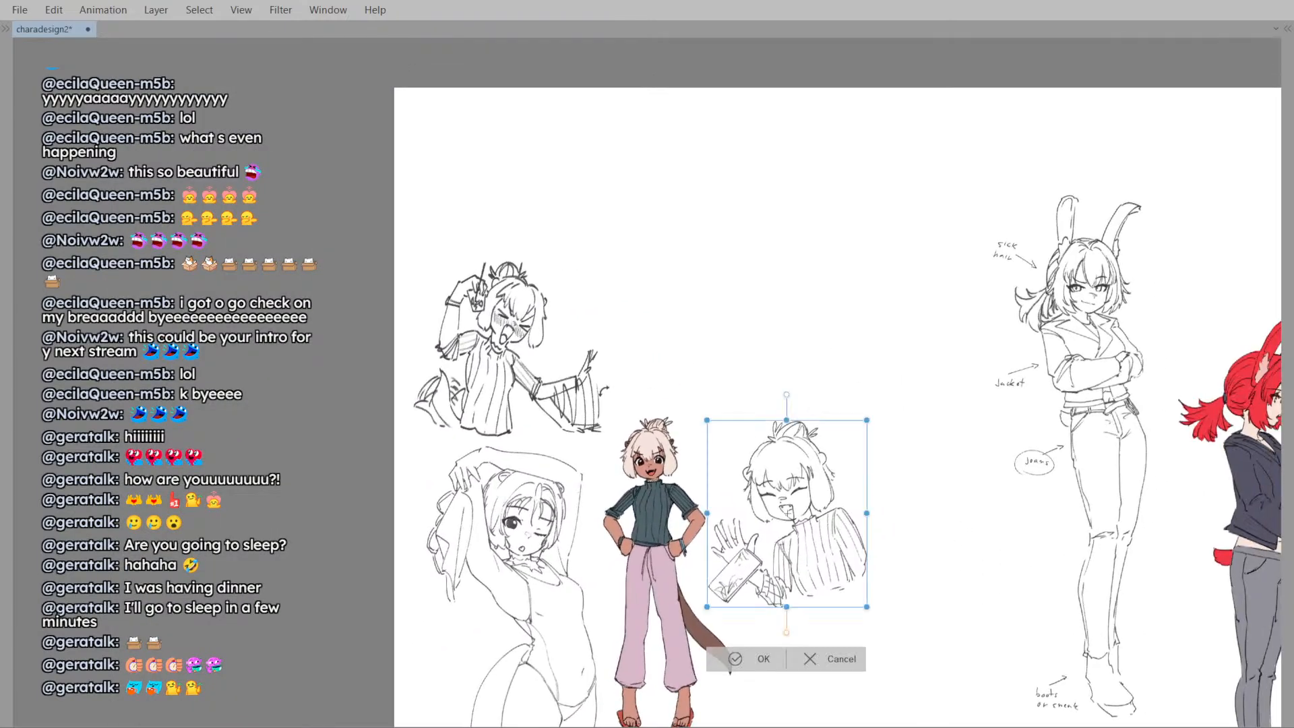
pyautogui.press('Escape')
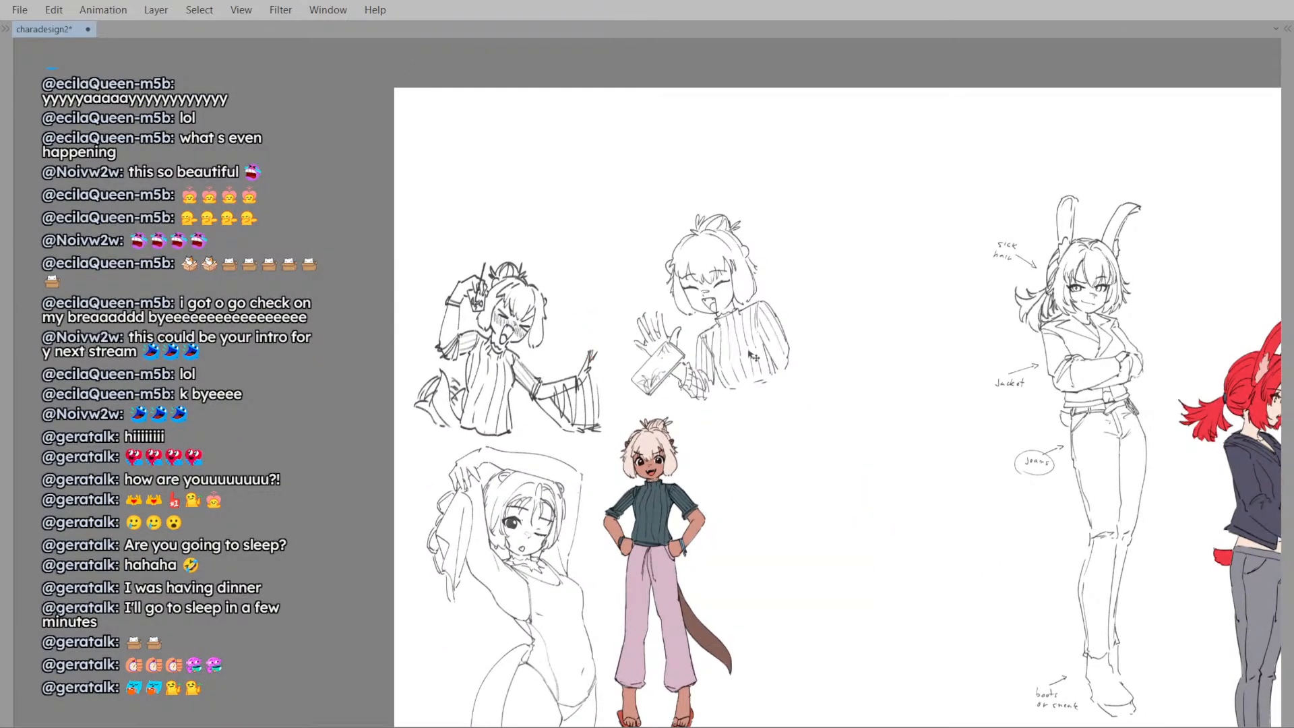
# - Move the laughing sketch with the cracked phone down into the empty space beside the coloured full-body otter
pyautogui.hotkey('ctrl', 't')
pyautogui.moveTo(754, 357)
pyautogui.mouseDown()
pyautogui.moveTo(829, 427)
pyautogui.moveTo(776, 547)
pyautogui.mouseUp()
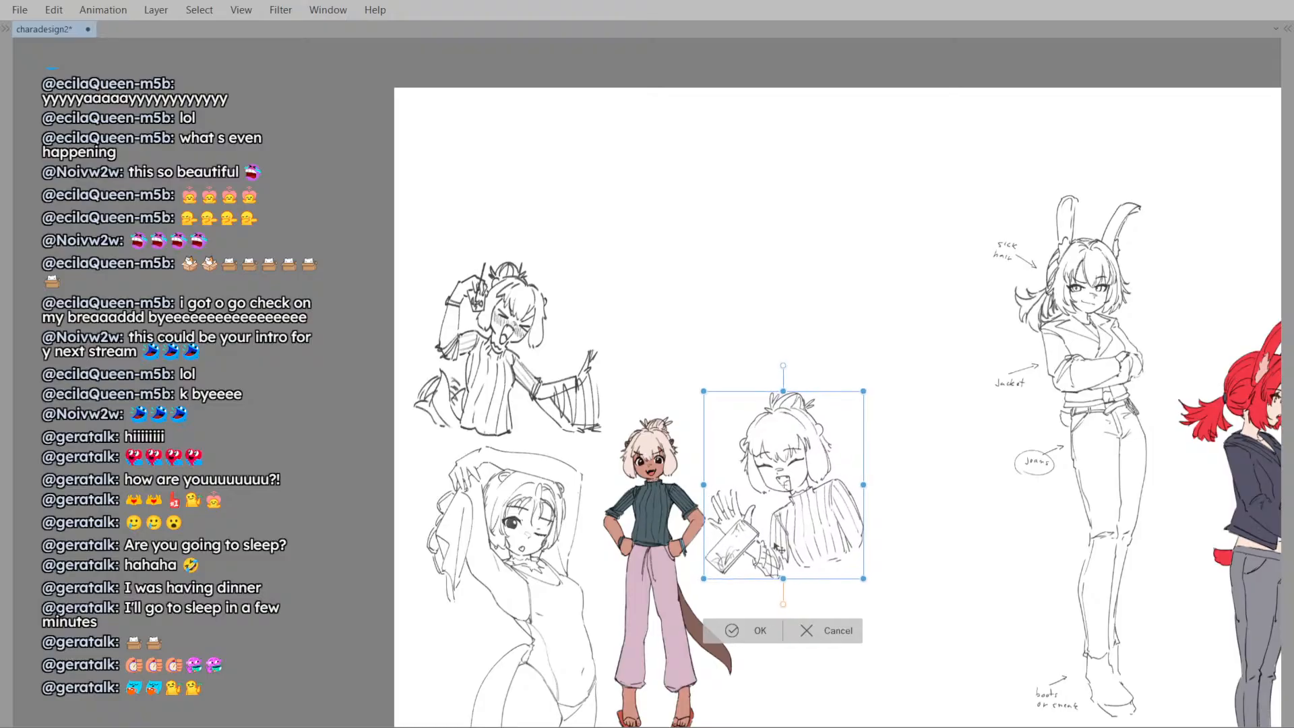
pyautogui.click(732, 631)
# - Move the sketch of the otter raising a drink so it sits directly above the coloured full-body figure
pyautogui.hotkey('ctrl', 't')
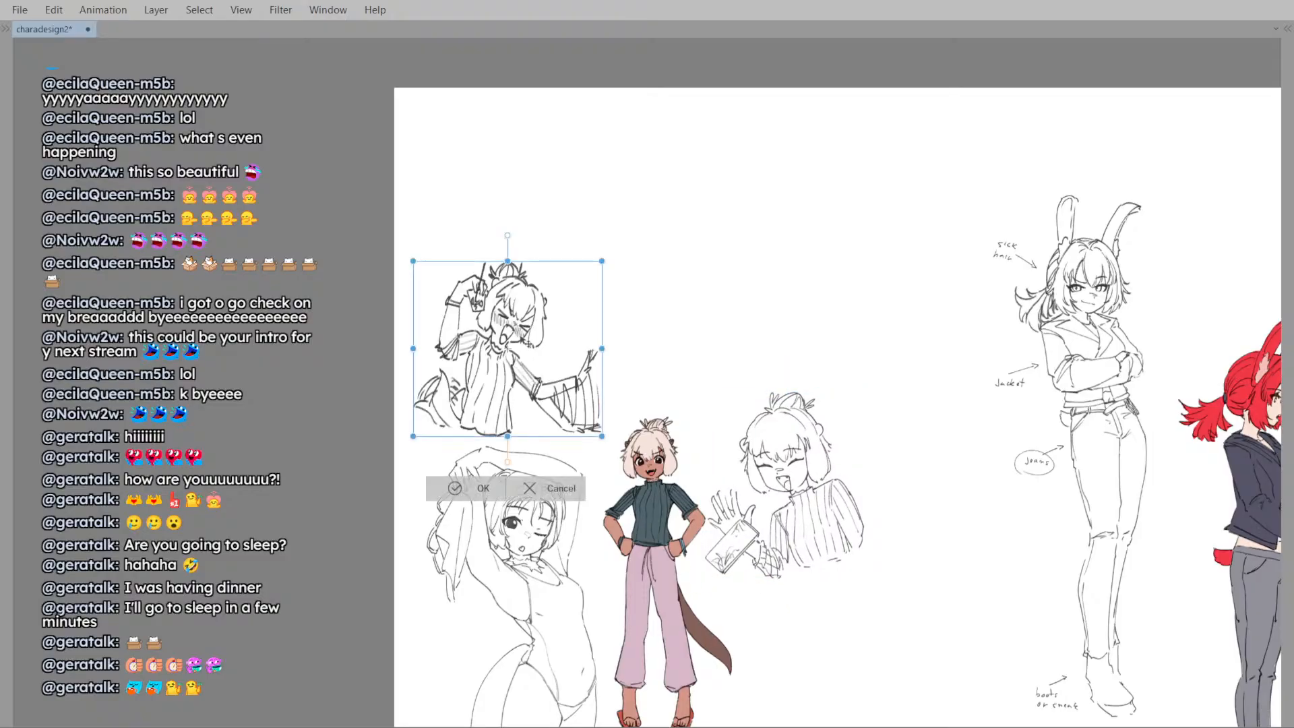
pyautogui.press('Escape')
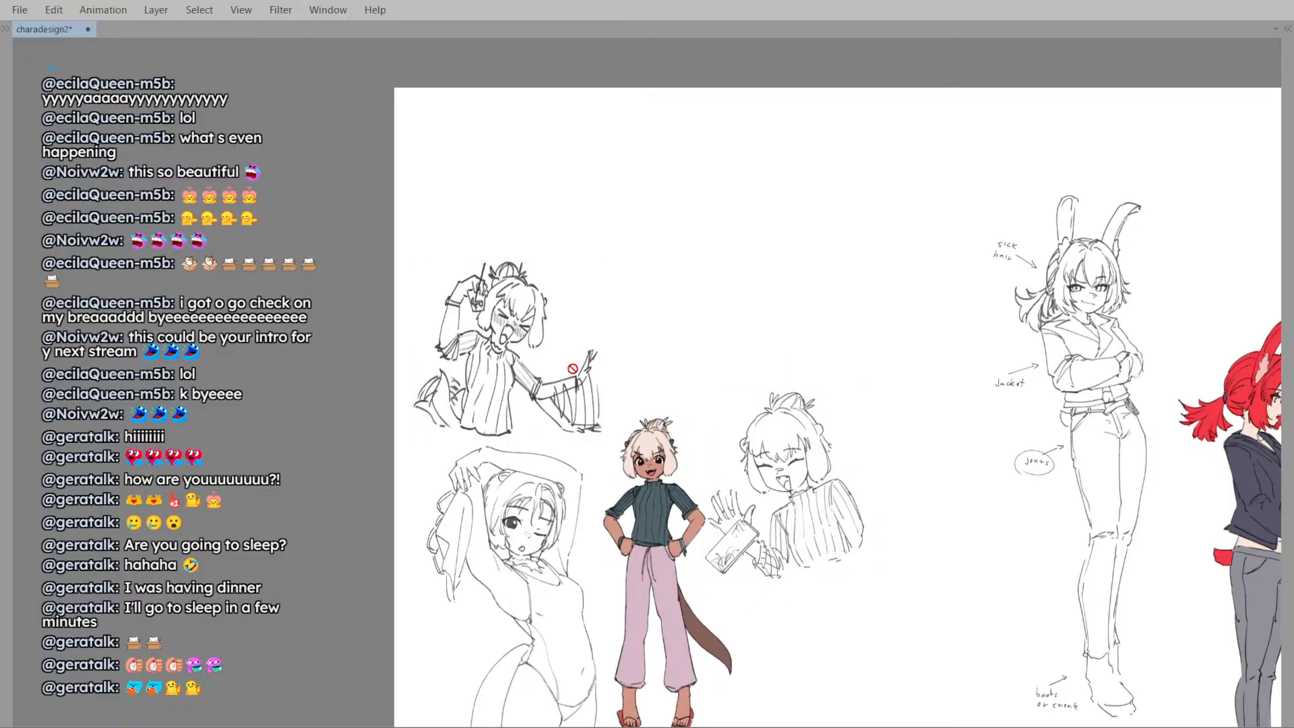
pyautogui.hotkey('ctrl', 't')
pyautogui.moveTo(572, 369)
pyautogui.mouseDown()
pyautogui.moveTo(726, 317)
pyautogui.moveTo(709, 313)
pyautogui.mouseUp()
pyautogui.click(609, 461)
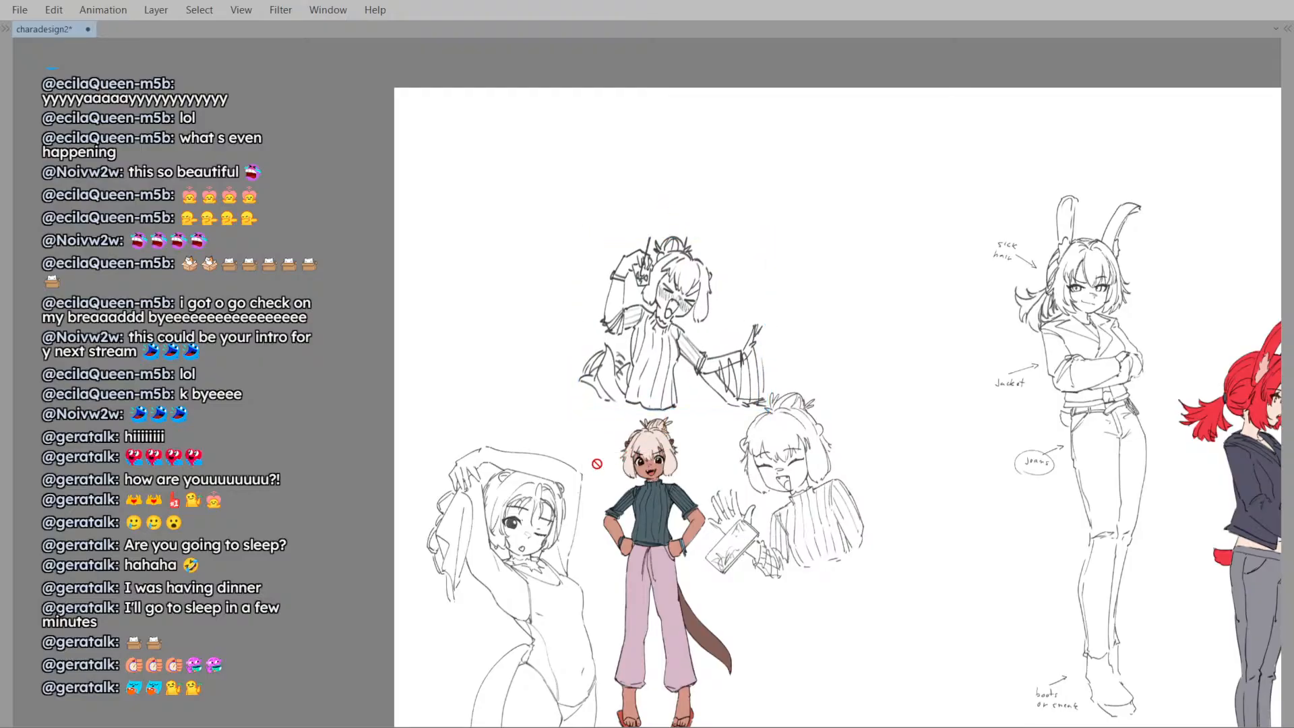
pyautogui.moveTo(596, 463); pyautogui.dragTo(668, 407)
pyautogui.scroll(-2, 620, 408)
pyautogui.moveTo(537, 376); pyautogui.dragTo(607, 522)
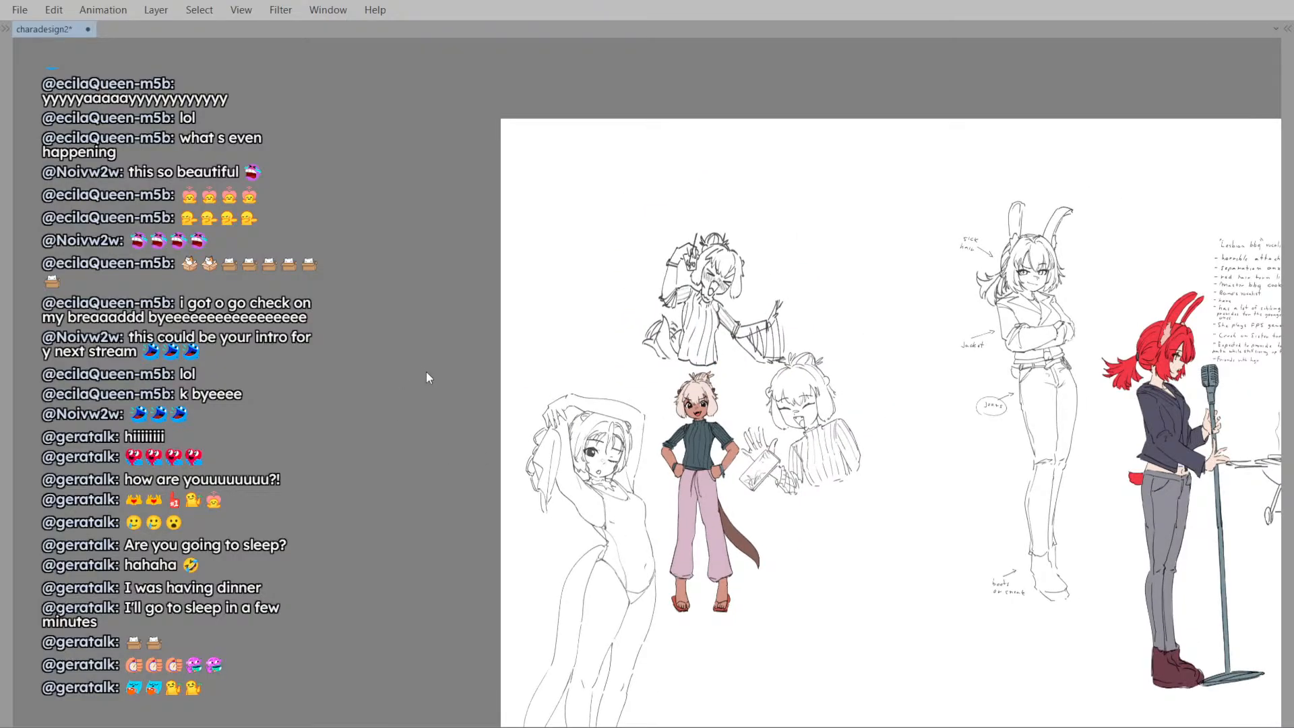
# - Raise the stretching swimsuit figure to stand beside the drinking sketch and the coloured otter, with a slight downward adjustment
pyautogui.hotkey('ctrl', 't')
pyautogui.moveTo(601, 473)
pyautogui.mouseDown()
pyautogui.moveTo(602, 301)
pyautogui.moveTo(602, 385)
pyautogui.mouseUp()
pyautogui.press('Return')
pyautogui.scroll(5, 601, 385)
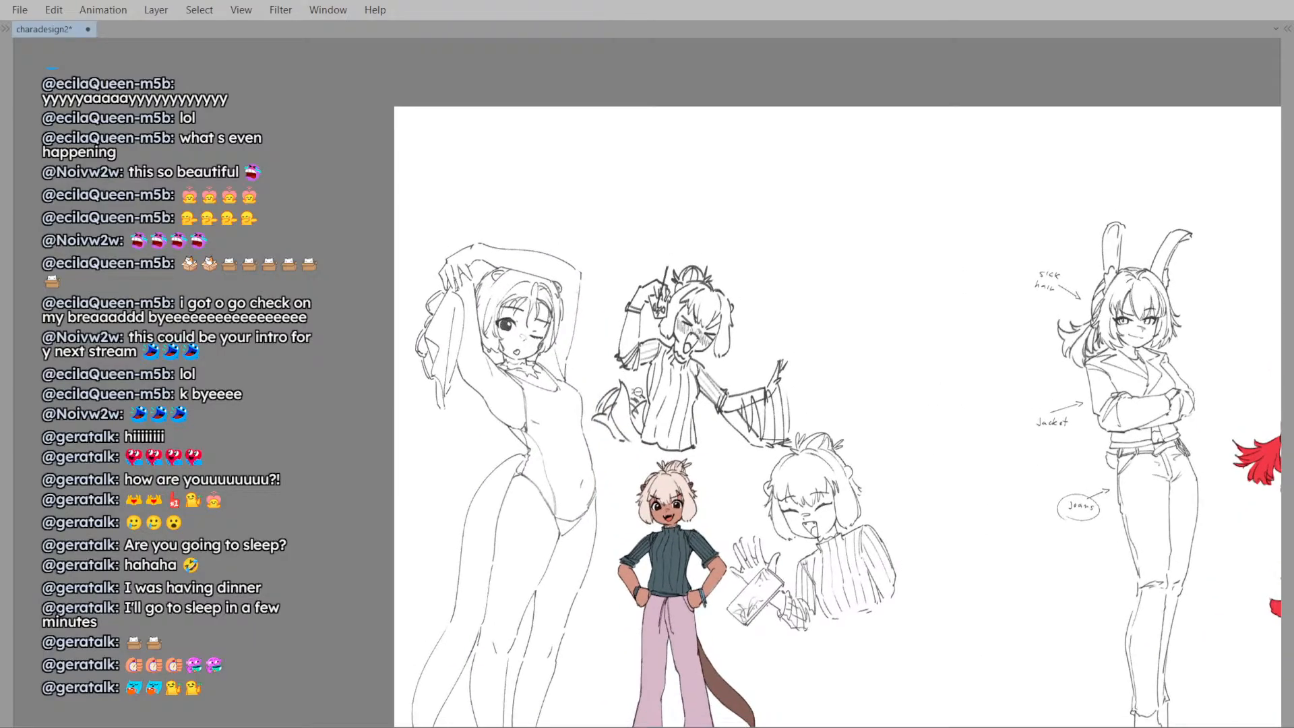
pyautogui.scroll(-4, 649, 319)
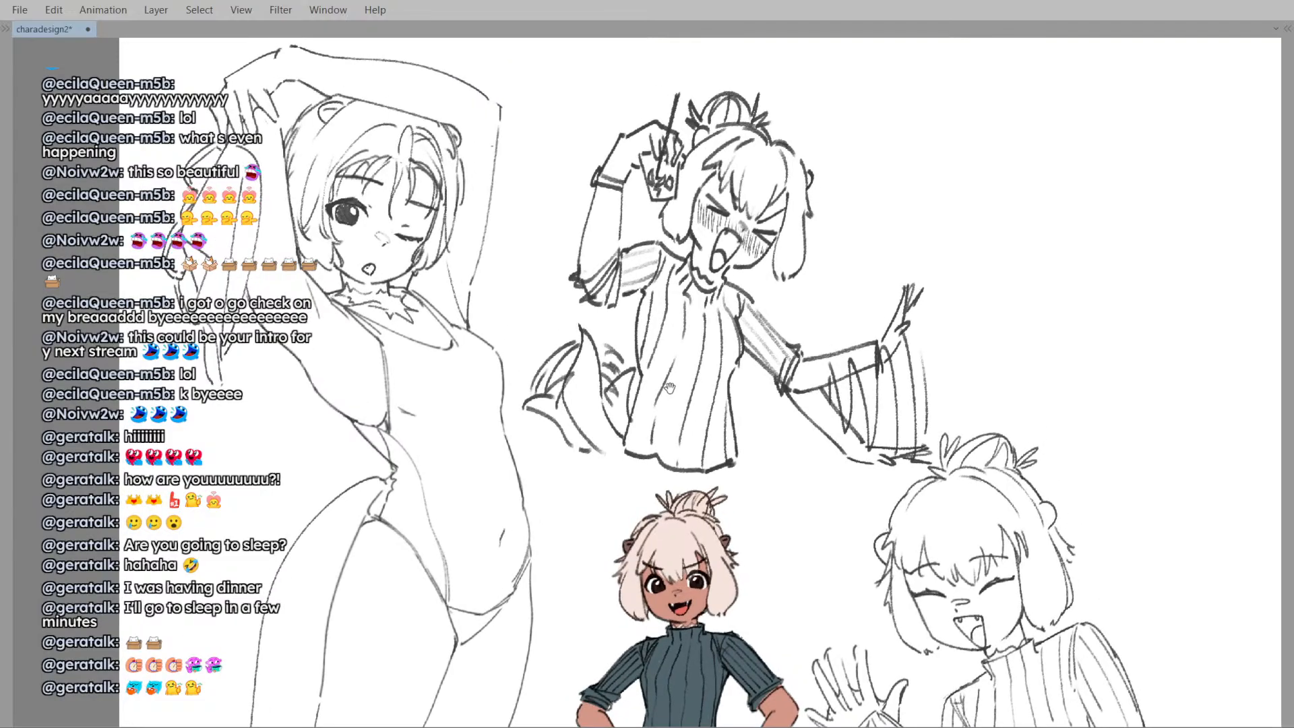
pyautogui.hotkey('ctrl', 't')
pyautogui.moveTo(472, 337); pyautogui.dragTo(471, 412)
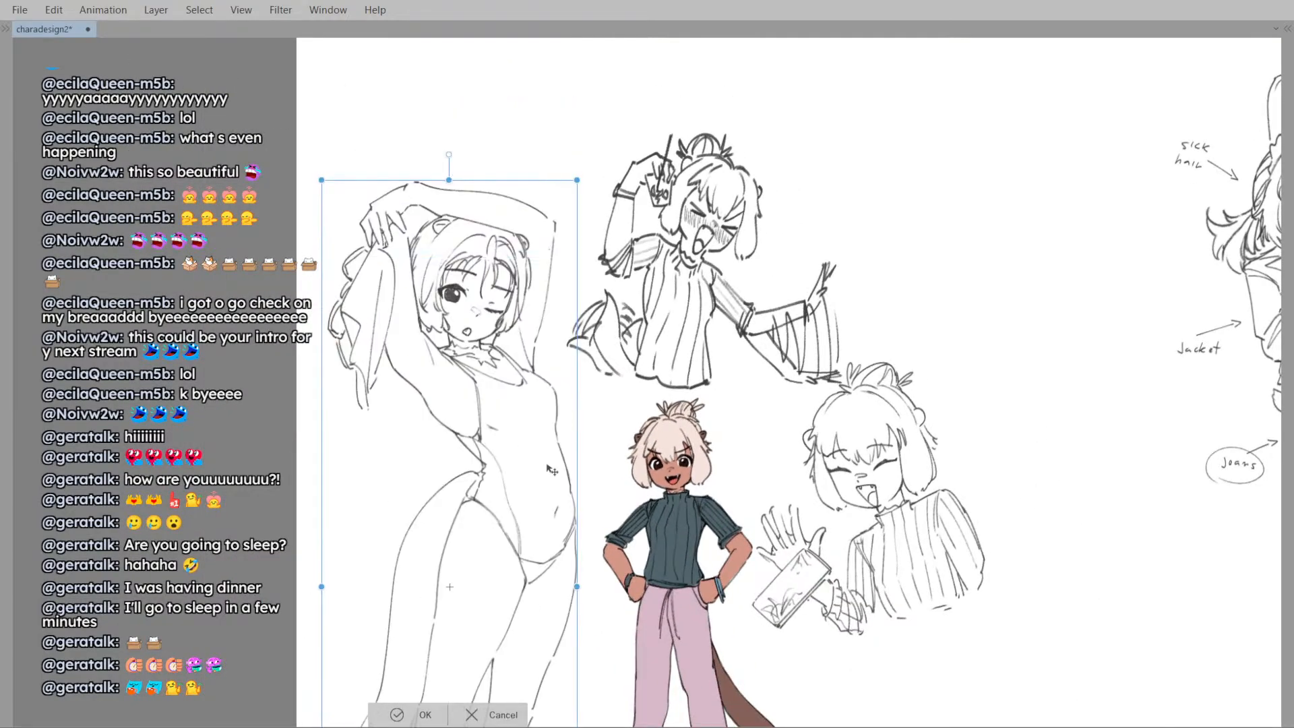
pyautogui.press('Return')
pyautogui.scroll(5, 627, 399)
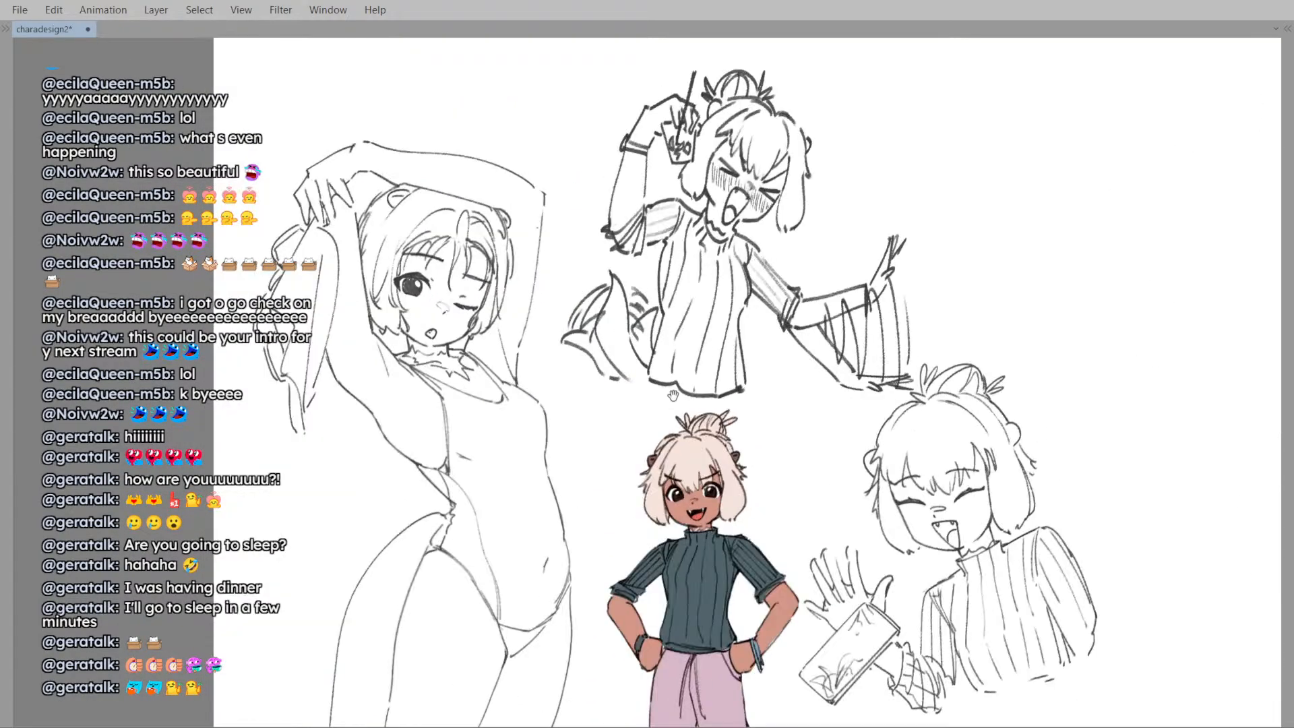
pyautogui.moveTo(693, 380); pyautogui.dragTo(746, 376)
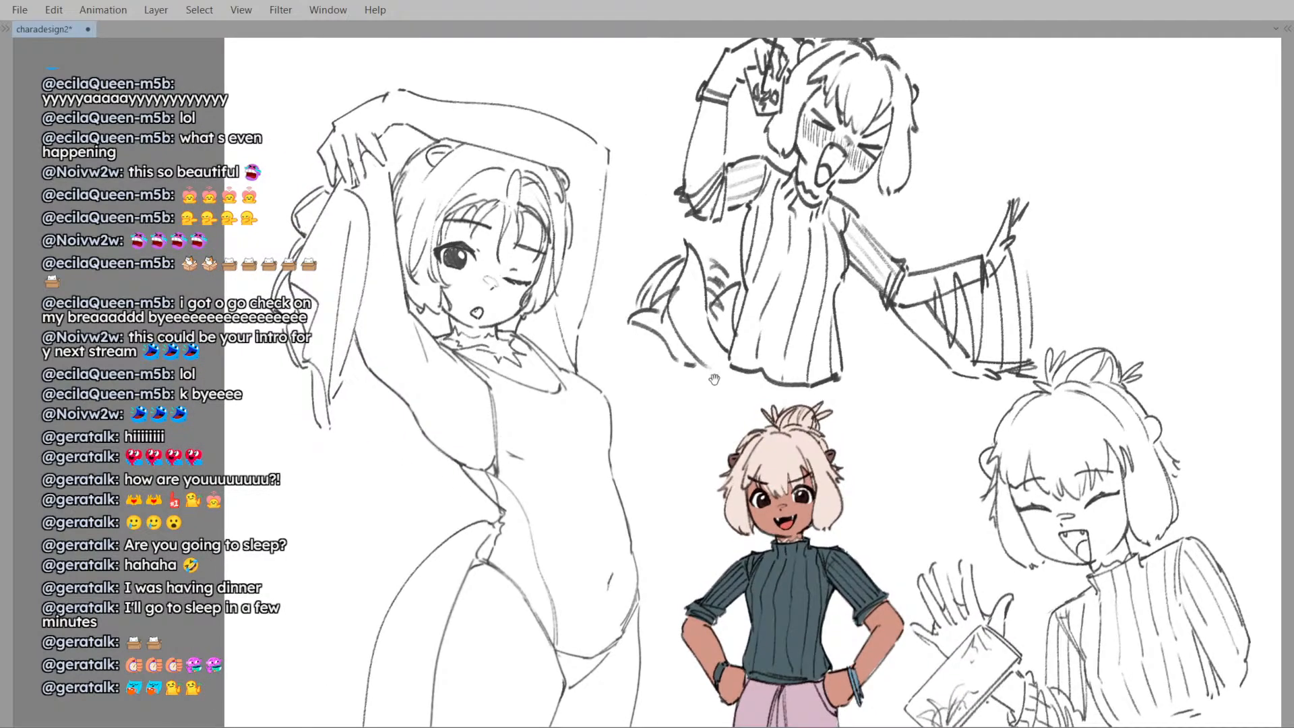
pyautogui.hotkey('ctrl', 't')
pyautogui.click(431, 713)
pyautogui.moveTo(627, 479); pyautogui.dragTo(632, 442)
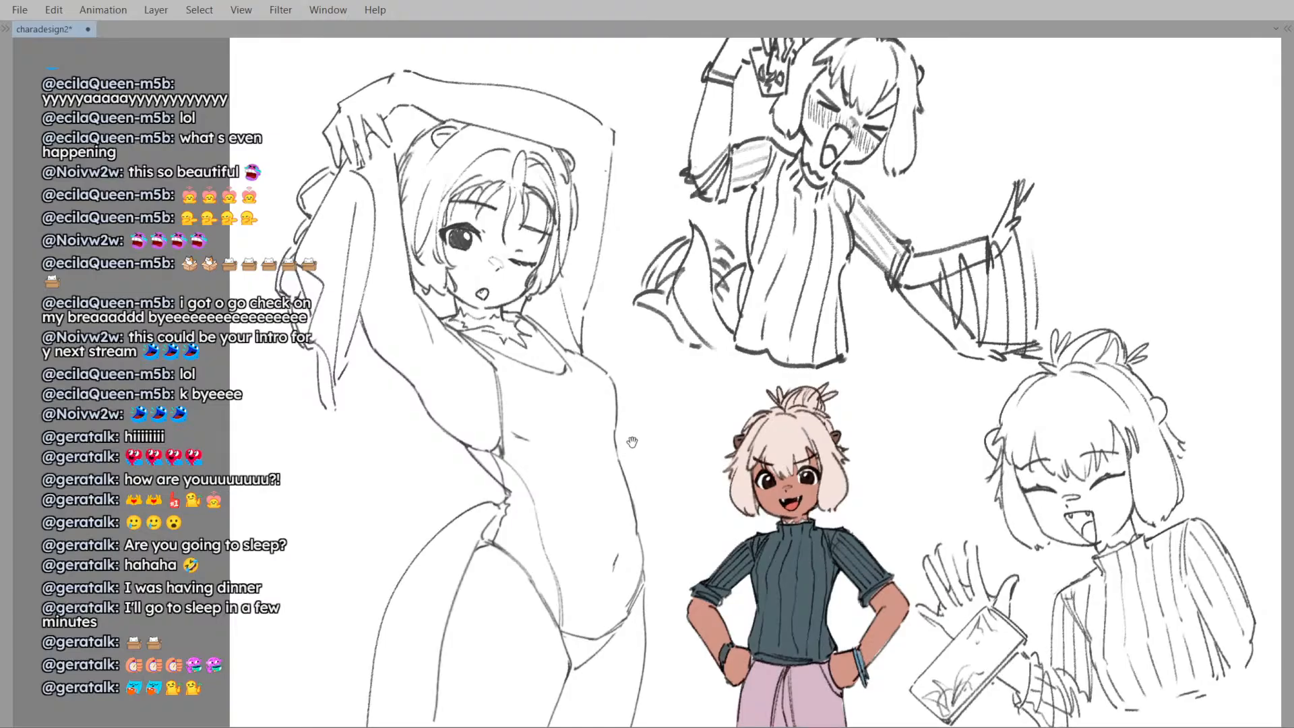
pyautogui.moveTo(678, 371); pyautogui.dragTo(684, 348)
pyautogui.moveTo(638, 479); pyautogui.dragTo(671, 490)
pyautogui.hotkey('ctrl', '-')
pyautogui.scroll(1, 651, 488)
pyautogui.hotkey('alt', 'Tab')
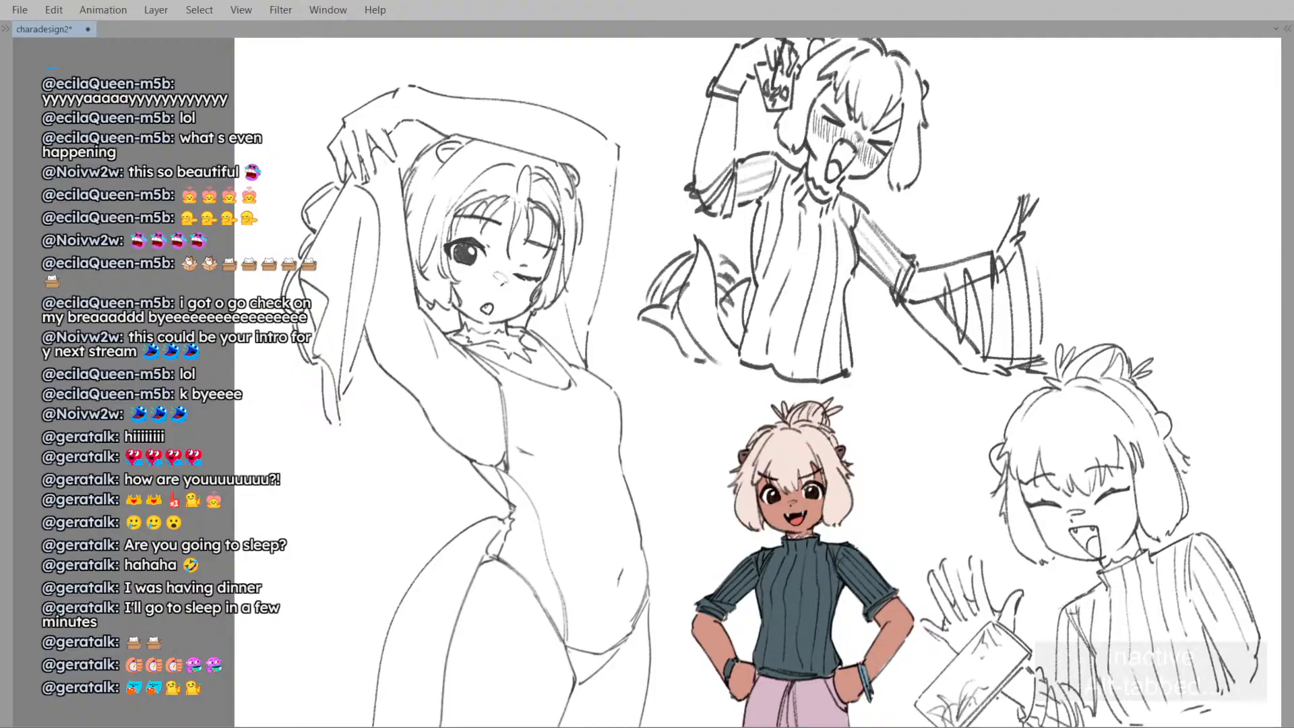